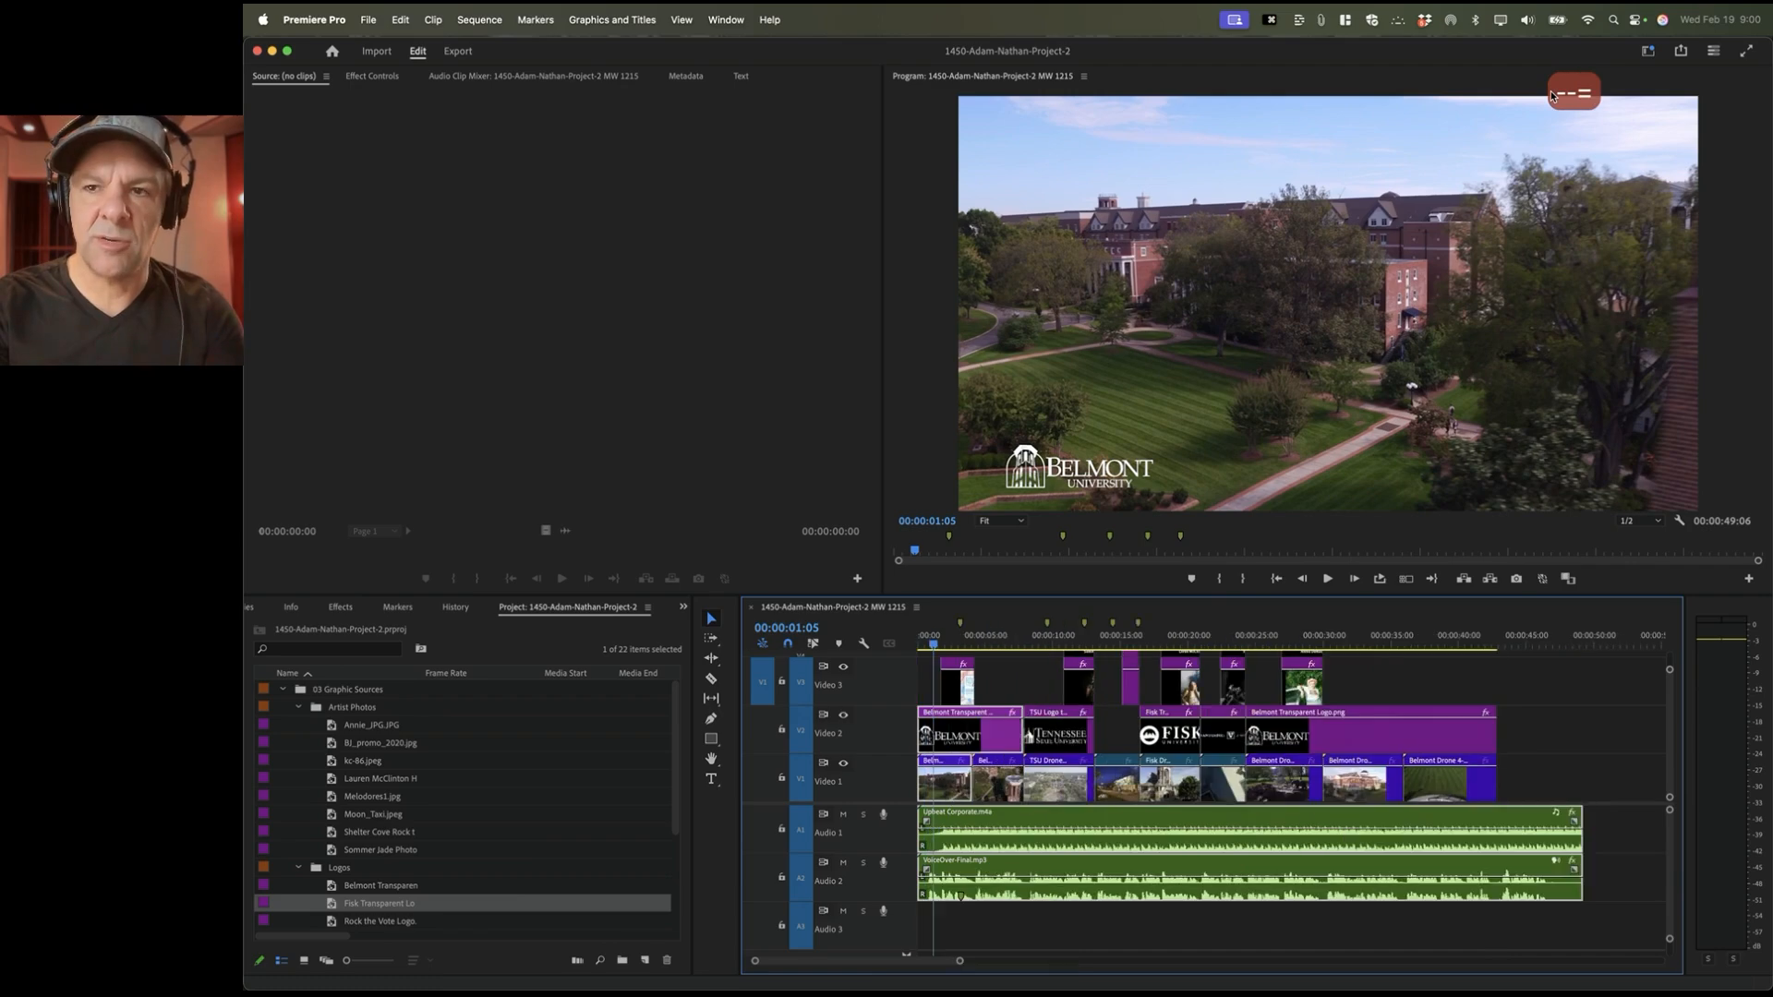
Step: Fit the whole sequence in the timeline with expanded tracks, and enlarge the timeline over the monitors
{"action": "key", "text": "minus"}
{"action": "key", "text": "minus"}
{"action": "key", "text": "minus"}
{"action": "key", "text": "minus"}
{"action": "key", "text": "equal"}
{"action": "key", "text": "equal"}
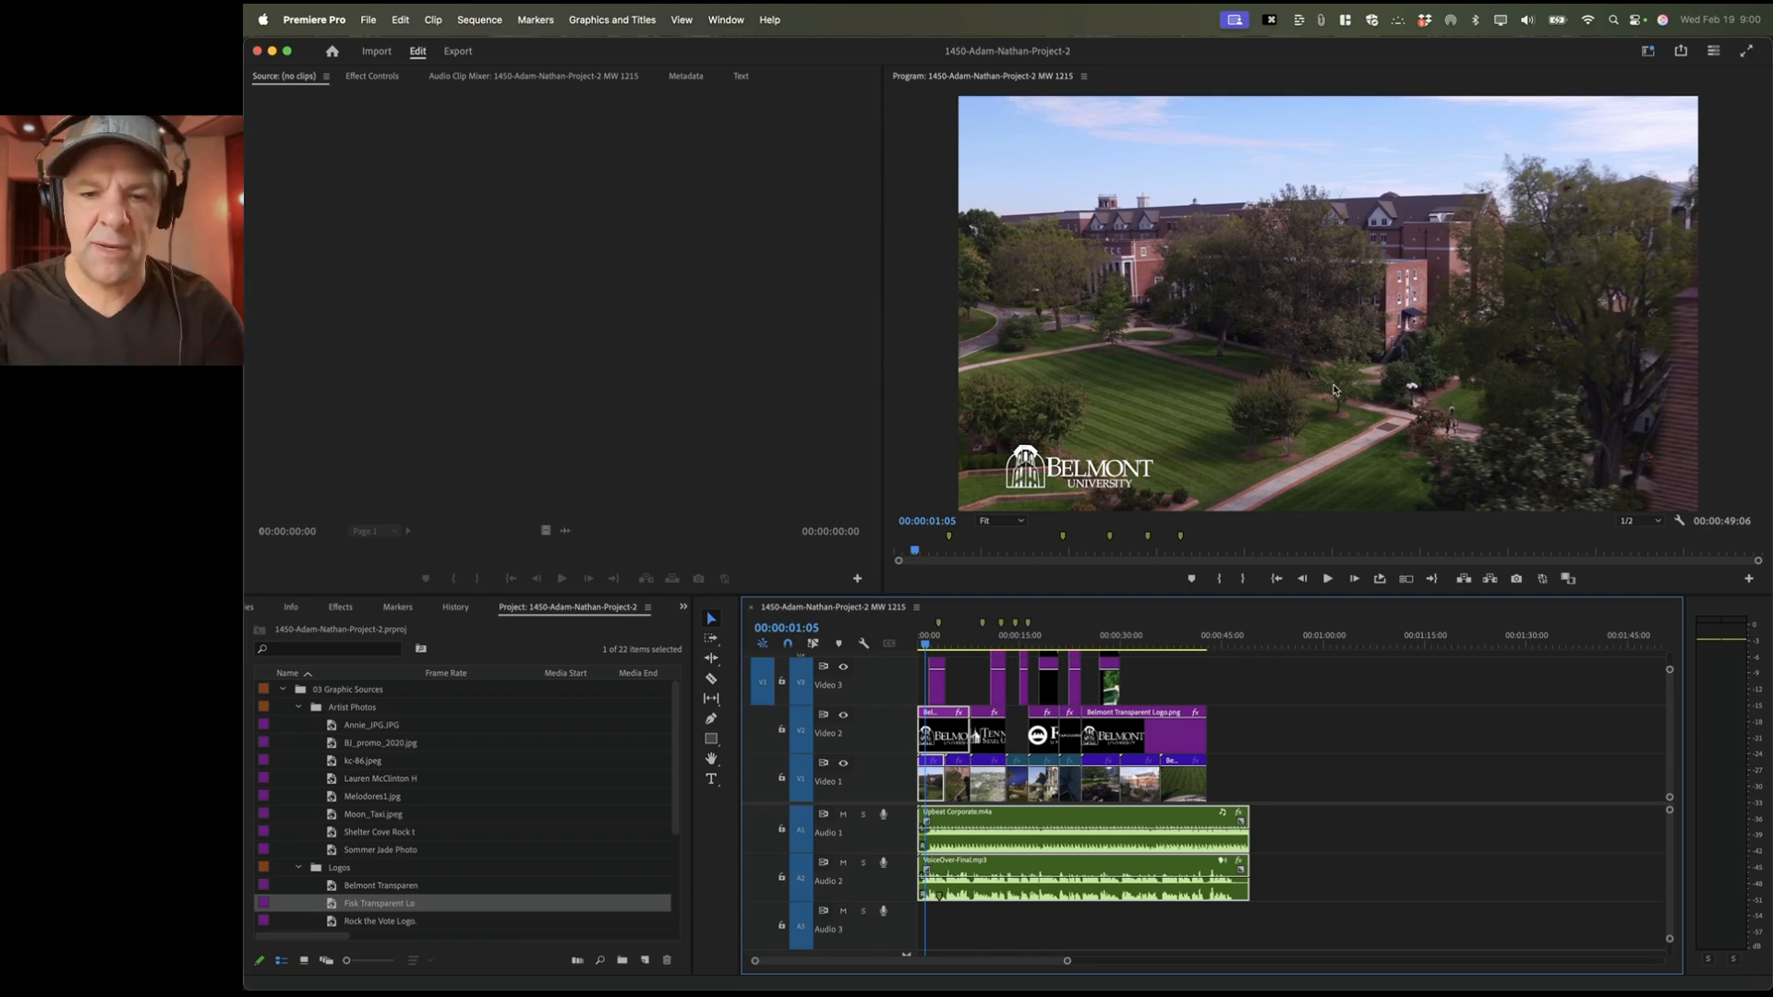
{"action": "key", "text": "shift+minus"}
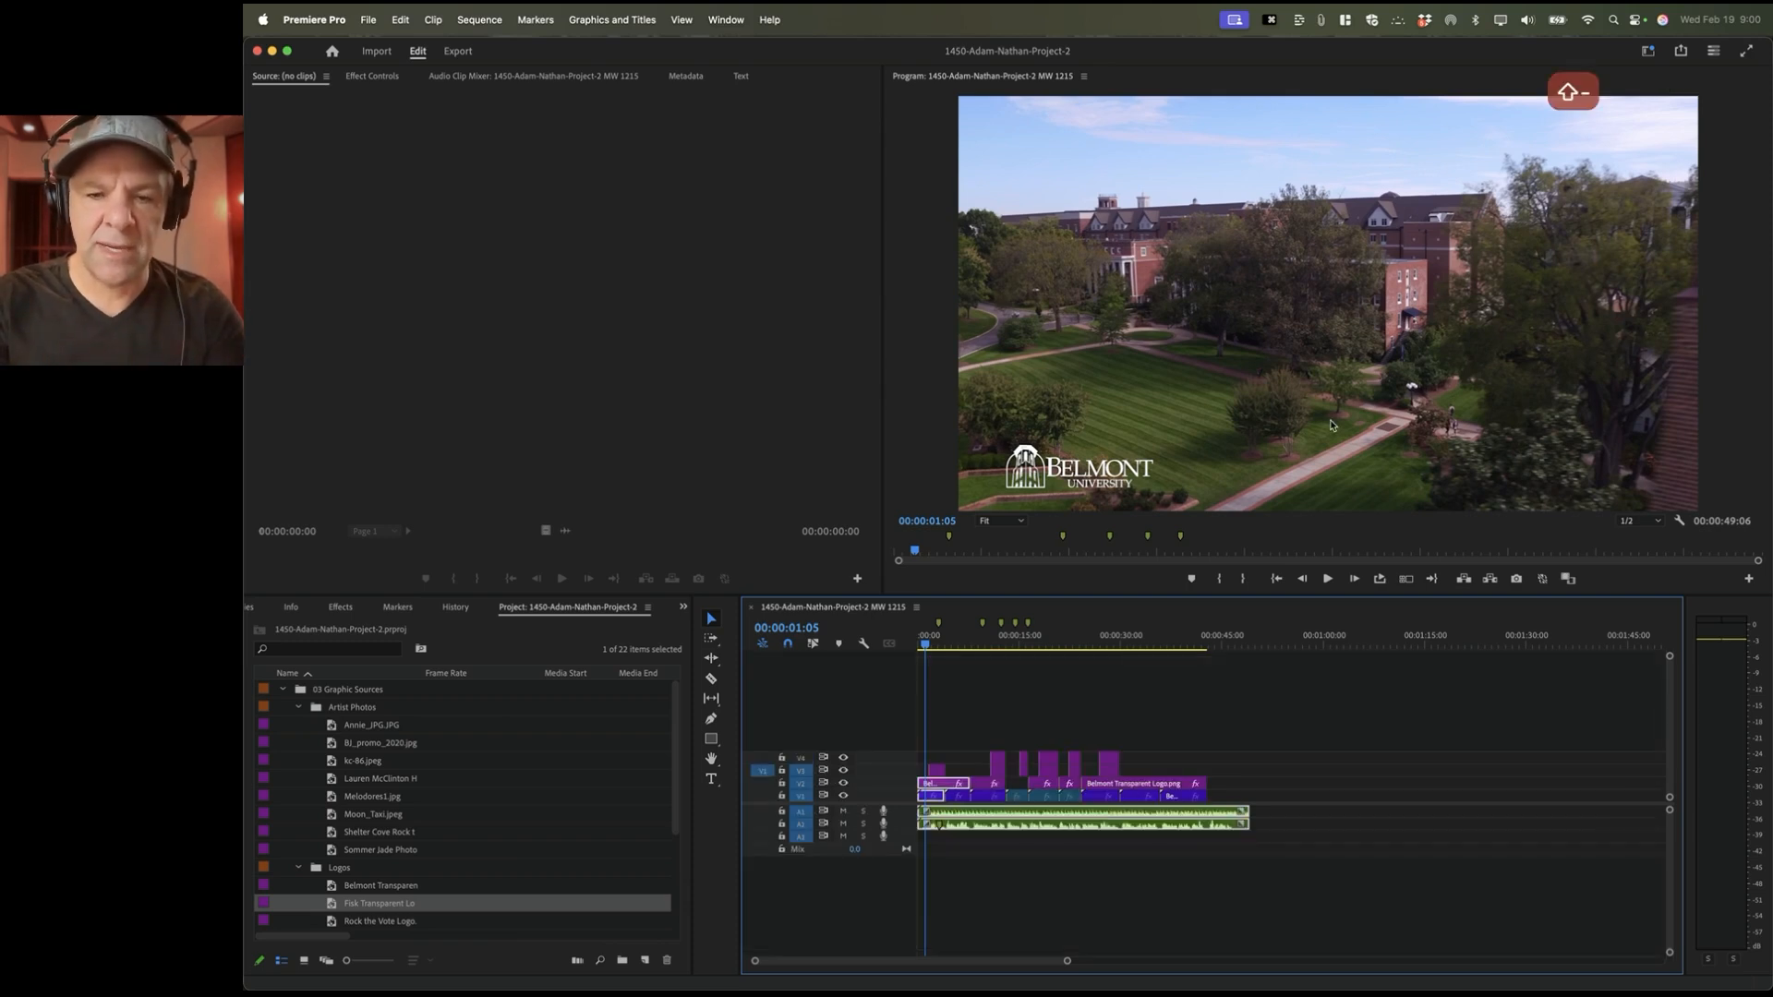
{"action": "key", "text": "backslash"}
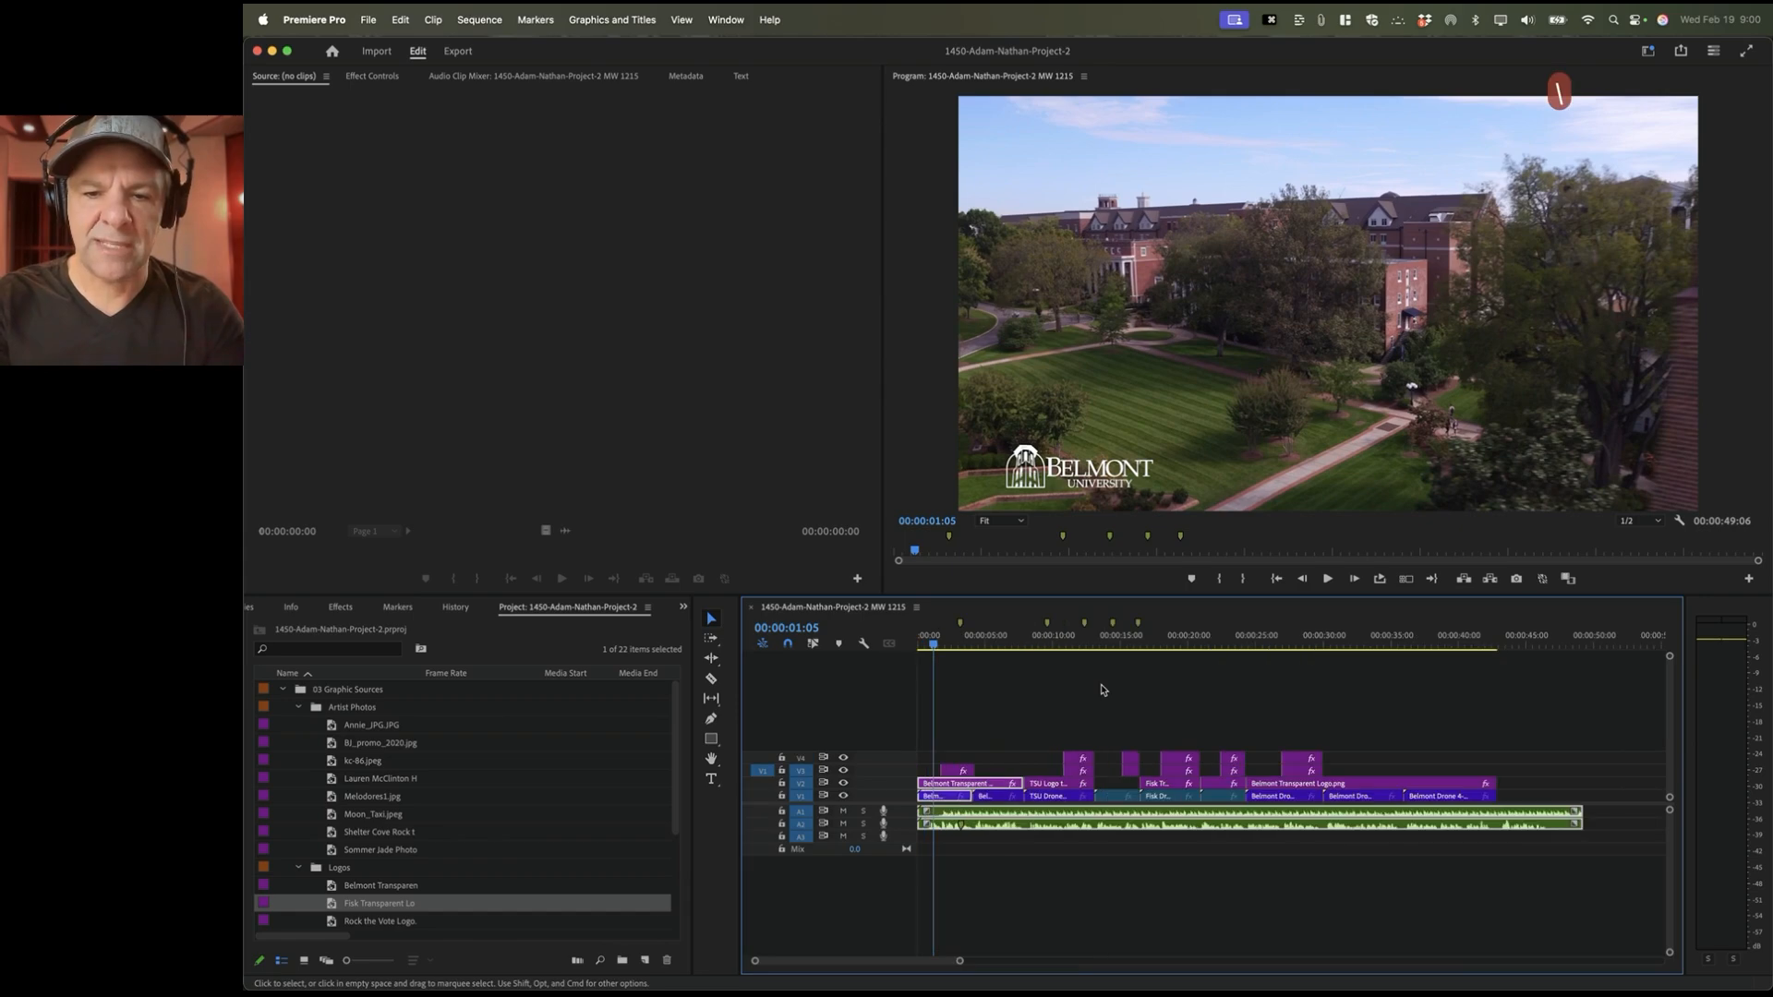
{"action": "key", "text": "shift+equal"}
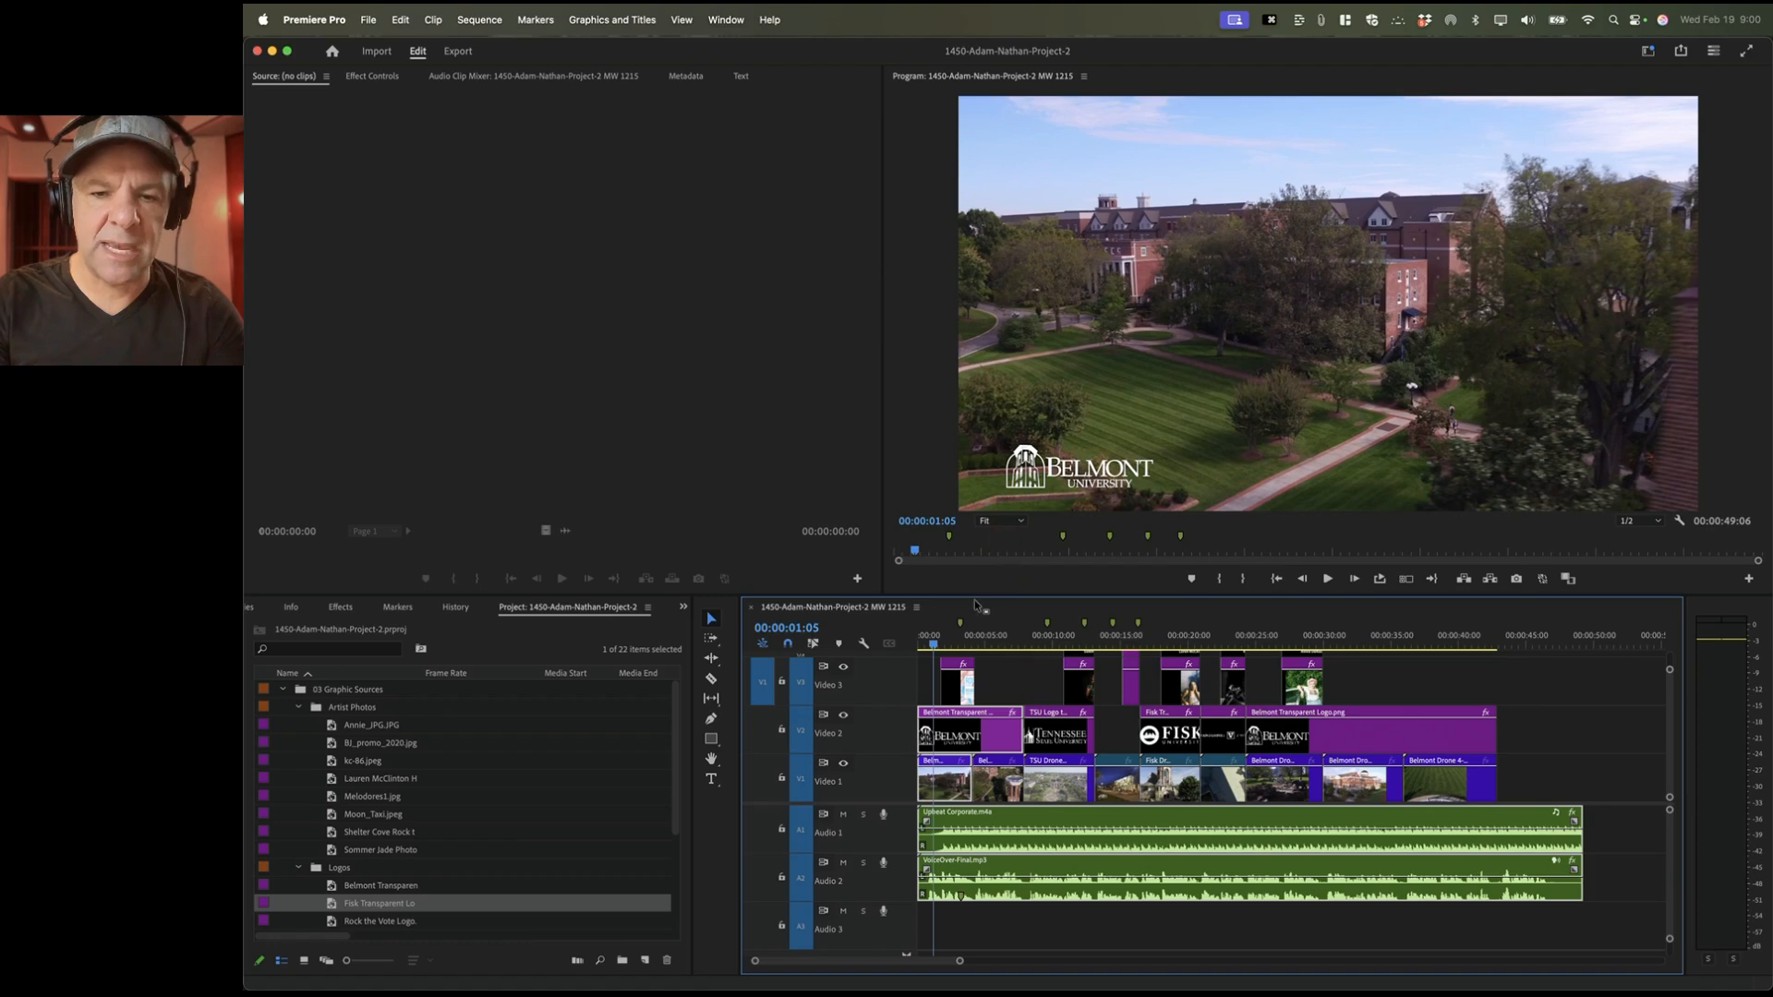
{"action": "left_click_drag", "start_coordinate": [975, 596], "coordinate": [979, 537]}
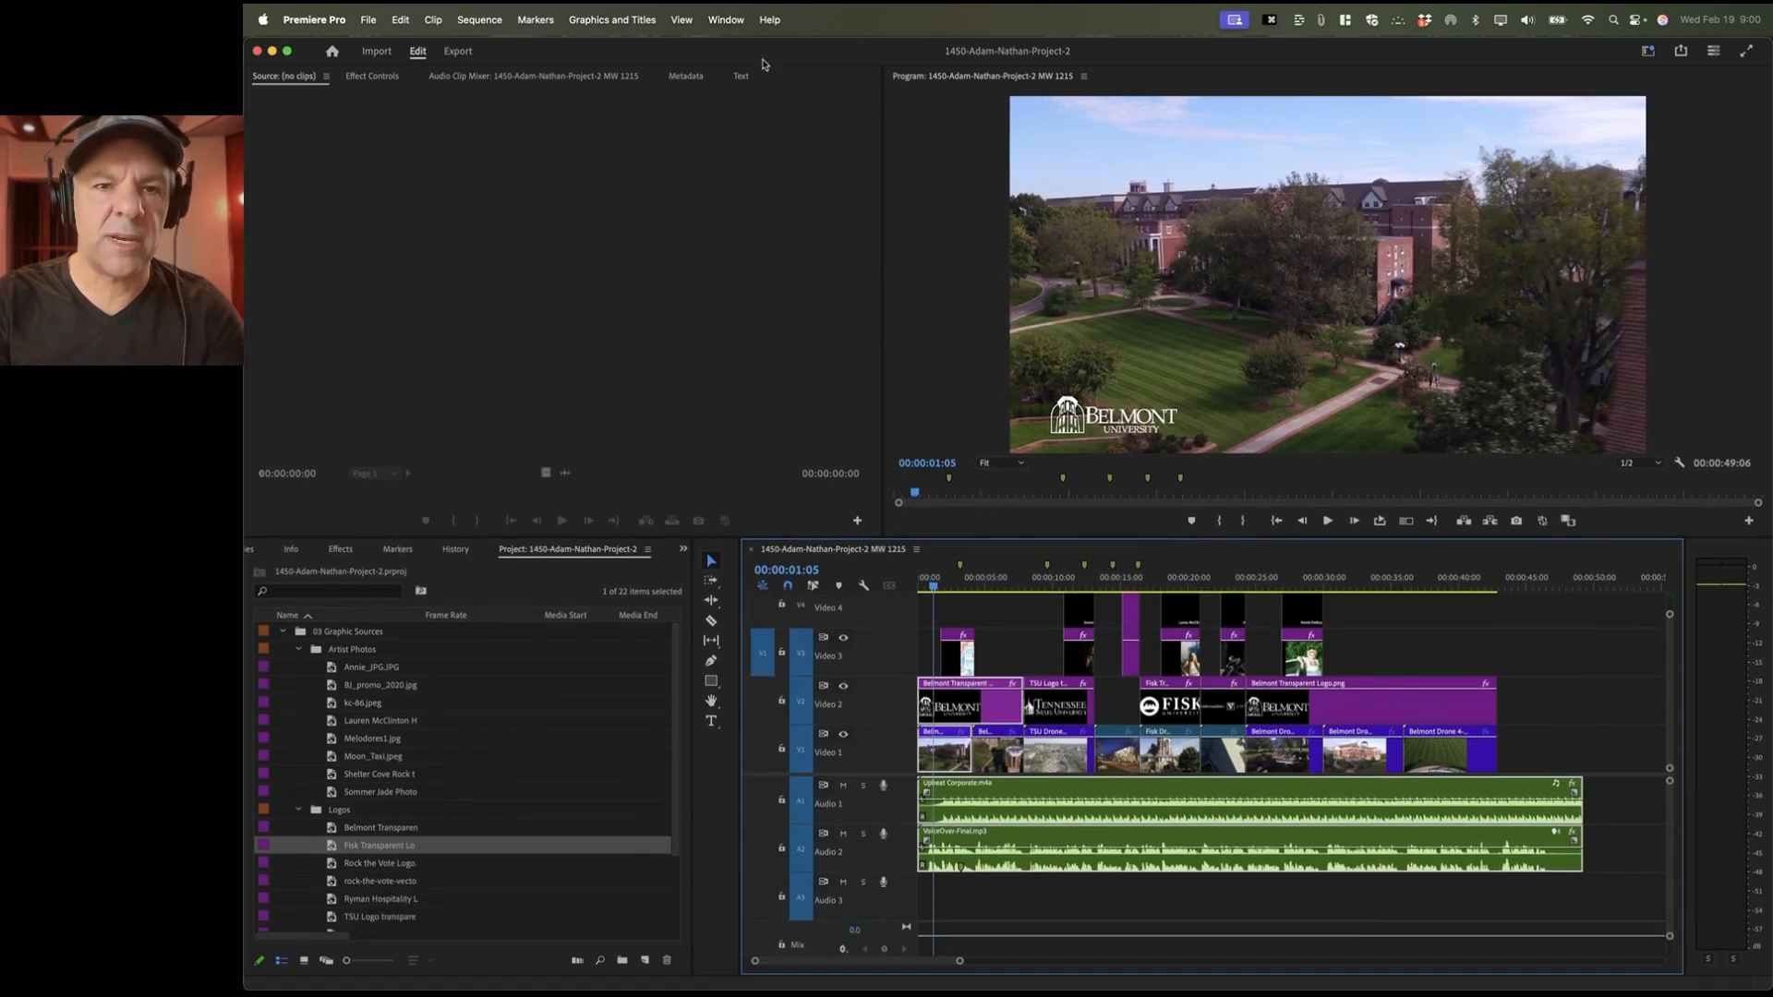
Step: Reset the workspace to its saved layout, enlarge the timeline to reveal Video 4, and enlarge project thumbnails
{"action": "left_click", "coordinate": [725, 19]}
{"action": "mouse_move", "coordinate": [767, 49]}
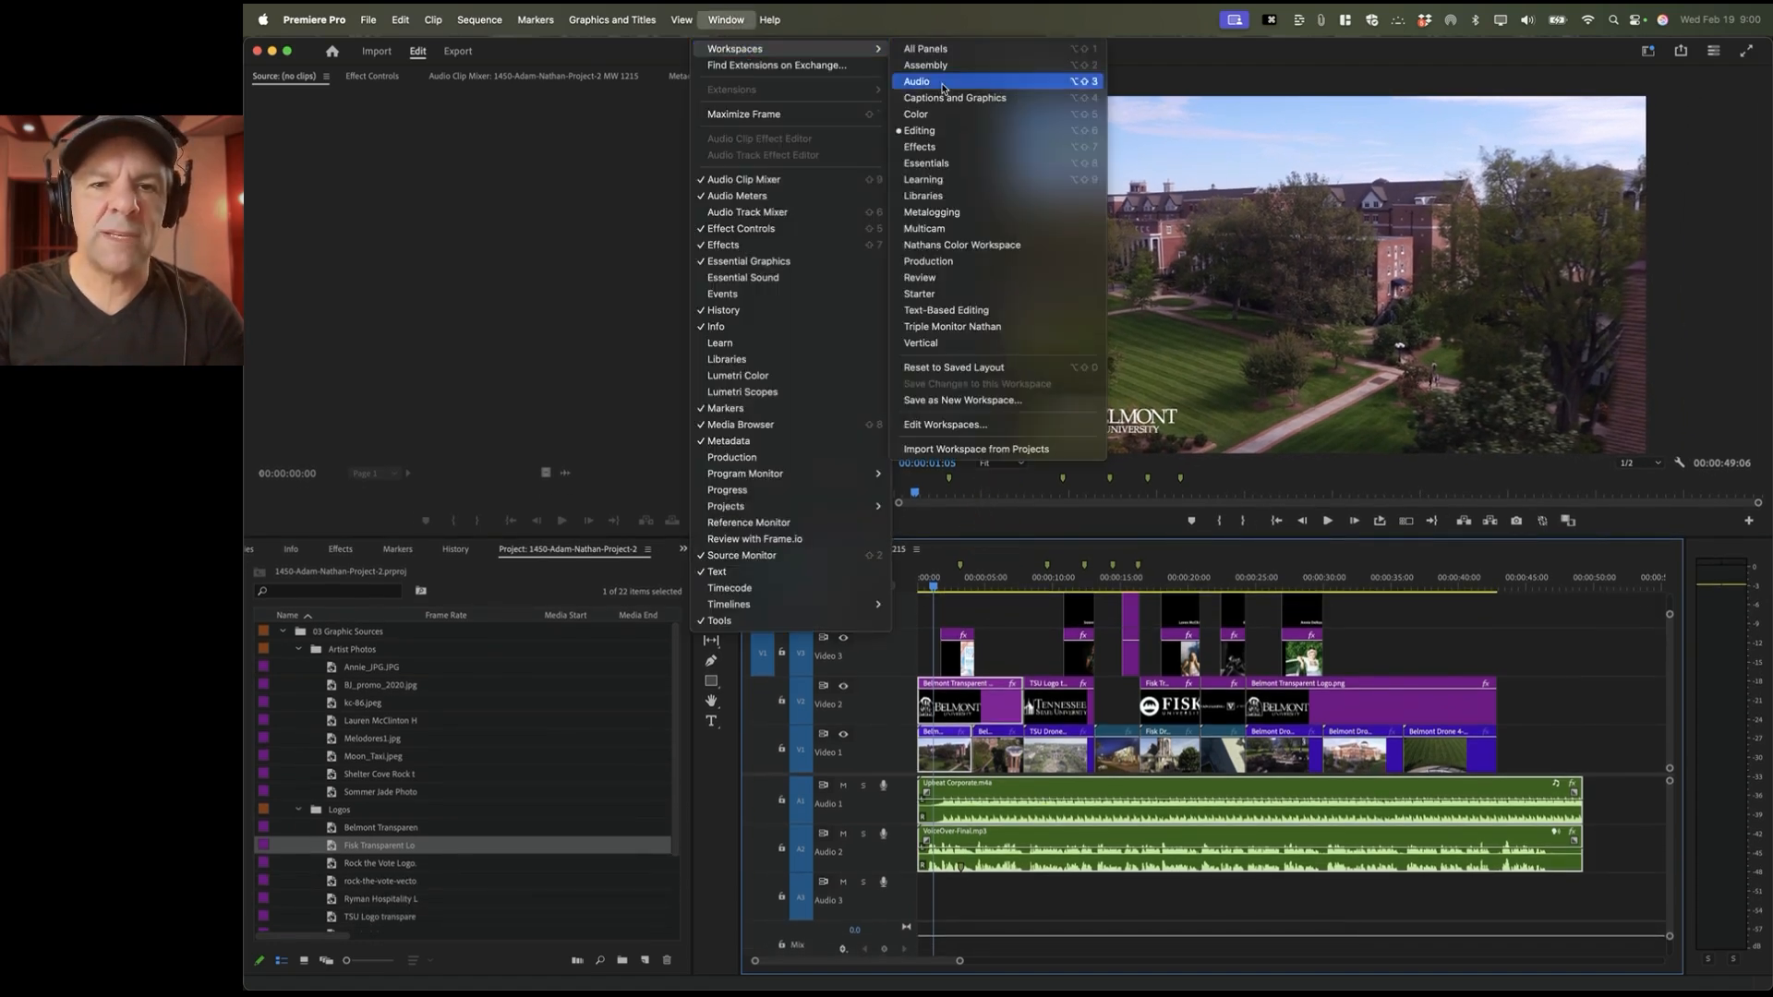
{"action": "left_click", "coordinate": [955, 367]}
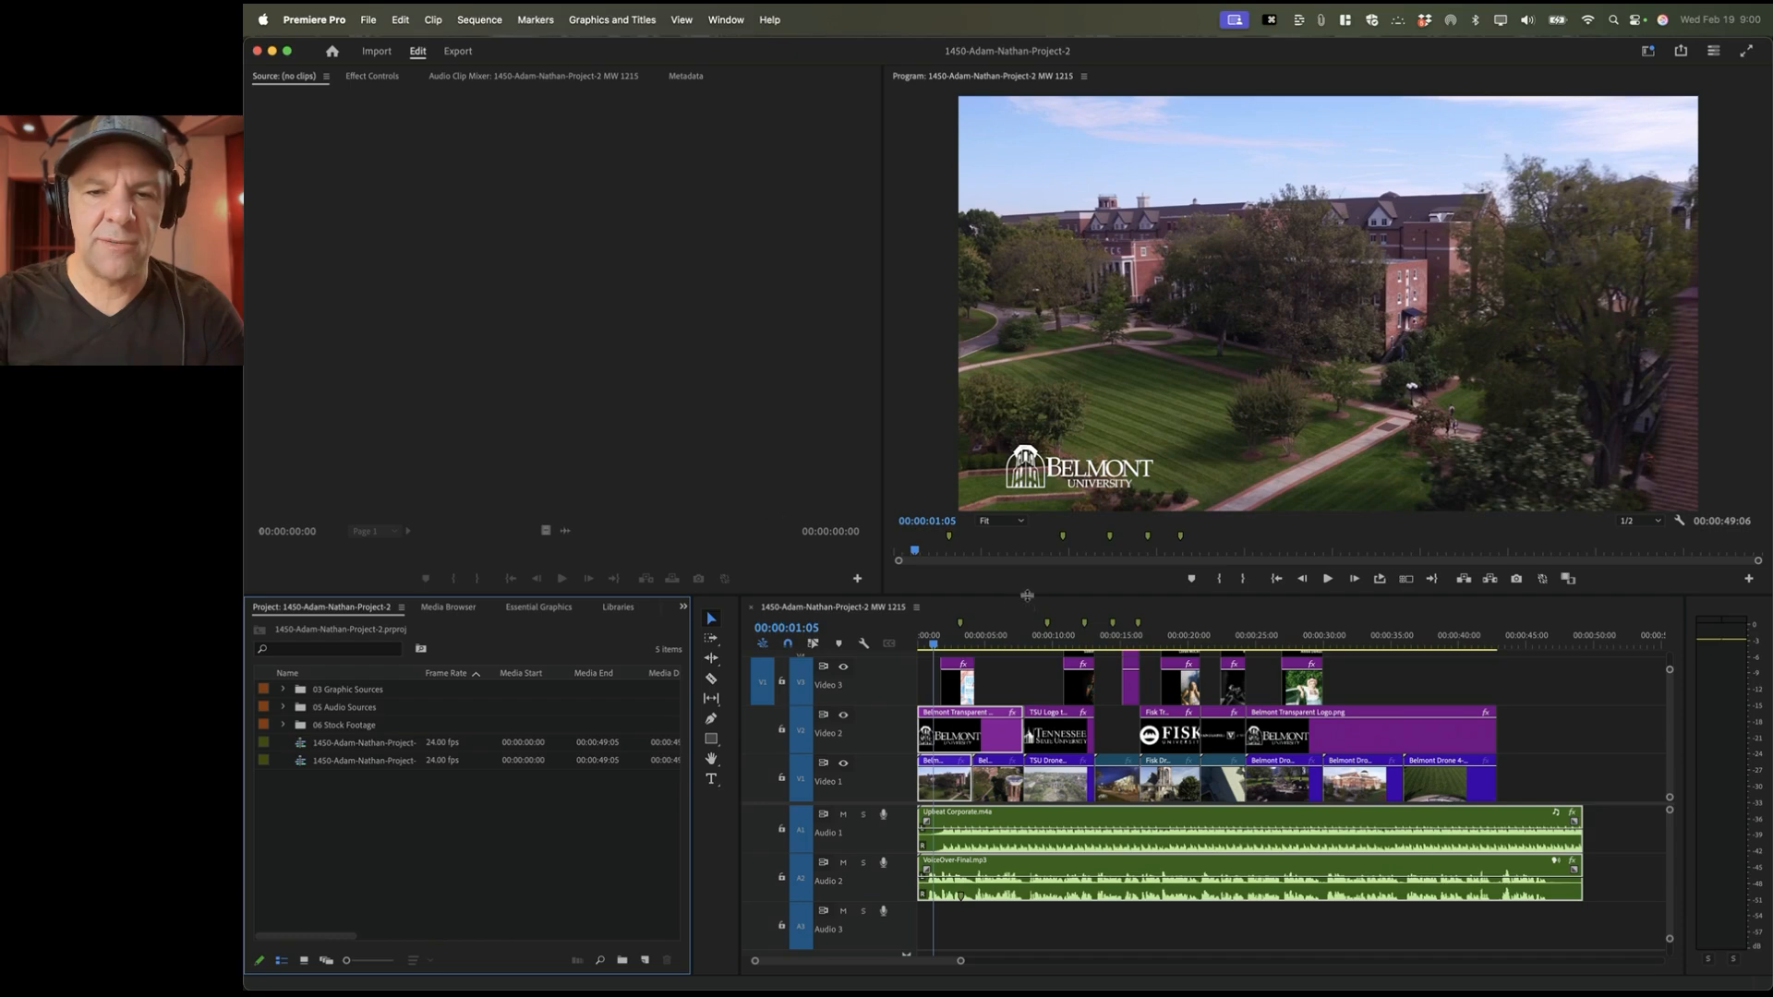
{"action": "left_click_drag", "start_coordinate": [1028, 595], "coordinate": [1028, 538]}
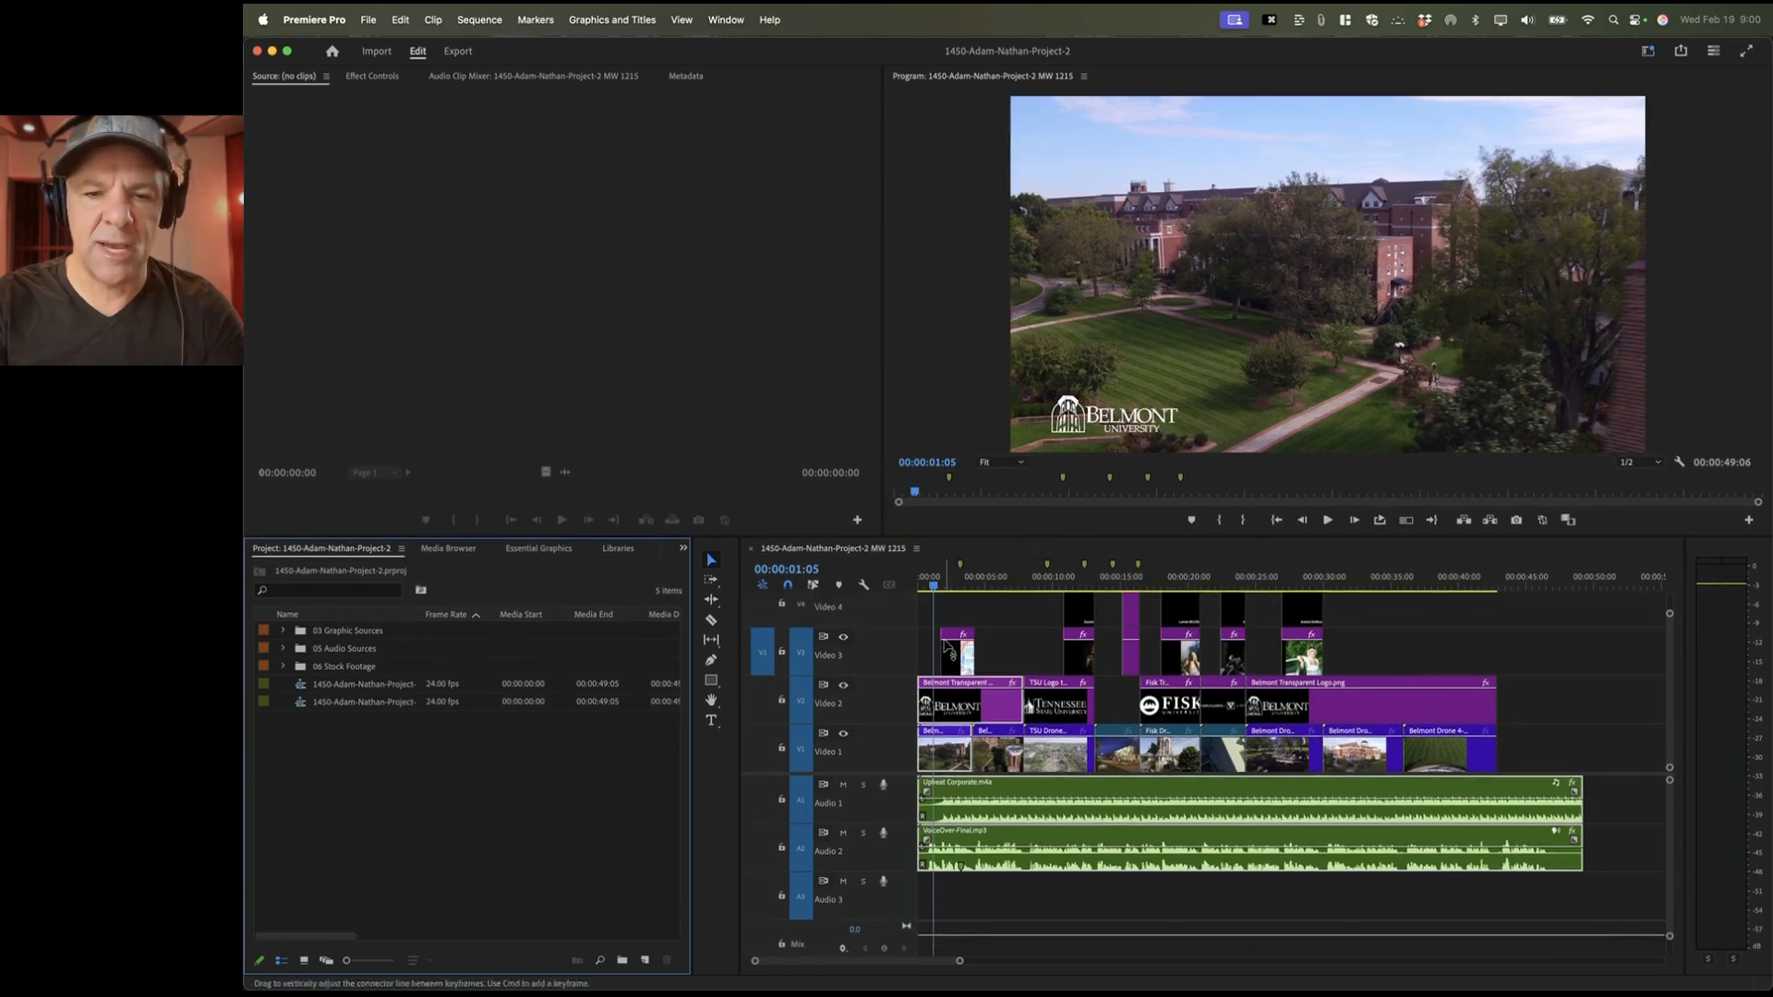
{"action": "key", "text": "="}
{"action": "key", "text": "="}
Step: Zoom in on the opening of the timeline and play through the Belmont drone shots
{"action": "left_click", "coordinate": [931, 615]}
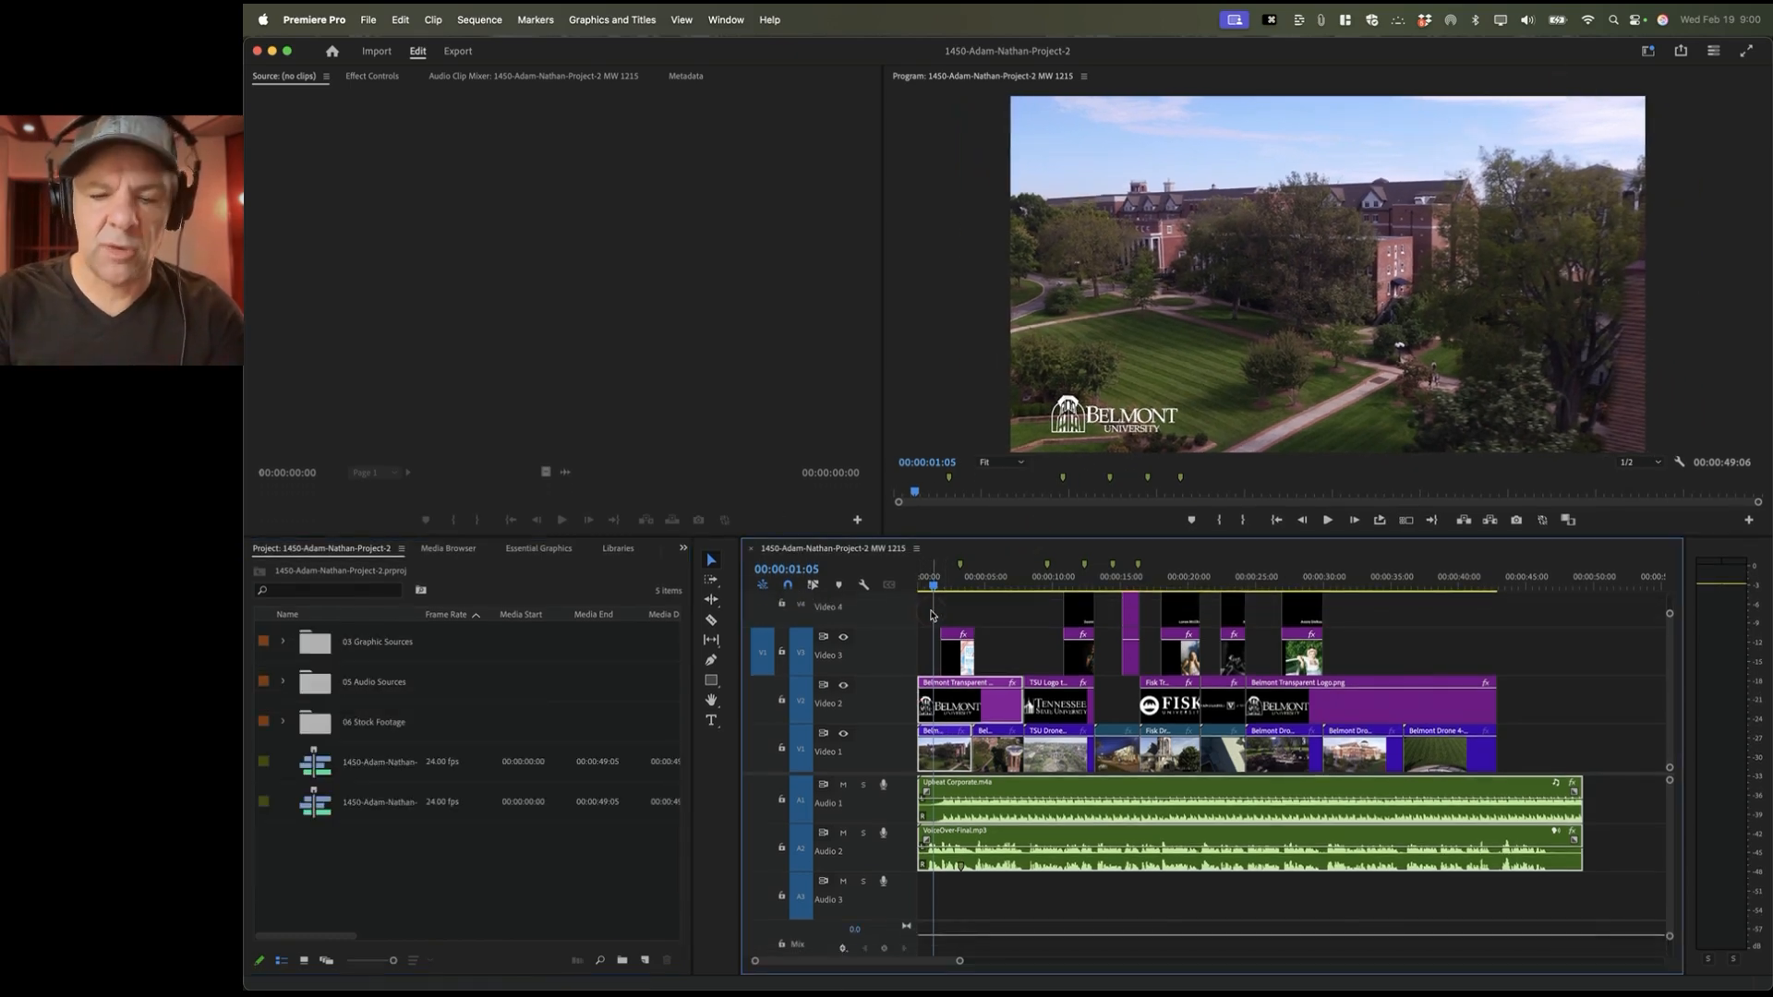
{"action": "key", "text": "="}
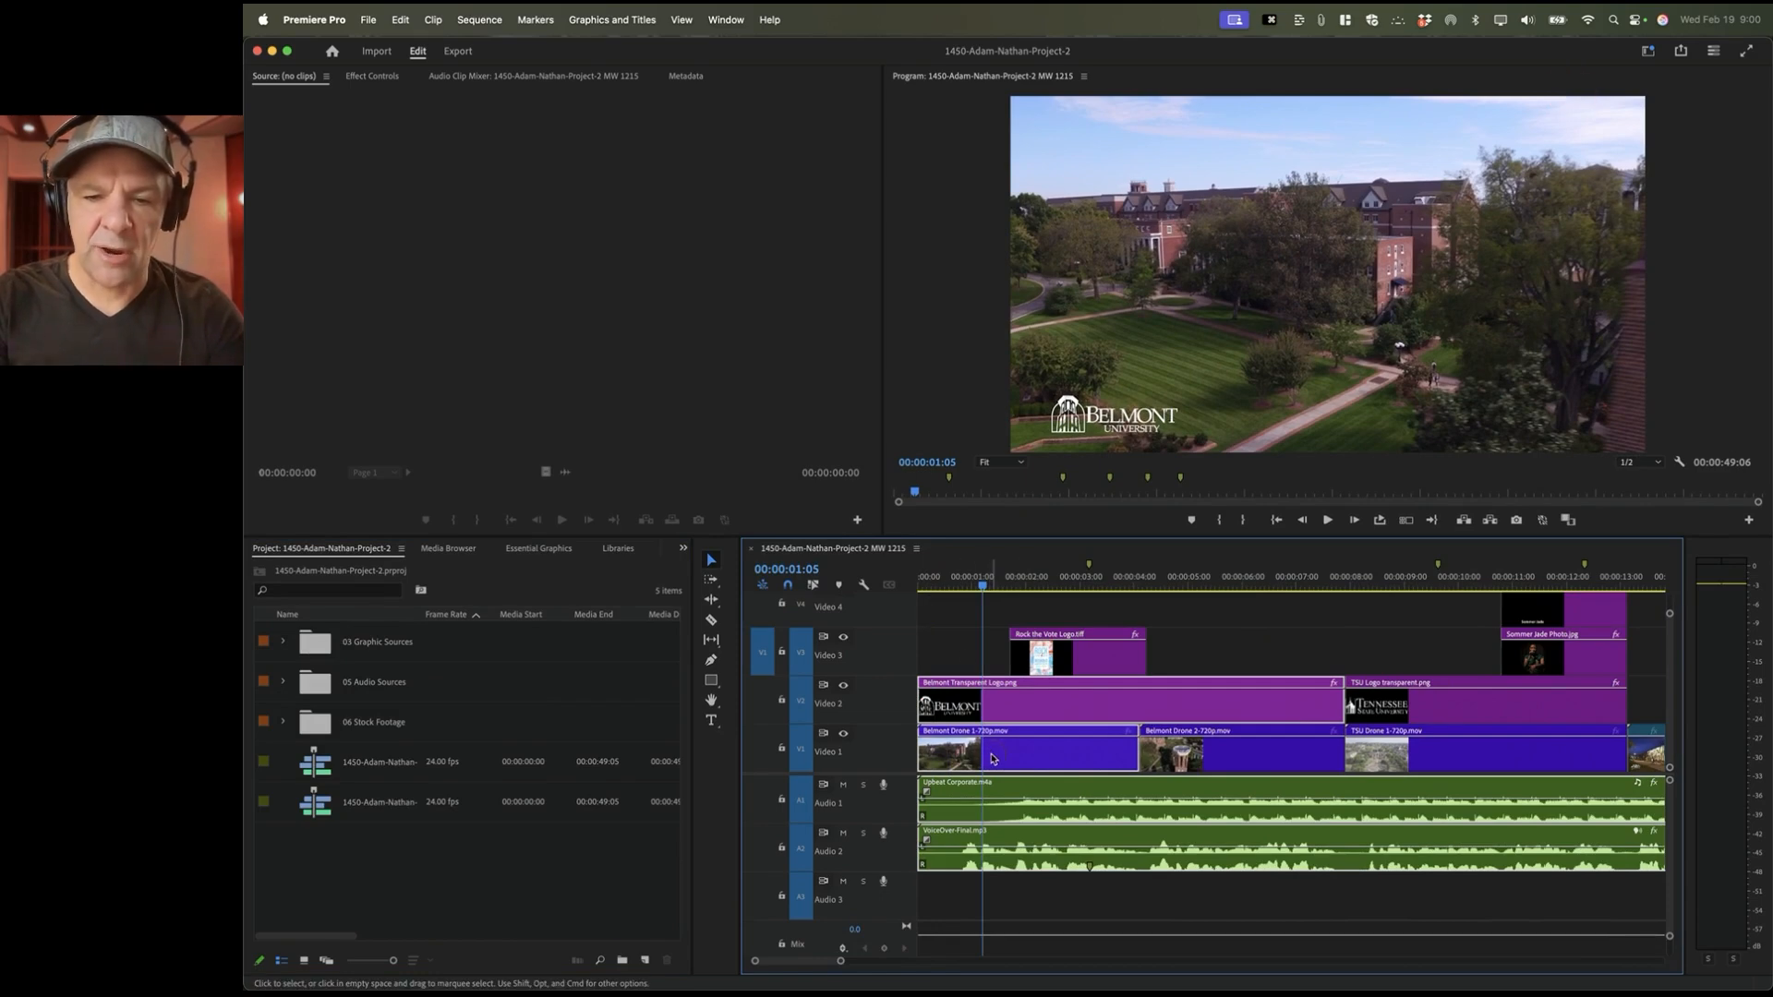
{"action": "left_click", "coordinate": [1194, 760]}
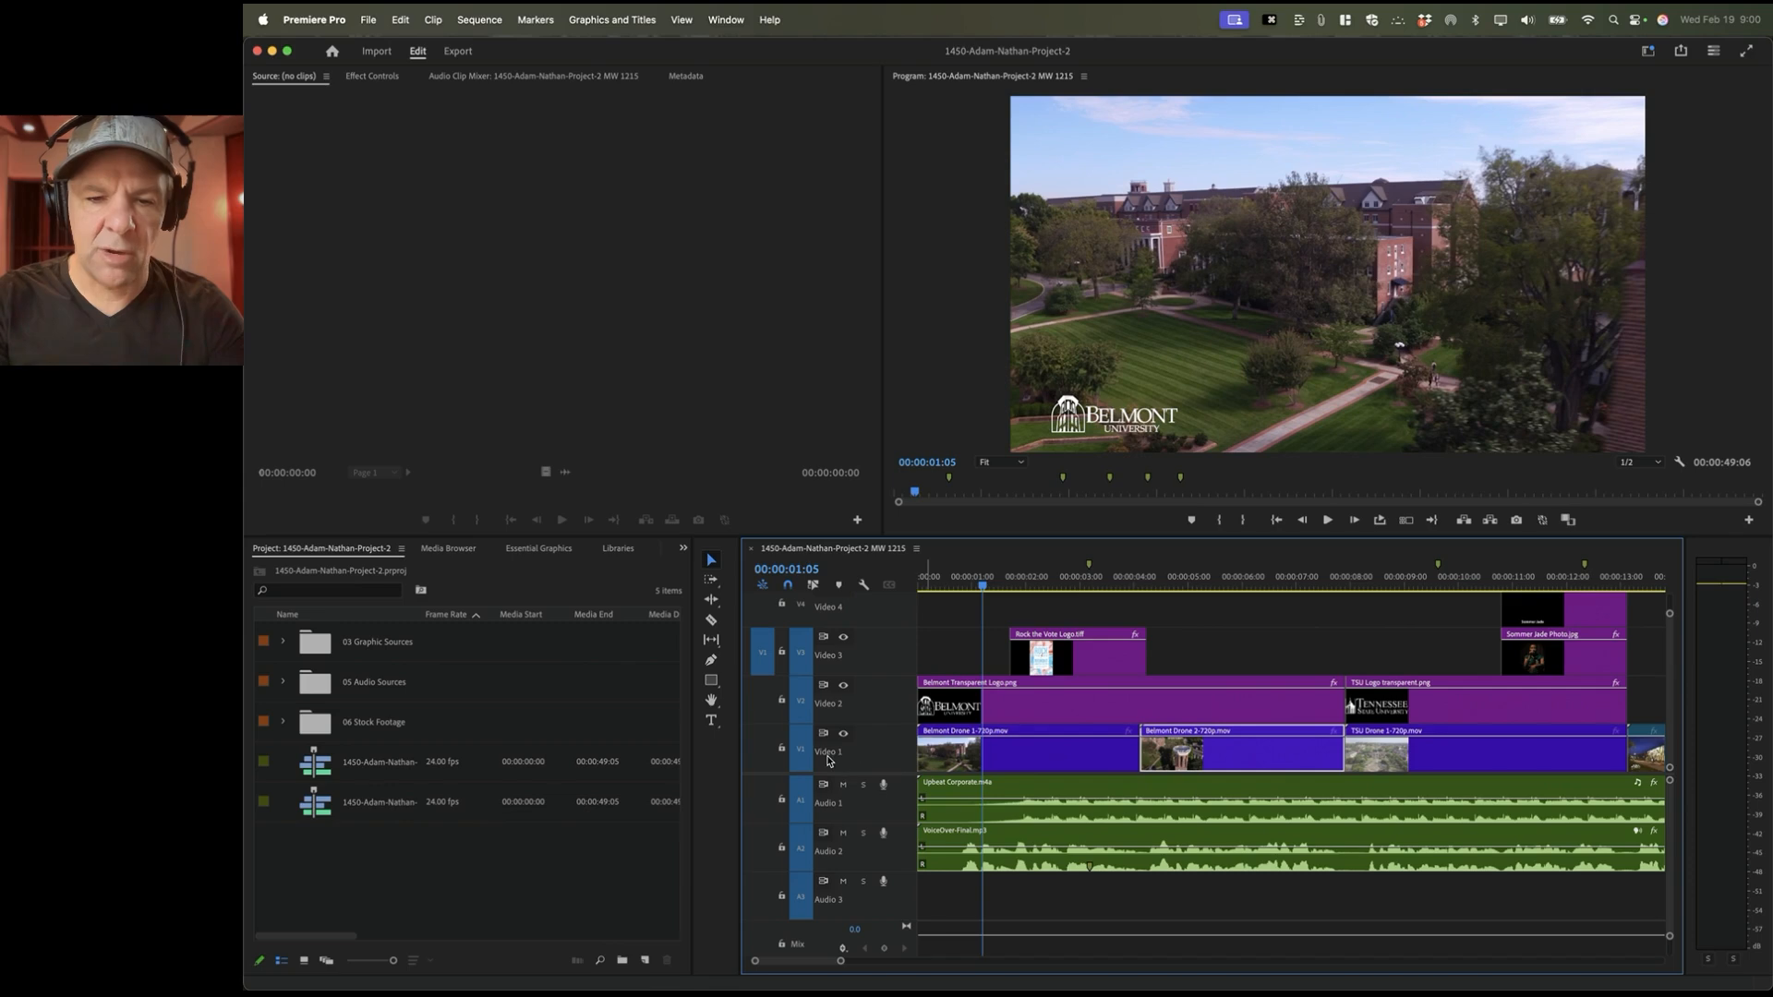
{"action": "key", "text": "space"}
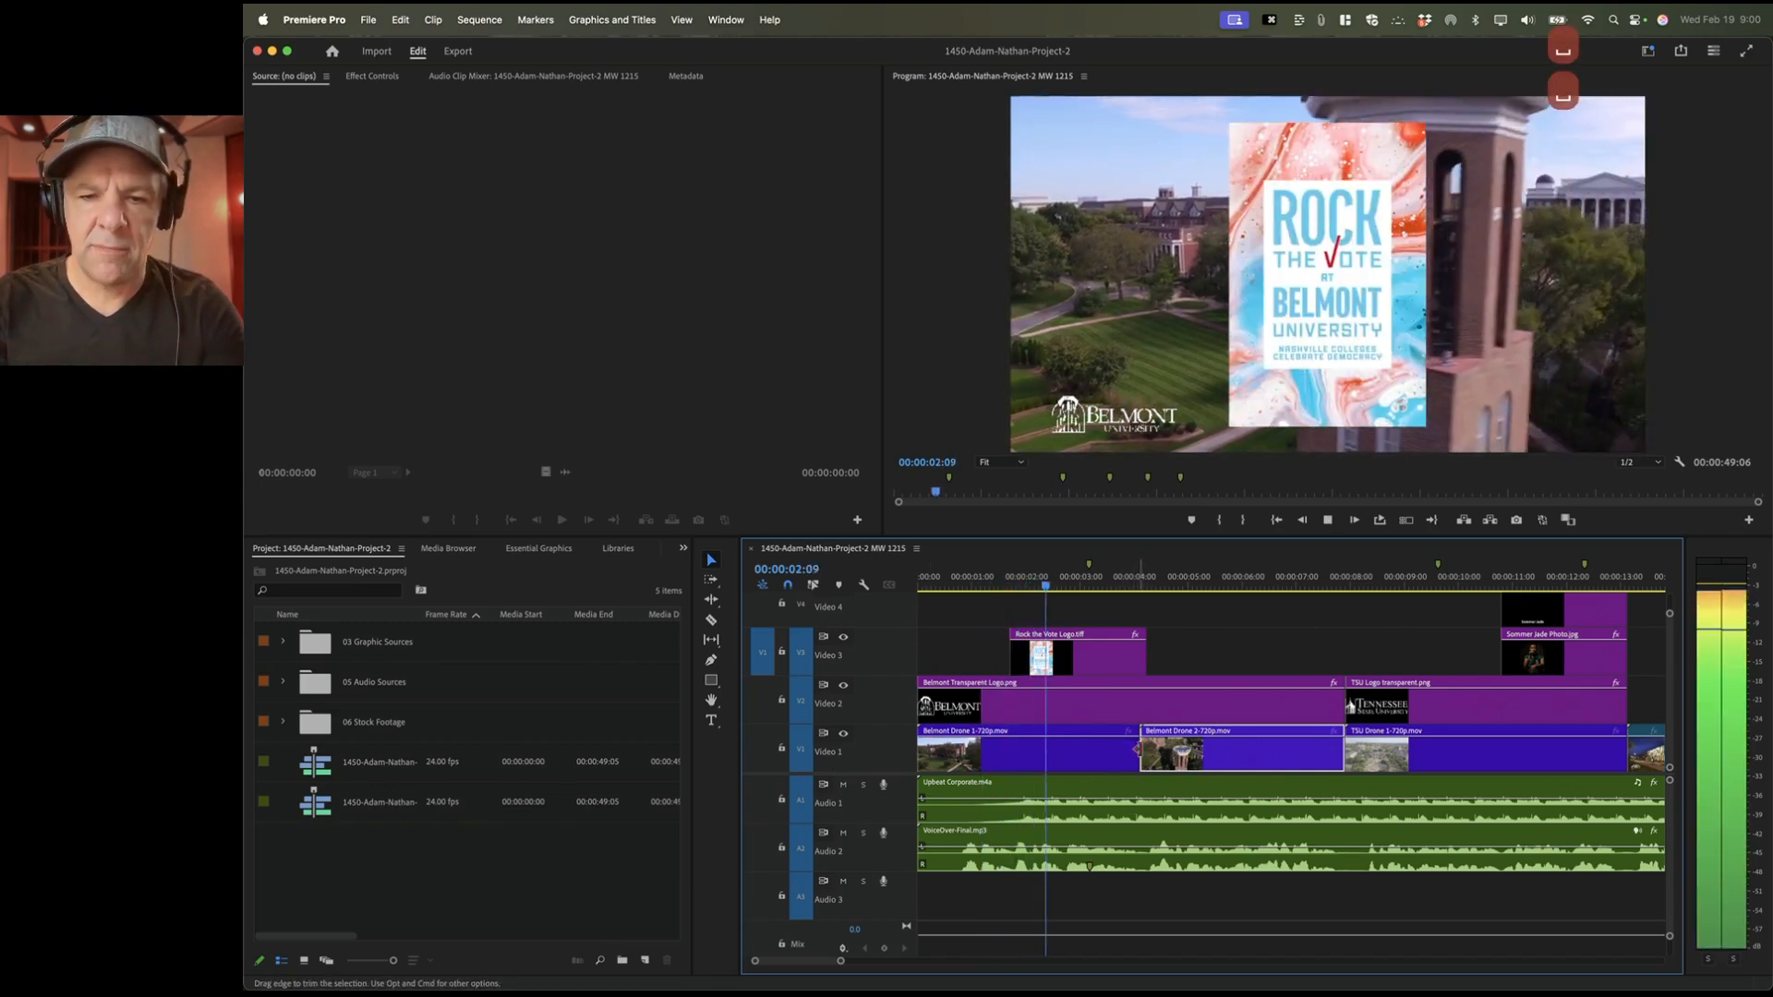
{"action": "key", "text": "space"}
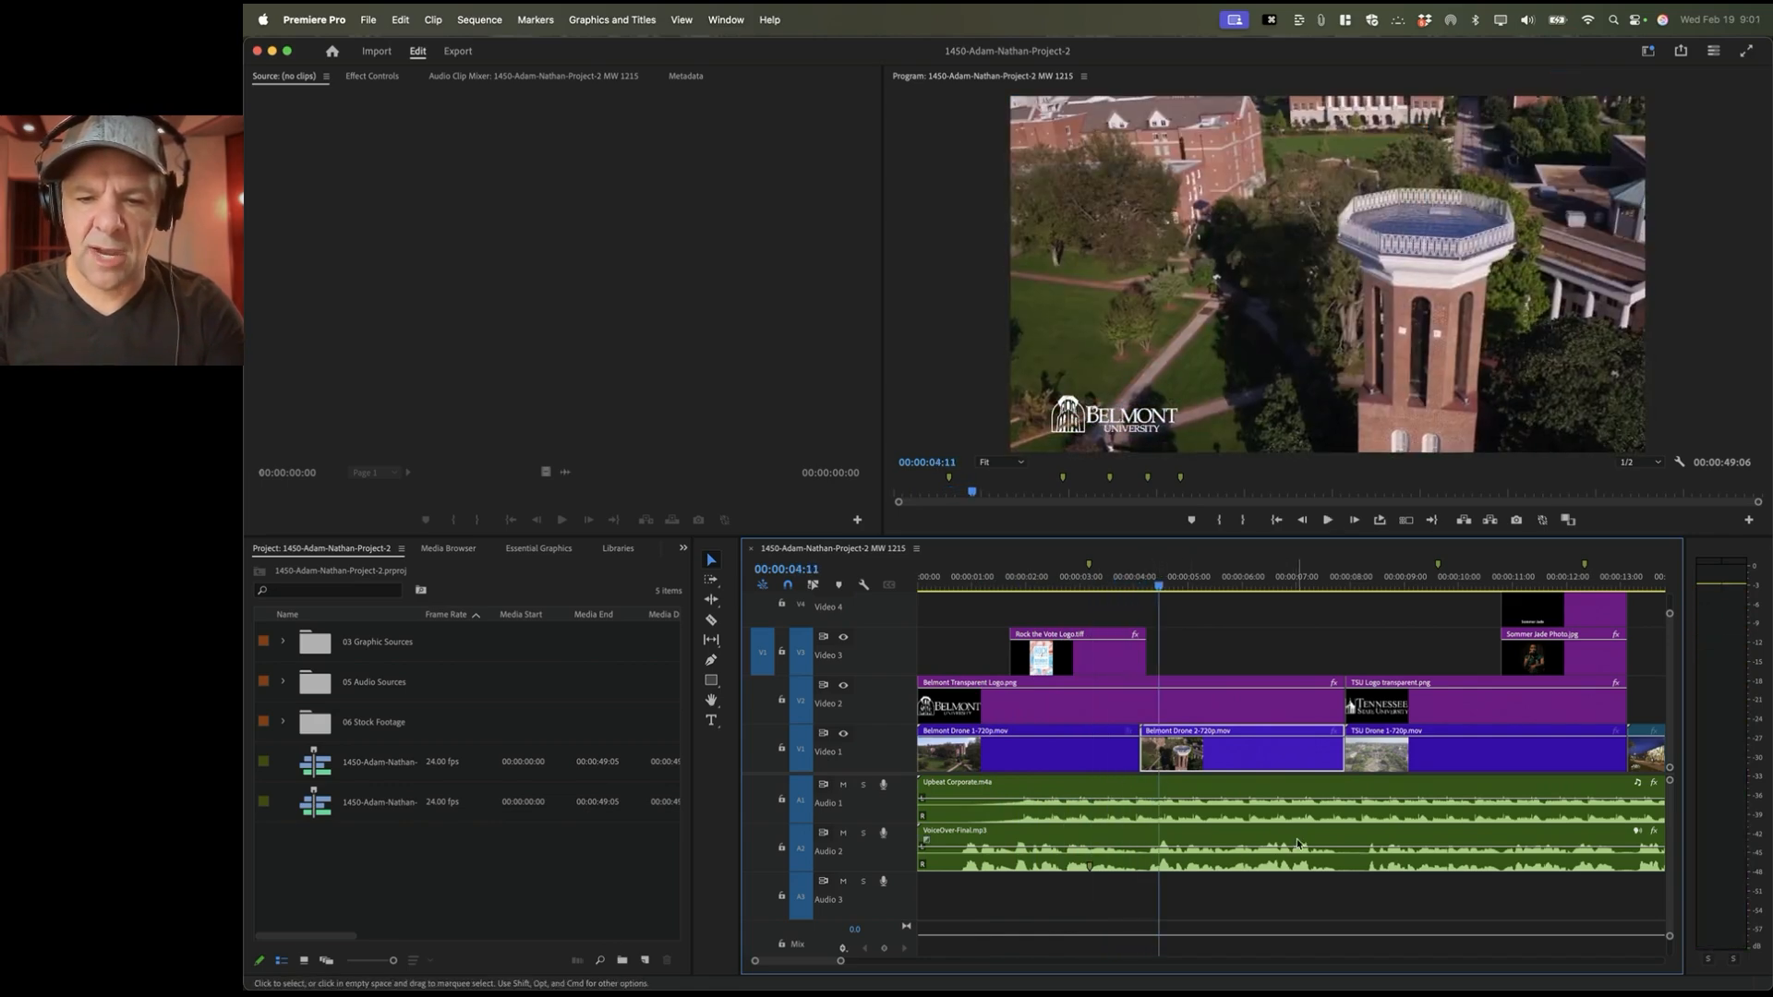
{"action": "scroll", "coordinate": [1291, 840], "scroll_direction": "down", "scroll_amount": 5}
{"action": "key", "text": "space"}
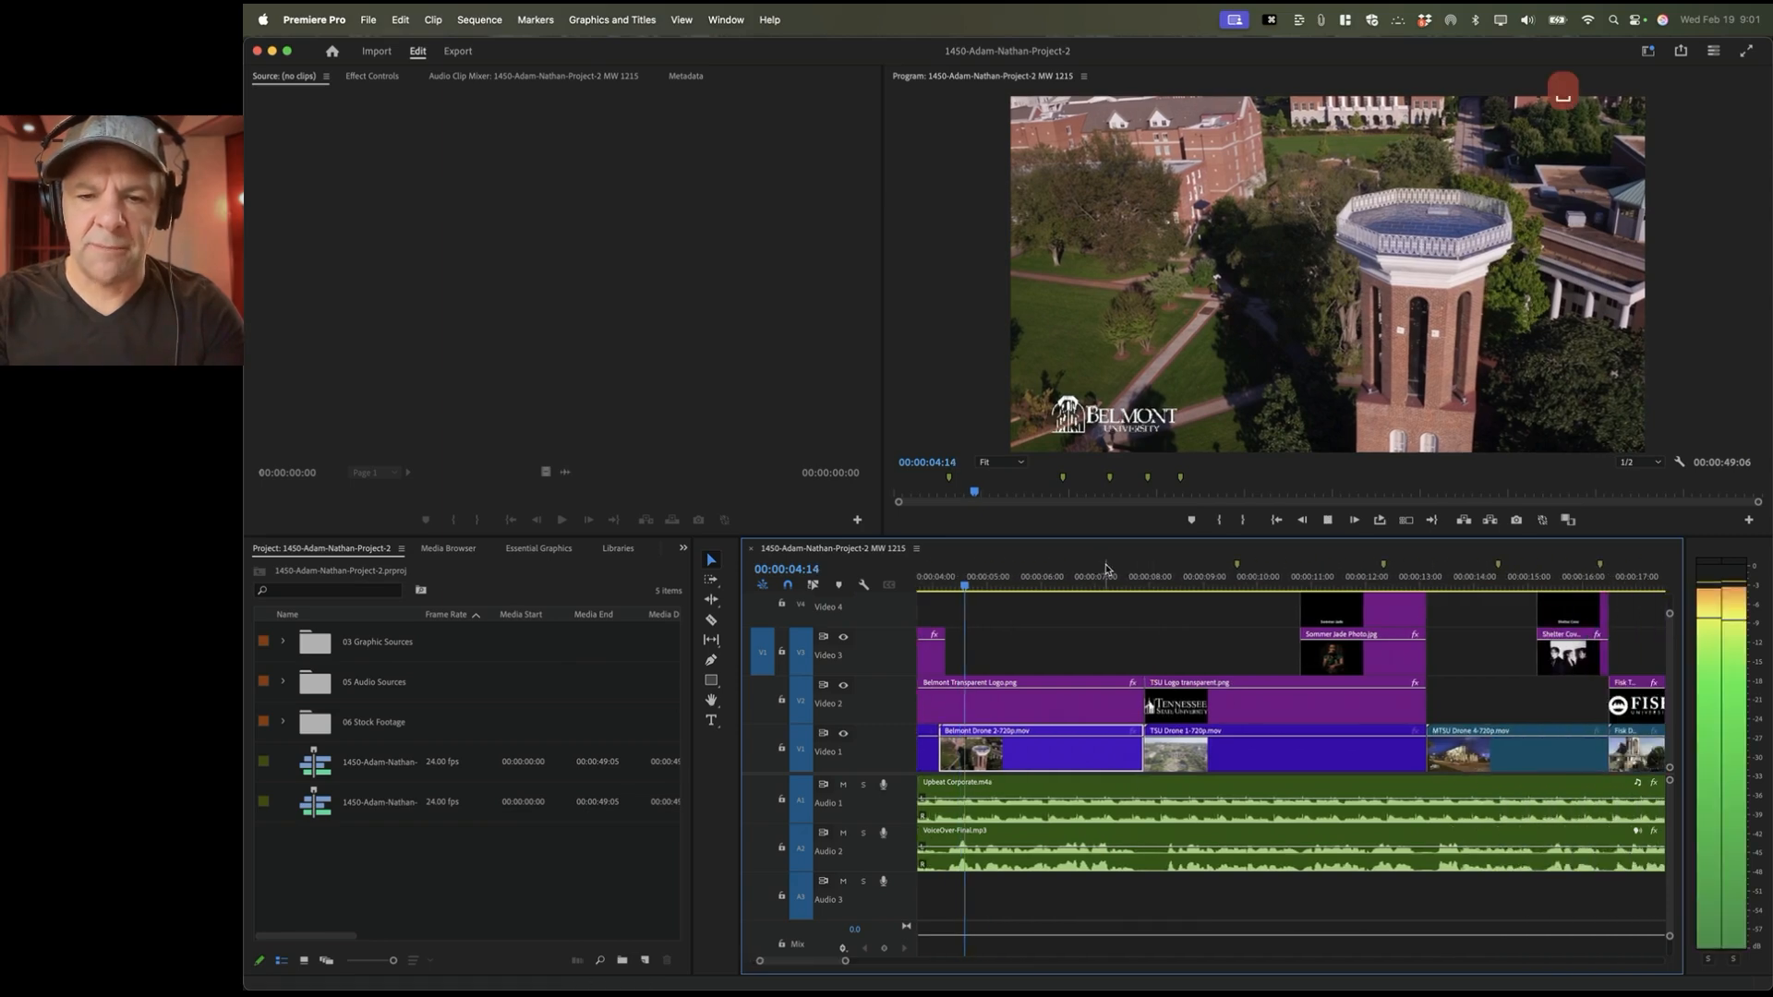
{"action": "key", "text": "space"}
Step: Preview up to the TSU shot, then return to 05:08 and select the Belmont Transparent Logo clip
{"action": "left_click", "coordinate": [1126, 580]}
{"action": "key", "text": "space"}
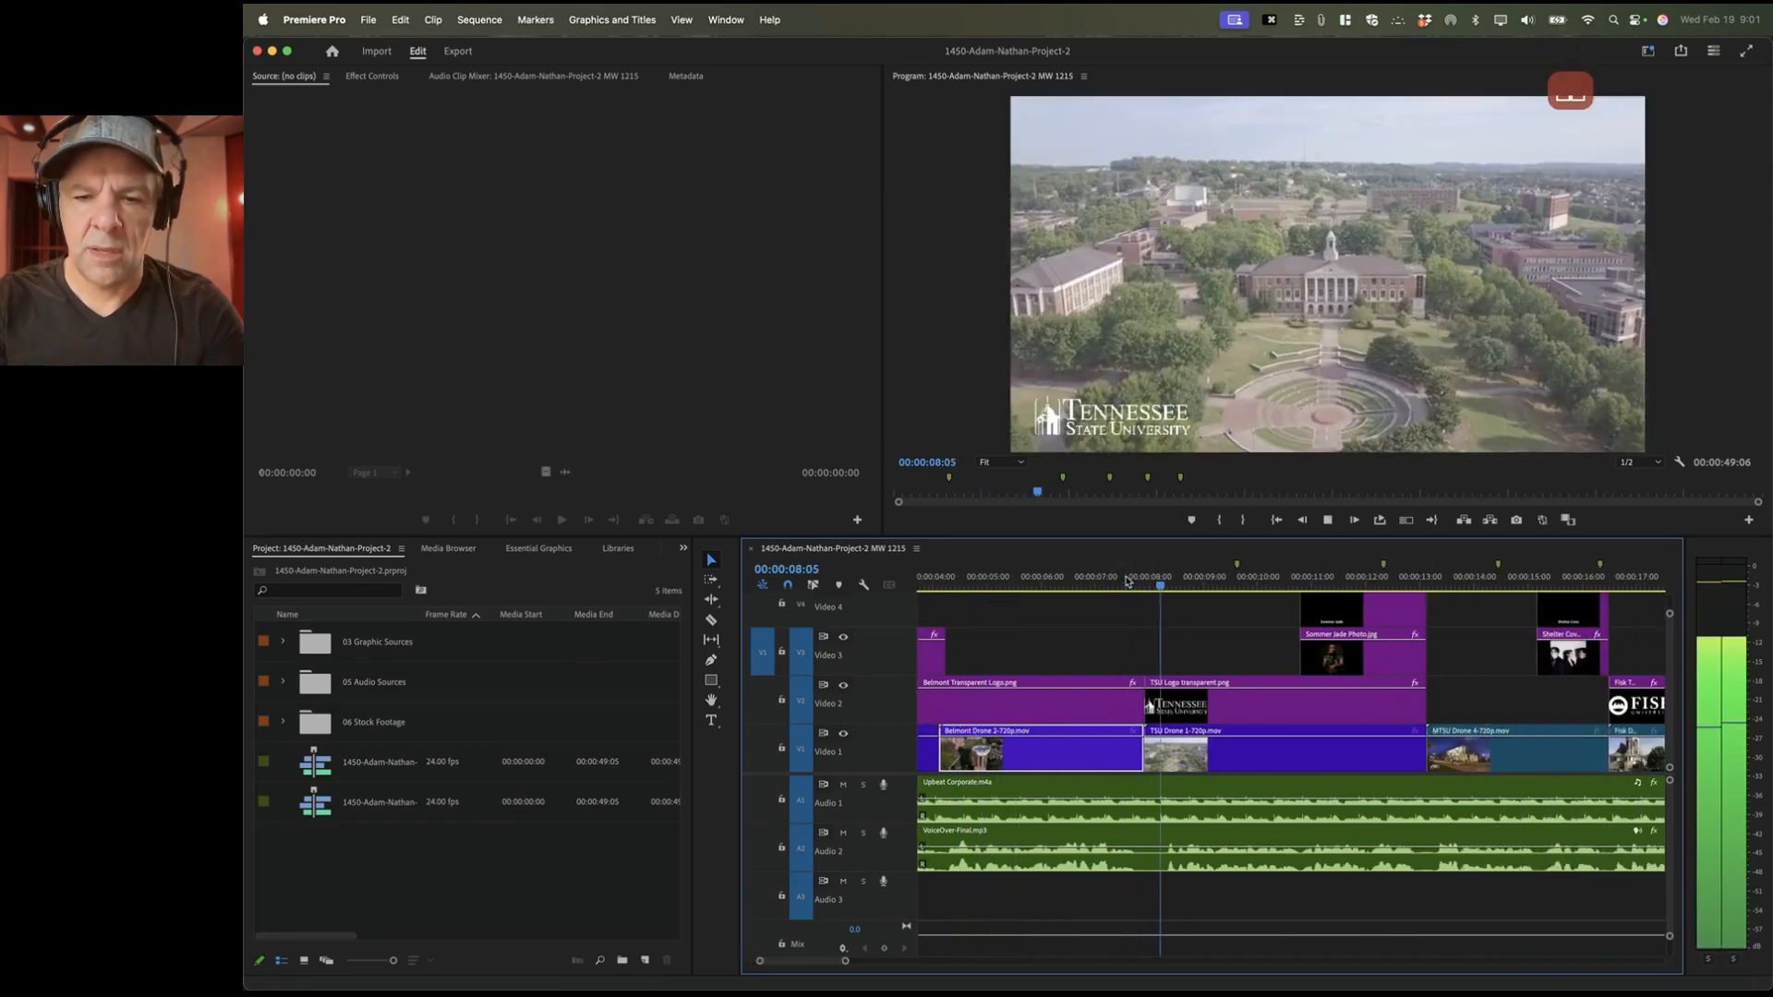
{"action": "key", "text": "space"}
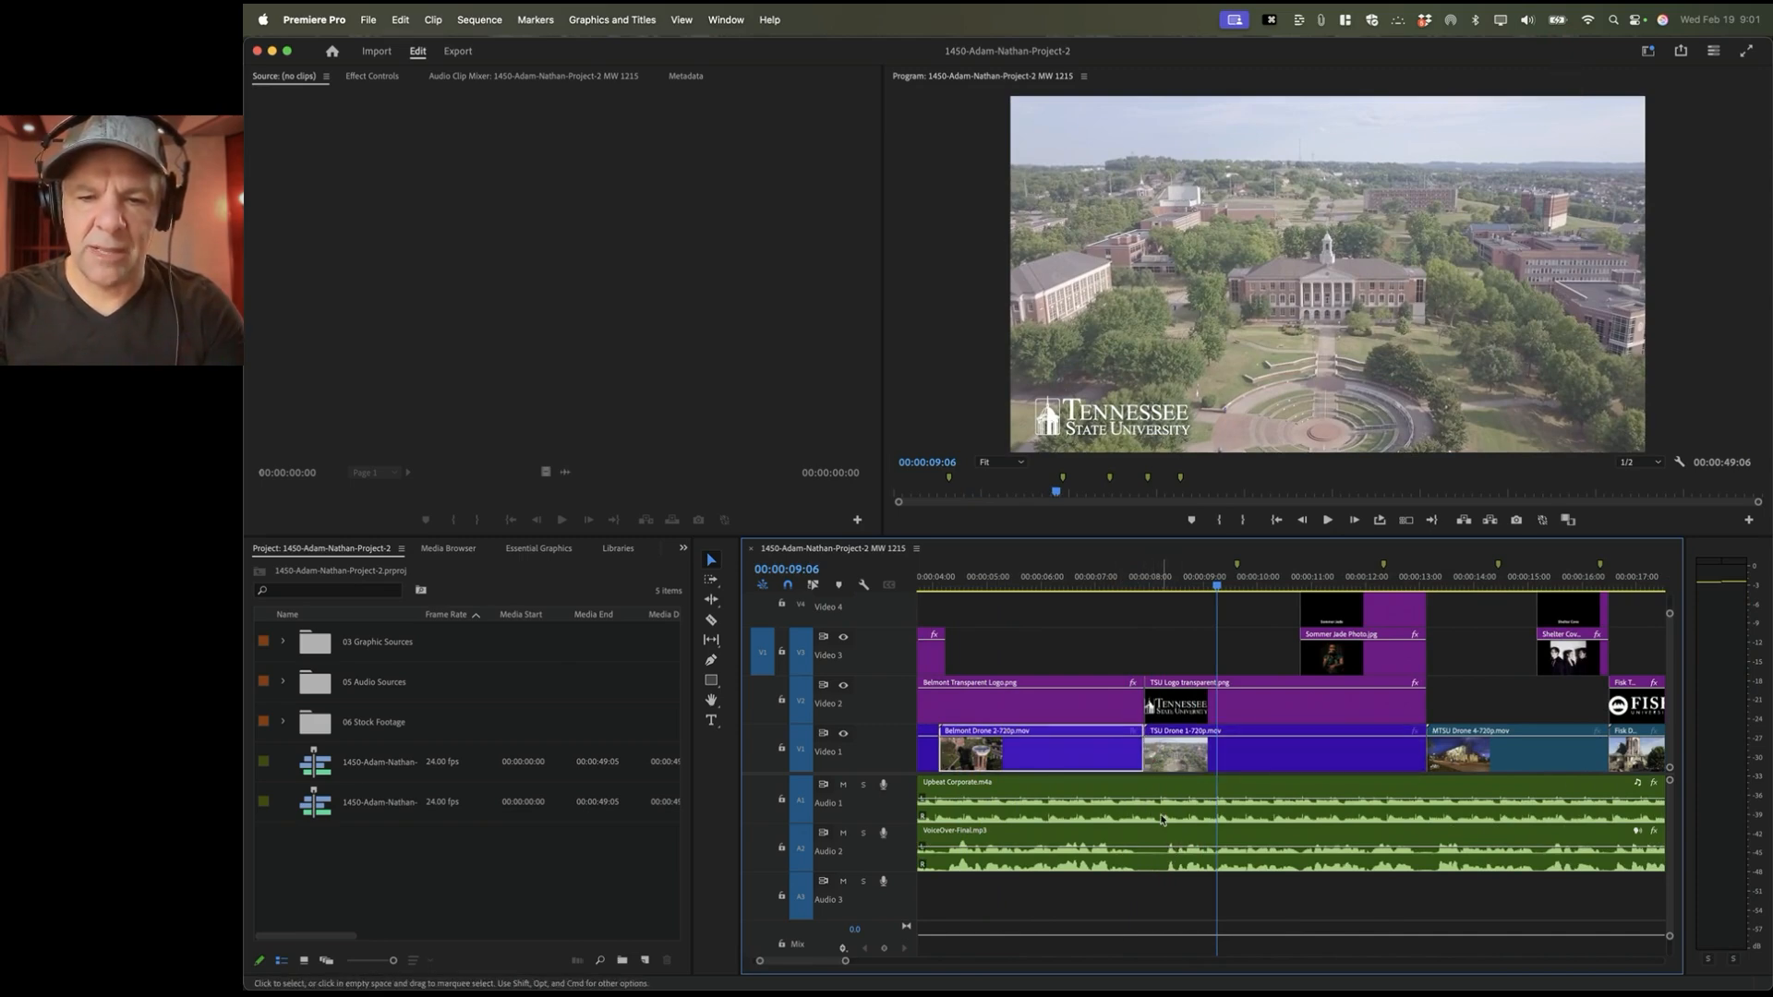
{"action": "scroll", "coordinate": [1165, 851], "scroll_direction": "up", "scroll_amount": 5}
{"action": "left_click", "coordinate": [1207, 719]}
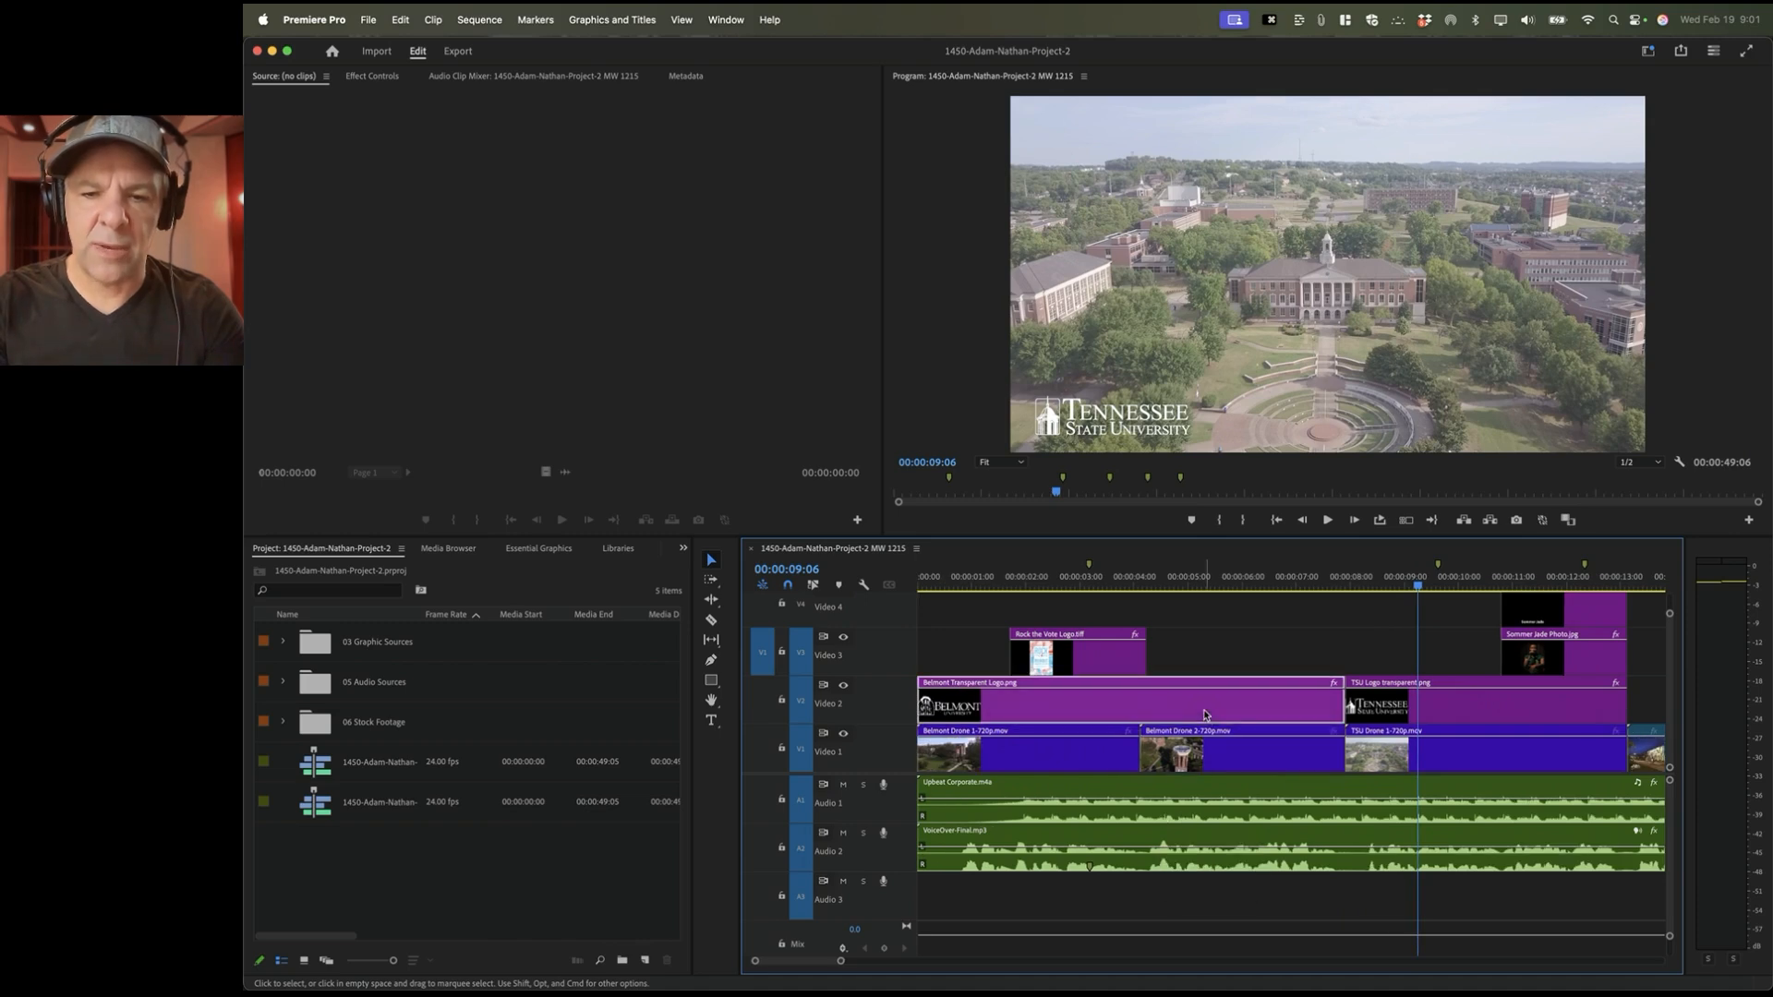
{"action": "left_click", "coordinate": [1199, 582]}
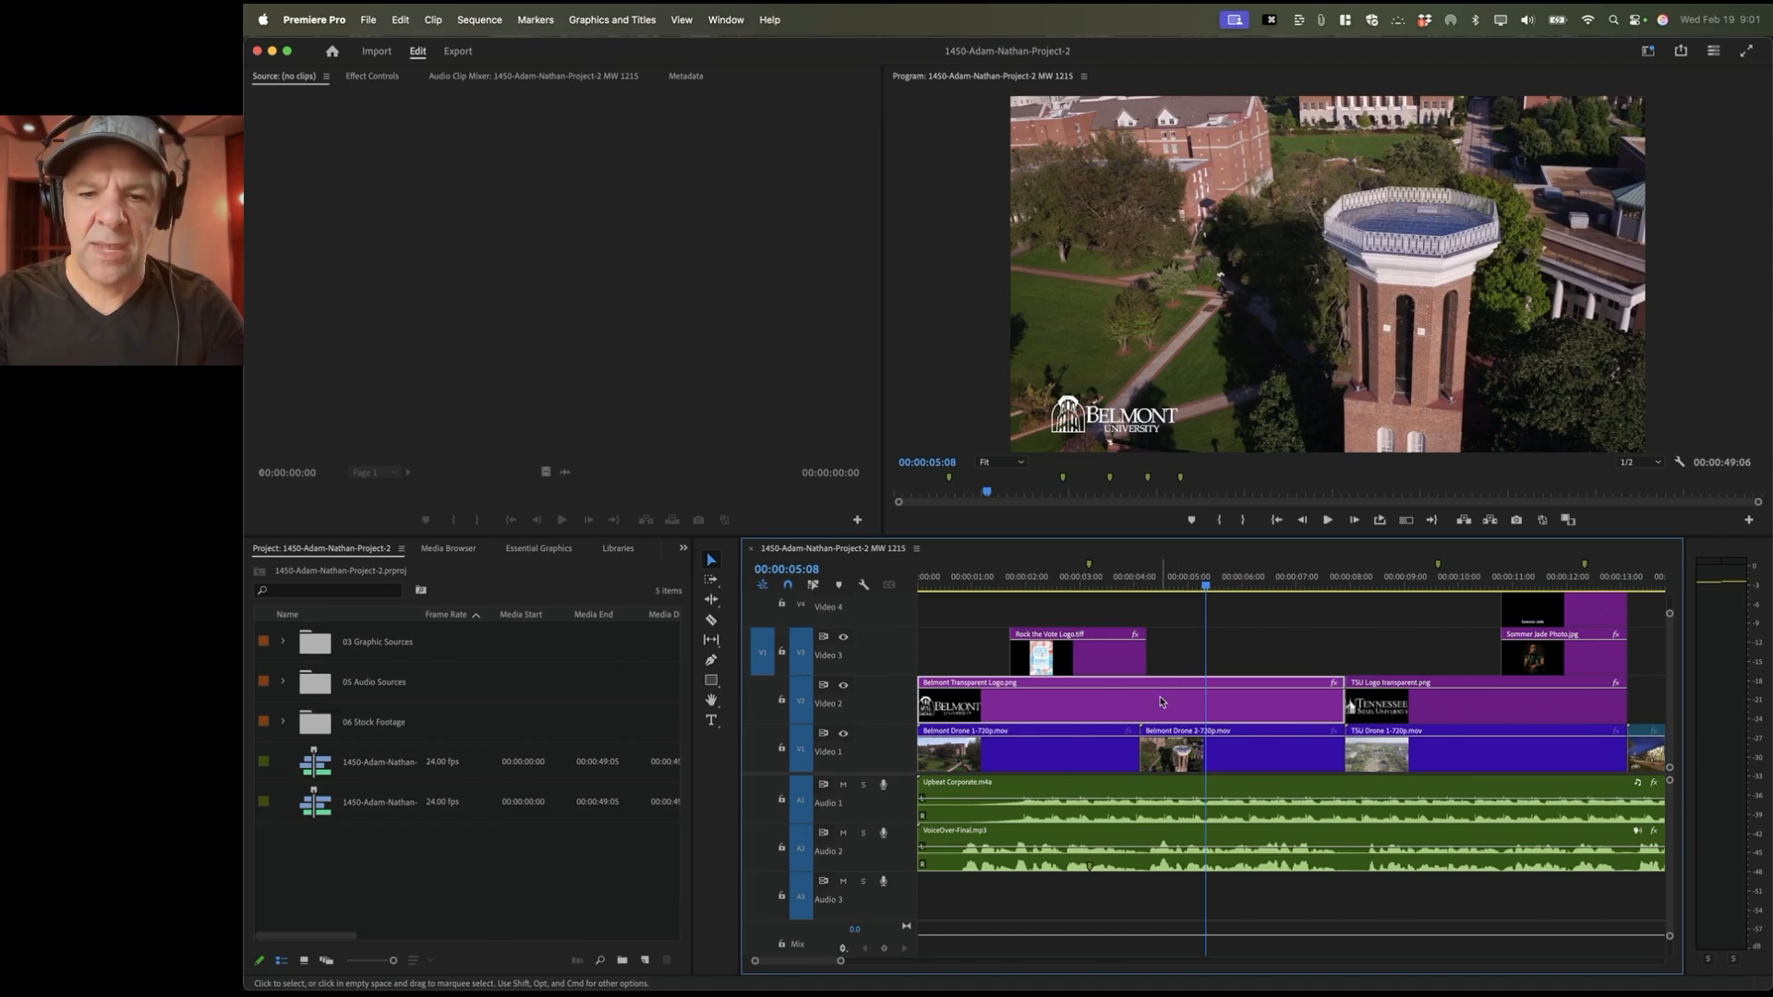
{"action": "left_click", "coordinate": [727, 20]}
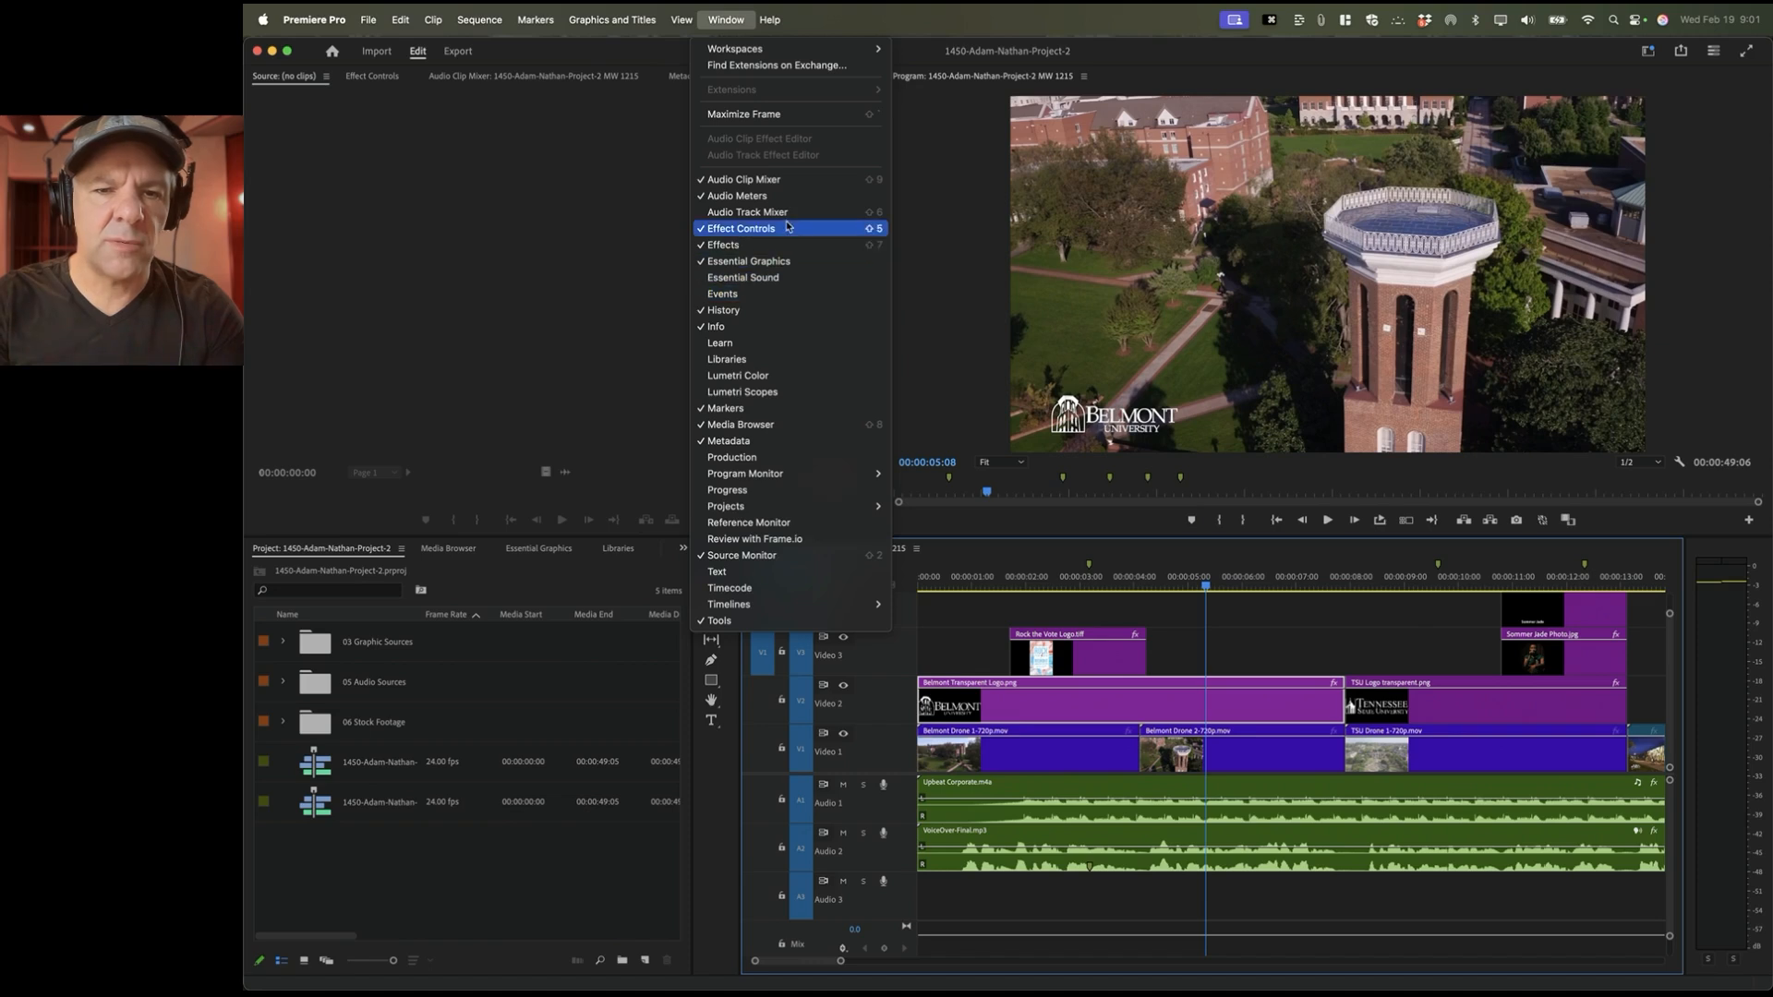
Step: Move the Belmont Transparent Logo left to position 193.5, 643.6 and set its scale to 5.5
{"action": "left_click", "coordinate": [858, 232]}
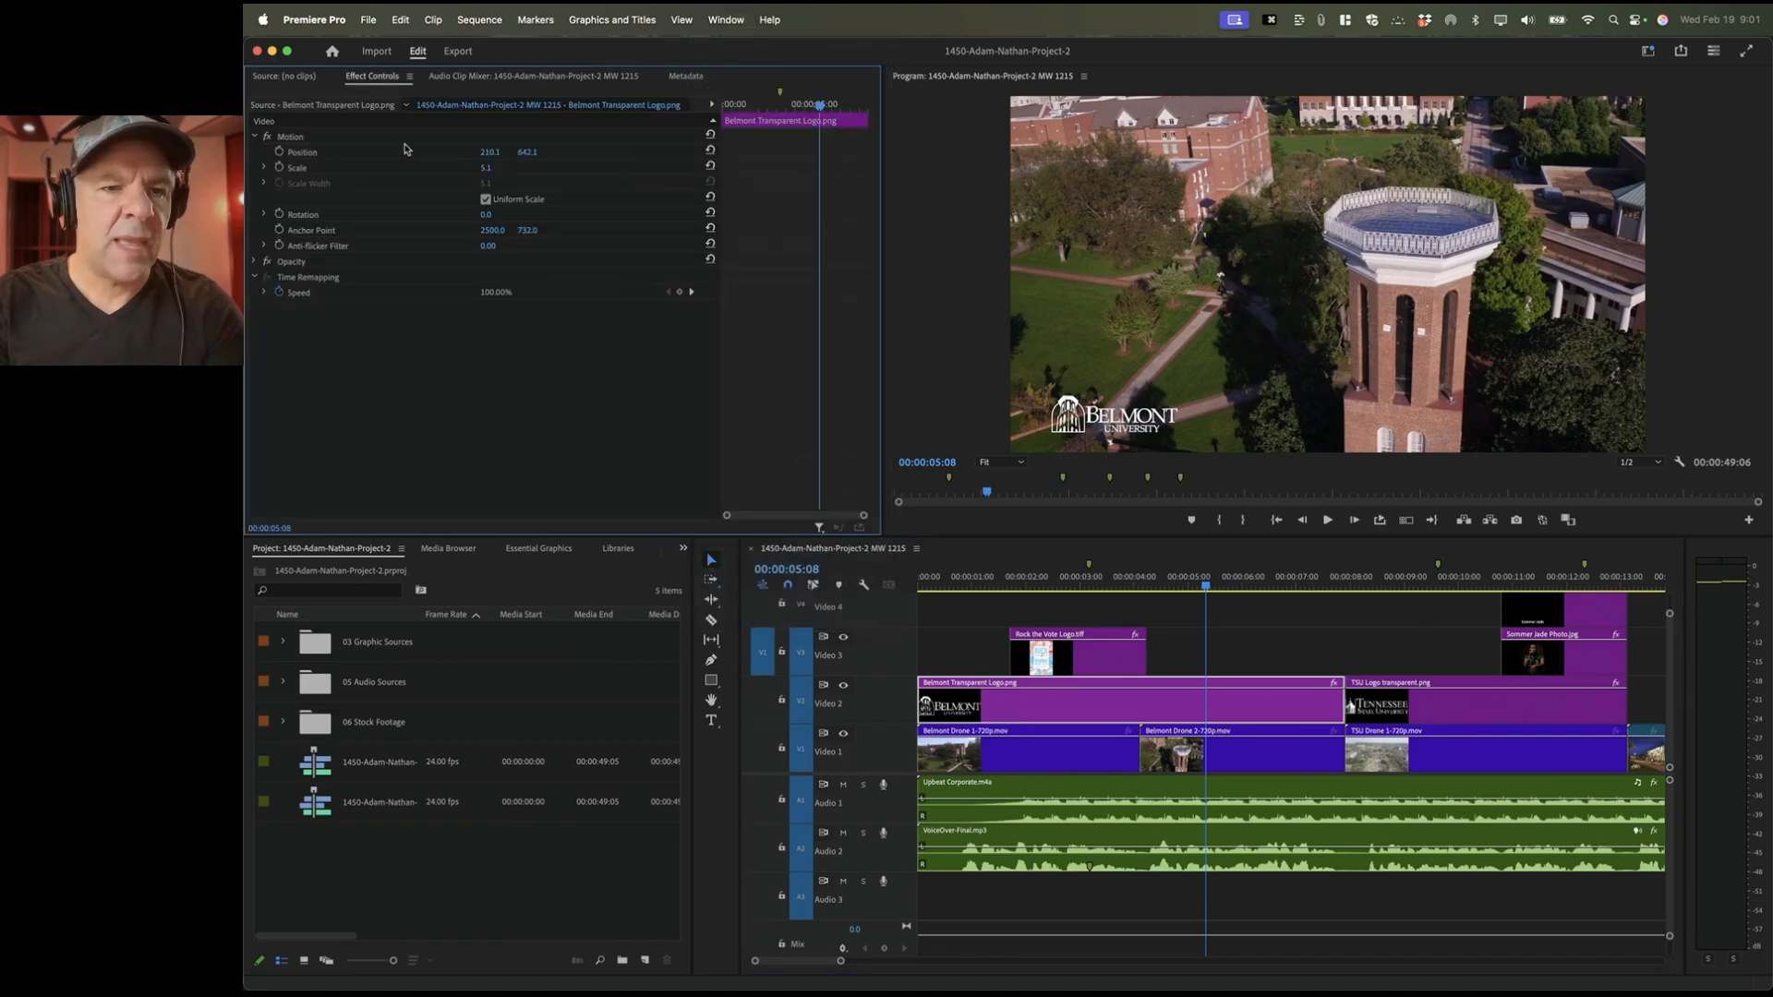
{"action": "left_click", "coordinate": [1106, 697]}
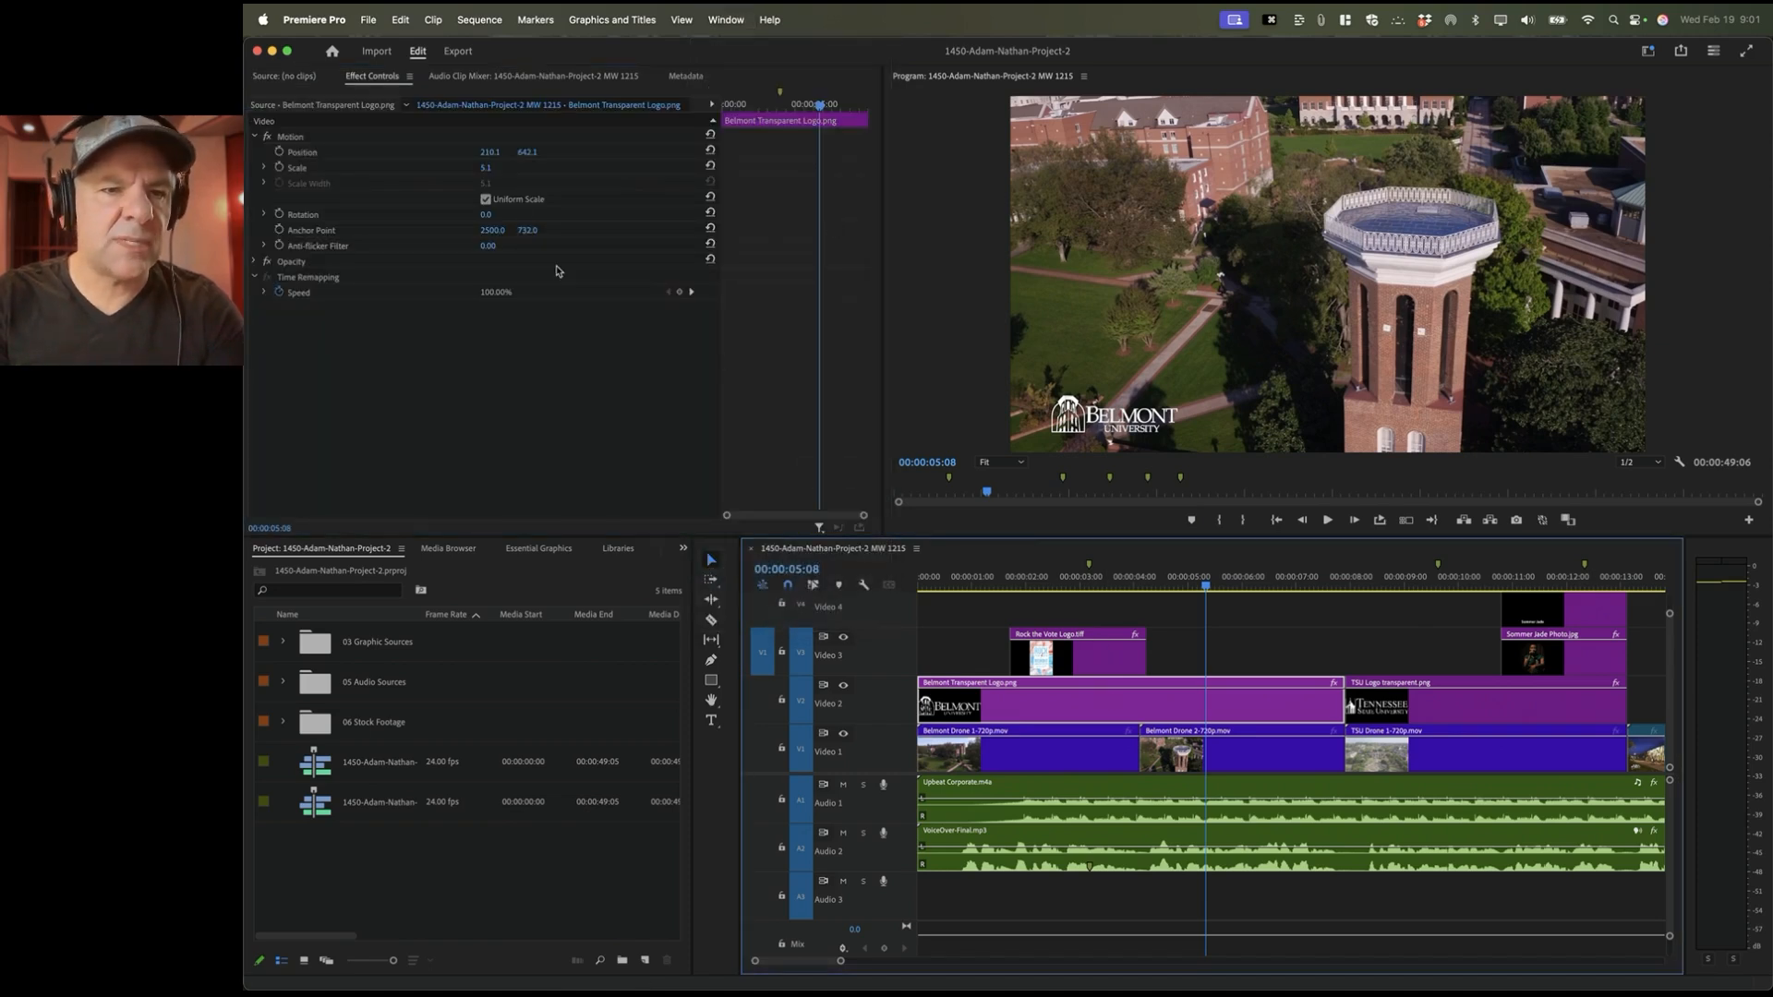
{"action": "left_click", "coordinate": [352, 170]}
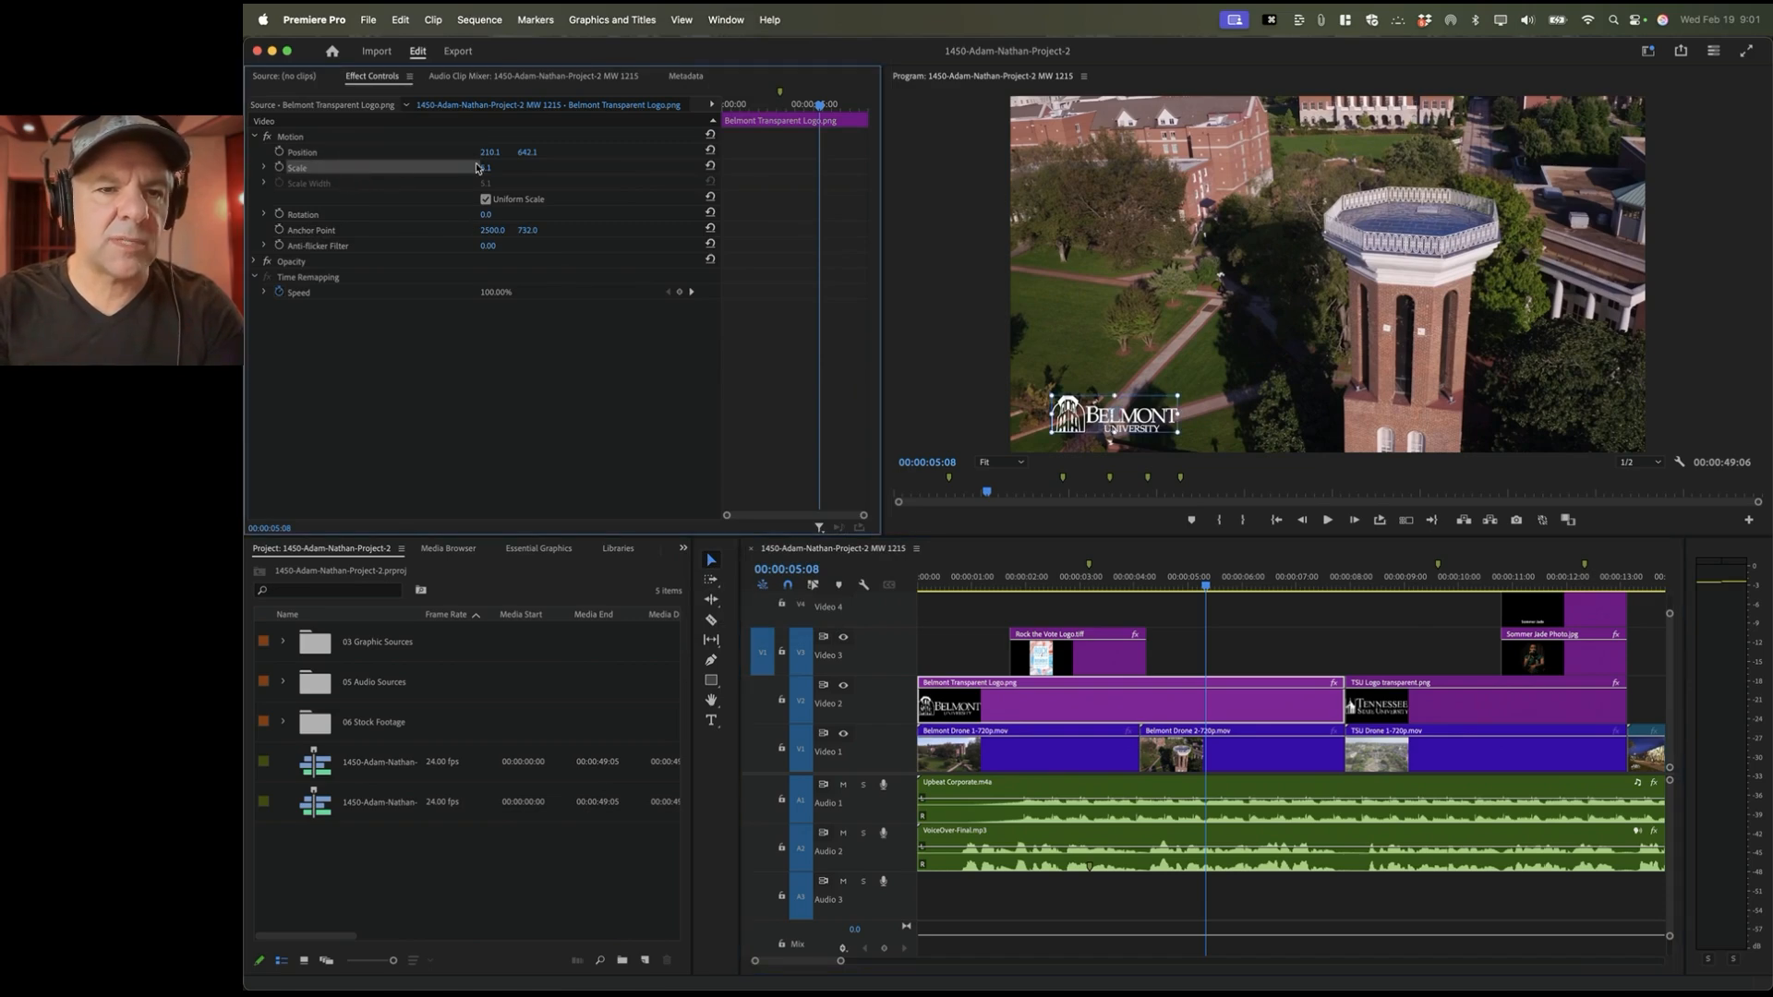
{"action": "left_click_drag", "start_coordinate": [485, 167], "coordinate": [486, 168]}
{"action": "left_click", "coordinate": [363, 154]}
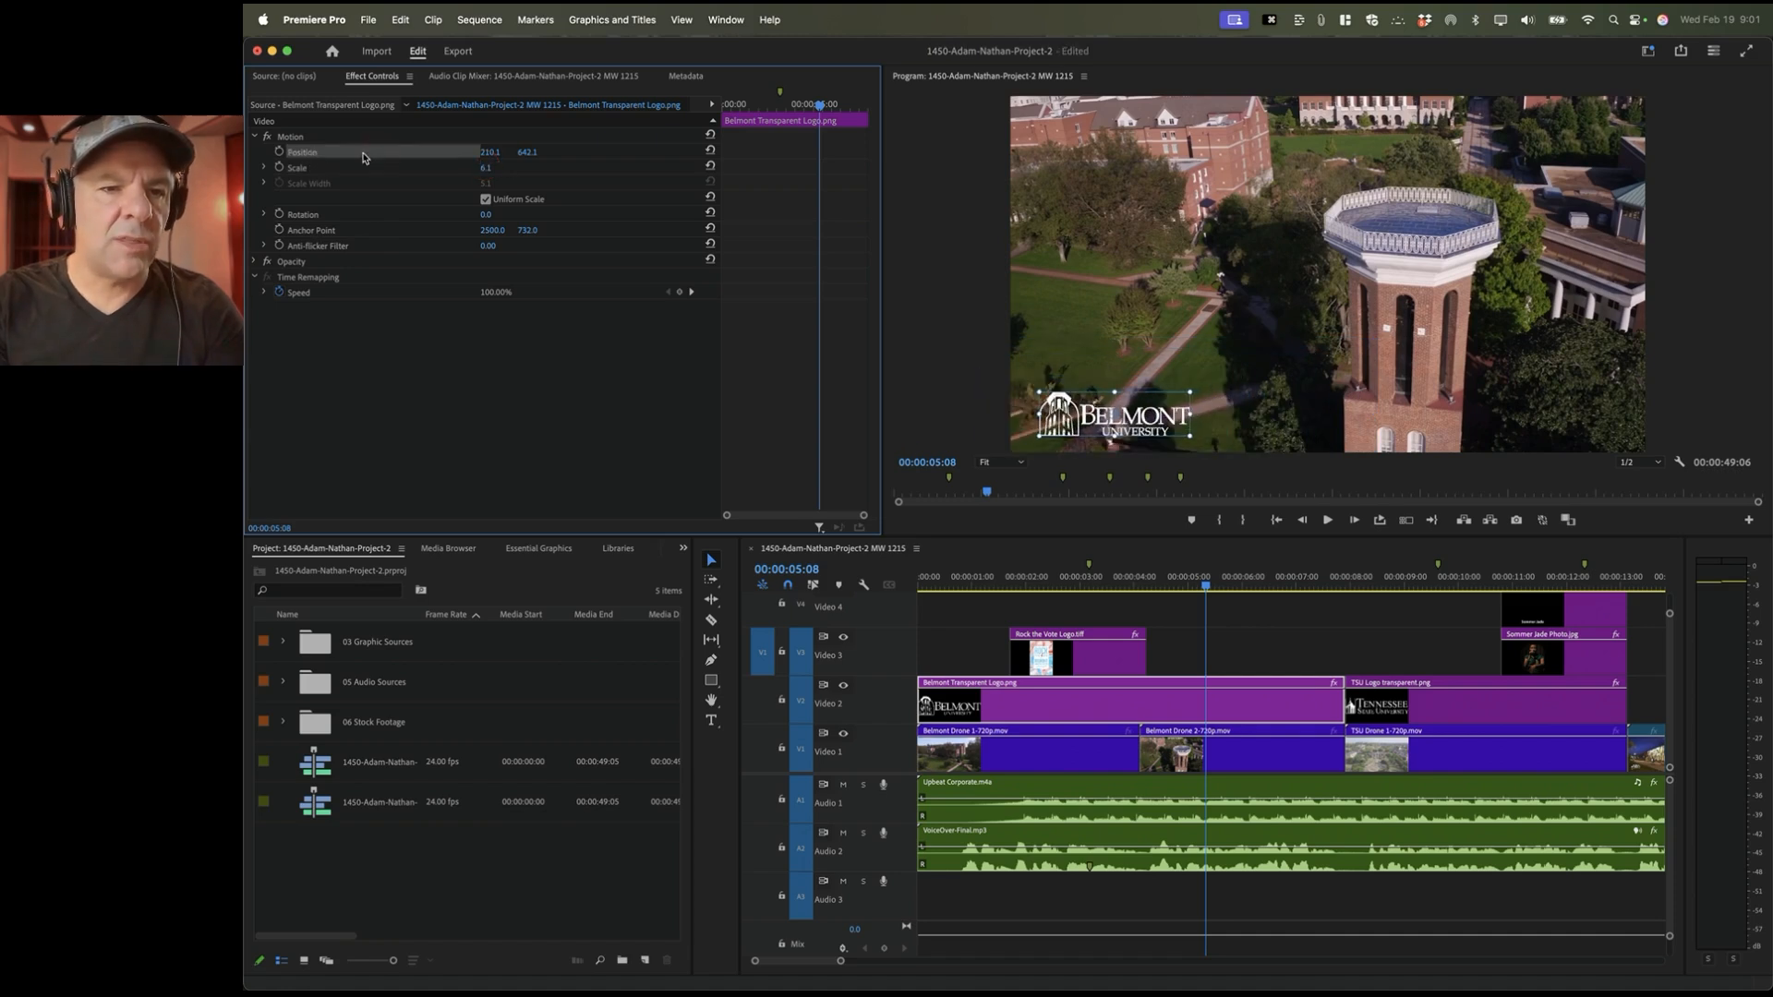
{"action": "left_click_drag", "start_coordinate": [1111, 441], "coordinate": [1104, 441]}
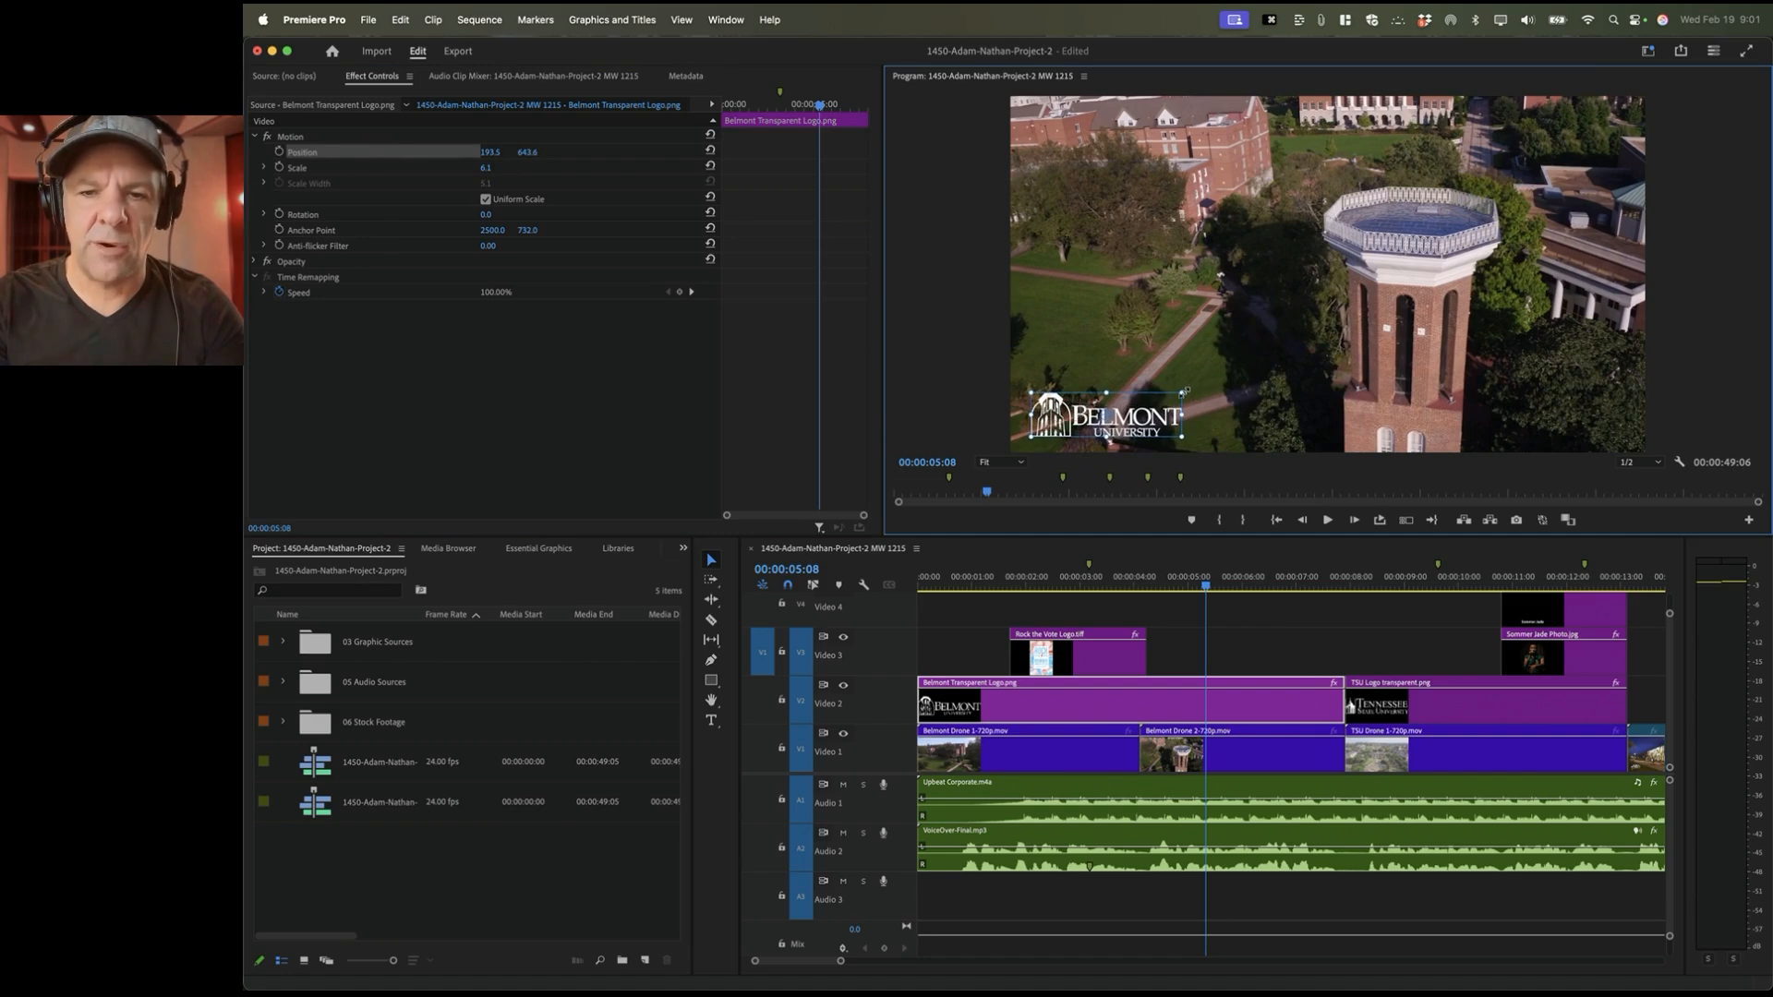
{"action": "left_click_drag", "start_coordinate": [1181, 392], "coordinate": [1174, 396]}
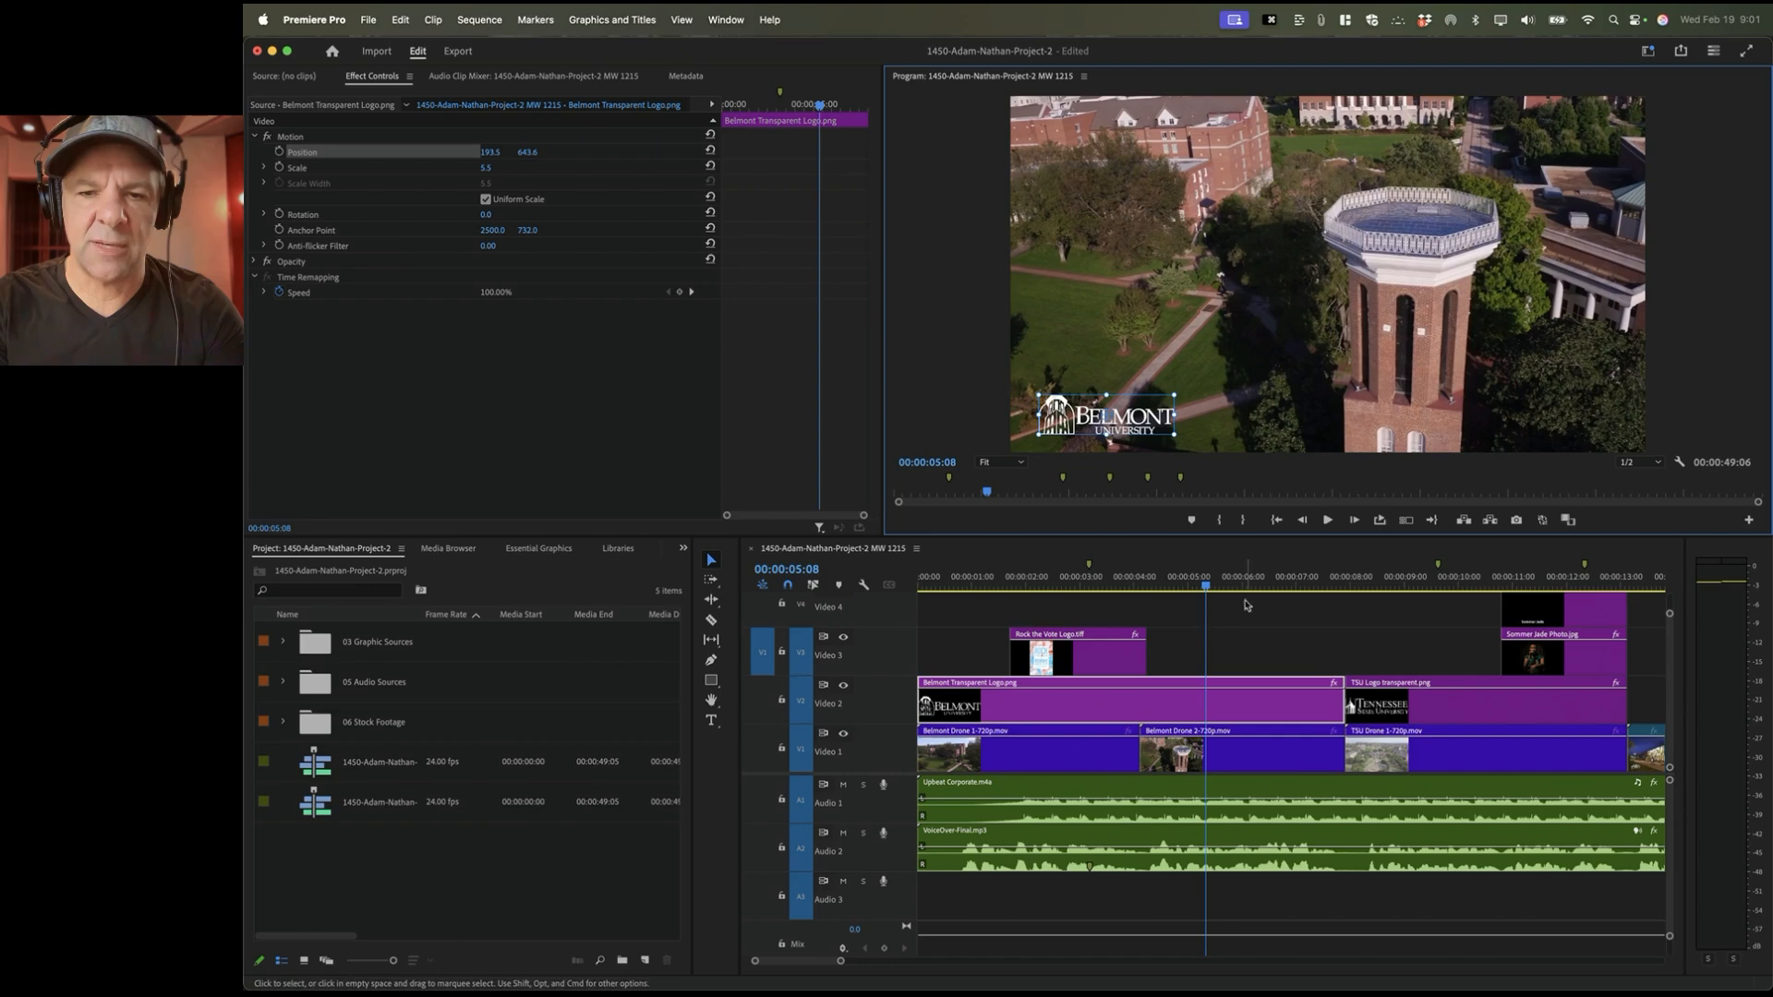
{"action": "left_click", "coordinate": [1395, 579]}
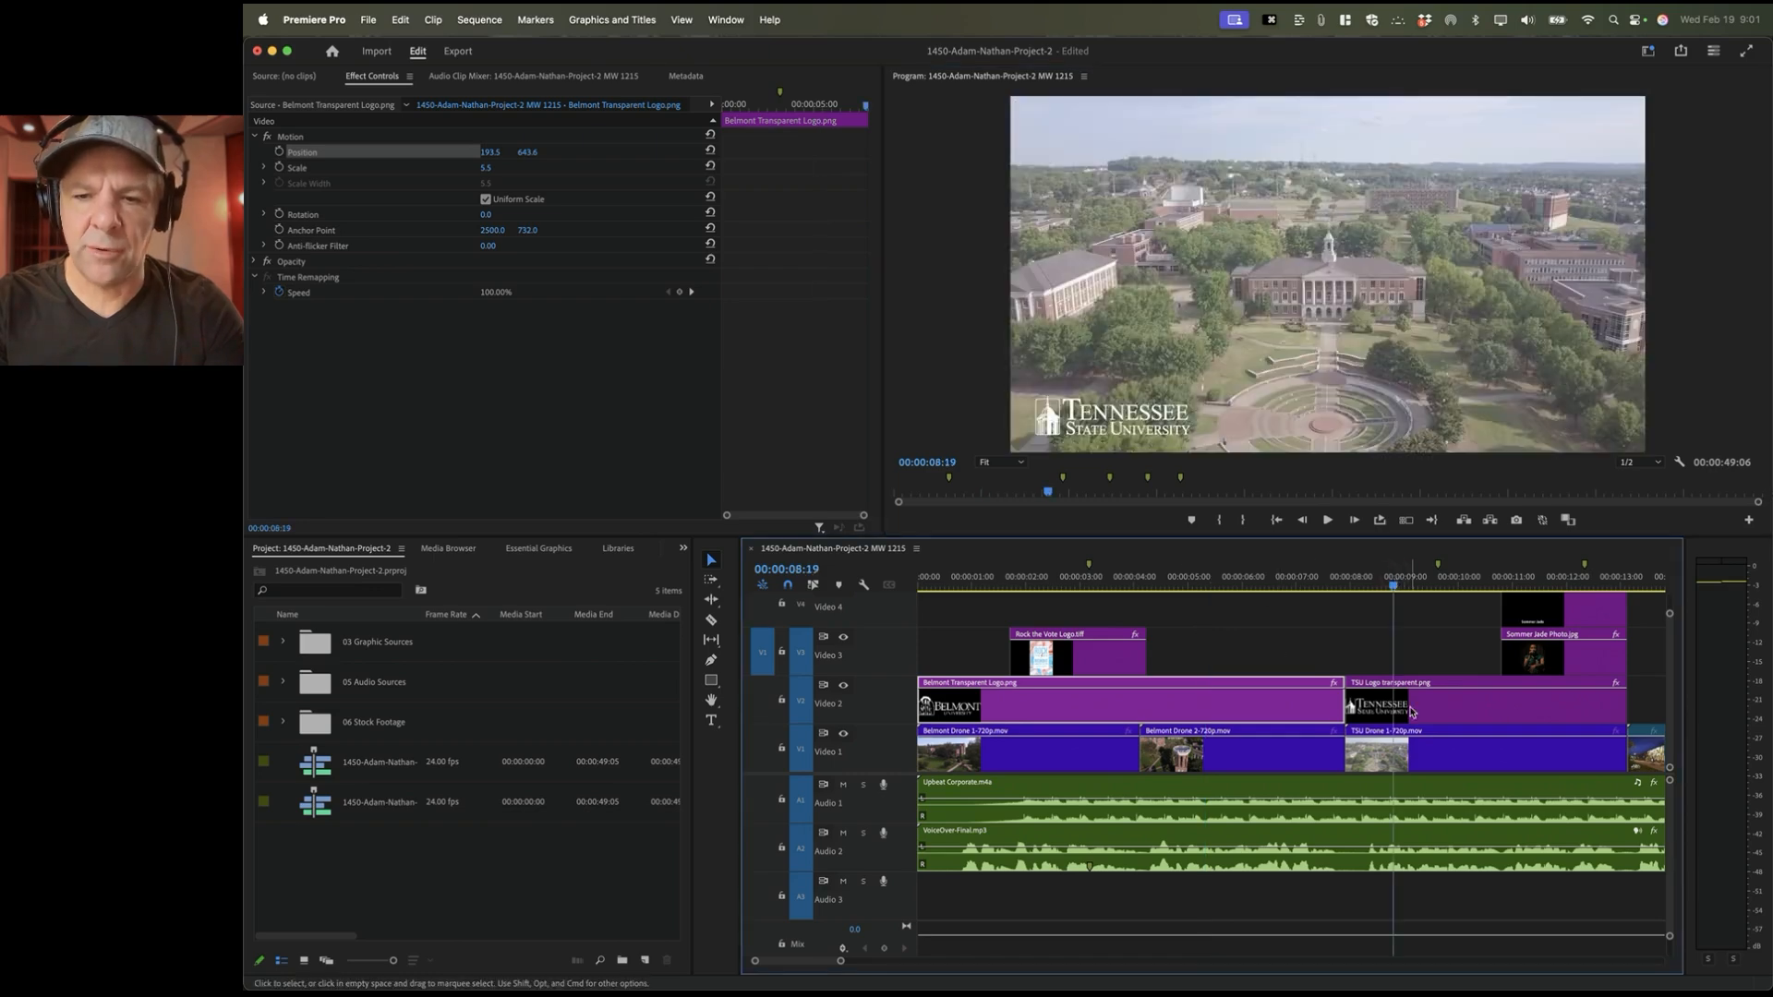
Step: Step through the MTSU, Fisk and Vanderbilt shots, checking the Fisk and Vanderbilt logo properties
{"action": "scroll", "coordinate": [1404, 702], "scroll_direction": "down", "scroll_amount": 10}
{"action": "left_click", "coordinate": [1027, 579]}
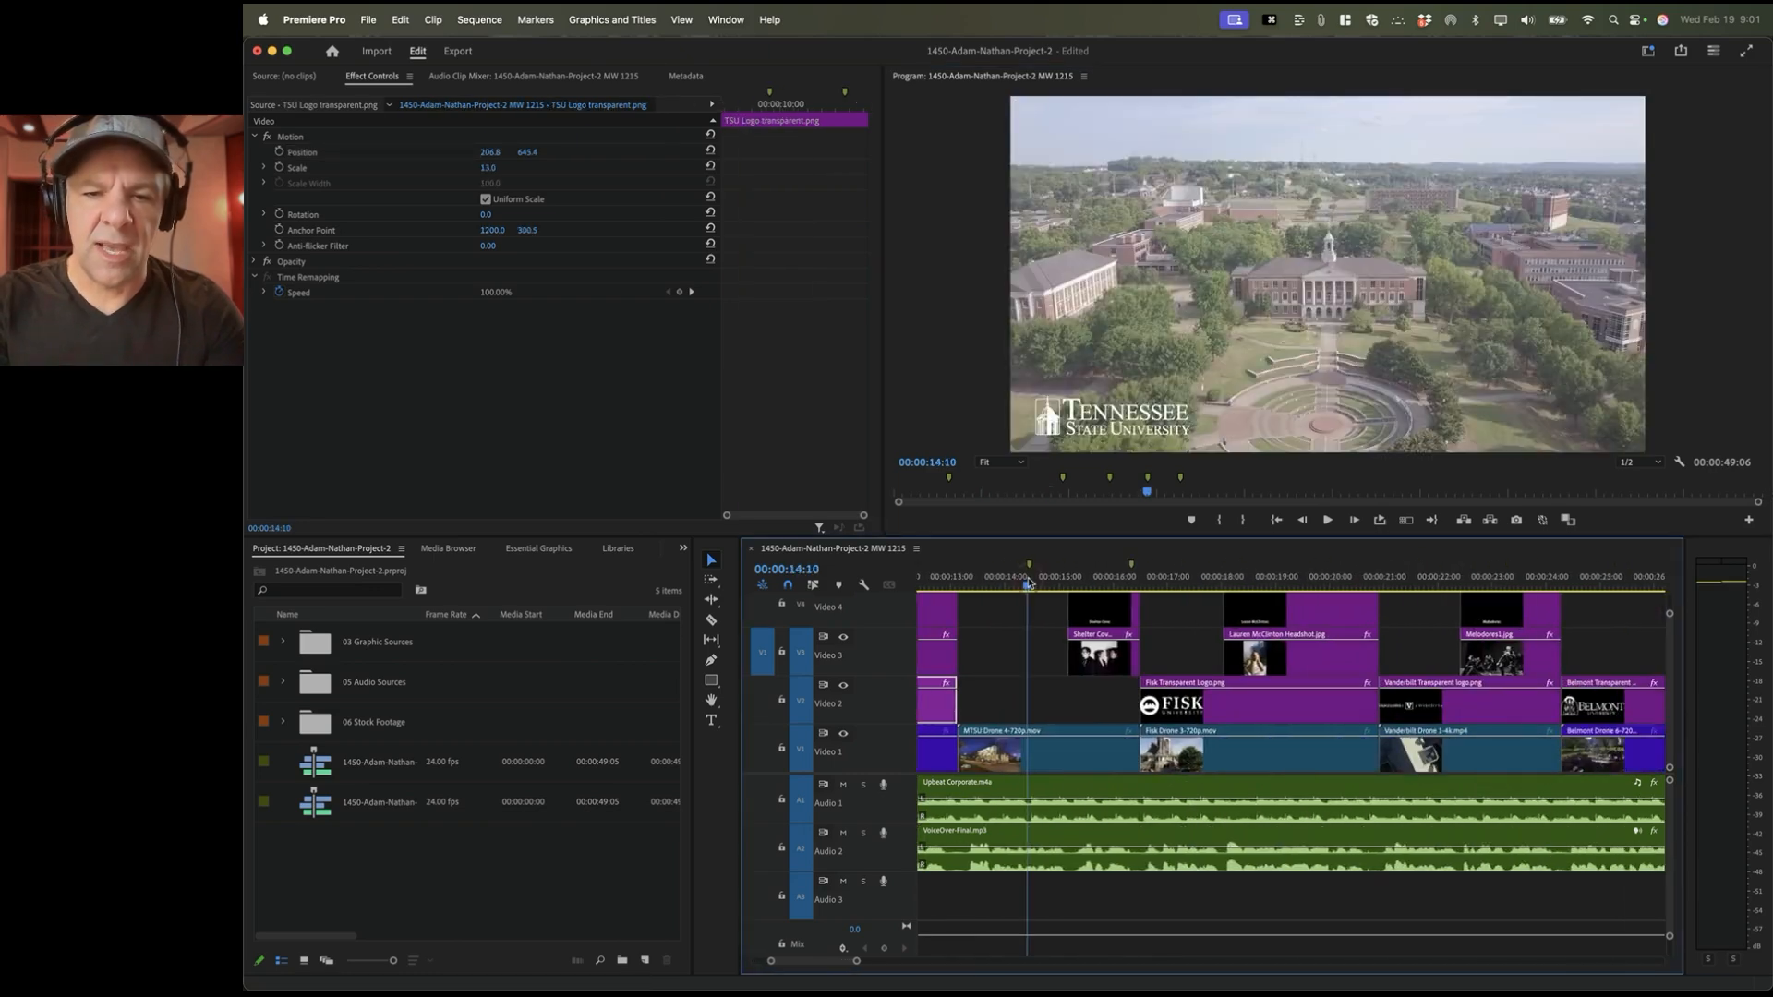
{"action": "left_click", "coordinate": [1181, 579]}
{"action": "left_click", "coordinate": [1187, 705]}
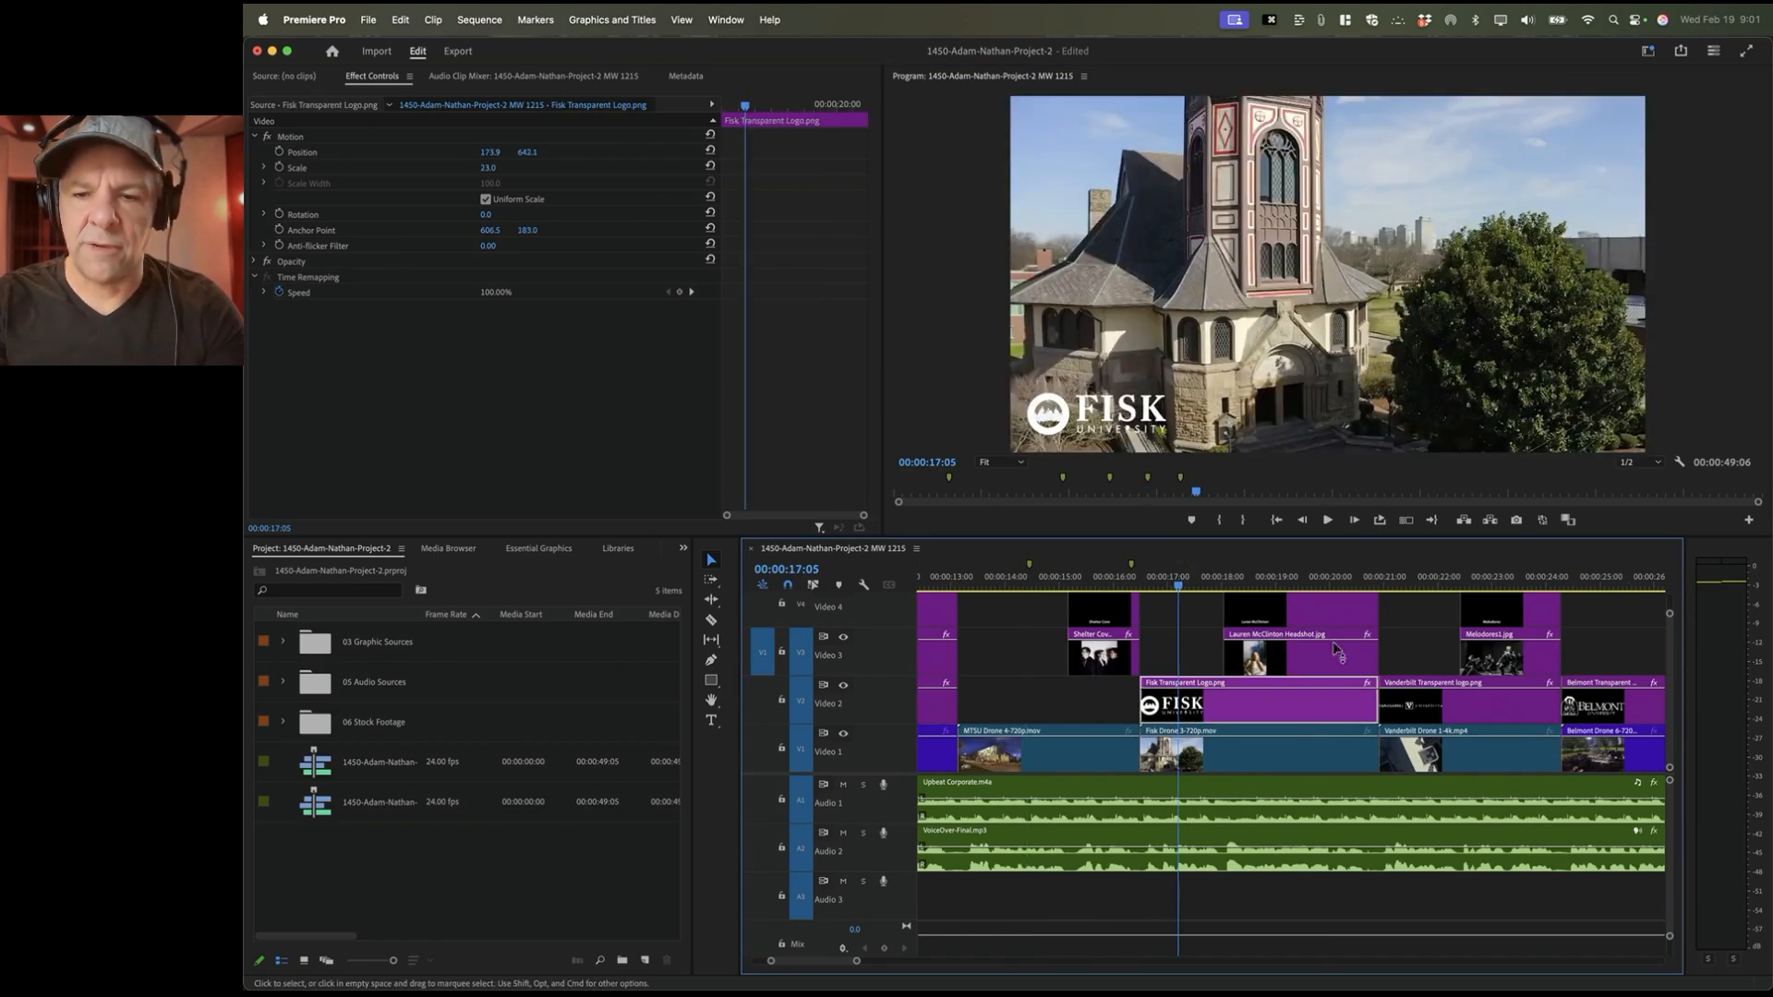
{"action": "left_click", "coordinate": [1405, 579]}
{"action": "left_click", "coordinate": [1419, 723]}
Step: Select the Vanderbilt logo clip, then return to the opening and select the Rock the Vote Logo.tiff clip
{"action": "scroll", "coordinate": [1330, 637], "scroll_direction": "right", "scroll_amount": 5}
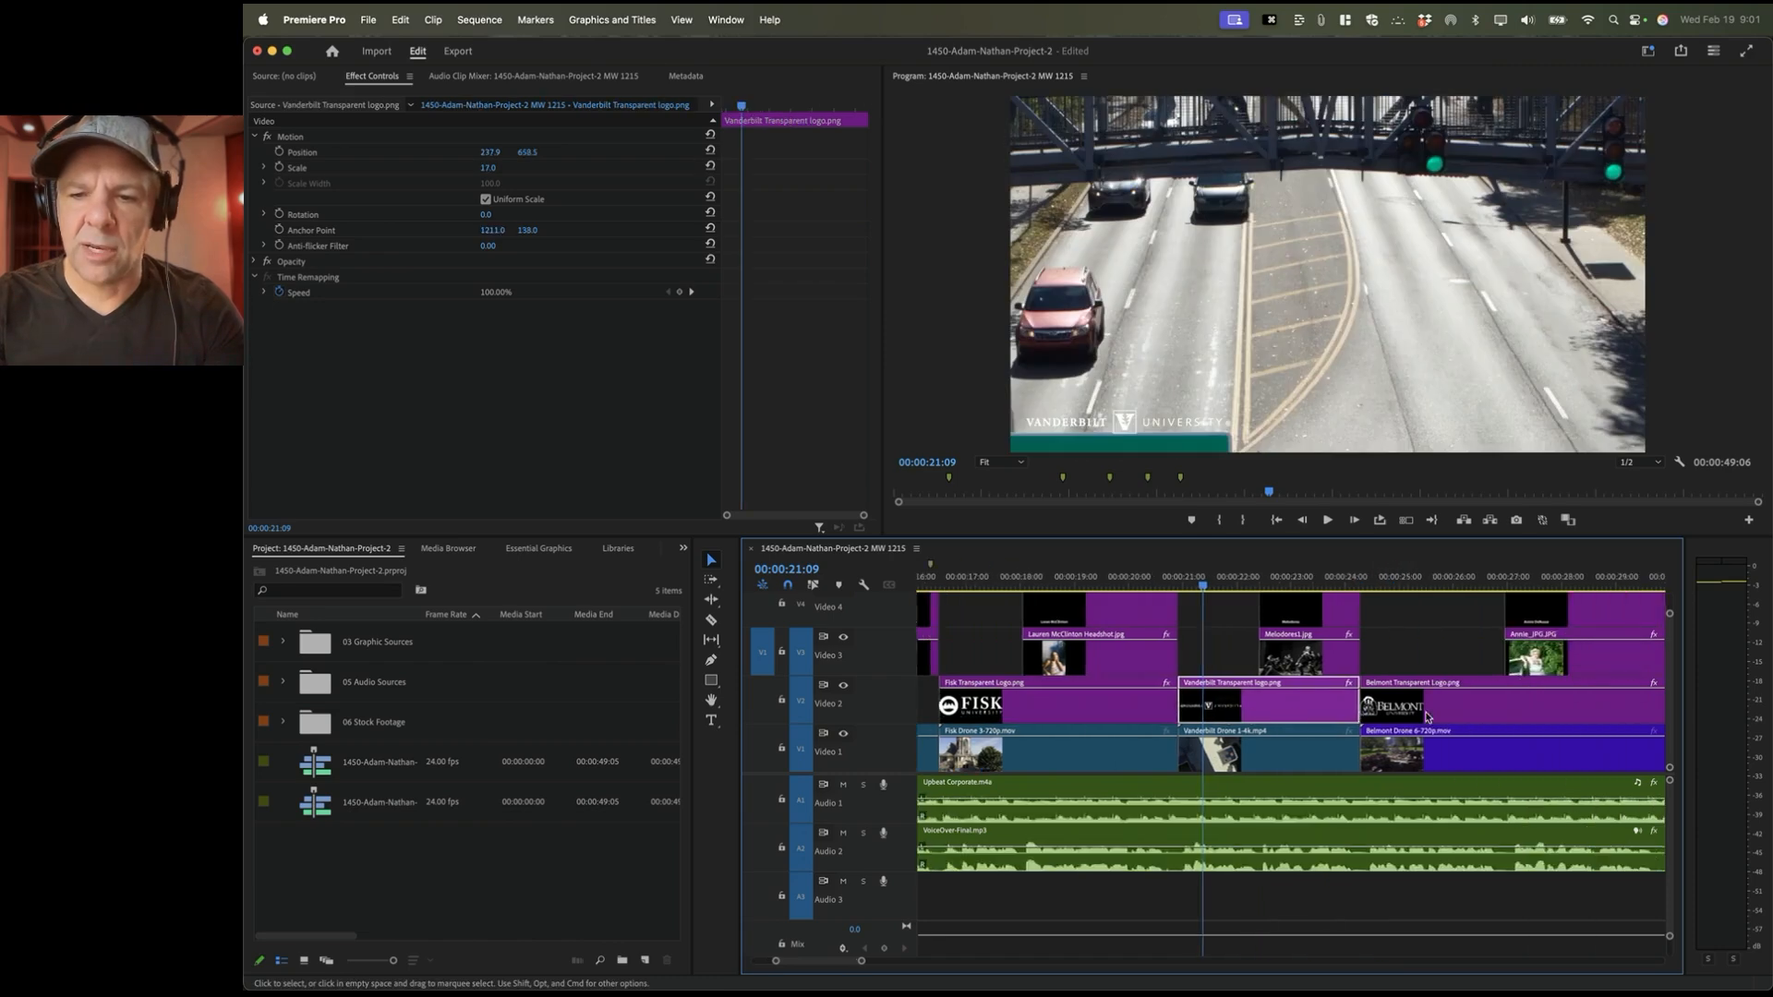
{"action": "left_click", "coordinate": [1312, 579]}
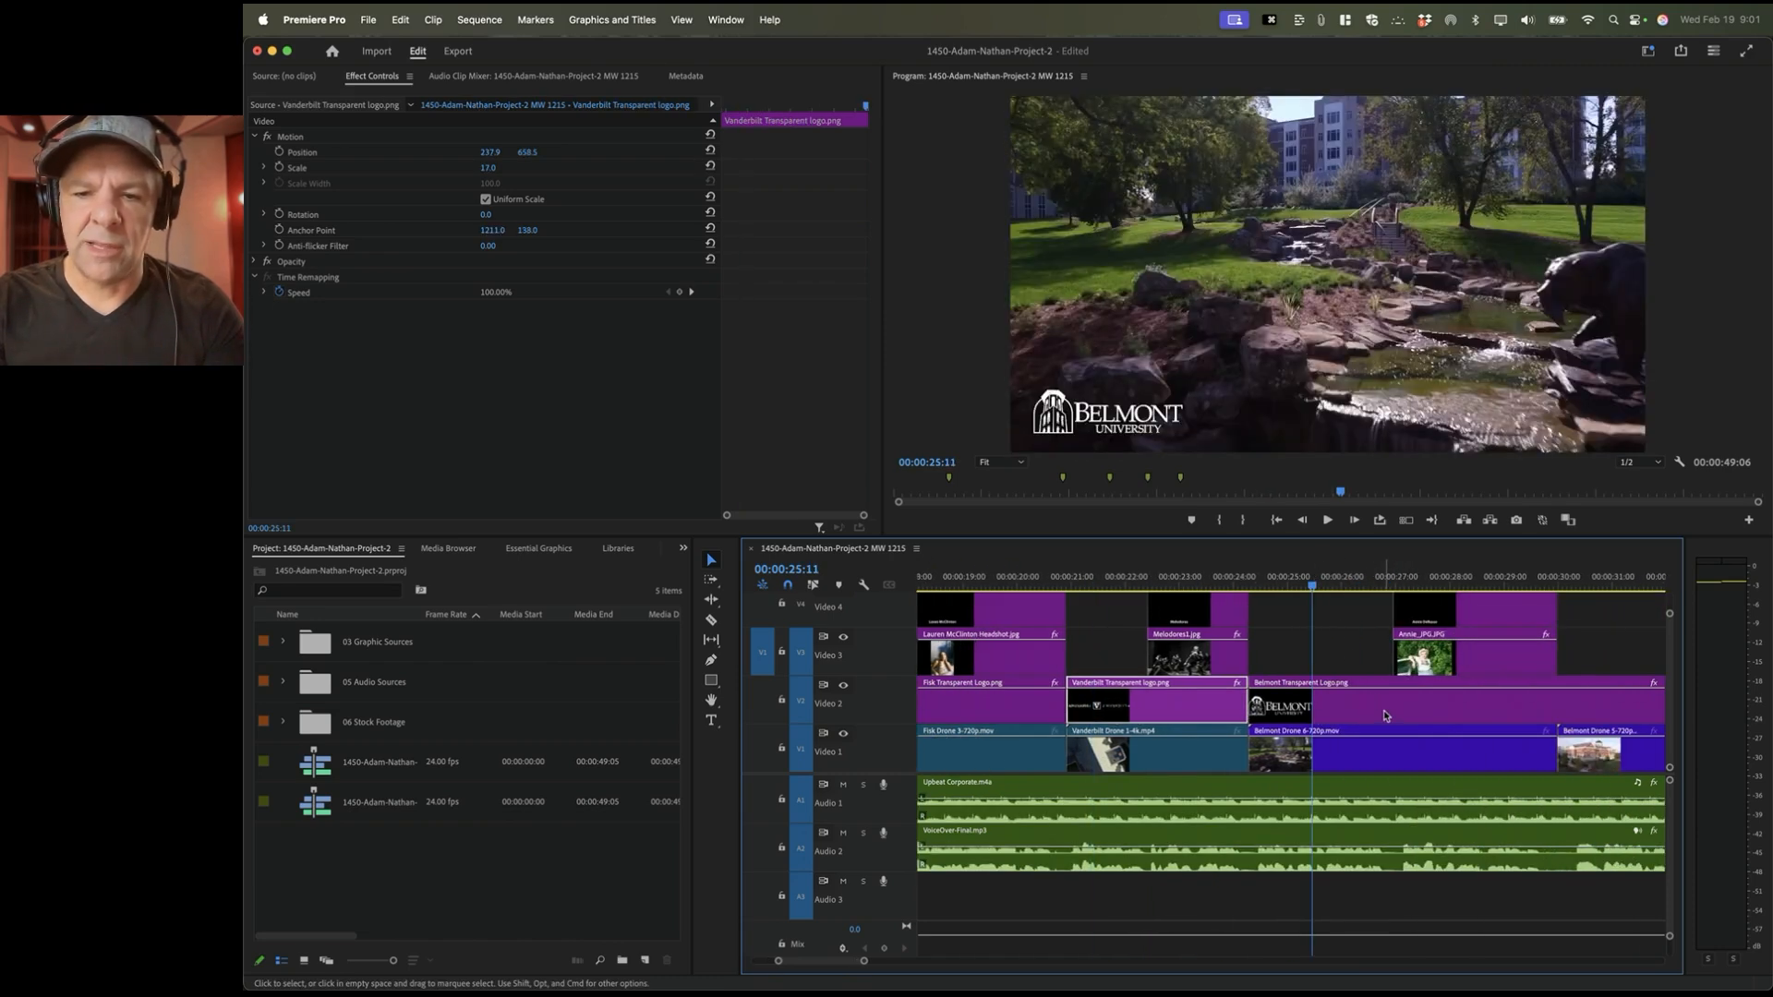
{"action": "scroll", "coordinate": [1385, 716], "scroll_direction": "left", "scroll_amount": 15}
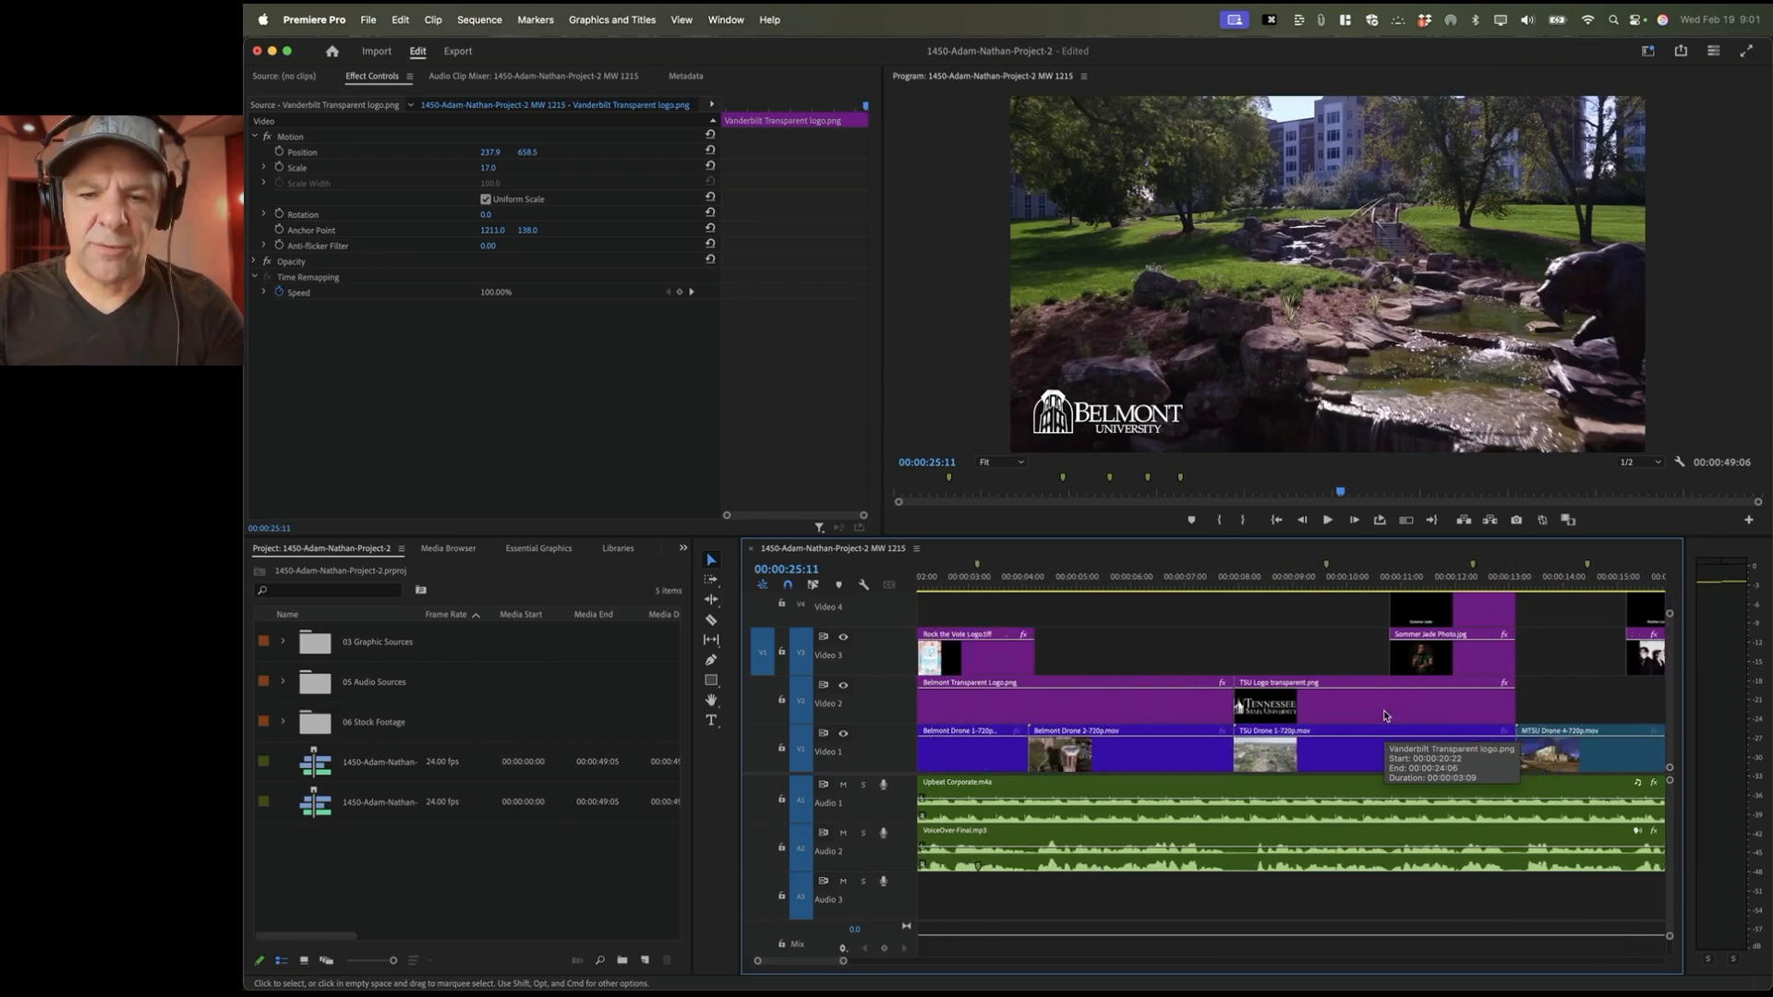
{"action": "scroll", "coordinate": [1386, 715], "scroll_direction": "left", "scroll_amount": 2}
{"action": "left_click", "coordinate": [1031, 584]}
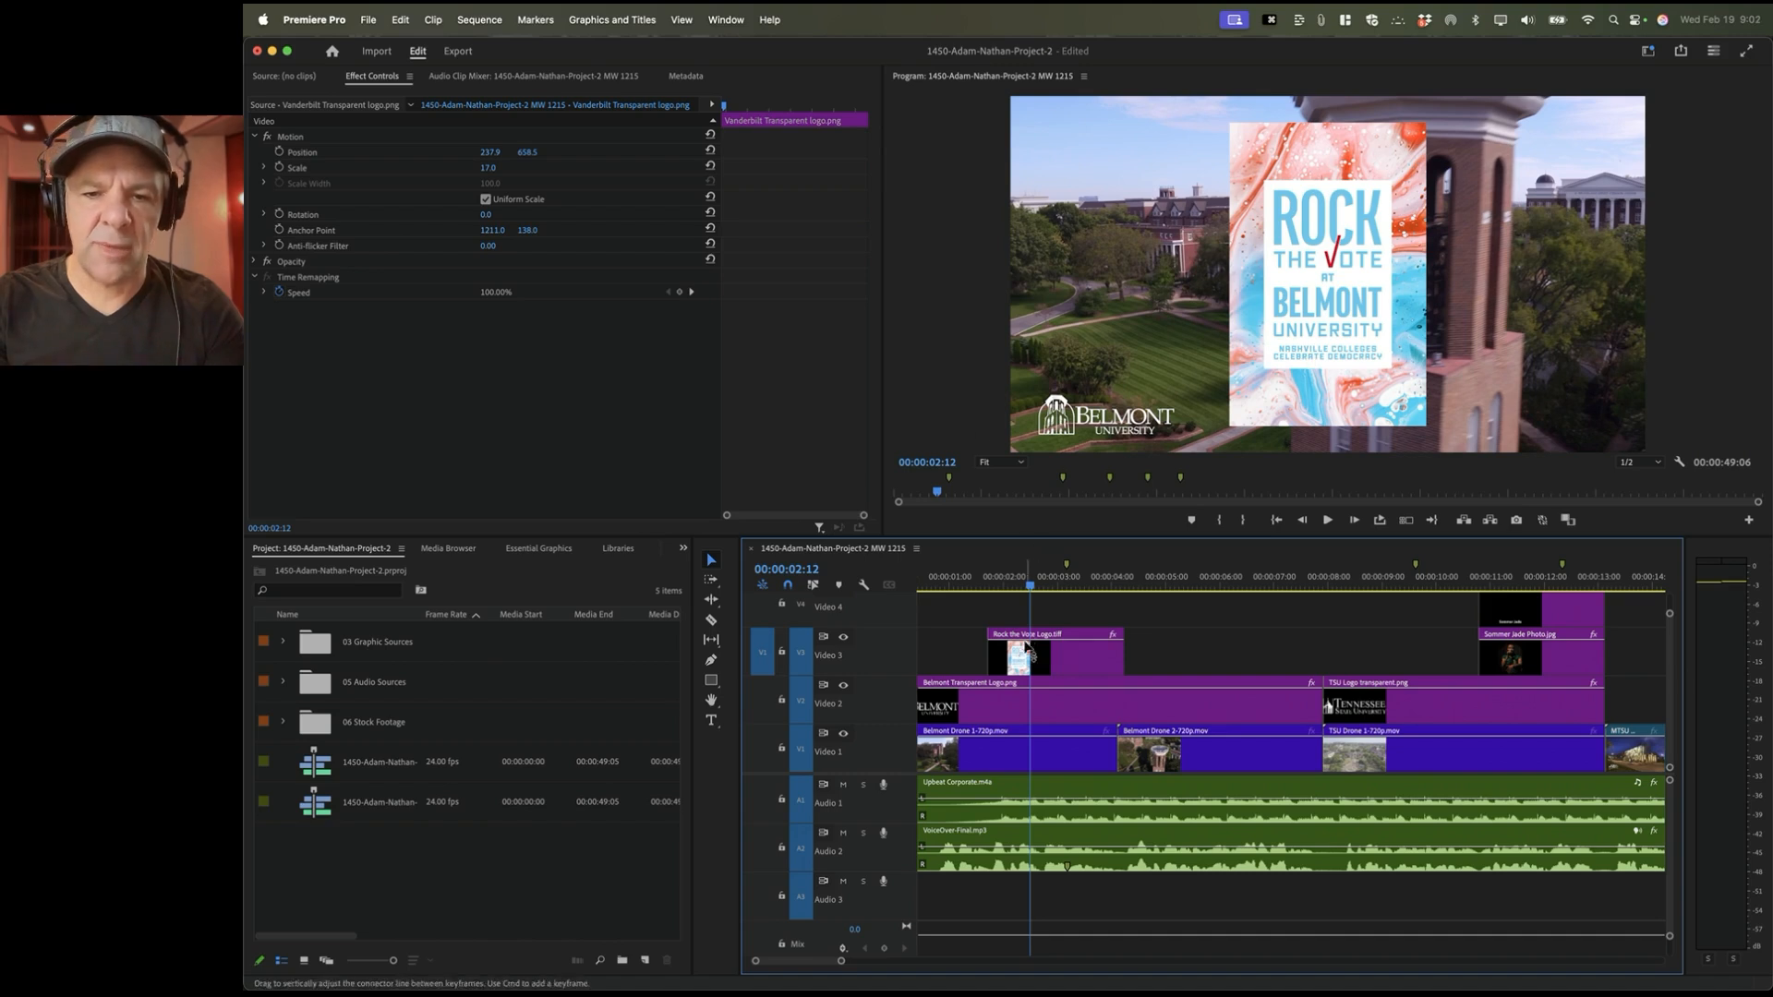
{"action": "left_click", "coordinate": [1062, 657]}
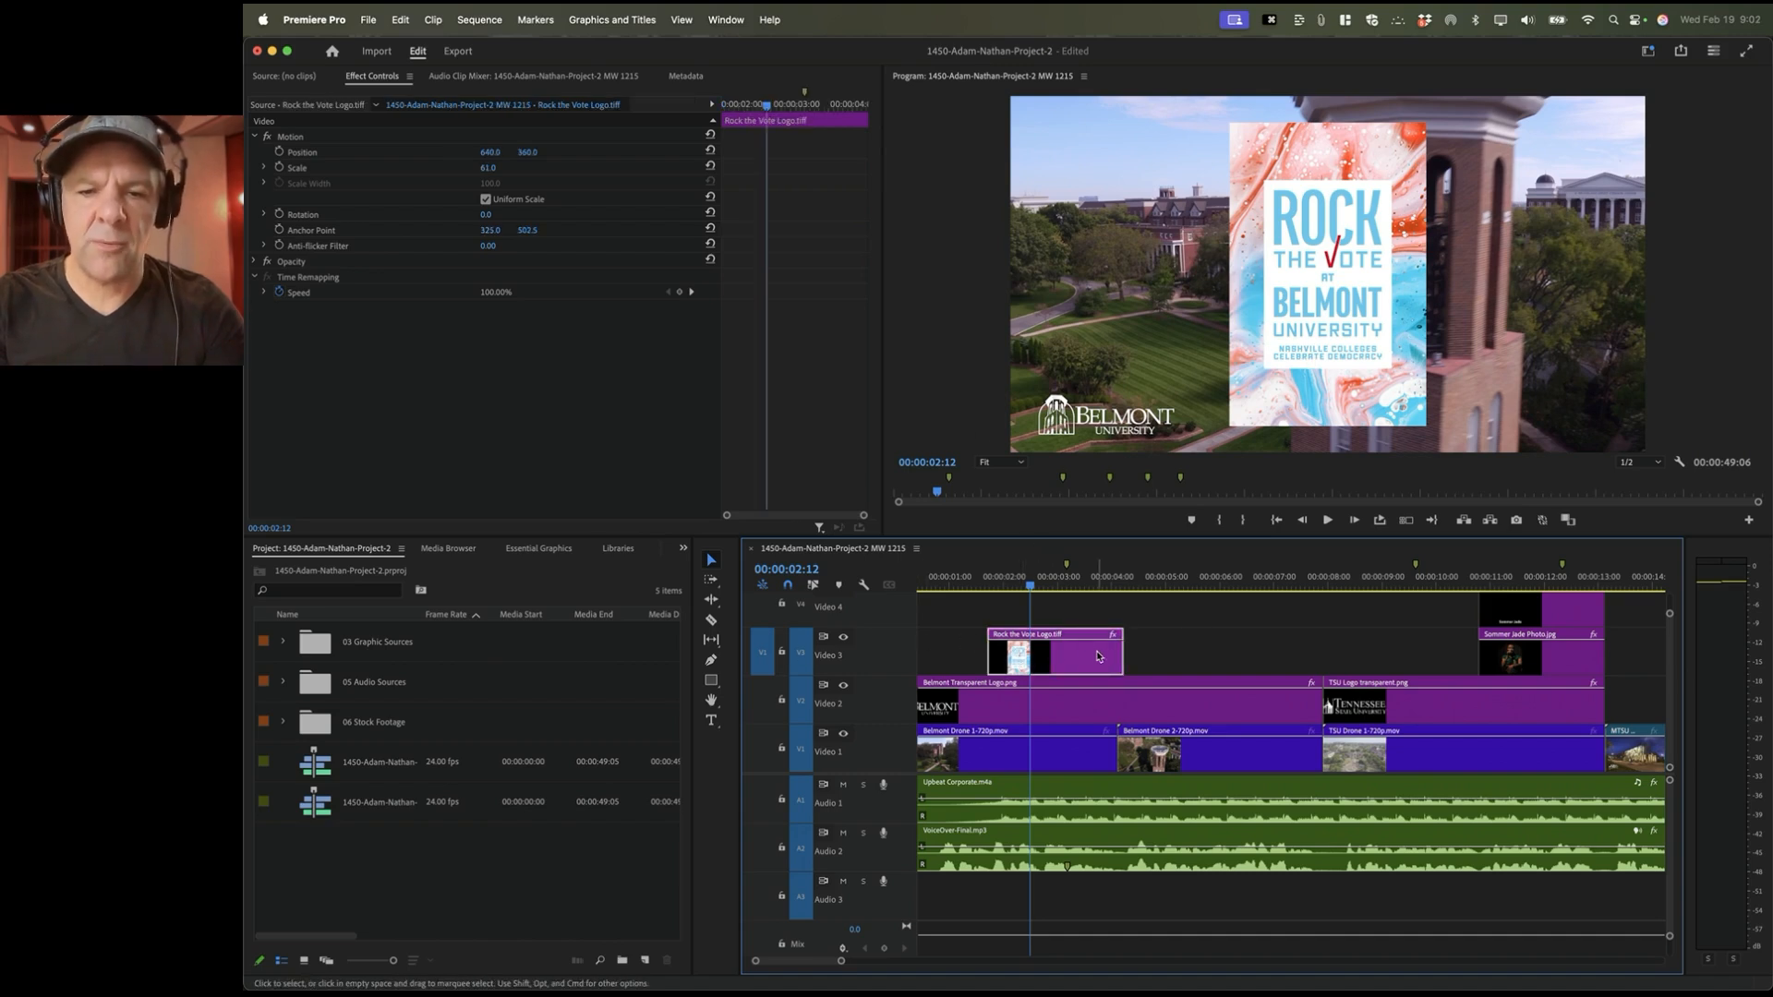
{"action": "left_click", "coordinate": [1533, 580]}
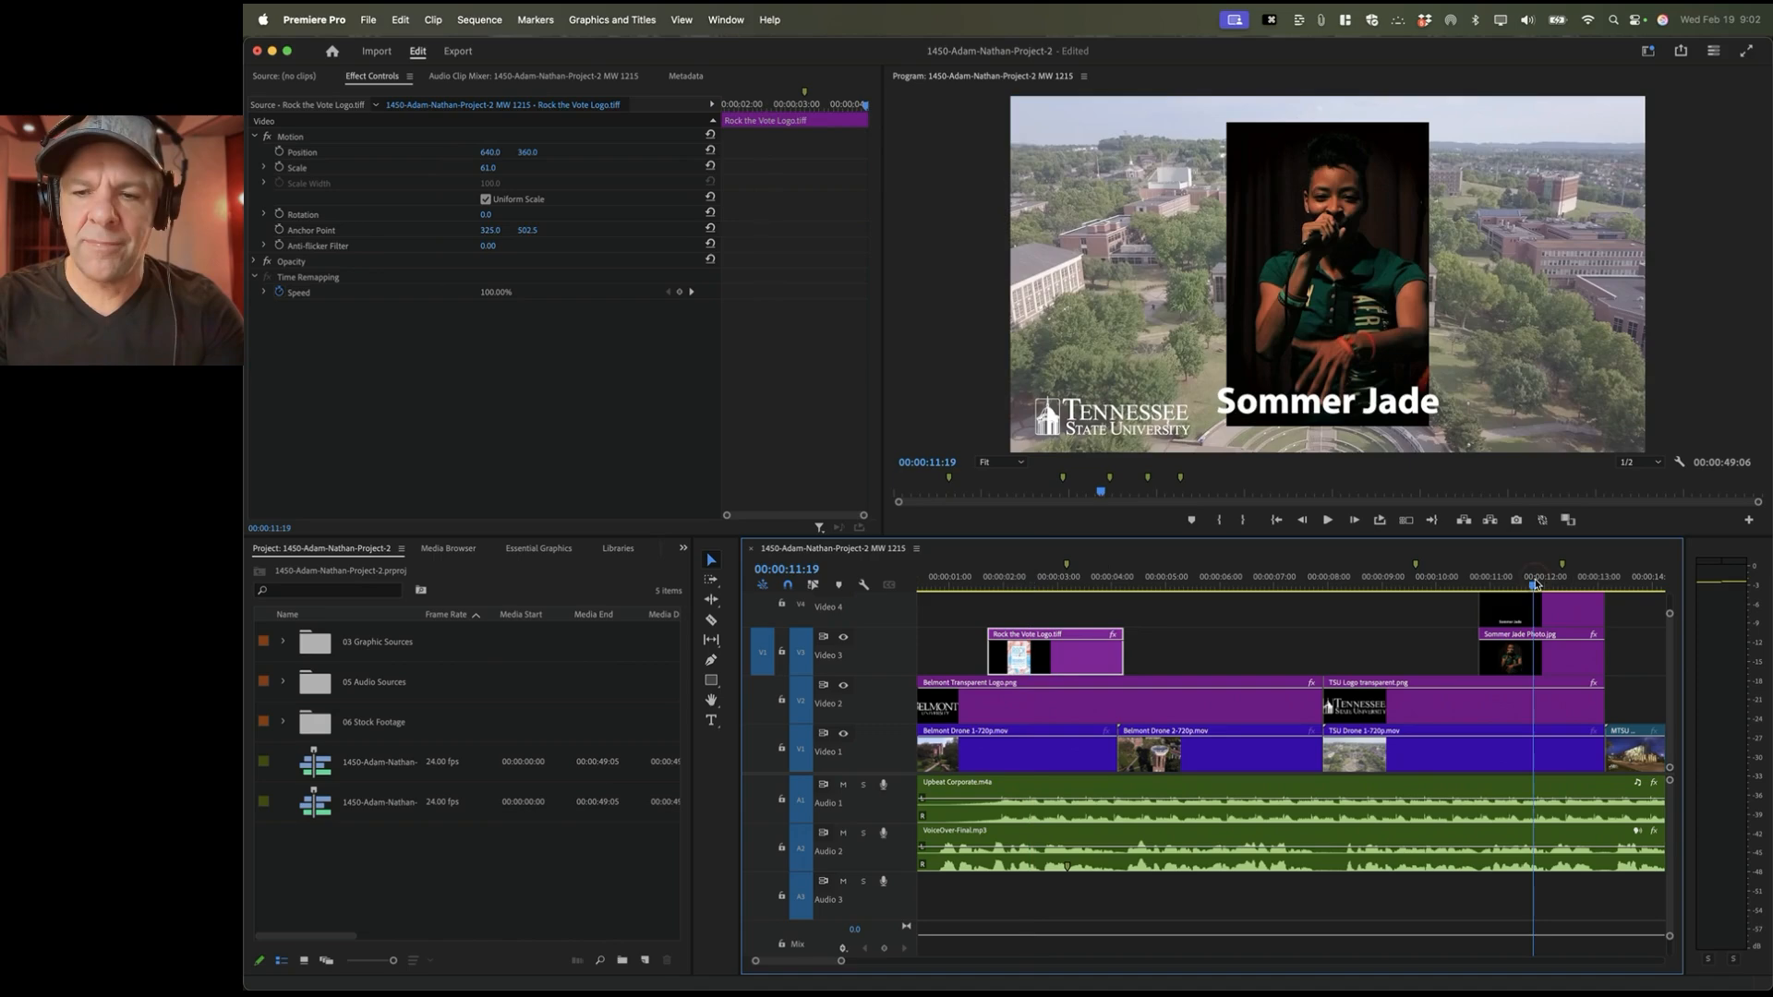
{"action": "left_click", "coordinate": [1529, 662]}
{"action": "scroll", "coordinate": [1478, 628], "scroll_direction": "right", "scroll_amount": 3}
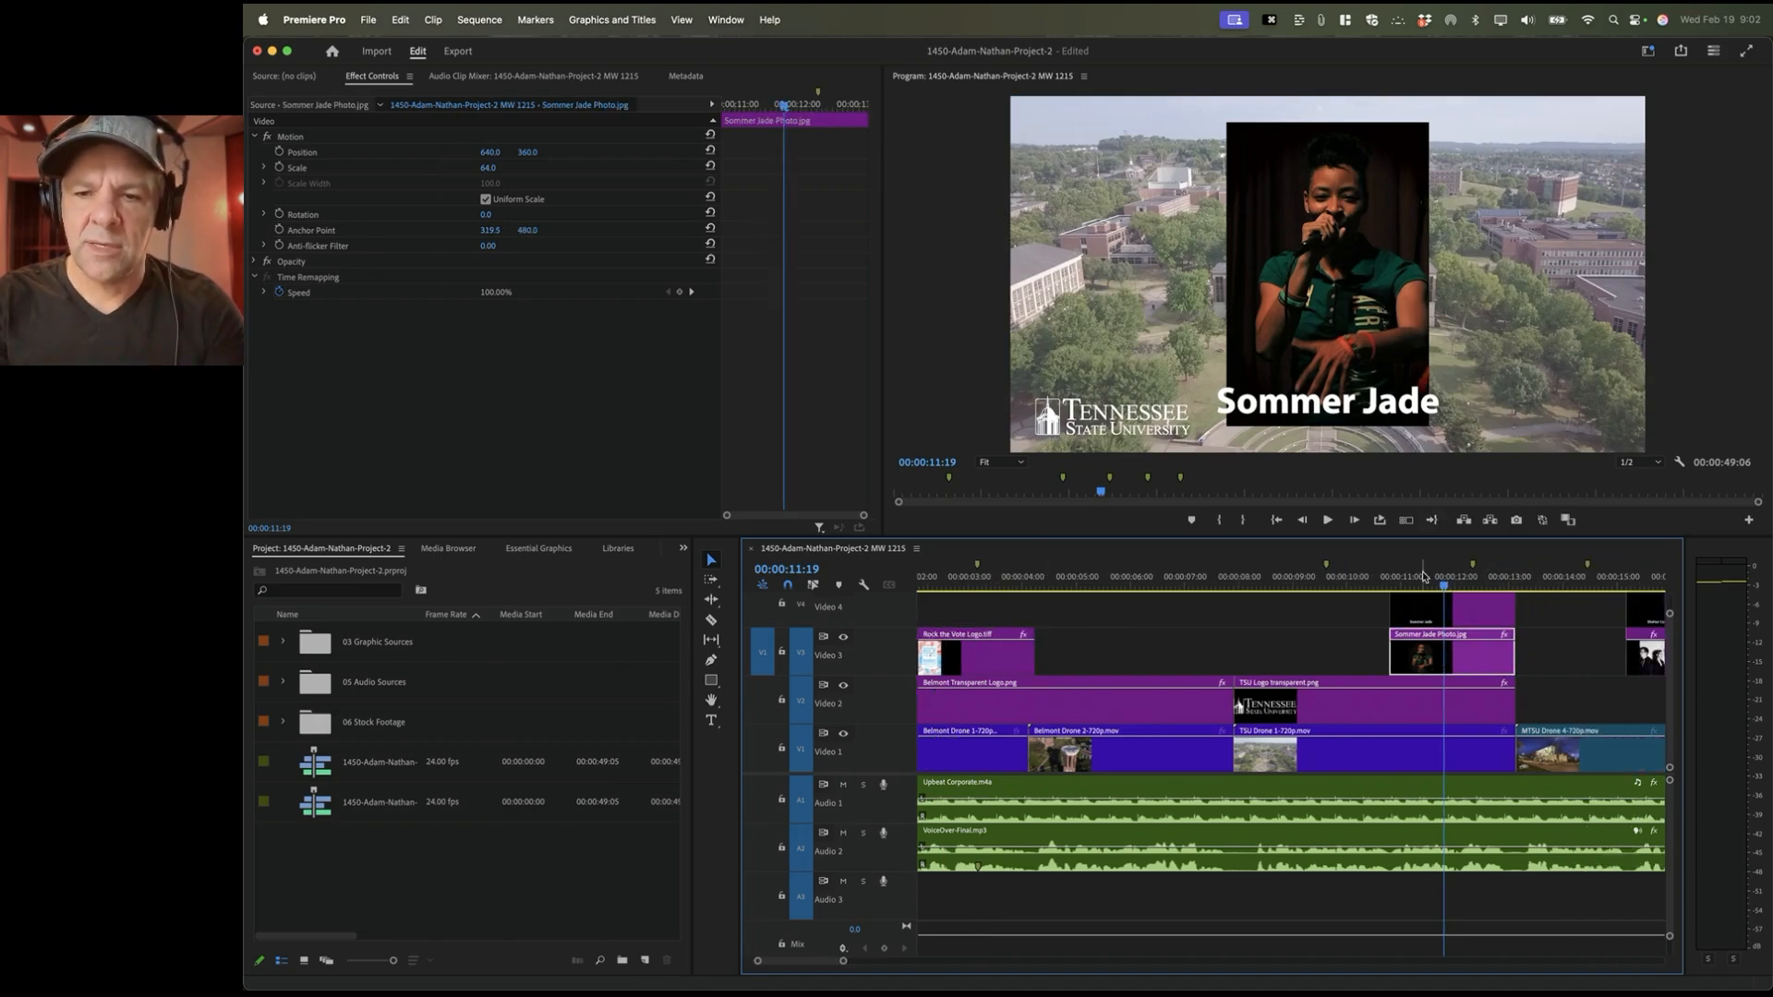
{"action": "left_click", "coordinate": [1398, 870]}
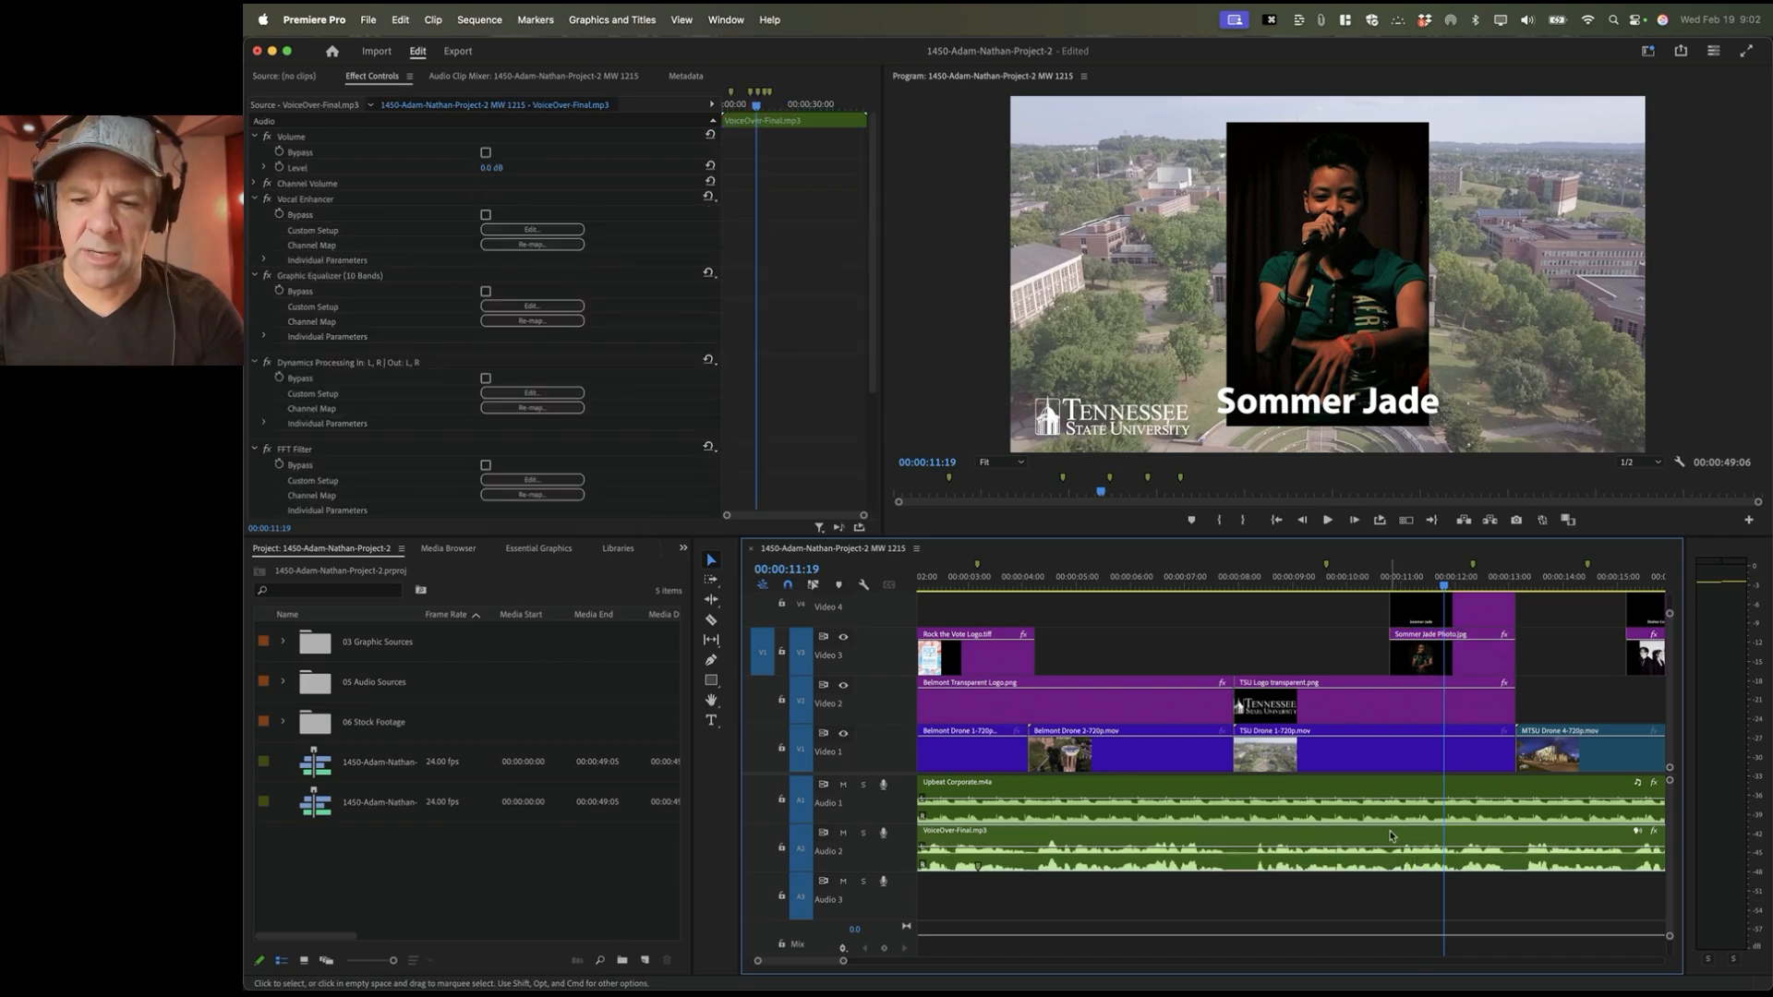
Step: Preview the Sommer Jade entrance from 00:00:09:17, then replay it from about 10:16
{"action": "left_click", "coordinate": [1331, 577]}
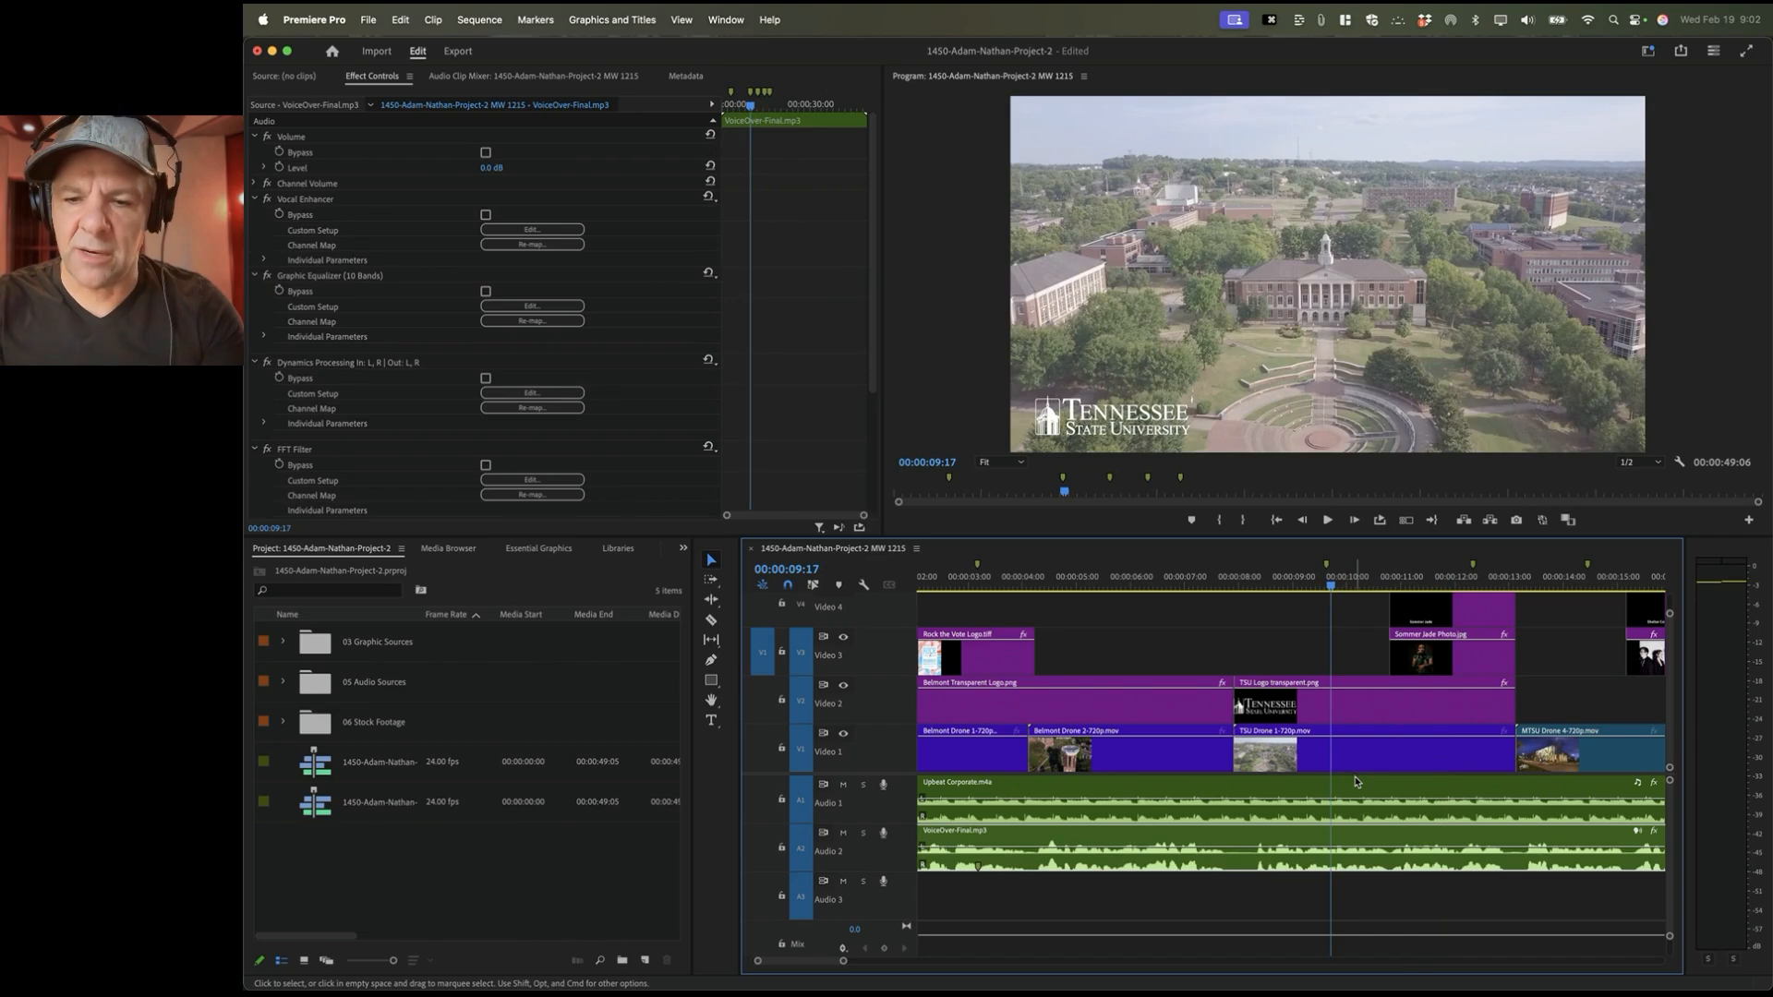
{"action": "key", "text": "space"}
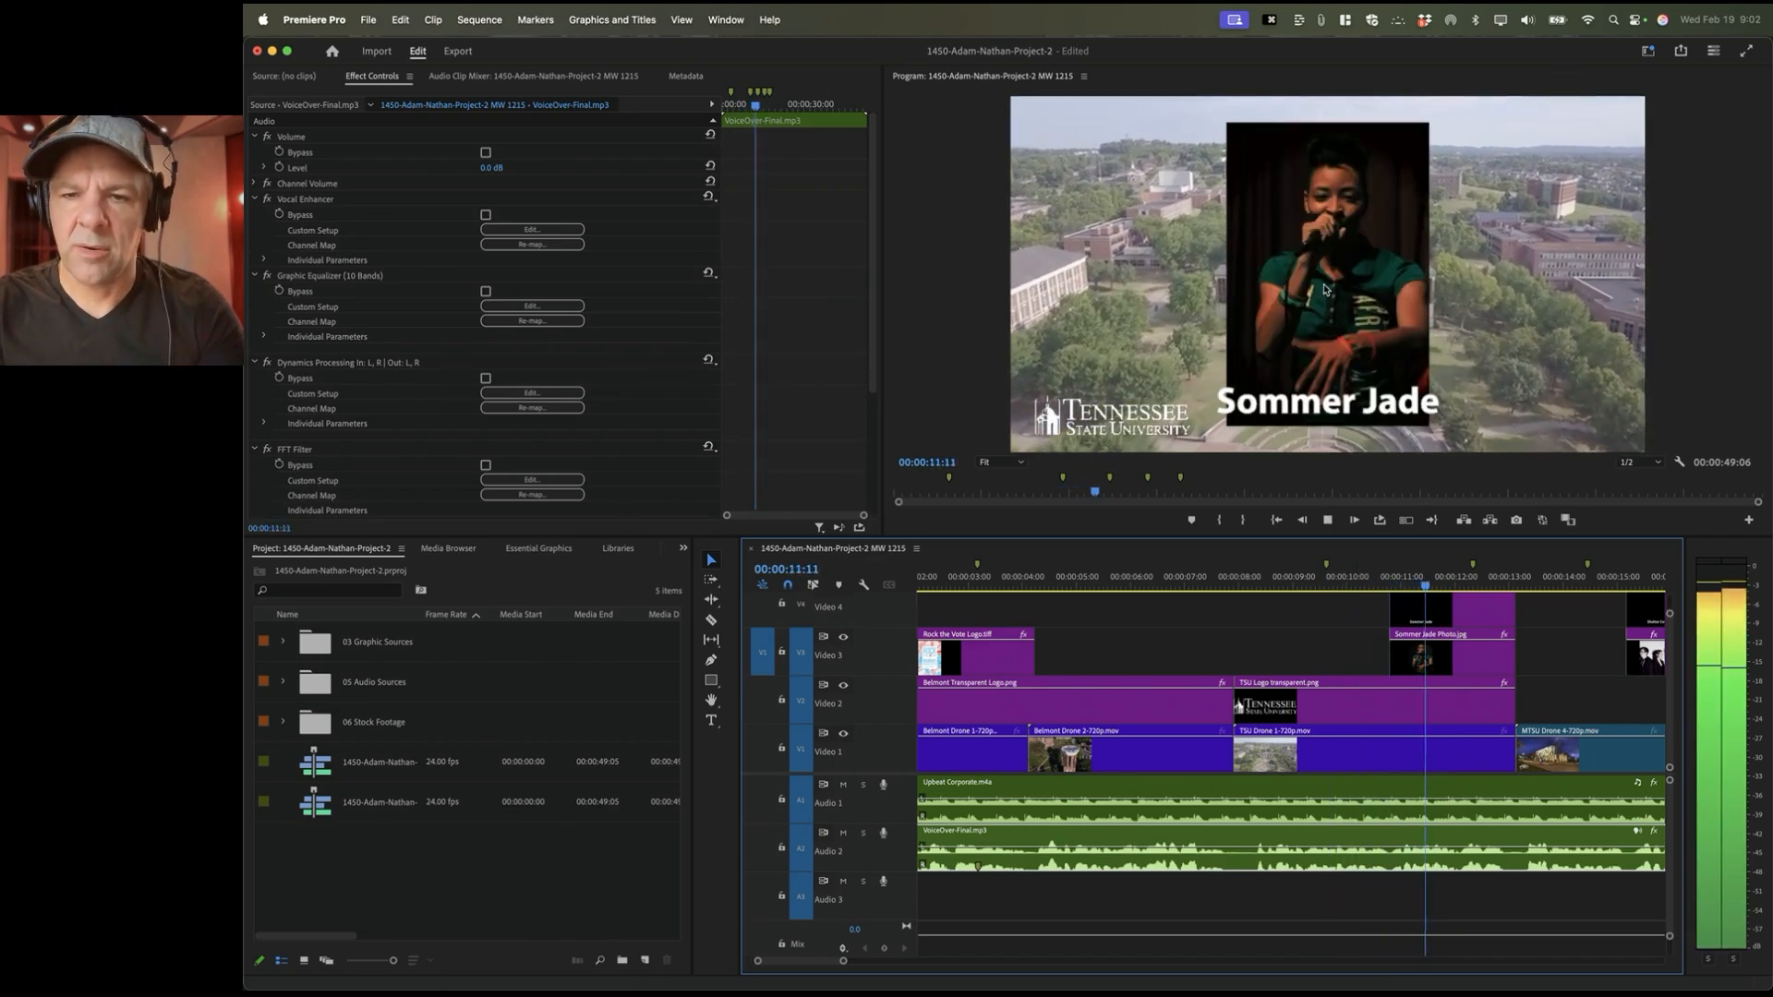
{"action": "key", "text": "space"}
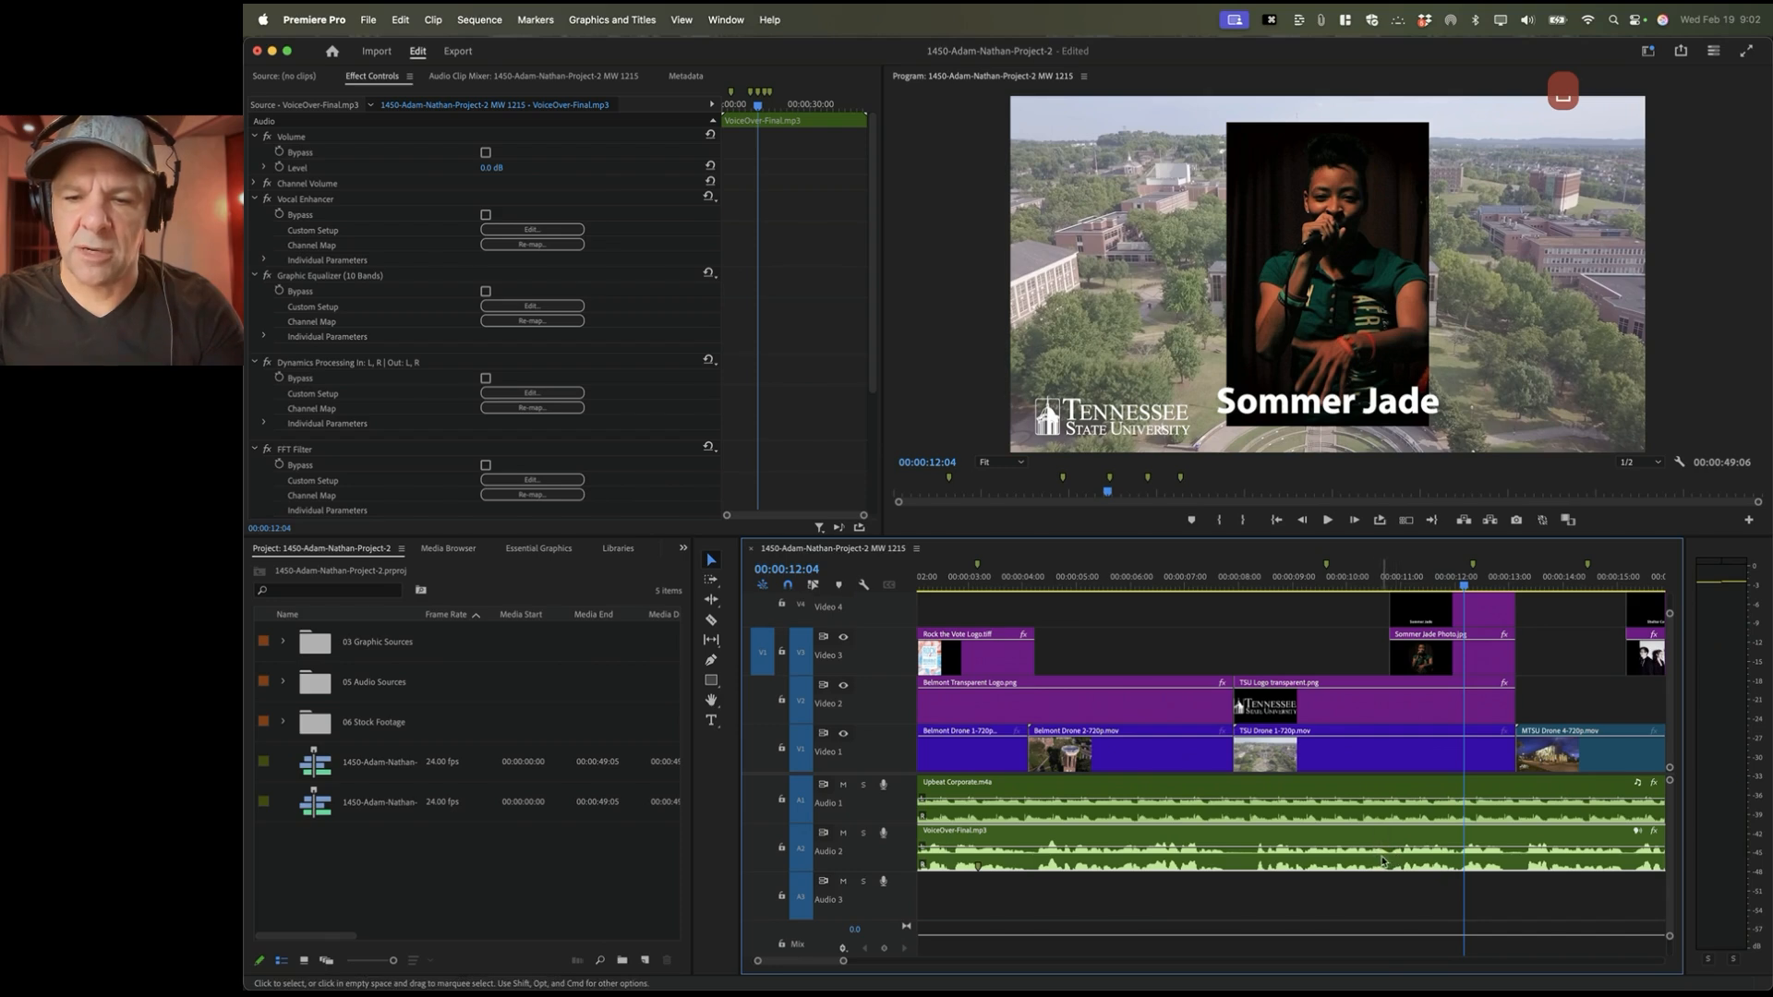
{"action": "left_click", "coordinate": [1425, 670]}
{"action": "scroll", "coordinate": [1425, 673], "scroll_direction": "right", "scroll_amount": 3}
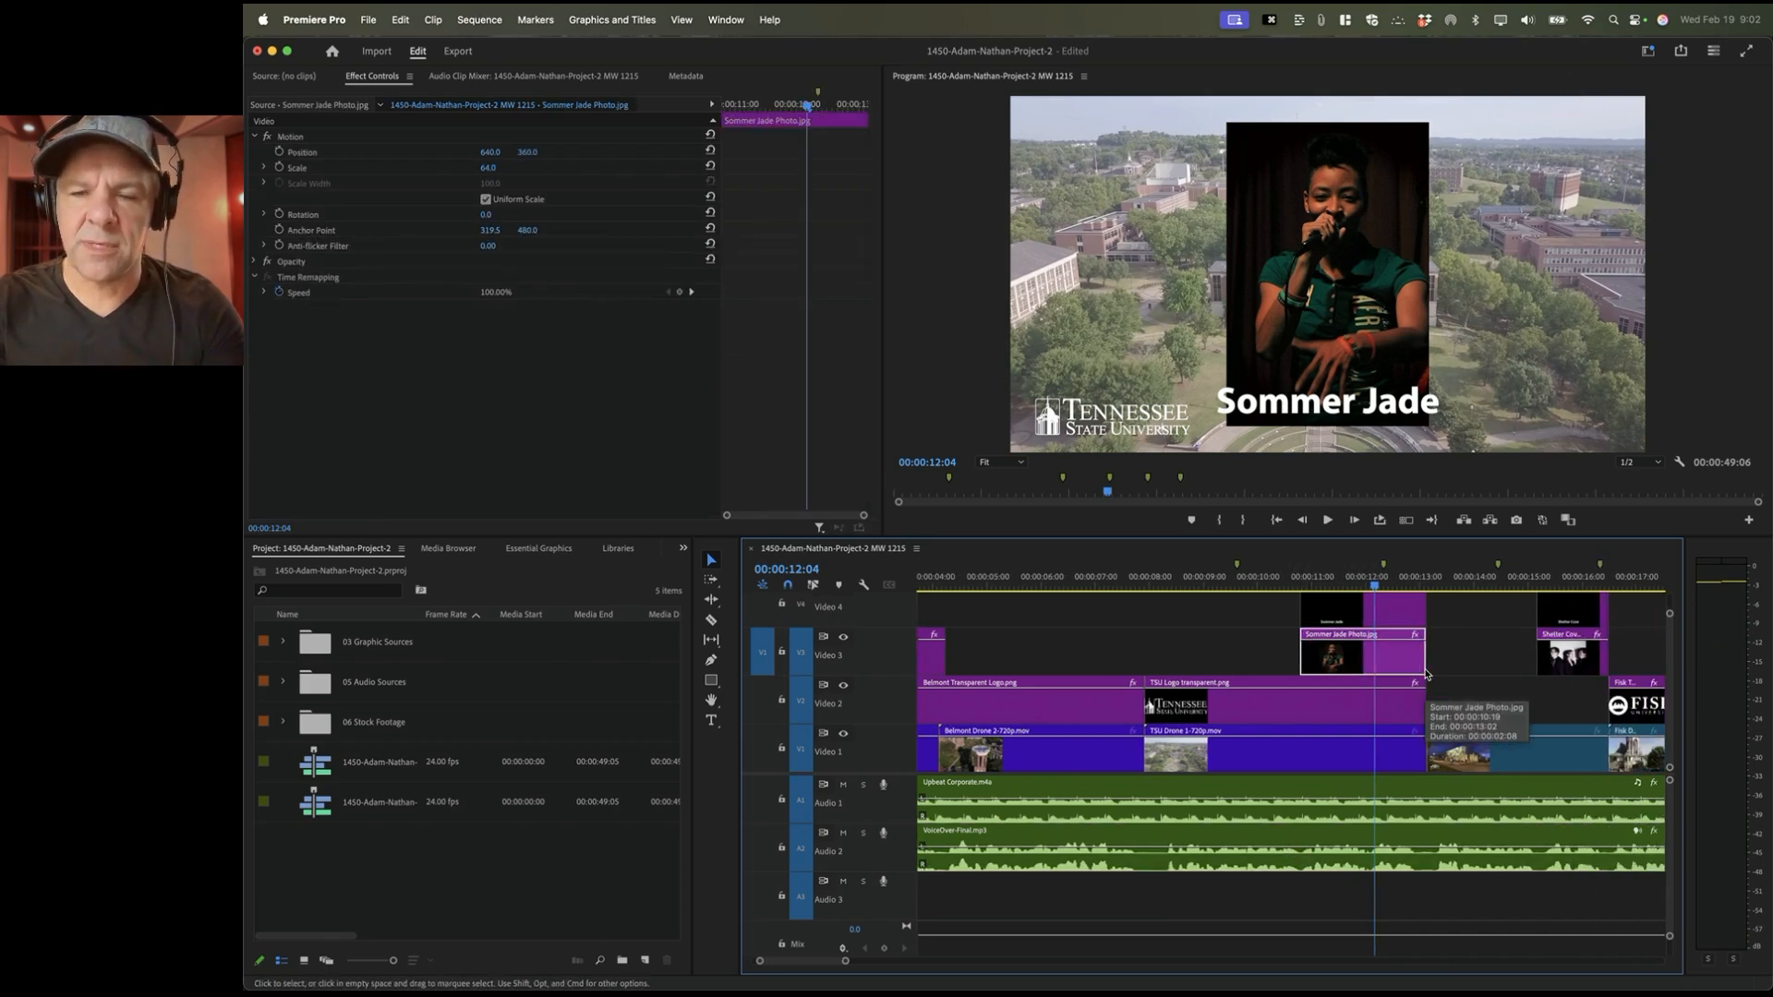
{"action": "left_click", "coordinate": [1295, 568]}
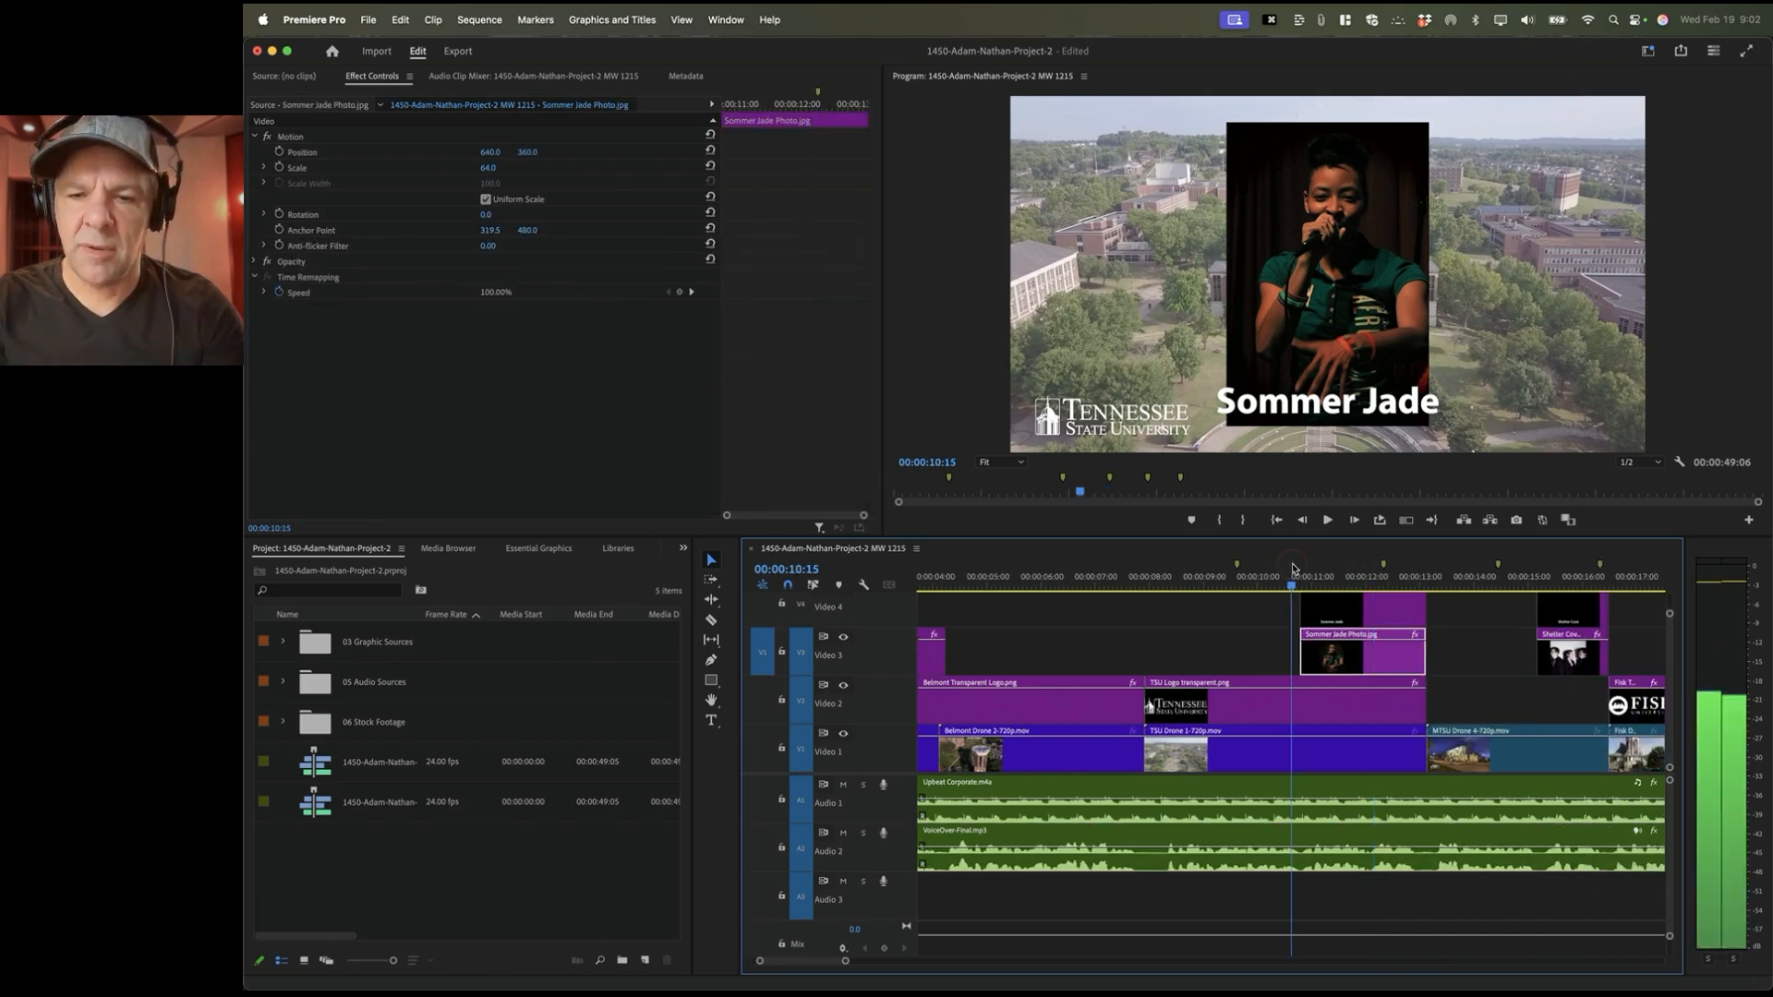
{"action": "key", "text": "space"}
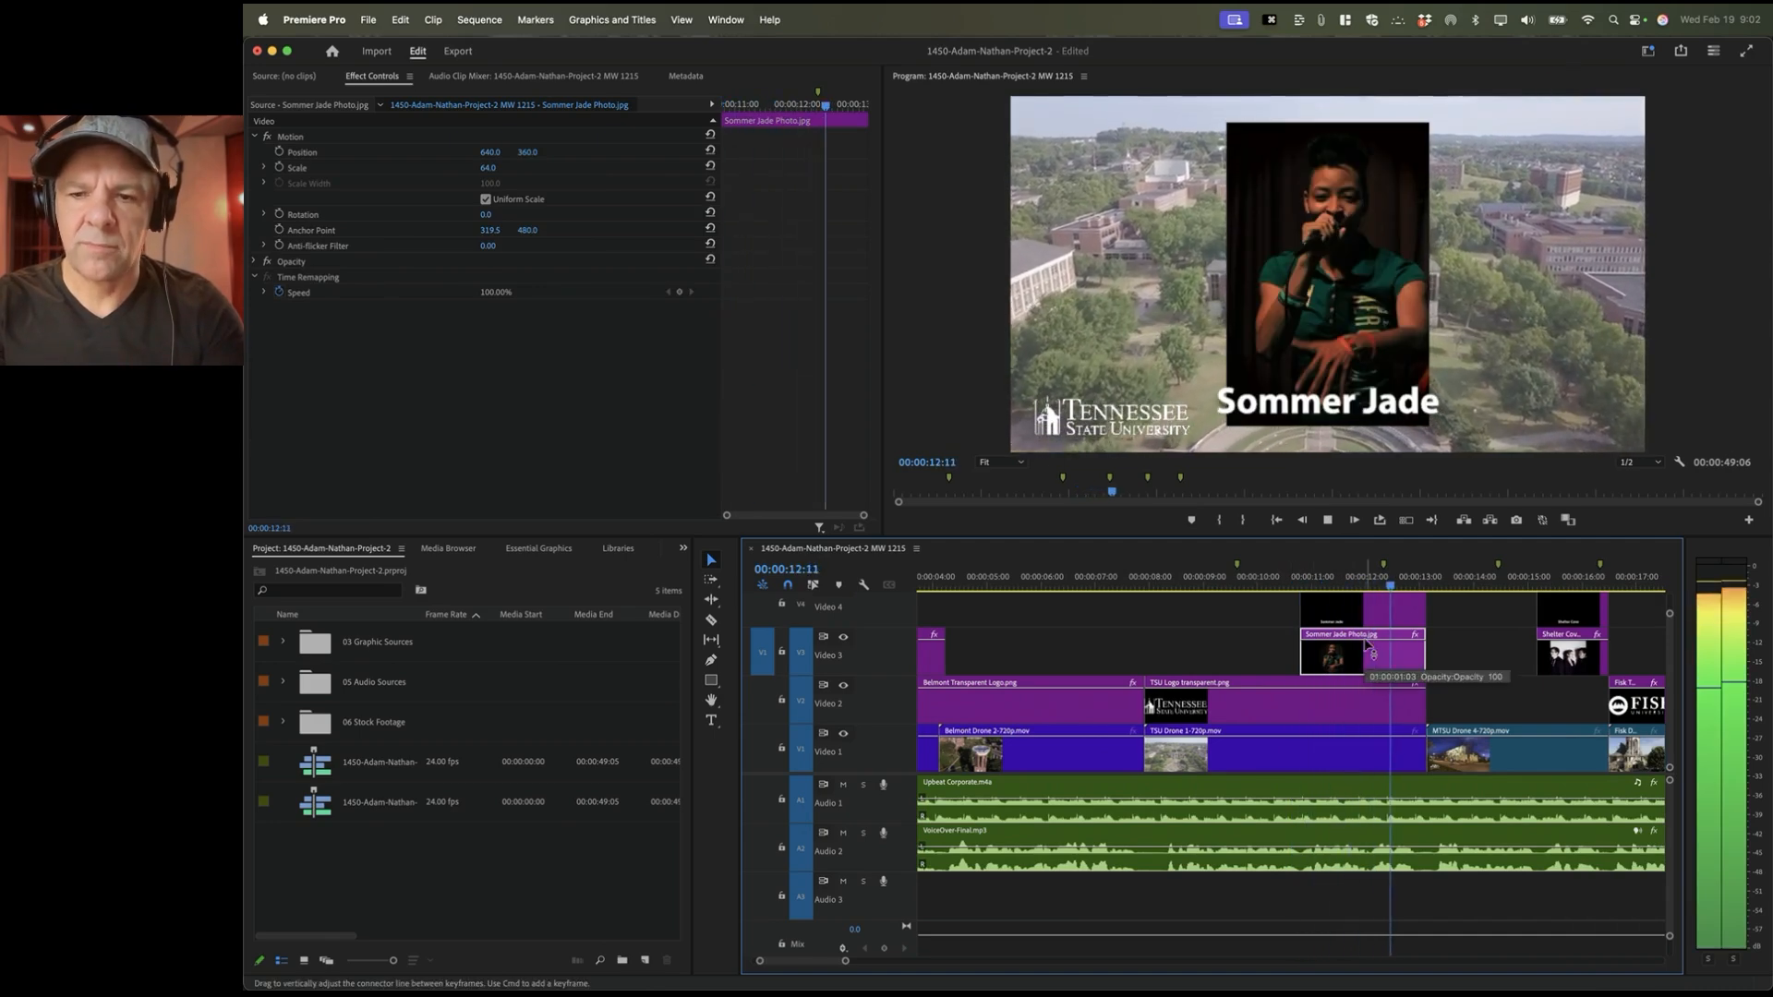
{"action": "key", "text": "space"}
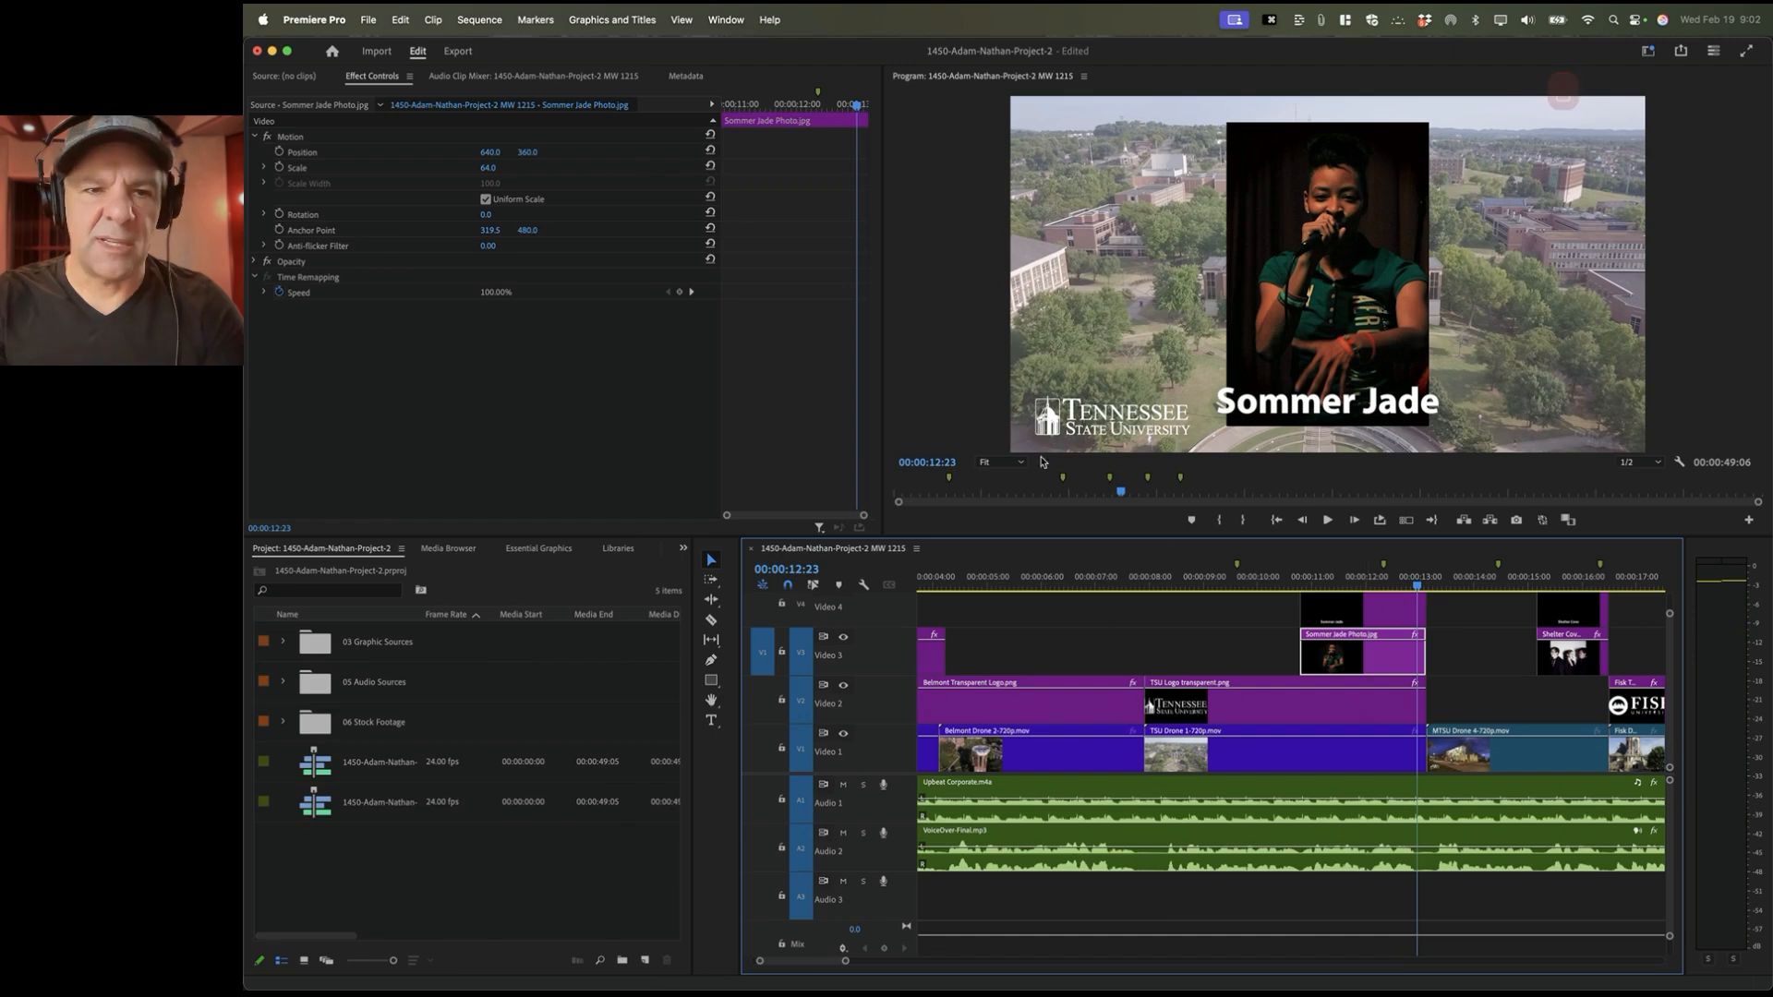
{"action": "left_click", "coordinate": [380, 168]}
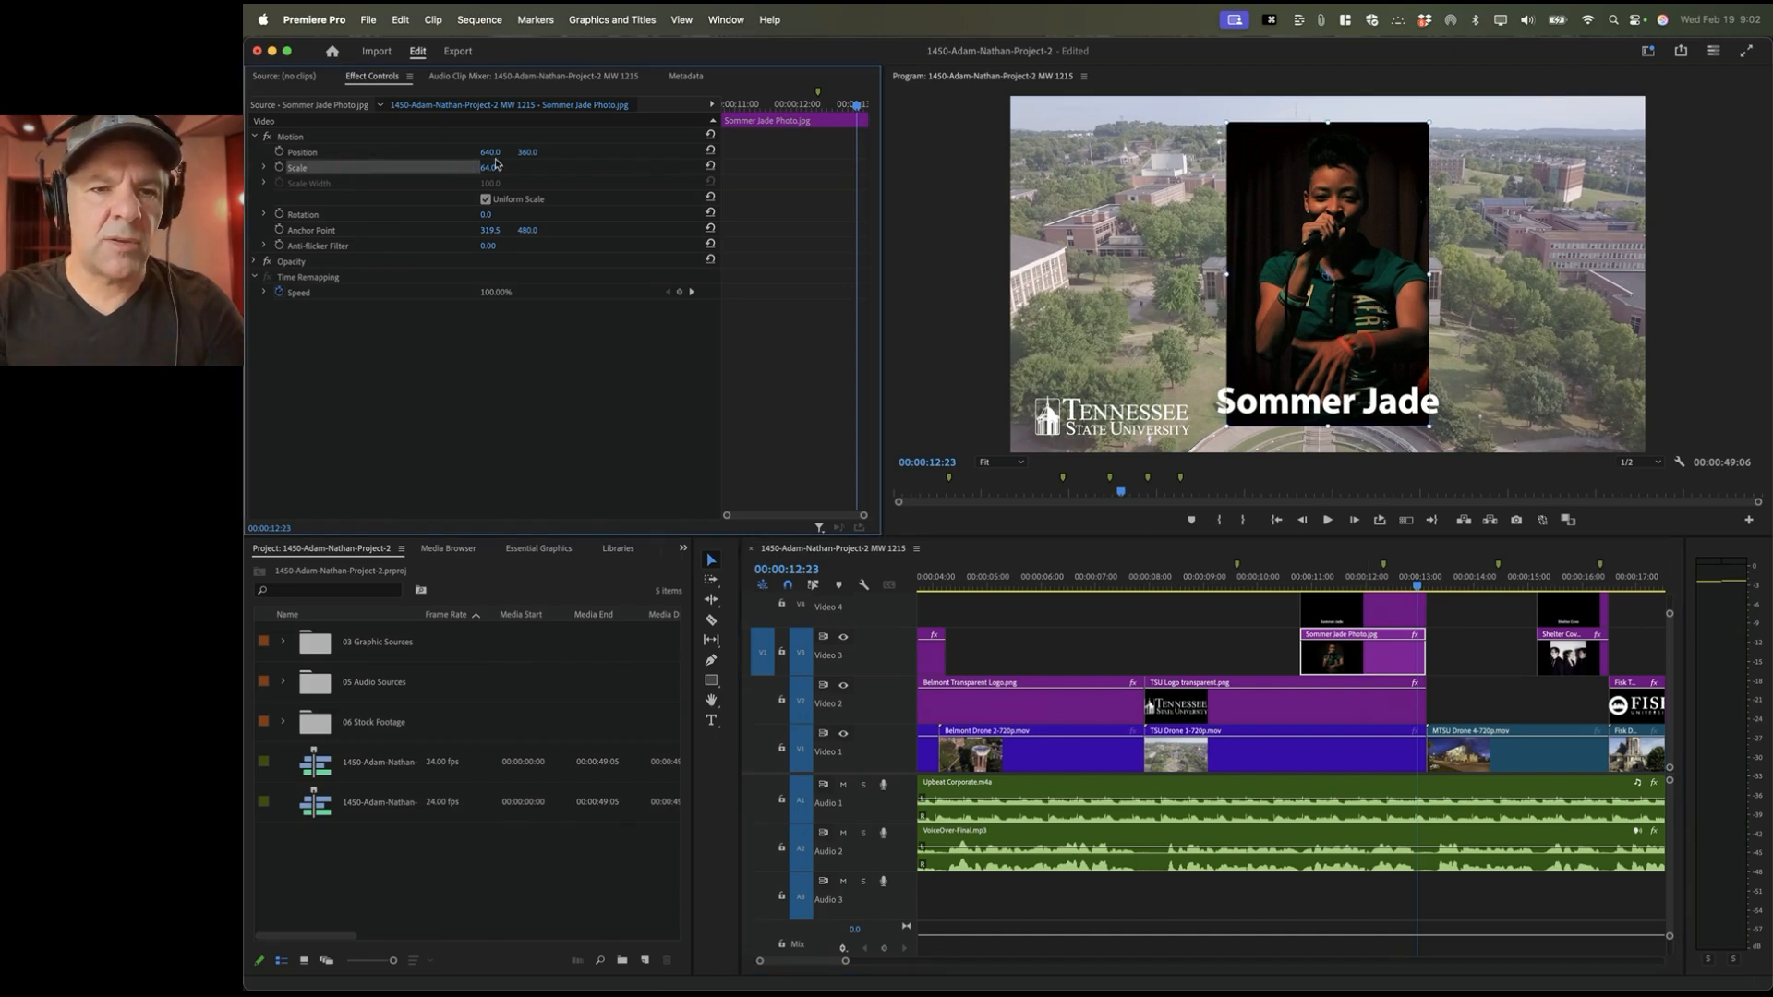
{"action": "mouse_move", "coordinate": [489, 167]}
{"action": "left_mouse_down"}
{"action": "mouse_move", "coordinate": [462, 168]}
{"action": "mouse_move", "coordinate": [489, 168]}
{"action": "left_mouse_up"}
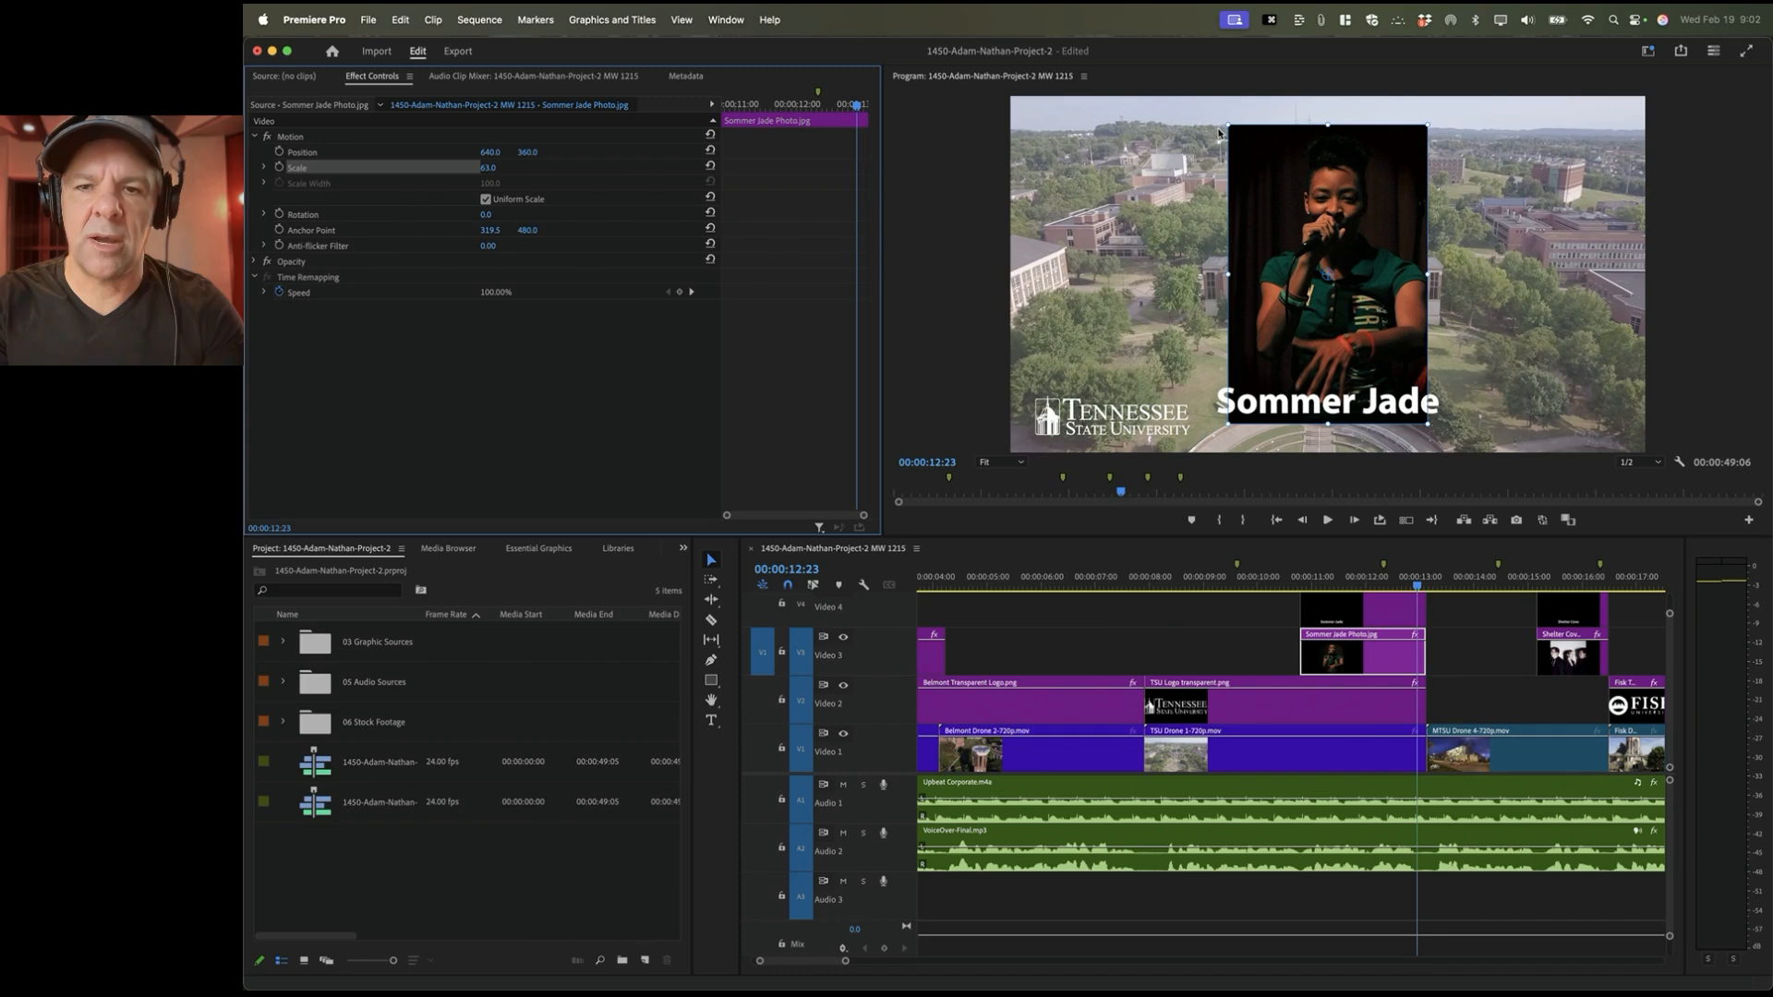
{"action": "left_click_drag", "start_coordinate": [1300, 167], "coordinate": [1304, 205]}
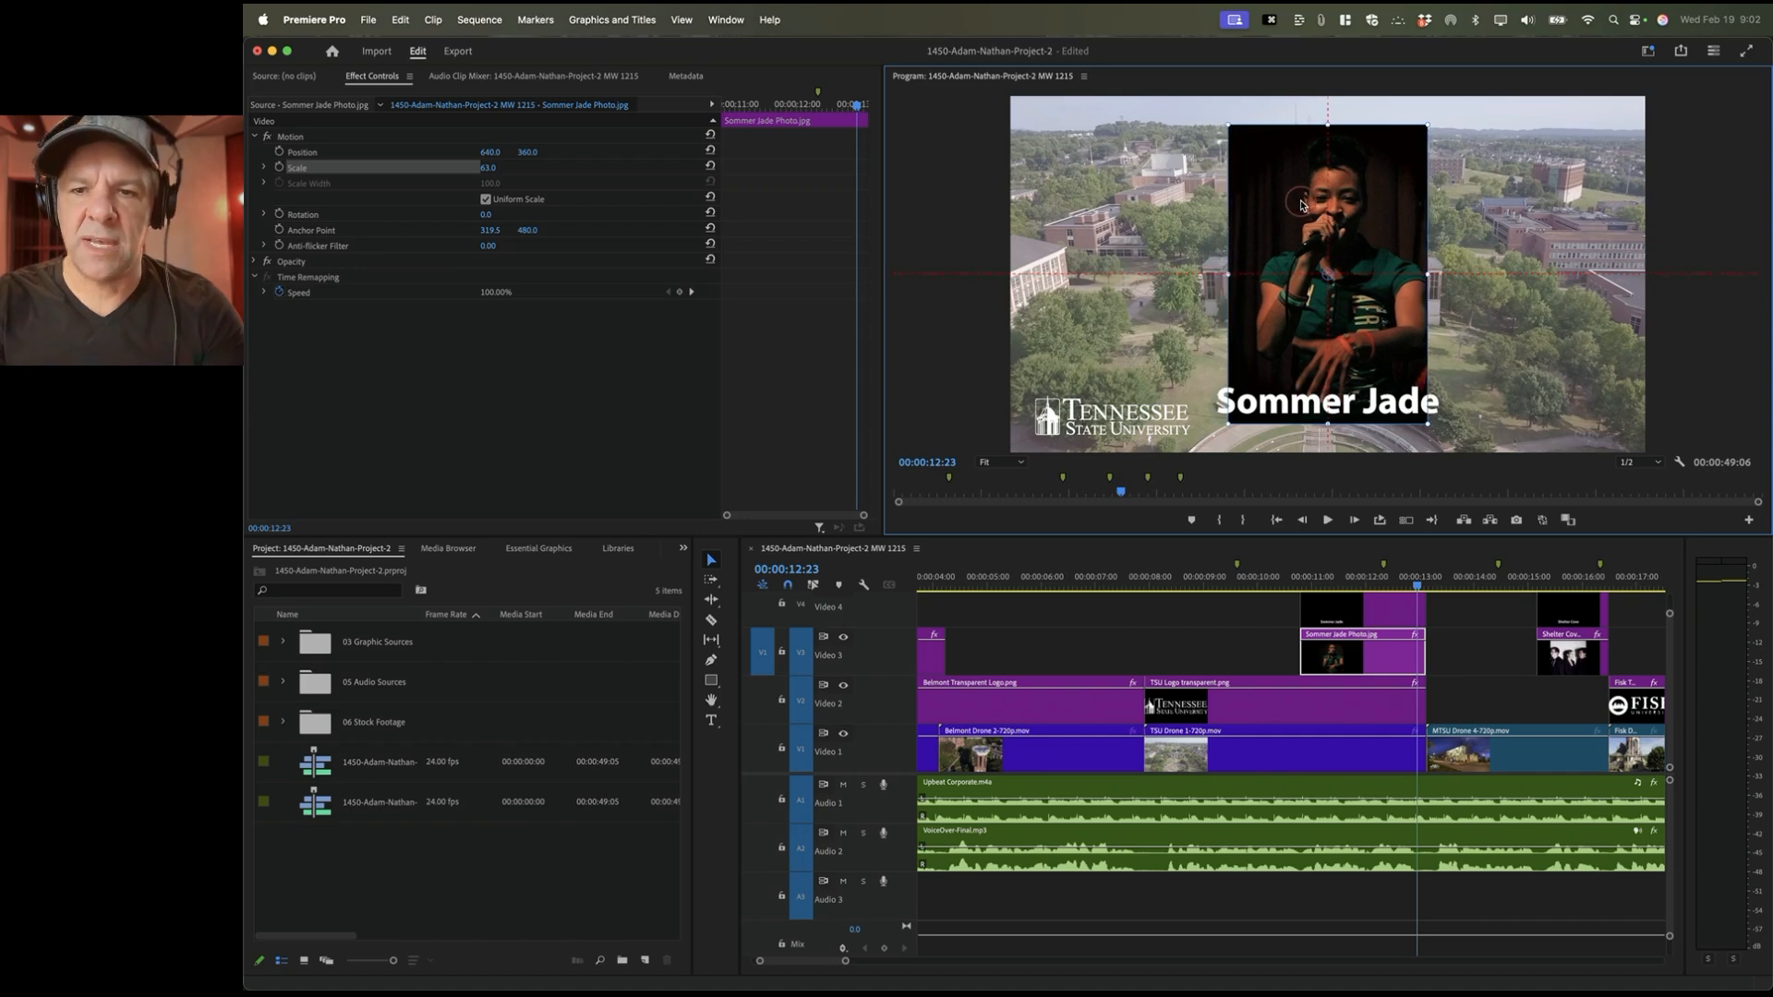
{"action": "left_click", "coordinate": [683, 17]}
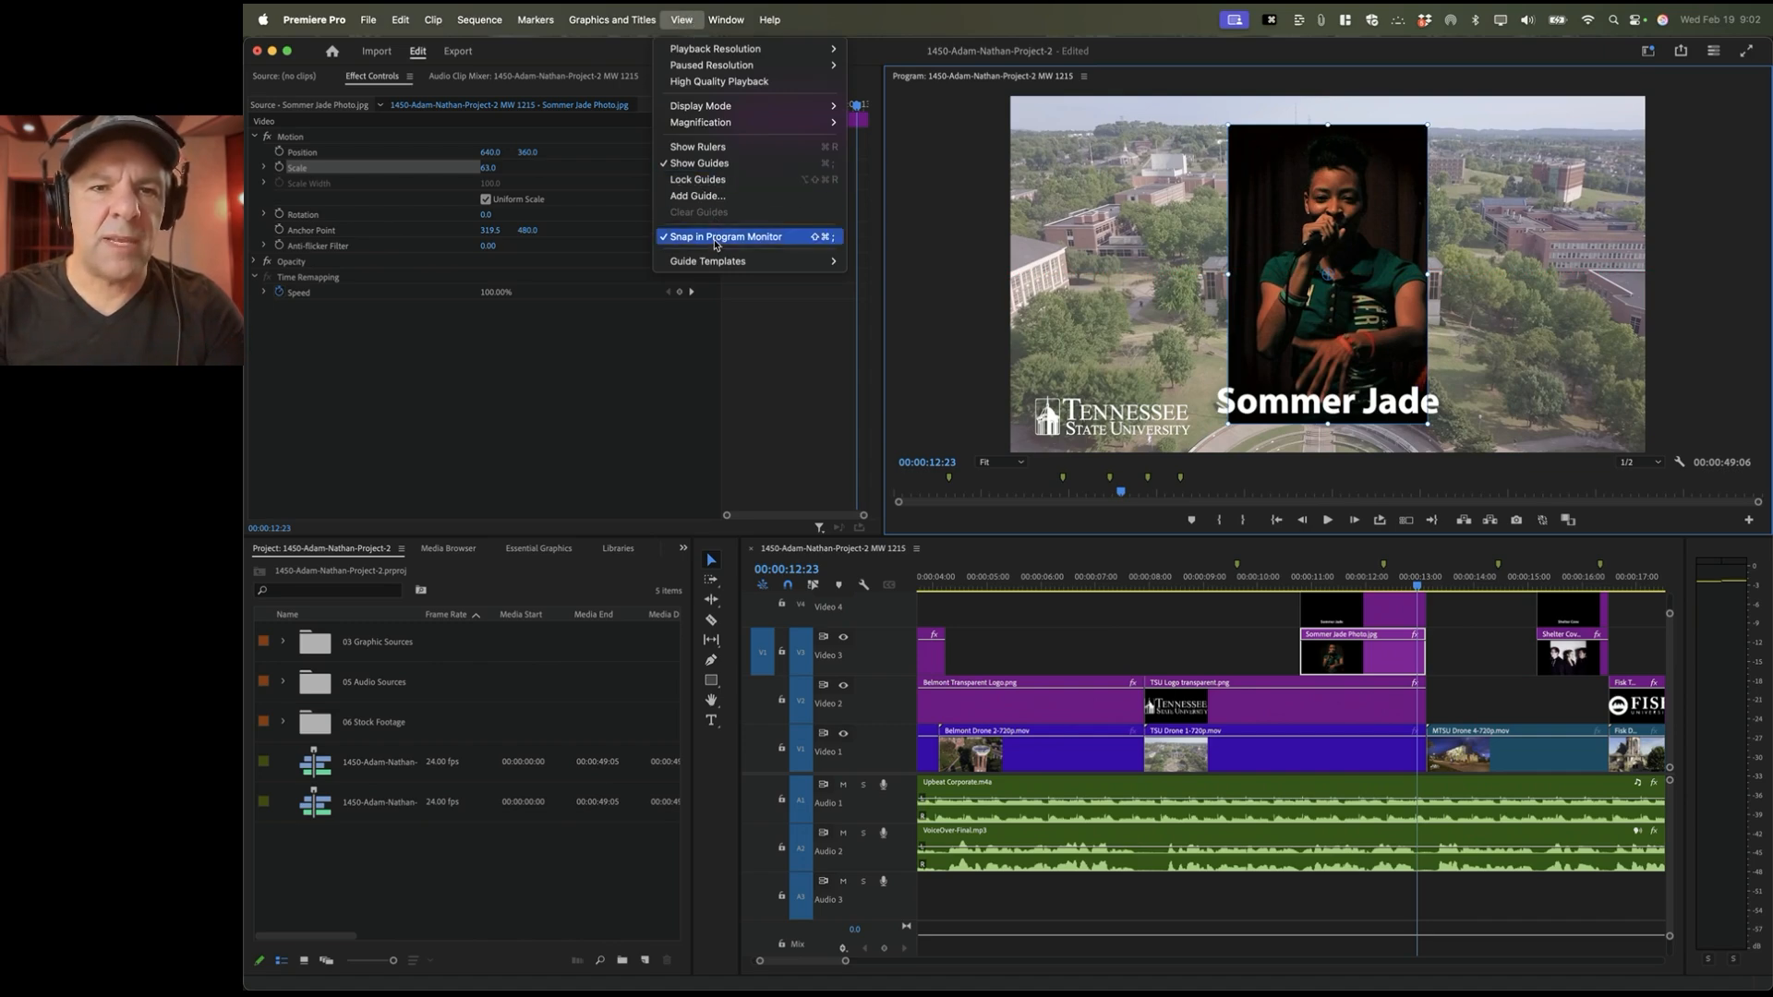
{"action": "left_click", "coordinate": [803, 242]}
{"action": "left_click", "coordinate": [1013, 255]}
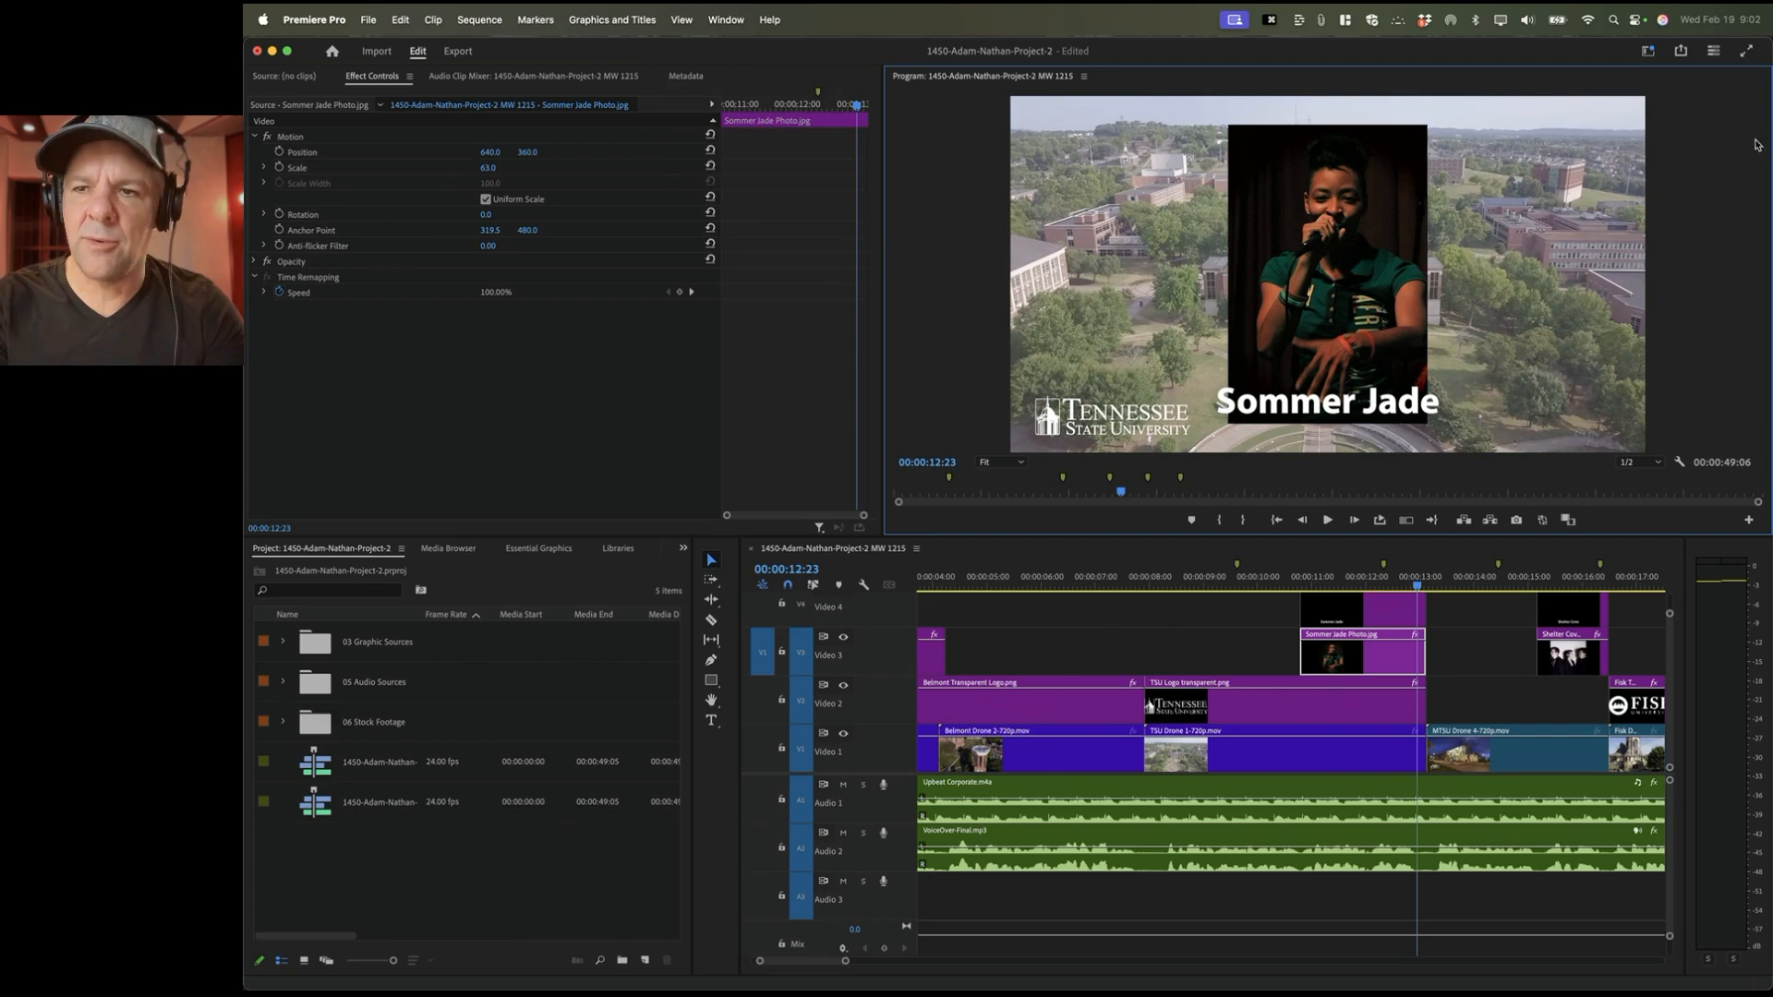
{"action": "left_click", "coordinate": [680, 19]}
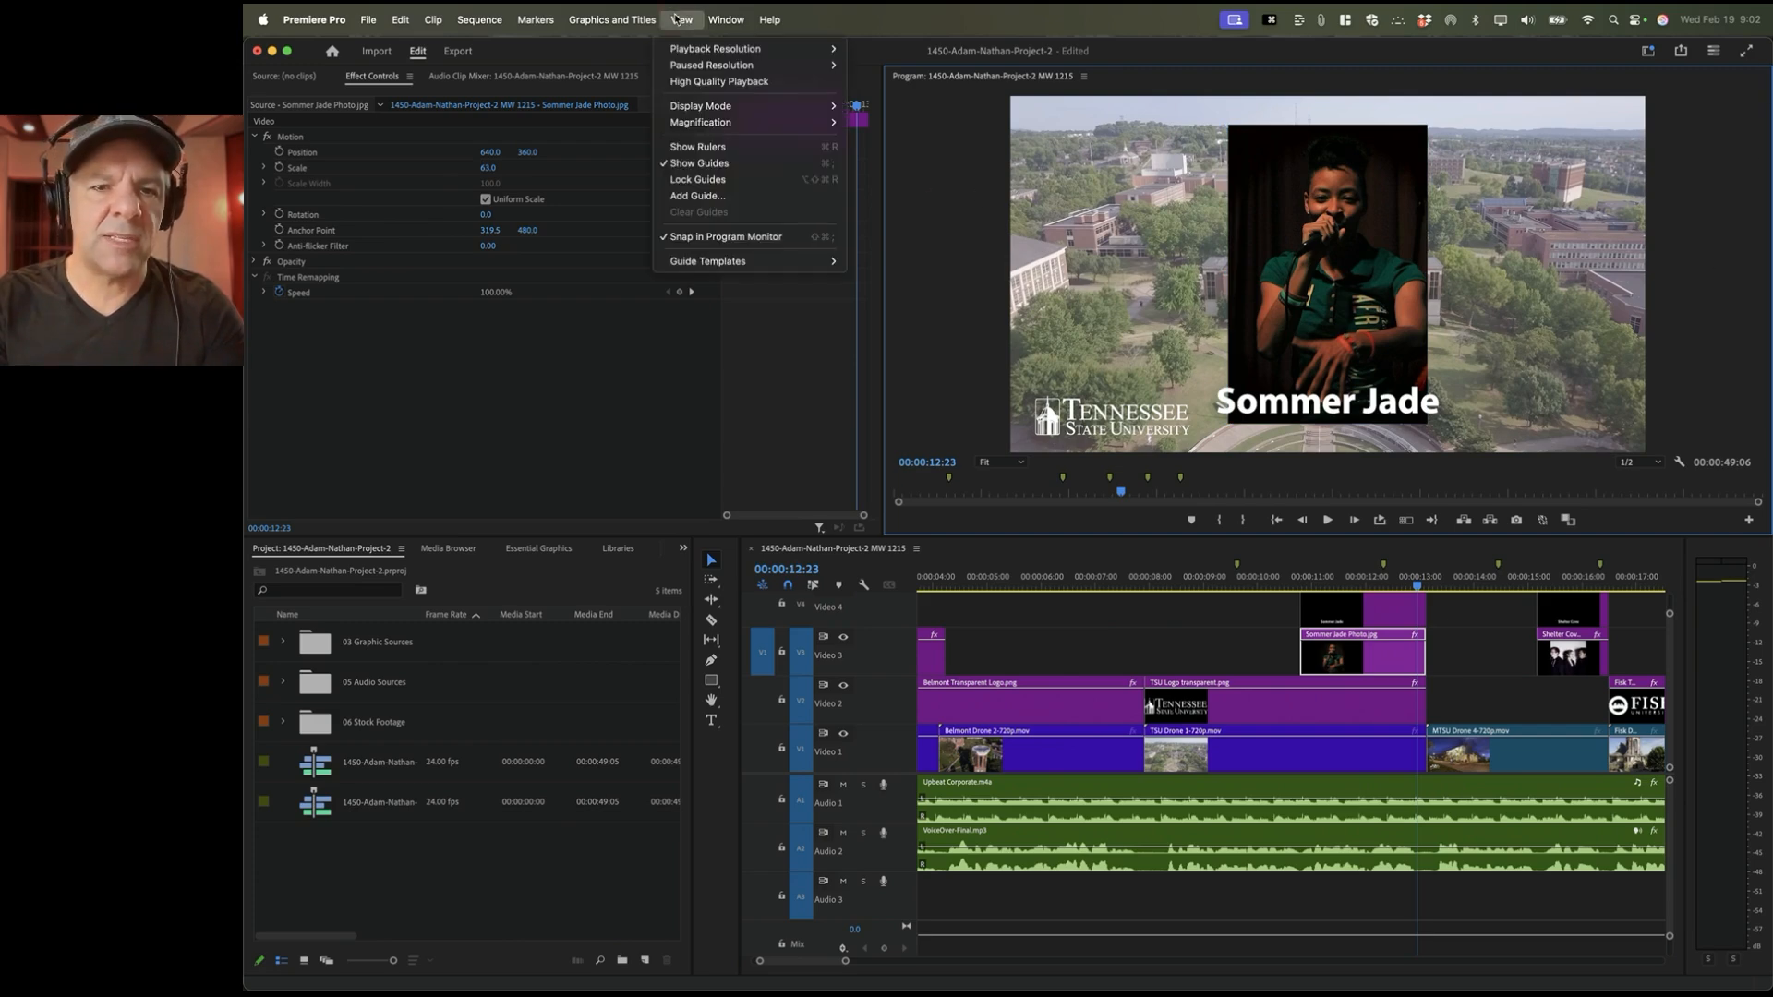
{"action": "left_click", "coordinate": [1401, 246]}
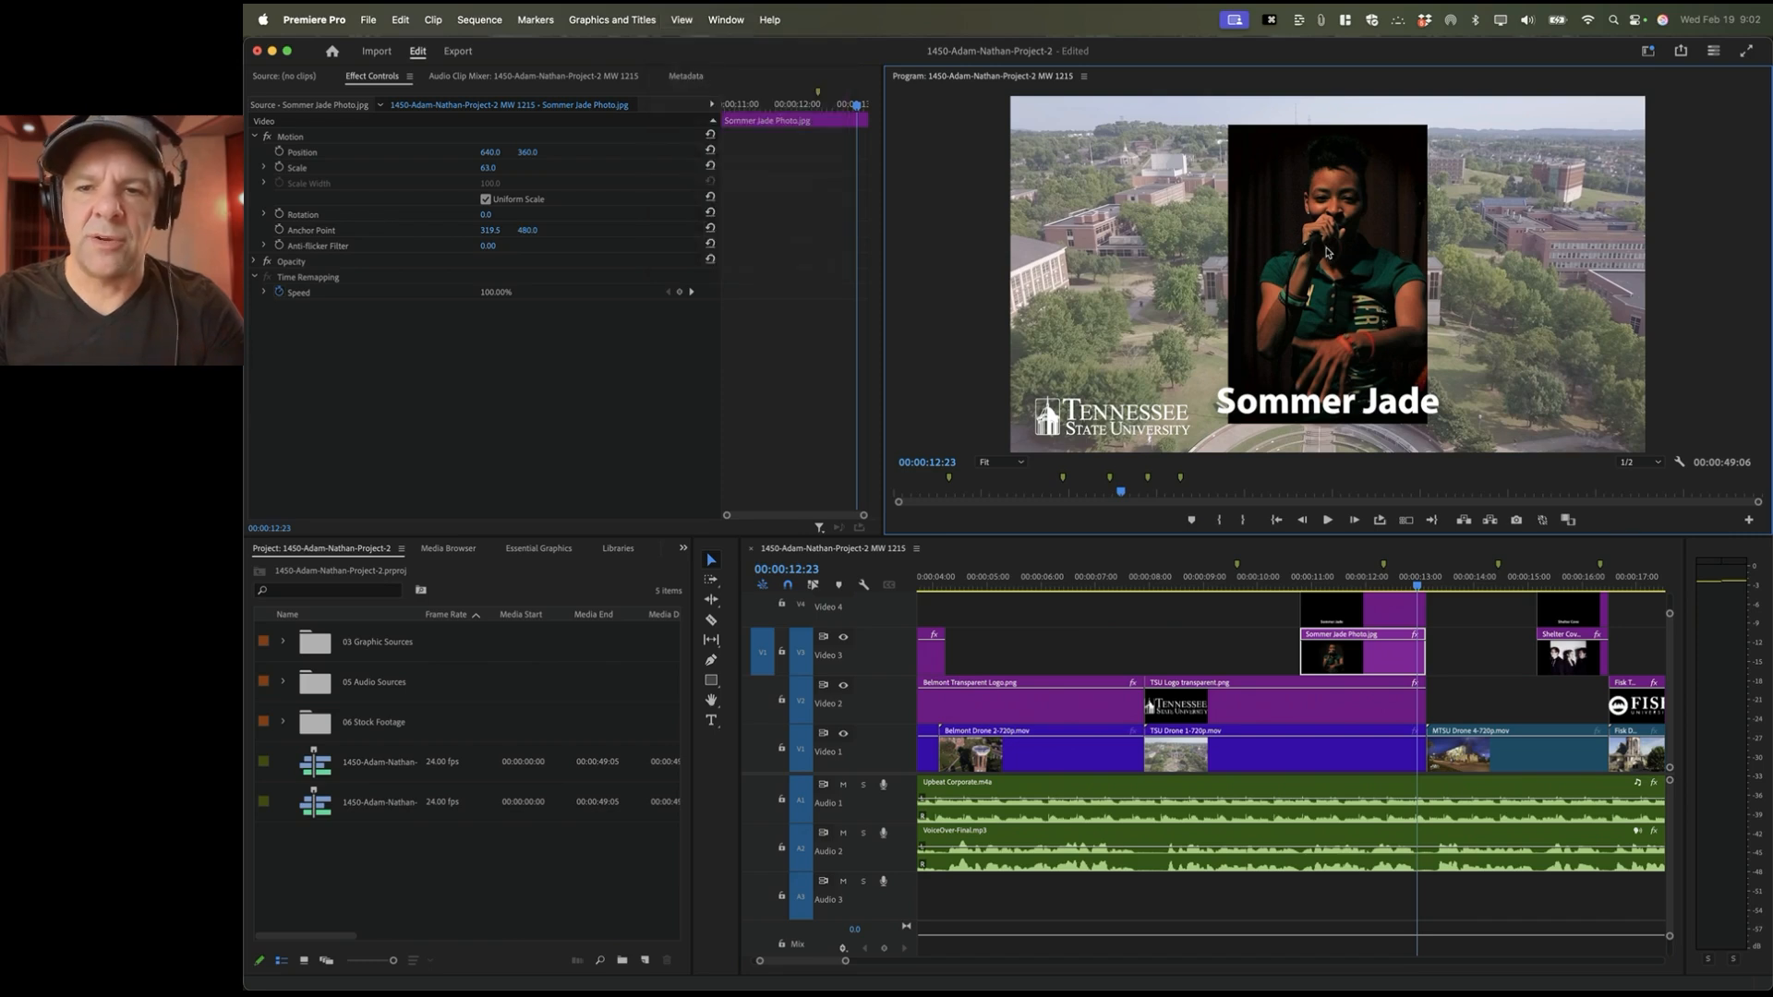
{"action": "left_click", "coordinate": [1330, 660]}
{"action": "left_click", "coordinate": [369, 155]}
{"action": "left_click", "coordinate": [1339, 199]}
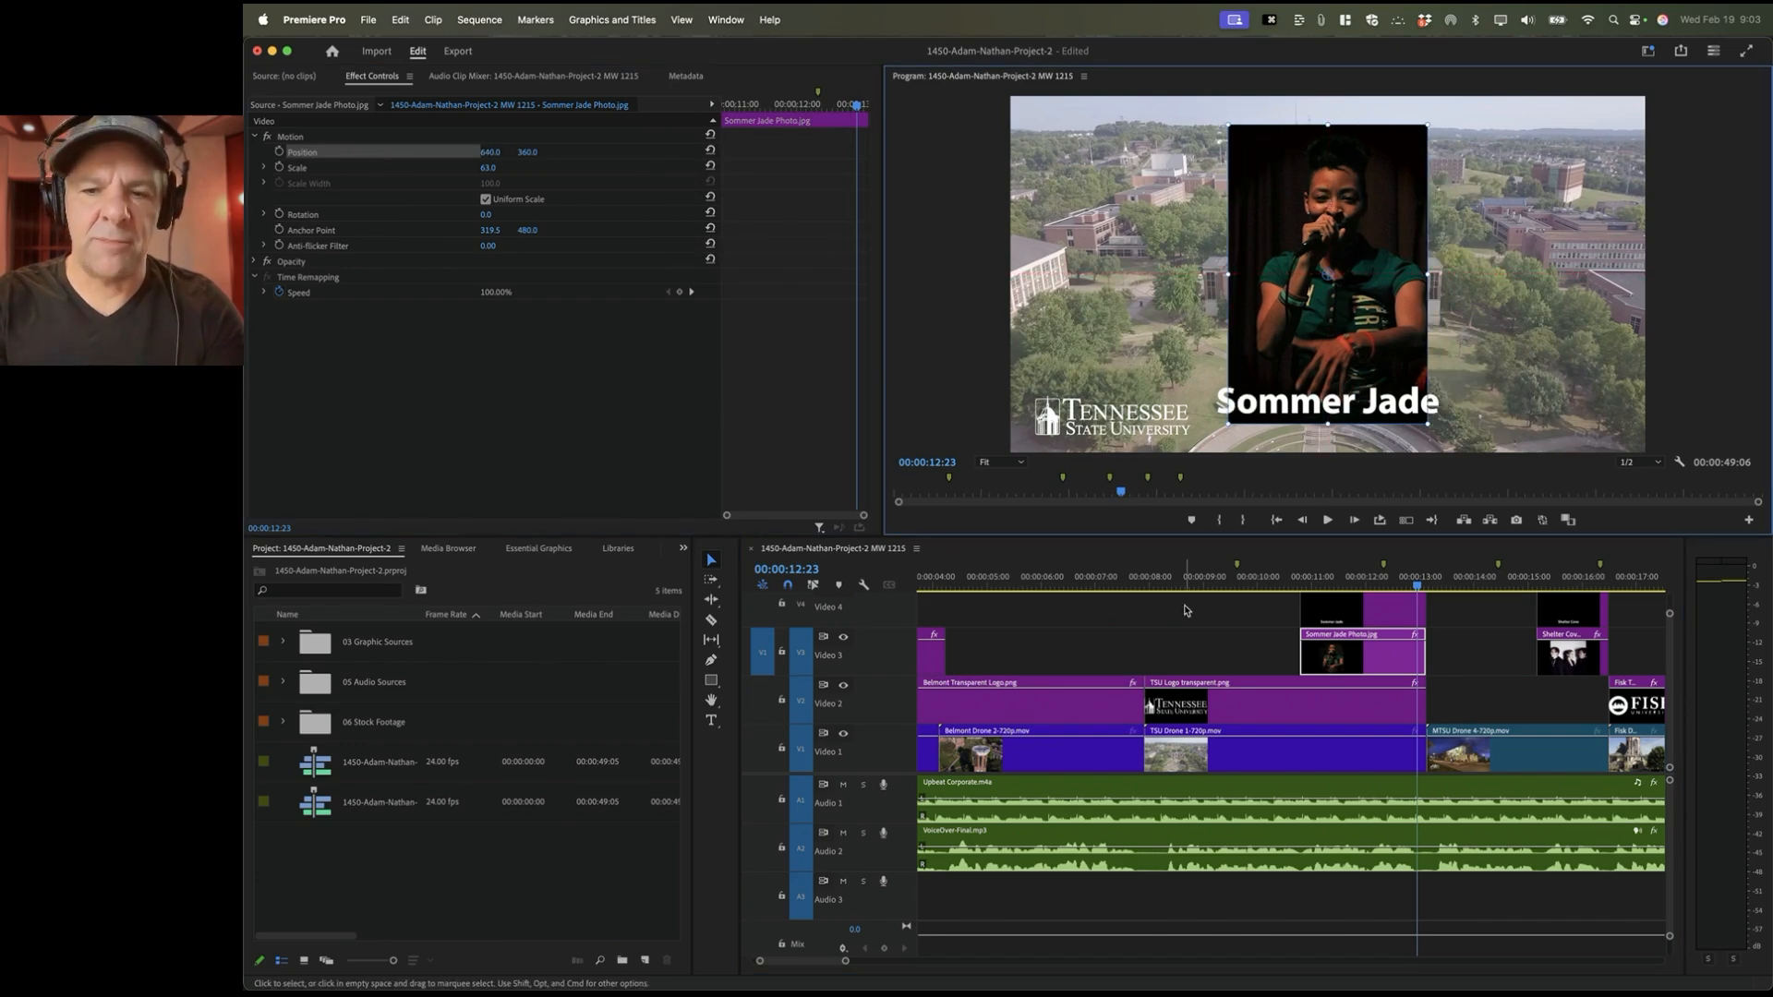
{"action": "scroll", "coordinate": [1467, 683], "scroll_direction": "up", "scroll_amount": 1}
{"action": "scroll", "coordinate": [1467, 682], "scroll_direction": "right", "scroll_amount": 2}
{"action": "left_click", "coordinate": [1252, 579]}
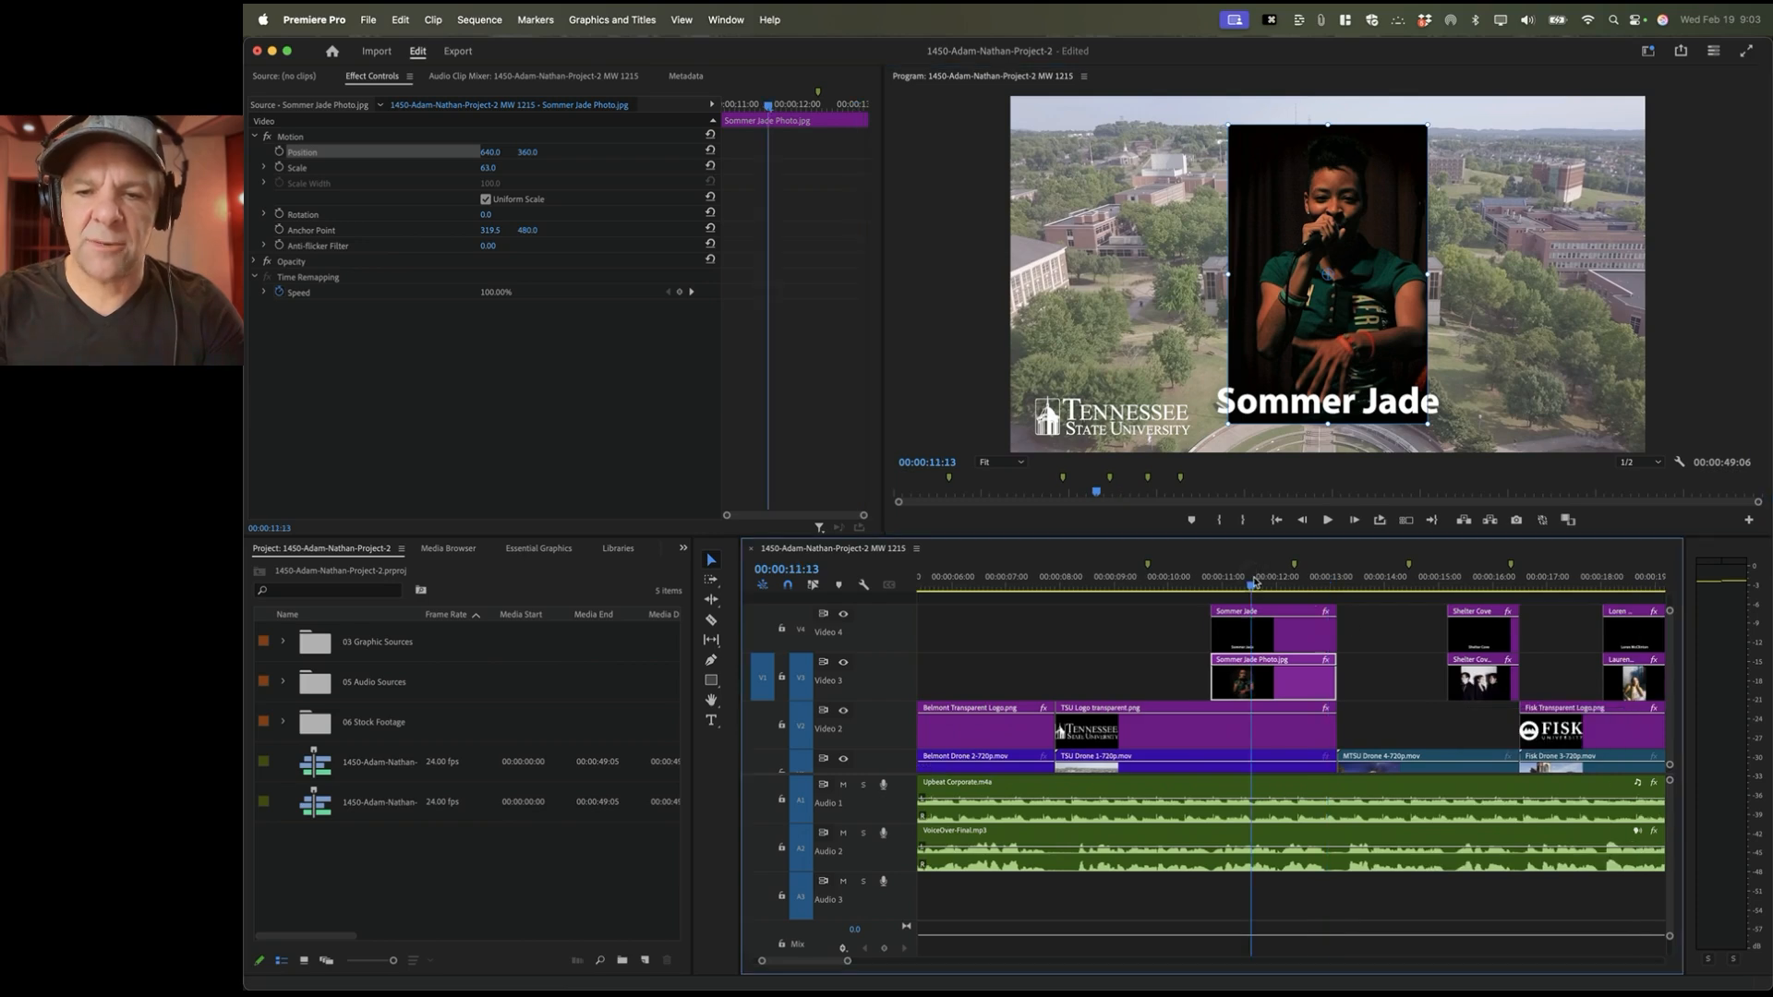
{"action": "left_click", "coordinate": [1261, 625]}
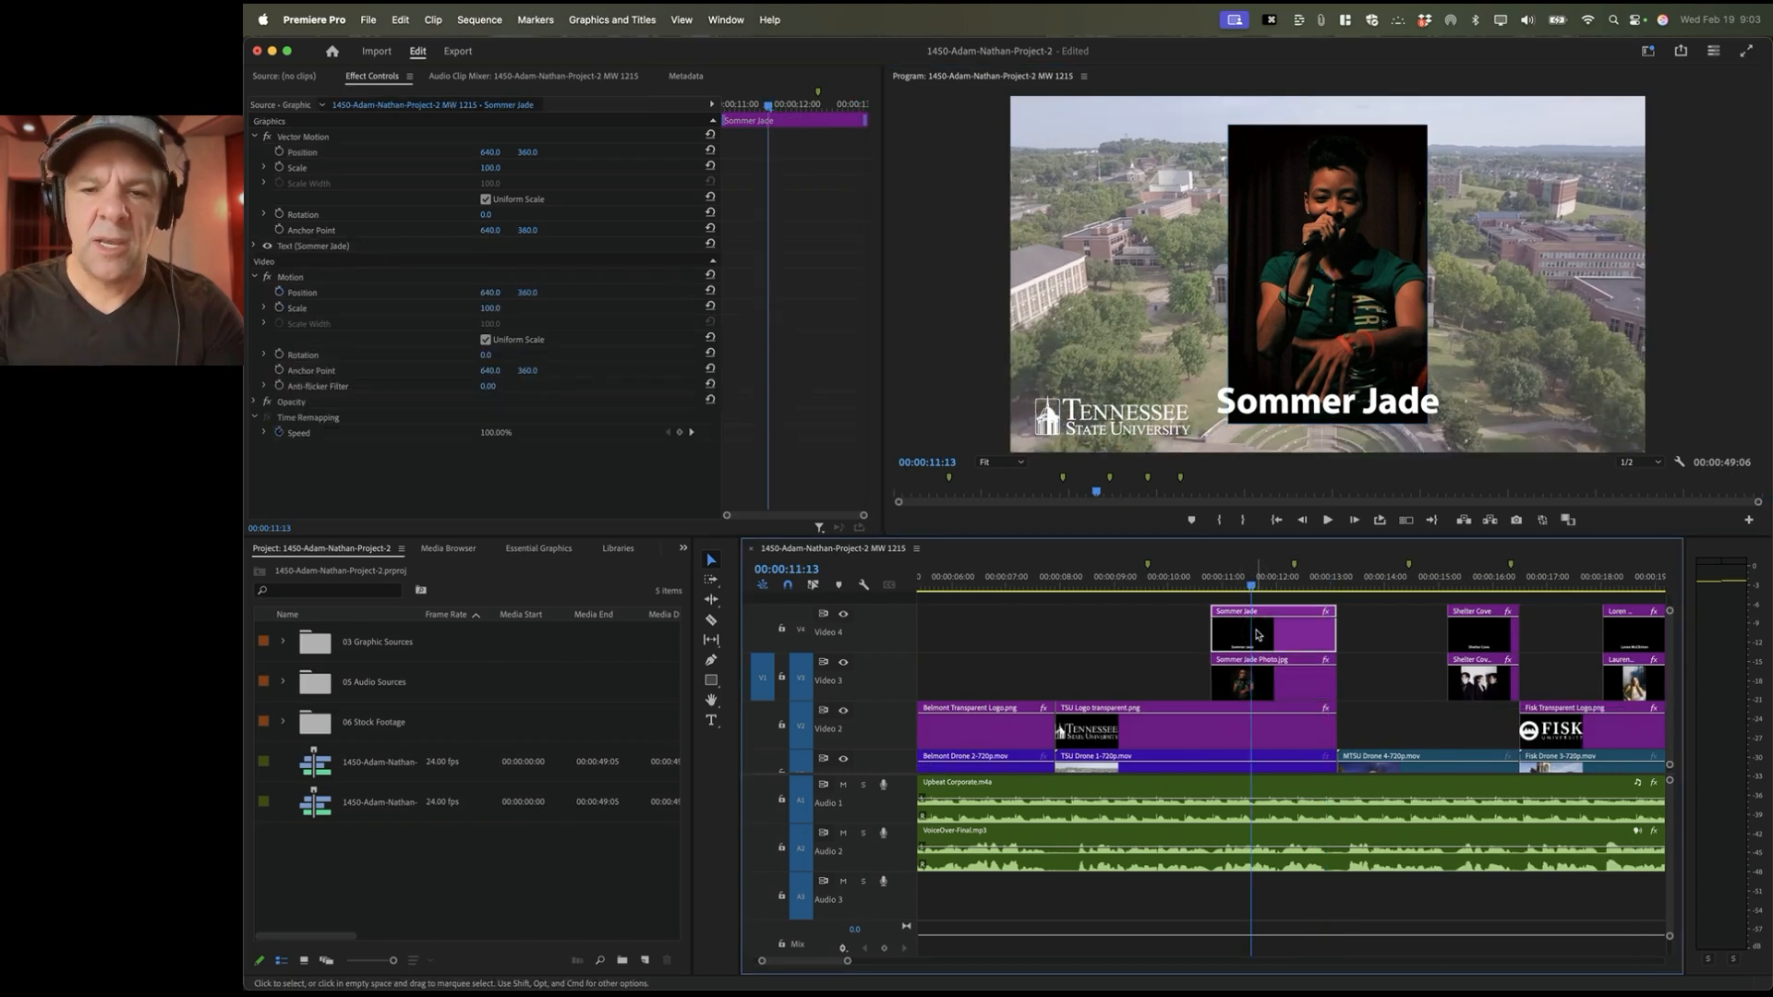
{"action": "left_click", "coordinate": [716, 19]}
{"action": "left_click", "coordinate": [774, 264]}
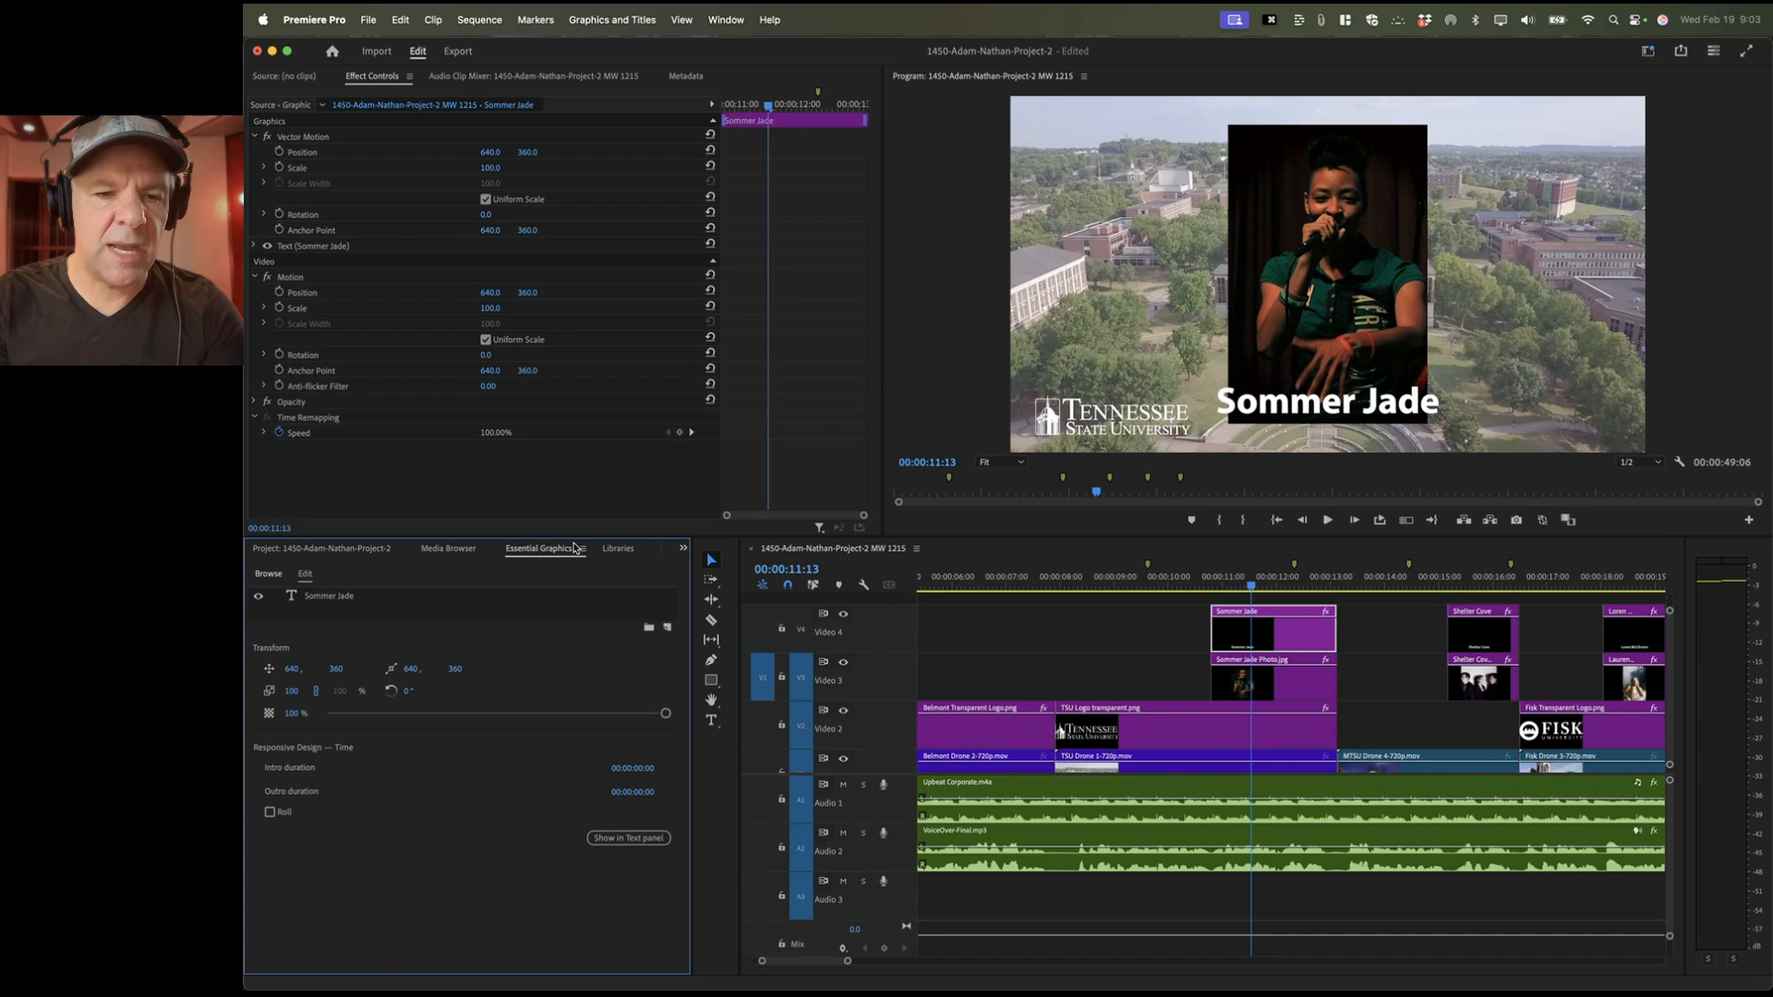
Step: Float the Essential Graphics panel and dock it beside the Program monitor
{"action": "left_click", "coordinate": [582, 550]}
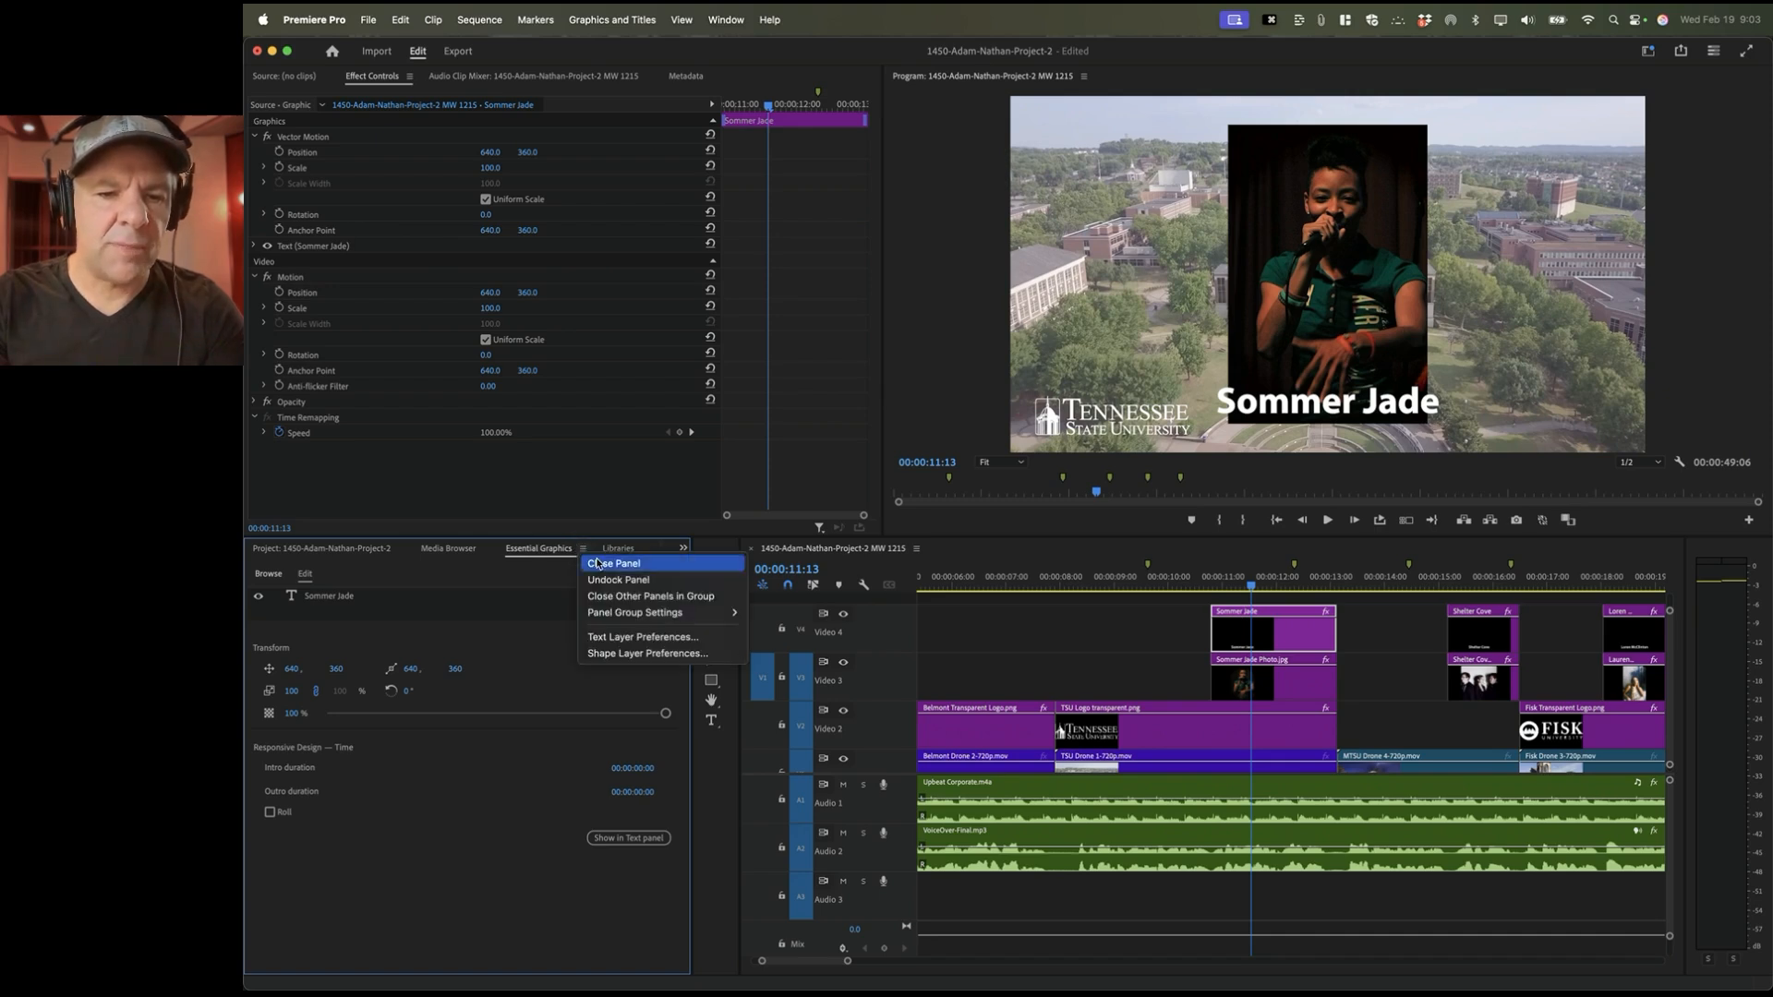
{"action": "left_click", "coordinate": [610, 580]}
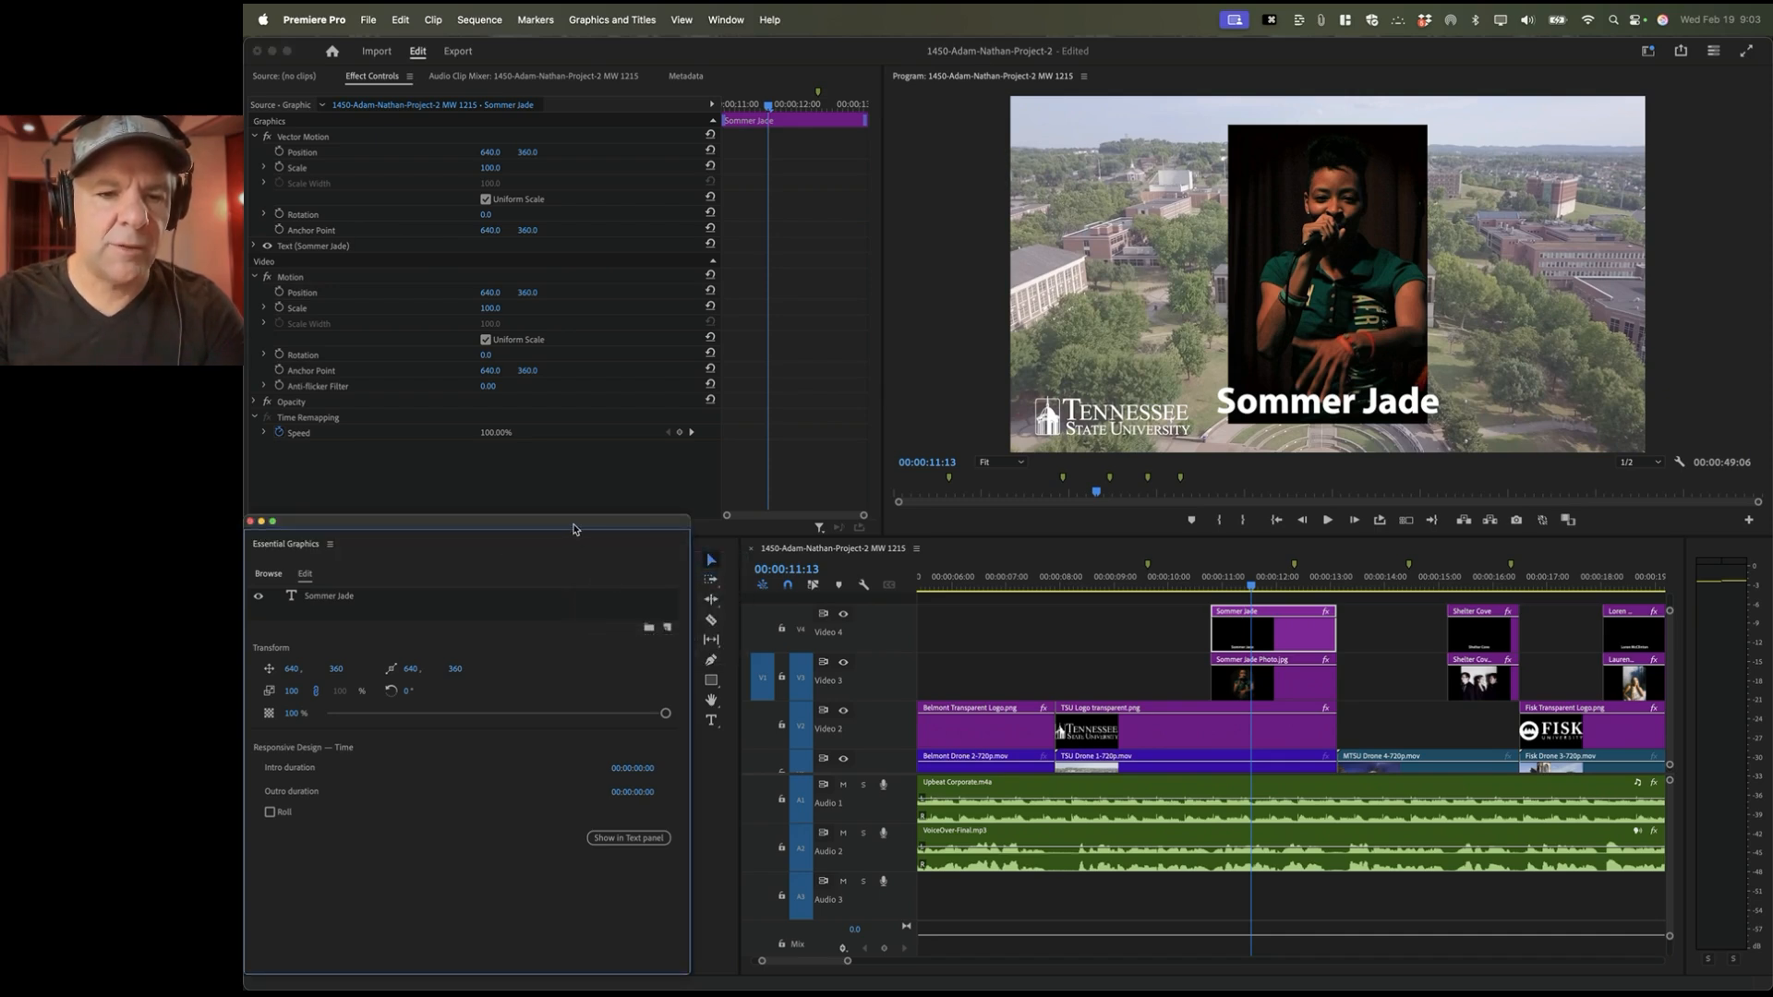
{"action": "left_click_drag", "start_coordinate": [573, 530], "coordinate": [1011, 219]}
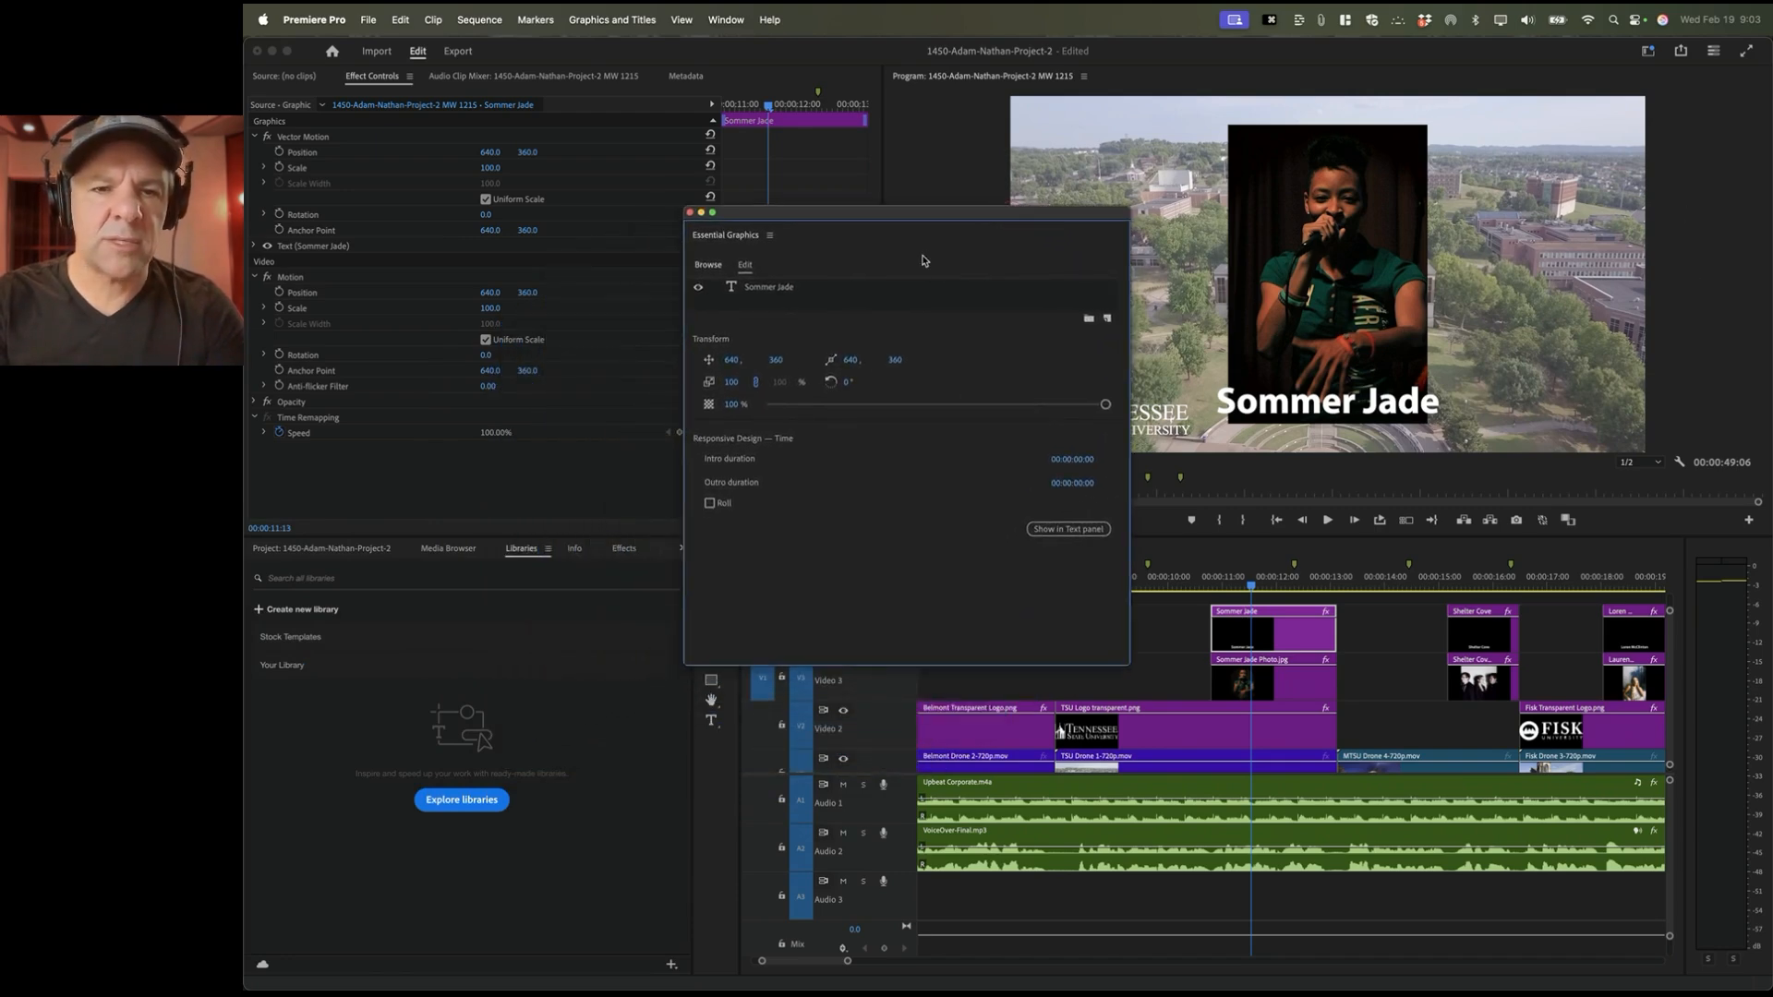
{"action": "left_click_drag", "start_coordinate": [714, 241], "coordinate": [1595, 311]}
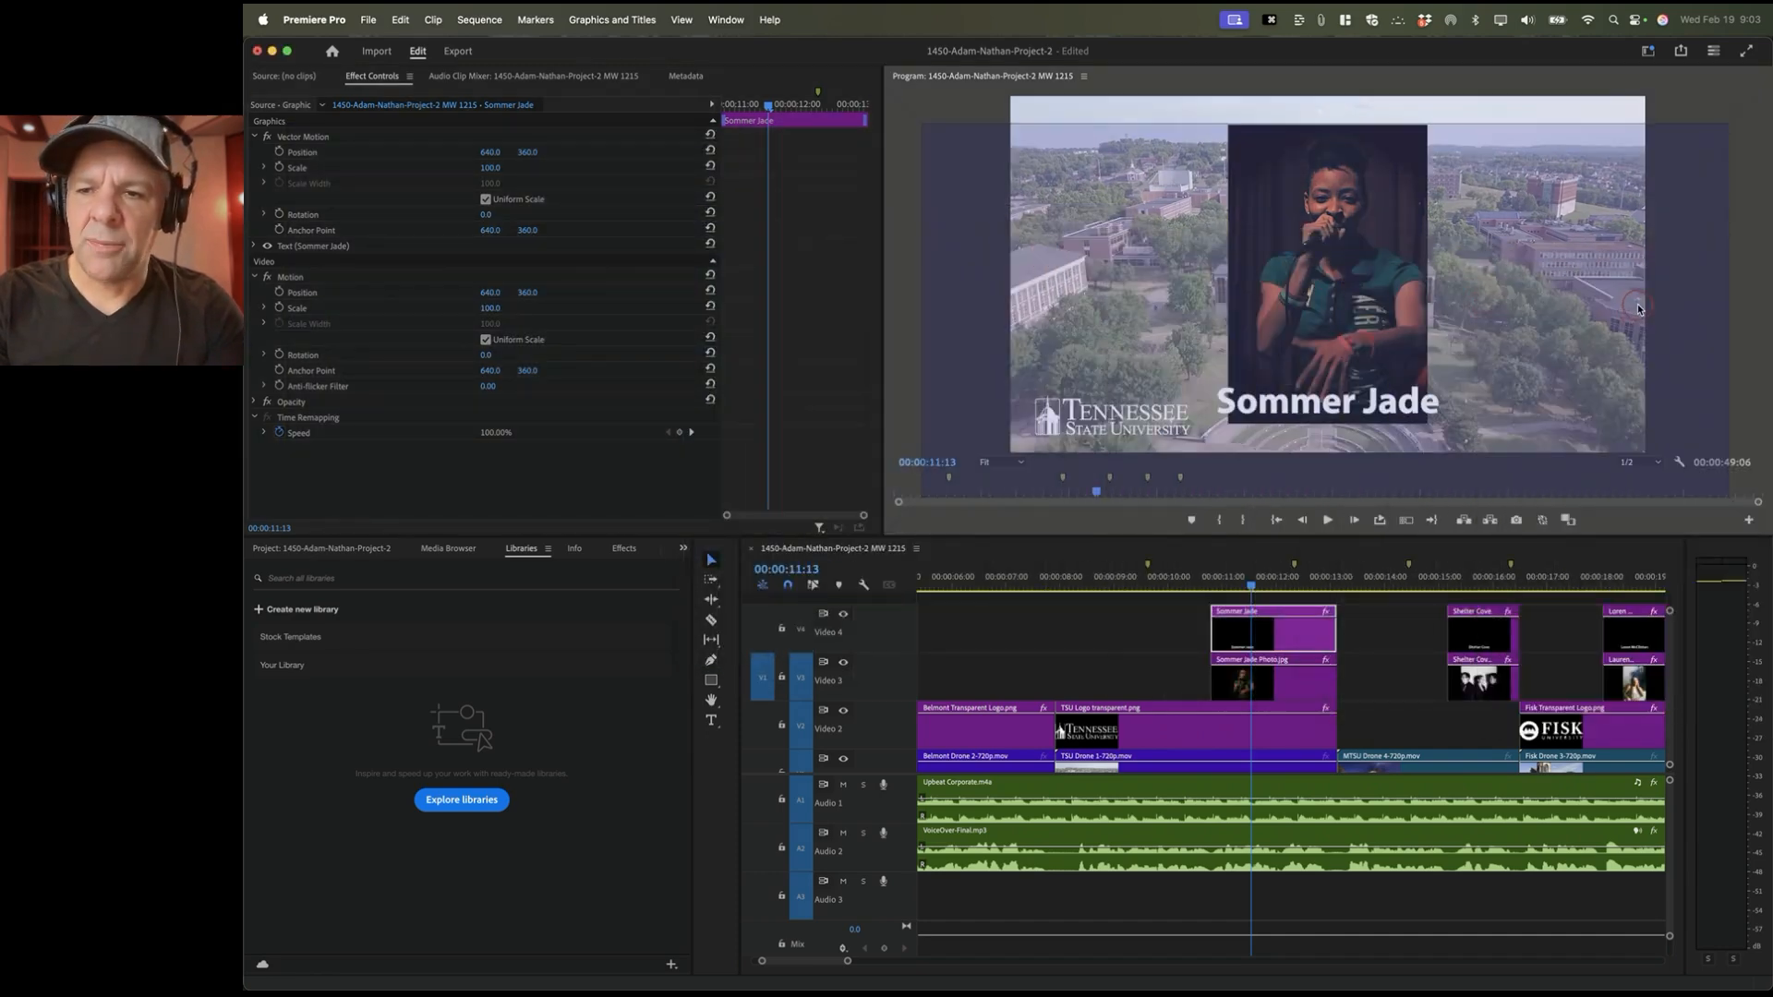
{"action": "left_click_drag", "start_coordinate": [1716, 317], "coordinate": [1764, 329]}
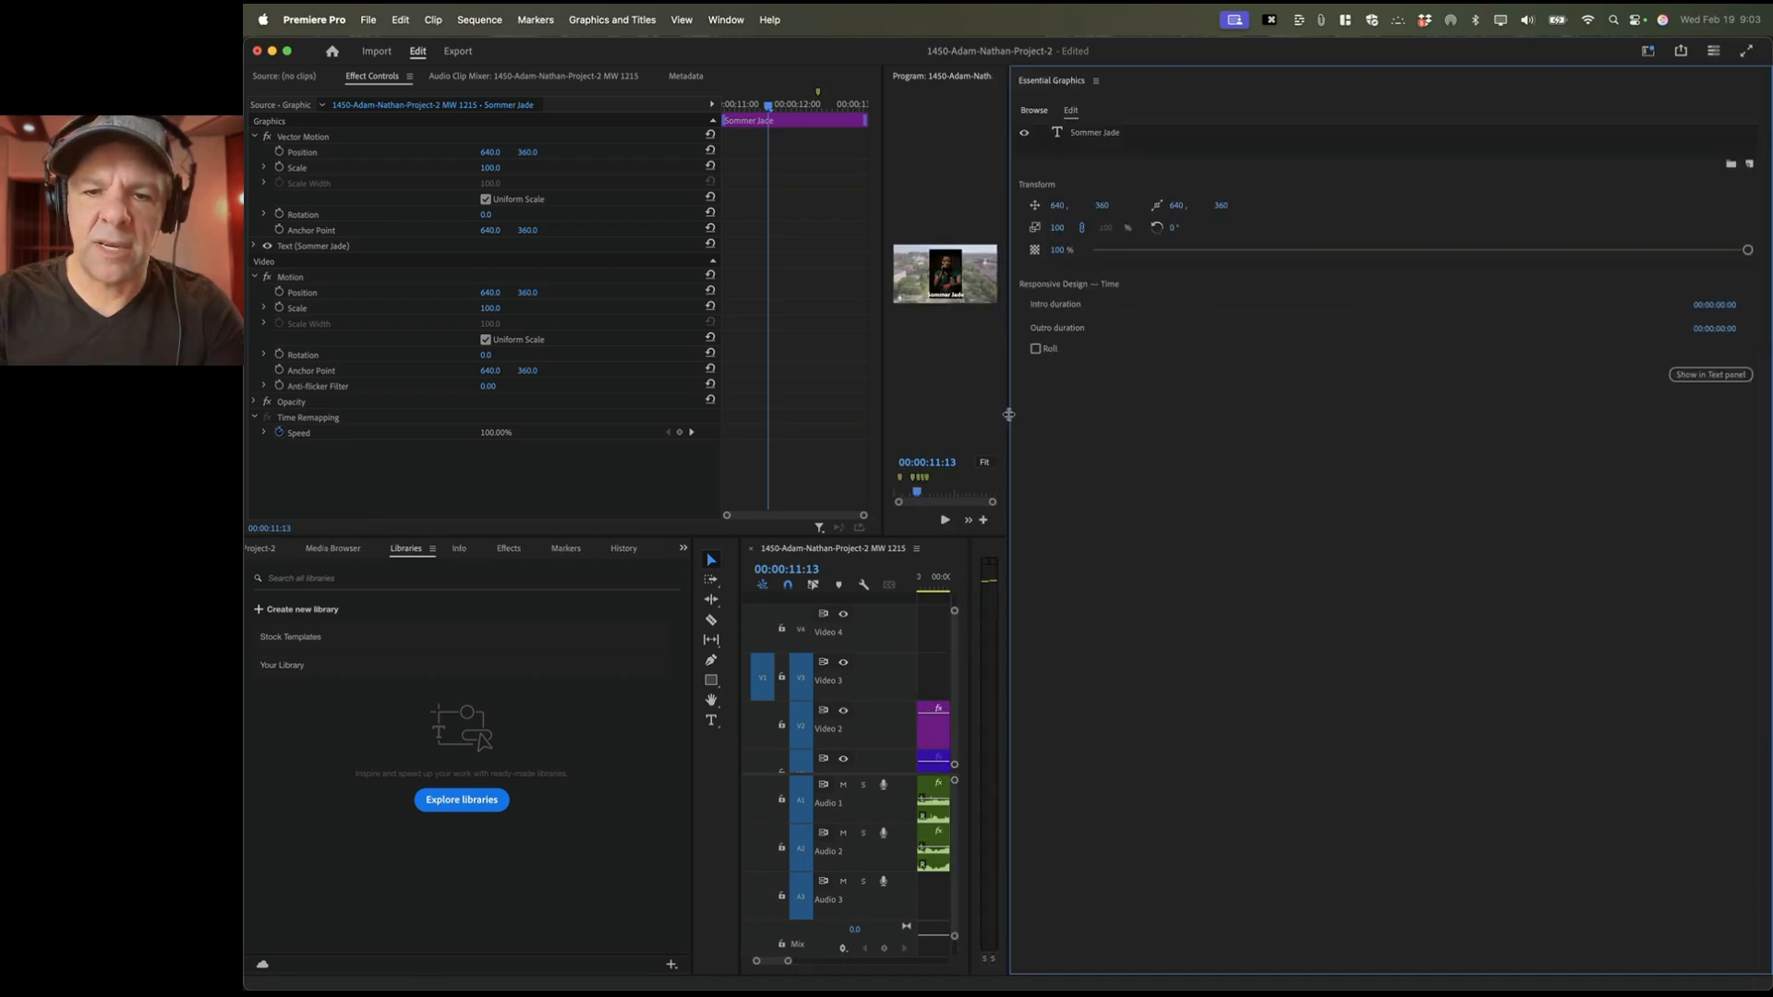
Step: Widen the Program monitor and stretch the timeline to show the title, photo, logo, drone and audio clips
{"action": "left_click_drag", "start_coordinate": [1009, 415], "coordinate": [1142, 415]}
{"action": "left_click_drag", "start_coordinate": [1421, 405], "coordinate": [1511, 405]}
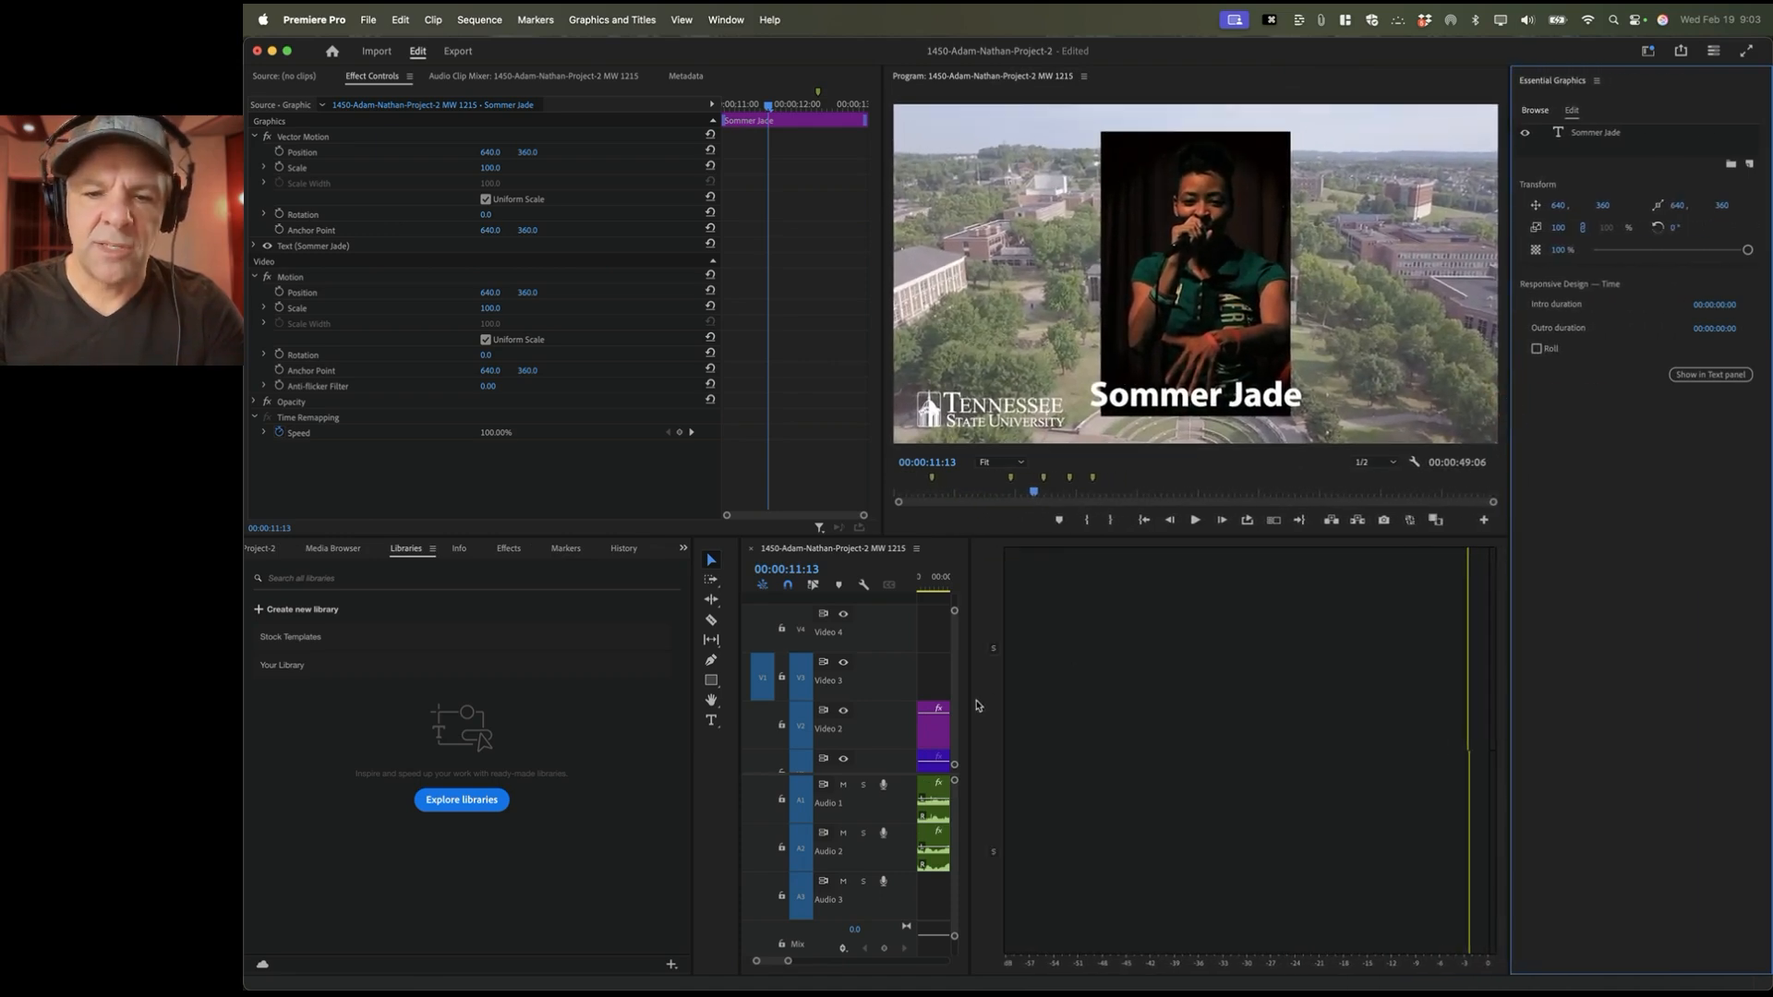
{"action": "left_click_drag", "start_coordinate": [969, 705], "coordinate": [1439, 684]}
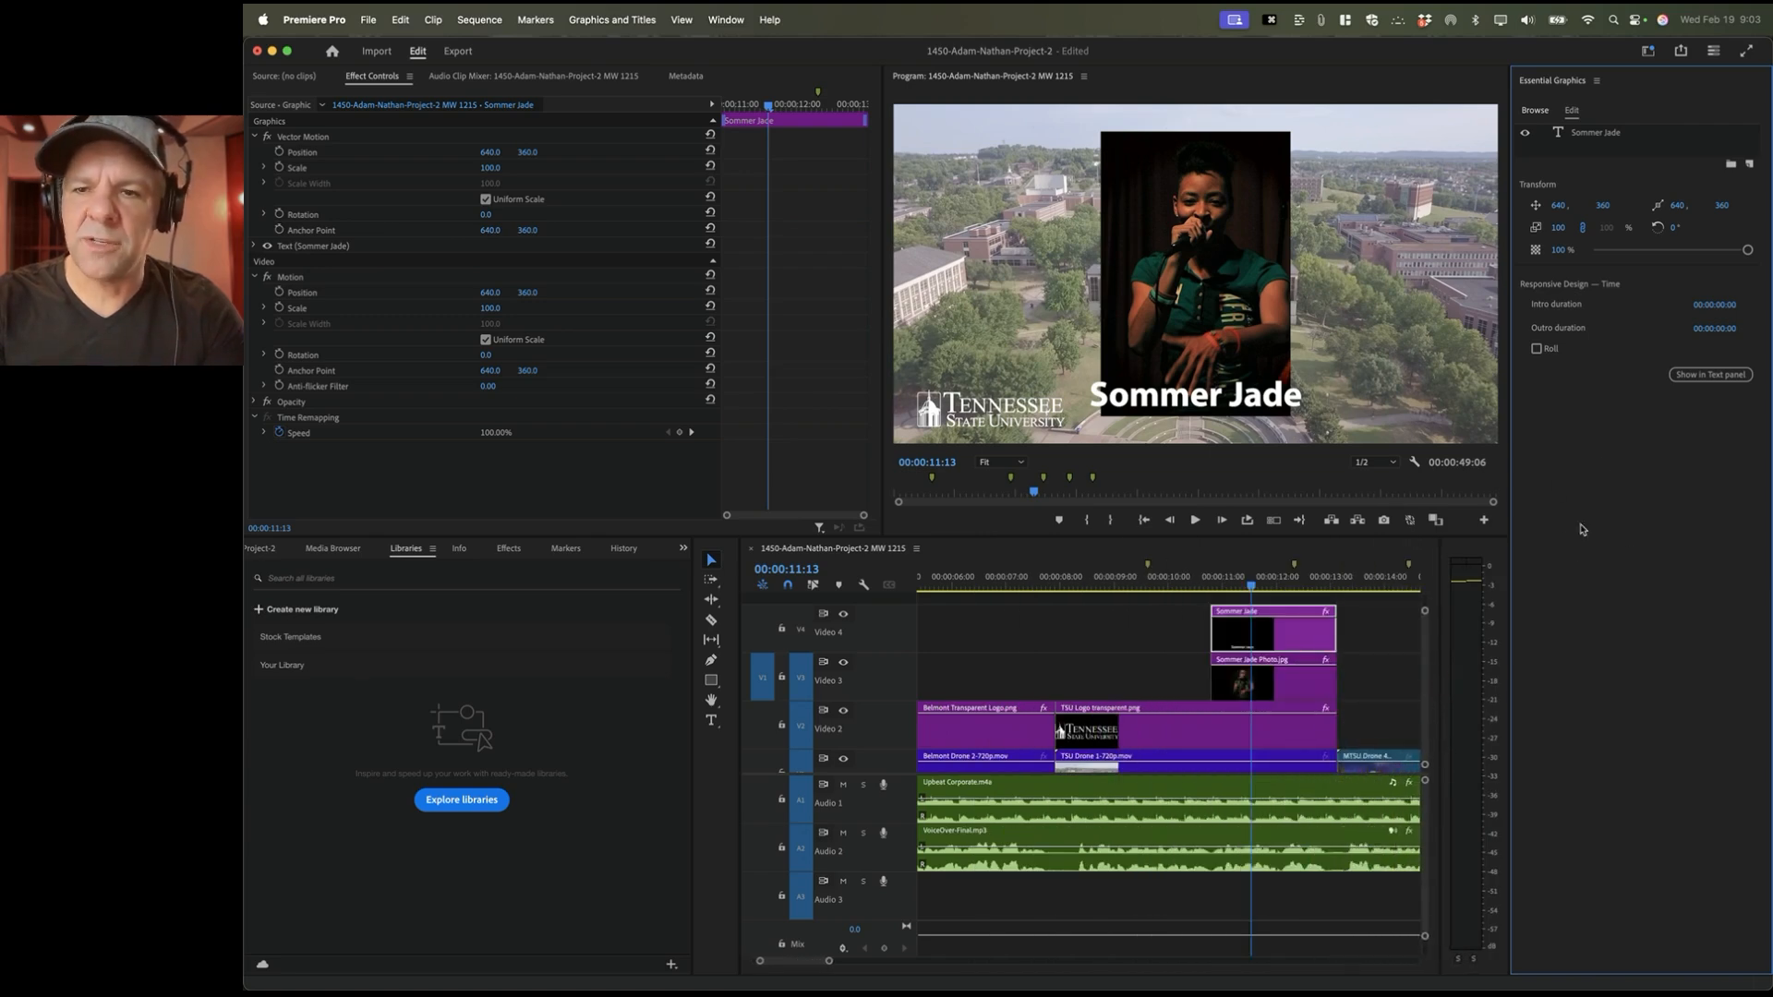
Step: Search the graphics templates for 'basic' and drop the Basic Title template onto Video 4
{"action": "left_click", "coordinate": [1123, 550]}
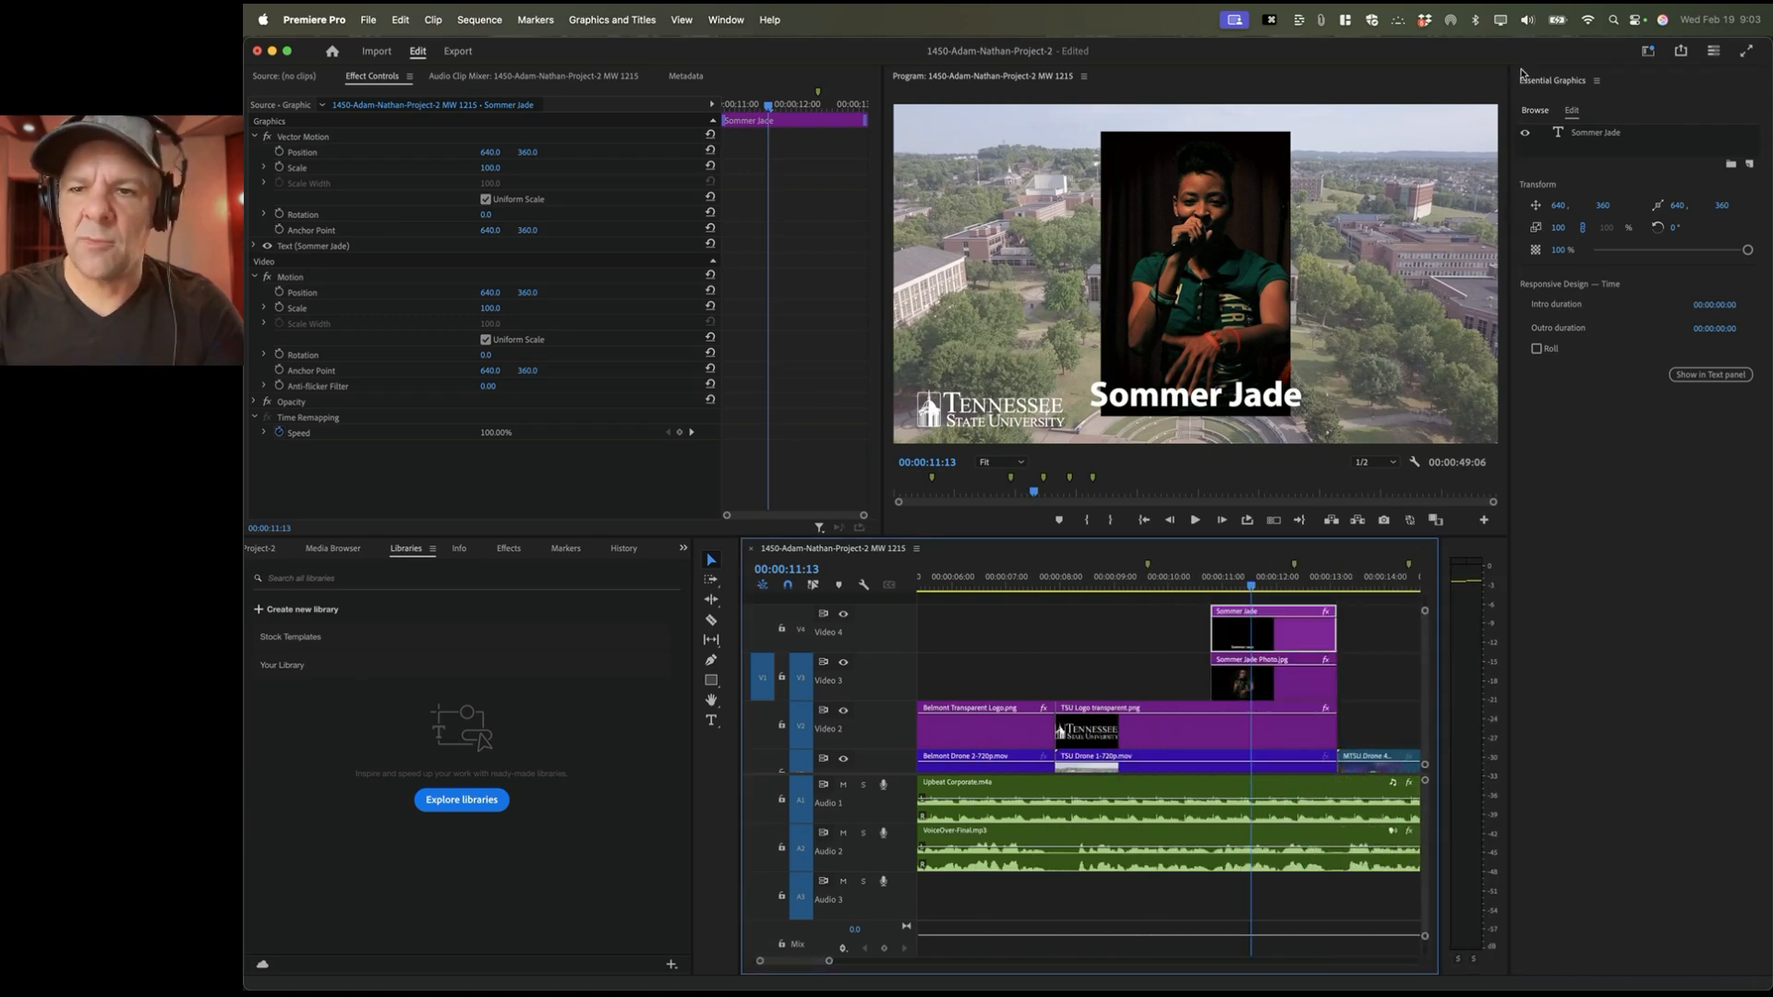
{"action": "left_click", "coordinate": [1547, 112]}
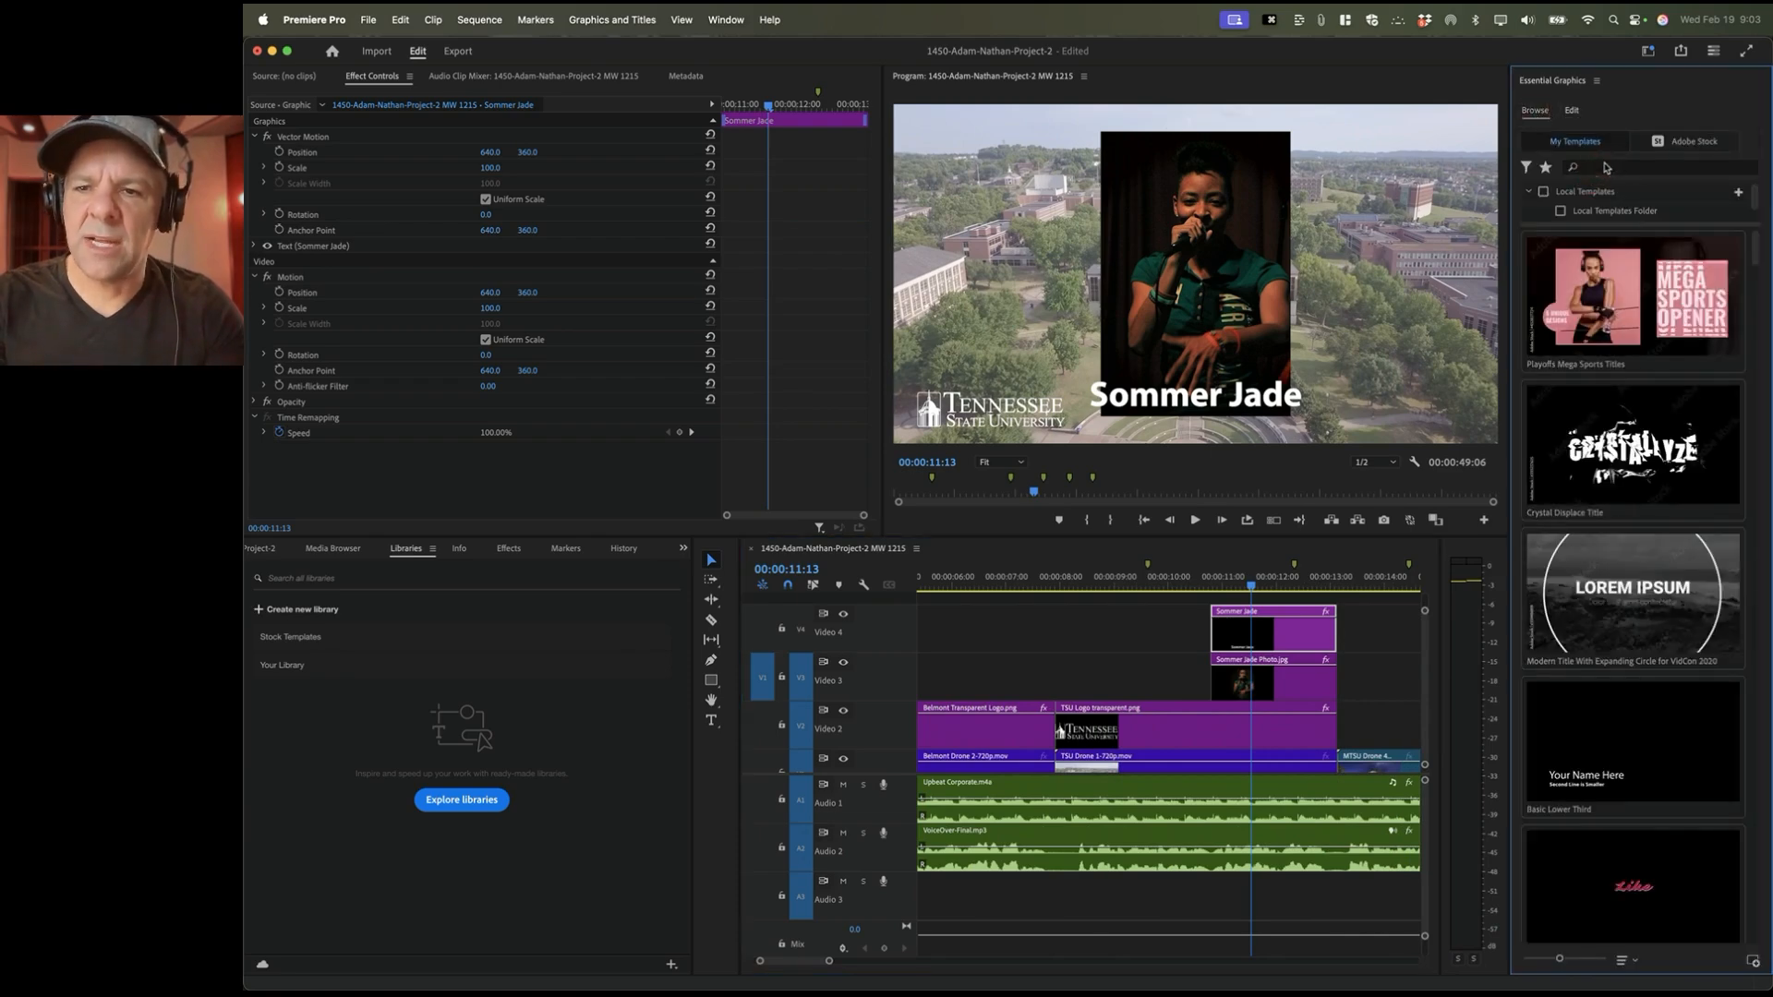
{"action": "left_click", "coordinate": [1639, 172]}
{"action": "type", "text": "basic"}
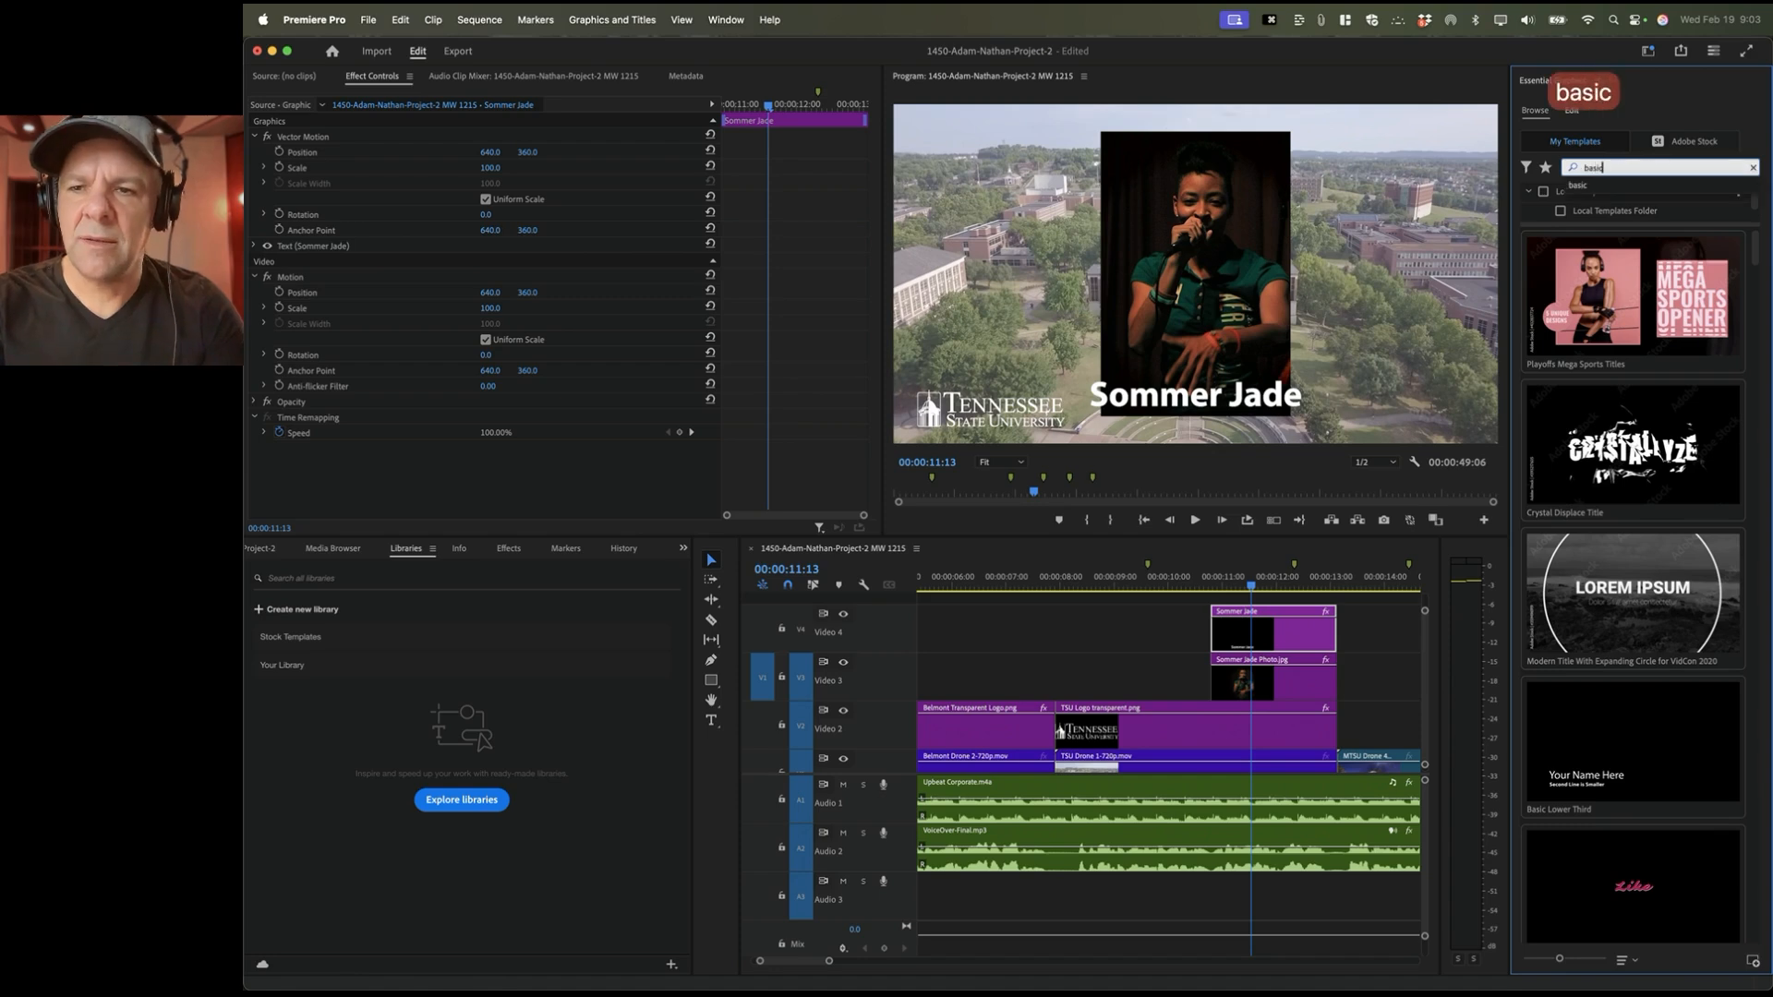
{"action": "key", "text": "Return"}
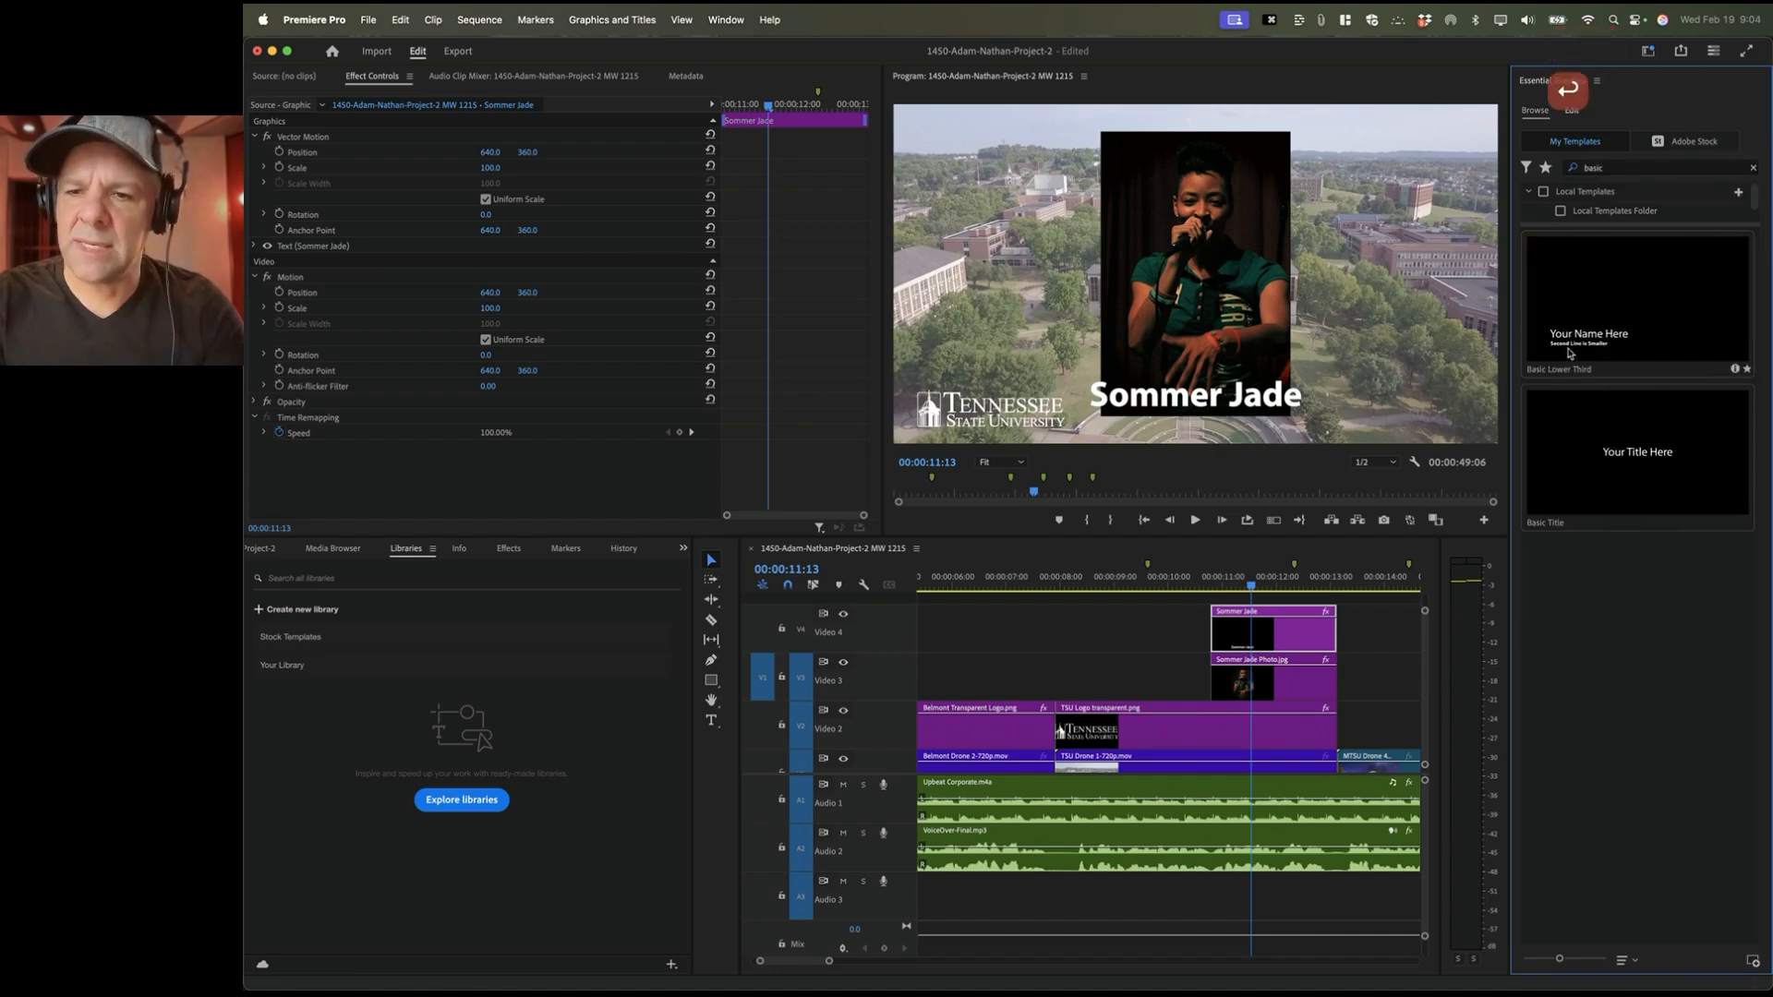
{"action": "left_click_drag", "start_coordinate": [1576, 477], "coordinate": [943, 634]}
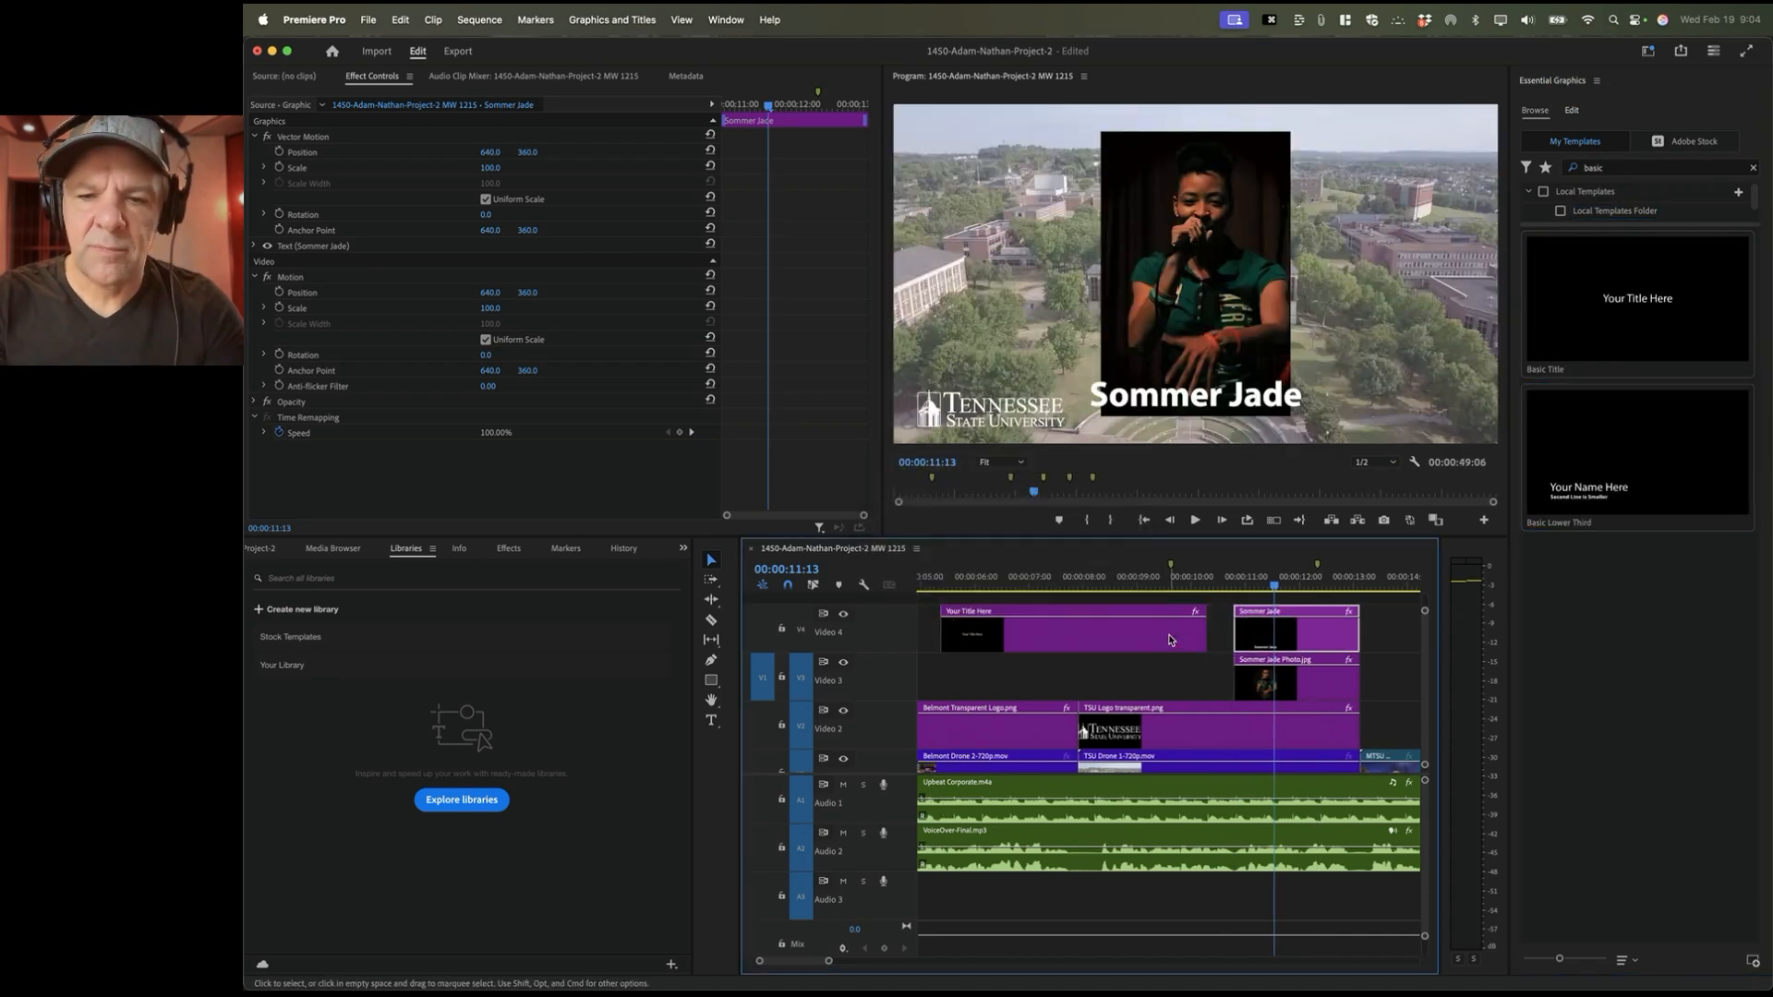
Step: Change the new title's text from 'Your Title Here' to 'Sommer Jade'
{"action": "left_click", "coordinate": [1036, 574]}
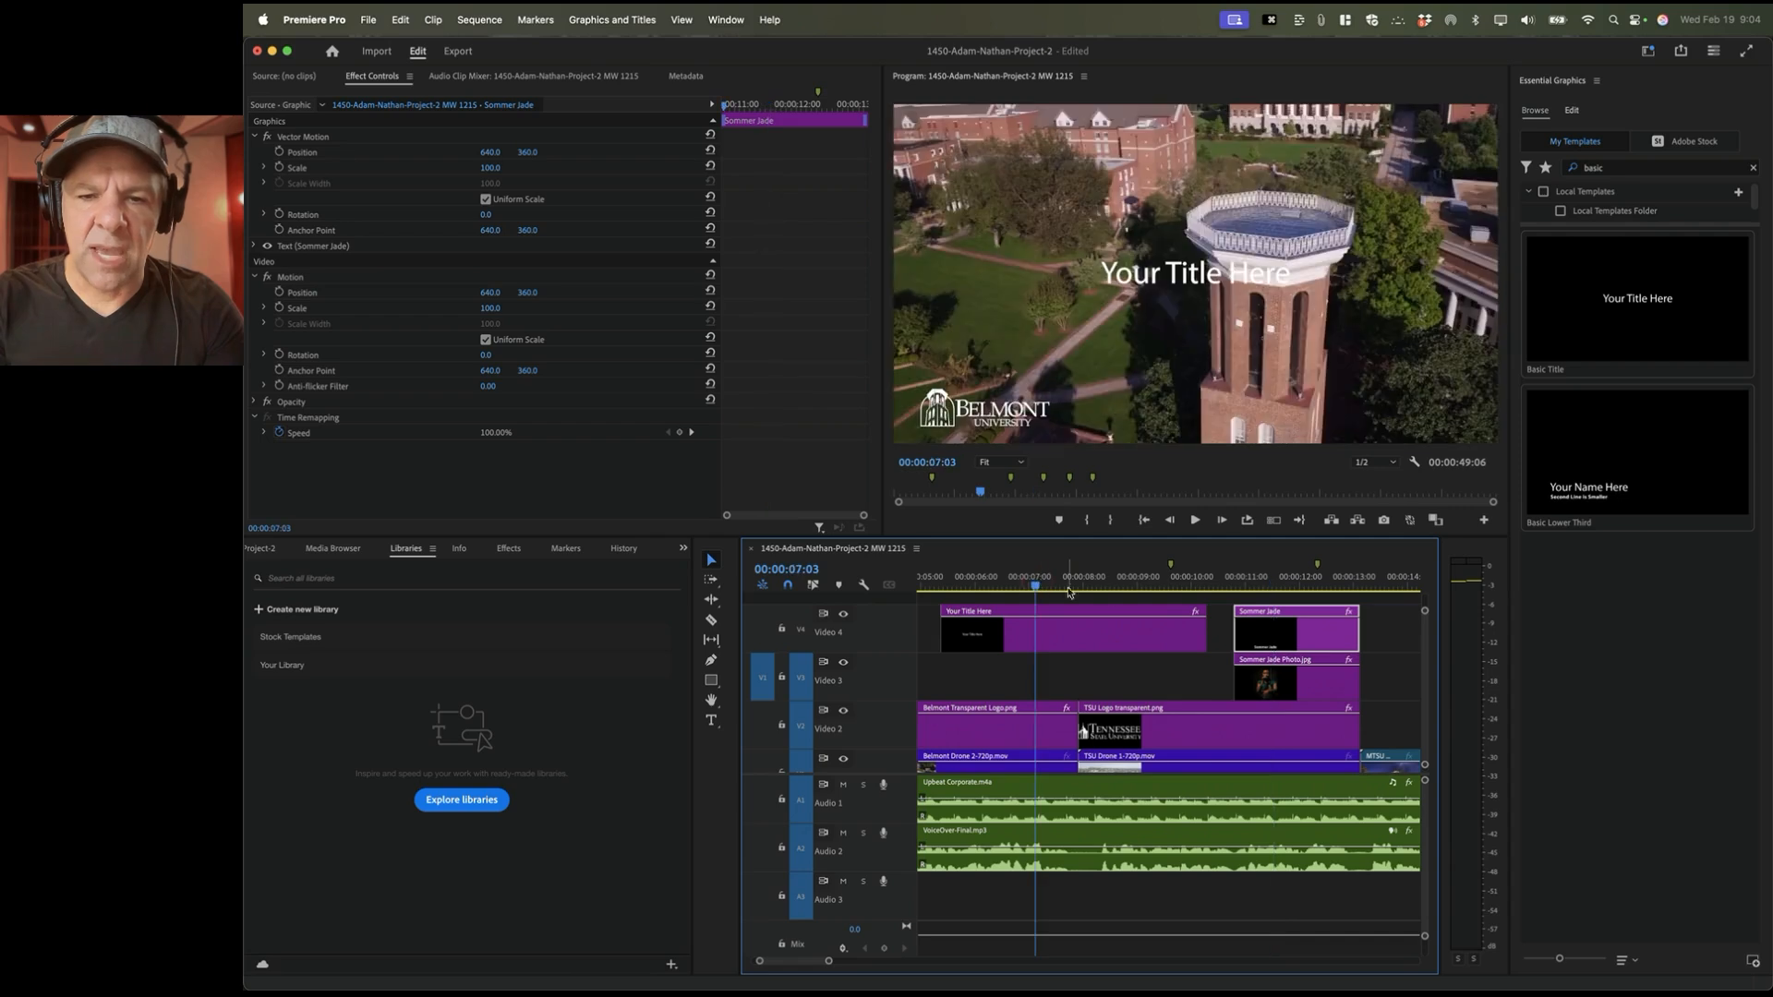
{"action": "left_click", "coordinate": [1074, 650]}
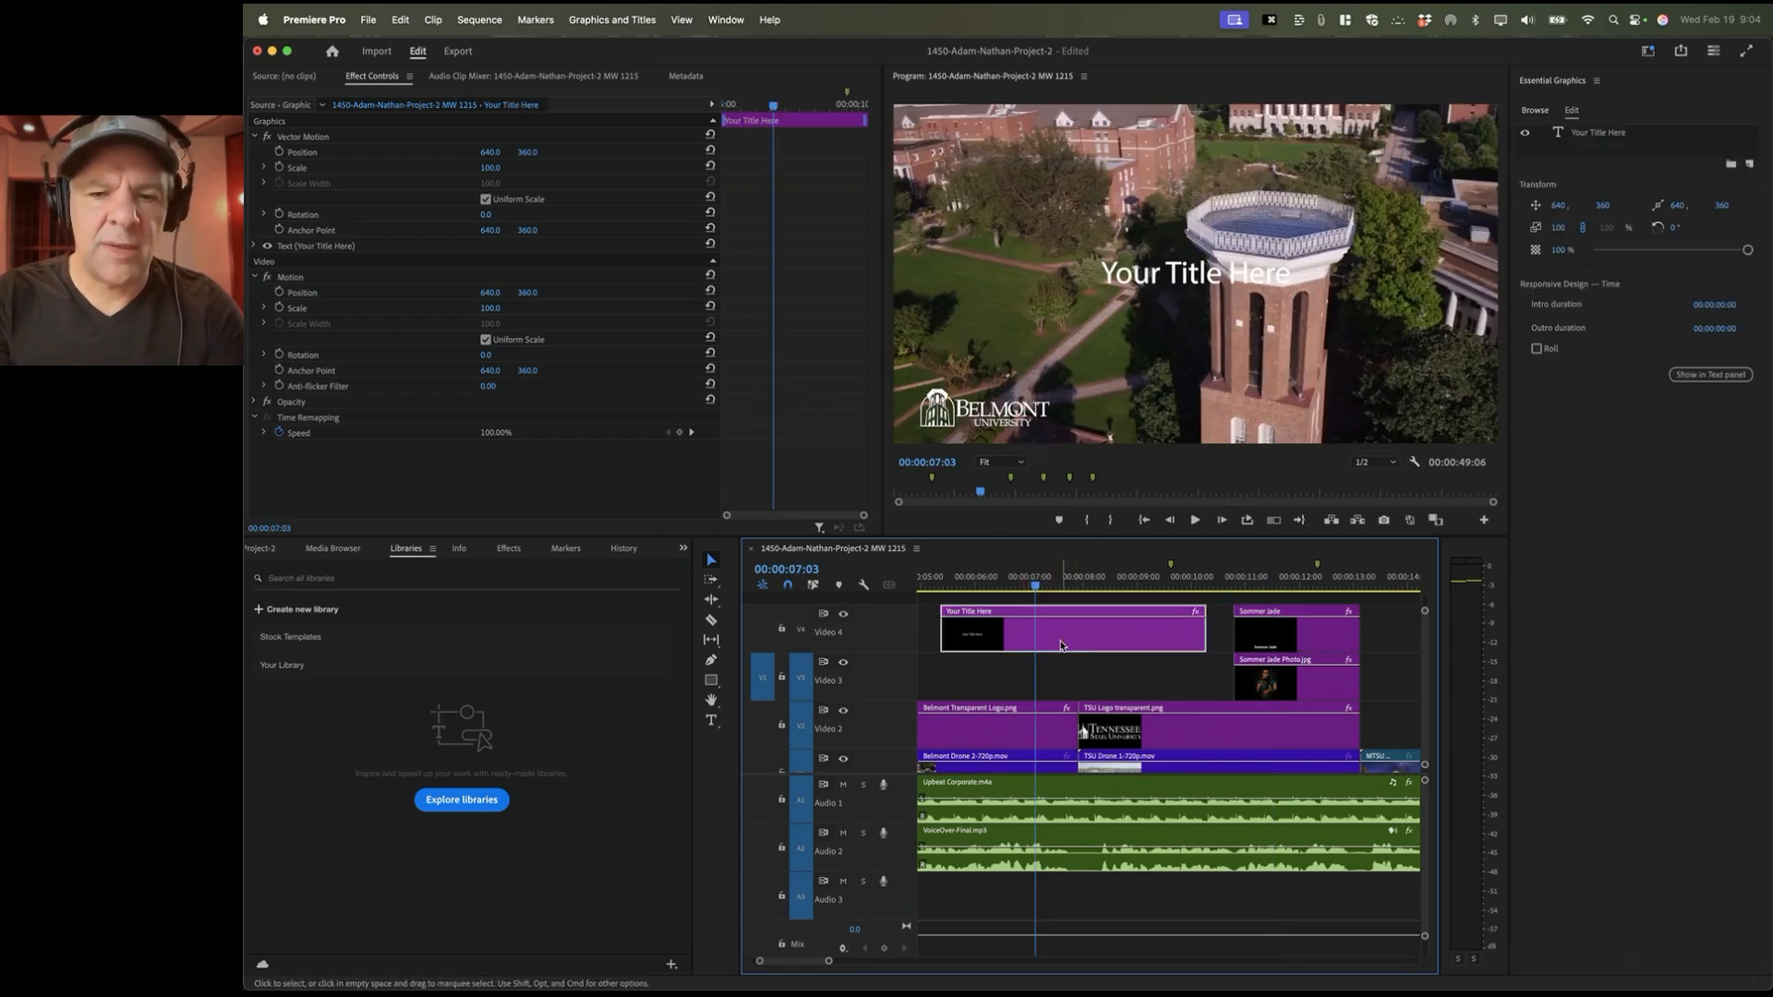
{"action": "left_click", "coordinate": [1572, 111]}
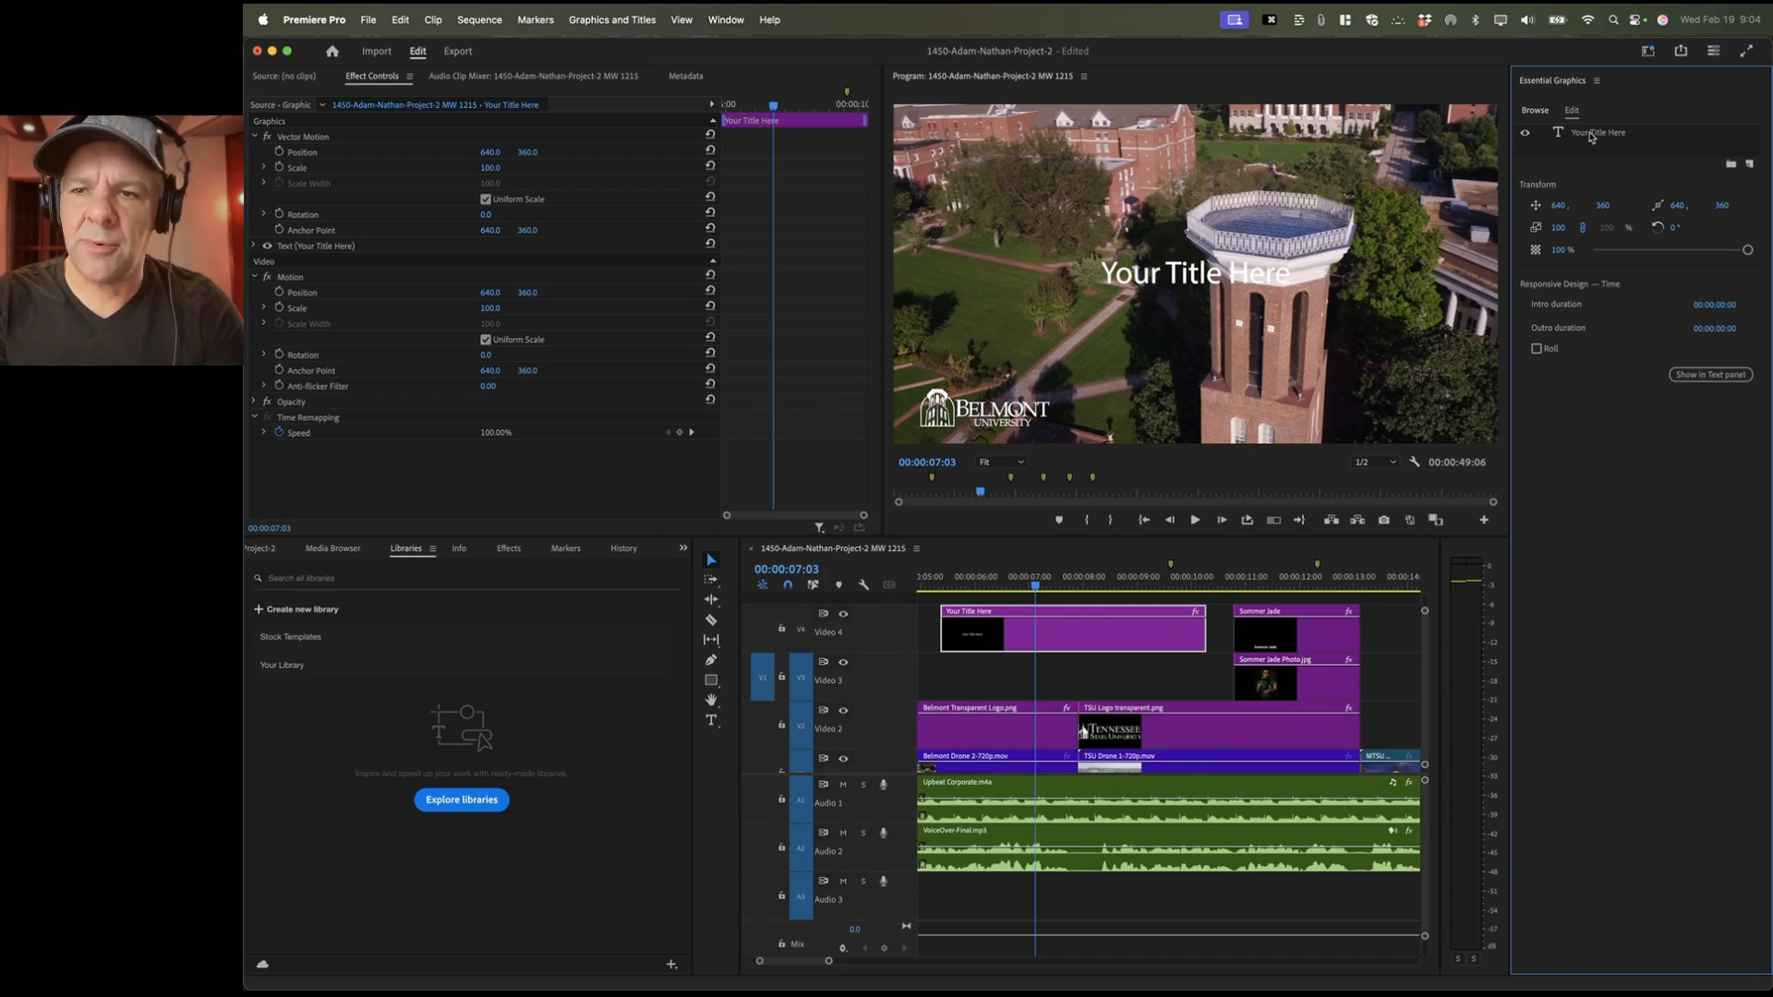
{"action": "left_click", "coordinate": [1600, 134]}
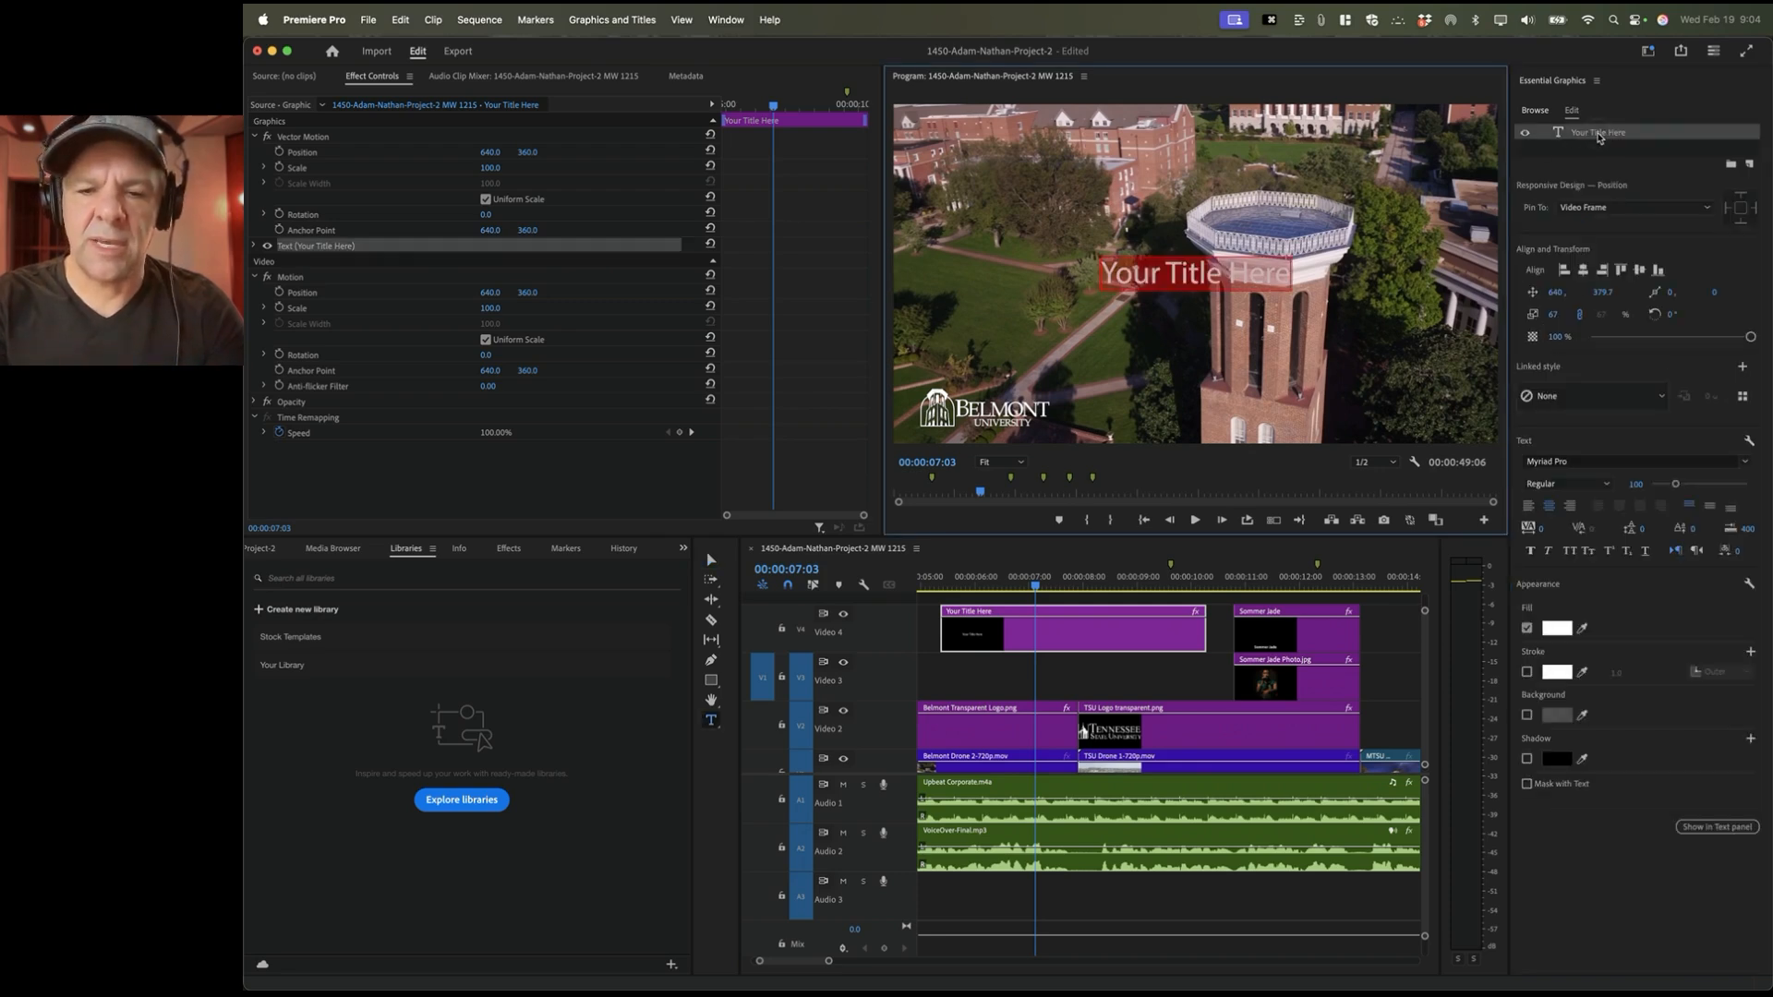
{"action": "type", "text": "Sommer Jade"}
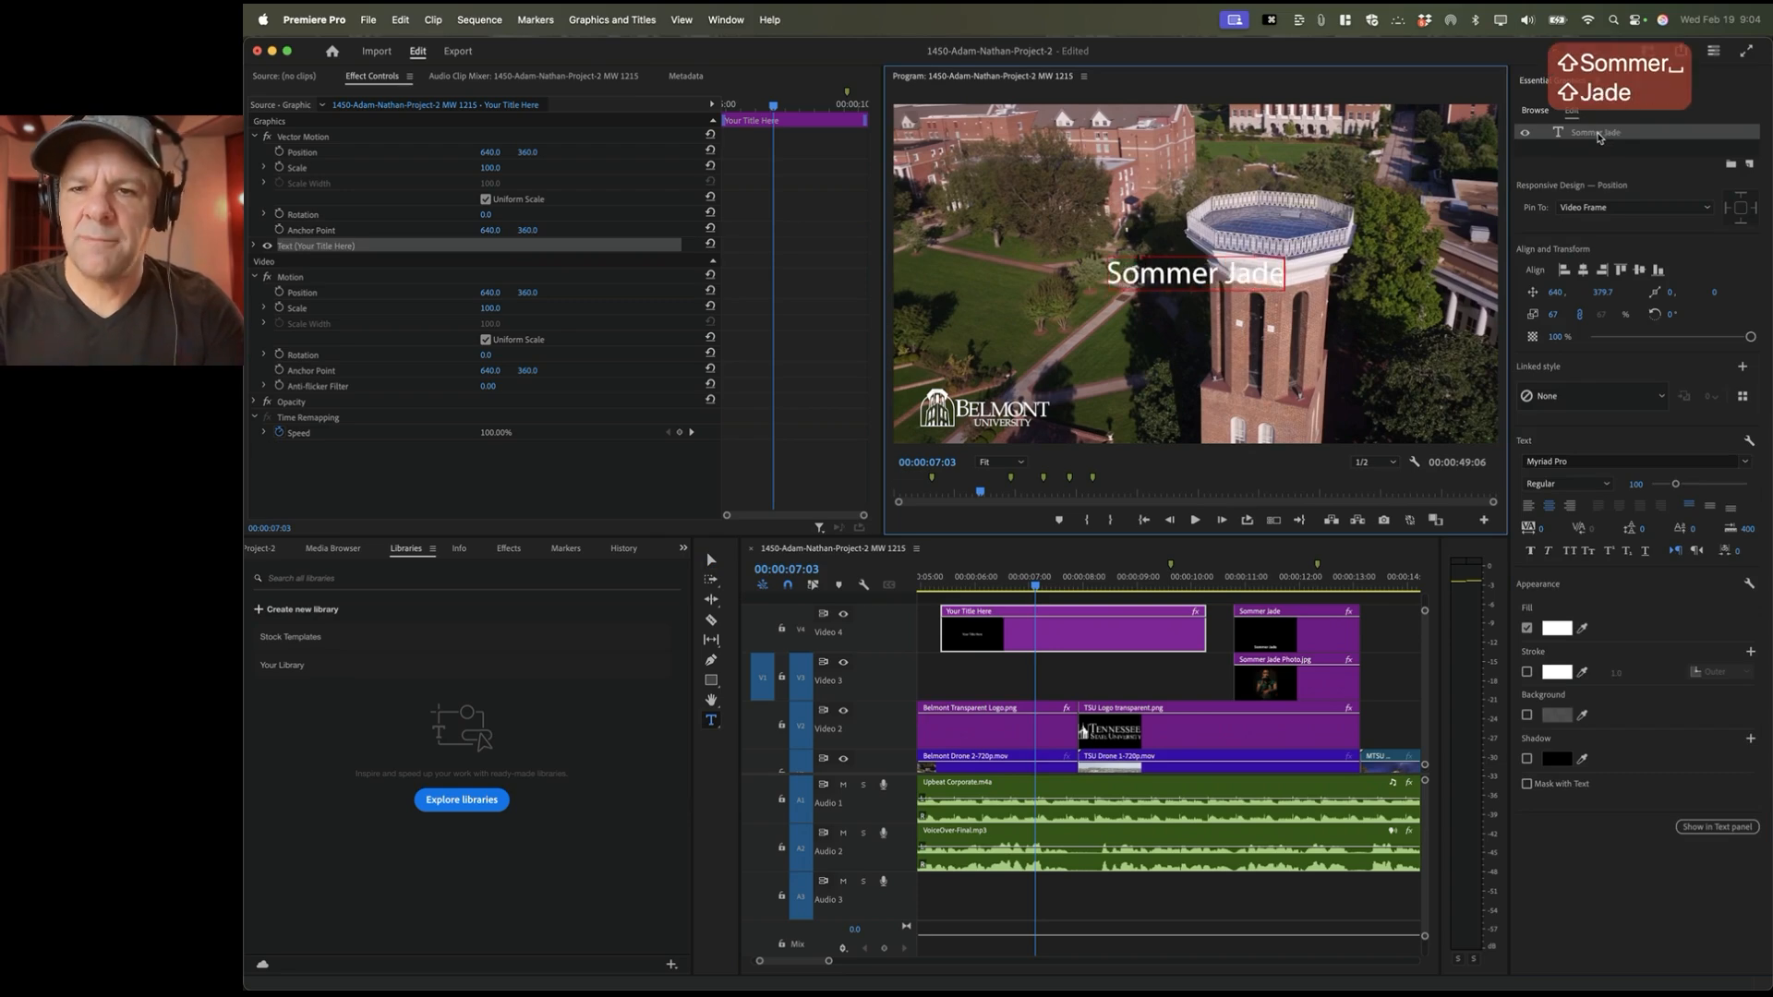
{"action": "left_click", "coordinate": [1615, 155]}
{"action": "left_click", "coordinate": [1528, 136]}
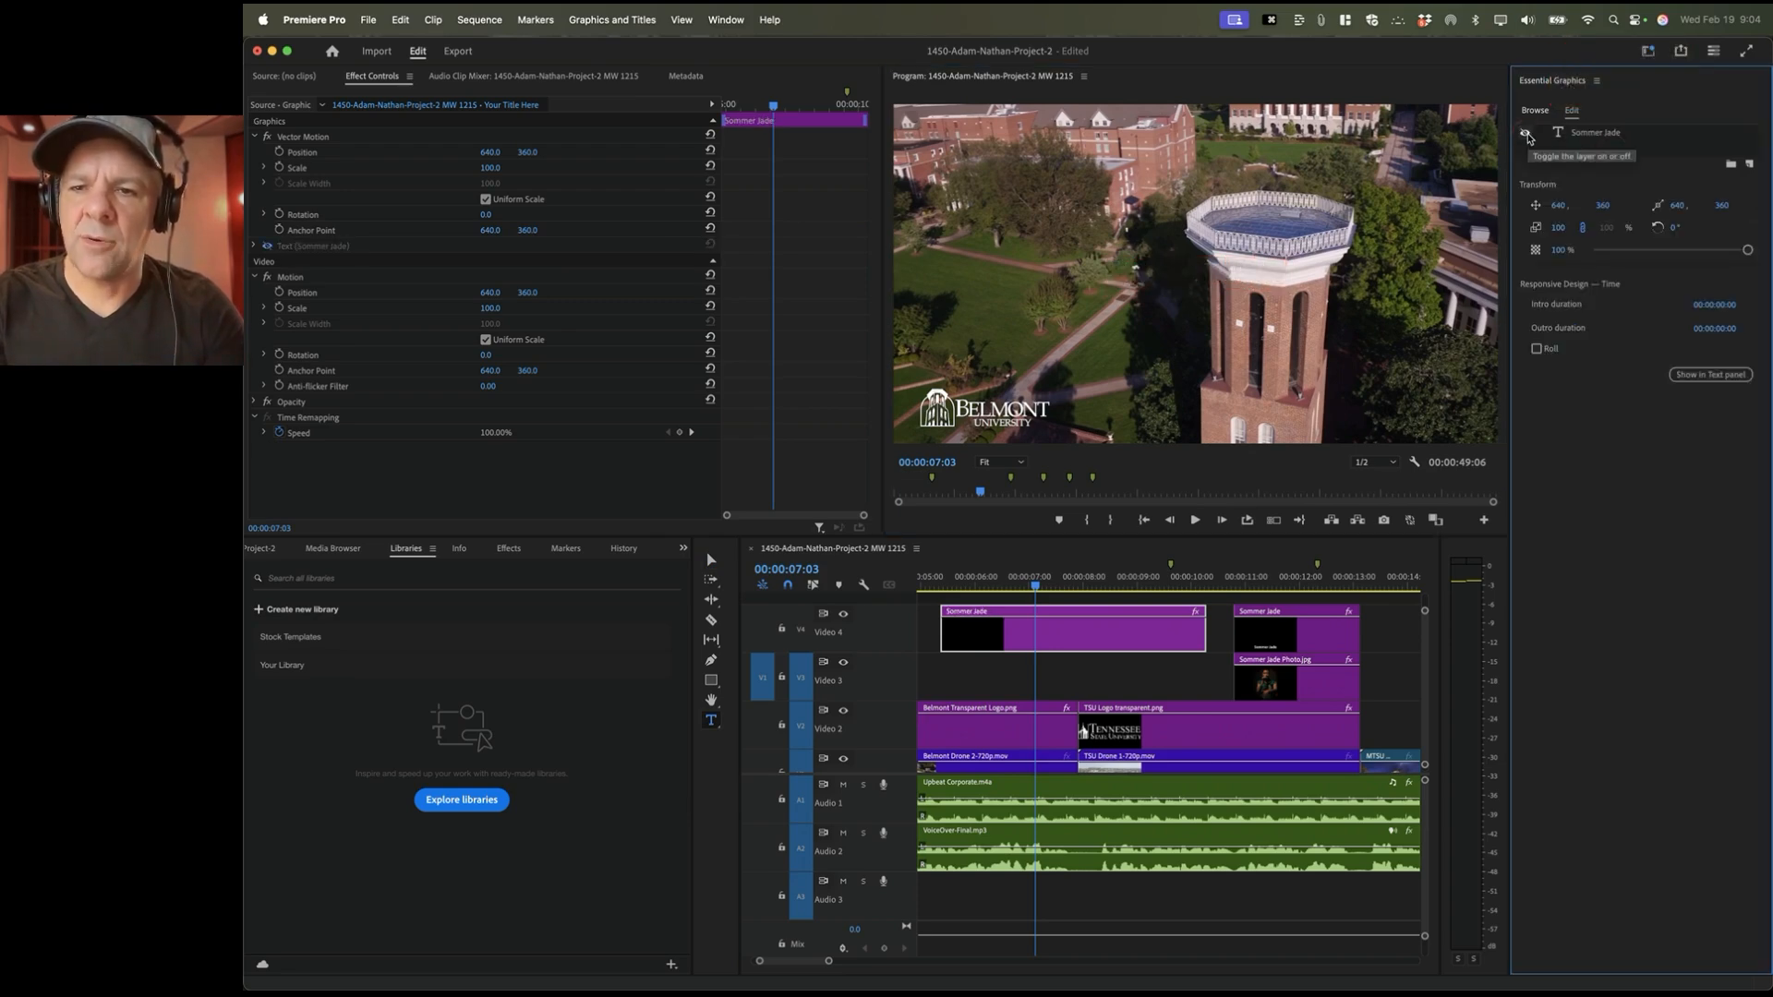
{"action": "left_click", "coordinate": [1528, 136]}
{"action": "left_click", "coordinate": [1527, 136]}
{"action": "left_click", "coordinate": [1527, 136]}
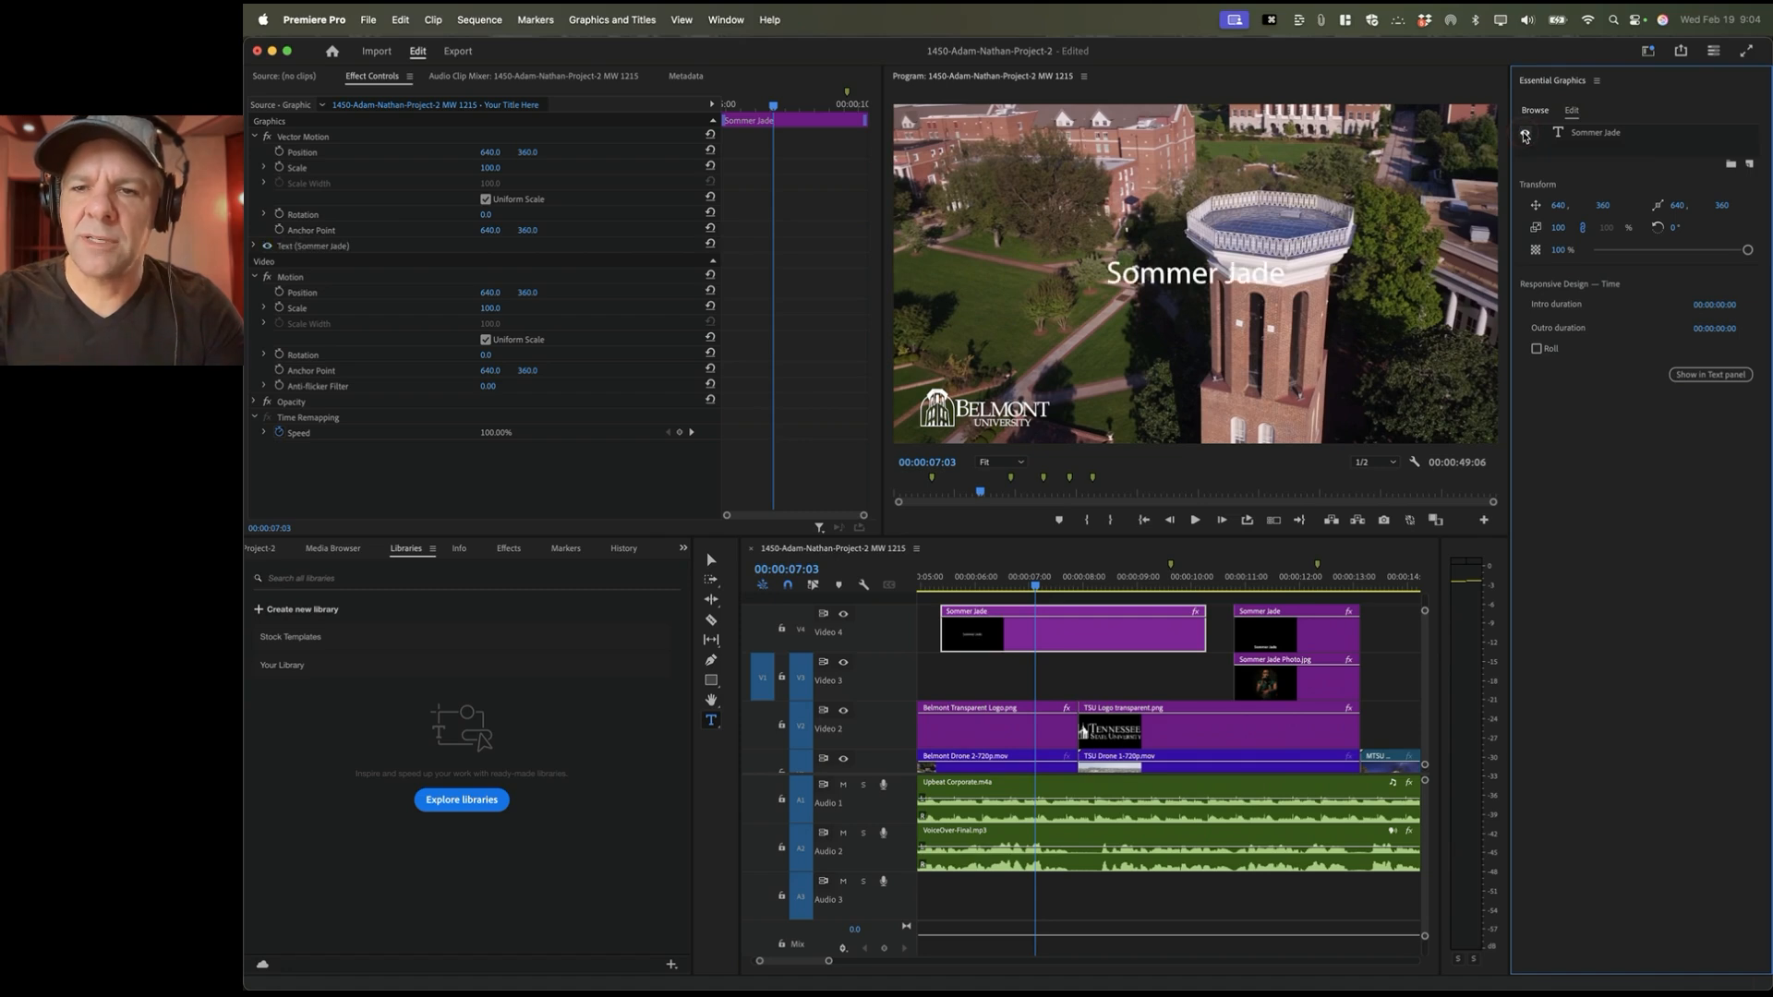
Step: Make the Sommer Jade title Bold at size 99 and move it down near the frame bottom
{"action": "left_click", "coordinate": [1598, 133]}
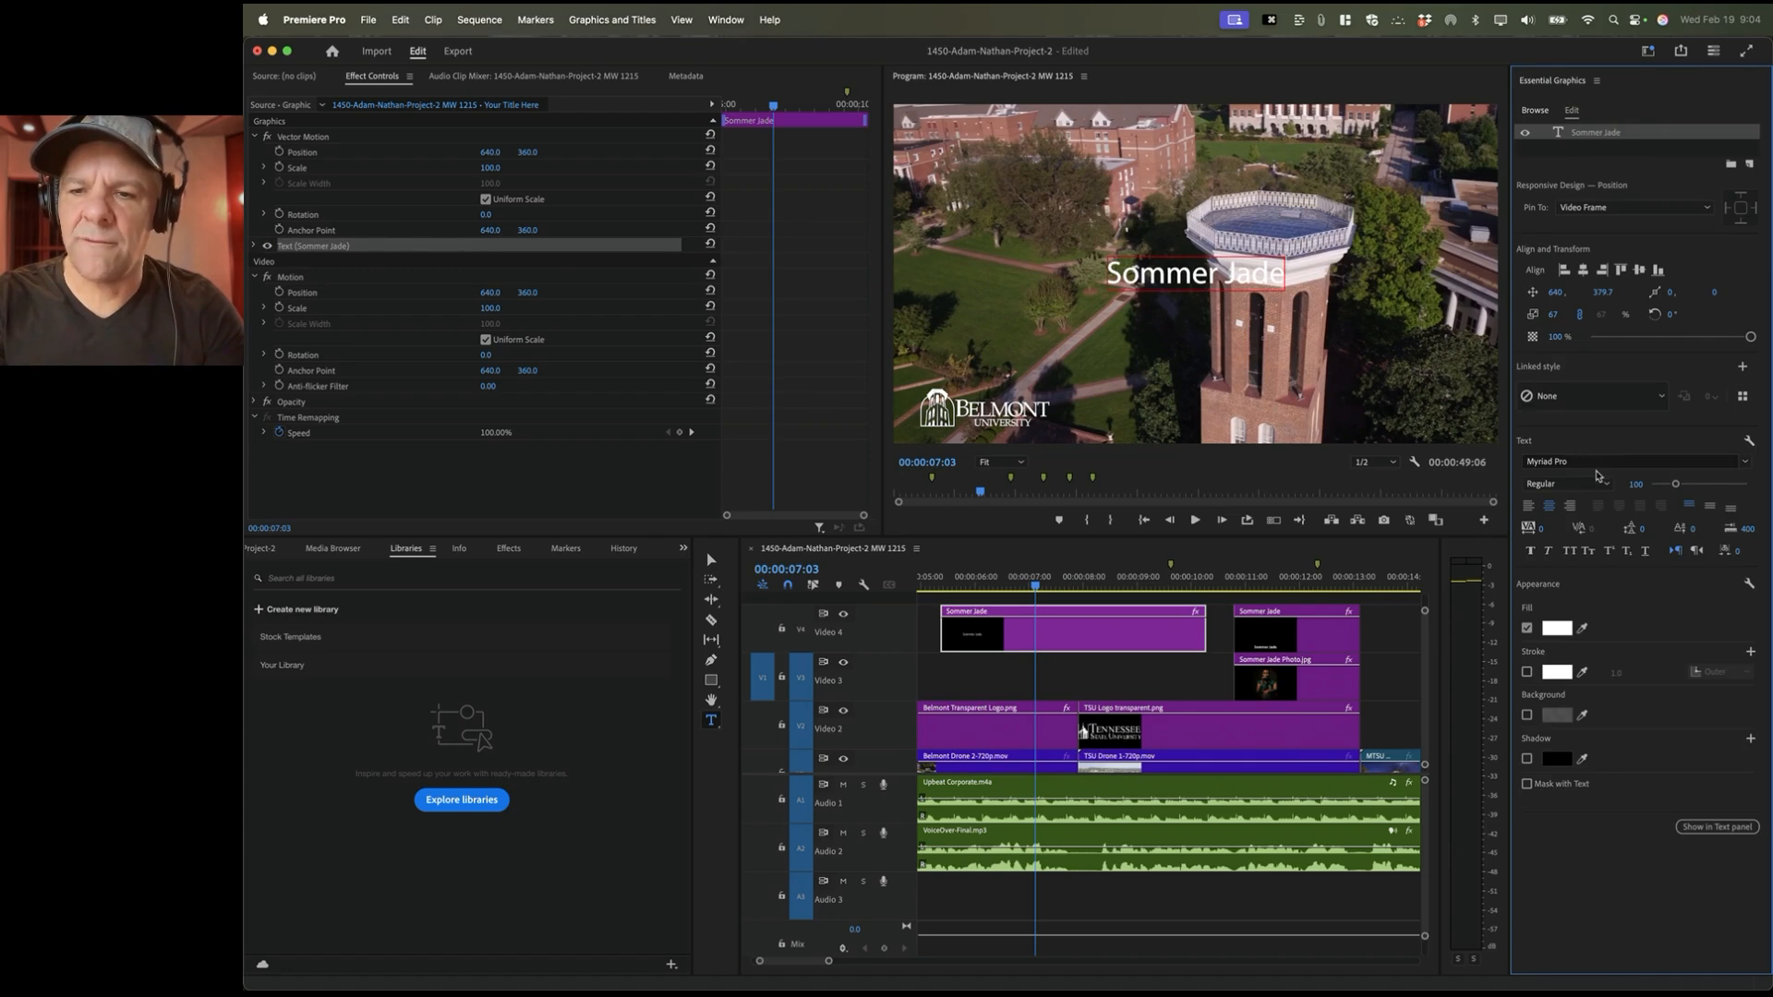
{"action": "left_click", "coordinate": [1607, 485]}
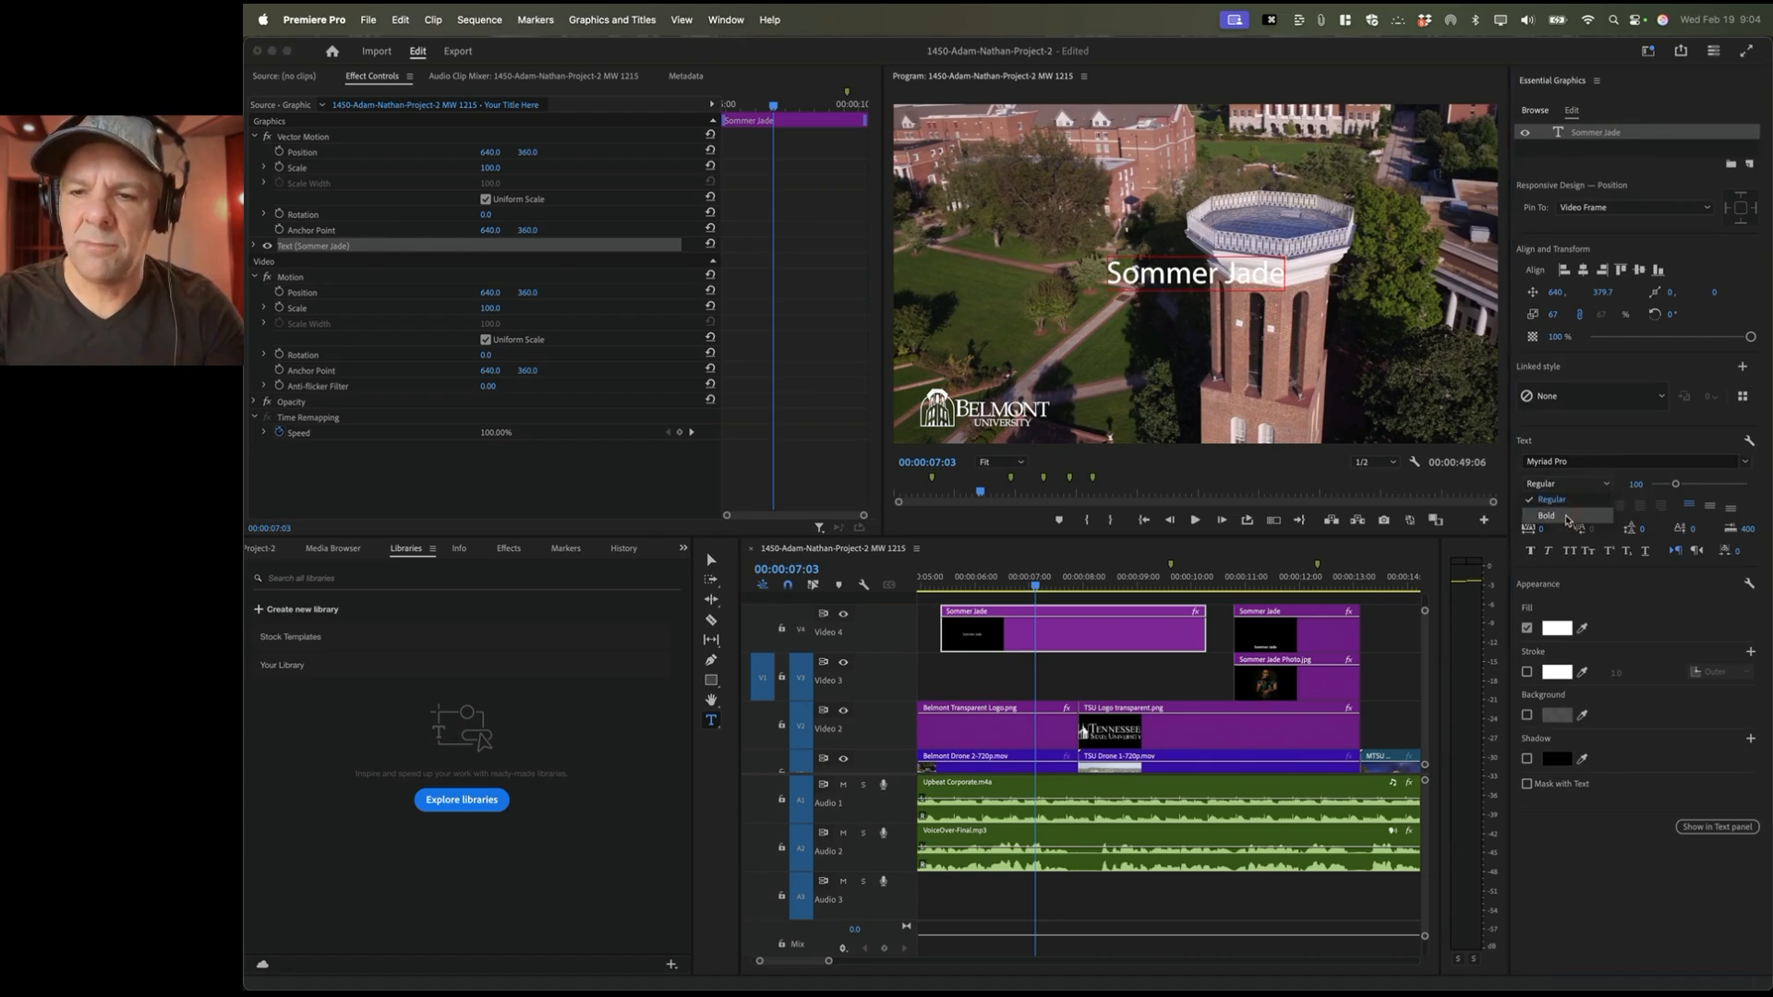
{"action": "left_click", "coordinate": [1568, 517]}
{"action": "mouse_move", "coordinate": [1676, 484]}
{"action": "left_mouse_down"}
{"action": "mouse_move", "coordinate": [1694, 484]}
{"action": "mouse_move", "coordinate": [1675, 484]}
{"action": "left_mouse_up"}
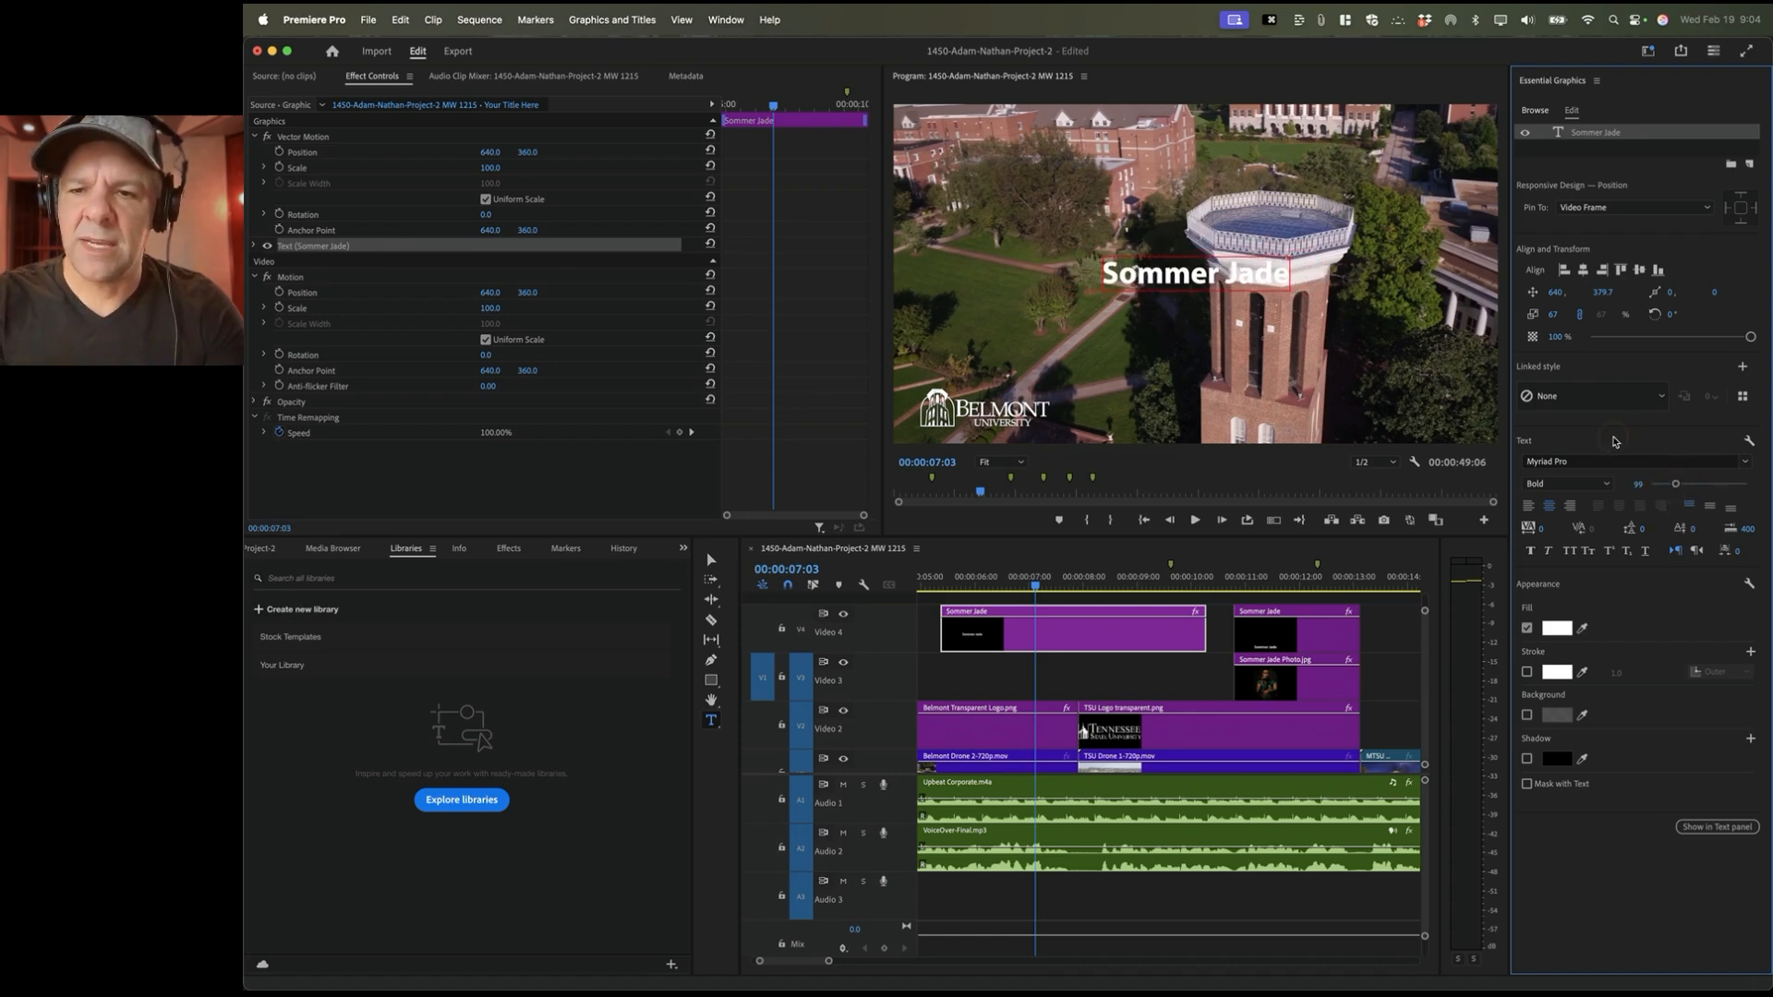
{"action": "left_click", "coordinate": [1124, 635]}
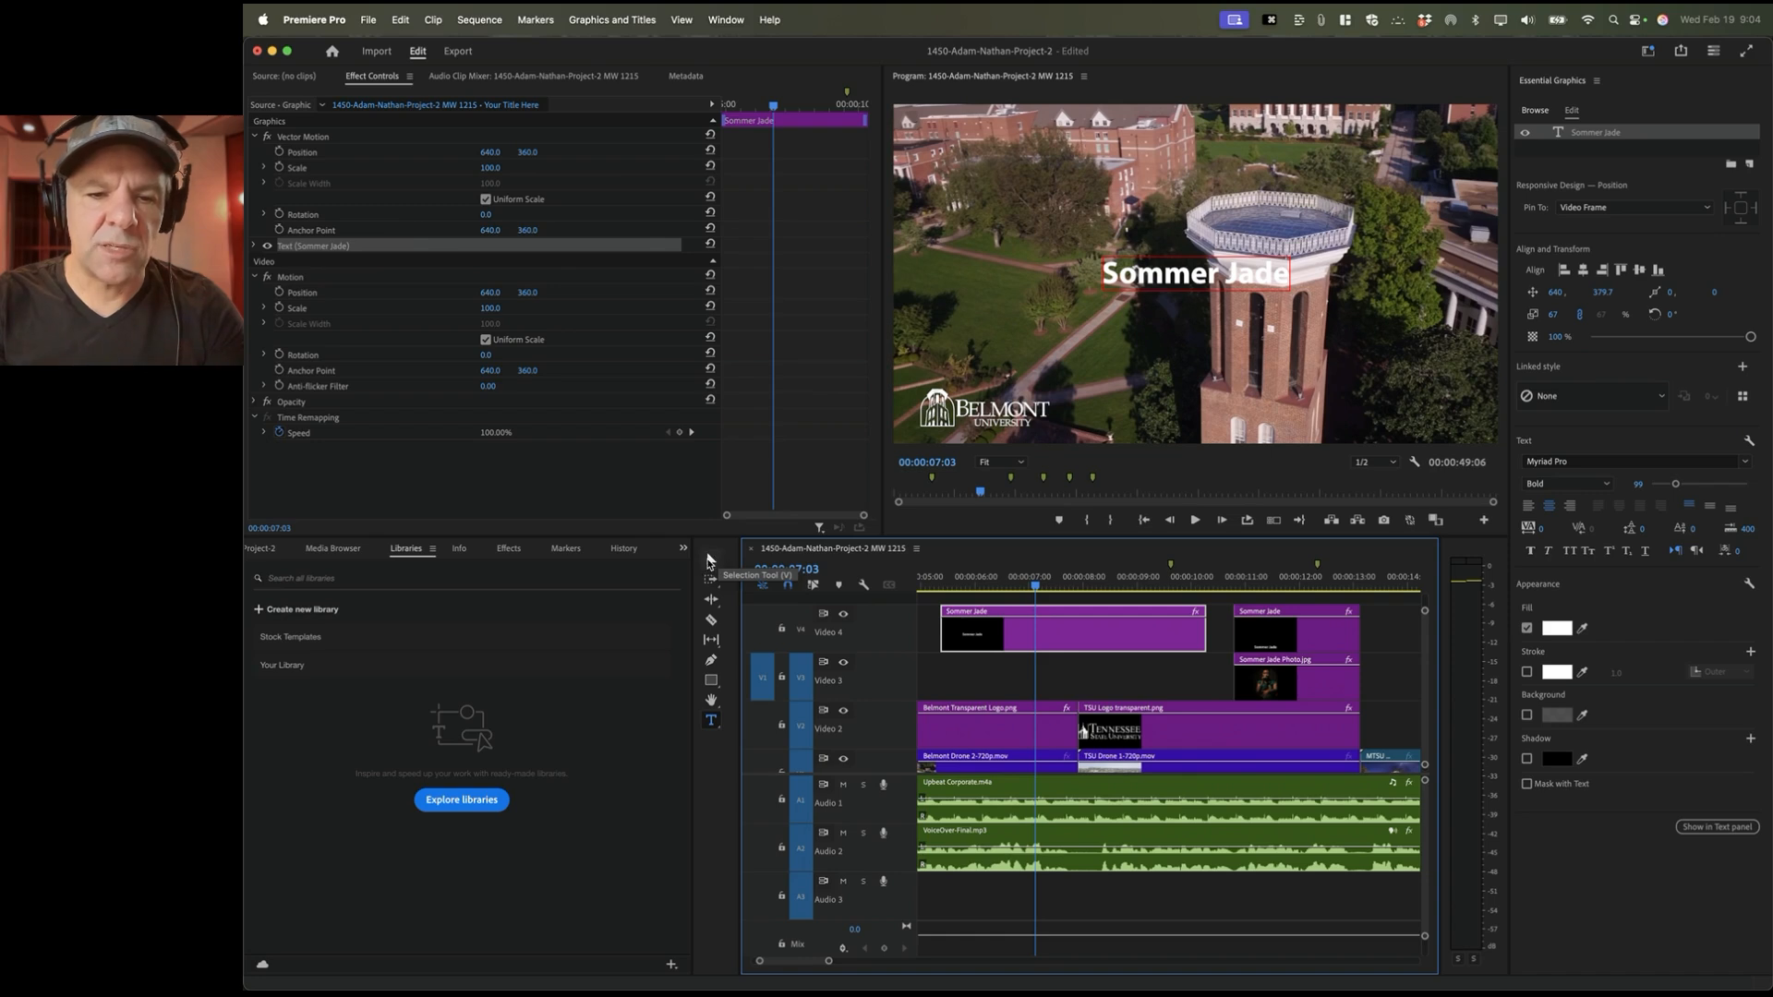
{"action": "left_click", "coordinate": [712, 561]}
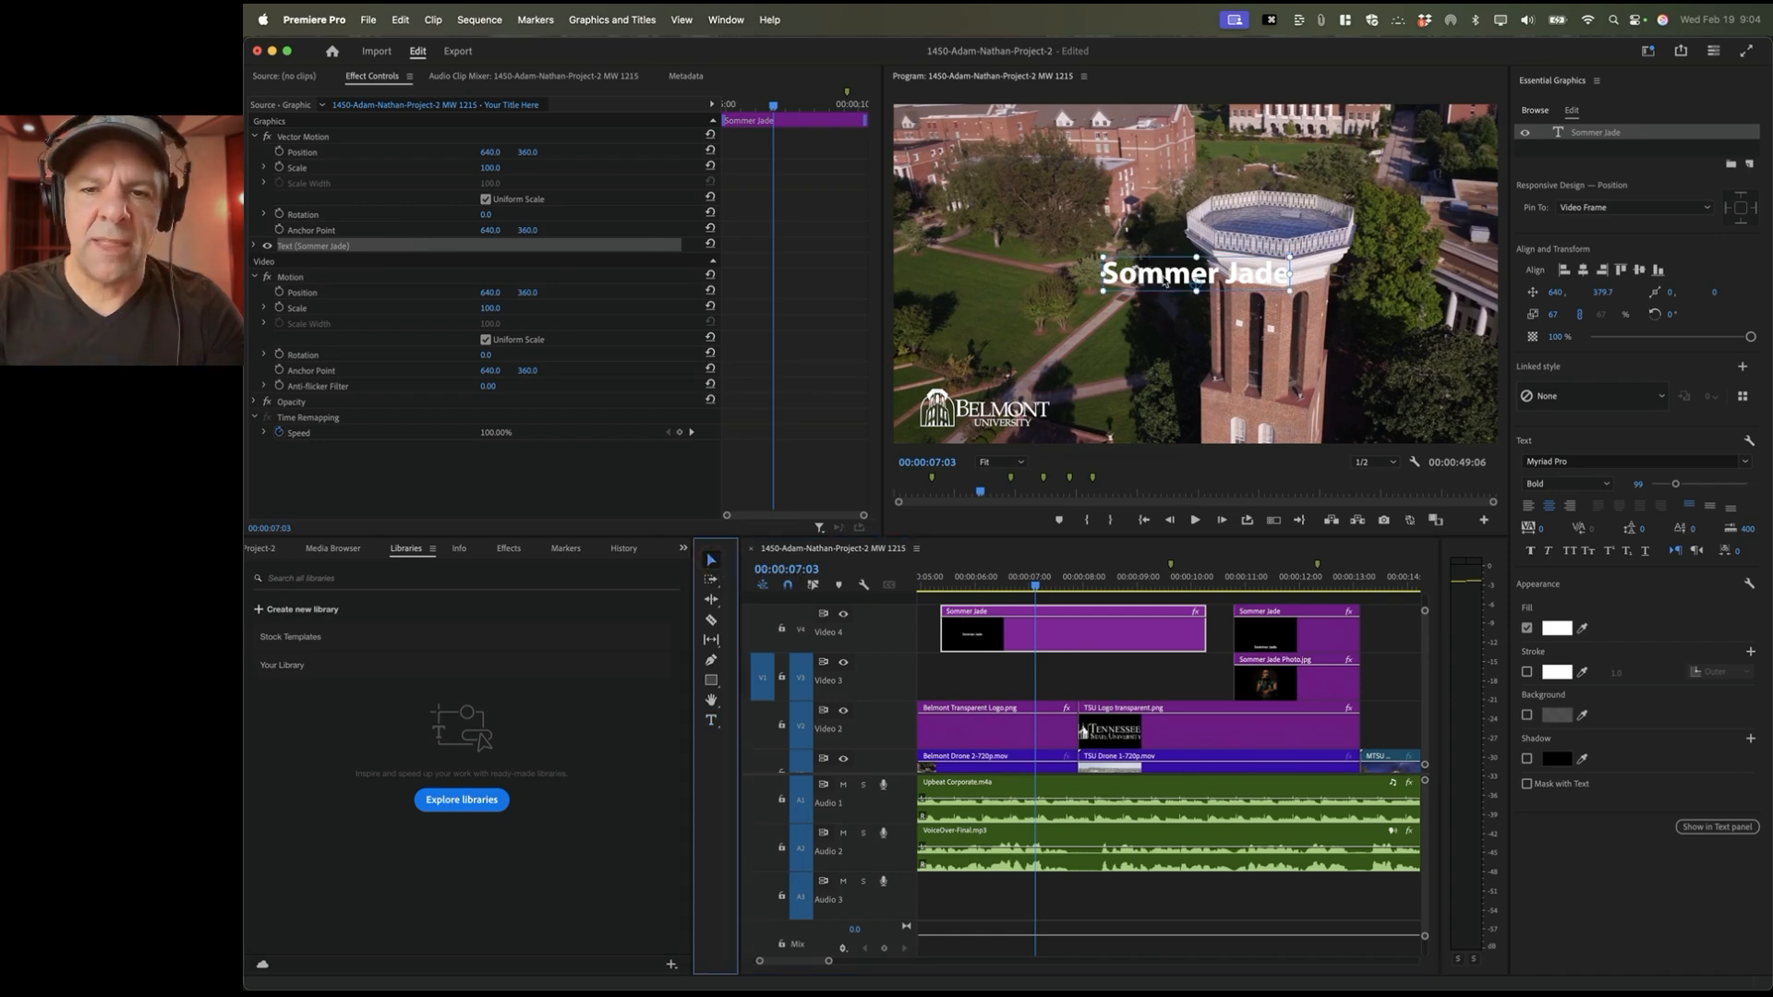
{"action": "left_click_drag", "start_coordinate": [1165, 283], "coordinate": [1173, 381]}
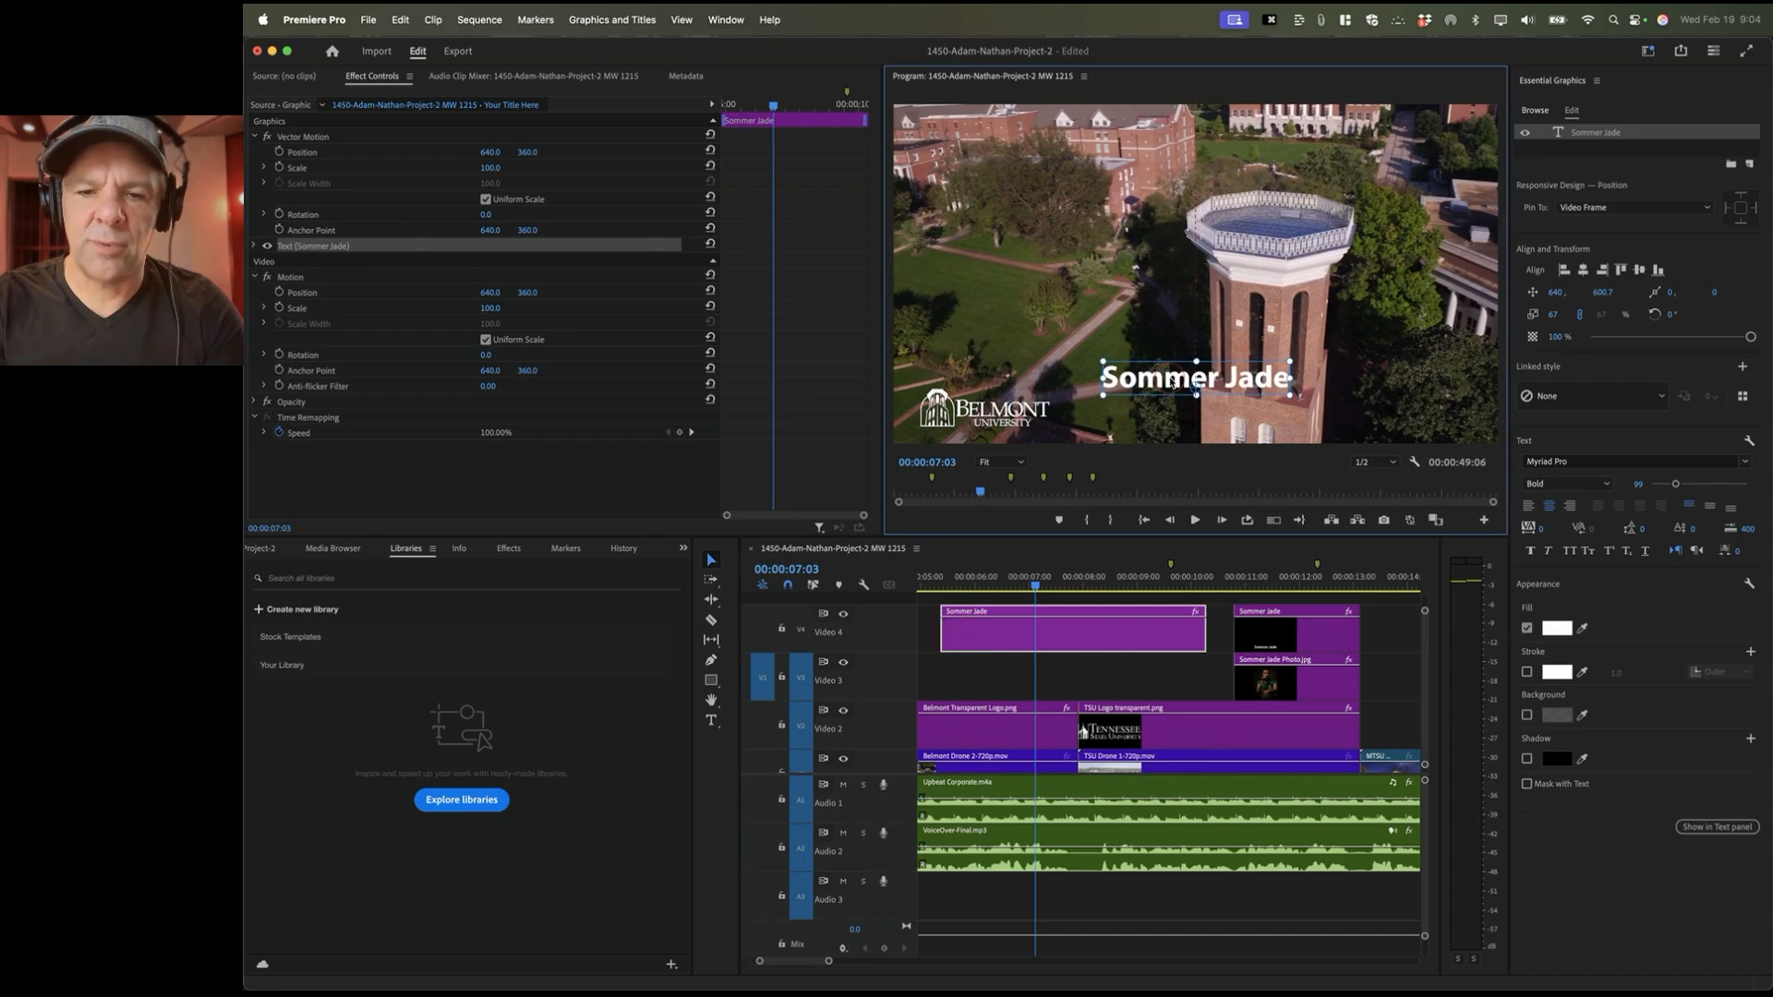
Step: Delete the extra Sommer Jade title clip and the Shelter Cove title clip
{"action": "left_click", "coordinate": [1130, 643]}
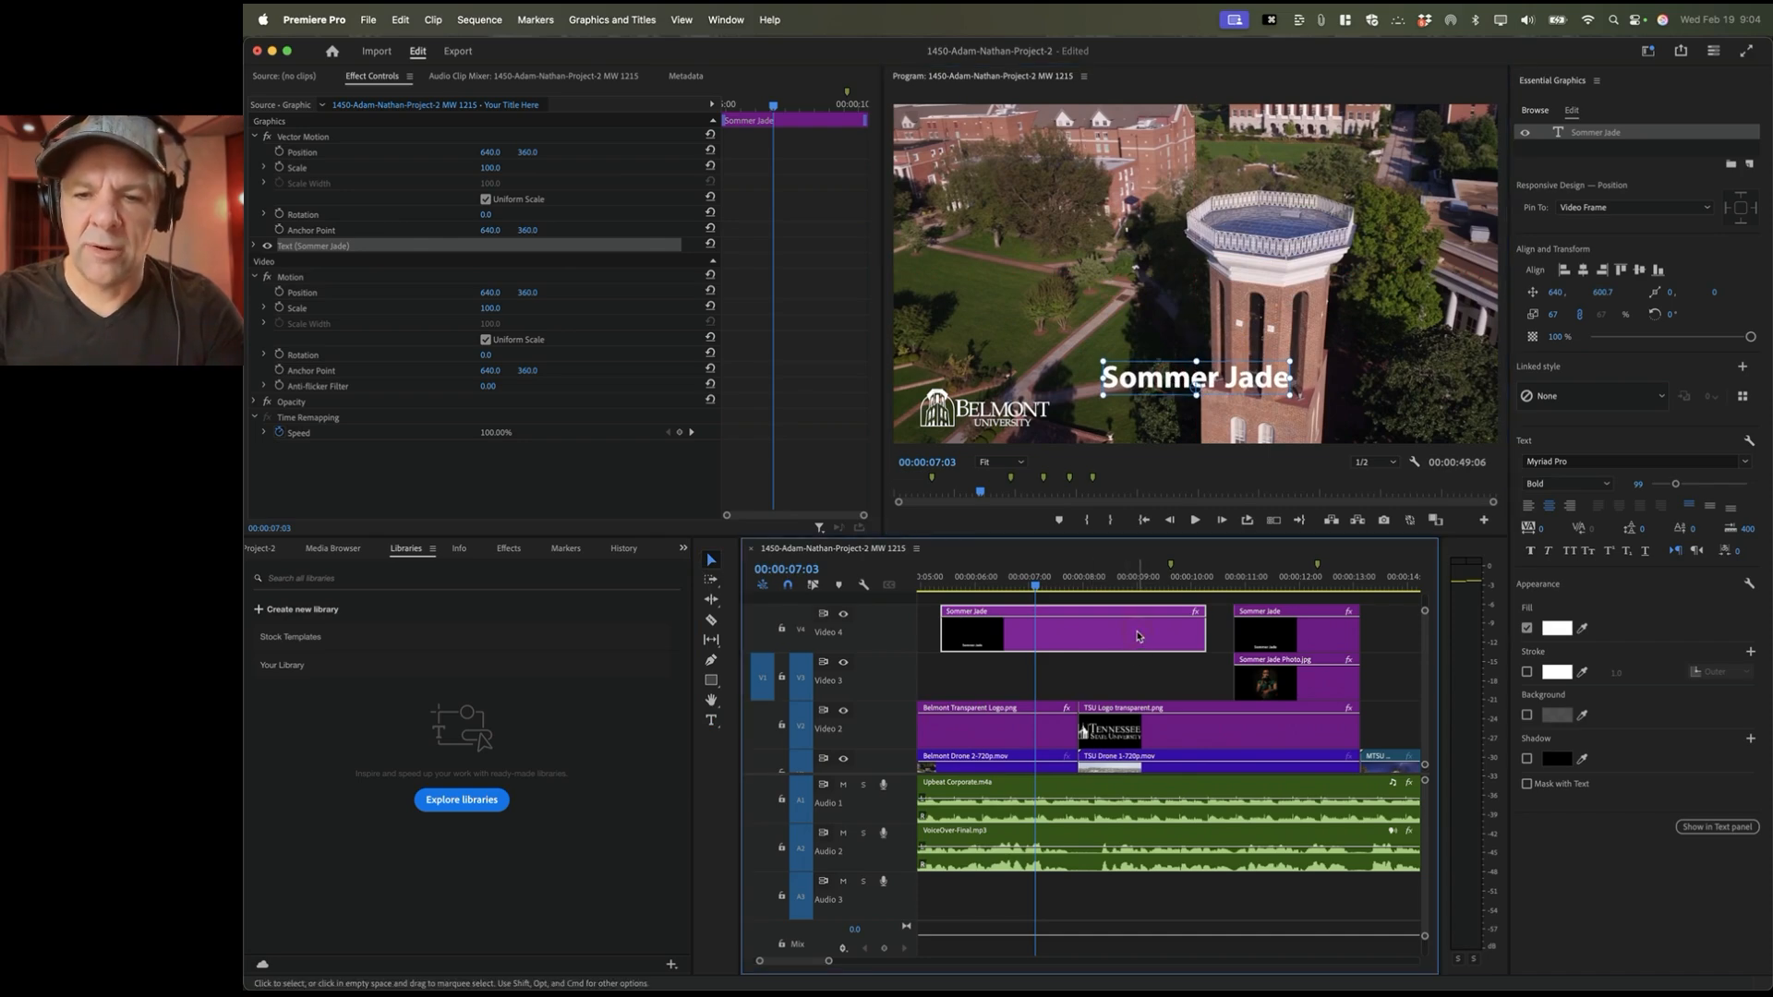
{"action": "left_click", "coordinate": [1288, 639]}
{"action": "left_click", "coordinate": [1290, 580]}
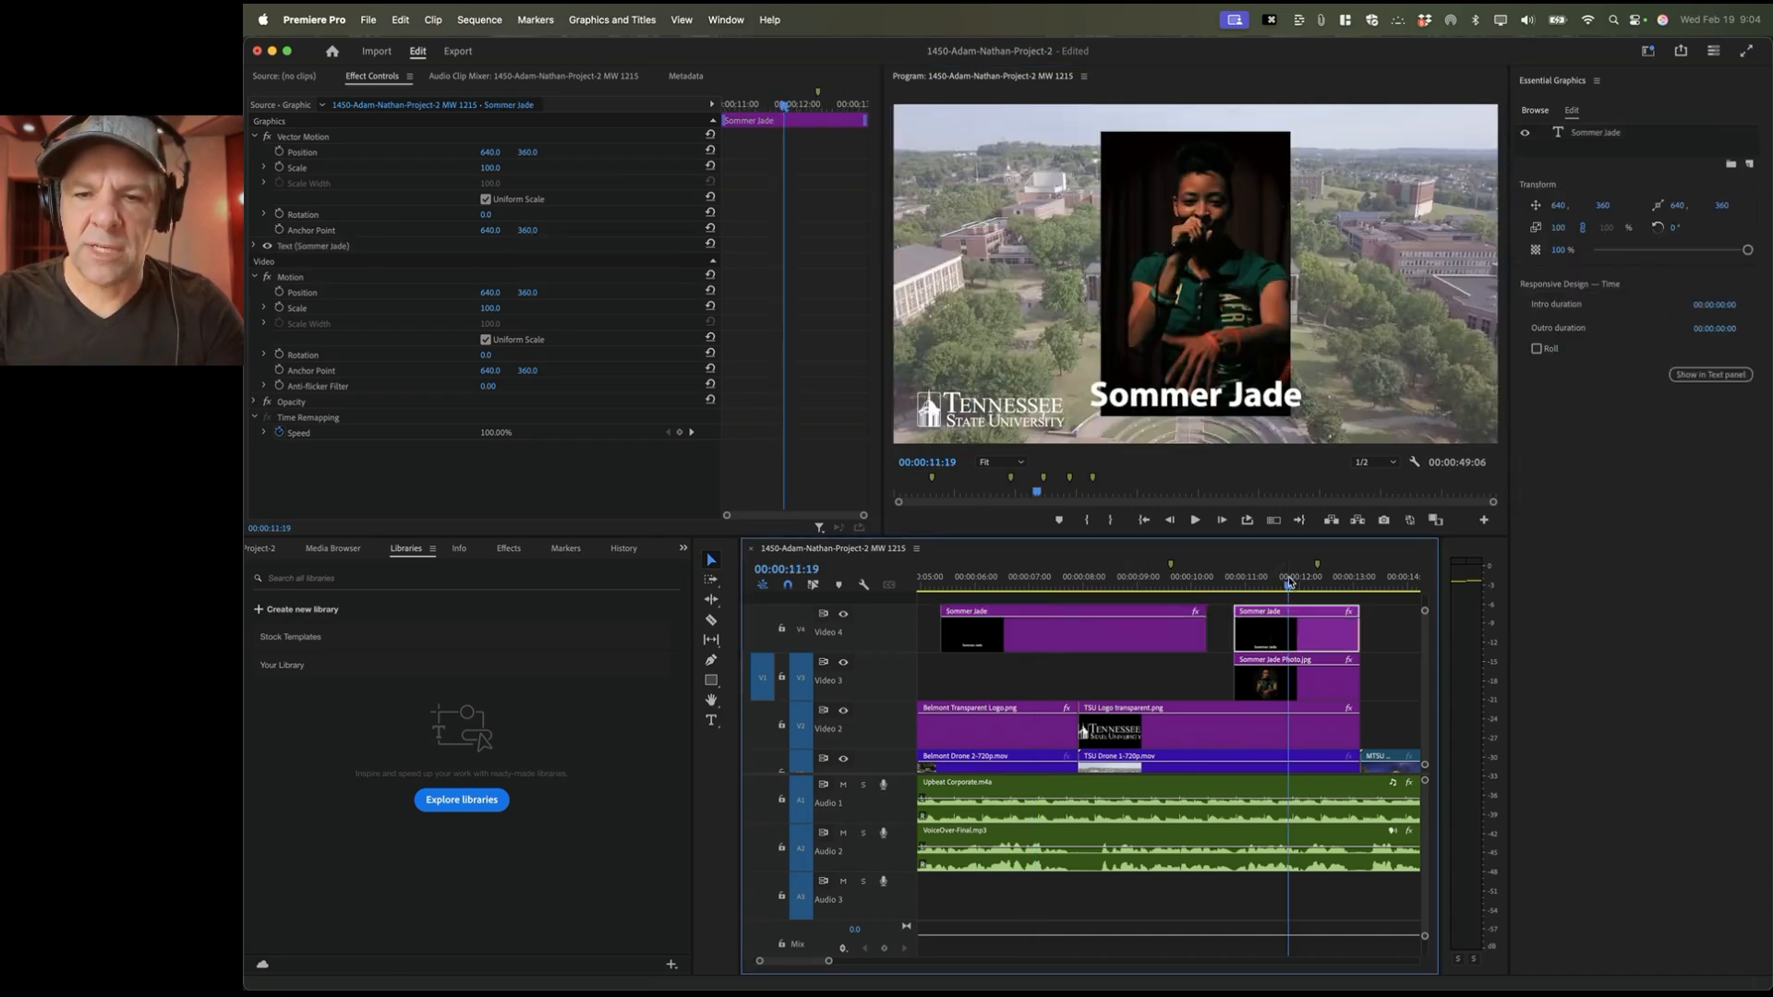
{"action": "left_click", "coordinate": [1104, 645]}
{"action": "key", "text": "BackSpace"}
{"action": "scroll", "coordinate": [1011, 640], "scroll_direction": "right", "scroll_amount": 5}
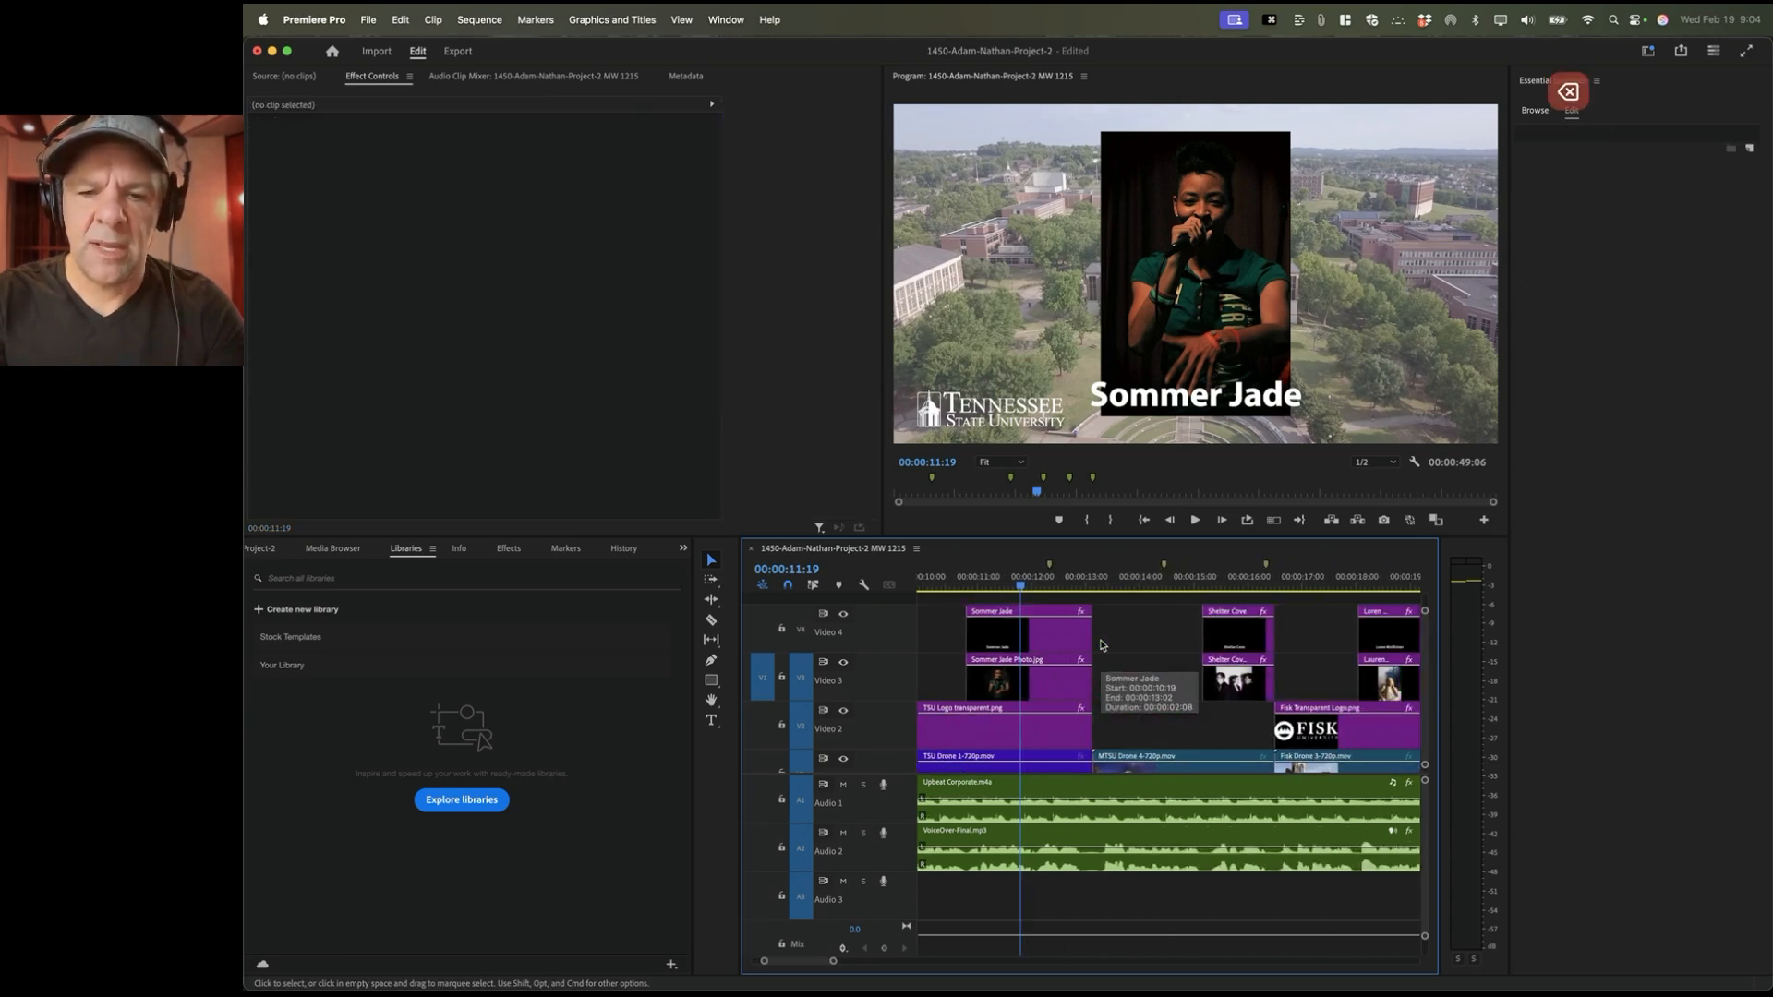
{"action": "left_click", "coordinate": [1012, 640]}
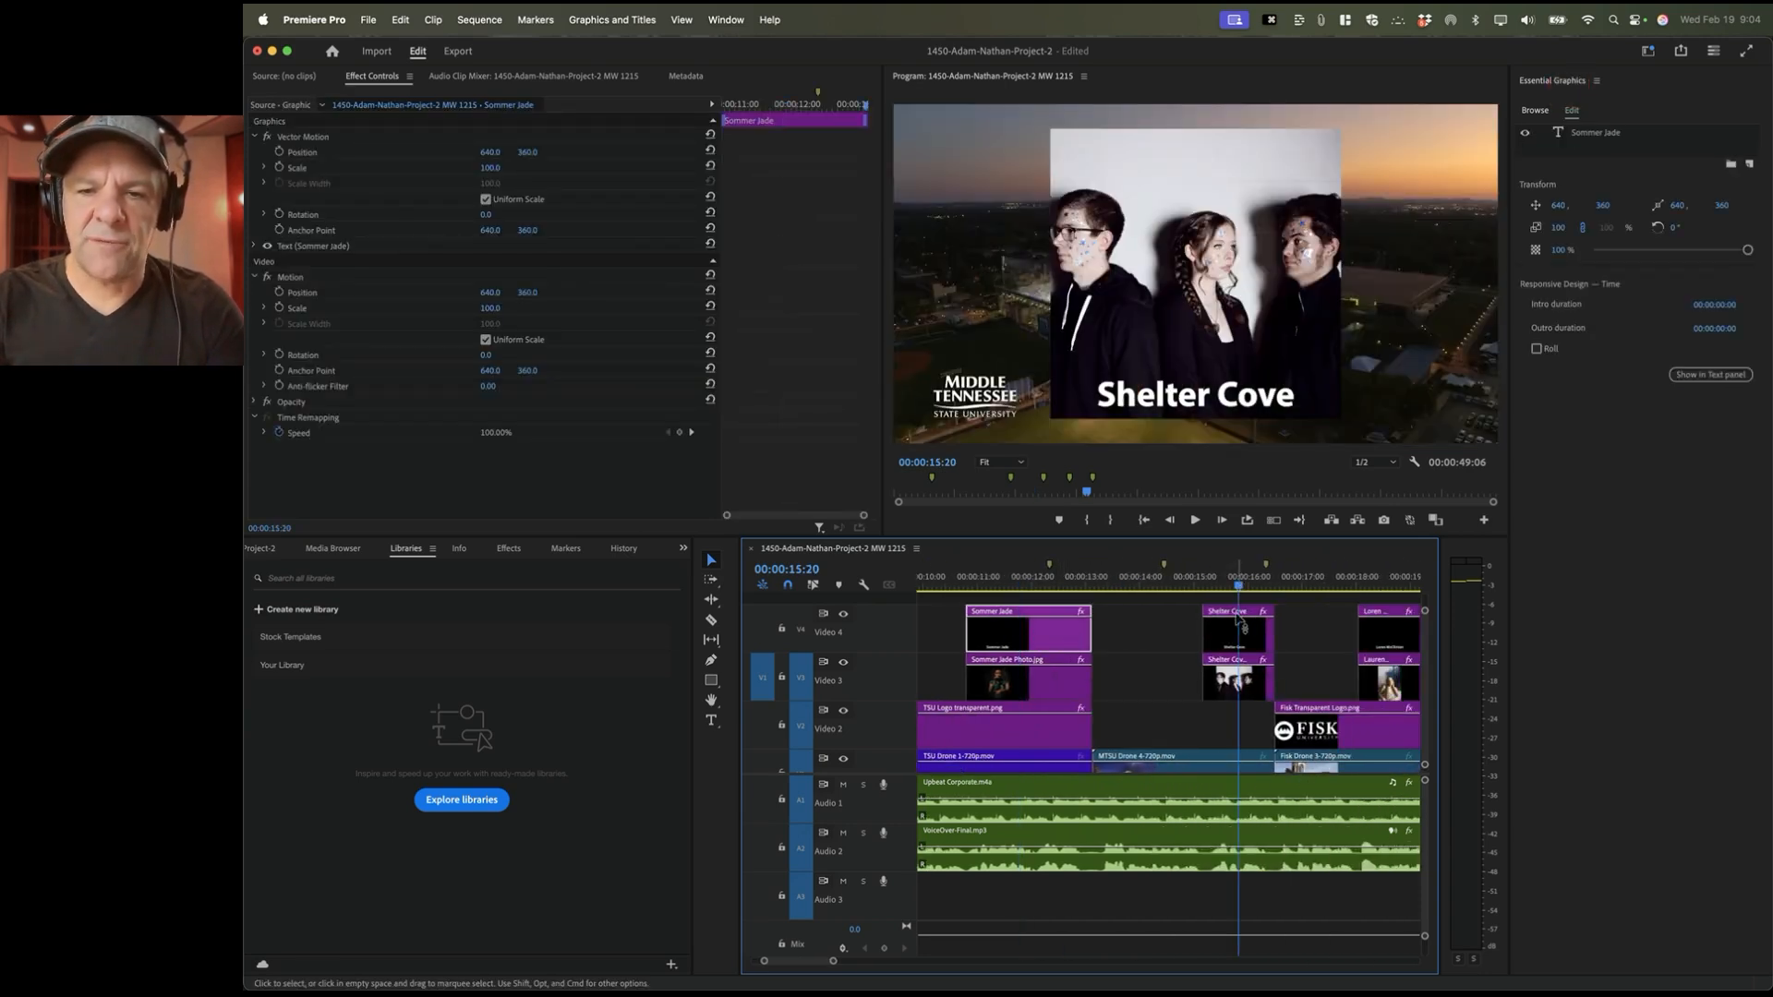
{"action": "left_click", "coordinate": [1247, 637]}
{"action": "key", "text": "BackSpace"}
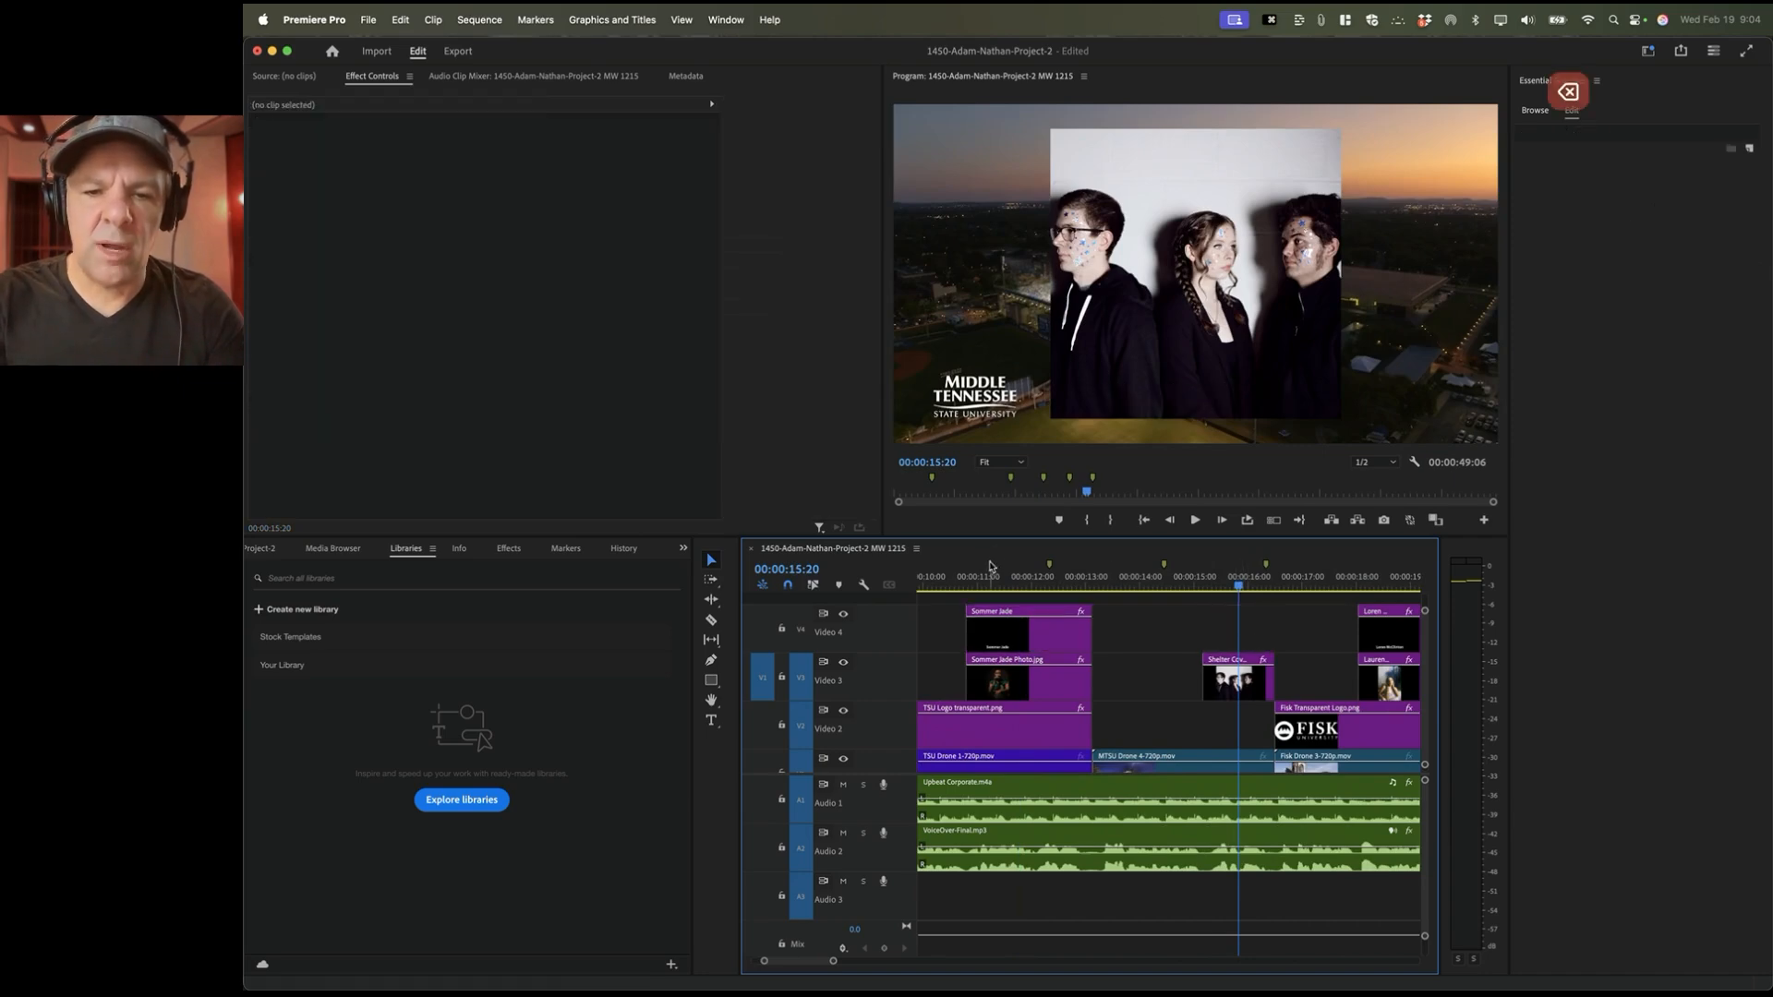
Step: Copy the Sommer Jade title over the Shelter Cove photo and preview that section
{"action": "left_click", "coordinate": [1025, 582]}
{"action": "left_click", "coordinate": [1020, 637]}
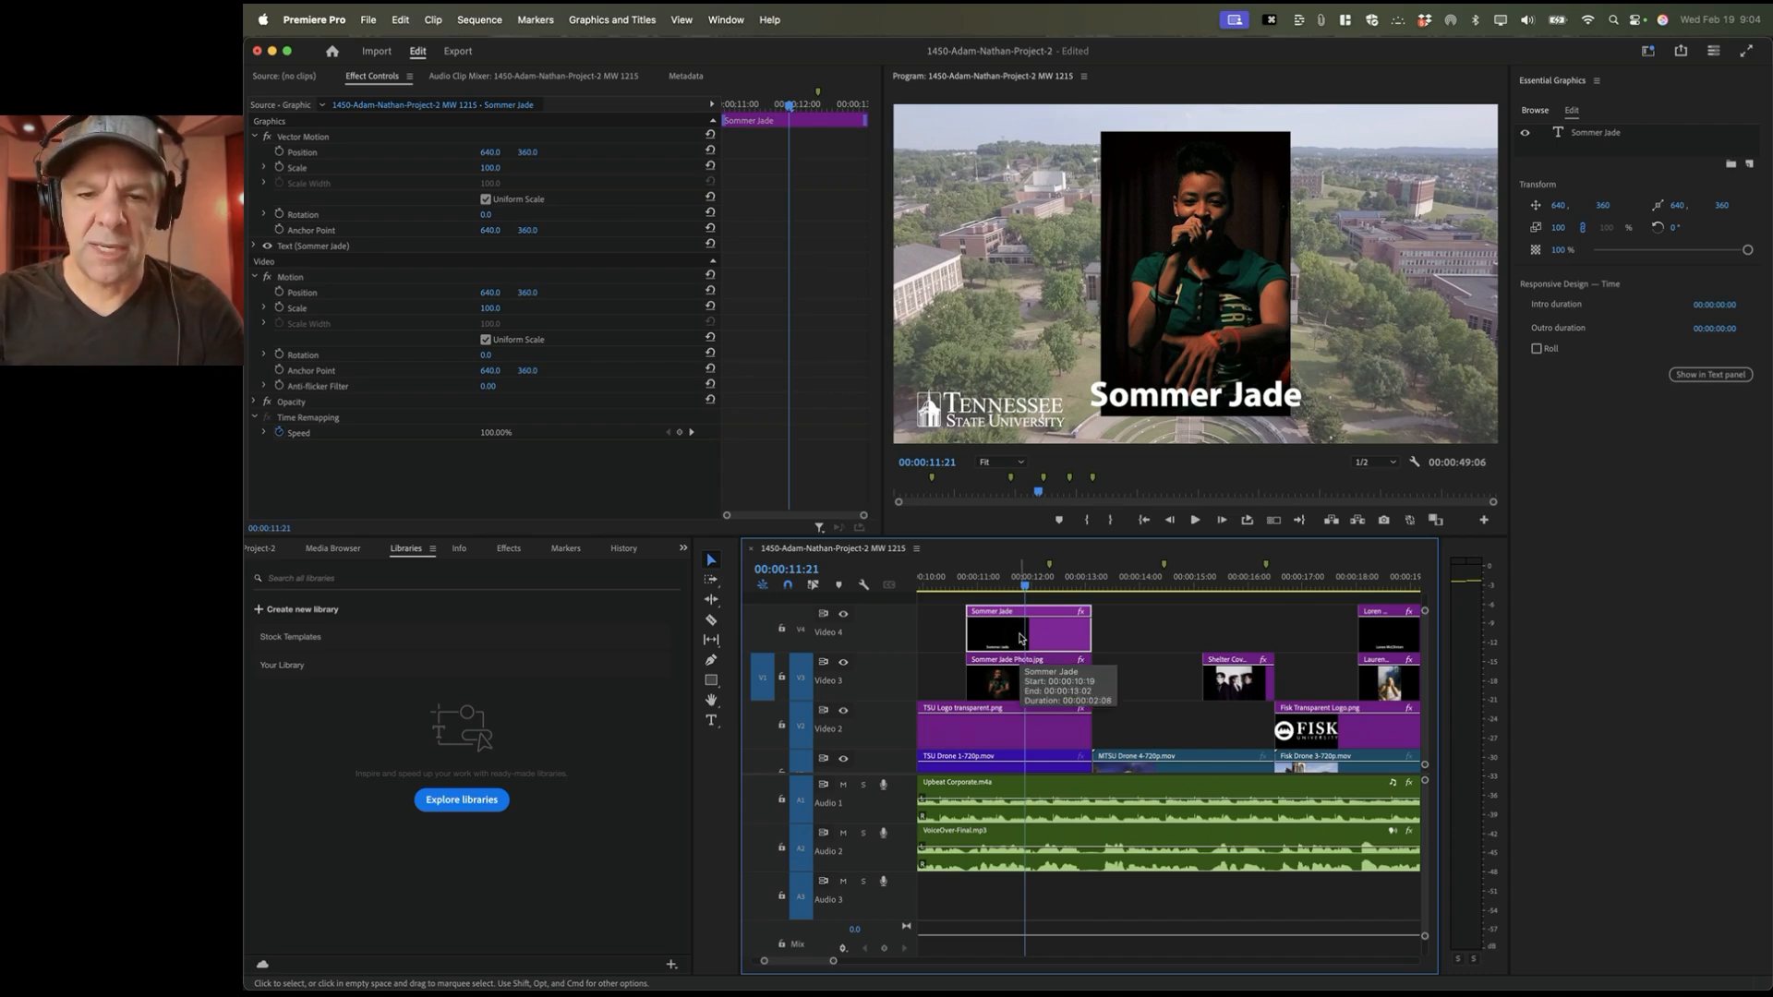
{"action": "left_click_drag", "start_coordinate": [1014, 638], "coordinate": [1274, 636]}
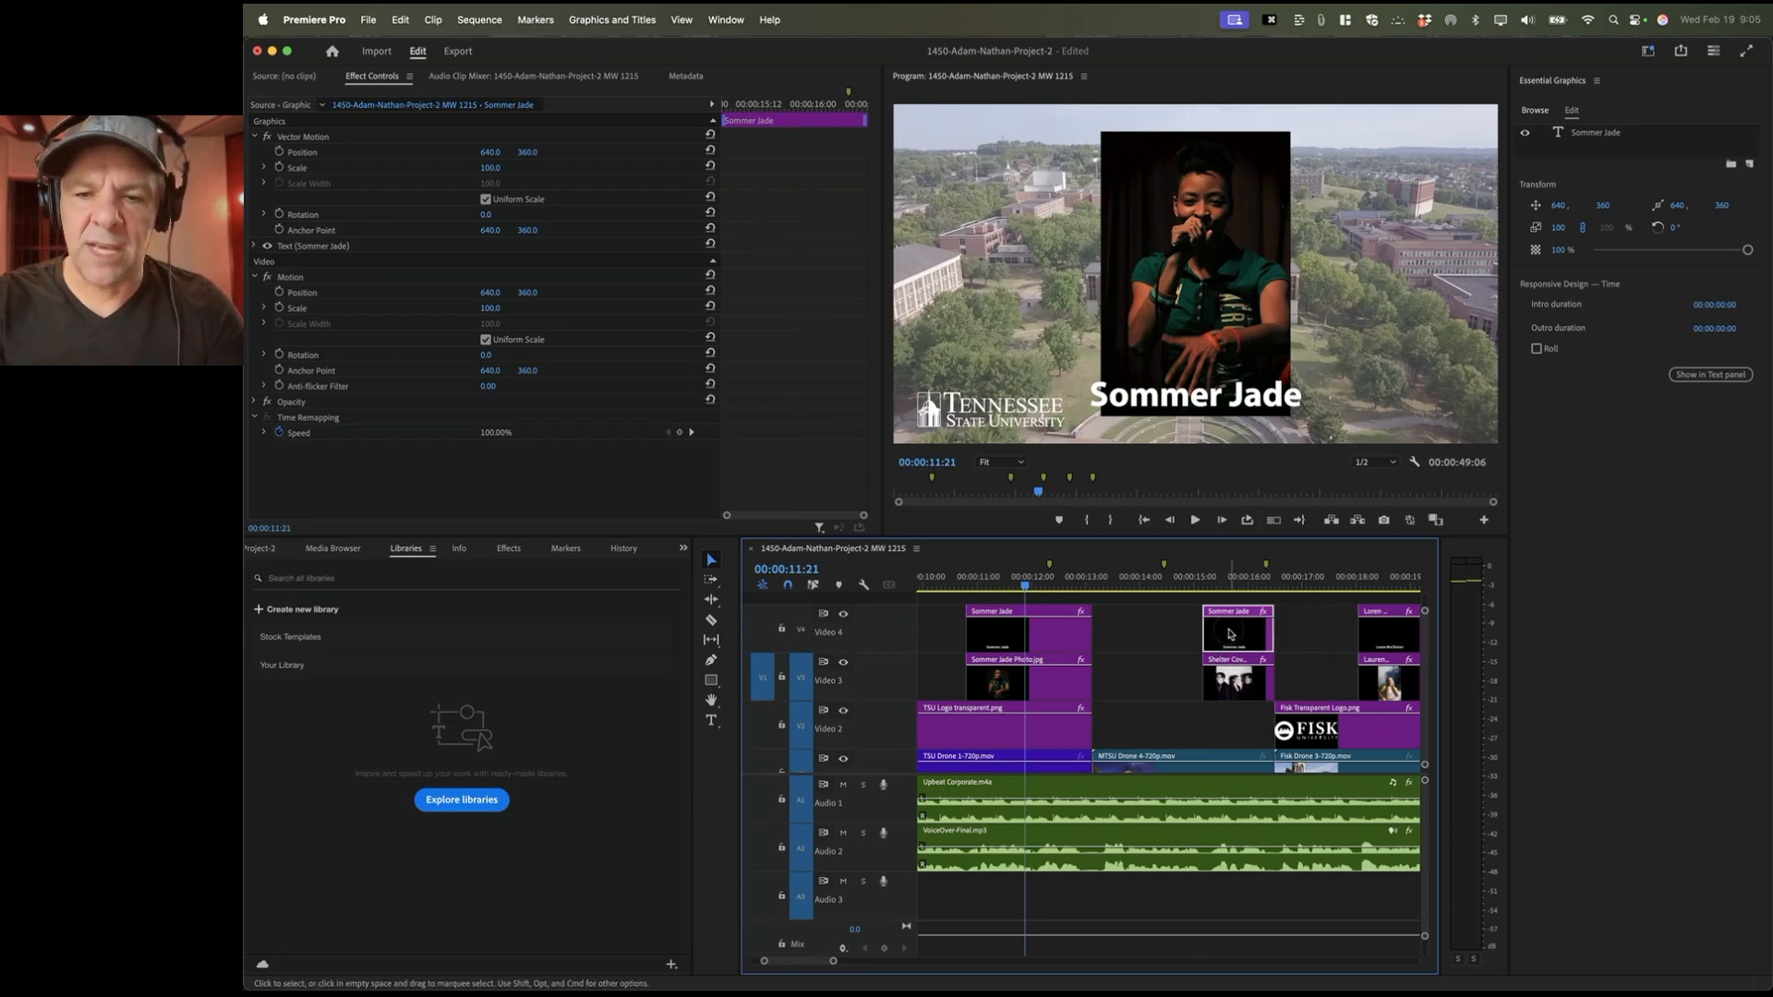
{"action": "left_click", "coordinate": [1220, 579]}
{"action": "key", "text": "space"}
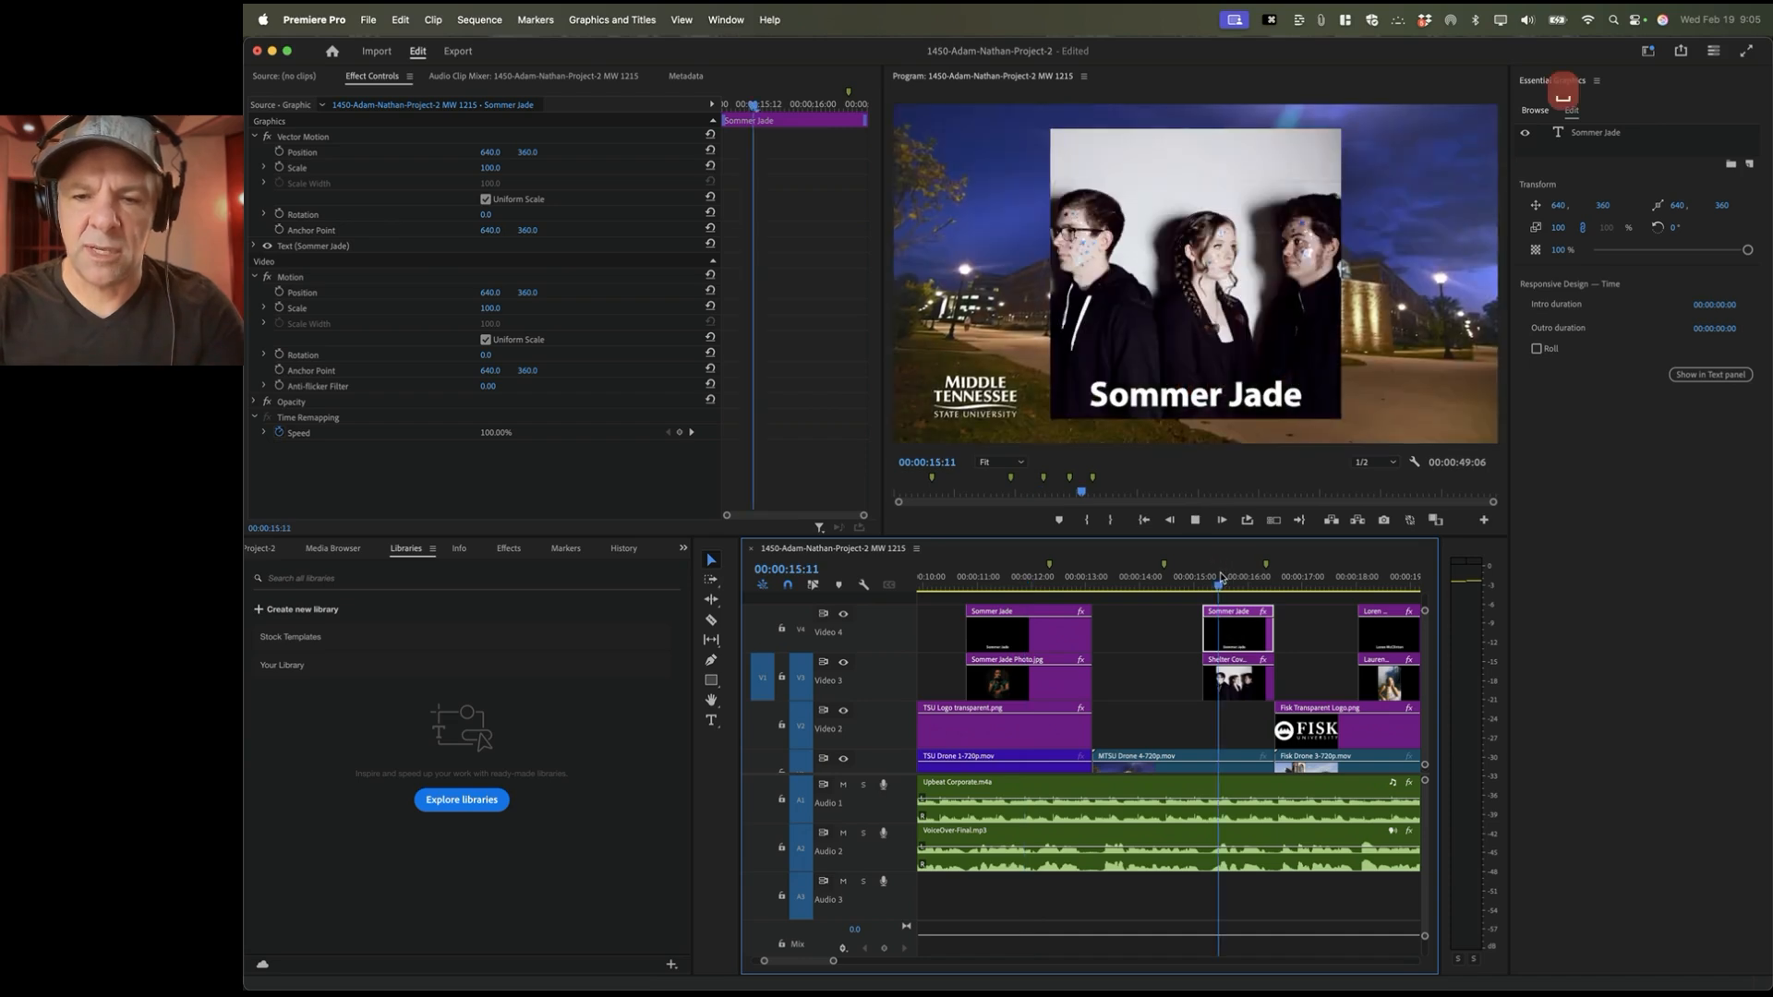
{"action": "key", "text": "space"}
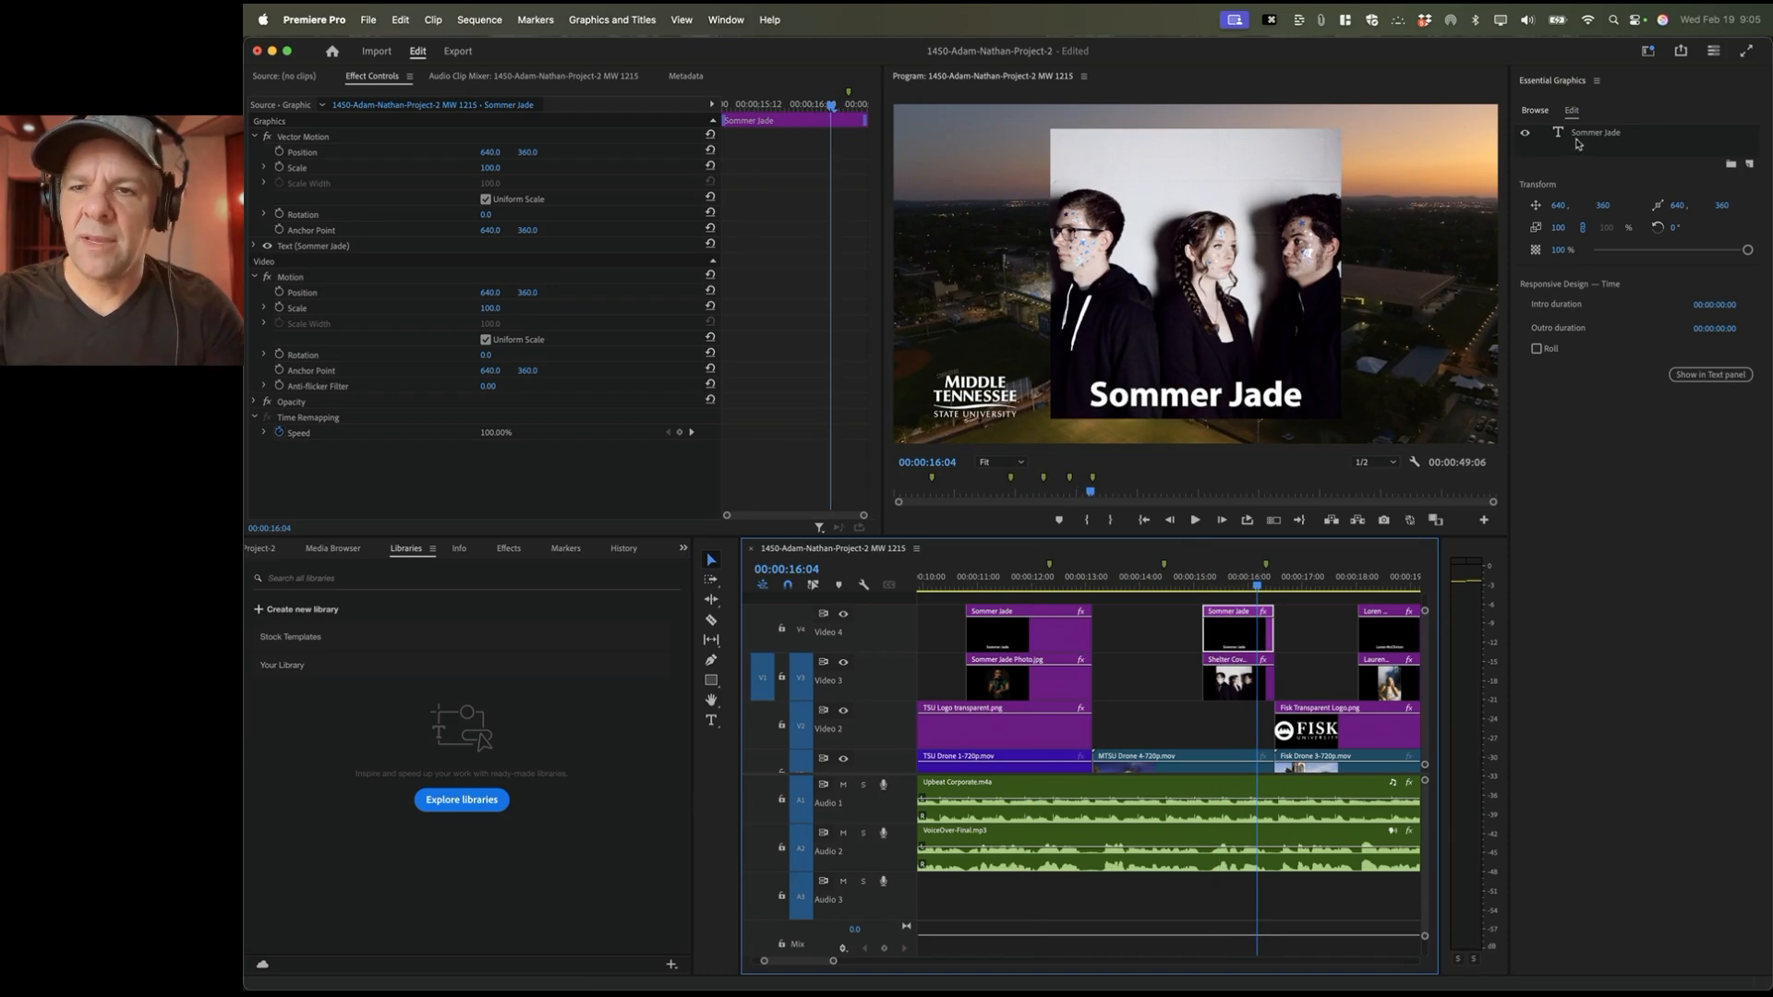
Step: Change the copied title's text to 'Shelter Cove' and reselect its clip on V4
{"action": "left_click", "coordinate": [1609, 134]}
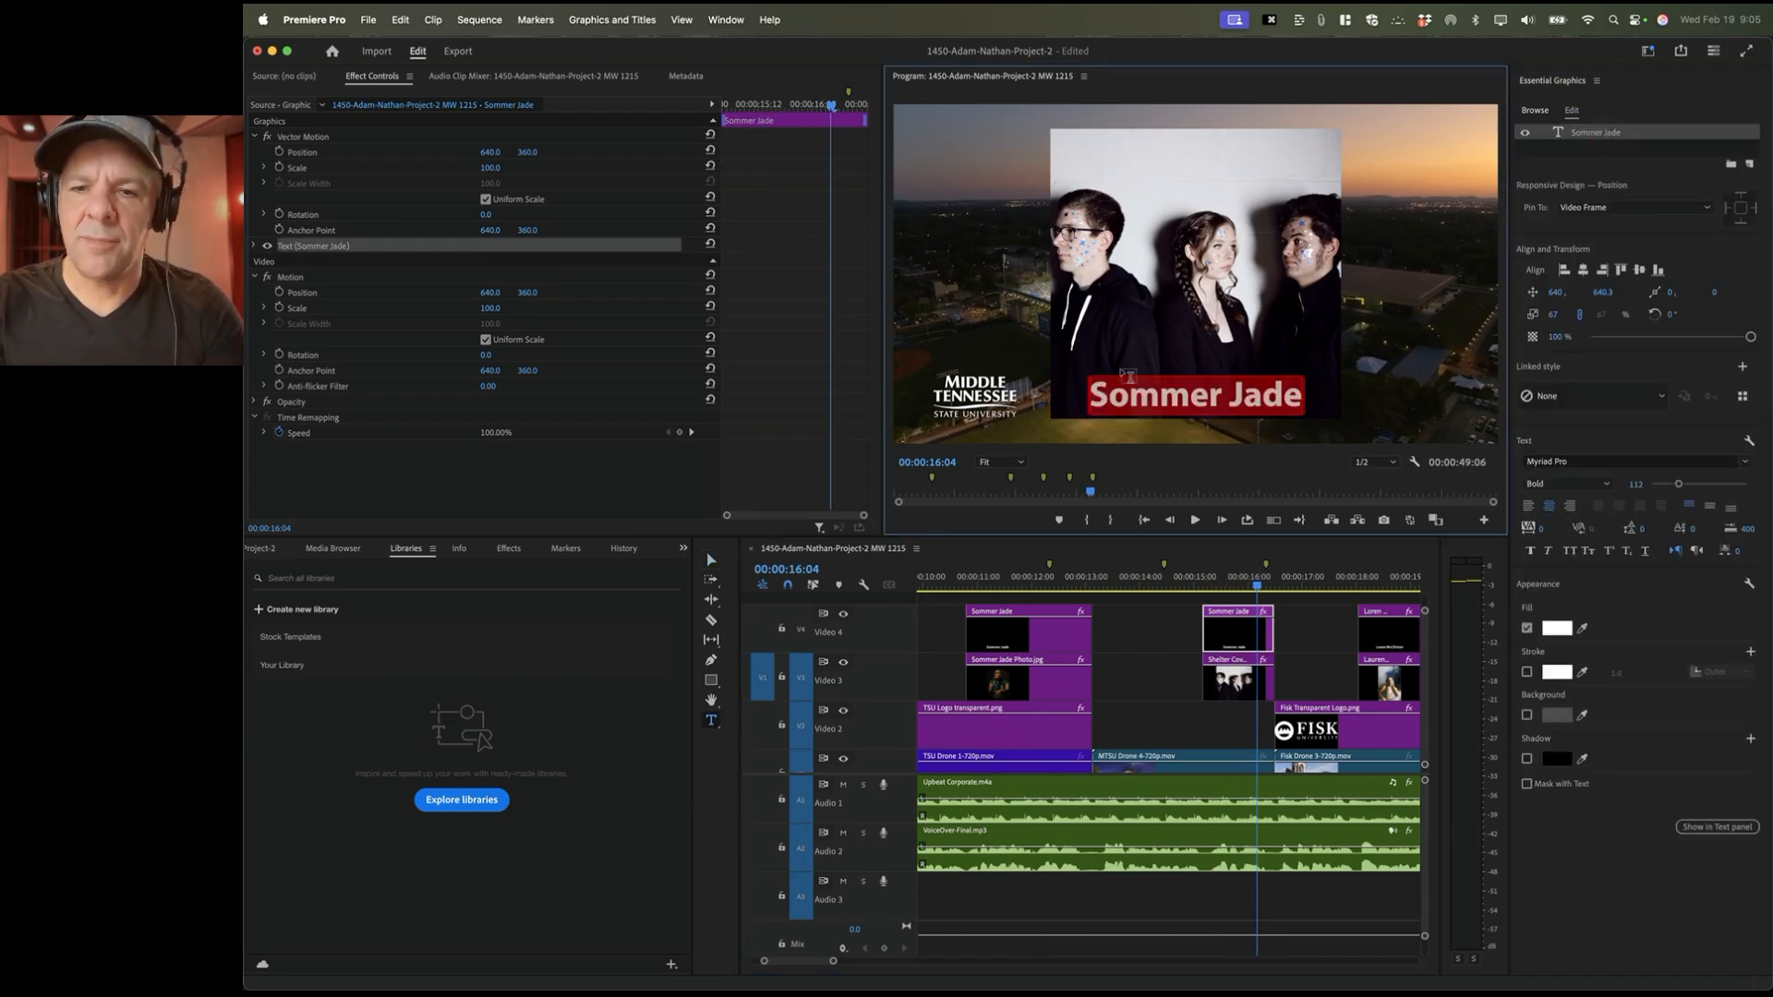
{"action": "type", "text": "Shelte"}
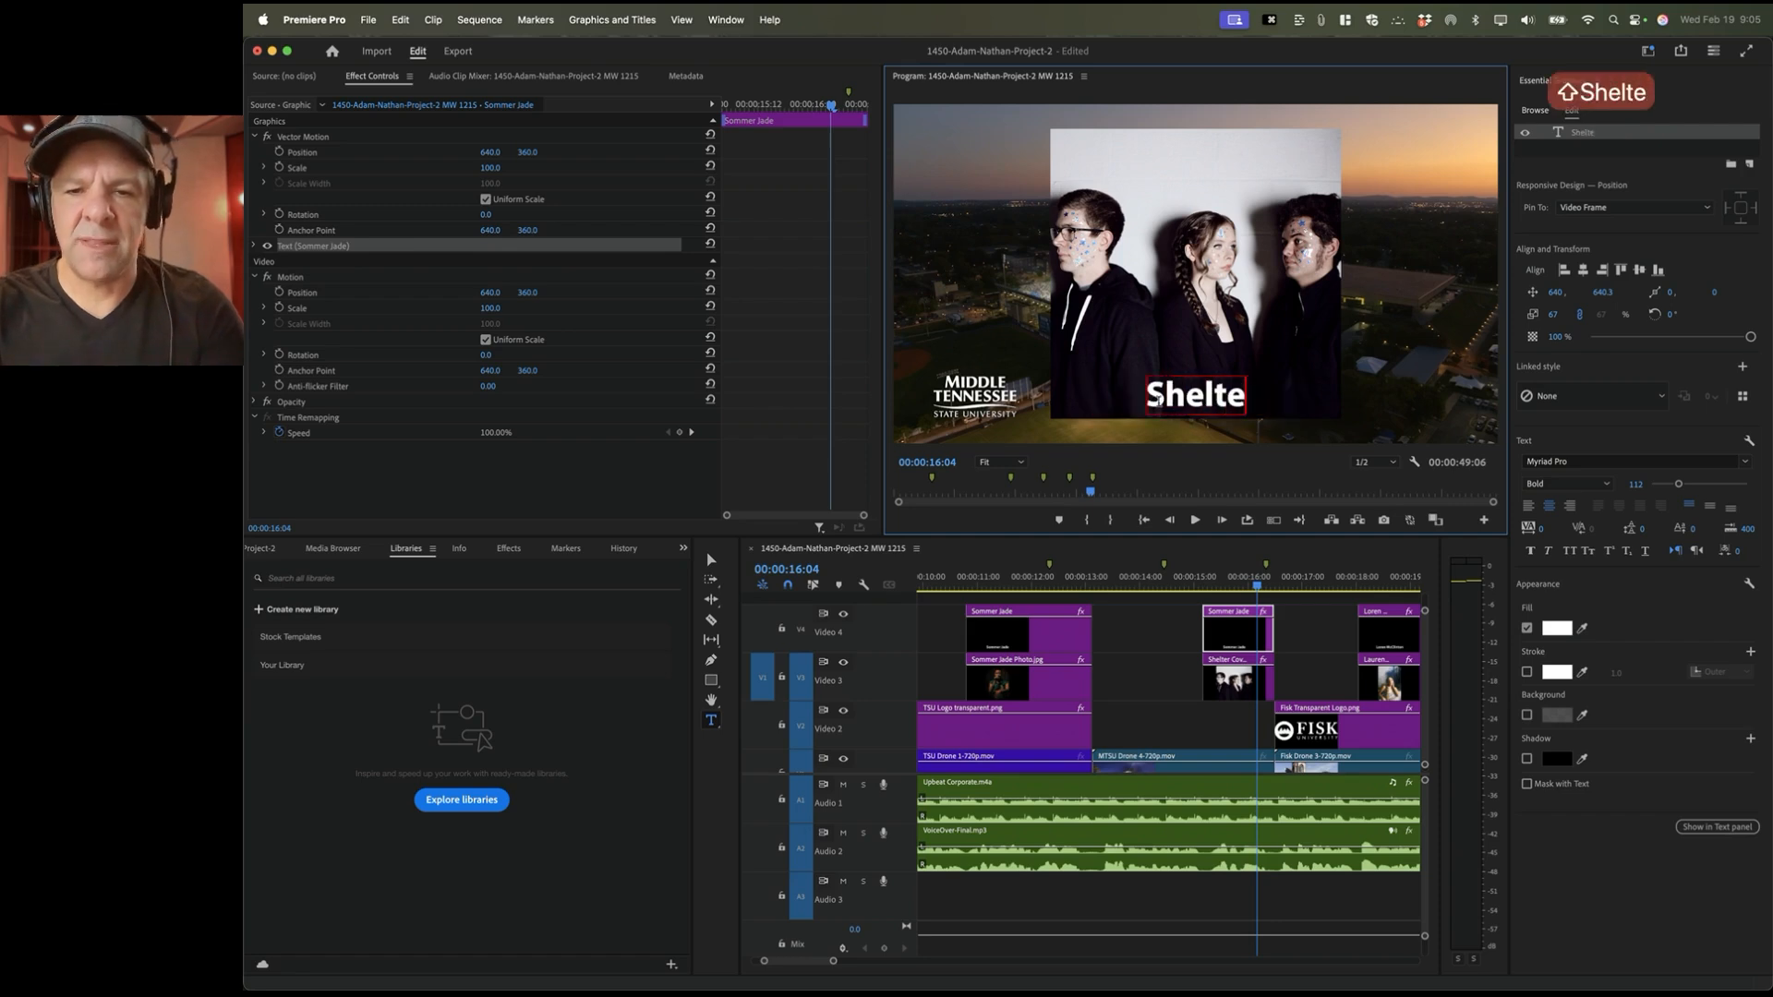
{"action": "type", "text": "r Cove"}
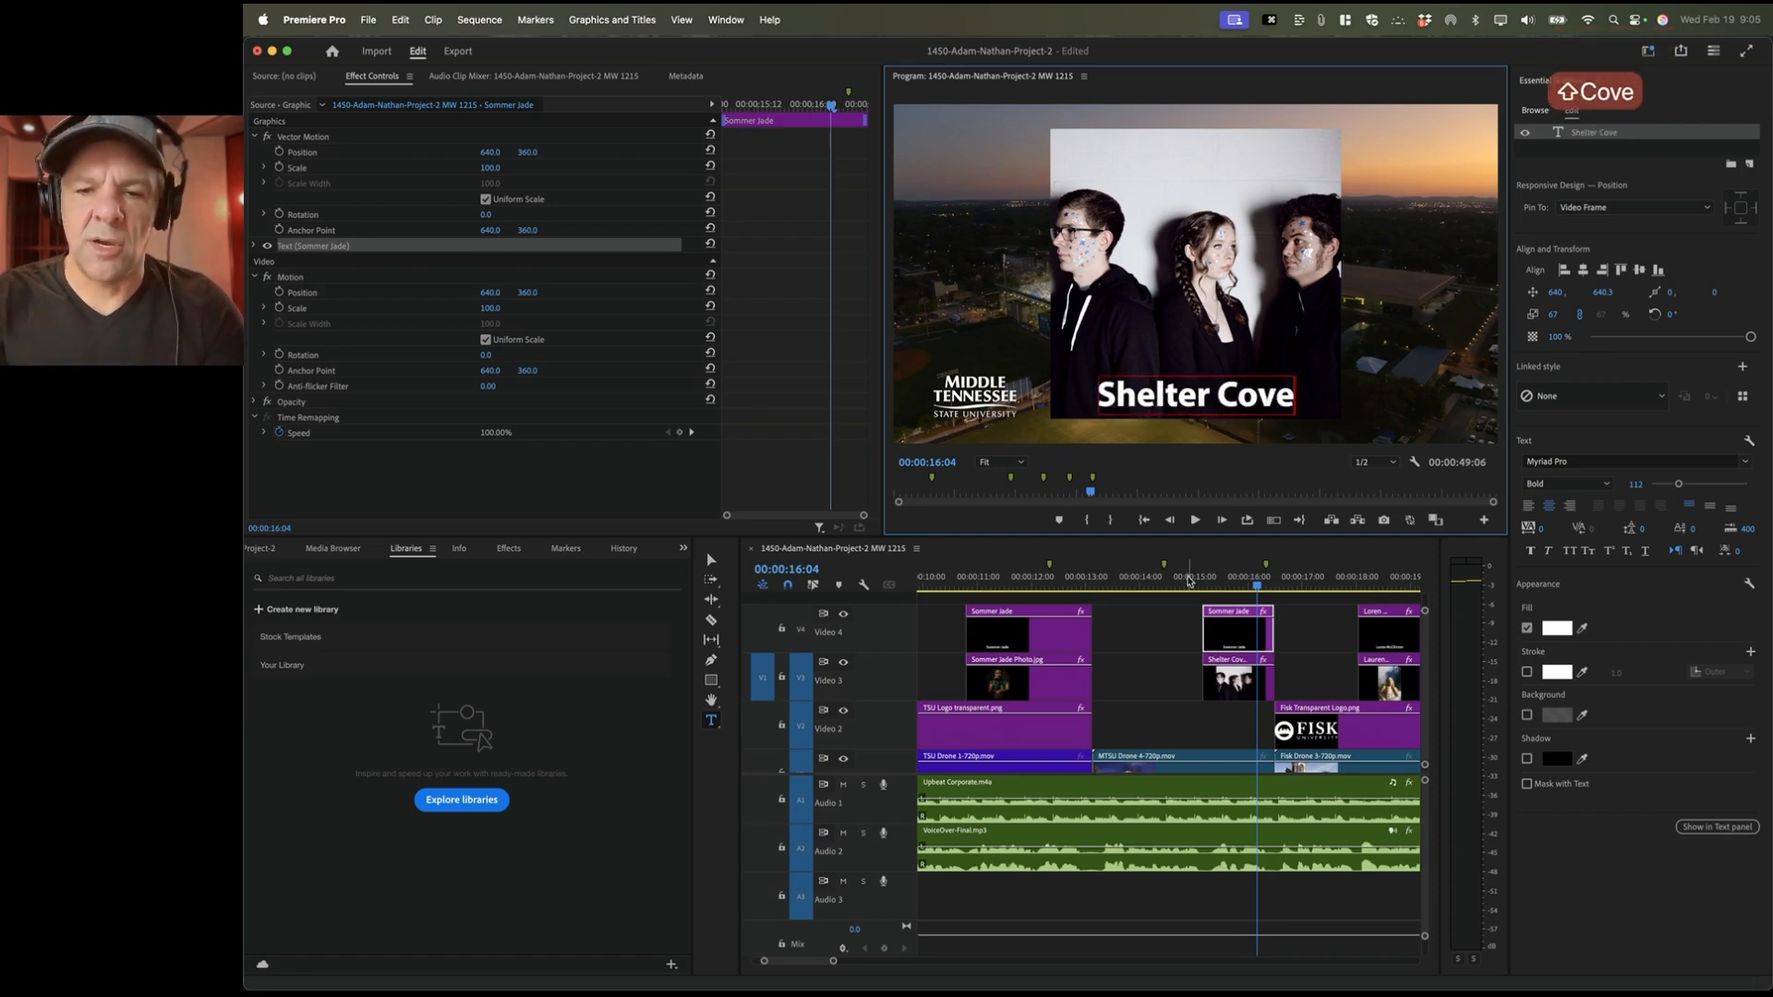
{"action": "left_click", "coordinate": [1292, 631]}
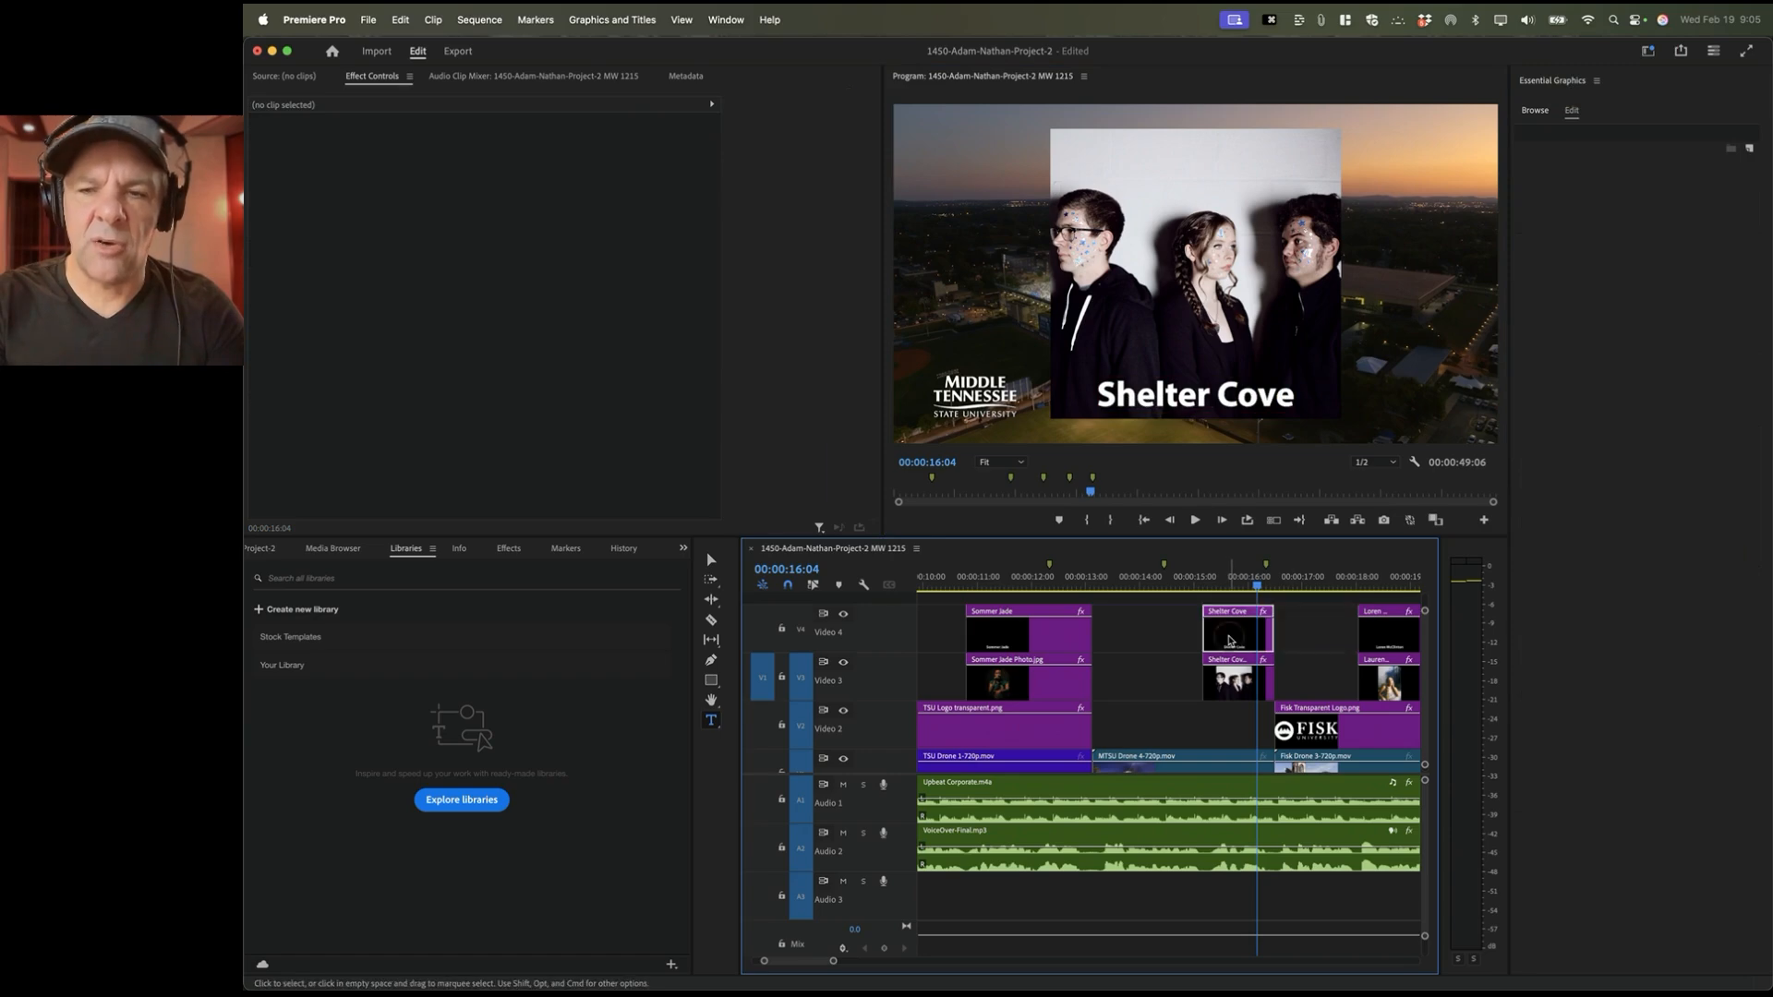
{"action": "left_click", "coordinate": [1238, 635]}
{"action": "left_click", "coordinate": [1538, 111]}
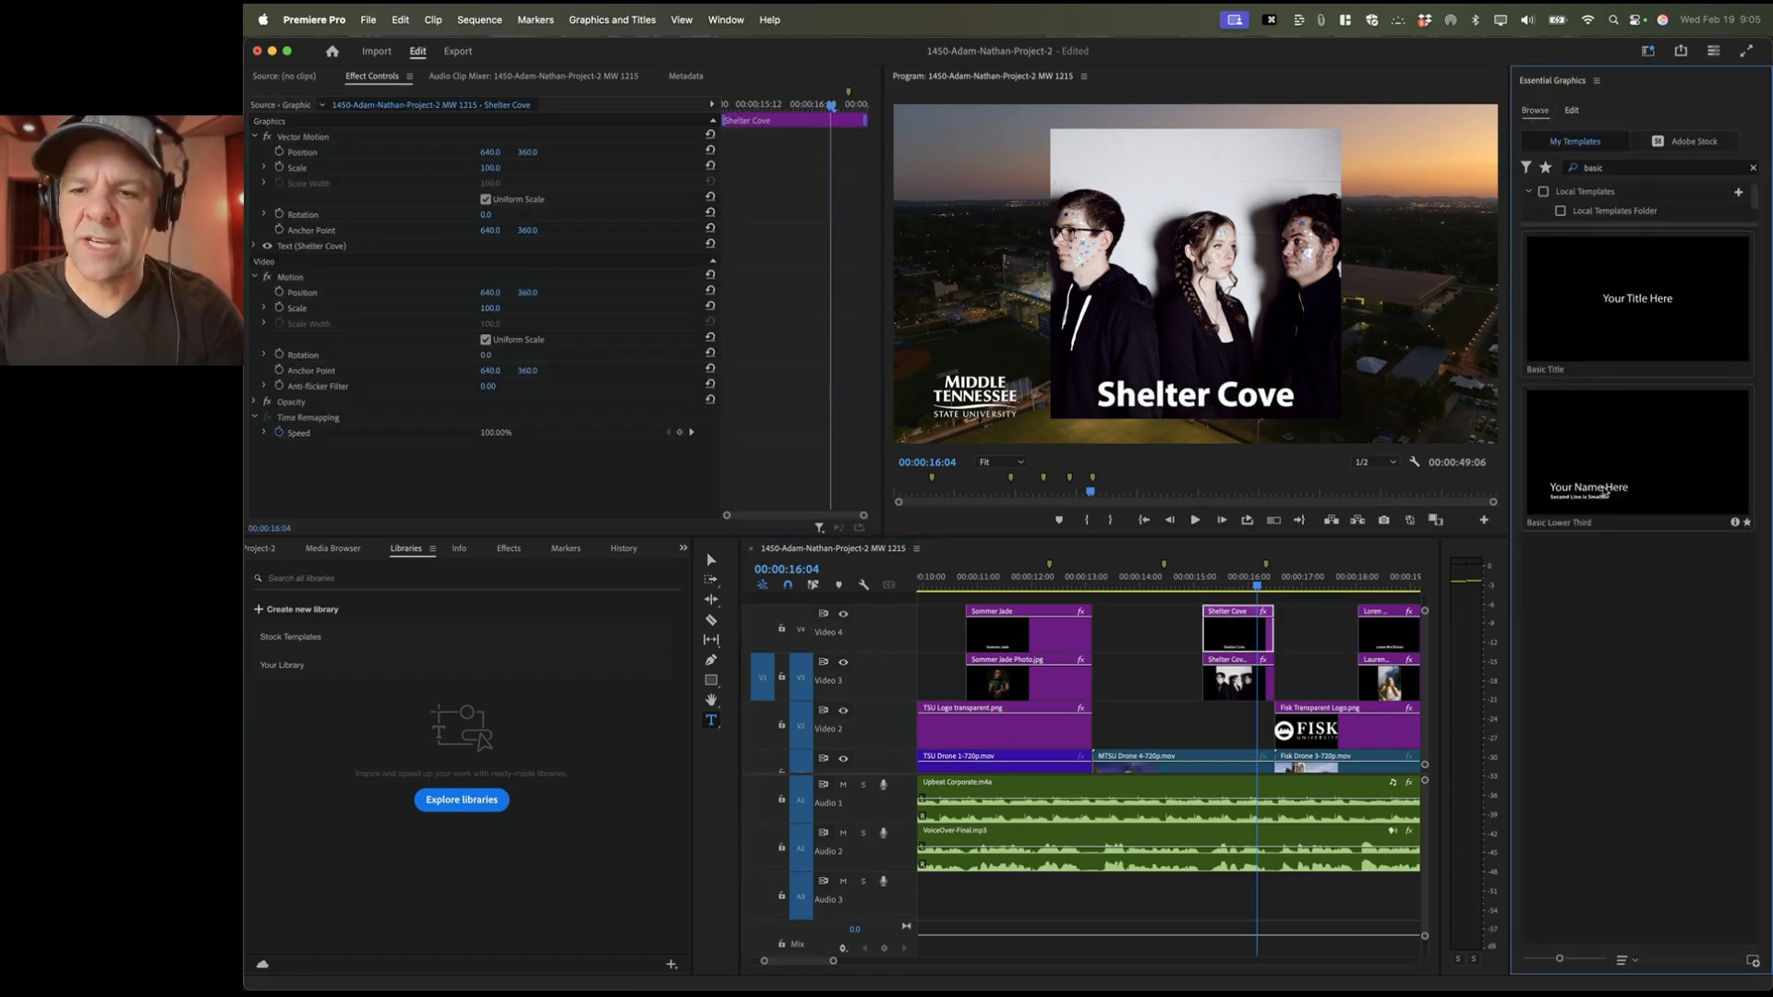
{"action": "scroll", "coordinate": [1059, 626], "scroll_direction": "right", "scroll_amount": 5}
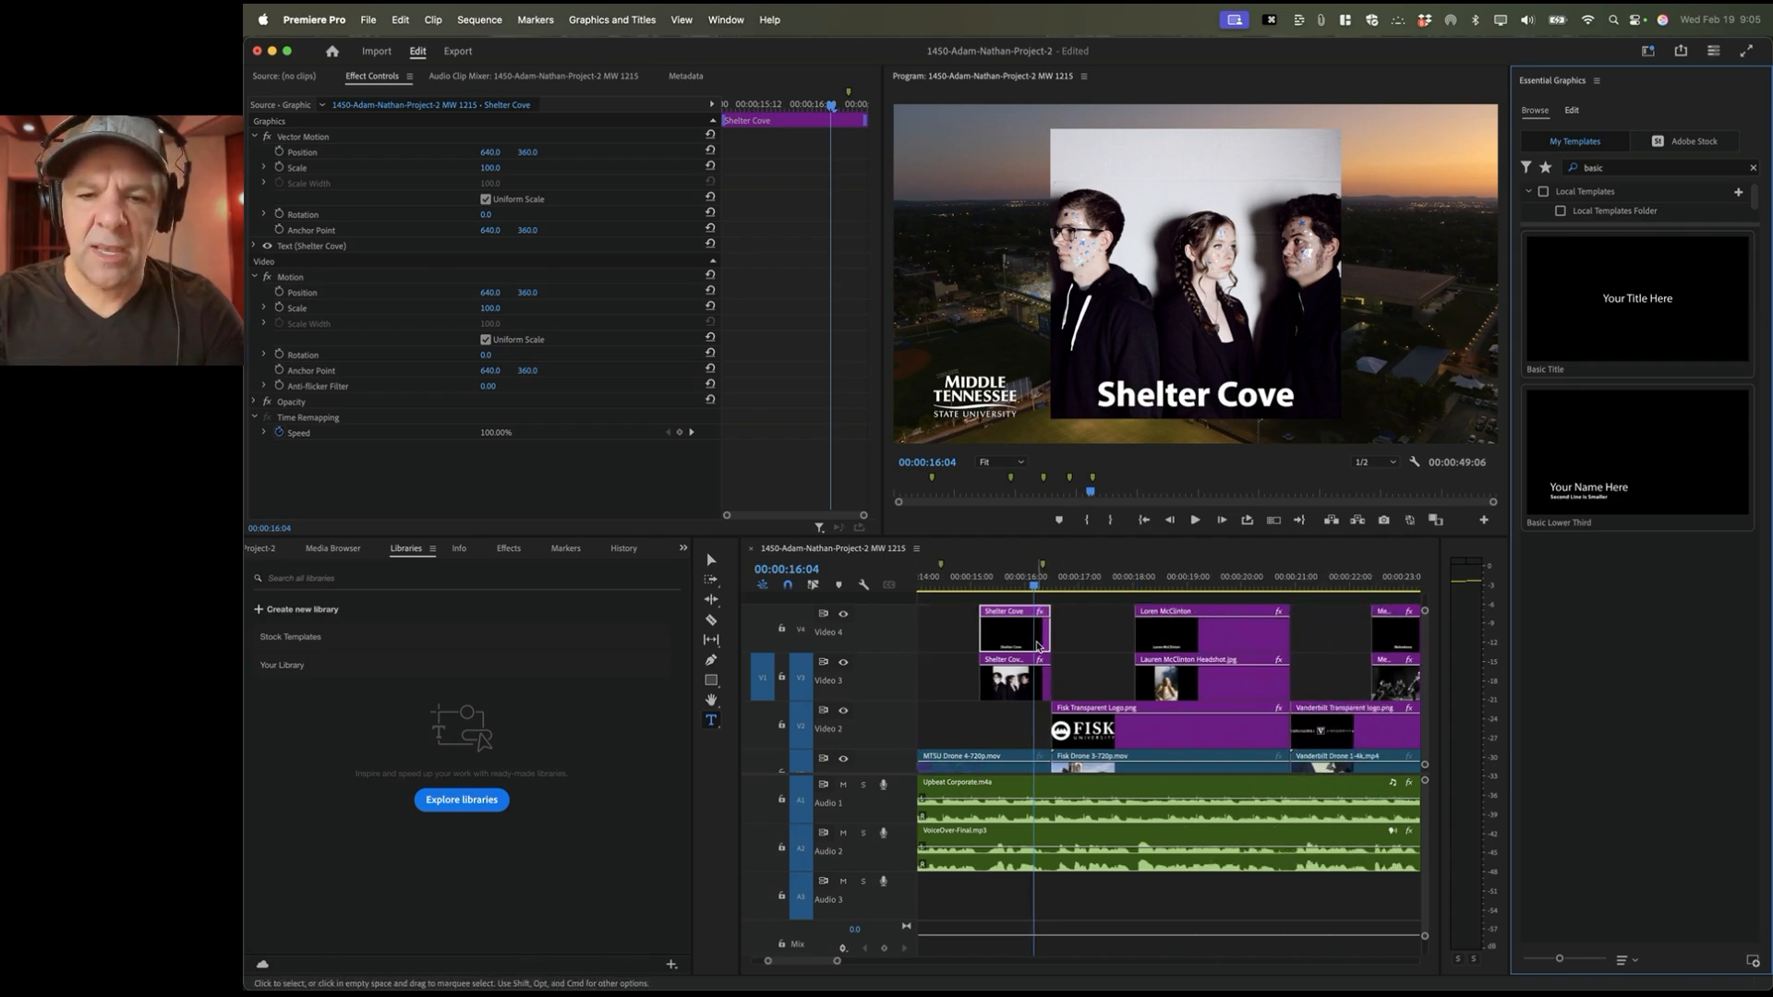
{"action": "left_click_drag", "start_coordinate": [1039, 647], "coordinate": [1118, 641]}
{"action": "left_click", "coordinate": [1091, 635]}
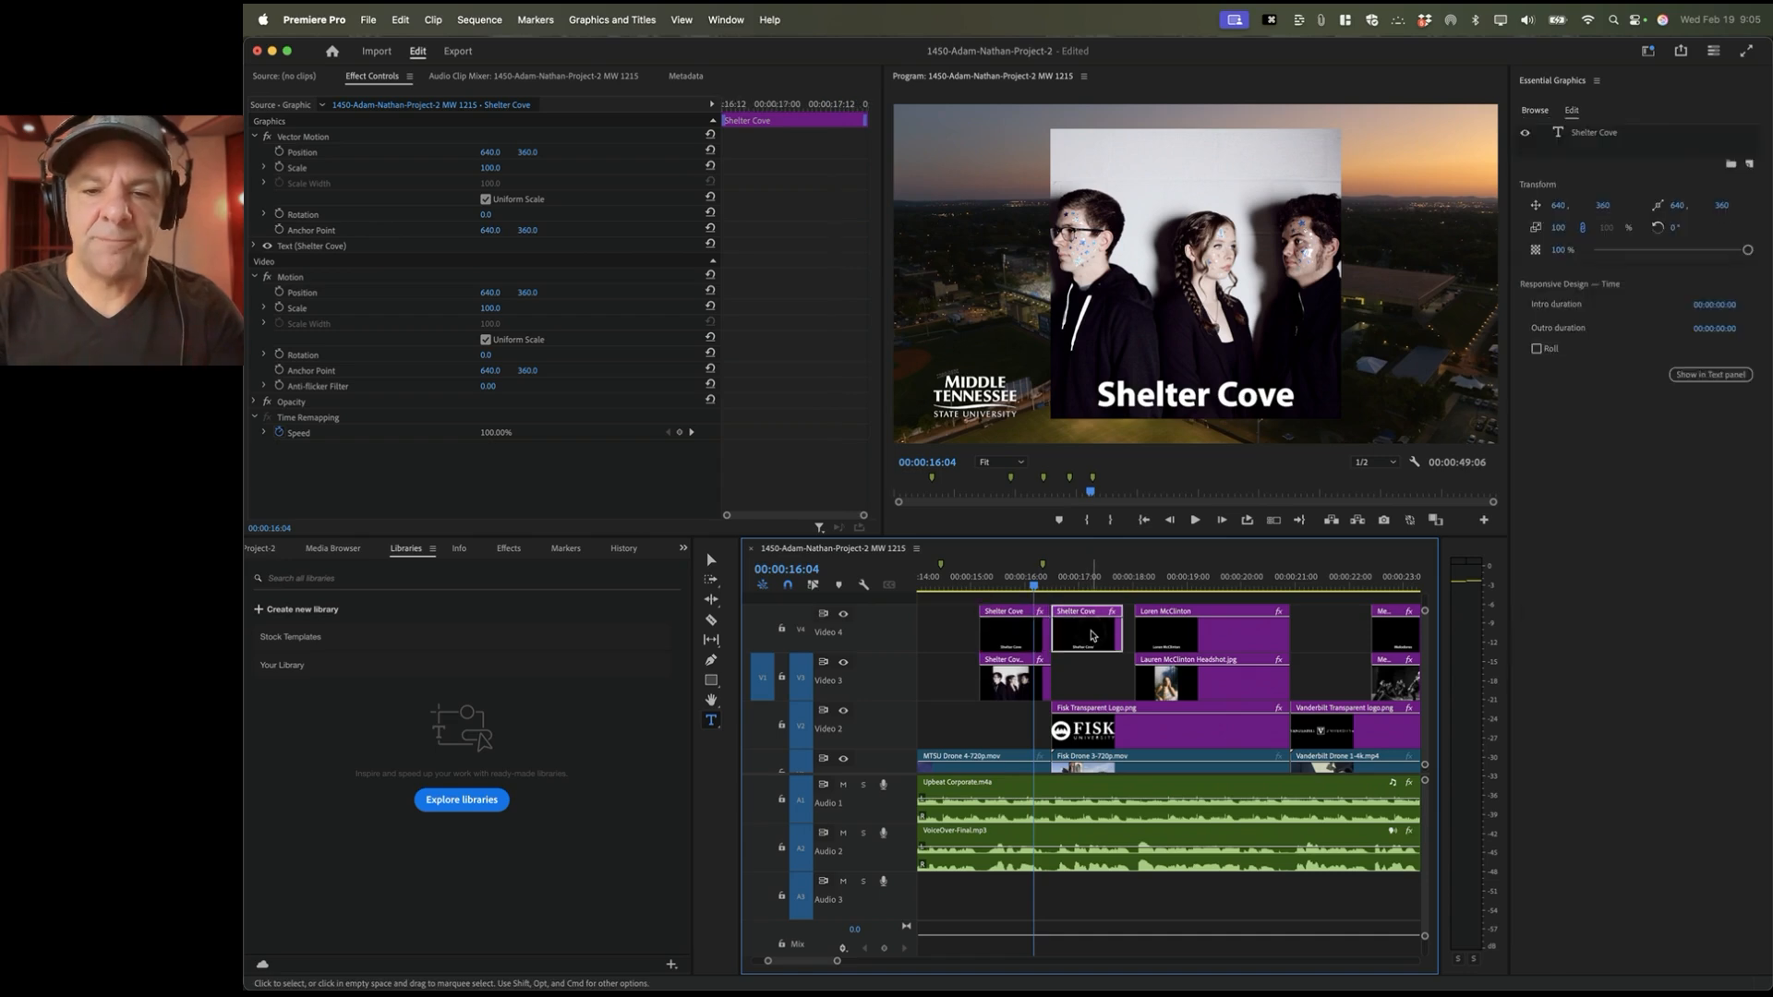
{"action": "left_click", "coordinate": [1183, 580]}
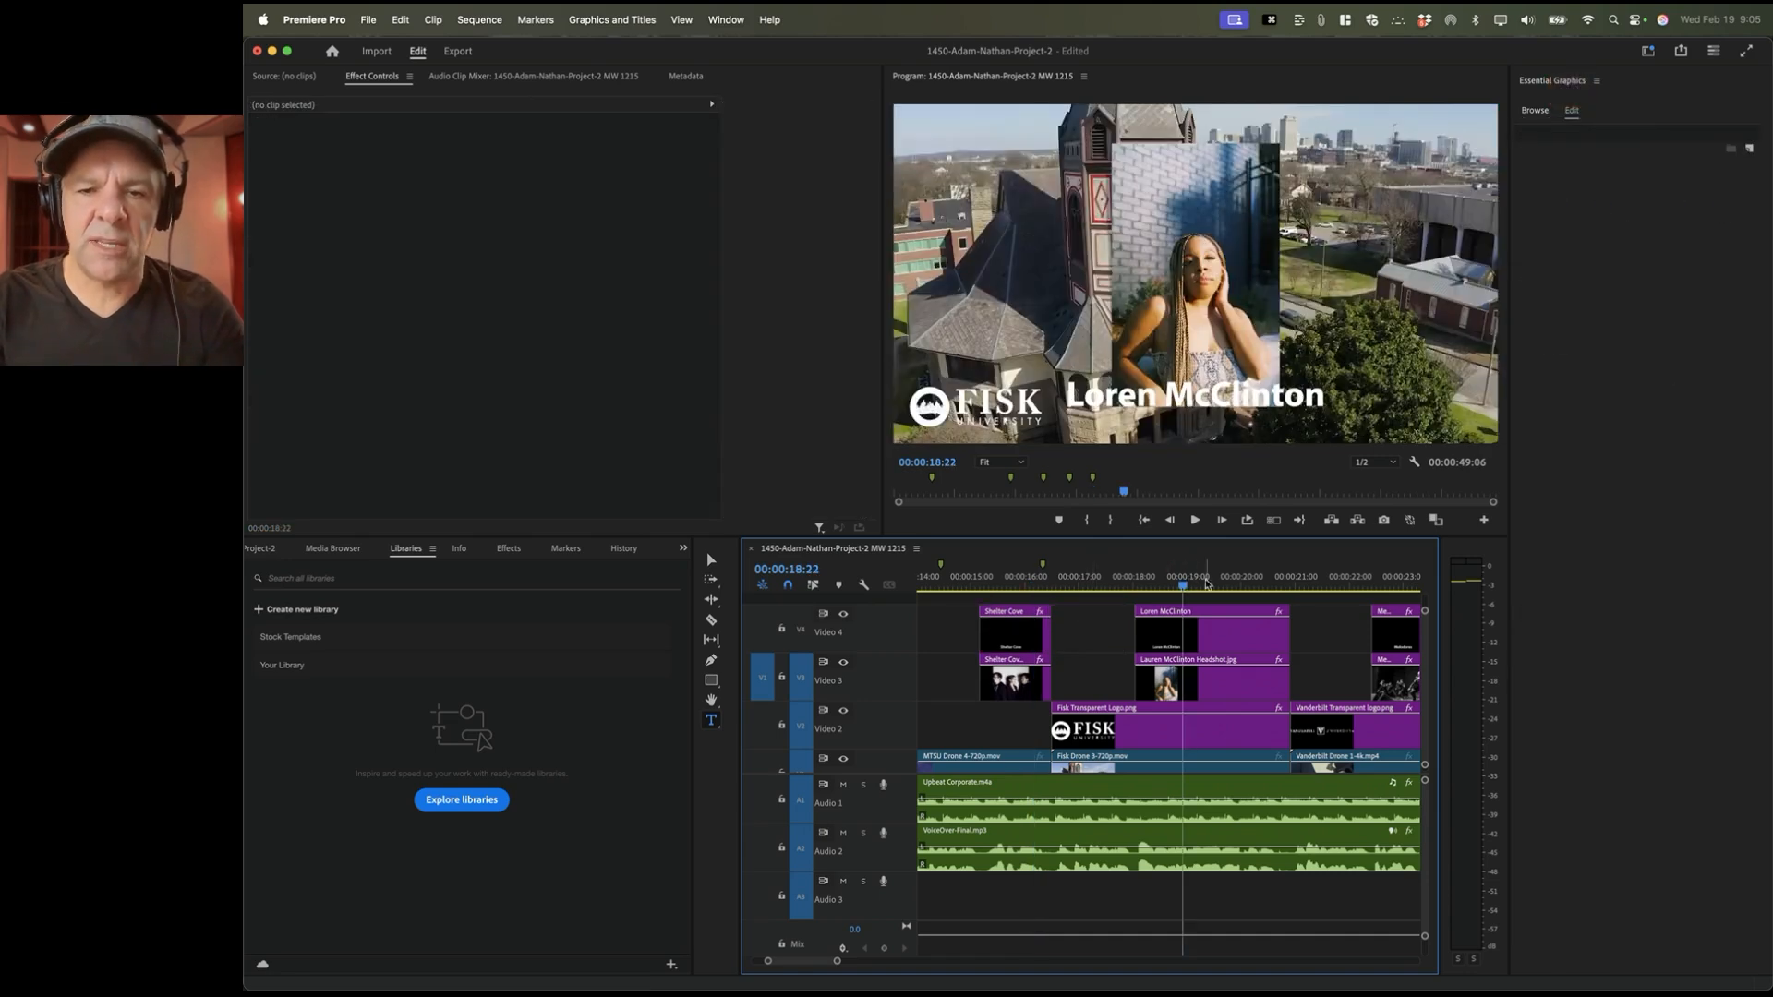
{"action": "key", "text": "super+Tab"}
{"action": "key", "text": "super+Tab"}
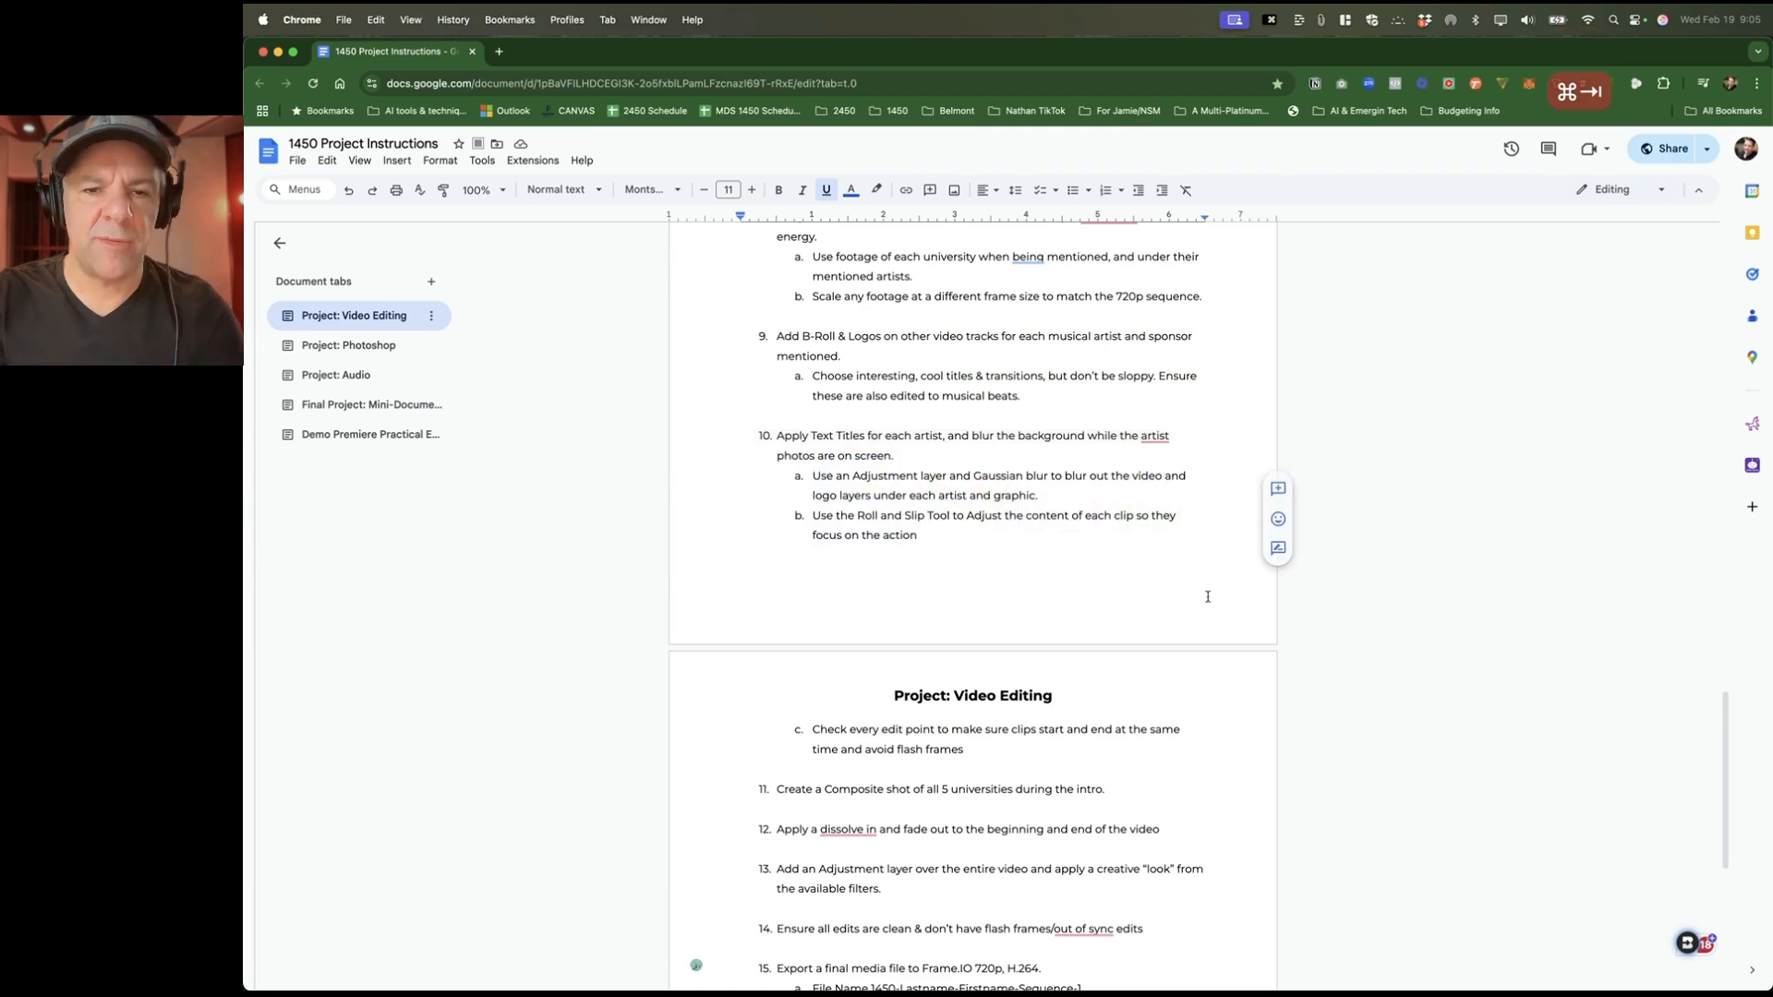
Step: Scroll the instructions document down to step 10, then return to Premiere Pro
{"action": "scroll", "coordinate": [1031, 505], "scroll_direction": "down", "scroll_amount": 3}
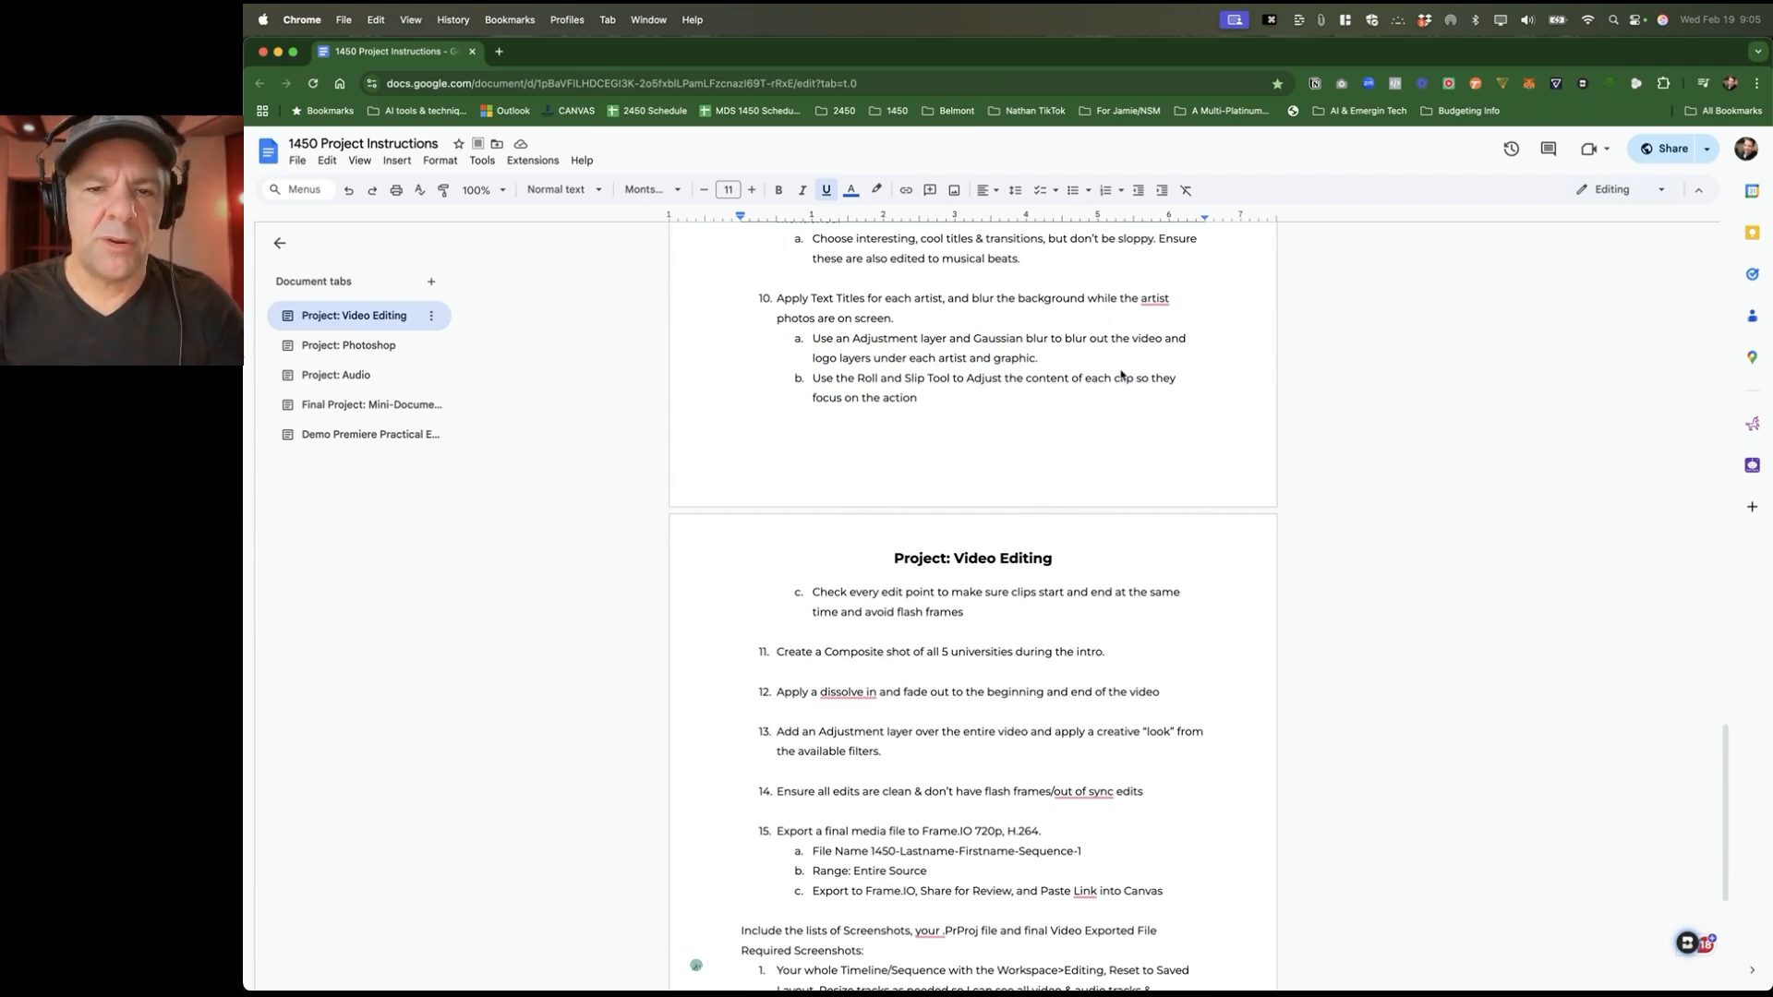
{"action": "key", "text": "super+Tab"}
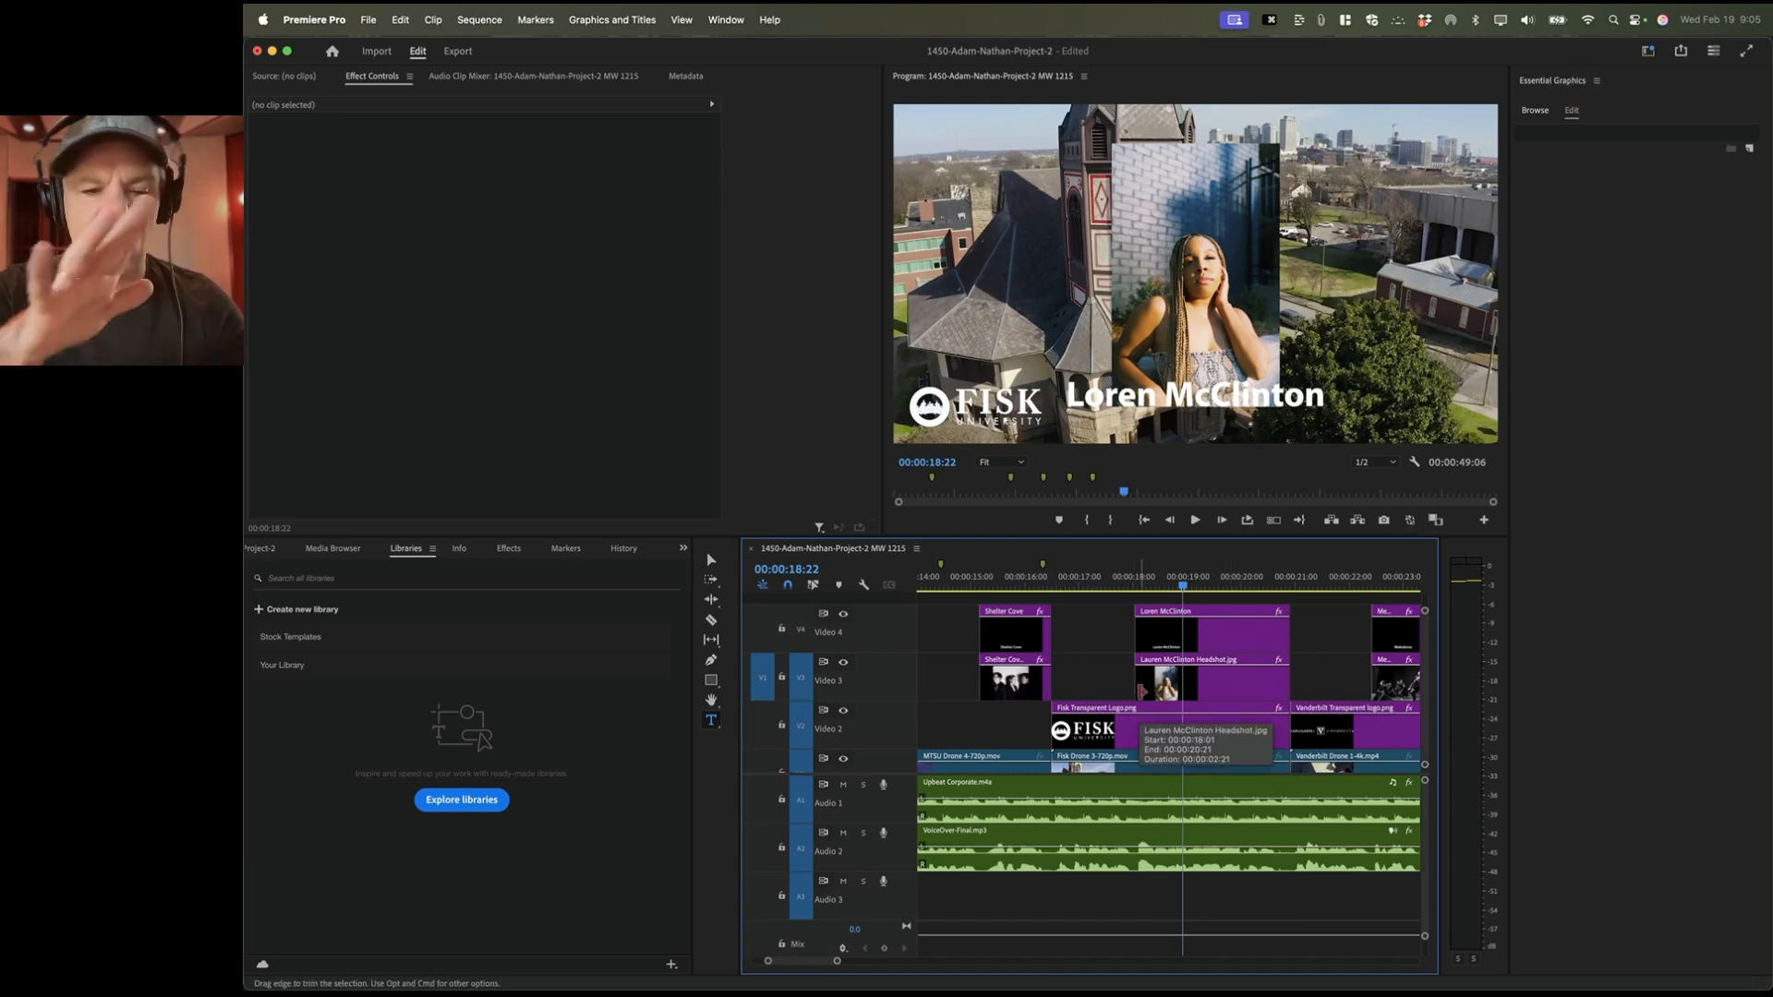
Step: Maximize the timeline and zoom to fit the whole sequence, rechecking the adjustment-layer instruction
{"action": "key", "text": "grave"}
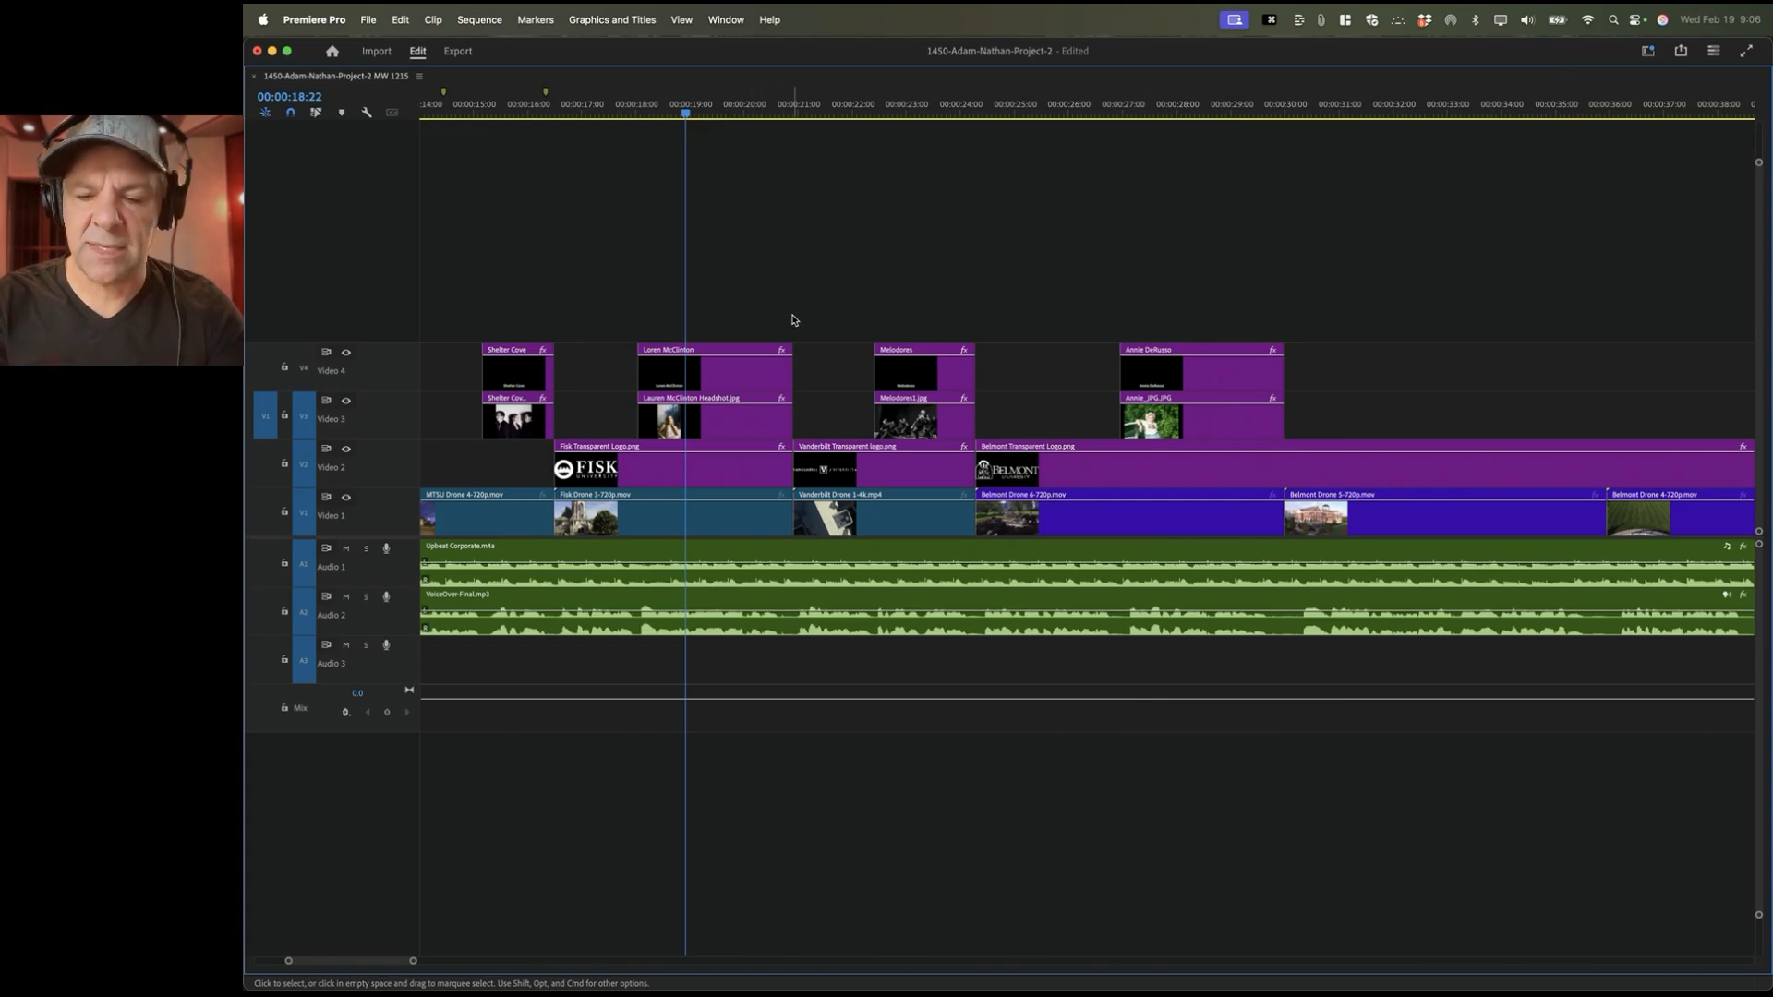
{"action": "key", "text": "backslash"}
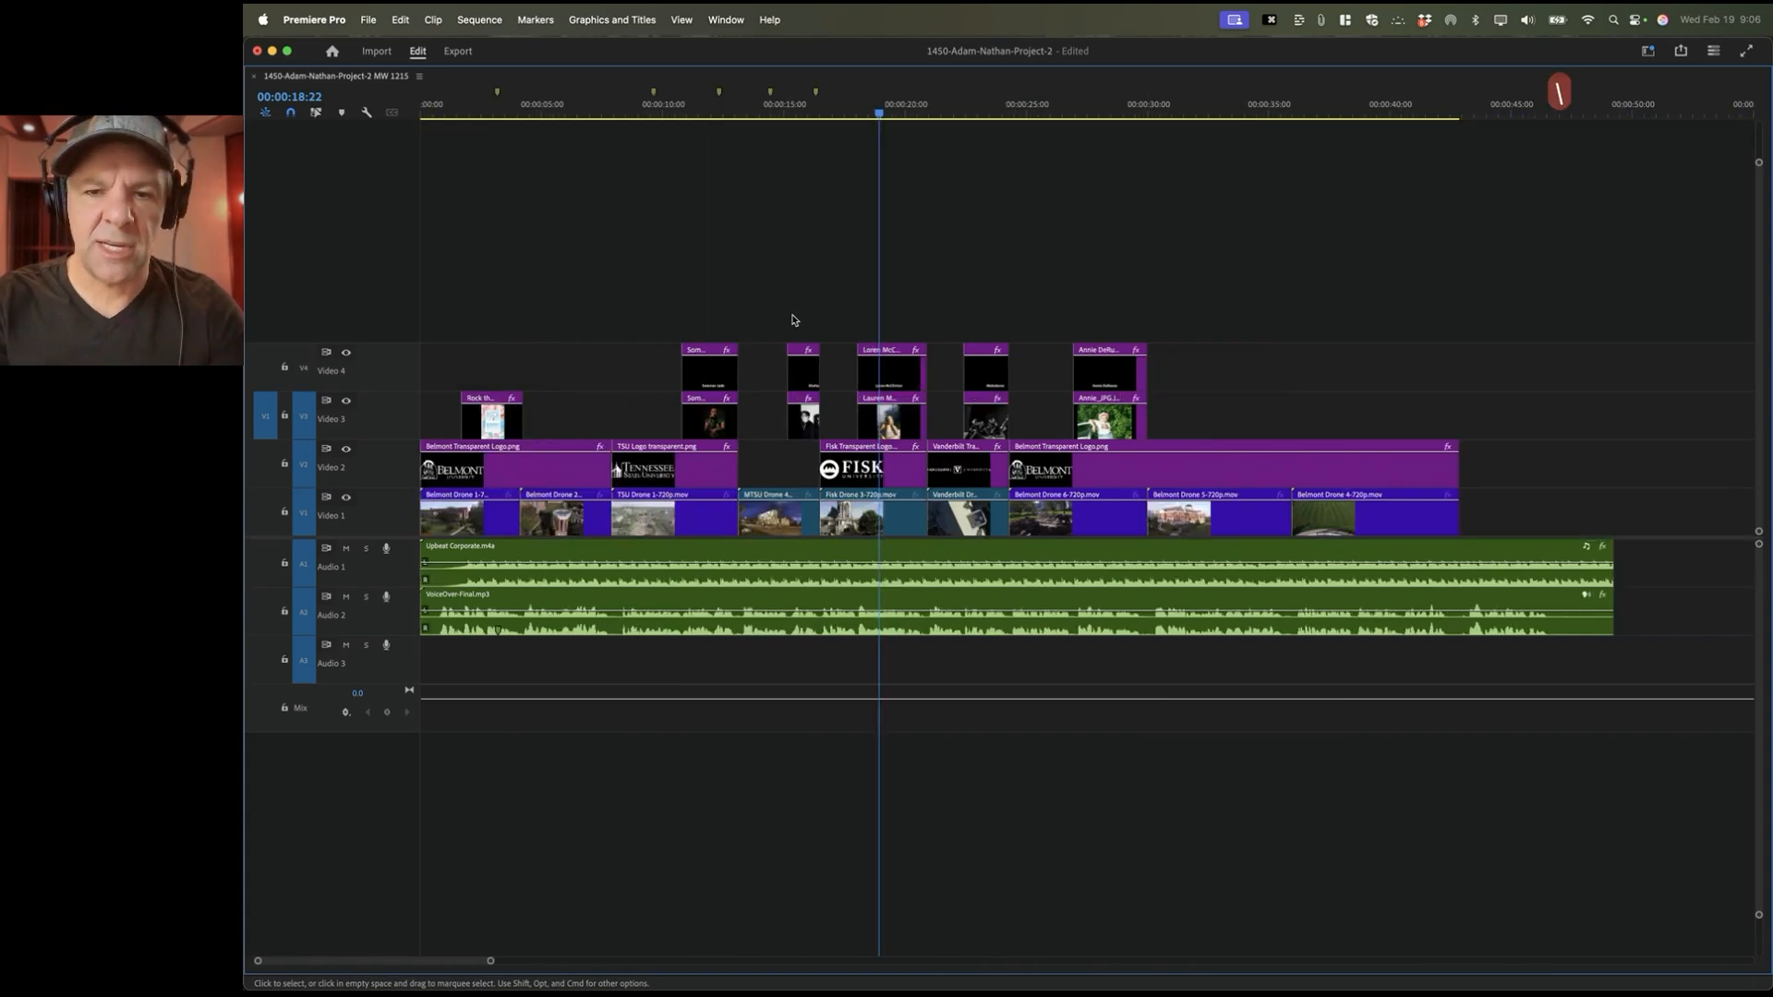
{"action": "key", "text": "minus"}
{"action": "key", "text": "equal"}
{"action": "key", "text": "equal"}
{"action": "key", "text": "equal"}
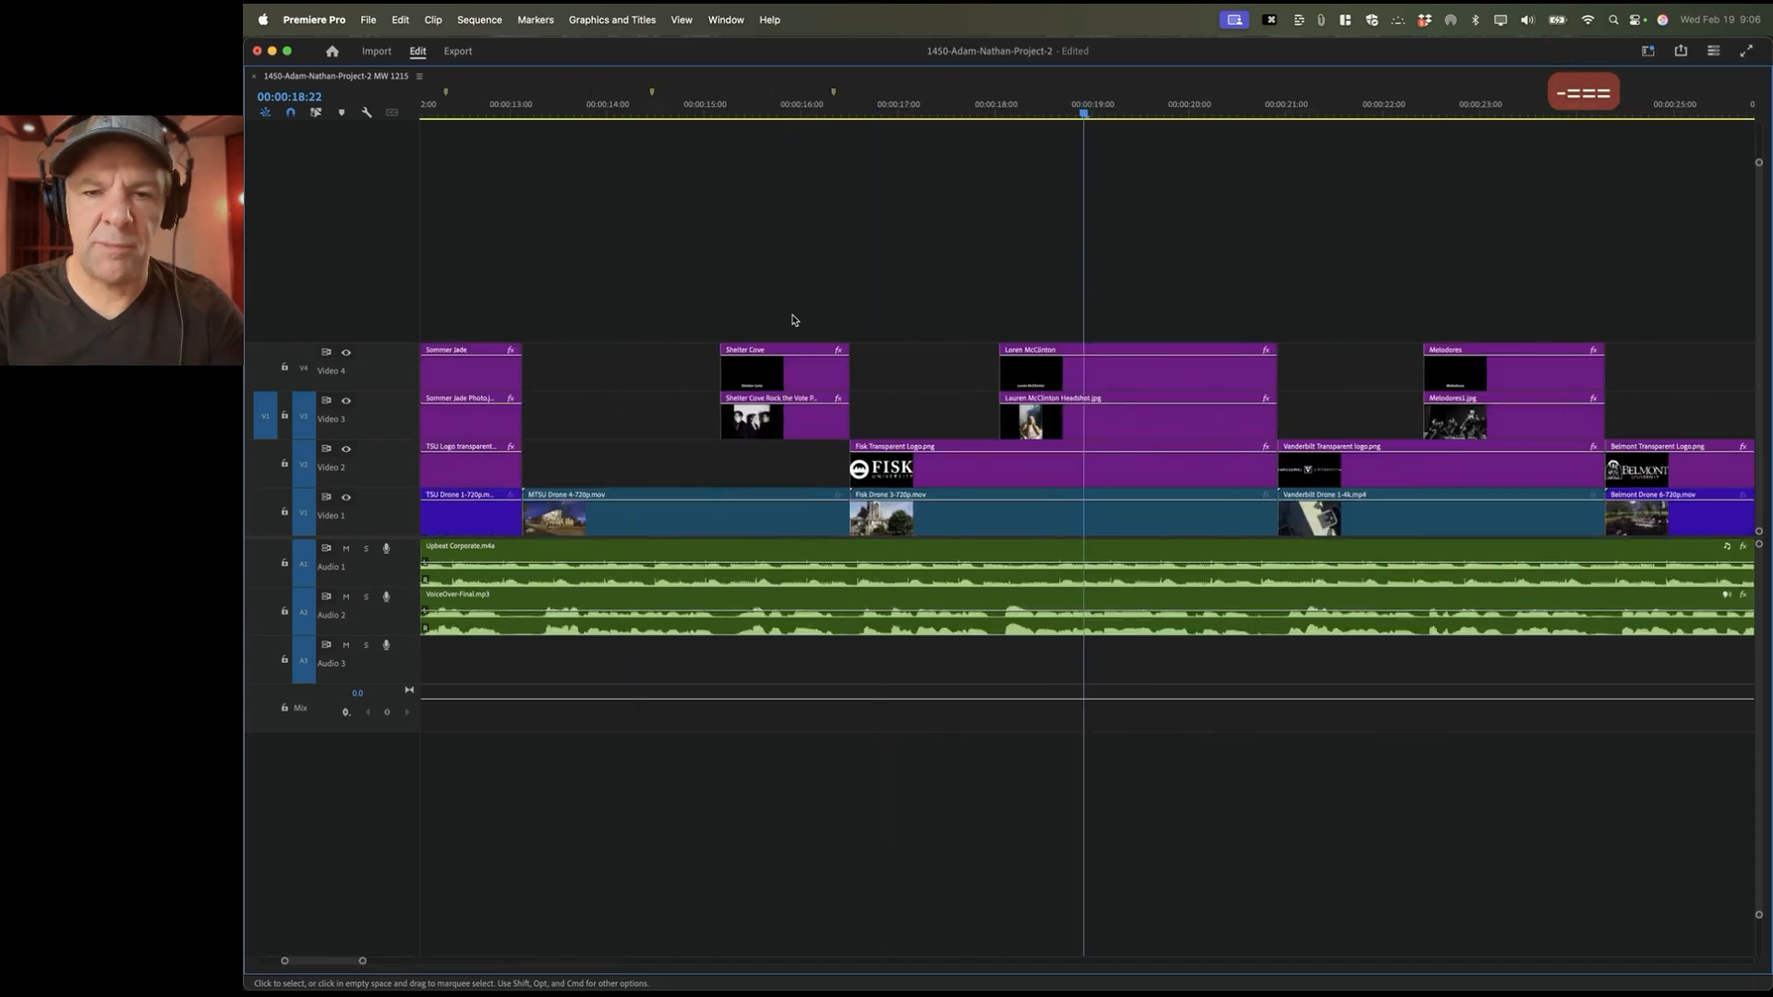
{"action": "key", "text": "minus"}
{"action": "key", "text": "minus"}
{"action": "key", "text": "minus"}
{"action": "key", "text": "super+Tab"}
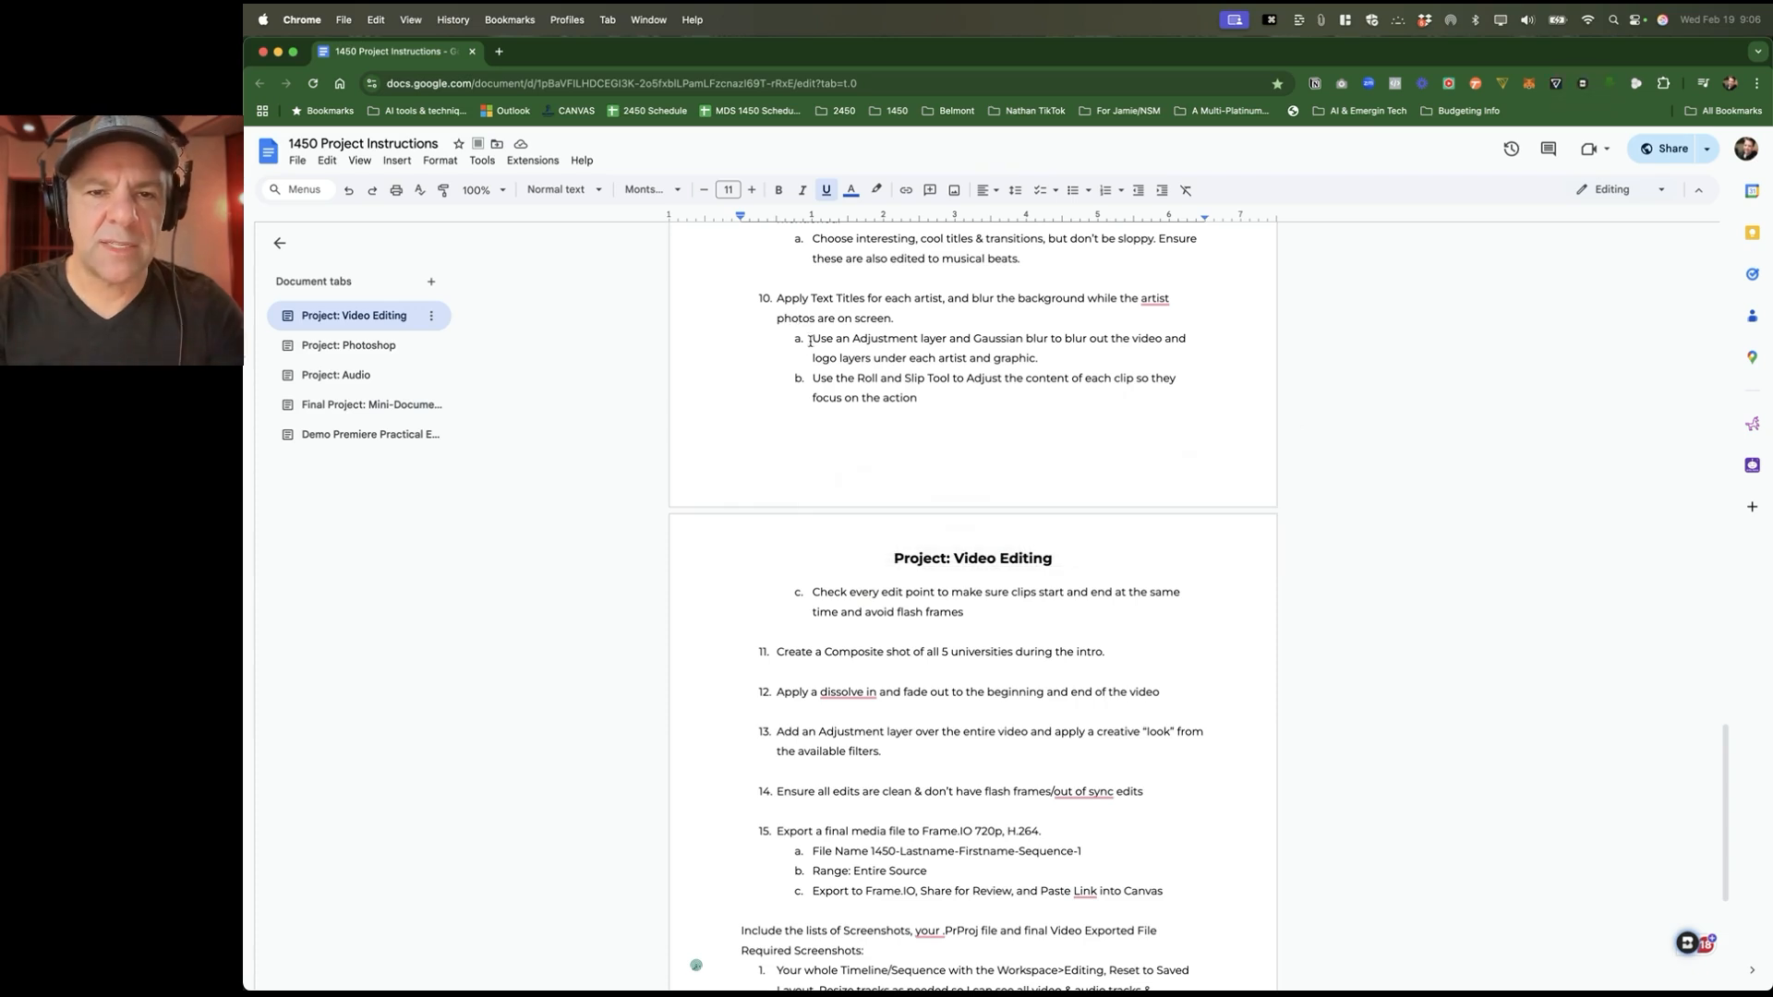
{"action": "left_click_drag", "start_coordinate": [810, 342], "coordinate": [1046, 360]}
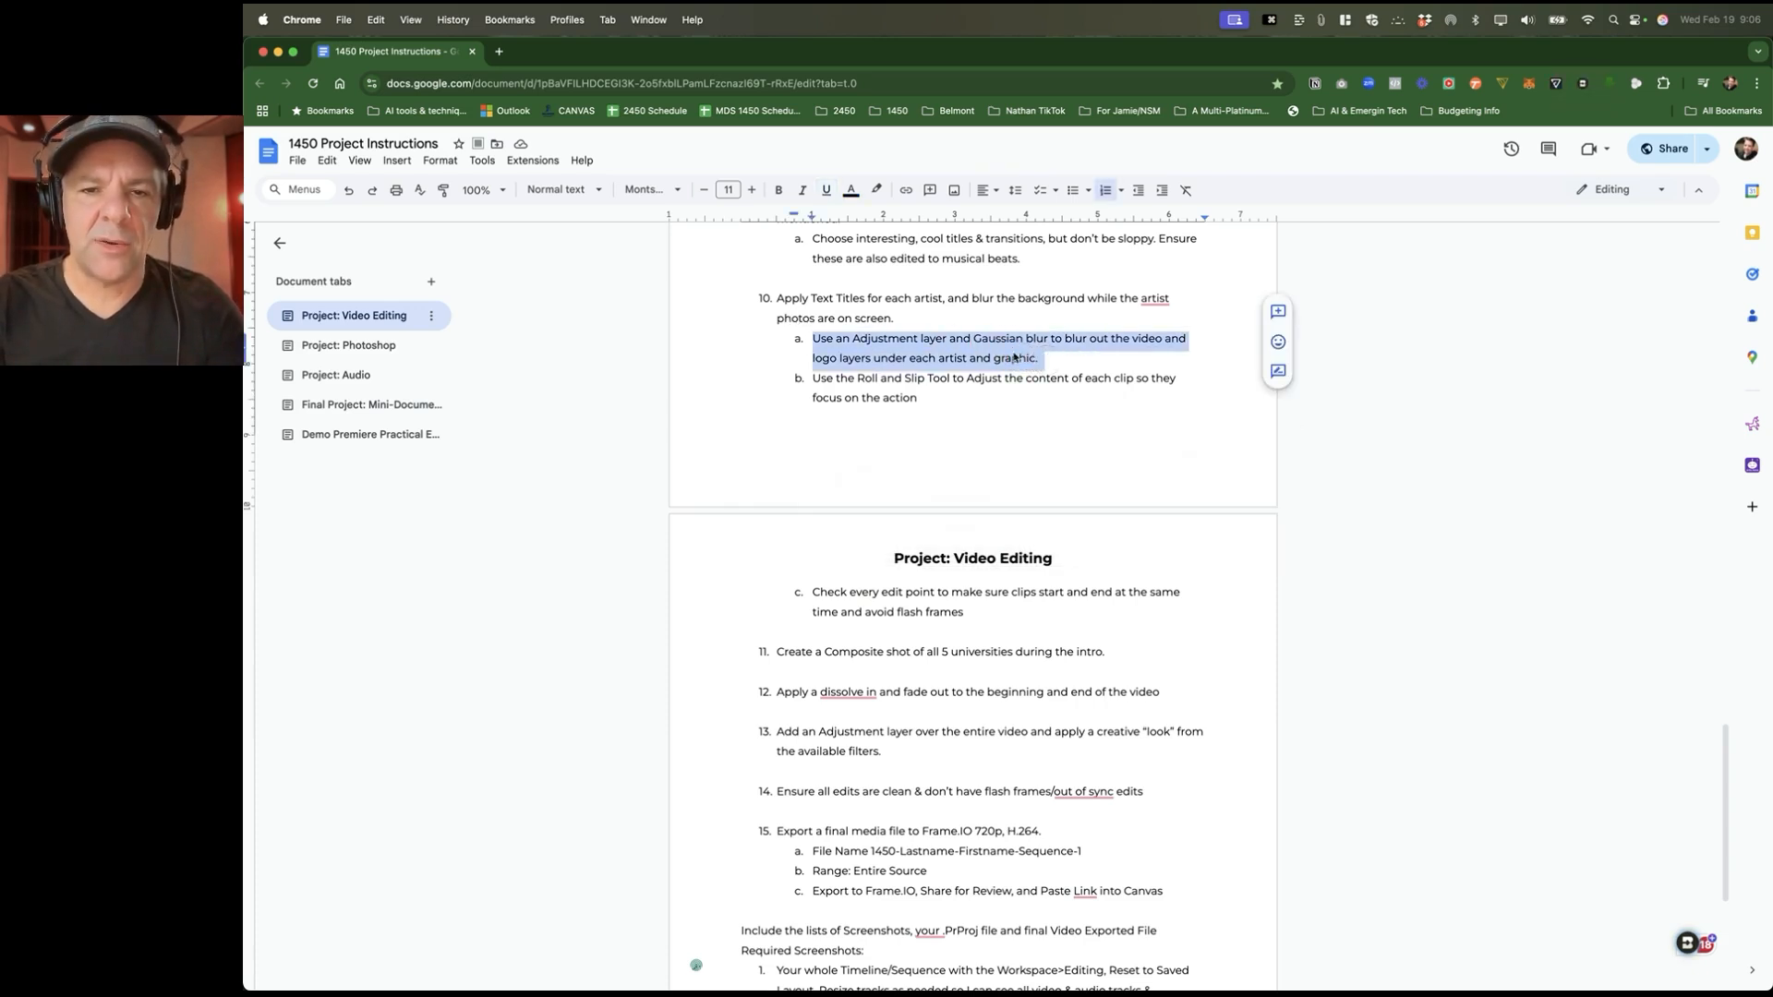
{"action": "key", "text": "super+Tab"}
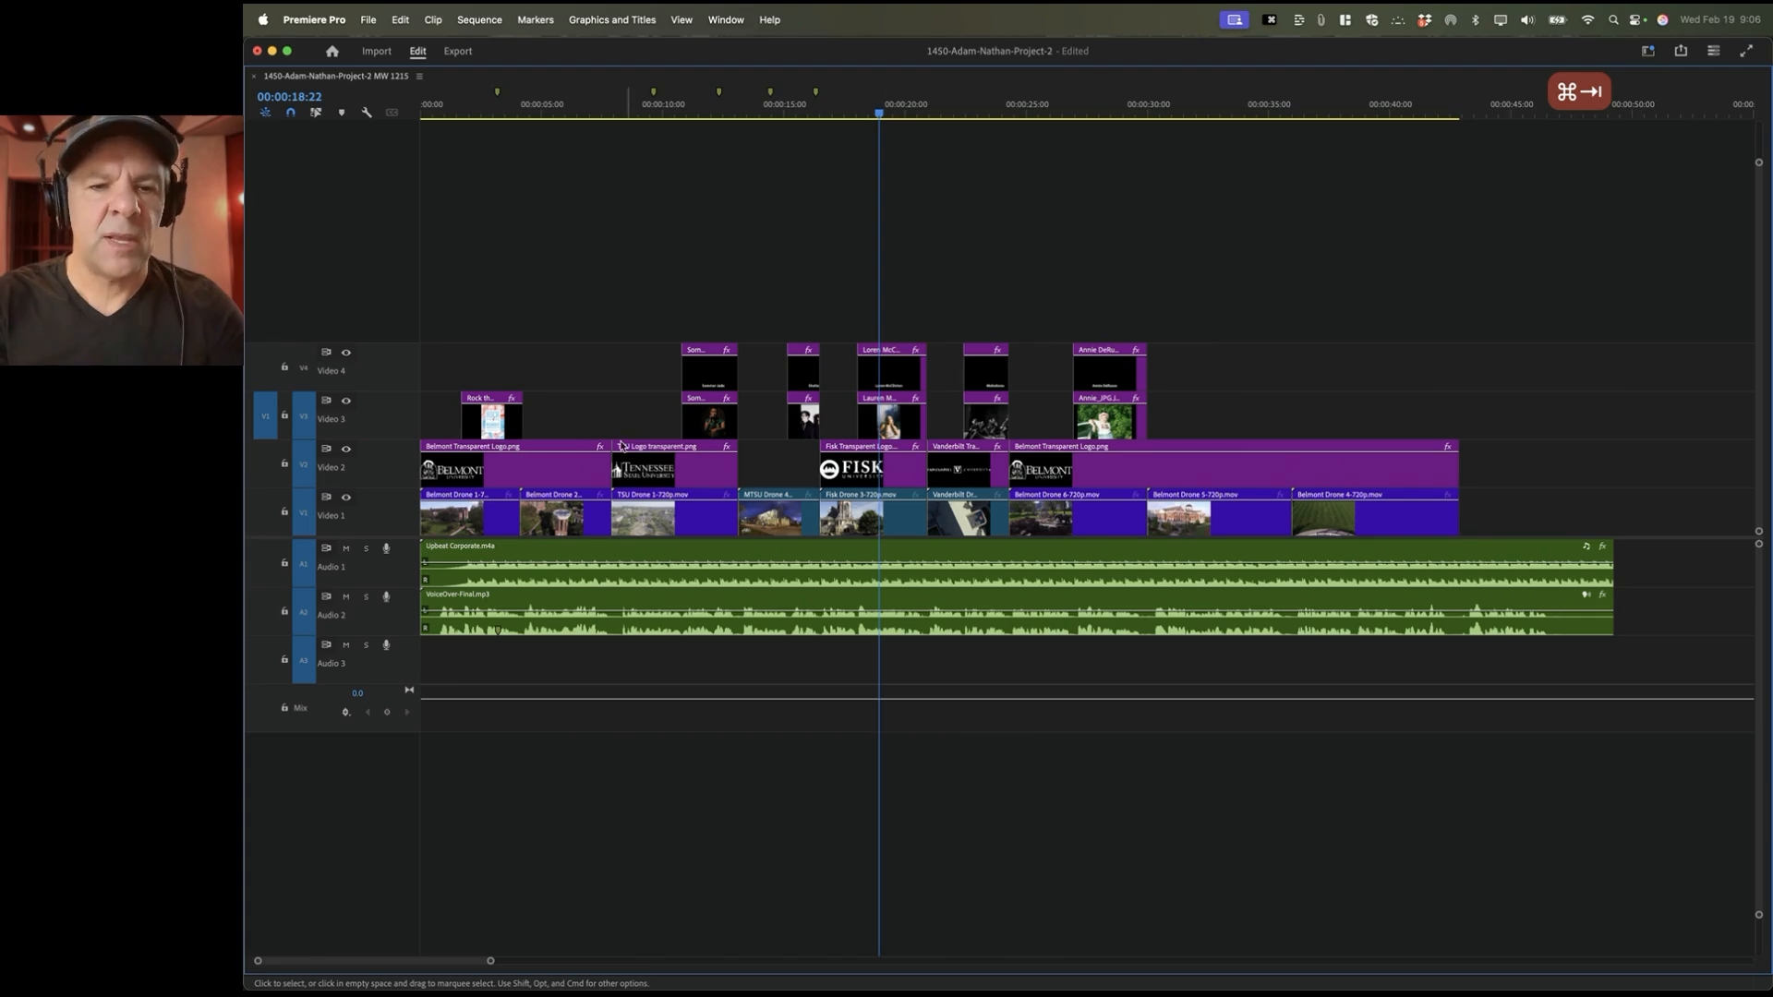
Step: Move all artist photos and titles up one track onto V4 and V5, then restore the normal layout
{"action": "left_click", "coordinate": [488, 472]}
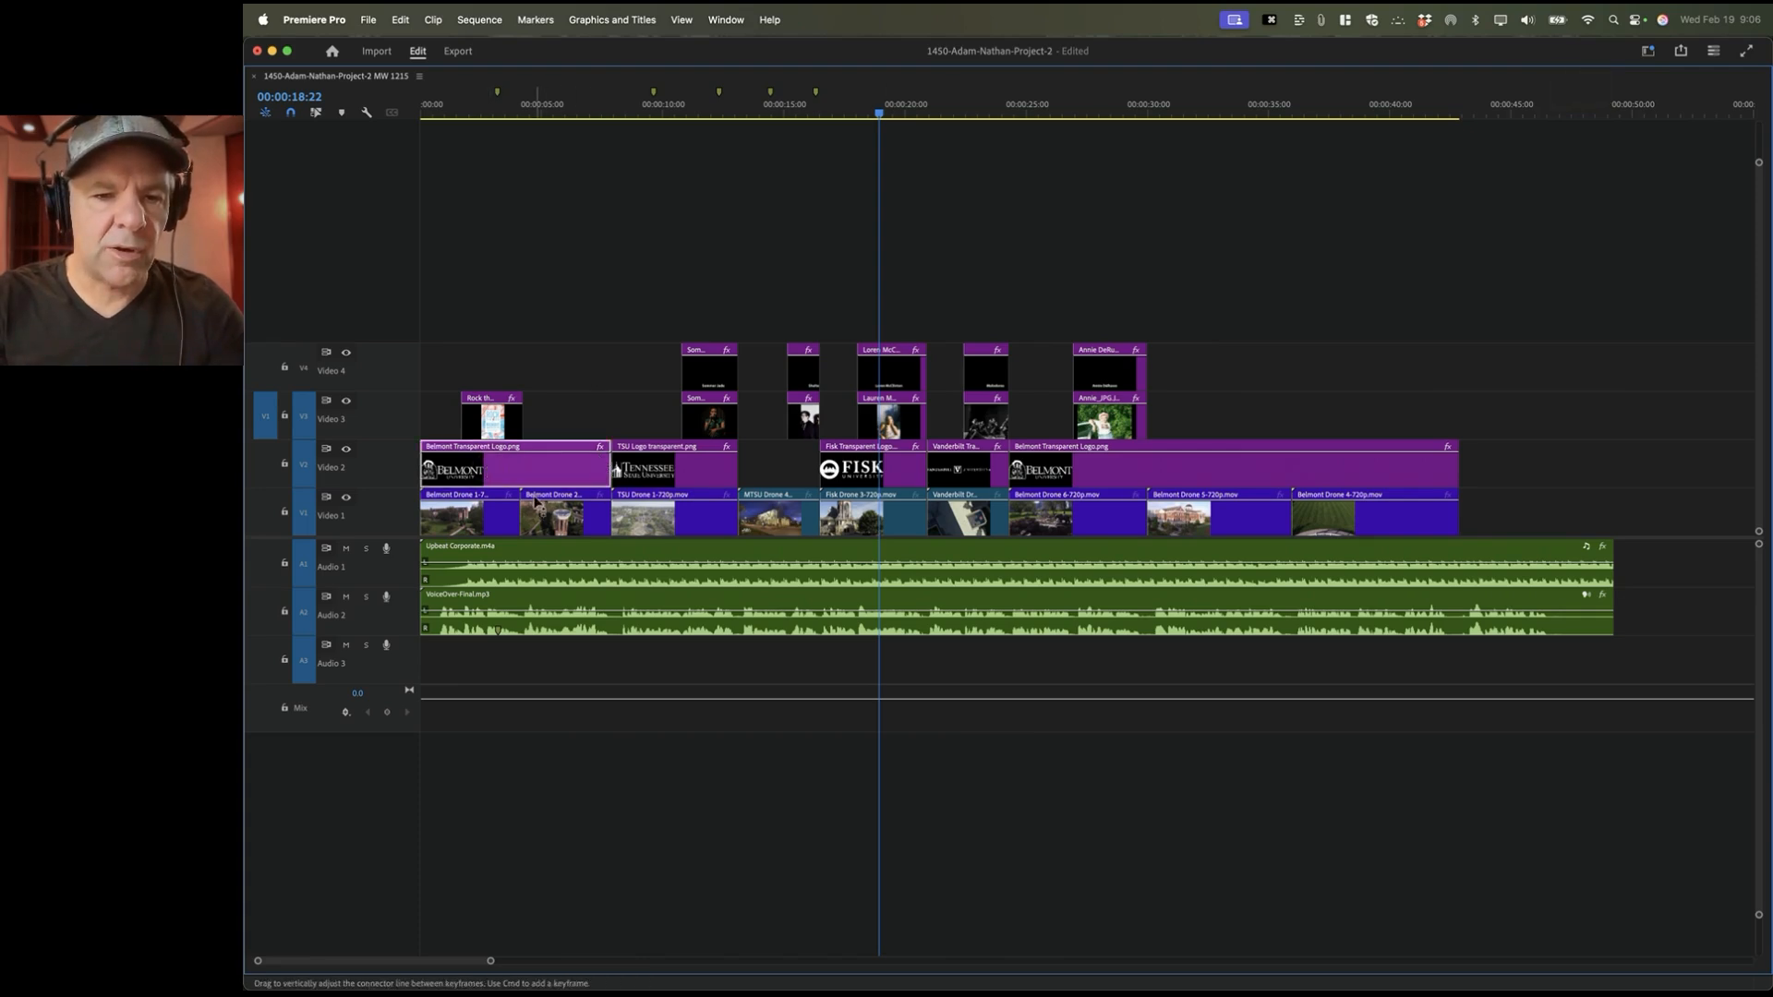
{"action": "left_click", "coordinate": [1059, 476]}
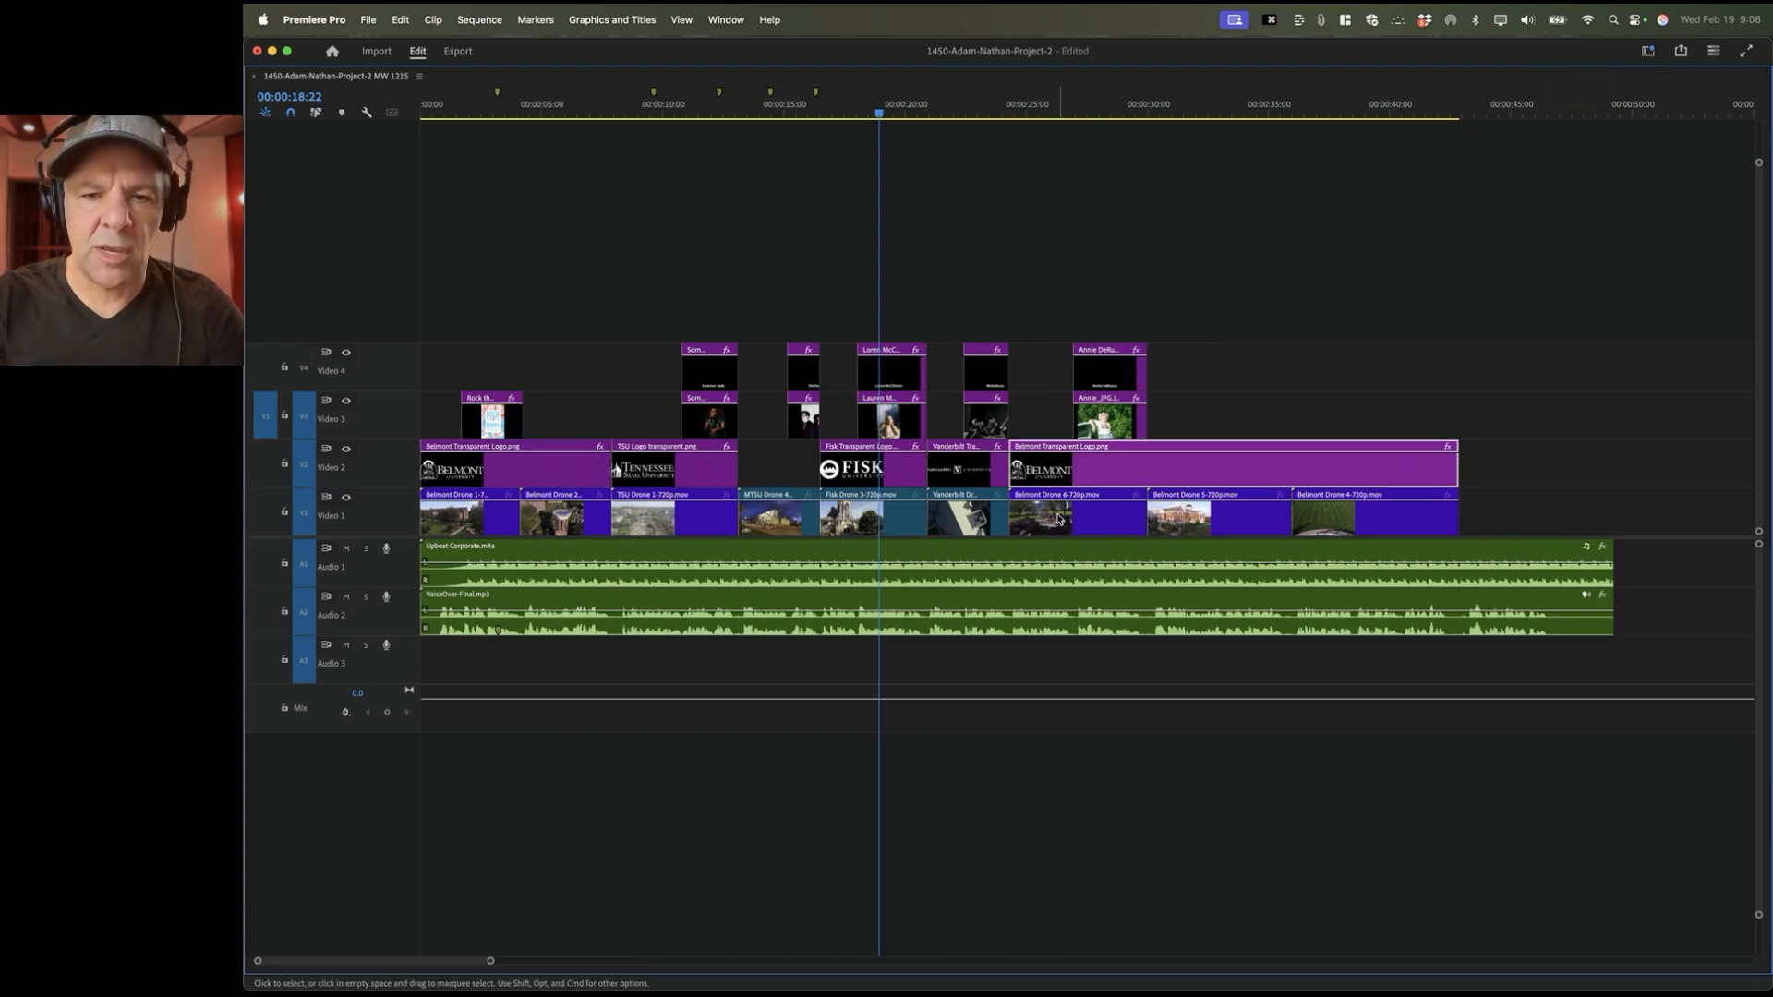
{"action": "left_click", "coordinate": [1059, 526]}
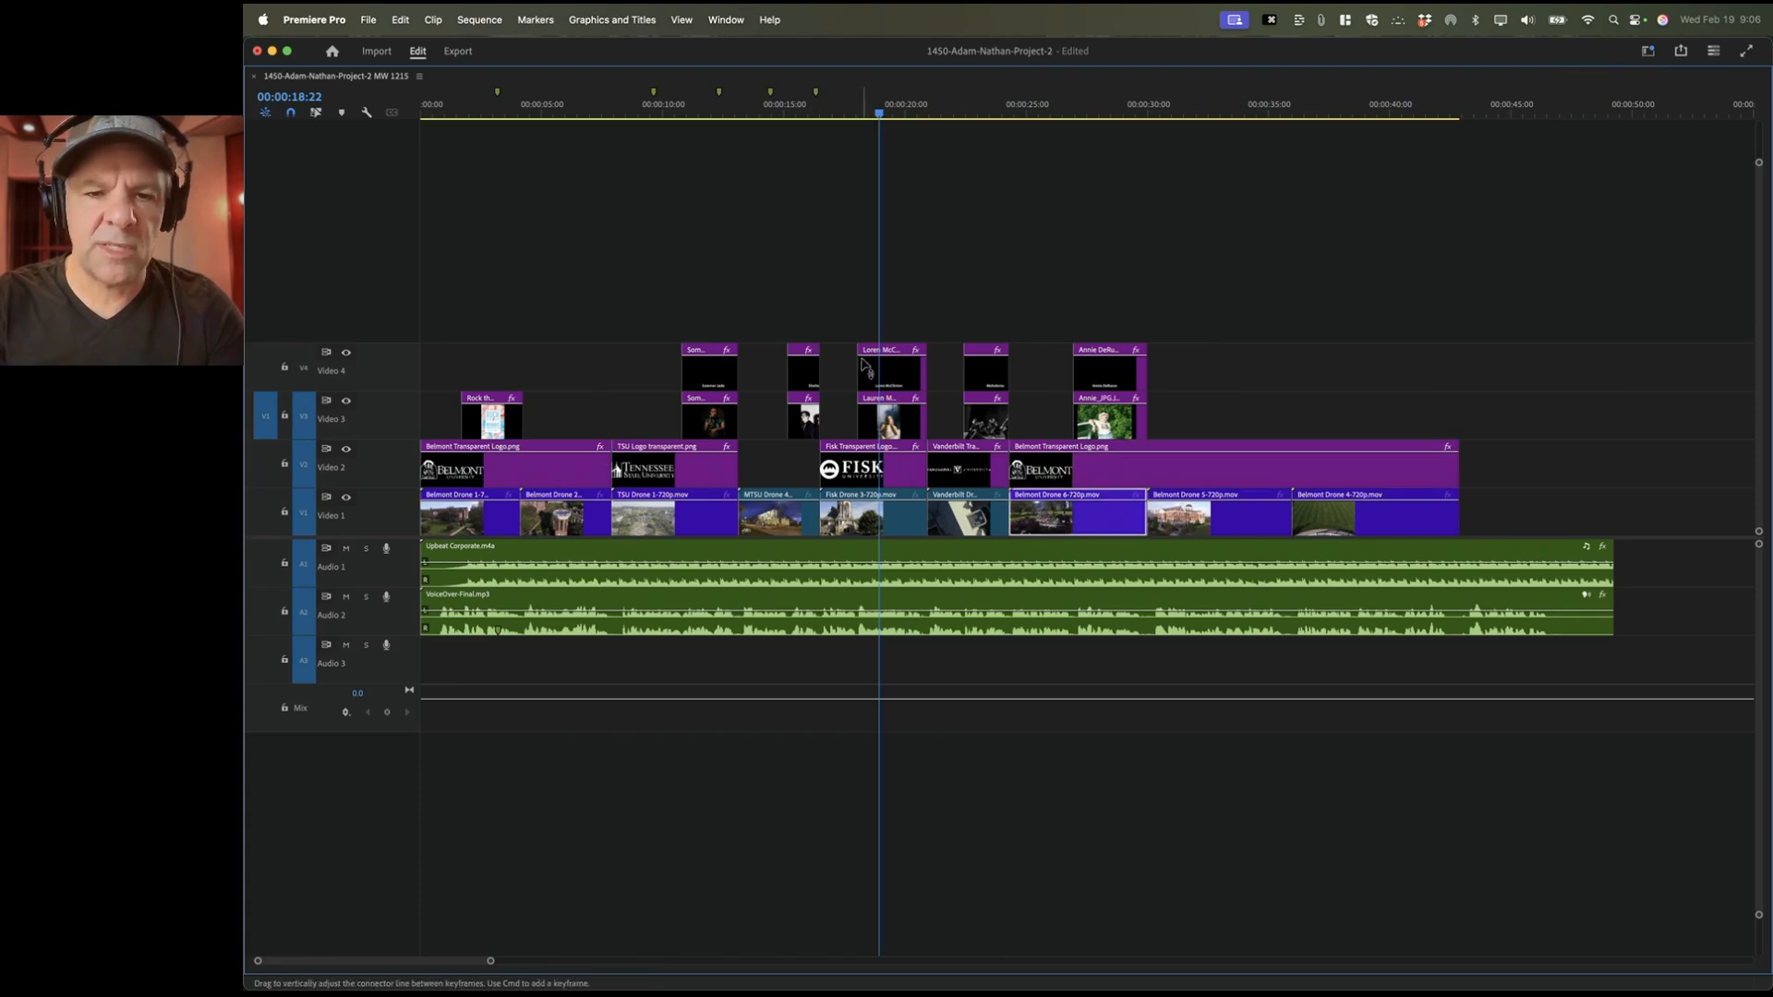
{"action": "left_click", "coordinate": [902, 428]}
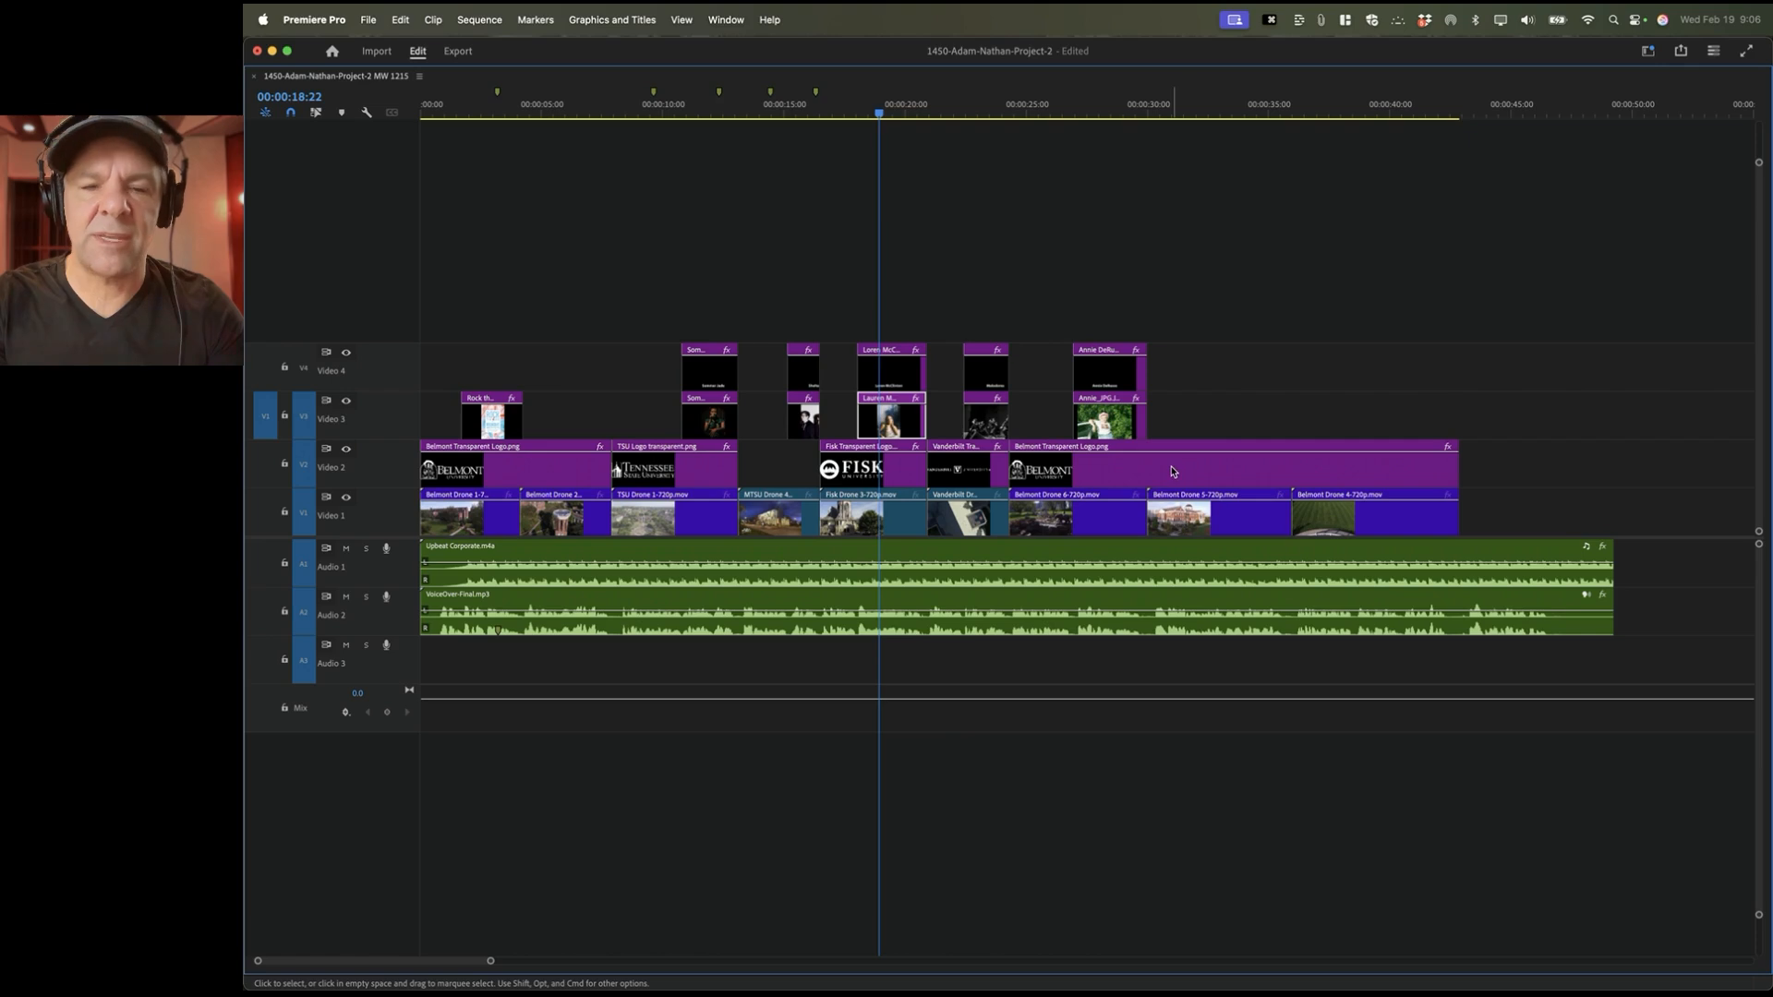
{"action": "left_click_drag", "start_coordinate": [1272, 296], "coordinate": [472, 429]}
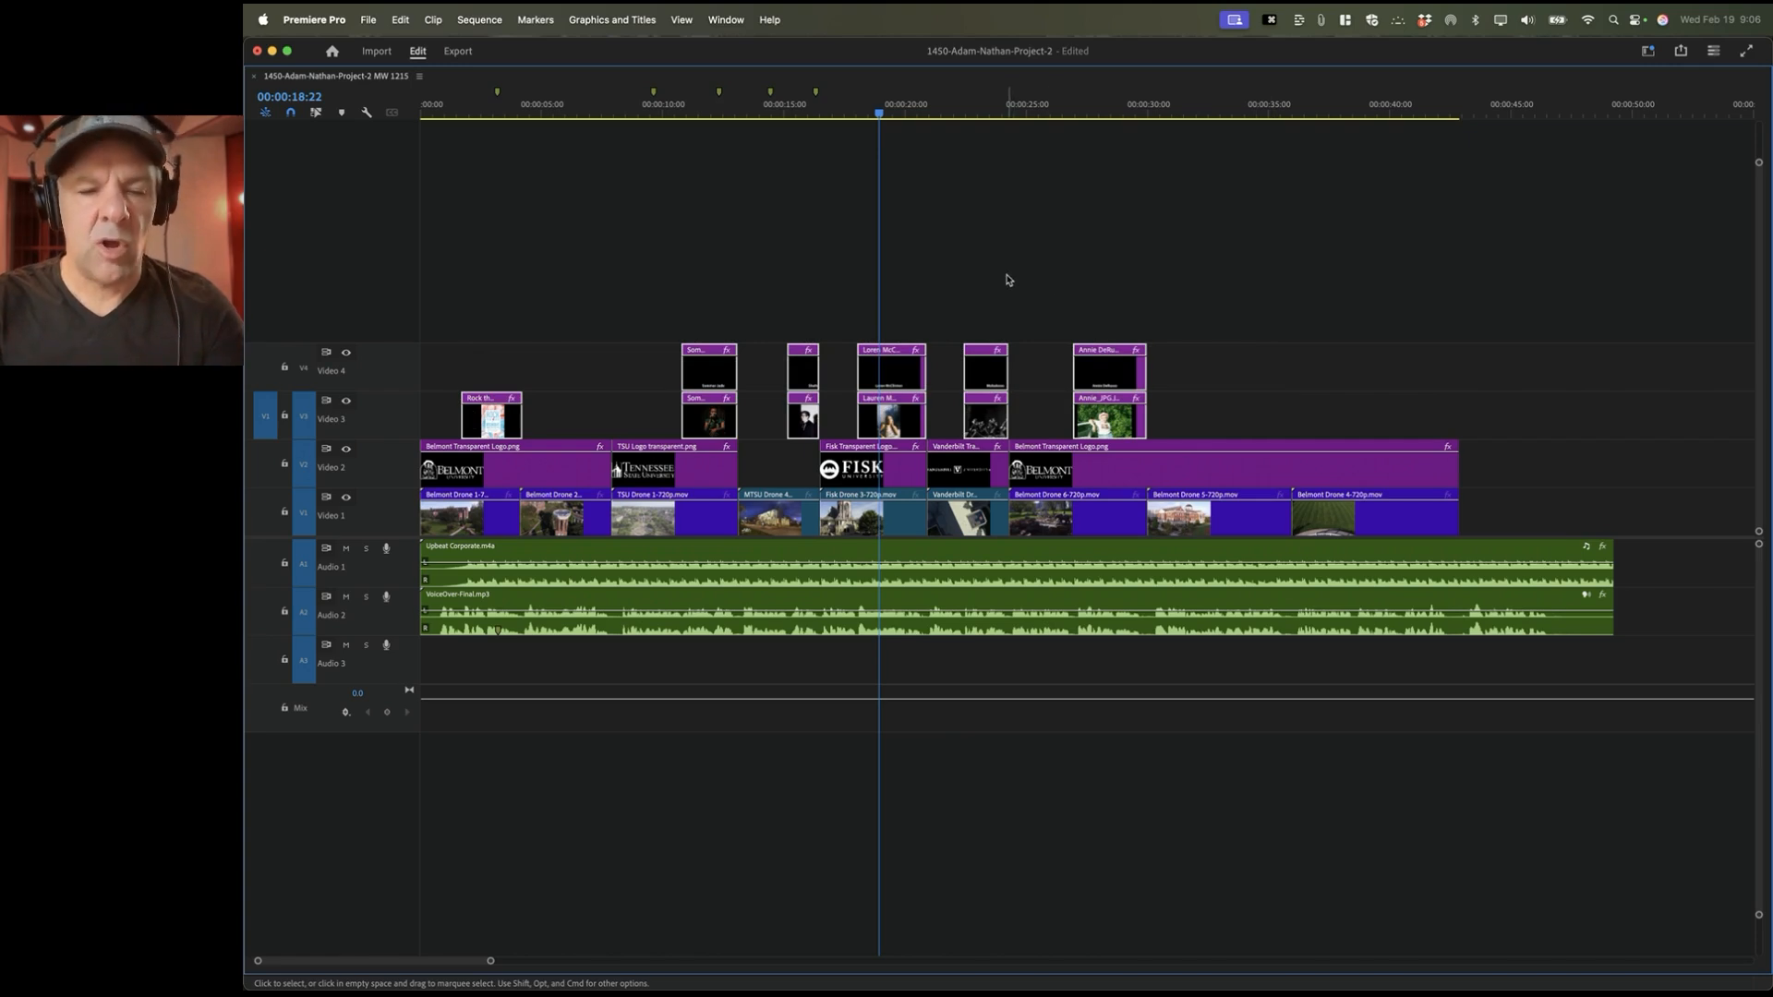
{"action": "key", "text": "alt+Up"}
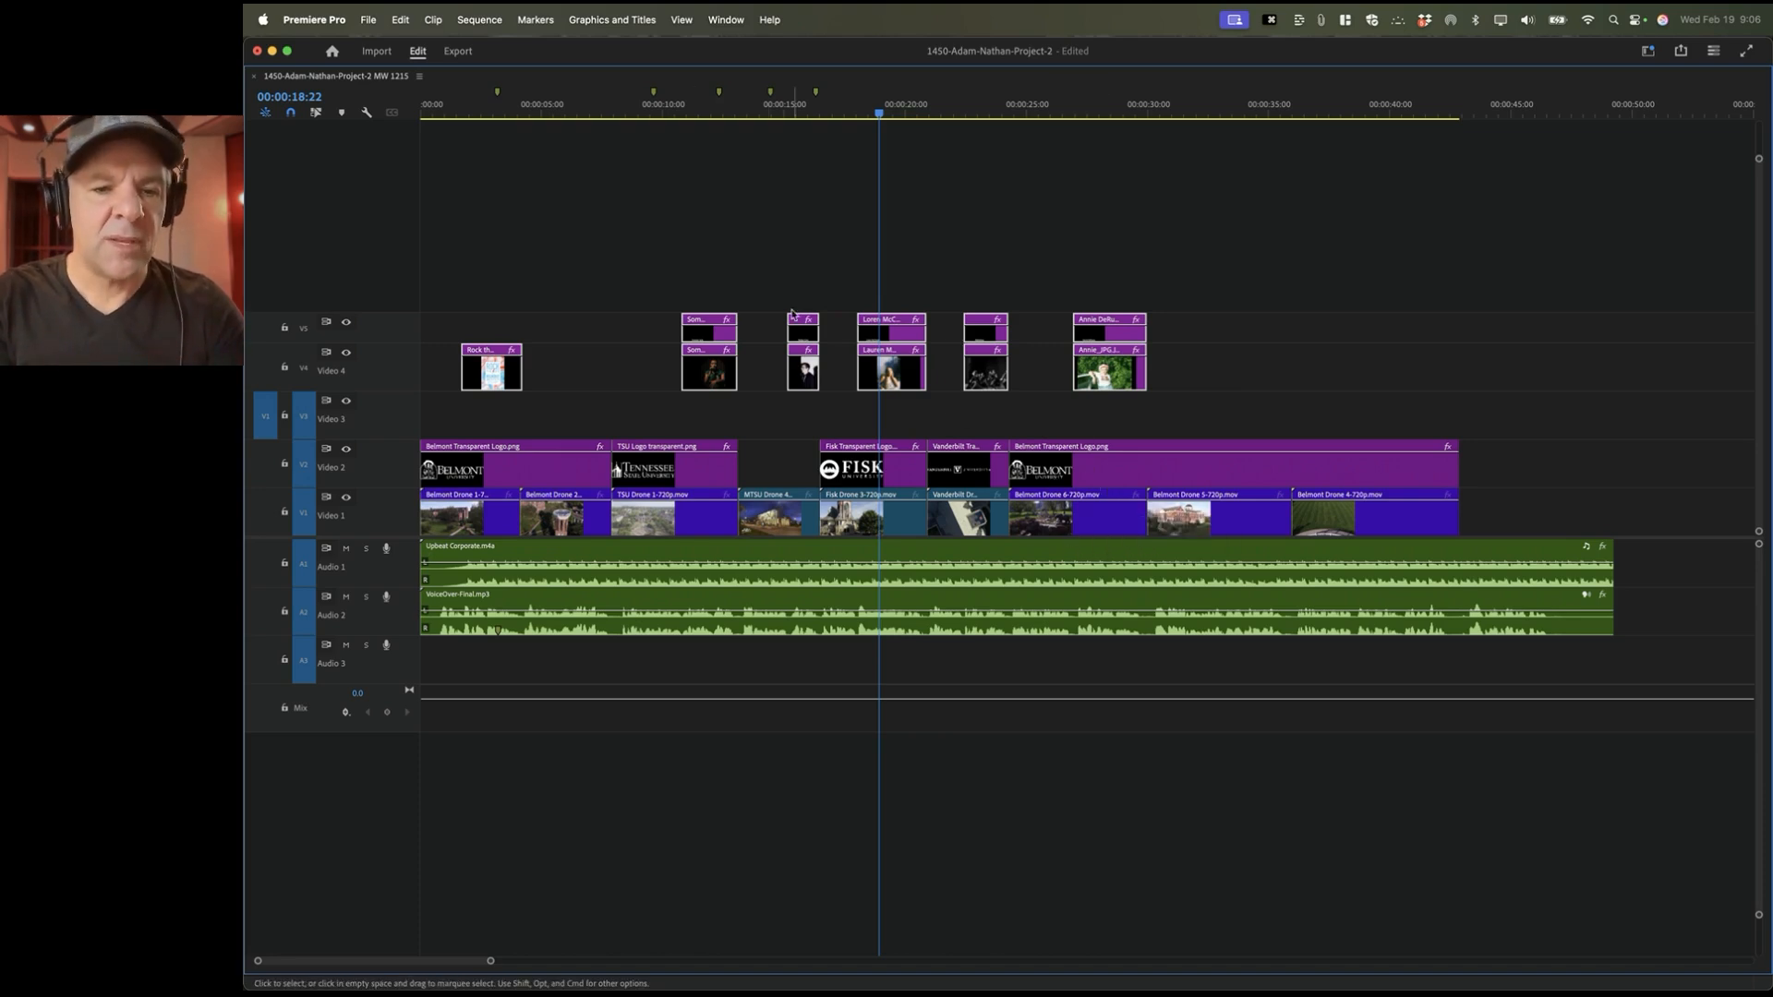
{"action": "key", "text": "grave"}
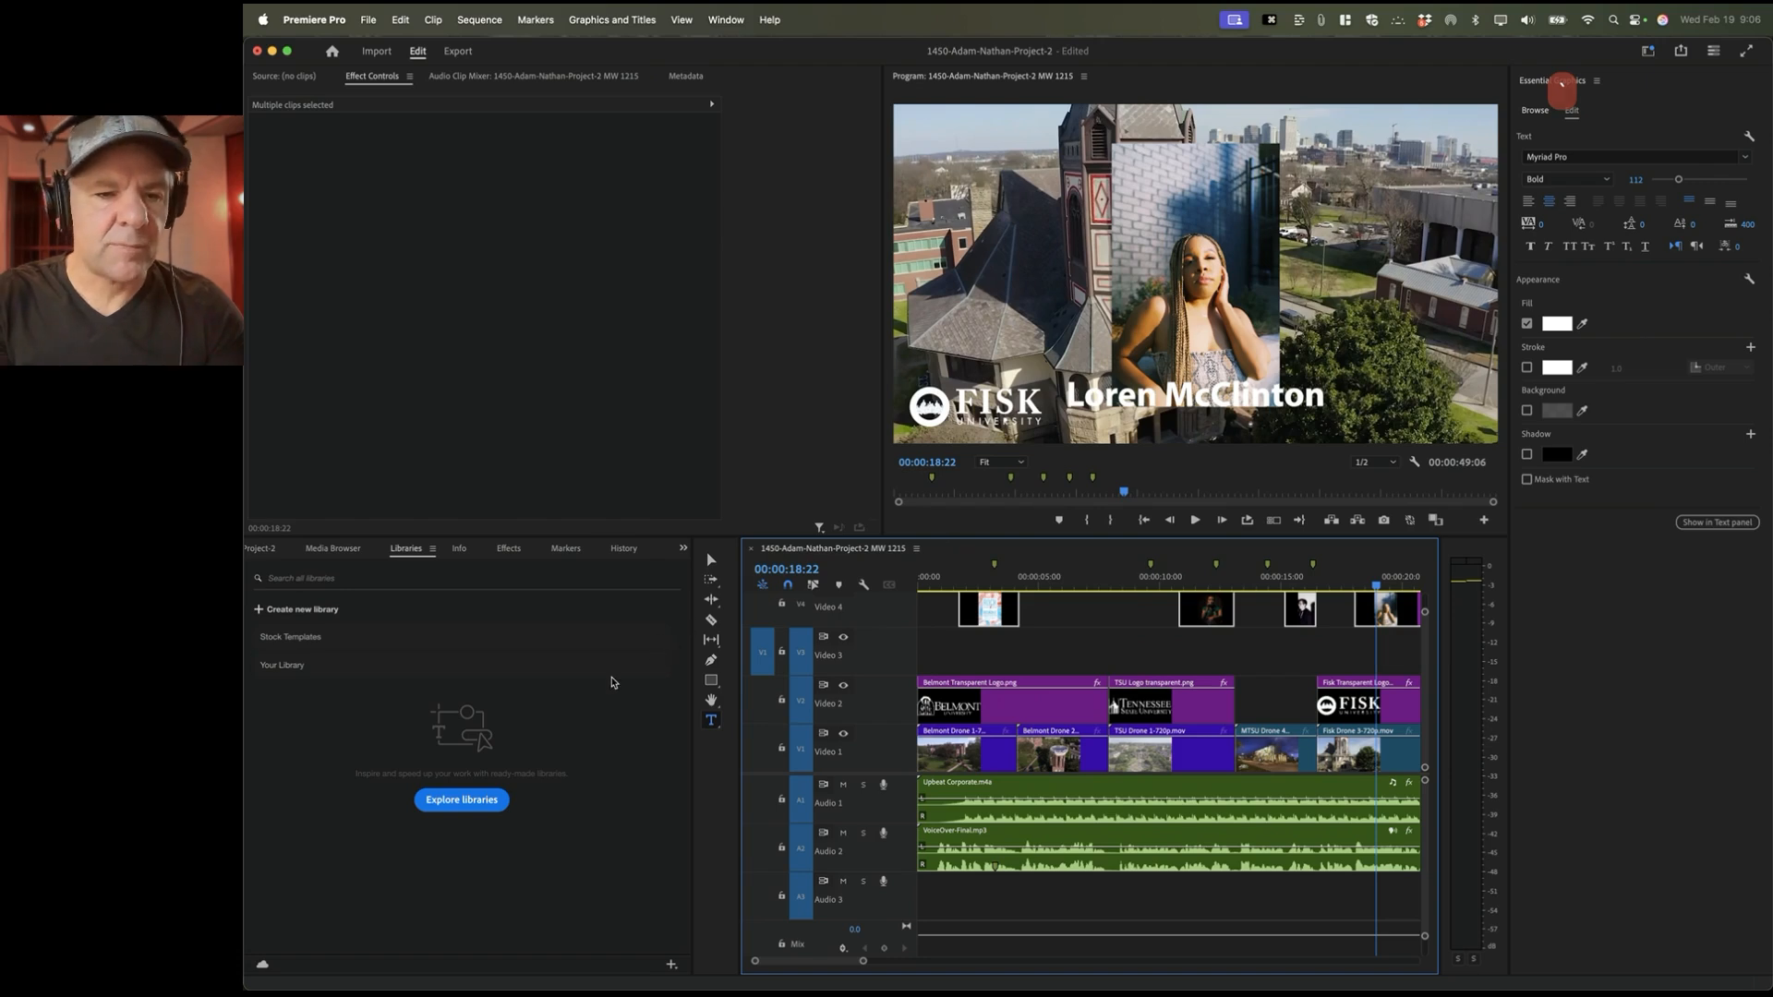
Step: Dismiss the Libraries notice and bring the 1450-Adam-Nathan-Project-2 Project panel into view
{"action": "left_click", "coordinate": [651, 676]}
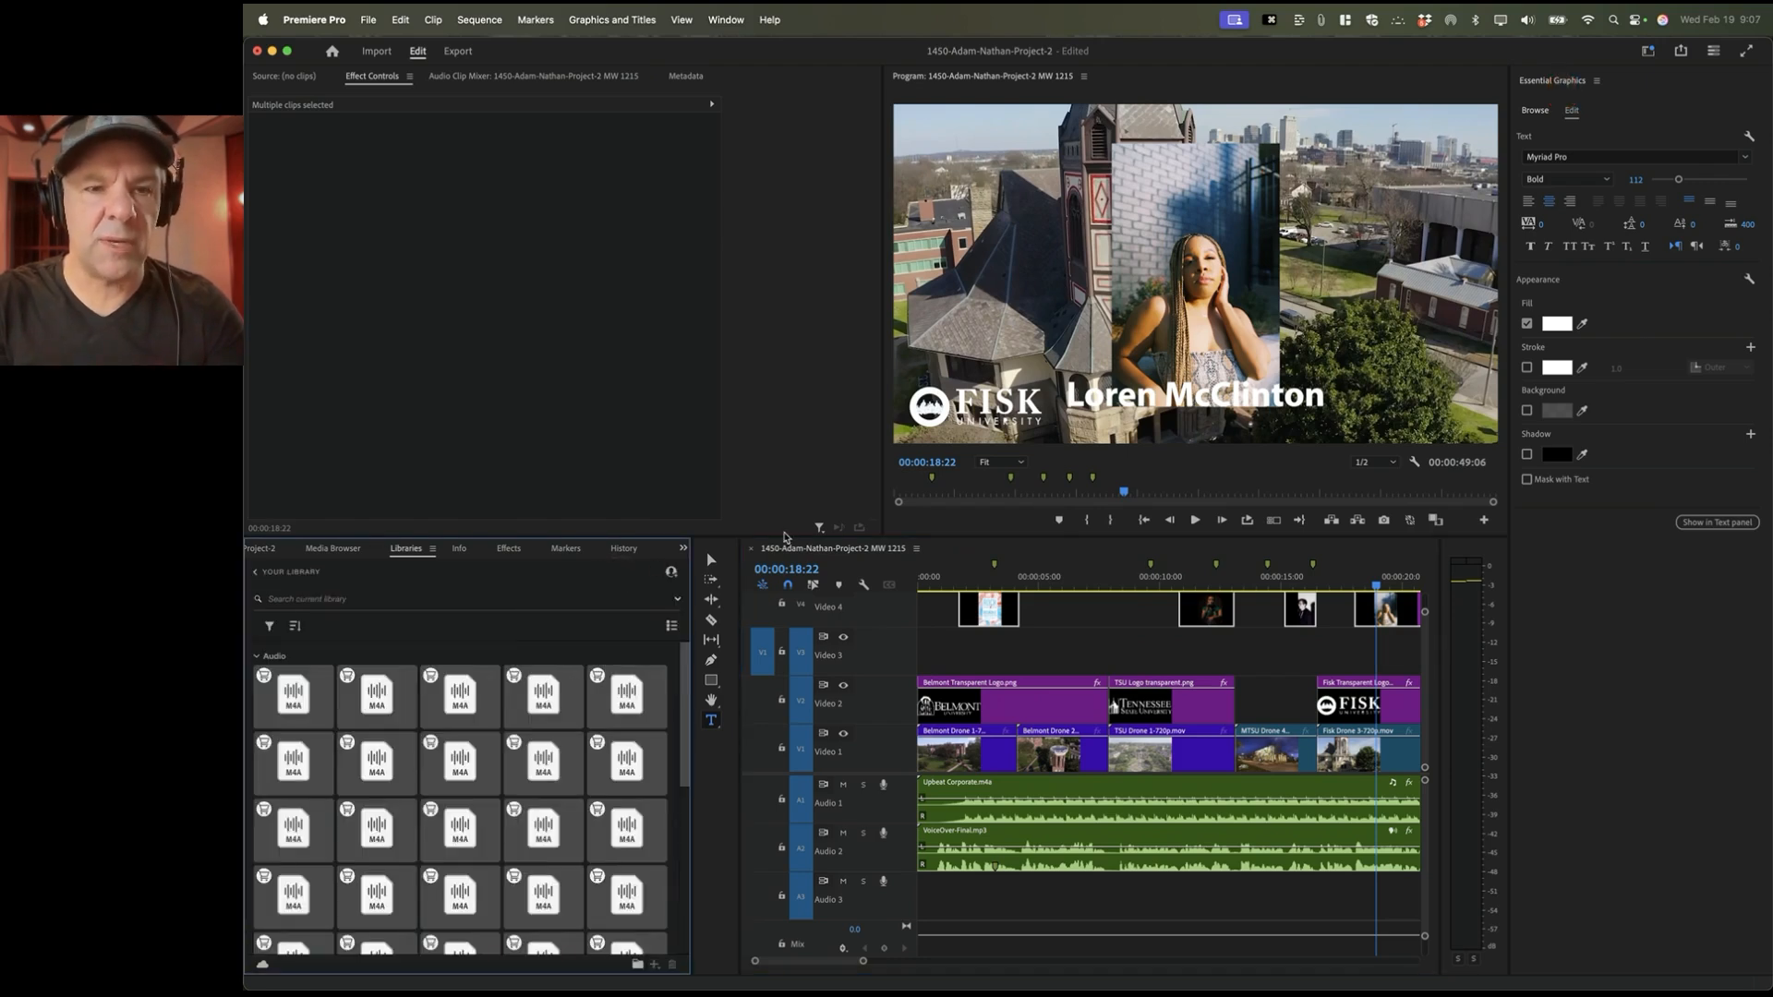
{"action": "key", "text": "shift+1"}
{"action": "key", "text": "shift+1"}
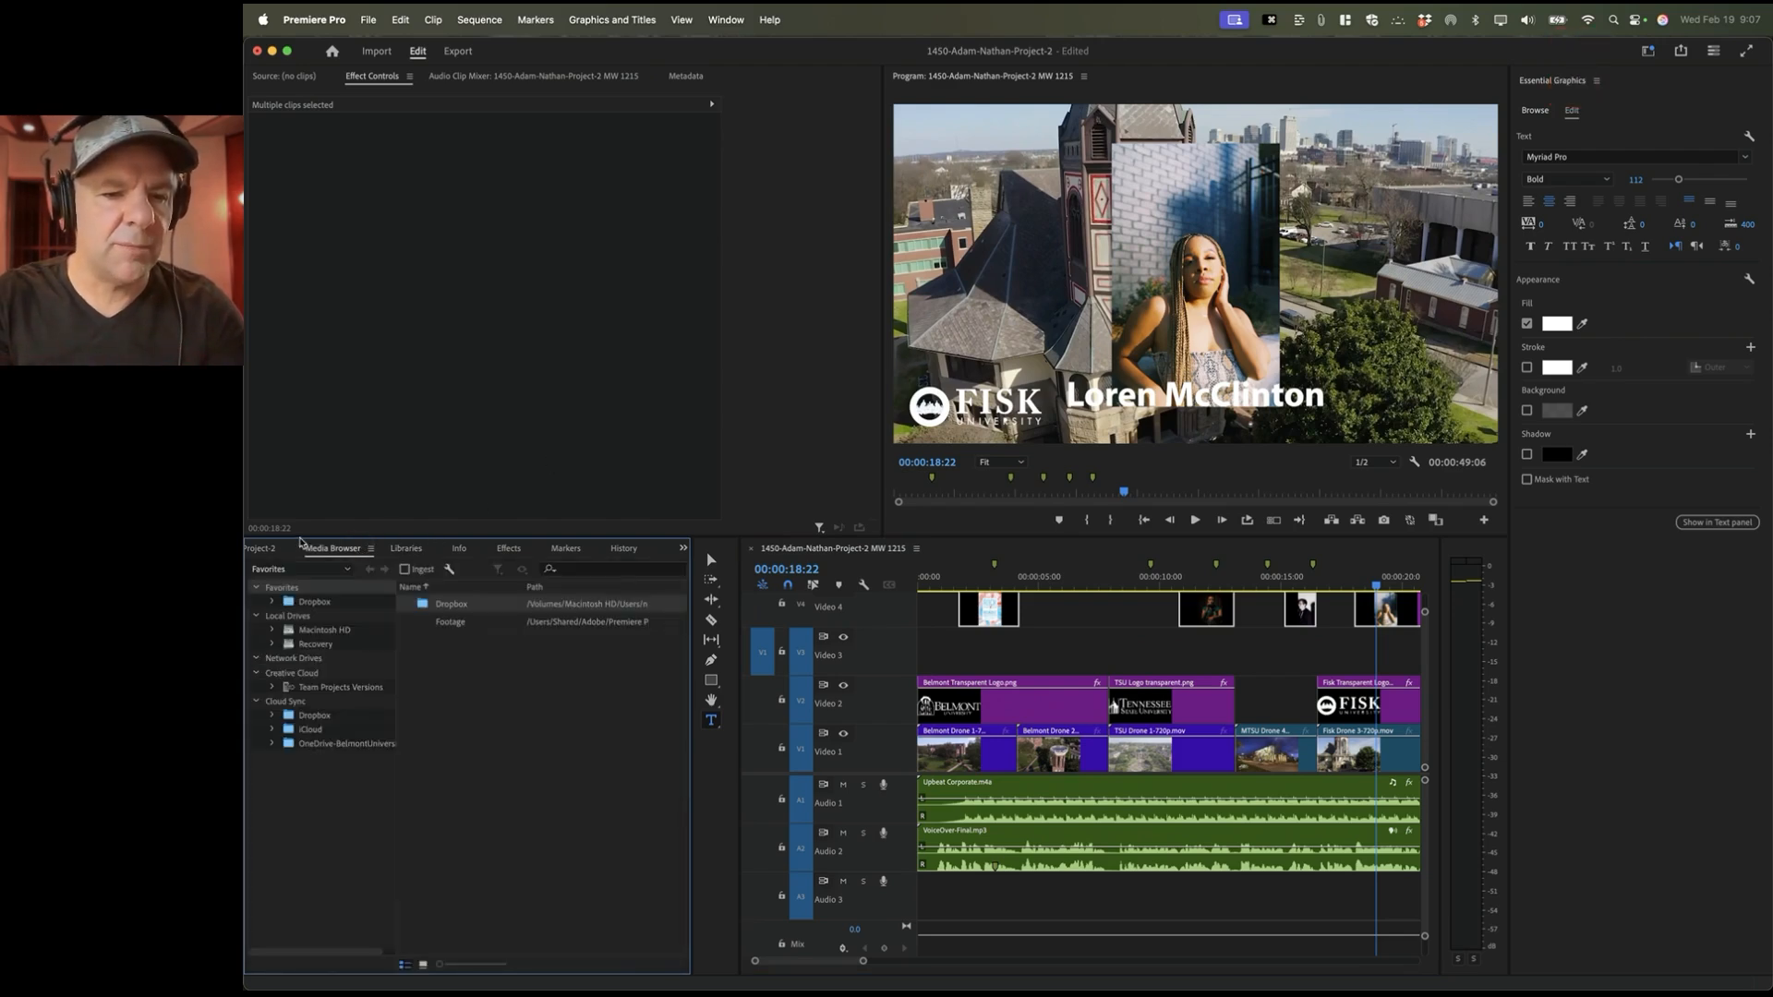
{"action": "left_click", "coordinate": [274, 549]}
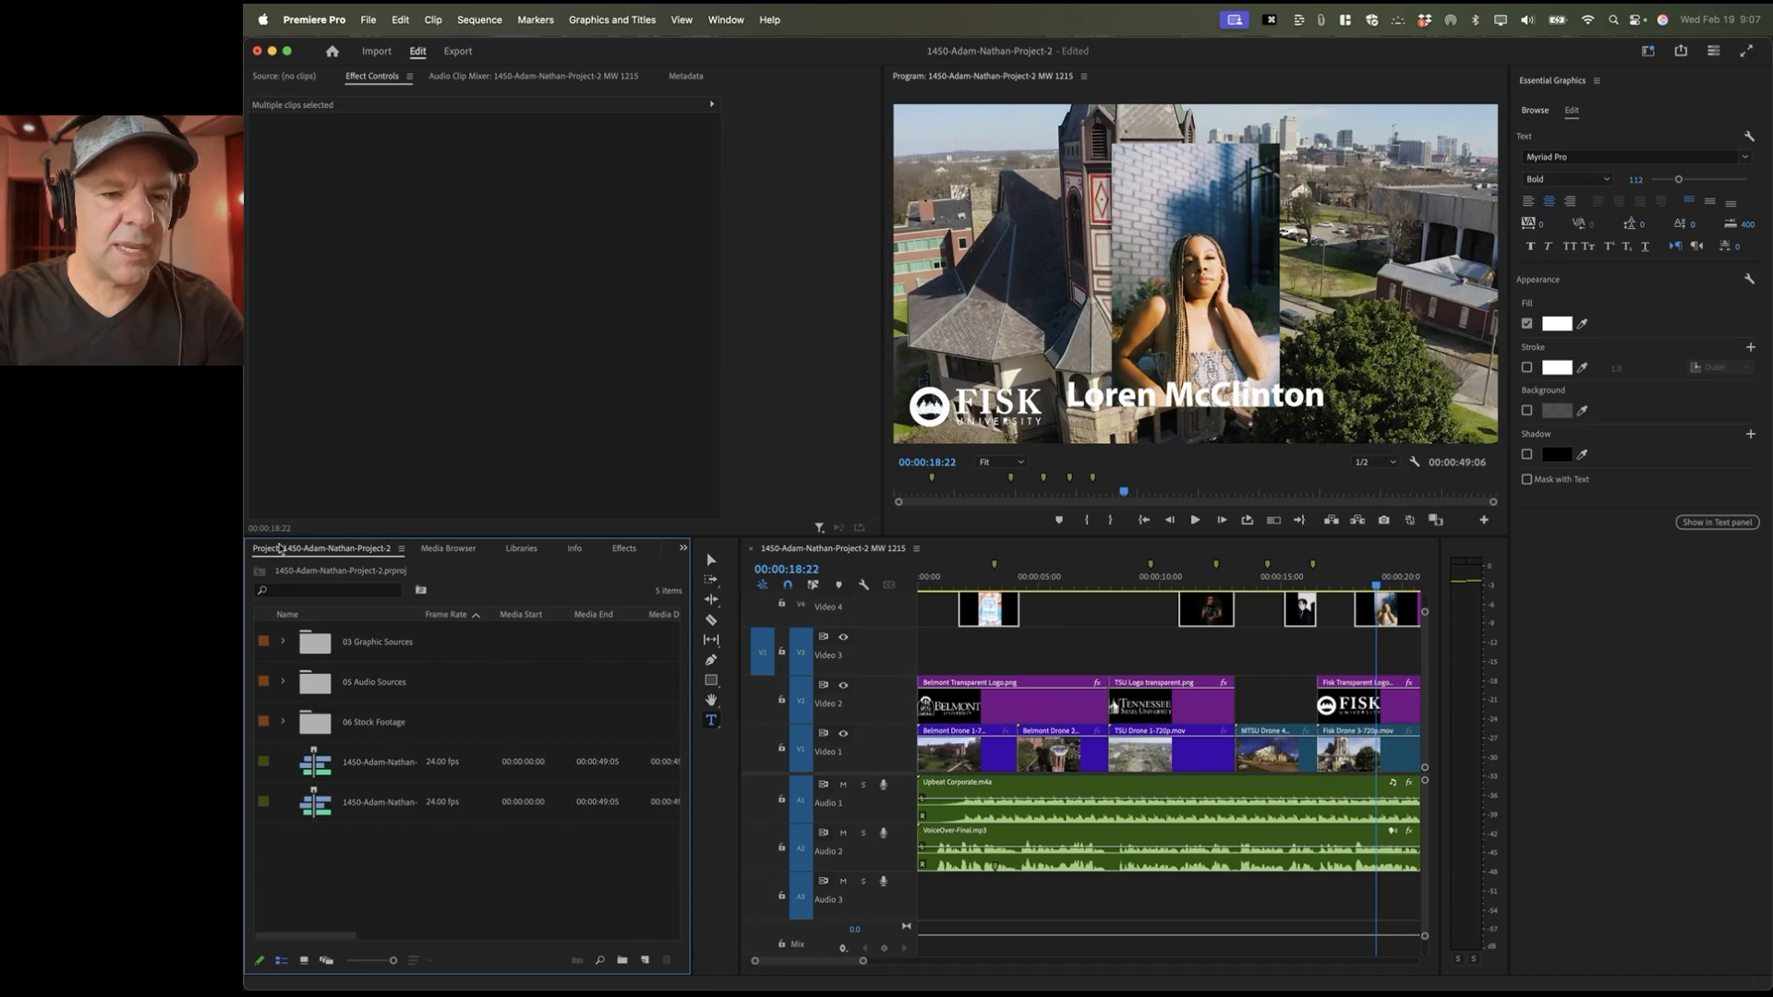
{"action": "left_click", "coordinate": [721, 20]}
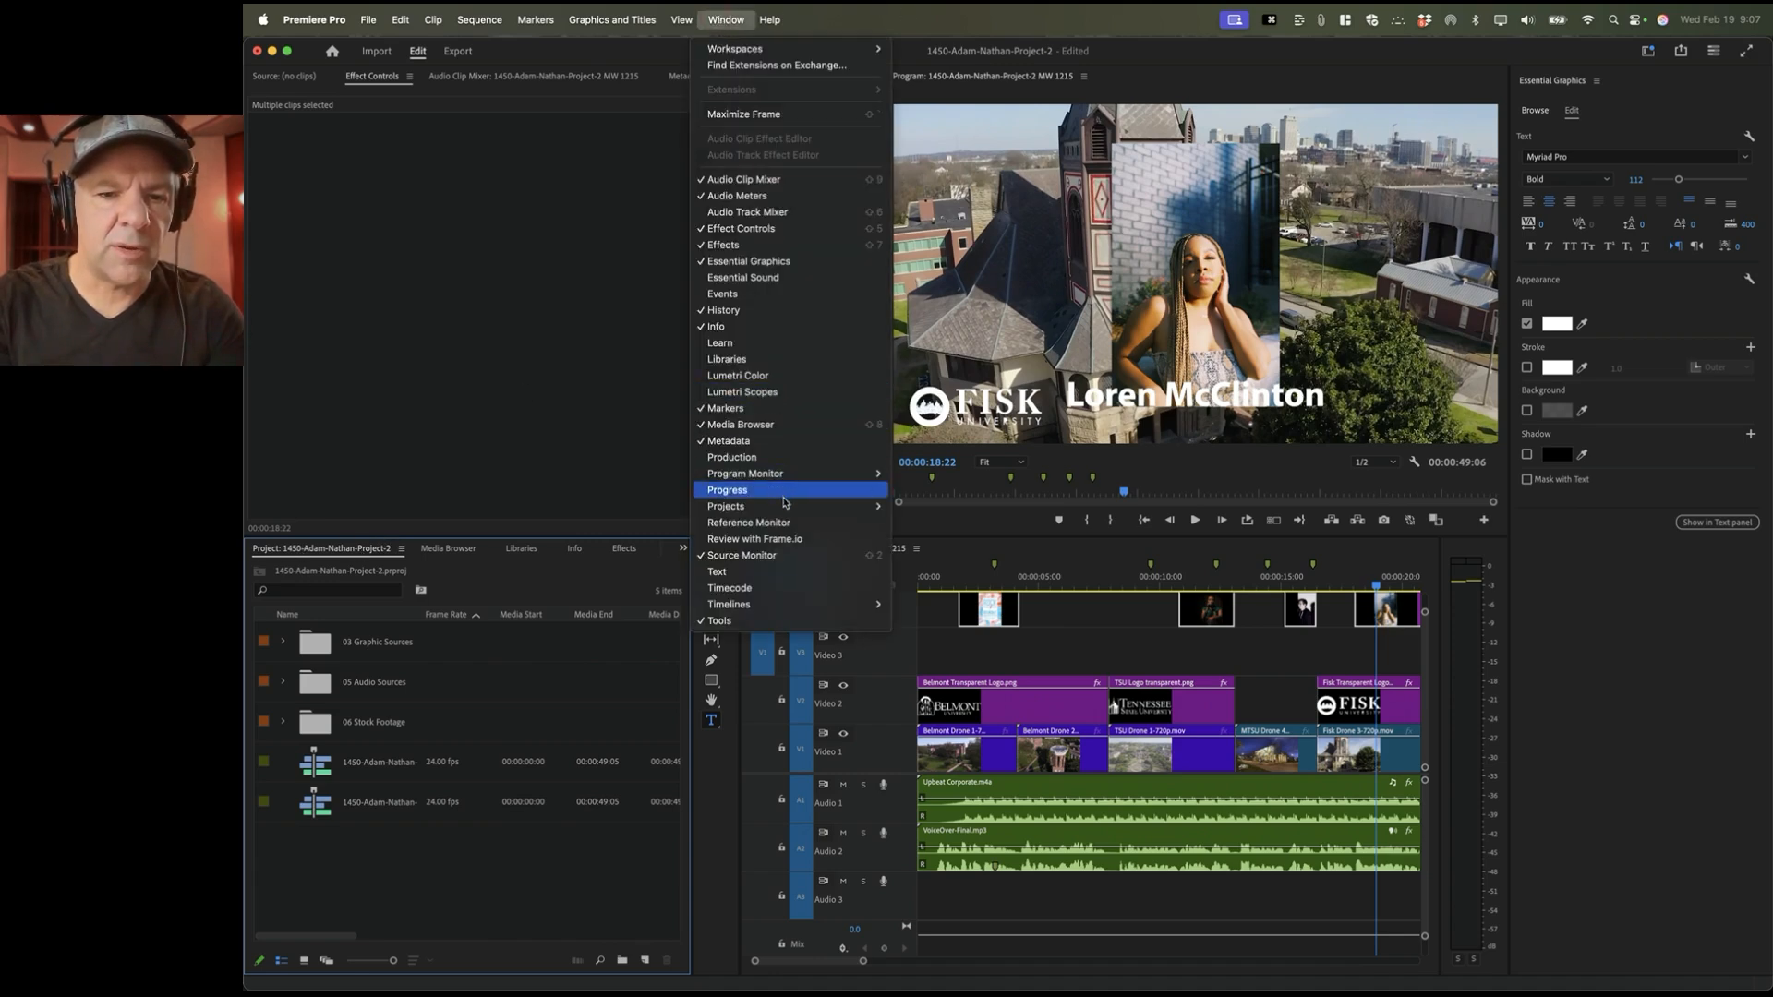
{"action": "mouse_move", "coordinate": [843, 510]}
{"action": "left_click", "coordinate": [973, 506]}
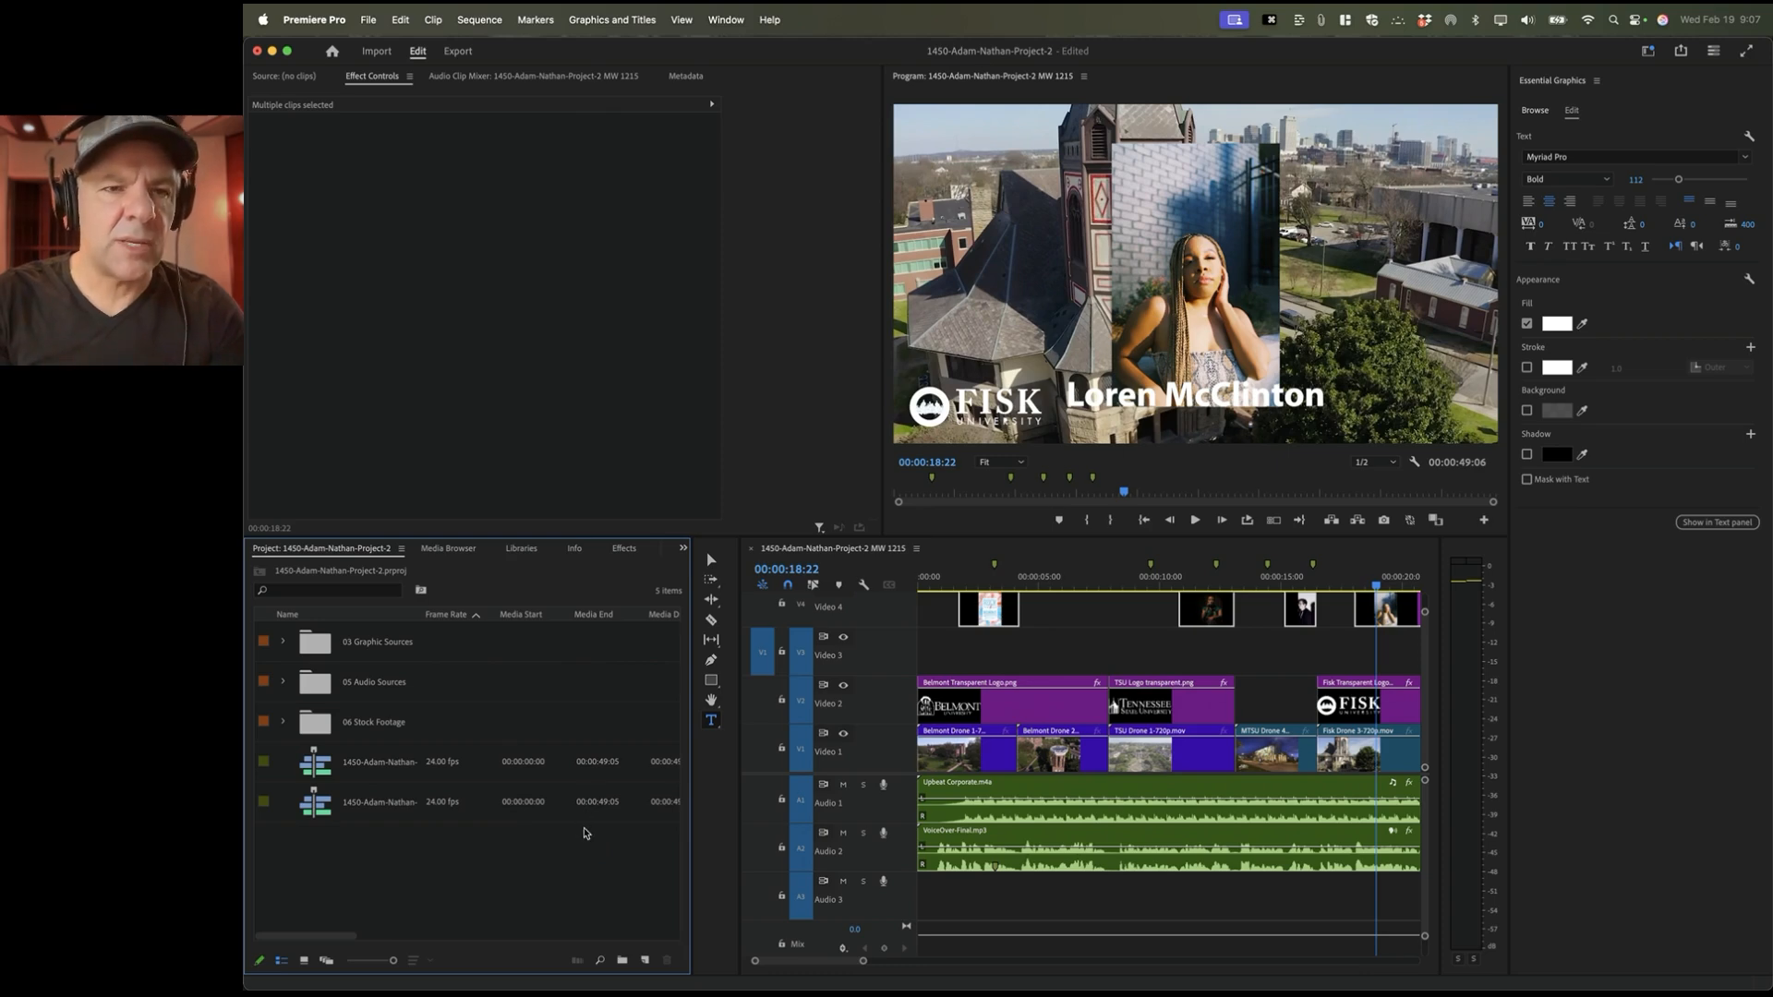
{"action": "left_click", "coordinate": [369, 20]}
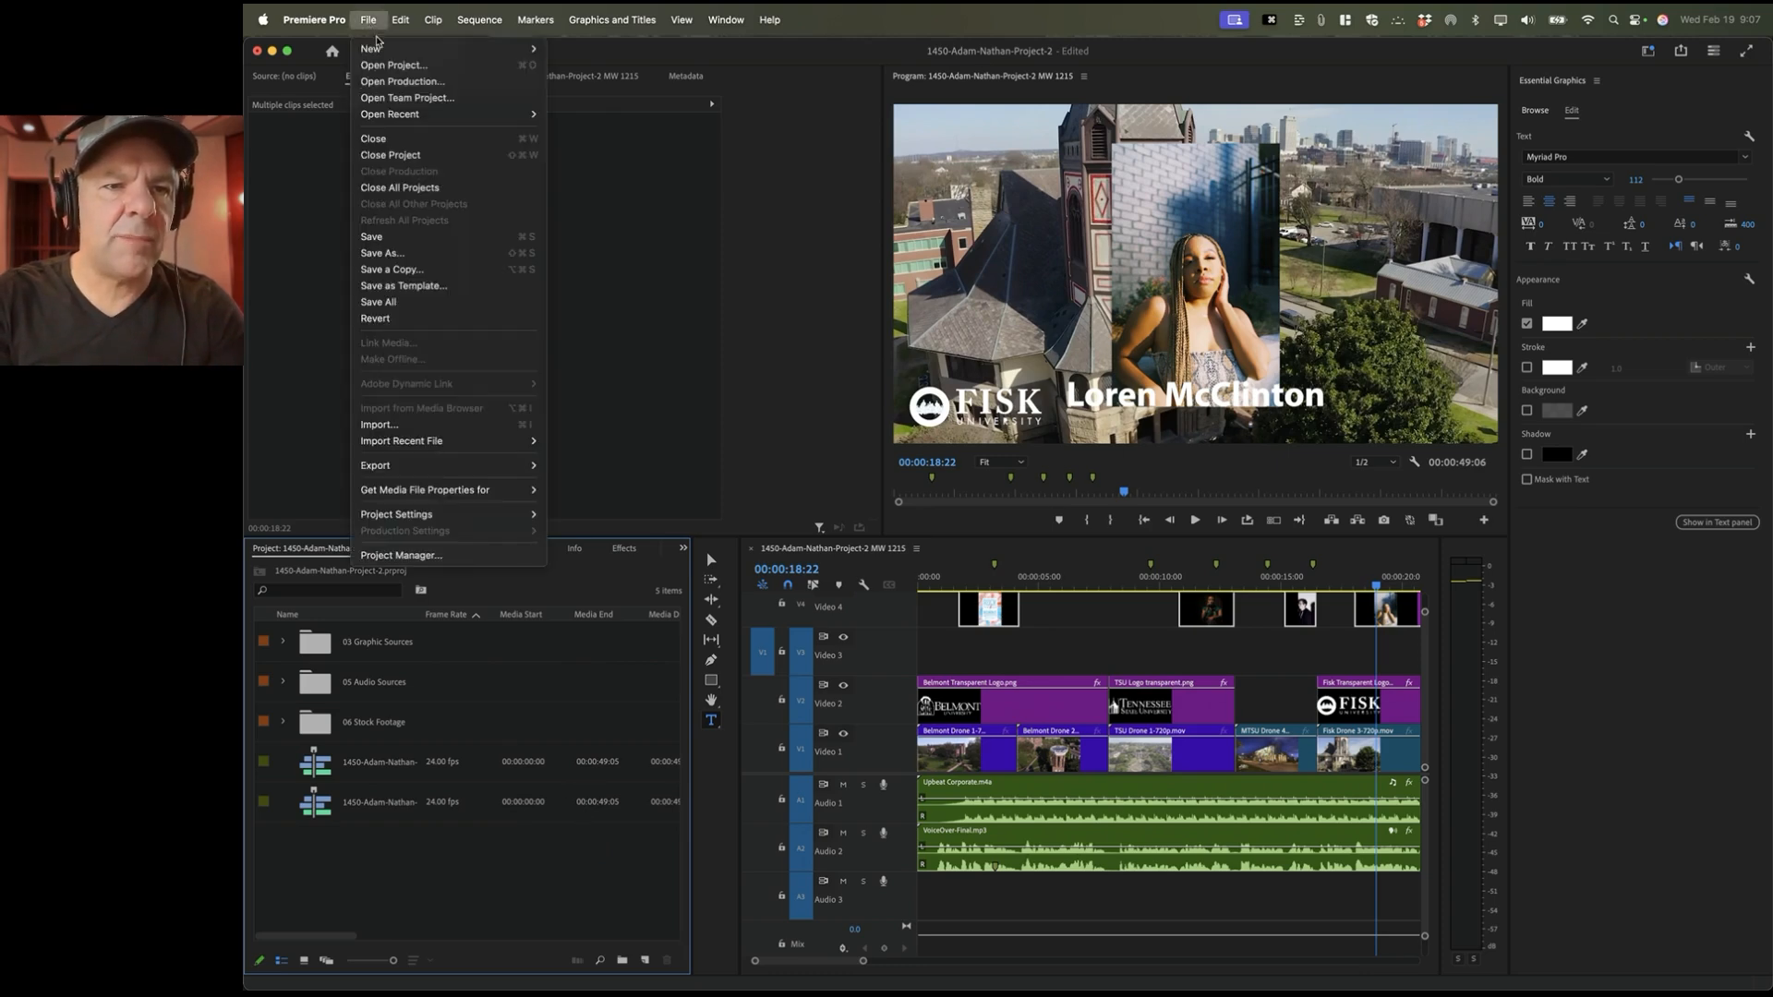
Step: Create a new 1280x720 adjustment layer with the default settings
{"action": "mouse_move", "coordinate": [381, 49]}
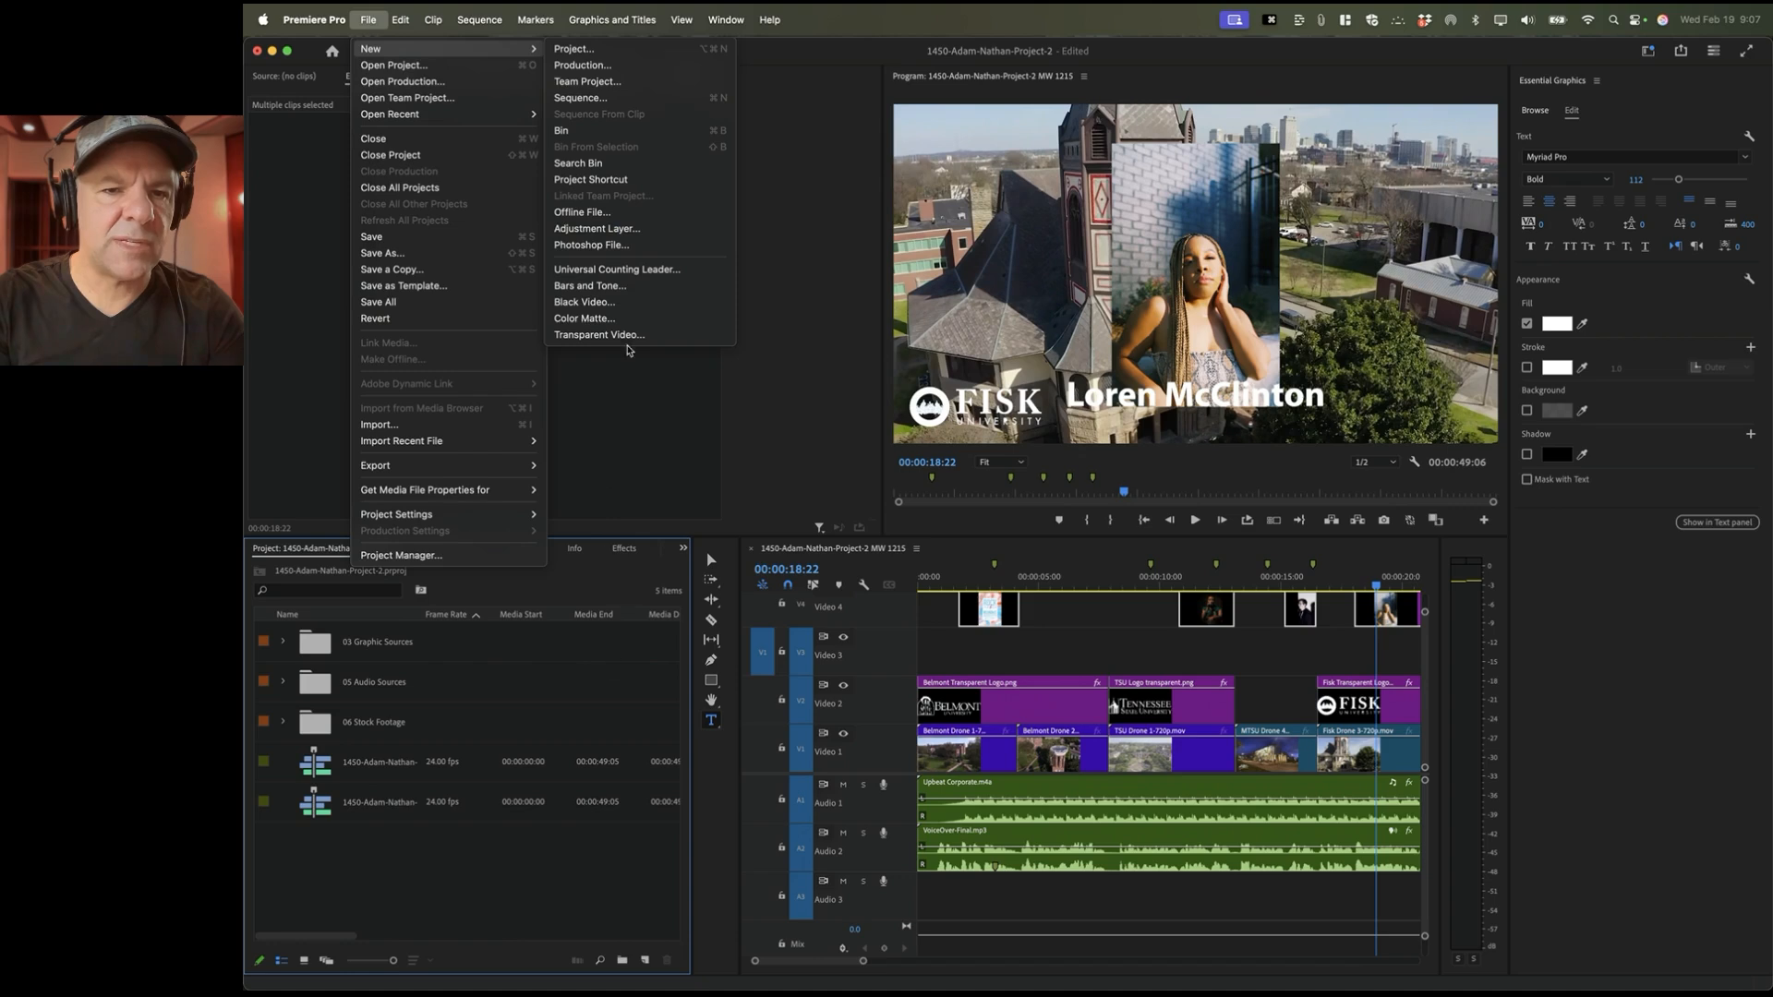
{"action": "left_click", "coordinate": [615, 228]}
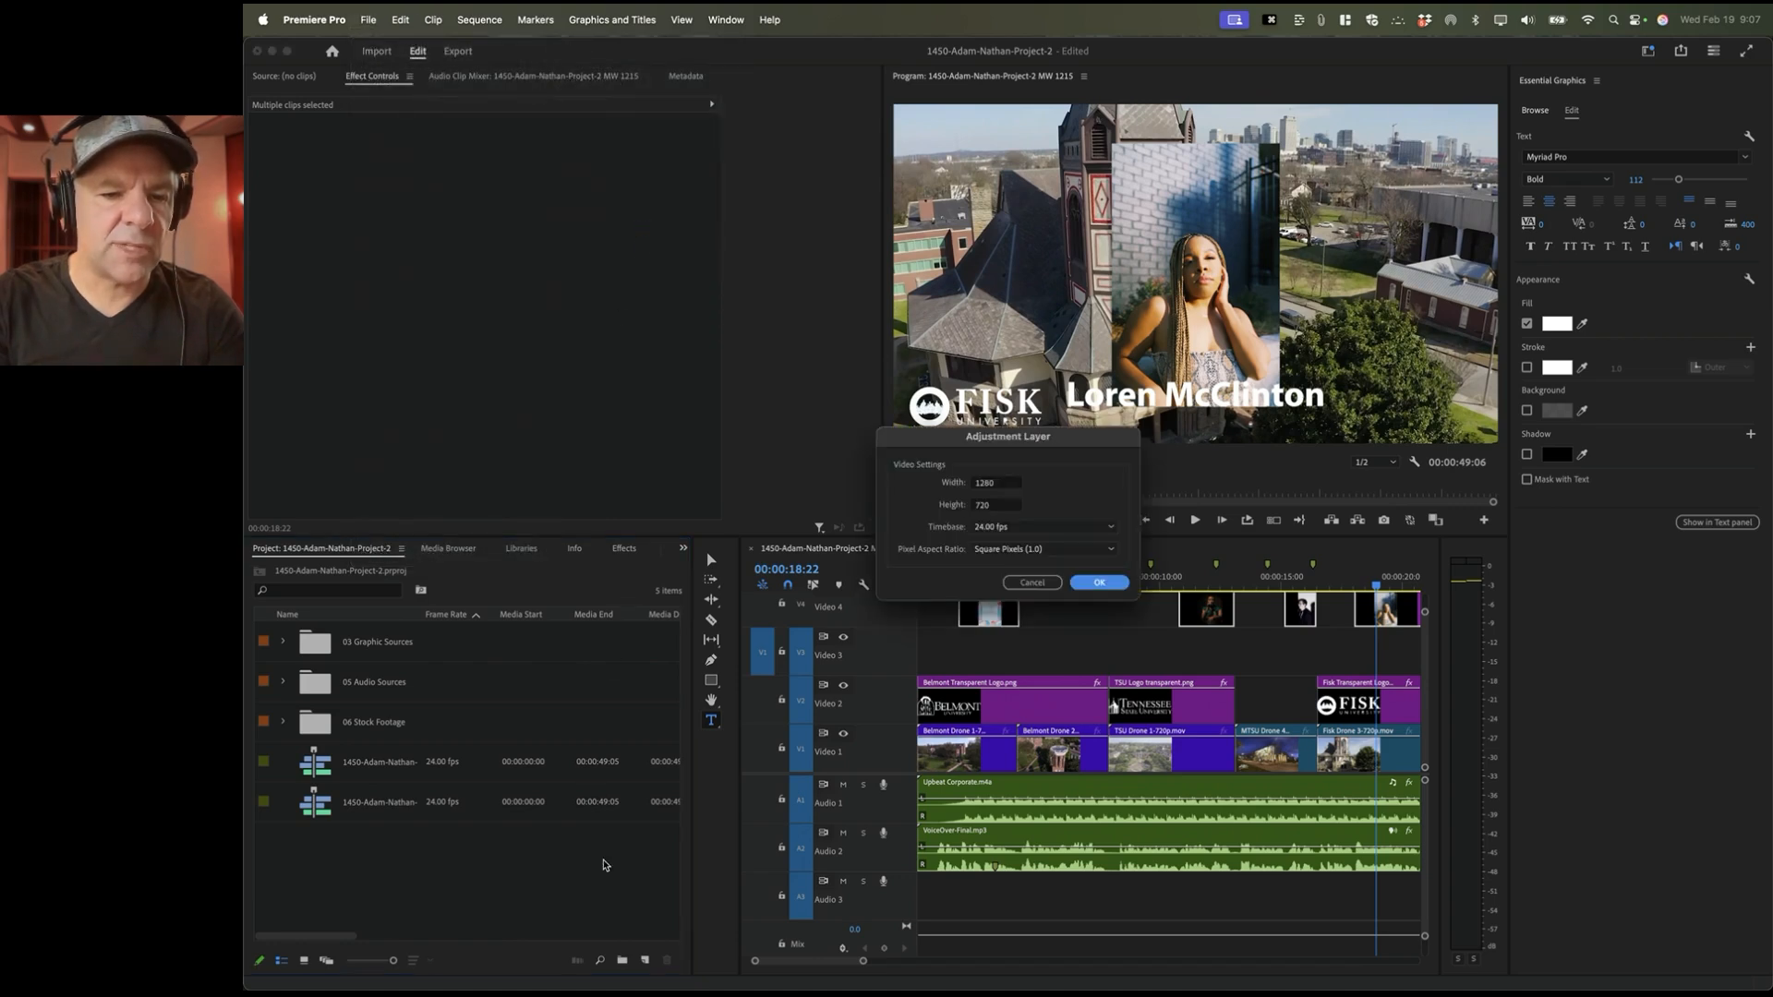
{"action": "left_click_drag", "start_coordinate": [1018, 441], "coordinate": [969, 439]}
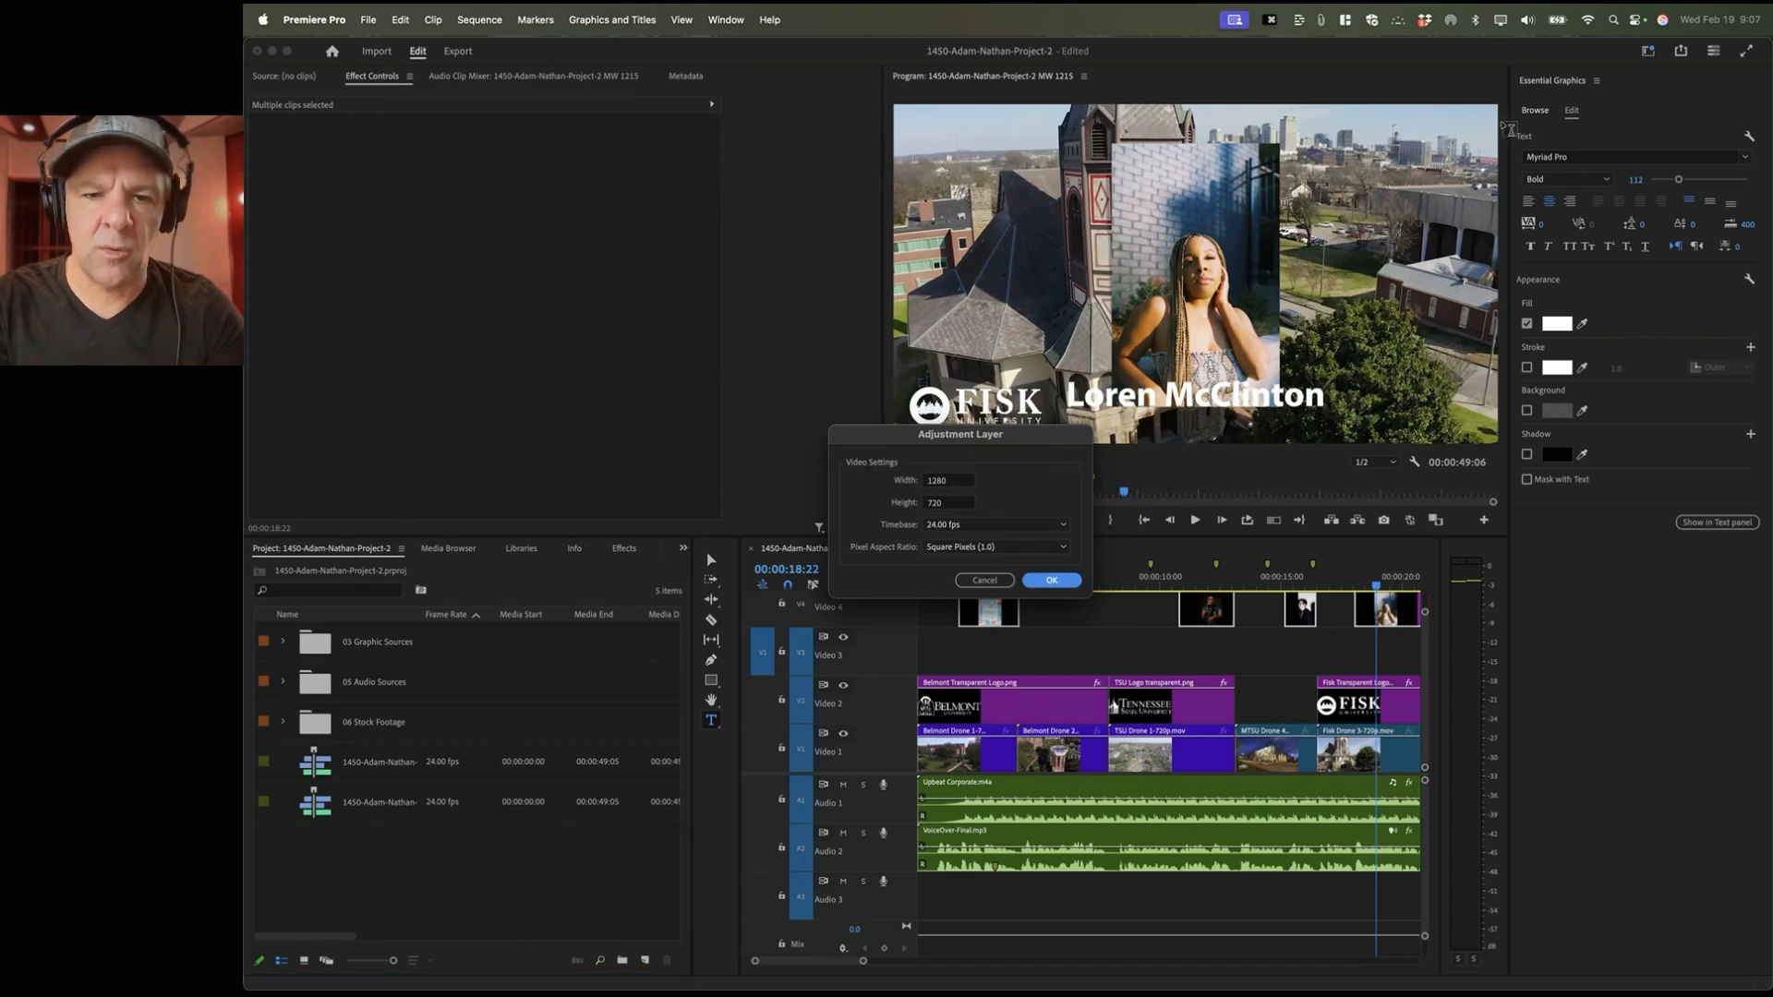
{"action": "left_click", "coordinate": [1051, 582]}
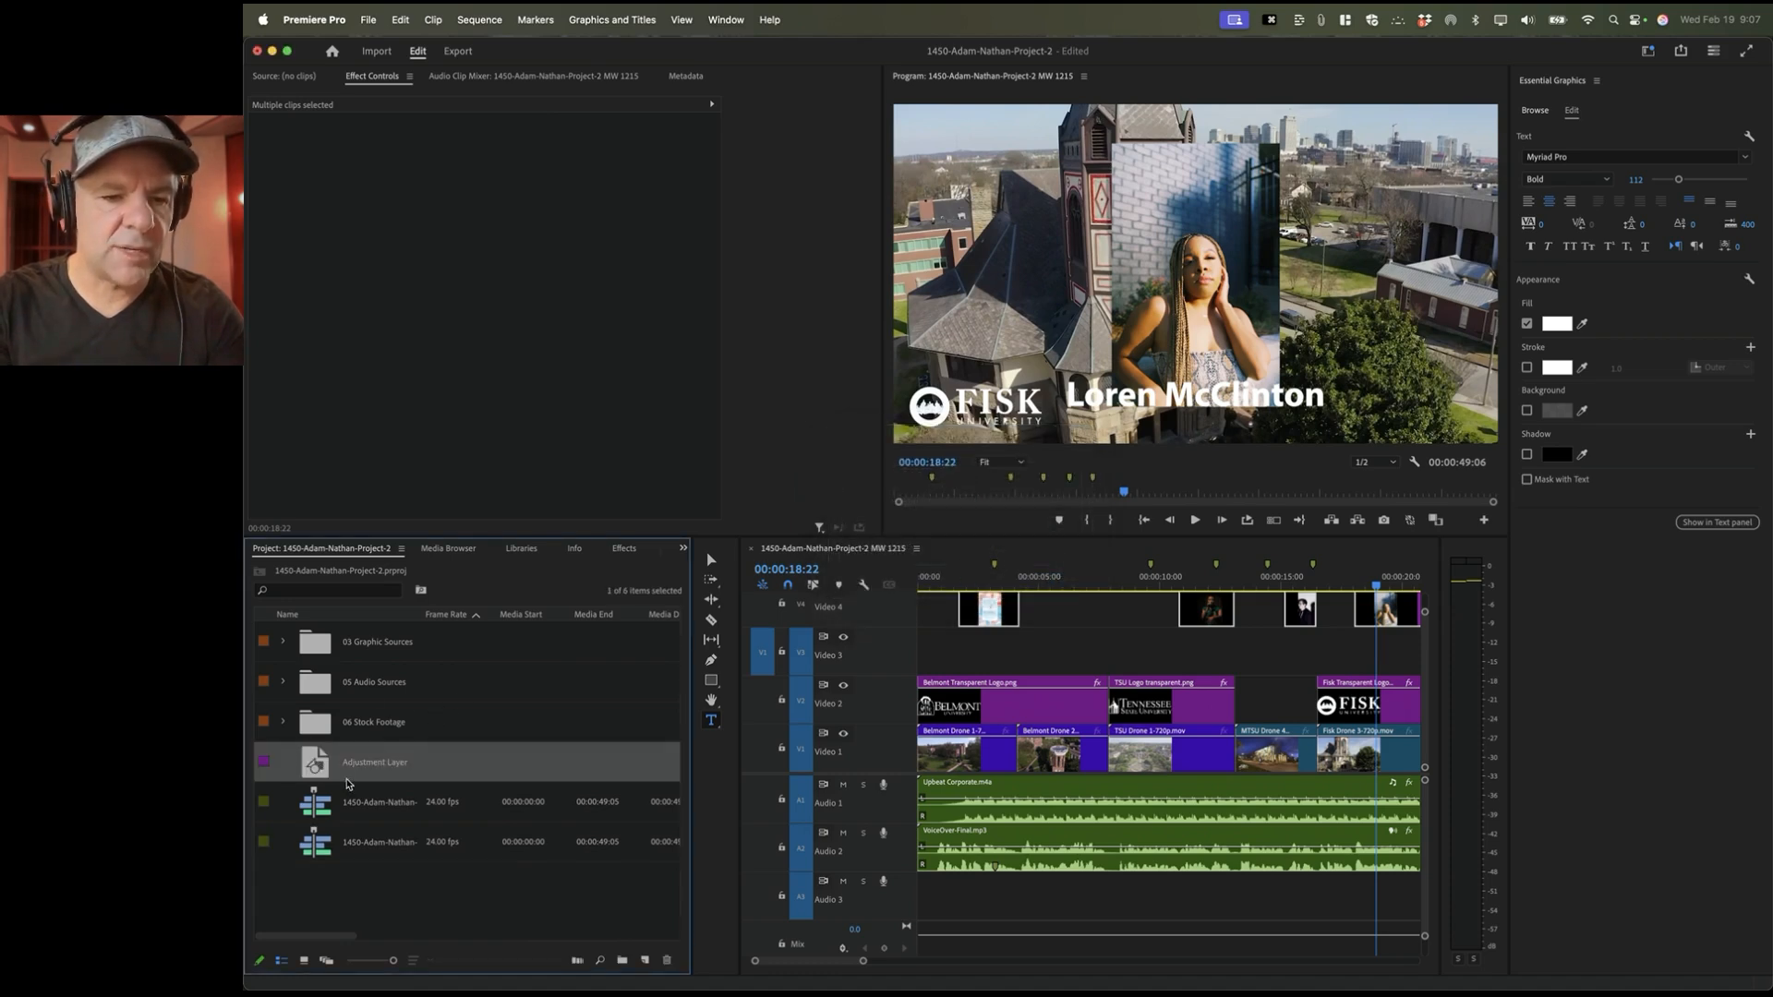
Step: Rename the new adjustment layer to 'Blur Adjustment Layer'
{"action": "left_click", "coordinate": [375, 766]}
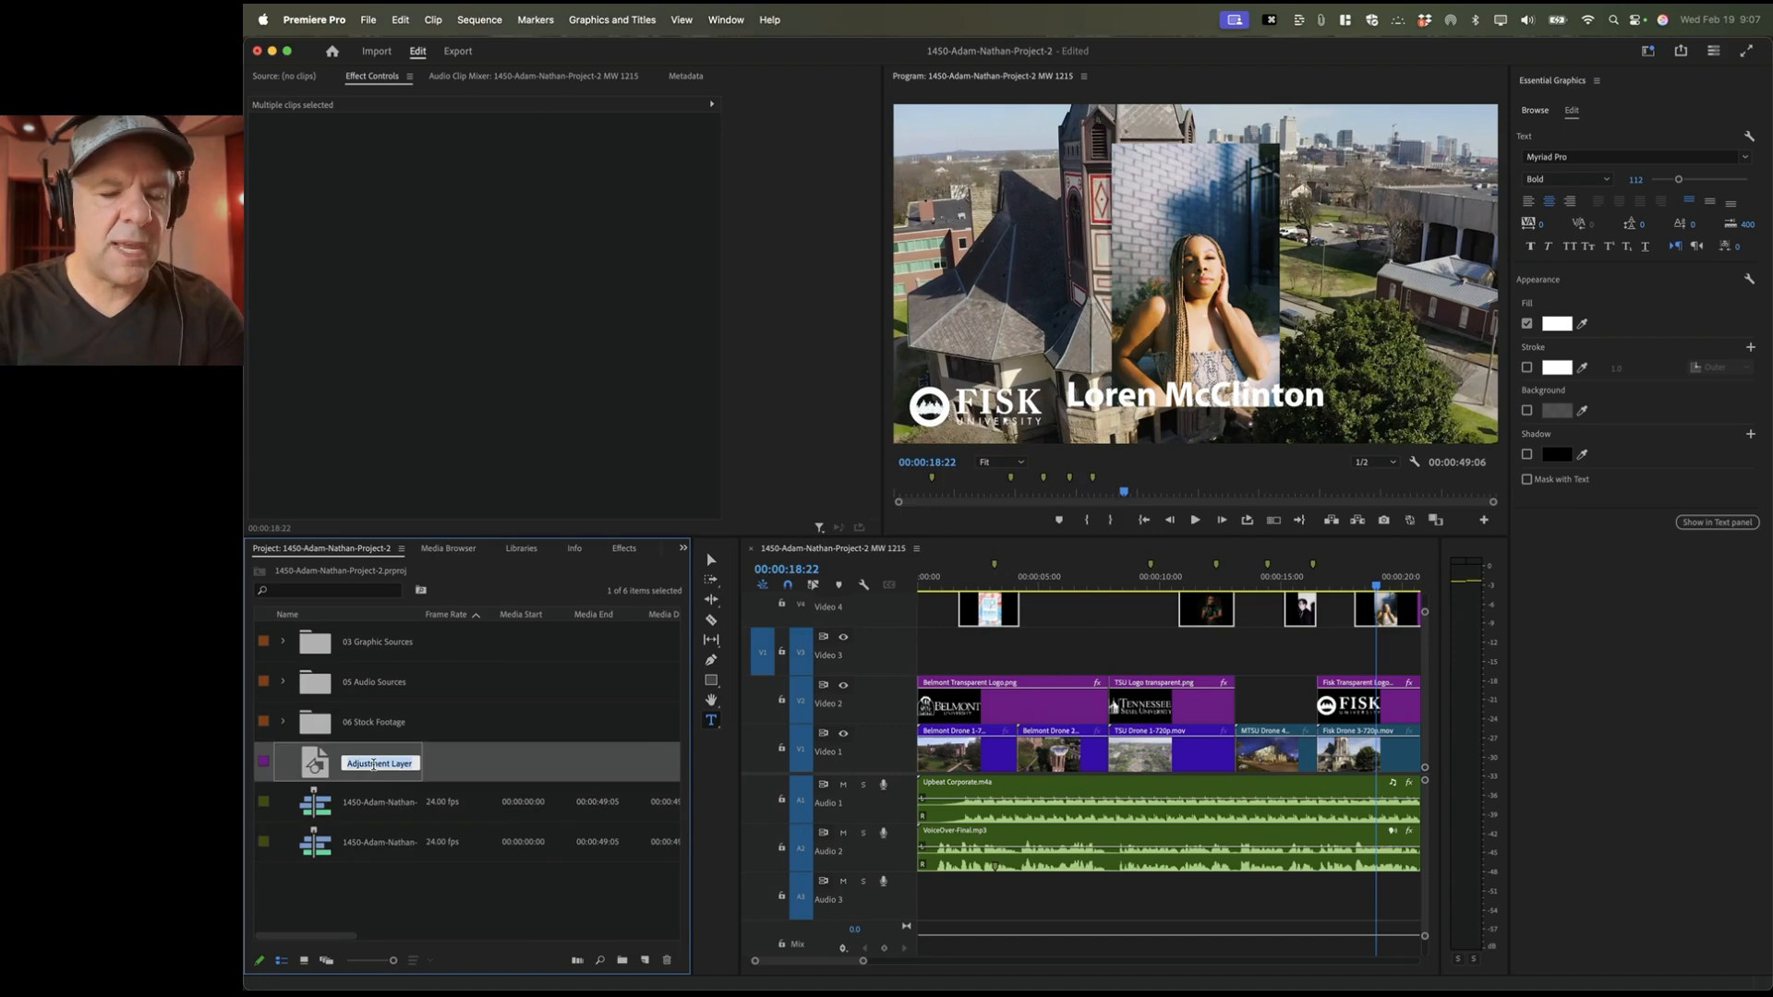
{"action": "type", "text": "Blur"}
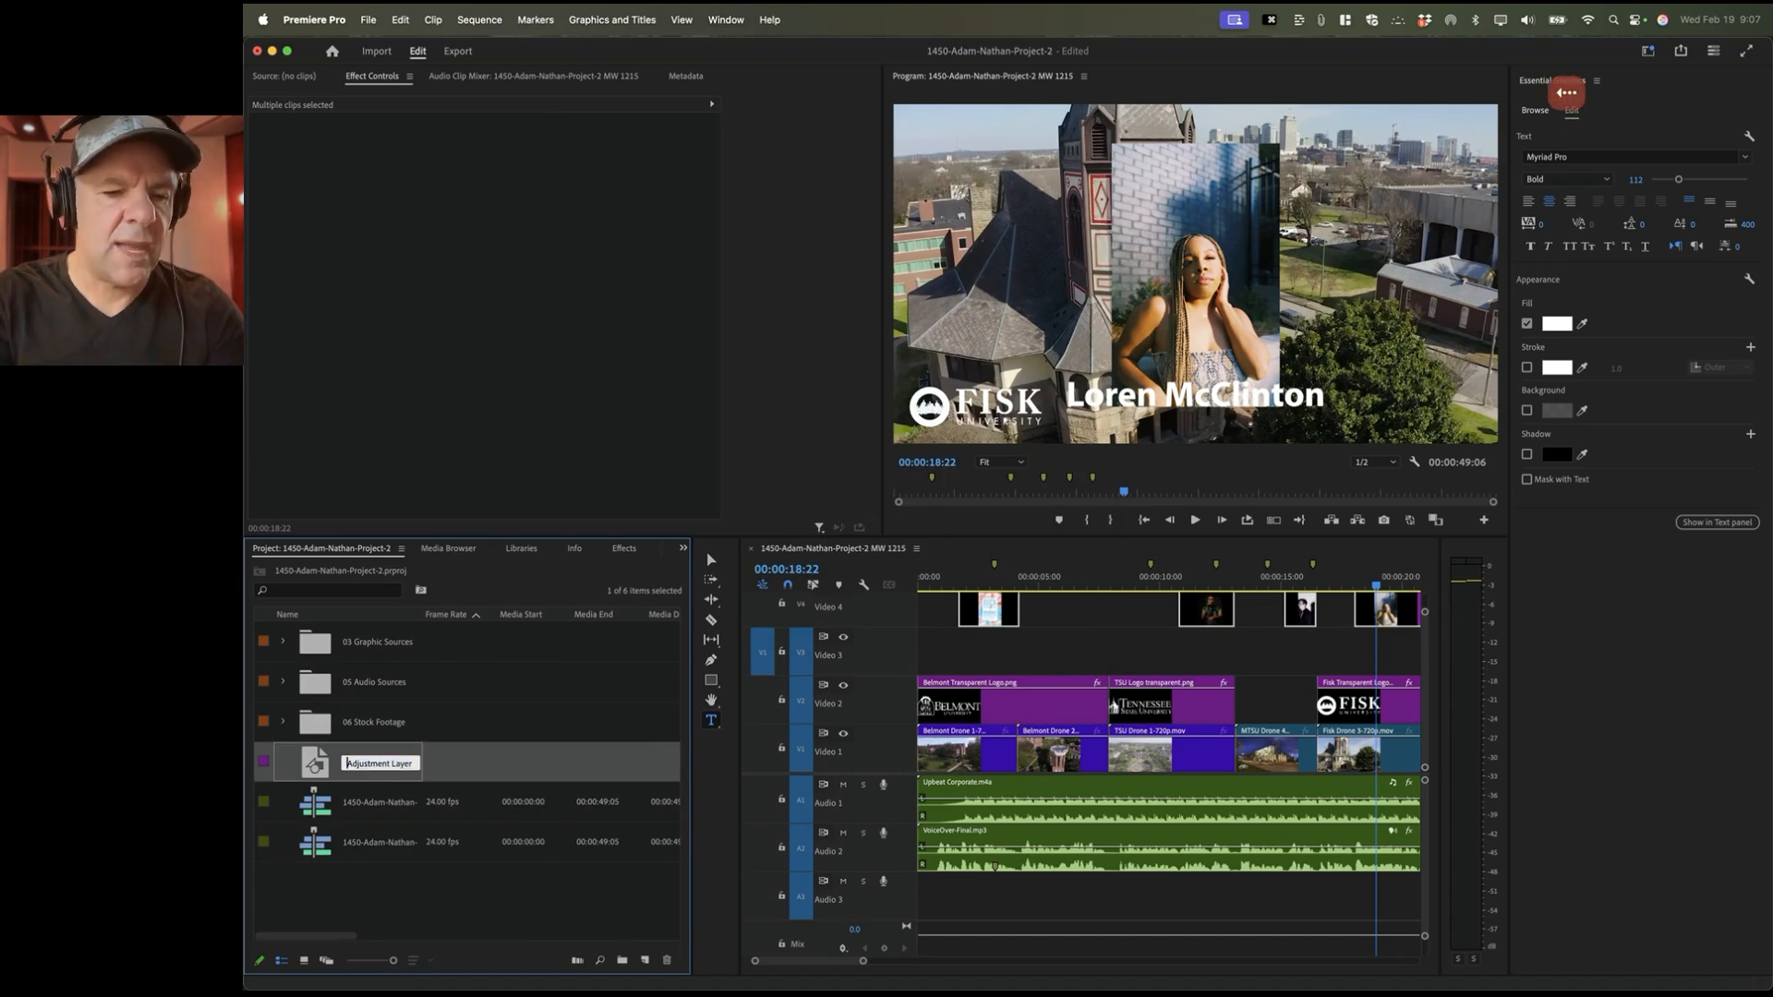
{"action": "key", "text": "Return"}
{"action": "left_click", "coordinate": [363, 763]}
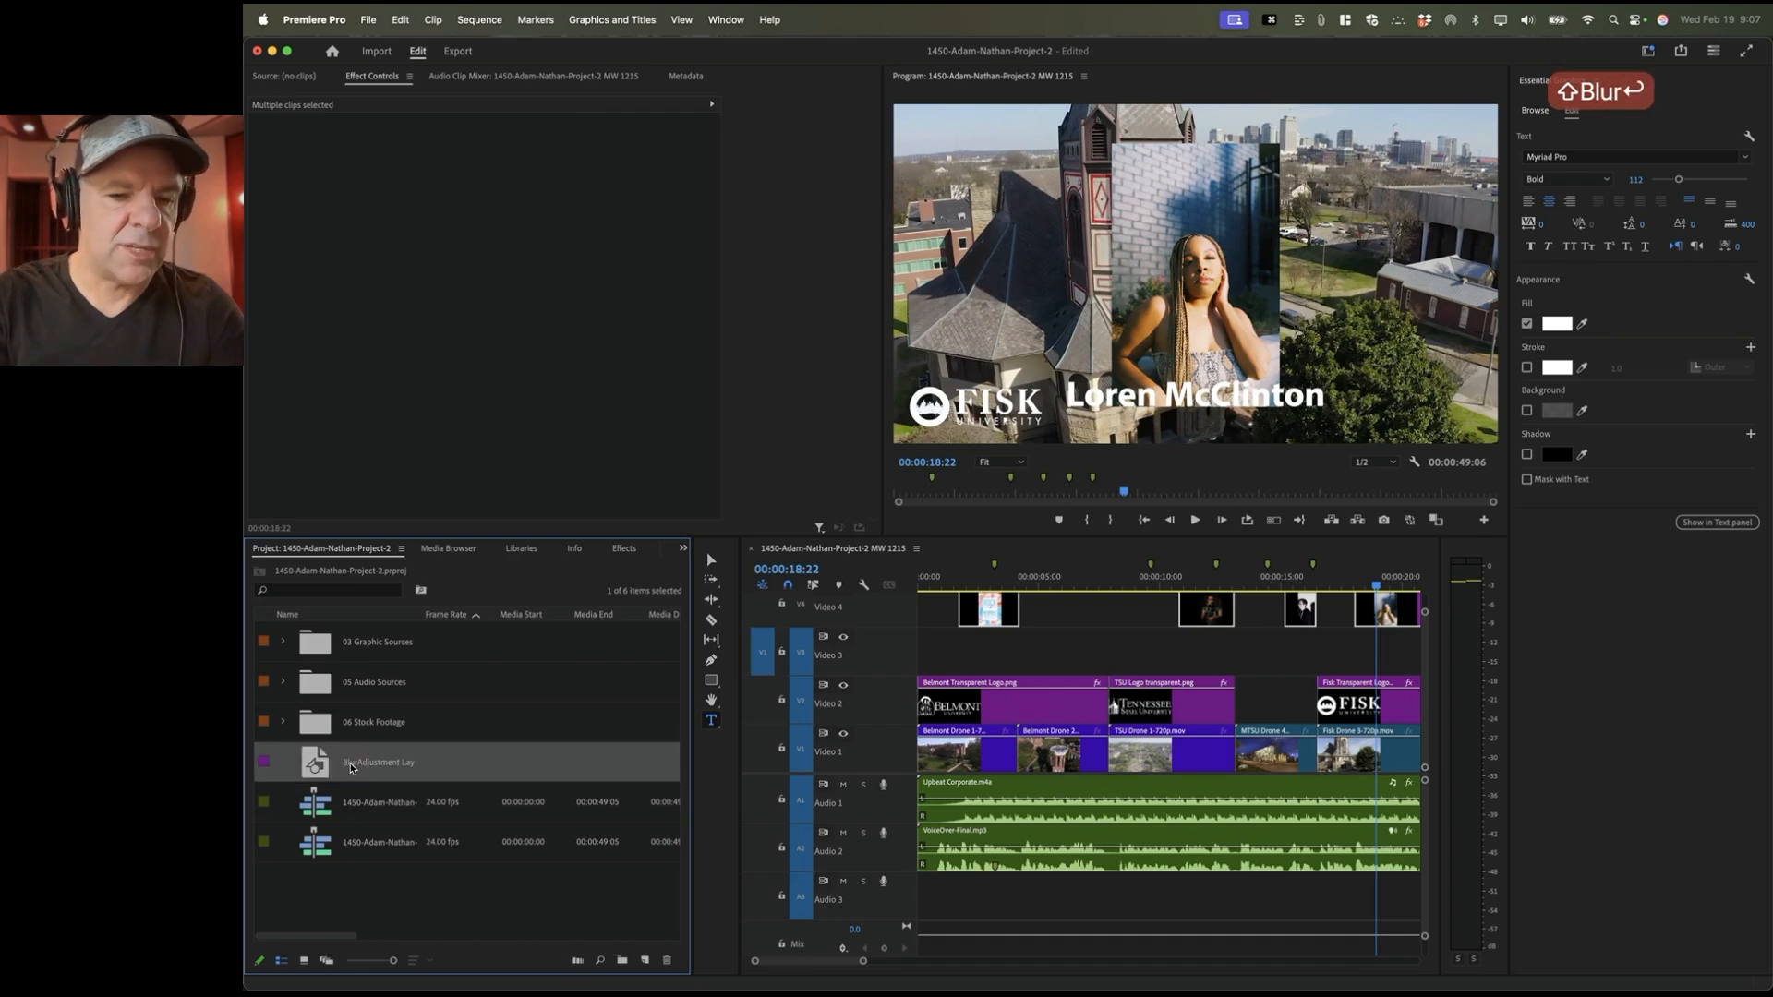
{"action": "left_click", "coordinate": [363, 763]}
{"action": "left_click", "coordinate": [360, 763]}
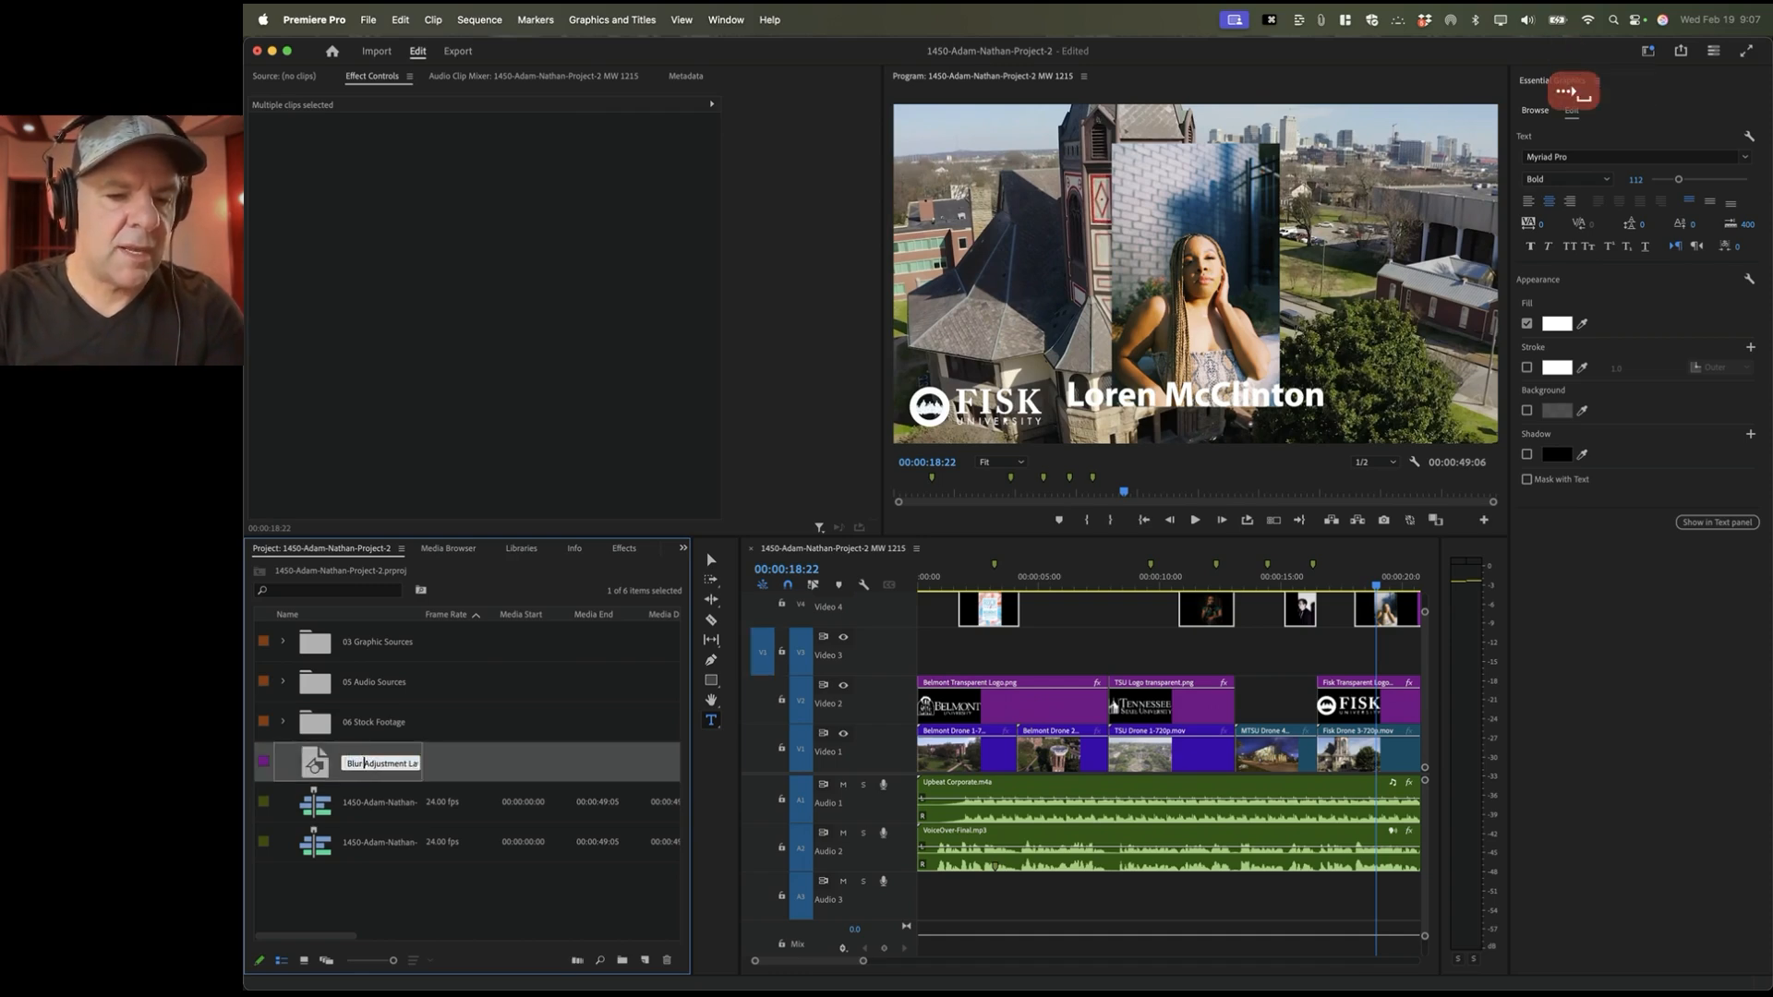
{"action": "key", "text": "Return"}
{"action": "left_click", "coordinate": [330, 766]}
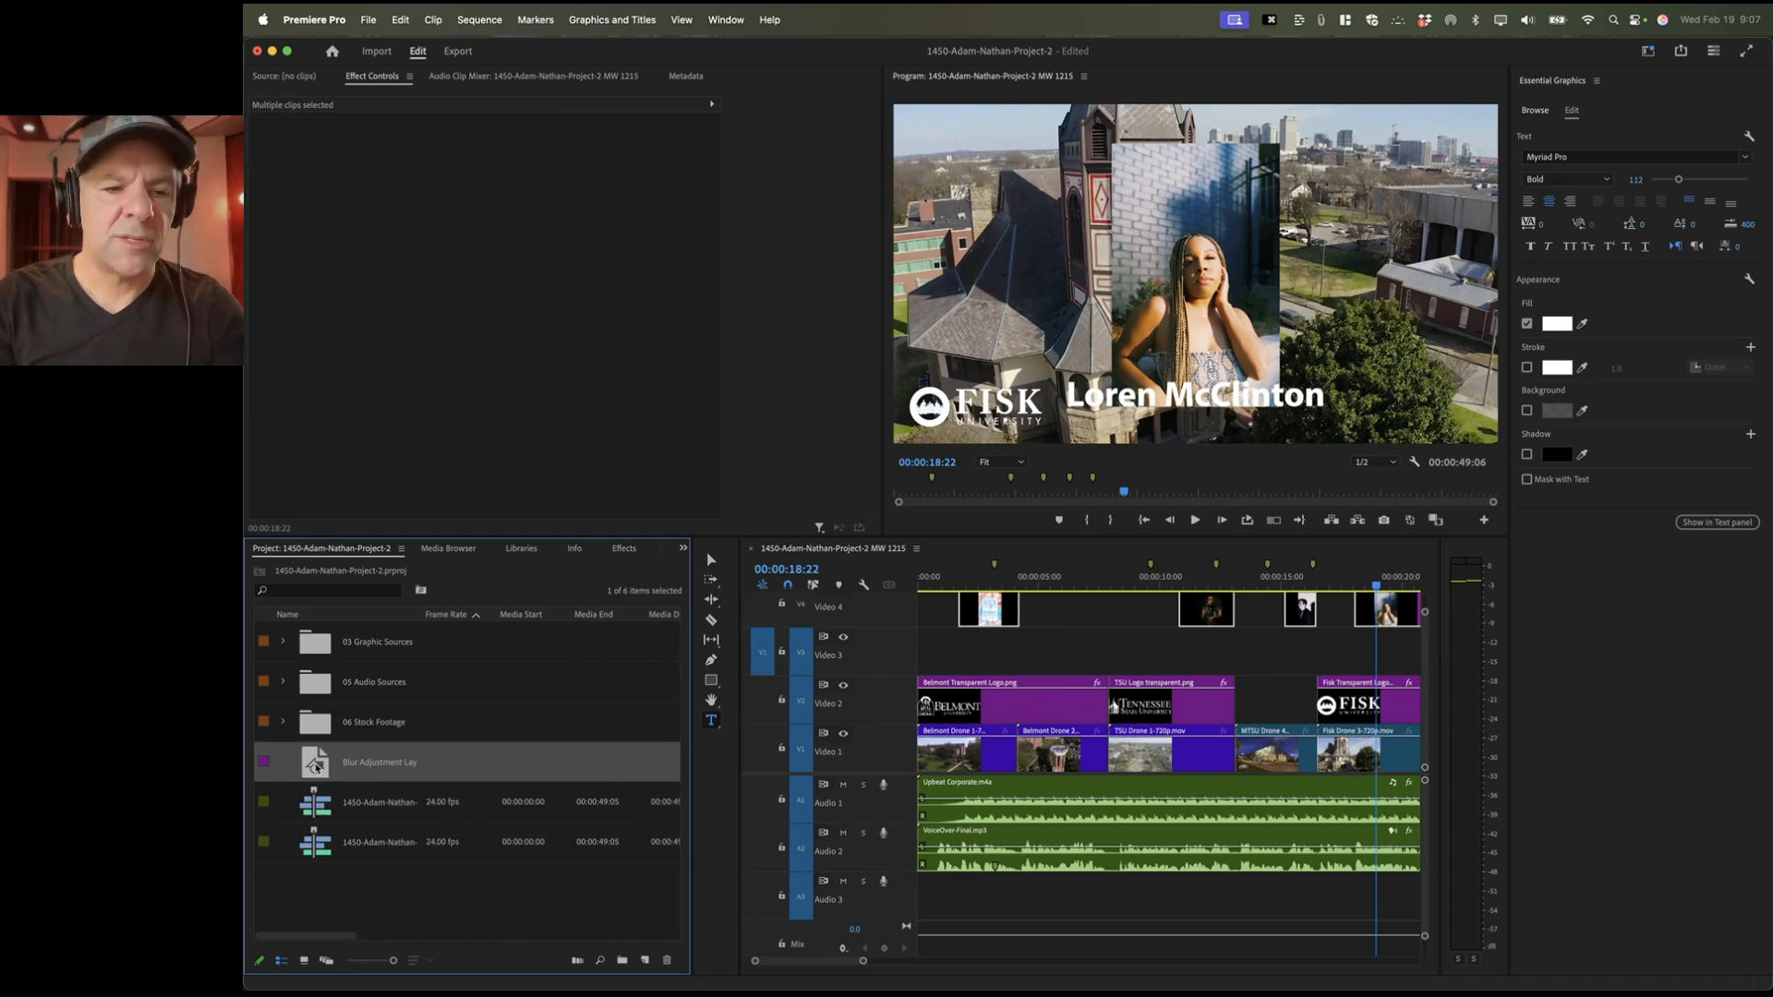
Step: Place the Blur Adjustment Layer on Video 3 over the opening and select it at 00:00:02:12
{"action": "left_click_drag", "start_coordinate": [314, 766], "coordinate": [965, 655]}
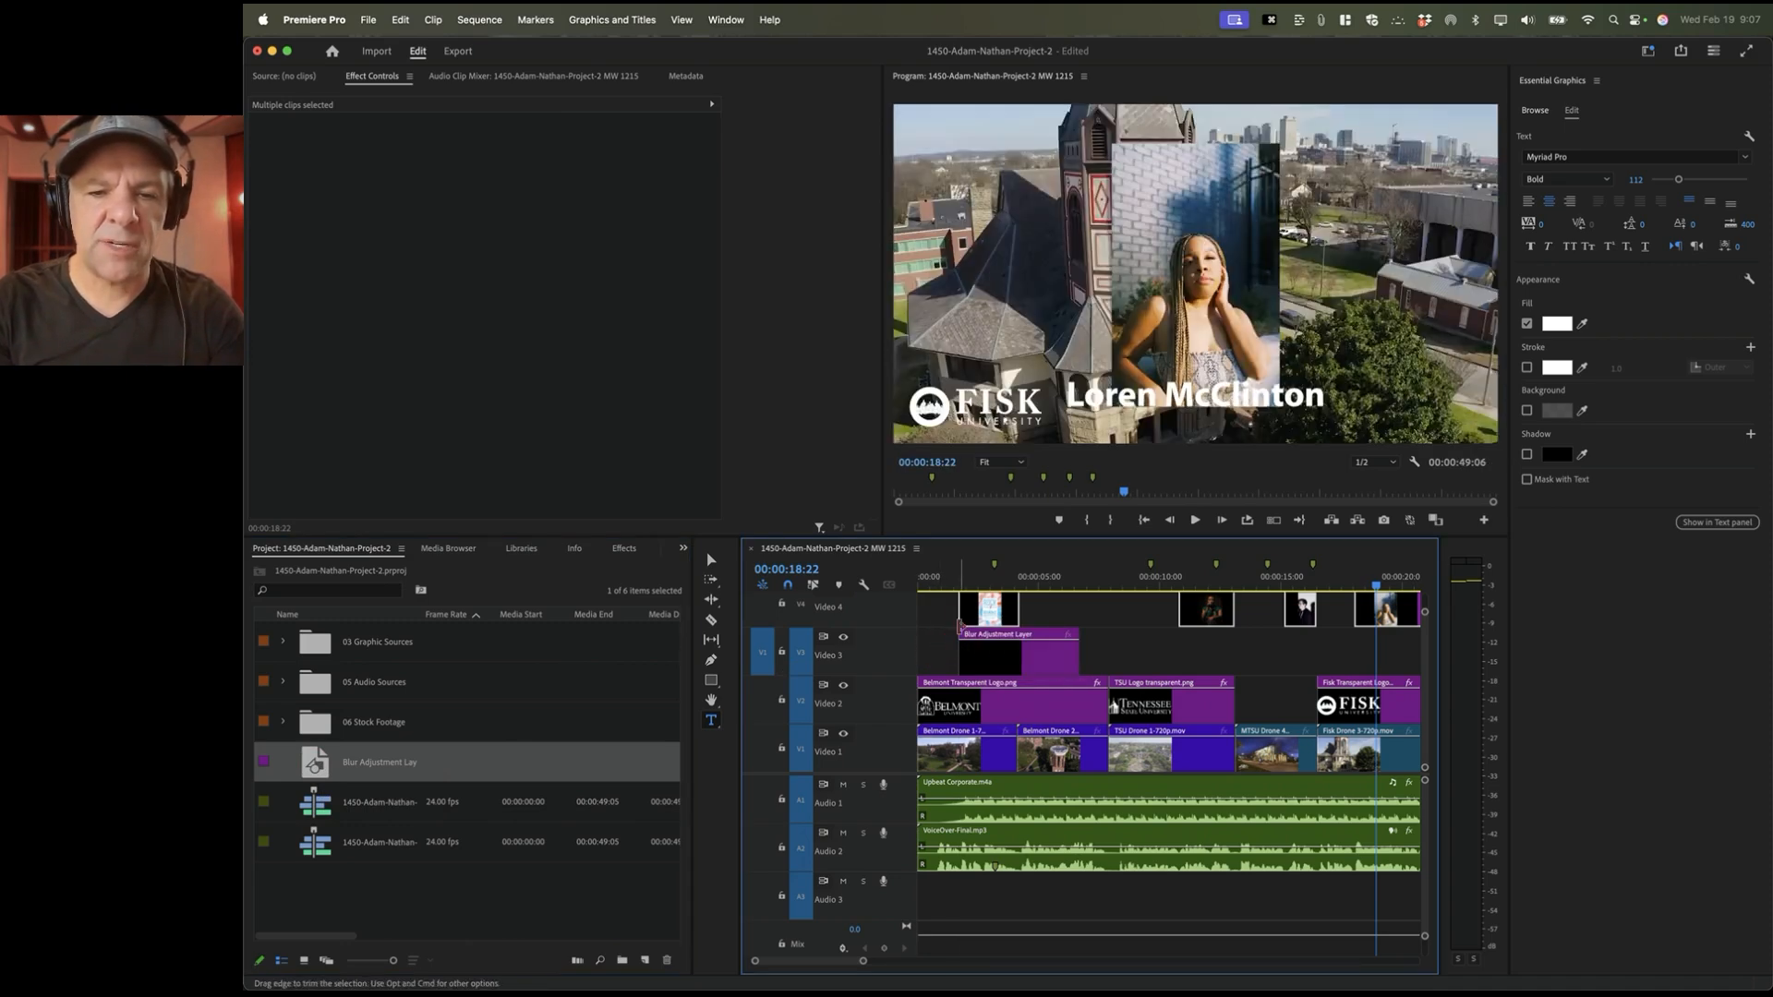
{"action": "left_click", "coordinate": [978, 584]}
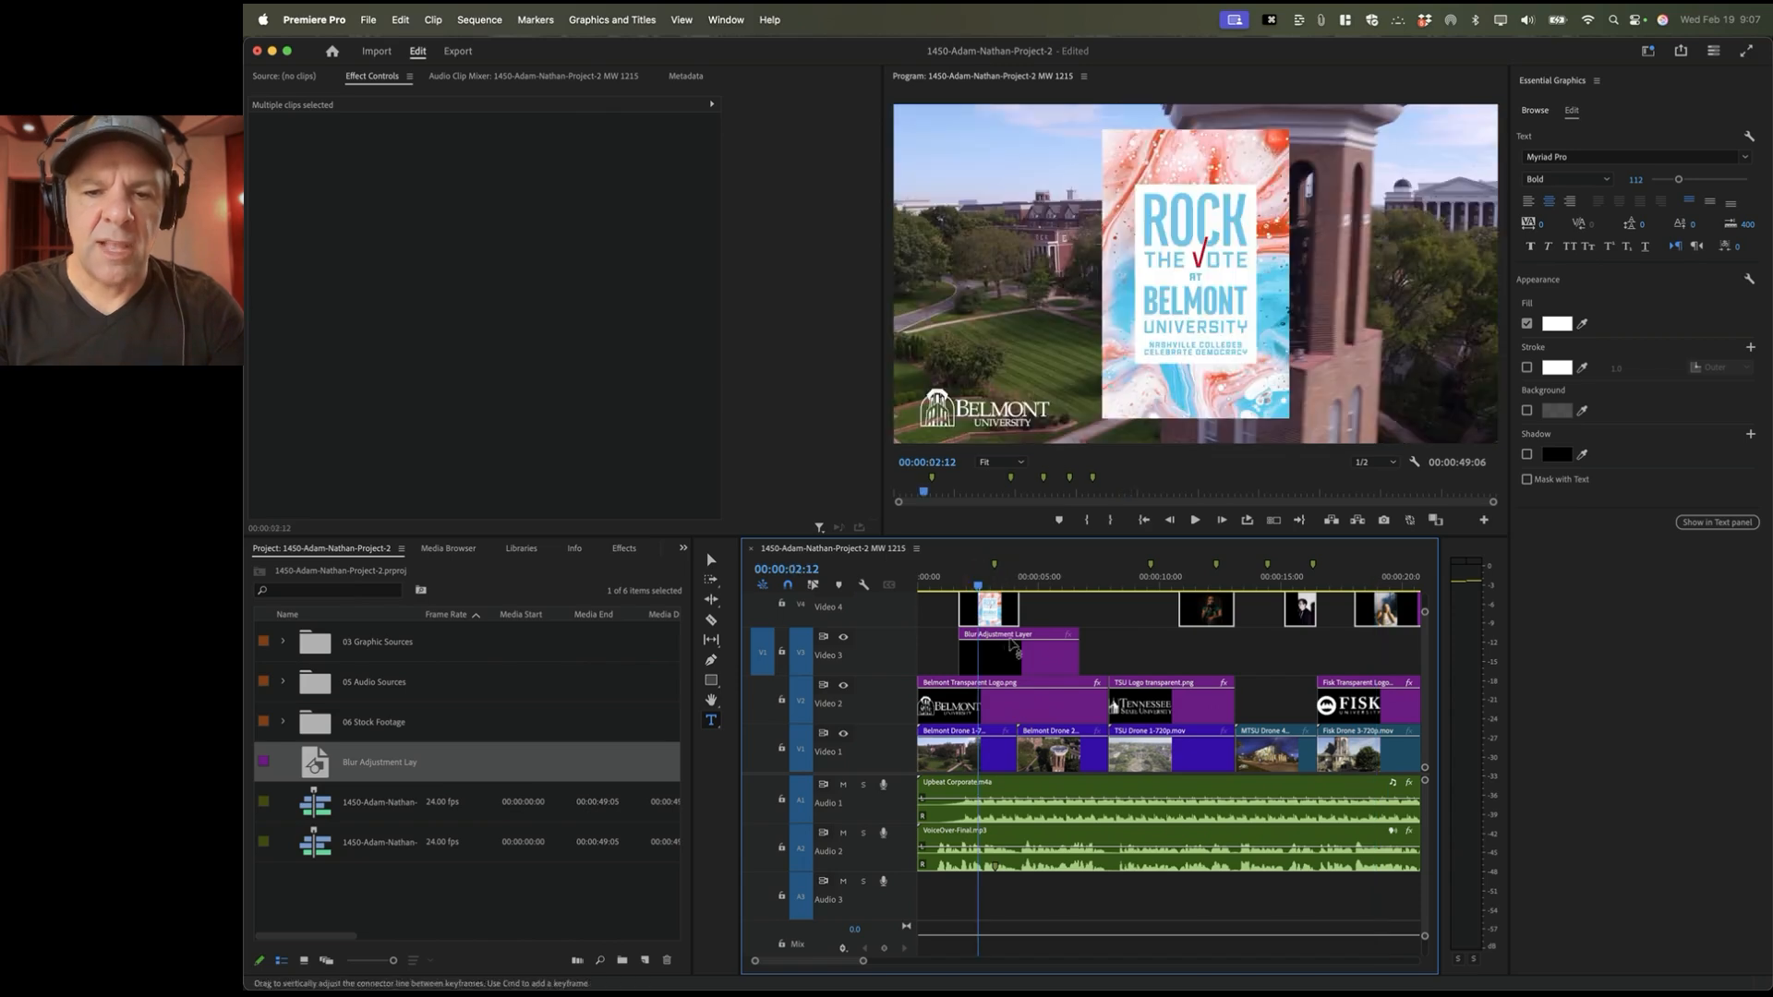
{"action": "left_click", "coordinate": [1017, 665]}
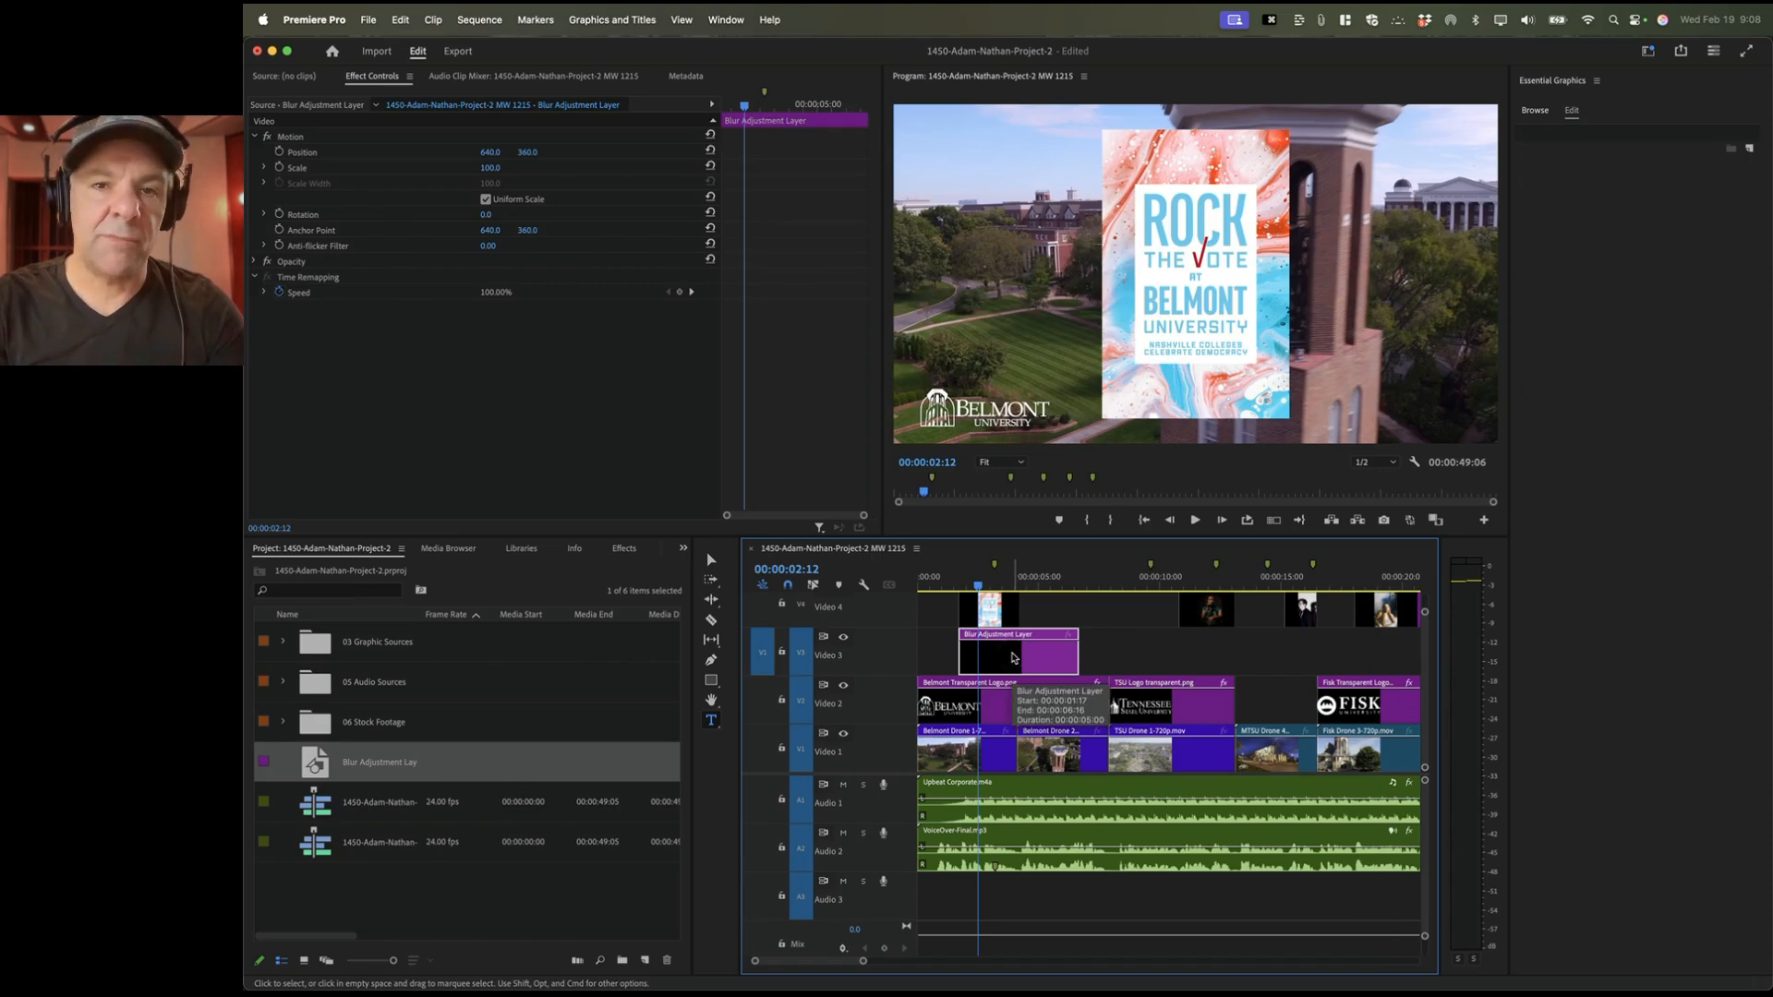
{"action": "left_click", "coordinate": [726, 20]}
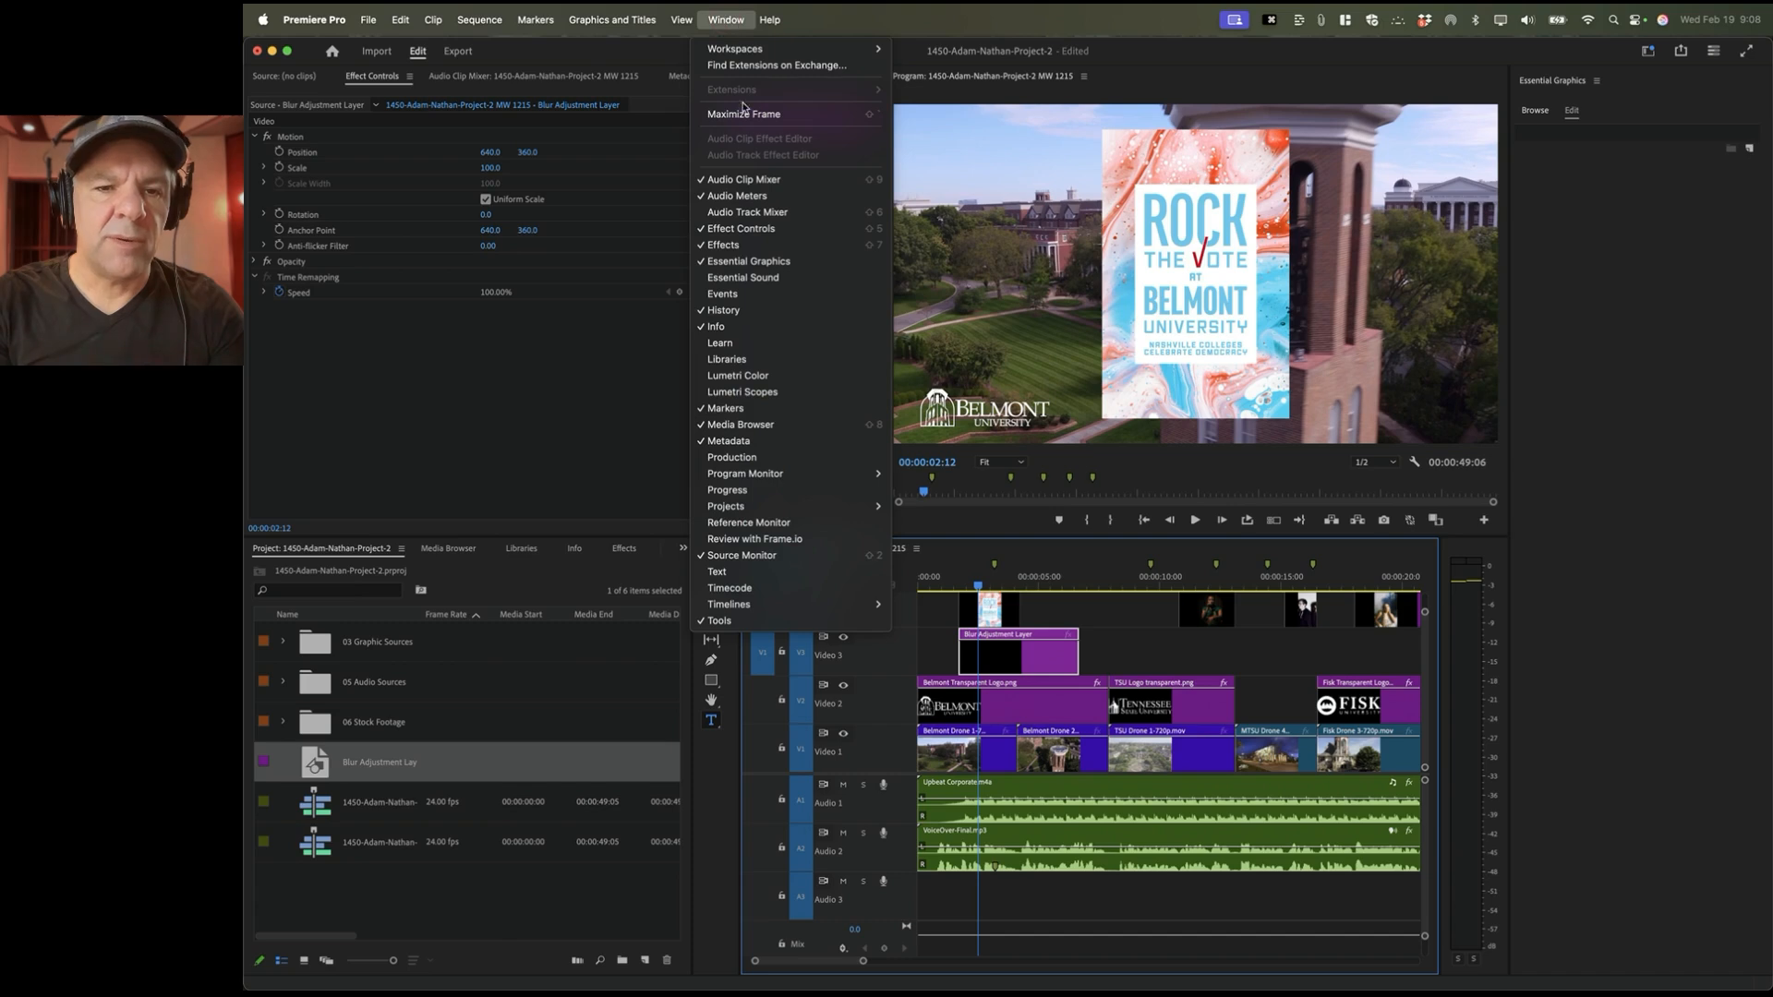
Step: Search the Effects panel for 'blur' and apply Gaussian Blur to the adjustment layer clip
{"action": "left_click", "coordinate": [865, 250]}
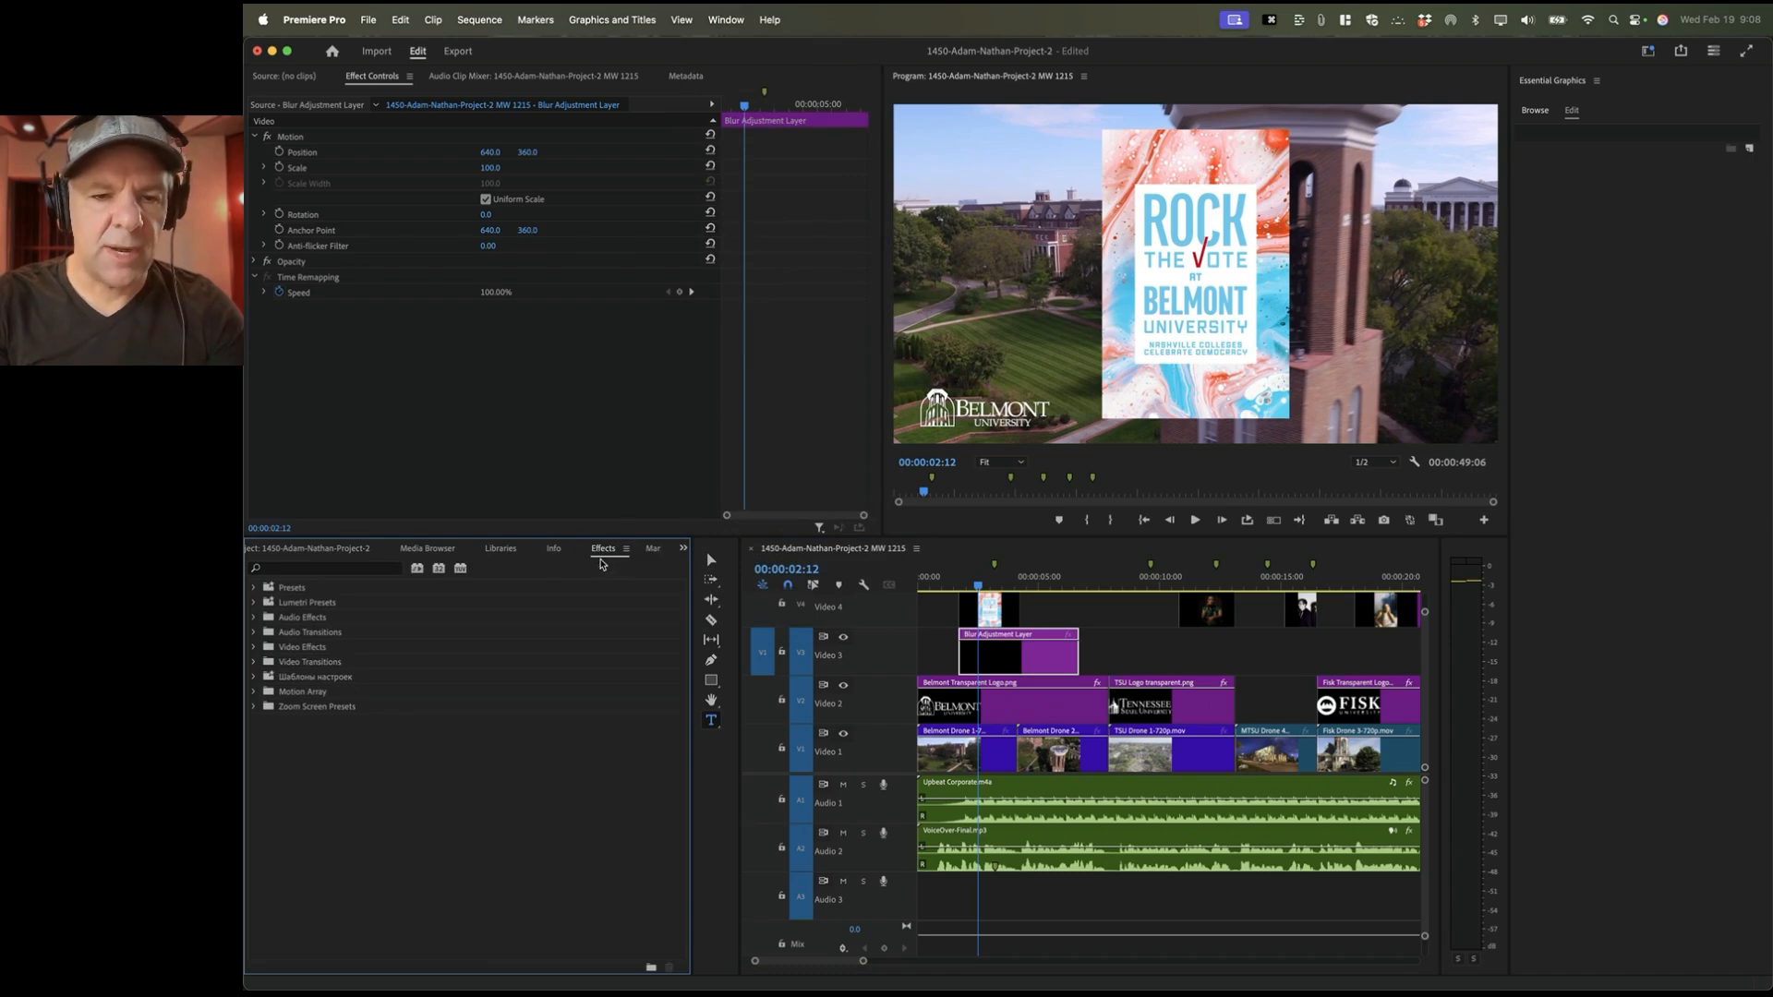
{"action": "left_click", "coordinate": [314, 570]}
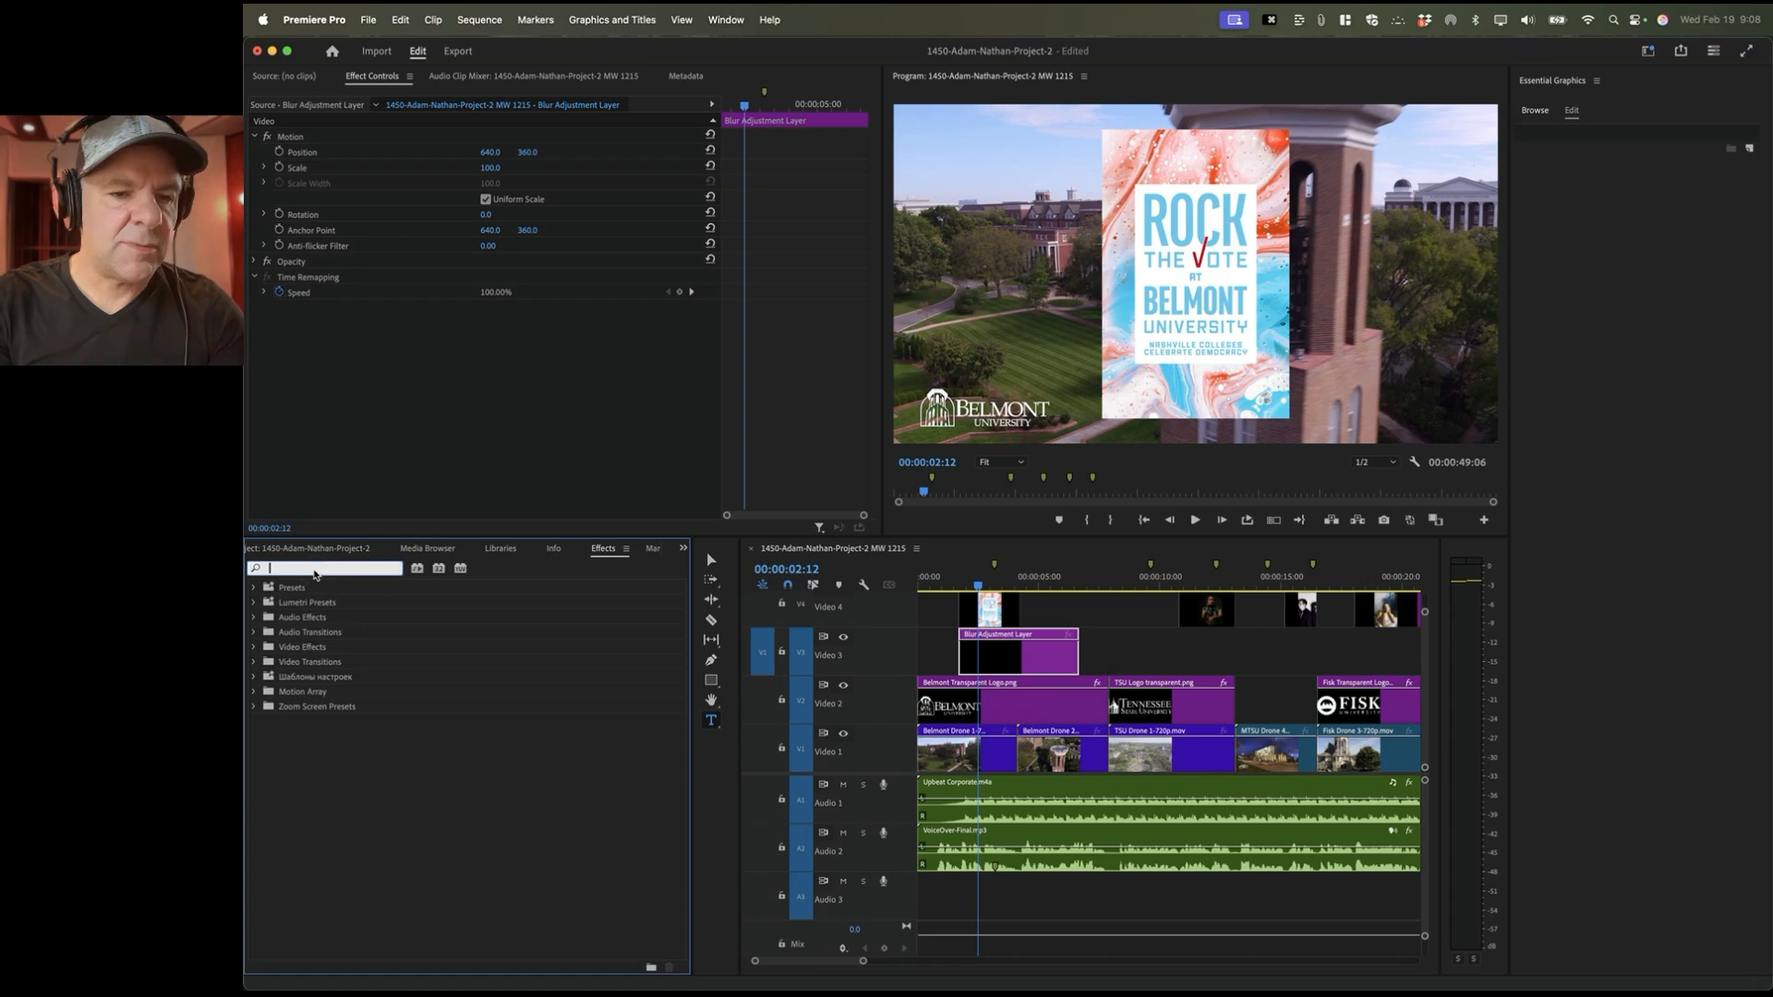
{"action": "type", "text": "blur"}
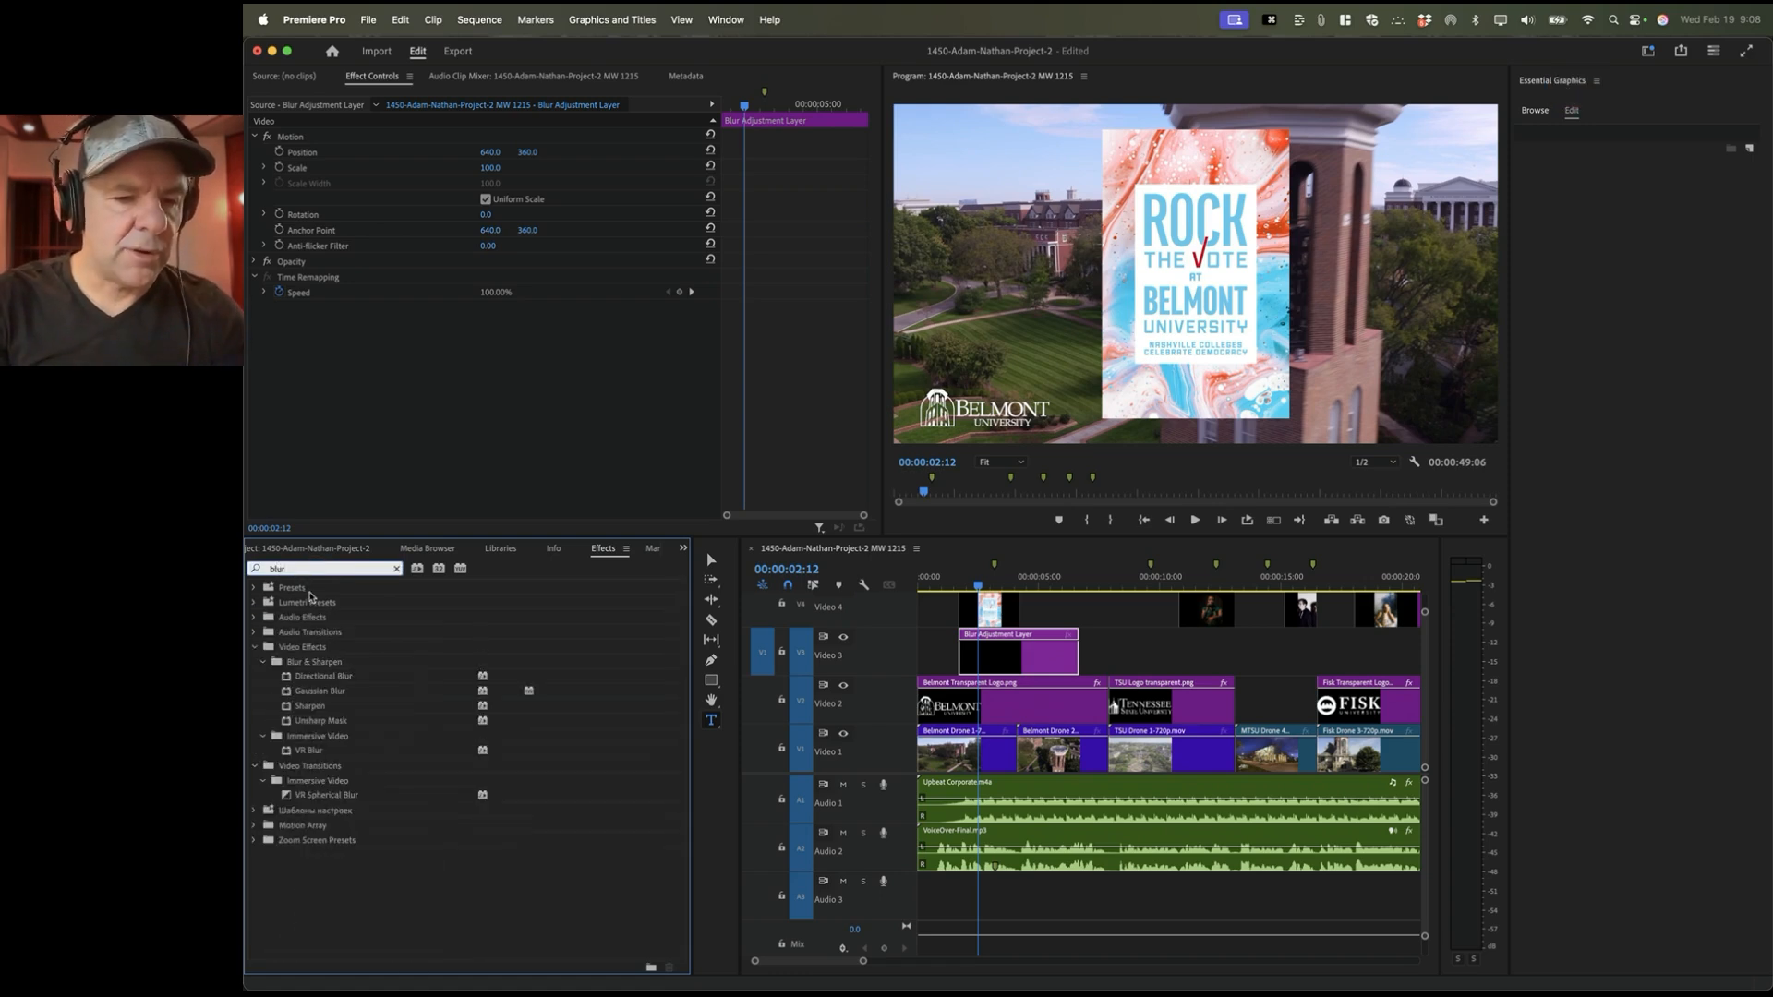
{"action": "left_click", "coordinate": [312, 694]}
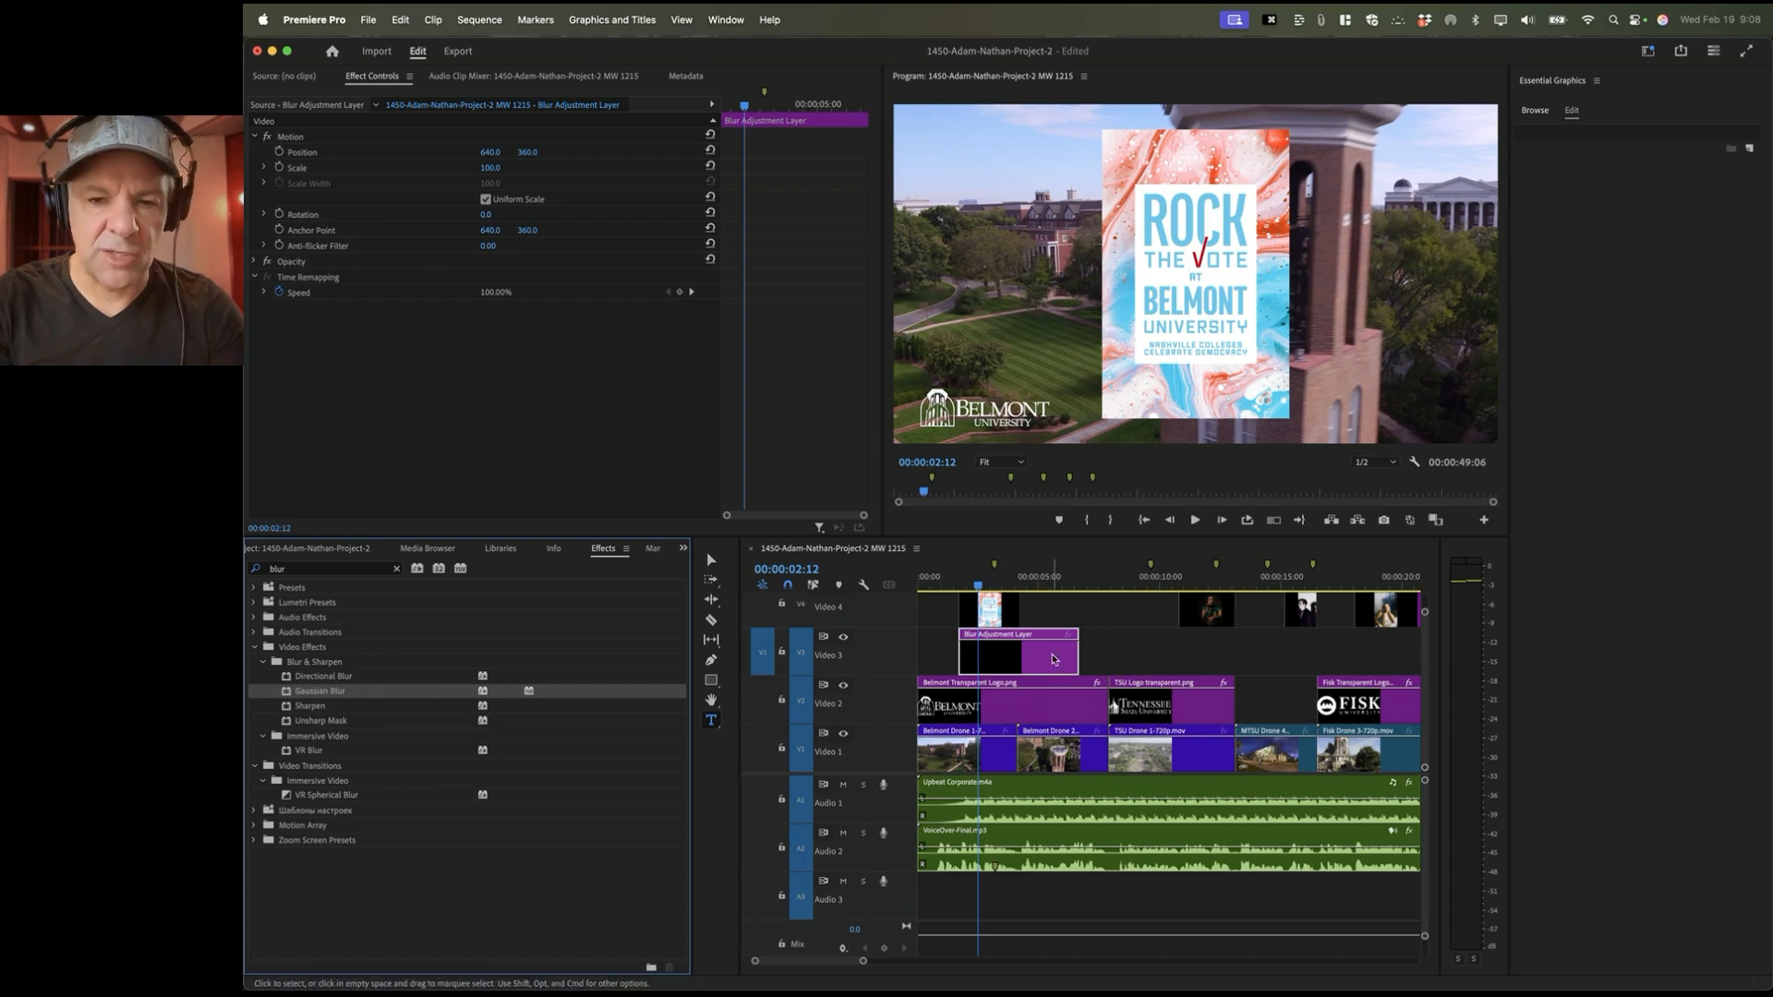
{"action": "left_click", "coordinate": [1011, 654]}
{"action": "double_click", "coordinate": [331, 694]}
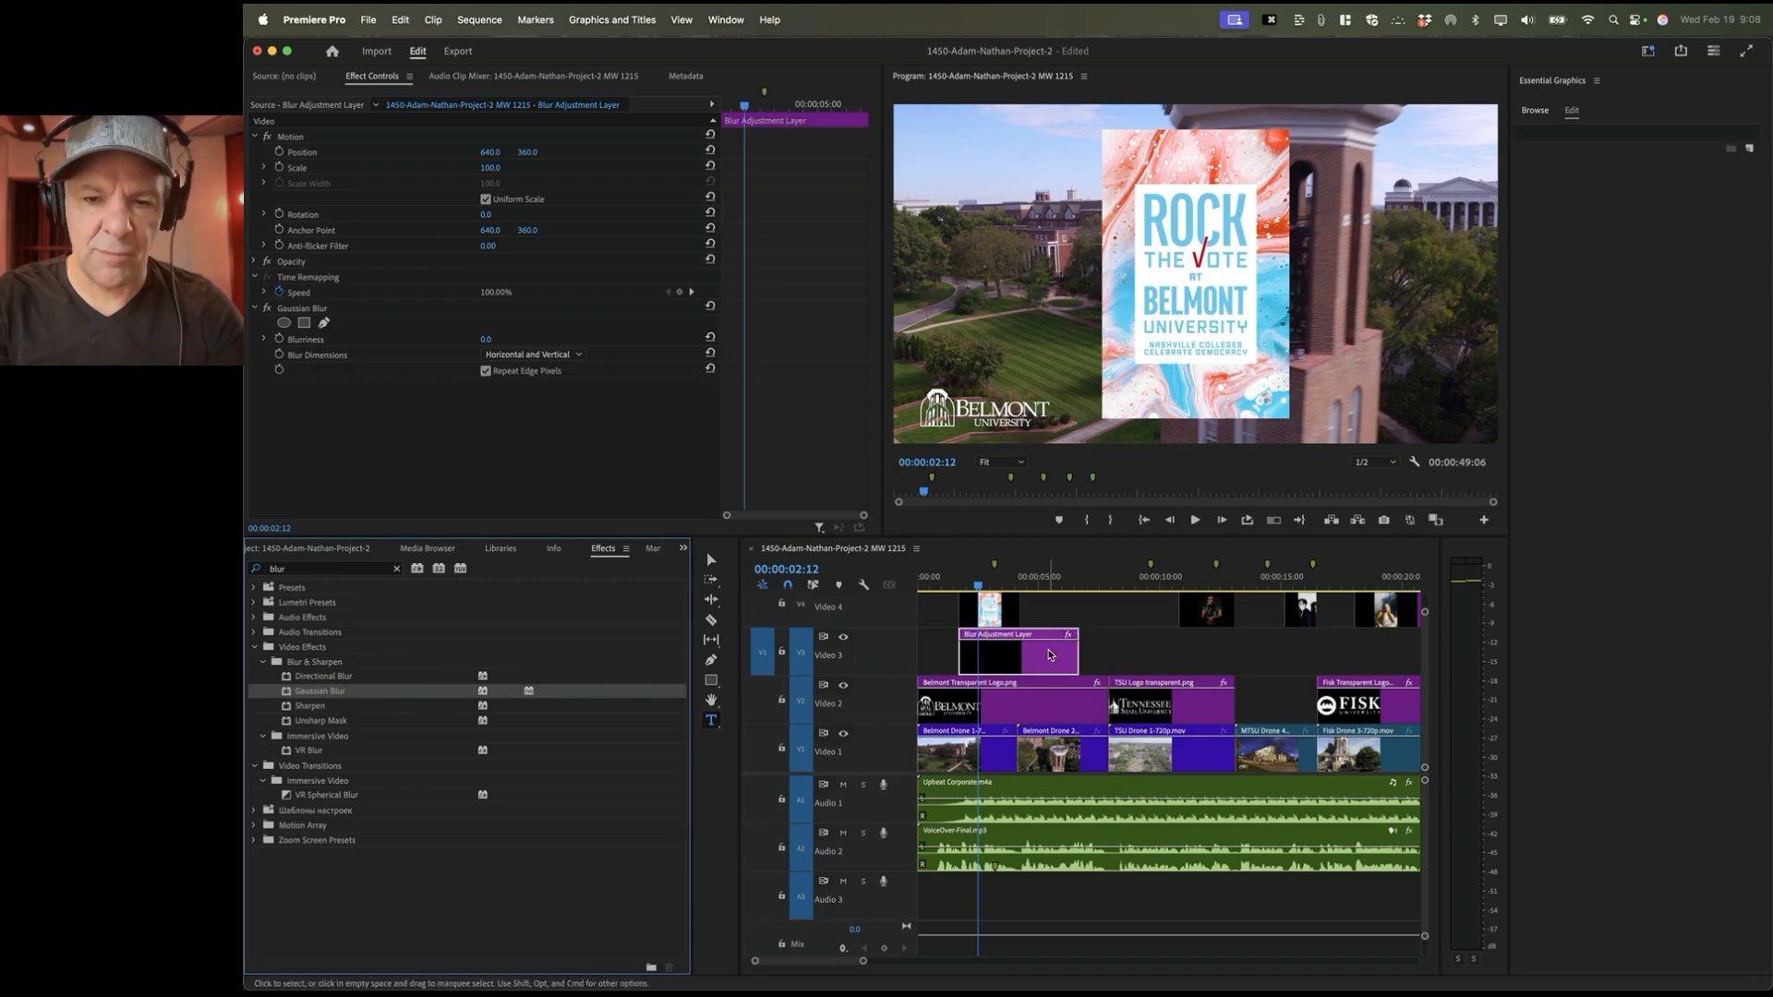
{"action": "left_click", "coordinate": [318, 310]}
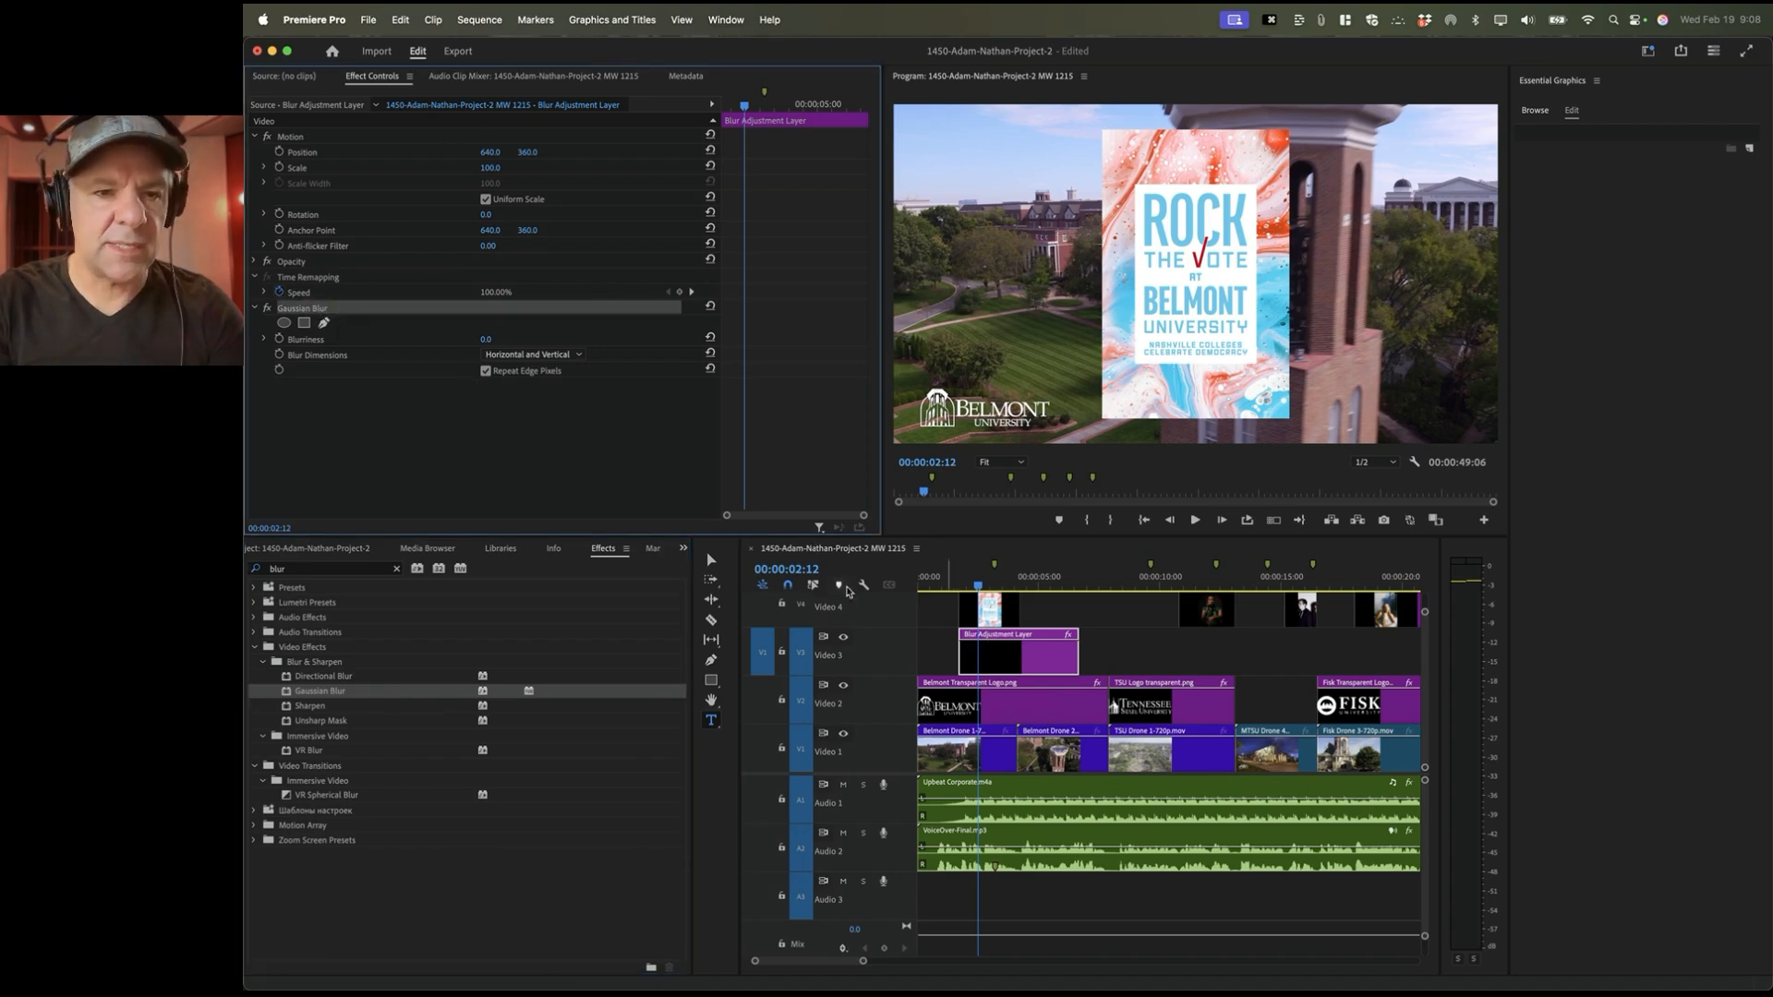
Step: Set the Gaussian Blur Blurriness to 27.0 in Effect Controls
{"action": "left_click", "coordinate": [997, 660]}
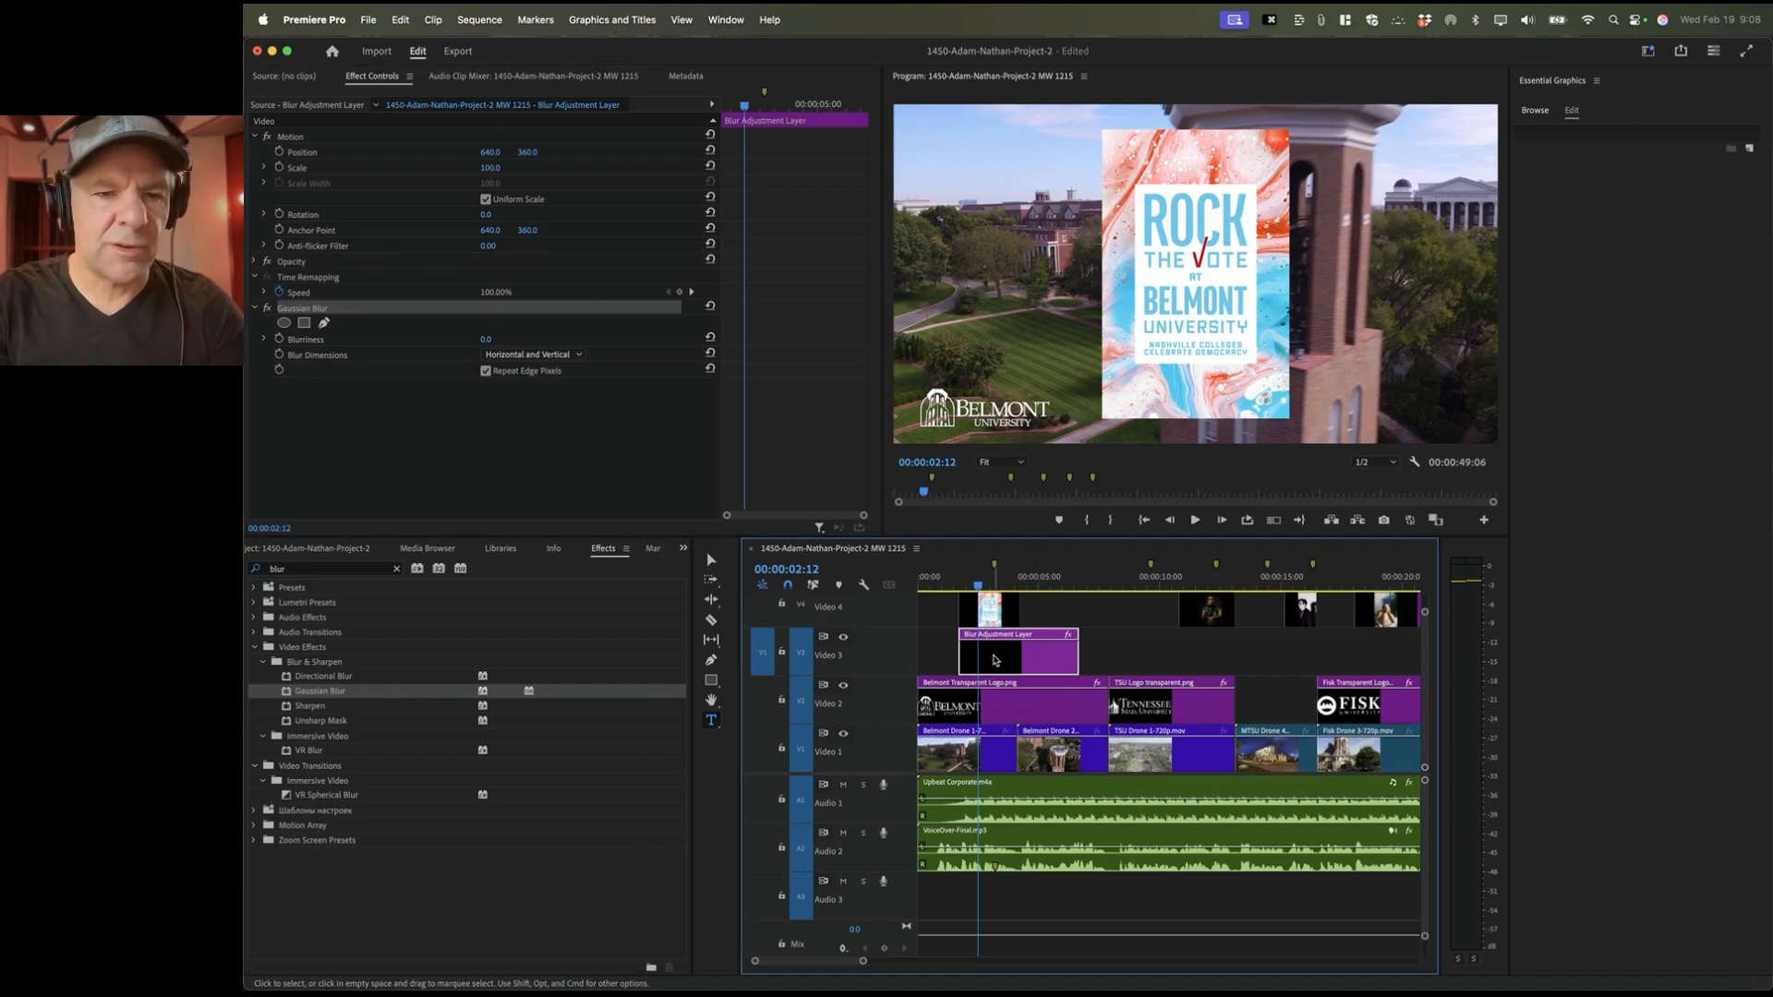
{"action": "left_click", "coordinate": [487, 339]}
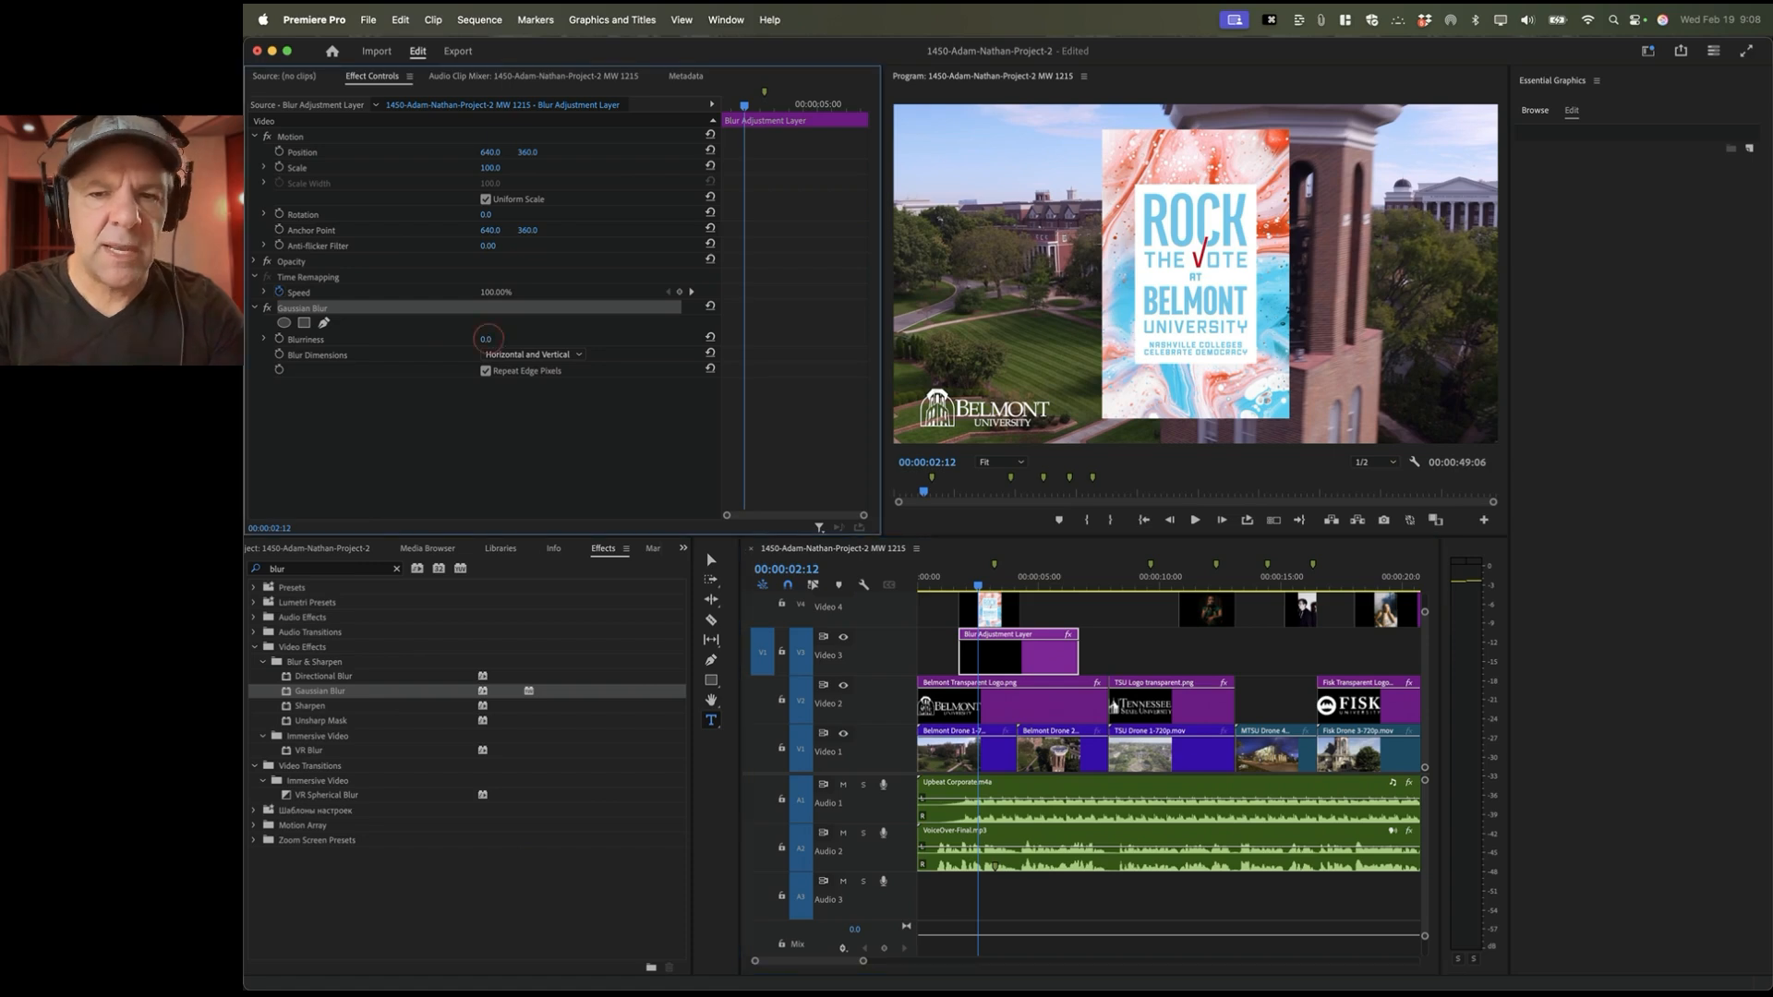
{"action": "mouse_move", "coordinate": [489, 338]}
{"action": "left_mouse_down"}
{"action": "mouse_move", "coordinate": [554, 339]}
{"action": "mouse_move", "coordinate": [490, 339]}
{"action": "left_mouse_up"}
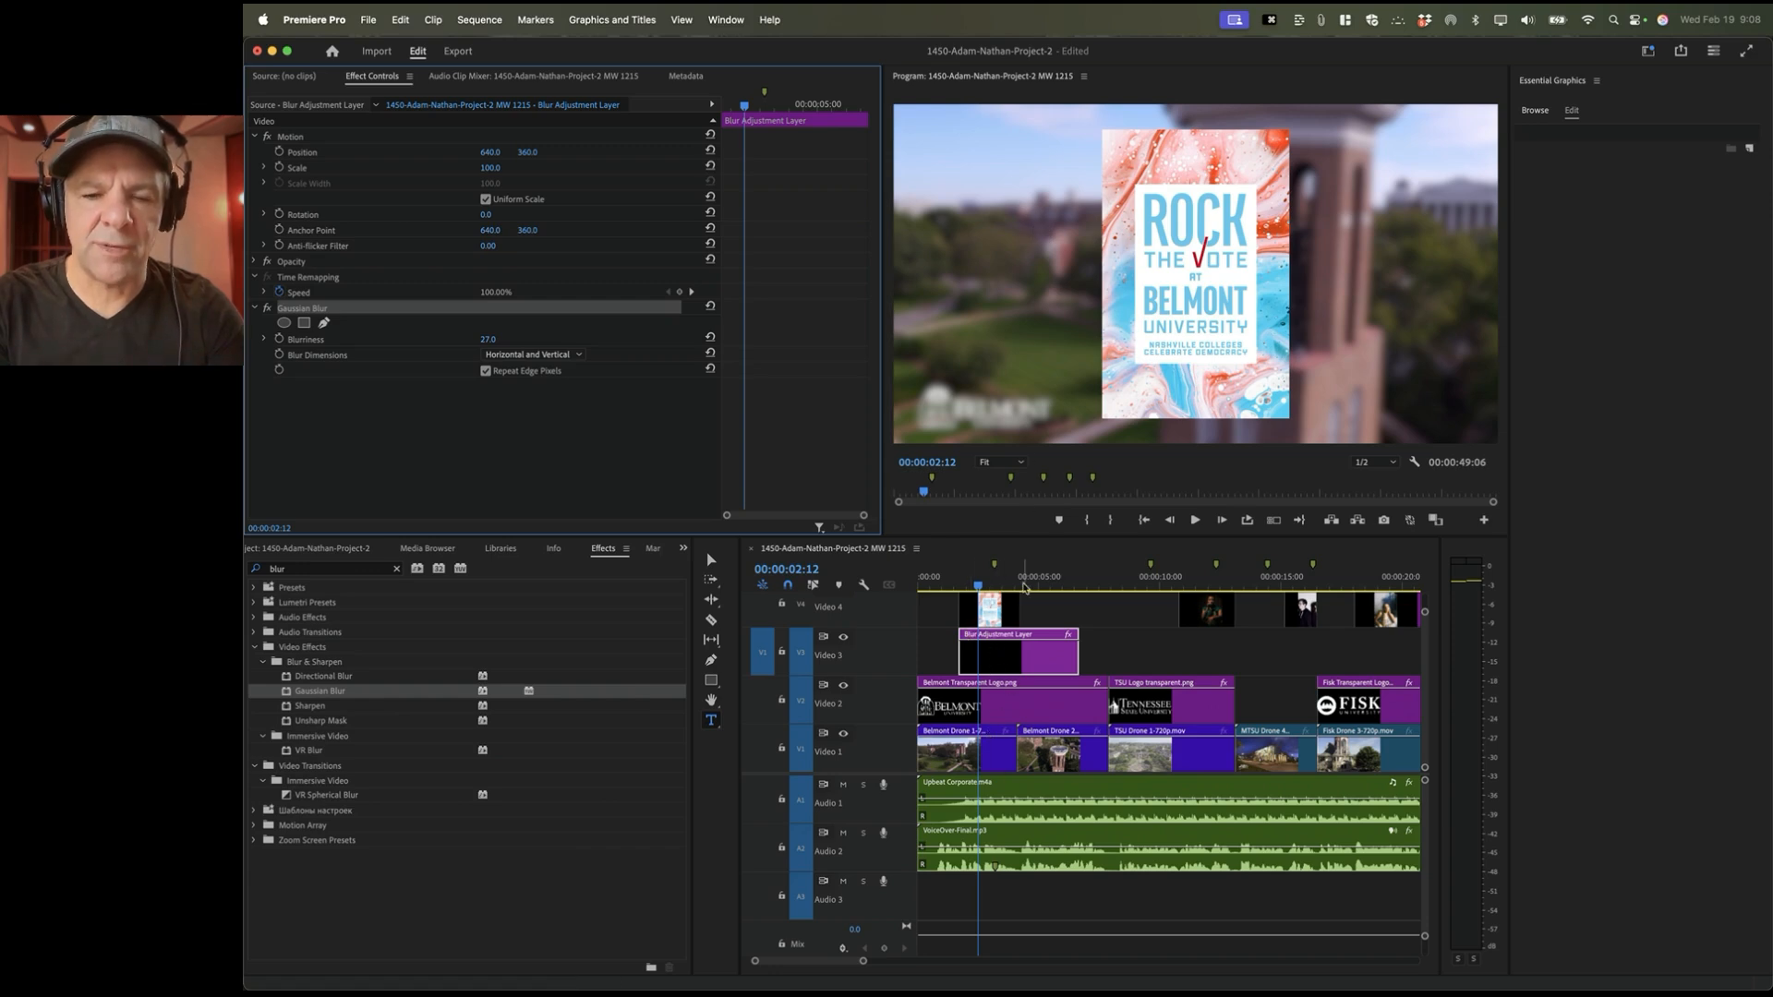
Step: Trim the adjustment layer's end shorter and play back from 00:00:00:18
{"action": "left_click_drag", "start_coordinate": [1076, 657], "coordinate": [1020, 658]}
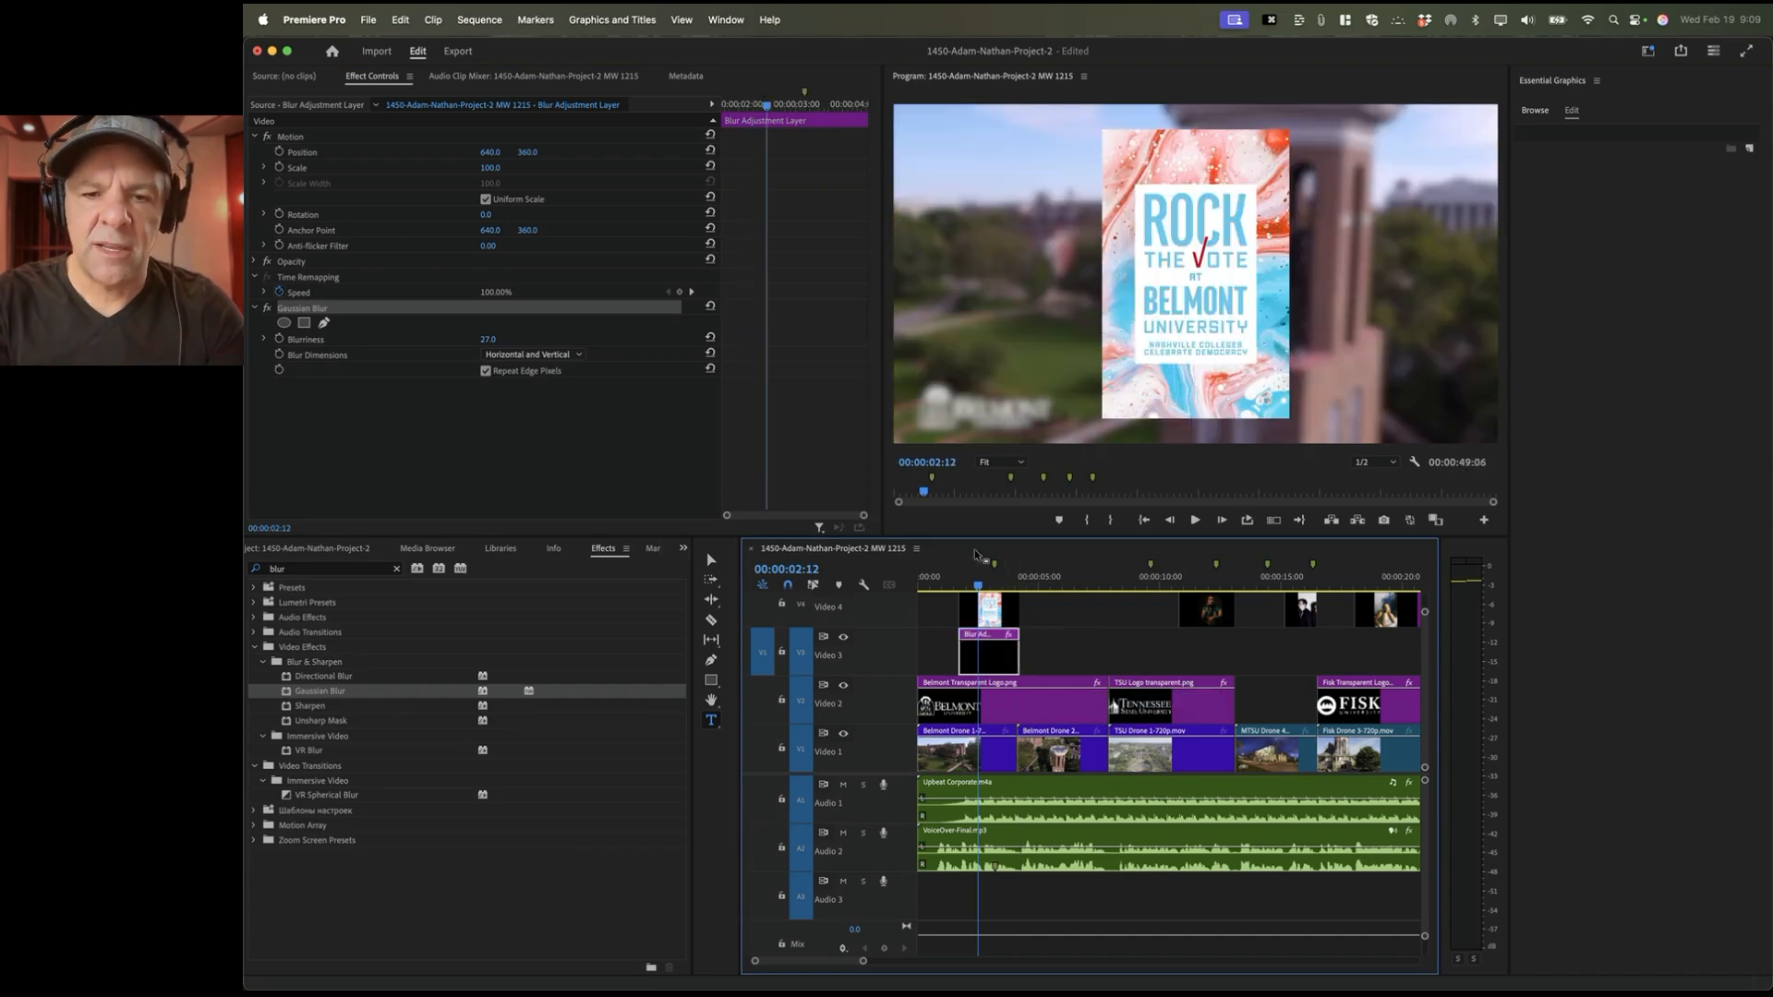
{"action": "left_click_drag", "start_coordinate": [978, 584], "coordinate": [937, 585]}
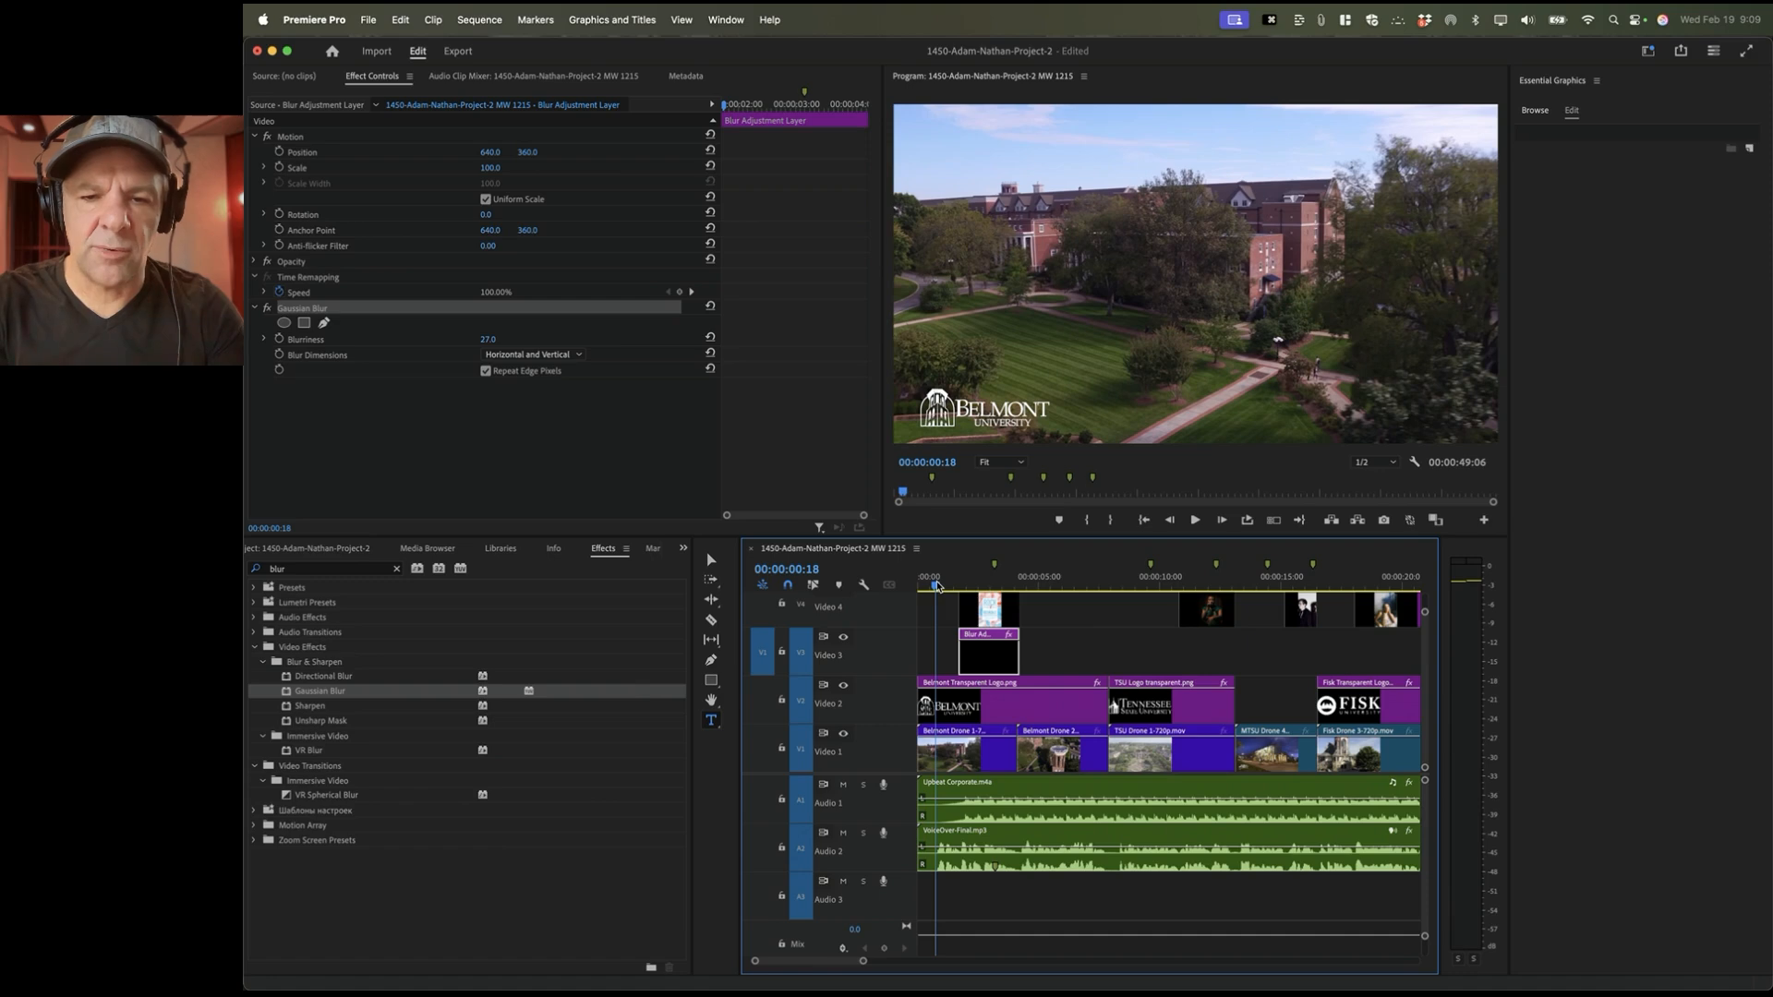
{"action": "key", "text": "space"}
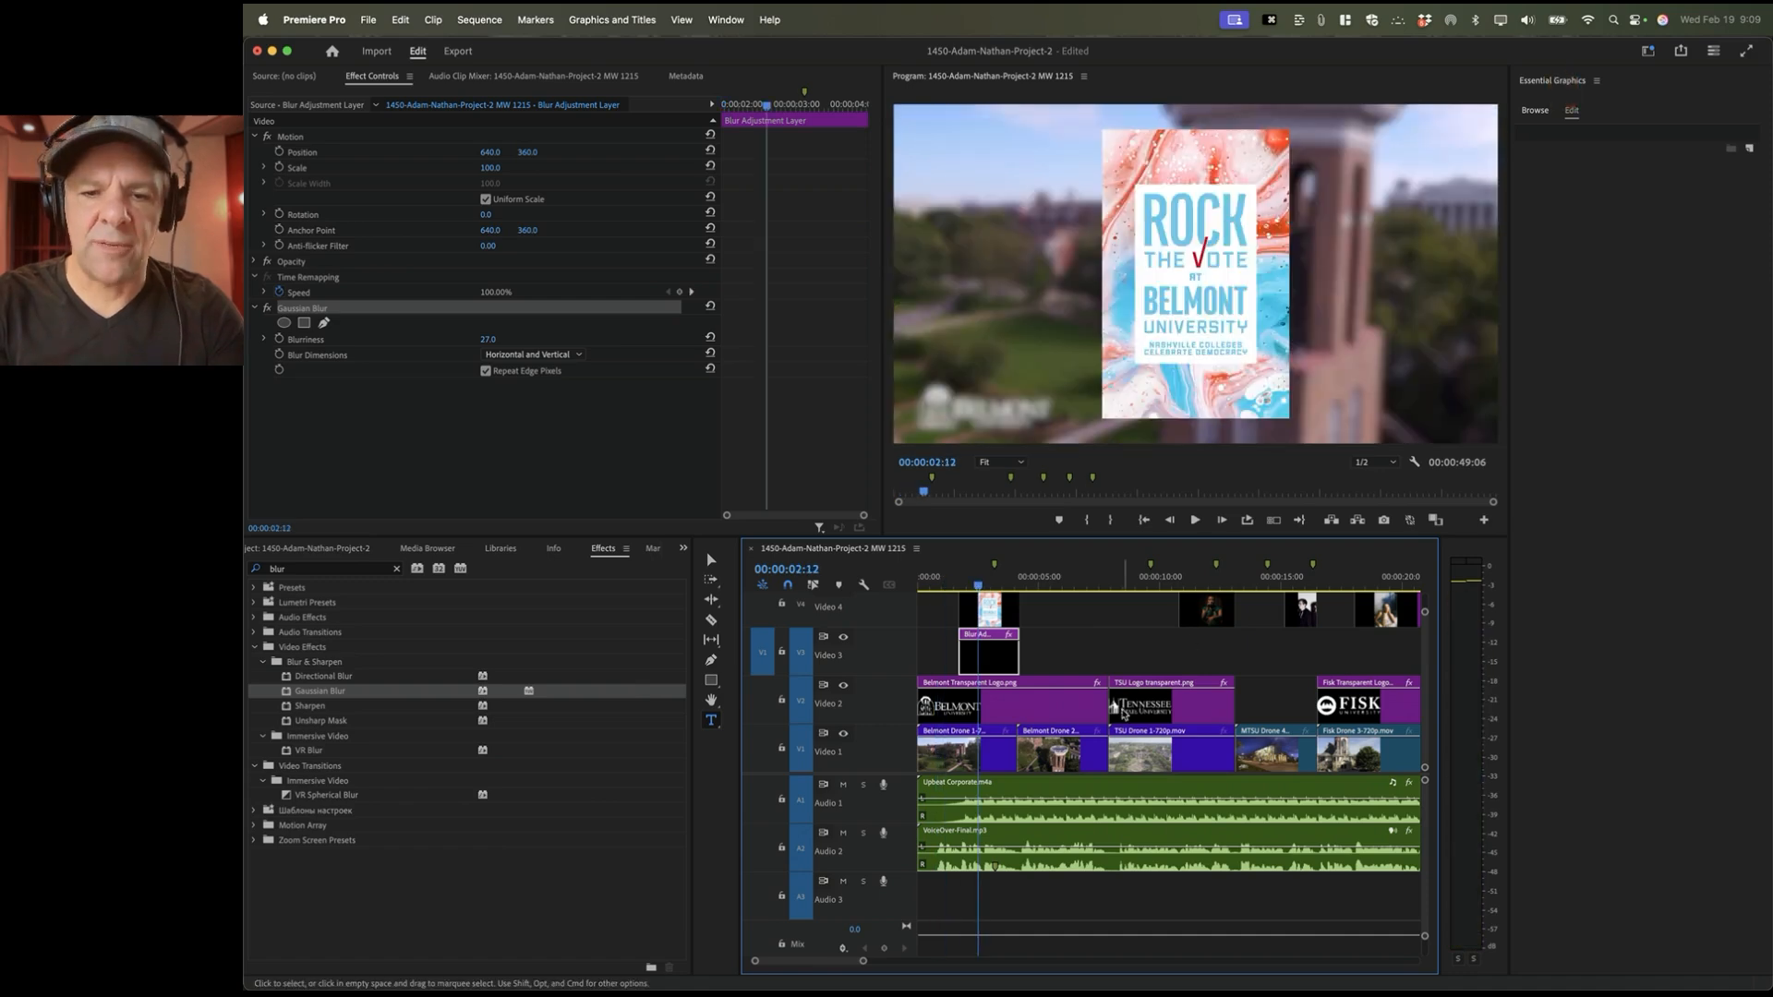
{"action": "scroll", "coordinate": [975, 621], "scroll_direction": "up", "scroll_amount": 2}
{"action": "left_click", "coordinate": [990, 649]}
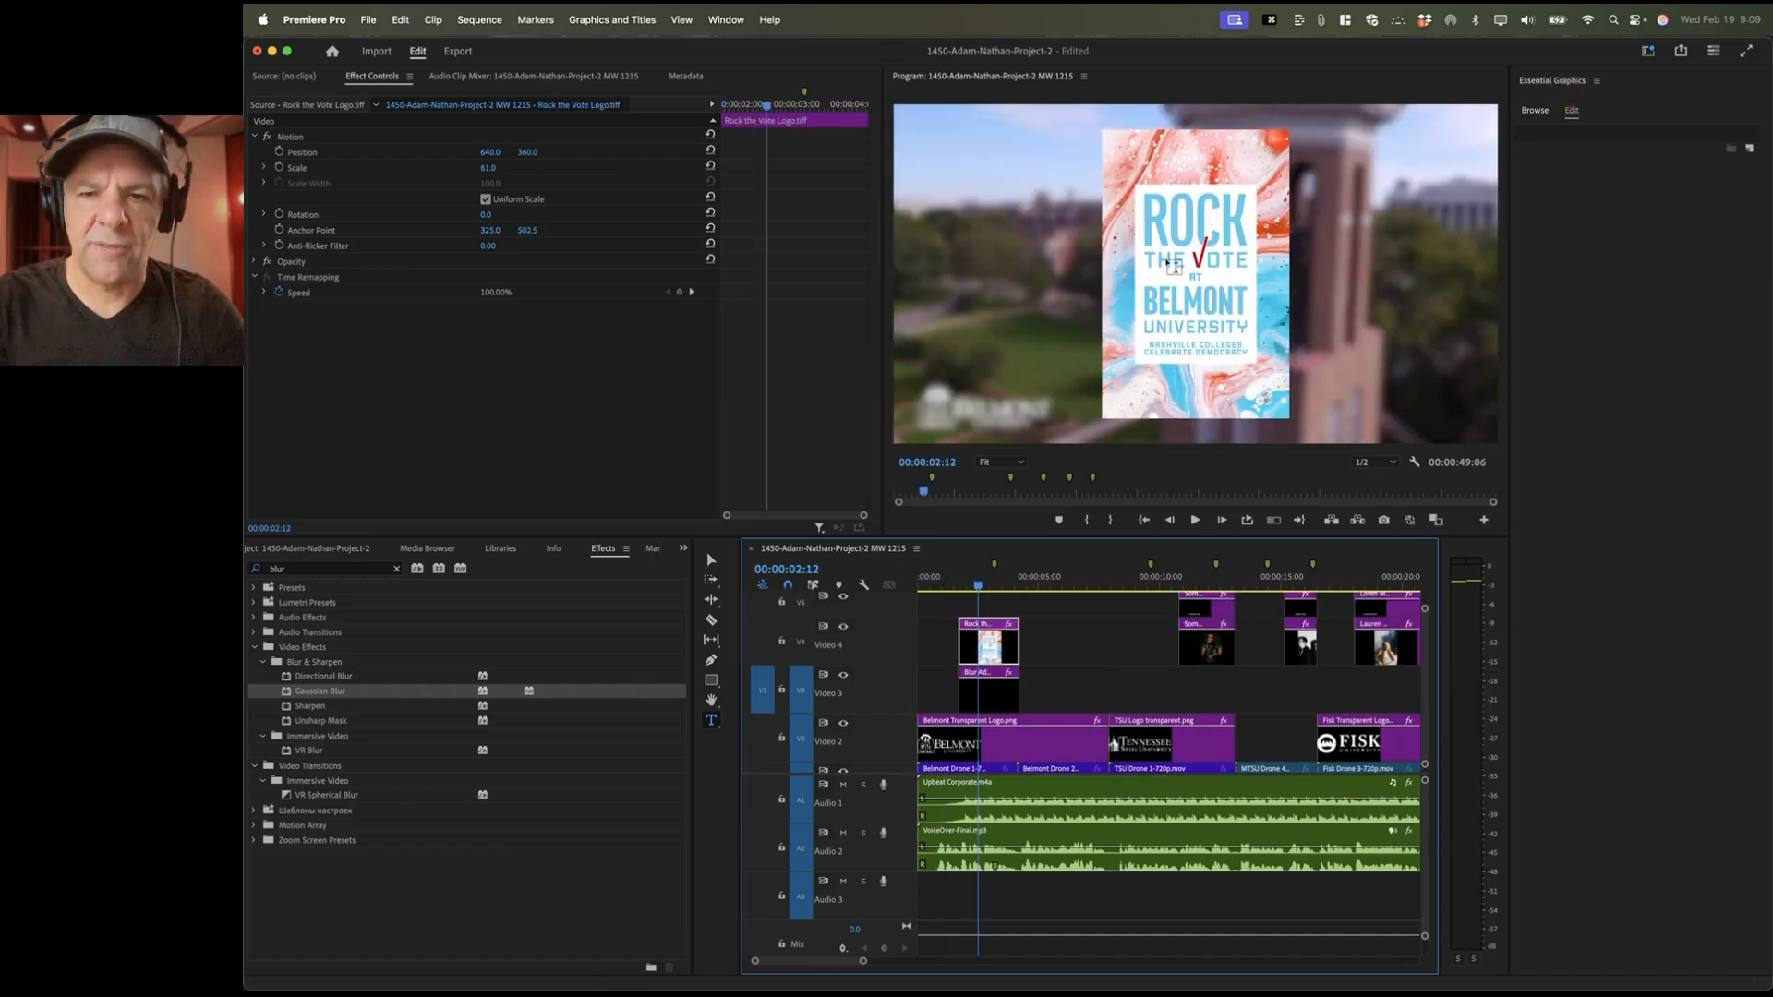
{"action": "scroll", "coordinate": [967, 758], "scroll_direction": "down", "scroll_amount": 2}
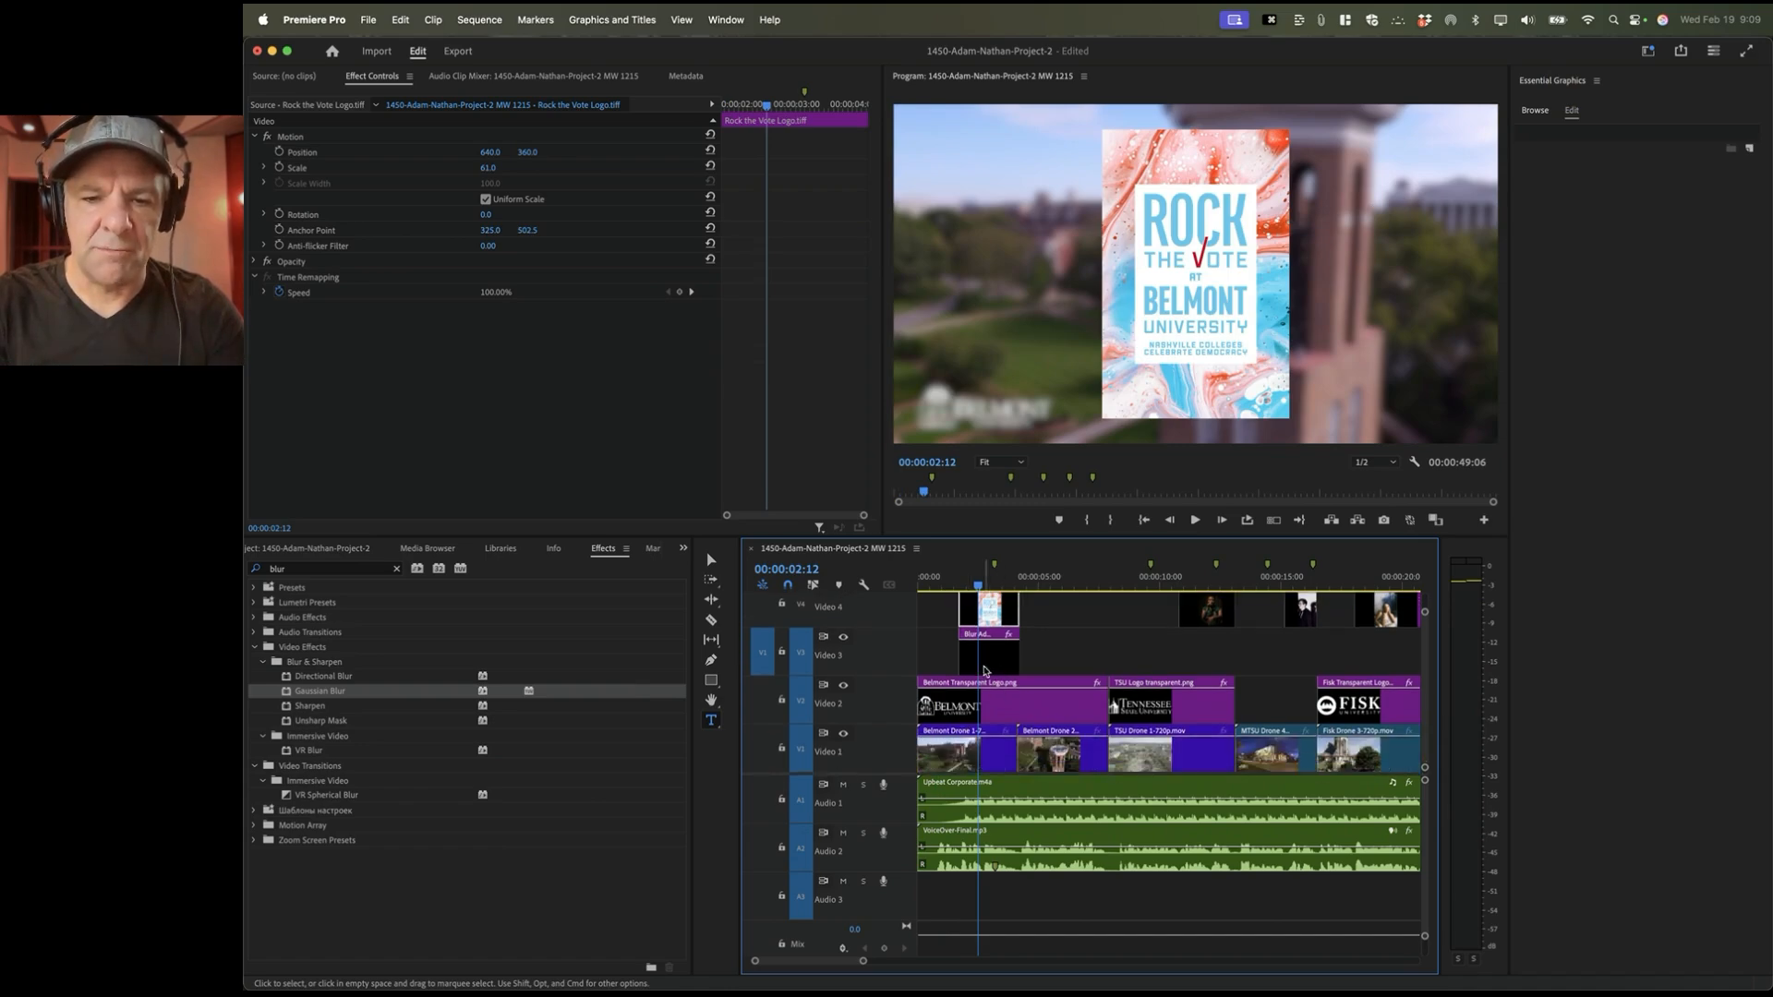
{"action": "left_click", "coordinate": [969, 758]}
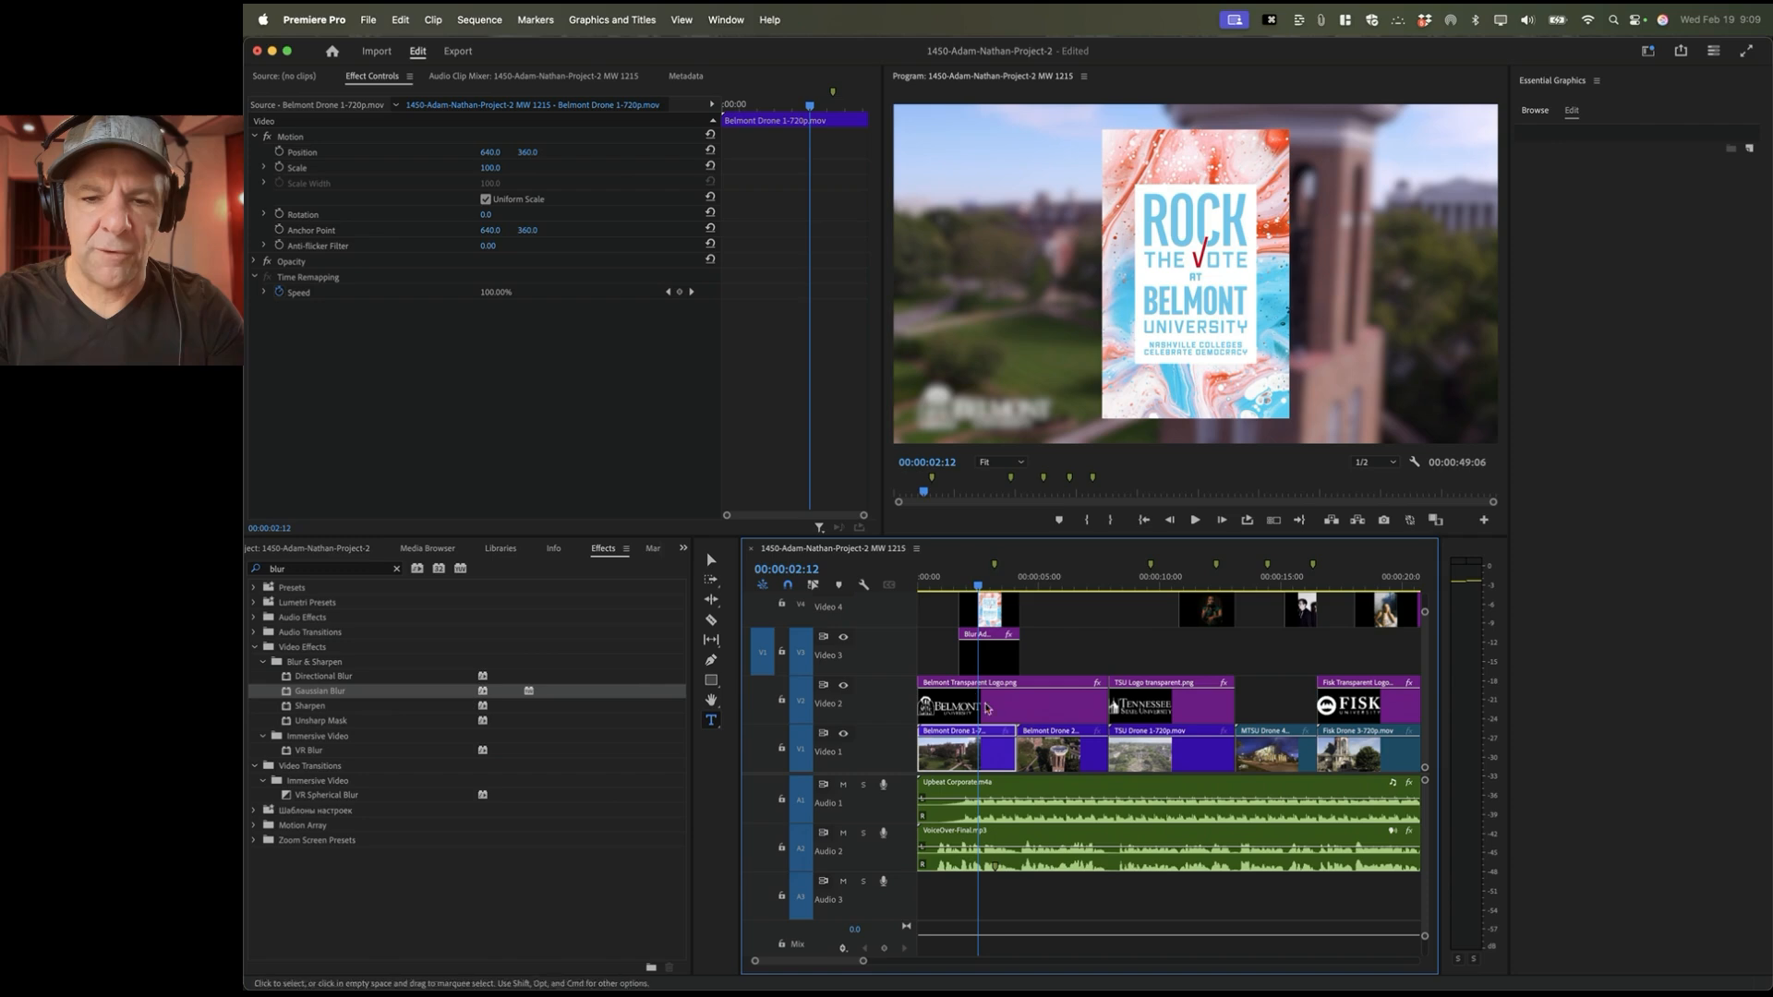
{"action": "scroll", "coordinate": [1086, 677], "scroll_direction": "up", "scroll_amount": 1}
{"action": "scroll", "coordinate": [1085, 677], "scroll_direction": "right", "scroll_amount": 1}
{"action": "scroll", "coordinate": [1086, 677], "scroll_direction": "up", "scroll_amount": 1}
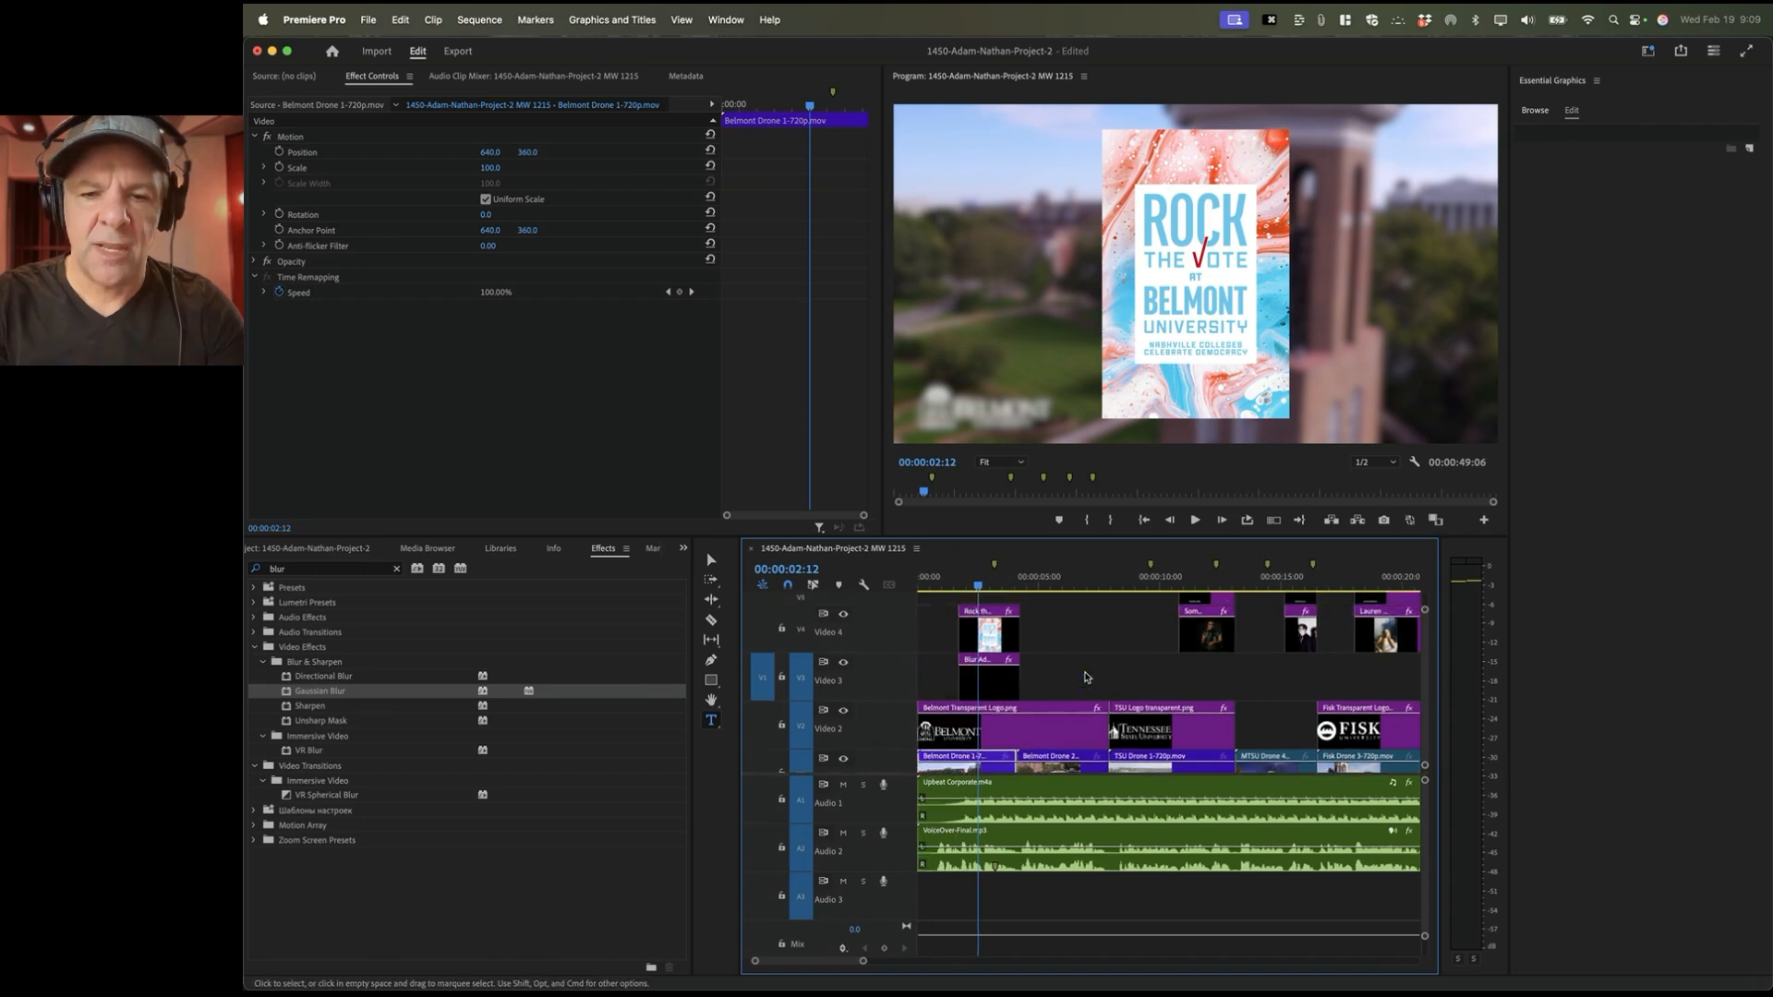
{"action": "scroll", "coordinate": [1244, 674], "scroll_direction": "left", "scroll_amount": 1}
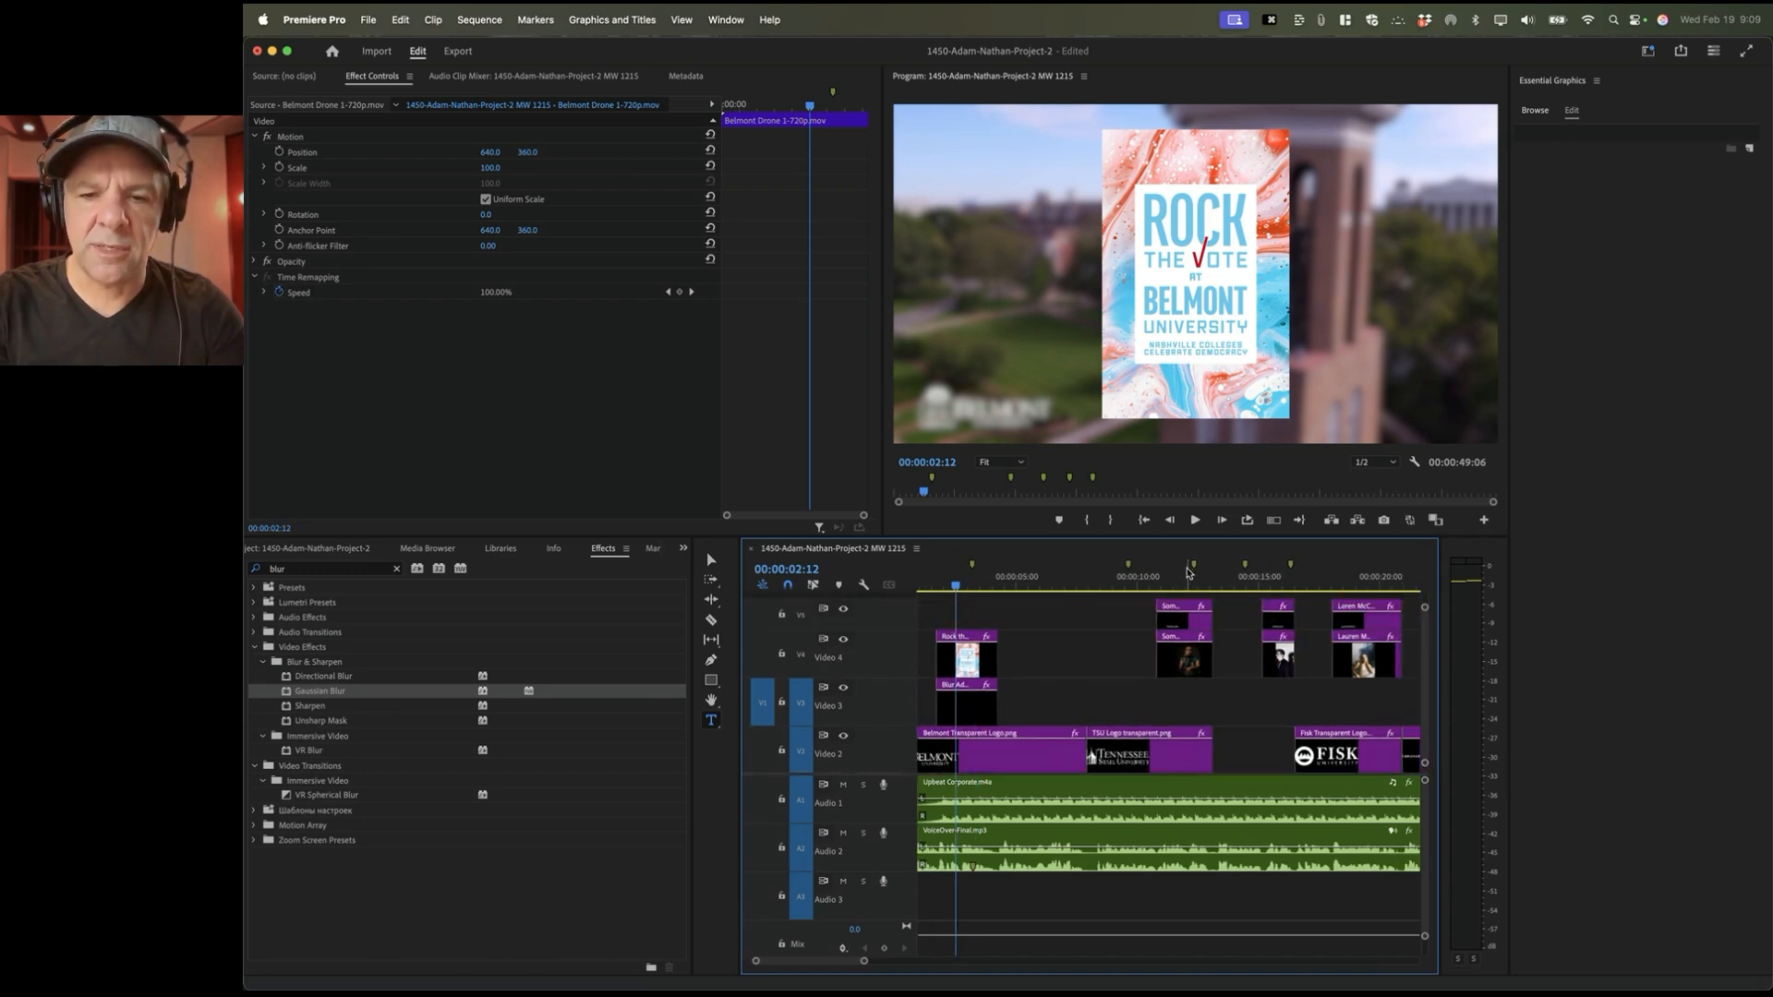
{"action": "scroll", "coordinate": [1061, 699], "scroll_direction": "down", "scroll_amount": 2}
{"action": "left_click", "coordinate": [977, 680]}
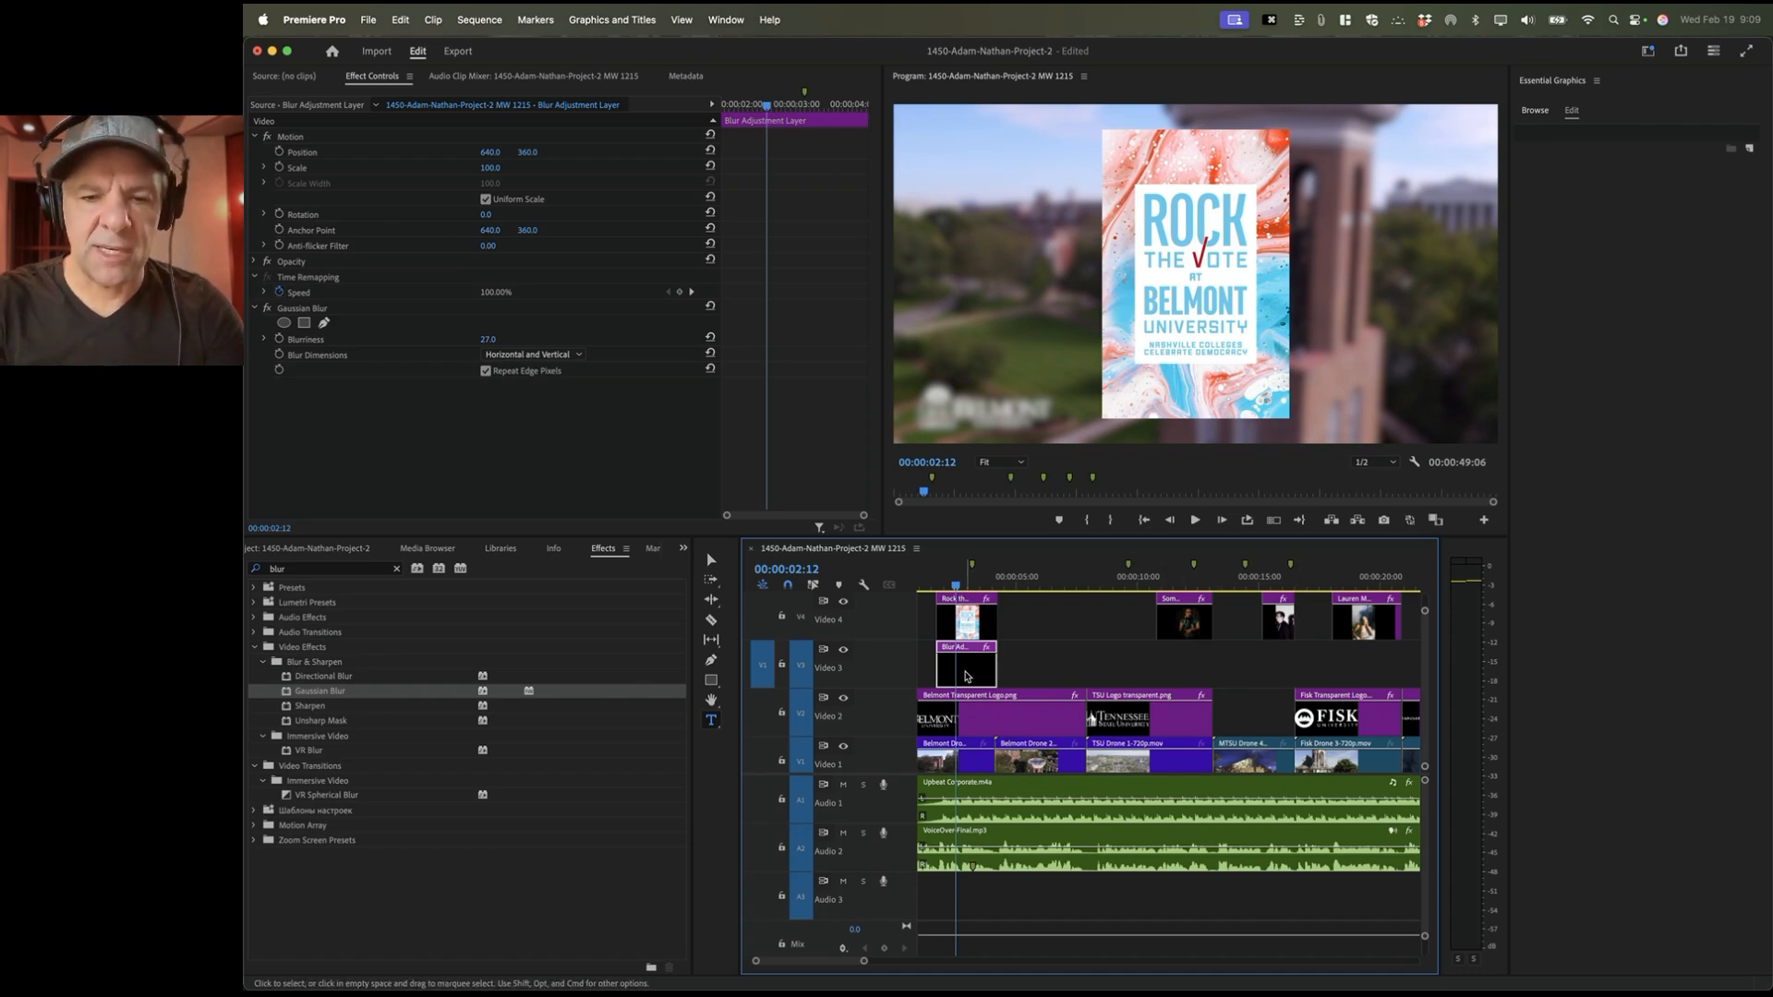
Step: Move the blur layer copy later along Video 3 and trim its start toward the artist photo
{"action": "left_click_drag", "start_coordinate": [966, 672], "coordinate": [1177, 672]}
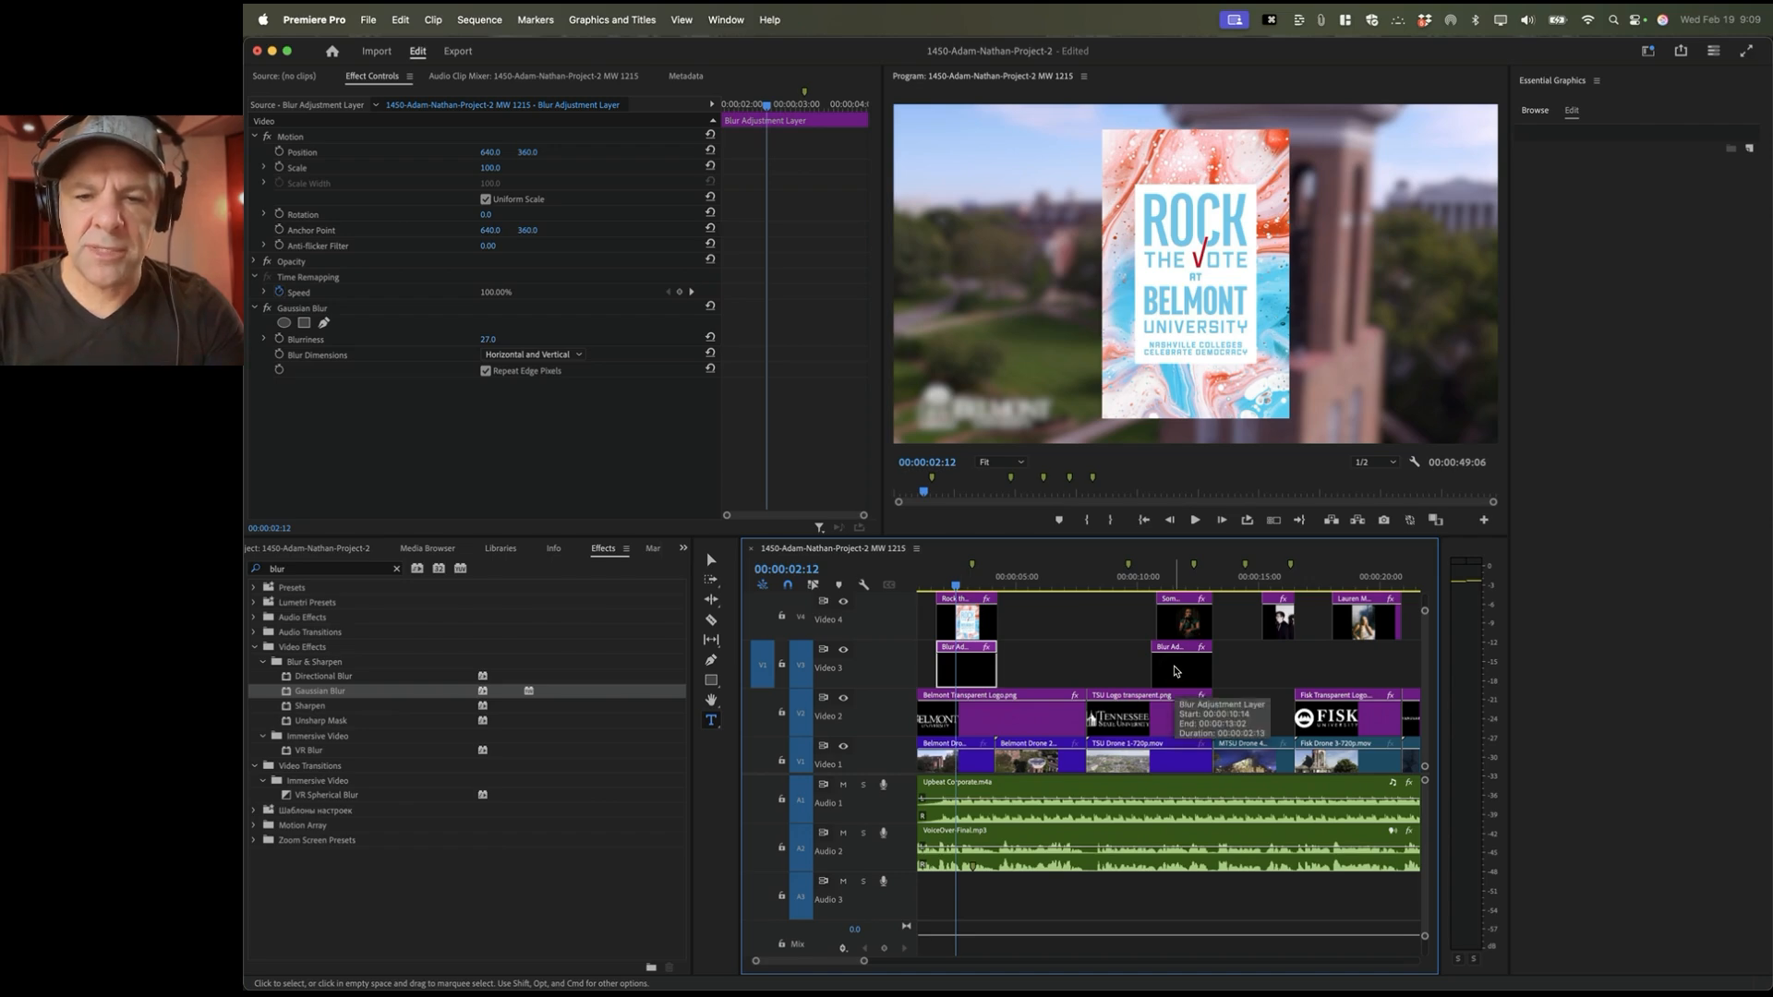
{"action": "left_click", "coordinate": [1177, 579]}
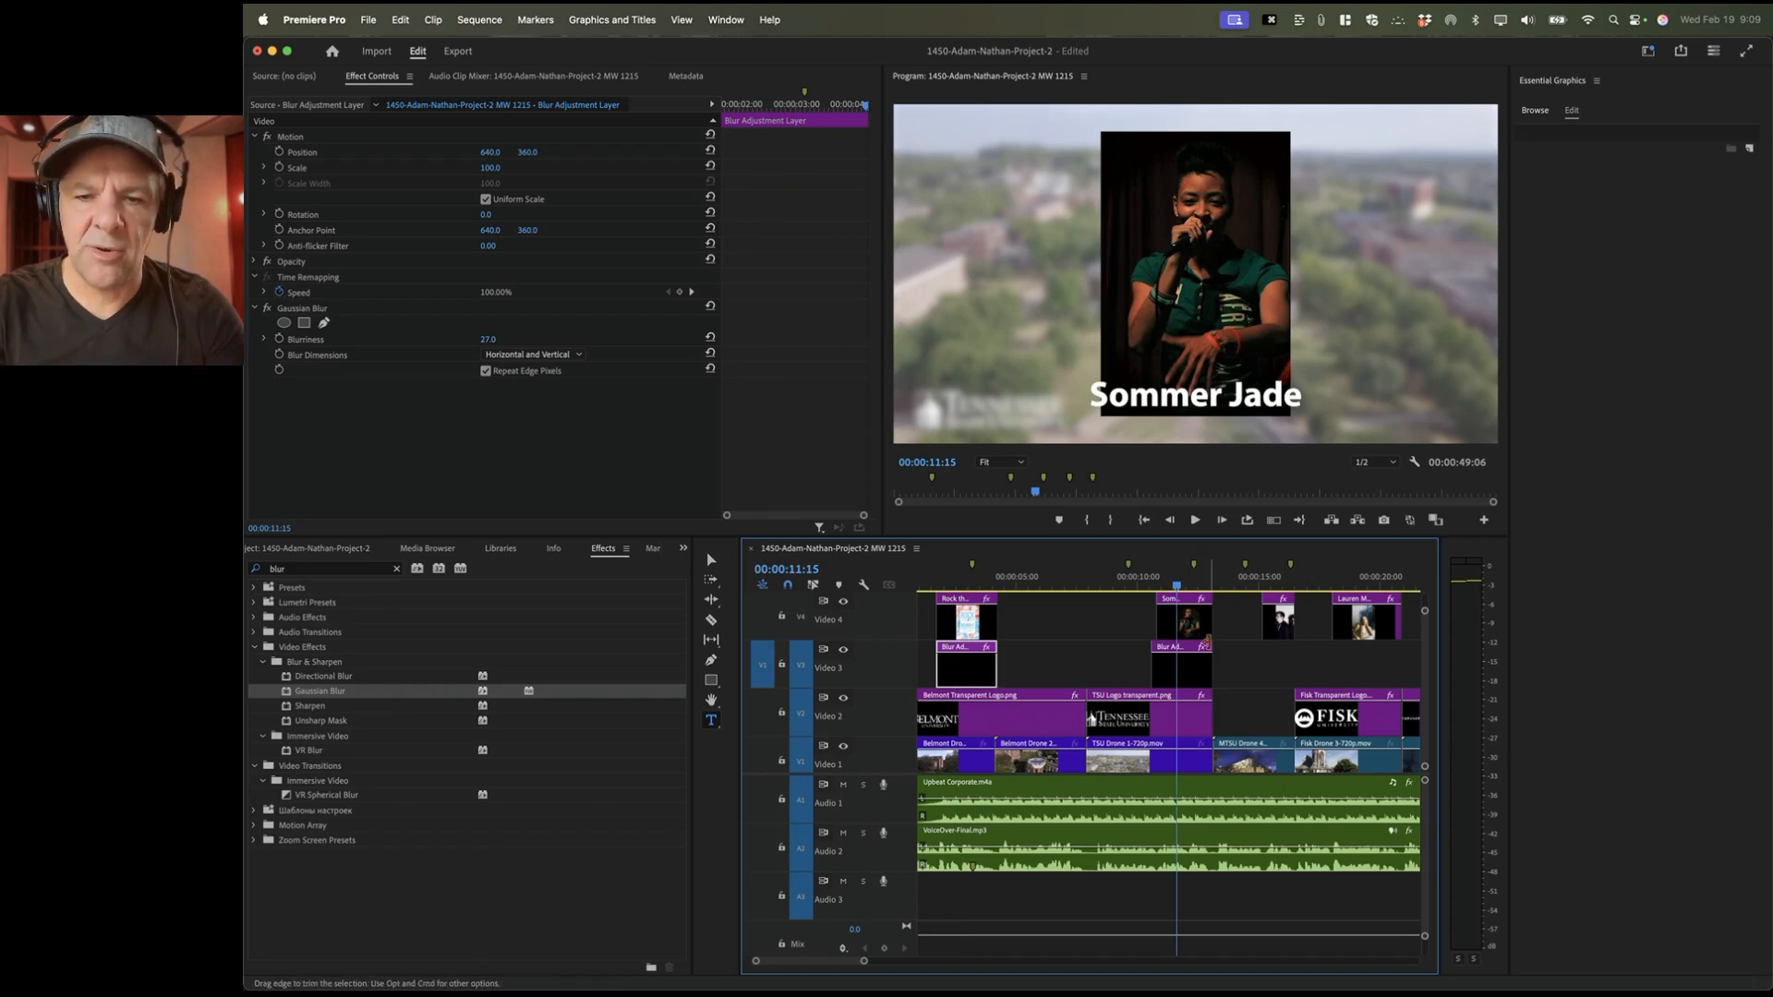
{"action": "mouse_move", "coordinate": [1153, 668]}
{"action": "left_mouse_down"}
{"action": "mouse_move", "coordinate": [1128, 672]}
{"action": "mouse_move", "coordinate": [1158, 669]}
{"action": "left_mouse_up"}
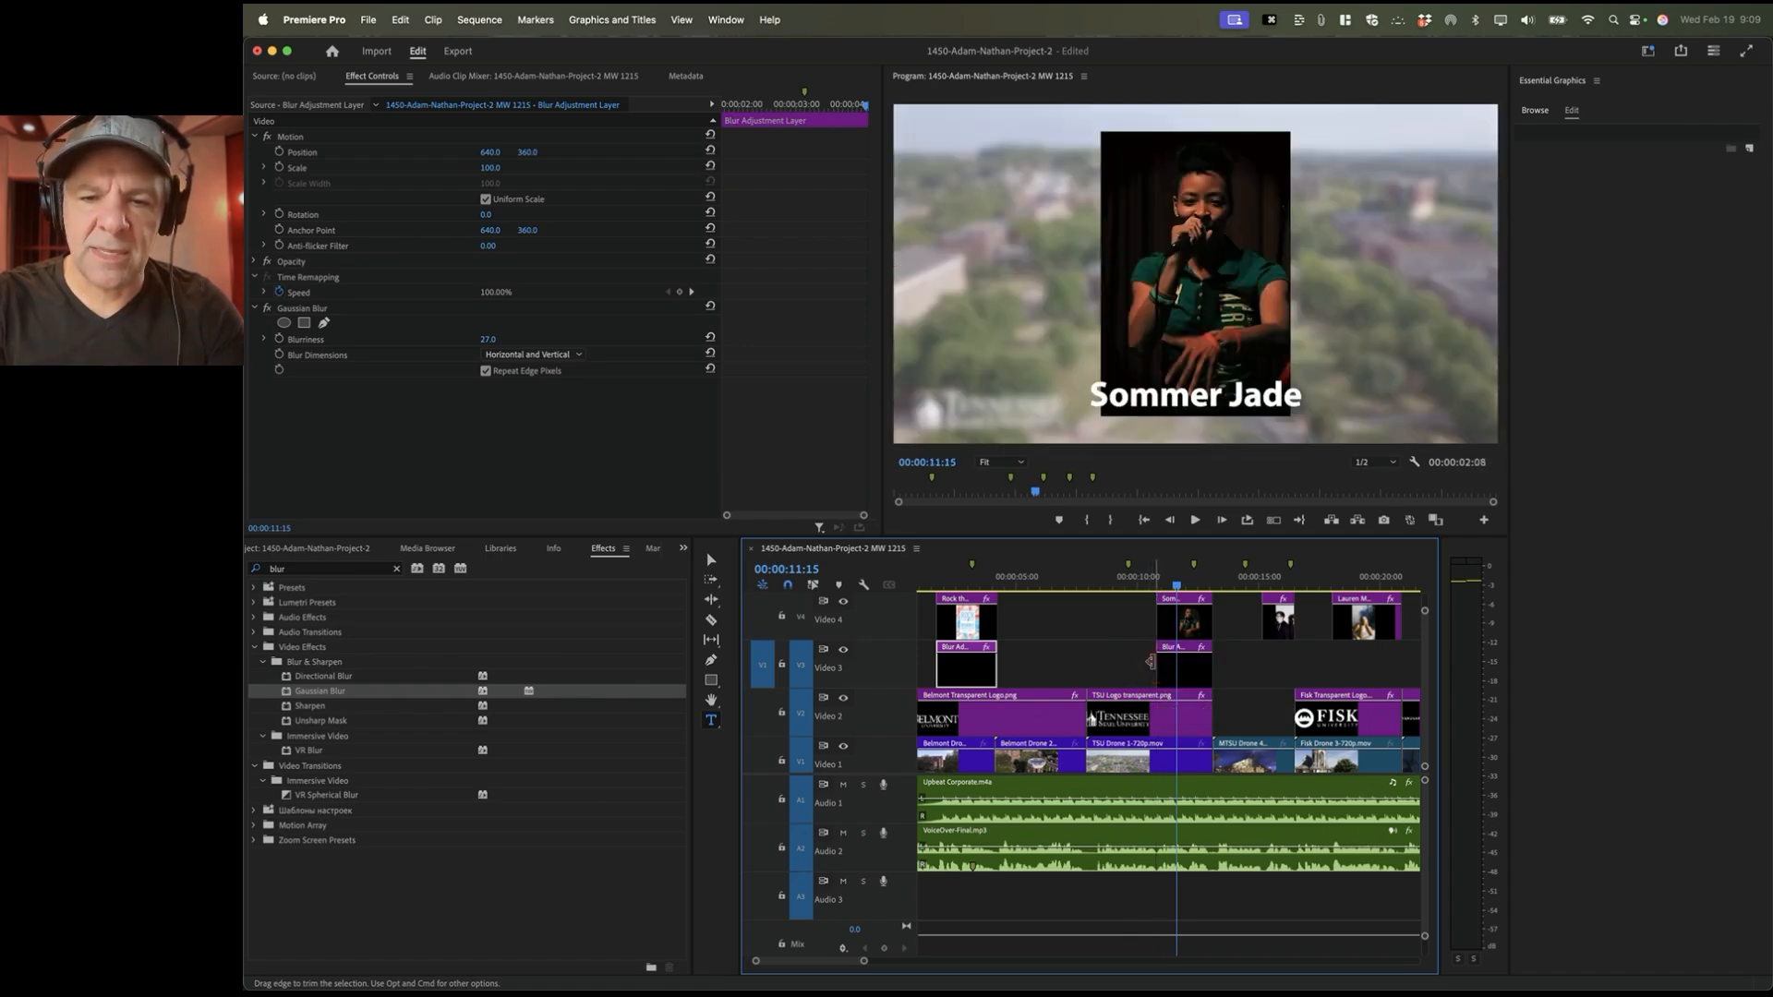
Step: Toggle snapping to align the blur layer's start exactly with the artist photo's start
{"action": "left_click", "coordinate": [788, 586]}
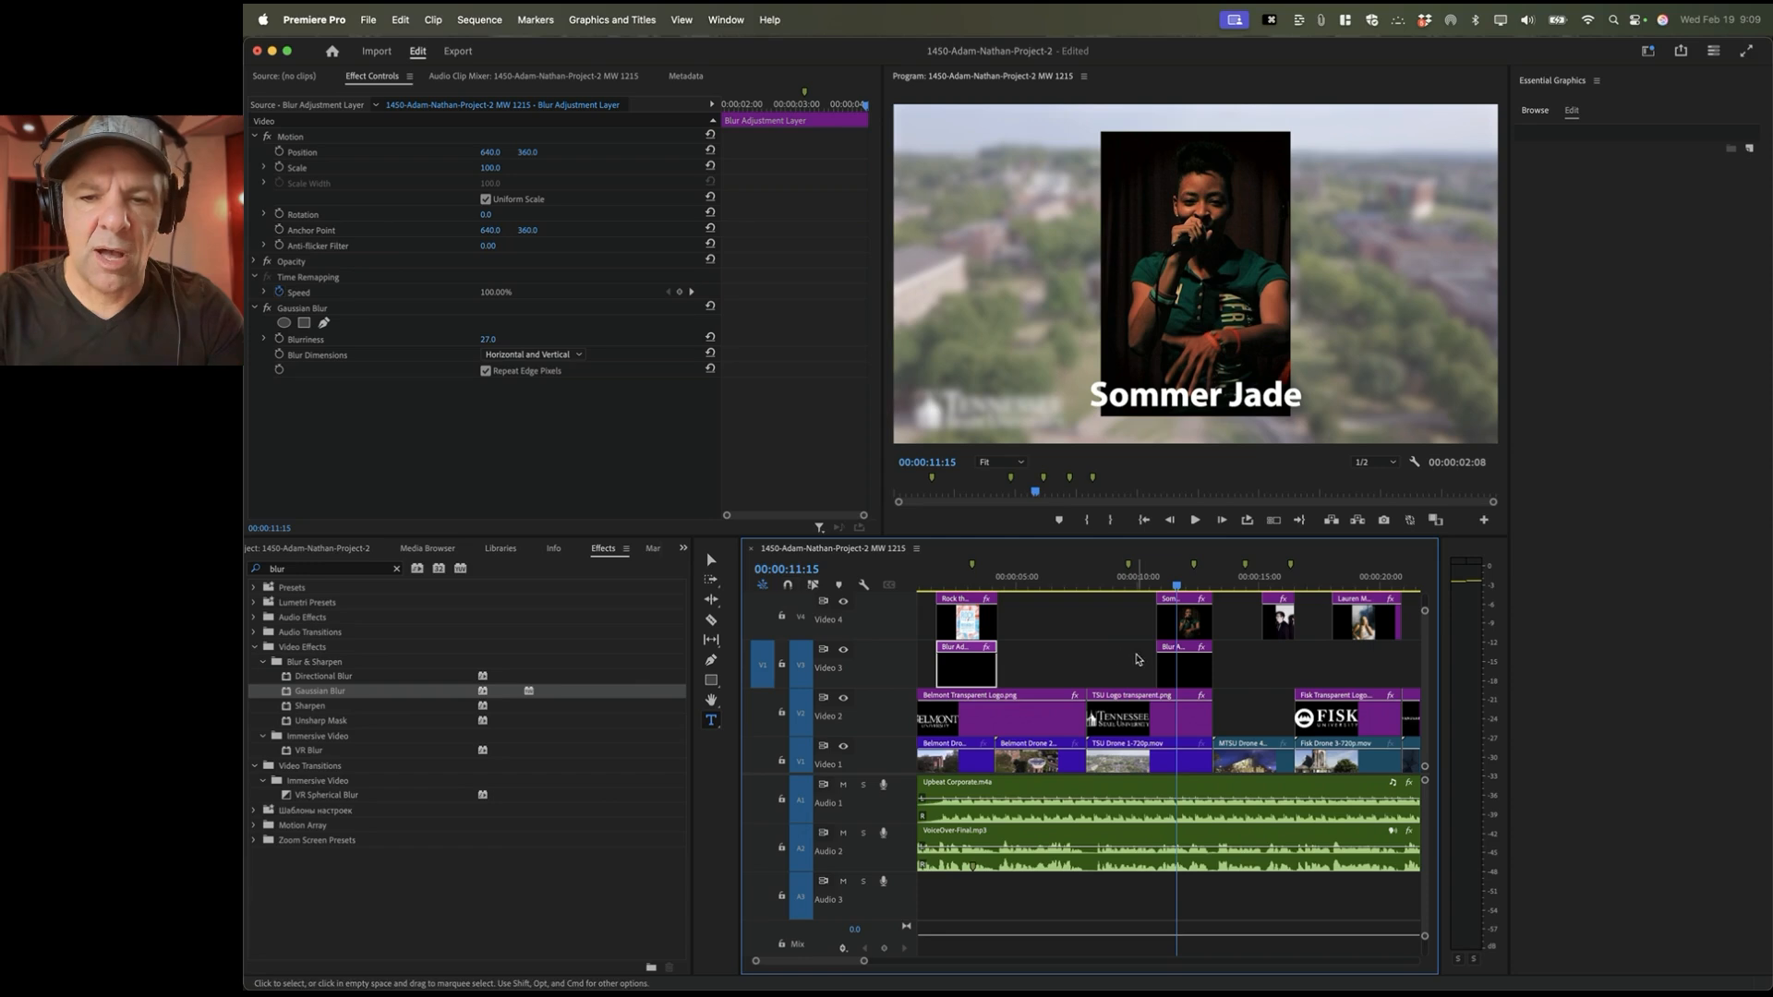
{"action": "left_click_drag", "start_coordinate": [1159, 667], "coordinate": [1112, 670]}
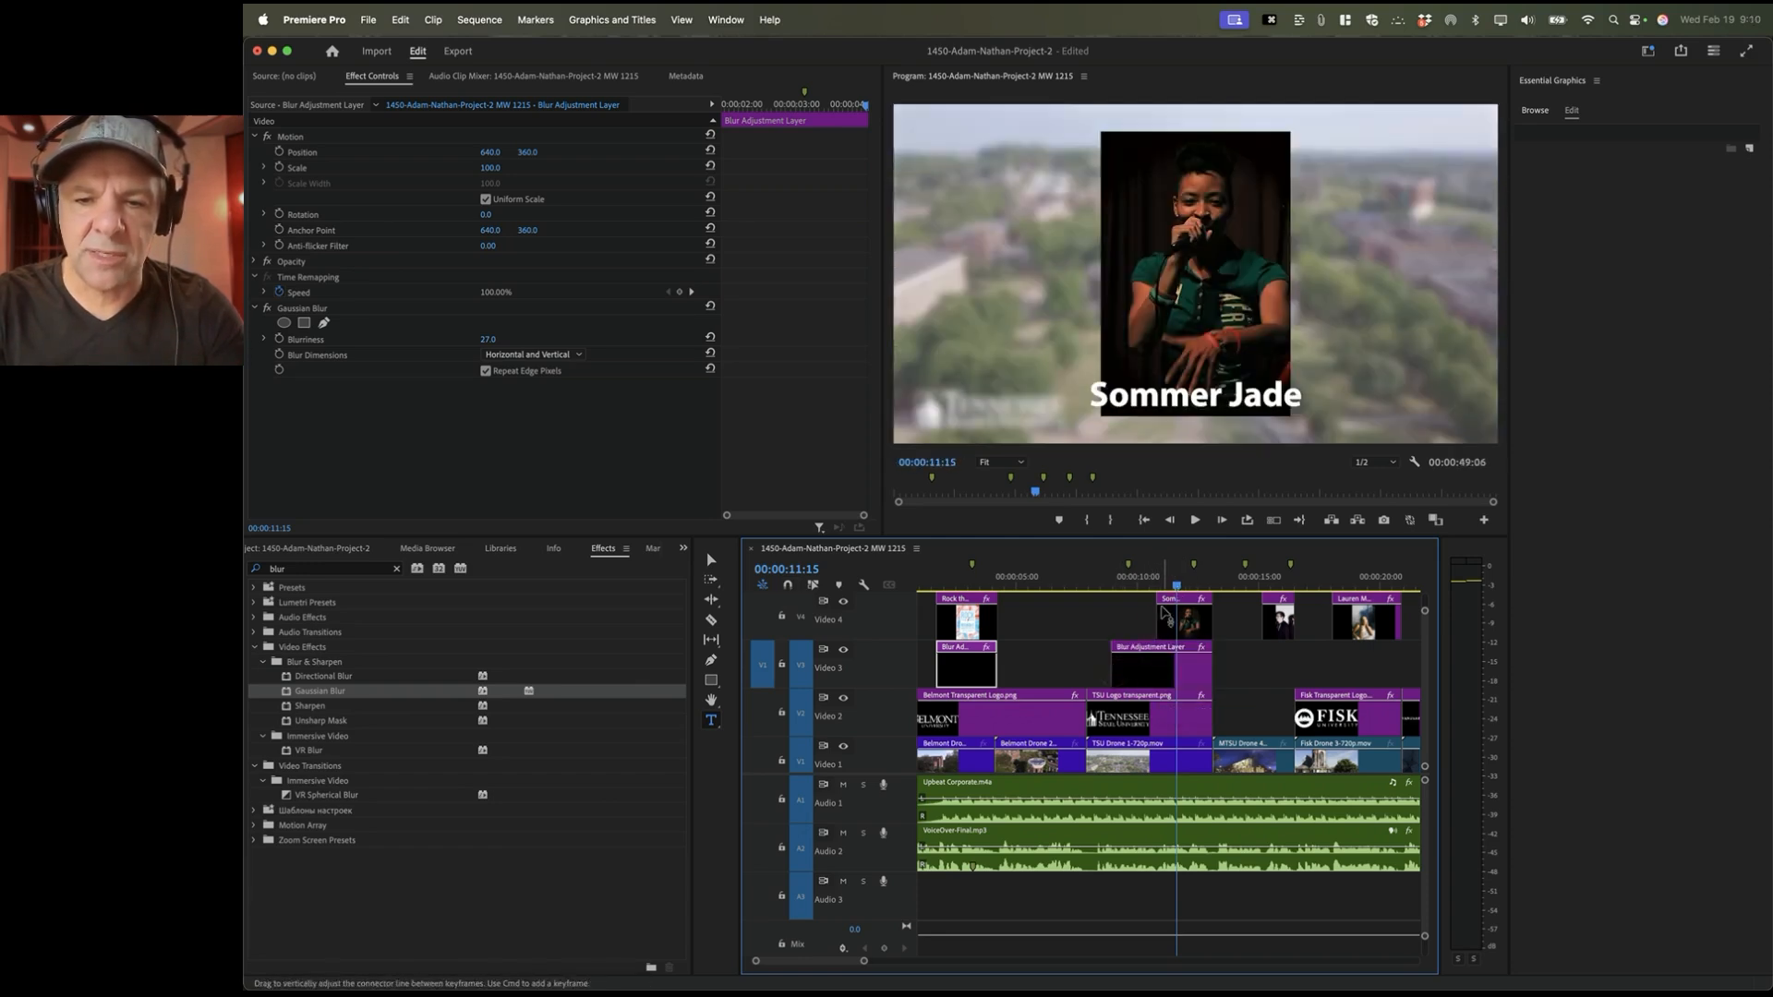
{"action": "mouse_move", "coordinate": [1116, 672]}
{"action": "left_mouse_down"}
{"action": "mouse_move", "coordinate": [1163, 671]}
{"action": "mouse_move", "coordinate": [1148, 671]}
{"action": "left_mouse_up"}
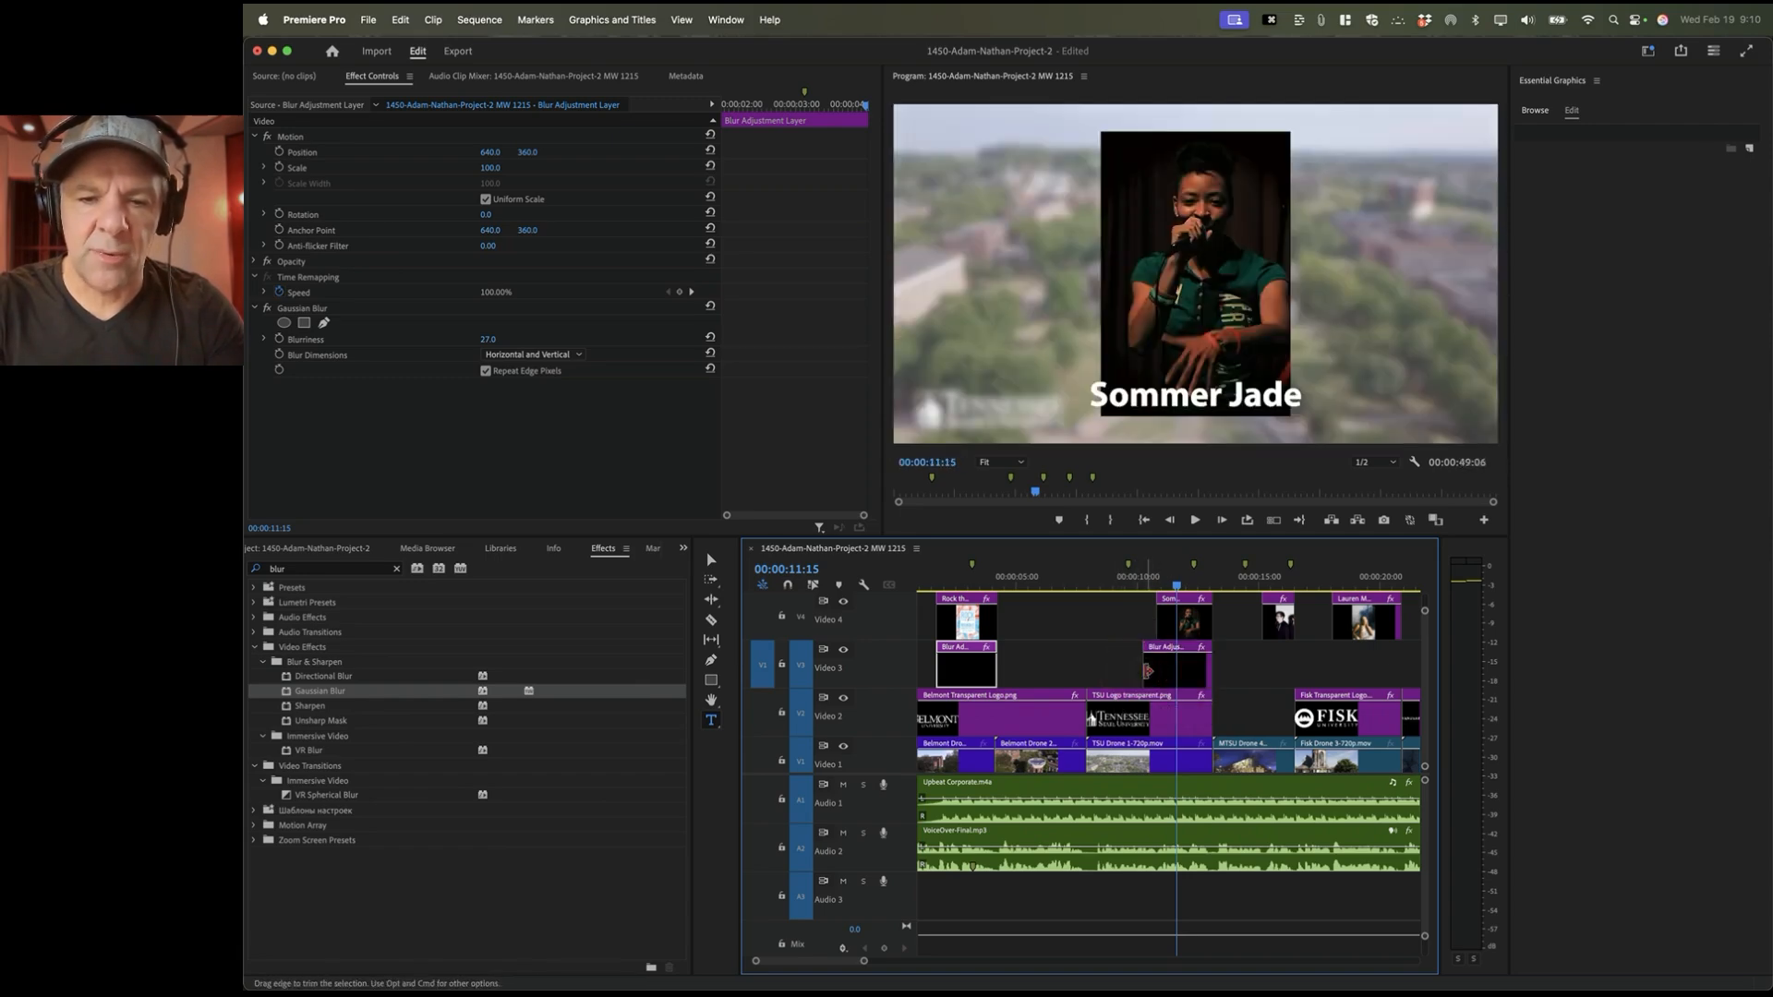
{"action": "left_click", "coordinate": [788, 585]}
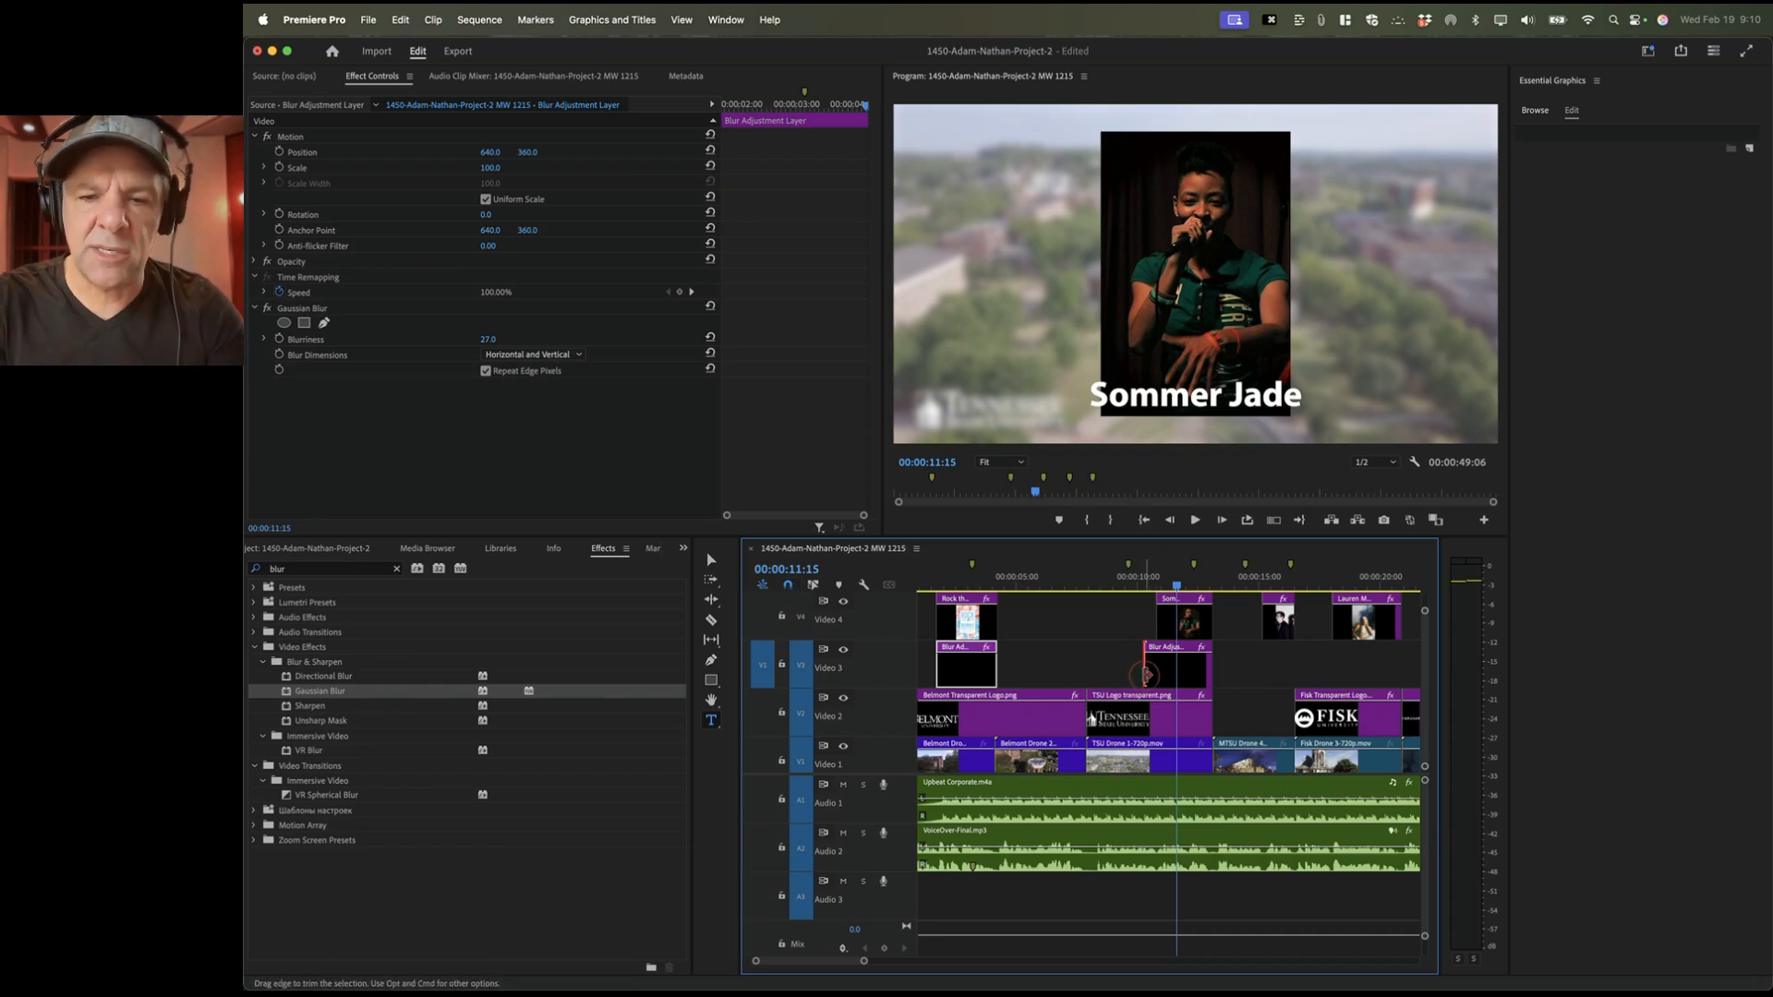
{"action": "left_click_drag", "start_coordinate": [1149, 676], "coordinate": [1158, 675]}
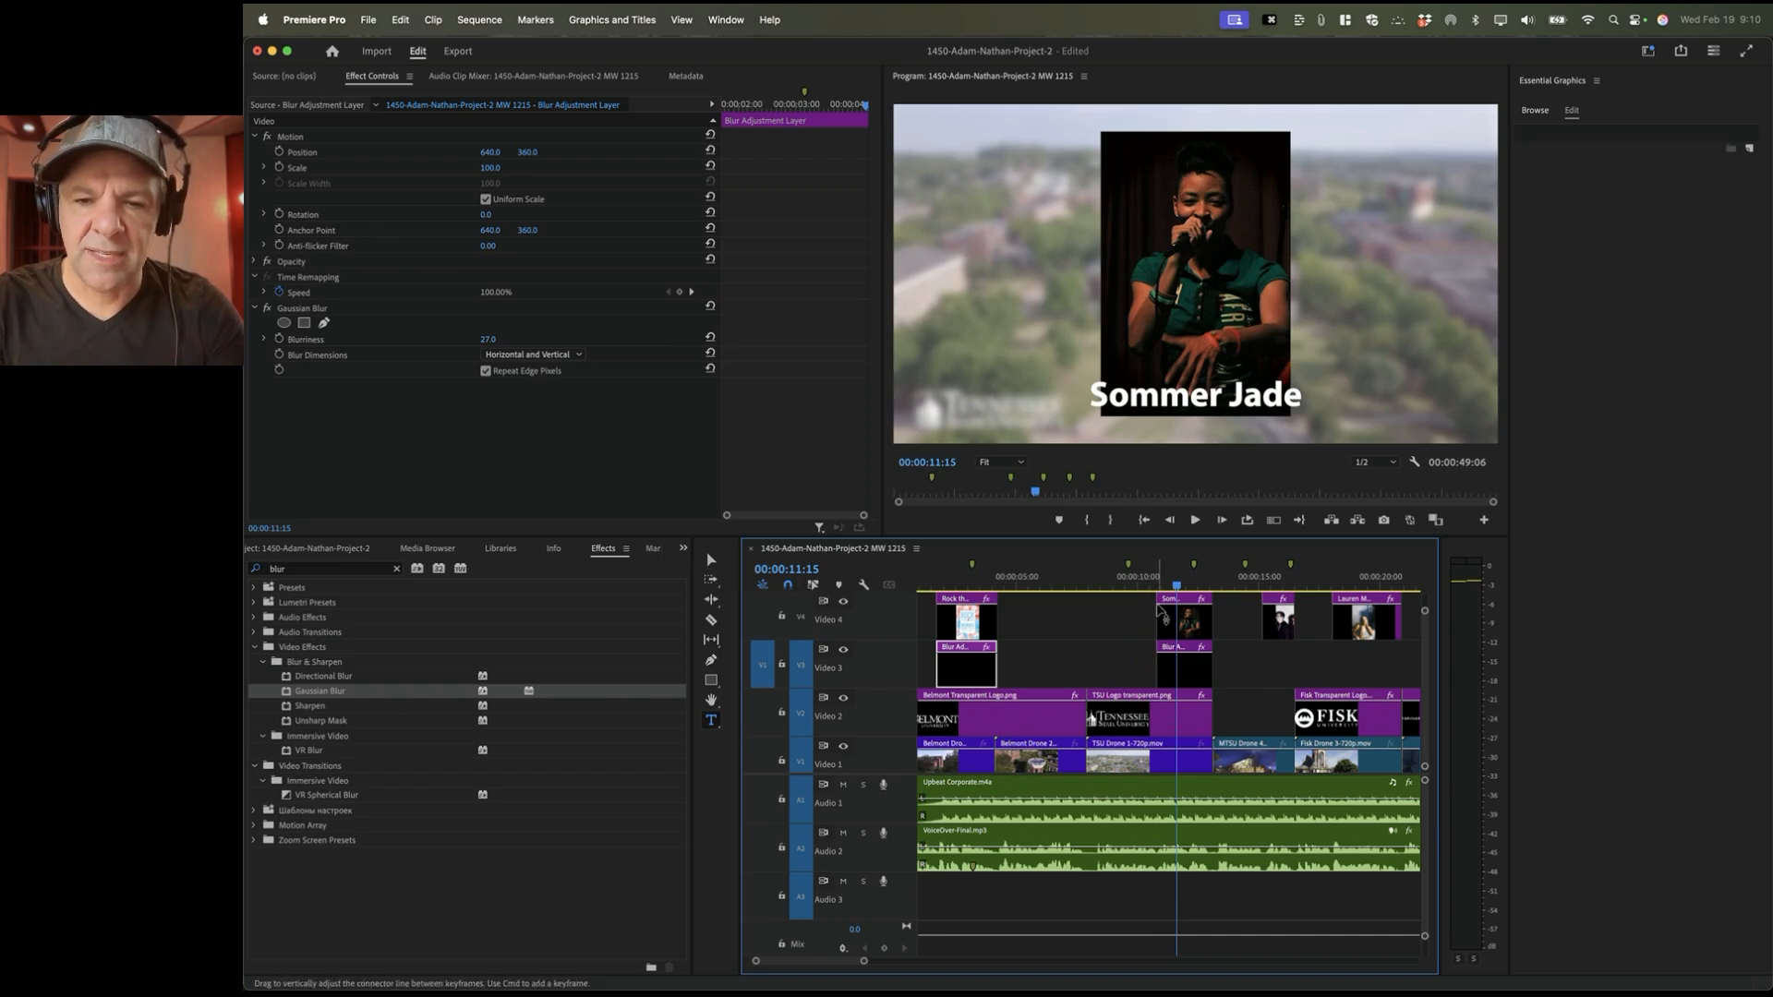
{"action": "scroll", "coordinate": [1201, 691], "scroll_direction": "right", "scroll_amount": 5}
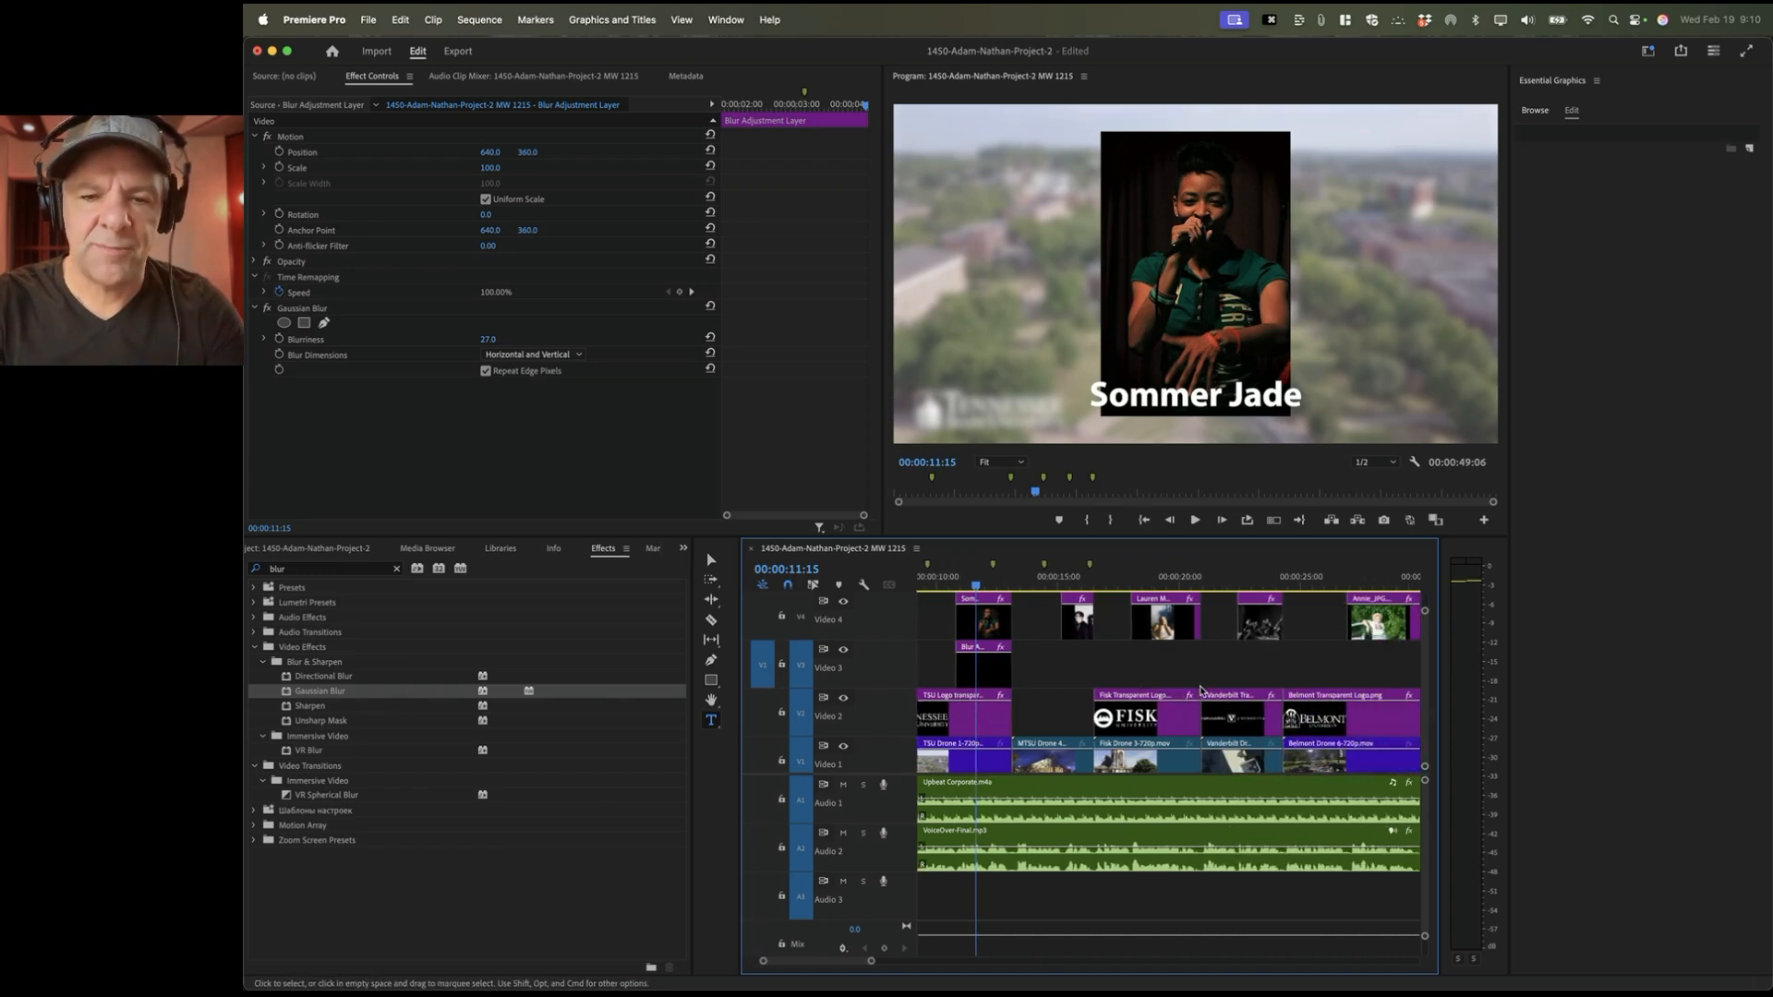
Step: Place a blur layer copy on Video 3 under the Shelter Cove photo, sized to fit
{"action": "left_click_drag", "start_coordinate": [985, 675], "coordinate": [1063, 675]}
{"action": "left_click", "coordinate": [1075, 577]}
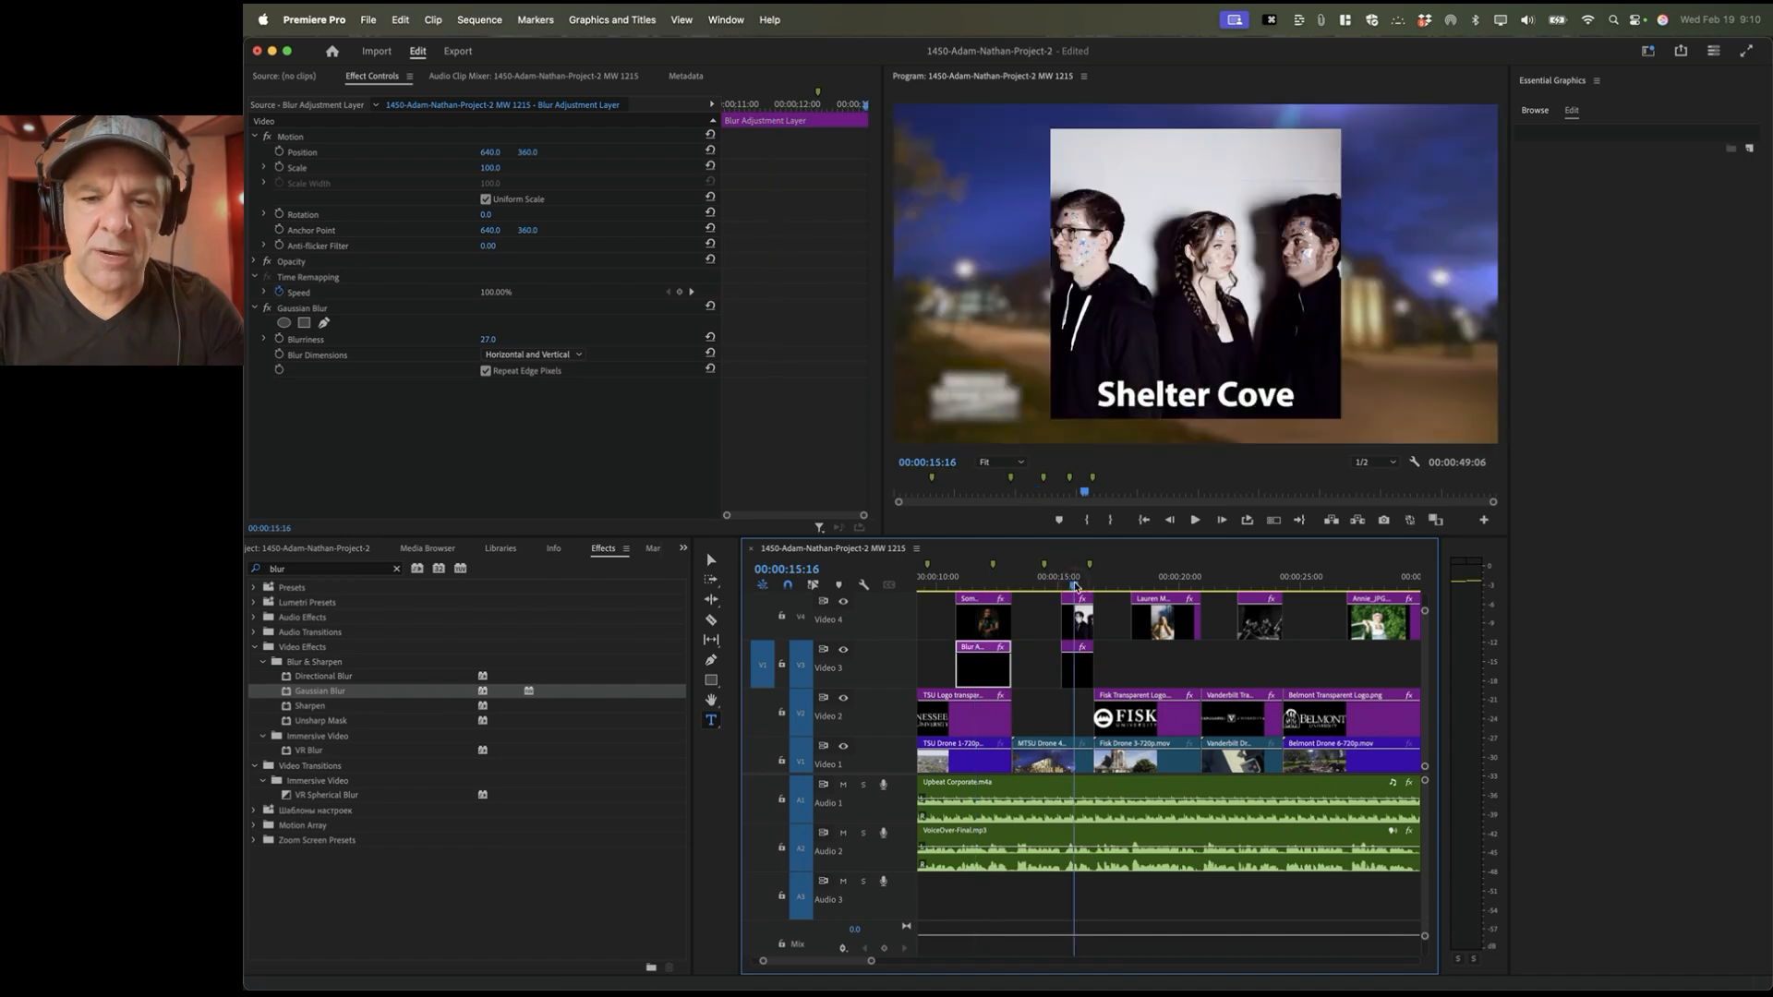
{"action": "scroll", "coordinate": [1081, 622], "scroll_direction": "up", "scroll_amount": 1}
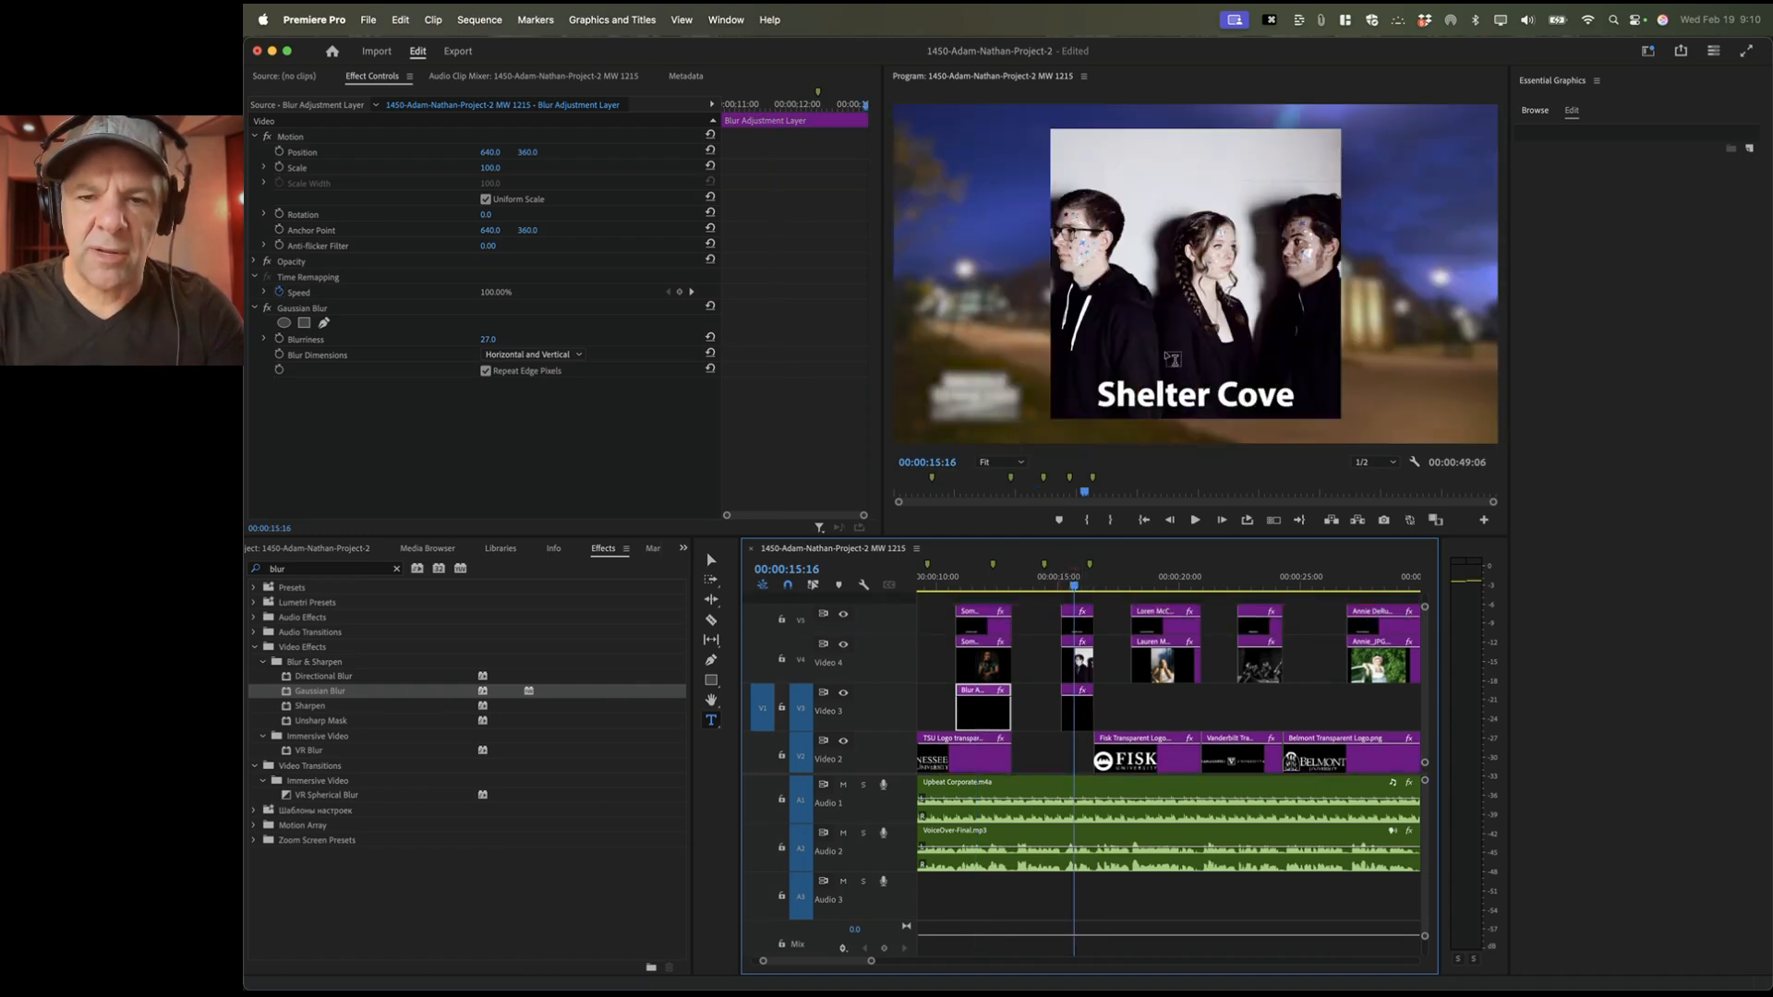
{"action": "left_click", "coordinate": [1079, 630]}
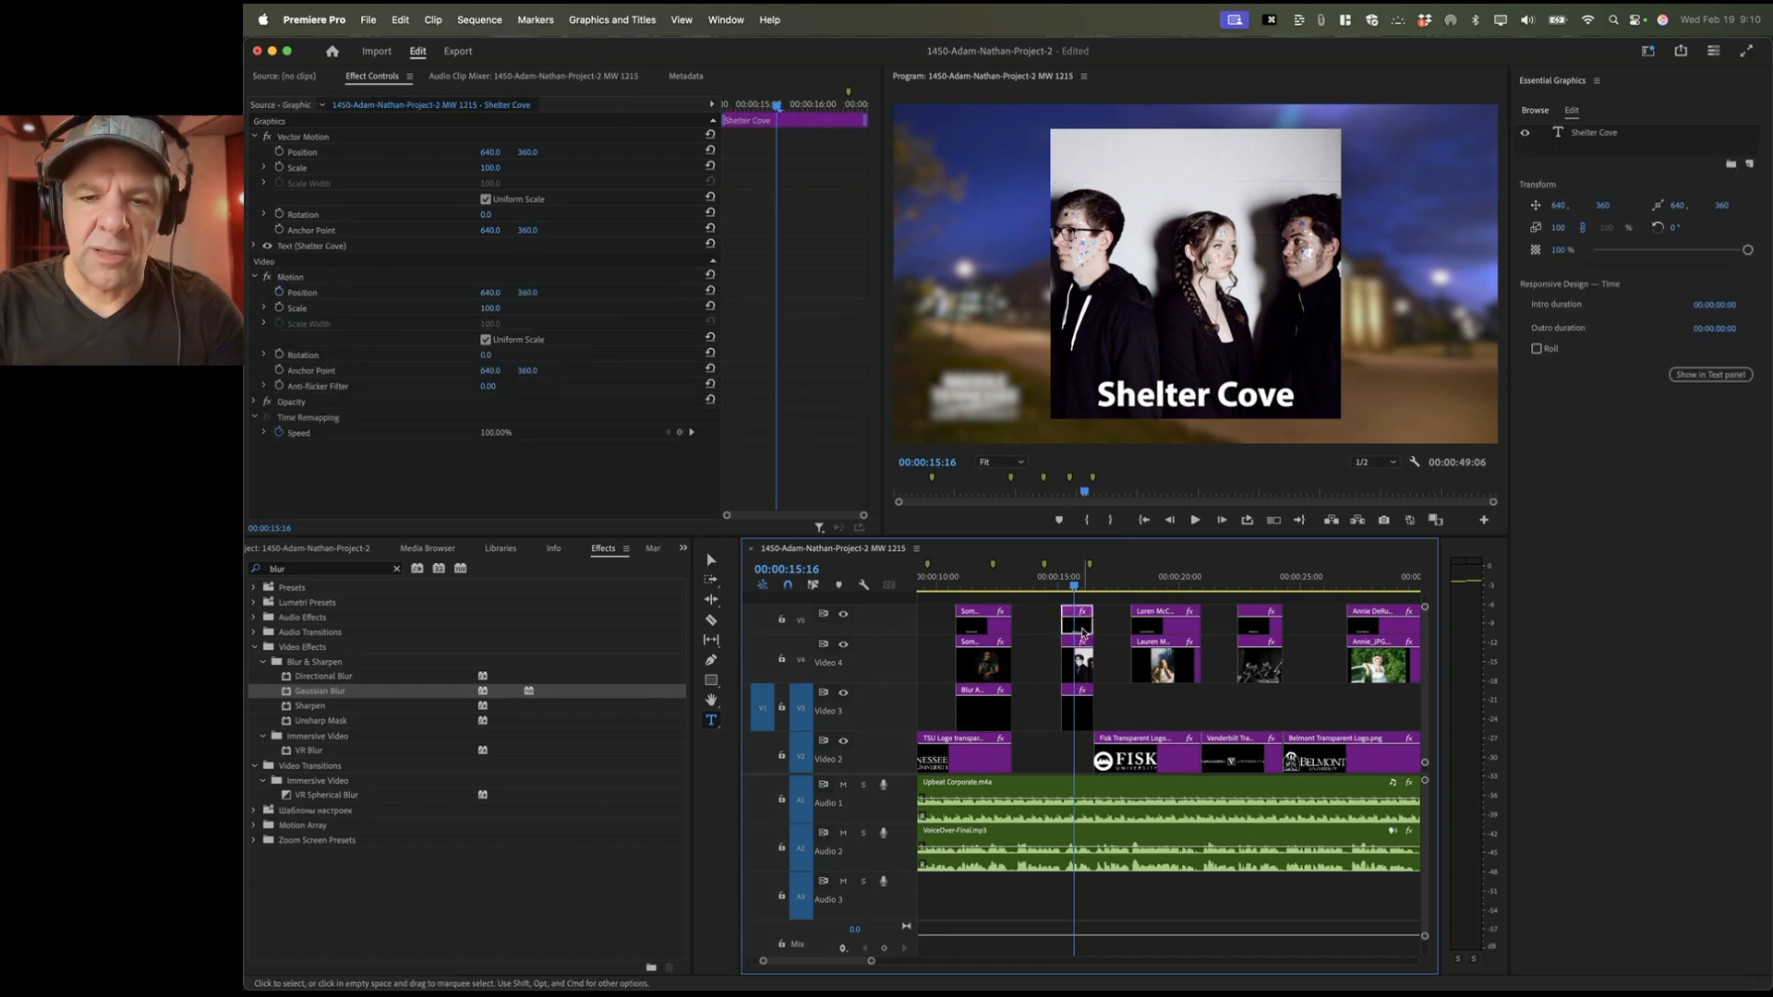
{"action": "left_click", "coordinate": [1078, 711]}
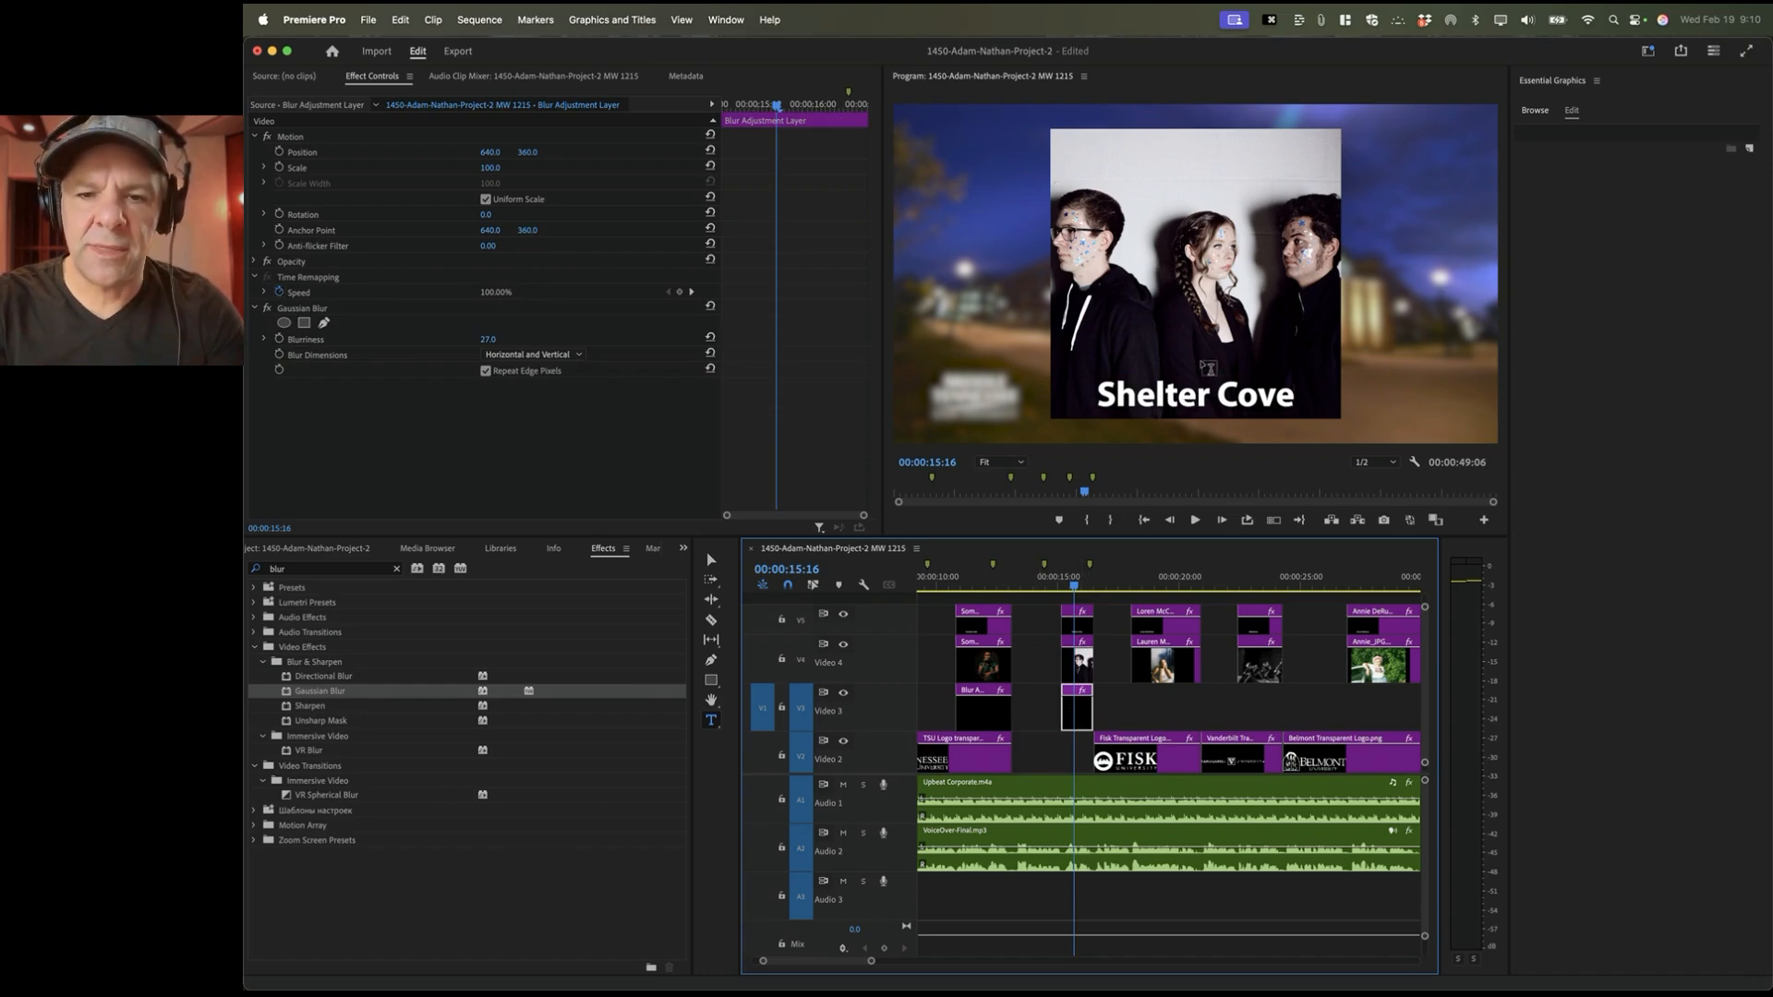
{"action": "scroll", "coordinate": [1083, 753], "scroll_direction": "down", "scroll_amount": 2}
{"action": "scroll", "coordinate": [1082, 753], "scroll_direction": "up", "scroll_amount": 1}
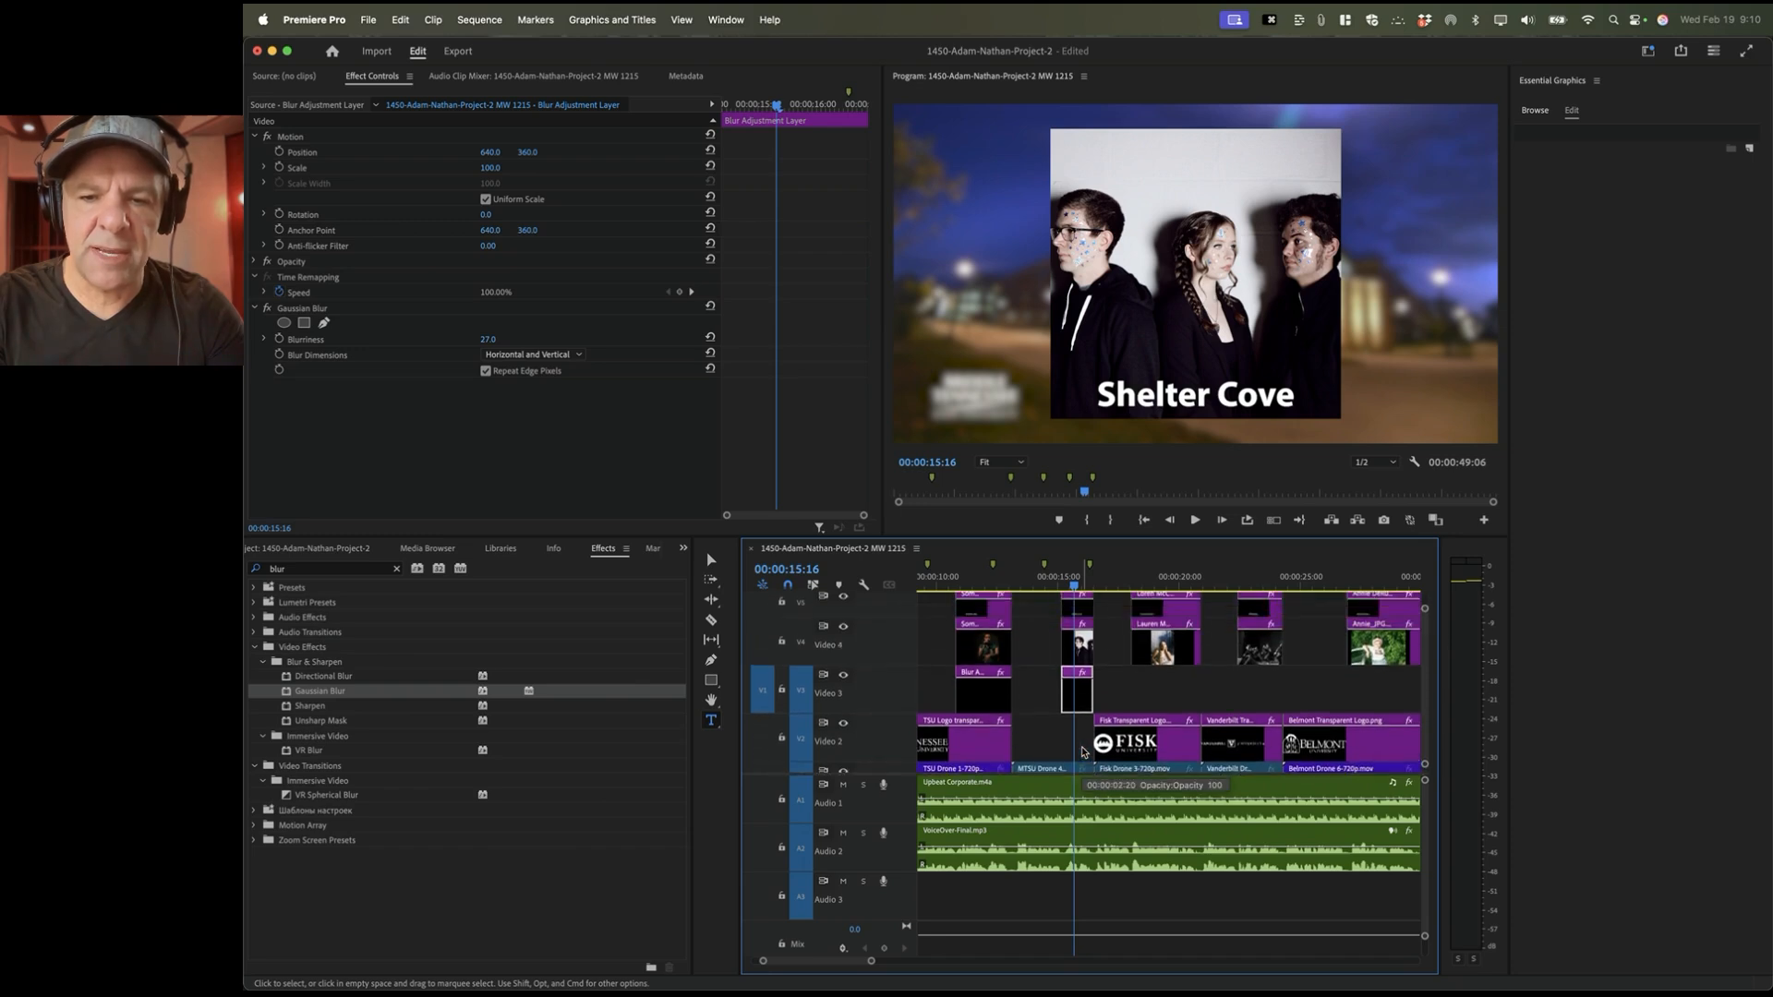
{"action": "left_click_drag", "start_coordinate": [1077, 700], "coordinate": [1239, 701]}
{"action": "scroll", "coordinate": [1238, 702], "scroll_direction": "right", "scroll_amount": 3}
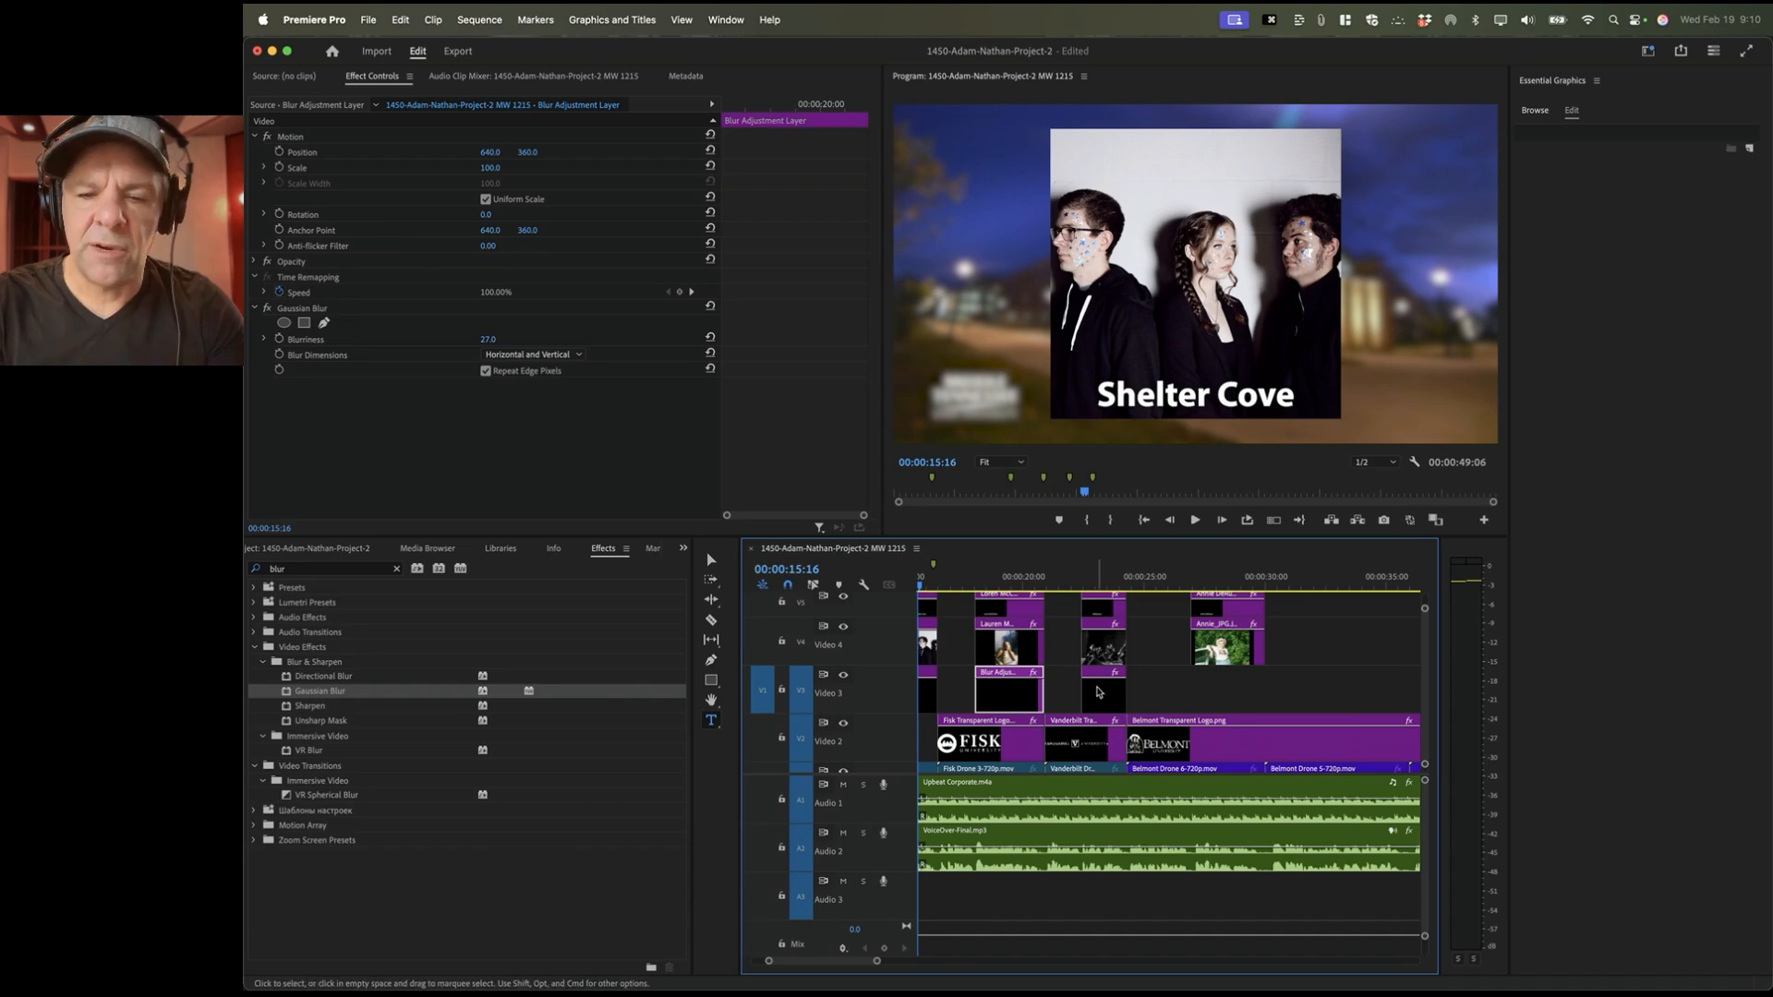
Step: Add another blur layer copy under the next artist photo and check it against the Belmont shot
{"action": "left_click_drag", "start_coordinate": [1103, 693], "coordinate": [1256, 697]}
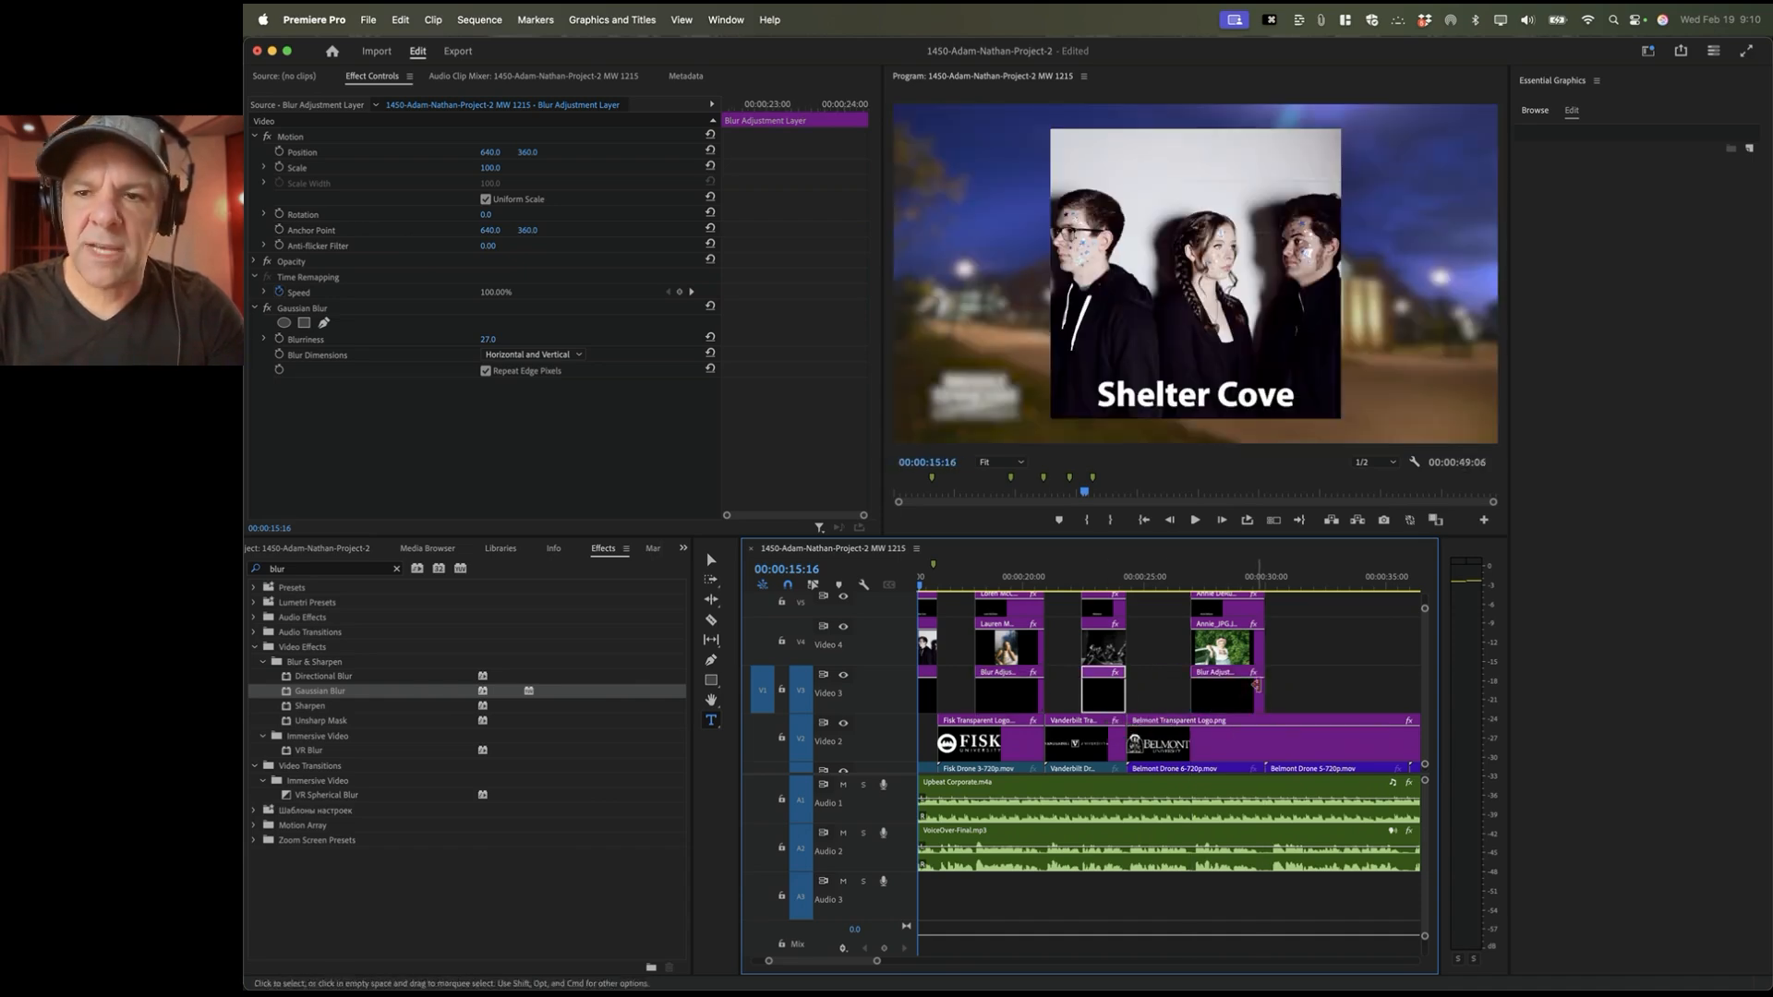
{"action": "left_click", "coordinate": [1224, 577]}
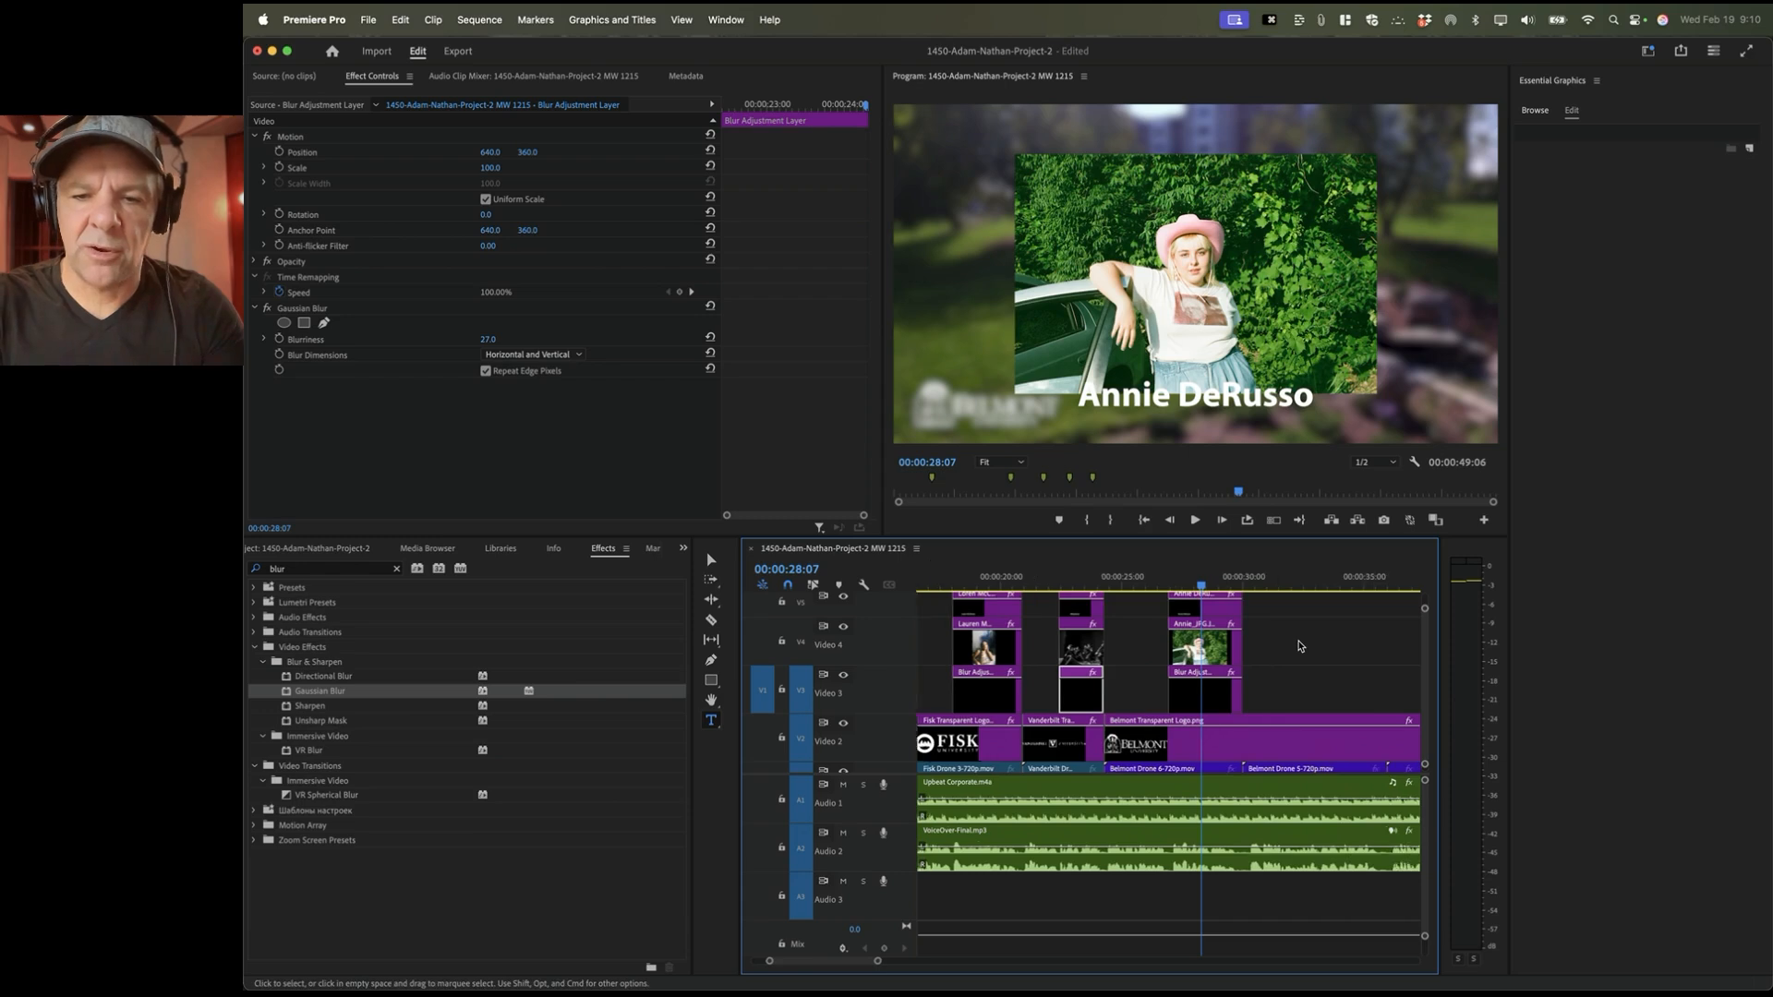
{"action": "scroll", "coordinate": [1249, 749], "scroll_direction": "left", "scroll_amount": 2}
{"action": "scroll", "coordinate": [1301, 646], "scroll_direction": "right", "scroll_amount": 4}
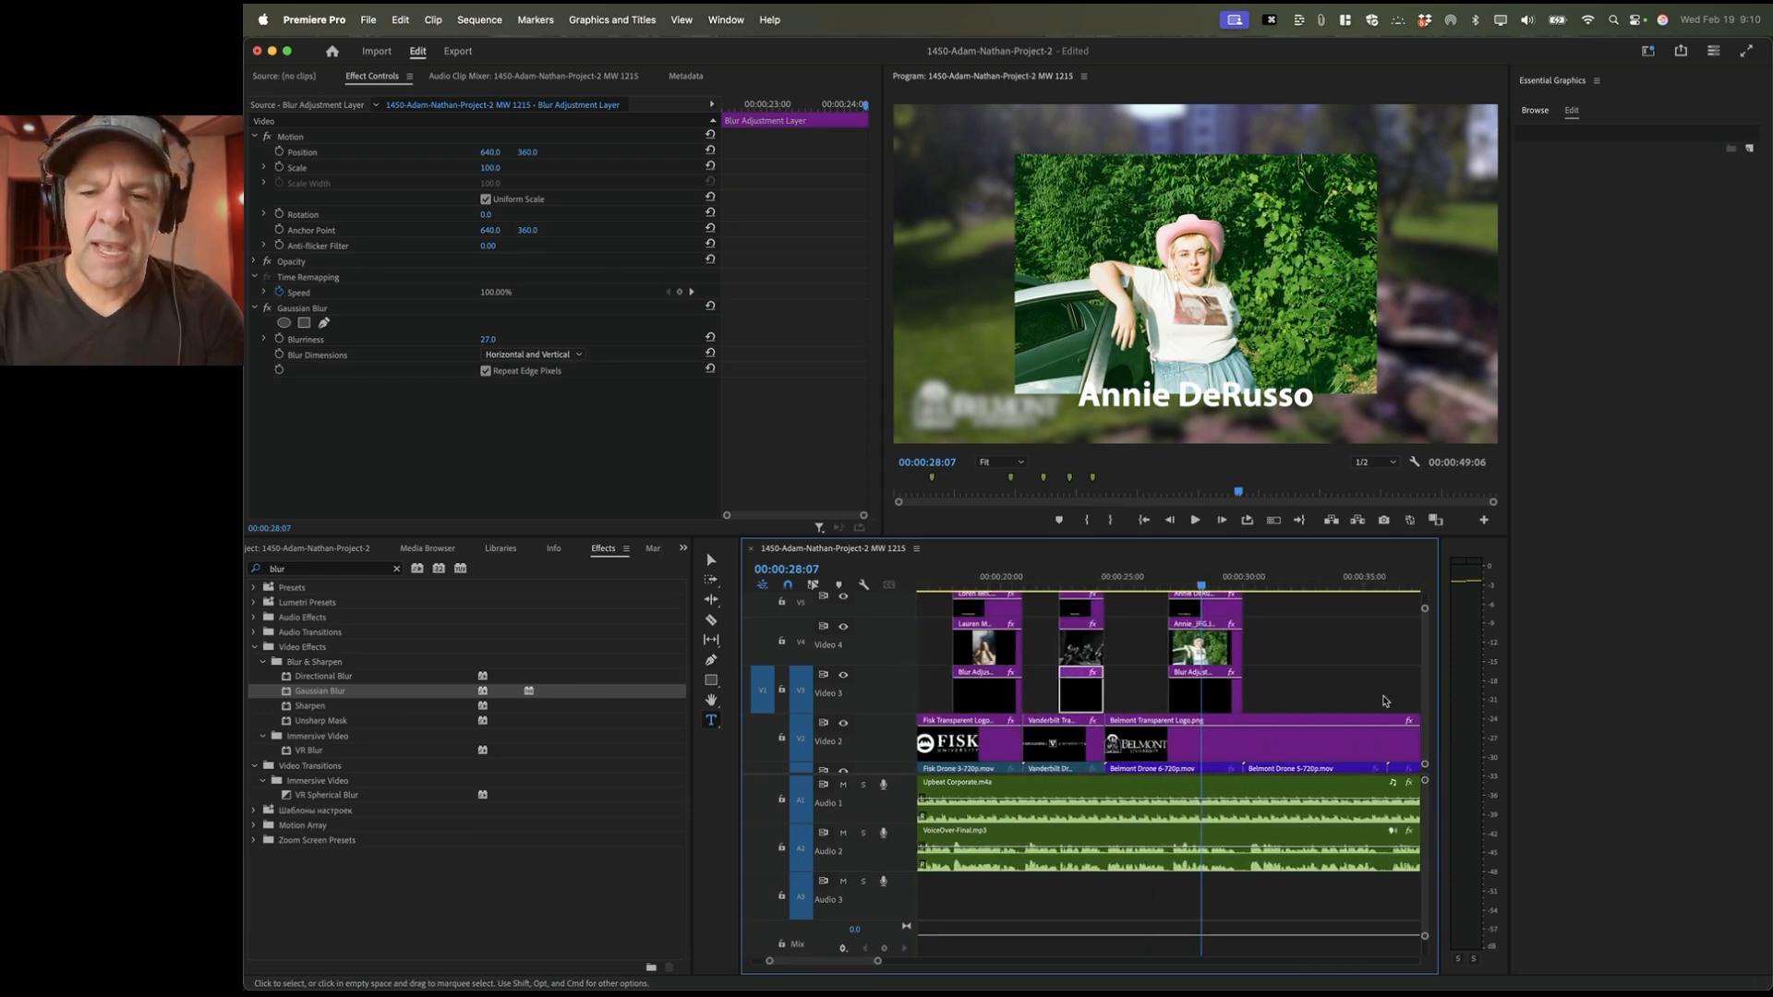
{"action": "left_click", "coordinate": [1300, 581]}
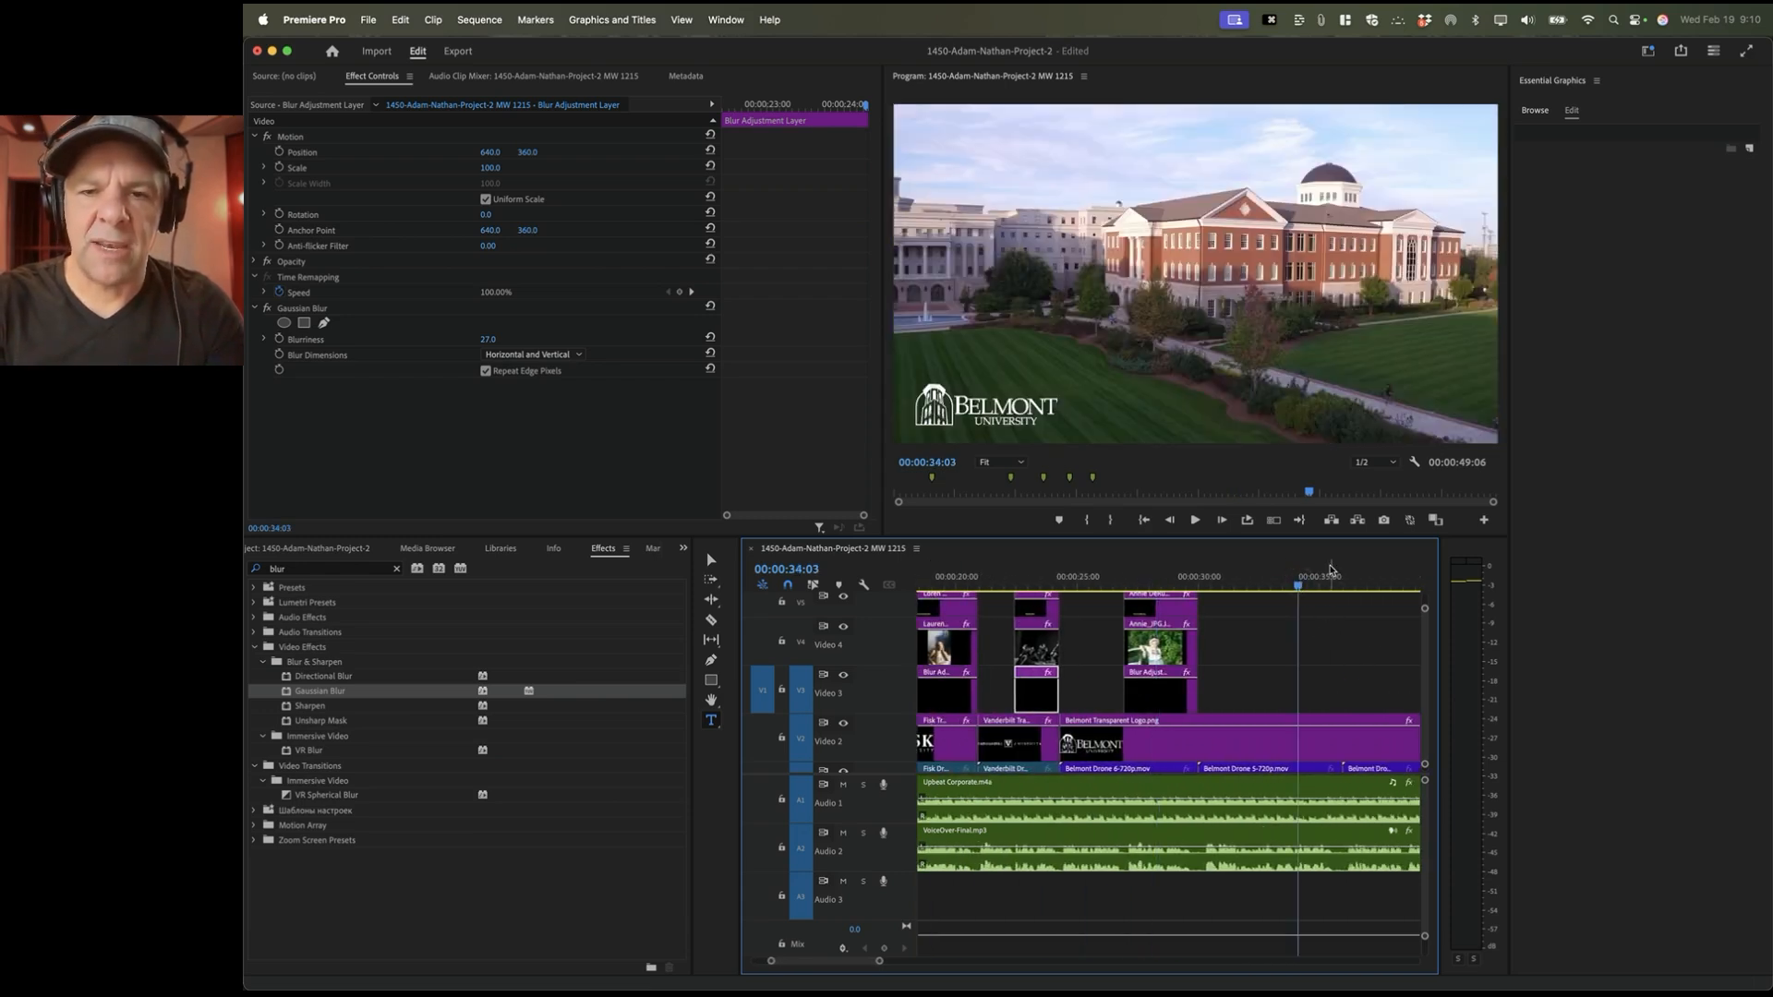
{"action": "left_click", "coordinate": [1256, 582]}
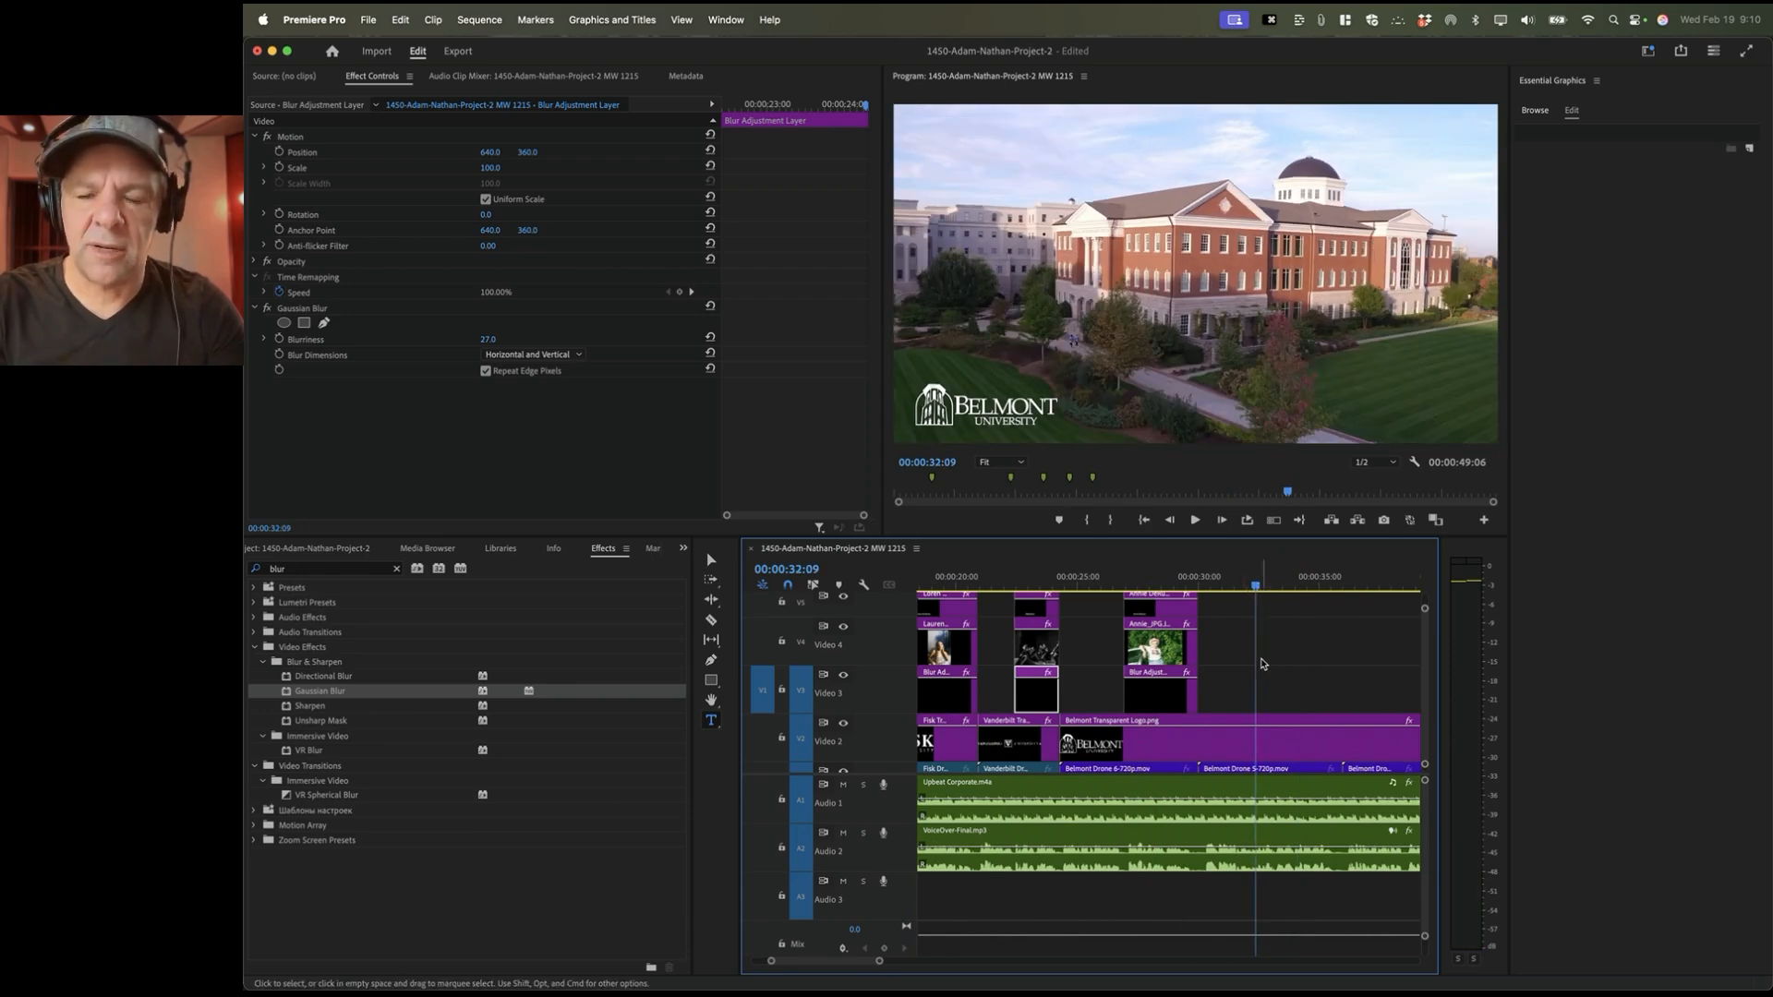
{"action": "scroll", "coordinate": [1345, 656], "scroll_direction": "right", "scroll_amount": 5}
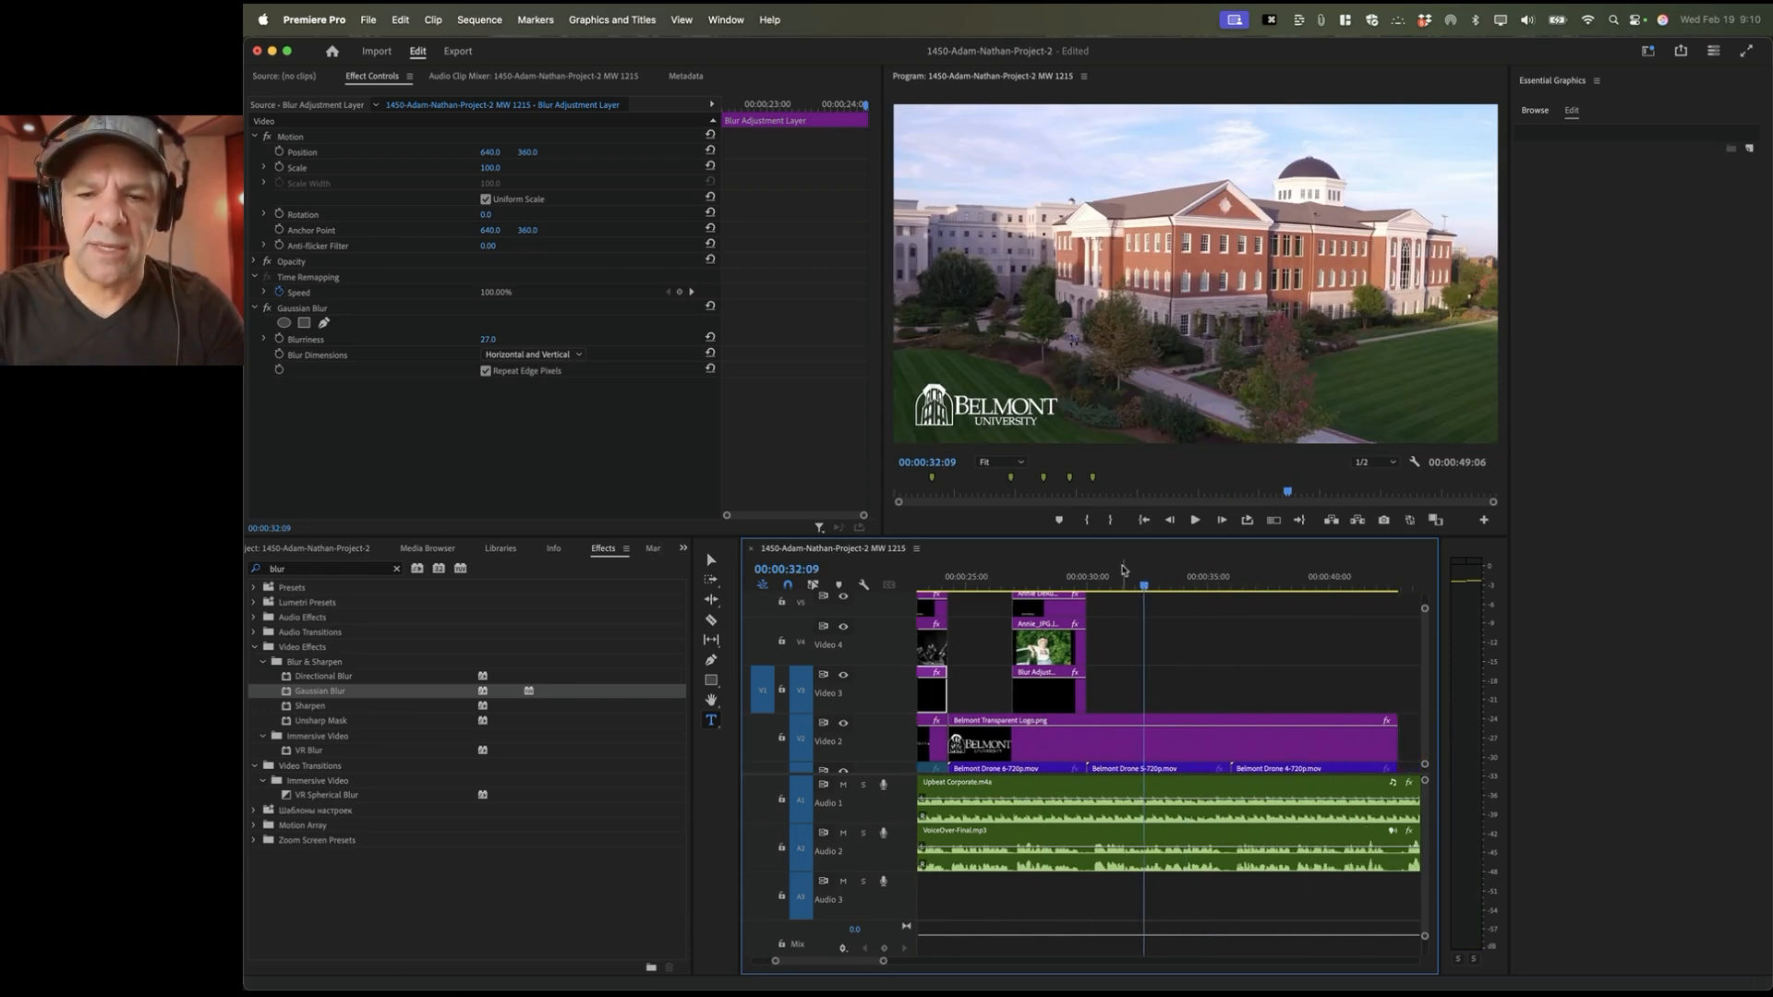
{"action": "scroll", "coordinate": [1147, 579], "scroll_direction": "left", "scroll_amount": 10}
{"action": "left_click", "coordinate": [1285, 577]}
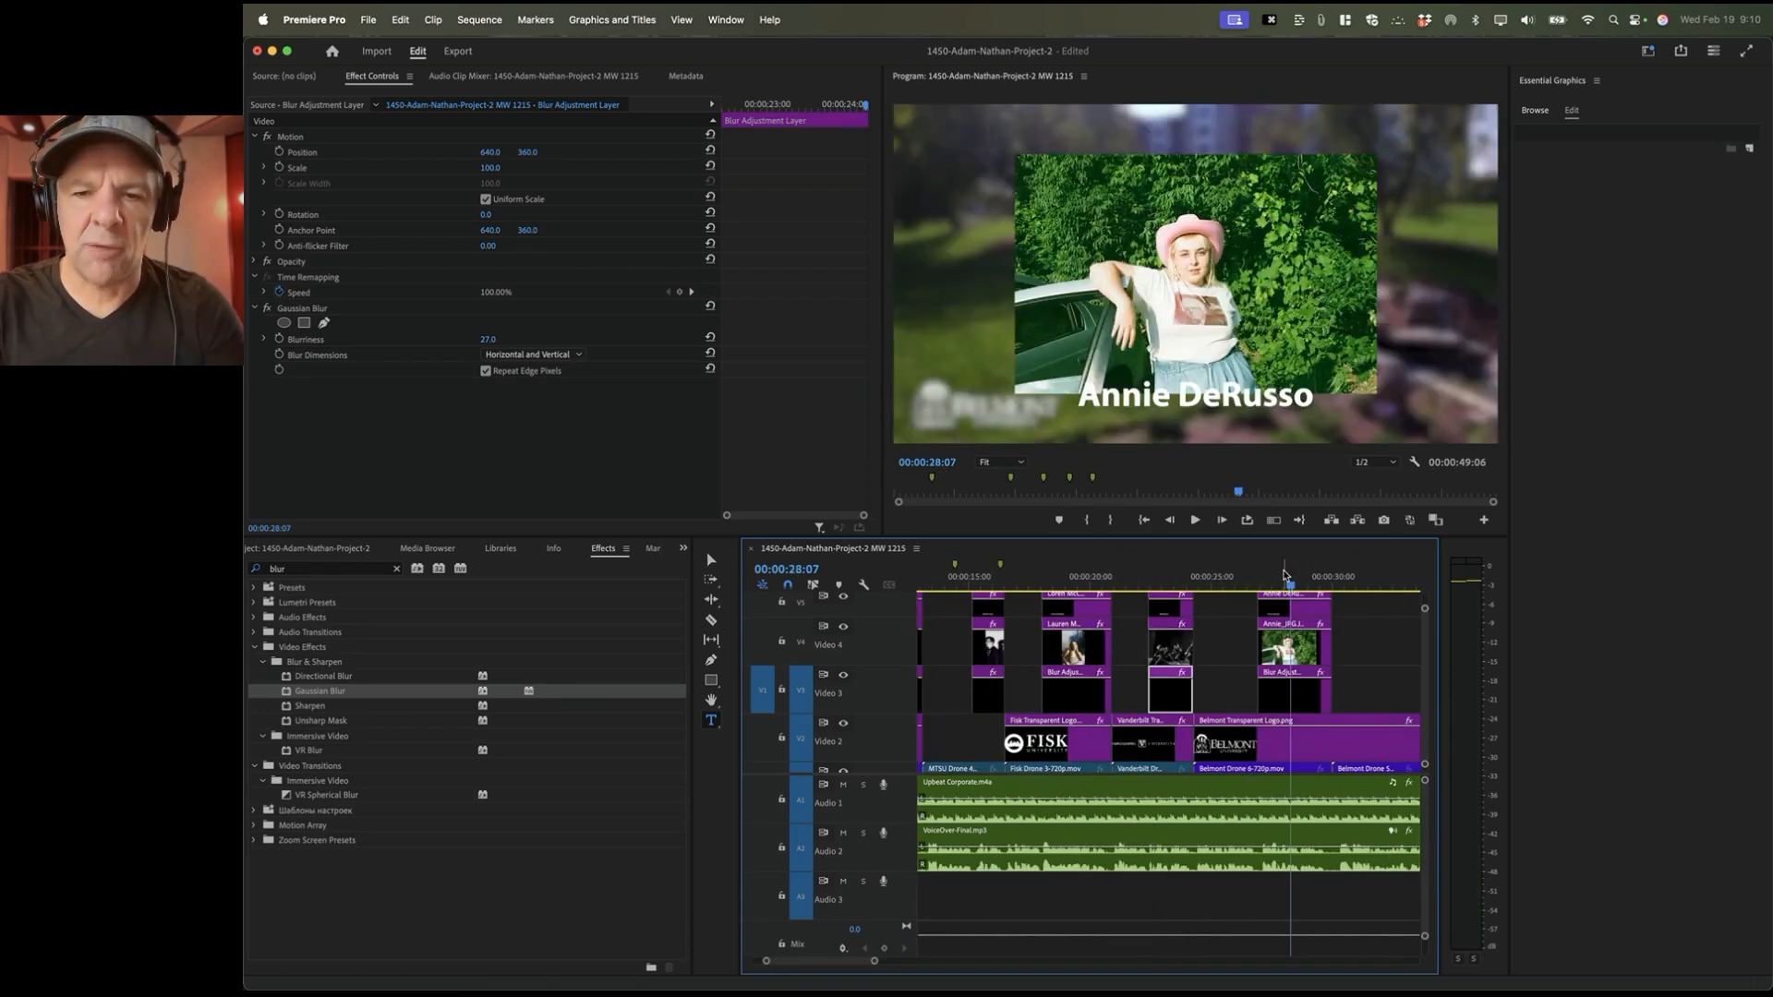
{"action": "key", "text": "super+Tab"}
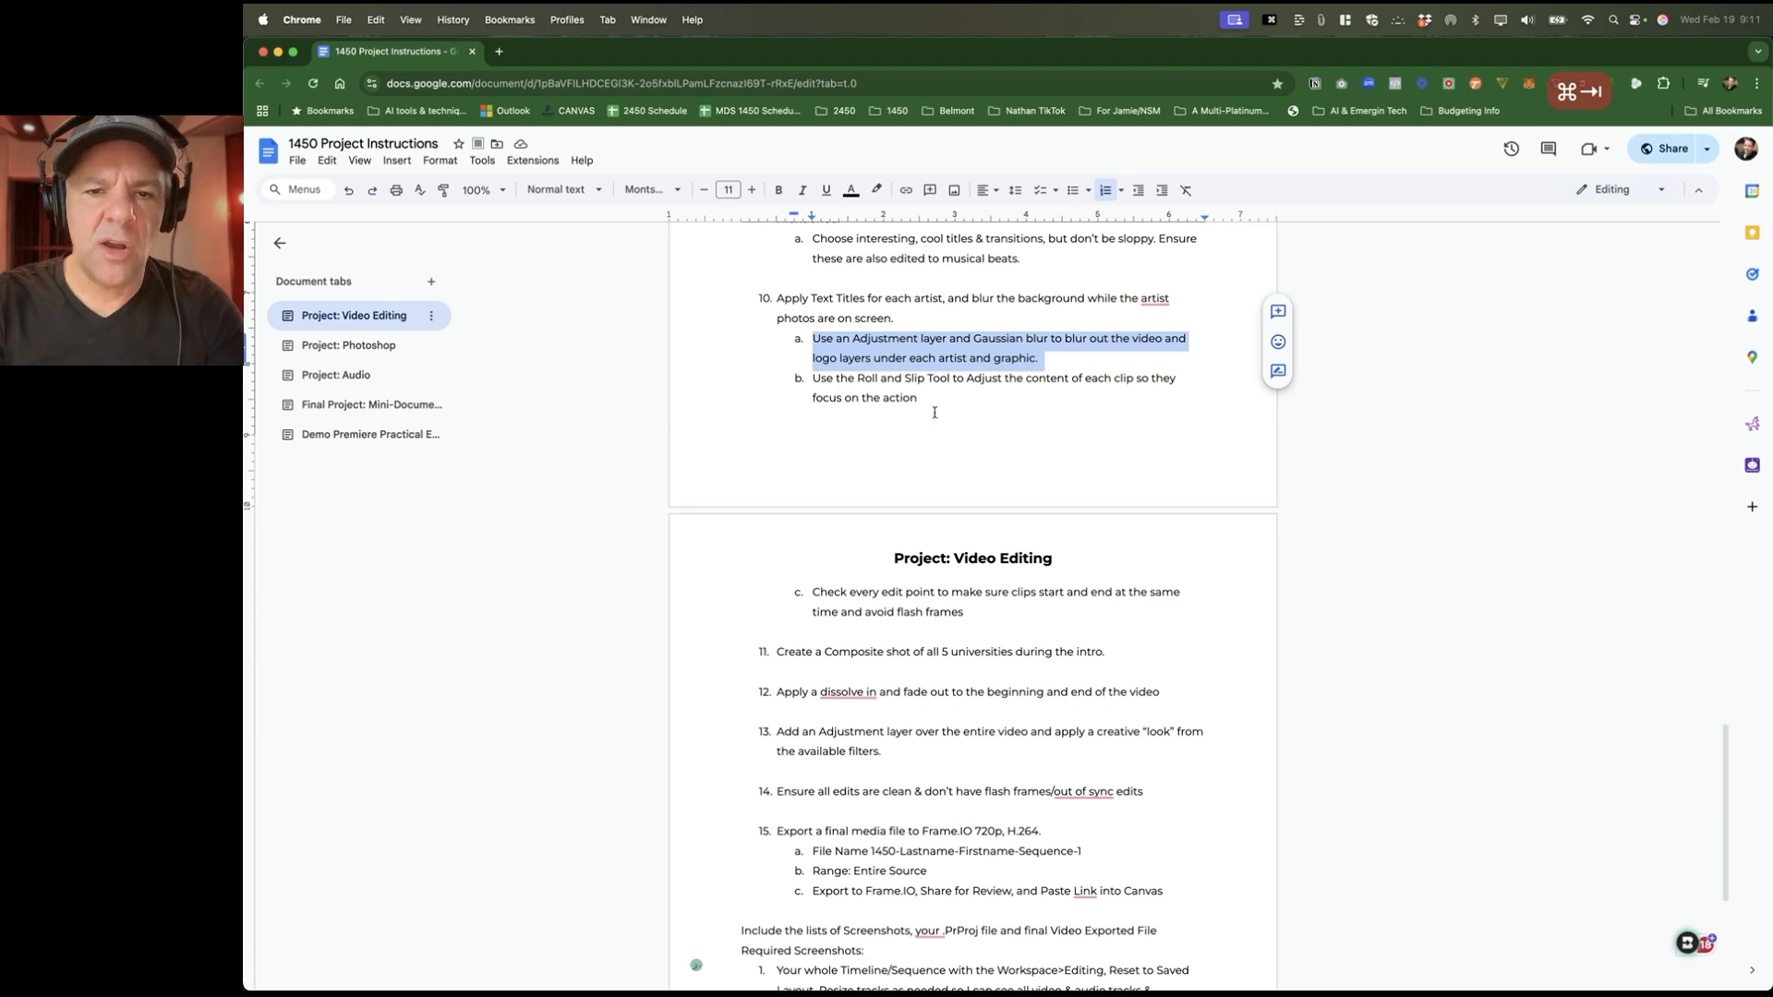
Step: Recheck the Google Docs project instructions, then return to Premiere Pro's Rock the Vote opening
{"action": "key", "text": "super+Tab"}
{"action": "scroll", "coordinate": [1134, 691], "scroll_direction": "left", "scroll_amount": 15}
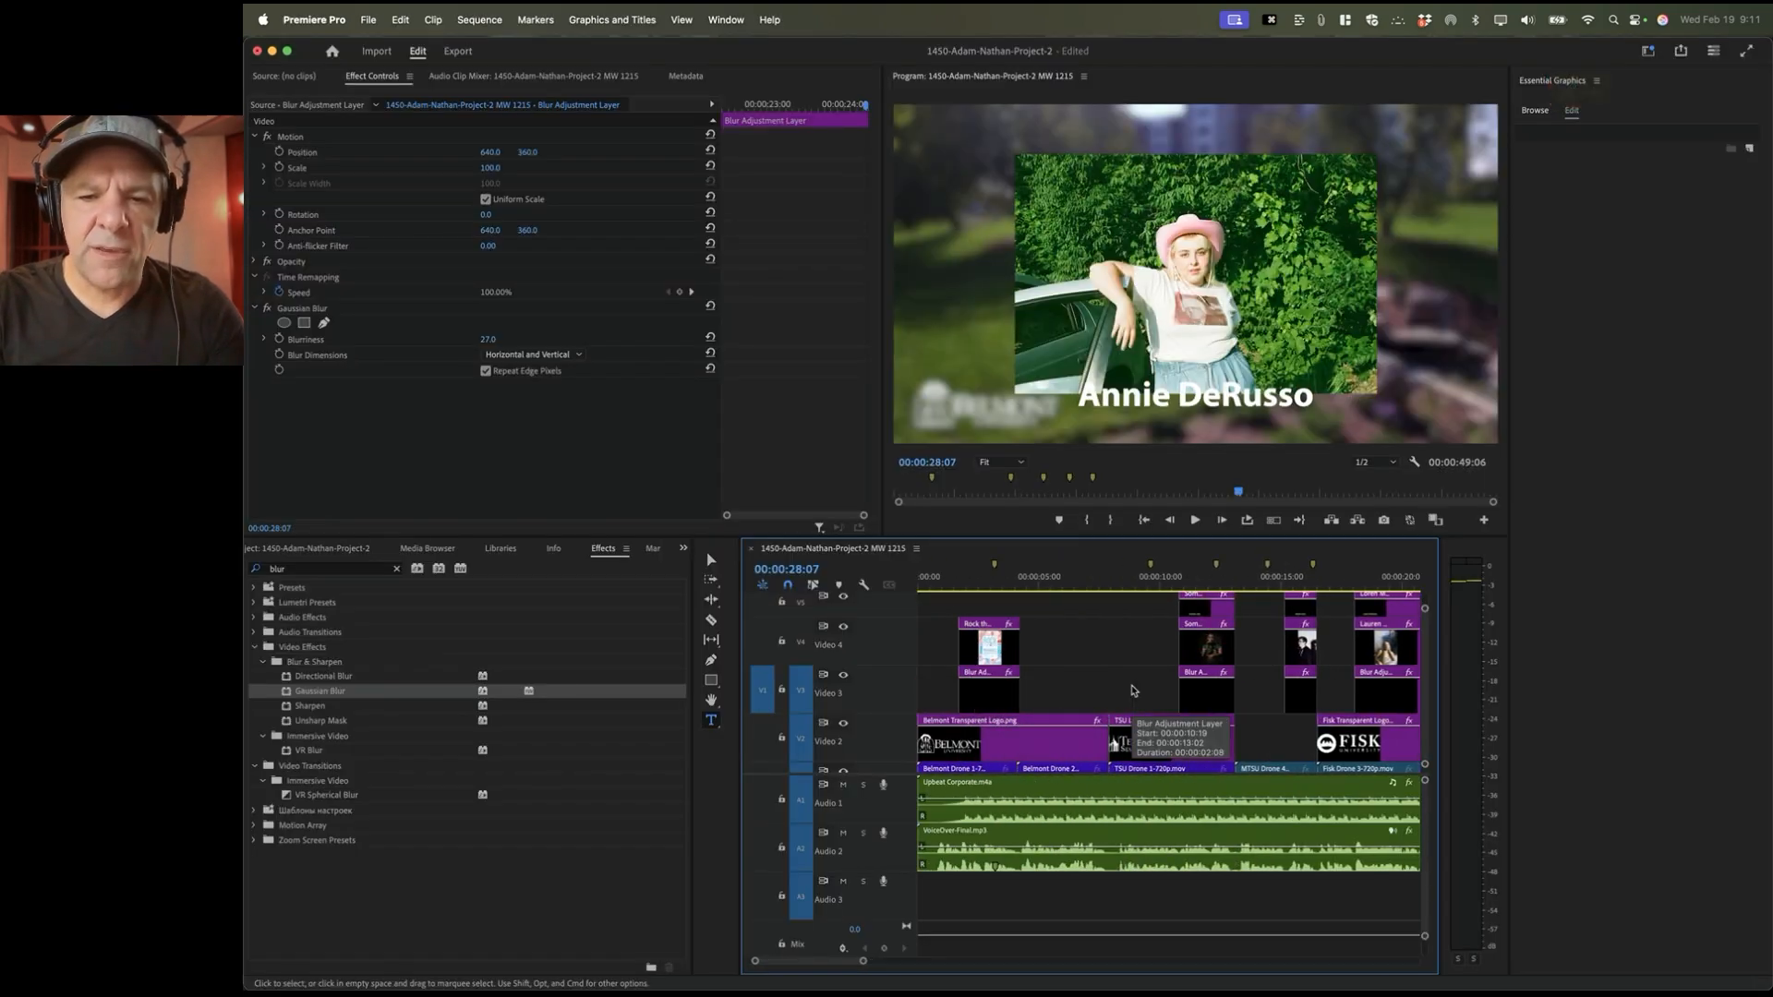
{"action": "key", "text": "super+Tab"}
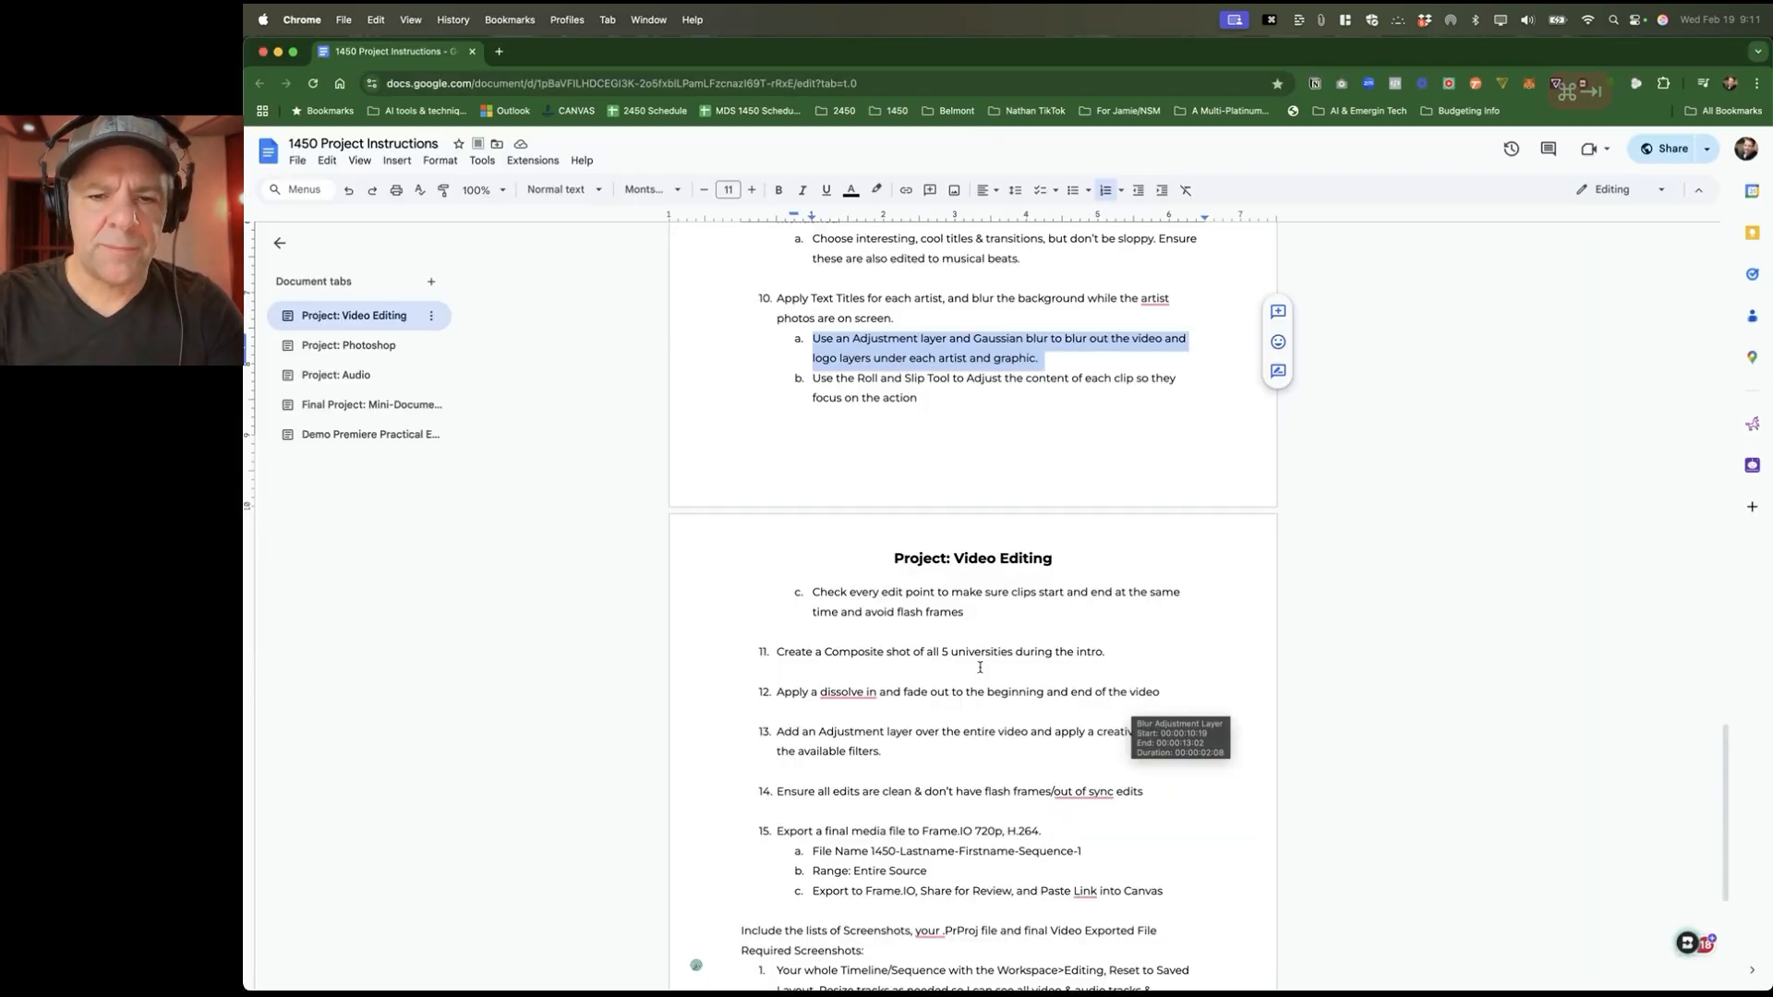
{"action": "key", "text": "super+Tab"}
{"action": "scroll", "coordinate": [984, 649], "scroll_direction": "down", "scroll_amount": 1}
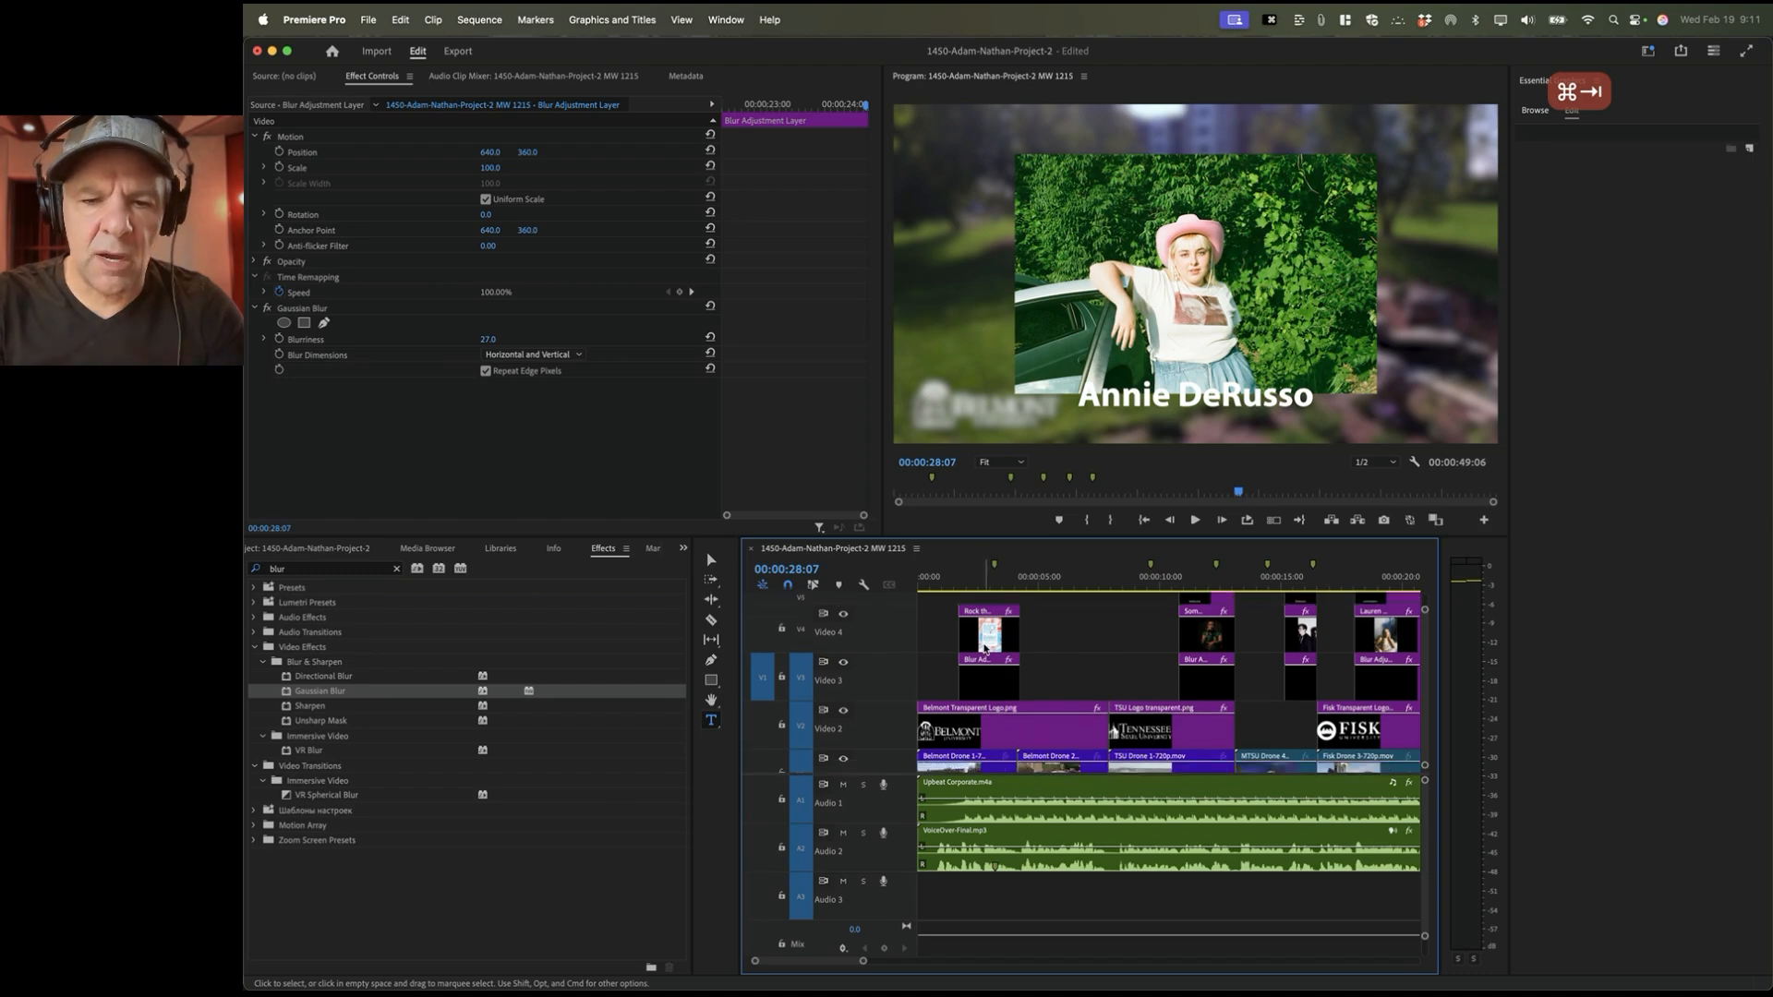
{"action": "left_click", "coordinate": [981, 582]}
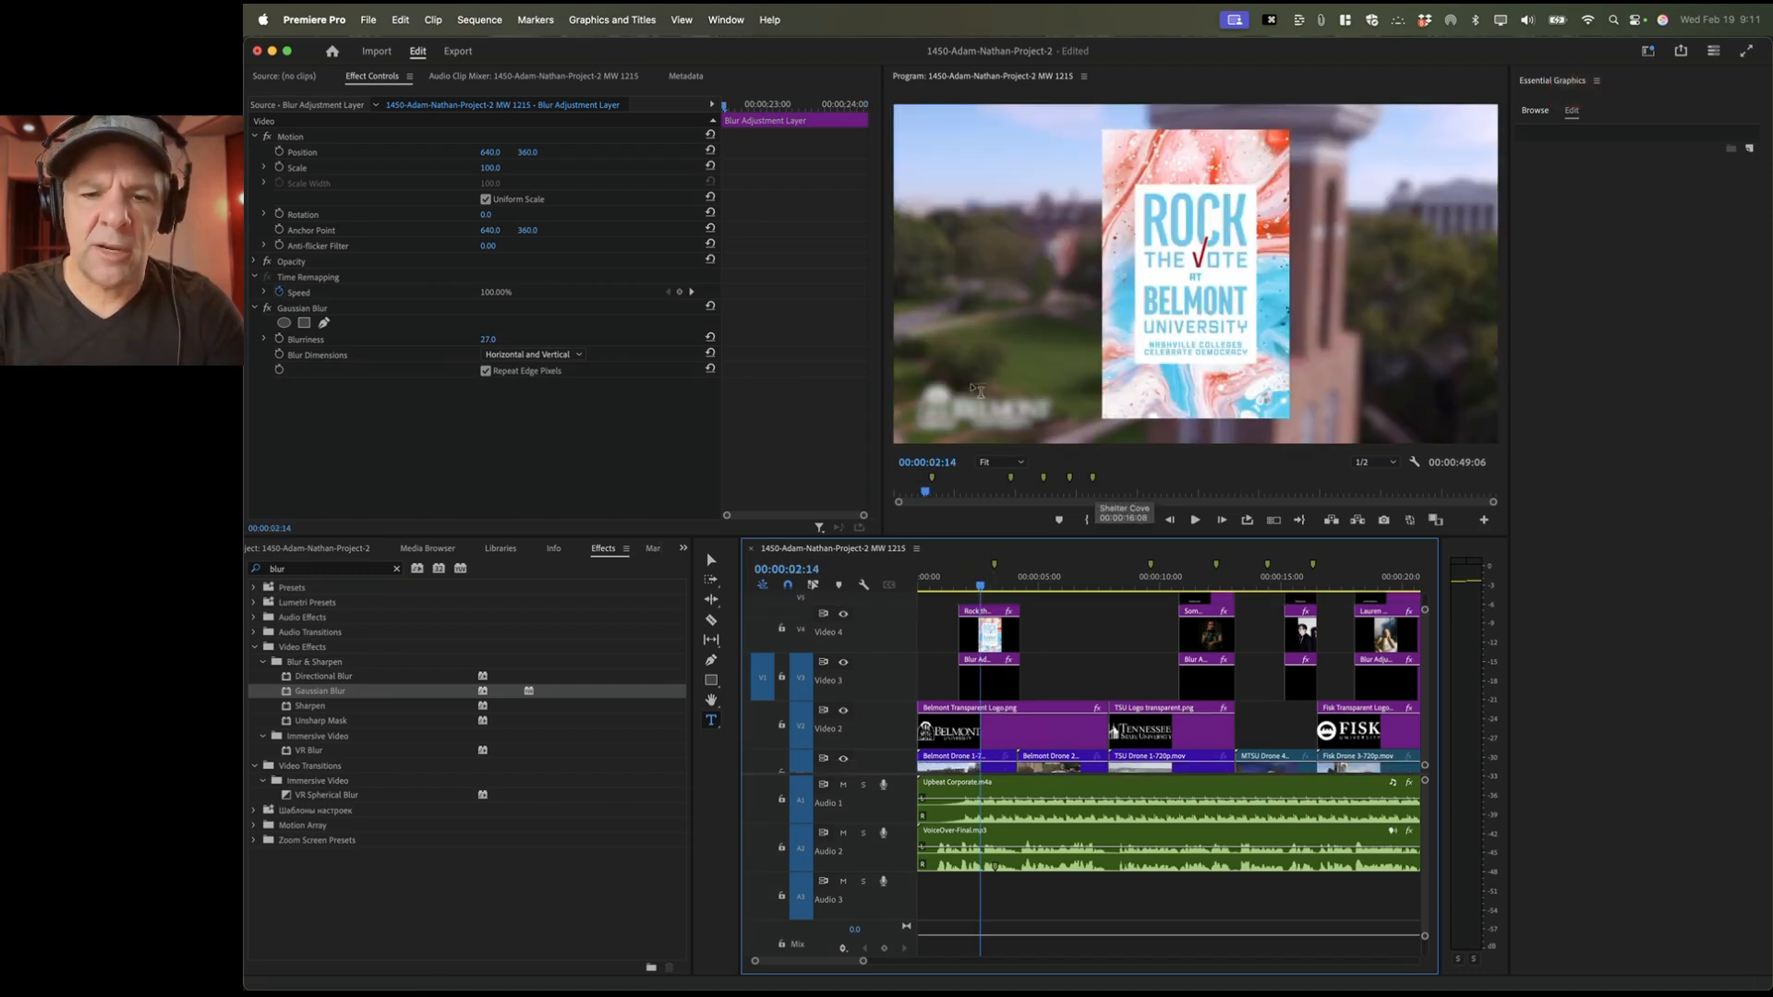
{"action": "left_click", "coordinate": [936, 584]}
{"action": "key", "text": "space"}
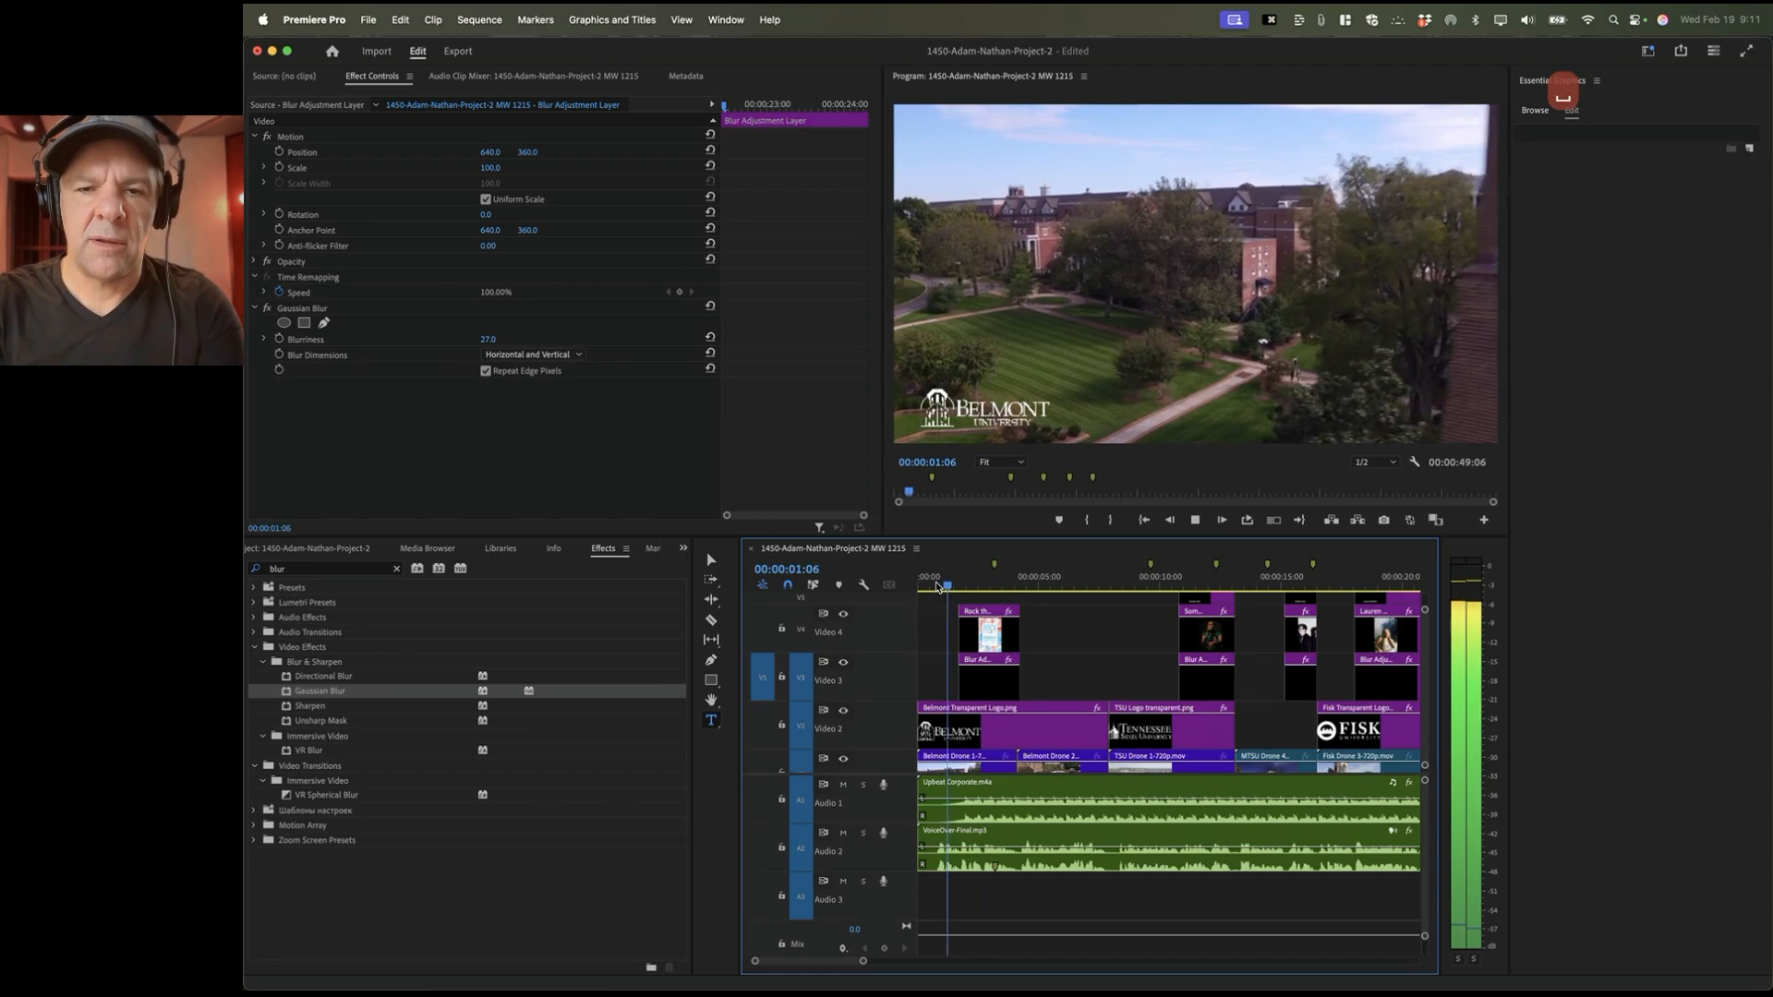
{"action": "key", "text": "space"}
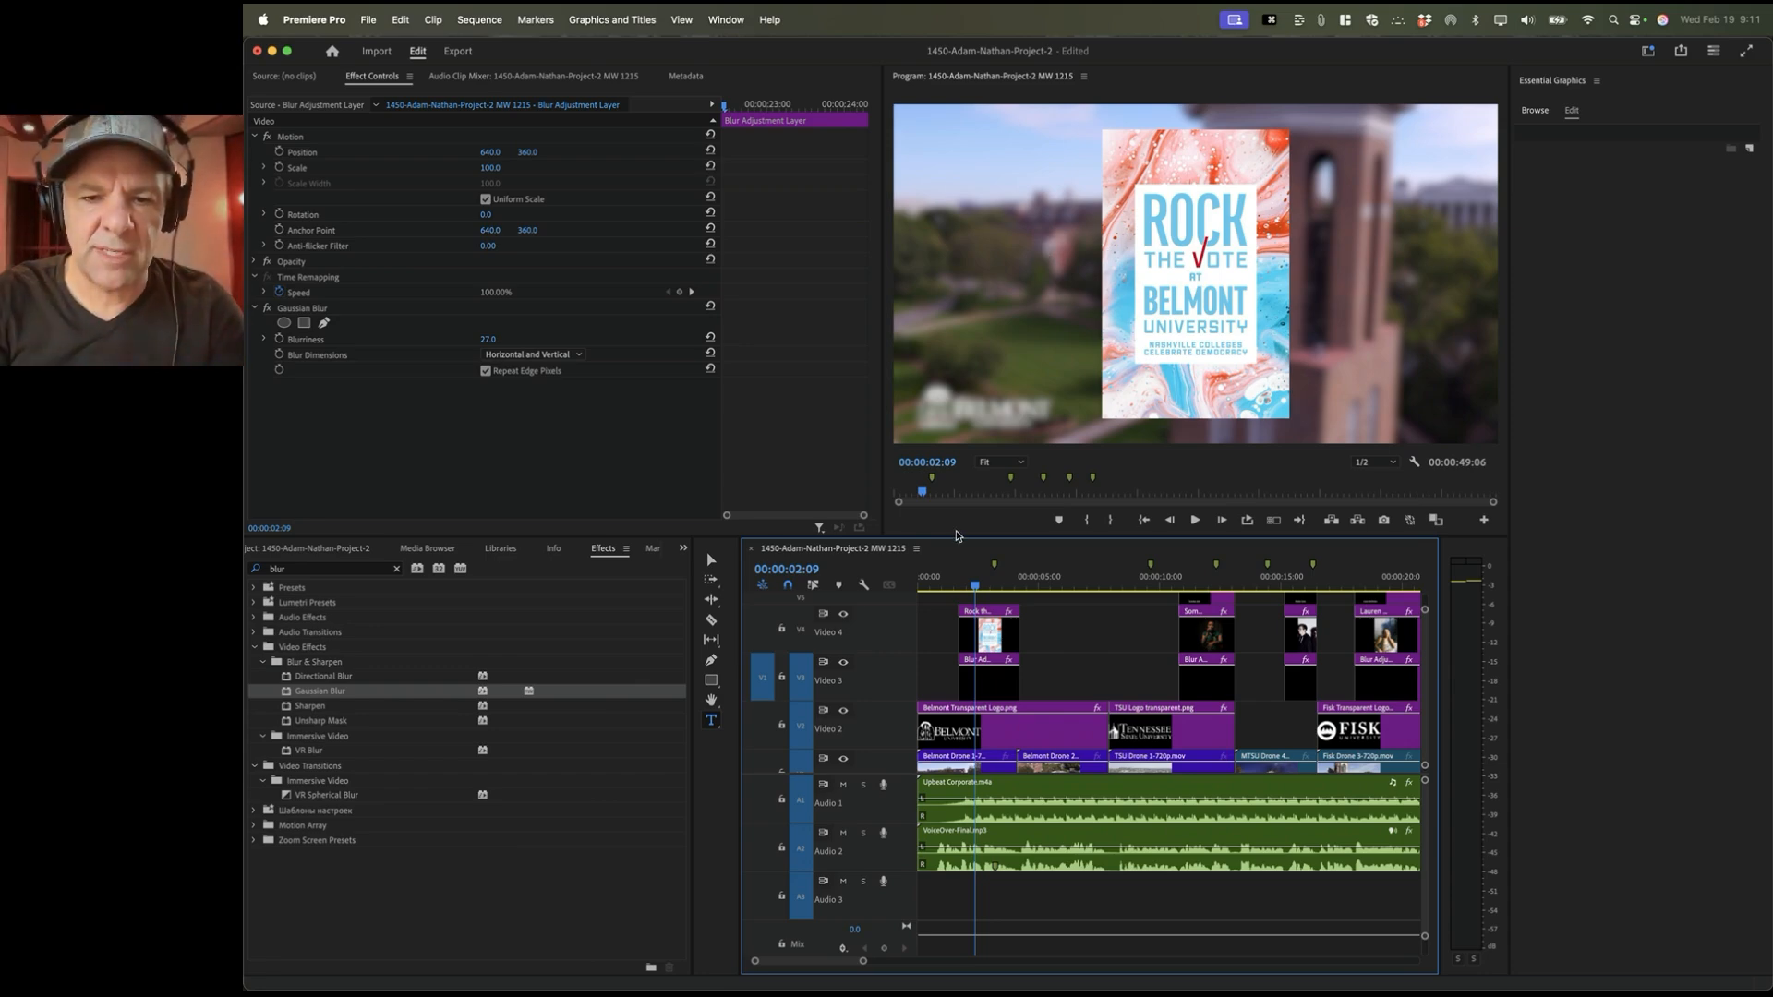
{"action": "left_click", "coordinate": [950, 585]}
{"action": "key", "text": "space"}
{"action": "key", "text": "space"}
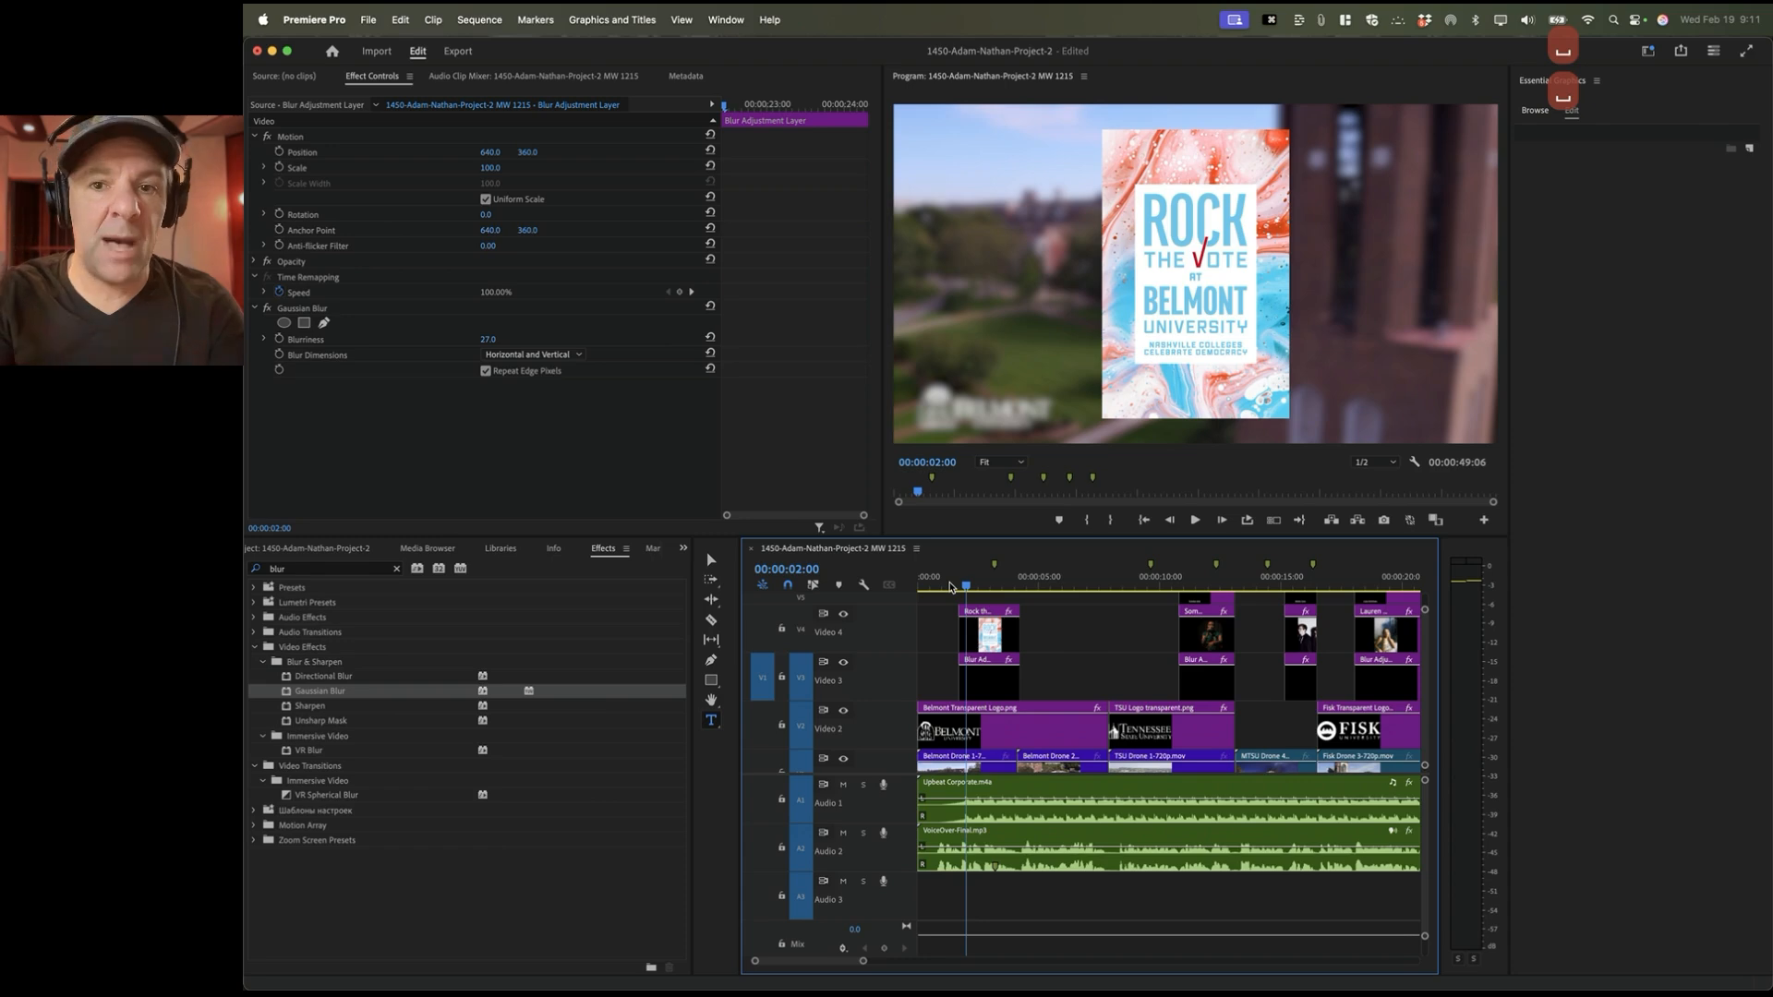
{"action": "key", "text": "="}
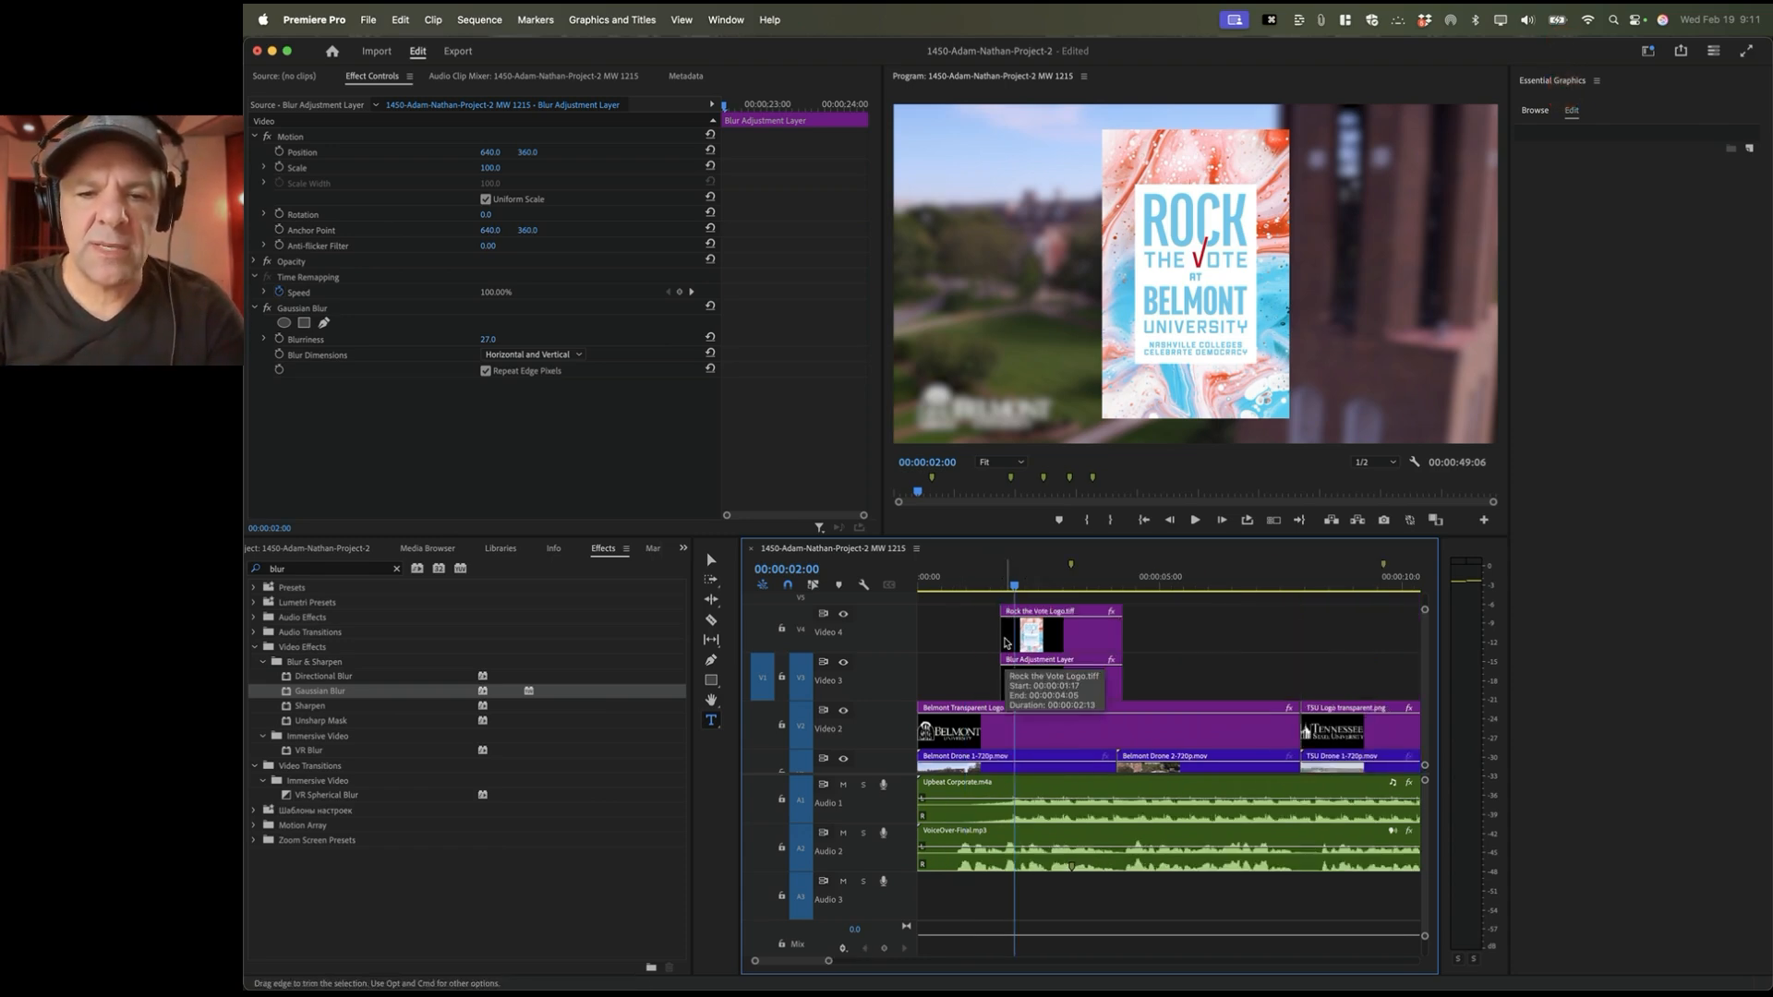
{"action": "left_click", "coordinate": [1038, 698]}
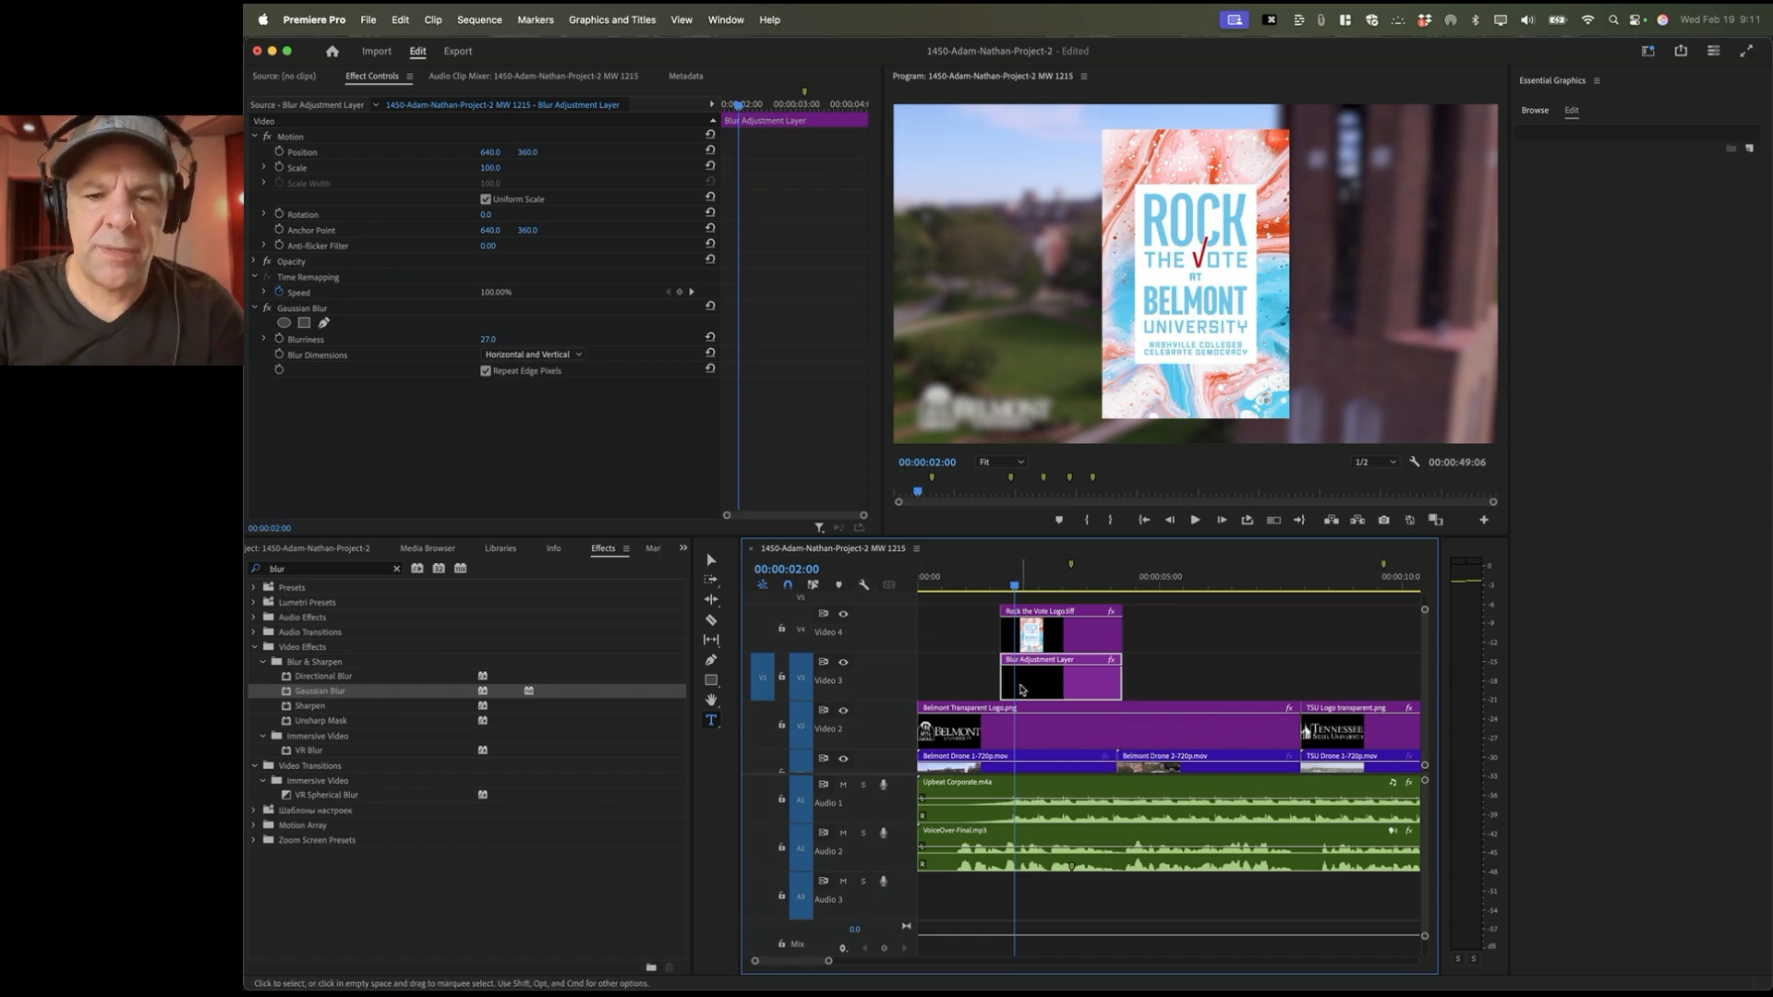
{"action": "left_click", "coordinate": [863, 585]}
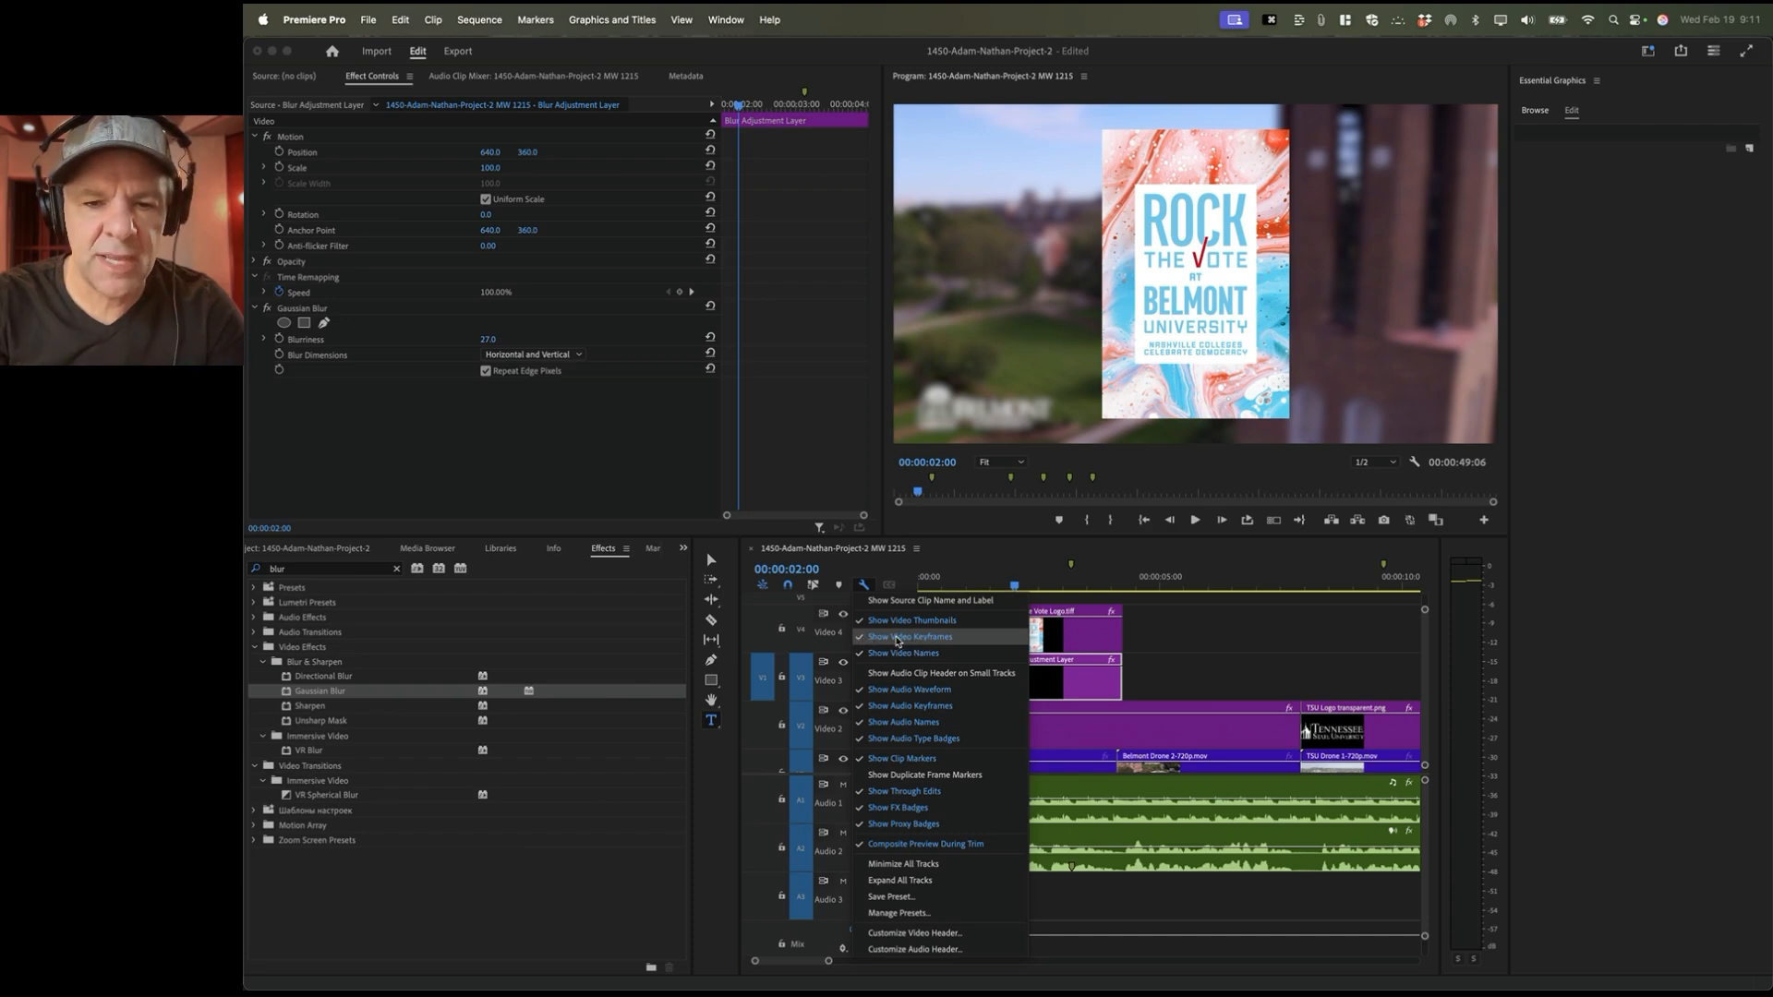
{"action": "left_click", "coordinate": [1092, 645]}
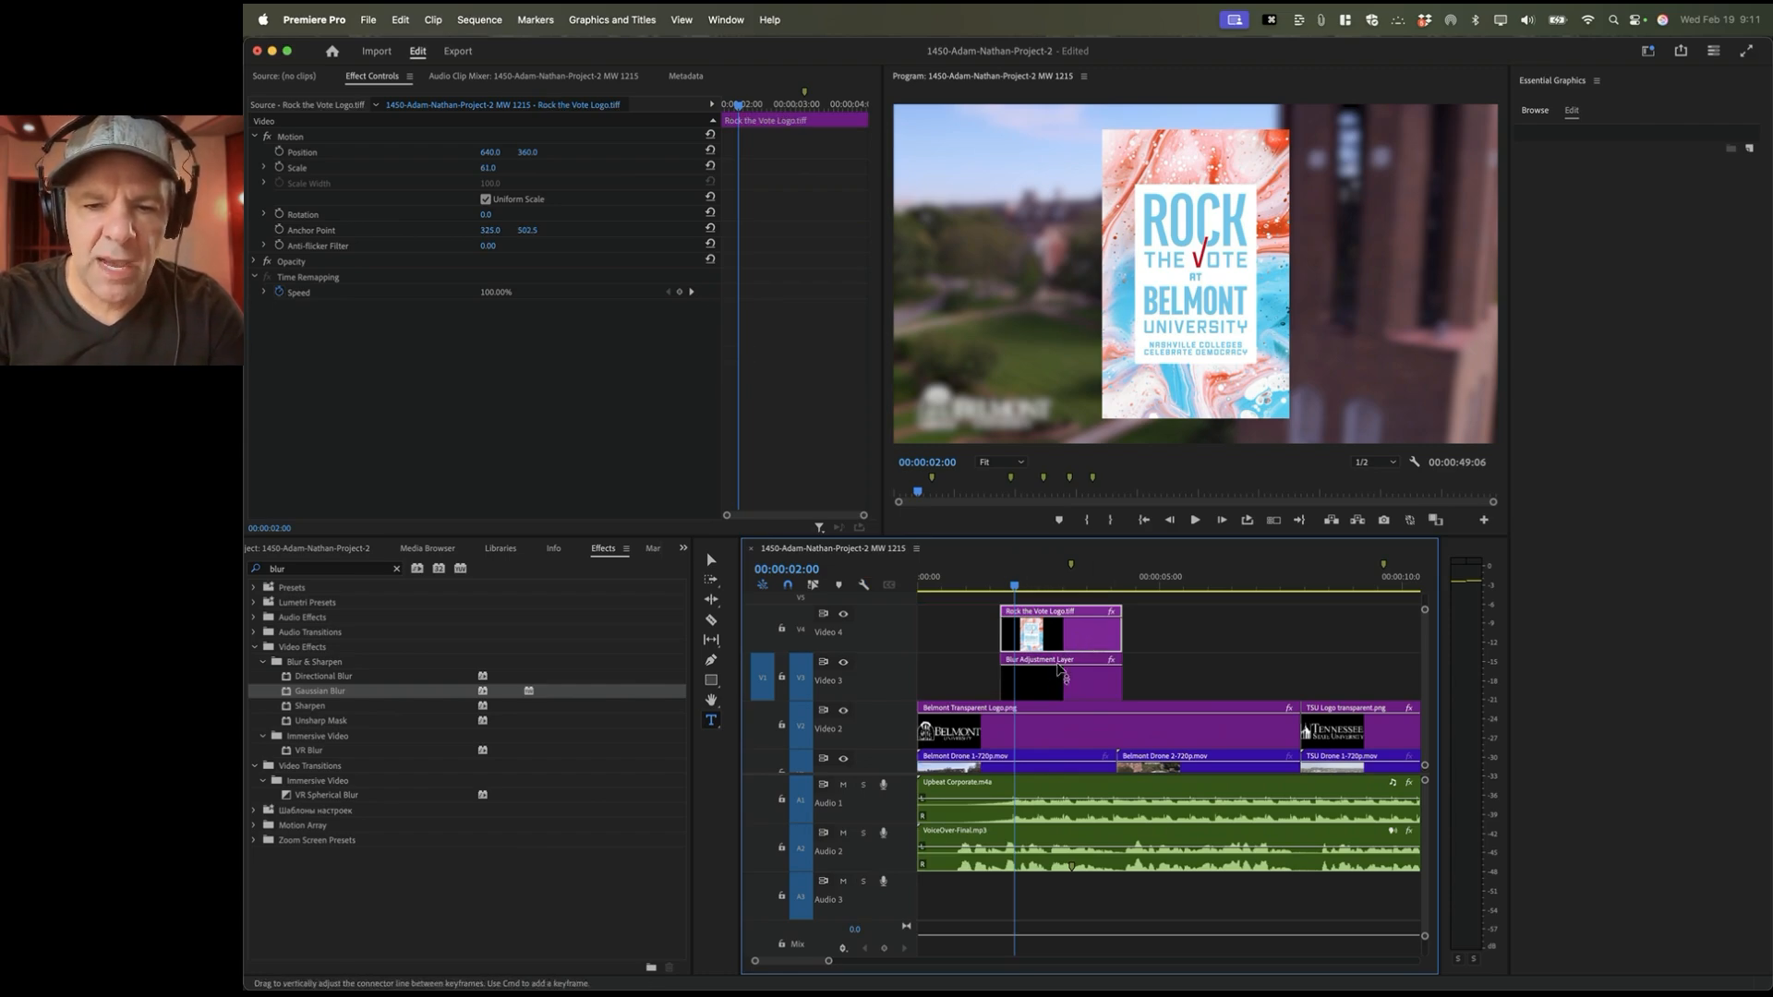
{"action": "left_click", "coordinate": [1073, 819]}
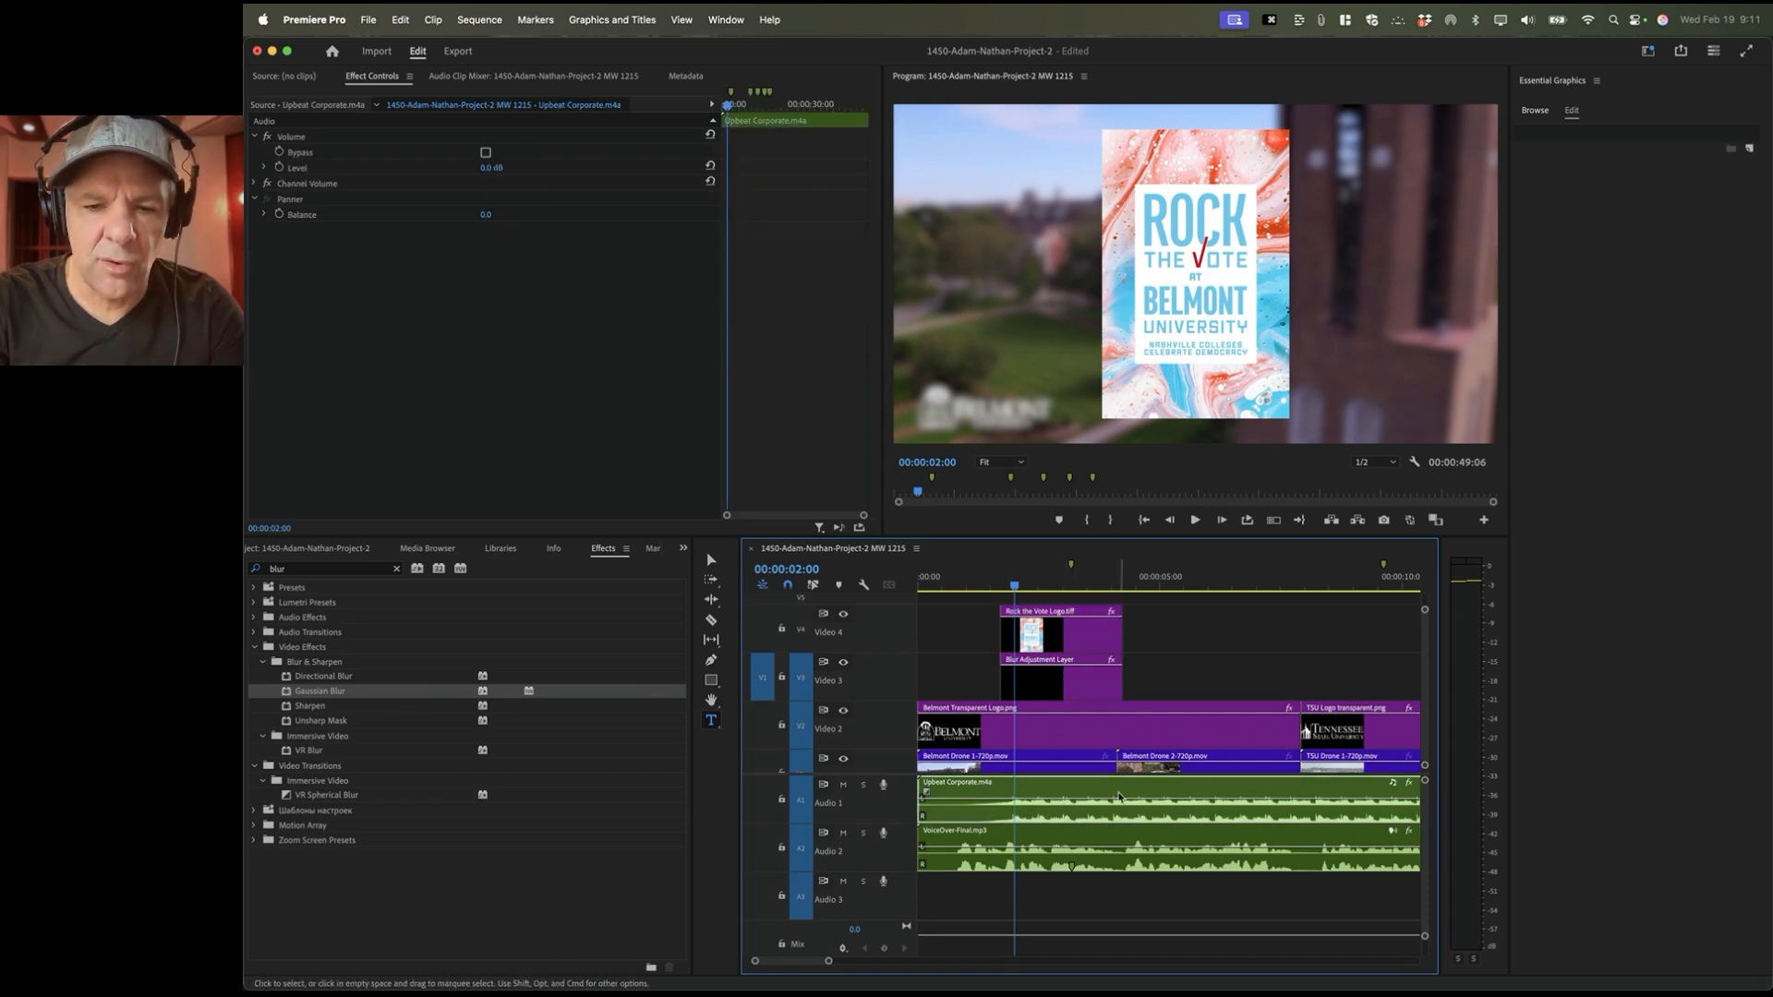
{"action": "left_click", "coordinate": [1041, 695]}
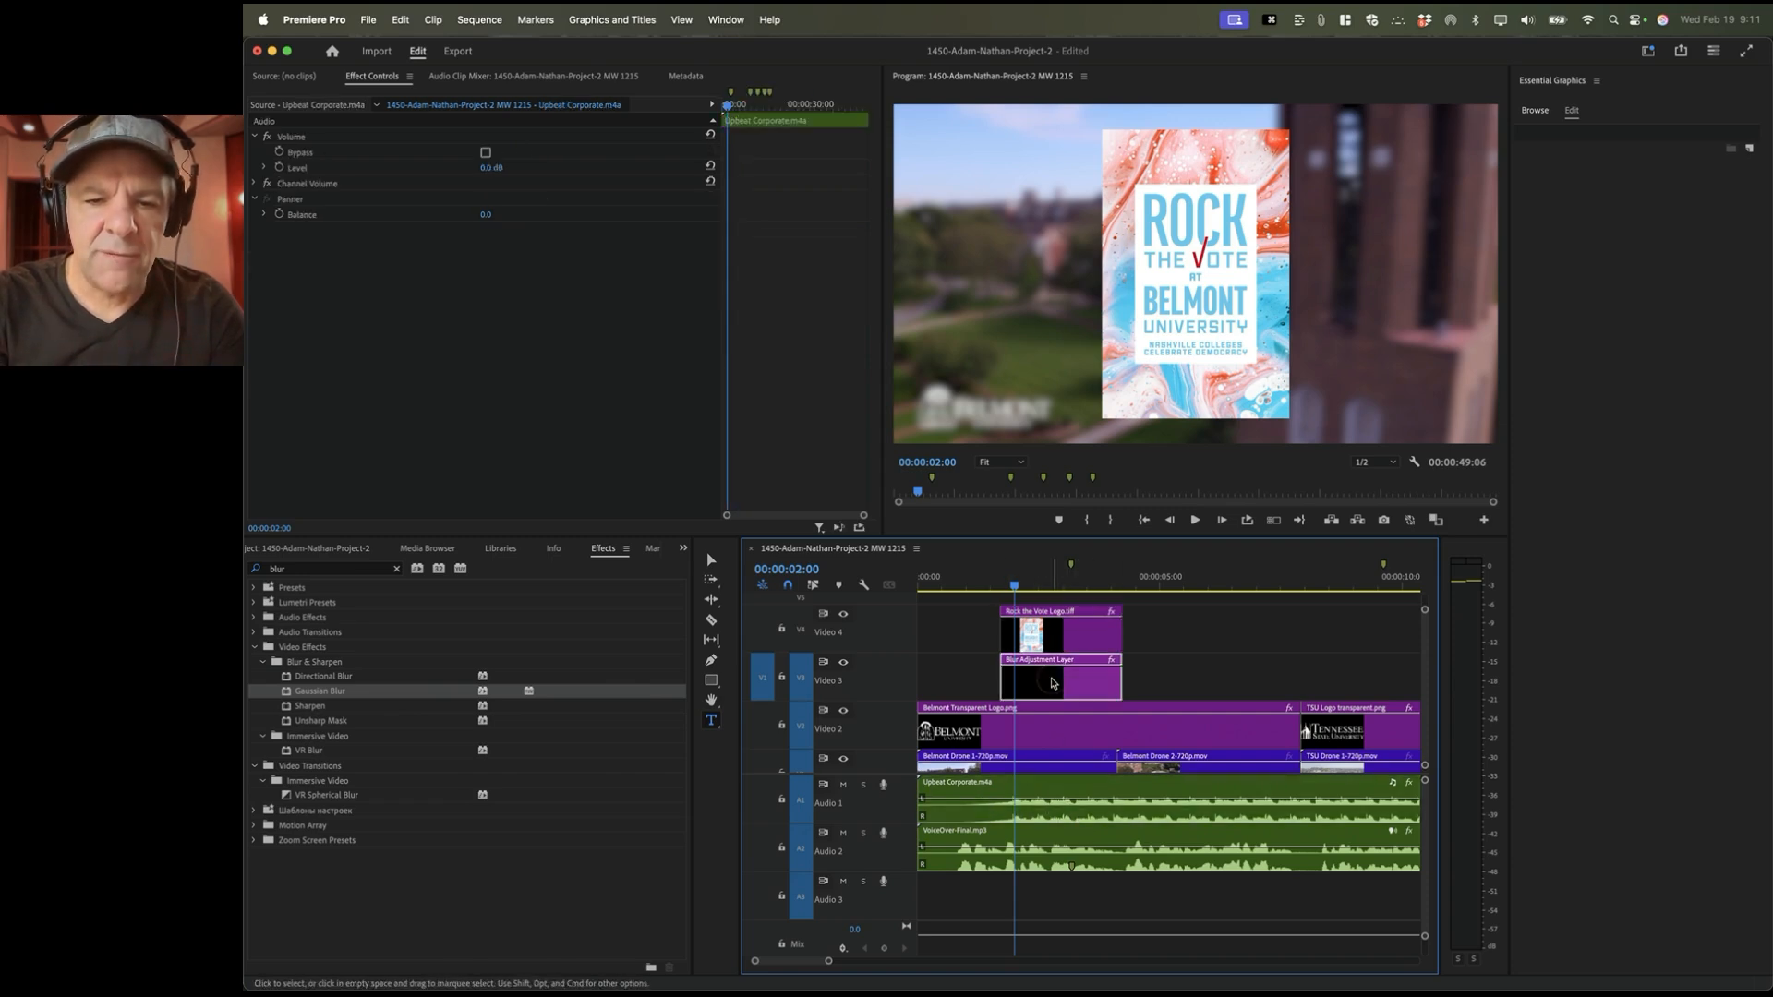
{"action": "left_click", "coordinate": [1048, 632]}
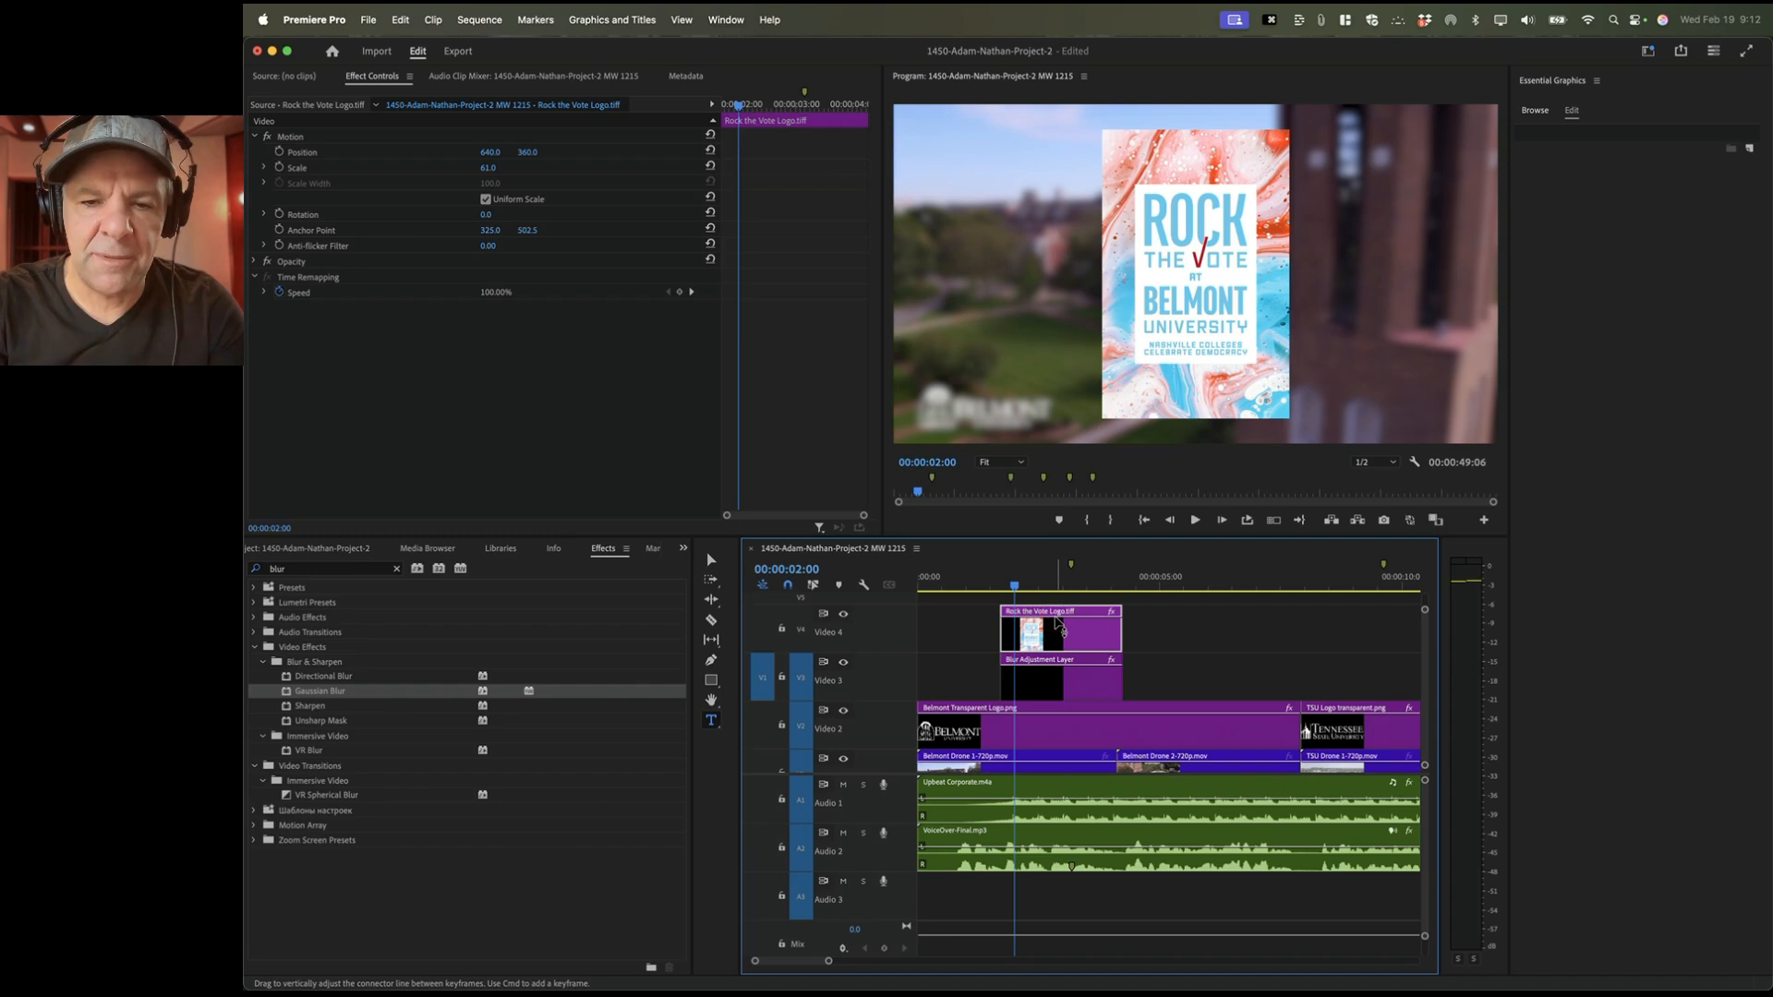
{"action": "left_click_drag", "start_coordinate": [1060, 624], "coordinate": [1061, 637]}
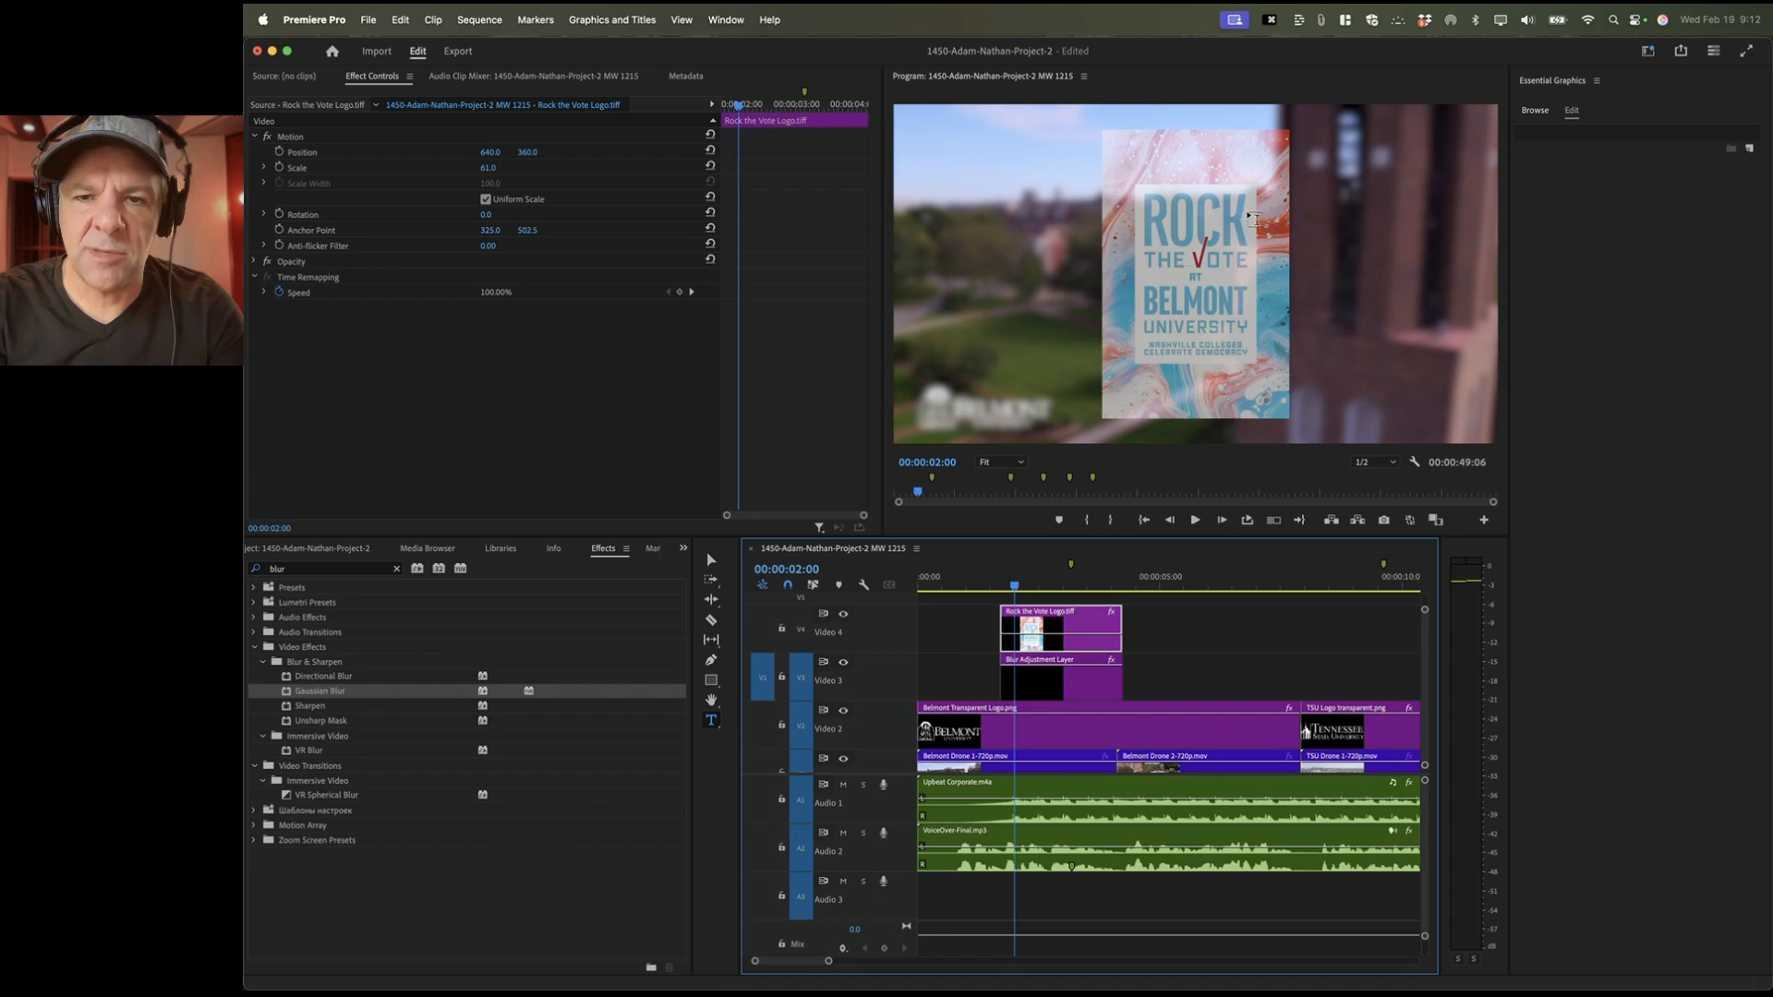
{"action": "left_click_drag", "start_coordinate": [1052, 638], "coordinate": [1044, 617]}
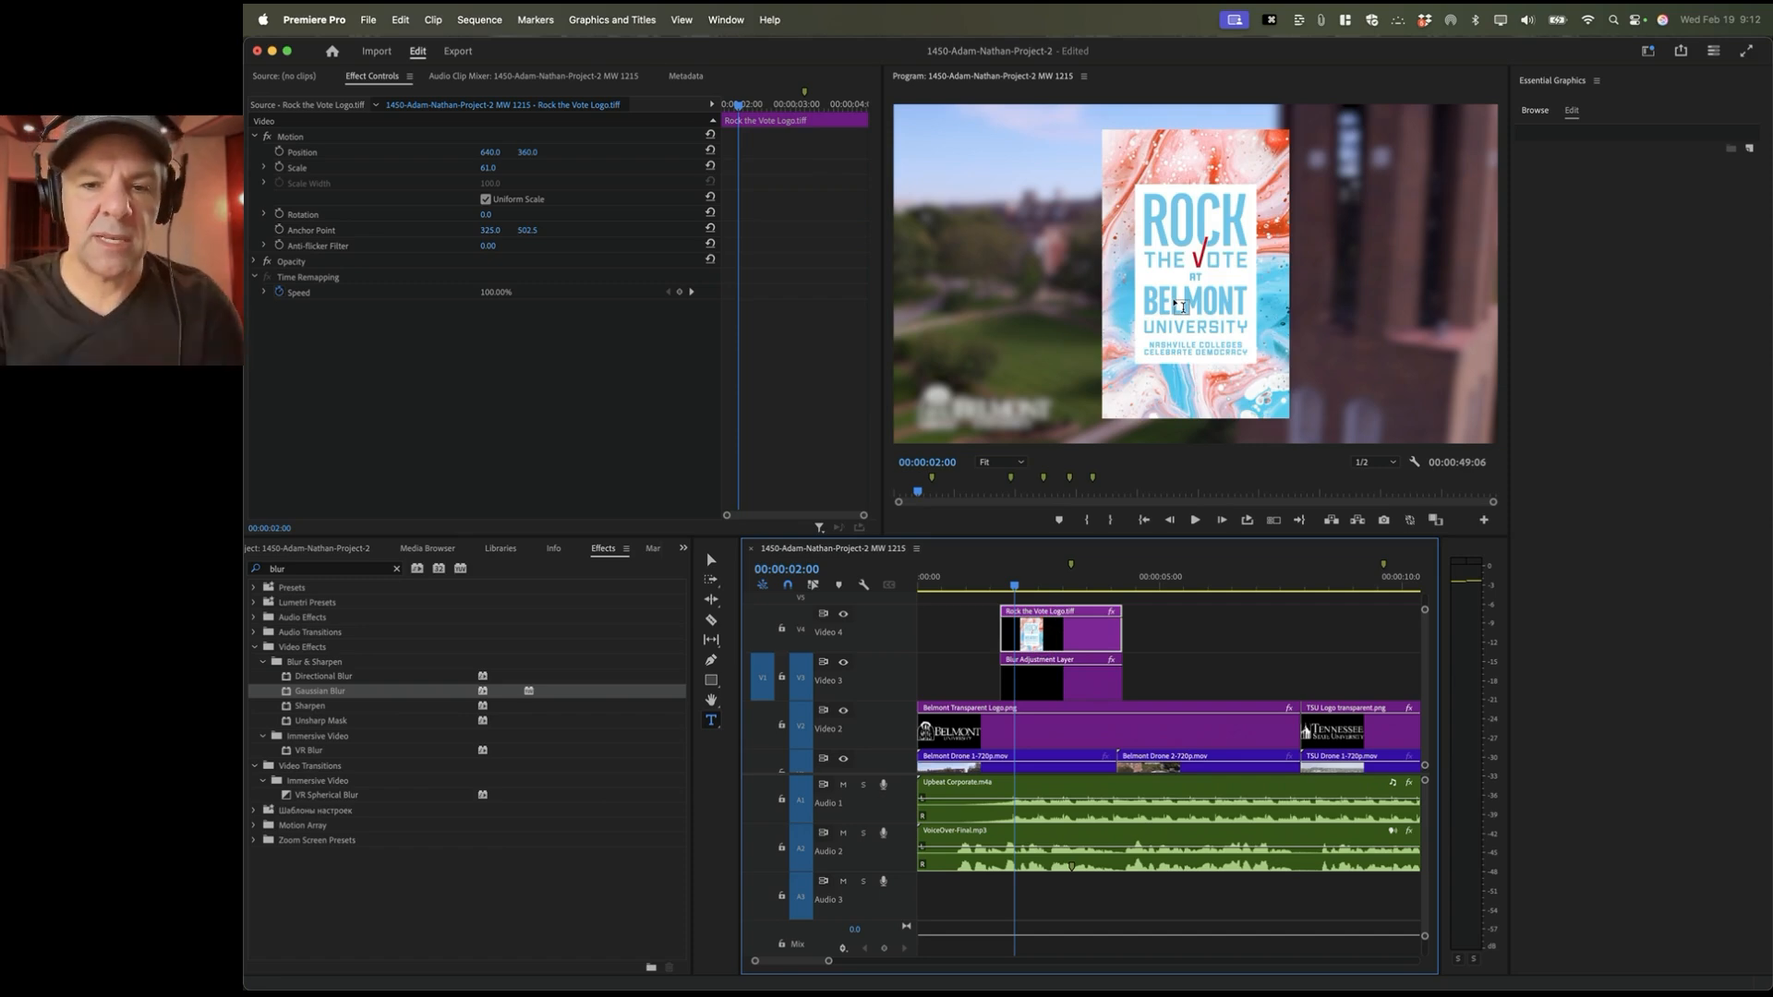
Step: Select the Blur Adjustment Layer, zoom the timeline in around it and make the video tracks taller
{"action": "left_click", "coordinate": [1032, 693]}
{"action": "key", "text": "equal"}
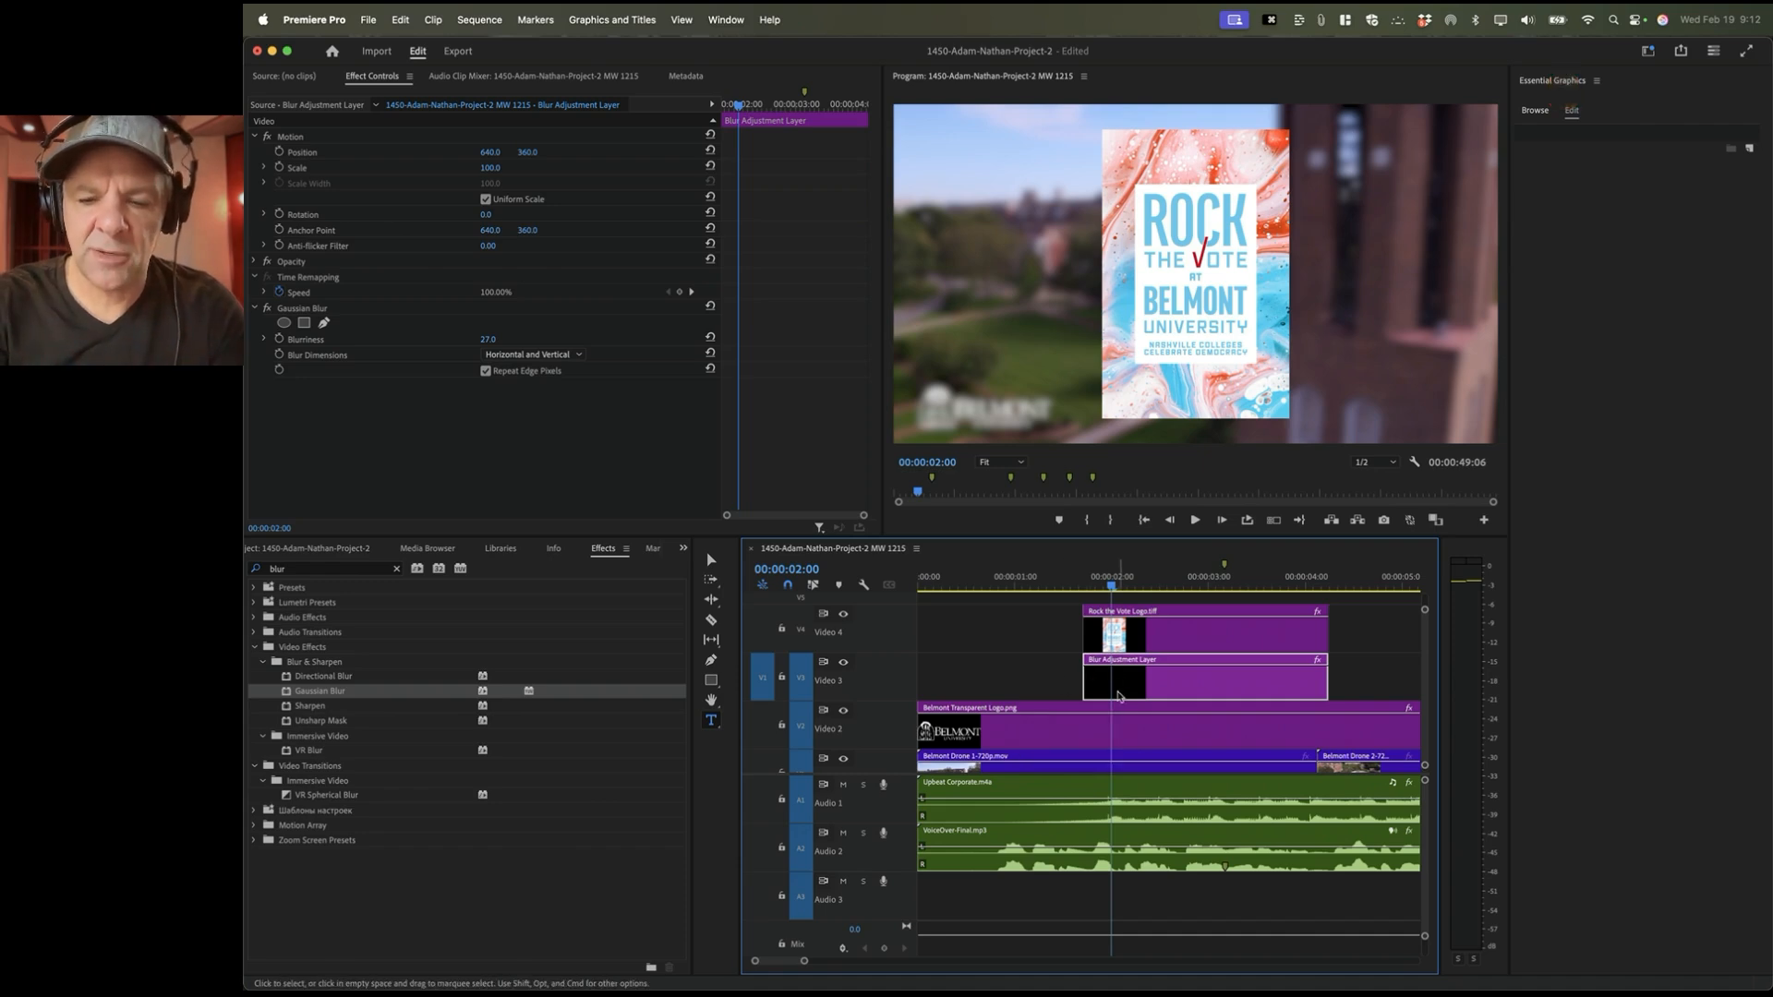
{"action": "left_click_drag", "start_coordinate": [881, 655], "coordinate": [883, 646]}
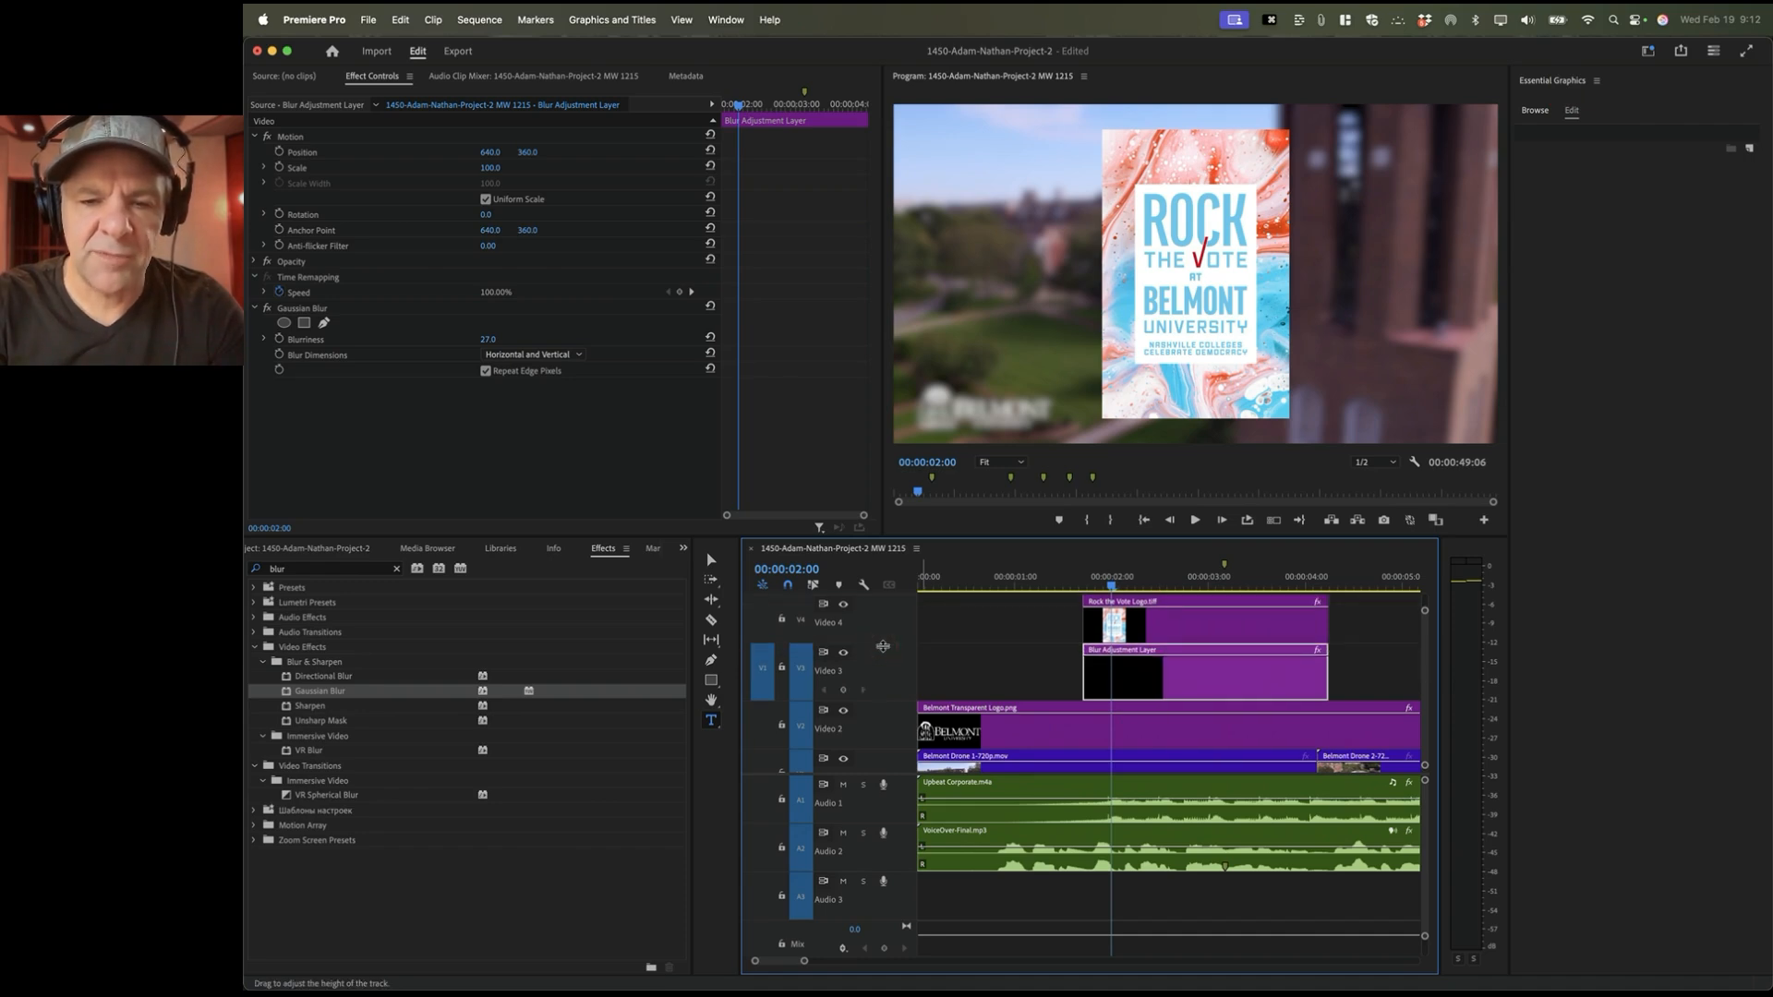
{"action": "key", "text": "shift+minus"}
{"action": "key", "text": "shift+equal"}
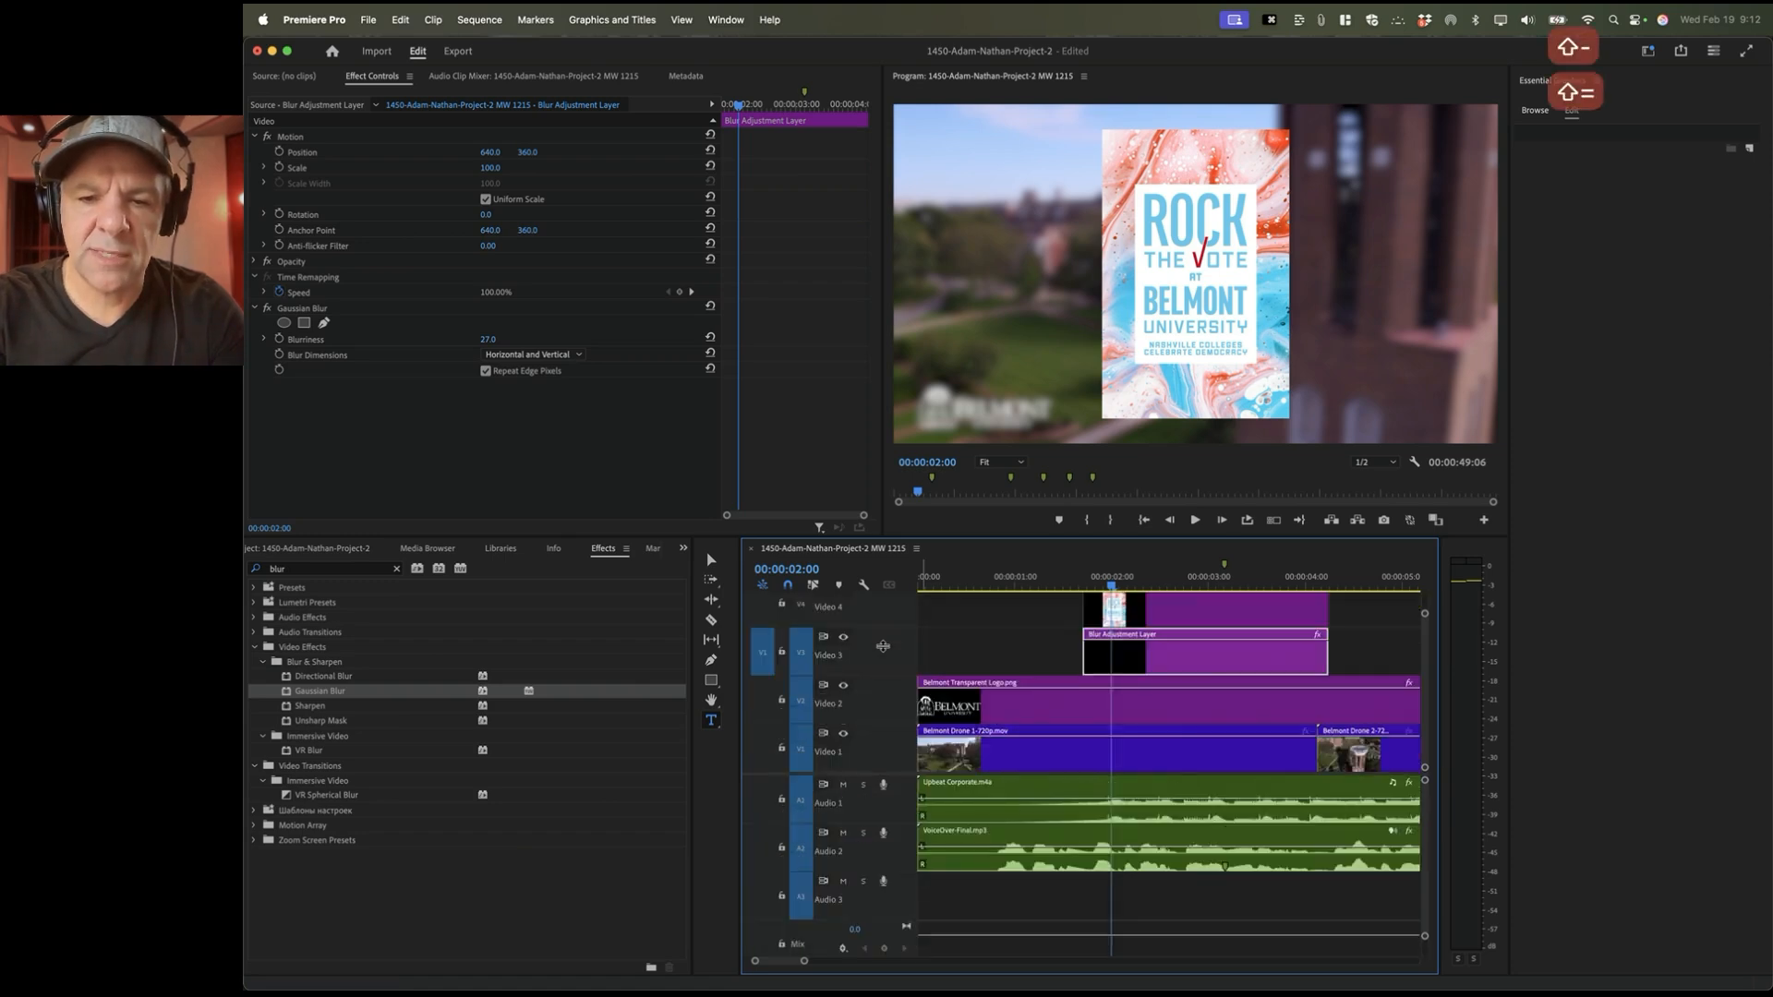
{"action": "key", "text": "shift+minus"}
{"action": "key", "text": "shift+equal"}
{"action": "scroll", "coordinate": [951, 665], "scroll_direction": "up", "scroll_amount": 2}
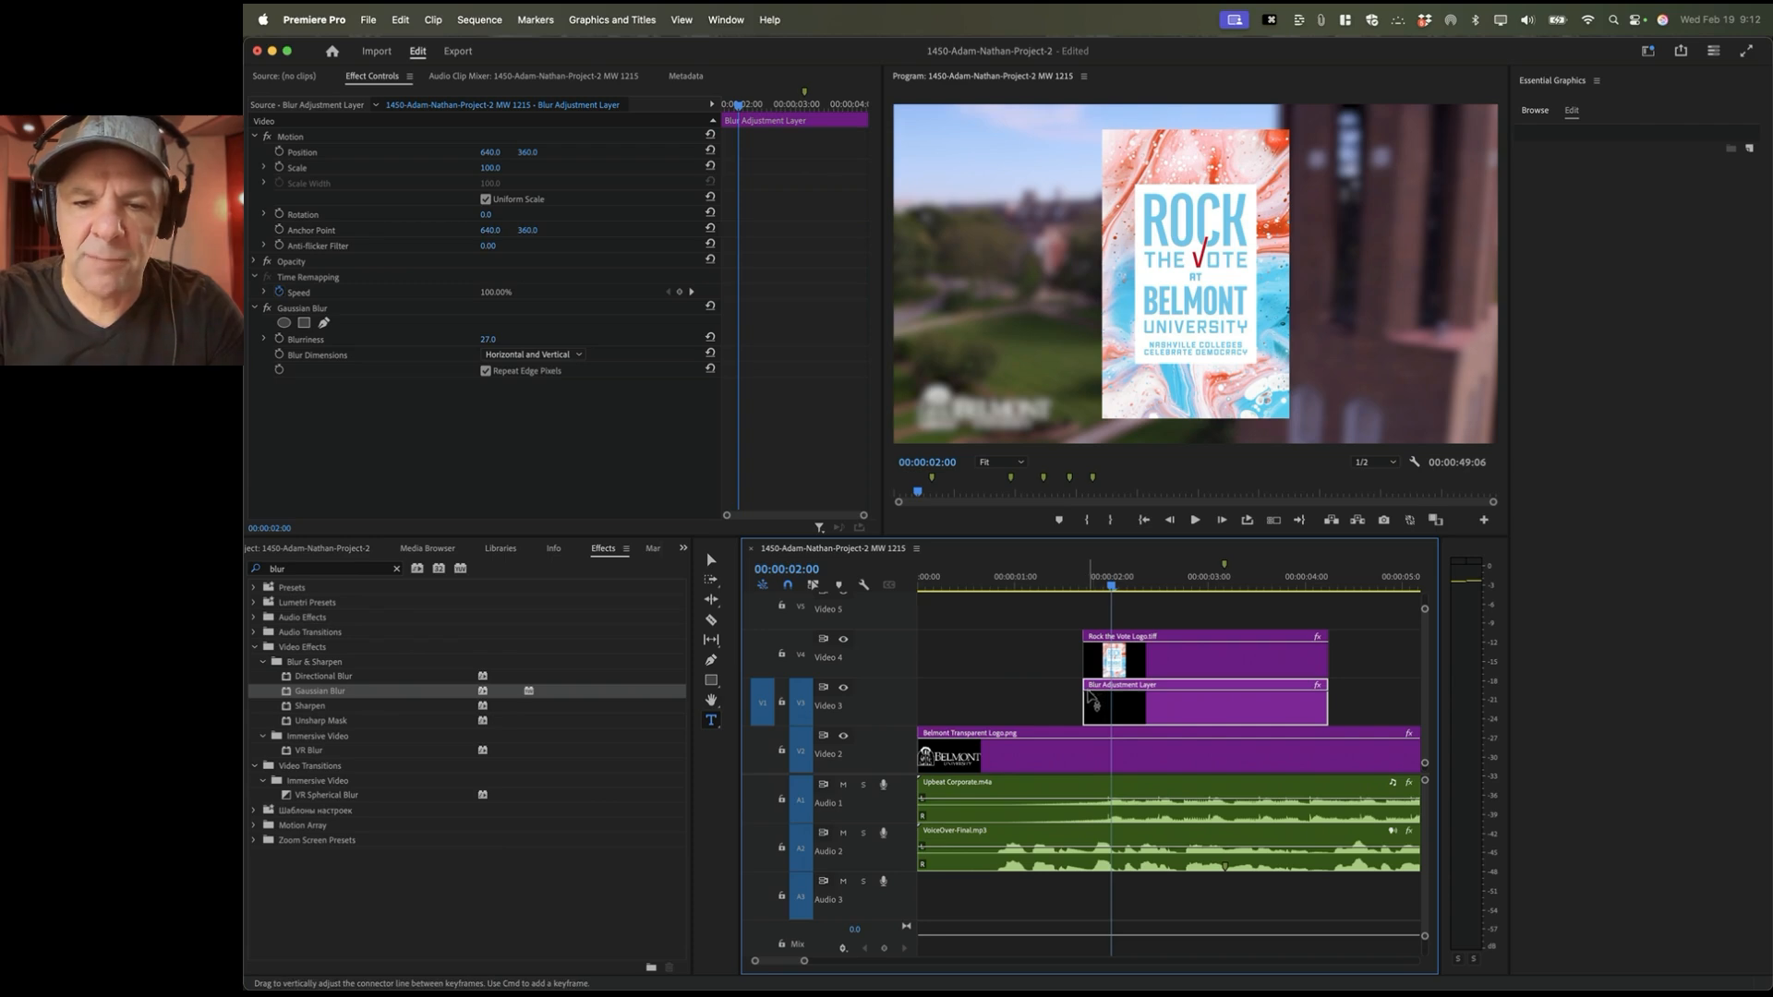
Step: Add two opacity keyframes on the Blur Adjustment Layer and drop the first to 0 for a fade-in
{"action": "left_click_drag", "start_coordinate": [1099, 700], "coordinate": [1099, 722]}
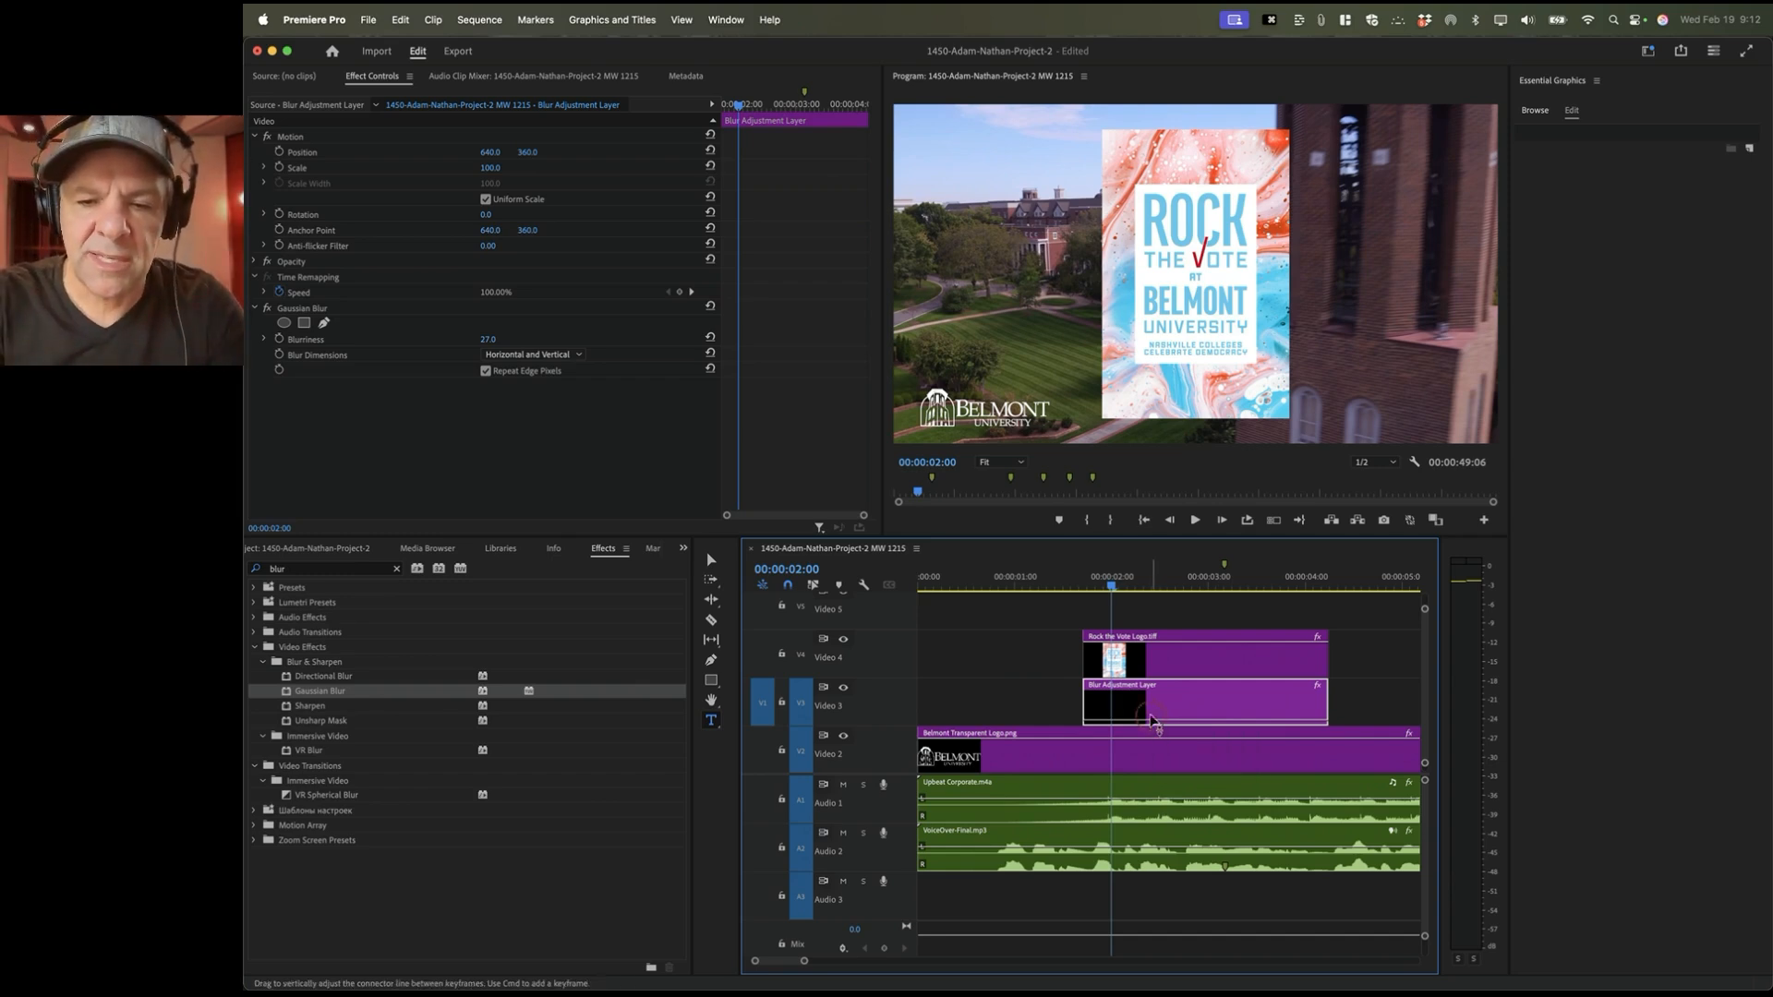
{"action": "left_click_drag", "start_coordinate": [1153, 722], "coordinate": [1153, 689]}
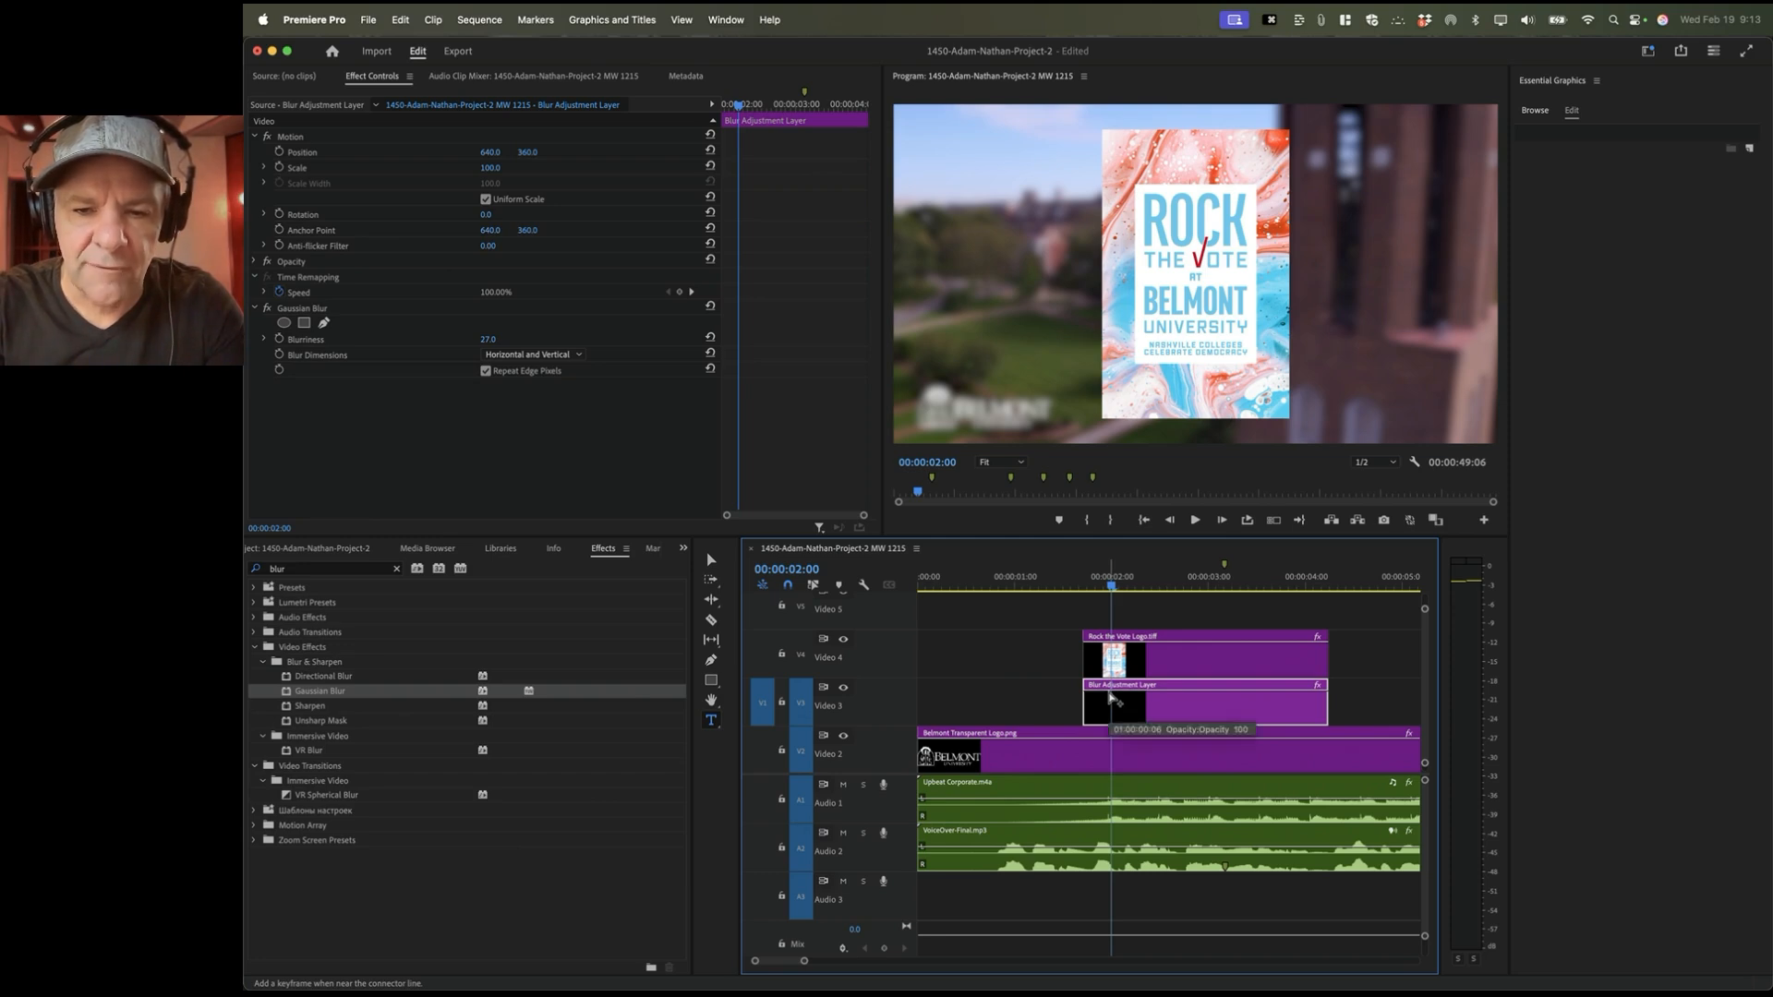
{"action": "left_click", "coordinate": [1113, 701], "text": "super"}
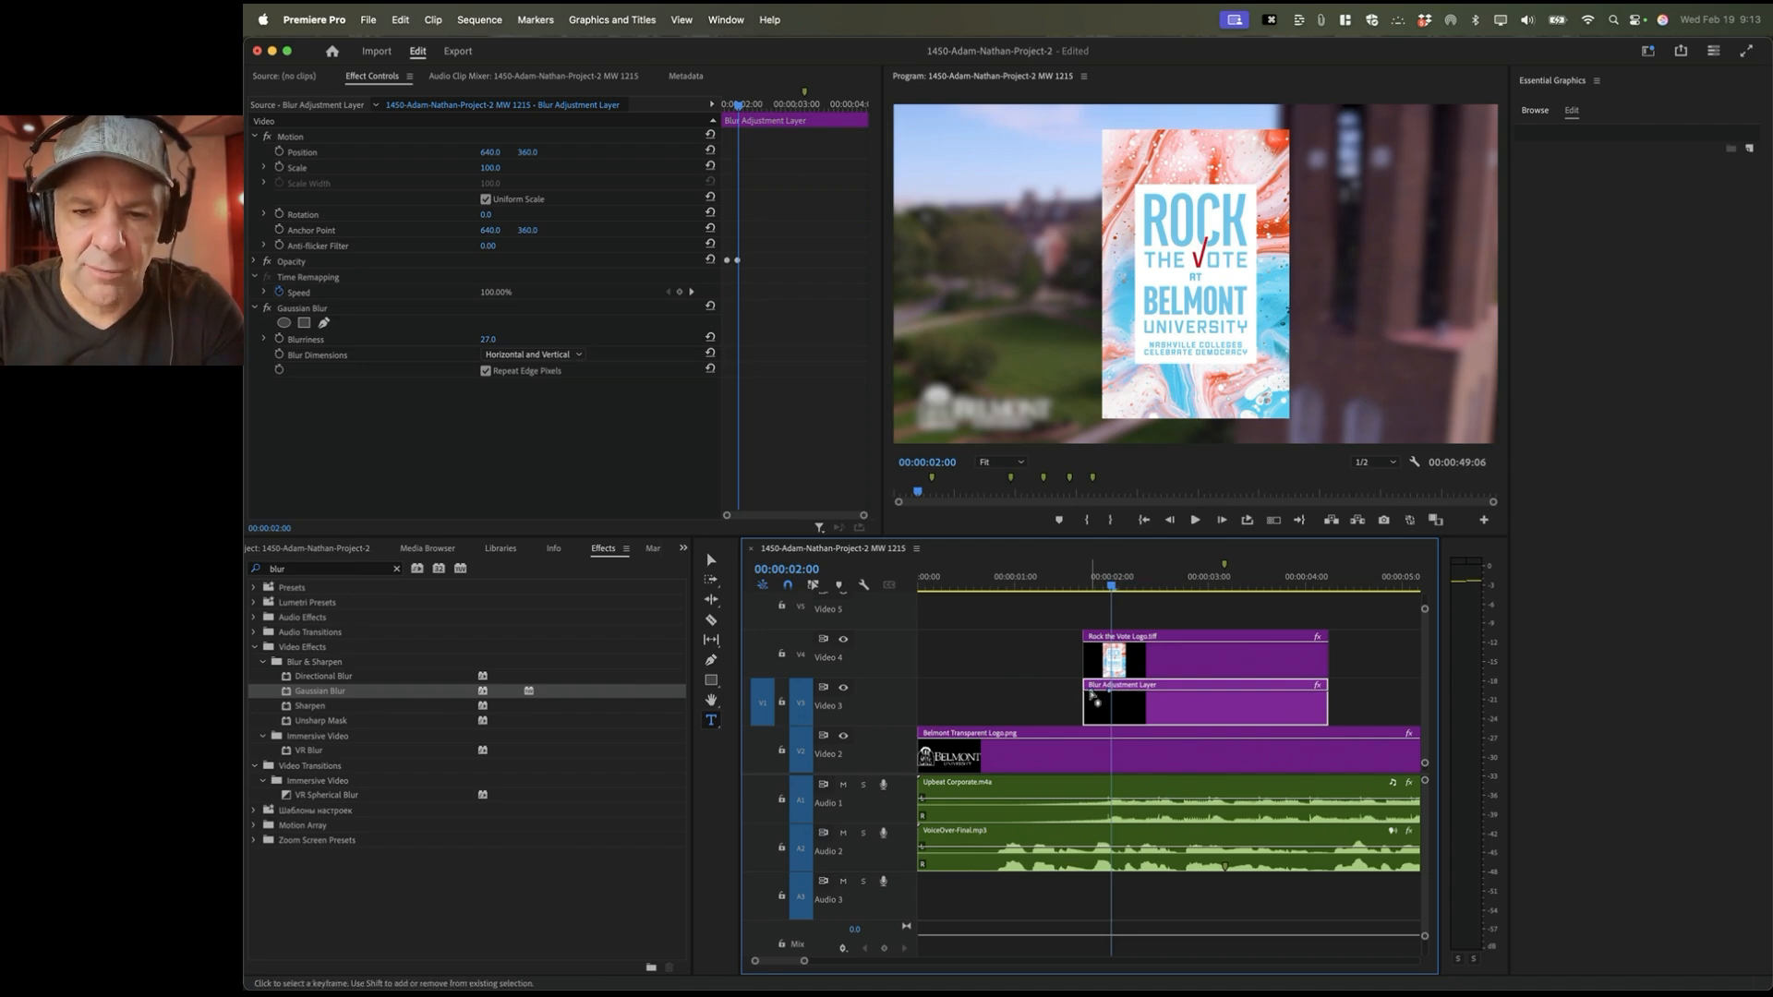
{"action": "left_click", "coordinate": [1095, 699], "text": "super"}
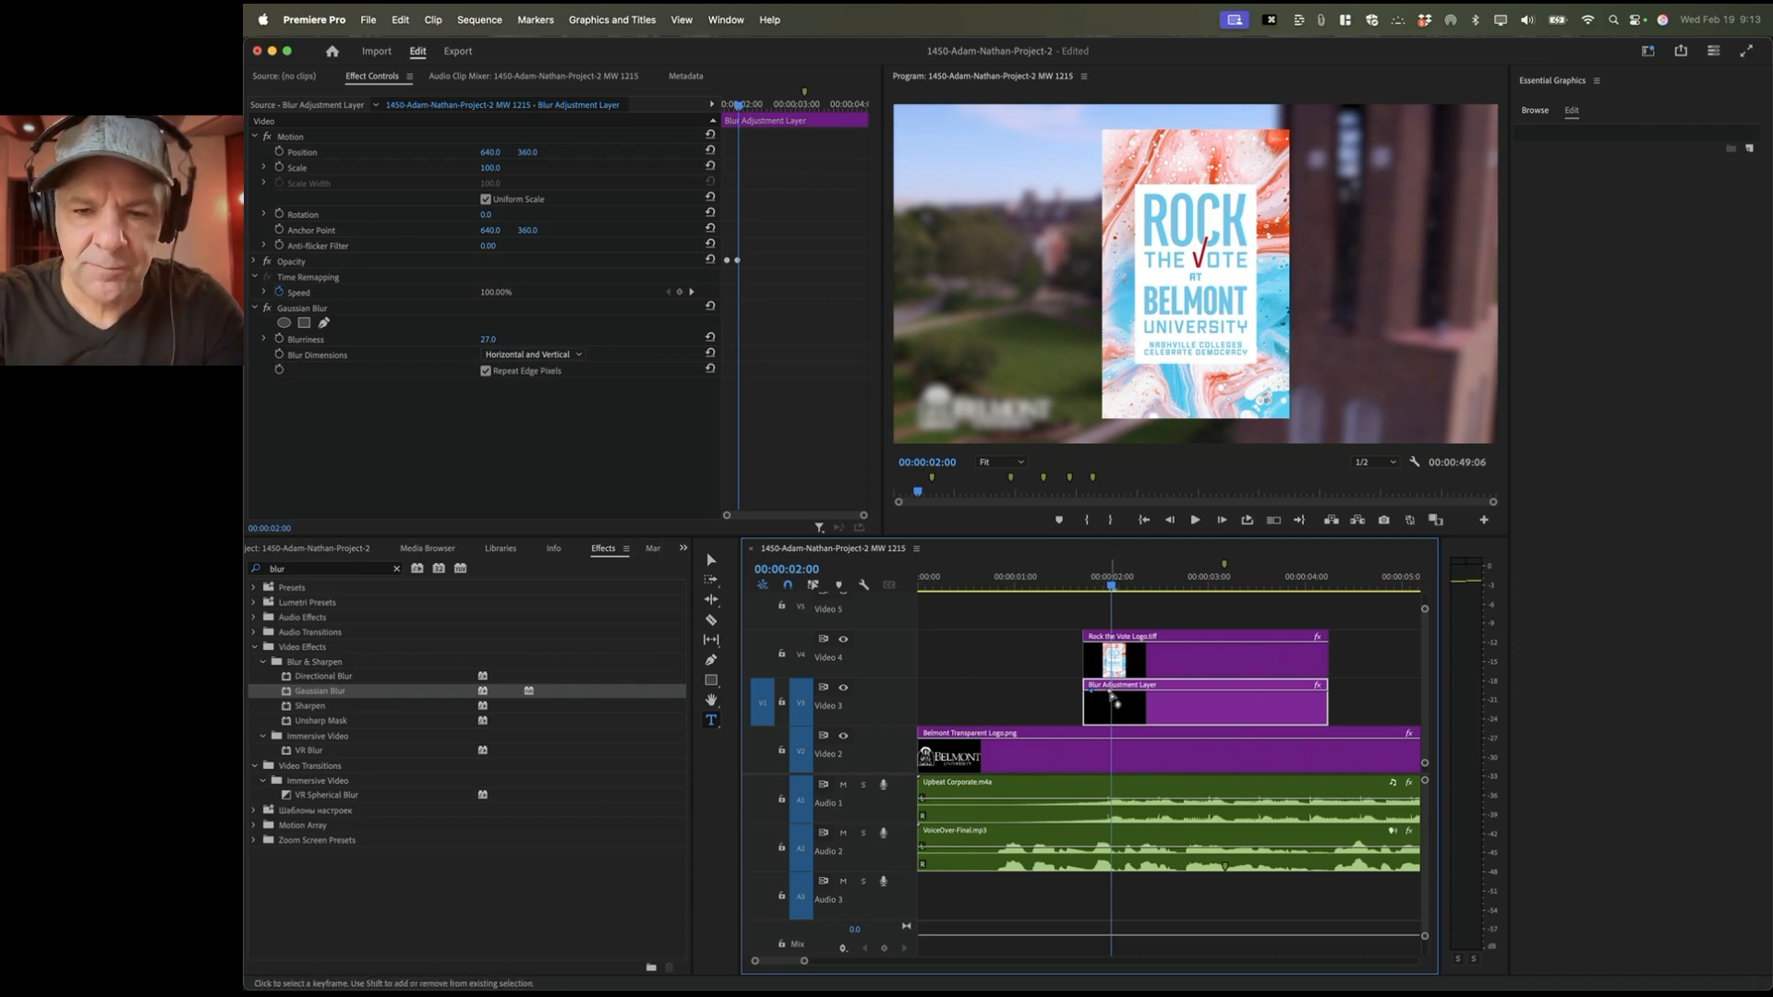
{"action": "mouse_move", "coordinate": [1112, 696]}
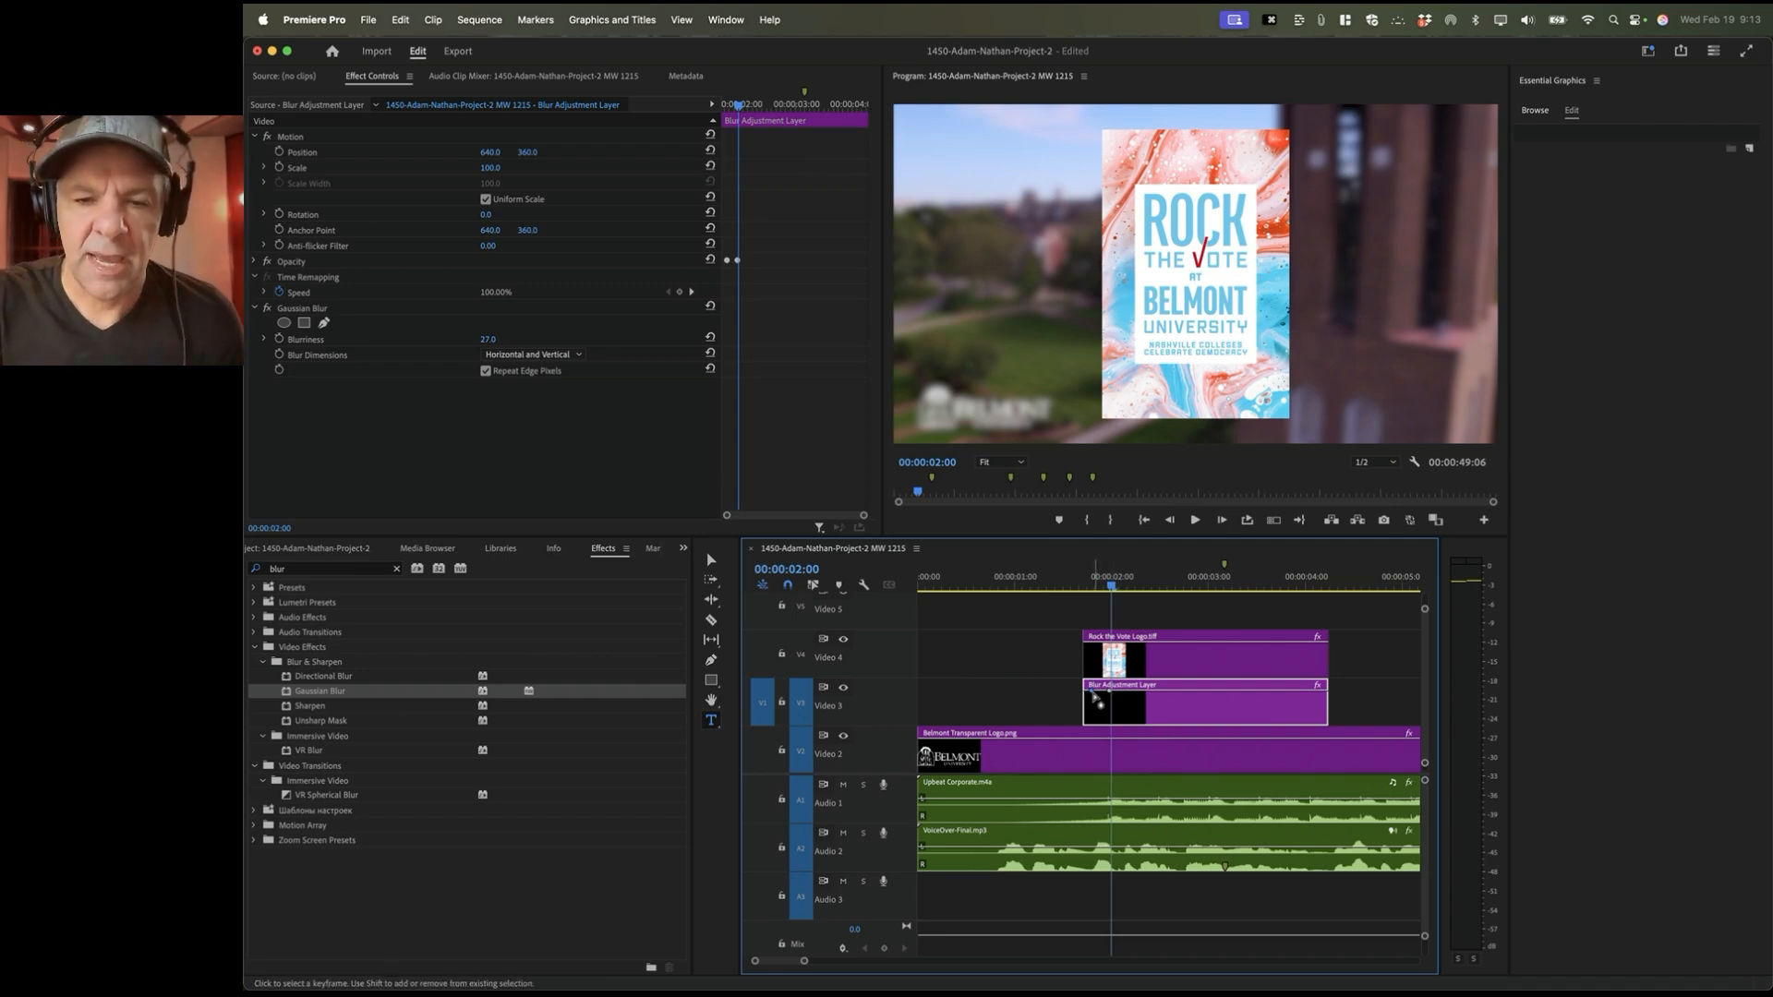
{"action": "left_click_drag", "start_coordinate": [1093, 694], "coordinate": [1090, 695]}
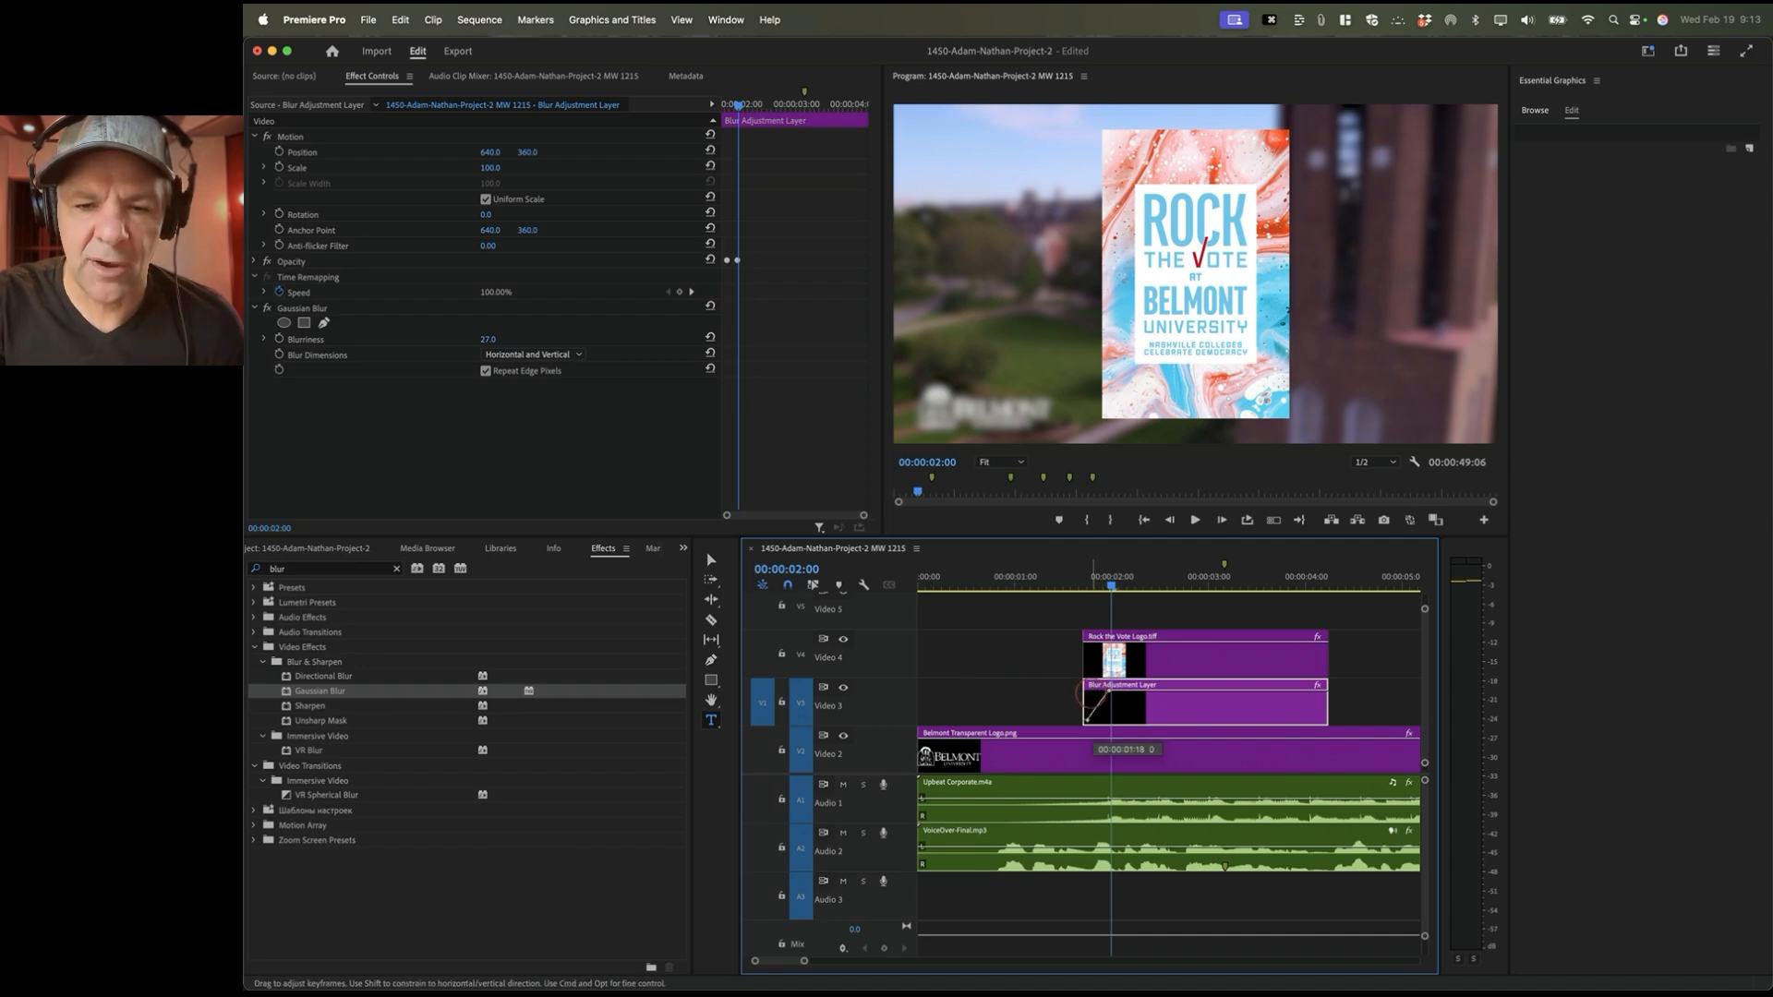
{"action": "left_click_drag", "start_coordinate": [1087, 717], "coordinate": [1086, 718]}
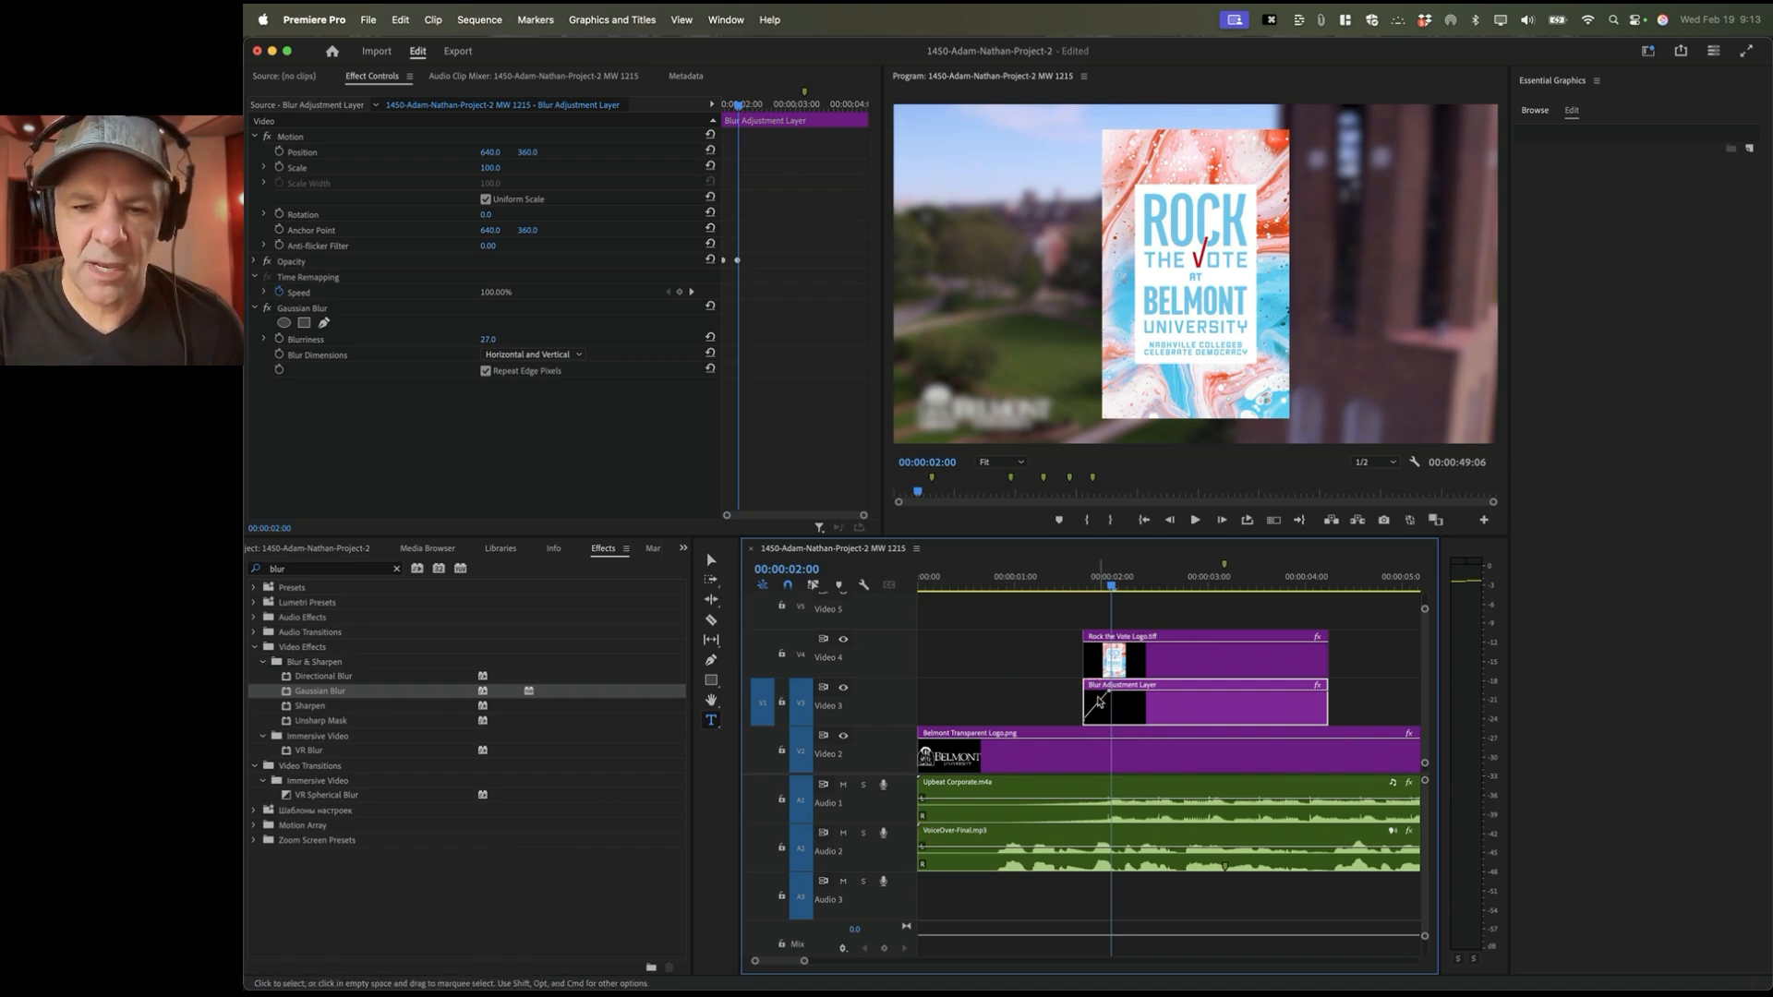
{"action": "left_click", "coordinate": [1075, 580]}
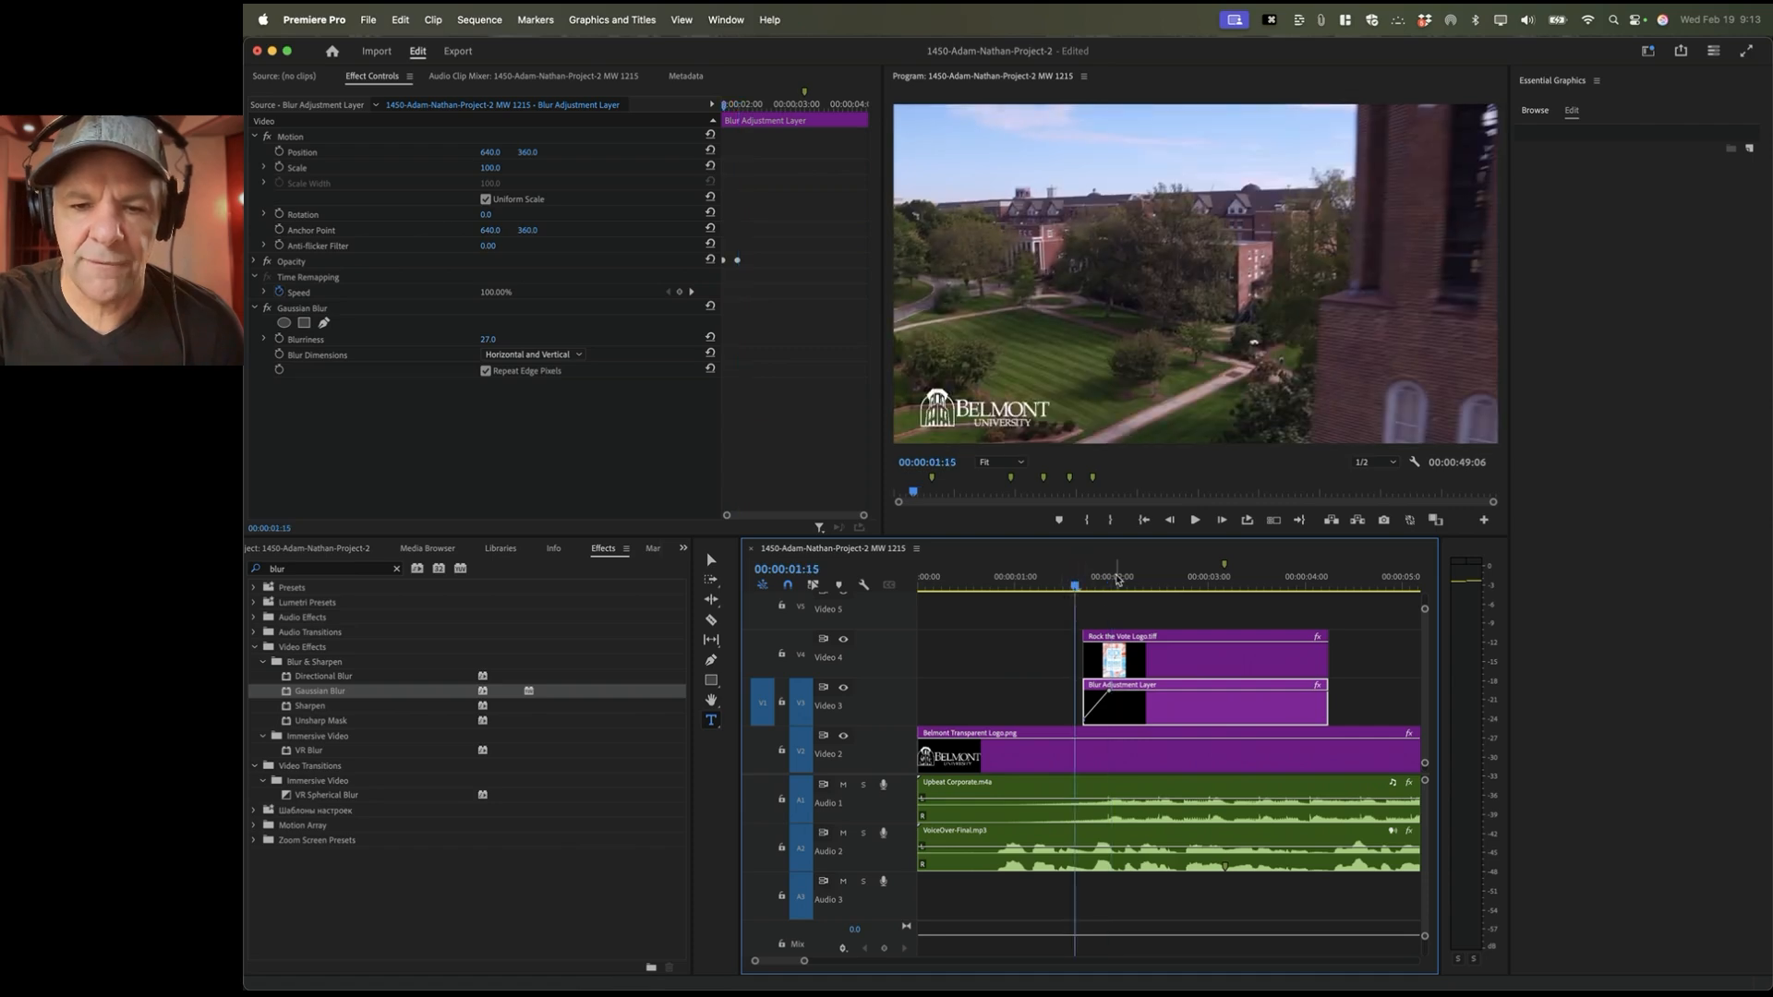
{"action": "key", "text": "Right"}
{"action": "key", "text": "Right"}
{"action": "key", "text": "Right"}
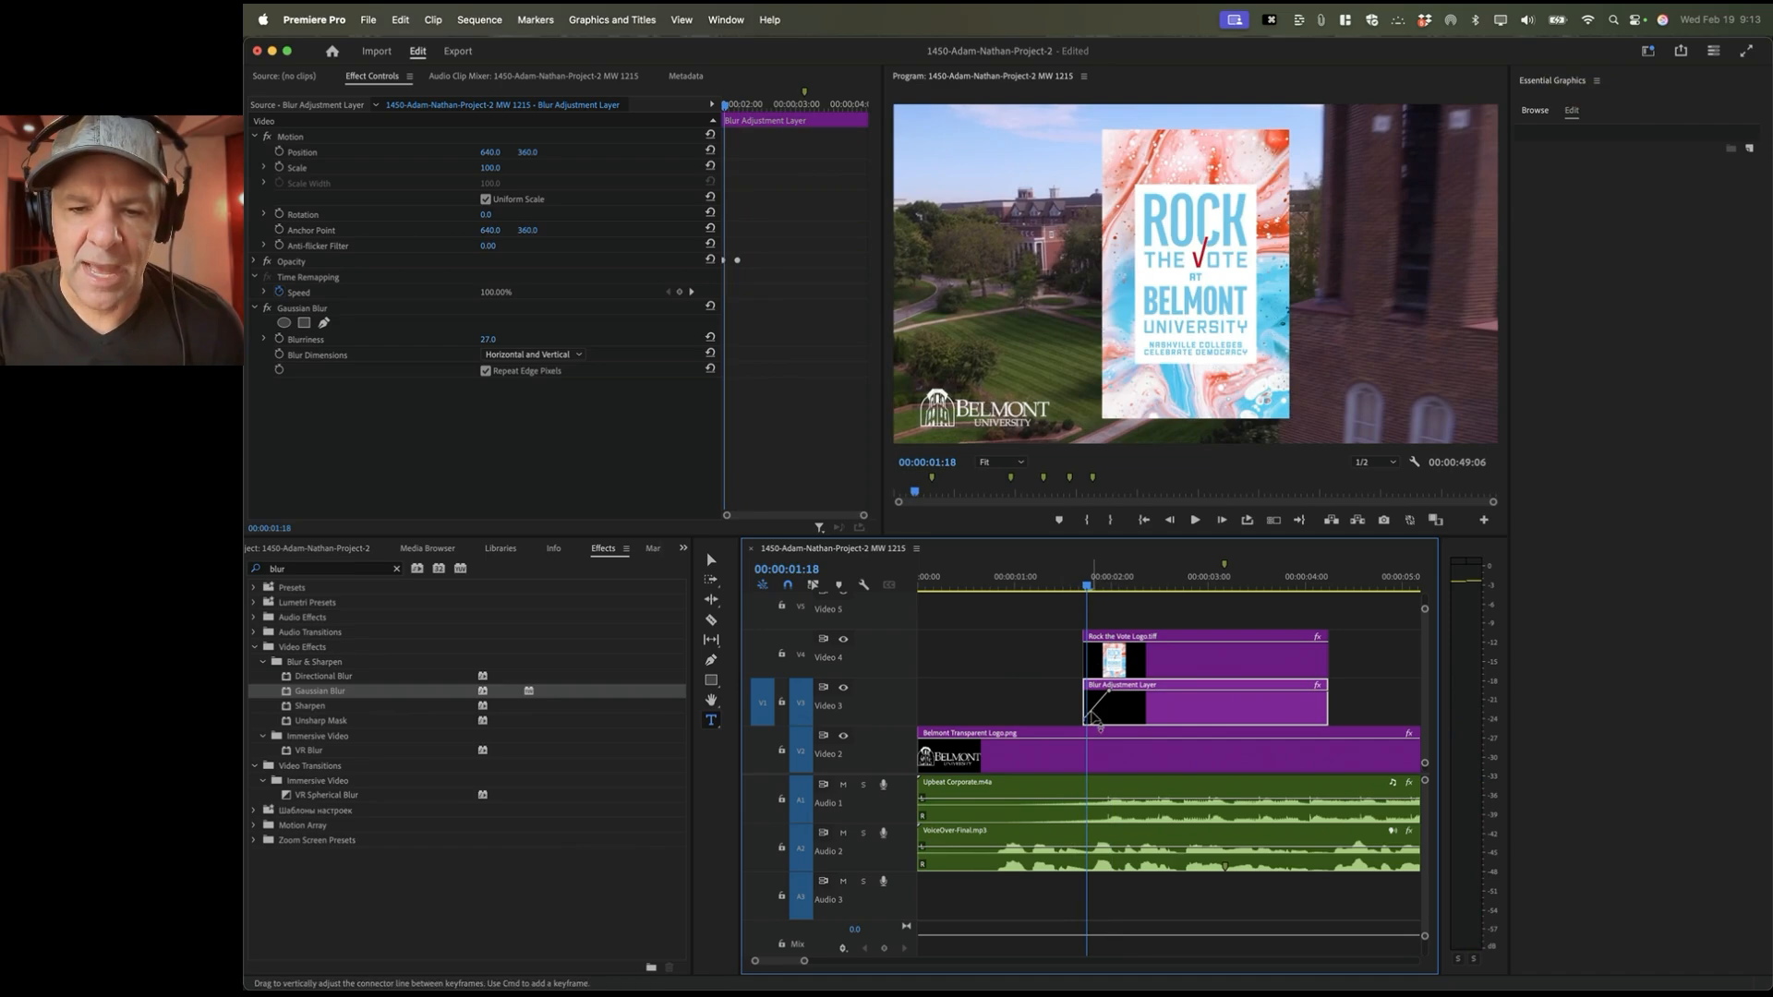
{"action": "key", "text": "Right"}
{"action": "key", "text": "Right"}
{"action": "key", "text": "Right"}
{"action": "key", "text": "Right"}
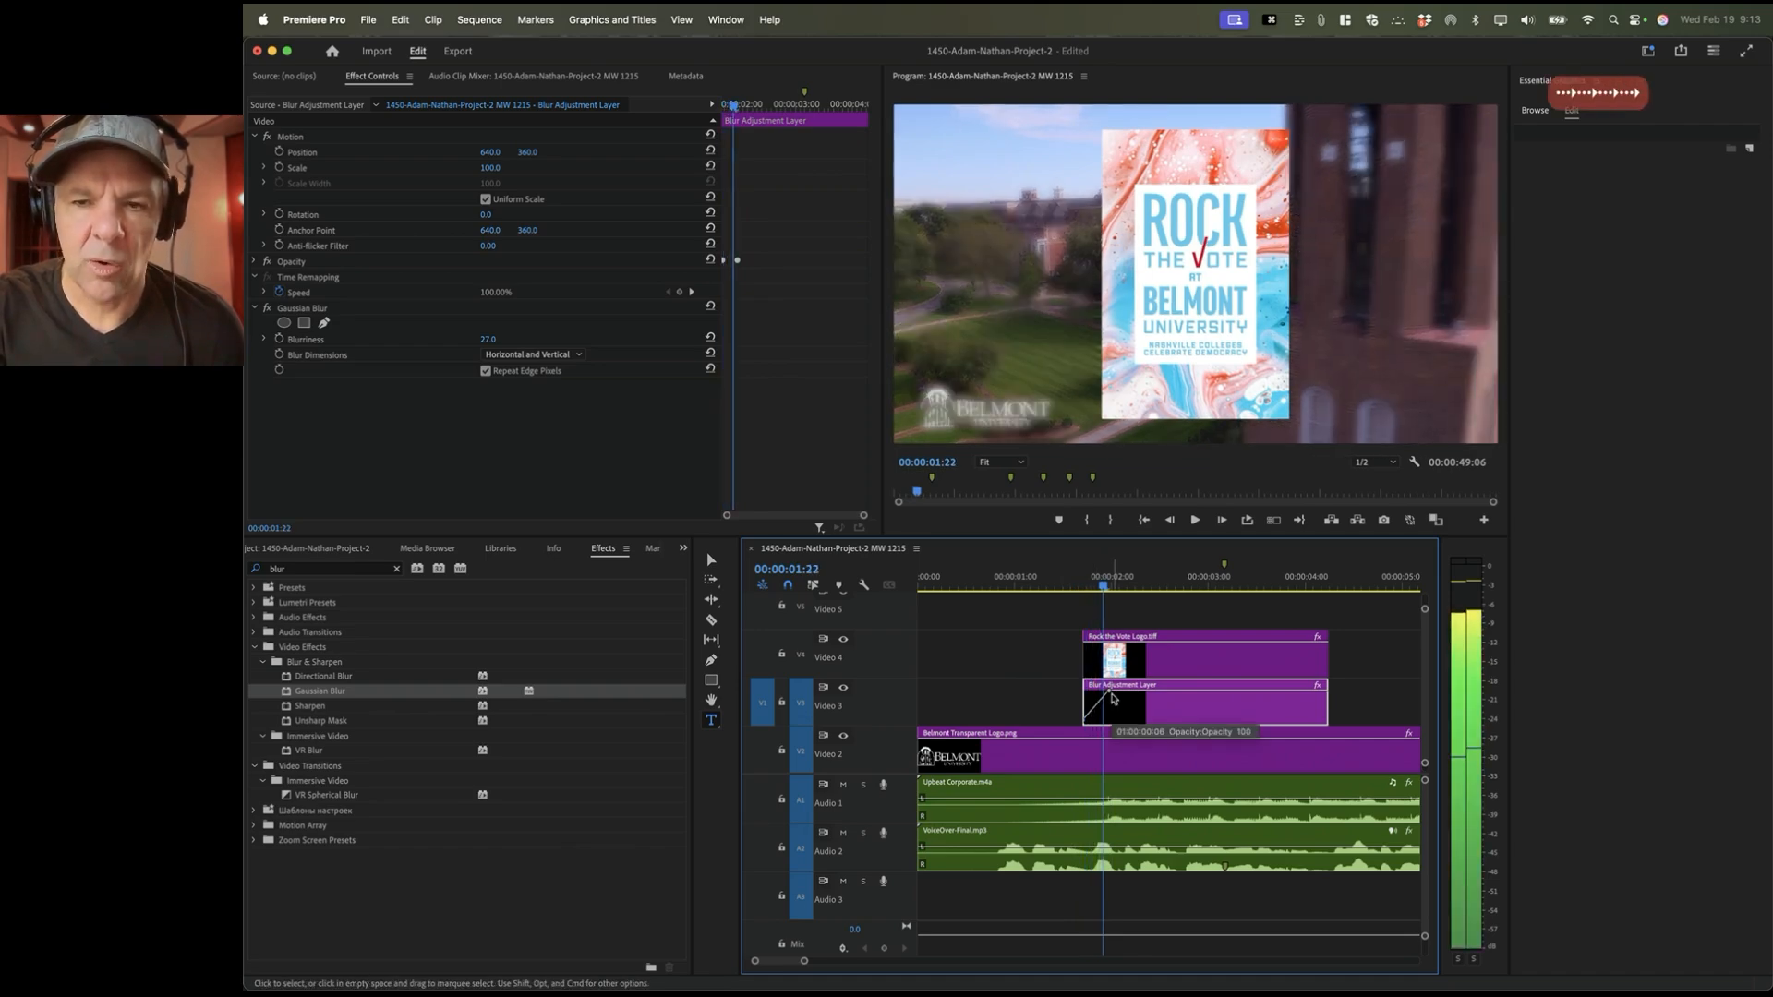
{"action": "key", "text": "Right"}
{"action": "key", "text": "Right"}
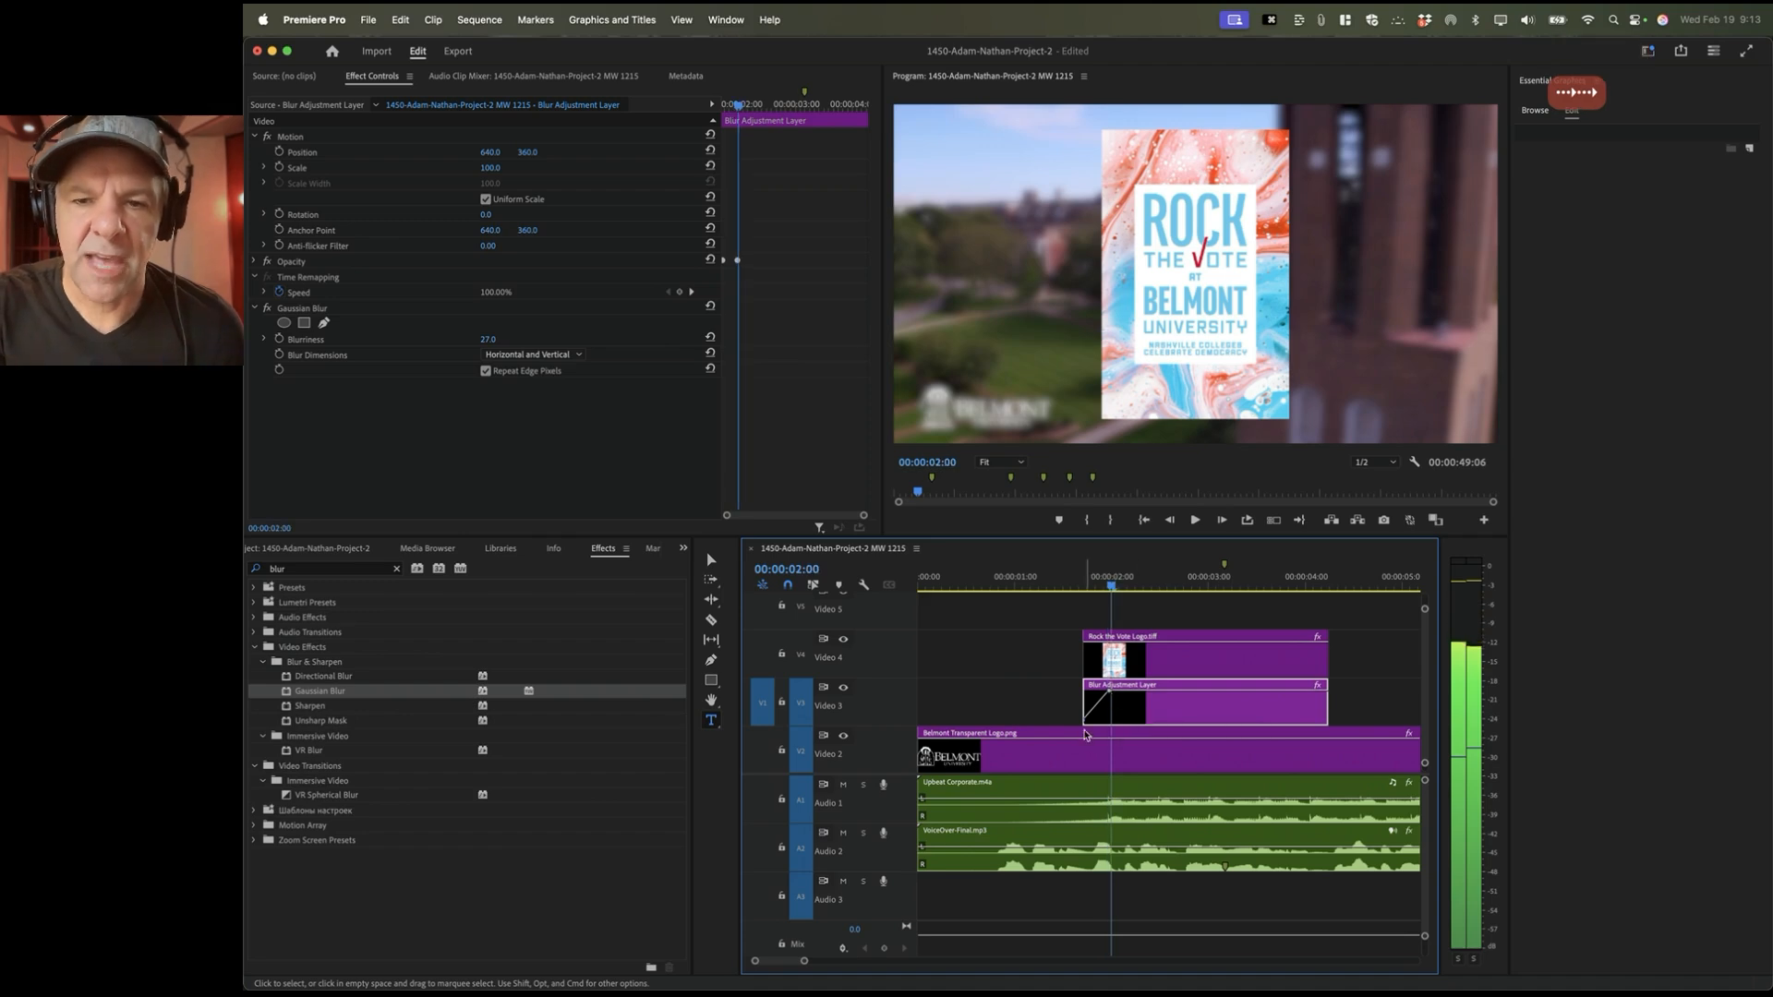
{"action": "left_click", "coordinate": [1065, 584]}
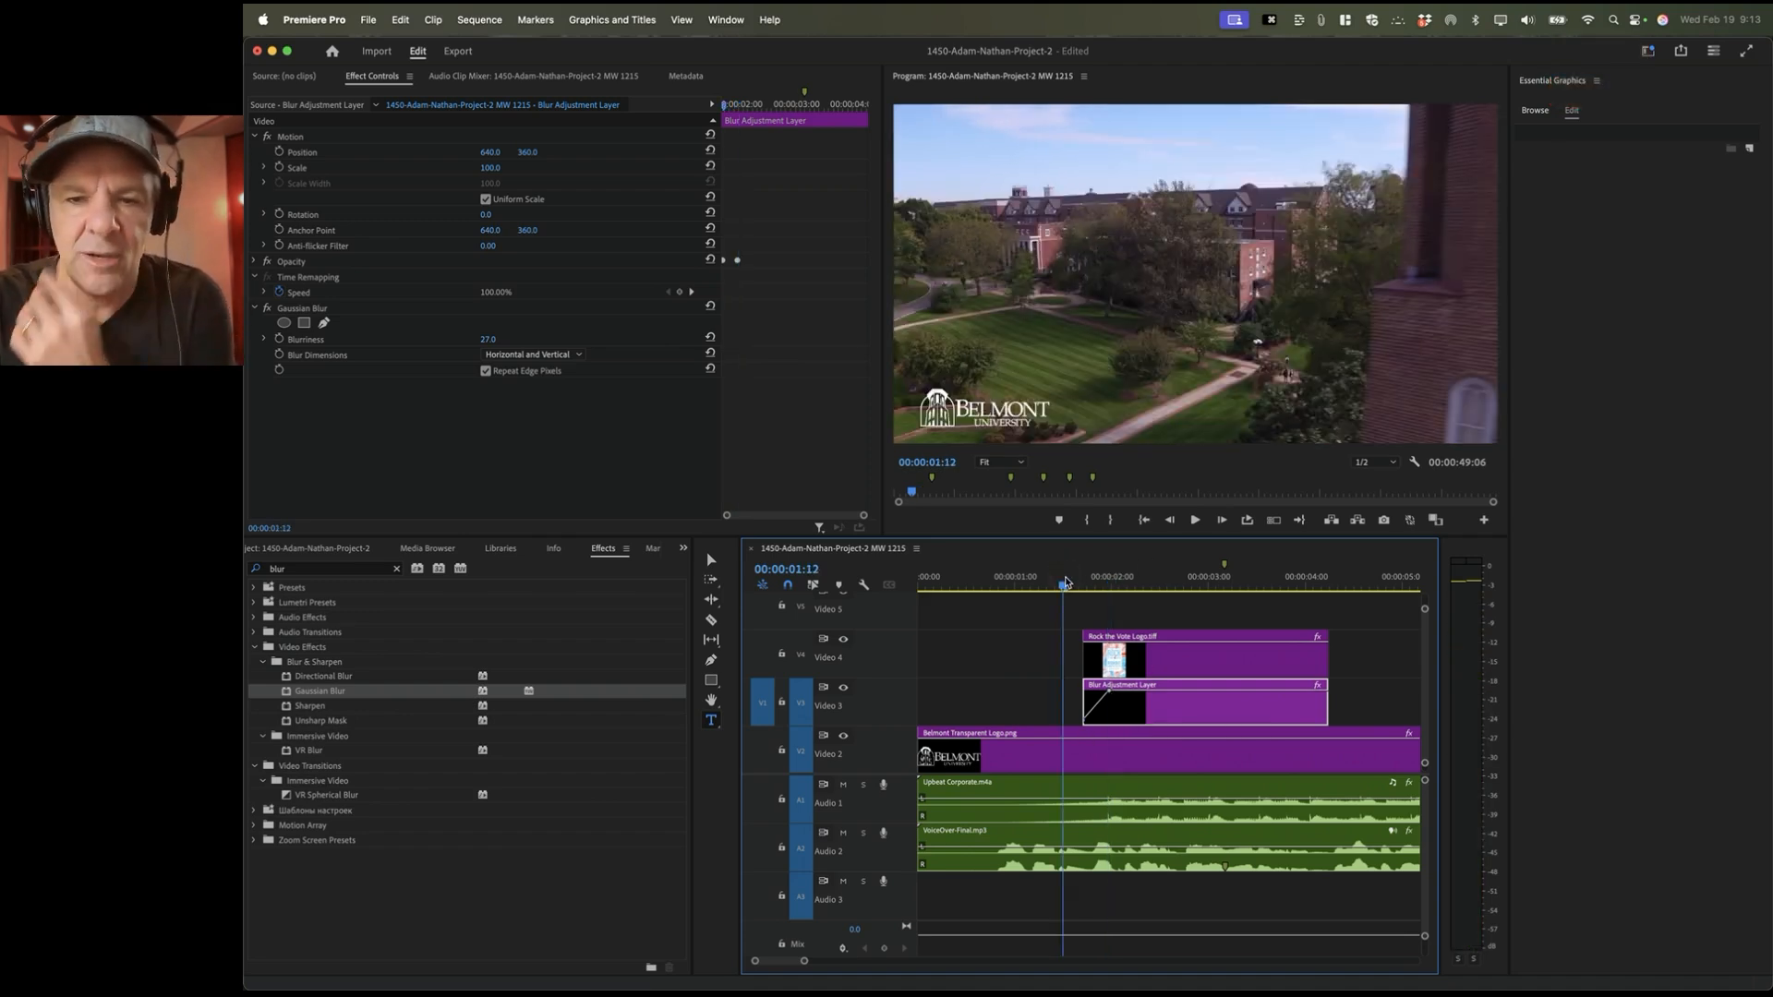
{"action": "key", "text": "space"}
{"action": "key", "text": "space"}
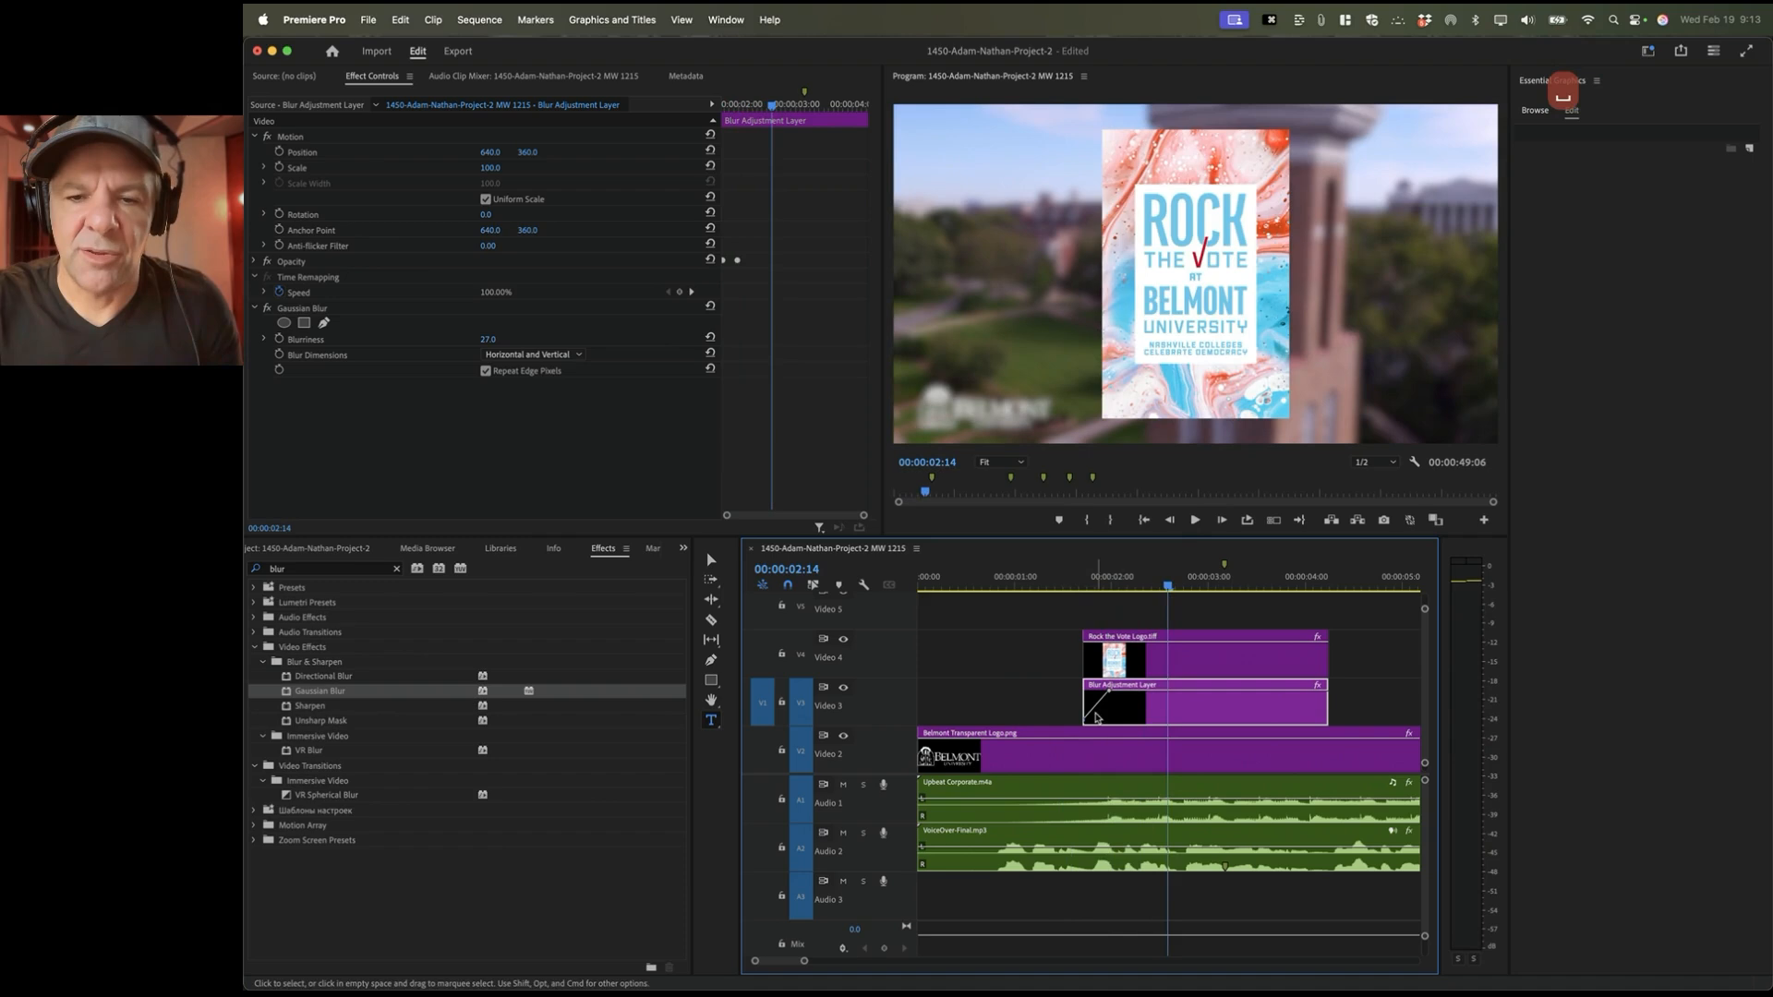
{"action": "left_click_drag", "start_coordinate": [1088, 580], "coordinate": [1126, 582]}
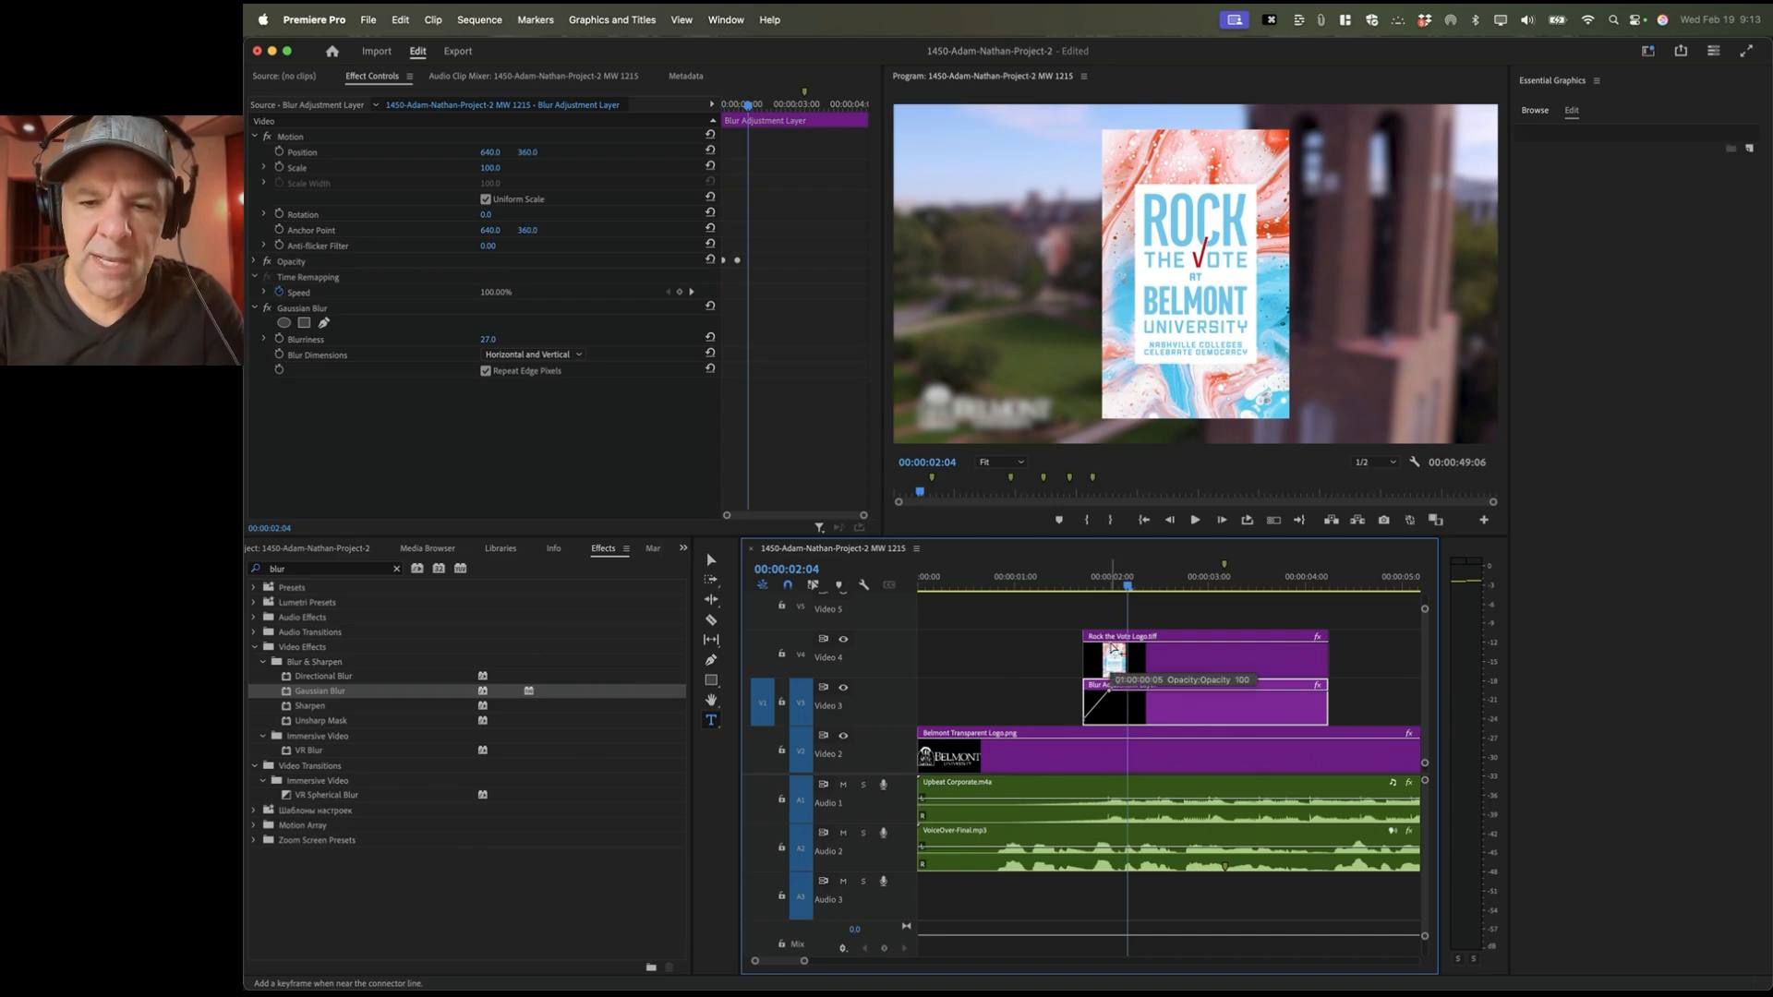
{"action": "left_click", "coordinate": [1112, 651]}
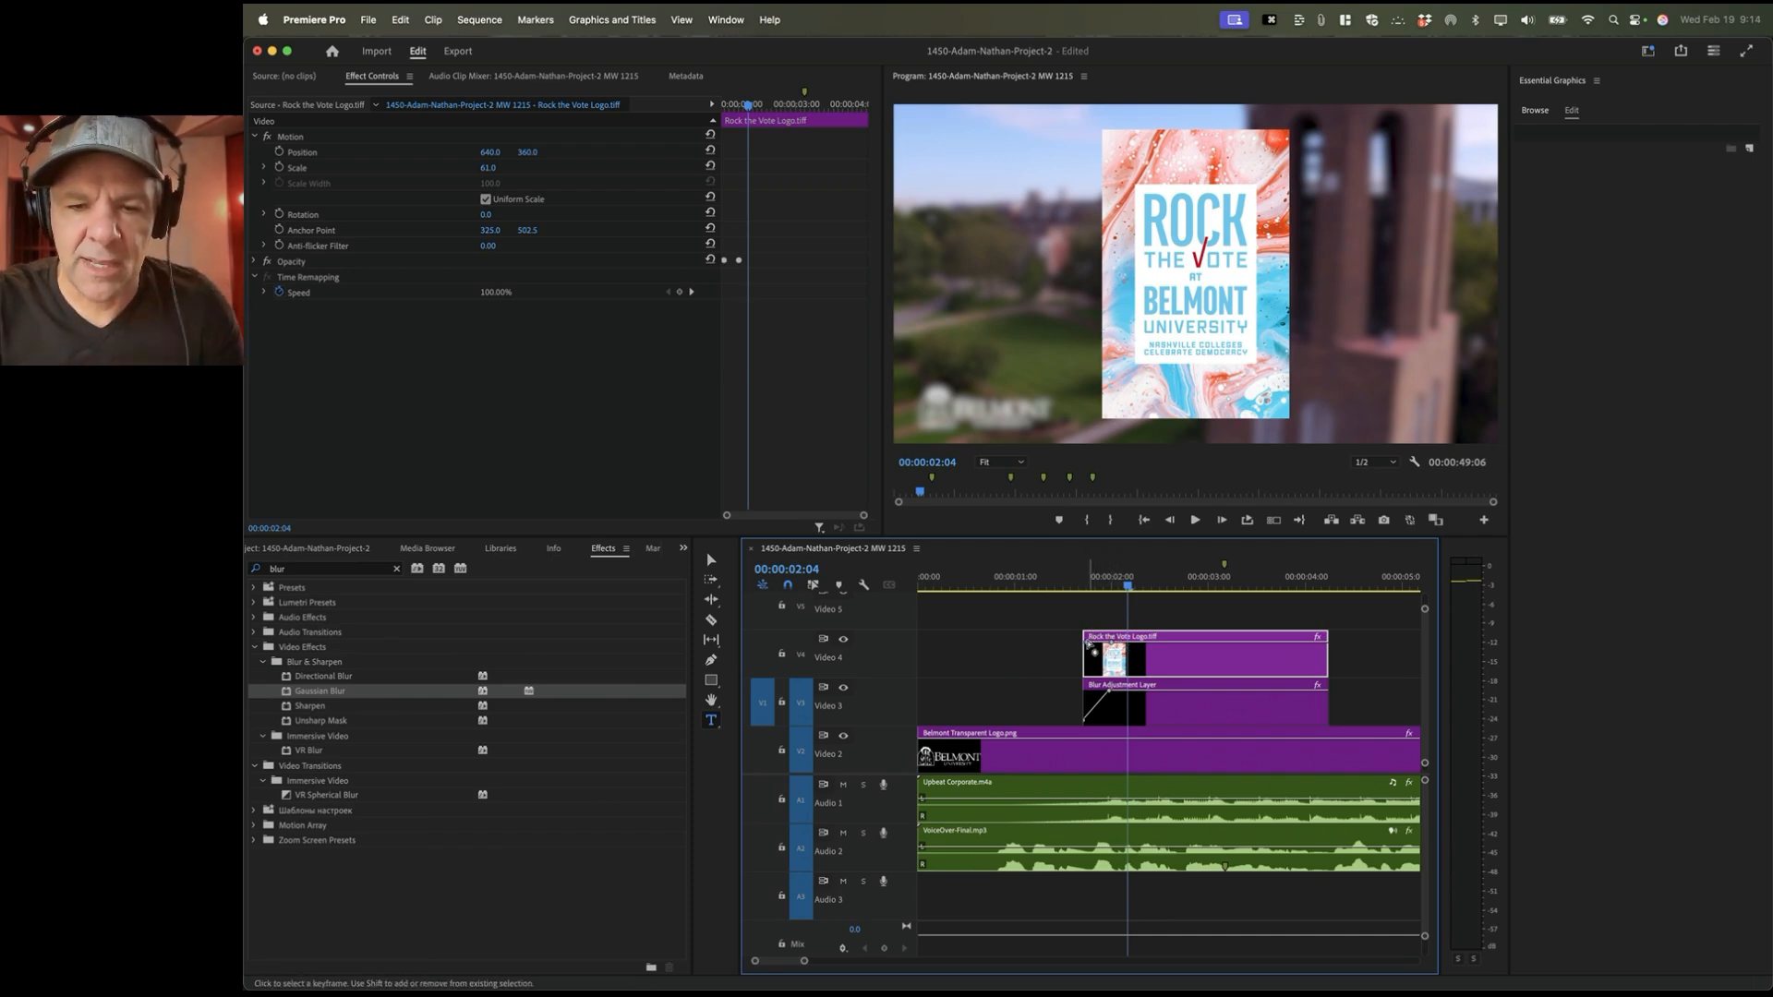
{"action": "left_click_drag", "start_coordinate": [1093, 634], "coordinate": [1088, 679]}
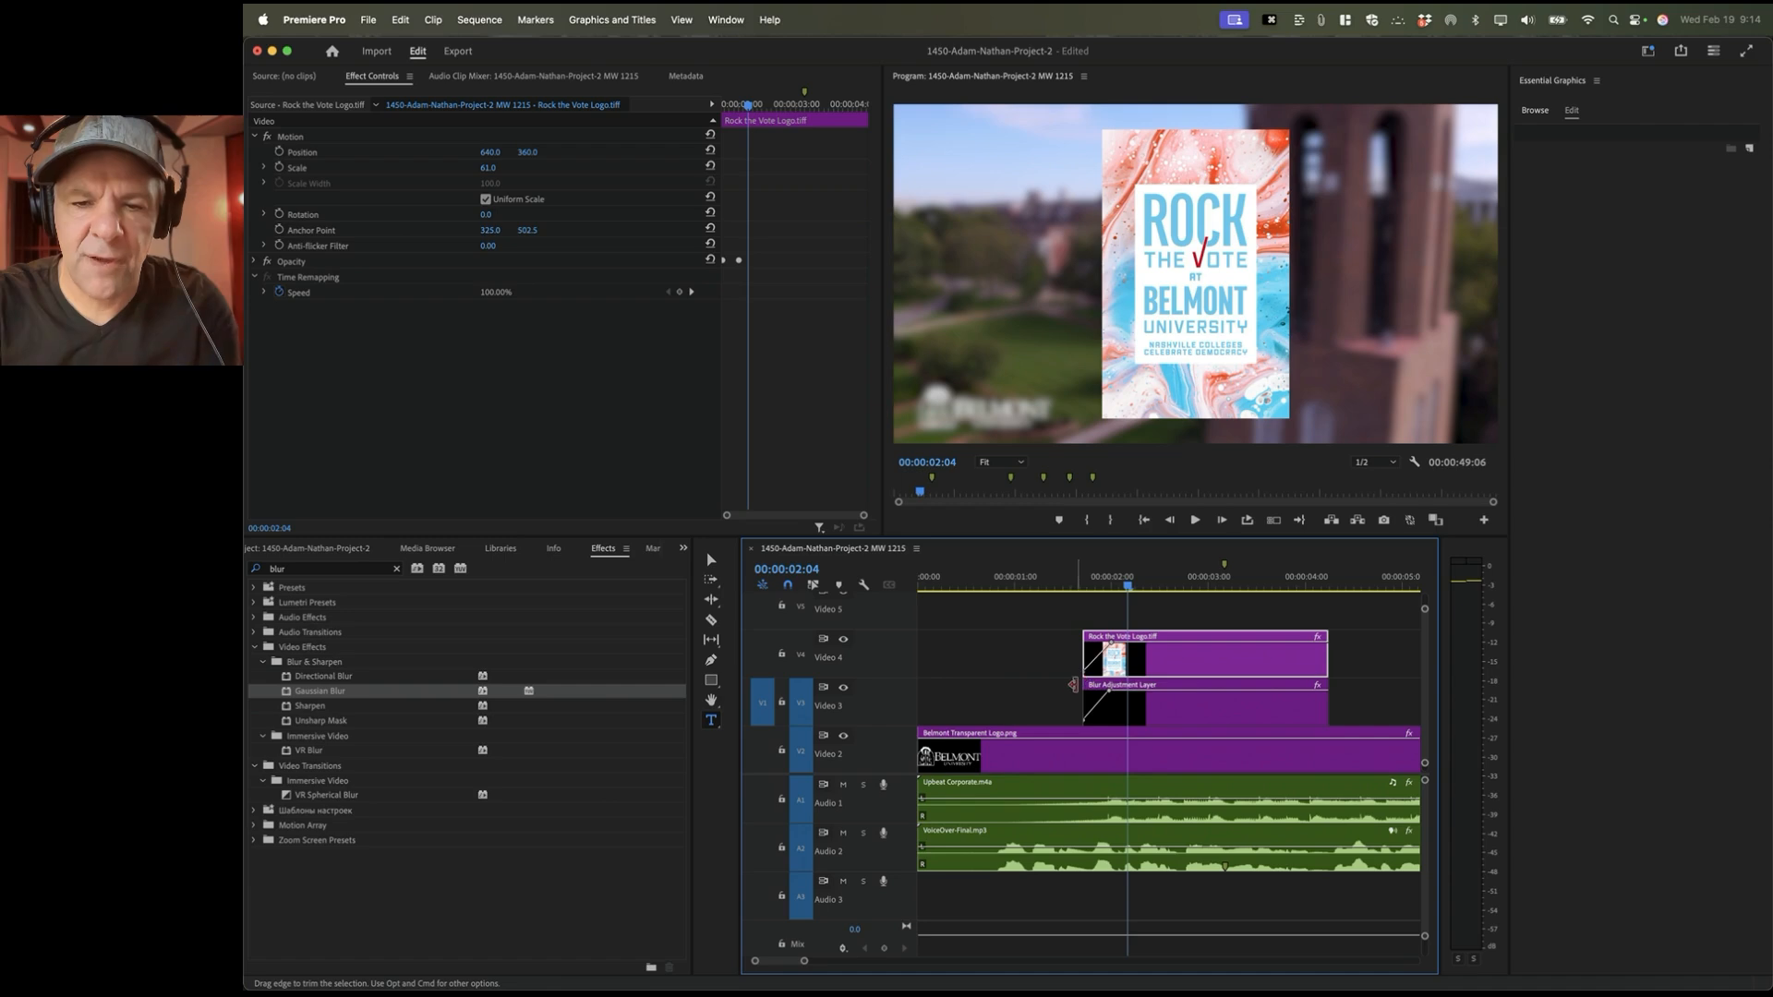
{"action": "left_click", "coordinate": [1072, 582]}
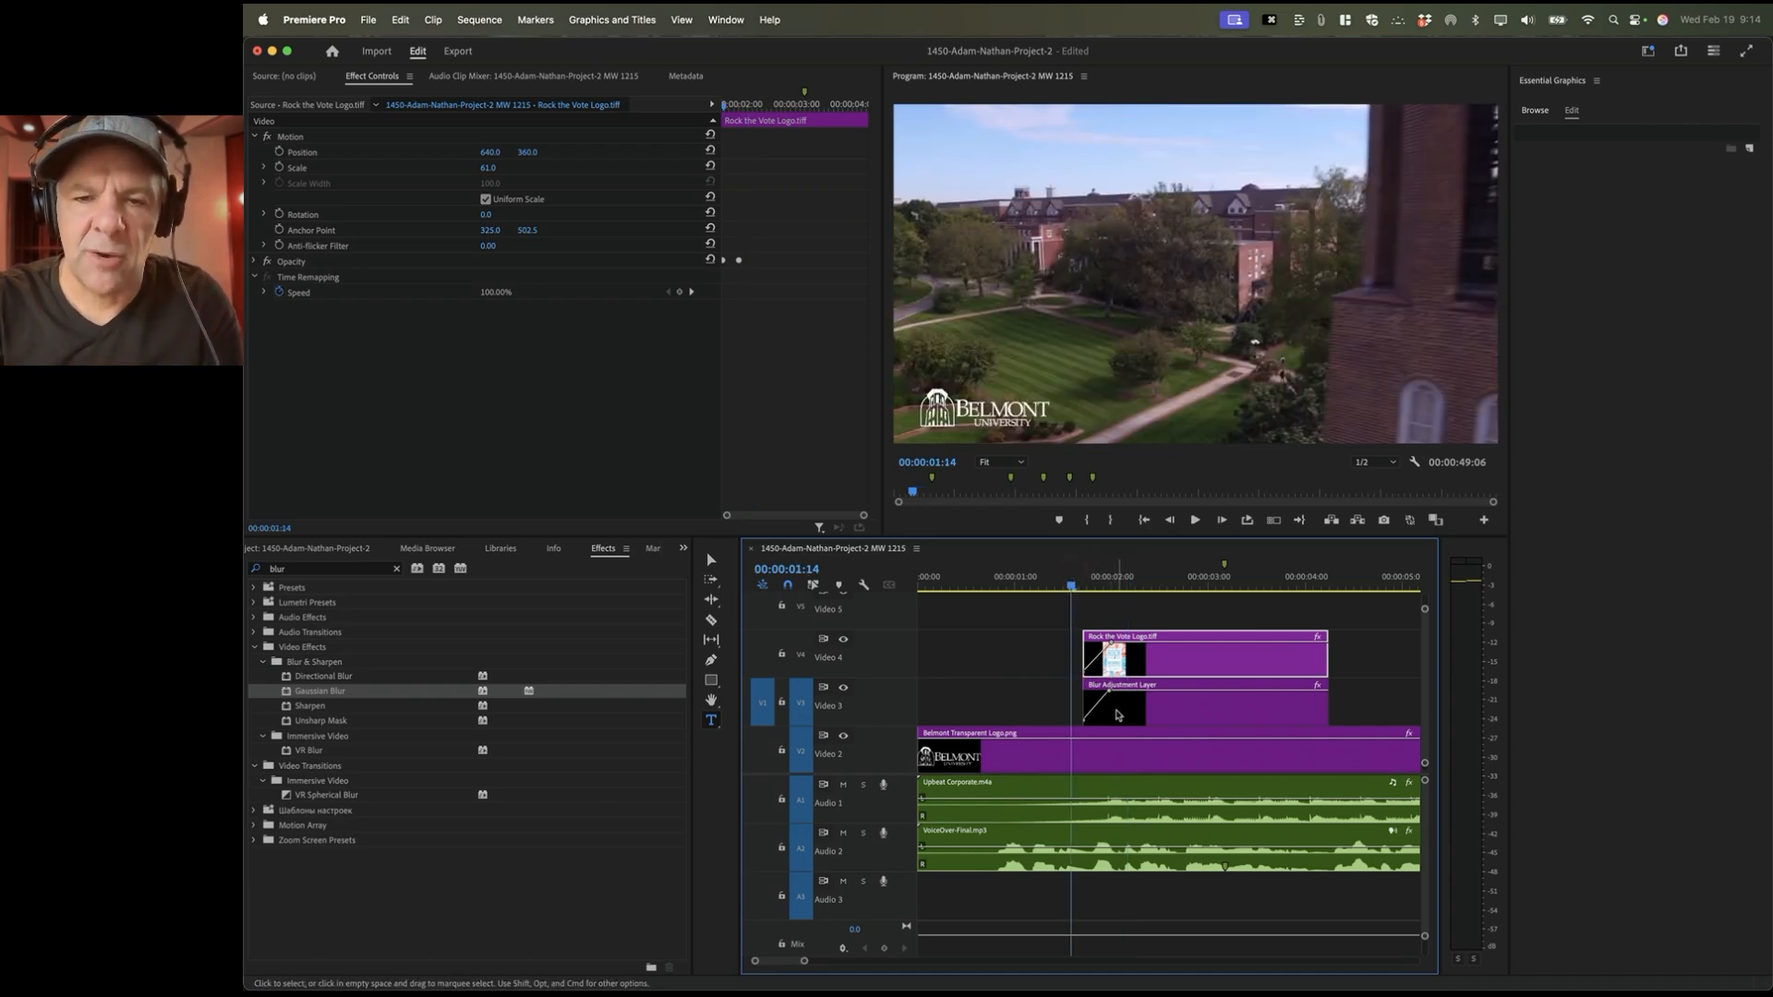
{"action": "key", "text": "space"}
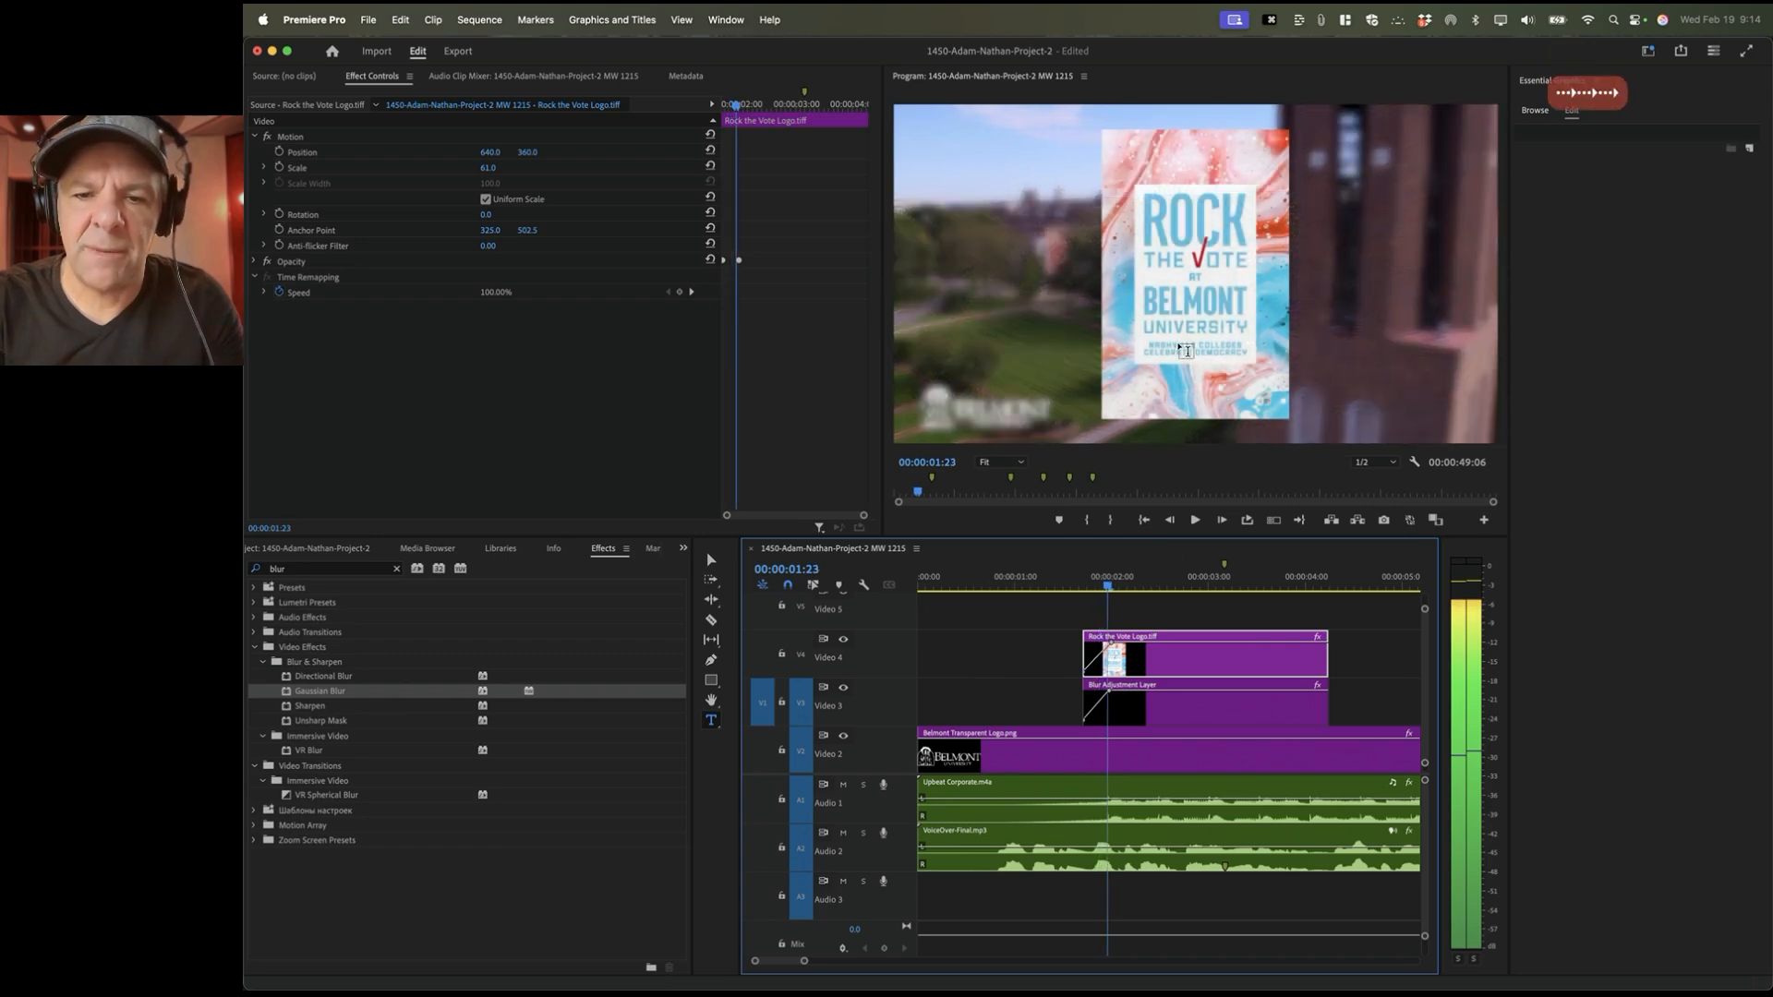
{"action": "left_click", "coordinate": [1042, 577]}
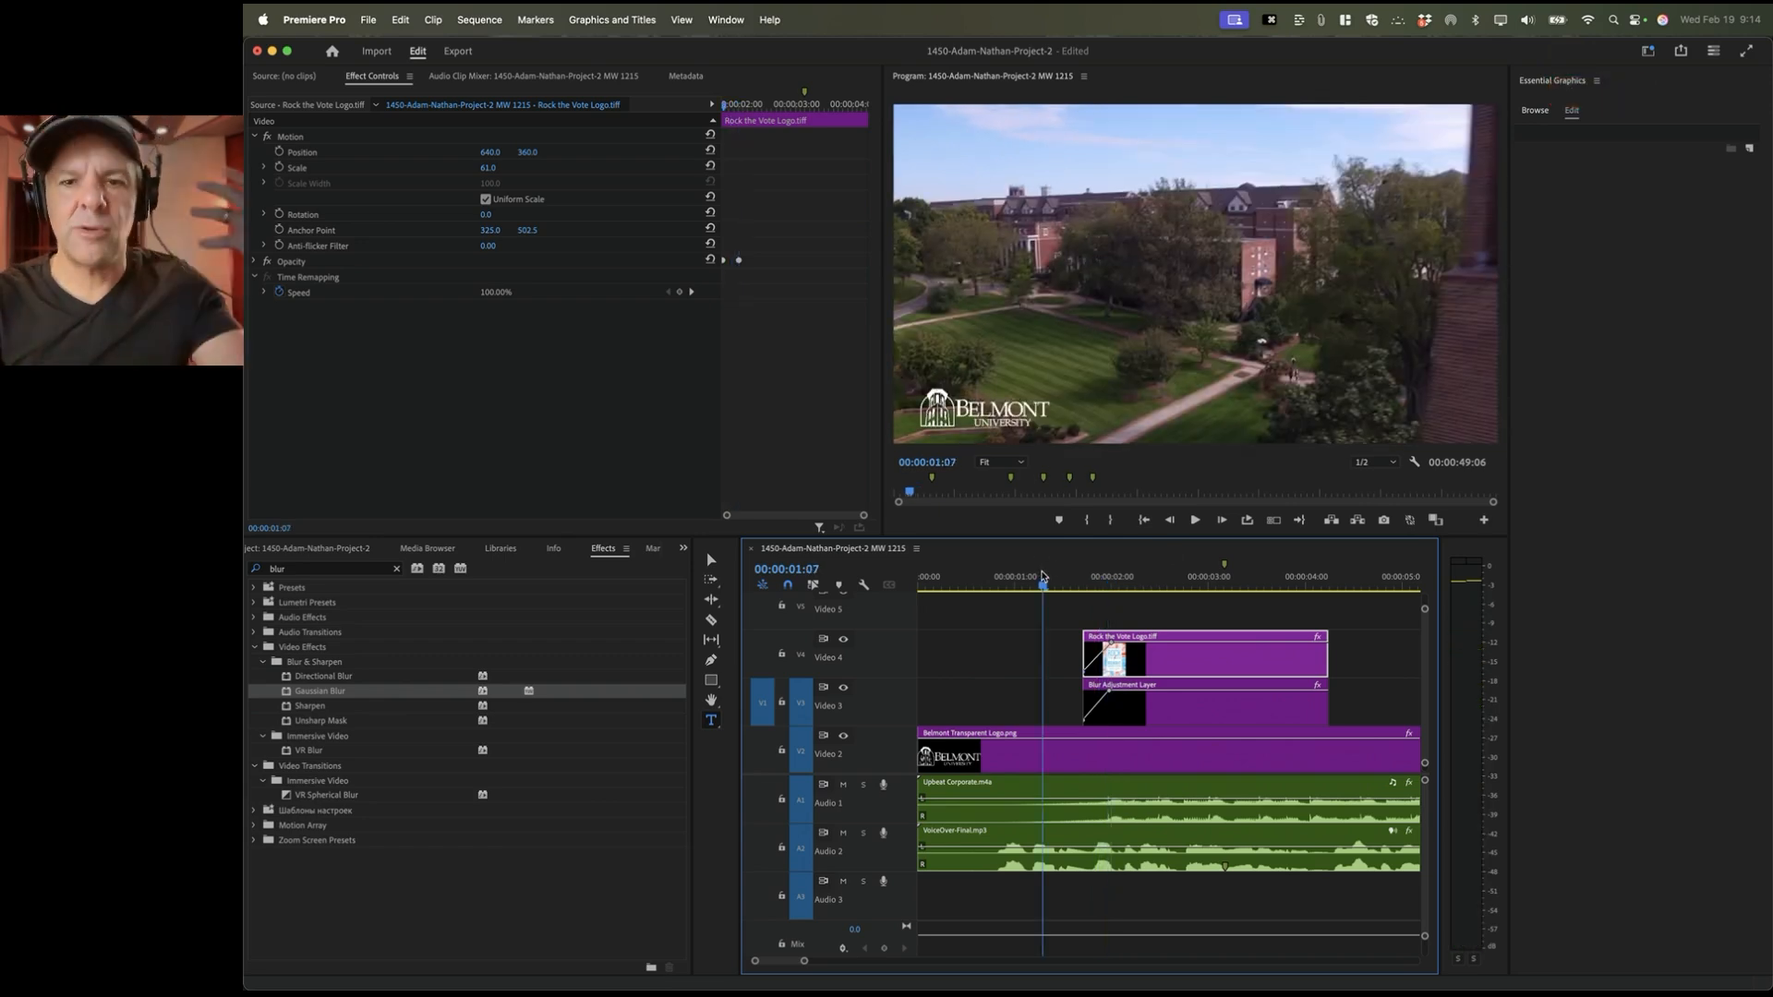
{"action": "key", "text": "space"}
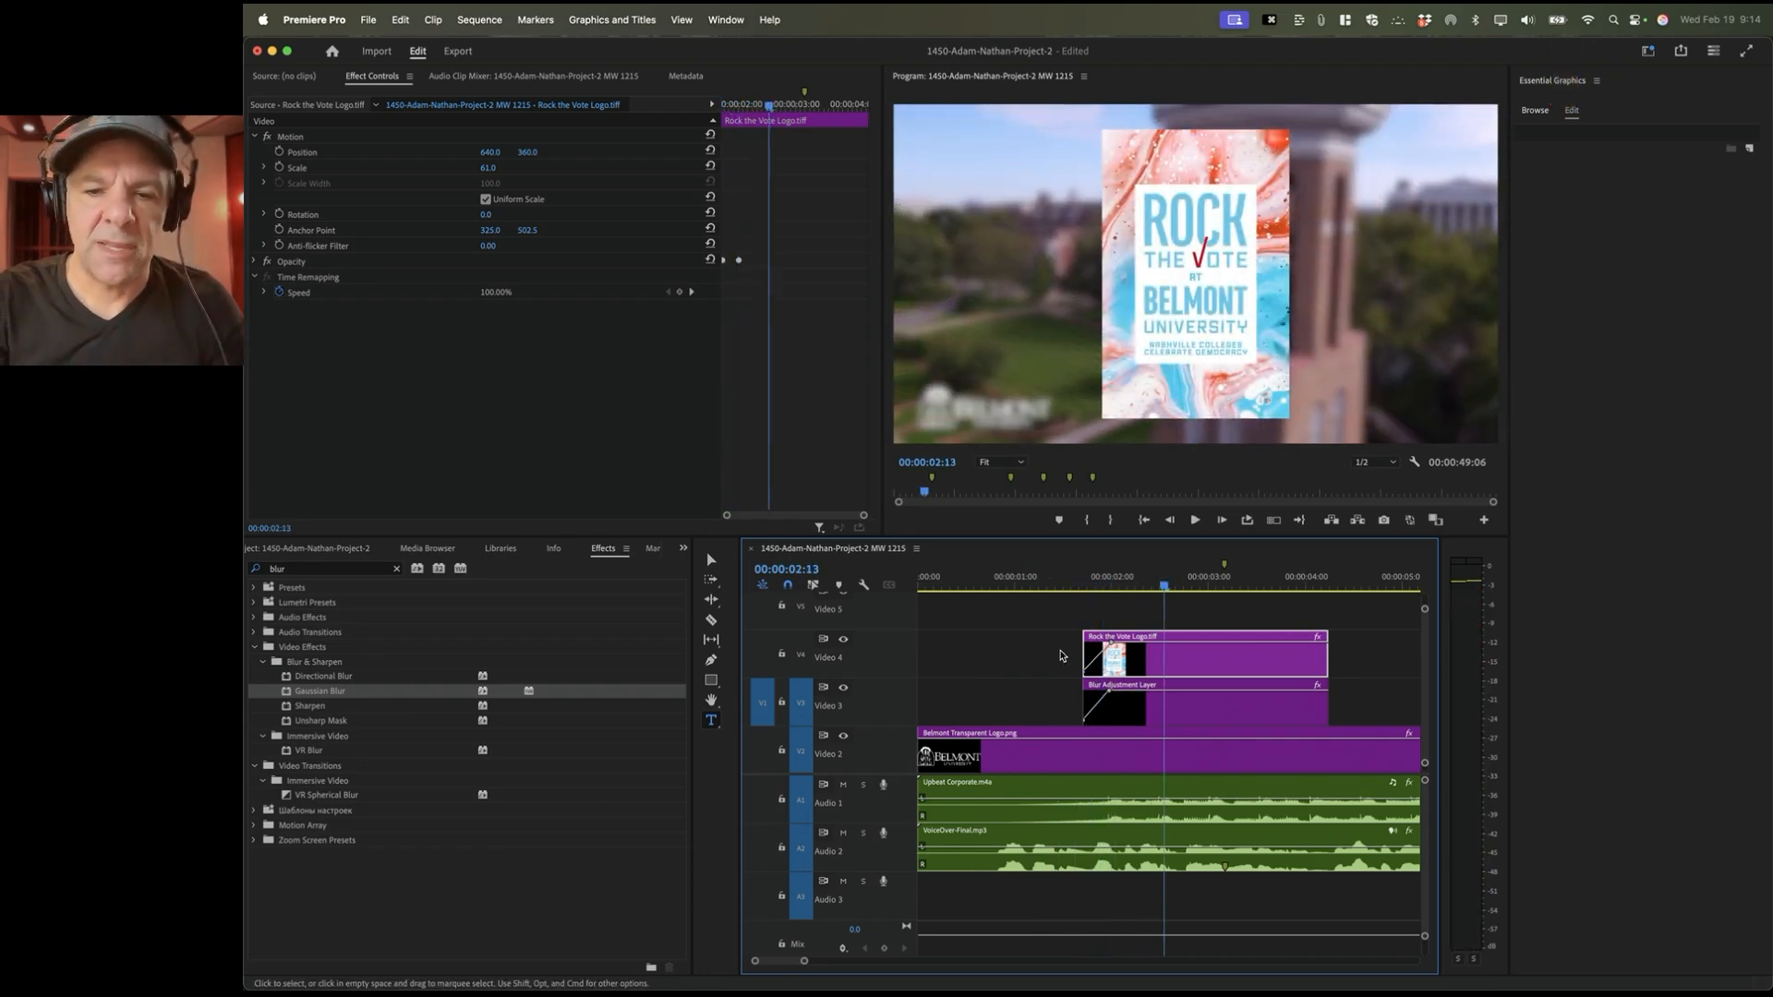
{"action": "scroll", "coordinate": [1111, 677], "scroll_direction": "right", "scroll_amount": 3}
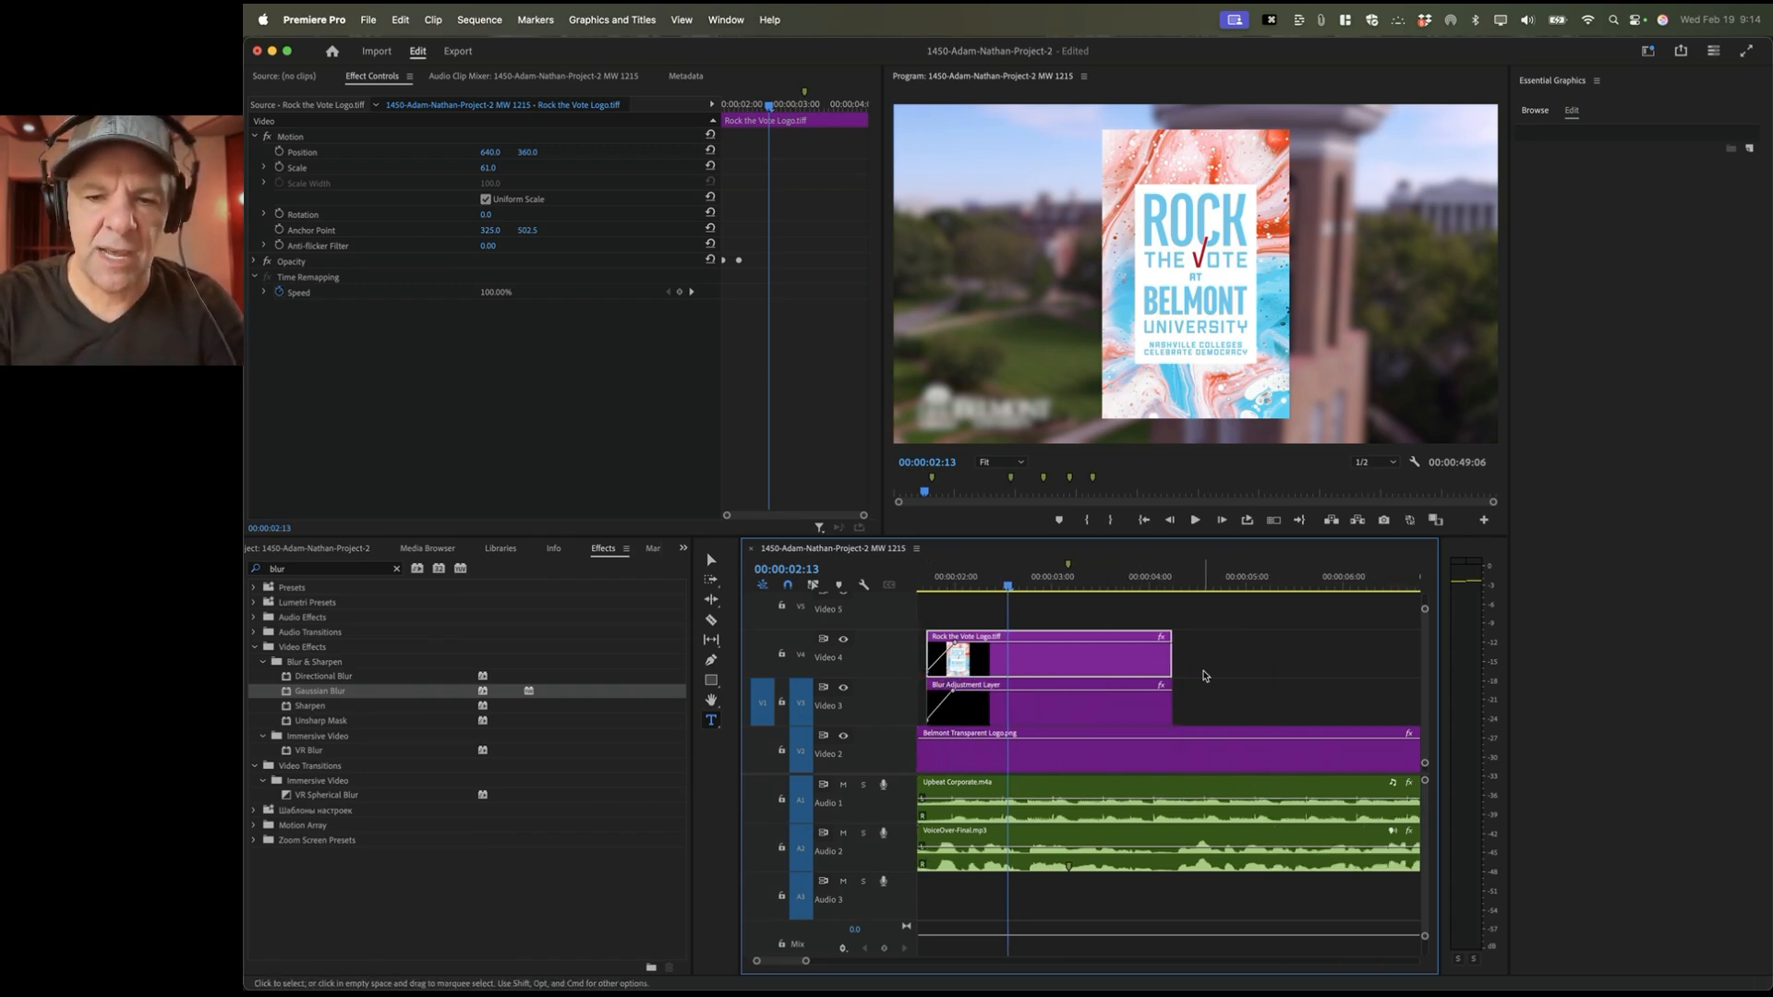
{"action": "scroll", "coordinate": [1192, 674], "scroll_direction": "right", "scroll_amount": 3}
{"action": "scroll", "coordinate": [1191, 675], "scroll_direction": "down", "scroll_amount": 1}
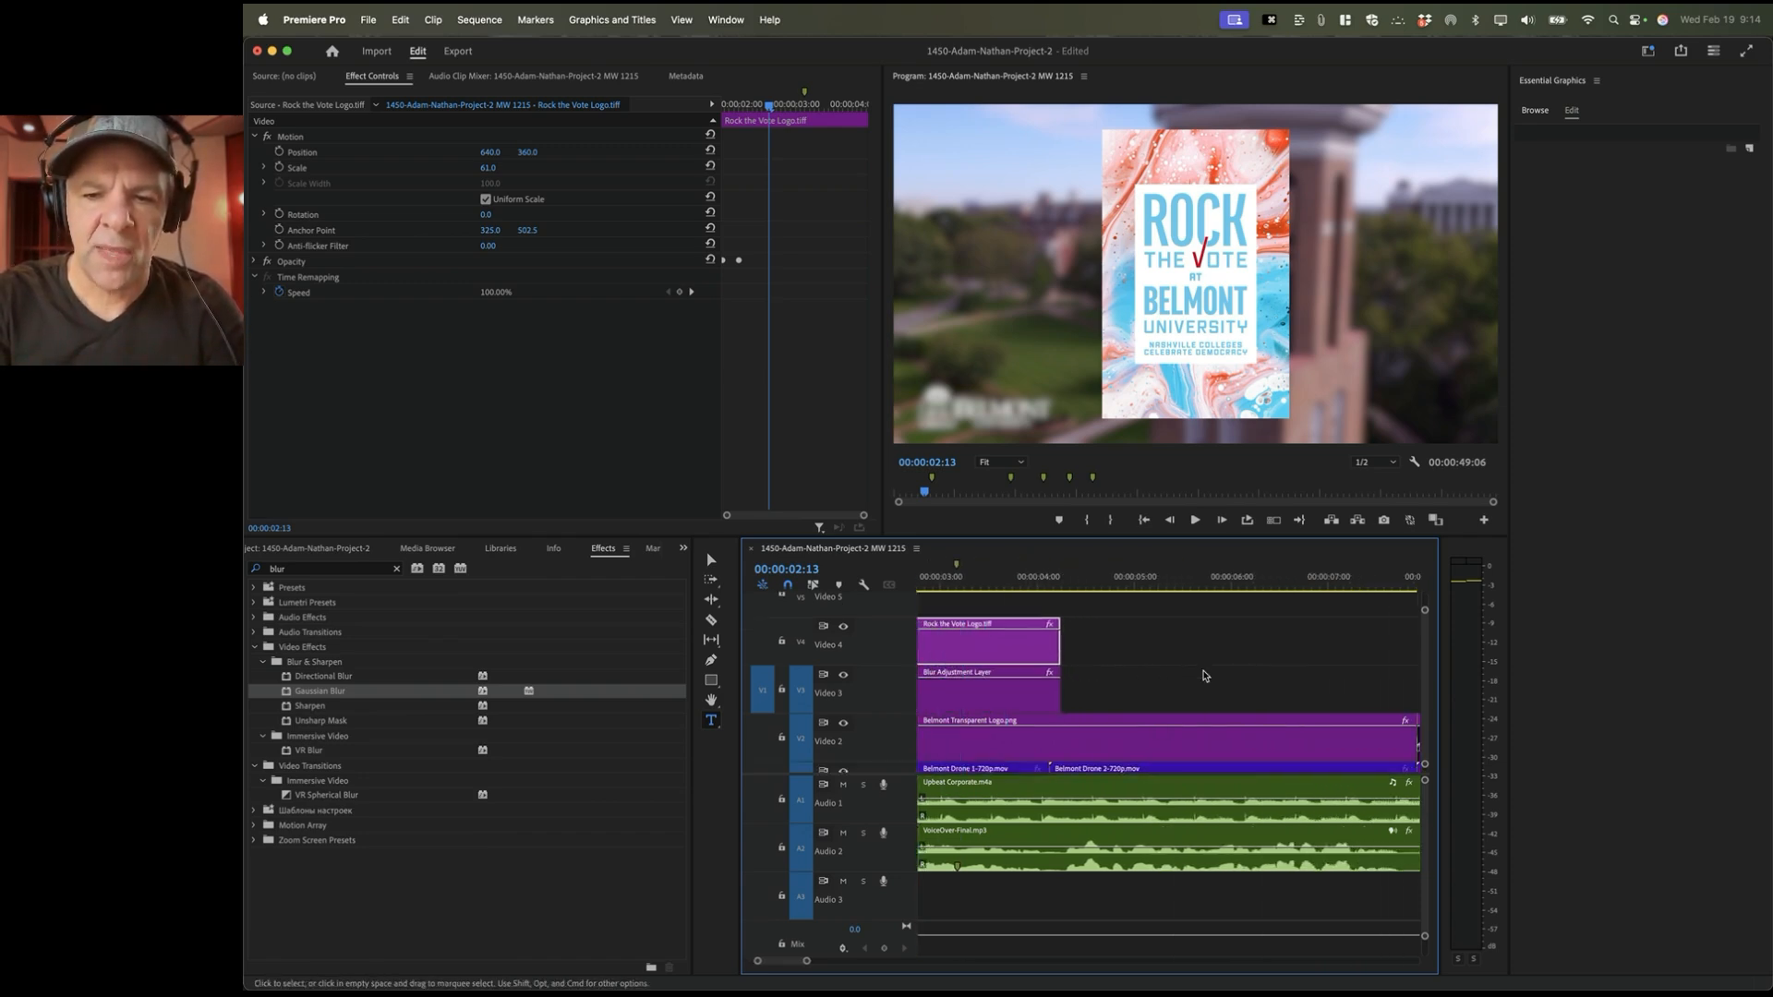
Step: Zoom the timeline in and play through the cut between the two Belmont drone shots
{"action": "right_click", "coordinate": [1092, 645]}
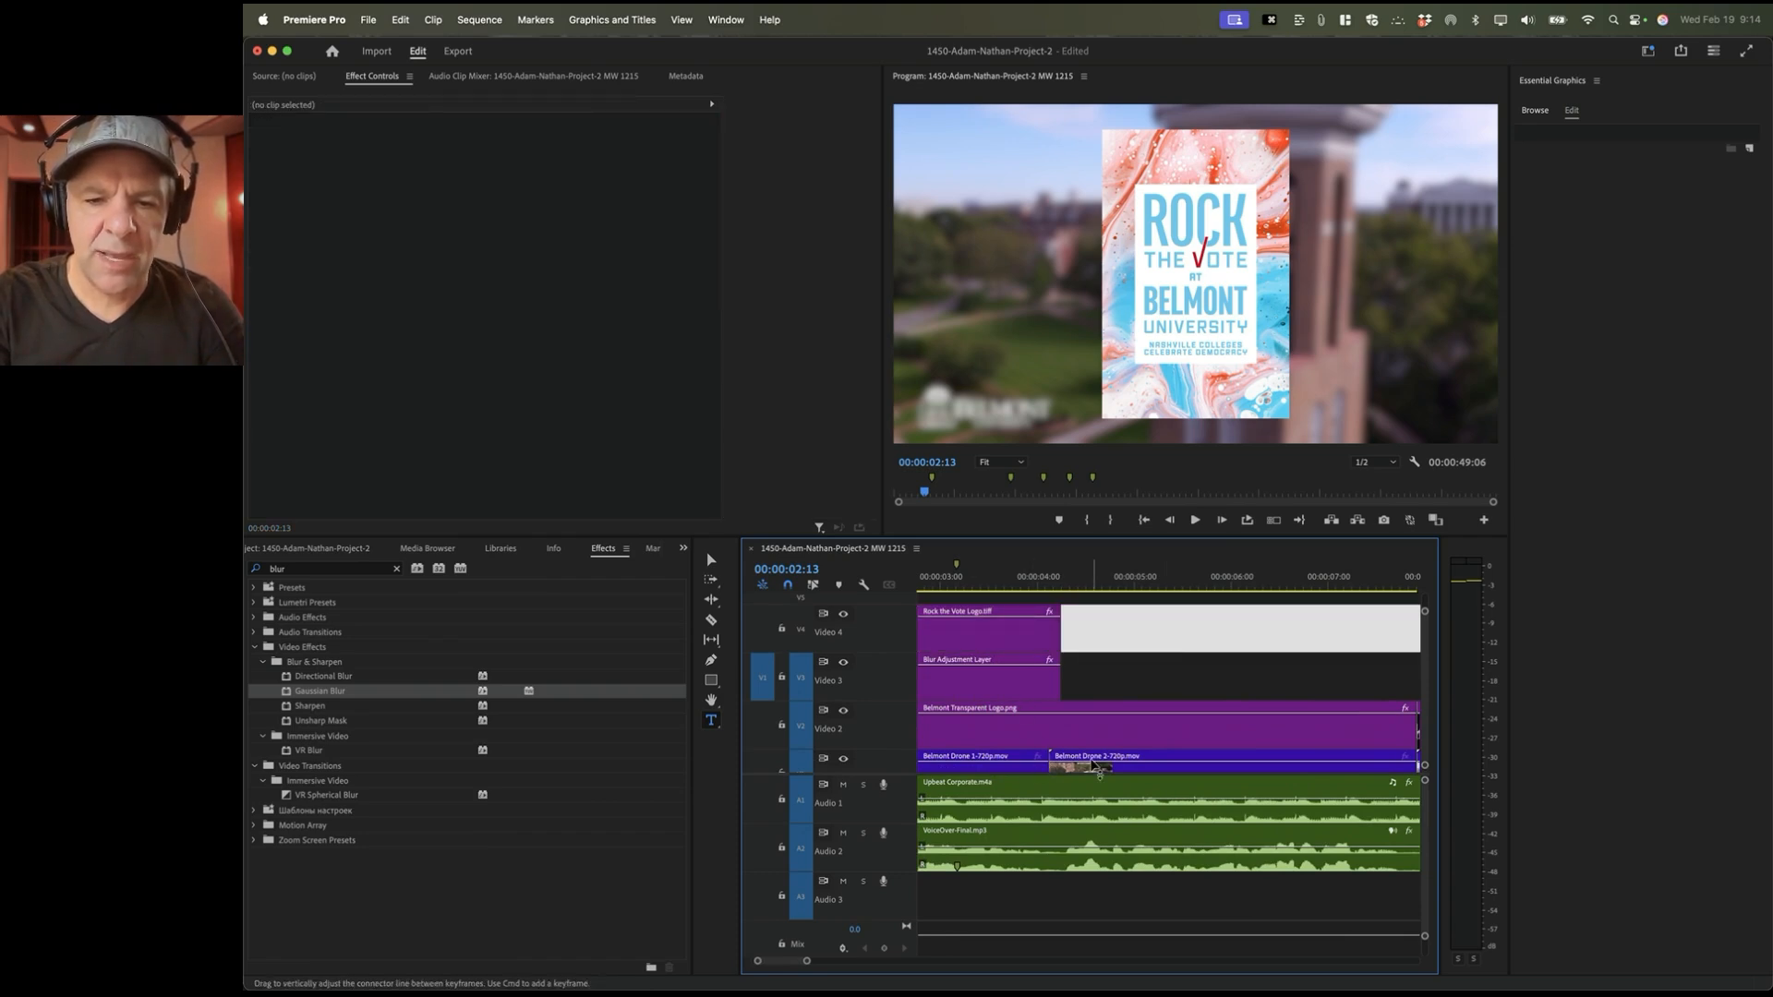
{"action": "scroll", "coordinate": [1061, 763], "scroll_direction": "down", "scroll_amount": 1}
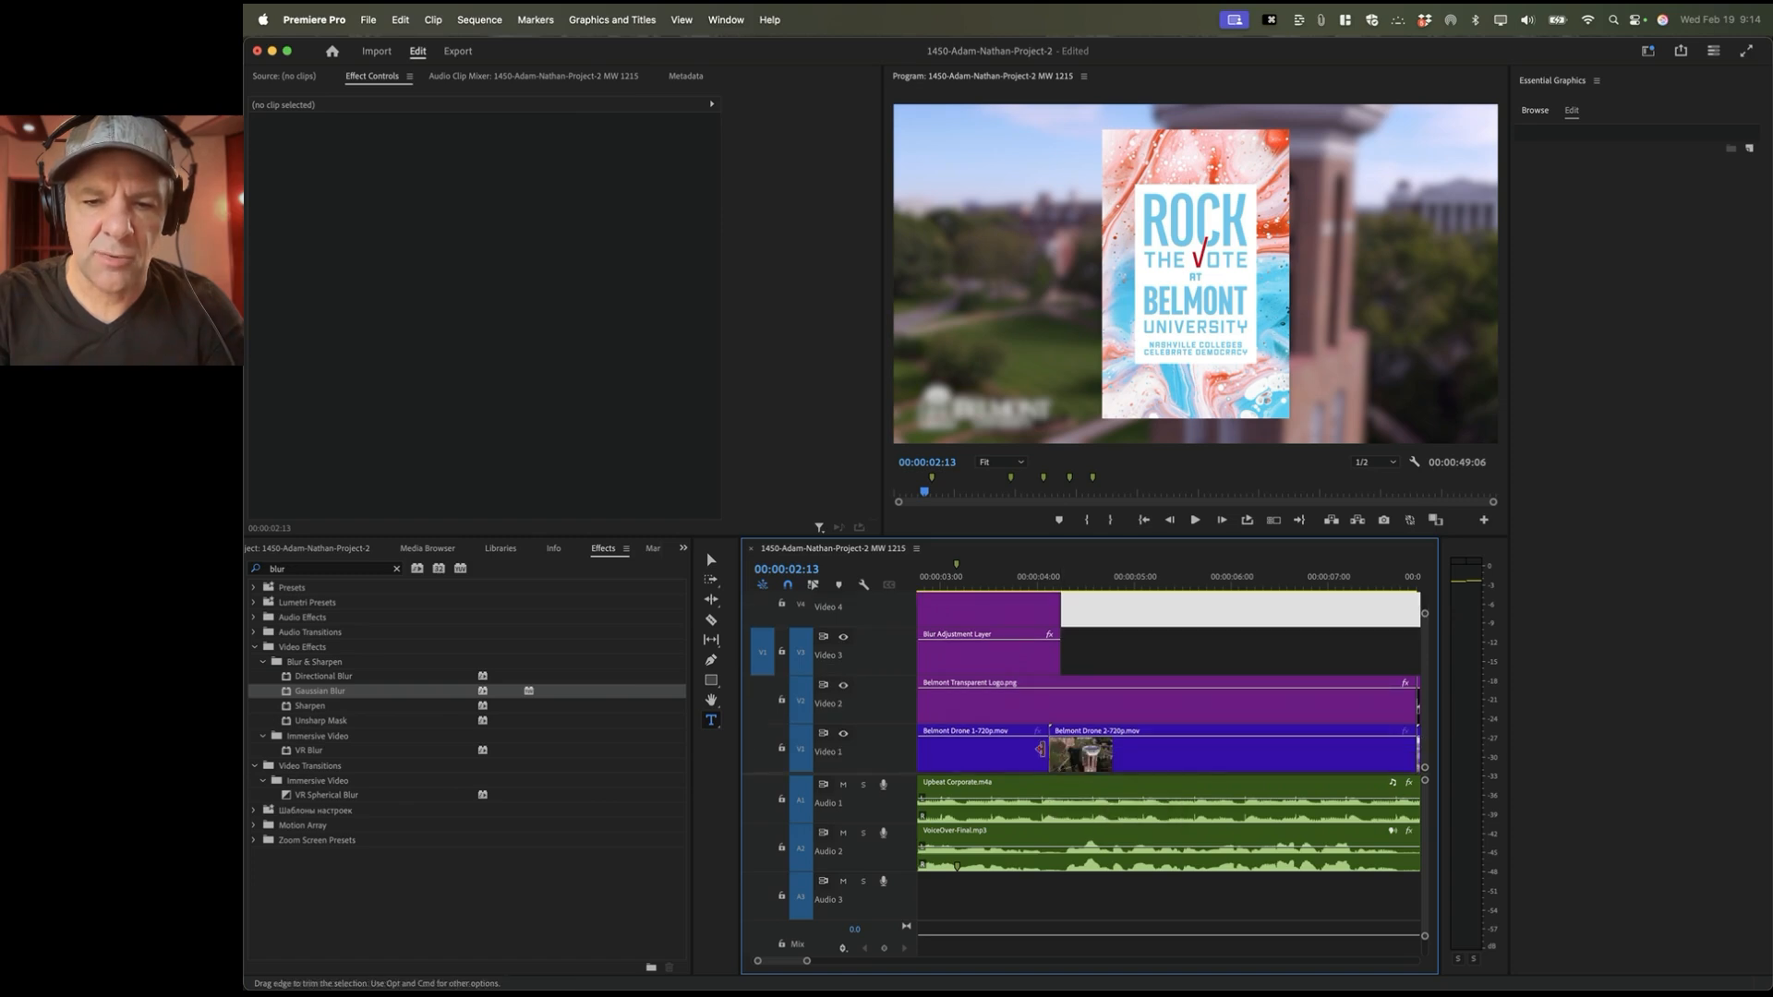
{"action": "left_click", "coordinate": [1044, 658]}
{"action": "key", "text": "equal"}
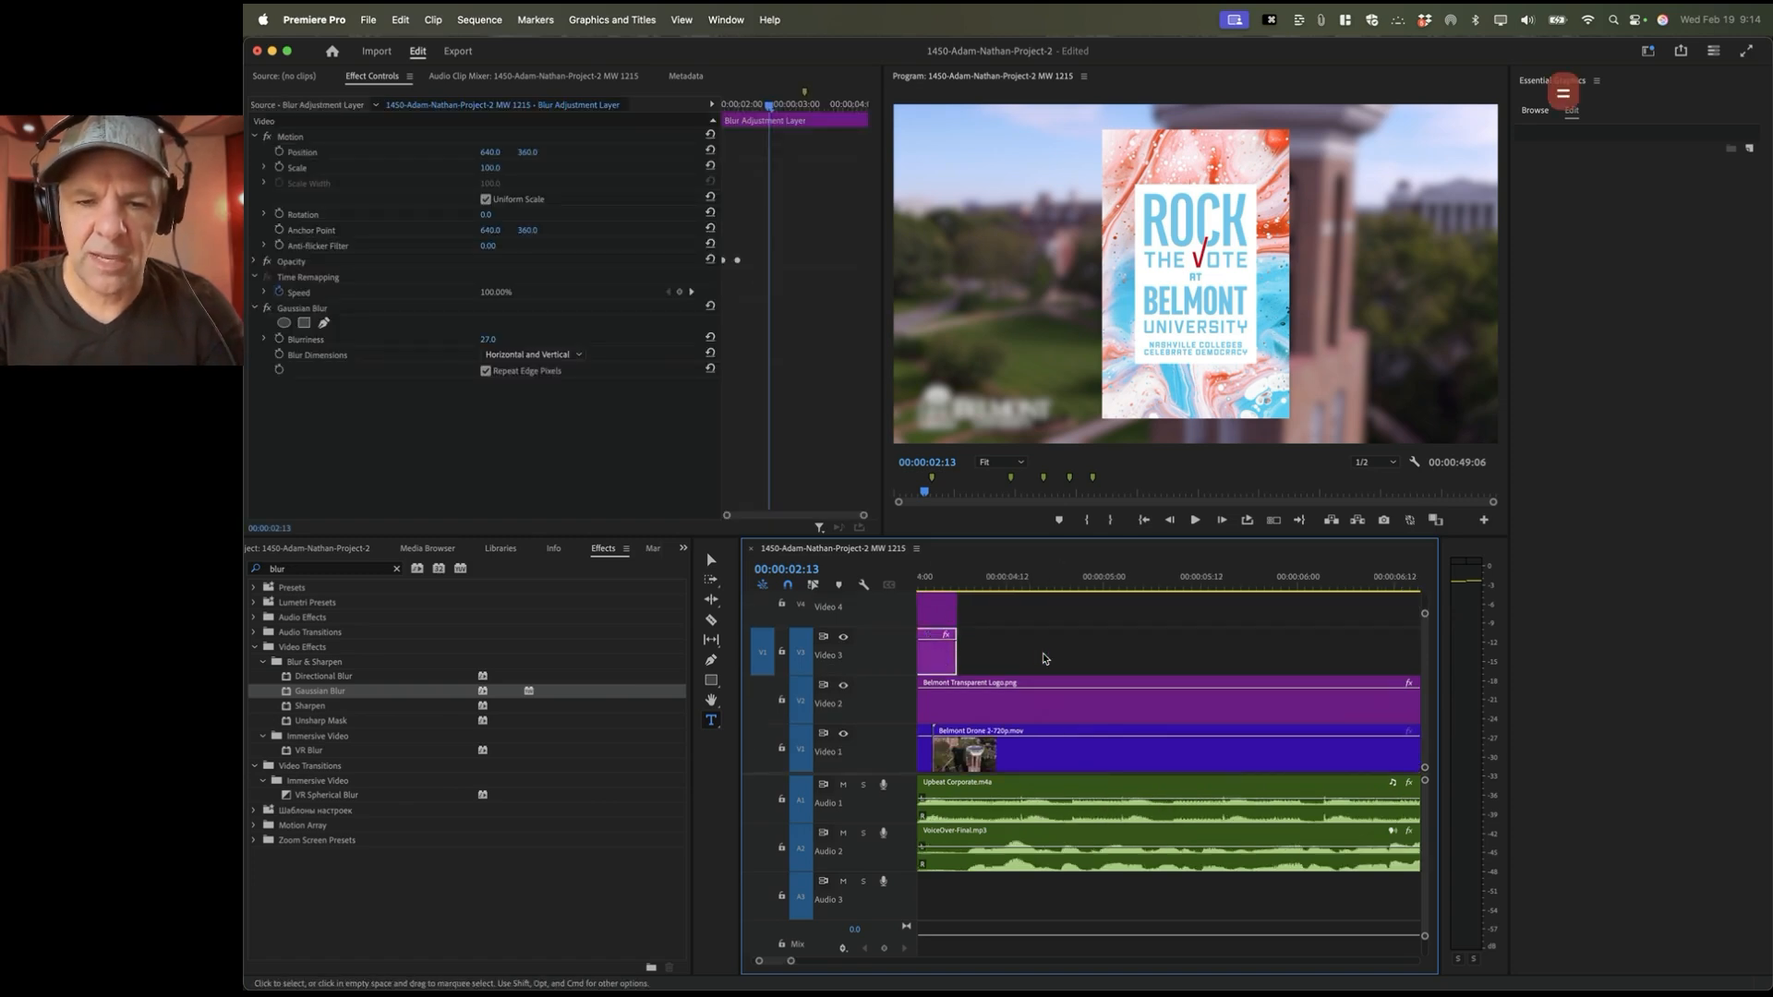
{"action": "scroll", "coordinate": [1045, 658], "scroll_direction": "left", "scroll_amount": 3}
{"action": "scroll", "coordinate": [984, 661], "scroll_direction": "up", "scroll_amount": 2}
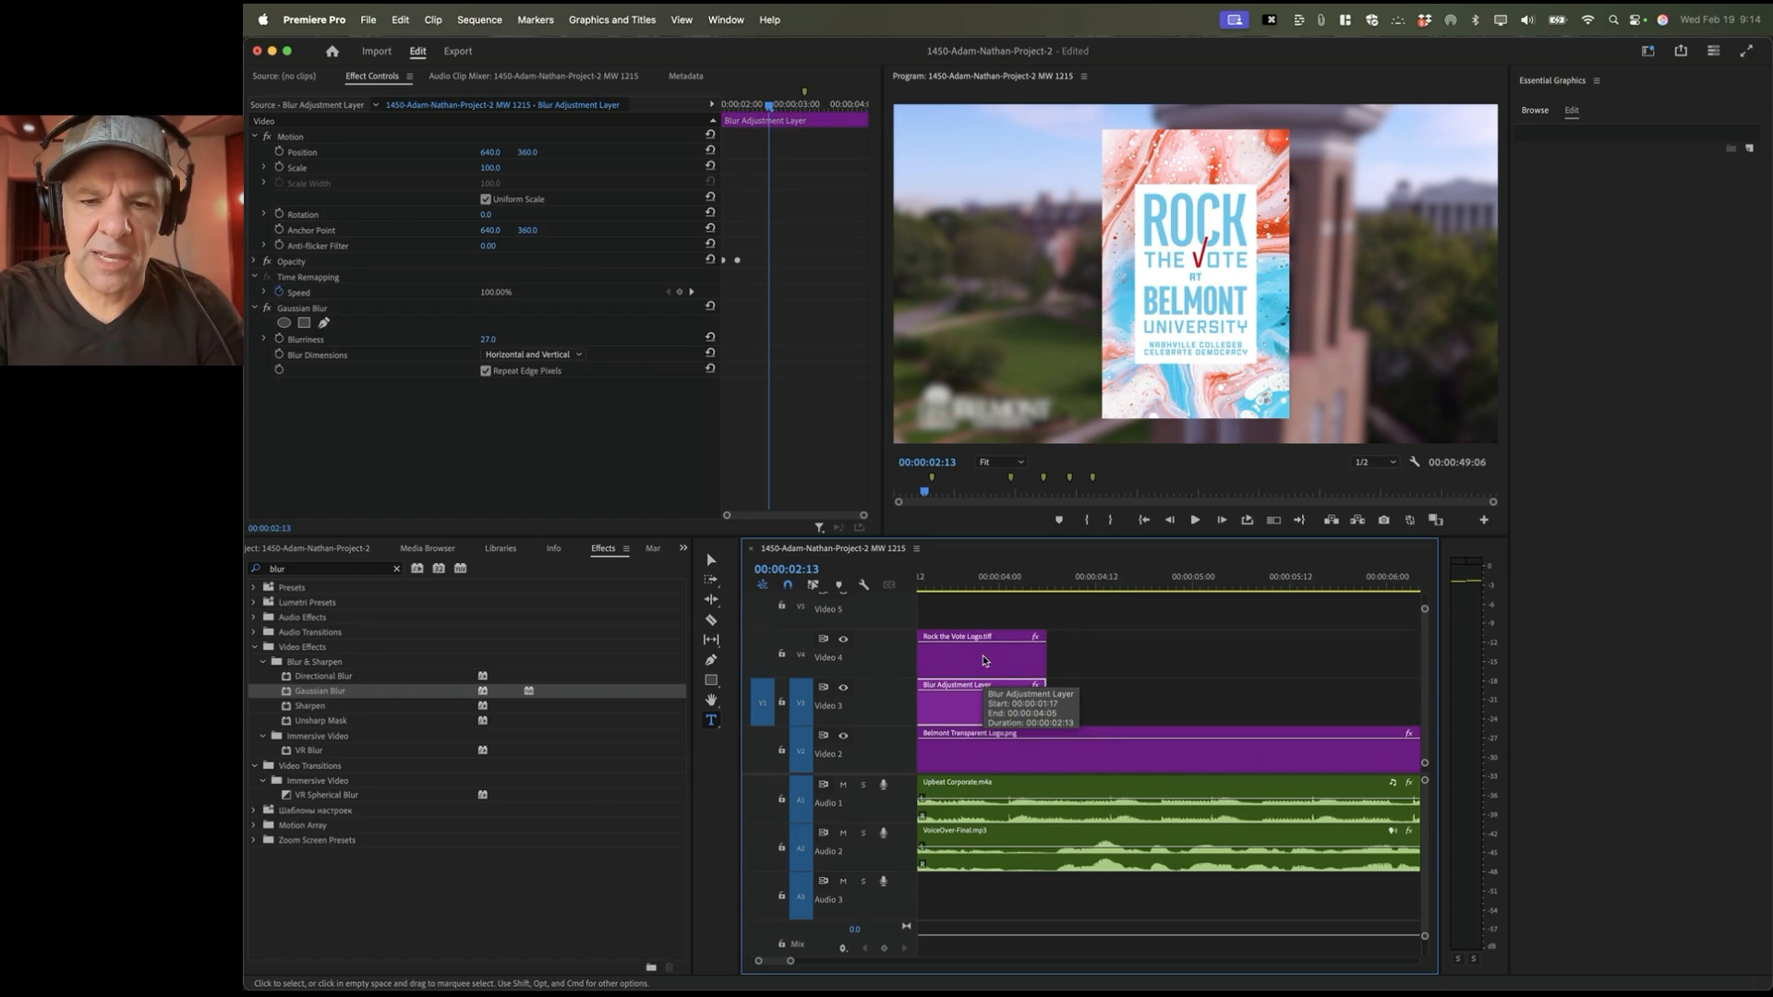
{"action": "left_click", "coordinate": [985, 661]}
{"action": "scroll", "coordinate": [985, 661], "scroll_direction": "down", "scroll_amount": 2}
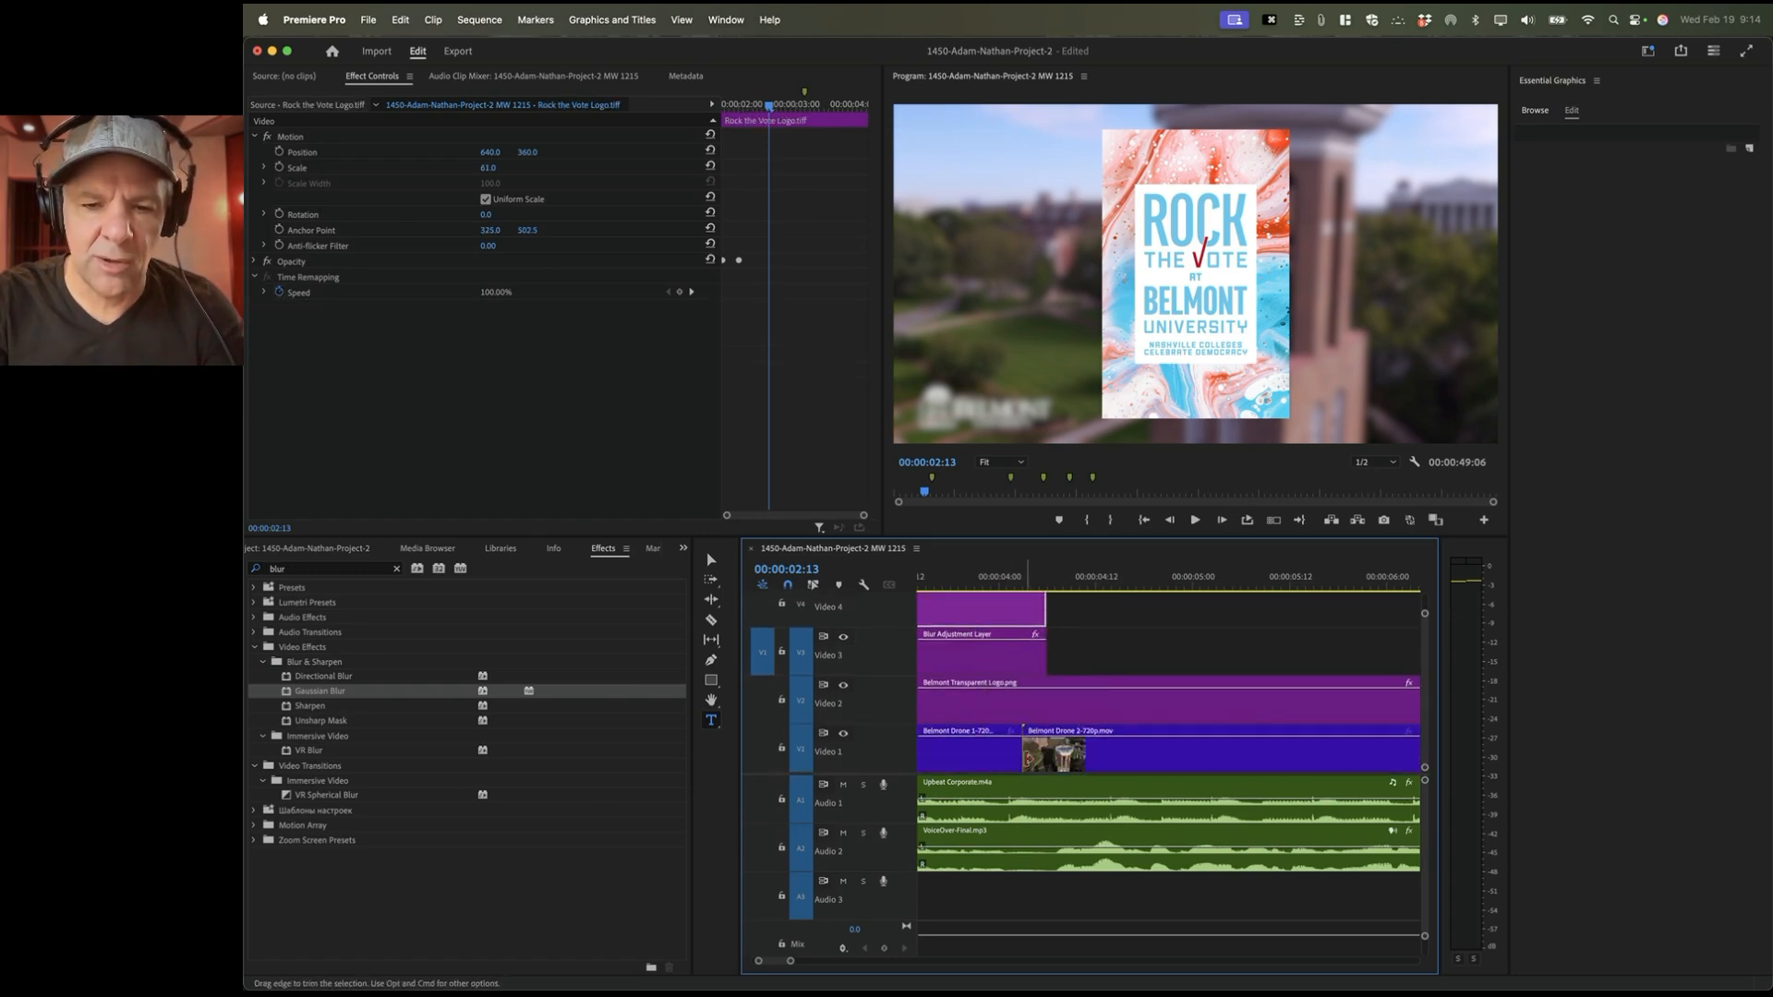
{"action": "left_click", "coordinate": [978, 765]}
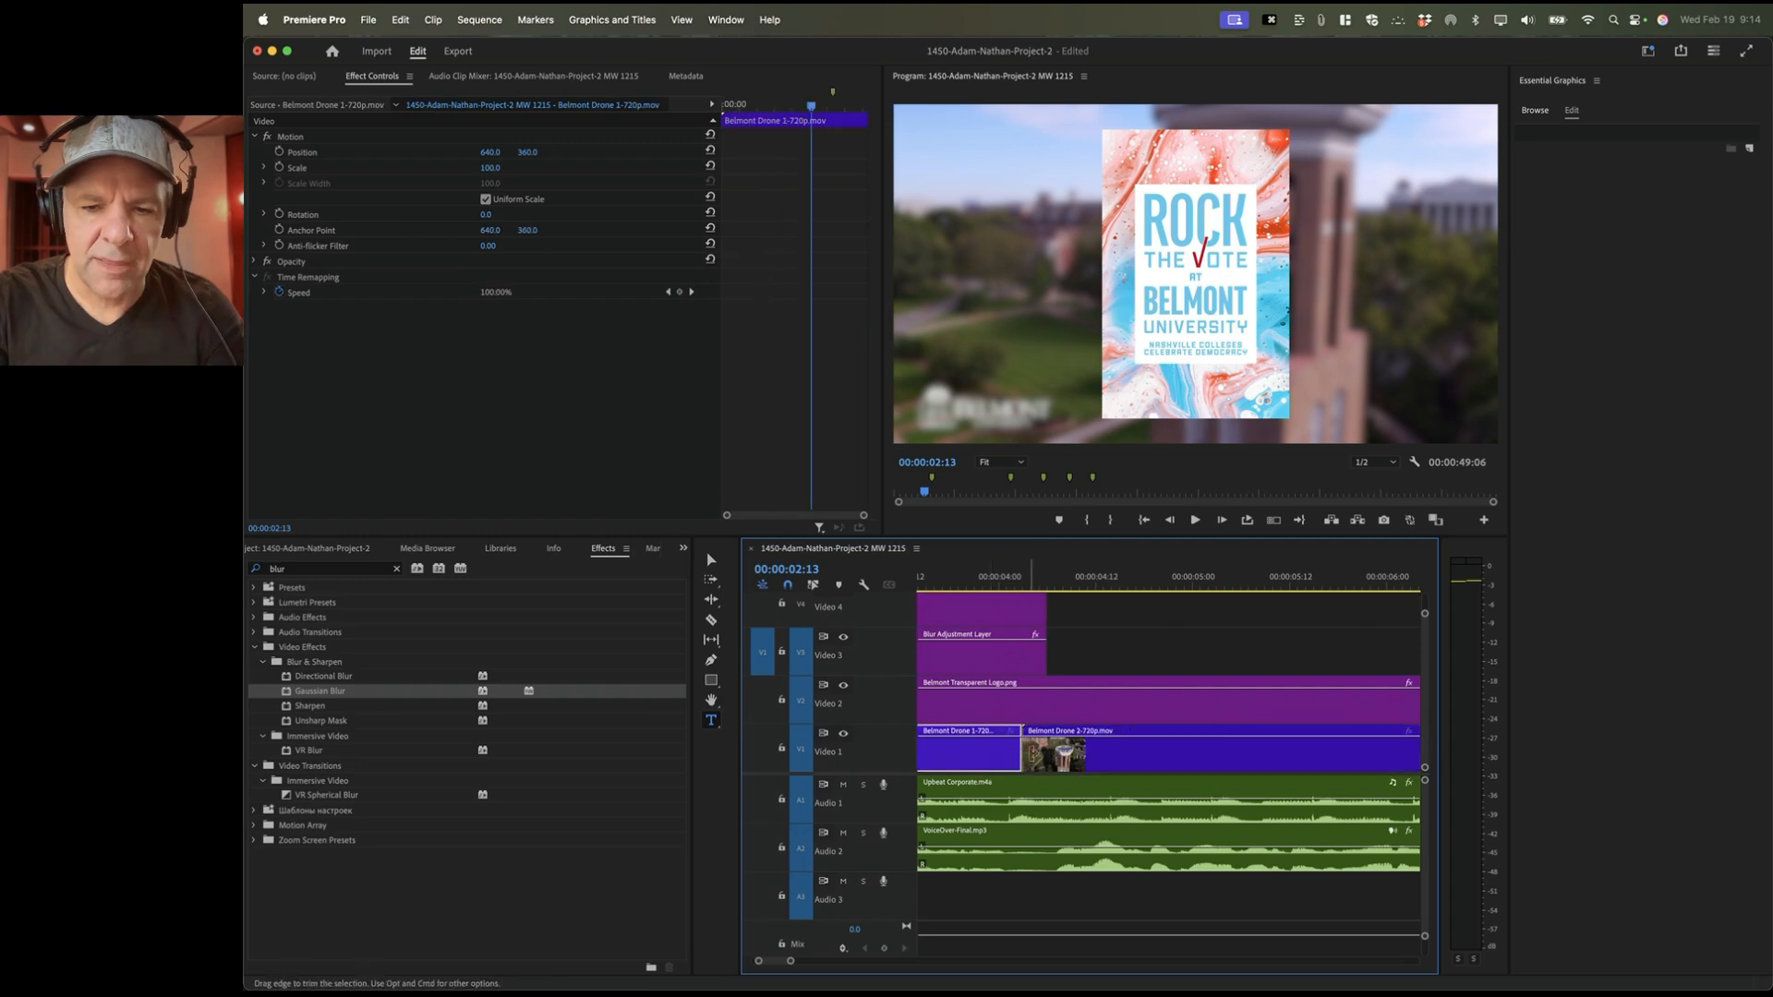
{"action": "left_click", "coordinate": [945, 581]}
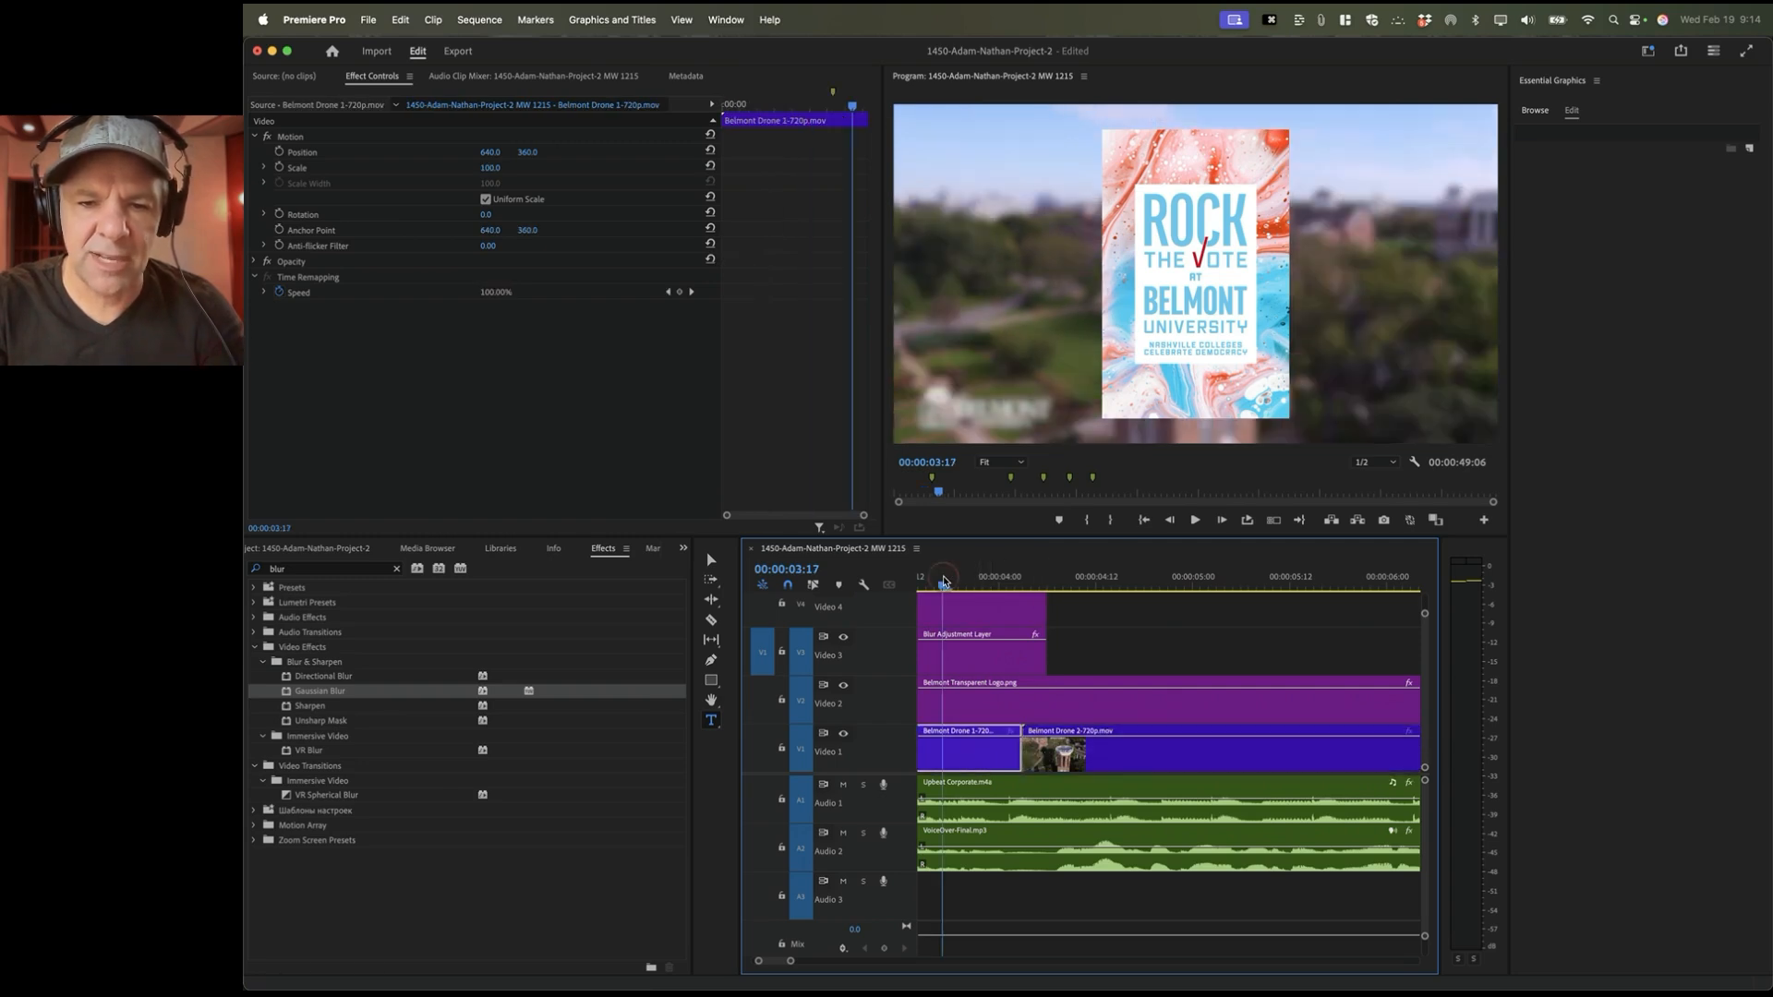
{"action": "key", "text": "space"}
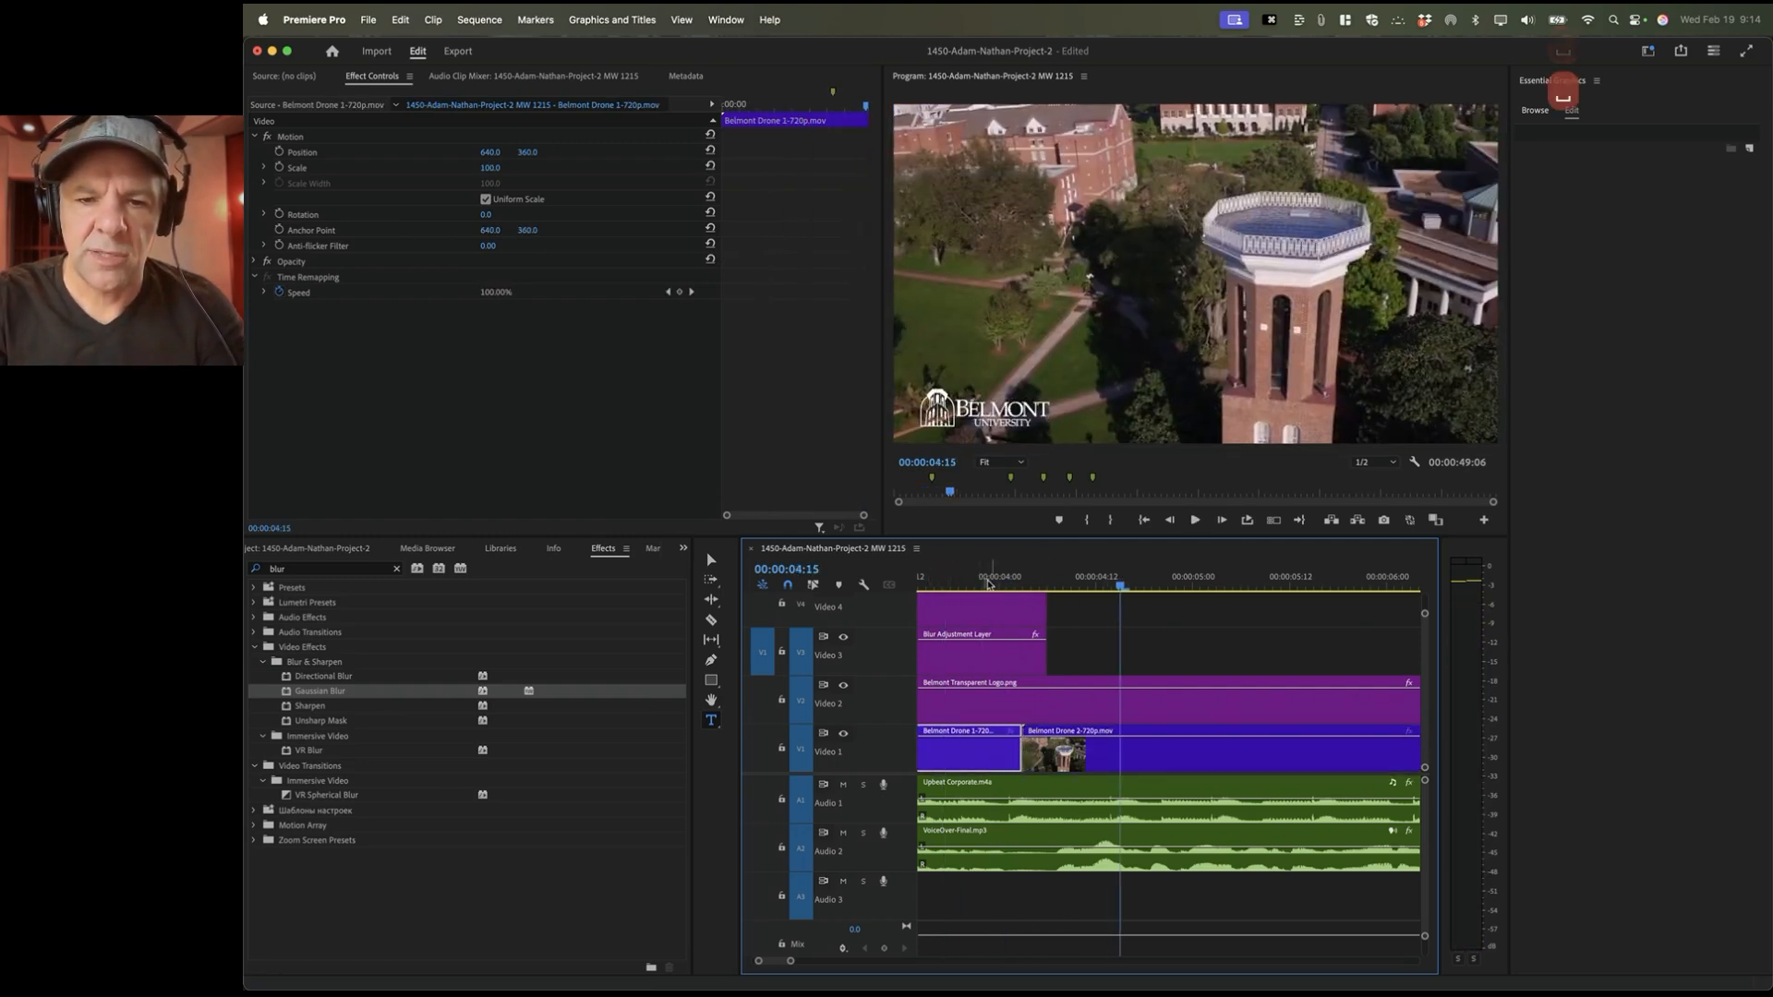
{"action": "key", "text": "space"}
Step: Trim the Blur Adjustment Layer to end at the 00:00:04:03 drone cut and verify the timing
{"action": "key", "text": "Right"}
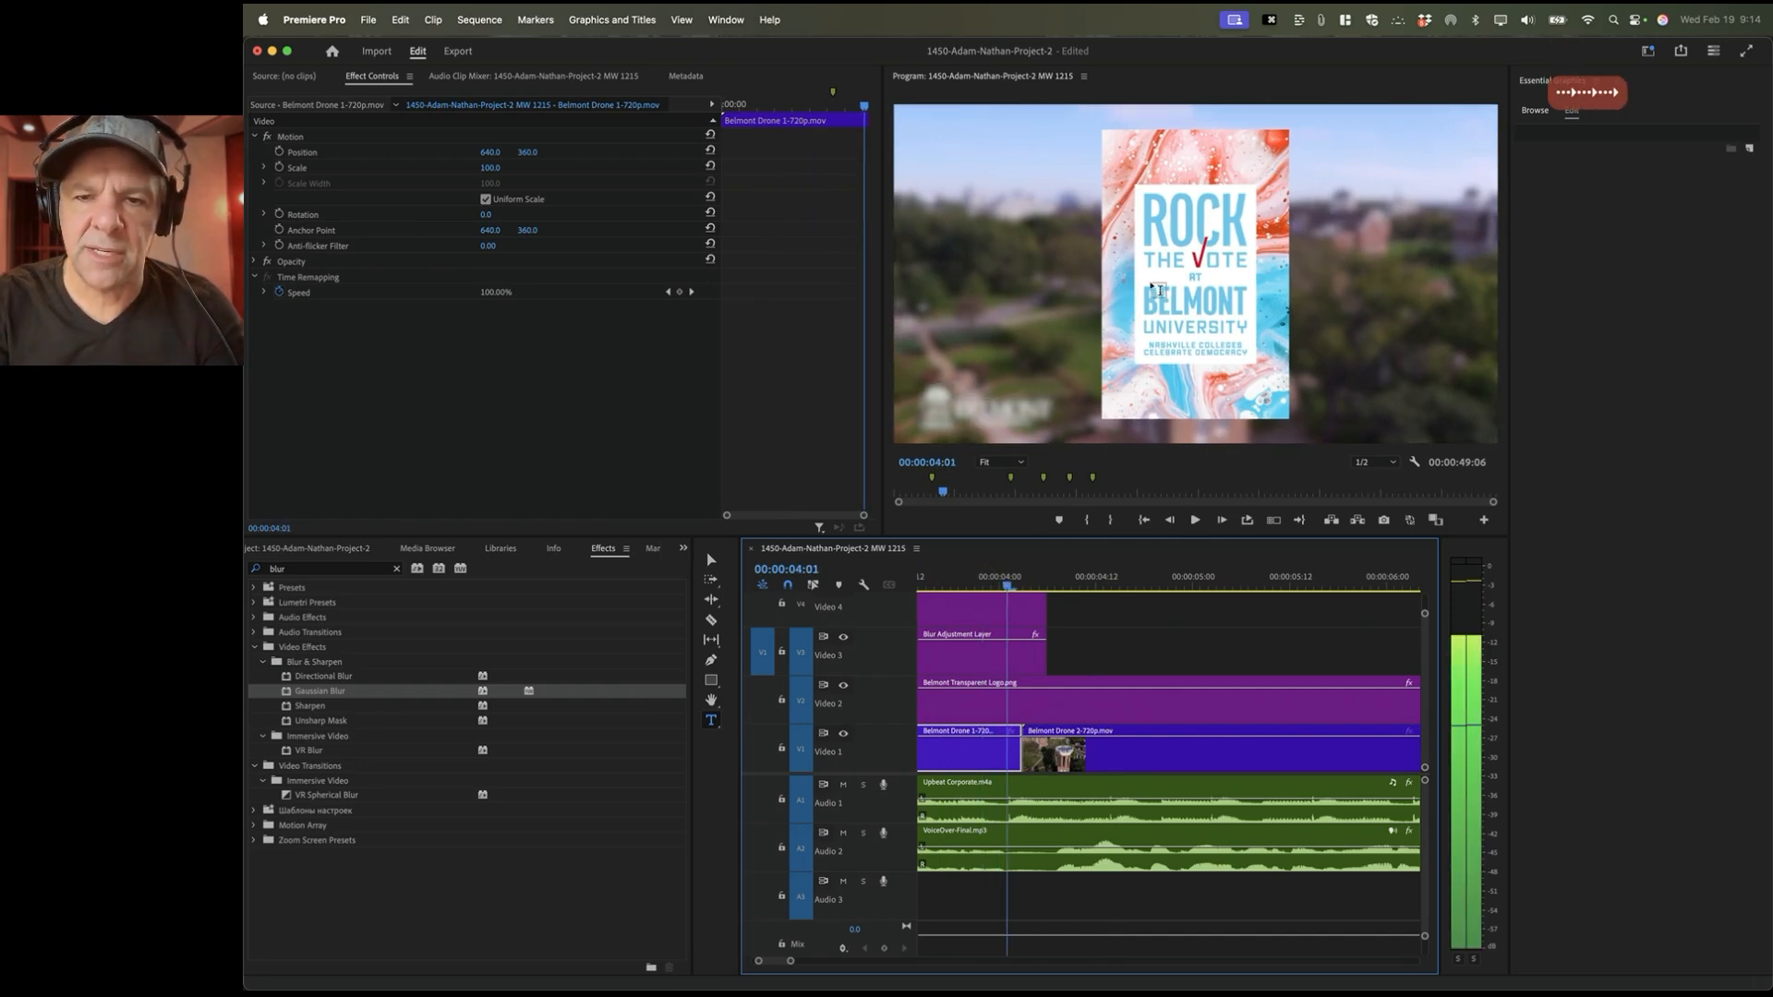
{"action": "key", "text": "Right"}
{"action": "key", "text": "Right"}
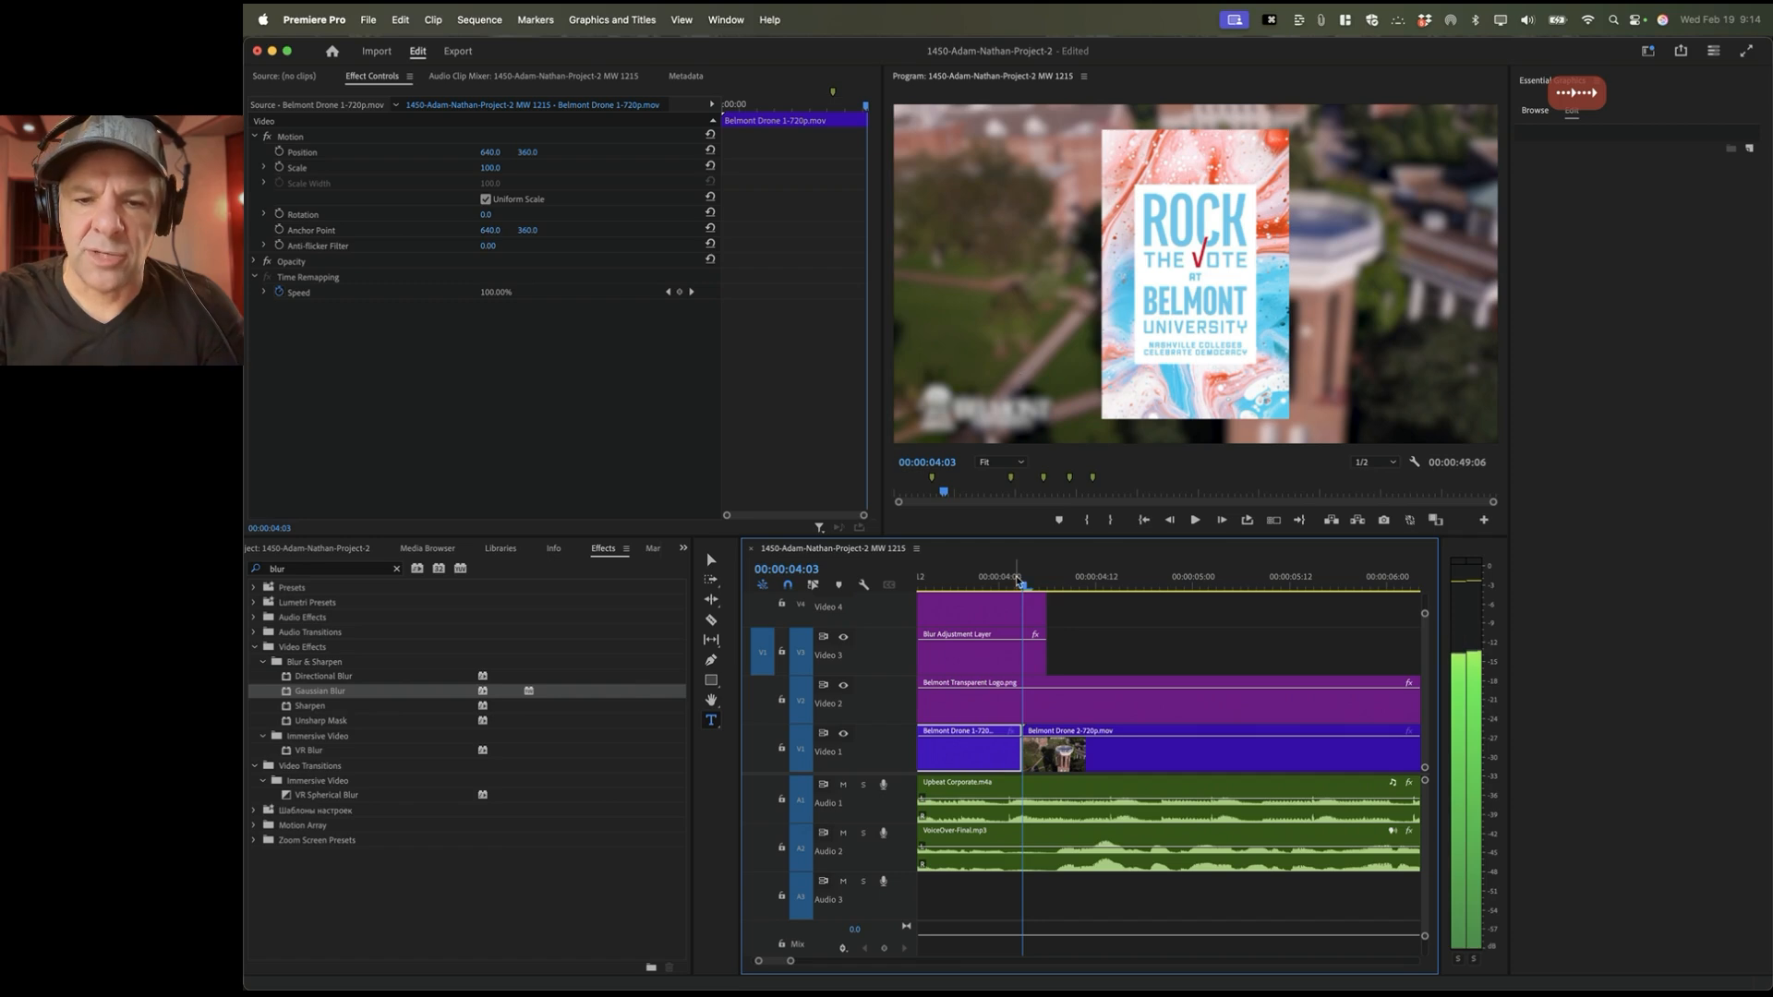
{"action": "left_click", "coordinate": [1062, 760]}
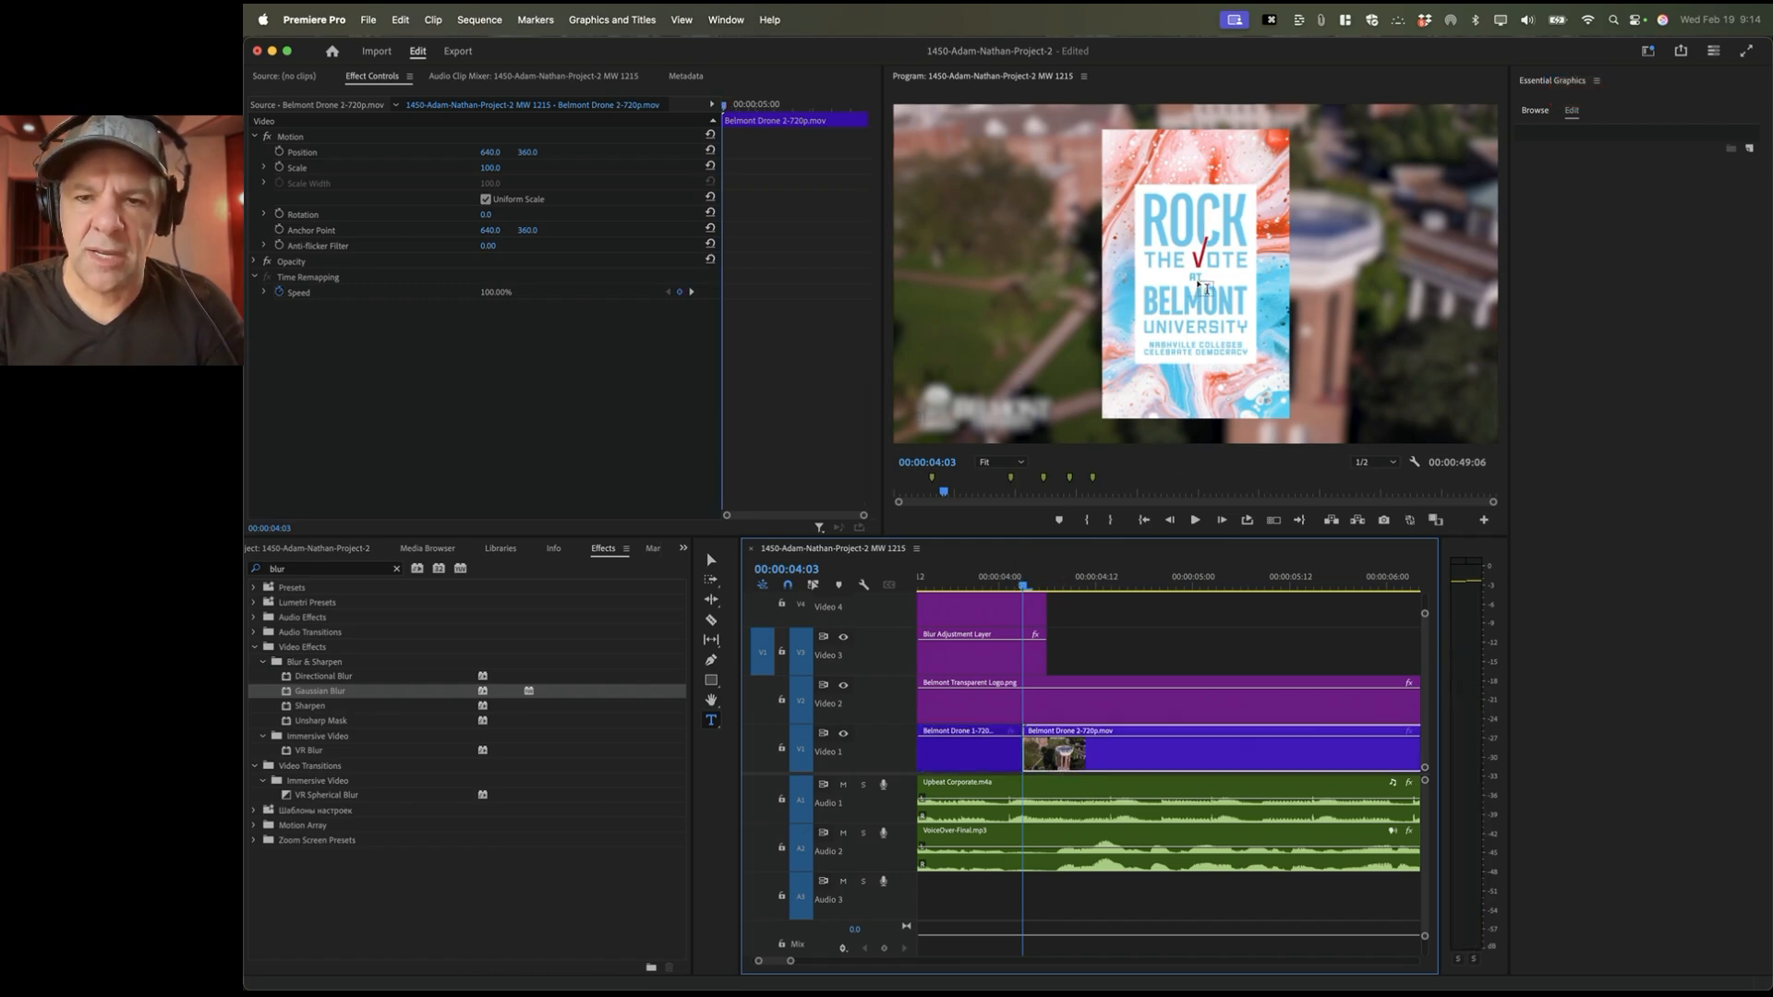
{"action": "key", "text": "Right"}
{"action": "key", "text": "Right"}
{"action": "key", "text": "Right"}
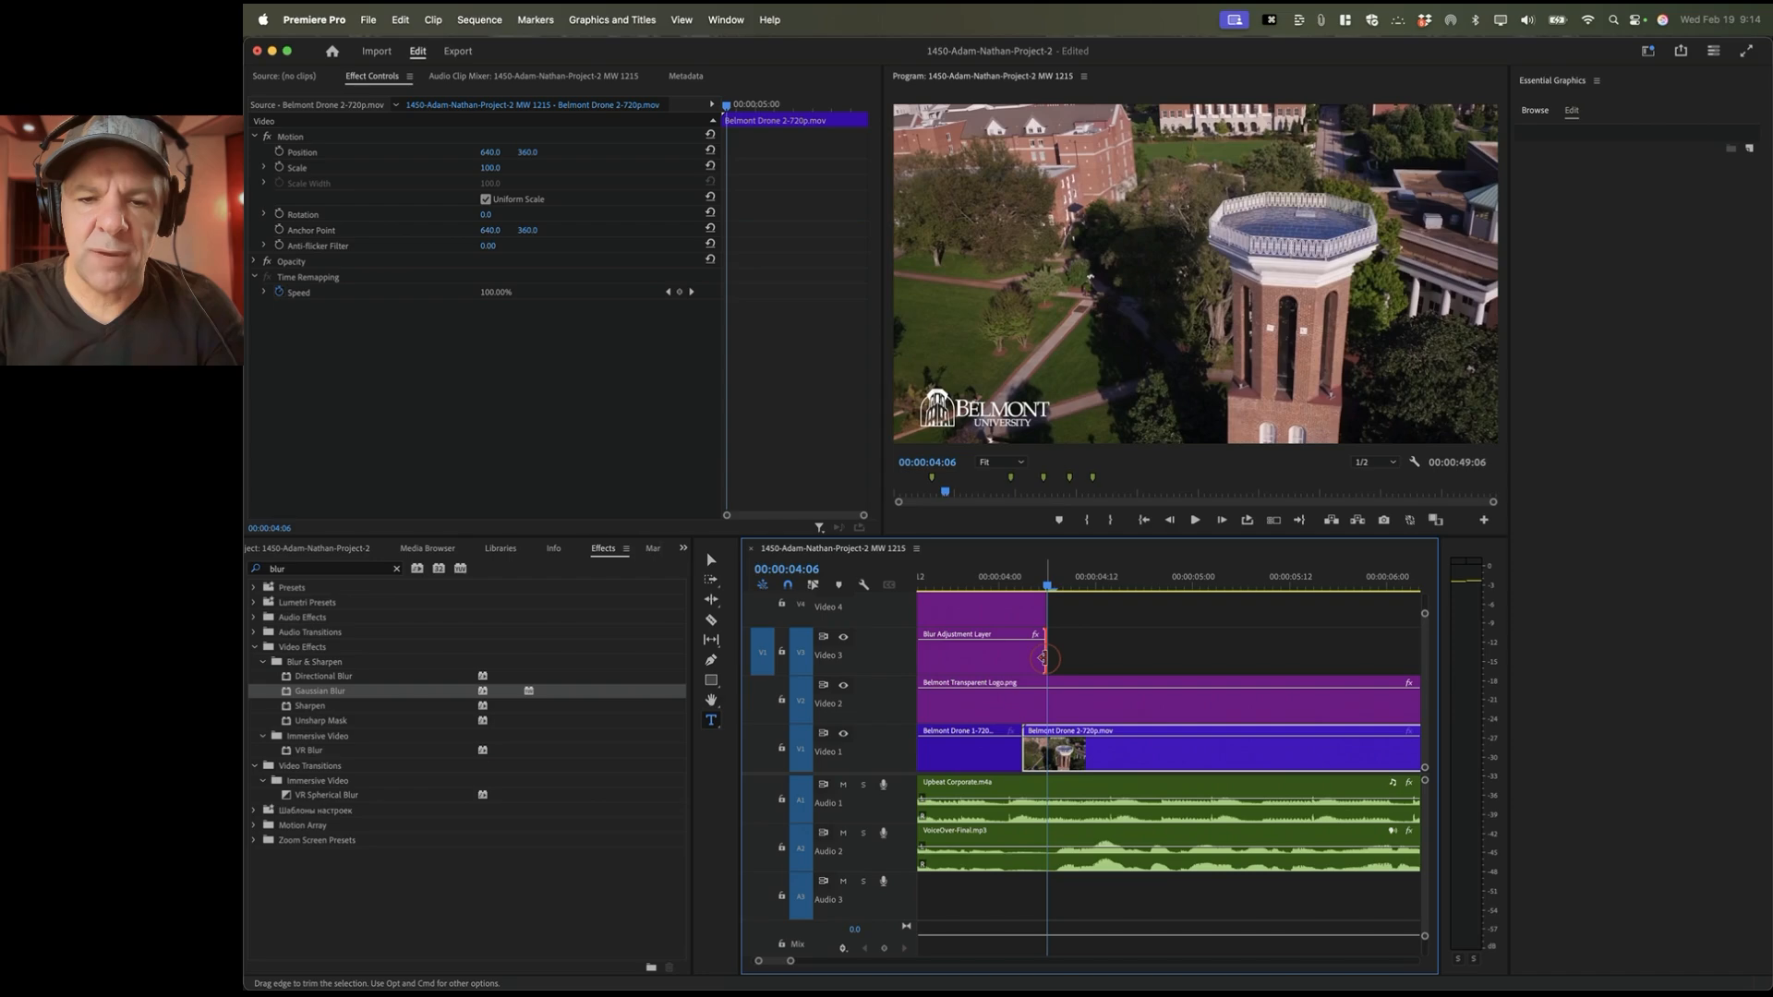
{"action": "left_click_drag", "start_coordinate": [1044, 657], "coordinate": [1022, 612]}
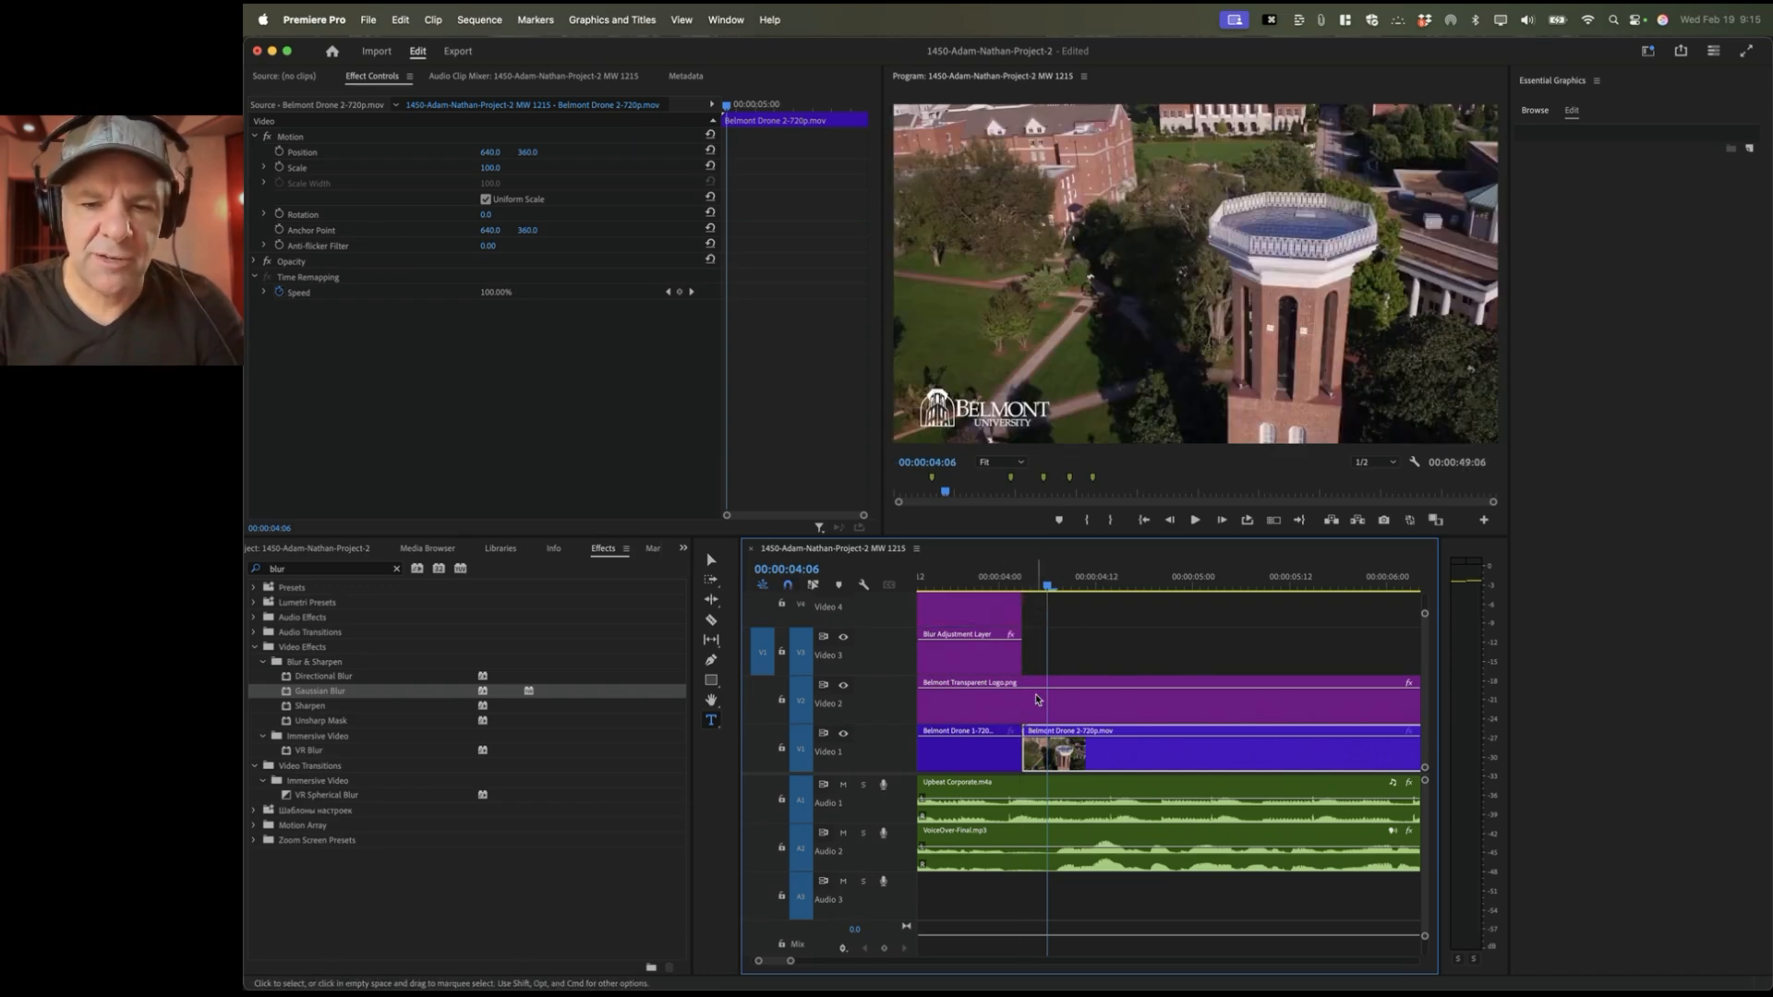
{"action": "left_click", "coordinate": [957, 581]}
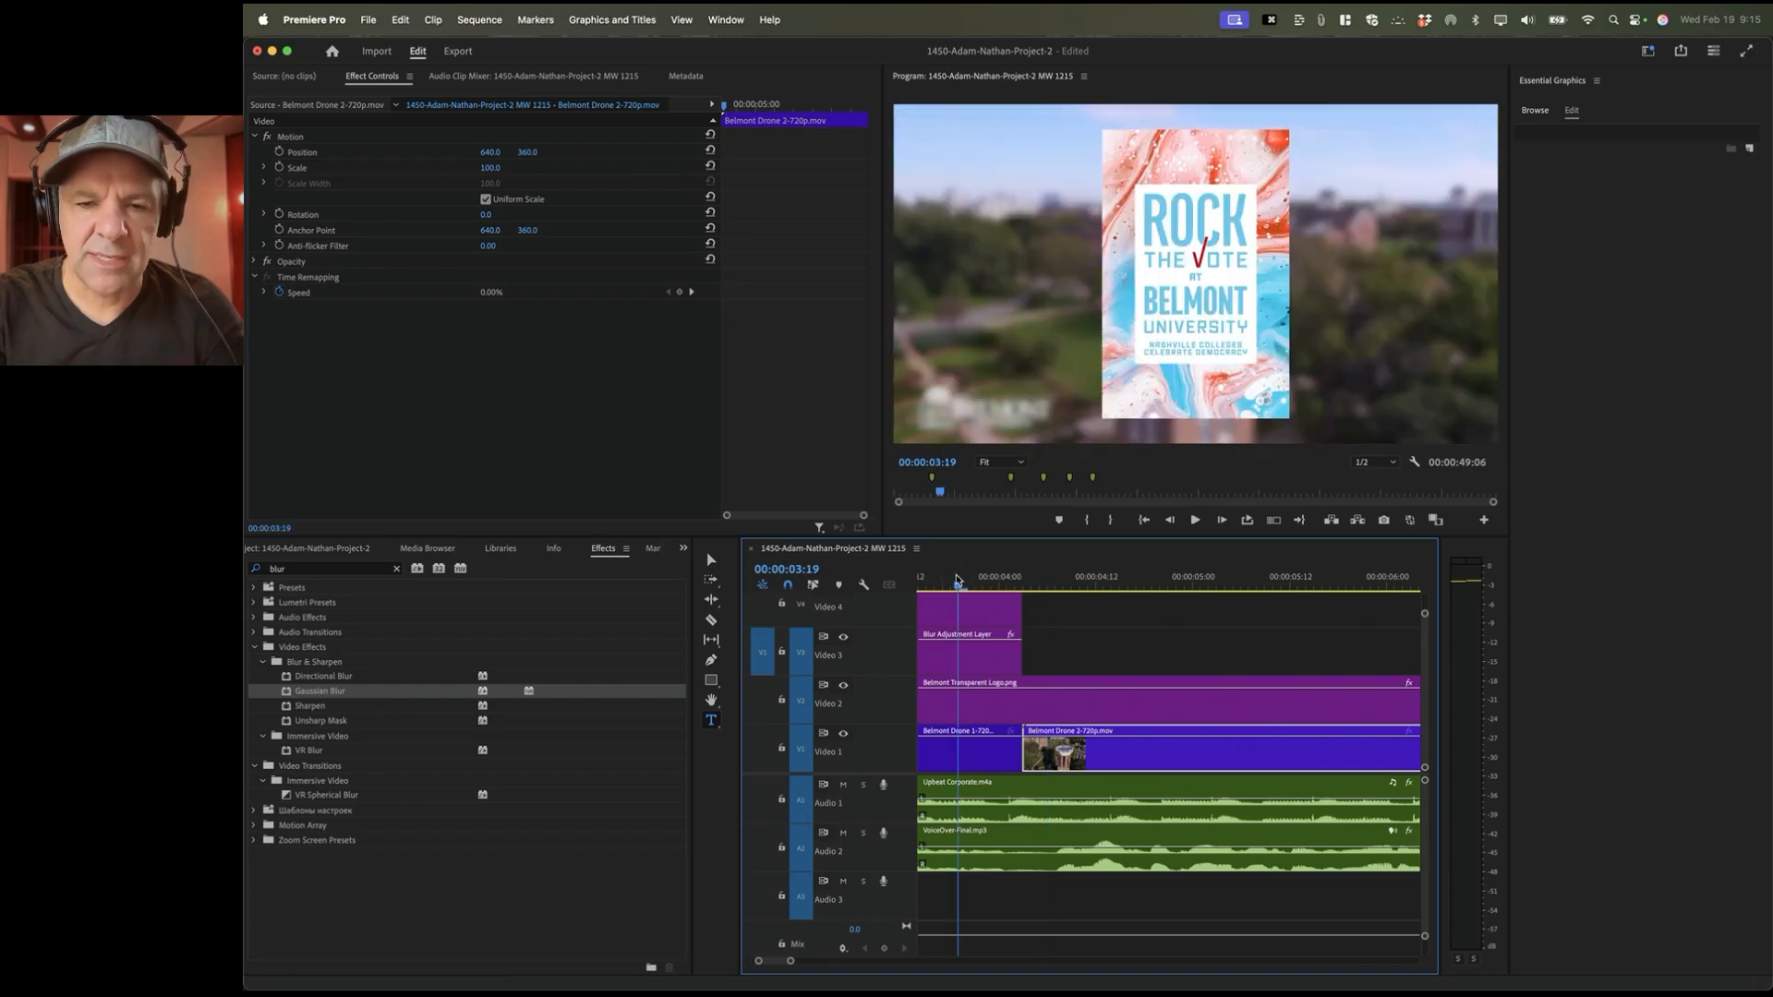
{"action": "mouse_move", "coordinate": [957, 580]}
{"action": "left_mouse_down"}
{"action": "mouse_move", "coordinate": [1119, 580]}
{"action": "mouse_move", "coordinate": [974, 580]}
{"action": "left_mouse_up"}
{"action": "key", "text": "space"}
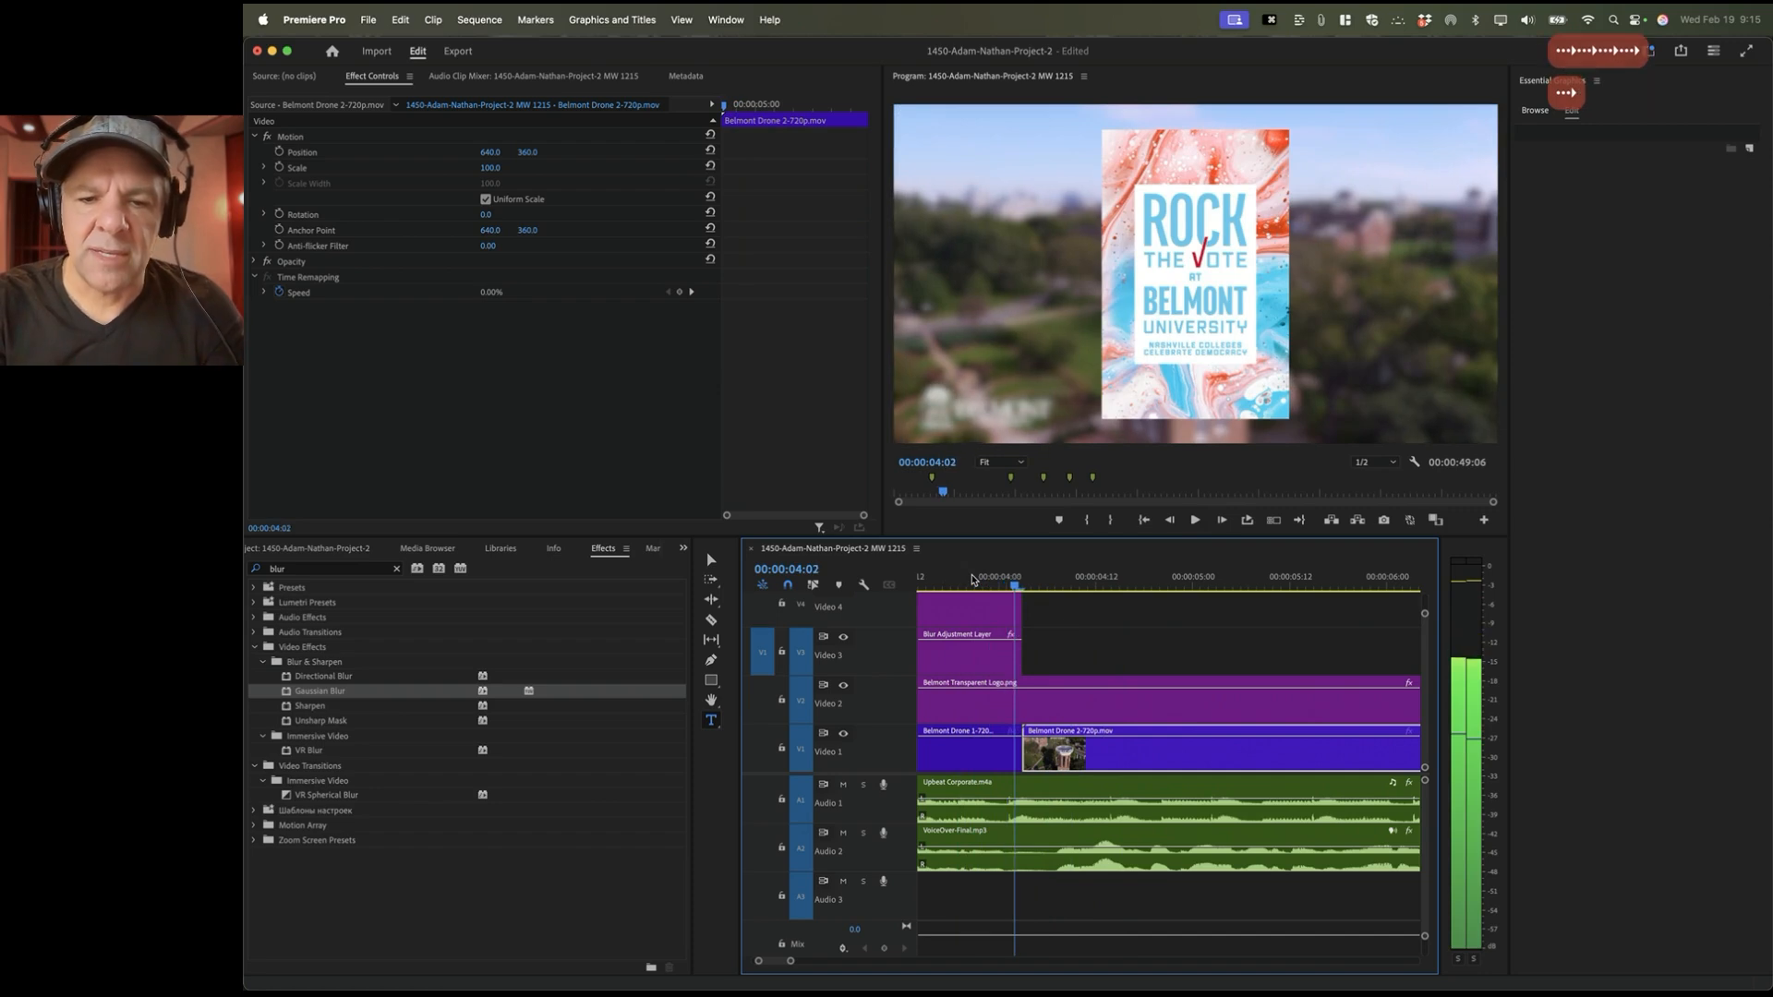
{"action": "key", "text": "Left"}
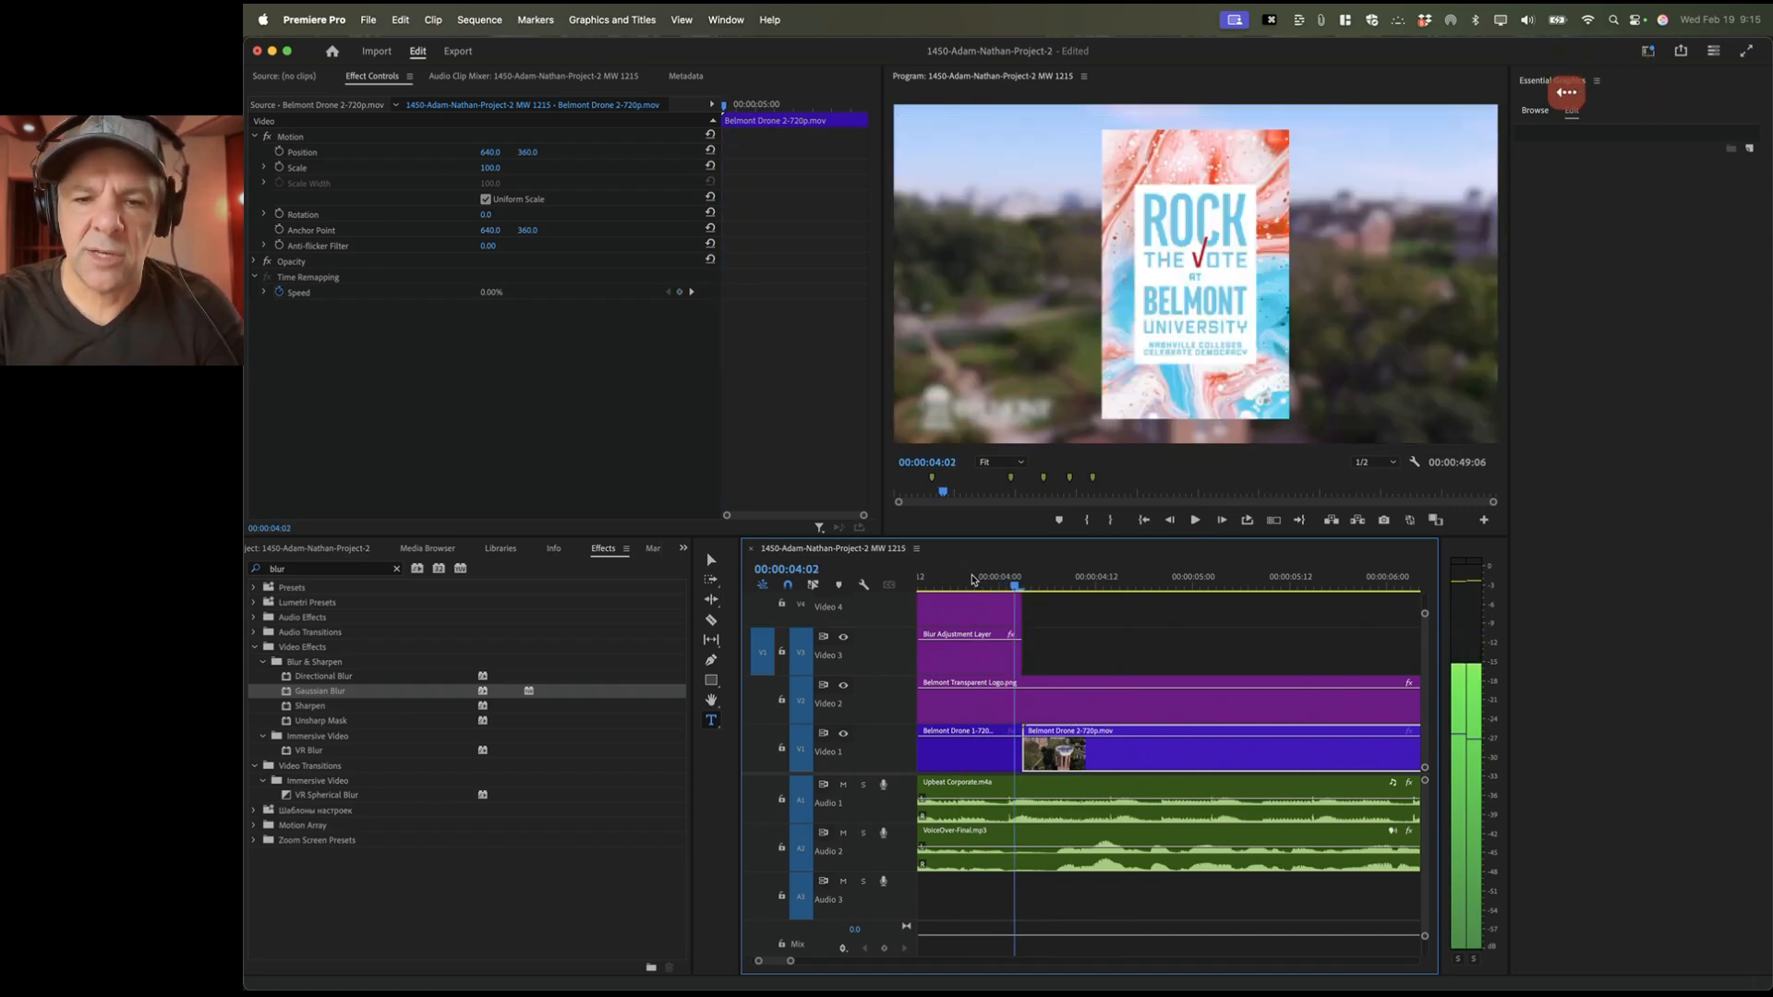
{"action": "key", "text": "Right"}
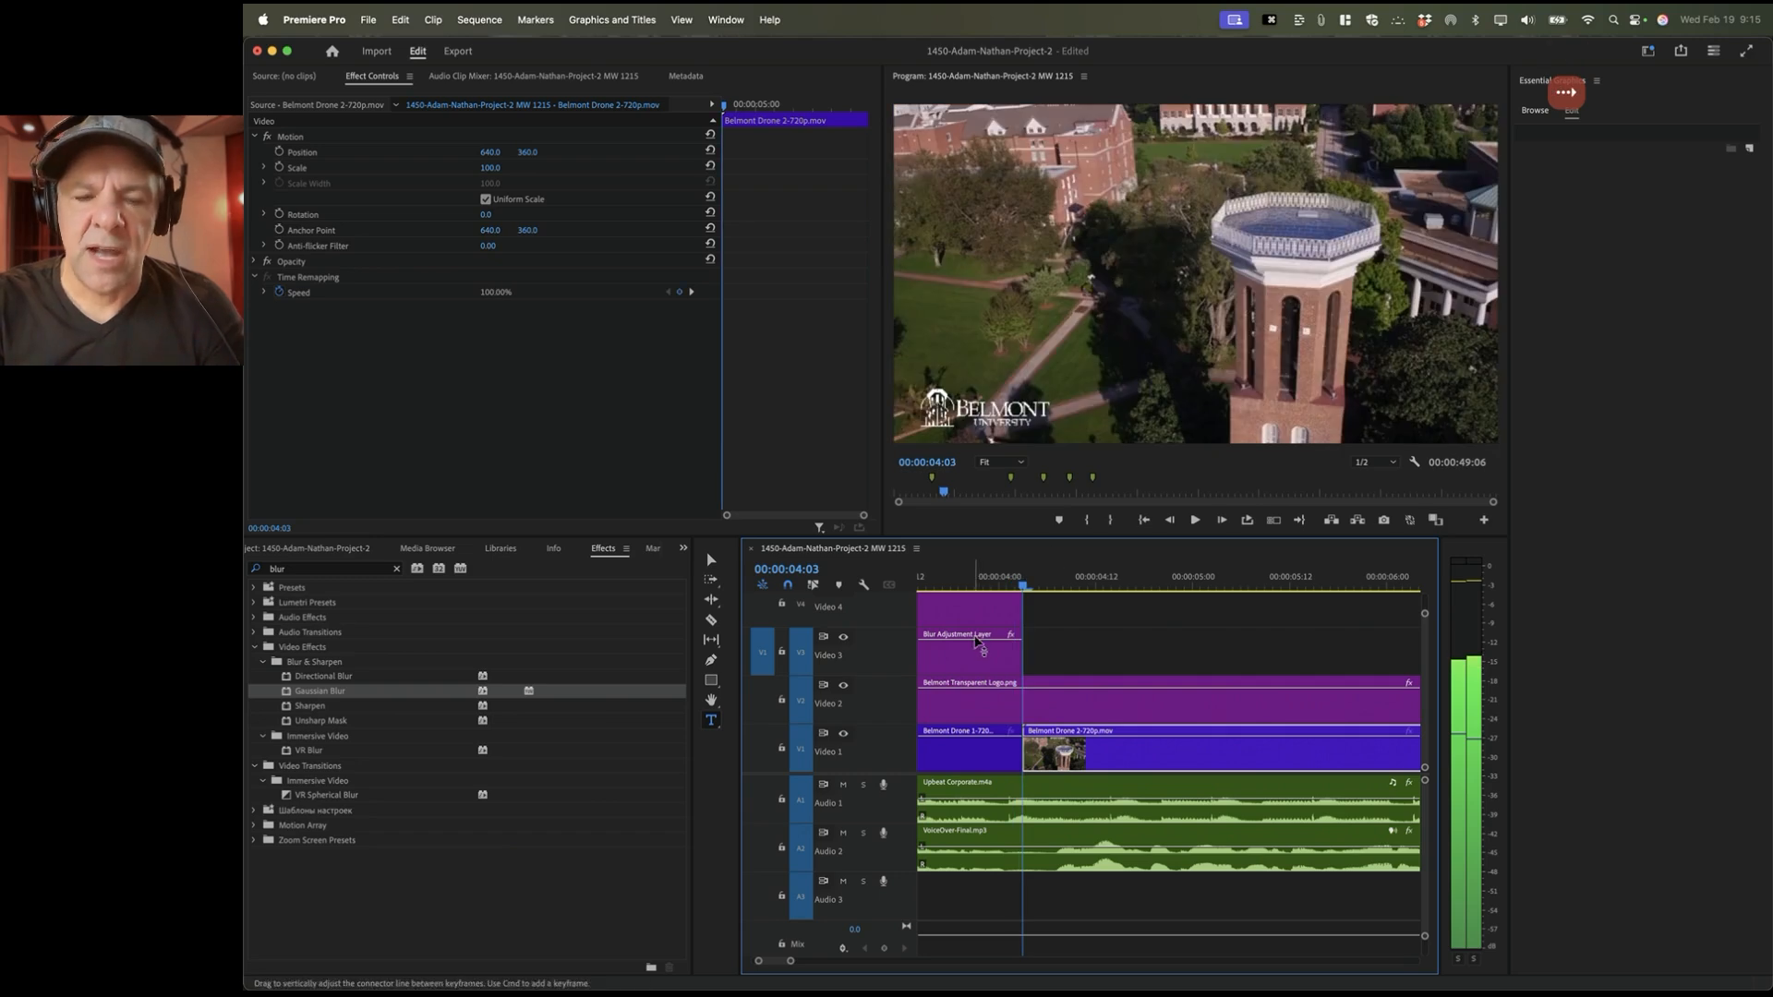
{"action": "scroll", "coordinate": [1072, 646], "scroll_direction": "right", "scroll_amount": 5}
Step: Zoom in on the second artist's section and add an opacity keyframe to its blur layer
{"action": "key", "text": "minus"}
{"action": "key", "text": "minus"}
{"action": "key", "text": "minus"}
{"action": "key", "text": "minus"}
{"action": "key", "text": "minus"}
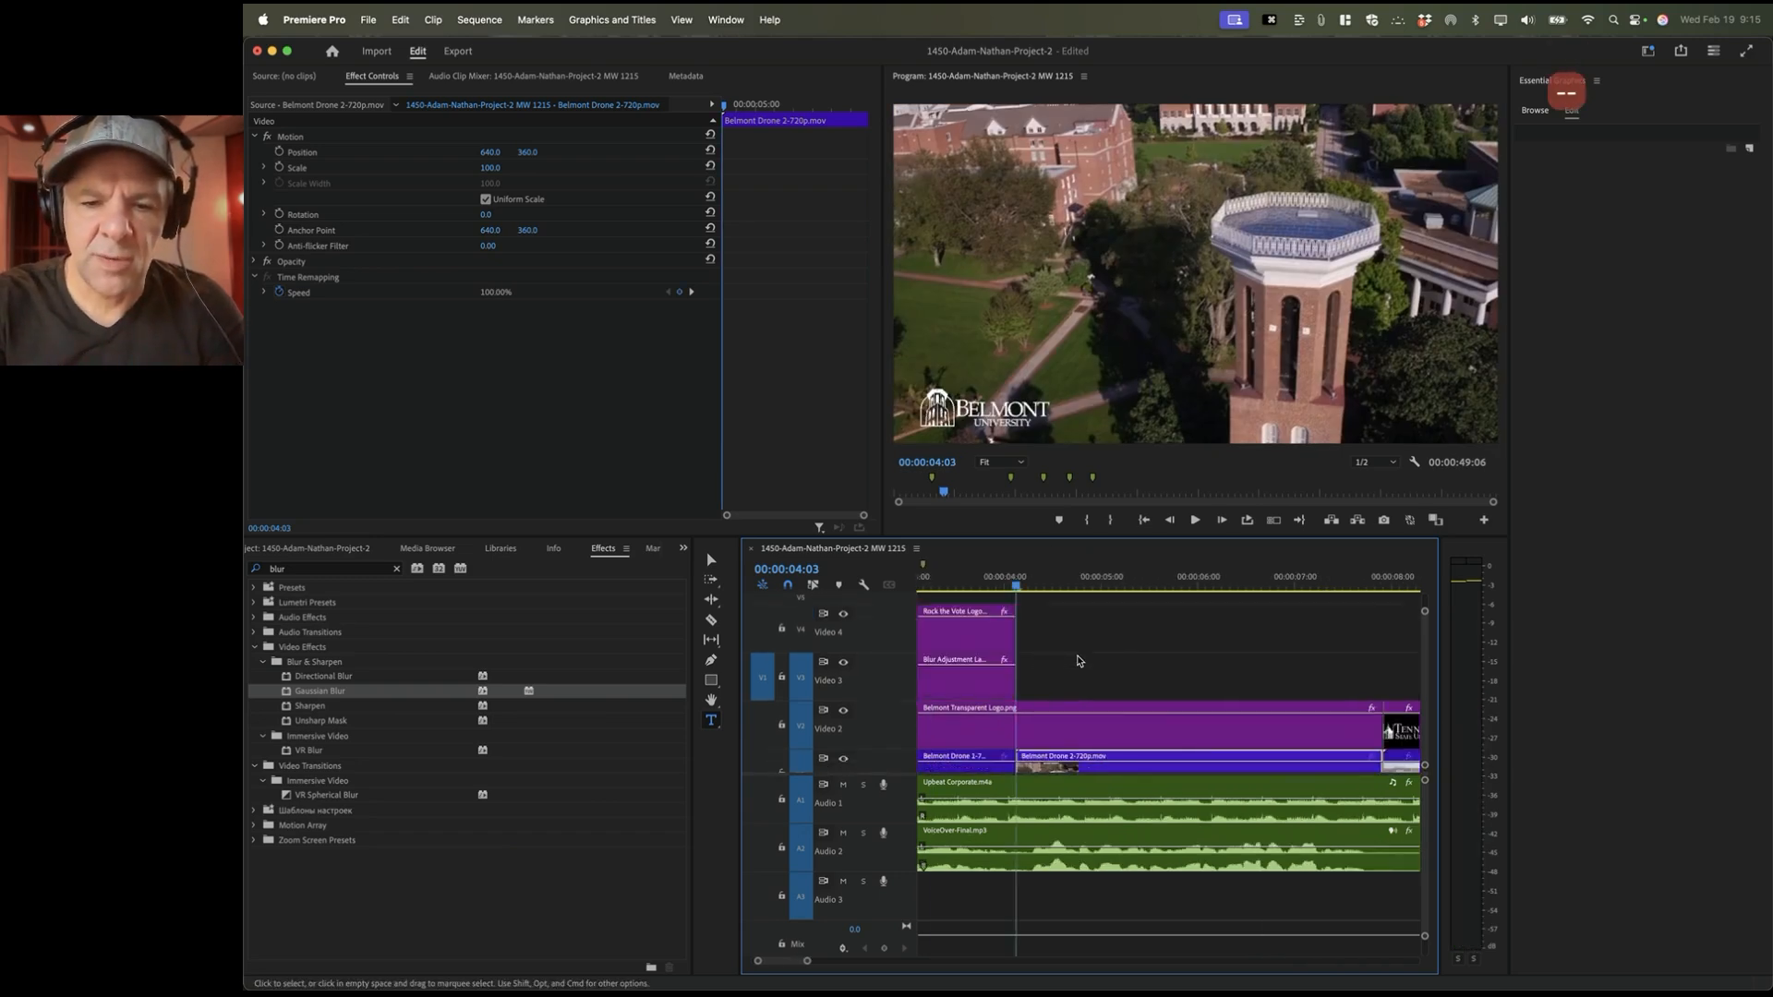
{"action": "scroll", "coordinate": [1077, 661], "scroll_direction": "right", "scroll_amount": 5}
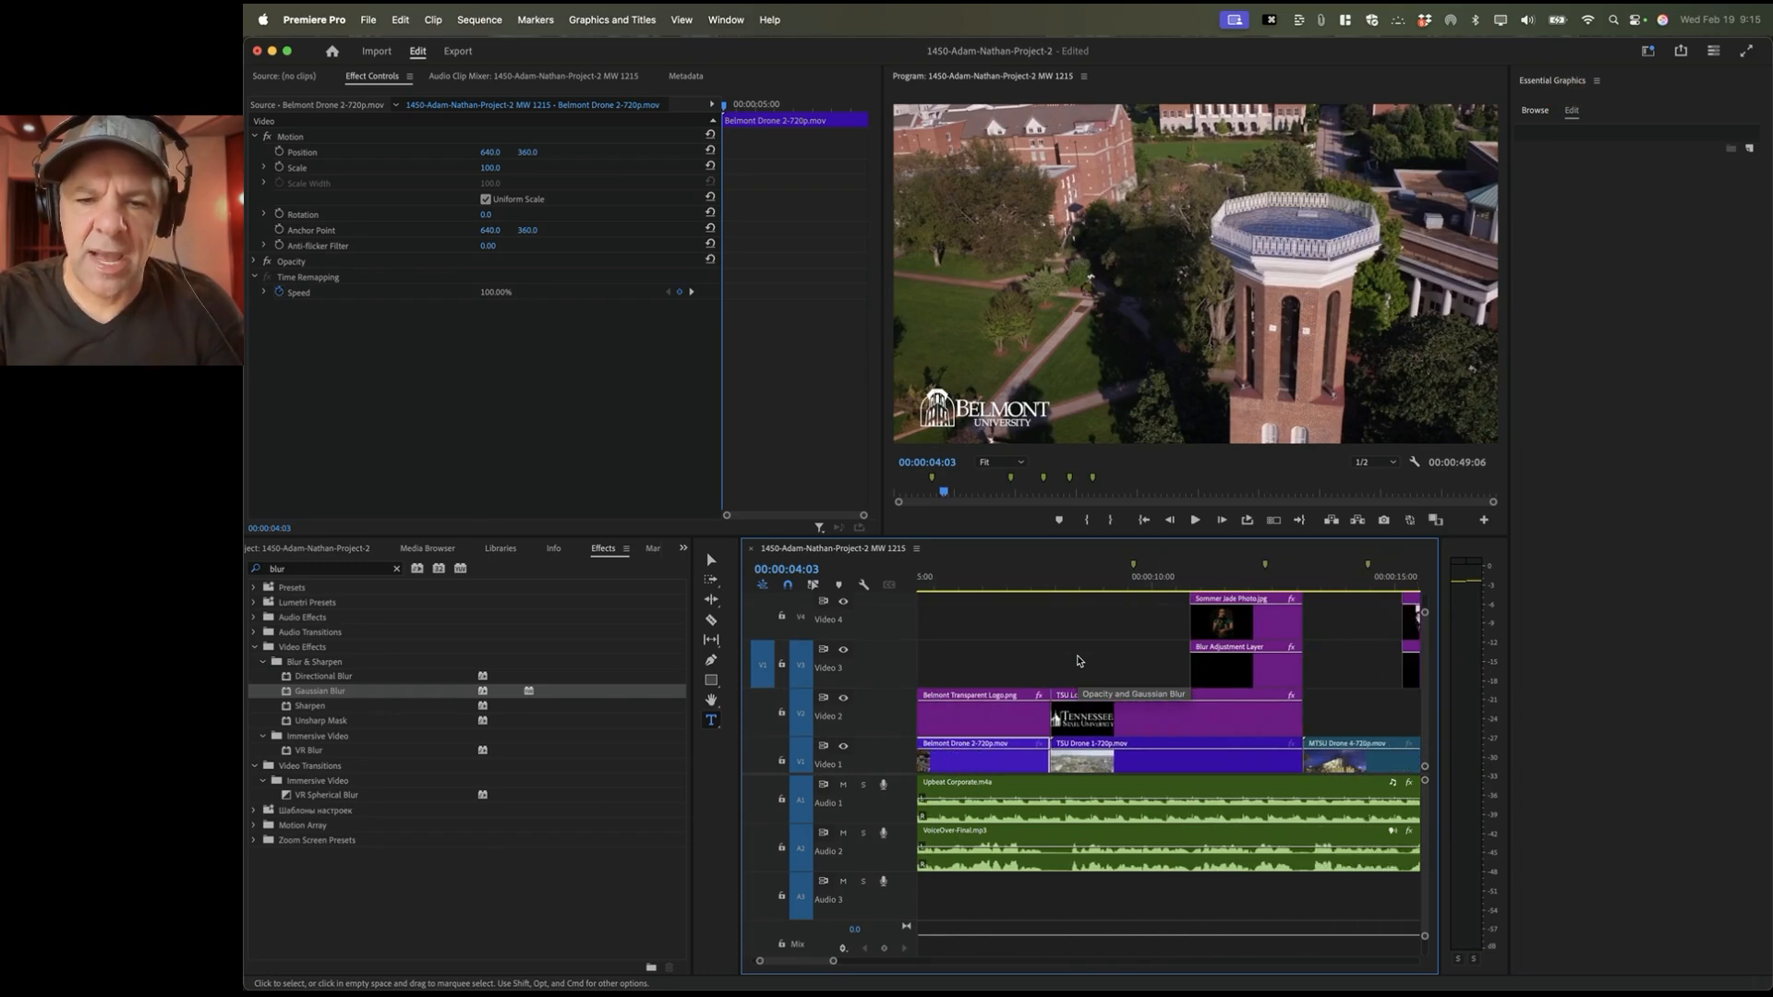
{"action": "scroll", "coordinate": [1078, 661], "scroll_direction": "up", "scroll_amount": 1}
{"action": "scroll", "coordinate": [1081, 657], "scroll_direction": "up", "scroll_amount": 1}
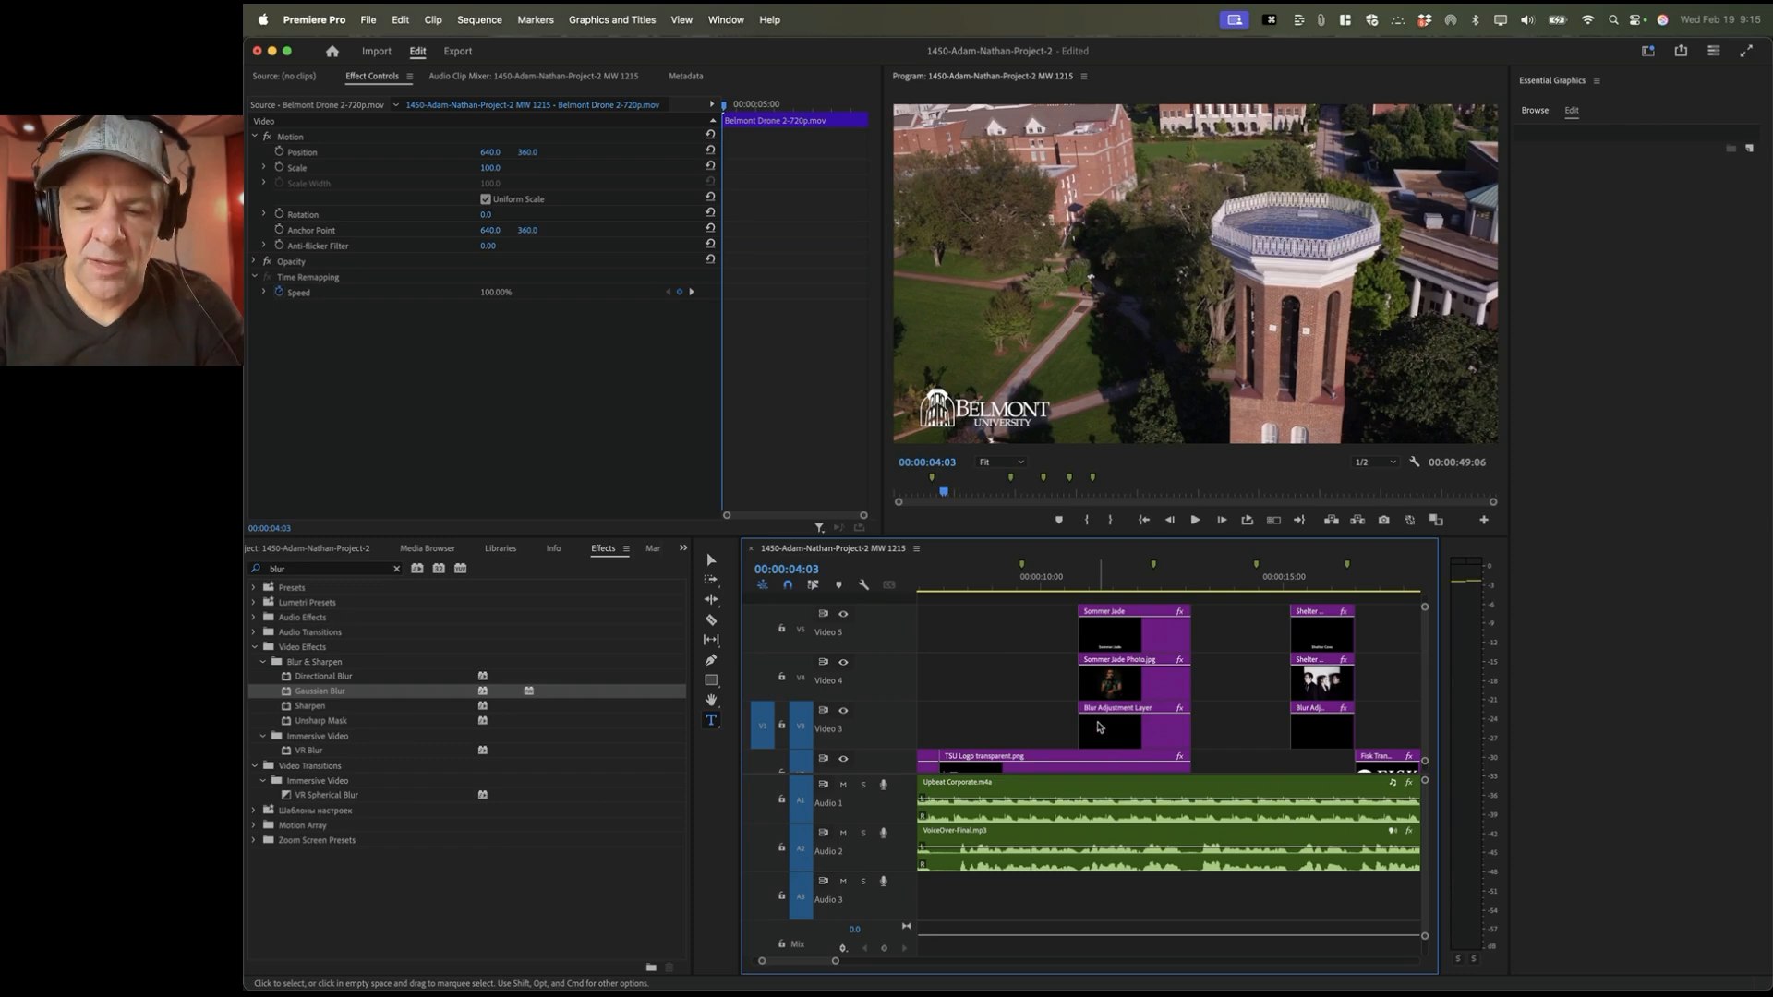
{"action": "key", "text": "equal"}
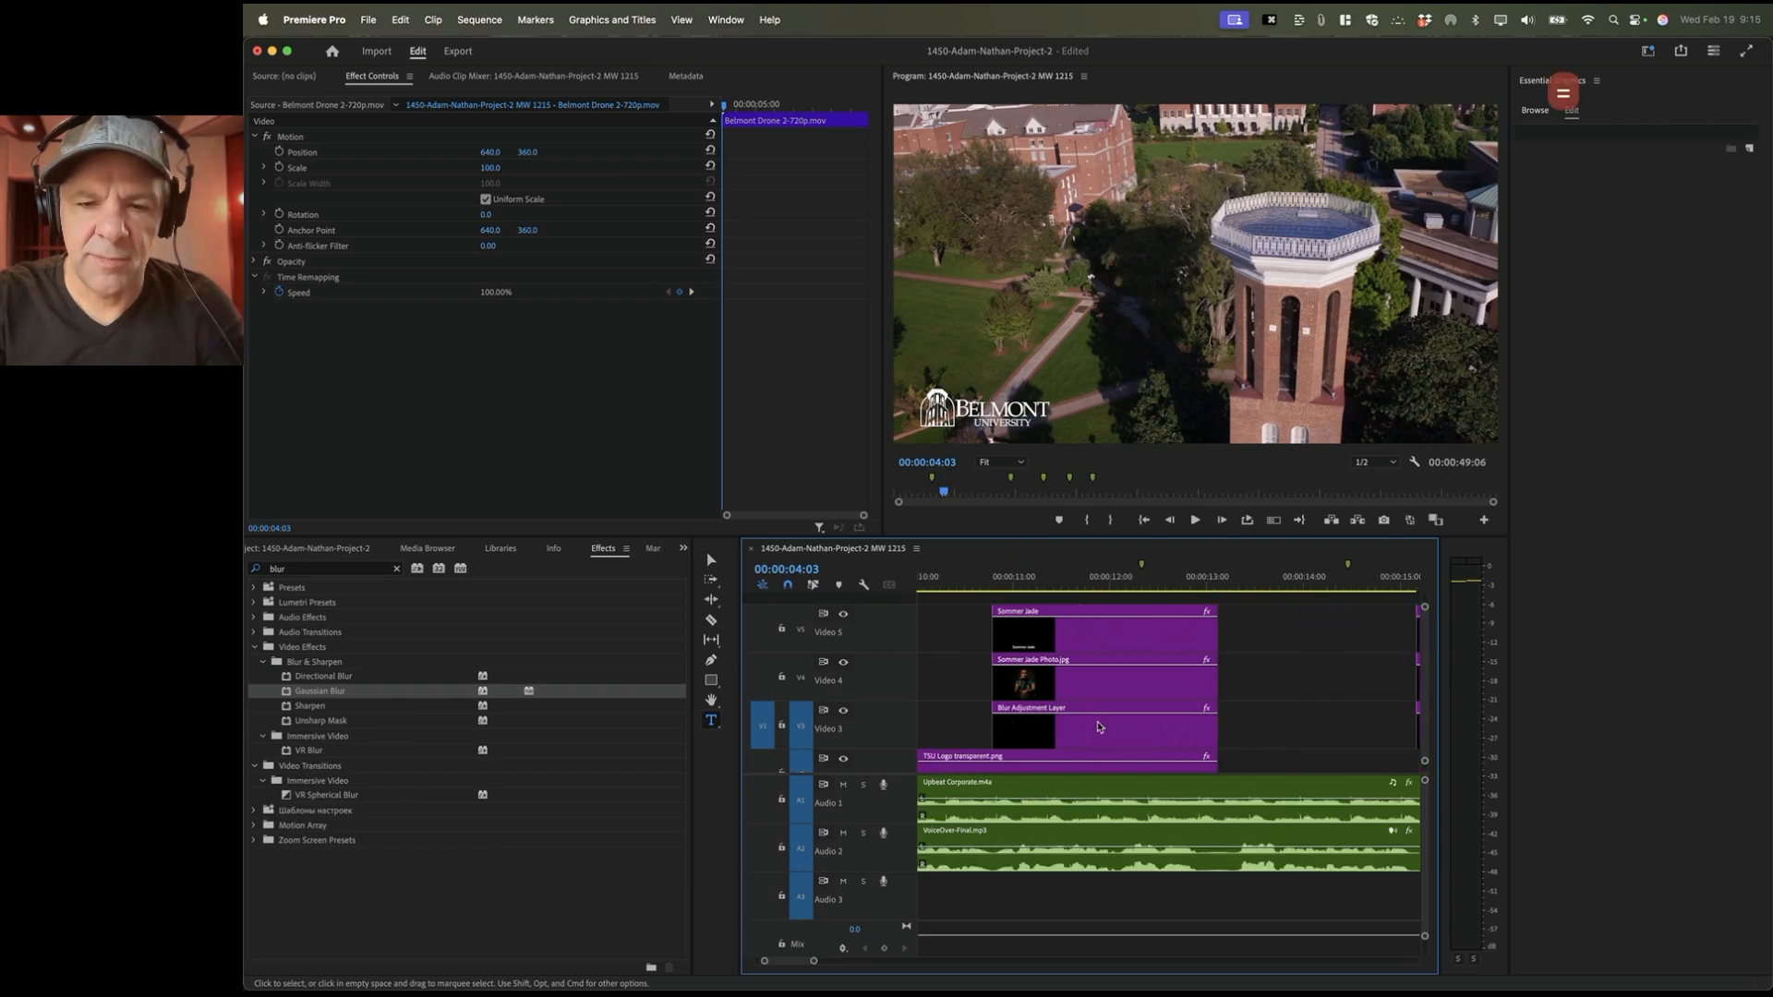
{"action": "left_click", "coordinate": [1017, 720]}
{"action": "left_click", "coordinate": [1001, 720], "text": "super"}
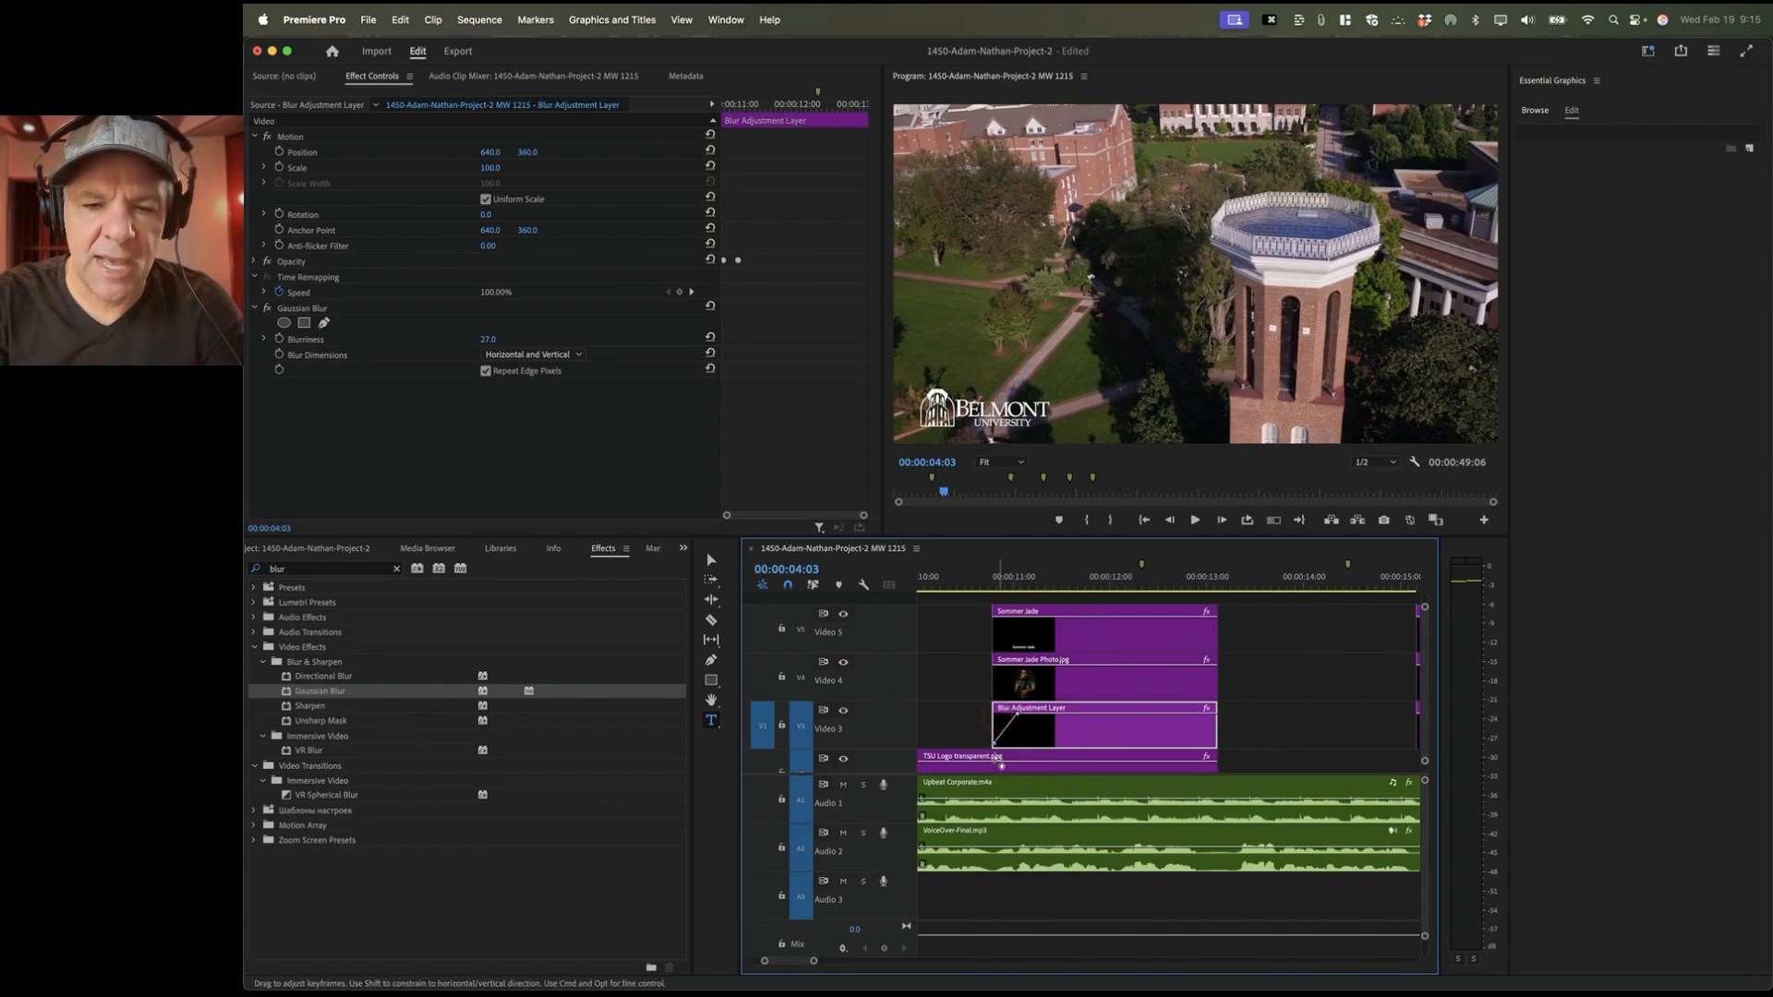
Step: Make the artist photo and title fade in from 0 opacity
{"action": "left_click", "coordinate": [1023, 672]}
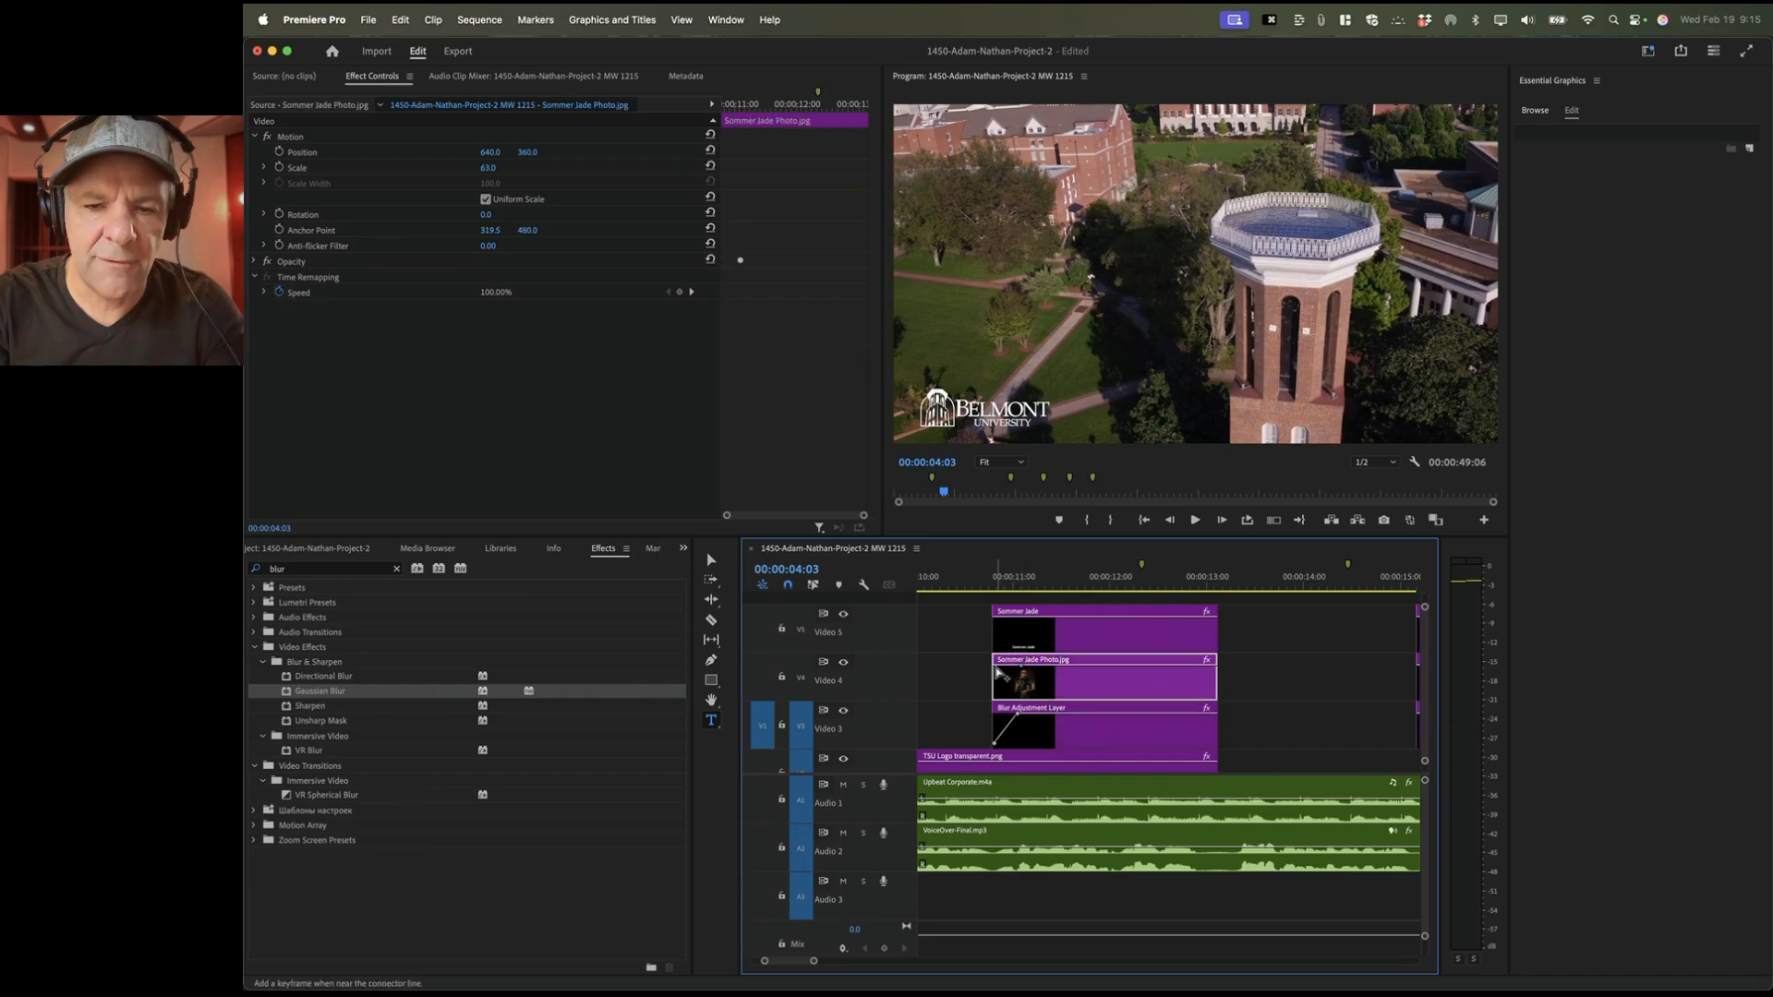
{"action": "left_click_drag", "start_coordinate": [996, 666], "coordinate": [995, 694]}
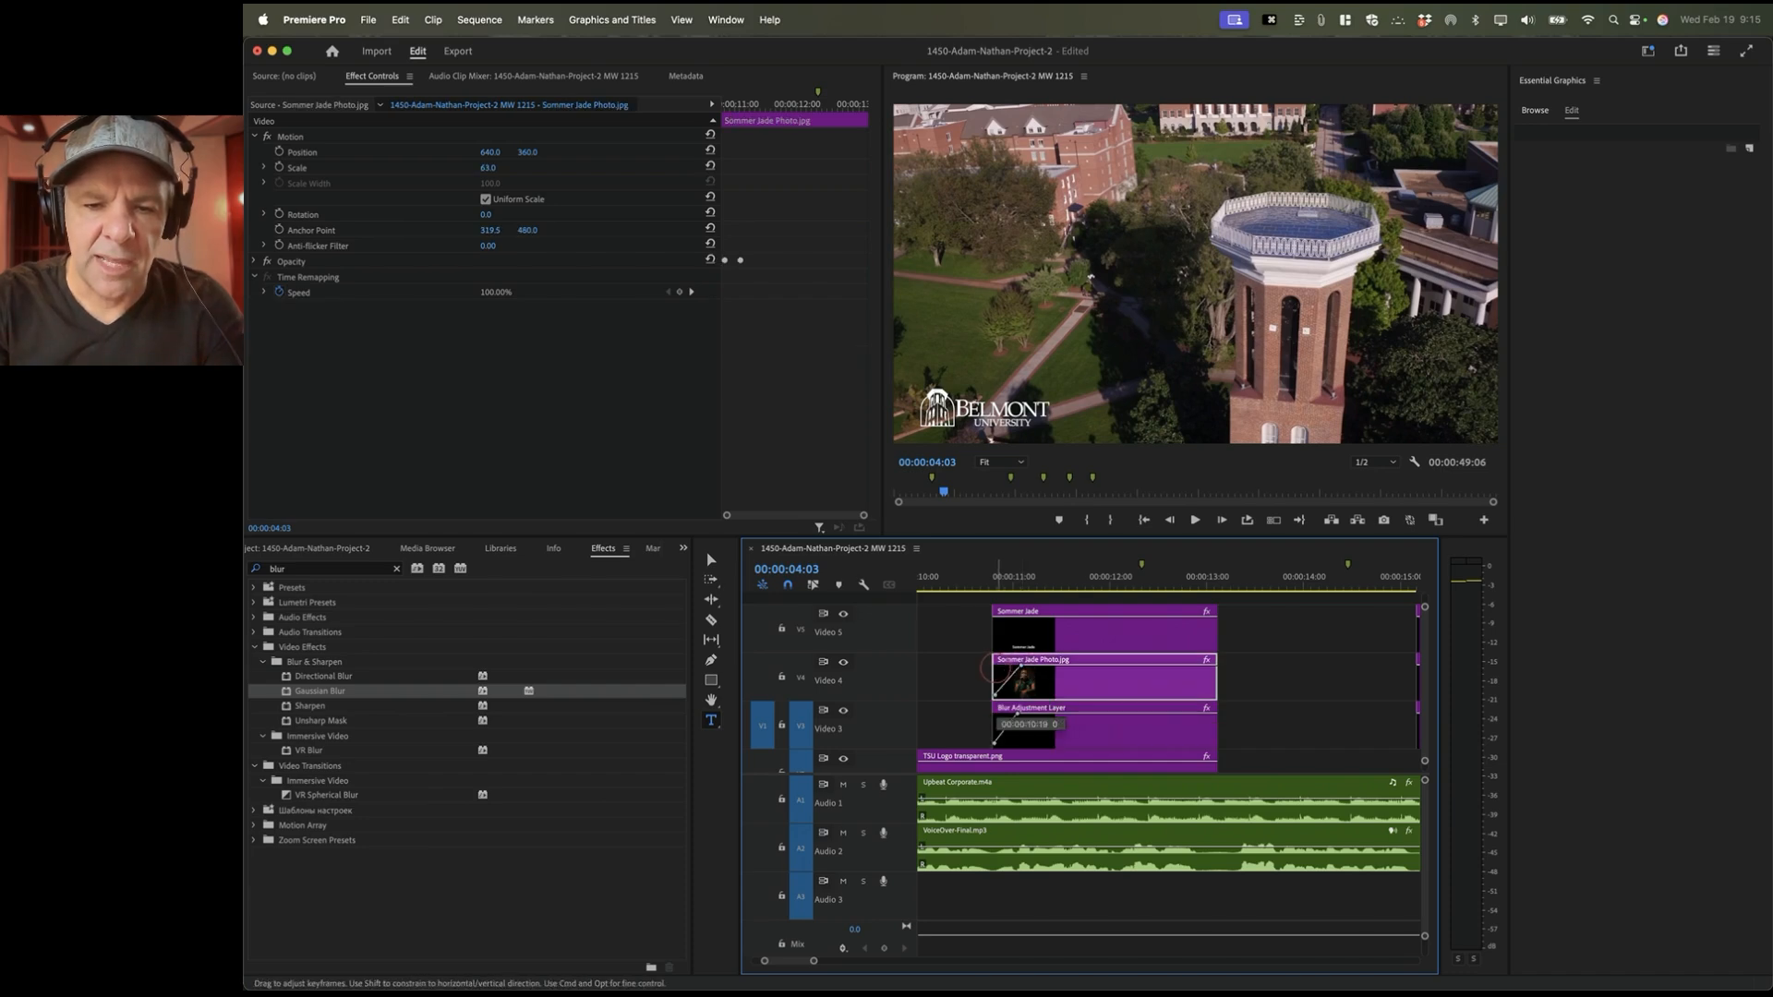
{"action": "left_click", "coordinate": [1006, 626]}
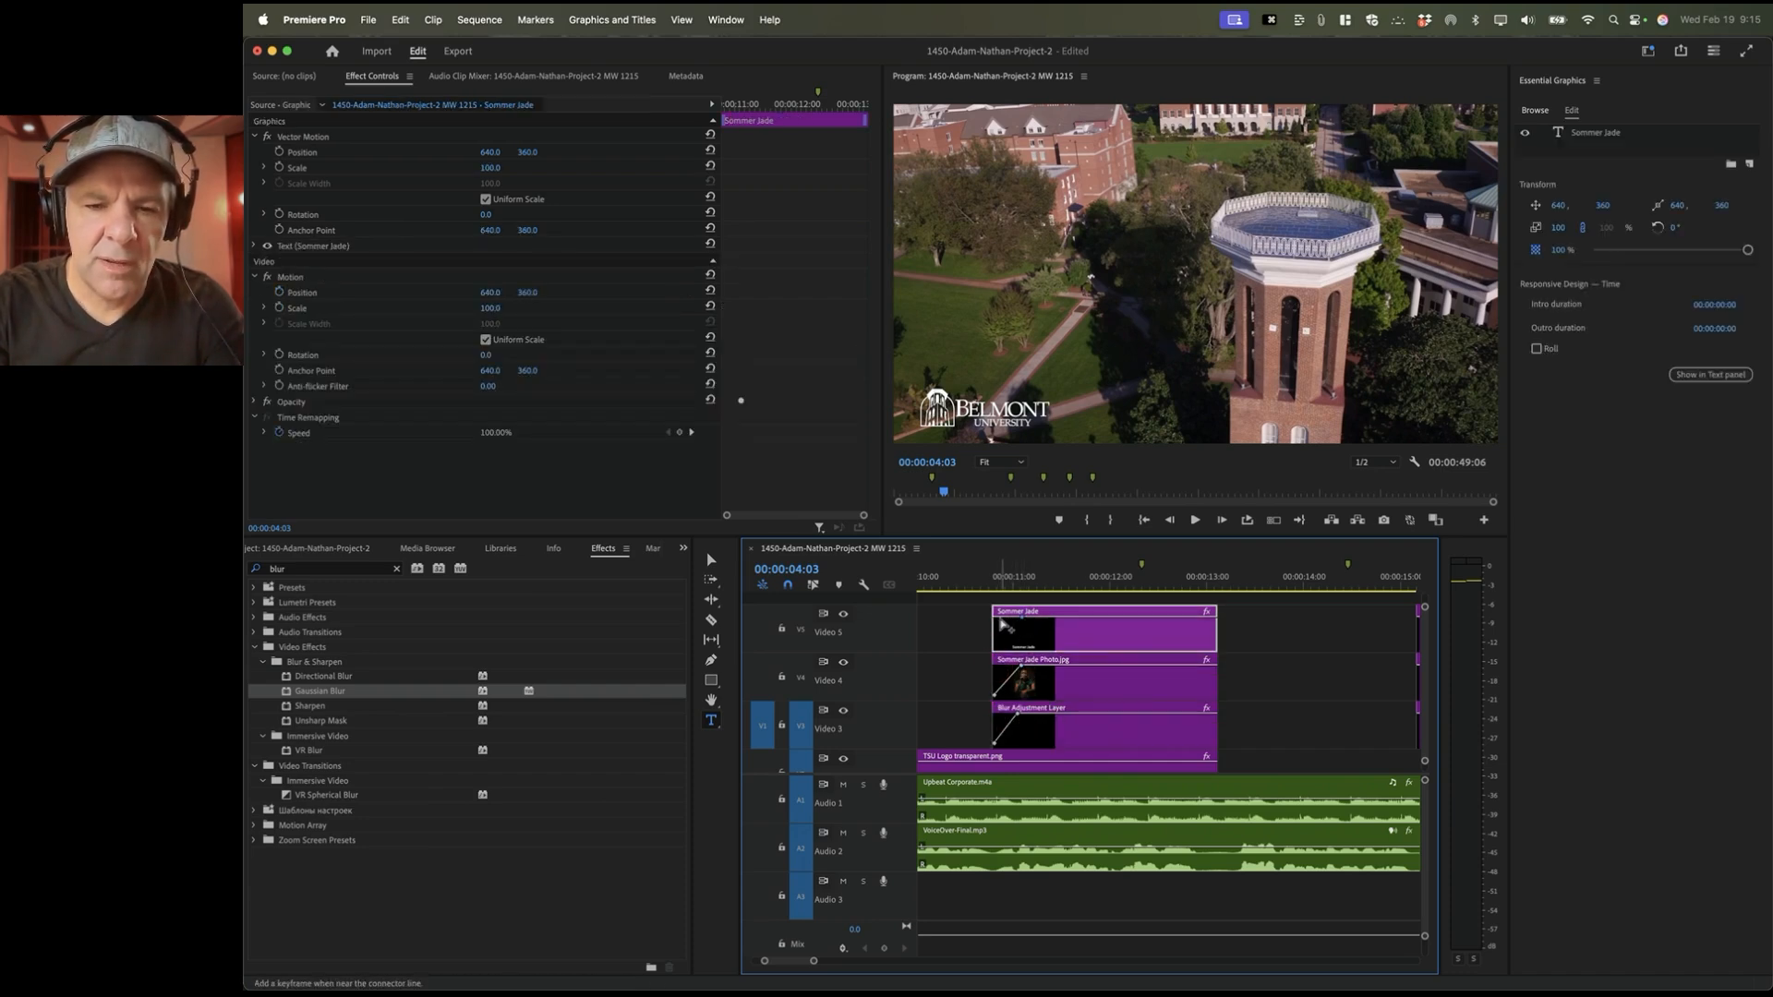
{"action": "left_click", "coordinate": [1003, 627], "text": "super"}
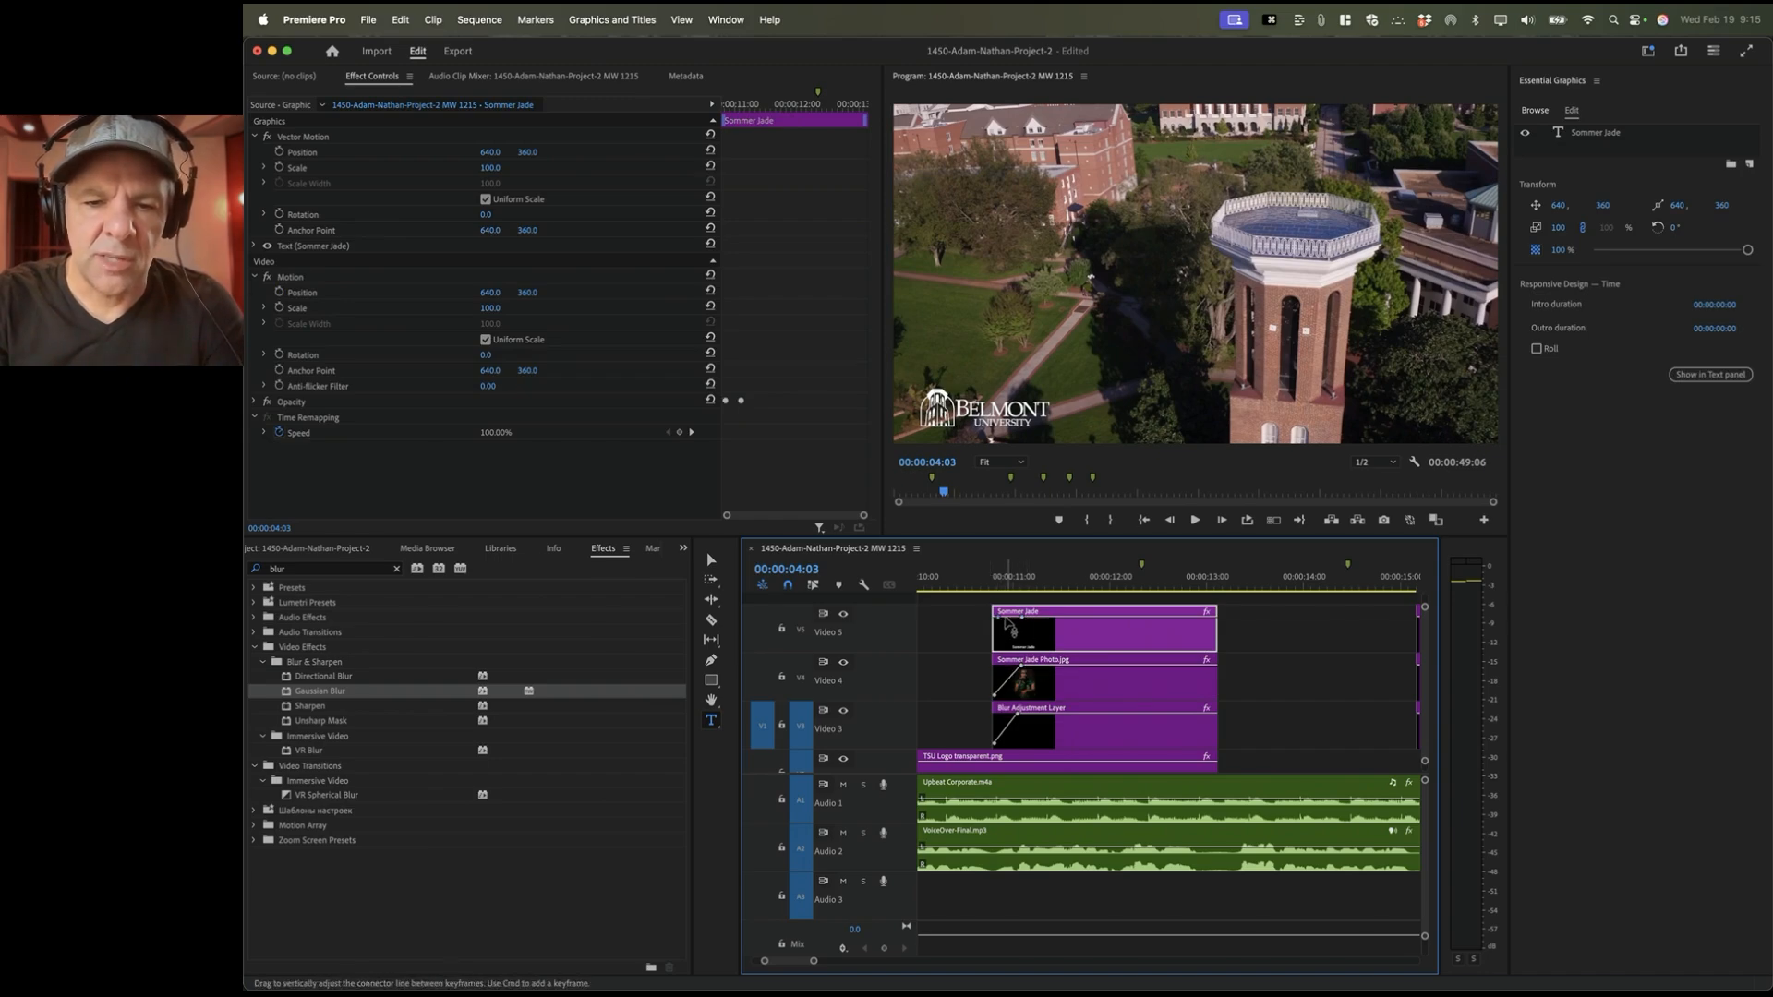
{"action": "left_click_drag", "start_coordinate": [1004, 619], "coordinate": [998, 629]}
{"action": "left_click", "coordinate": [981, 586]}
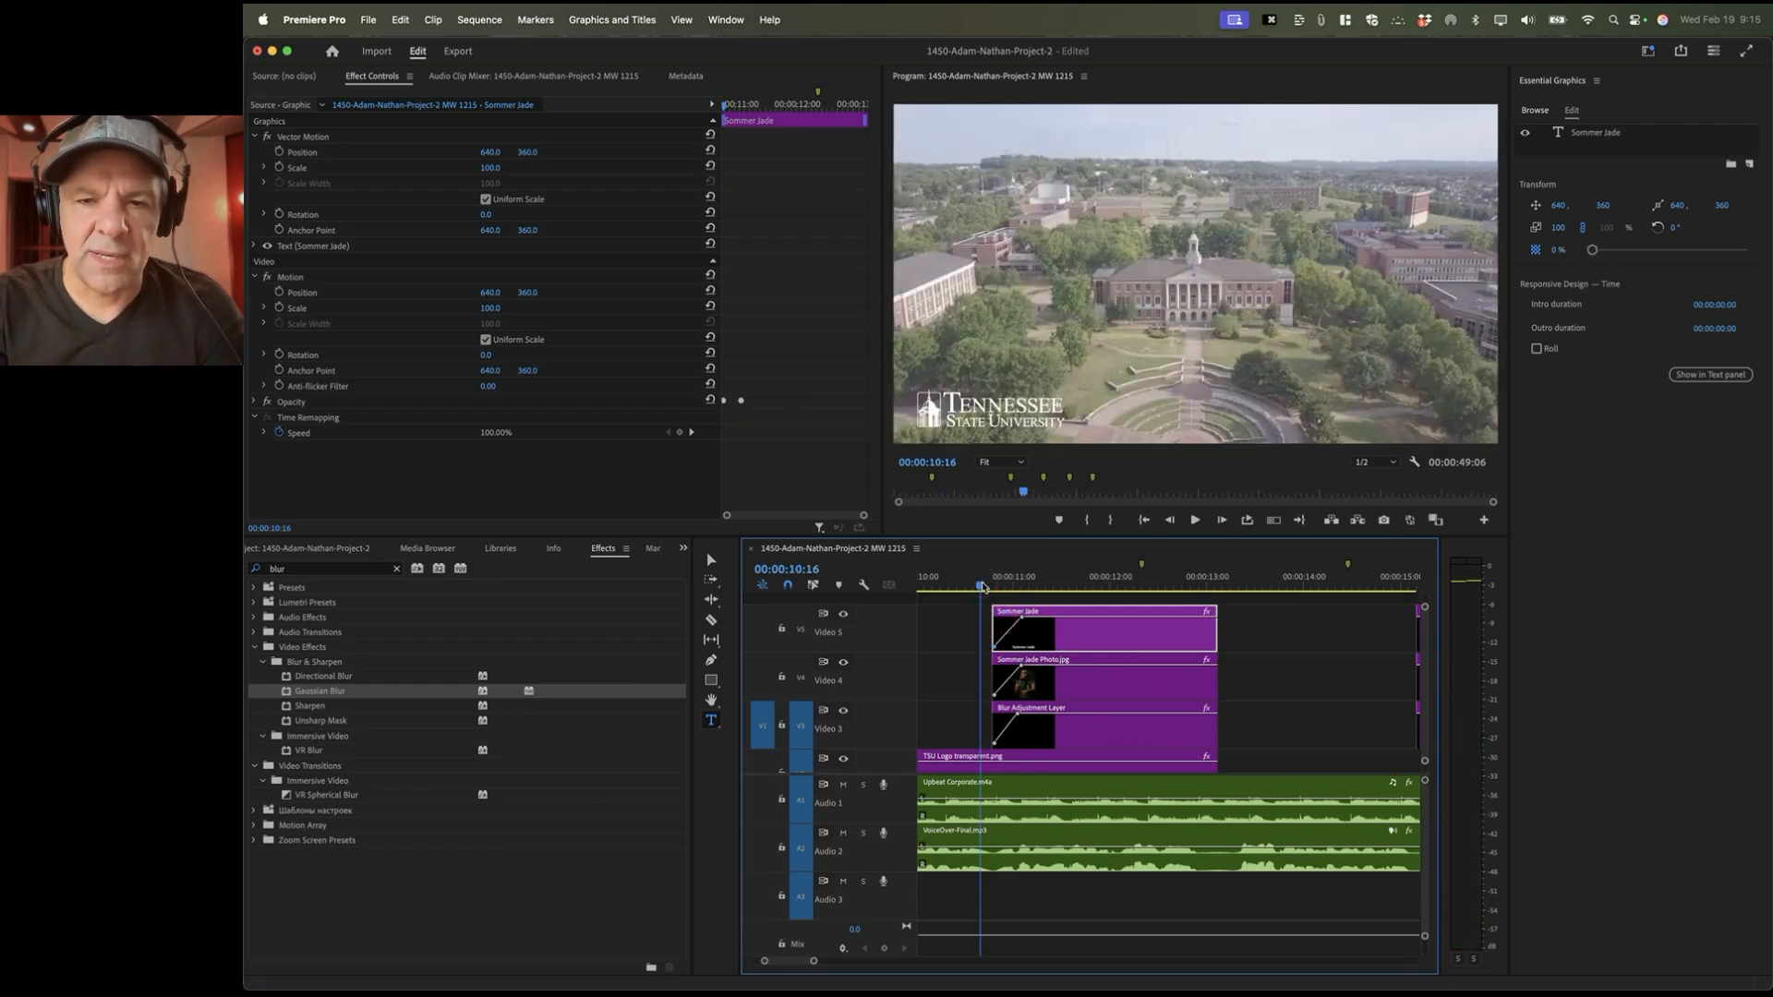
Step: Play the sequence to preview the title fade-in, stopping at the 00:00:13:03 edit
{"action": "key", "text": "space"}
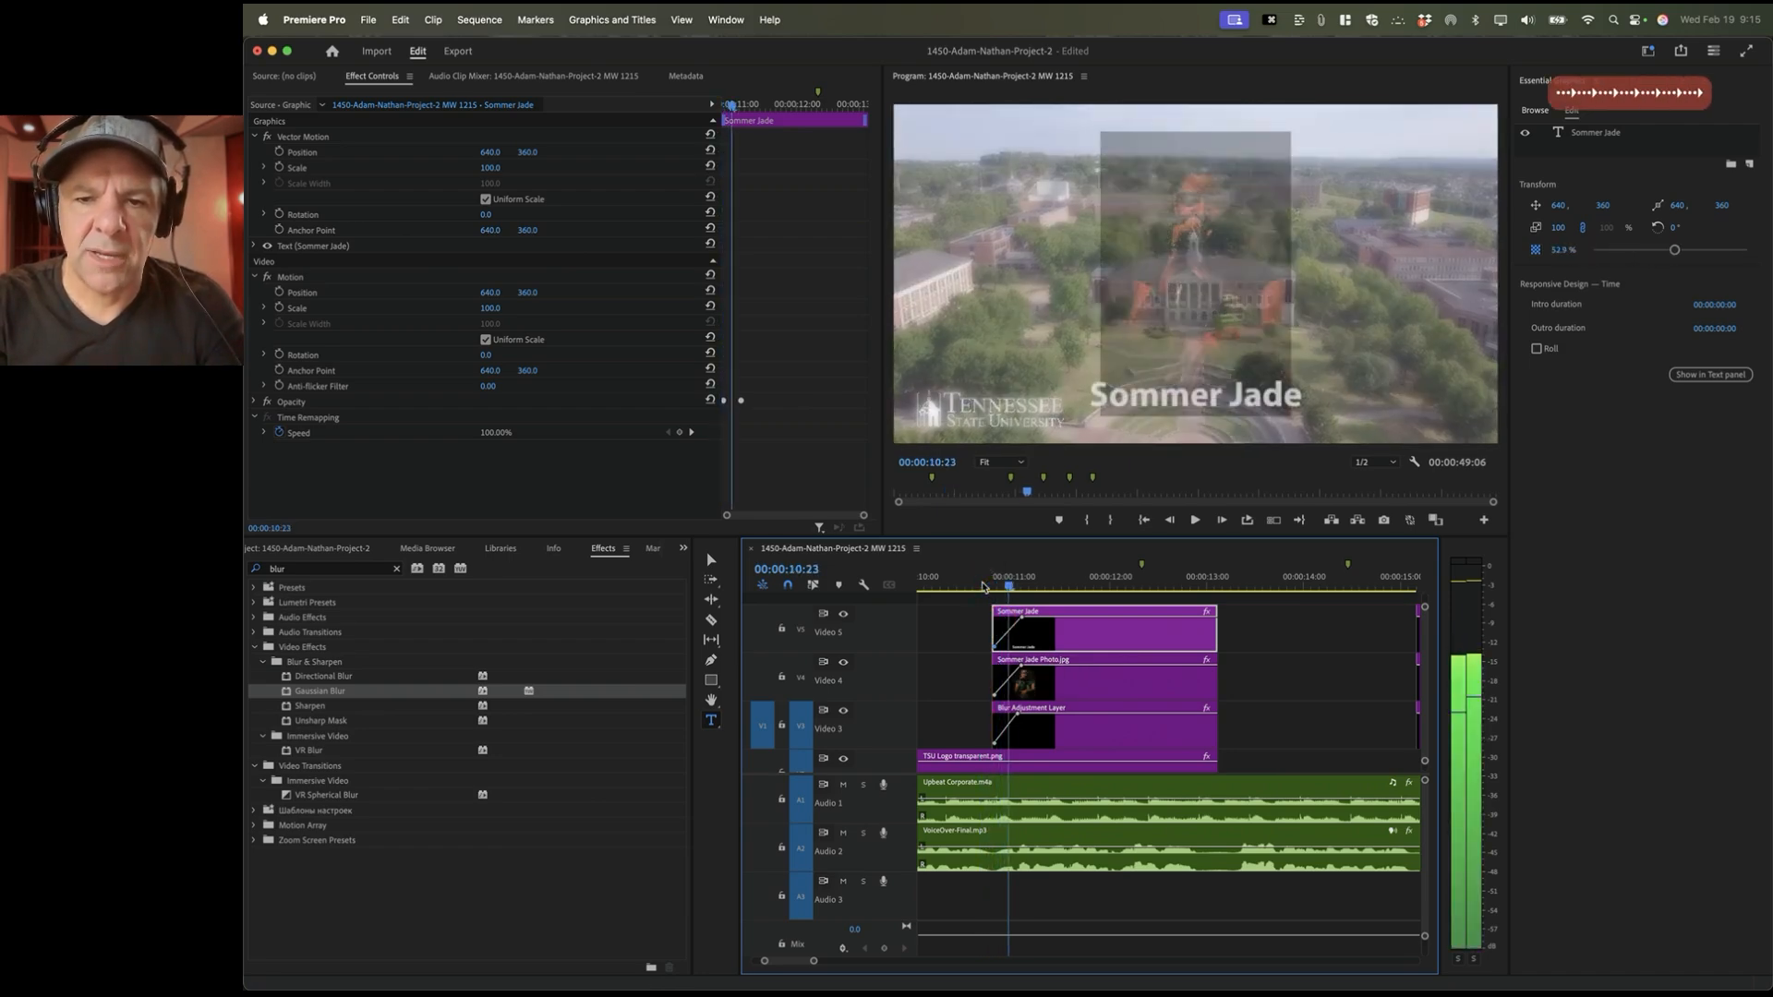
{"action": "key", "text": "space"}
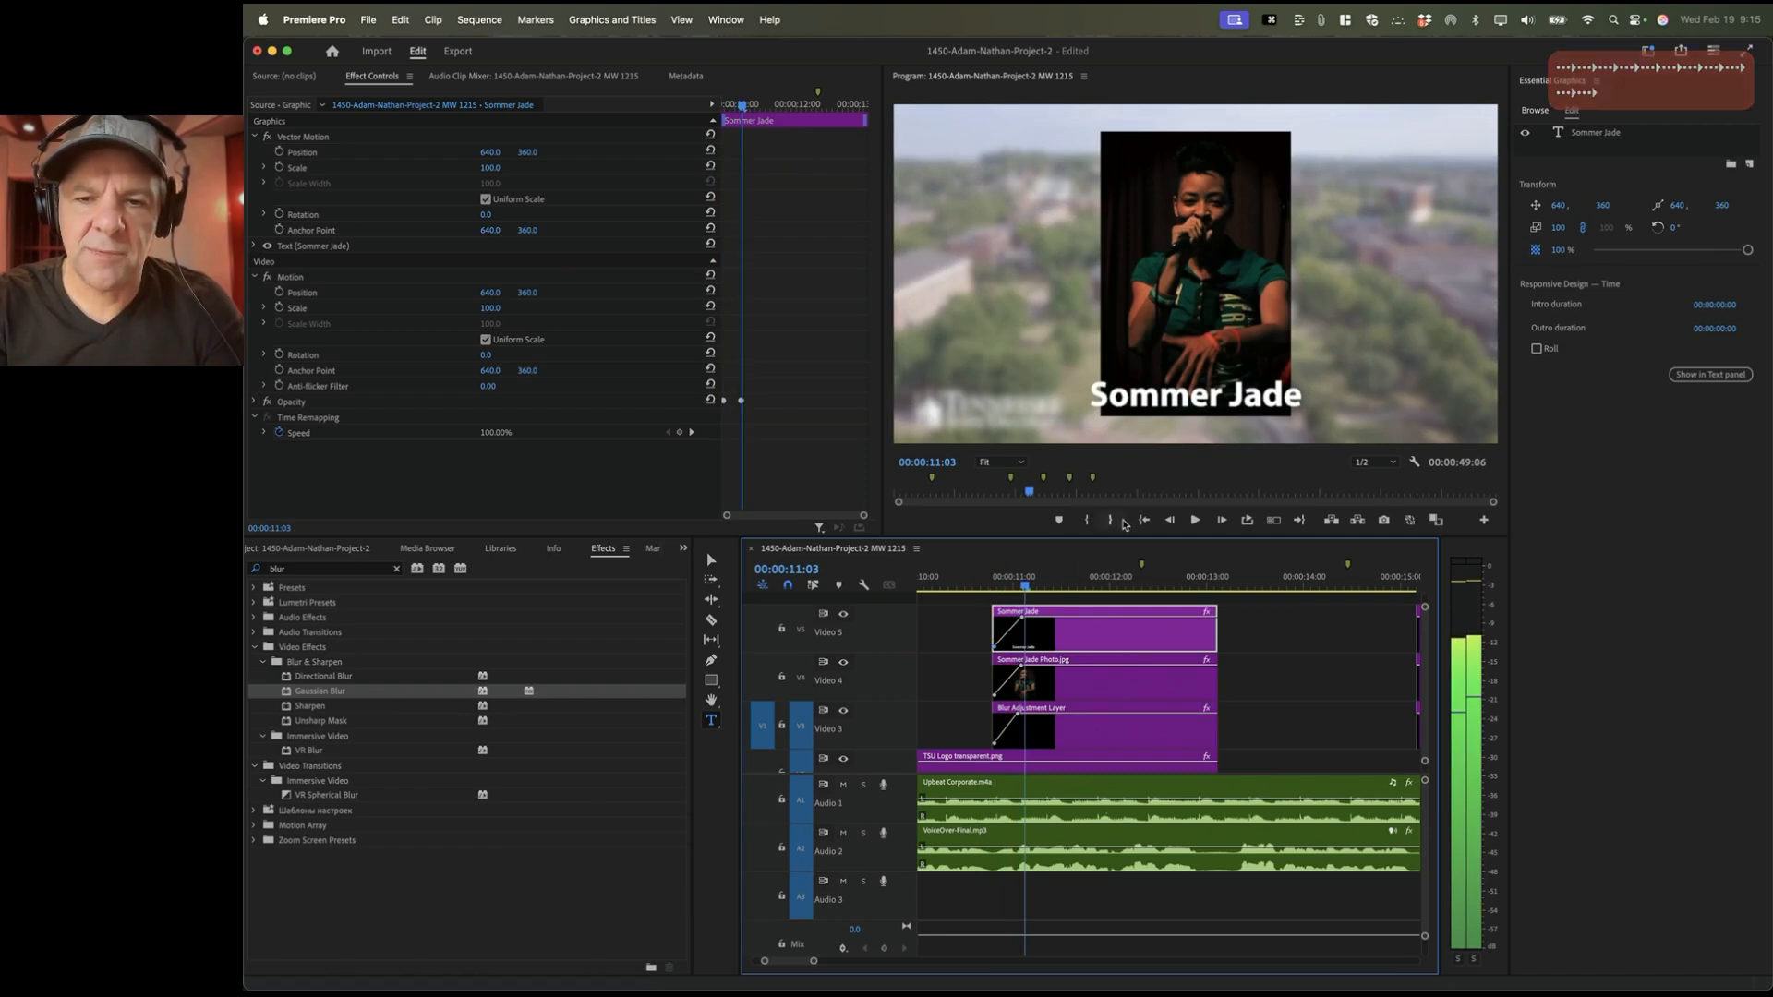
{"action": "key", "text": "space"}
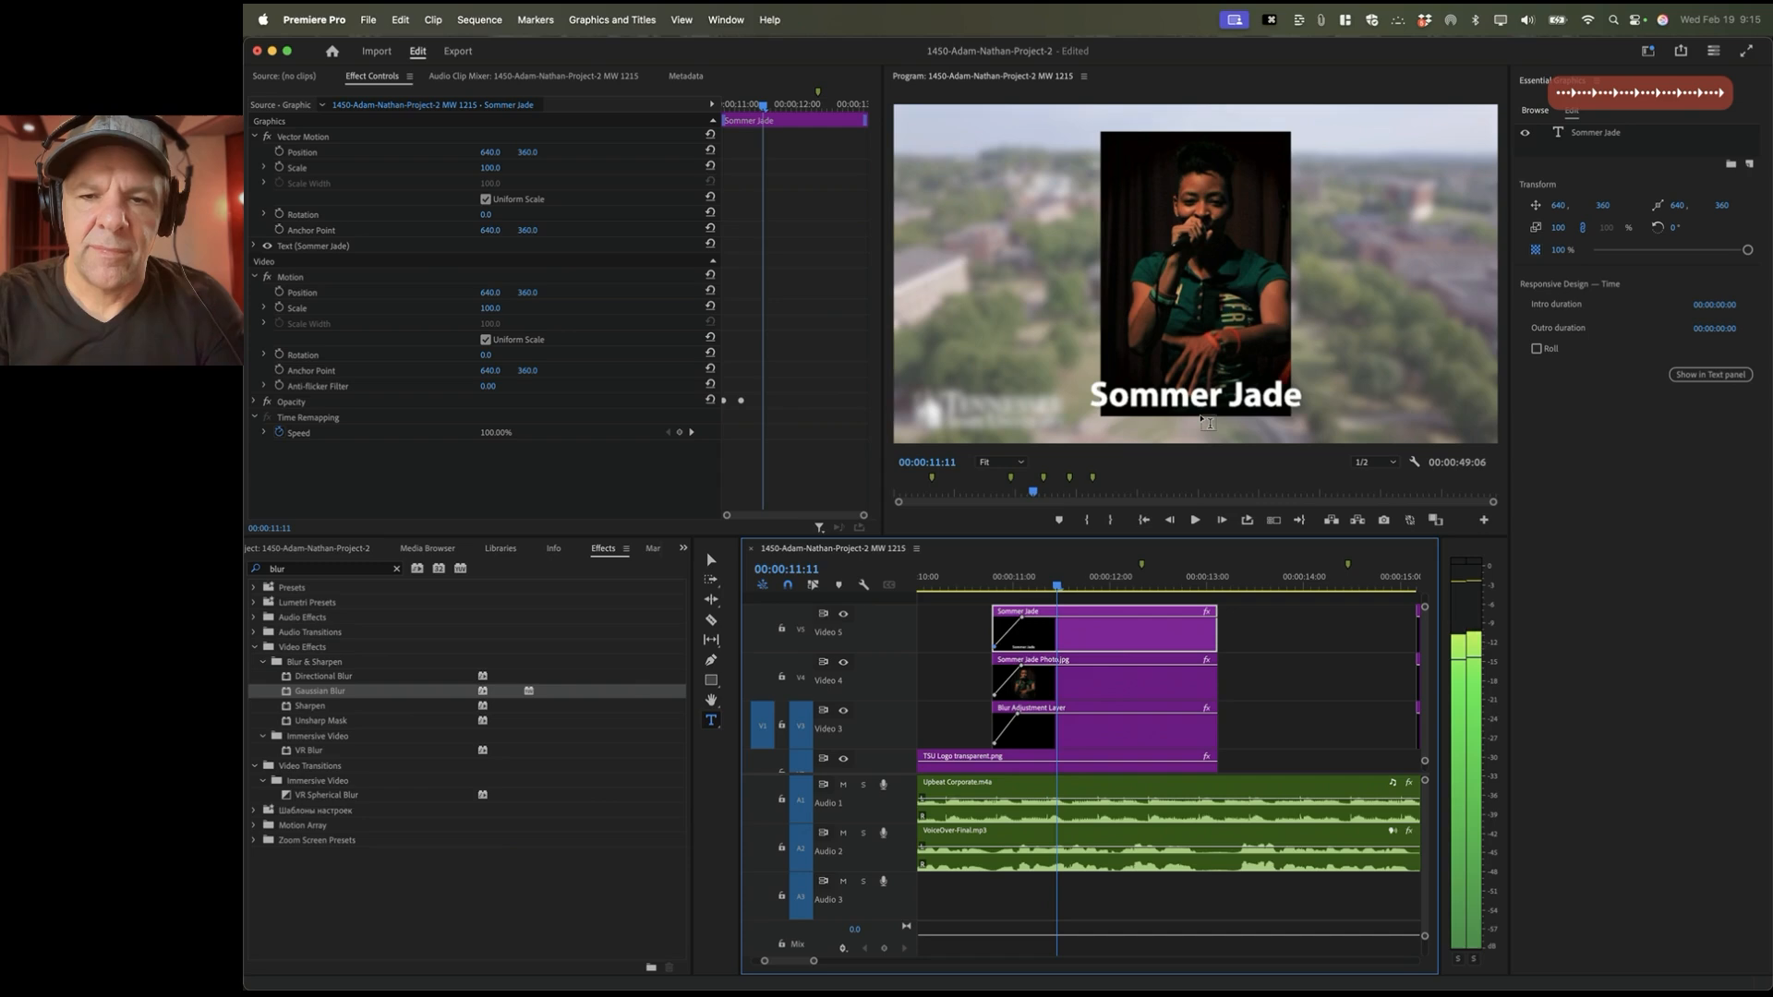
{"action": "left_click", "coordinate": [961, 588]}
{"action": "key", "text": "space"}
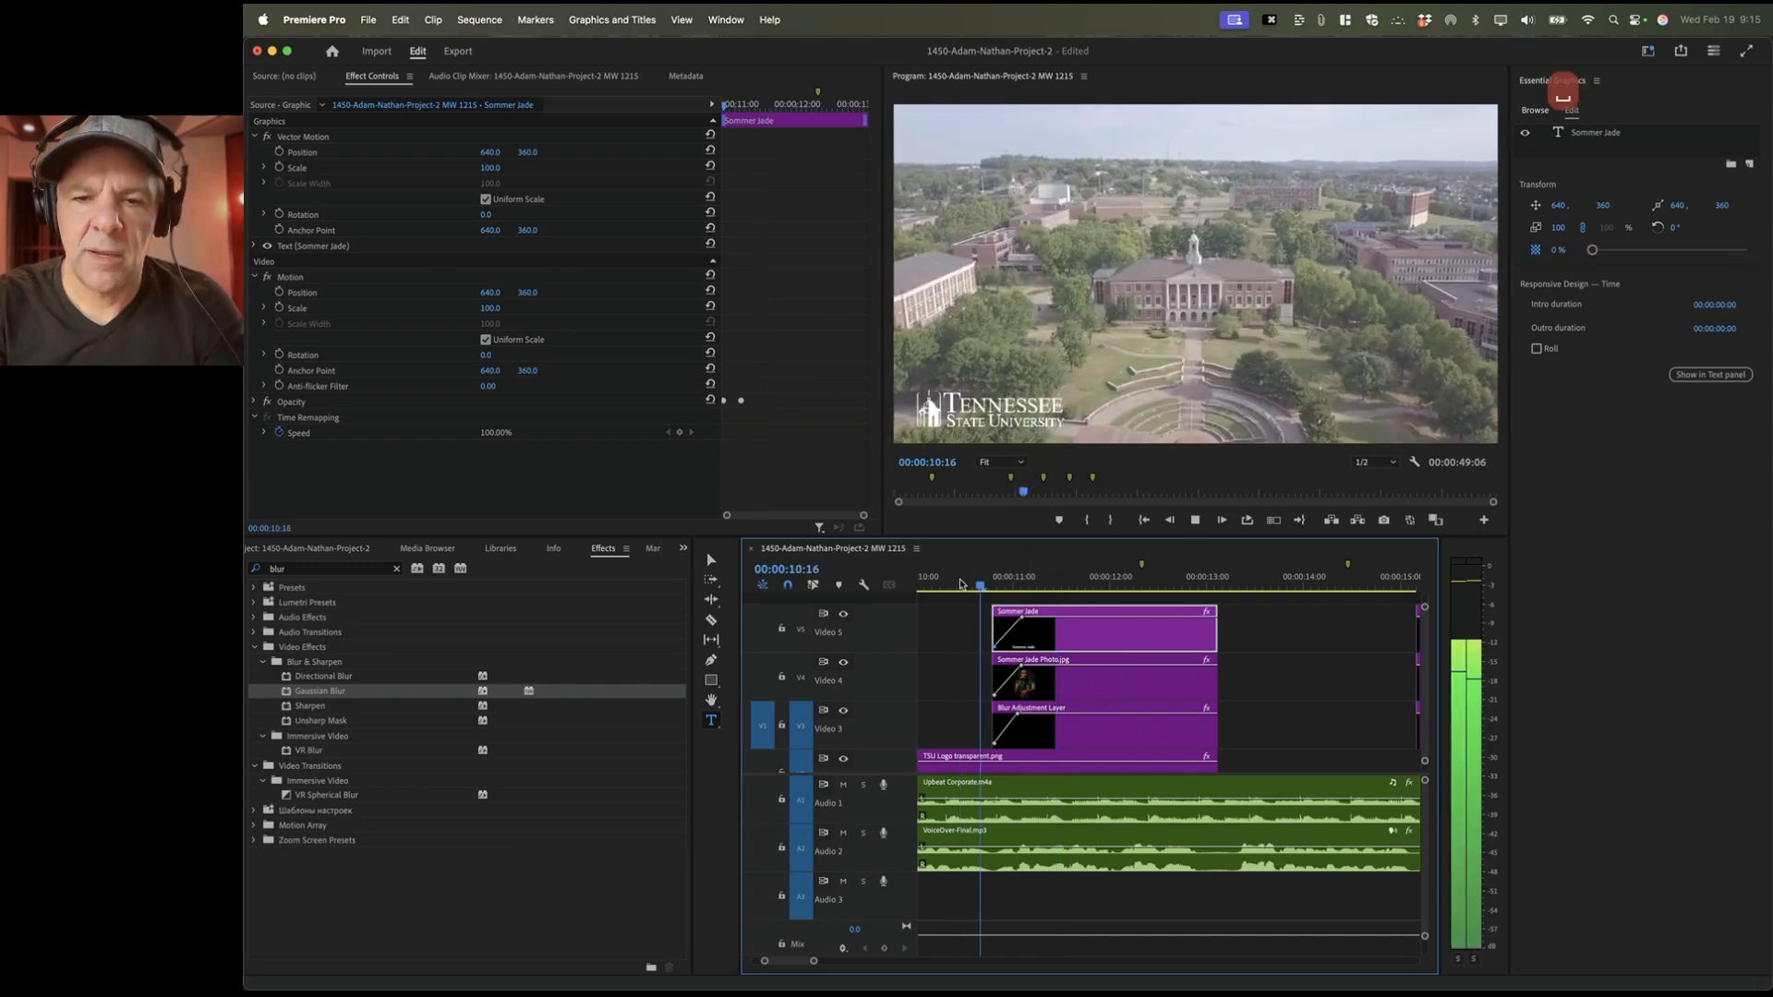
{"action": "scroll", "coordinate": [1288, 684], "scroll_direction": "down", "scroll_amount": 2}
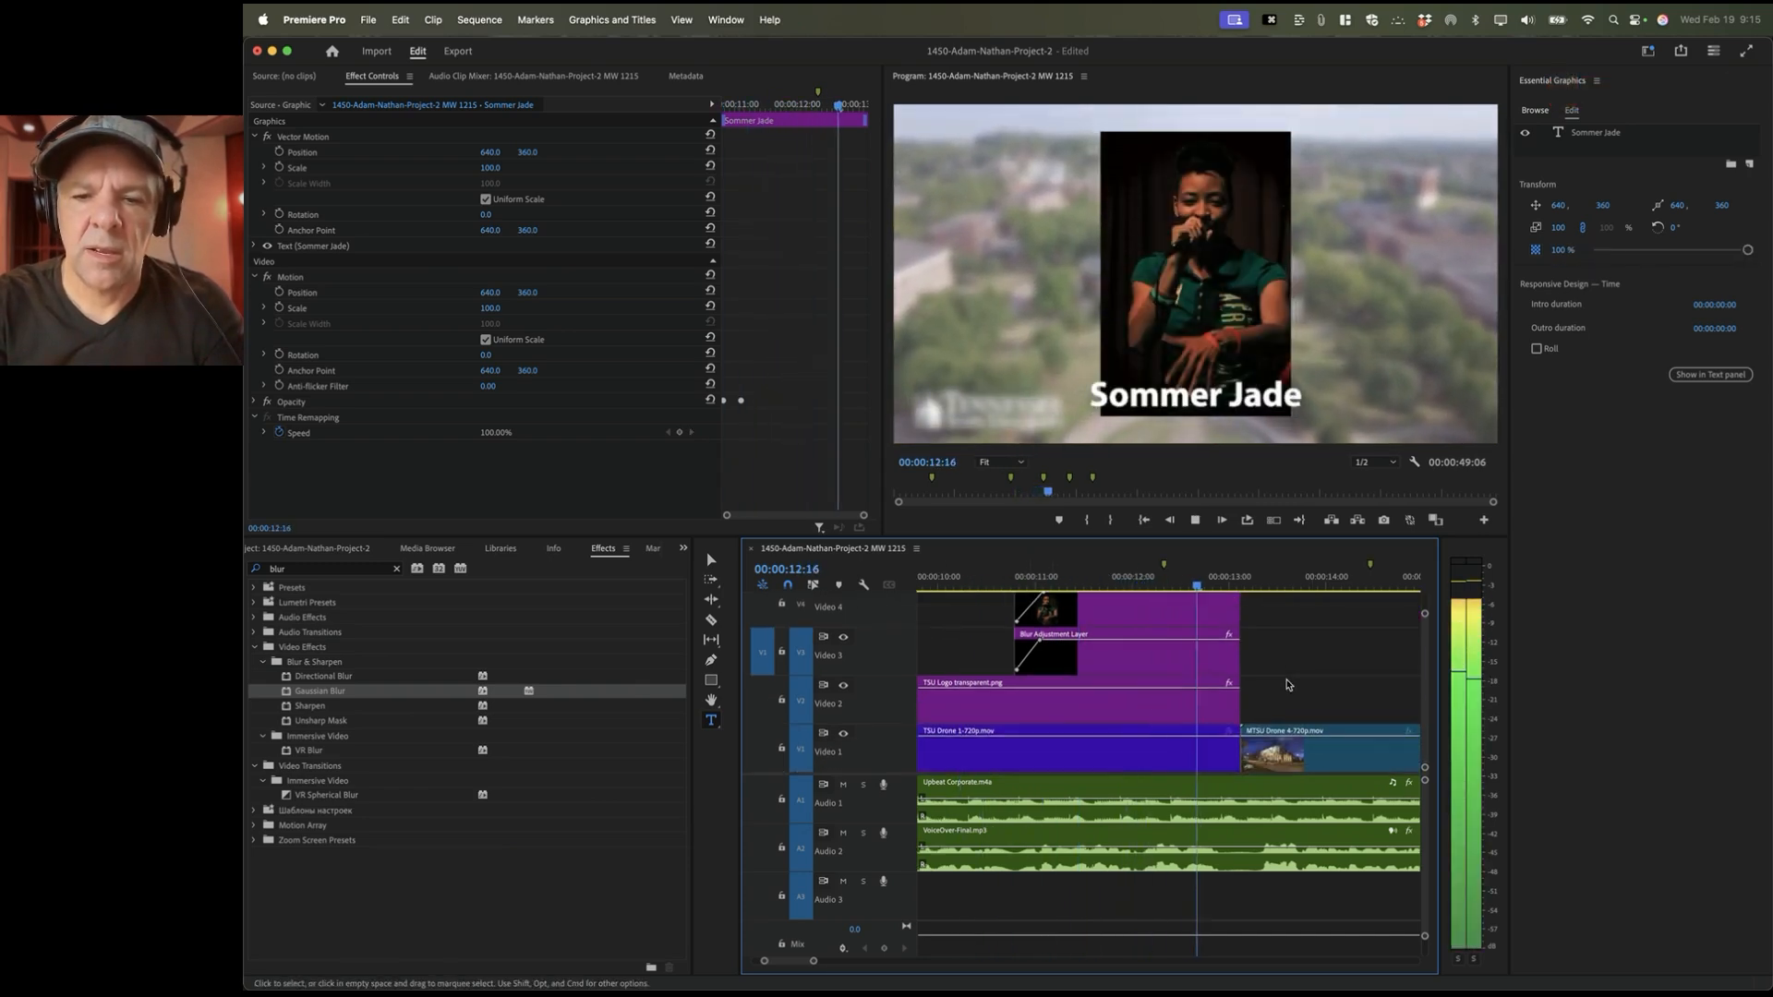
{"action": "key", "text": "space"}
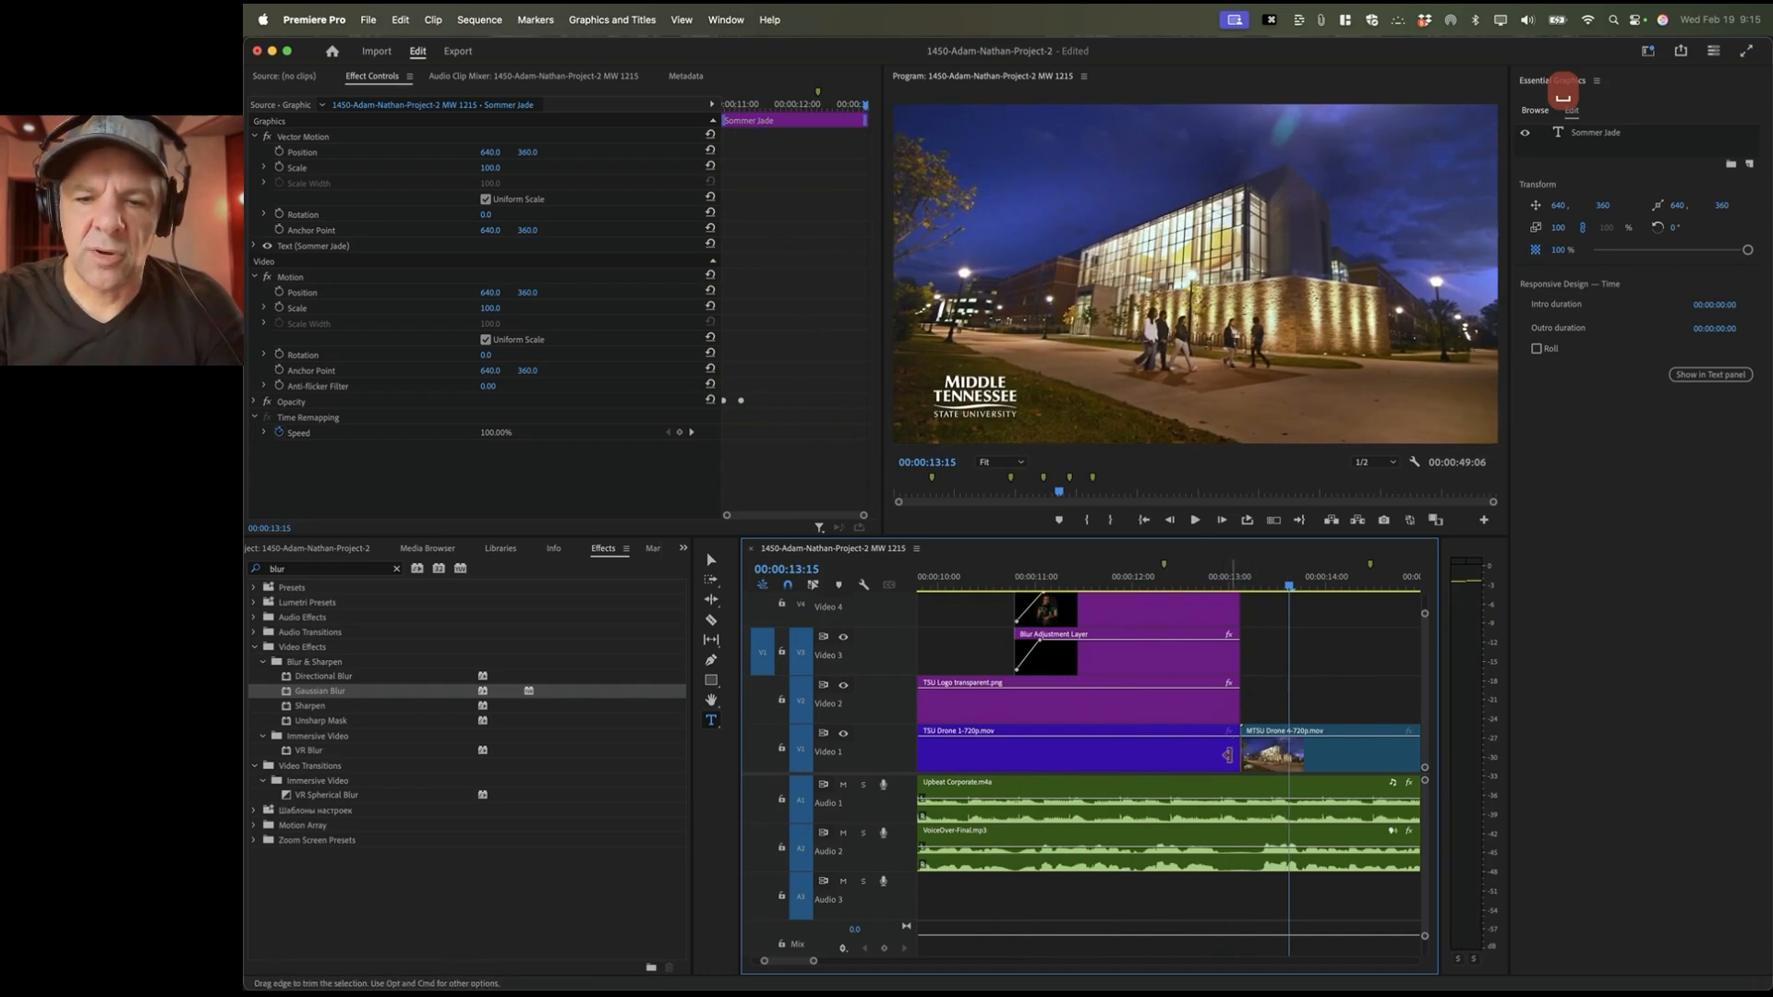
{"action": "key", "text": "Up"}
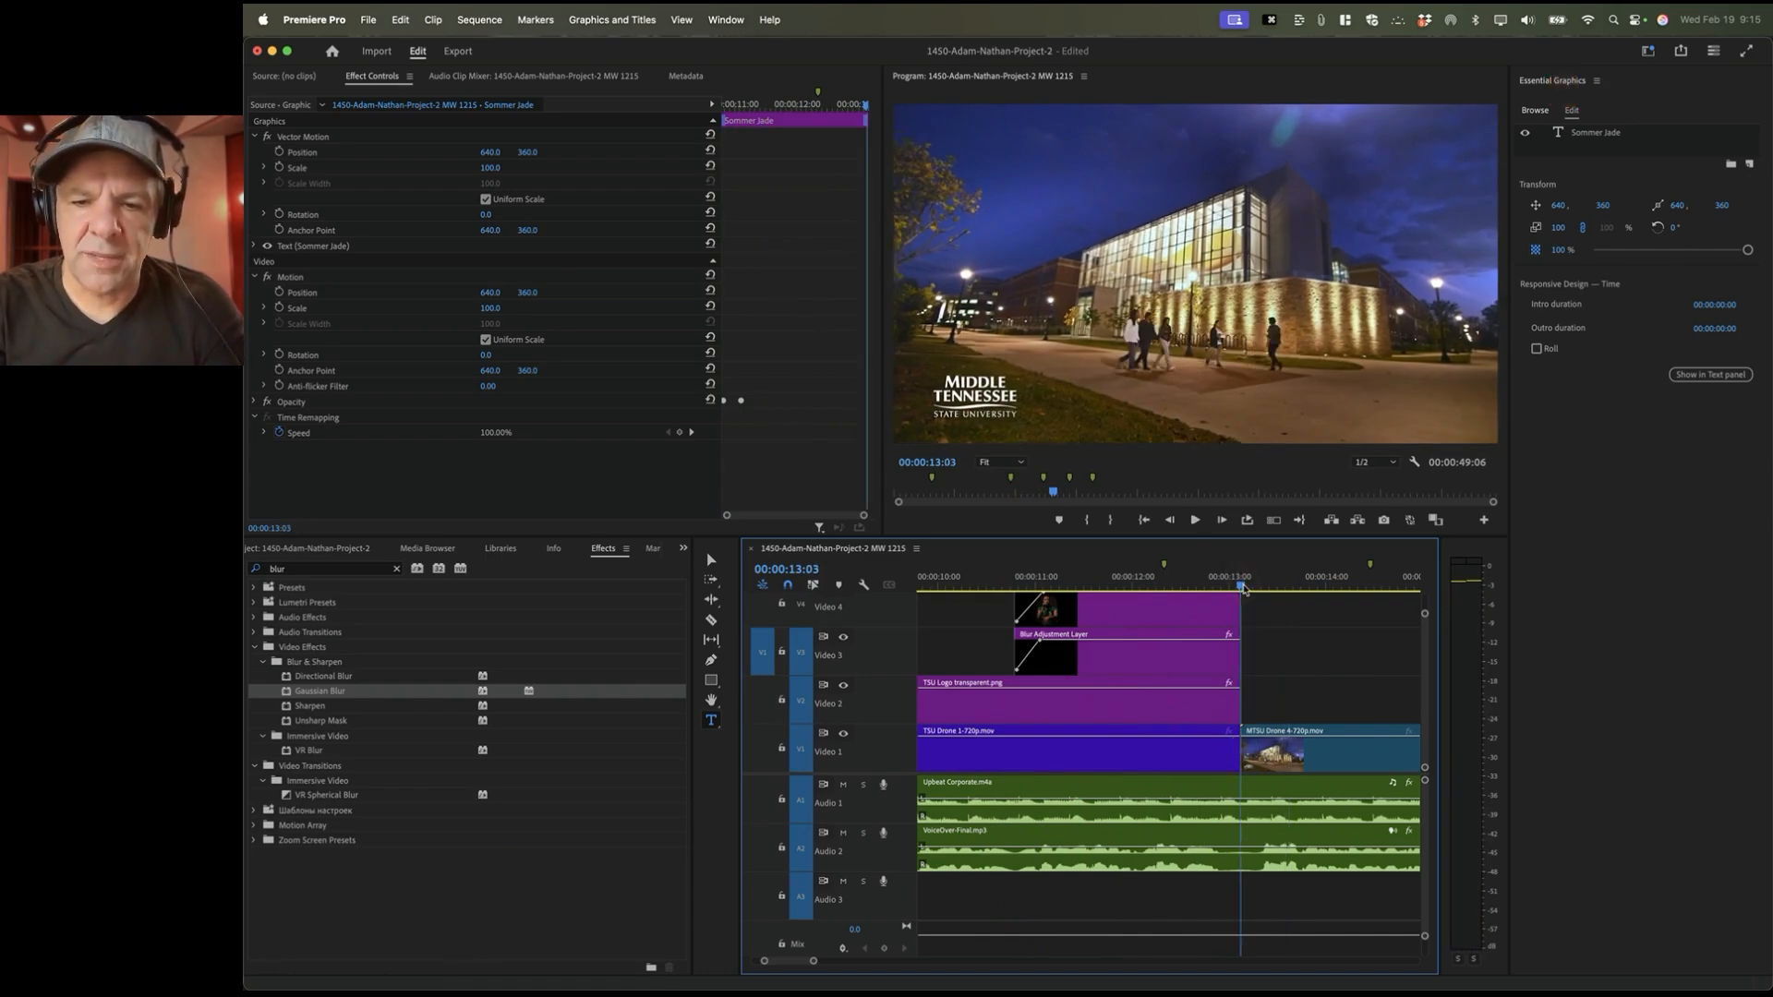
Step: Zoom in on the cut and extend the blur layer and artist photo past it
{"action": "left_click", "coordinate": [1211, 766]}
{"action": "scroll", "coordinate": [1216, 732], "scroll_direction": "up", "scroll_amount": 2}
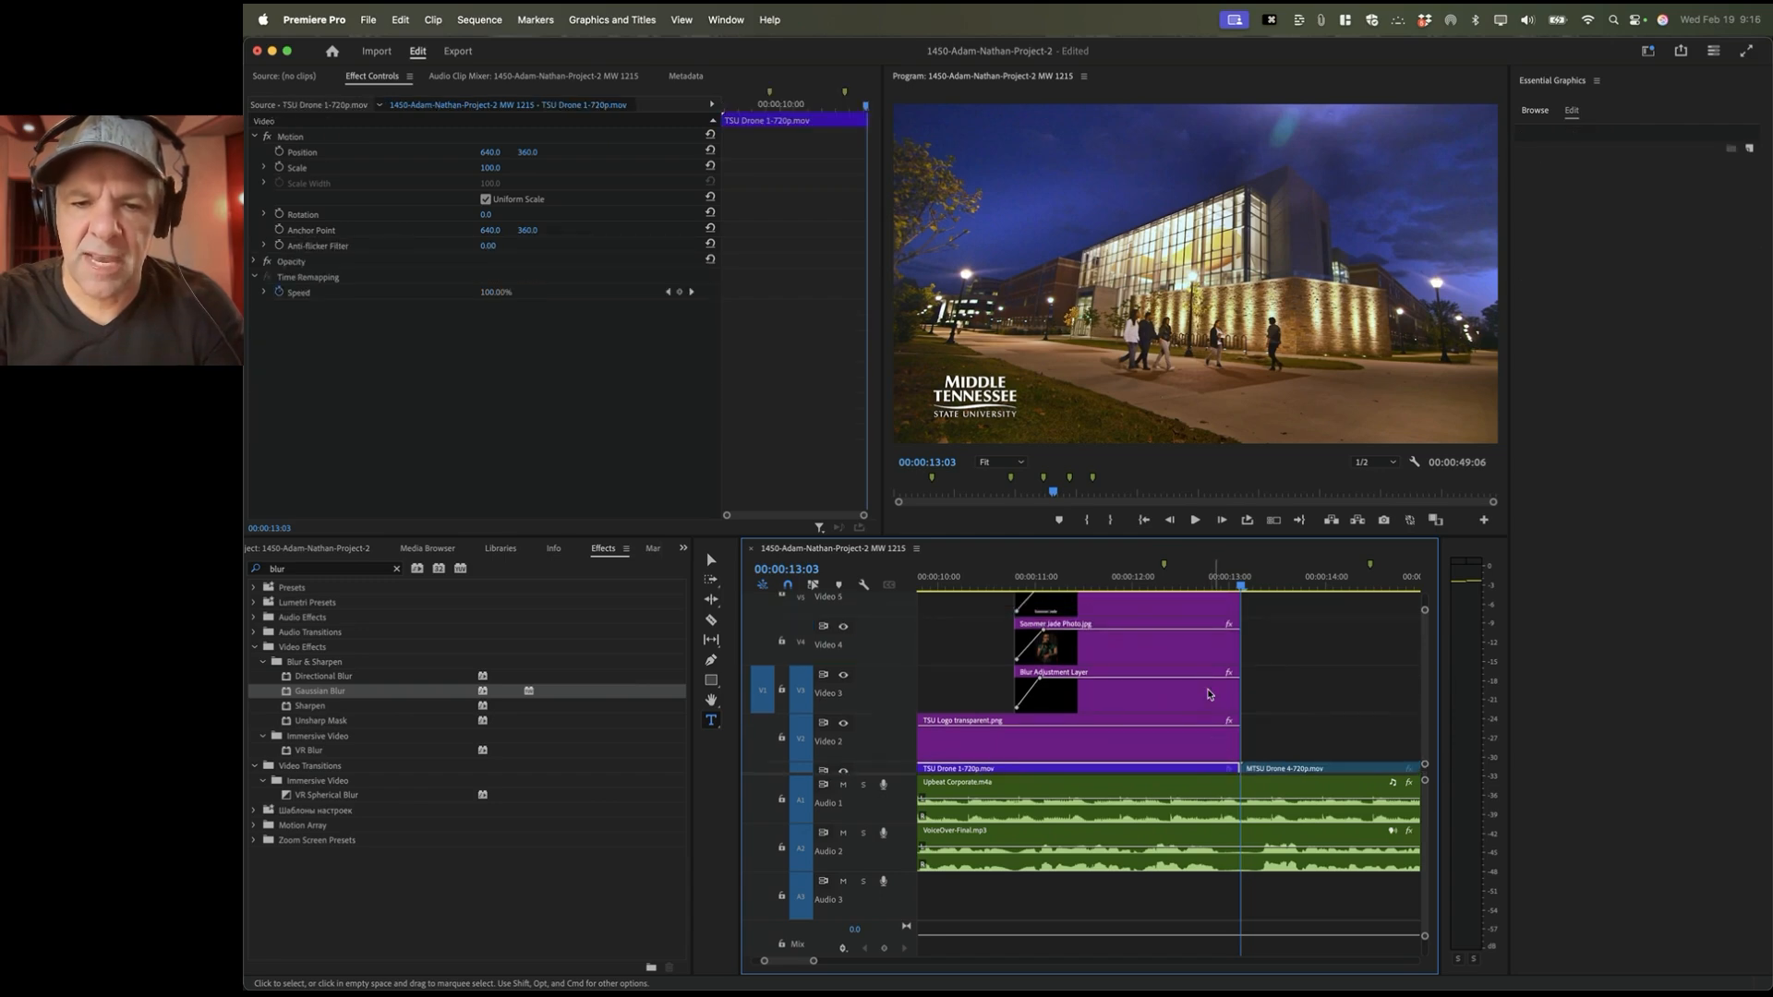
{"action": "left_click", "coordinate": [1206, 652]}
{"action": "left_click", "coordinate": [1208, 607]}
{"action": "scroll", "coordinate": [1206, 607], "scroll_direction": "right", "scroll_amount": 3}
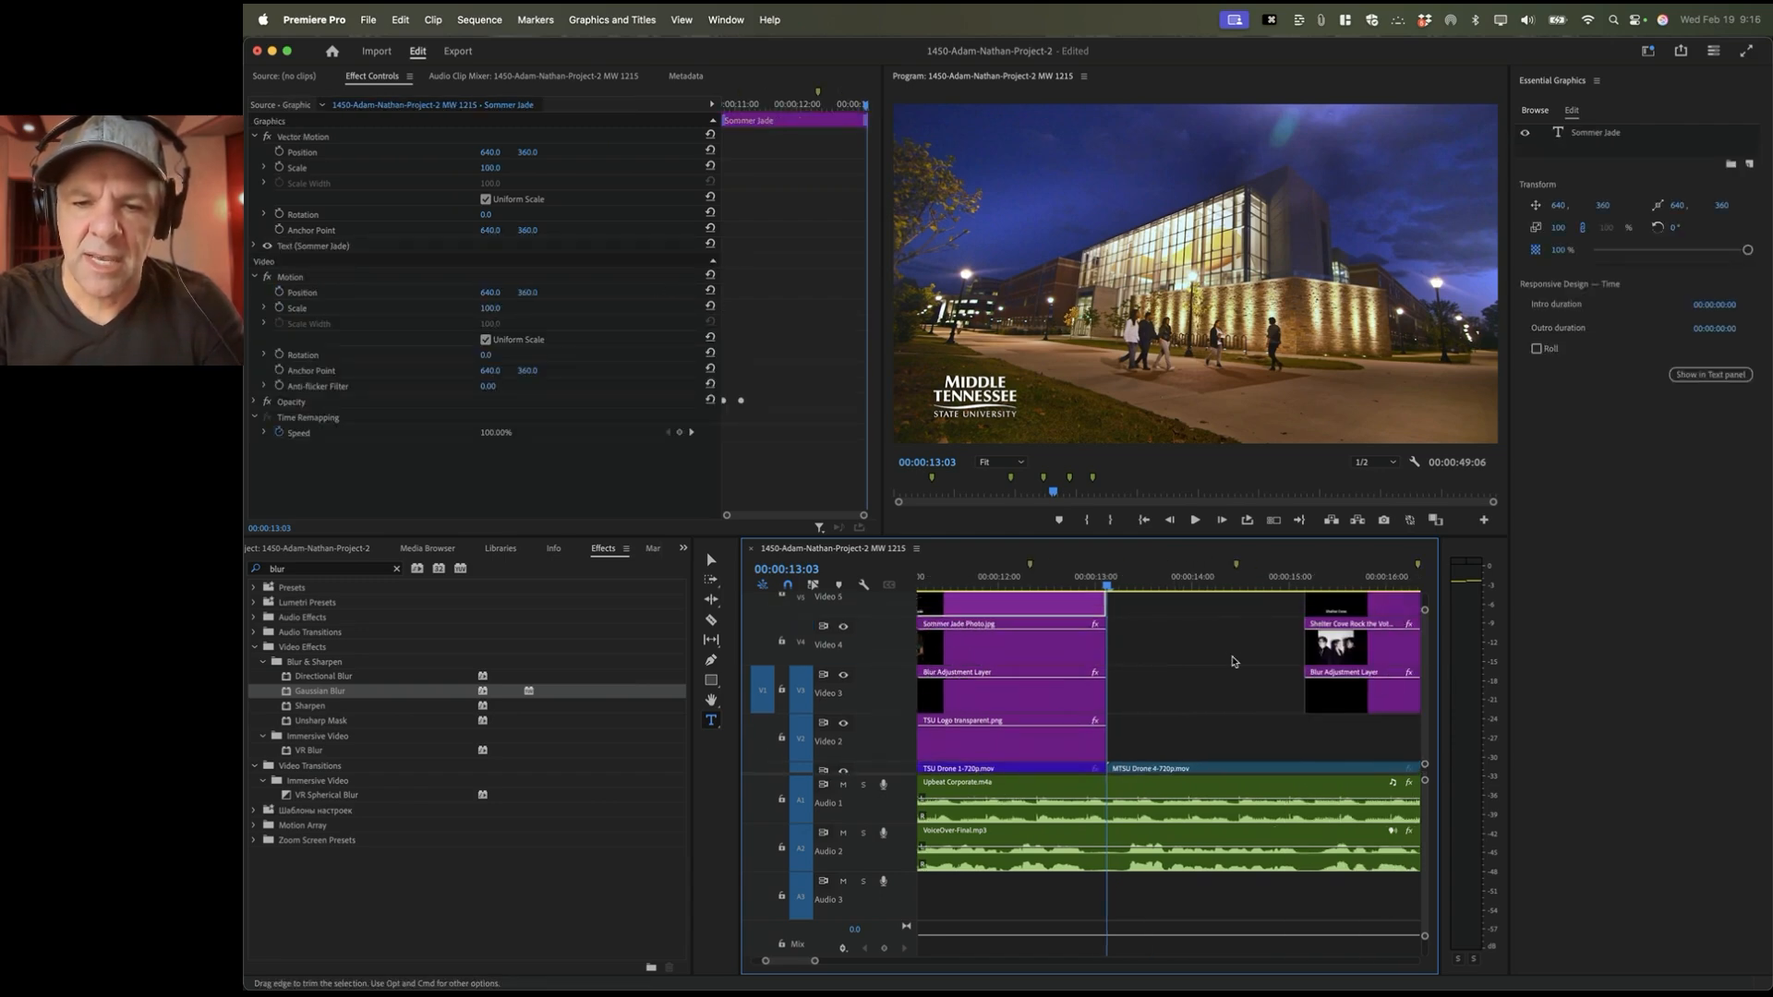
{"action": "scroll", "coordinate": [1117, 745], "scroll_direction": "down", "scroll_amount": 2}
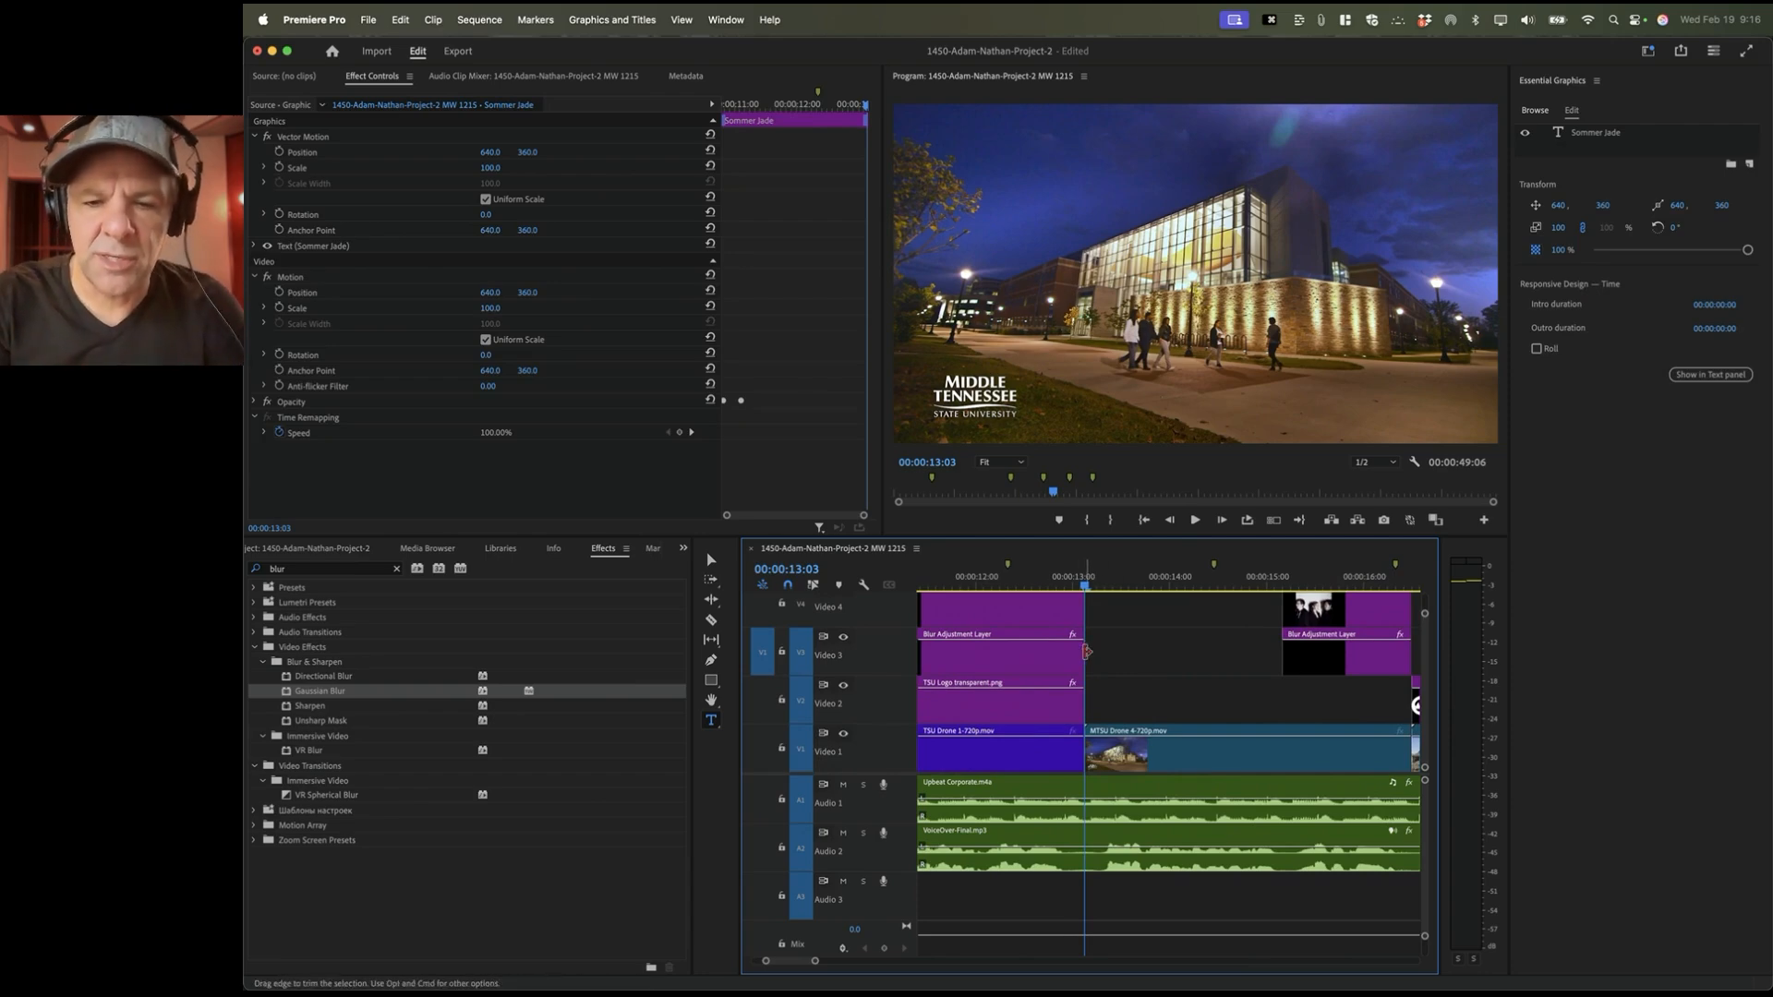
{"action": "key", "text": "="}
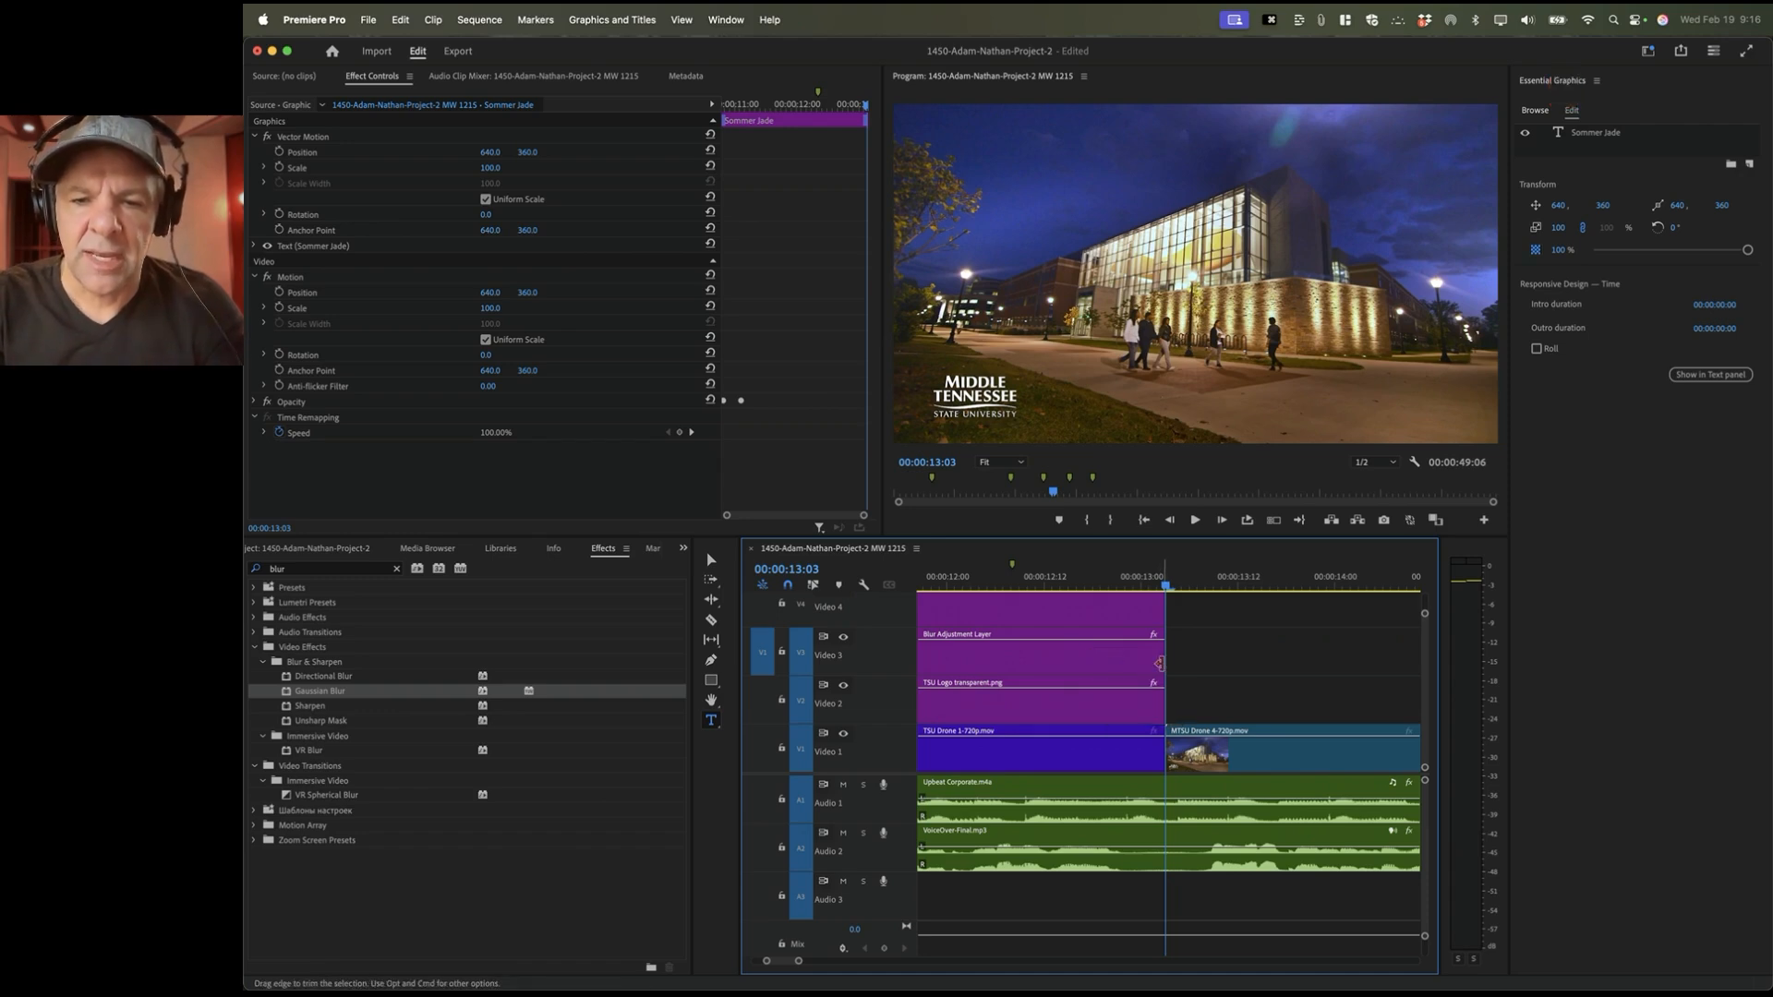
{"action": "left_click_drag", "start_coordinate": [1161, 663], "coordinate": [1181, 704]}
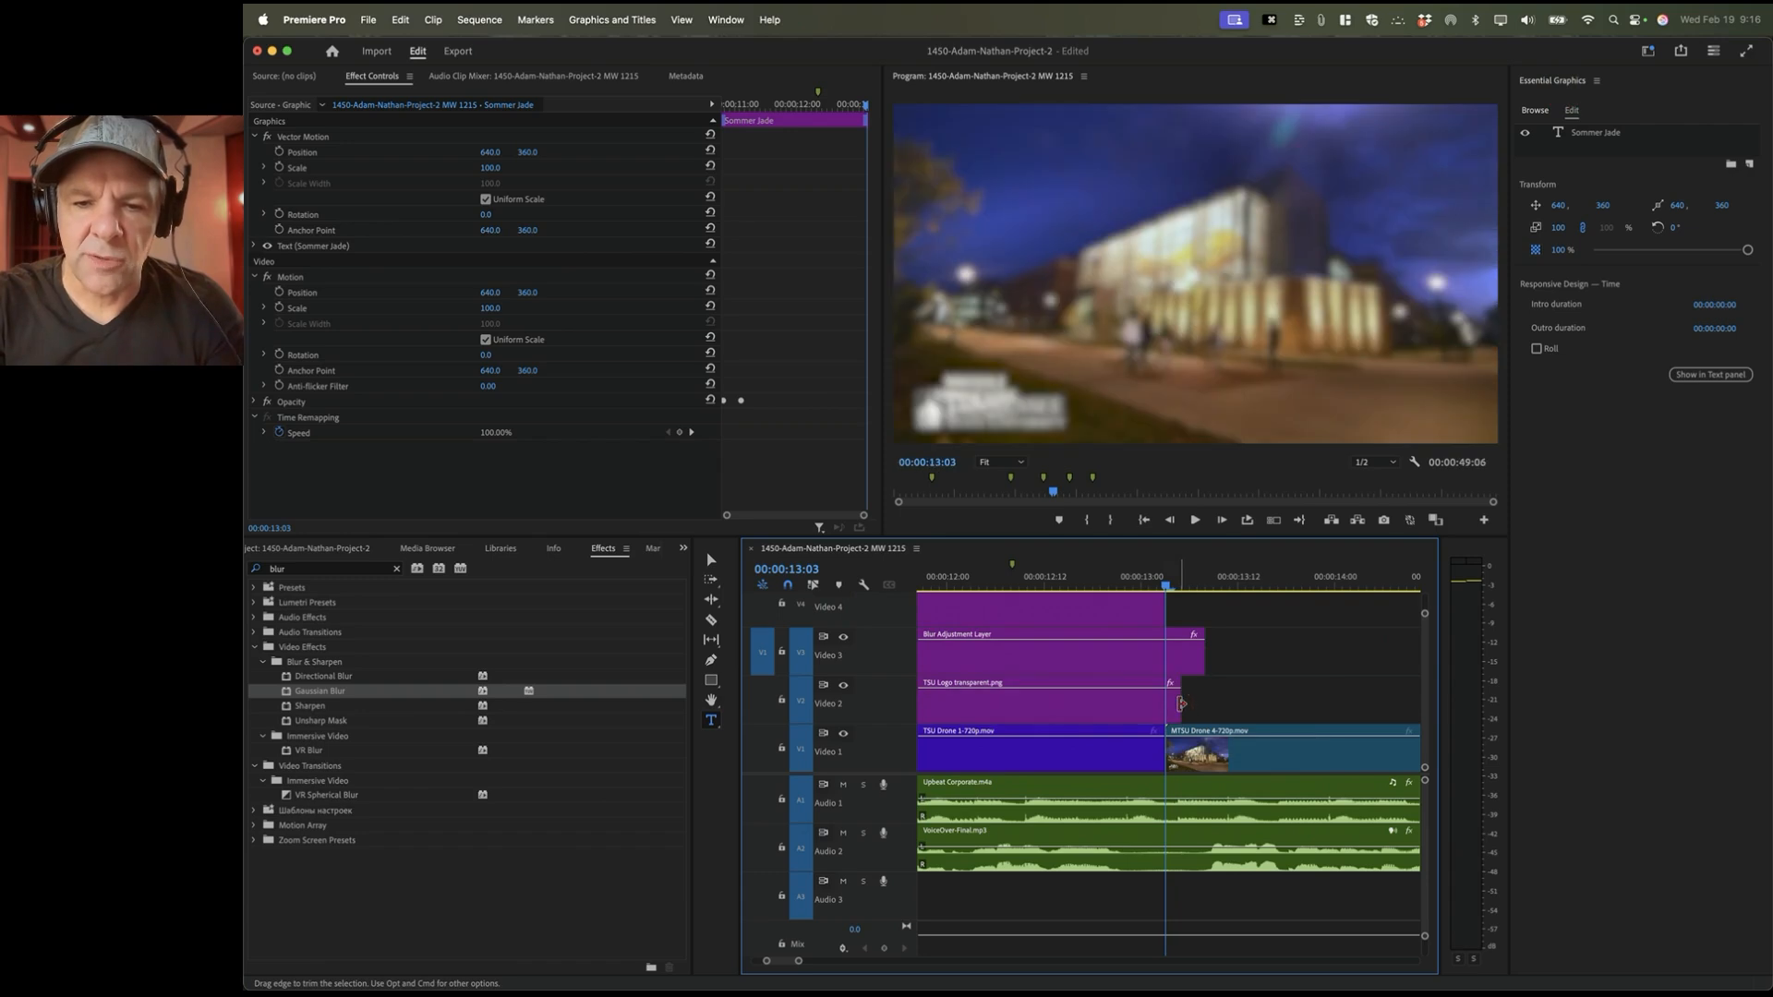
{"action": "scroll", "coordinate": [1196, 694], "scroll_direction": "up", "scroll_amount": 1}
{"action": "scroll", "coordinate": [1196, 683], "scroll_direction": "right", "scroll_amount": 1}
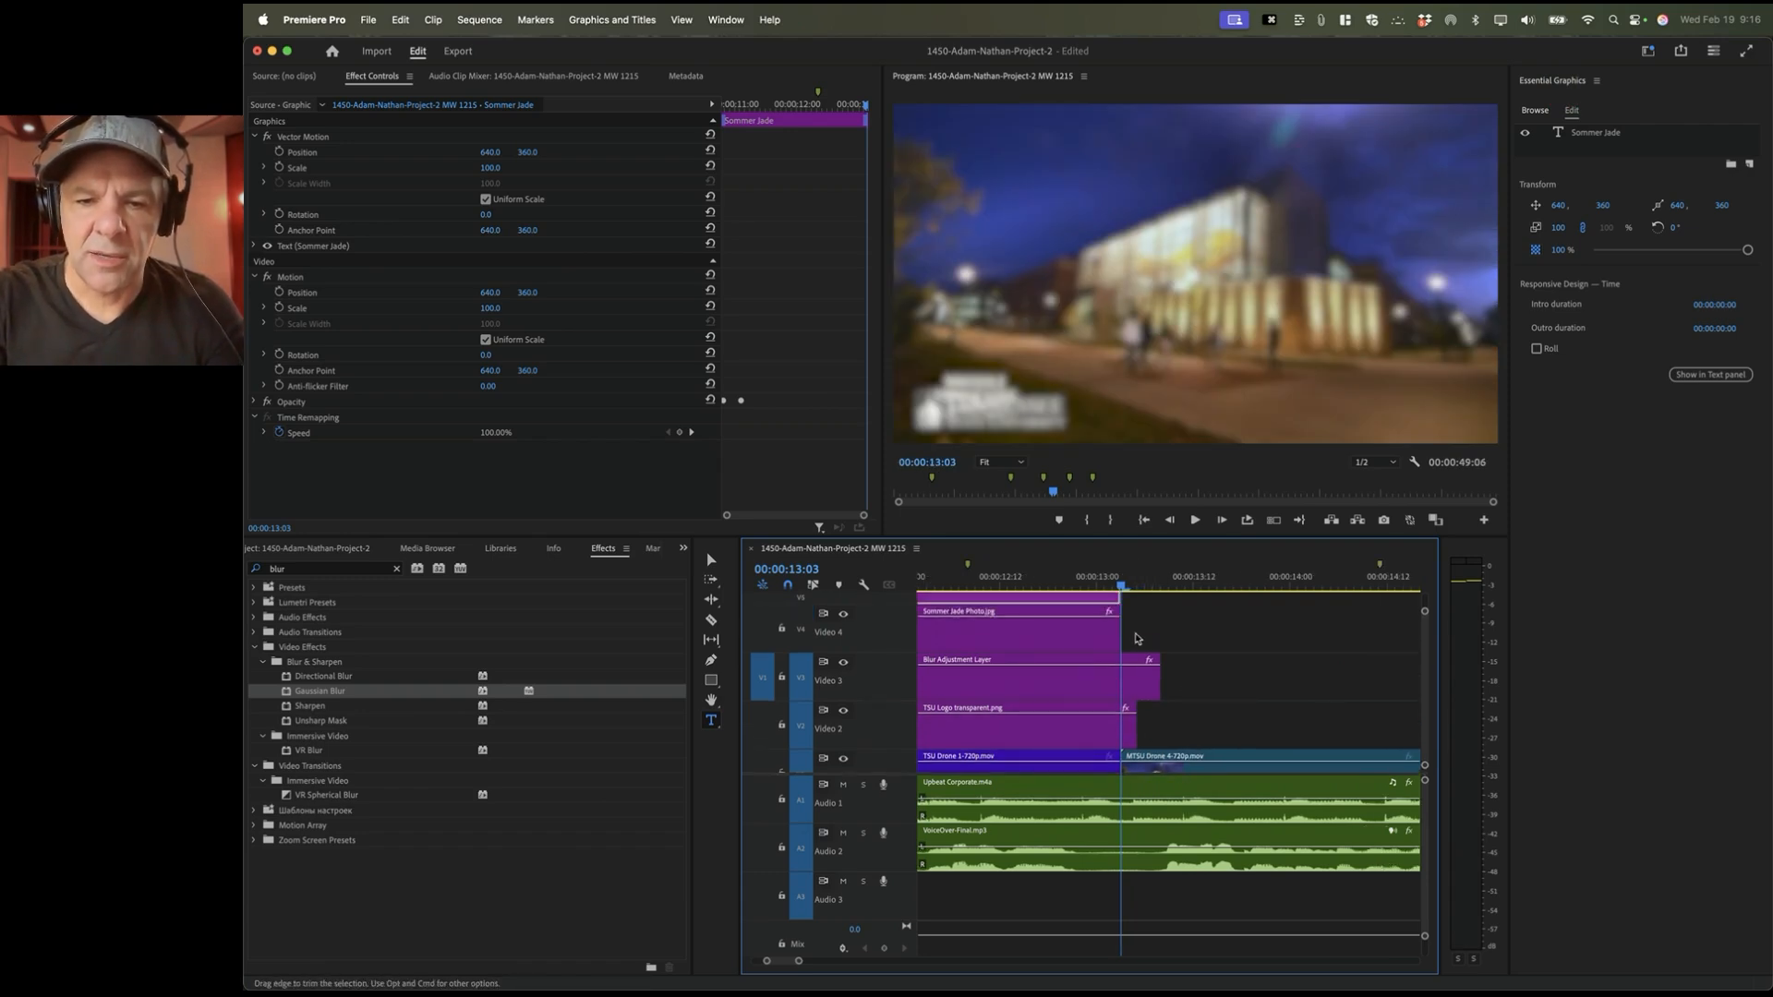
{"action": "left_click_drag", "start_coordinate": [1124, 628], "coordinate": [1146, 629]}
{"action": "scroll", "coordinate": [1113, 713], "scroll_direction": "down", "scroll_amount": 1}
{"action": "scroll", "coordinate": [1113, 713], "scroll_direction": "right", "scroll_amount": 1}
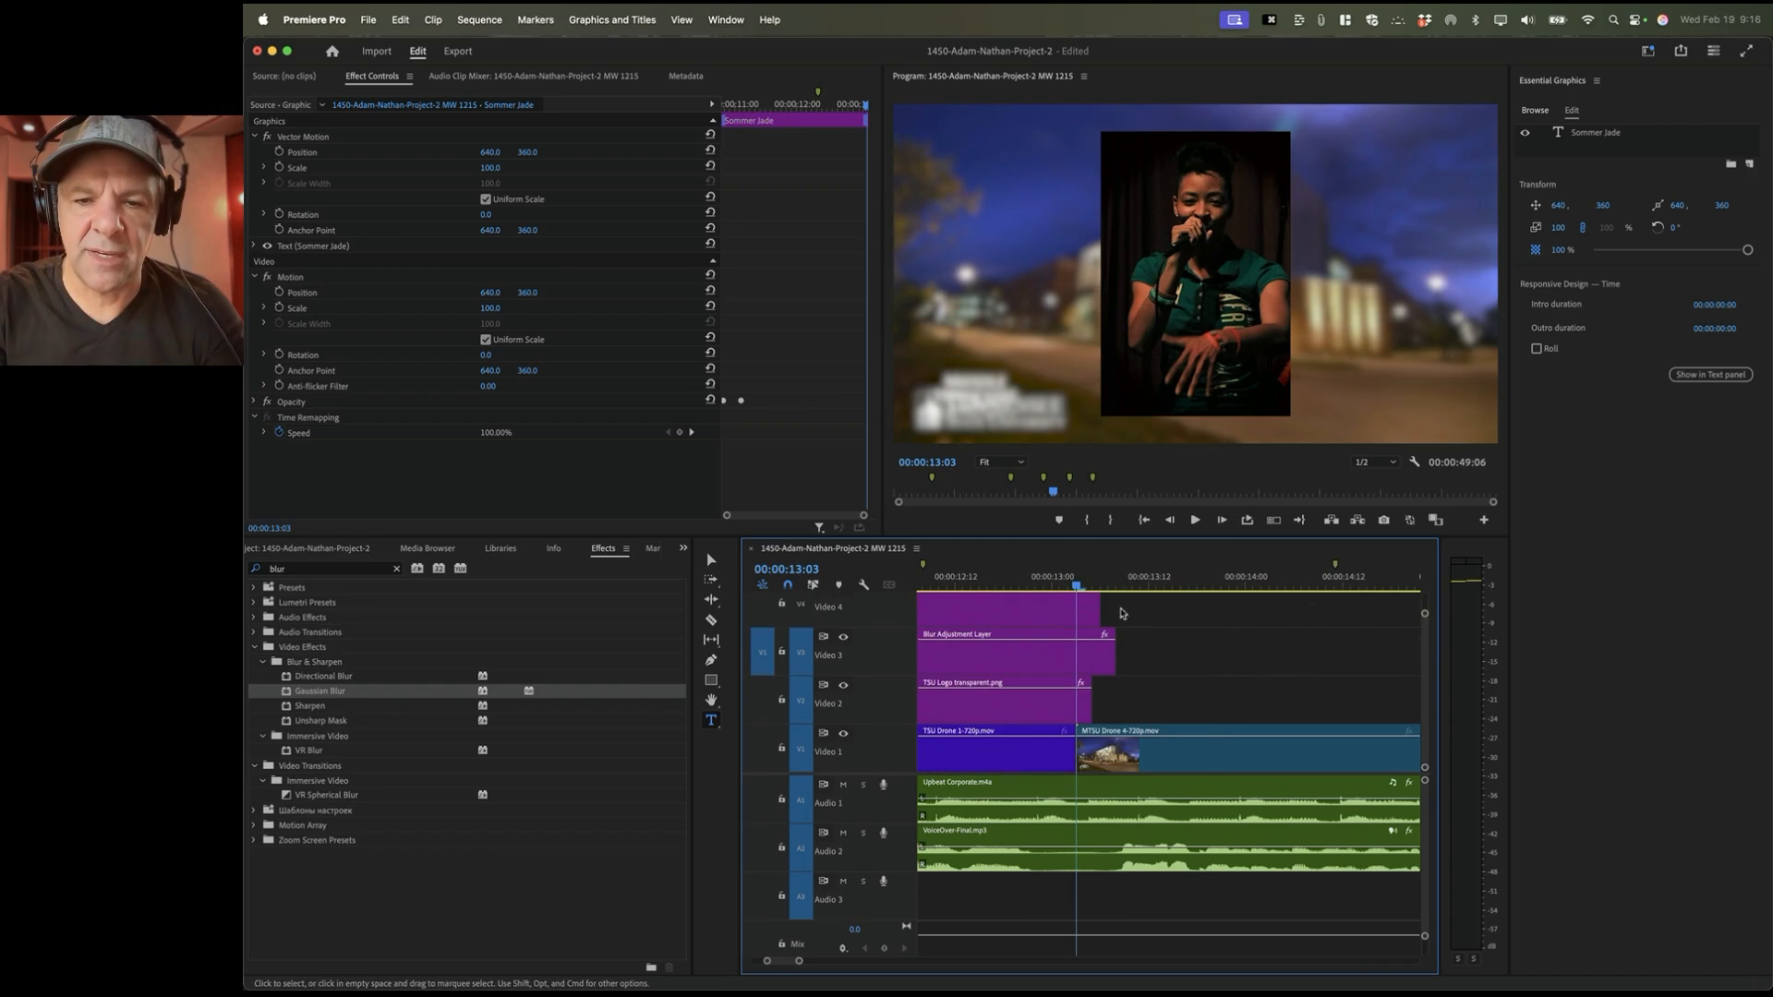
Step: Step frame by frame from 00:00:13:03 to 00:00:13:08, then play back from 00:00:12:13
{"action": "left_click", "coordinate": [1045, 587]}
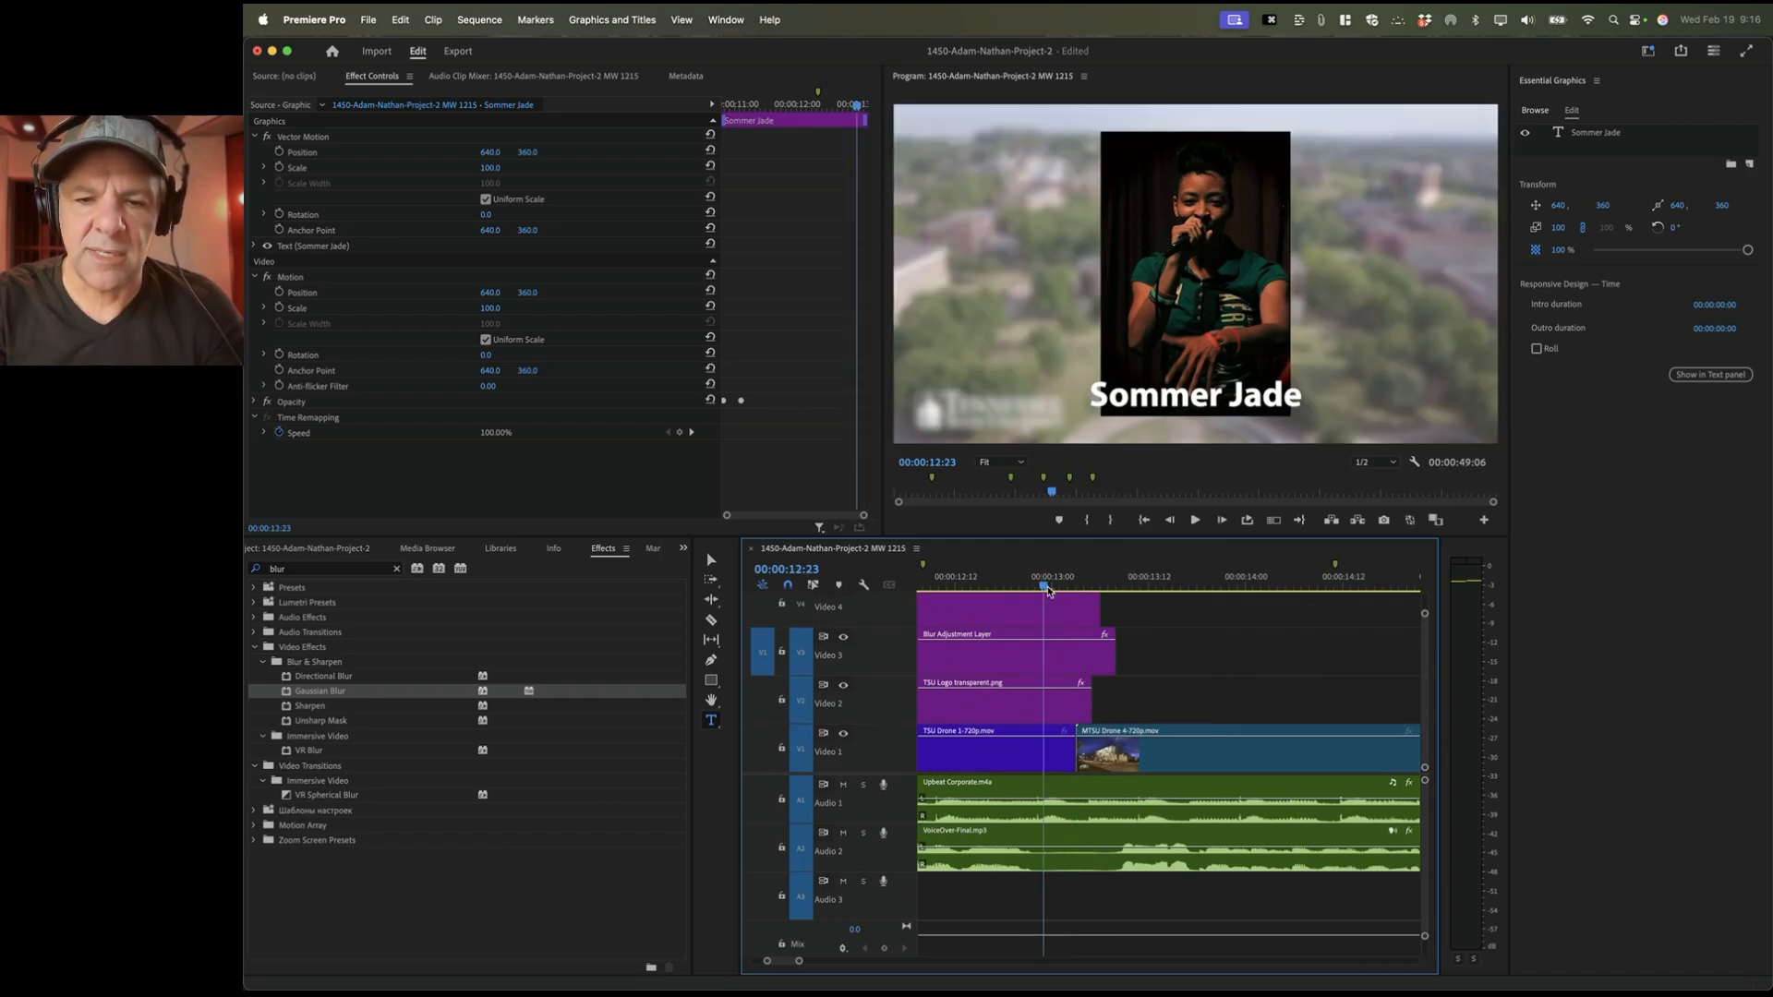
{"action": "key", "text": "Down"}
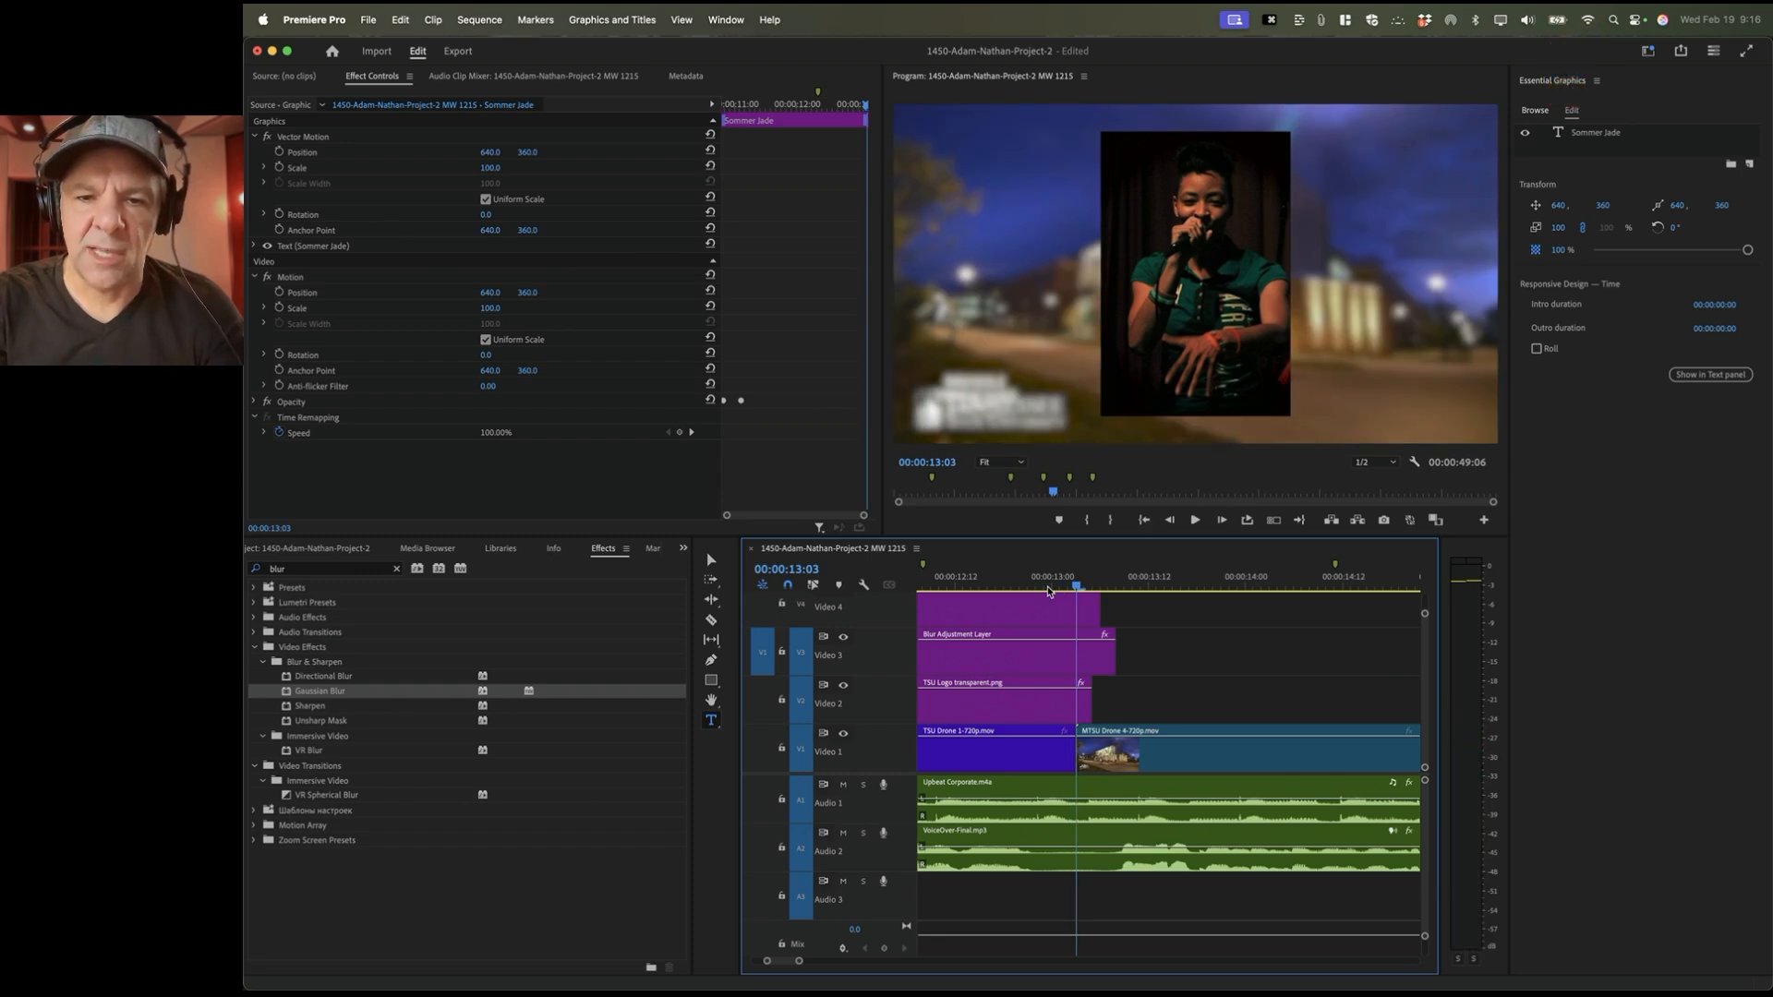
{"action": "key", "text": "space"}
{"action": "key", "text": "Right"}
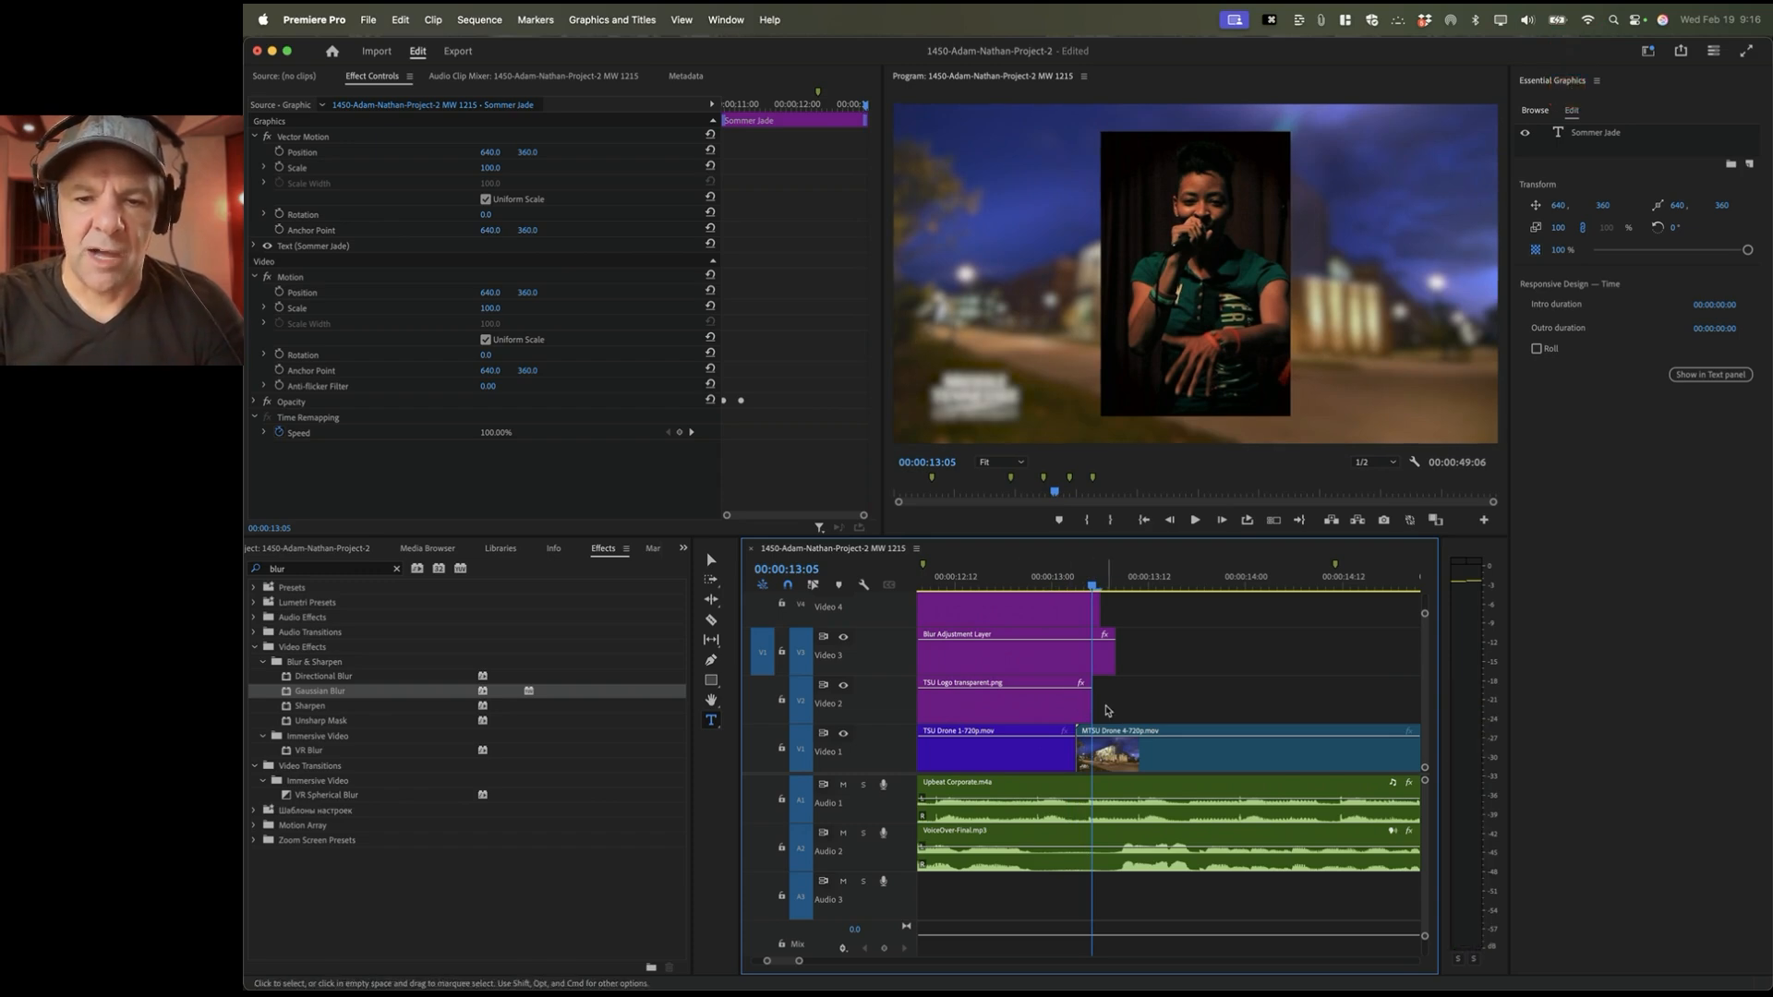
{"action": "key", "text": "Right"}
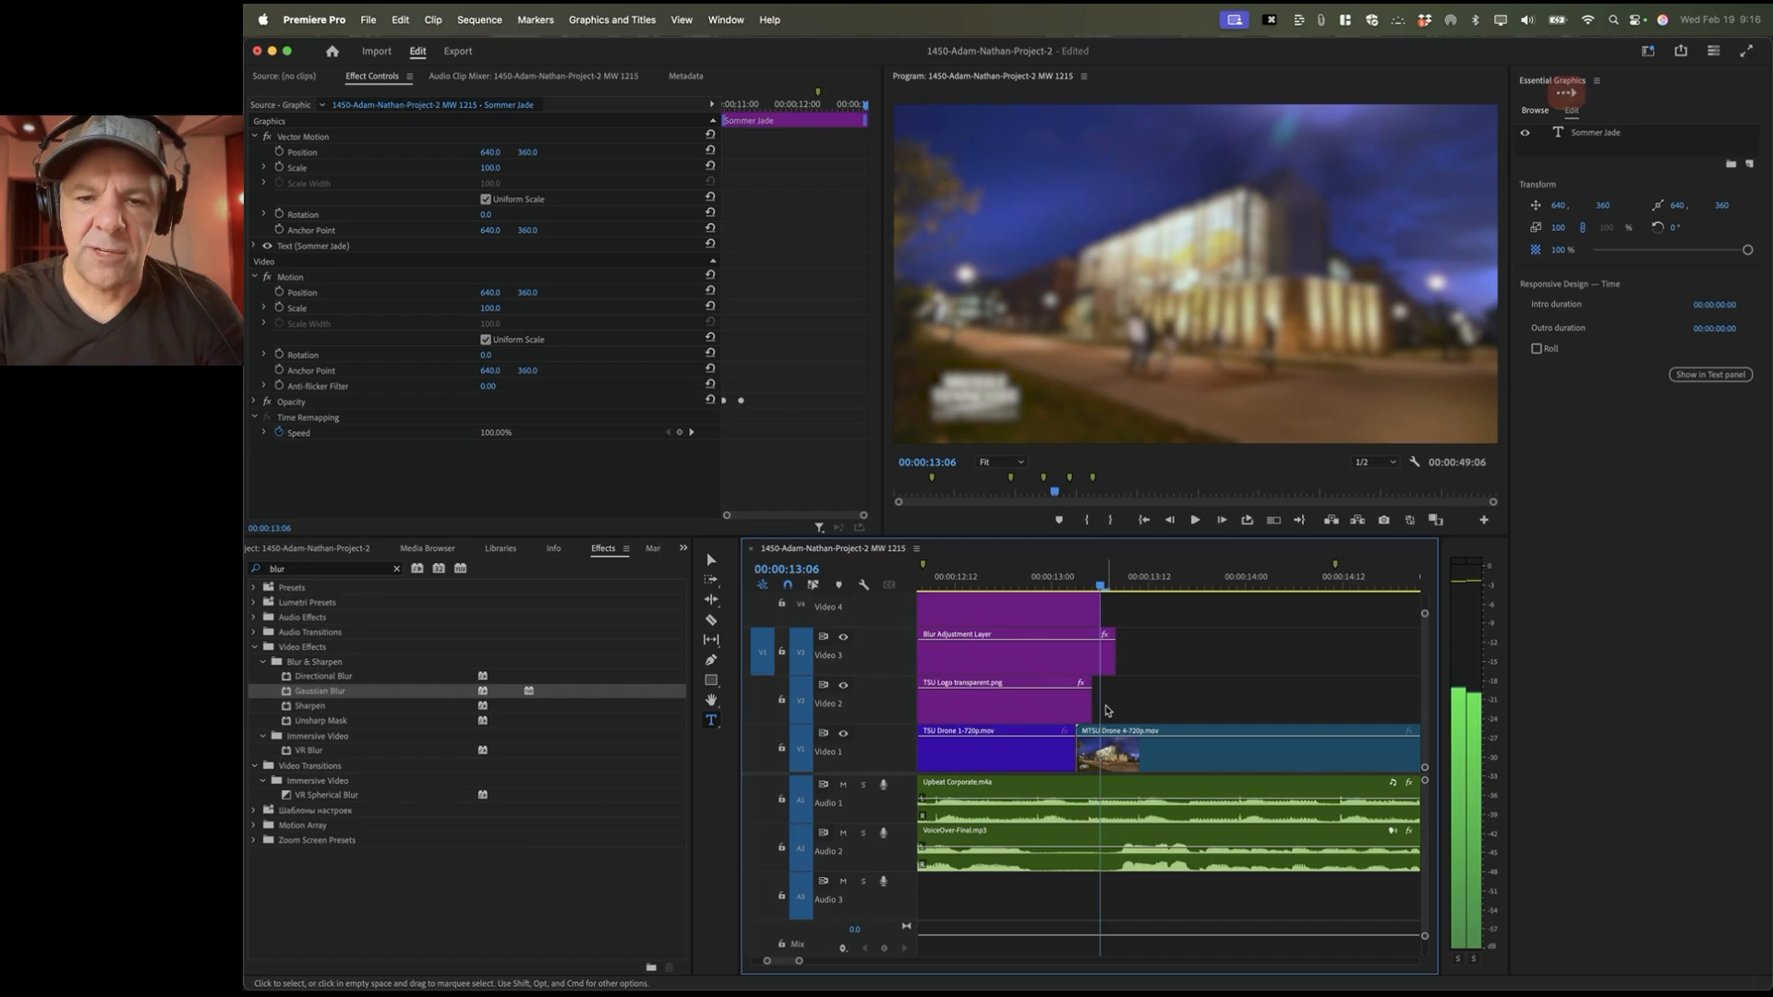
{"action": "key", "text": "Right"}
{"action": "key", "text": "Right"}
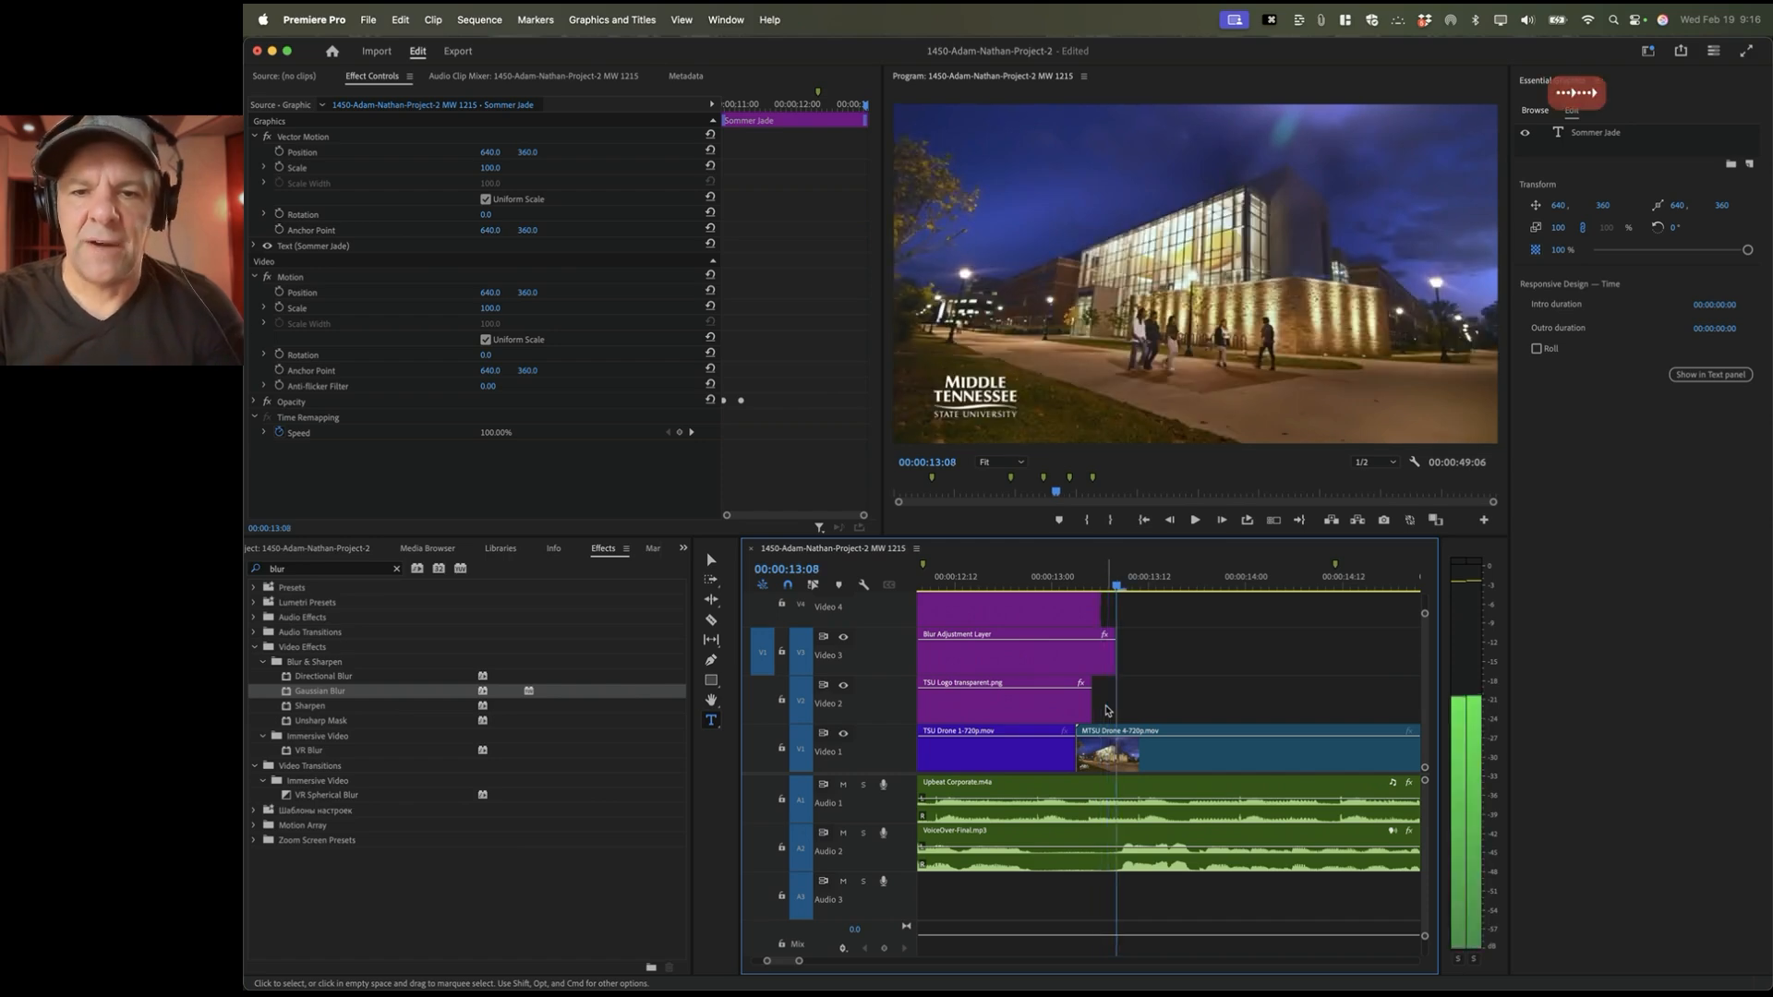
{"action": "left_click", "coordinate": [966, 578]}
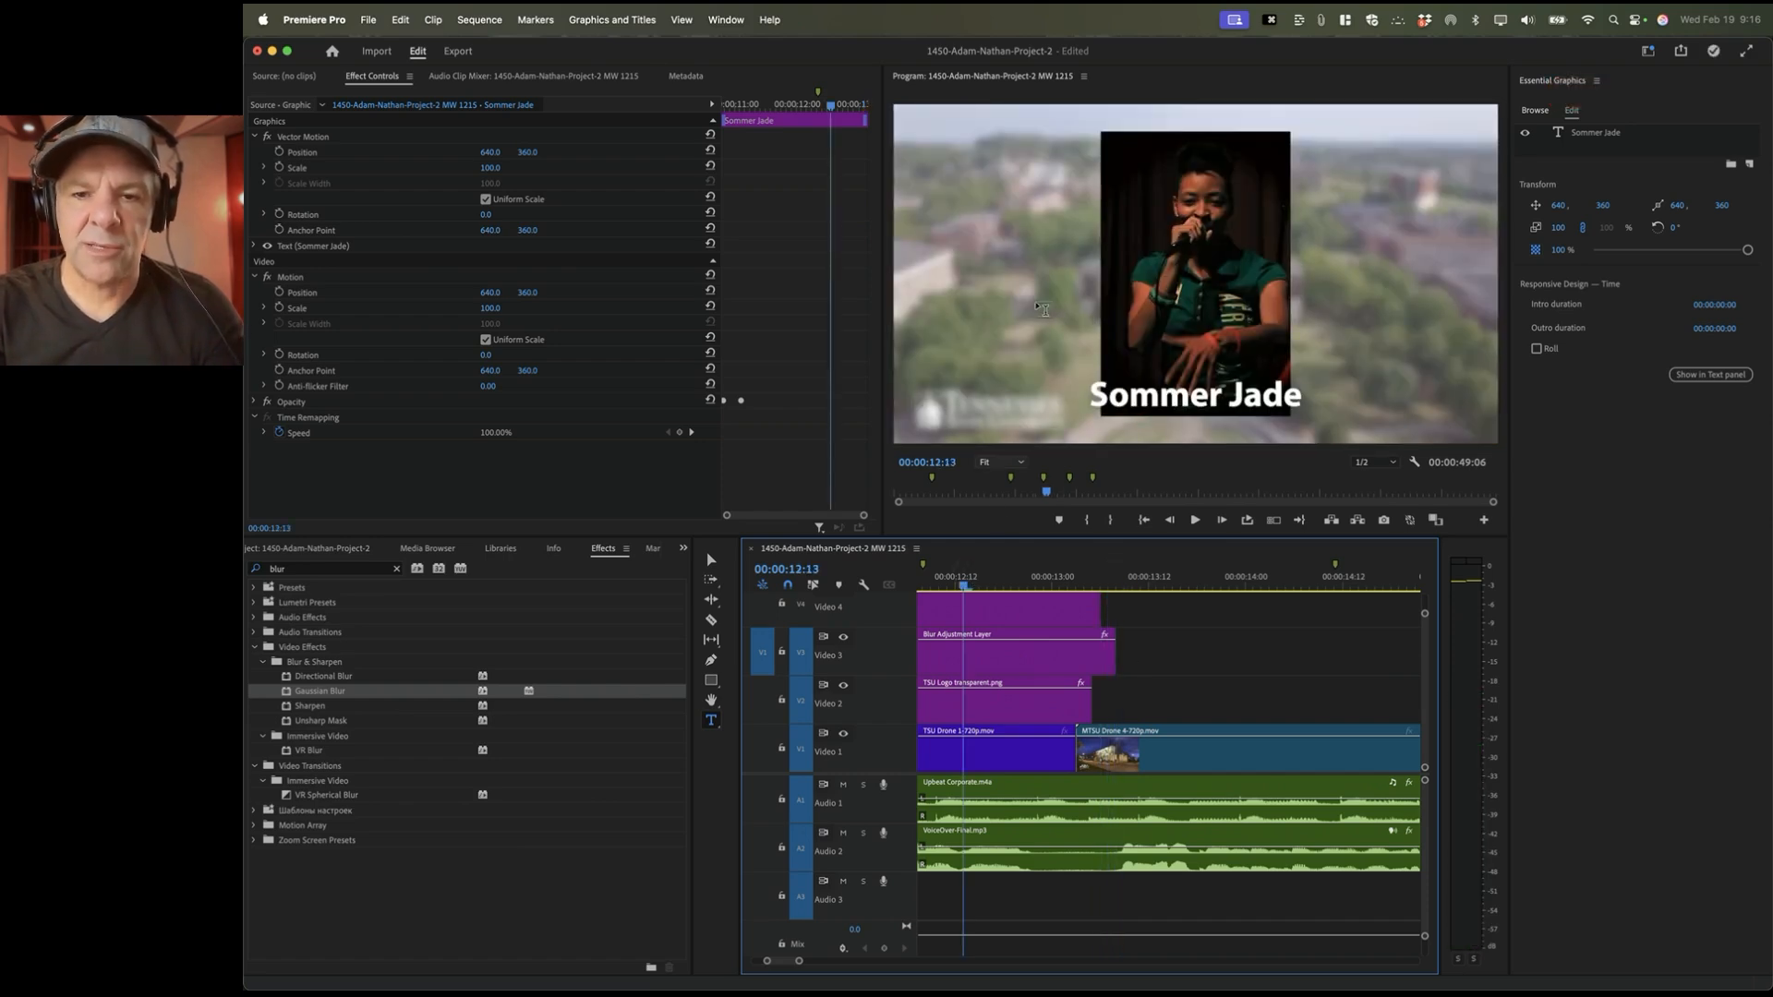
{"action": "key", "text": "space"}
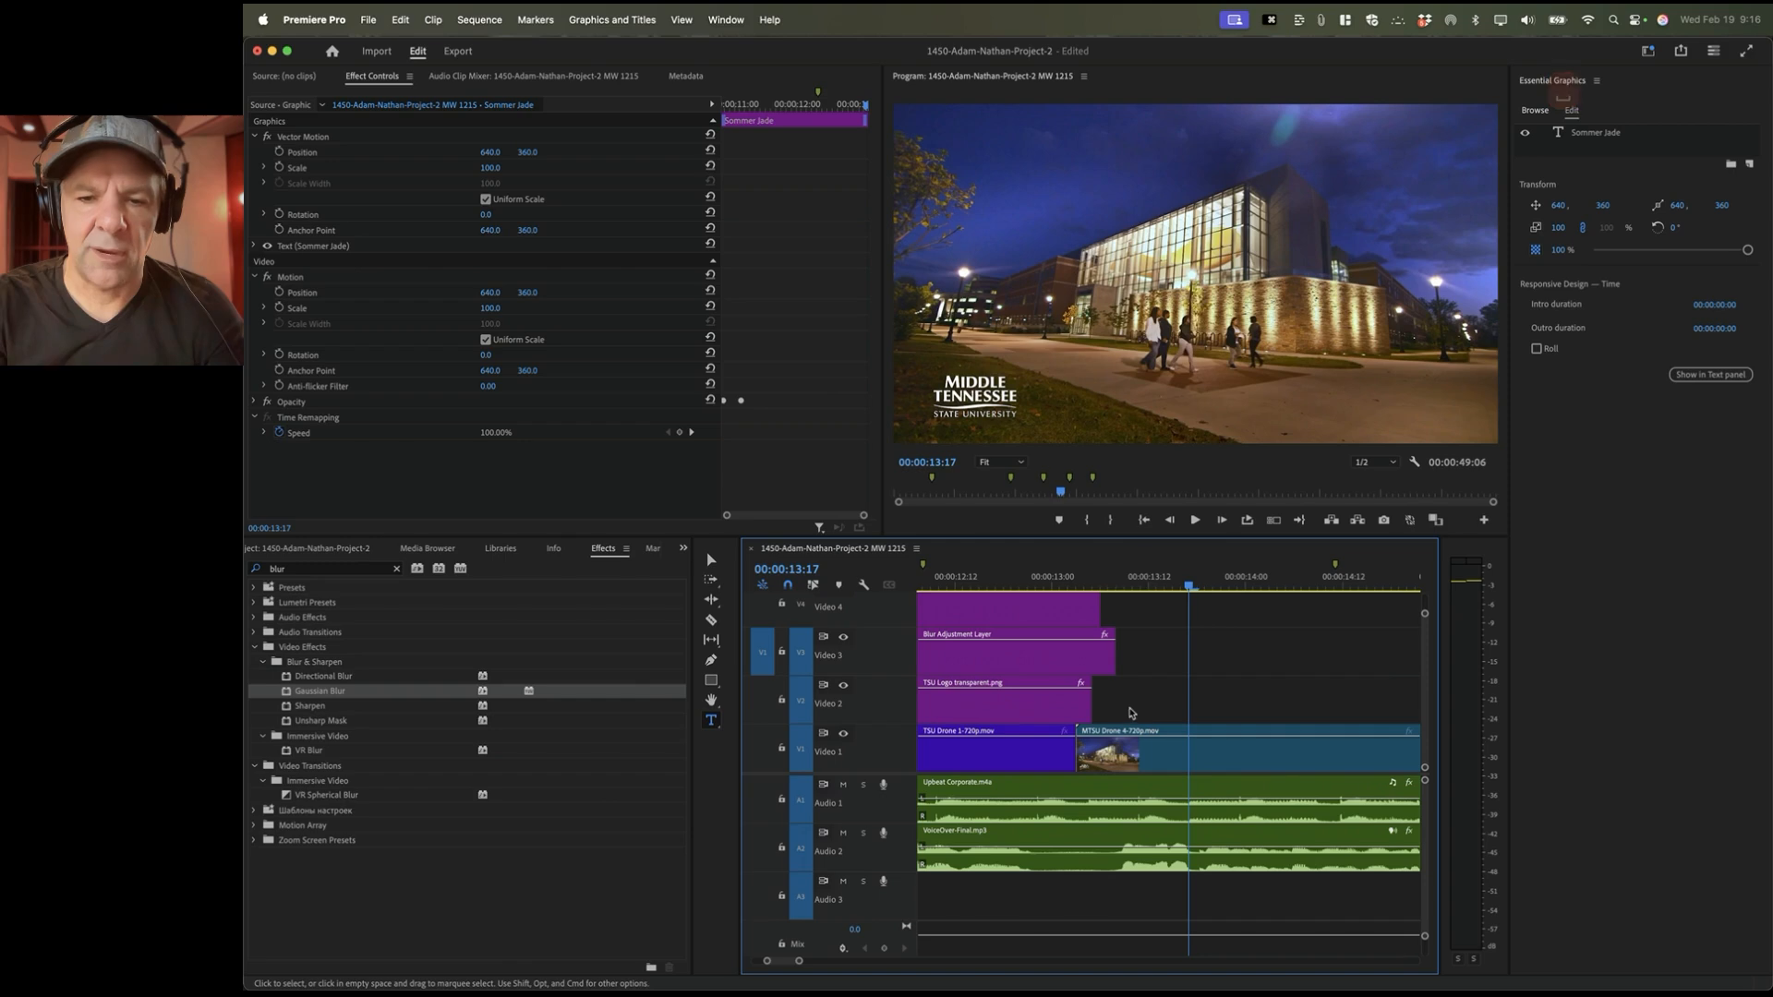
Step: Trim the TSU logo and blur adjustment layer to end at the MTSU cut
{"action": "left_click_drag", "start_coordinate": [1087, 706], "coordinate": [1075, 706]}
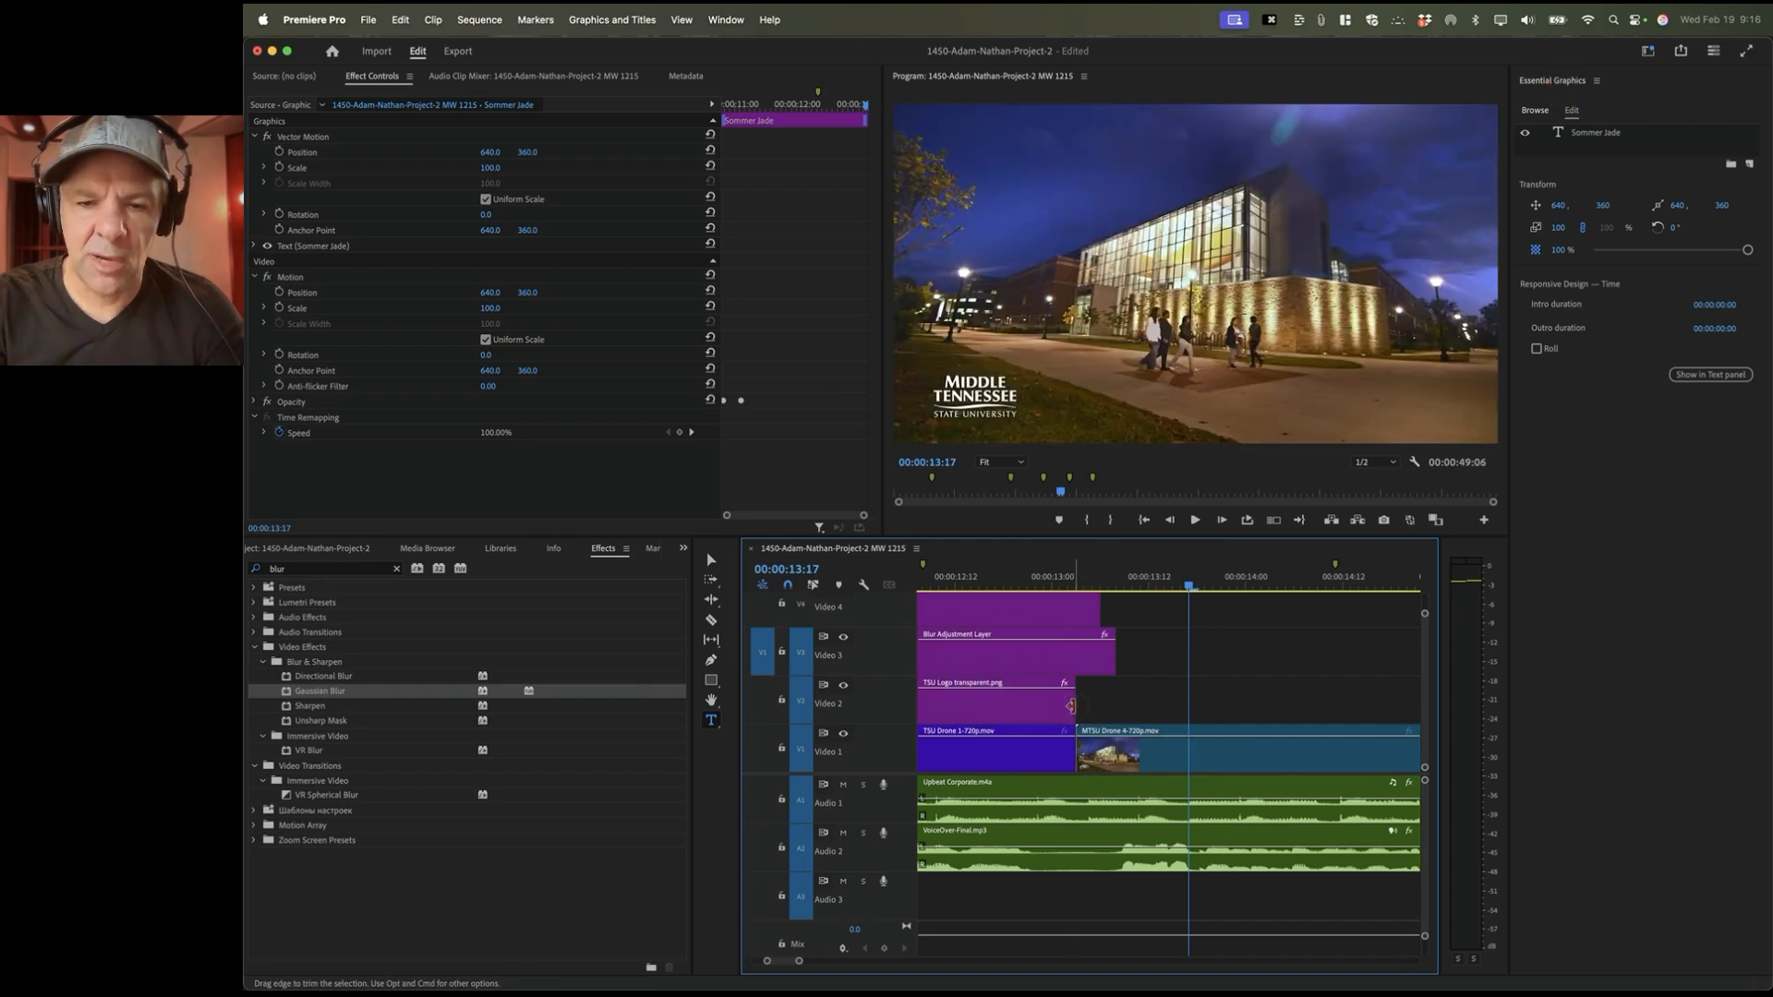
{"action": "left_click", "coordinate": [1035, 768]}
{"action": "left_click", "coordinate": [1054, 705]}
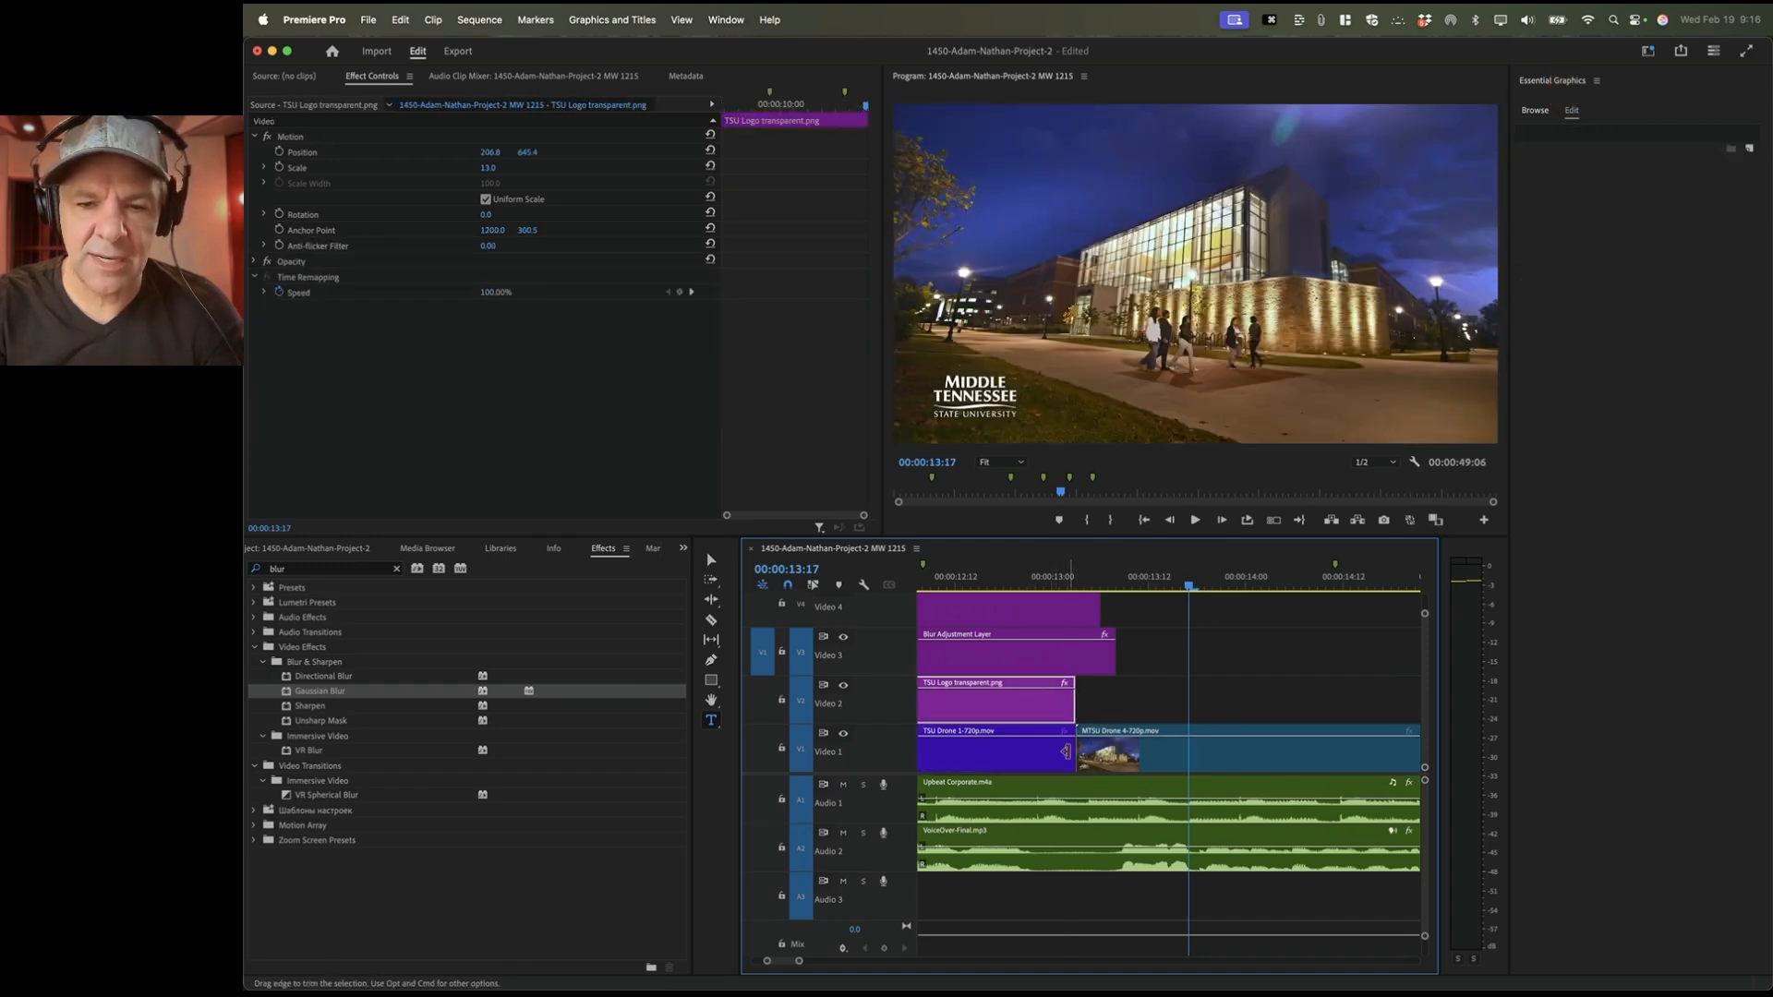
{"action": "left_click_drag", "start_coordinate": [1112, 660], "coordinate": [1075, 674]}
{"action": "scroll", "coordinate": [1136, 646], "scroll_direction": "up", "scroll_amount": 2}
{"action": "left_click", "coordinate": [1054, 614]}
{"action": "left_click", "coordinate": [1054, 586]}
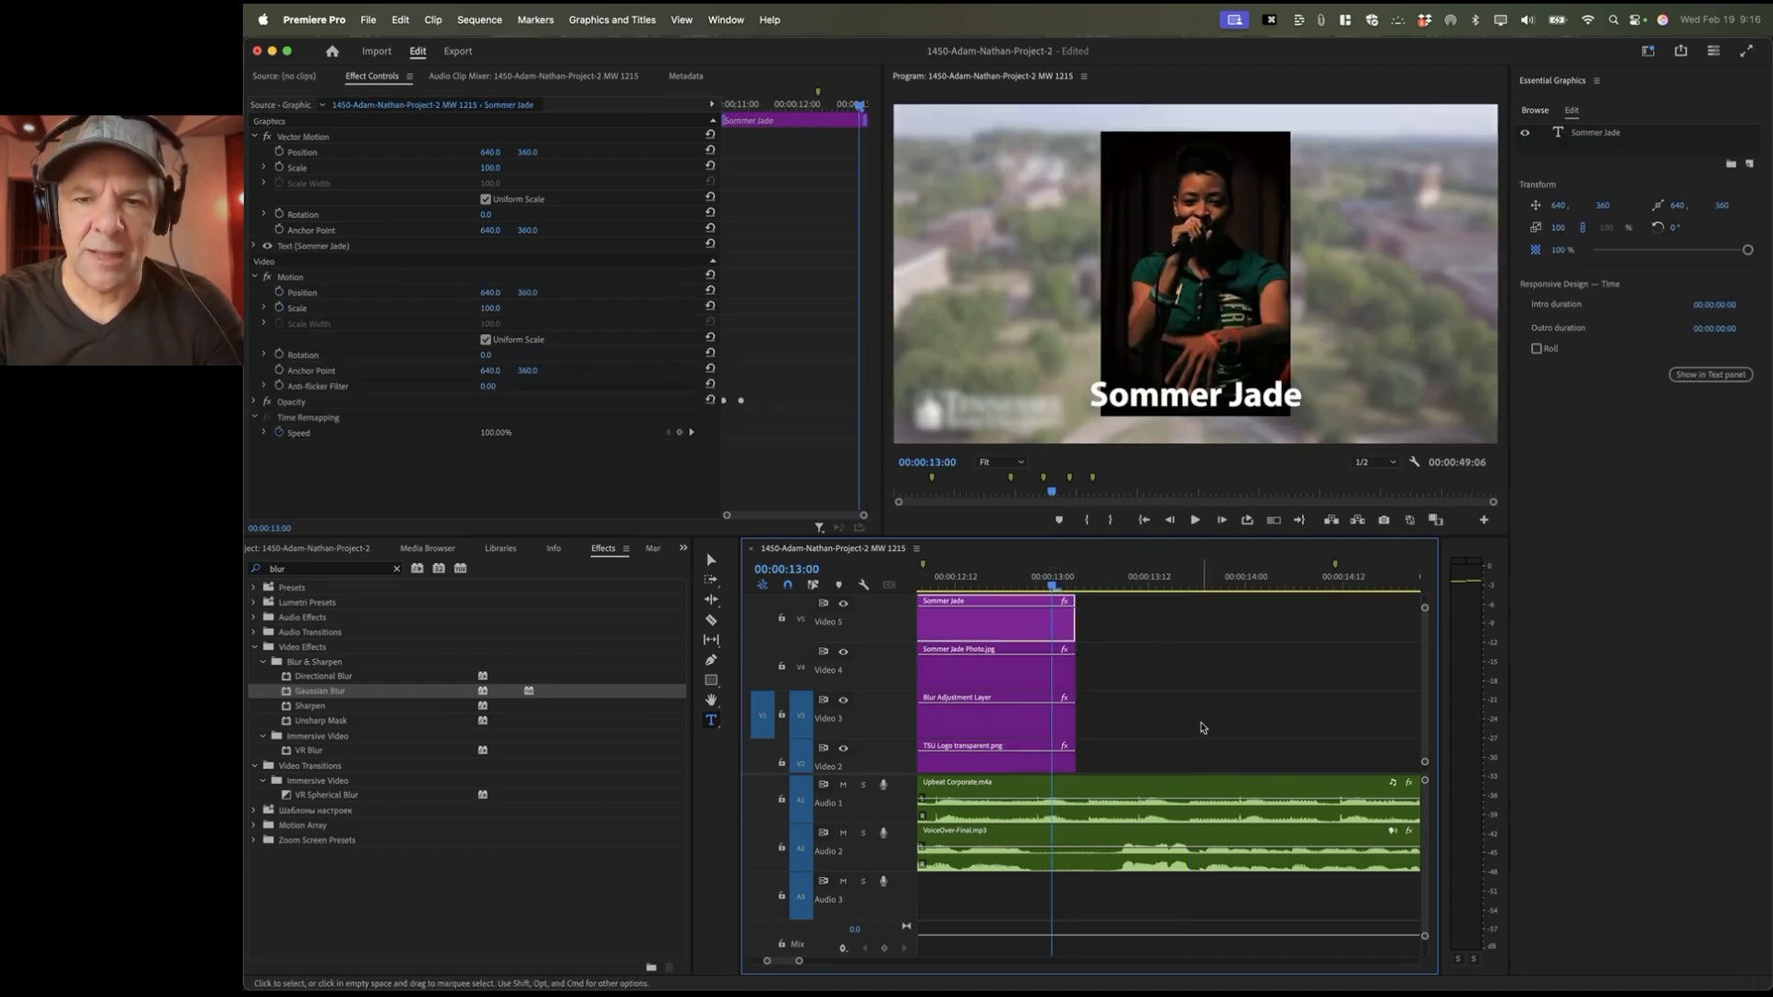
{"action": "scroll", "coordinate": [1203, 725], "scroll_direction": "right", "scroll_amount": 10}
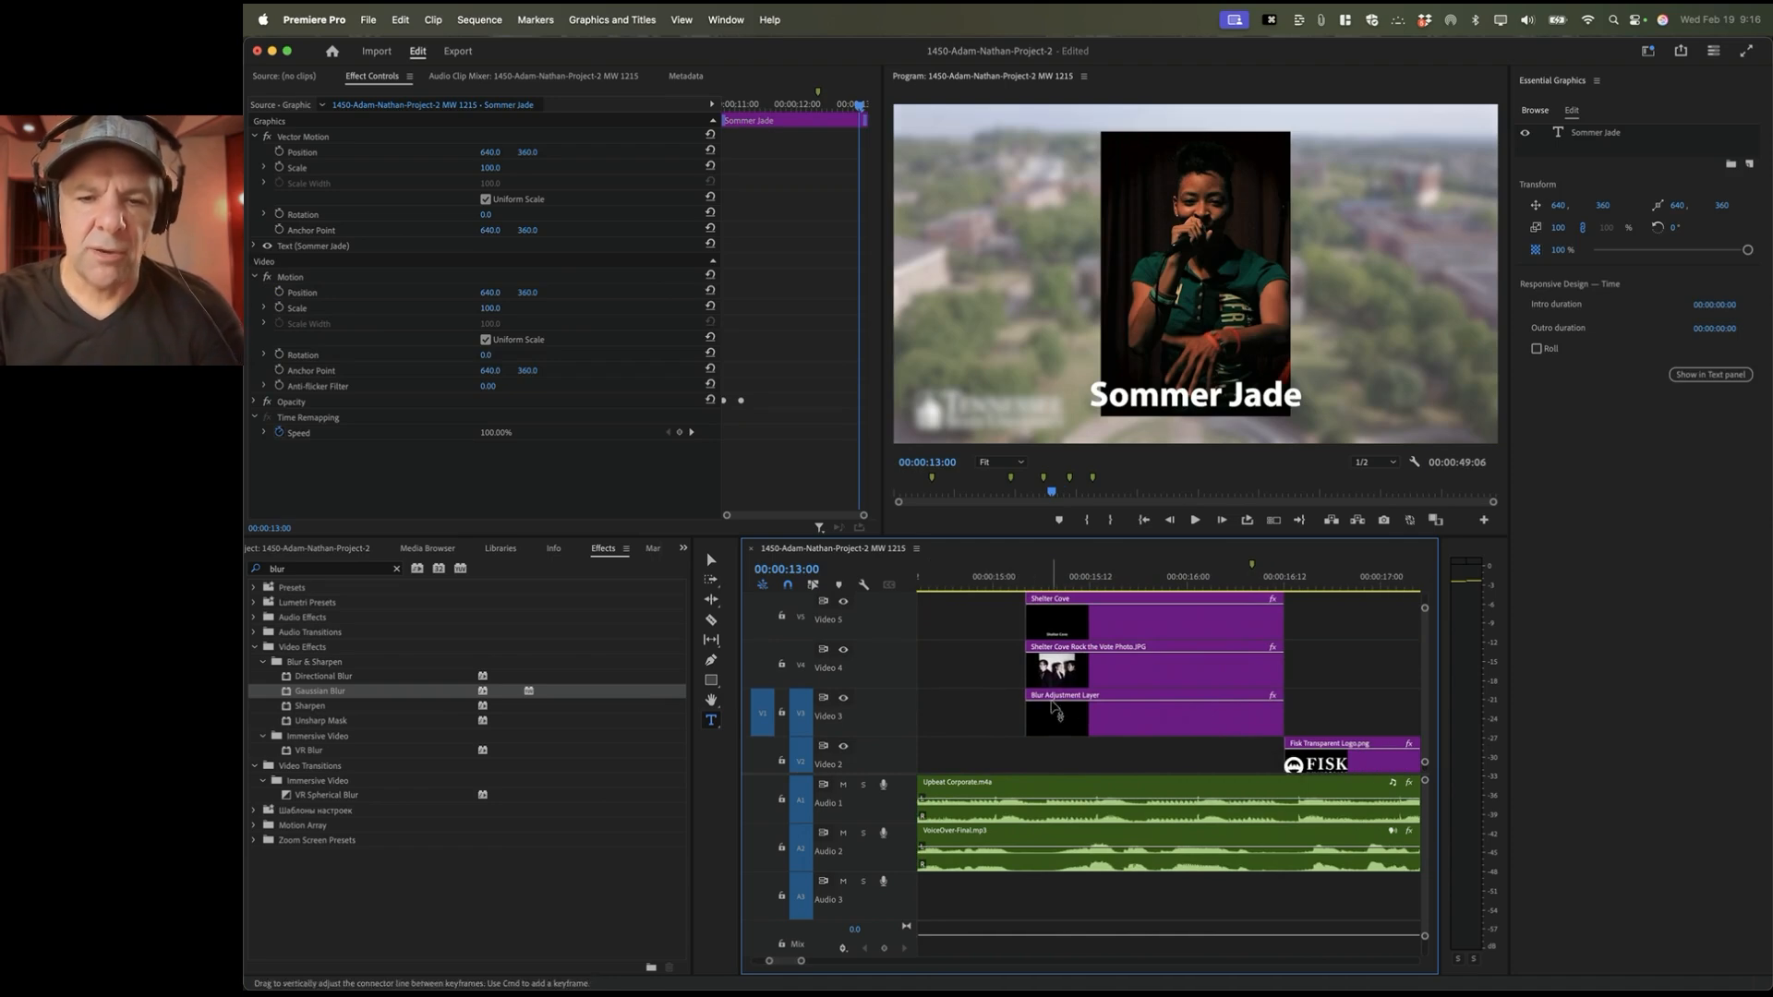
{"action": "left_click_drag", "start_coordinate": [1057, 708], "coordinate": [1032, 708]}
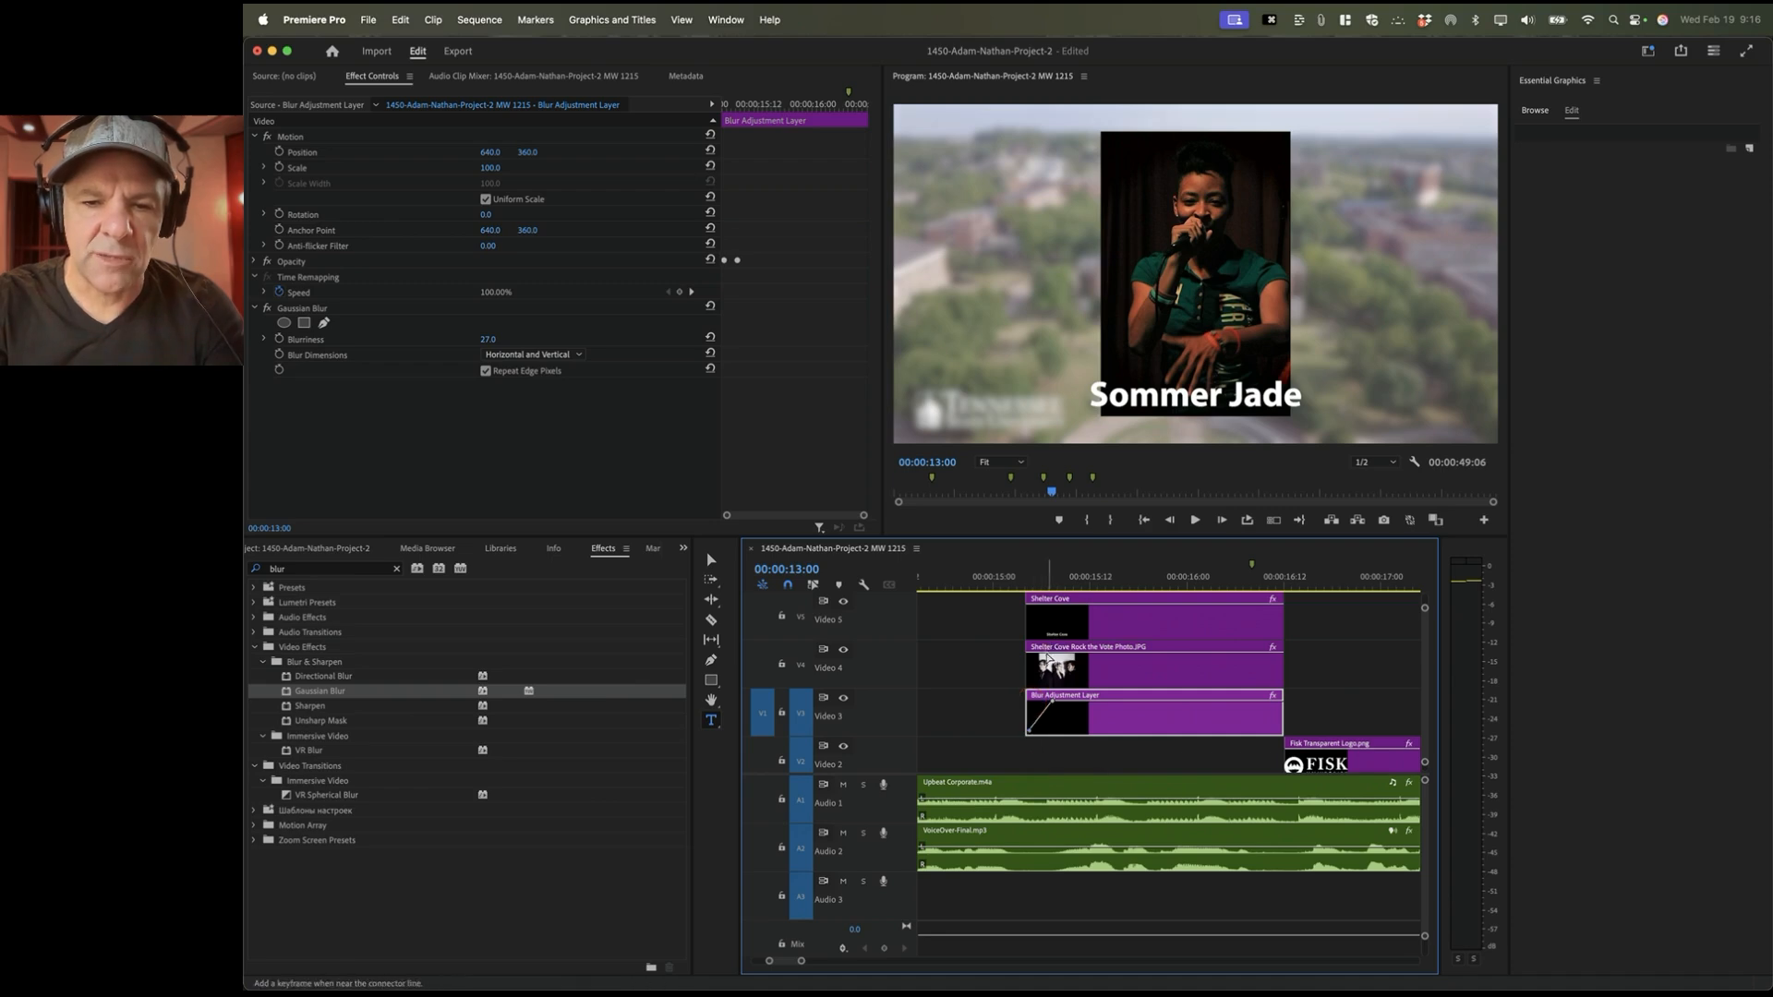
{"action": "left_click", "coordinate": [1051, 665]}
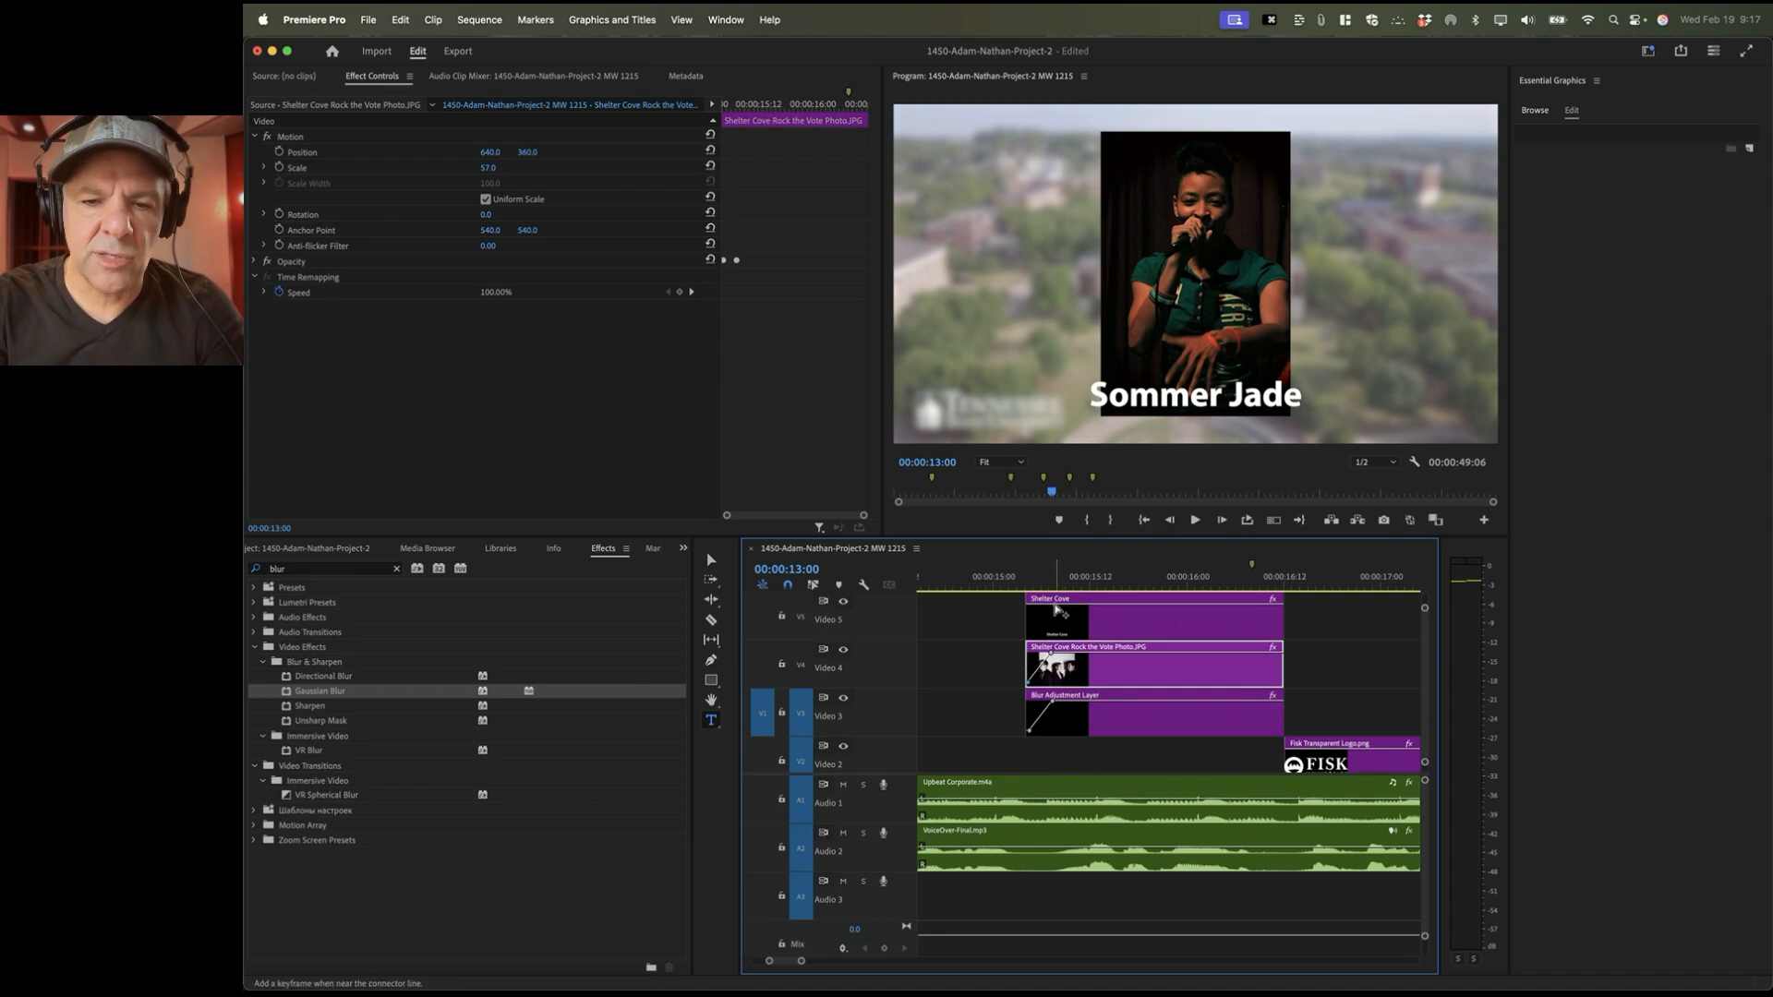
{"action": "left_click", "coordinate": [1035, 610]}
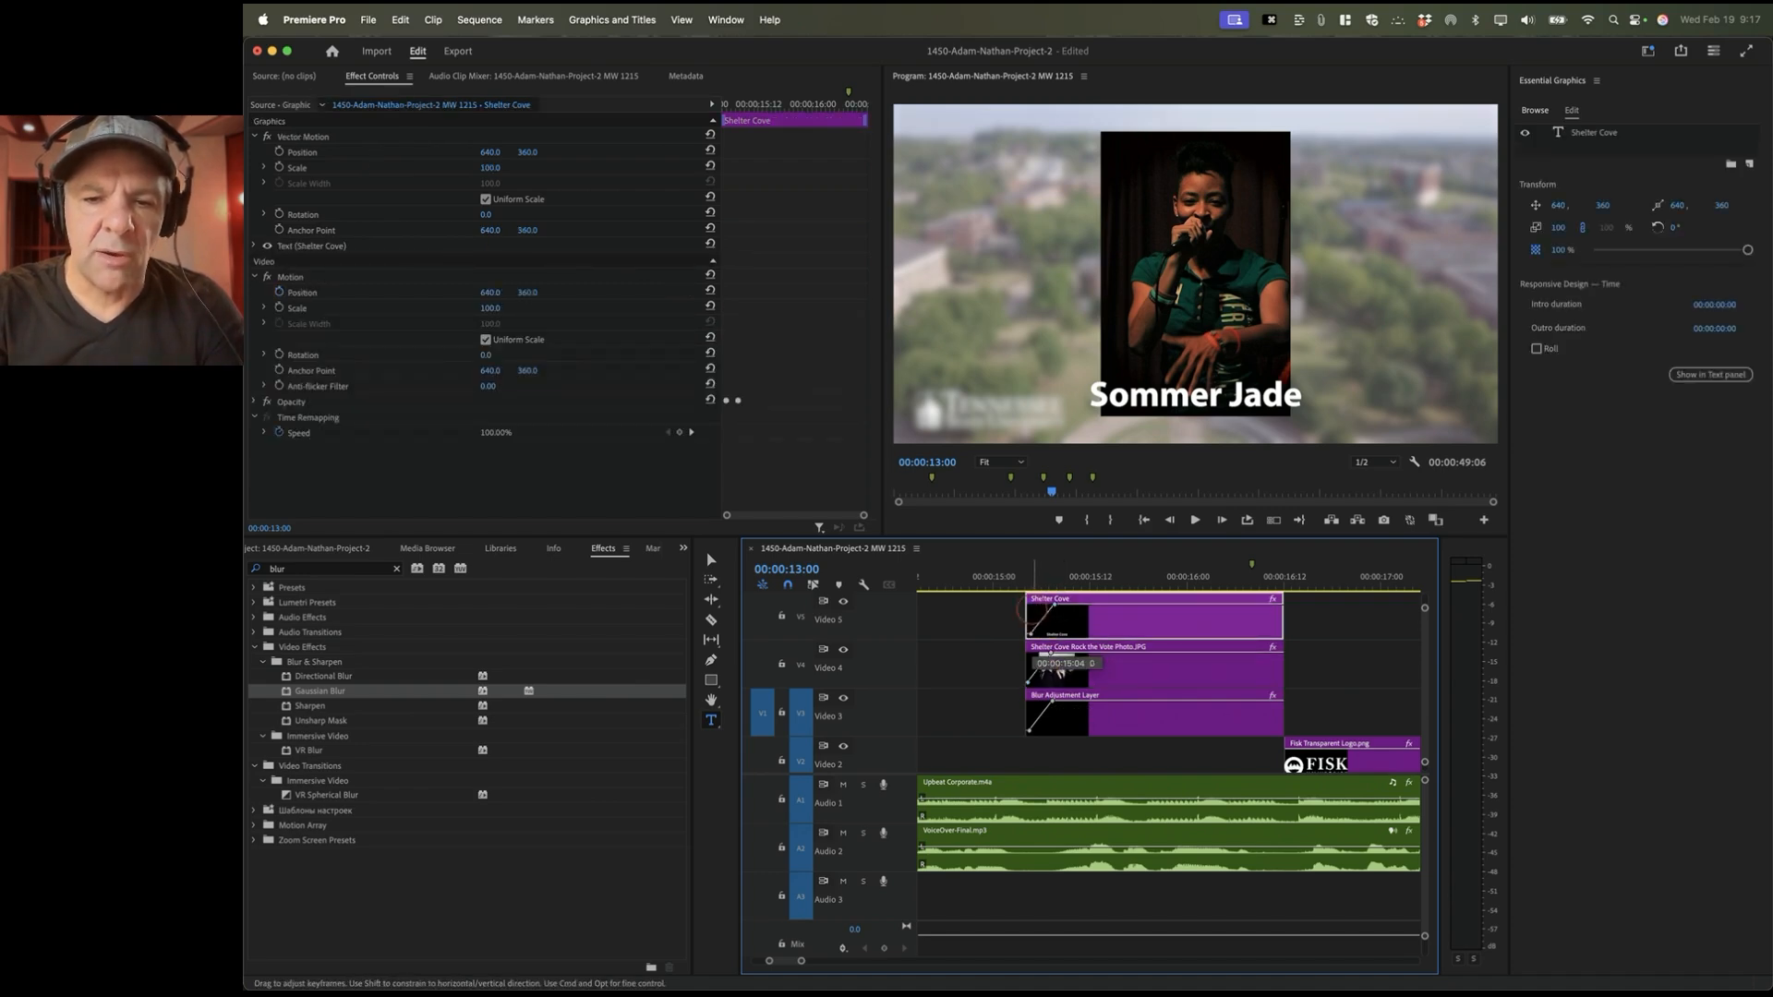
{"action": "left_click_drag", "start_coordinate": [1029, 634], "coordinate": [1029, 637]}
{"action": "left_click", "coordinate": [1013, 581]}
{"action": "key", "text": "space"}
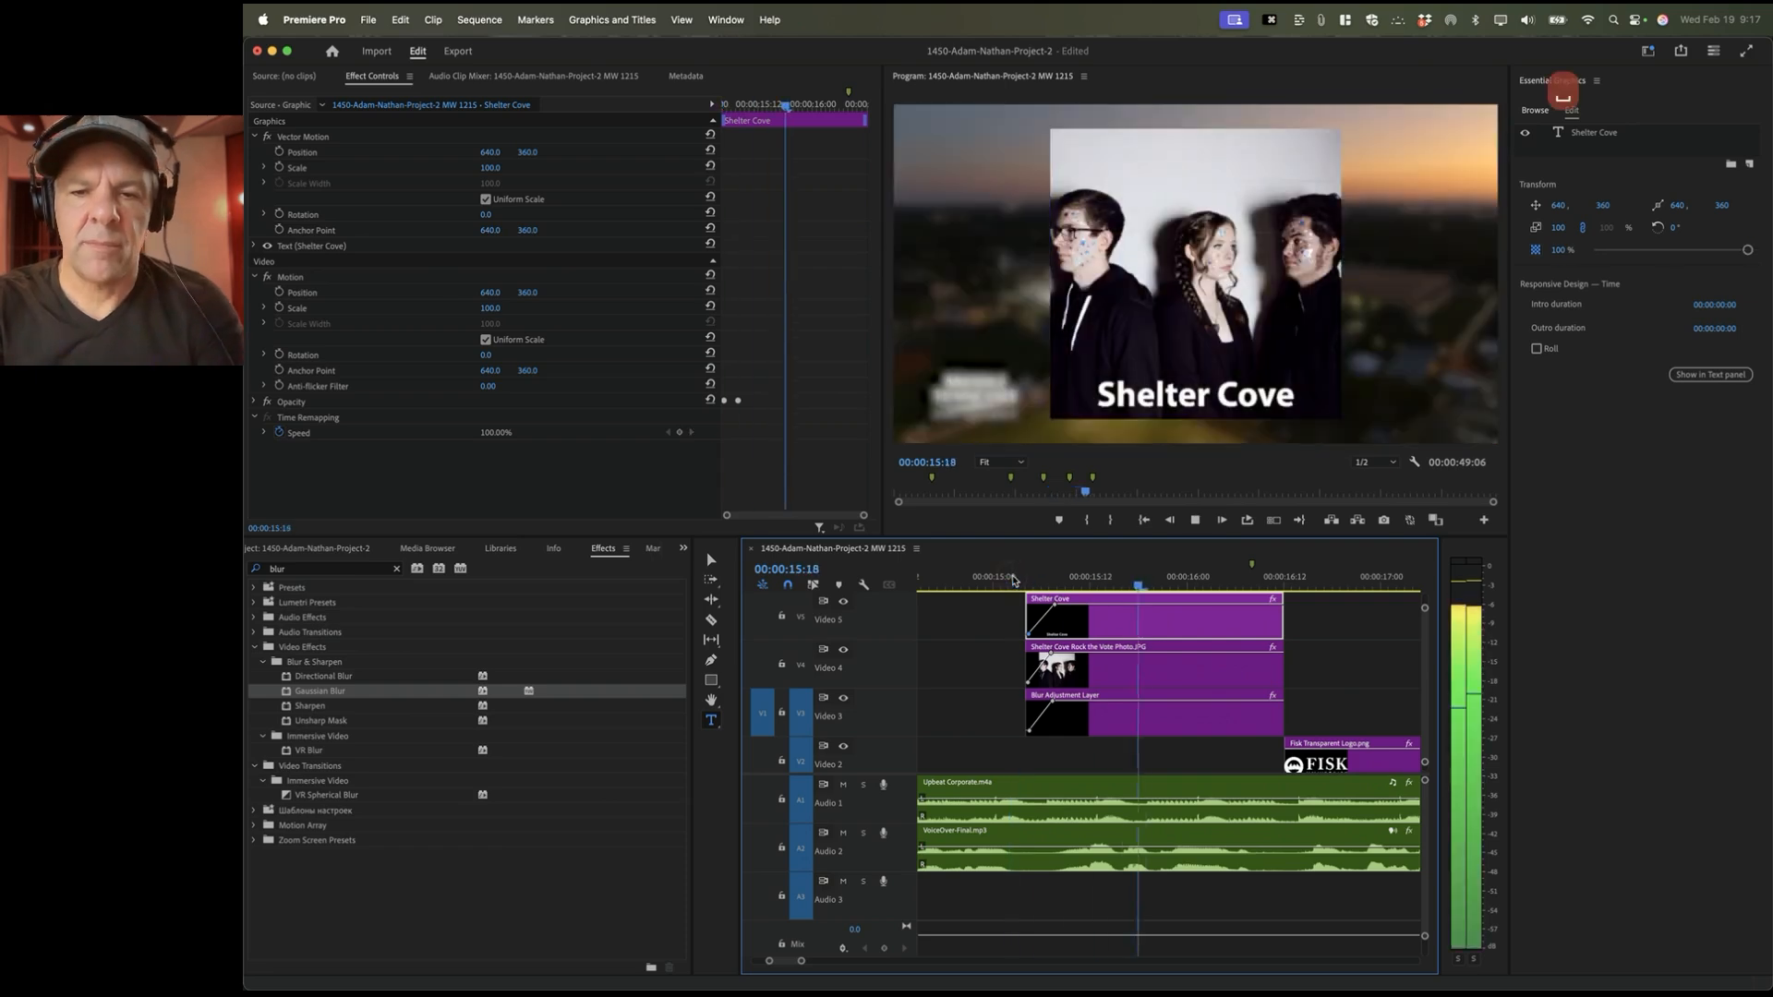
{"action": "key", "text": "space"}
{"action": "left_click", "coordinate": [1027, 582]}
{"action": "left_click_drag", "start_coordinate": [1027, 582], "coordinate": [1057, 582]}
{"action": "scroll", "coordinate": [1157, 700], "scroll_direction": "down", "scroll_amount": 3}
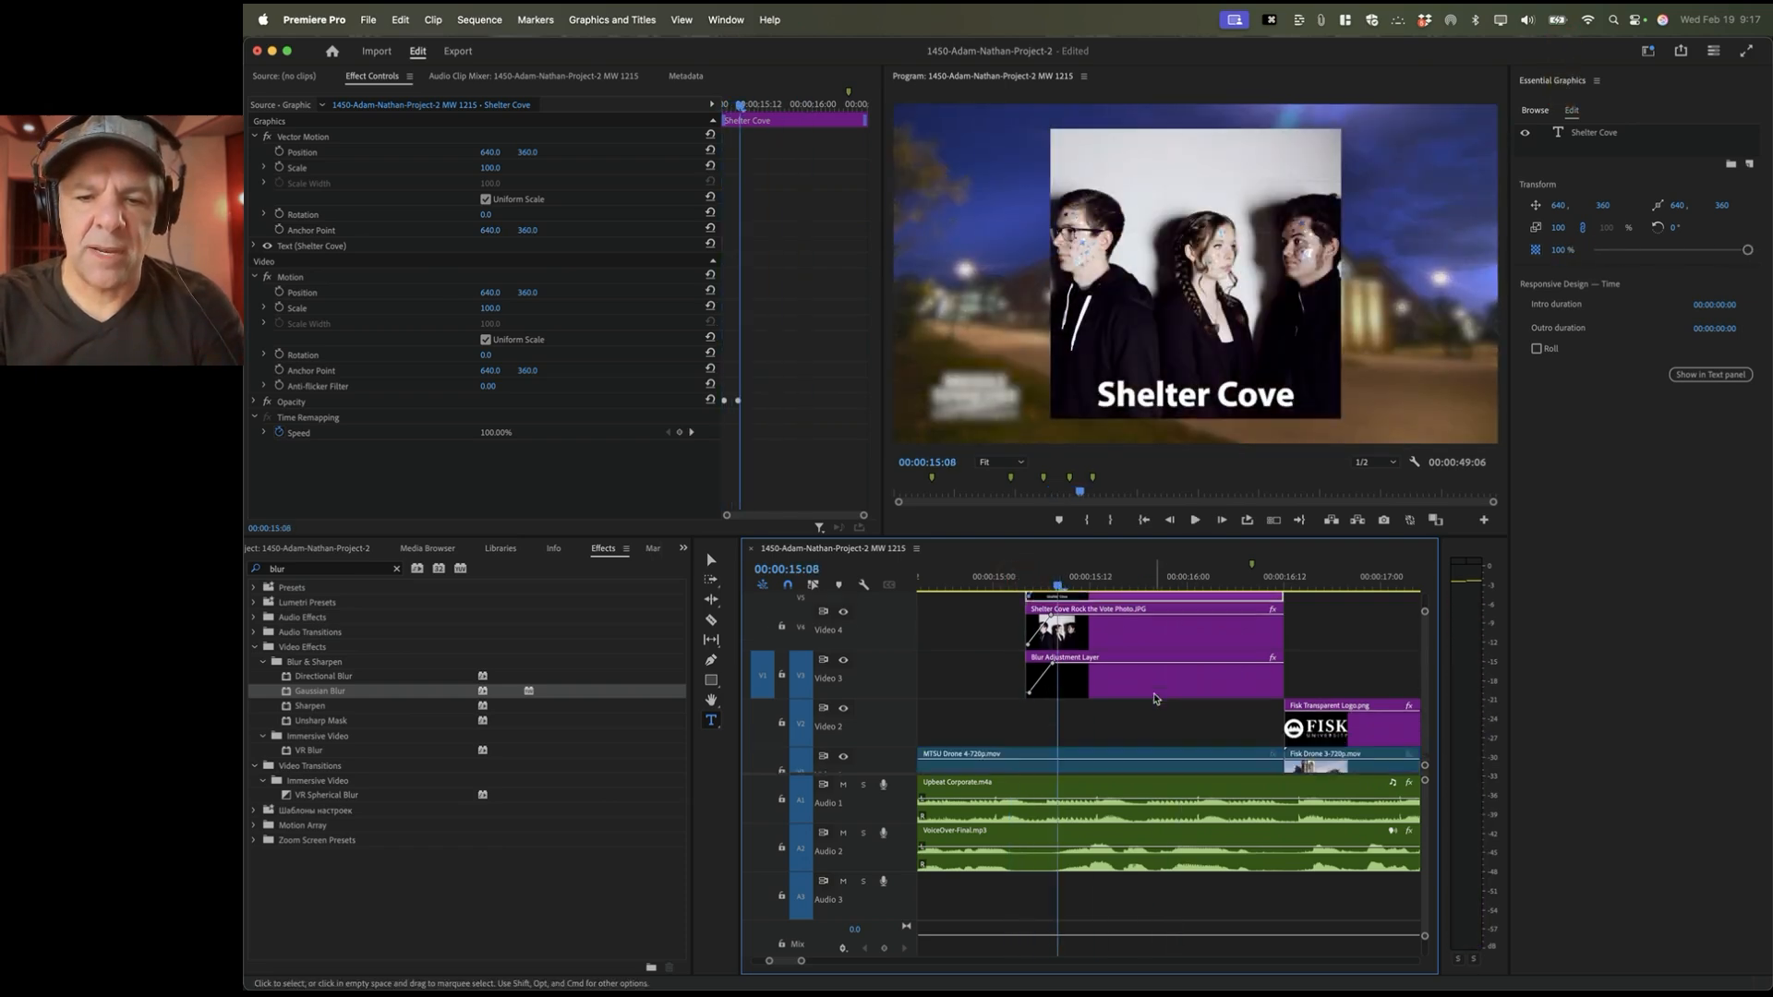
{"action": "scroll", "coordinate": [1157, 700], "scroll_direction": "up", "scroll_amount": 2}
{"action": "scroll", "coordinate": [1156, 700], "scroll_direction": "right", "scroll_amount": 5}
{"action": "scroll", "coordinate": [1154, 699], "scroll_direction": "right", "scroll_amount": 2}
{"action": "scroll", "coordinate": [1154, 700], "scroll_direction": "down", "scroll_amount": 1}
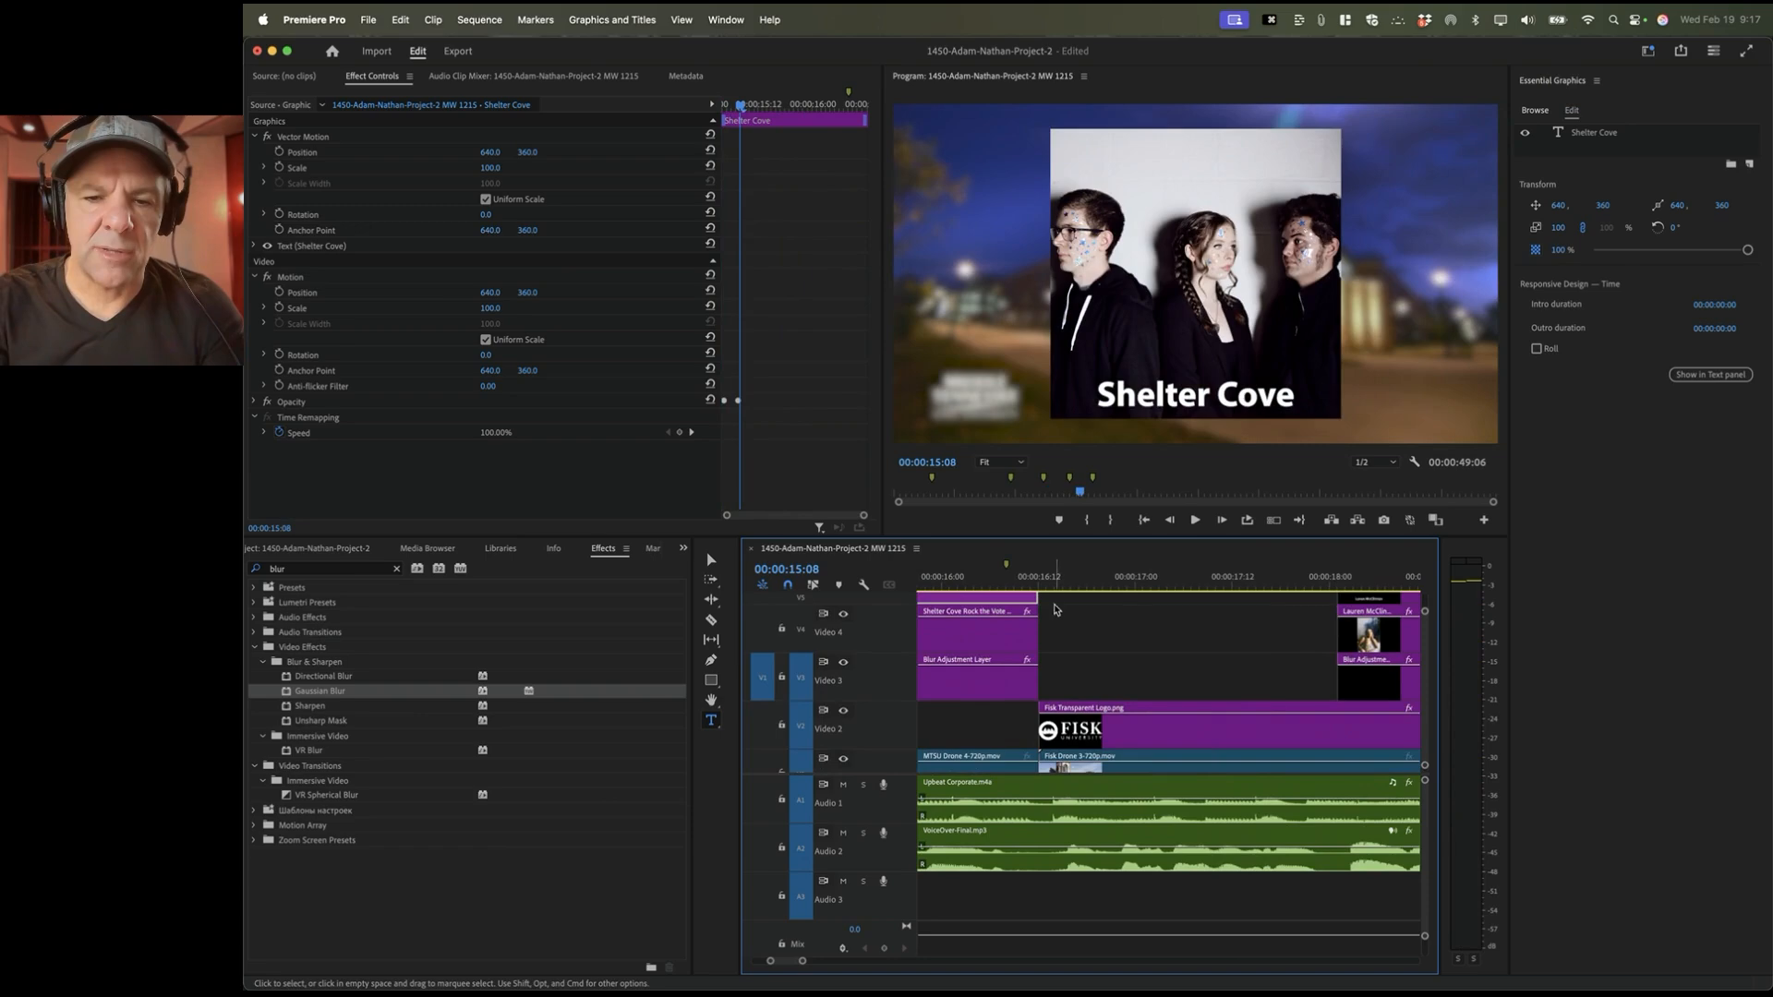
{"action": "left_click", "coordinate": [1007, 578]}
{"action": "scroll", "coordinate": [1053, 734], "scroll_direction": "down", "scroll_amount": 1}
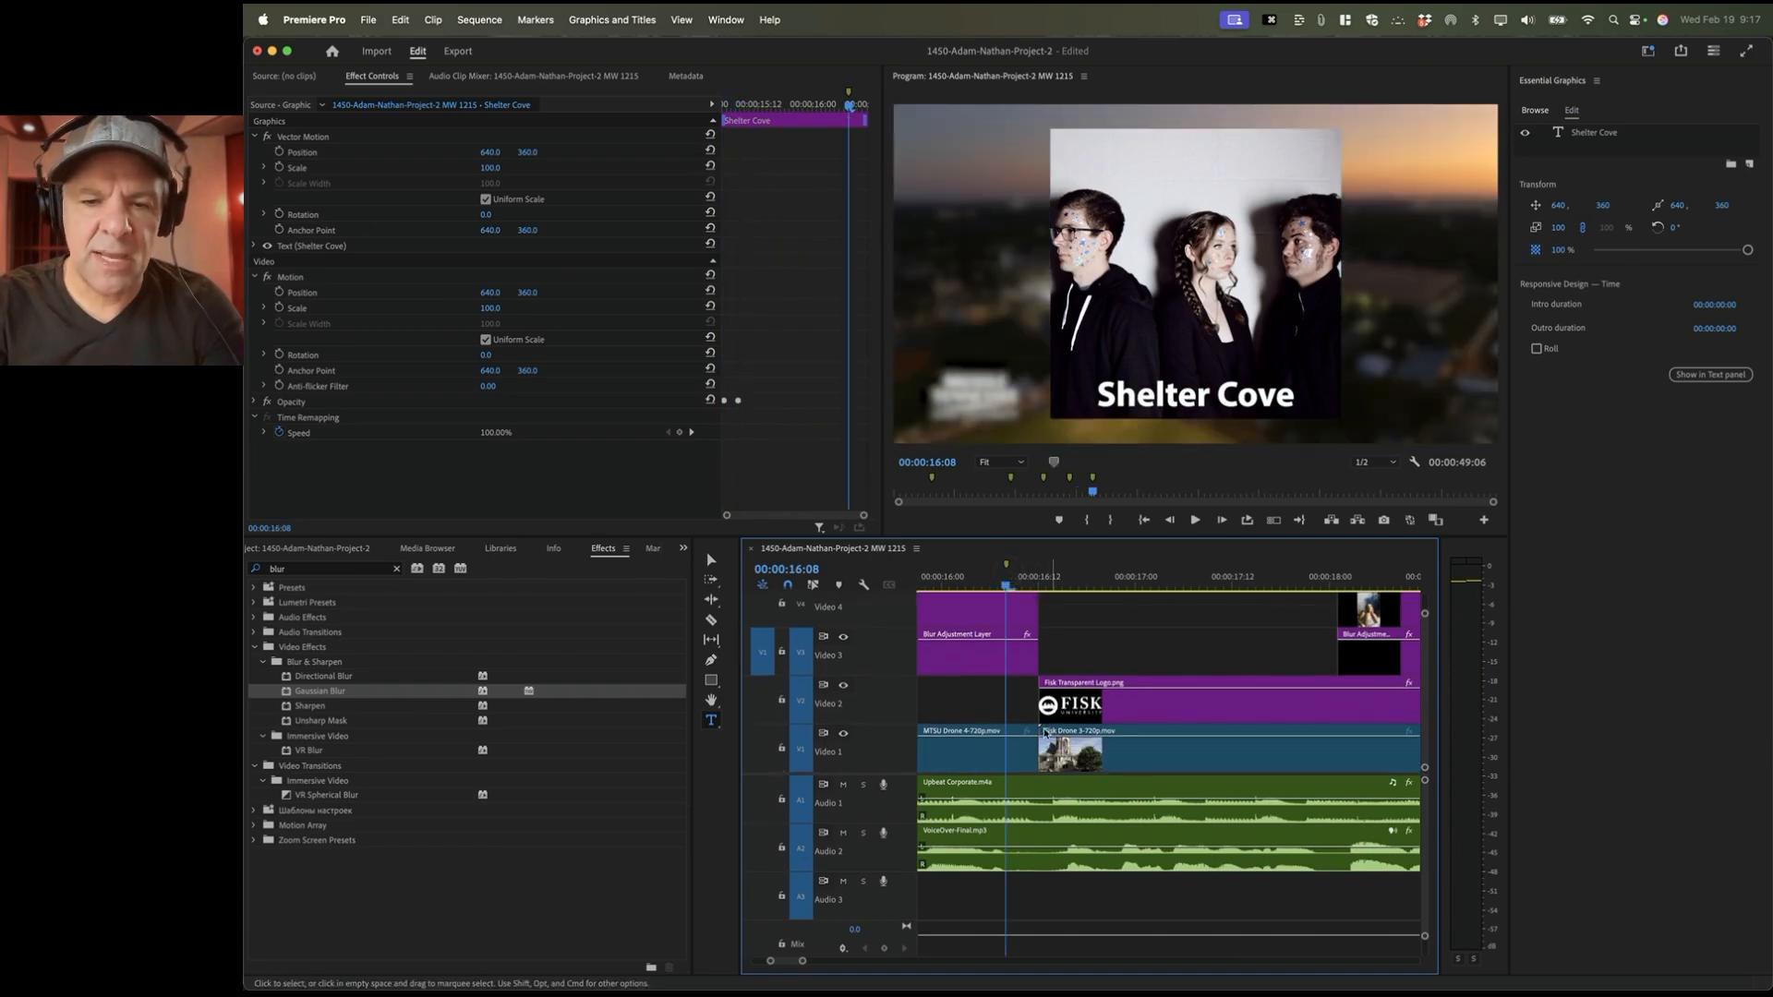
{"action": "left_click", "coordinate": [1025, 754]}
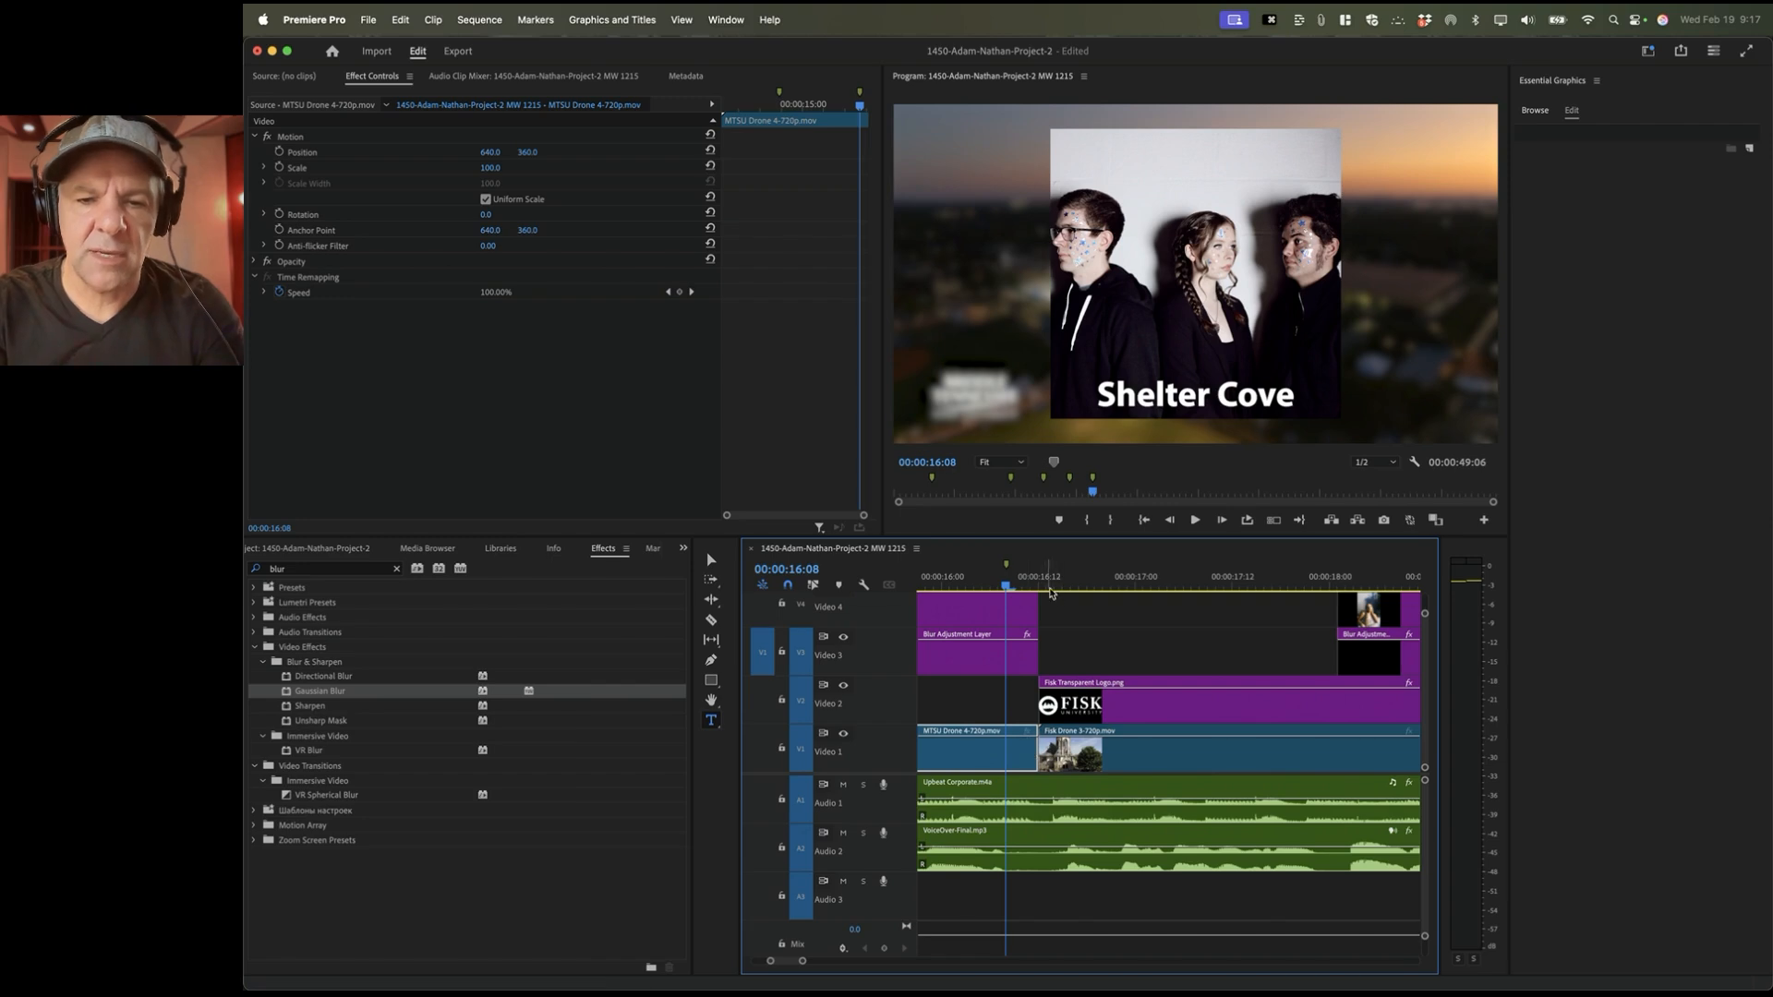
{"action": "key", "text": "space"}
{"action": "left_click_drag", "start_coordinate": [1016, 583], "coordinate": [1074, 582]}
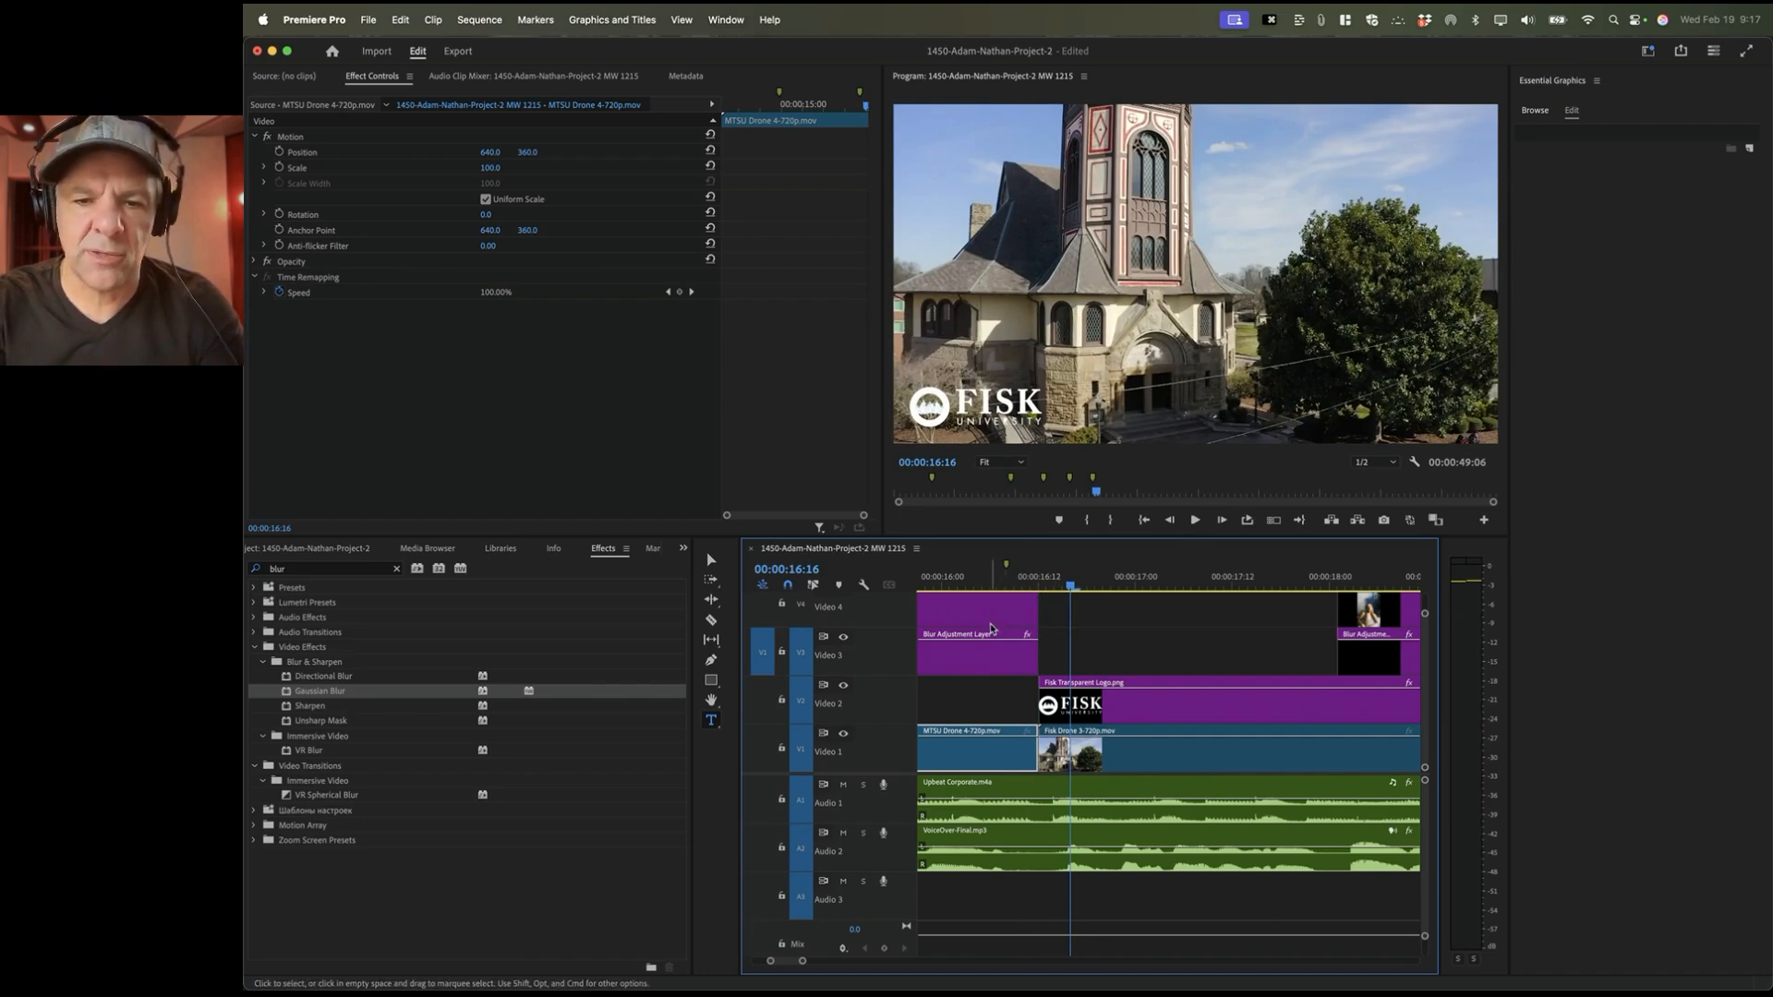
{"action": "scroll", "coordinate": [1136, 642], "scroll_direction": "right", "scroll_amount": 5}
Step: Make the blur layer, artist headshot and name title each fade in from 0 opacity
{"action": "scroll", "coordinate": [1134, 642], "scroll_direction": "up", "scroll_amount": 2}
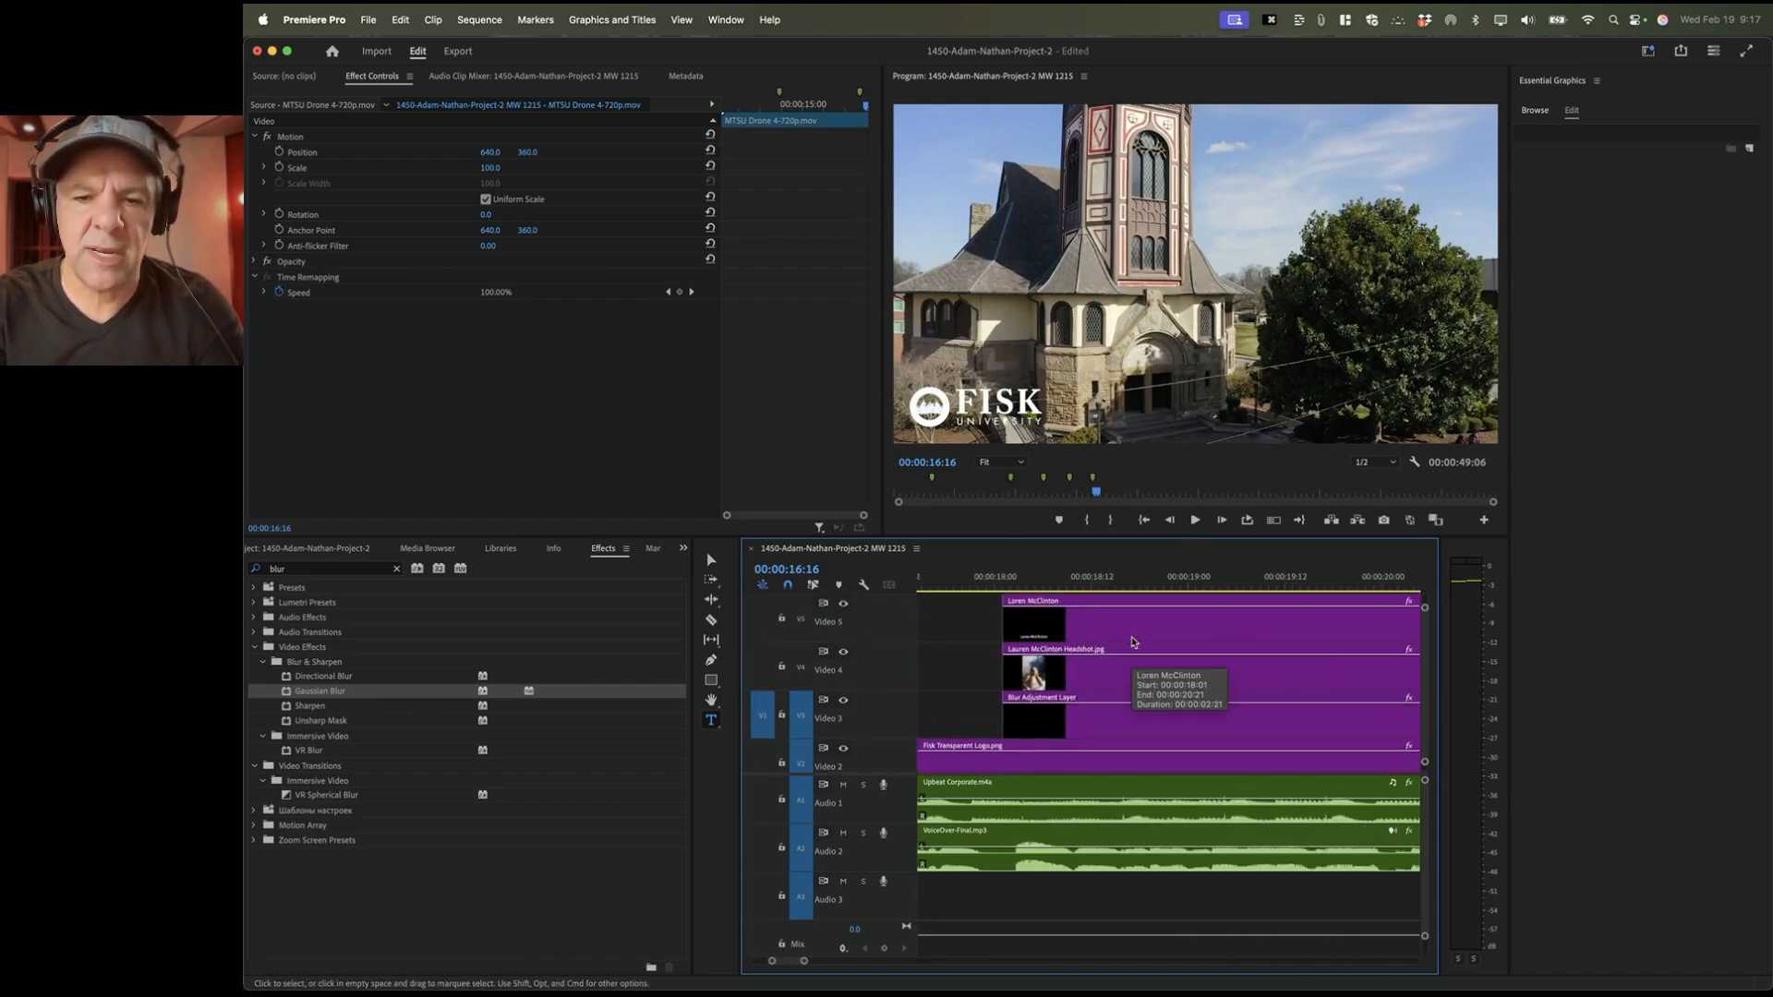
{"action": "left_click", "coordinate": [1035, 613]}
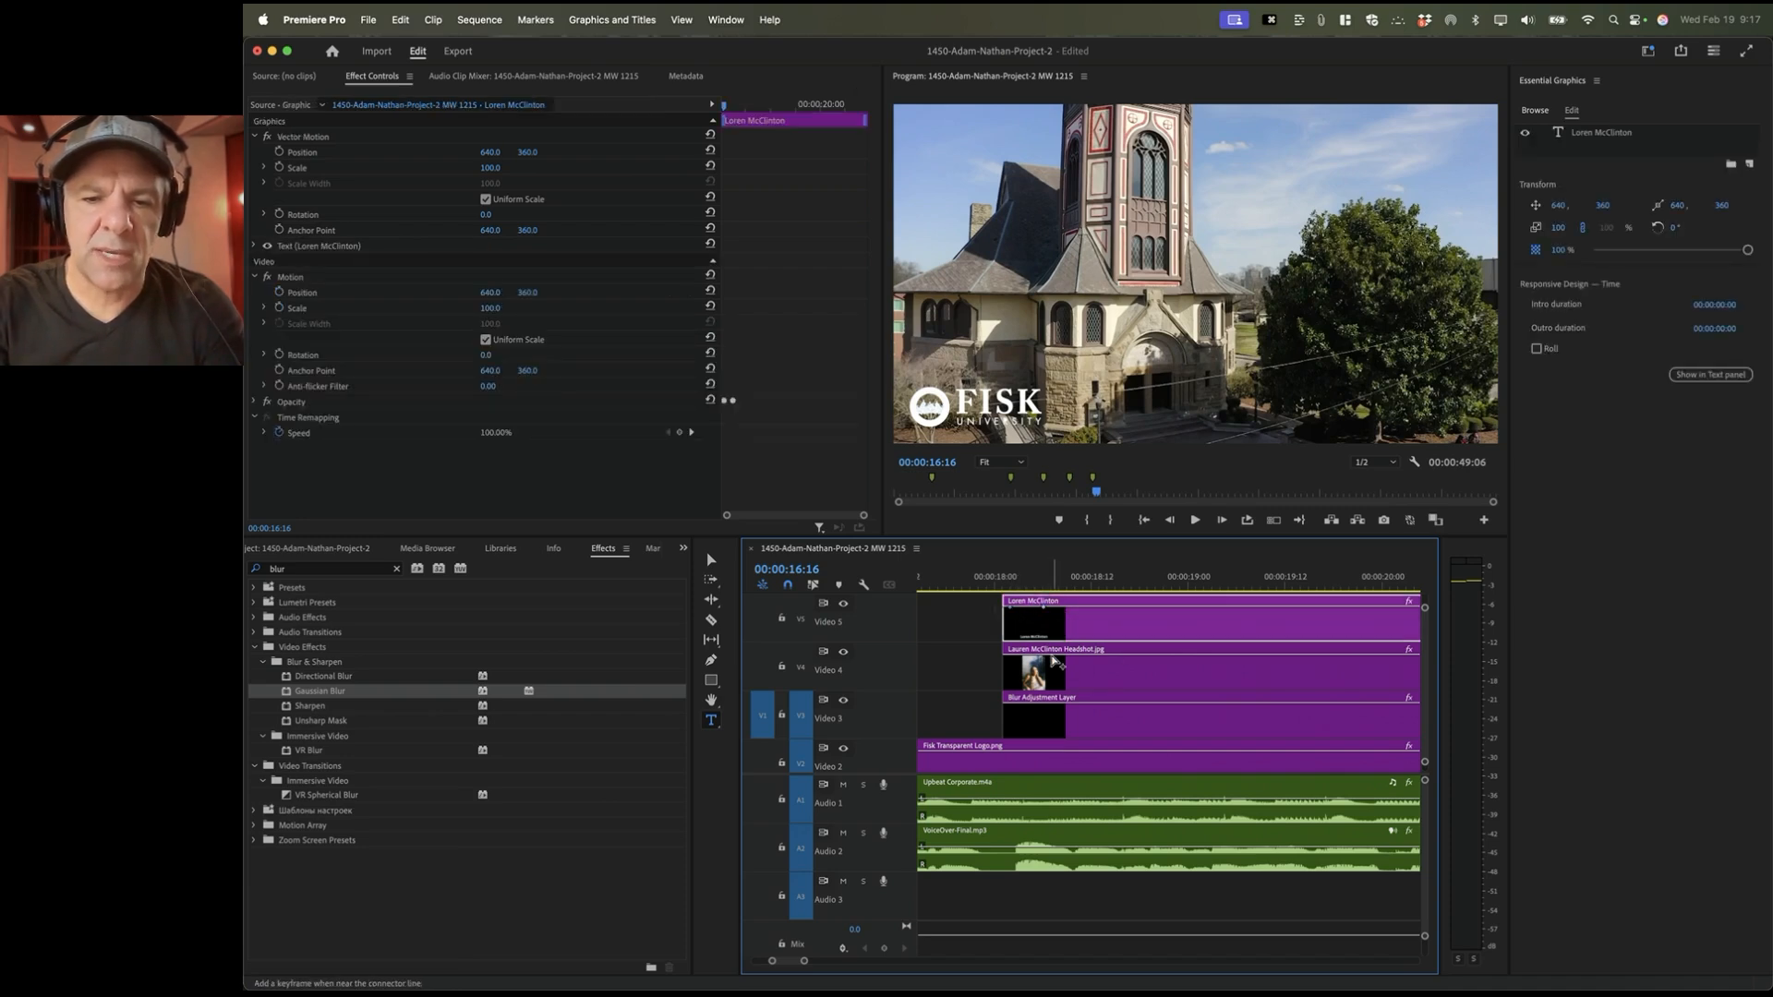
{"action": "left_click", "coordinate": [1050, 709]}
{"action": "left_click", "coordinate": [1008, 706], "text": "super"}
{"action": "left_click_drag", "start_coordinate": [1008, 706], "coordinate": [1007, 748]}
{"action": "left_click_drag", "start_coordinate": [1008, 656], "coordinate": [1009, 698]}
{"action": "left_click_drag", "start_coordinate": [1011, 609], "coordinate": [1007, 639]}
Step: Play back from 17:22 to check the fade-ins, then zoom the timeline out
{"action": "left_click", "coordinate": [981, 575]}
{"action": "key", "text": "space"}
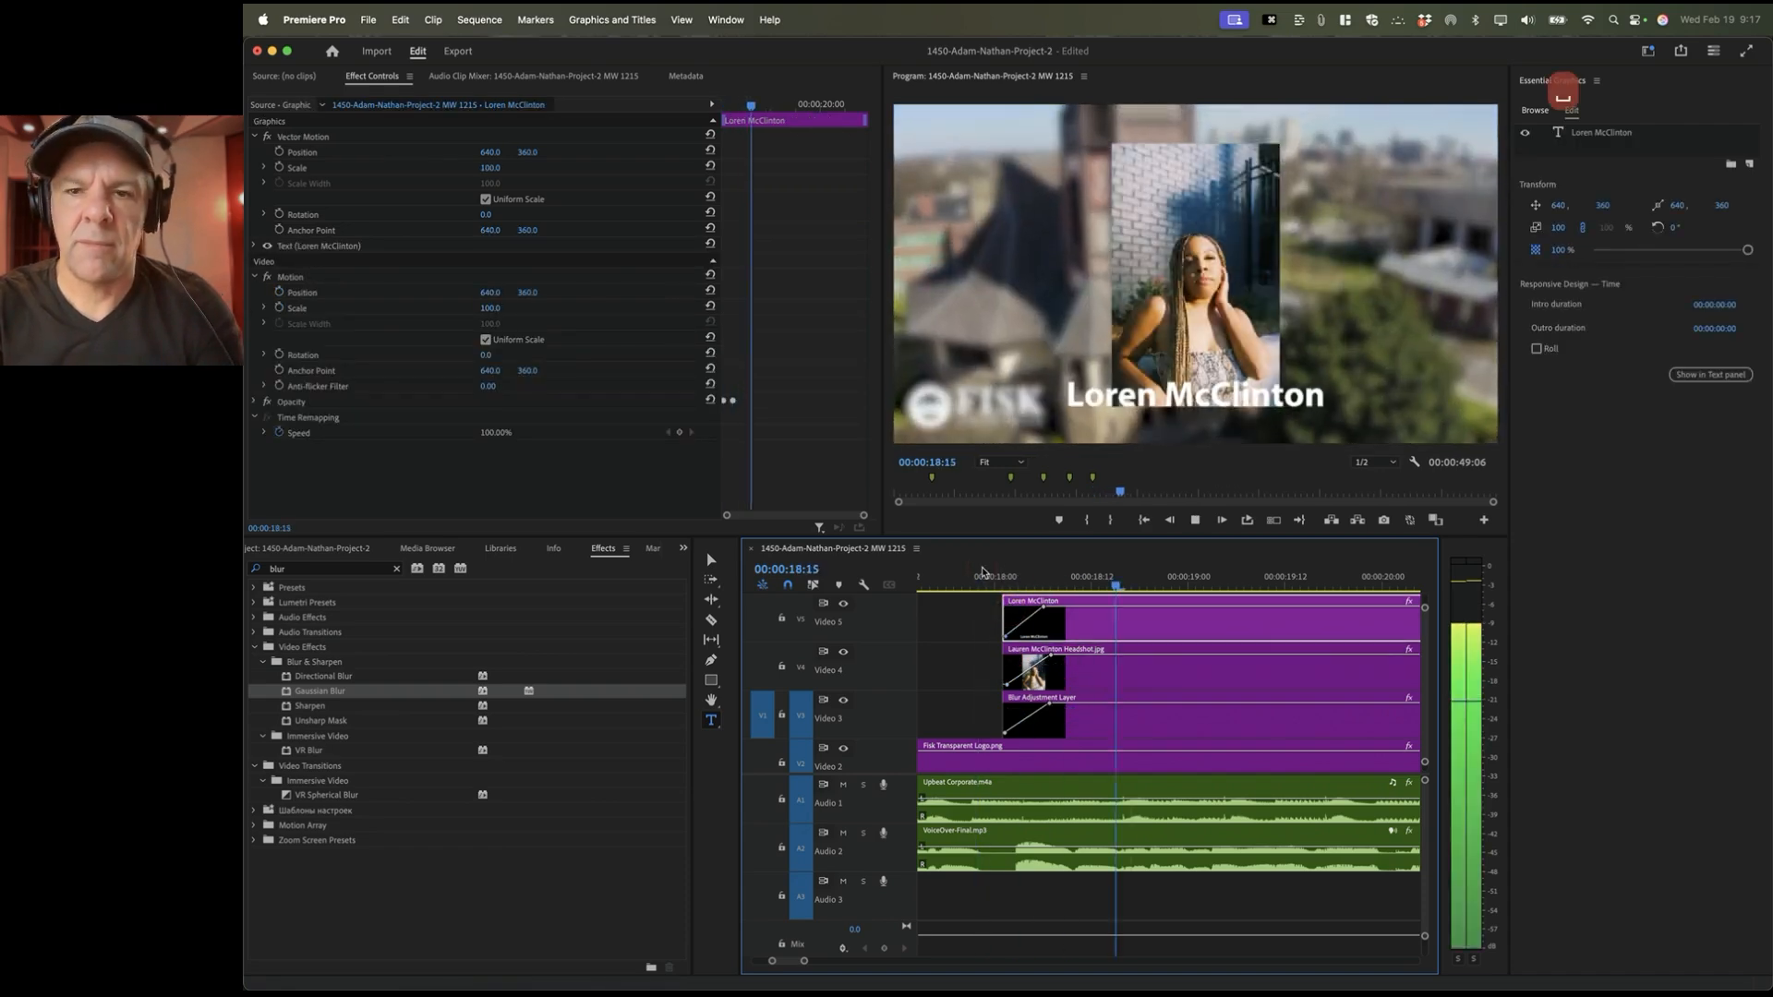
{"action": "key", "text": "minus"}
{"action": "key", "text": "minus"}
{"action": "key", "text": "minus"}
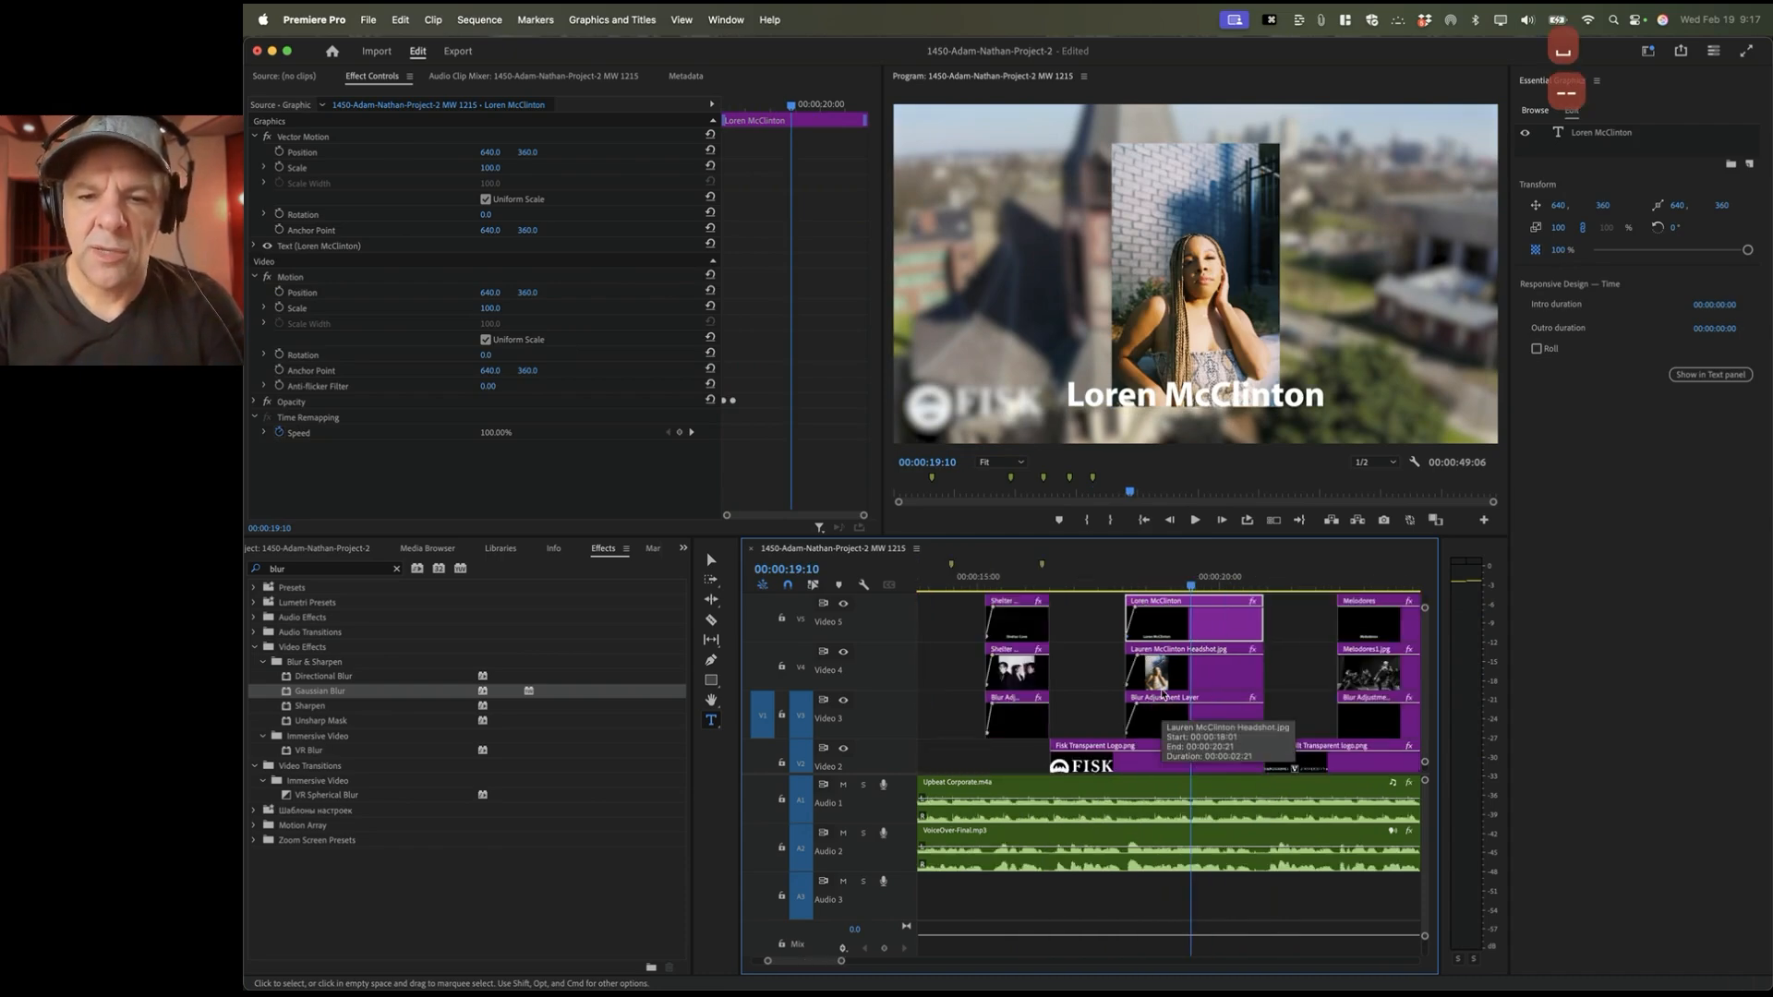
Step: Fade the Melodores title in from 0% opacity at the 22:05 Vanderbilt shot
{"action": "left_click", "coordinate": [1247, 582]}
{"action": "key", "text": "equal"}
{"action": "key", "text": "equal"}
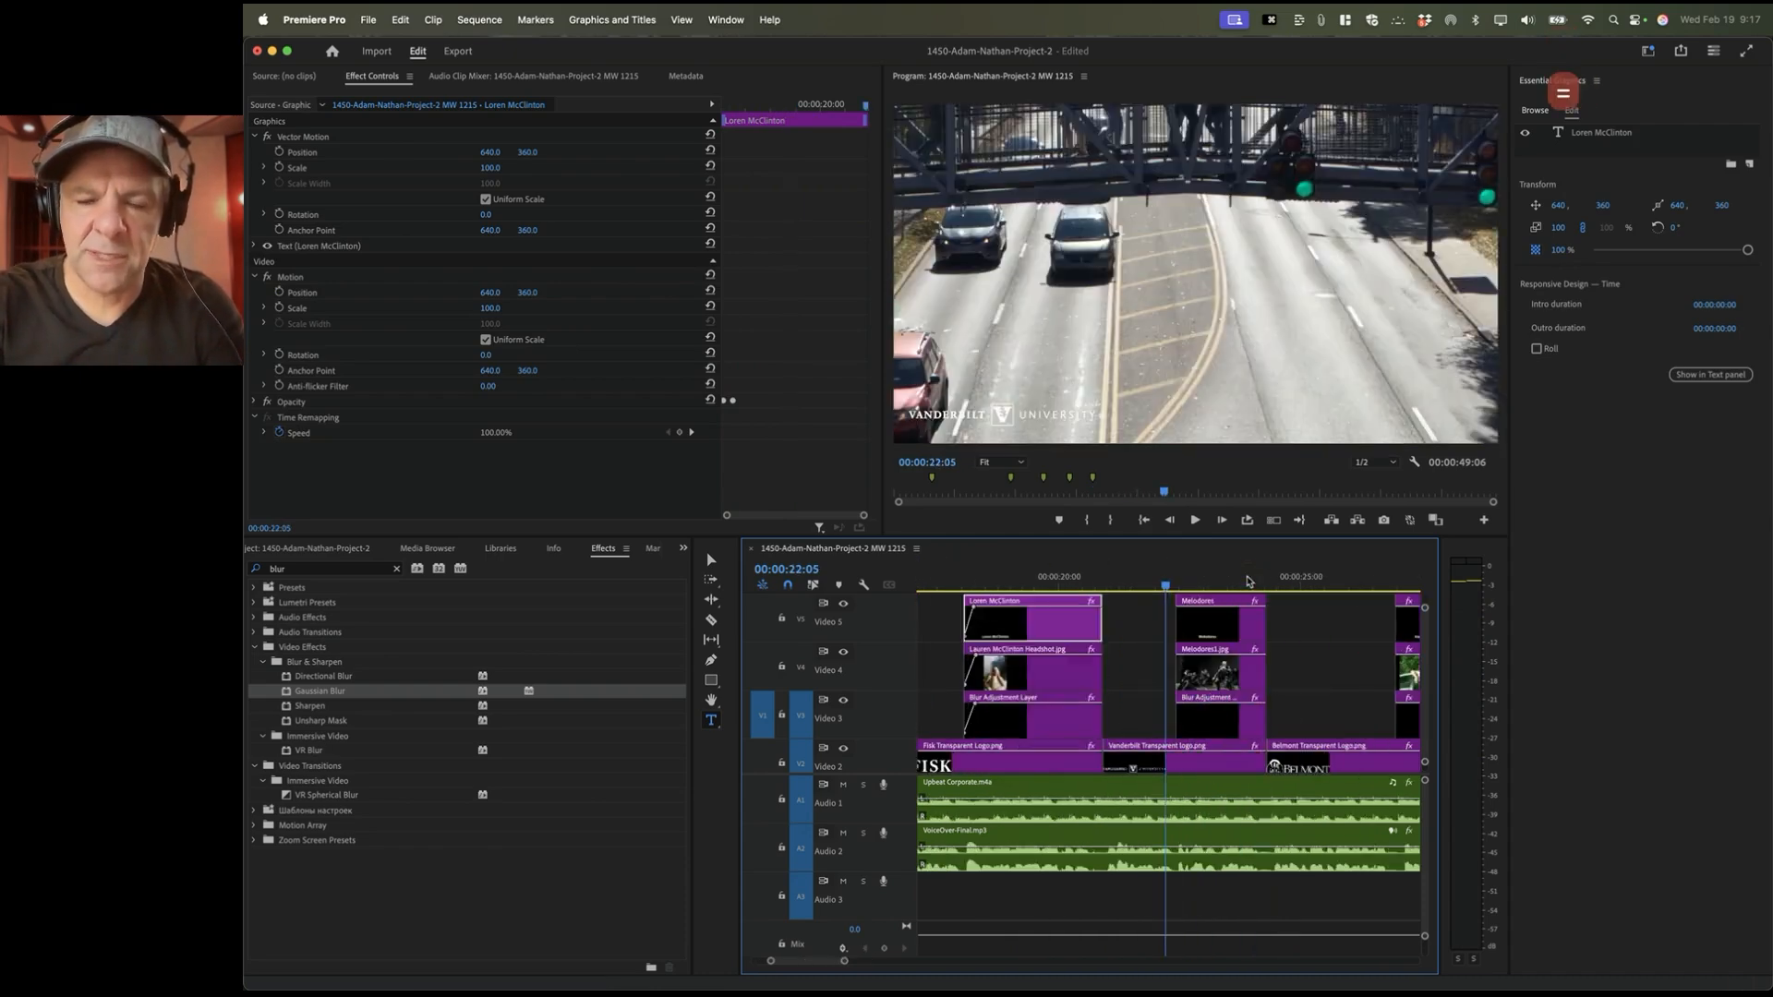
{"action": "left_click", "coordinate": [1208, 613]}
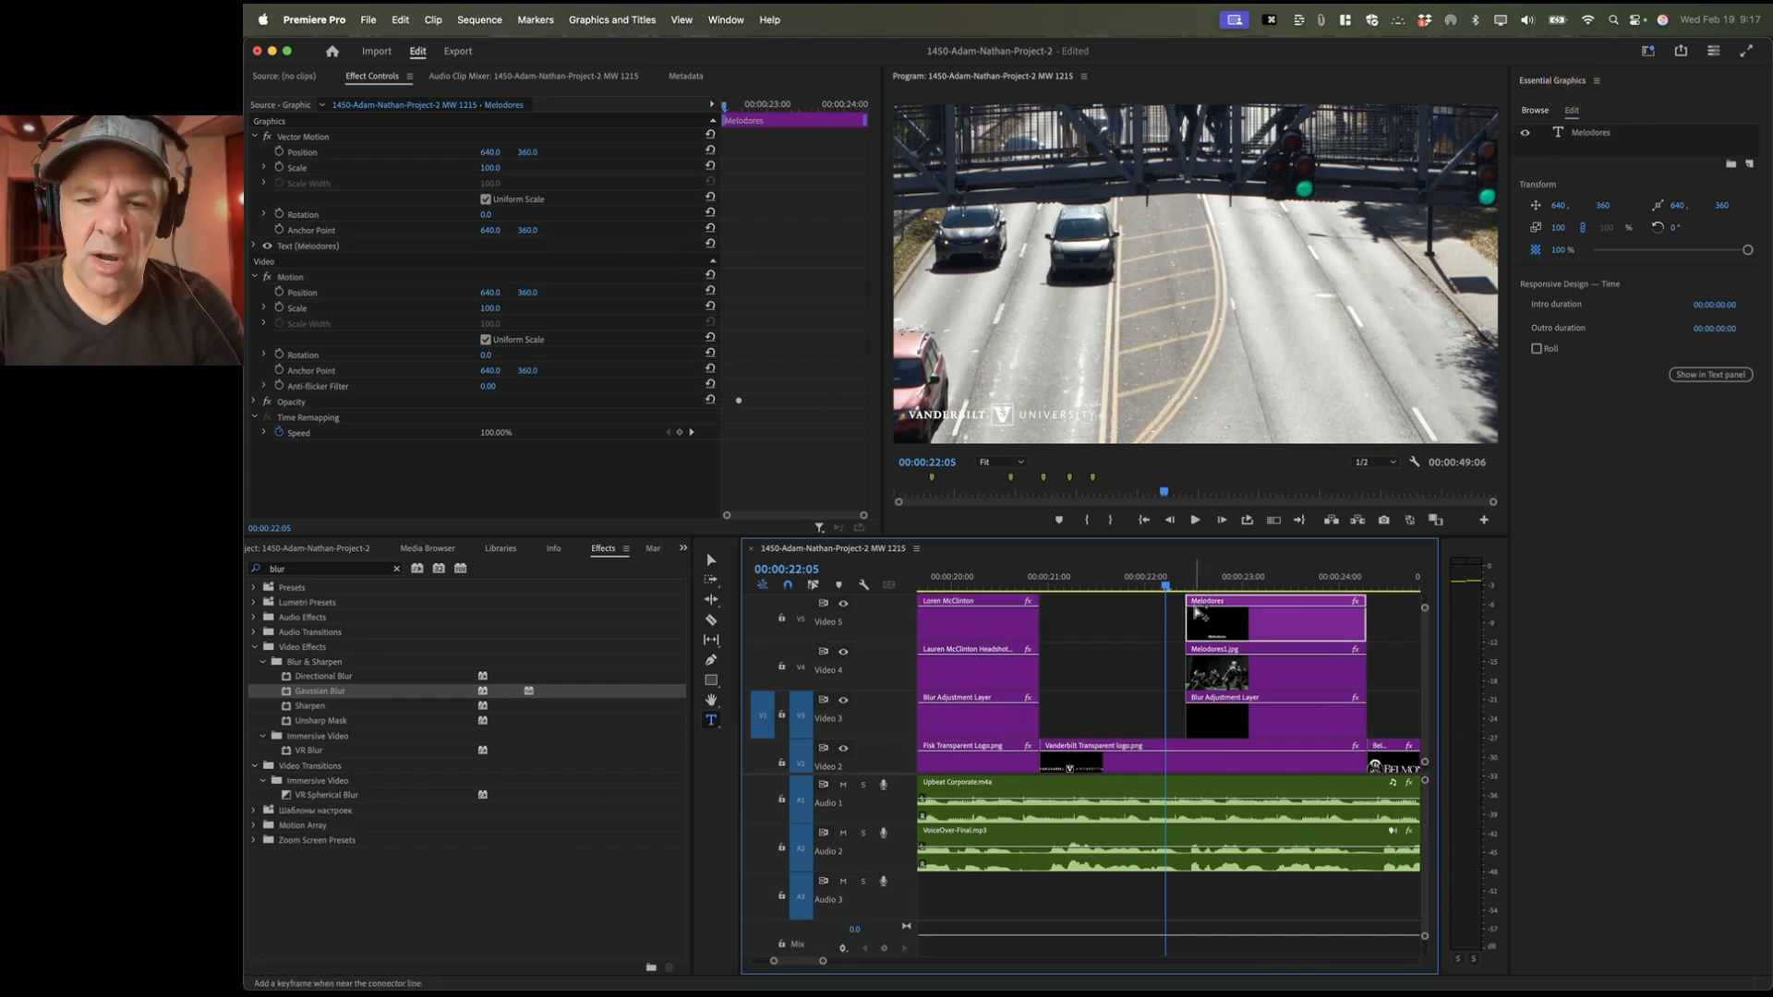
{"action": "left_click_drag", "start_coordinate": [1192, 612], "coordinate": [1205, 665]}
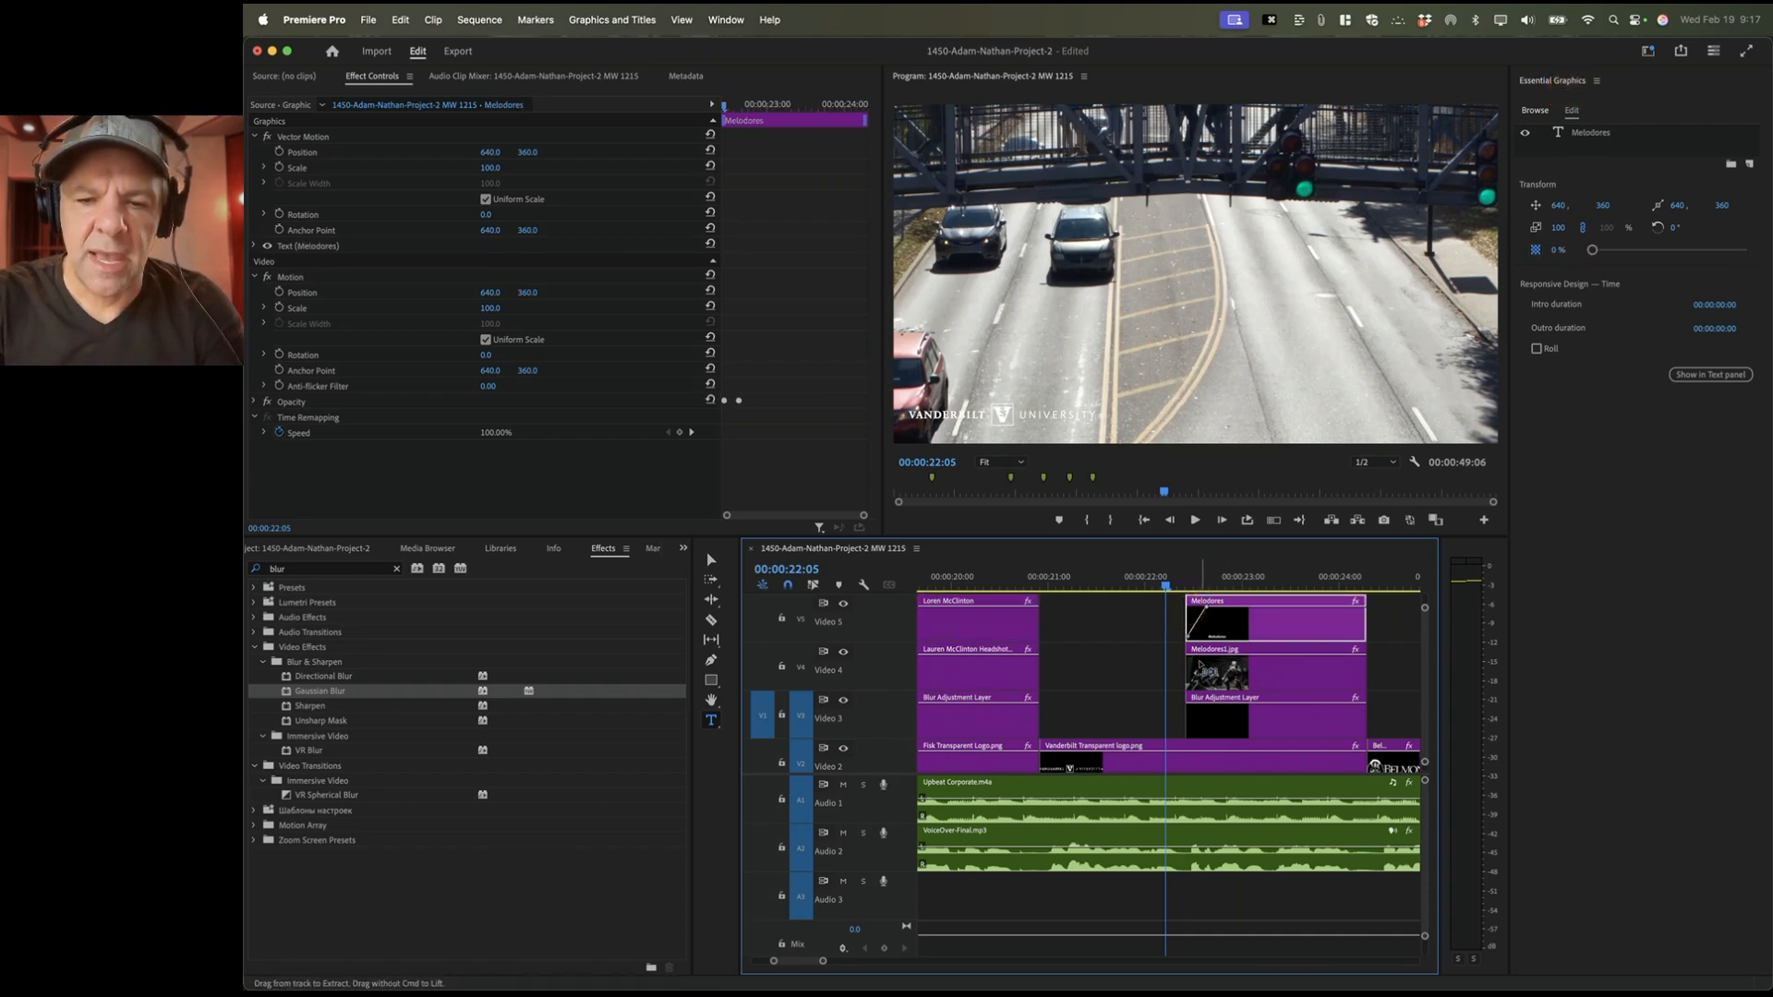
Step: Fade in the Melodores1.jpg photo and its blur adjustment layer from zero opacity
{"action": "left_click", "coordinate": [1206, 665]}
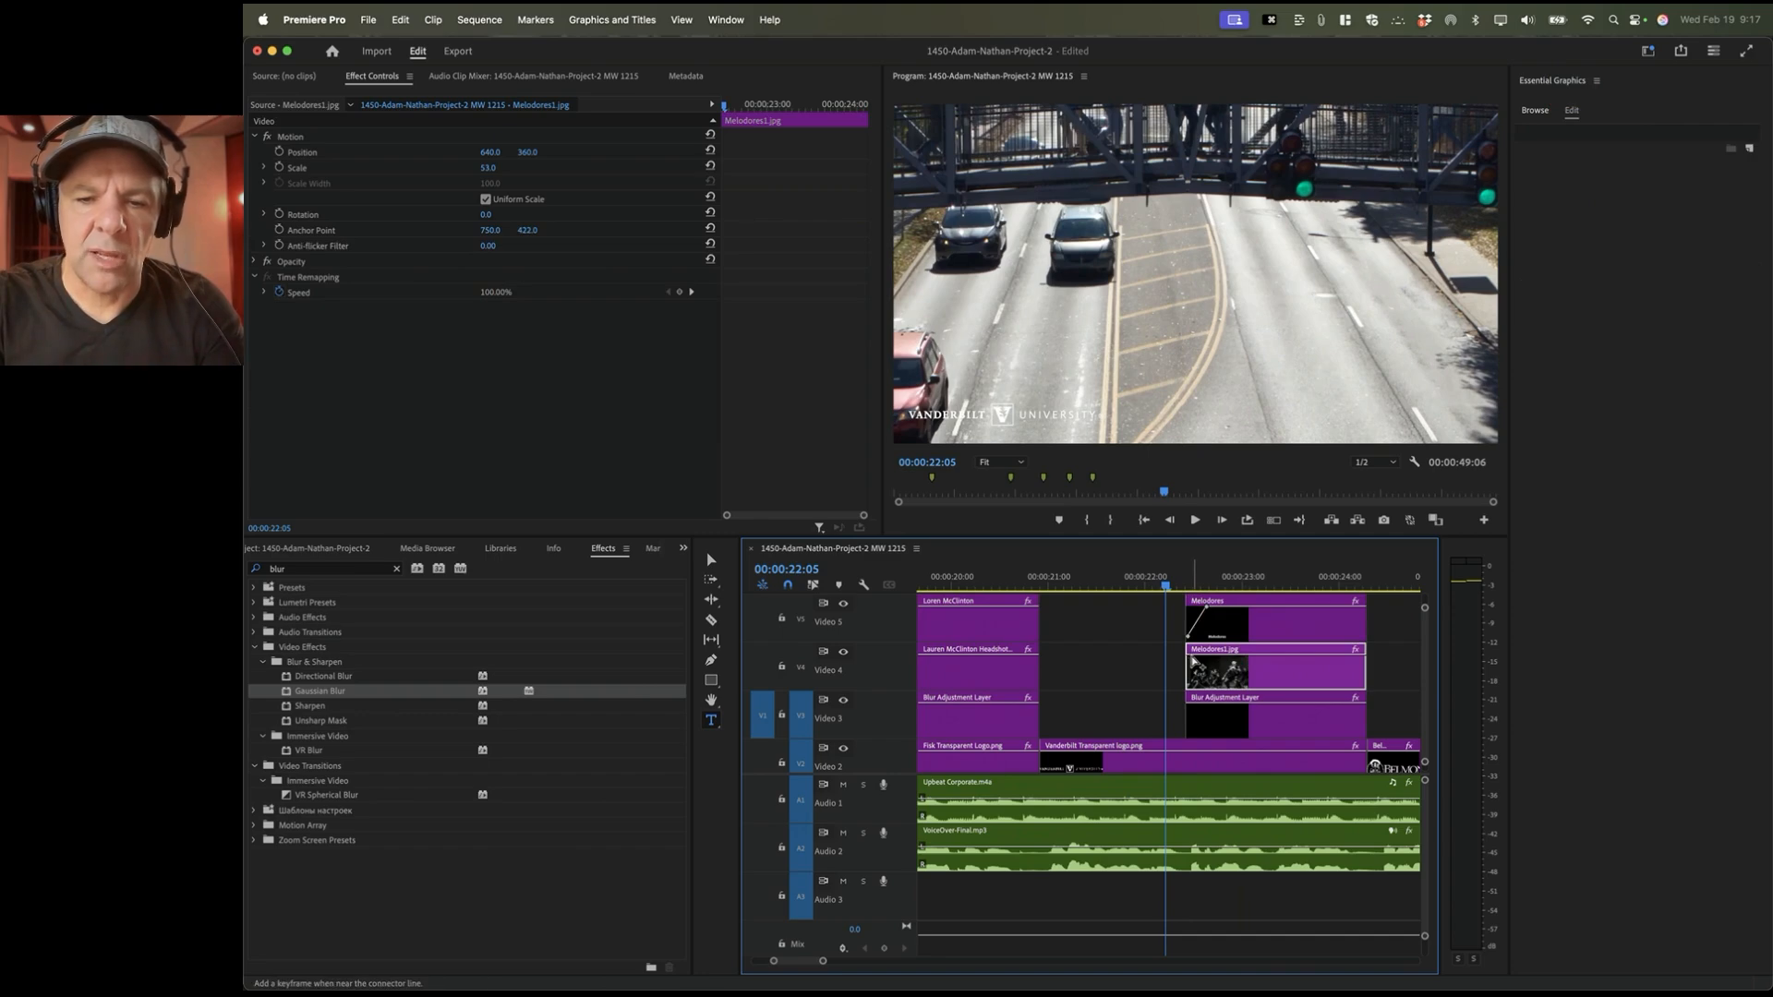
{"action": "left_click", "coordinate": [1205, 662], "text": "super"}
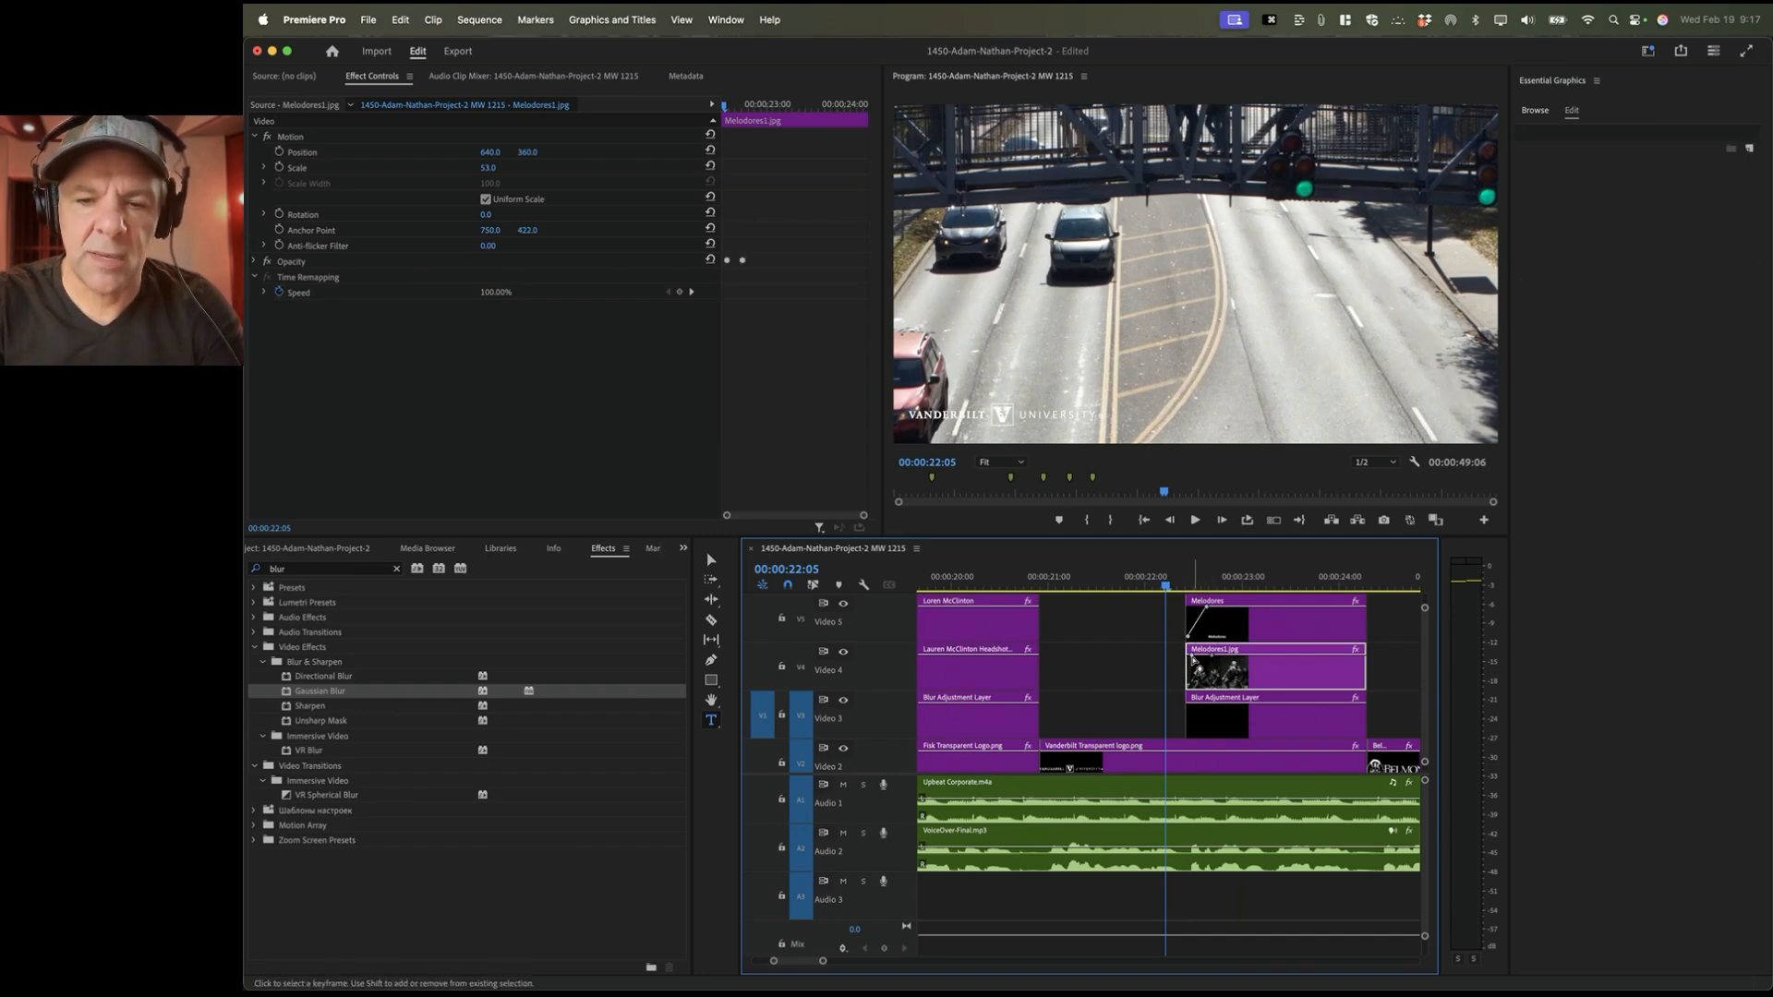
{"action": "left_click_drag", "start_coordinate": [1192, 658], "coordinate": [1190, 739]}
{"action": "left_click", "coordinate": [1211, 711]}
{"action": "left_click", "coordinate": [1212, 706], "text": "super"}
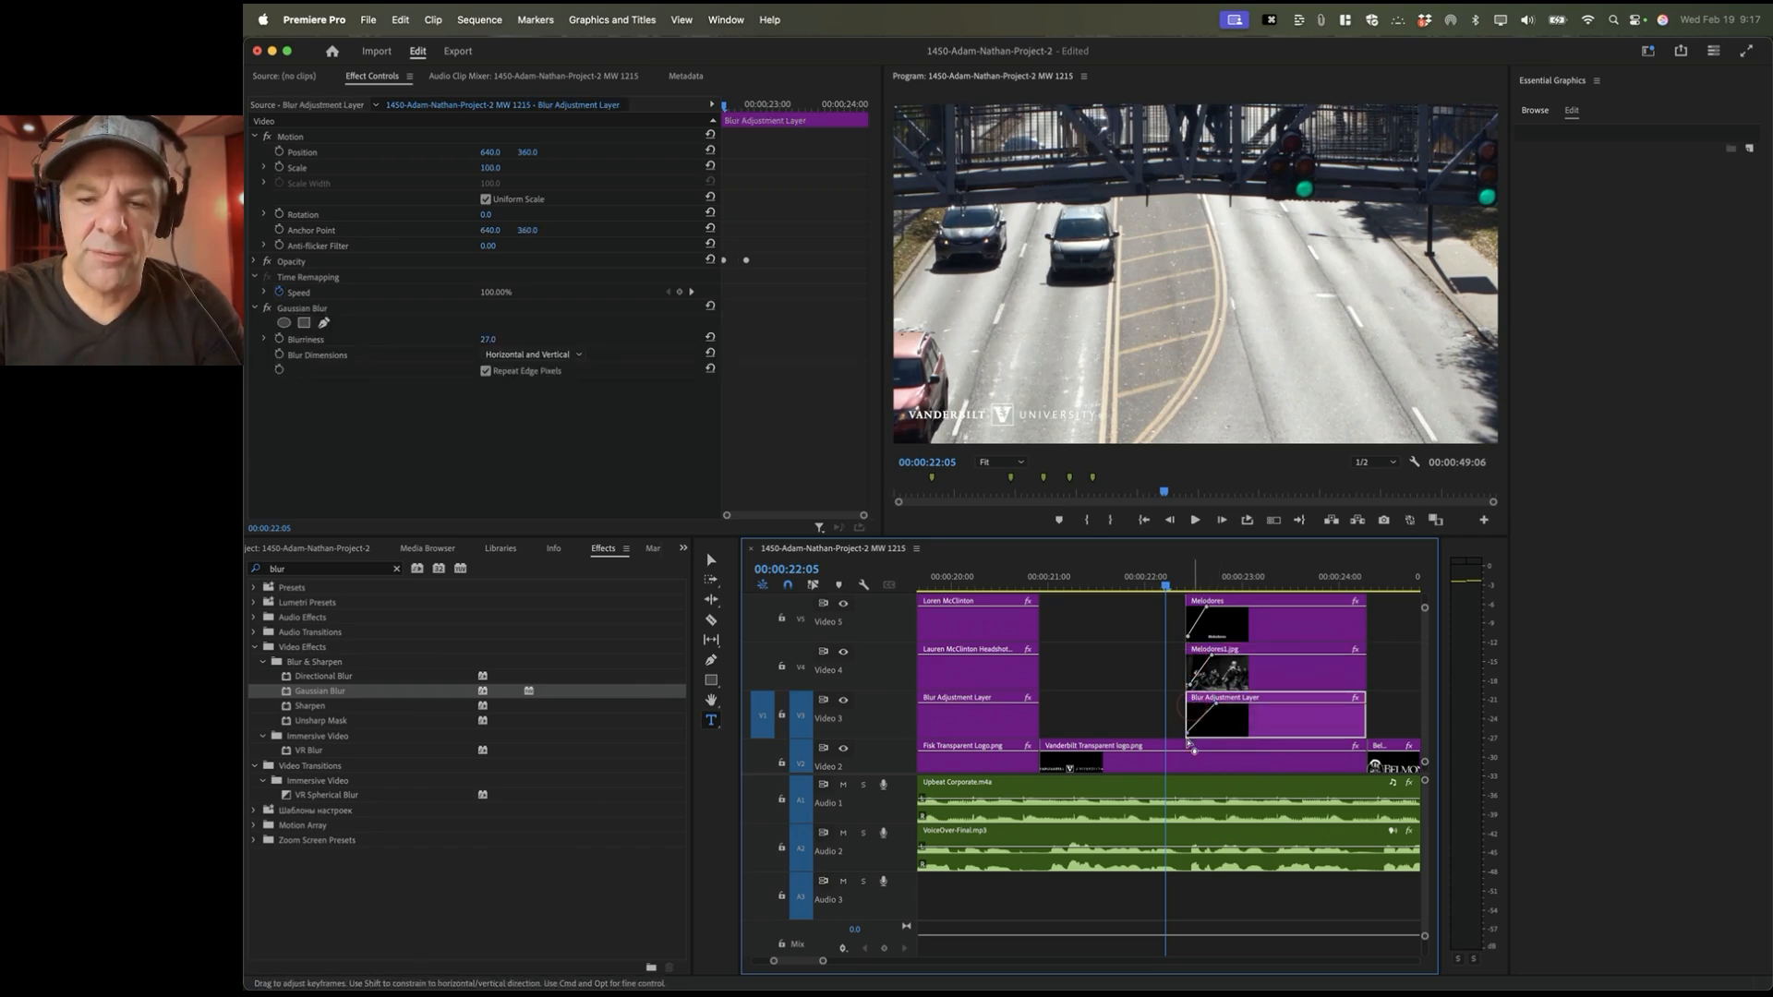
Step: Preview the Melodores fade-ins, then load Vanderbilt Drone 1-4k.mp4 as the source clip
{"action": "key", "text": "space"}
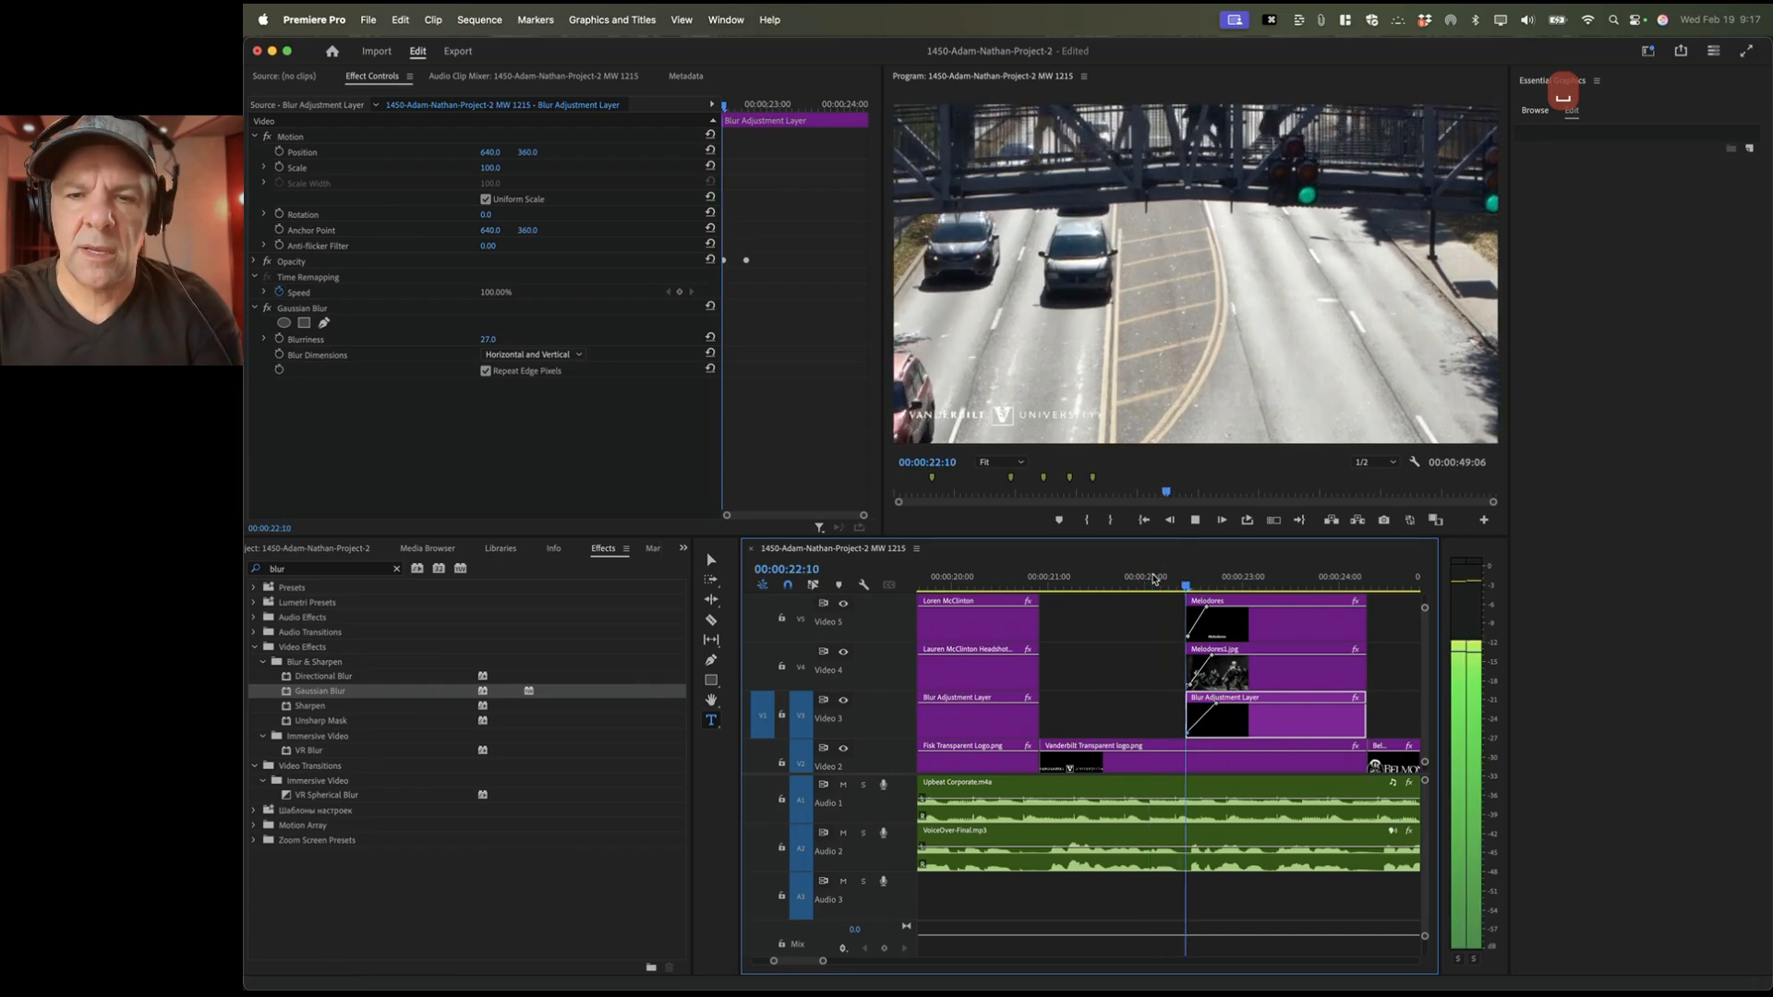
{"action": "key", "text": "space"}
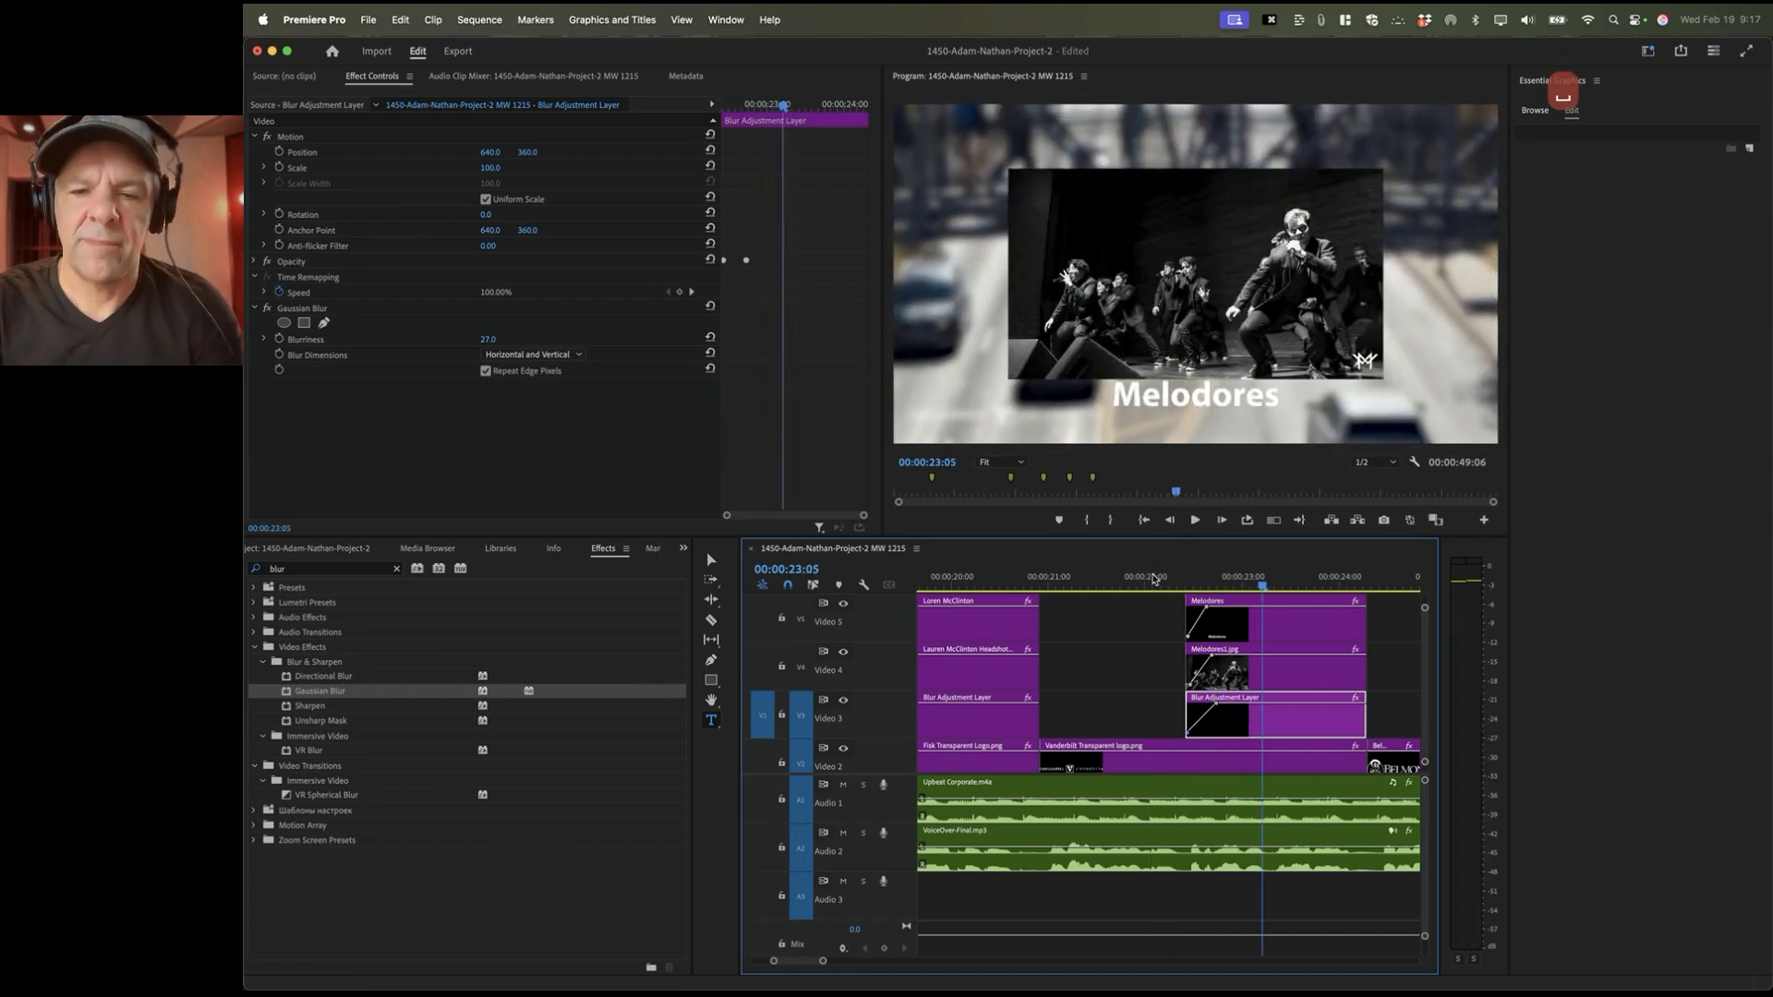
{"action": "left_click", "coordinate": [1089, 577]}
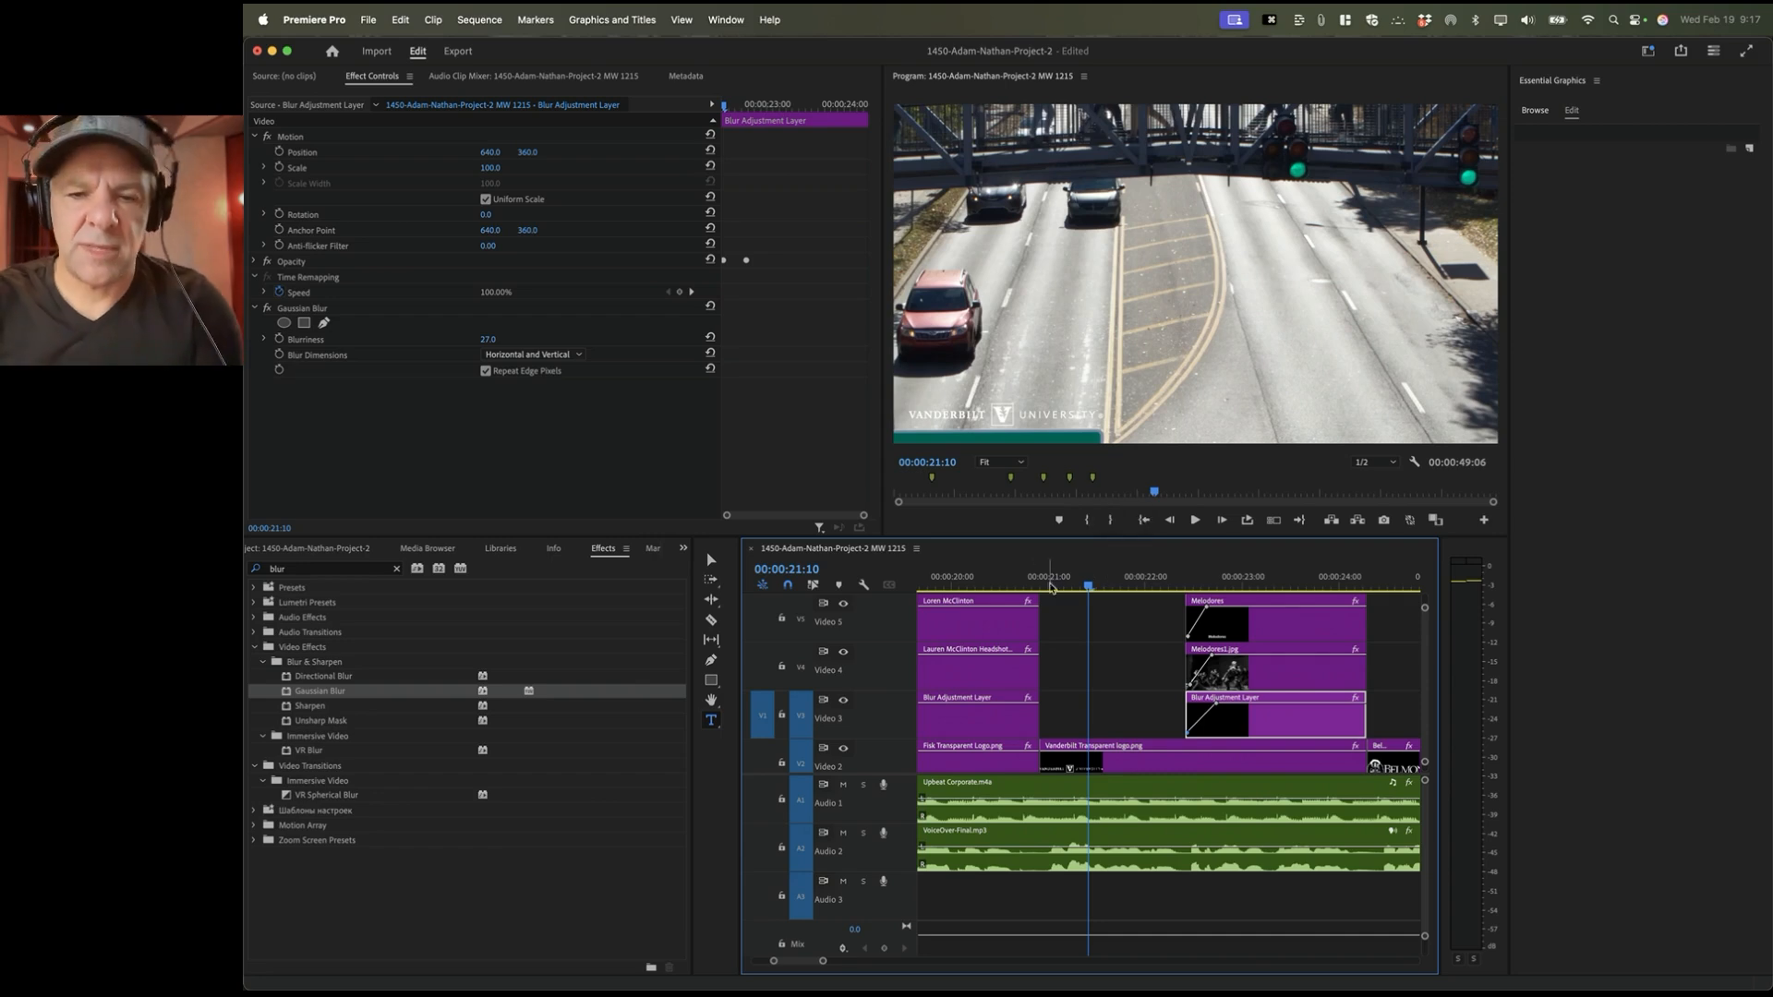
{"action": "scroll", "coordinate": [1128, 750], "scroll_direction": "down", "scroll_amount": 2}
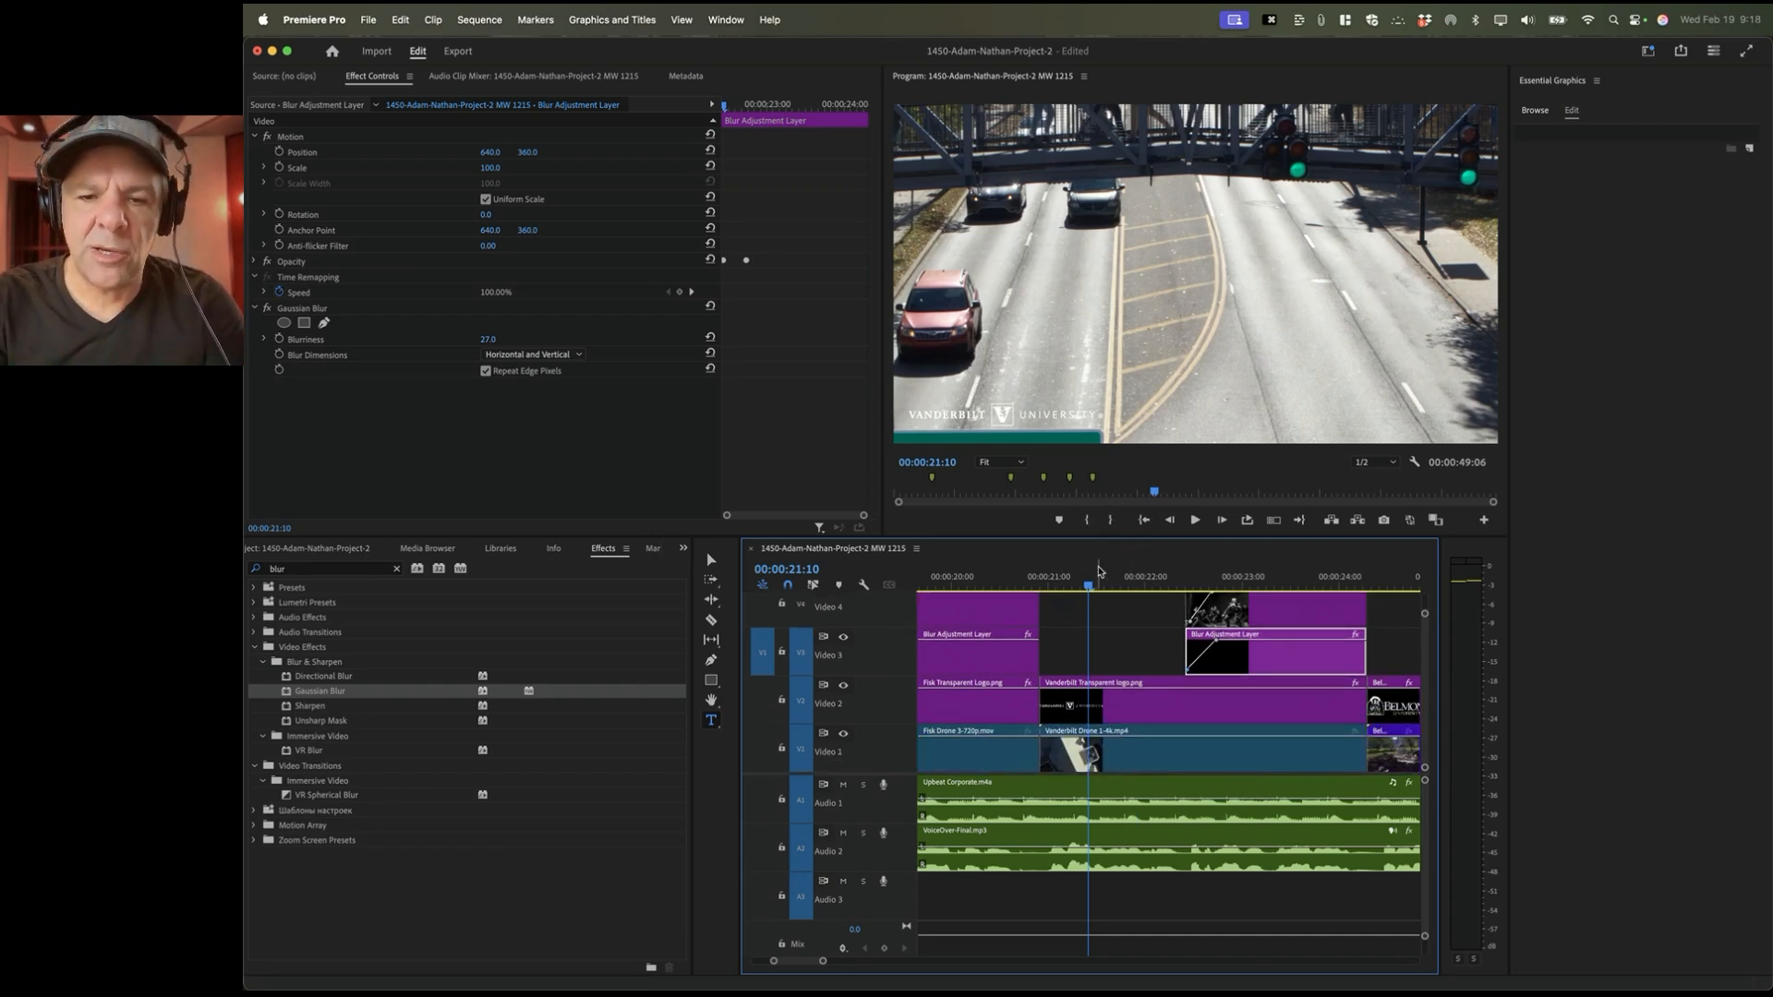
{"action": "double_click", "coordinate": [1115, 757]}
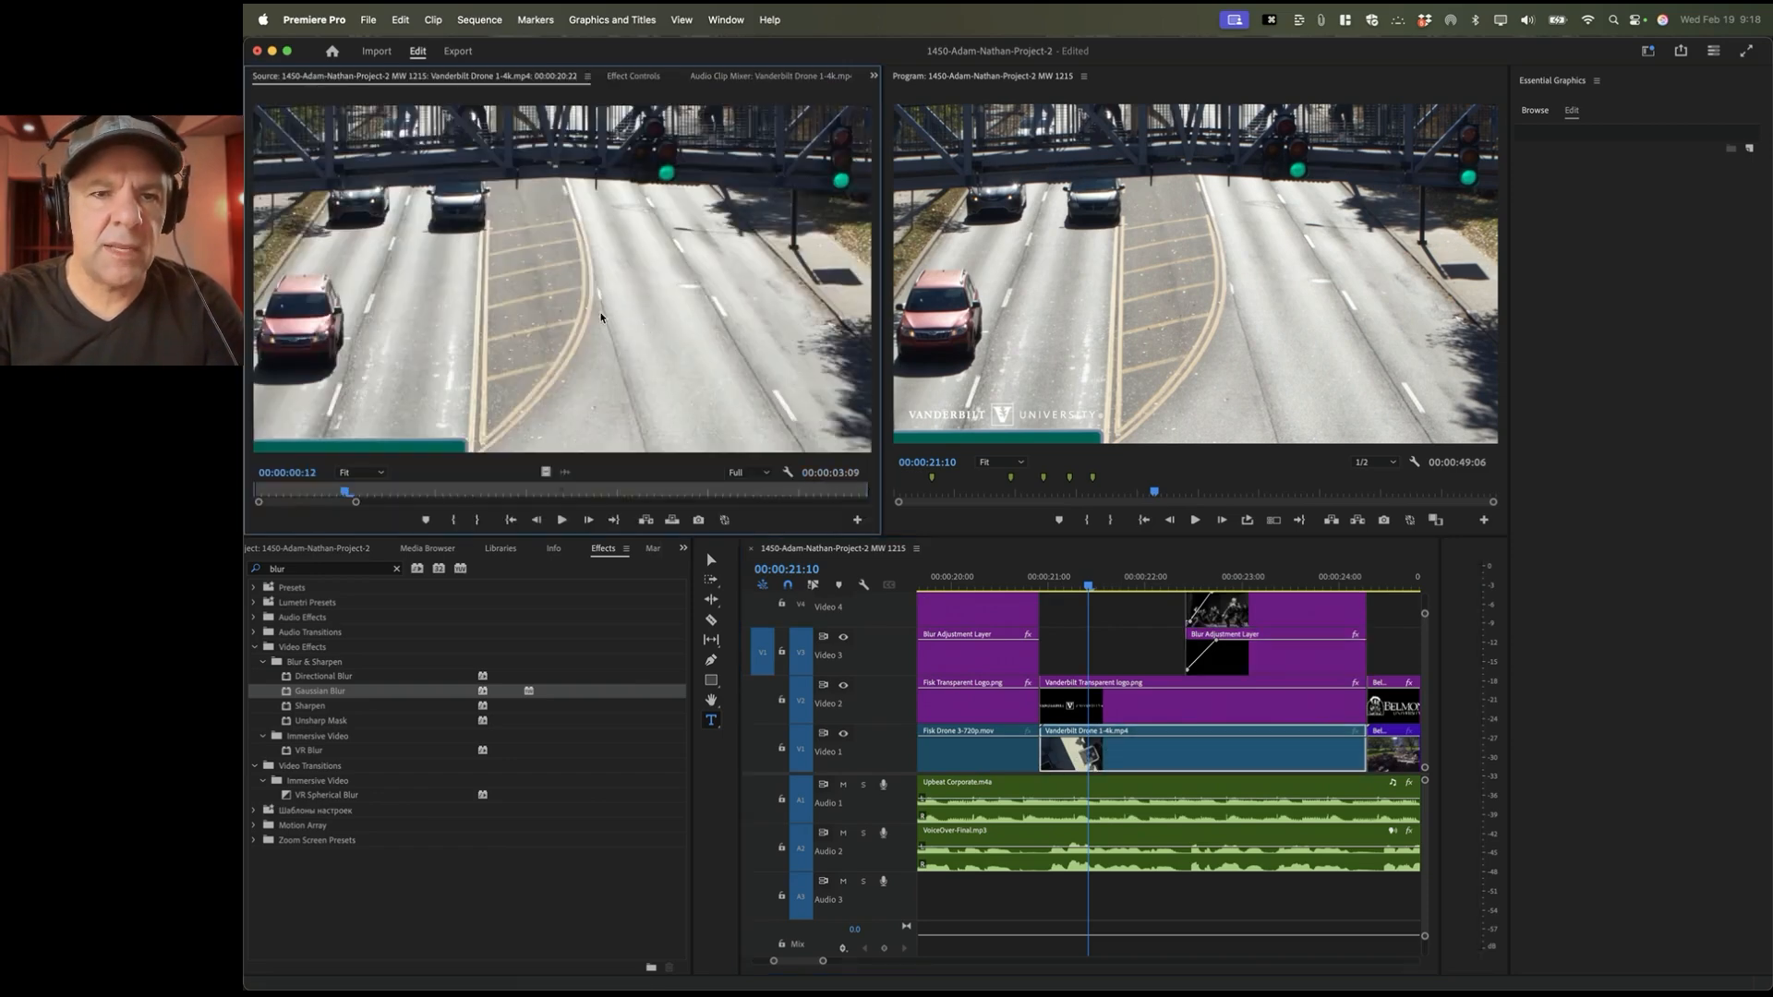
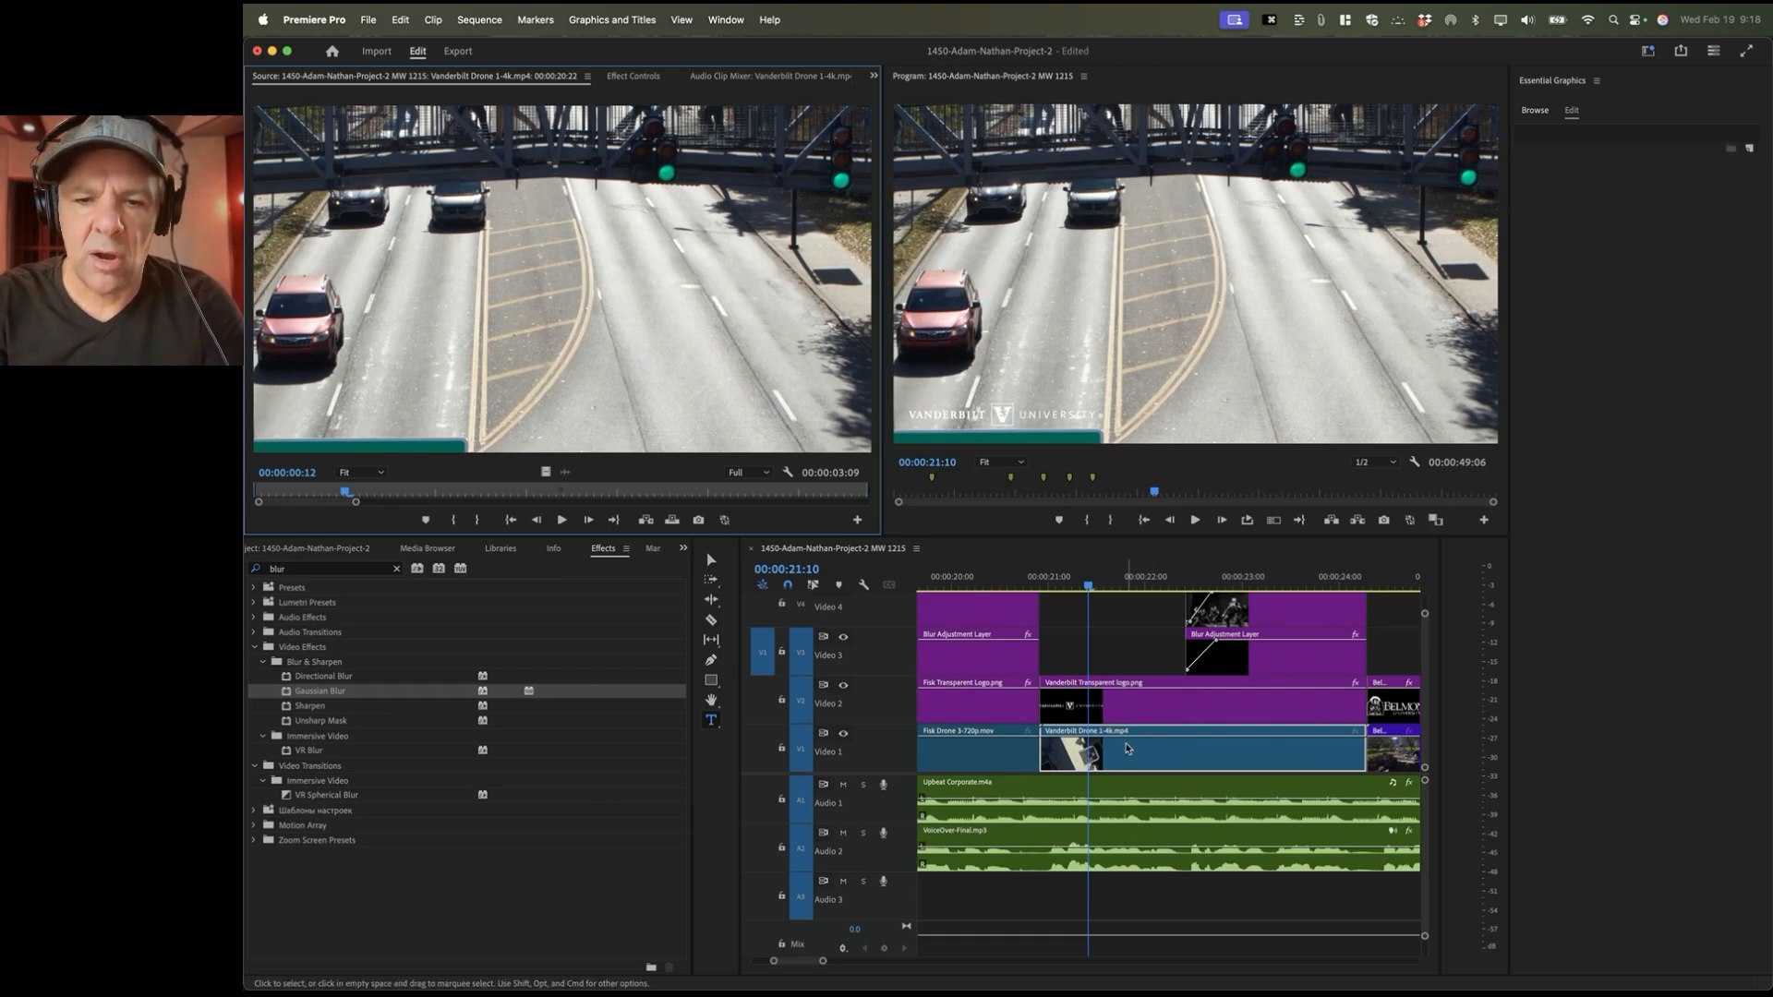
Step: Select the Vanderbilt Drone clip and park the playhead at 00:00:21:13
{"action": "left_click", "coordinate": [979, 752]}
{"action": "left_click", "coordinate": [963, 580]}
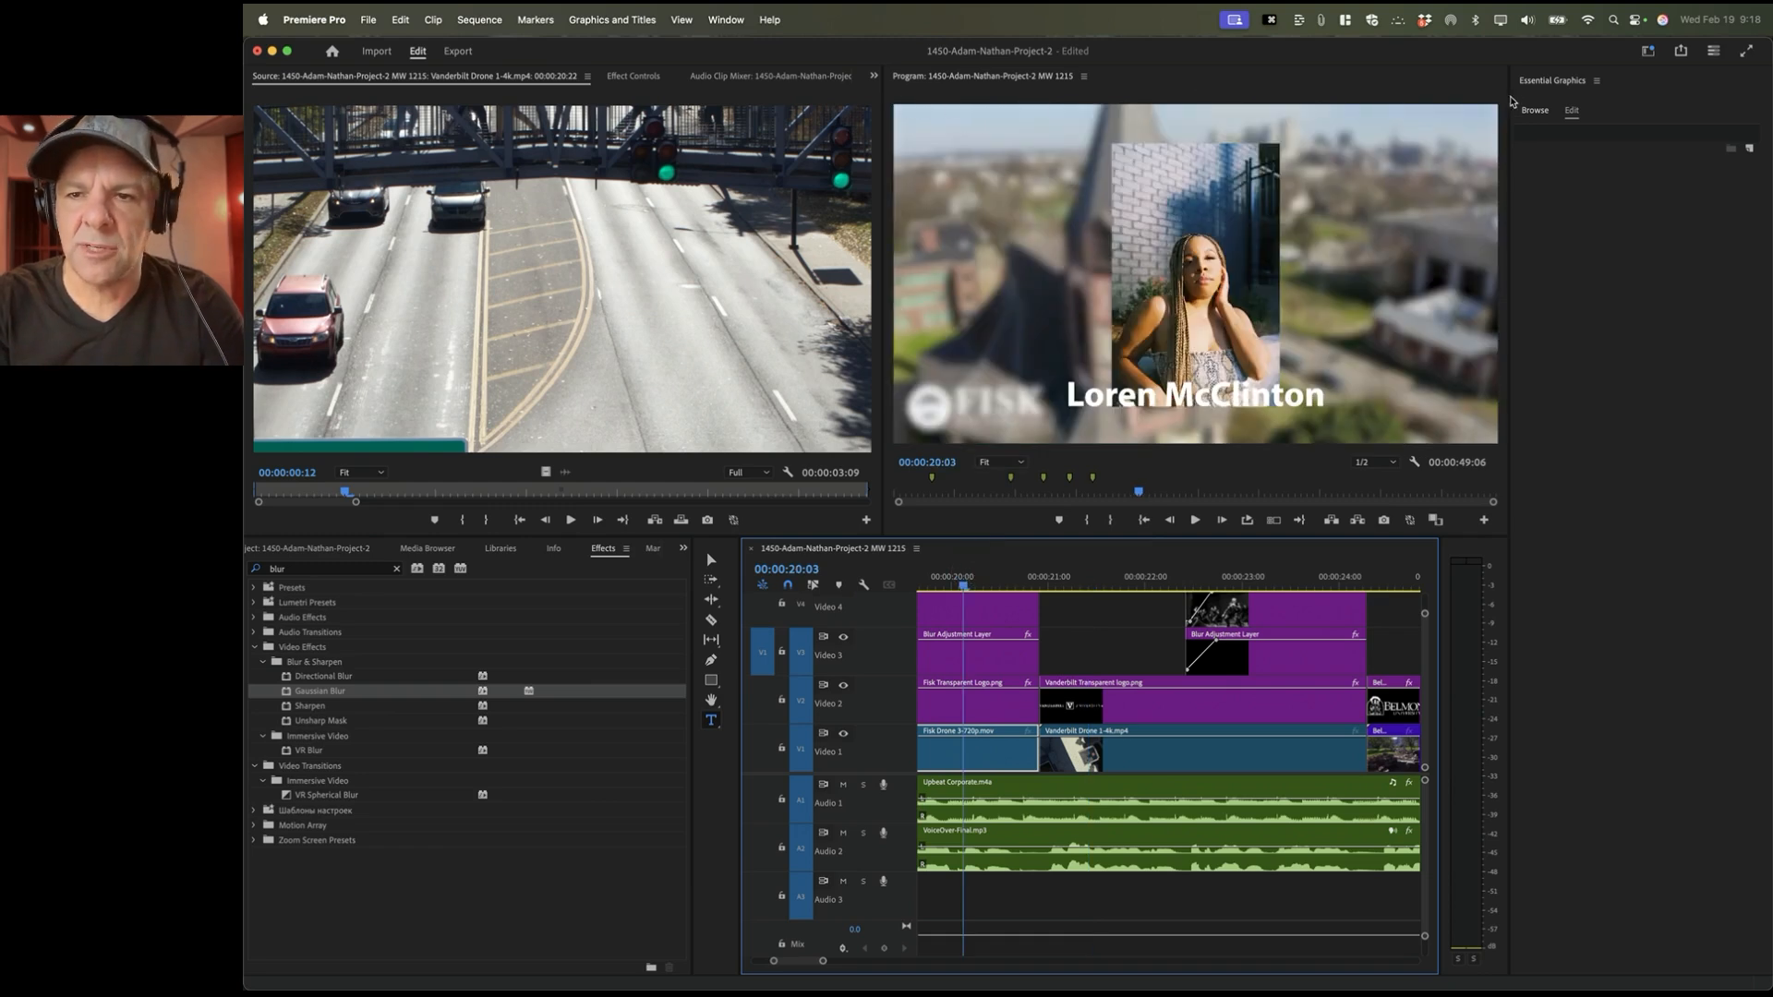
{"action": "left_click", "coordinate": [1103, 756]}
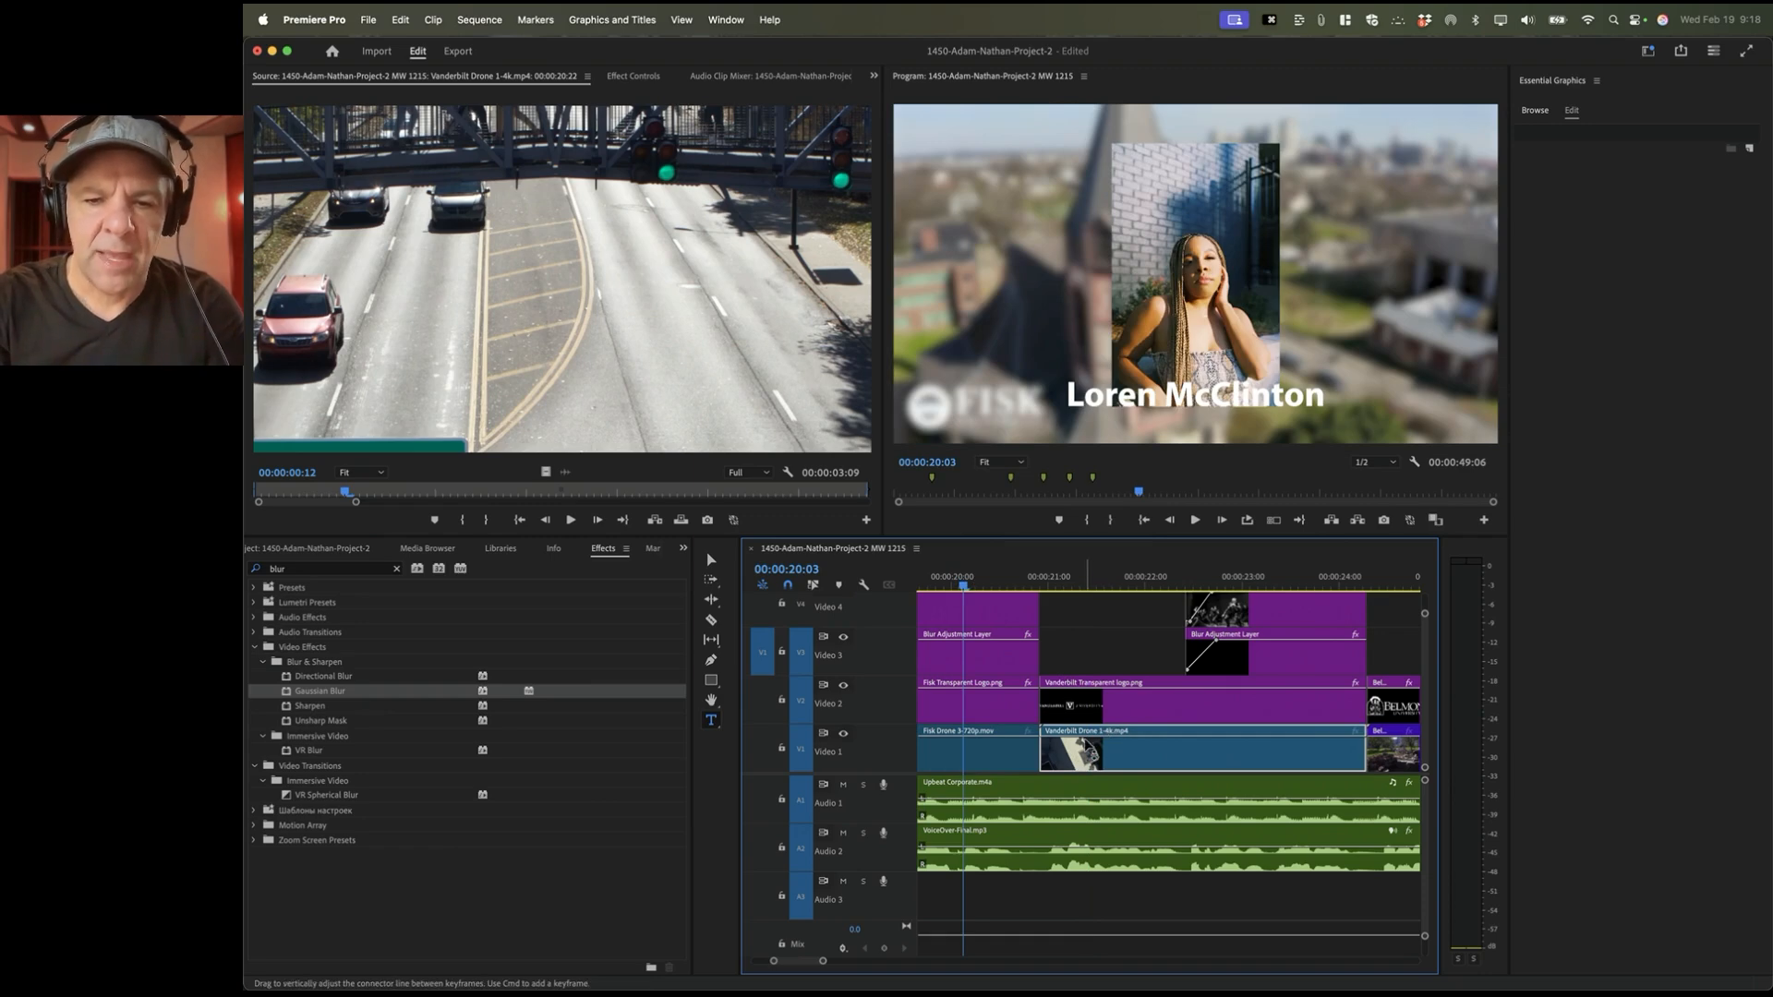
{"action": "left_click", "coordinate": [1101, 581]}
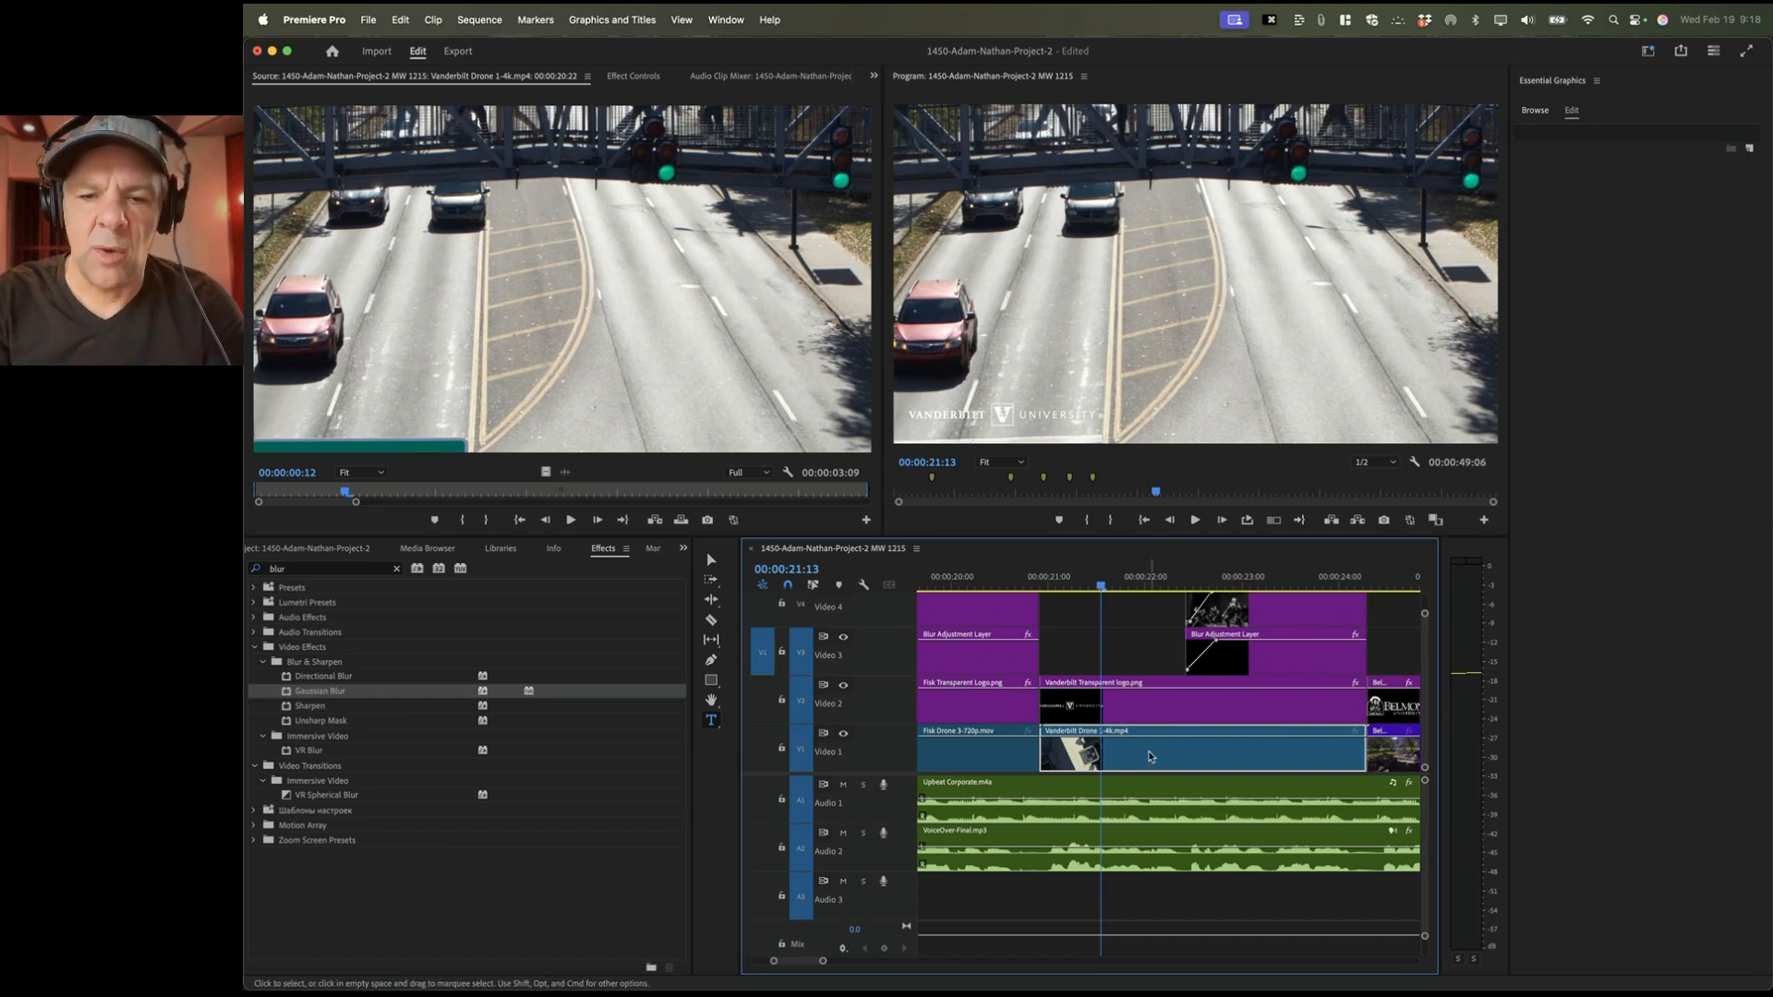
Step: Set the Vanderbilt Drone clip to frame size, leaving its scale at 33.3
{"action": "right_click", "coordinate": [1110, 754]}
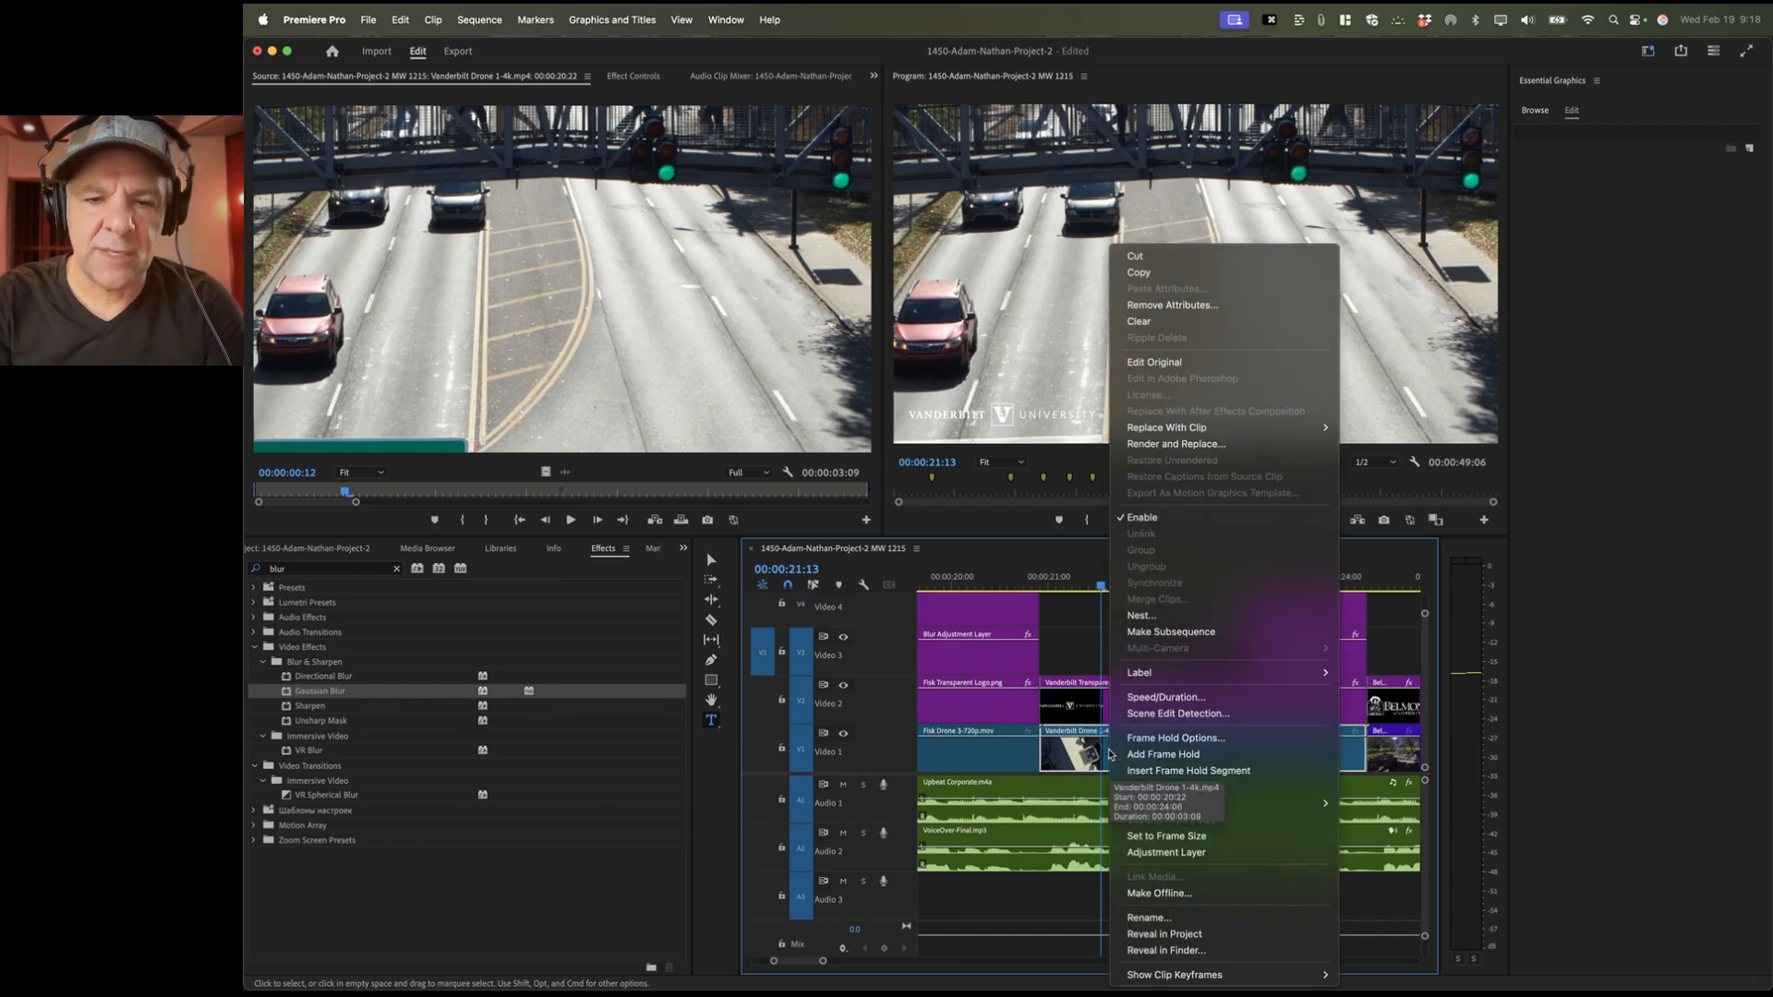
{"action": "left_click", "coordinate": [1169, 838]}
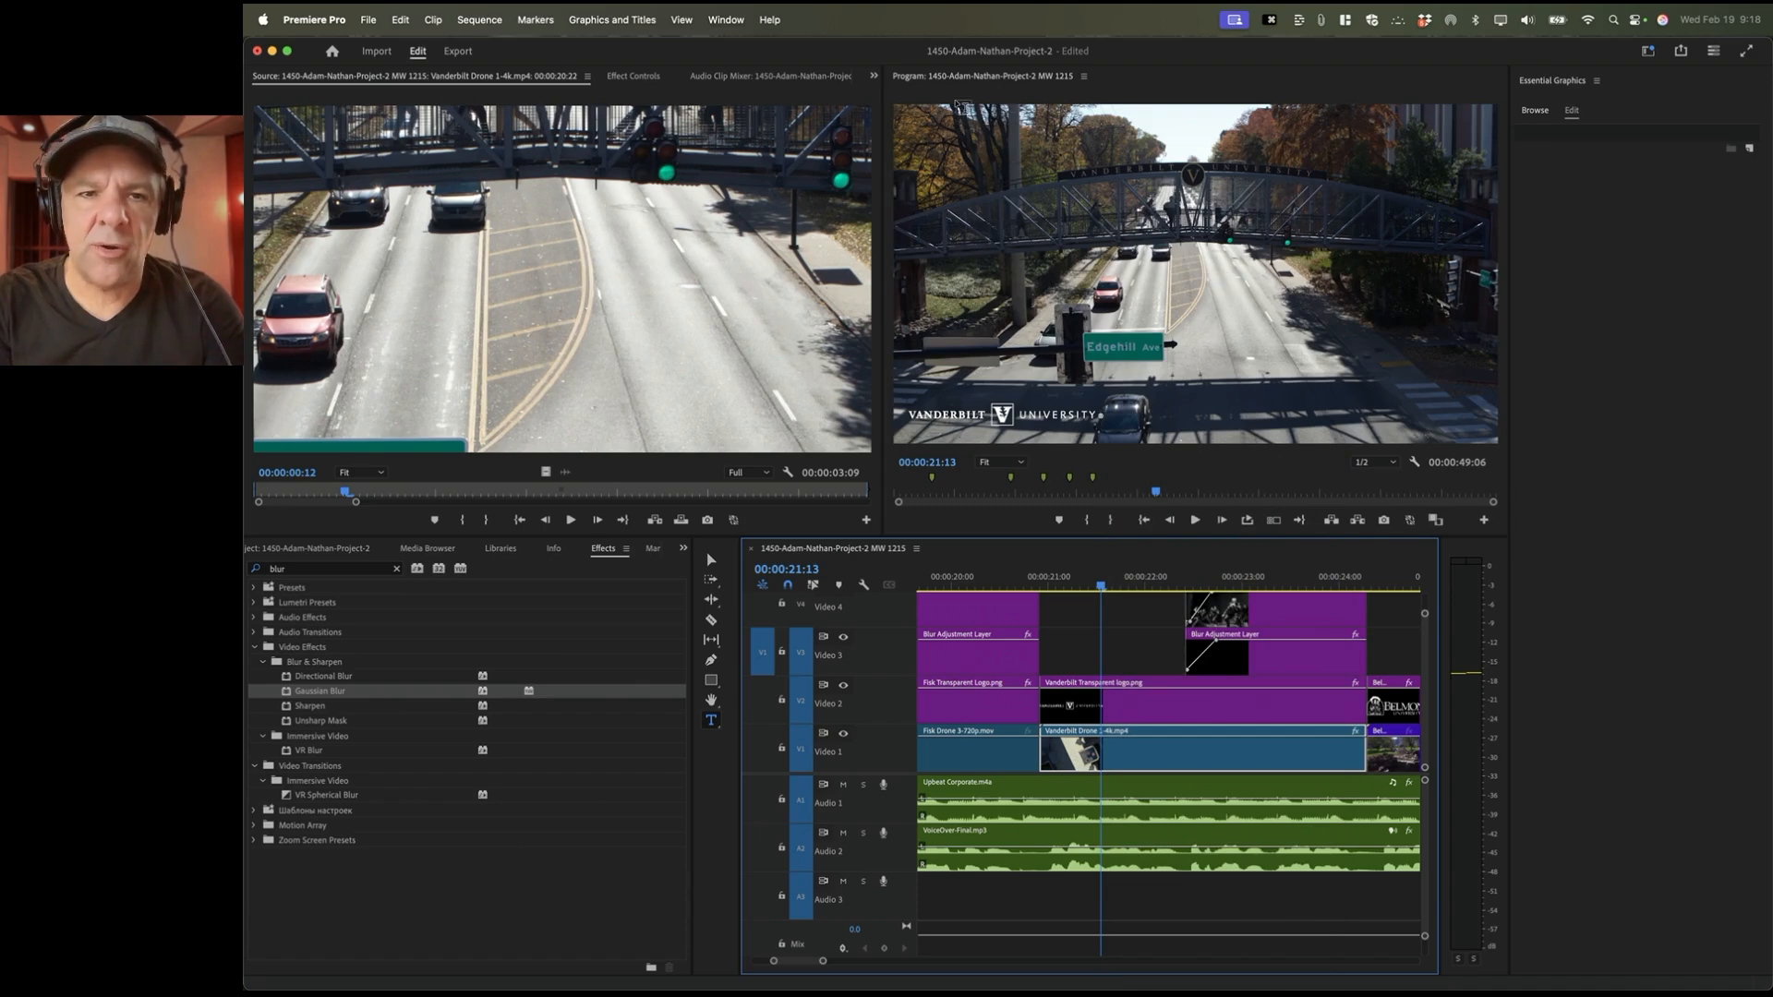
{"action": "left_click", "coordinate": [645, 83]}
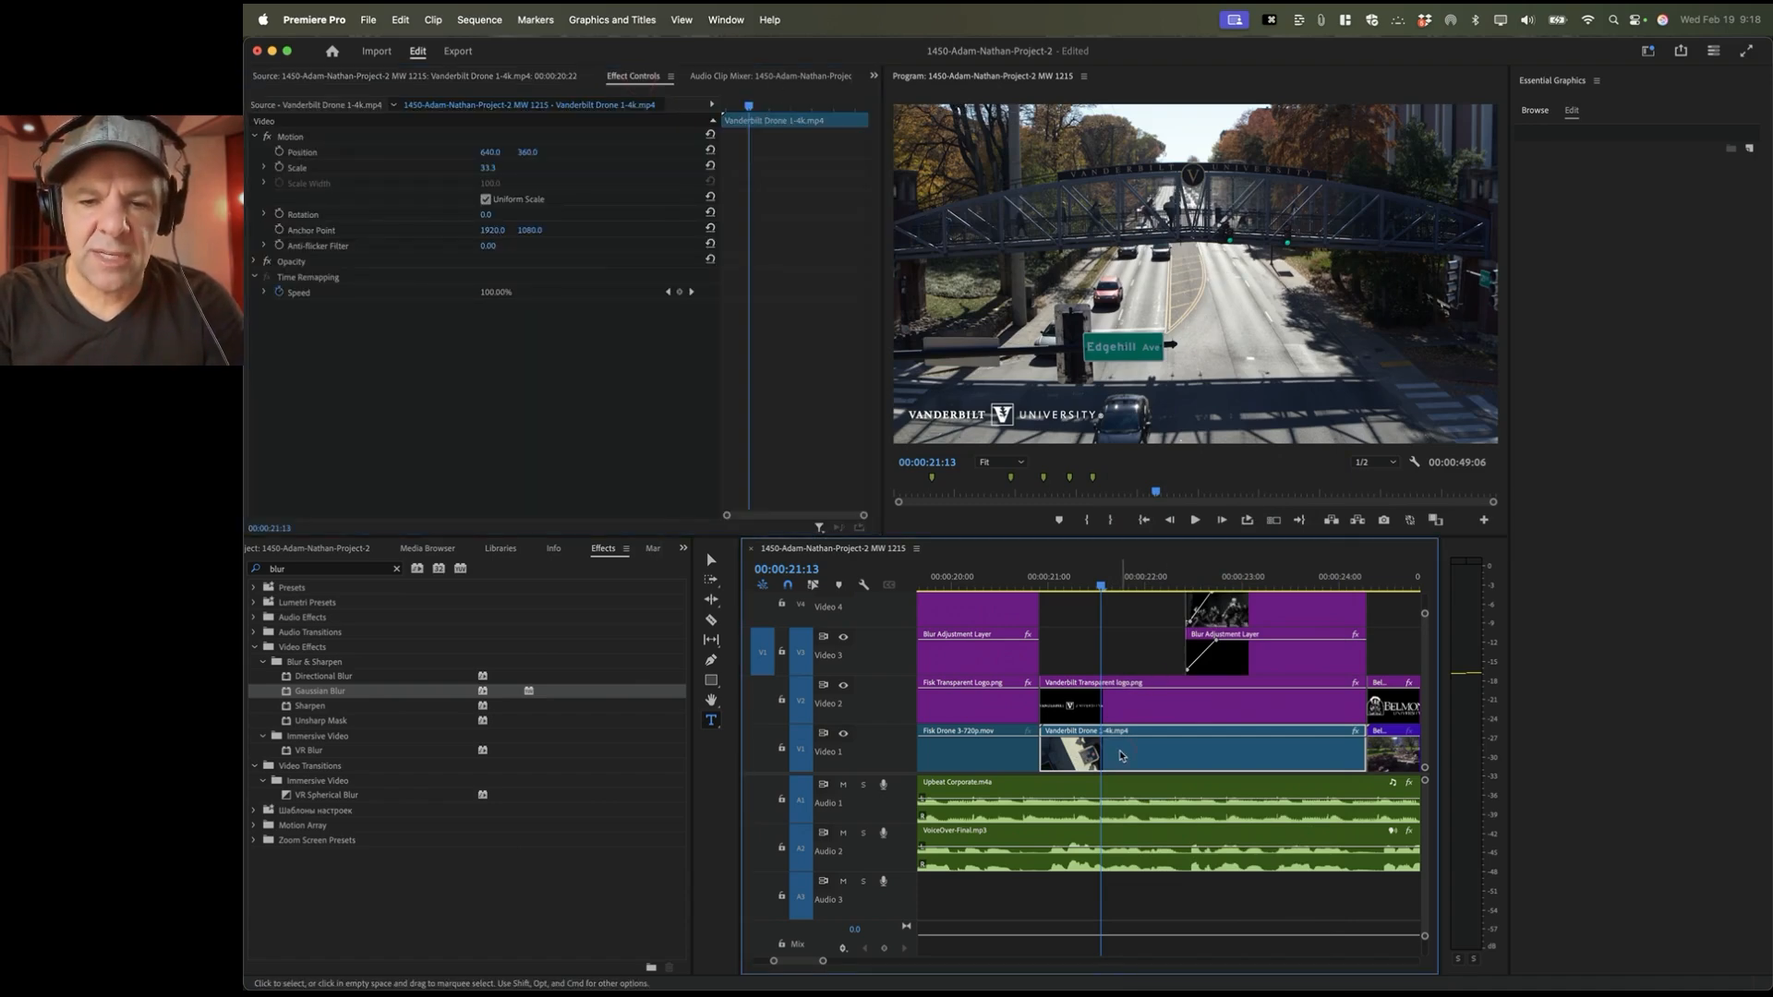
{"action": "mouse_move", "coordinate": [488, 172]}
{"action": "left_mouse_down"}
{"action": "mouse_move", "coordinate": [466, 170]}
{"action": "mouse_move", "coordinate": [501, 169]}
{"action": "left_mouse_up"}
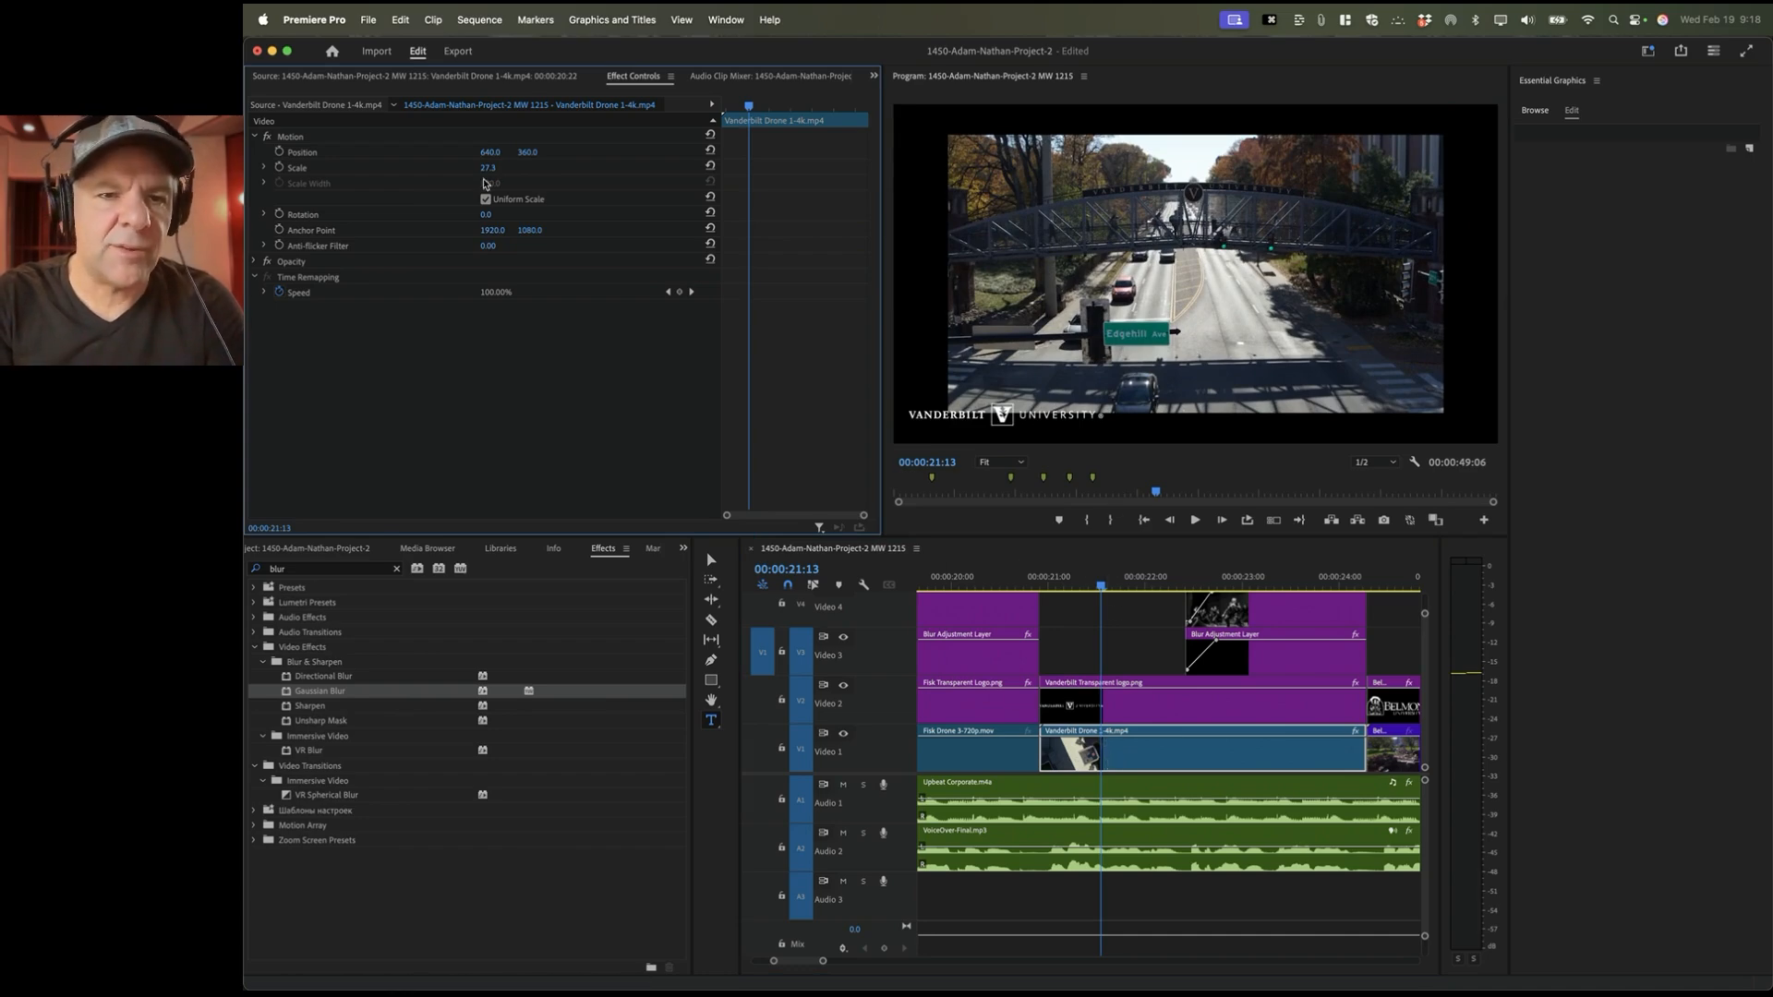
{"action": "left_click_drag", "start_coordinate": [487, 173], "coordinate": [502, 168]}
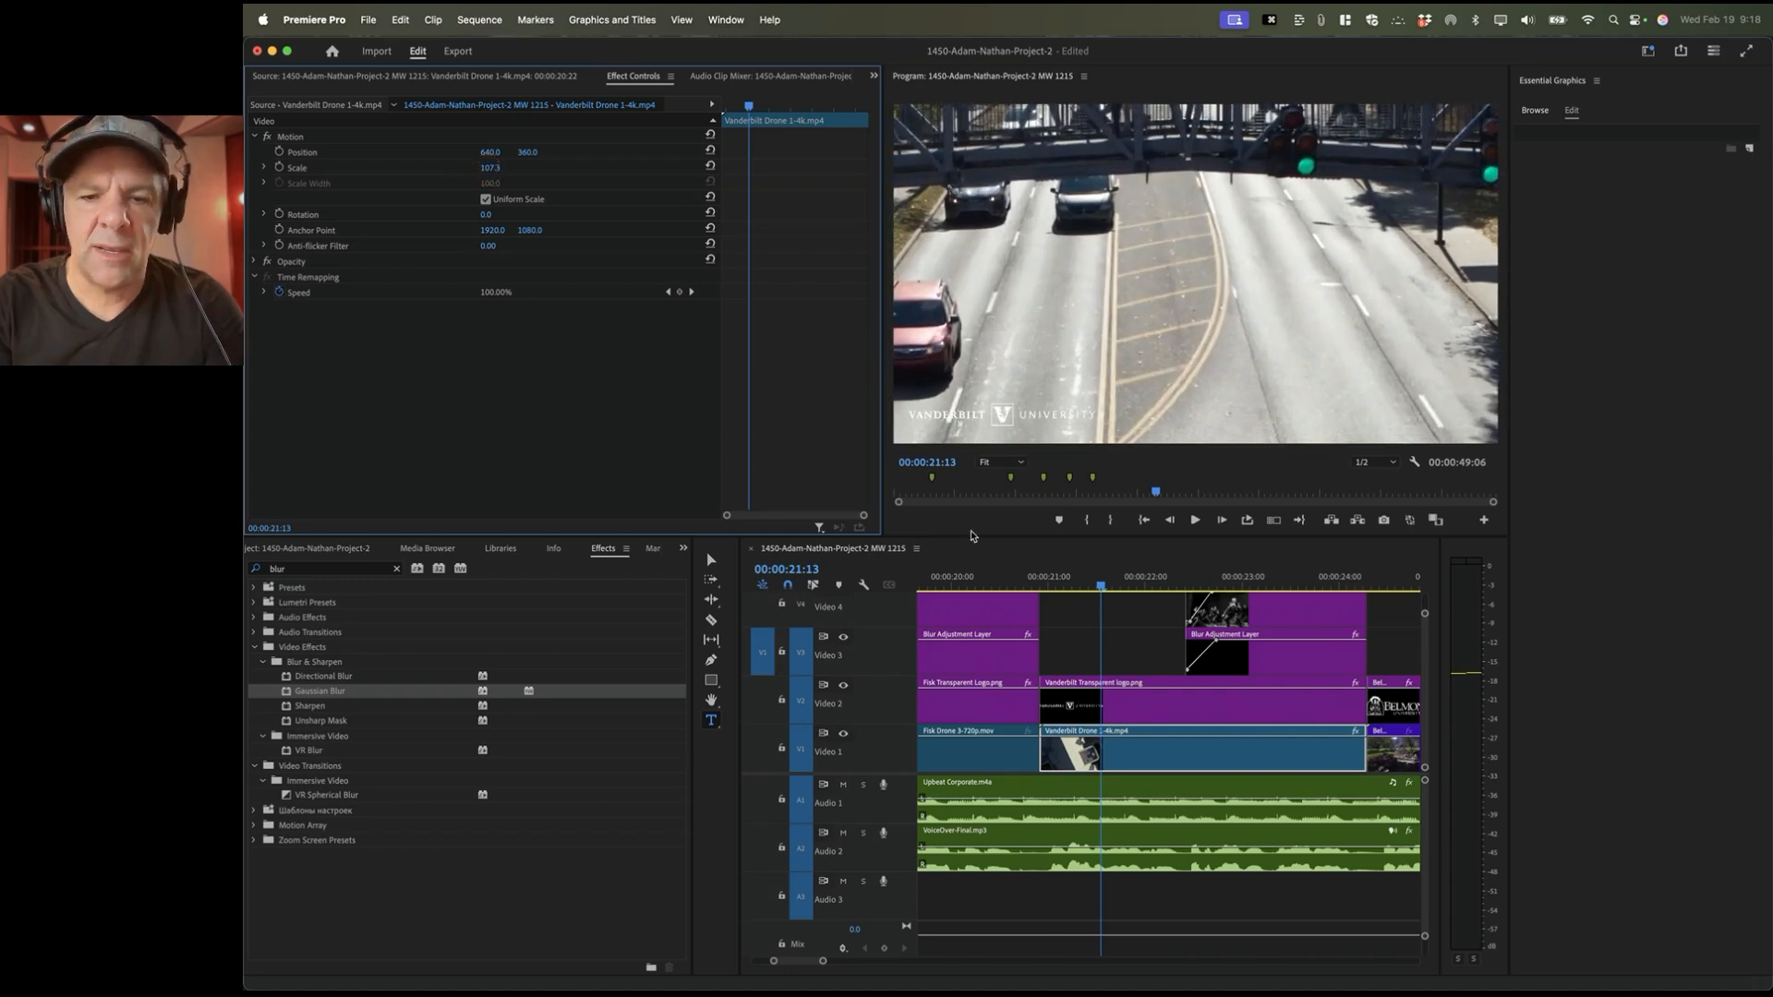
{"action": "right_click", "coordinate": [1108, 754]}
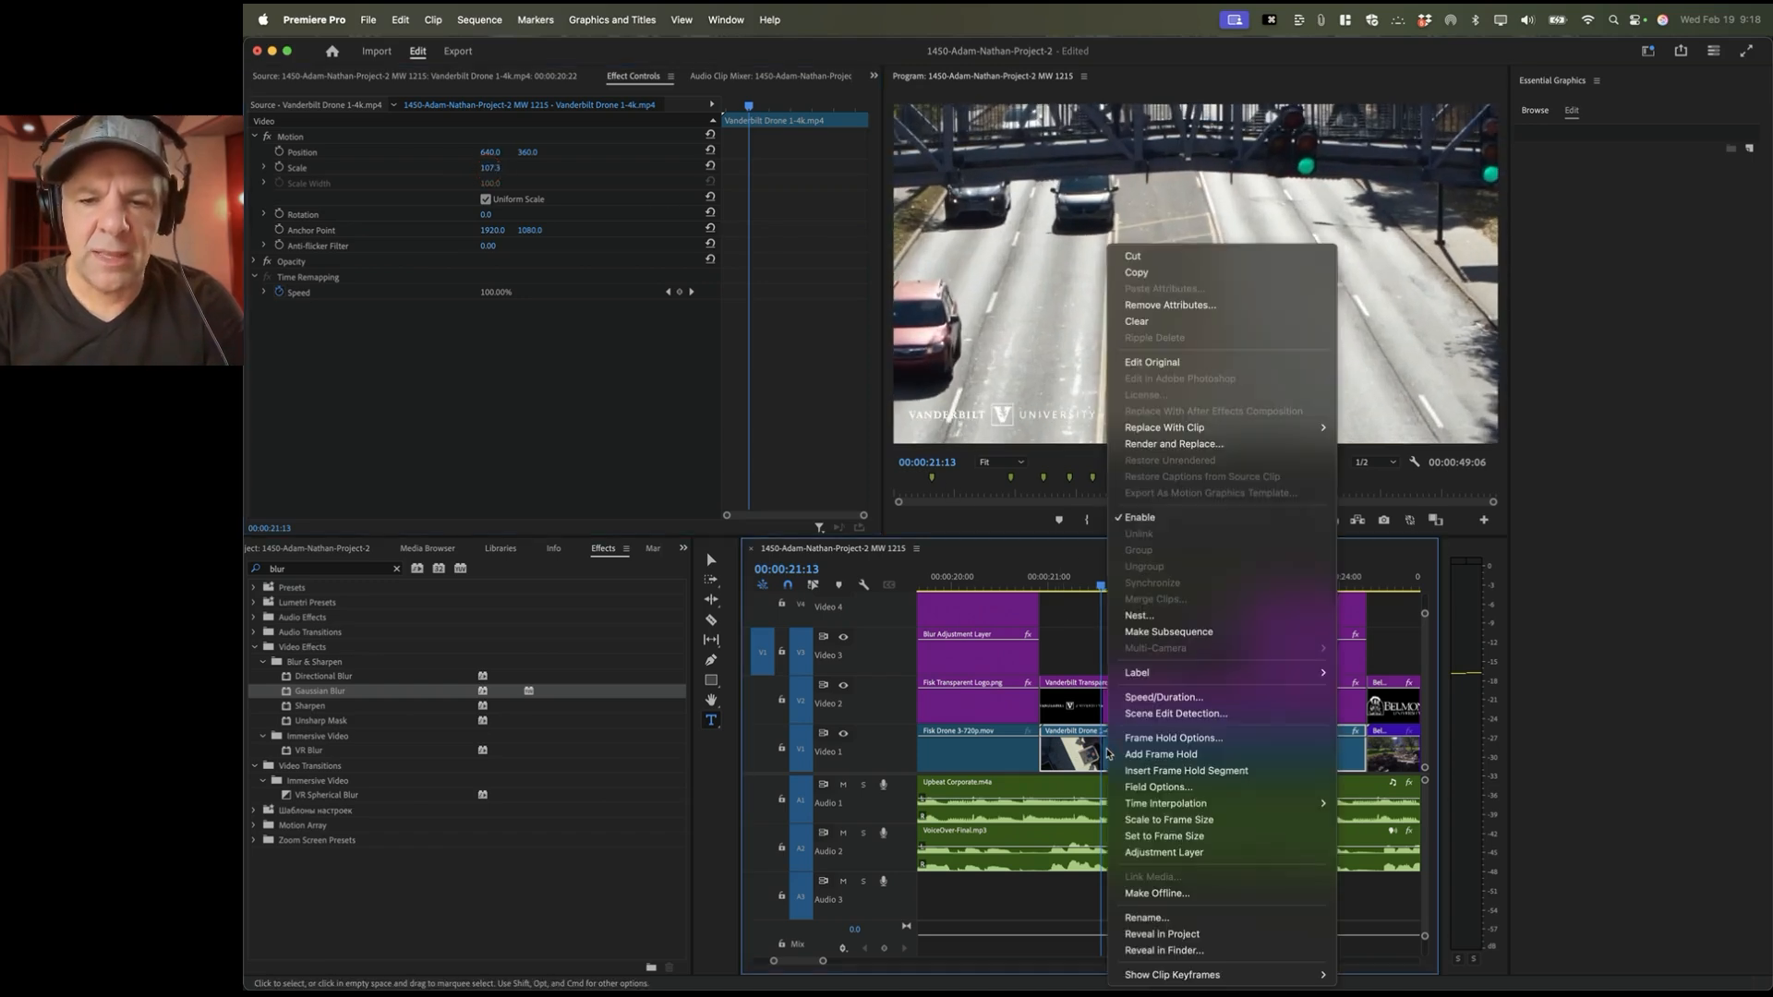
{"action": "left_click", "coordinate": [1178, 837]}
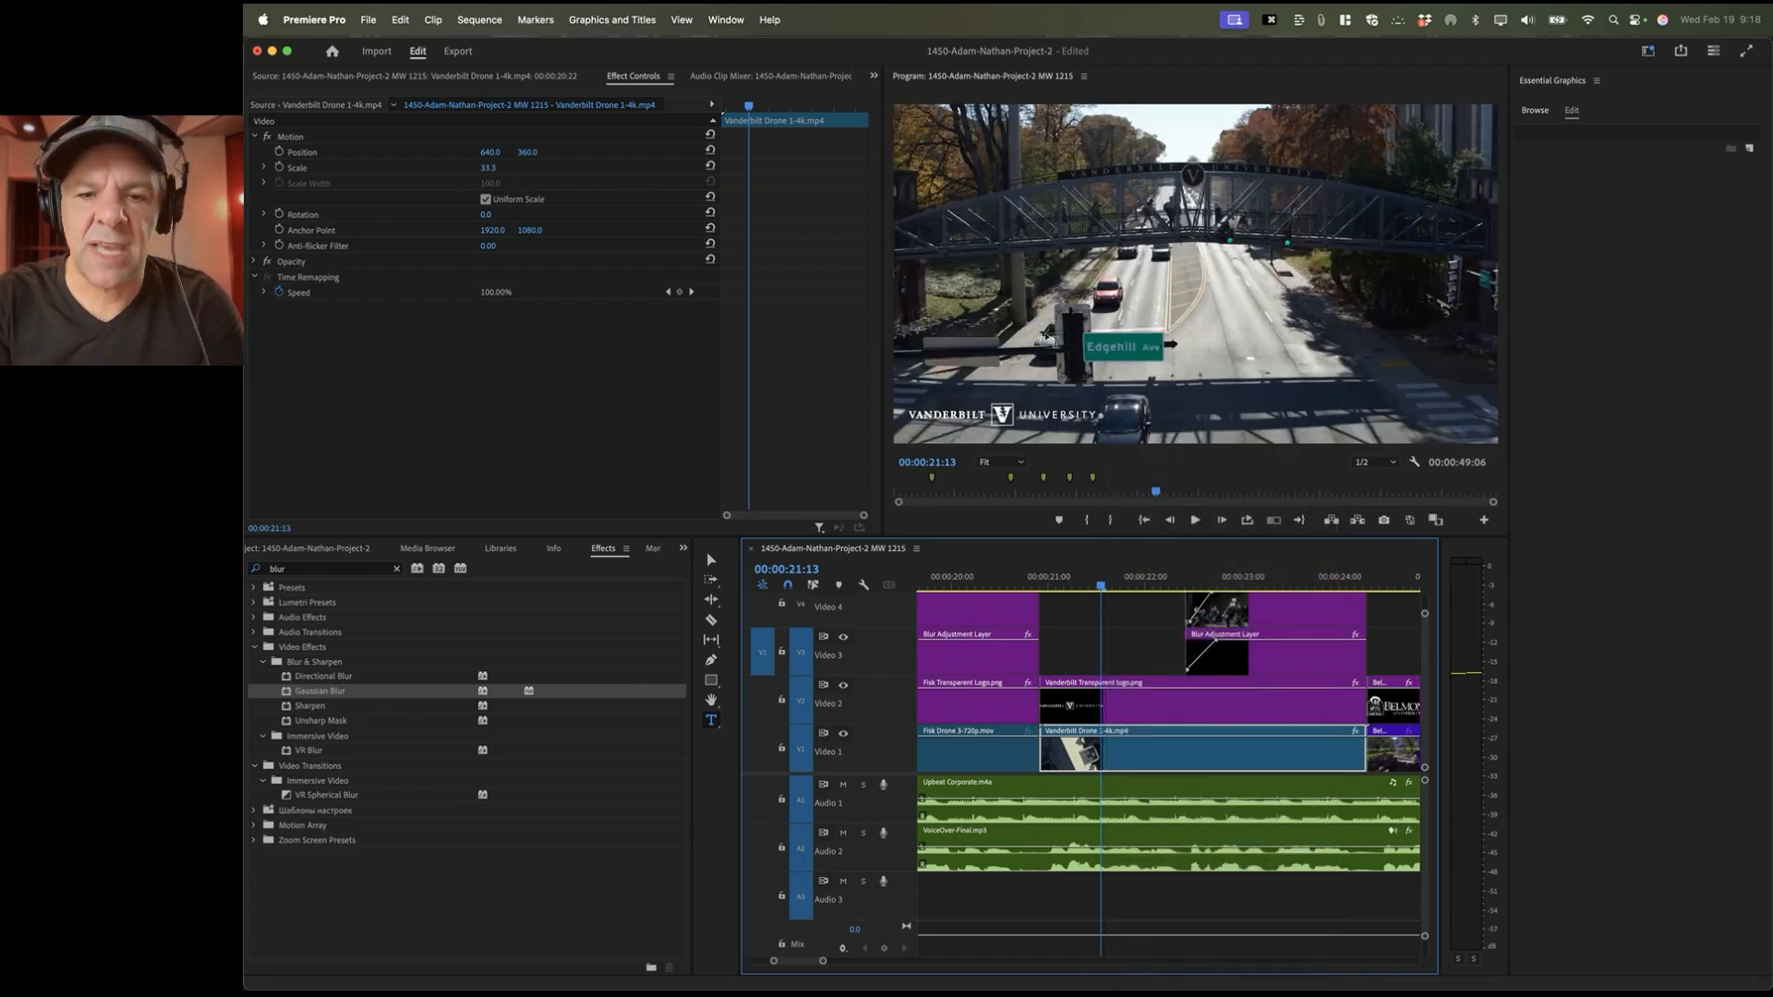
{"action": "left_click", "coordinate": [1039, 573]}
{"action": "key", "text": "space"}
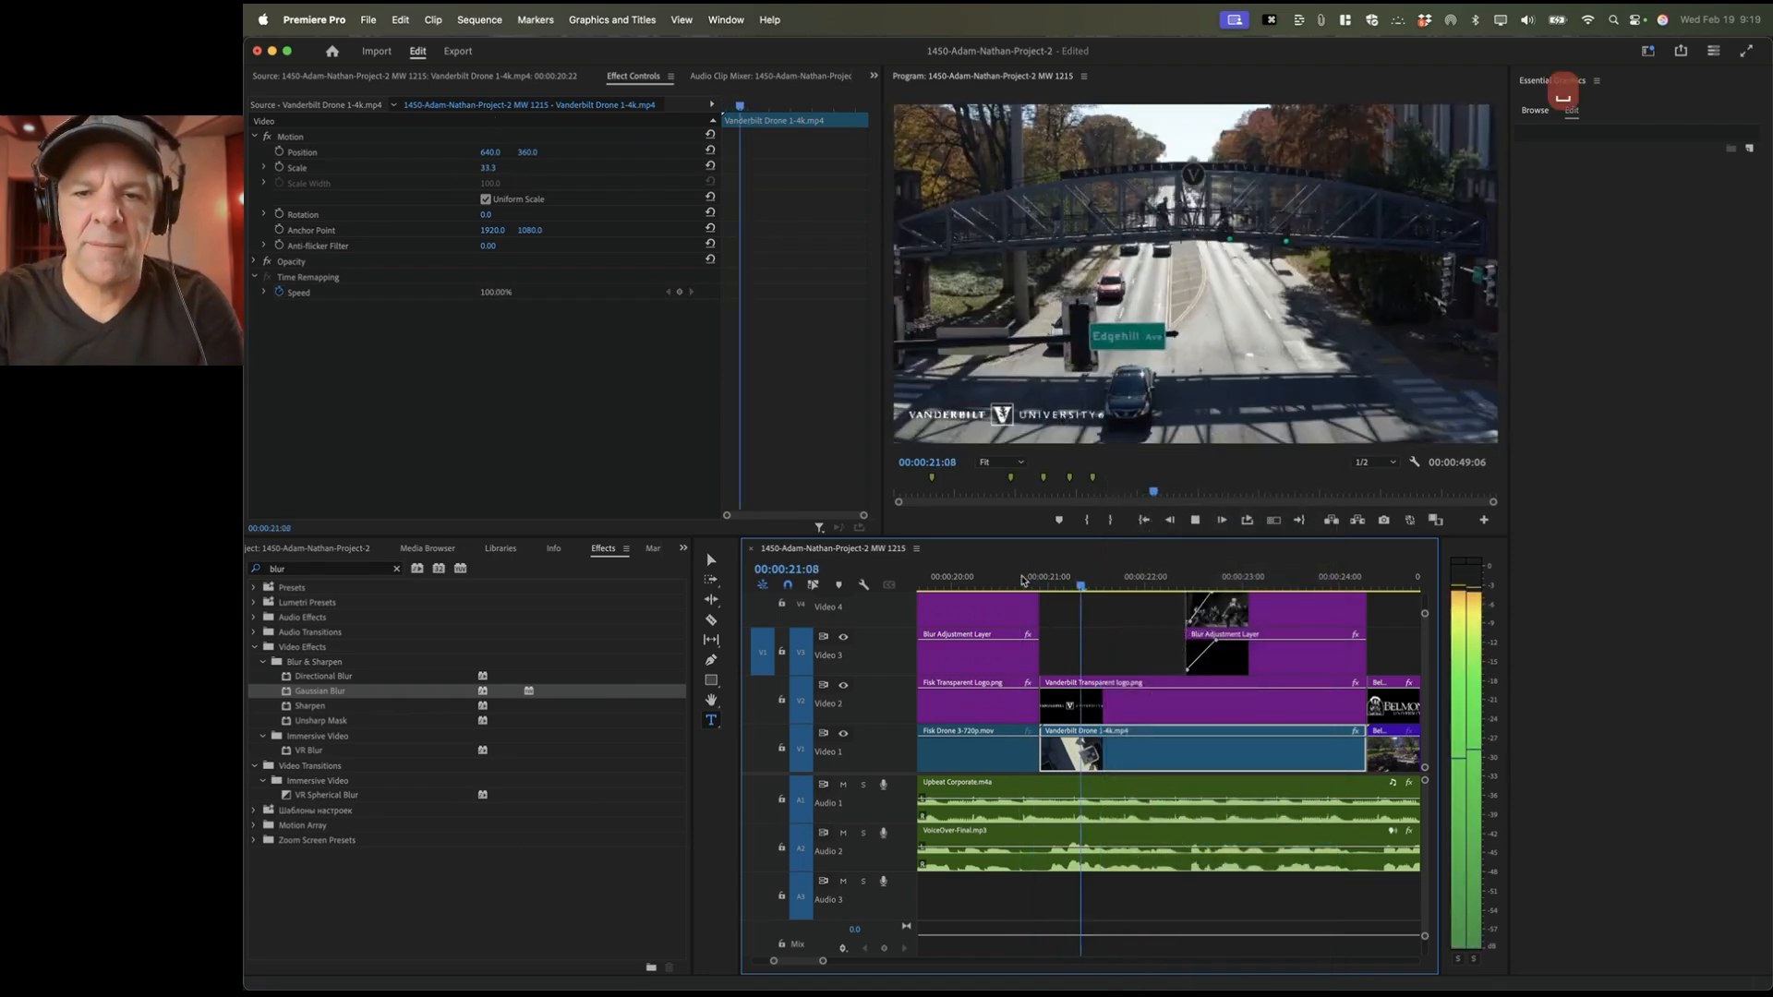
{"action": "left_click", "coordinate": [961, 581]}
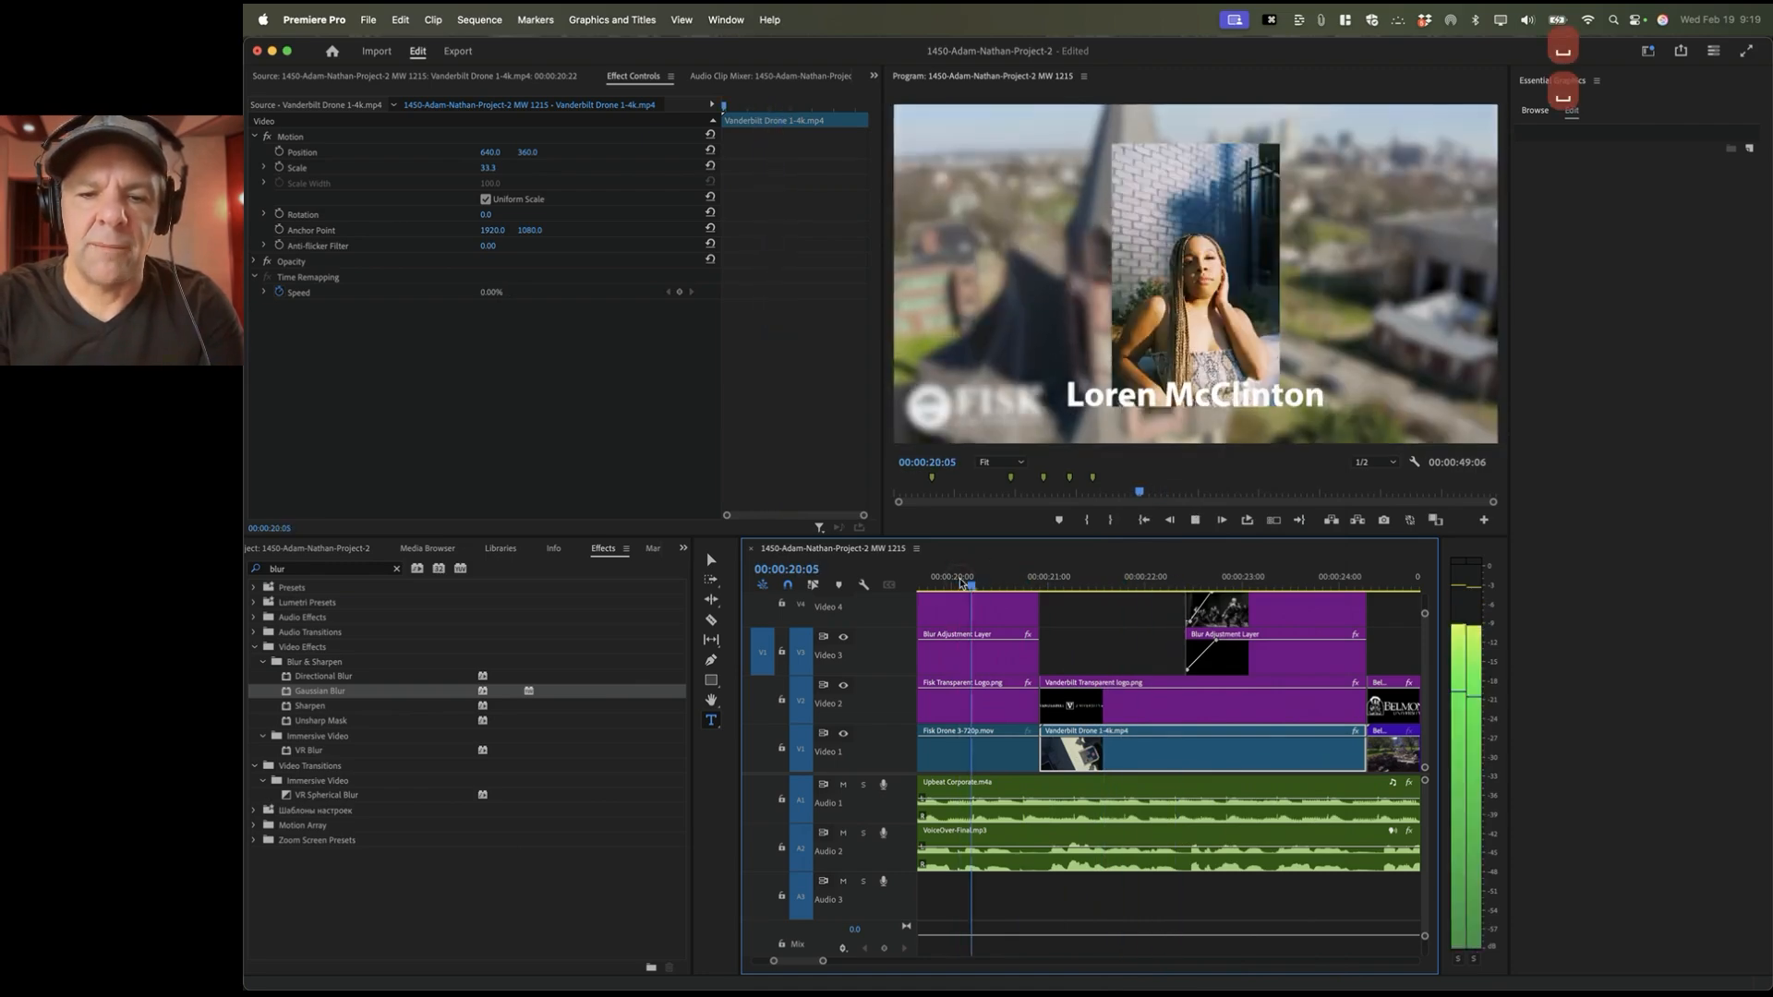
{"action": "key", "text": "space"}
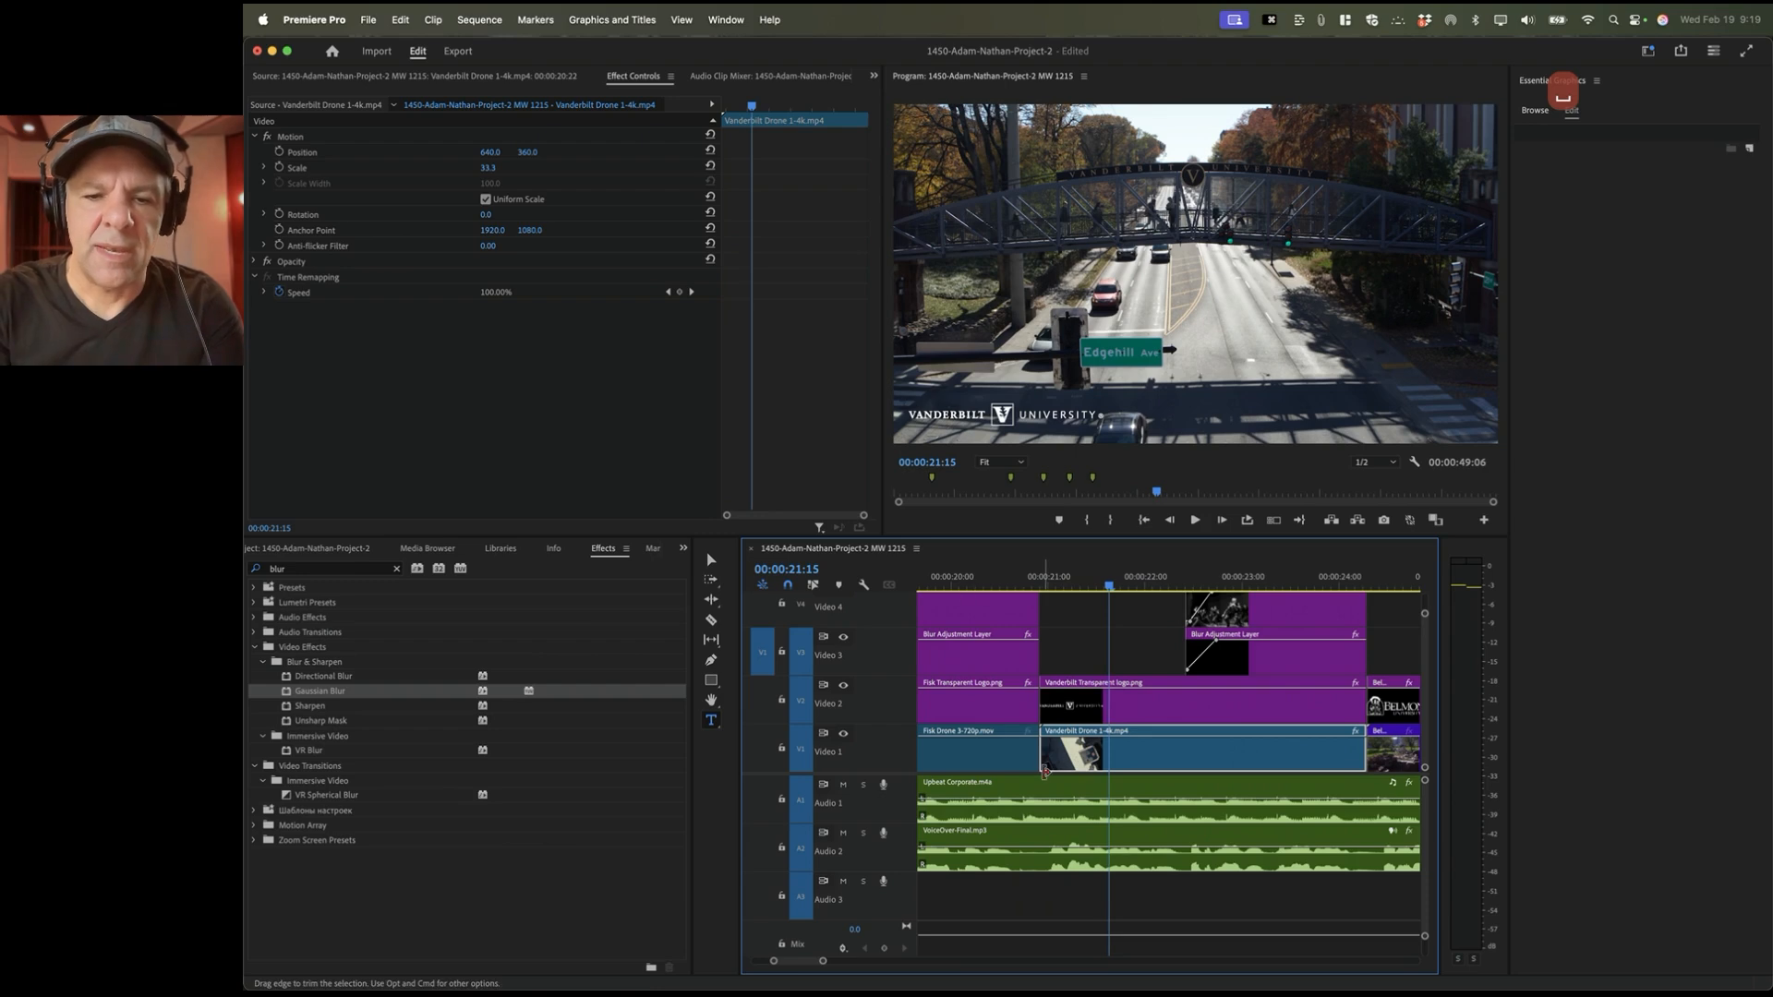
{"action": "scroll", "coordinate": [1043, 778], "scroll_direction": "left", "scroll_amount": 1}
{"action": "scroll", "coordinate": [1044, 778], "scroll_direction": "left", "scroll_amount": 9}
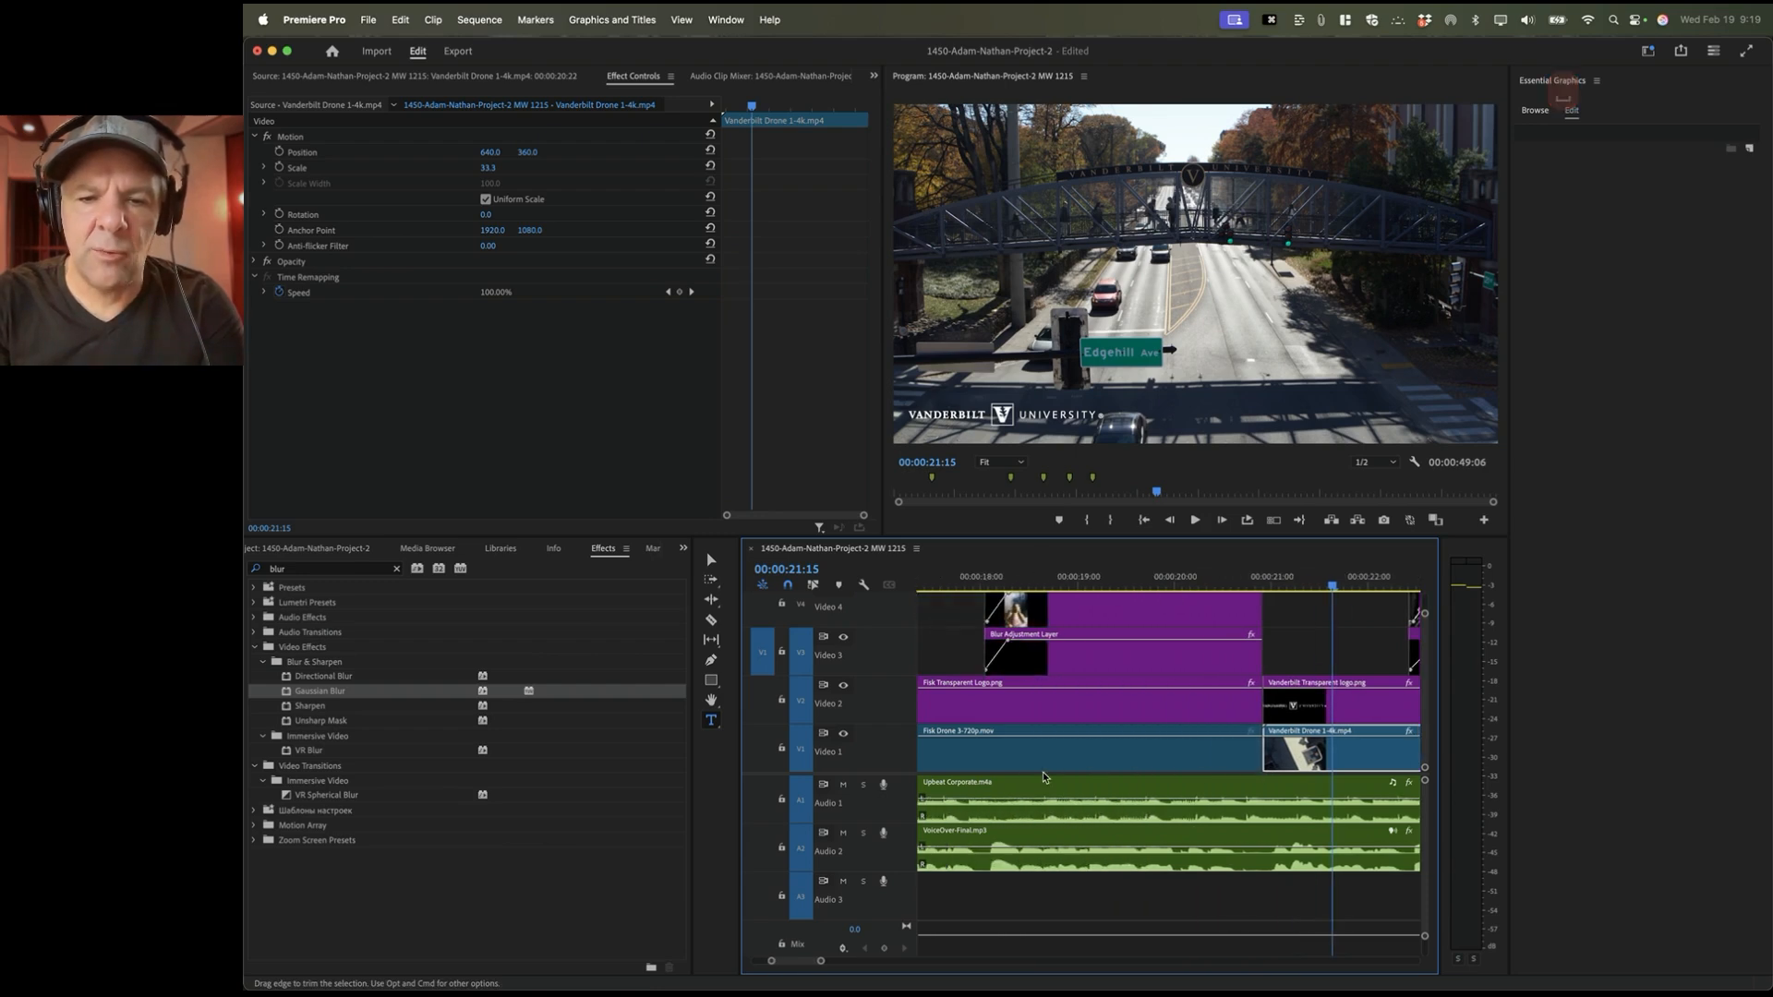
{"action": "left_click", "coordinate": [1139, 578]}
{"action": "key", "text": "space"}
{"action": "key", "text": "space"}
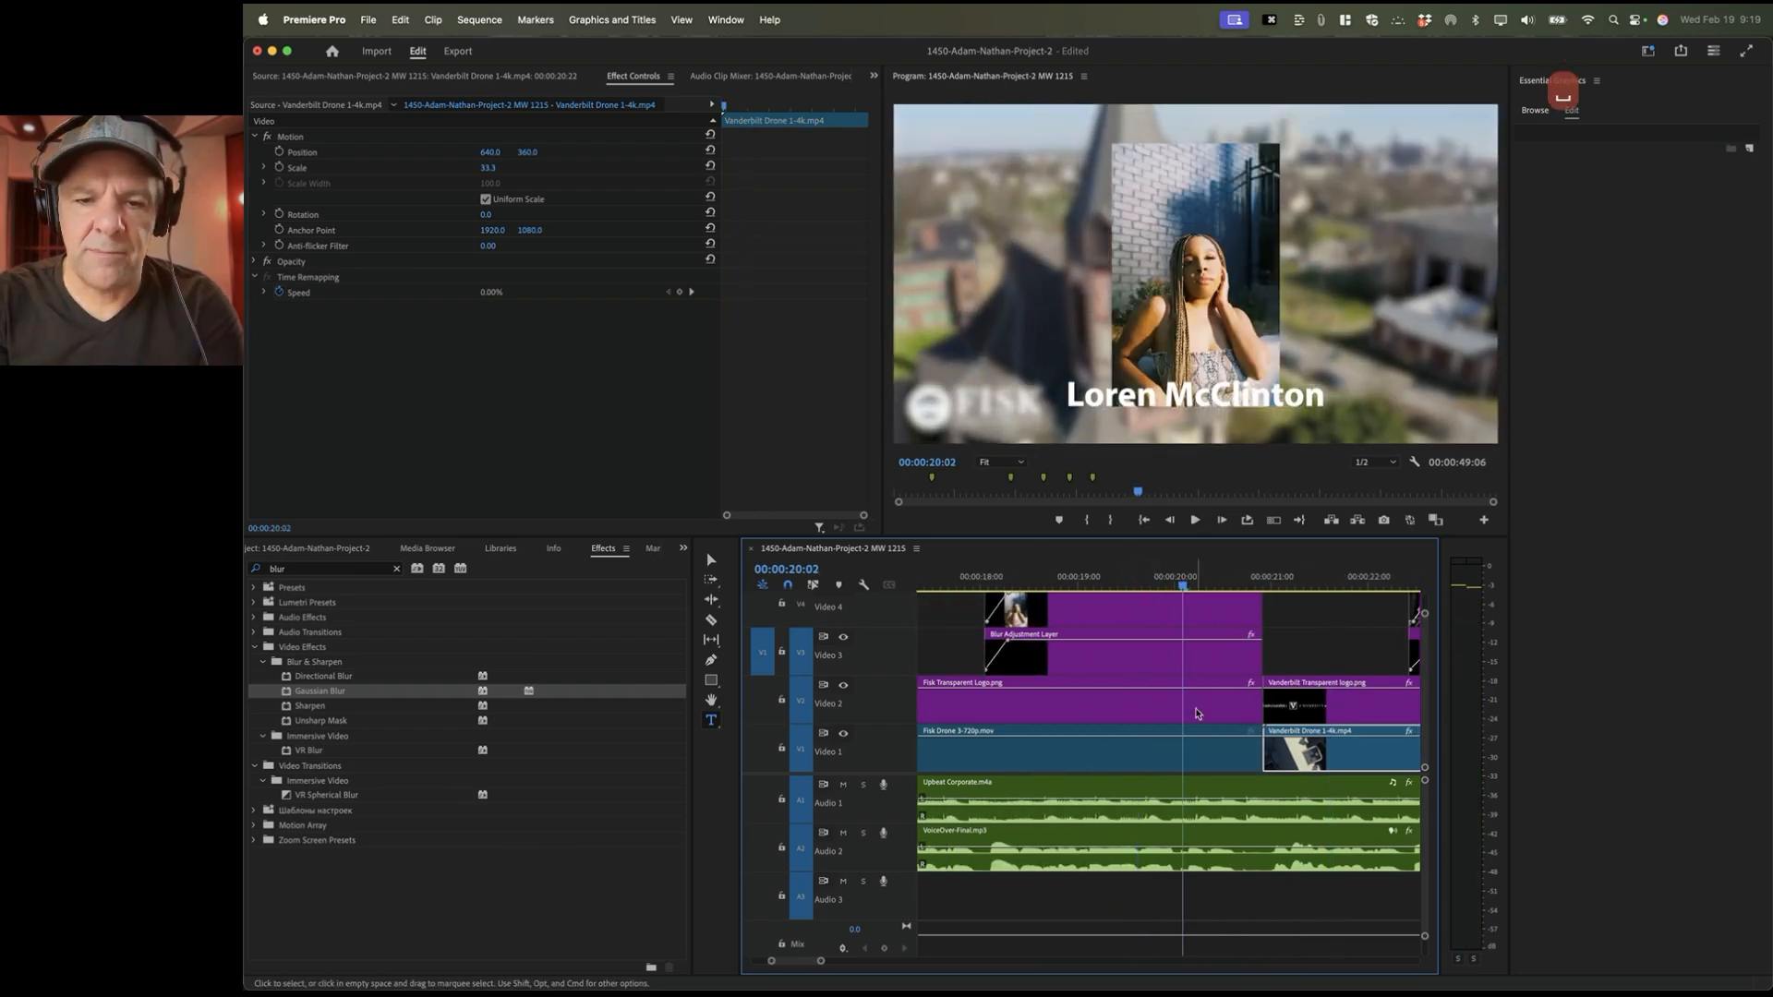
{"action": "left_click", "coordinate": [1115, 770]}
{"action": "key", "text": "space"}
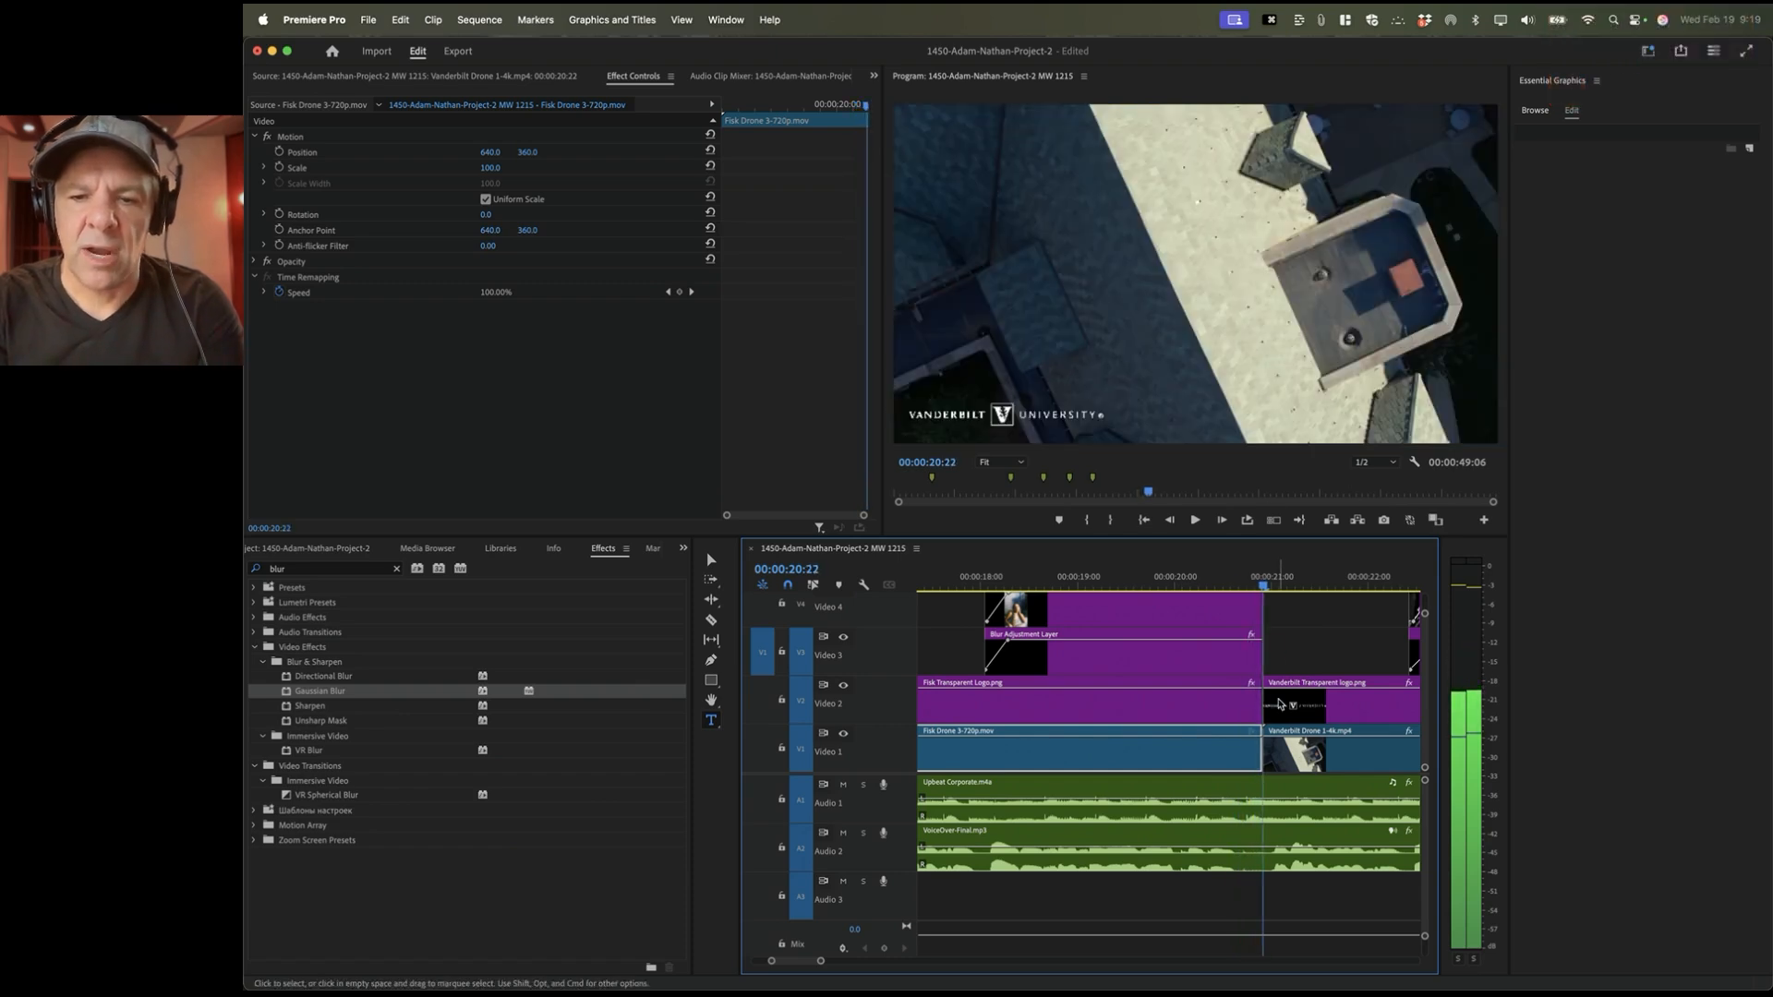
{"action": "left_click", "coordinate": [1312, 763]}
{"action": "key", "text": "equal"}
{"action": "key", "text": "equal"}
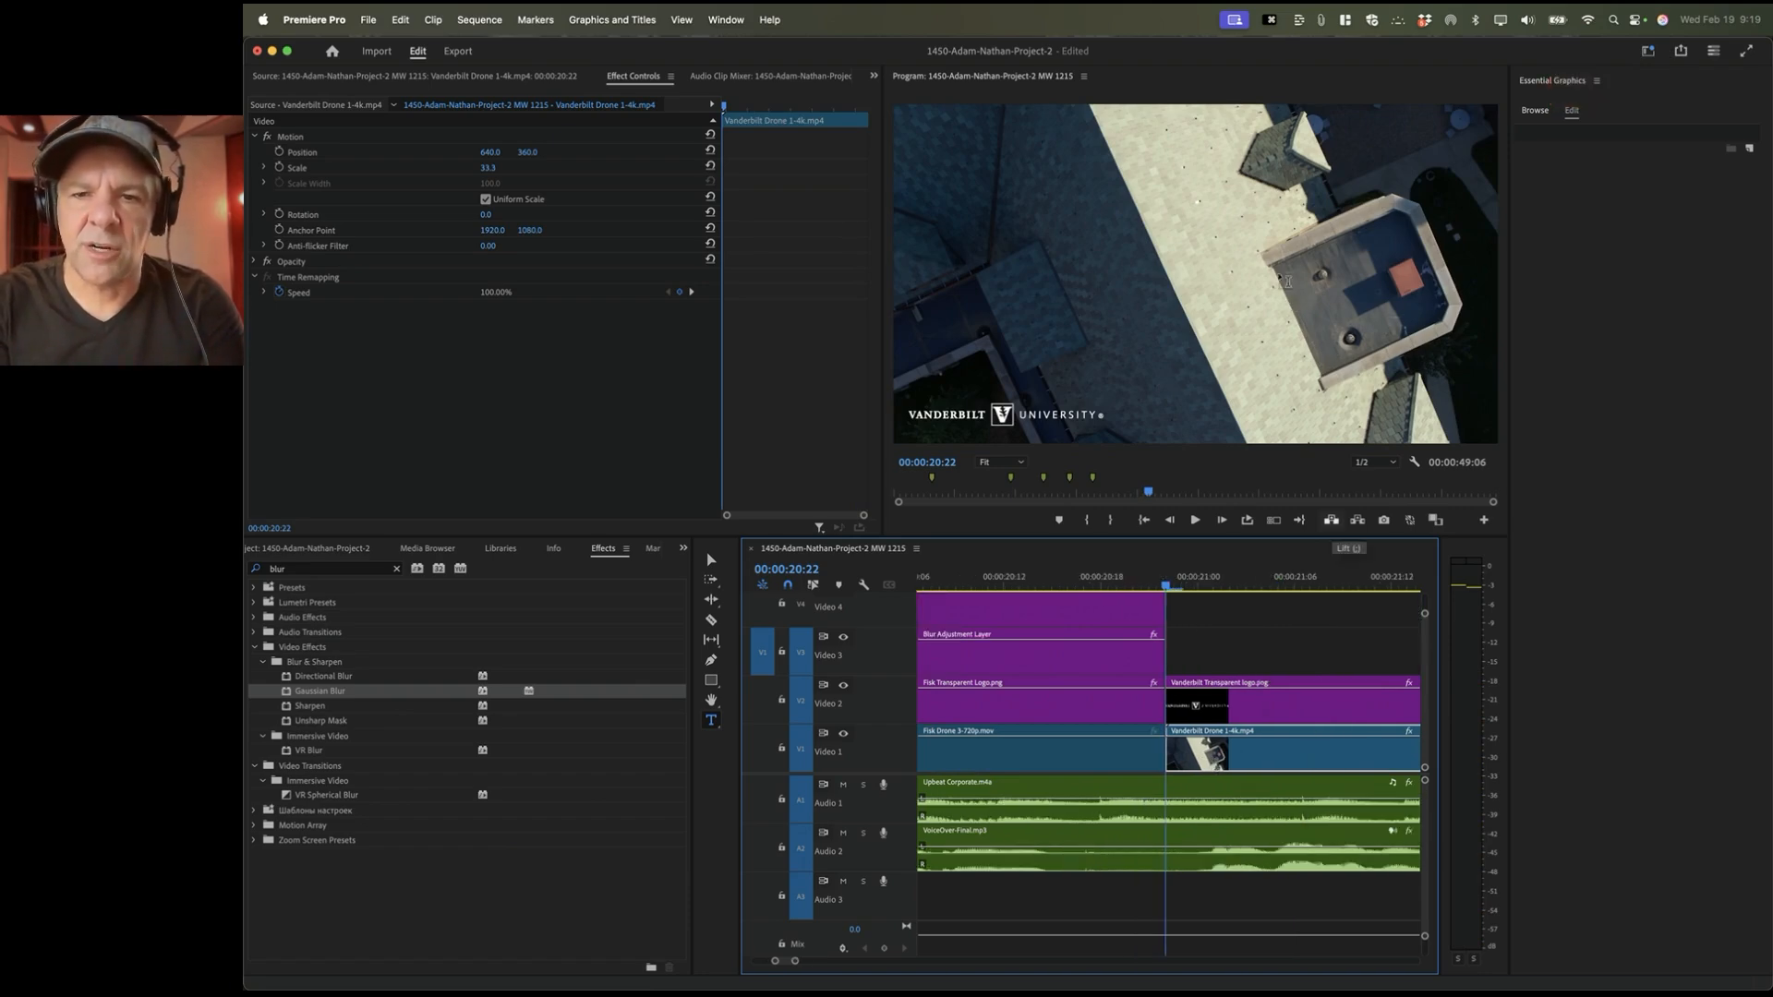
{"action": "key", "text": "minus"}
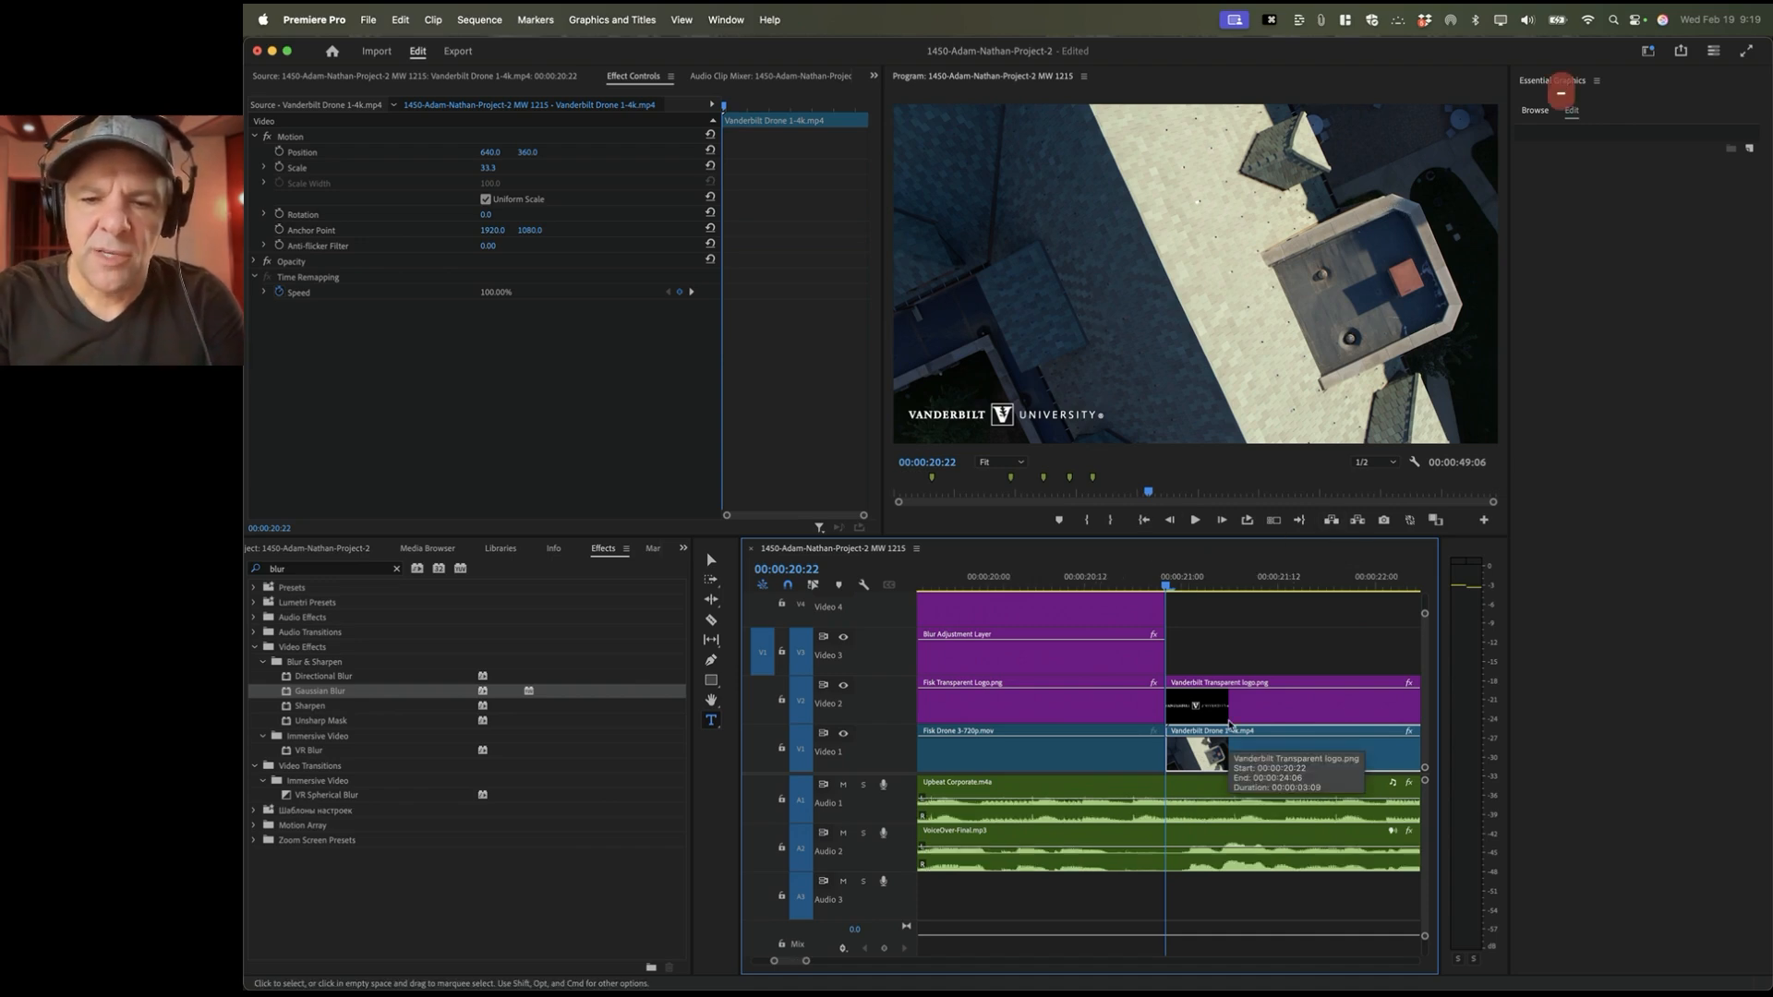
{"action": "key", "text": "minus"}
{"action": "key", "text": "minus"}
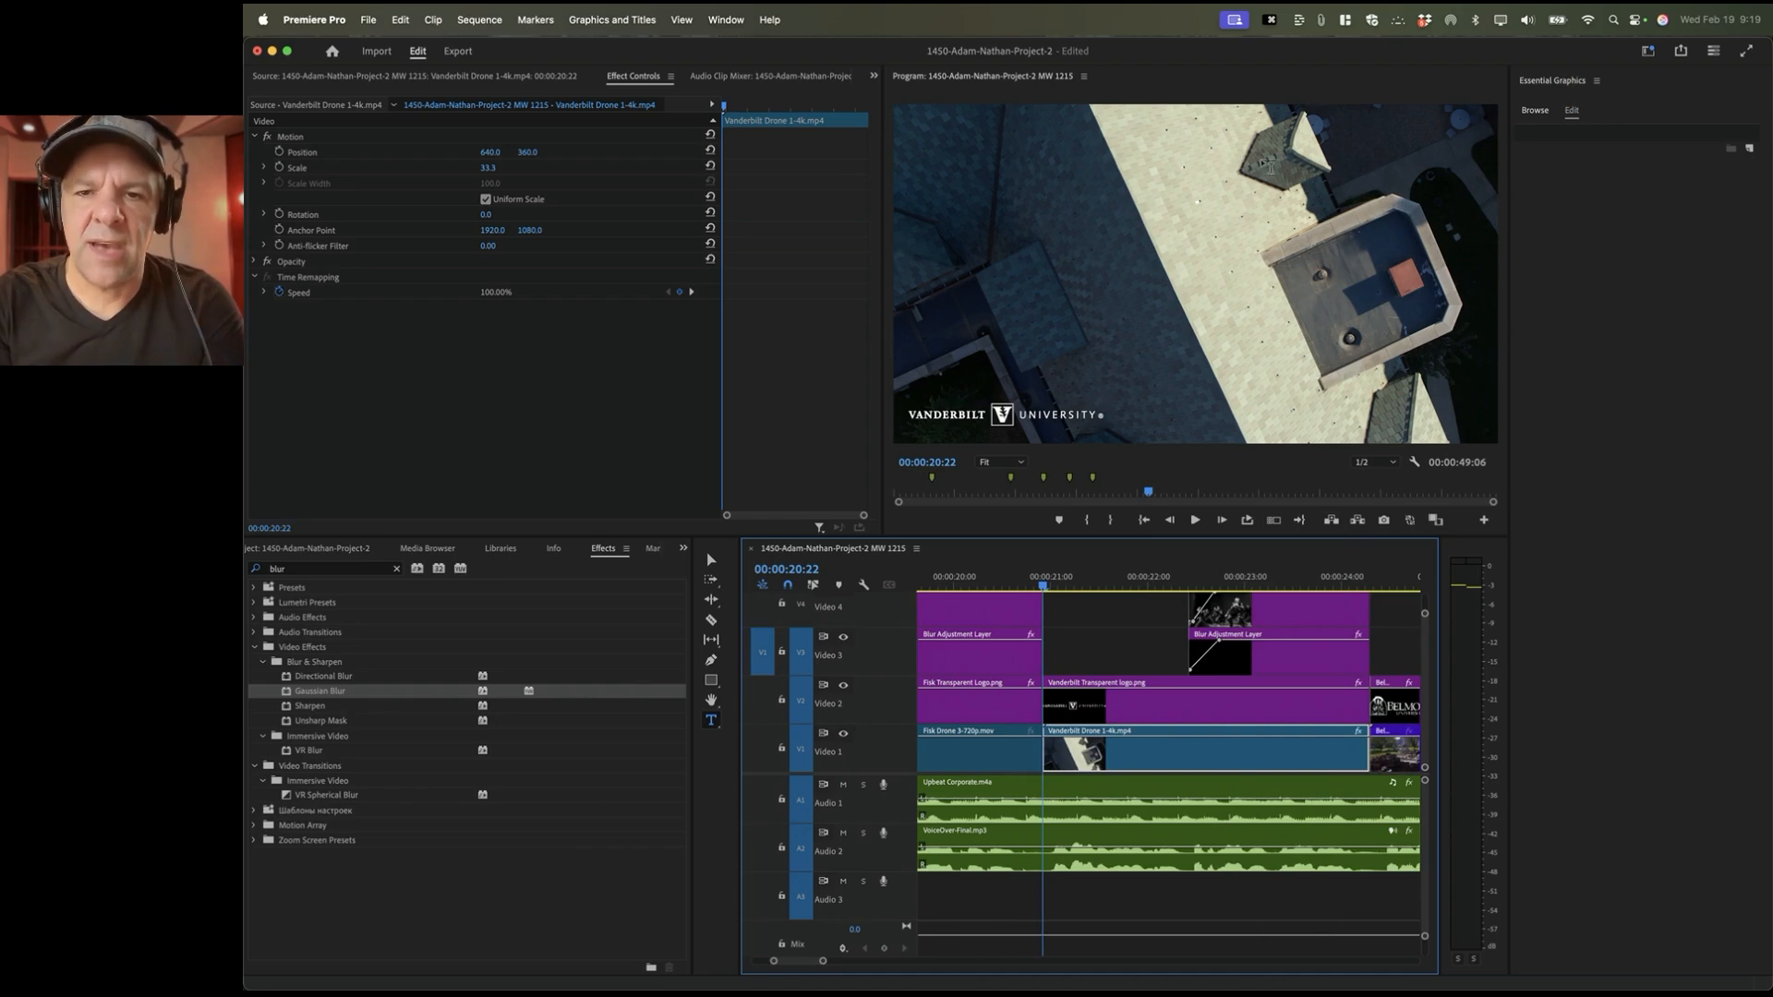
{"action": "key", "text": "space"}
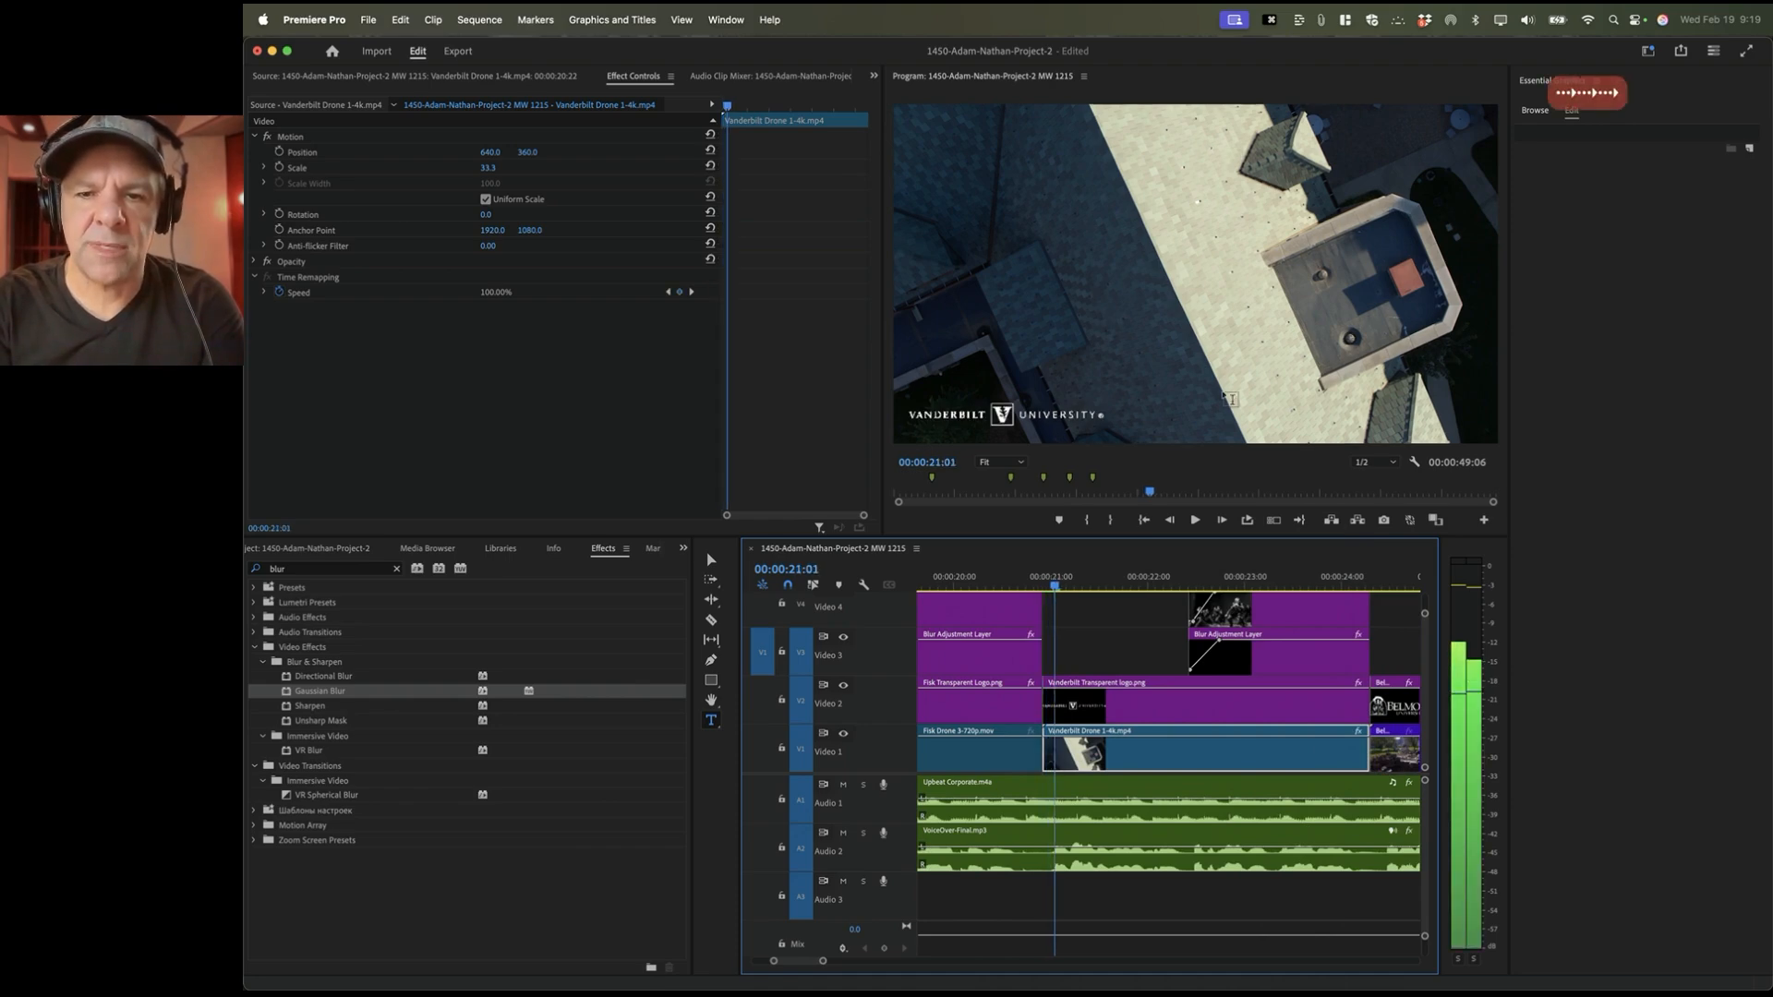
{"action": "key", "text": "Right"}
{"action": "key", "text": "Right"}
{"action": "key", "text": "Right"}
{"action": "key", "text": "Right"}
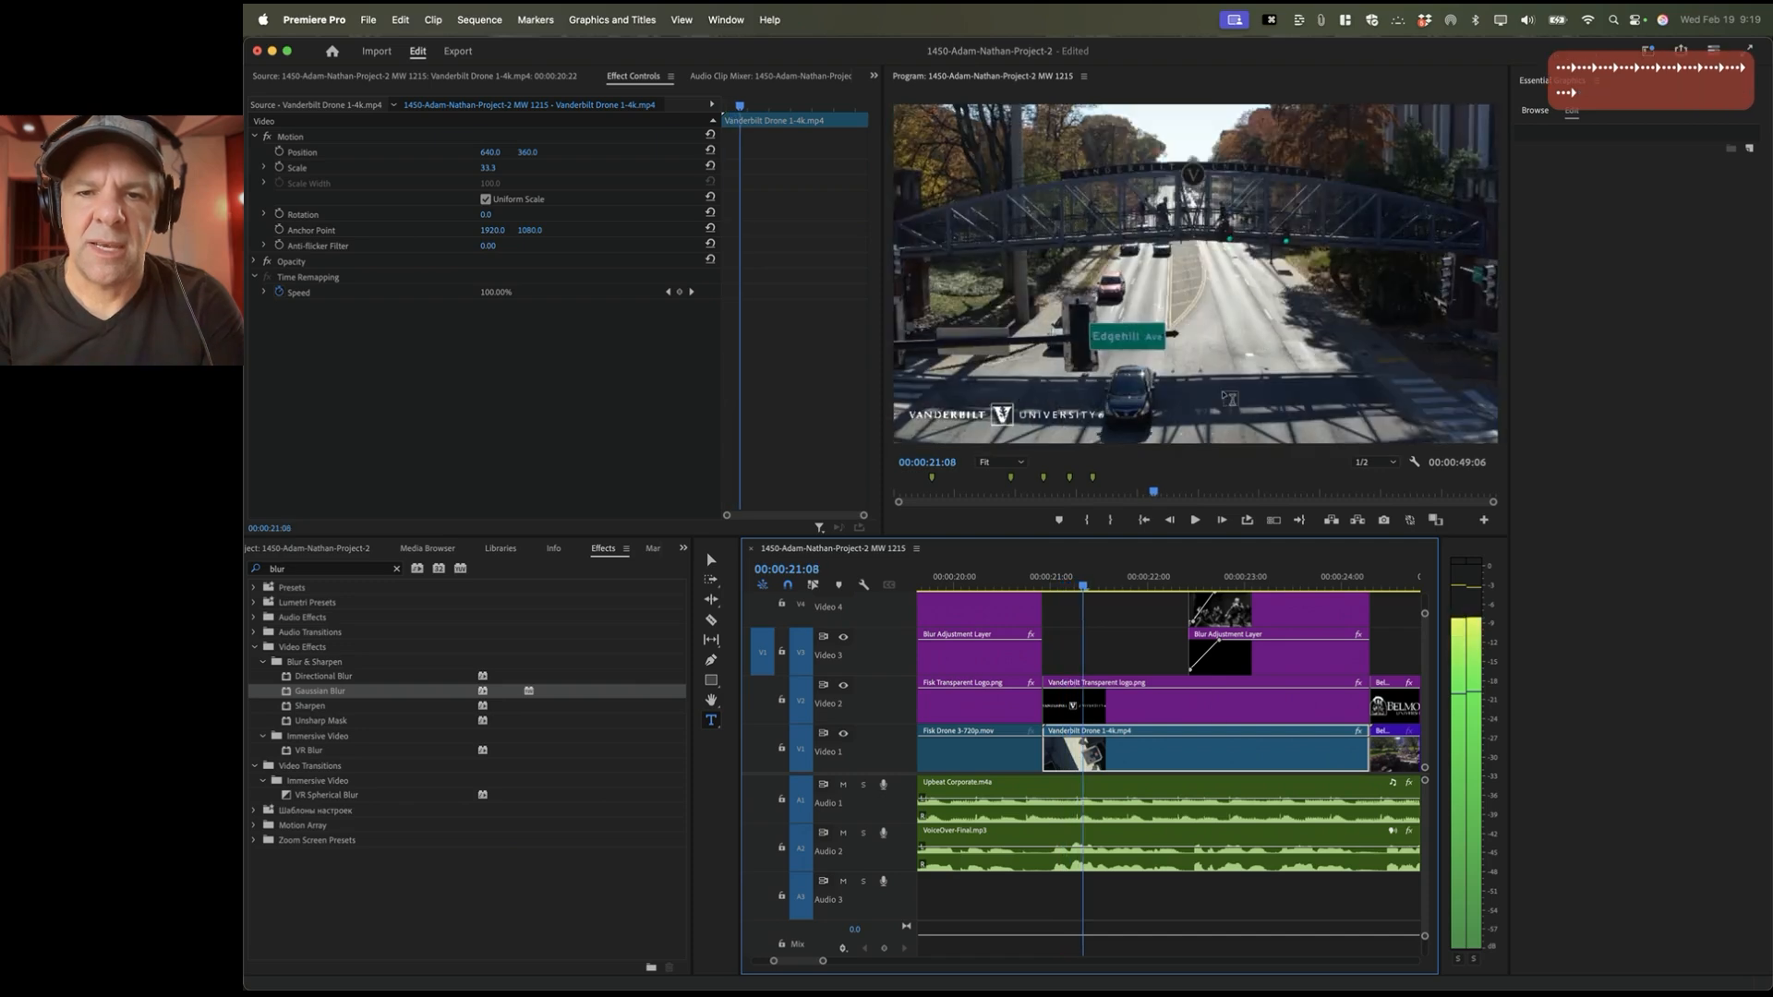
{"action": "key", "text": "Left"}
{"action": "key", "text": "Left"}
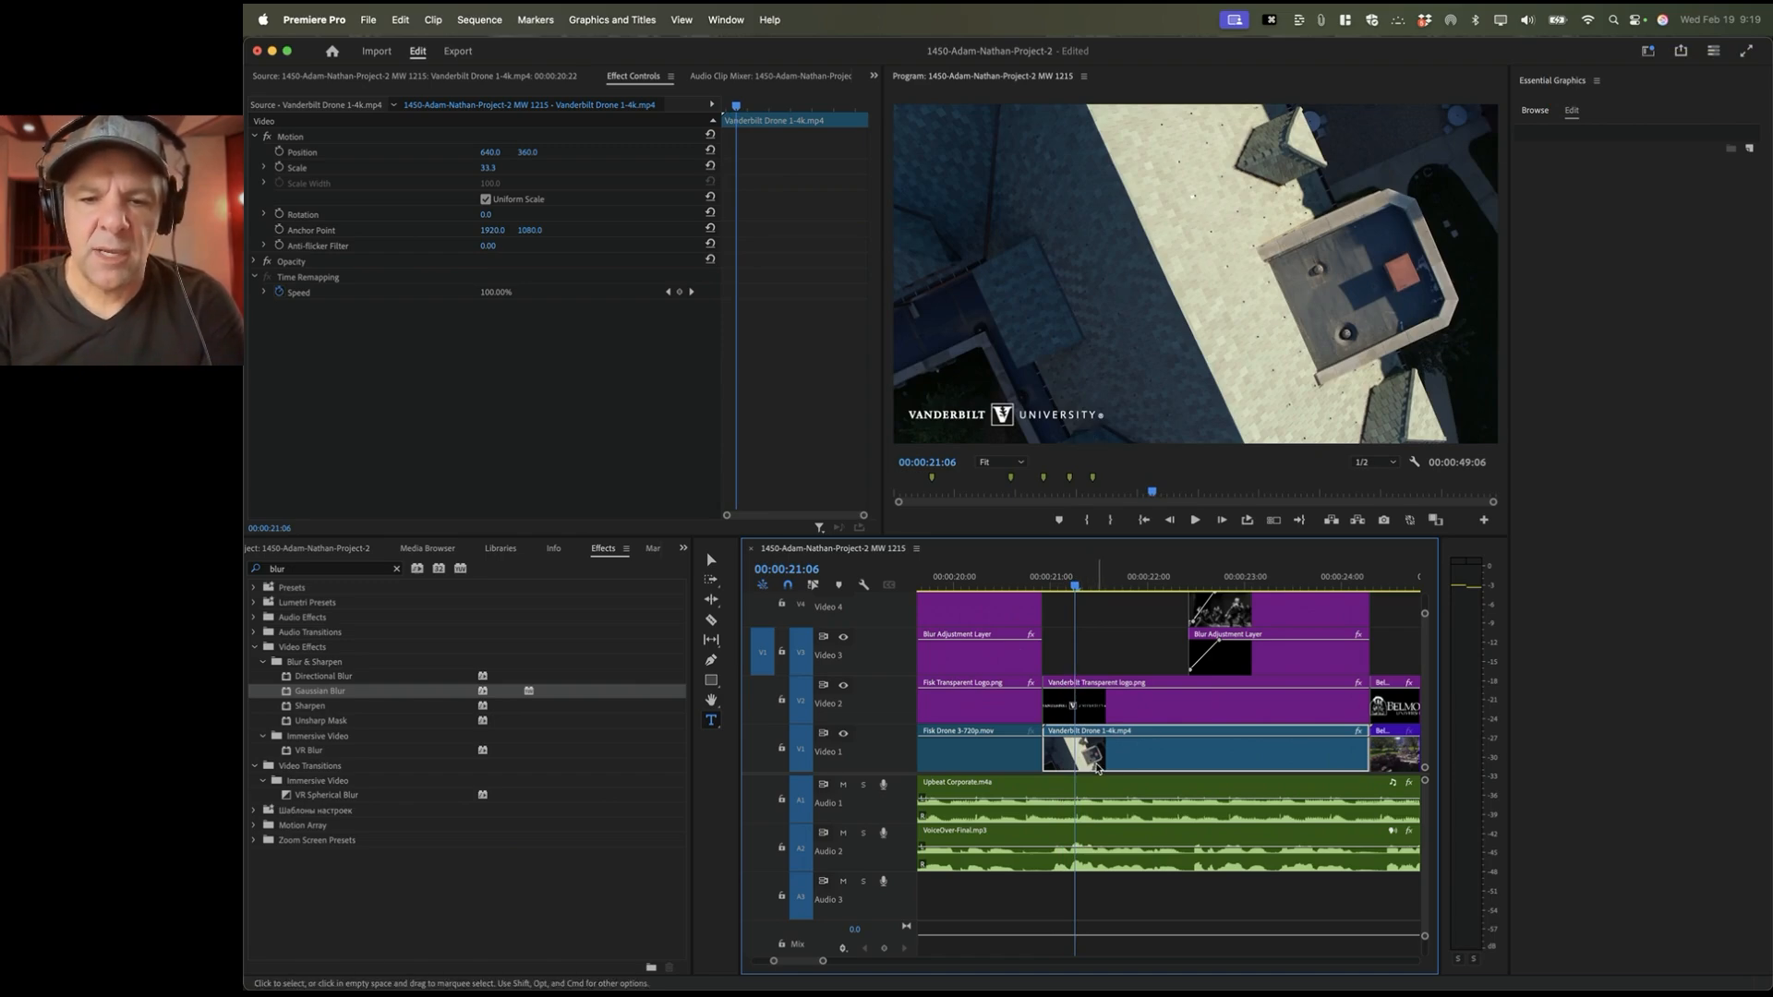
{"action": "key", "text": "Right"}
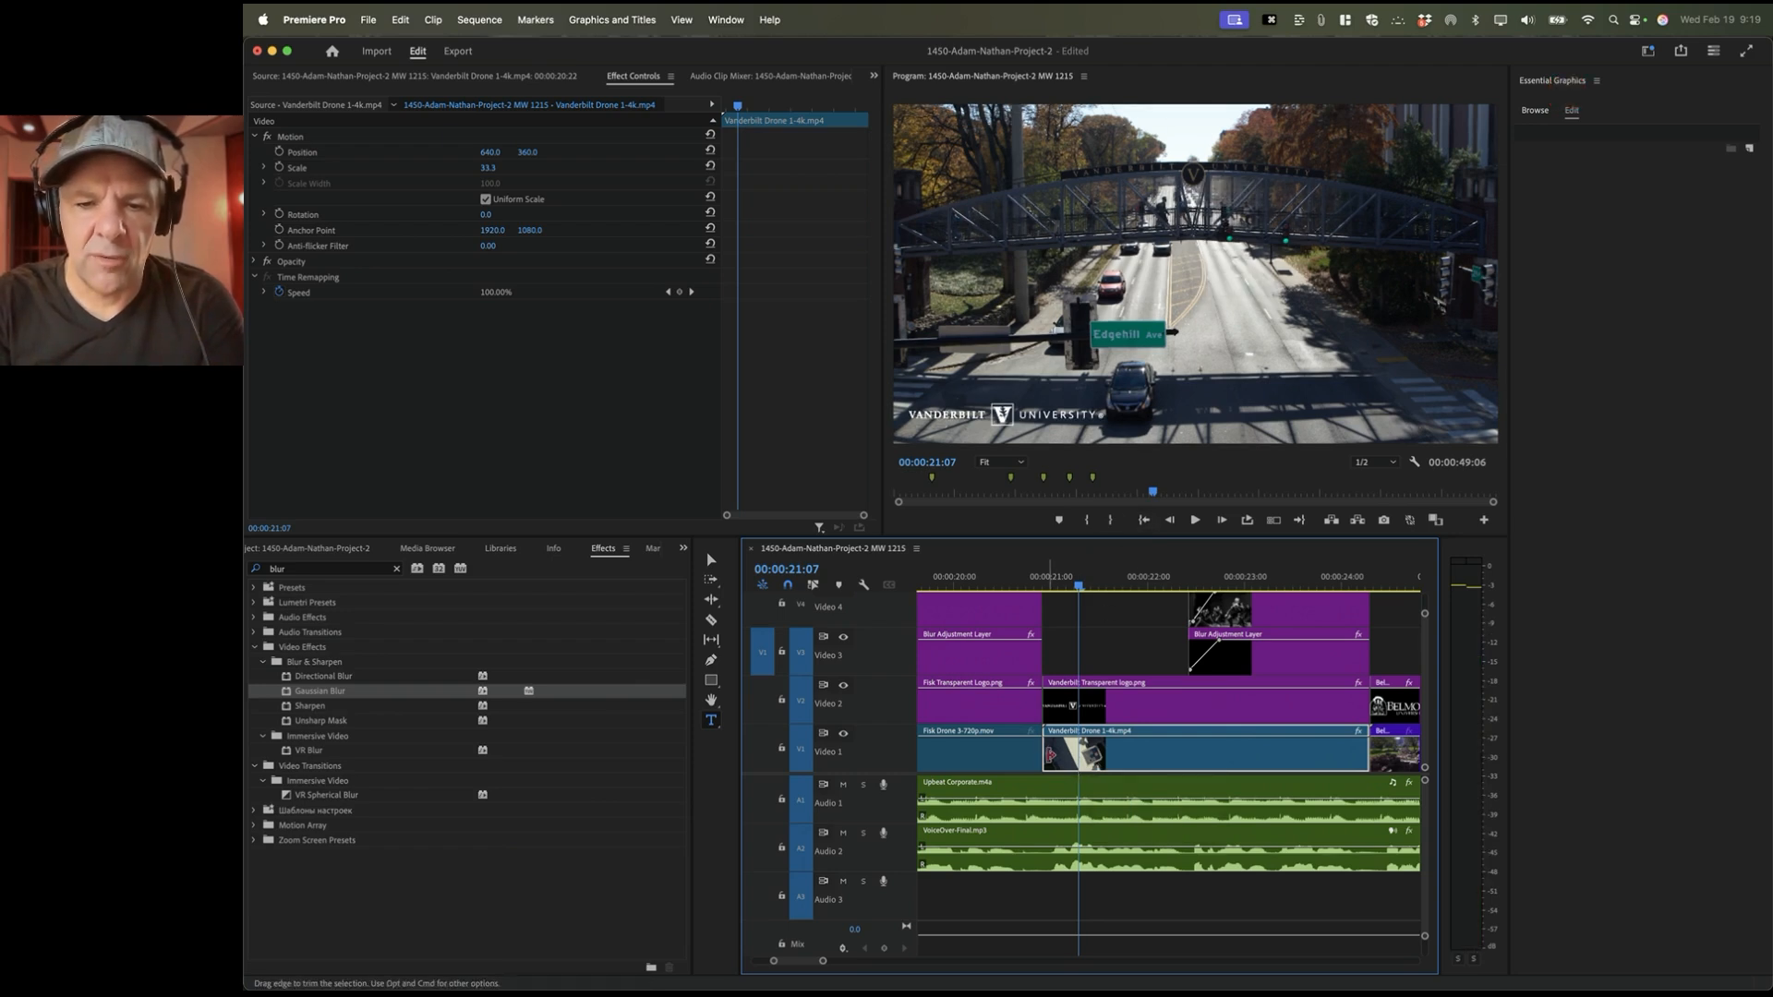
{"action": "left_click_drag", "start_coordinate": [1050, 755], "coordinate": [1149, 763]}
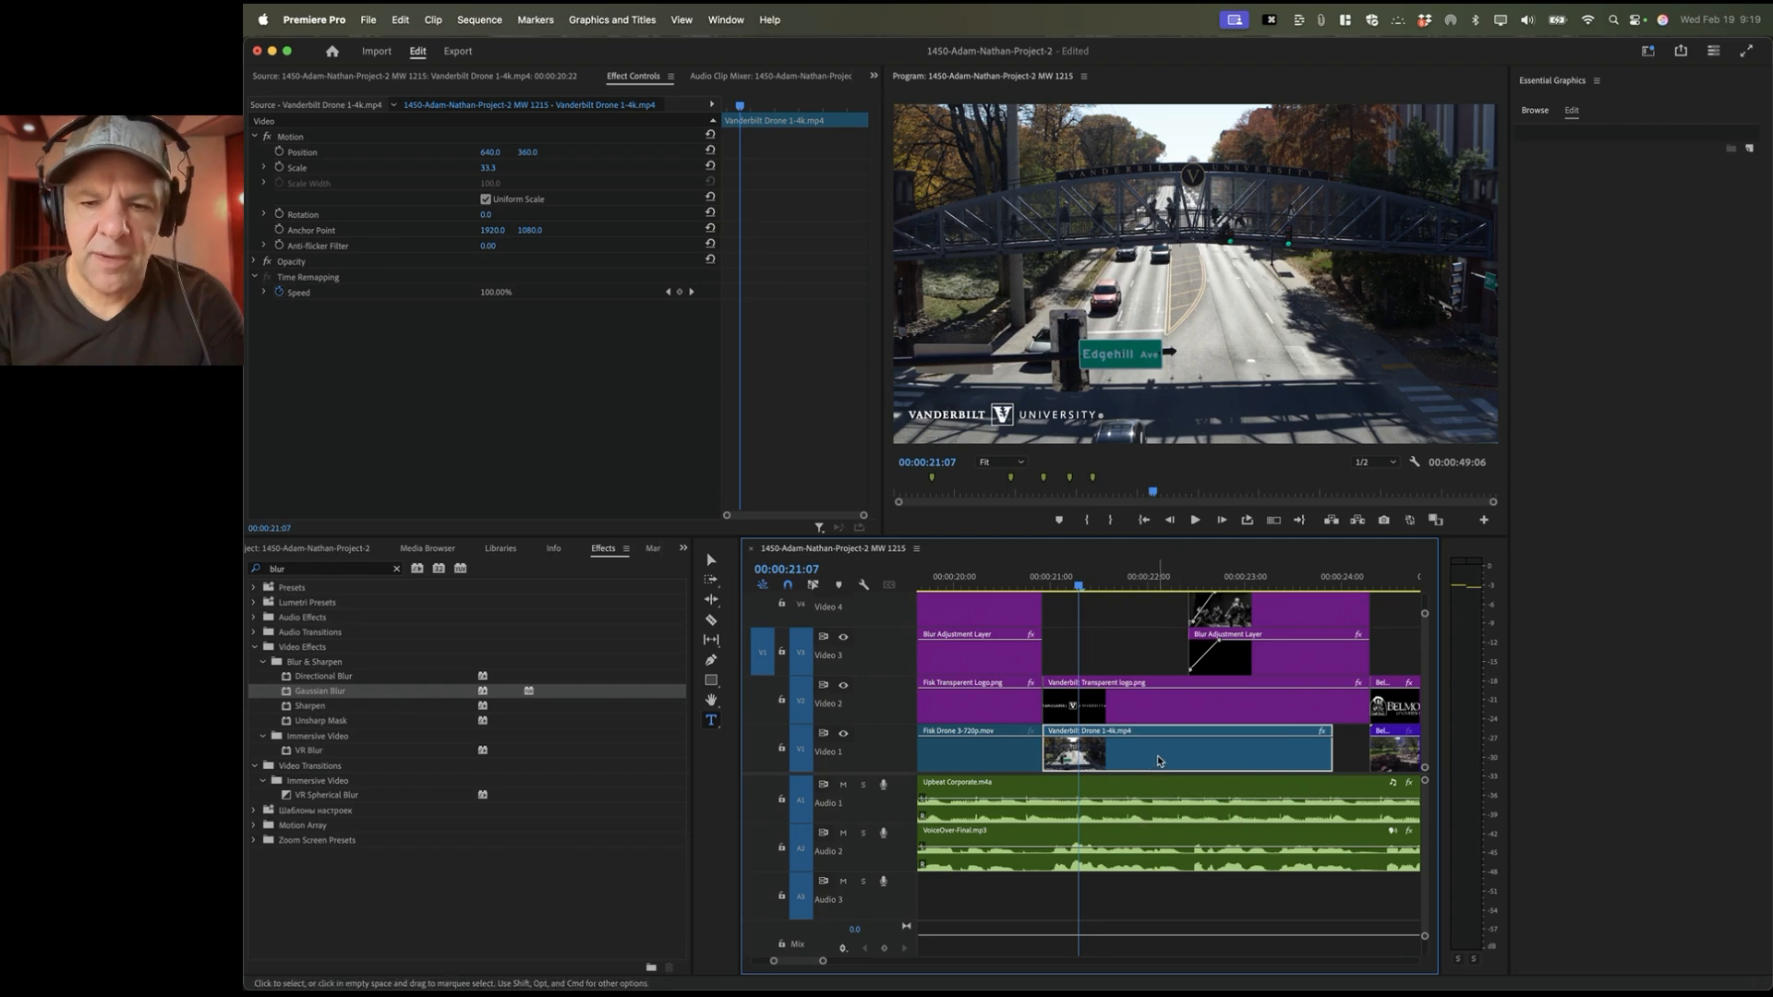
{"action": "key", "text": "Left"}
{"action": "key", "text": "Left"}
{"action": "key", "text": "Left"}
{"action": "key", "text": "Left"}
{"action": "key", "text": "Left"}
{"action": "key", "text": "Left"}
{"action": "key", "text": "Left"}
{"action": "key", "text": "Left"}
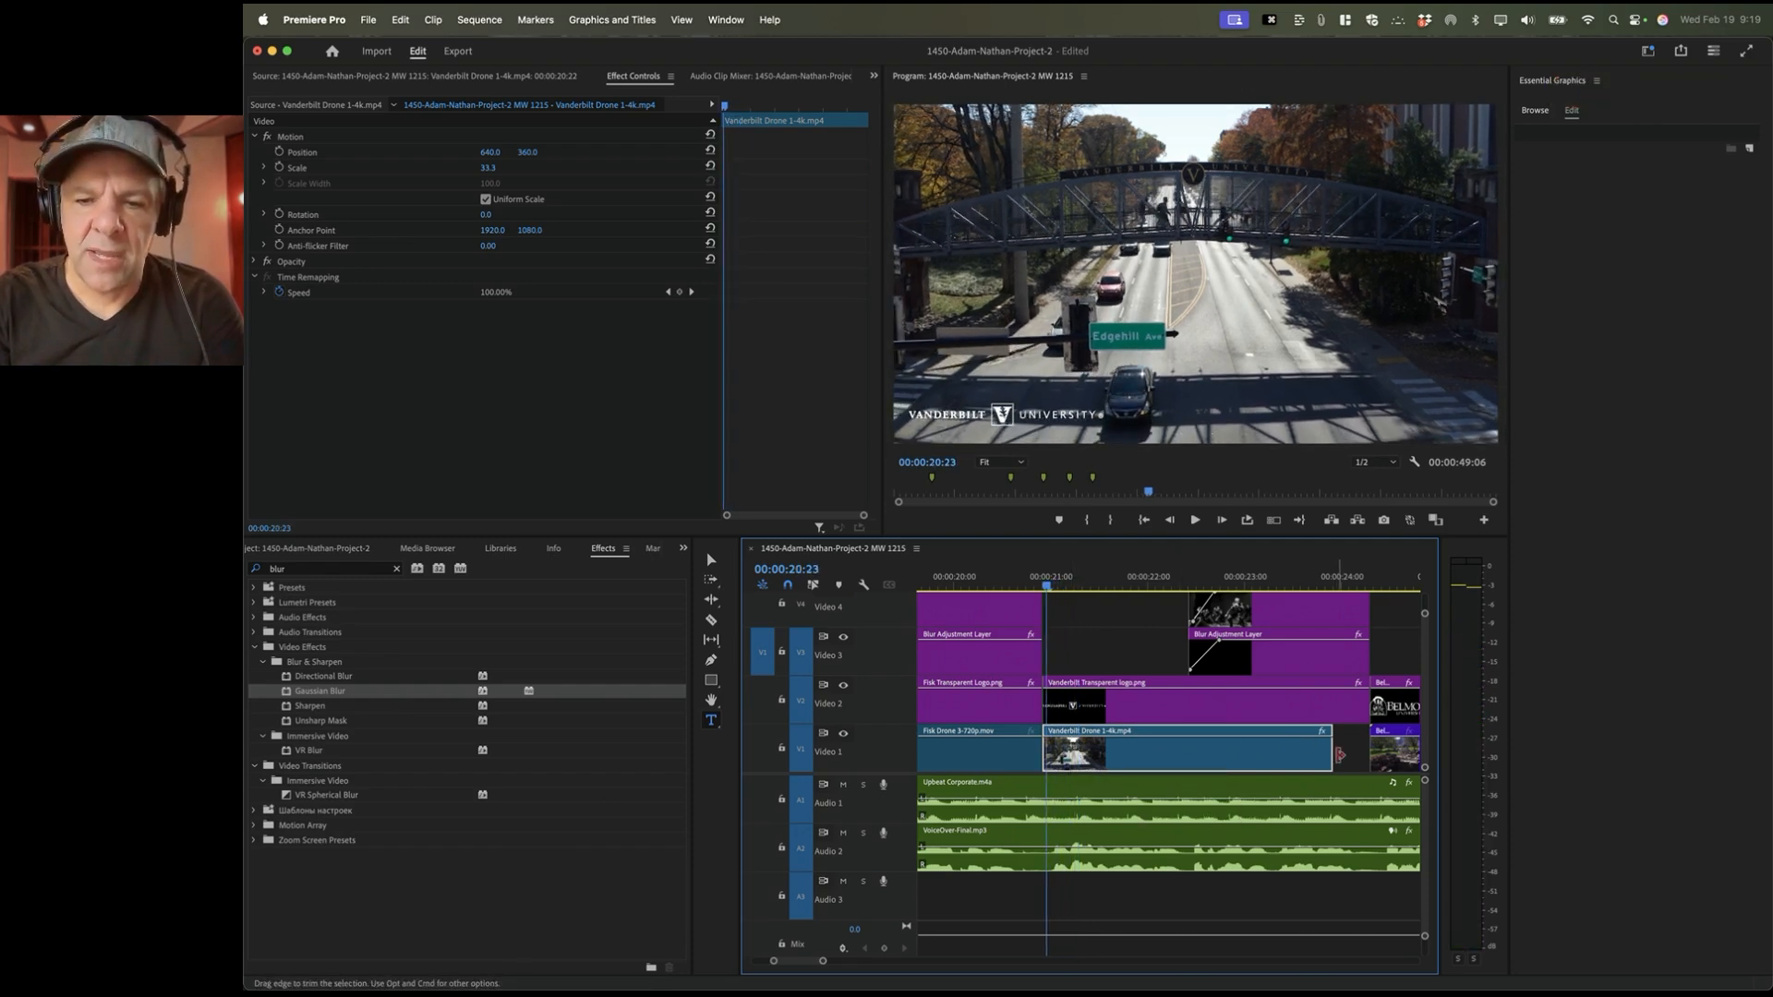
{"action": "left_click_drag", "start_coordinate": [1336, 755], "coordinate": [1370, 756]}
{"action": "left_click_drag", "start_coordinate": [1152, 579], "coordinate": [1336, 580]}
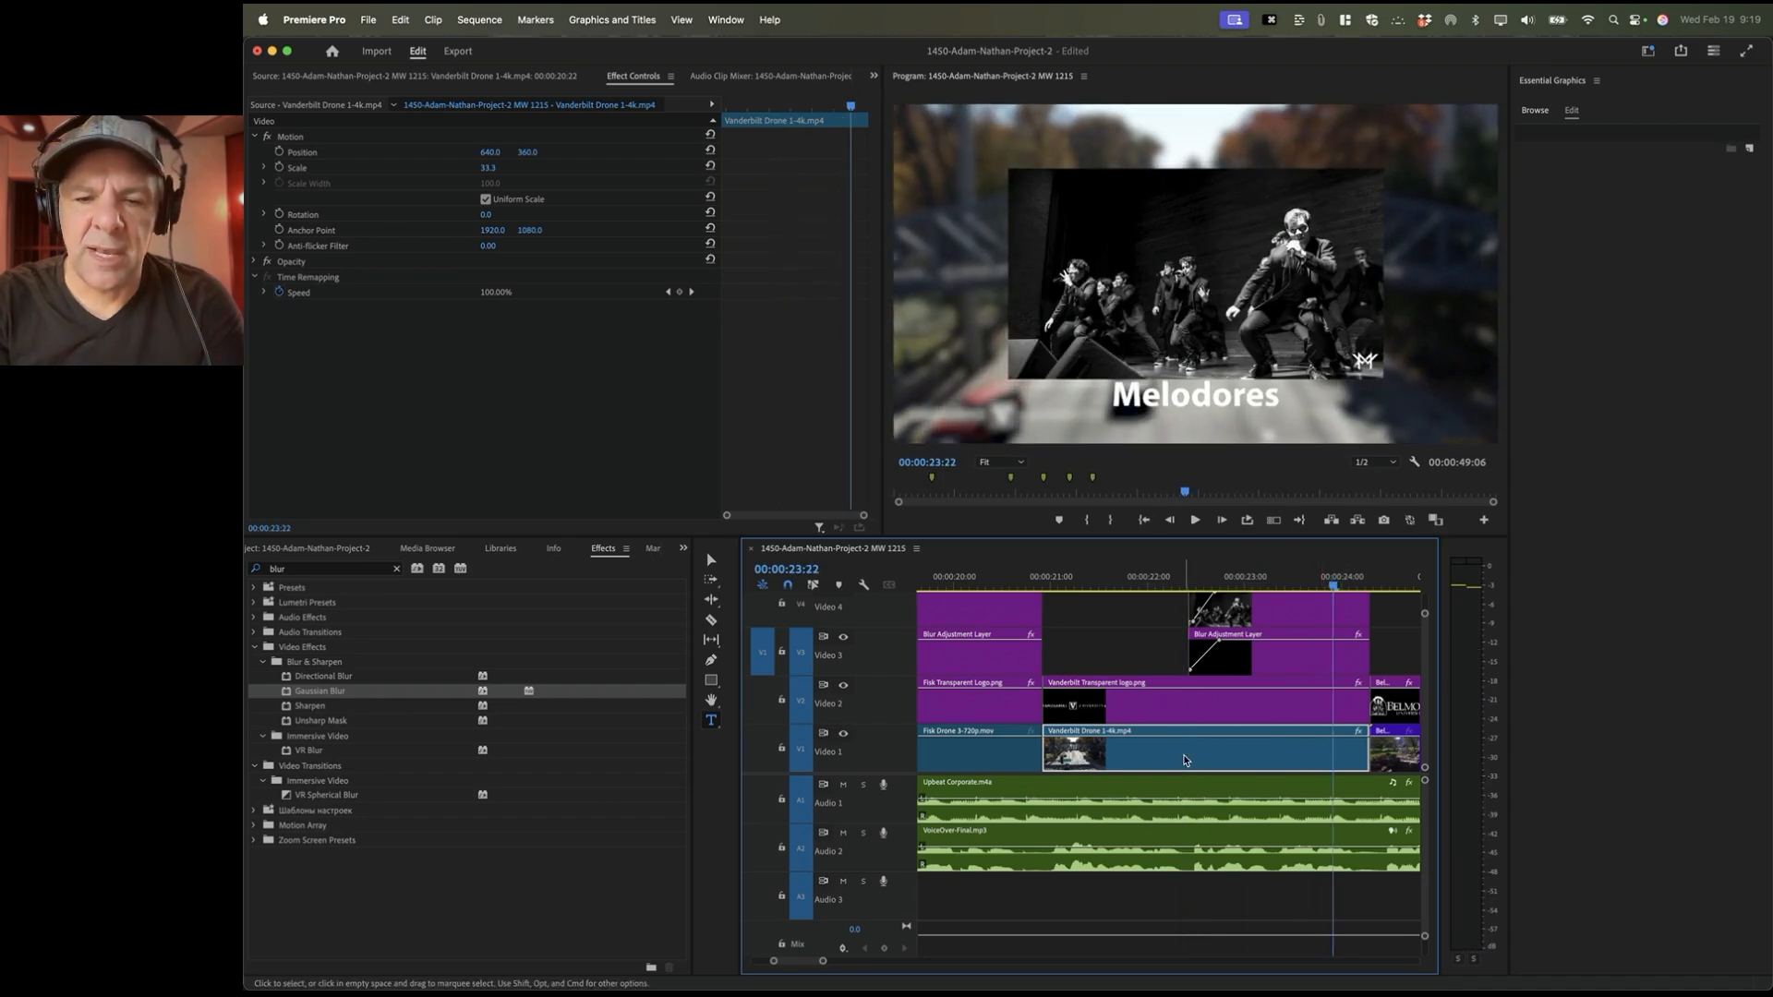
{"action": "key", "text": "super+z"}
{"action": "key", "text": "super+z"}
{"action": "key", "text": "super+z"}
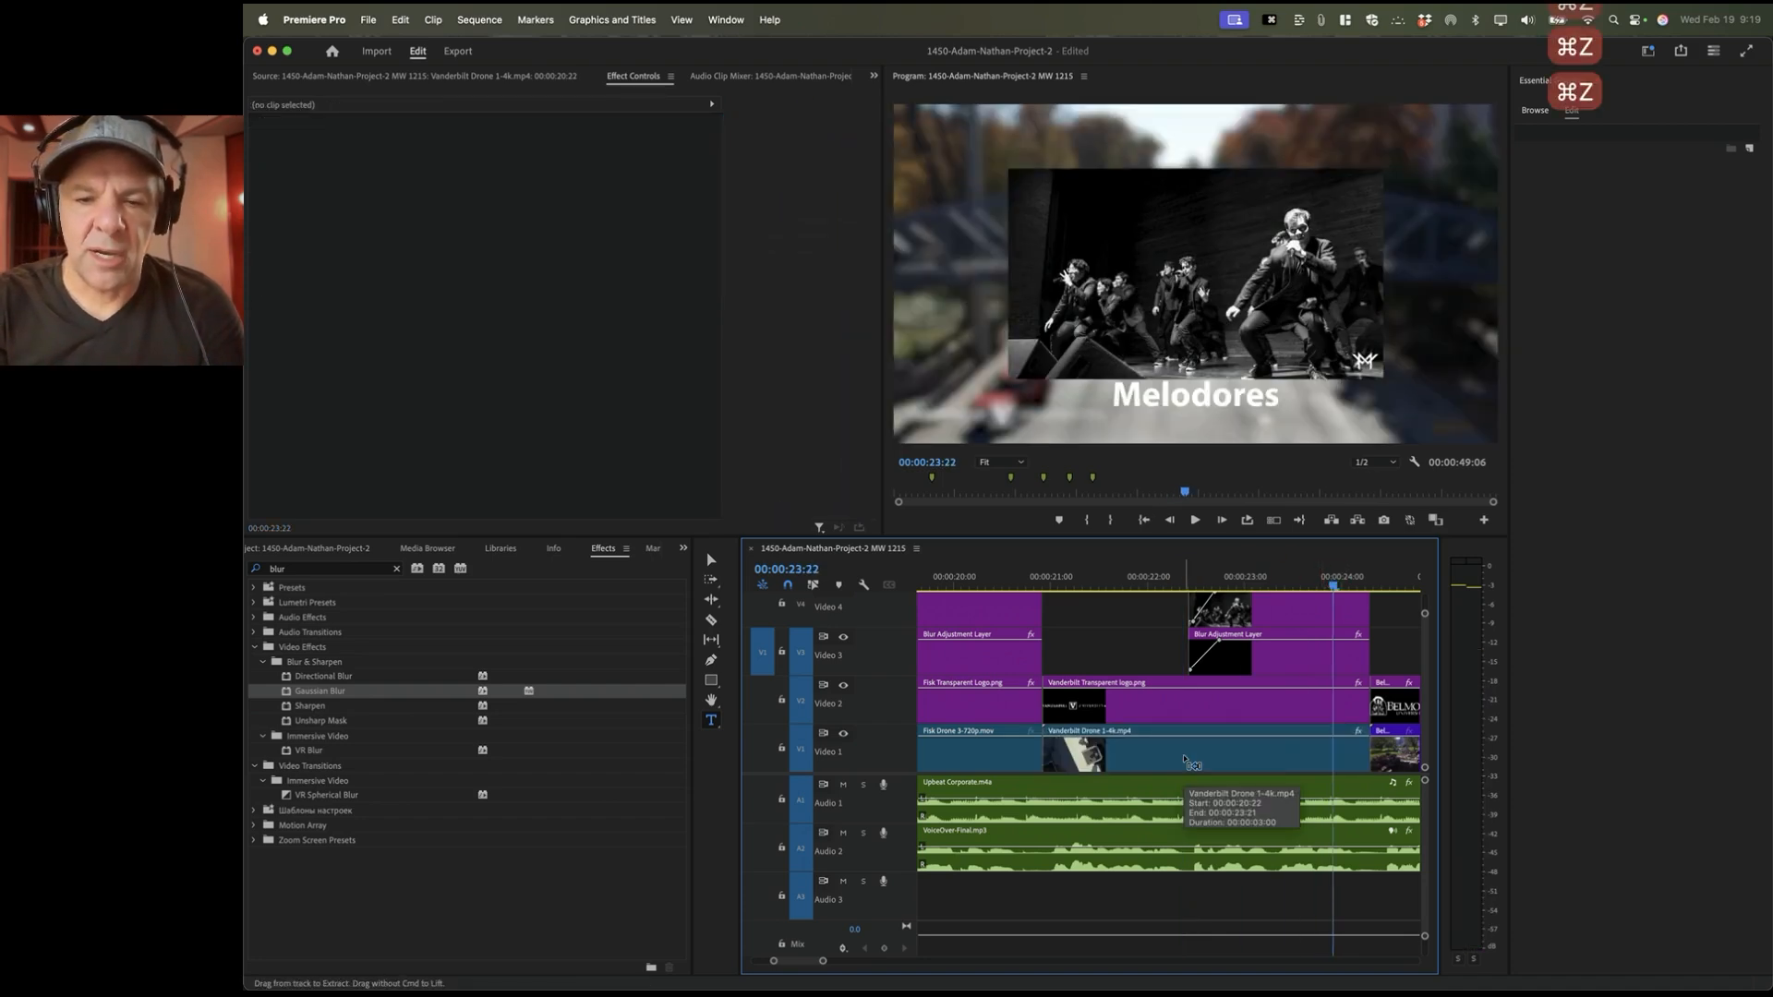
{"action": "left_click", "coordinate": [1178, 761]}
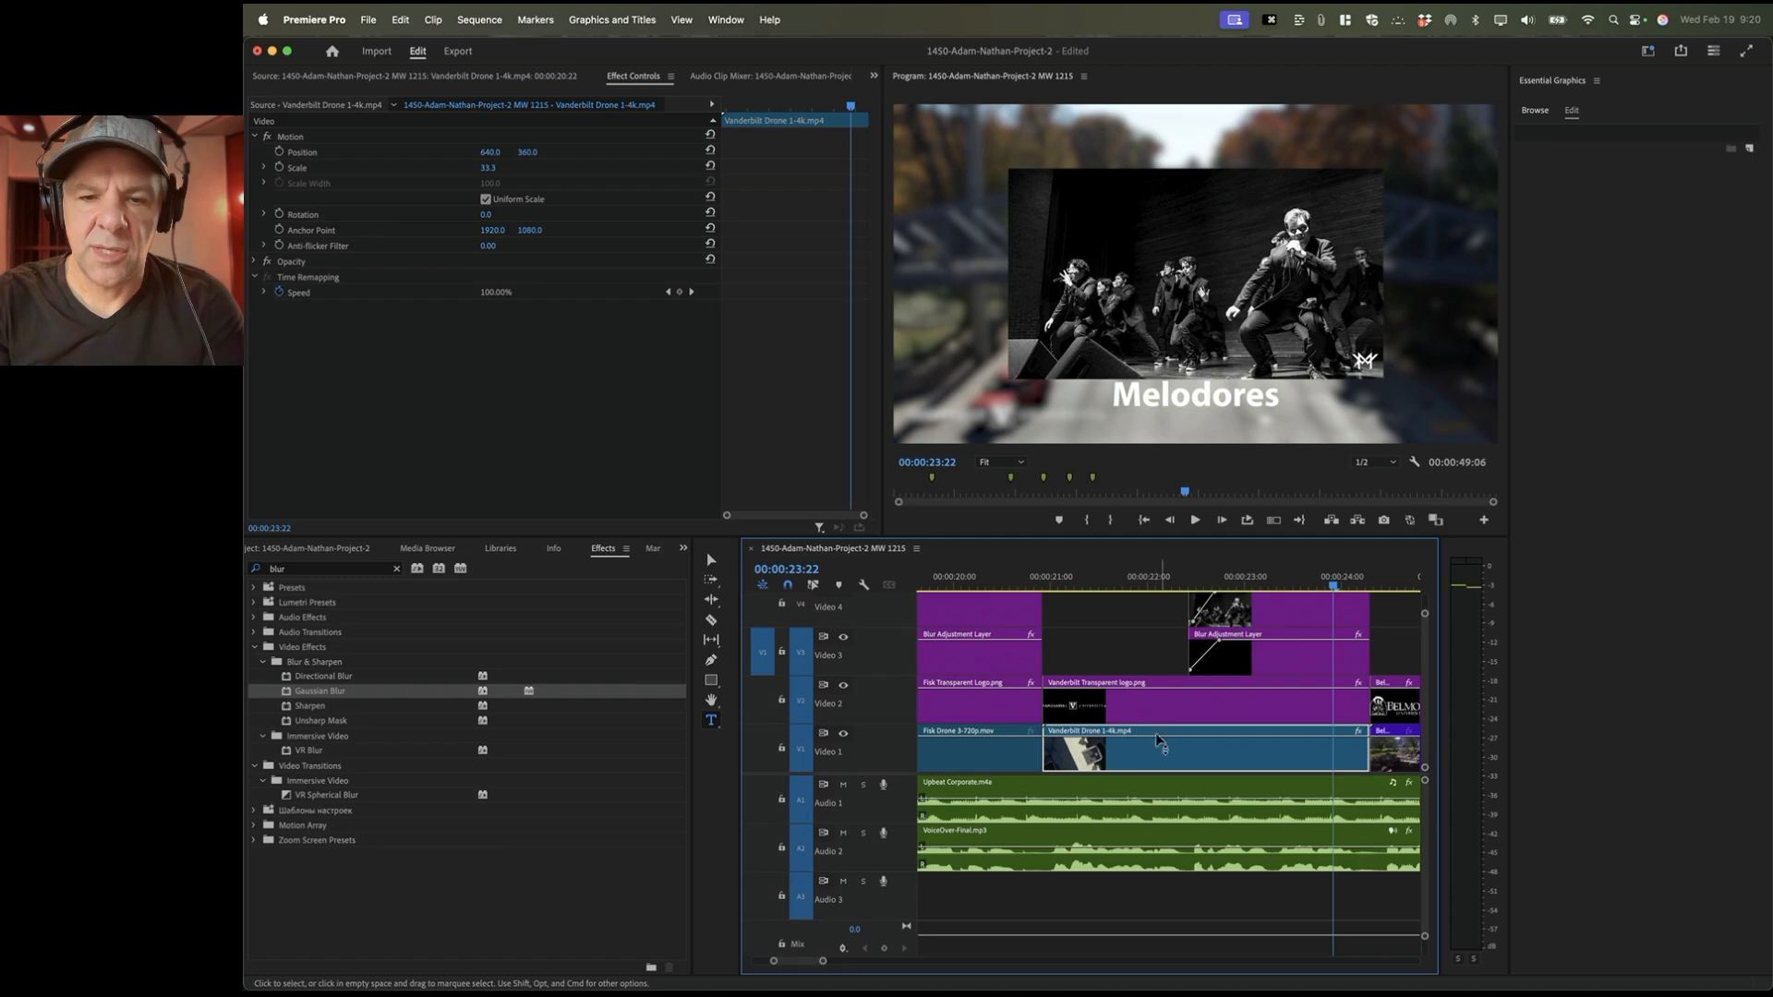
{"action": "left_click", "coordinate": [1055, 580]}
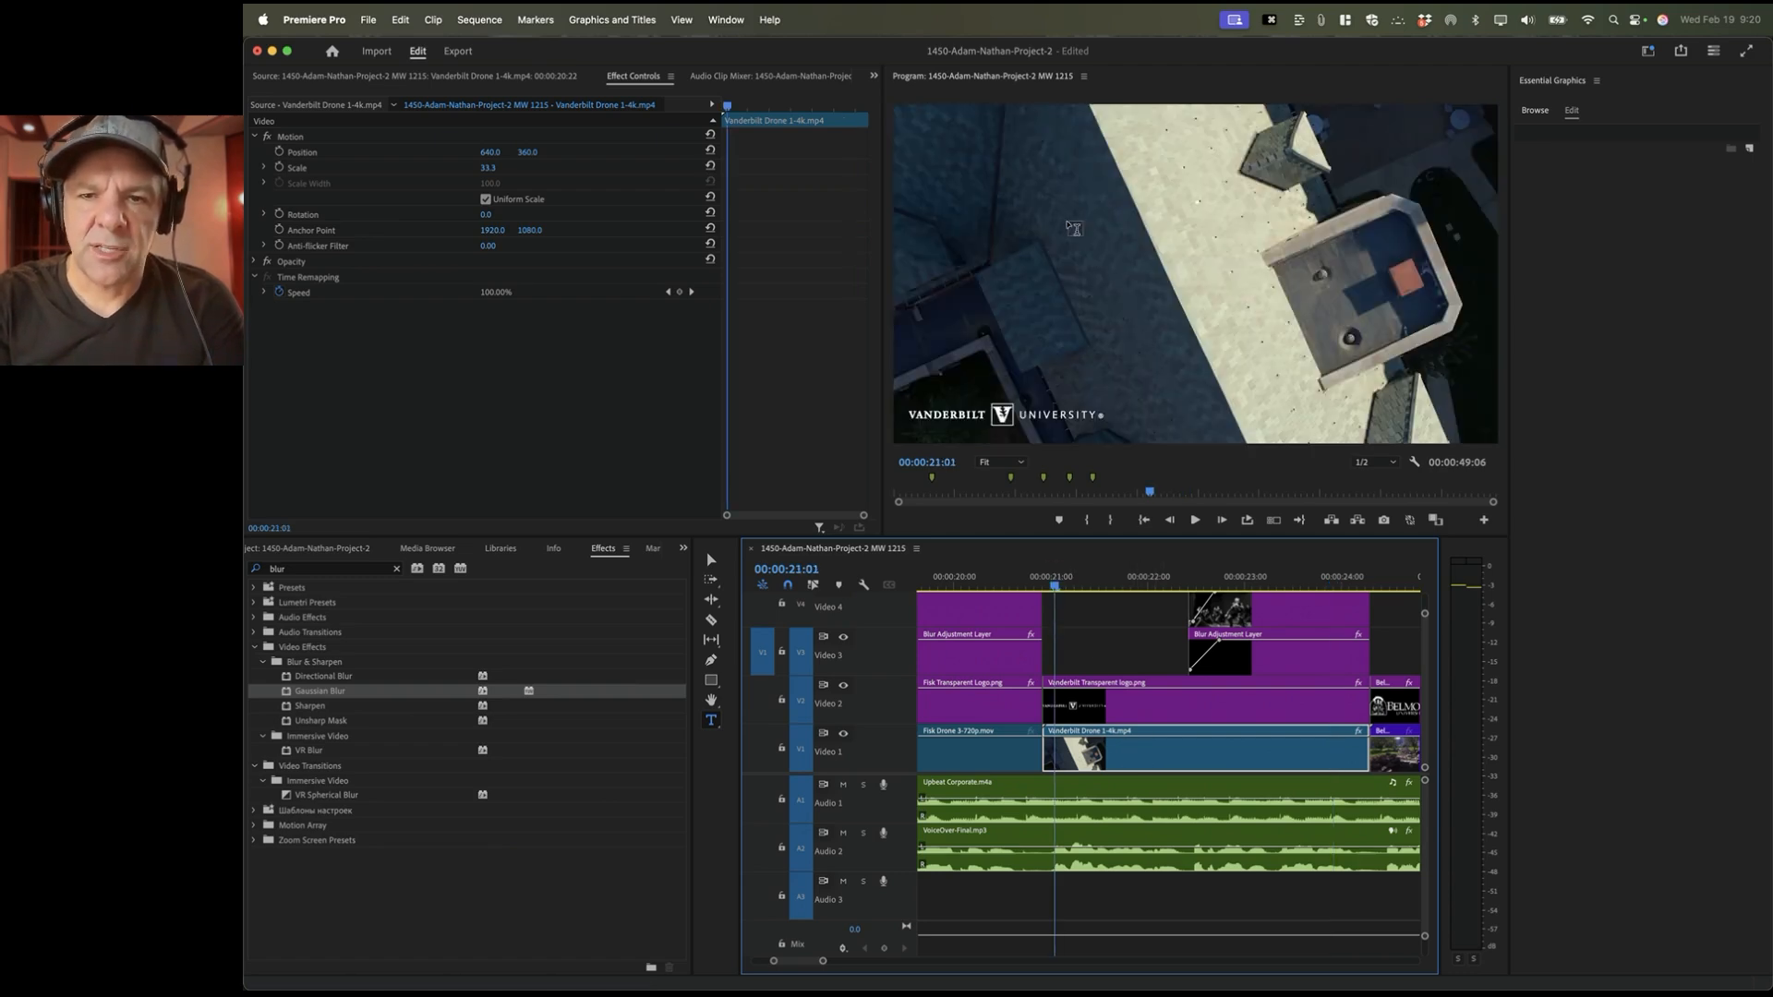
Step: Slip the Vanderbilt Drone footage about fourteen frames so its source starts near 00:00:01:11
{"action": "key", "text": "space"}
{"action": "key", "text": "space"}
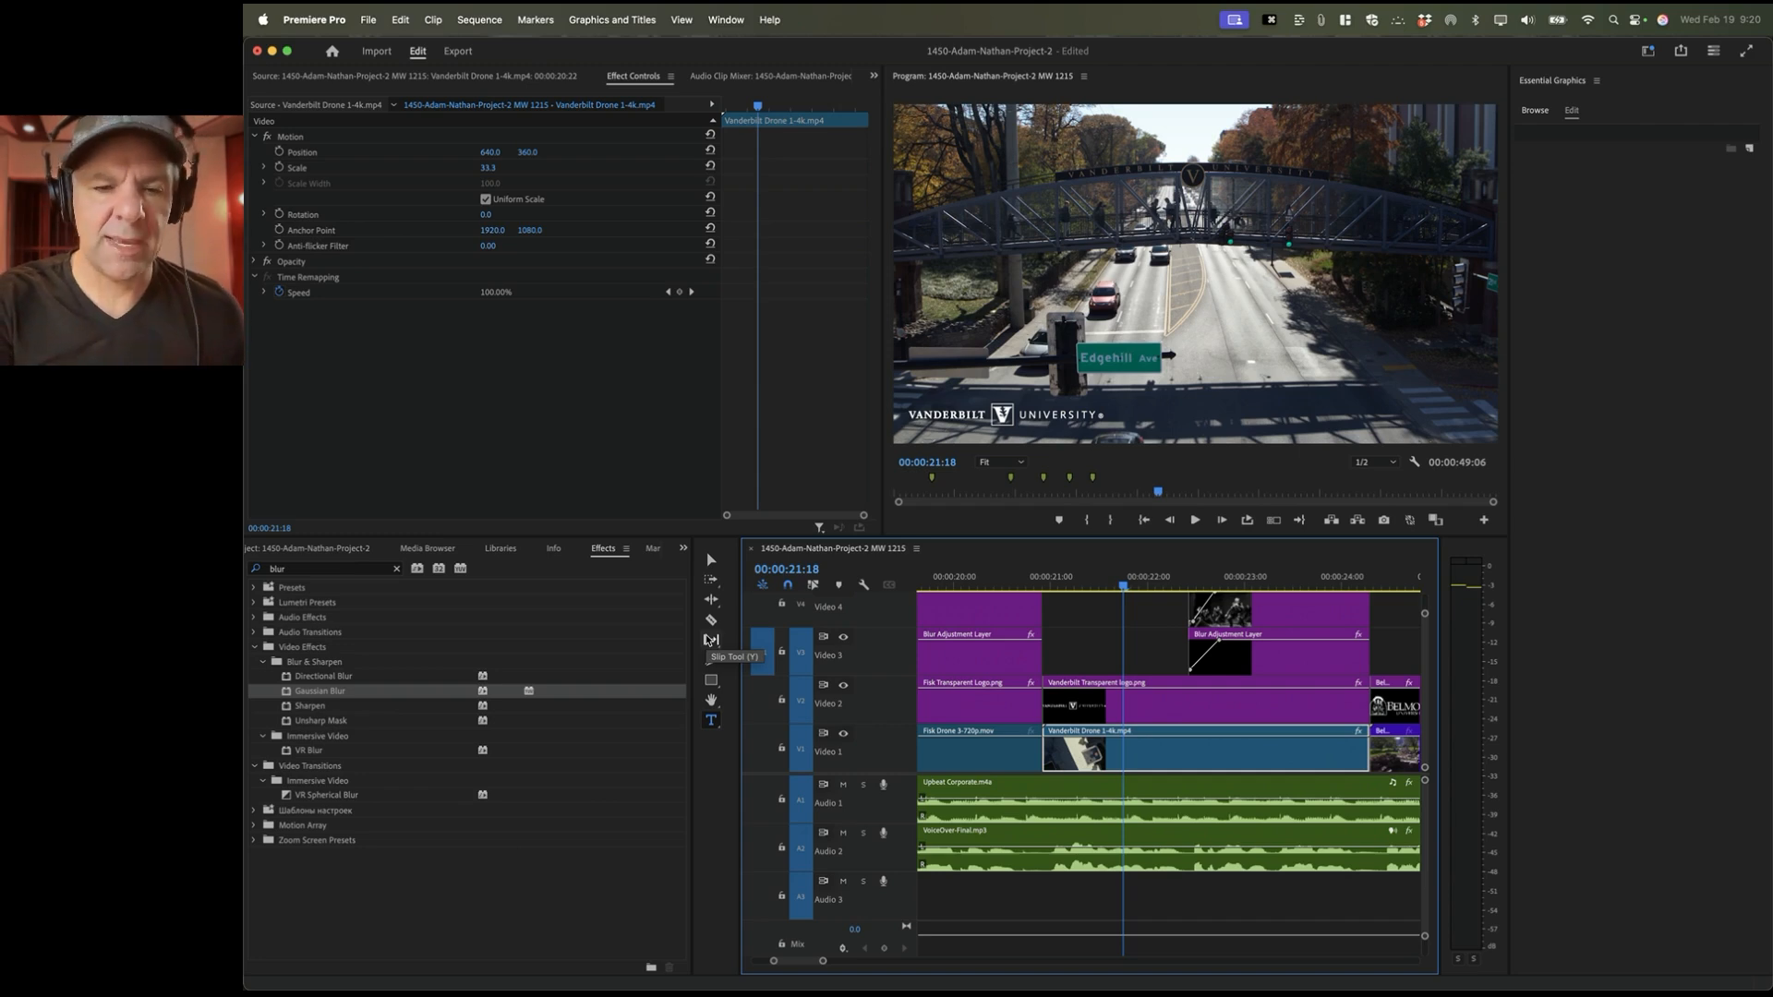
{"action": "key", "text": "y"}
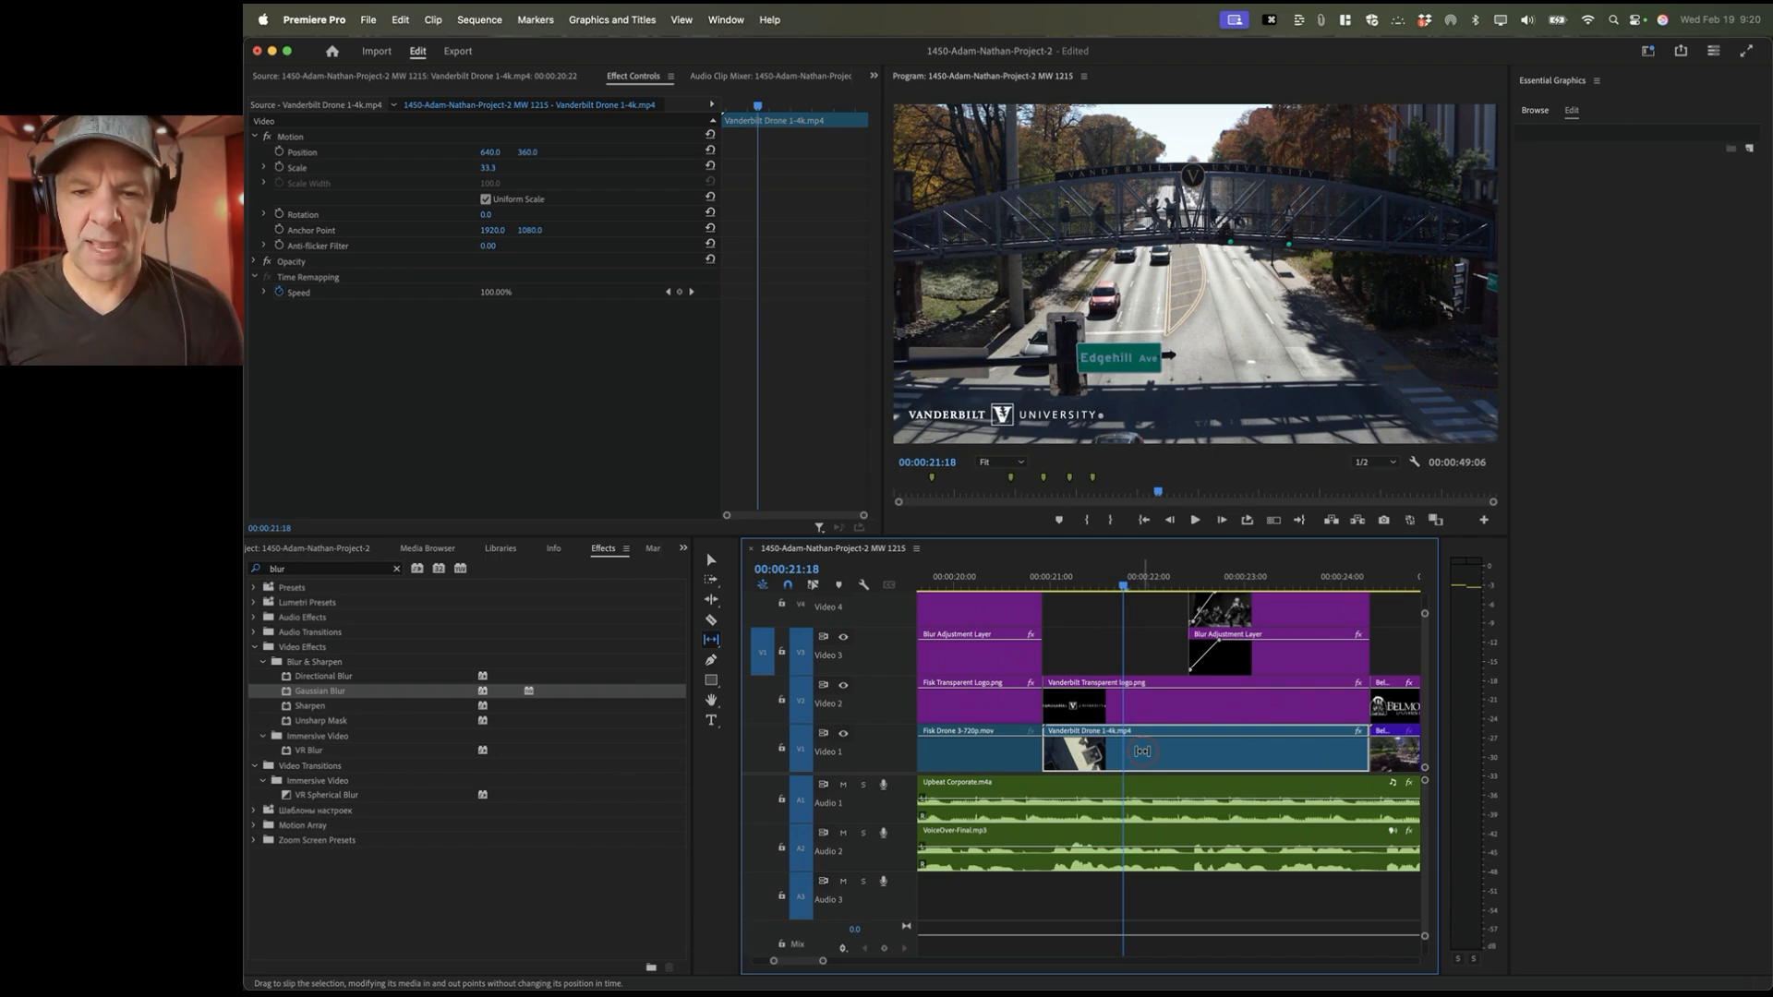
{"action": "left_click_drag", "start_coordinate": [1142, 751], "coordinate": [1137, 752]}
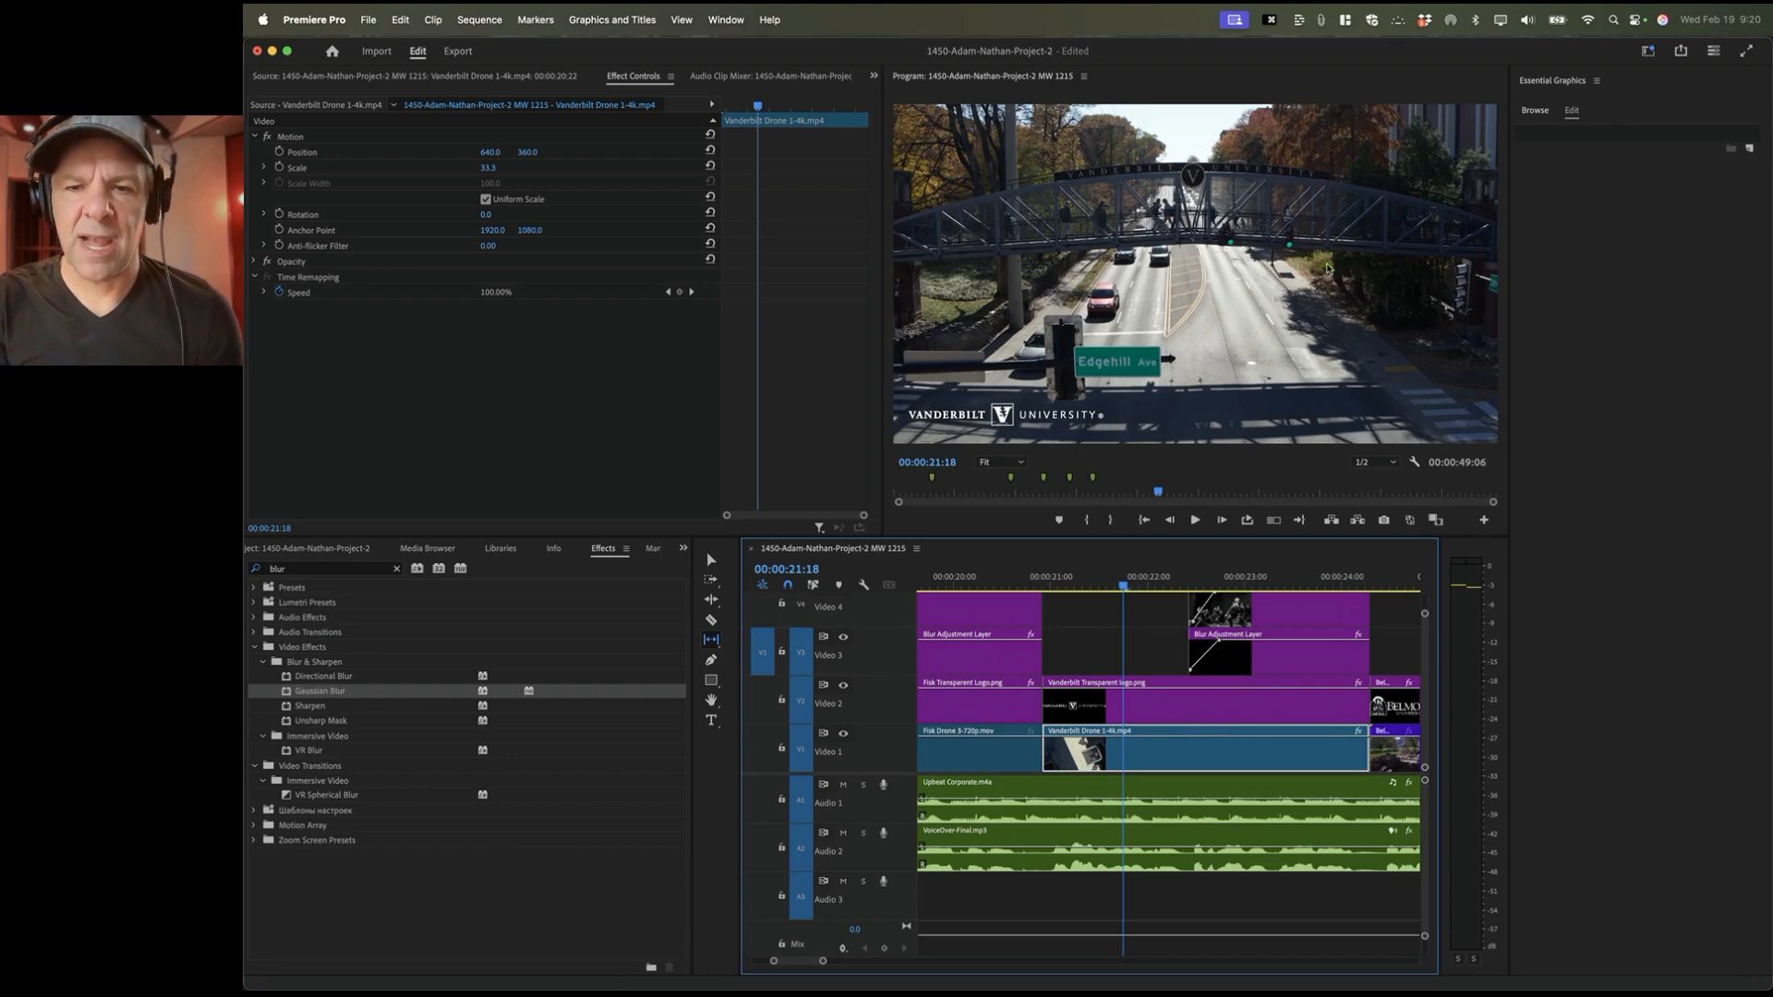
{"action": "left_click_drag", "start_coordinate": [1134, 749], "coordinate": [1132, 751]}
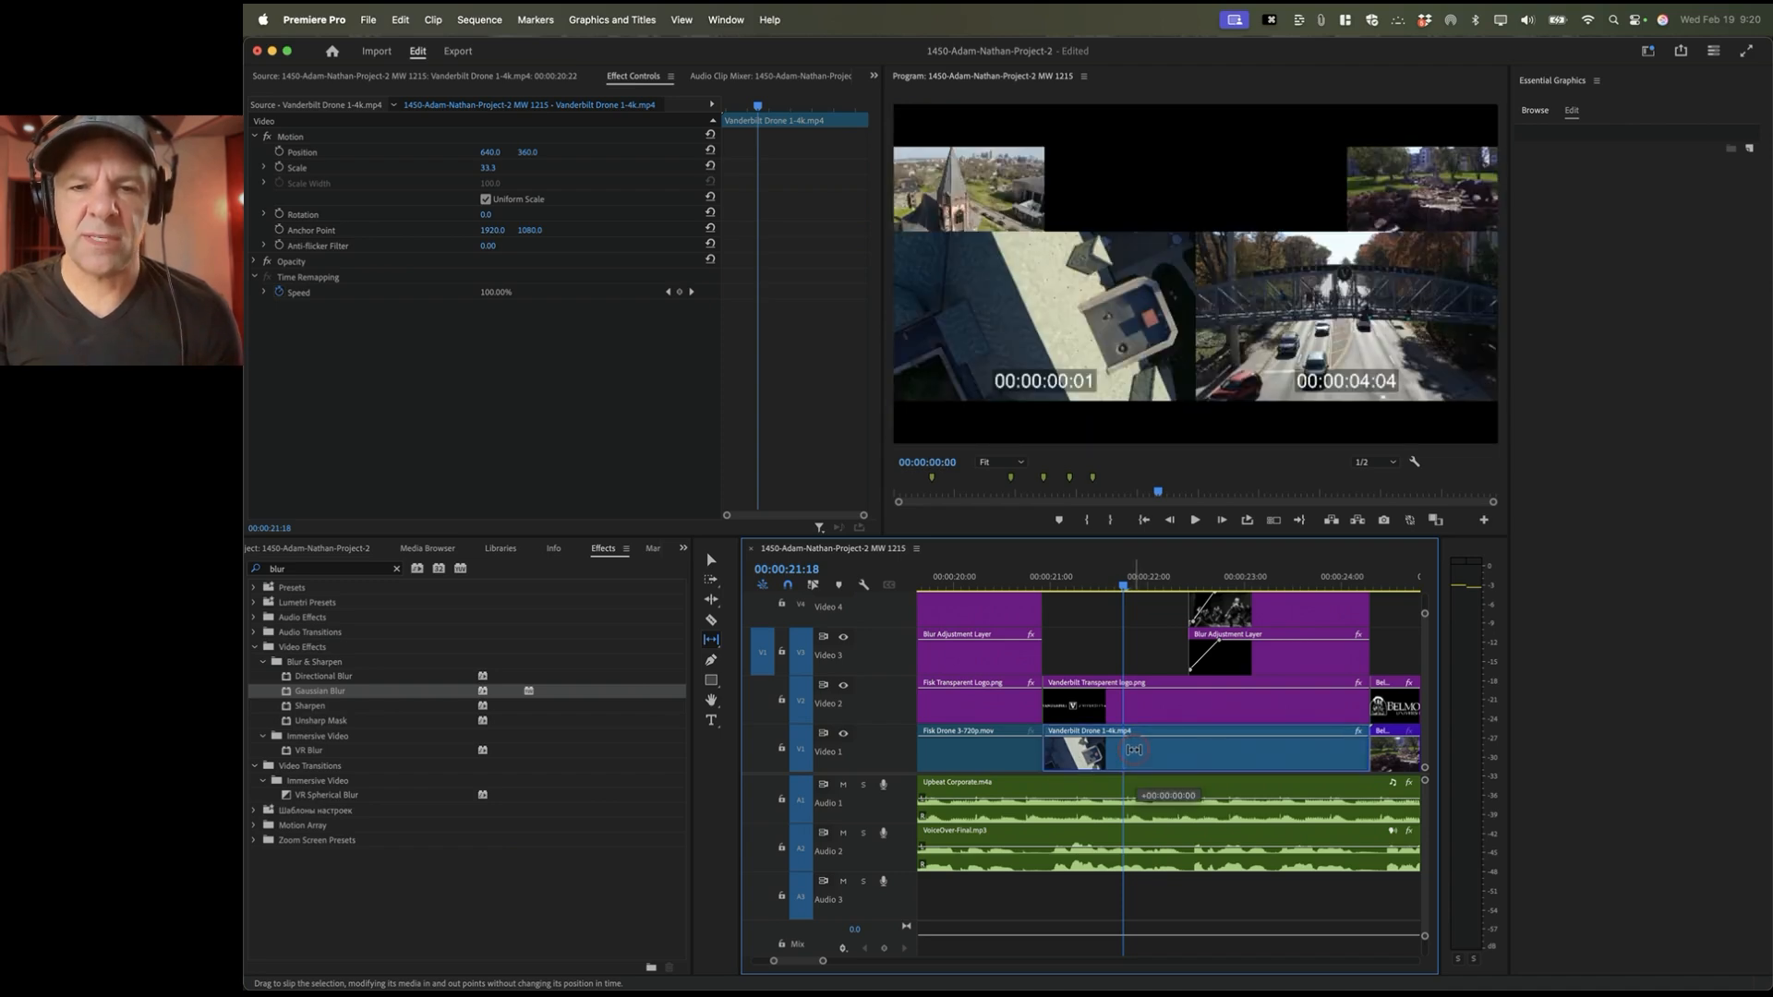
{"action": "left_click_drag", "start_coordinate": [1134, 749], "coordinate": [1100, 754]}
{"action": "left_click_drag", "start_coordinate": [1104, 753], "coordinate": [1098, 754]}
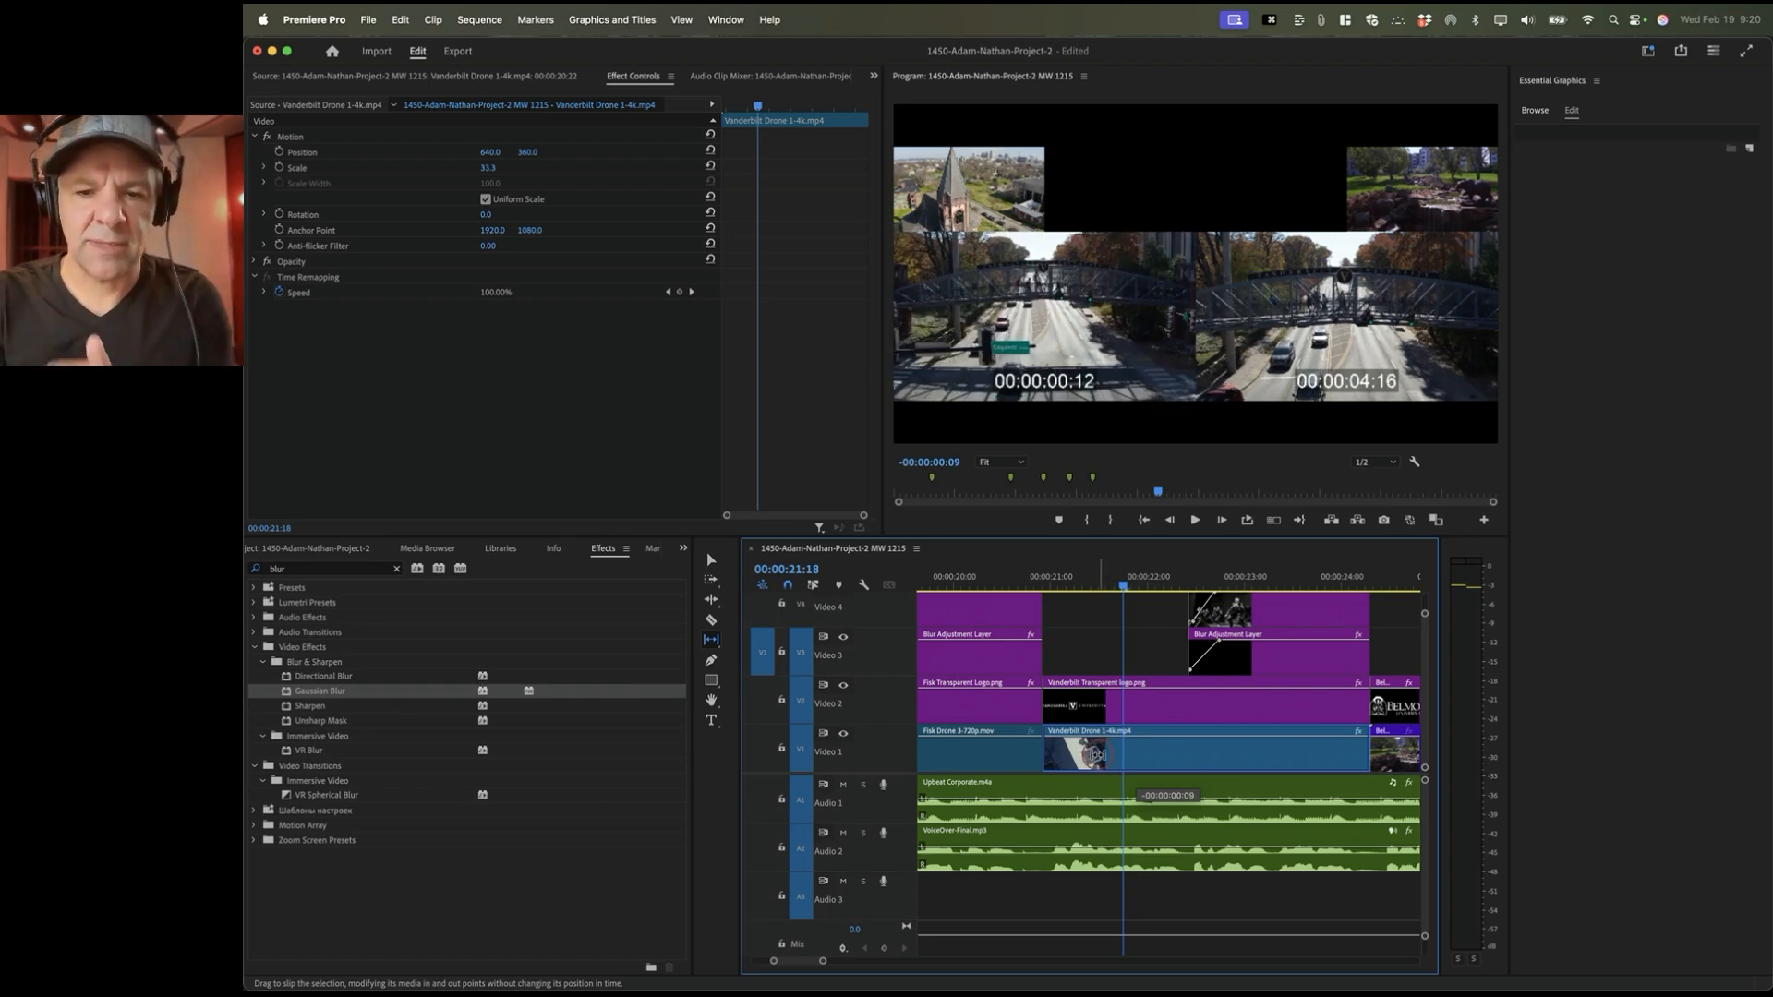
{"action": "left_click_drag", "start_coordinate": [1098, 754], "coordinate": [1098, 755]}
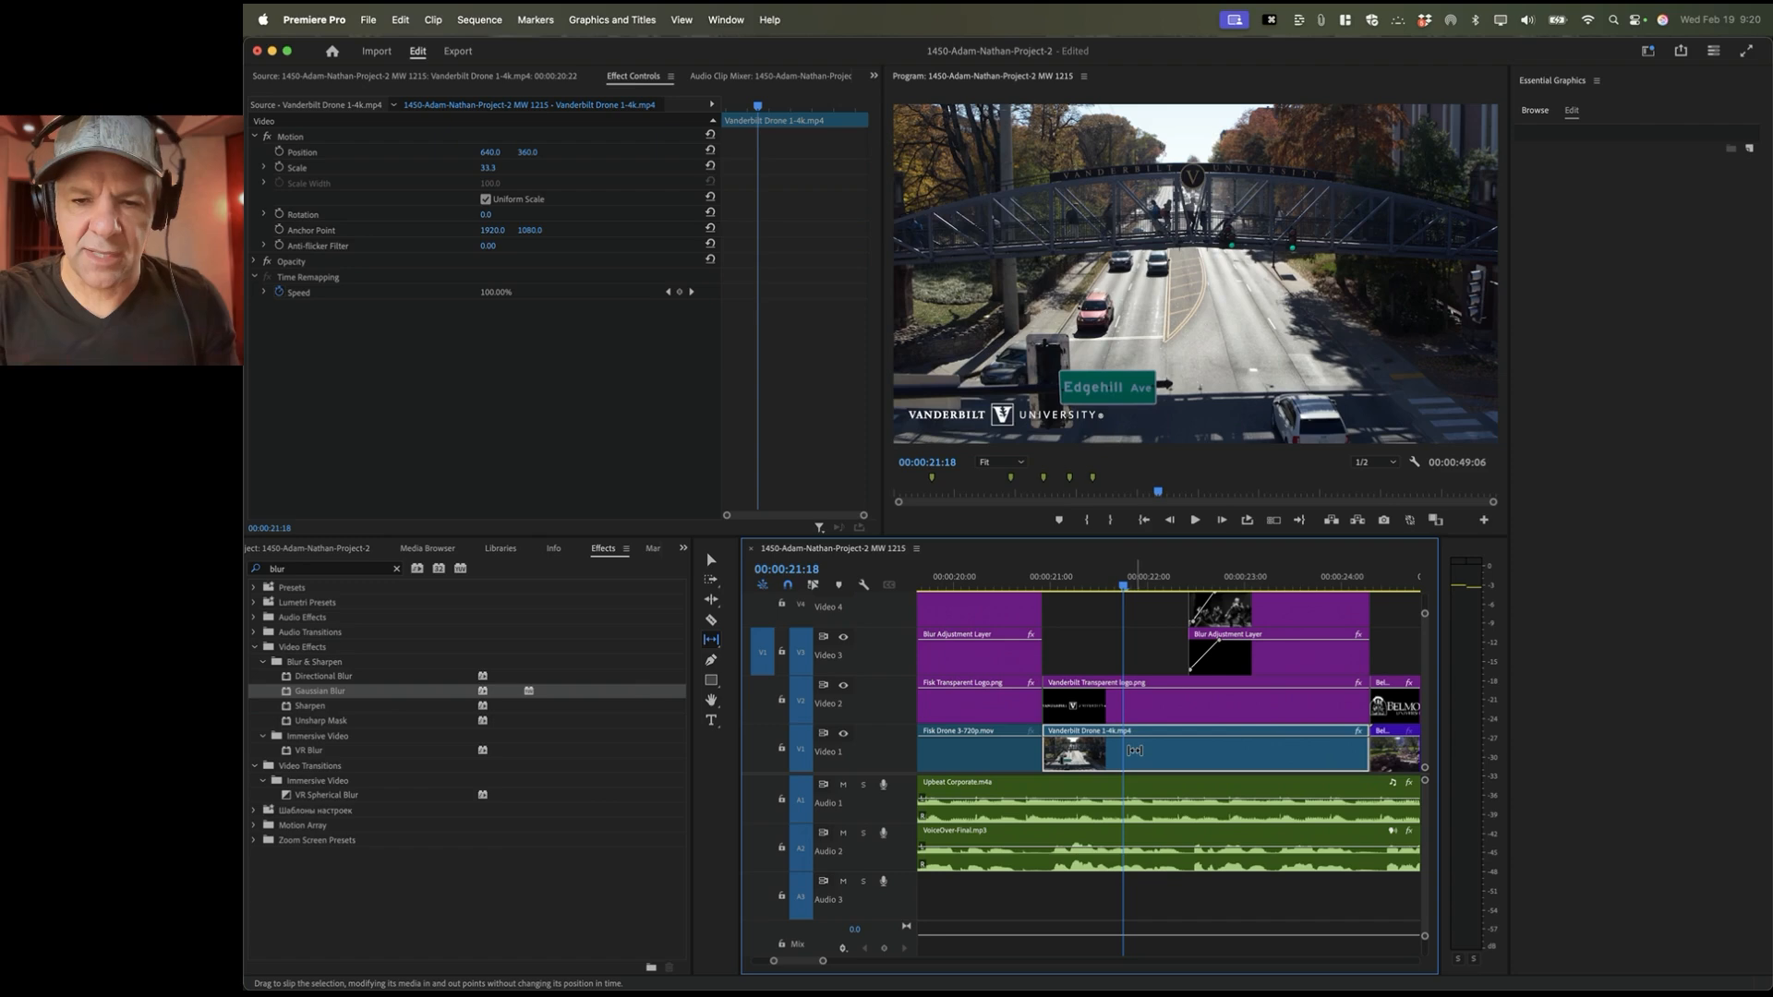
{"action": "left_click_drag", "start_coordinate": [1135, 751], "coordinate": [1077, 750]}
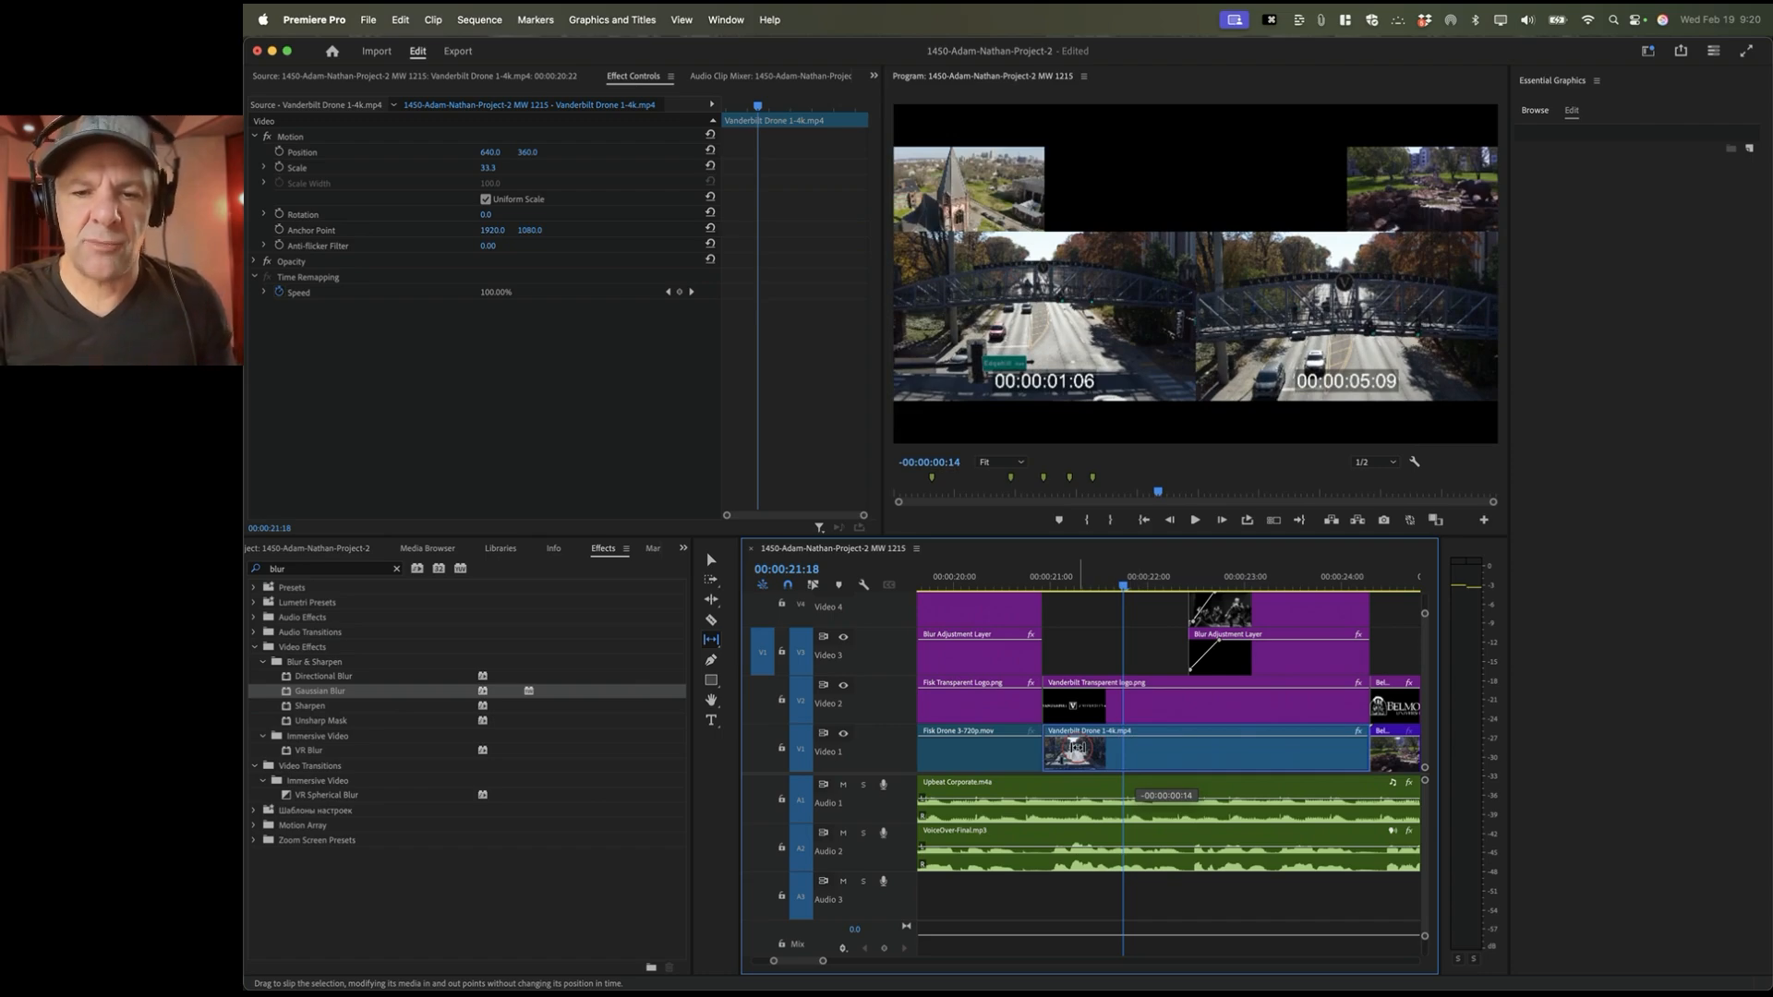
{"action": "left_click_drag", "start_coordinate": [1076, 748], "coordinate": [1060, 621]}
Step: Play from 00:00:20:14 through the slipped Vanderbilt shot to Melodores, then zoom the timeline out
{"action": "left_click", "coordinate": [1012, 582]}
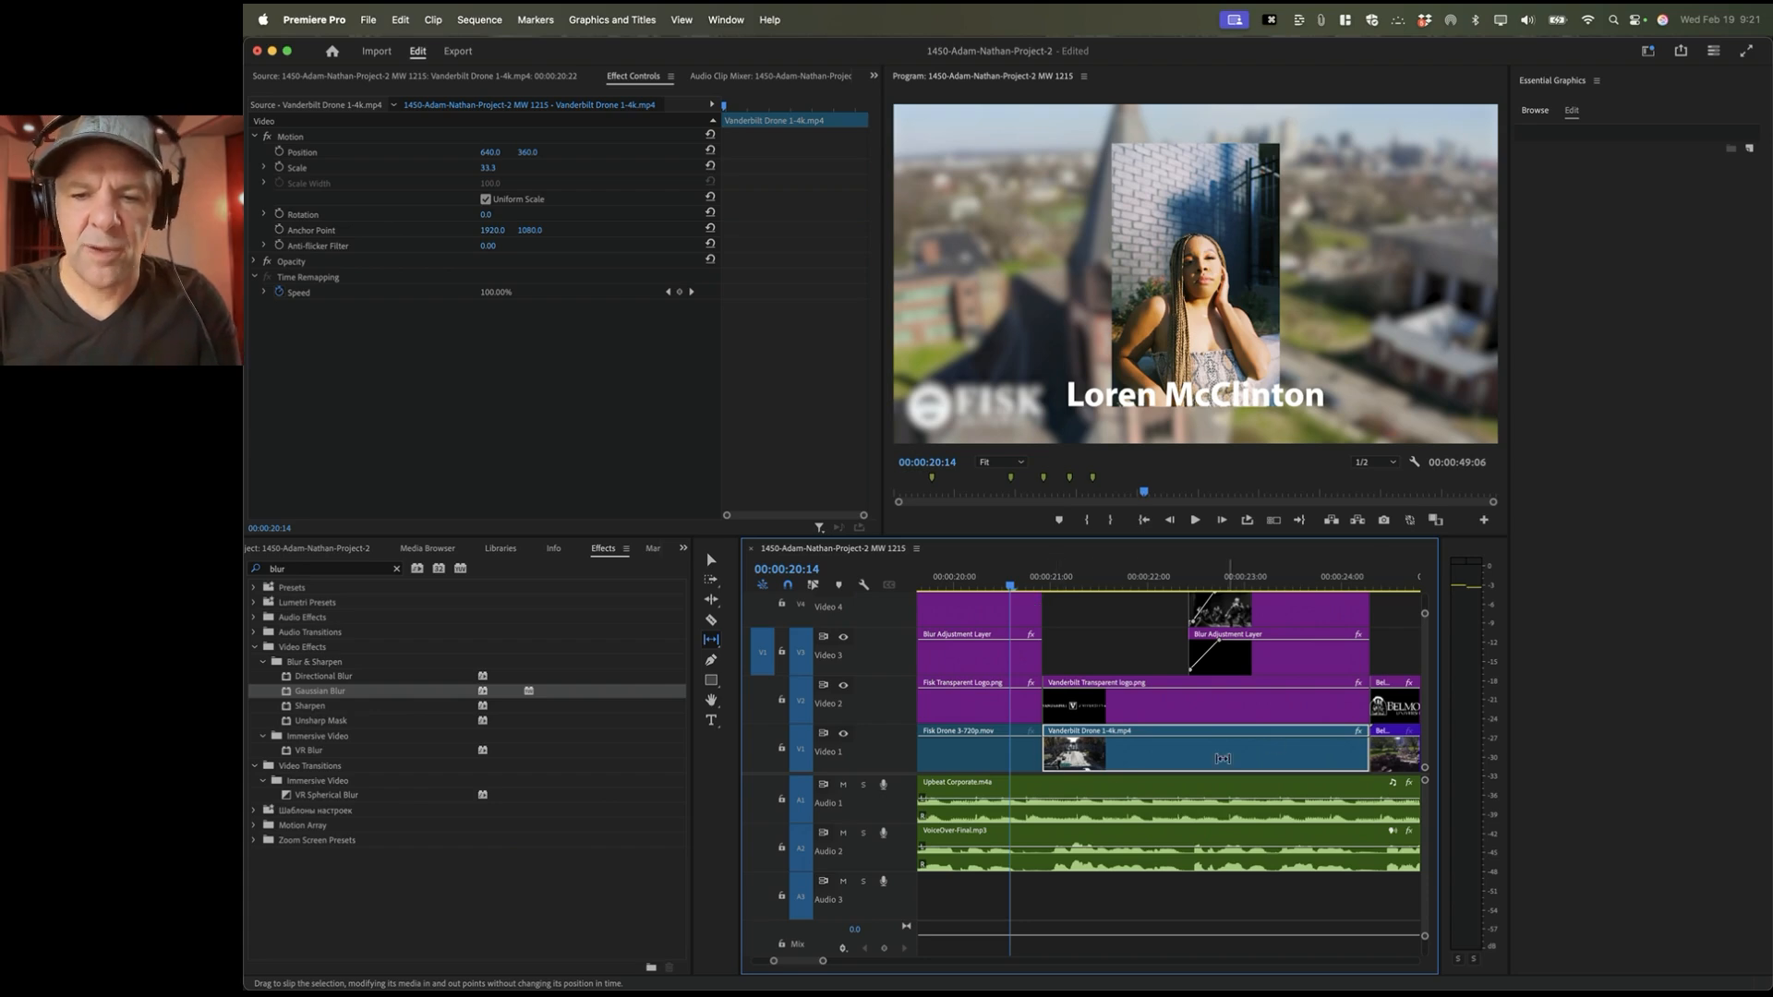
{"action": "key", "text": "space"}
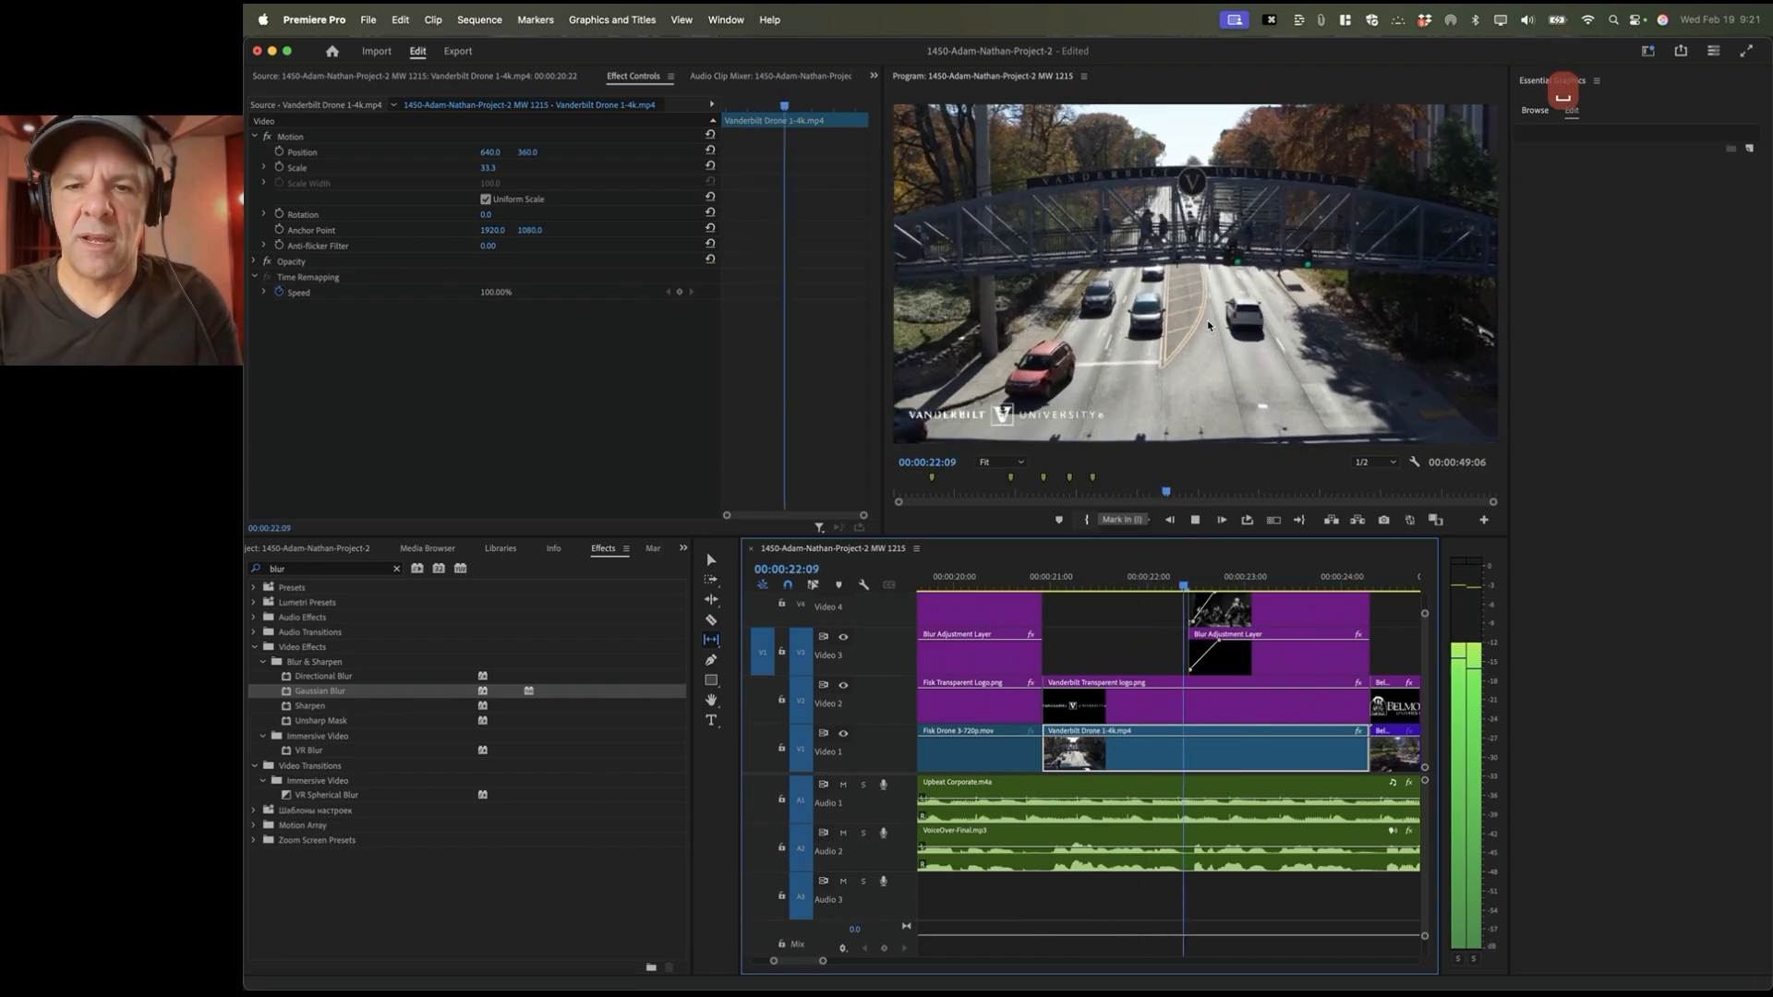
{"action": "key", "text": "space"}
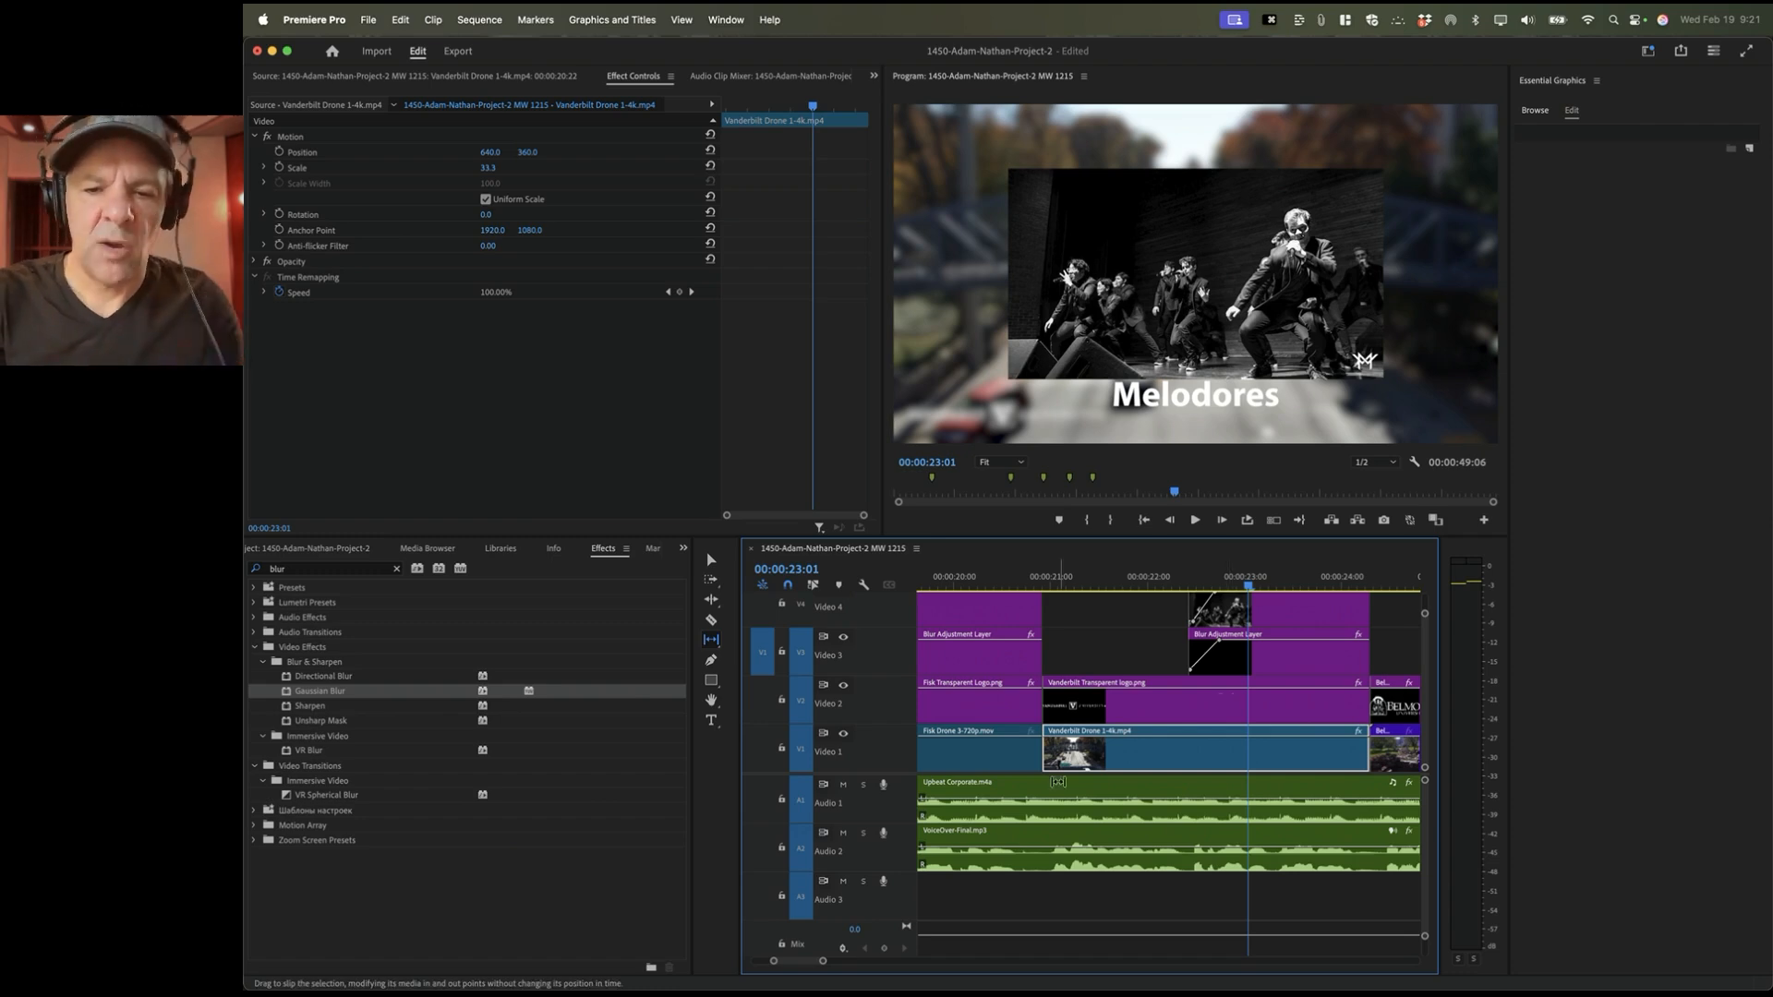
{"action": "scroll", "coordinate": [1127, 776], "scroll_direction": "left", "scroll_amount": 15}
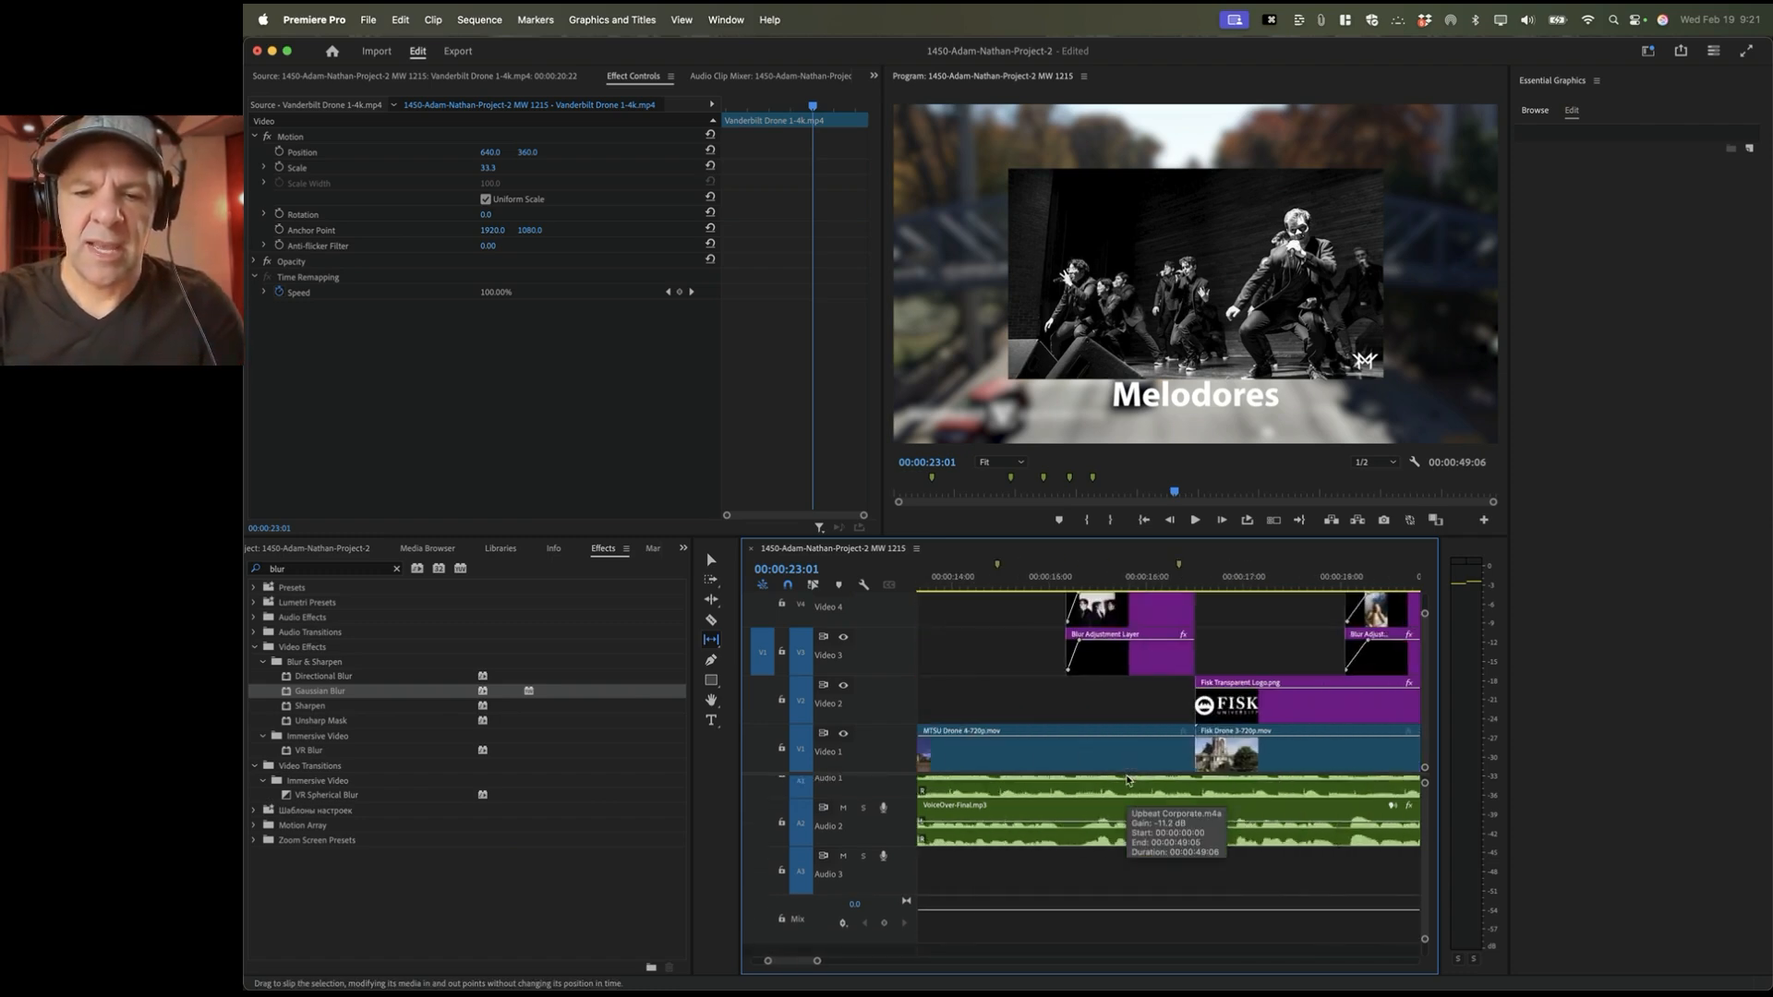
{"action": "key", "text": "minus"}
{"action": "key", "text": "minus"}
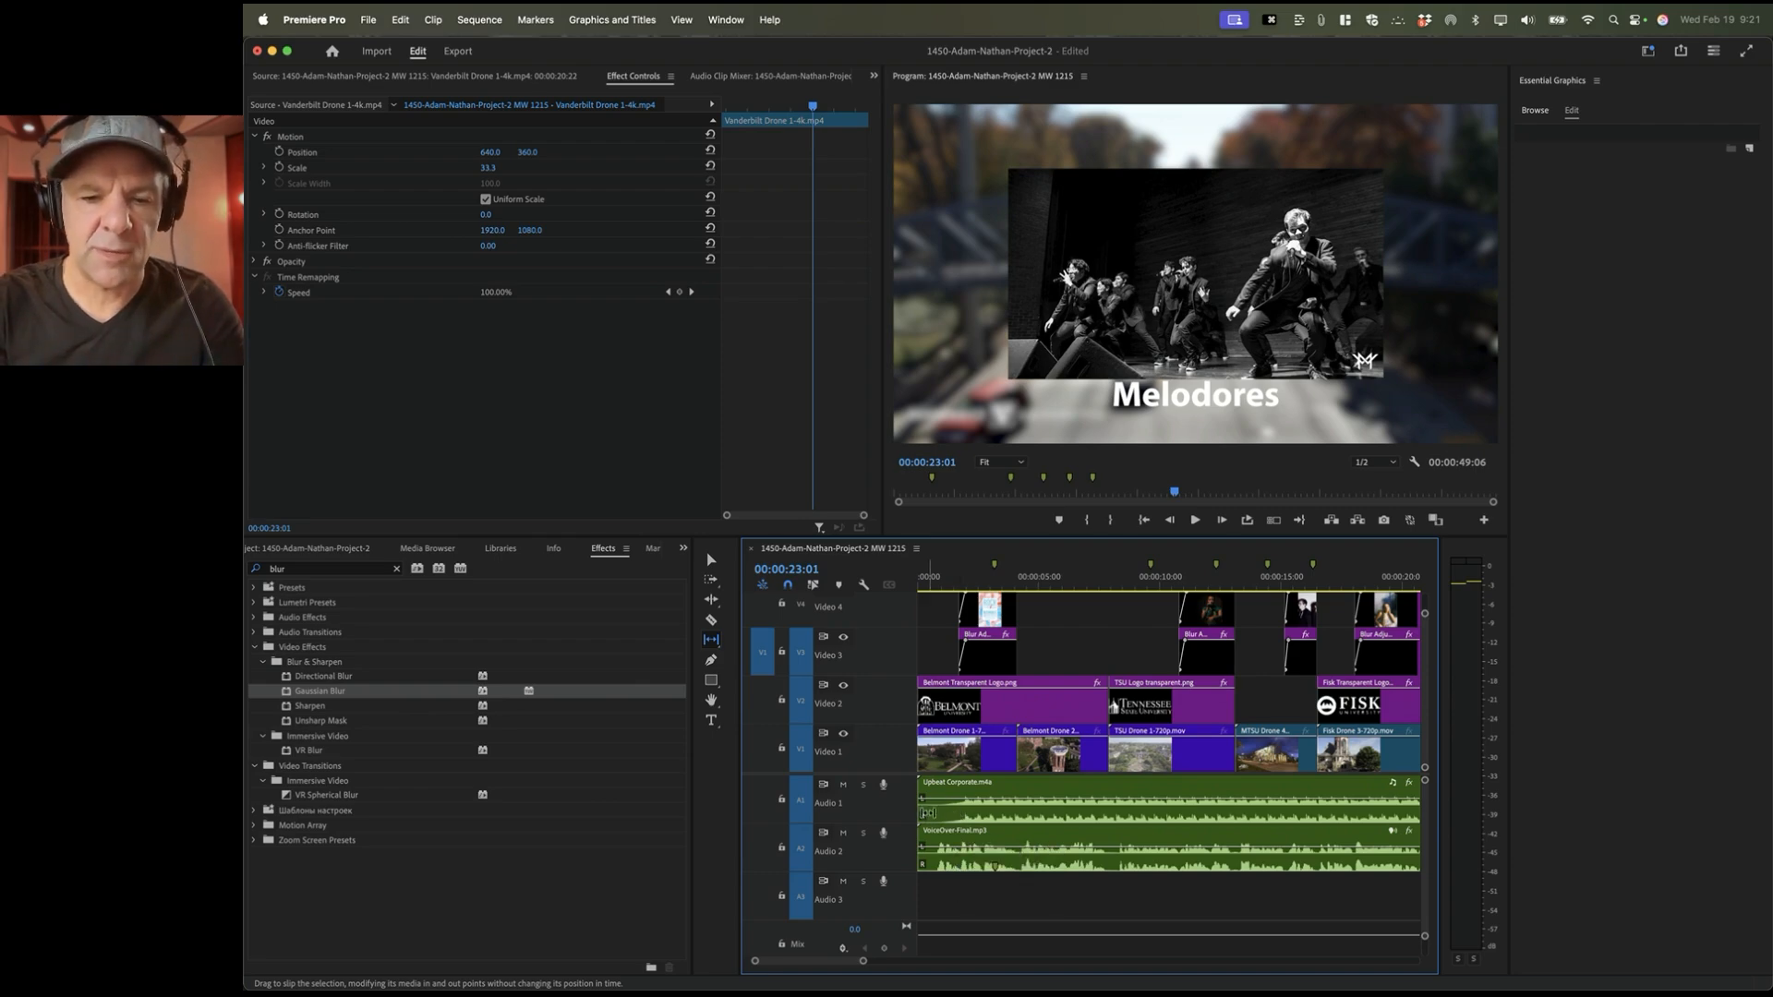
Step: Play the sequence opening from the start up to about two seconds
{"action": "key", "text": "space"}
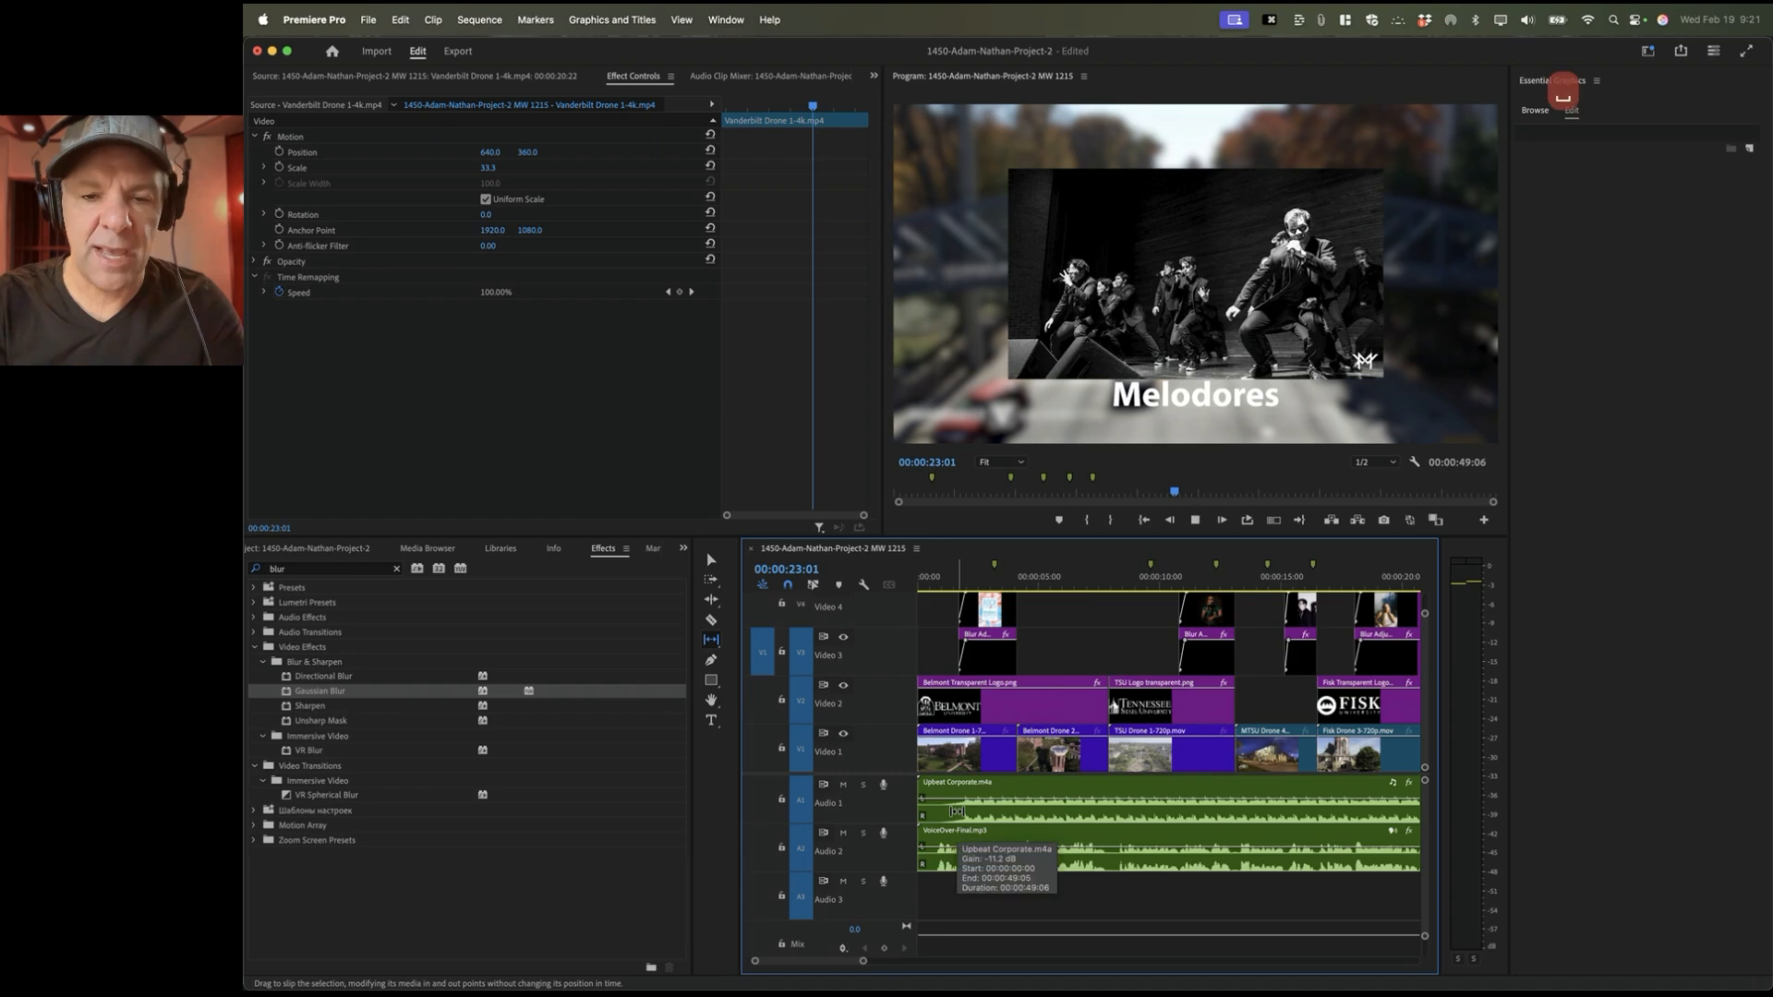
{"action": "key", "text": "space"}
{"action": "key", "text": "Up"}
{"action": "key", "text": "Home"}
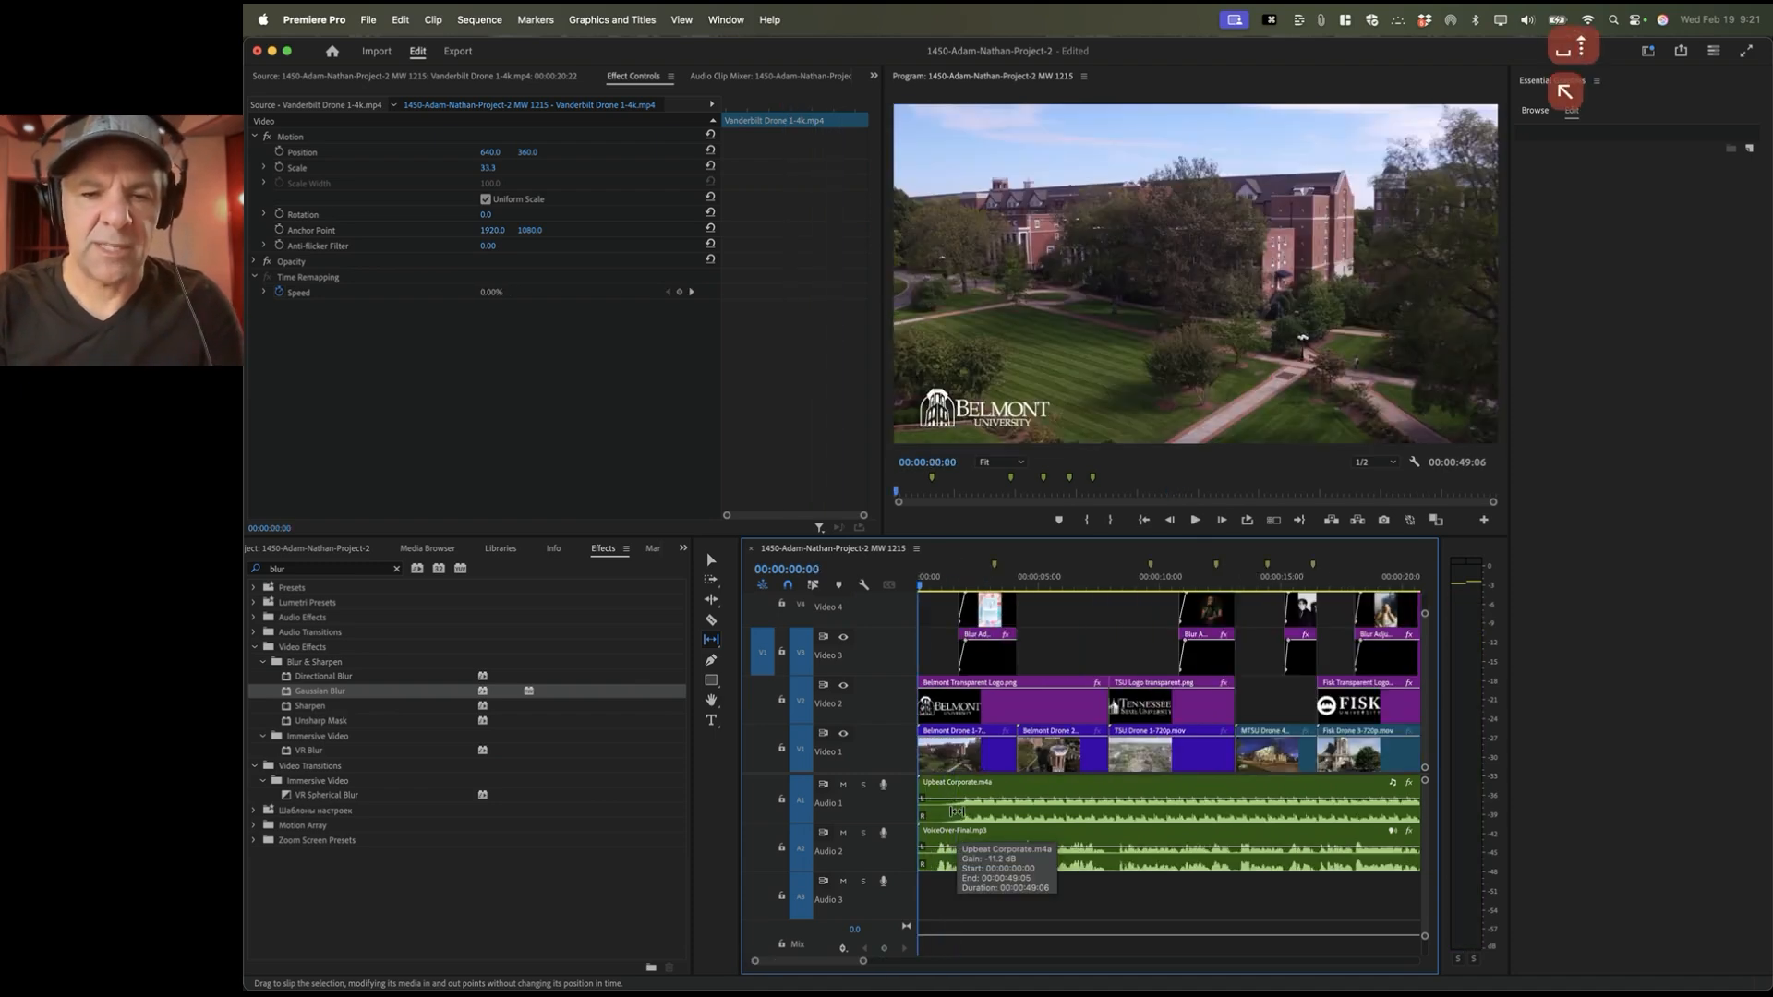
{"action": "key", "text": "space"}
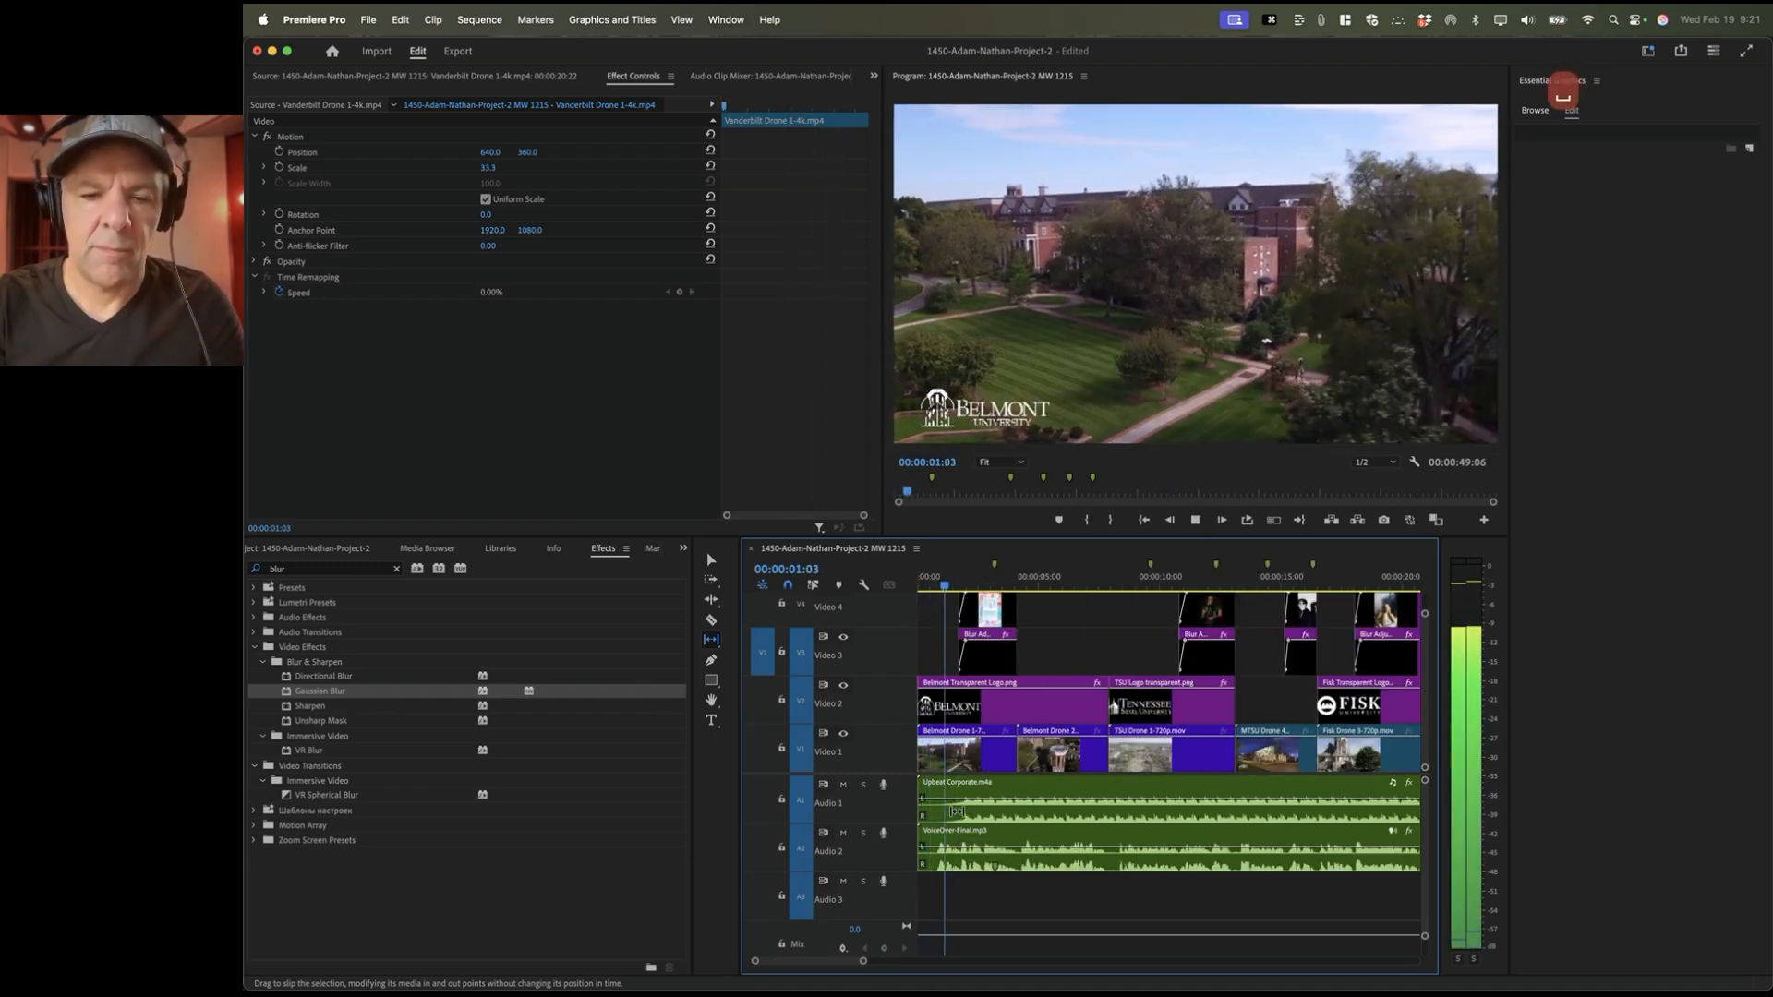
{"action": "key", "text": "space"}
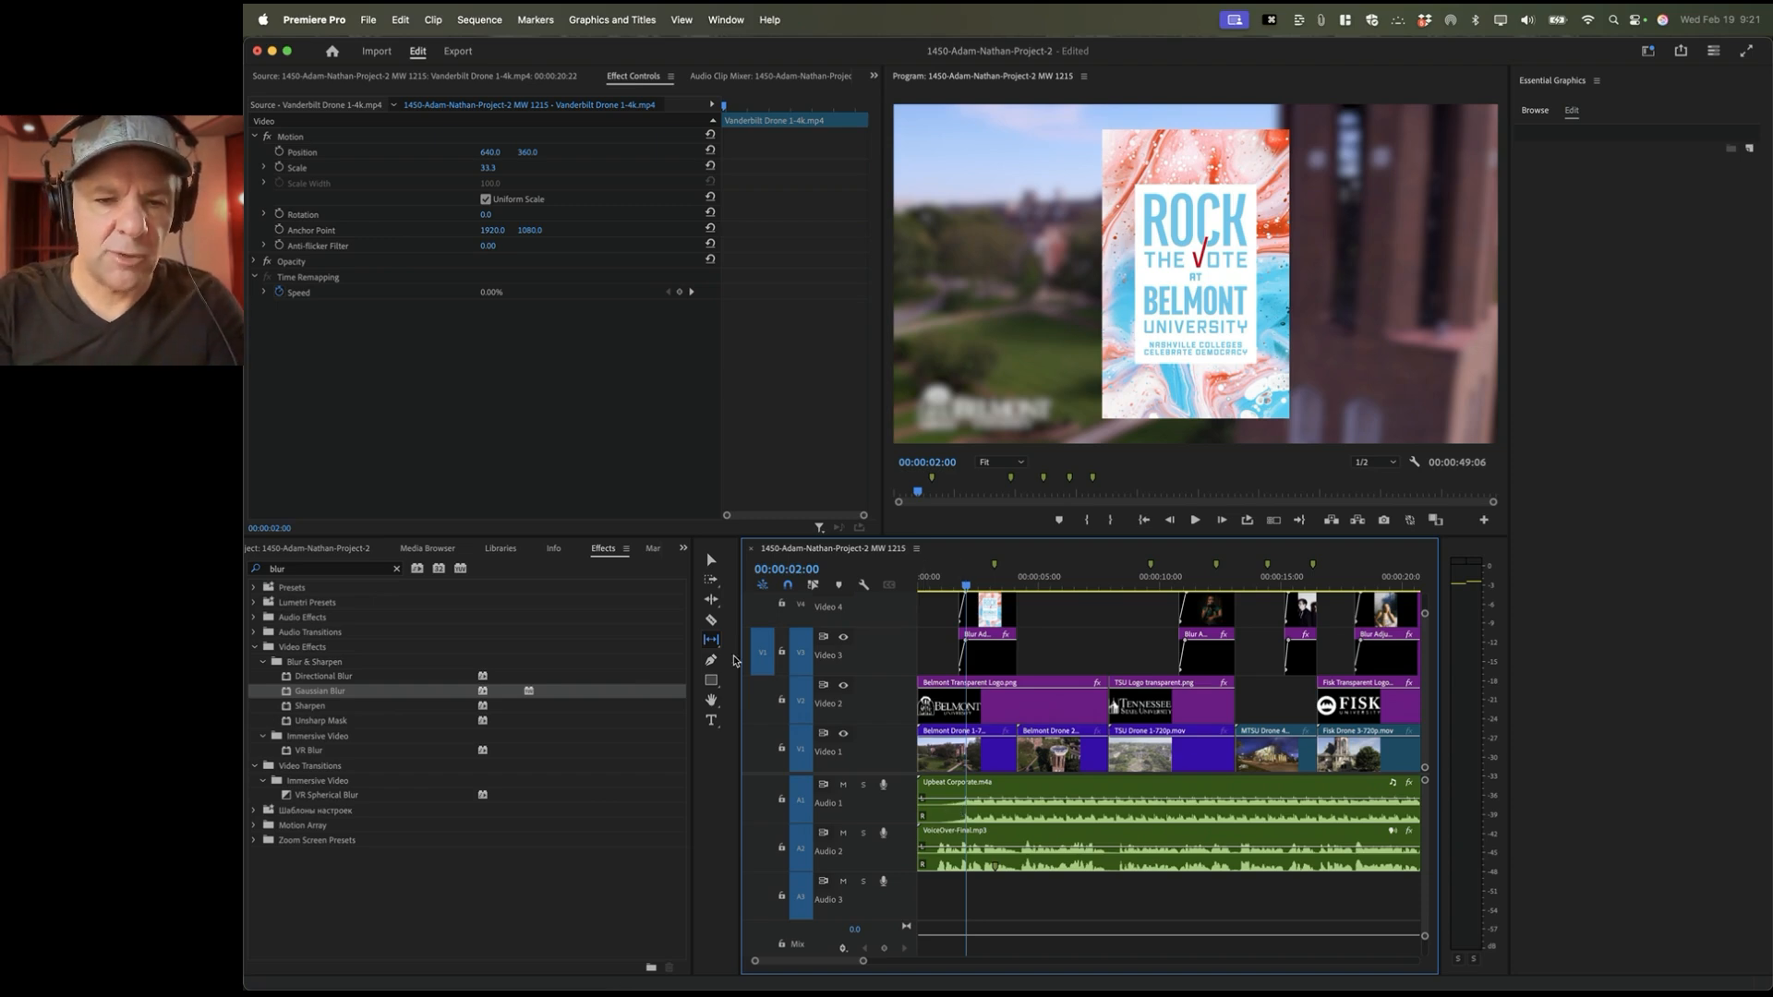
Step: Slip the Upbeat Corporate music by four frames and replay the opening to the Belmont shot
{"action": "left_click_drag", "start_coordinate": [970, 813], "coordinate": [949, 812]}
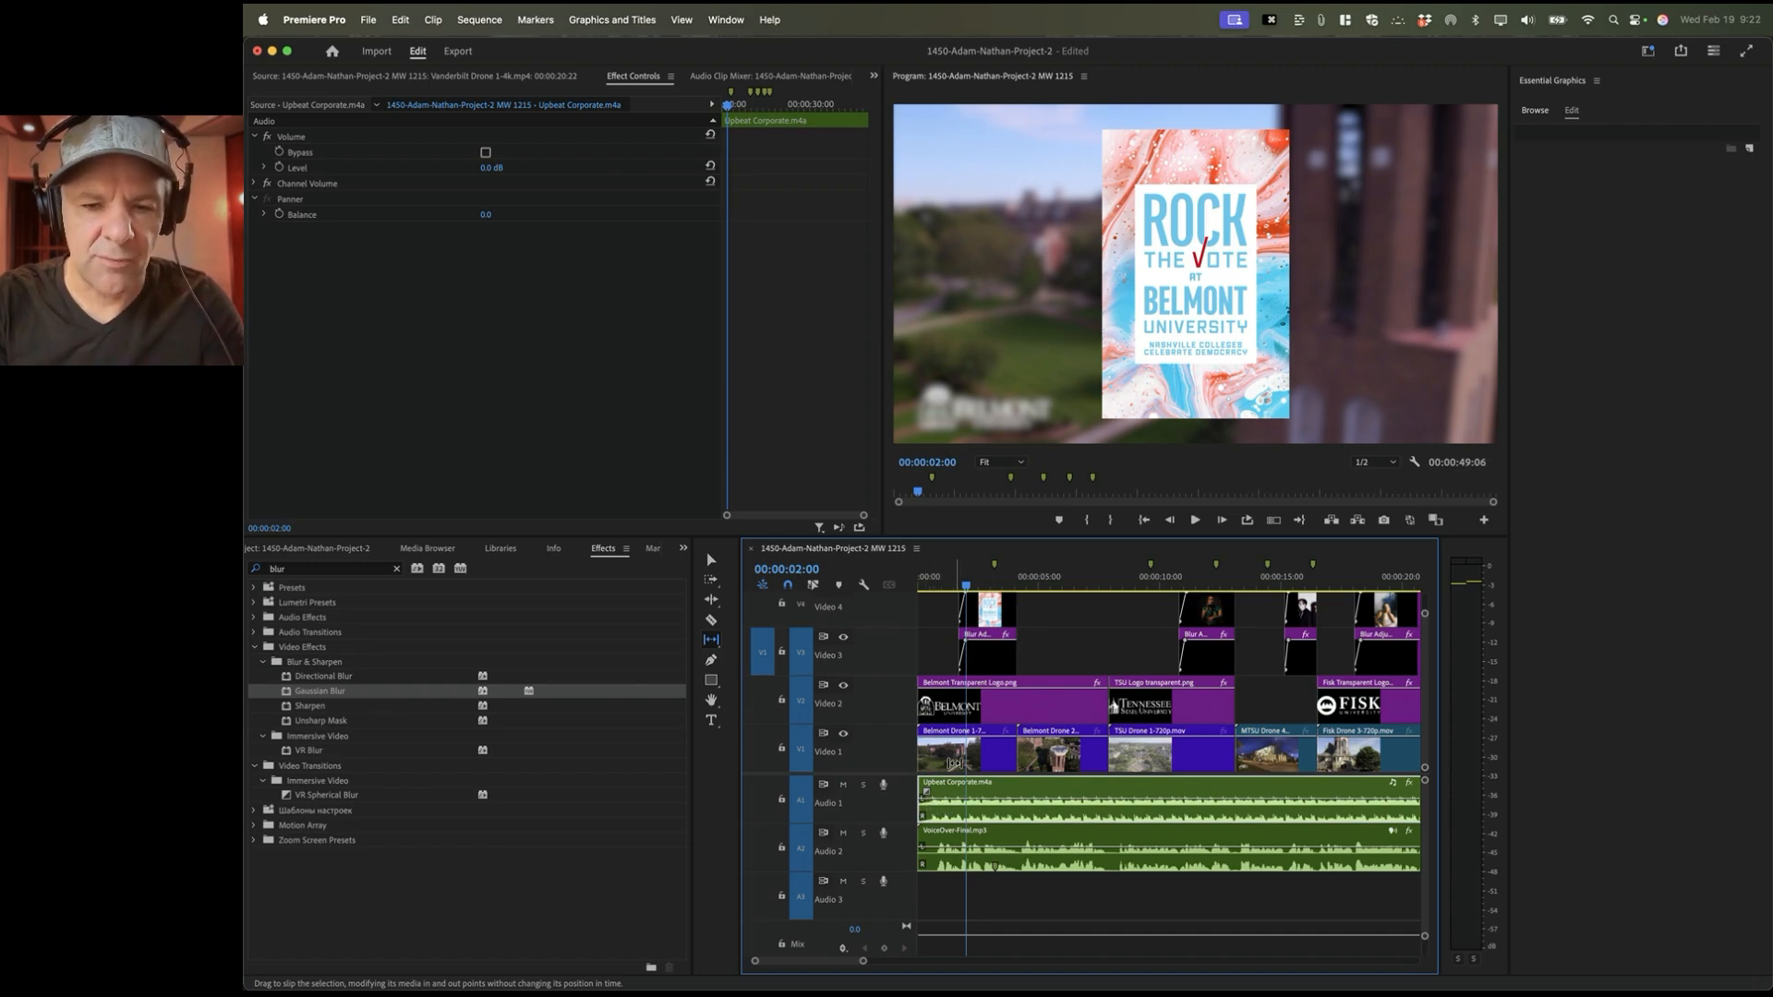
{"action": "left_click_drag", "start_coordinate": [933, 577], "coordinate": [882, 582]}
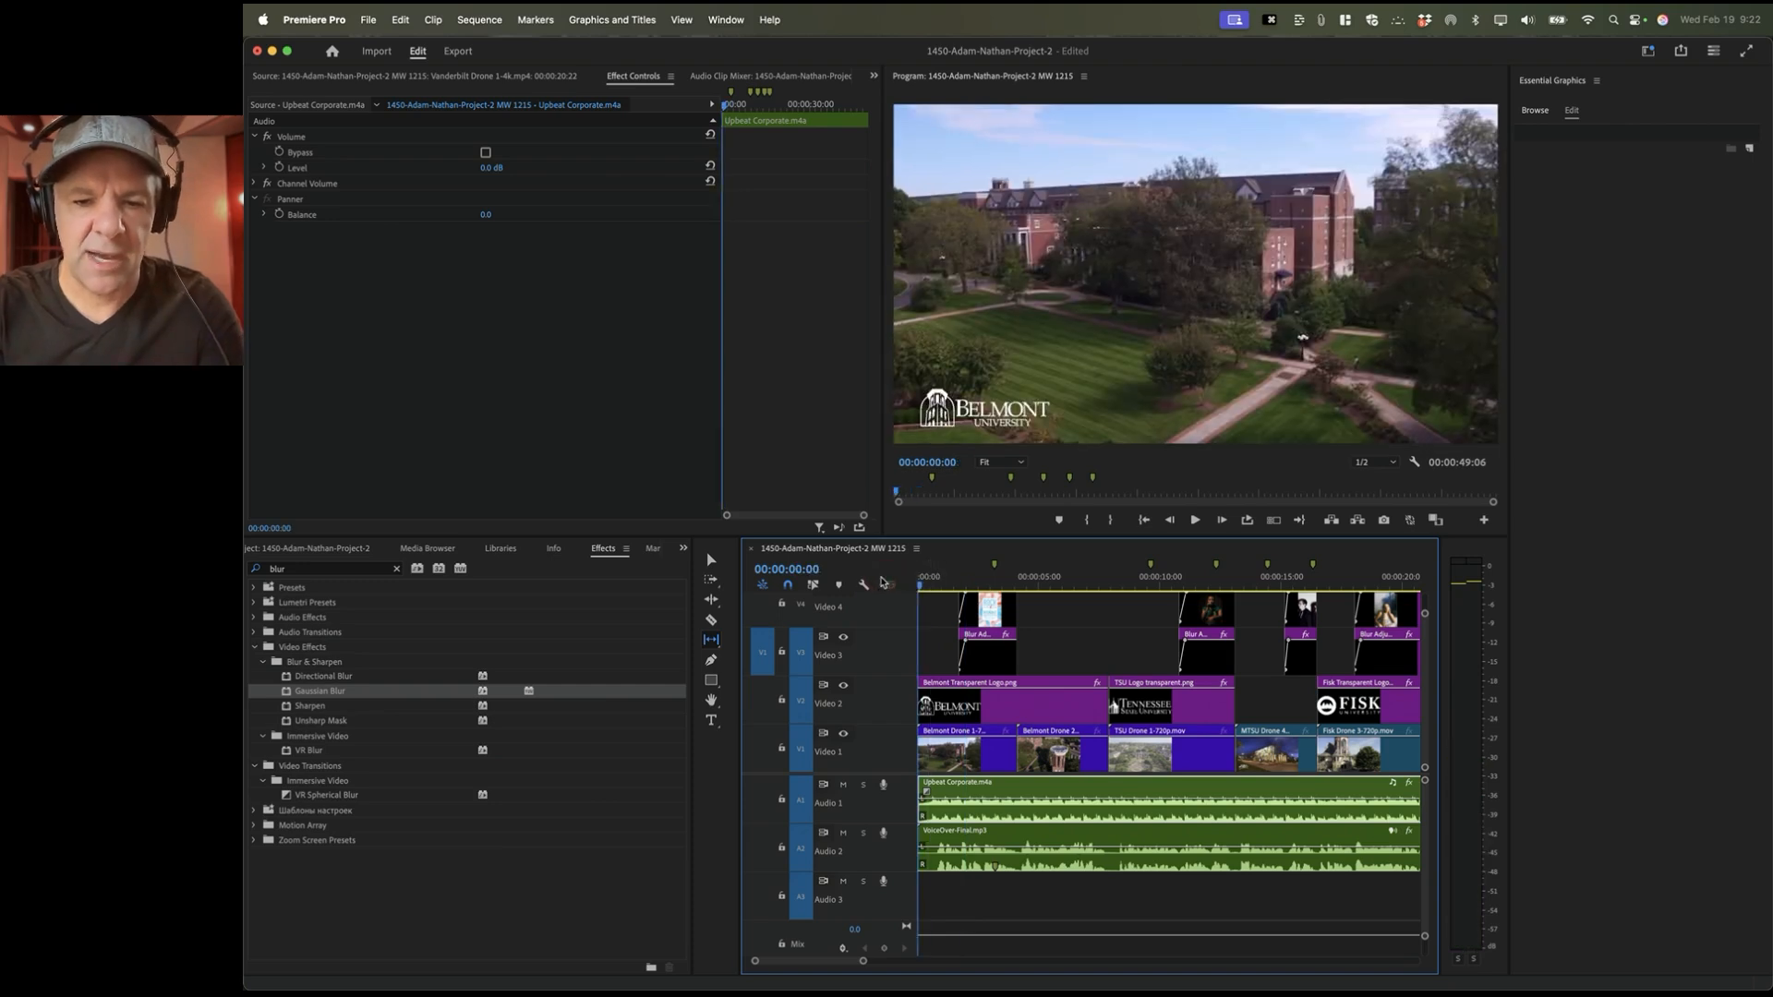
{"action": "key", "text": "space"}
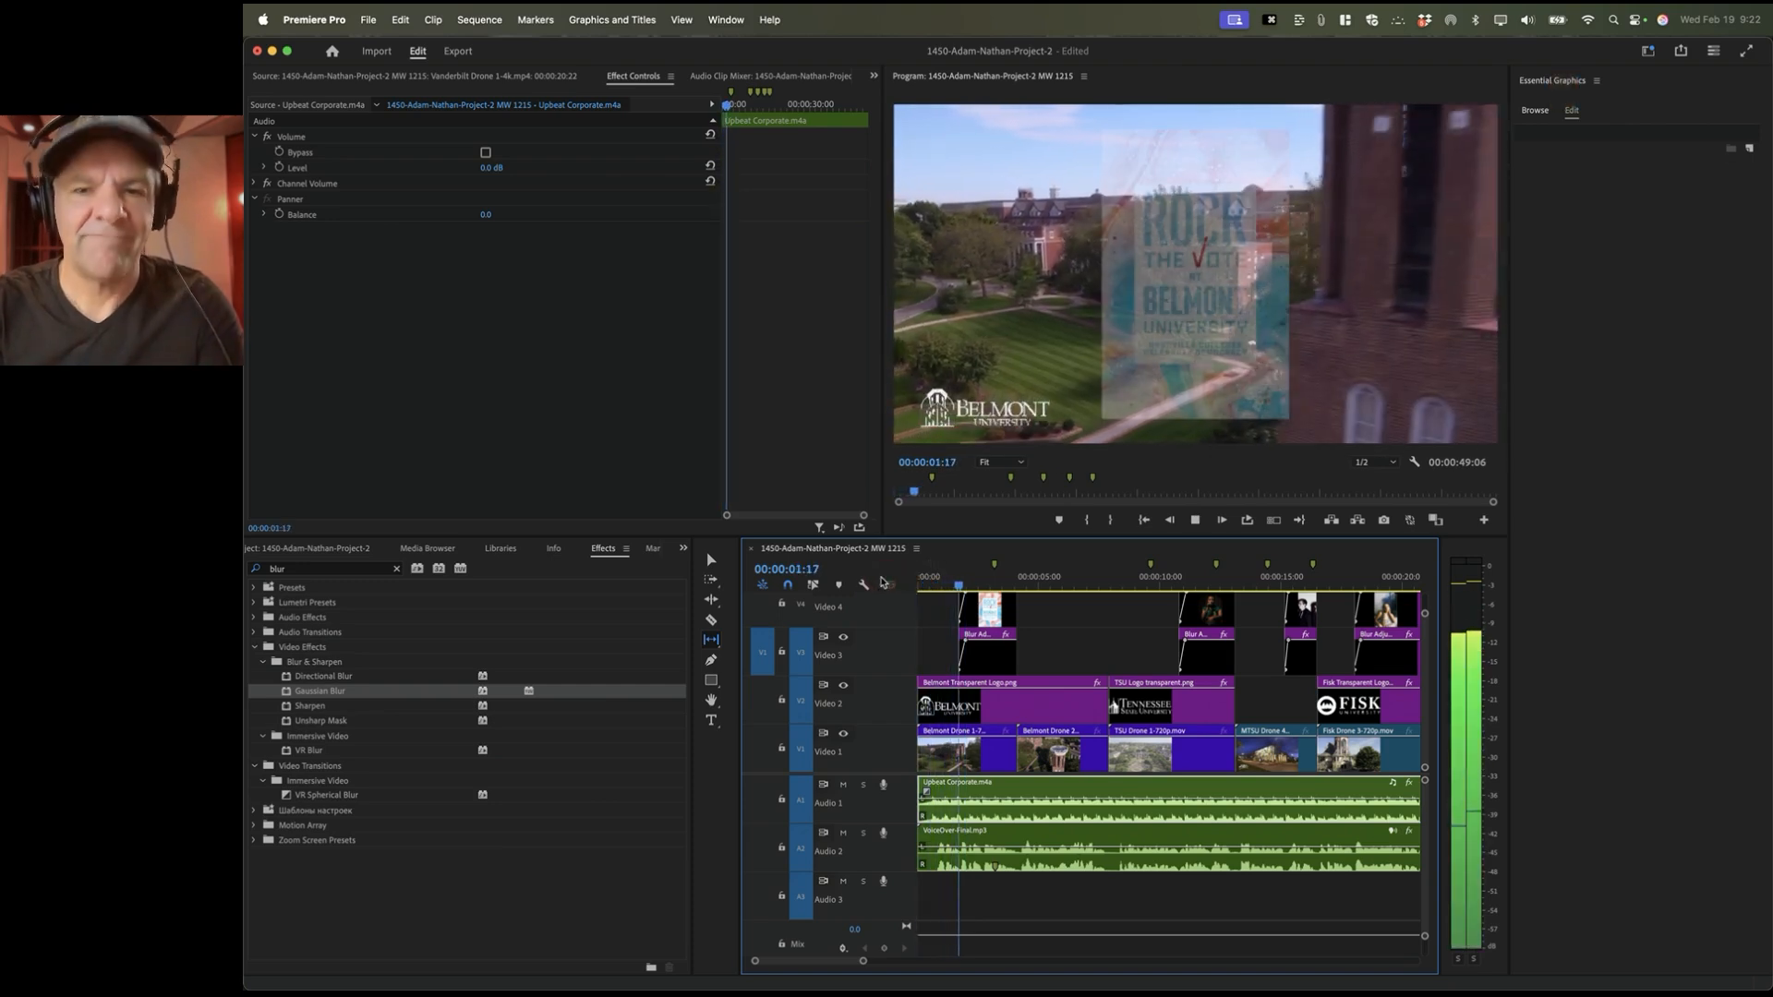
{"action": "key", "text": "space"}
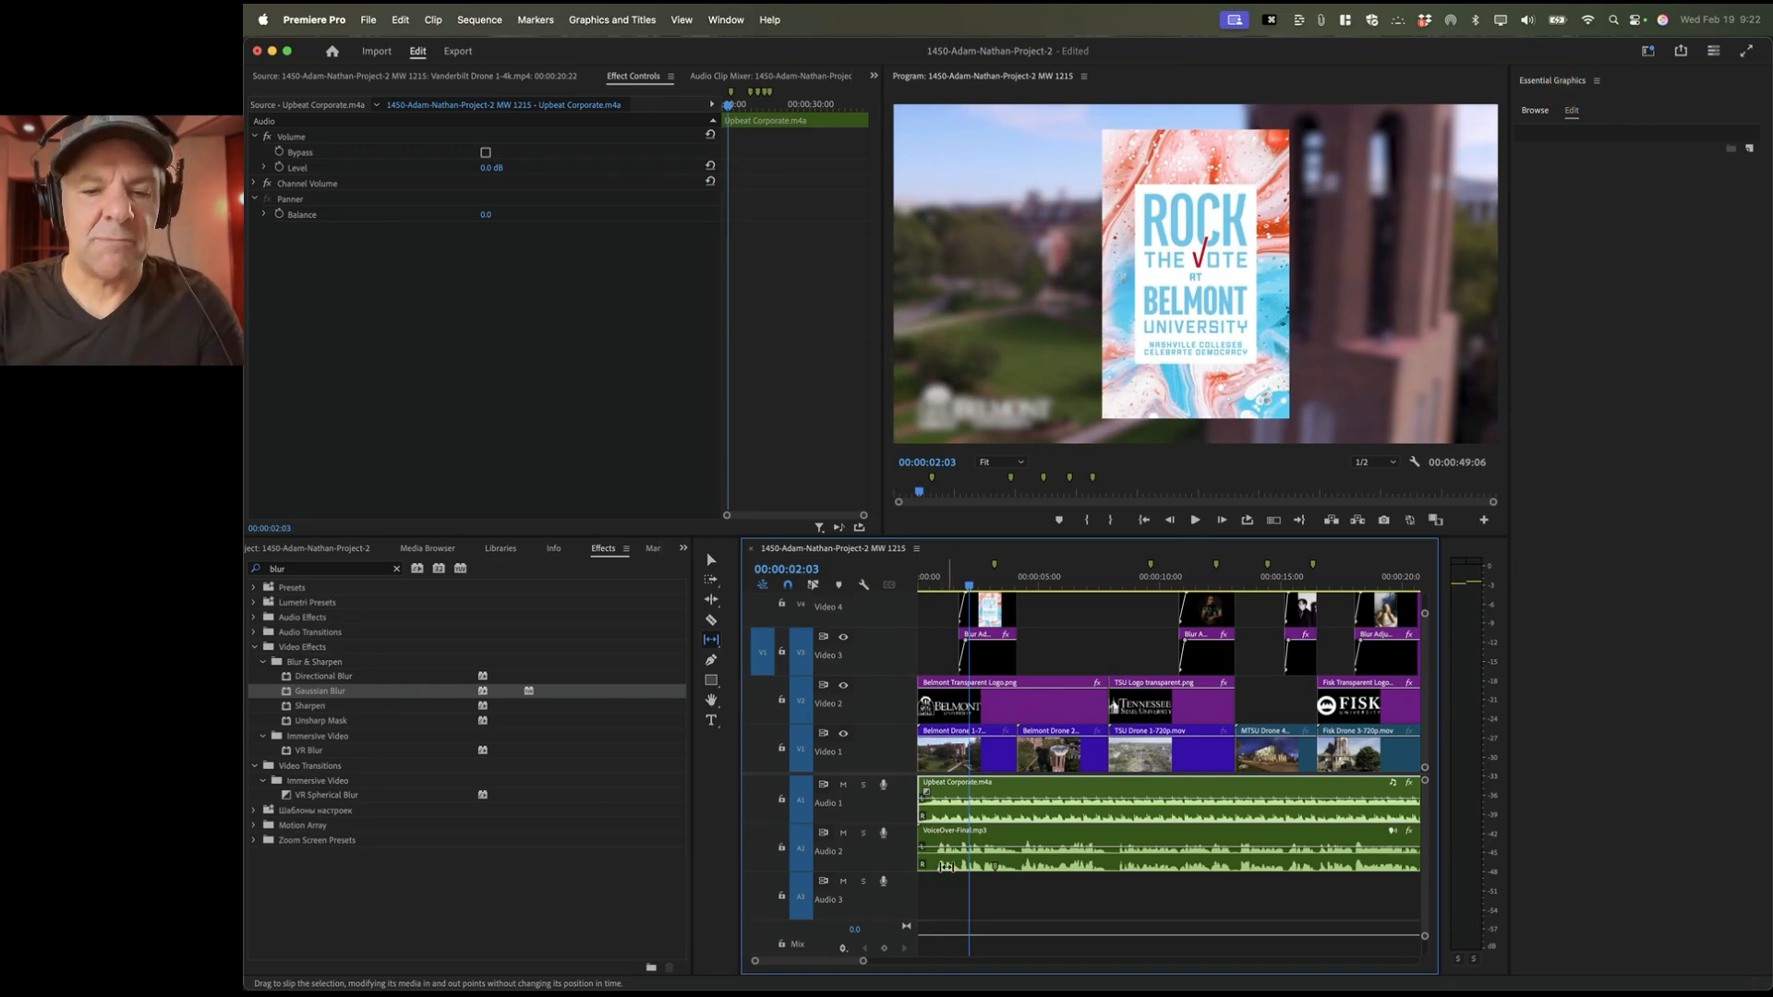
{"action": "left_click_drag", "start_coordinate": [945, 577], "coordinate": [895, 587]}
{"action": "key", "text": "space"}
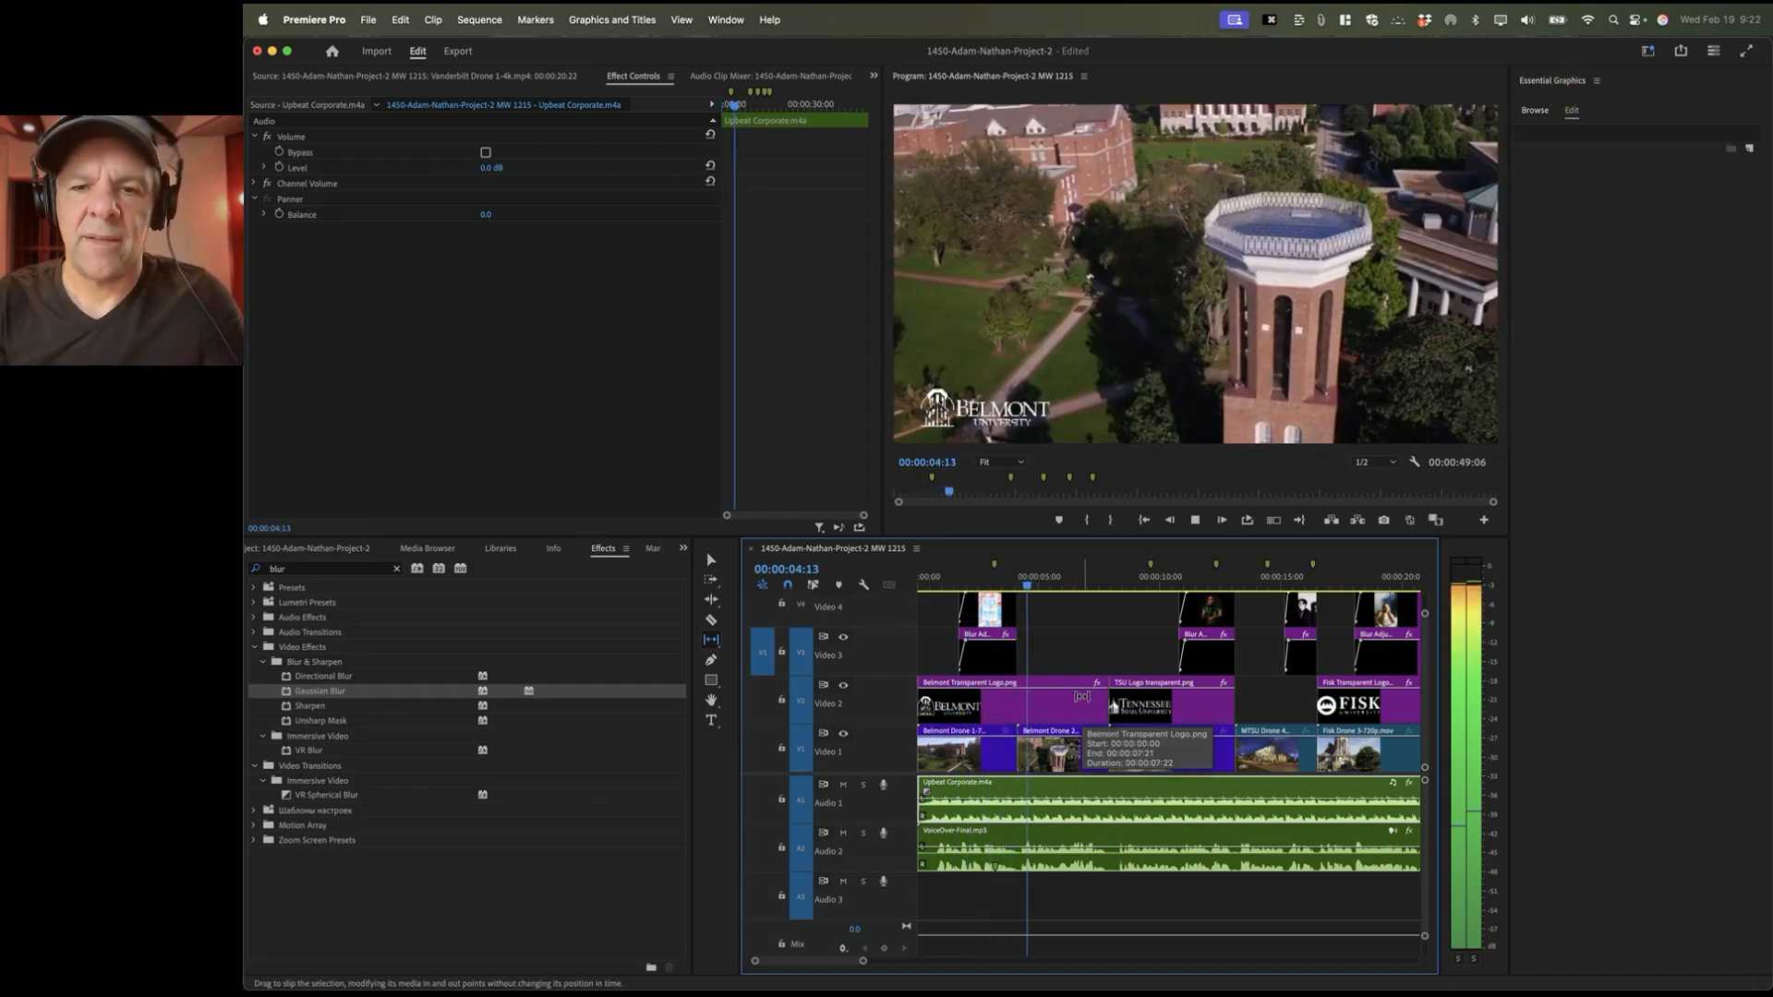
{"action": "key", "text": "space"}
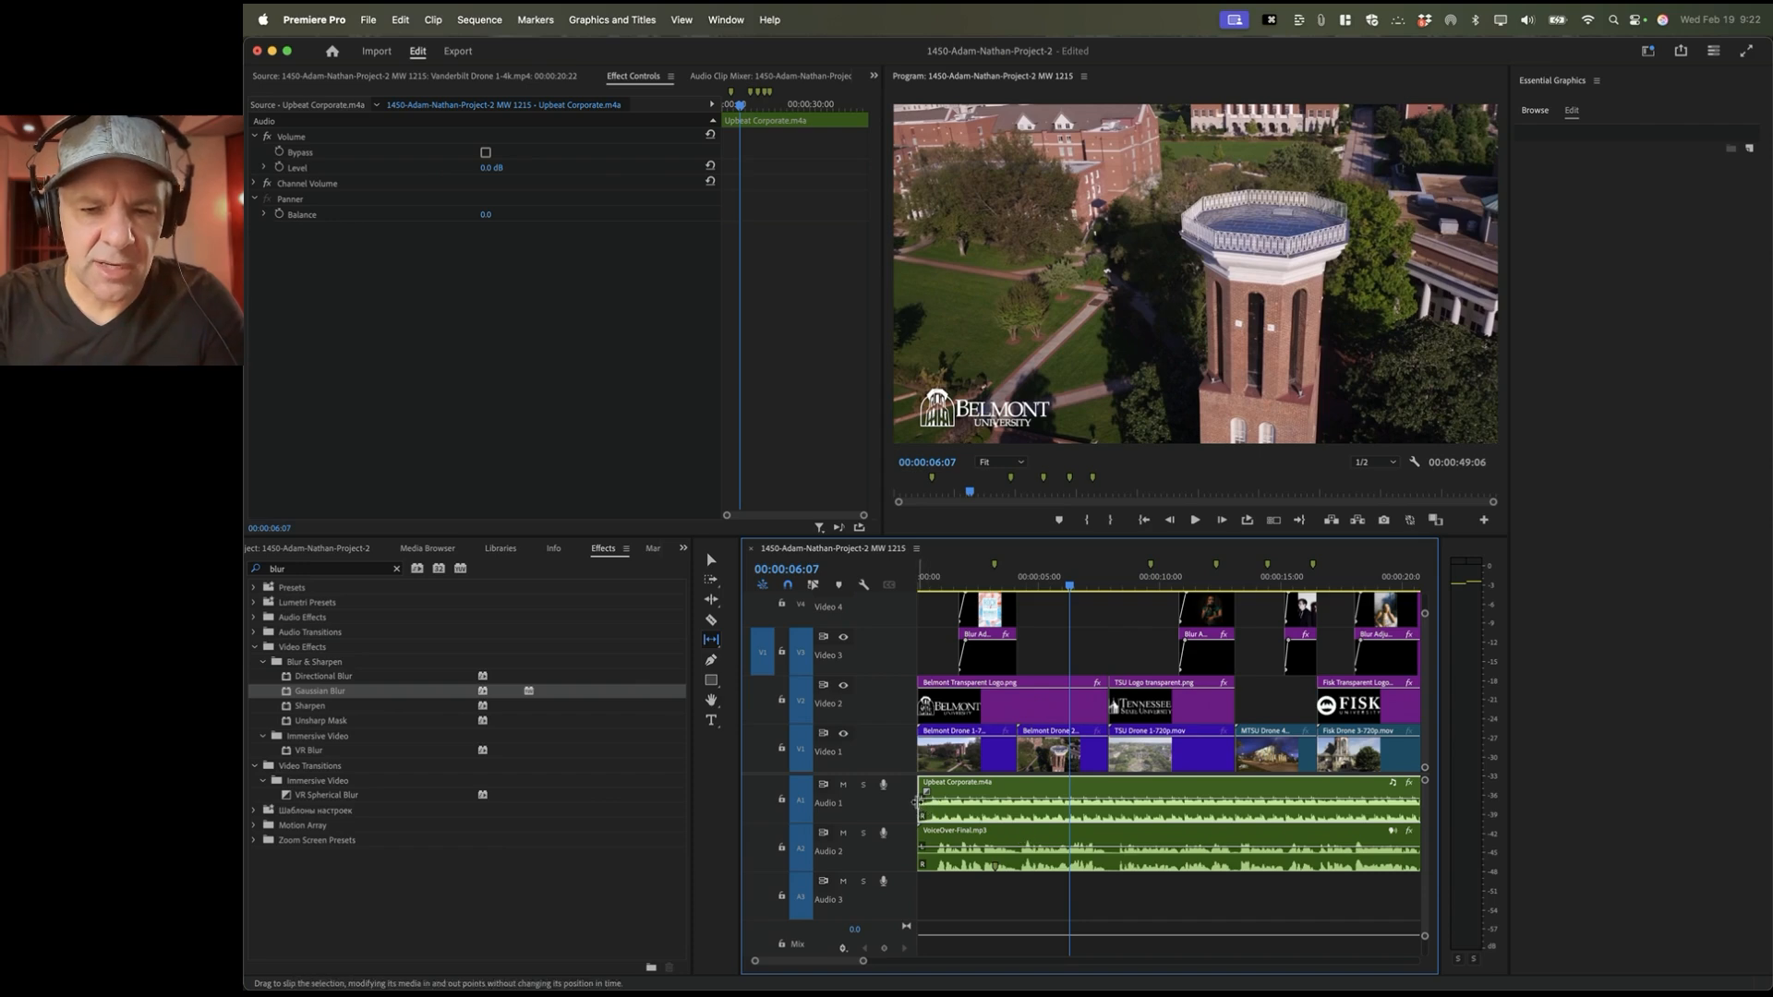
Step: Slip the TSU Drone footage about nineteen frames later at the 00:00:08:00 shot
{"action": "left_click_drag", "start_coordinate": [1071, 584], "coordinate": [1122, 586]}
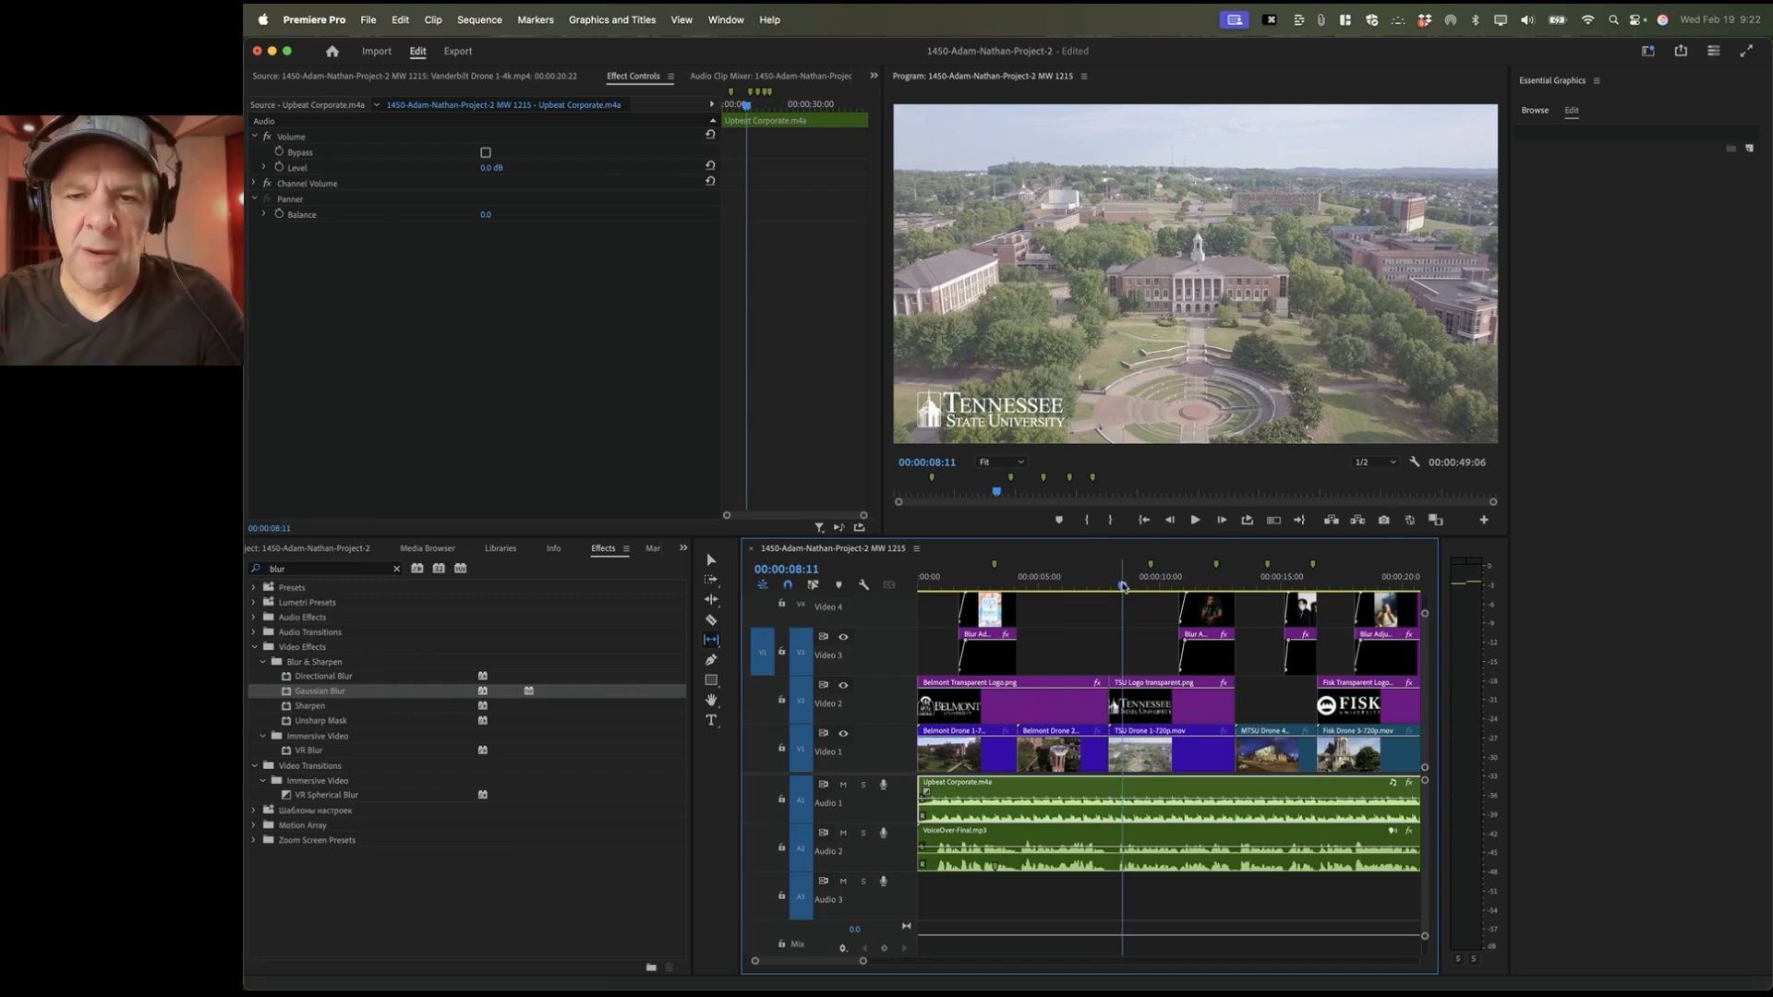
{"action": "left_click_drag", "start_coordinate": [1123, 585], "coordinate": [1202, 585]}
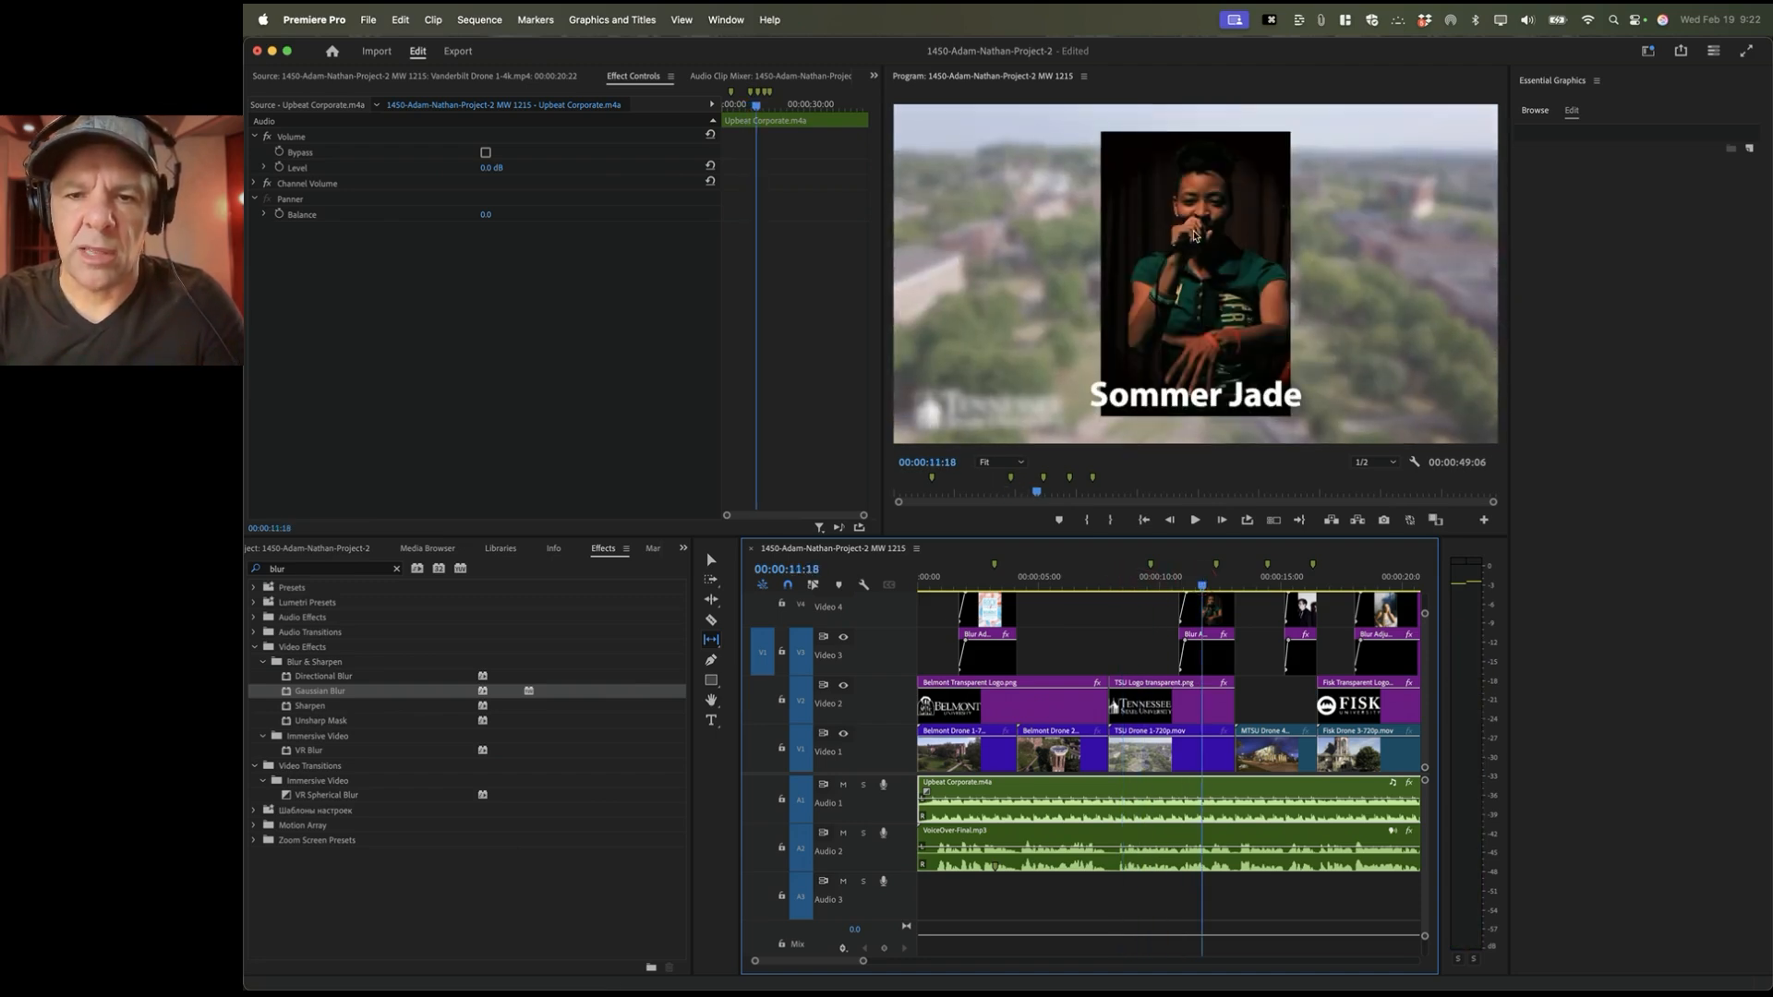
{"action": "left_click", "coordinate": [1111, 585]}
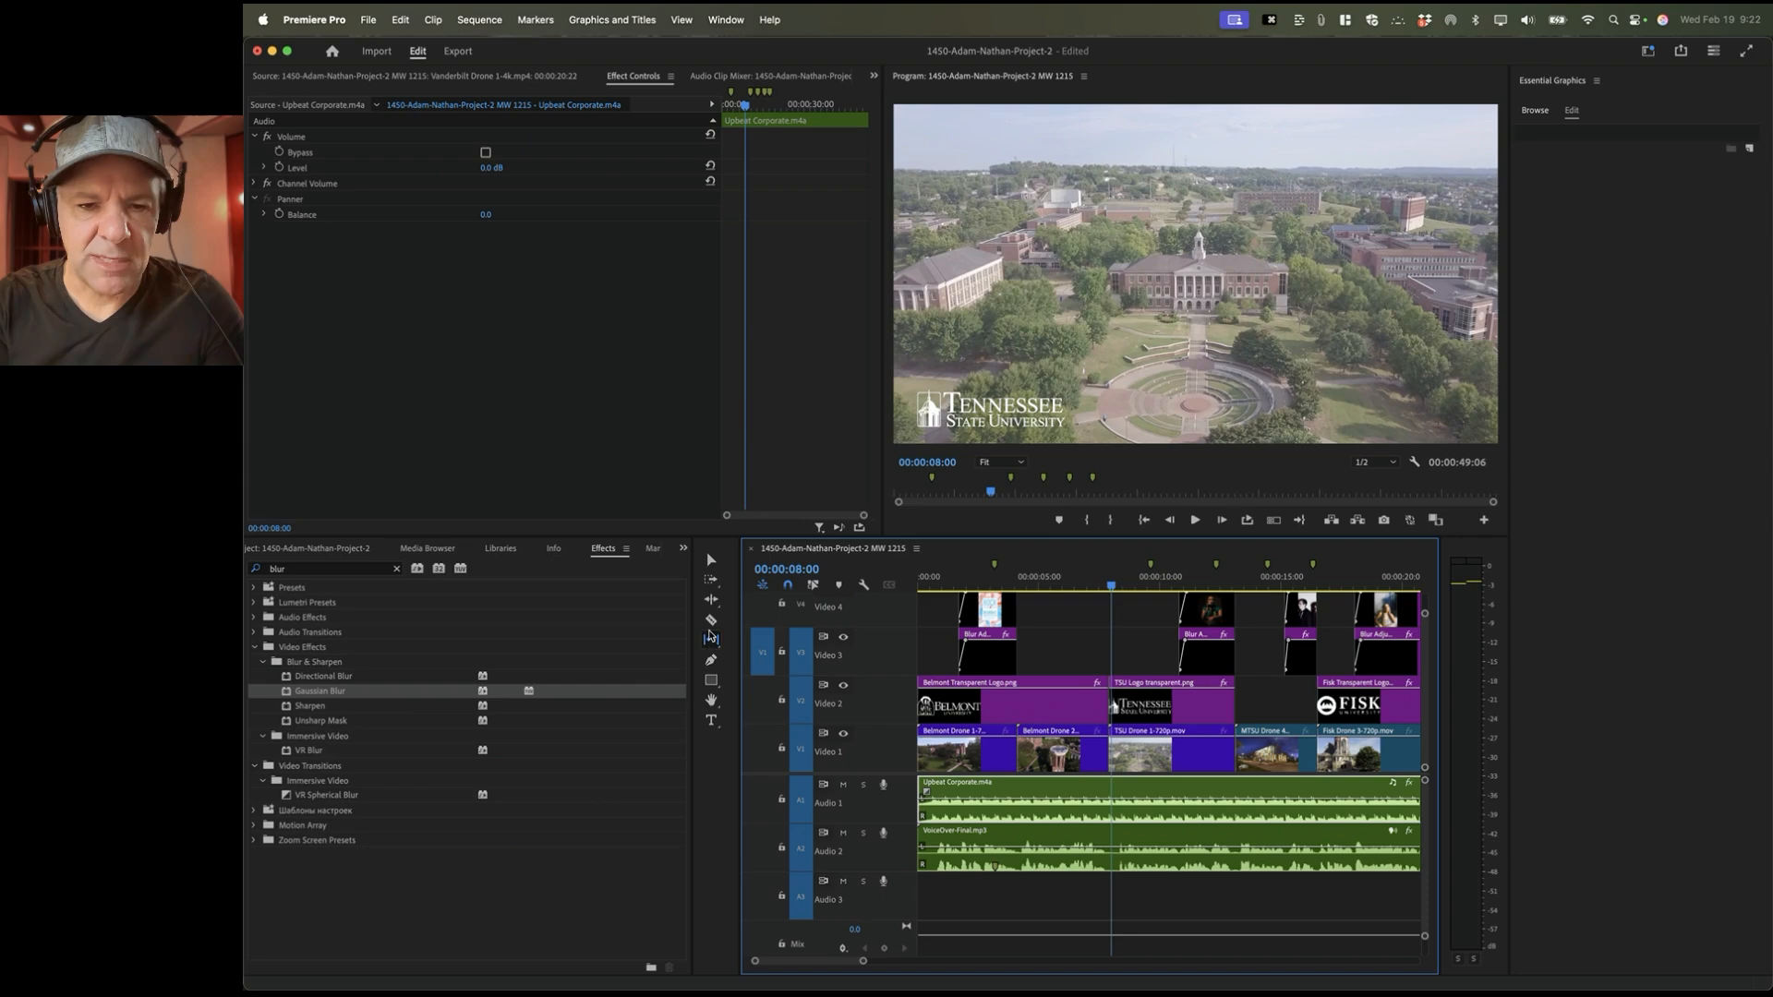
{"action": "left_click", "coordinate": [711, 639]}
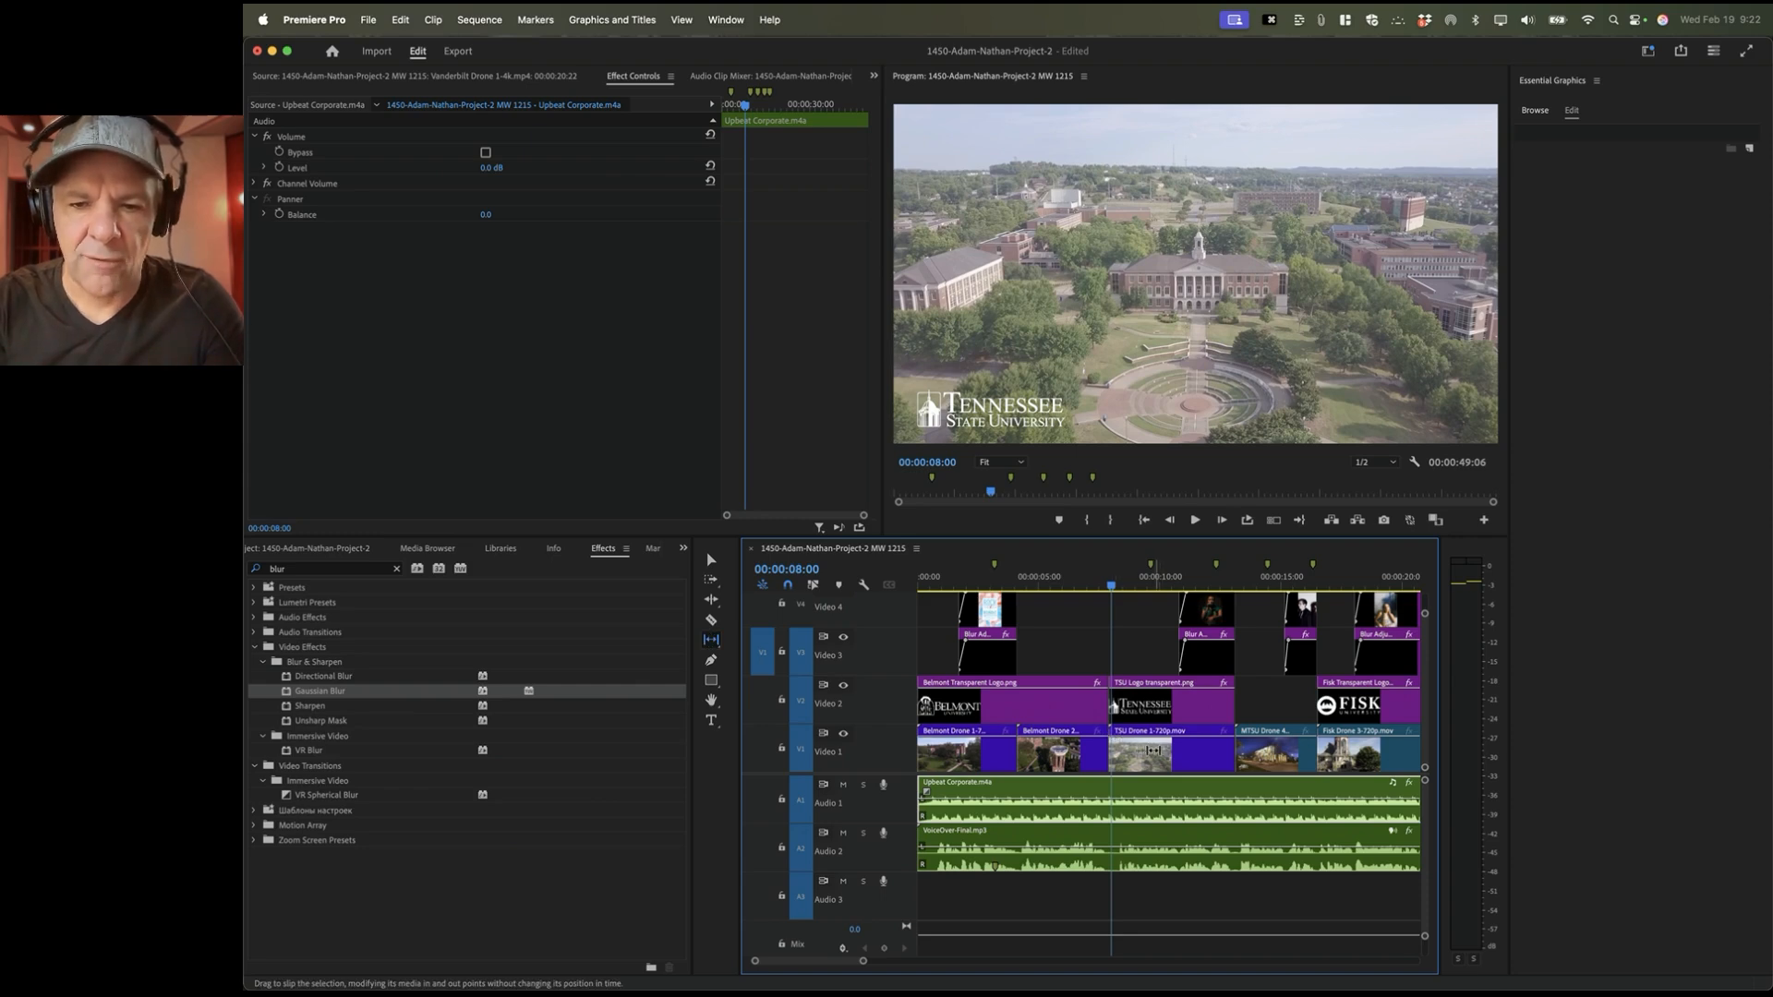
{"action": "left_click_drag", "start_coordinate": [1162, 749], "coordinate": [995, 761]}
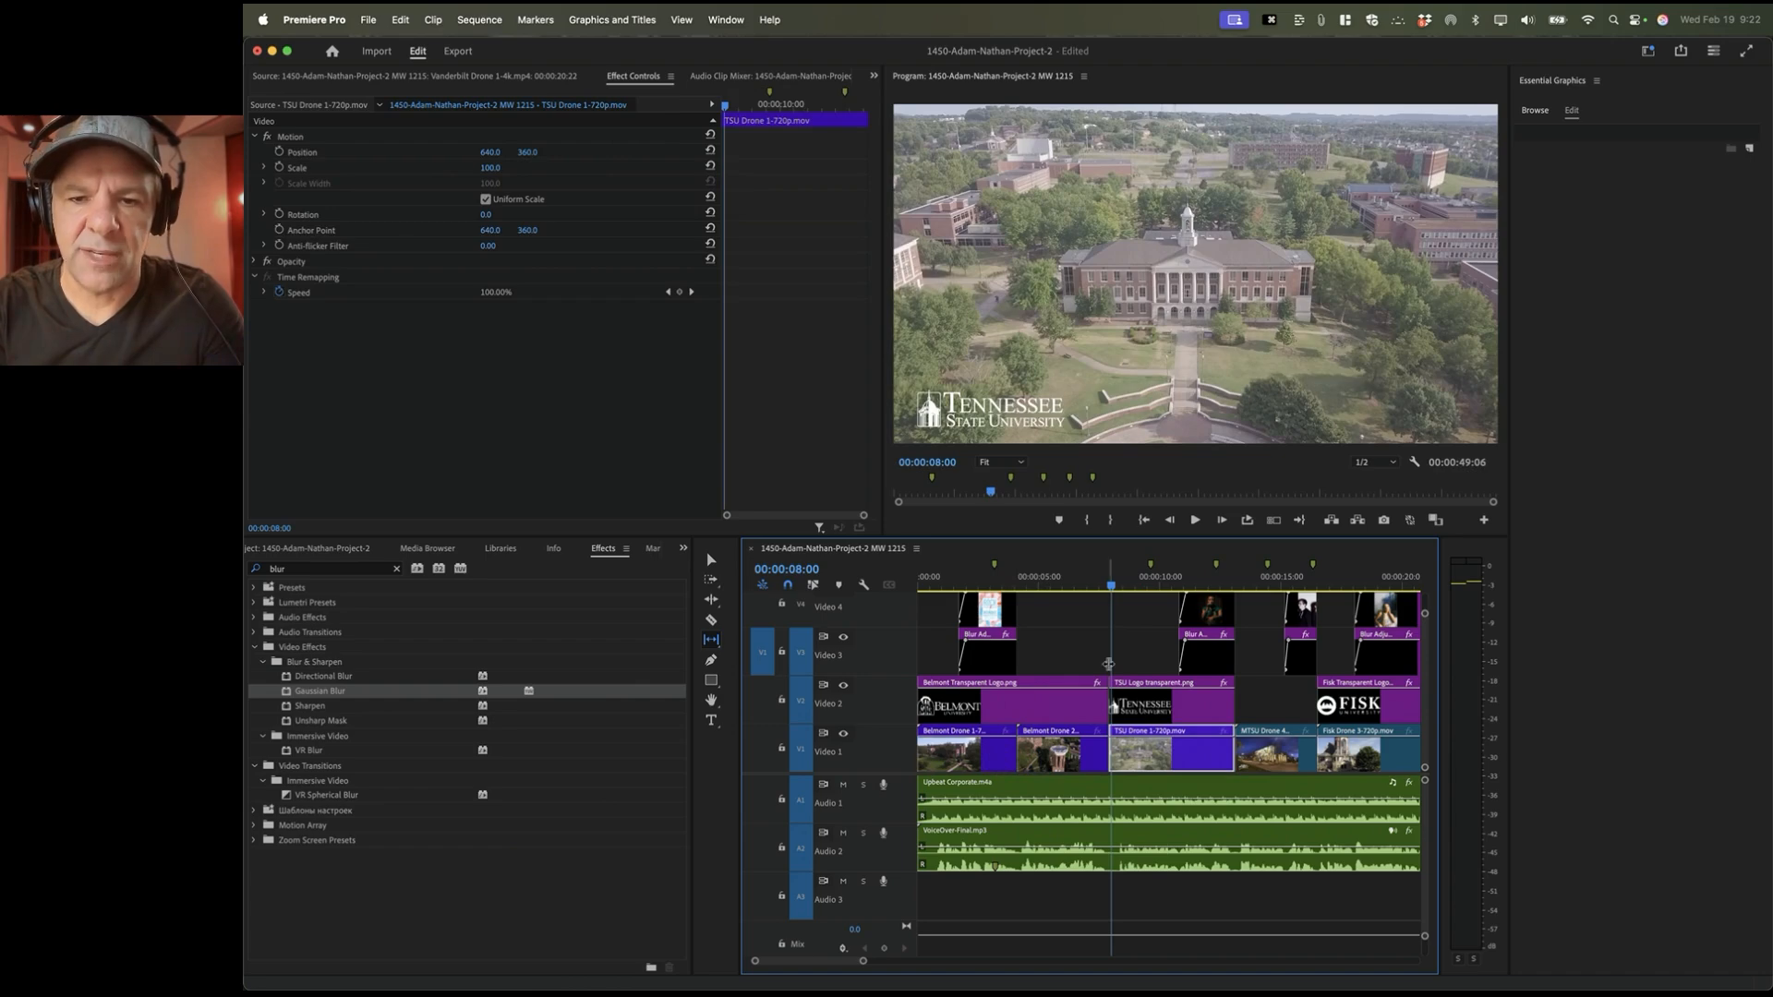
Step: Play through the slipped TSU shot, then the MTSU shot up to the Shelter Cove title
{"action": "left_click", "coordinate": [1090, 579]}
{"action": "key", "text": "space"}
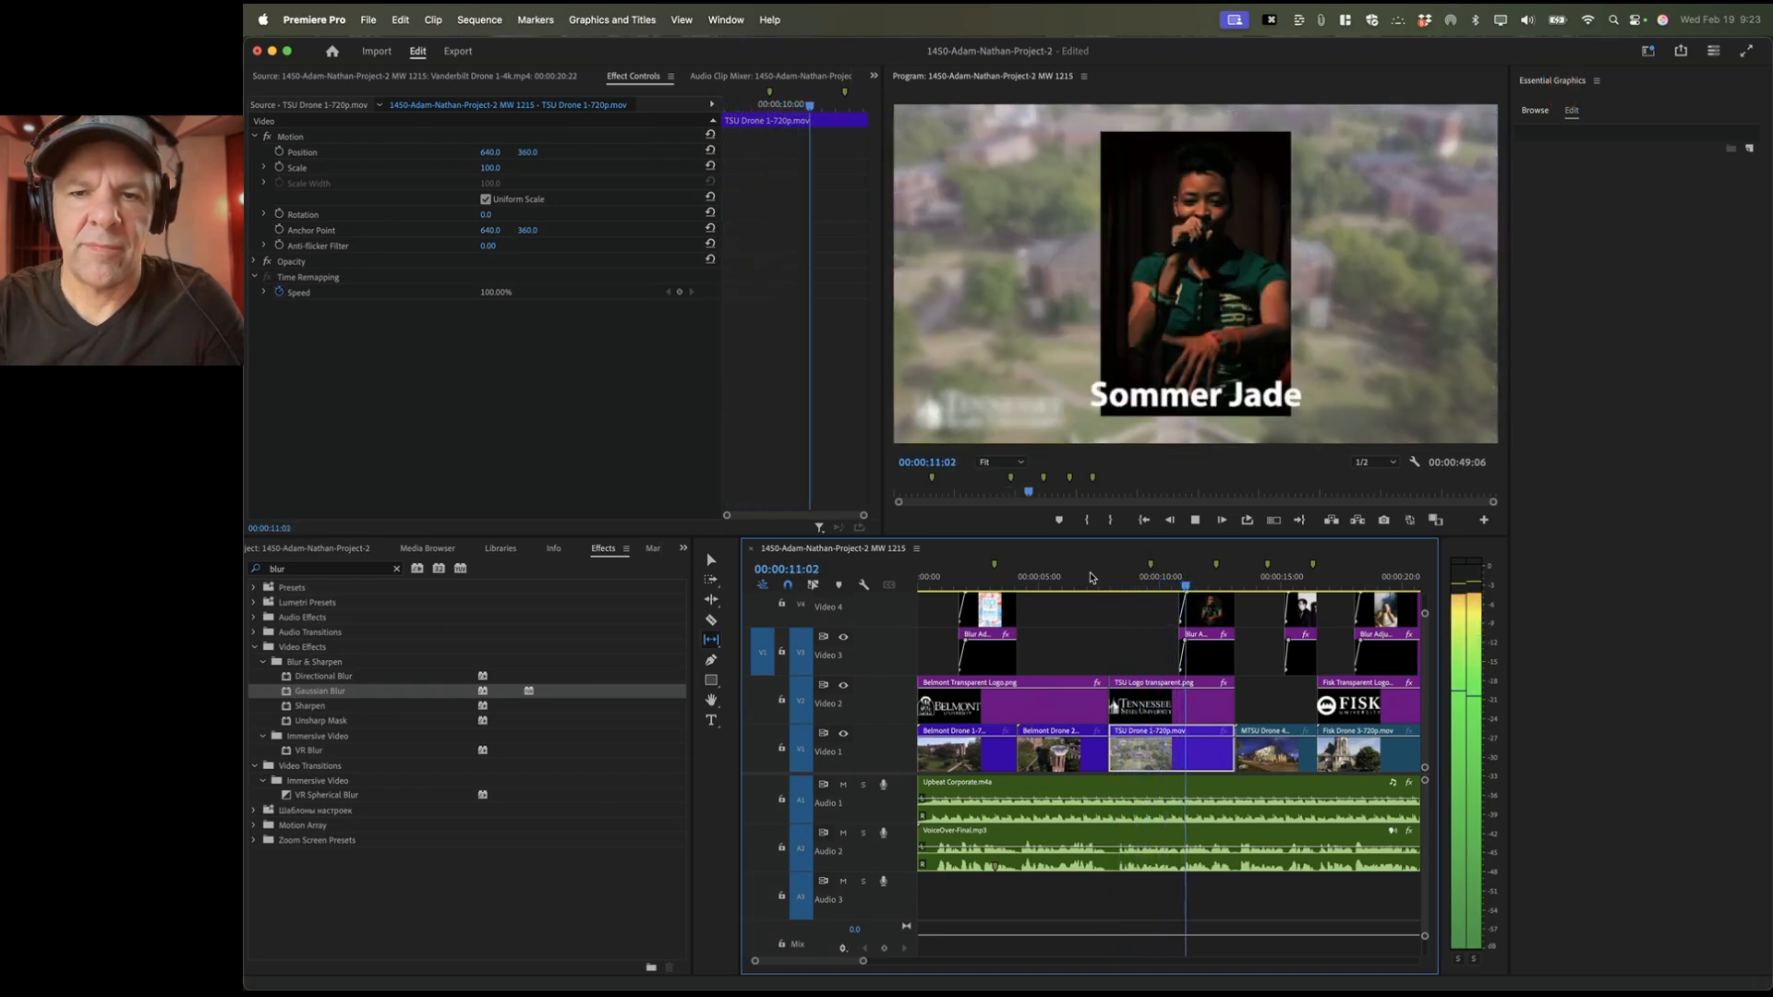
{"action": "key", "text": "space"}
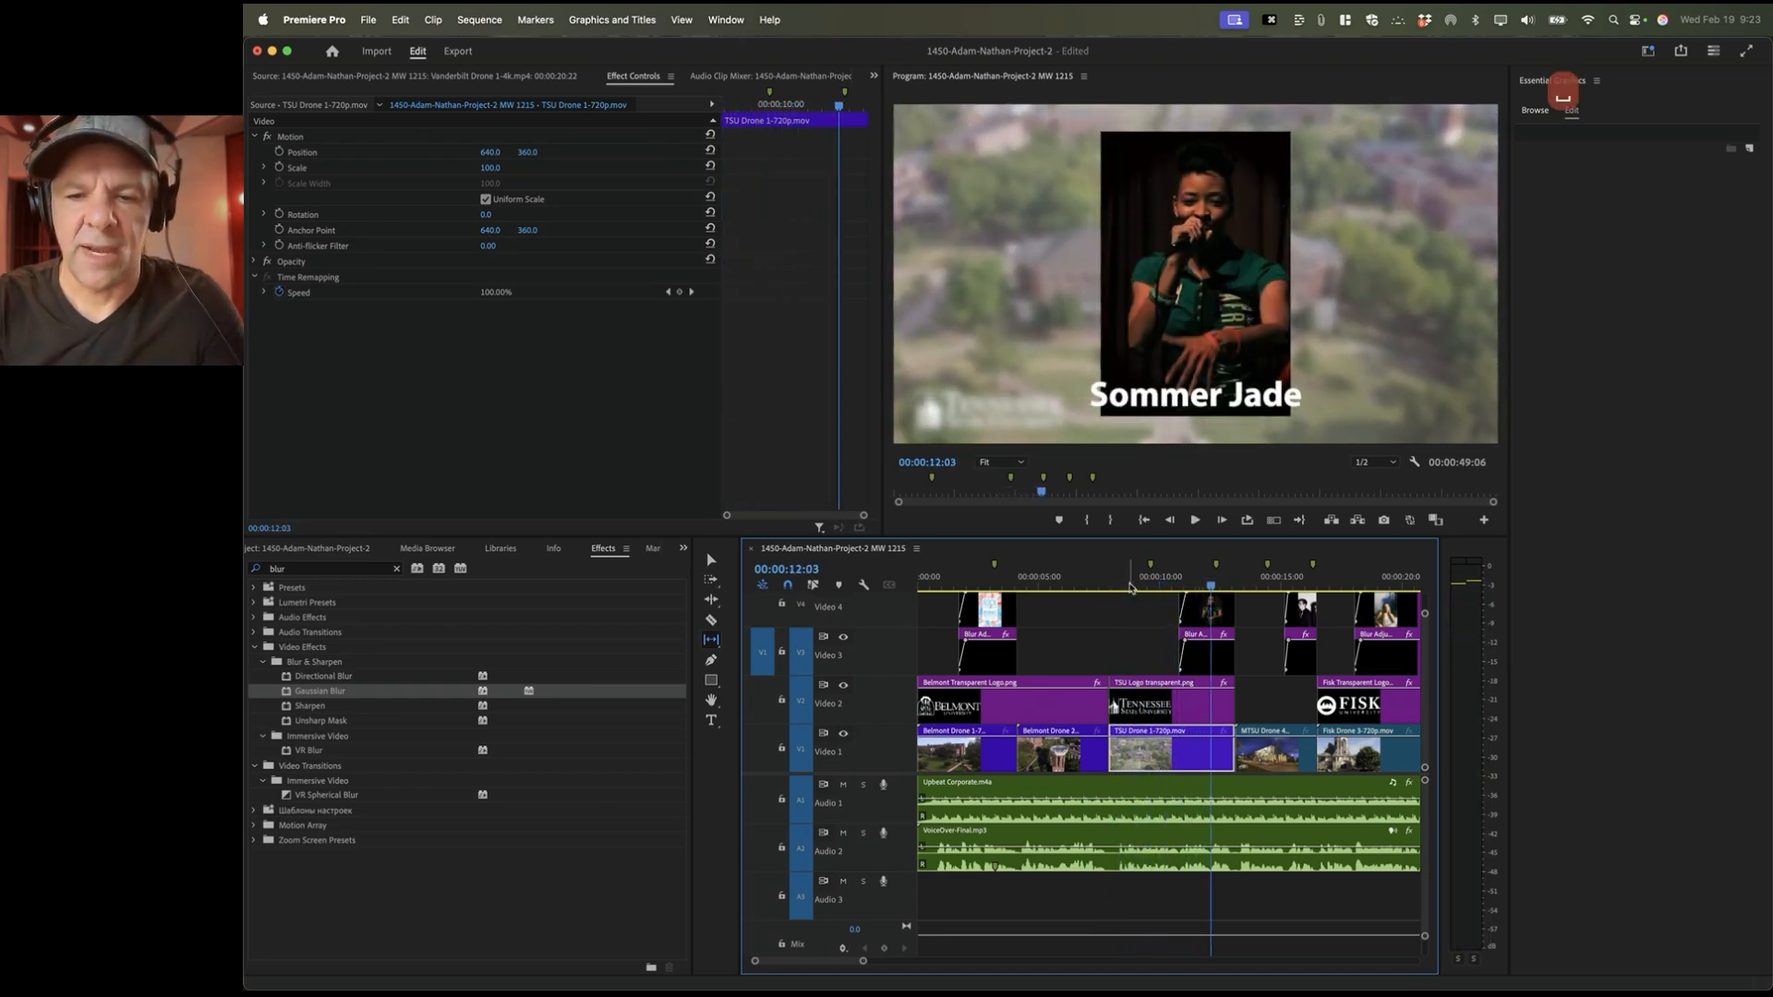
{"action": "left_click", "coordinate": [1256, 584]}
{"action": "scroll", "coordinate": [1286, 709], "scroll_direction": "right", "scroll_amount": 3}
{"action": "key", "text": "space"}
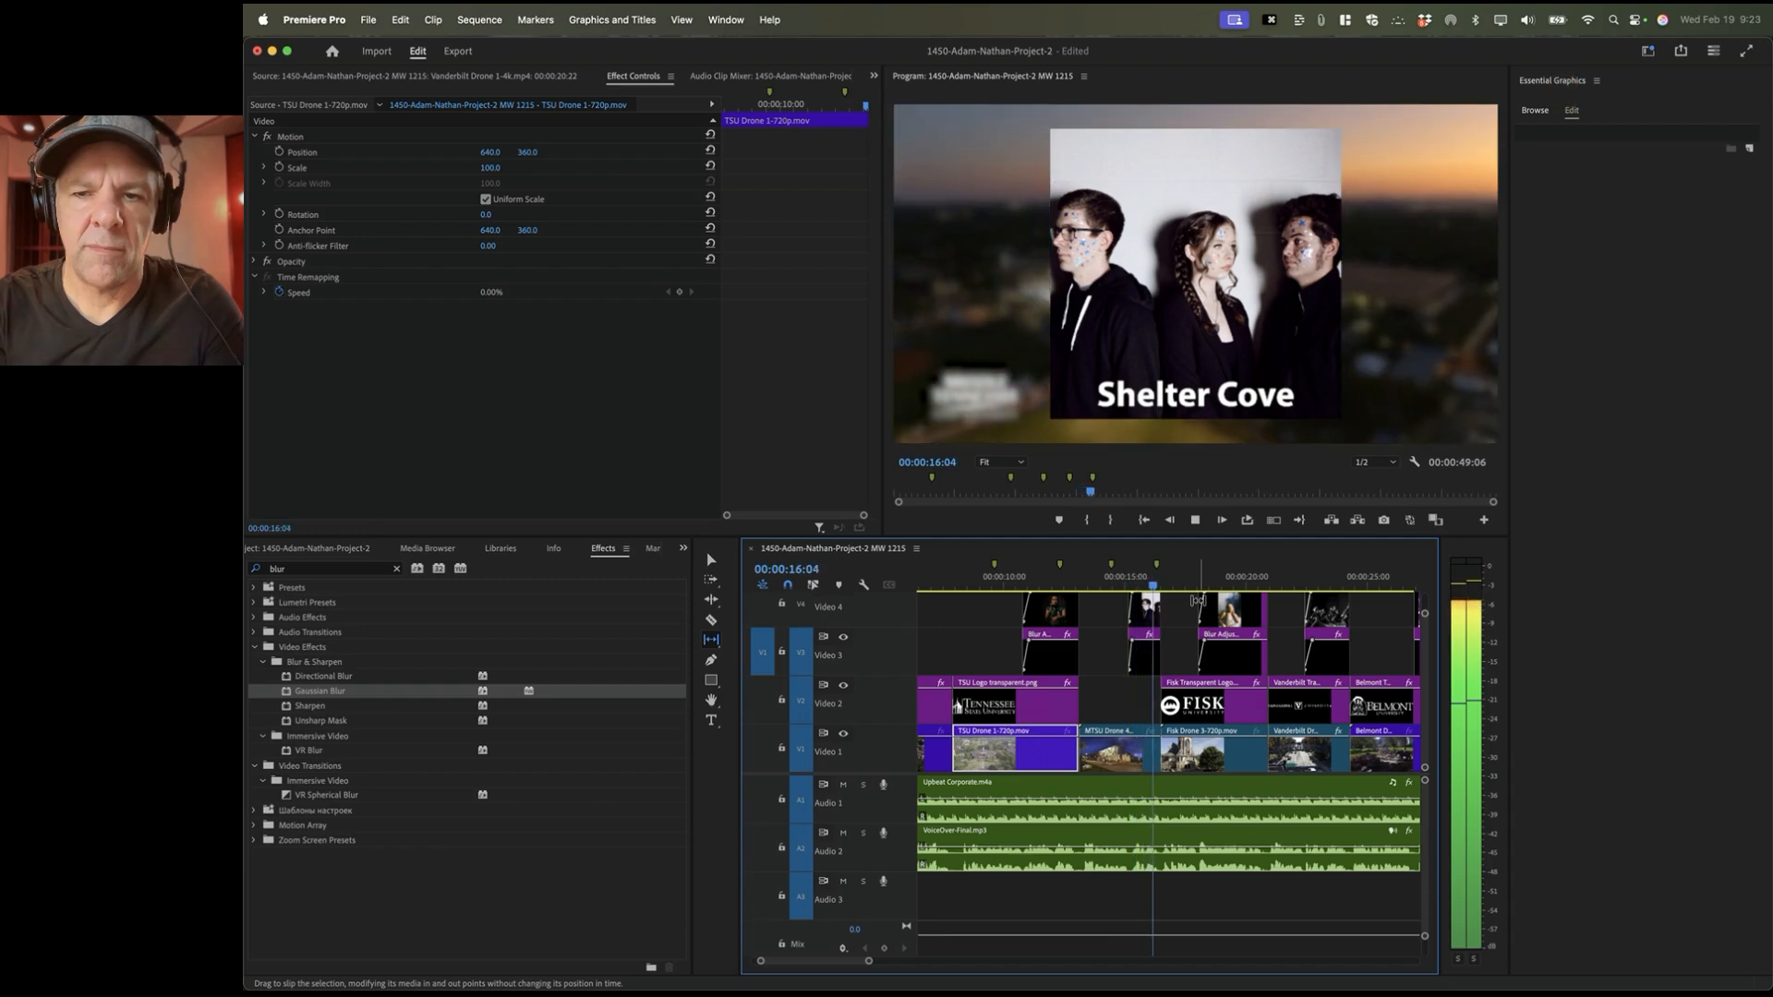
{"action": "key", "text": "space"}
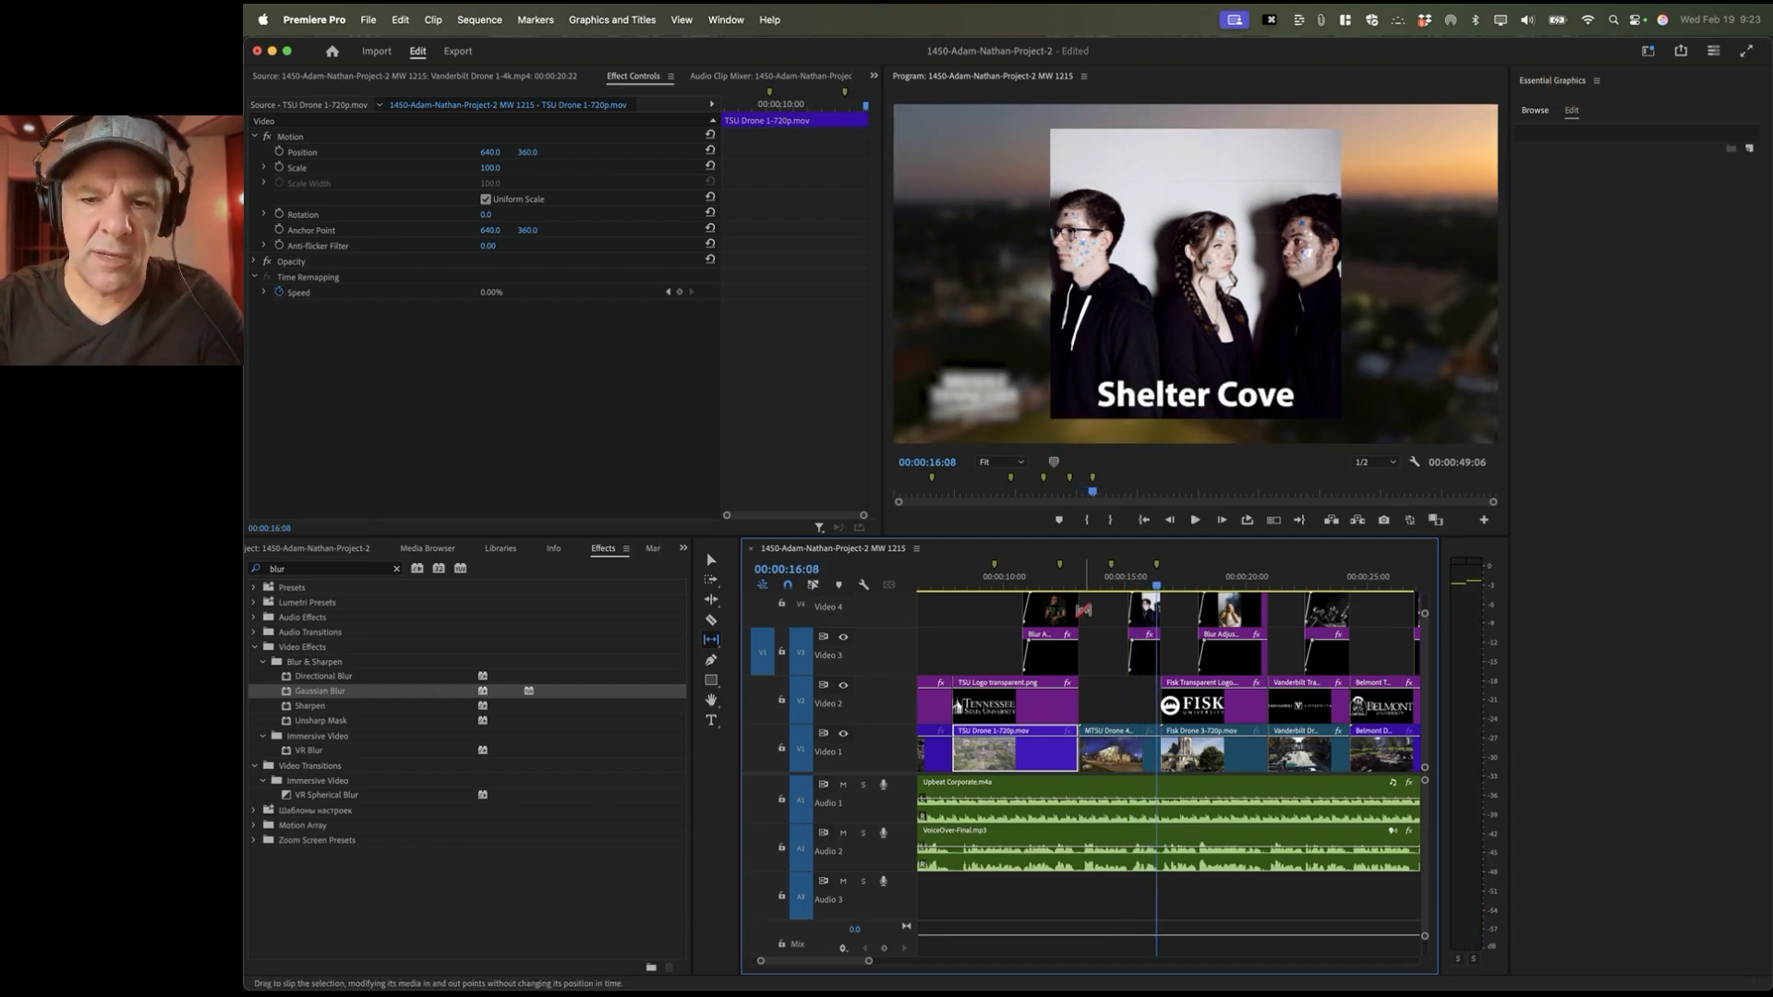
Step: Slip the MTSU Drone 4 footage by -1:20 and replay from about 12 seconds
{"action": "left_click_drag", "start_coordinate": [1102, 582], "coordinate": [1151, 585]}
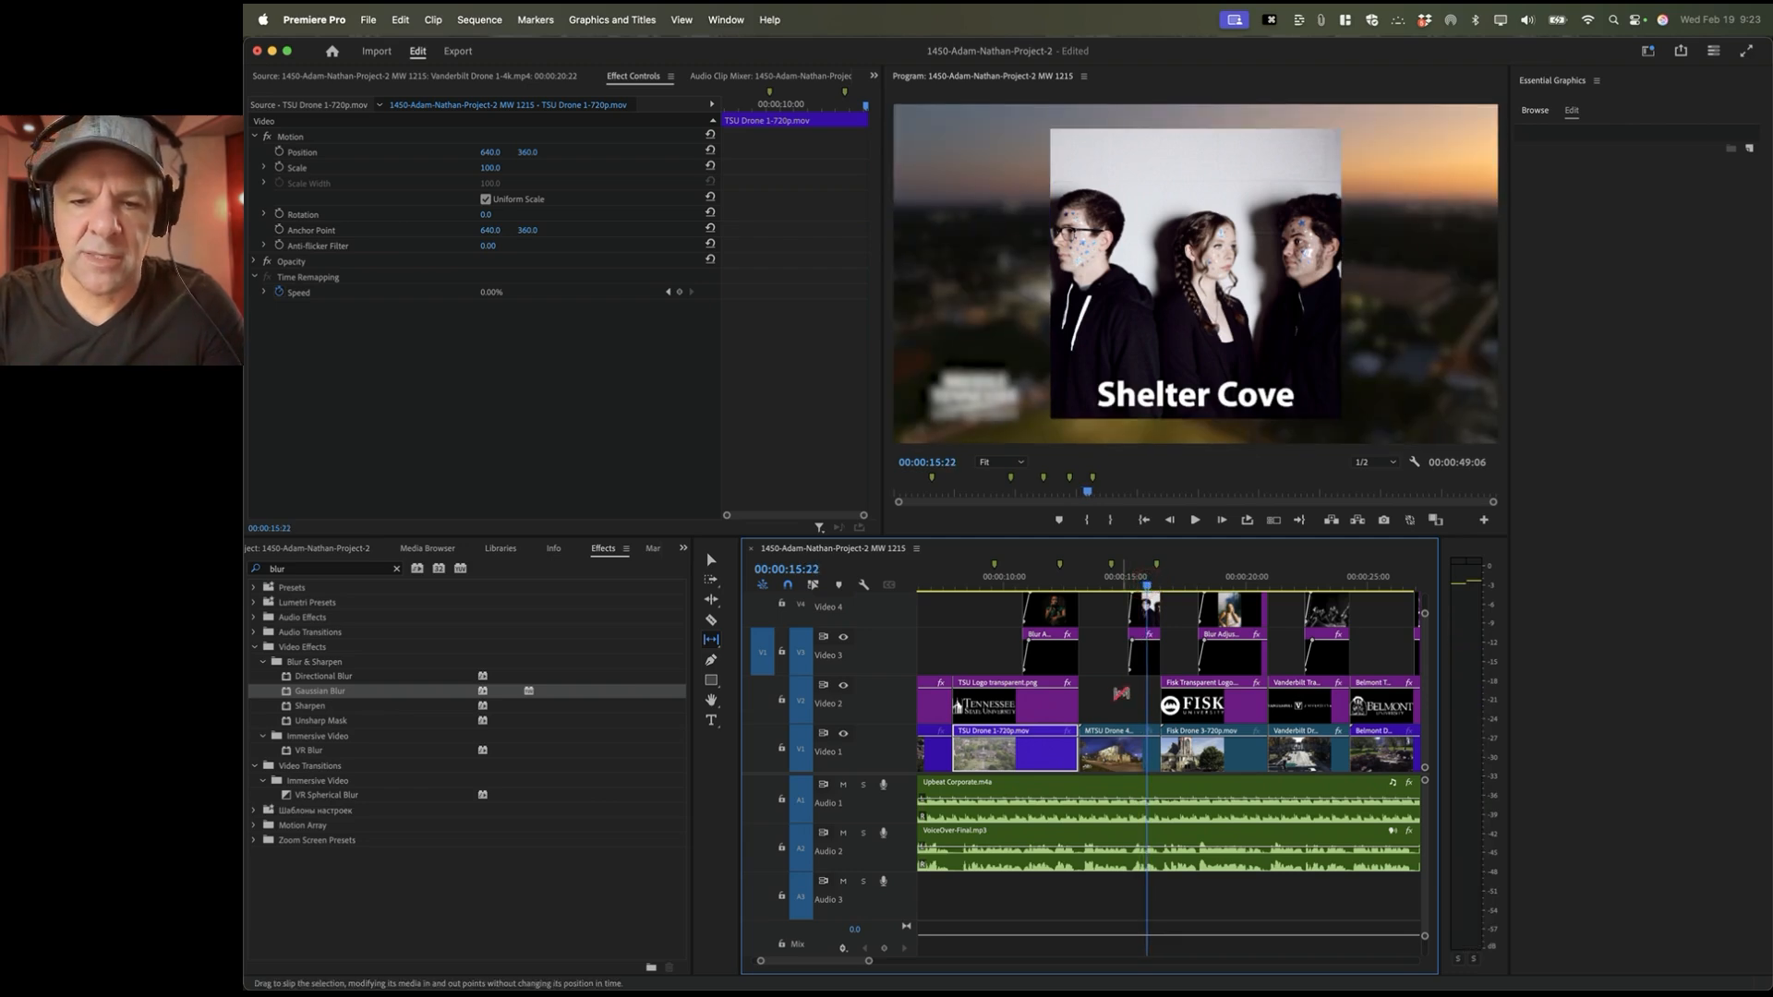
{"action": "left_click_drag", "start_coordinate": [1145, 753], "coordinate": [1043, 762]}
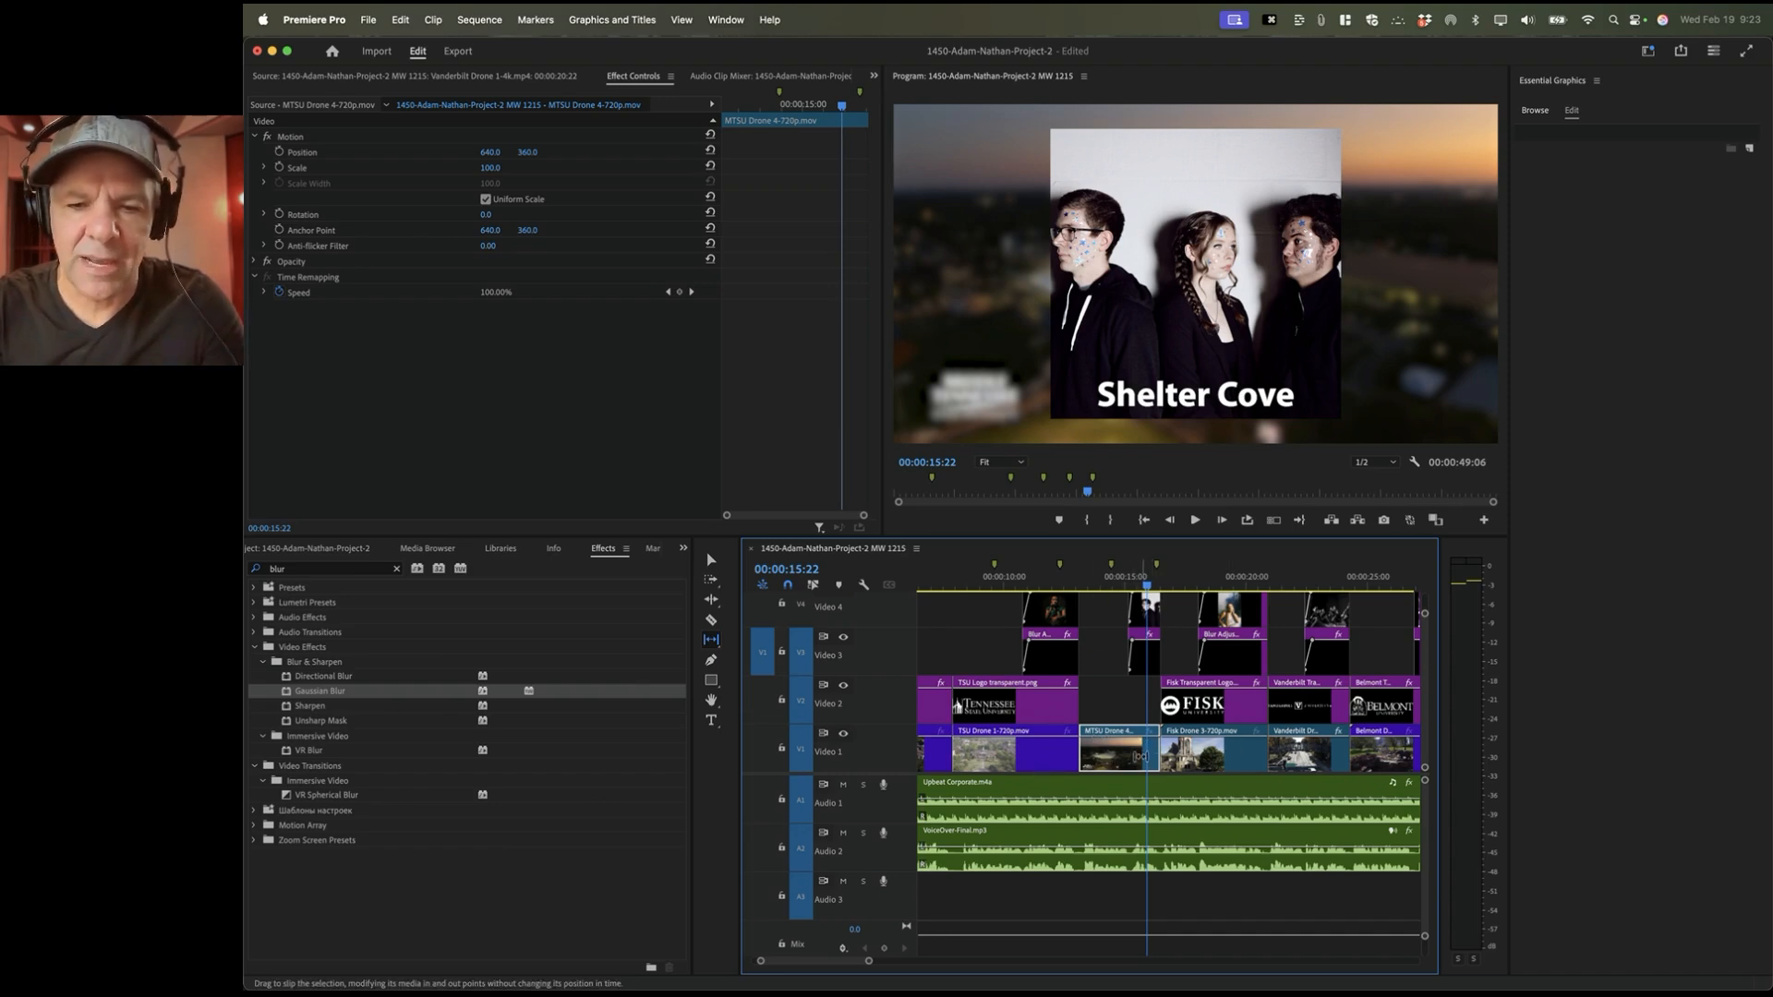
{"action": "left_click", "coordinate": [1053, 581]}
{"action": "key", "text": "space"}
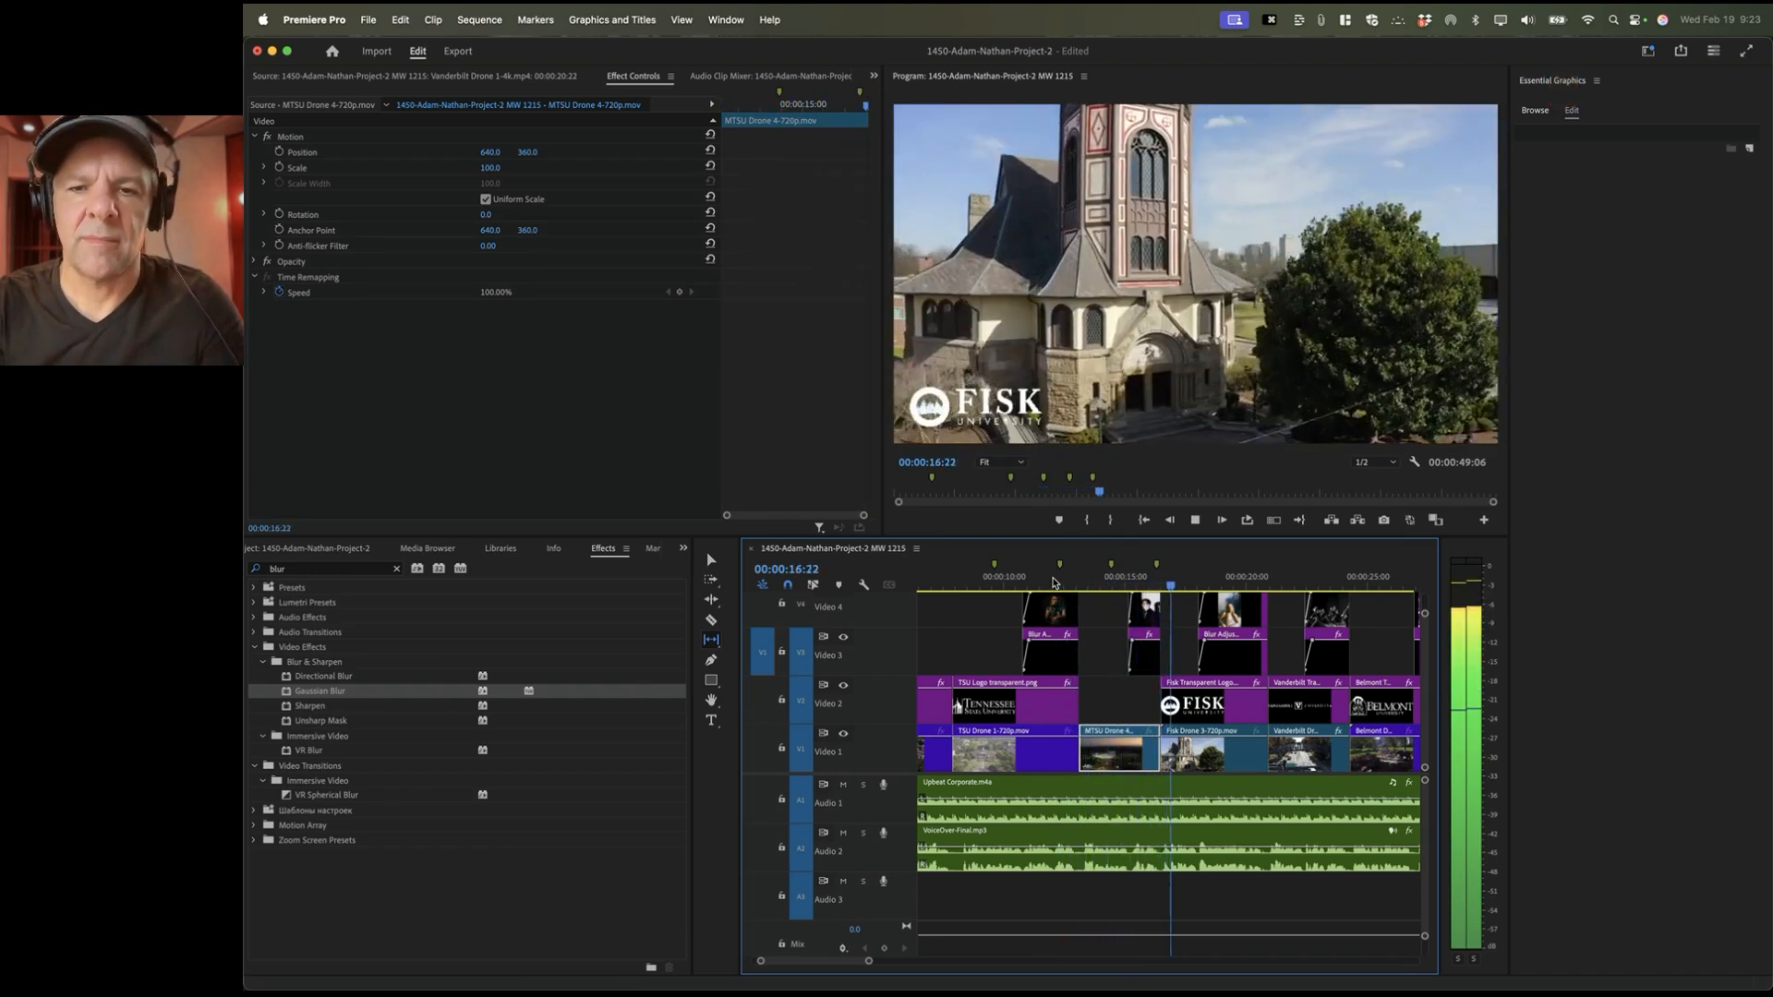
{"action": "key", "text": "super+Tab"}
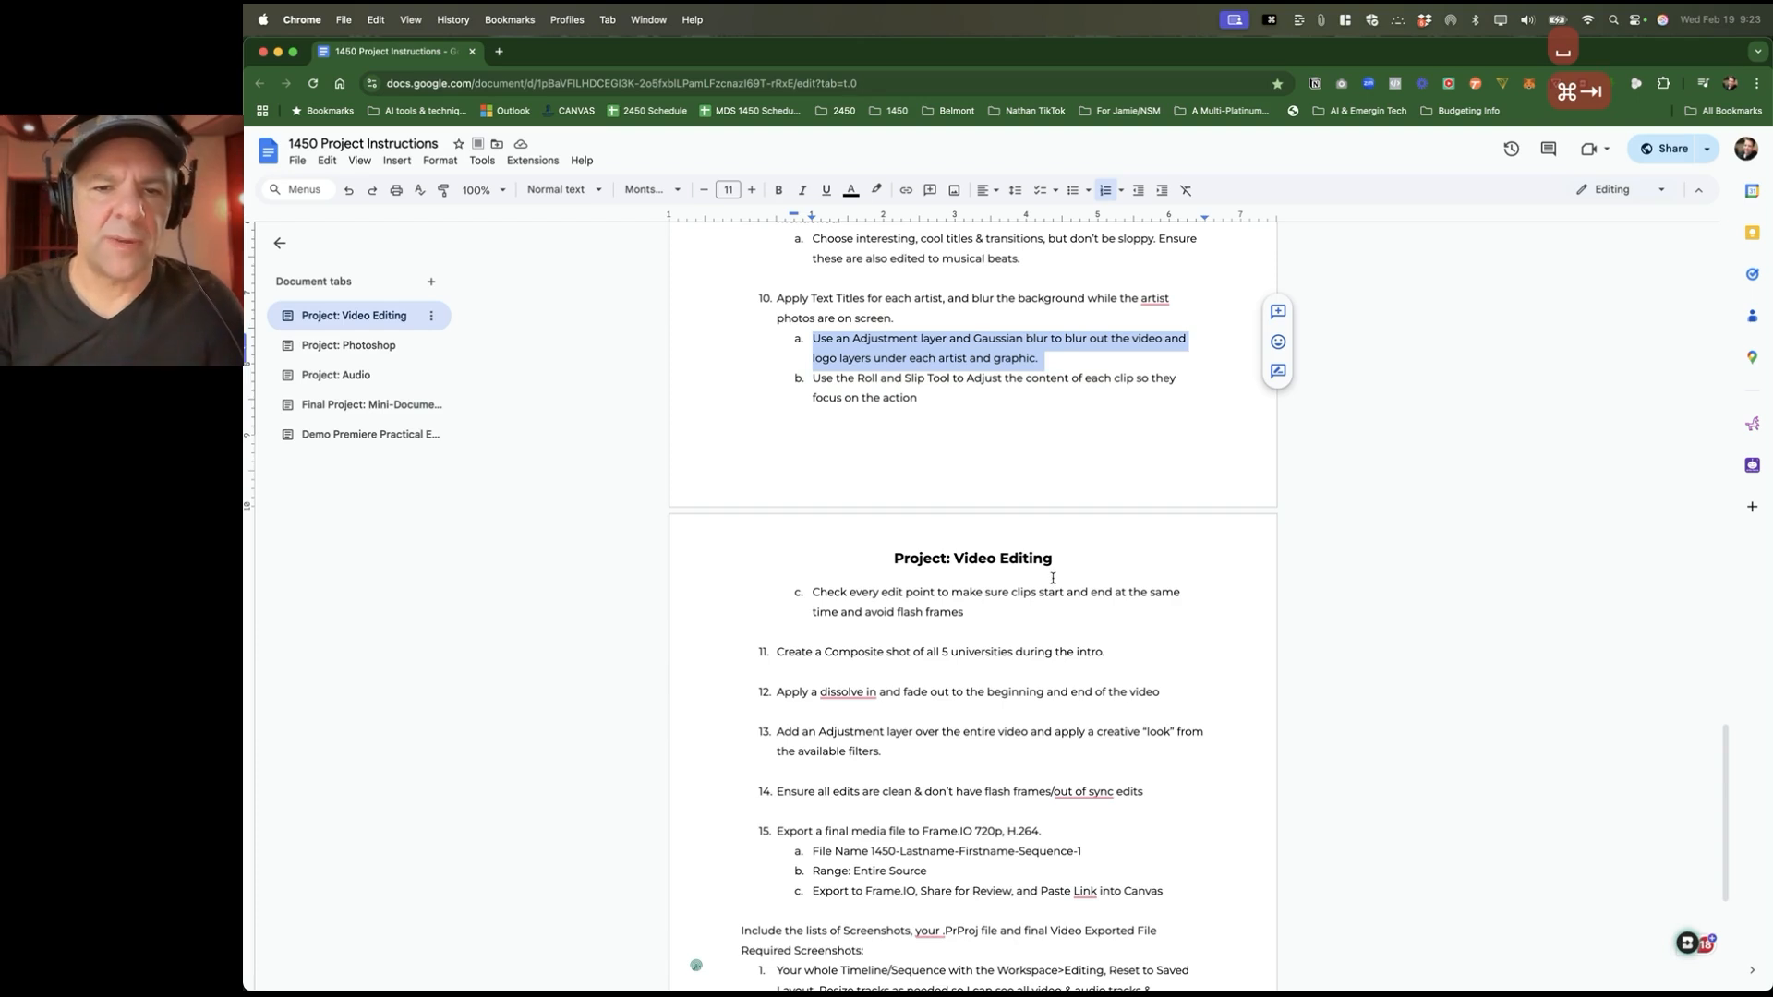
Step: Scroll the instructions down to the Required Screenshots list, then return to Premiere Pro
{"action": "left_click", "coordinate": [975, 379]}
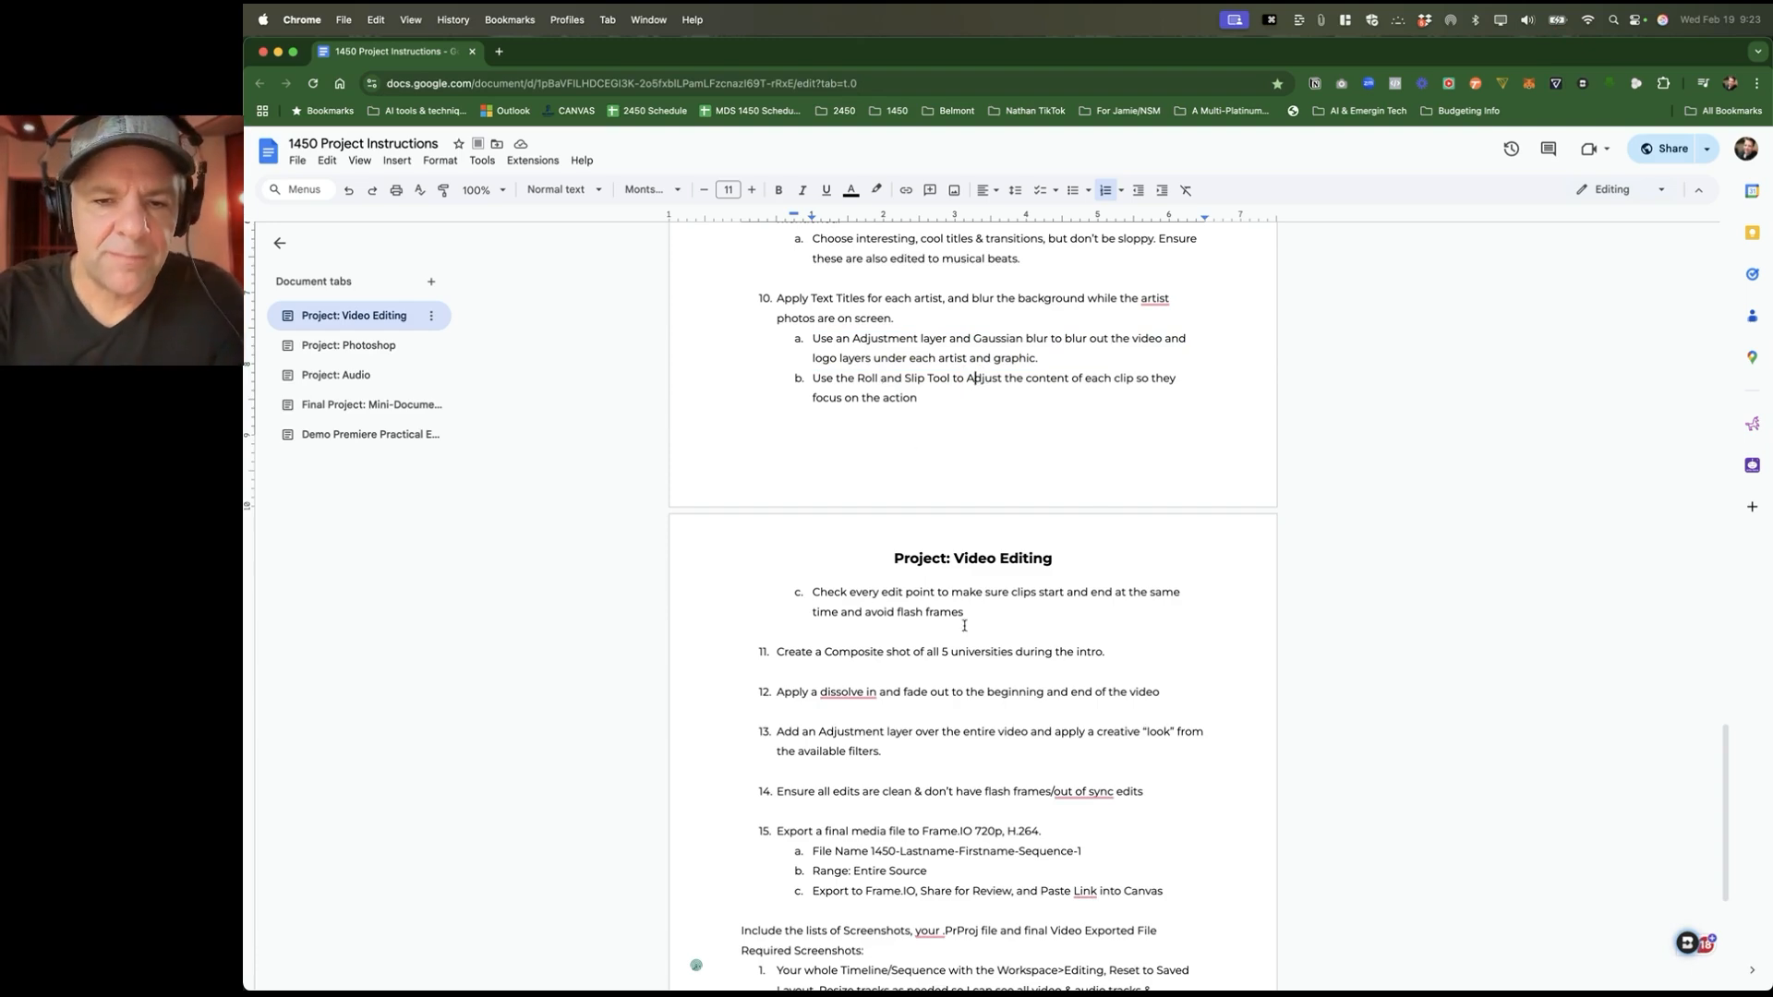
{"action": "scroll", "coordinate": [964, 626], "scroll_direction": "down", "scroll_amount": 5}
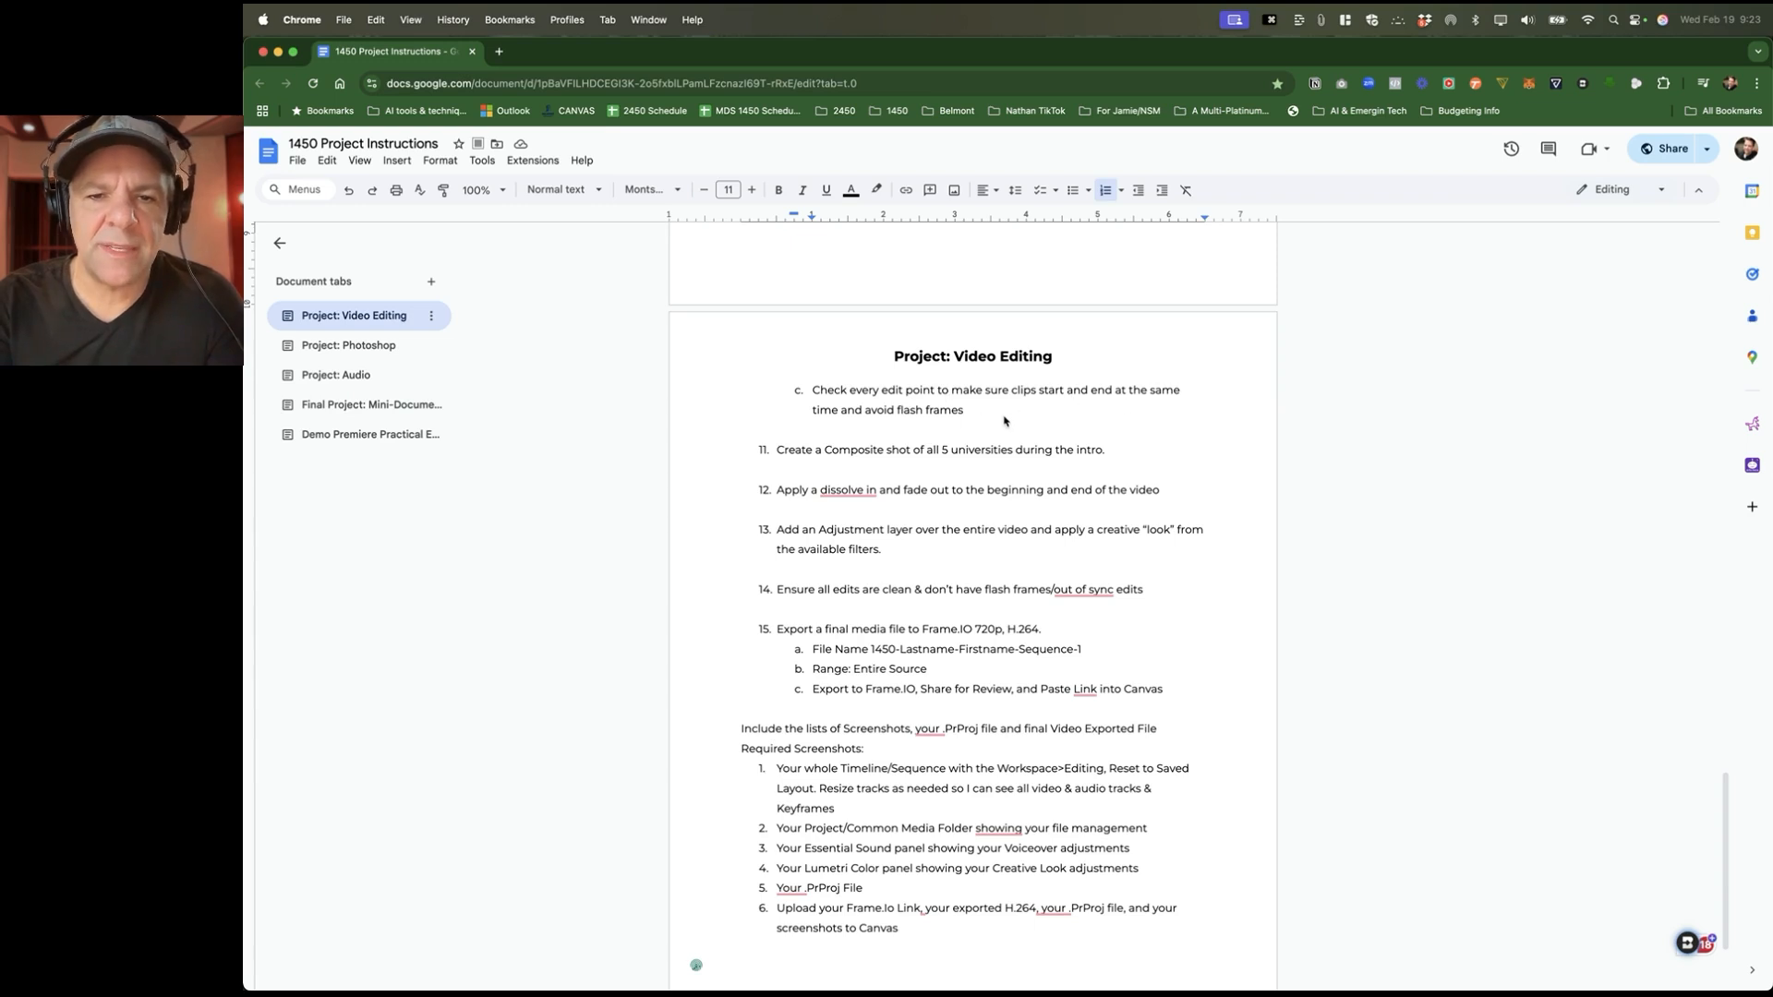
{"action": "key", "text": "super+Tab"}
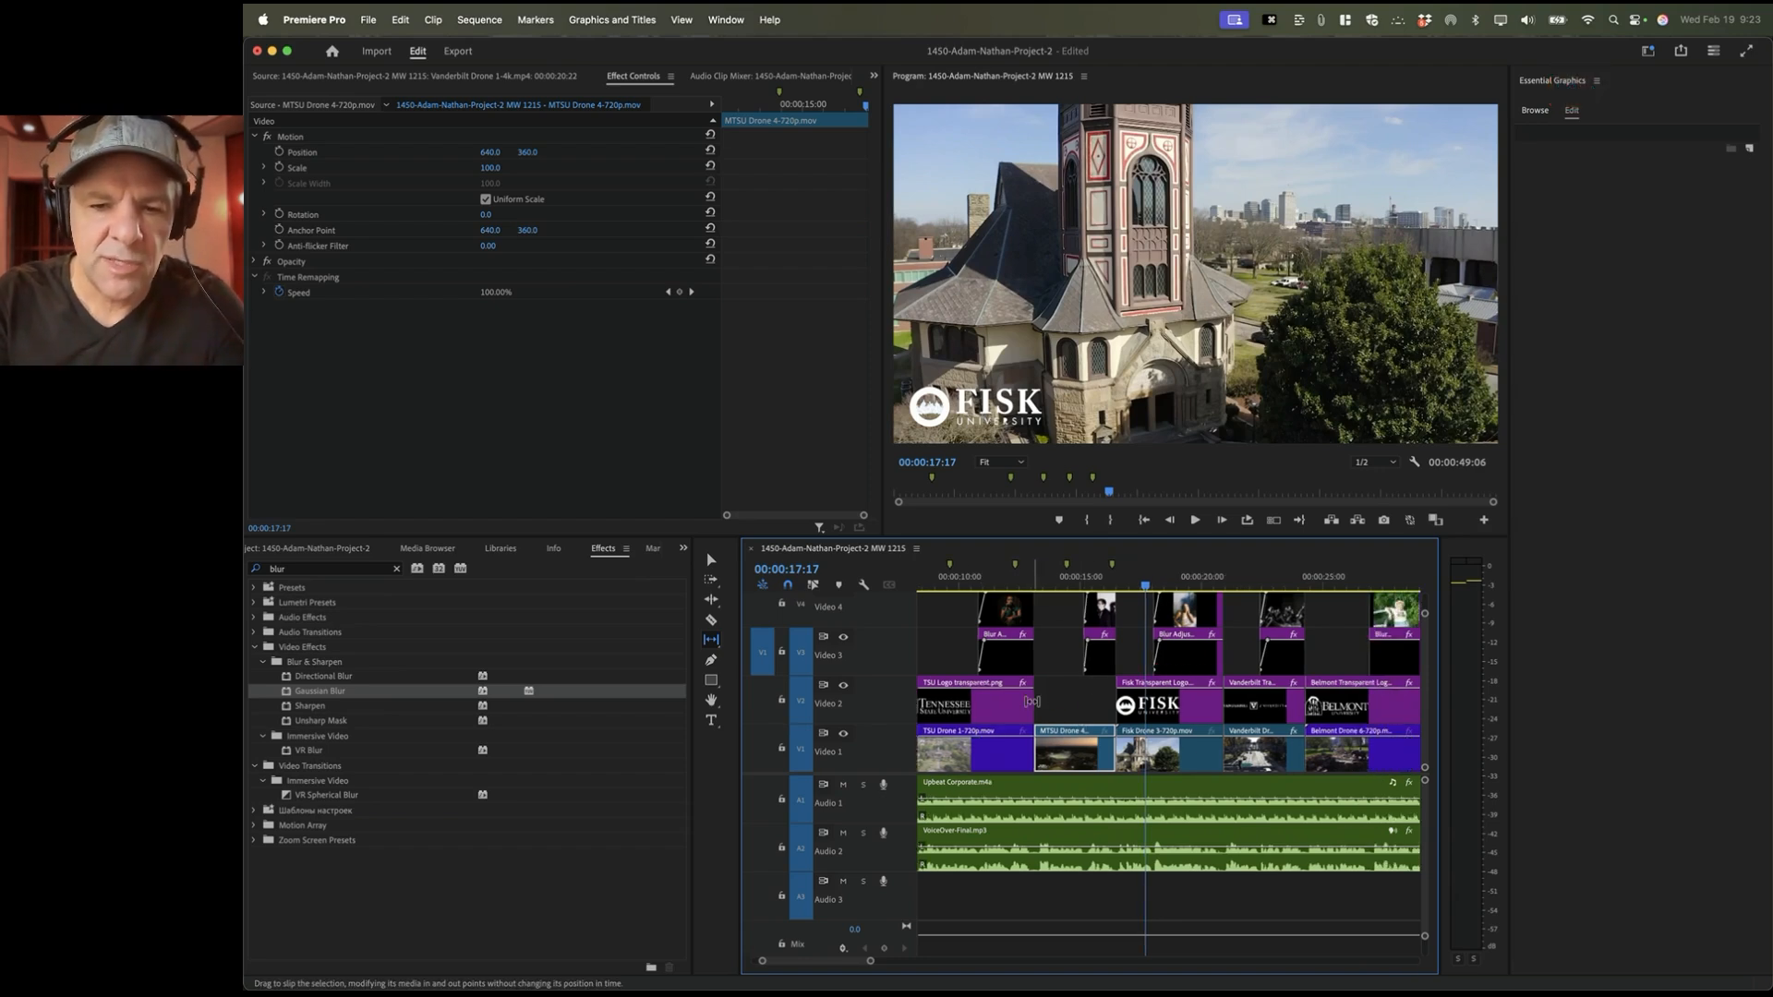
Step: Adjust the ends of the TSU logo and Sommer Jade photo clips near 00:00:12:10 and preview
{"action": "left_click", "coordinate": [710, 561]}
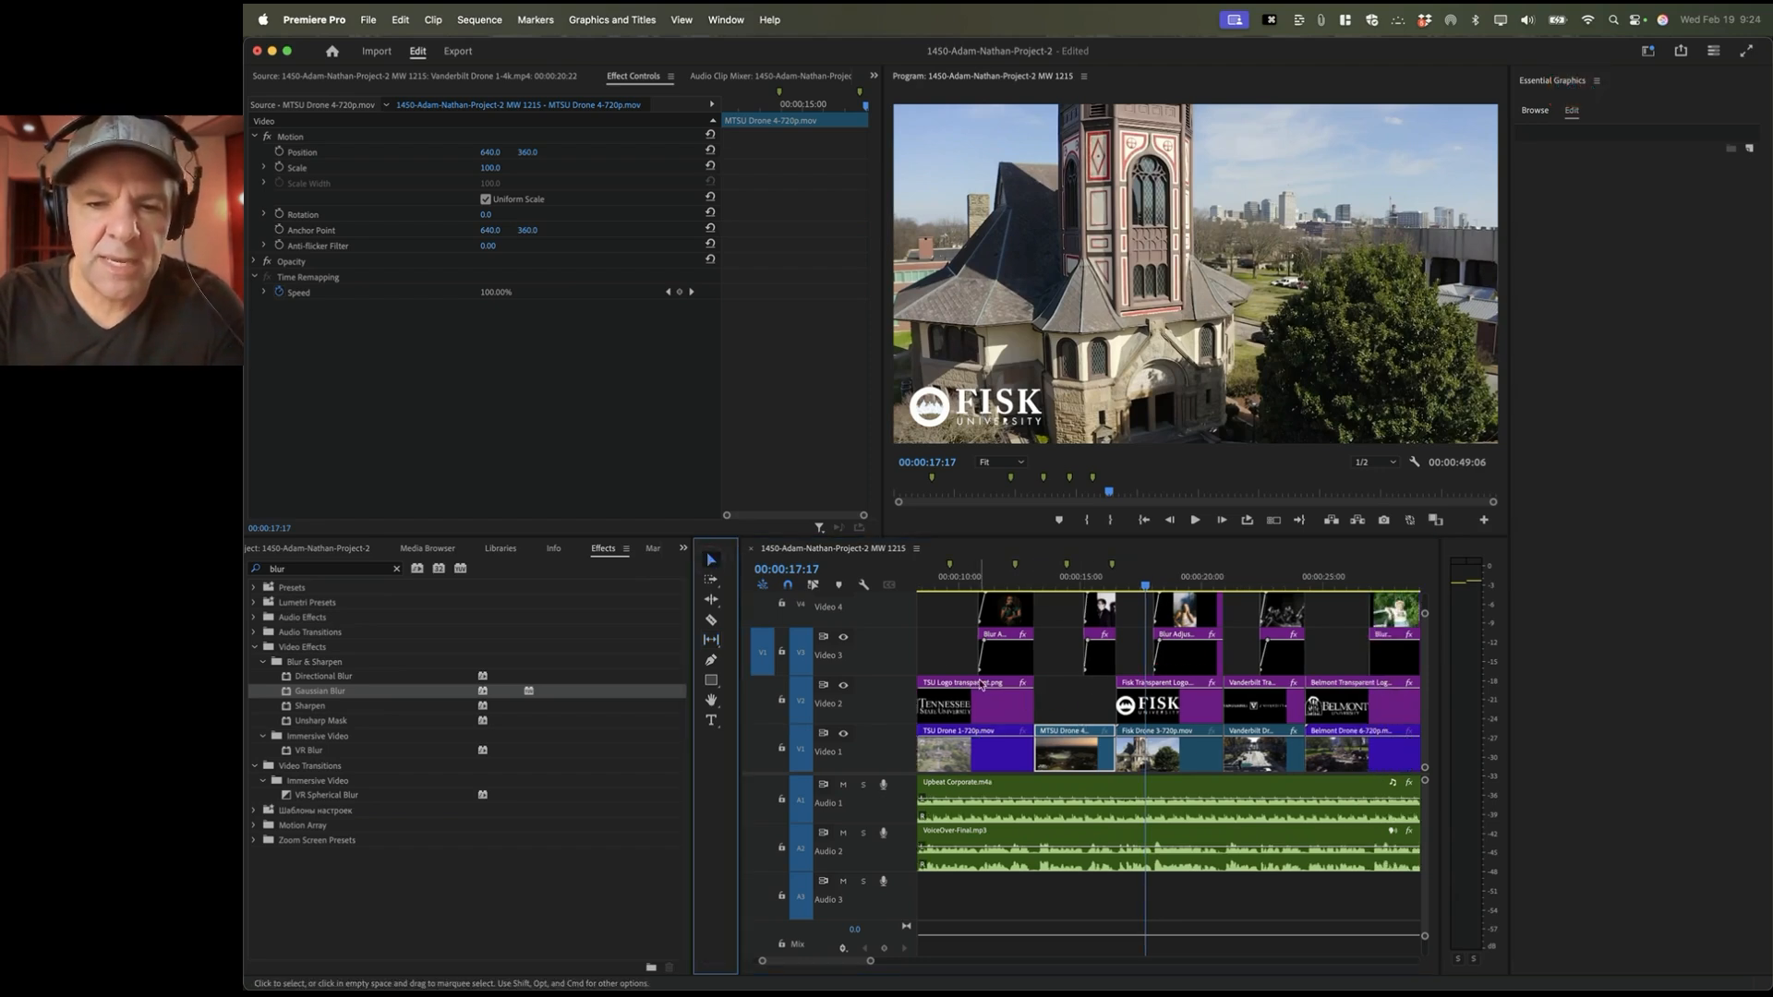
{"action": "left_click", "coordinate": [1020, 591]}
{"action": "key", "text": "="}
{"action": "key", "text": "="}
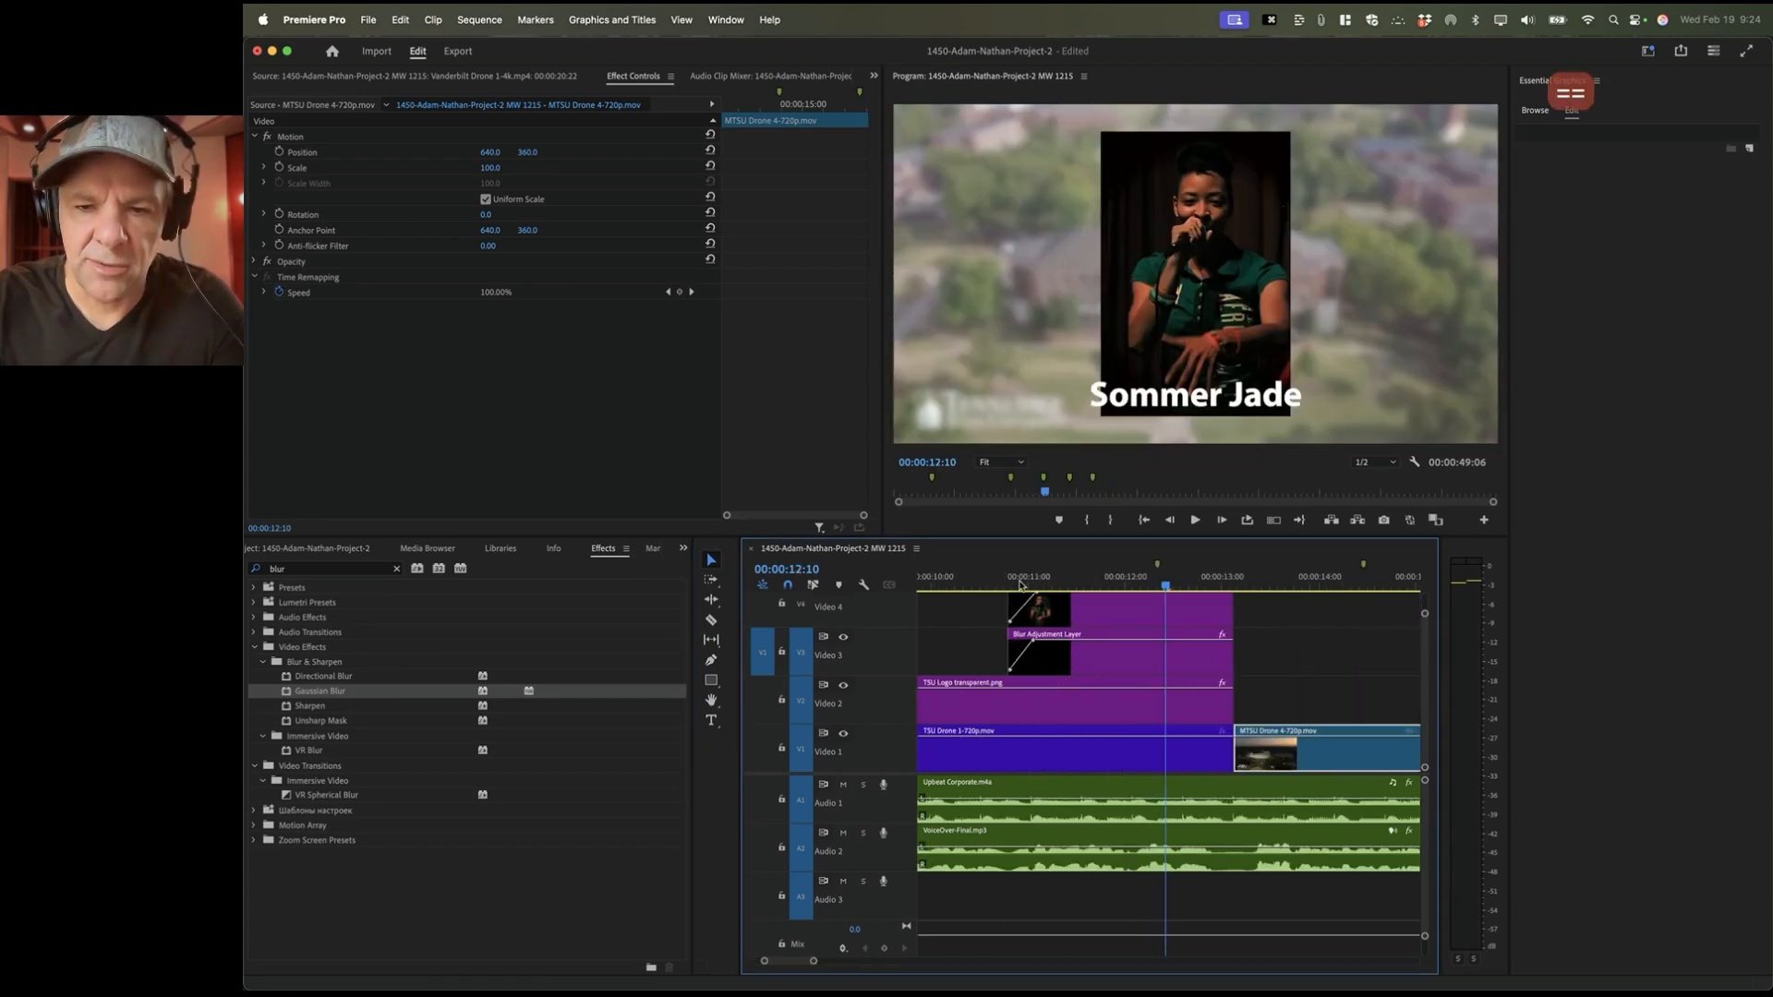
{"action": "left_click_drag", "start_coordinate": [1230, 706], "coordinate": [1203, 661]}
{"action": "left_click_drag", "start_coordinate": [1228, 619], "coordinate": [1262, 605]}
{"action": "scroll", "coordinate": [1270, 595], "scroll_direction": "right", "scroll_amount": 3}
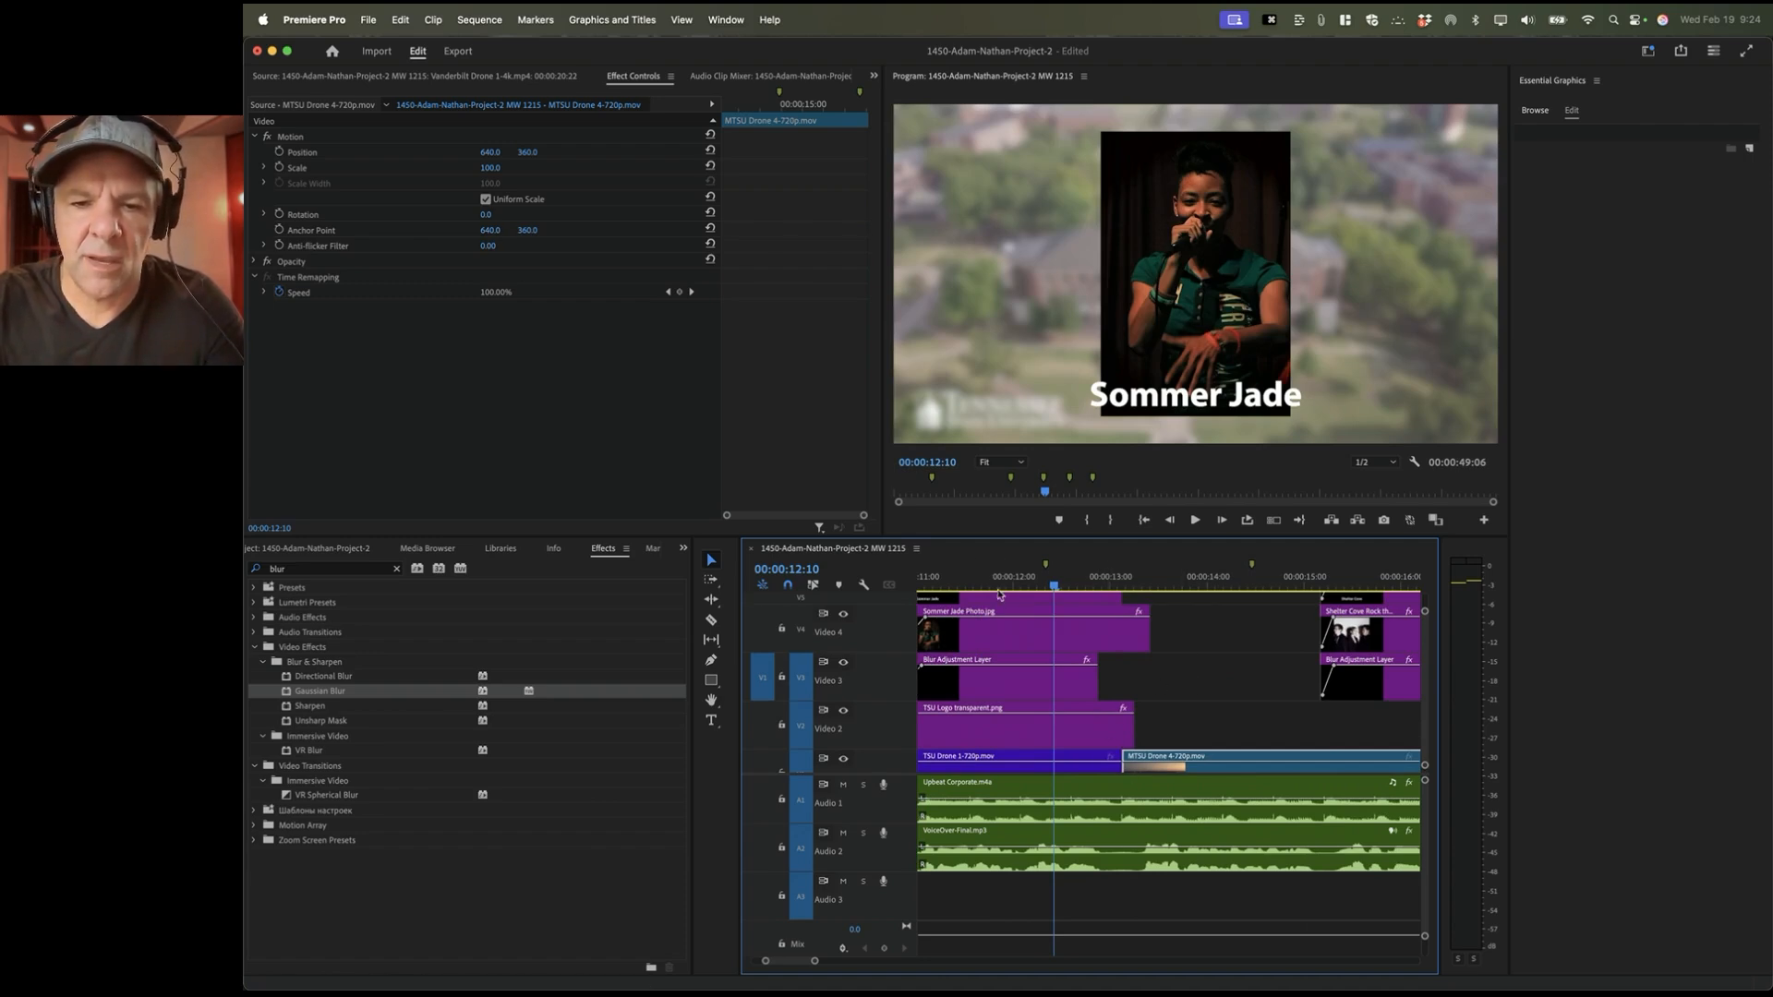
{"action": "key", "text": "space"}
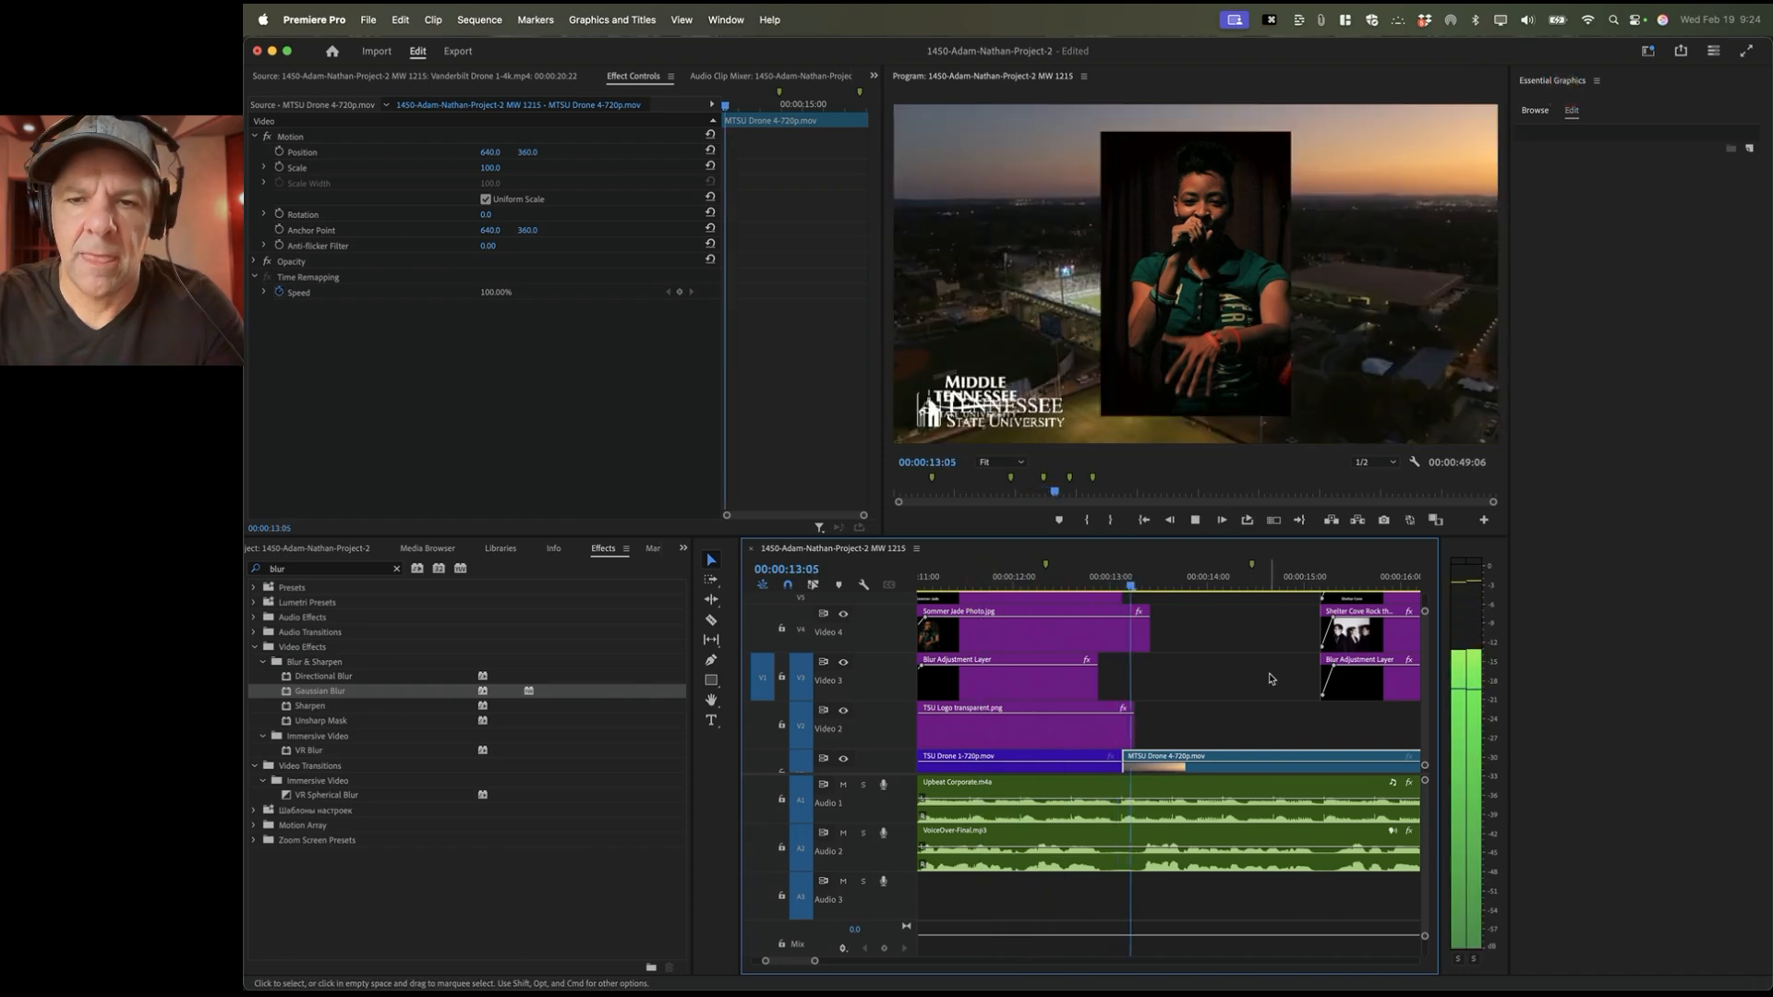
{"action": "key", "text": "space"}
Step: Trim the TSU logo to end at the MTSU drone cut and play through it
{"action": "scroll", "coordinate": [1163, 726], "scroll_direction": "down", "scroll_amount": 1}
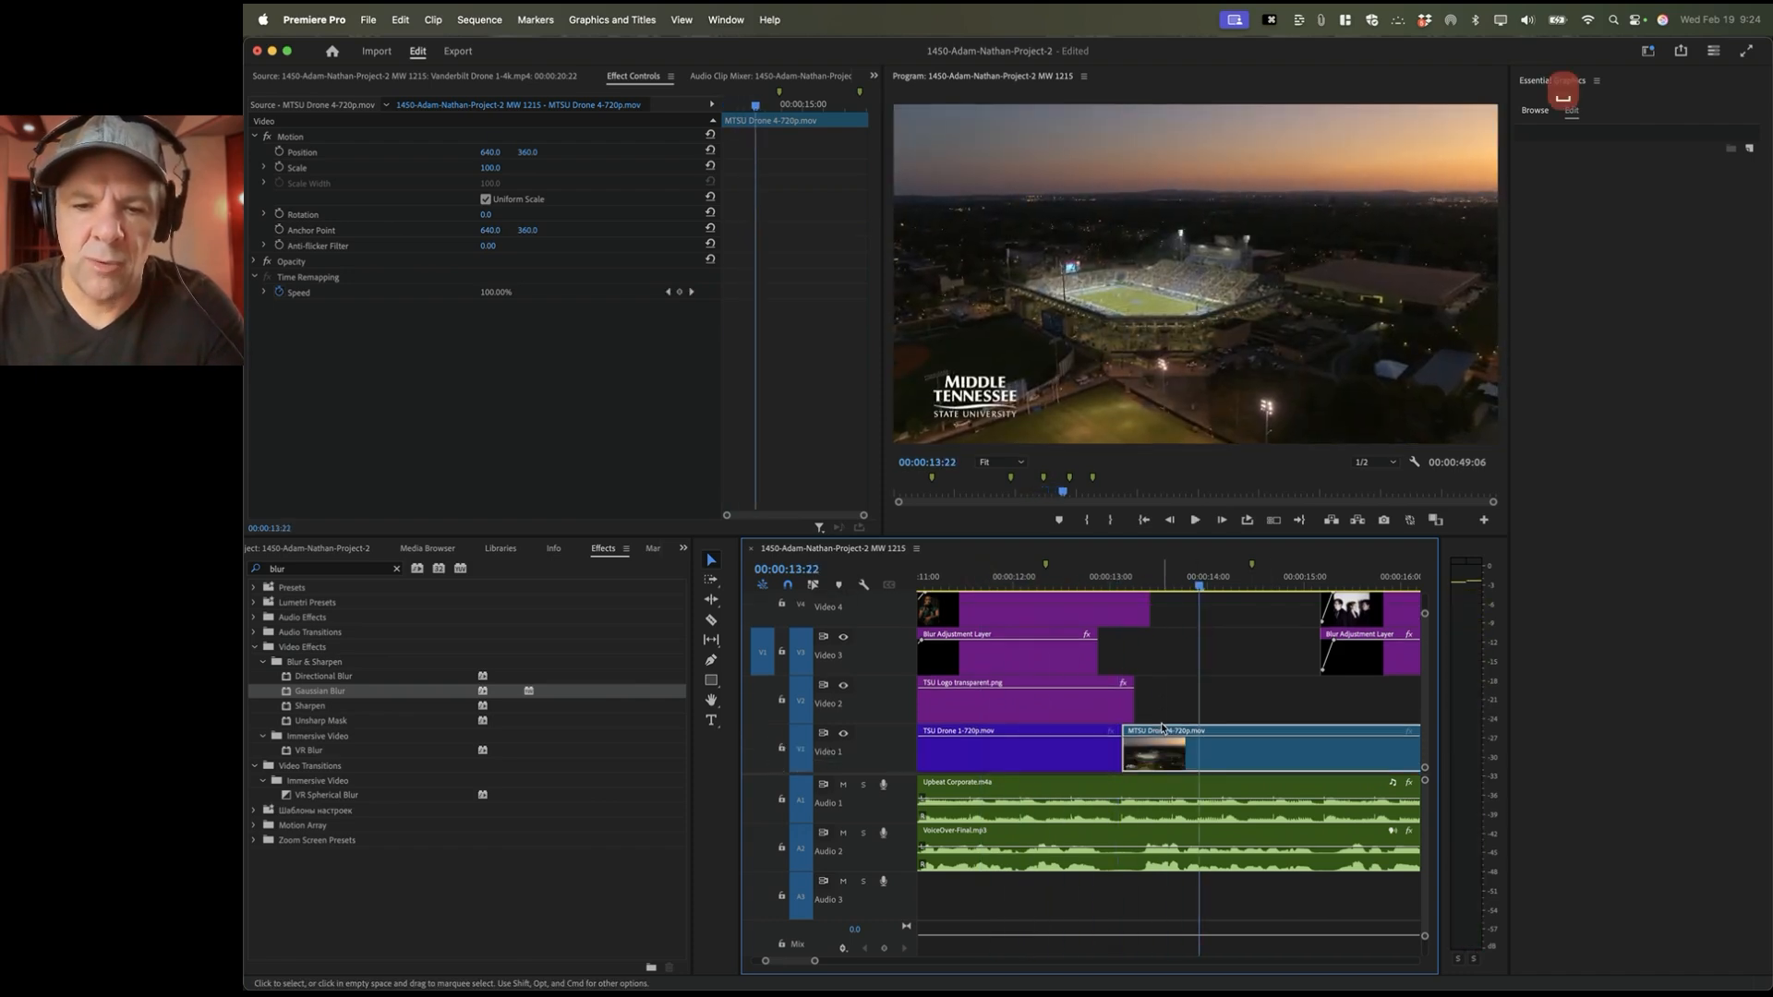
{"action": "left_click", "coordinate": [1067, 759]}
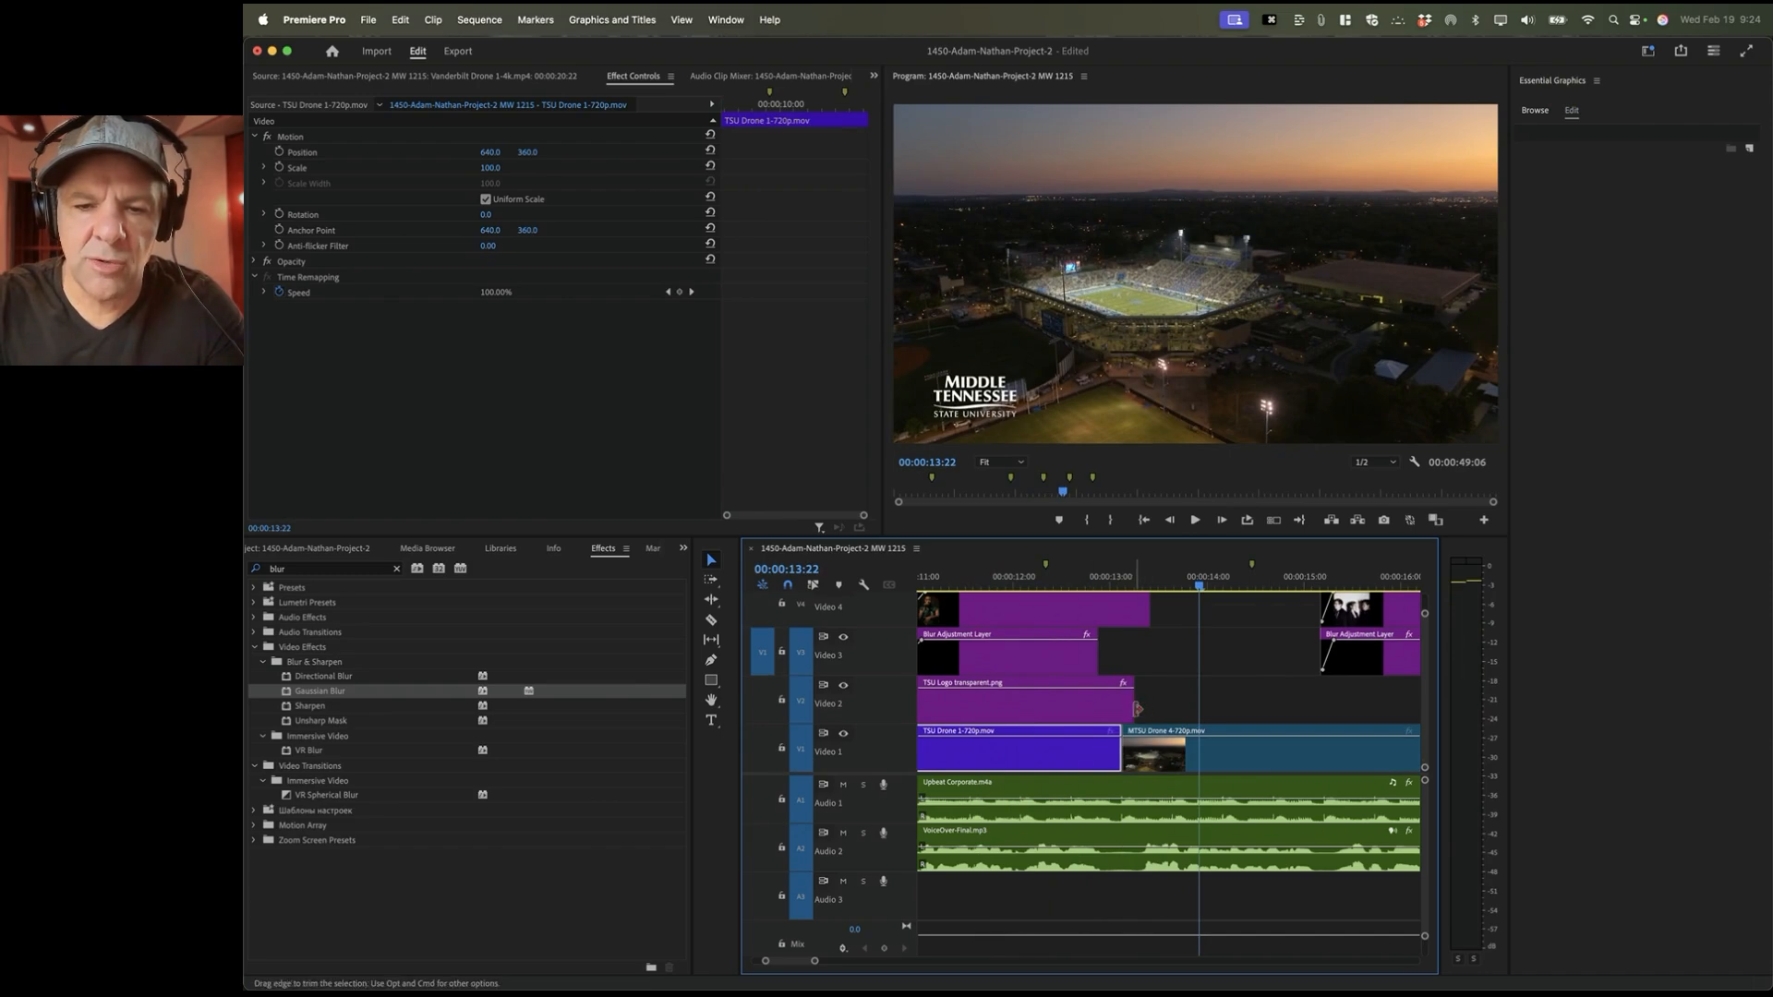
{"action": "left_click", "coordinate": [1131, 709]}
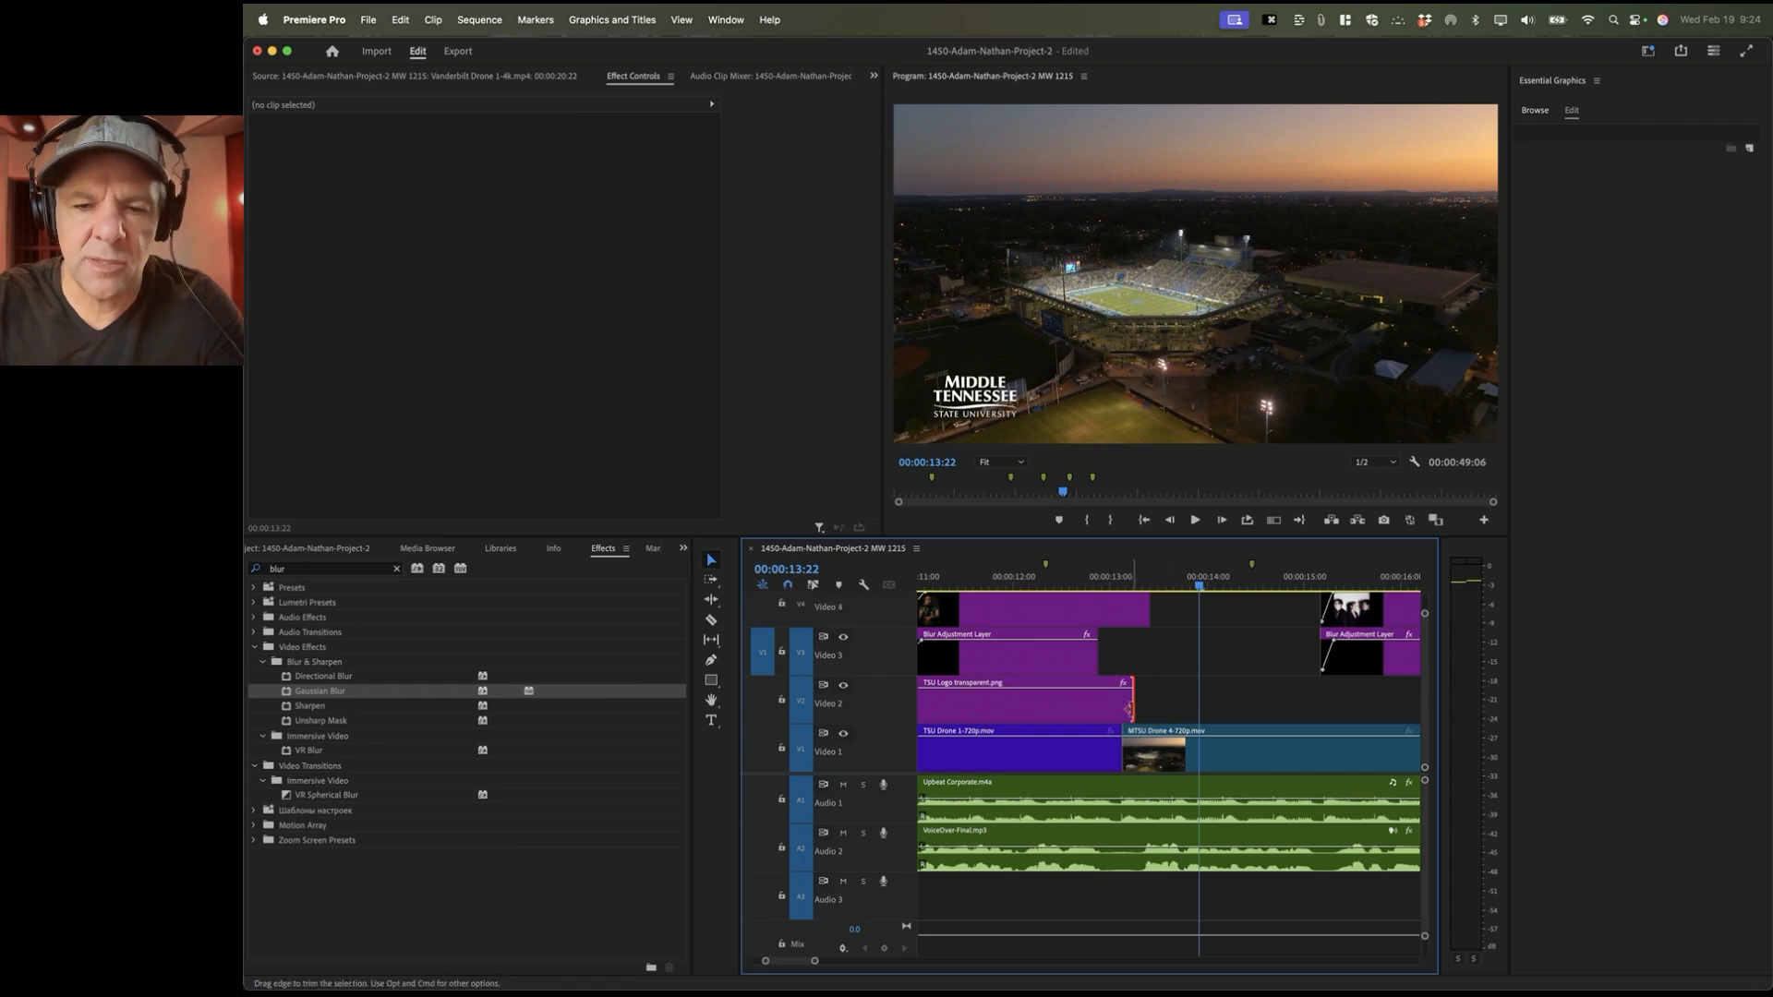
{"action": "left_click_drag", "start_coordinate": [1132, 710], "coordinate": [1120, 621]}
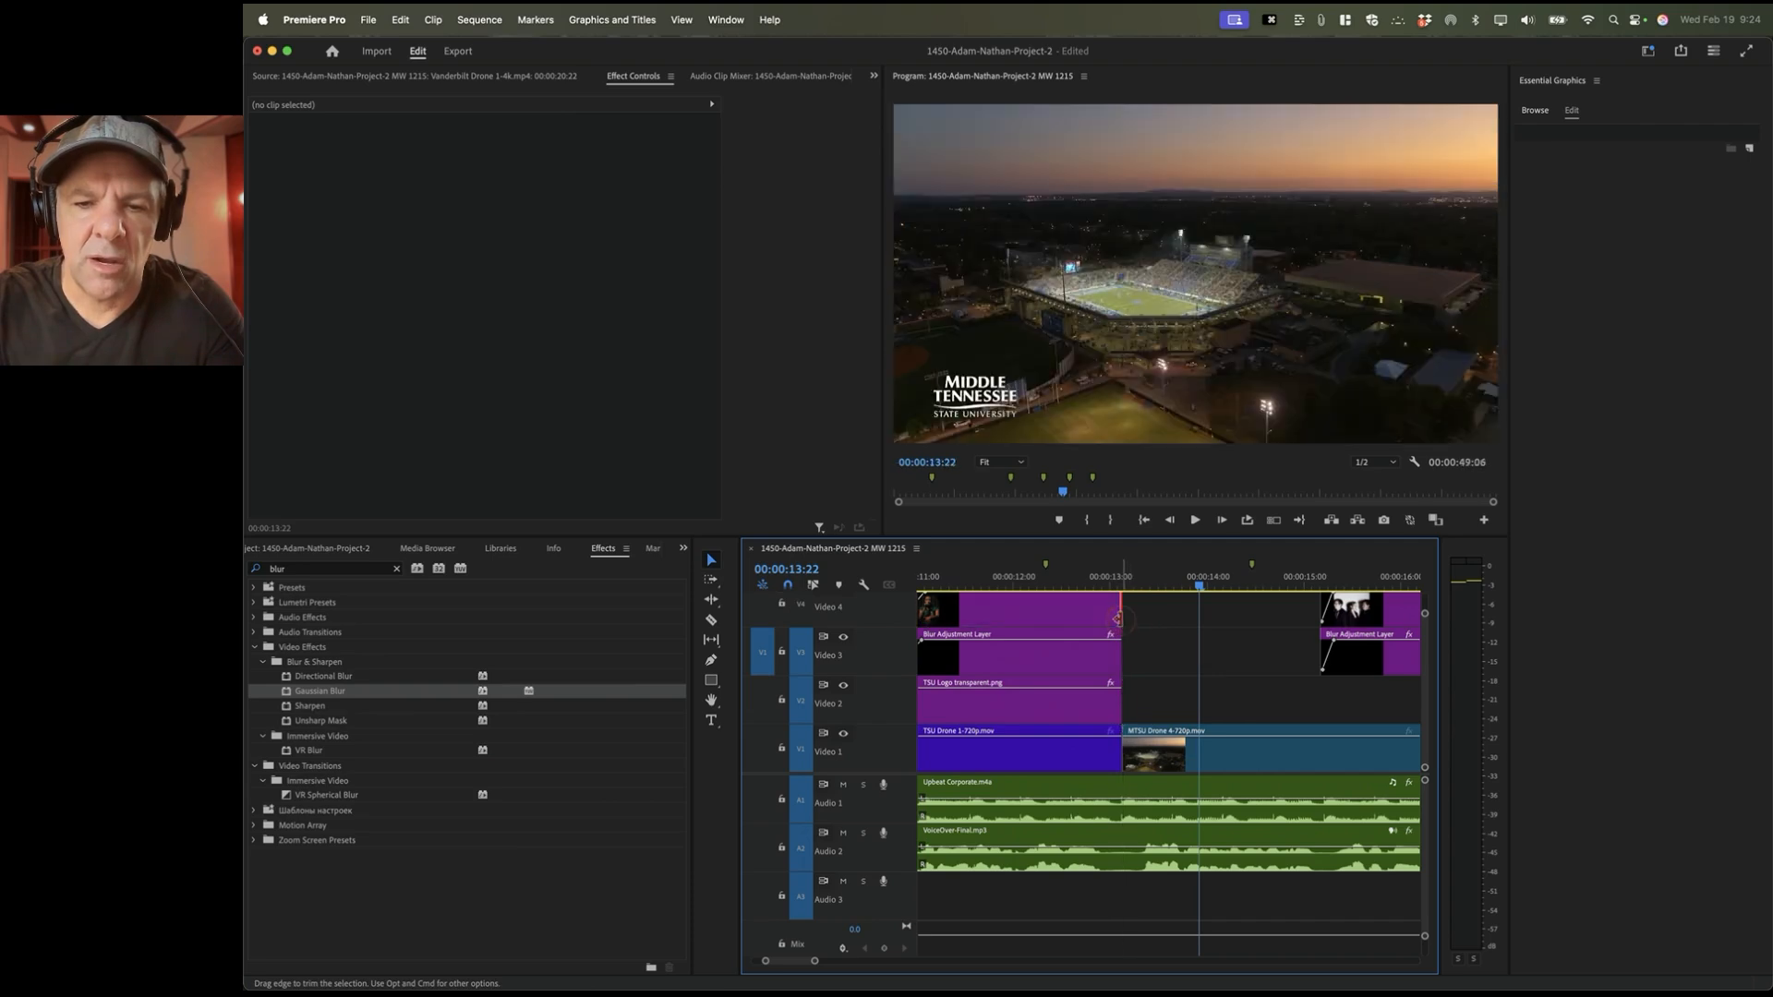
{"action": "scroll", "coordinate": [1121, 617], "scroll_direction": "up", "scroll_amount": 2}
{"action": "scroll", "coordinate": [1121, 647], "scroll_direction": "down", "scroll_amount": 2}
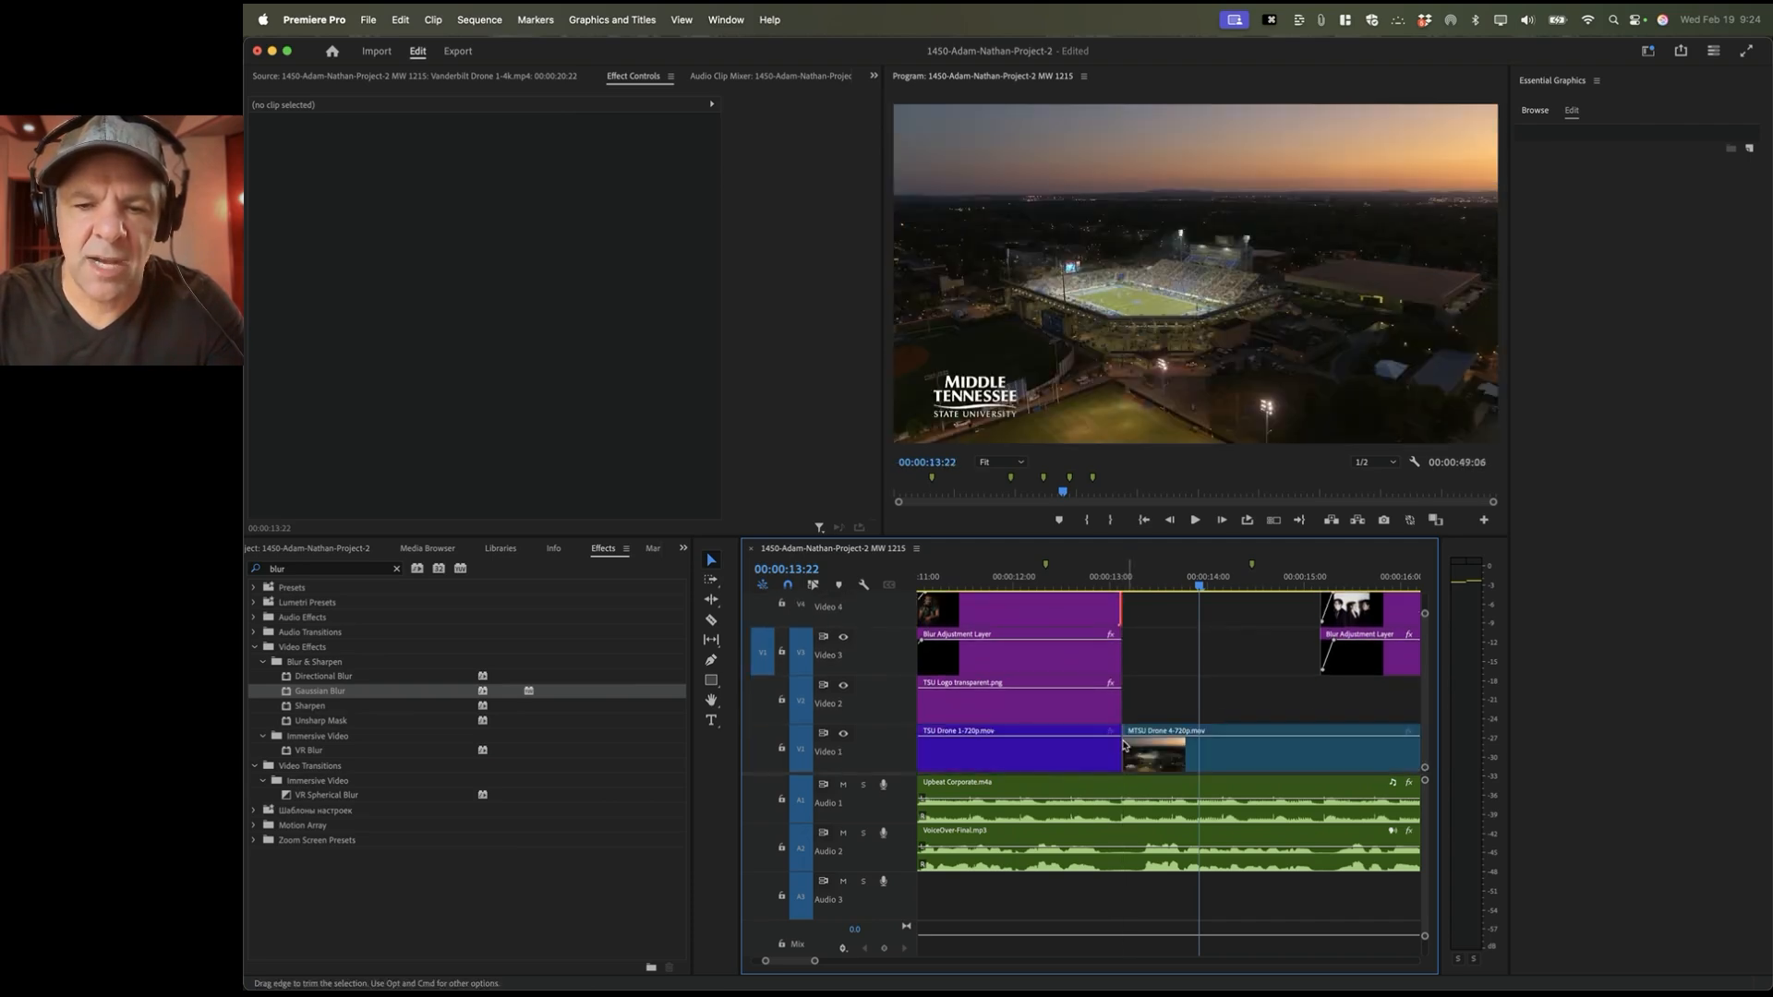
{"action": "left_click", "coordinate": [1099, 743]}
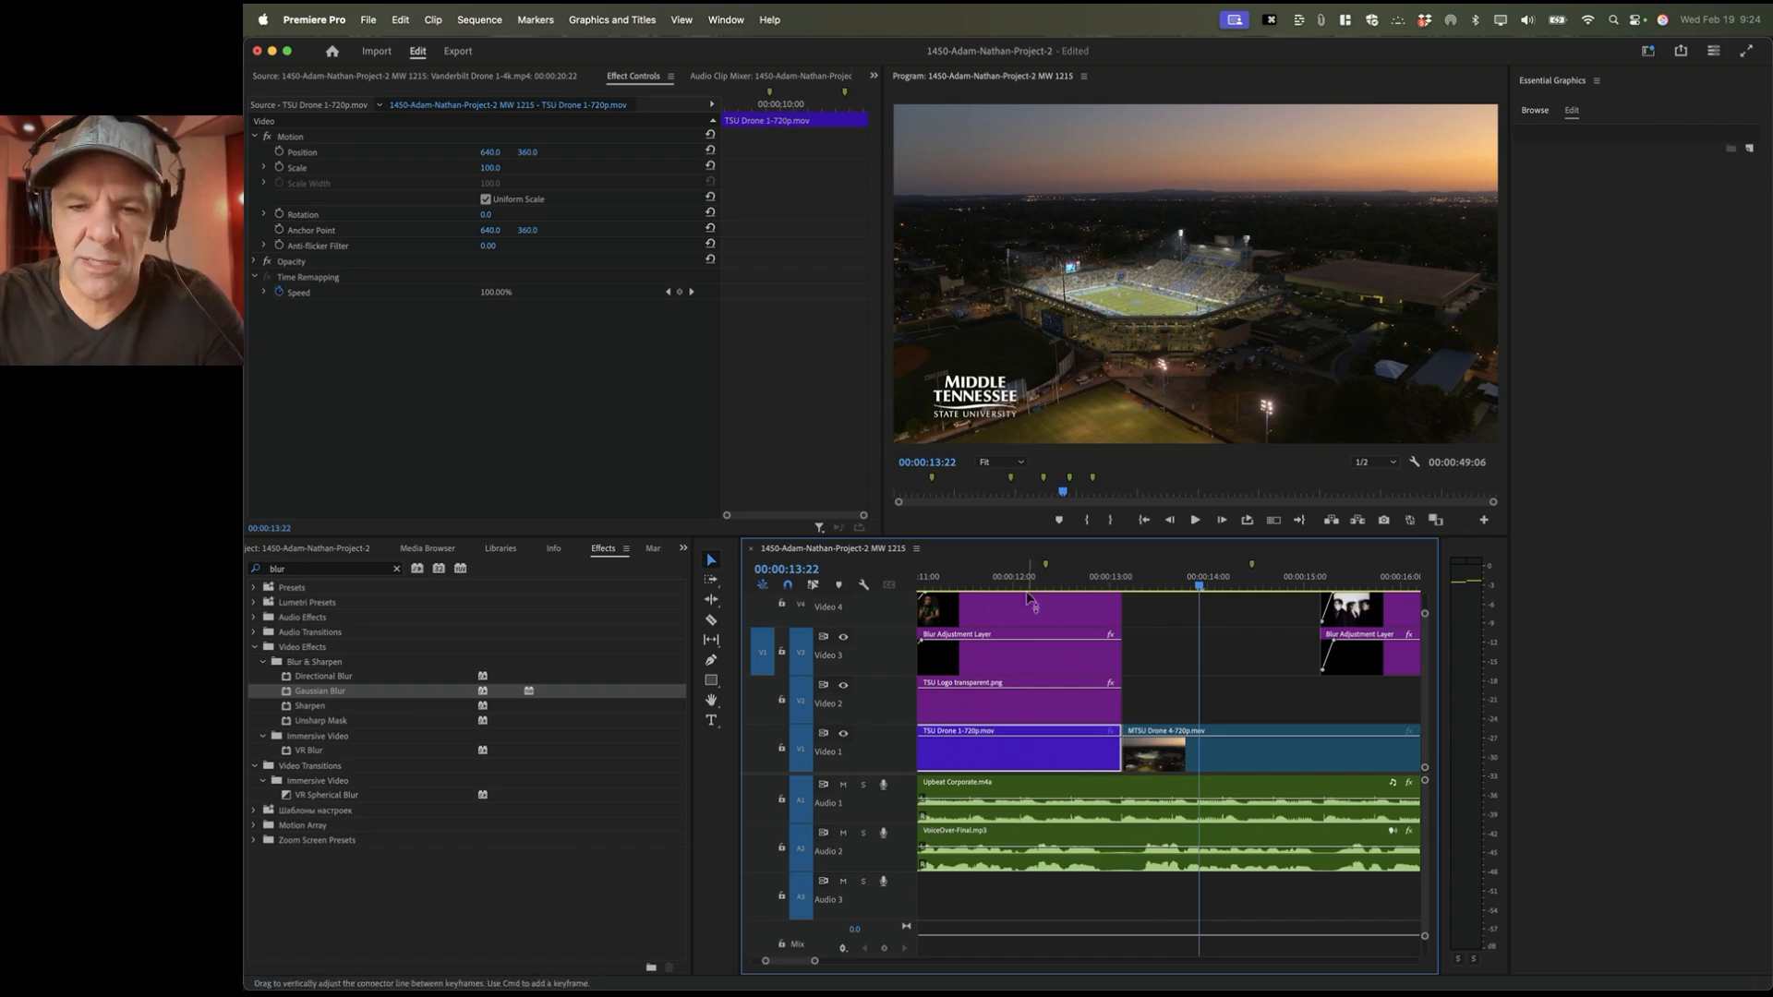
{"action": "left_click", "coordinate": [993, 582]}
{"action": "key", "text": "space"}
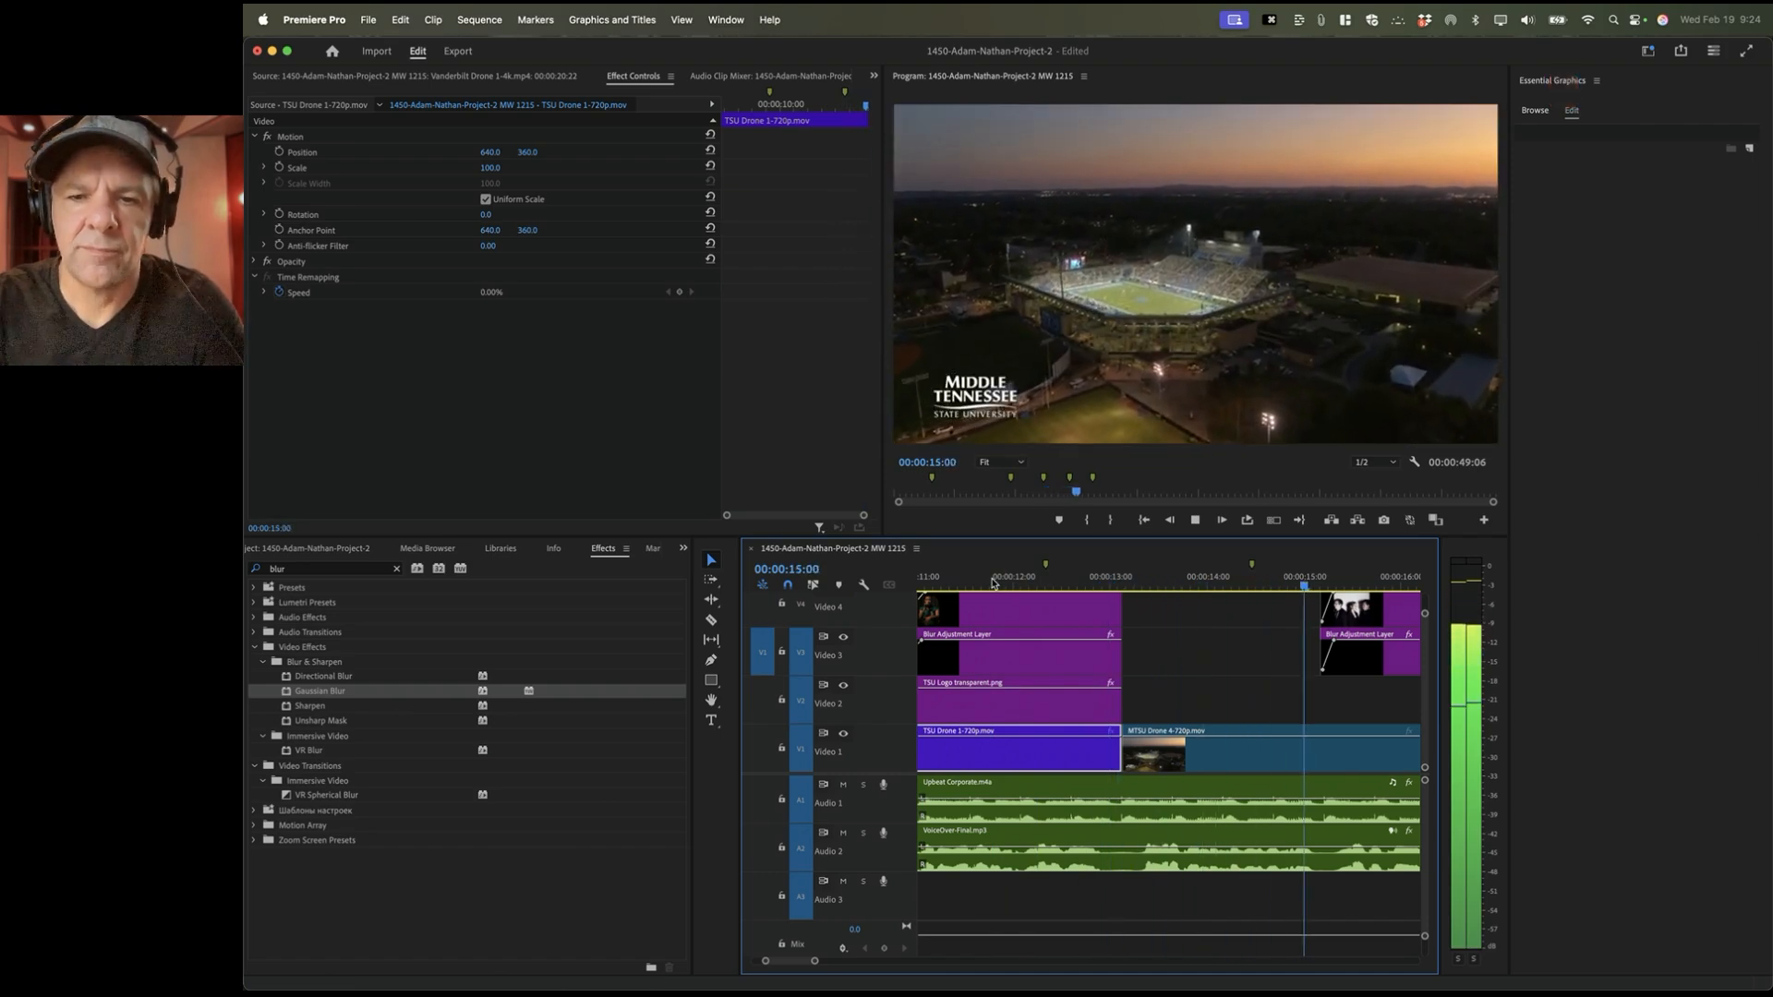
{"action": "key", "text": "space"}
Step: Glance at the instructions, then step to the next edit point in the timeline
{"action": "key", "text": "super+Tab"}
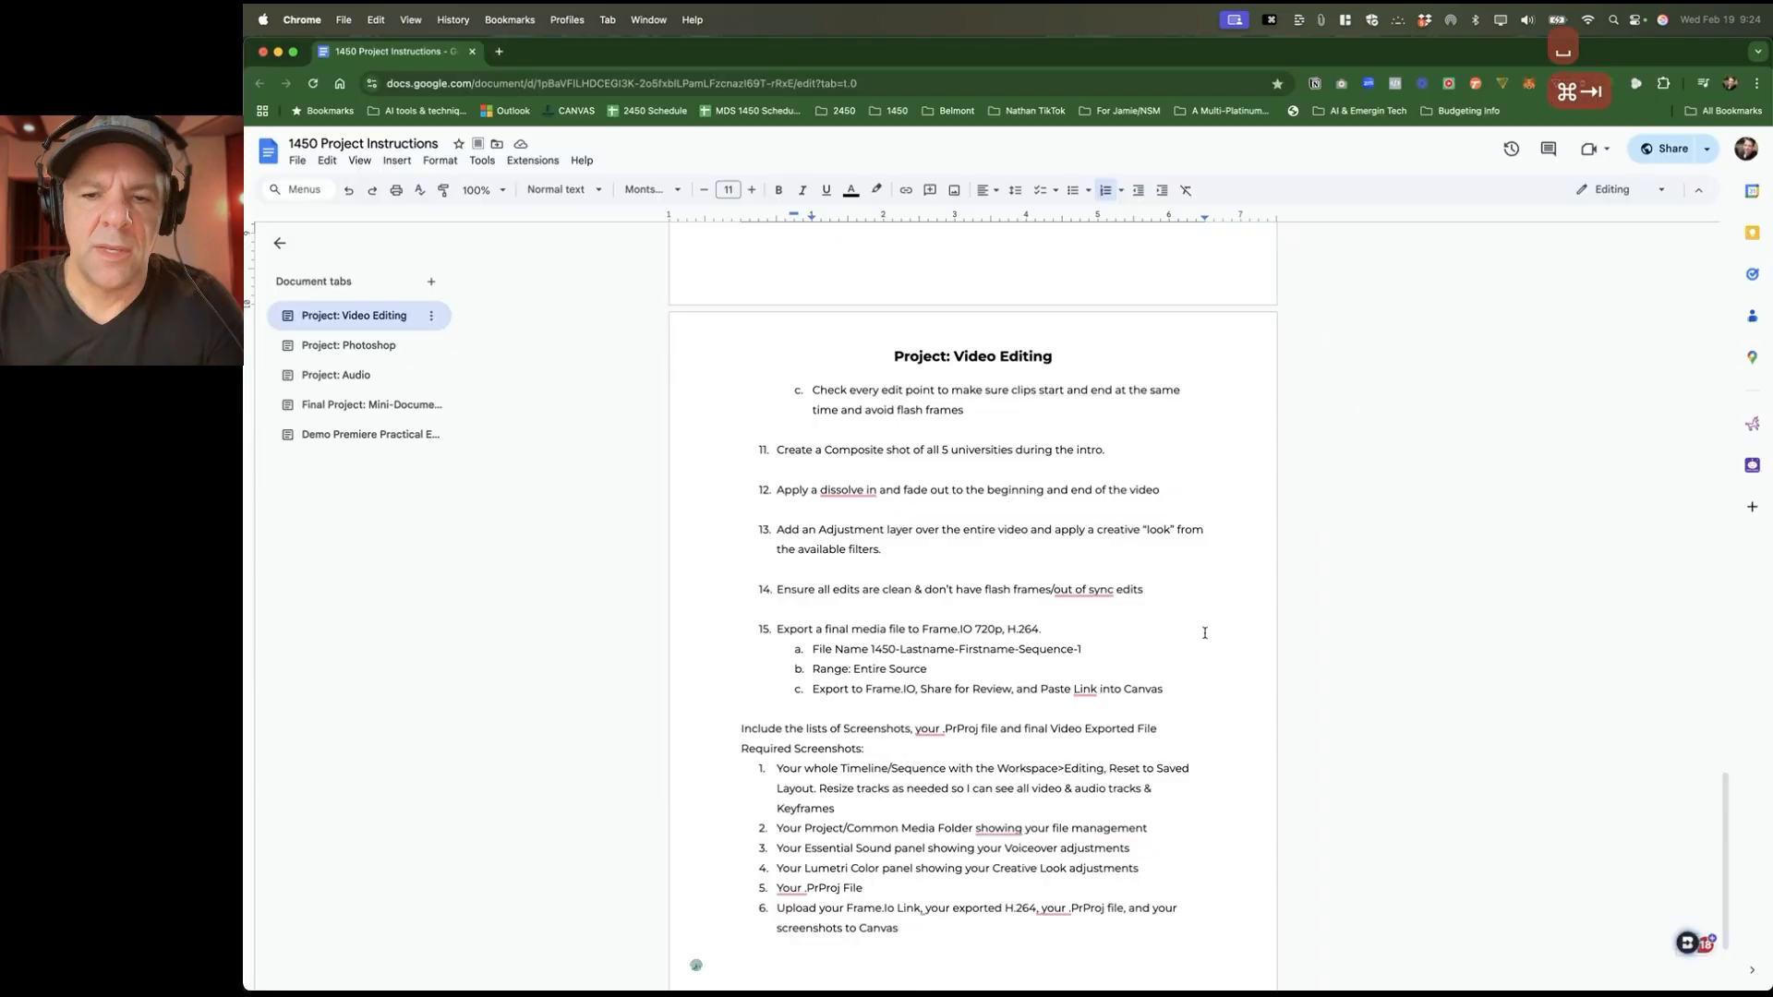
{"action": "key", "text": "super+Tab"}
{"action": "scroll", "coordinate": [1196, 640], "scroll_direction": "right", "scroll_amount": 5}
{"action": "scroll", "coordinate": [1184, 644], "scroll_direction": "right", "scroll_amount": 1}
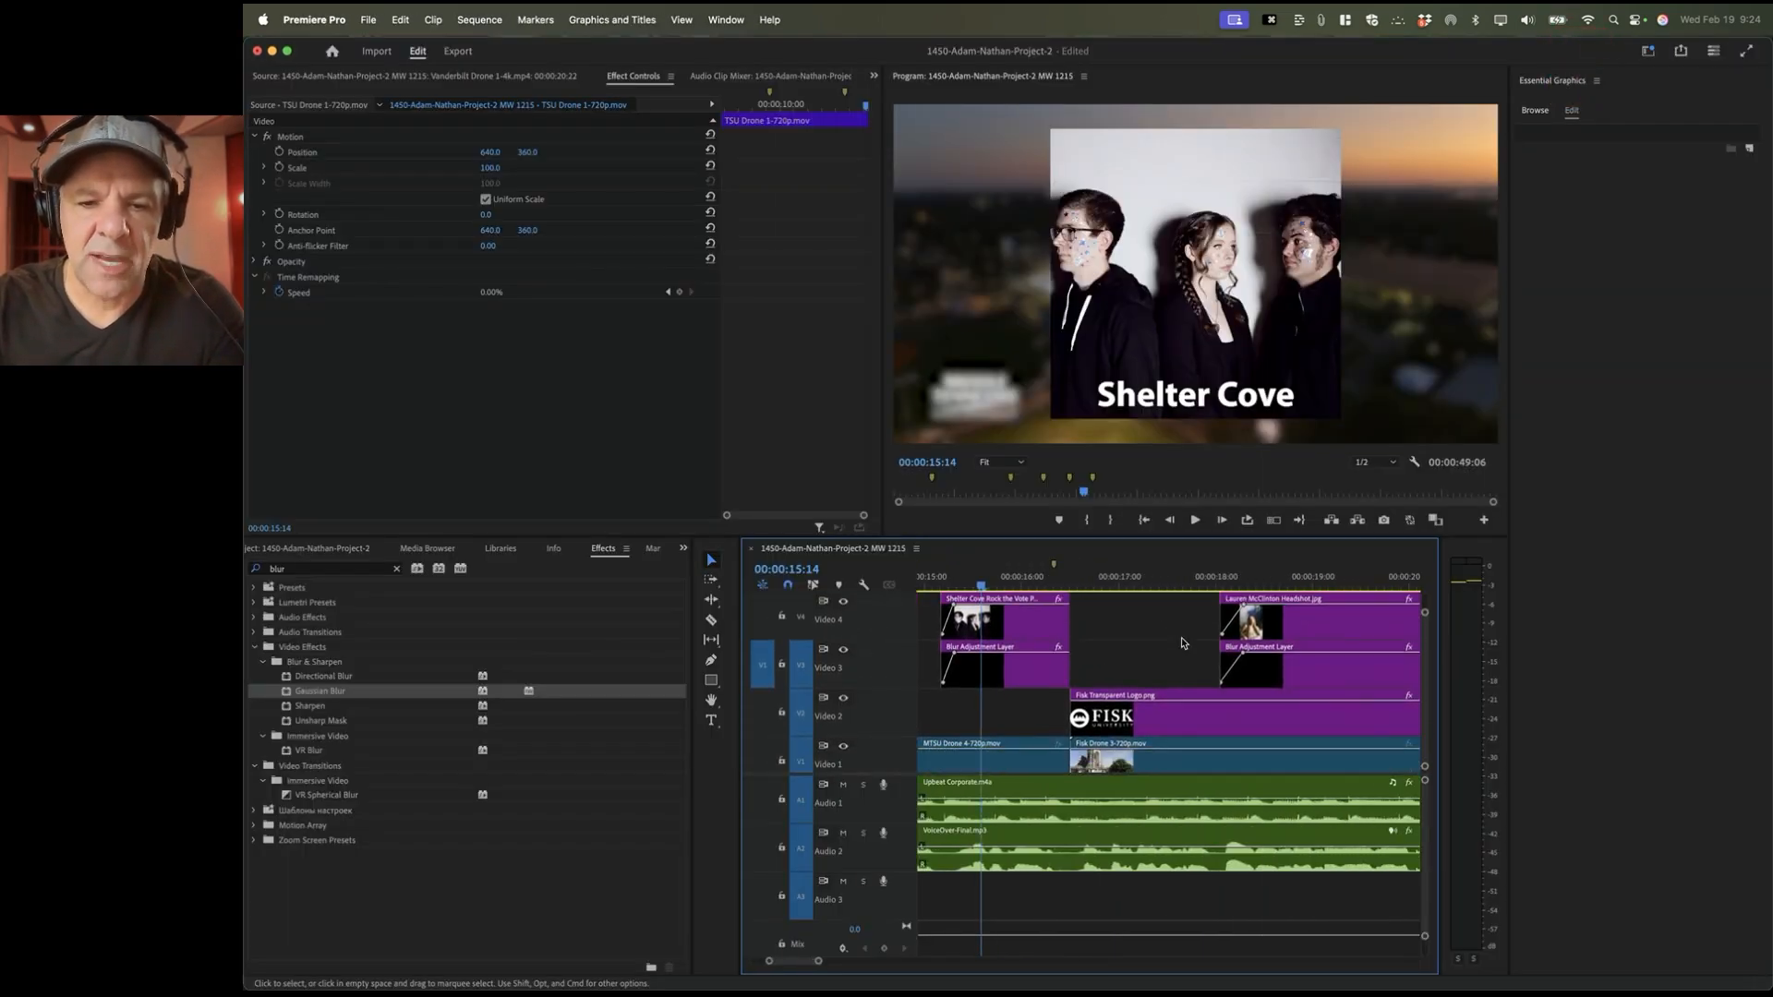
{"action": "key", "text": "Down"}
Step: Check the Fisk cut and include Video 4 and Video 5 in edit-point navigation
{"action": "key", "text": "Up"}
{"action": "key", "text": "Down"}
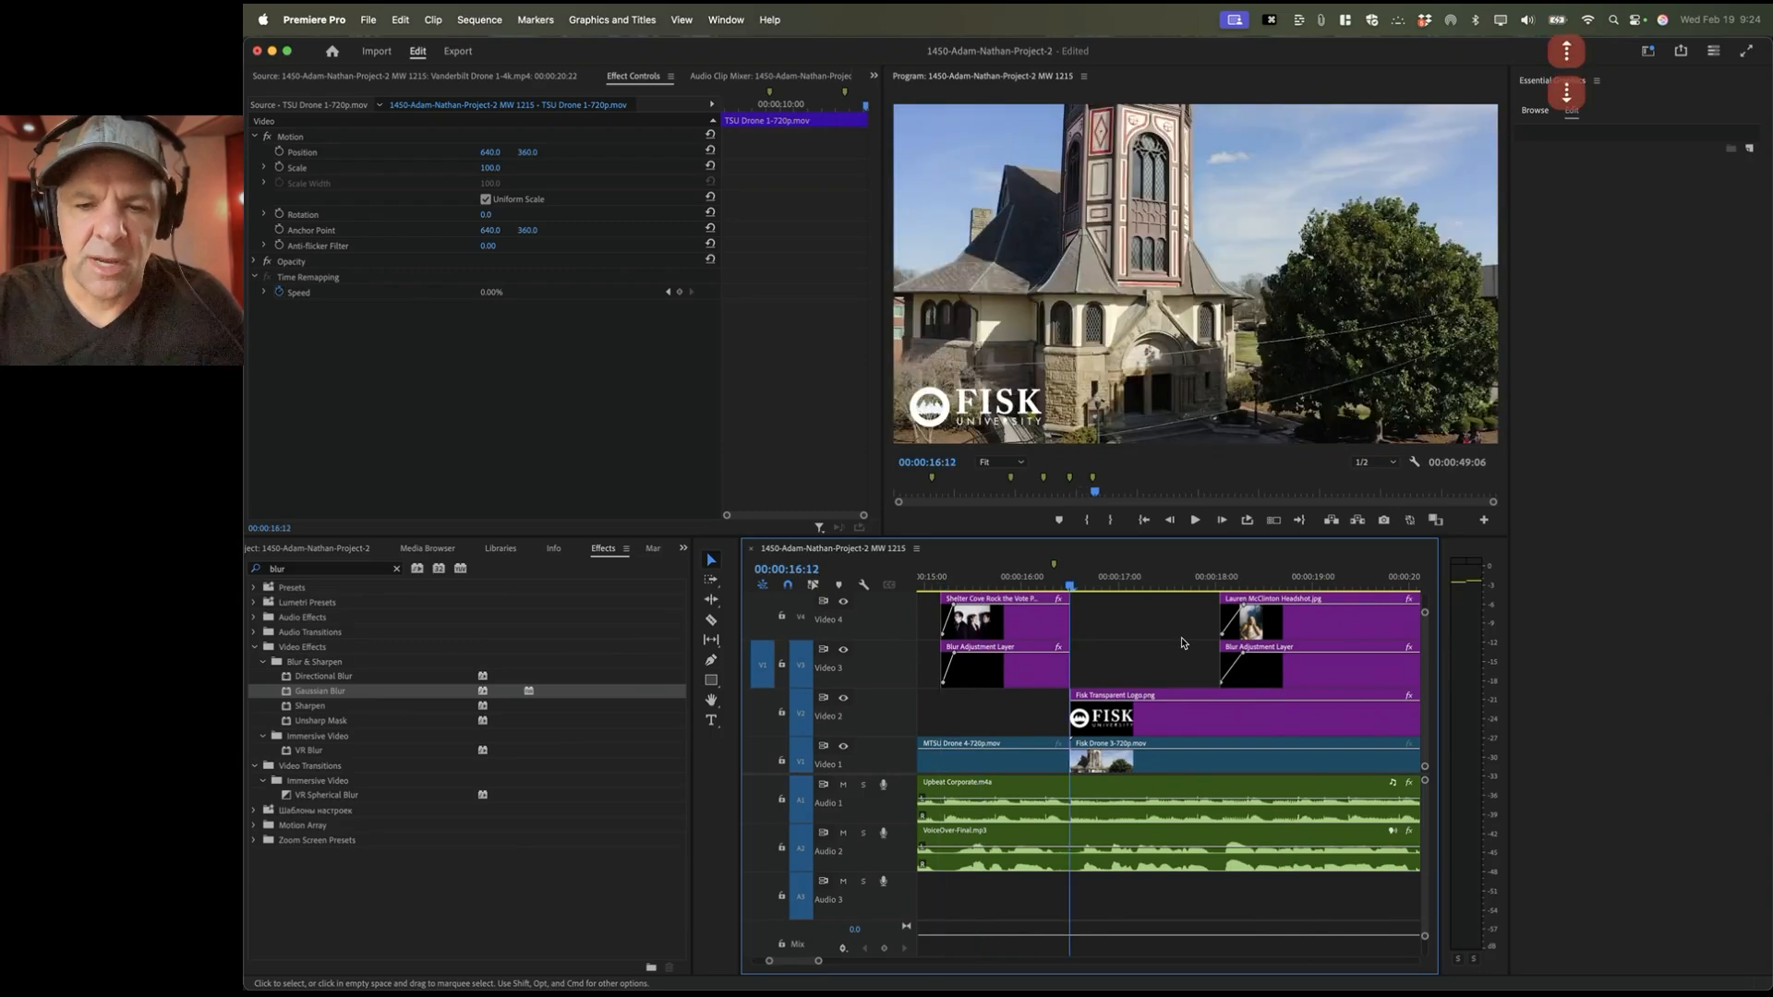
{"action": "key", "text": "Up"}
{"action": "key", "text": "Down"}
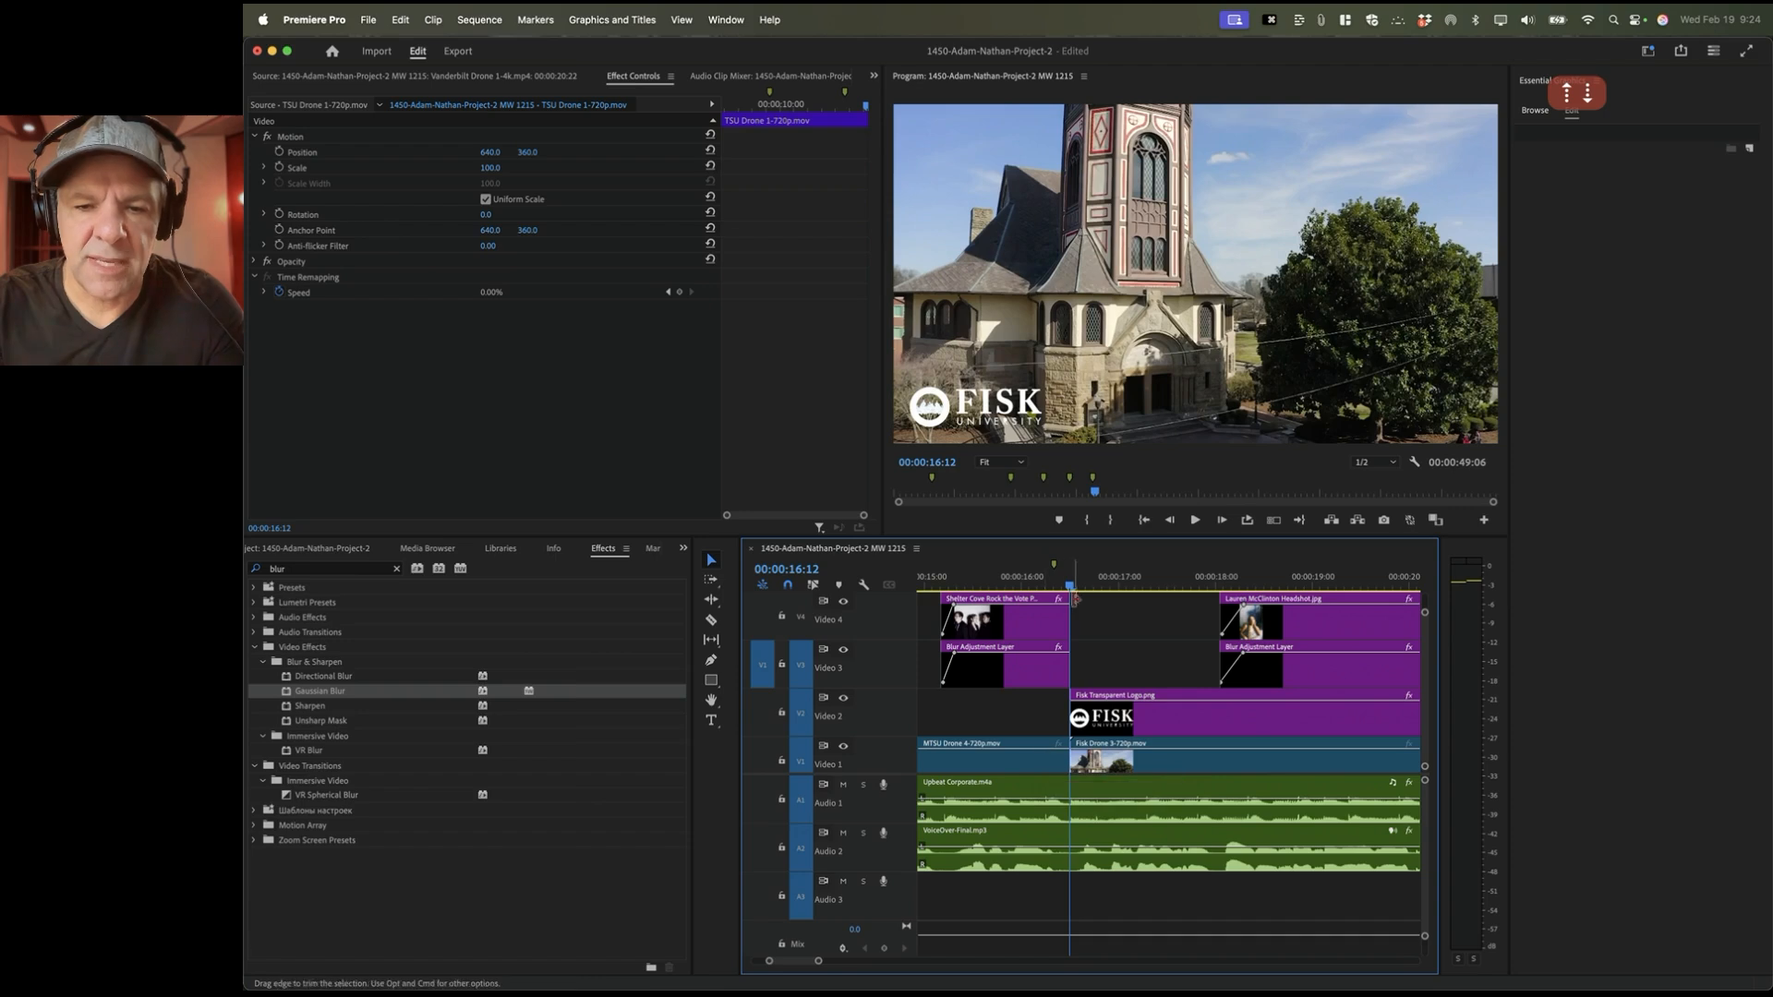
{"action": "left_click", "coordinate": [803, 618]}
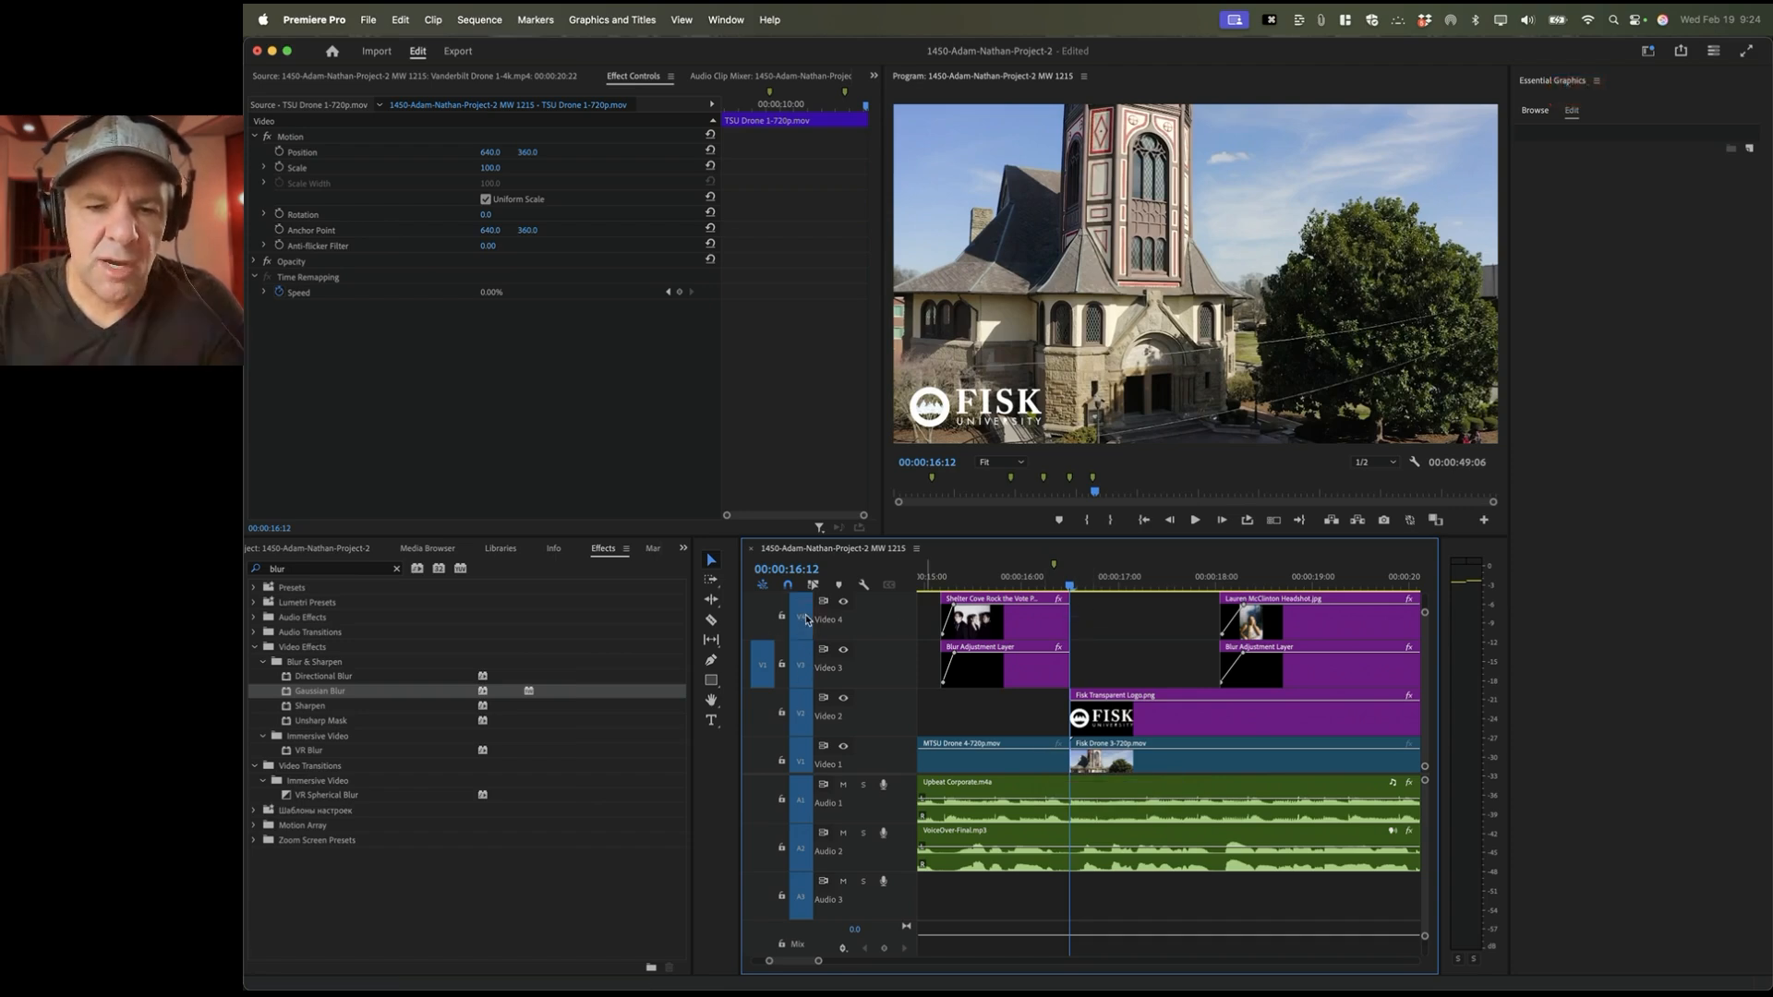
{"action": "scroll", "coordinate": [804, 618], "scroll_direction": "up", "scroll_amount": 3}
{"action": "left_click", "coordinate": [802, 635]}
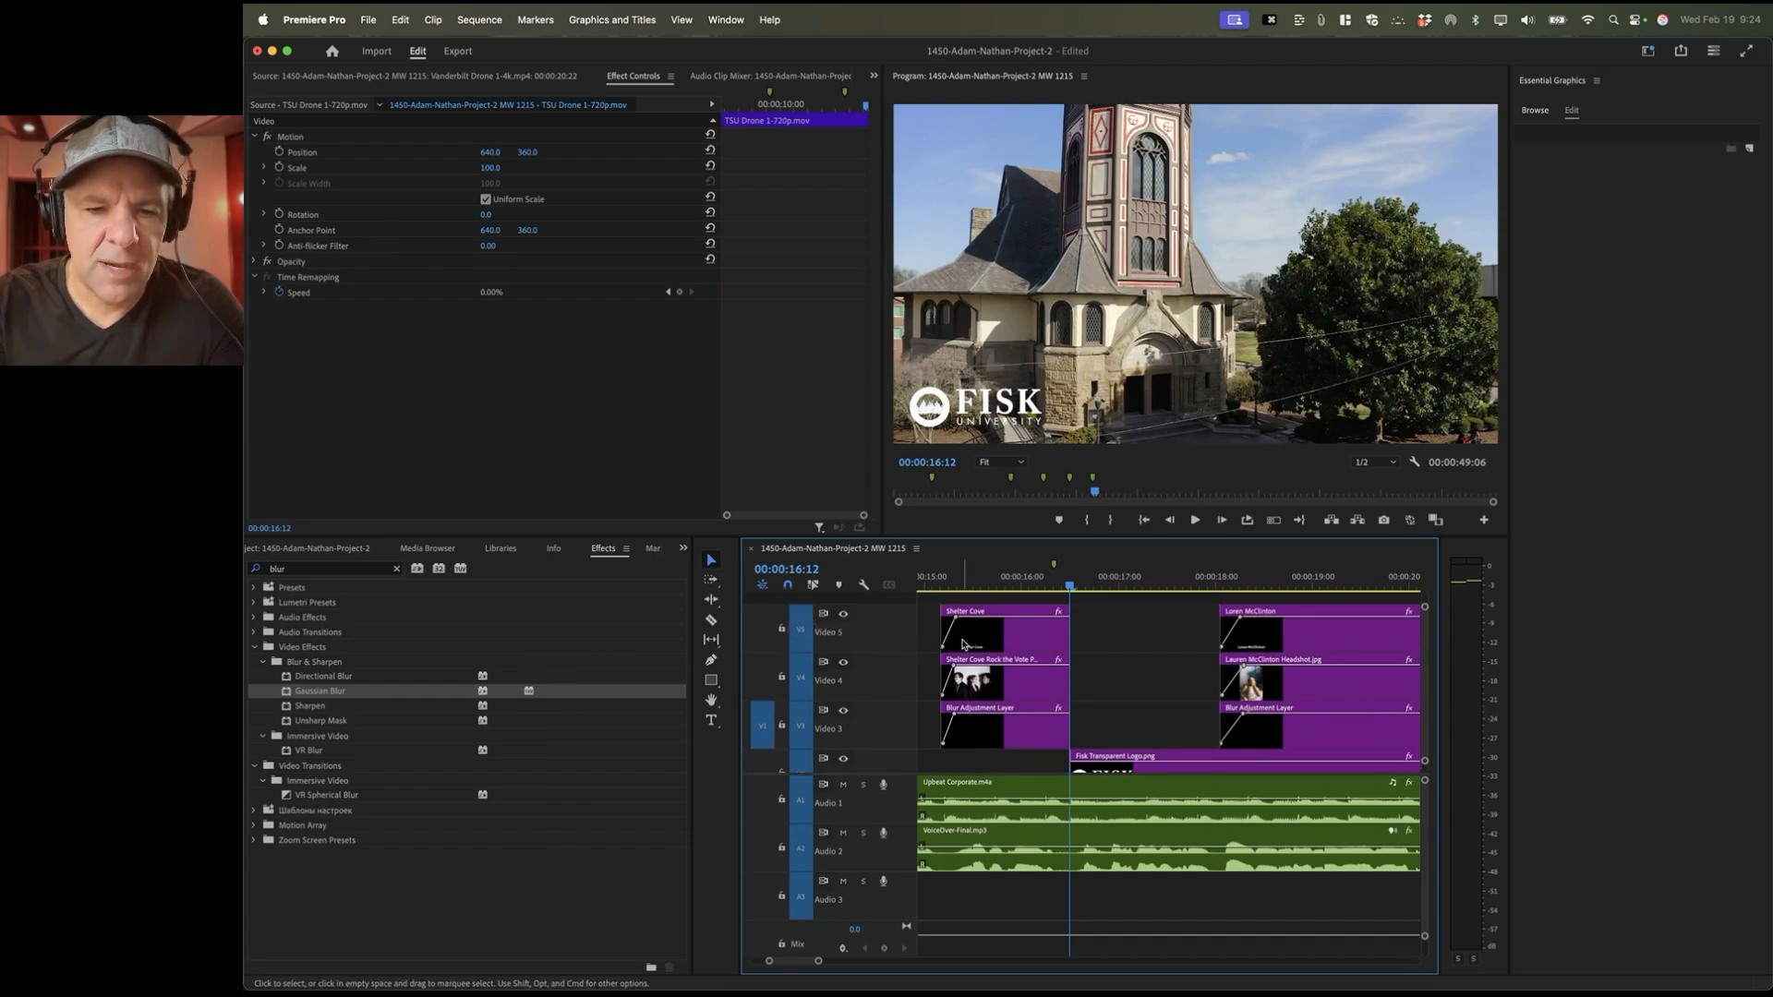
{"action": "scroll", "coordinate": [1044, 648], "scroll_direction": "down", "scroll_amount": 3}
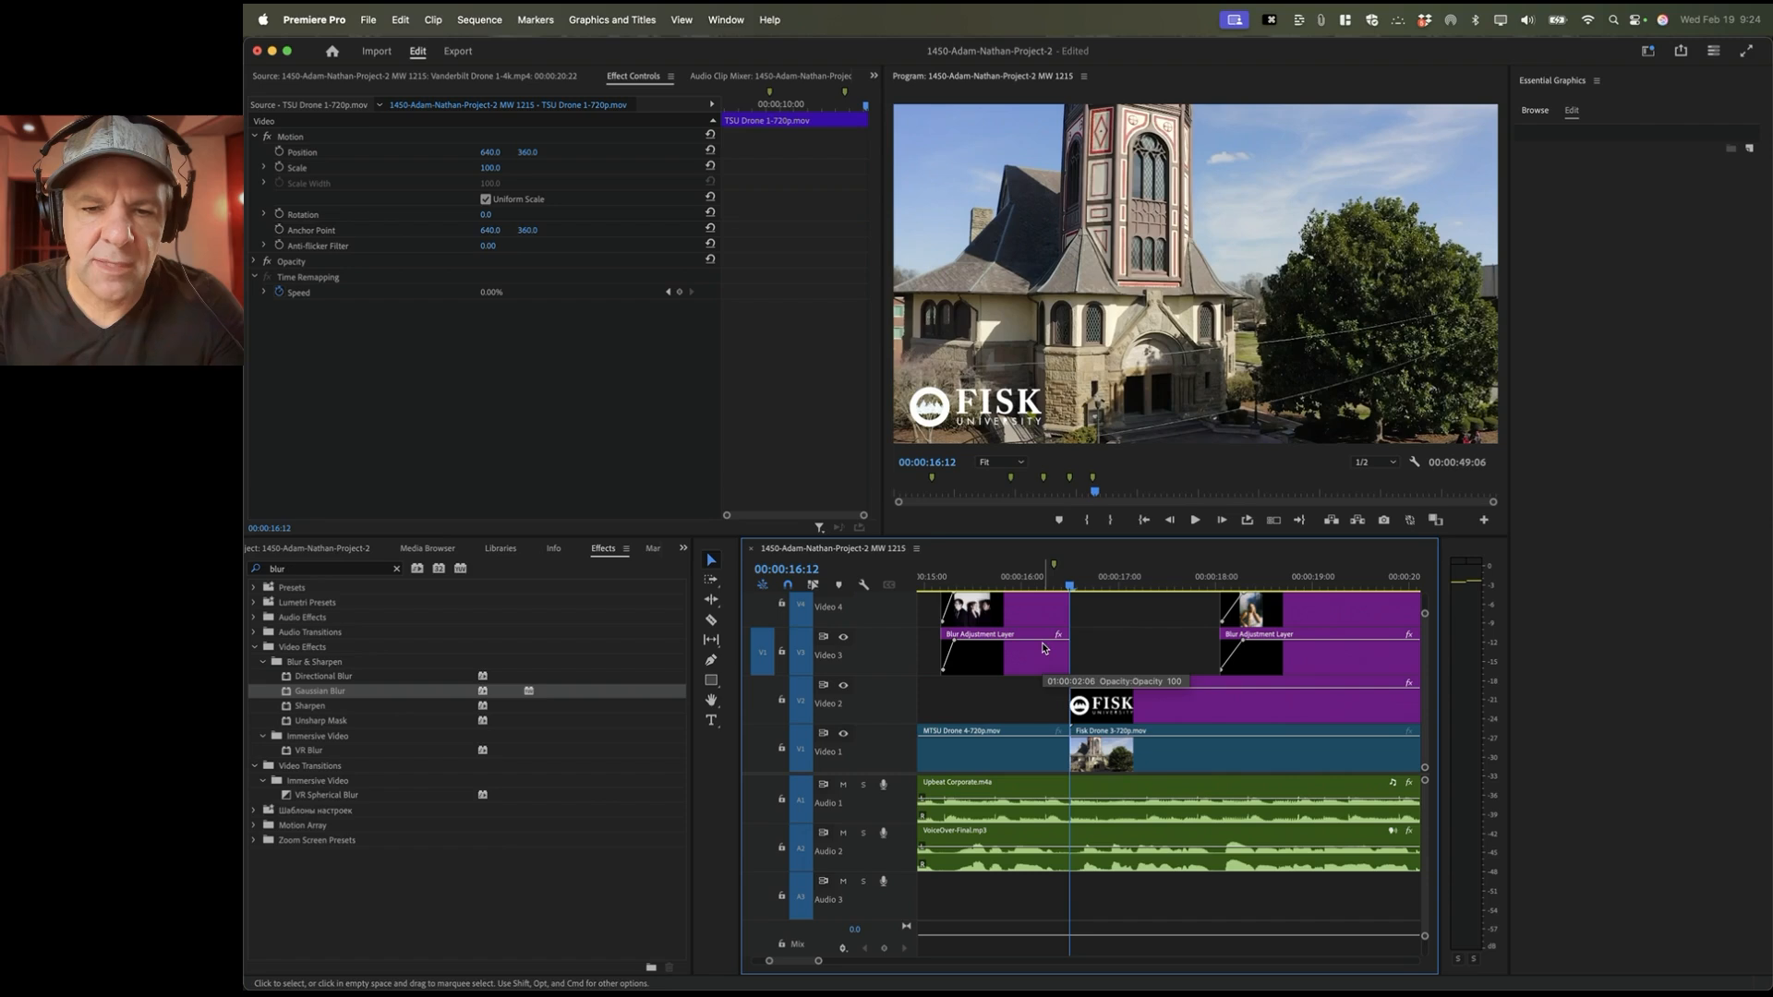
Step: Step from Shelter Cove through the edit points at 00:00:16:12 and 00:00:18:01
{"action": "left_click", "coordinate": [979, 577]}
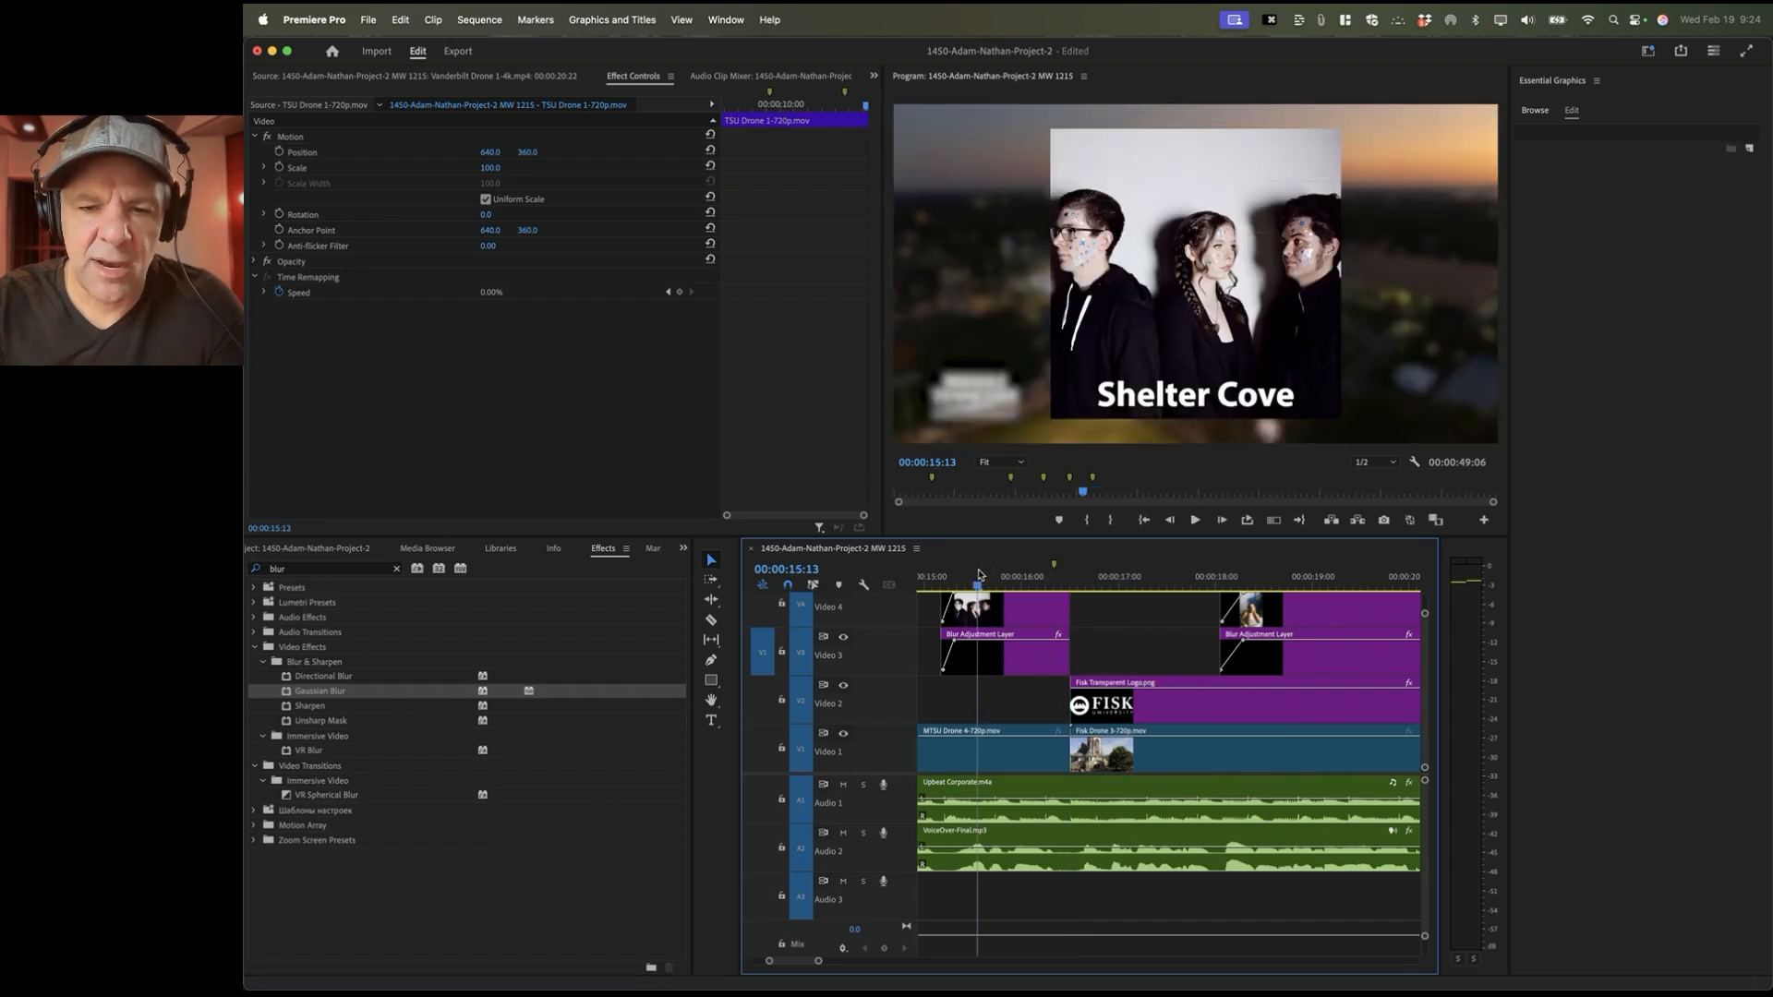
{"action": "key", "text": "Down"}
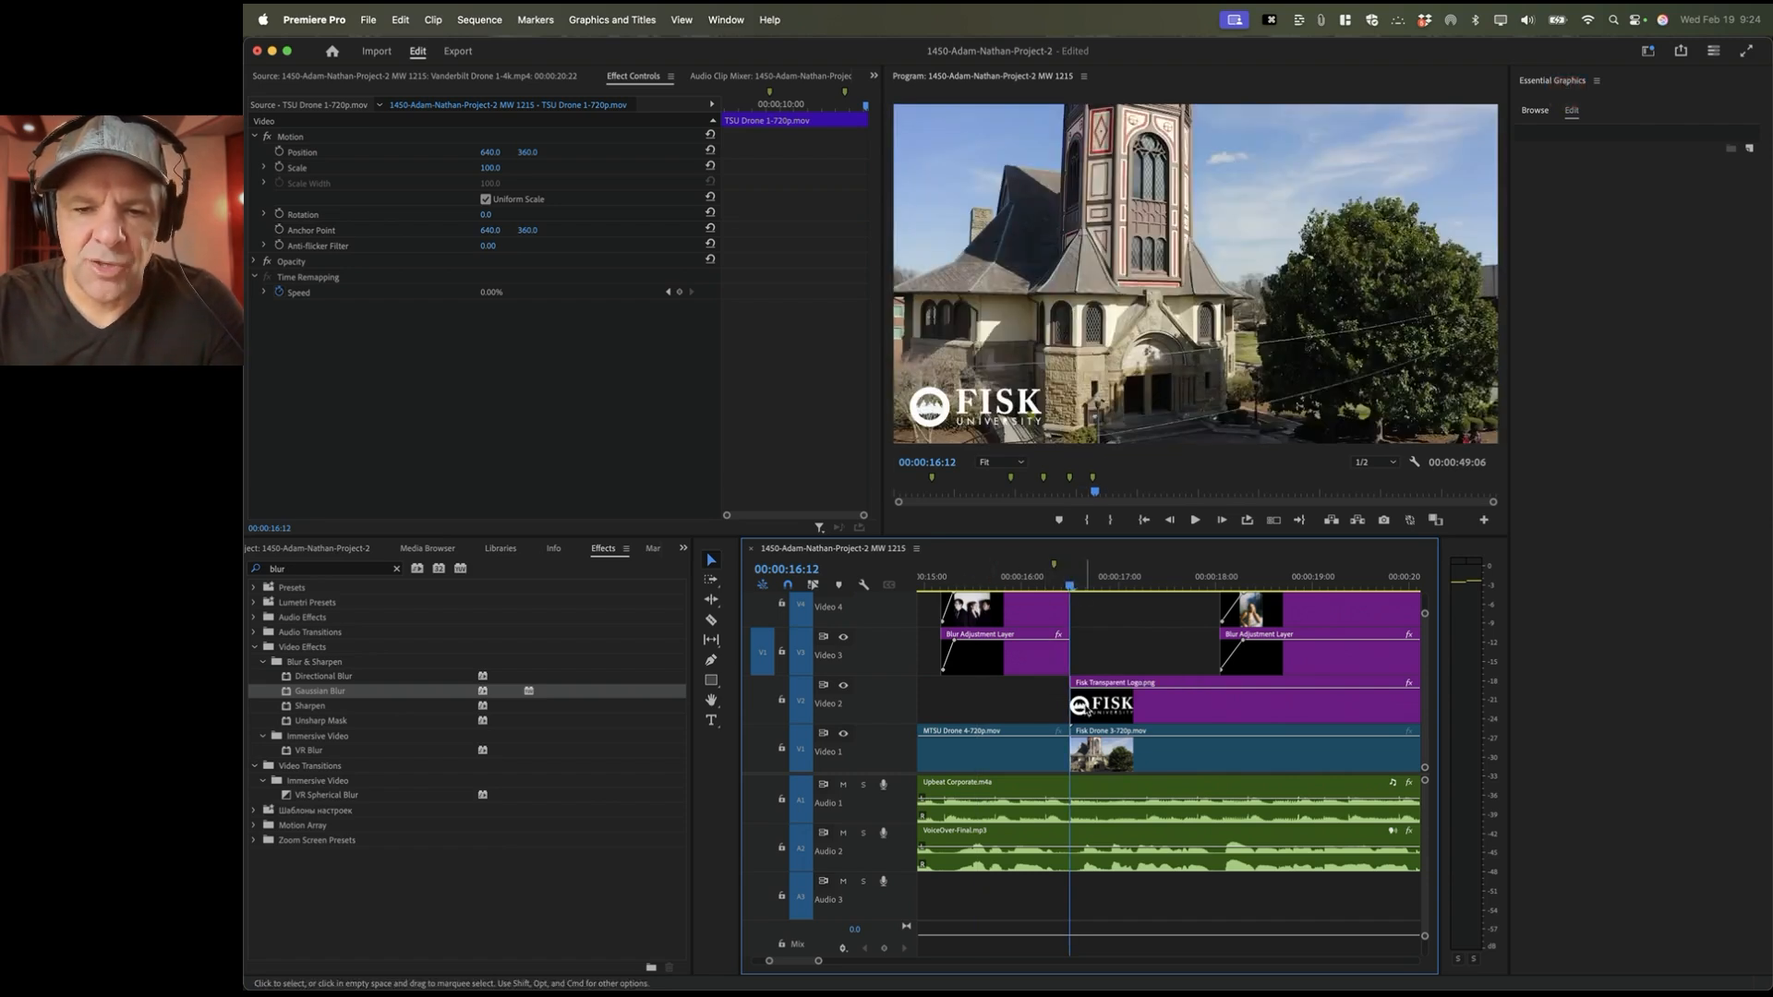
{"action": "scroll", "coordinate": [1076, 618], "scroll_direction": "up", "scroll_amount": 3}
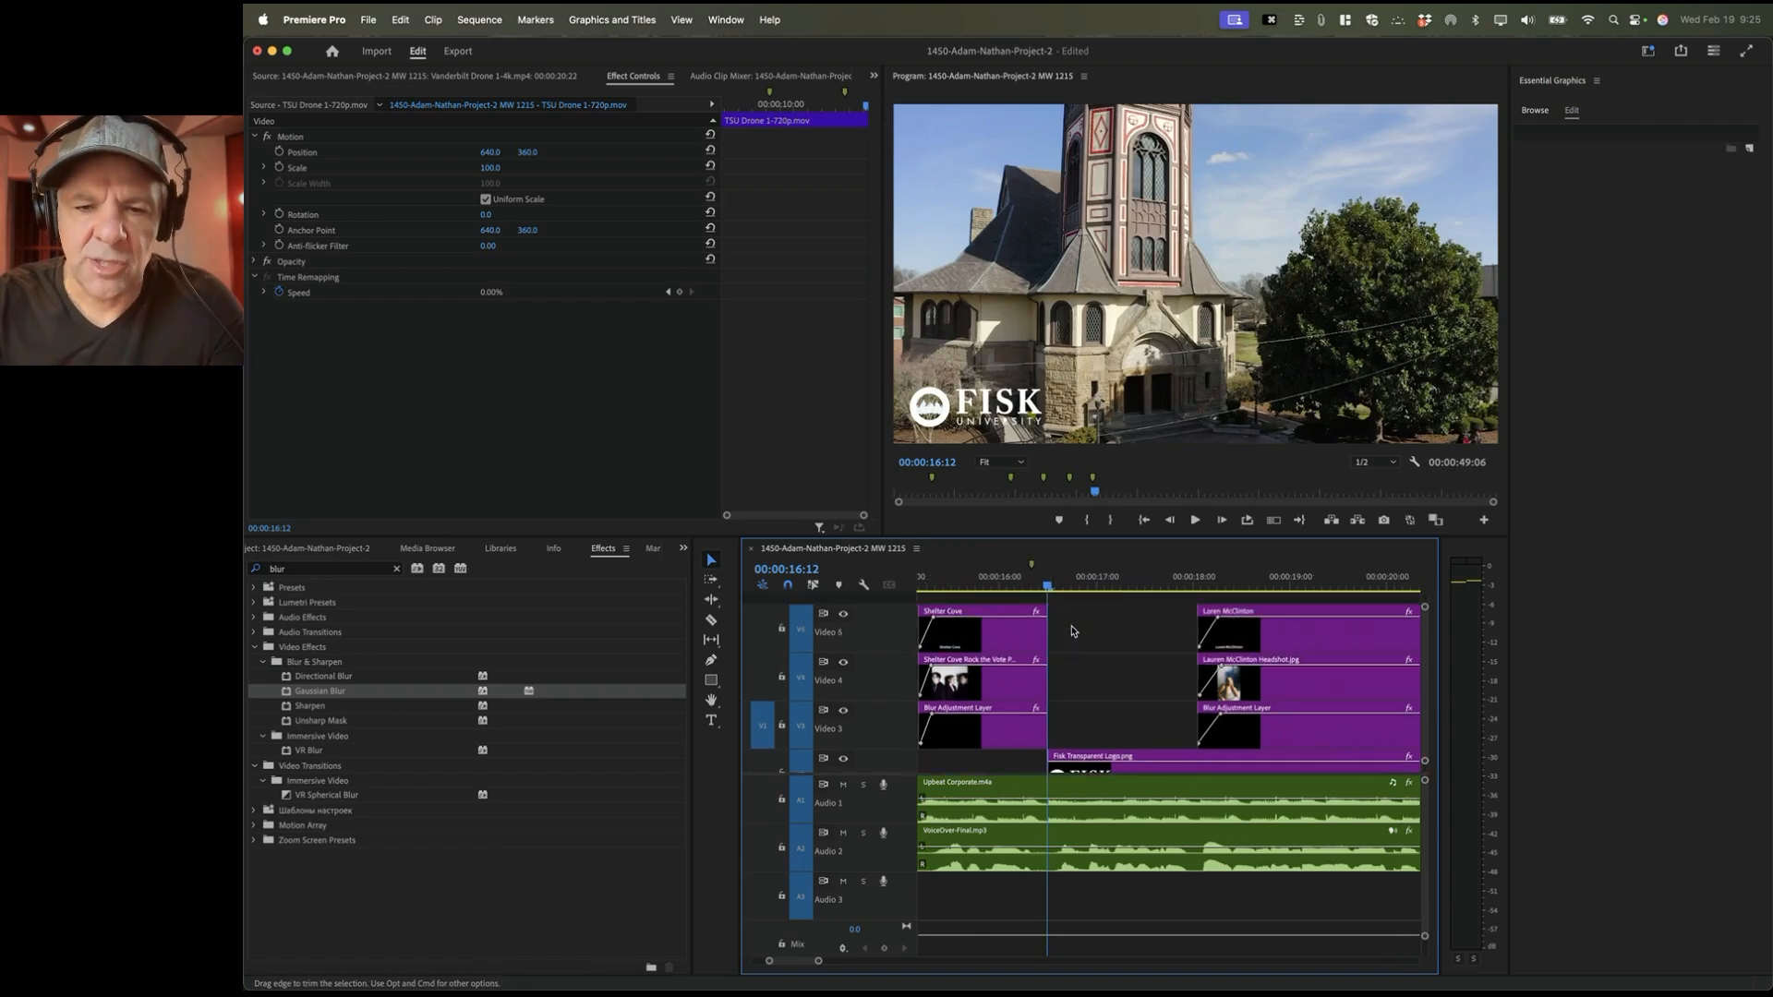
{"action": "scroll", "coordinate": [1072, 631], "scroll_direction": "down", "scroll_amount": 3}
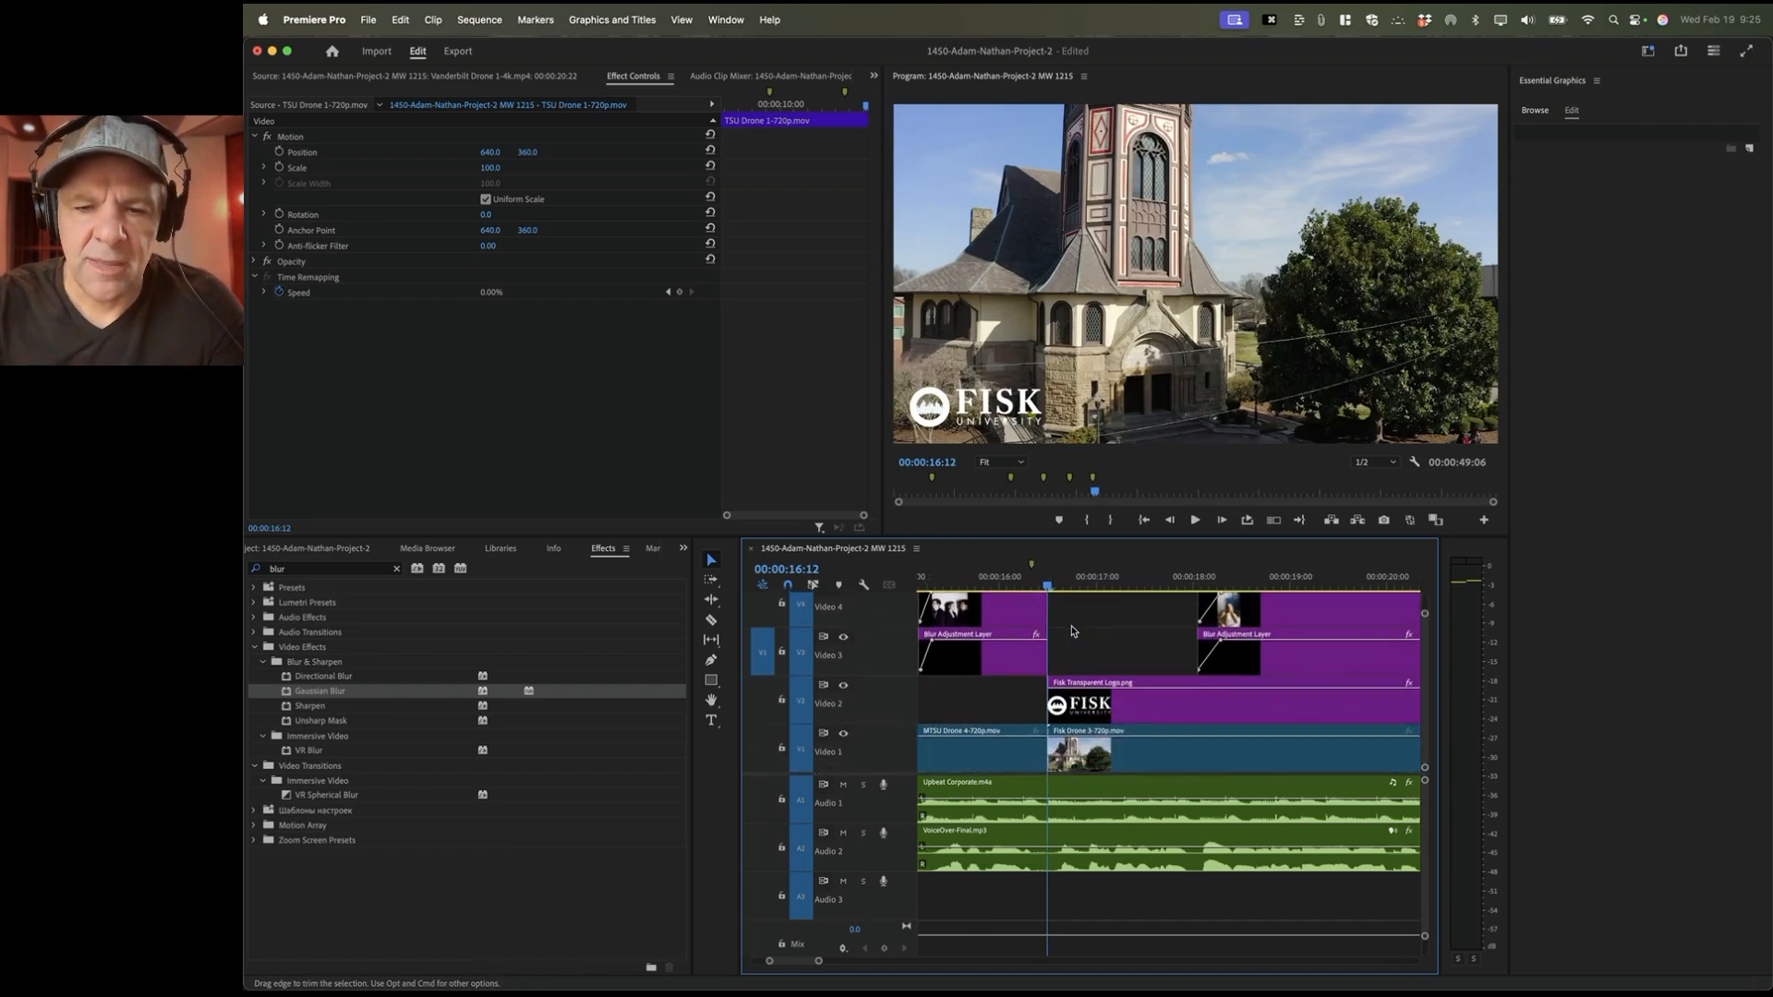
{"action": "key", "text": "Down"}
{"action": "scroll", "coordinate": [1153, 657], "scroll_direction": "left", "scroll_amount": 2}
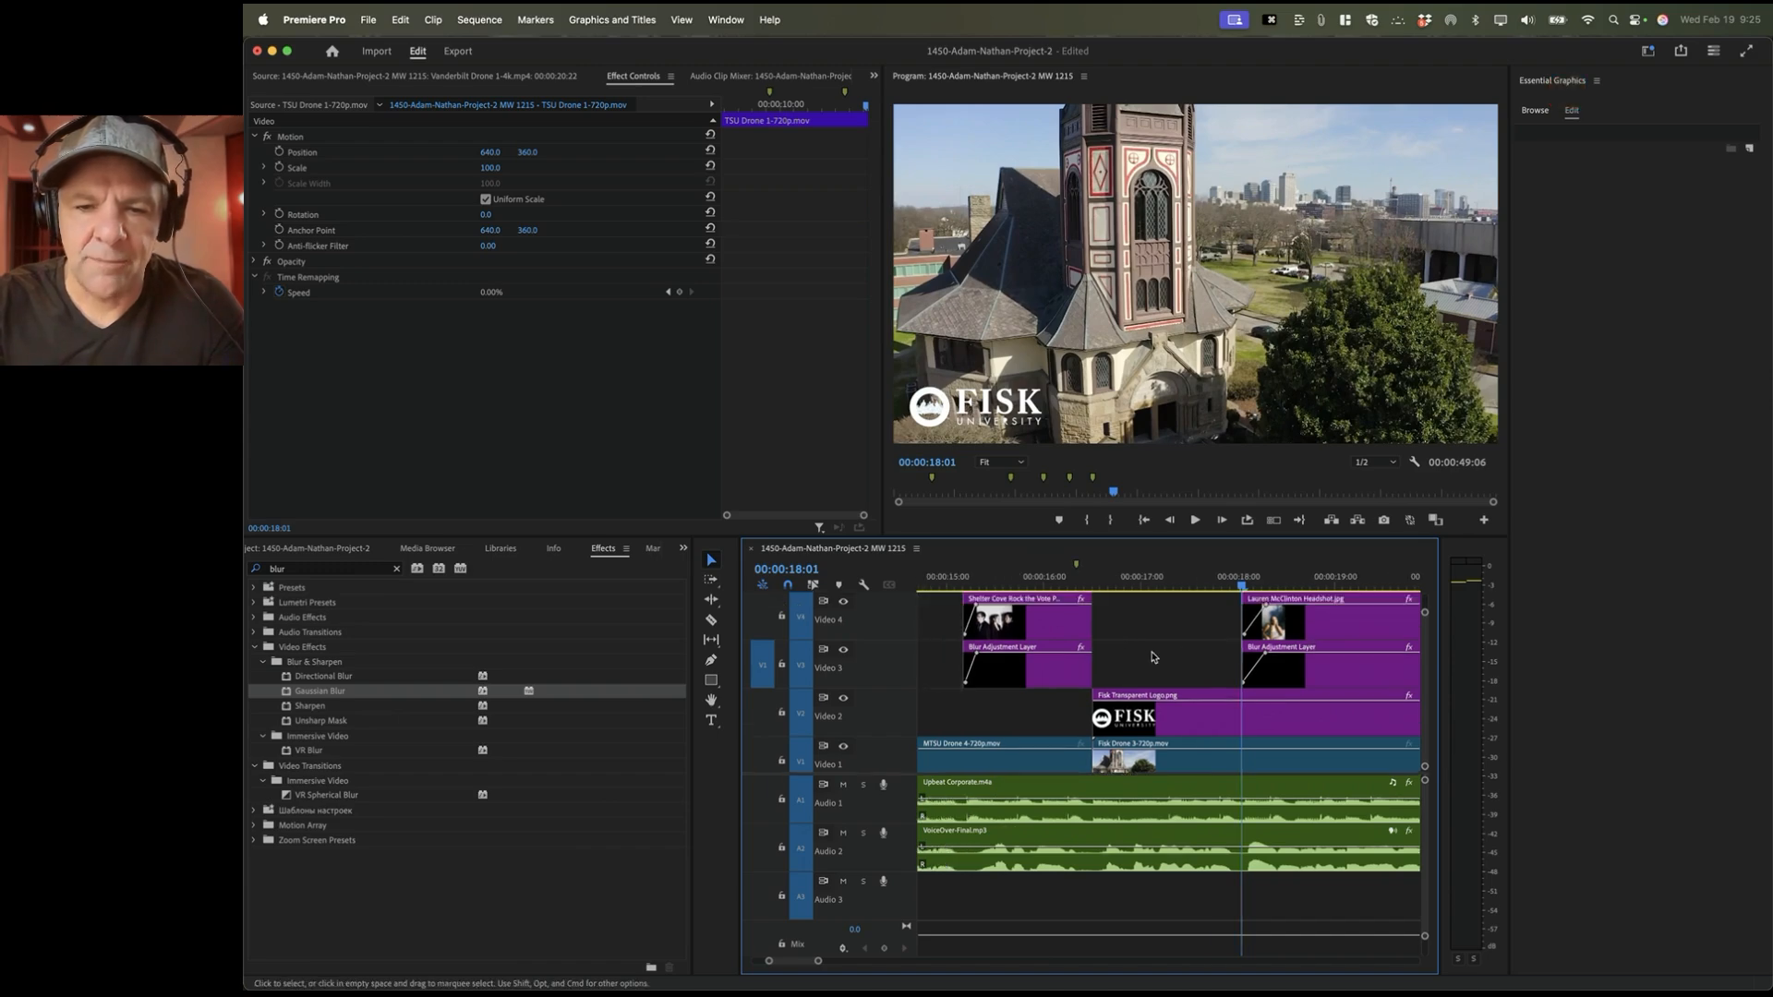
{"action": "scroll", "coordinate": [1152, 656], "scroll_direction": "right", "scroll_amount": 2}
{"action": "scroll", "coordinate": [1127, 657], "scroll_direction": "up", "scroll_amount": 2}
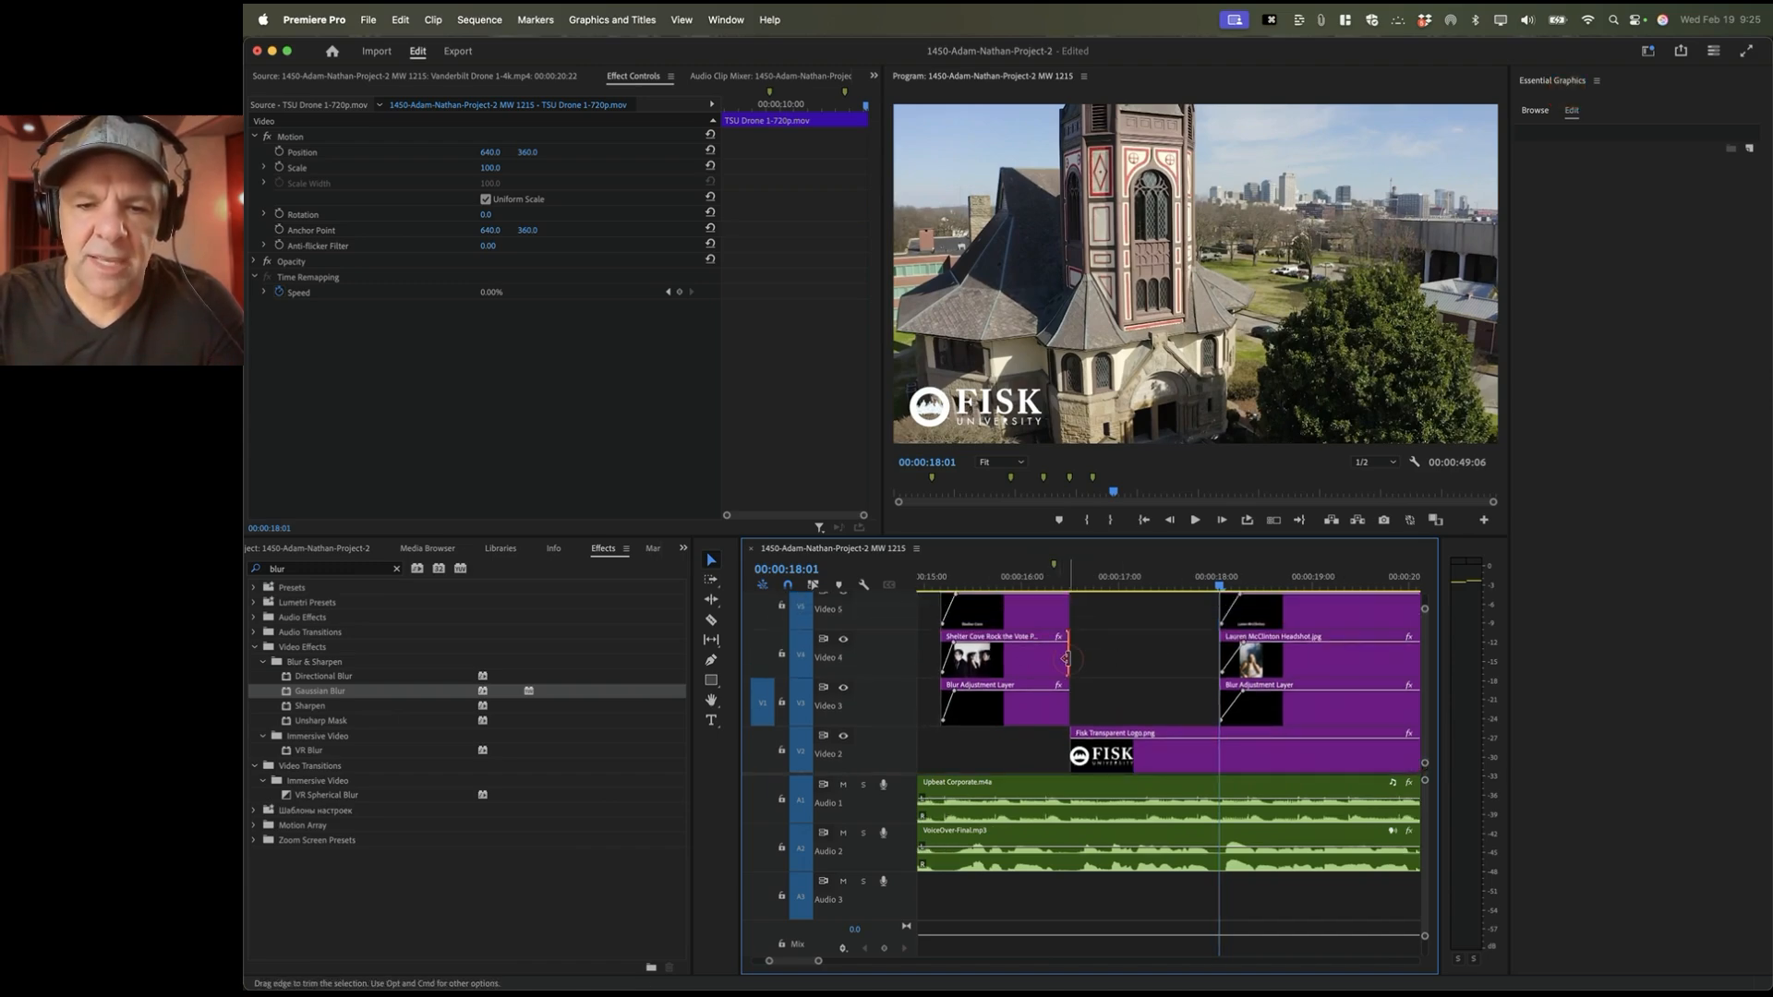
Step: Shorten the Shelter Cove clip's end, extend the blur layer to match, and preview the Fisk change
{"action": "left_click_drag", "start_coordinate": [1066, 658], "coordinate": [1077, 704]}
{"action": "left_click_drag", "start_coordinate": [1070, 617], "coordinate": [1081, 617]}
{"action": "key", "text": "minus"}
{"action": "key", "text": "minus"}
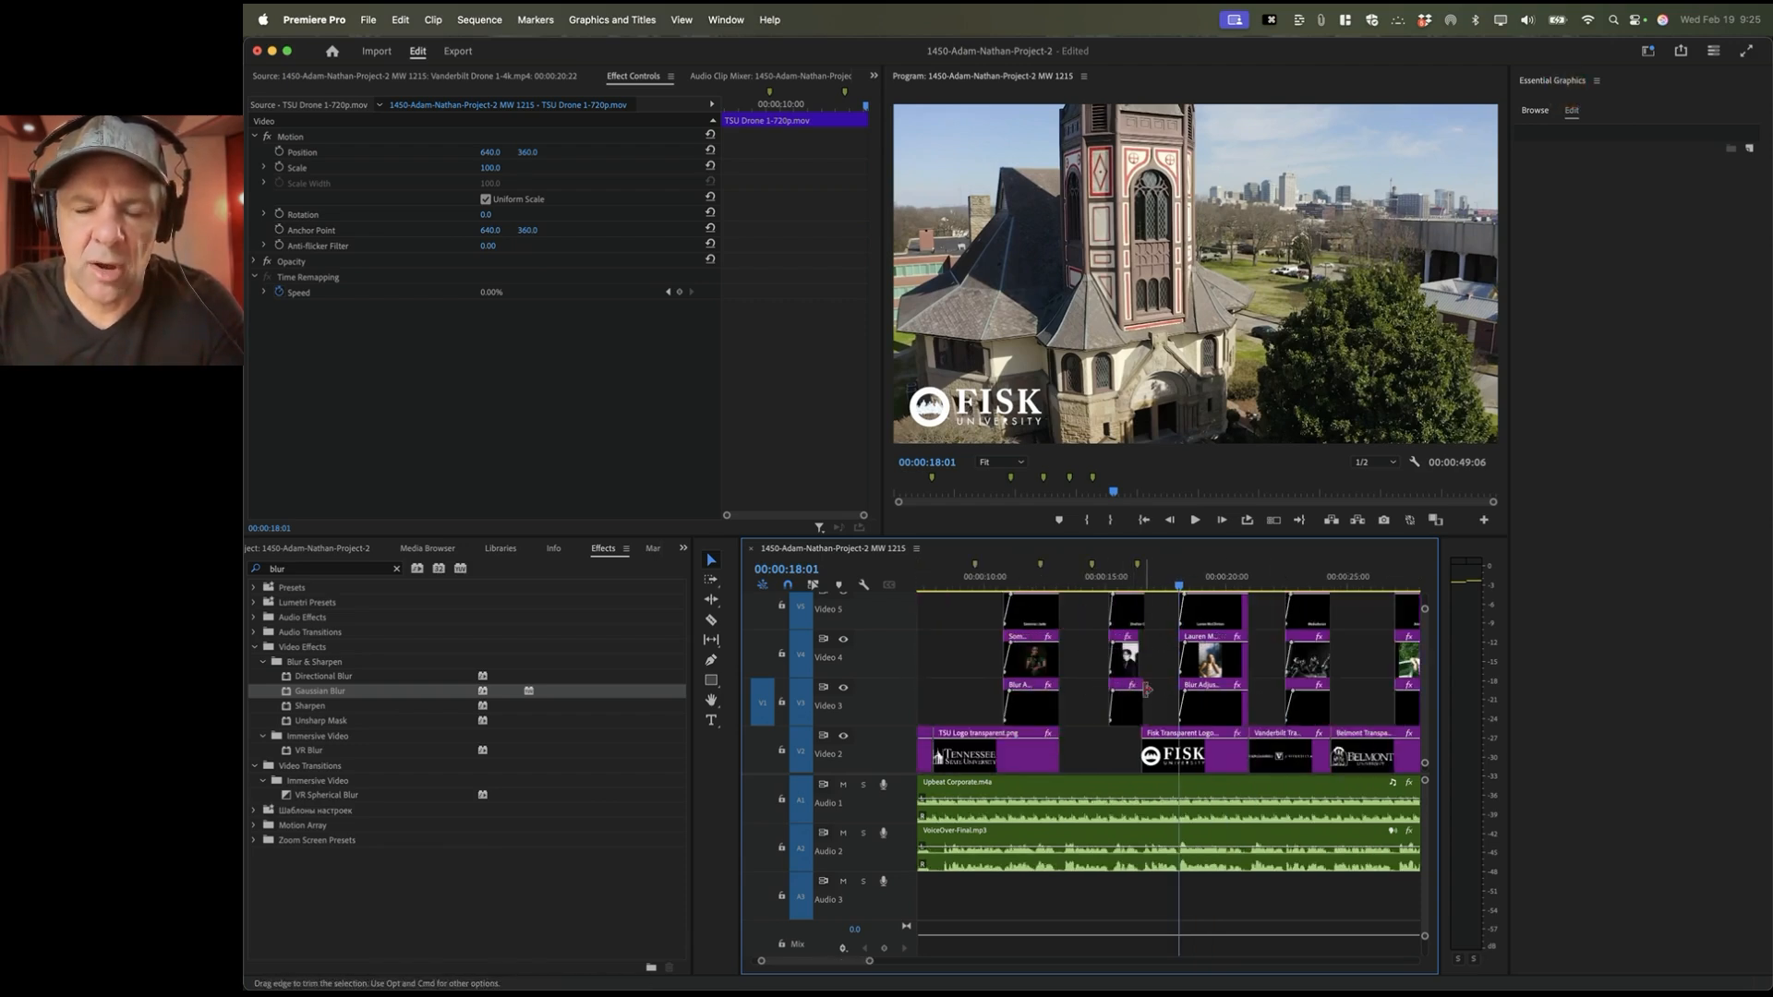
{"action": "left_click", "coordinate": [1132, 583]}
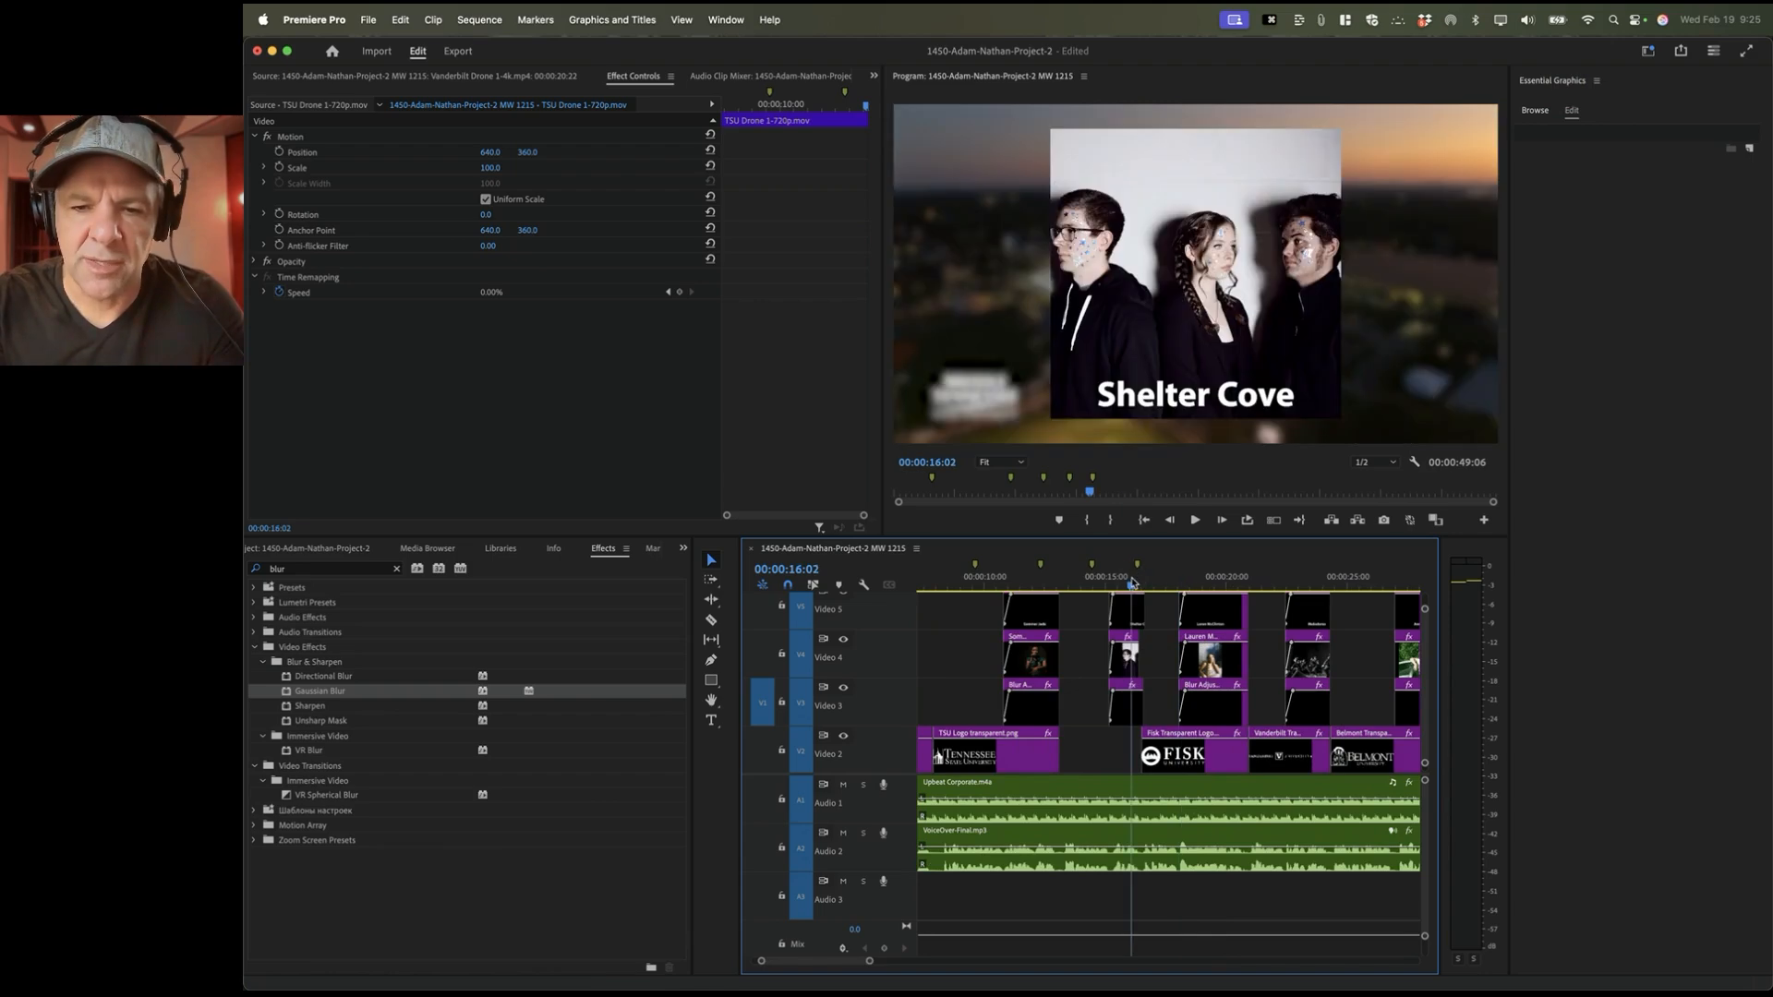
{"action": "key", "text": "space"}
{"action": "key", "text": "space"}
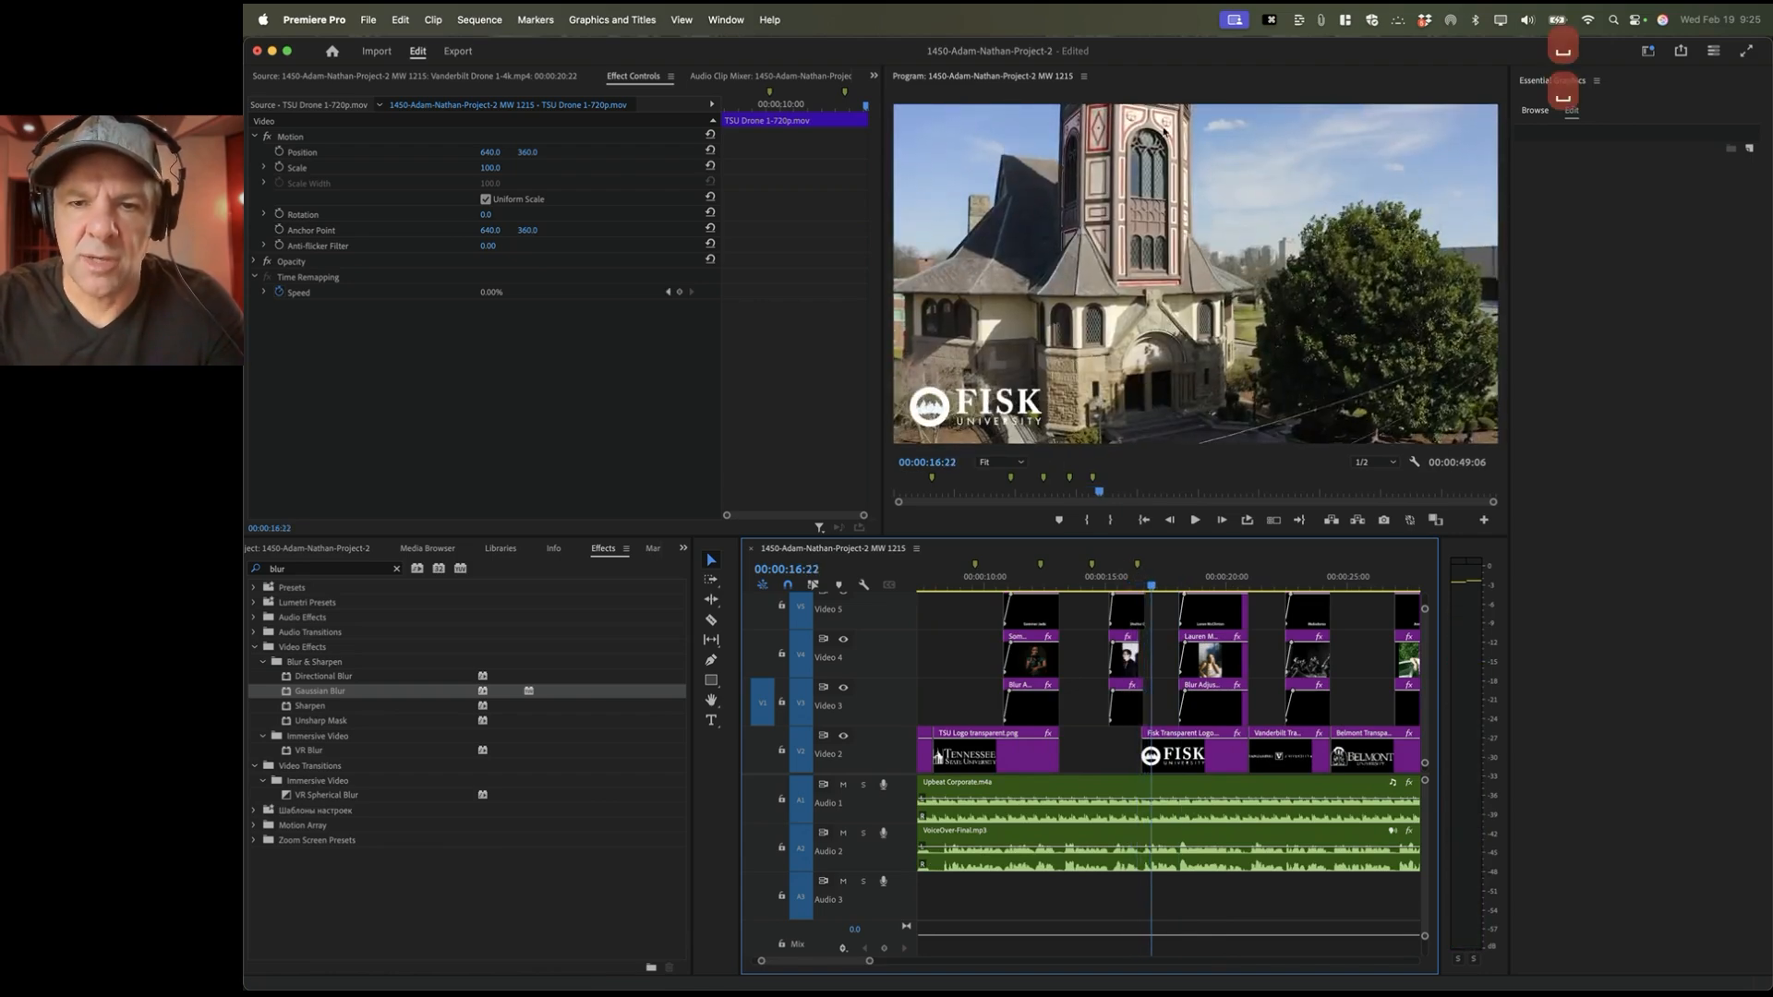
{"action": "left_click", "coordinate": [1088, 583]}
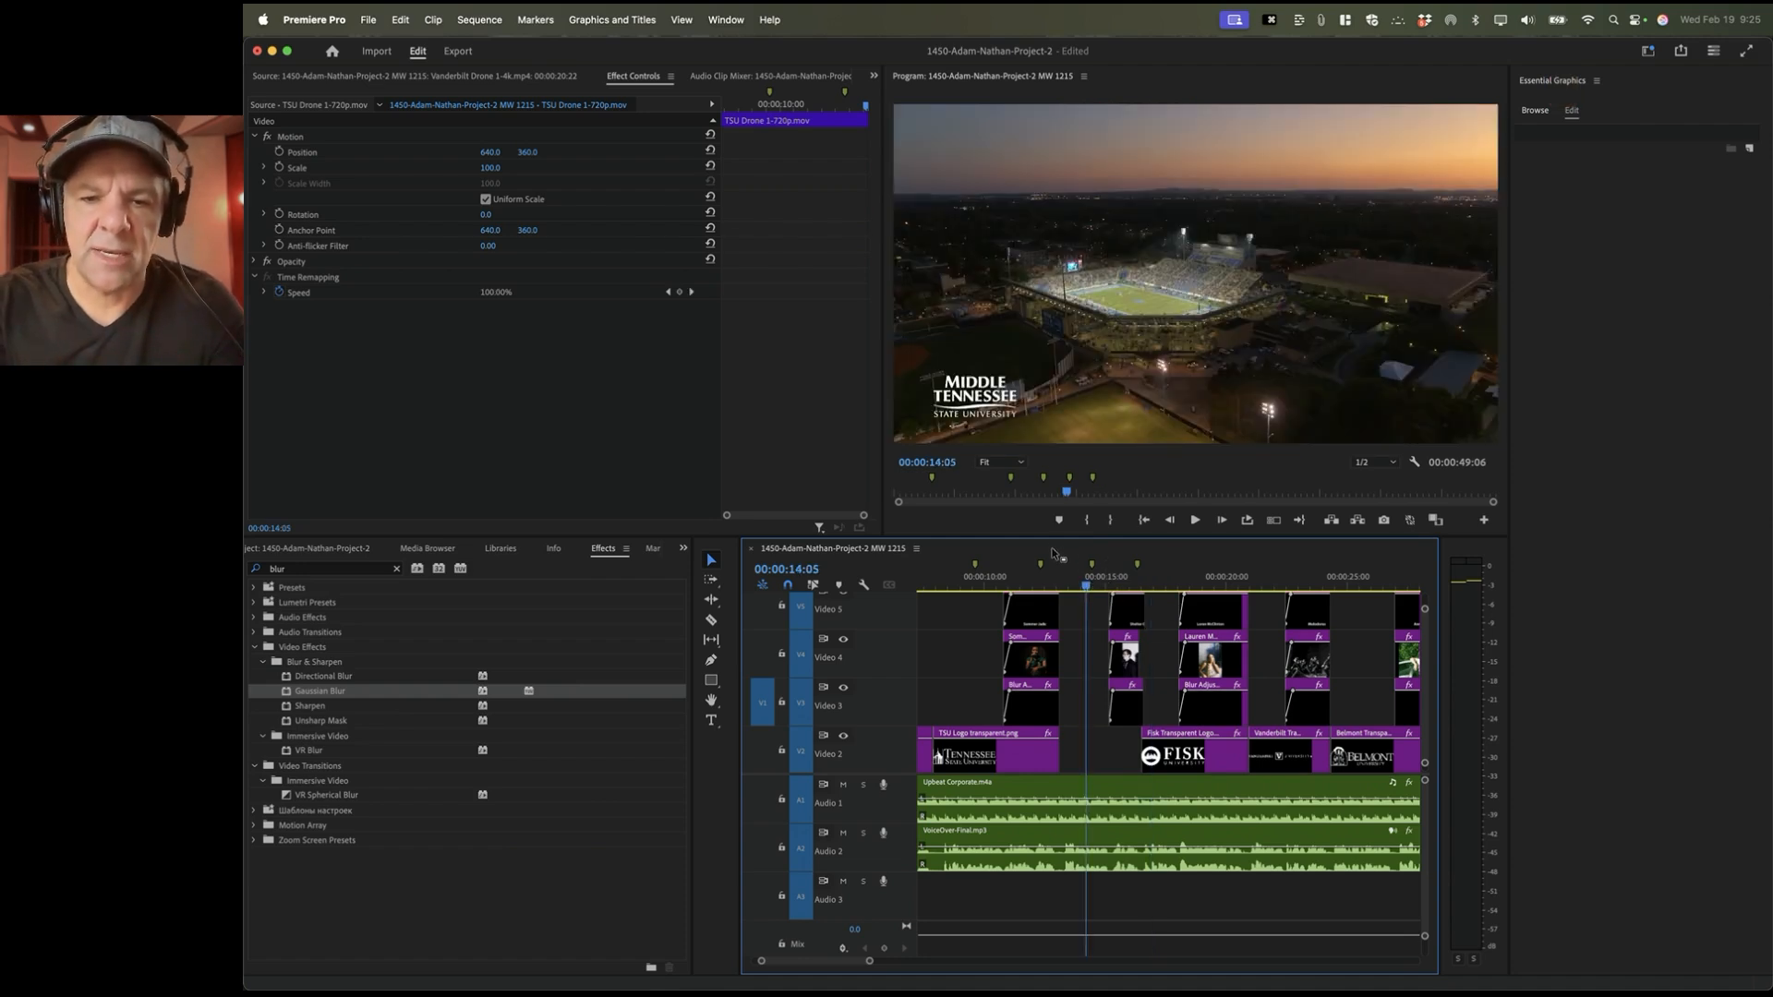
Step: Enlarge the timeline and video tracks, then step through the Fisk, blur and Shelter Cove edit points
{"action": "left_click_drag", "start_coordinate": [1053, 537], "coordinate": [1053, 463]}
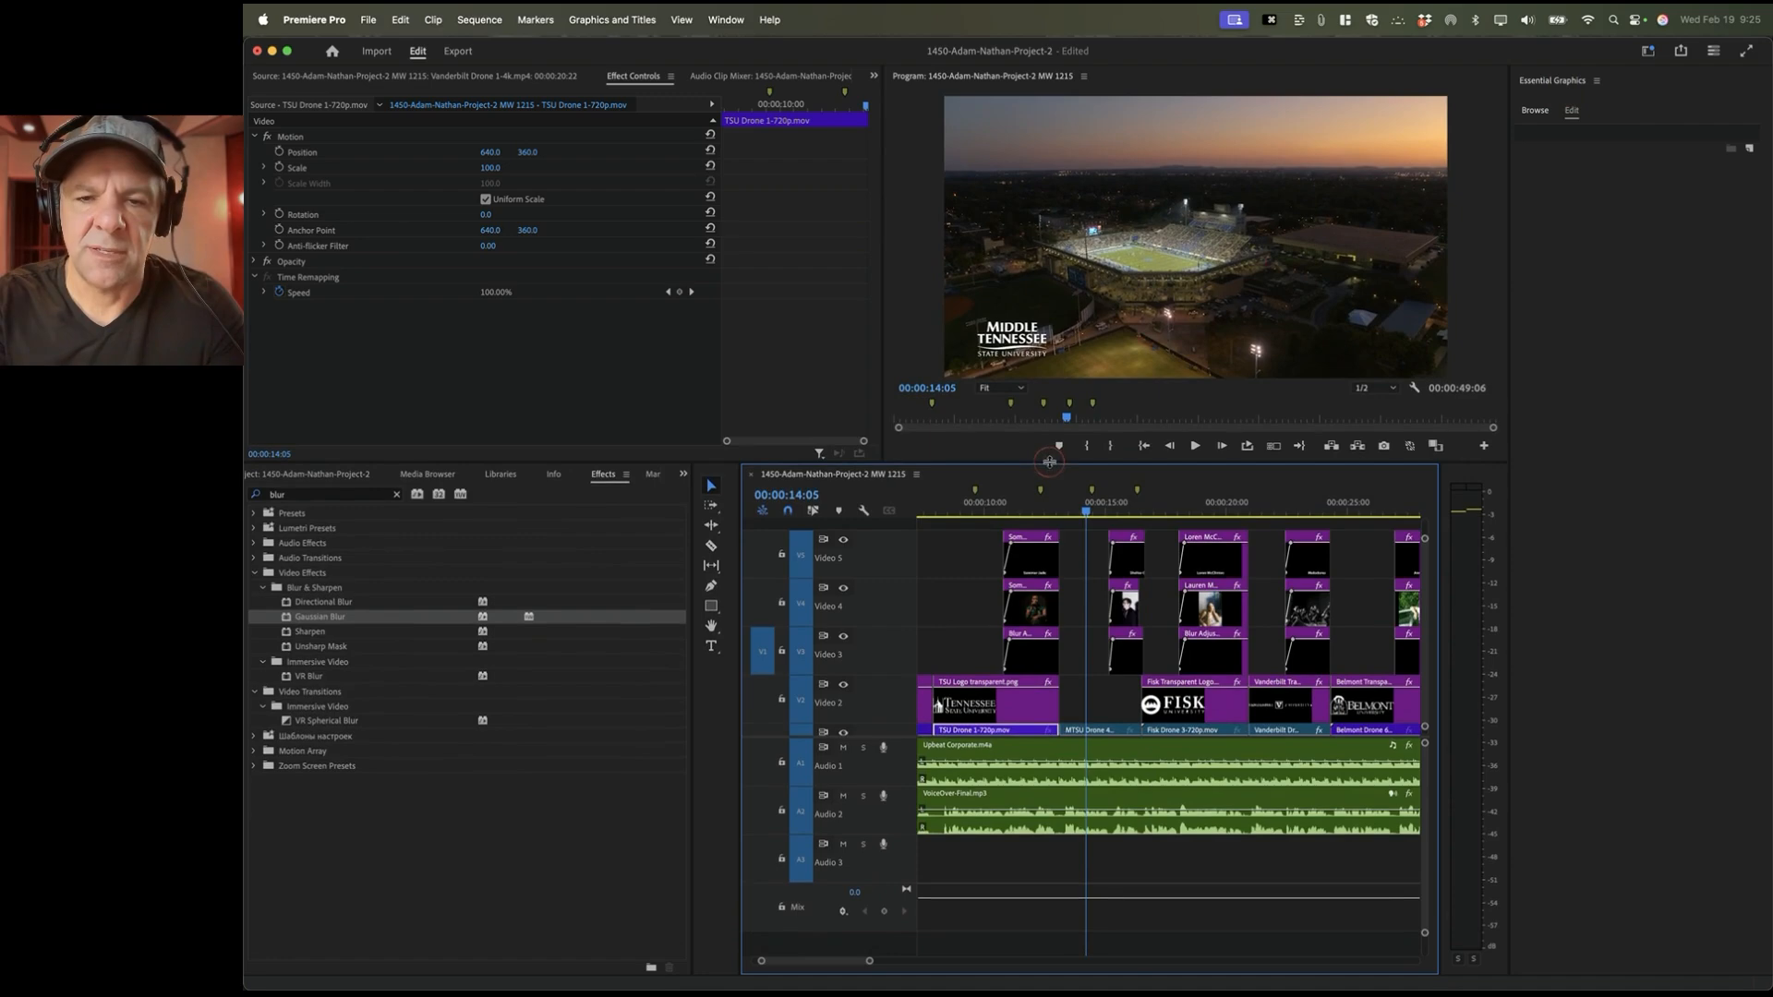
{"action": "left_click_drag", "start_coordinate": [884, 738], "coordinate": [886, 803]}
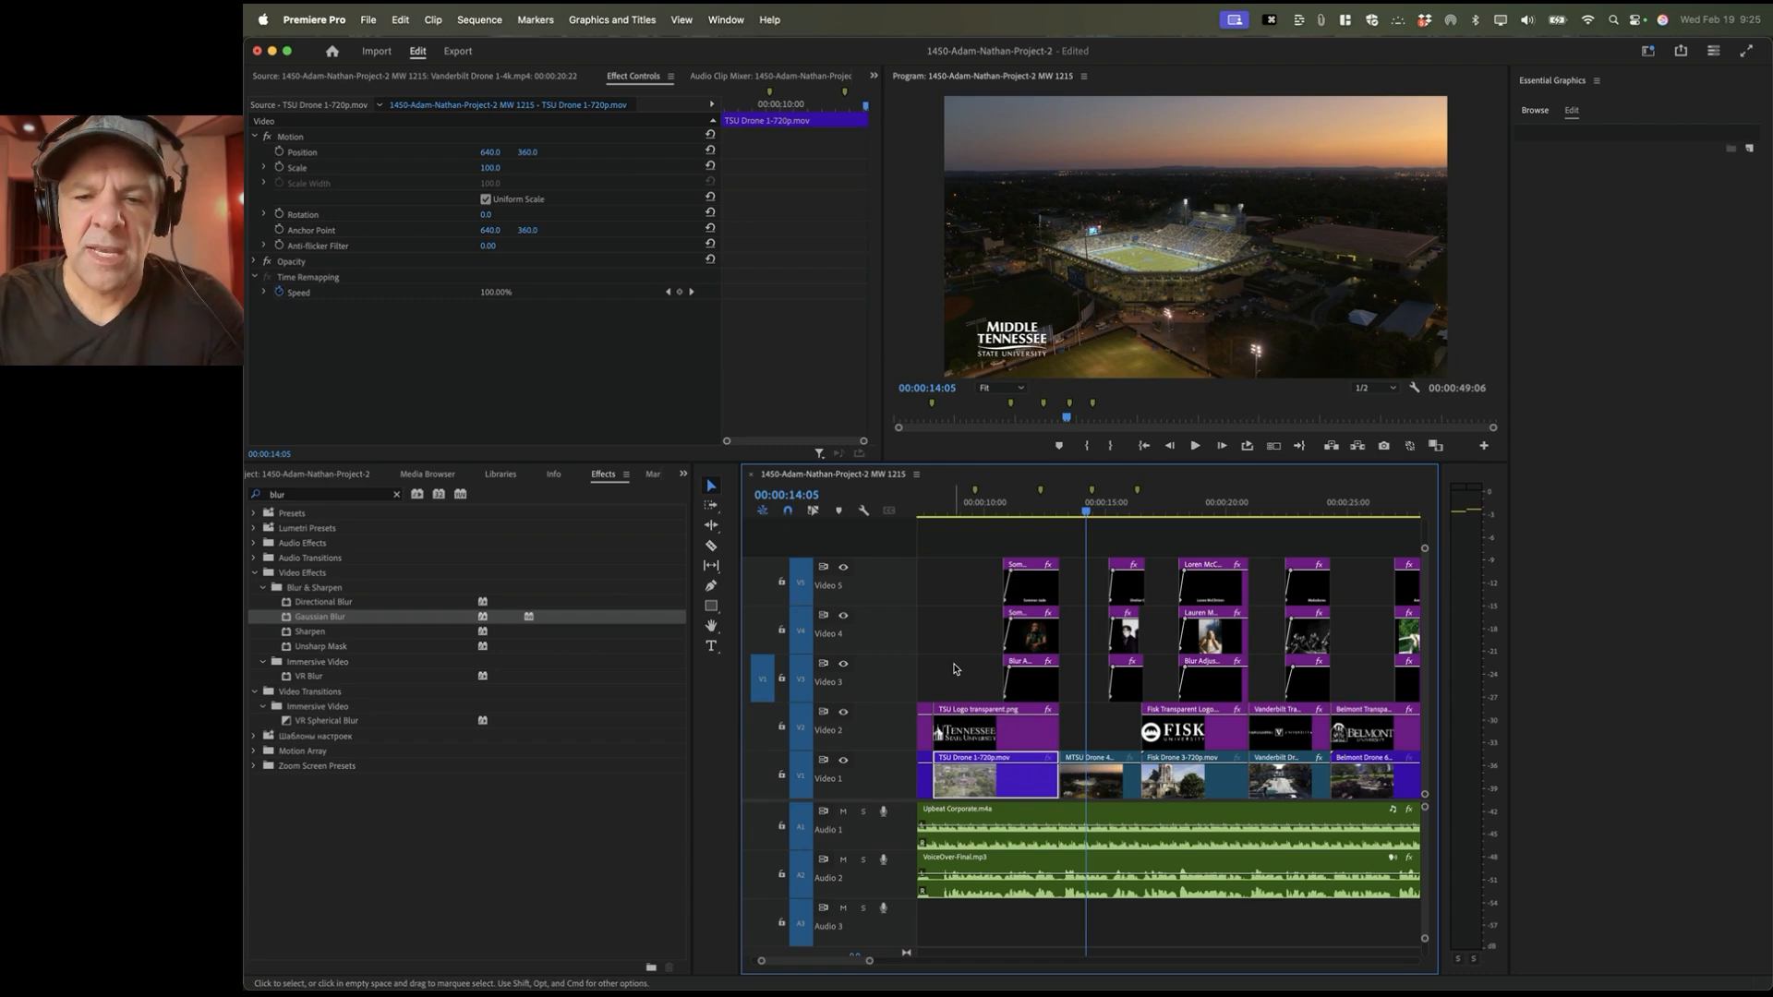
{"action": "key", "text": "Down"}
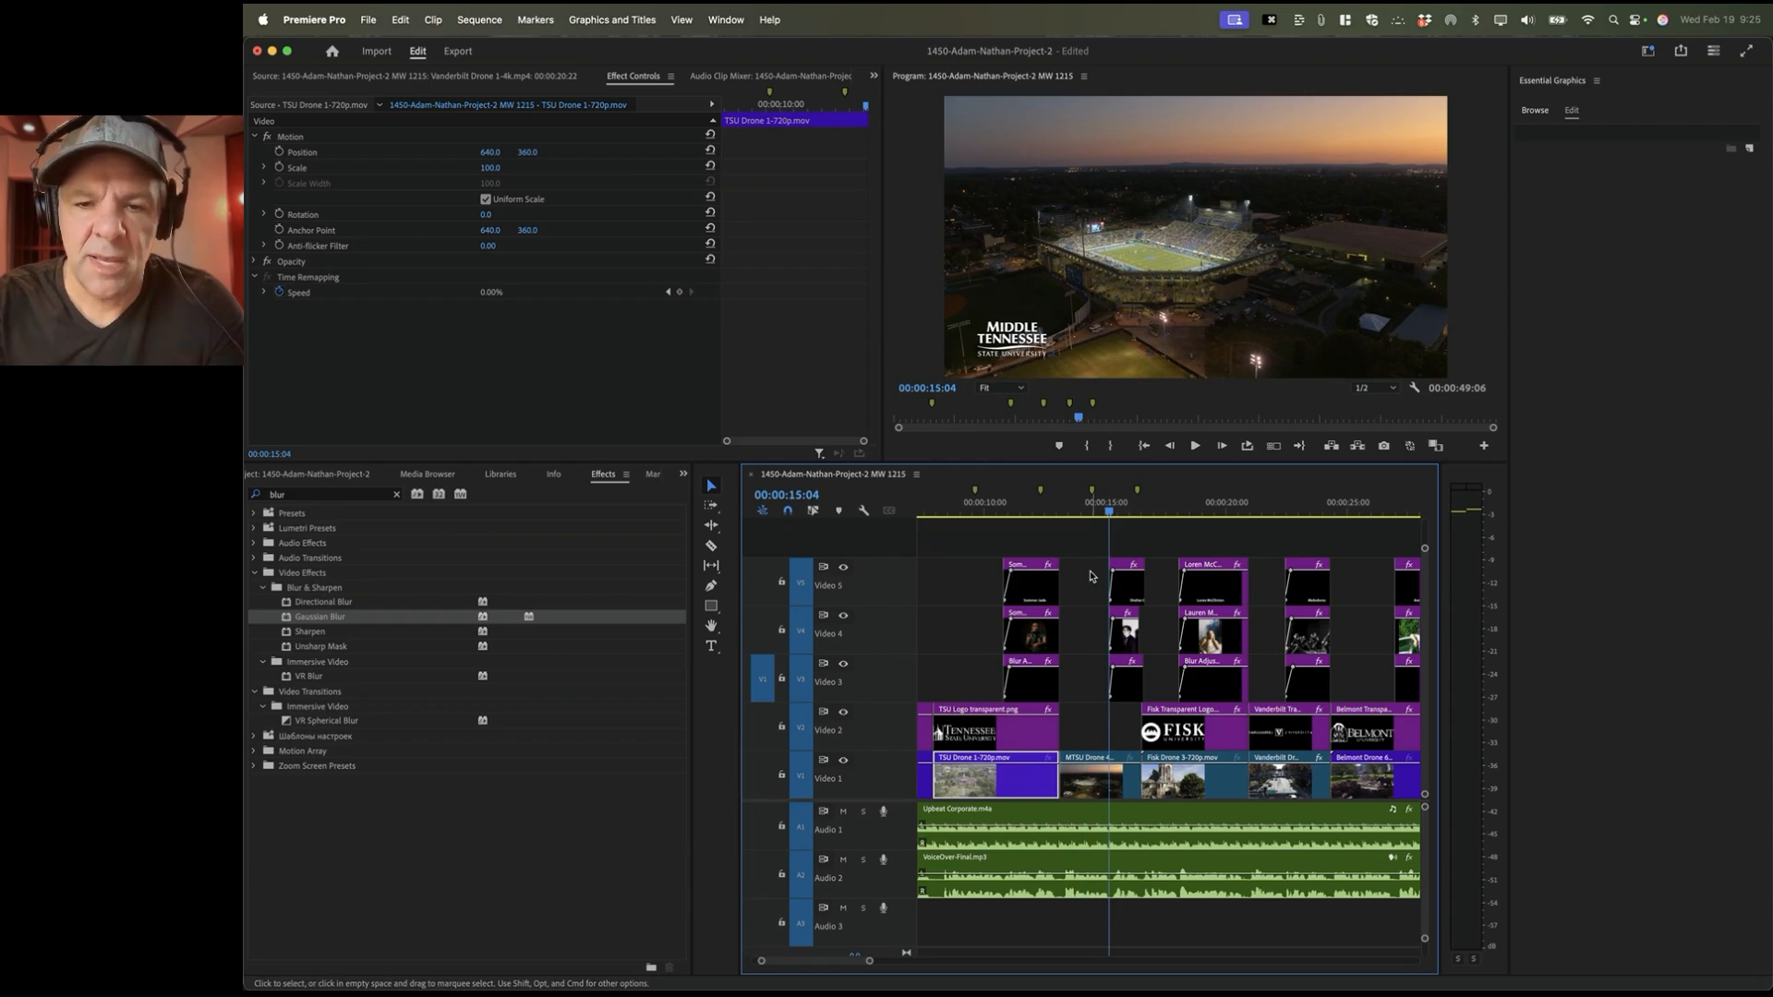
{"action": "key", "text": "Down"}
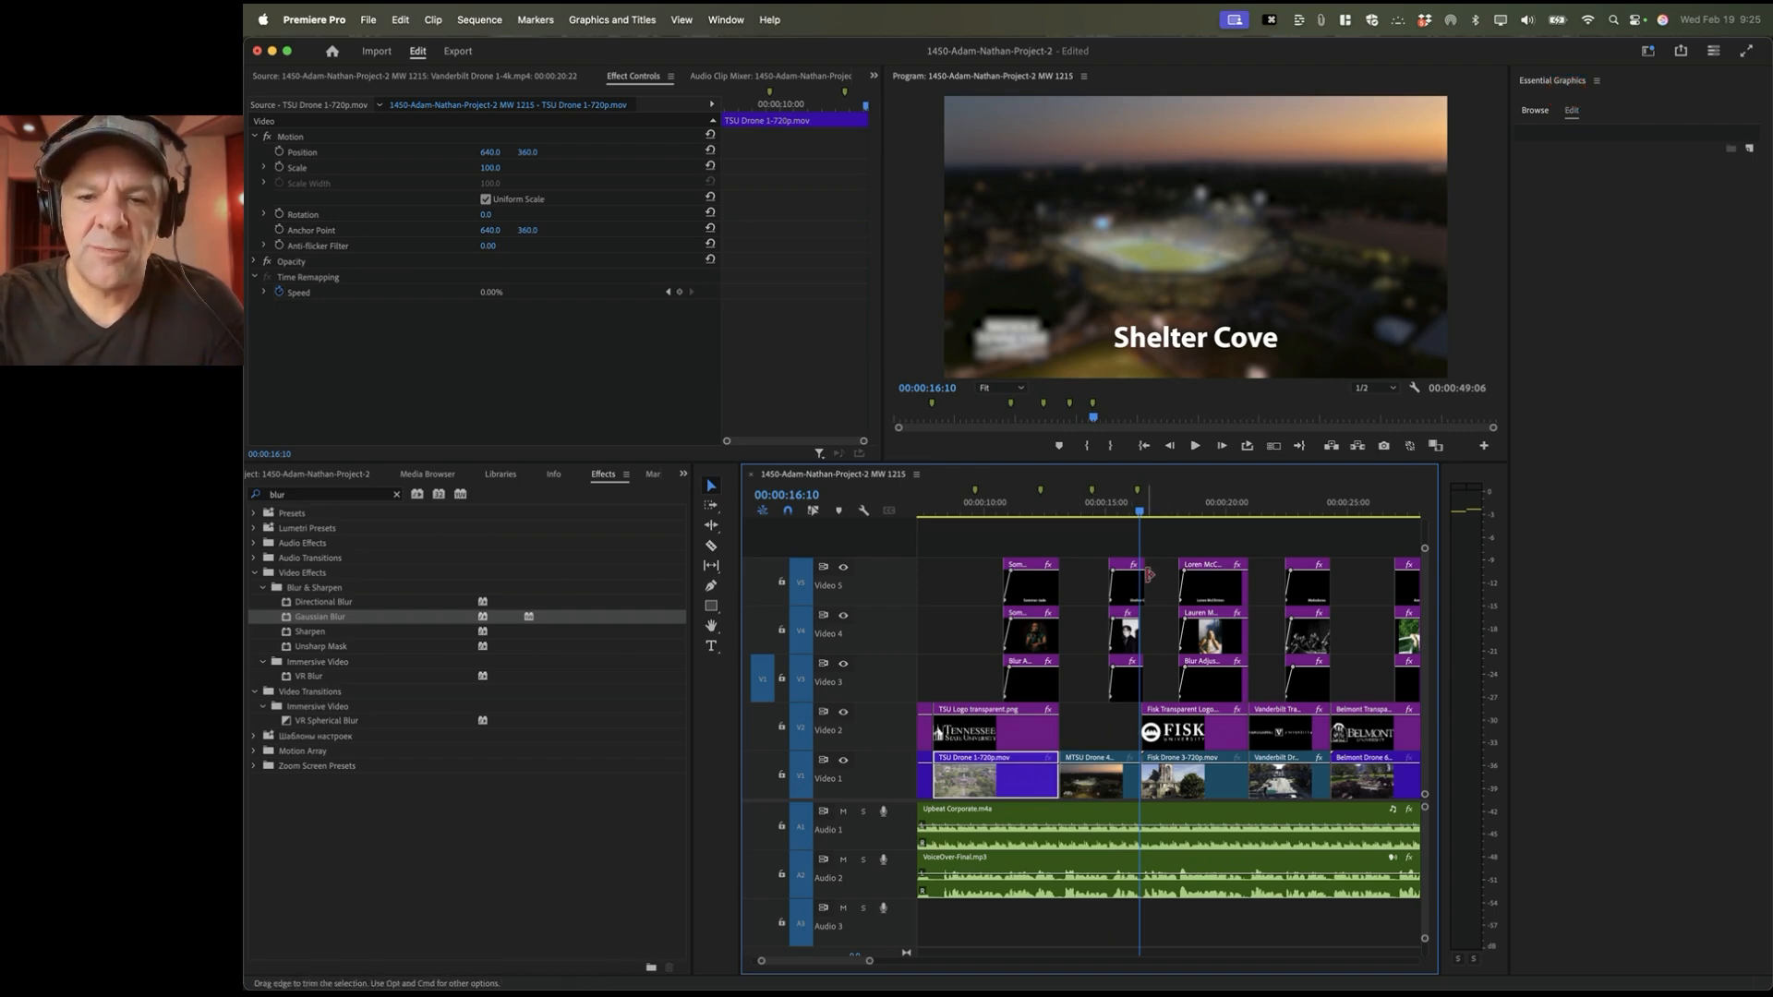
{"action": "key", "text": "minus"}
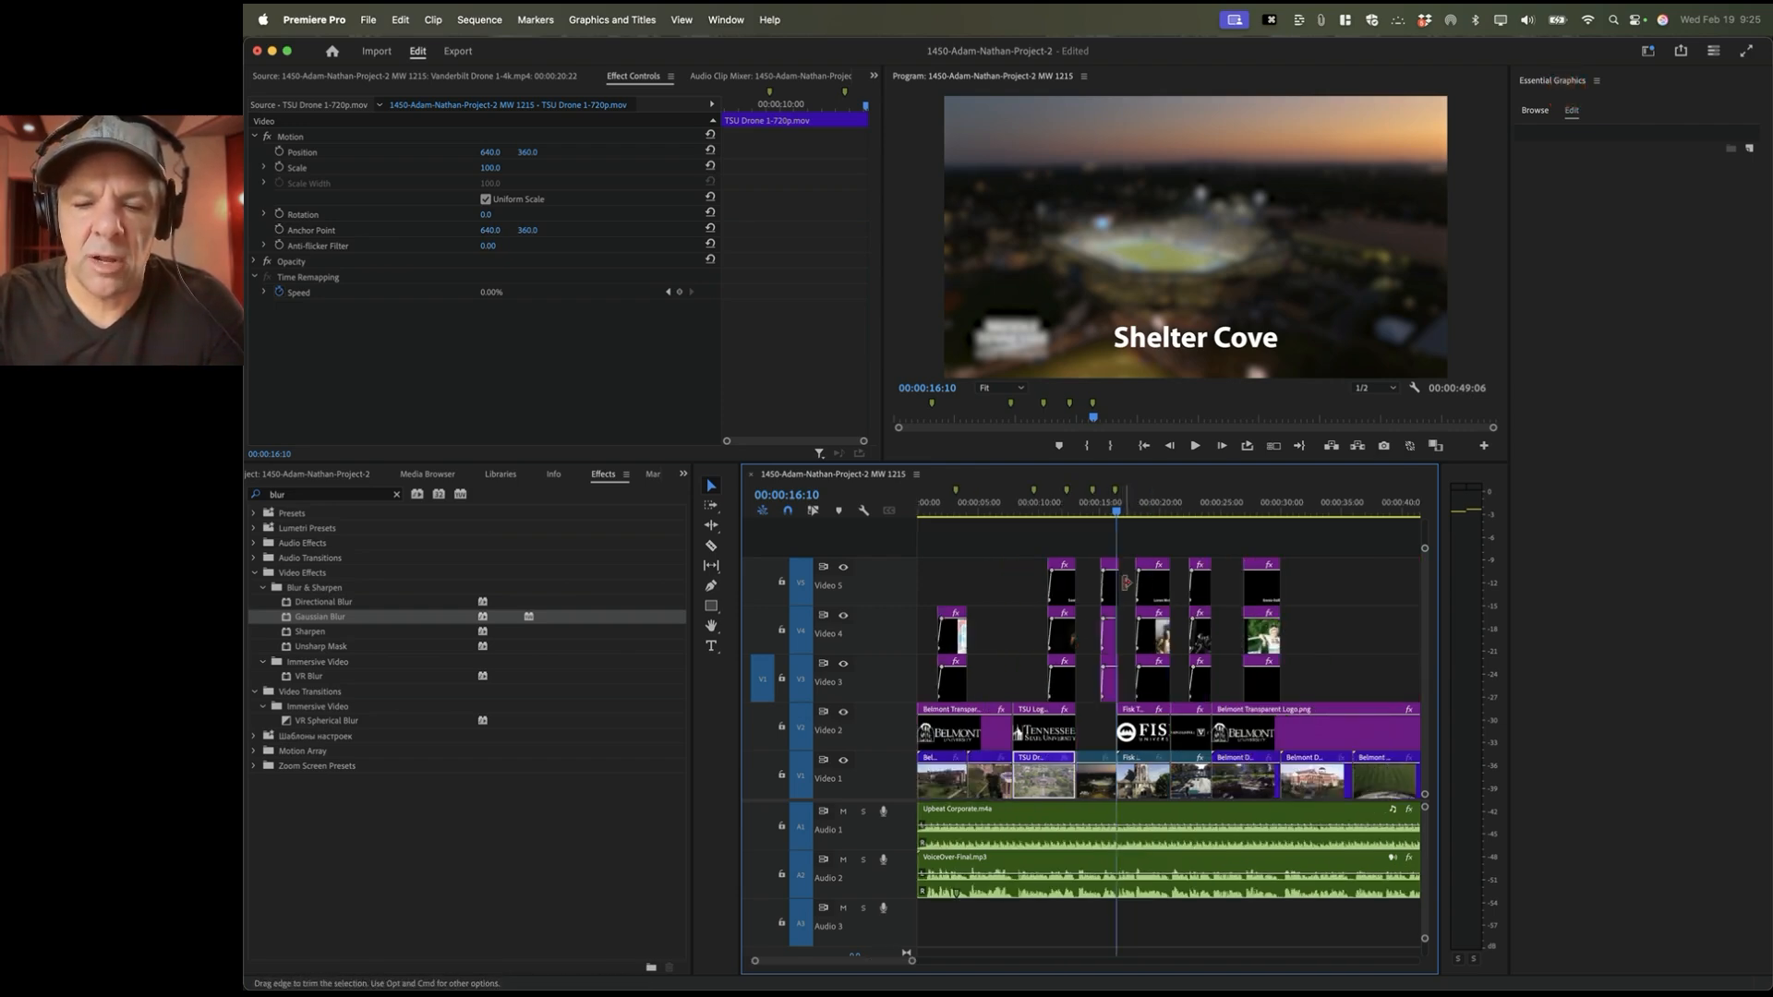
{"action": "key", "text": "equal"}
{"action": "key", "text": "equal"}
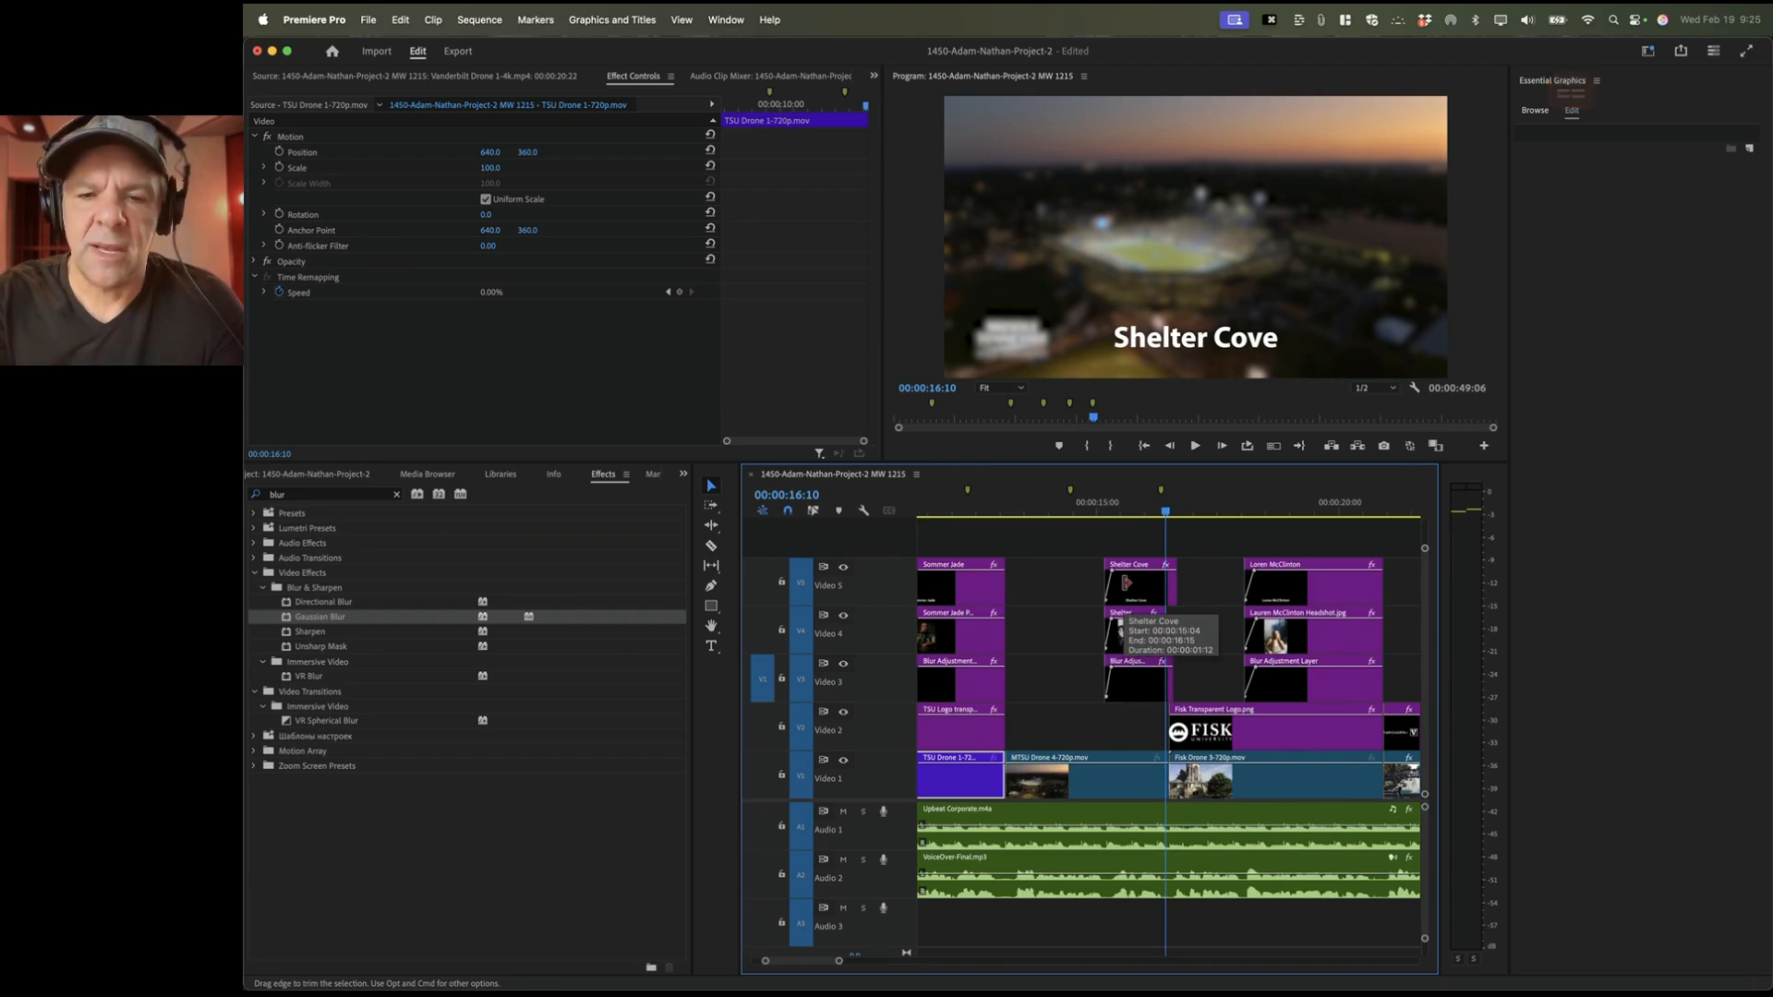
{"action": "key", "text": "Down"}
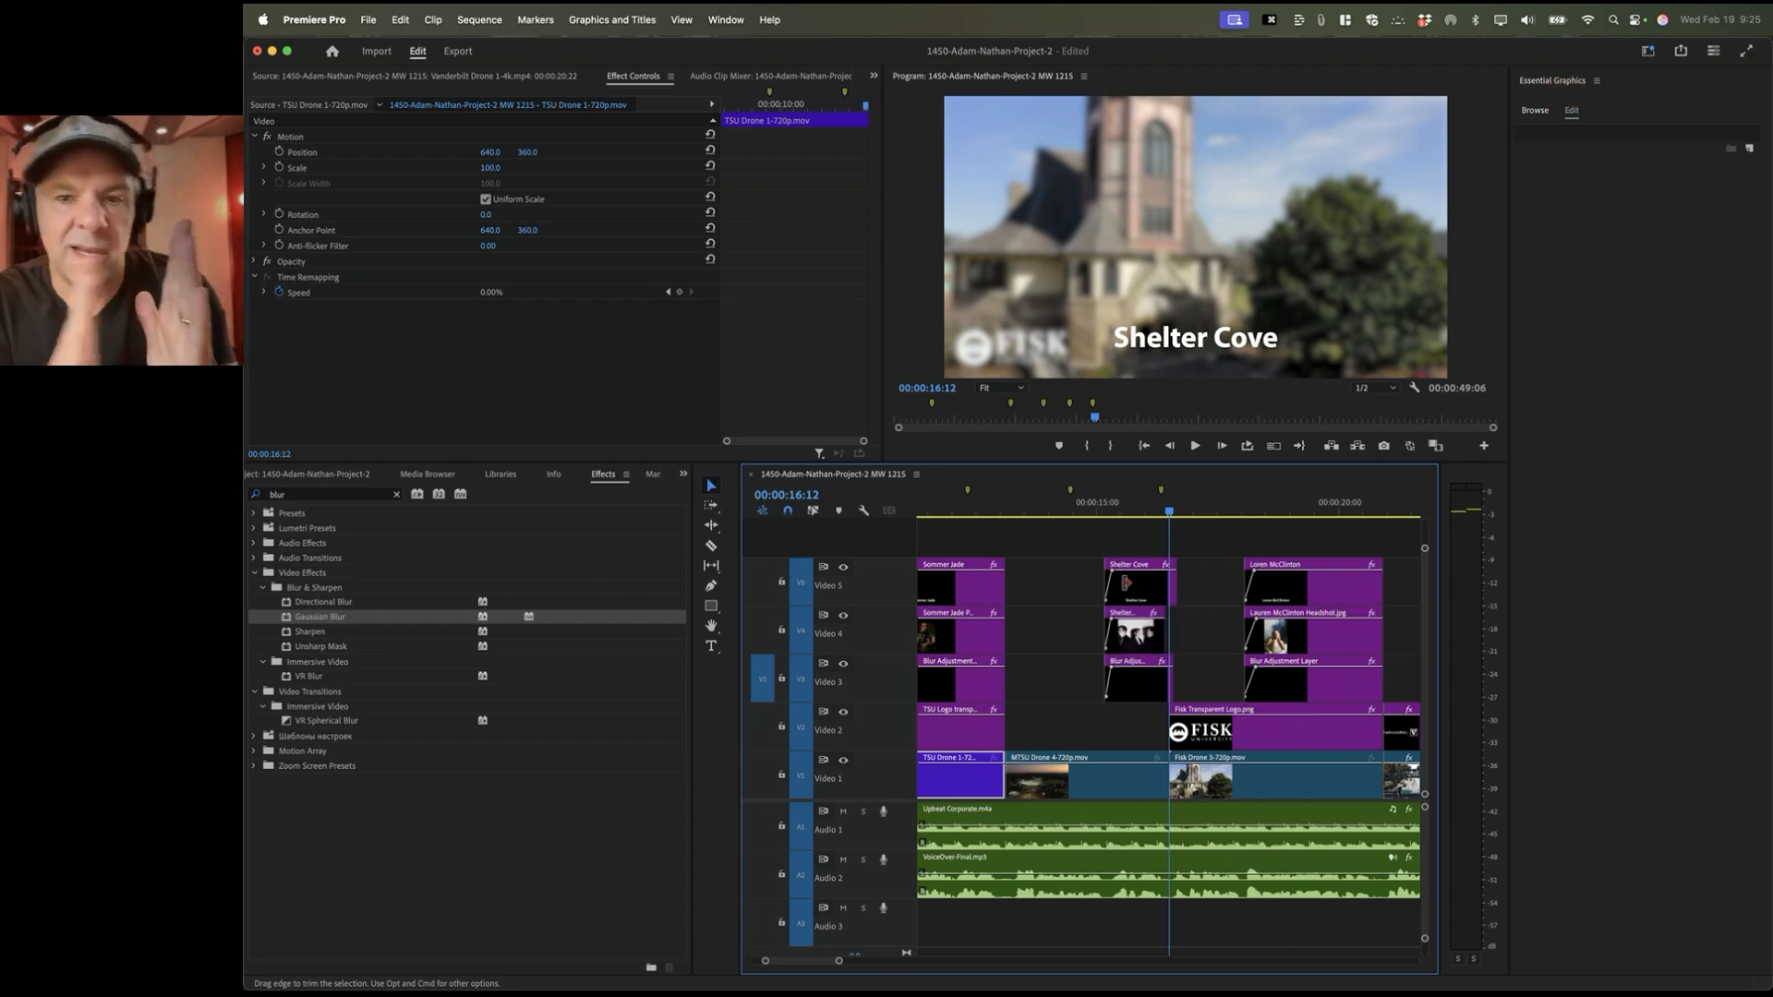
{"action": "key", "text": "Down"}
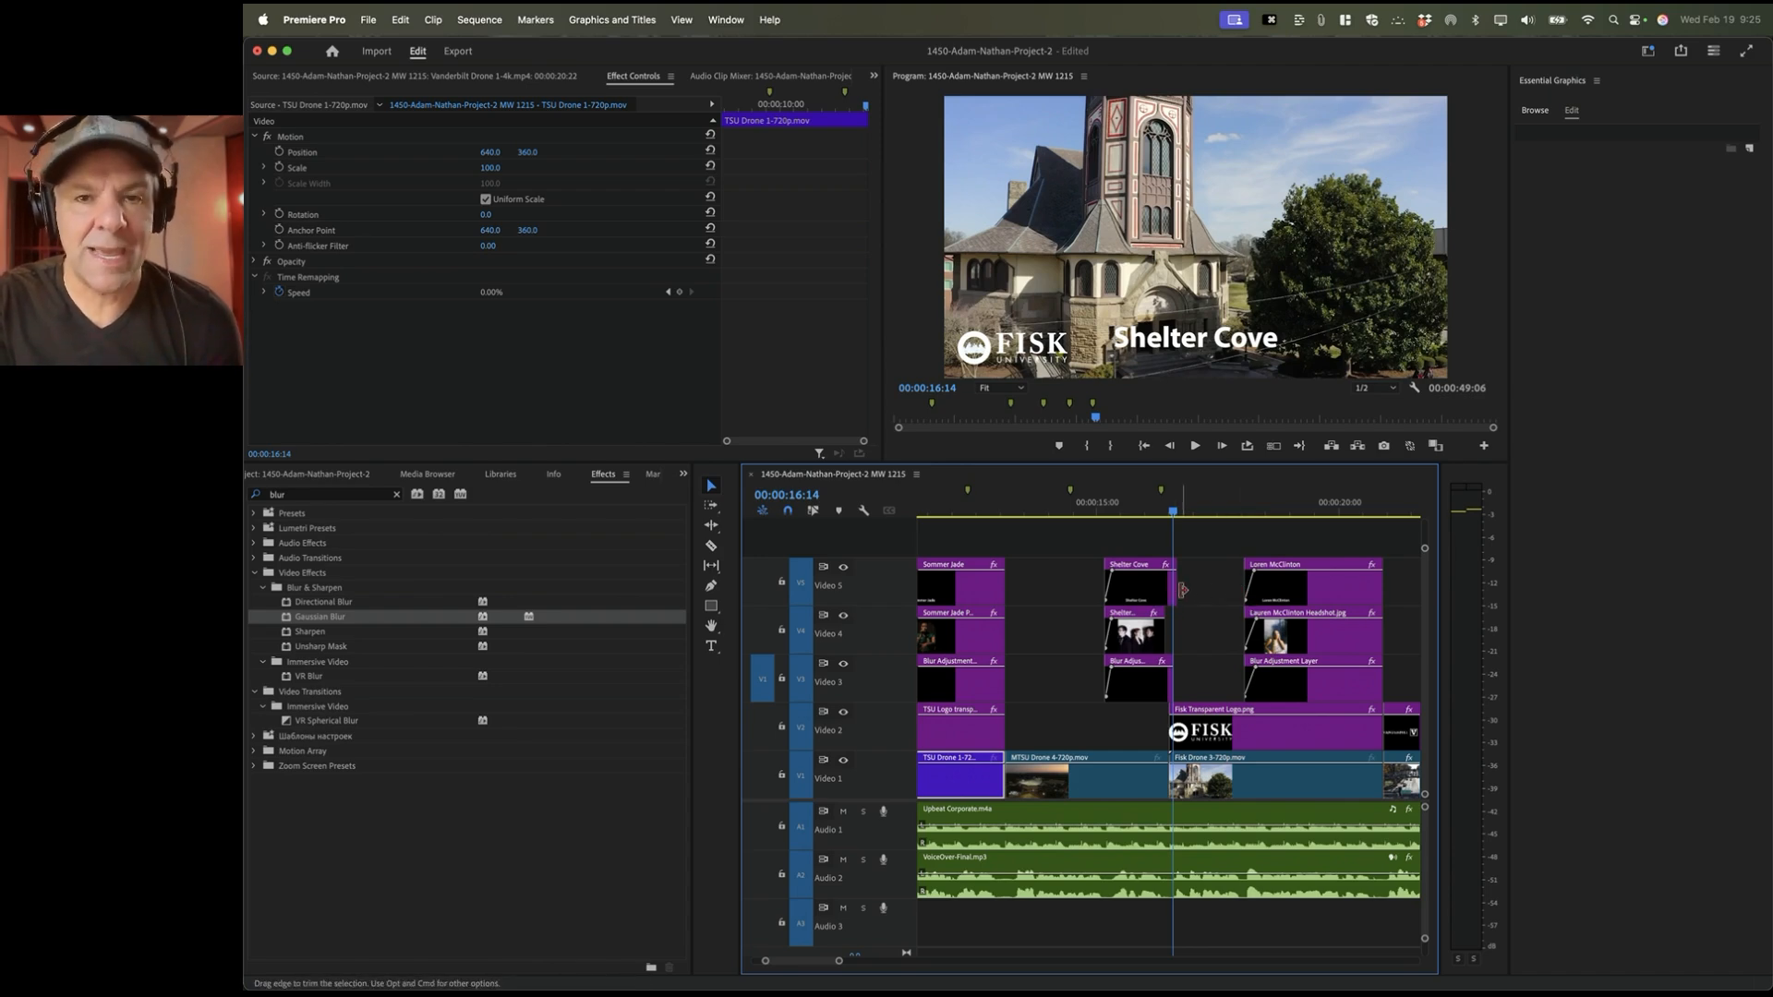
{"action": "key", "text": "Down"}
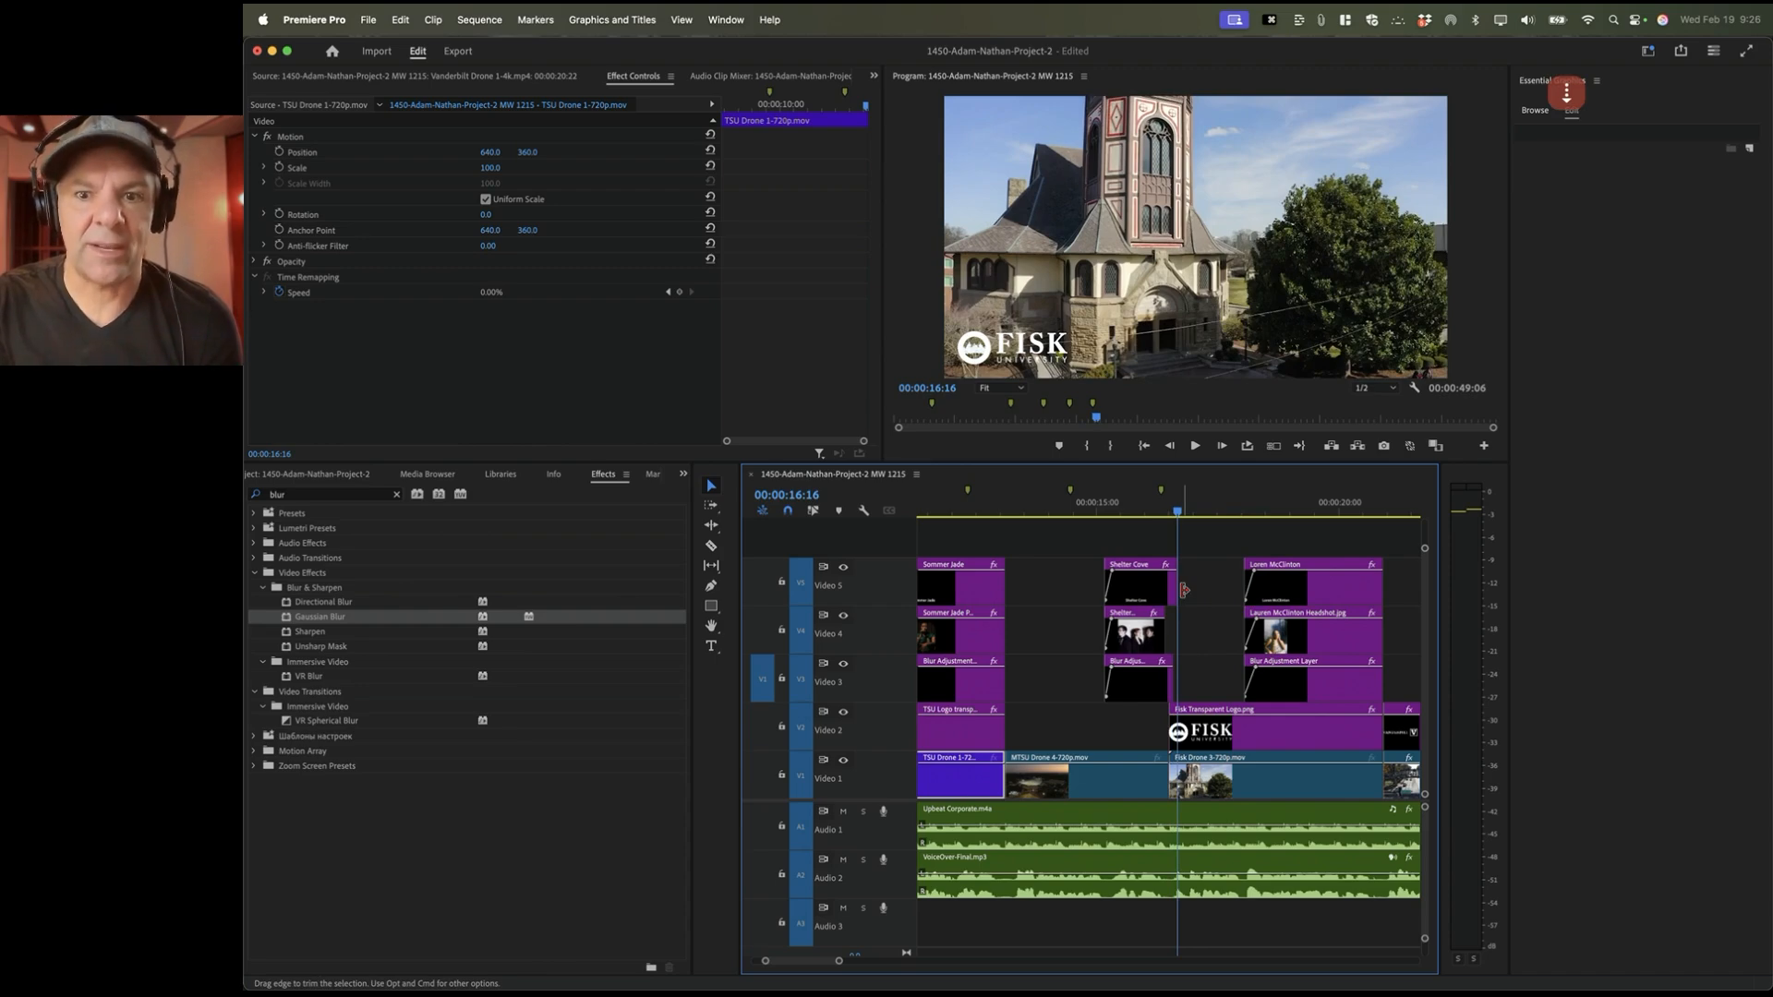
{"action": "key", "text": "equal"}
{"action": "key", "text": "equal"}
{"action": "key", "text": "equal"}
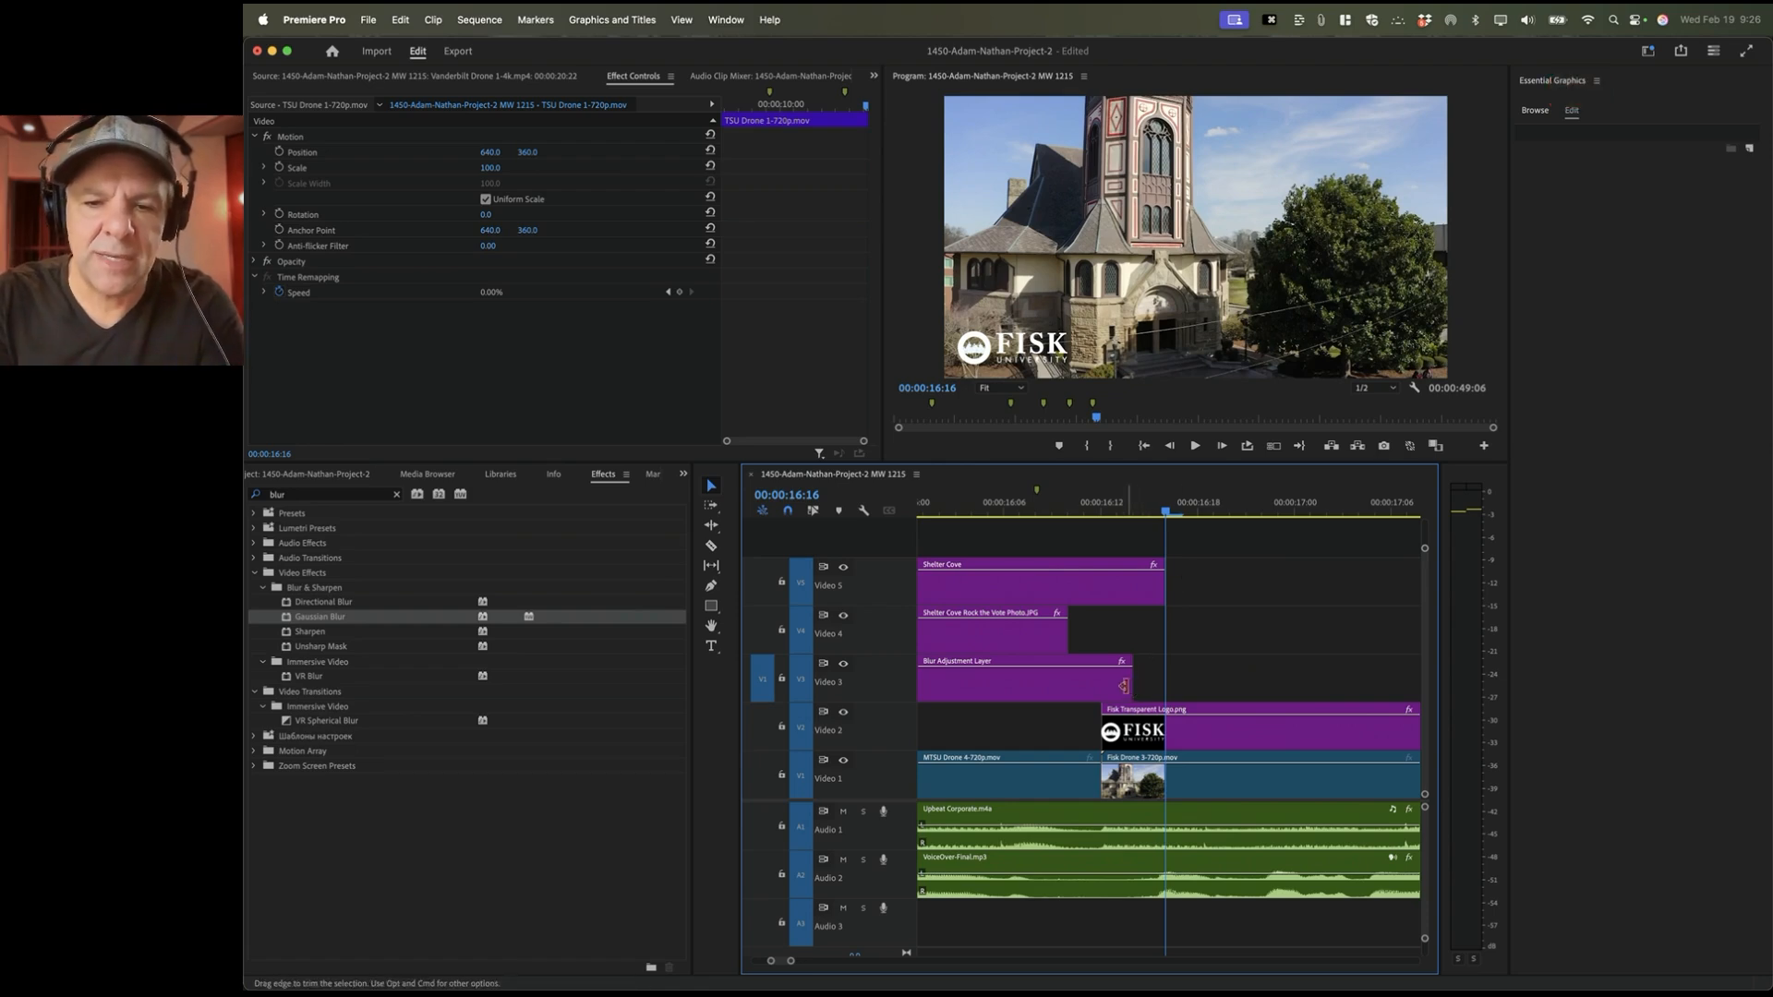
{"action": "left_click_drag", "start_coordinate": [1131, 684], "coordinate": [1100, 590]}
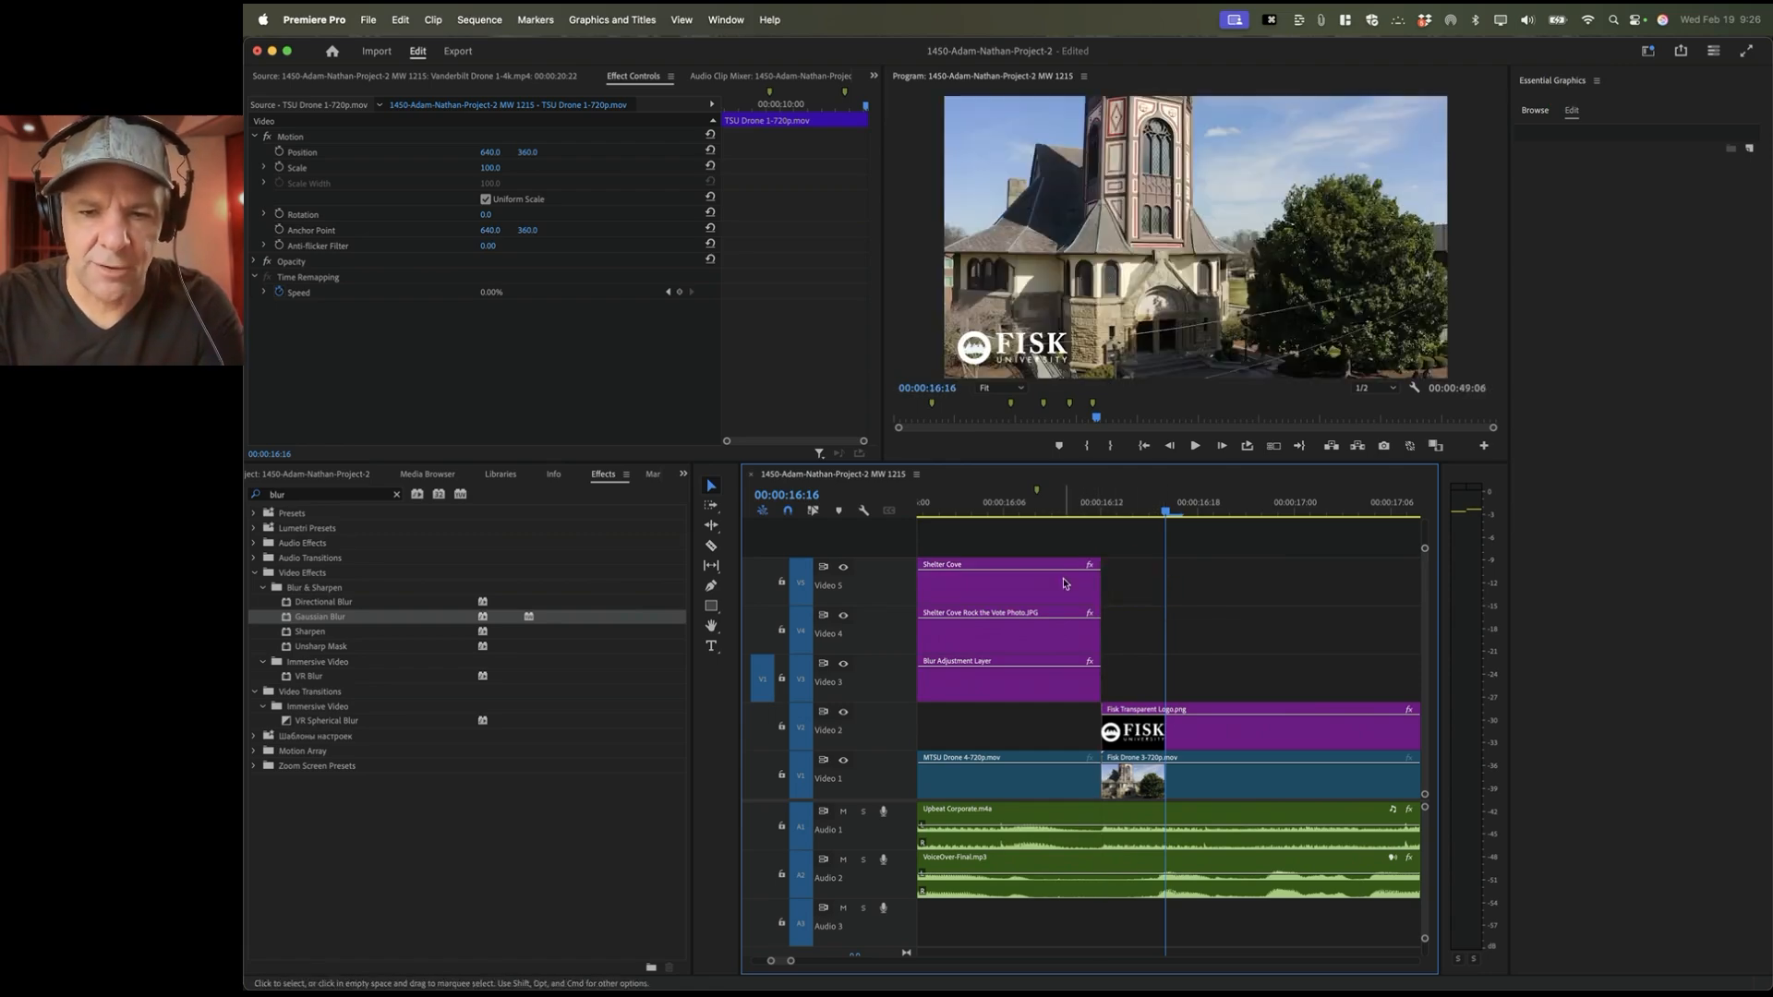
{"action": "scroll", "coordinate": [1076, 593], "scroll_direction": "right", "scroll_amount": 3}
{"action": "scroll", "coordinate": [1076, 593], "scroll_direction": "right", "scroll_amount": 7}
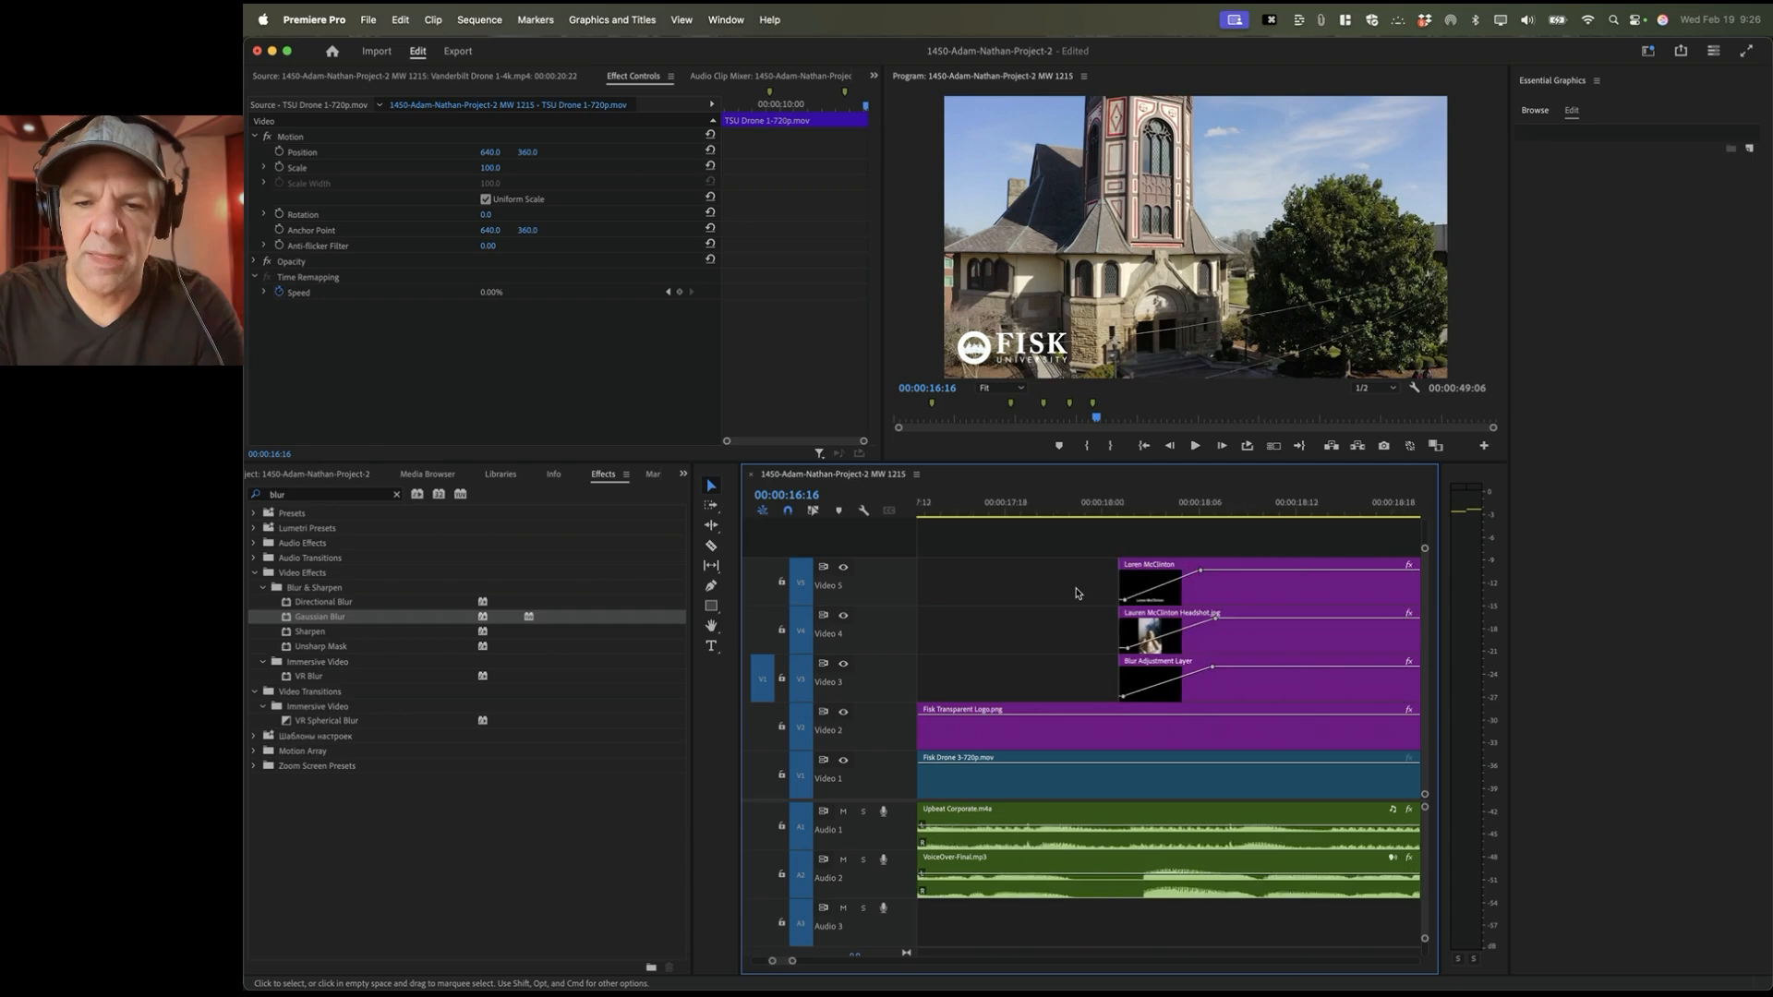
{"action": "left_click", "coordinate": [1247, 595]}
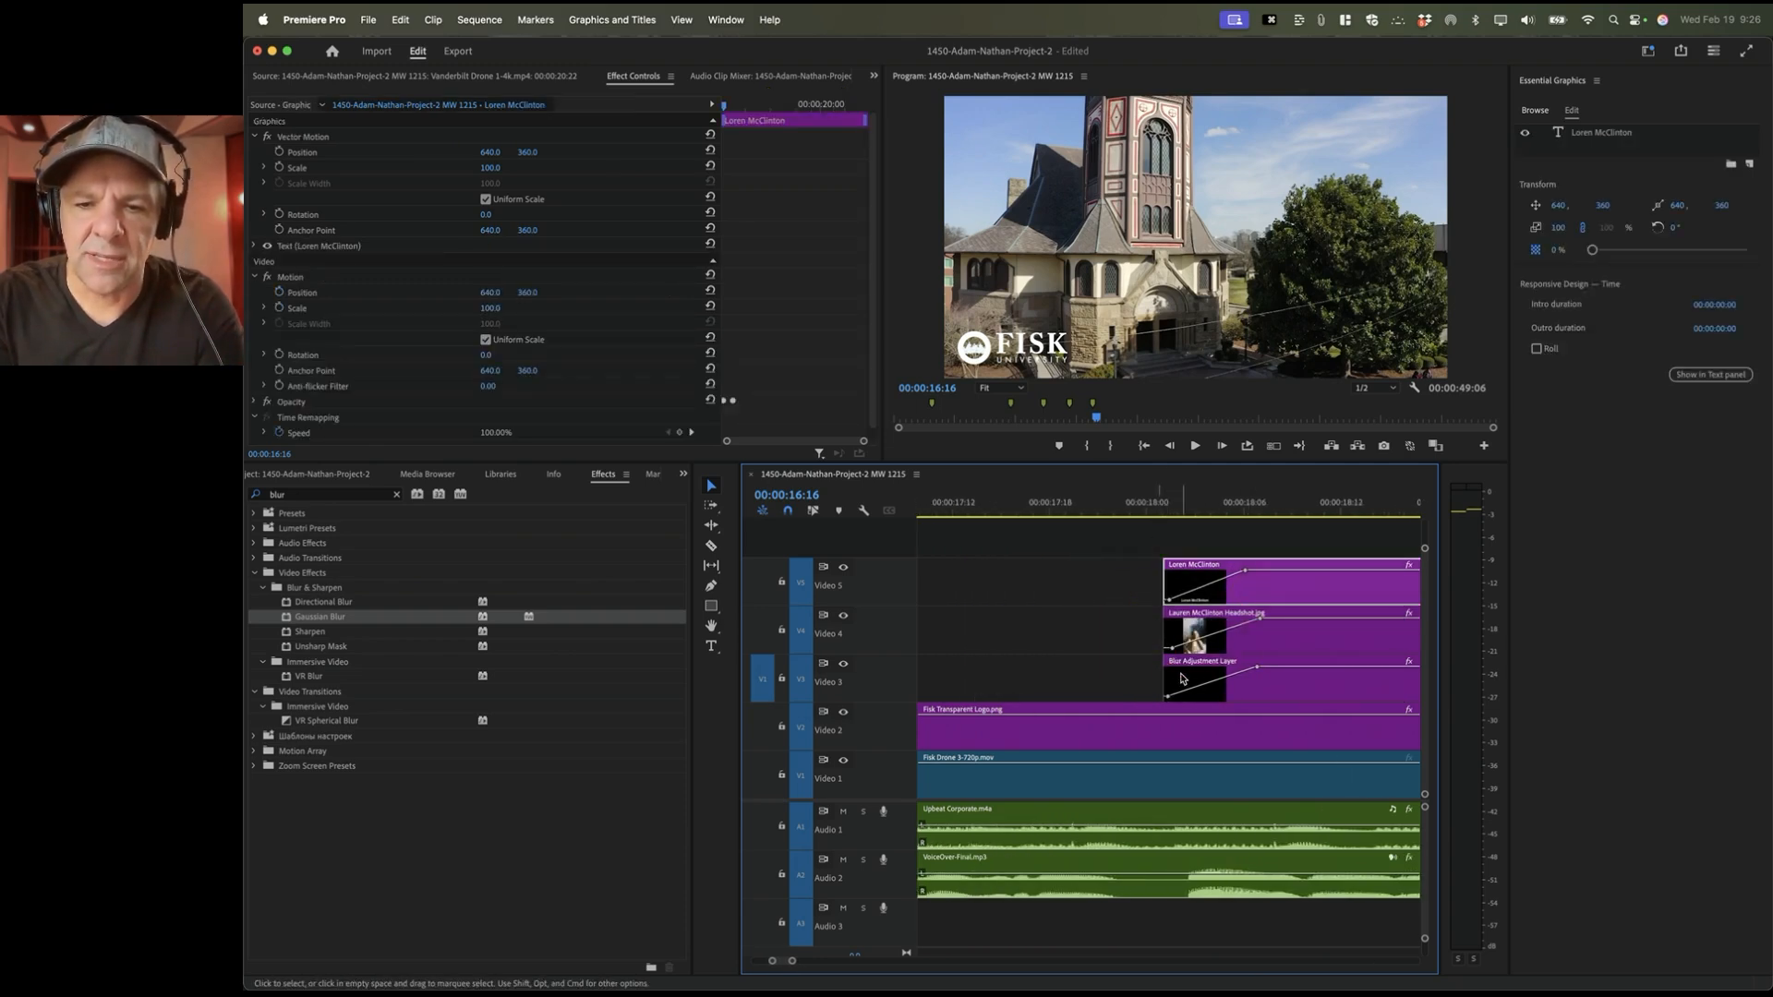
{"action": "left_click", "coordinate": [1000, 504]}
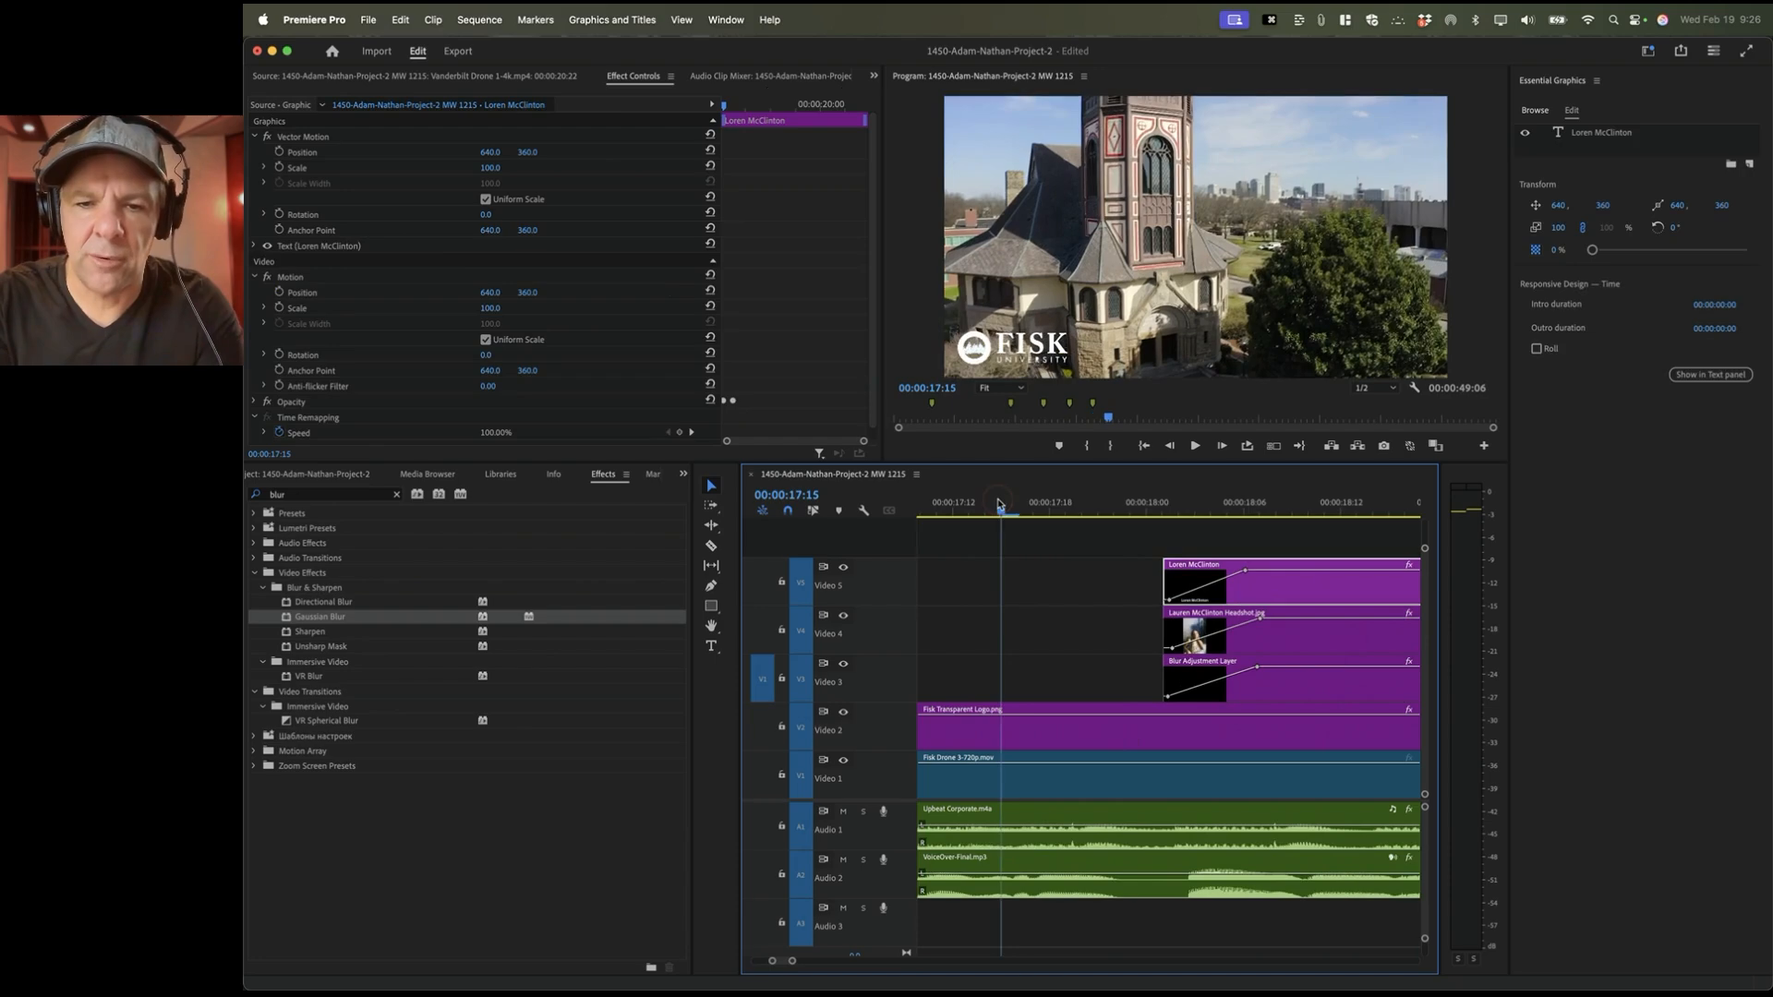
{"action": "key", "text": "minus"}
{"action": "key", "text": "minus"}
{"action": "key", "text": "minus"}
{"action": "key", "text": "space"}
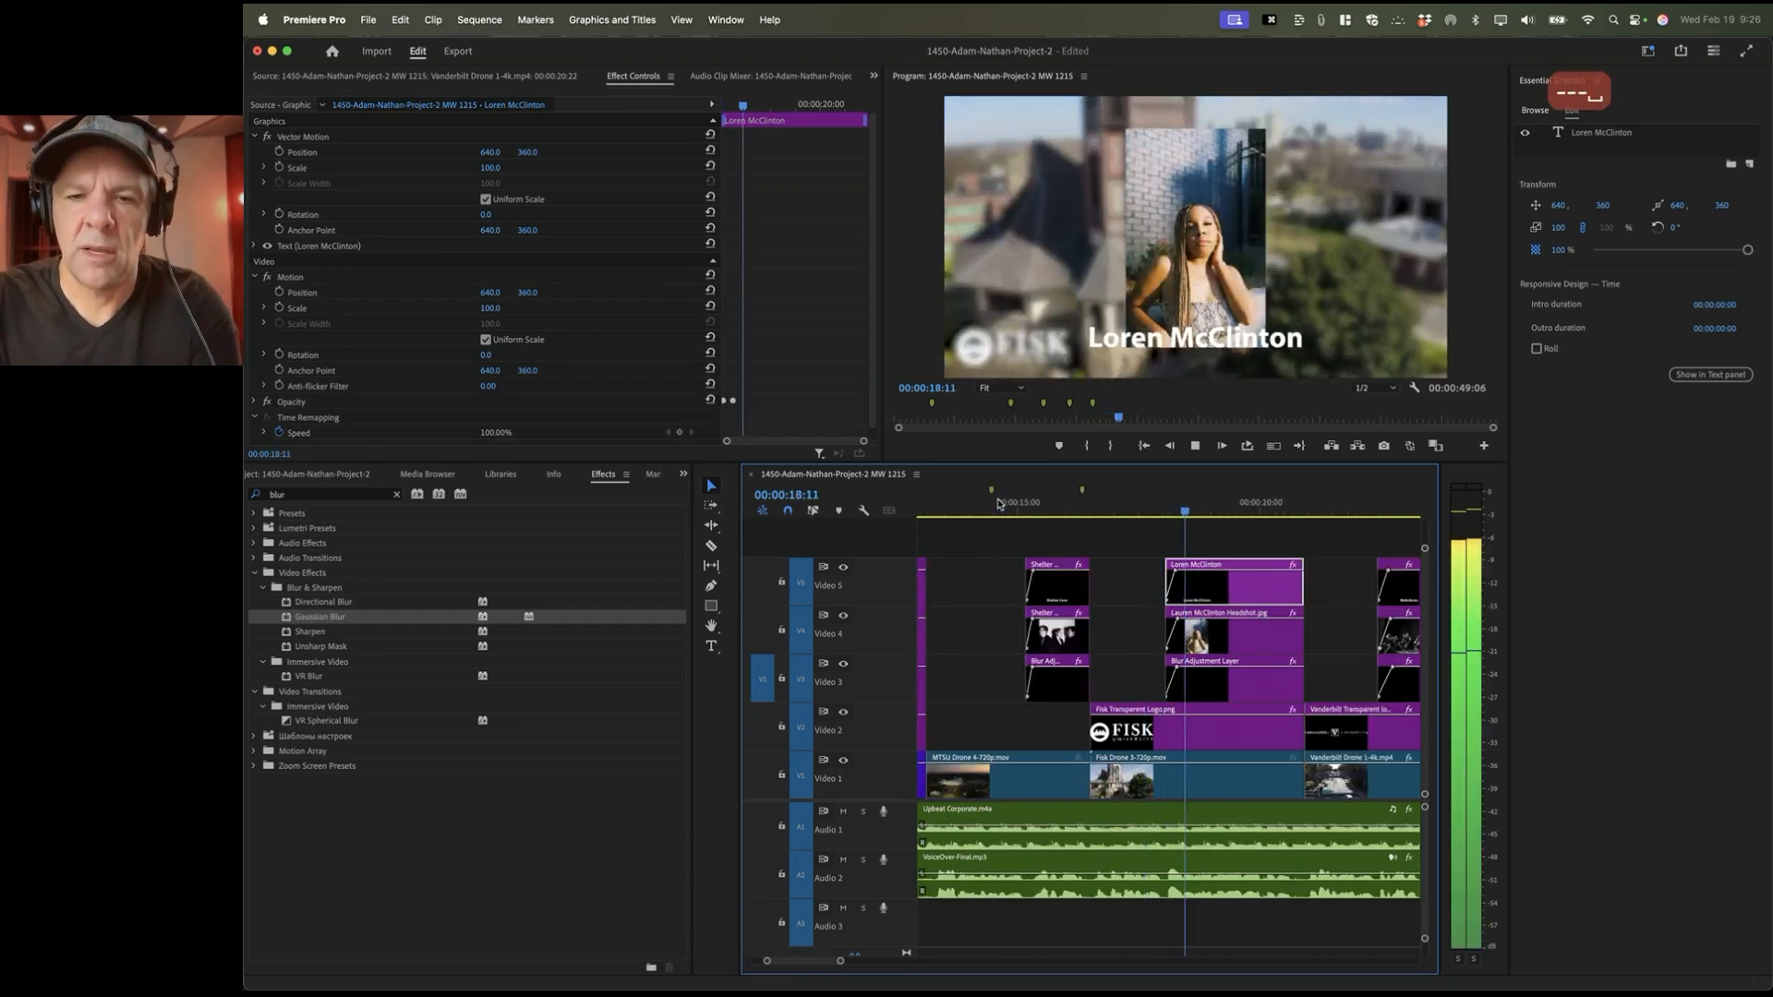
{"action": "key", "text": "super+Tab"}
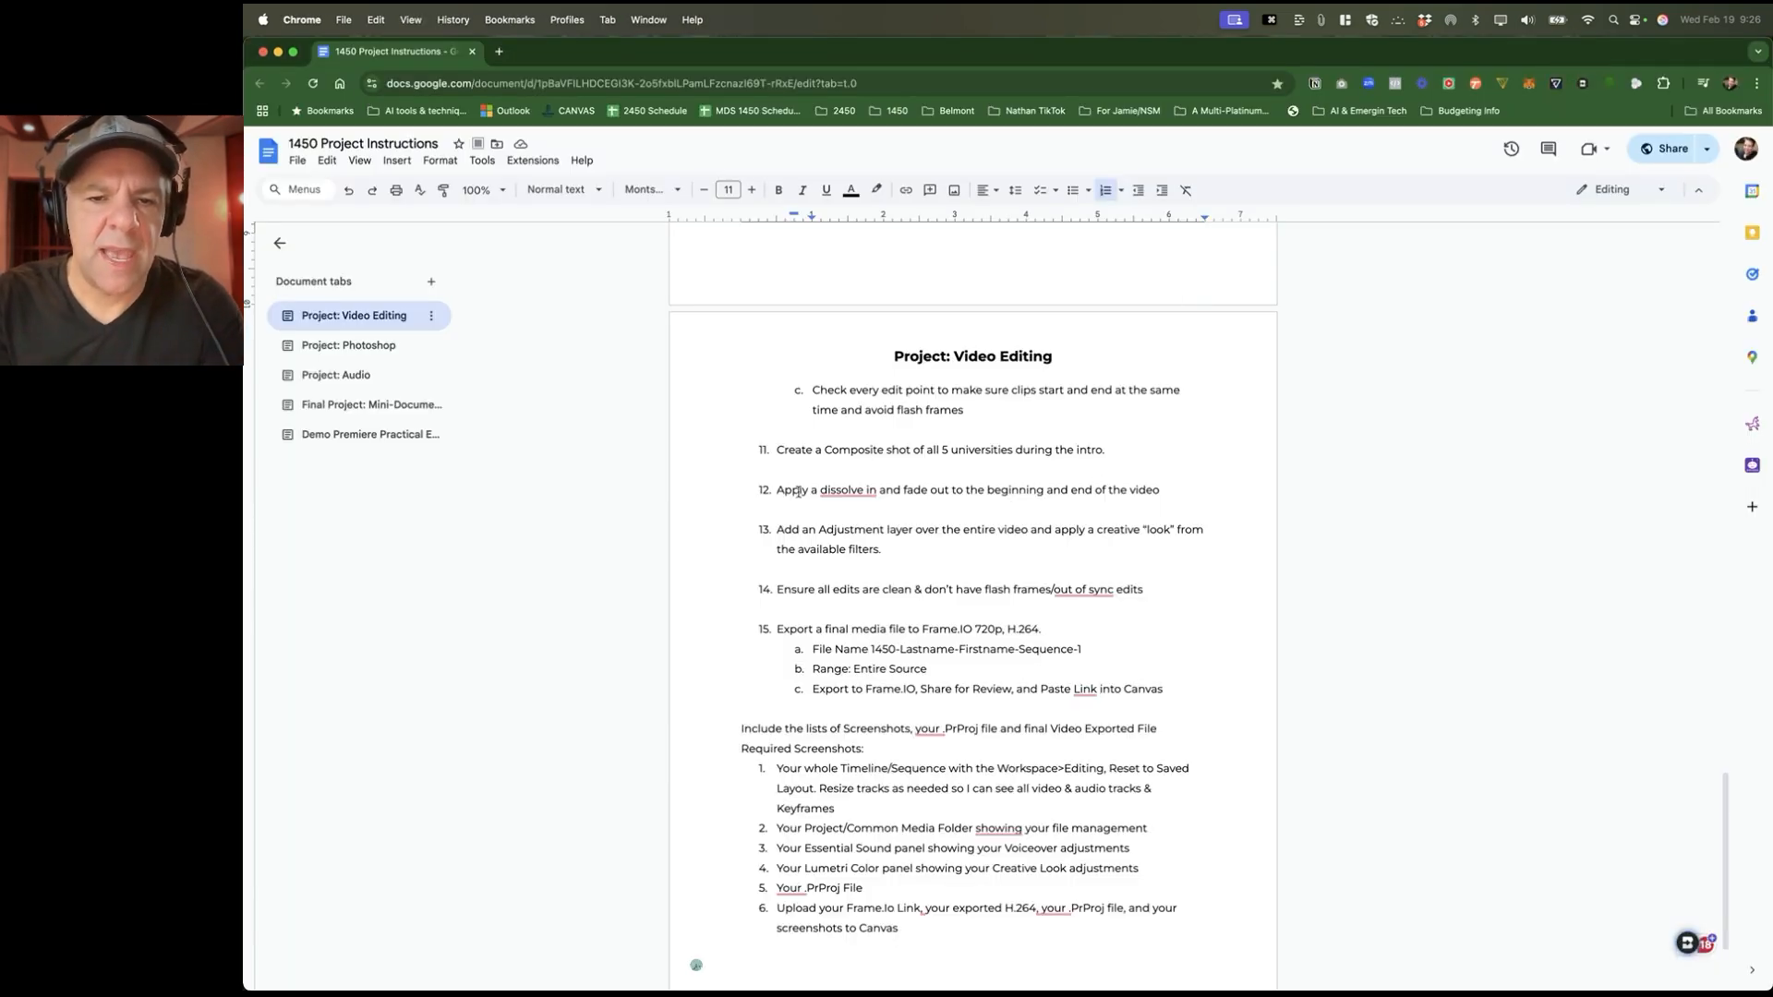
Step: Review instruction item 11 and its 'dissolve in' note, then return to Premiere Pro
{"action": "left_click", "coordinate": [785, 451]}
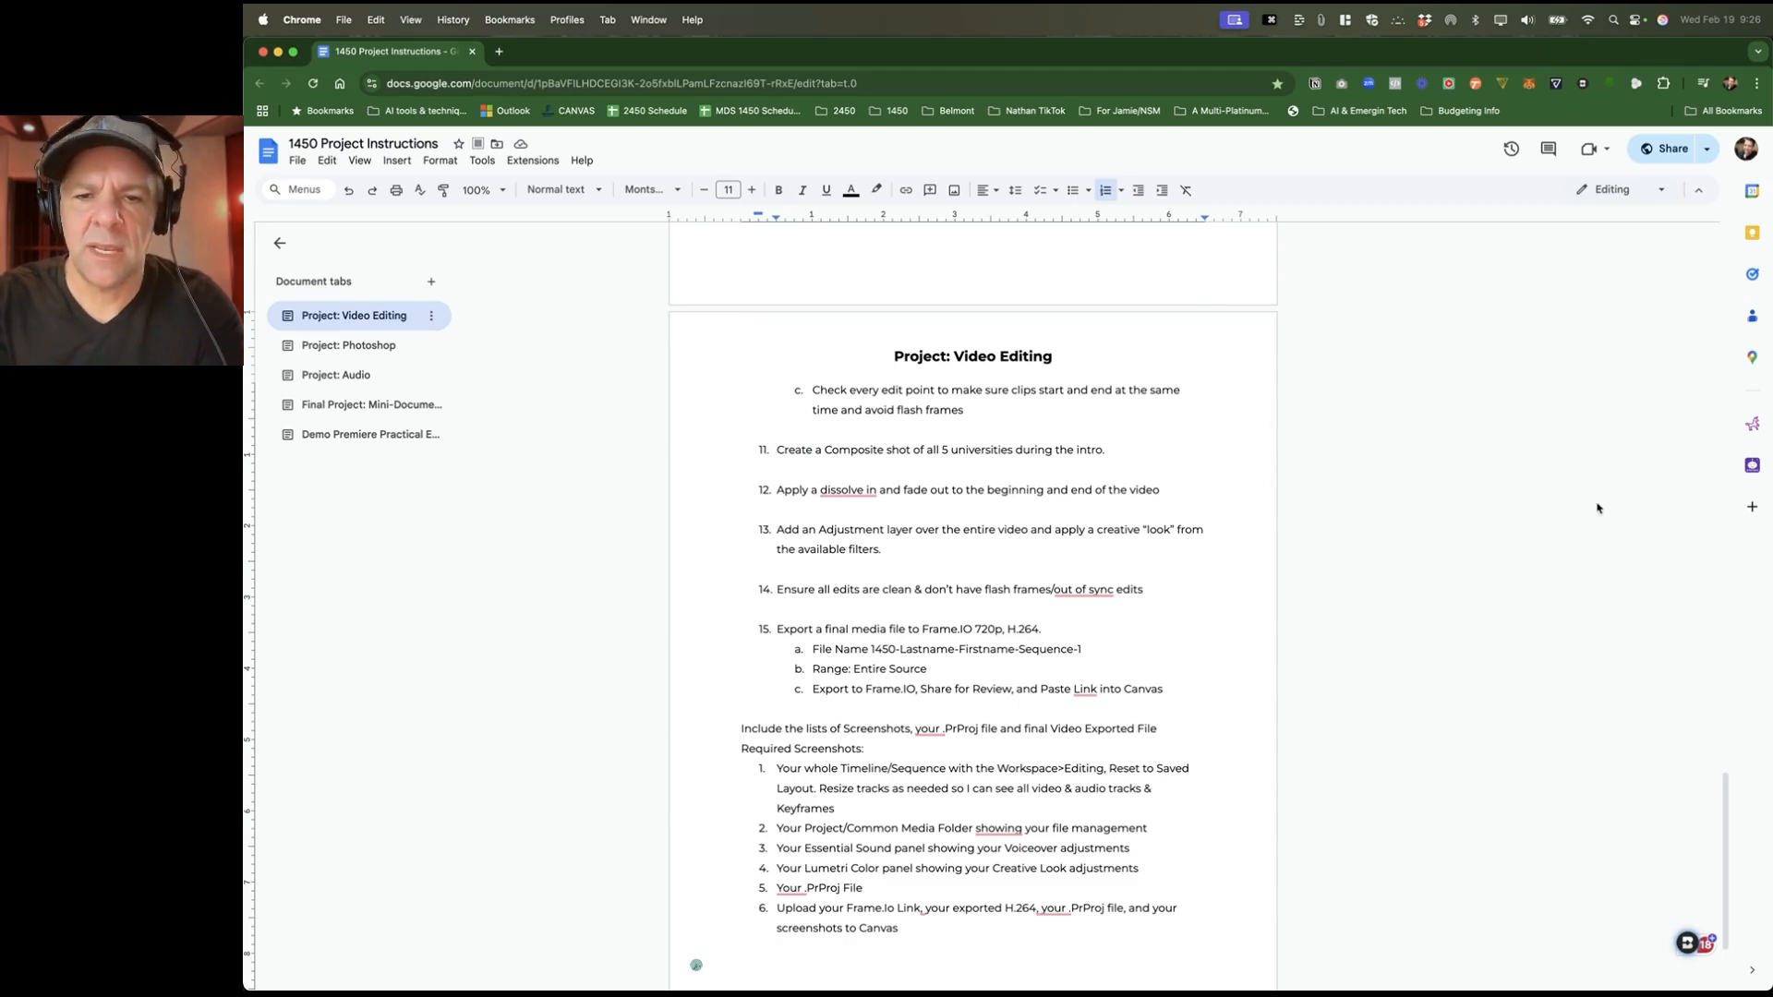
{"action": "key", "text": "super+Tab"}
{"action": "key", "text": "super+Tab"}
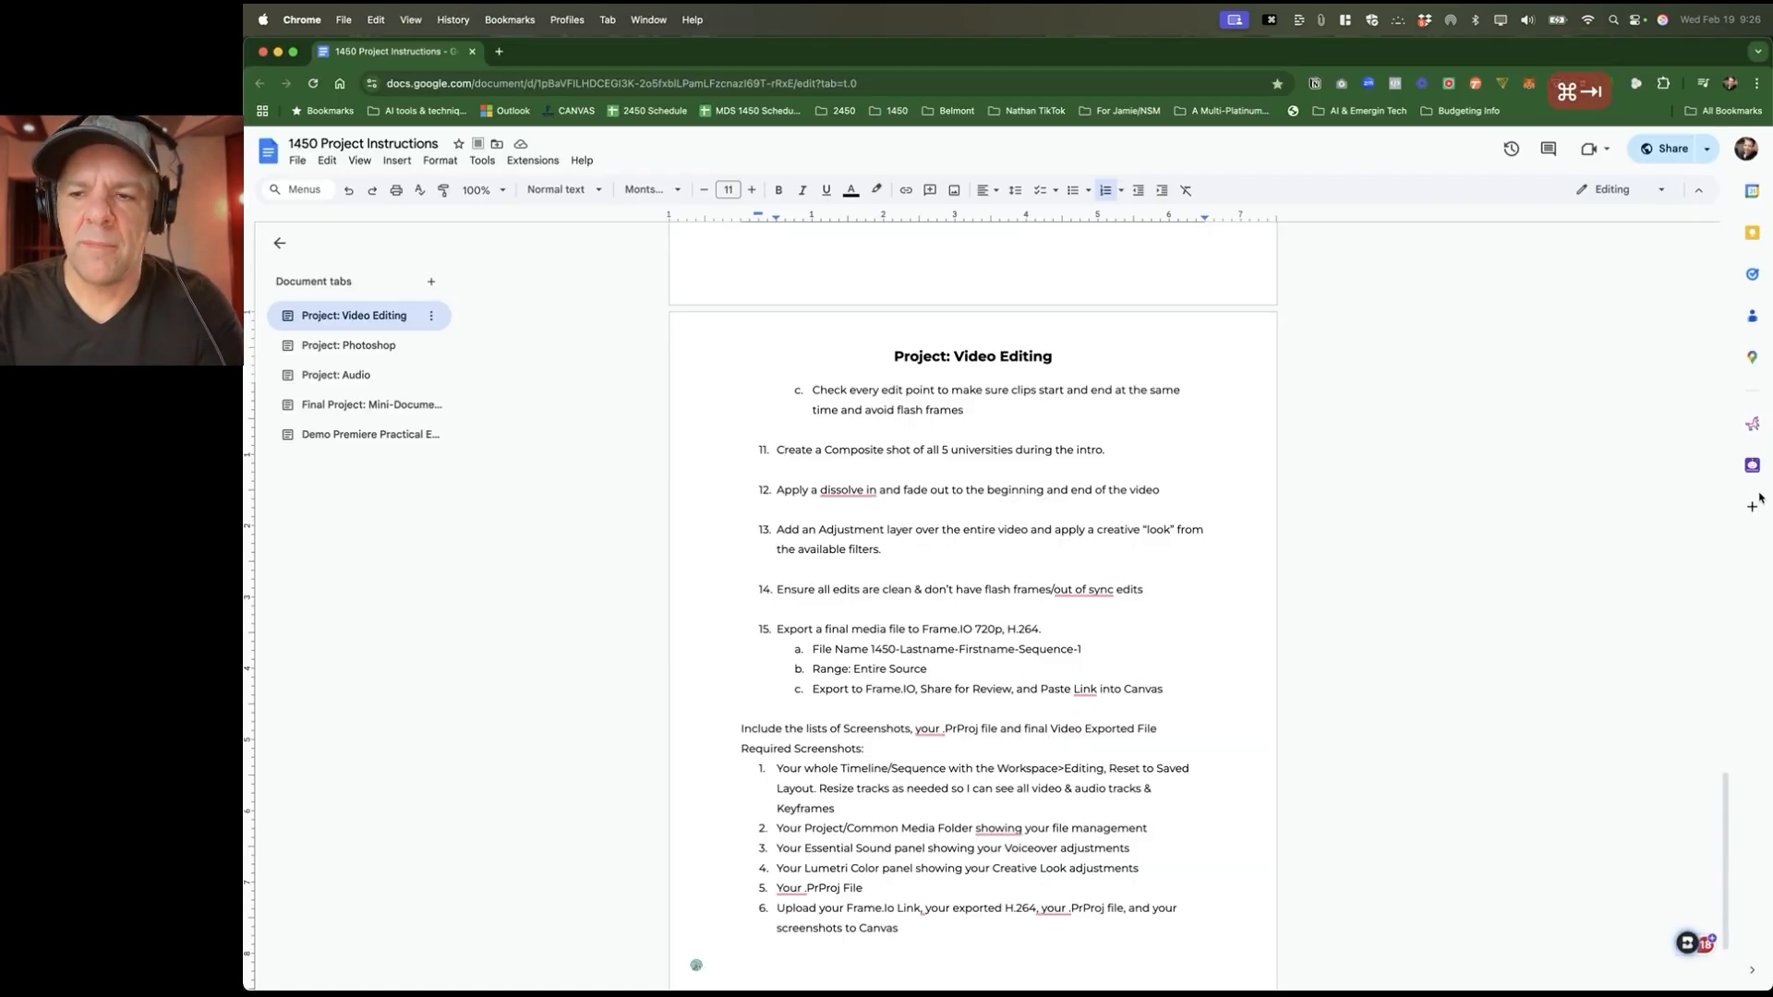
{"action": "key", "text": "super+Tab"}
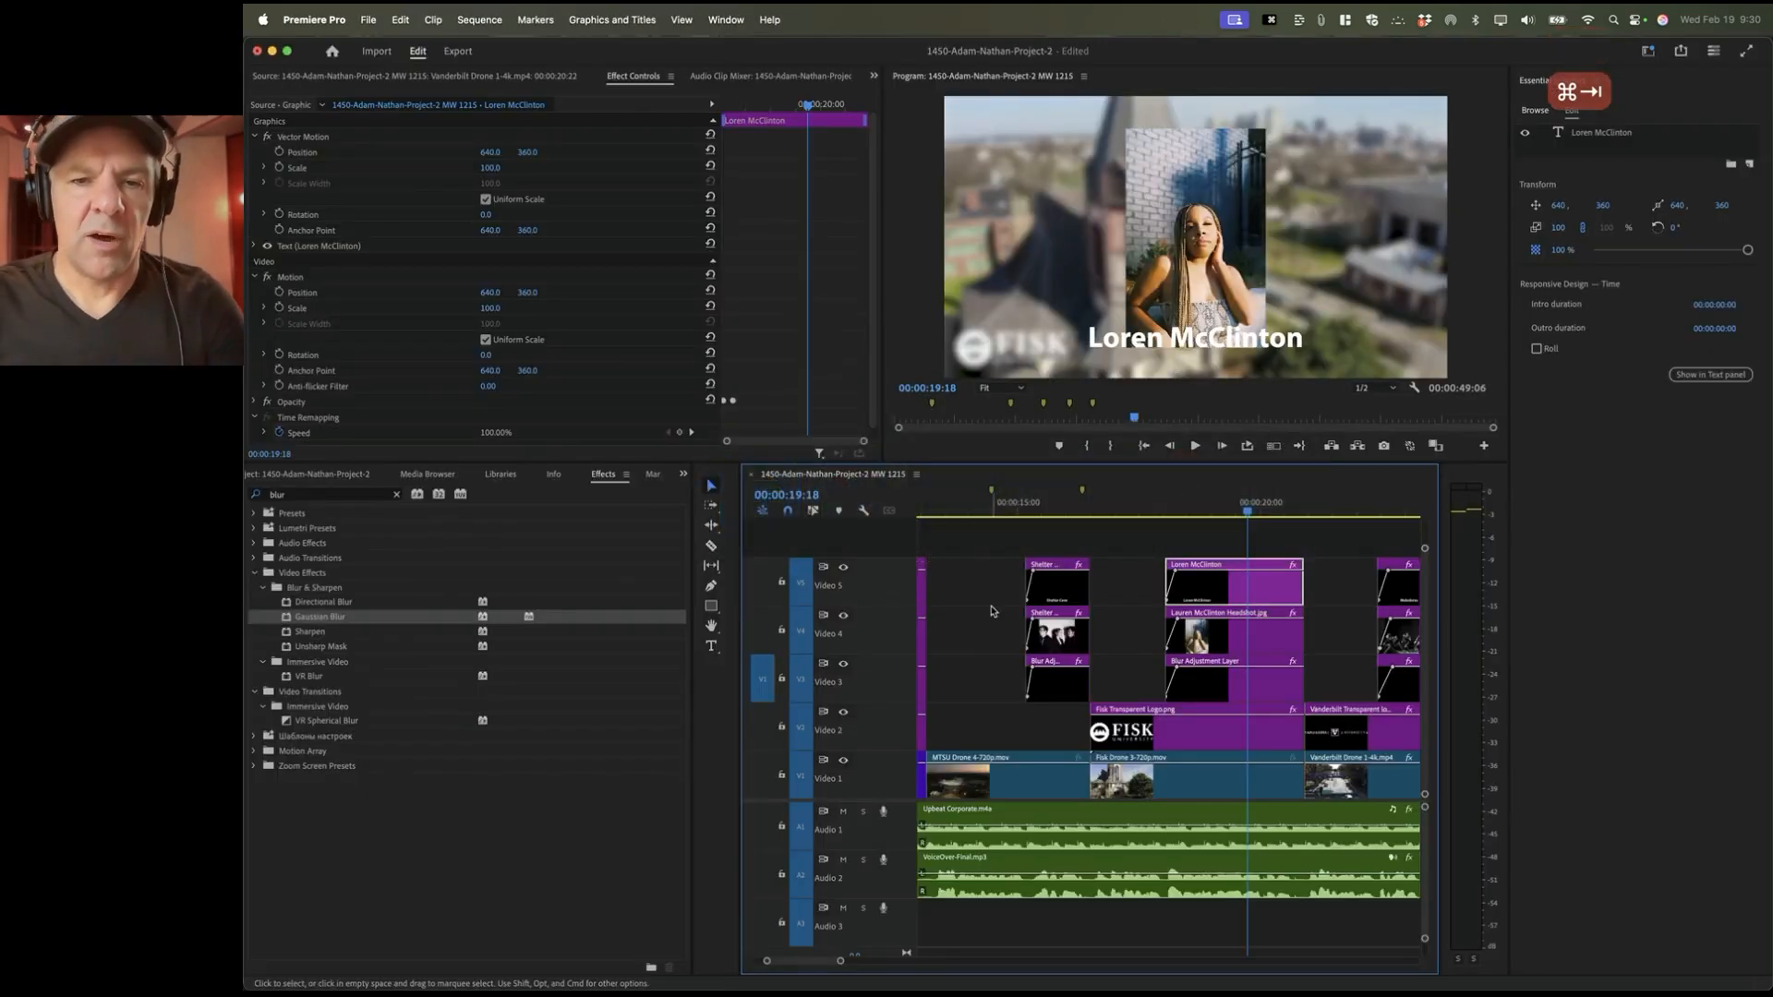
{"action": "key", "text": "super+Tab"}
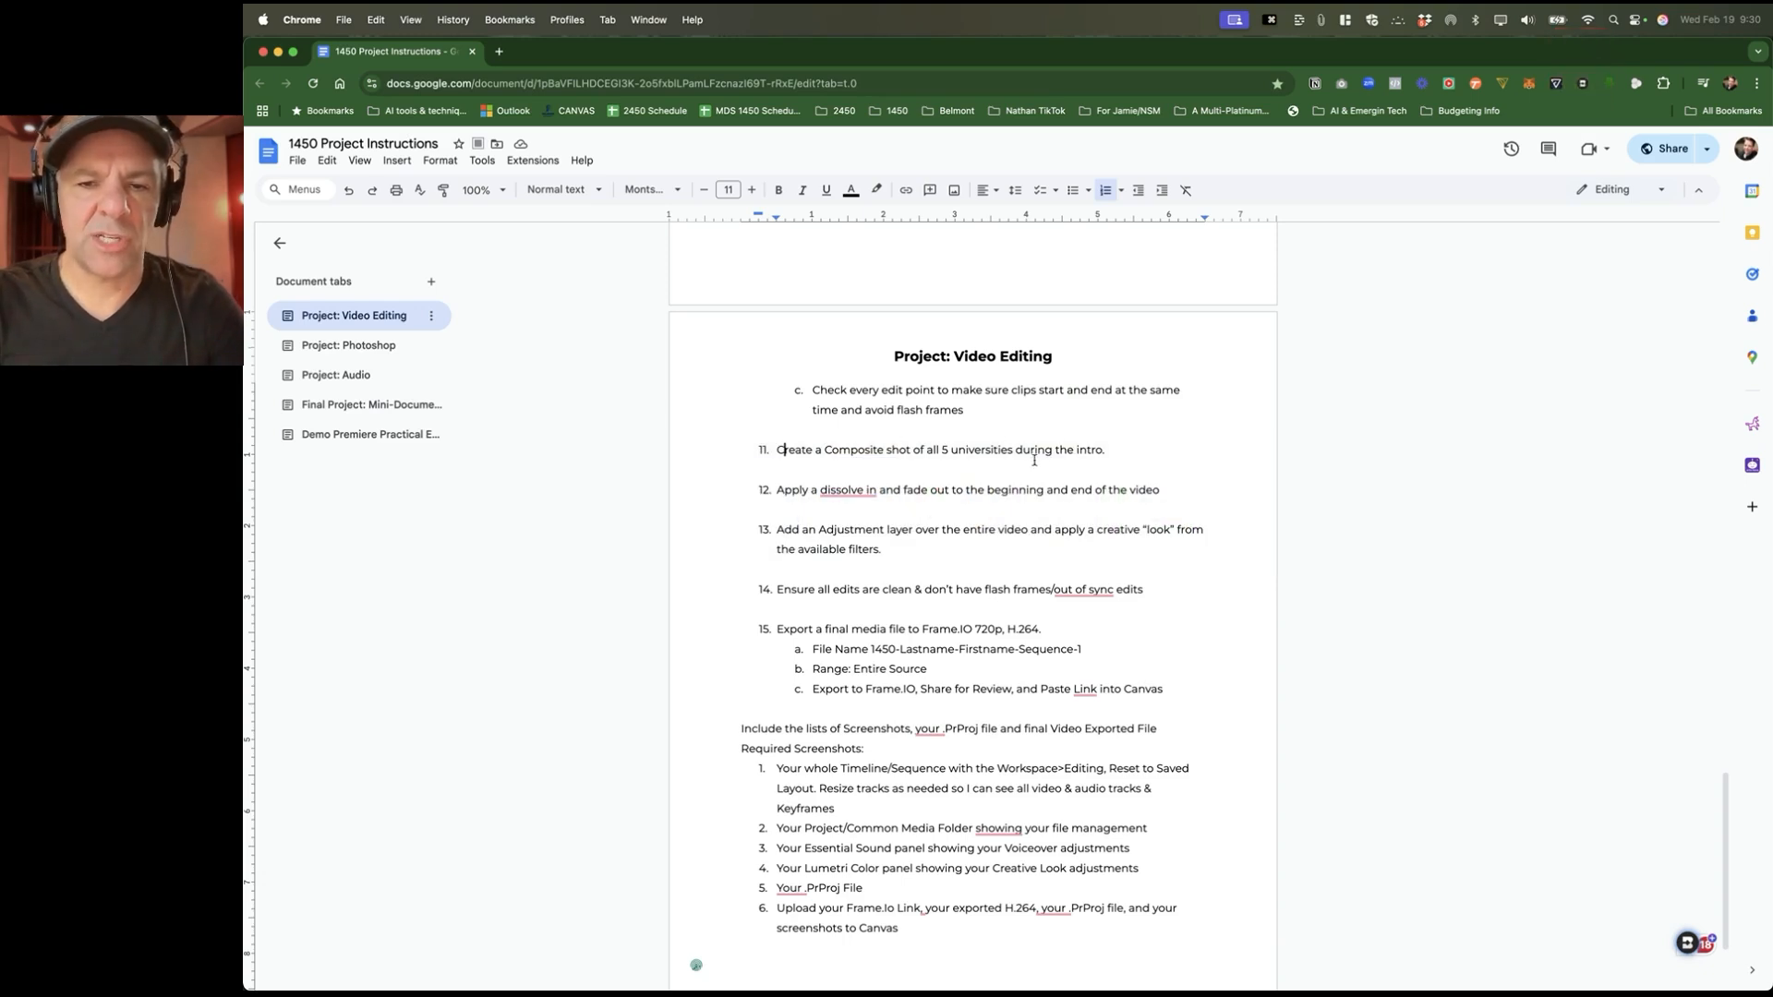
{"action": "scroll", "coordinate": [999, 465], "scroll_direction": "down", "scroll_amount": 1}
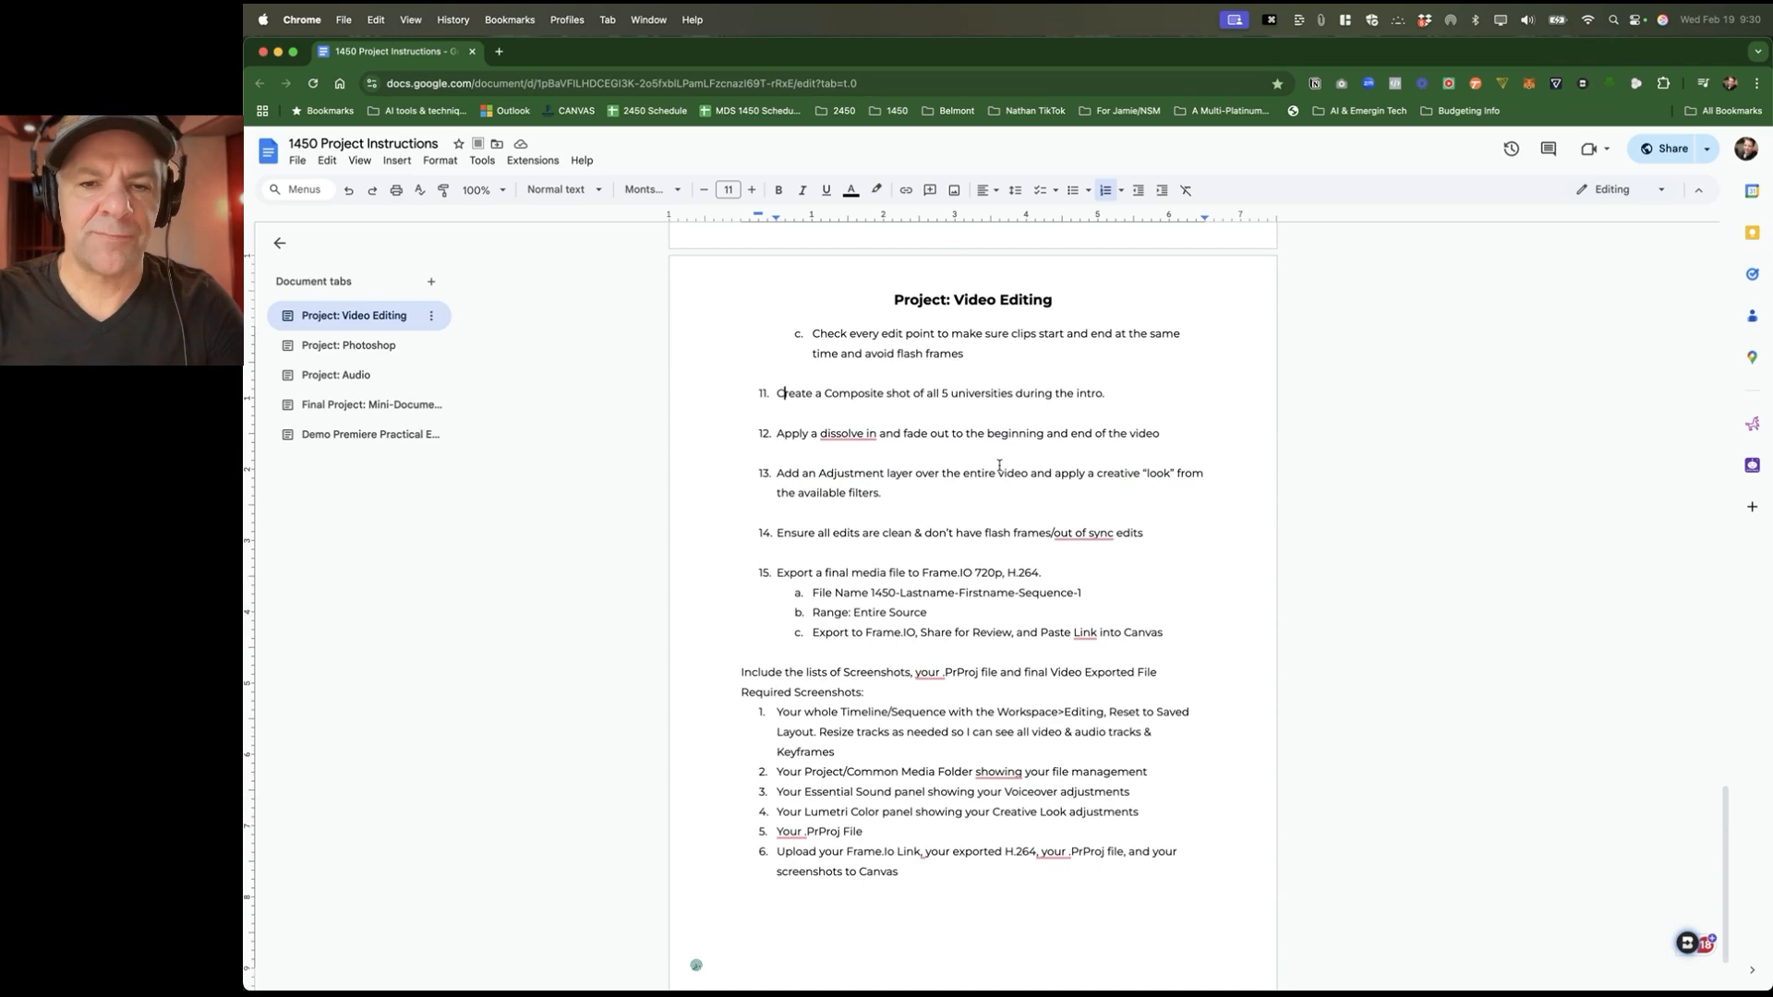
{"action": "left_click", "coordinate": [844, 429]}
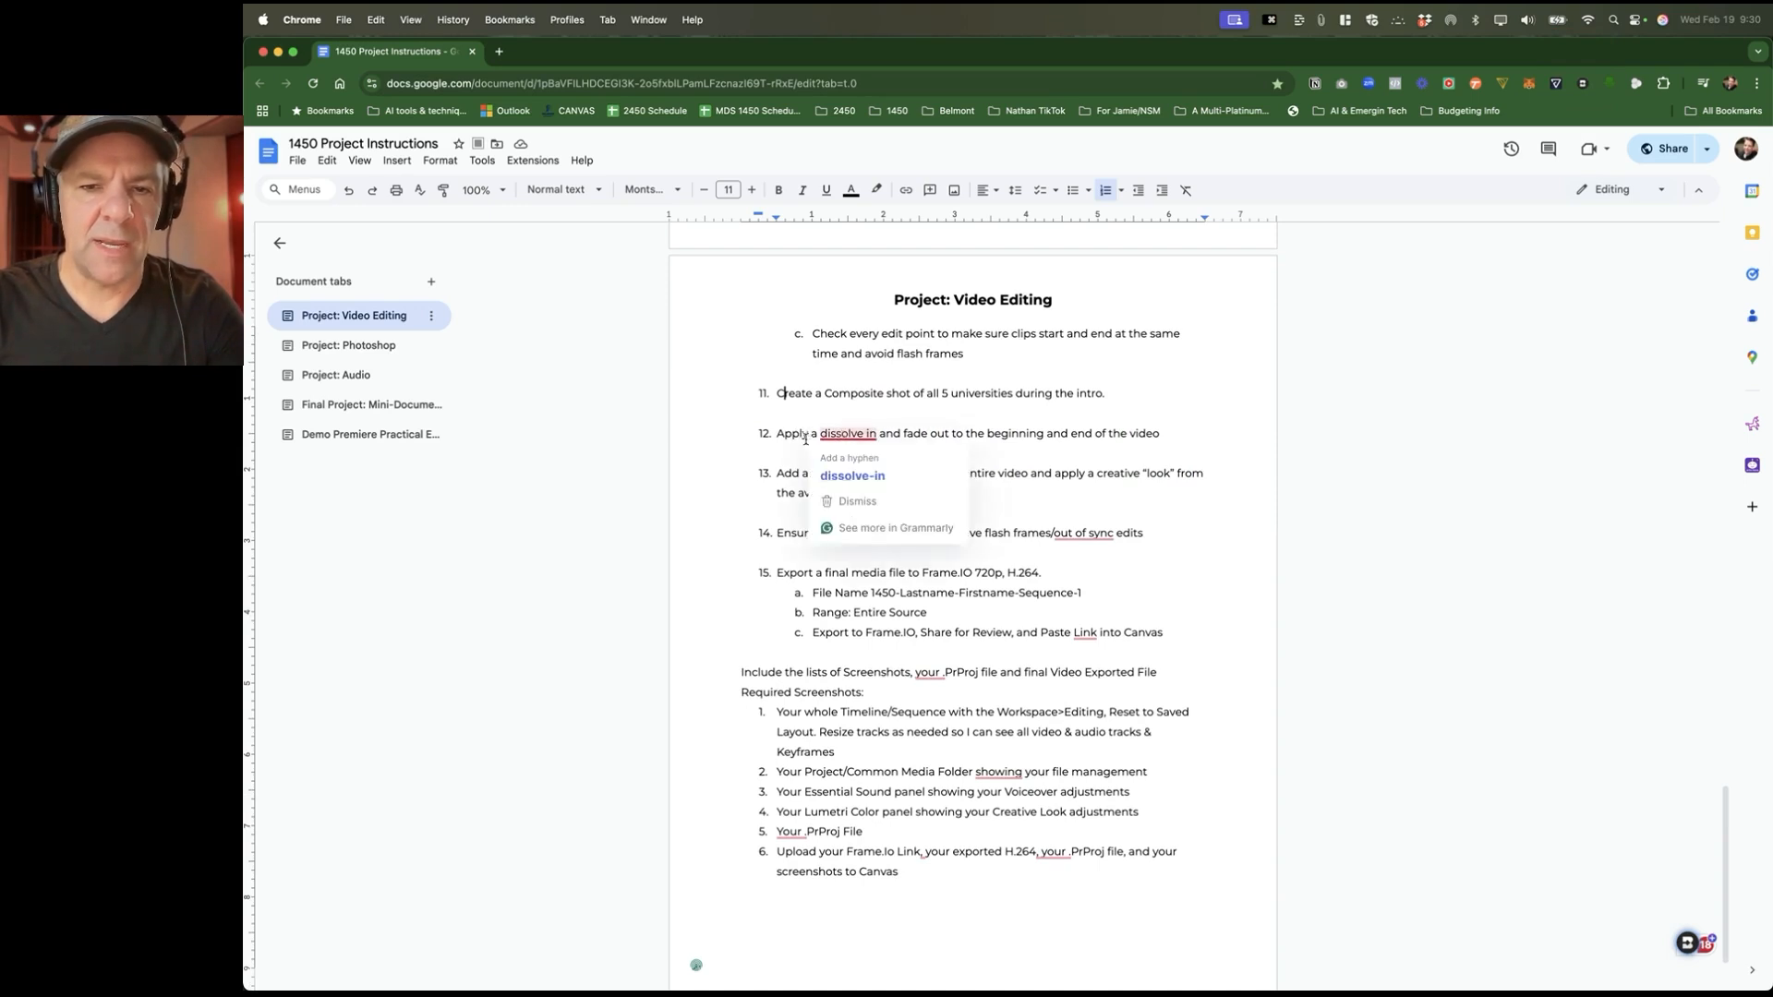
{"action": "left_click", "coordinate": [941, 434]}
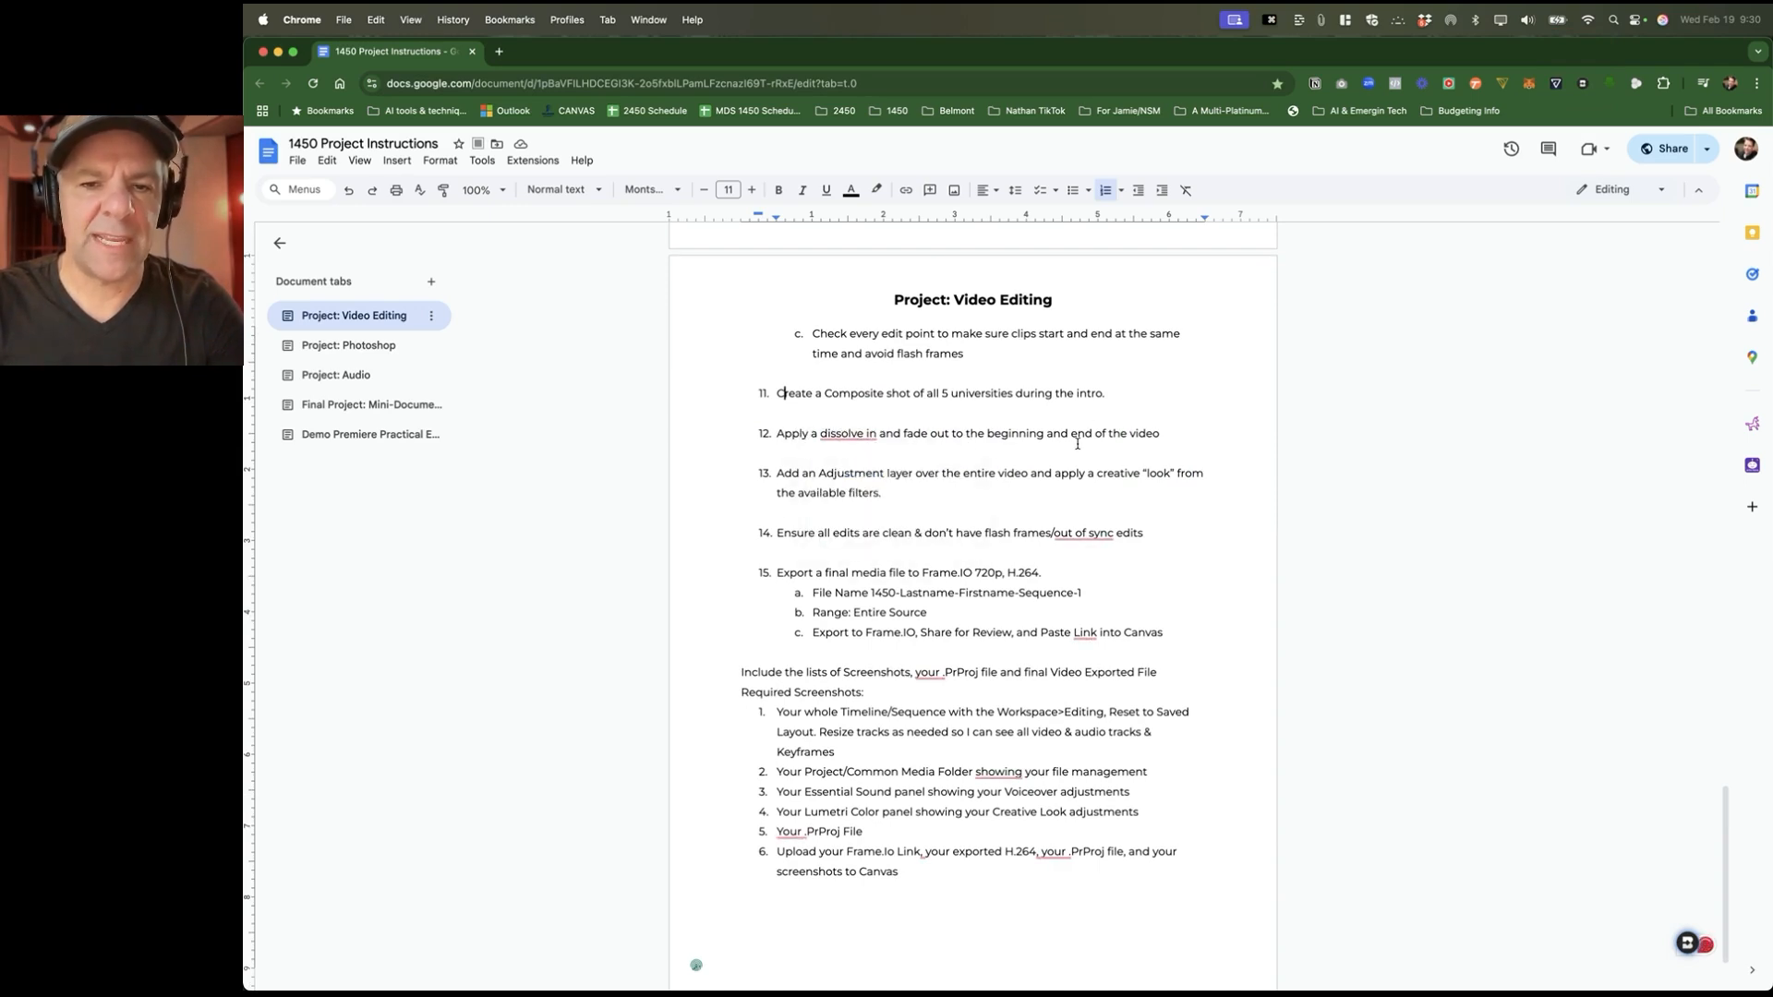
{"action": "key", "text": "super+Tab"}
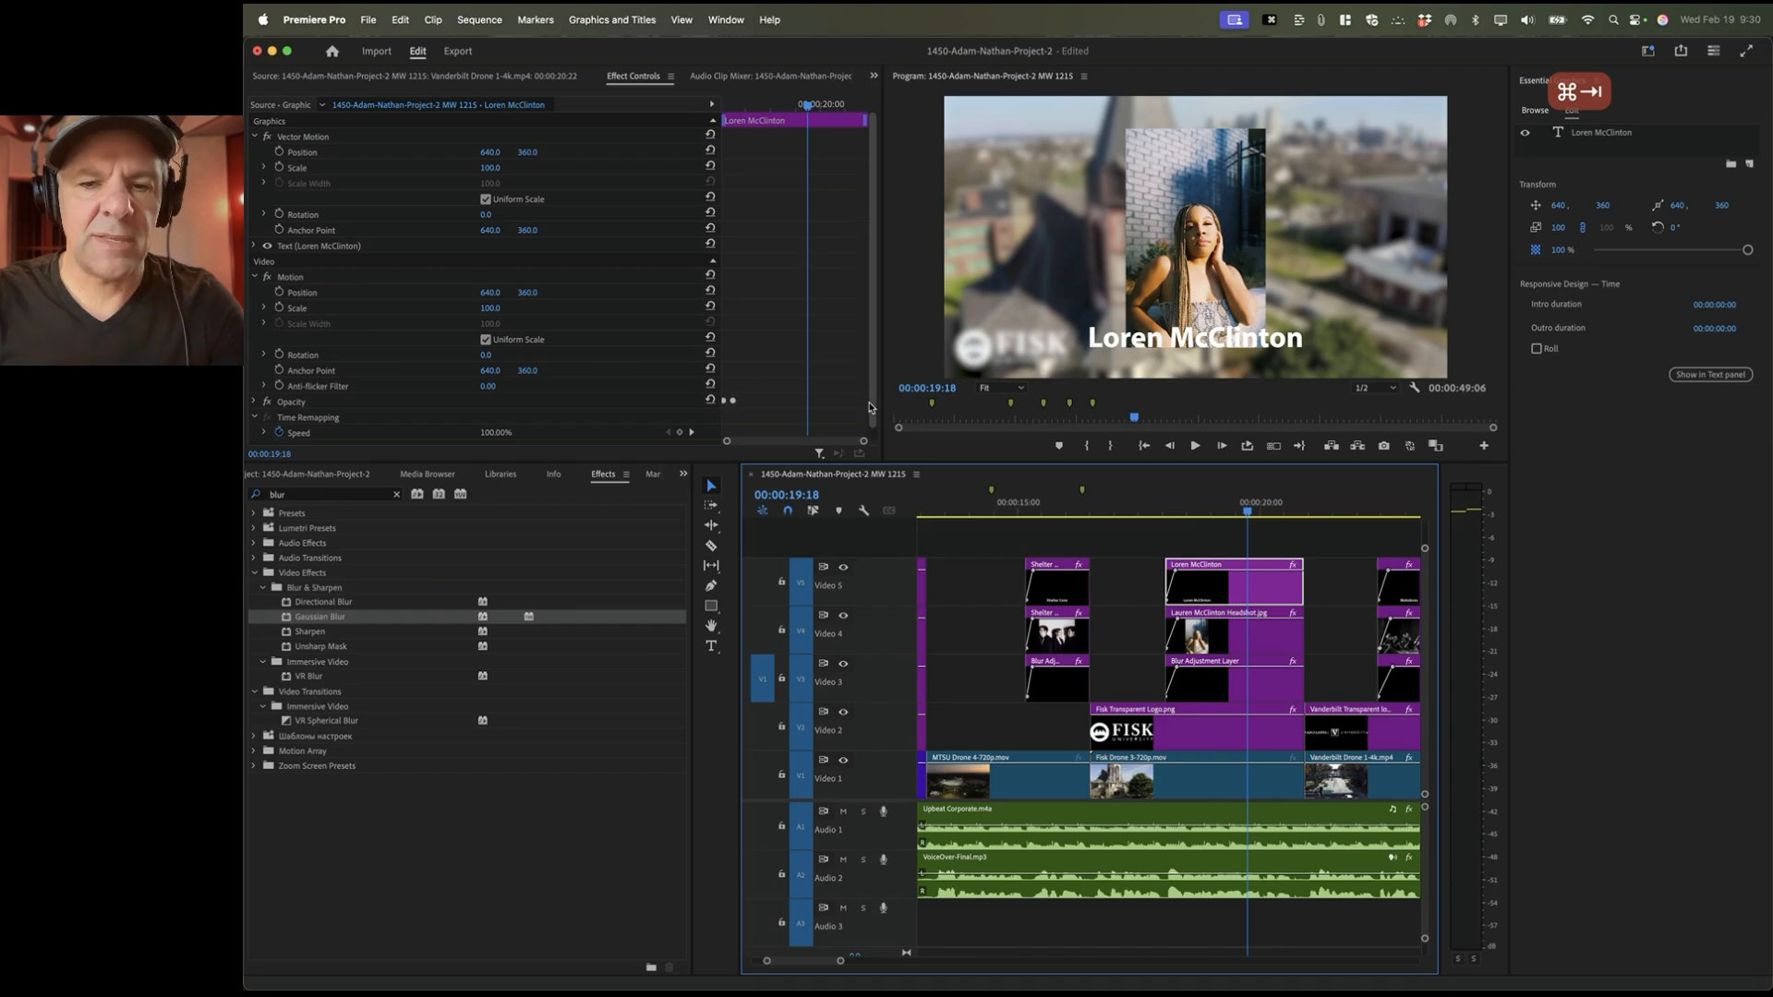
Step: Play back and replay the Belmont drone shot to review the drone section
{"action": "scroll", "coordinate": [1064, 558], "scroll_direction": "left", "scroll_amount": 5}
{"action": "scroll", "coordinate": [1063, 557], "scroll_direction": "left", "scroll_amount": 5}
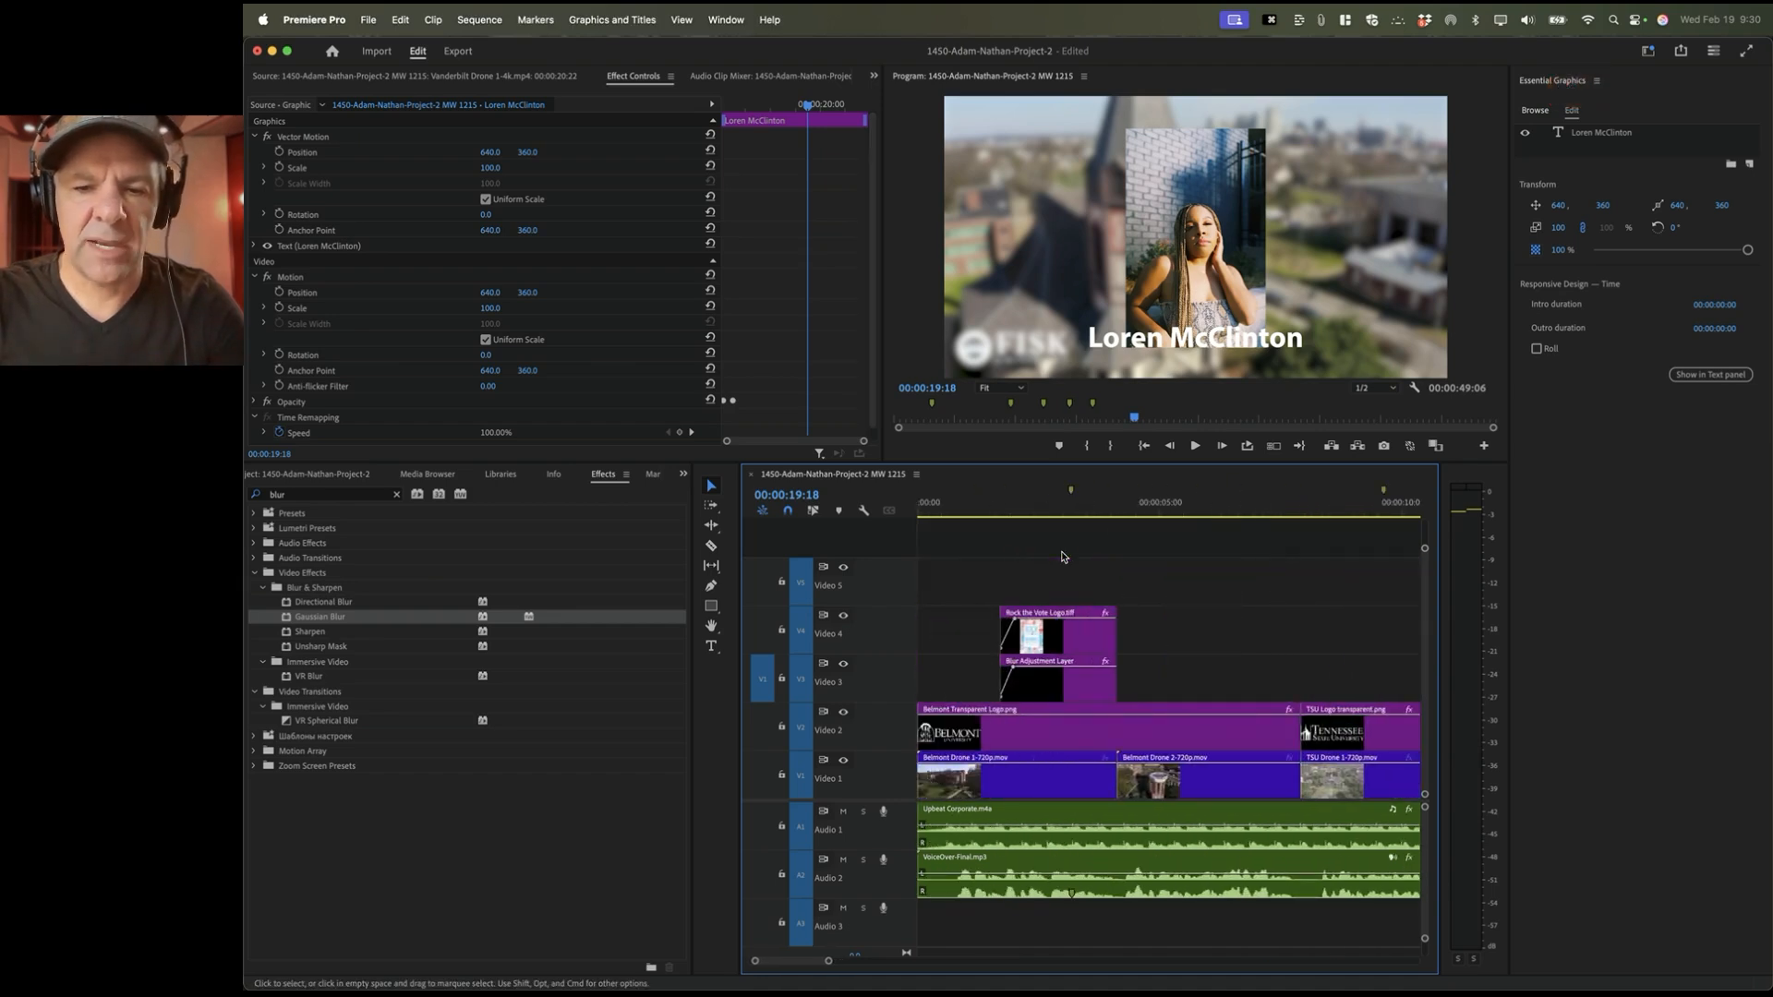
{"action": "left_click", "coordinate": [1117, 529]}
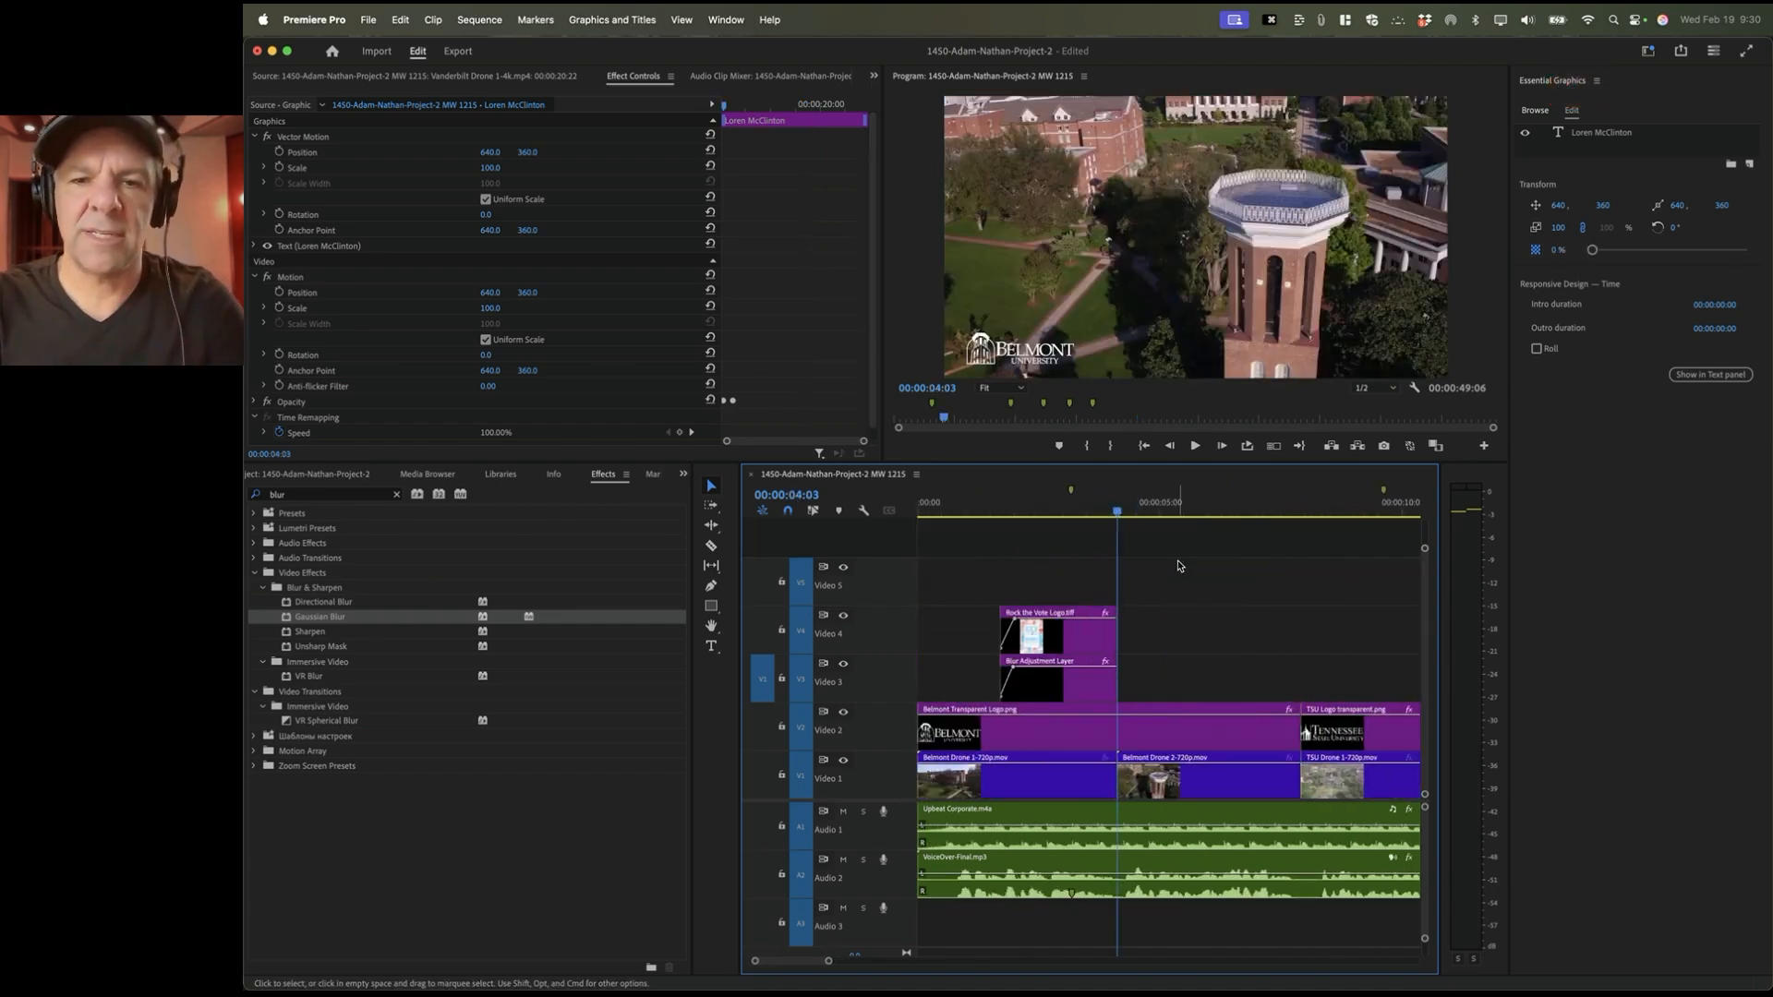
{"action": "key", "text": "space"}
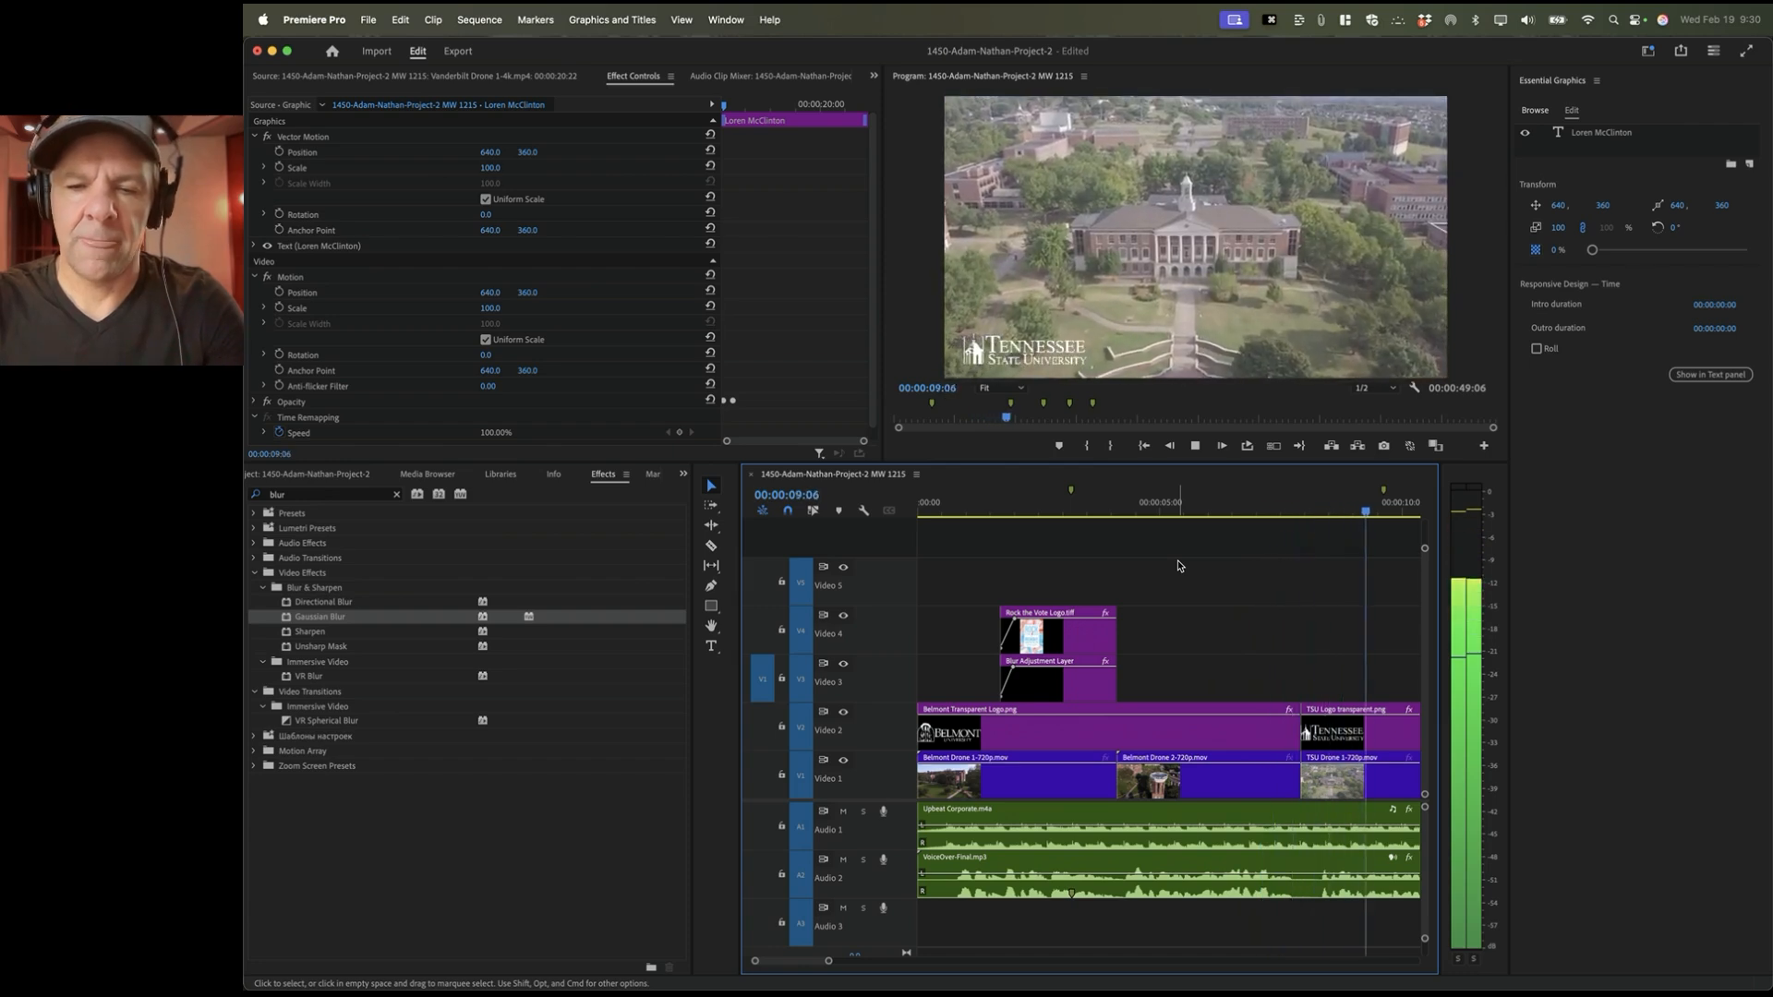
{"action": "key", "text": "space"}
{"action": "left_click", "coordinate": [1139, 503]}
{"action": "key", "text": "space"}
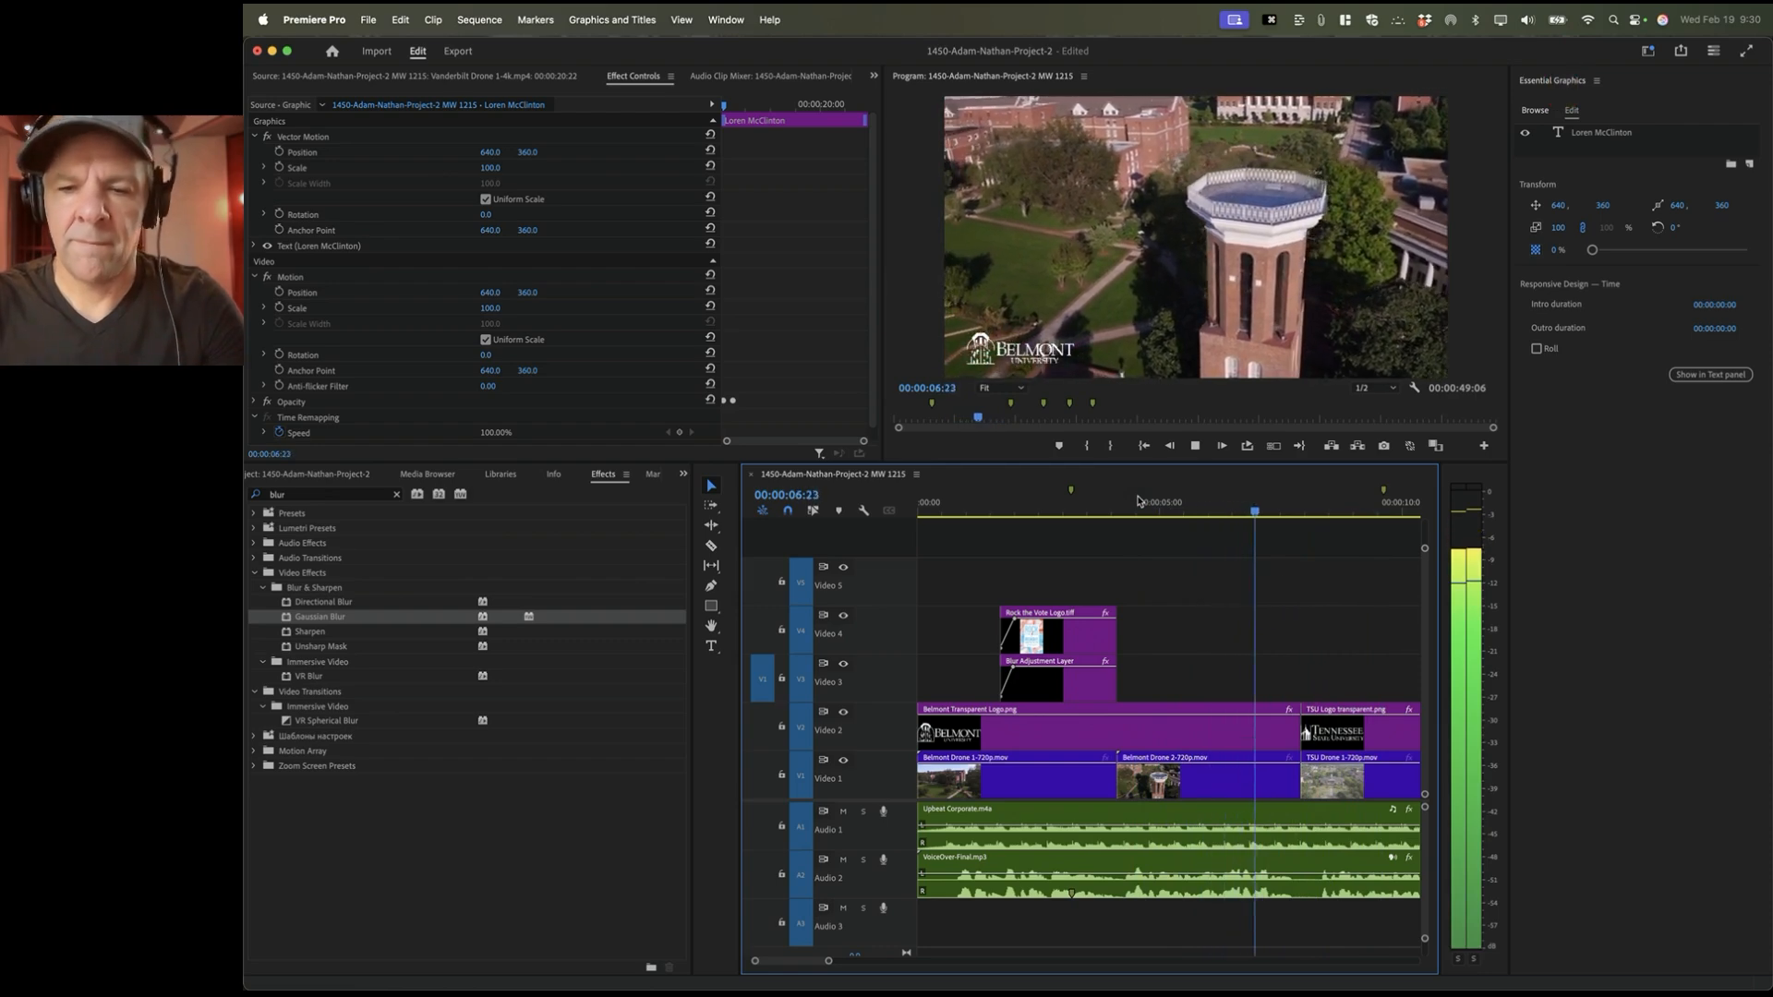
{"action": "key", "text": "space"}
{"action": "left_click", "coordinate": [1131, 506]}
Step: Save the project, park the playhead at 00:00:04:16, and show the Project panel bins
{"action": "key", "text": "super+s"}
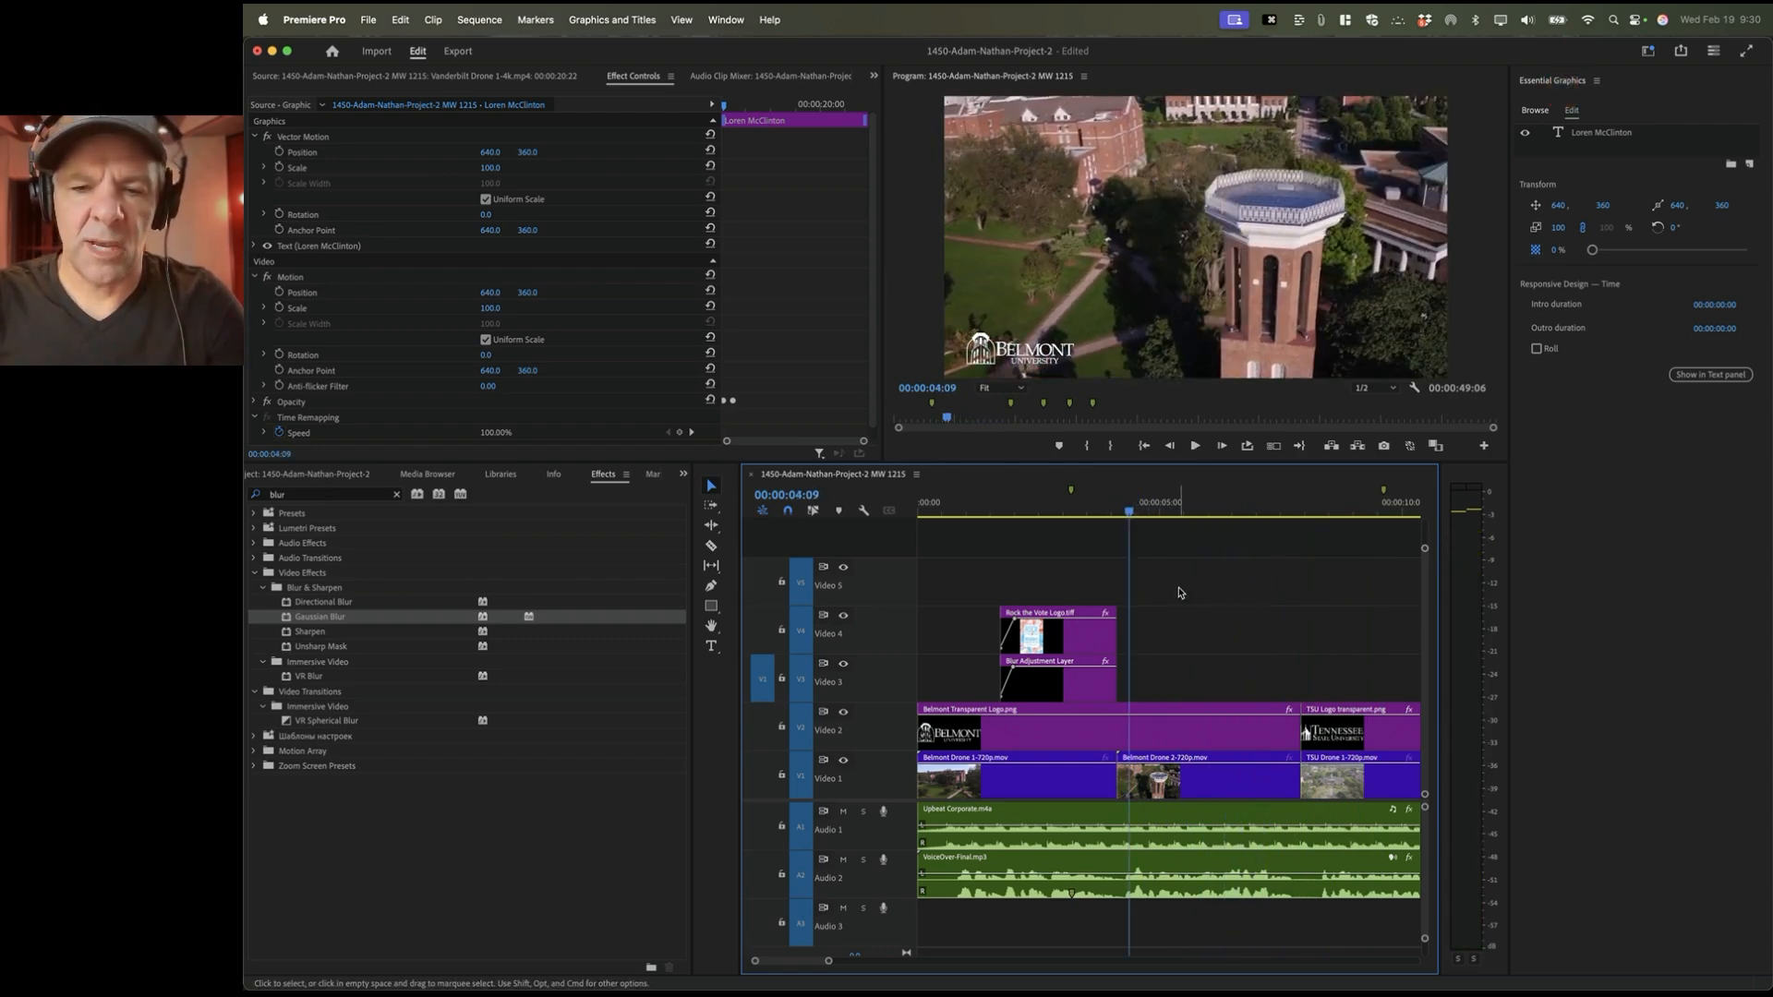
{"action": "left_click", "coordinate": [1144, 506]}
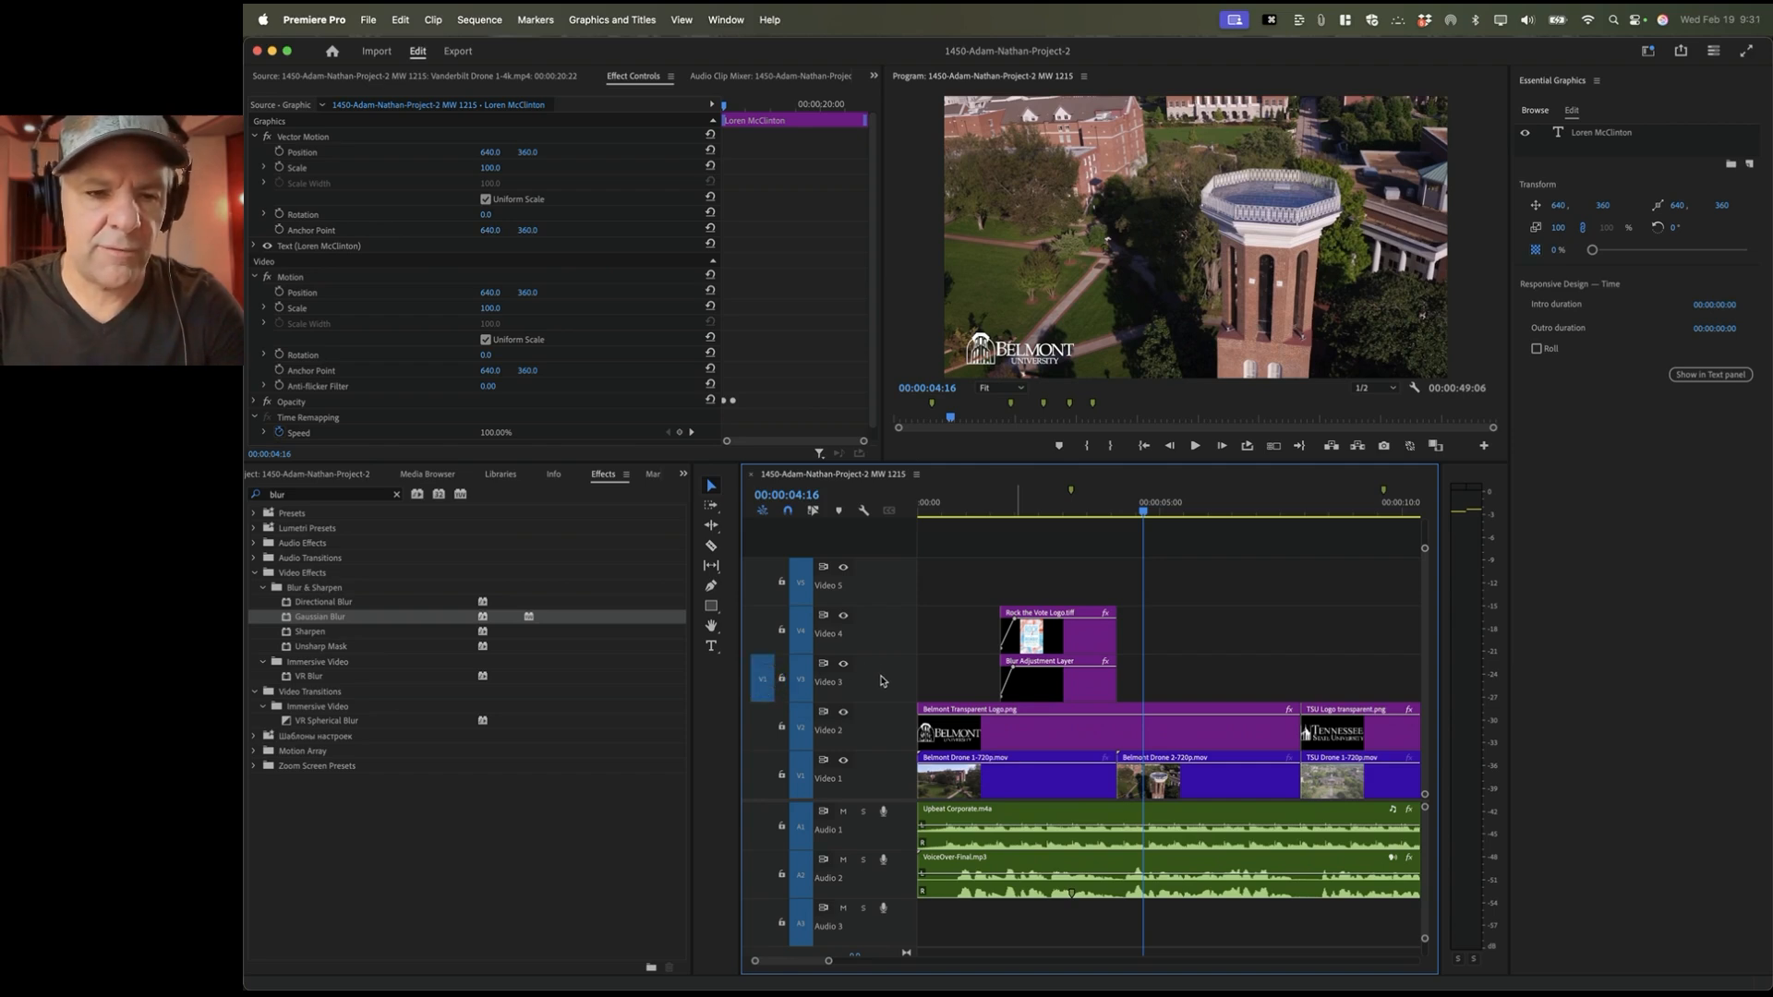
{"action": "key", "text": "shift+1"}
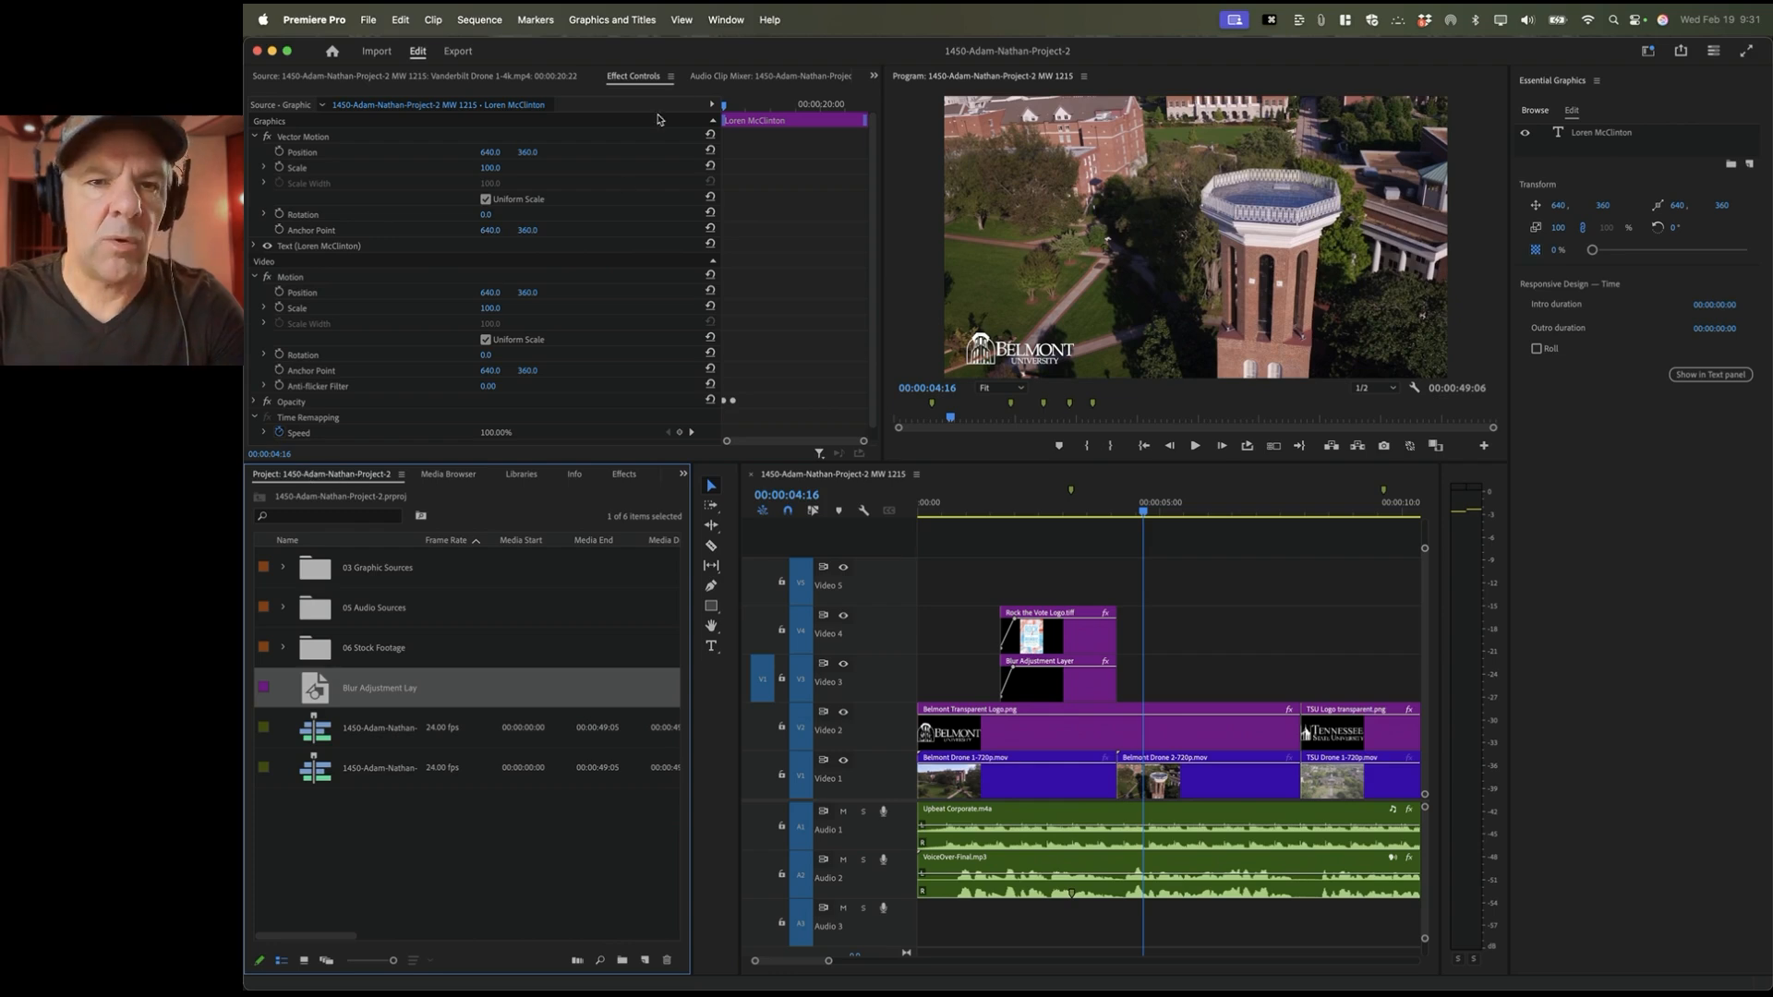
Step: Open 06 Stock Footage > Drone Footage 720p and load Fisk Drone 3-720p into the Source monitor
{"action": "left_click", "coordinate": [726, 19]}
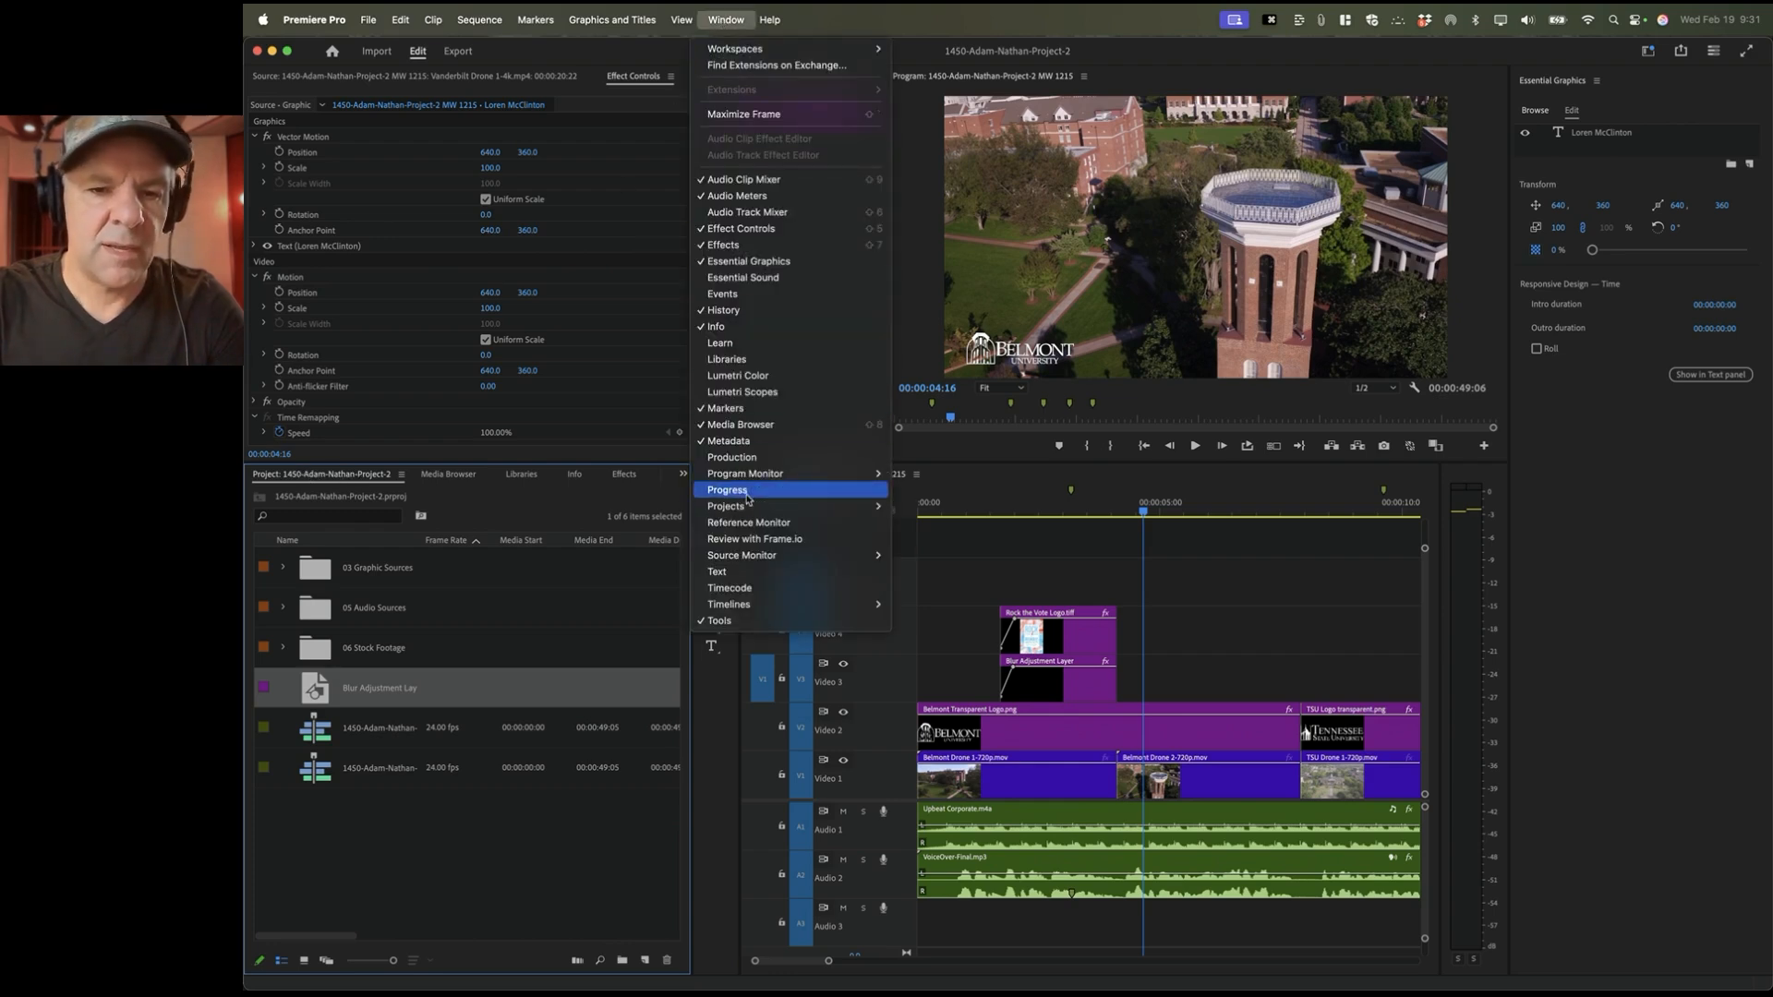
{"action": "left_click", "coordinate": [471, 614]}
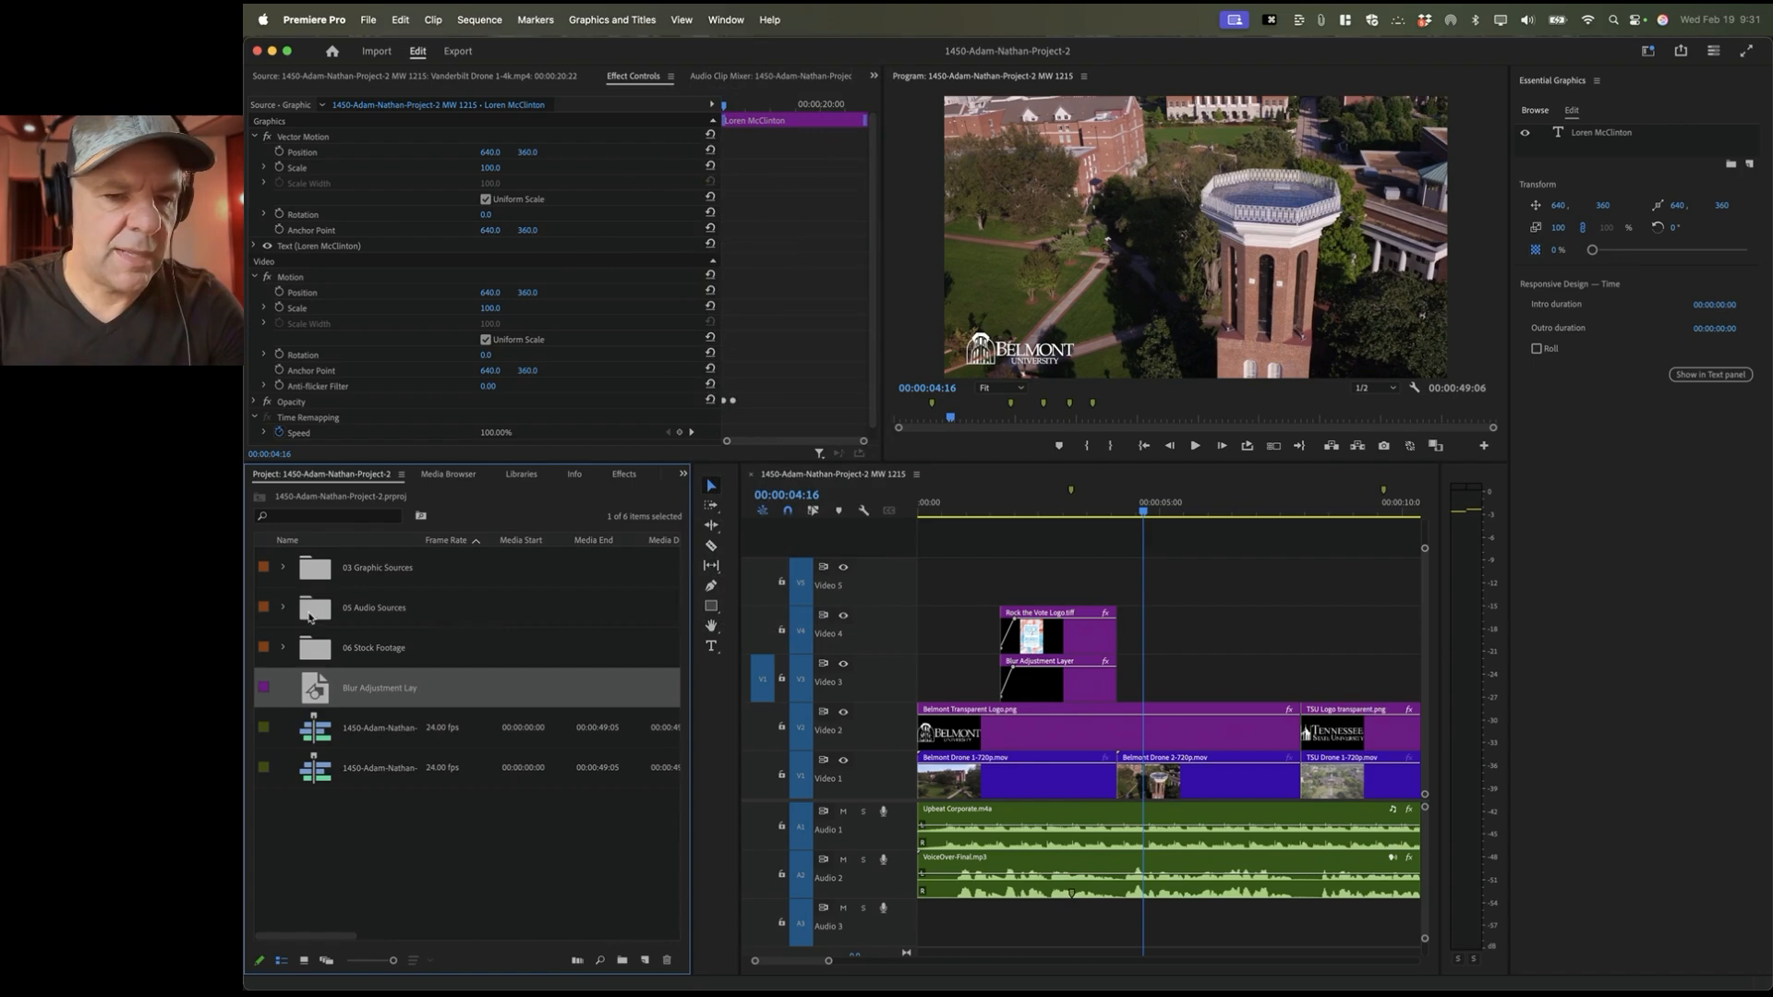
{"action": "double_click", "coordinate": [314, 653]}
{"action": "double_click", "coordinate": [314, 565]}
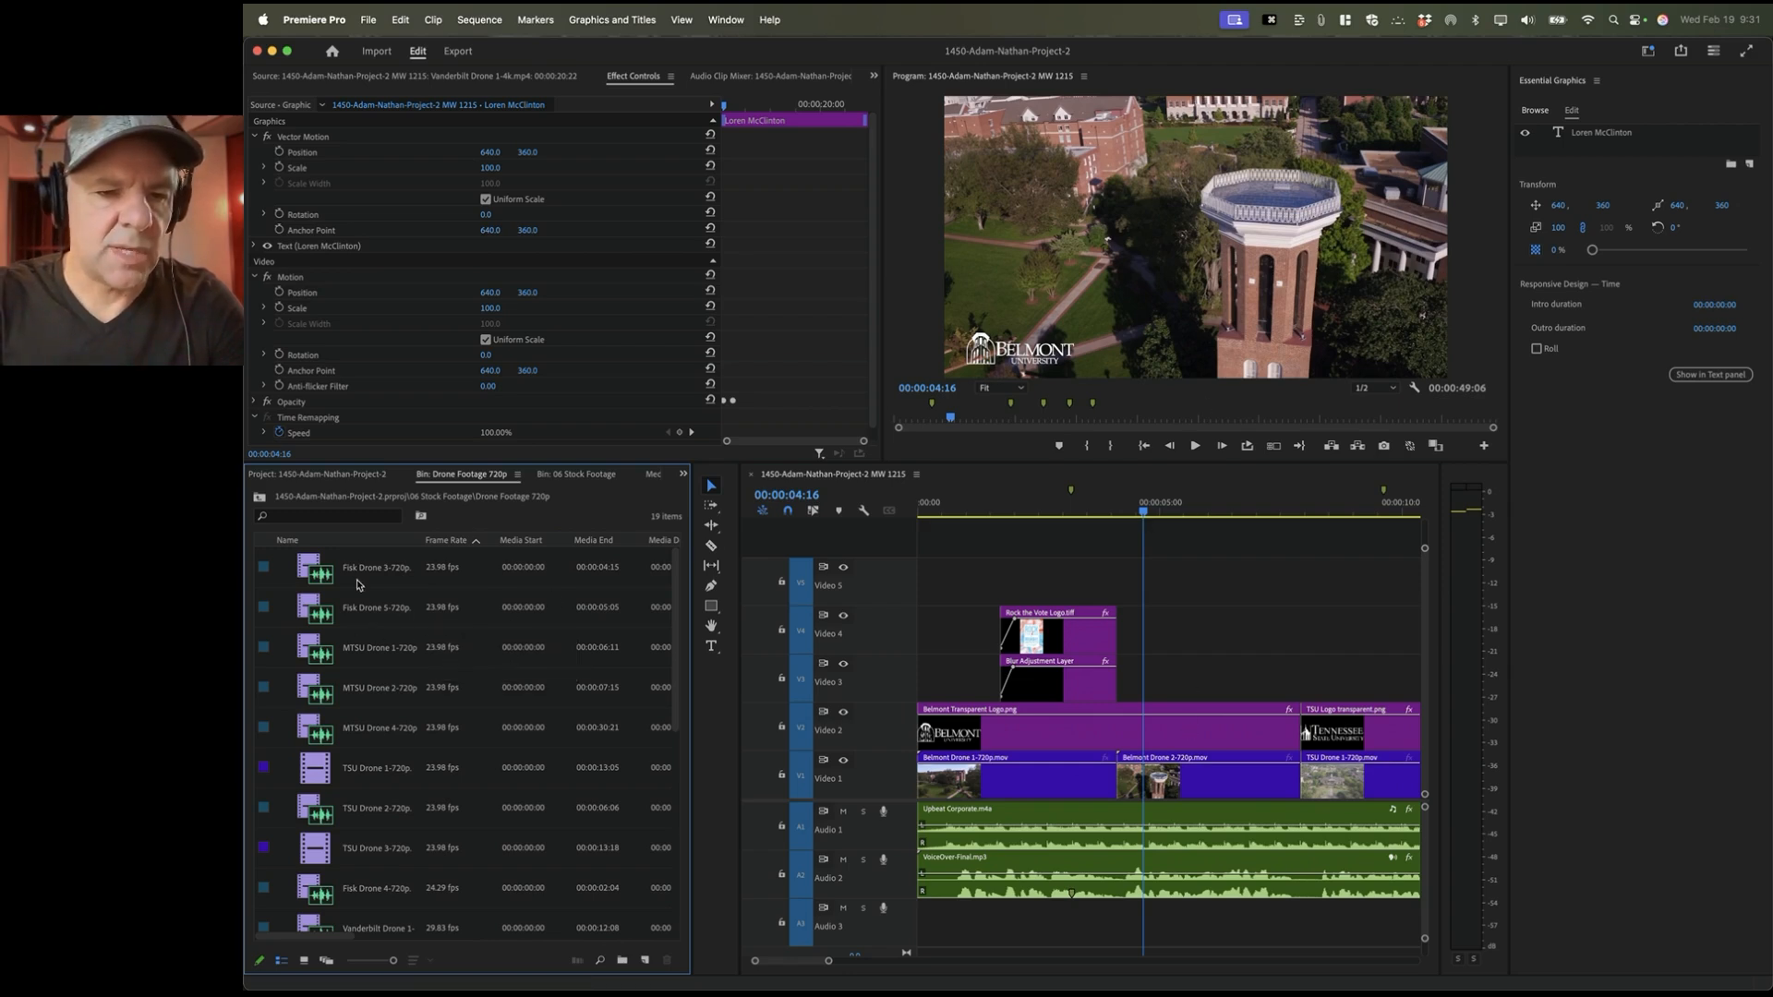
{"action": "double_click", "coordinate": [323, 576]}
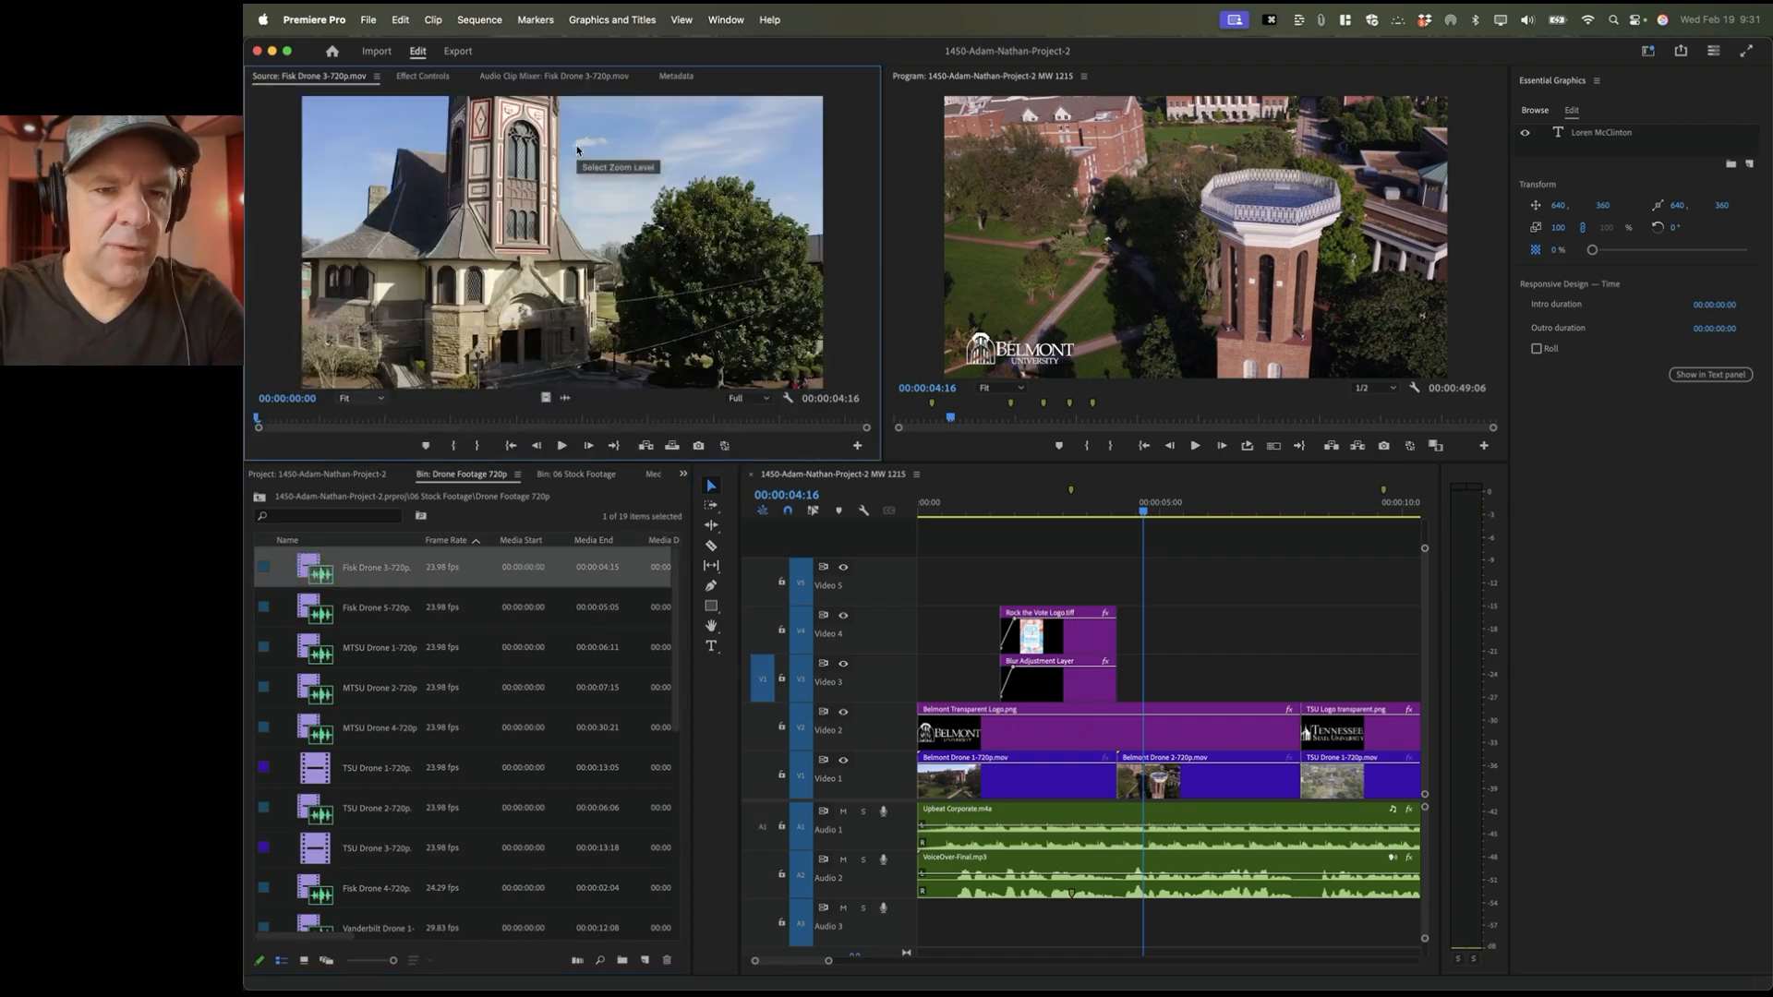
{"action": "left_click", "coordinate": [763, 689]}
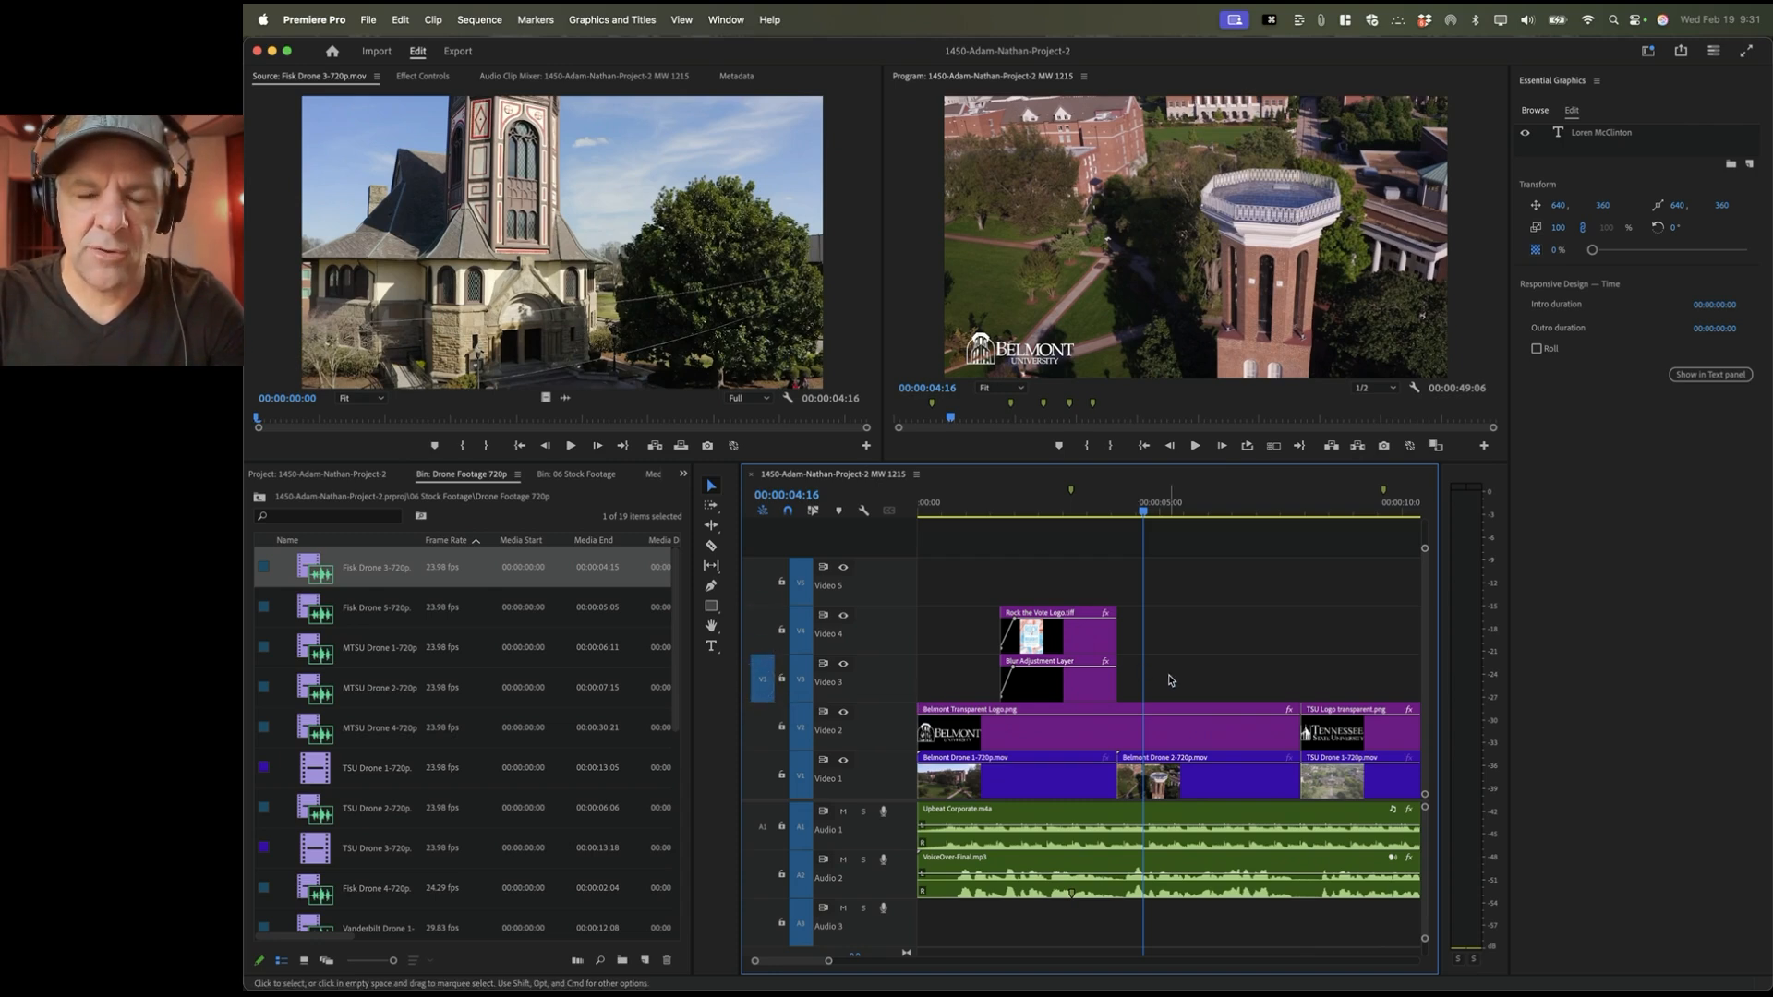
{"action": "scroll", "coordinate": [1168, 681], "scroll_direction": "down", "scroll_amount": 2}
Step: Mark a sequence In at 00:00:04:22 and Out at 00:00:07:21, the last Belmont frame
{"action": "left_click", "coordinate": [1046, 510]}
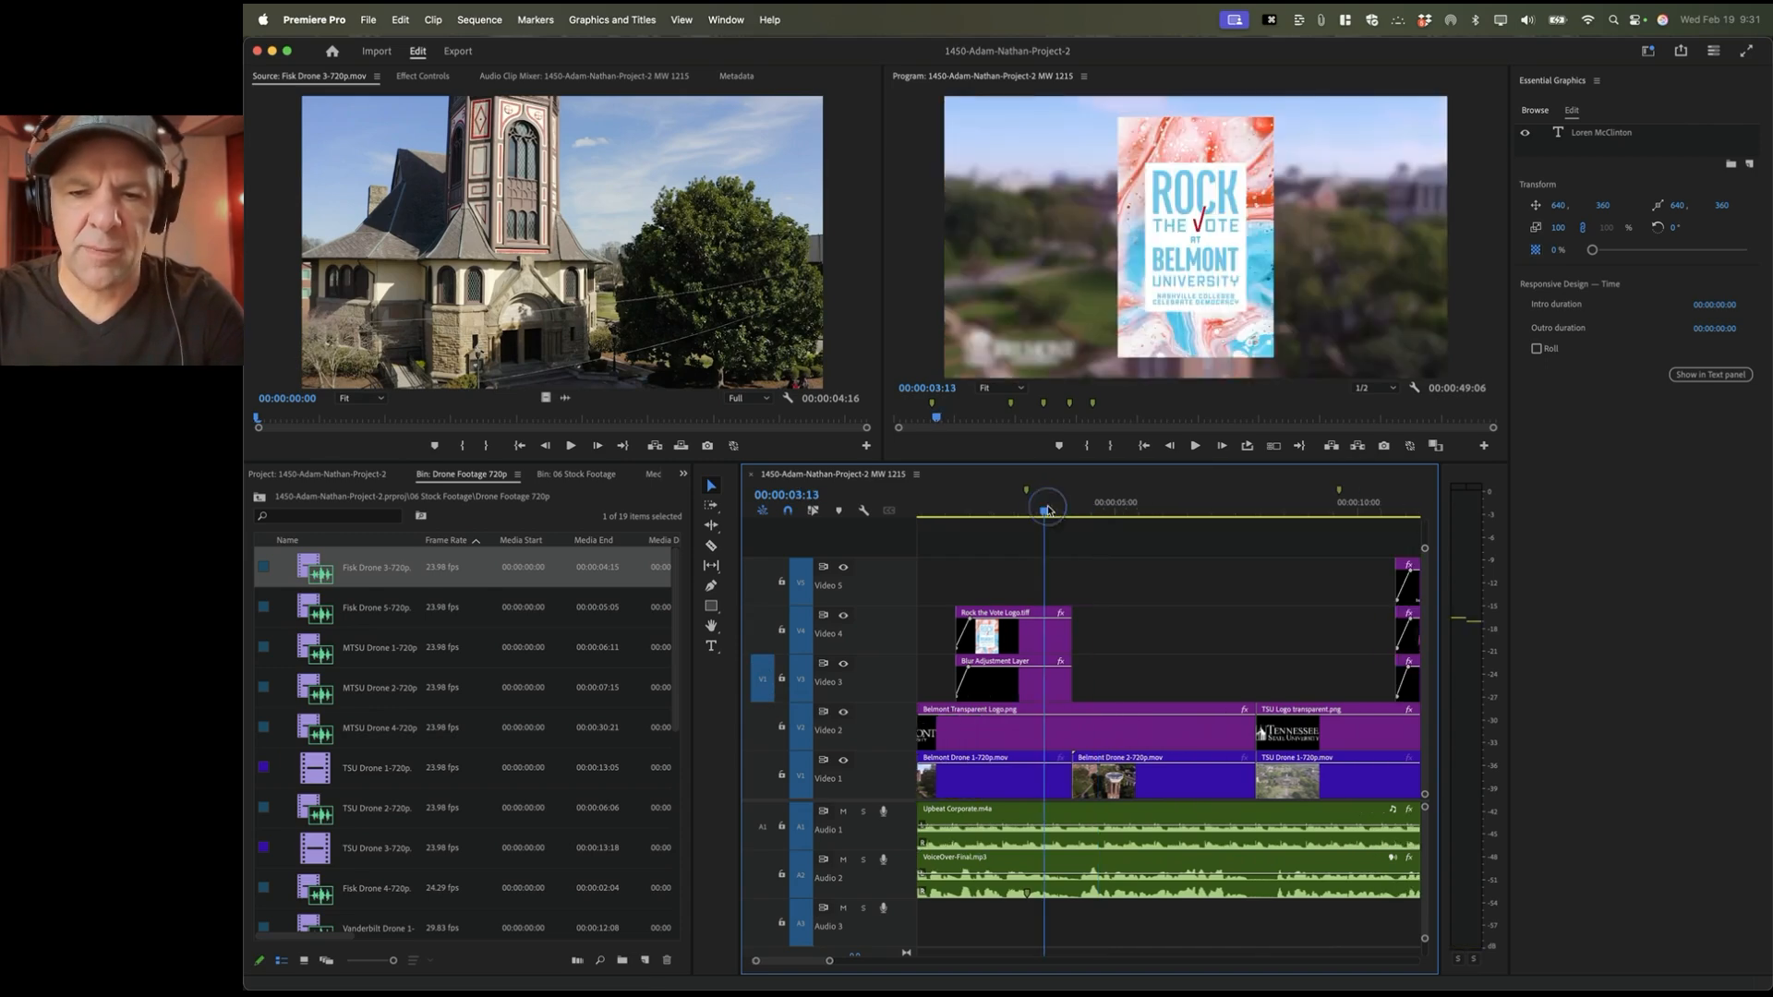
{"action": "key", "text": "space"}
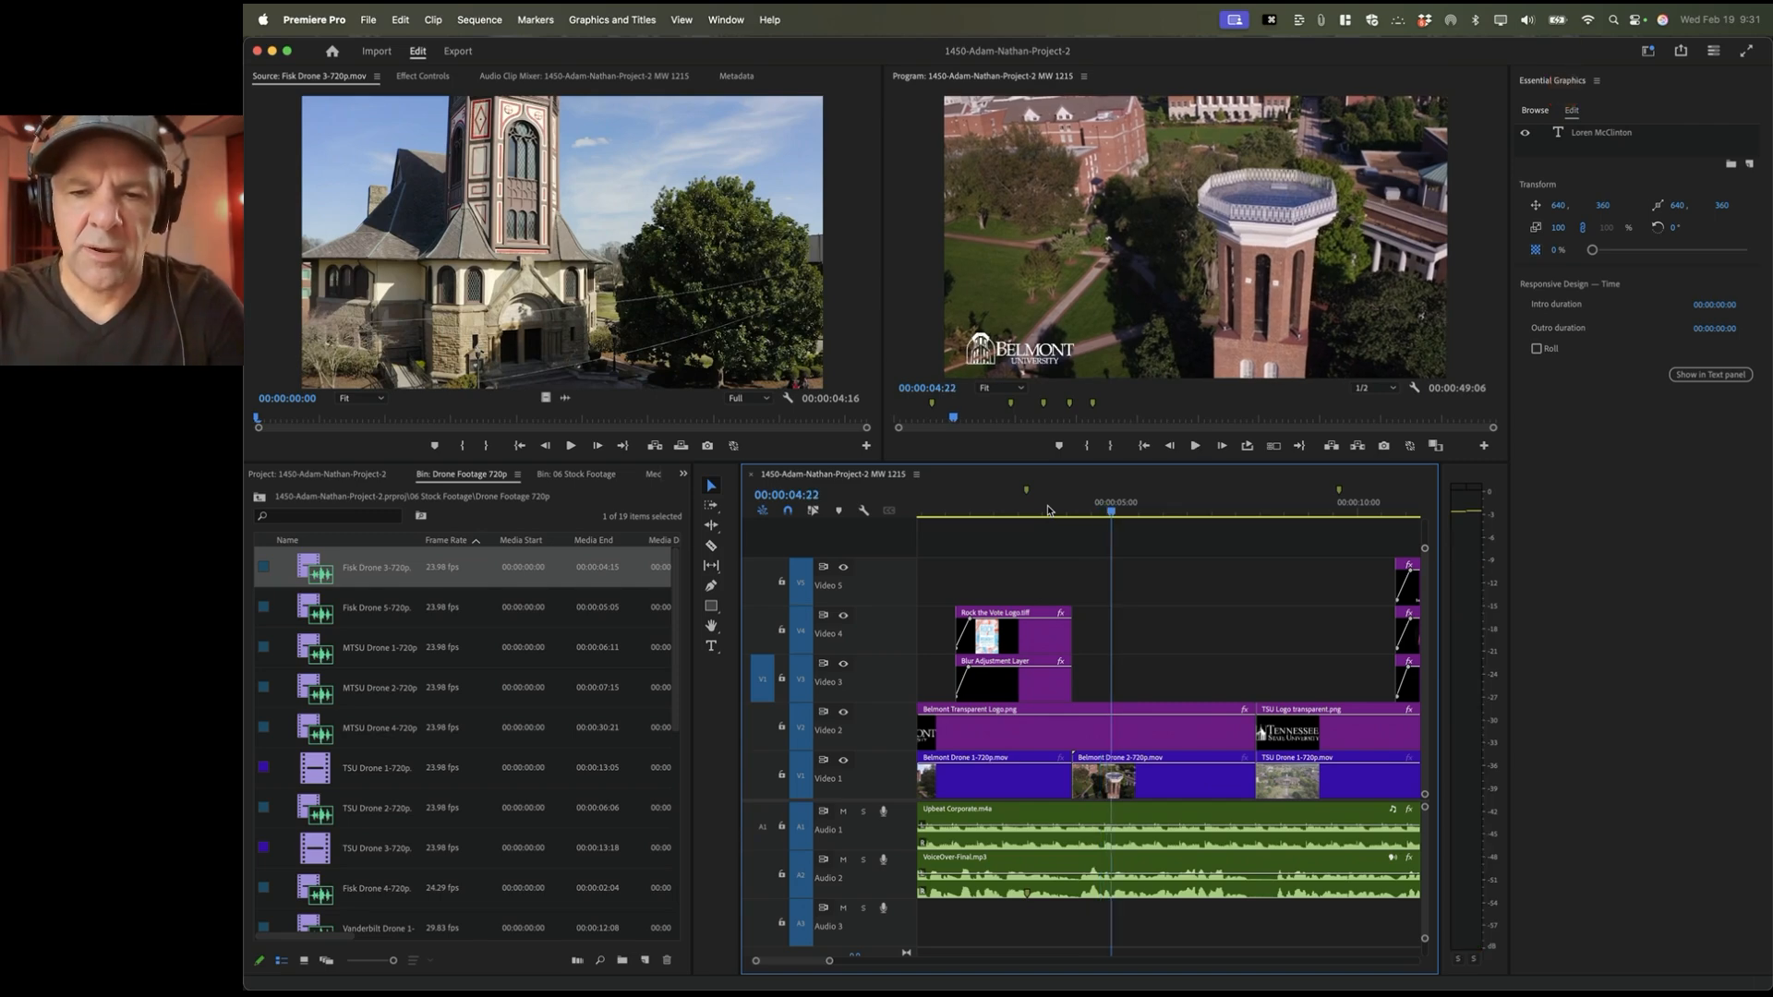
{"action": "key", "text": "i"}
{"action": "key", "text": "="}
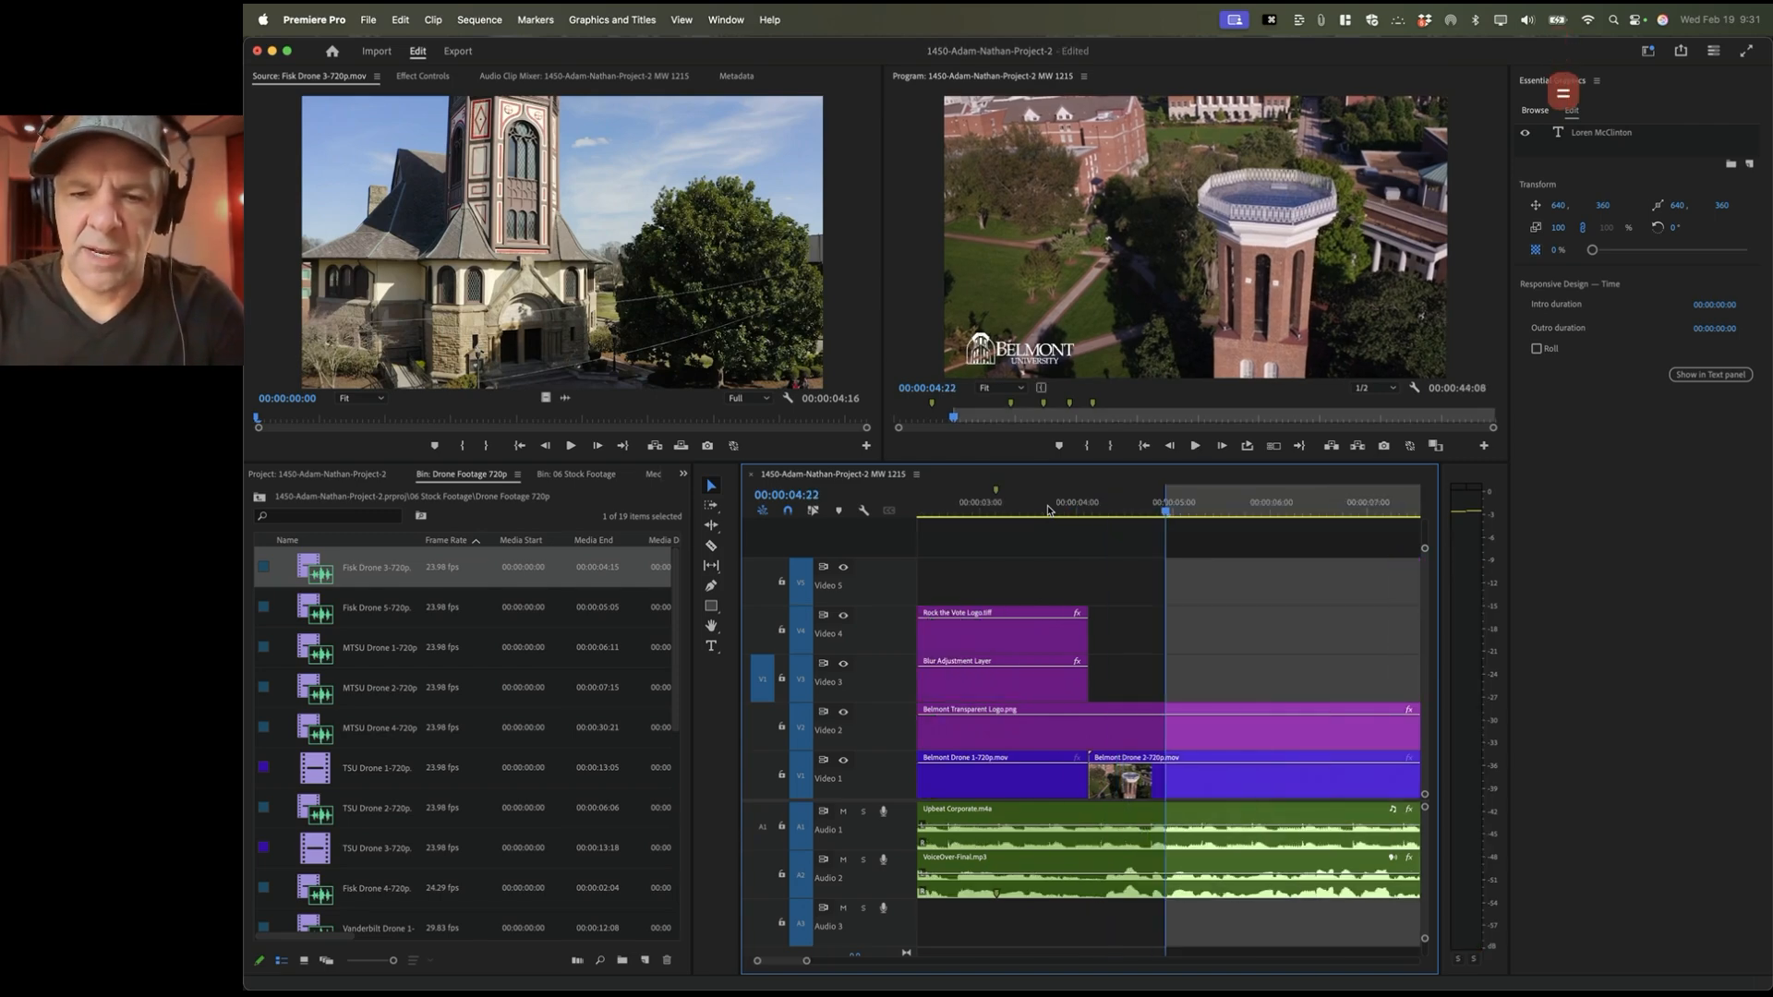
{"action": "key", "text": "Down"}
{"action": "key", "text": "minus"}
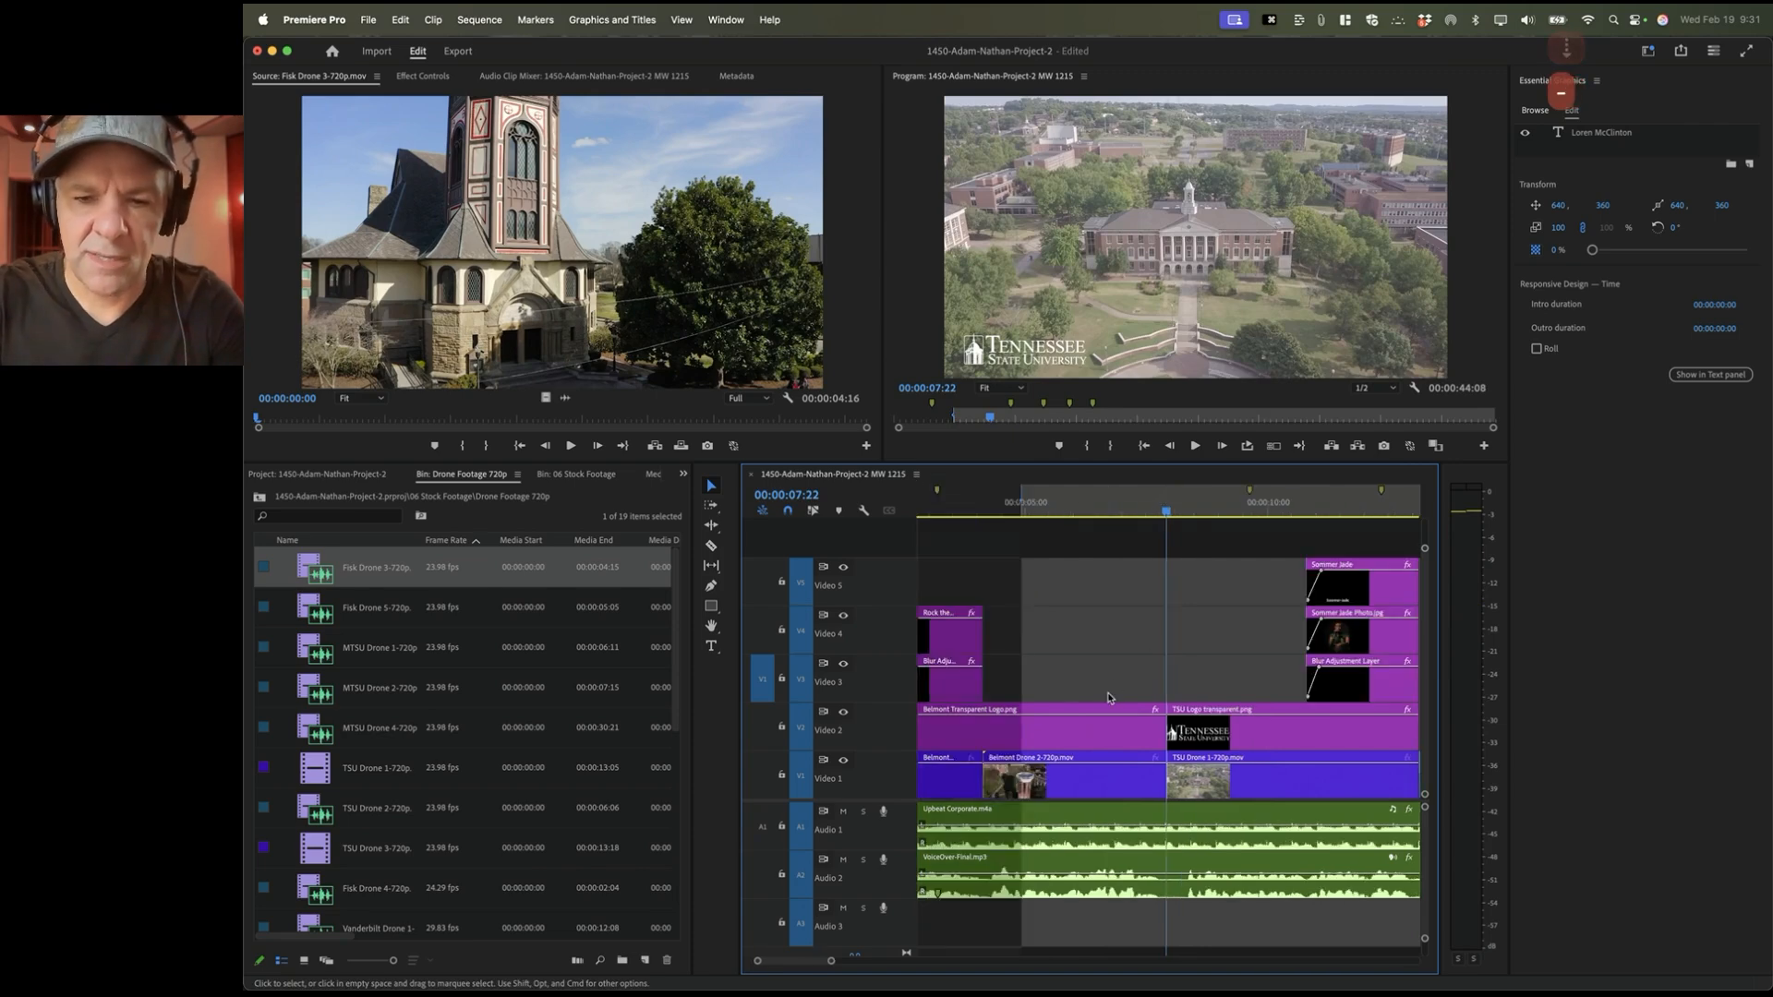
{"action": "key", "text": "equal"}
{"action": "key", "text": "equal"}
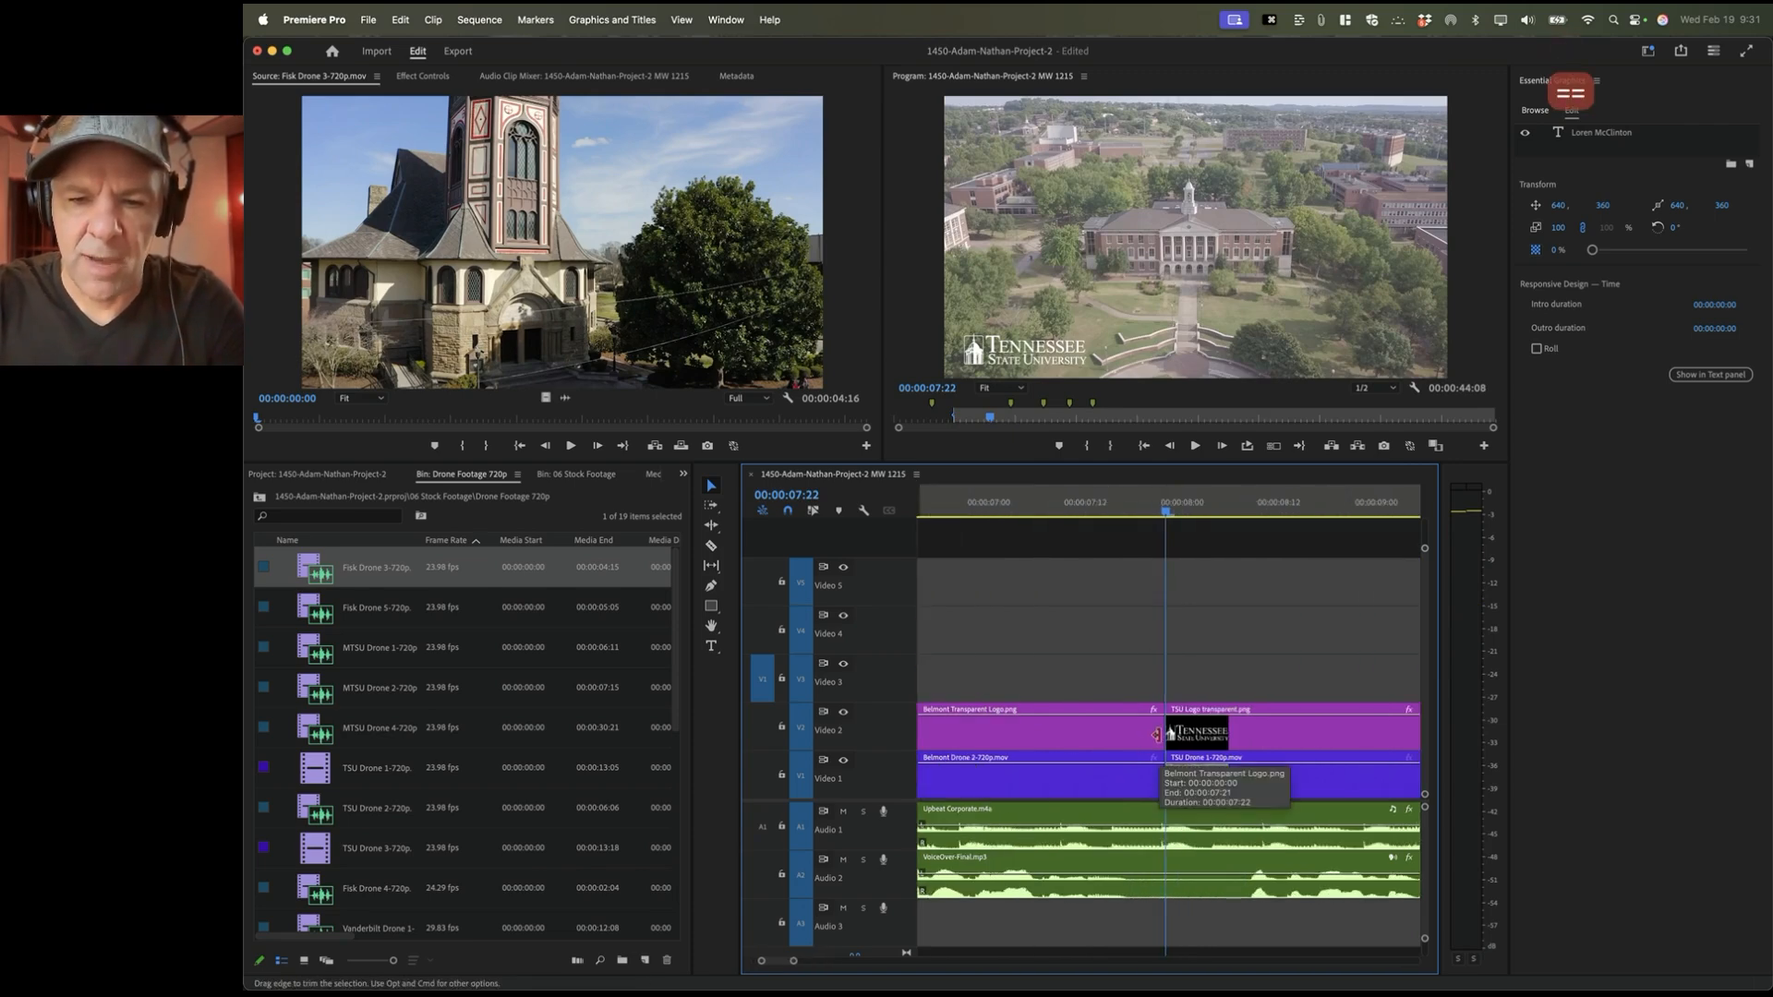
{"action": "key", "text": "Left"}
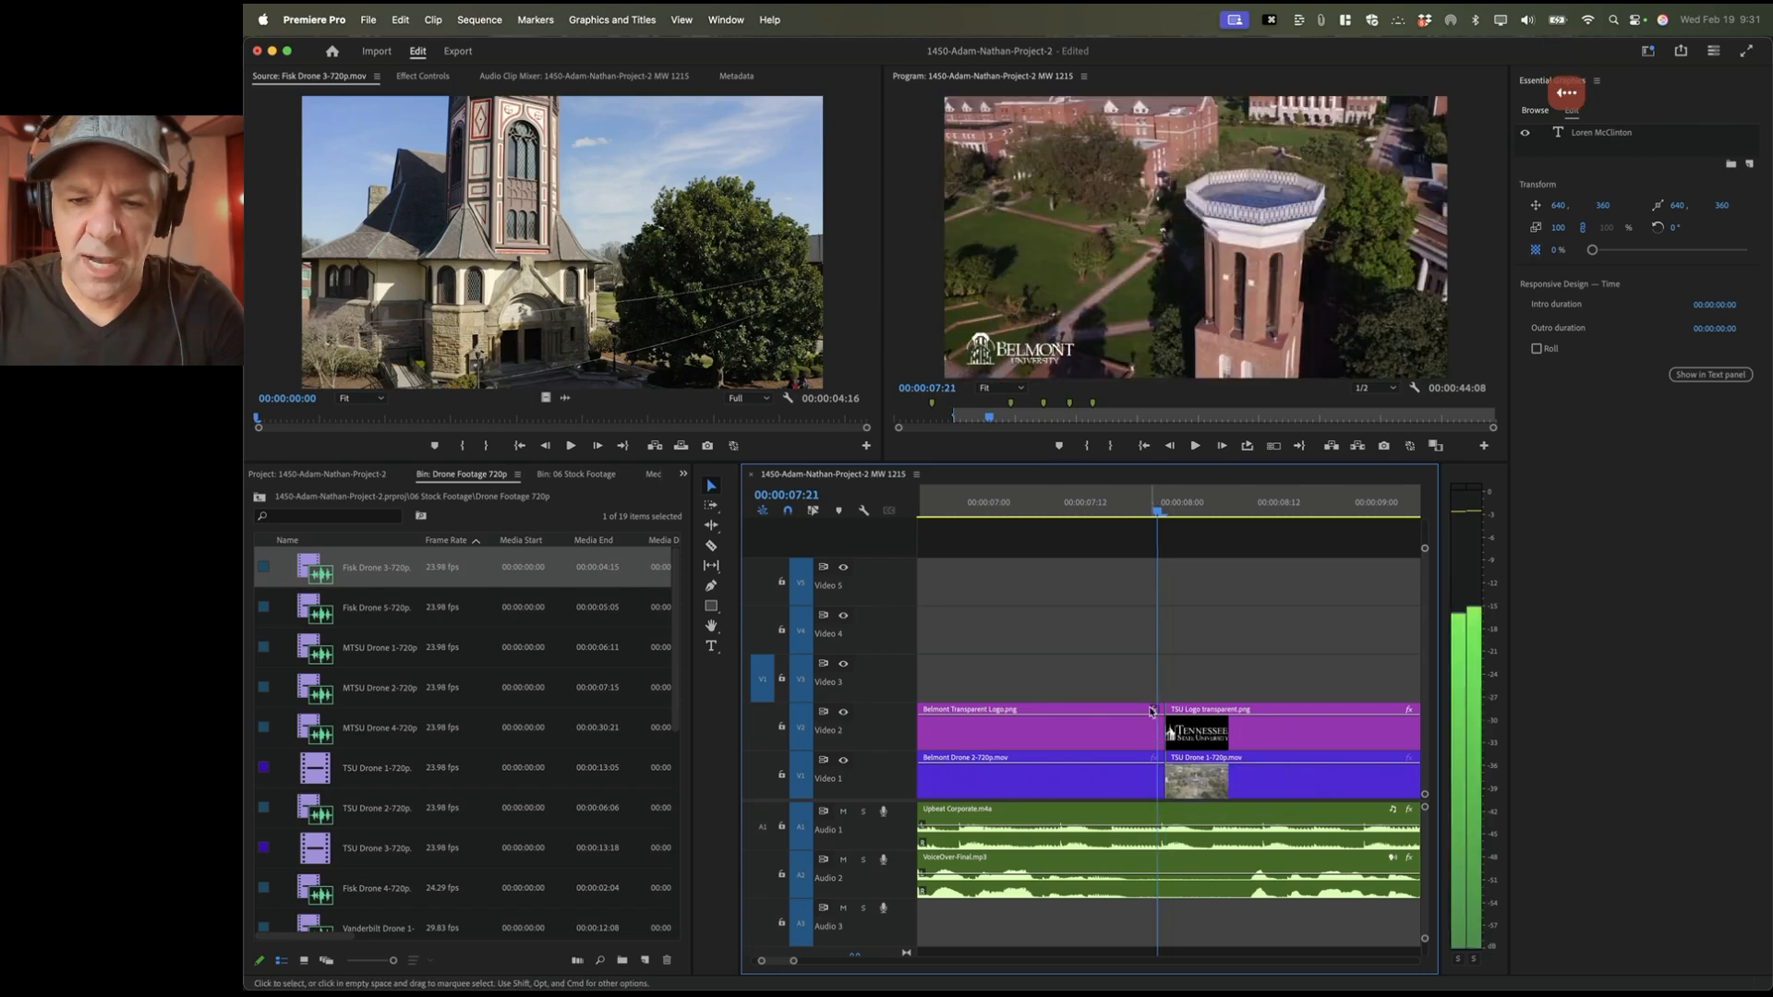
{"action": "key", "text": "o"}
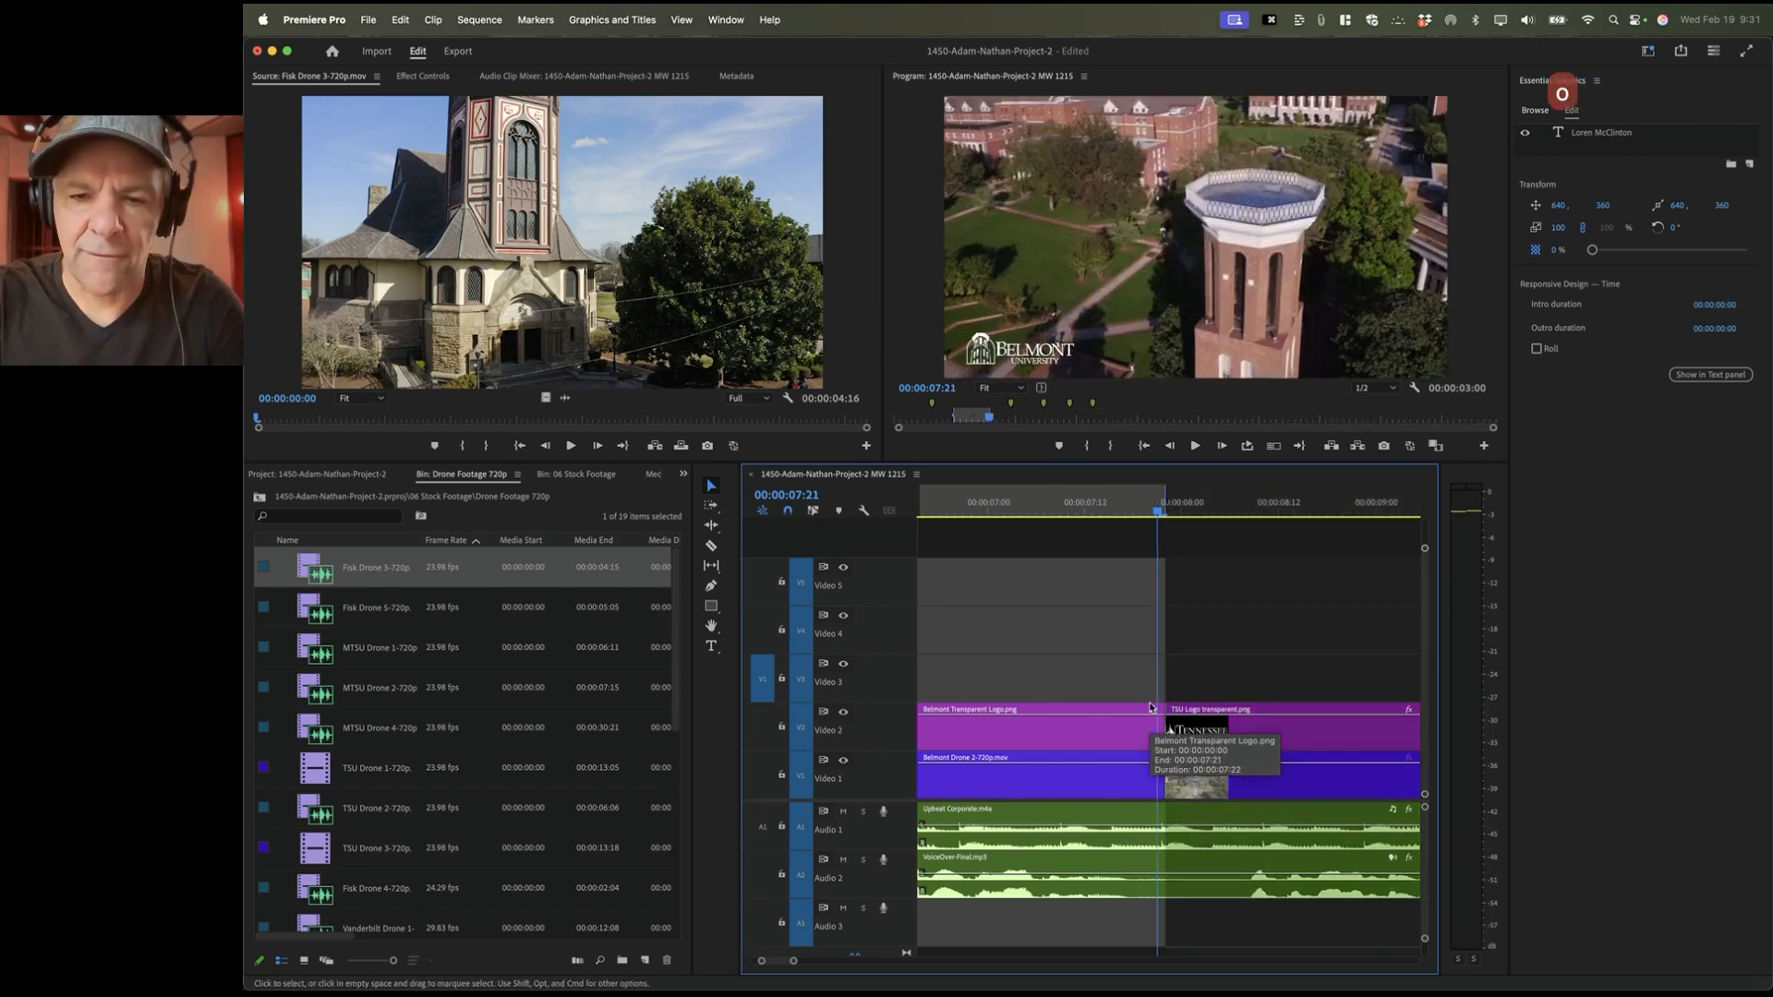
Step: Double-check the Out point stays at 00:00:07:21, then scrub through the Fisk Drone 3 source clip
{"action": "key", "text": "equal"}
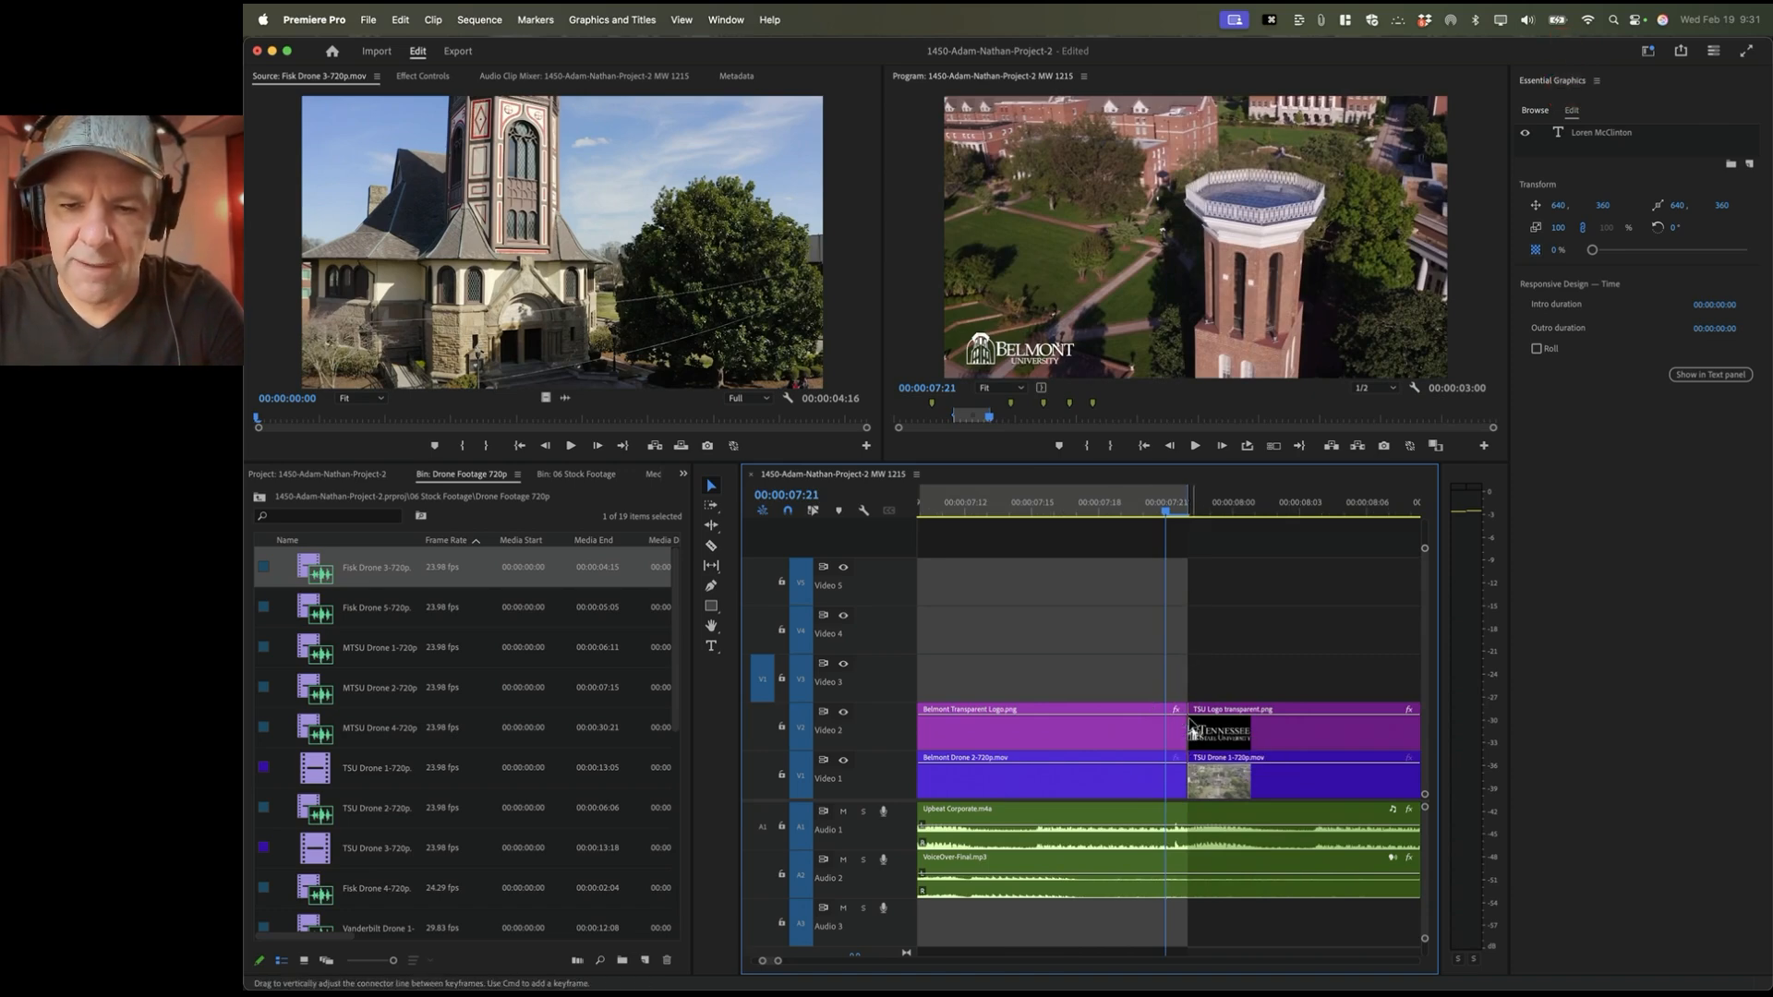
{"action": "key", "text": "Right"}
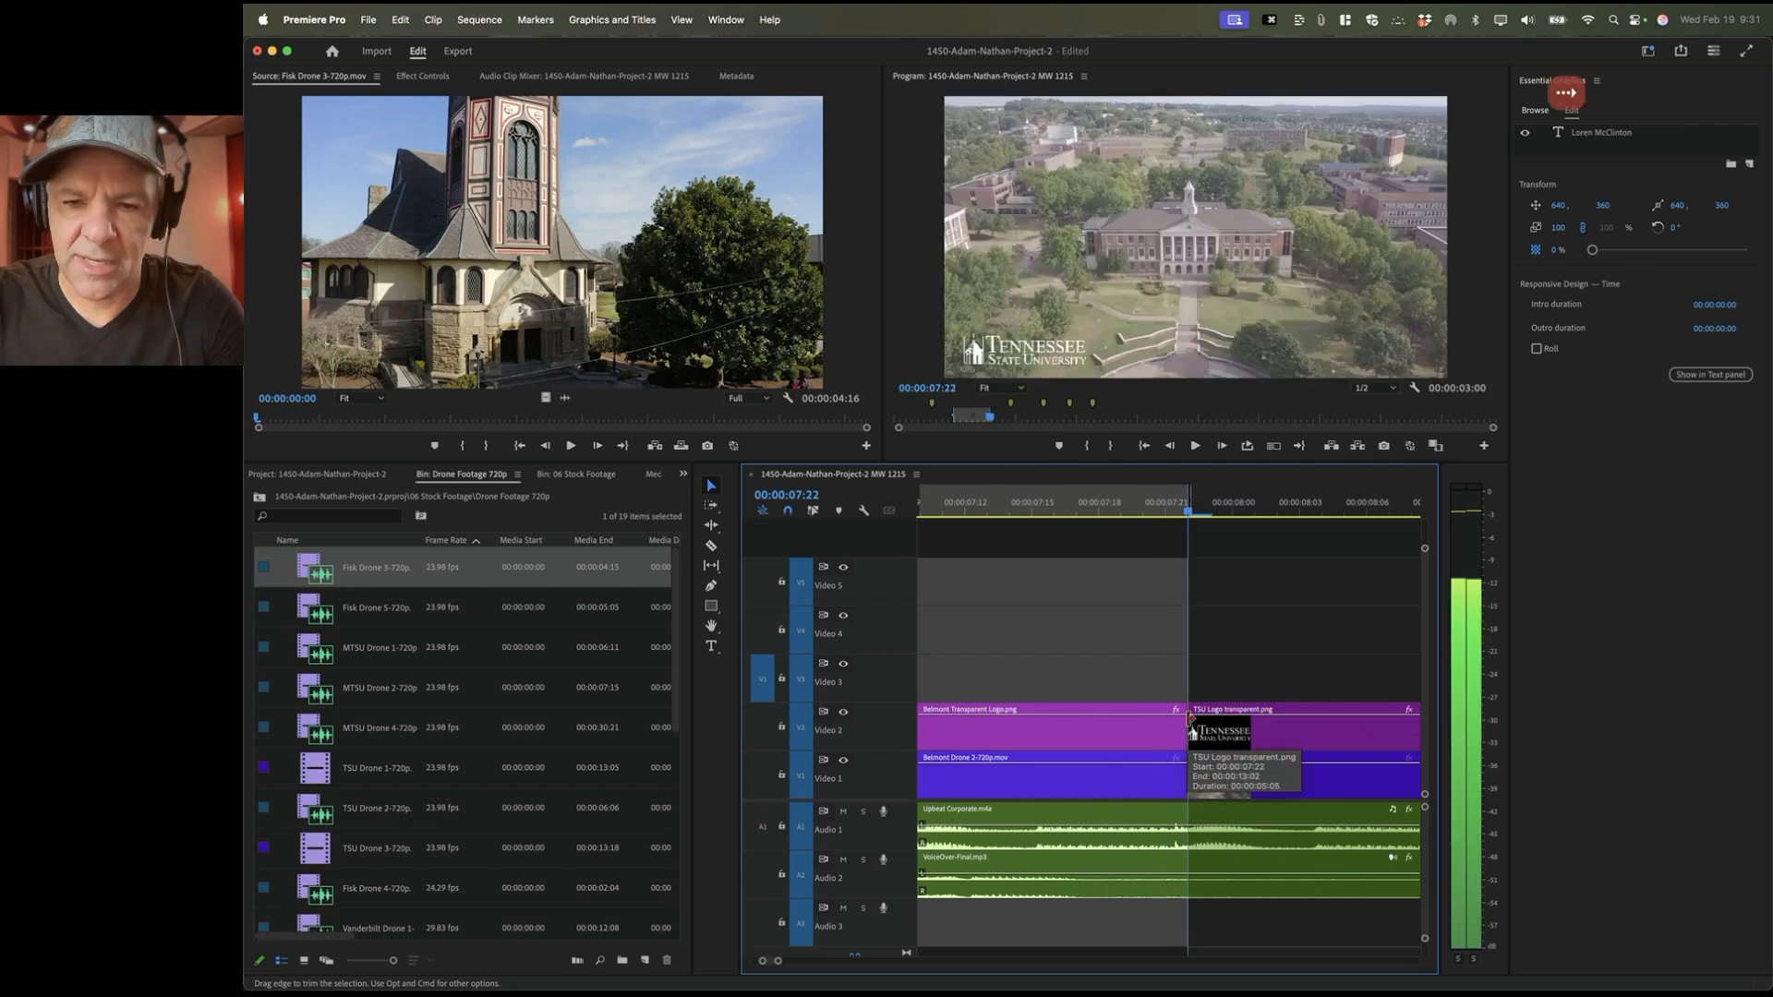
{"action": "key", "text": "o"}
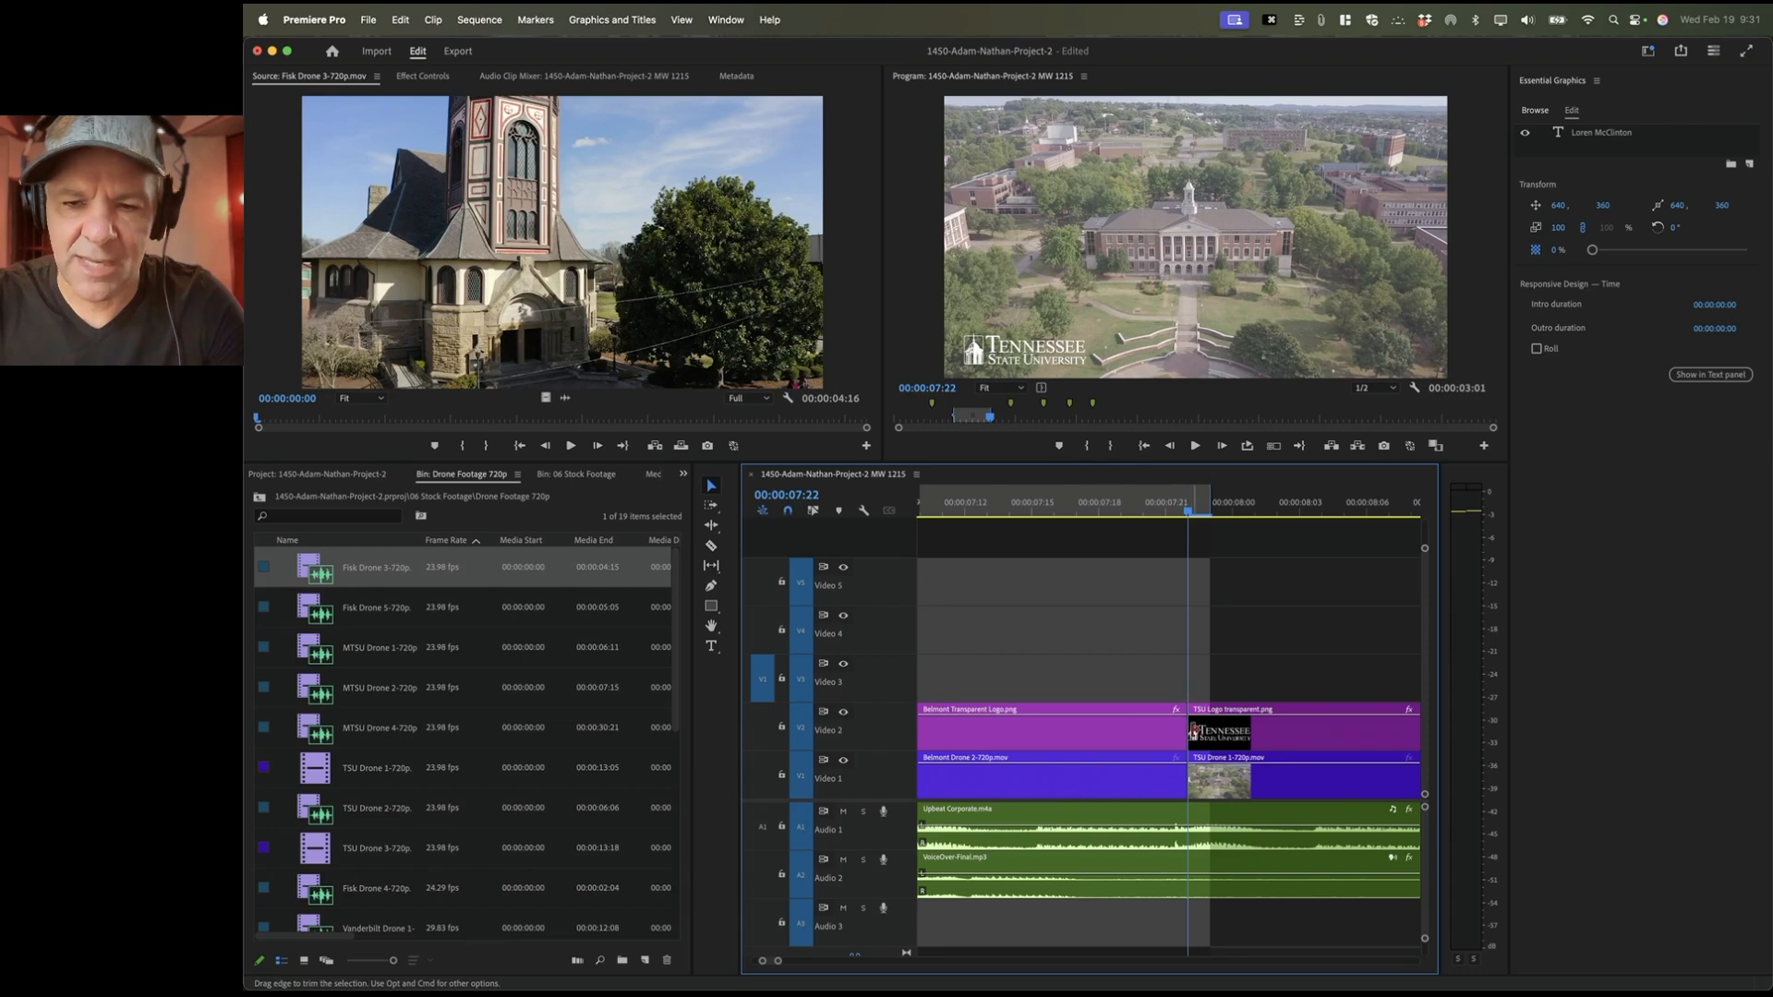
{"action": "key", "text": "Left"}
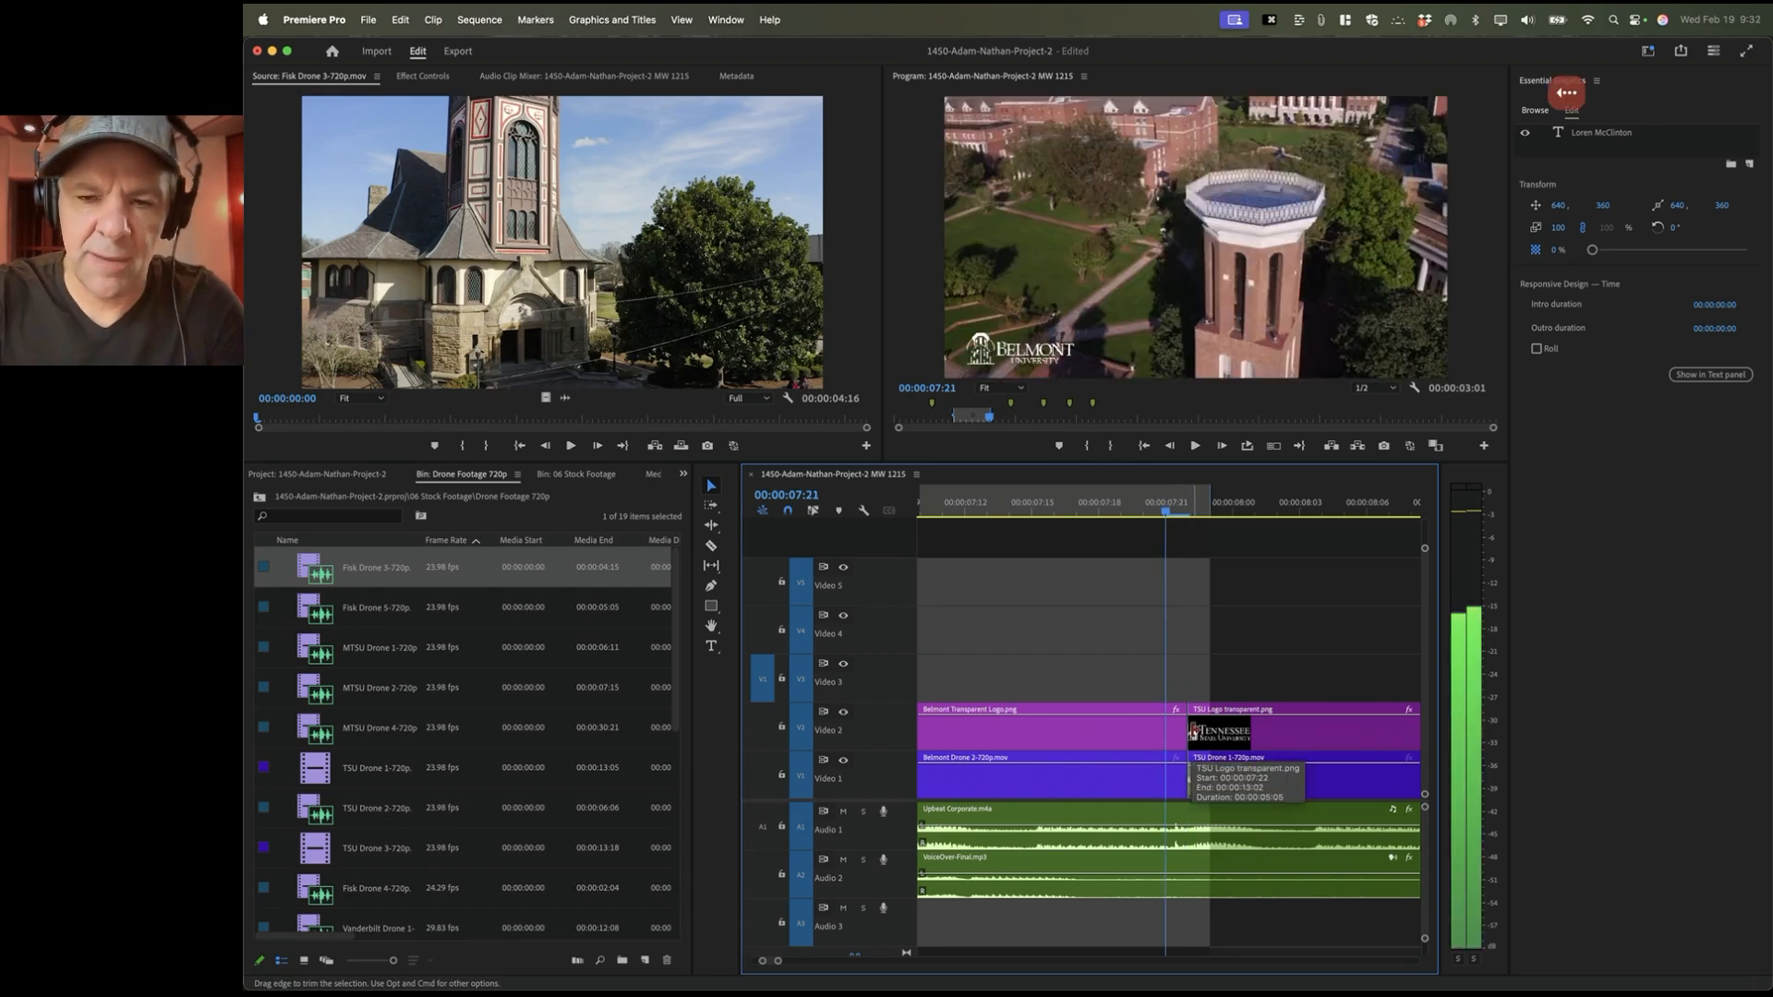
{"action": "key", "text": "o"}
{"action": "key", "text": "minus"}
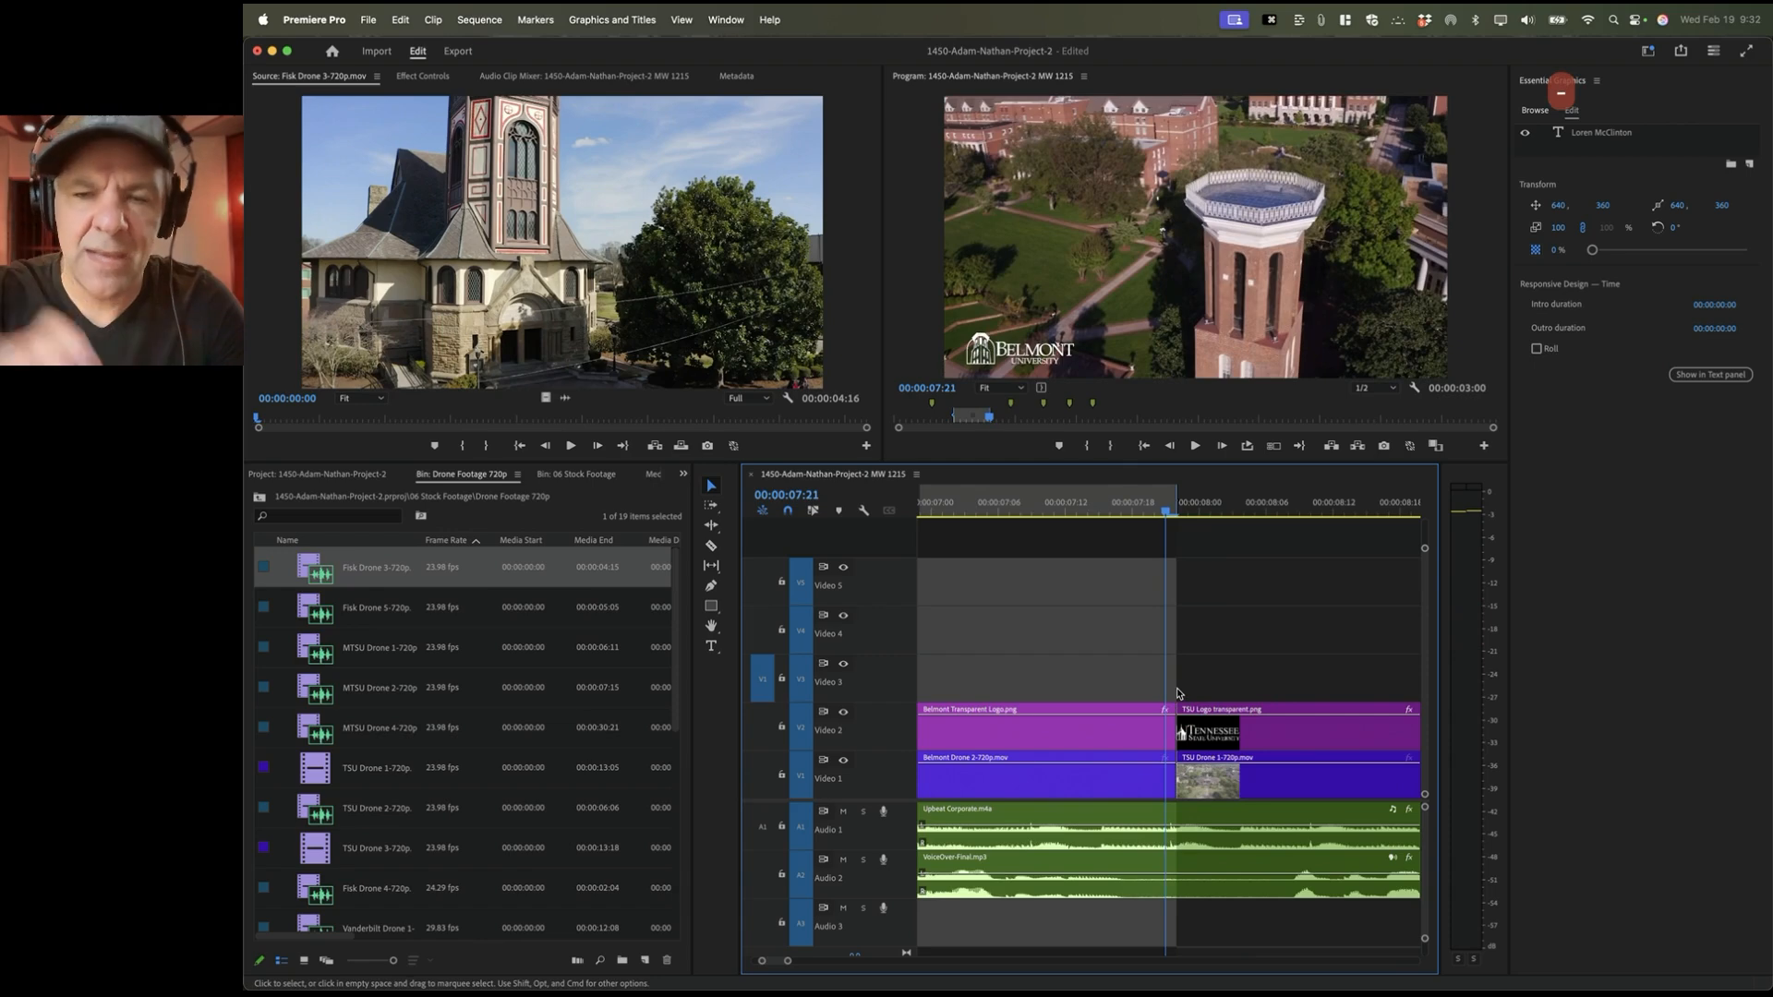
{"action": "key", "text": "Down"}
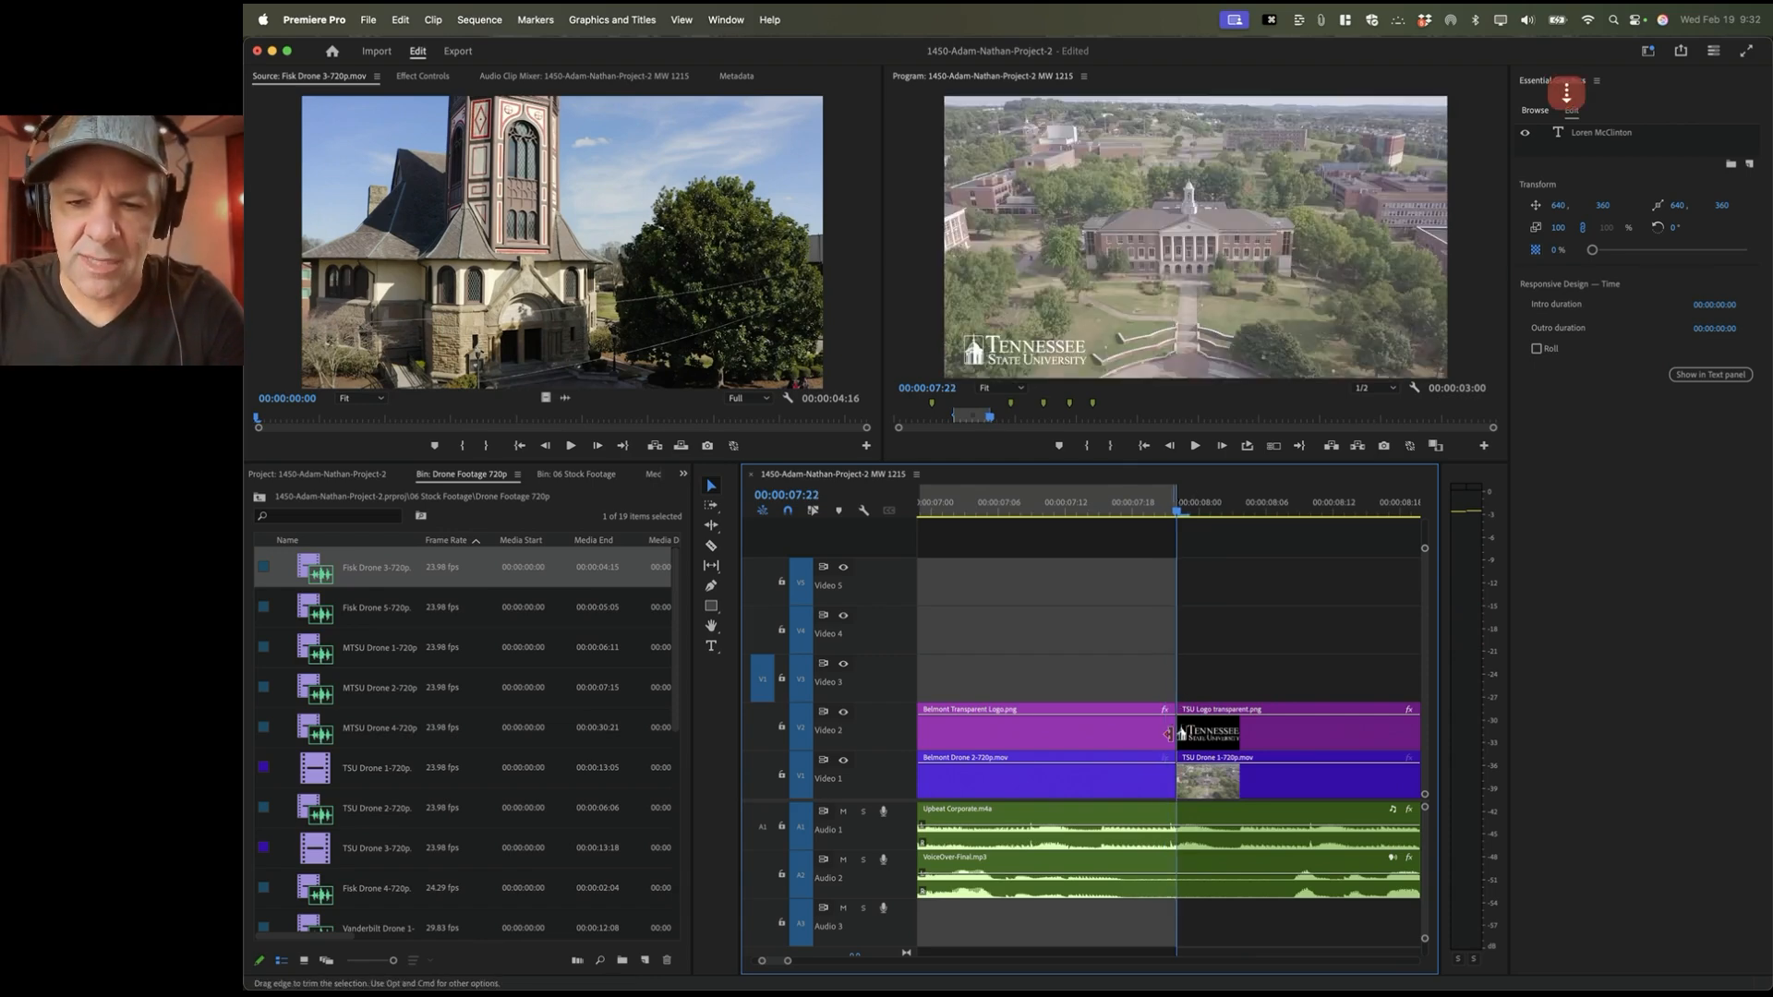
{"action": "key", "text": "Left"}
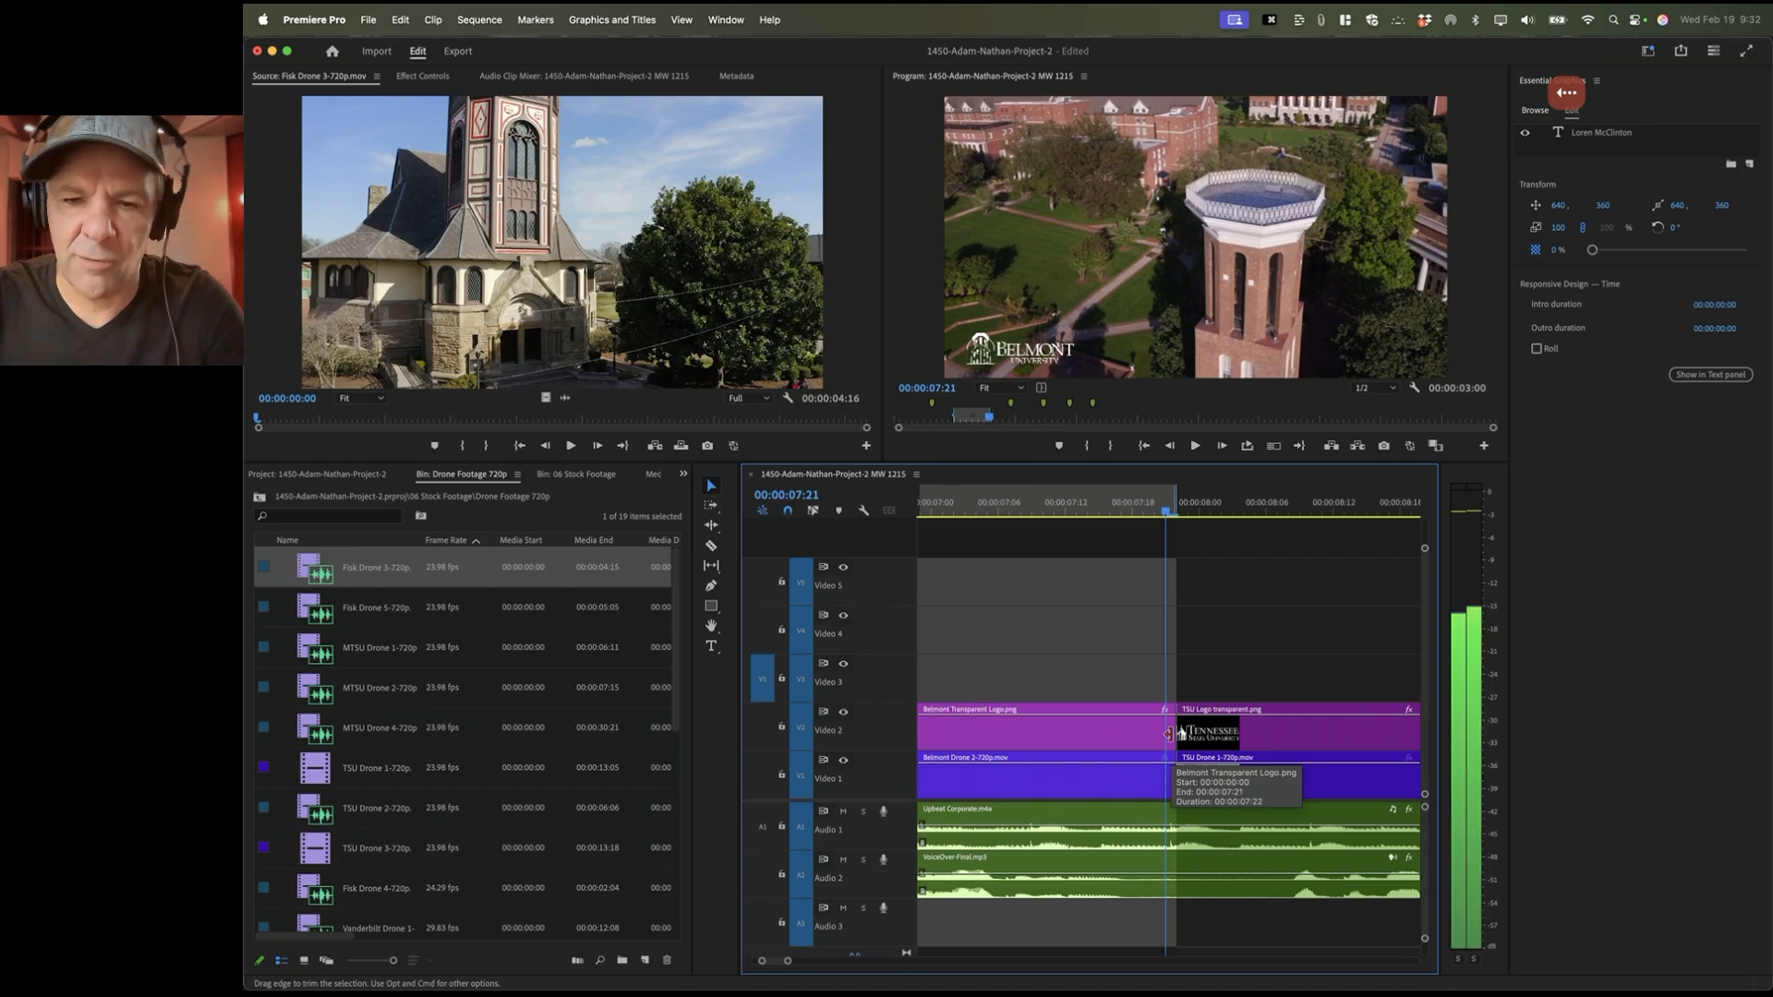
{"action": "key", "text": "o"}
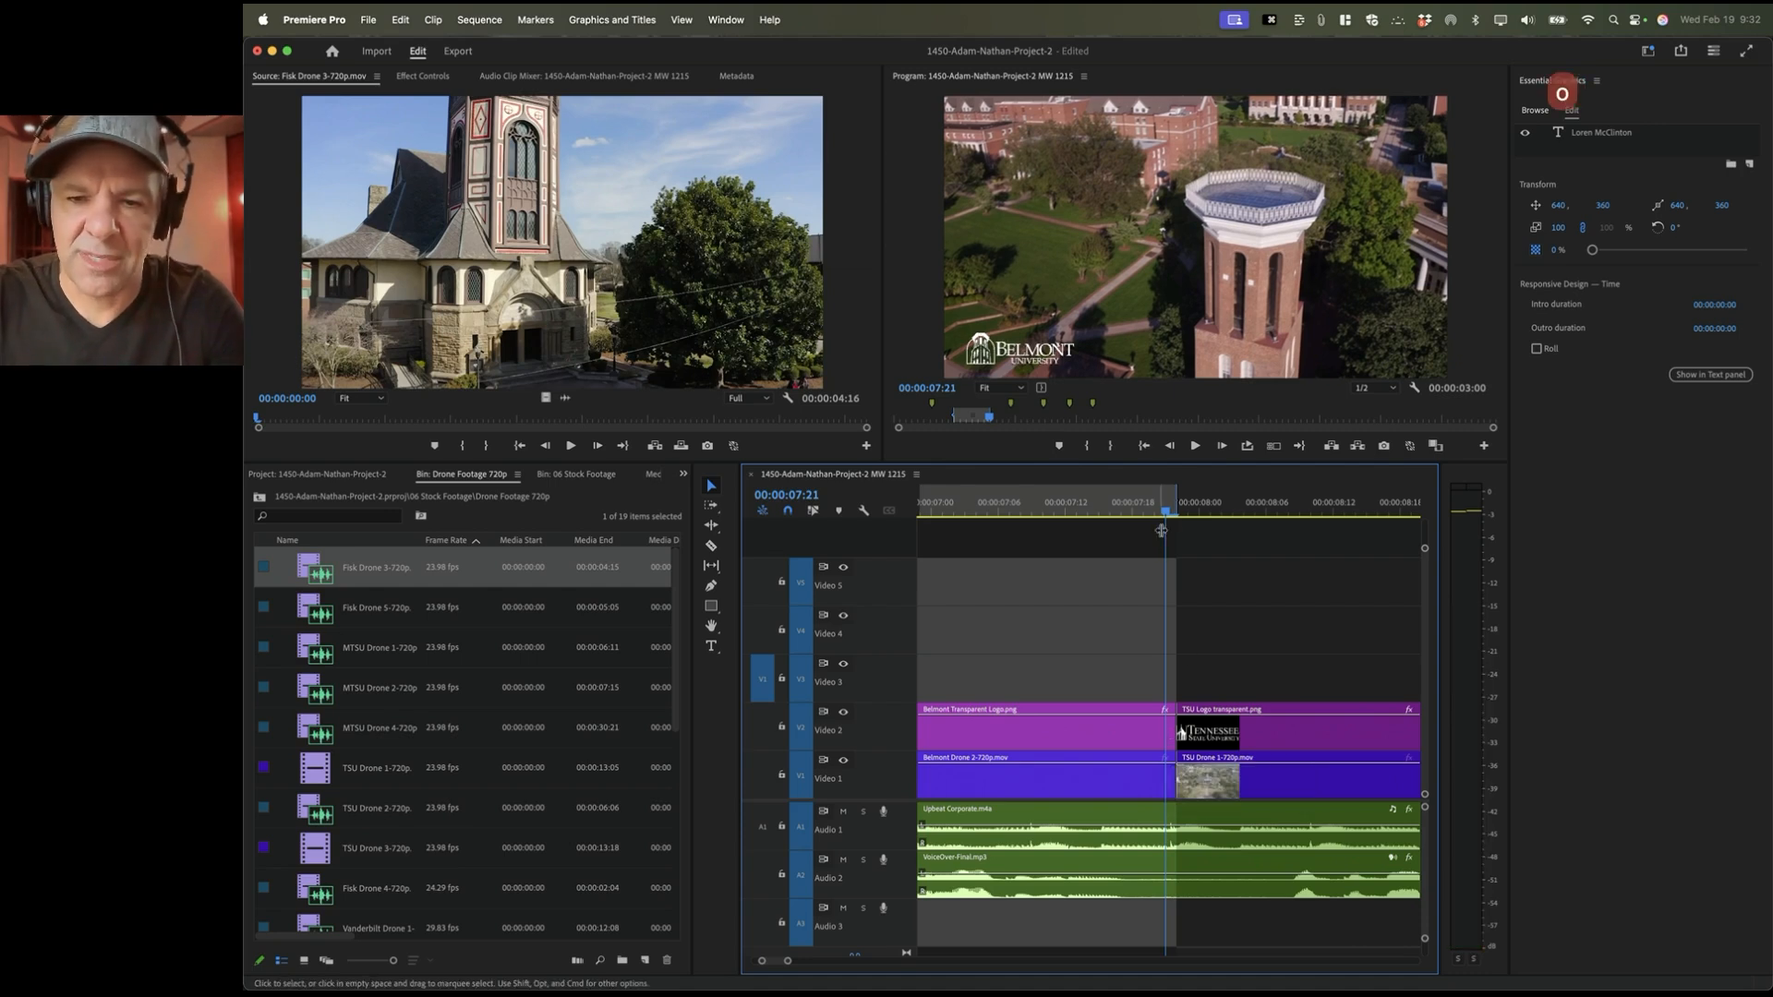
{"action": "key", "text": "minus"}
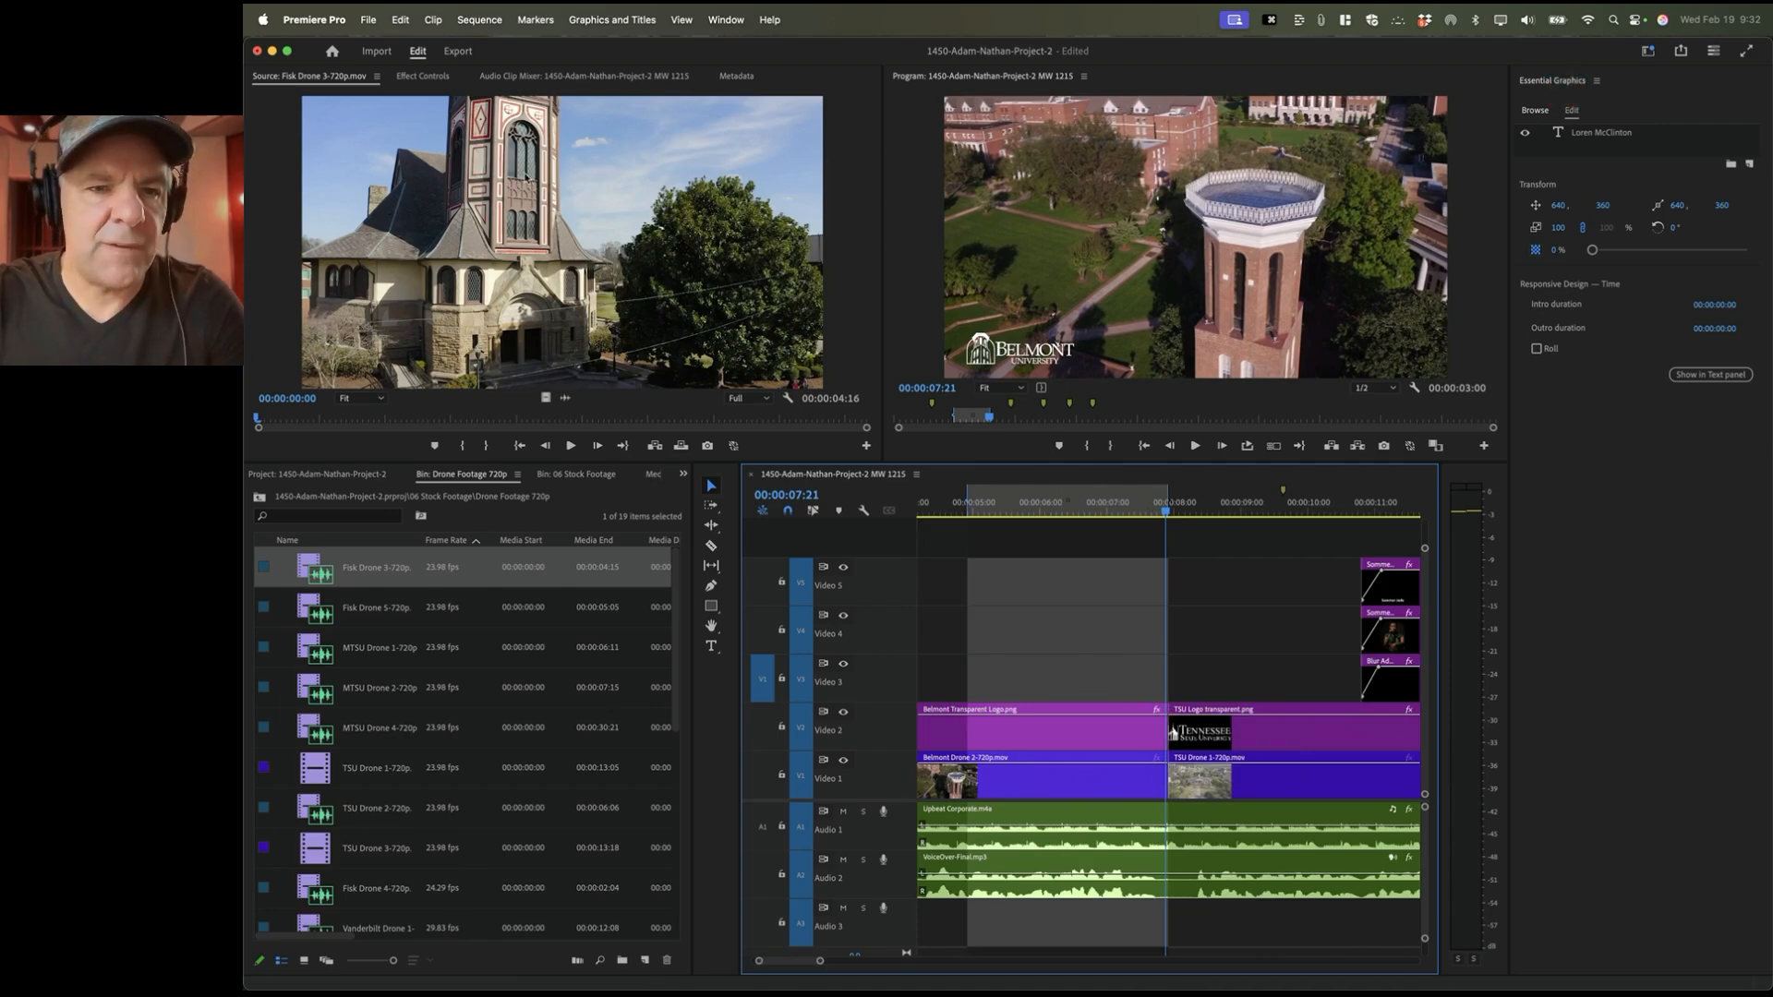
{"action": "left_click", "coordinate": [528, 183]}
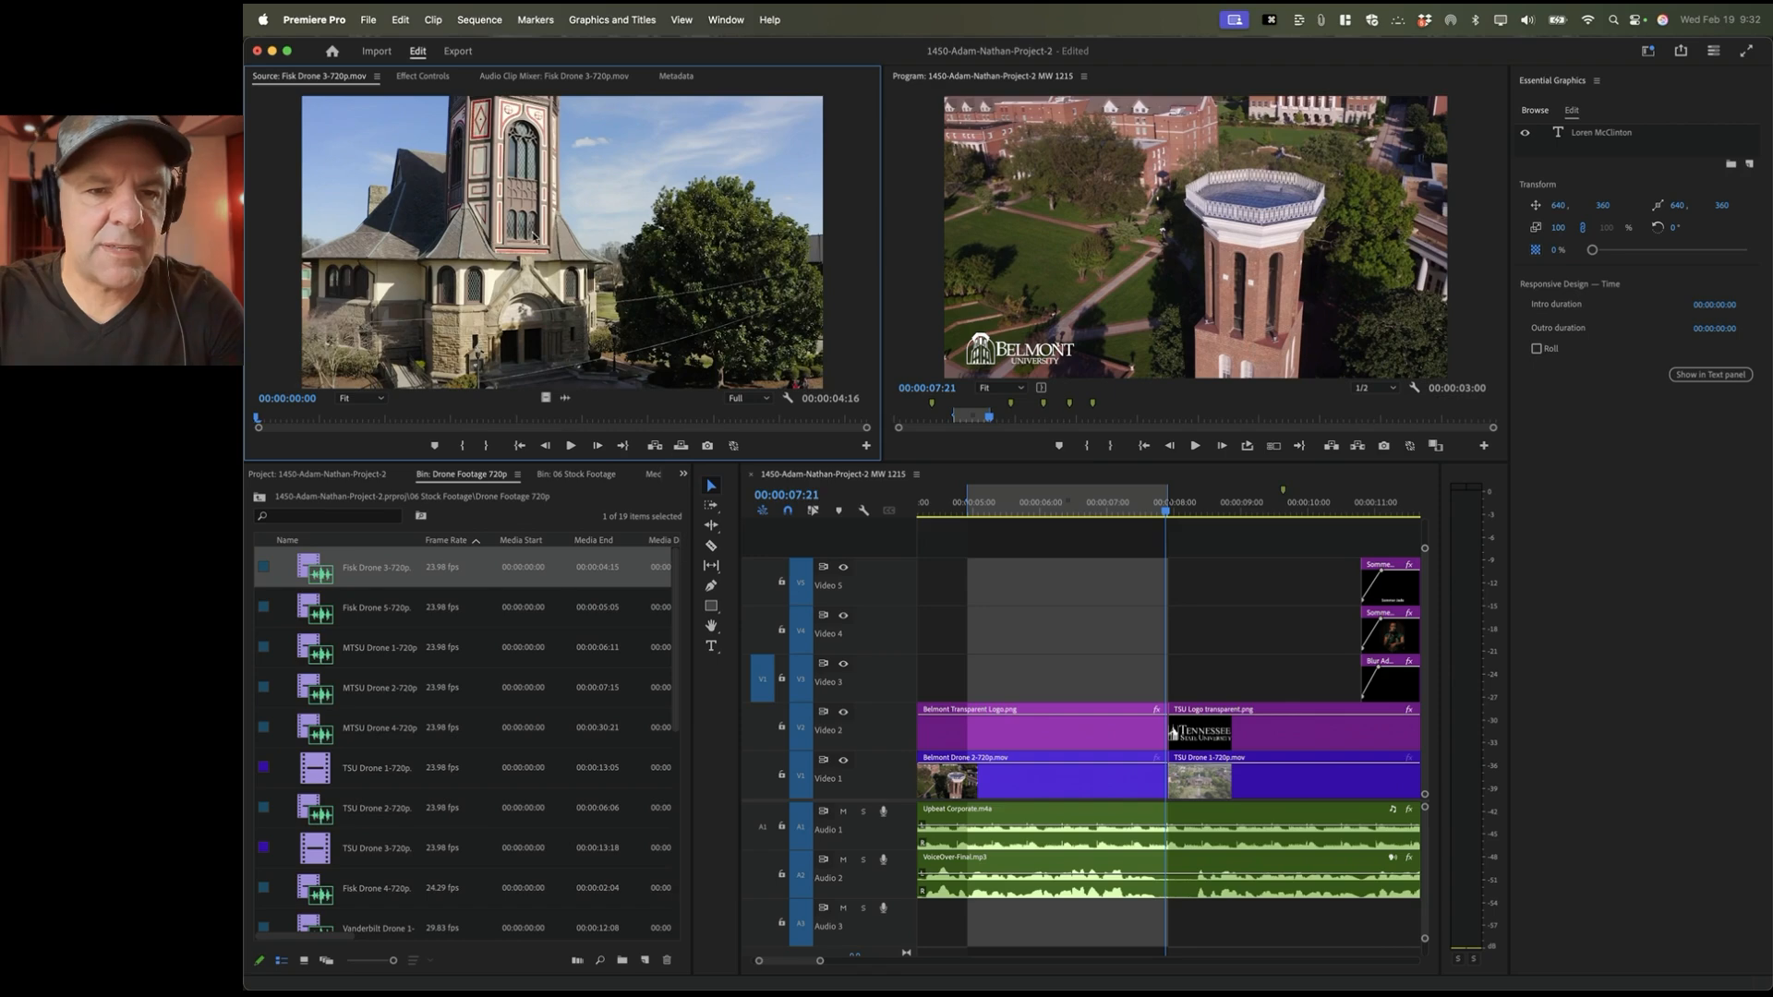
{"action": "left_click_drag", "start_coordinate": [328, 425], "coordinate": [265, 427]}
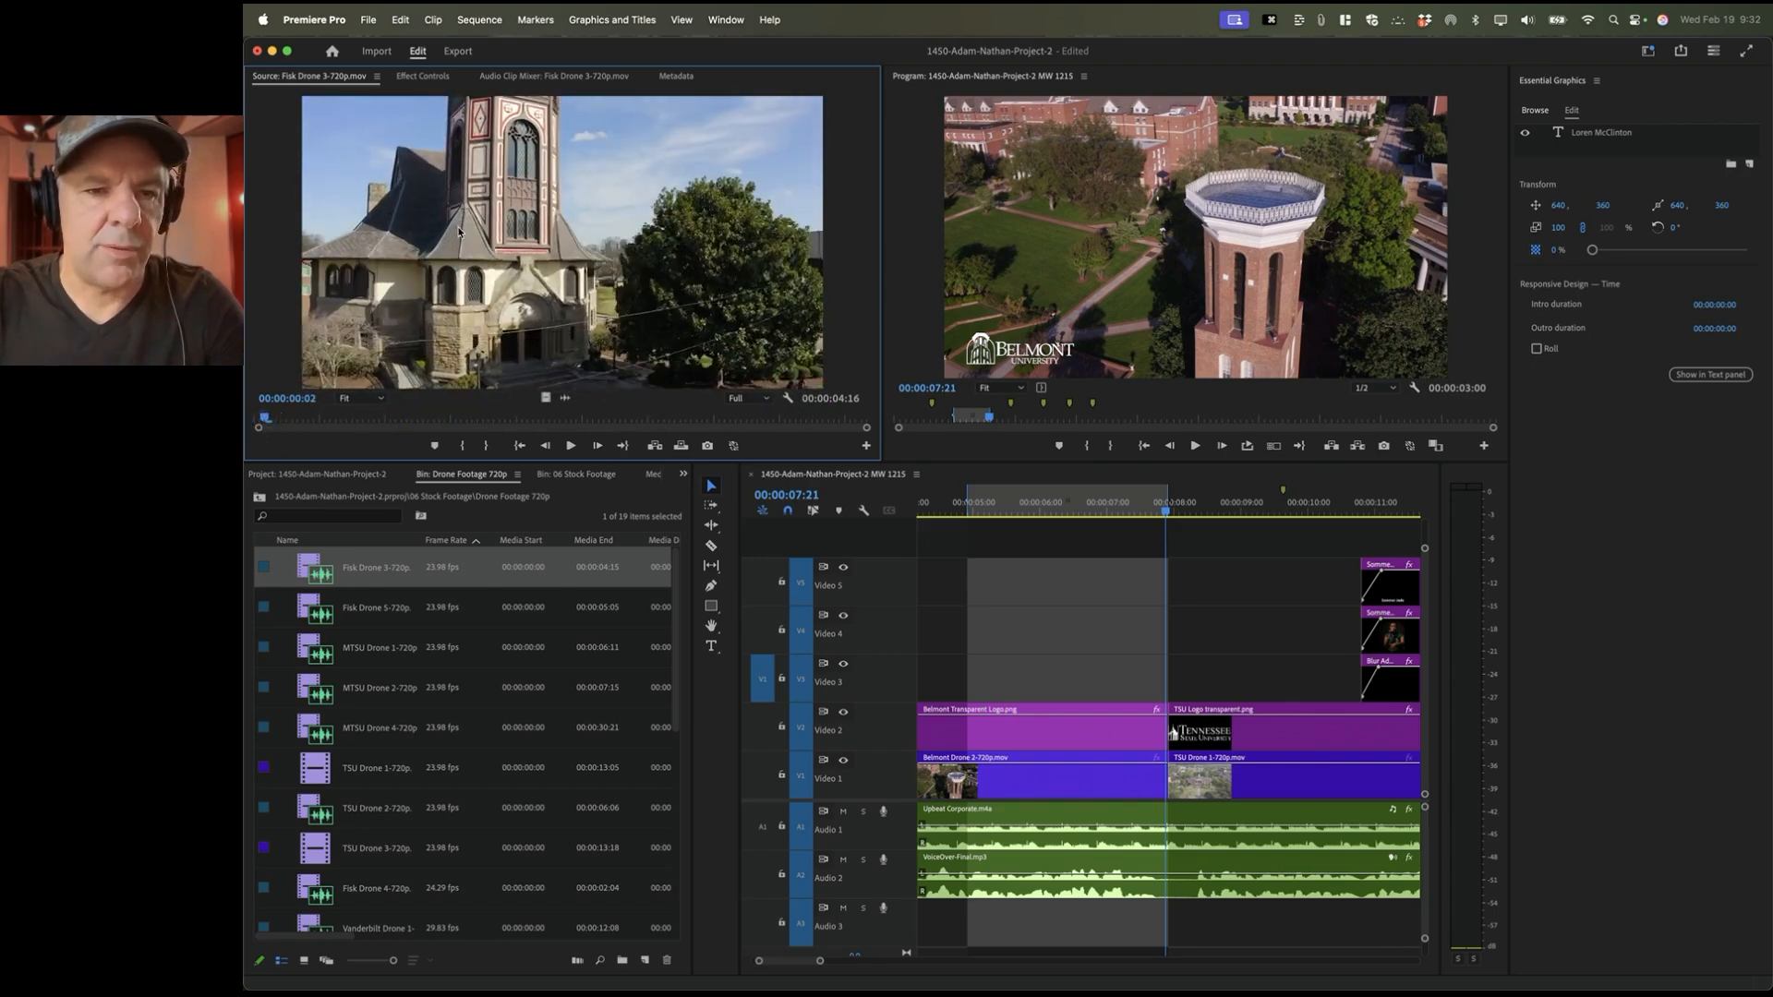
Step: Overwrite Fisk Drone 3 into the 00:00:04:22–00:00:07:21 range on Video 3 and play it back
{"action": "key", "text": "period"}
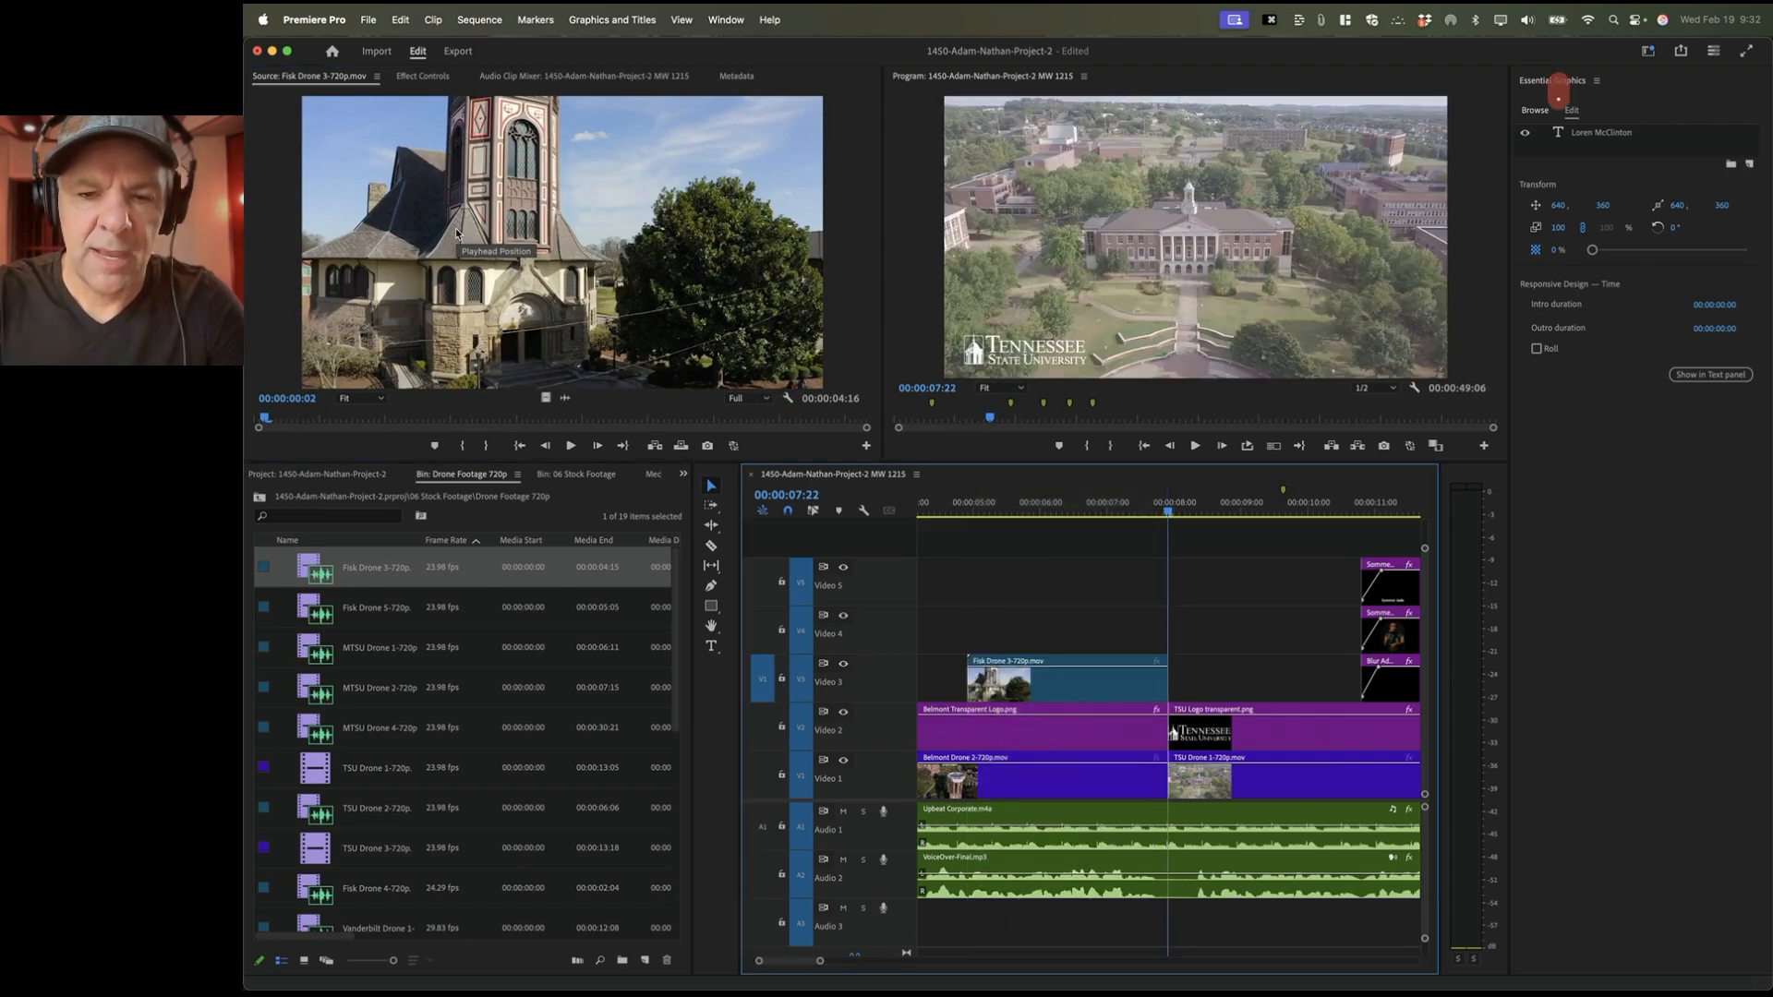
{"action": "left_click", "coordinate": [1027, 691]}
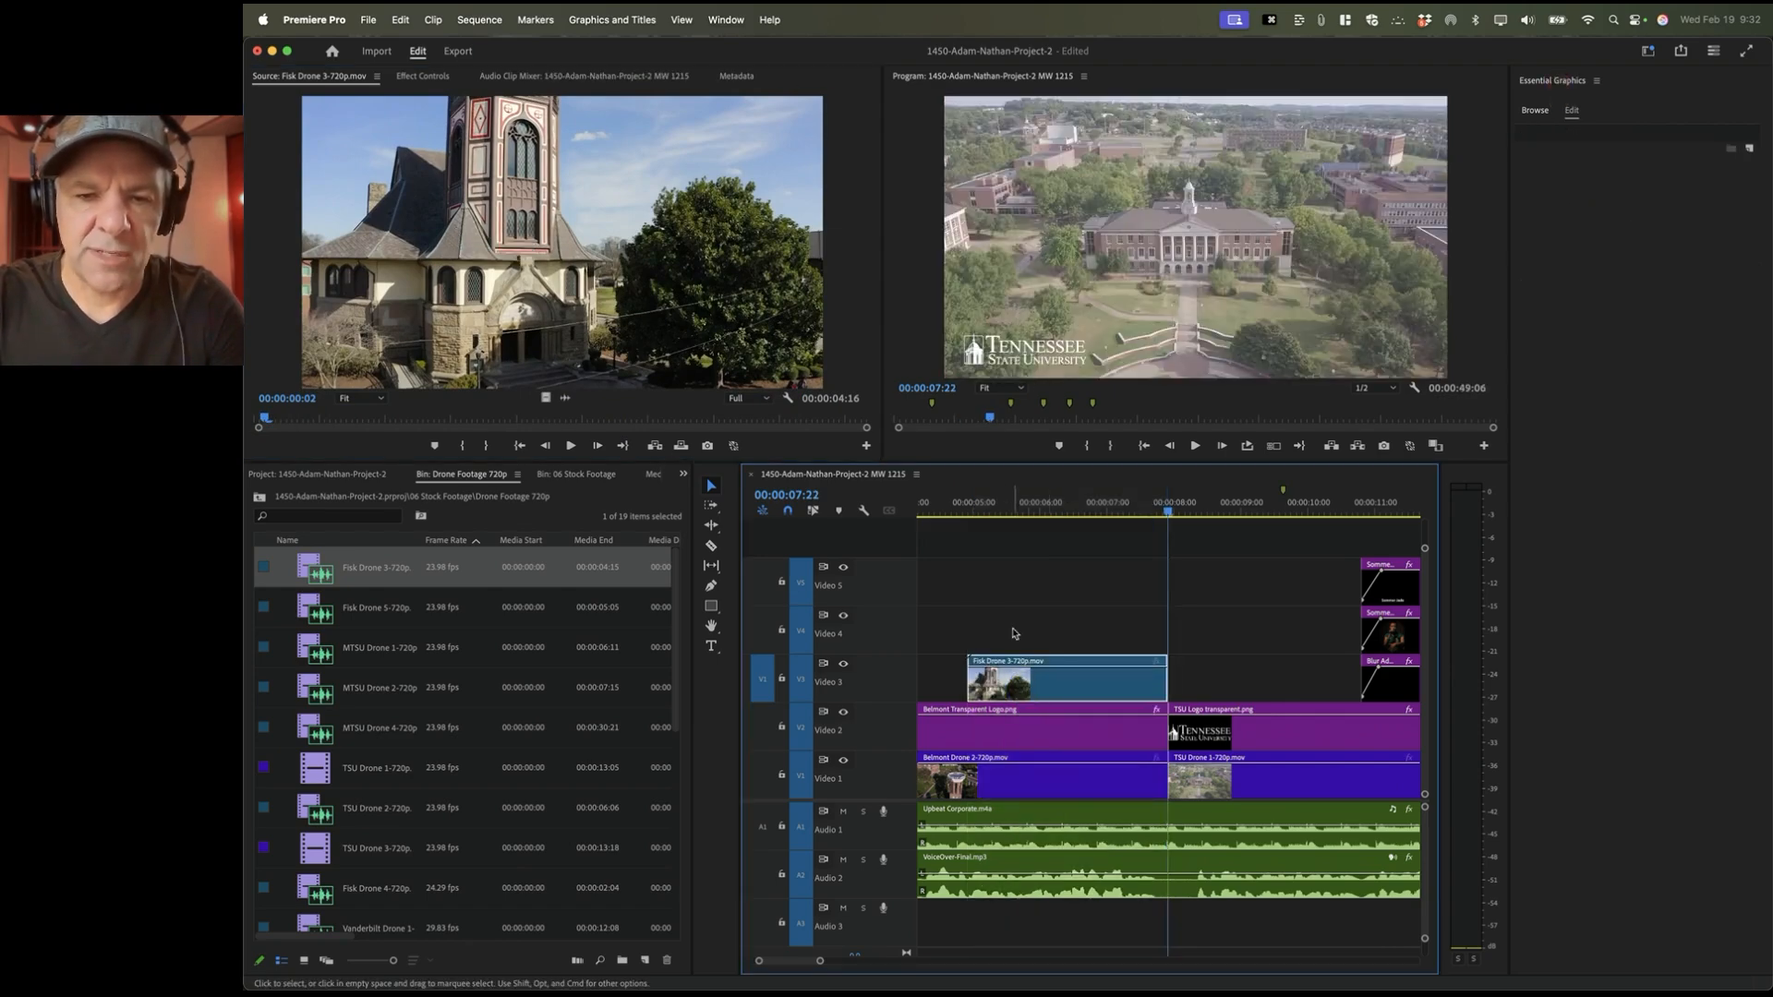
{"action": "left_click", "coordinate": [940, 512]}
{"action": "key", "text": "space"}
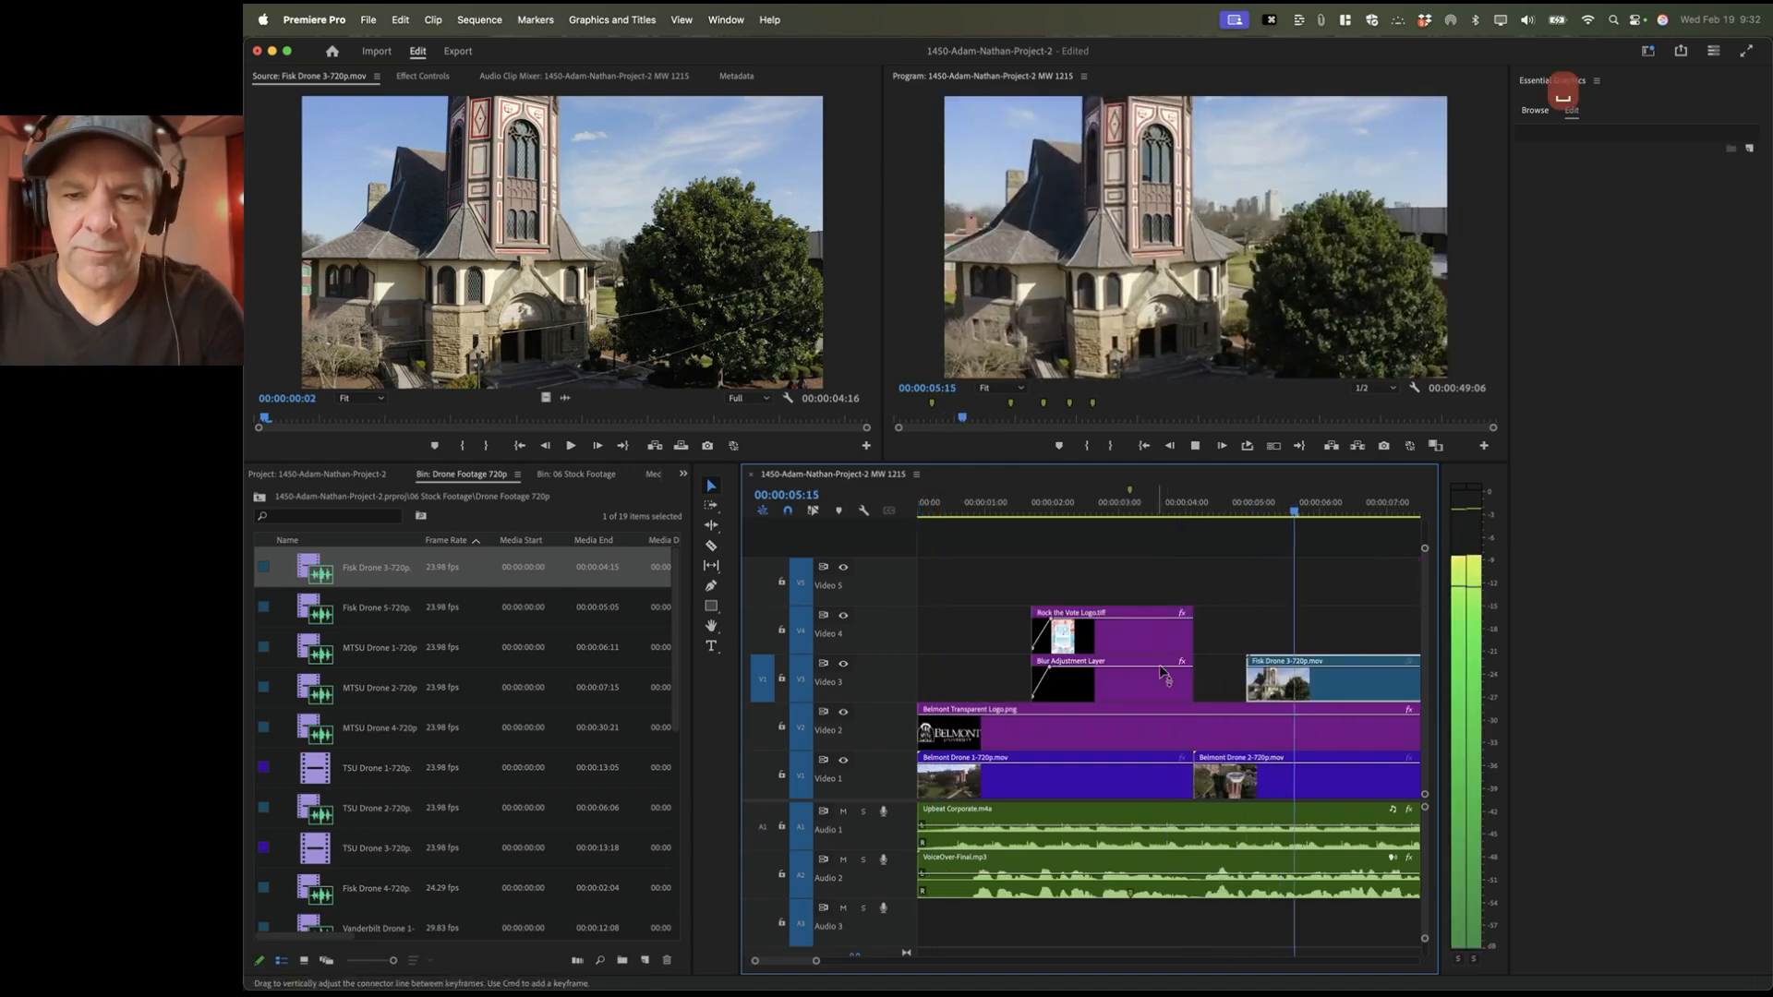
{"action": "key", "text": "space"}
{"action": "scroll", "coordinate": [1297, 665], "scroll_direction": "right", "scroll_amount": 2}
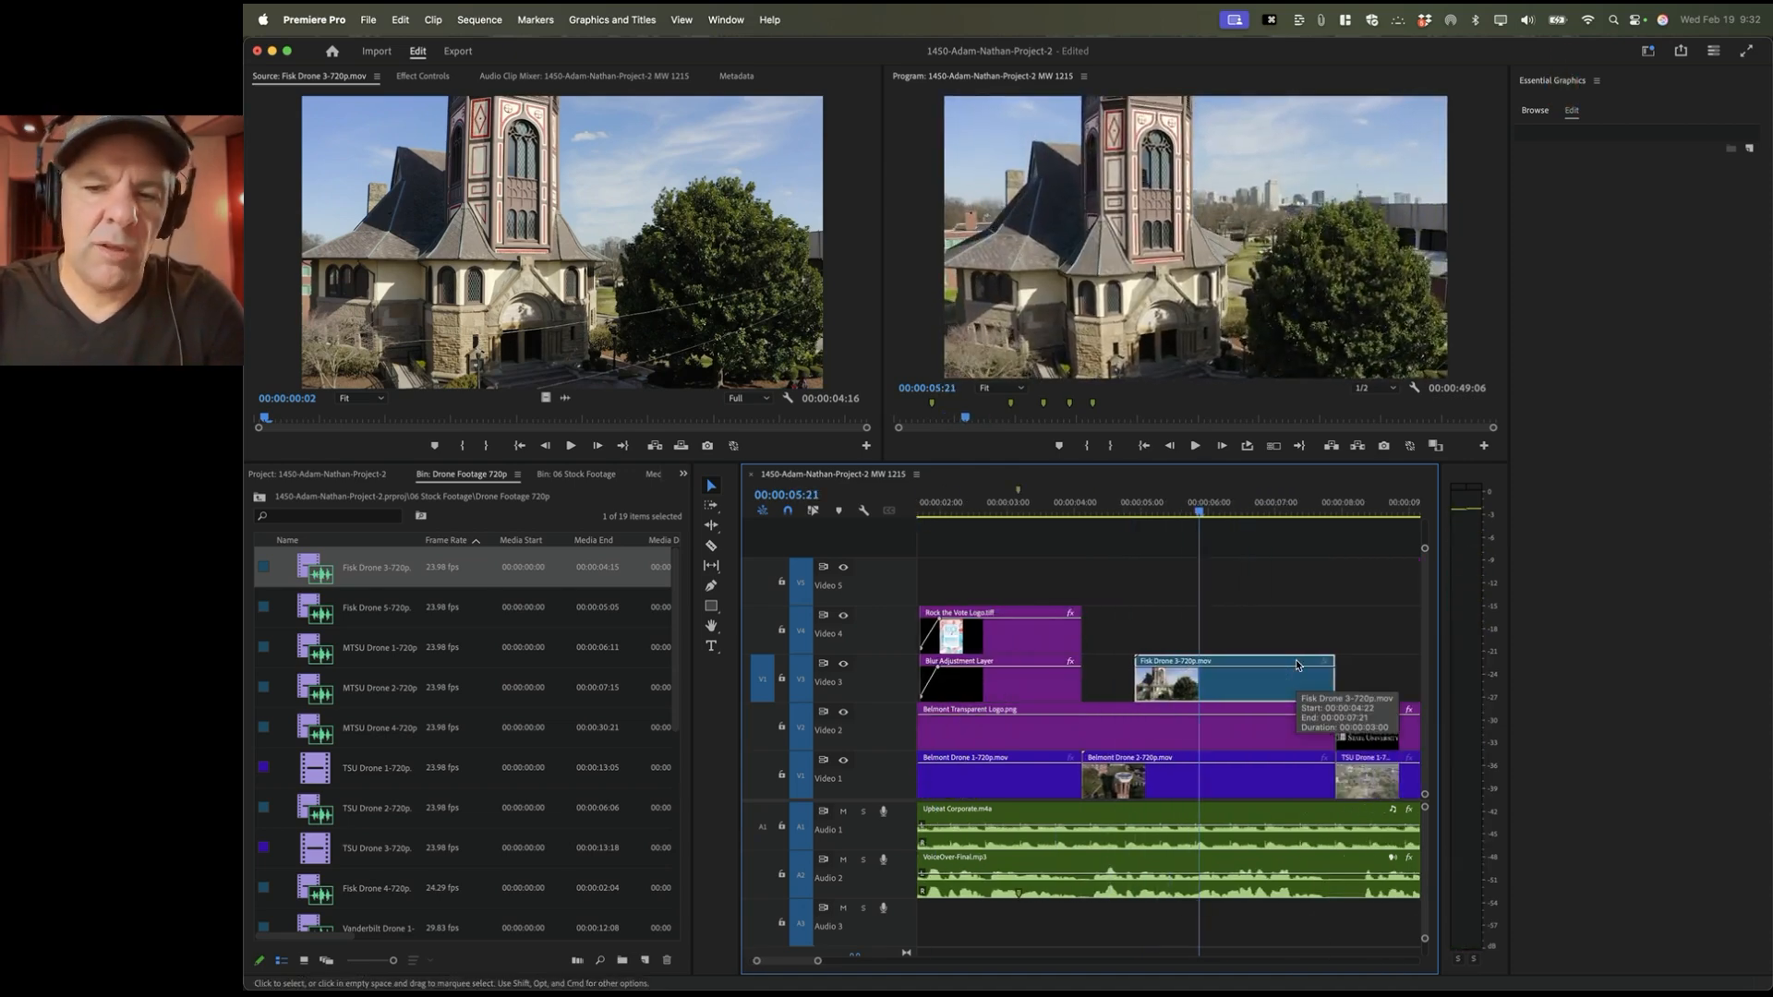
{"action": "scroll", "coordinate": [1295, 660], "scroll_direction": "right", "scroll_amount": 1}
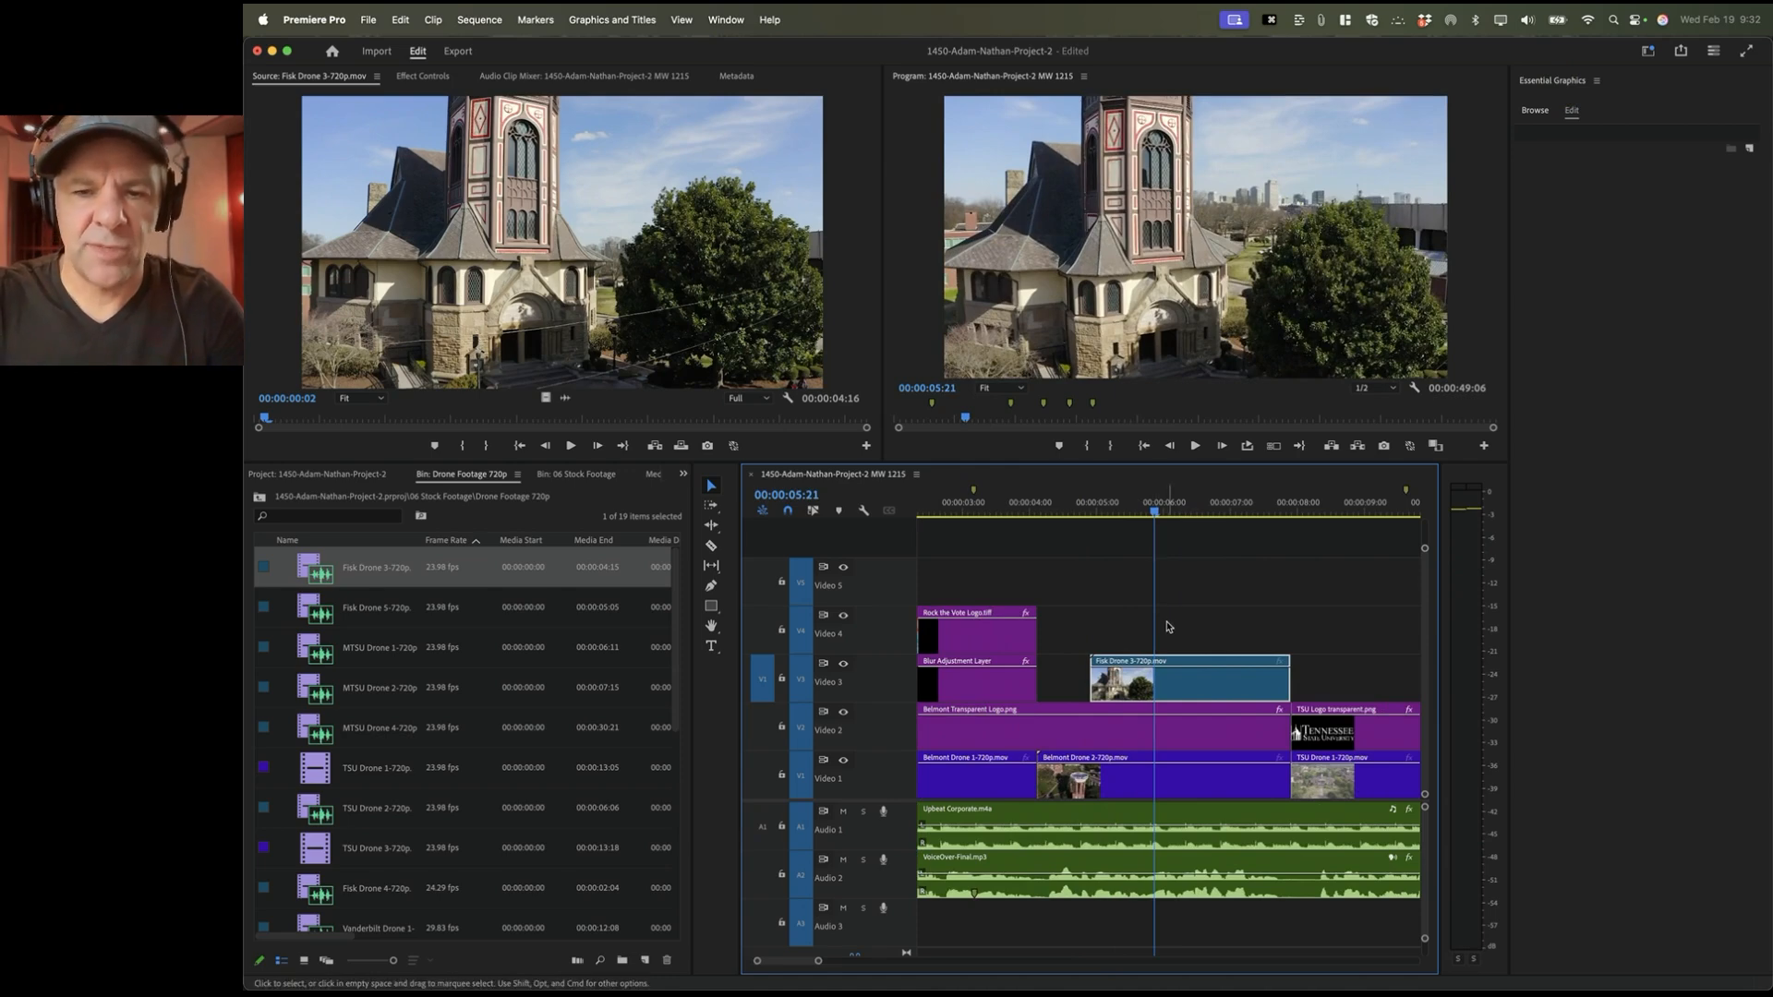
Step: Check the Program monitor's view options without changes and reselect the Fisk clip on Video 3
{"action": "left_click", "coordinate": [1002, 231]}
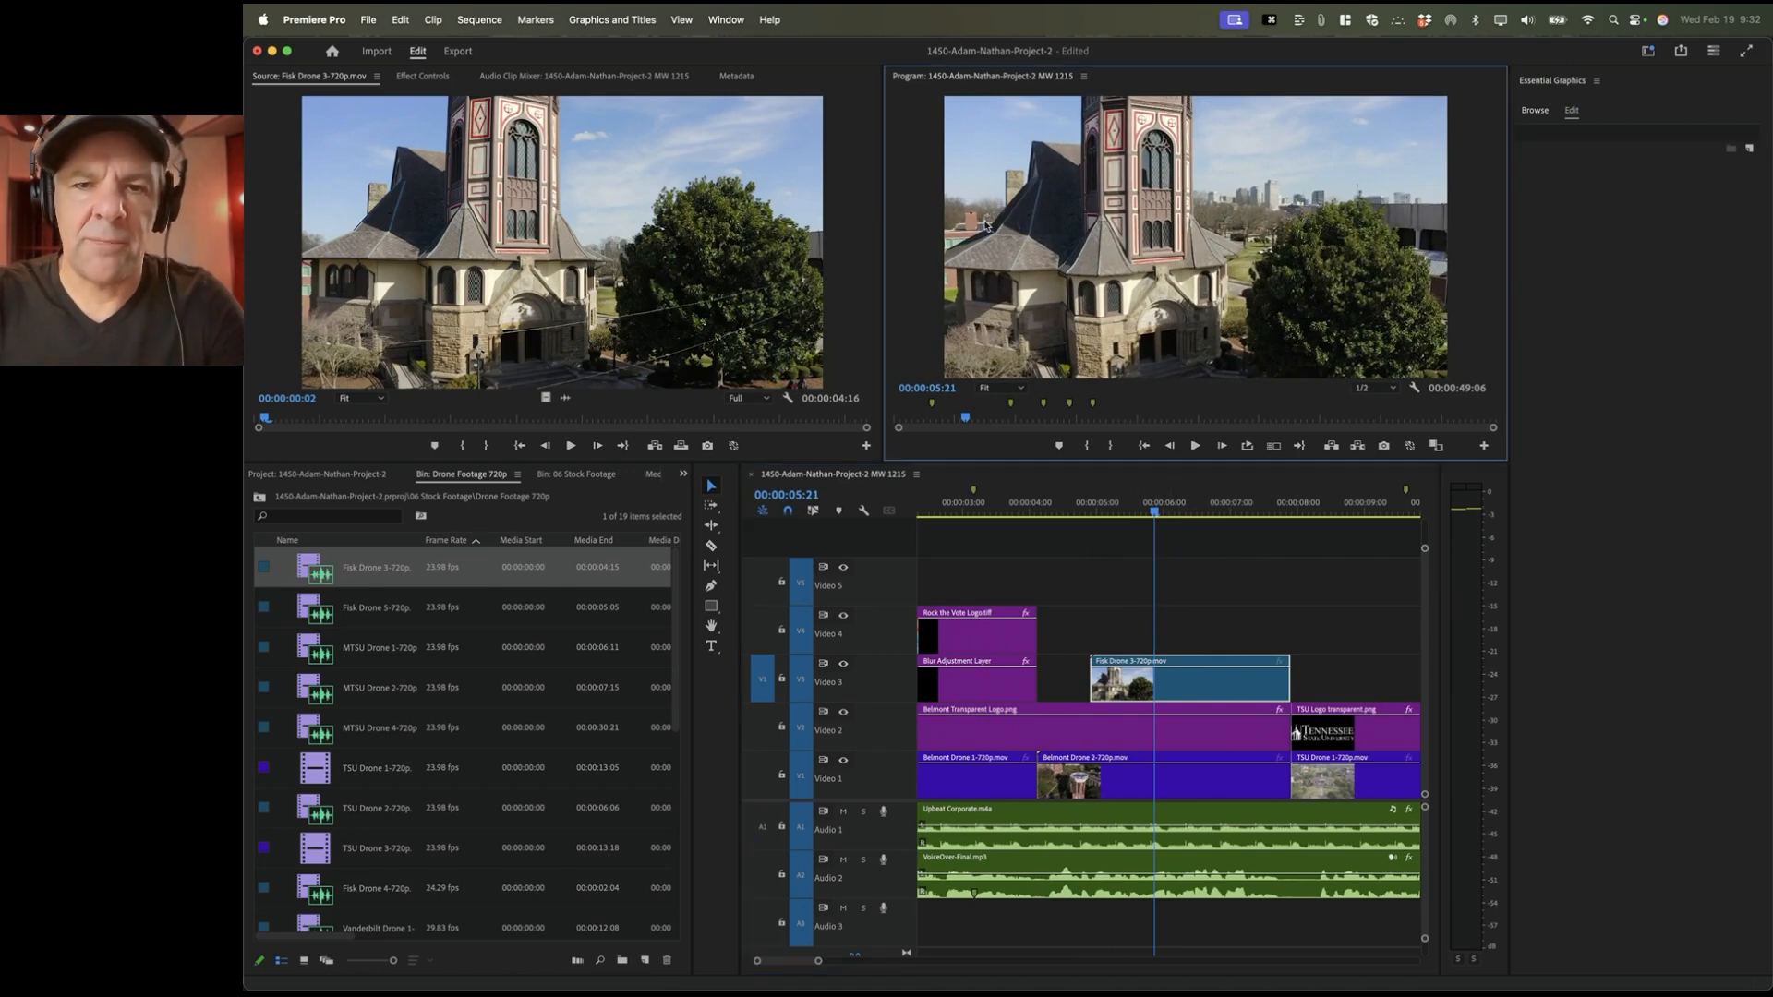
{"action": "left_click", "coordinate": [680, 18]}
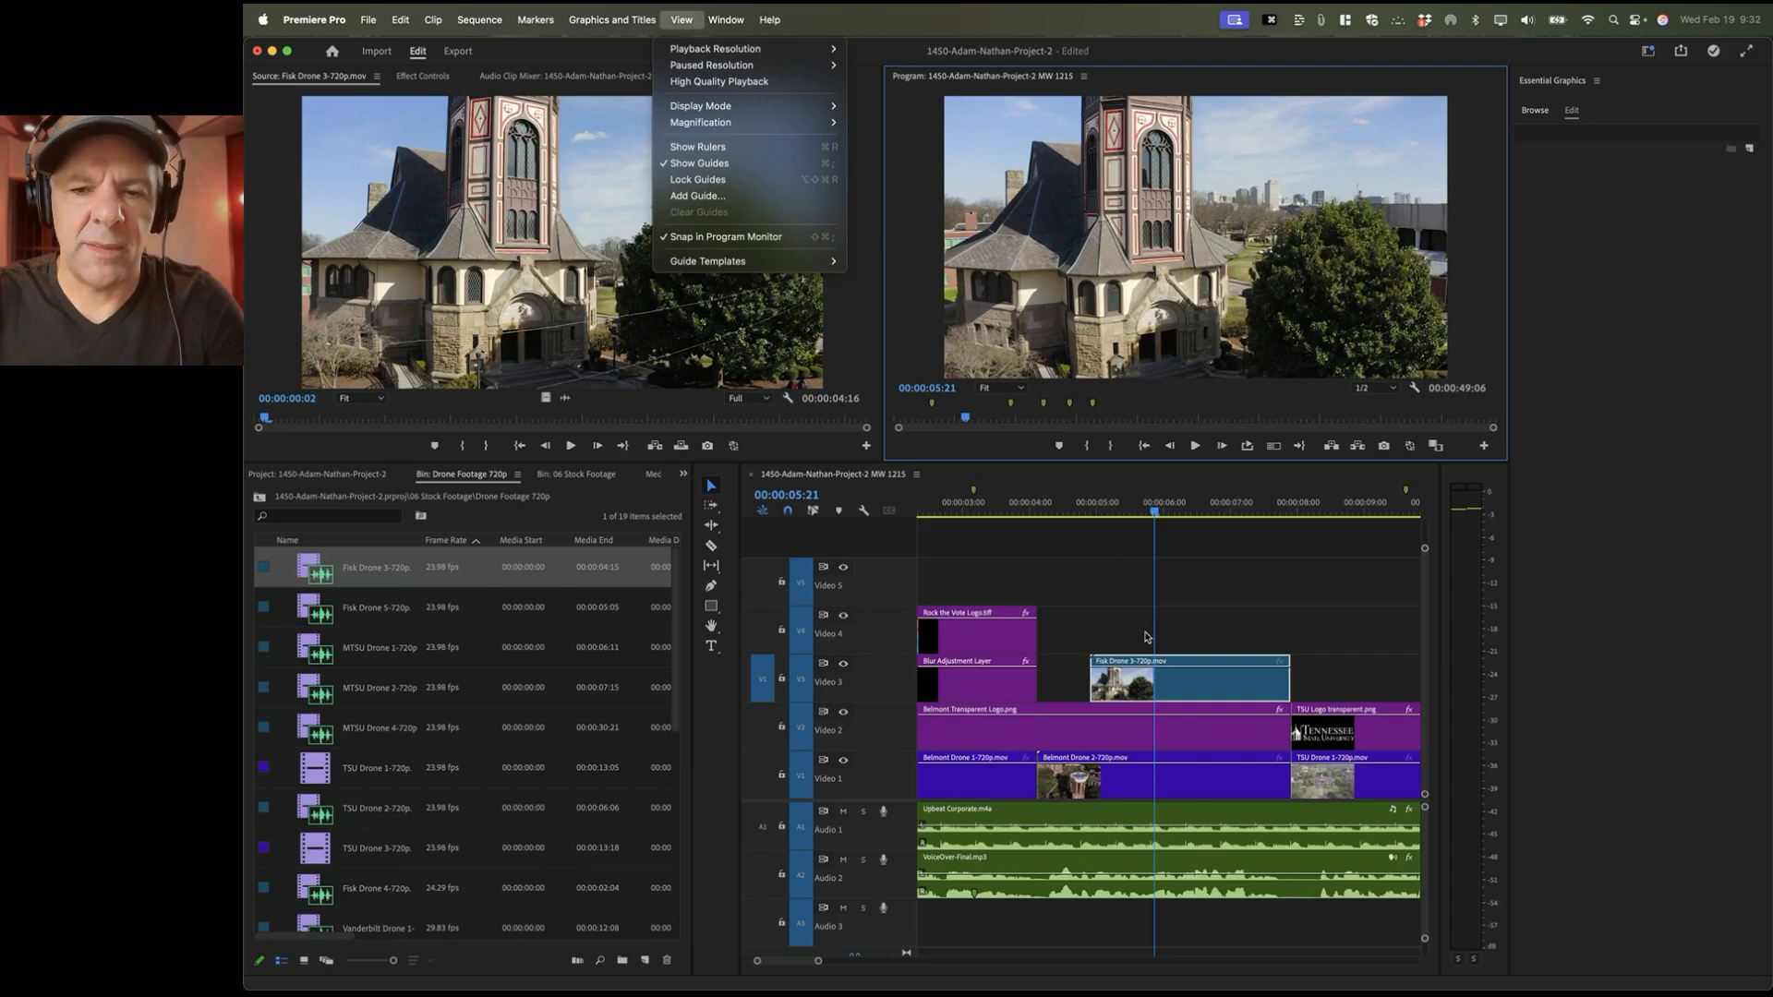
{"action": "left_click", "coordinate": [1215, 178]}
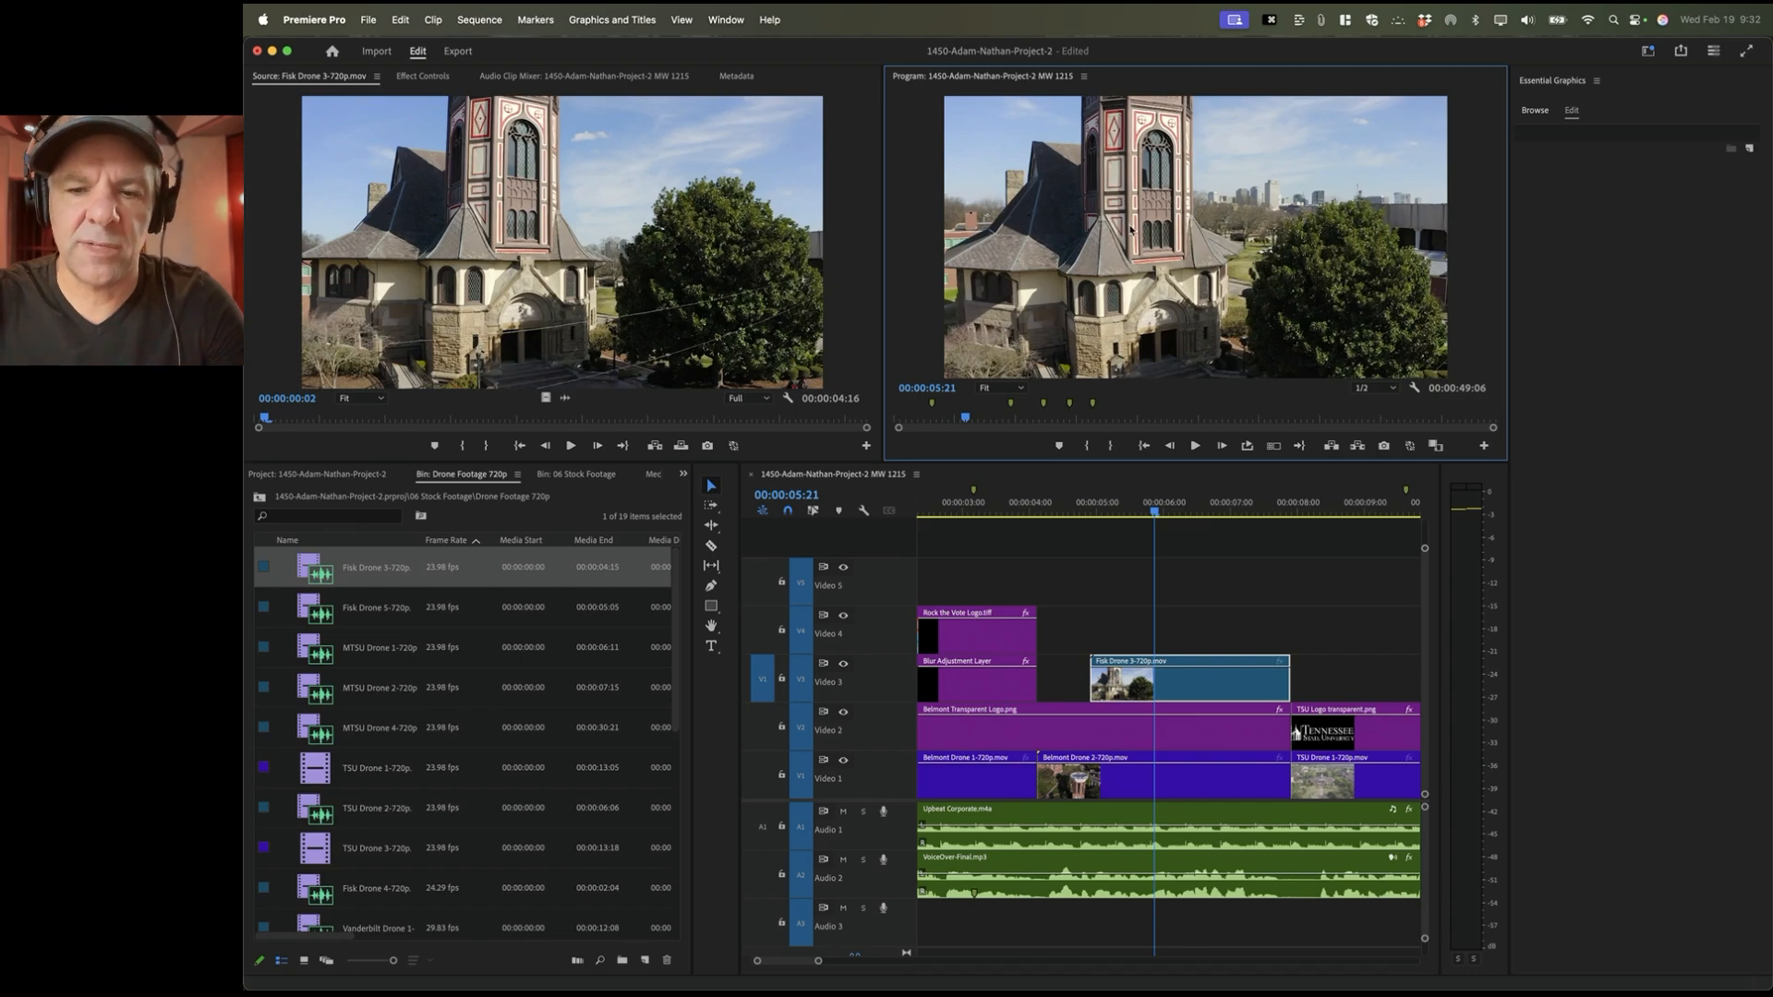
{"action": "left_click", "coordinate": [1152, 691]}
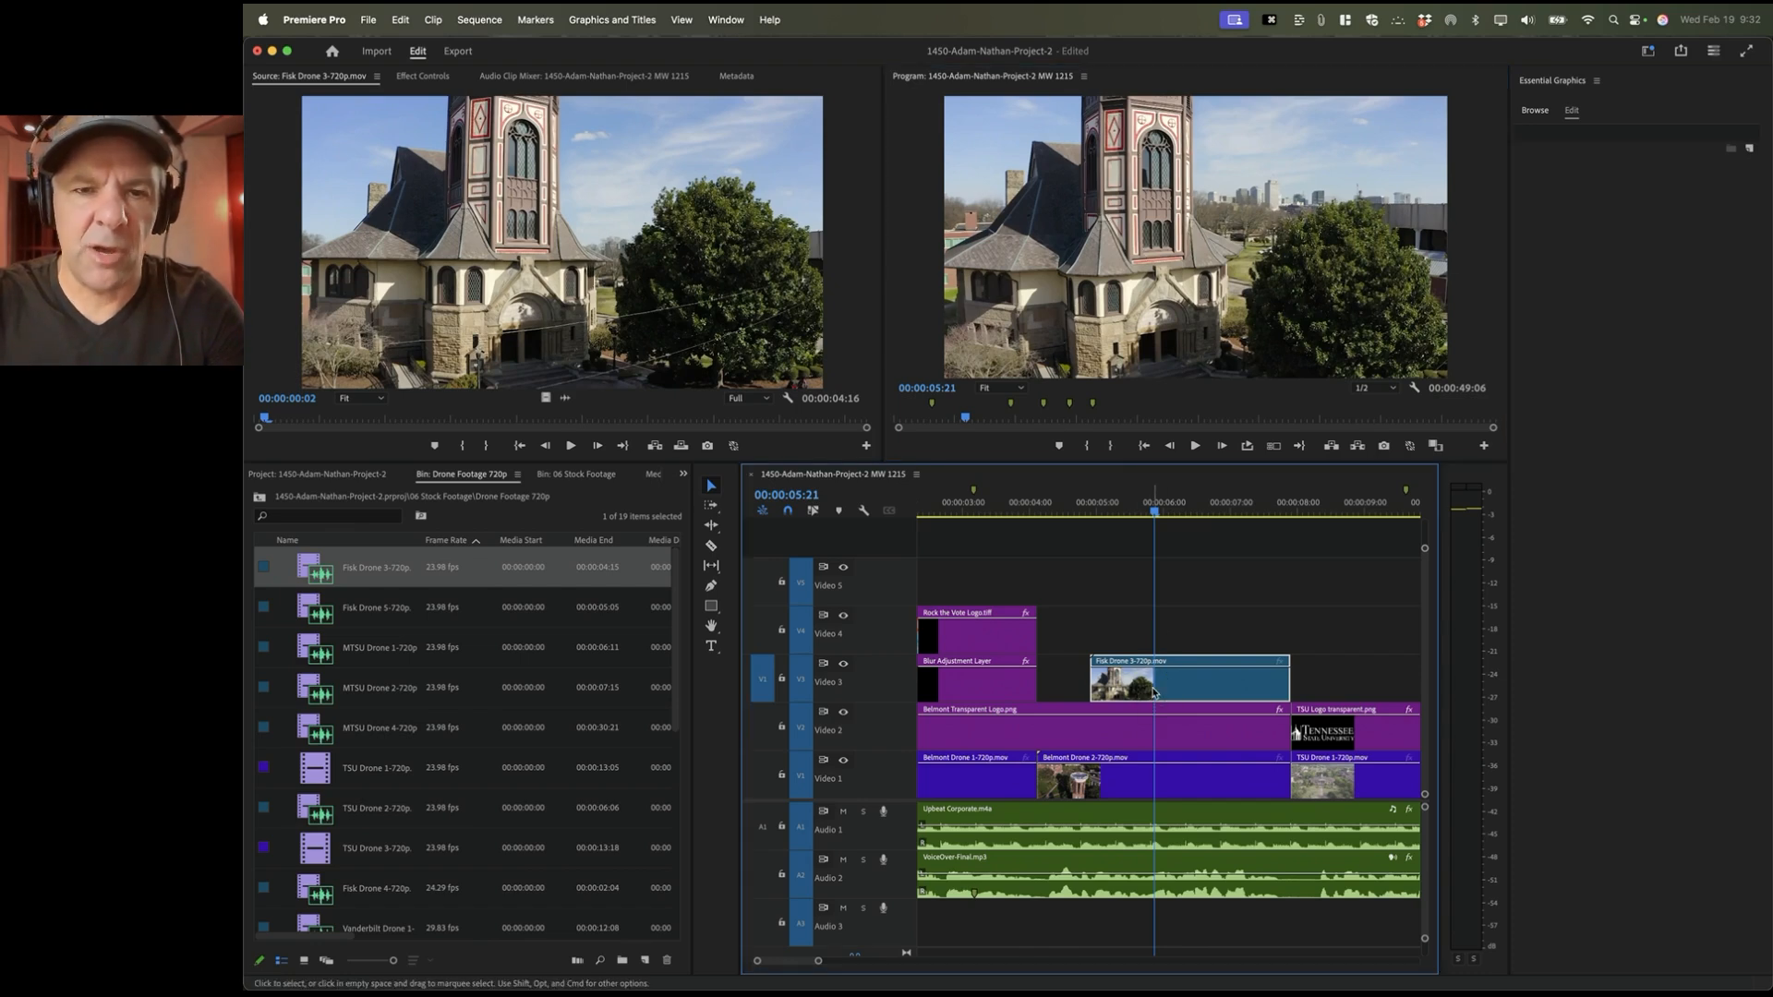
{"action": "left_click", "coordinate": [732, 20]}
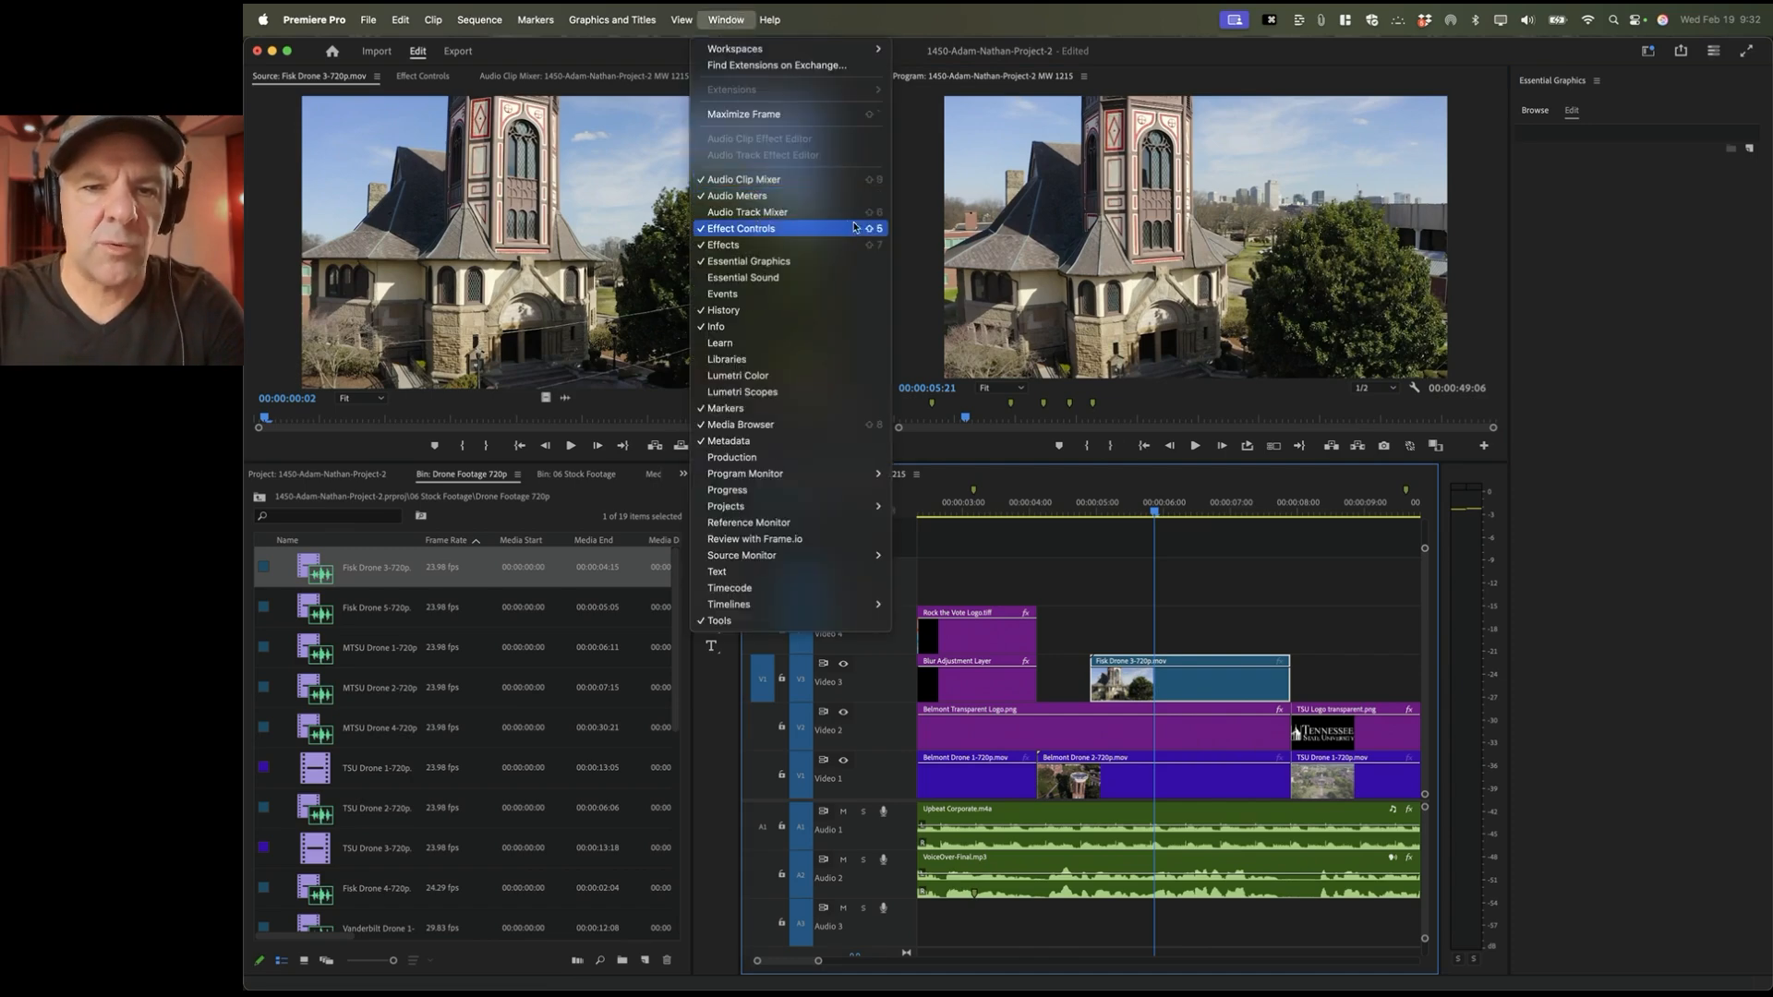
Step: Set the Fisk Drone 3 clip's Scale to 50 in Effect Controls
{"action": "left_click", "coordinate": [704, 9]}
{"action": "key", "text": "shift+5"}
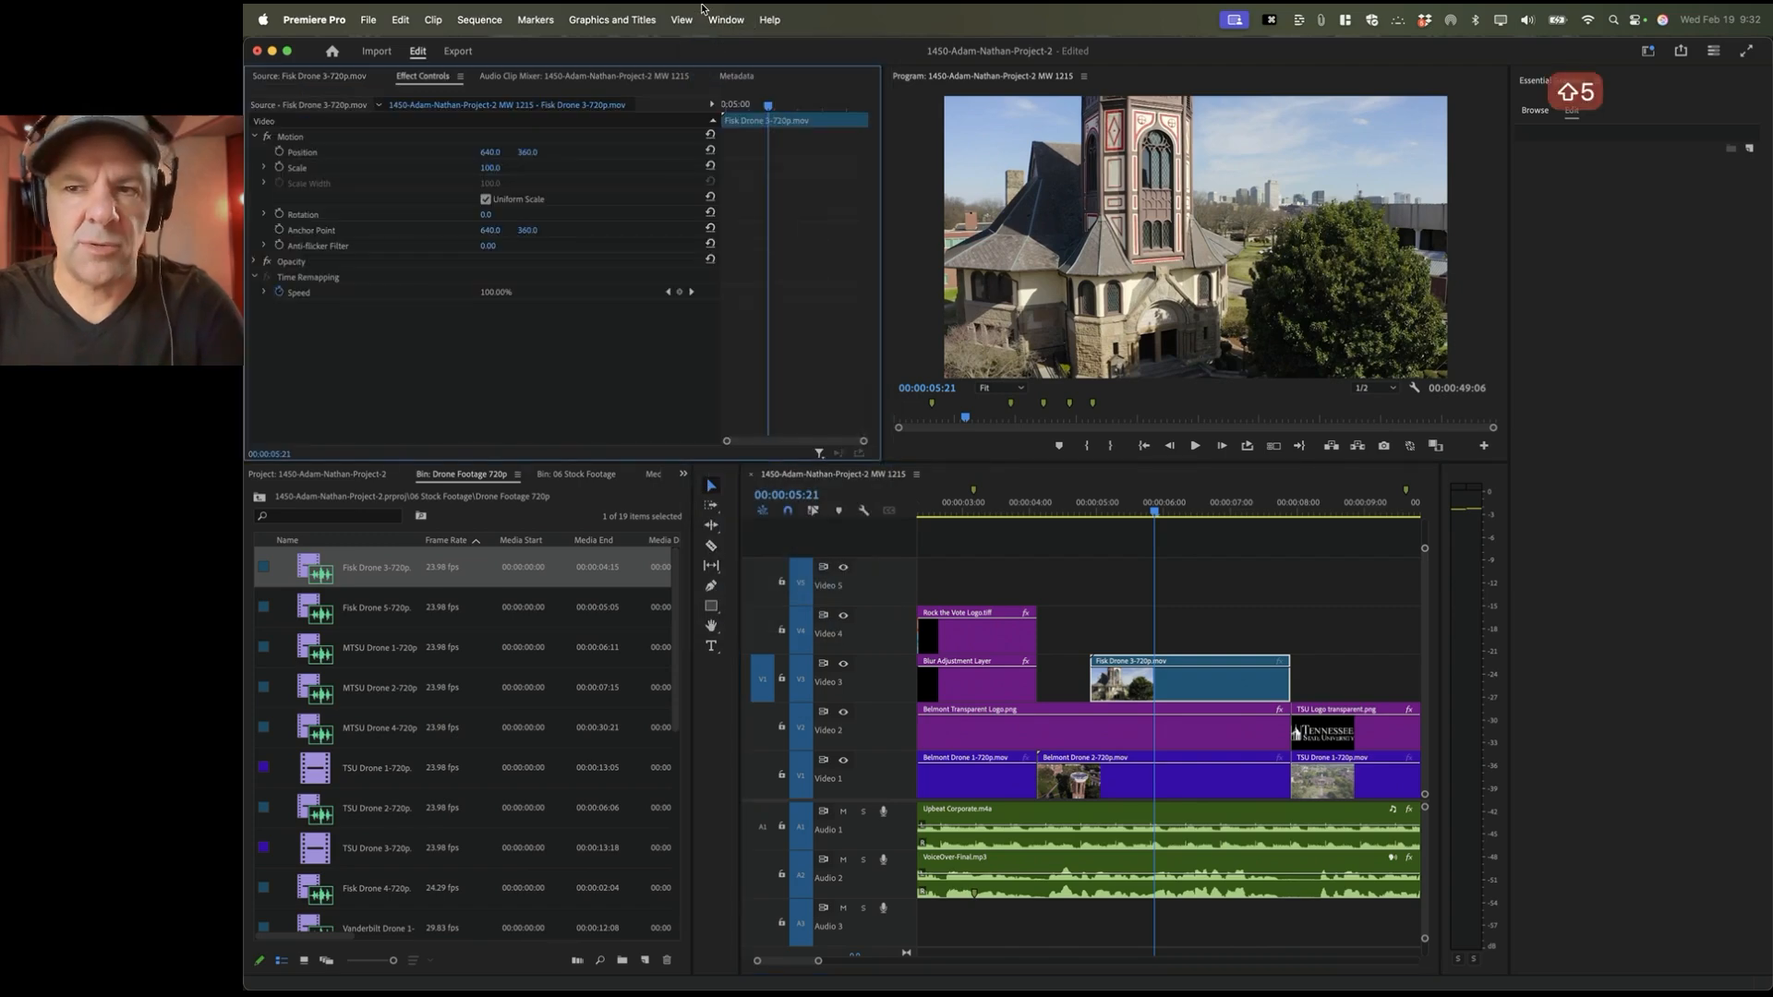
{"action": "left_click", "coordinate": [336, 170]}
{"action": "mouse_move", "coordinate": [492, 169]}
{"action": "left_mouse_down"}
{"action": "mouse_move", "coordinate": [452, 170]}
{"action": "mouse_move", "coordinate": [471, 168]}
{"action": "left_mouse_up"}
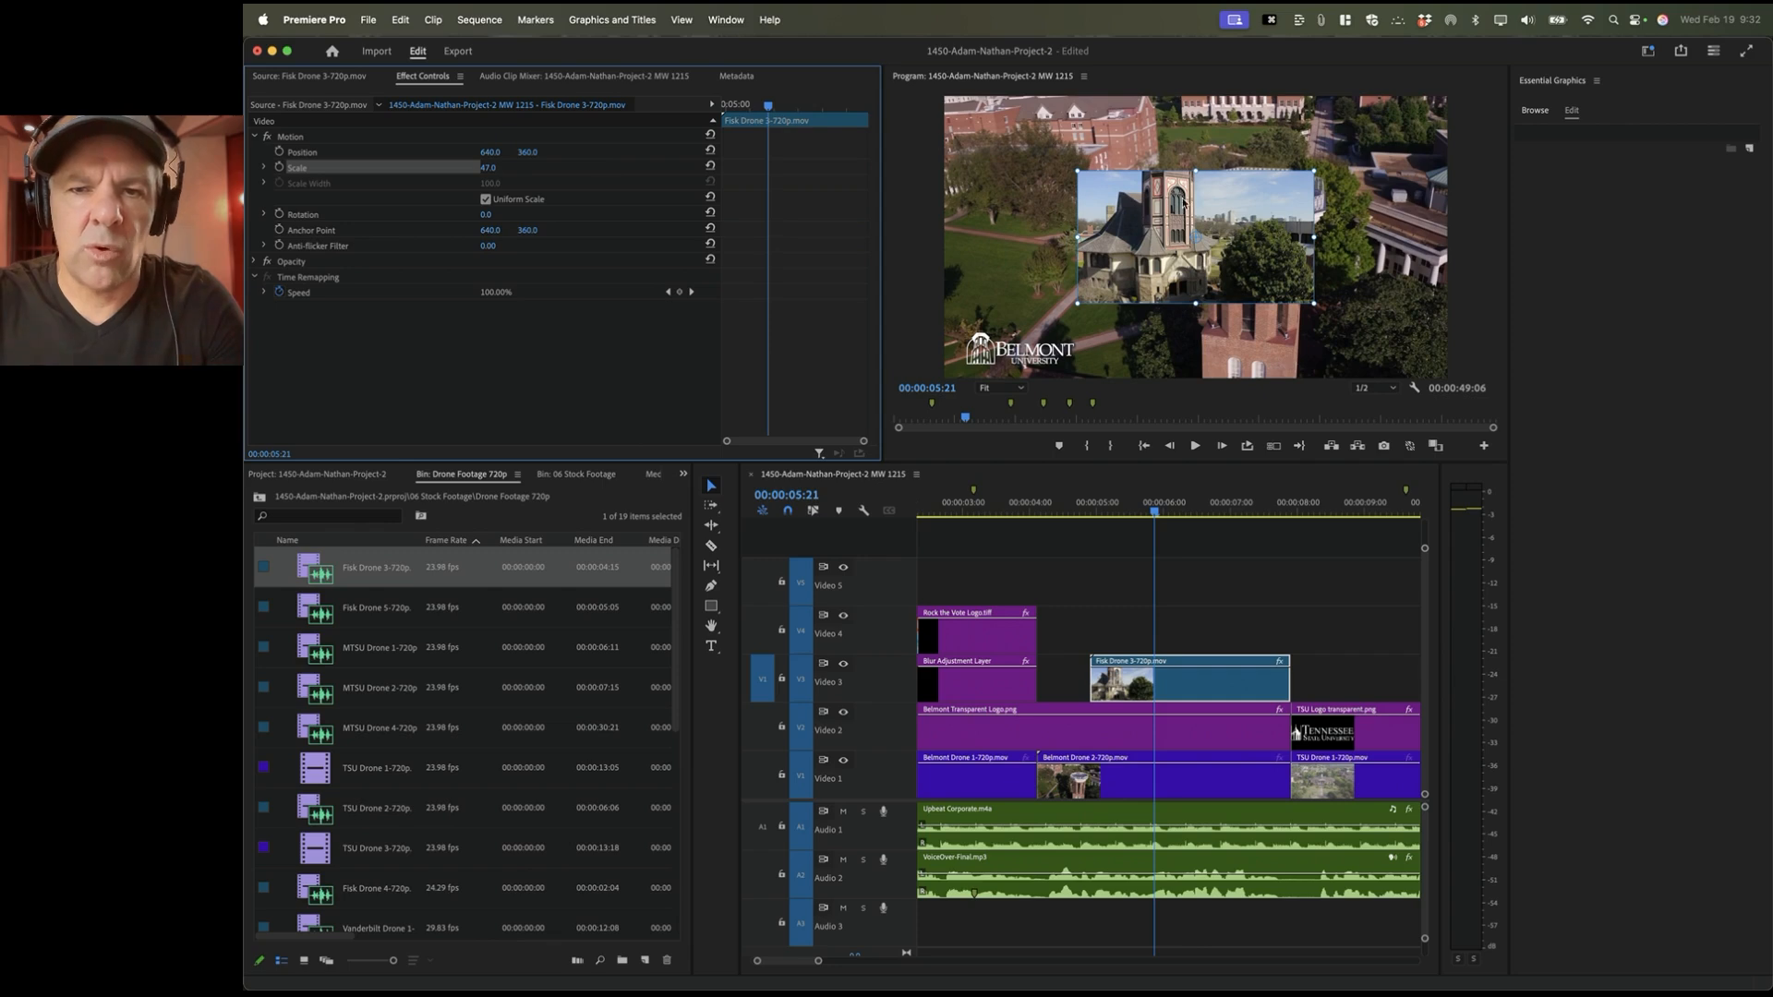
{"action": "left_click", "coordinate": [488, 167]}
{"action": "type", "text": "50"}
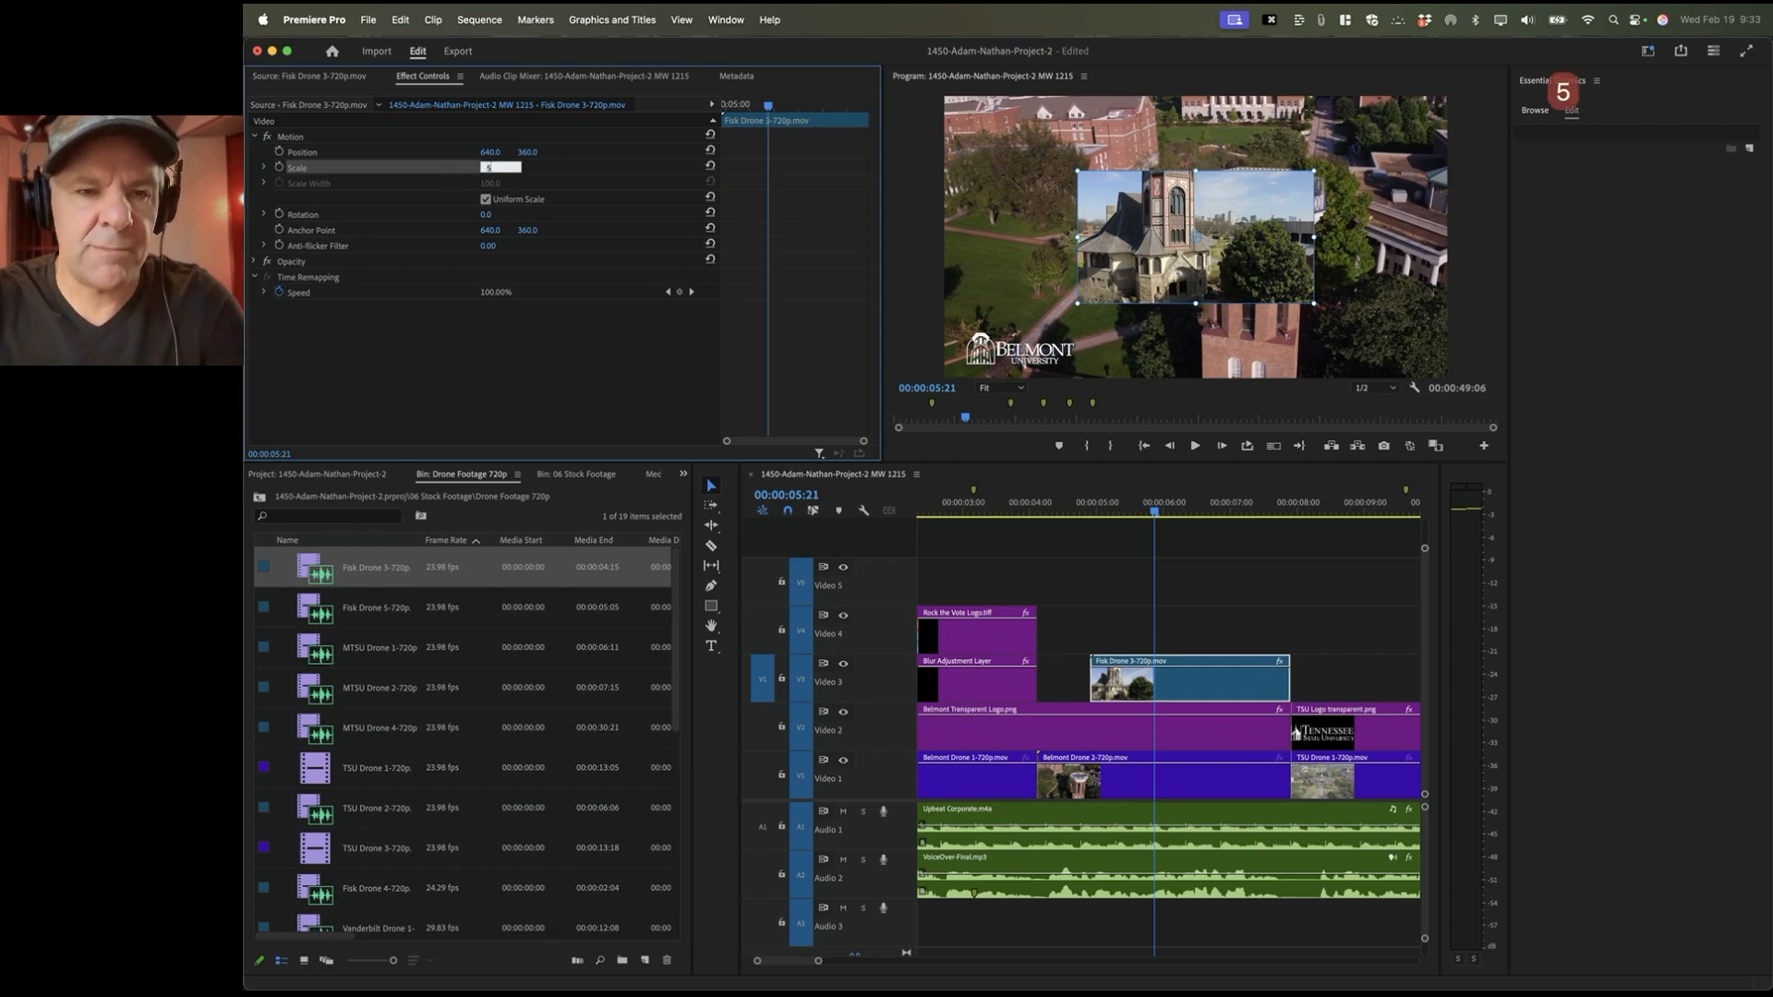
{"action": "key", "text": "Return"}
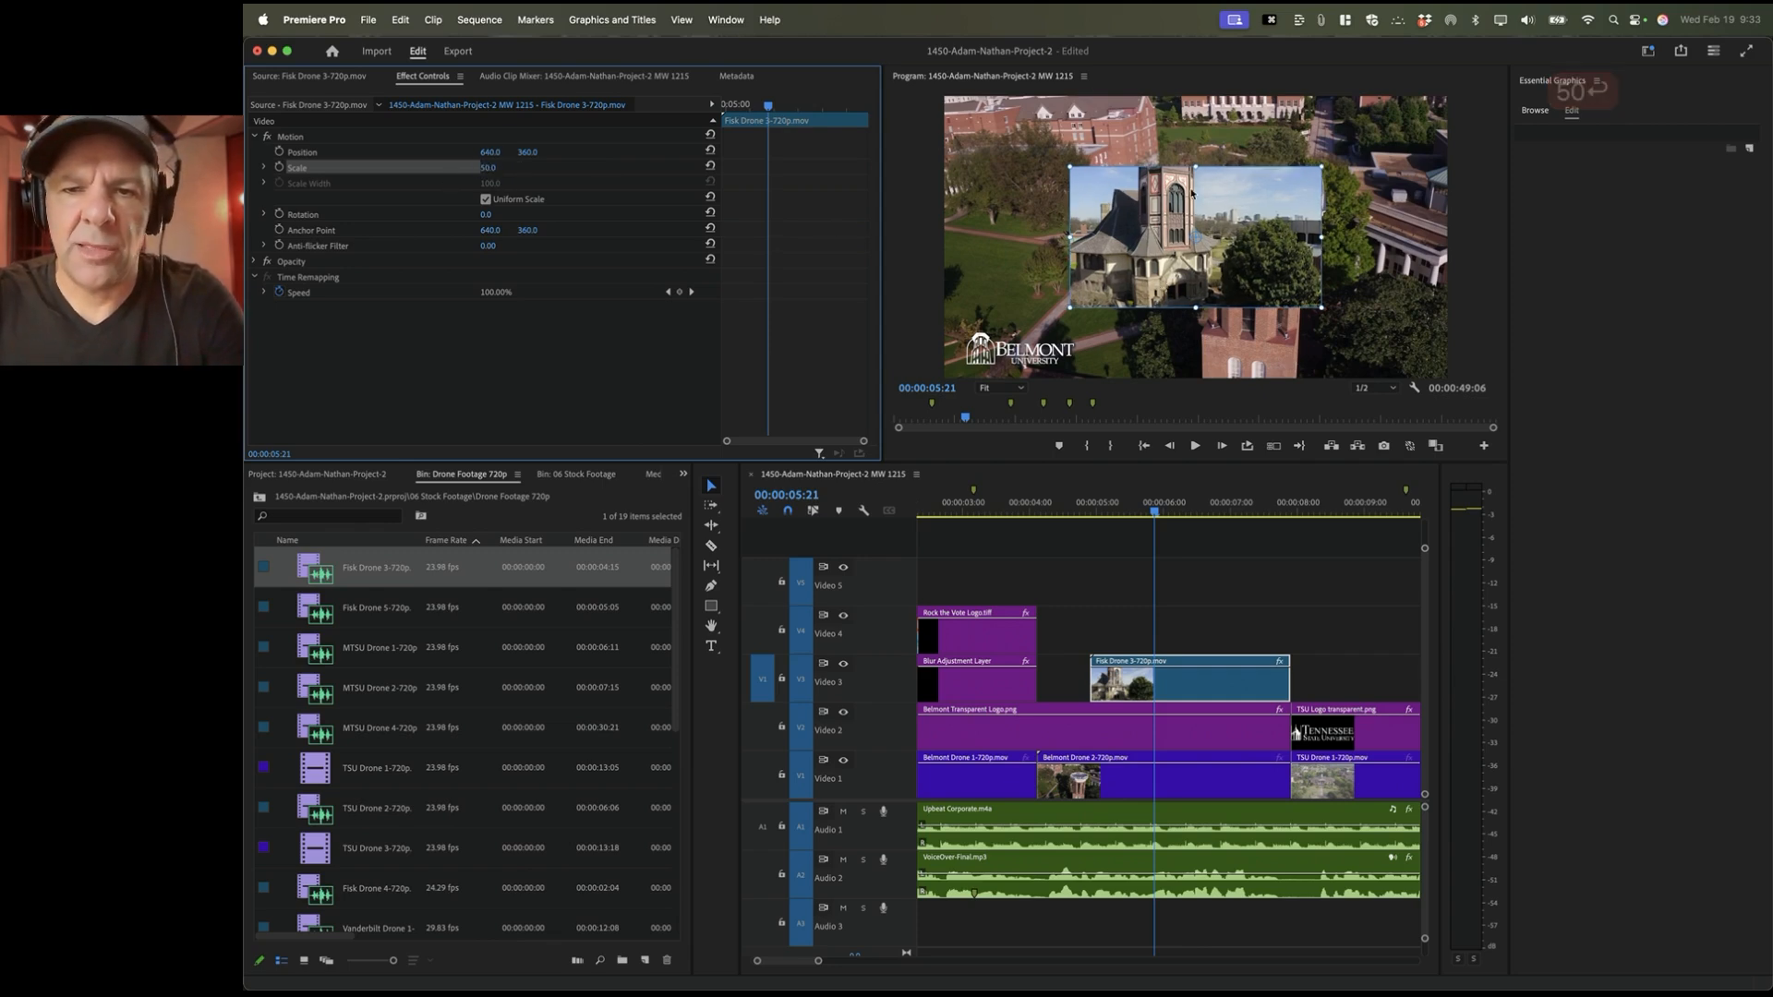
Step: Move the Fisk clip to Position 320,180, the top-left quarter of the frame
{"action": "left_click", "coordinate": [1136, 681]}
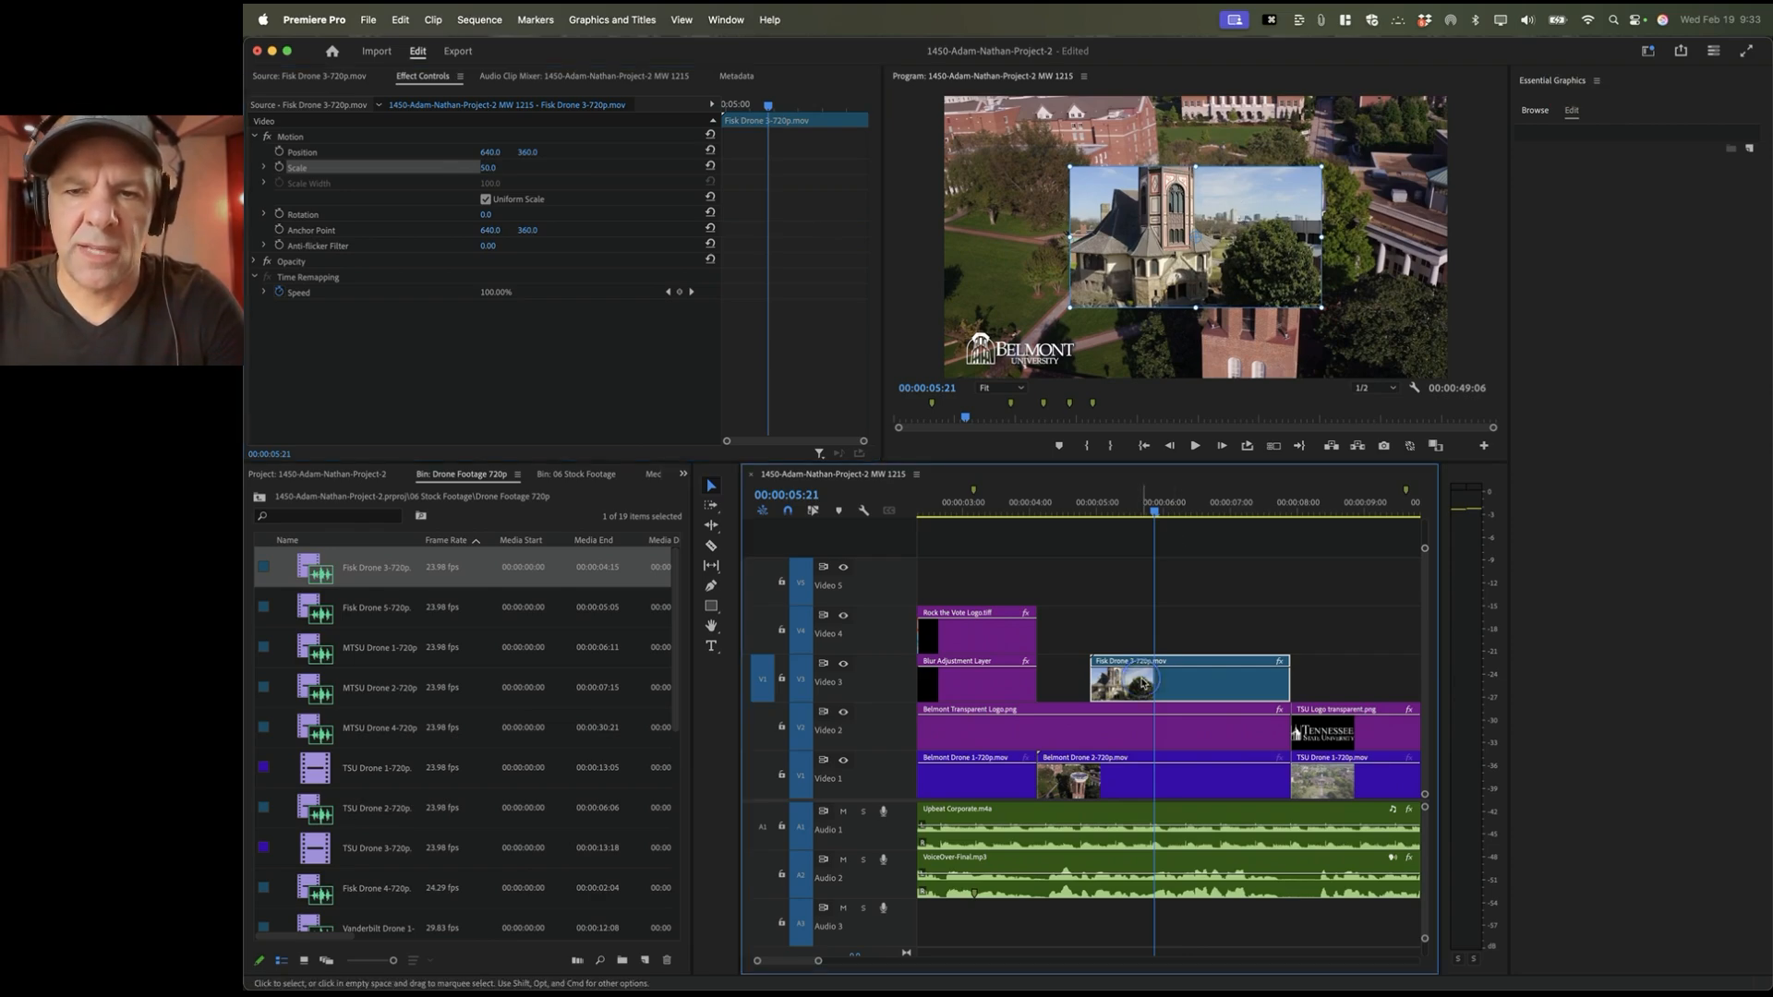
{"action": "left_click", "coordinate": [385, 165]}
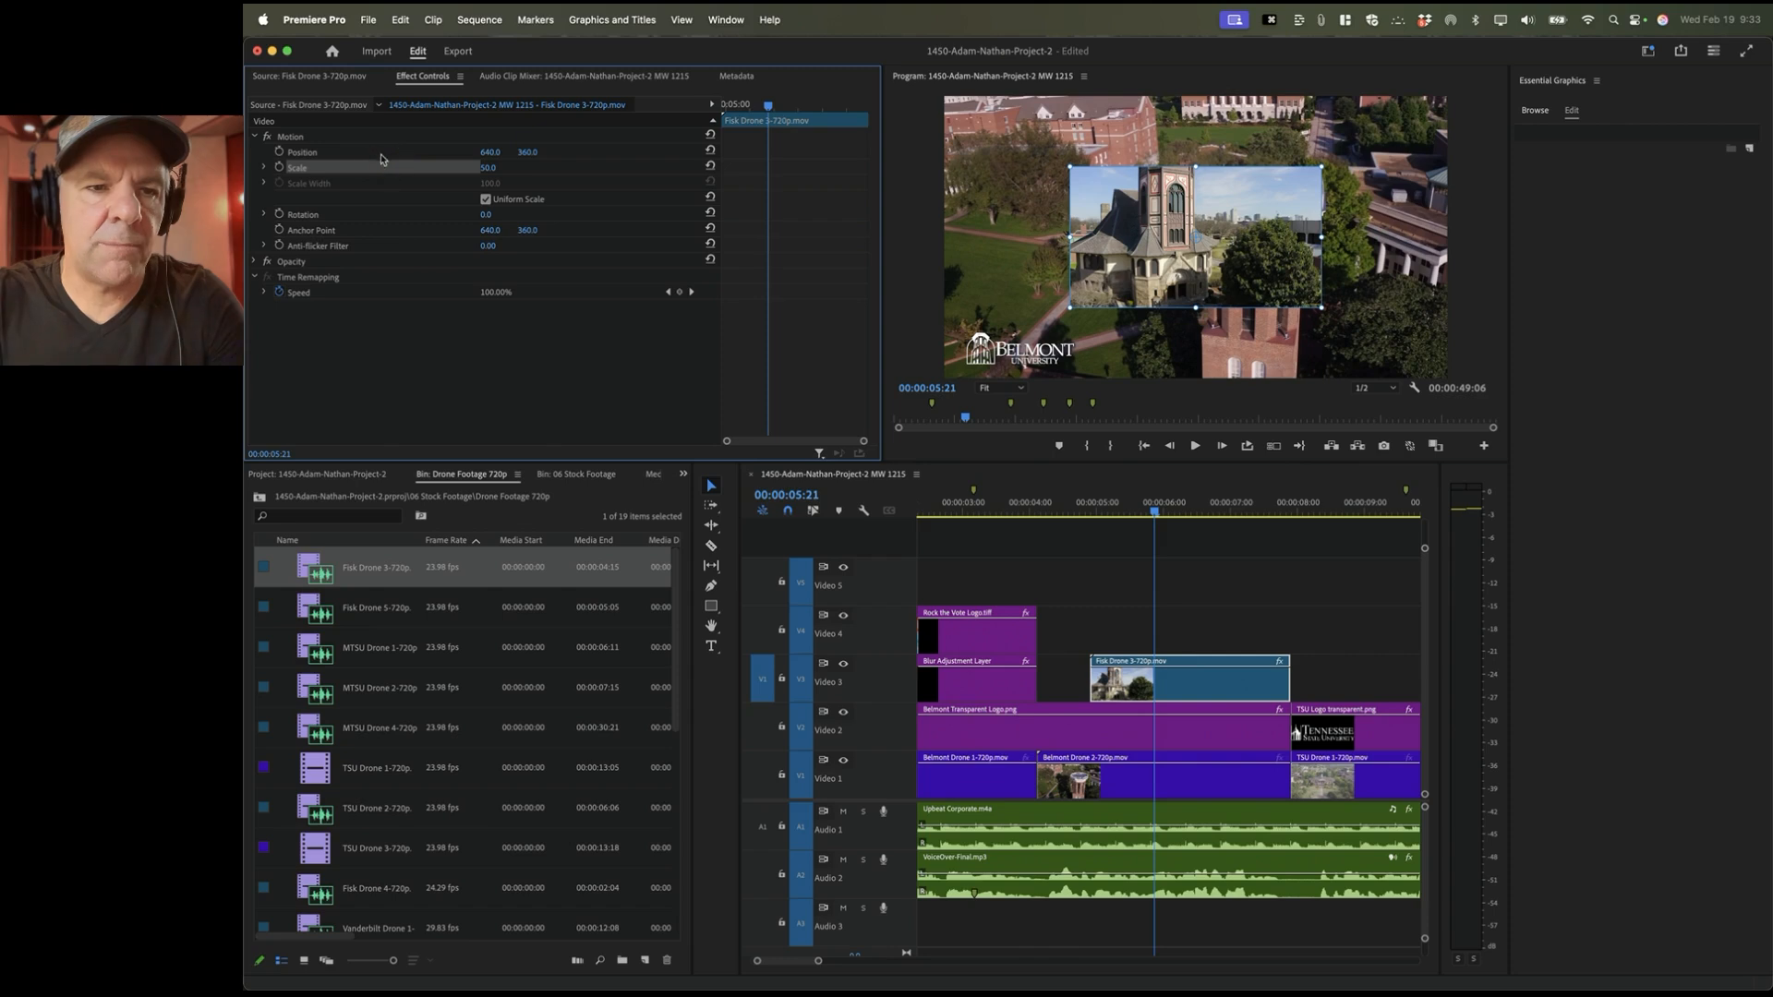
{"action": "left_click_drag", "start_coordinate": [1126, 202], "coordinate": [997, 129]}
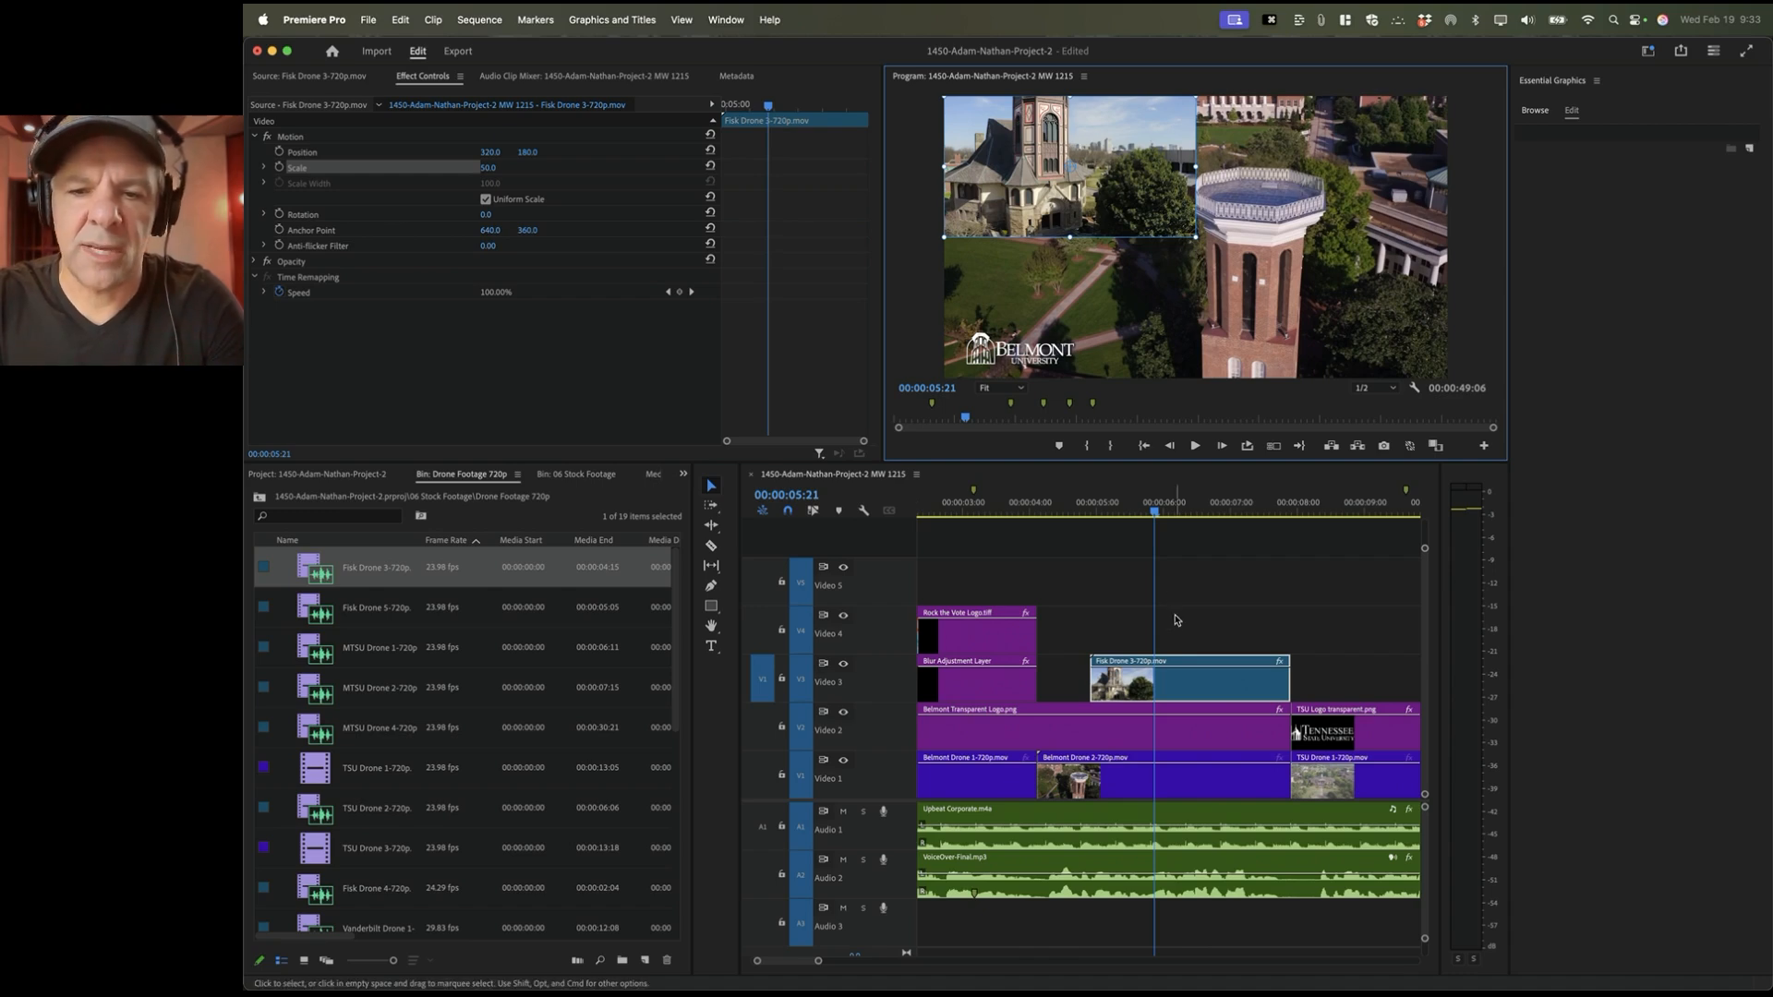
{"action": "left_click_drag", "start_coordinate": [1062, 507], "coordinate": [1041, 508]}
Step: Replay the Fisk inset, patch the source to Video 4, and load MTSU Drone 4-720p
{"action": "key", "text": "space"}
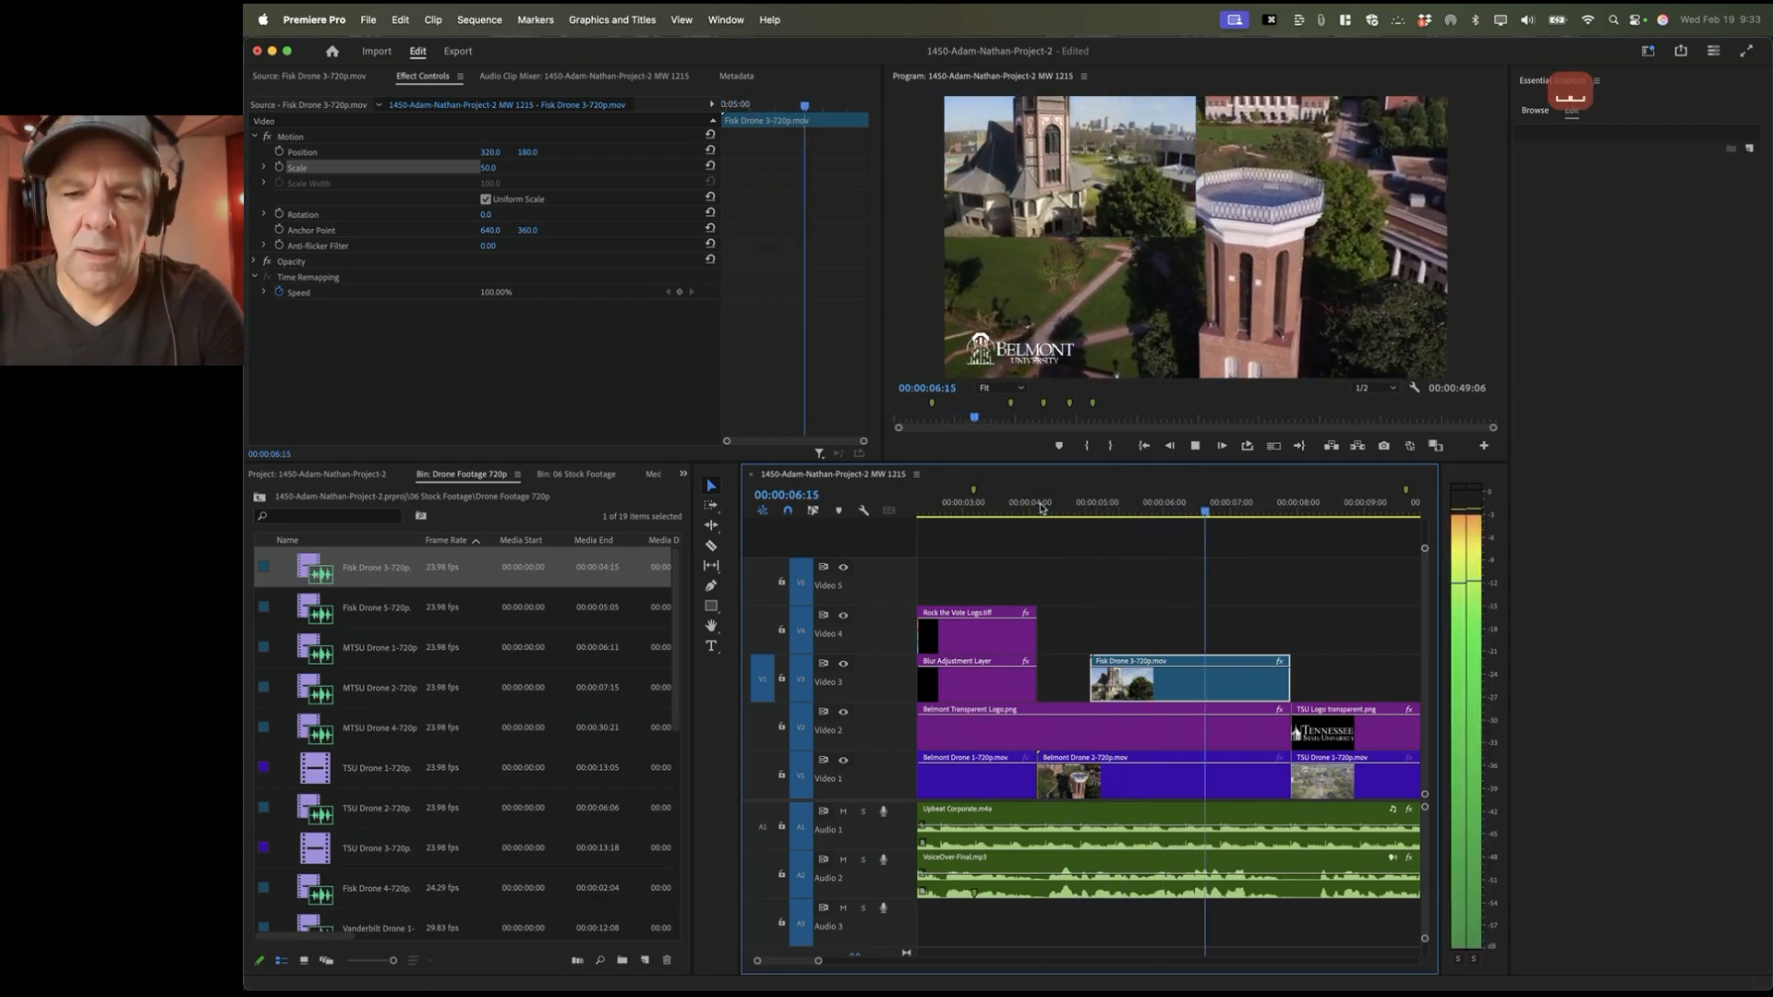
{"action": "left_click_drag", "start_coordinate": [1046, 507], "coordinate": [1119, 507]}
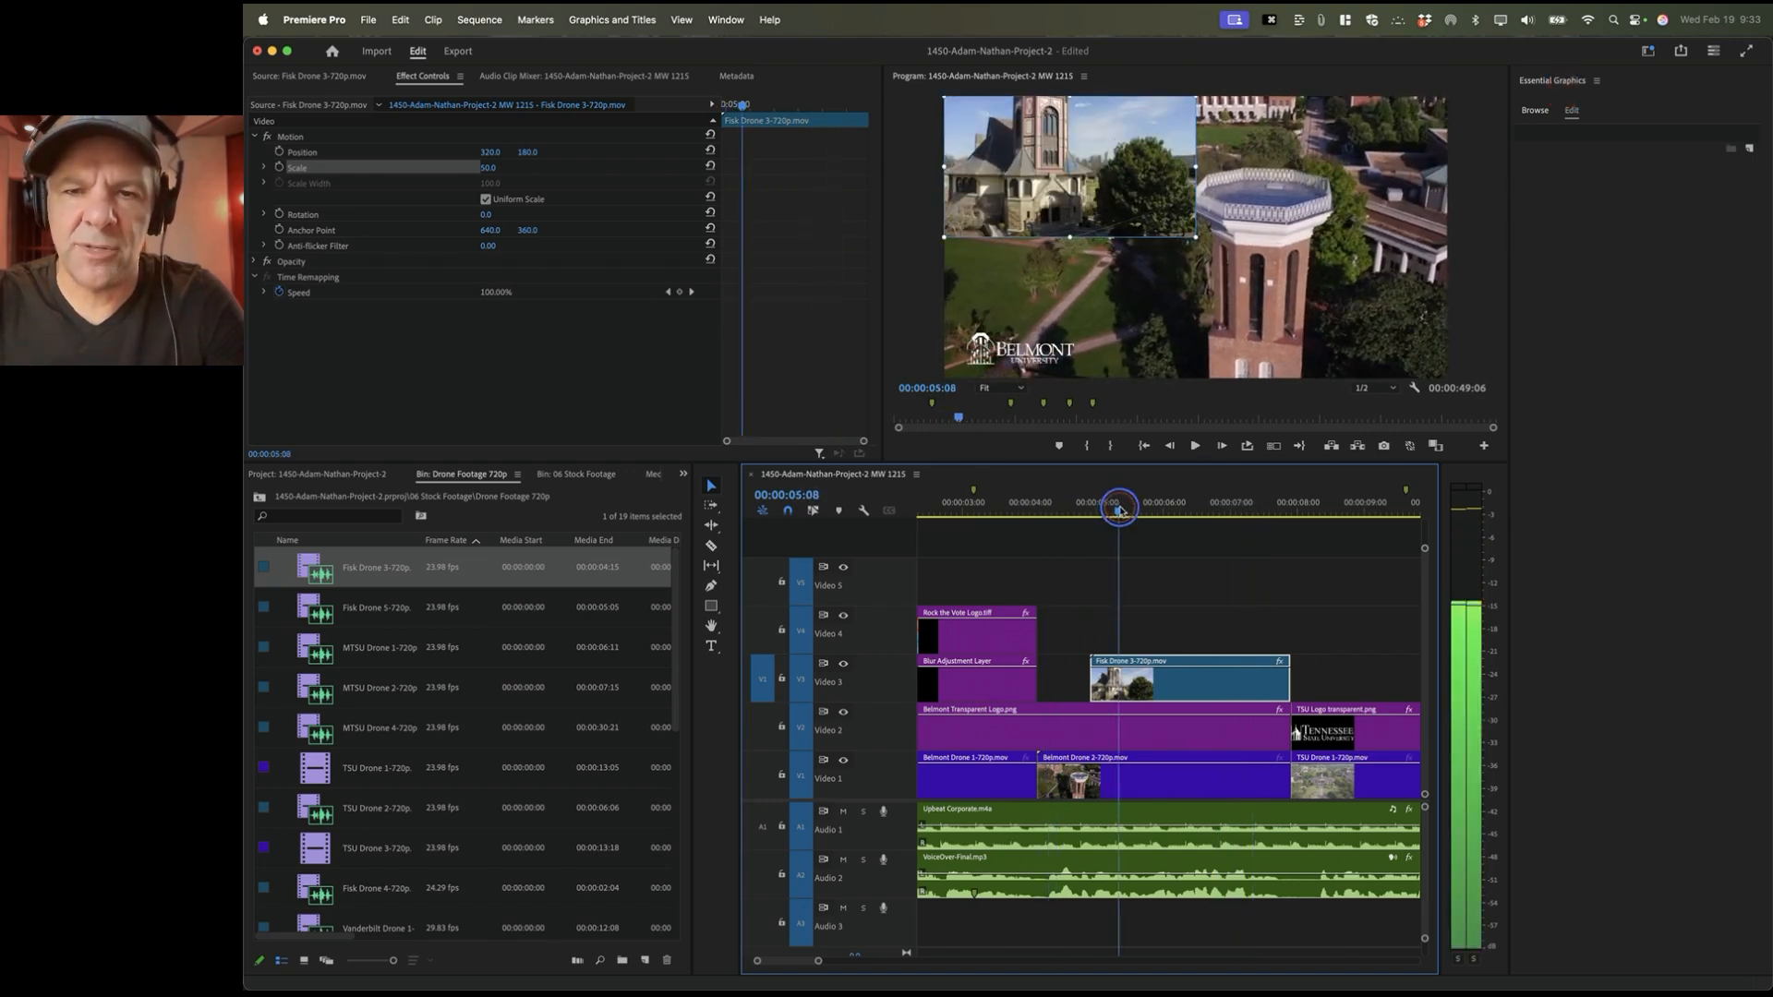
{"action": "left_click", "coordinate": [1065, 504]}
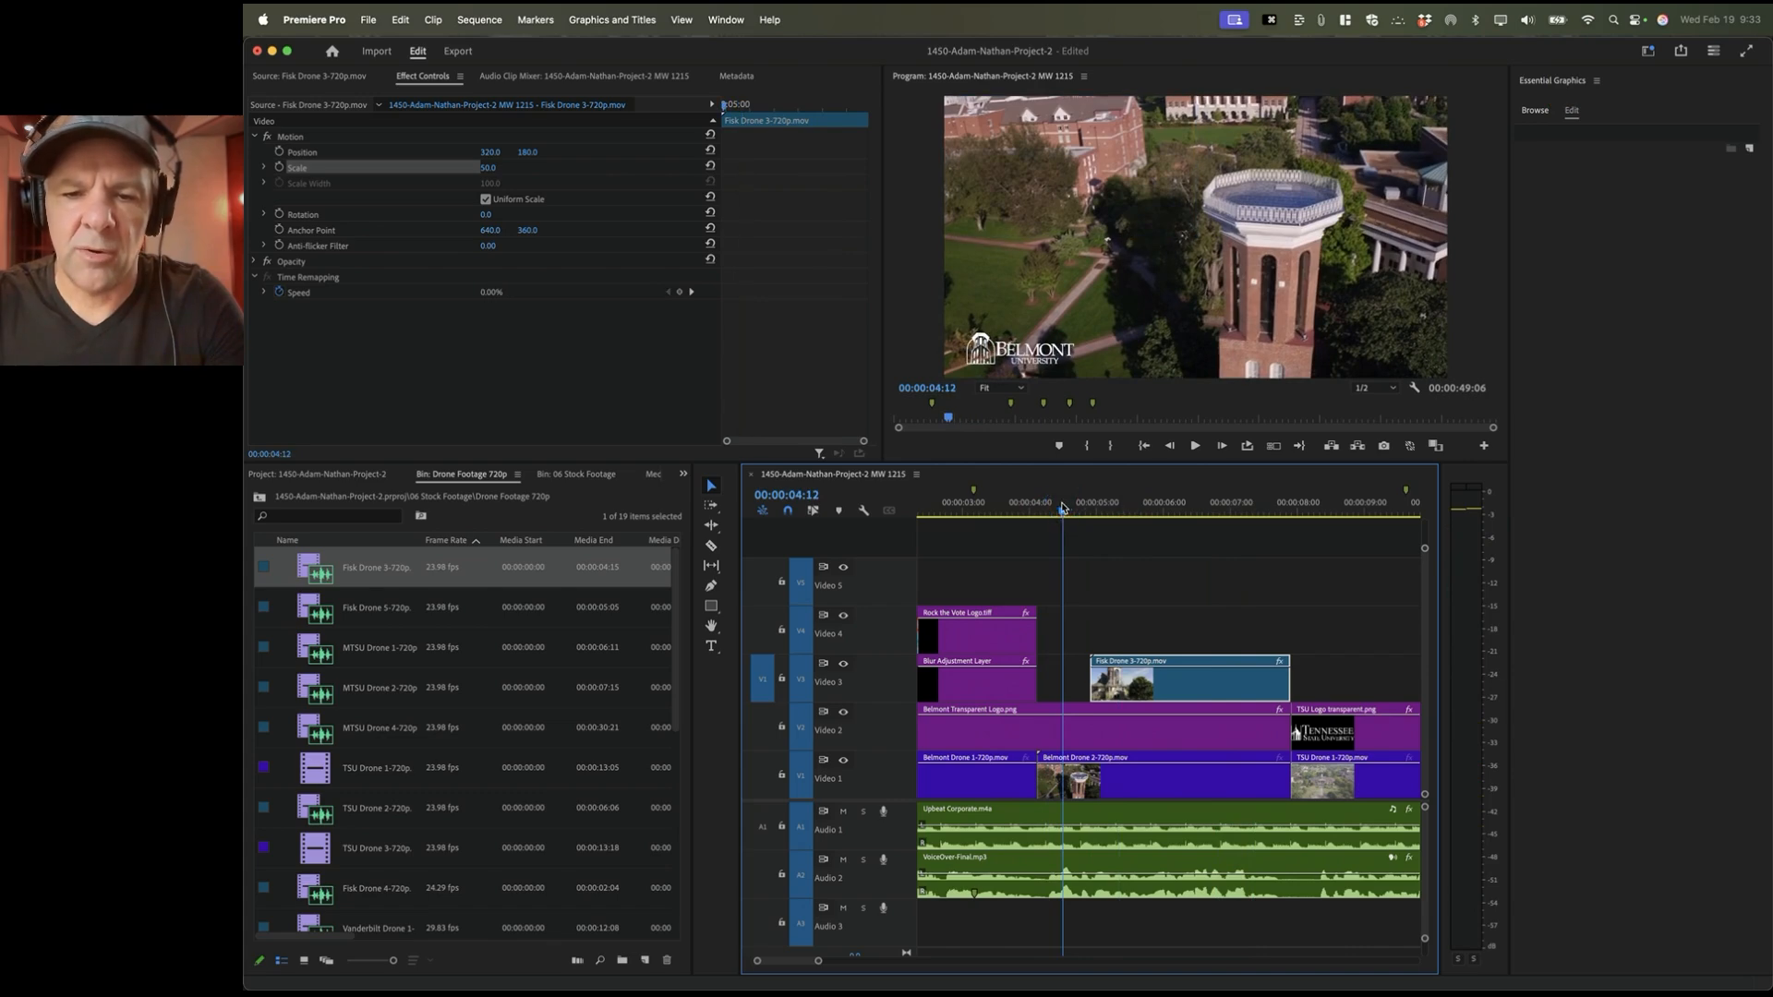
{"action": "left_click", "coordinate": [1056, 504]}
{"action": "key", "text": "space"}
{"action": "left_click_drag", "start_coordinate": [763, 679], "coordinate": [762, 633]}
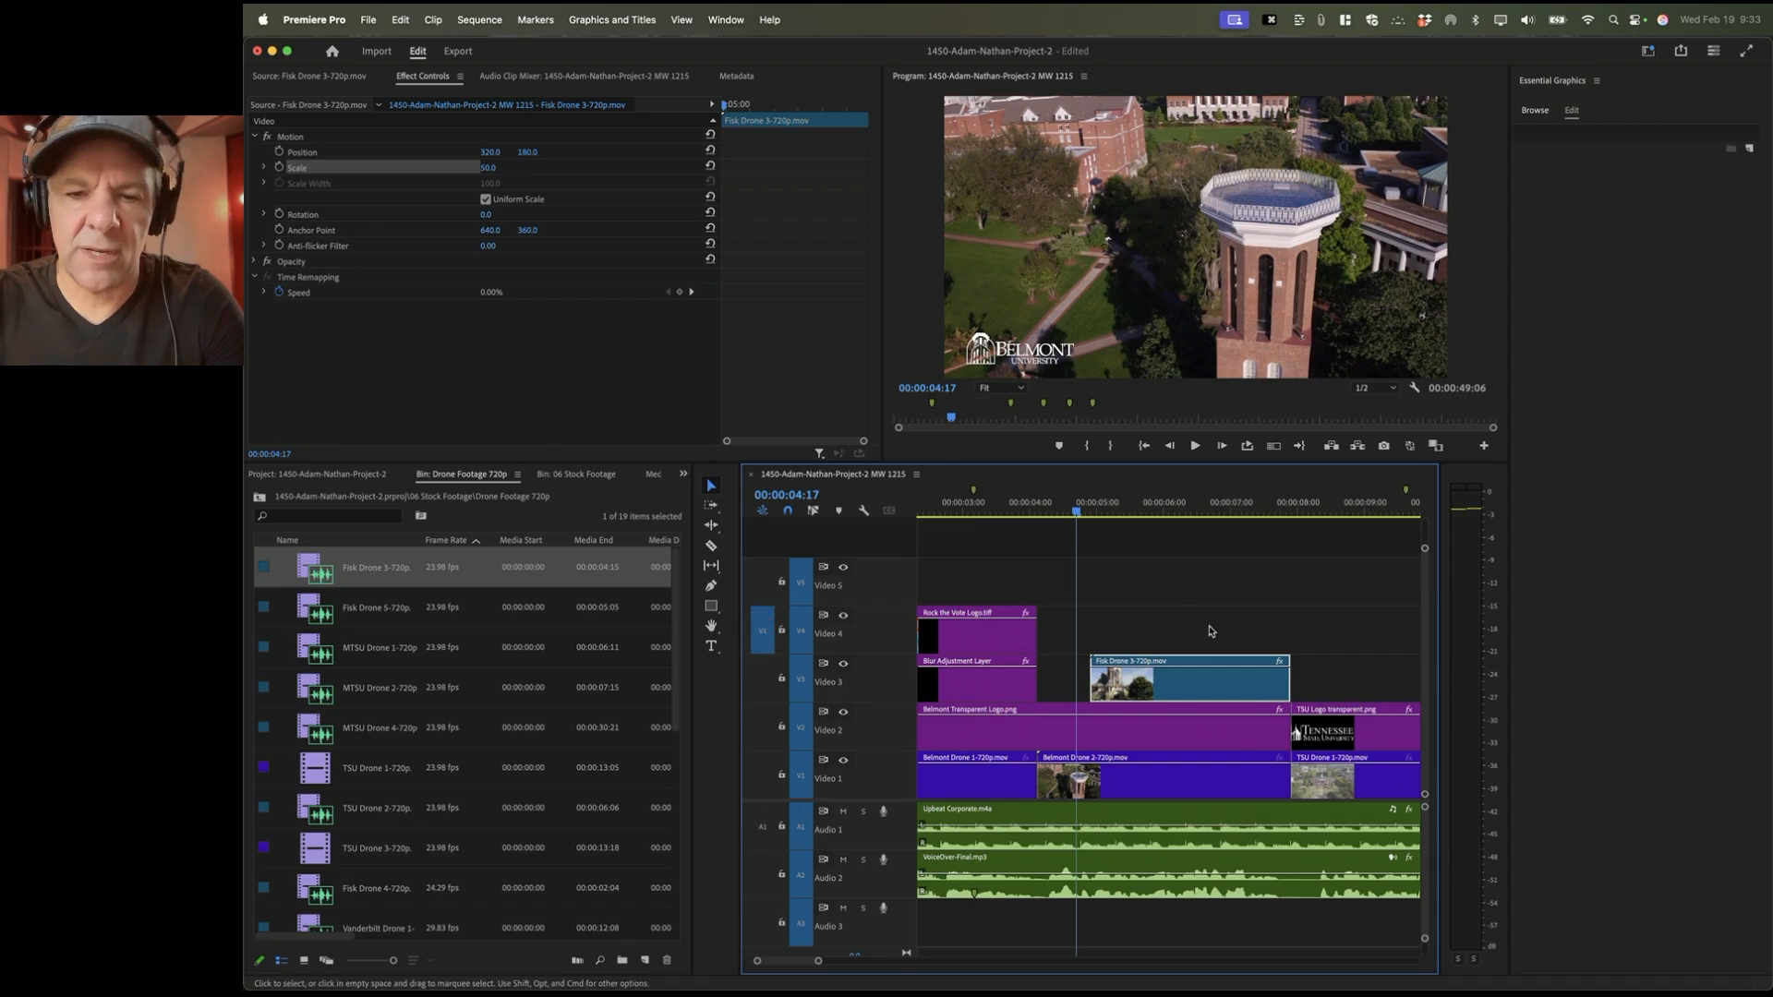
{"action": "double_click", "coordinate": [315, 731]}
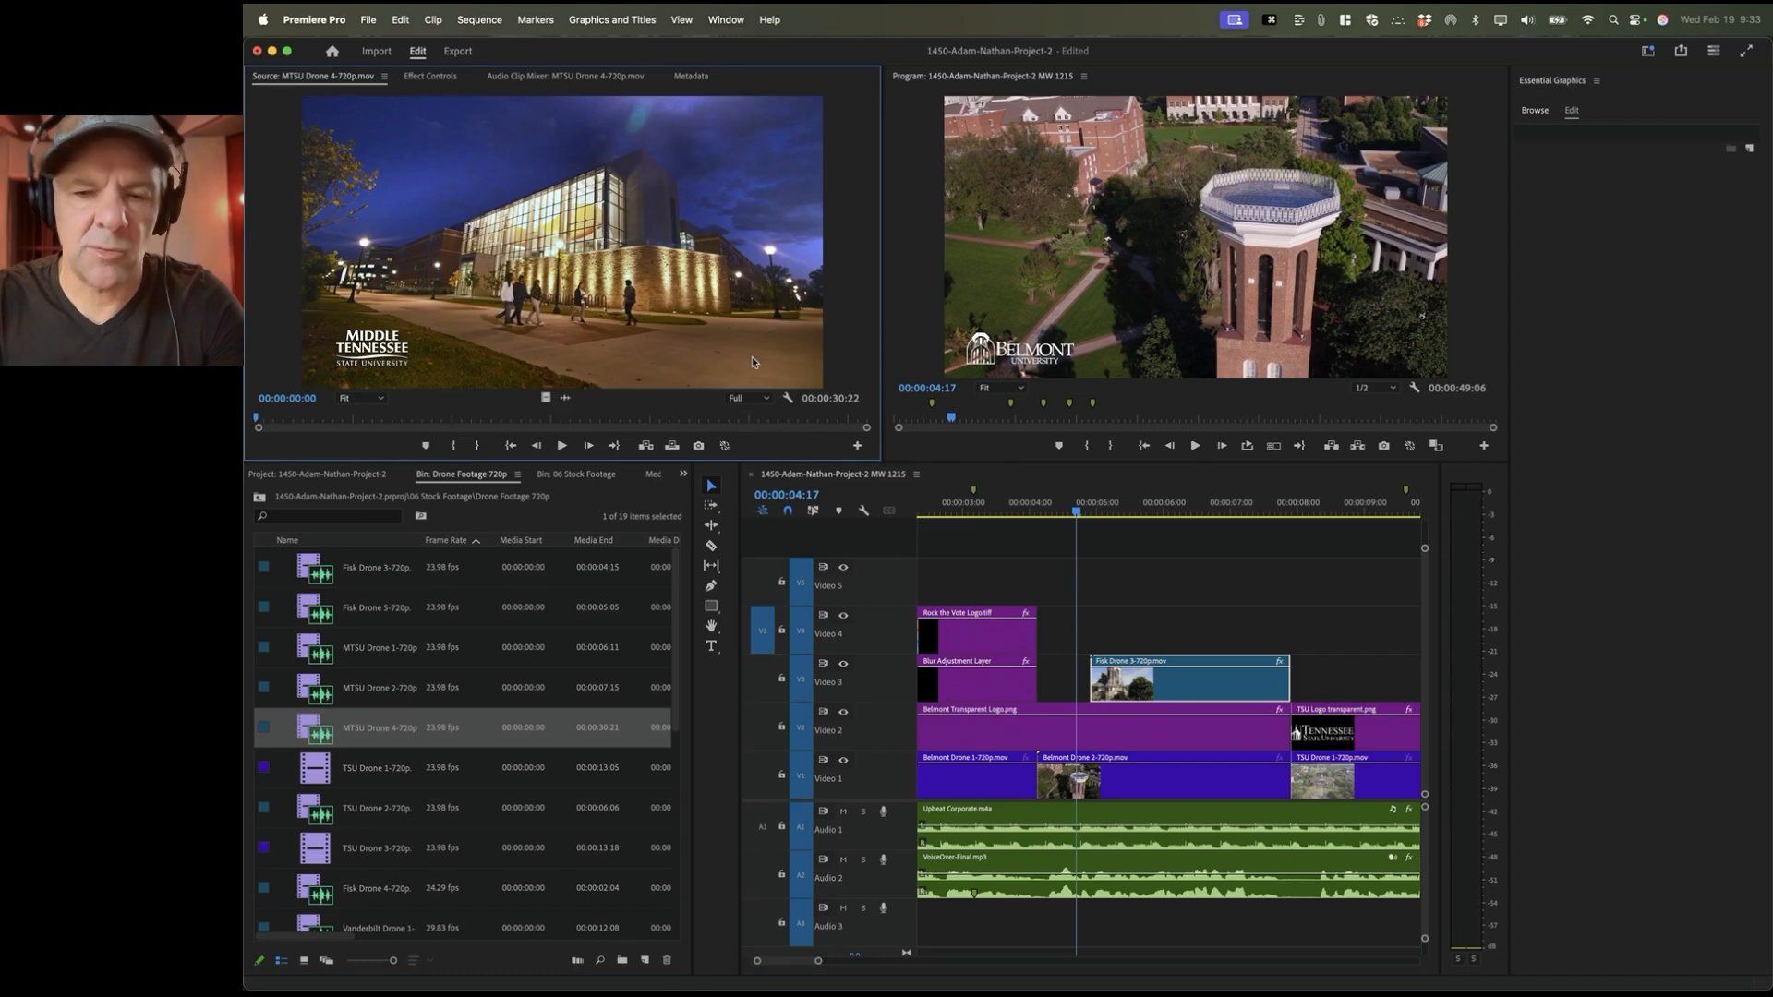
Step: Mark a 00:00:02:13 In/Out range ending at 00:00:07:21, the inset's last frame
{"action": "left_click", "coordinate": [1060, 506]}
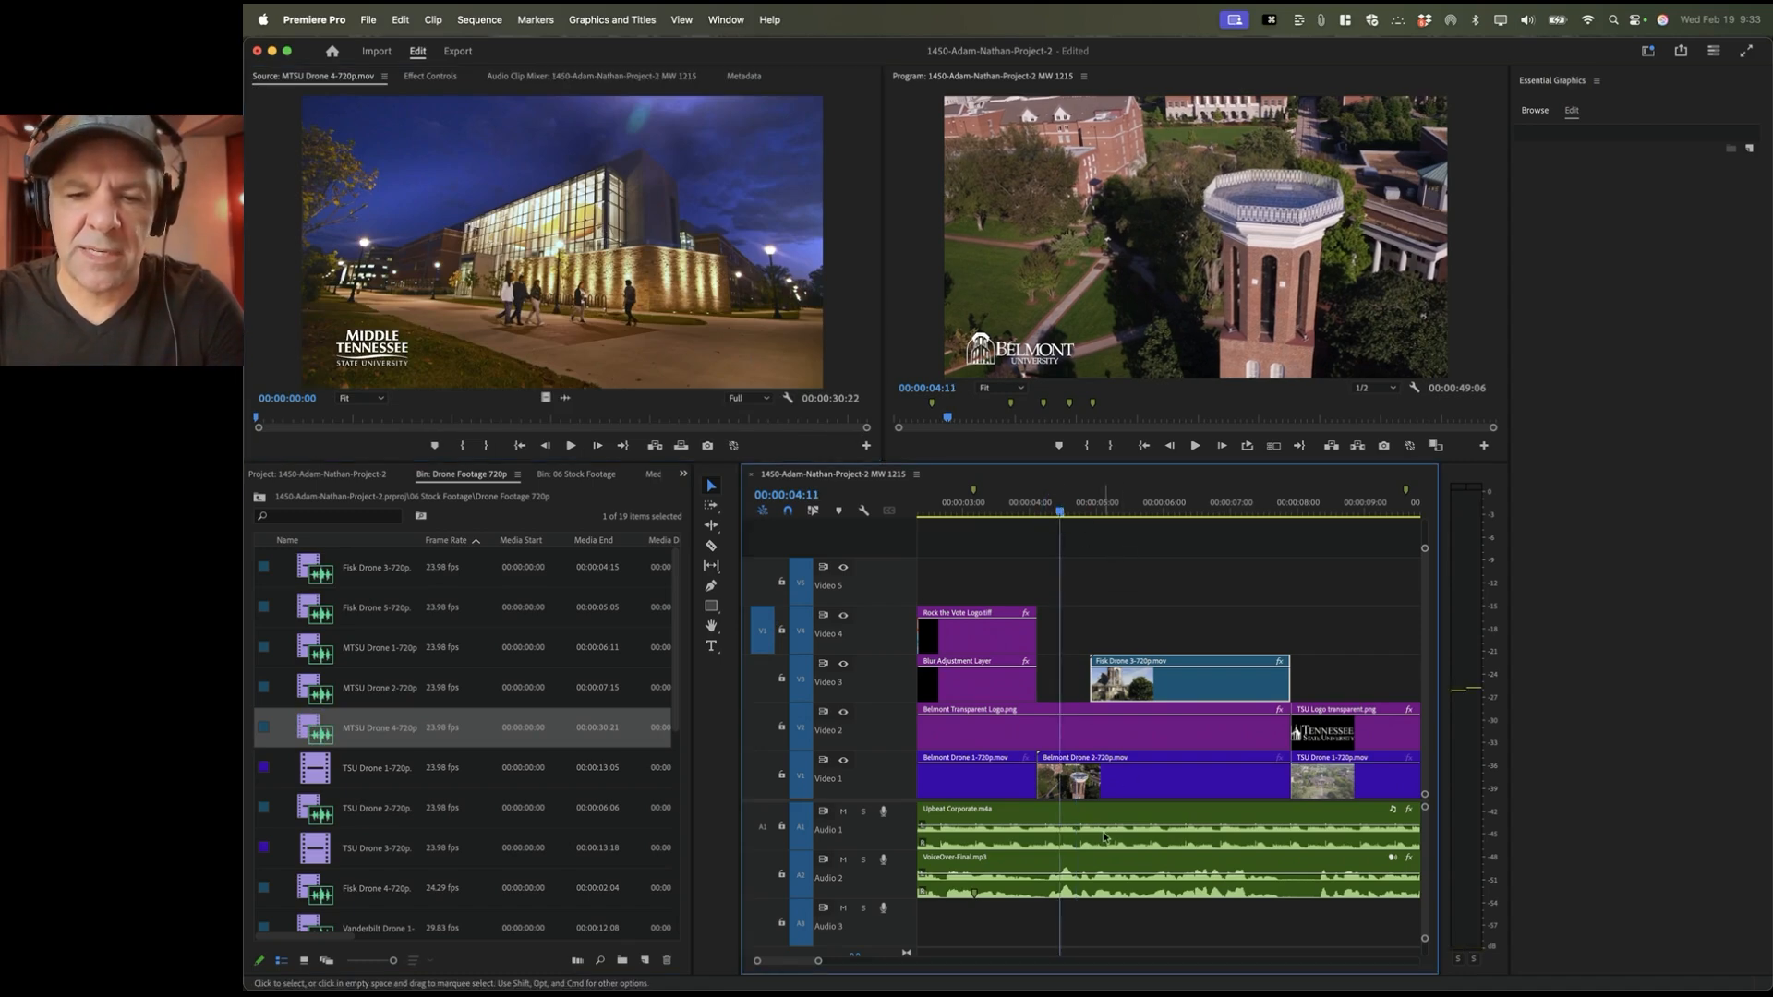
{"action": "key", "text": "space"}
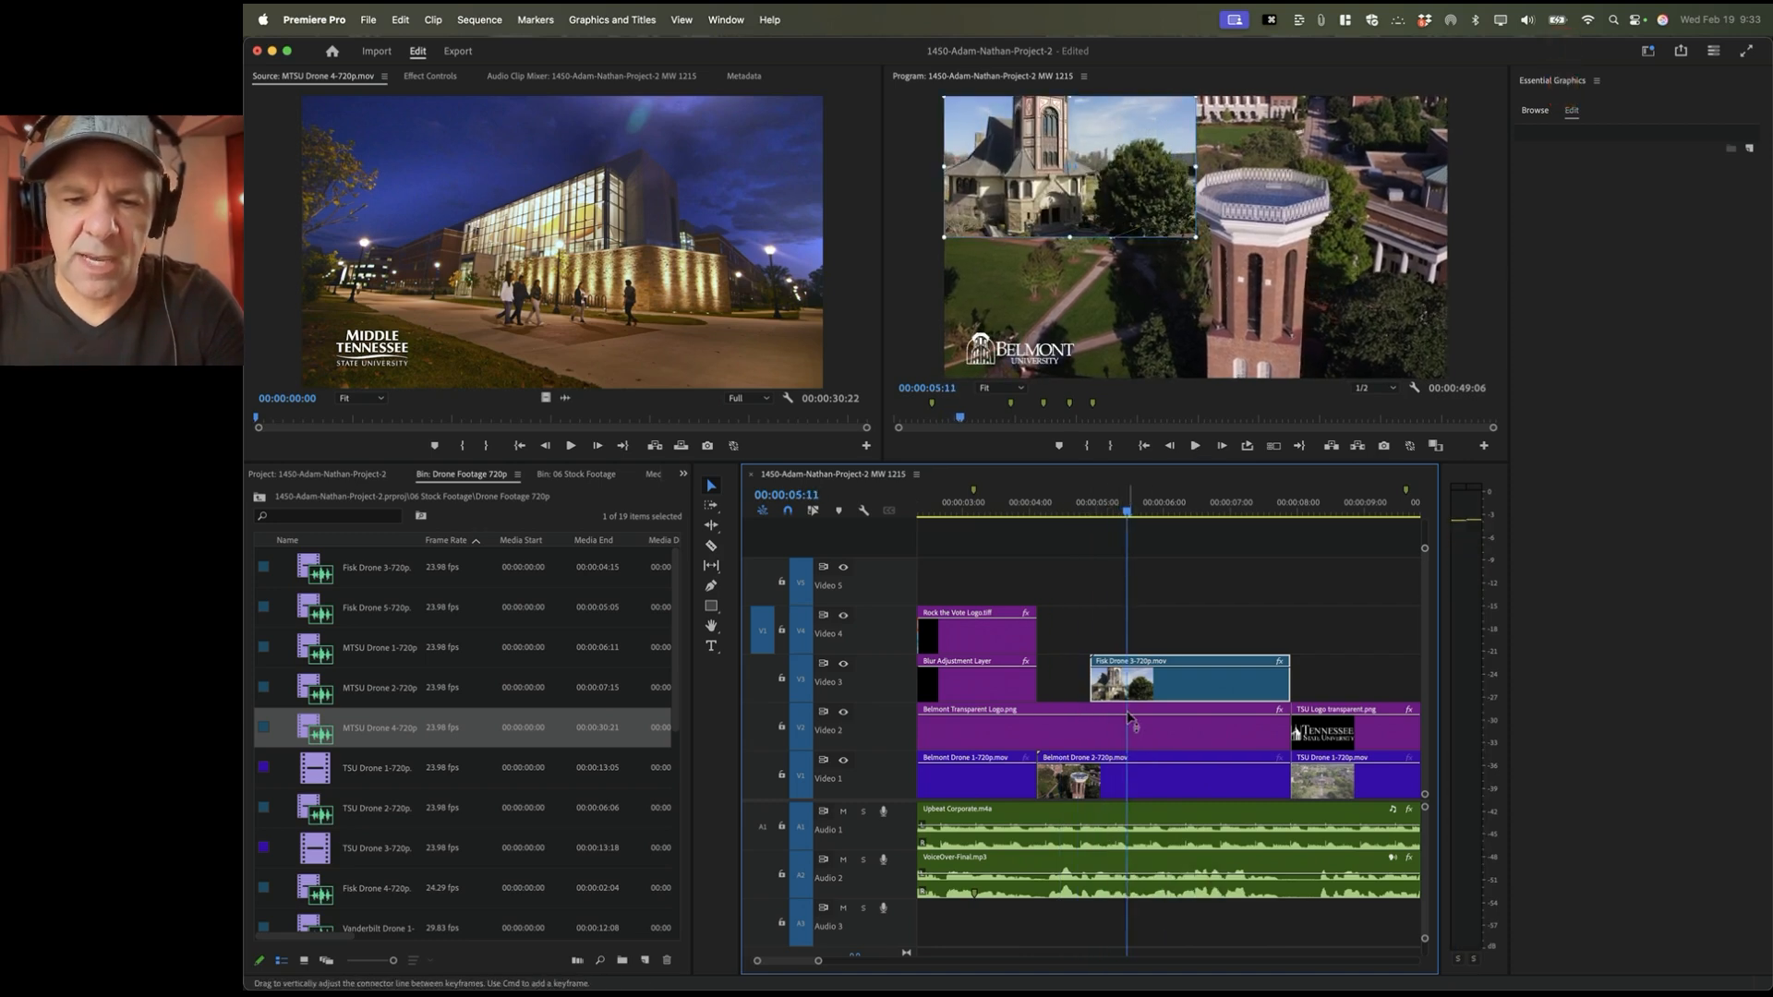
{"action": "key", "text": "Left"}
{"action": "left_click", "coordinate": [1041, 514]}
{"action": "key", "text": "space"}
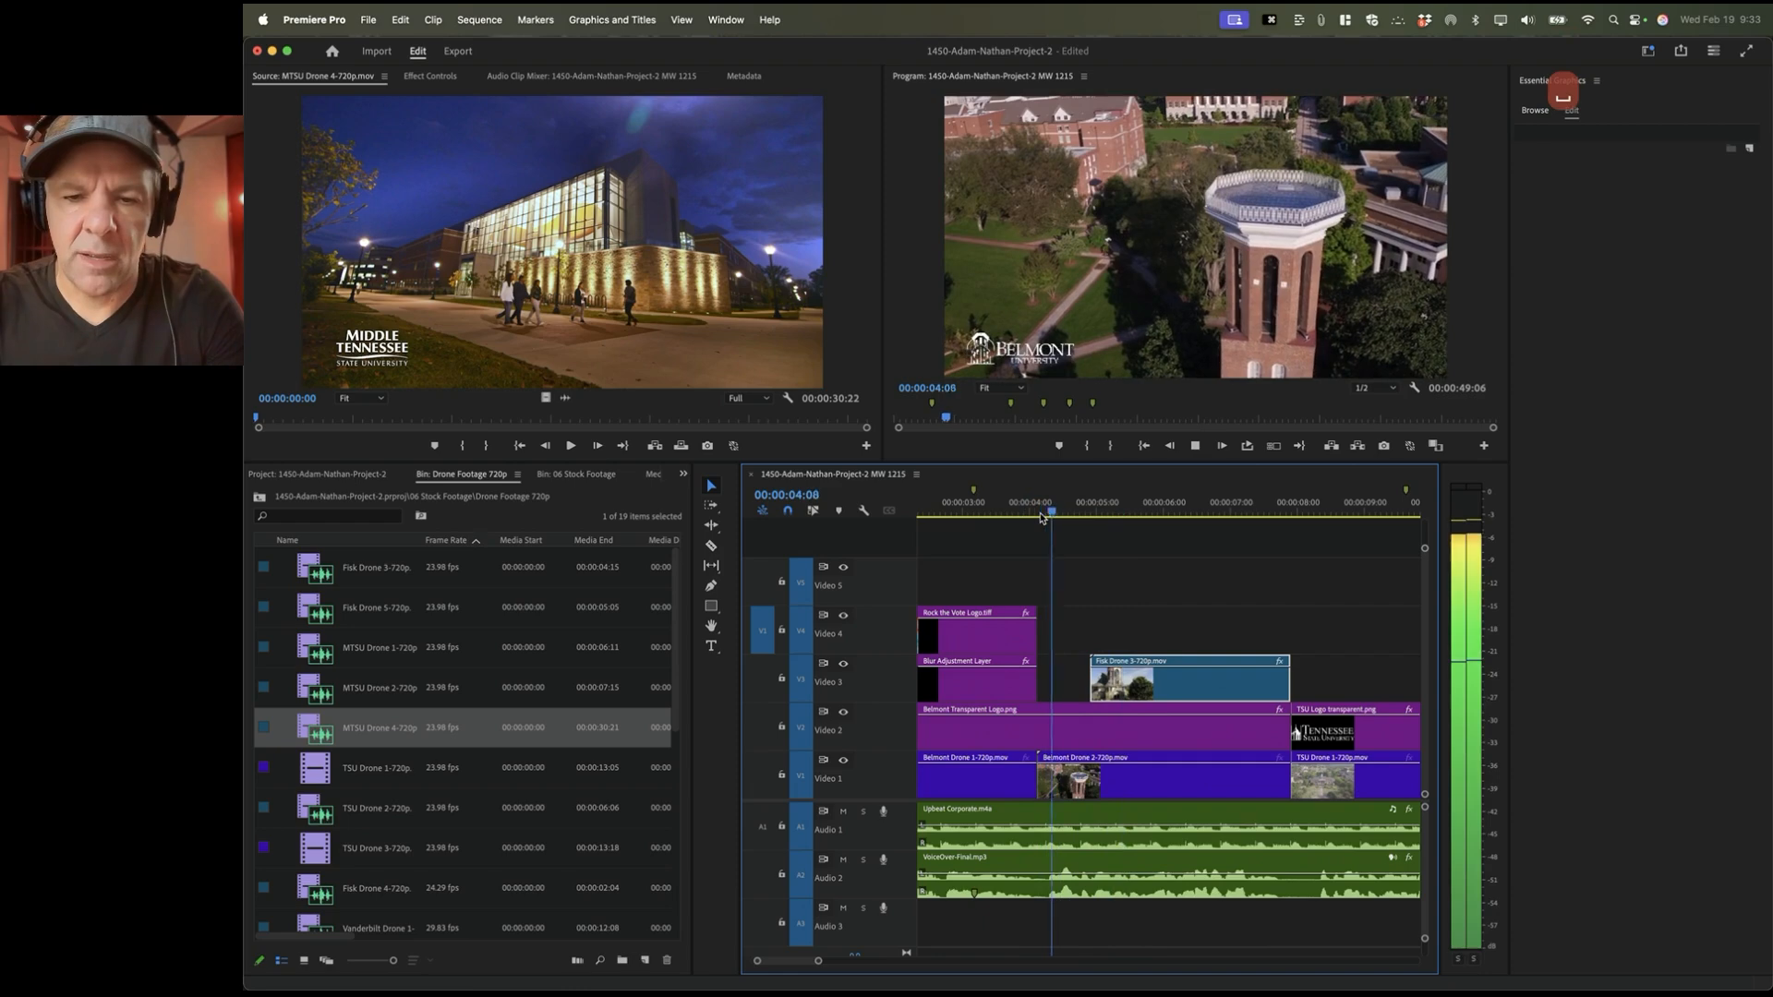
{"action": "key", "text": "space"}
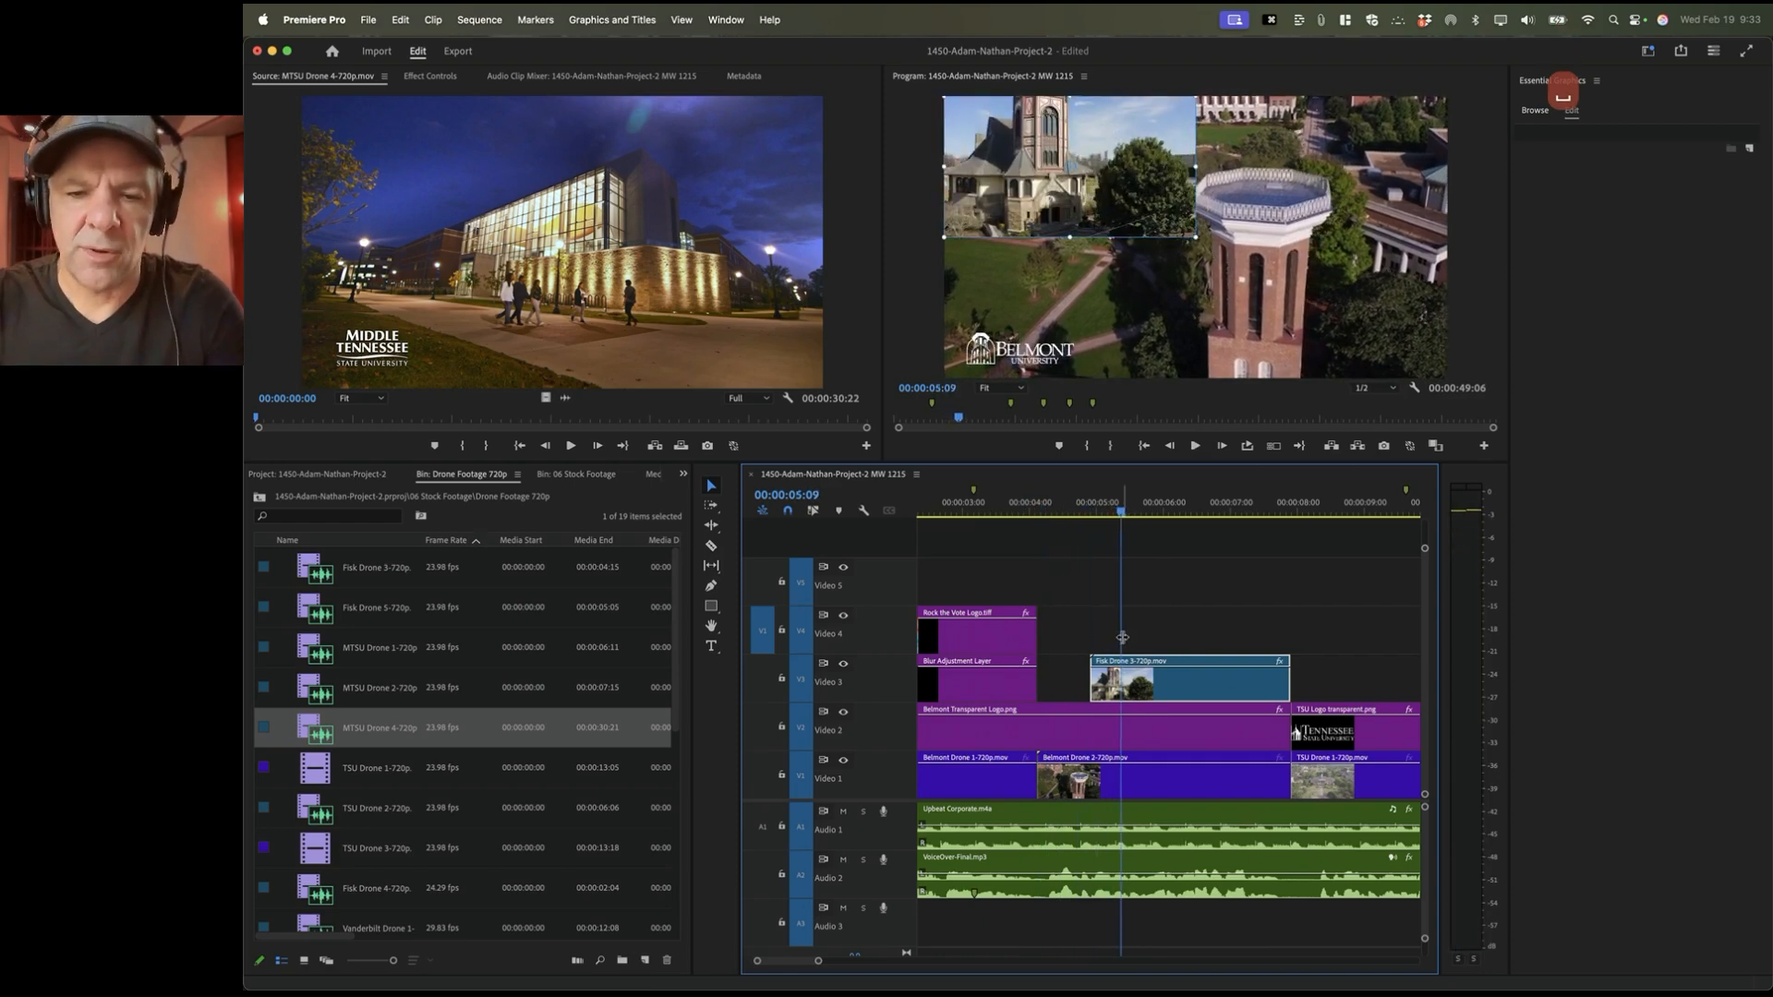
{"action": "key", "text": "i"}
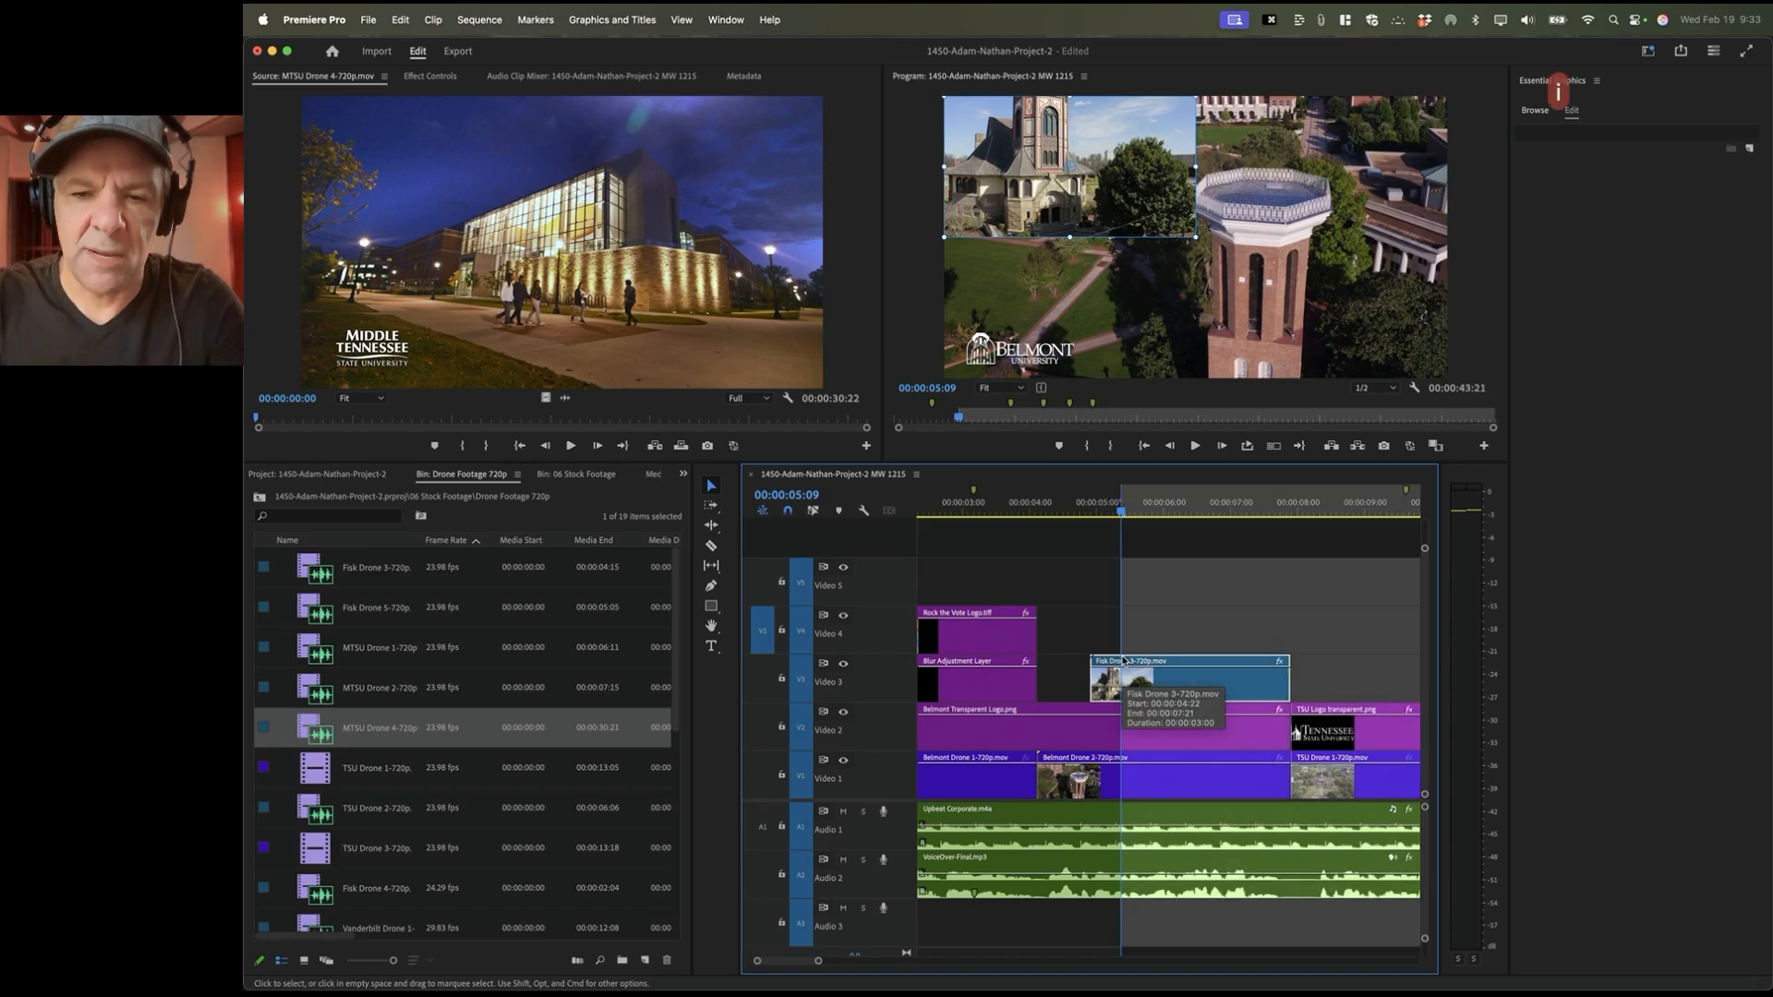
{"action": "key", "text": "Down"}
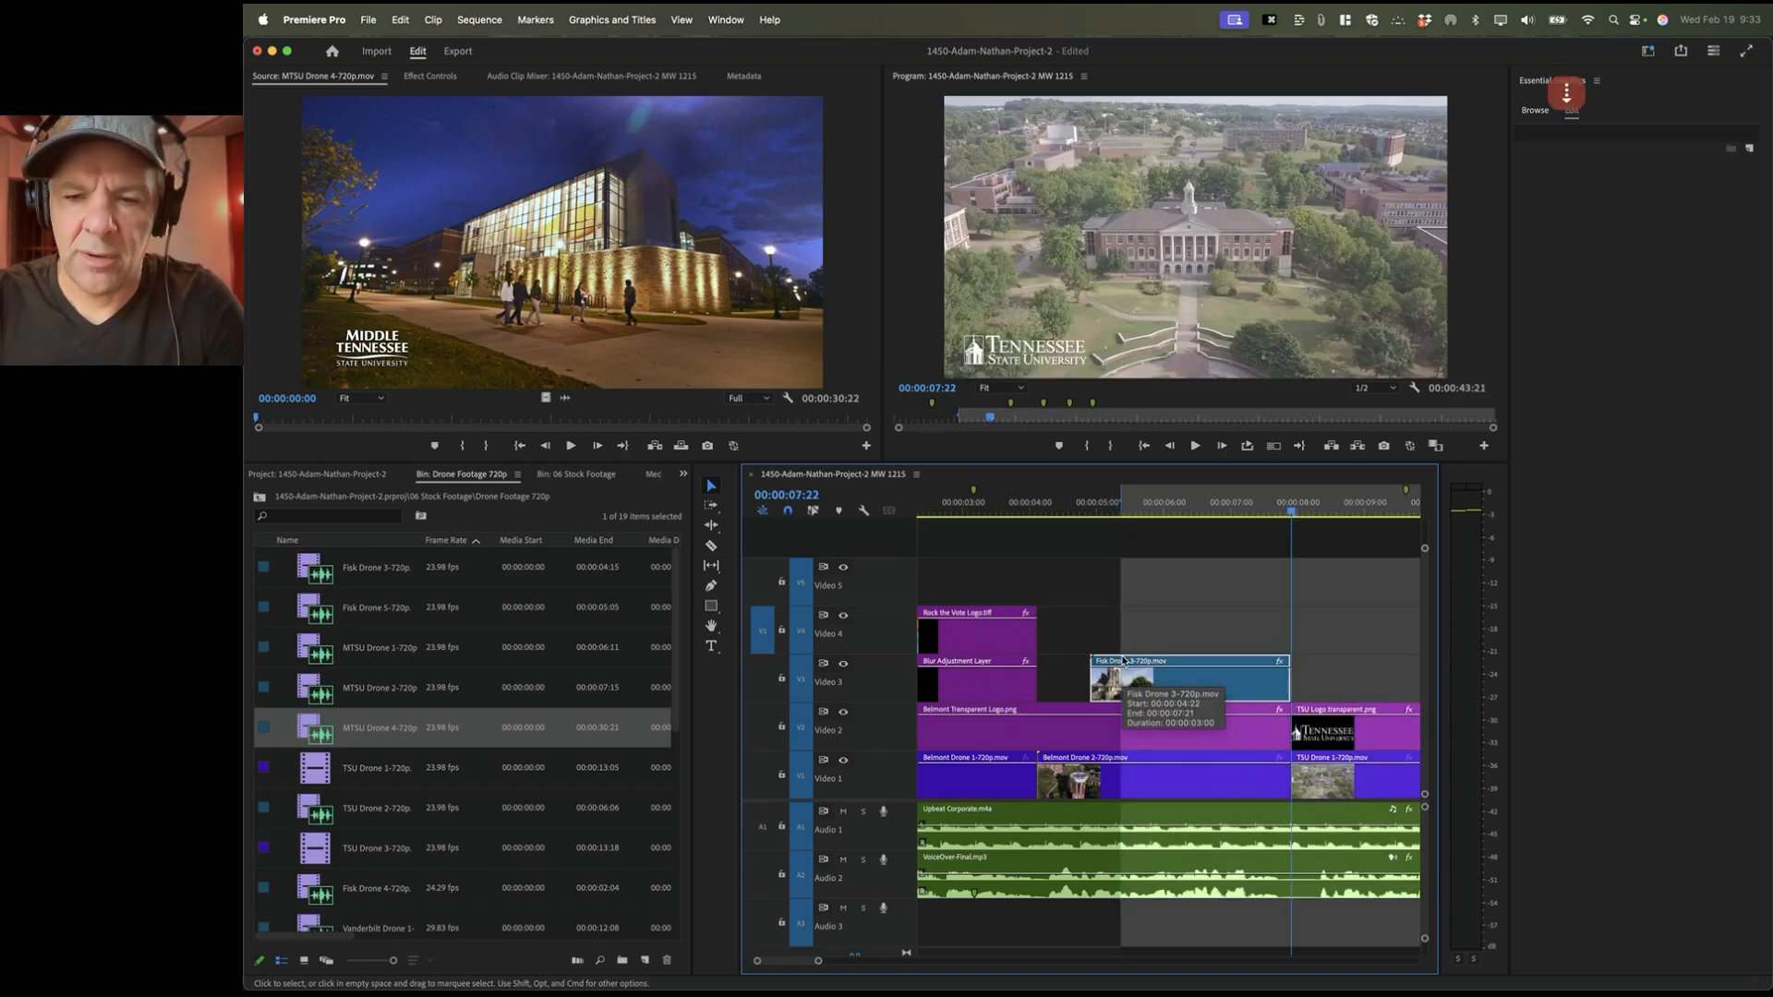
{"action": "key", "text": "Left"}
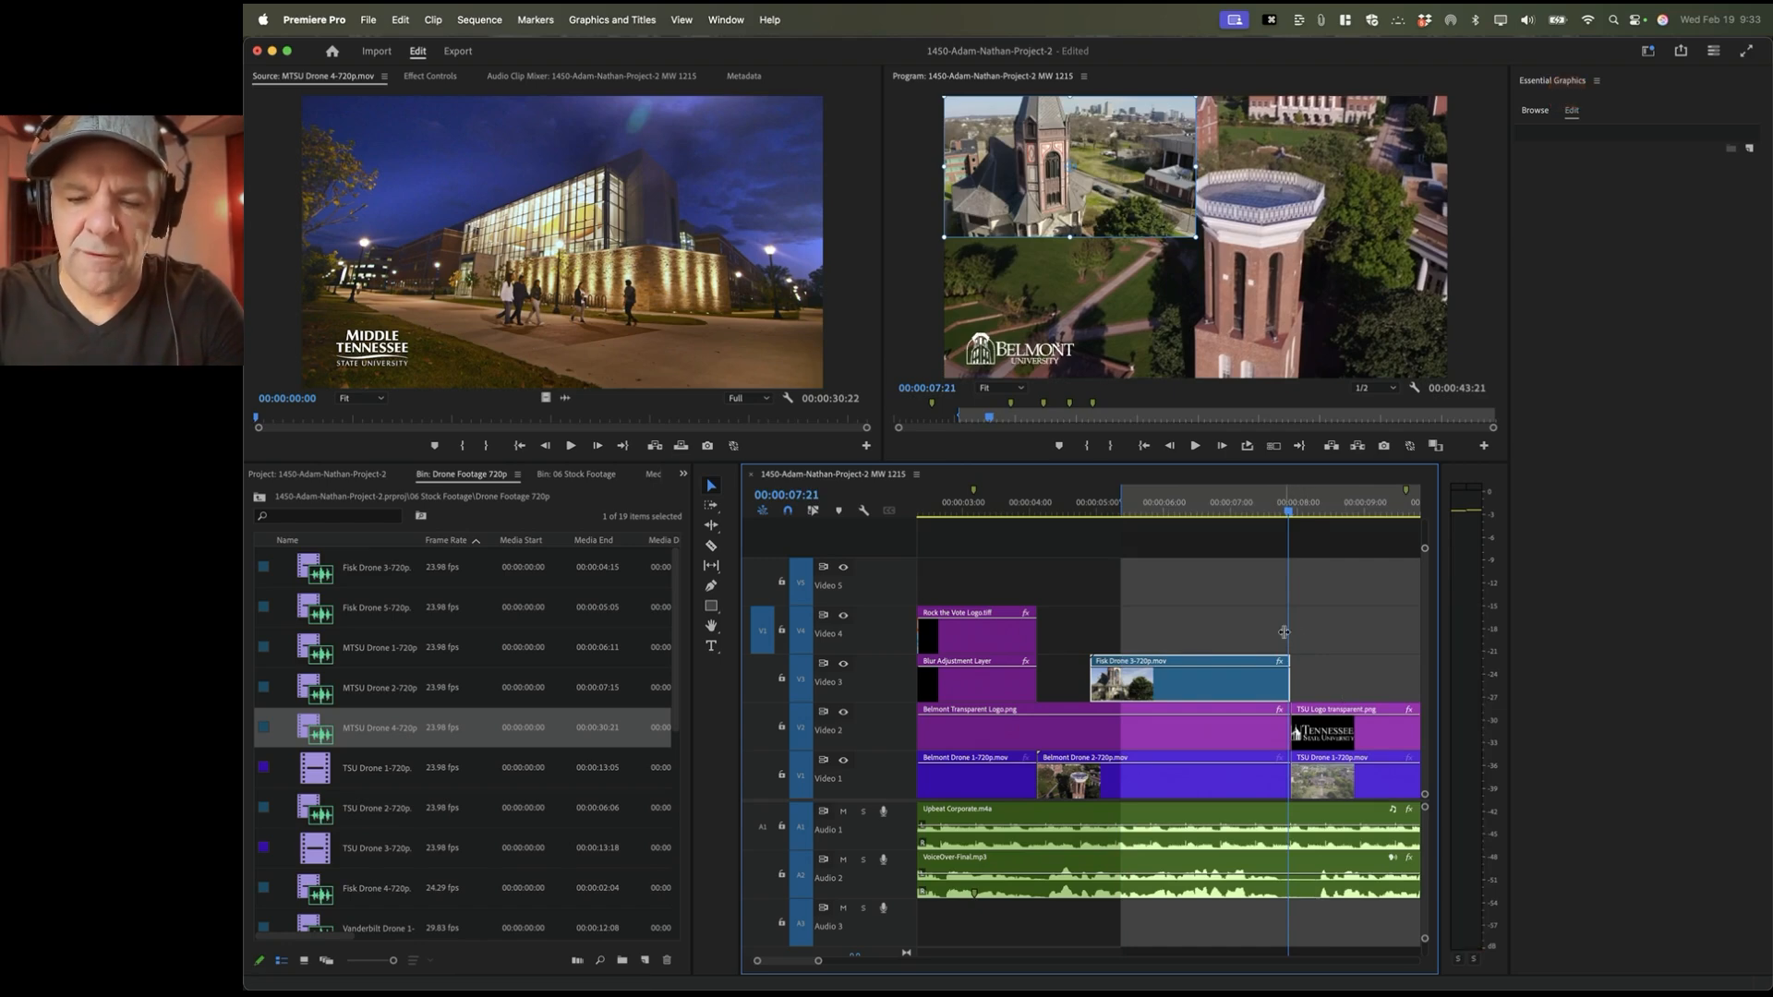
{"action": "key", "text": "o"}
Step: Overwrite MTSU Drone 4-720p onto Video 4 within the marked range
{"action": "key", "text": "equal"}
{"action": "key", "text": "equal"}
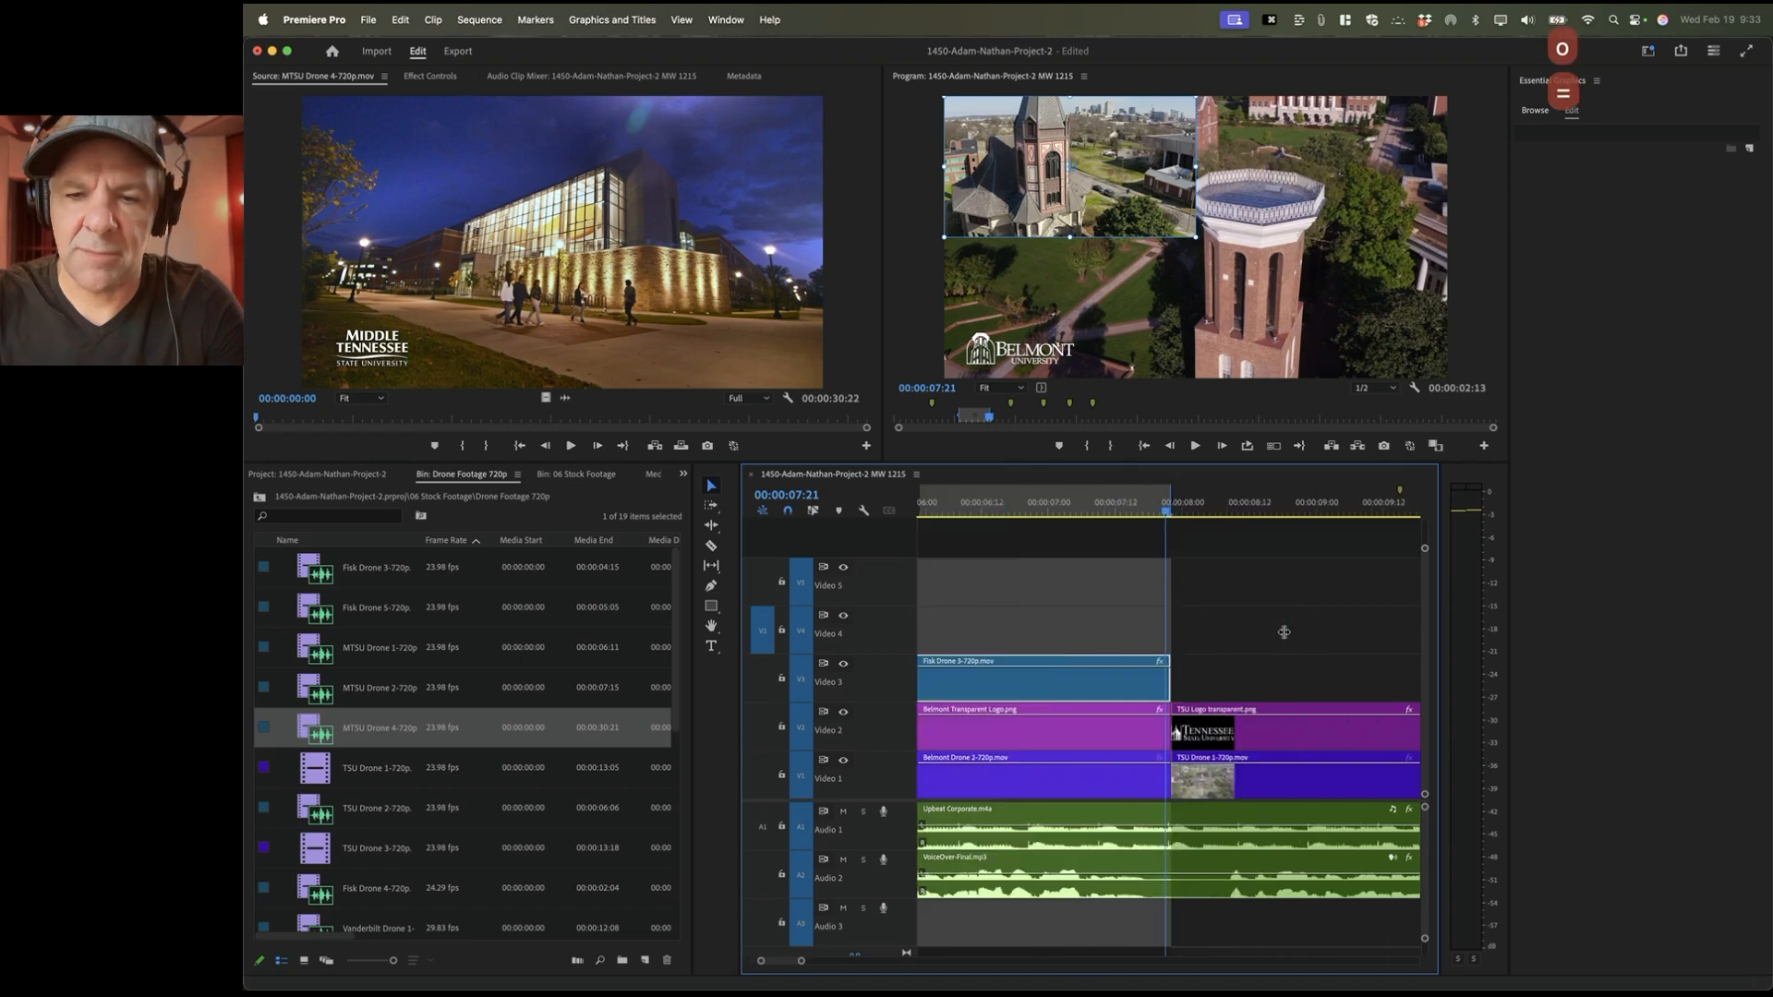
{"action": "key", "text": "minus"}
{"action": "key", "text": "minus"}
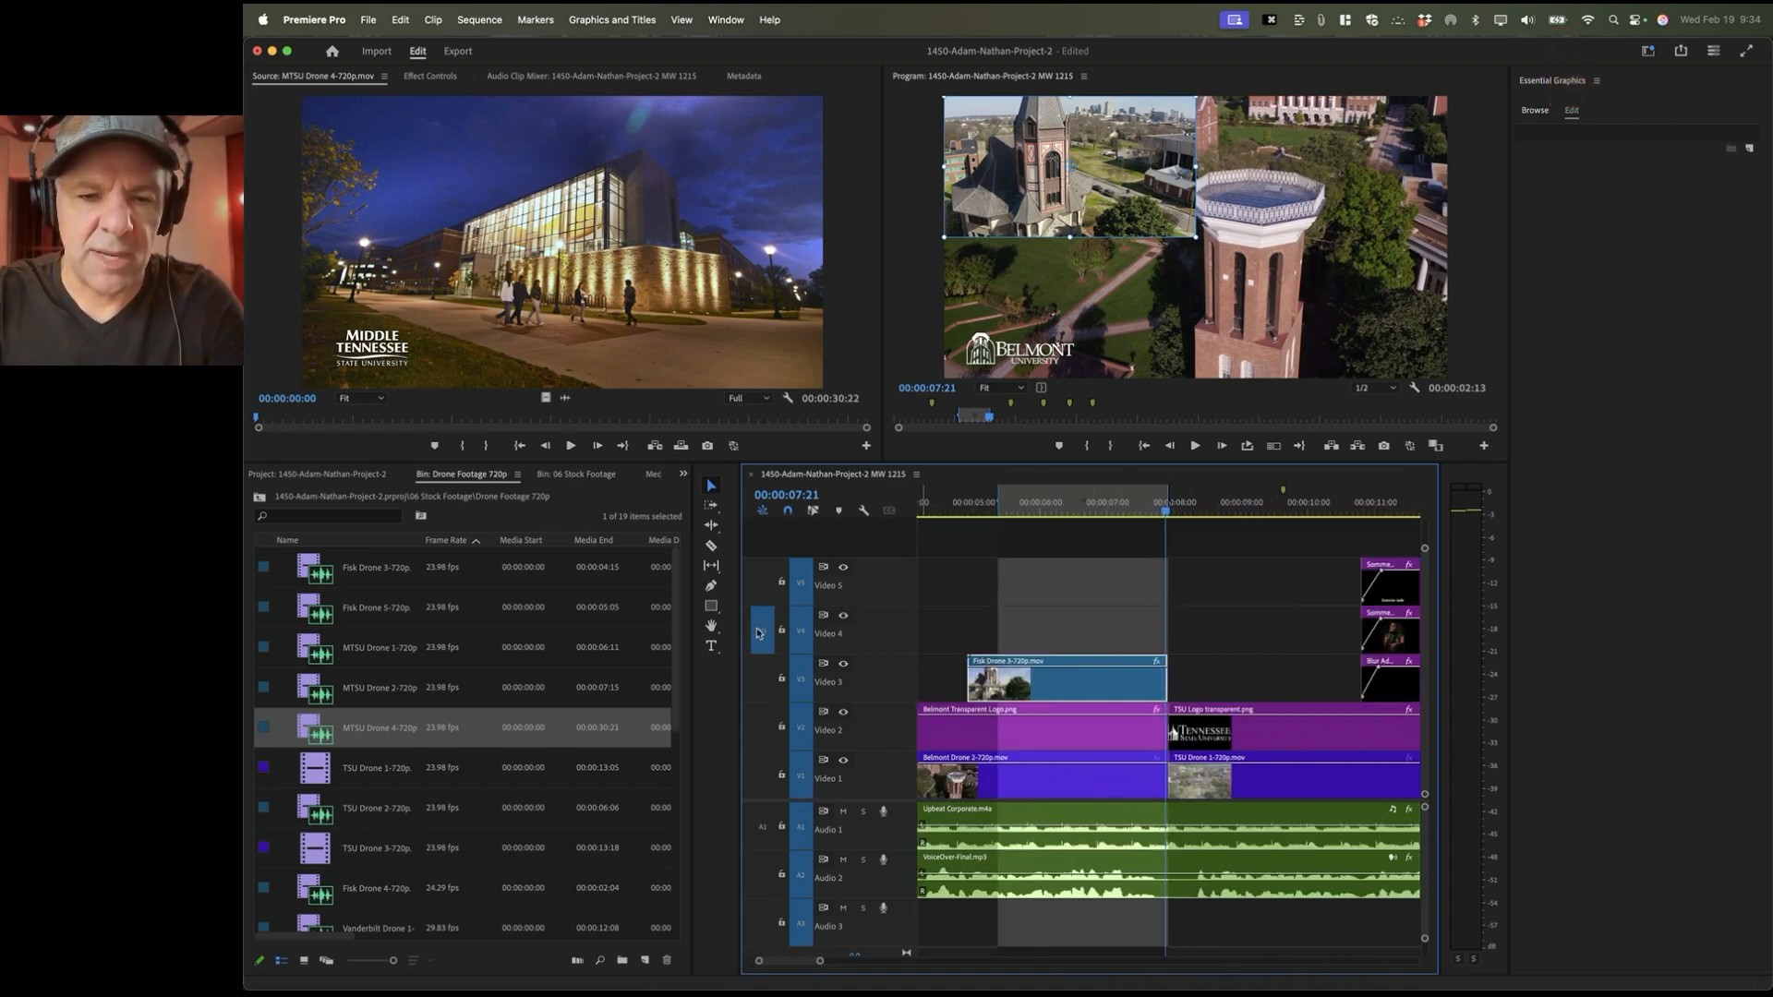
{"action": "left_click", "coordinate": [658, 293]}
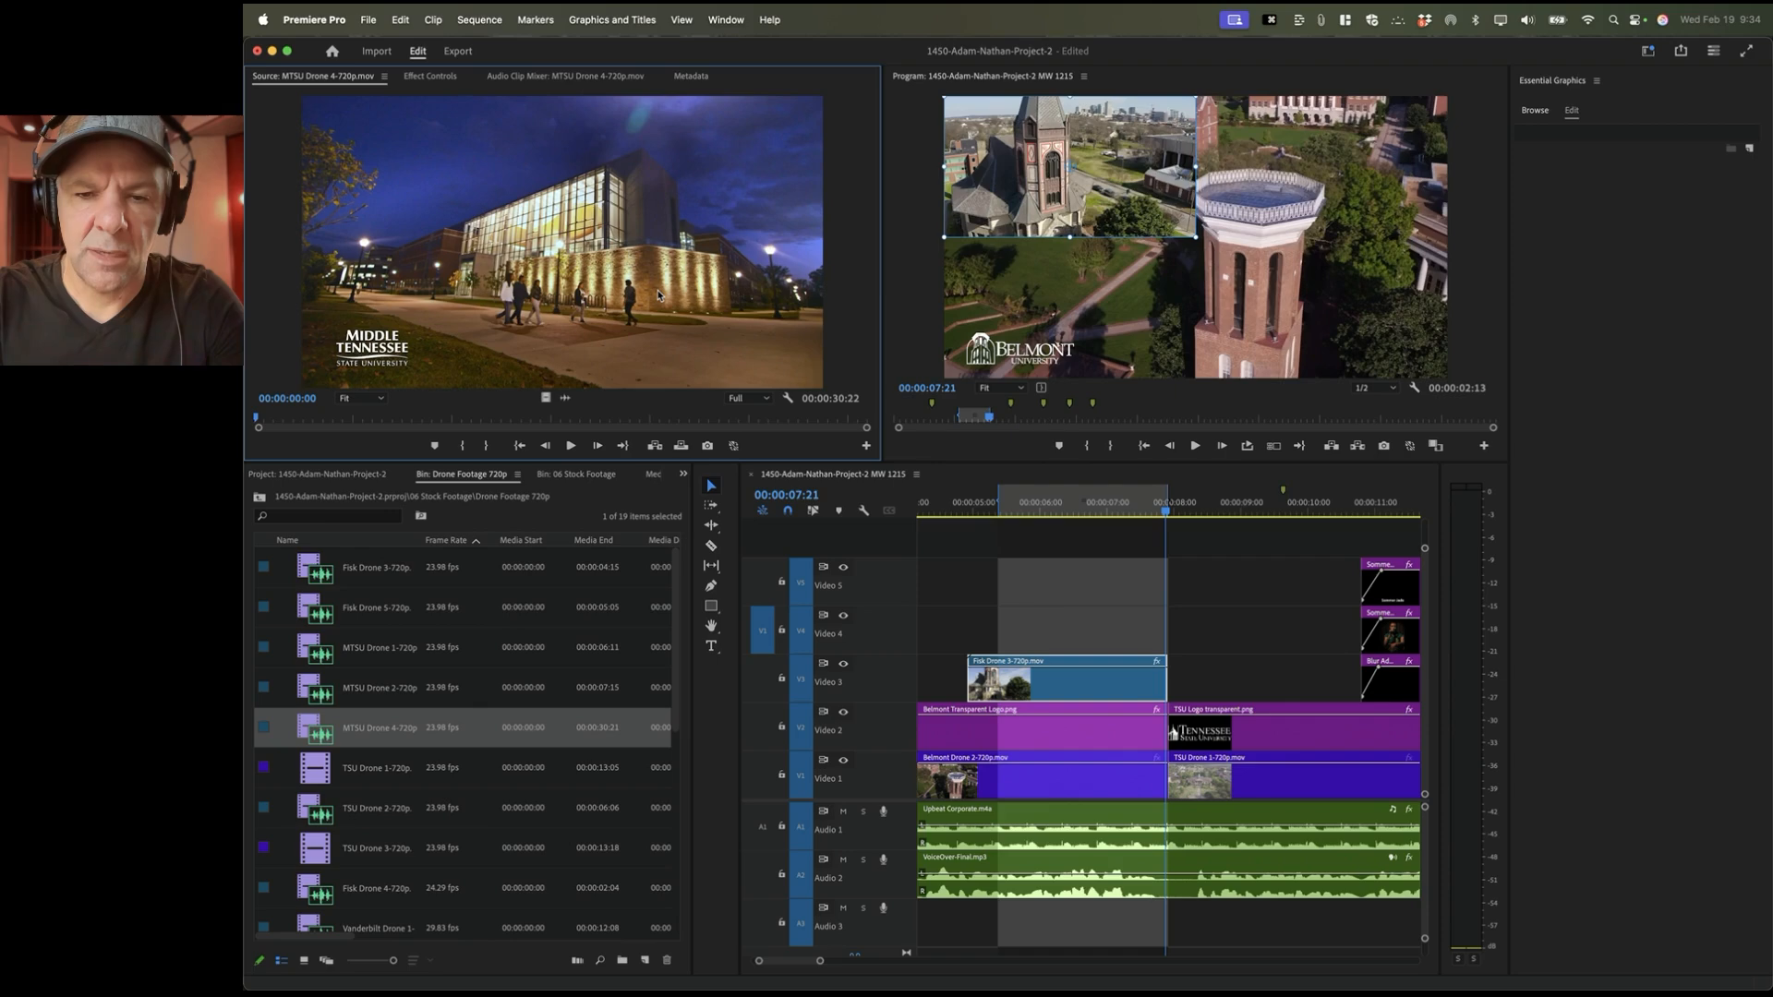
{"action": "key", "text": "period"}
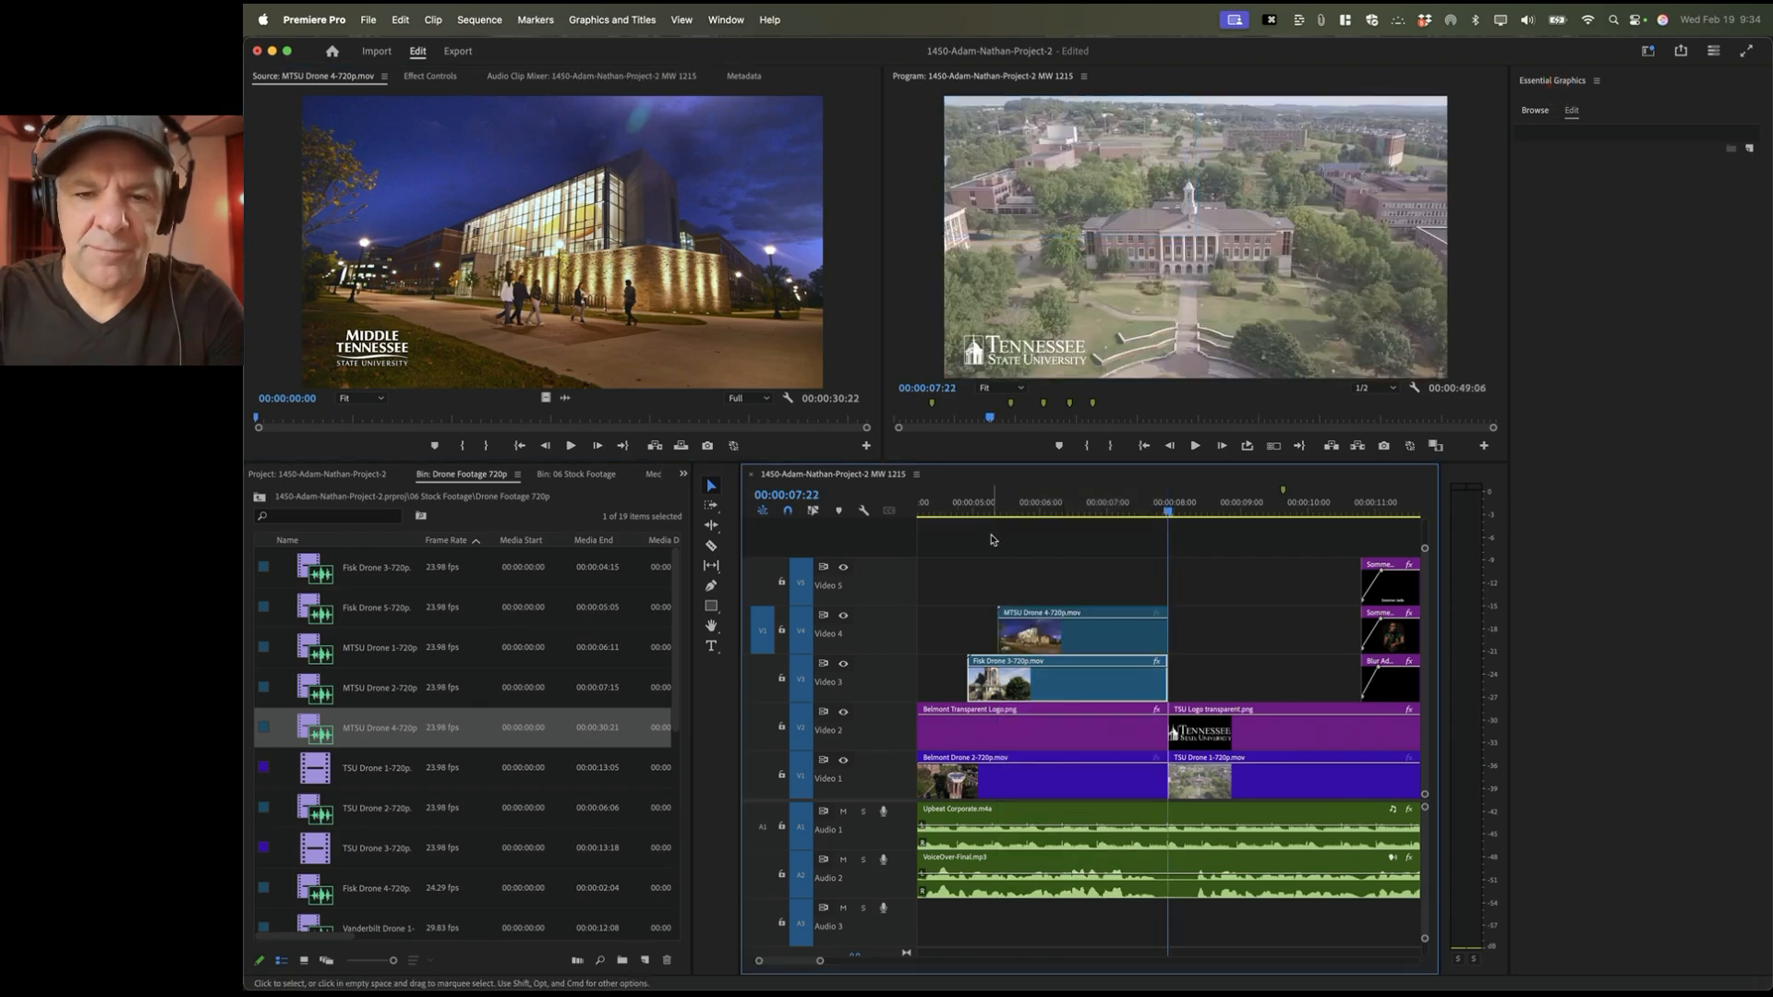
Step: Set the MTSU Drone 4 clip's Scale to 50, after briefly trying 75
{"action": "left_click", "coordinate": [1061, 639]}
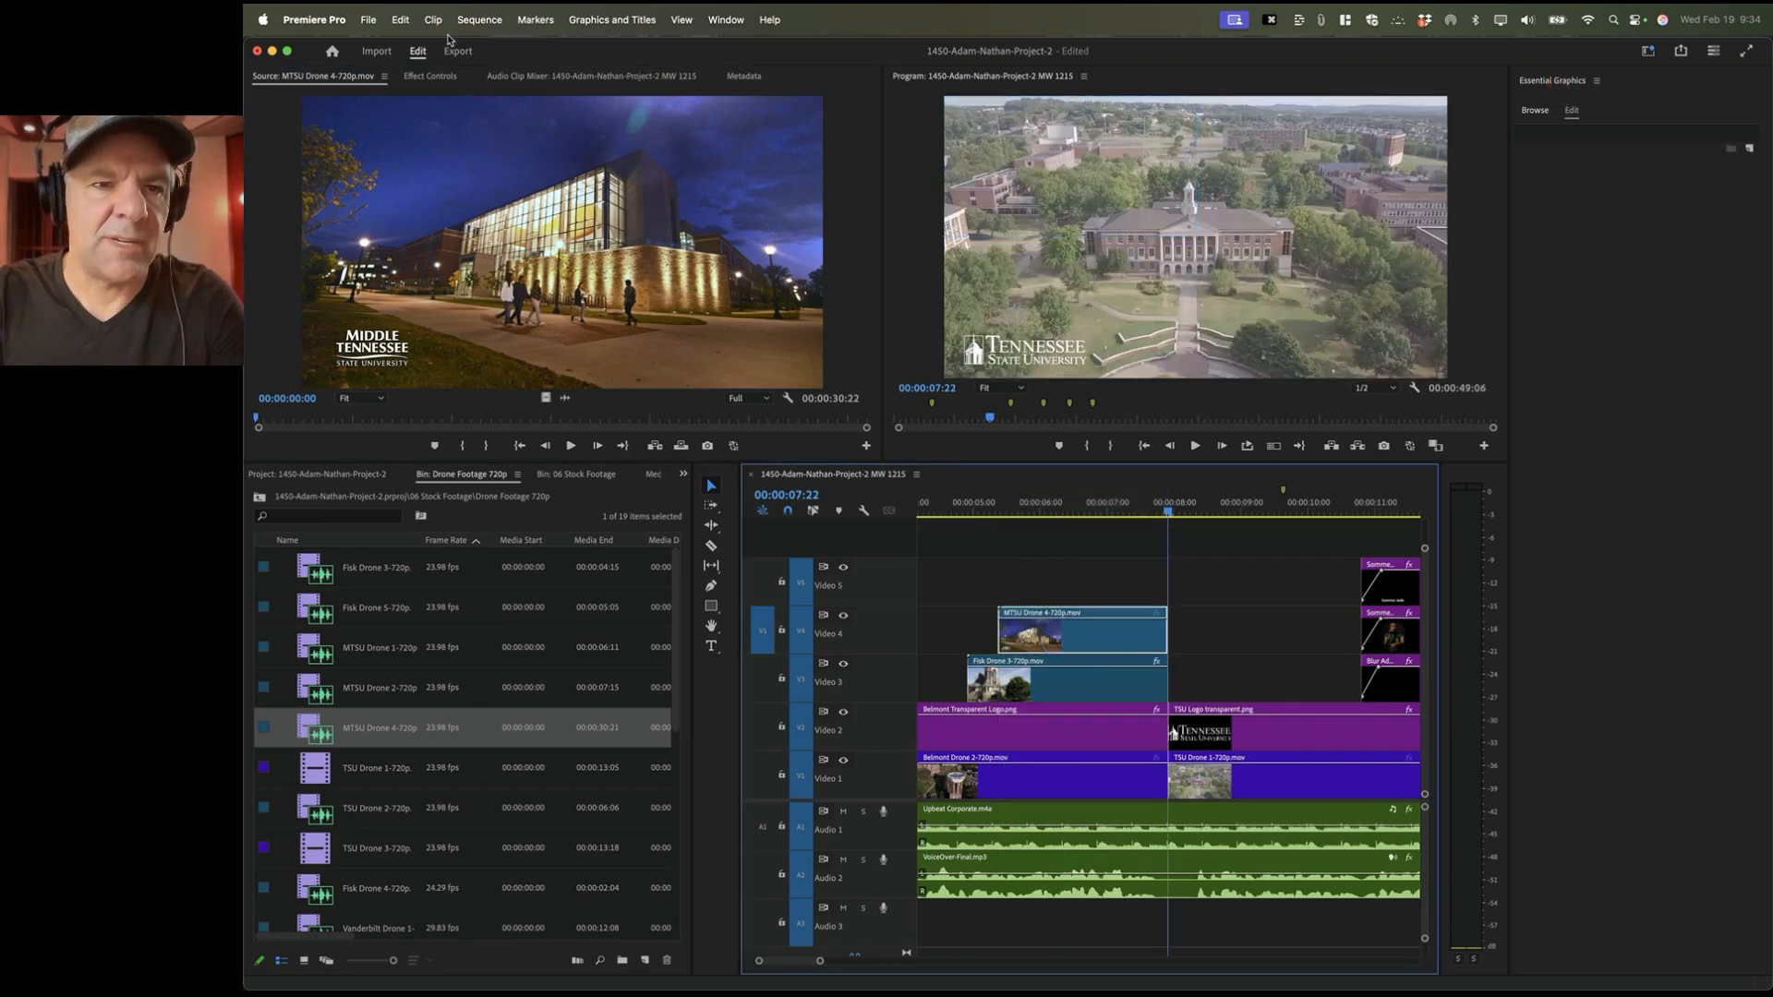
{"action": "left_click", "coordinate": [434, 77]}
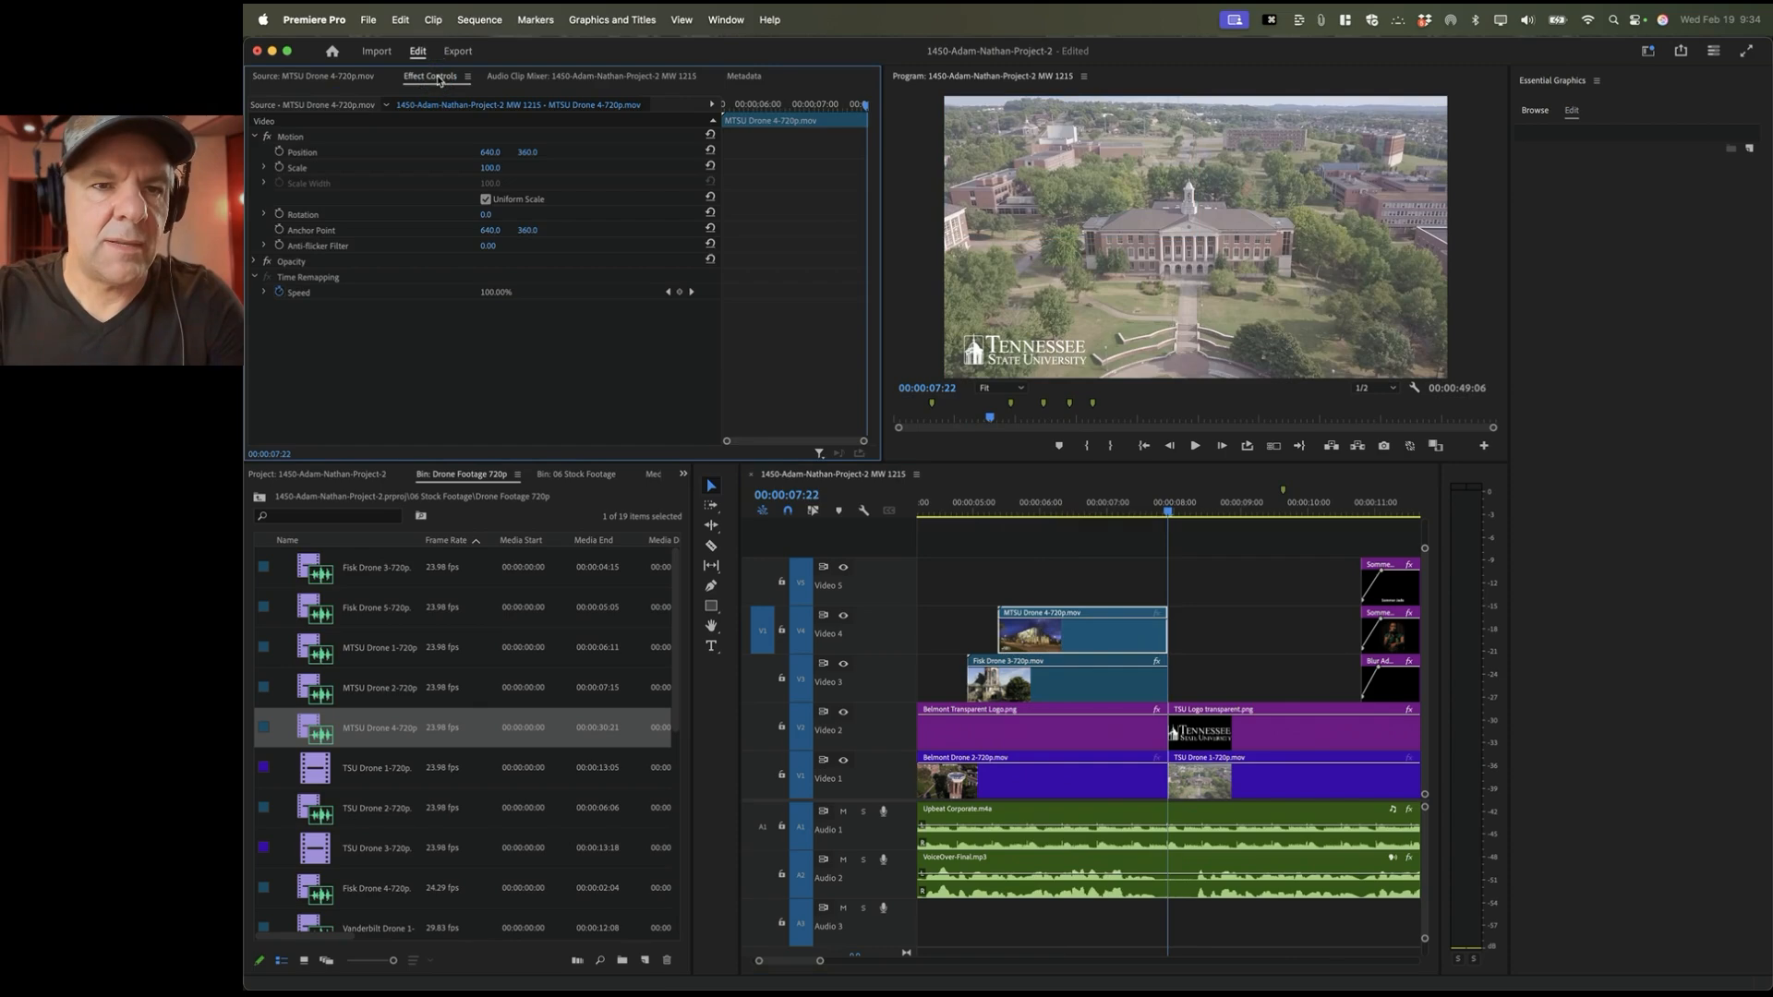
{"action": "left_click", "coordinate": [489, 169]}
{"action": "type", "text": "75"}
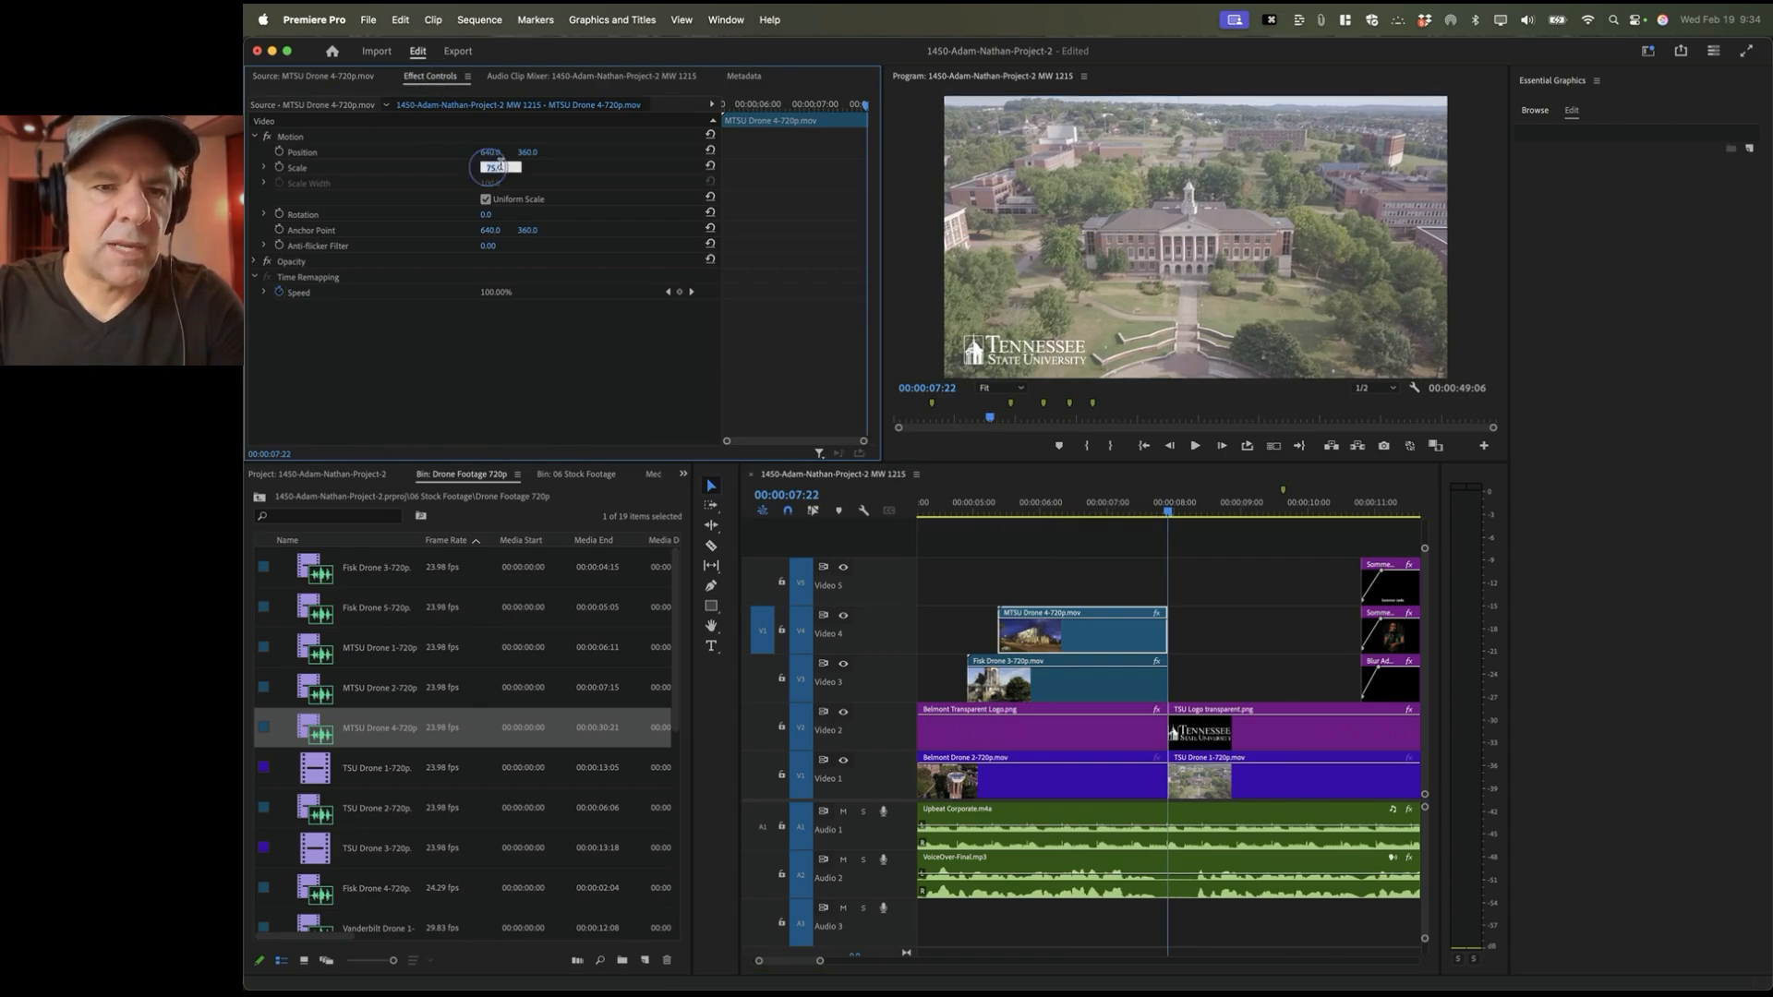
{"action": "key", "text": "Return"}
{"action": "type", "text": "50"}
{"action": "key", "text": "Return"}
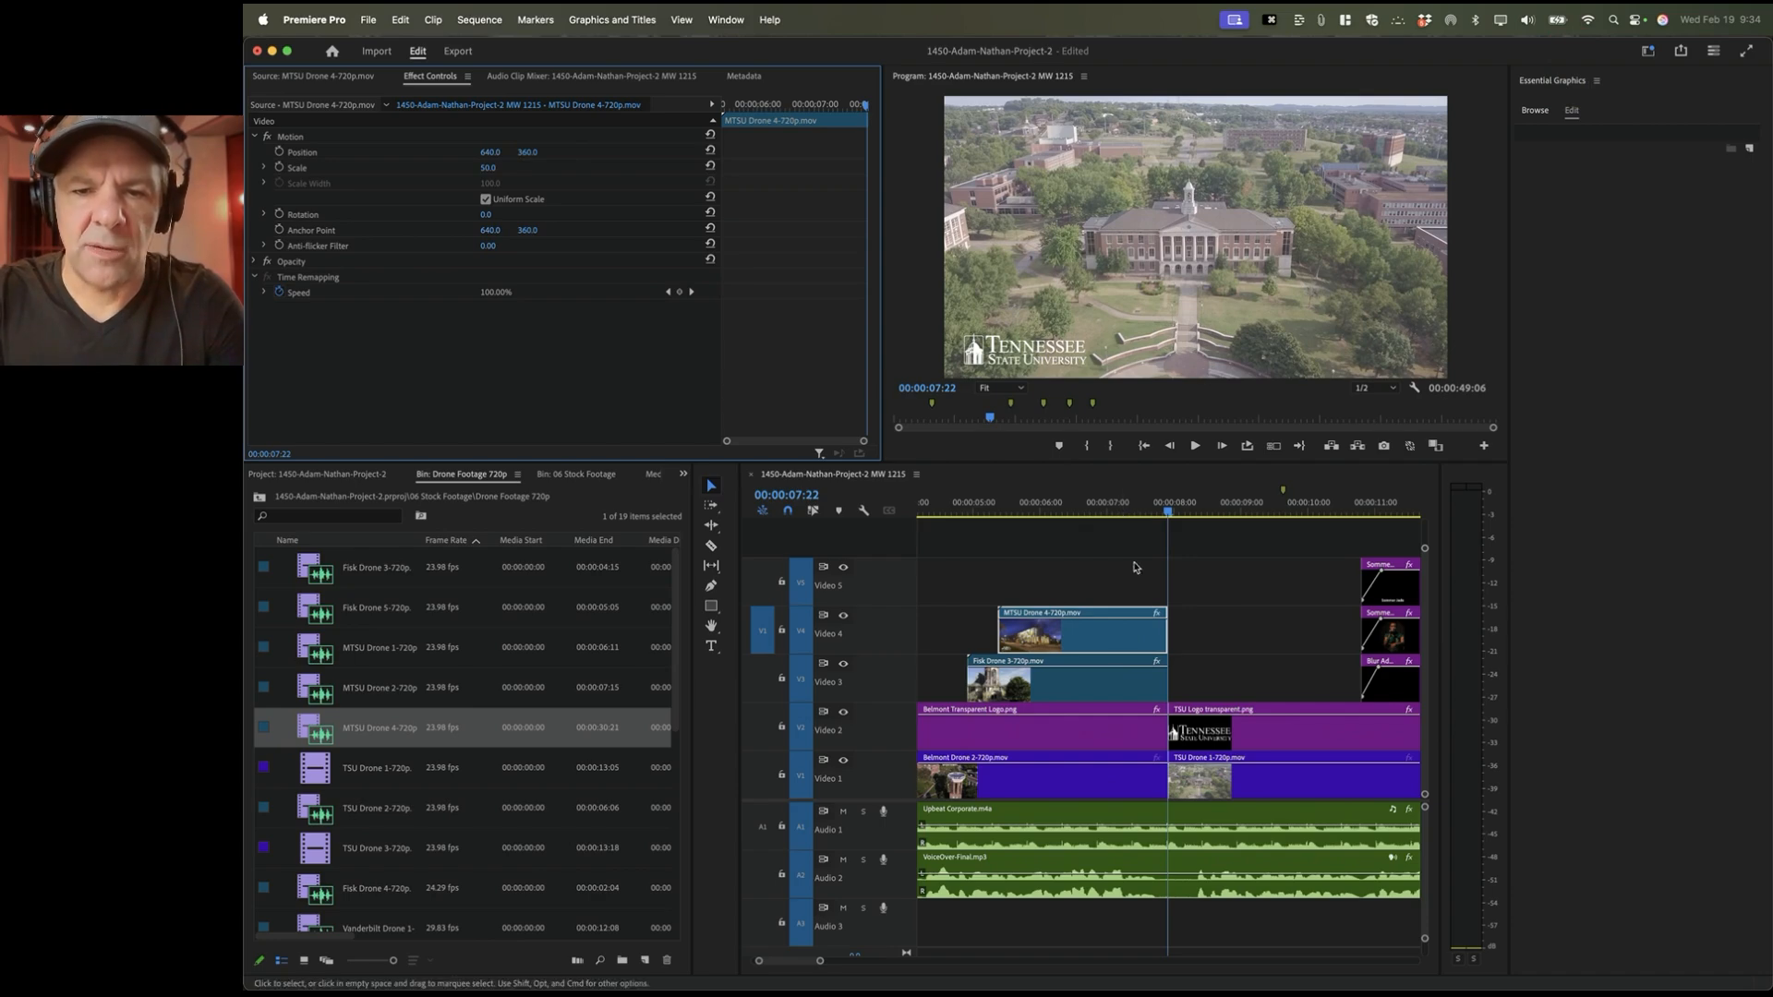
Step: Move the MTSU clip to Position 960,180 in the top-right quadrant and review the grid
{"action": "left_click", "coordinate": [1077, 506]}
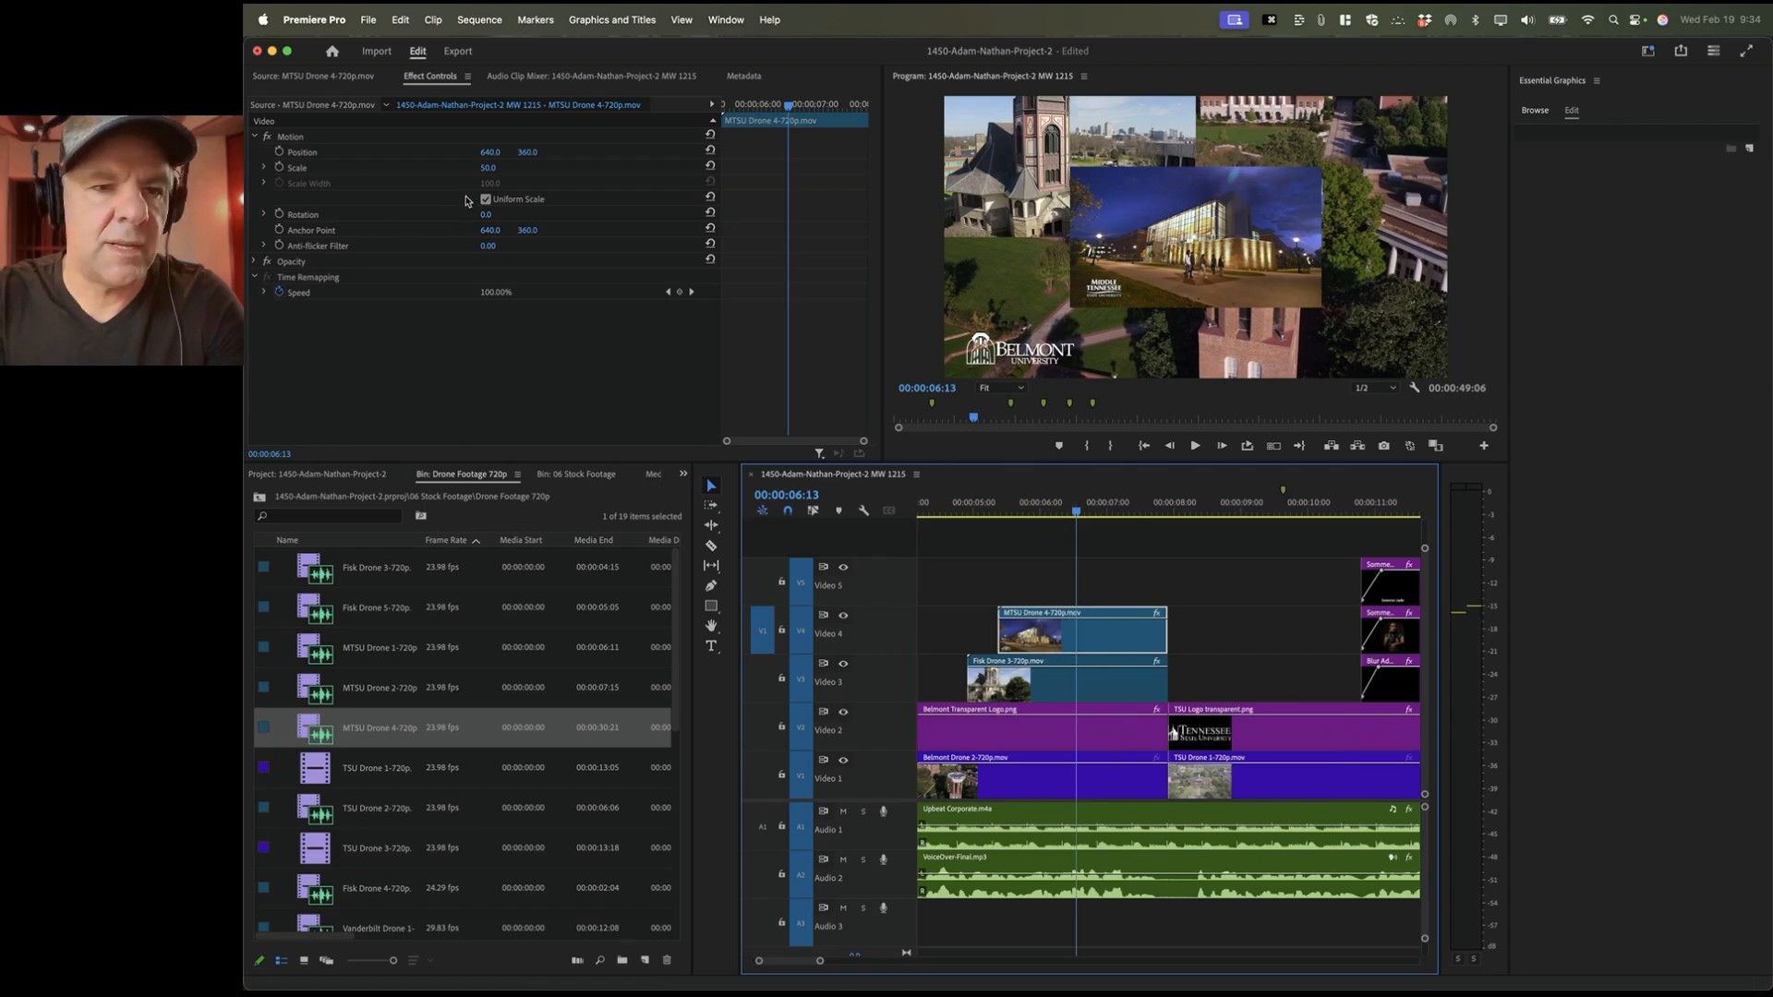
{"action": "left_click", "coordinate": [347, 155]}
{"action": "left_click_drag", "start_coordinate": [1125, 218], "coordinate": [1258, 160]}
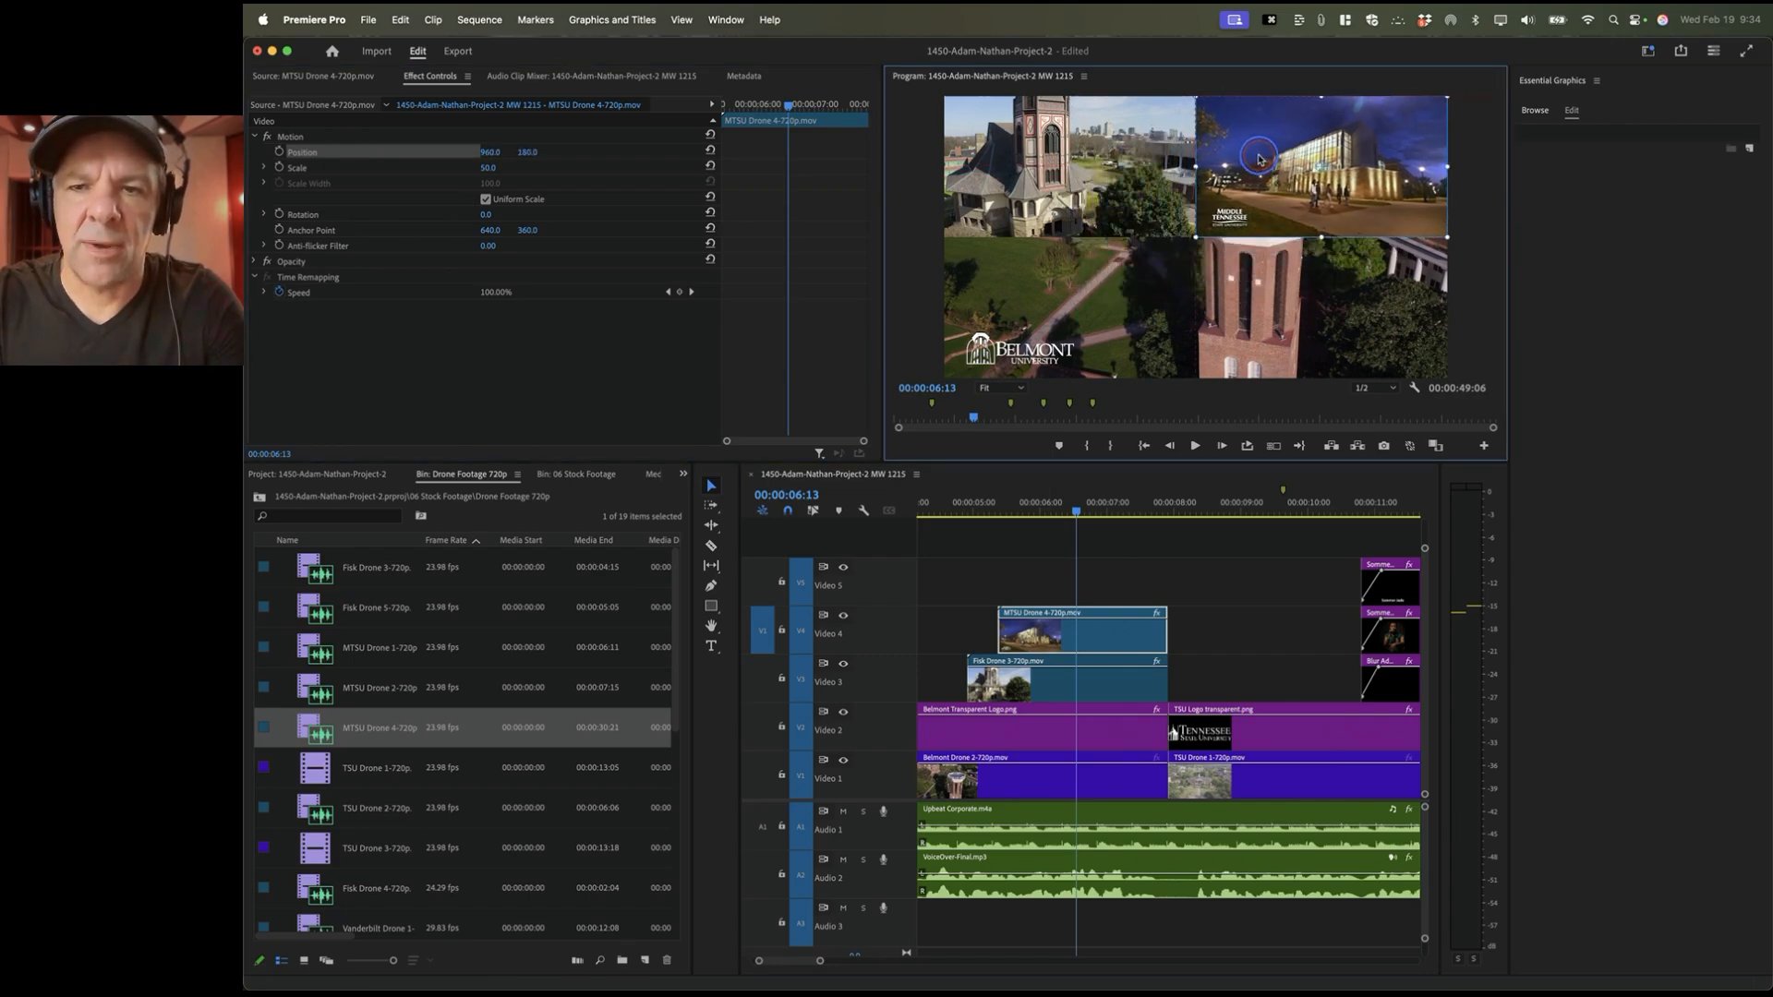
{"action": "left_click", "coordinate": [939, 511]}
{"action": "scroll", "coordinate": [939, 511], "scroll_direction": "up", "scroll_amount": 3}
{"action": "key", "text": "space"}
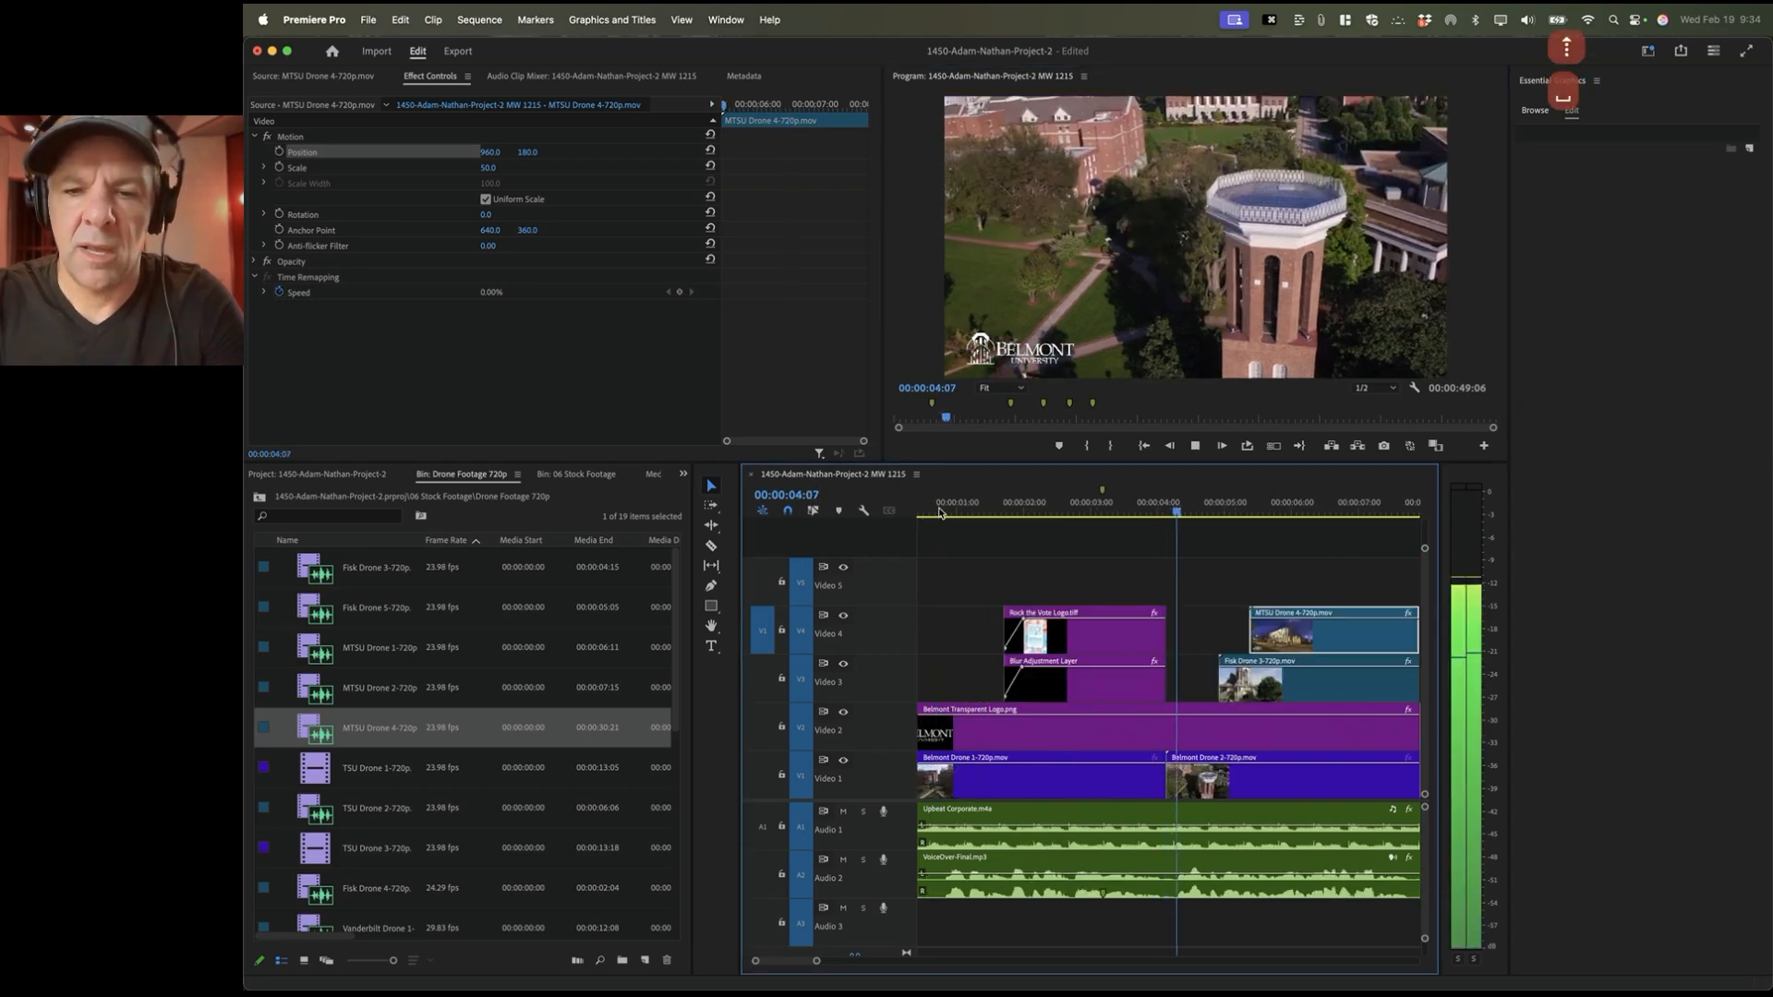
{"action": "key", "text": "space"}
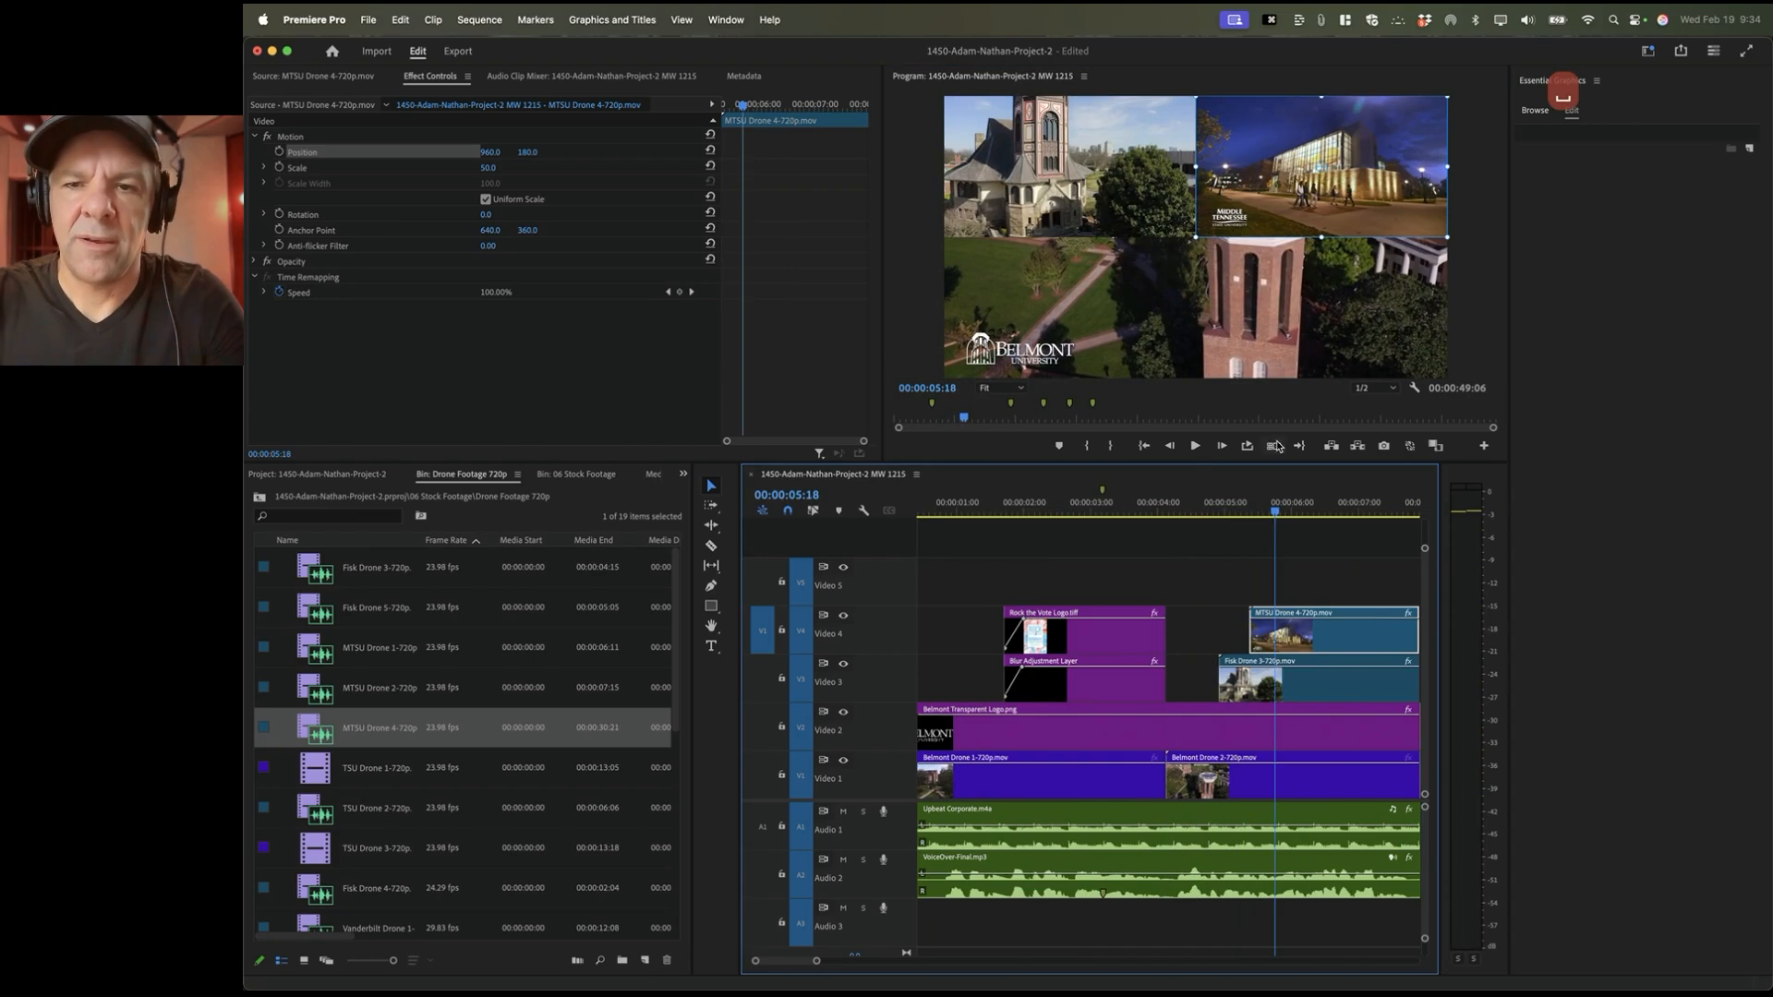
{"action": "scroll", "coordinate": [1246, 606], "scroll_direction": "down", "scroll_amount": 2}
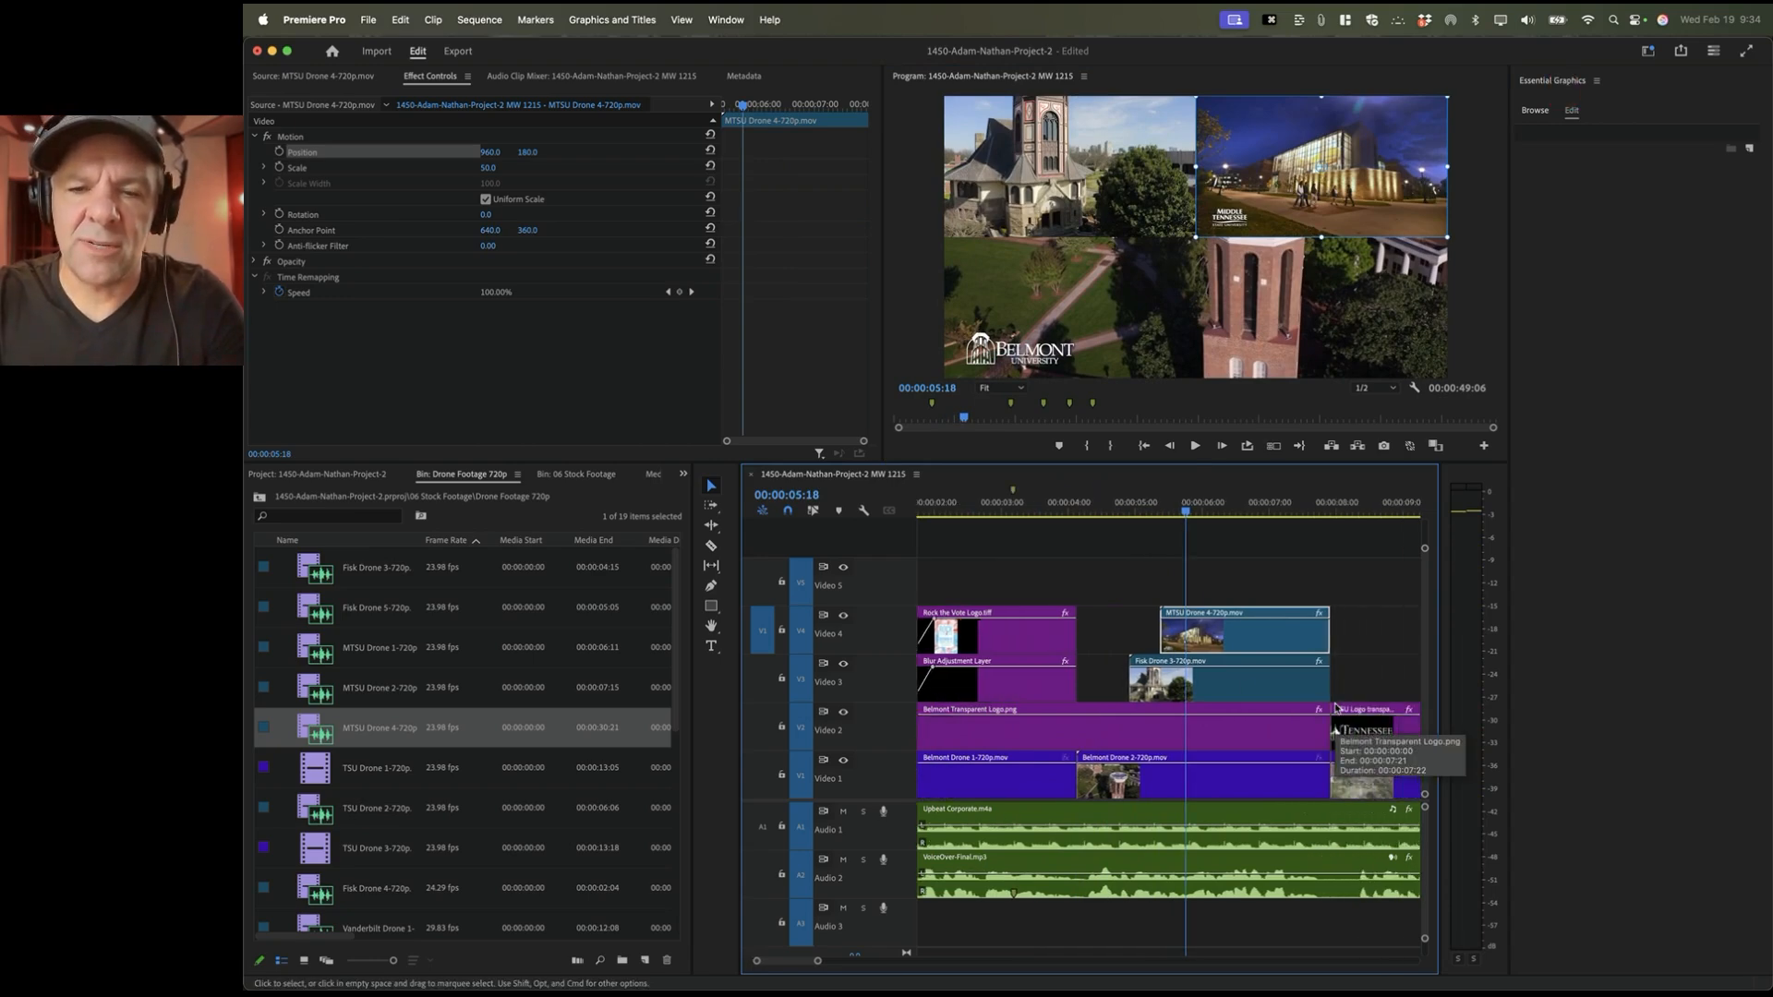
{"action": "scroll", "coordinate": [1246, 606], "scroll_direction": "down", "scroll_amount": 1}
Step: Mark In at 00:00:05:21 and Out at 00:00:07:21, then load TSU Drone 1-720p
{"action": "left_click", "coordinate": [1081, 505]}
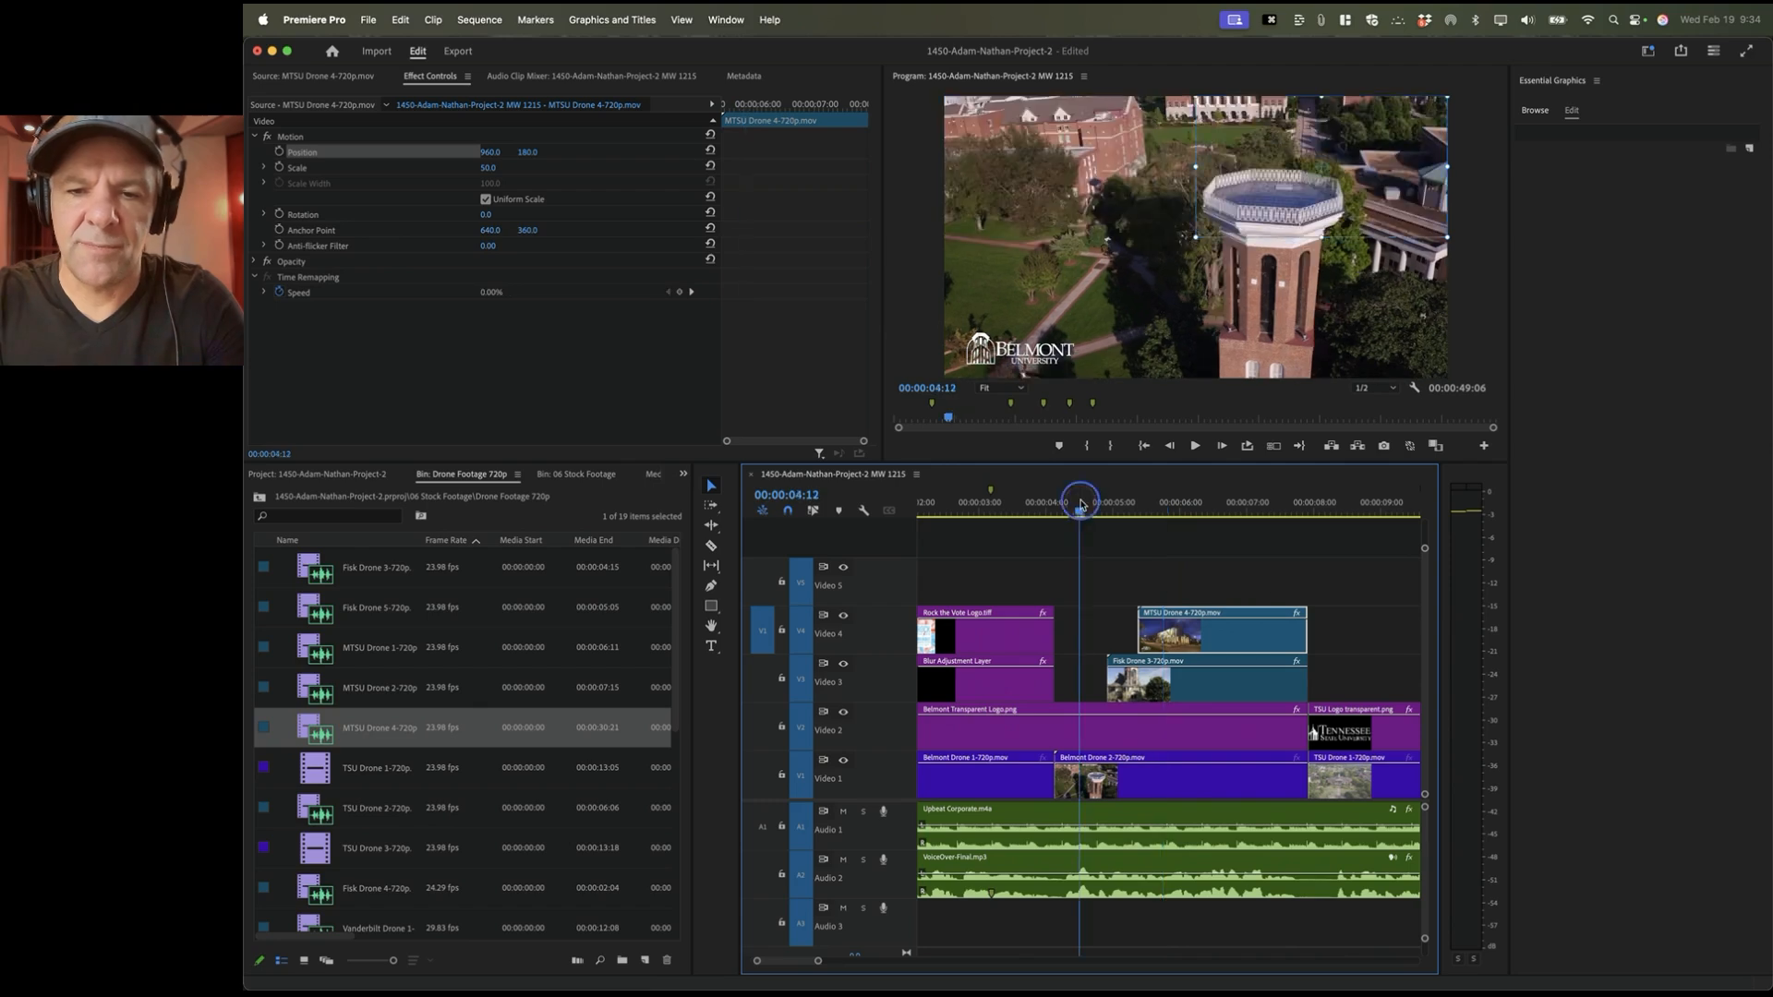
{"action": "key", "text": "space"}
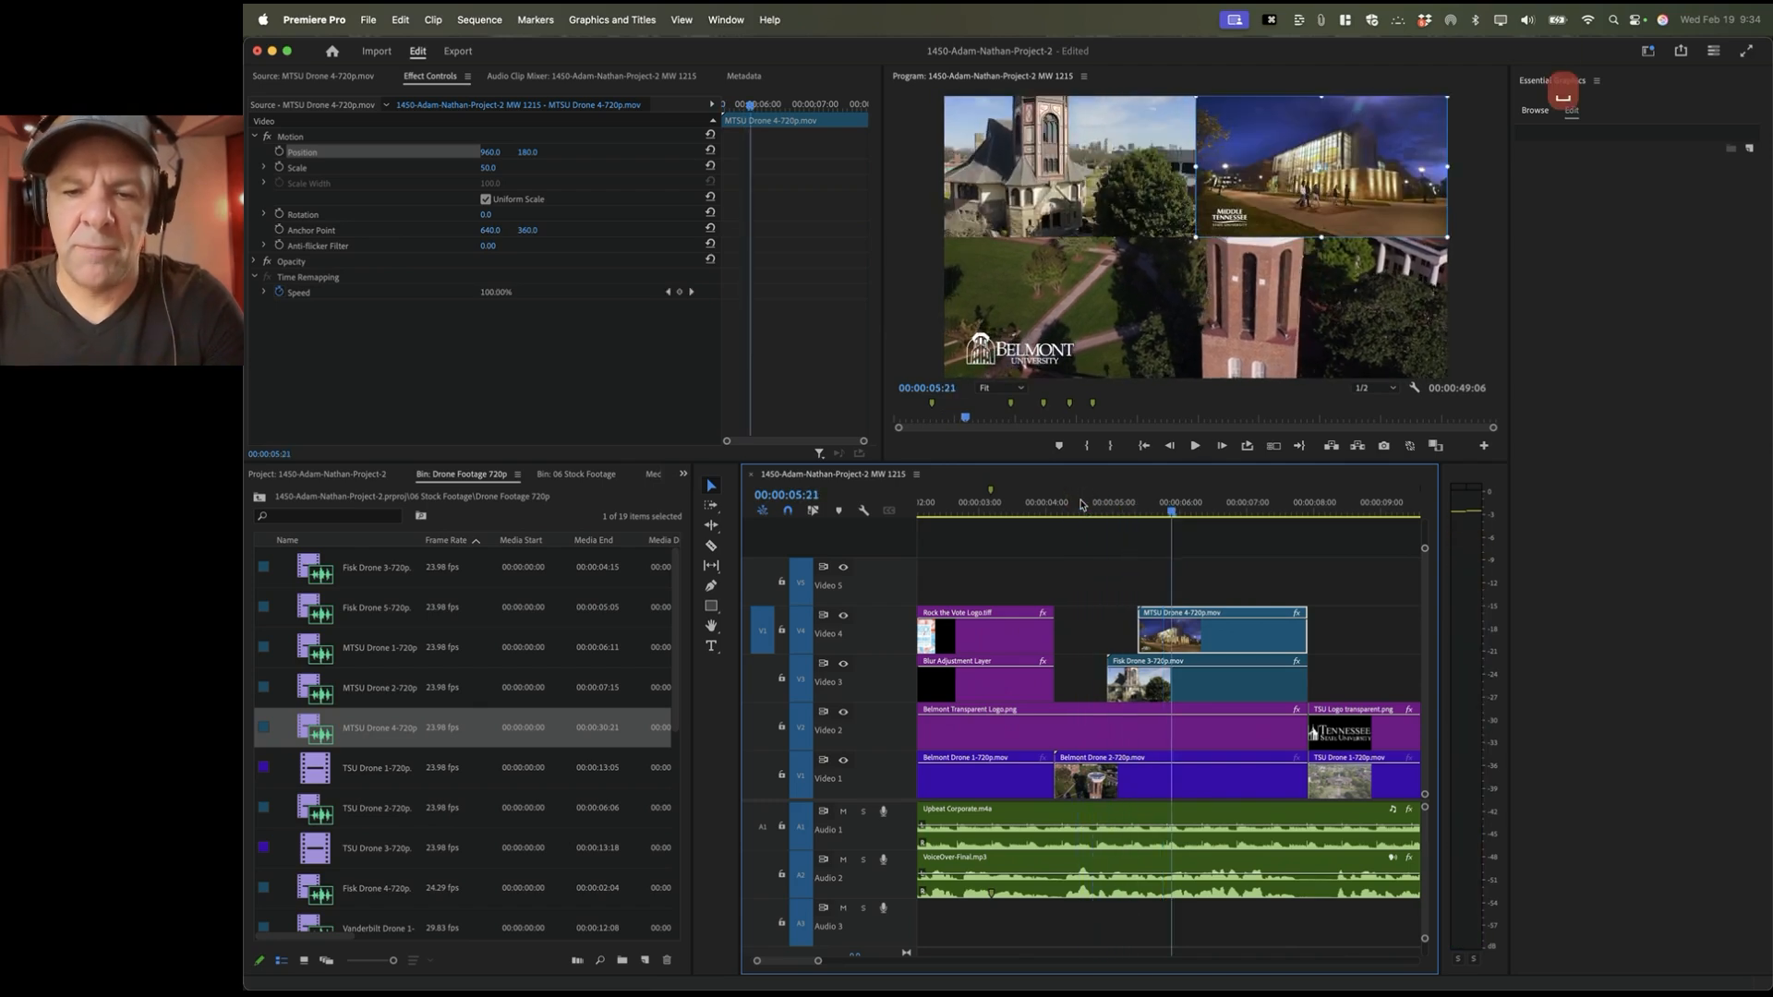
{"action": "key", "text": "i"}
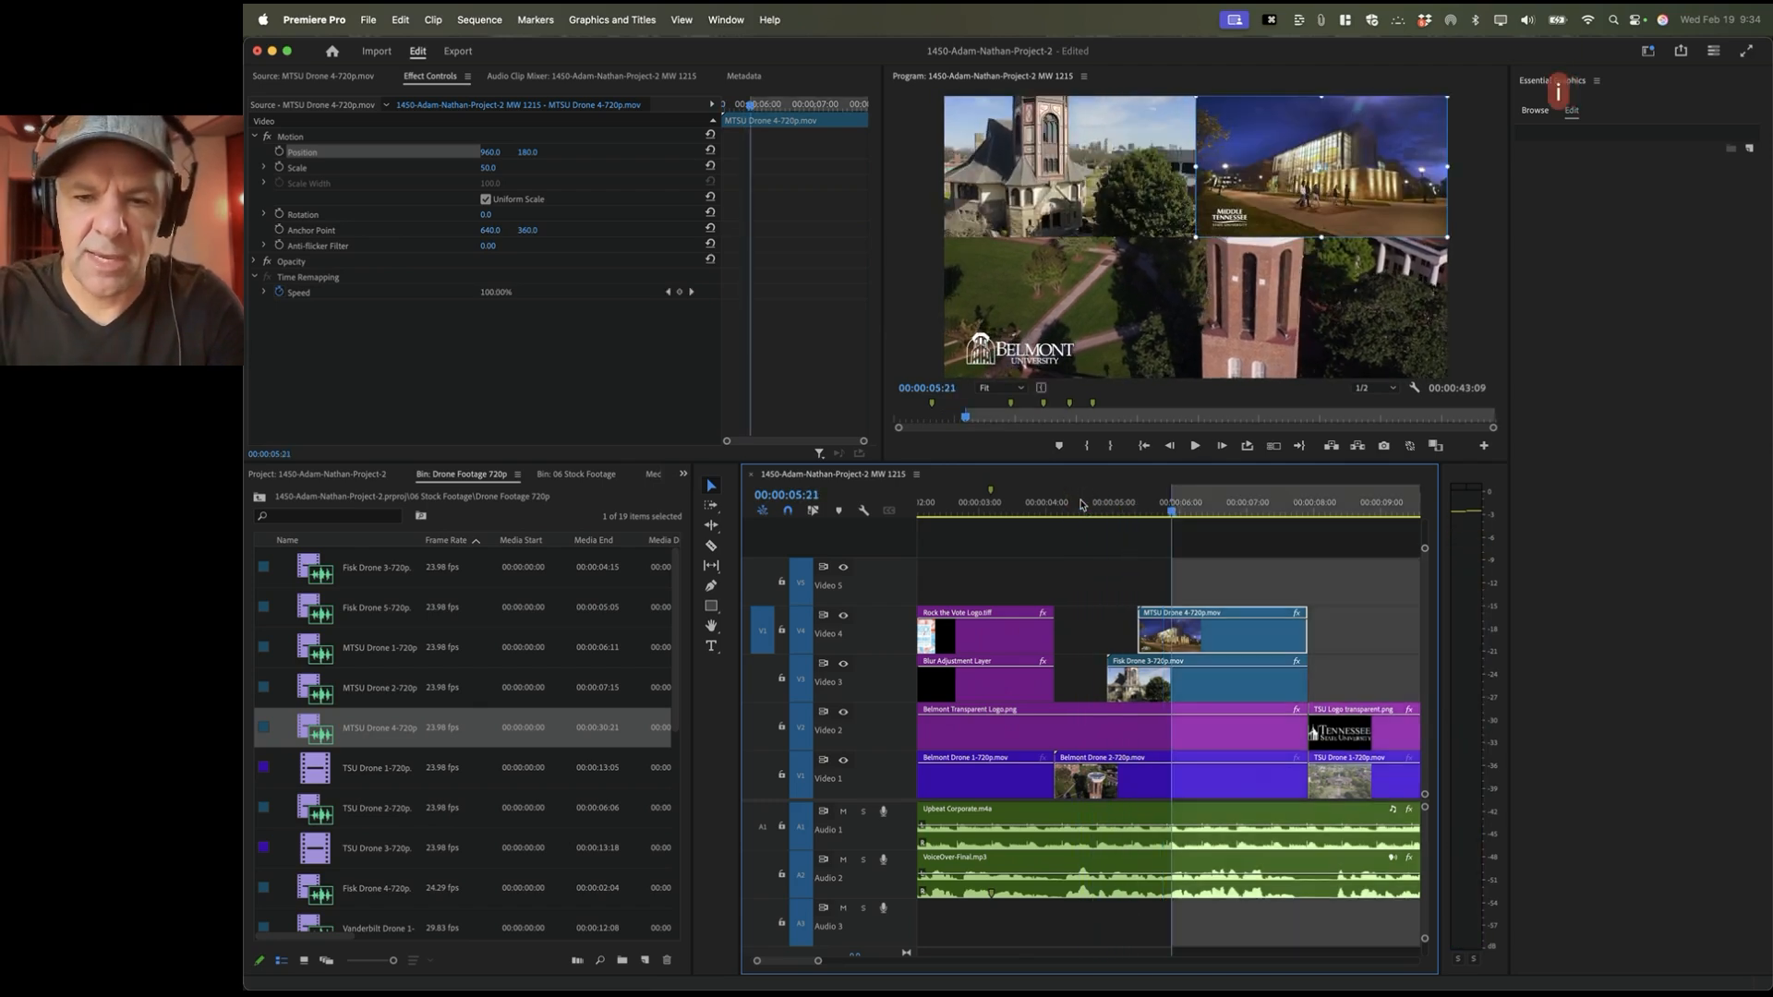
{"action": "key", "text": "Down"}
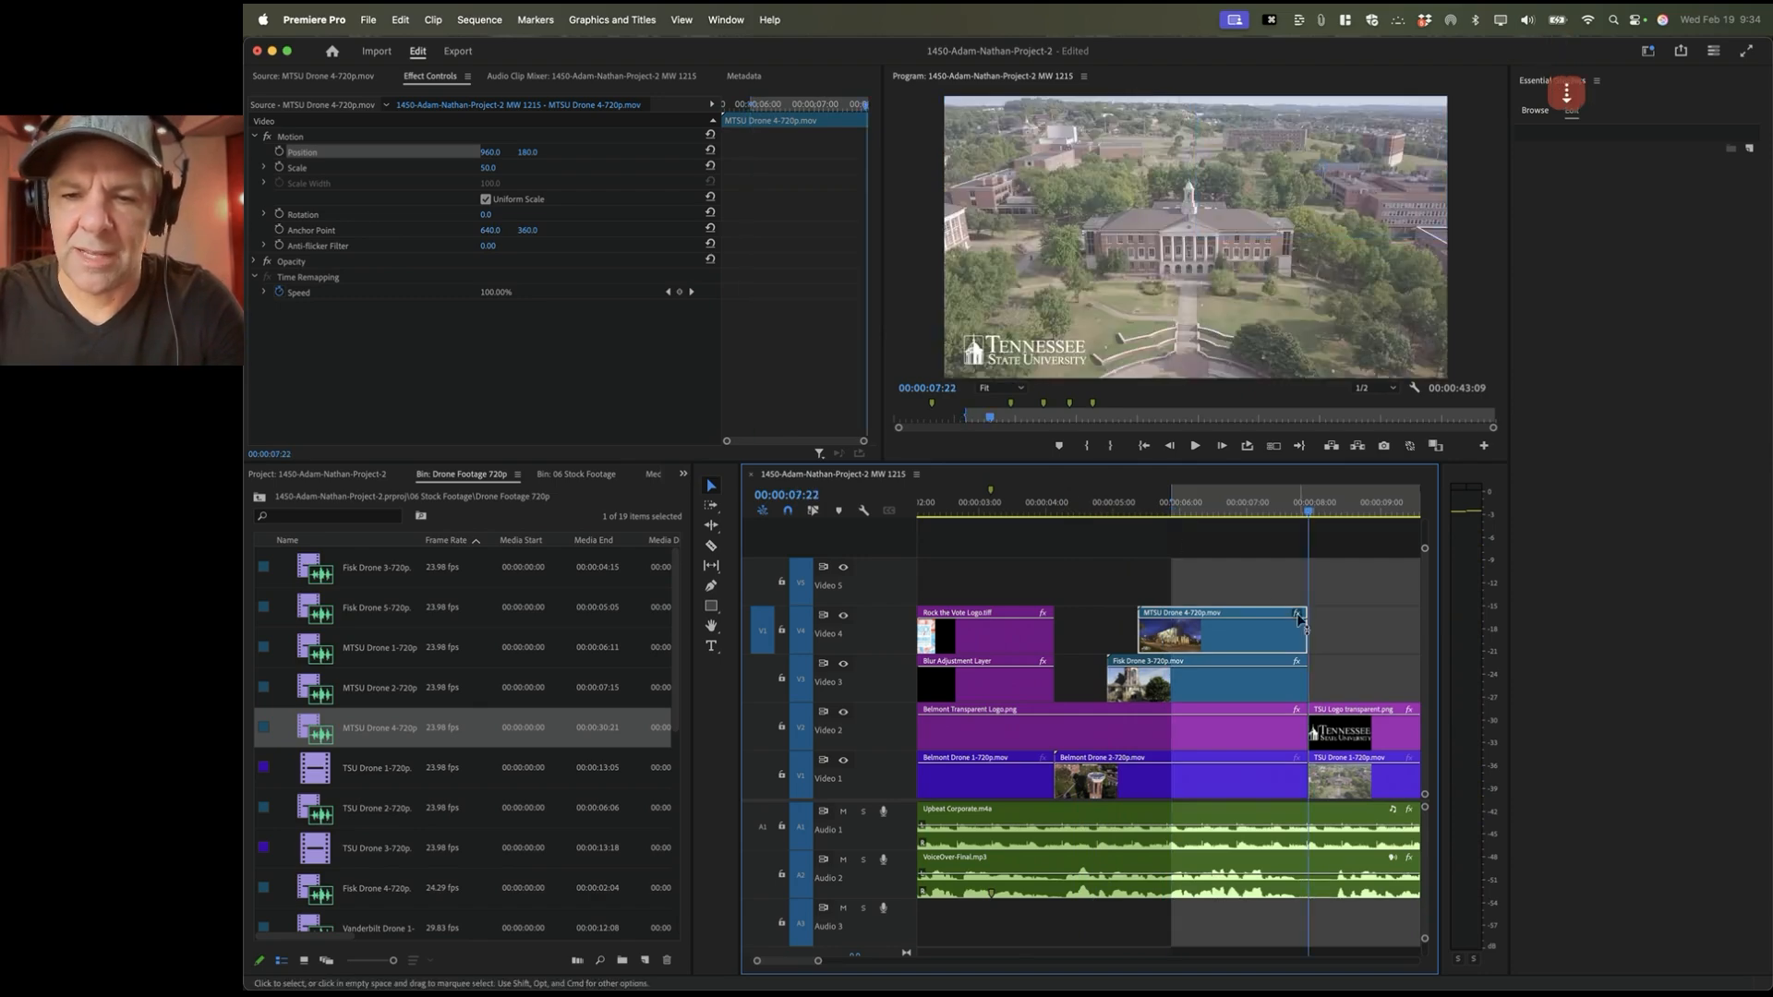
{"action": "key", "text": "Left"}
{"action": "key", "text": "o"}
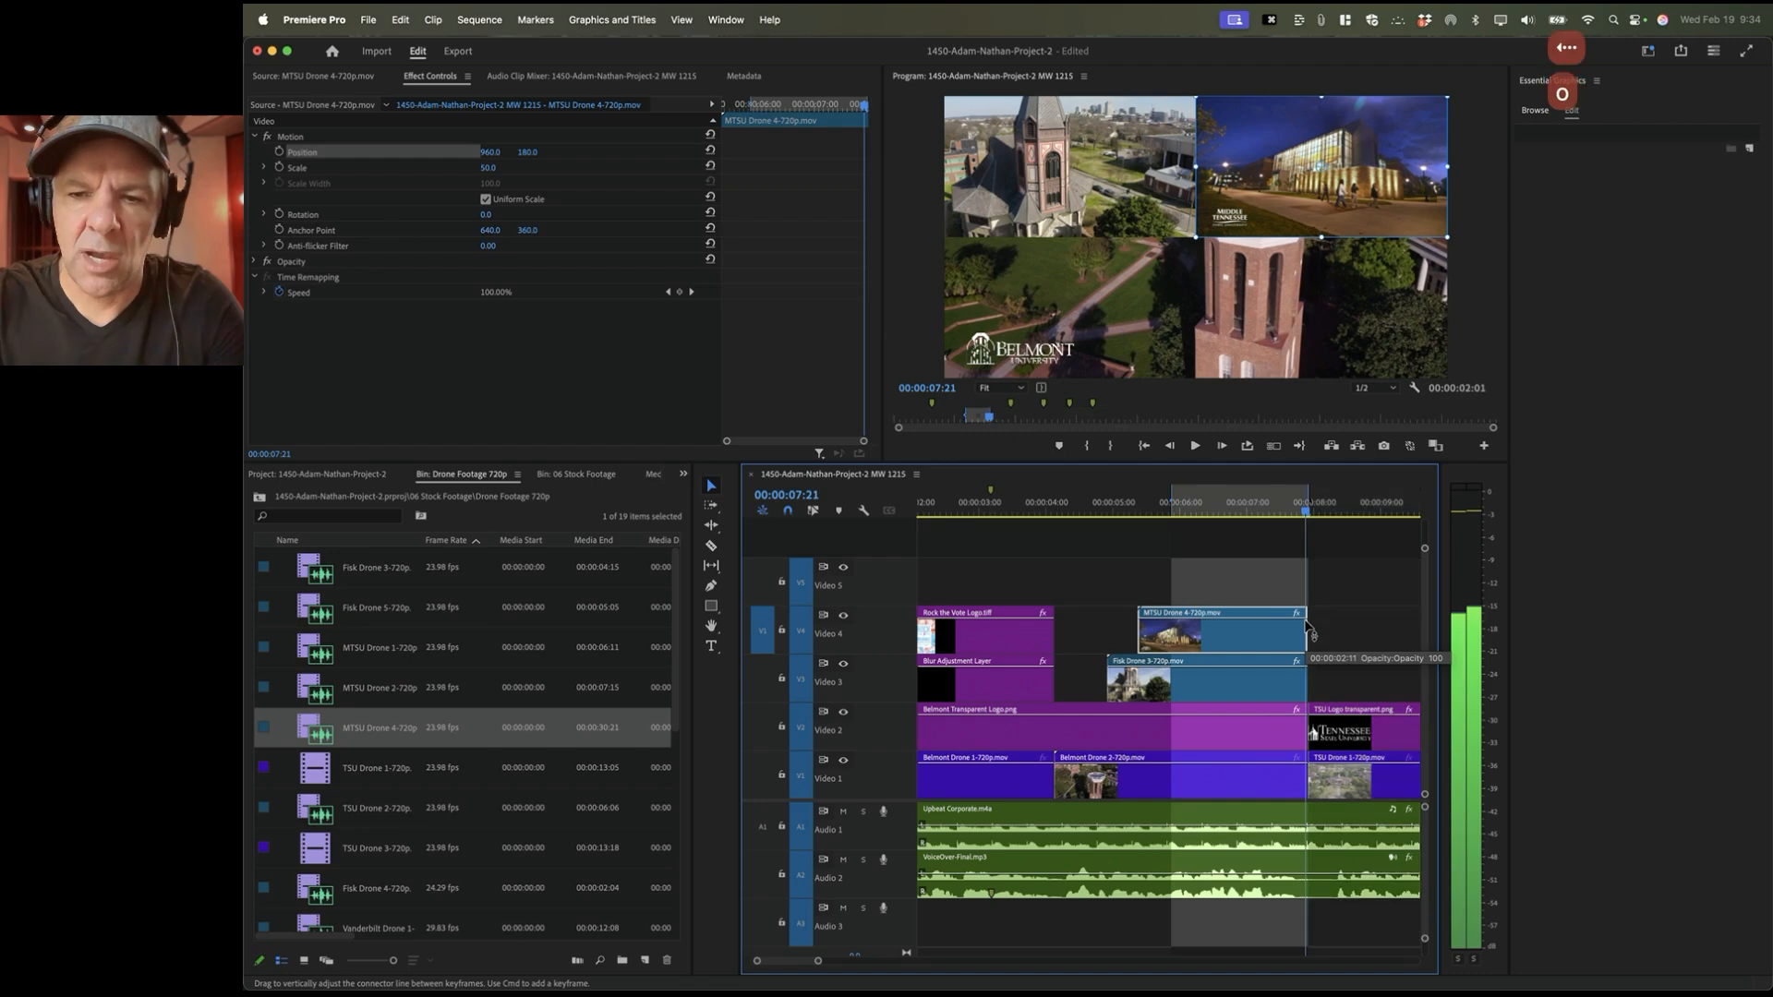
{"action": "double_click", "coordinate": [321, 768]}
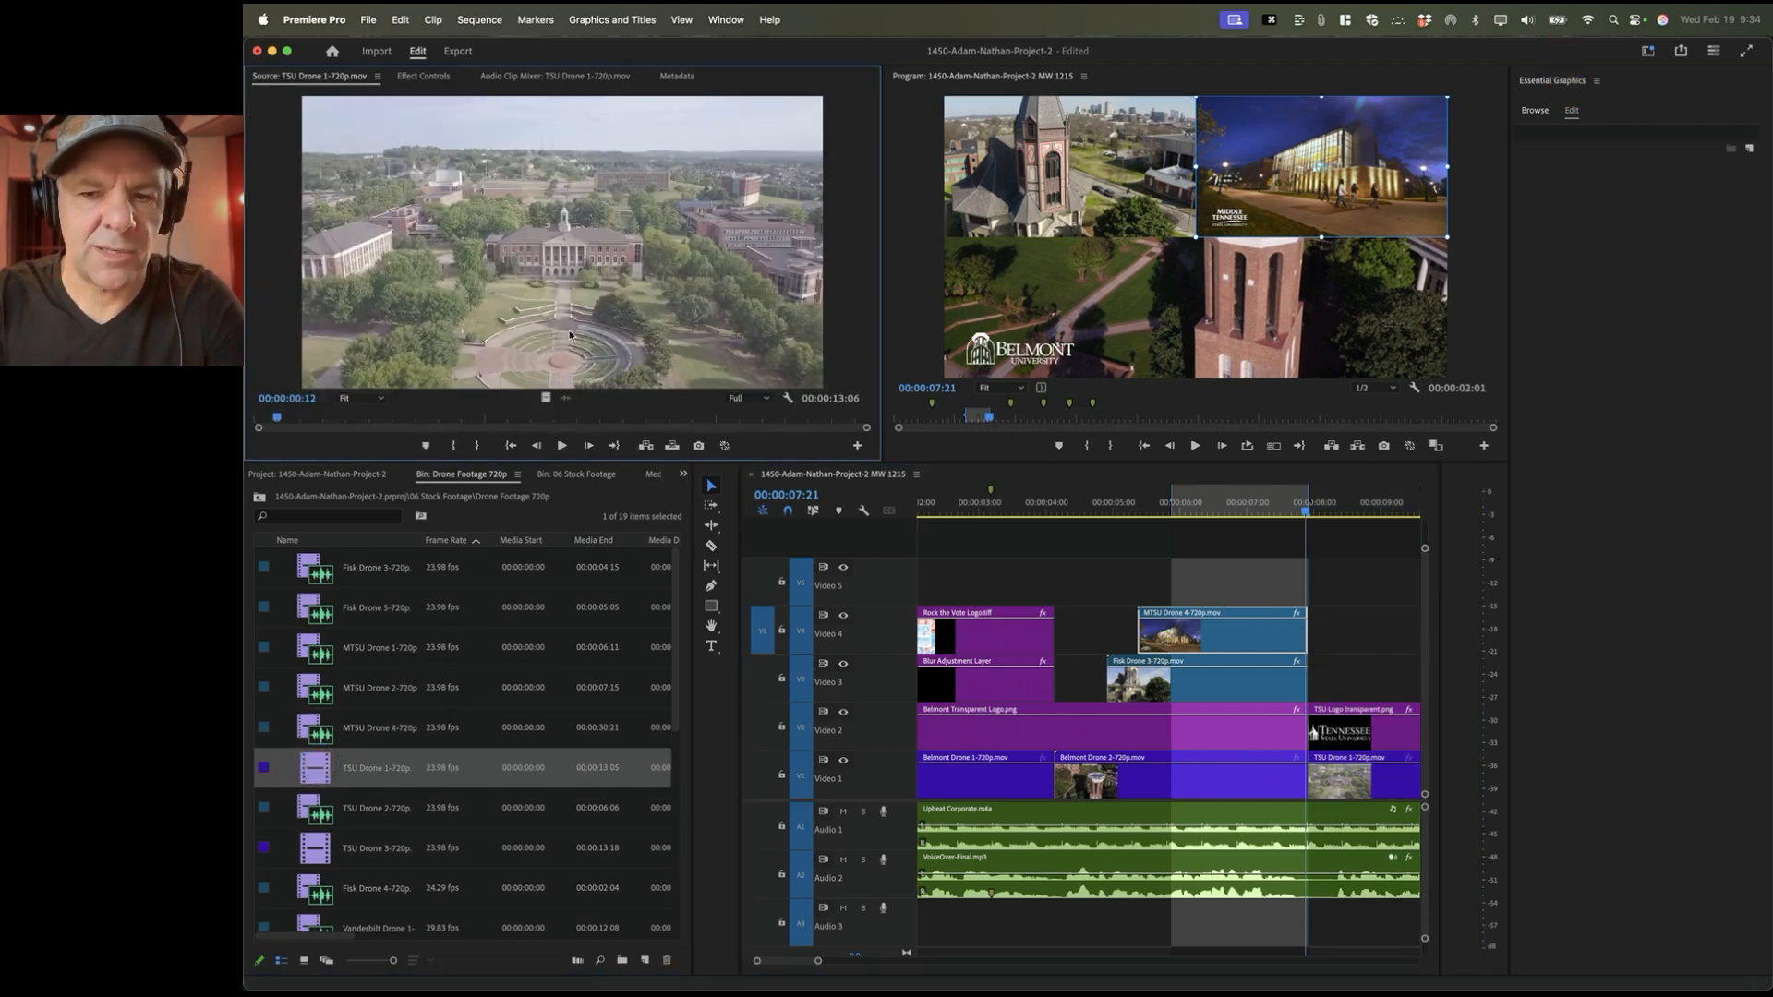
Step: Target Video 5 and overwrite TSU Drone 1 into the marked range
{"action": "left_click", "coordinate": [762, 583]}
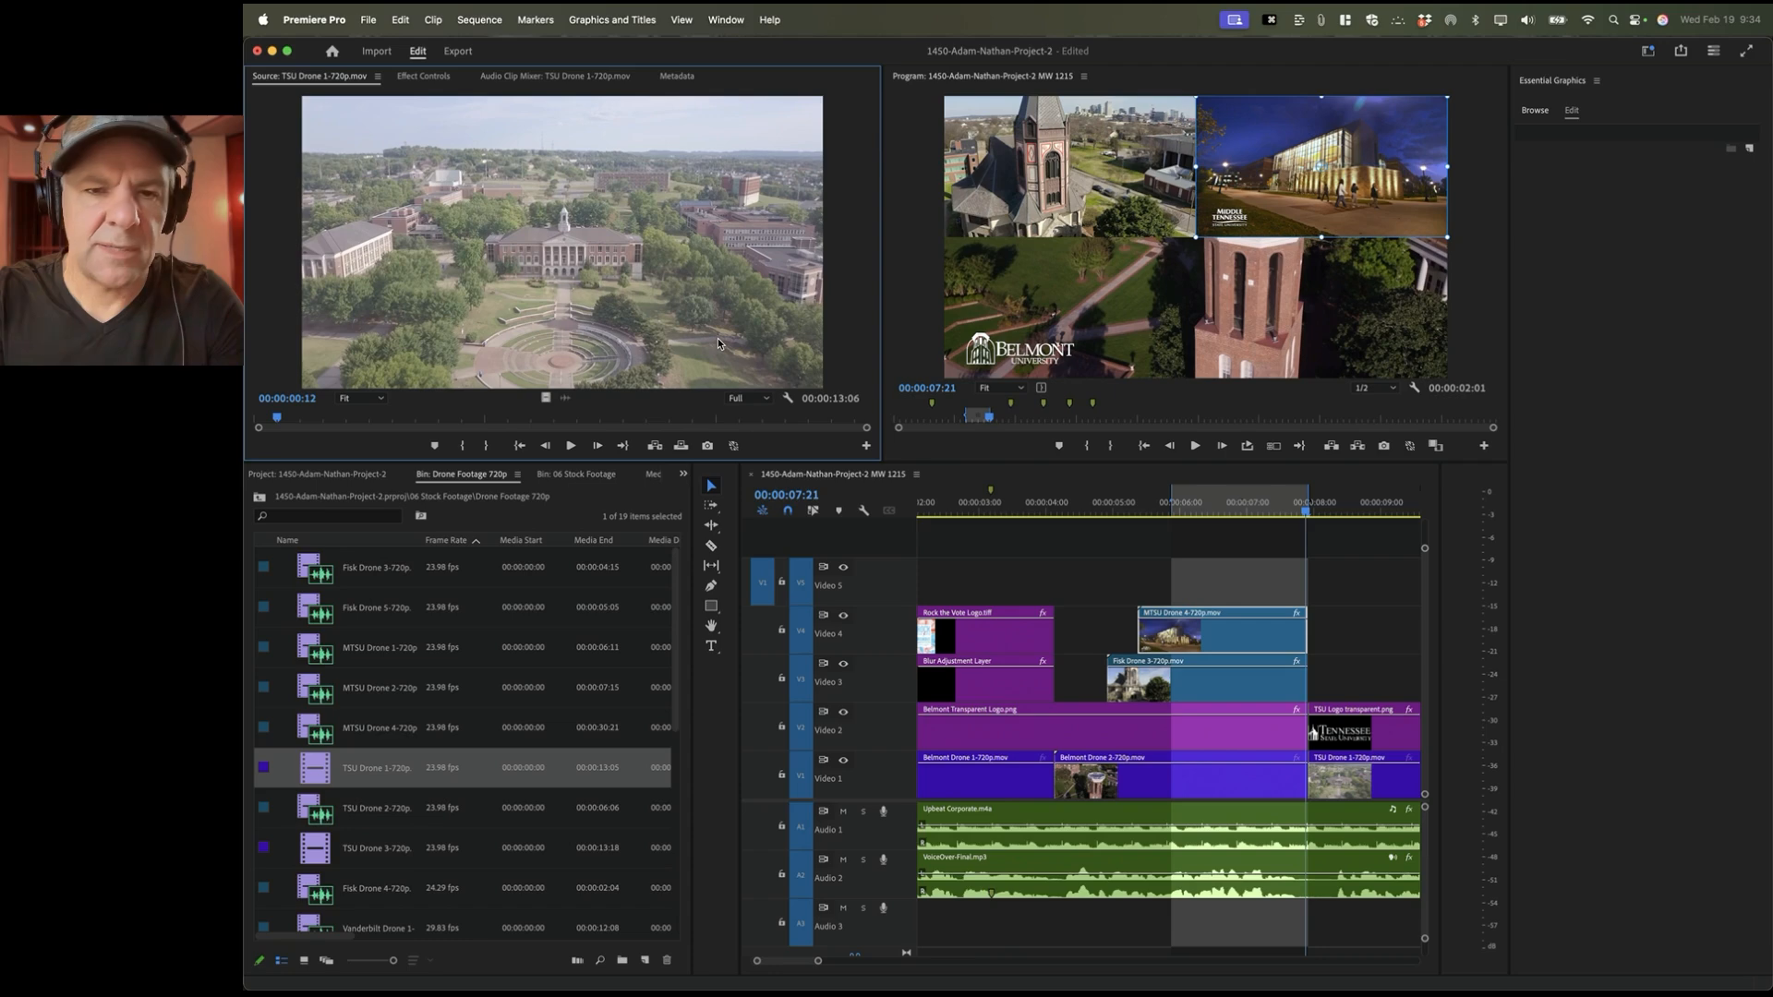
{"action": "key", "text": "period"}
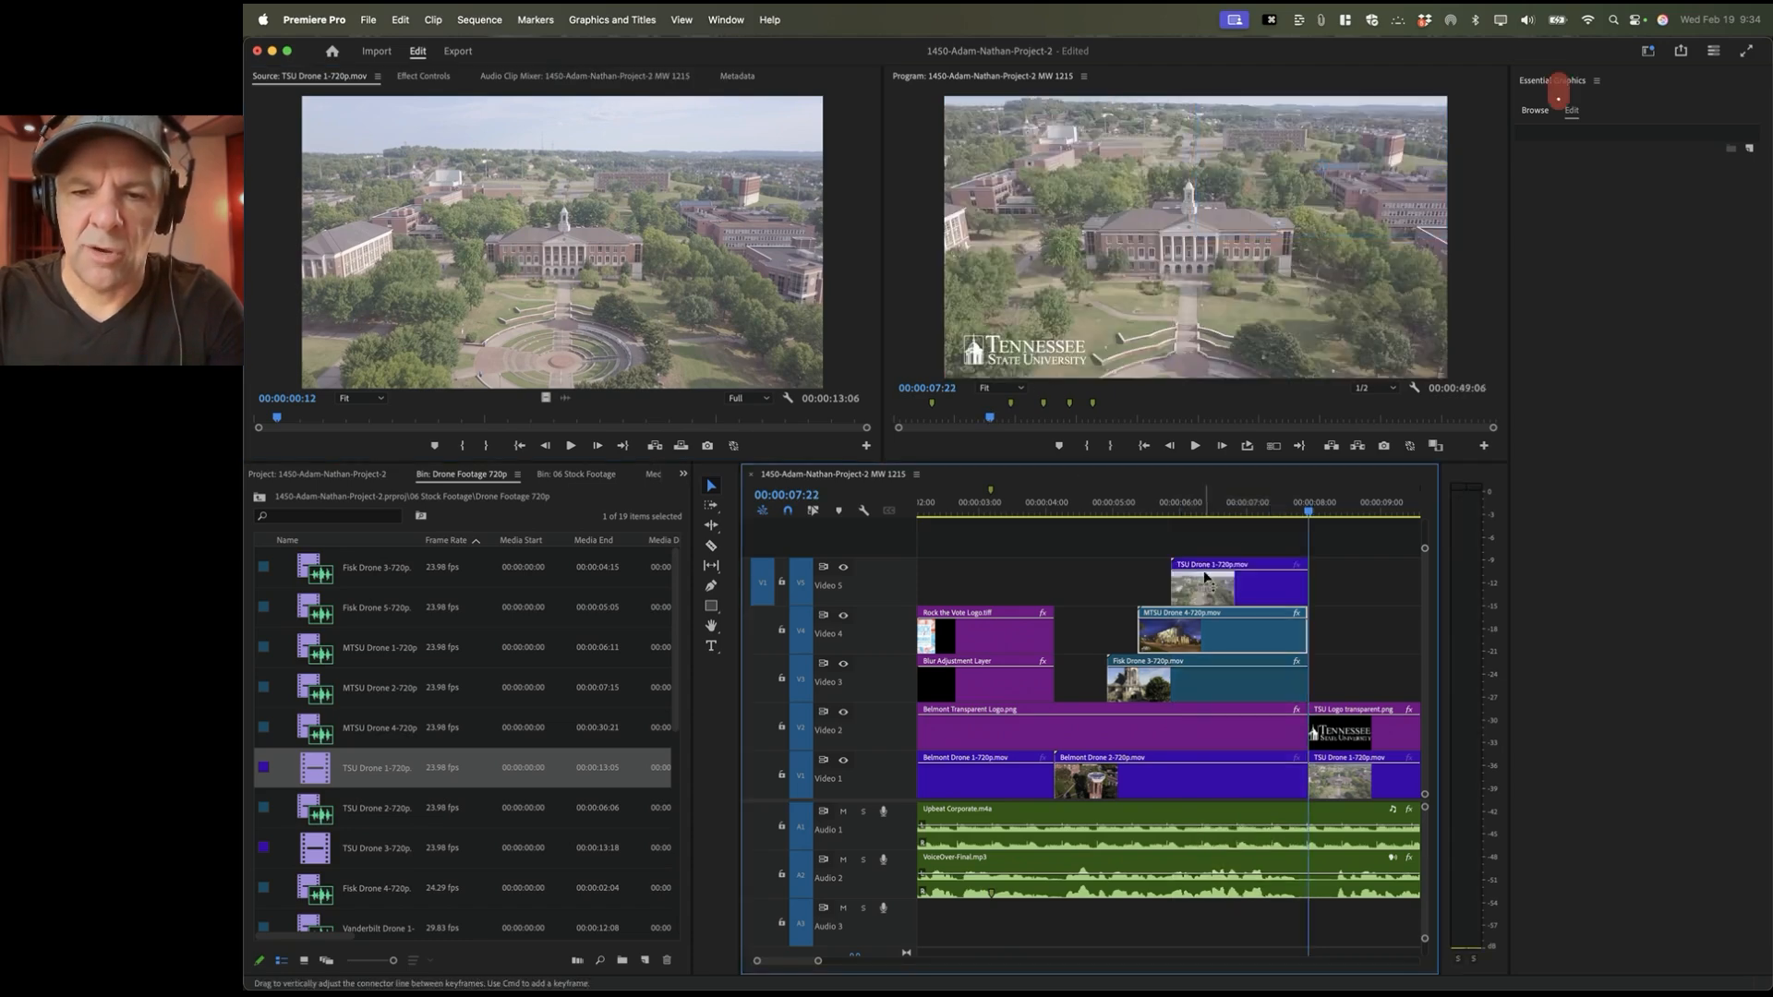
{"action": "left_click_drag", "start_coordinate": [1170, 505], "coordinate": [1212, 504]}
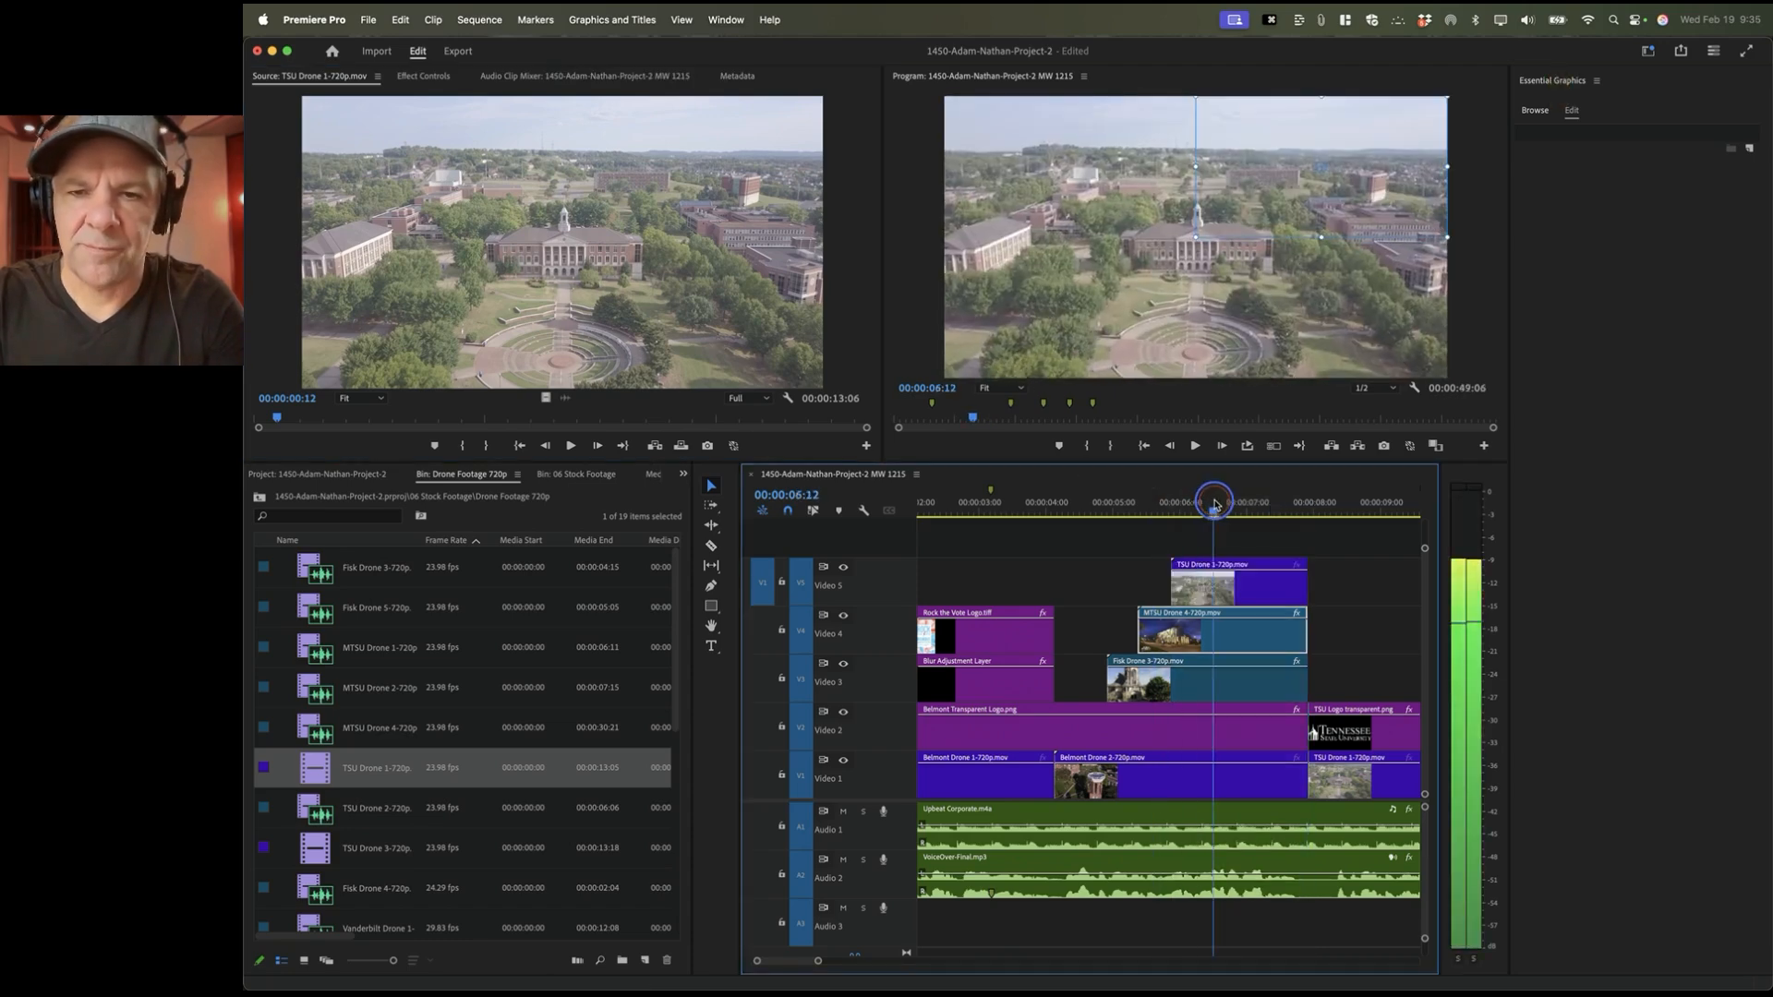
Step: Scale the TSU Drone 1 clip to 50 and move it to 320,540 in the lower-left quadrant
{"action": "left_click", "coordinate": [1224, 583]}
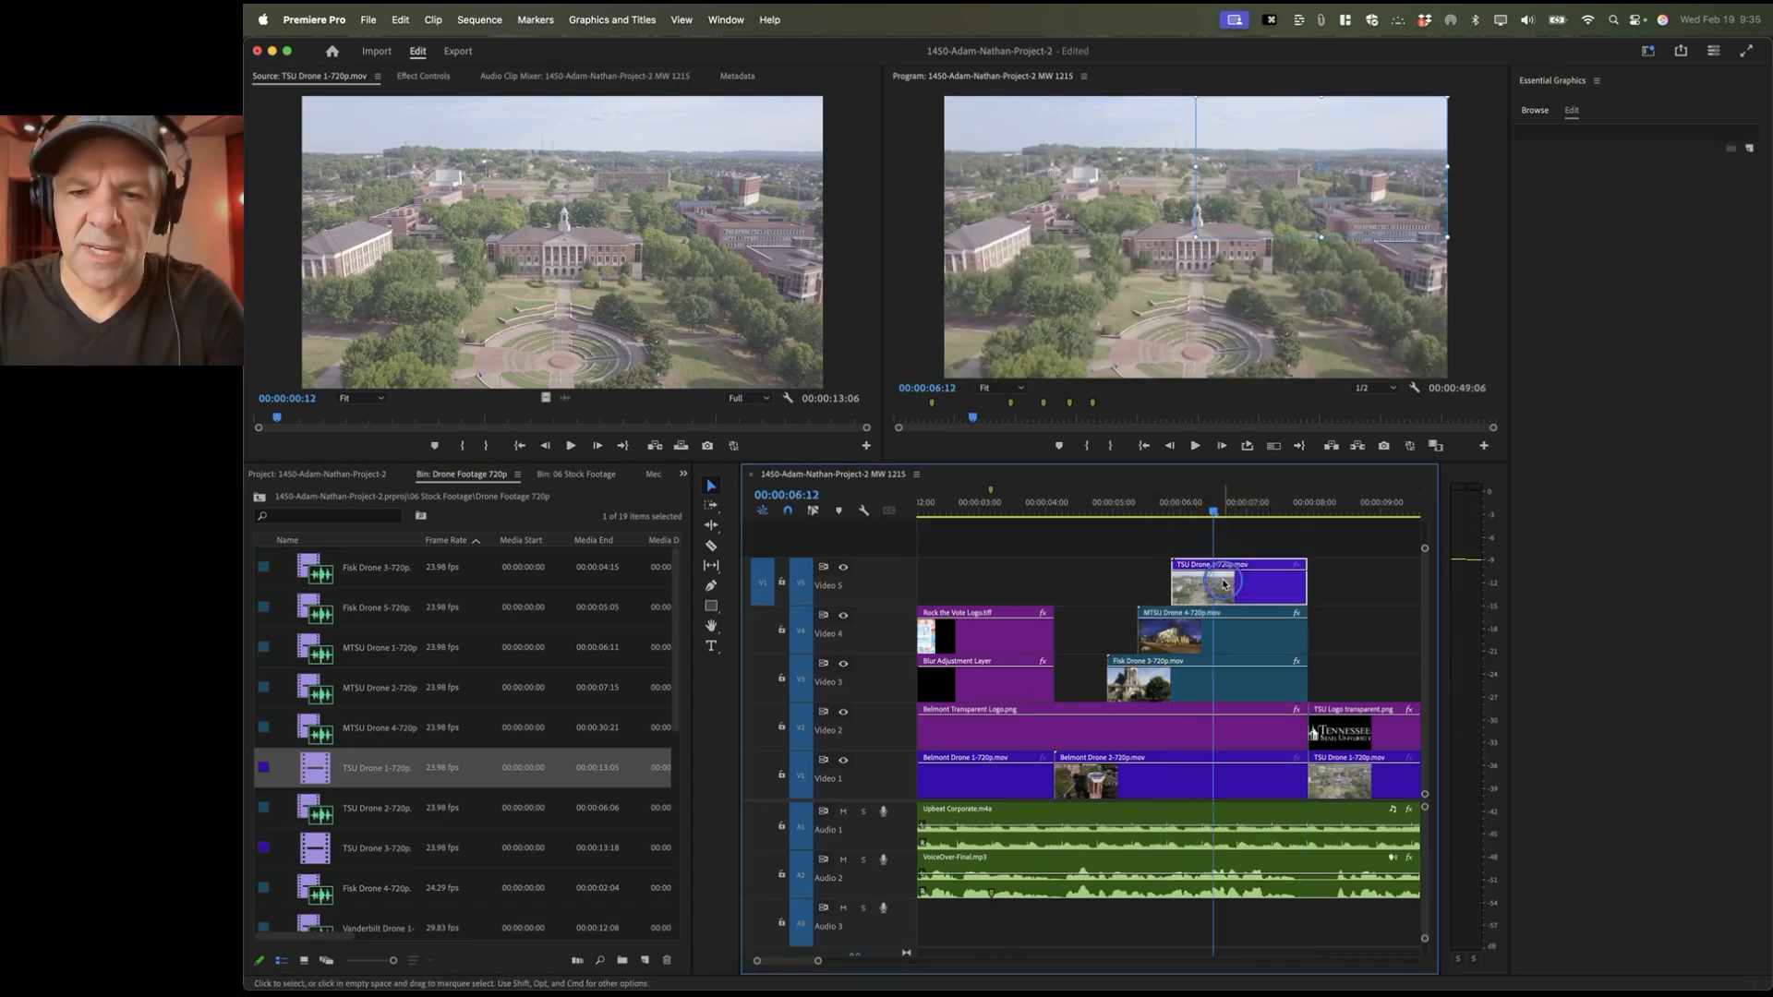
{"action": "left_click", "coordinate": [422, 75]}
{"action": "left_click", "coordinate": [487, 167]}
{"action": "type", "text": "50"}
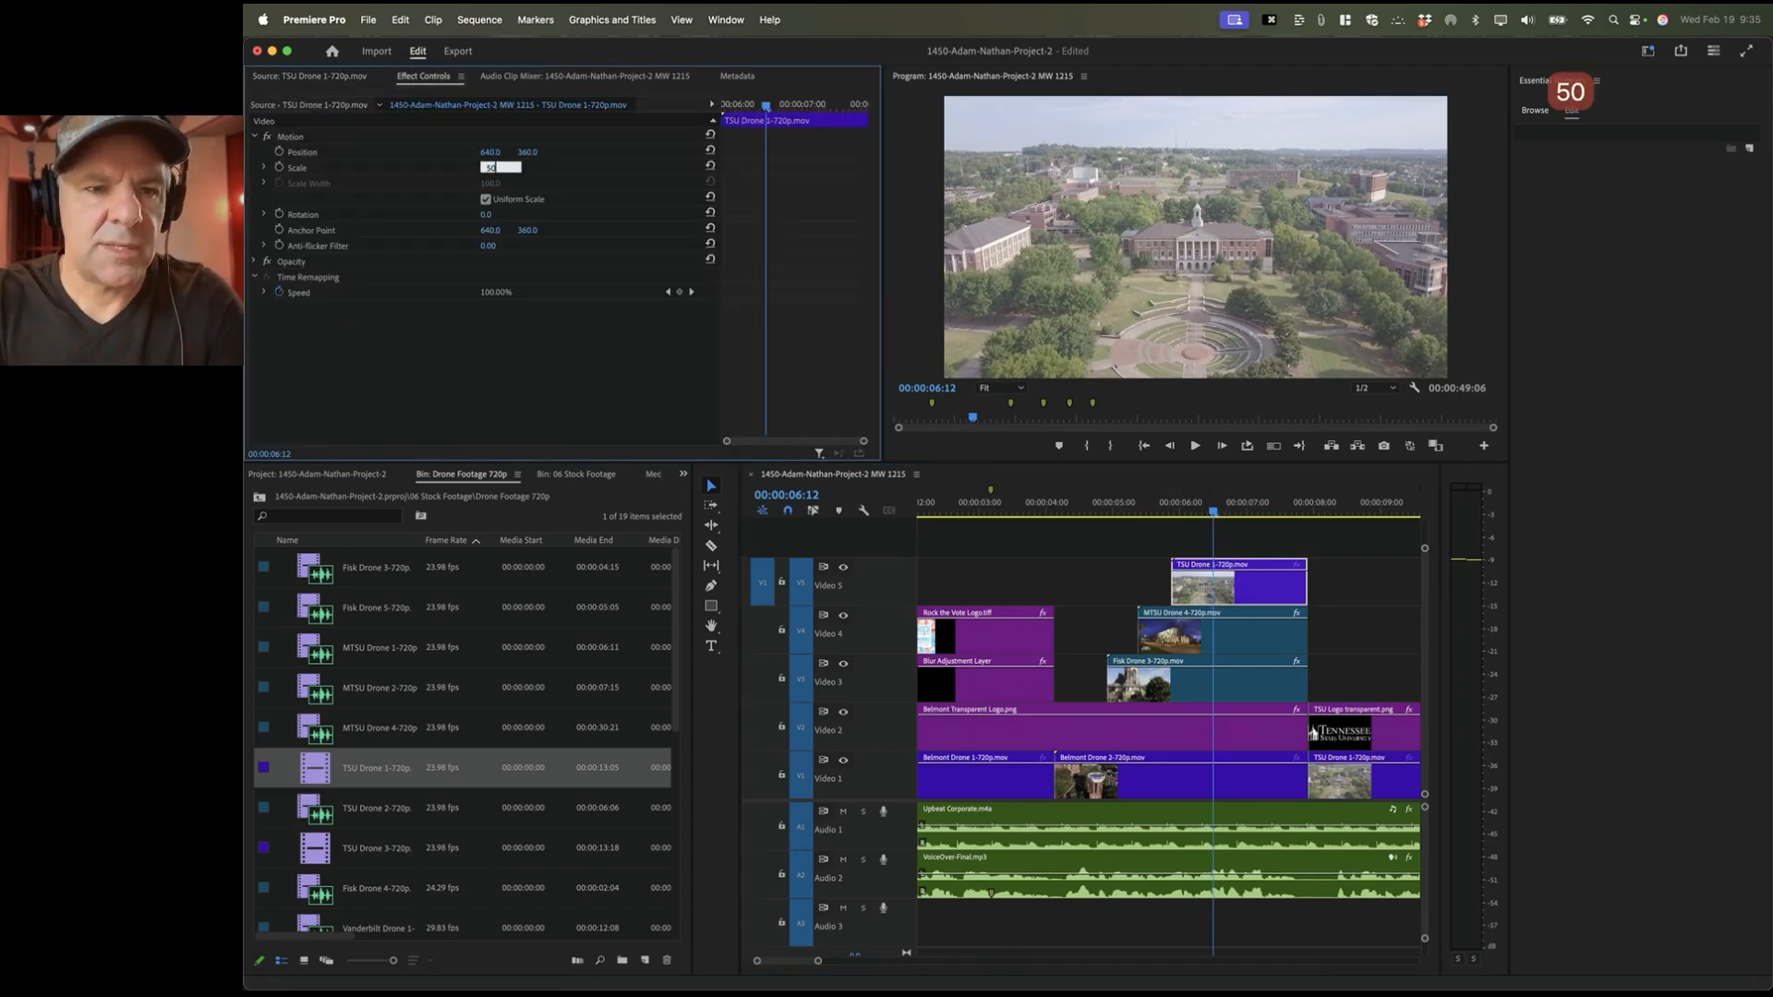
{"action": "key", "text": "Return"}
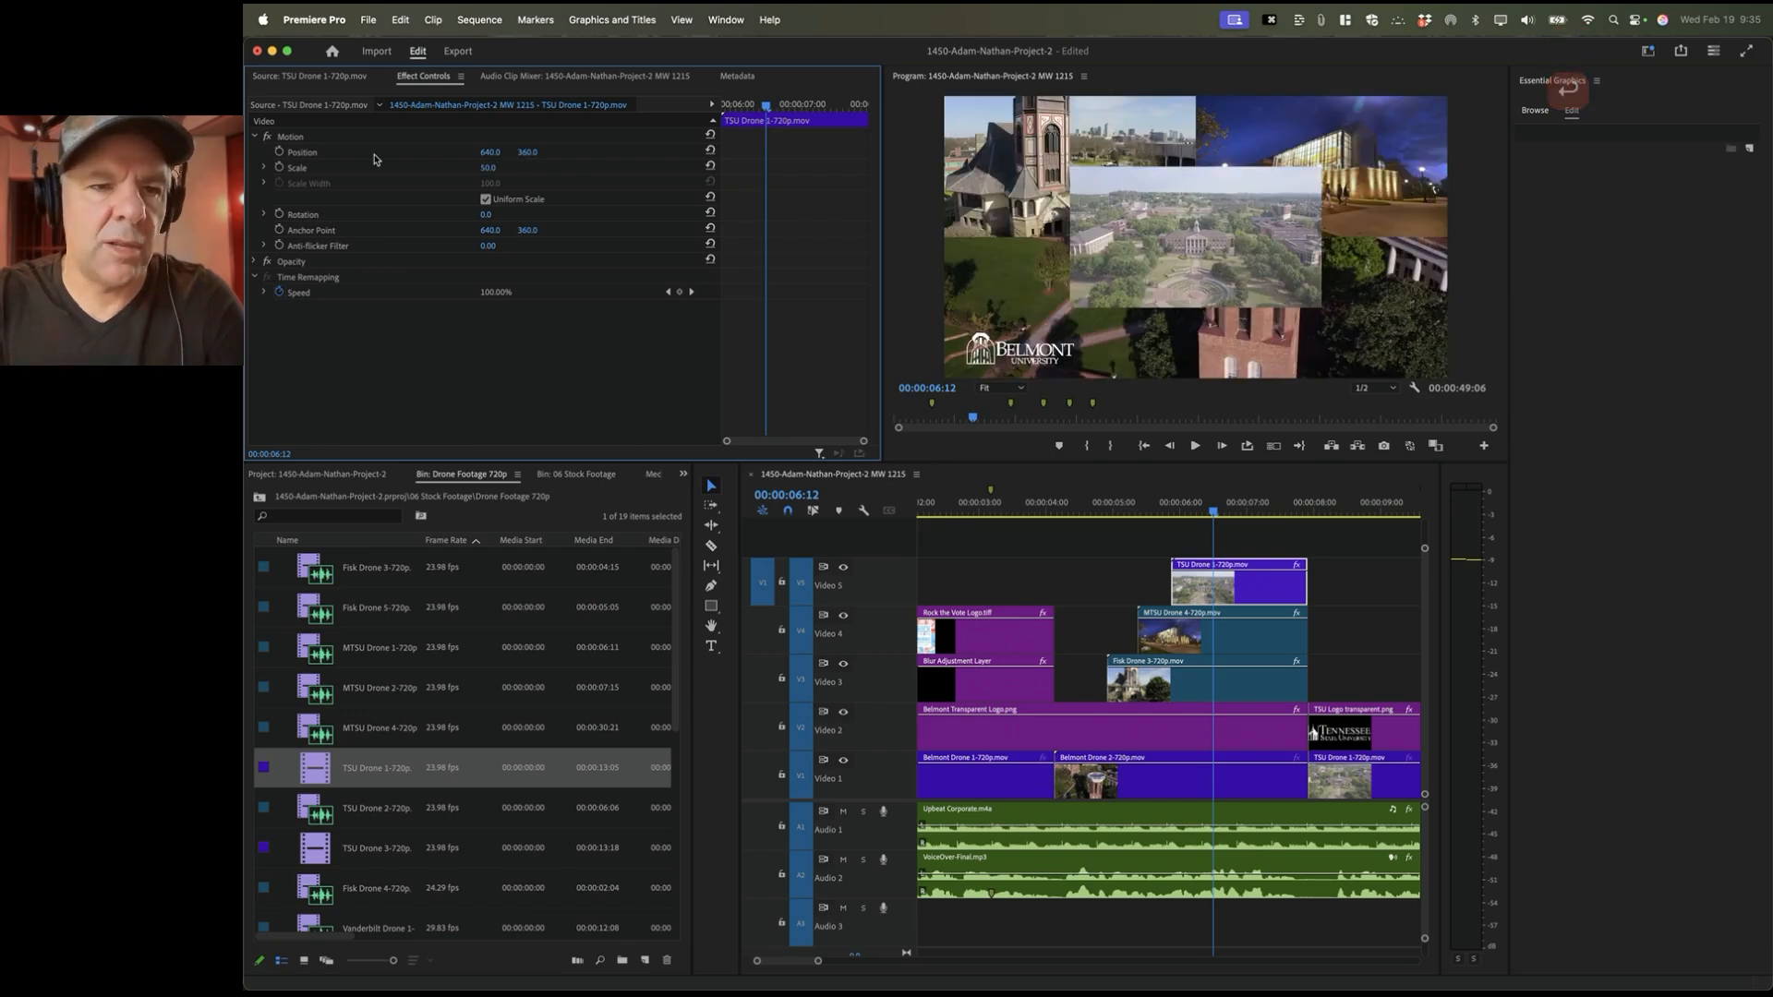
{"action": "left_click", "coordinate": [372, 154]}
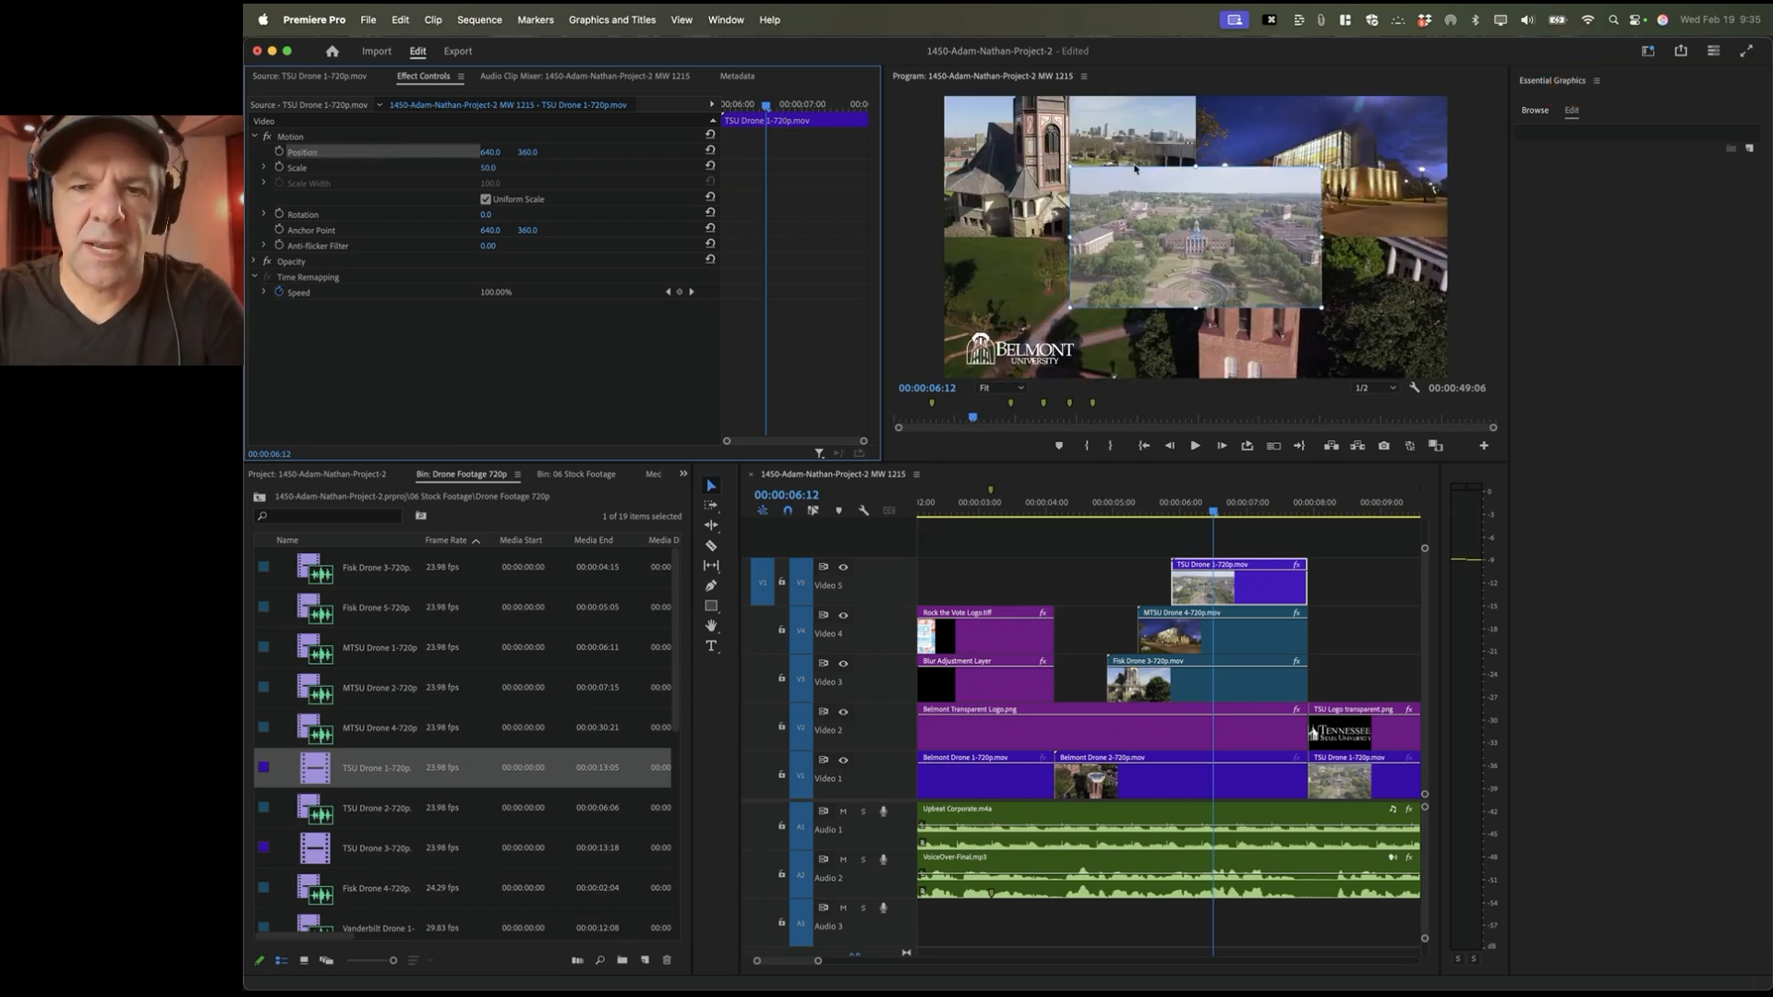
{"action": "left_click_drag", "start_coordinate": [1098, 189], "coordinate": [975, 278]}
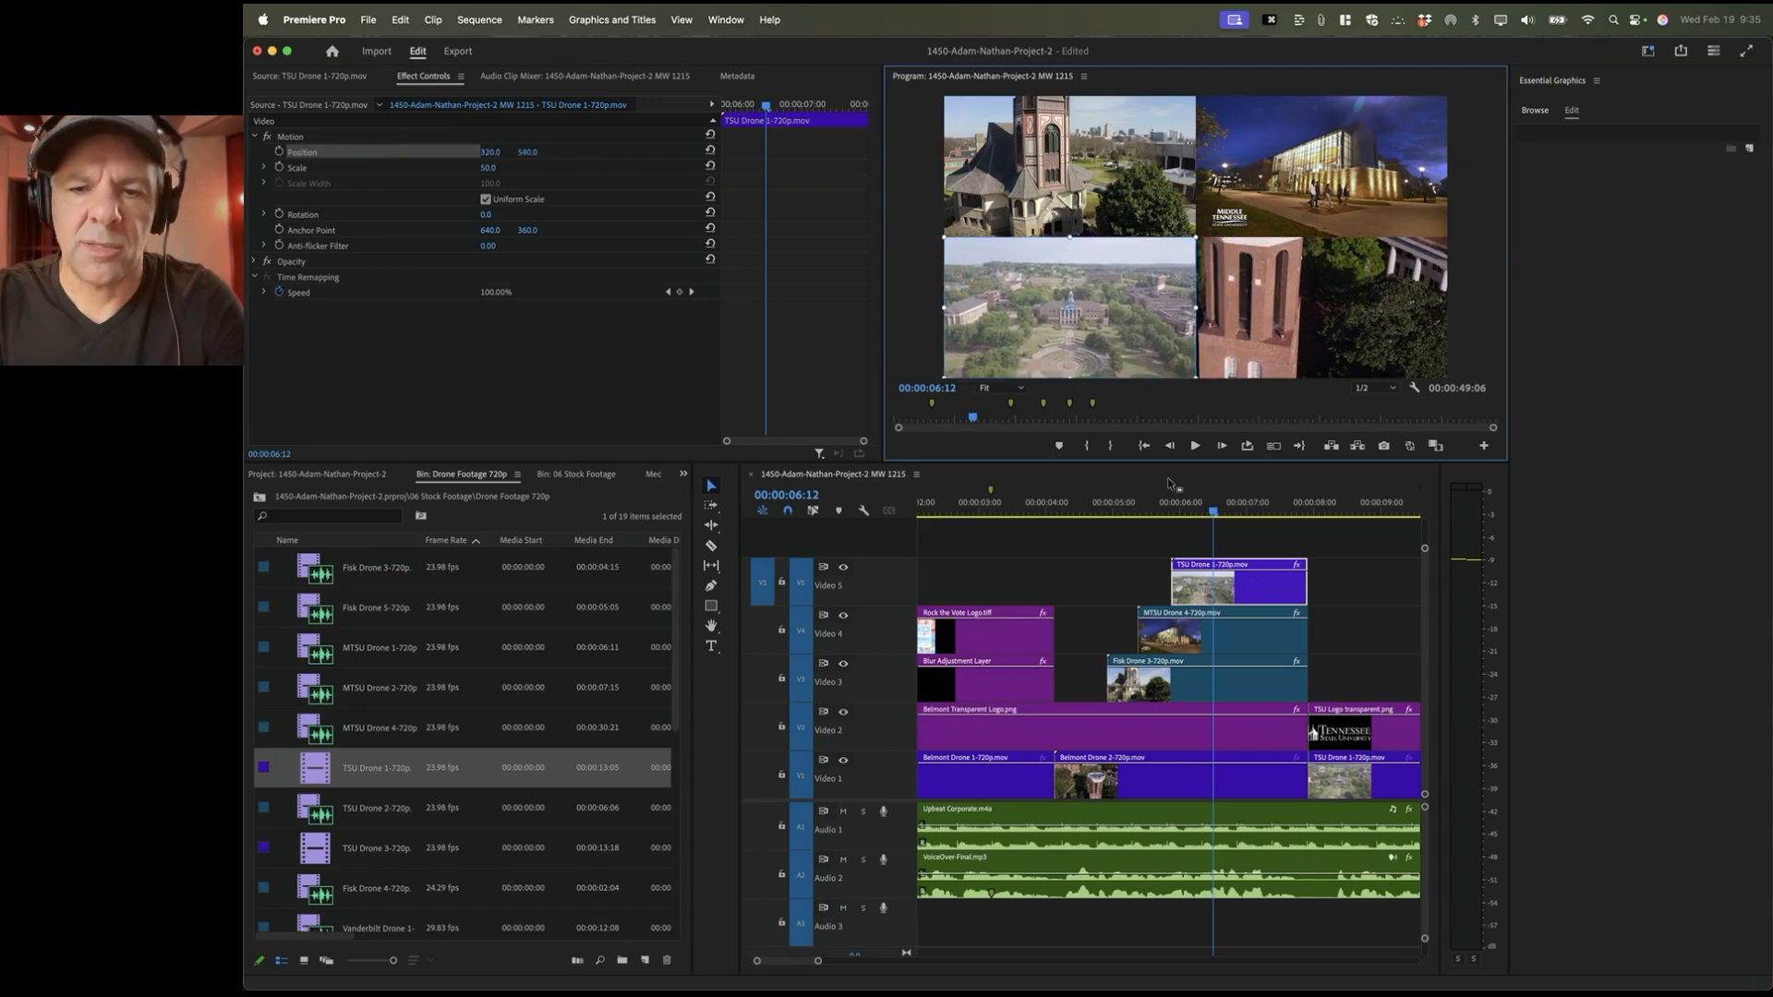
{"action": "scroll", "coordinate": [1231, 579], "scroll_direction": "right", "scroll_amount": 1}
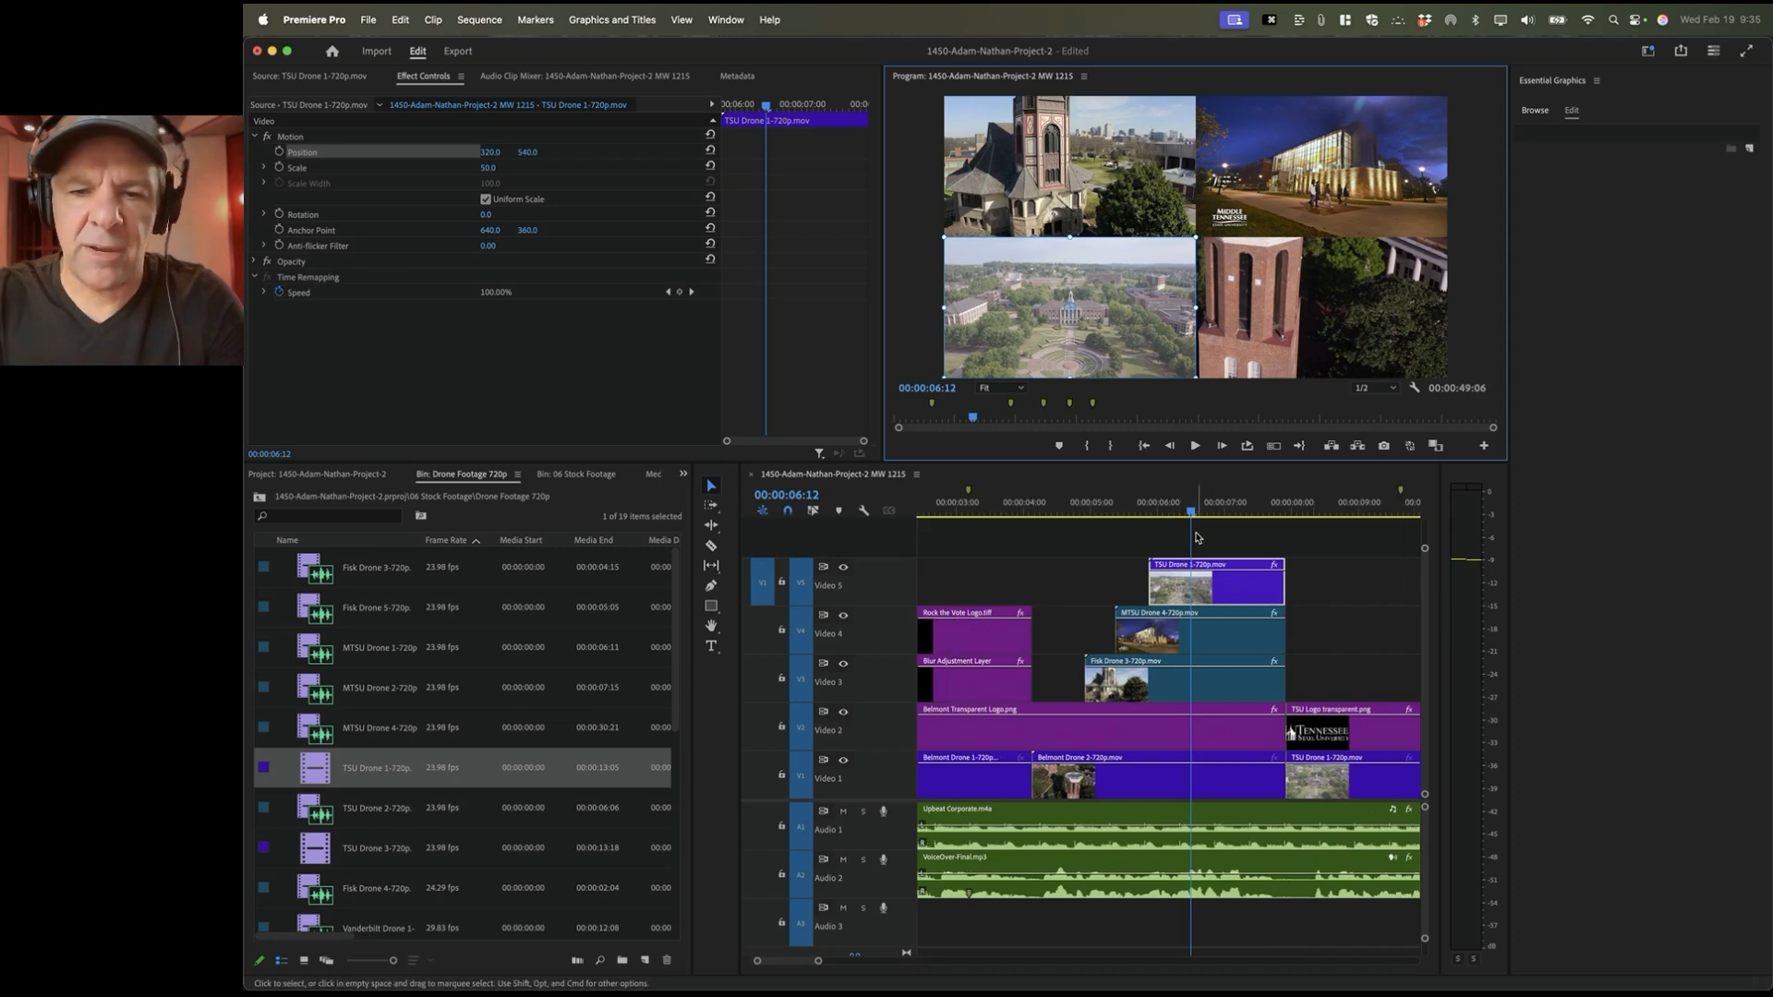
{"action": "left_click", "coordinate": [1076, 505]}
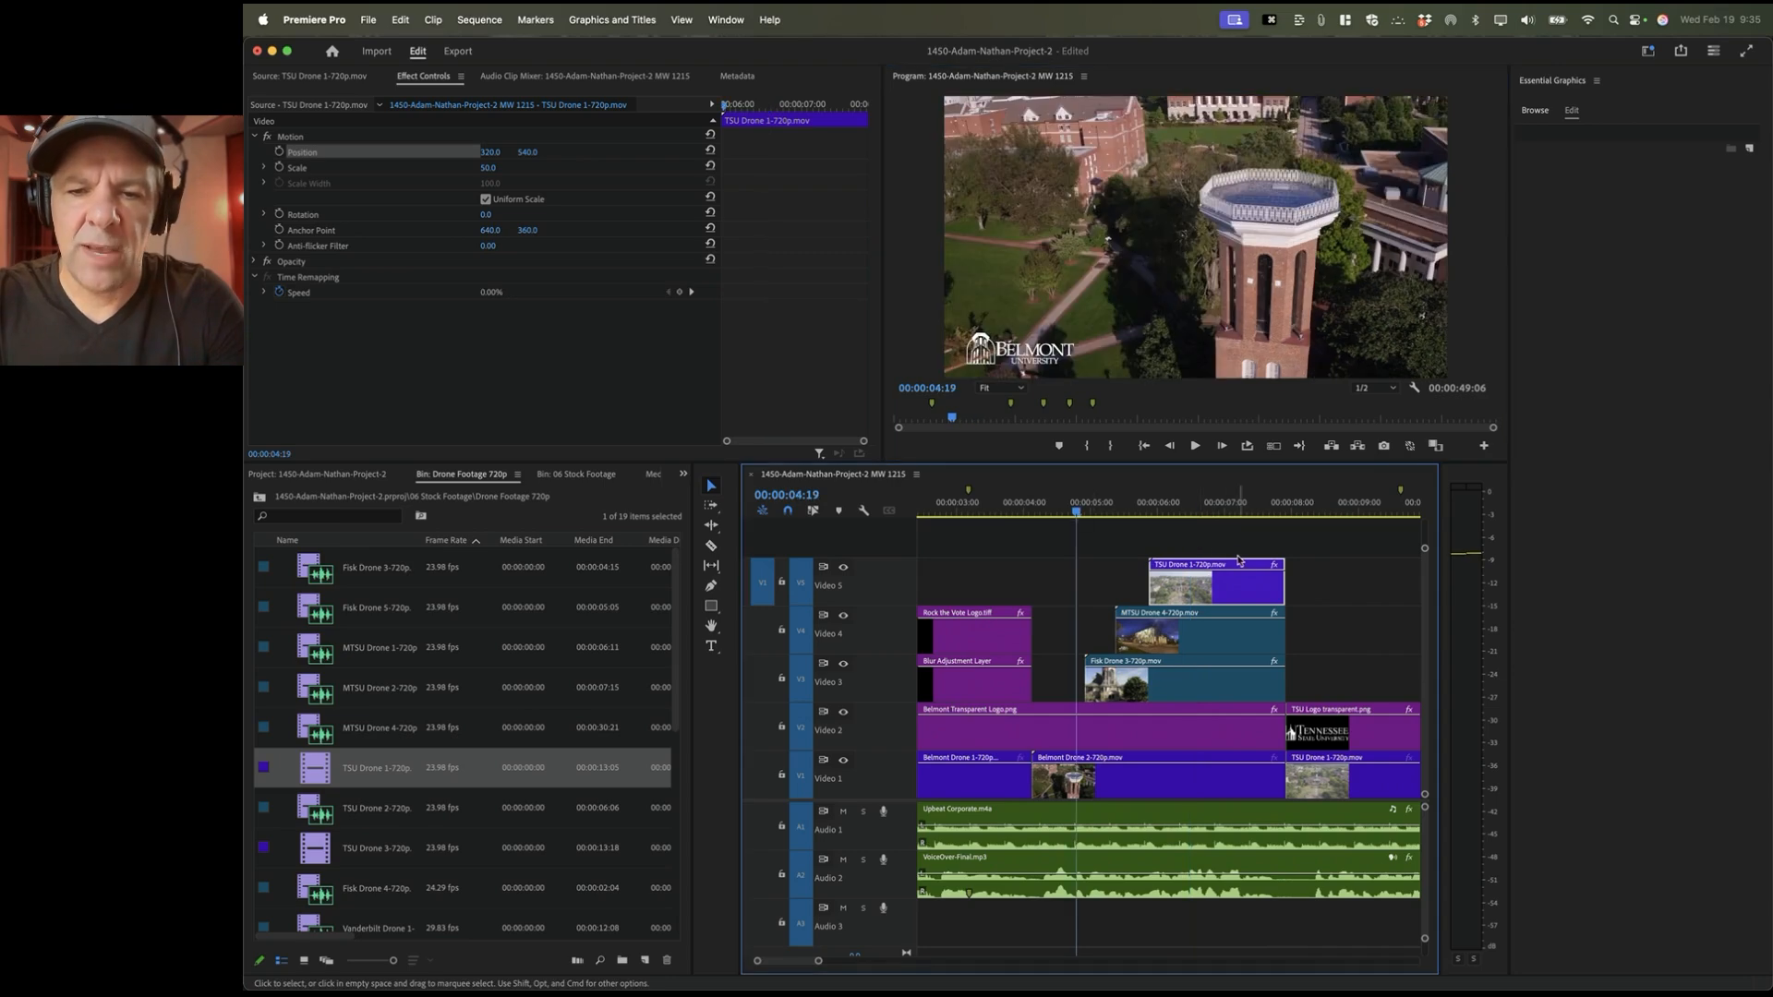
Step: Nudge the TSU Drone 1 clip up one track and back down to Video 5
{"action": "right_click", "coordinate": [894, 541]}
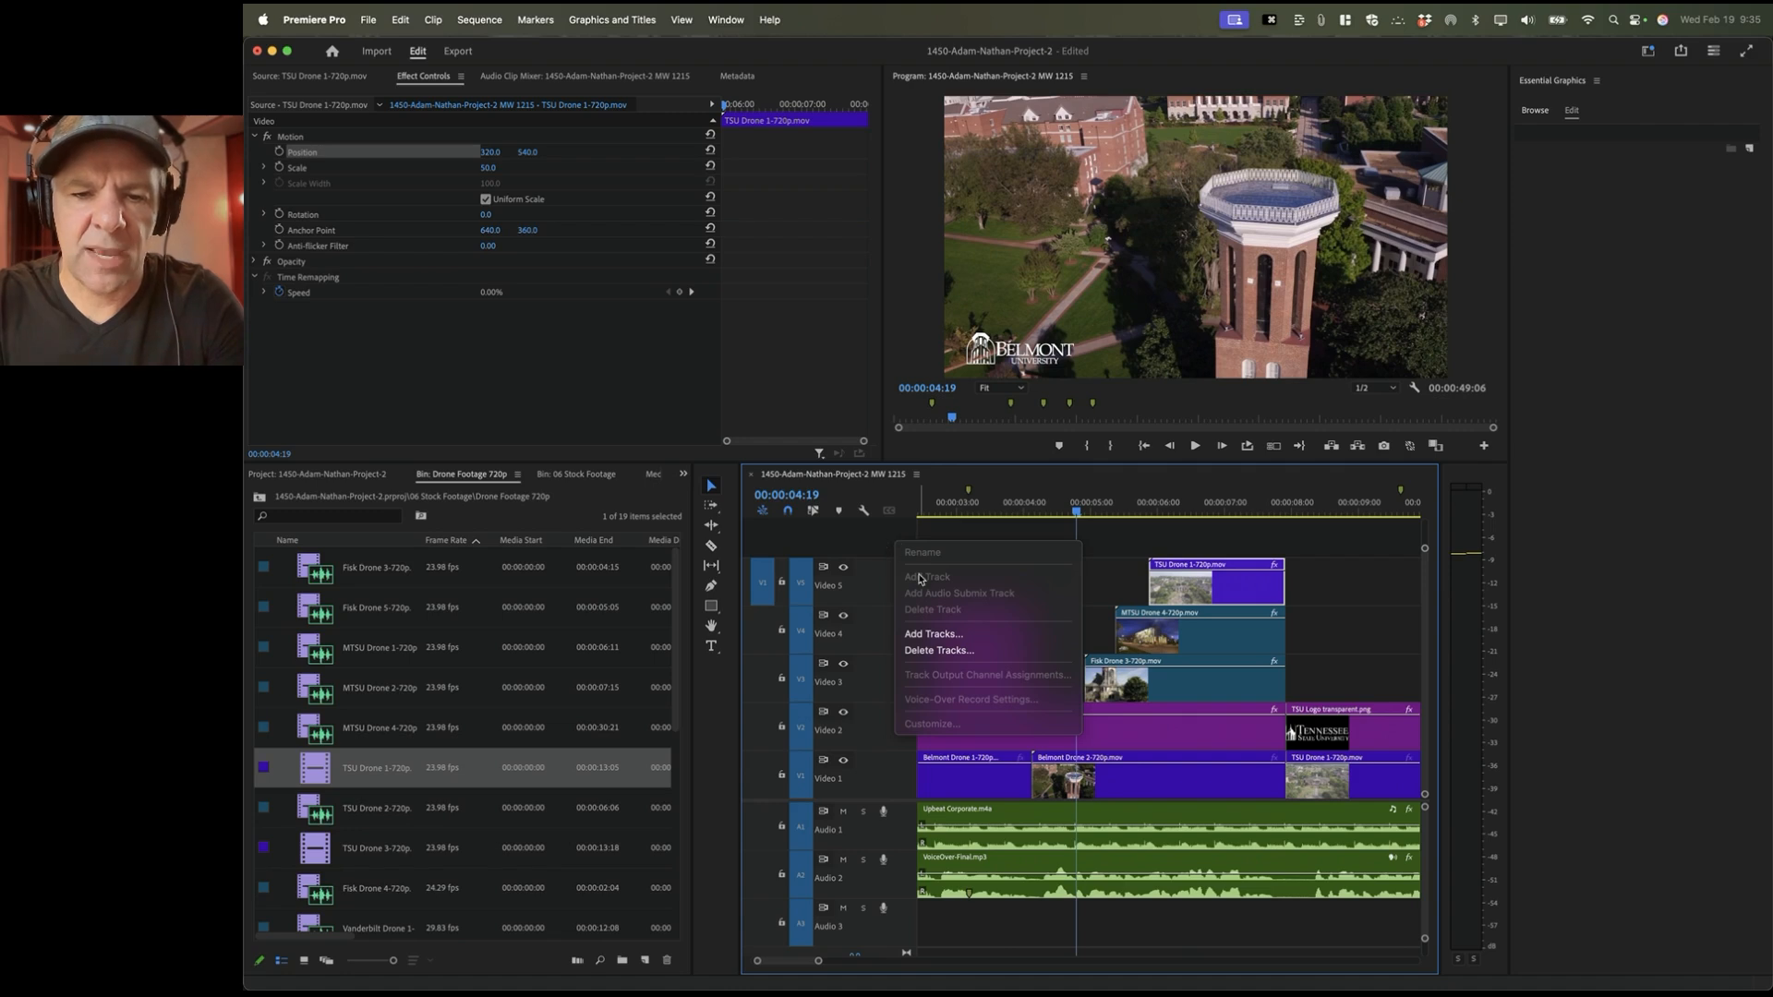
{"action": "left_click", "coordinate": [1147, 539]}
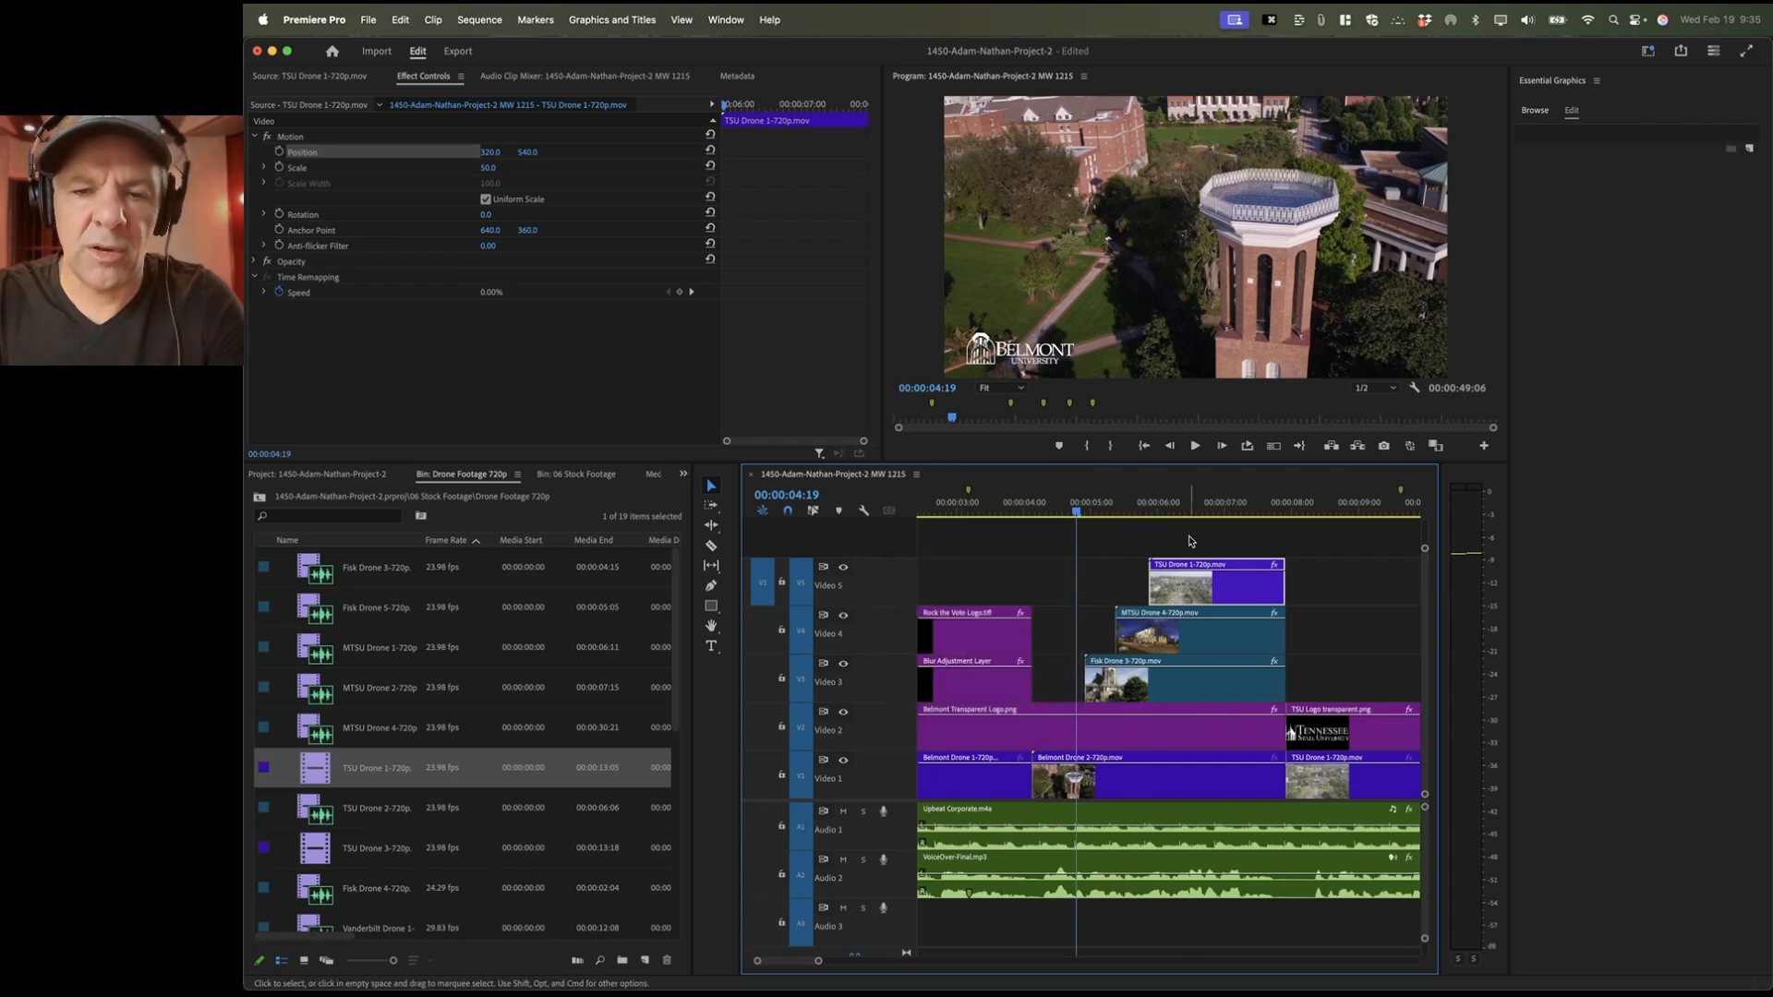
{"action": "left_click", "coordinate": [1227, 540]}
{"action": "left_click", "coordinate": [1202, 593]}
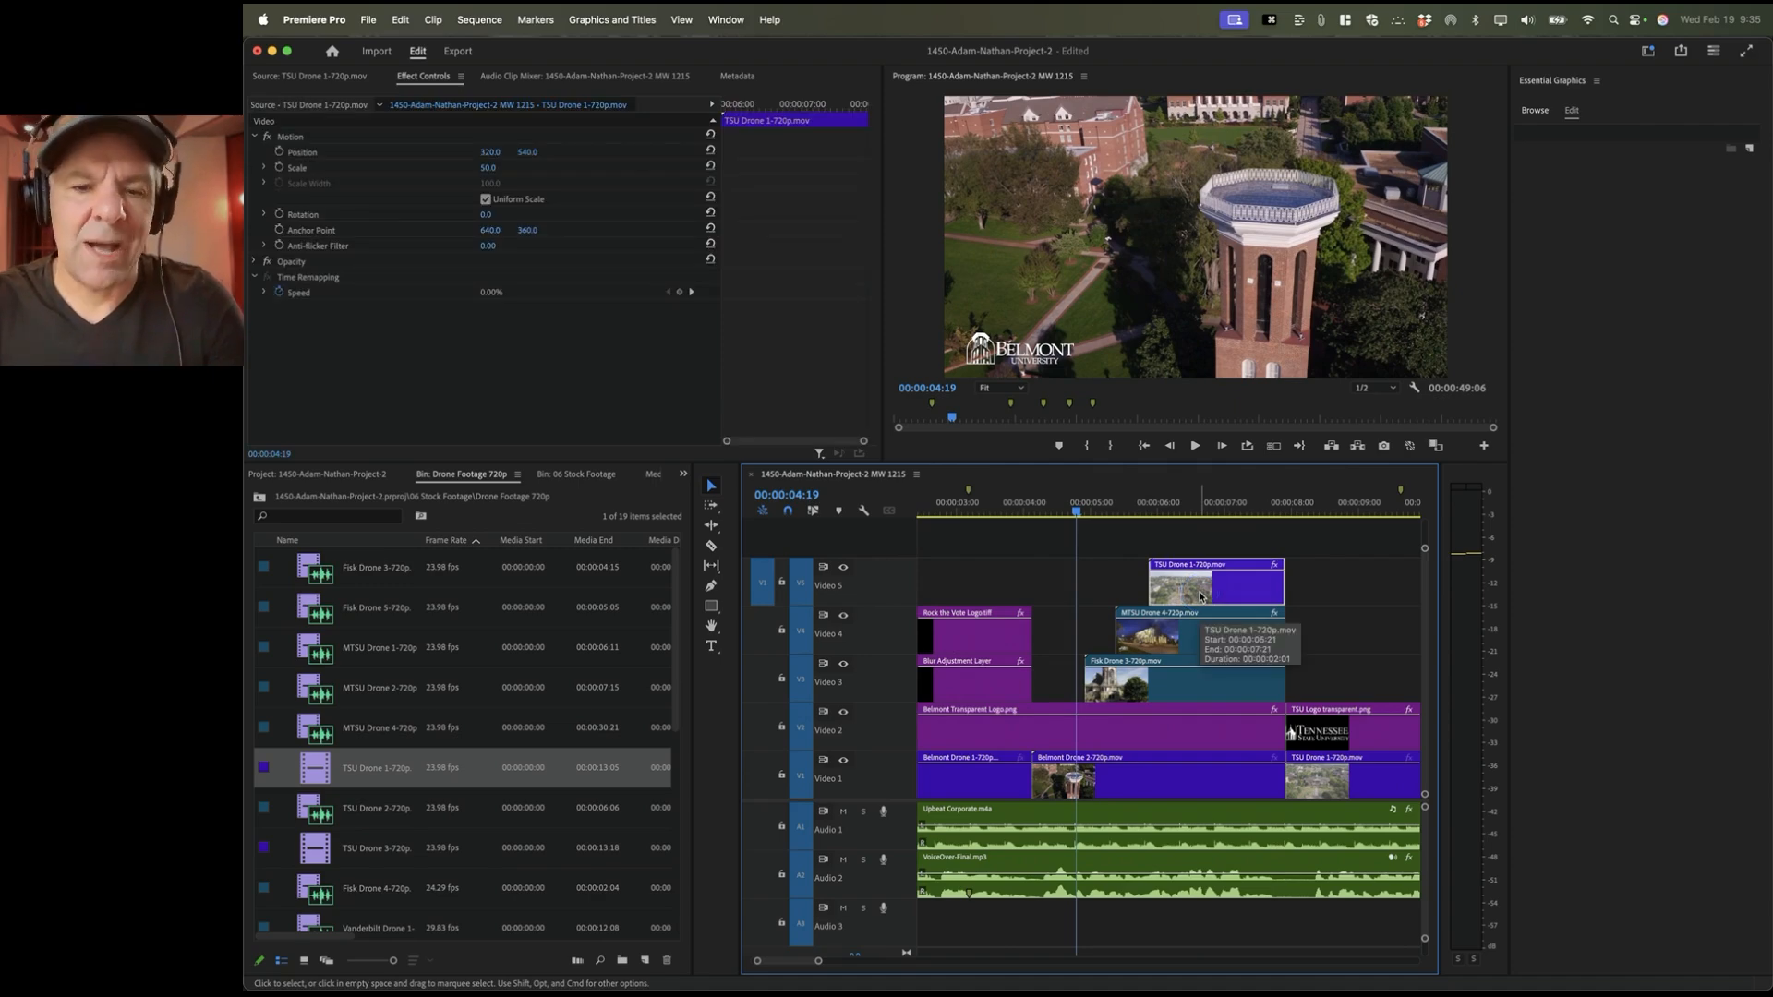
{"action": "key", "text": "alt+Up"}
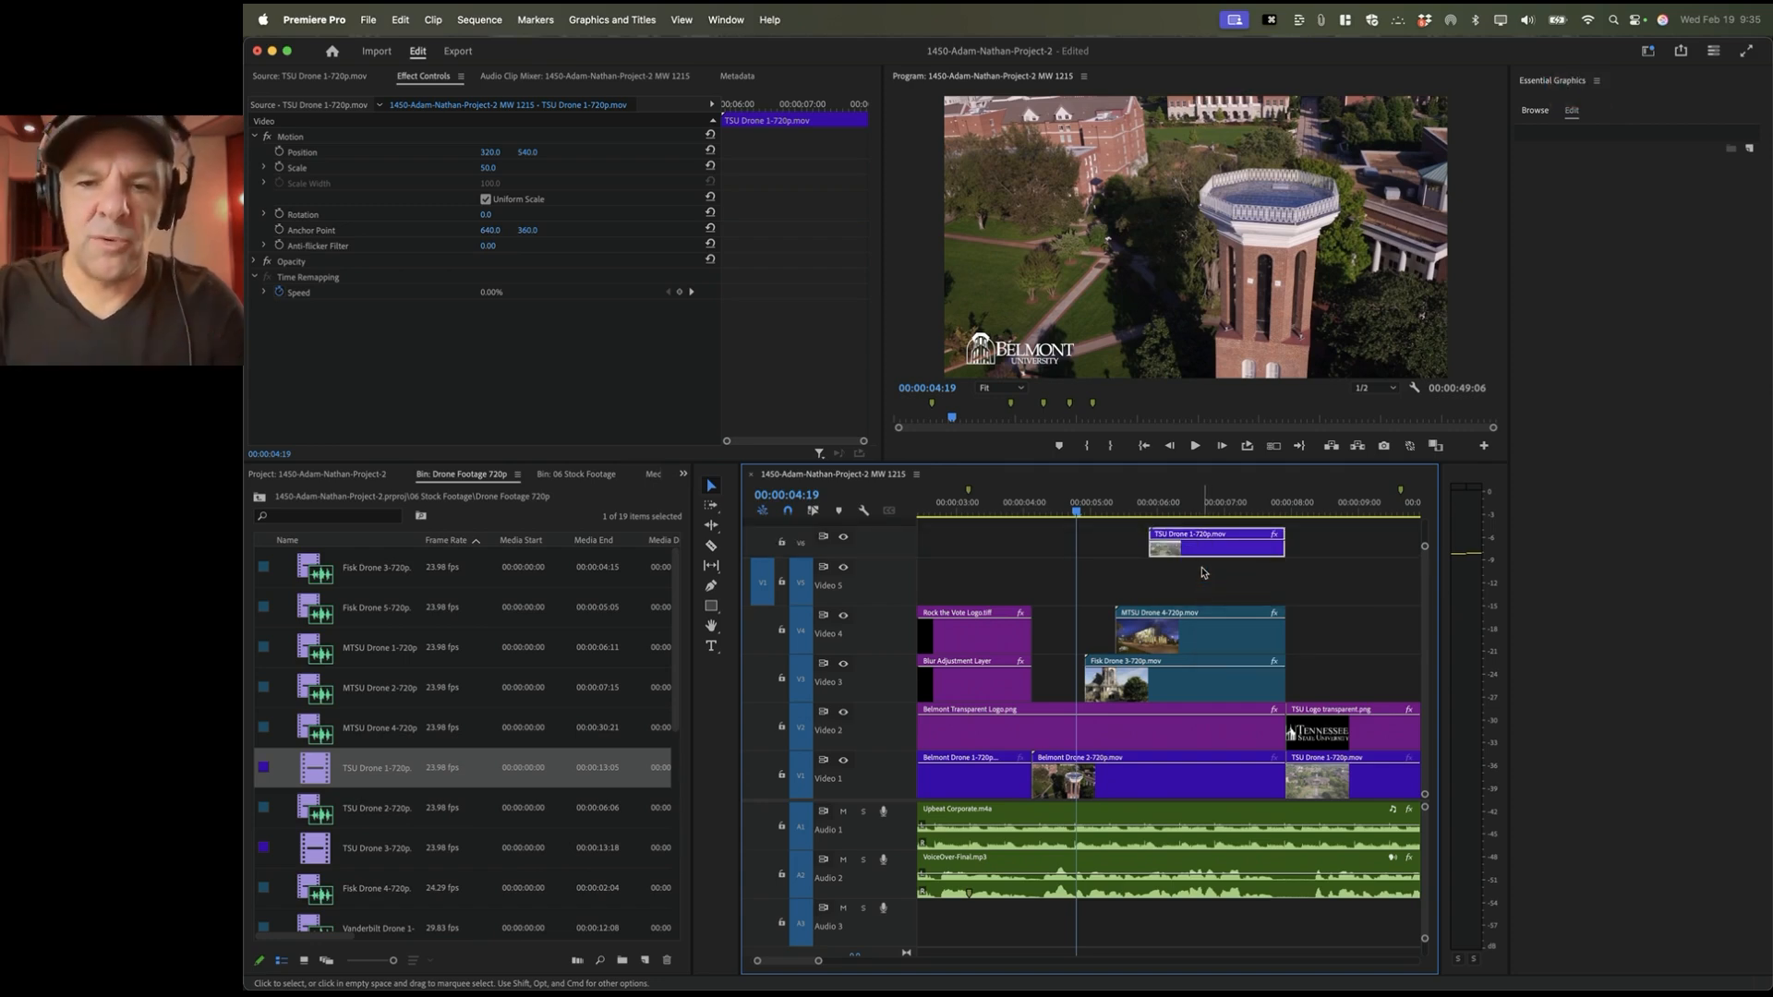
{"action": "scroll", "coordinate": [1154, 564], "scroll_direction": "right", "scroll_amount": 1}
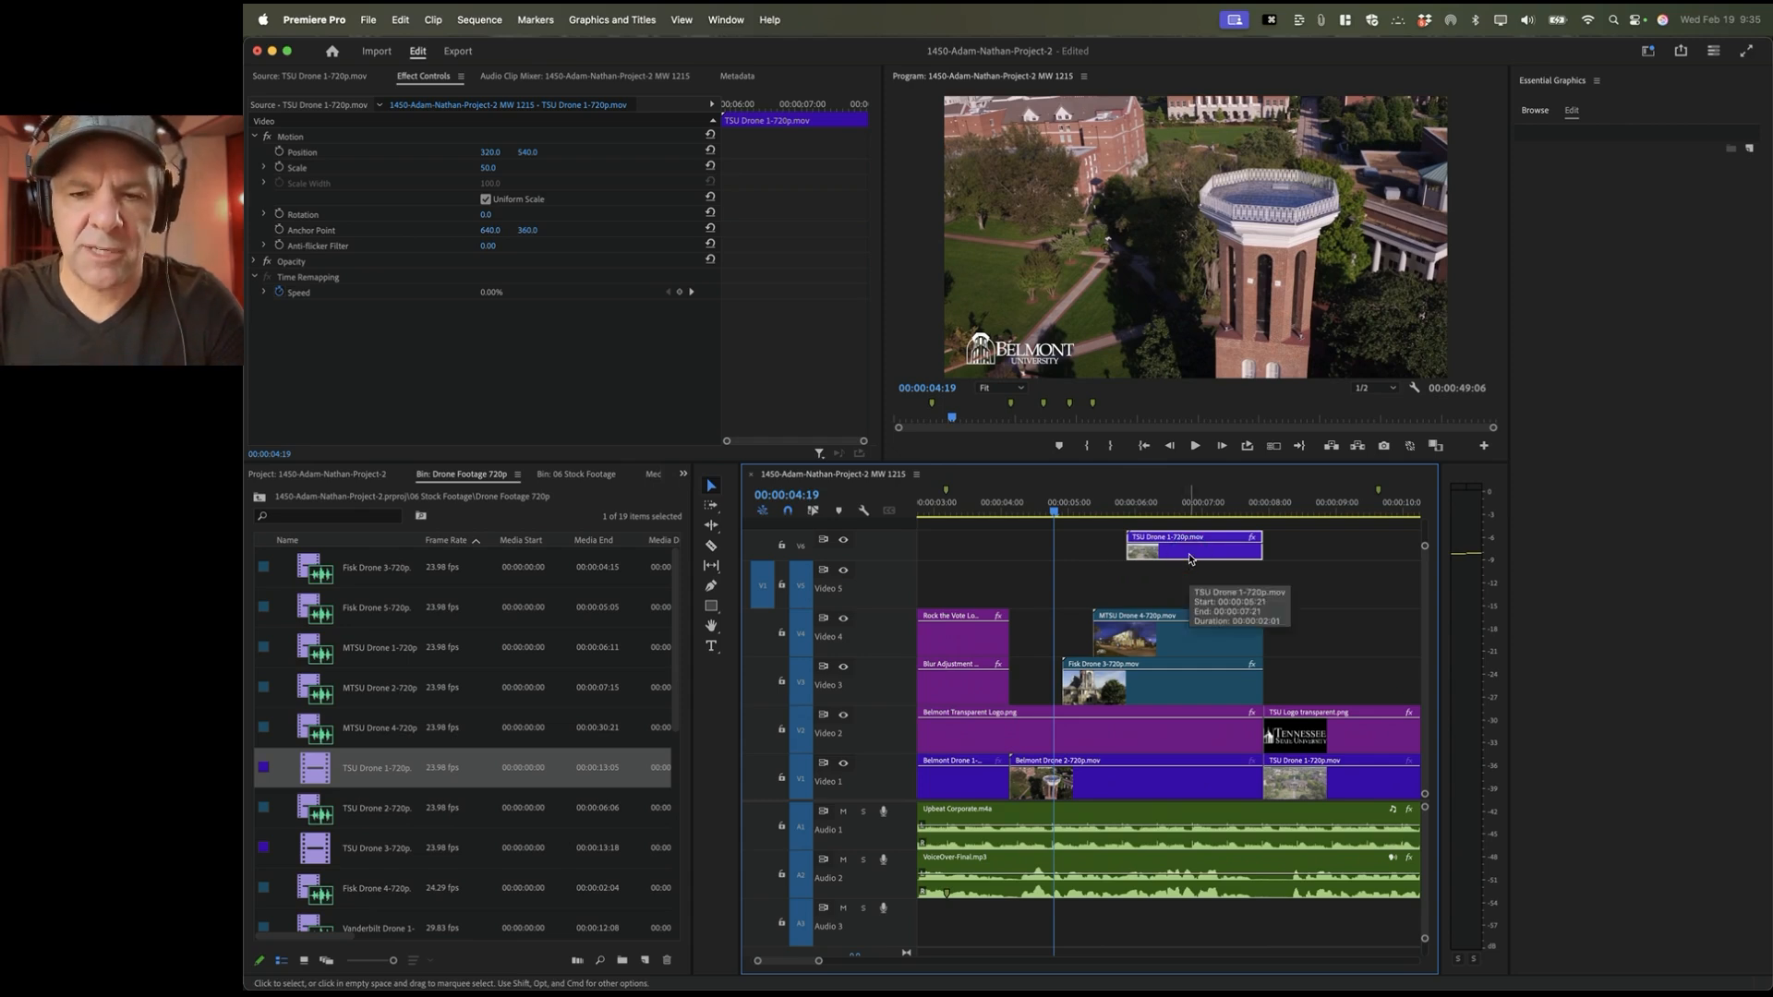
{"action": "key", "text": "alt+Down"}
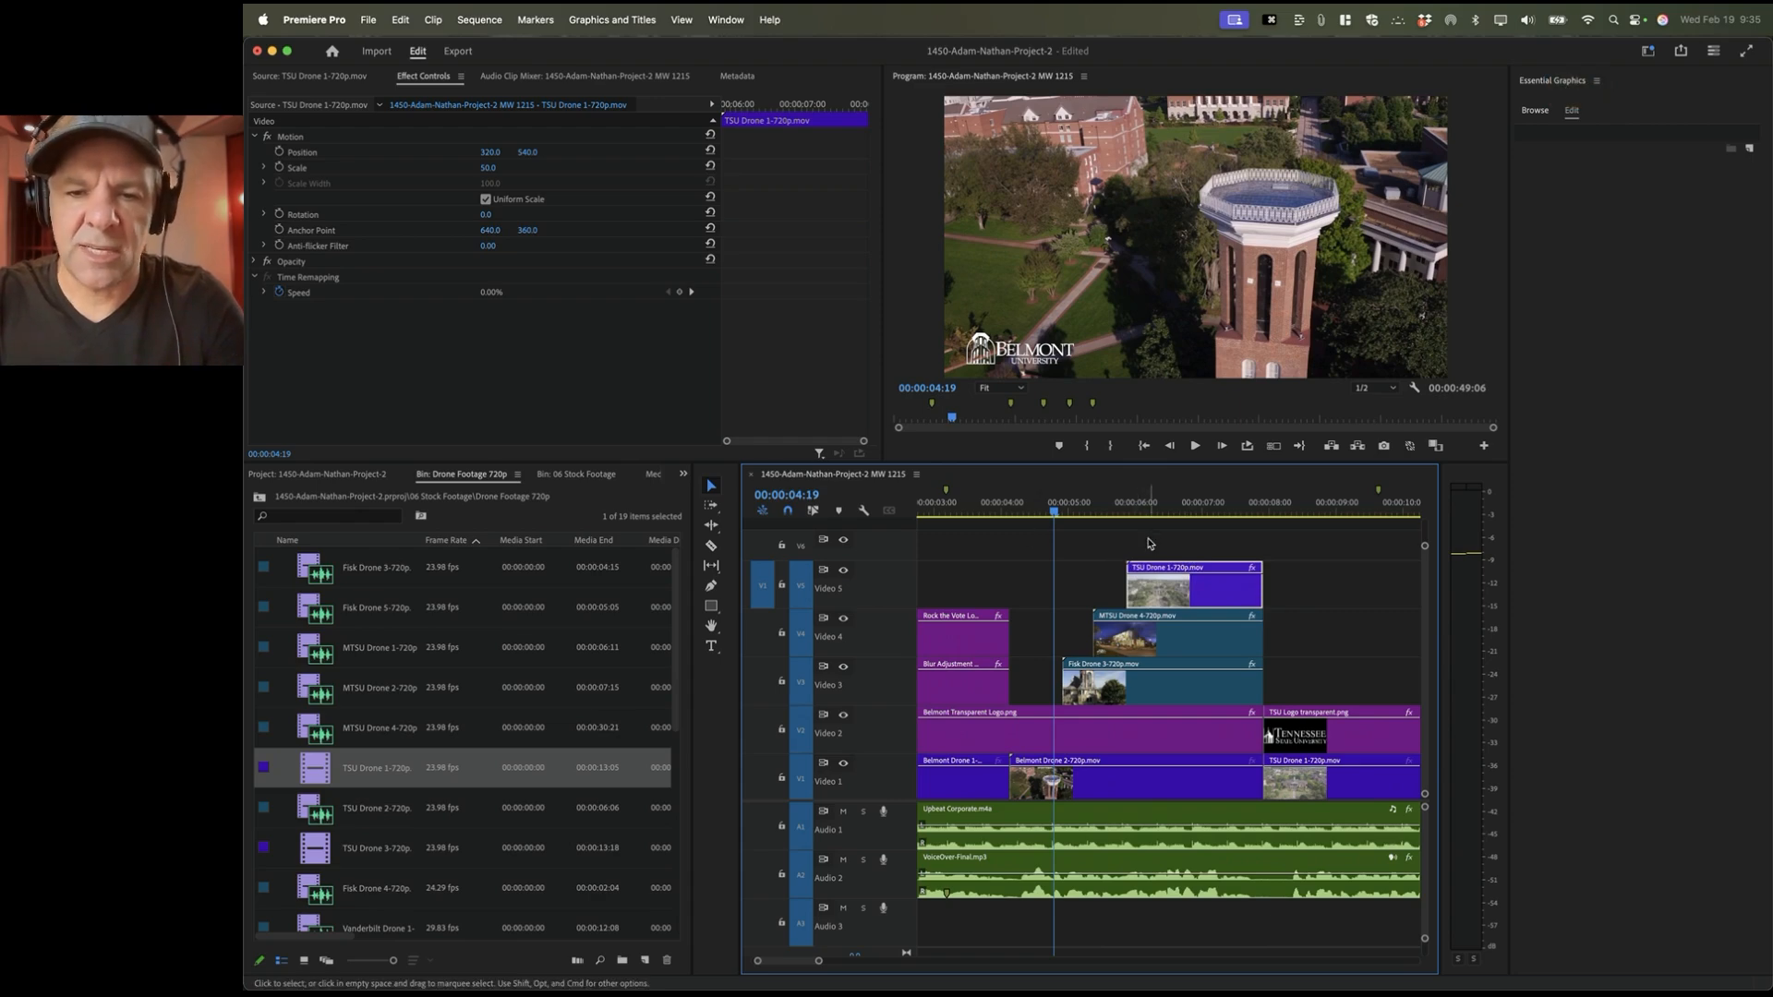
Step: Mark In at 00:00:06:07 and Out at 00:00:07:21, and target Video 6
{"action": "key", "text": "space"}
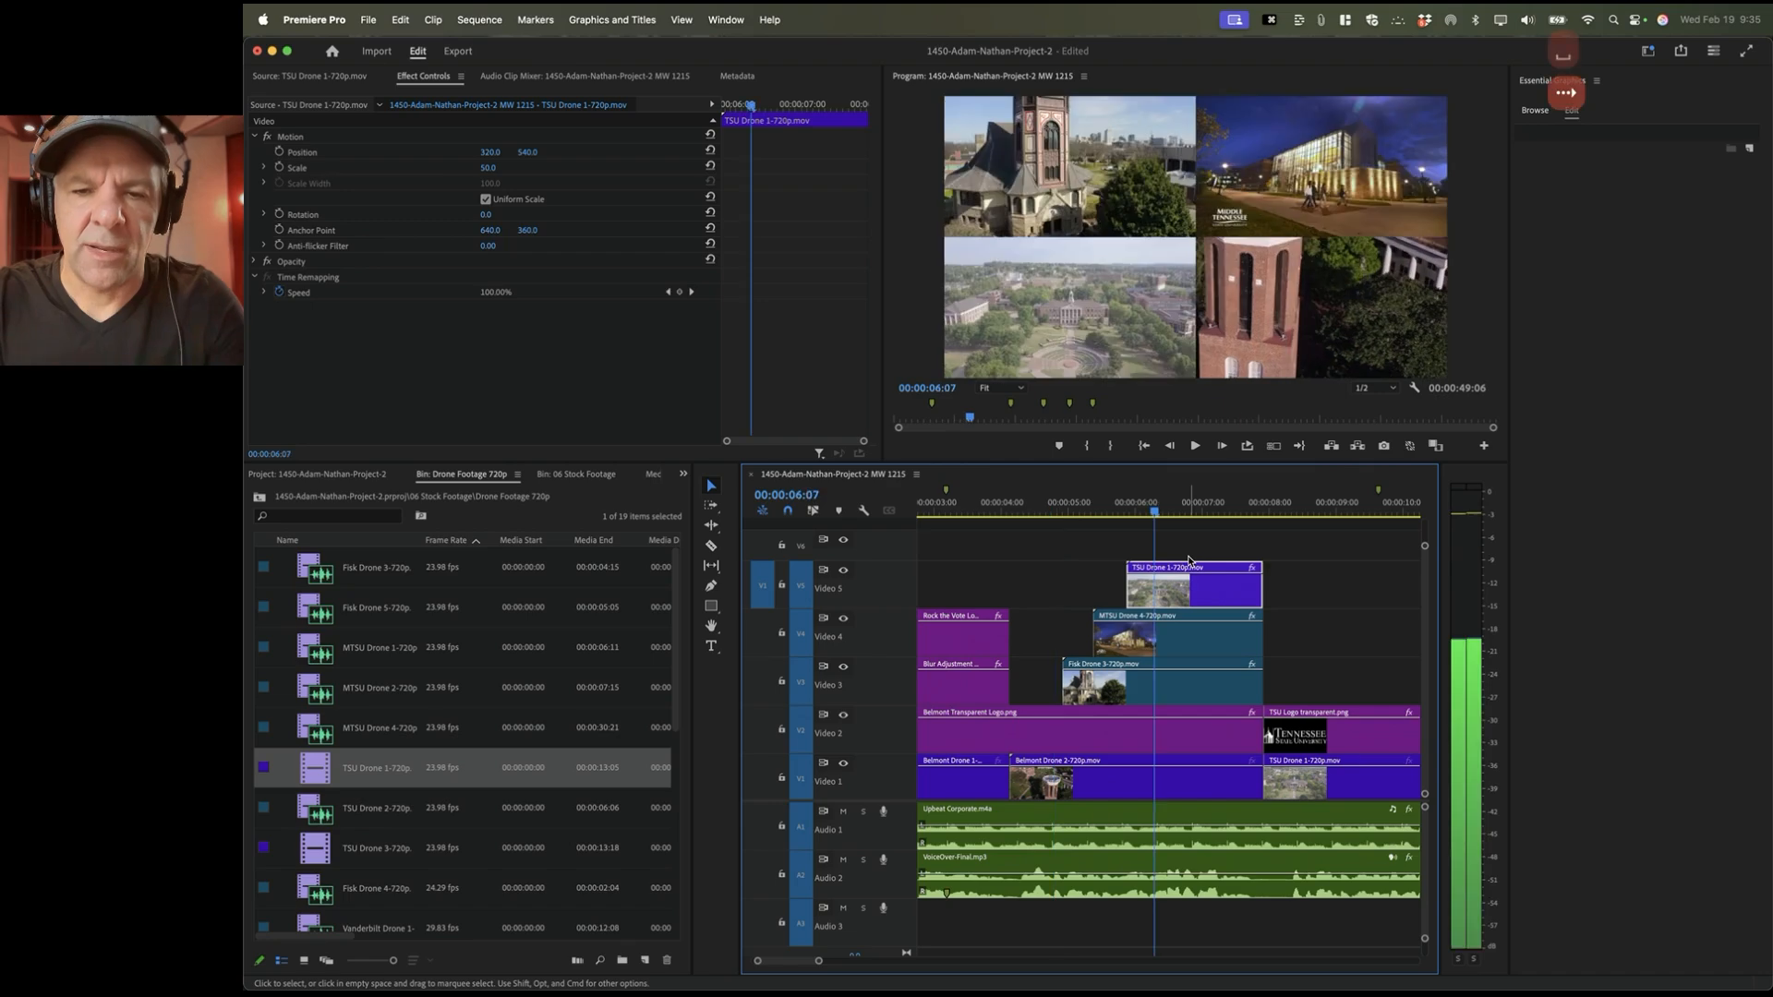
{"action": "key", "text": "space"}
{"action": "key", "text": "i"}
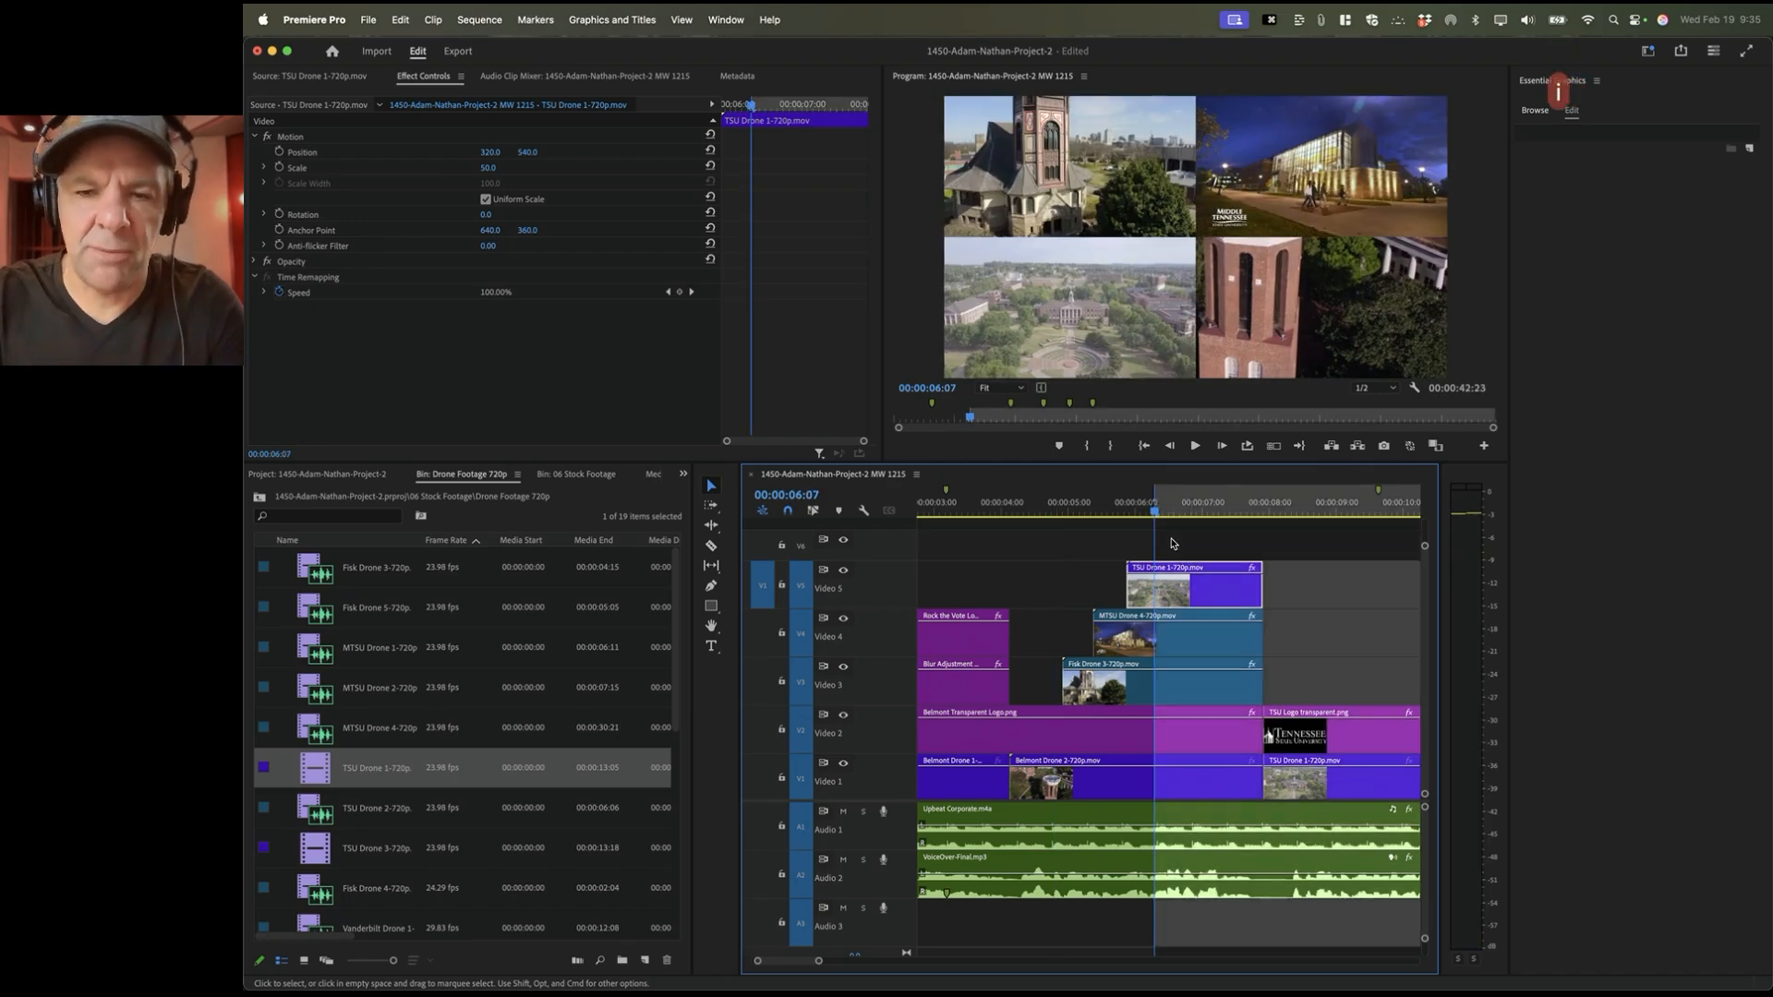
{"action": "key", "text": "space"}
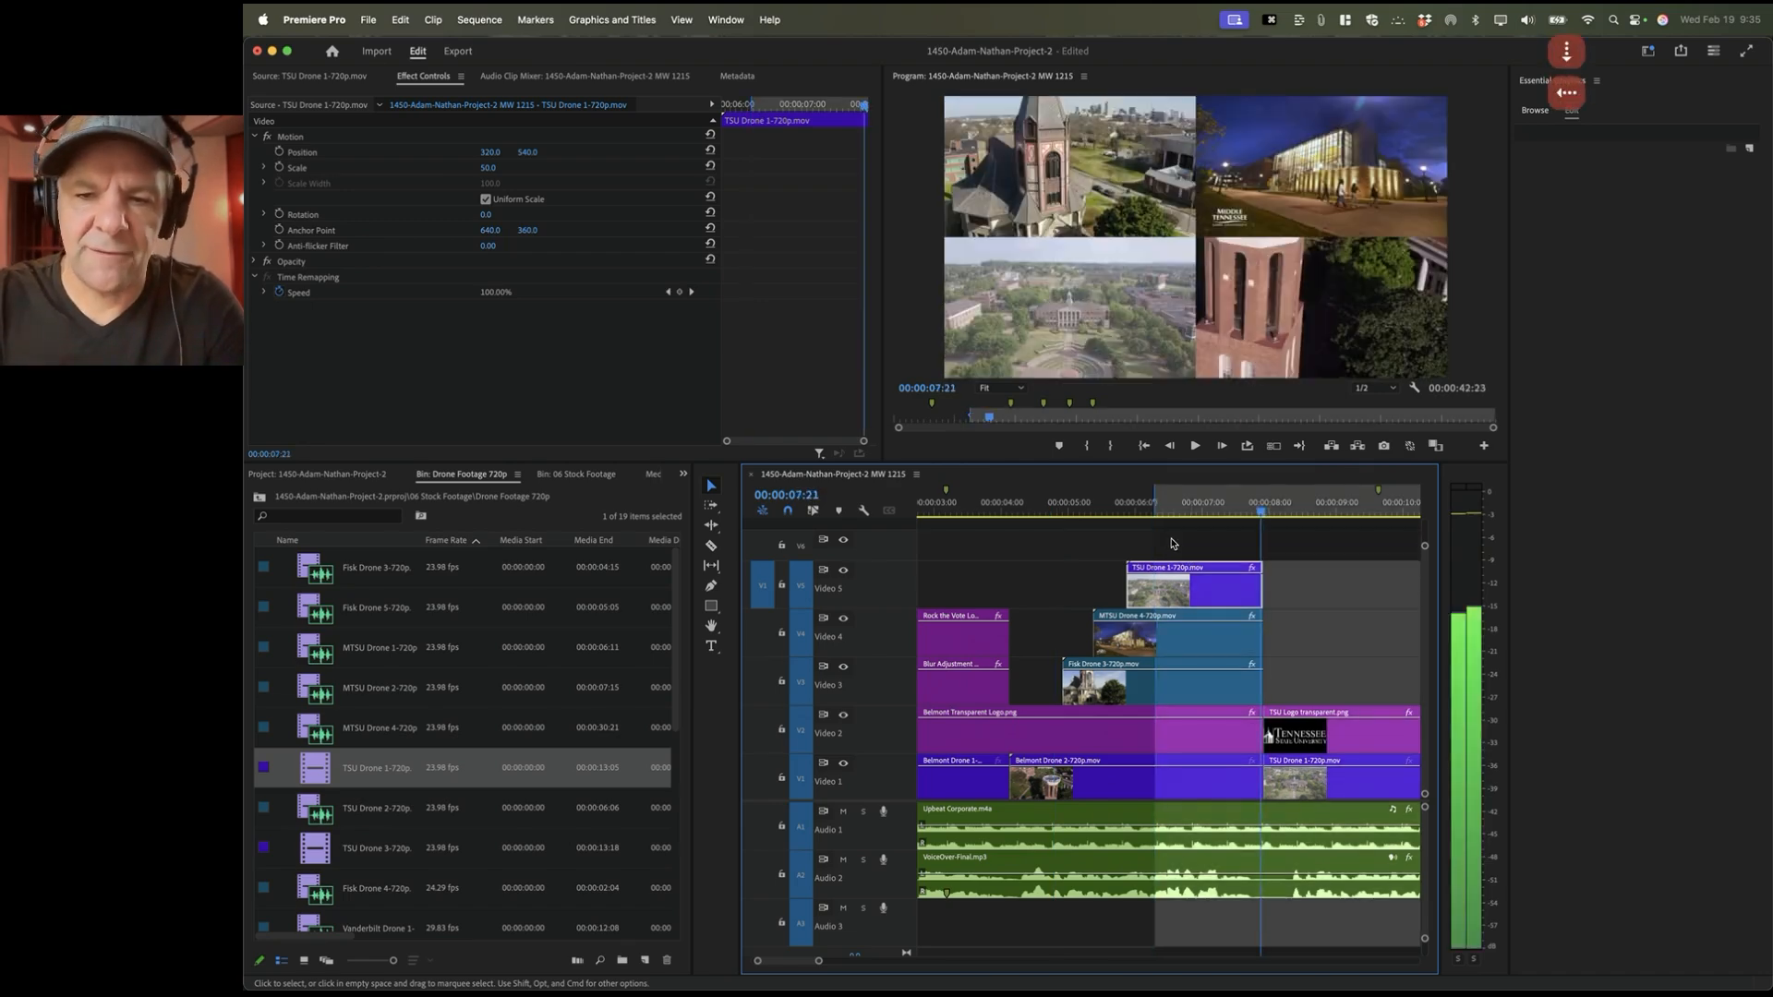
{"action": "key", "text": "o"}
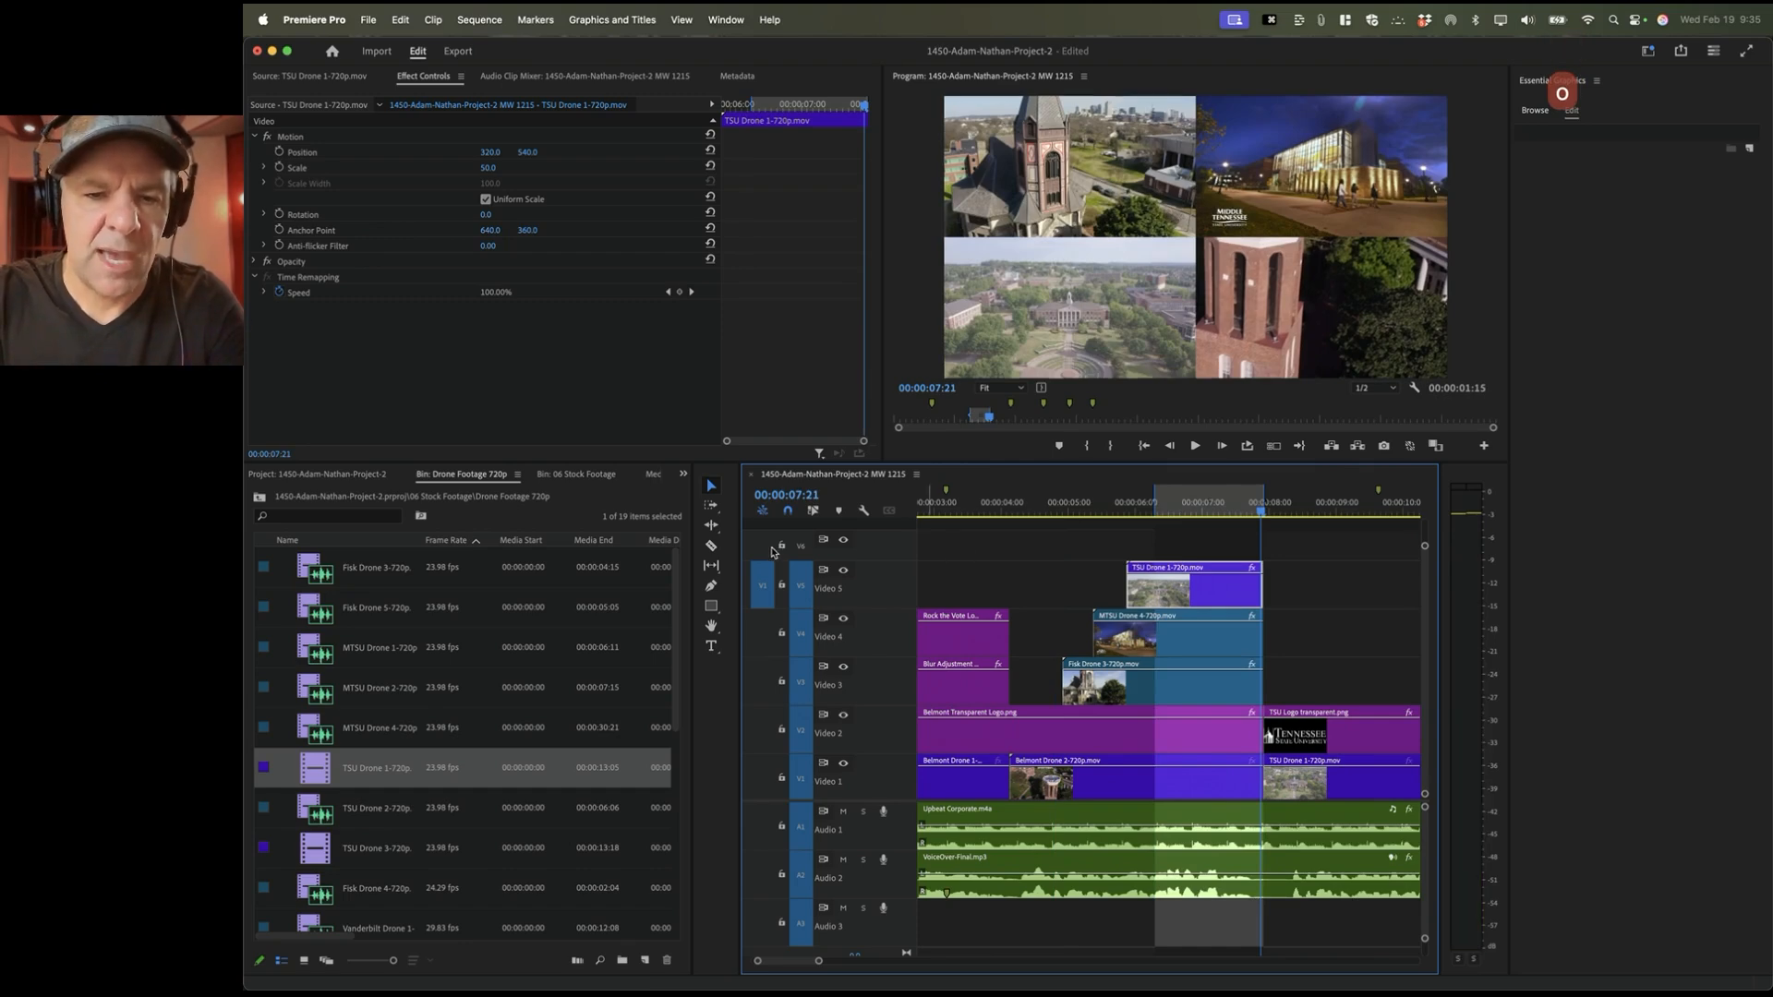
{"action": "left_click", "coordinate": [763, 579]}
{"action": "left_click_drag", "start_coordinate": [764, 579], "coordinate": [765, 549]}
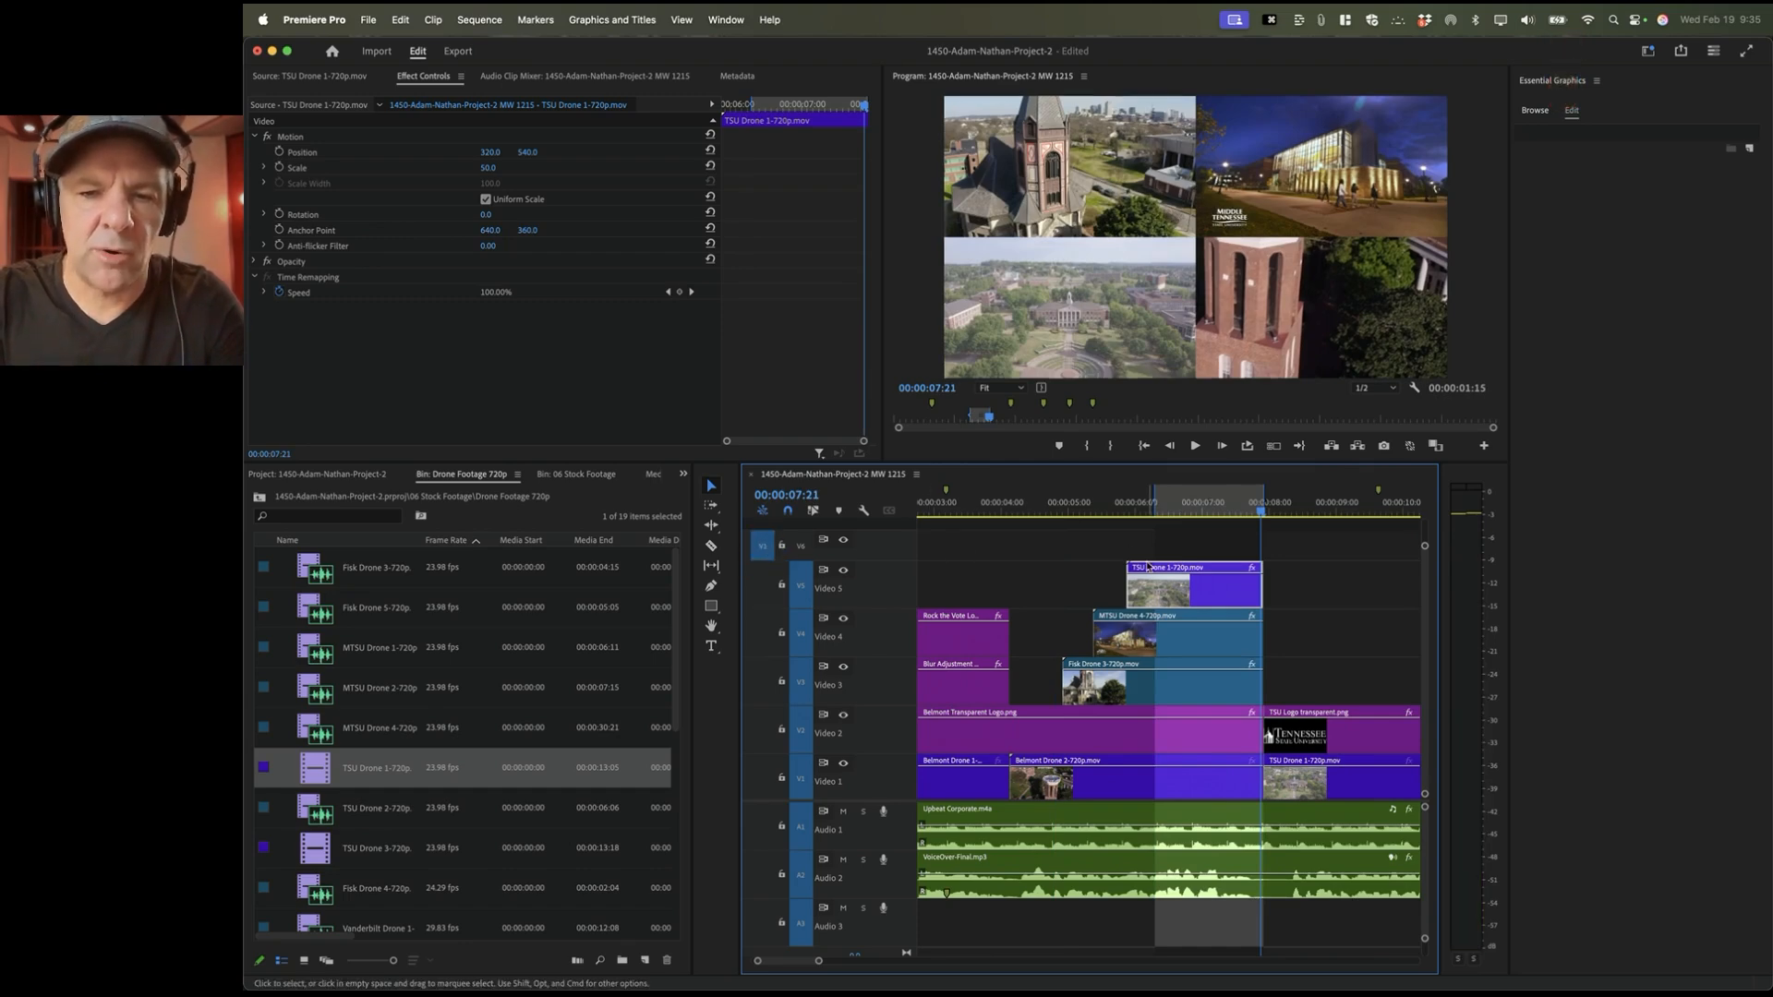
{"action": "scroll", "coordinate": [370, 720], "scroll_direction": "down", "scroll_amount": 5}
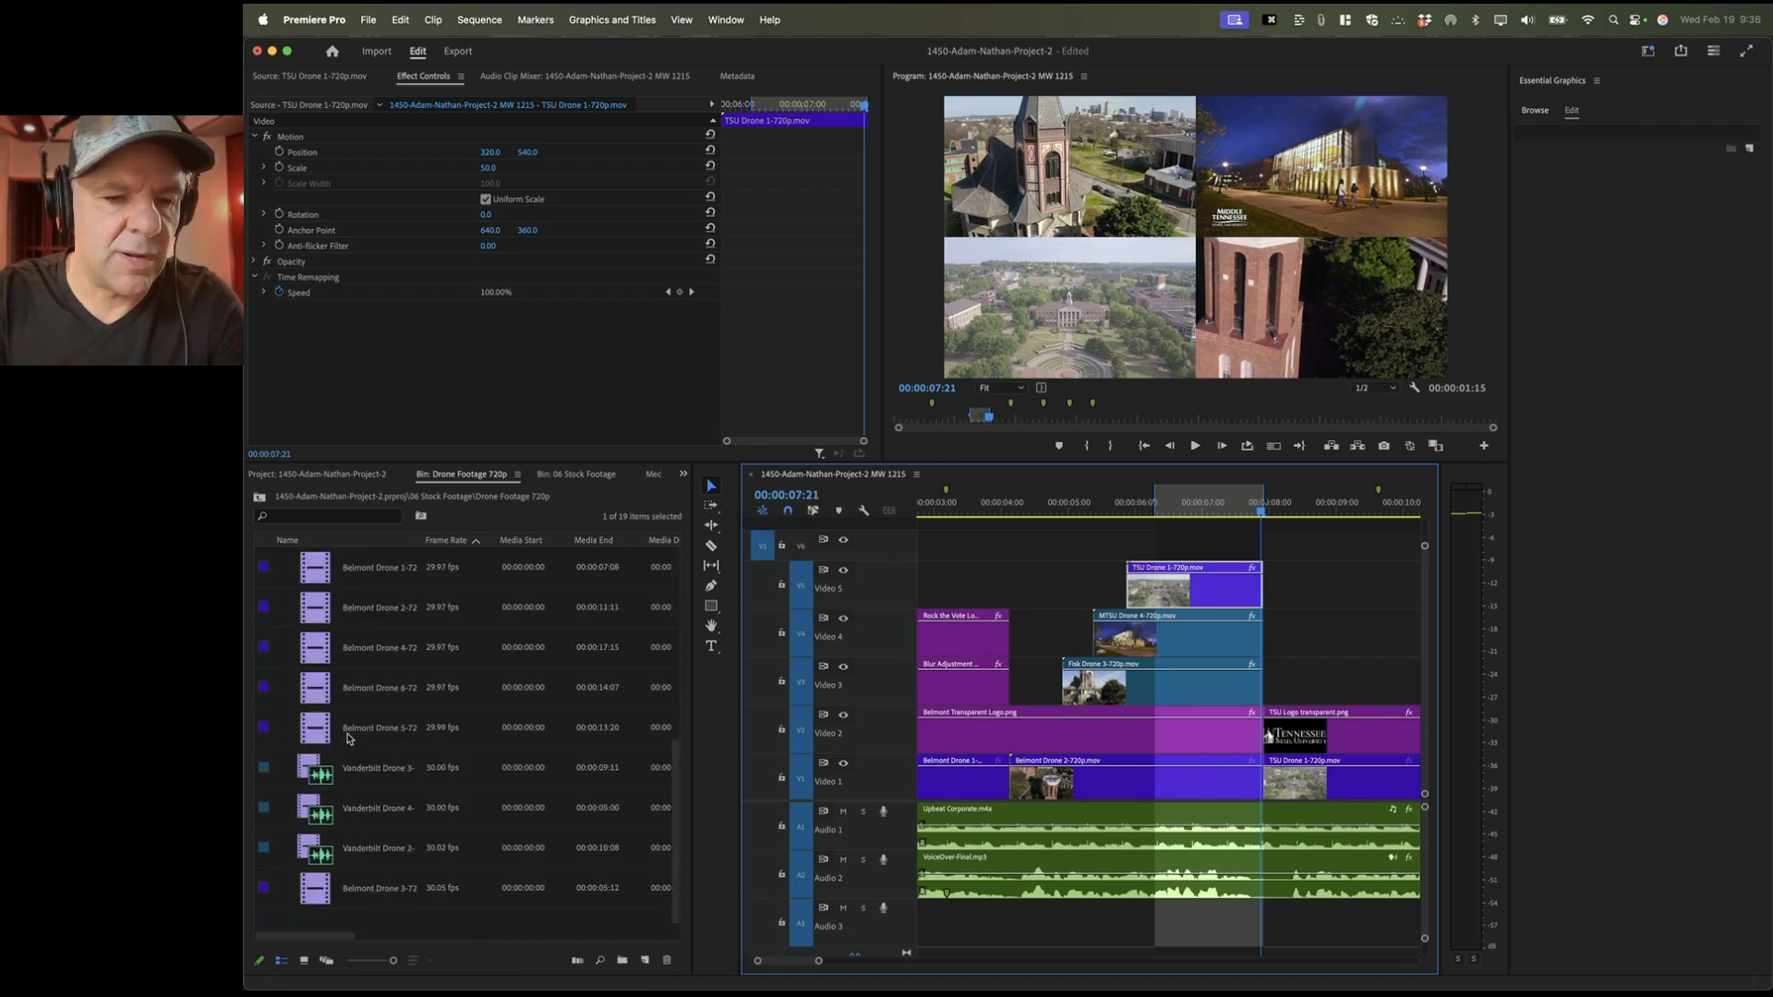
Step: Overwrite Vanderbilt Drone 3 onto Video 6 across the marked range and select it
{"action": "double_click", "coordinate": [322, 774]}
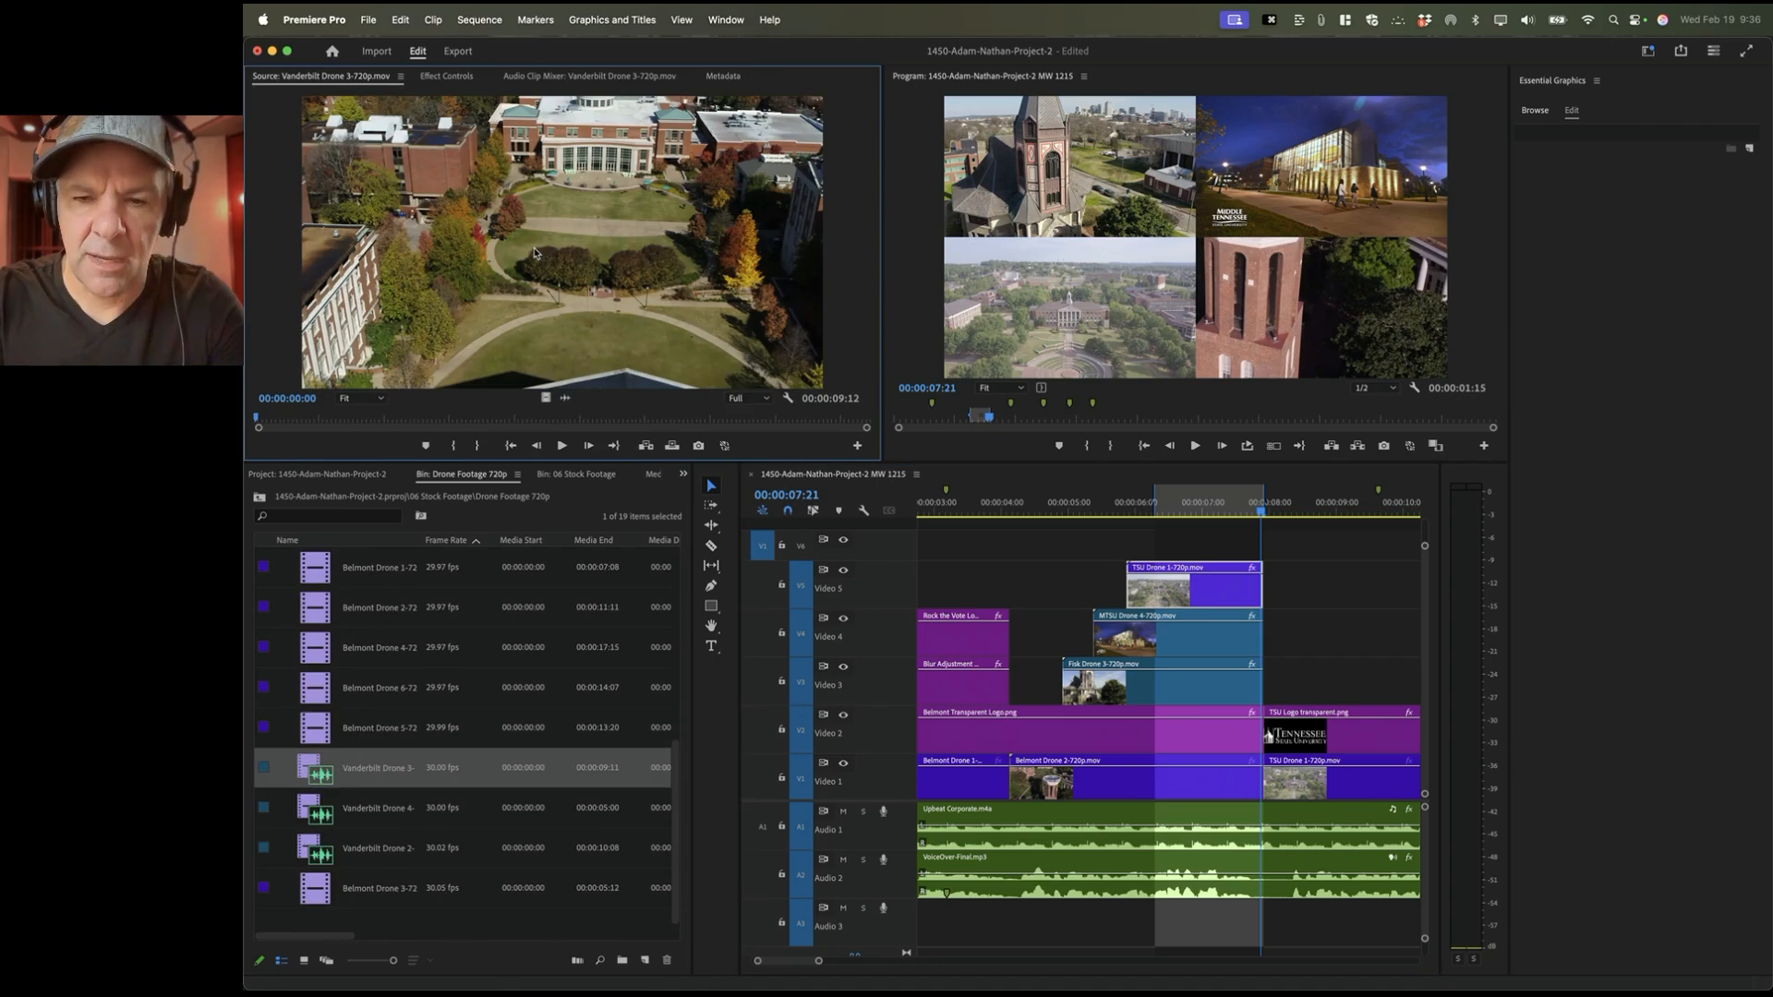
{"action": "key", "text": "period"}
{"action": "left_click", "coordinate": [1192, 506]}
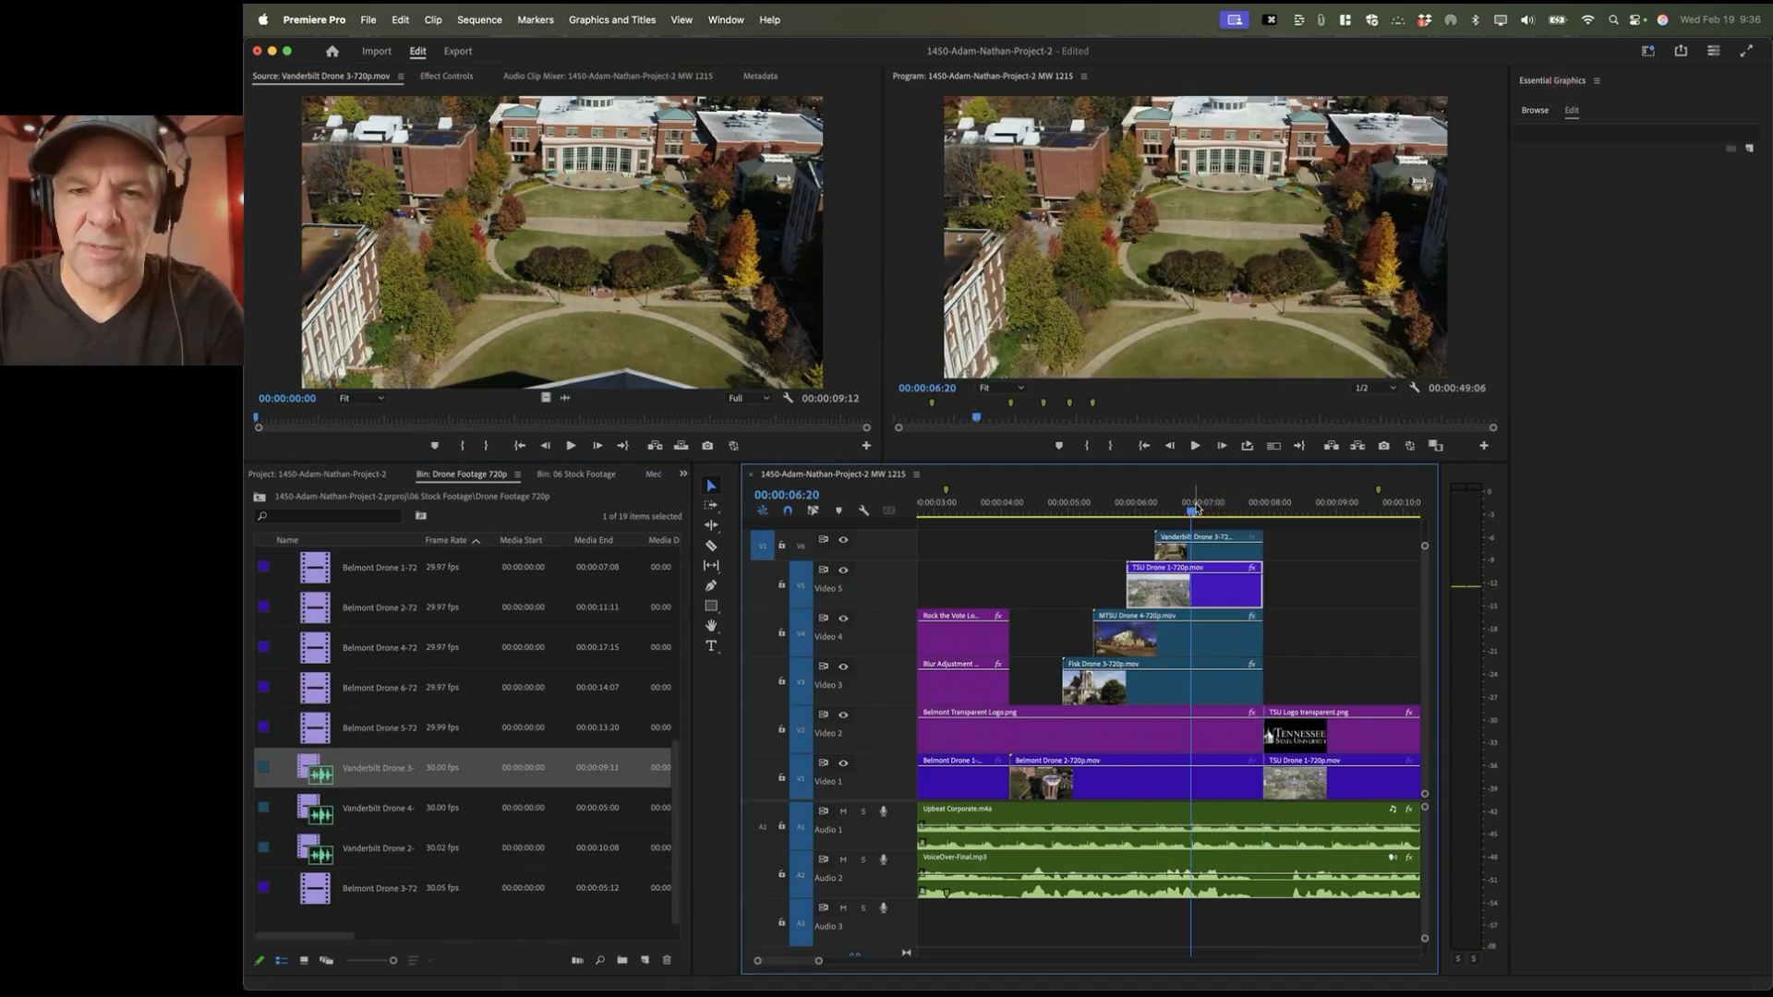
{"action": "left_click", "coordinate": [1198, 552]}
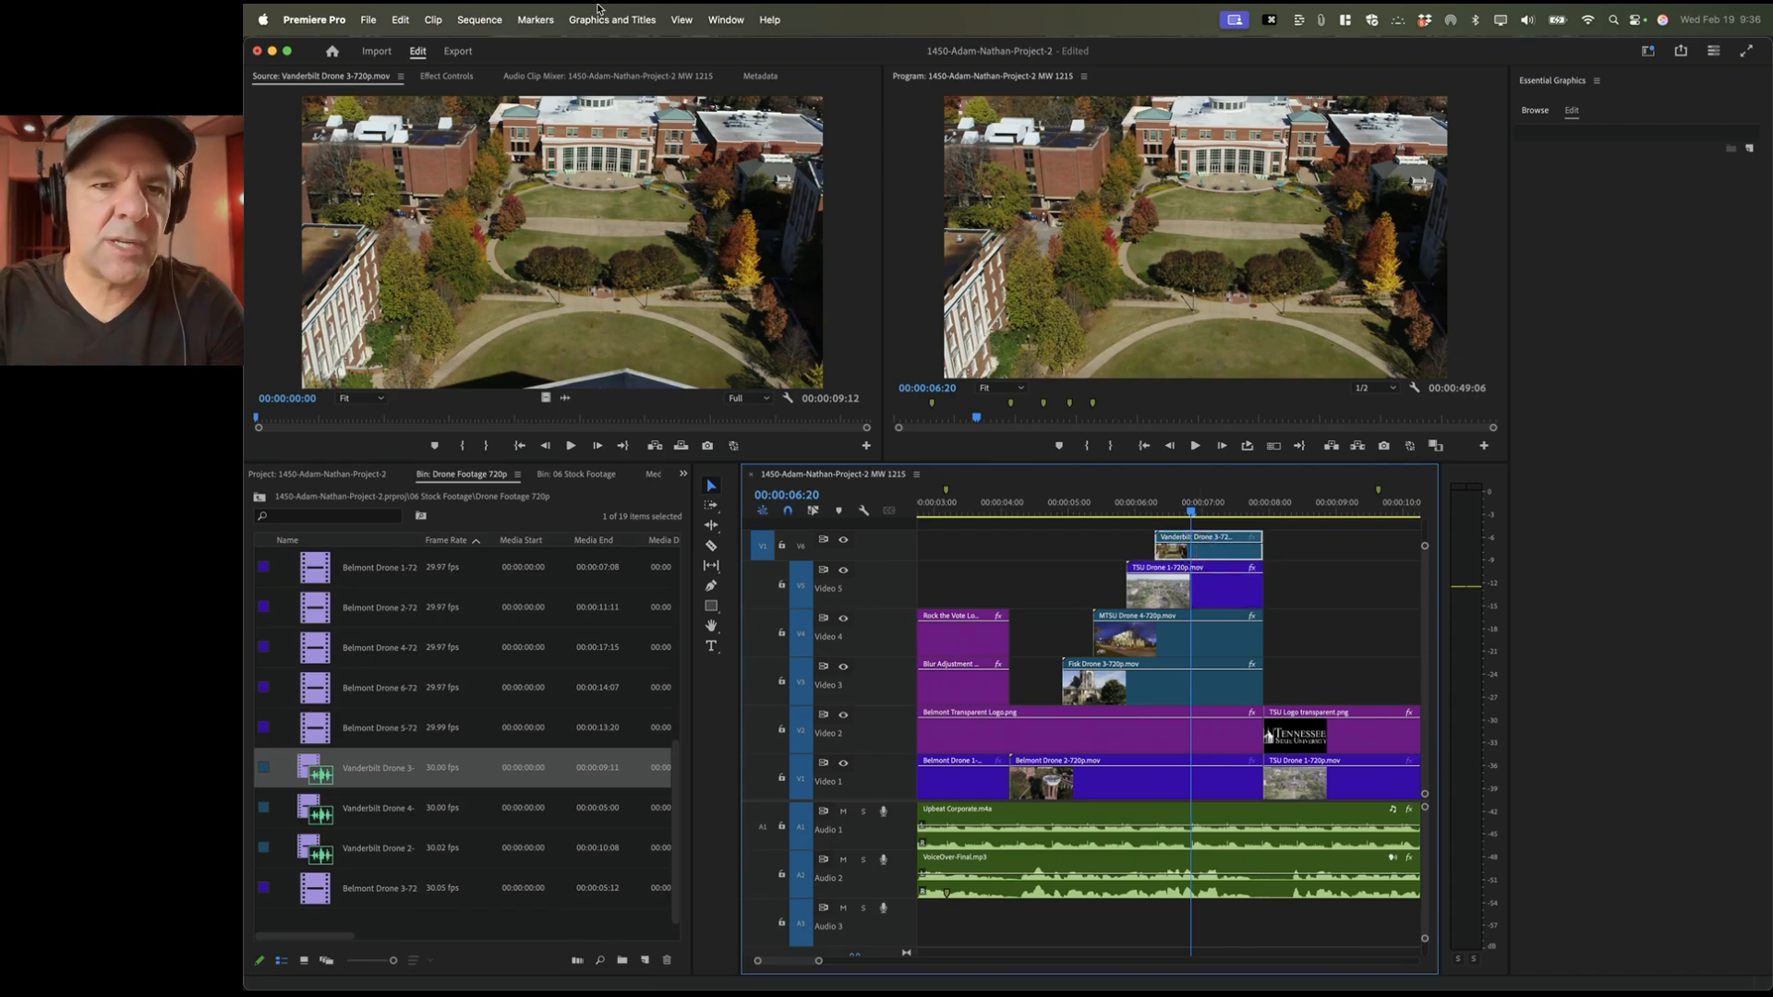
Step: Scale the Vanderbilt clip to 50 and move it into the bottom-right quadrant
{"action": "left_click", "coordinate": [448, 76]}
{"action": "left_click", "coordinate": [489, 169]}
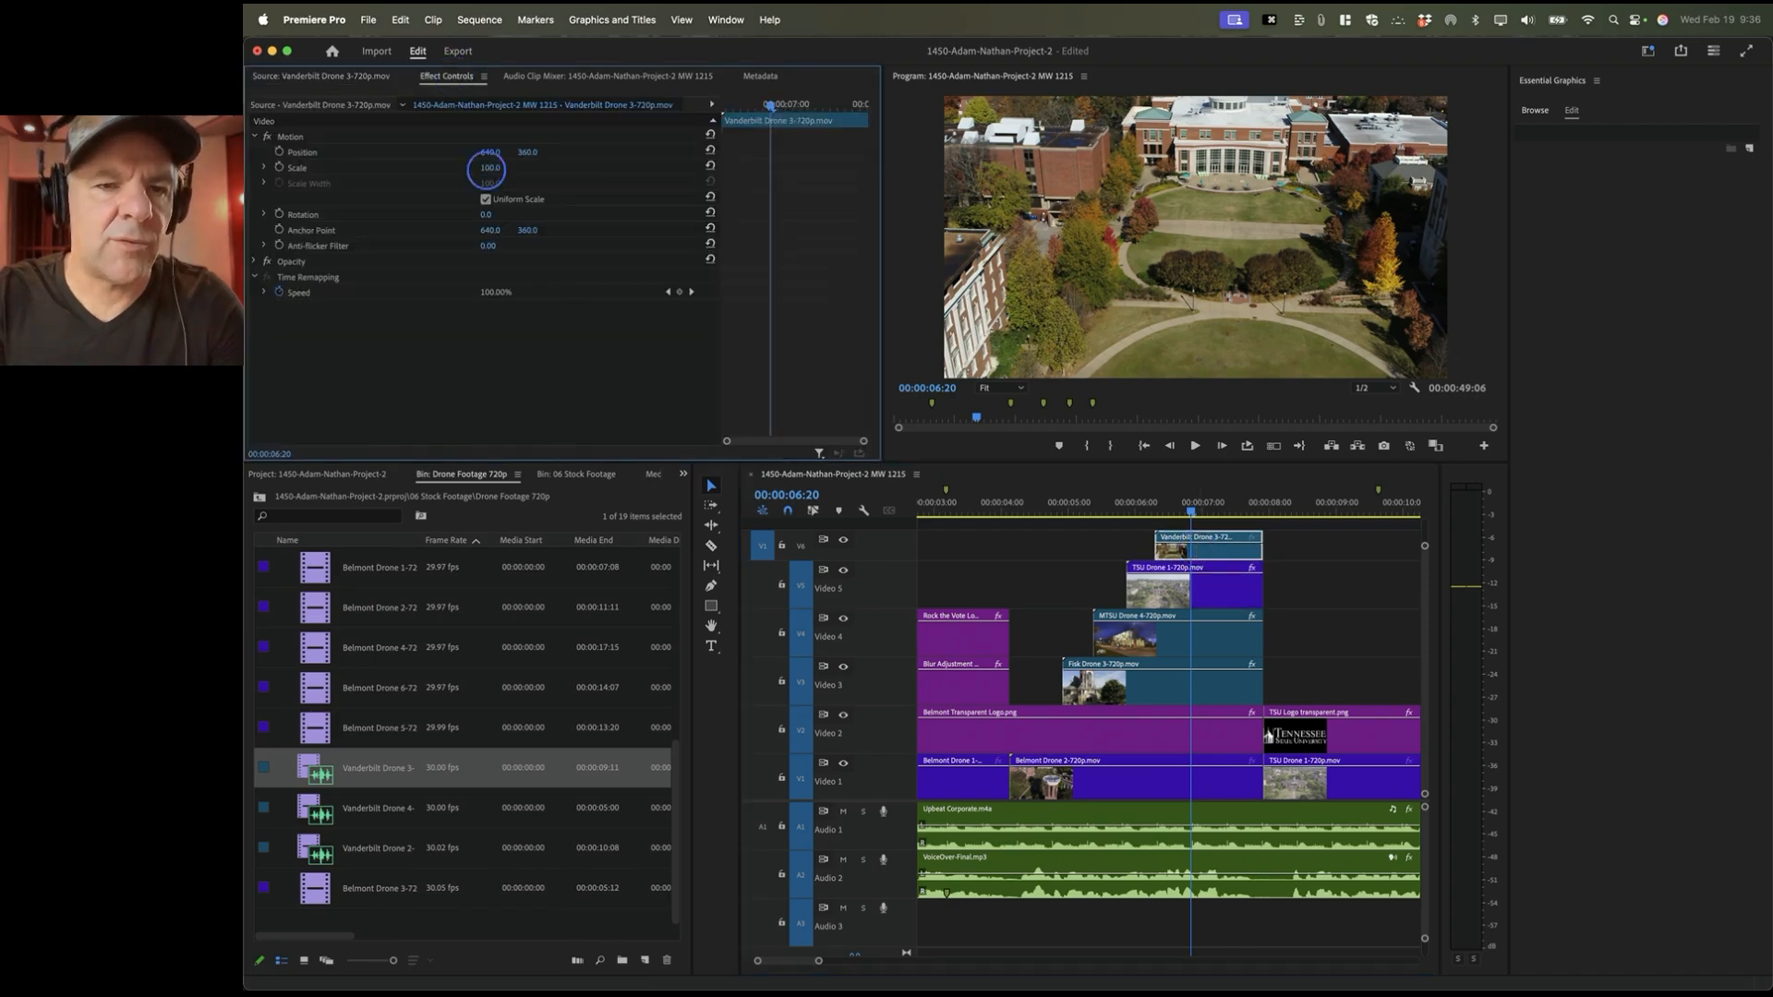
{"action": "type", "text": "50"}
{"action": "key", "text": "Return"}
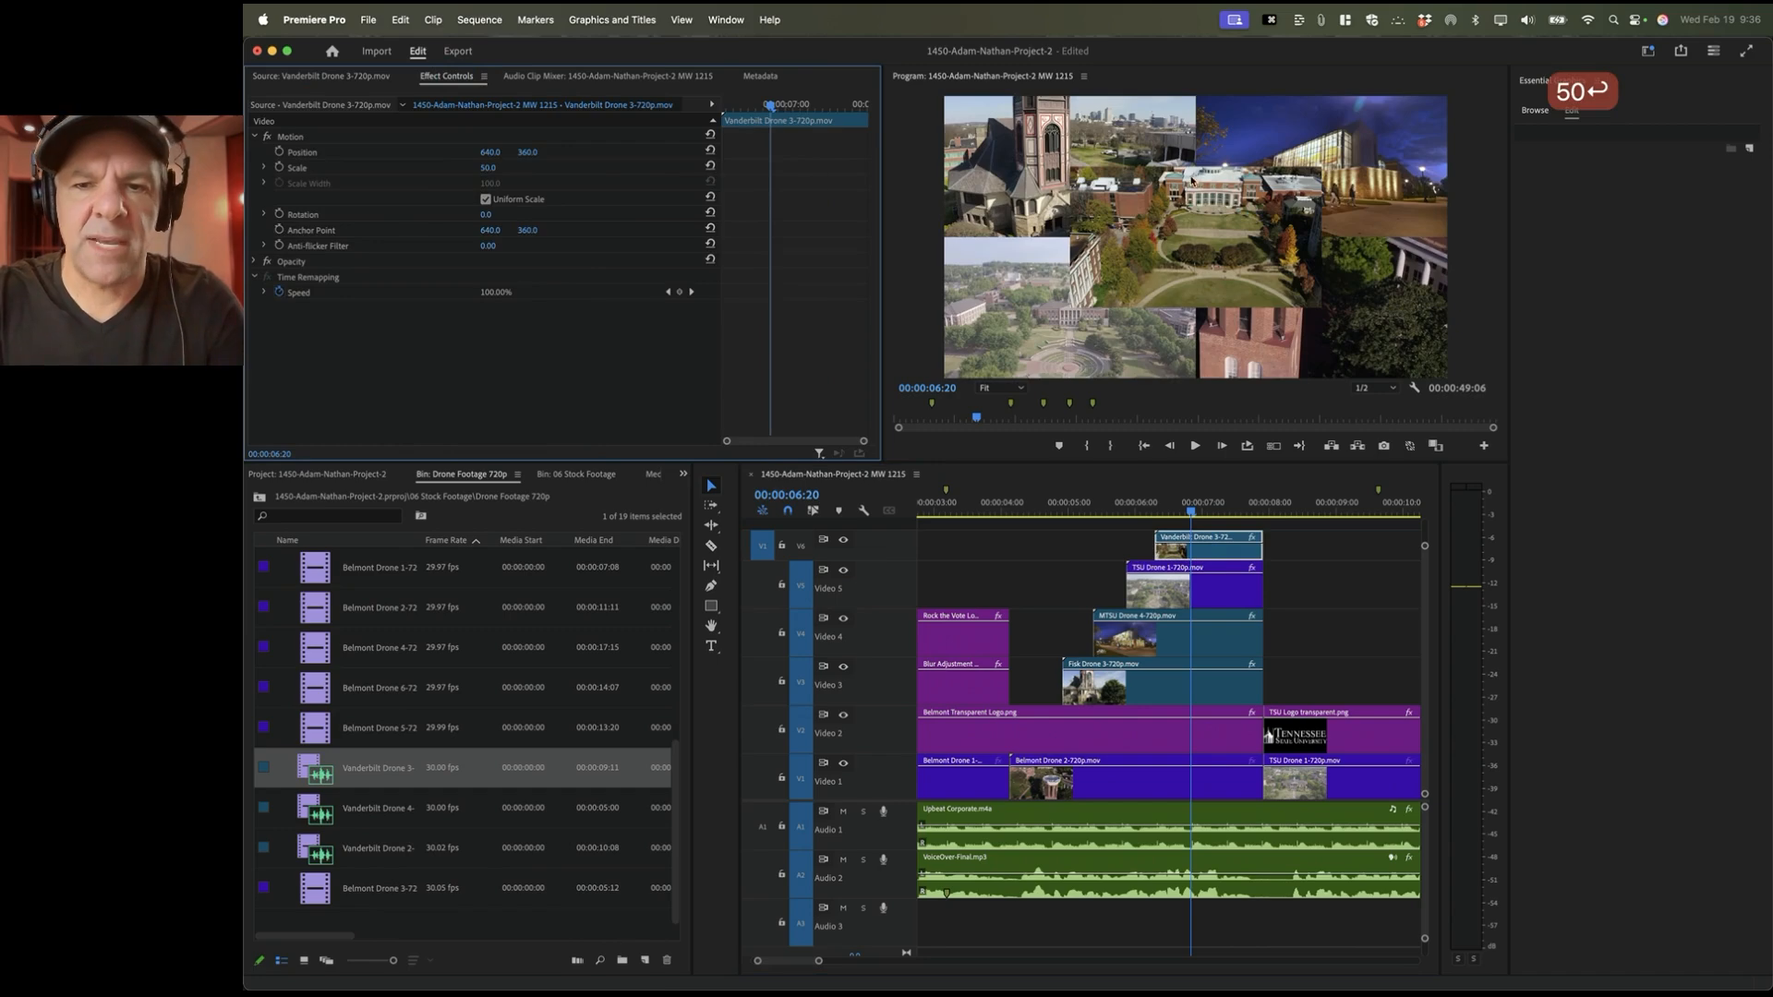
{"action": "left_click", "coordinate": [366, 153]}
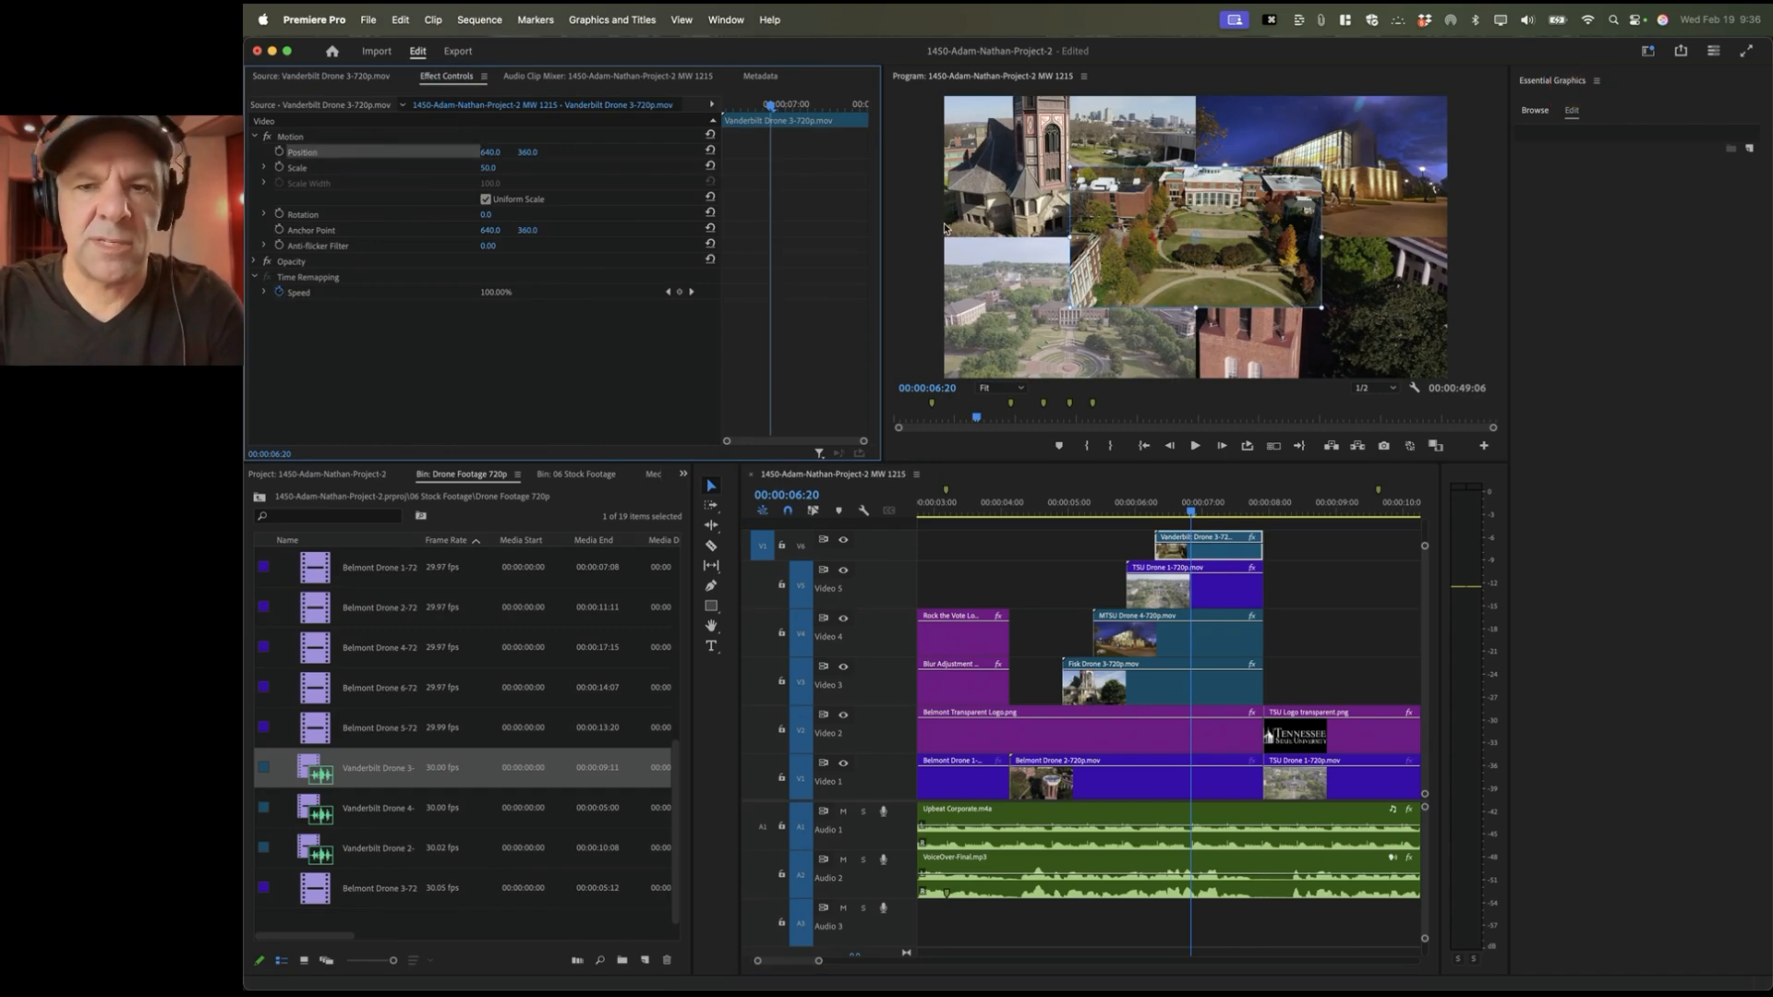
{"action": "left_click", "coordinate": [1133, 205]}
{"action": "left_click_drag", "start_coordinate": [1134, 205], "coordinate": [1267, 280]}
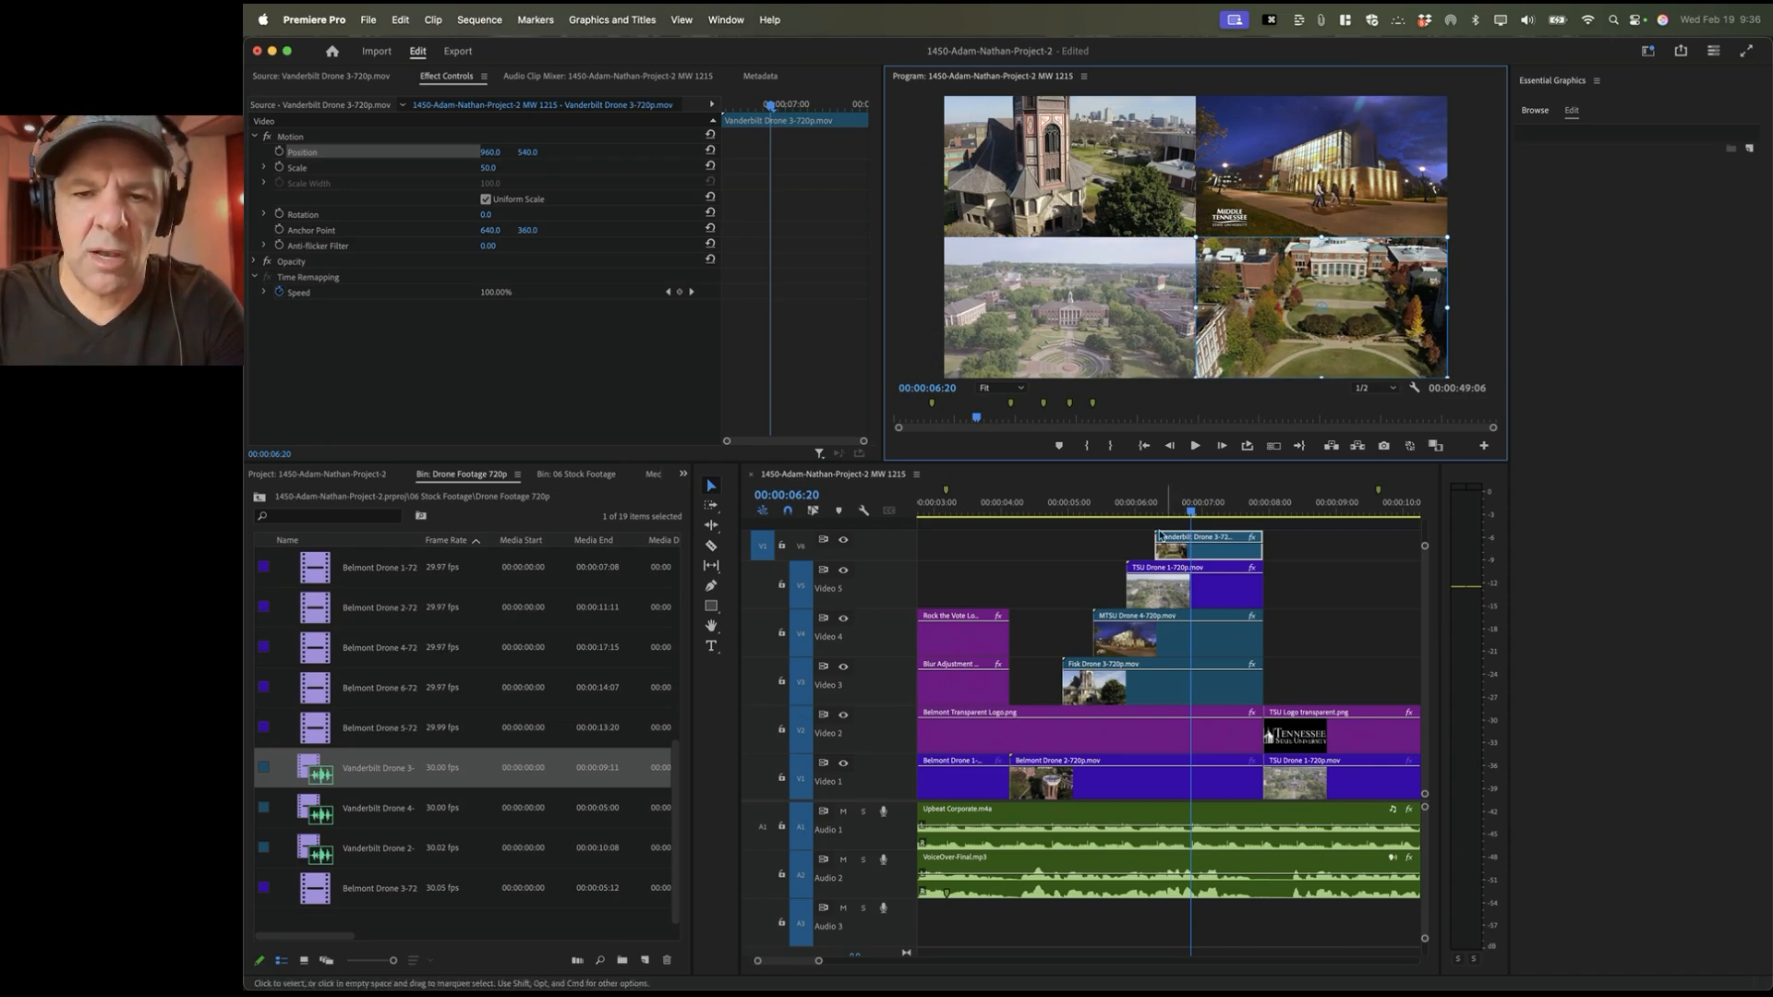
Step: Play the intro back from about 3 seconds to check the four-way drone grid
{"action": "left_click", "coordinate": [970, 505]}
{"action": "key", "text": "space"}
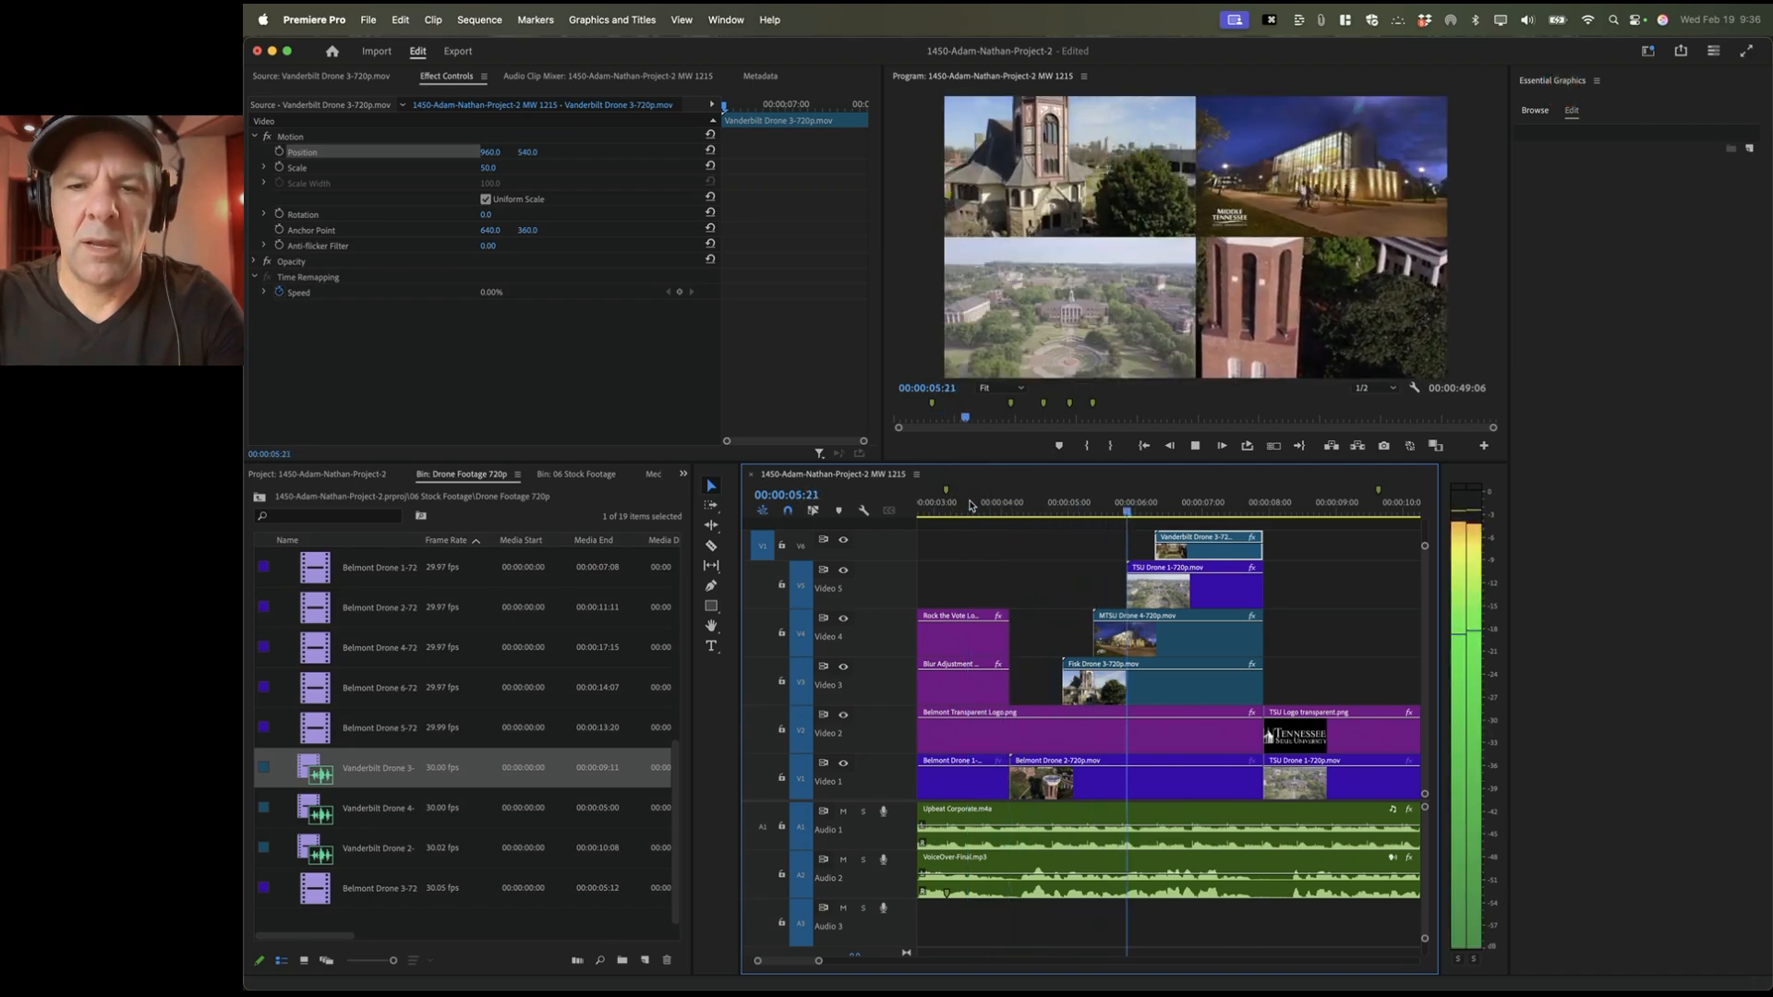
{"action": "key", "text": "space"}
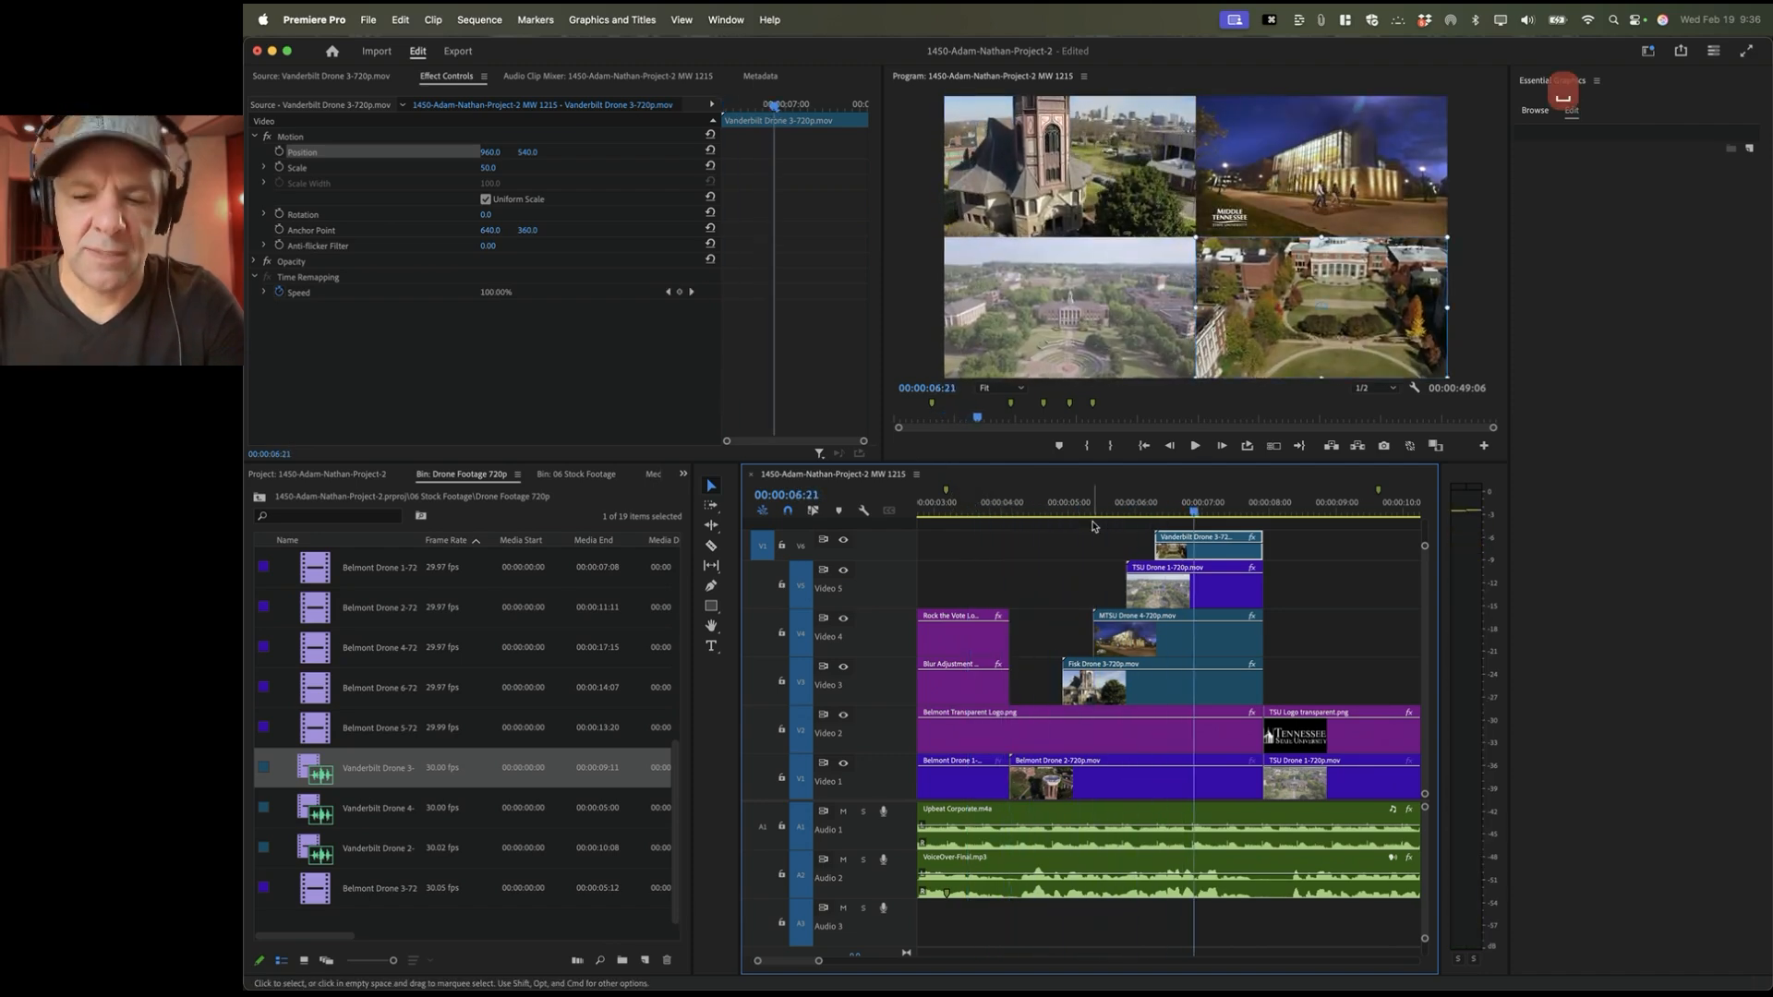
{"action": "key", "text": "minus"}
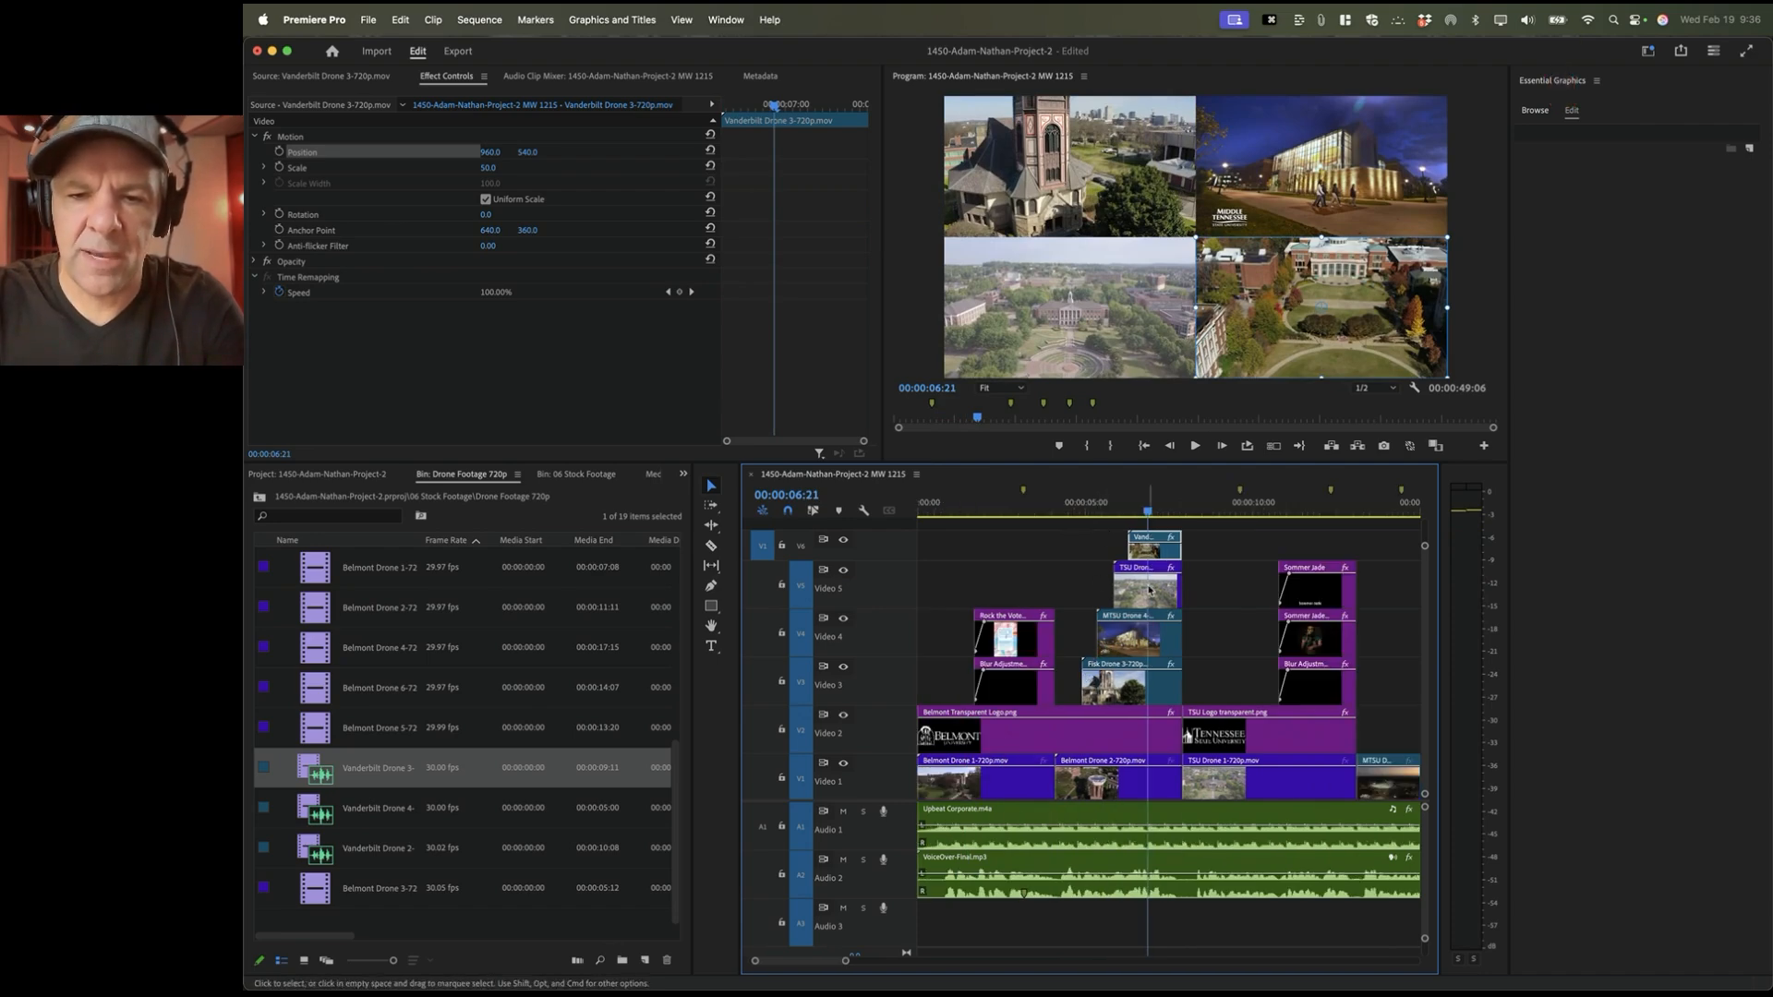
{"action": "left_click", "coordinate": [1018, 508]}
{"action": "key", "text": "space"}
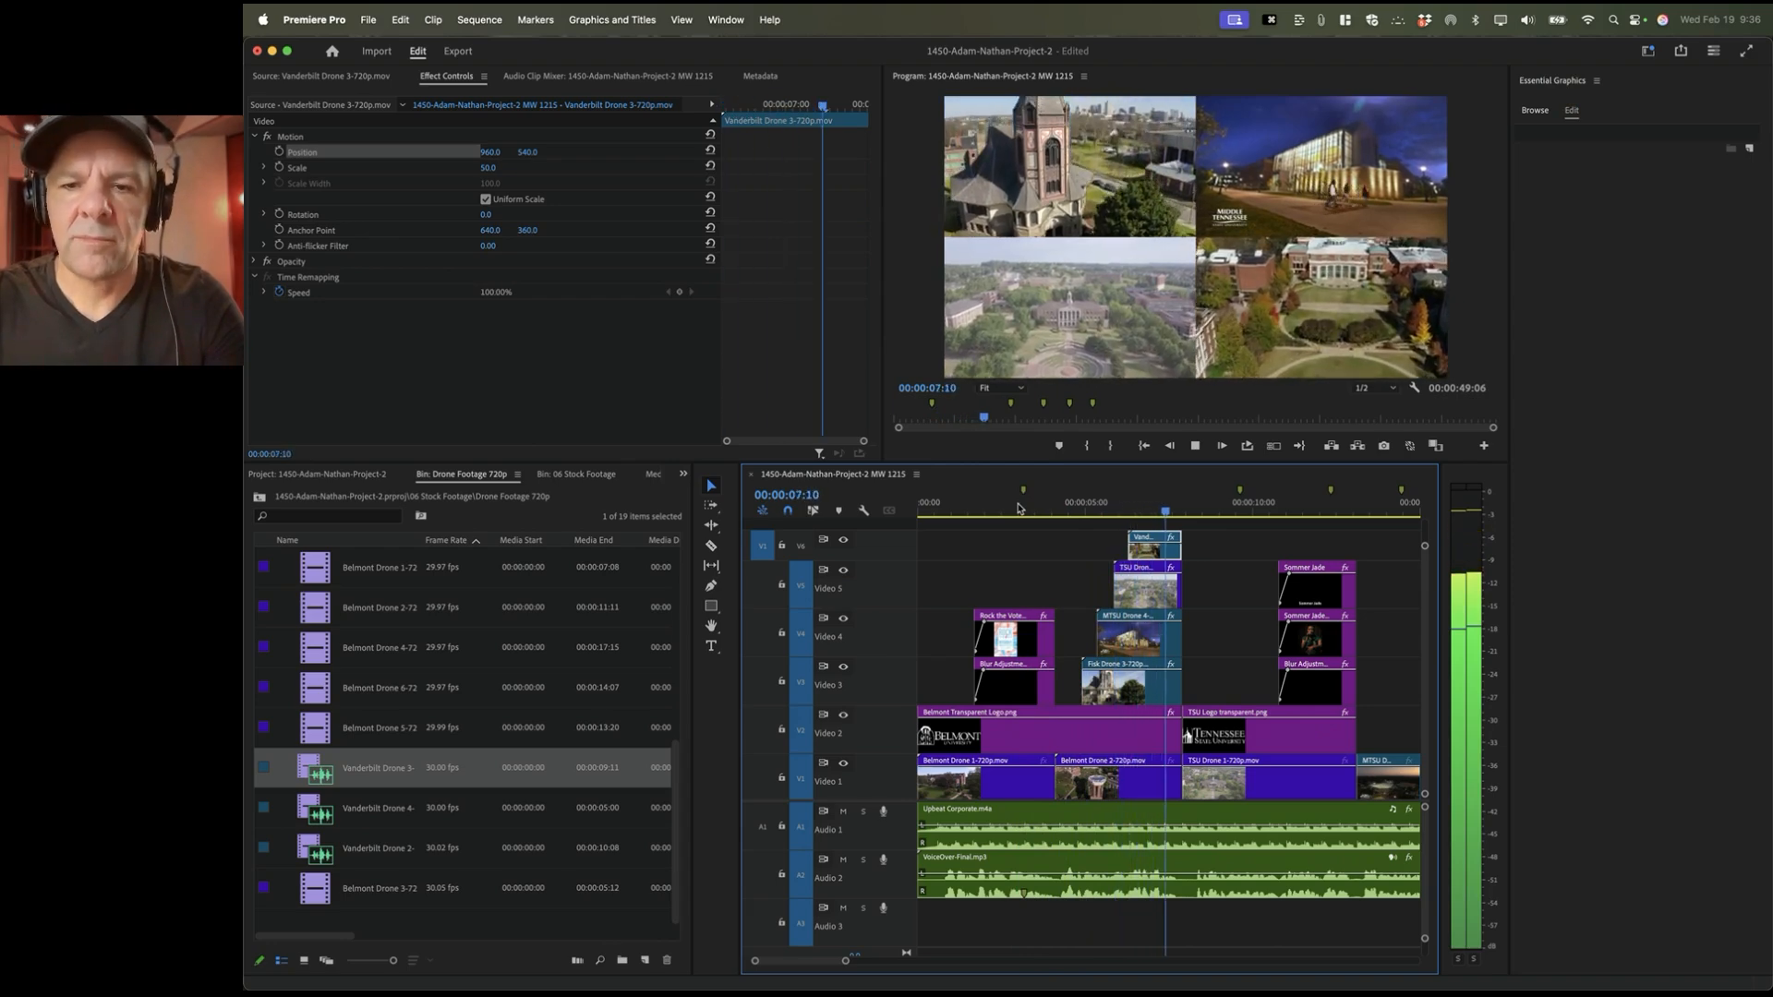
{"action": "key", "text": "space"}
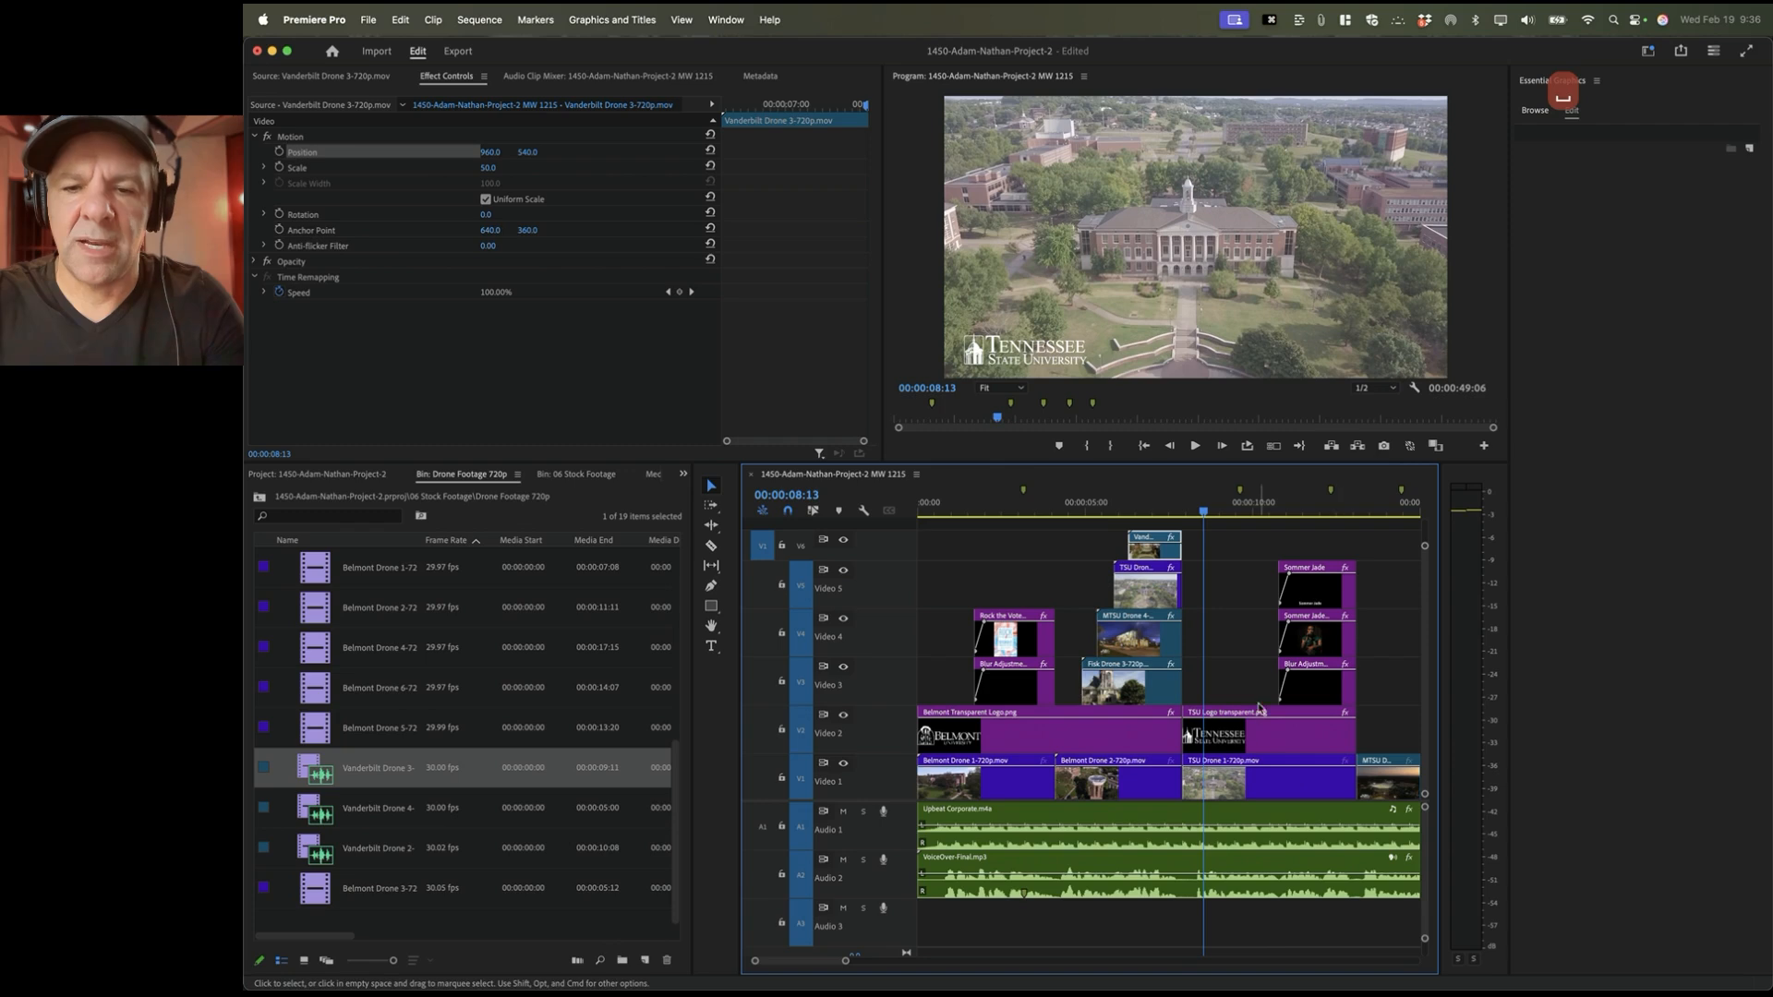
{"action": "key", "text": "space"}
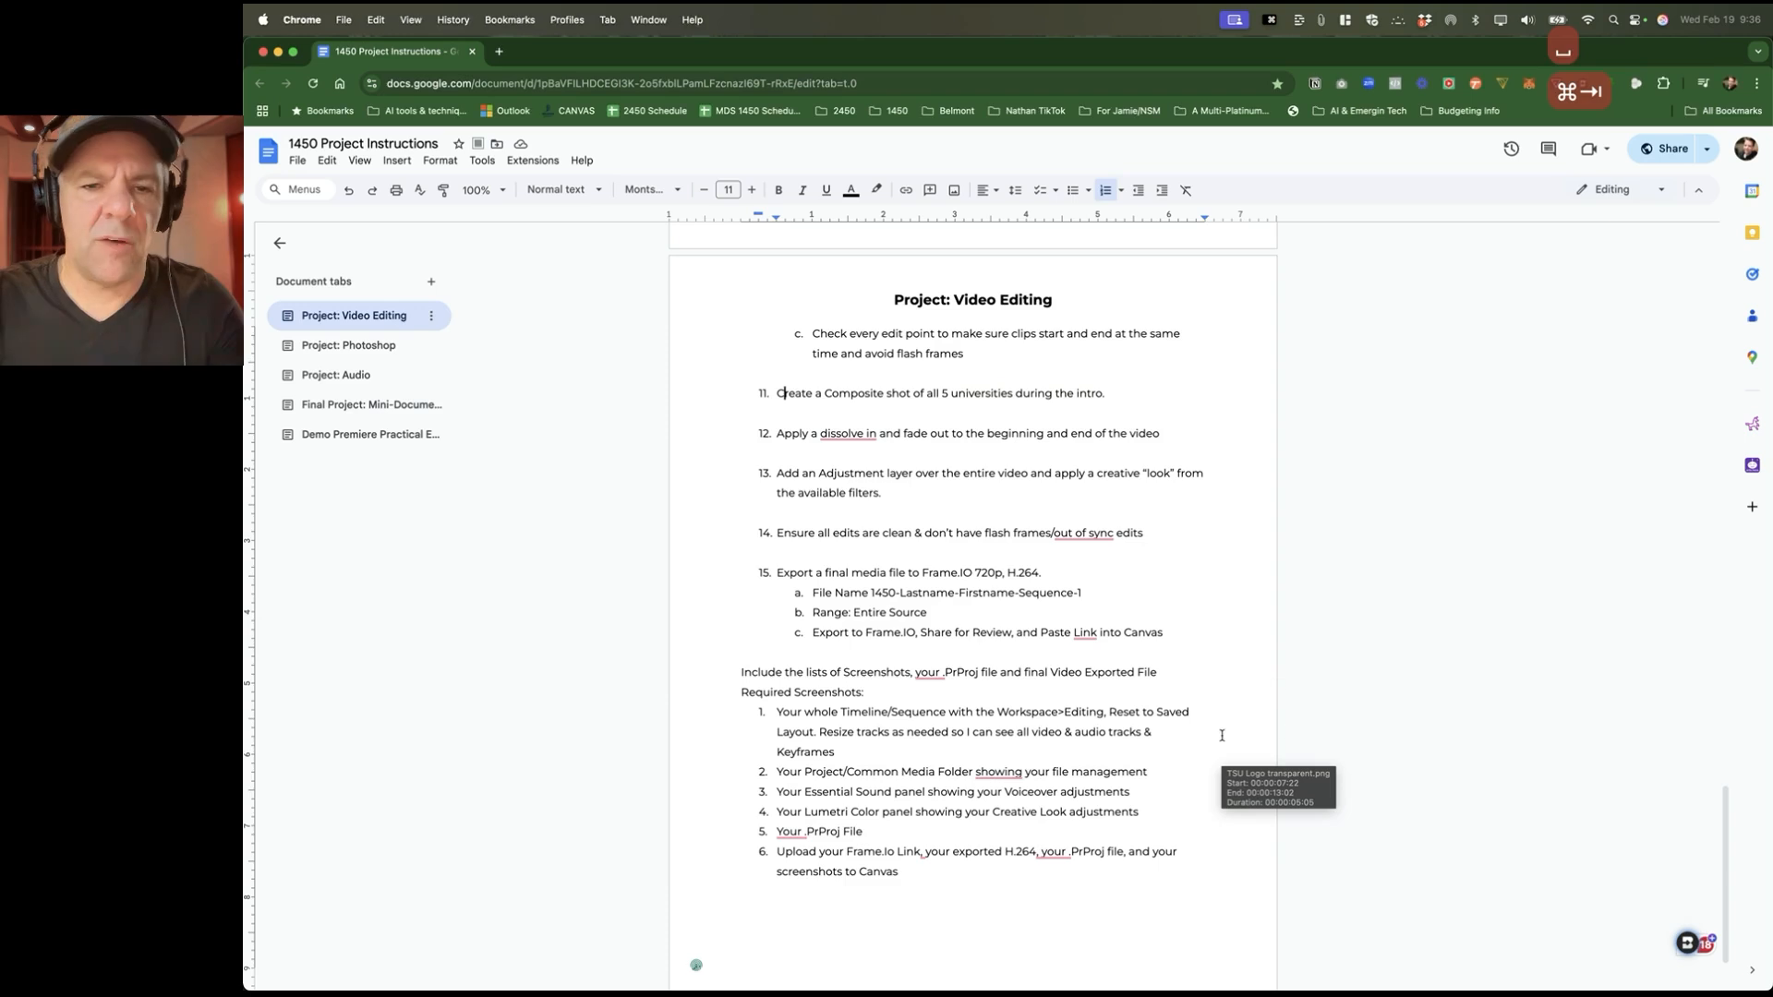
{"action": "key", "text": "super+Tab"}
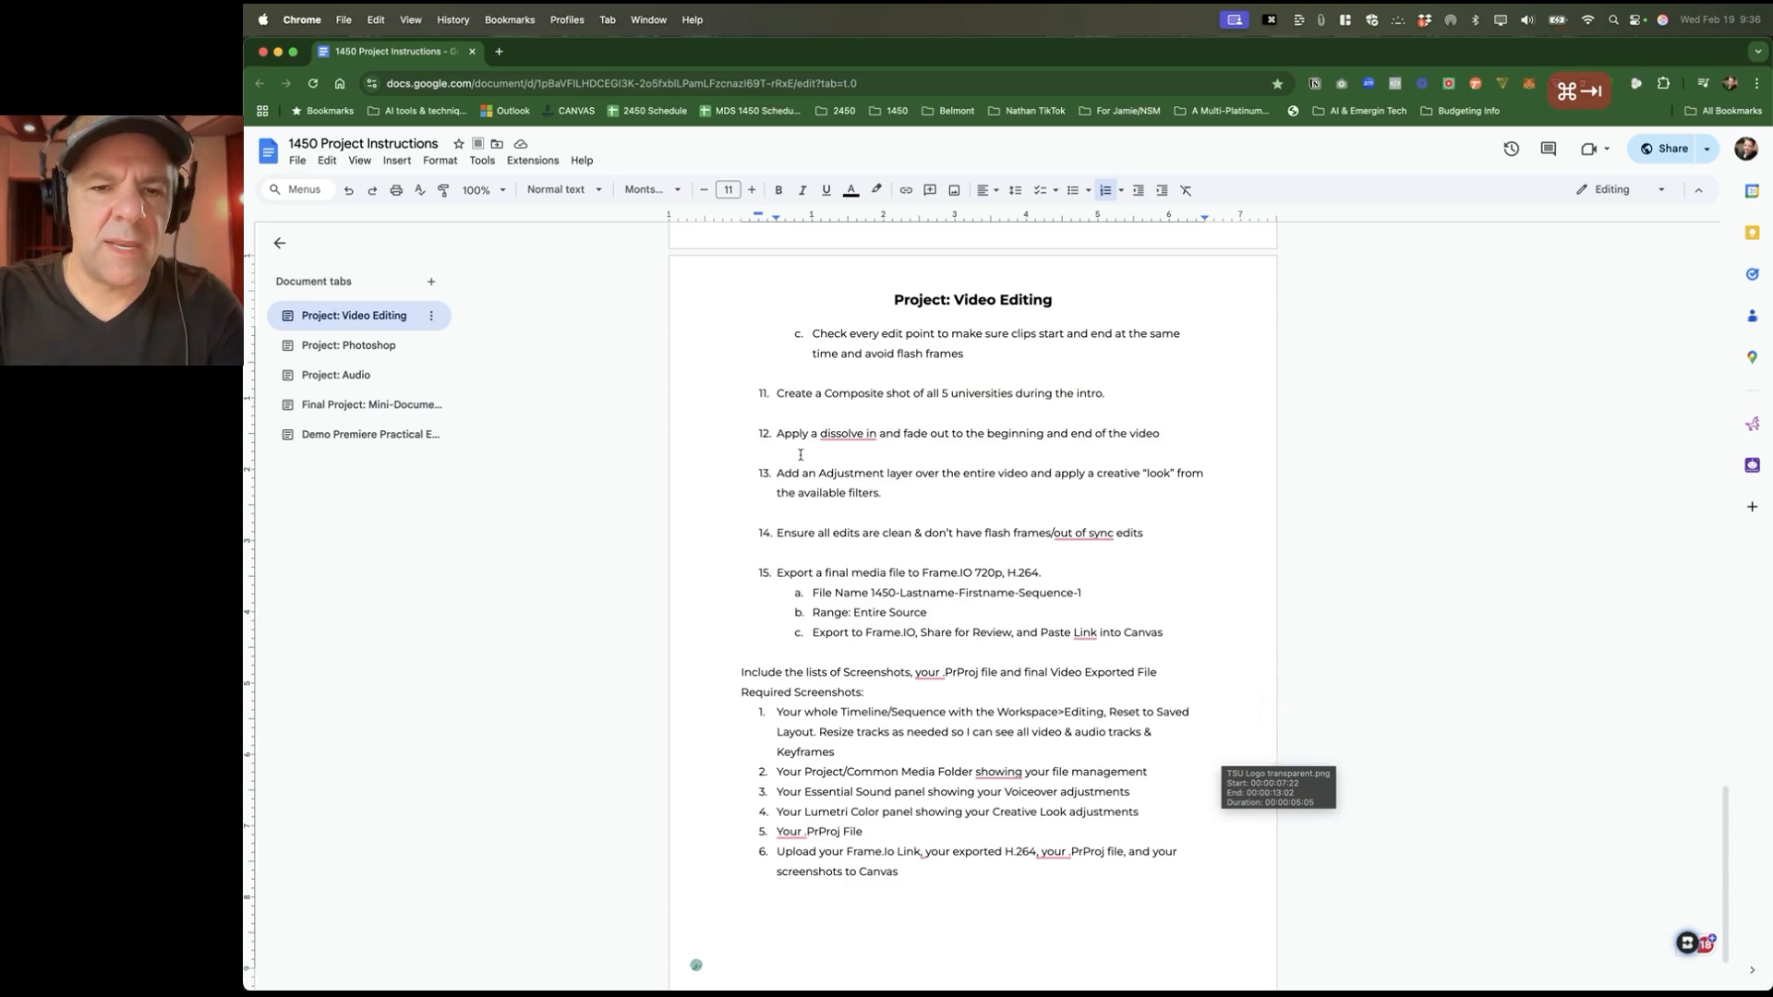
{"action": "triple_click", "coordinate": [838, 394]}
{"action": "left_click", "coordinate": [942, 394]}
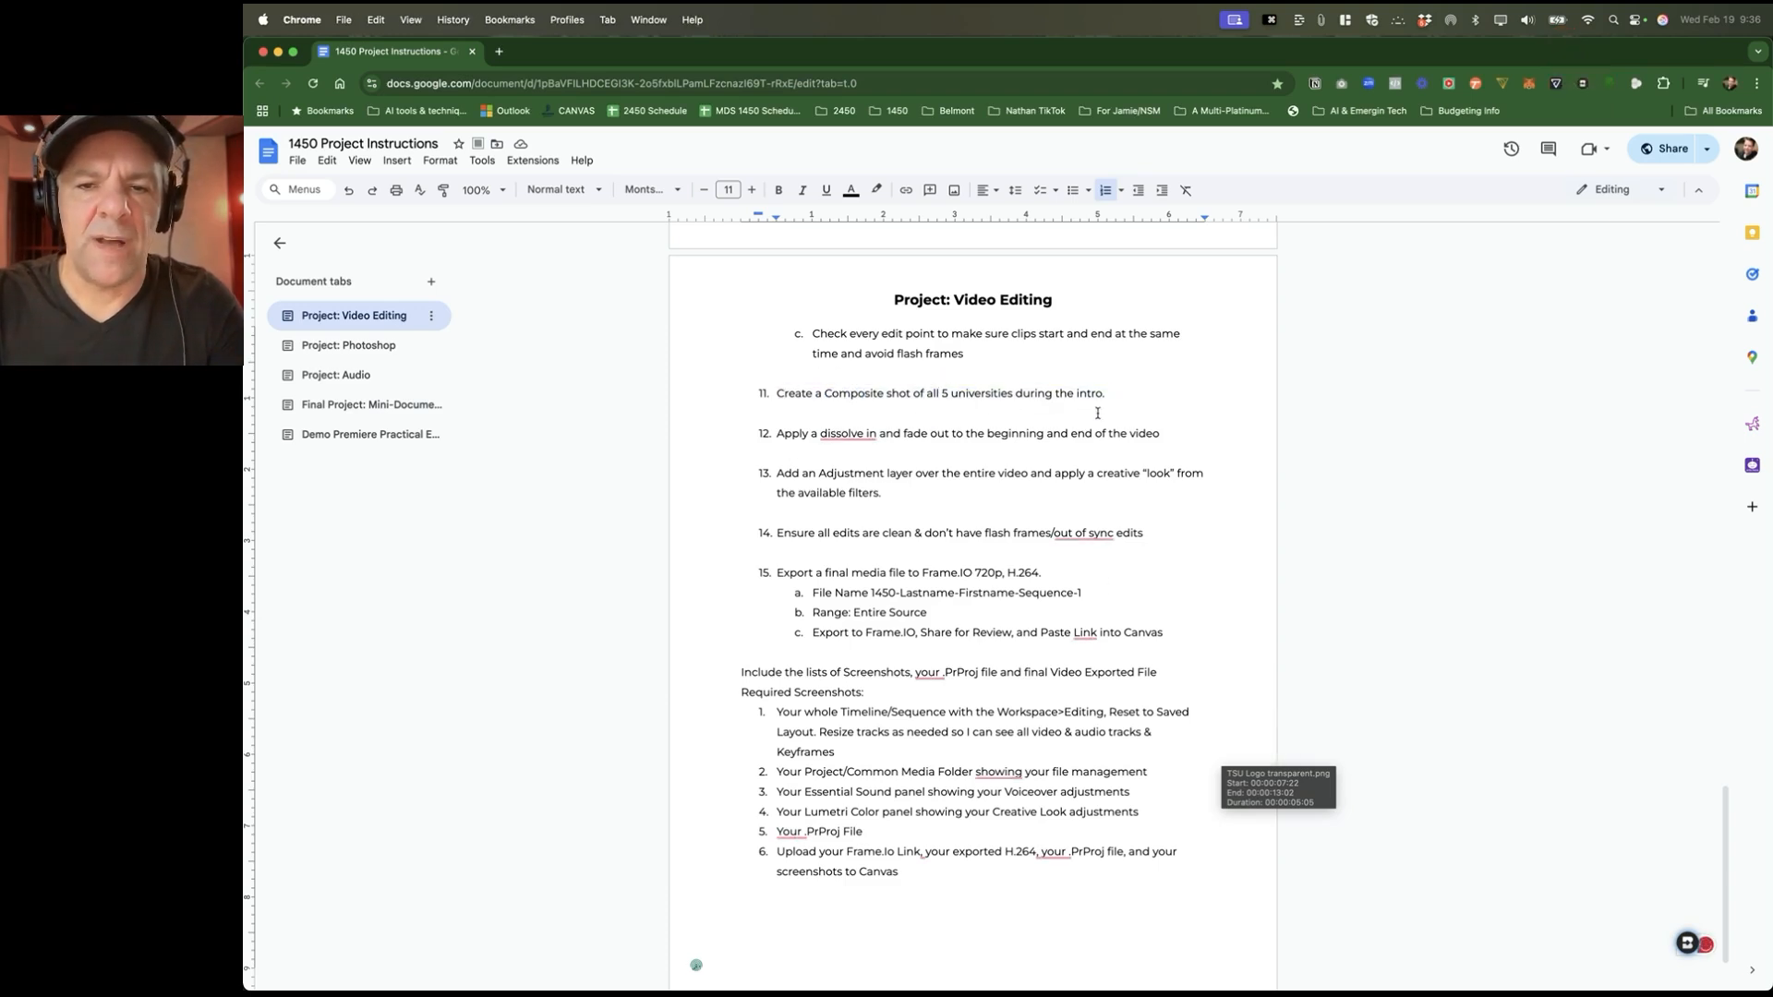
{"action": "double_click", "coordinate": [850, 435]}
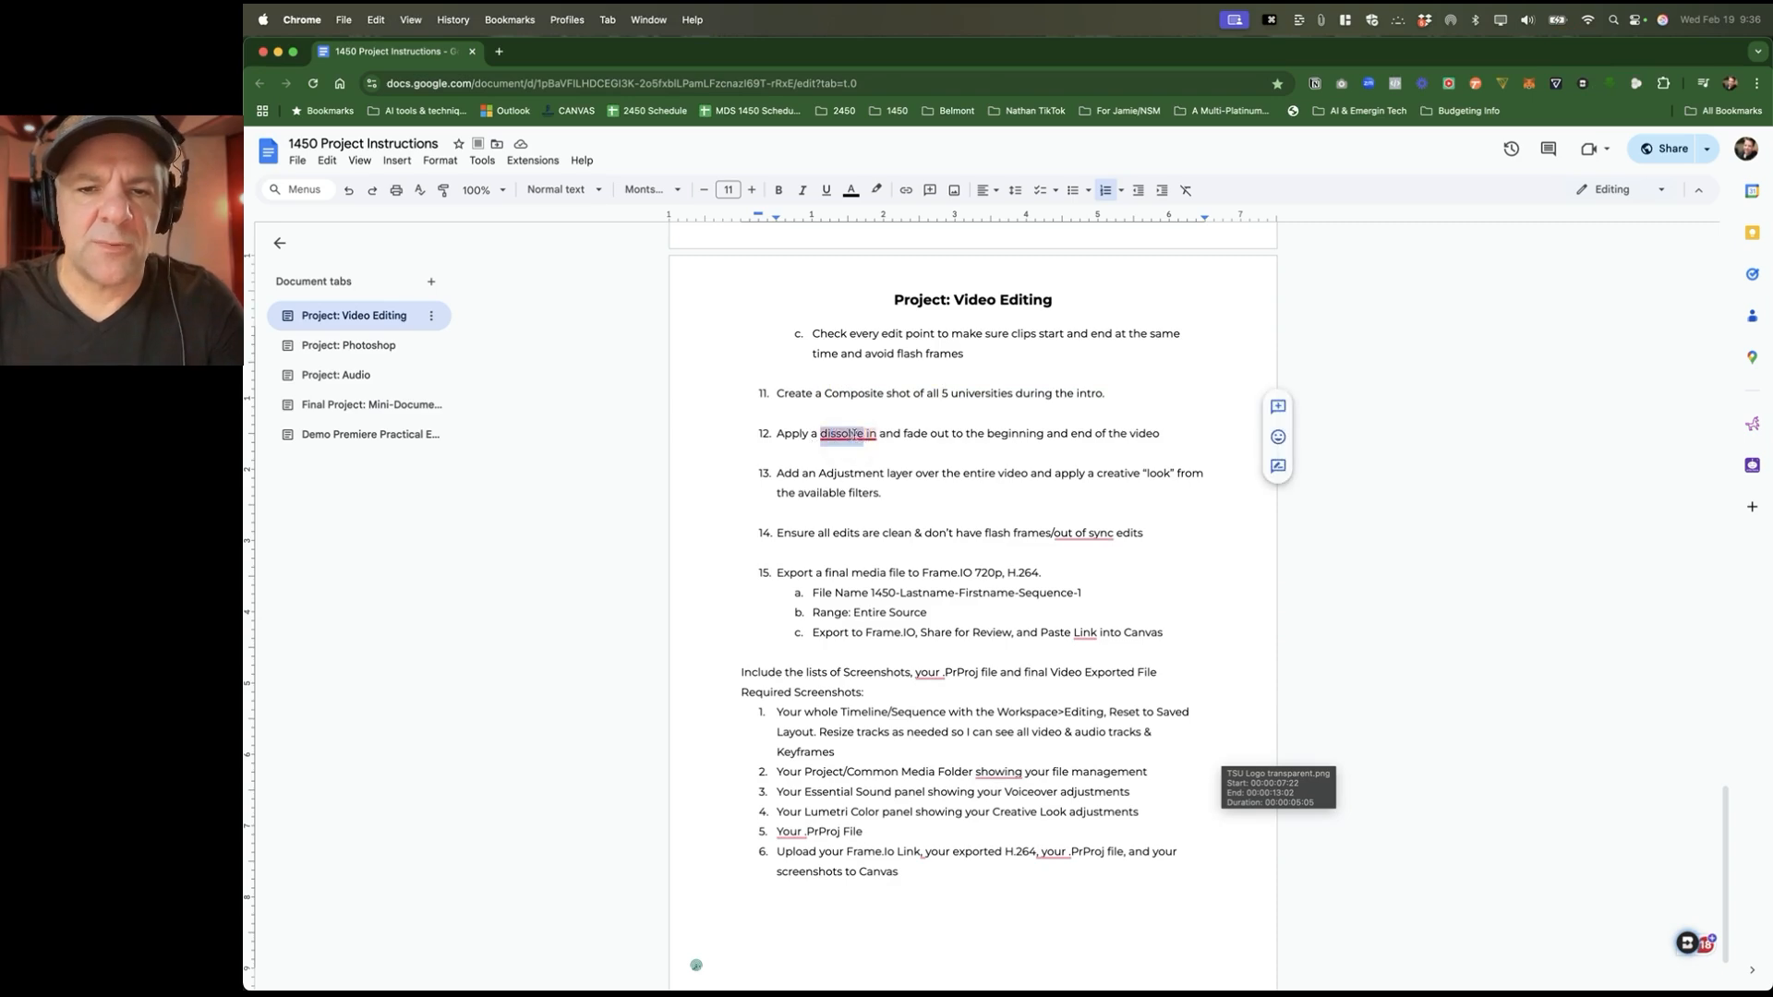
{"action": "left_click", "coordinate": [910, 432]}
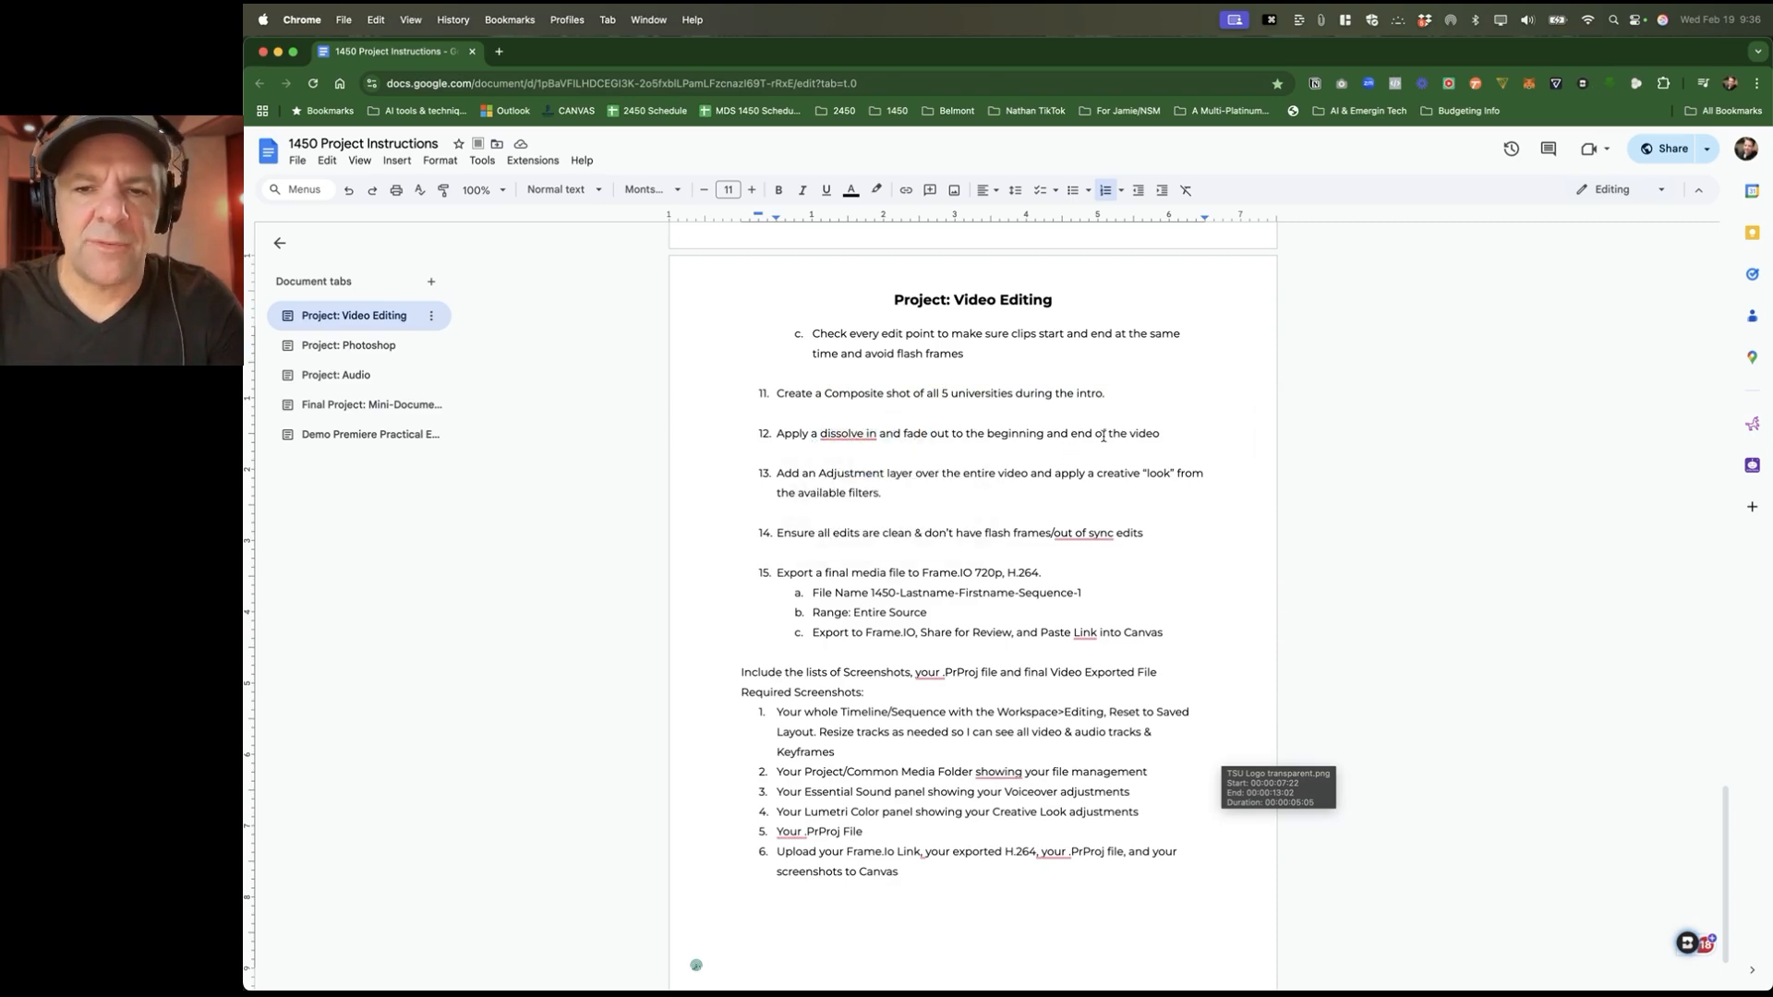
{"action": "key", "text": "super+Tab"}
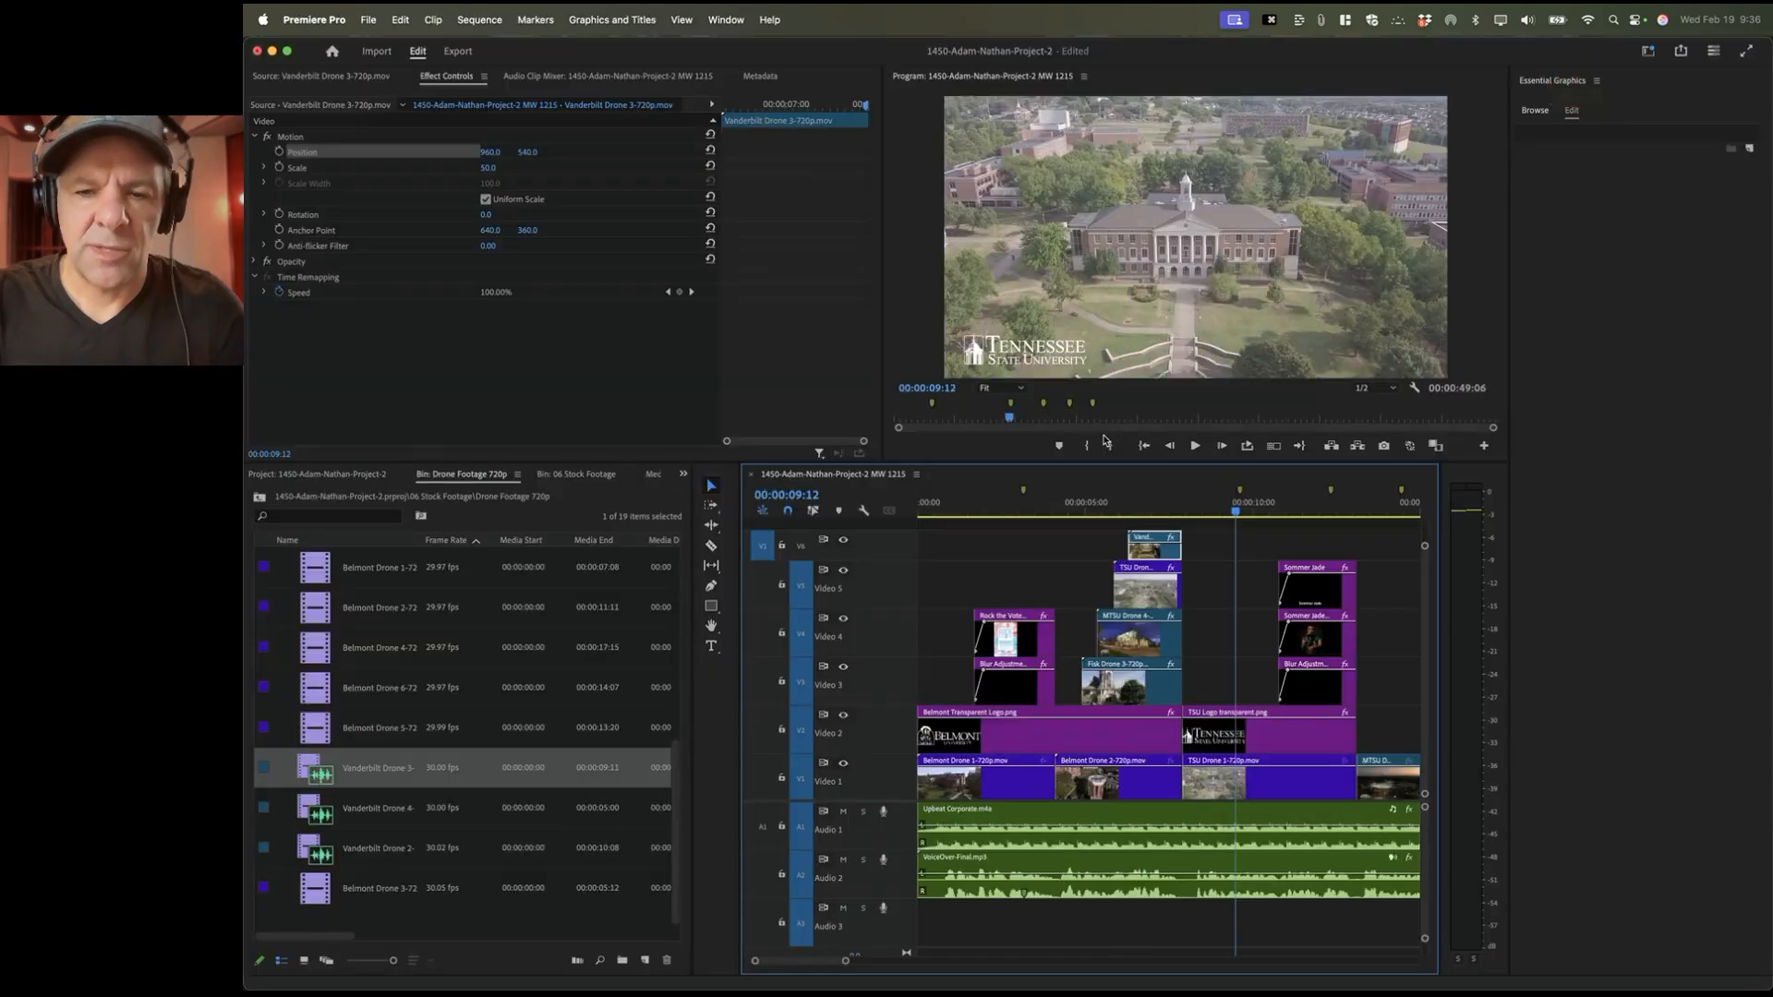
Step: Return the playhead to 00:00:00:00 and zoom the timeline in on the opening seconds
{"action": "key", "text": "Up"}
{"action": "key", "text": "Up"}
{"action": "key", "text": "Up"}
{"action": "key", "text": "Up"}
{"action": "key", "text": "Up"}
{"action": "key", "text": "Up"}
{"action": "key", "text": "Up"}
{"action": "key", "text": "Up"}
{"action": "key", "text": "Up"}
{"action": "key", "text": "Up"}
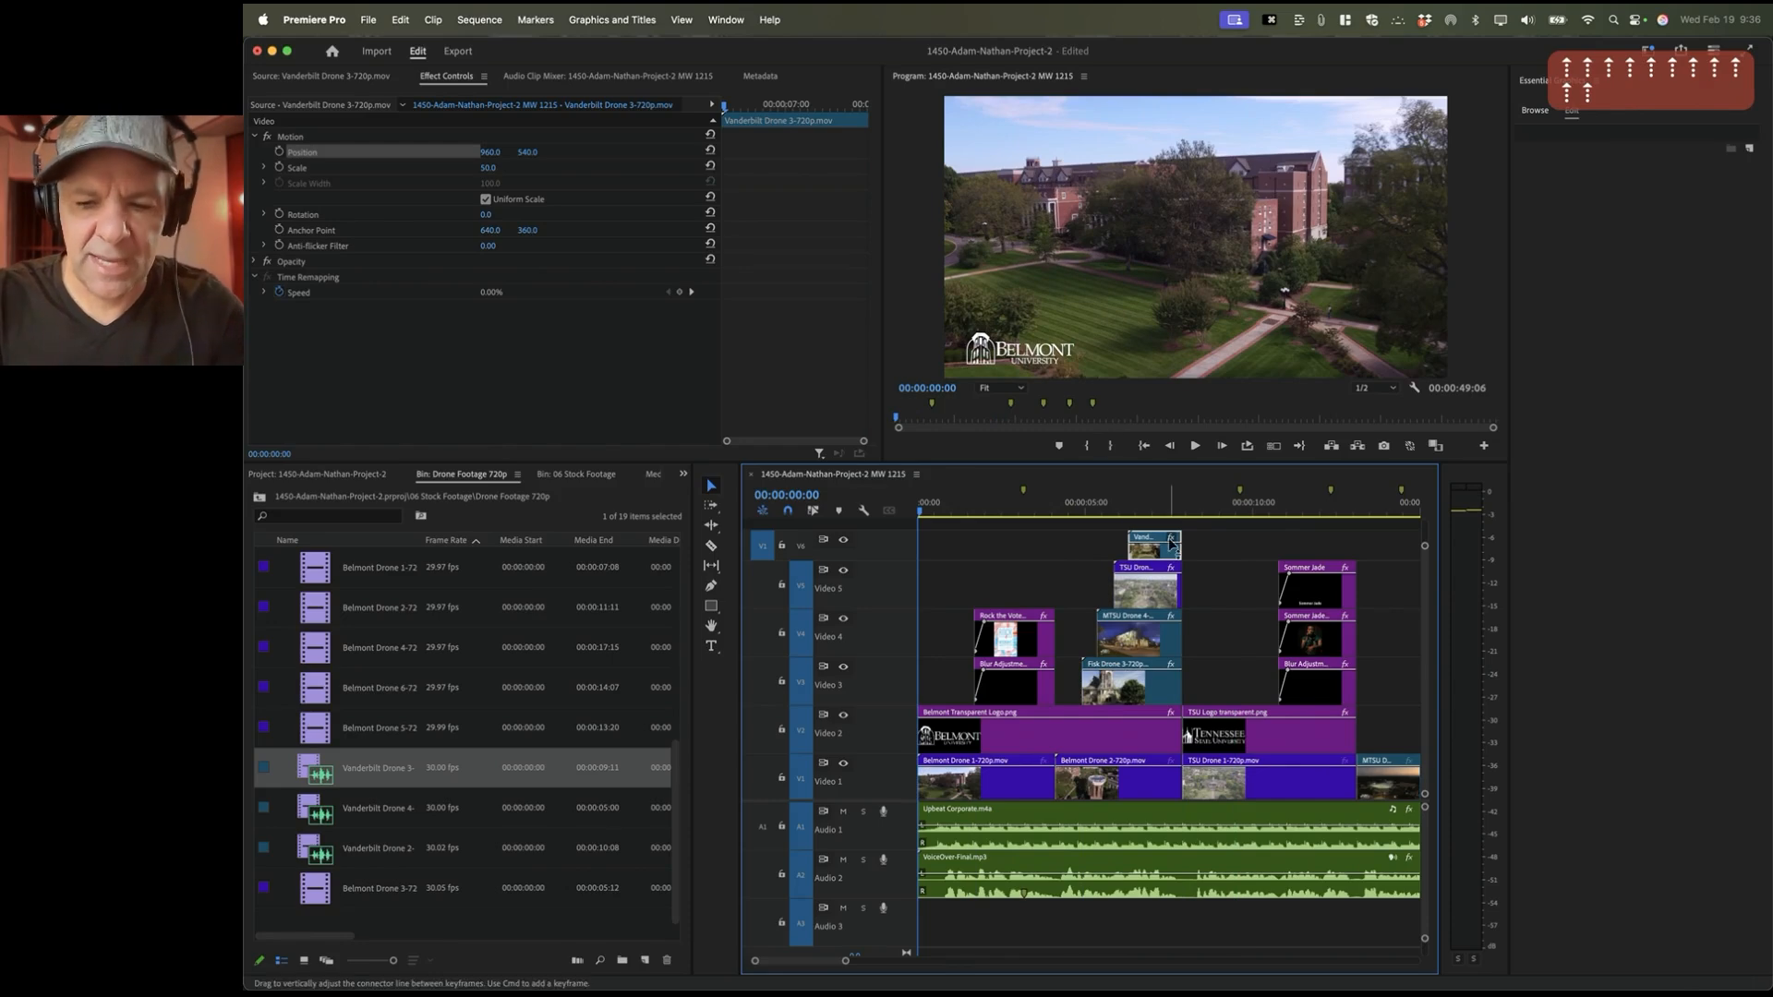
{"action": "key", "text": "equal"}
{"action": "key", "text": "equal"}
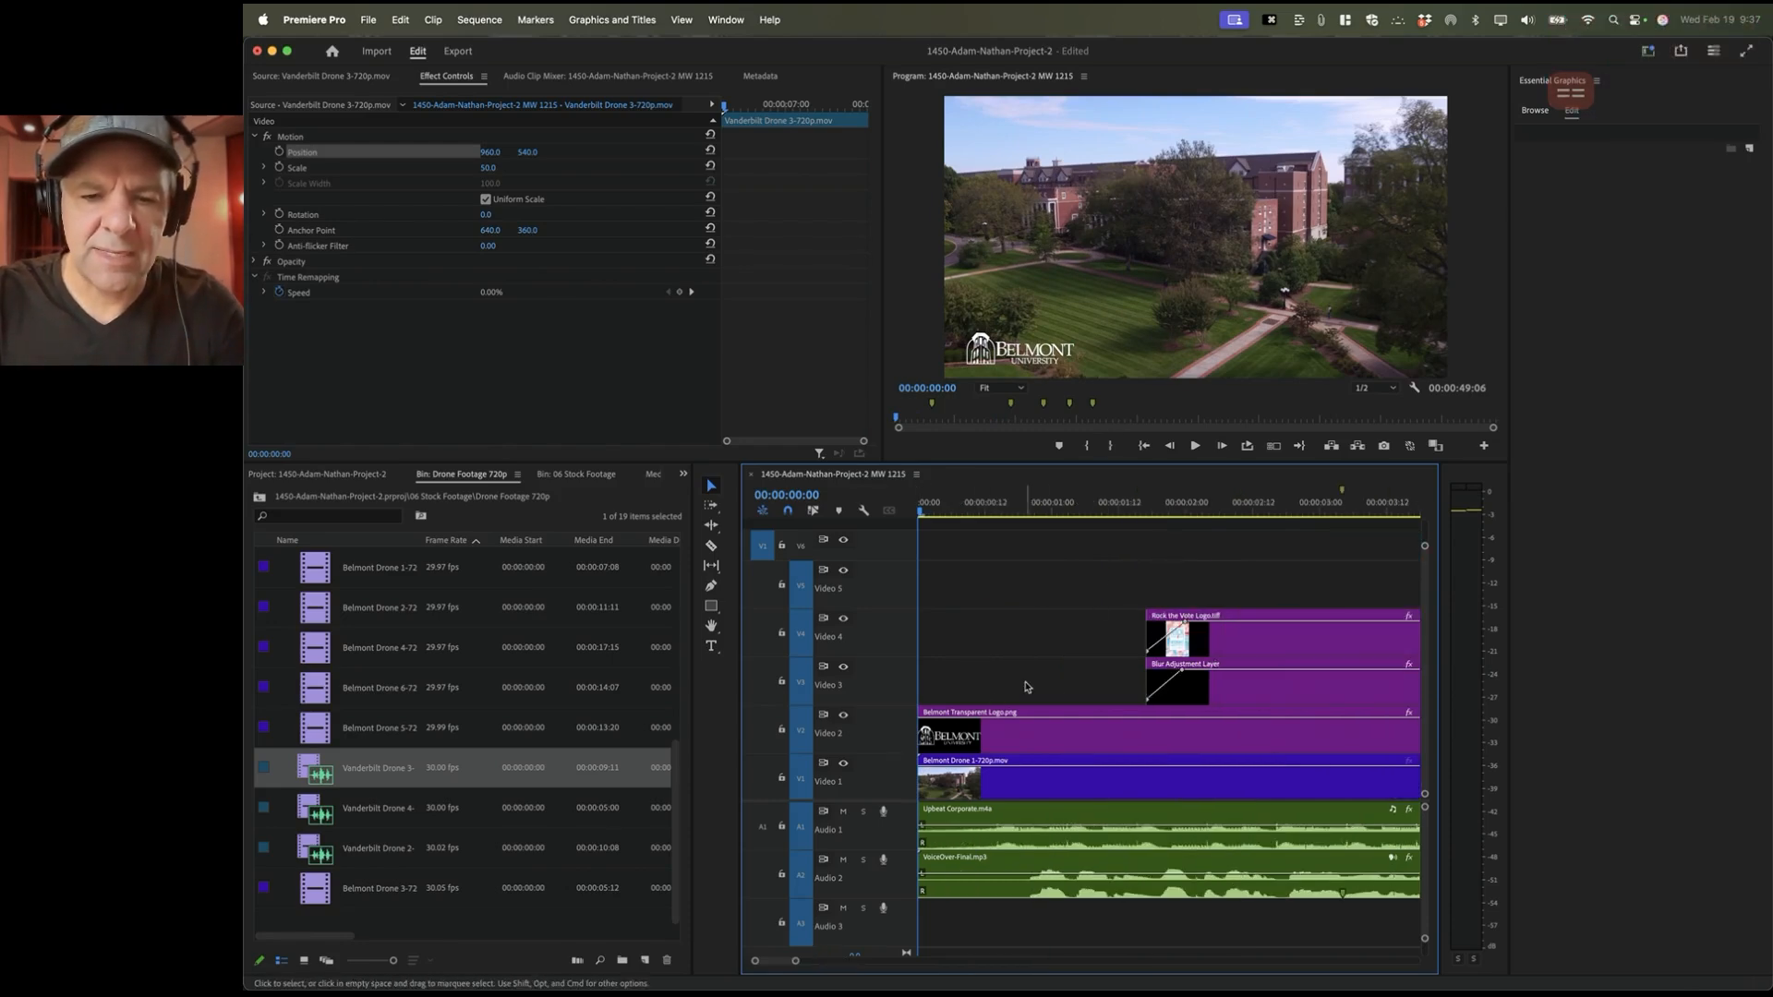
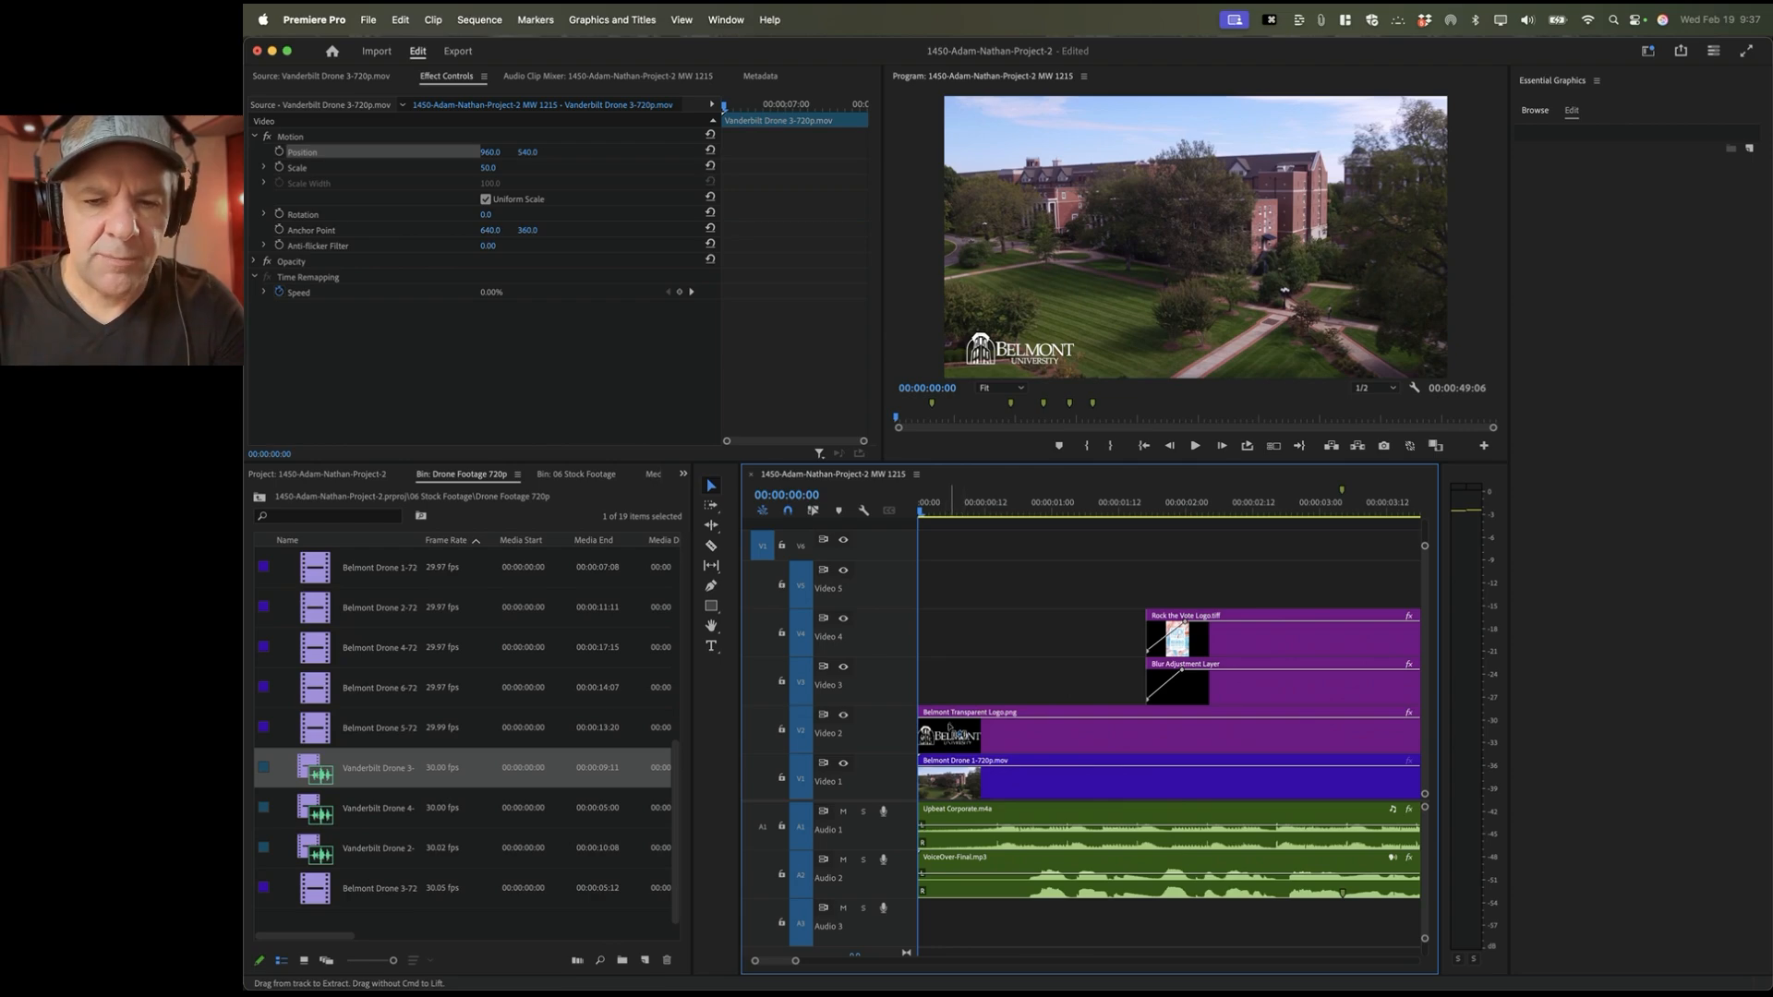
Step: Fade the Belmont logo and Belmont Drone 1 clip in from zero opacity at the sequence start
{"action": "left_click", "coordinate": [957, 725]}
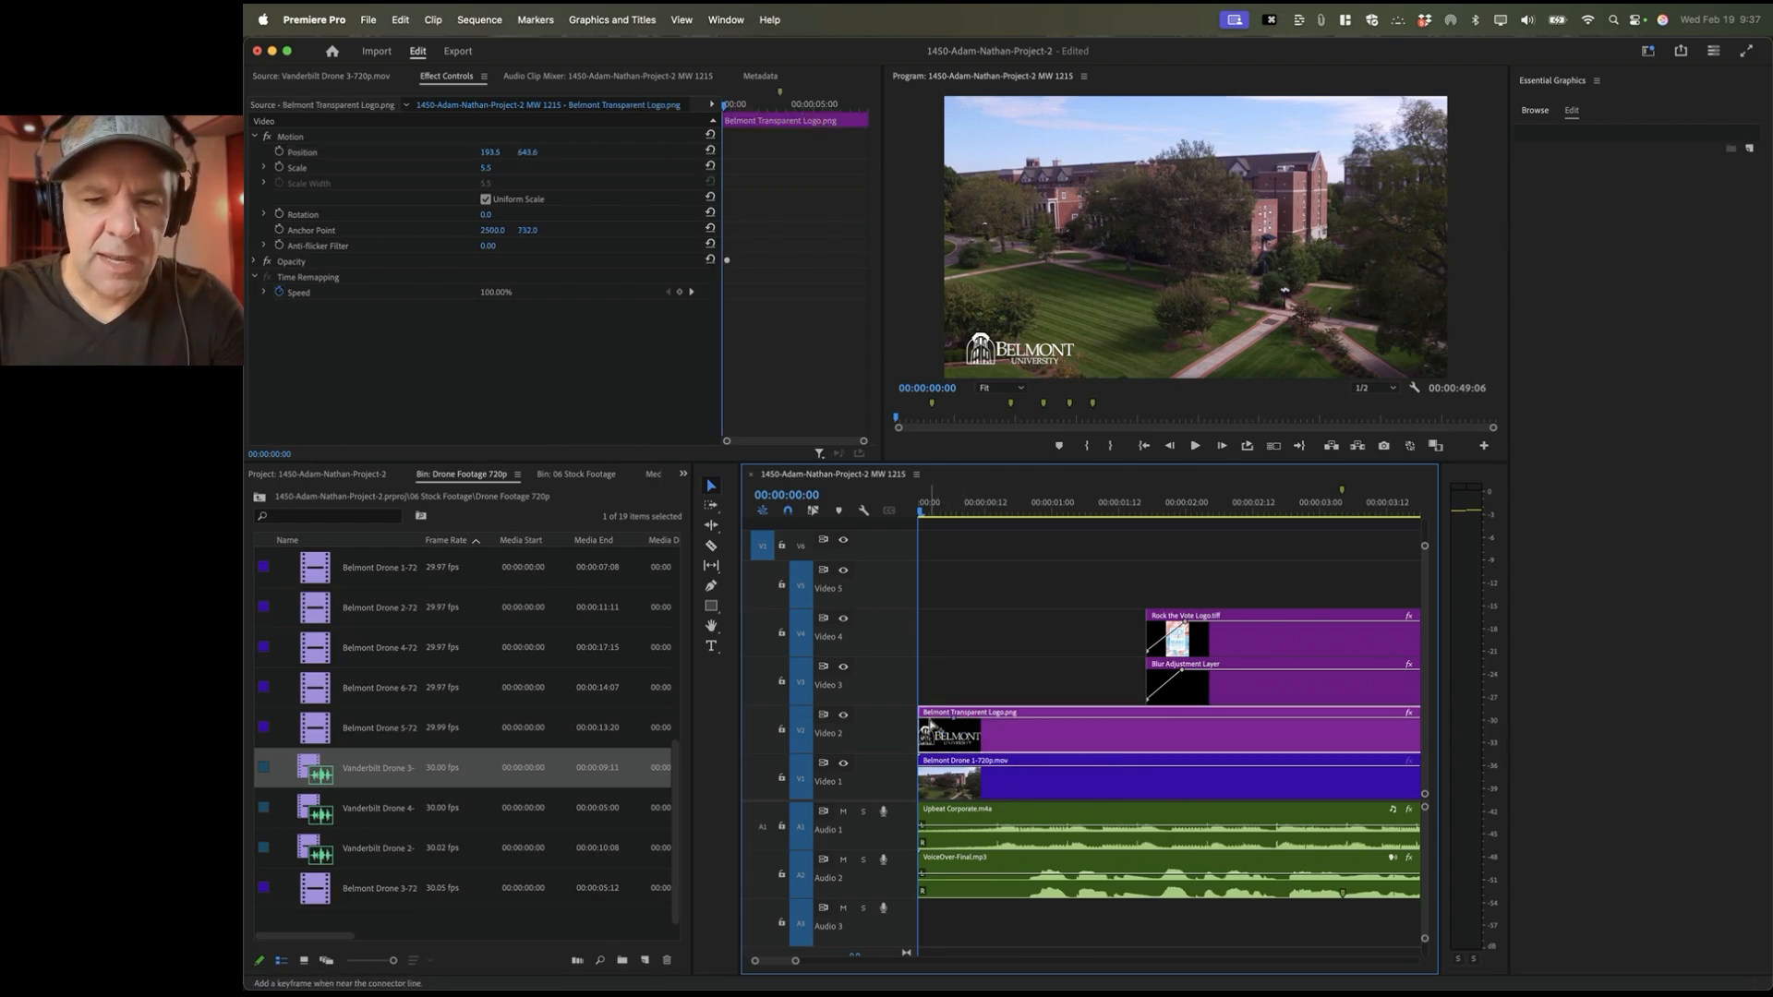
{"action": "left_click", "coordinate": [928, 719], "text": "super"}
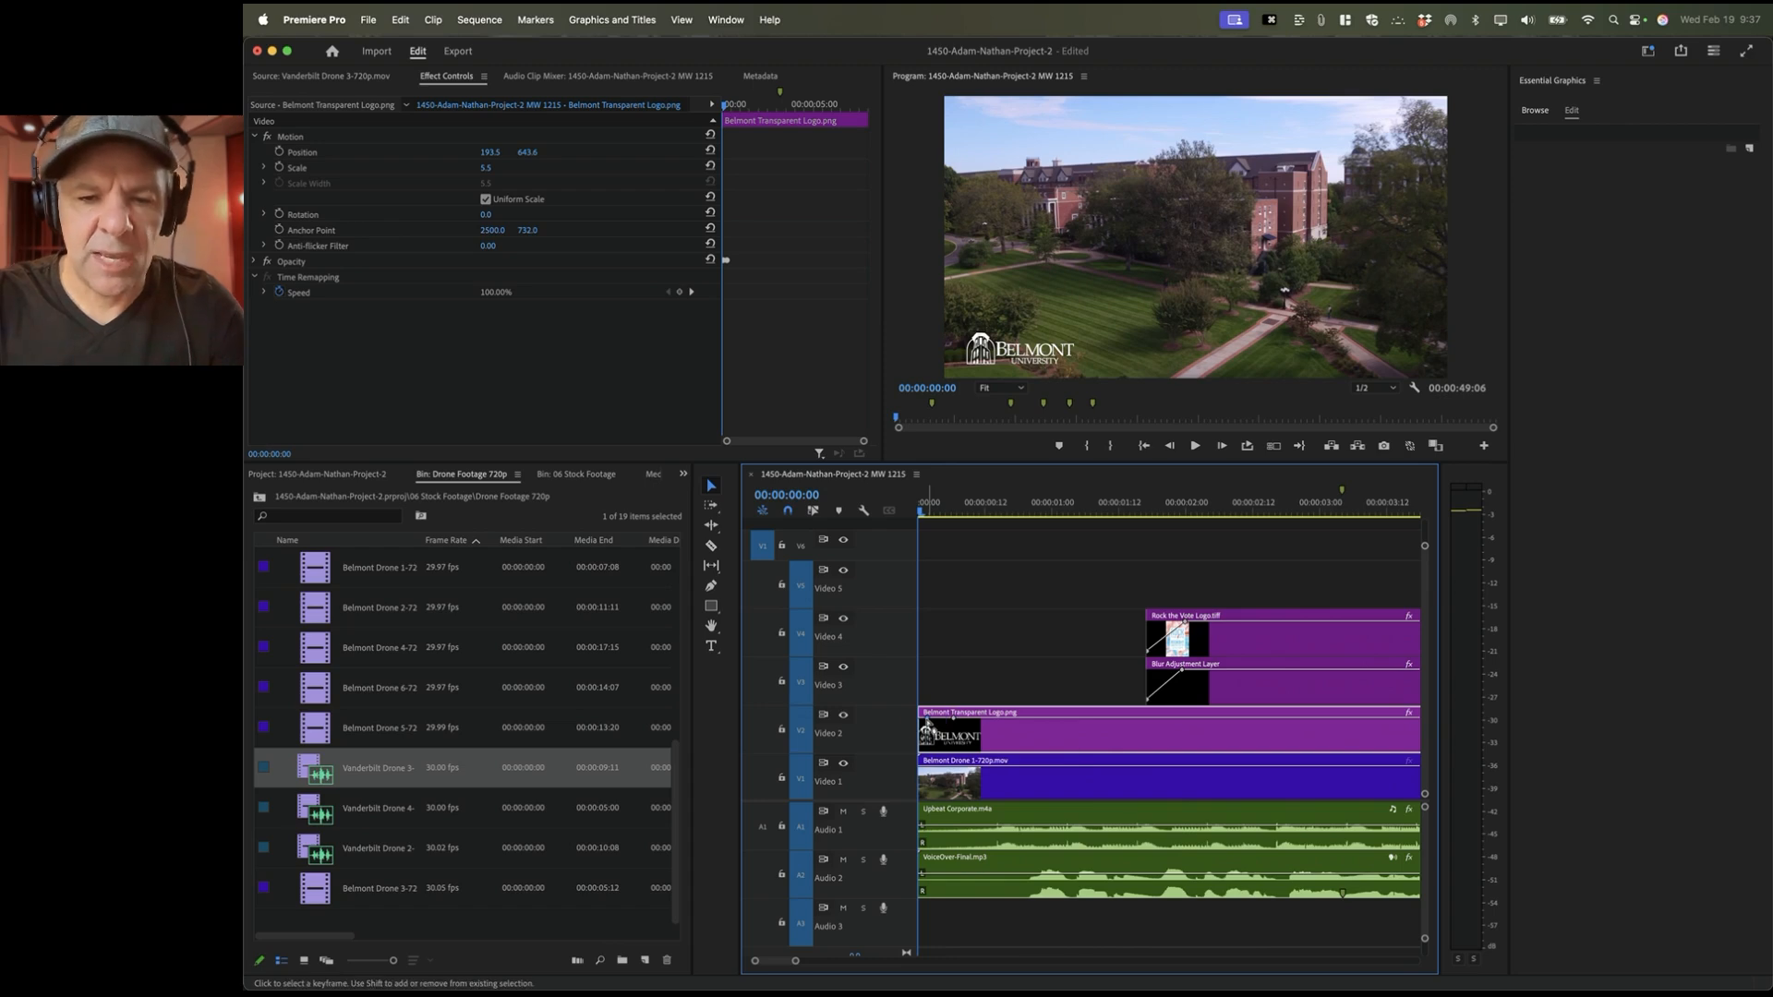
{"action": "left_click_drag", "start_coordinate": [927, 722], "coordinate": [926, 748]}
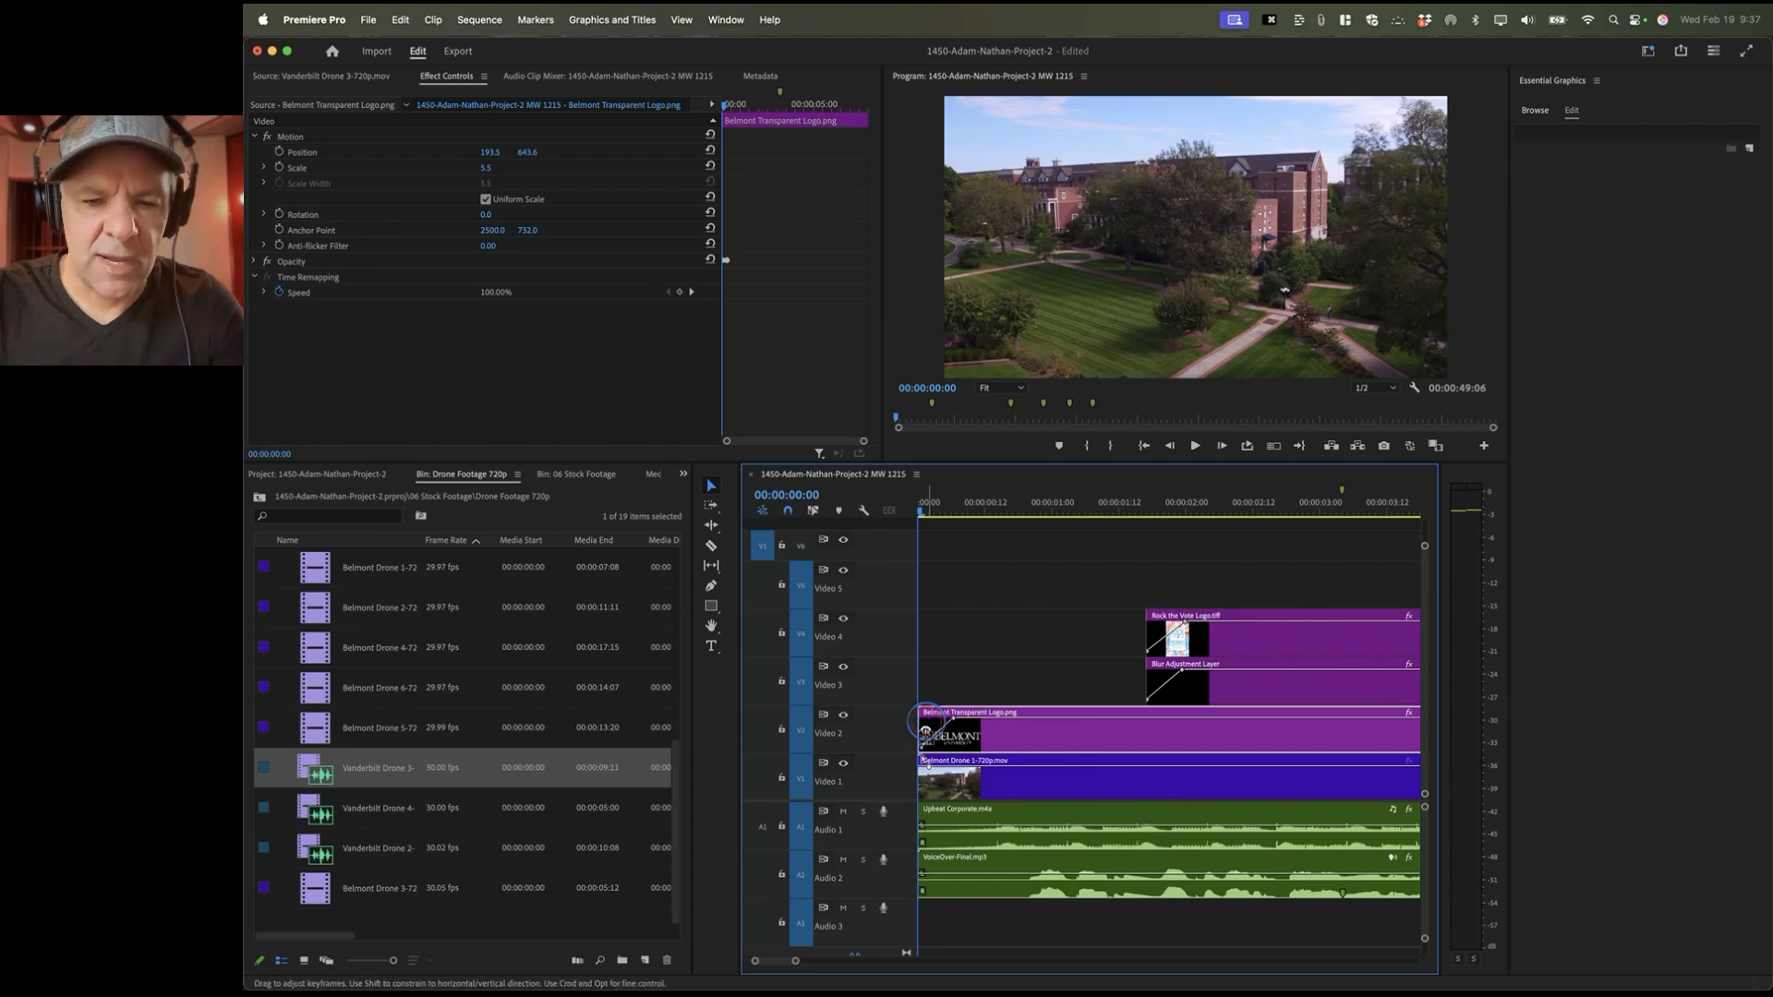
{"action": "left_click", "coordinate": [954, 772]}
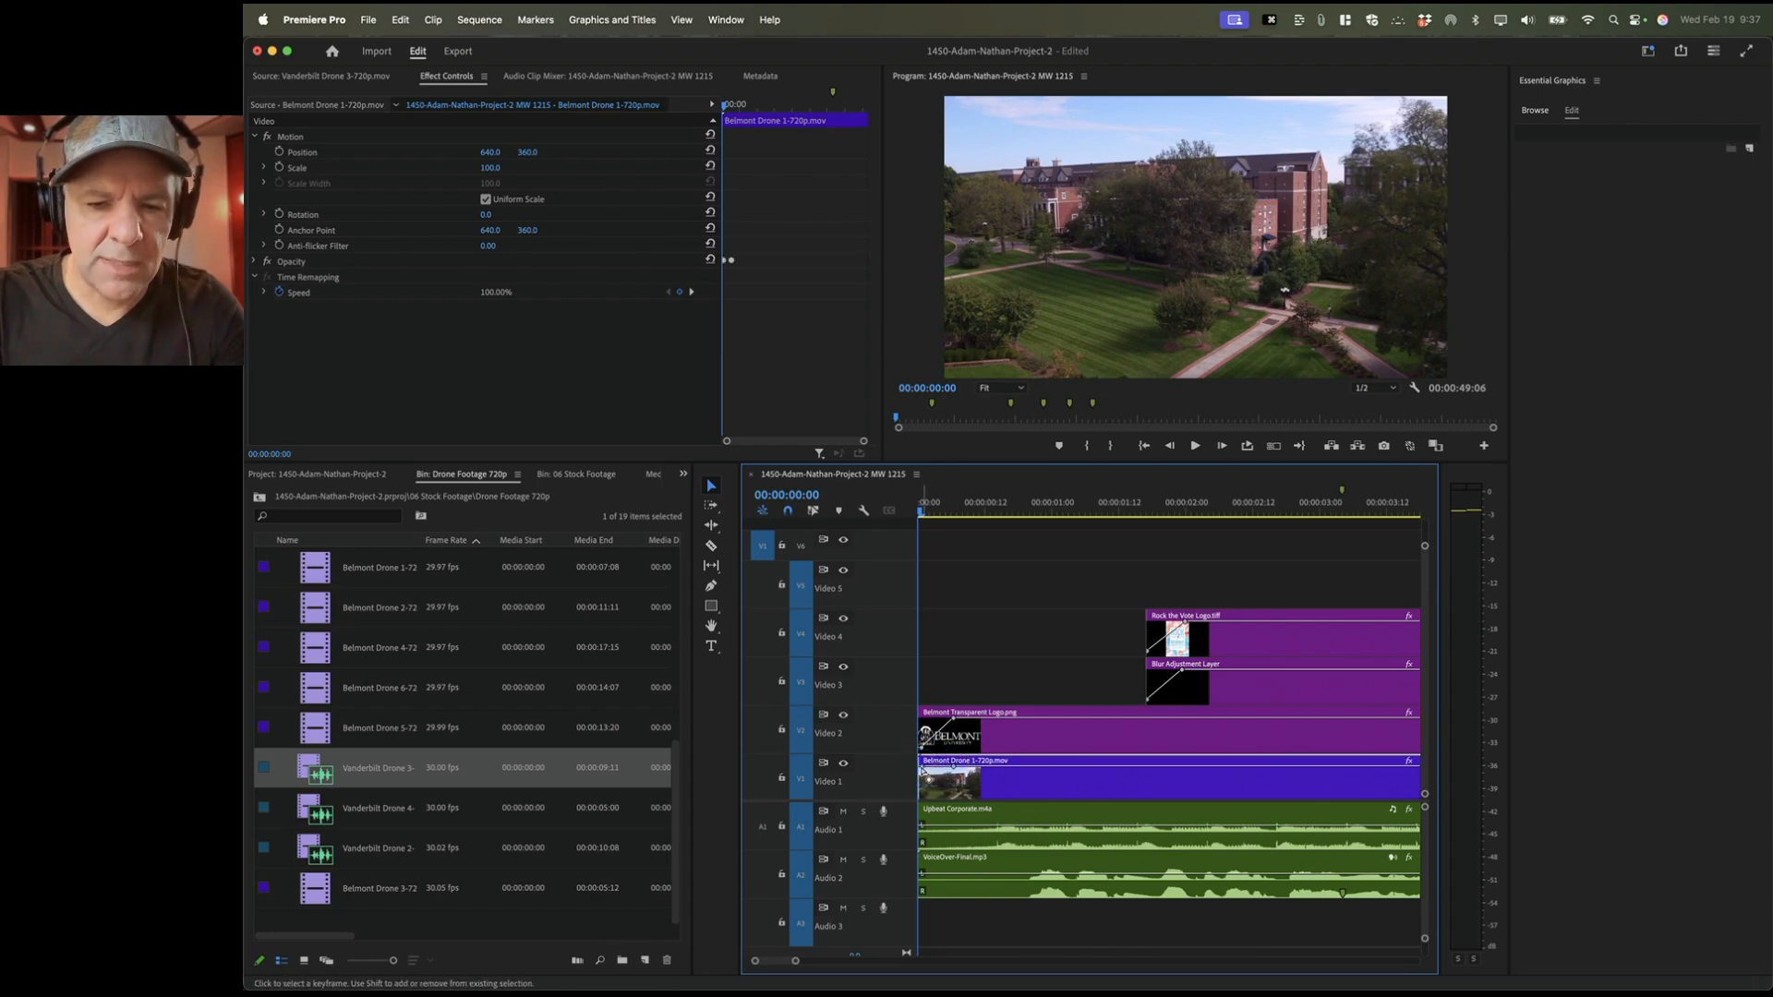
{"action": "left_click", "coordinate": [922, 771], "text": "super"}
{"action": "left_click_drag", "start_coordinate": [922, 770], "coordinate": [923, 798]}
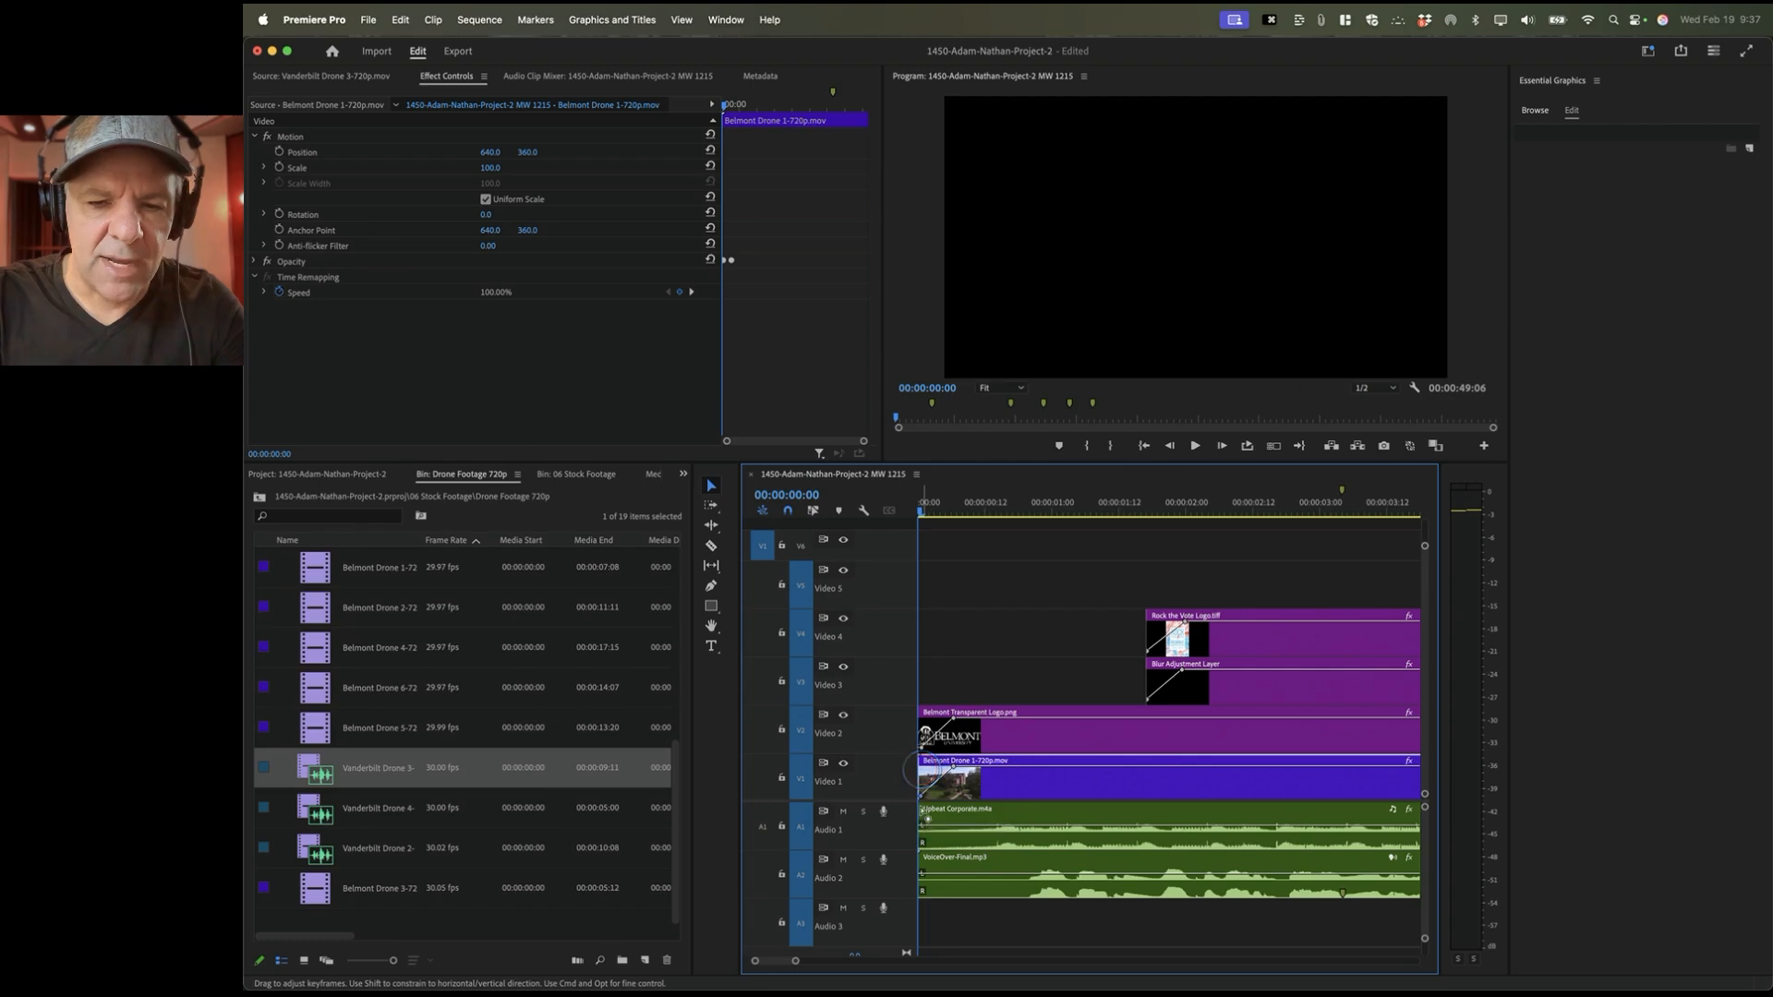
Step: Fade the Upbeat Corporate music in from -∞ with a 00:00:00:11 Constant Power fade
{"action": "left_click", "coordinate": [966, 829]}
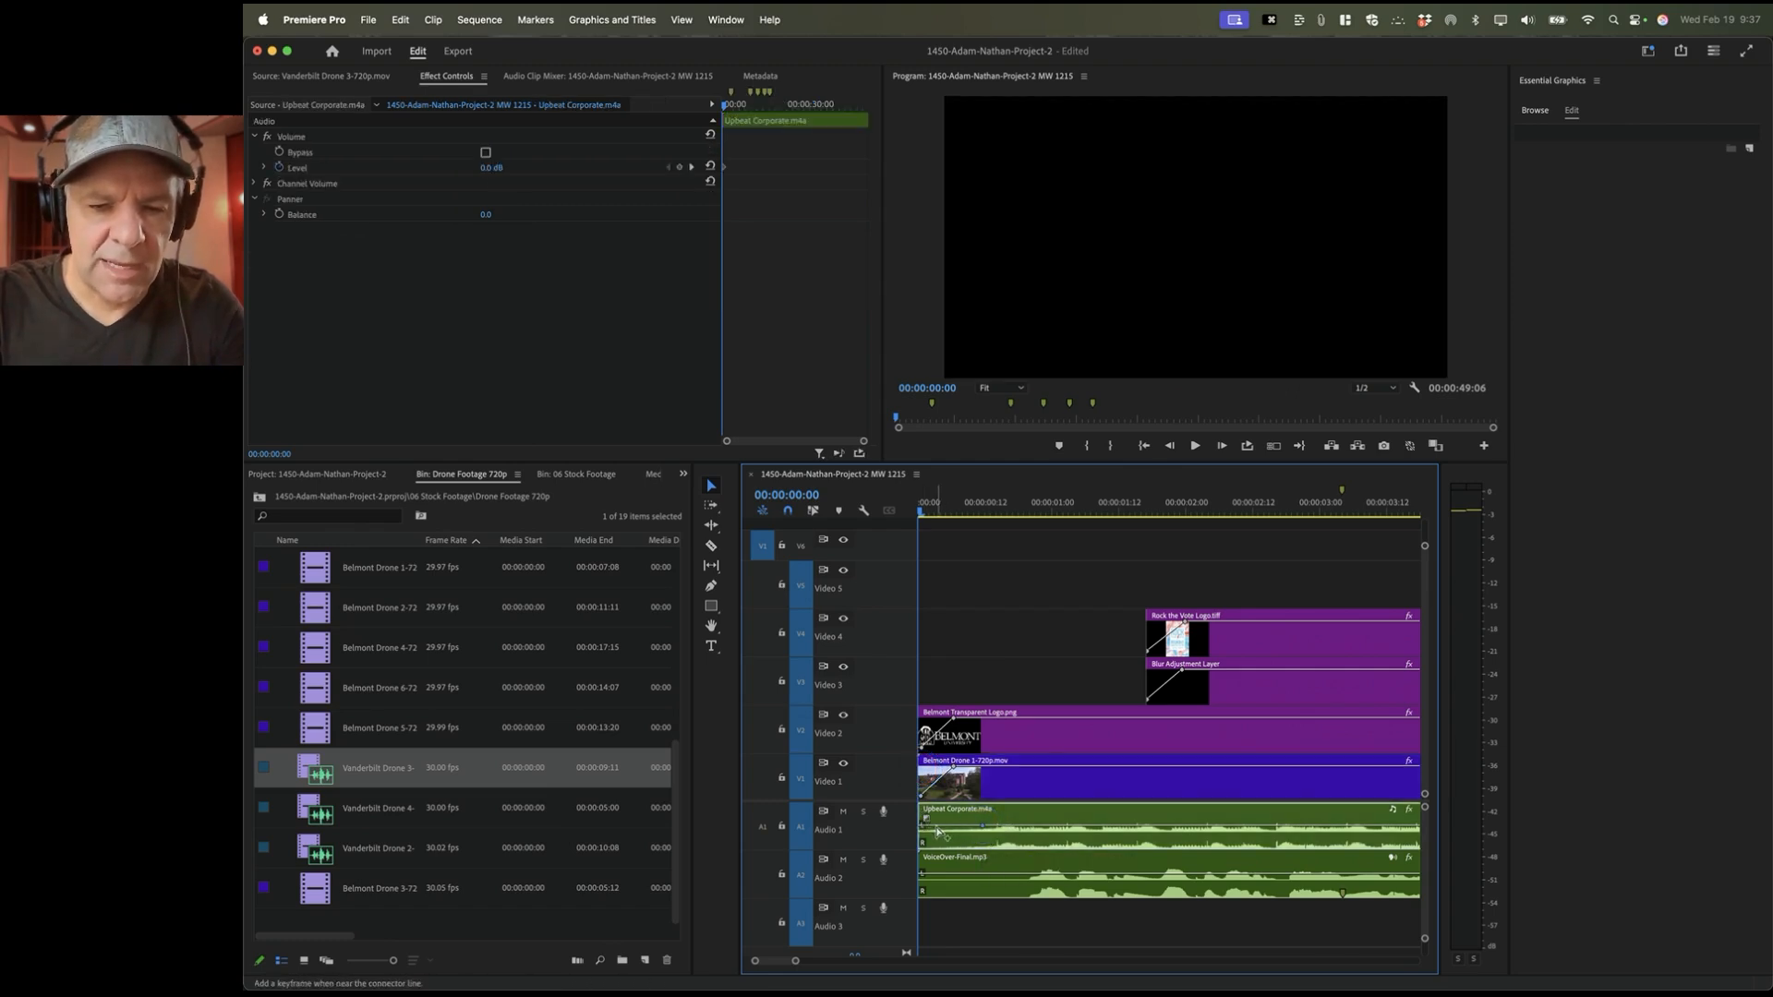
{"action": "left_click", "coordinate": [928, 828], "text": "super"}
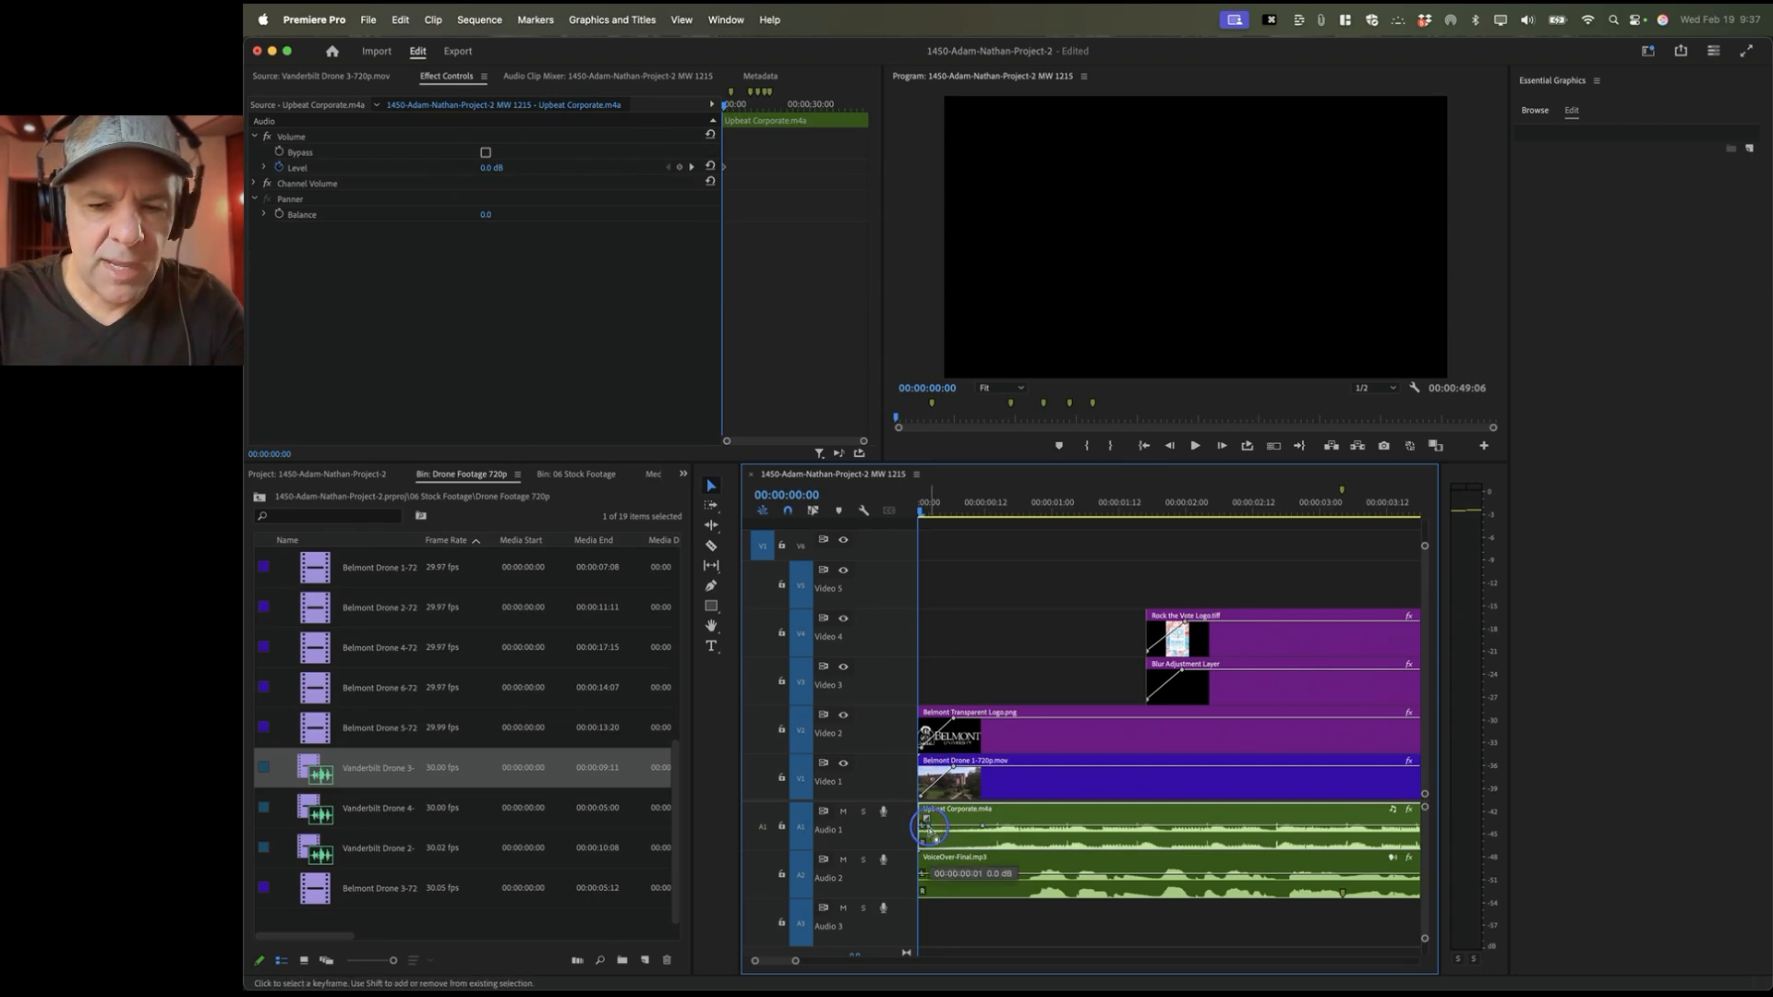
{"action": "left_click_drag", "start_coordinate": [926, 819], "coordinate": [927, 822]}
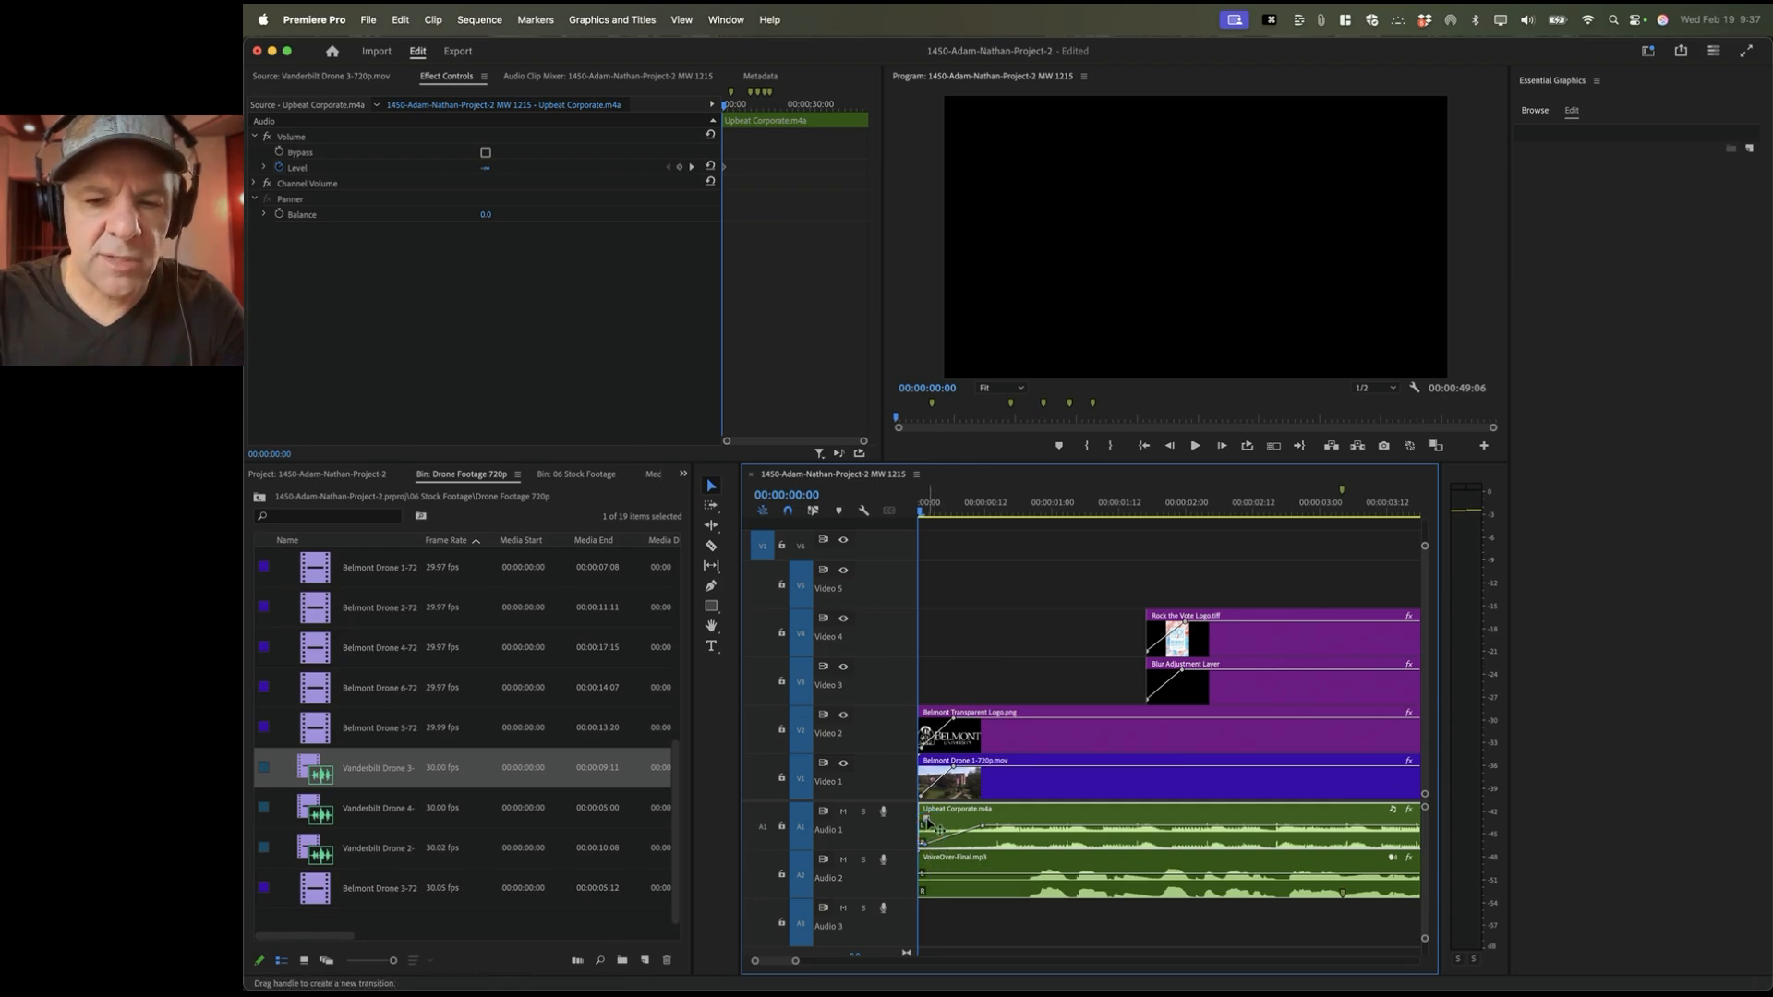
{"action": "left_click_drag", "start_coordinate": [928, 822], "coordinate": [984, 824]}
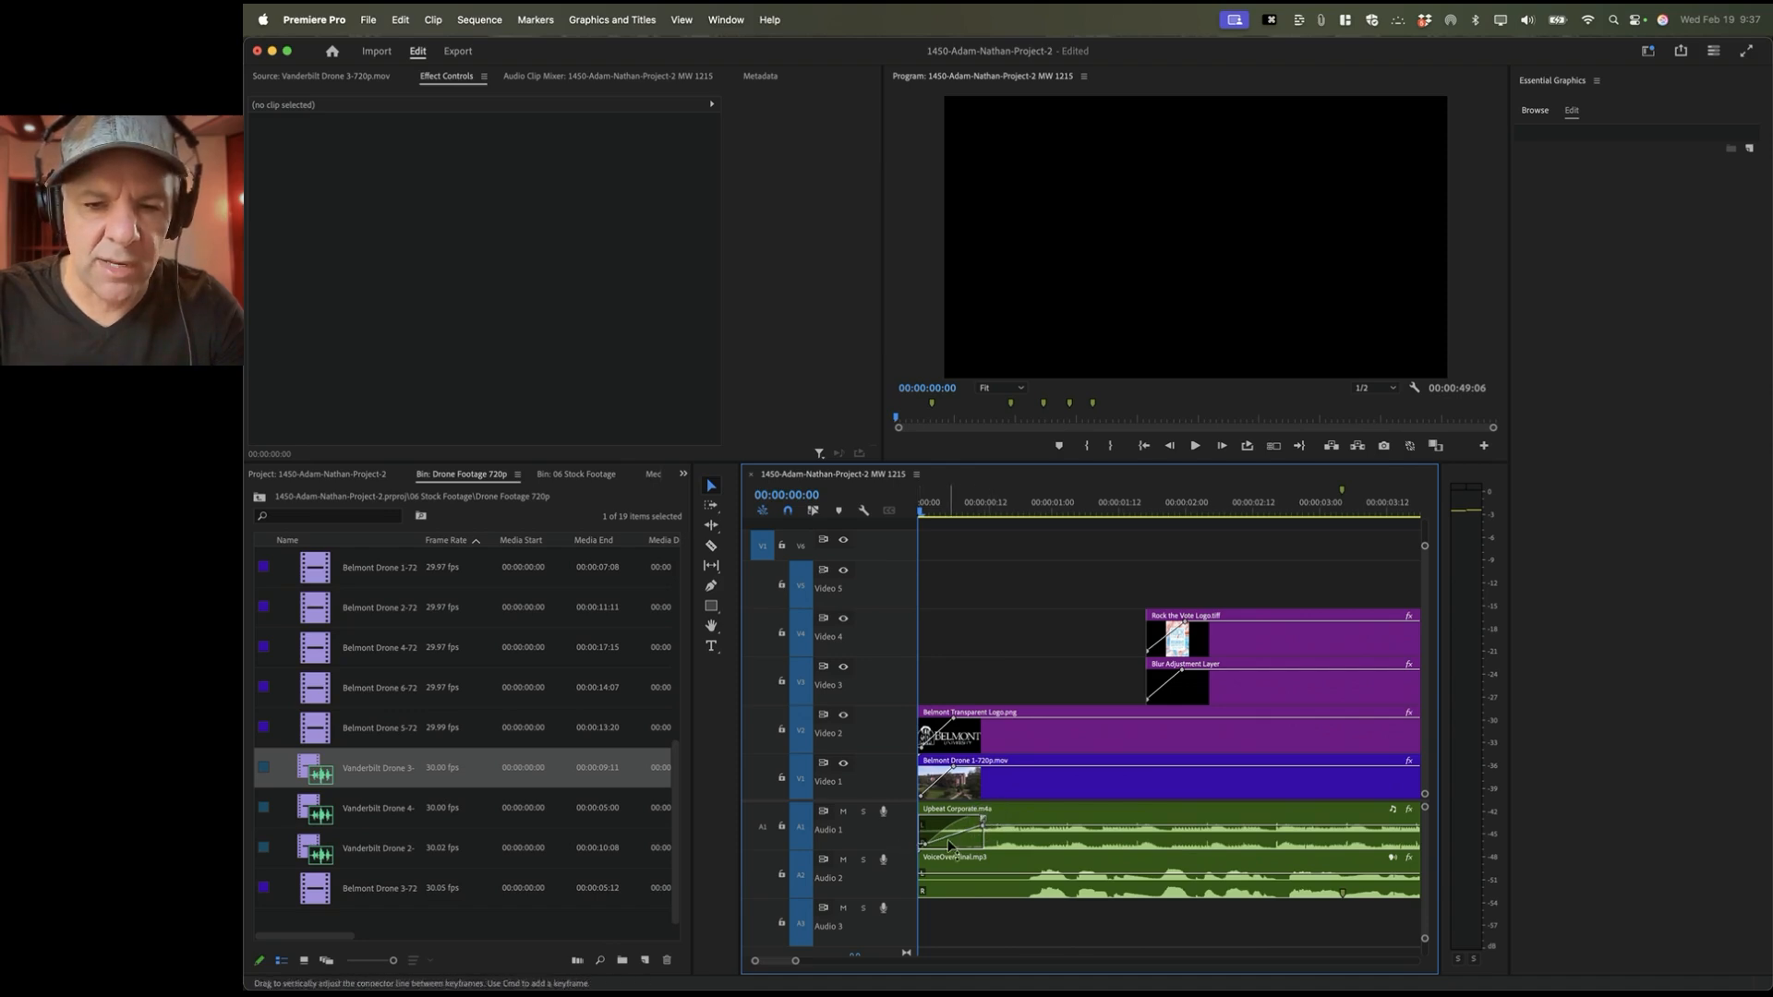
{"action": "key", "text": "space"}
{"action": "key", "text": "space"}
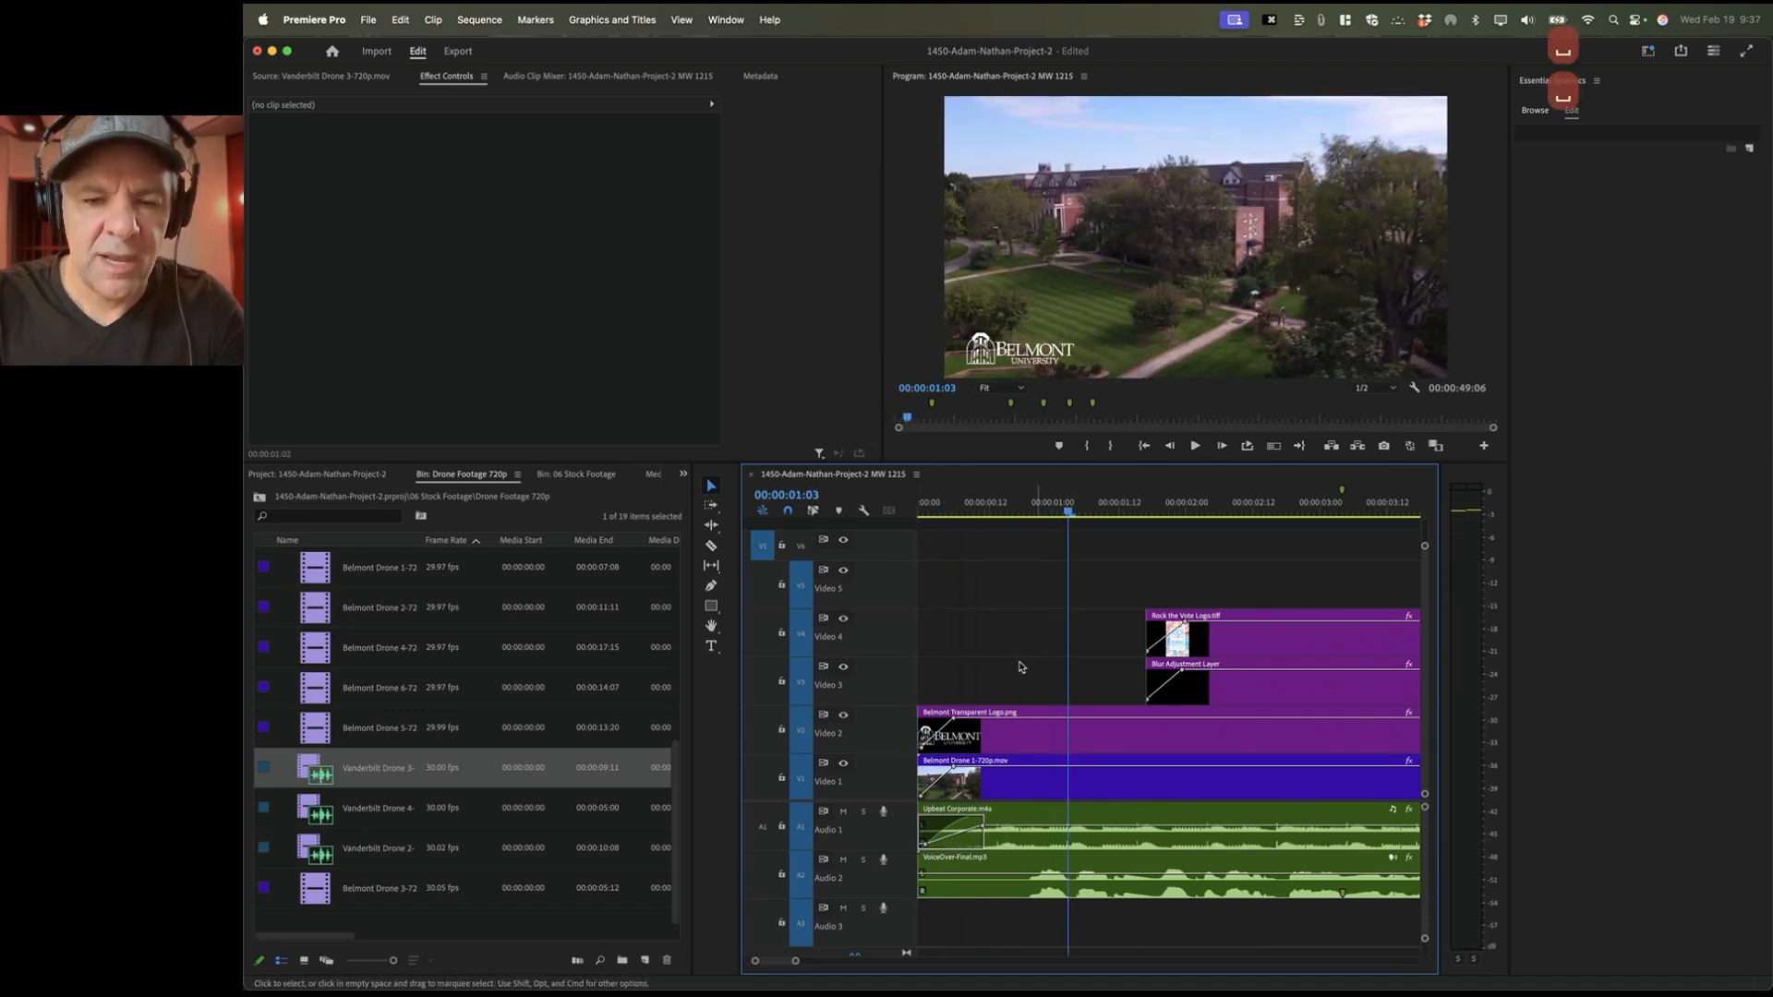
{"action": "mouse_move", "coordinate": [984, 821]}
{"action": "left_mouse_down"}
{"action": "mouse_move", "coordinate": [920, 826]}
{"action": "mouse_move", "coordinate": [982, 821]}
{"action": "left_mouse_up"}
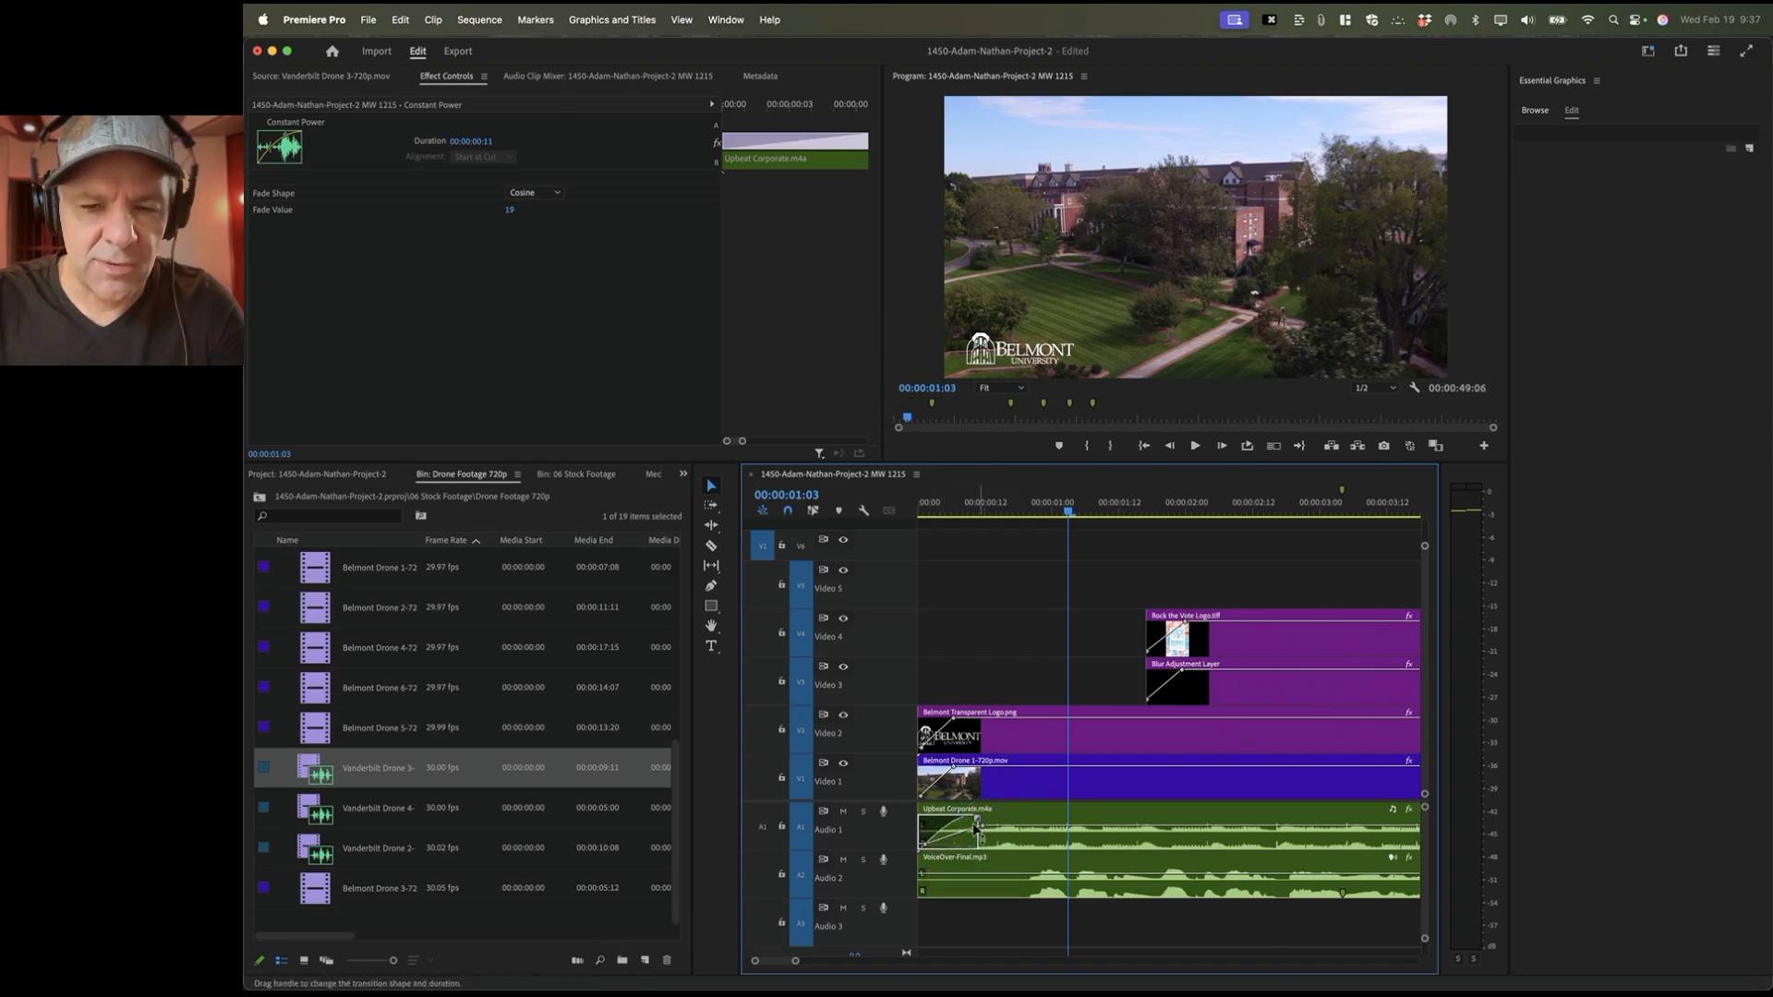
Step: Replay the opening to check the fades, then fit the whole sequence in the timeline
{"action": "left_click", "coordinate": [920, 517]}
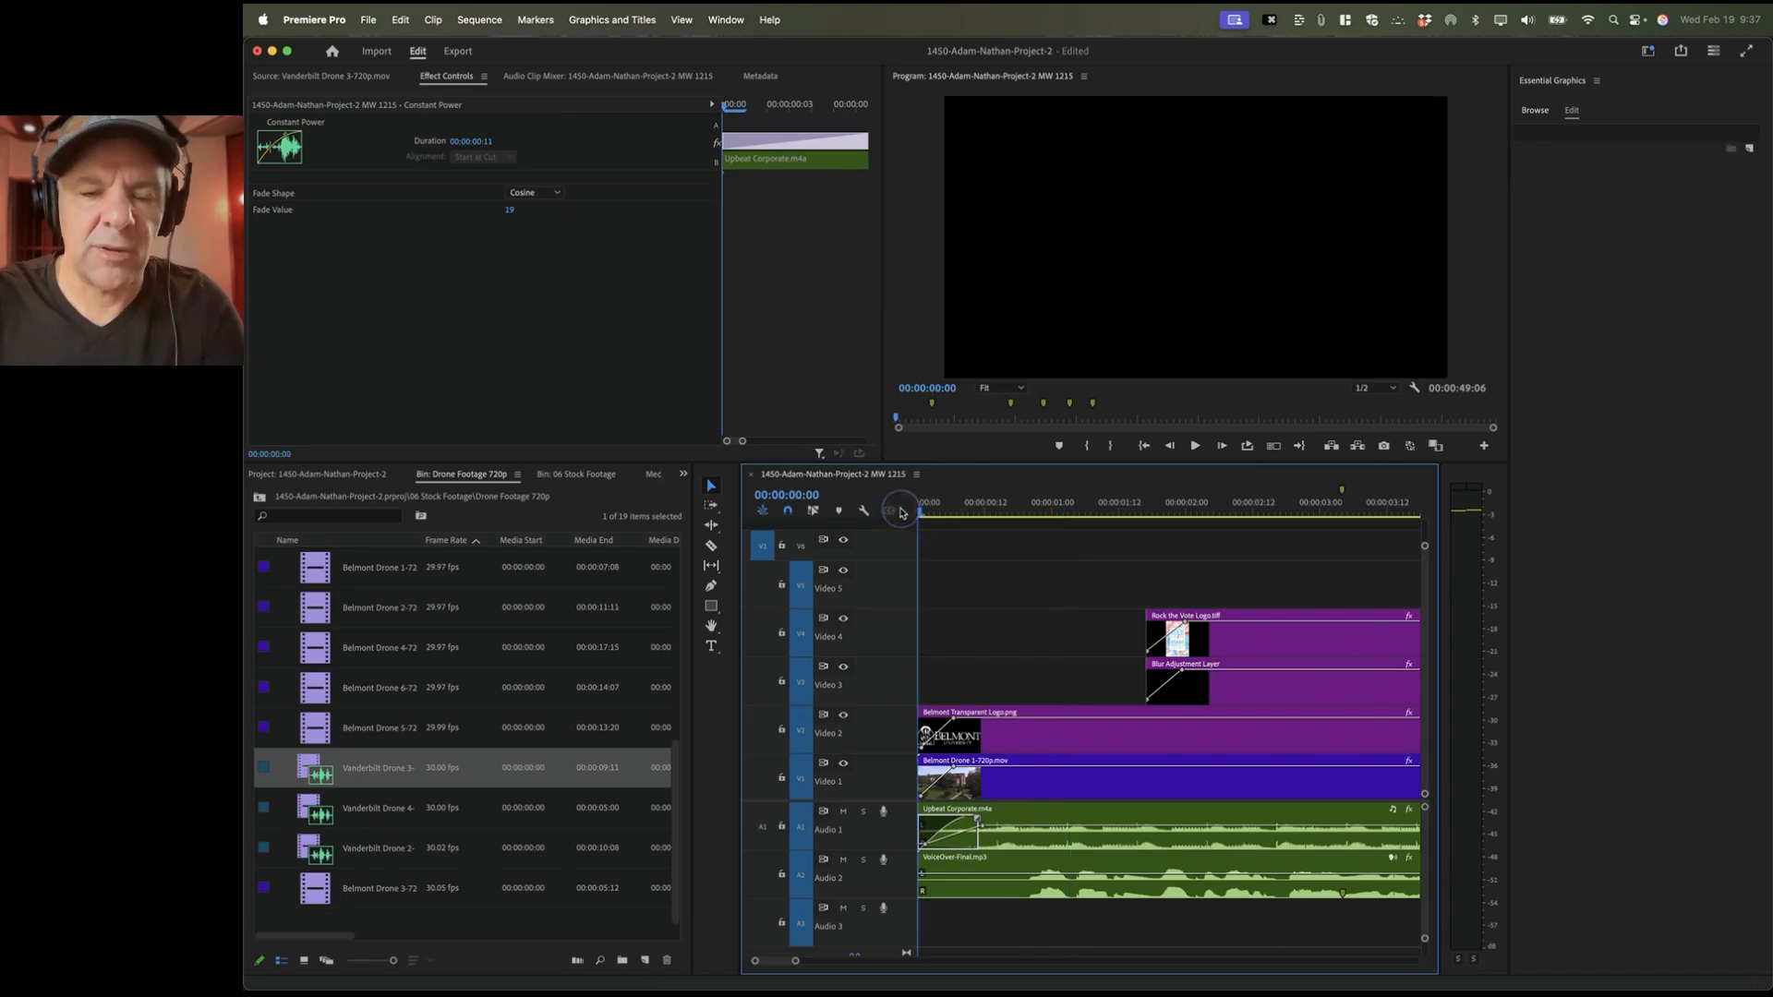
{"action": "key", "text": "space"}
{"action": "key", "text": "space"}
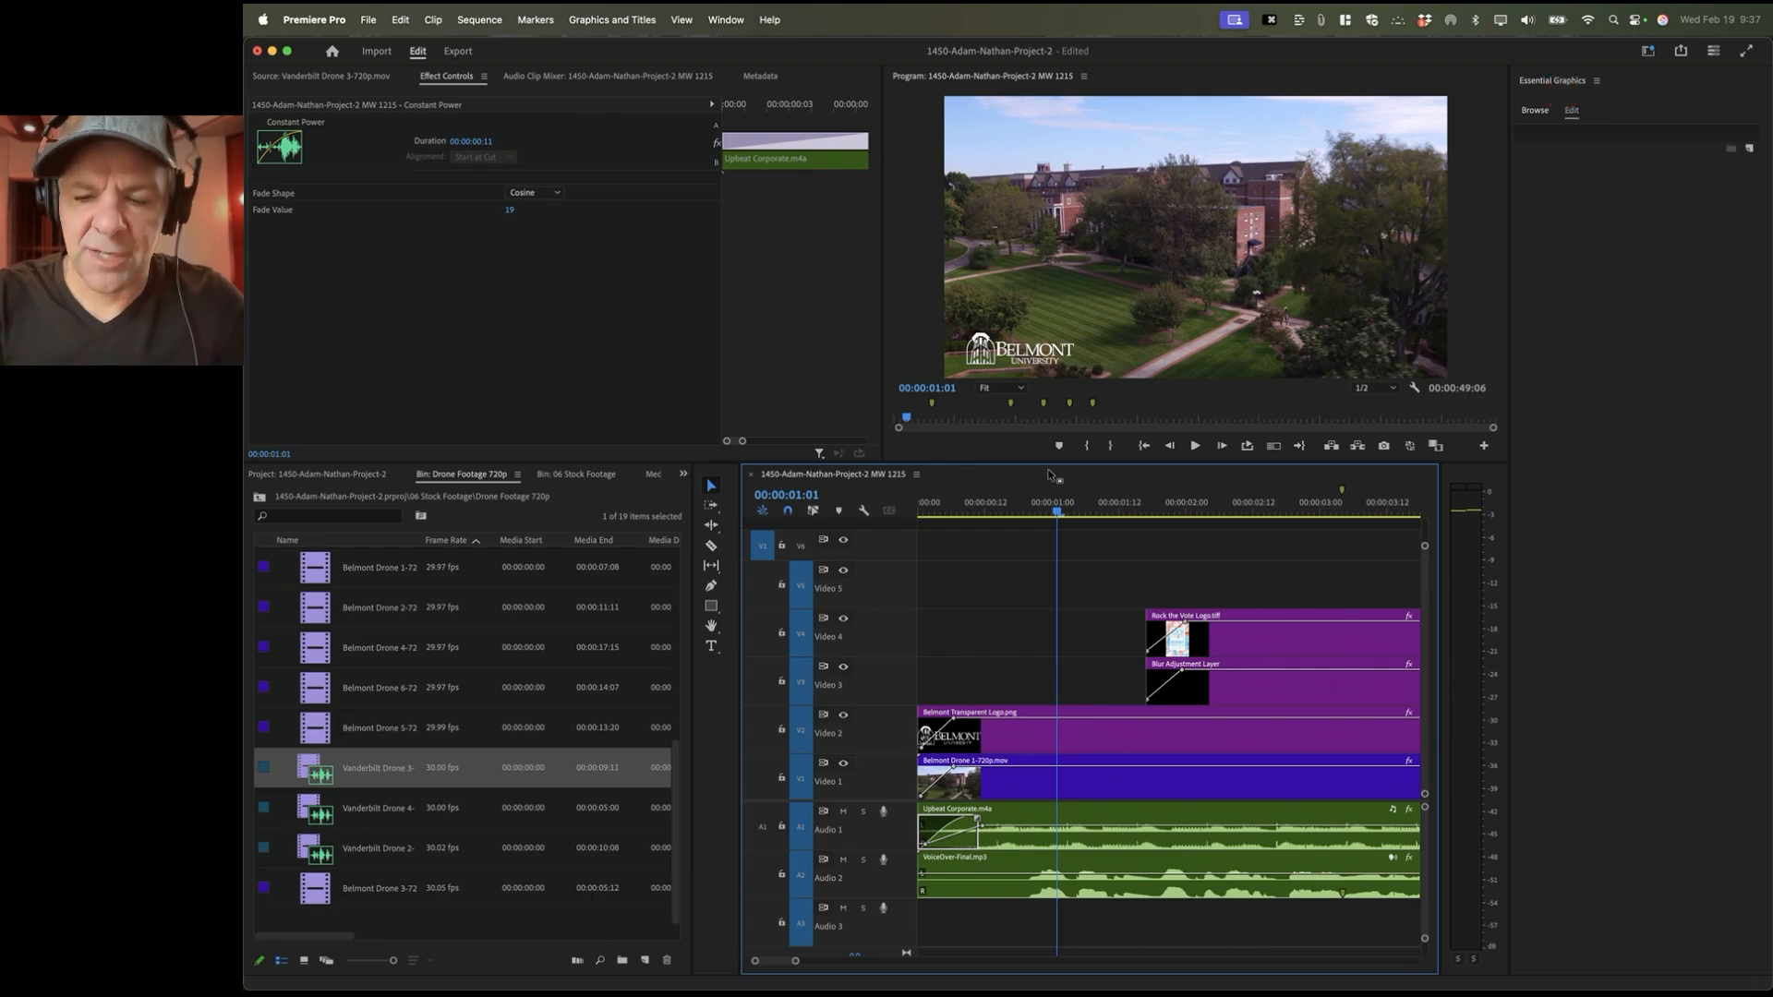
{"action": "key", "text": "backslash"}
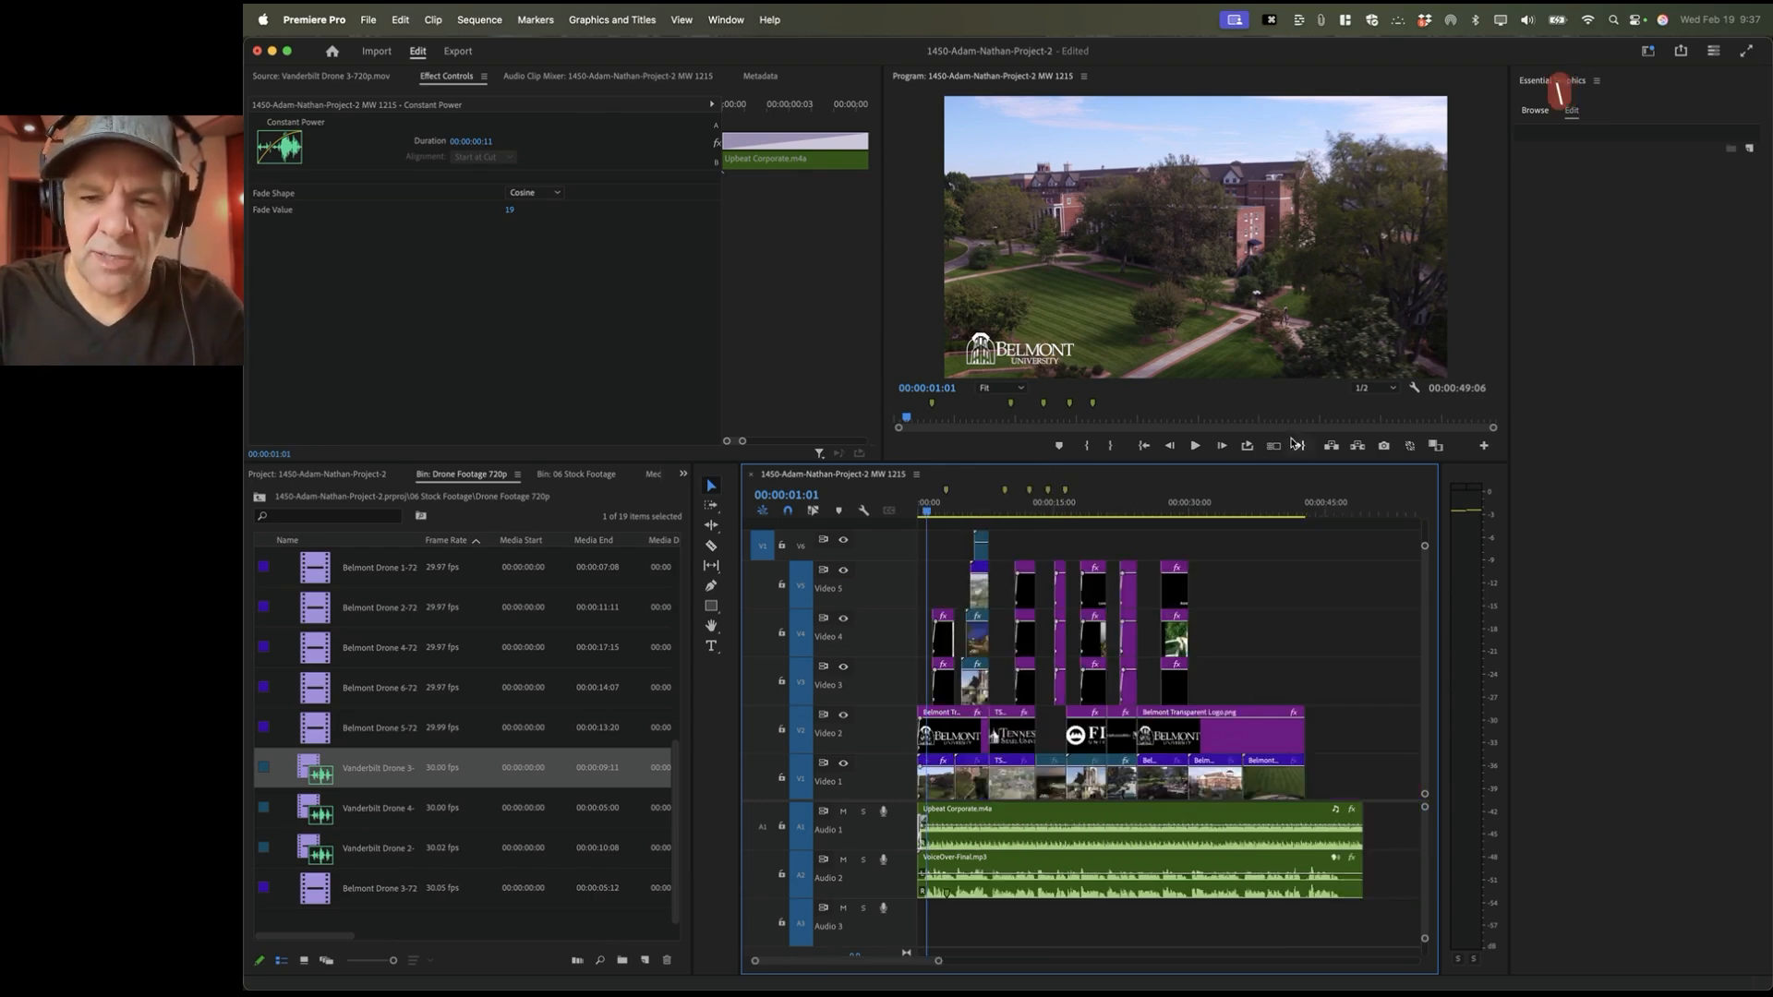
Step: Zoom in on the ending around 00:00:38:04 and play it through to where the audio ends
{"action": "left_click", "coordinate": [1264, 506]}
{"action": "key", "text": "equal"}
{"action": "key", "text": "equal"}
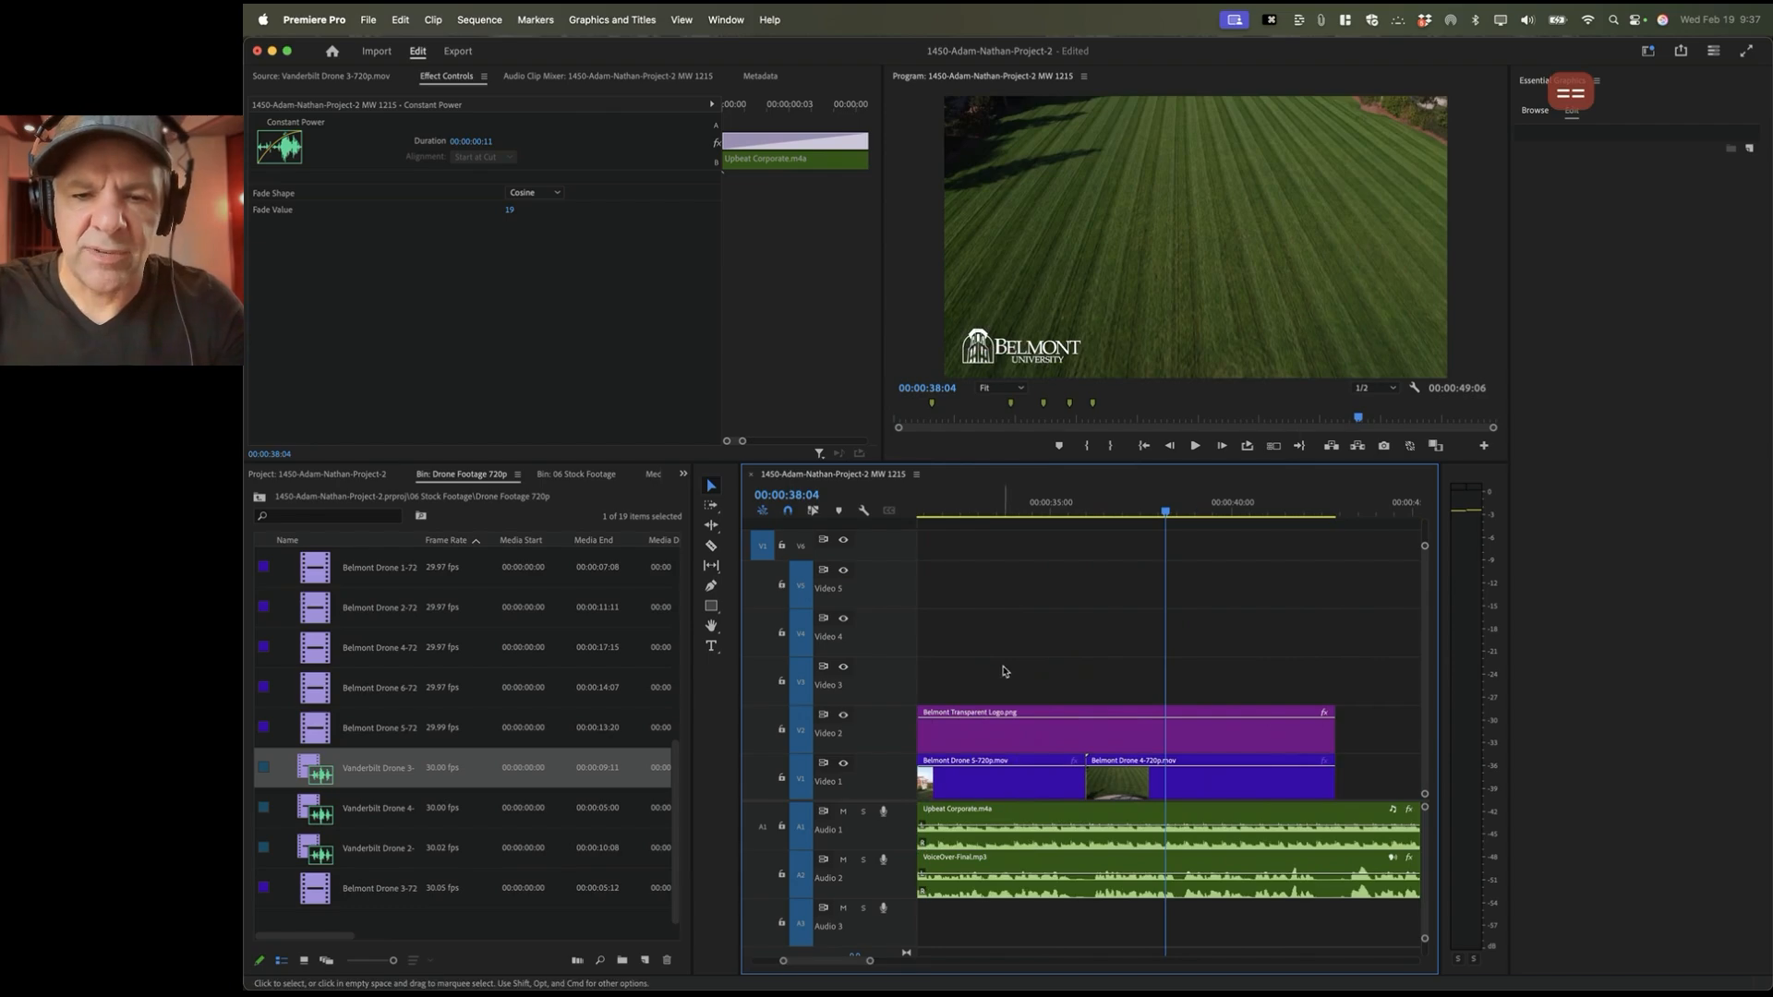
{"action": "scroll", "coordinate": [1033, 666], "scroll_direction": "right", "scroll_amount": 2}
{"action": "scroll", "coordinate": [1033, 666], "scroll_direction": "left", "scroll_amount": 2}
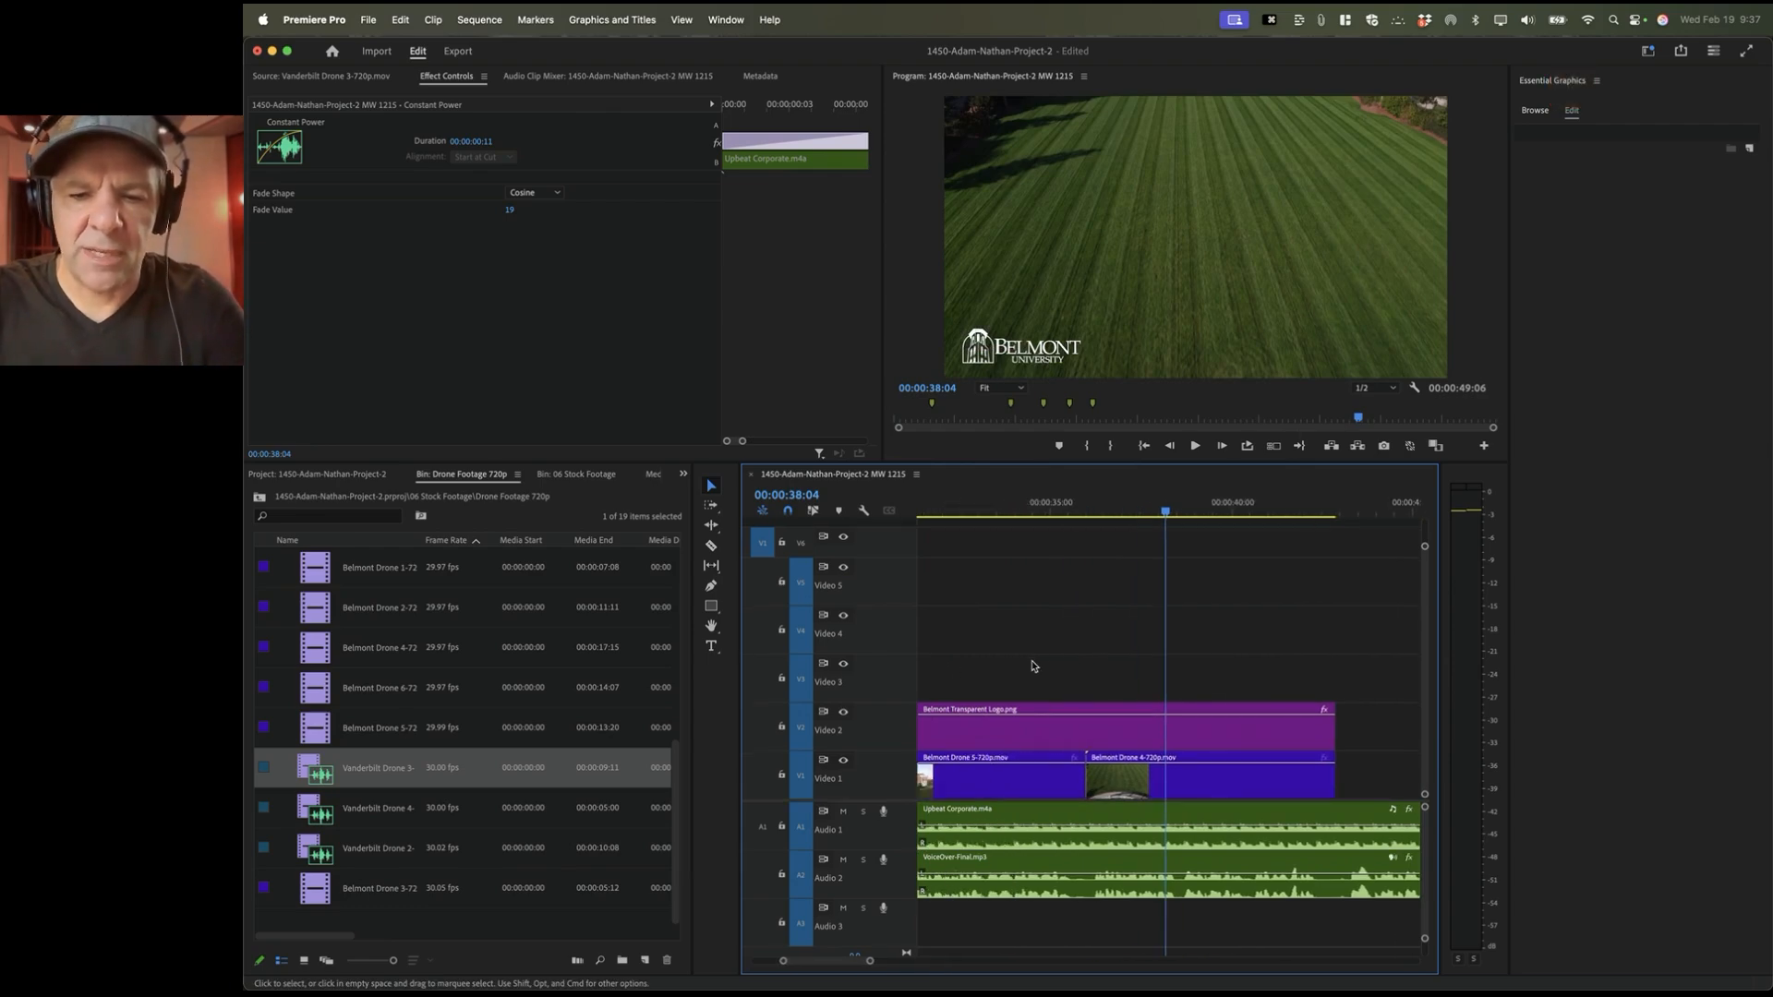
{"action": "key", "text": "space"}
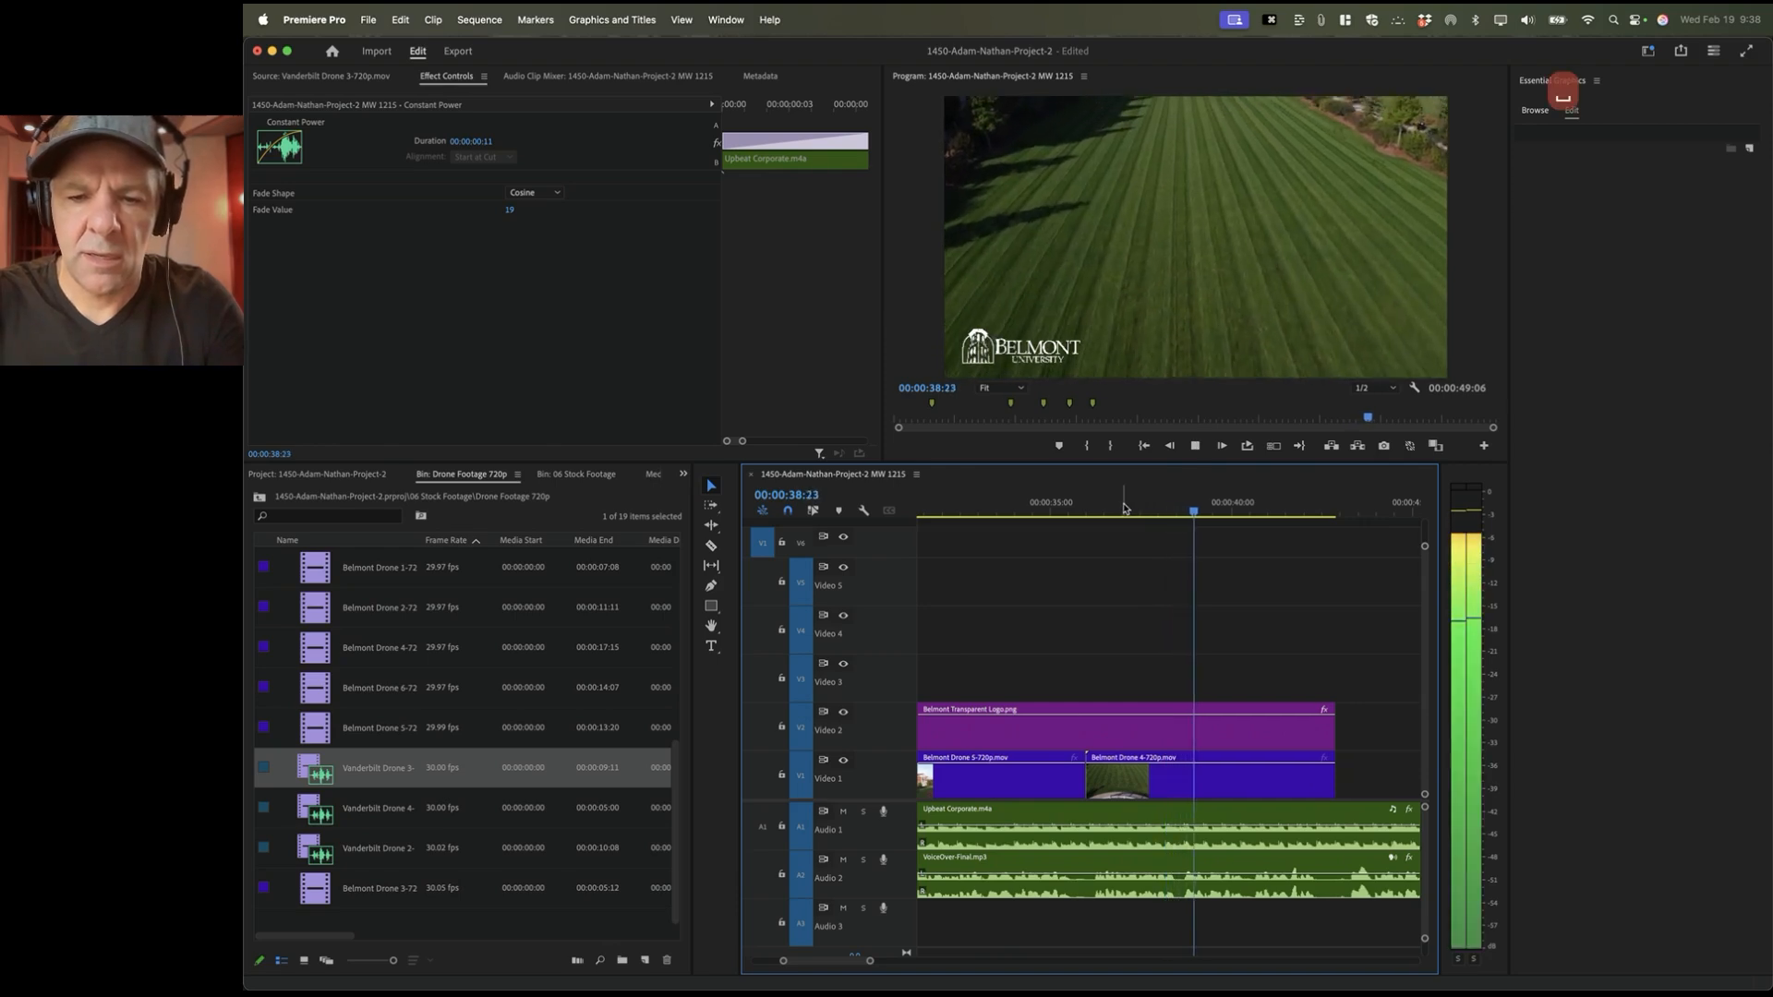
{"action": "scroll", "coordinate": [1326, 731], "scroll_direction": "right", "scroll_amount": 5}
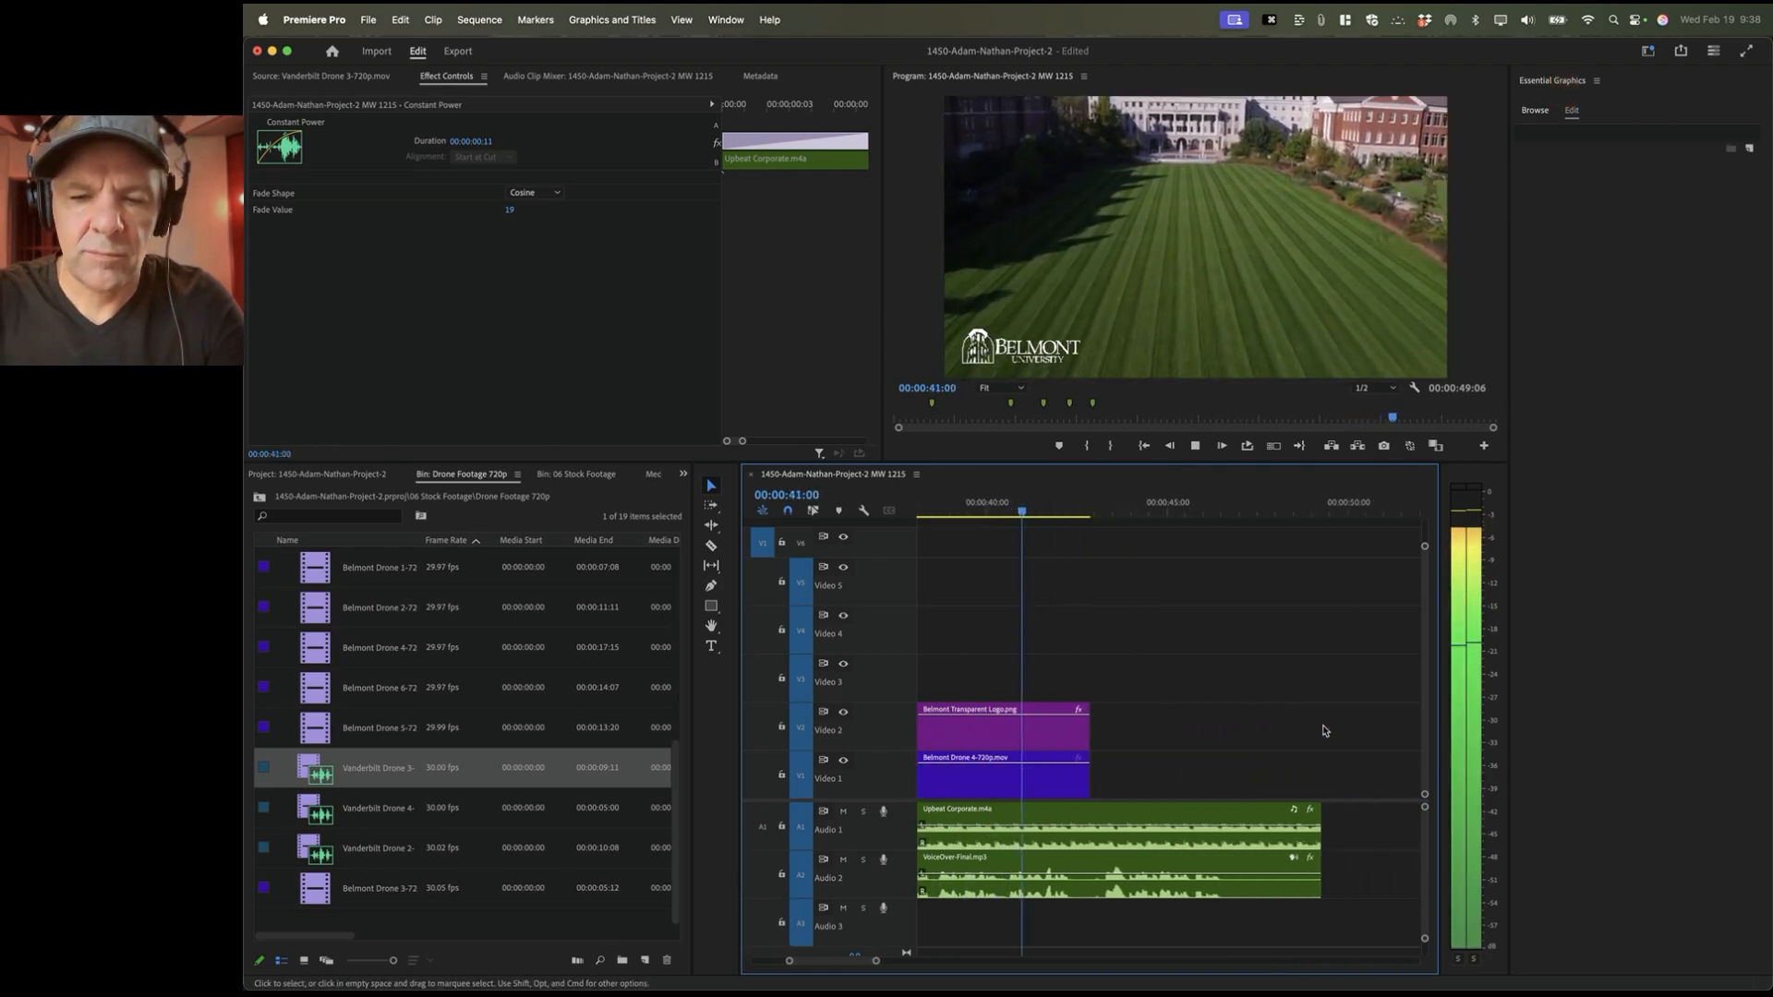
{"action": "key", "text": "space"}
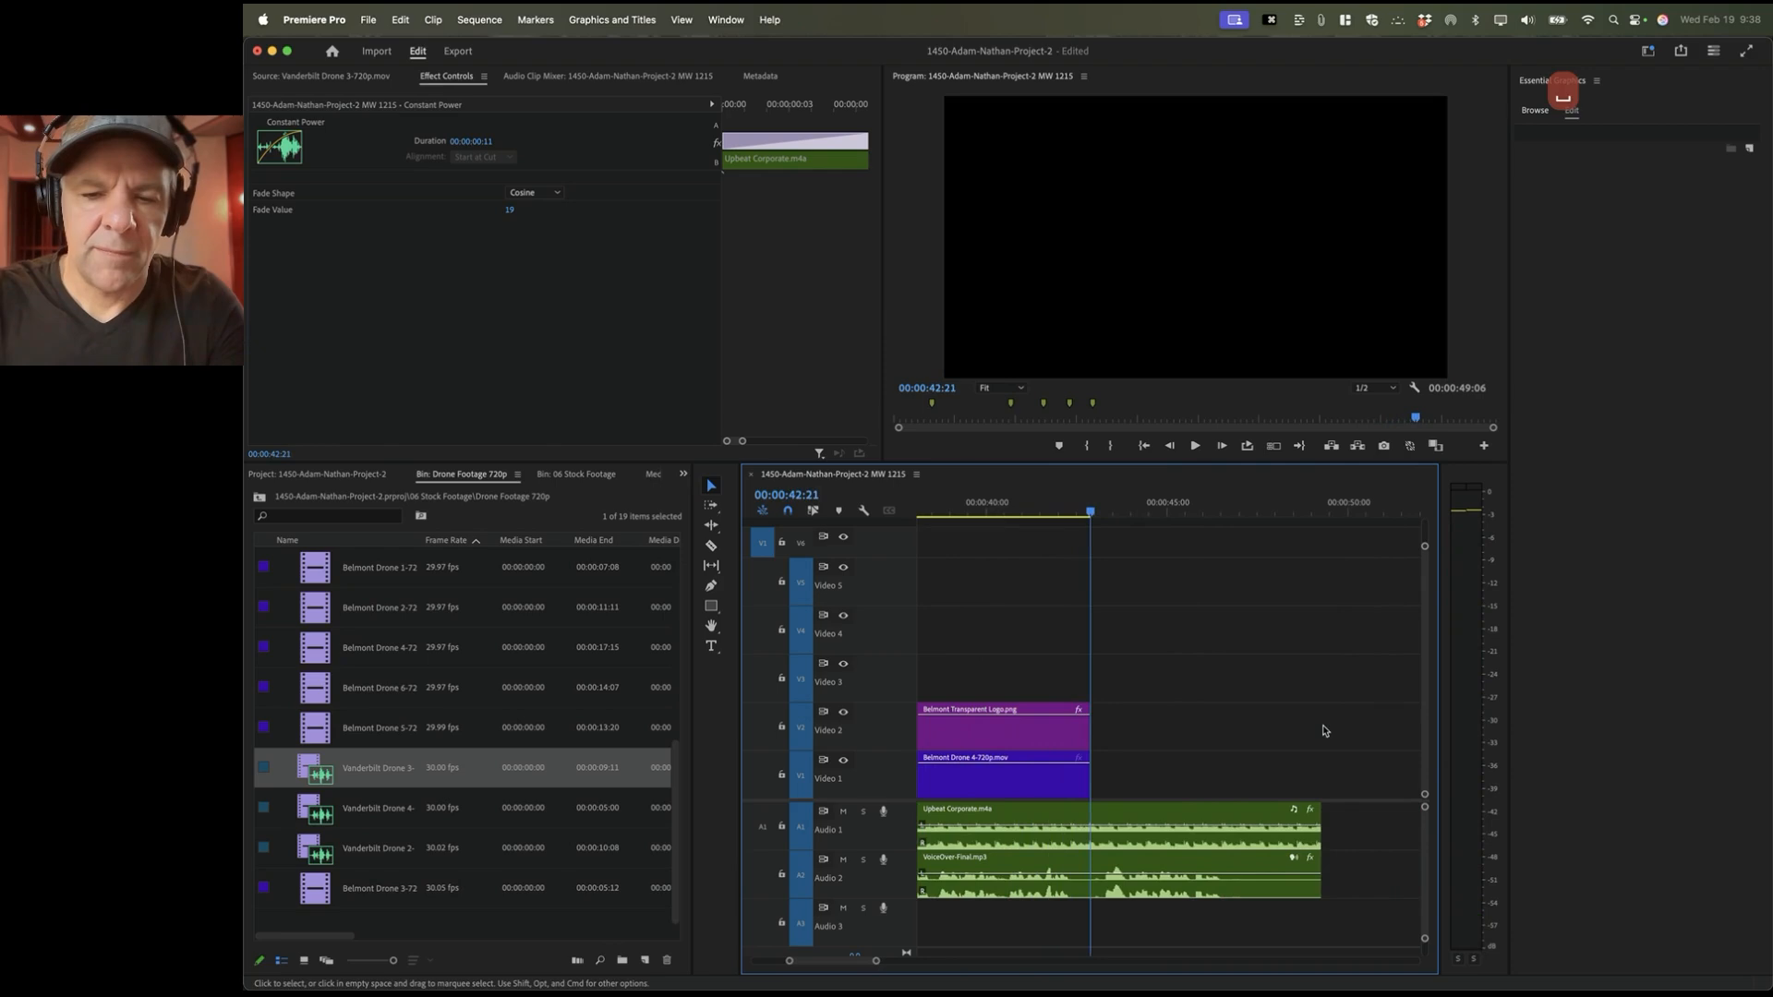
{"action": "key", "text": "space"}
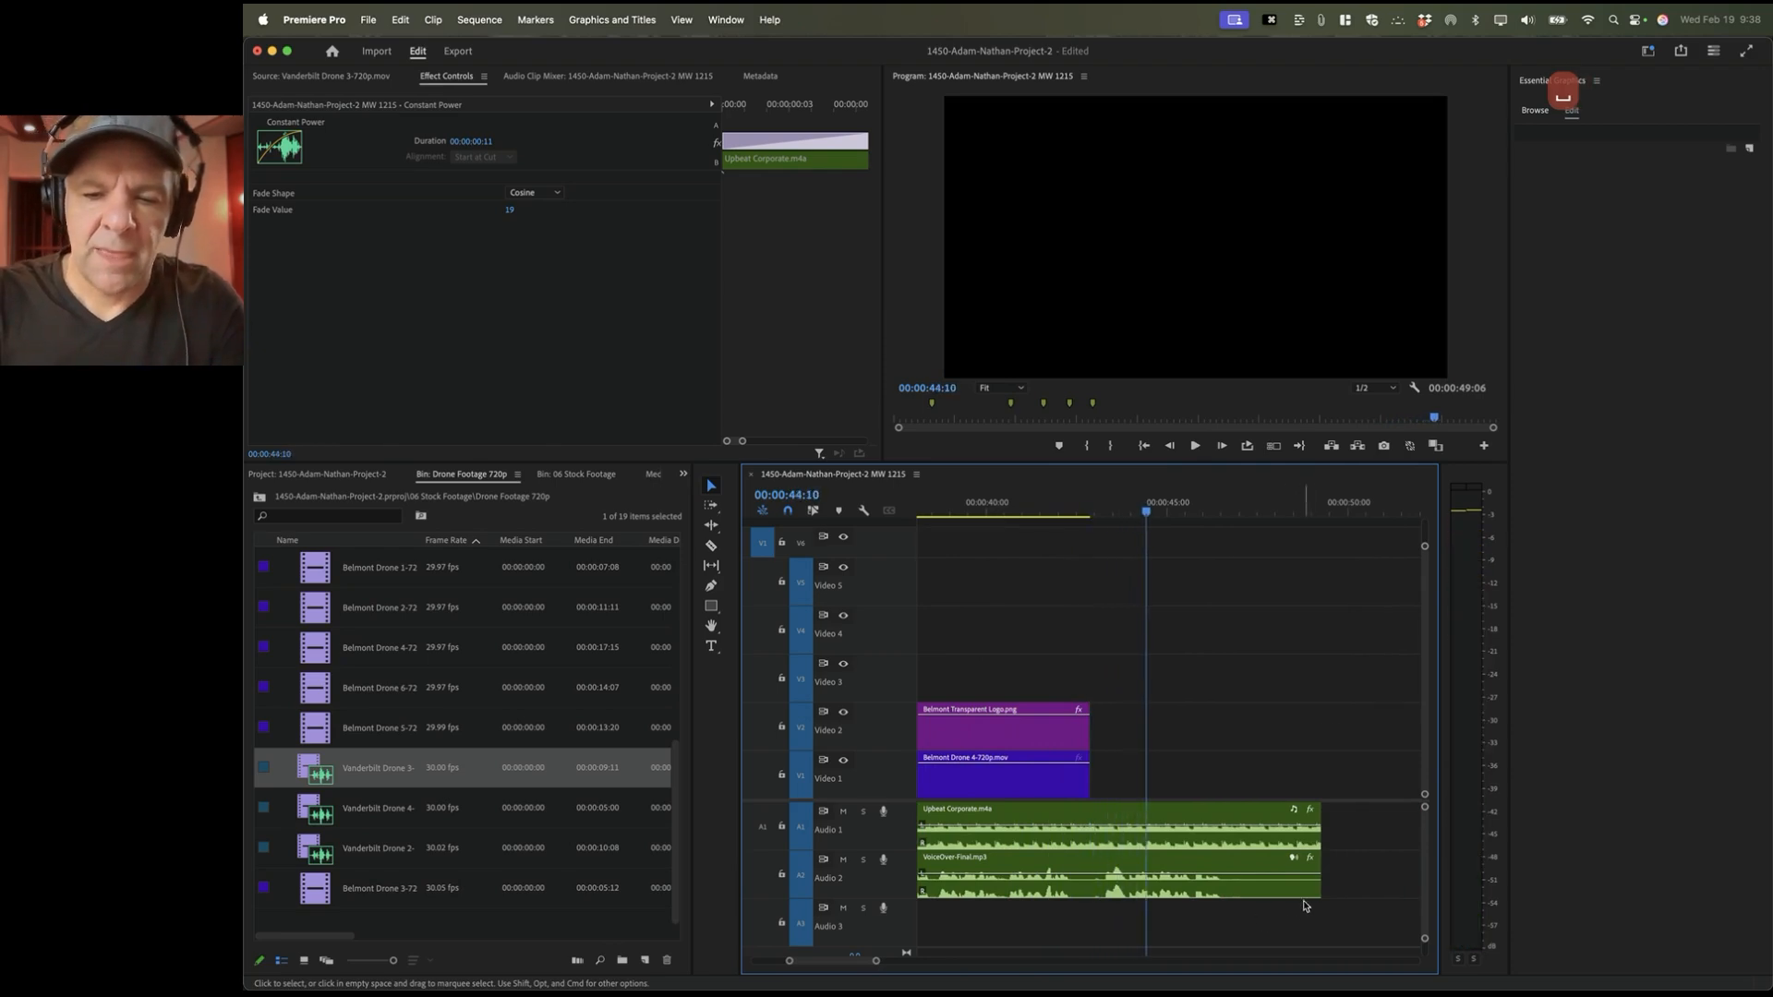
Step: Lower the VoiceOver-Final end volume to -11.9 dB and trim the music to end after the video
{"action": "left_click_drag", "start_coordinate": [1310, 890], "coordinate": [1081, 889]}
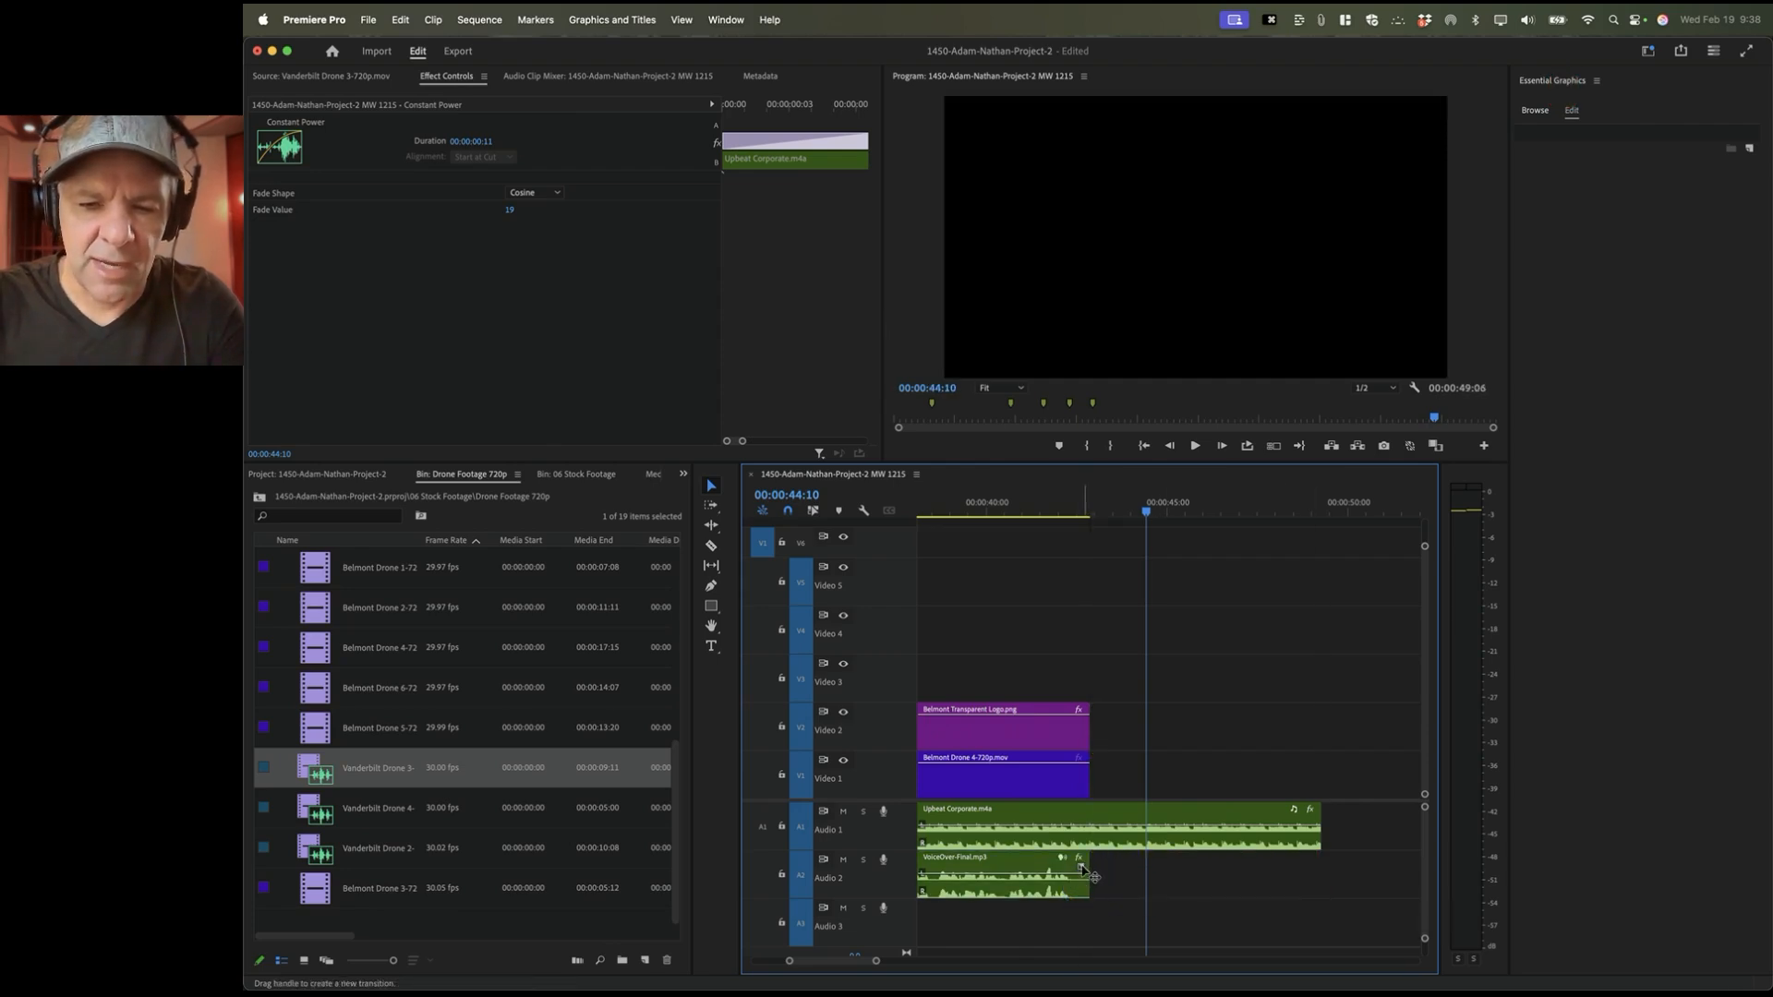
{"action": "key", "text": "super+z"}
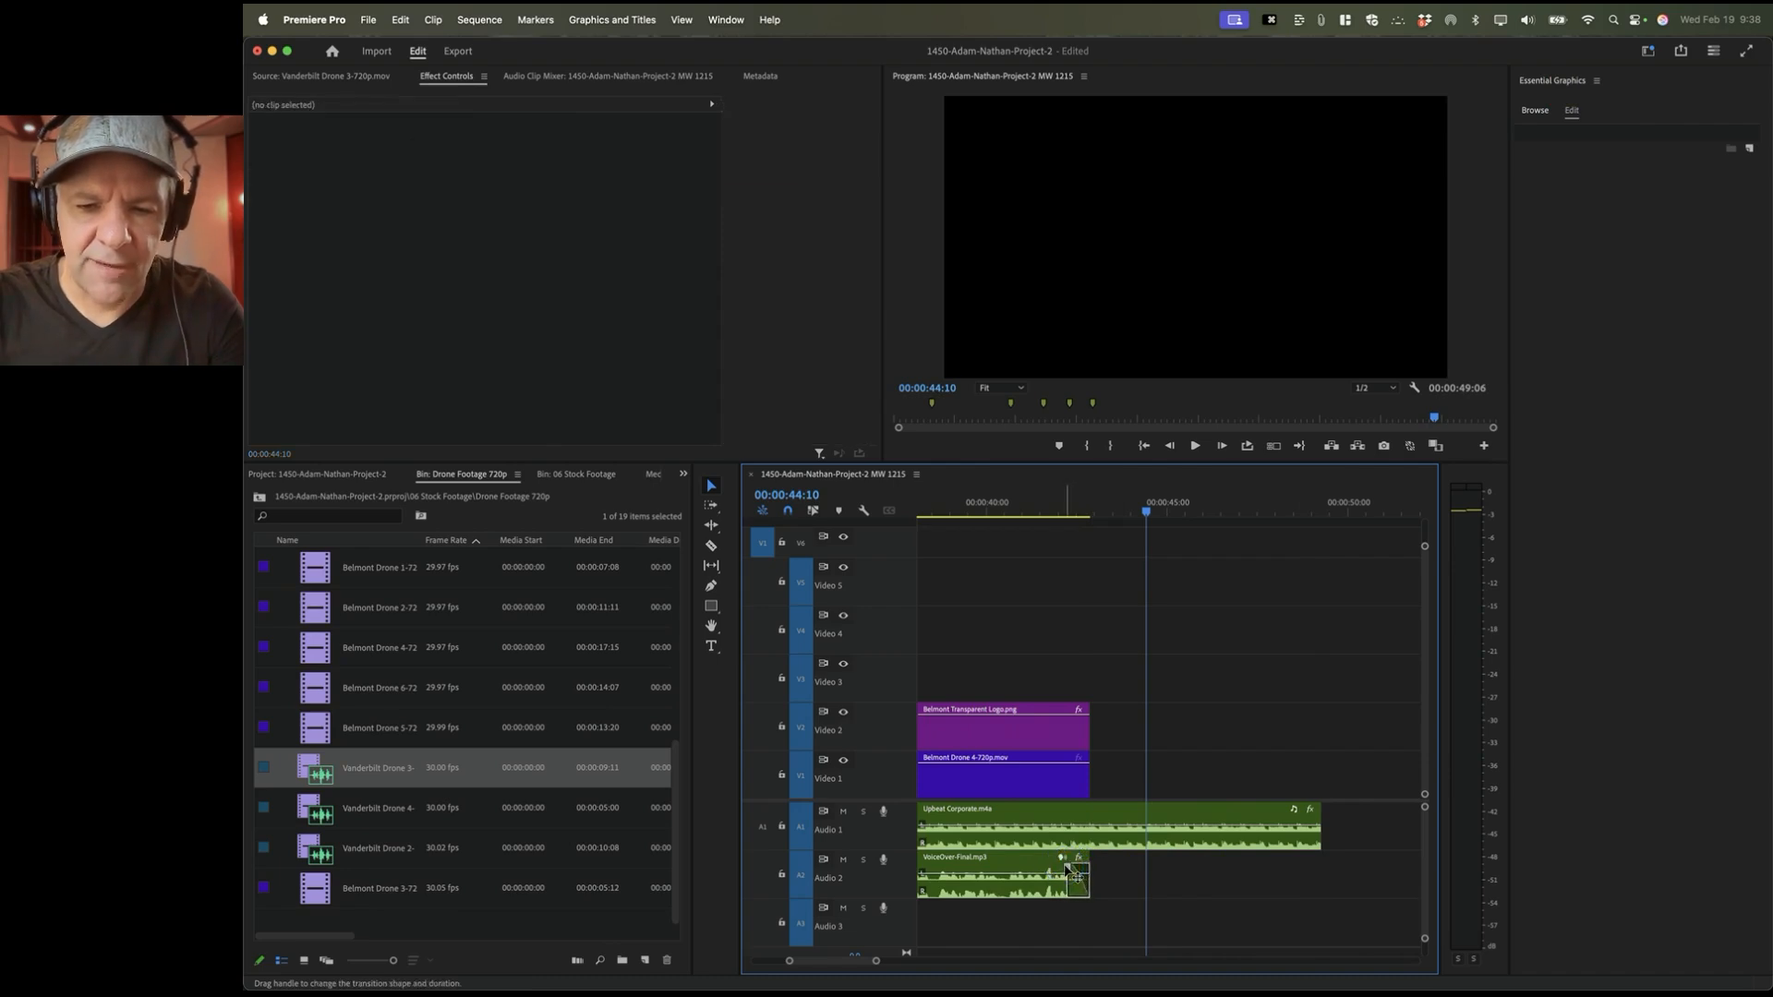
{"action": "left_click", "coordinate": [1072, 873]}
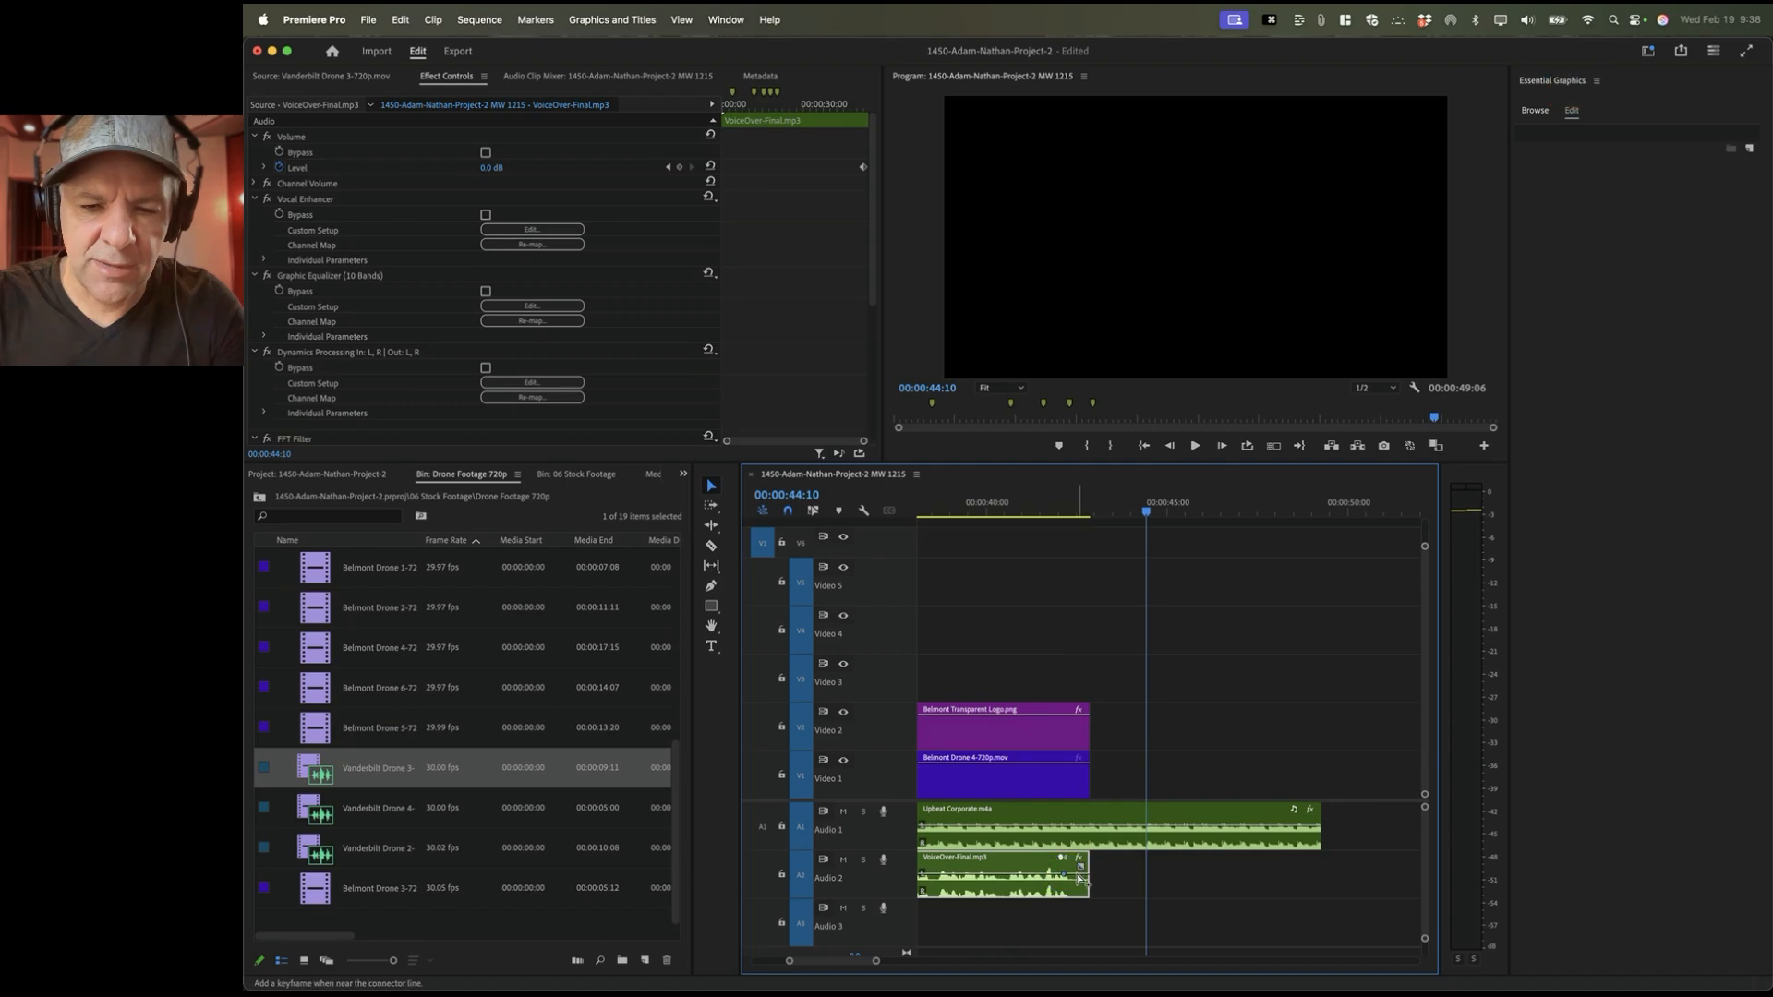
{"action": "left_click", "coordinate": [1081, 875], "text": "super"}
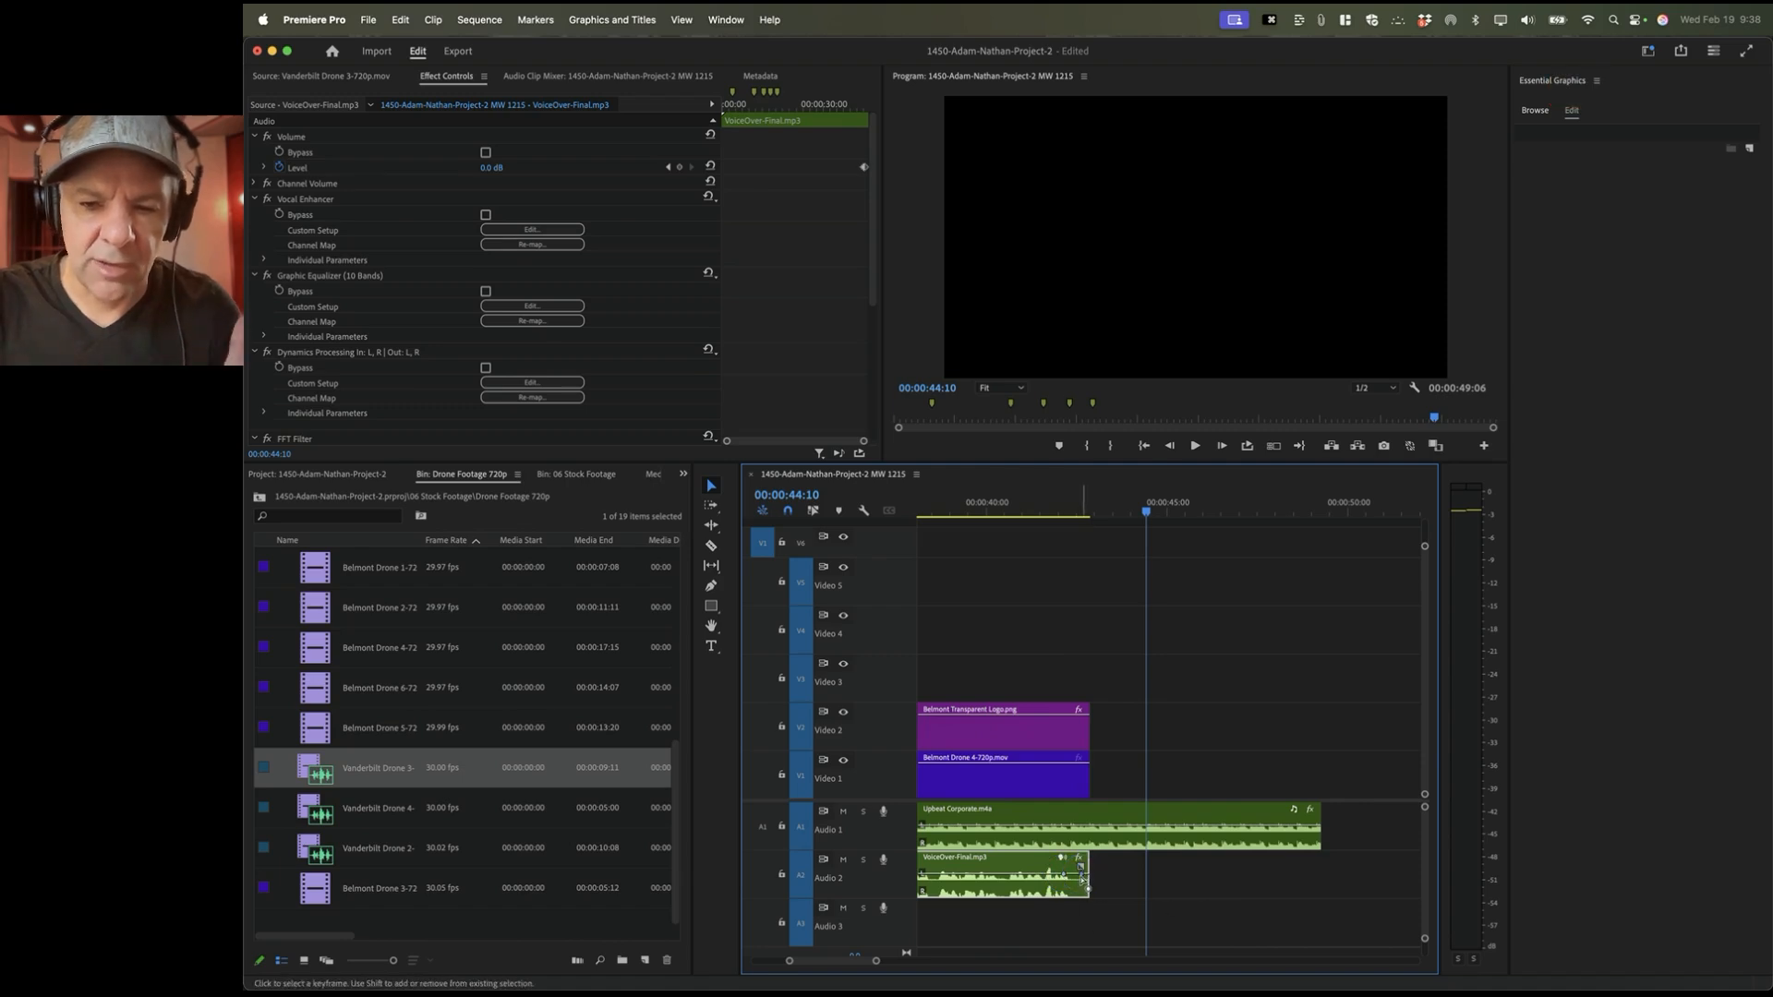
{"action": "left_click_drag", "start_coordinate": [1082, 874], "coordinate": [1084, 894]}
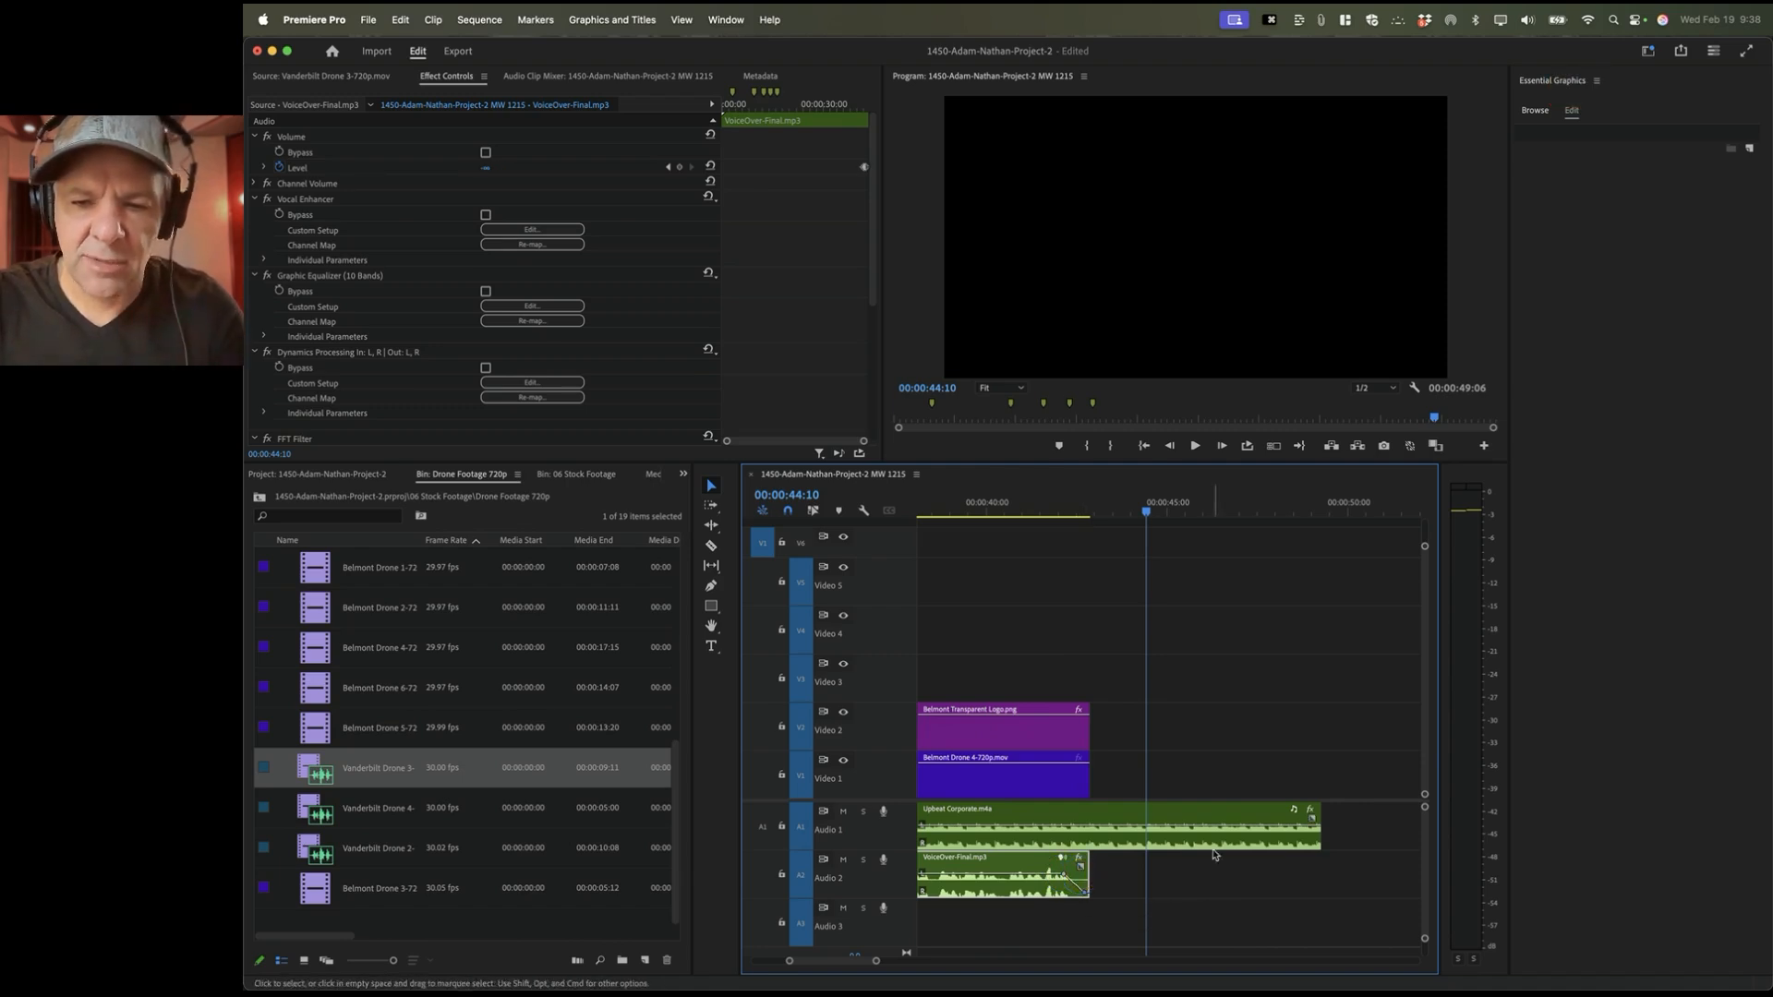
{"action": "left_click_drag", "start_coordinate": [1328, 831], "coordinate": [1074, 821]}
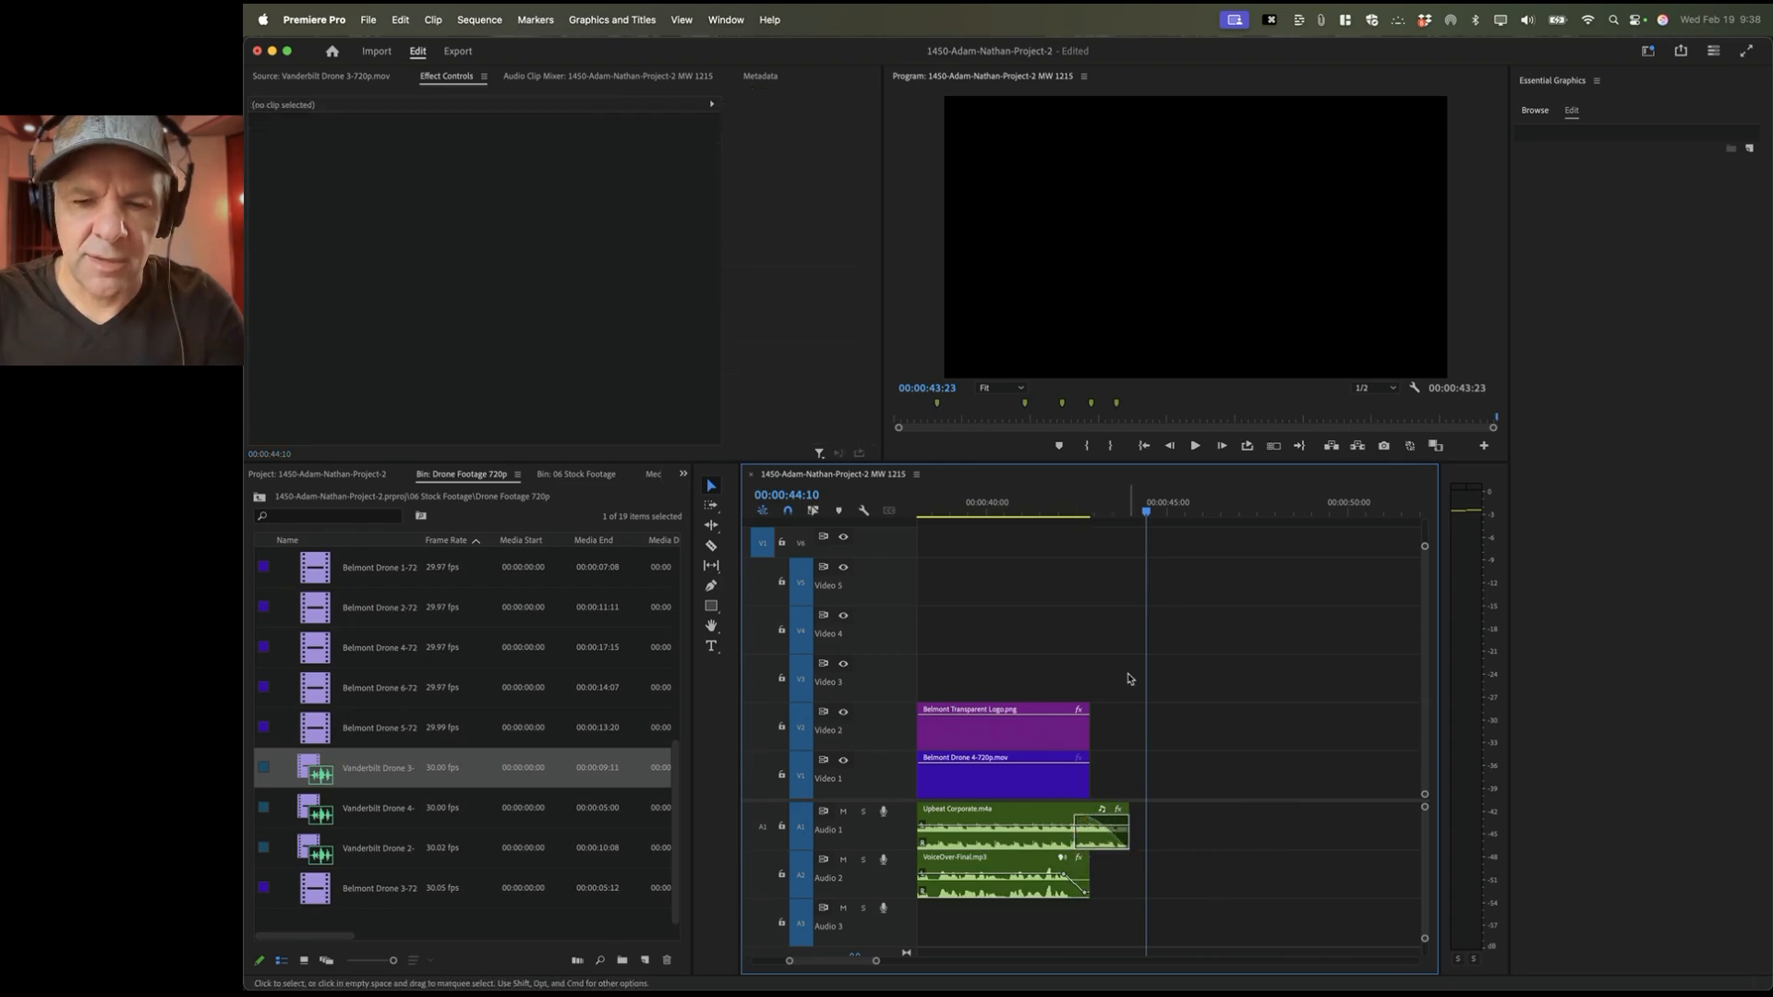
{"action": "left_click", "coordinate": [1051, 506]}
{"action": "key", "text": "space"}
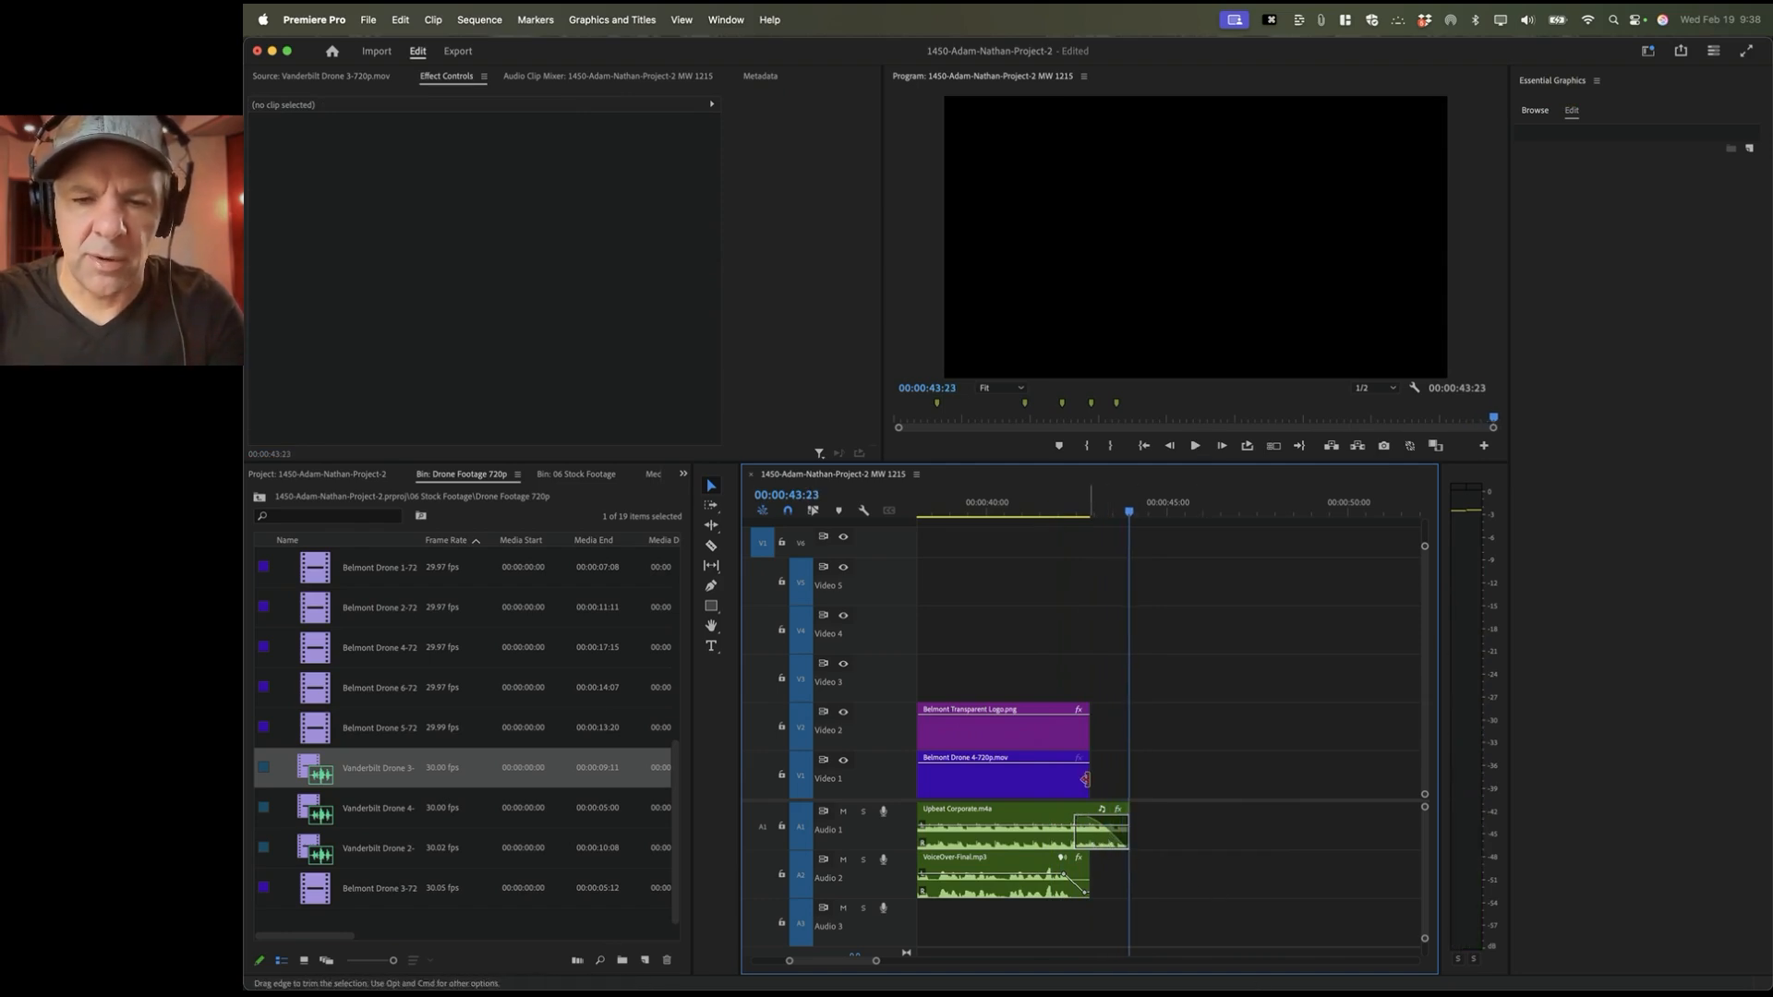
Step: Fade the Belmont Drone 4 clip and closing logo to black, preview, and save the project
{"action": "left_click", "coordinate": [1058, 766]}
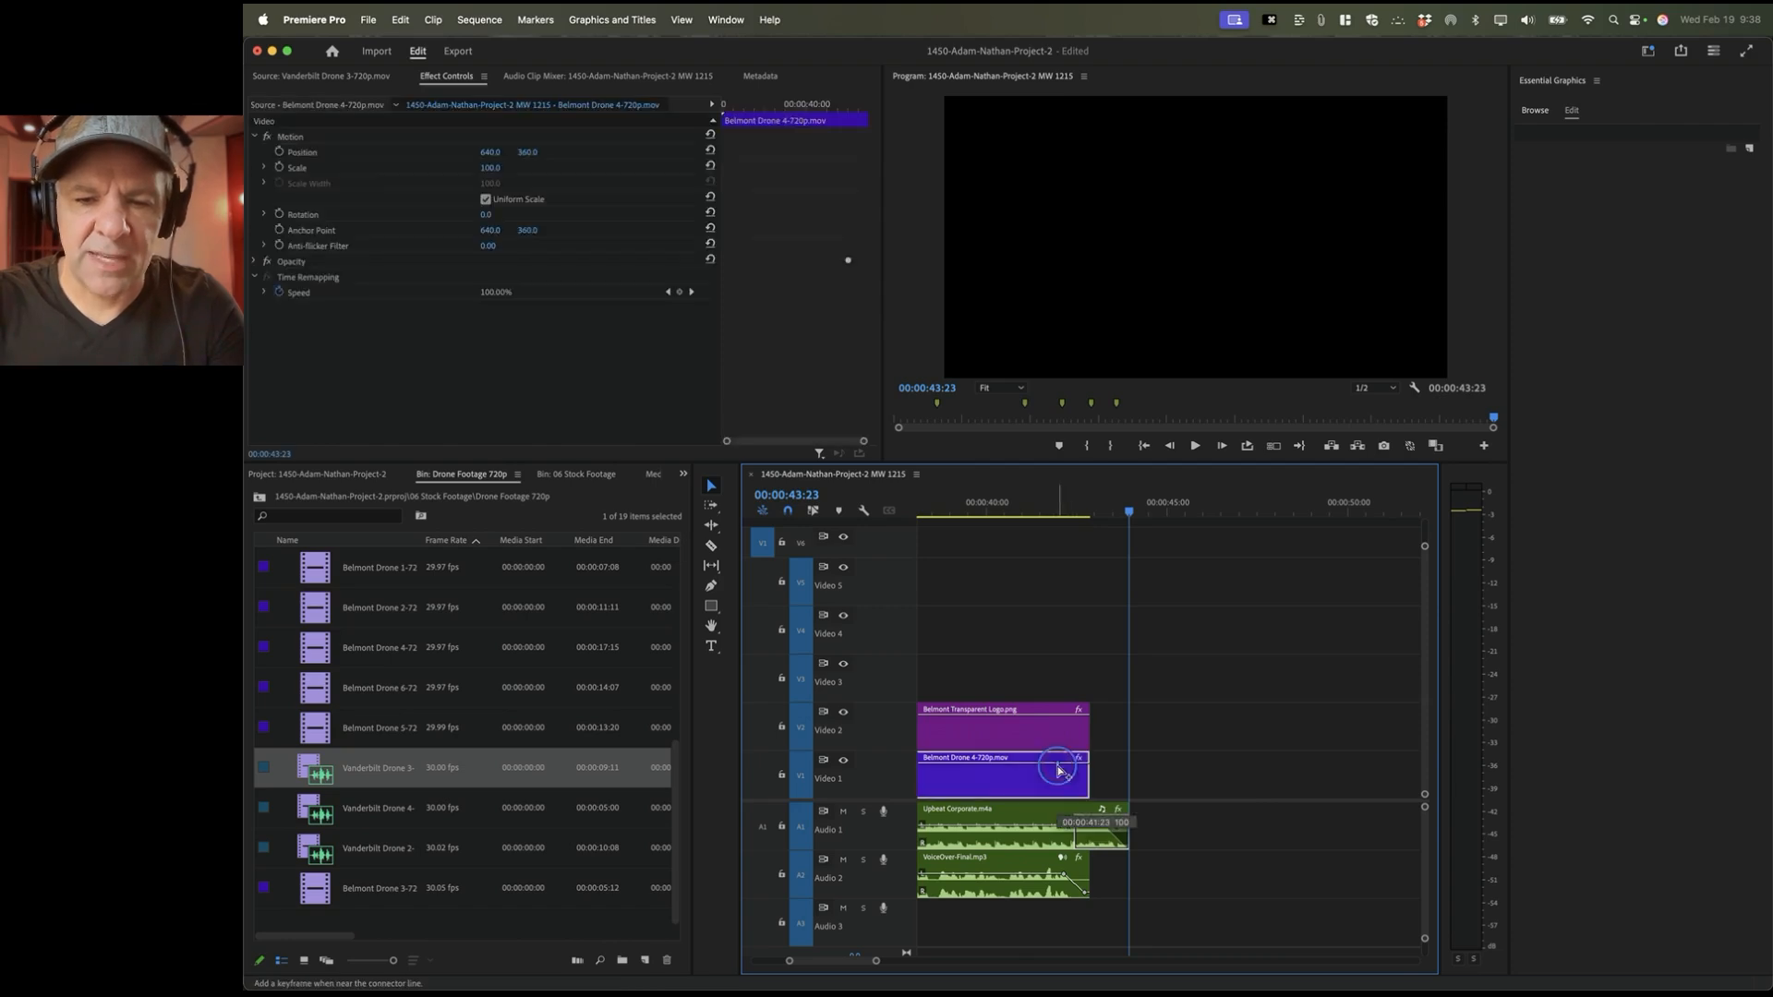
{"action": "left_click_drag", "start_coordinate": [1087, 767], "coordinate": [1088, 792]}
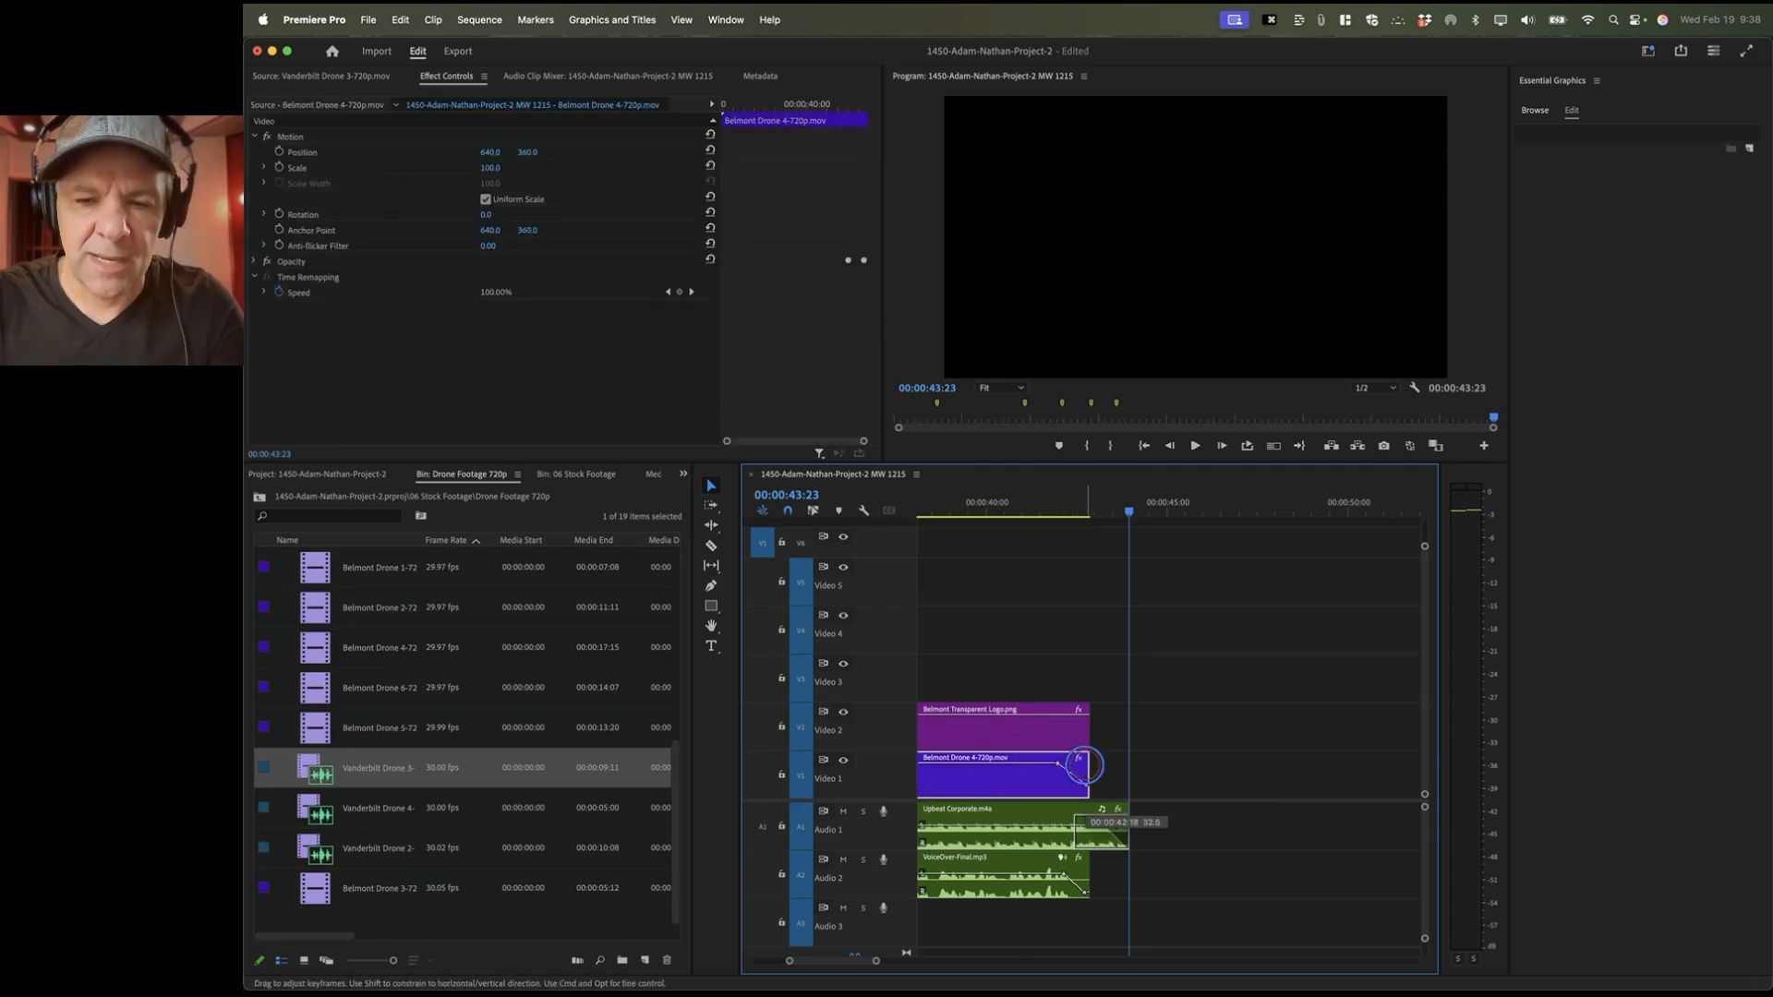
{"action": "left_click", "coordinate": [1060, 721]}
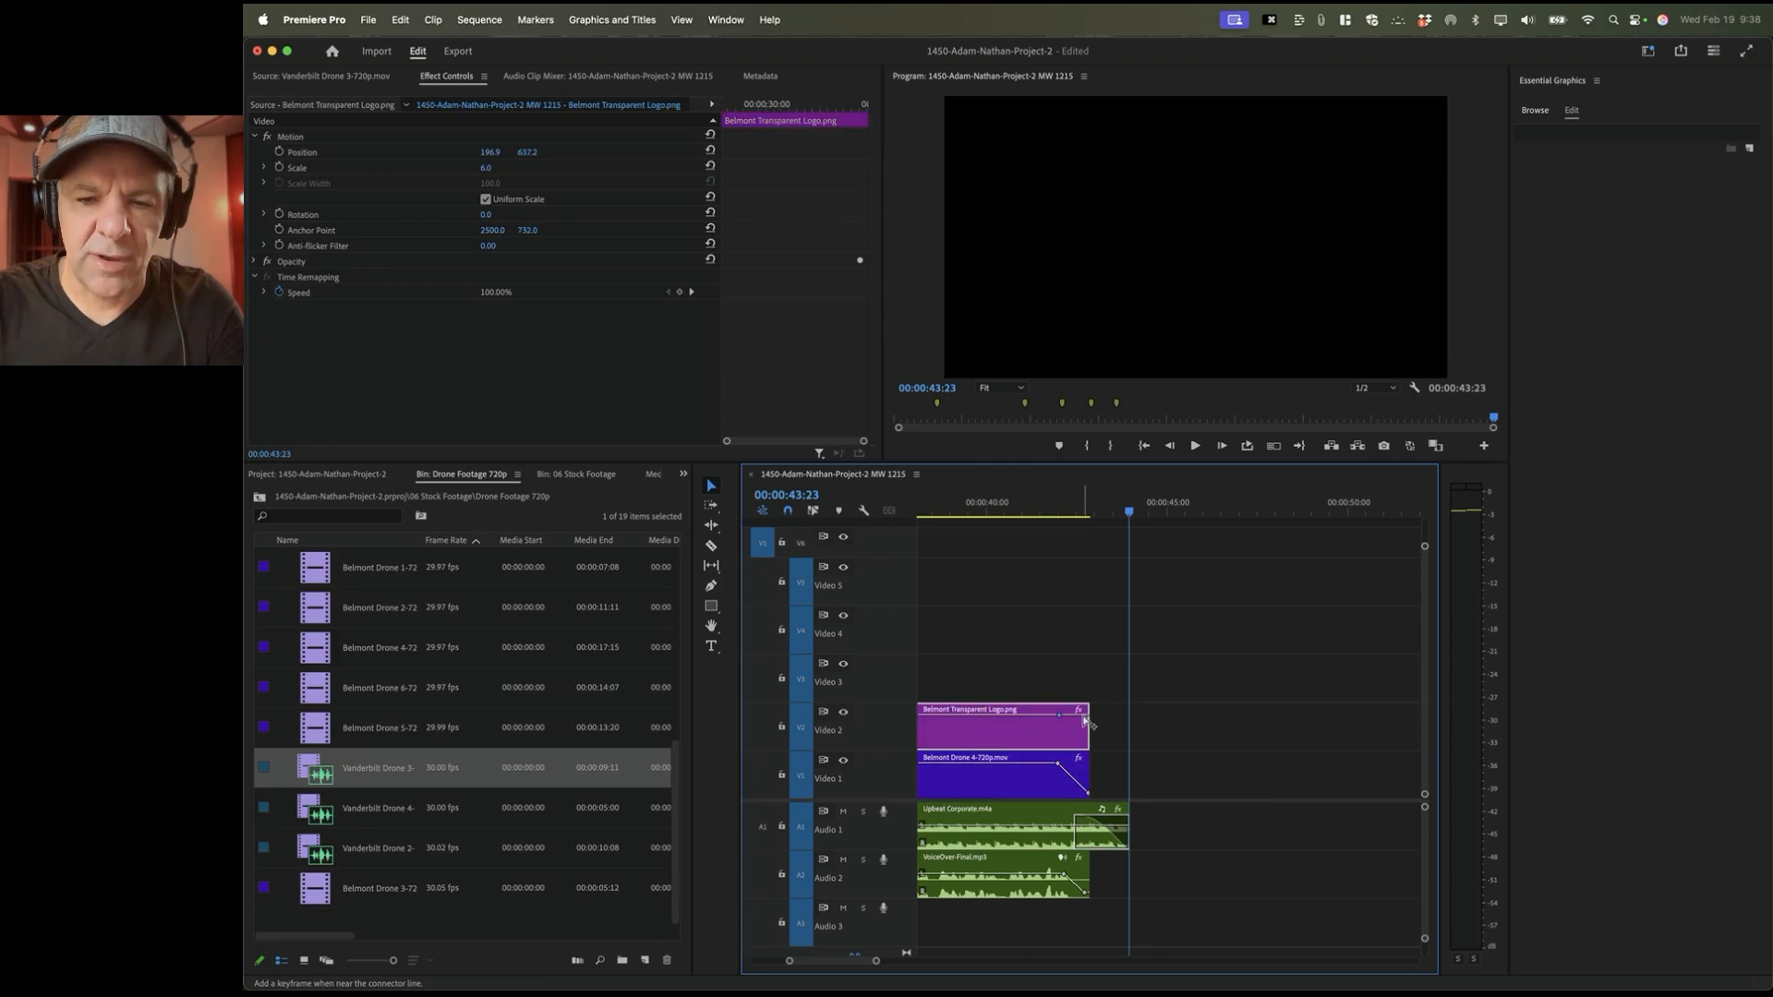
{"action": "left_click_drag", "start_coordinate": [1084, 716], "coordinate": [1083, 719]}
{"action": "left_click", "coordinate": [990, 506]}
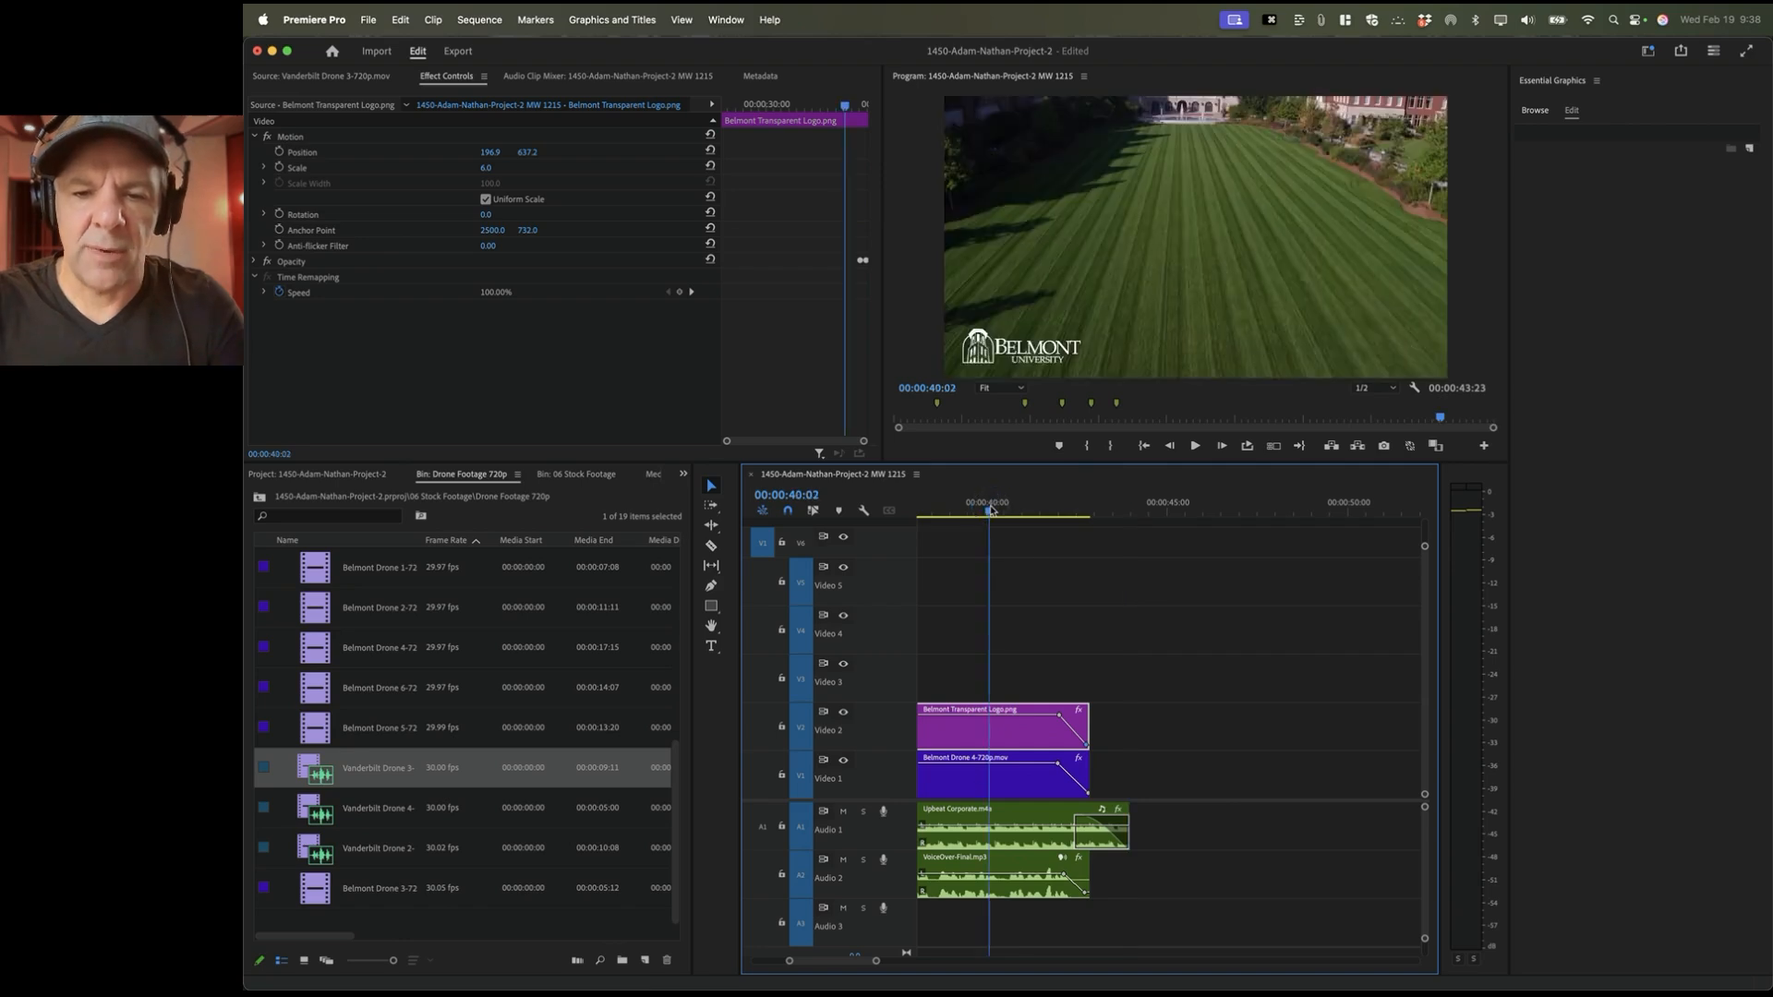
{"action": "key", "text": "space"}
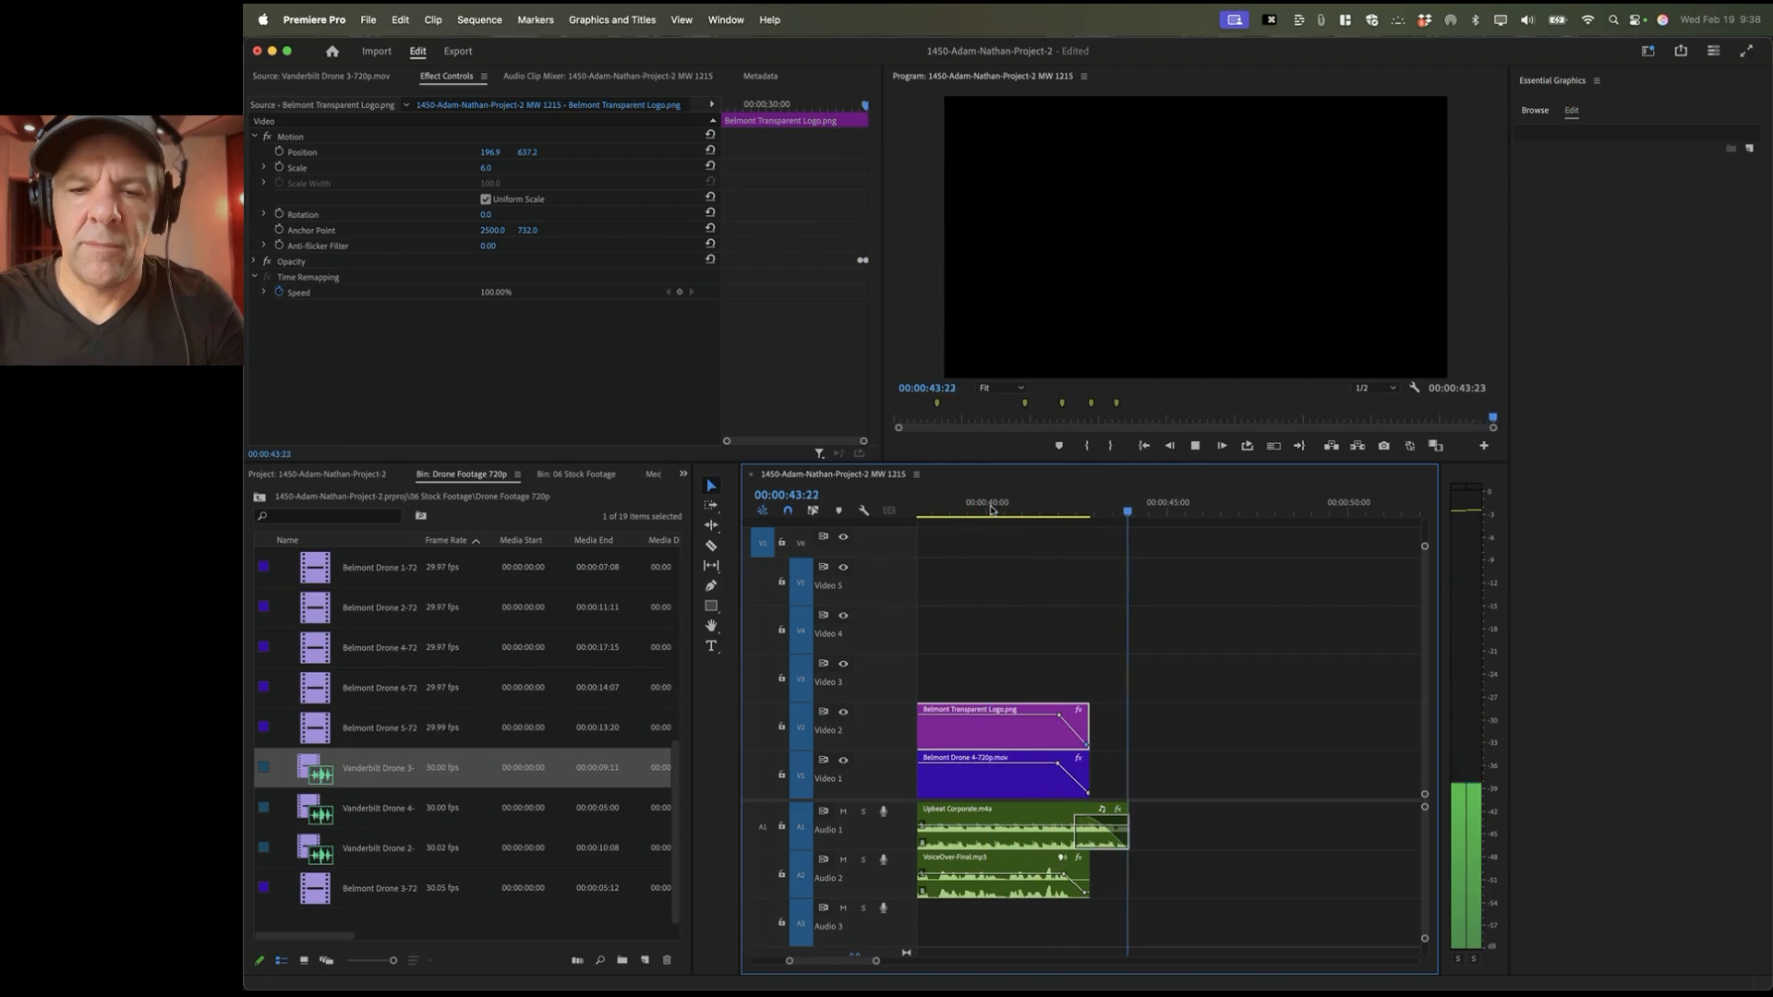
{"action": "key", "text": "super+s"}
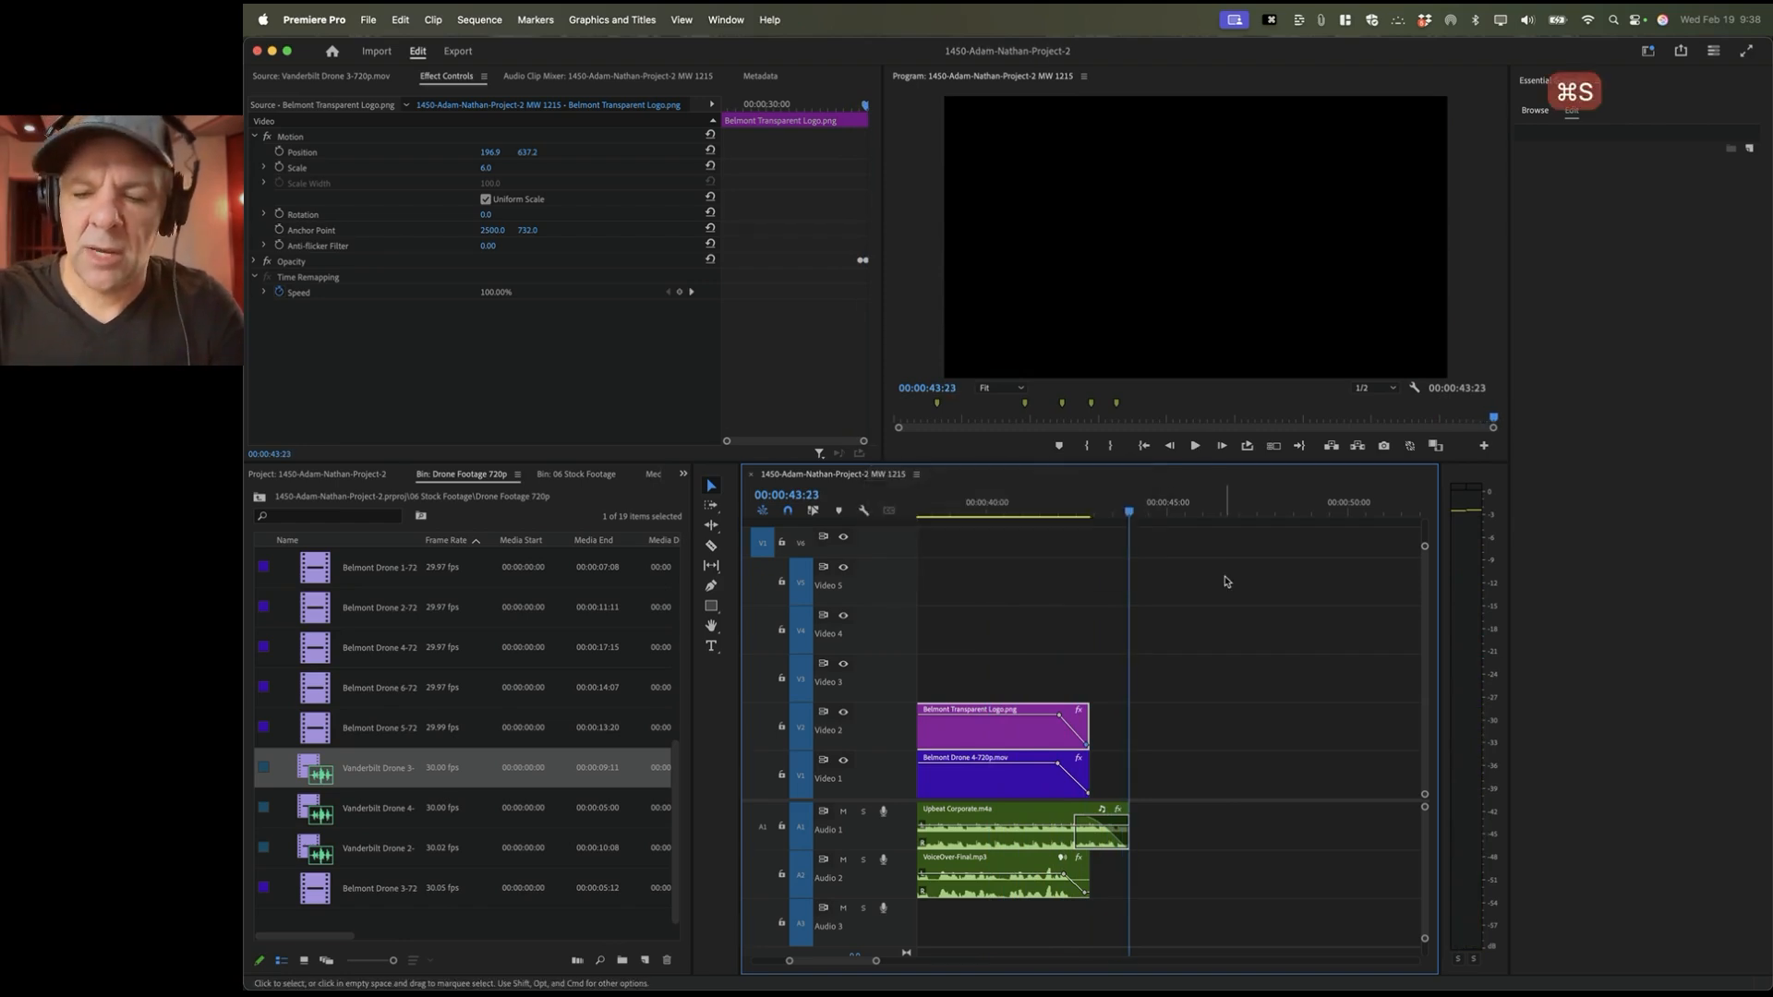
{"action": "key", "text": "backslash"}
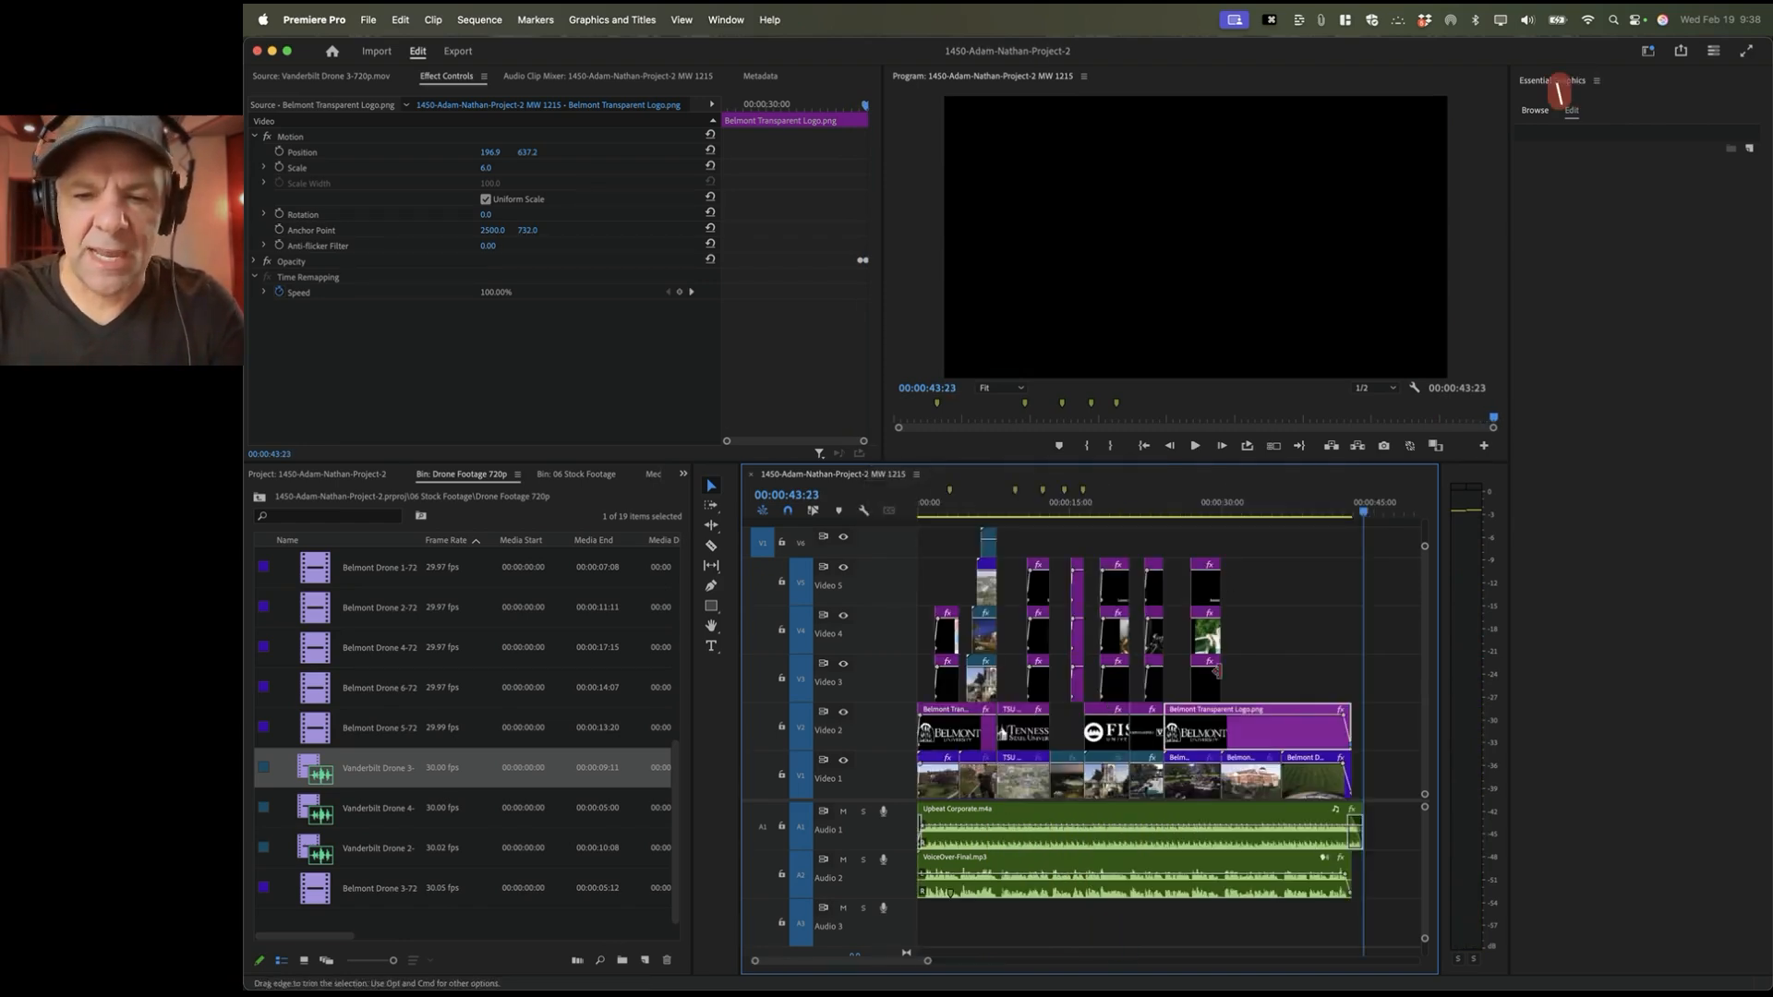
{"action": "key", "text": "super+Tab"}
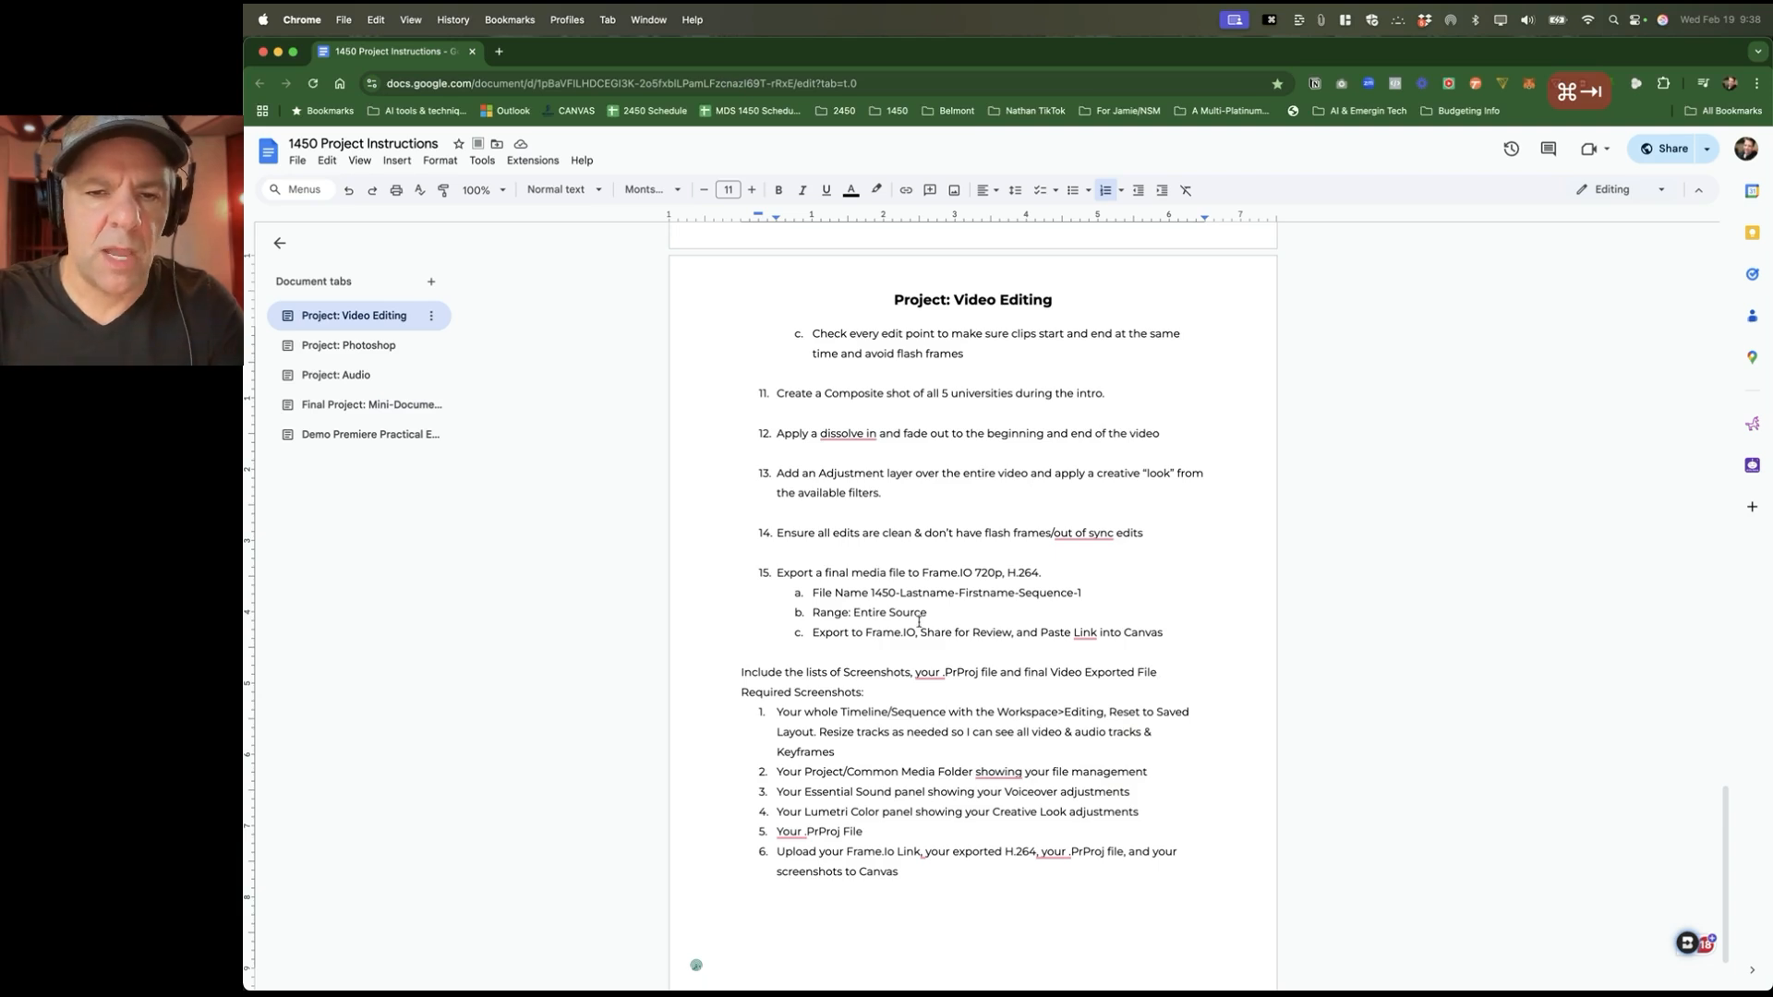
{"action": "scroll", "coordinate": [919, 622], "scroll_direction": "down", "scroll_amount": 2}
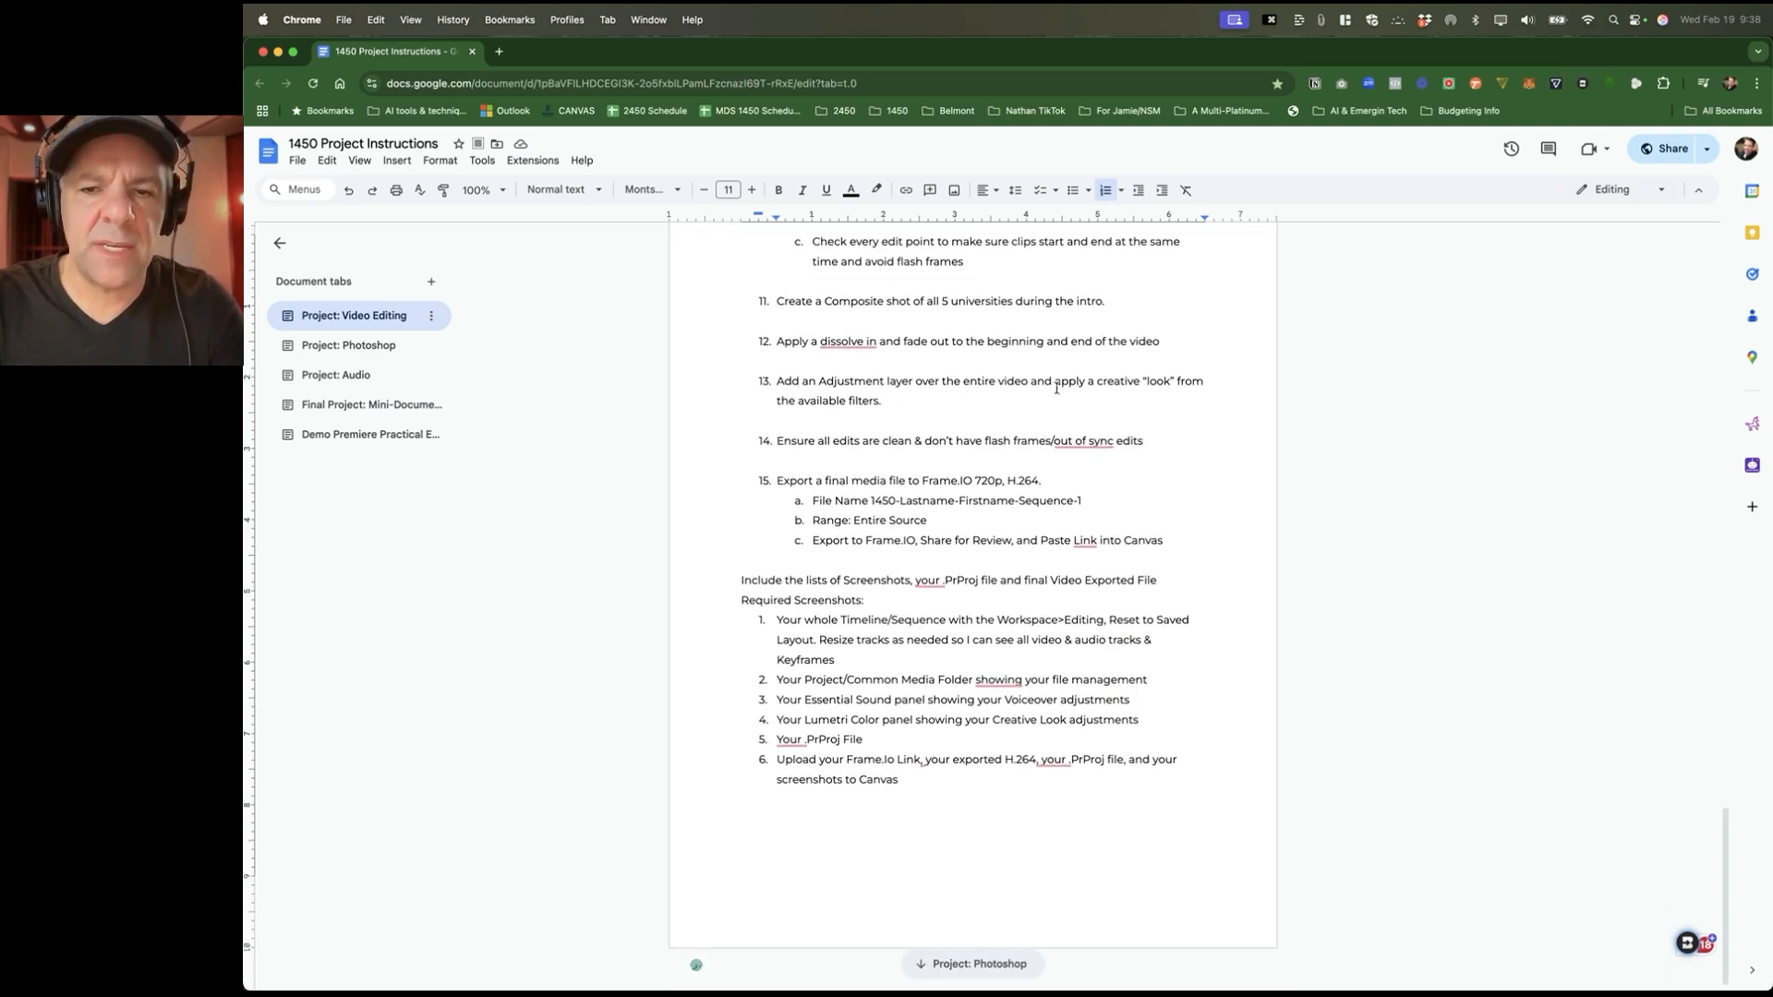
{"action": "key", "text": "super+Tab"}
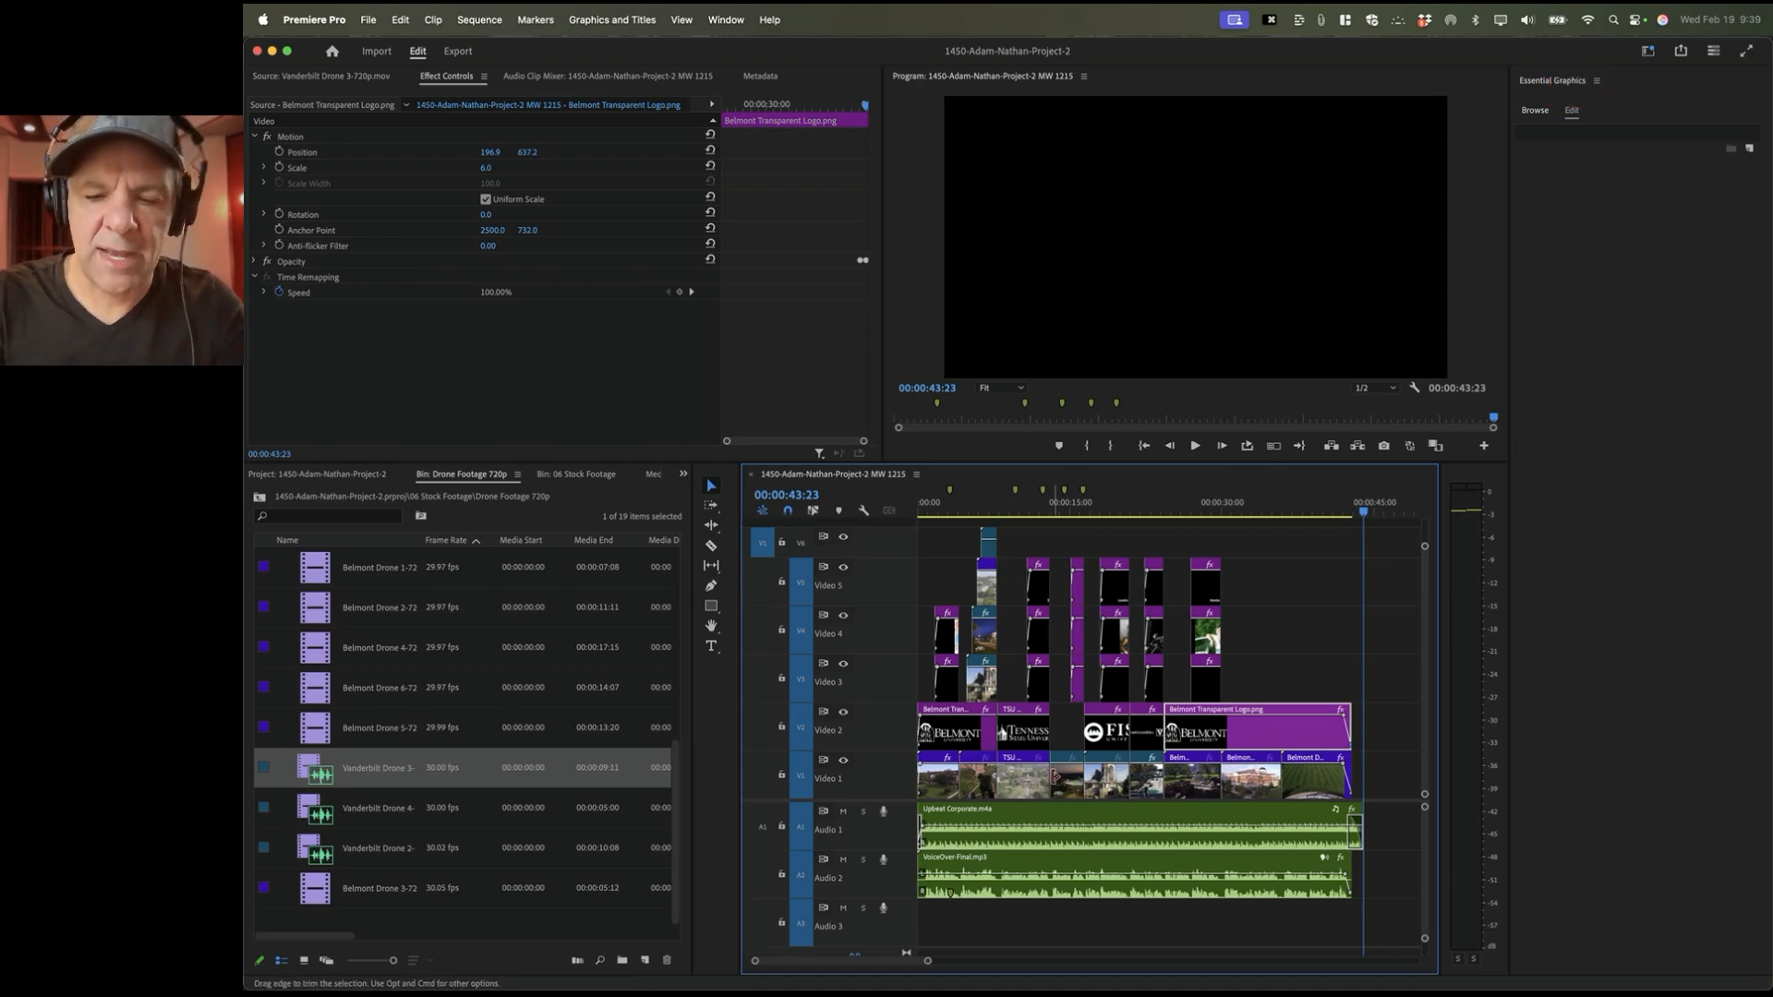
Step: Collapse all timeline tracks to minimal height and return the Project panel to its top-level list
{"action": "key", "text": "shift+minus"}
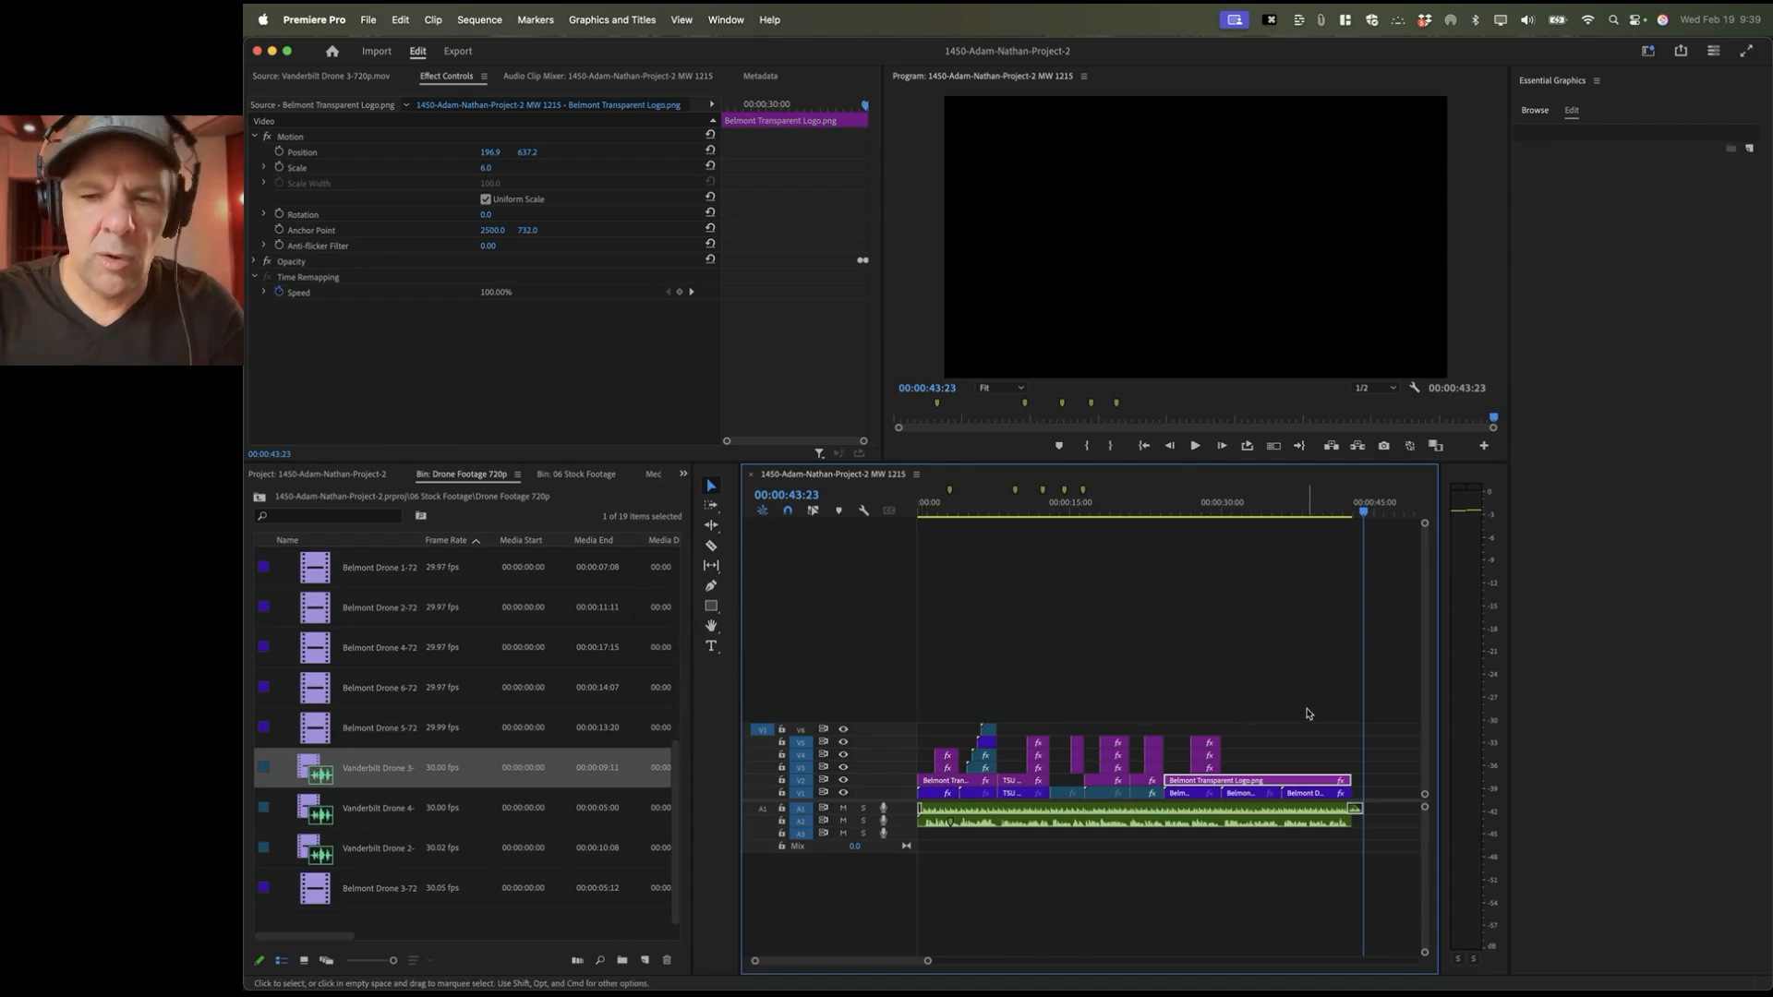
{"action": "left_click", "coordinate": [1179, 664]}
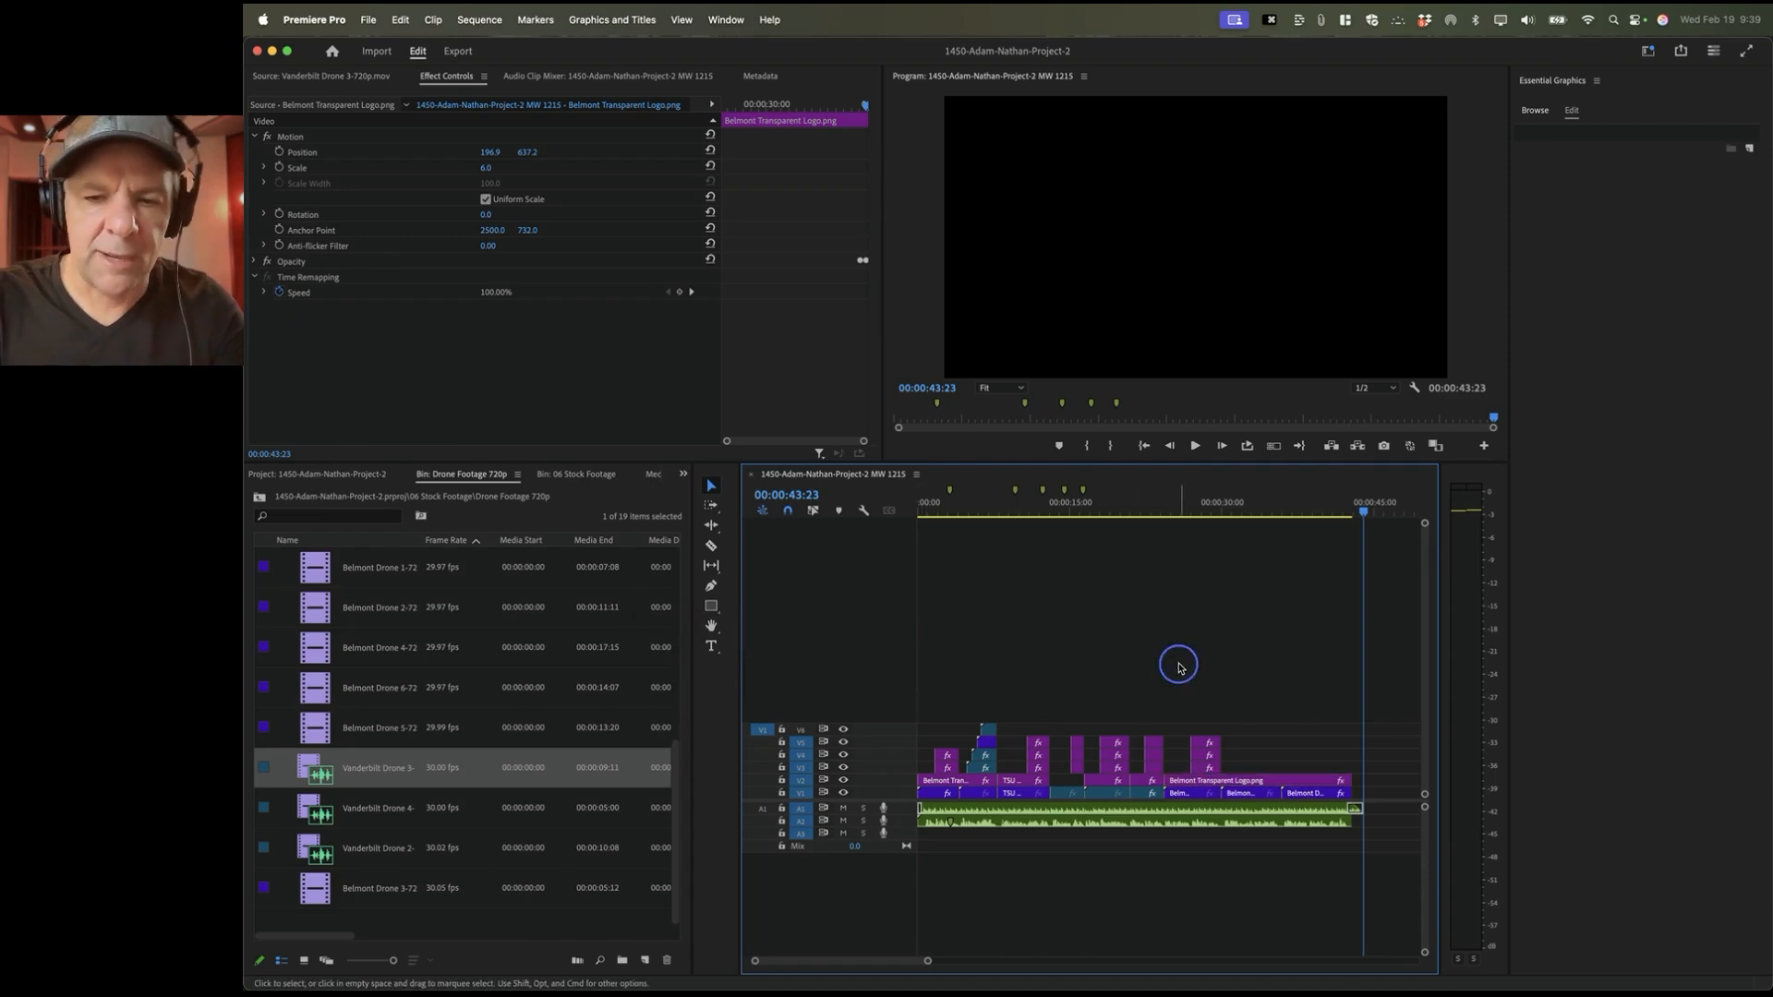
{"action": "left_click", "coordinate": [371, 20]}
{"action": "mouse_move", "coordinate": [397, 49]}
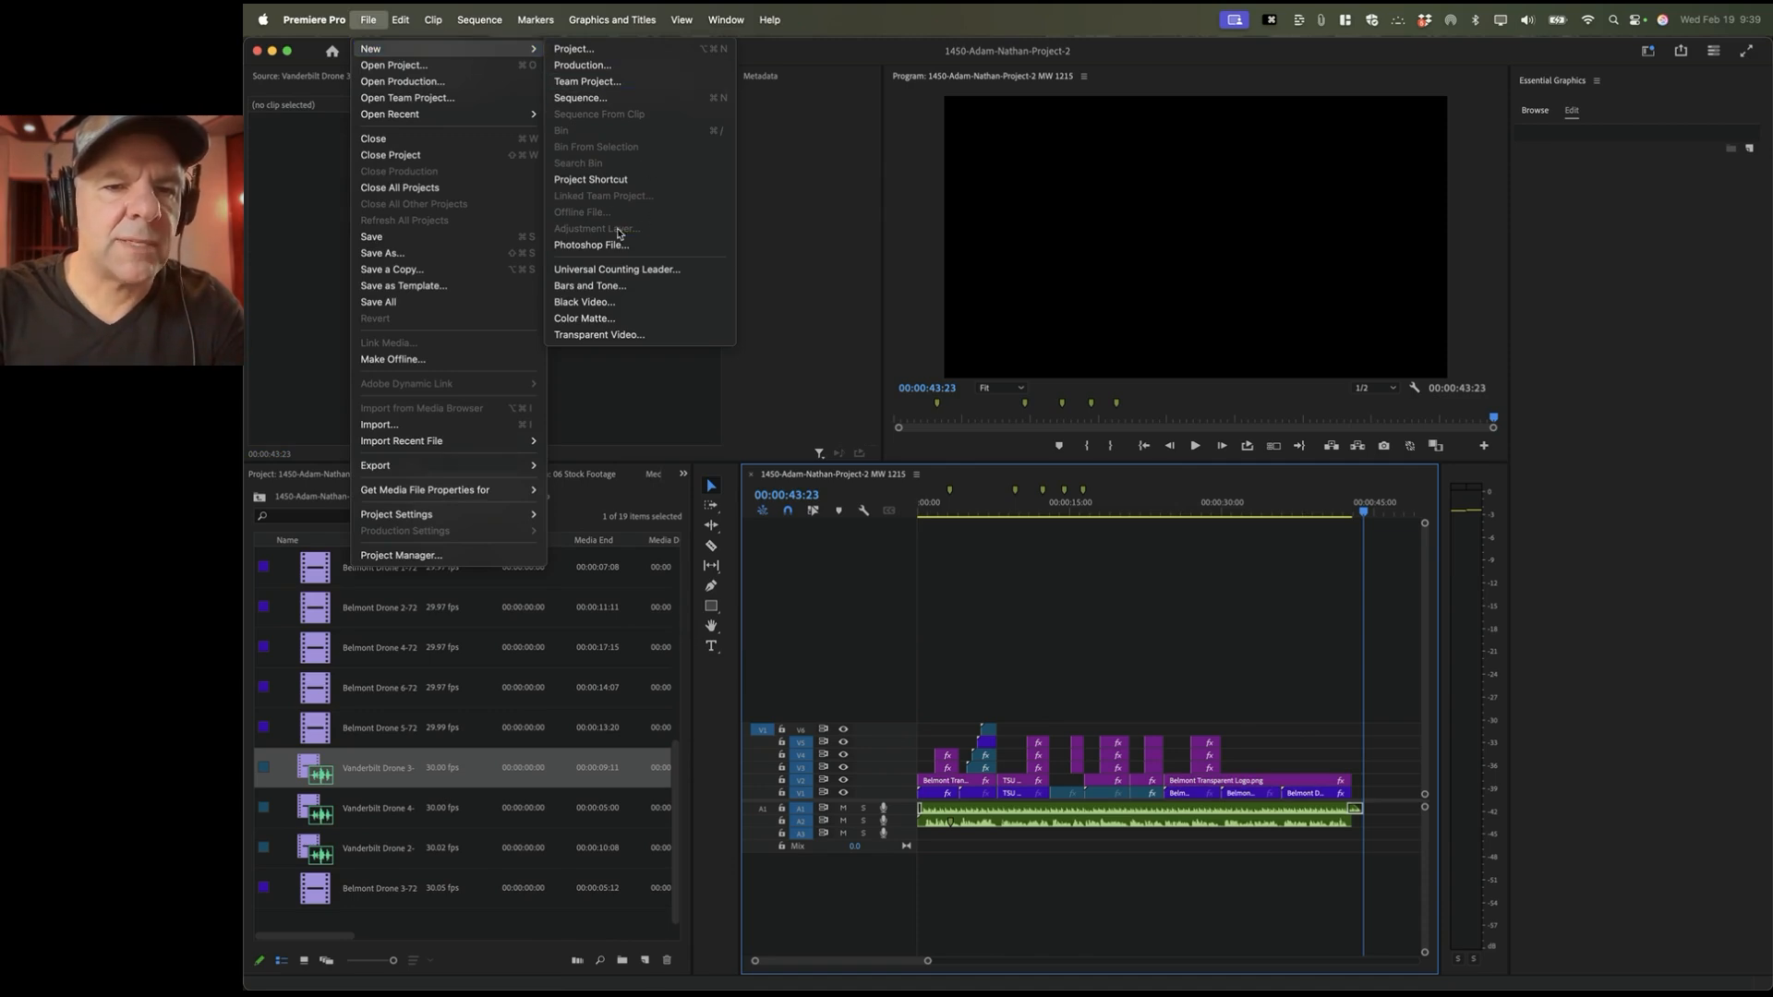
{"action": "left_click", "coordinate": [881, 569]}
{"action": "left_click", "coordinate": [479, 529]}
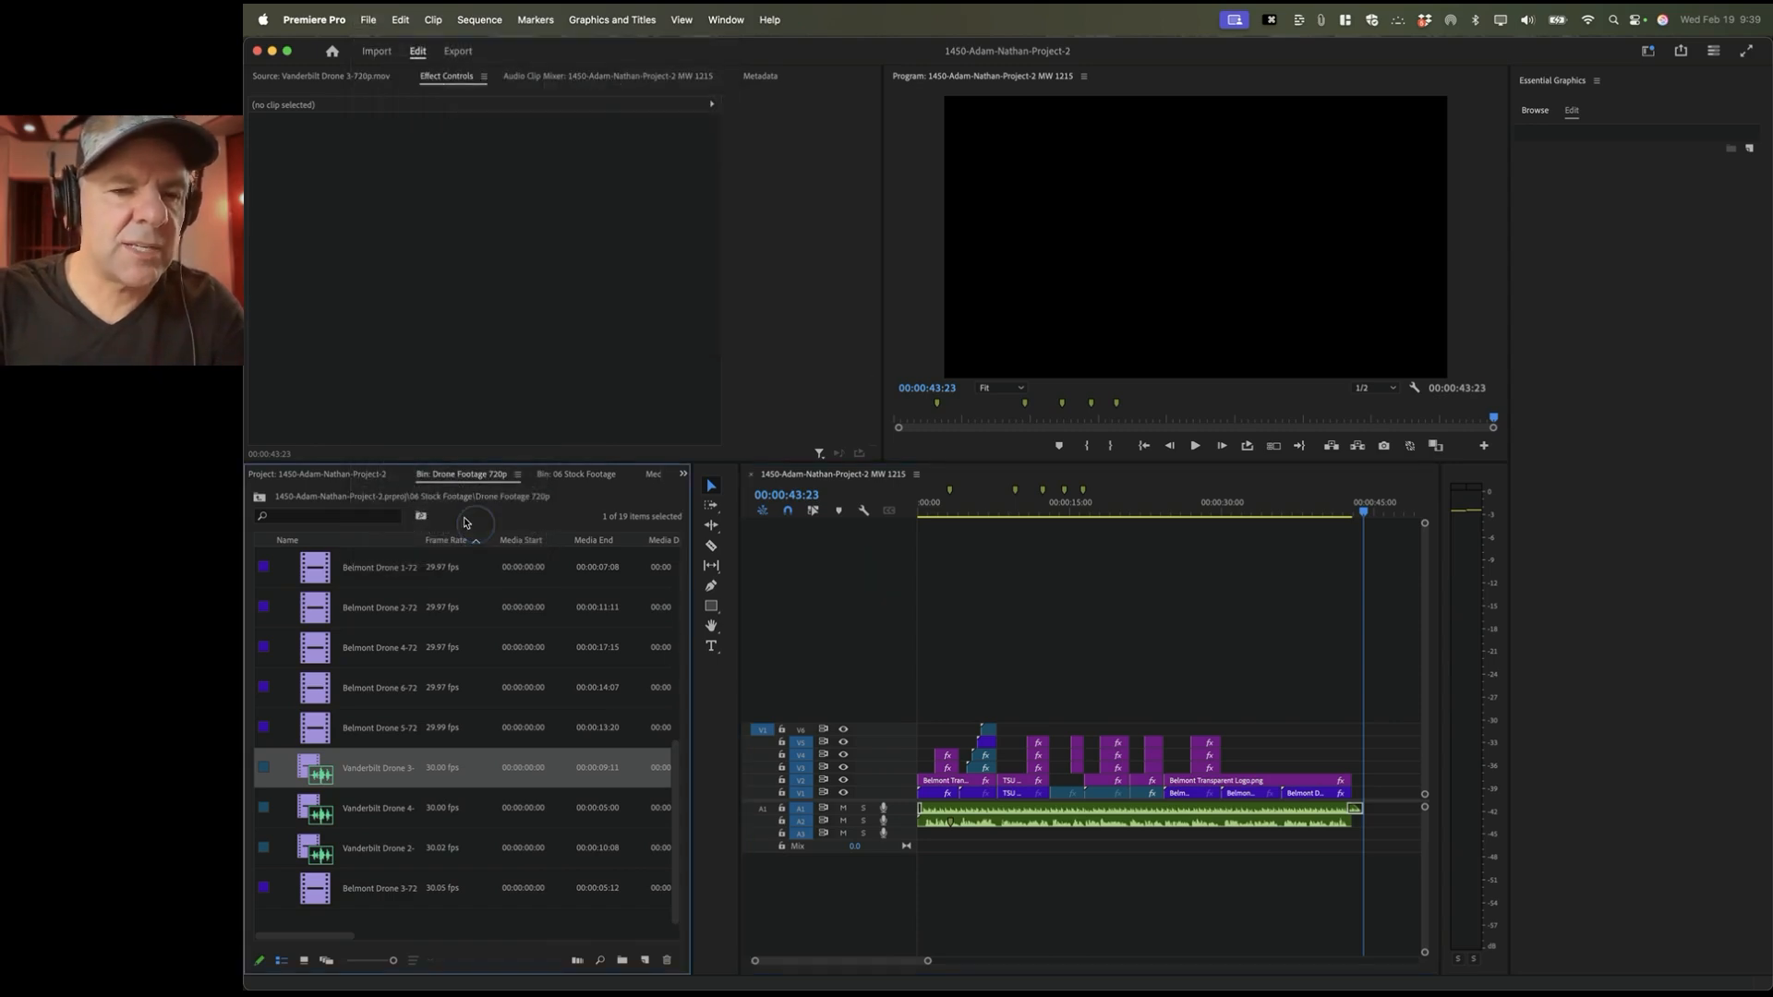
{"action": "left_click", "coordinate": [287, 476]}
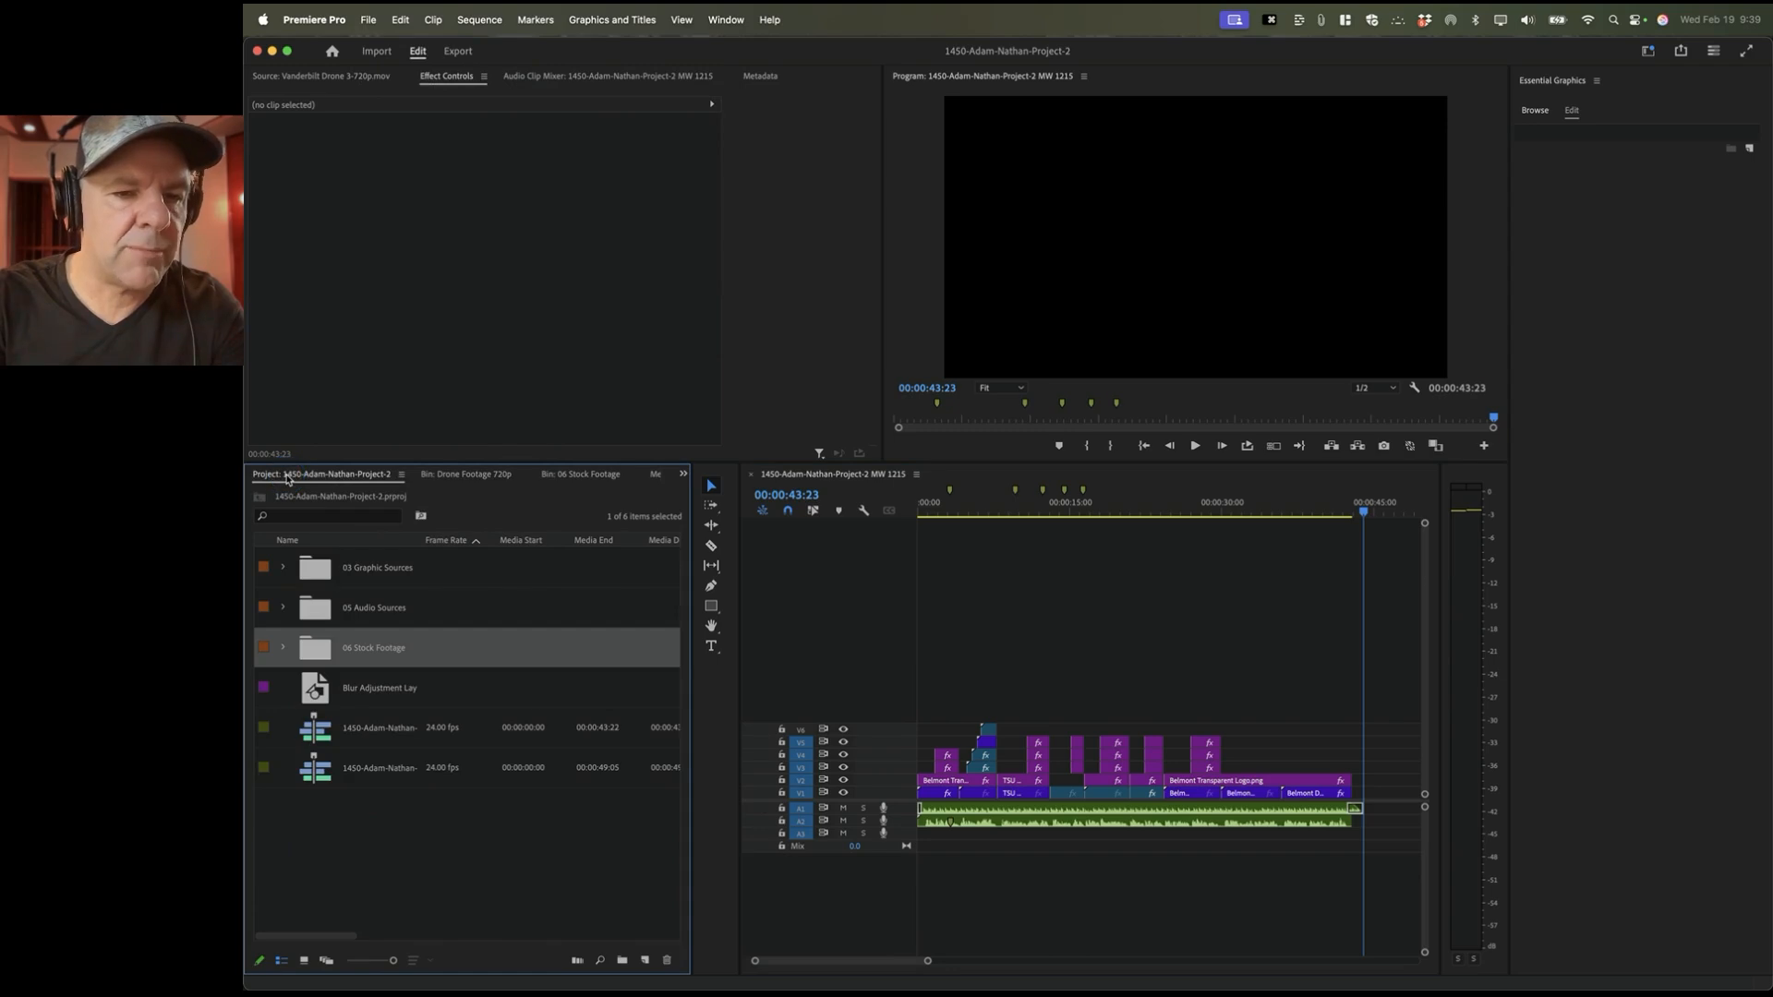
{"action": "key", "text": "shift+1"}
{"action": "key", "text": "shift+1"}
{"action": "key", "text": "shift+1"}
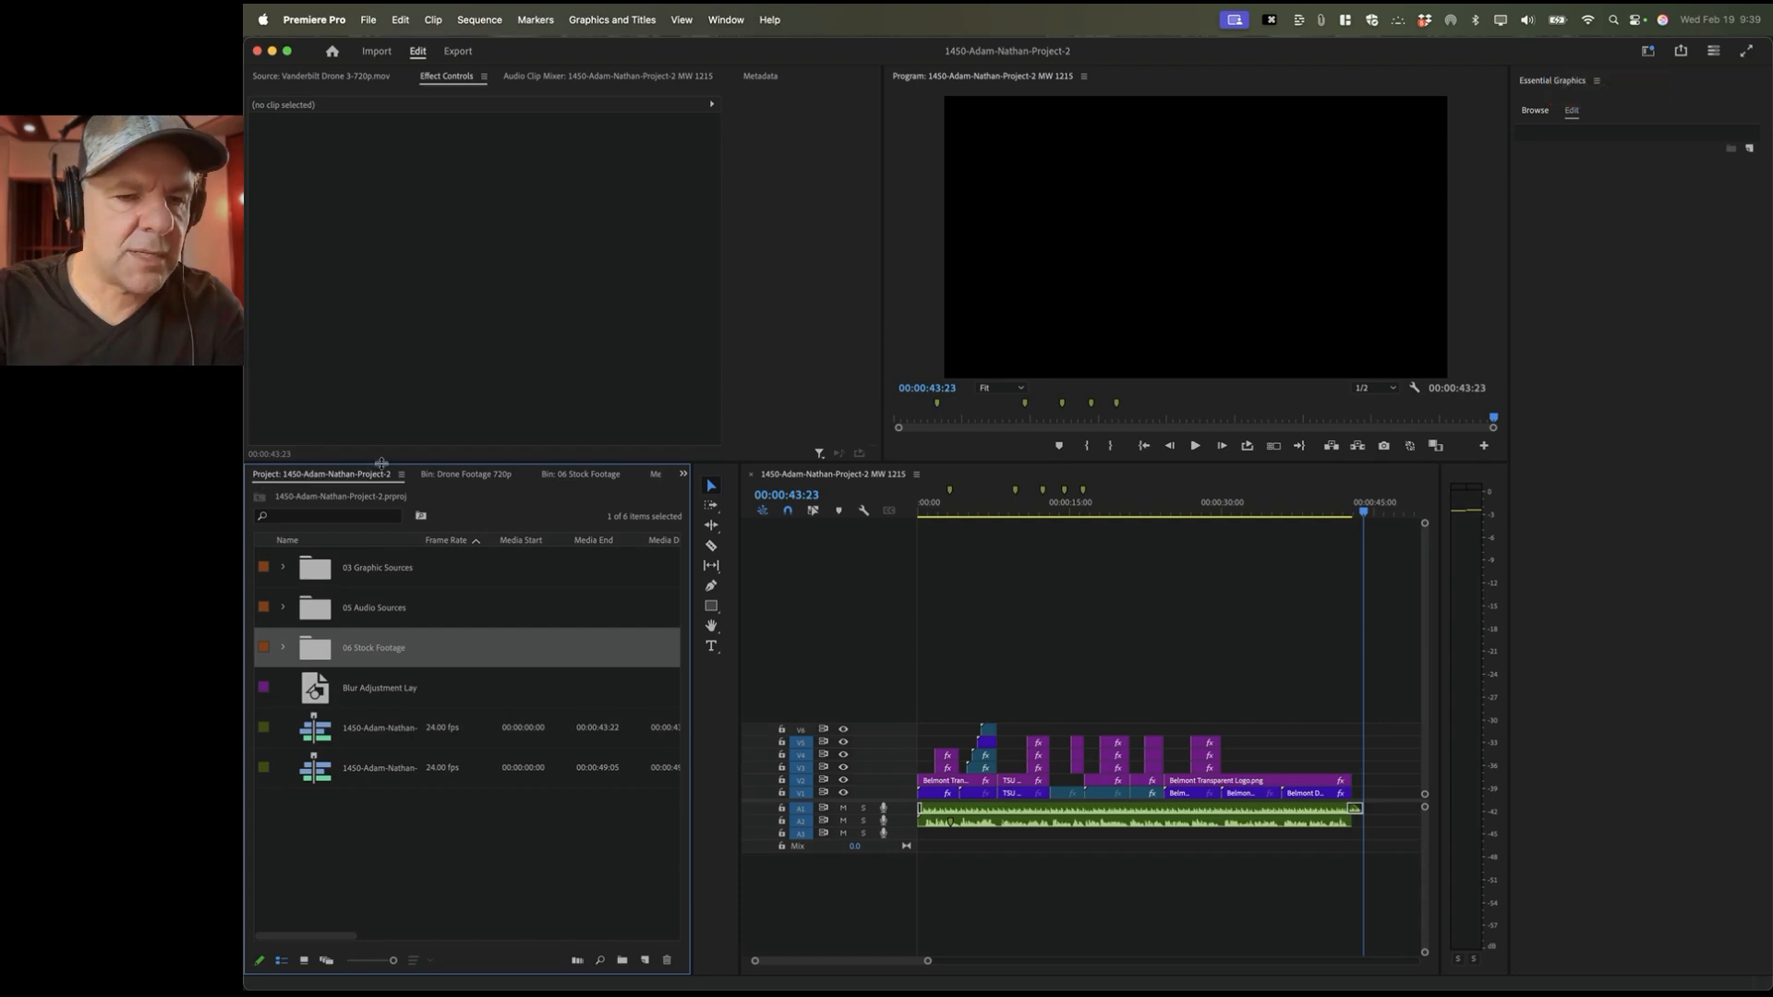
{"action": "left_click", "coordinate": [572, 818]}
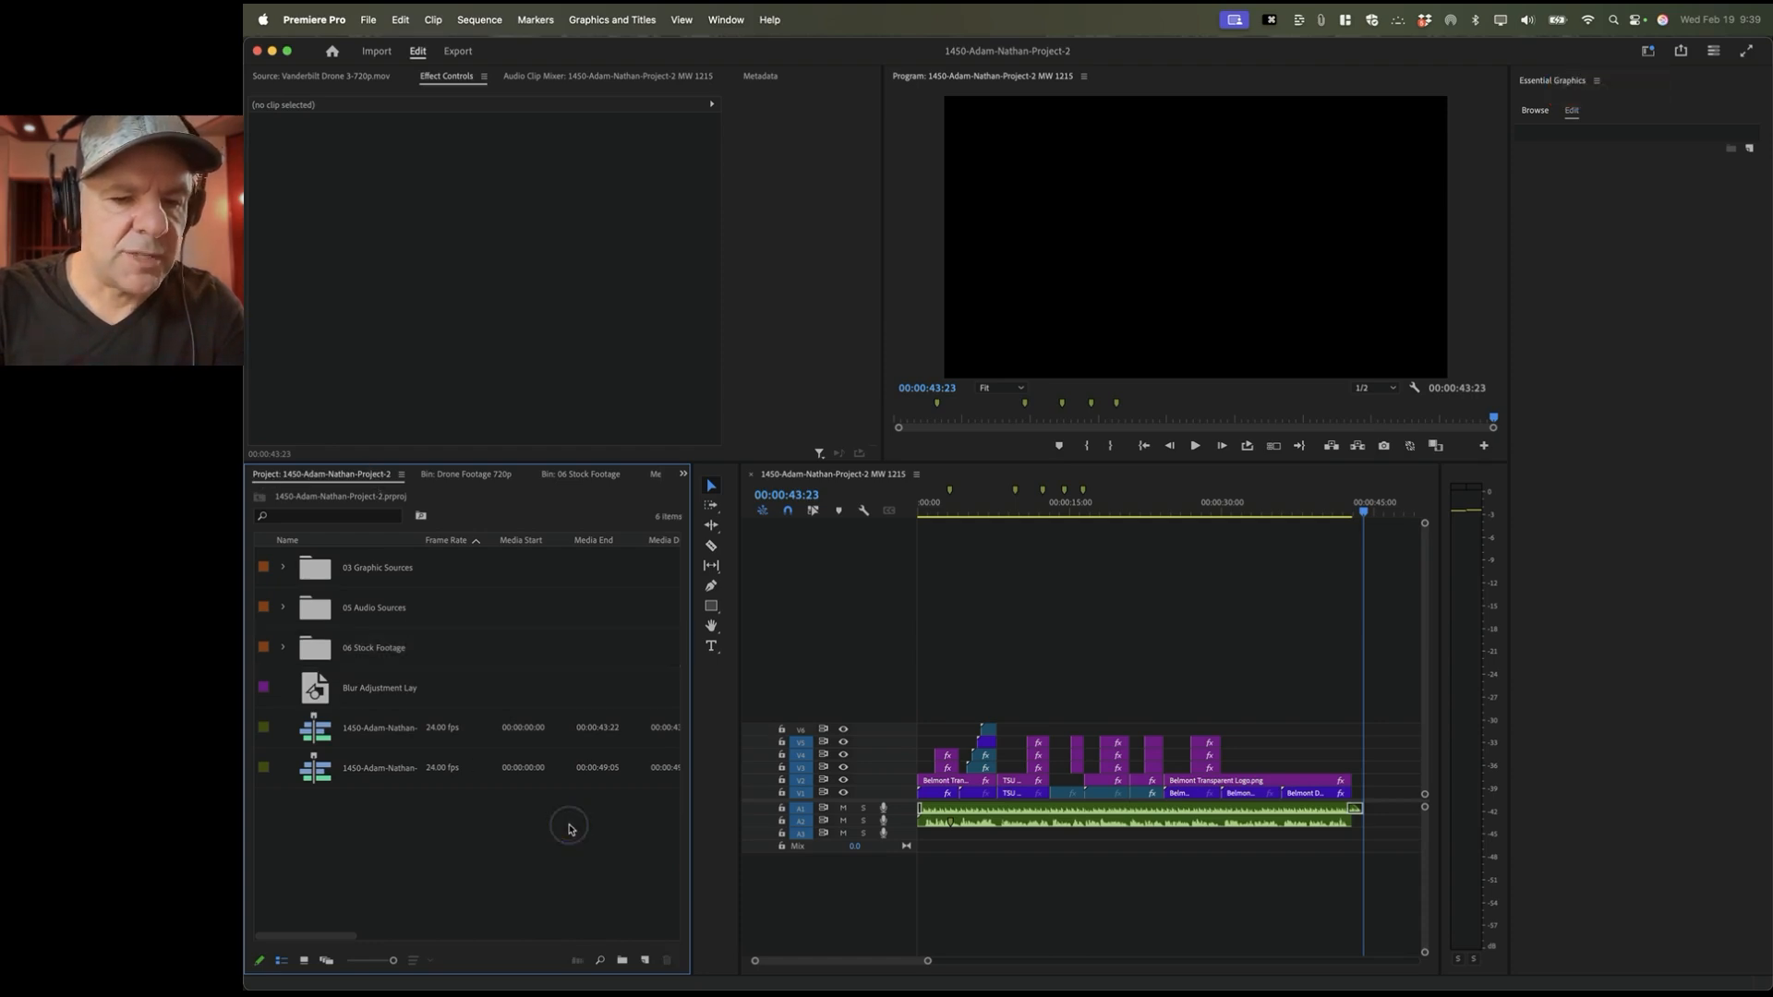
Step: Create a new 1280×720, 24 fps Adjustment Layer via File > New
{"action": "left_click", "coordinate": [368, 20]}
{"action": "mouse_move", "coordinate": [384, 48]}
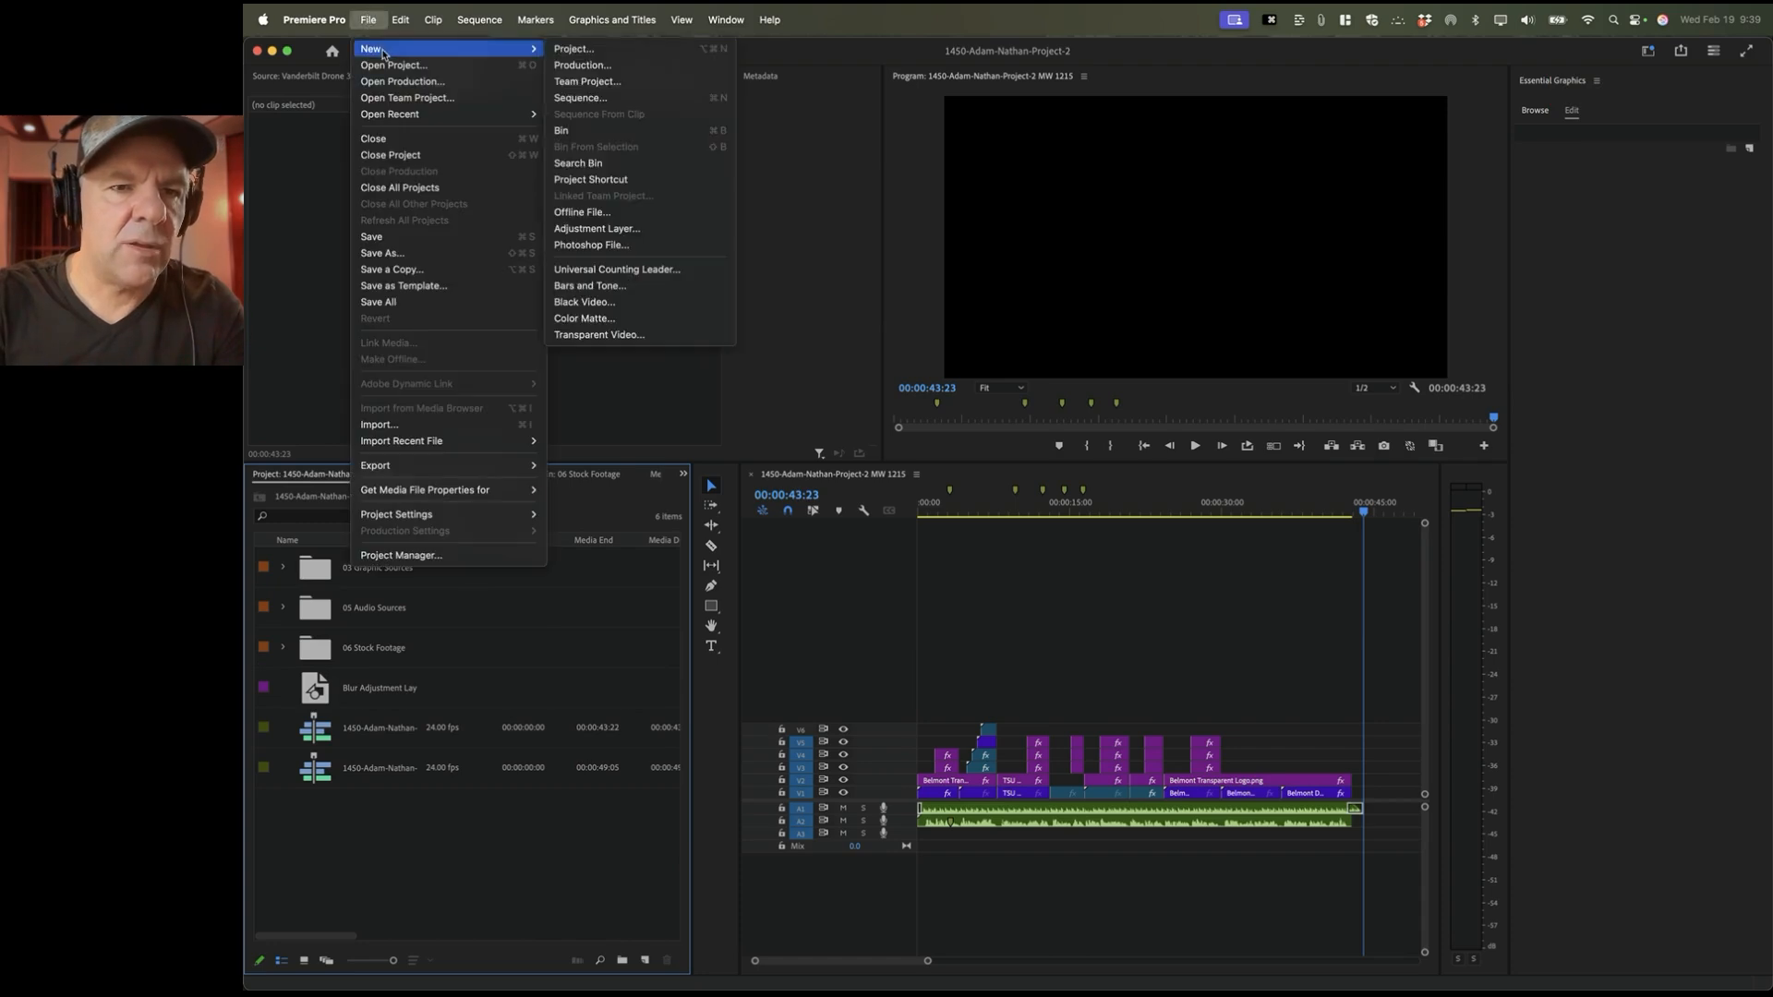
{"action": "left_click", "coordinate": [609, 229]}
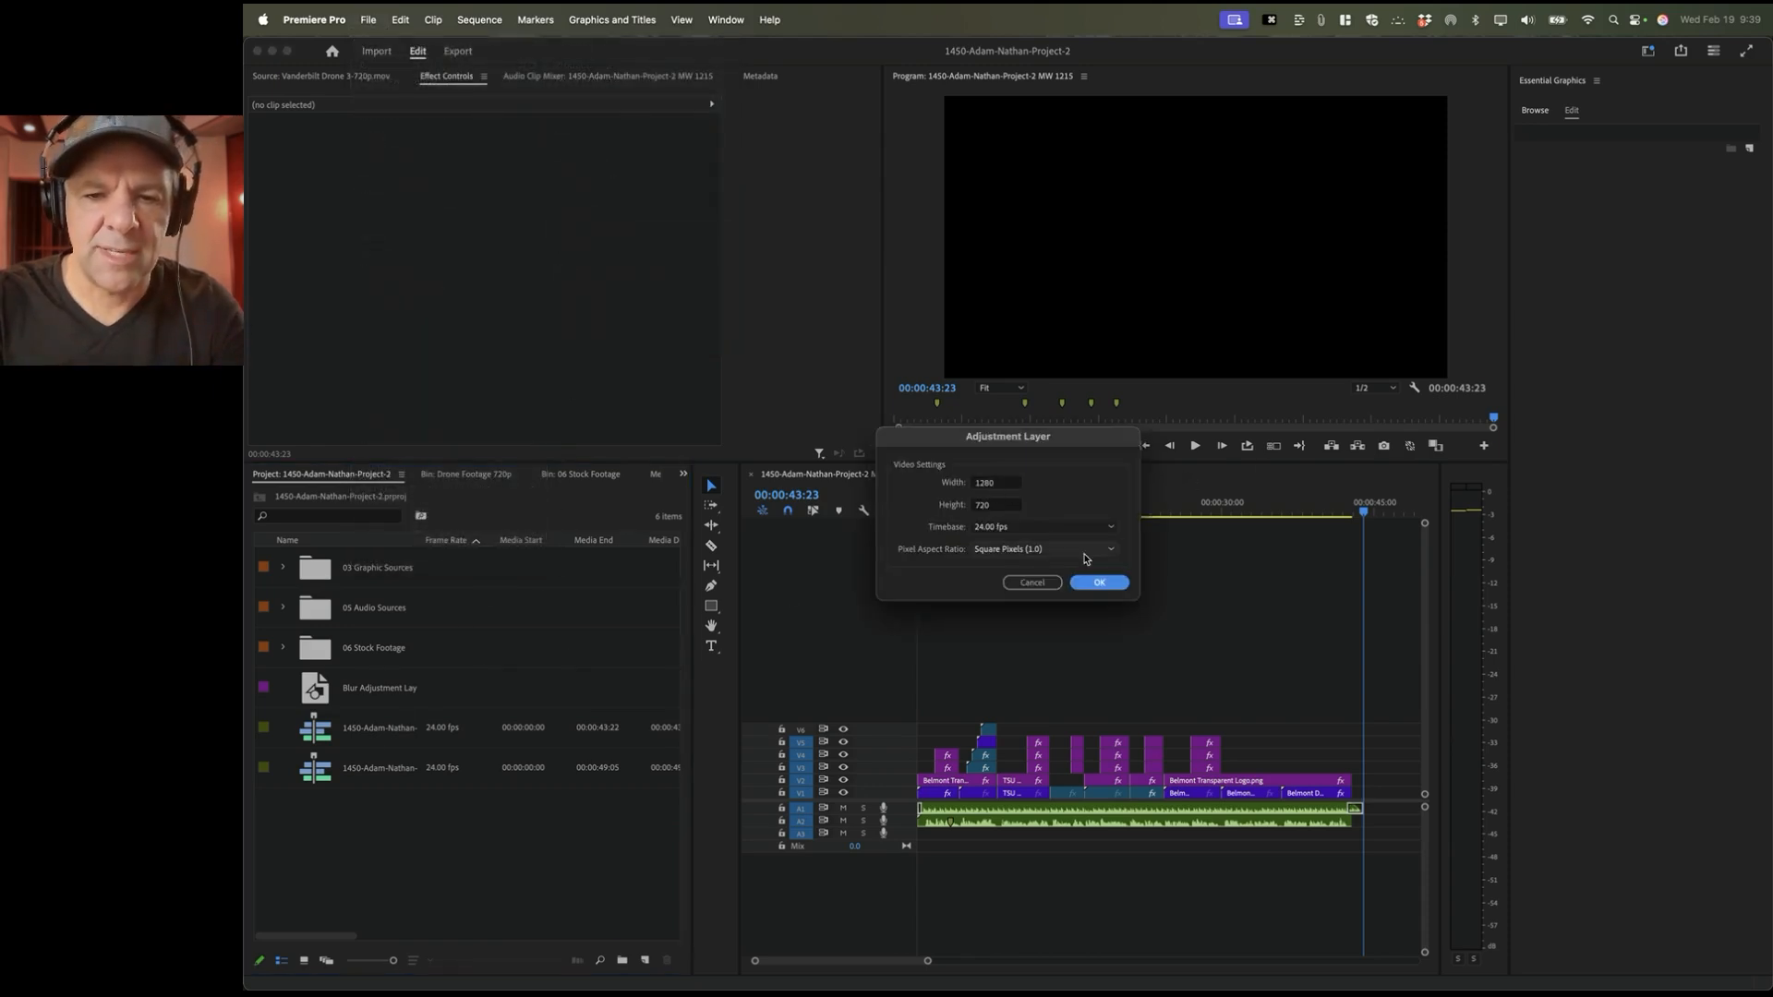
{"action": "left_click", "coordinate": [1099, 582]}
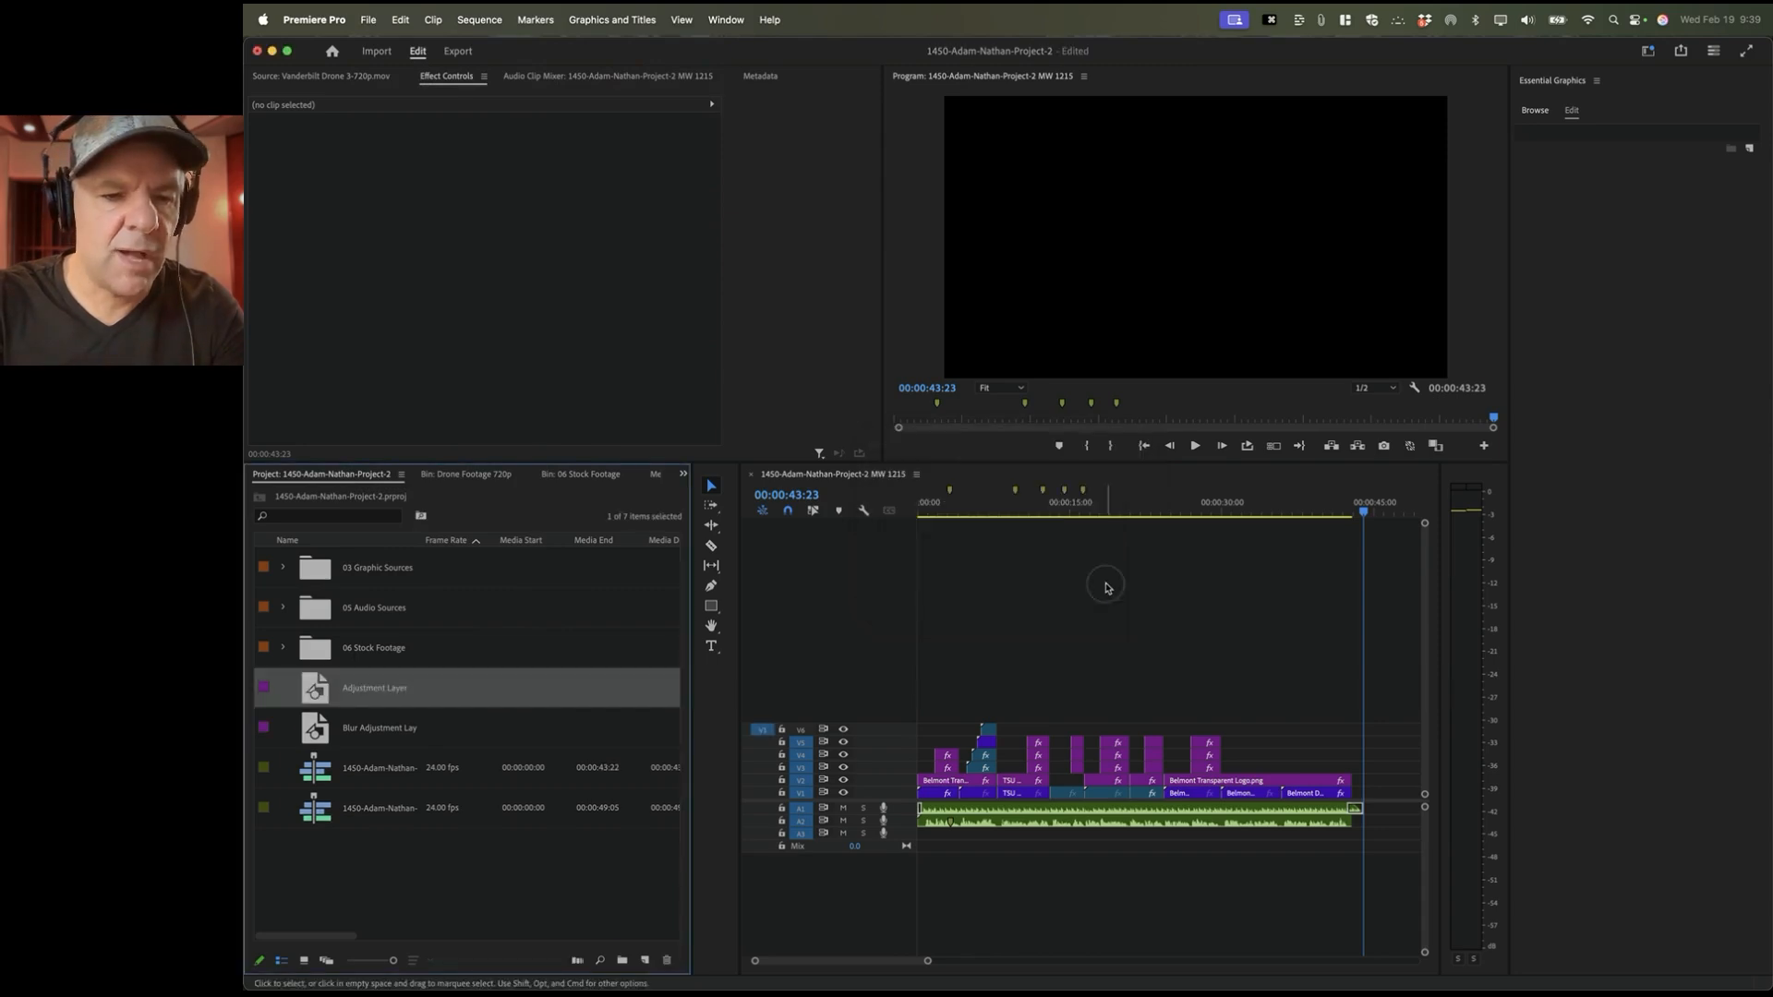
Step: Rename the new item 'Color Adjustment Layer', place it on V7, and stretch it across the sequence
{"action": "left_click", "coordinate": [369, 696]}
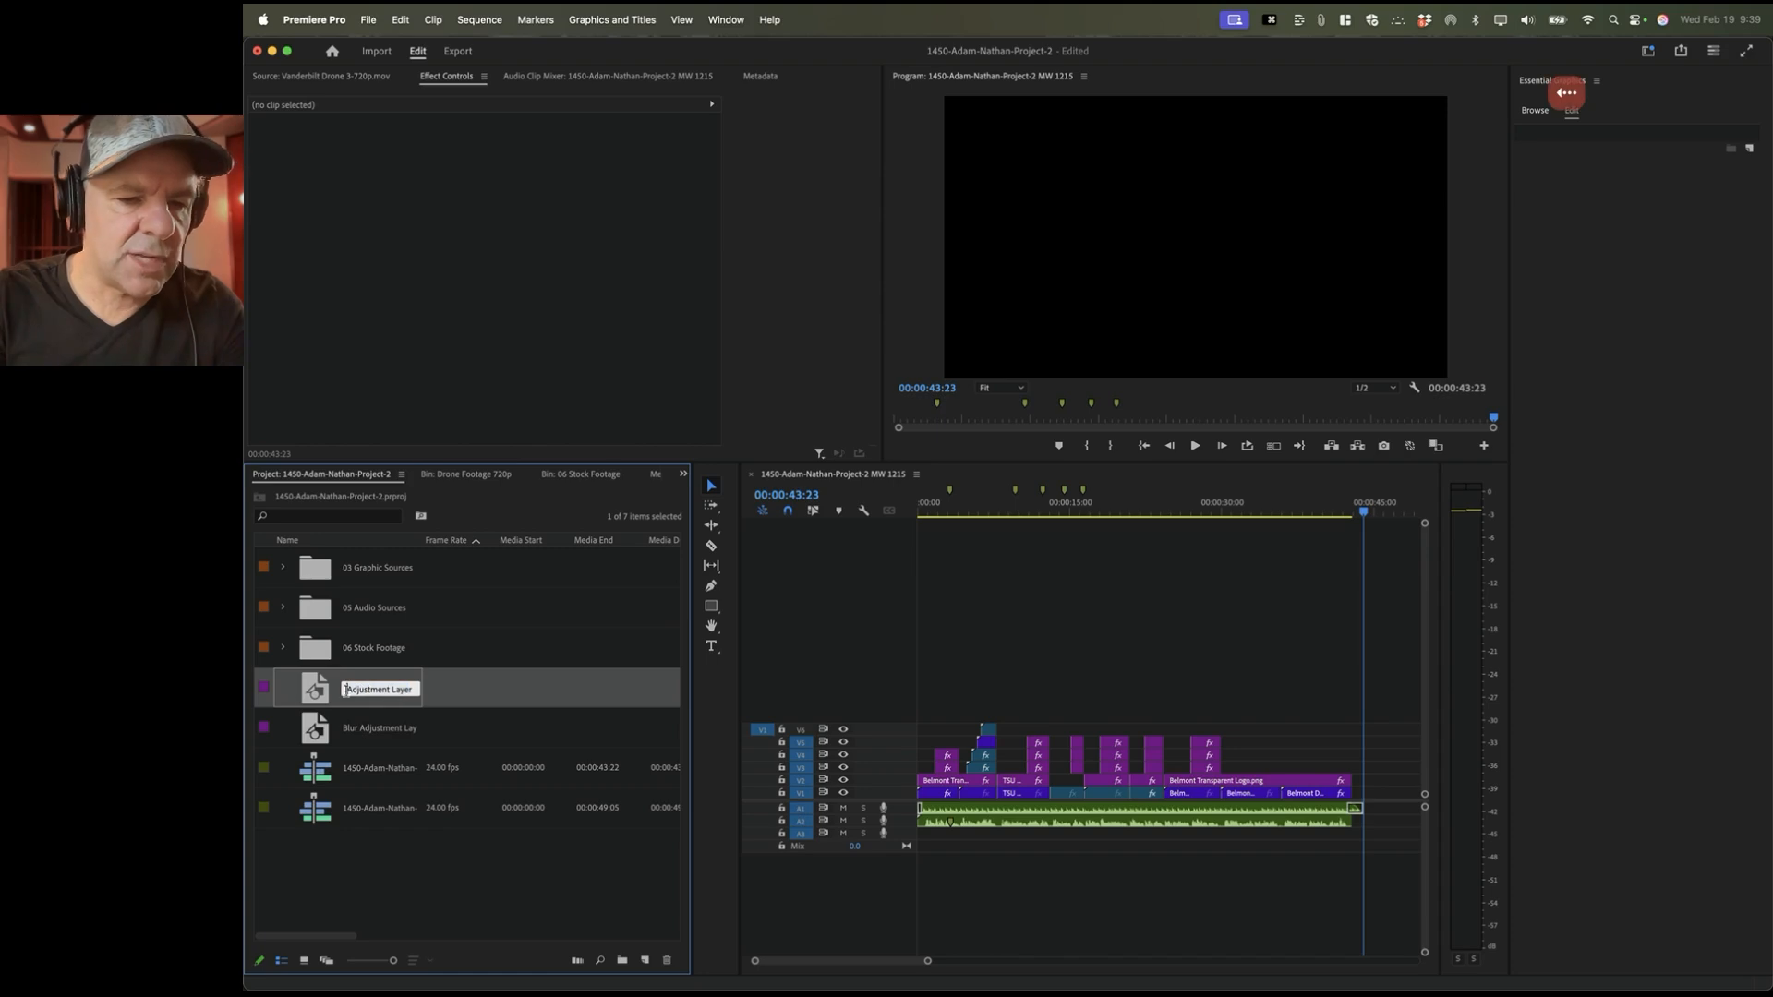
{"action": "type", "text": "Color"}
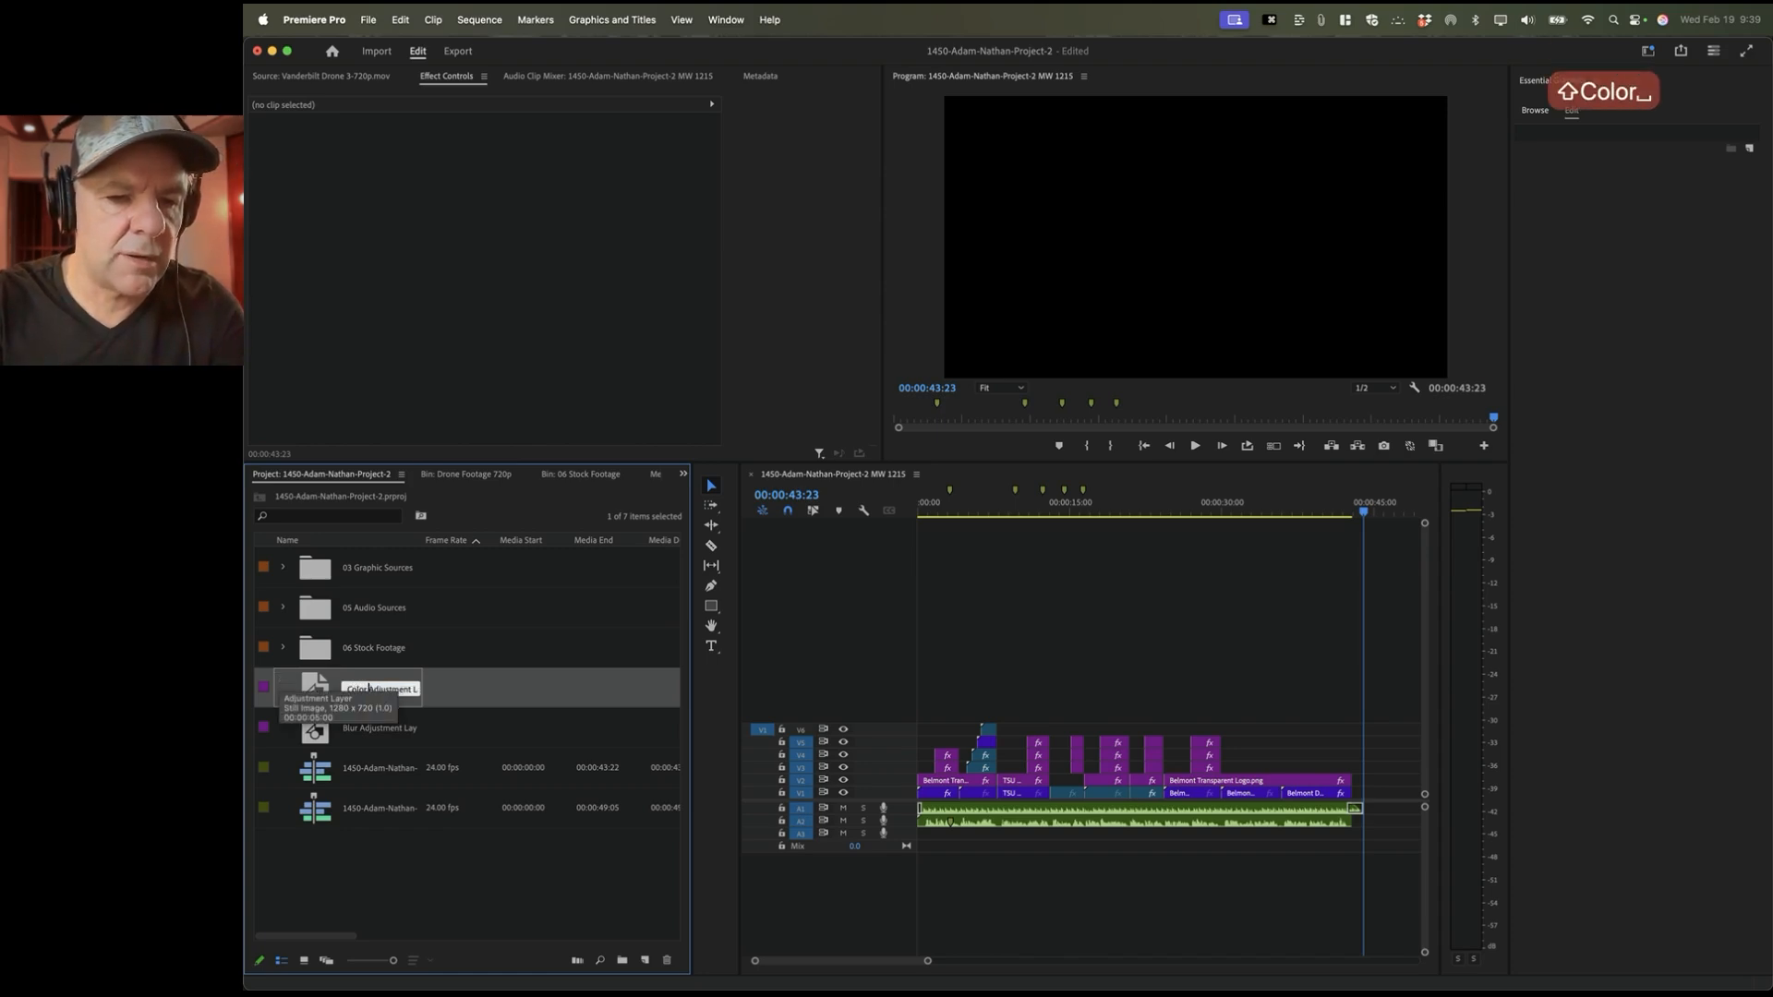
{"action": "key", "text": "Return"}
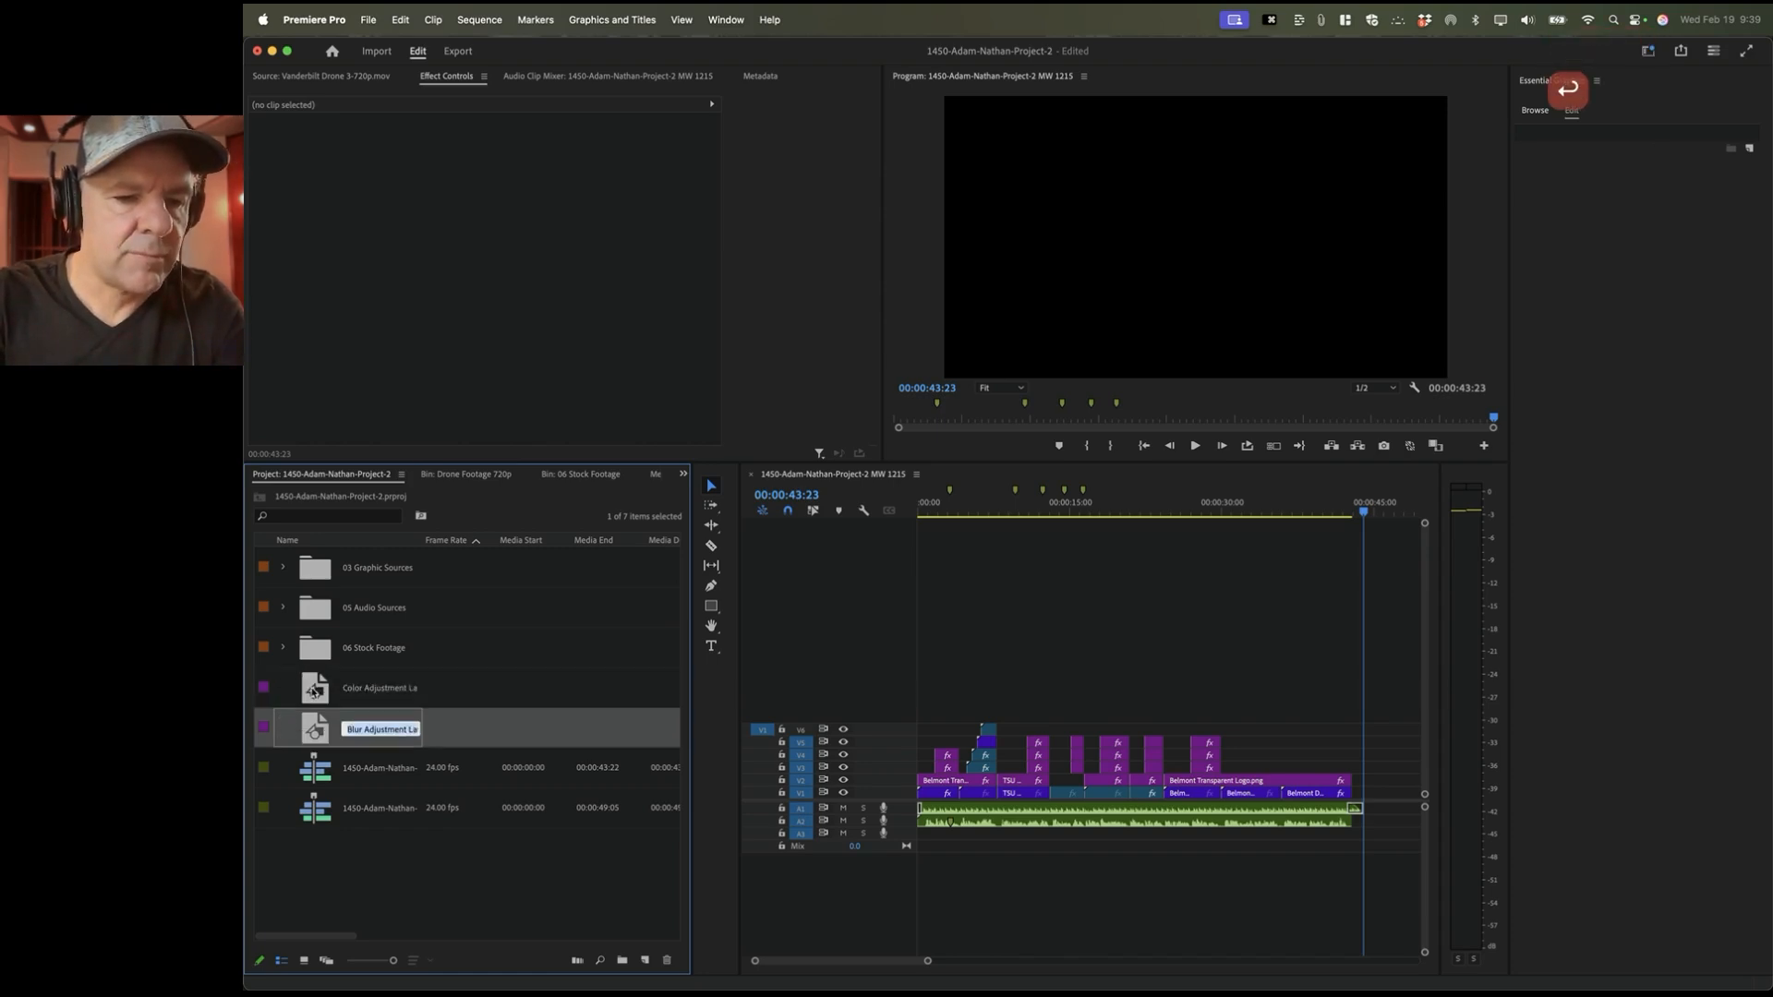
{"action": "left_click", "coordinate": [315, 691]}
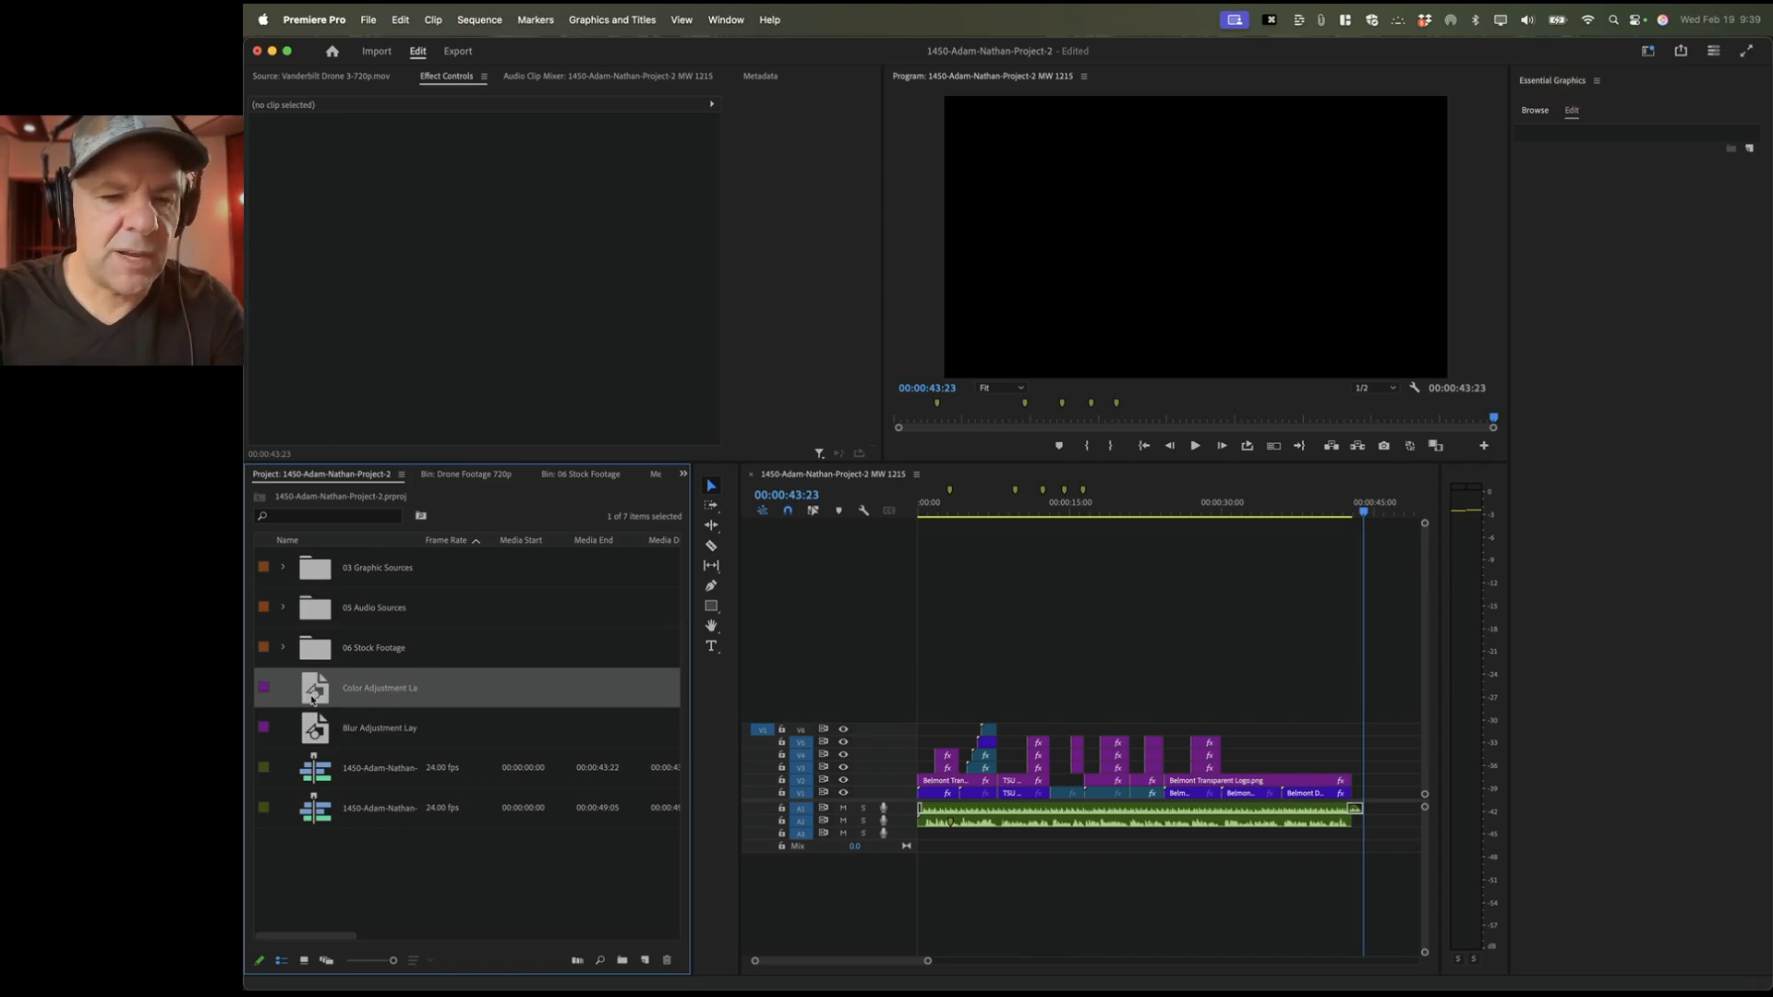
{"action": "left_click_drag", "start_coordinate": [312, 700], "coordinate": [907, 627]}
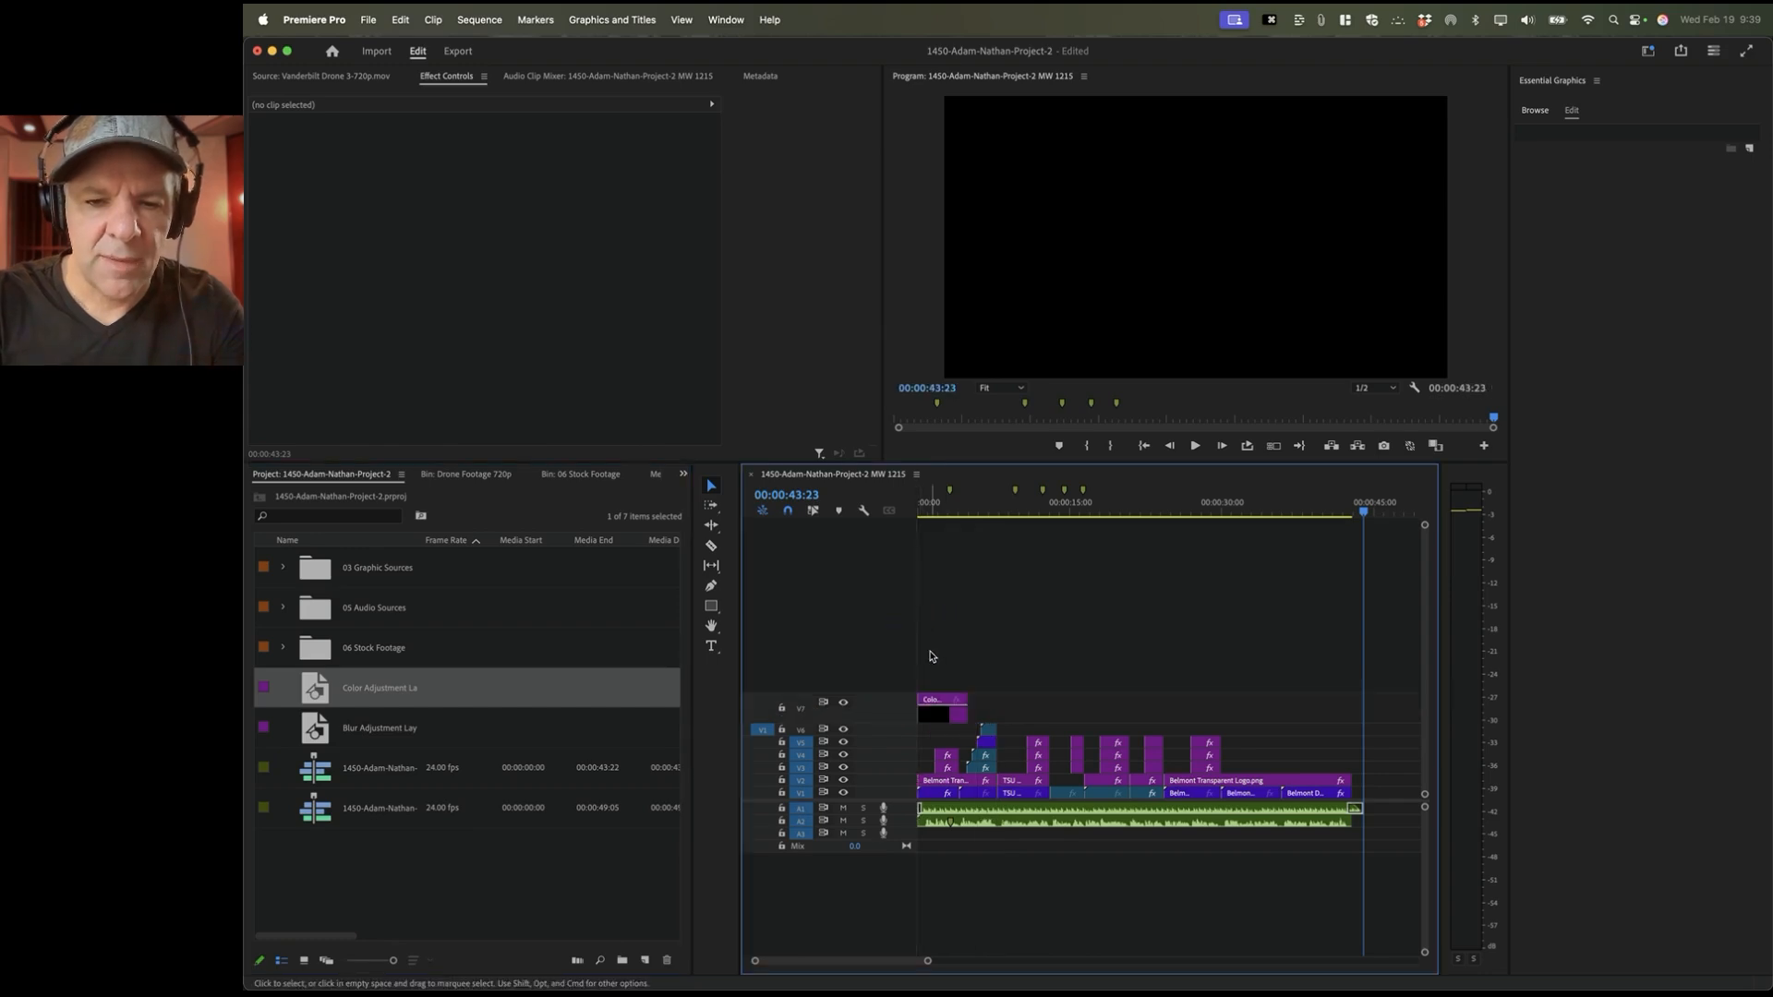
{"action": "left_click", "coordinate": [941, 714]}
{"action": "left_click_drag", "start_coordinate": [965, 709], "coordinate": [1357, 707]}
{"action": "left_click", "coordinate": [1098, 509]}
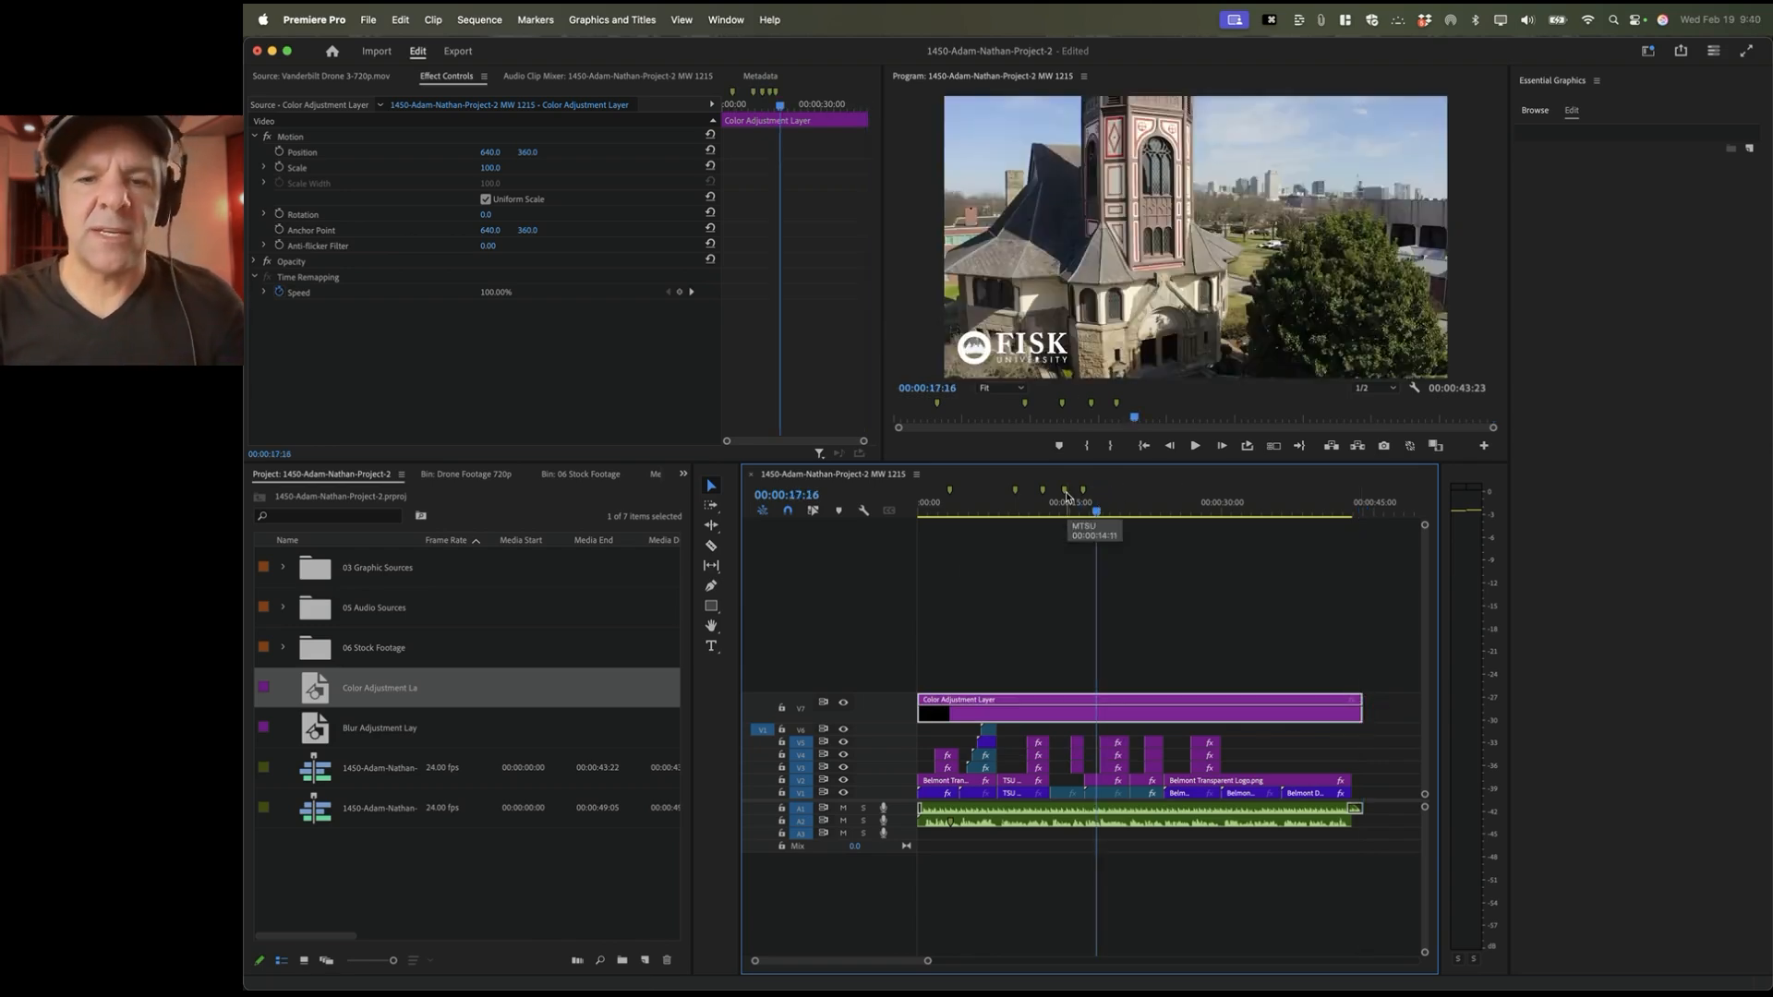
{"action": "left_click", "coordinate": [1030, 721]}
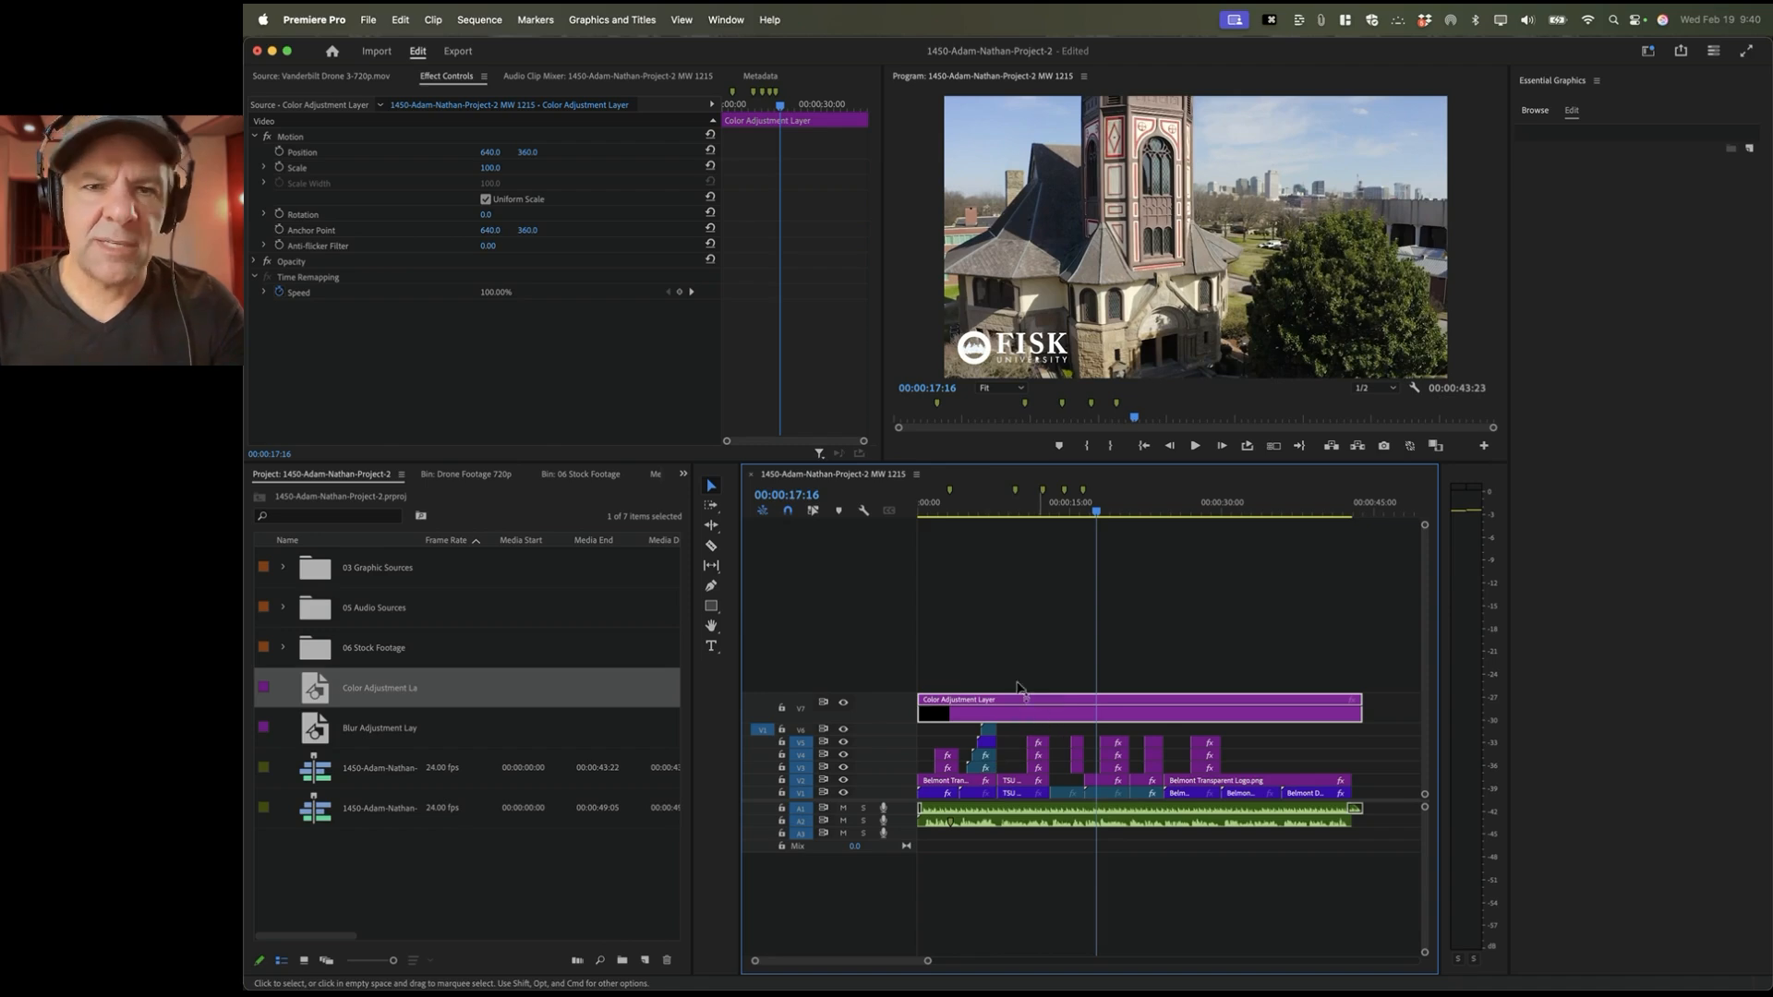
Step: Open Lumetri Color from the Window menu, float it, and dock it beside Essential Graphics
{"action": "left_click", "coordinate": [726, 19]}
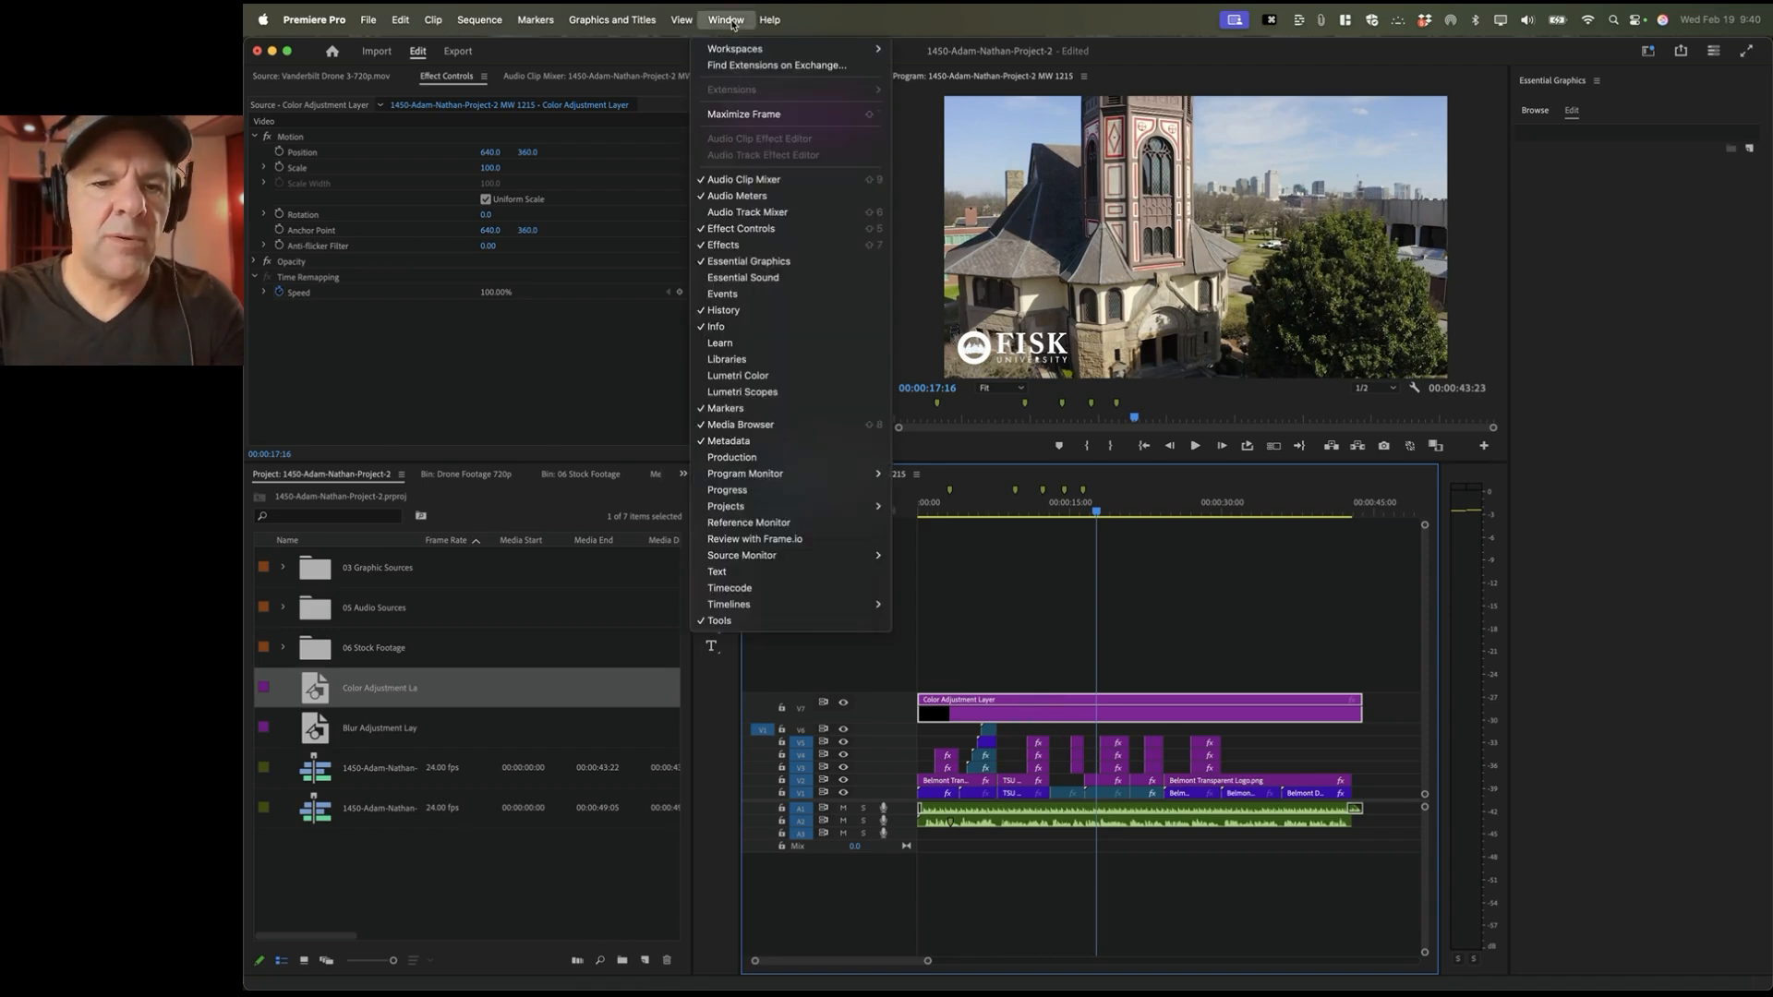
{"action": "left_click", "coordinate": [782, 378]}
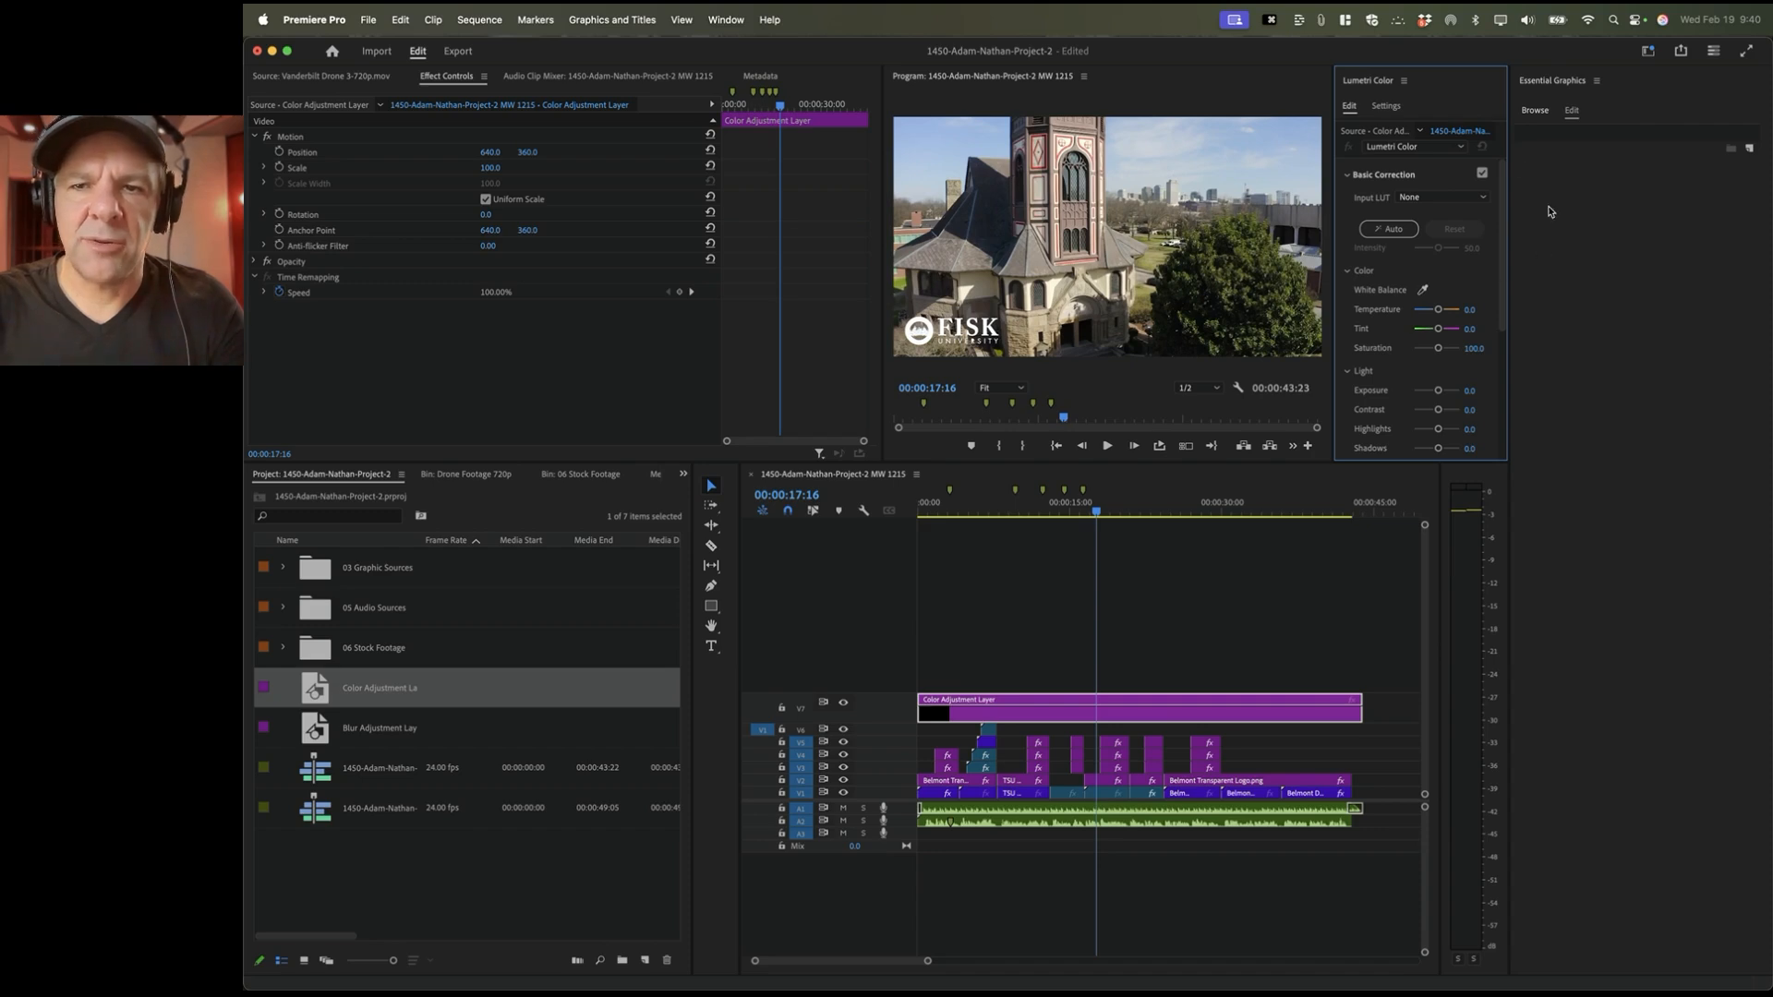
{"action": "left_click", "coordinate": [1405, 83]}
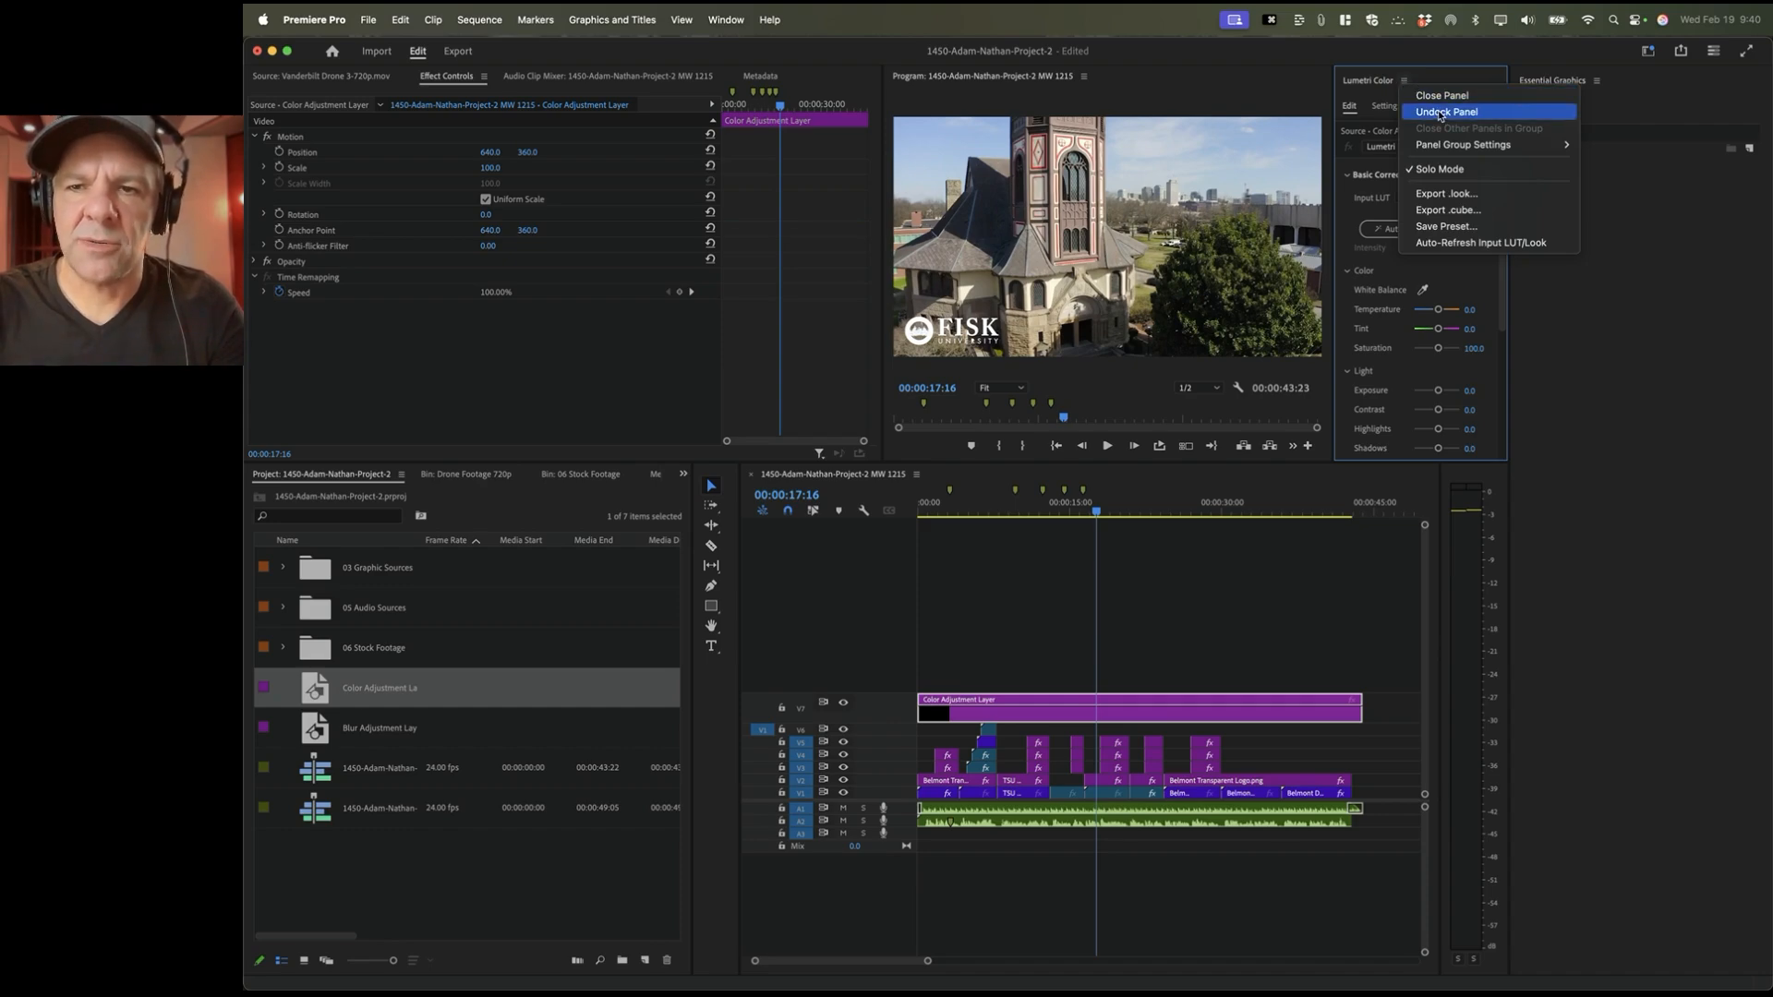
{"action": "left_click", "coordinate": [1439, 114]}
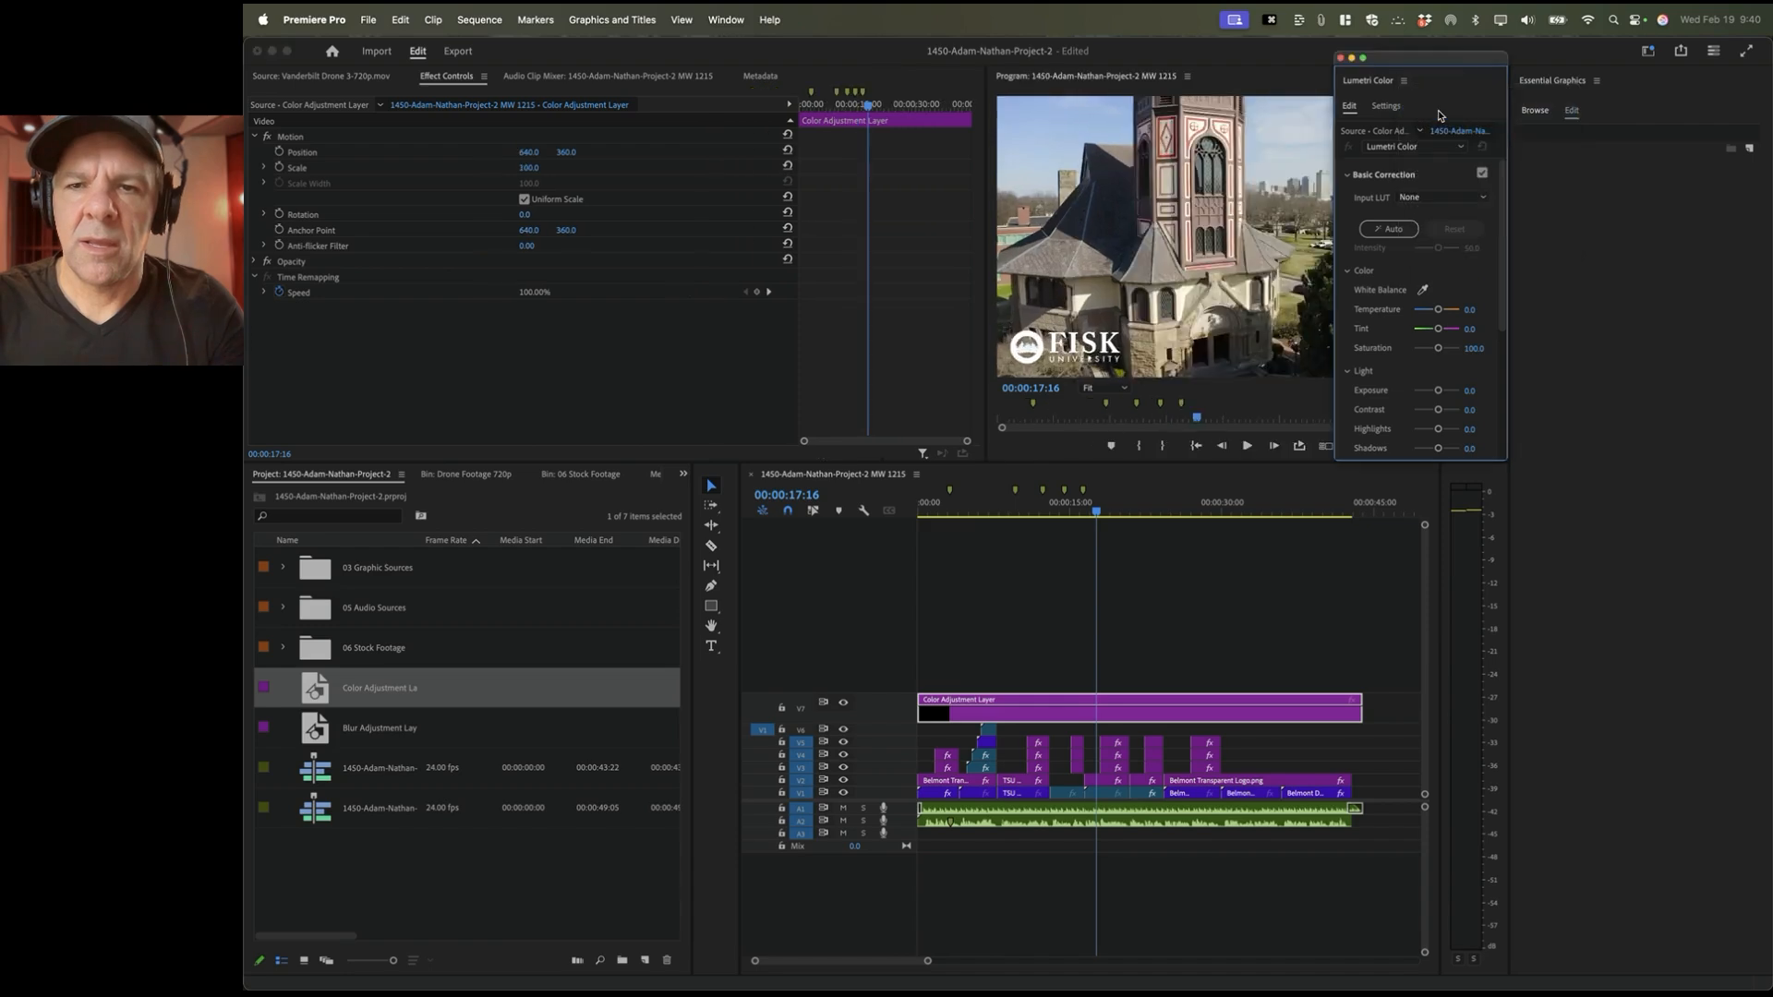
{"action": "left_click_drag", "start_coordinate": [1398, 61], "coordinate": [1347, 131]}
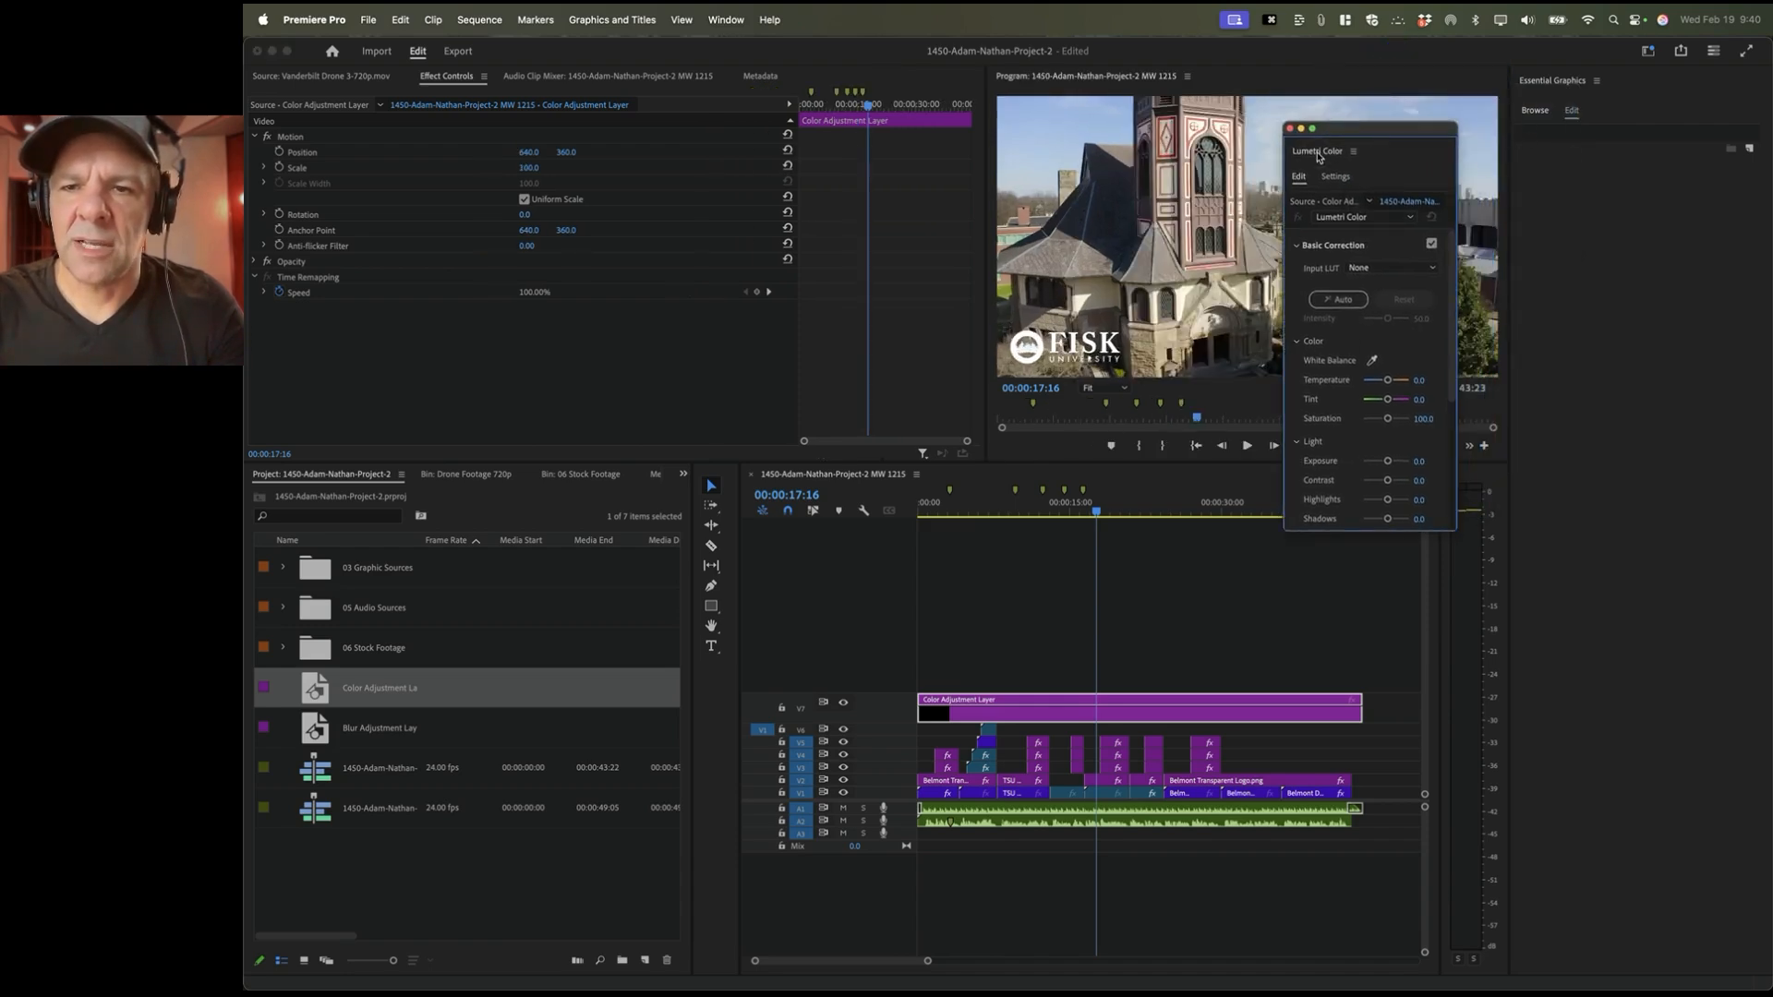
{"action": "left_click_drag", "start_coordinate": [1319, 157], "coordinate": [1604, 258]}
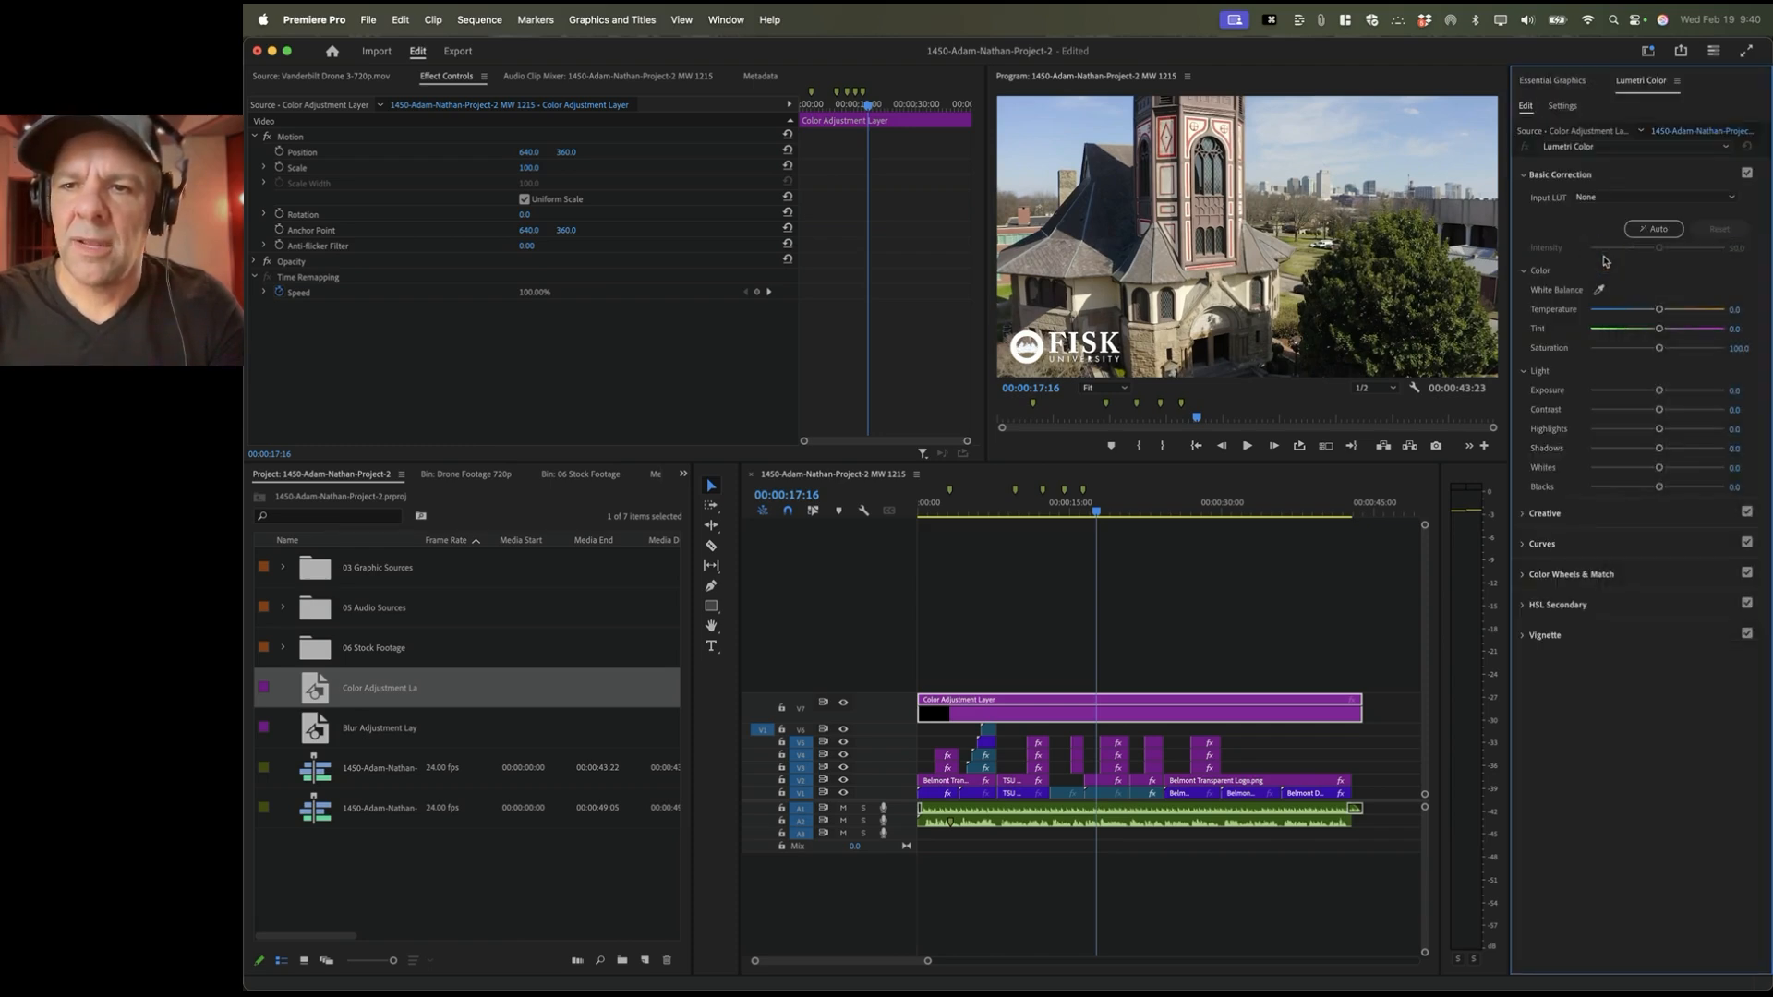
Step: In Lumetri Color, collapse the Basic Correction section and expand the Creative section
{"action": "left_click", "coordinate": [1569, 85]}
{"action": "left_click", "coordinate": [1639, 85]}
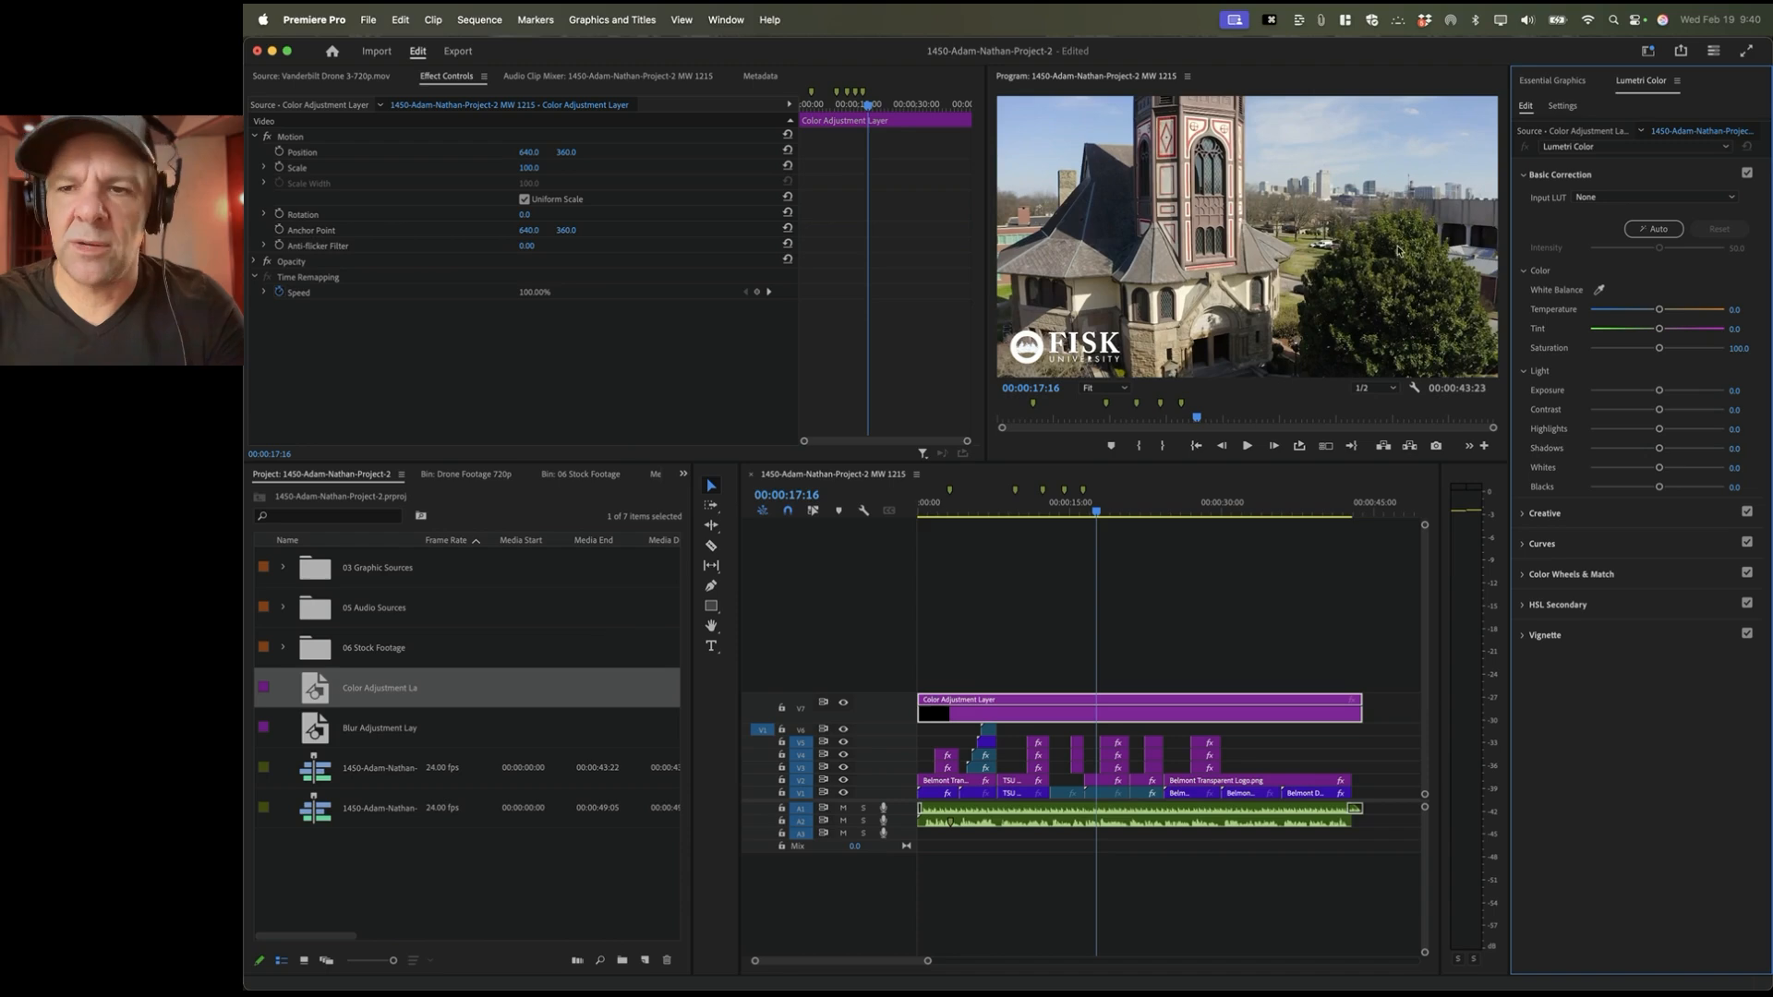
{"action": "left_click", "coordinate": [1528, 175]}
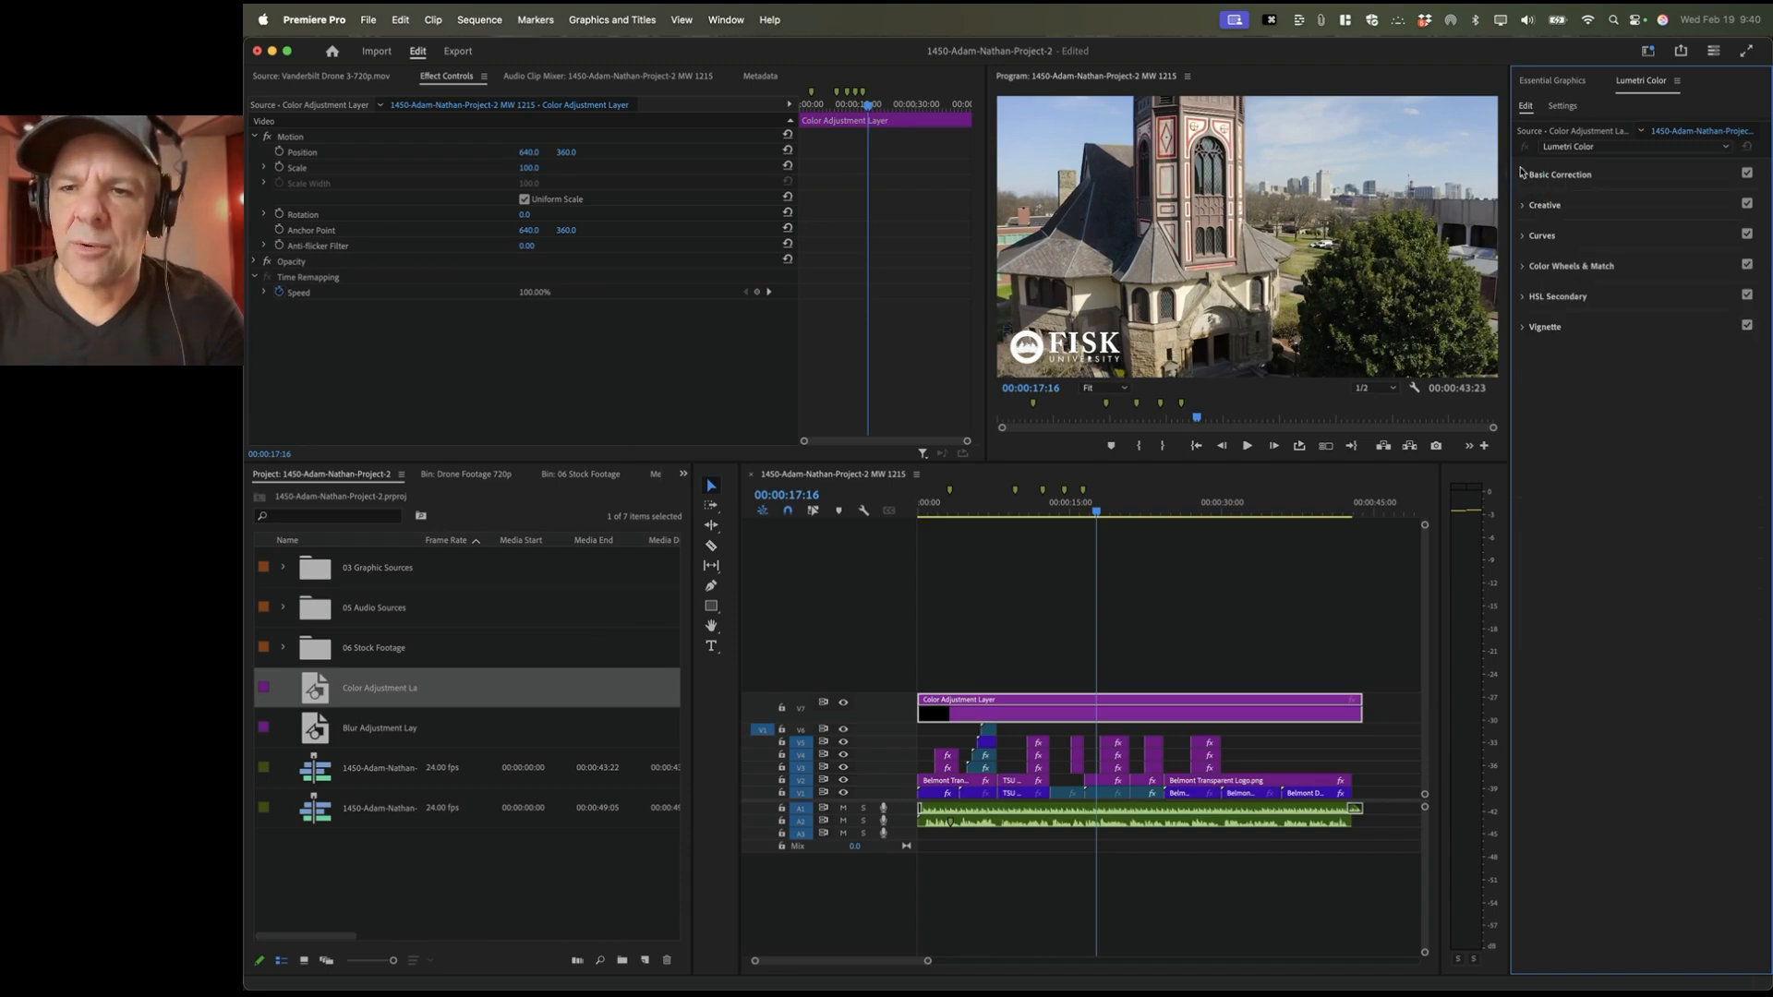
{"action": "left_click", "coordinate": [1524, 175]}
{"action": "left_click", "coordinate": [1525, 177]}
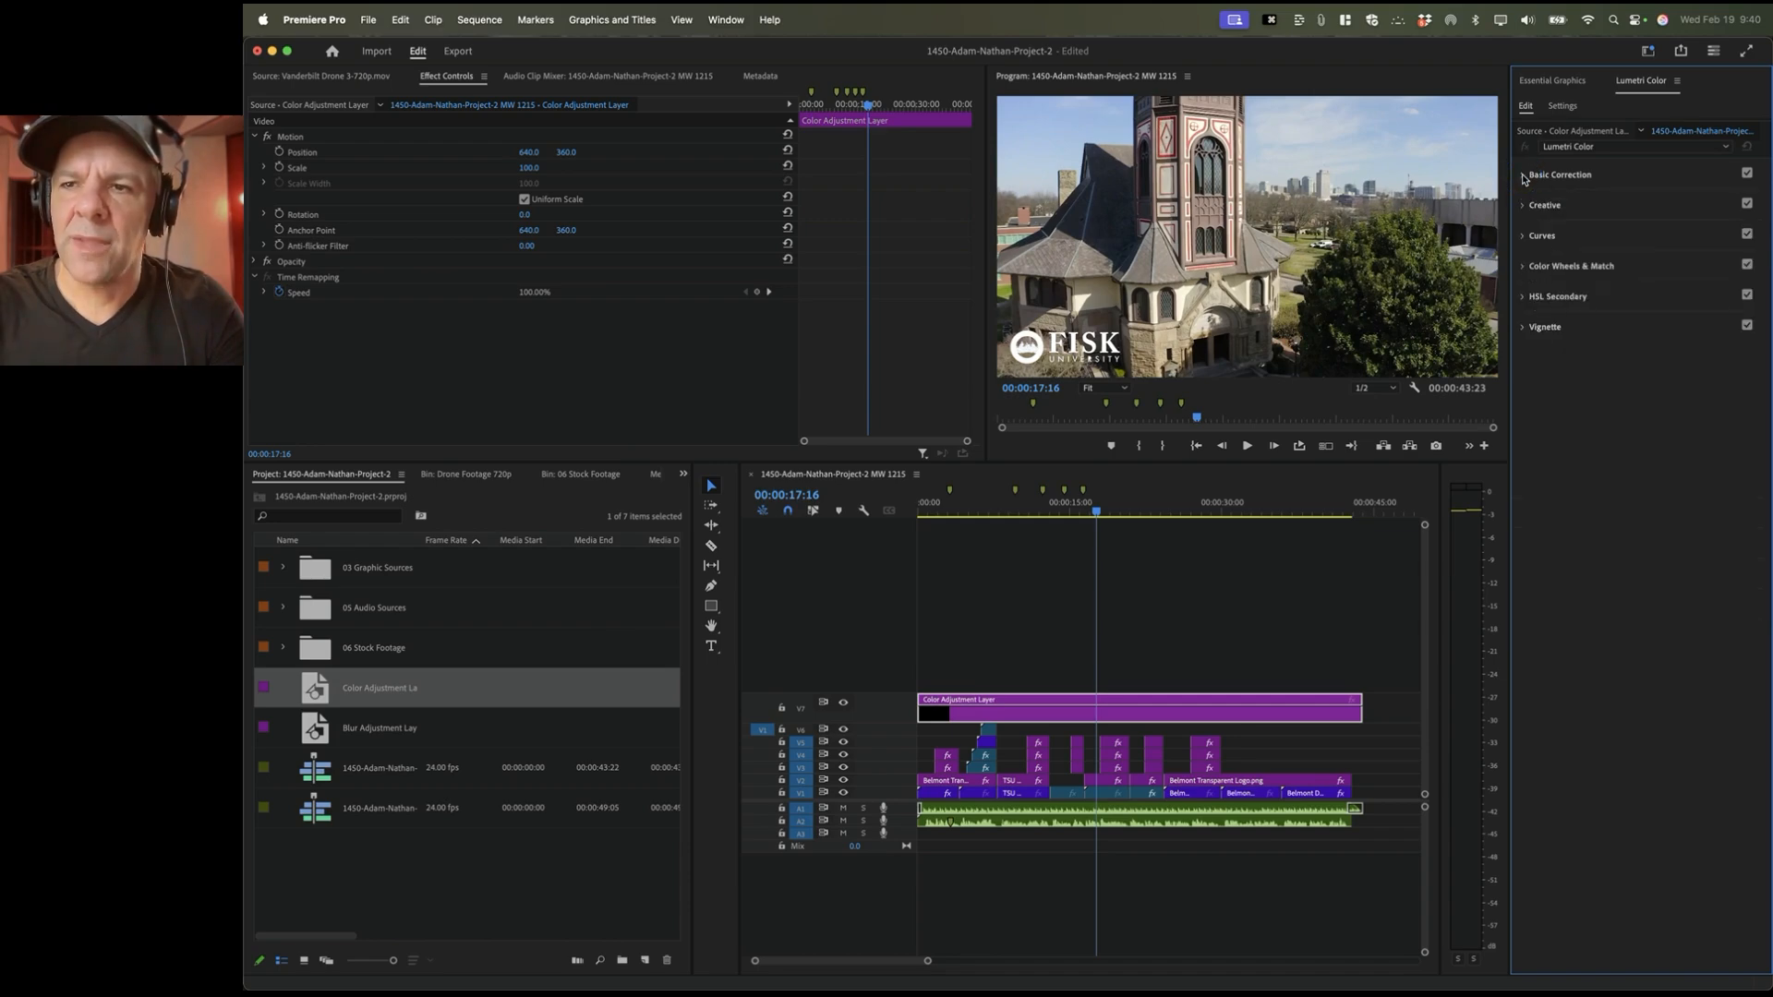
{"action": "left_click", "coordinate": [1525, 176]}
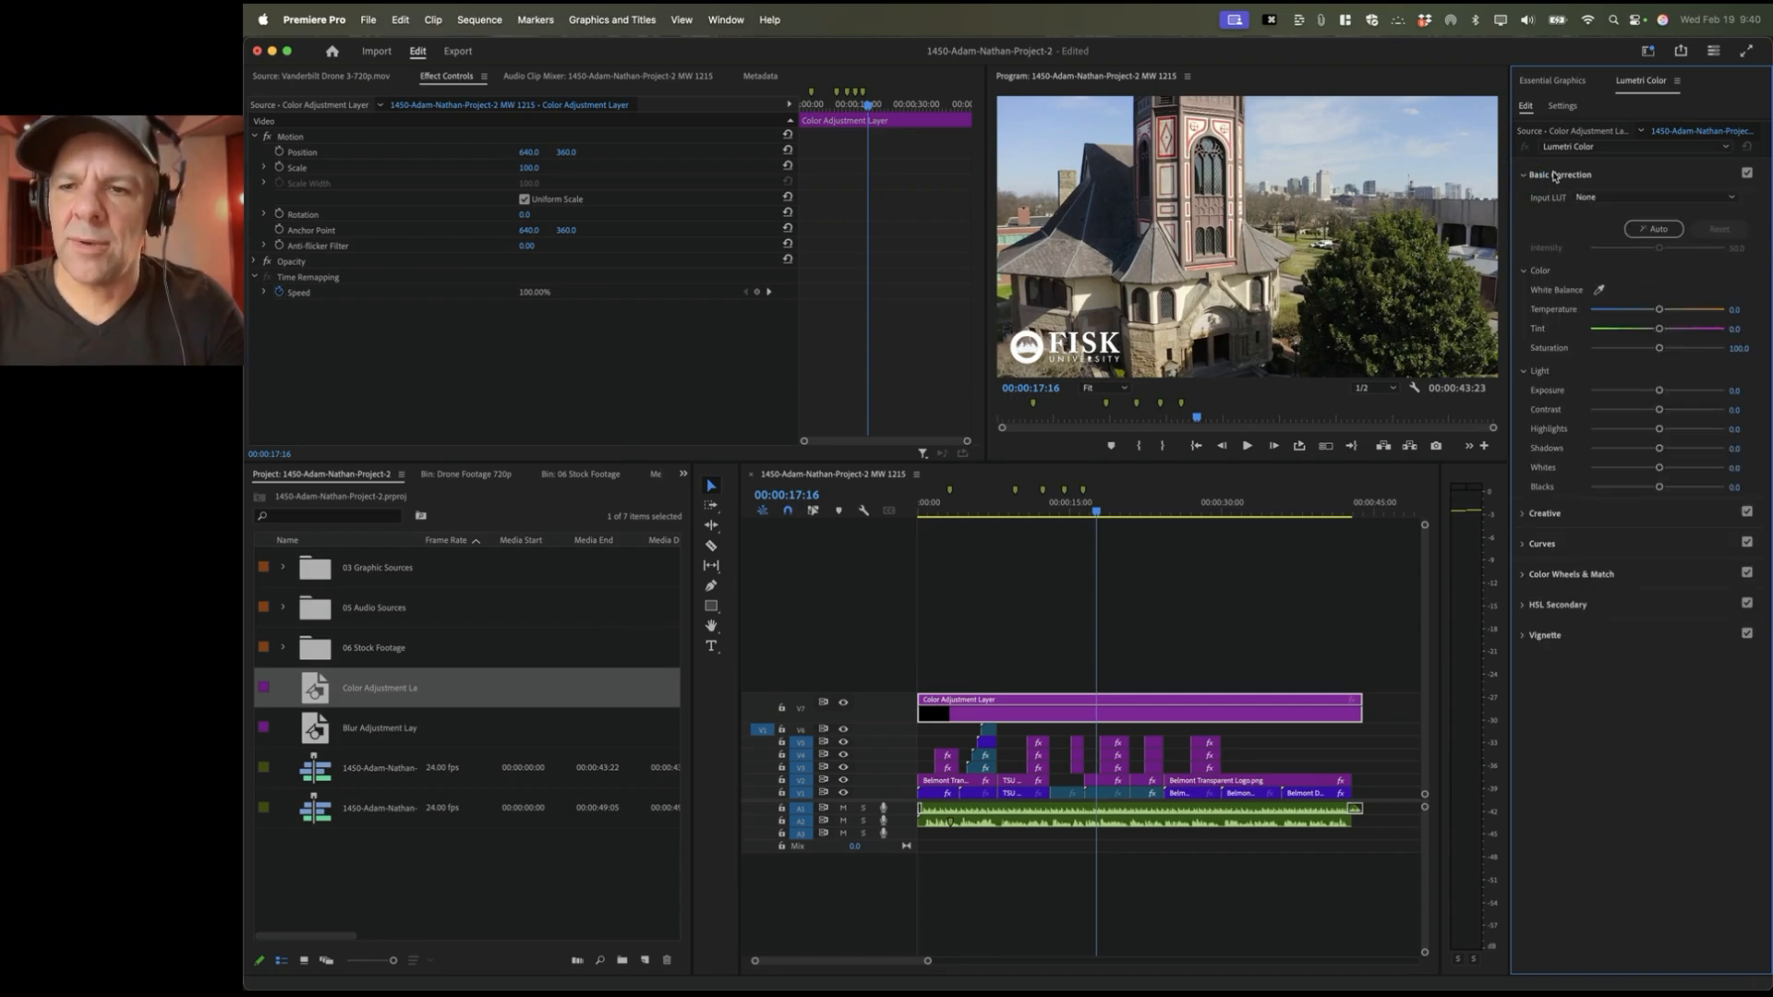
{"action": "left_click", "coordinate": [1558, 177]}
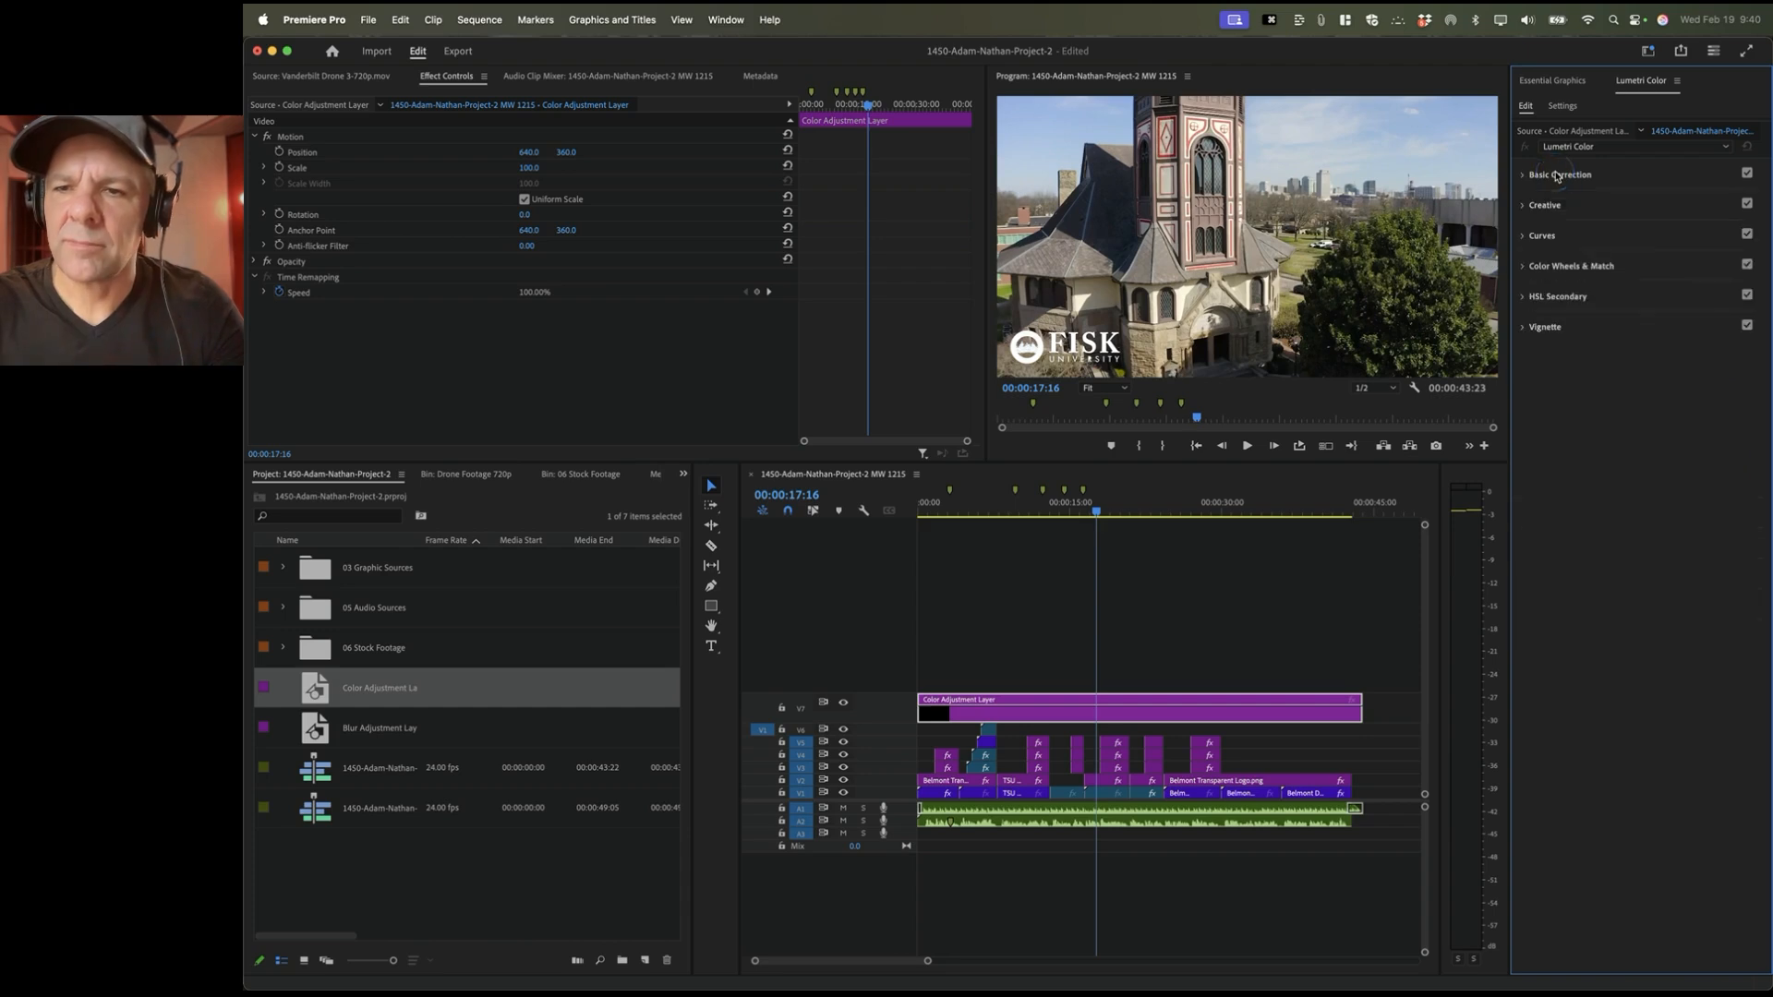
{"action": "left_click", "coordinate": [1524, 207]}
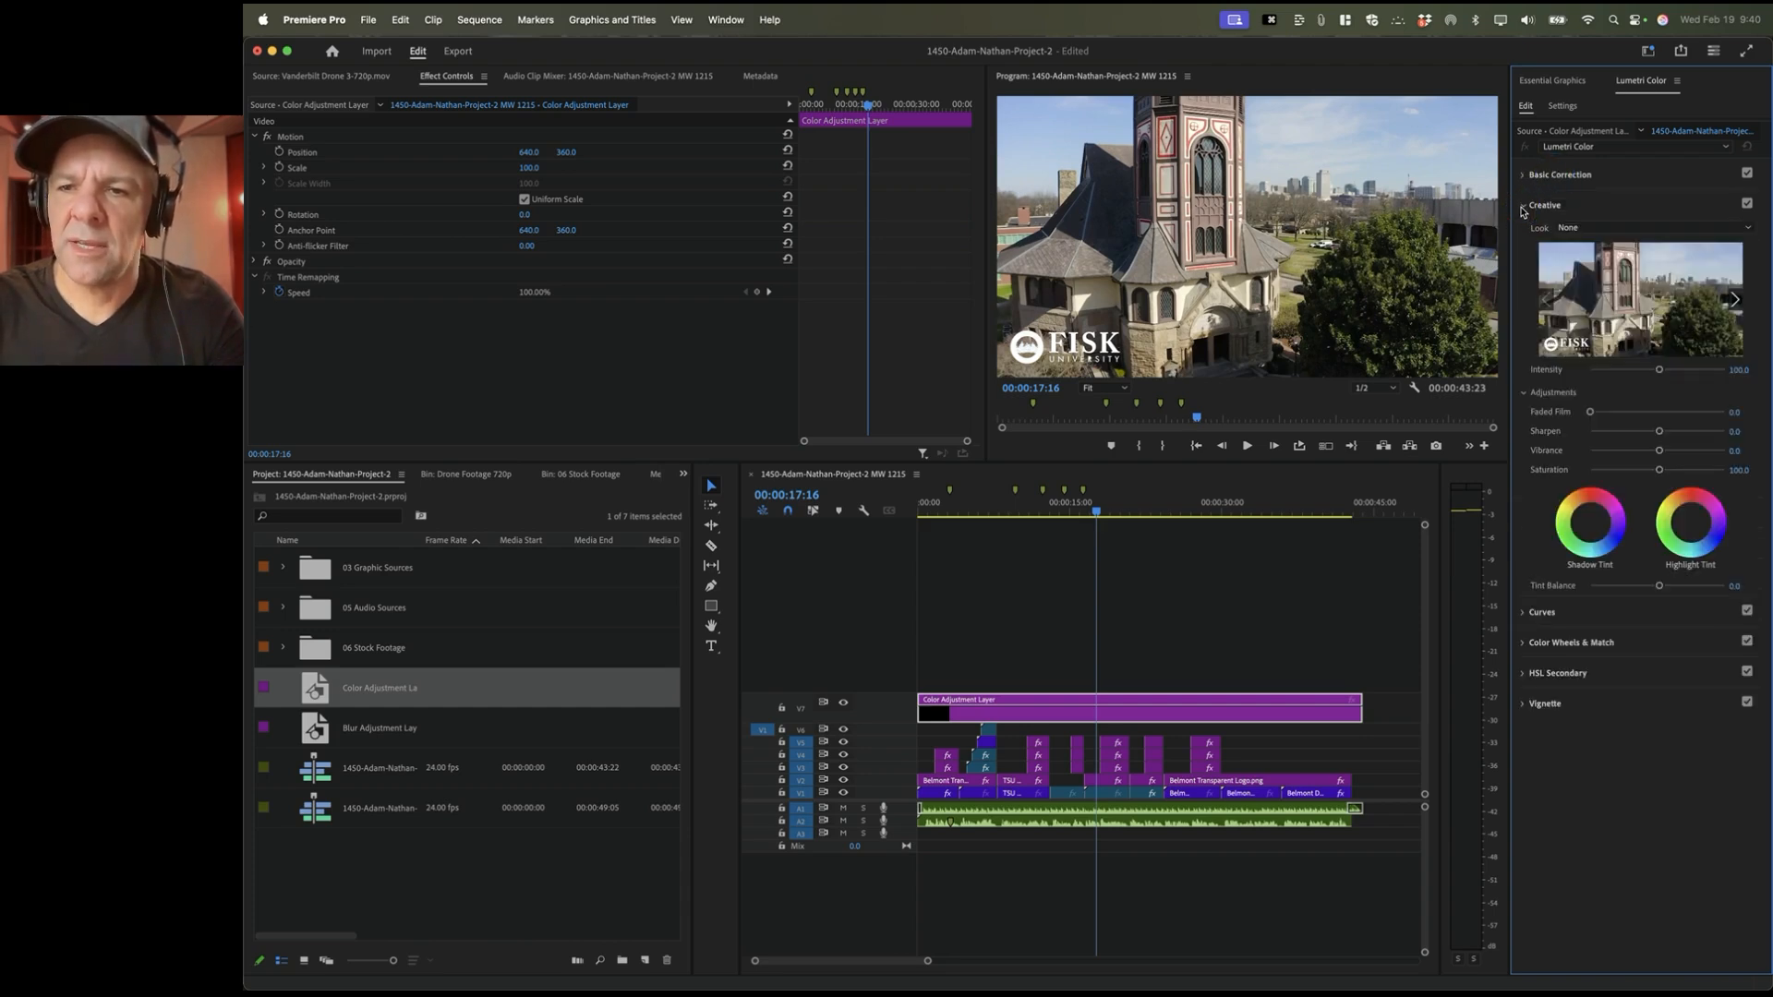
{"action": "left_click", "coordinate": [1585, 228]}
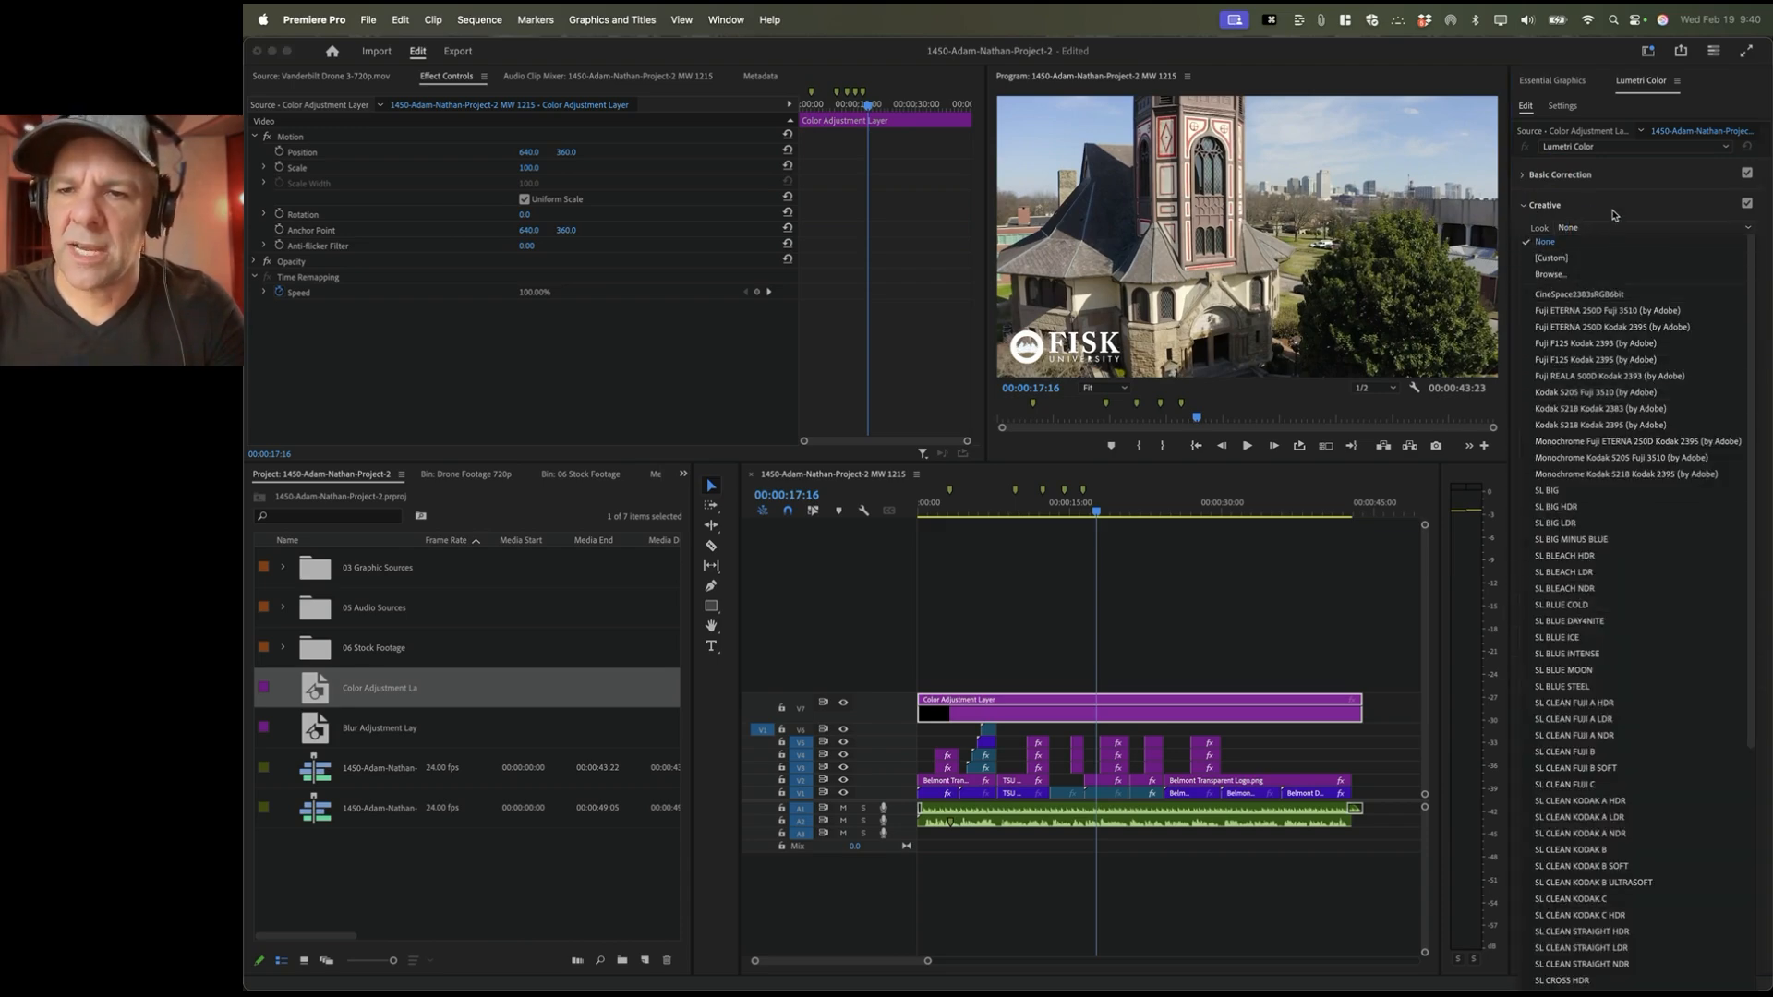
{"action": "left_click", "coordinate": [1611, 212]}
{"action": "left_click", "coordinate": [1549, 207]}
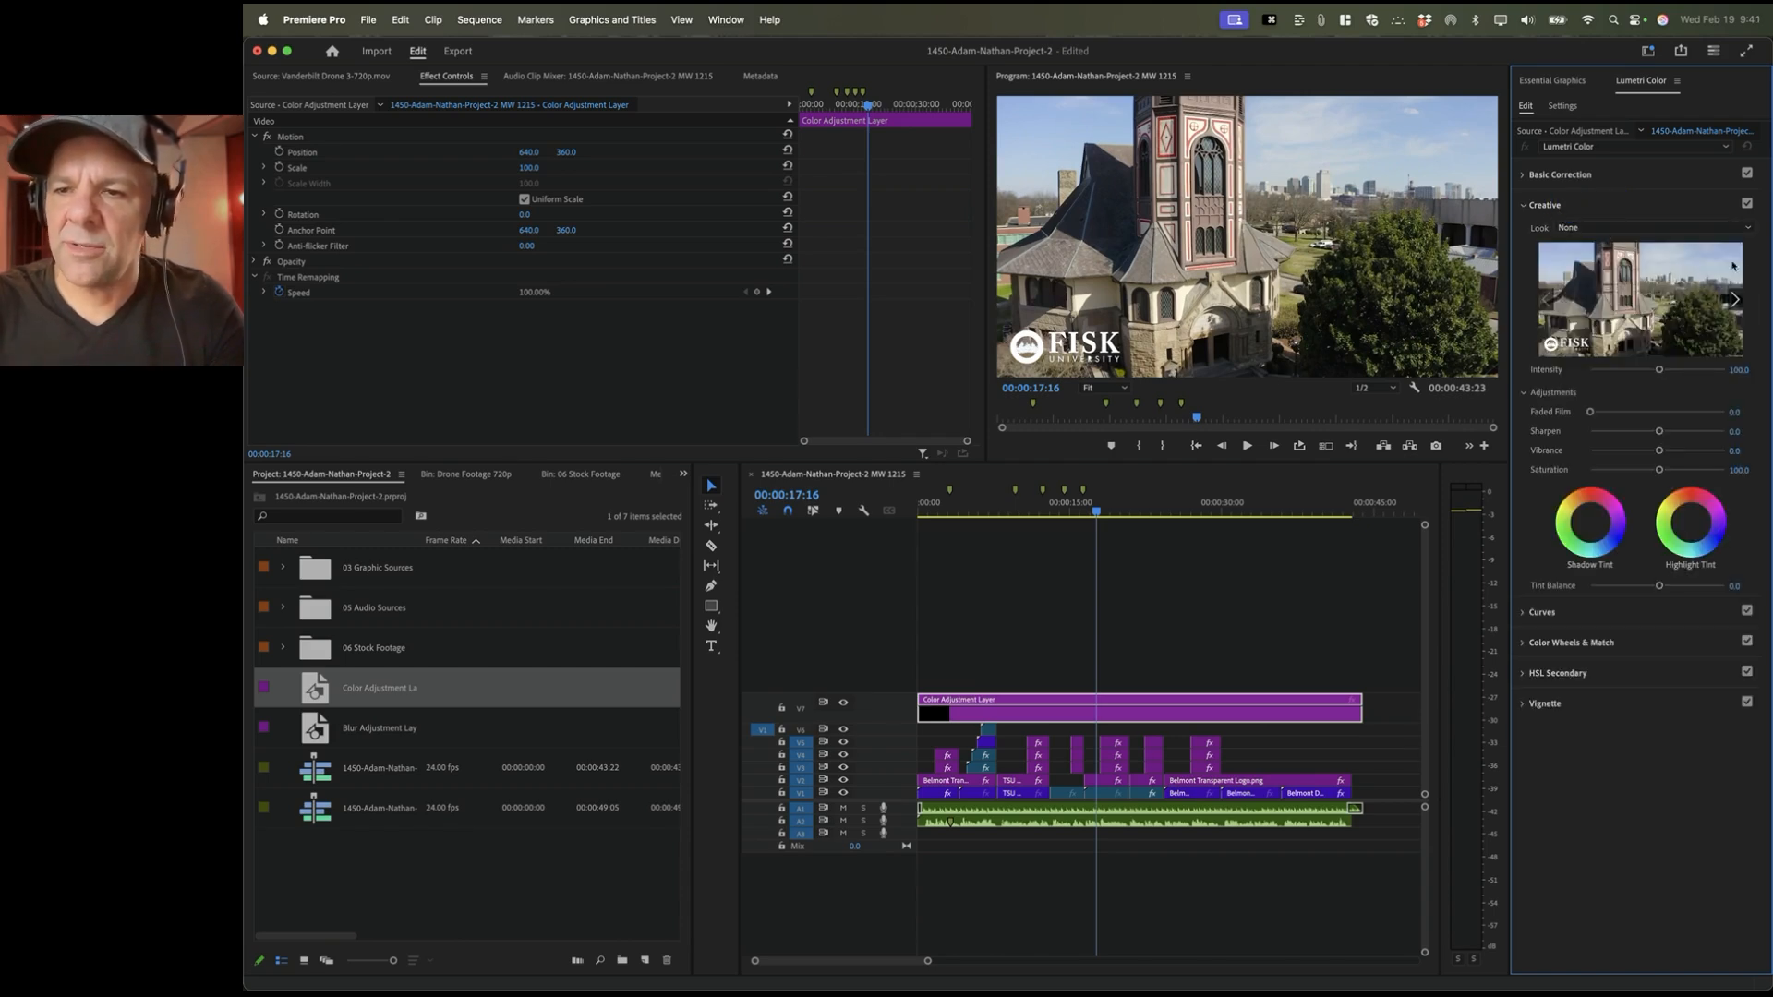
Step: With the Color Adjustment Layer selected, browse the Creative look previews starting at CineSpace2383sRGB6bit
{"action": "mouse_move", "coordinate": [1736, 302]}
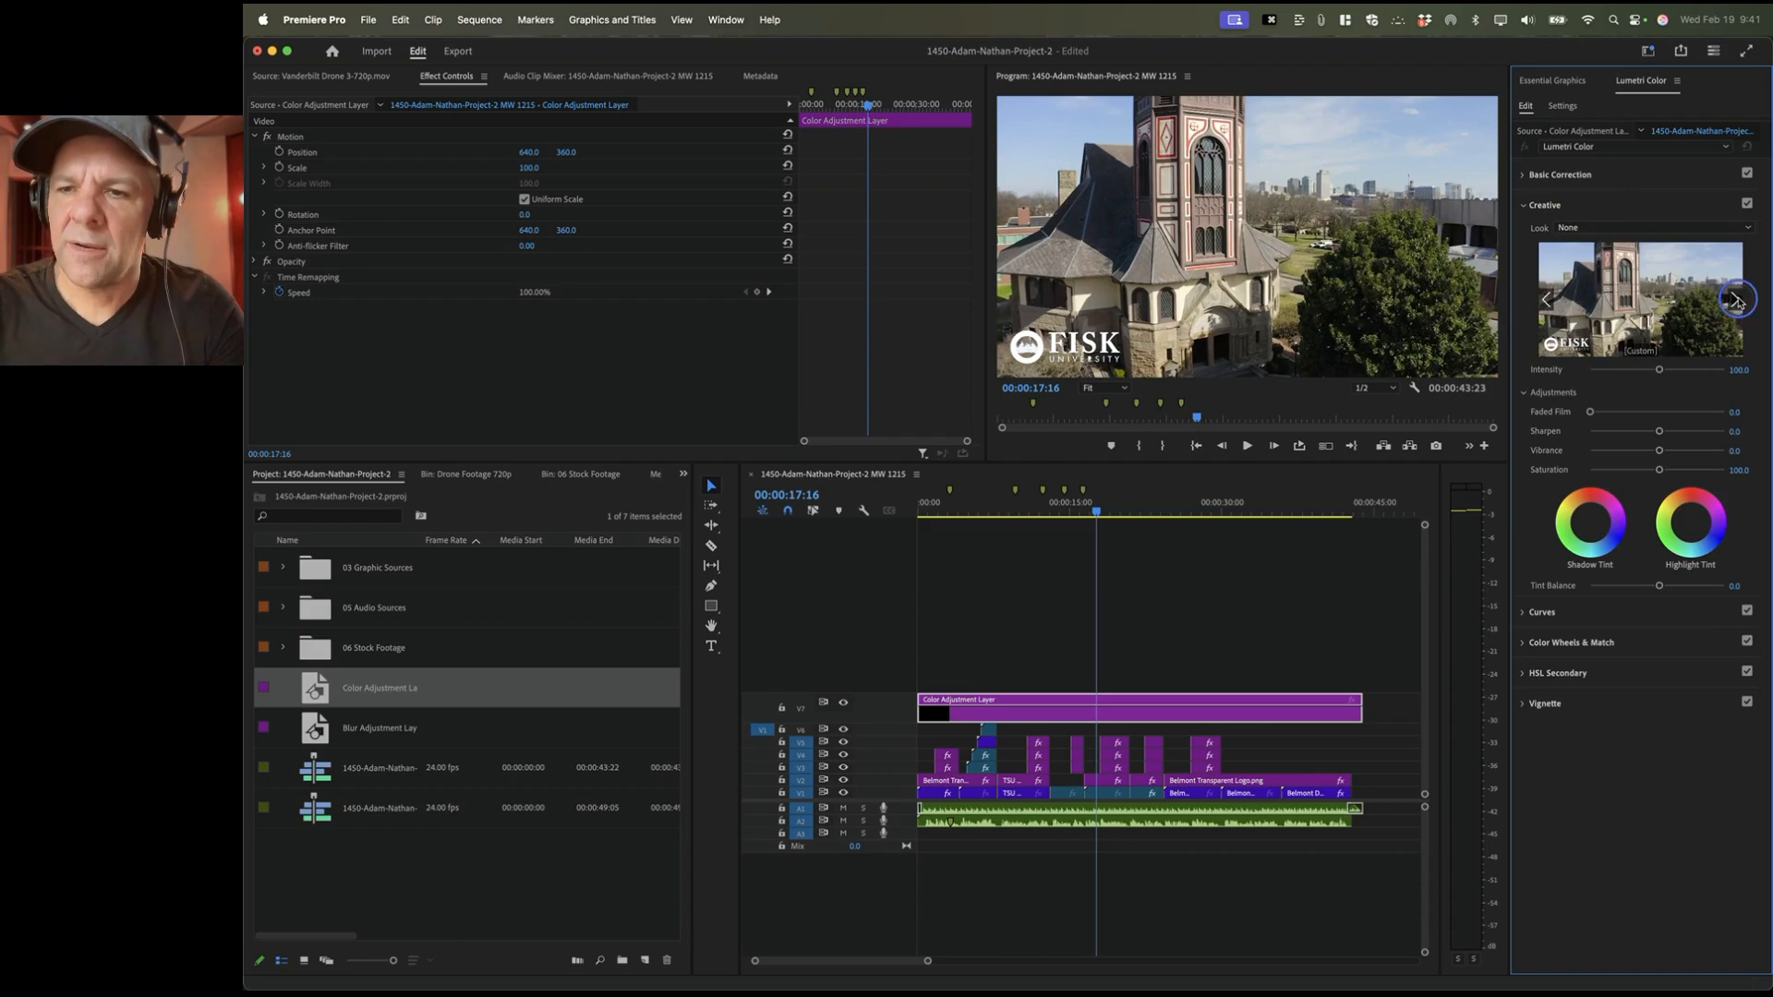
{"action": "left_click", "coordinate": [1116, 719]}
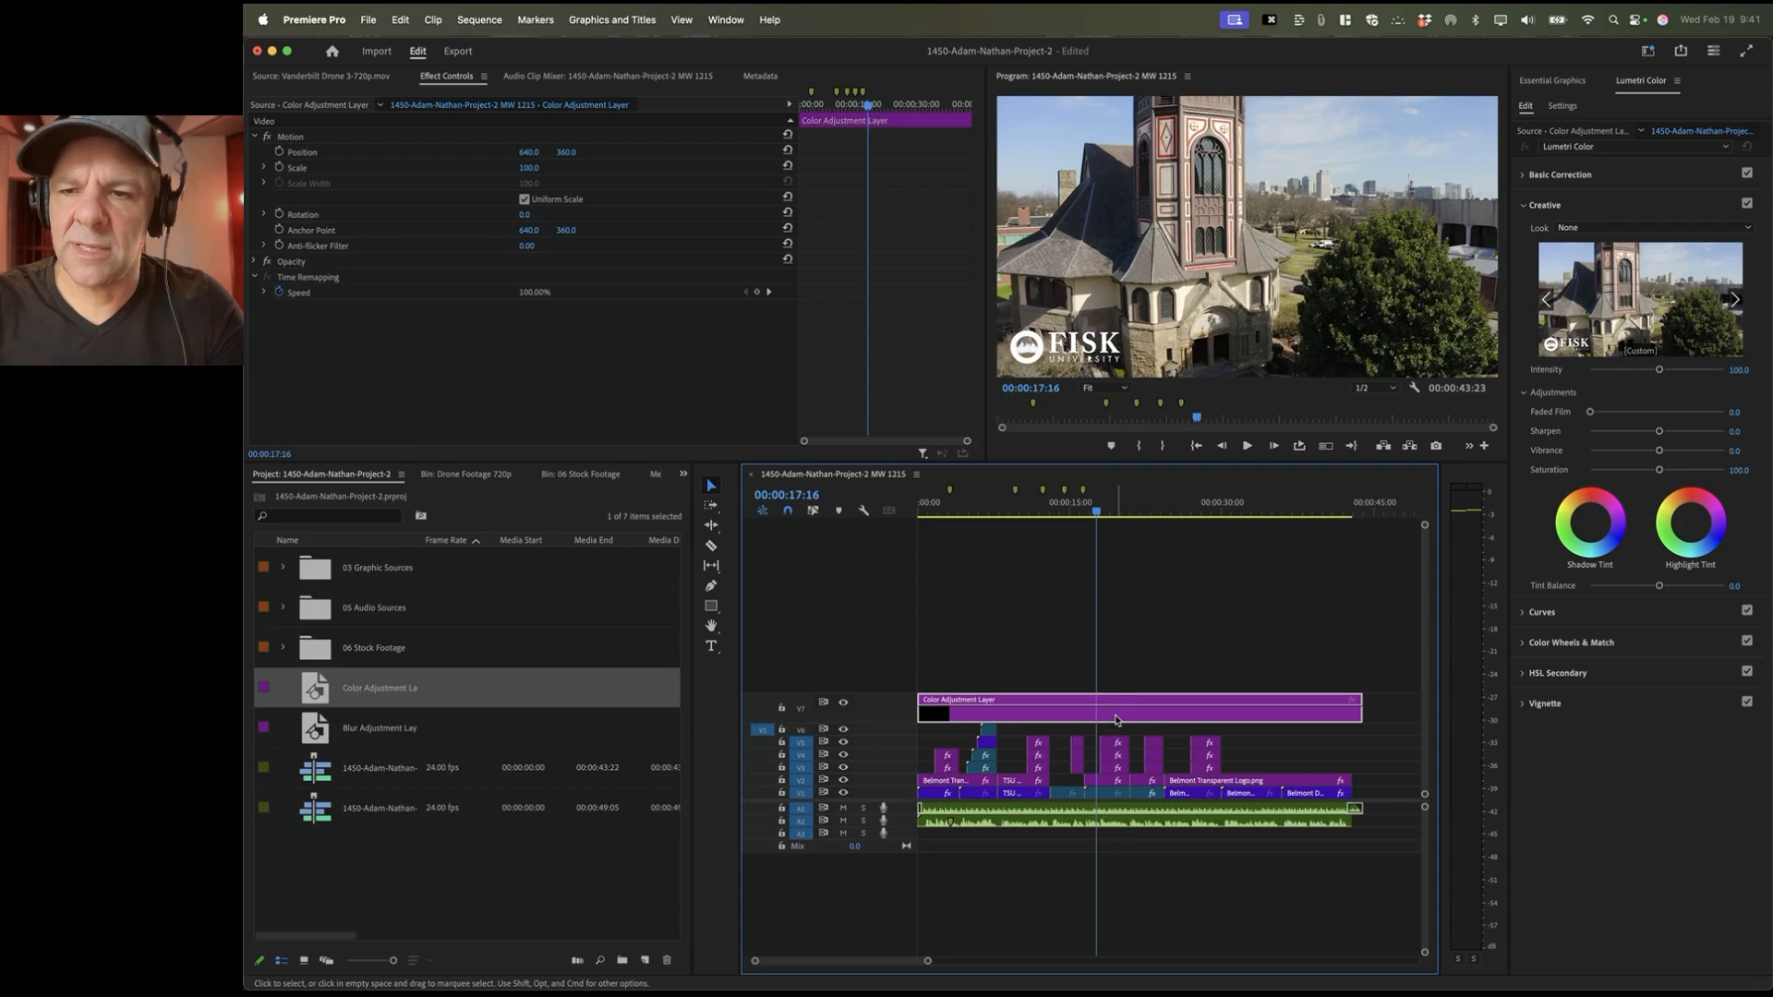
{"action": "left_click", "coordinate": [1736, 301]}
{"action": "left_click", "coordinate": [1736, 301]}
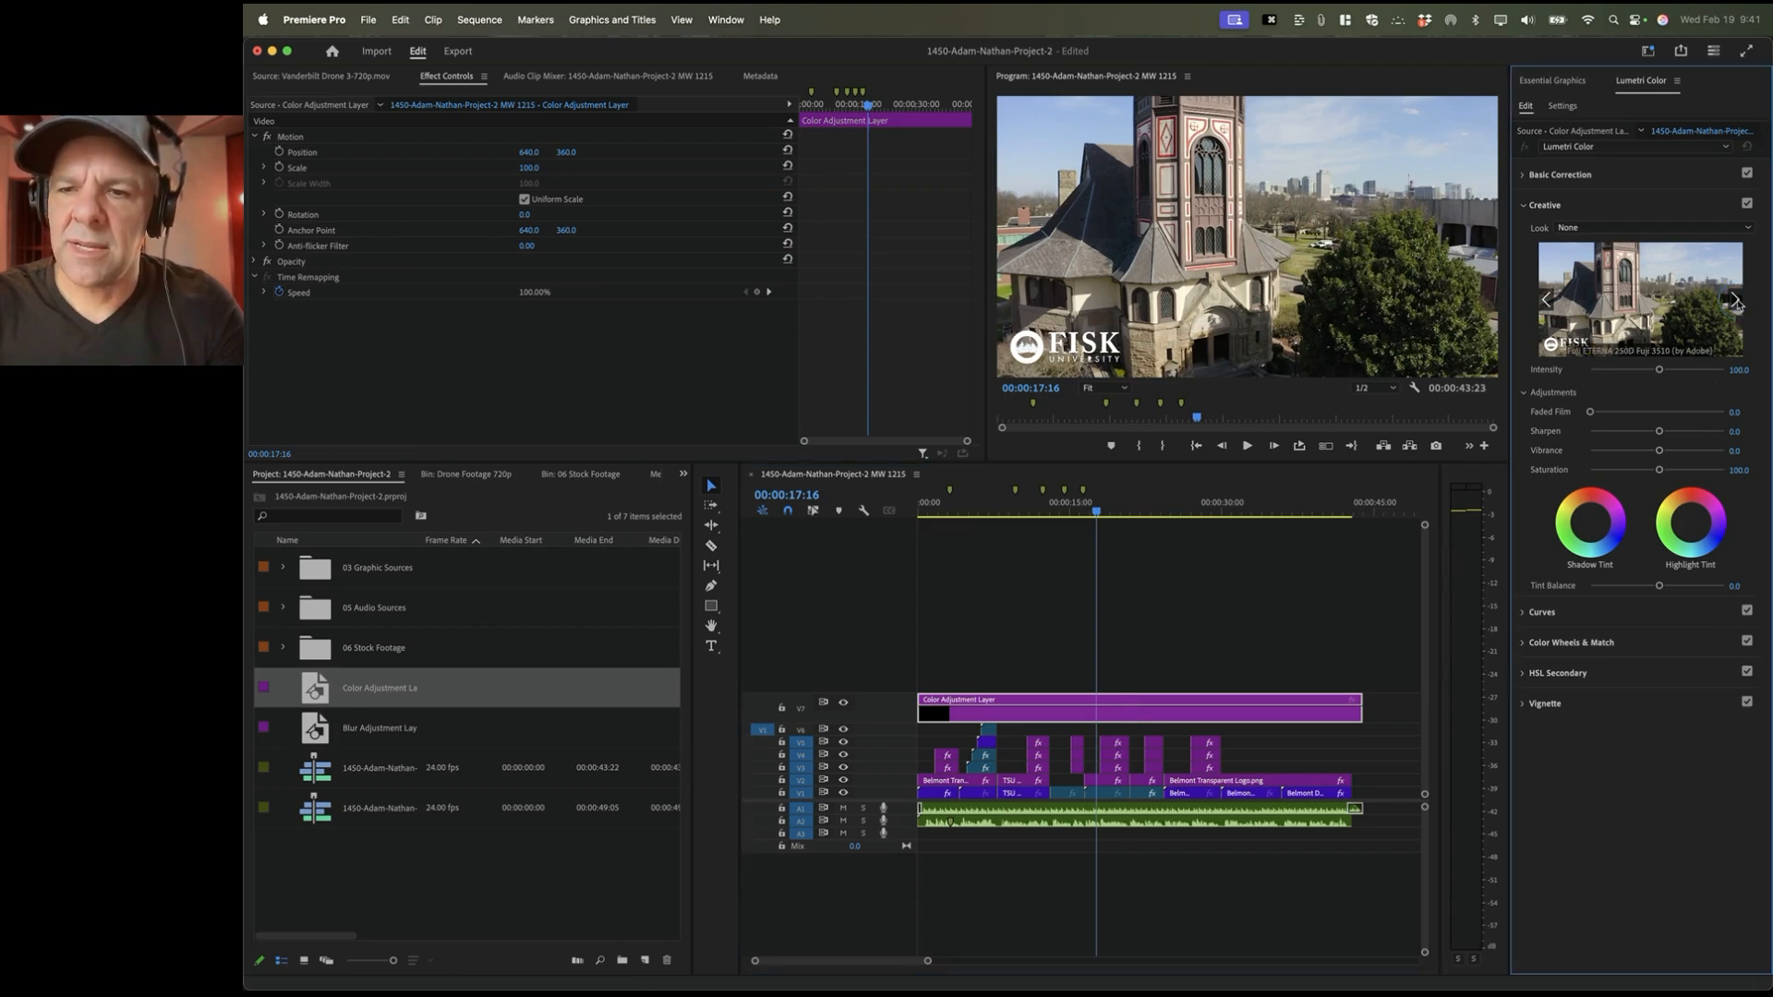
{"action": "left_click", "coordinate": [1736, 301]}
{"action": "left_click", "coordinate": [1736, 301]}
{"action": "left_click", "coordinate": [1737, 301]}
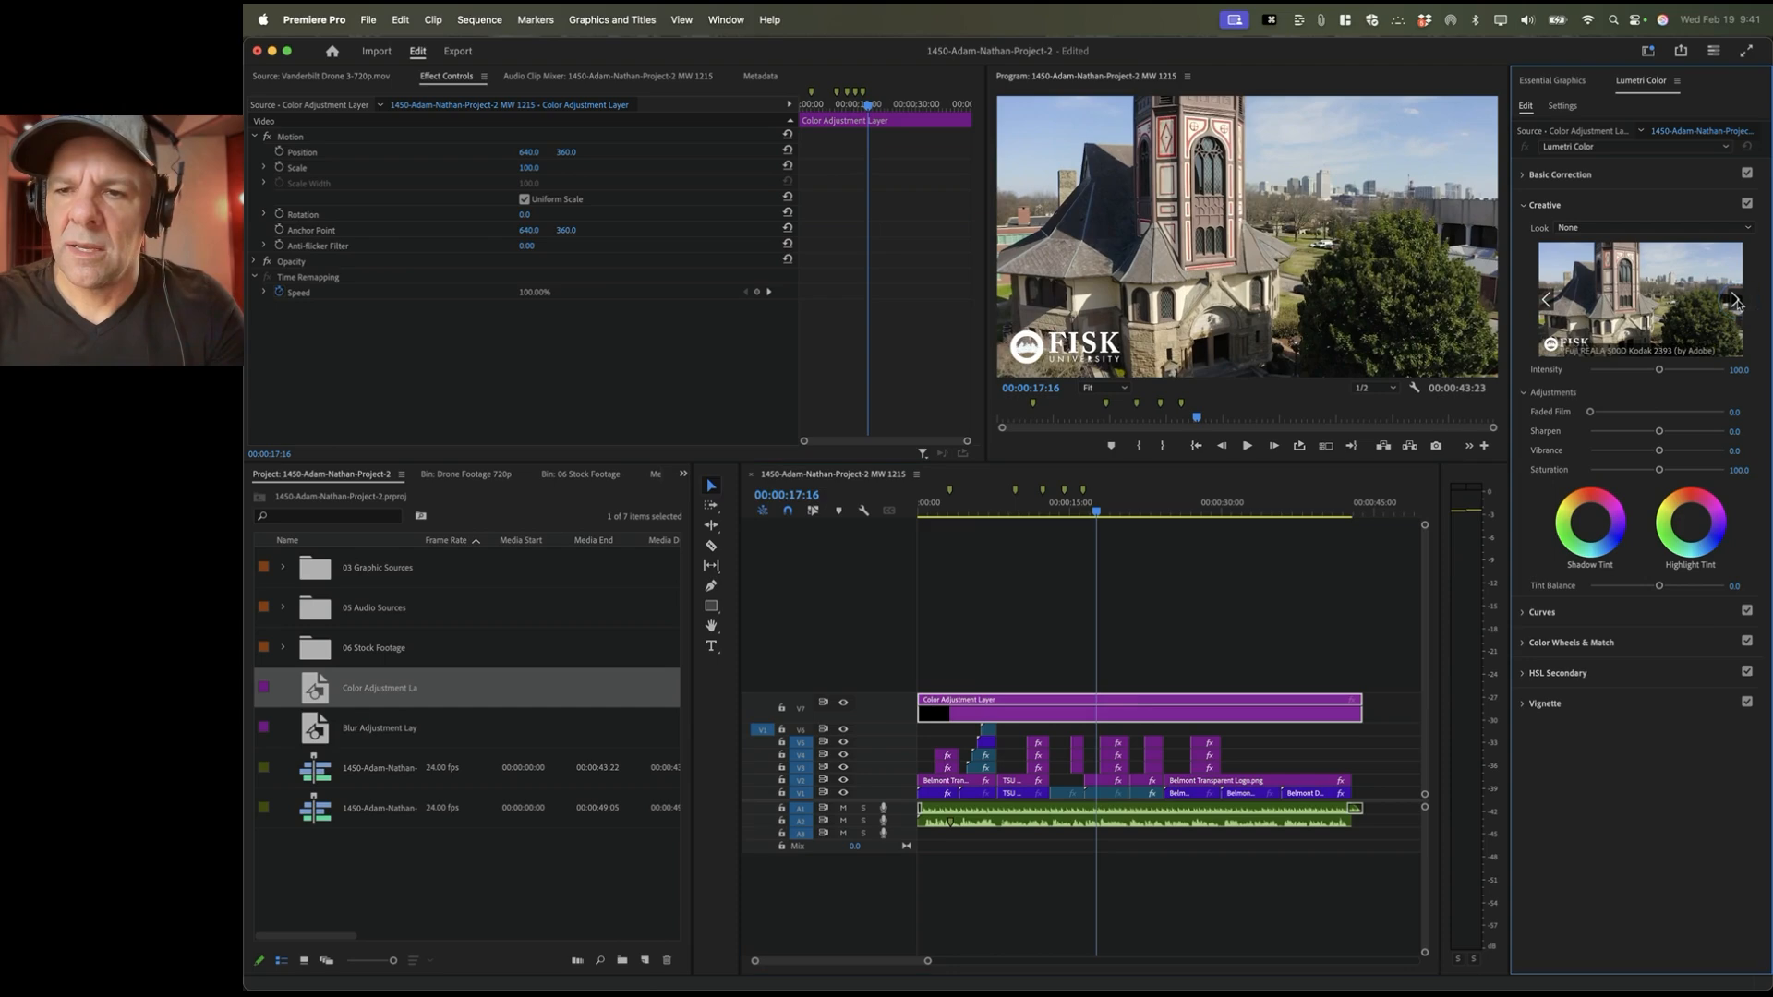
{"action": "left_click", "coordinate": [1736, 301]}
{"action": "left_click", "coordinate": [1736, 301]}
{"action": "left_click", "coordinate": [1735, 302]}
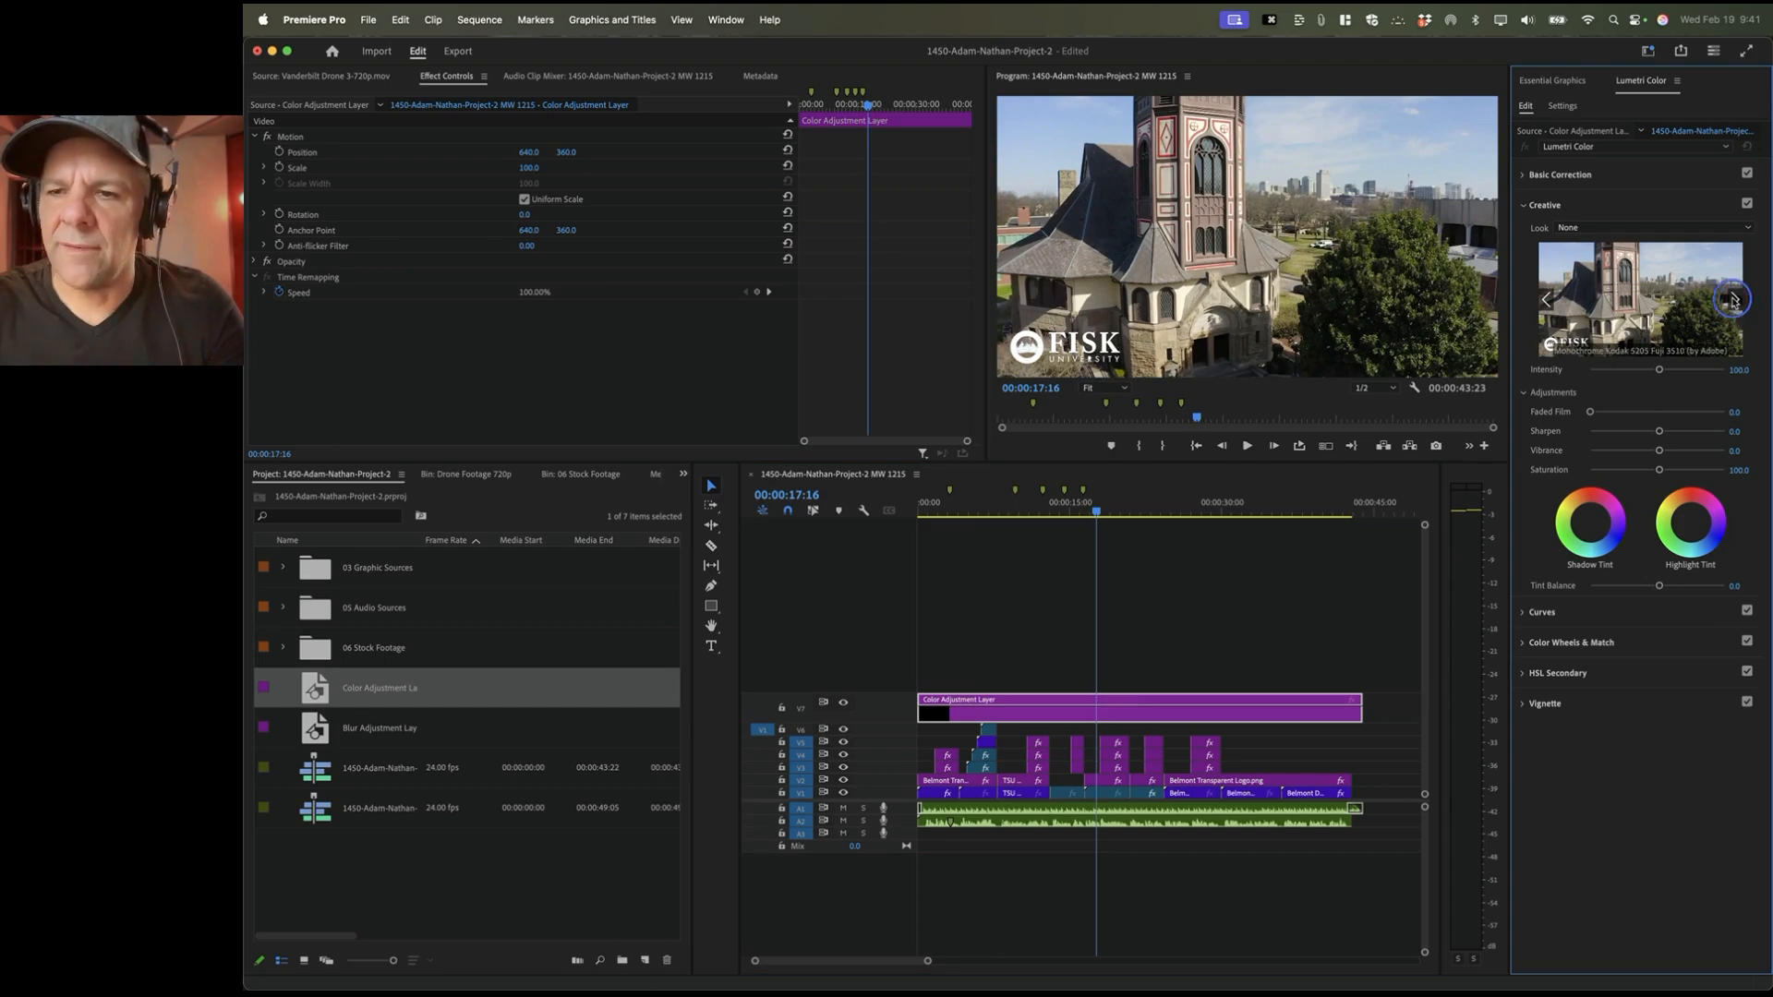
{"action": "left_click", "coordinate": [1735, 301]}
{"action": "left_click", "coordinate": [1735, 301]}
{"action": "left_click", "coordinate": [1735, 301]}
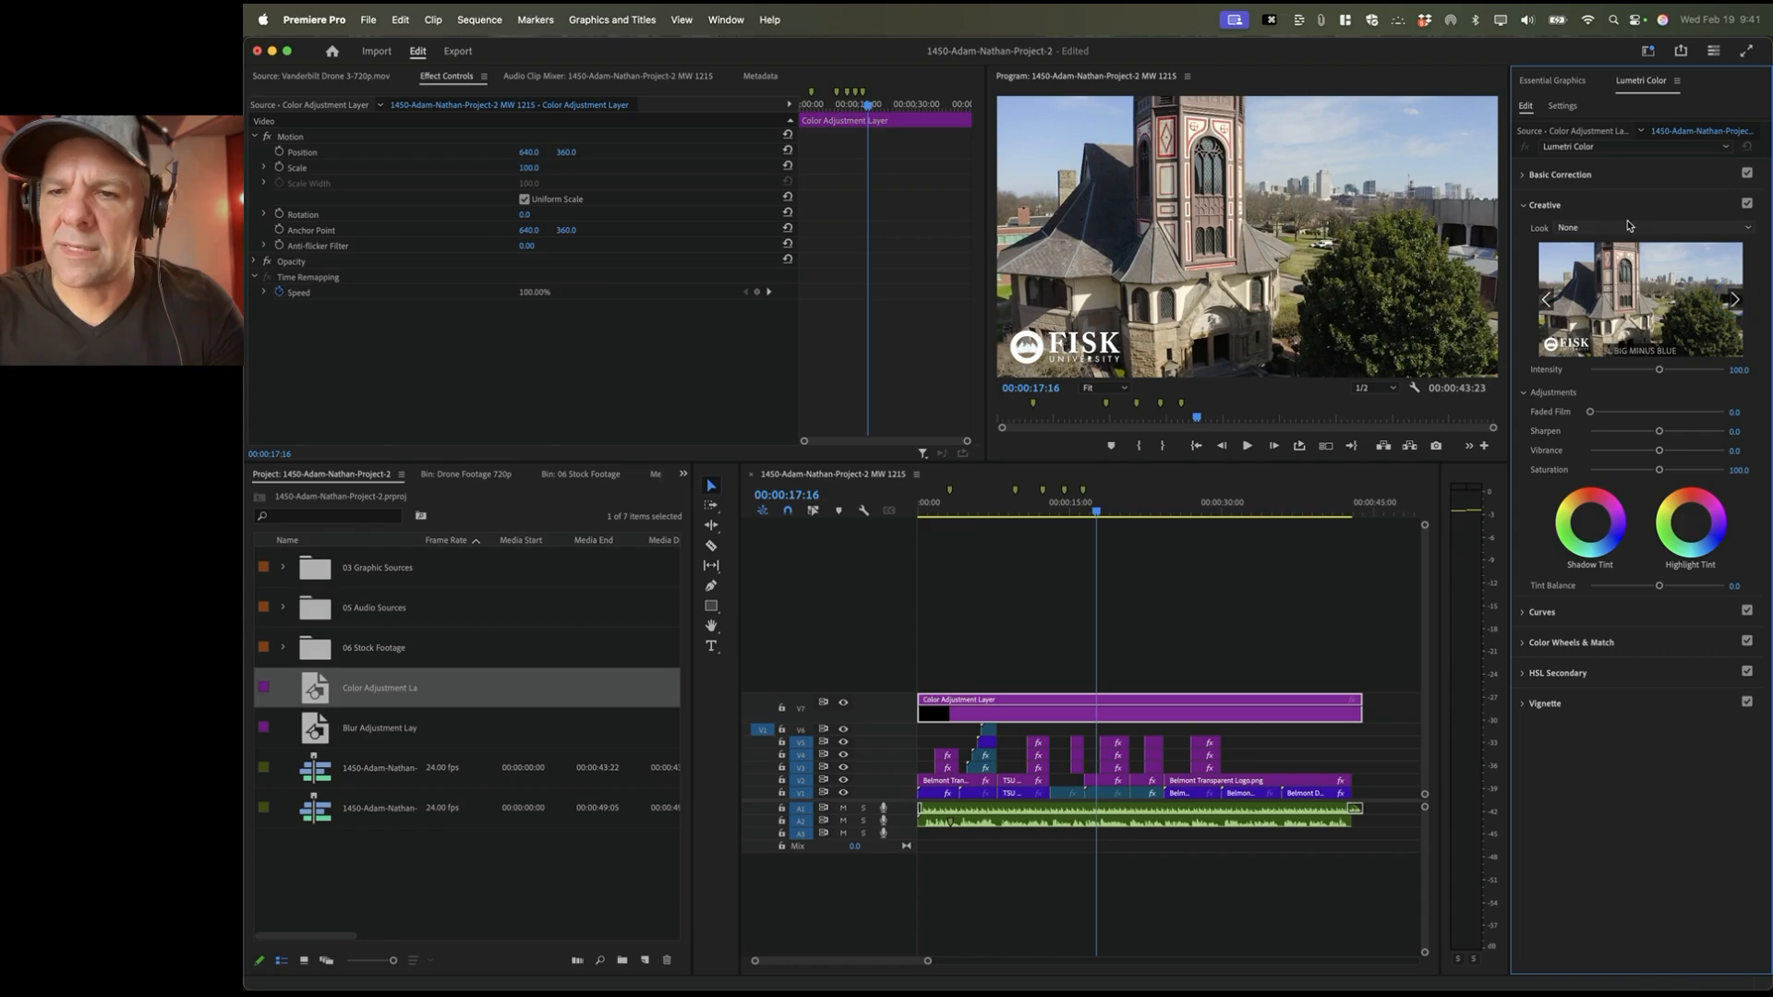
{"action": "left_click", "coordinate": [1607, 228]}
Step: Try the CineSpace2383sRGB6bit, SL BIG HDR and SL CLEAN KODAK A LDR creative looks
{"action": "left_click", "coordinate": [1610, 294]}
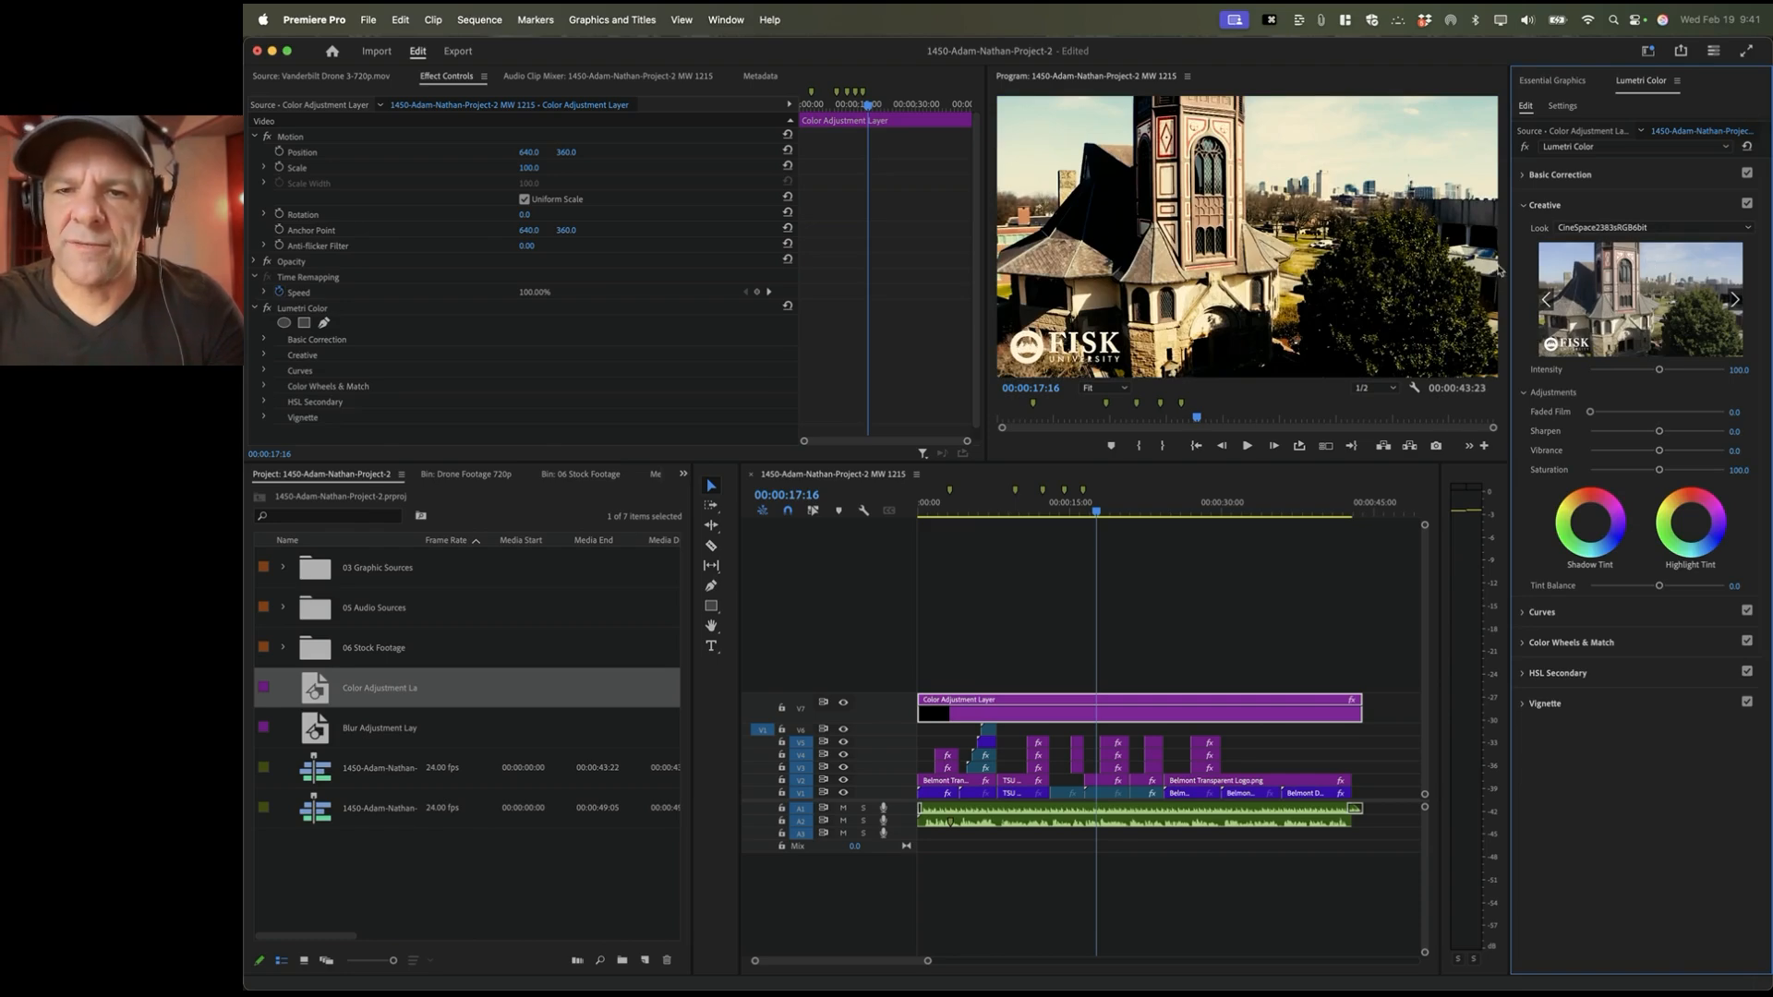
{"action": "left_click", "coordinate": [1736, 299]}
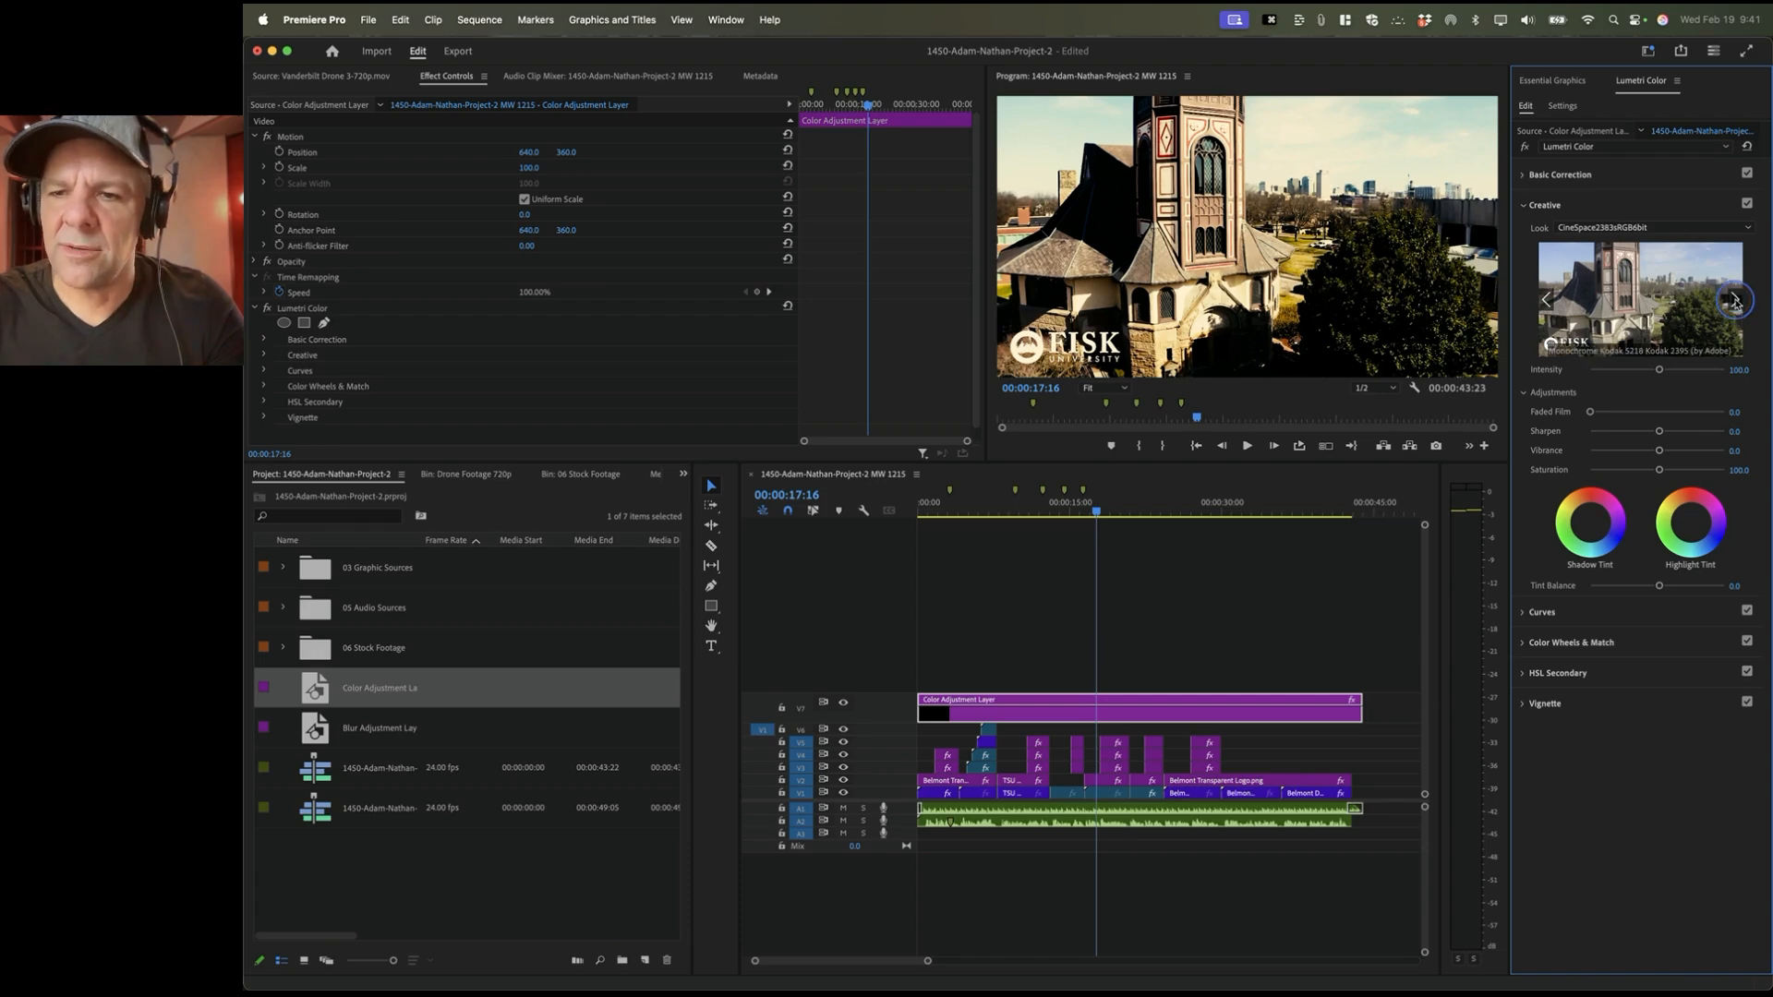
{"action": "left_click", "coordinate": [1648, 228]}
{"action": "left_click", "coordinate": [1618, 453]}
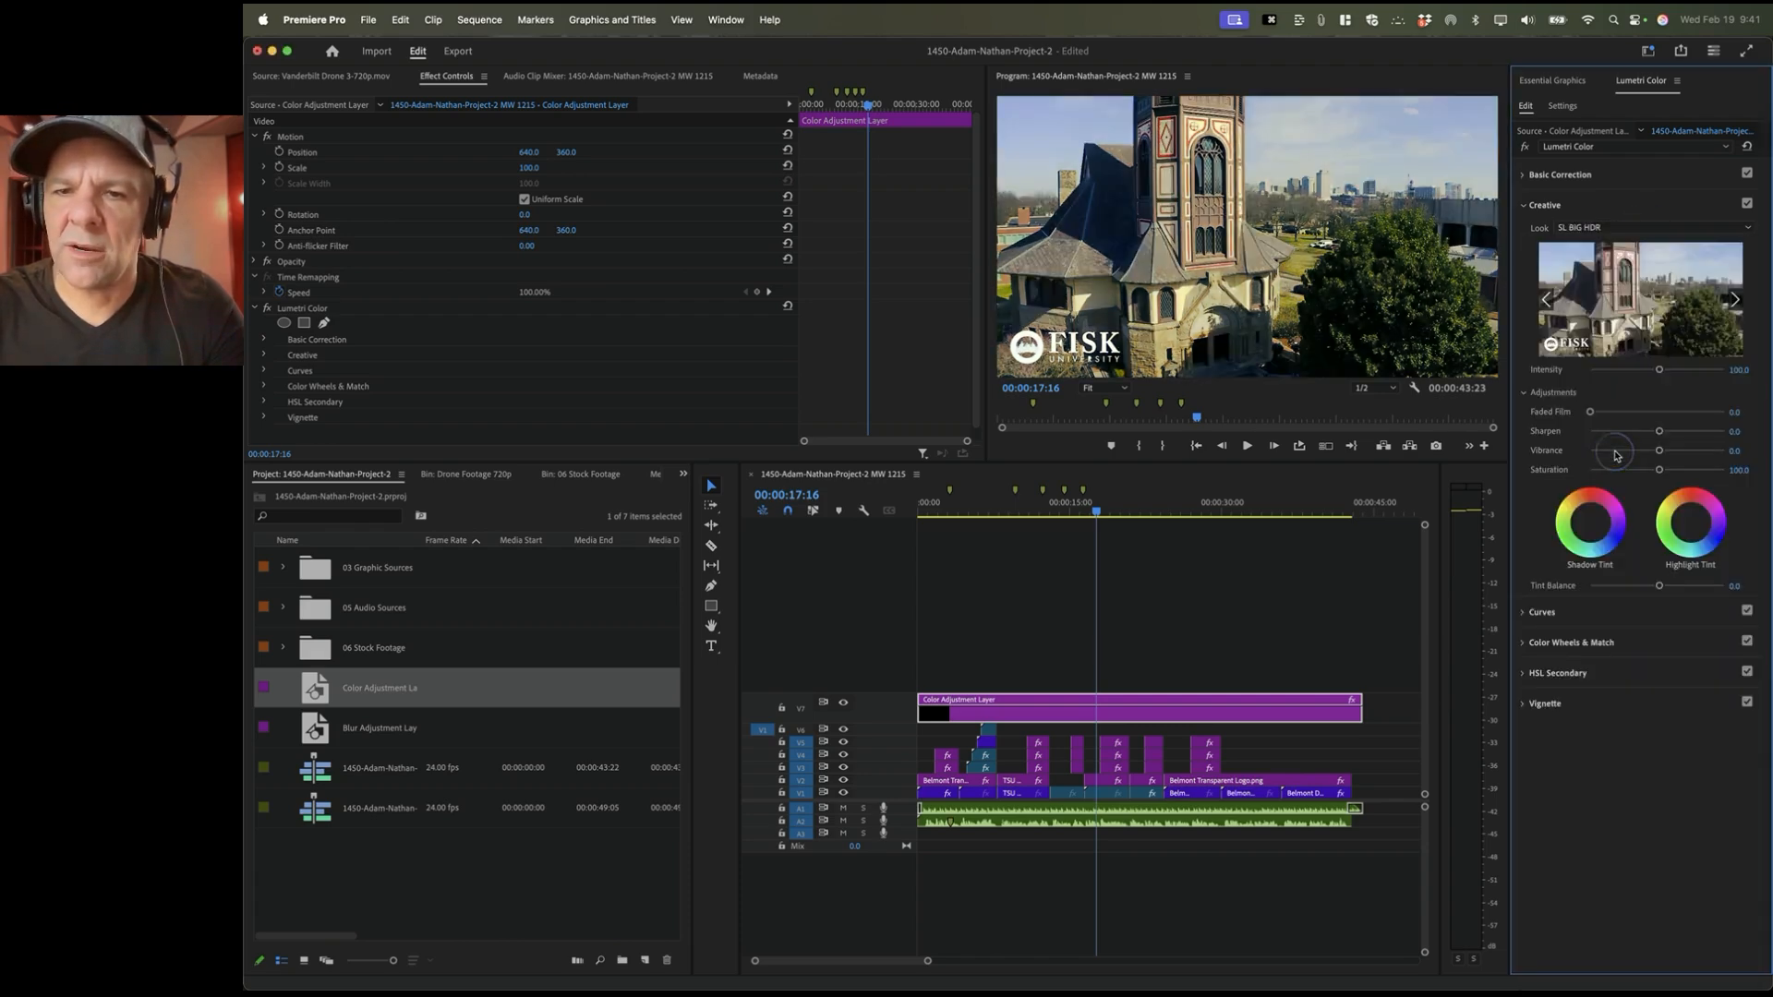
{"action": "left_click", "coordinate": [1625, 227]}
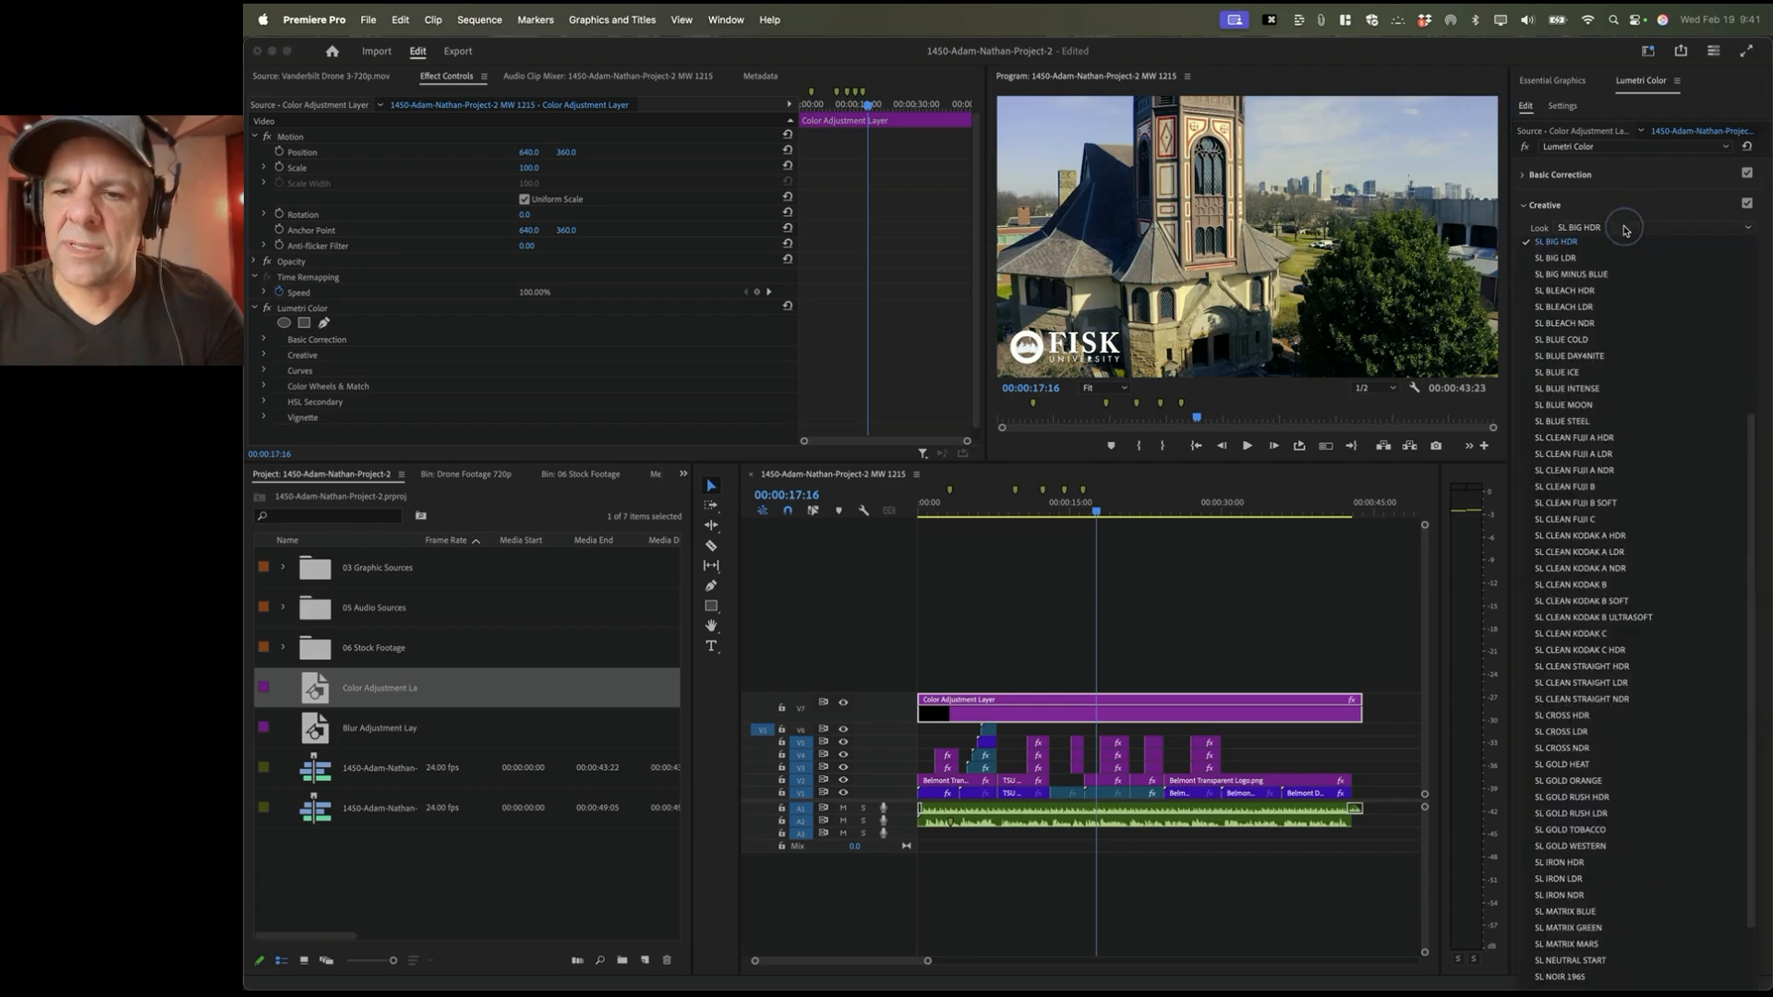
{"action": "left_click", "coordinate": [1586, 563]}
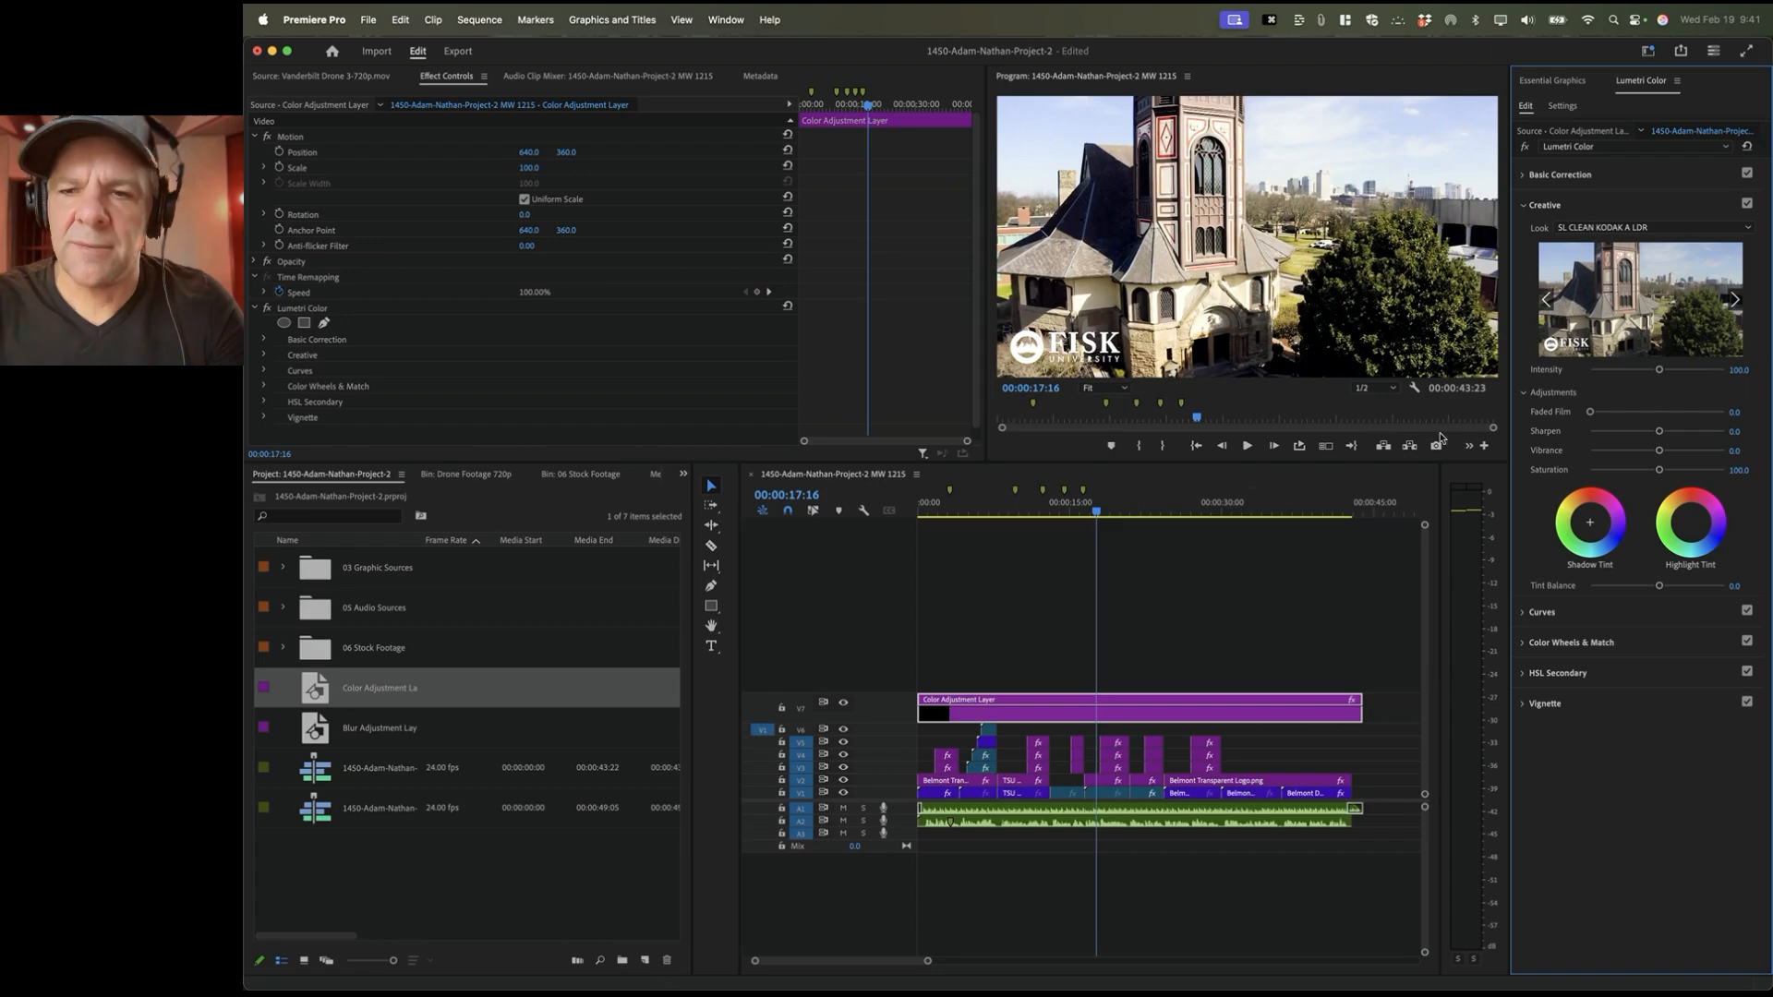
Step: Compare SL CLEAN FUJI A HDR and SL CLEAN KODAK C, then apply SL CROSS HDR at 101.7 intensity
{"action": "left_click", "coordinate": [1617, 228]}
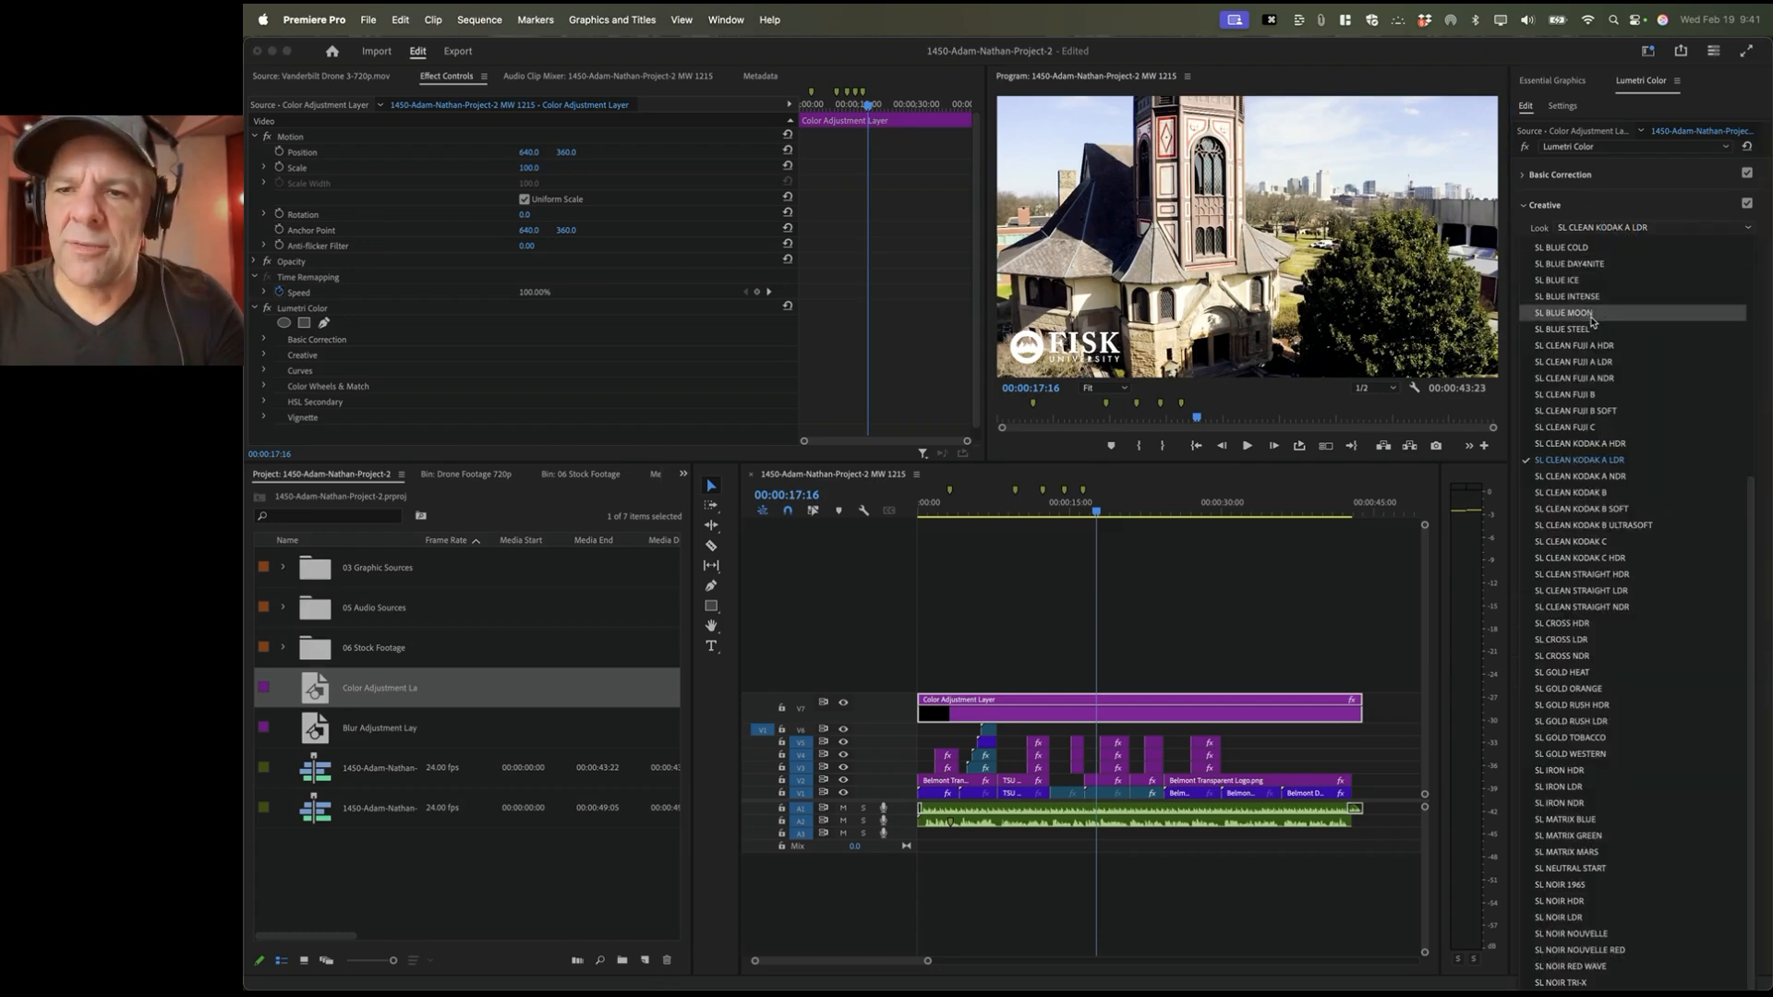
{"action": "left_click", "coordinate": [1591, 346]}
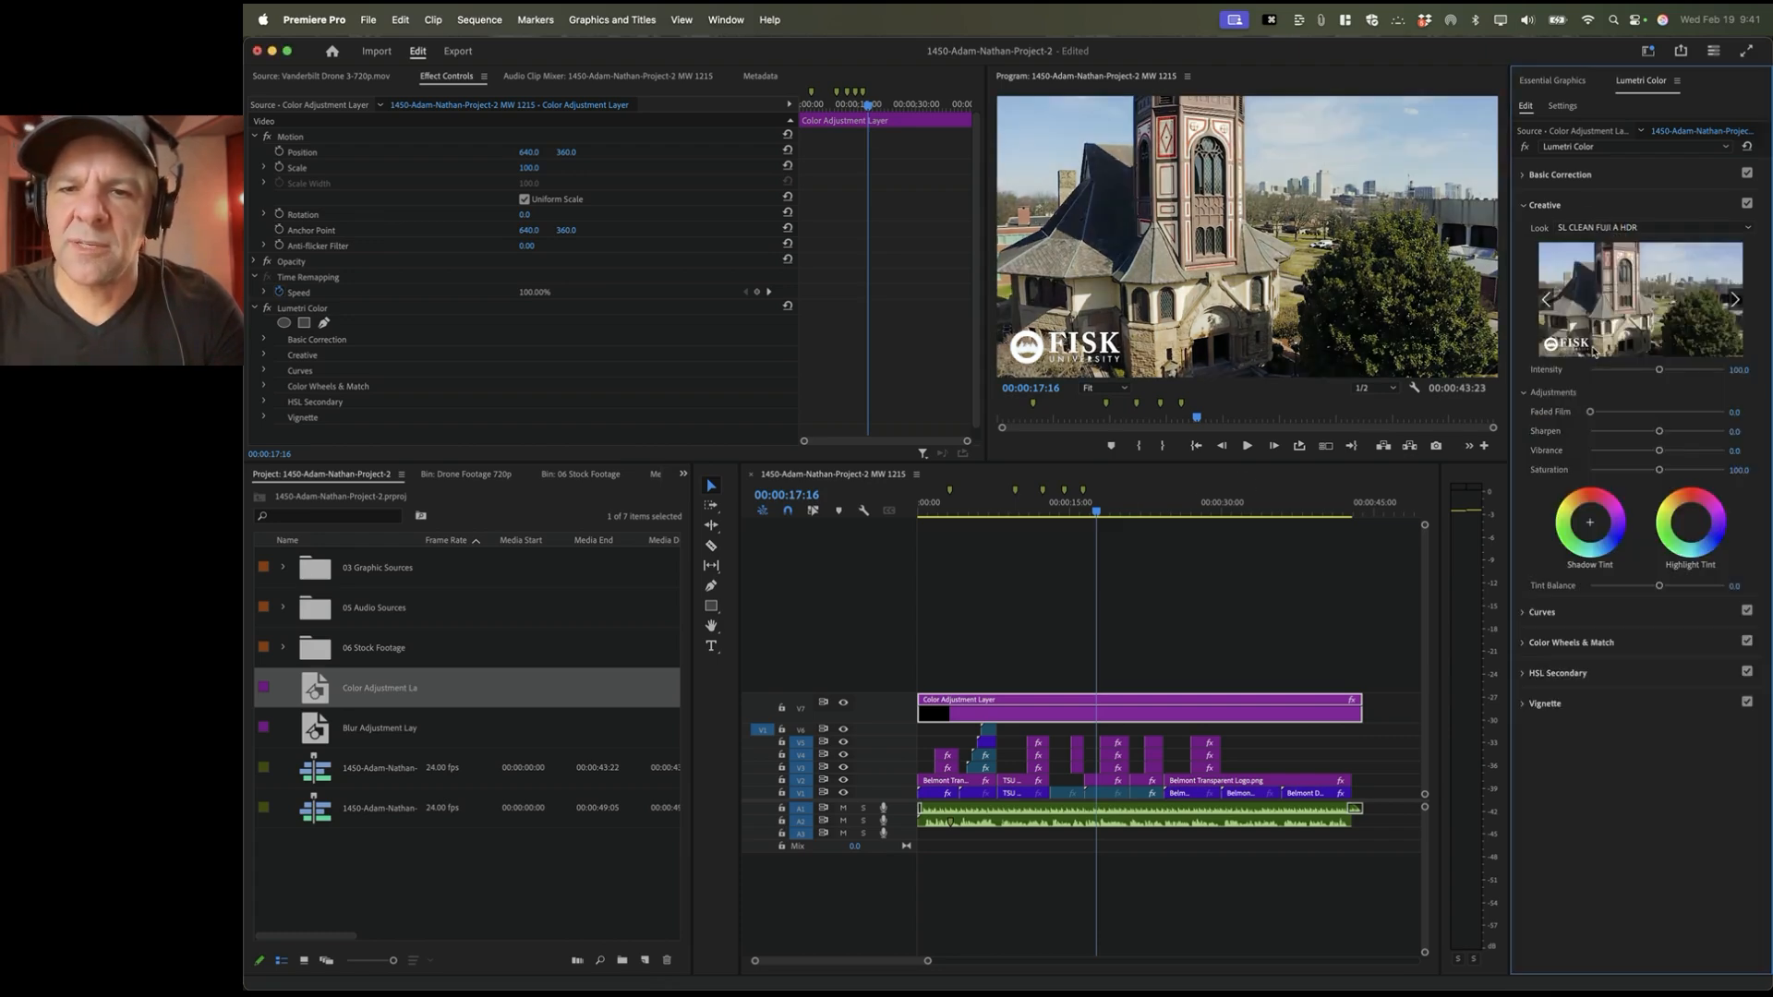
{"action": "left_click", "coordinate": [1612, 227]}
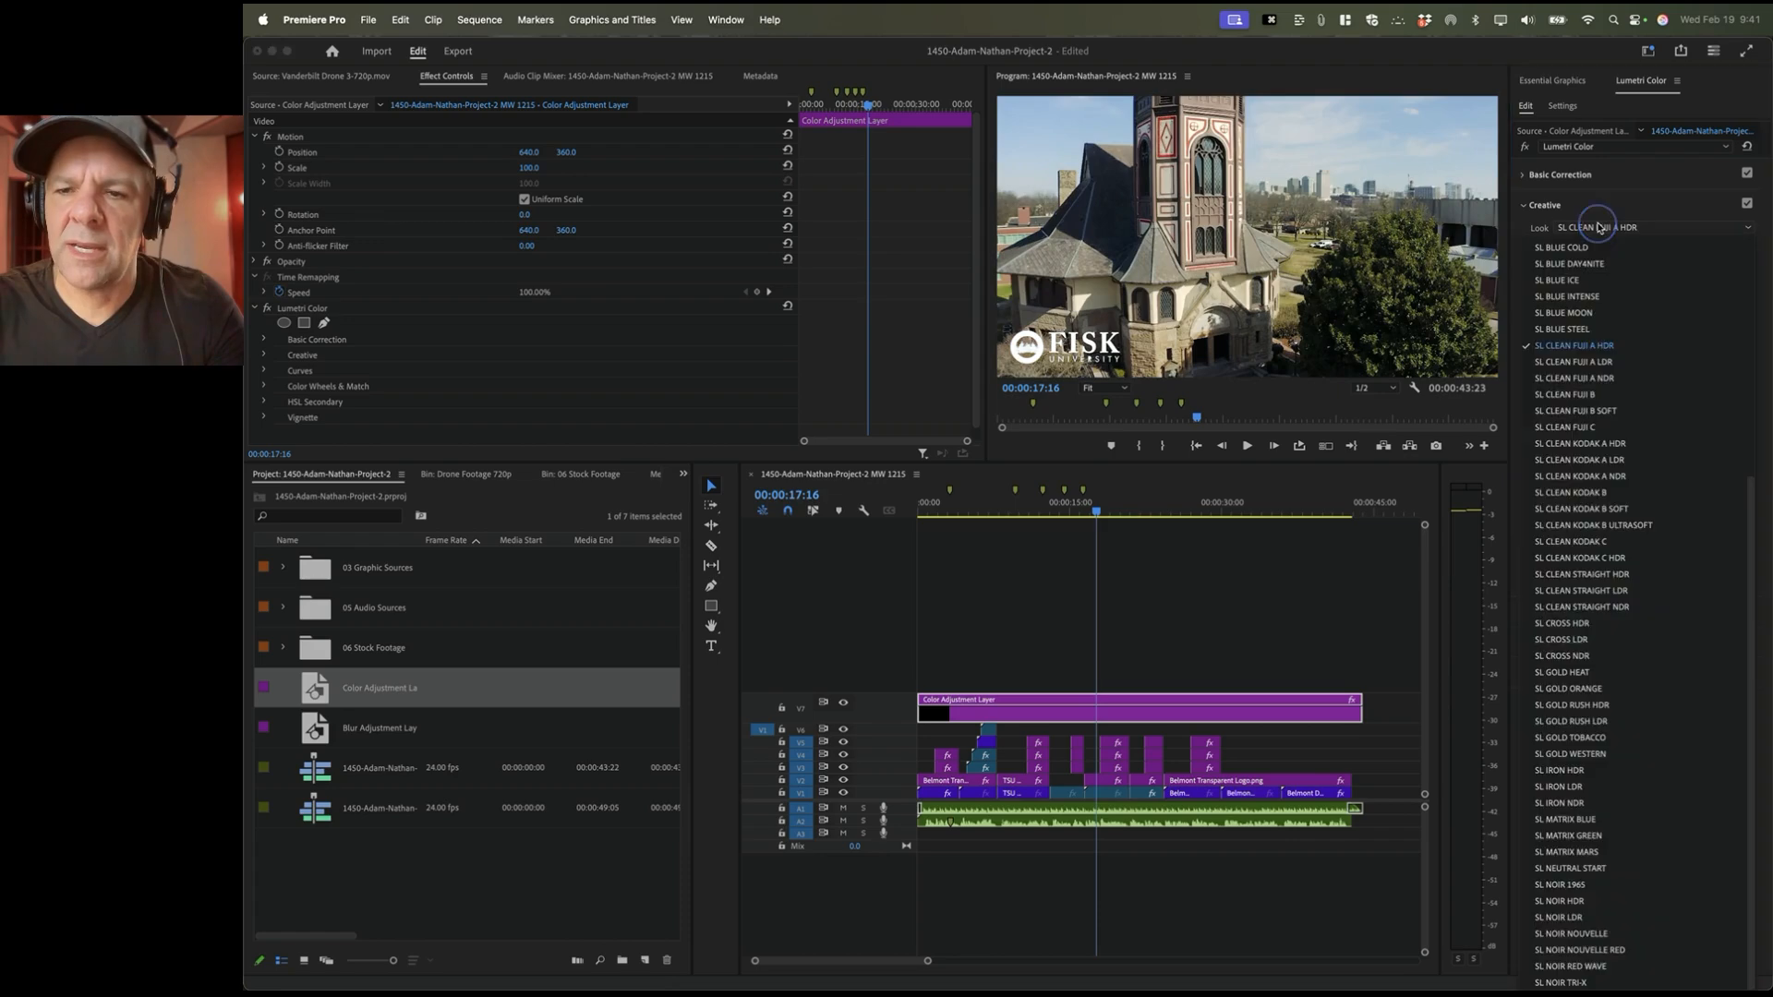
{"action": "left_click", "coordinate": [1591, 540]}
{"action": "left_click", "coordinate": [1612, 227]}
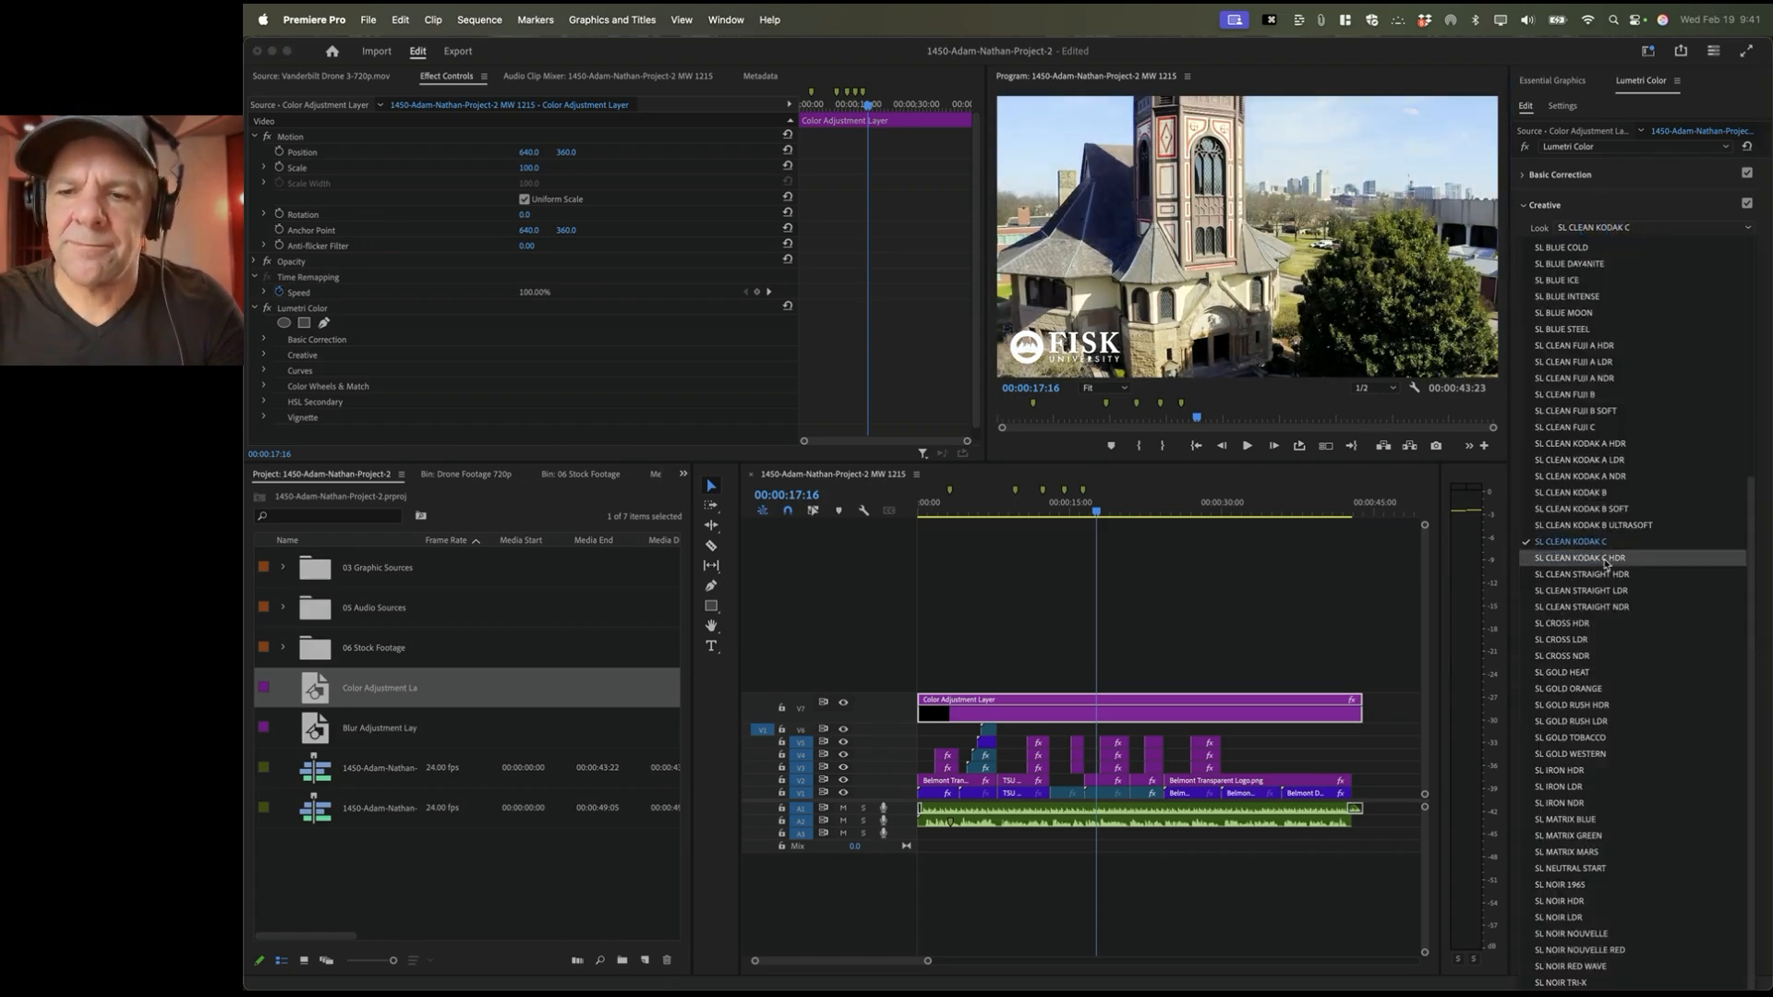
{"action": "left_click", "coordinate": [1588, 625]}
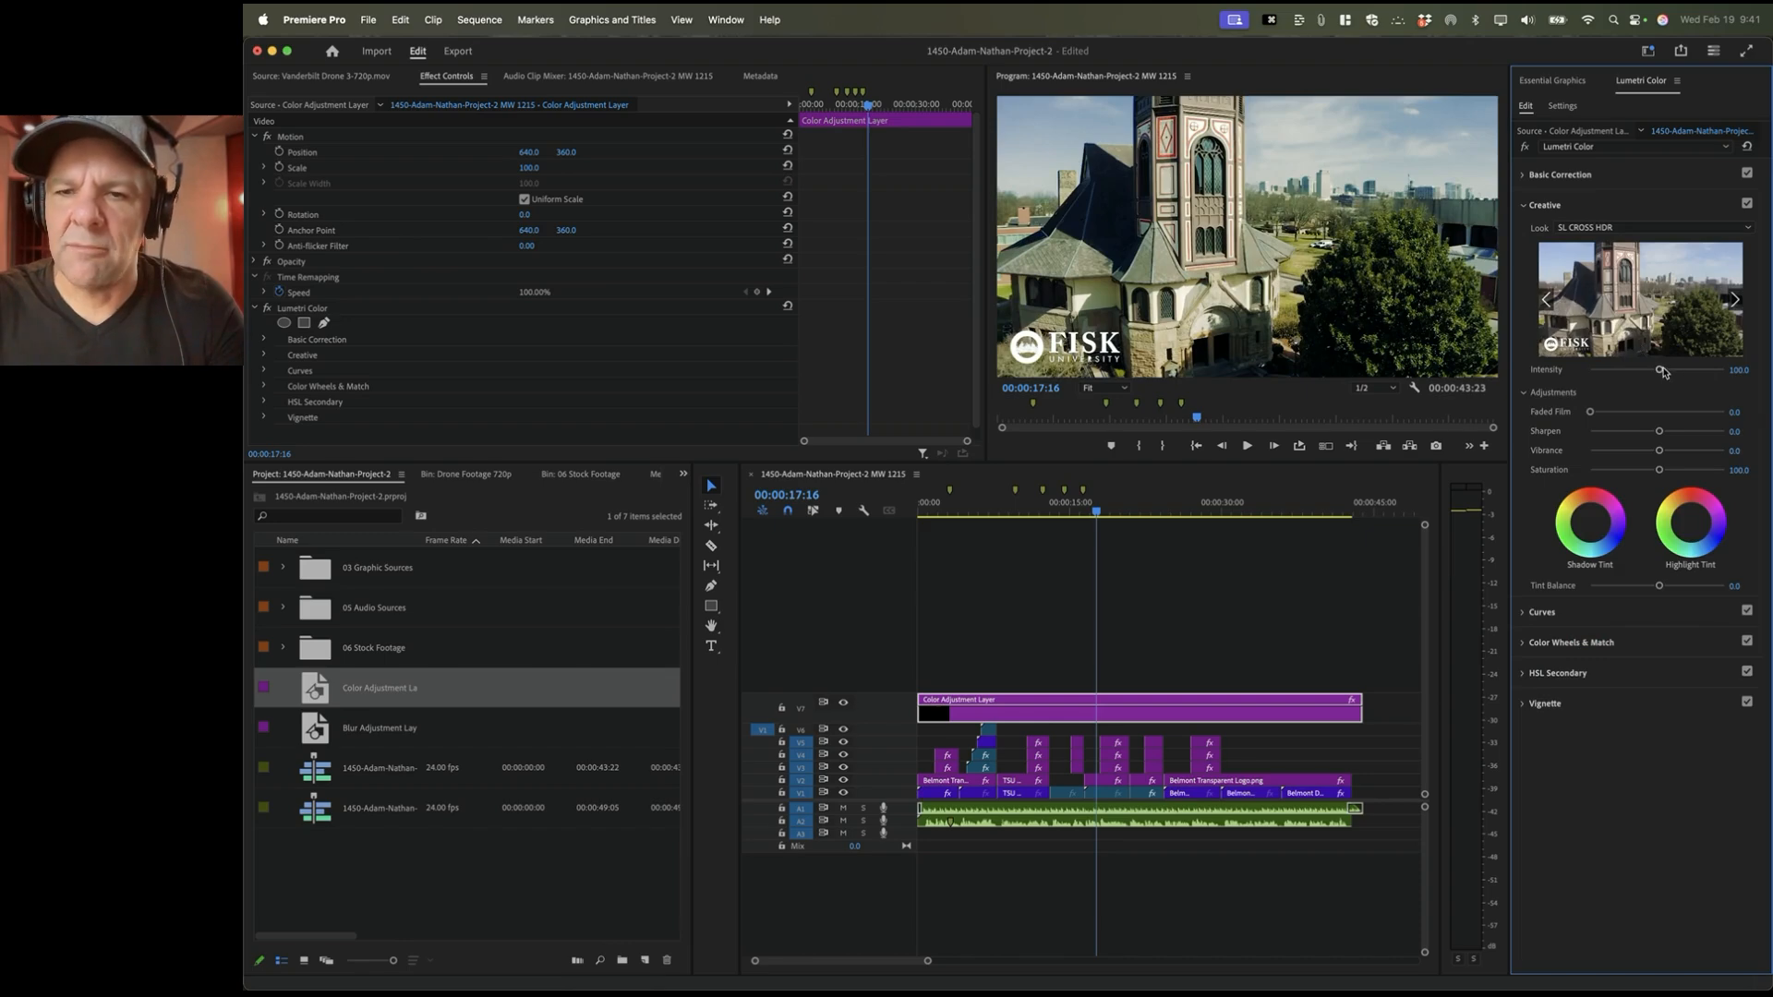
{"action": "mouse_move", "coordinate": [1661, 371]}
{"action": "left_mouse_down"}
{"action": "mouse_move", "coordinate": [1709, 368]}
{"action": "mouse_move", "coordinate": [1649, 382]}
{"action": "mouse_move", "coordinate": [1764, 390]}
{"action": "mouse_move", "coordinate": [1642, 373]}
{"action": "mouse_move", "coordinate": [1658, 372]}
{"action": "left_mouse_up"}
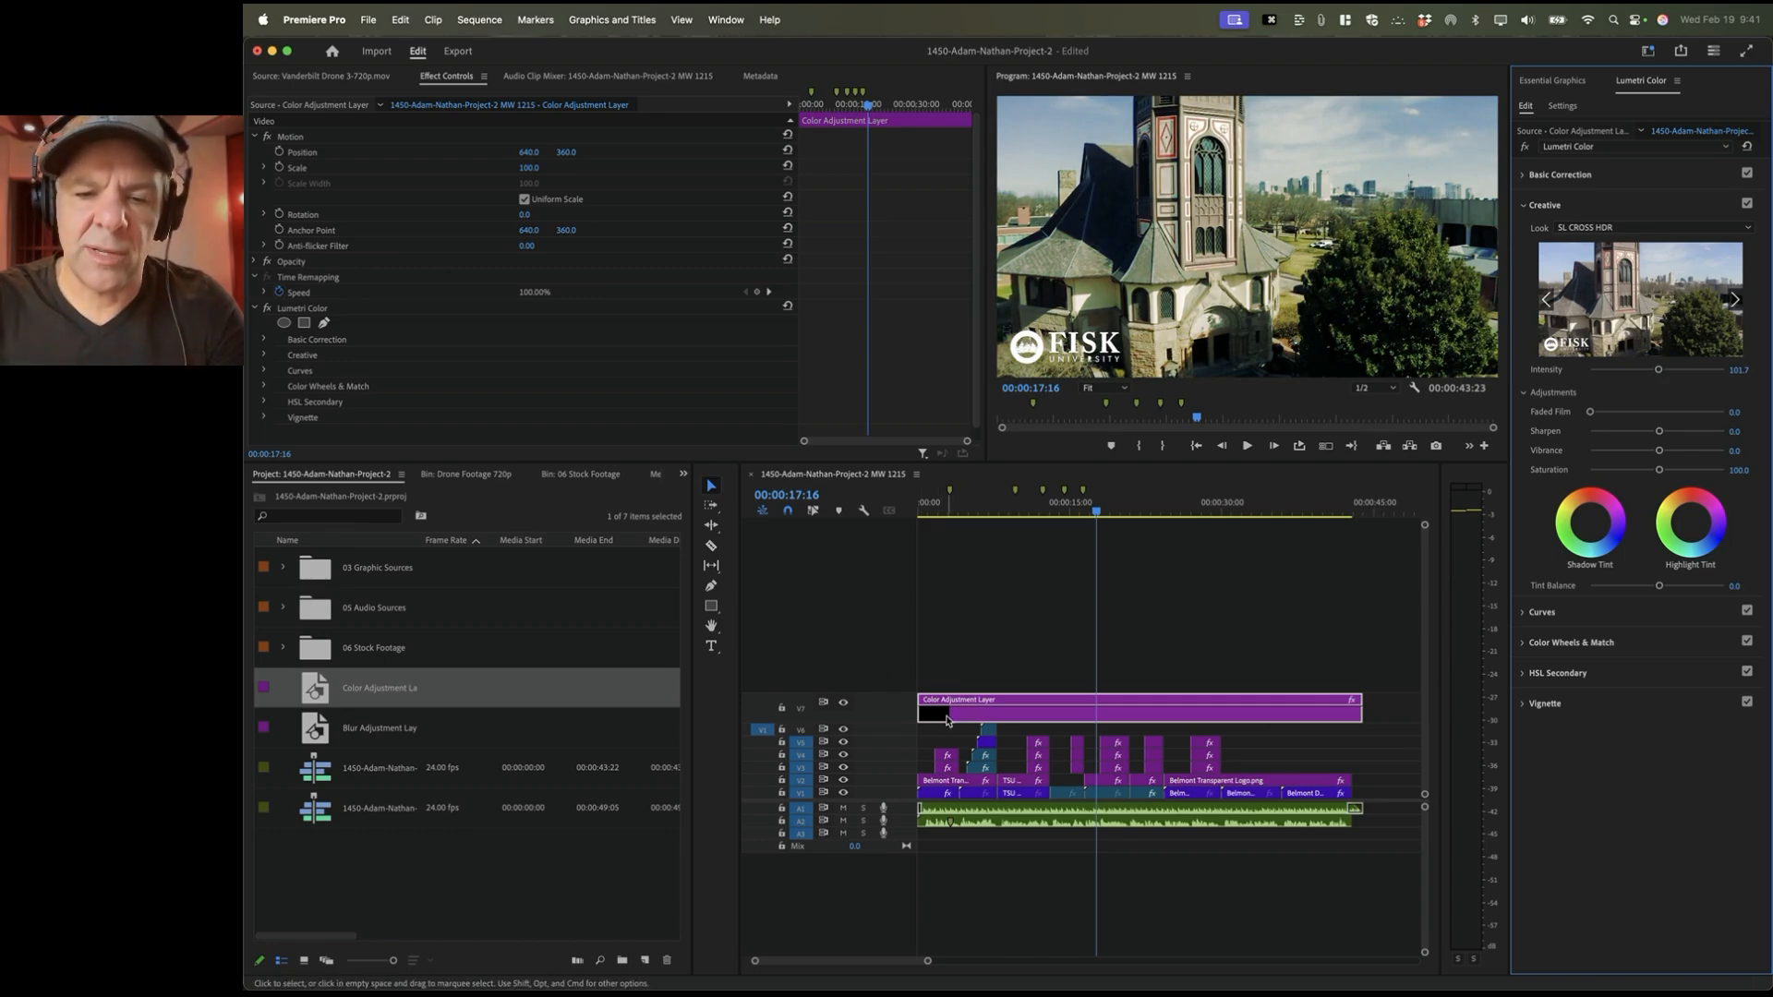
Step: Toggle track V7 to compare graded and ungraded footage, then scrub through the artist shots
{"action": "left_click", "coordinate": [843, 705]}
{"action": "left_click", "coordinate": [843, 705]}
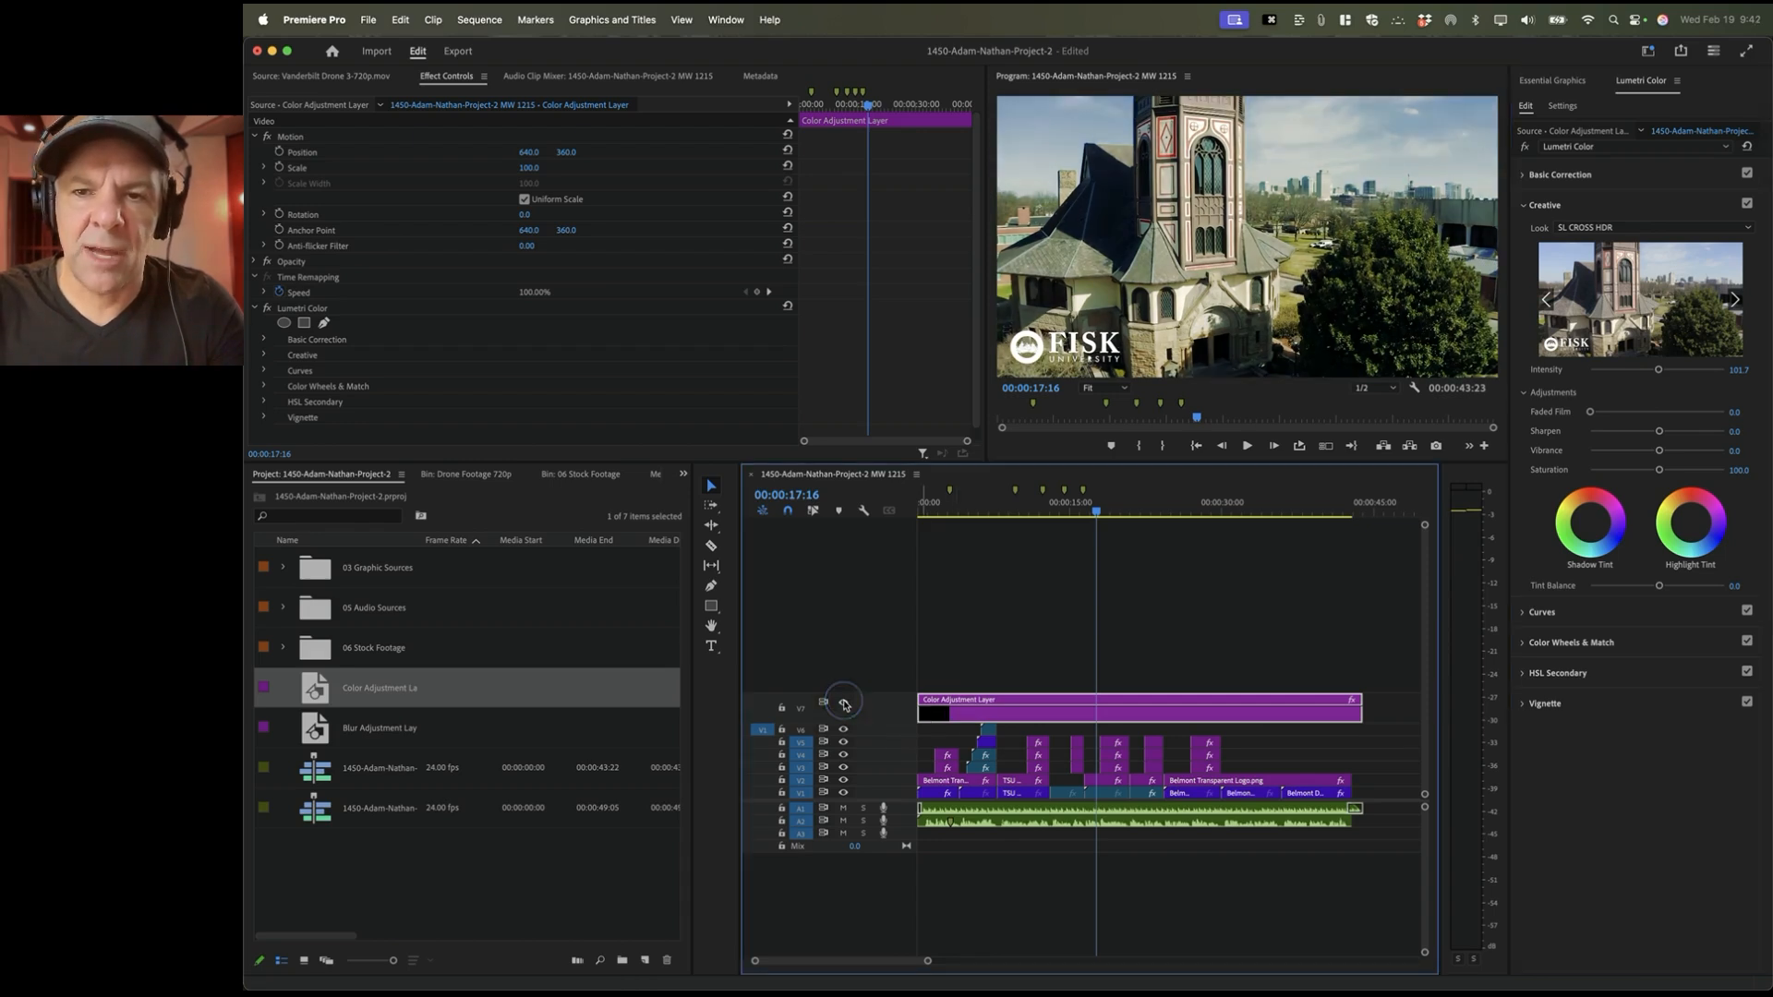
{"action": "left_click", "coordinate": [844, 704]}
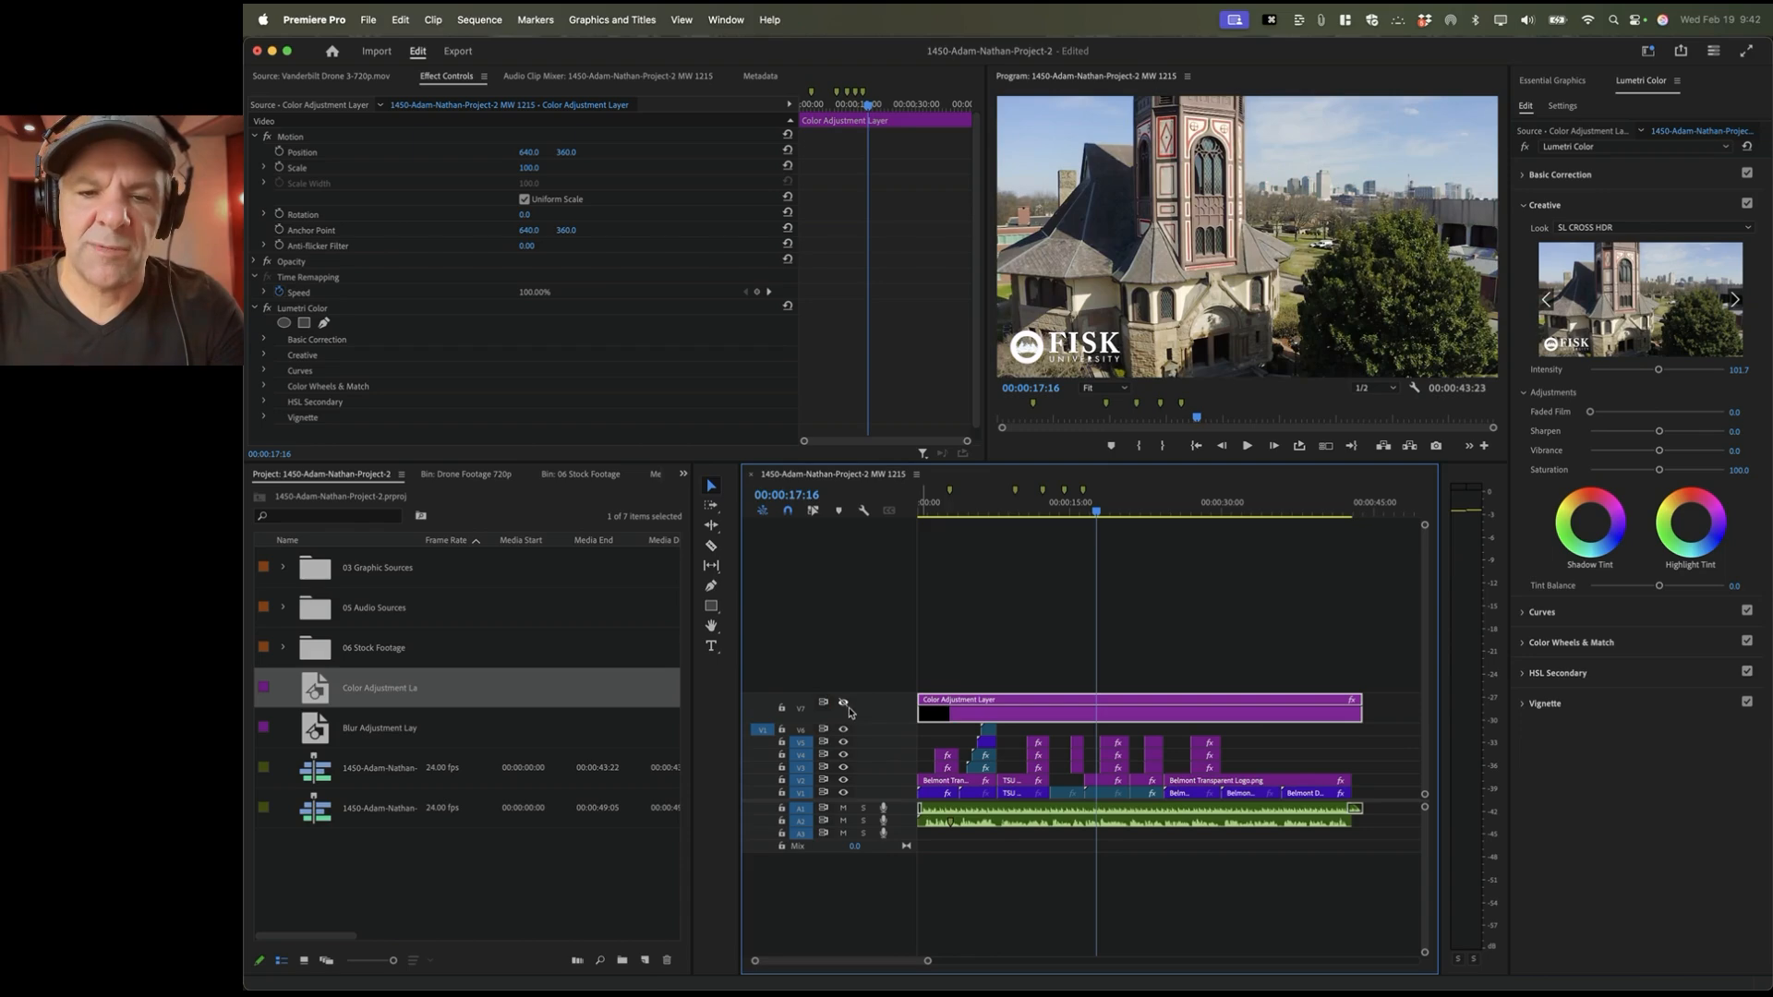
{"action": "left_click", "coordinate": [843, 705]}
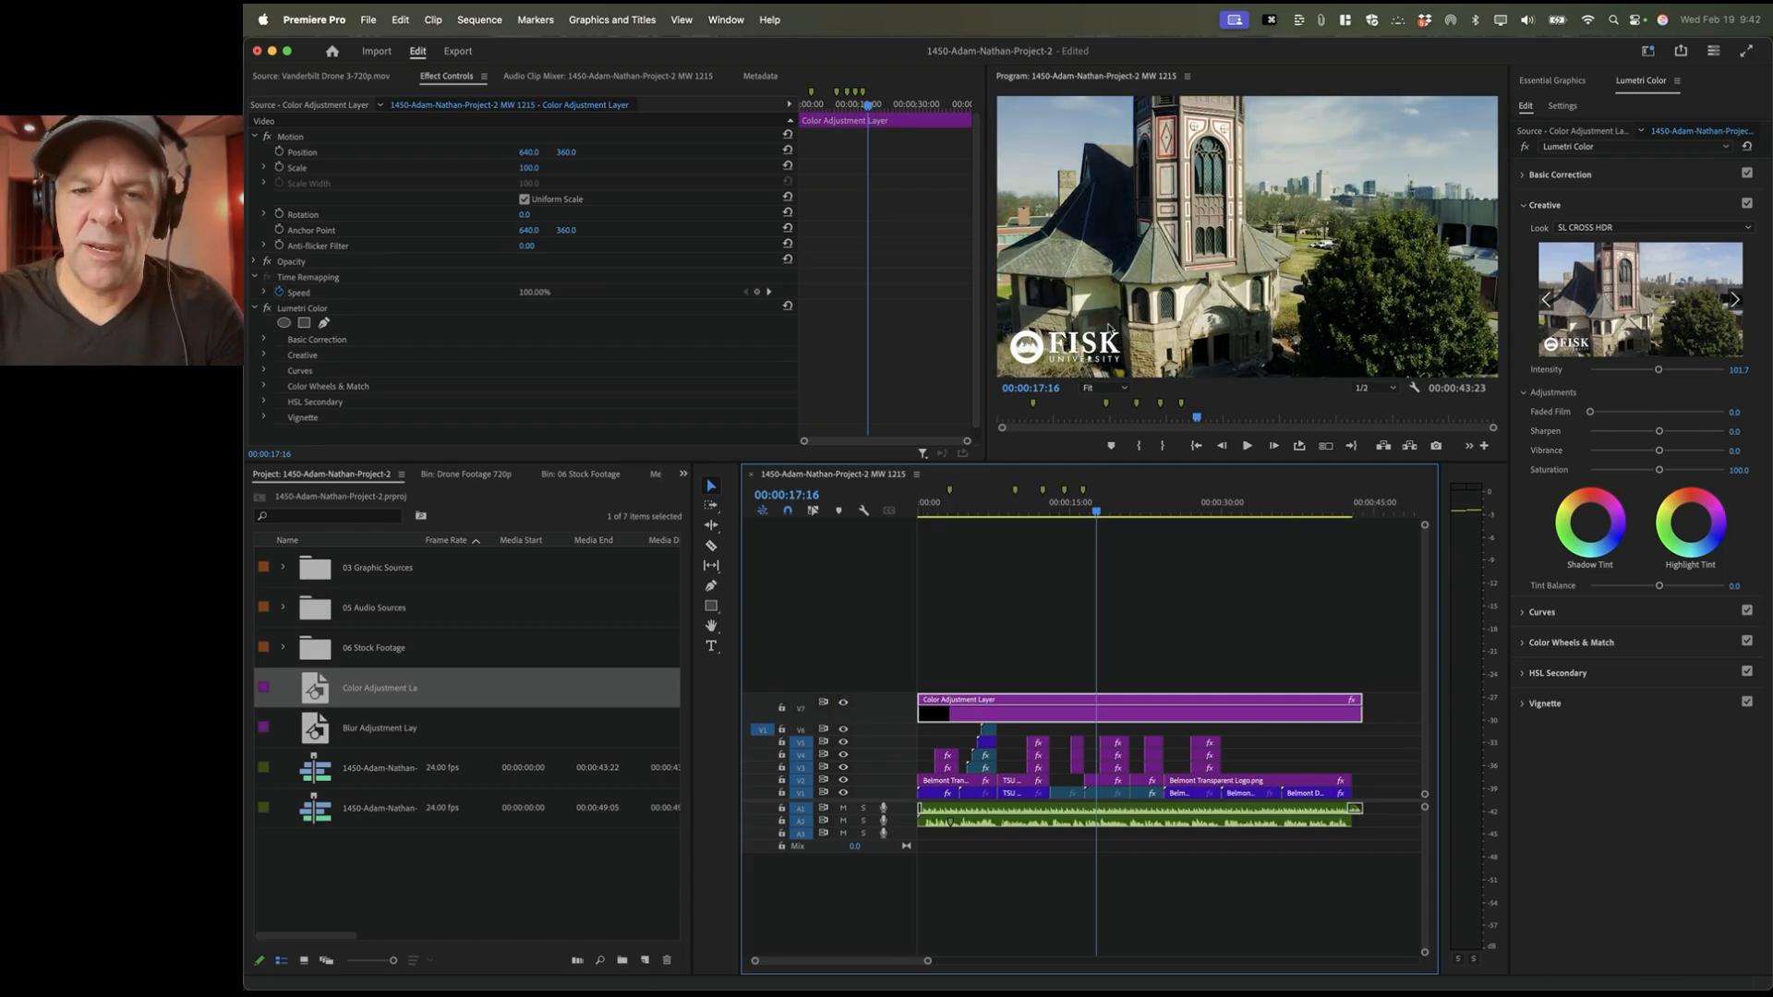
{"action": "left_click_drag", "start_coordinate": [947, 506], "coordinate": [991, 513]}
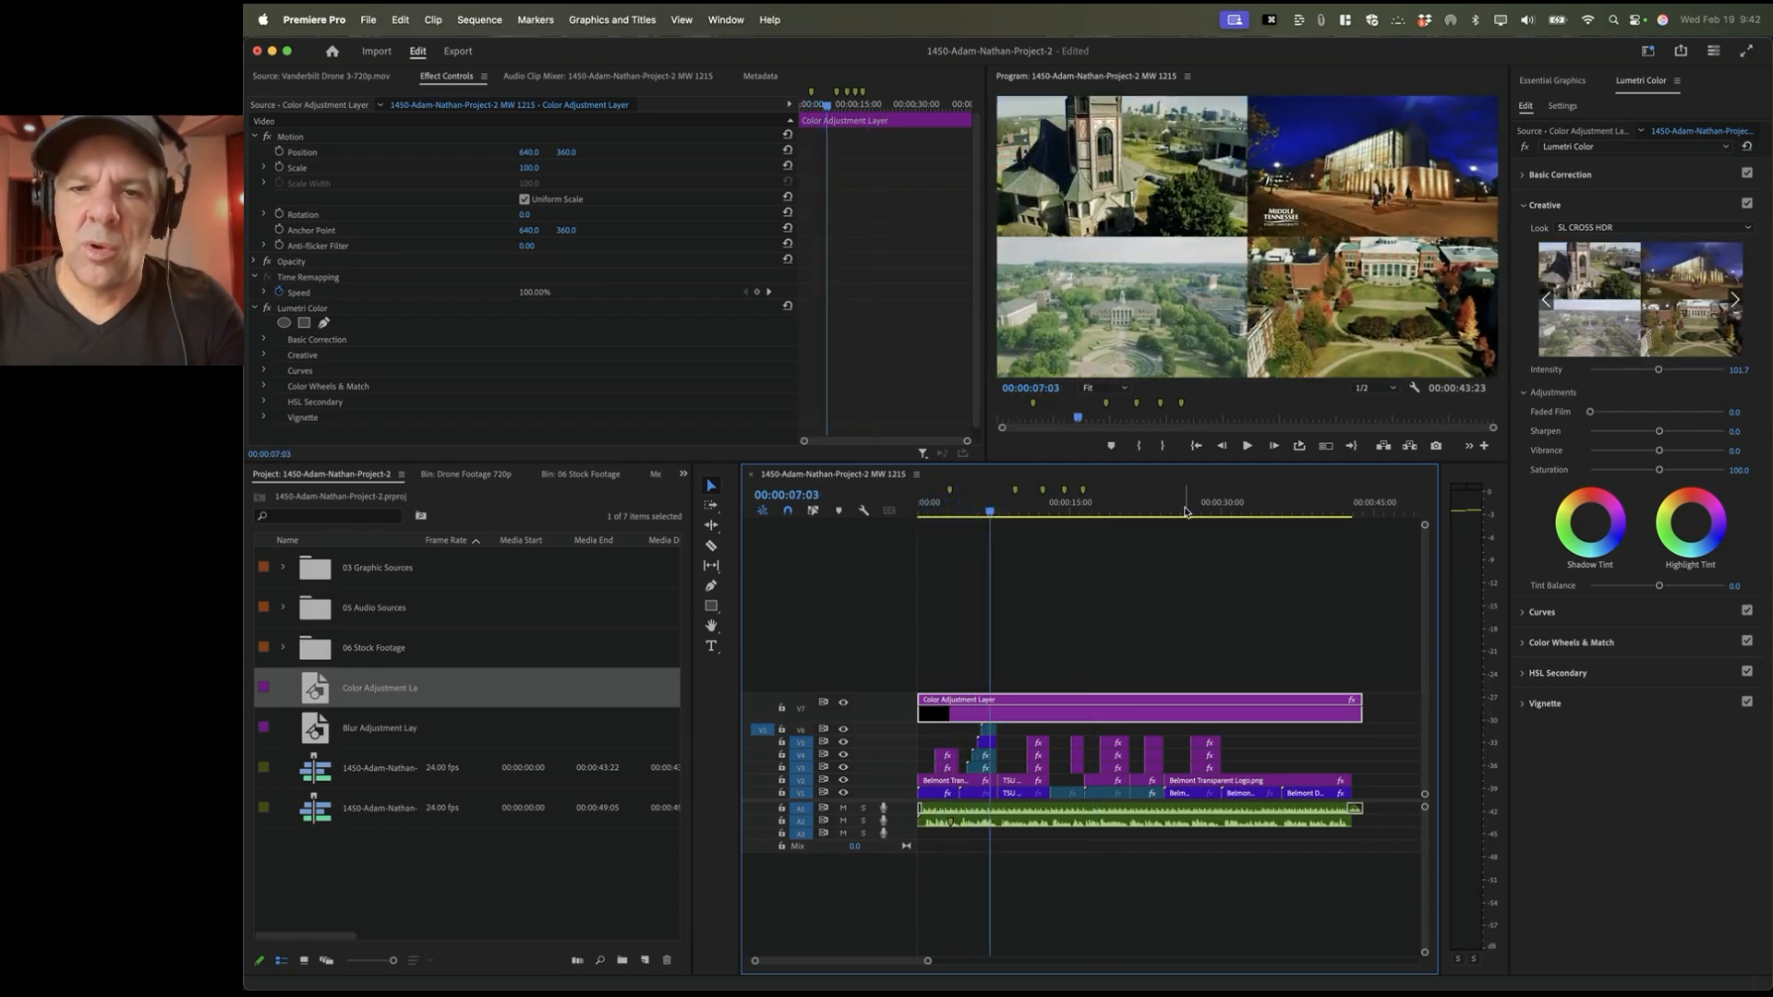
{"action": "left_click", "coordinate": [1119, 507]}
{"action": "left_click_drag", "start_coordinate": [1121, 507], "coordinate": [1228, 508]}
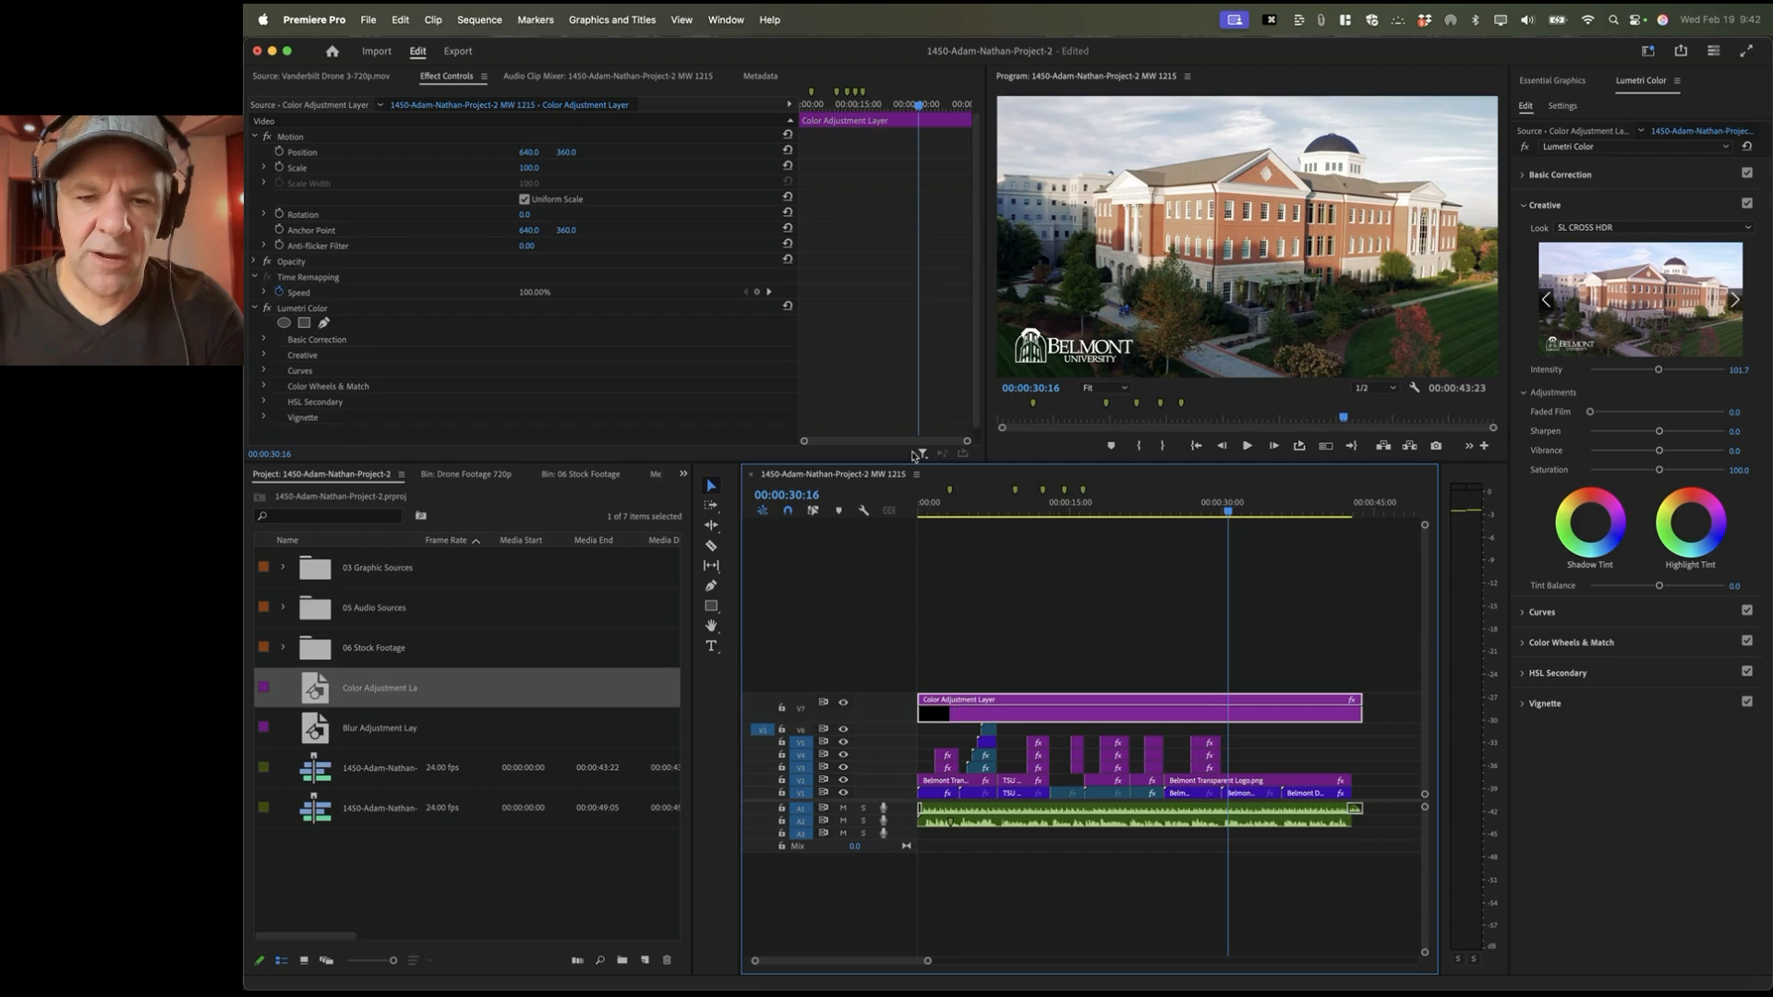
Step: Play the graded sequence from the start and again near the end
{"action": "left_click", "coordinate": [923, 507]}
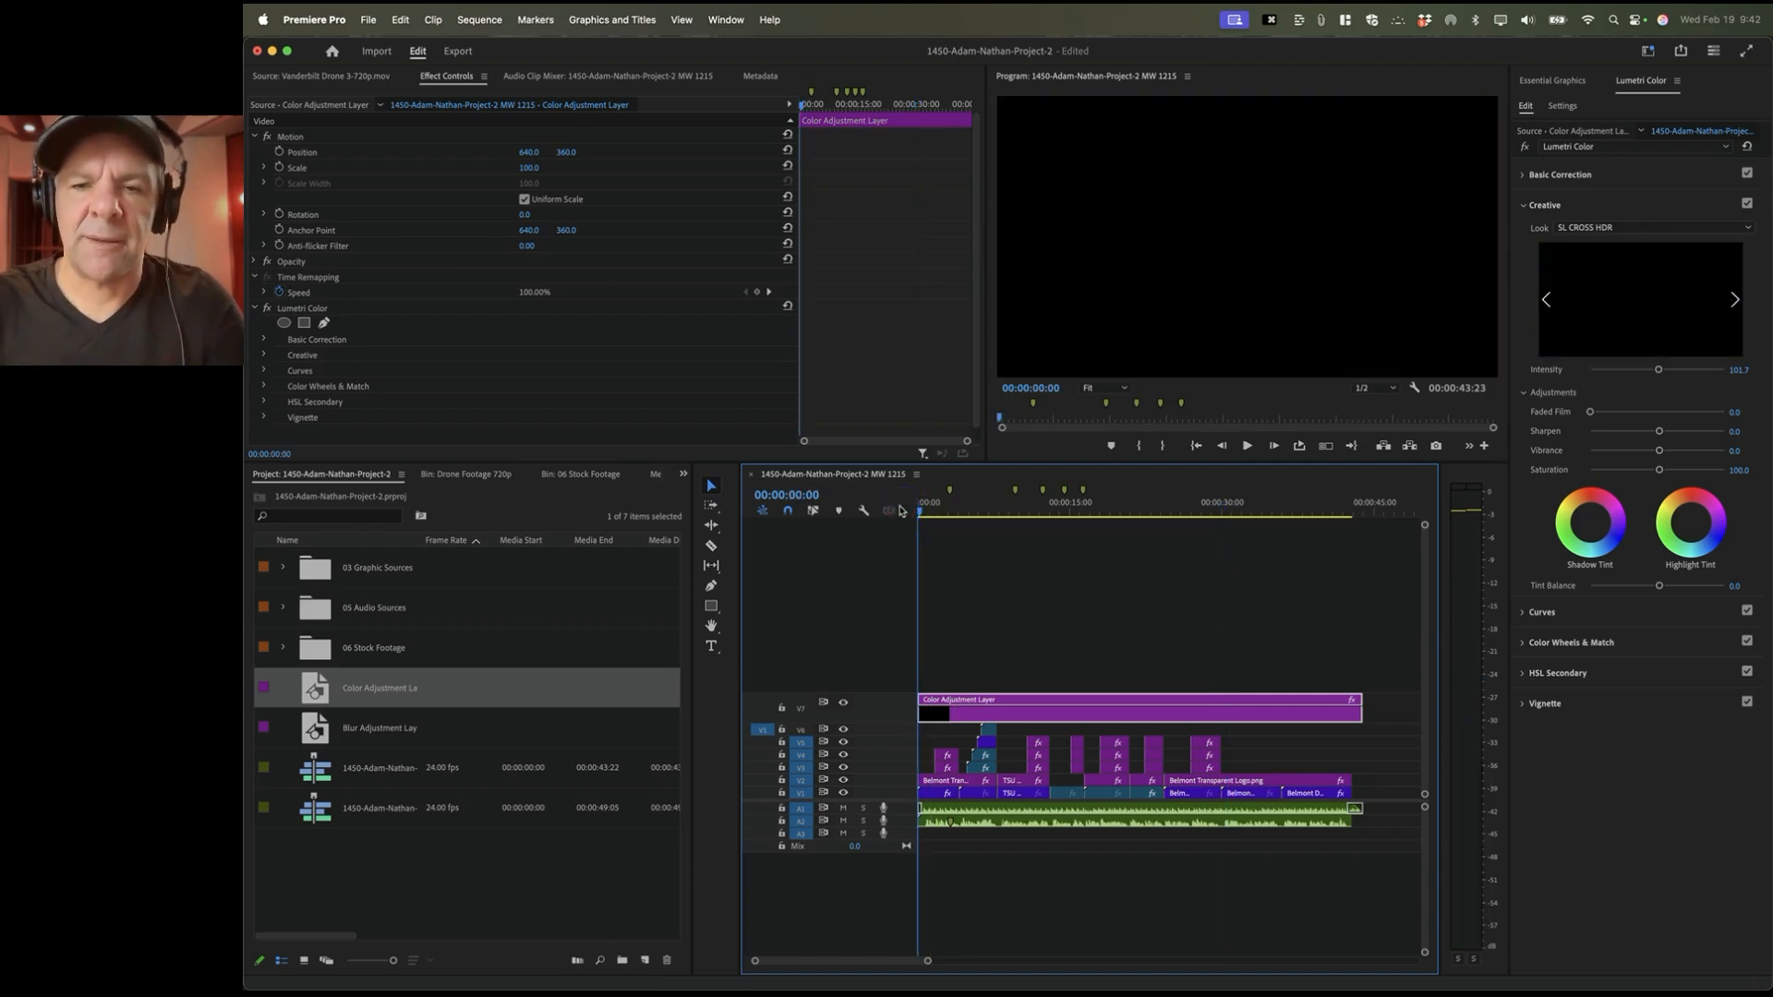
{"action": "key", "text": "space"}
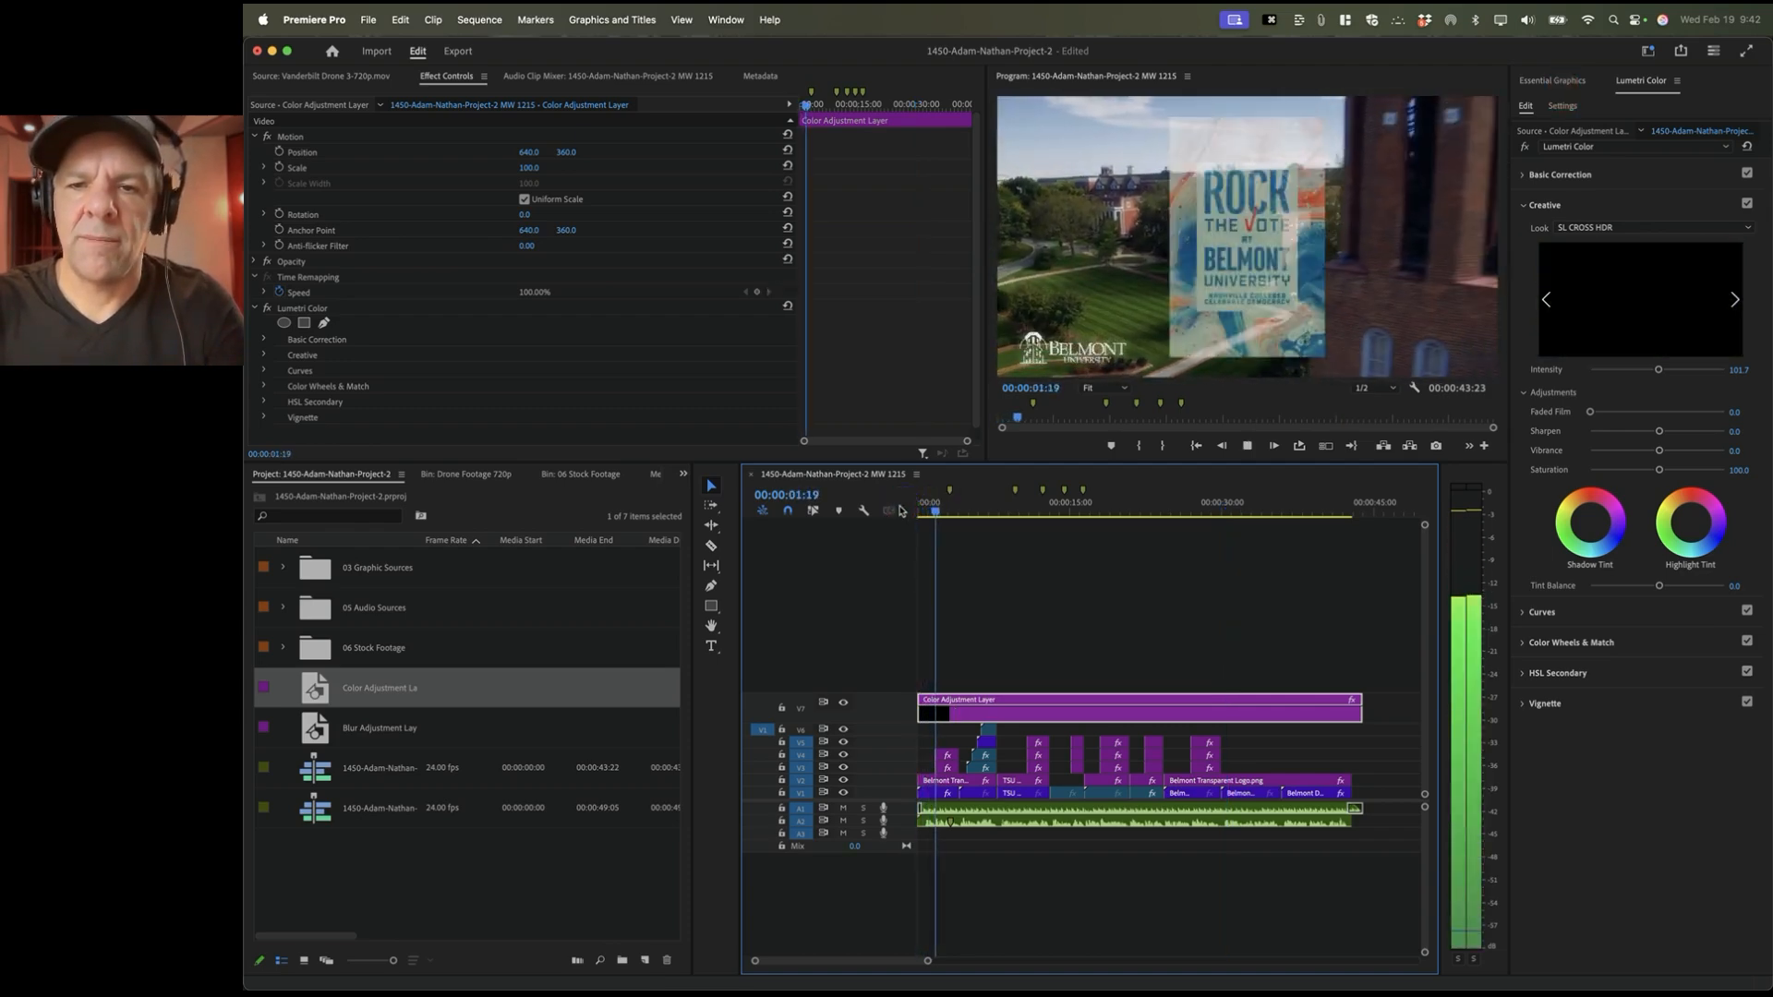
{"action": "key", "text": "space"}
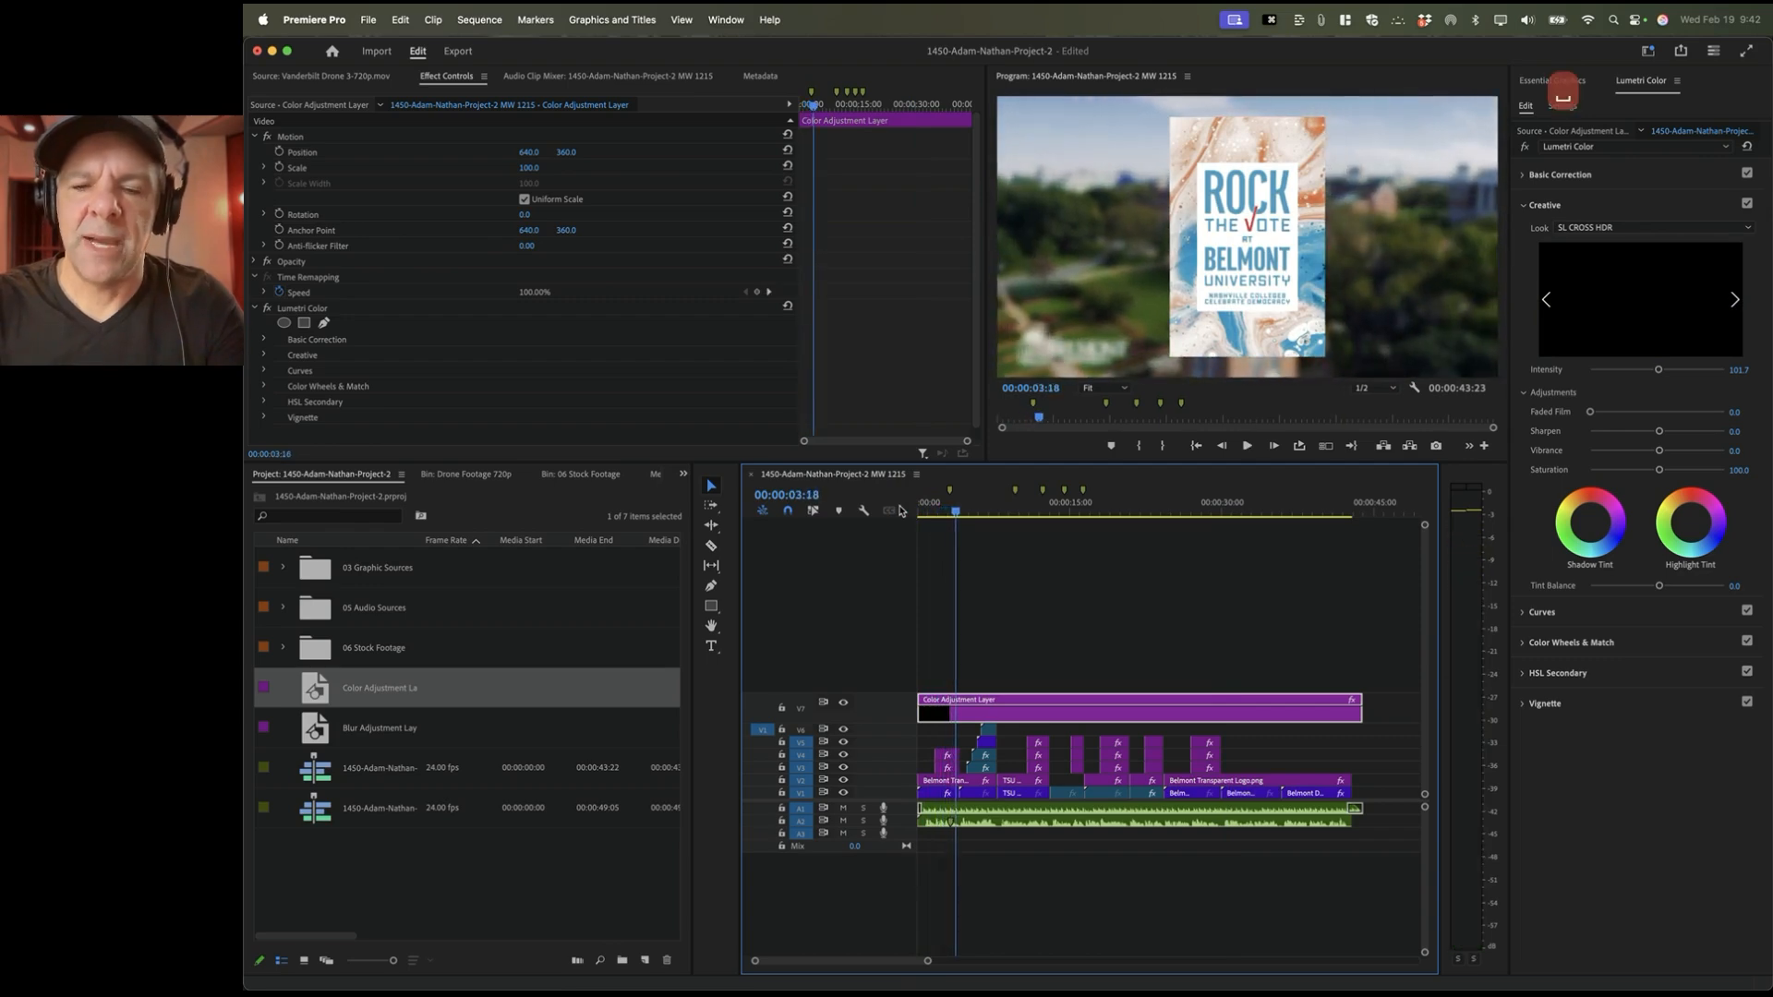
{"action": "left_click", "coordinate": [1333, 507]}
{"action": "key", "text": "space"}
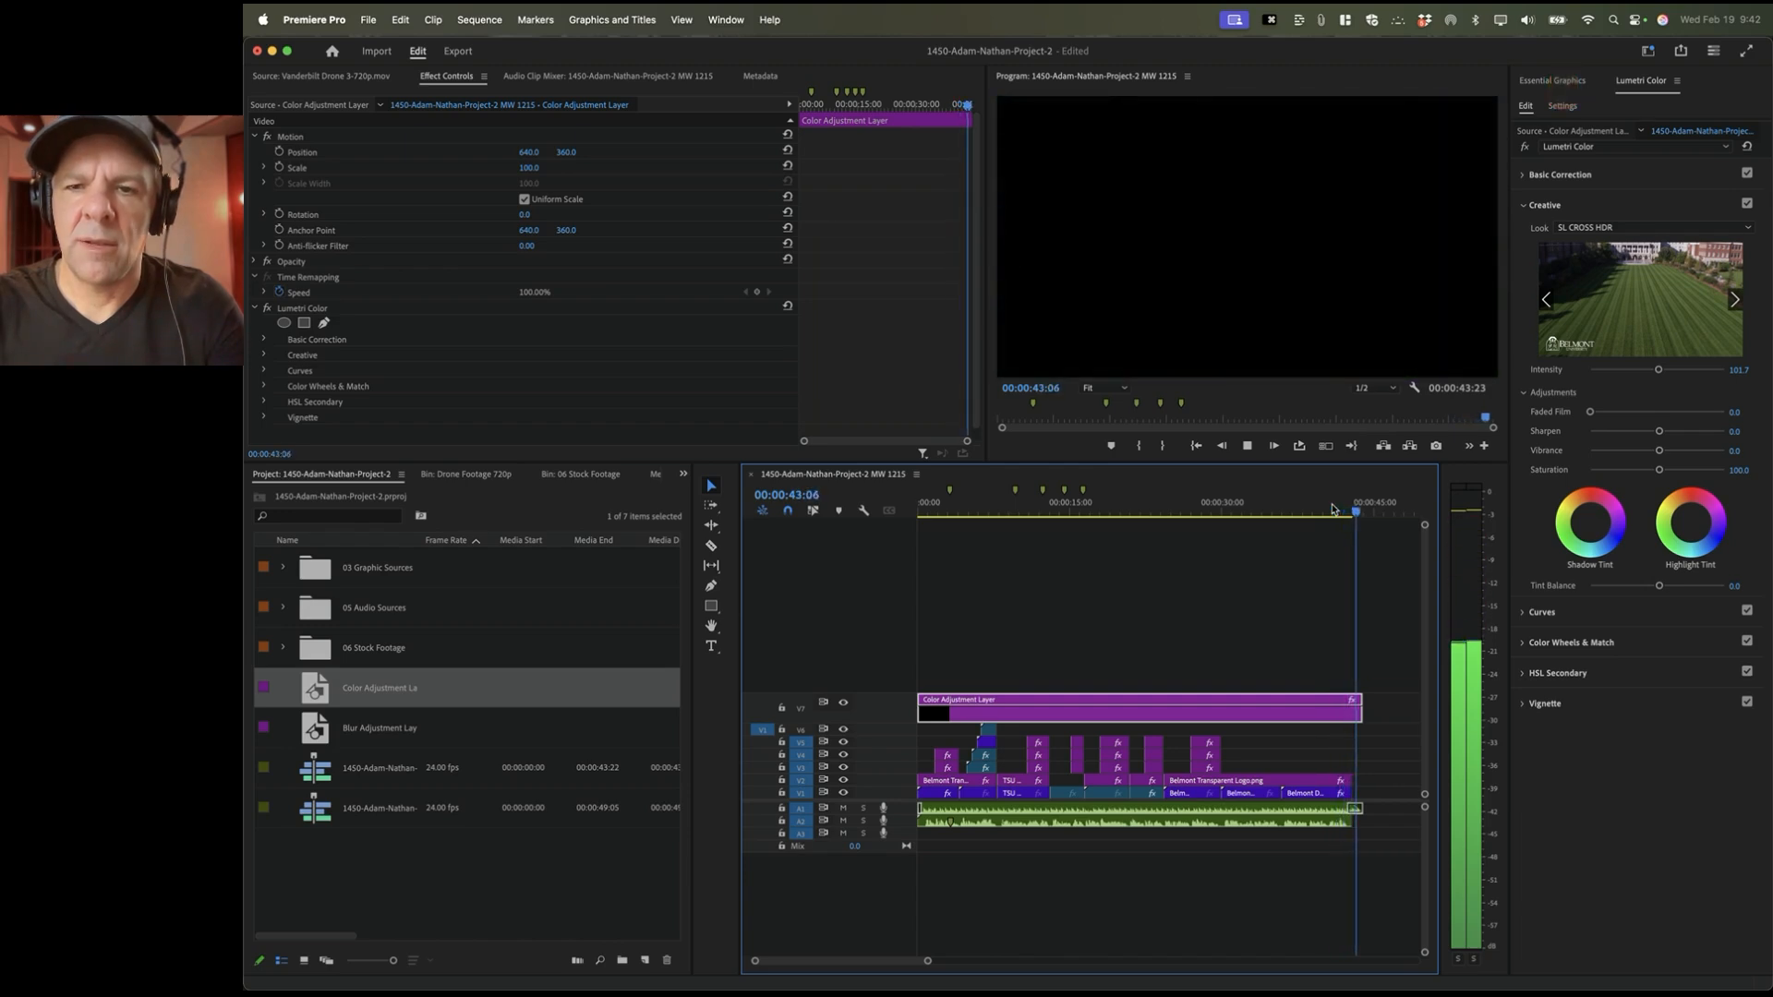
{"action": "key", "text": "space"}
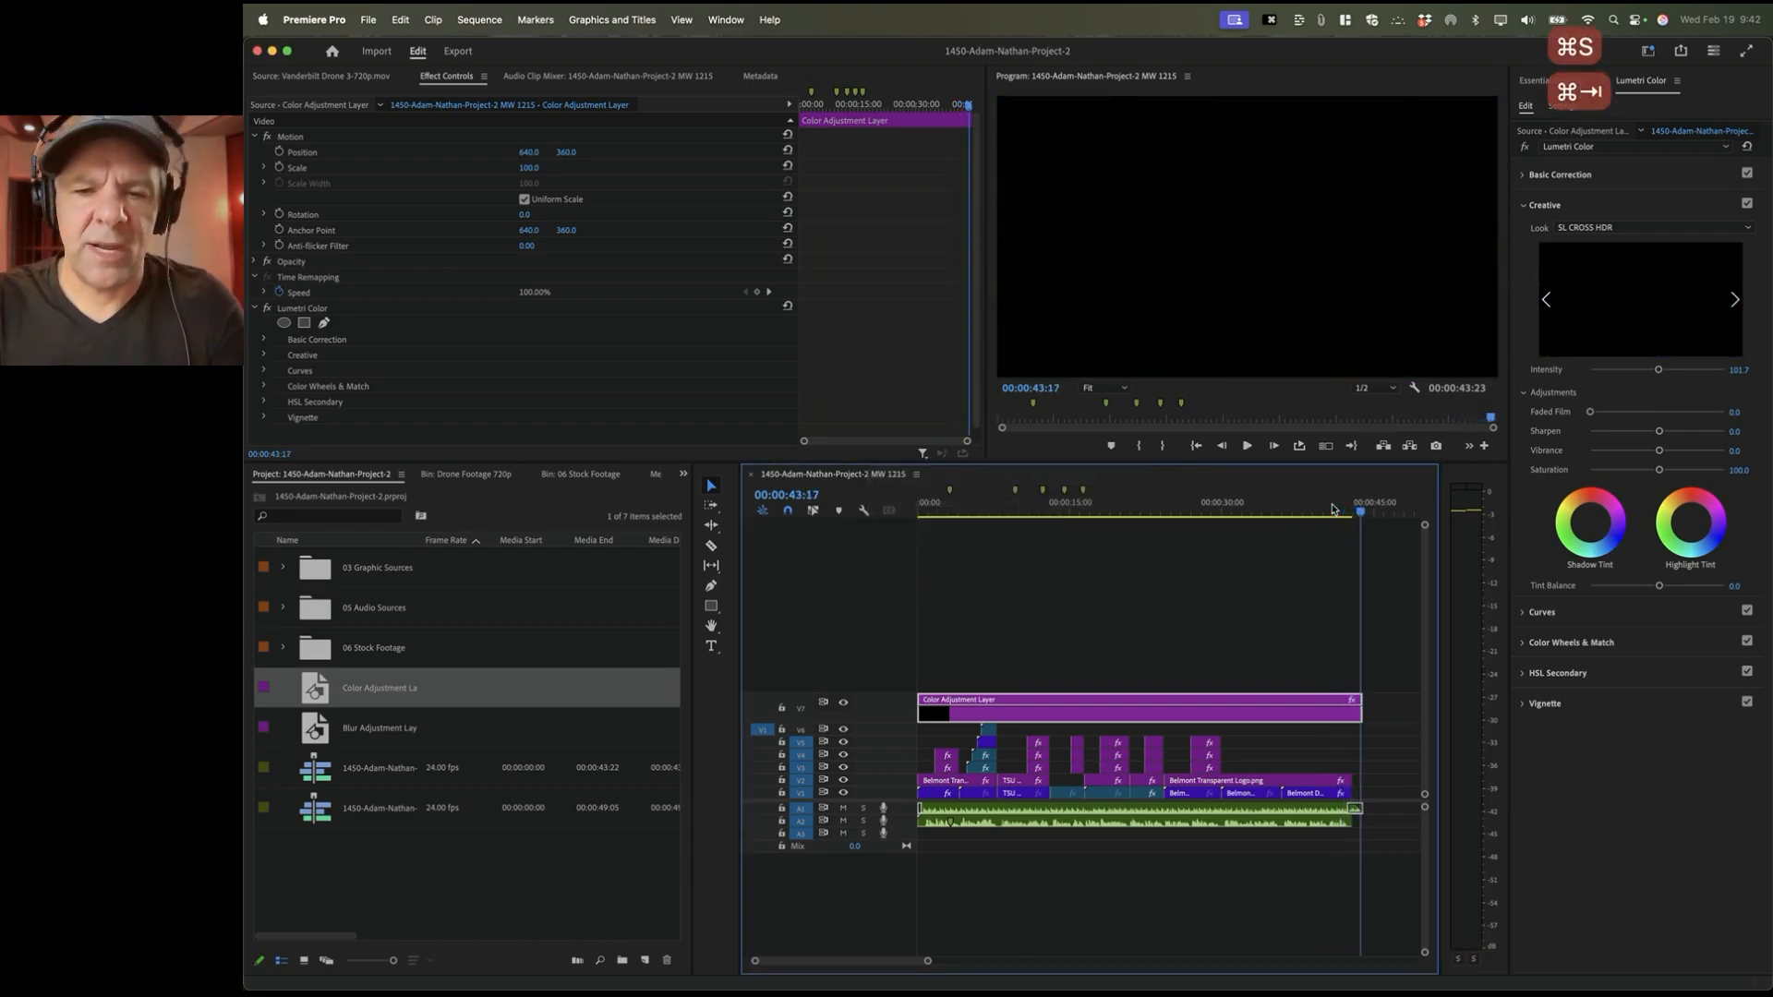
Step: Review instruction items 13 and 14 in the Google Doc, then return to Premiere Pro
{"action": "key", "text": "super+Tab"}
{"action": "left_click", "coordinate": [806, 384]}
{"action": "triple_click", "coordinate": [806, 384]}
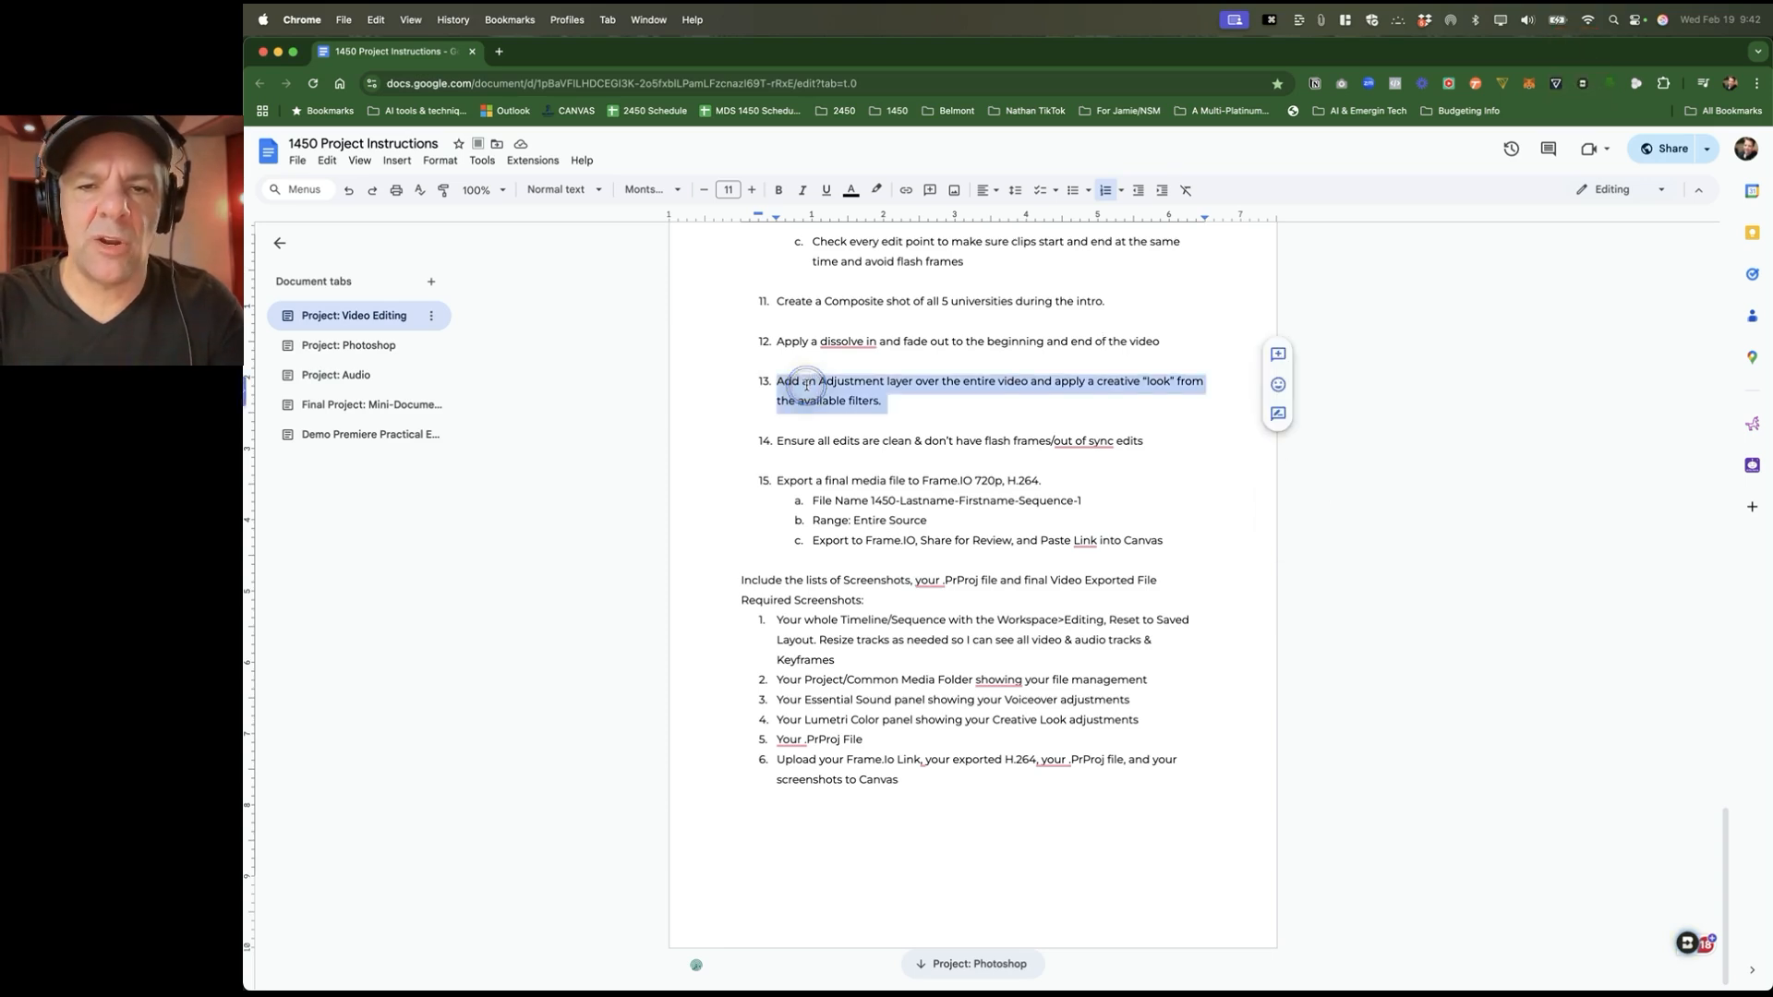
{"action": "left_click", "coordinate": [949, 434]}
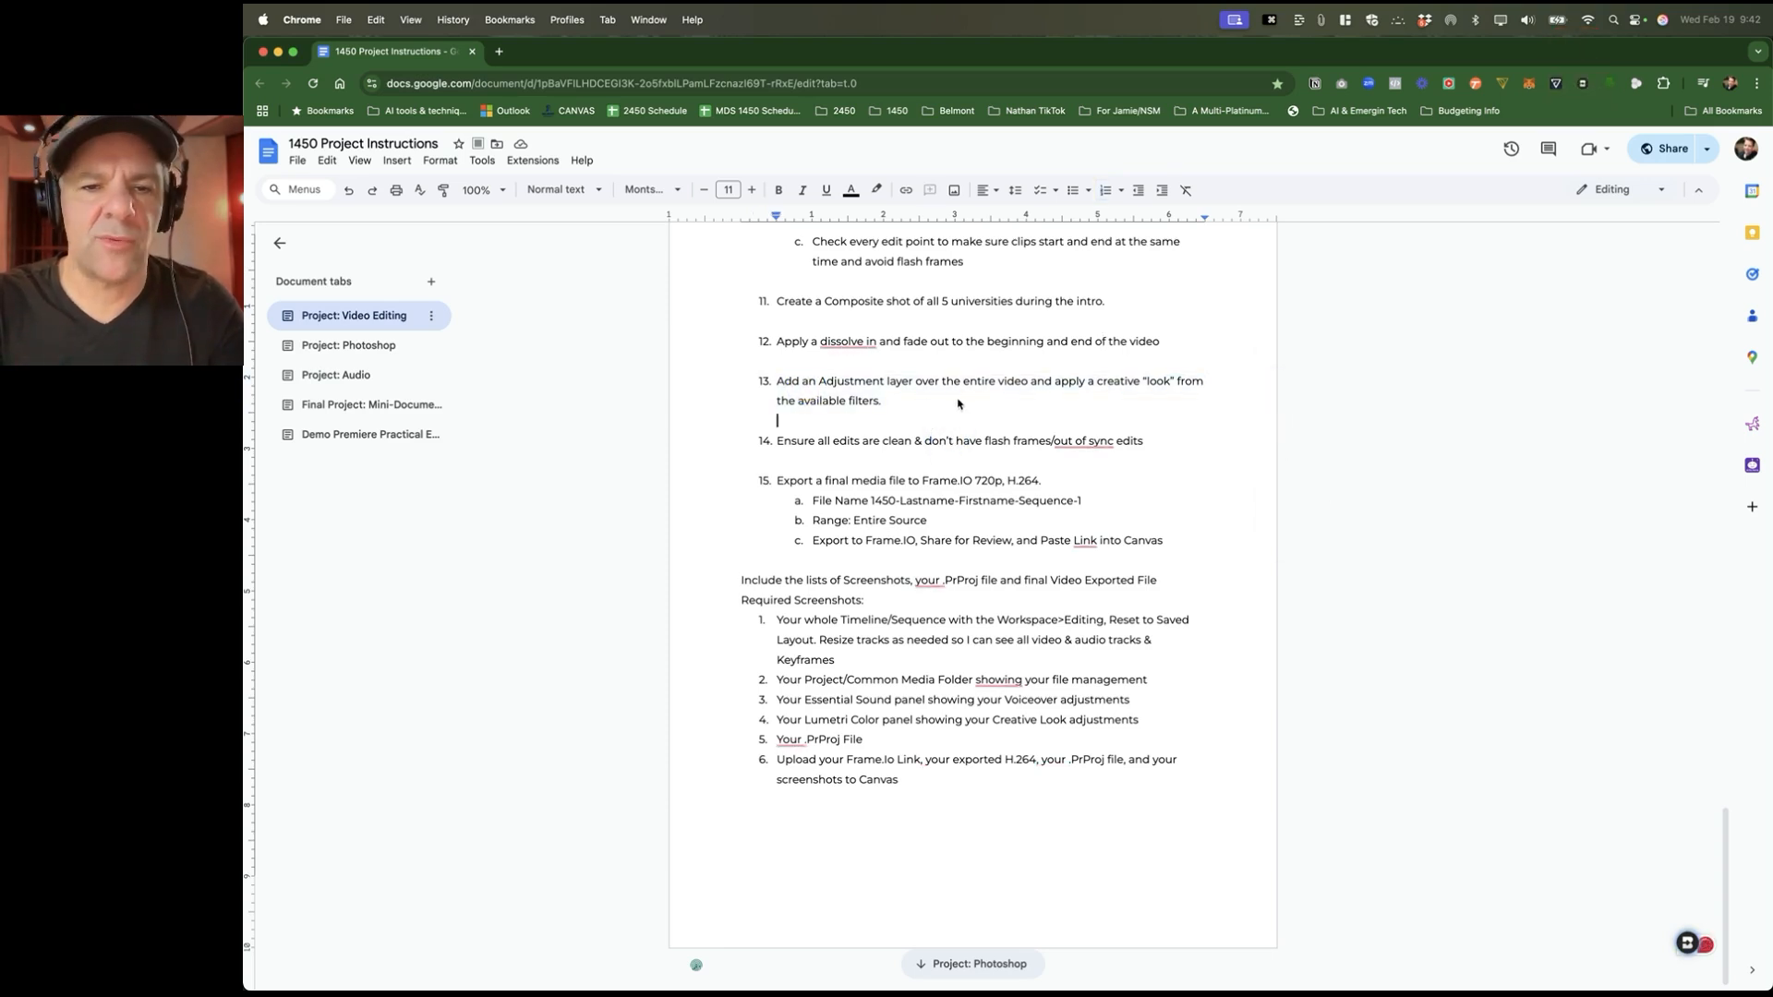
{"action": "double_click", "coordinate": [800, 444]}
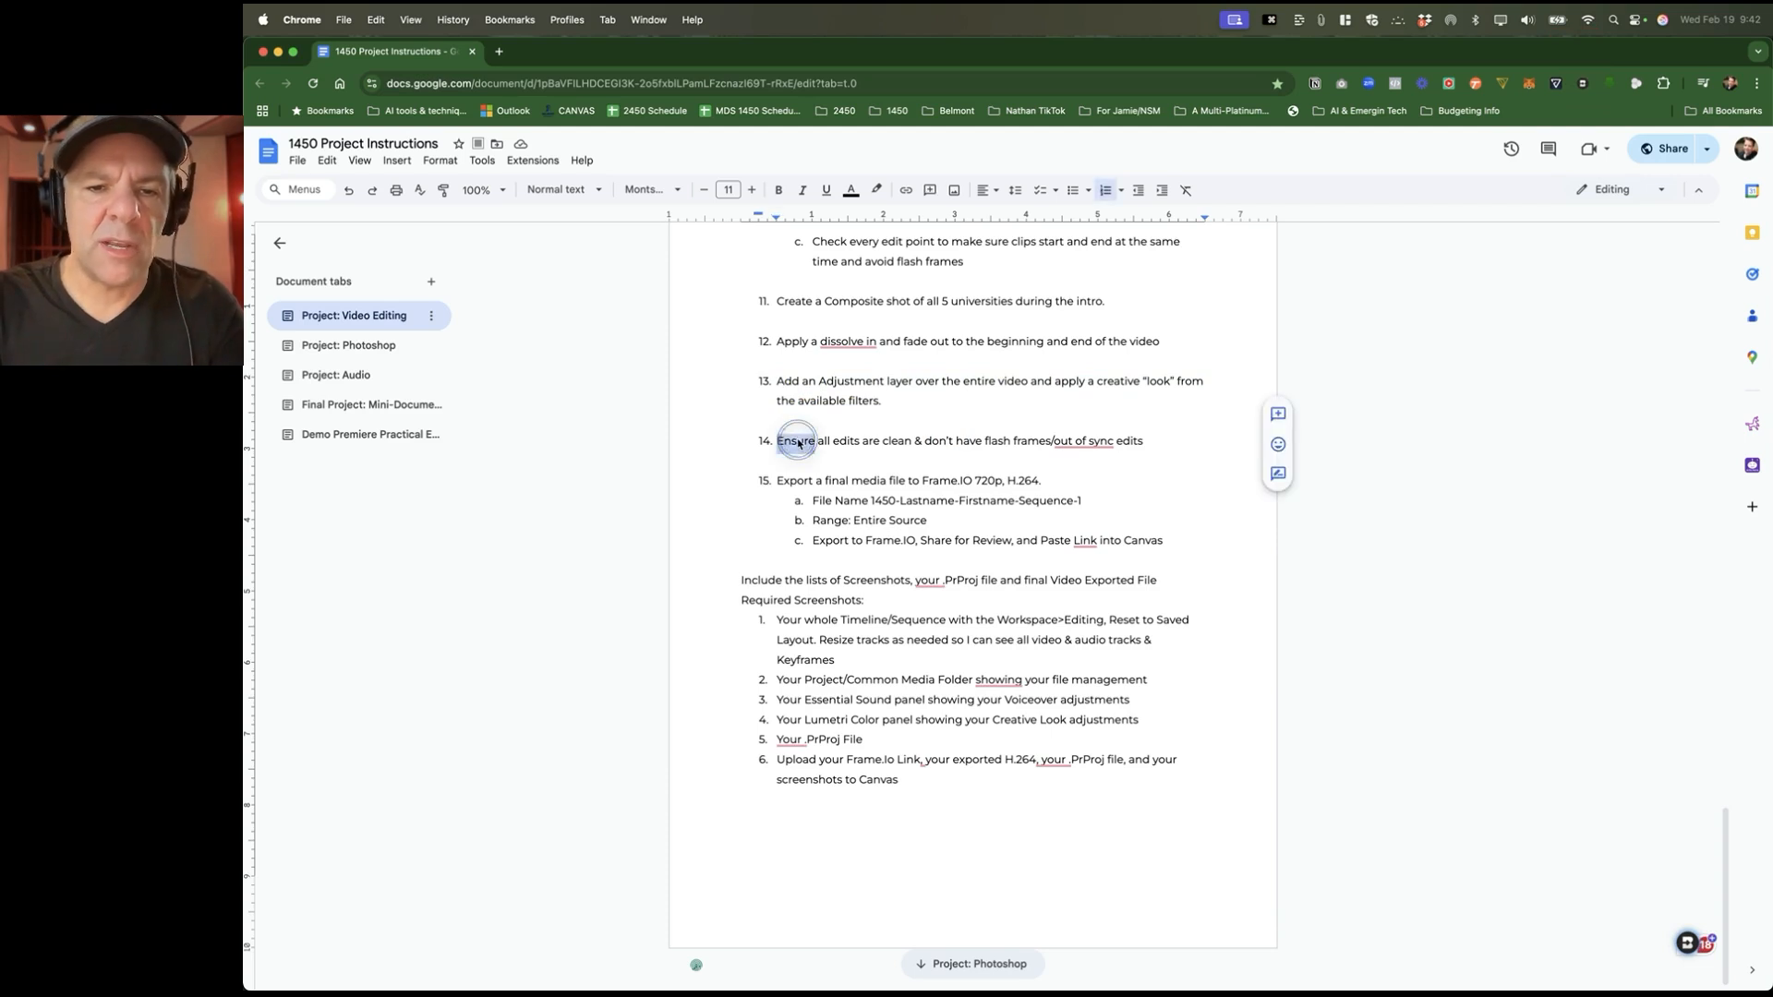
{"action": "left_click", "coordinate": [839, 444]}
{"action": "key", "text": "super+Tab"}
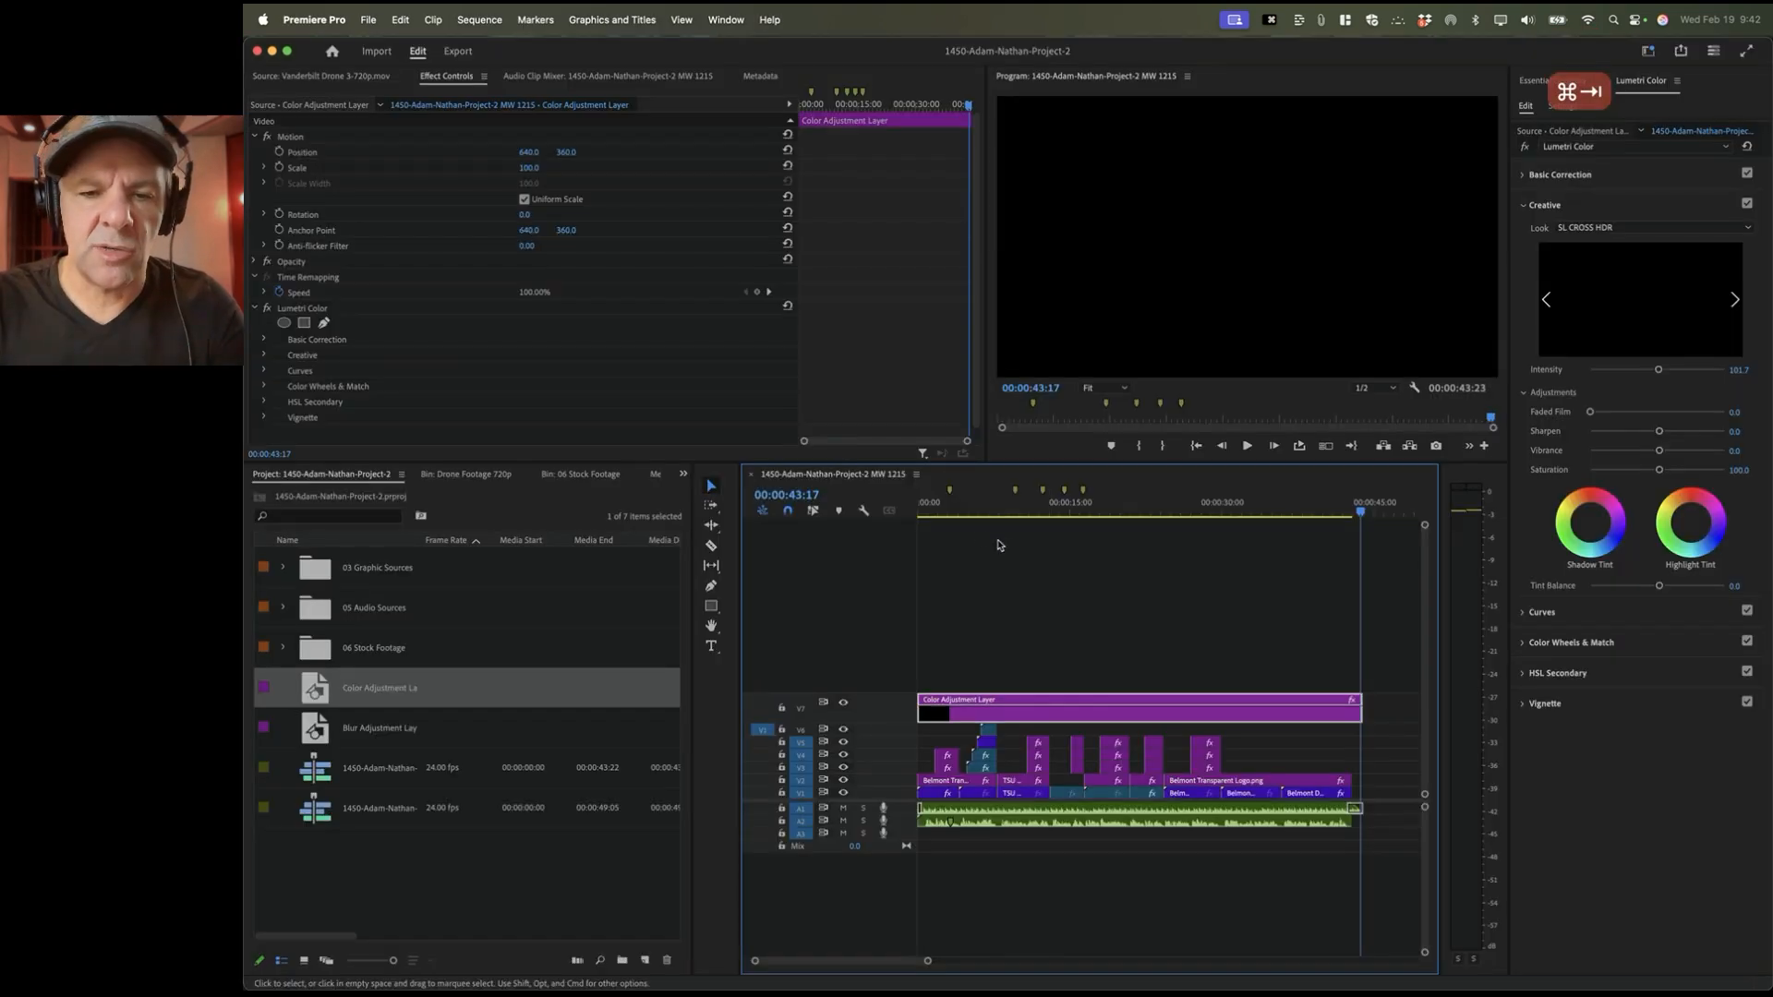
Step: From the sequence start, zoom into the intro and step through its edit points, selecting the Belmont Drone clip
{"action": "left_click", "coordinate": [929, 511]}
{"action": "key", "text": "equal"}
{"action": "key", "text": "equal"}
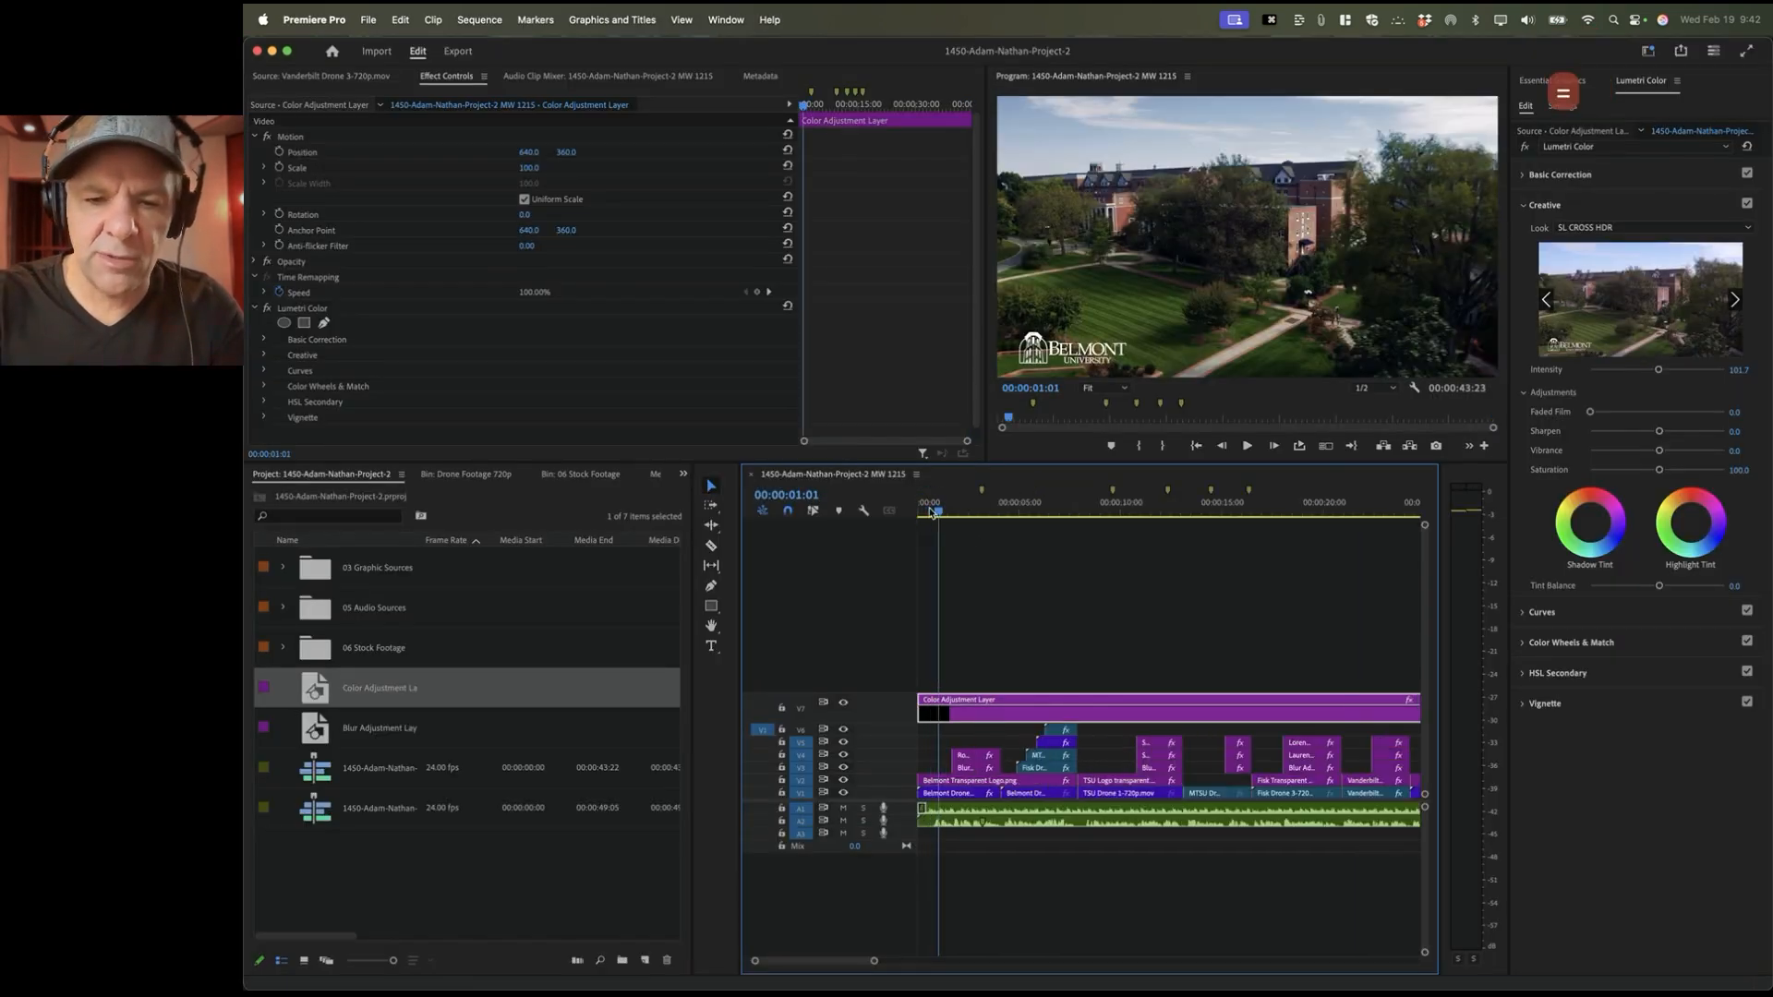
{"action": "key", "text": "Down"}
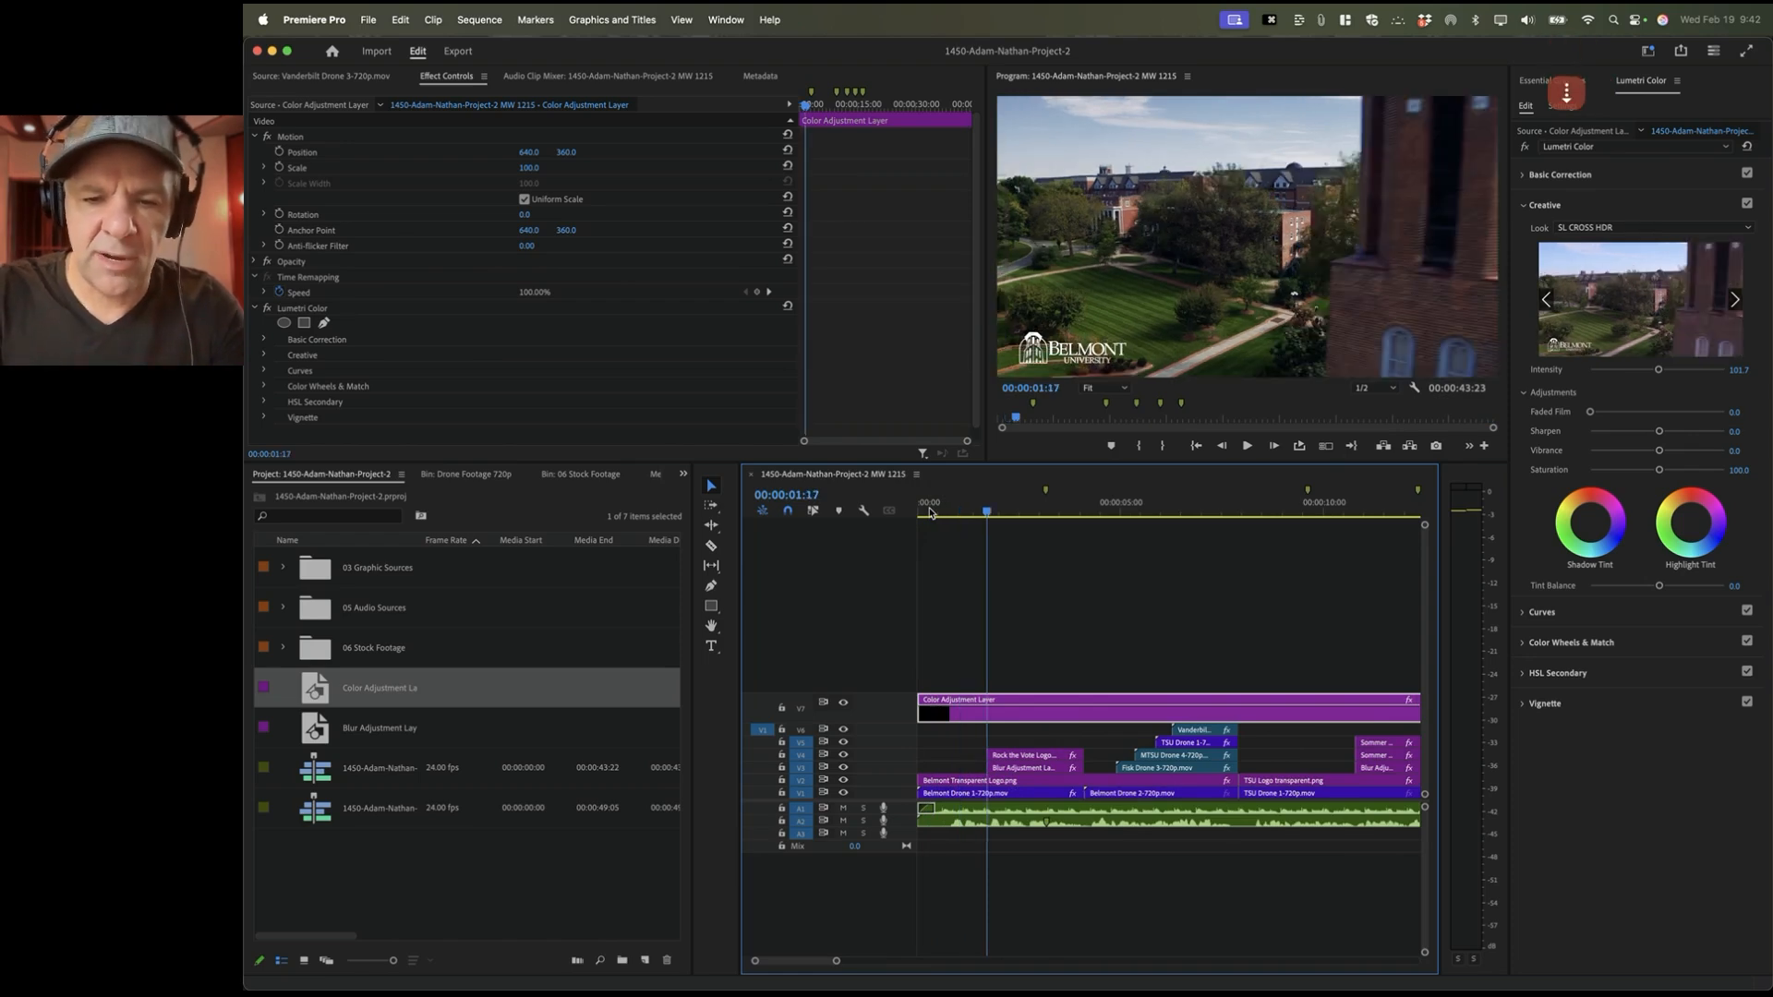
{"action": "key", "text": "Down"}
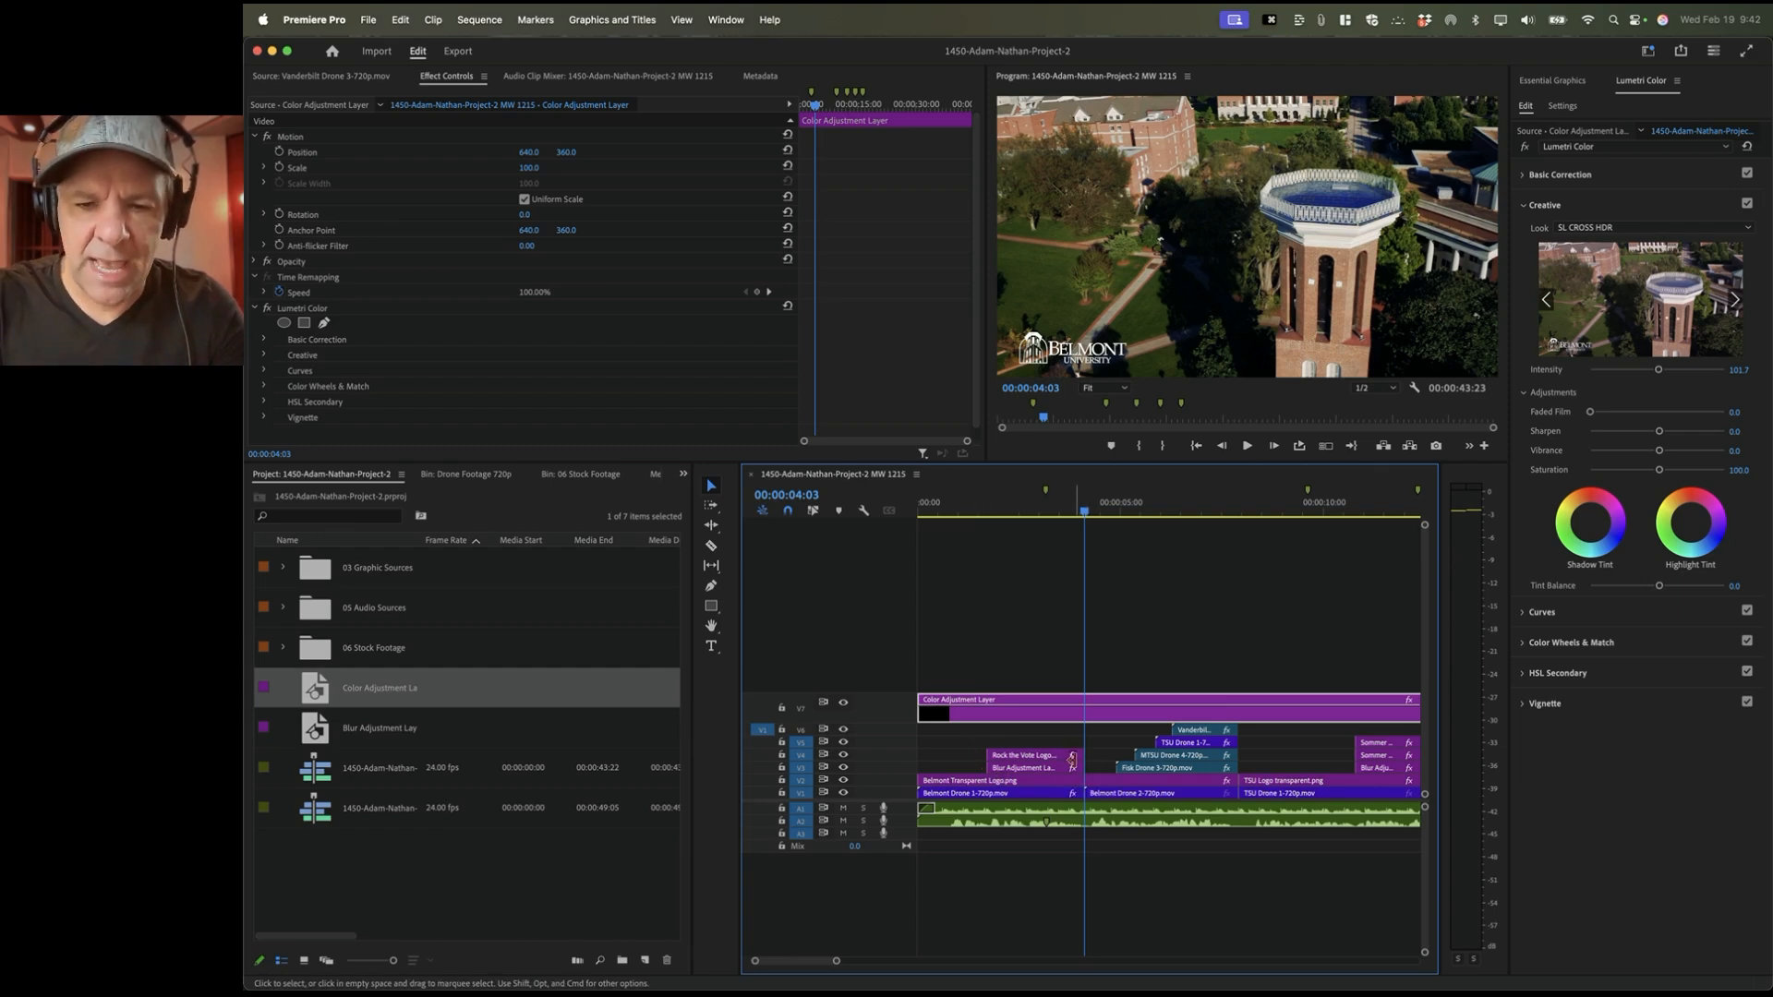
{"action": "left_click", "coordinate": [1035, 796]}
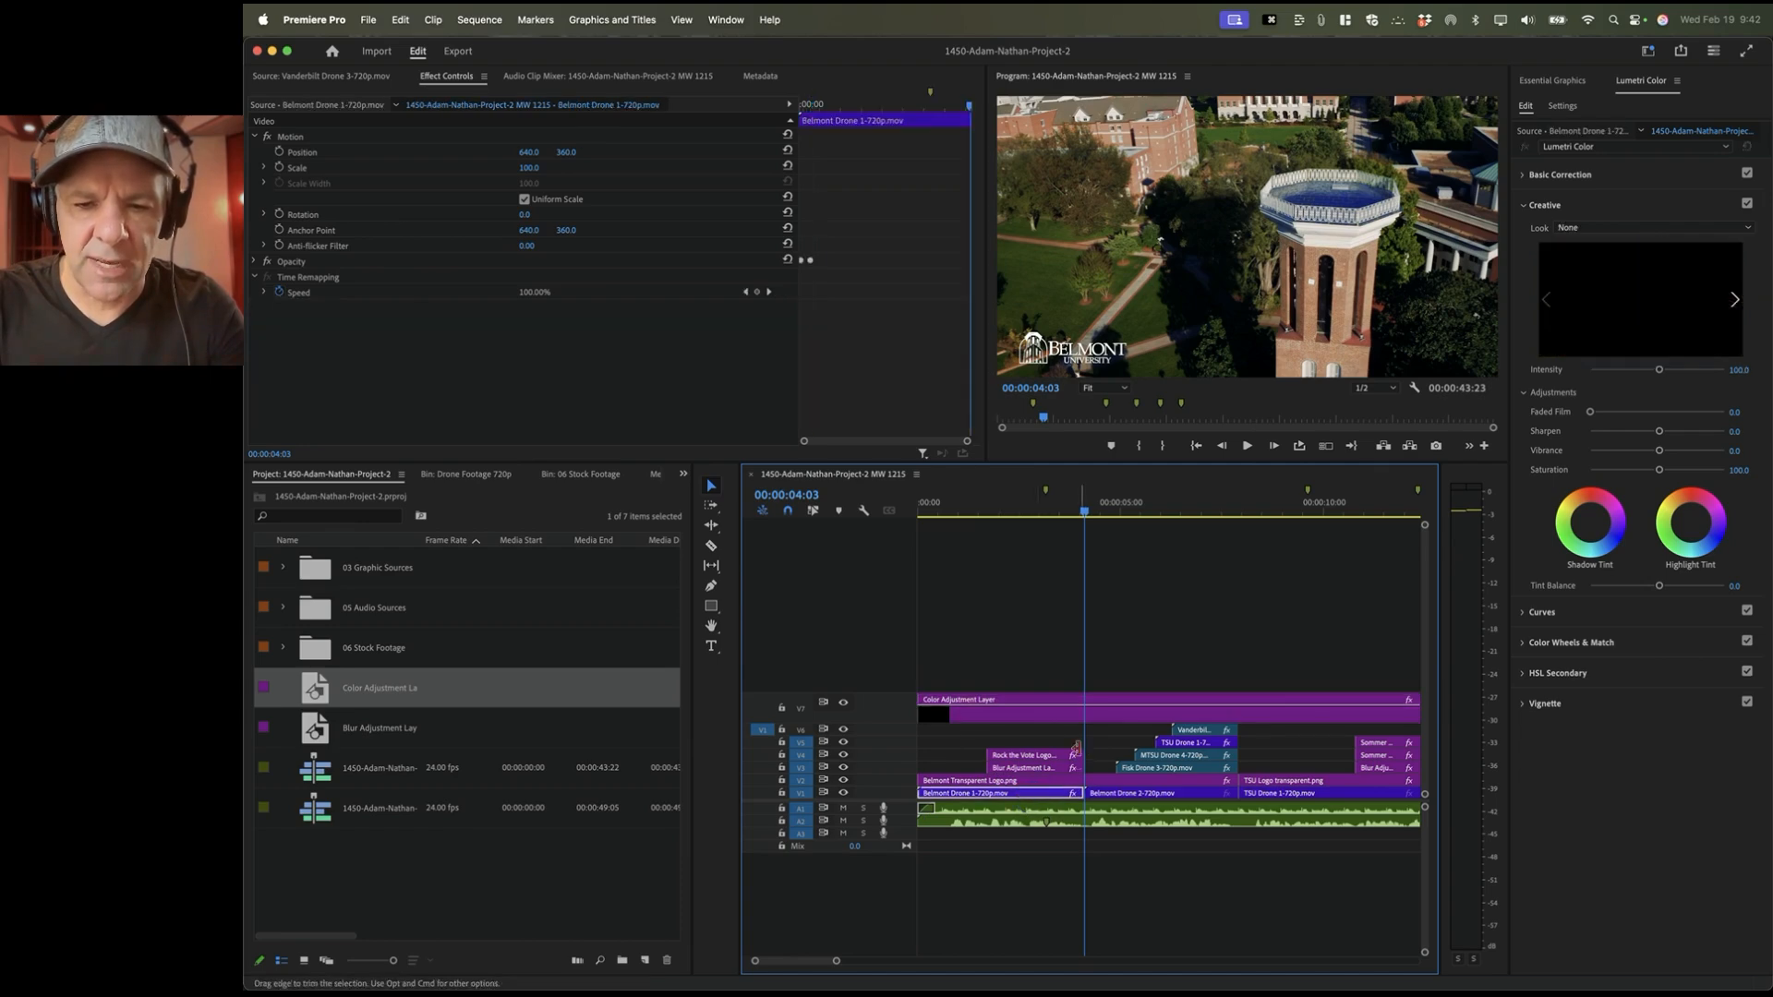
{"action": "key", "text": "Down"}
{"action": "key", "text": "Down"}
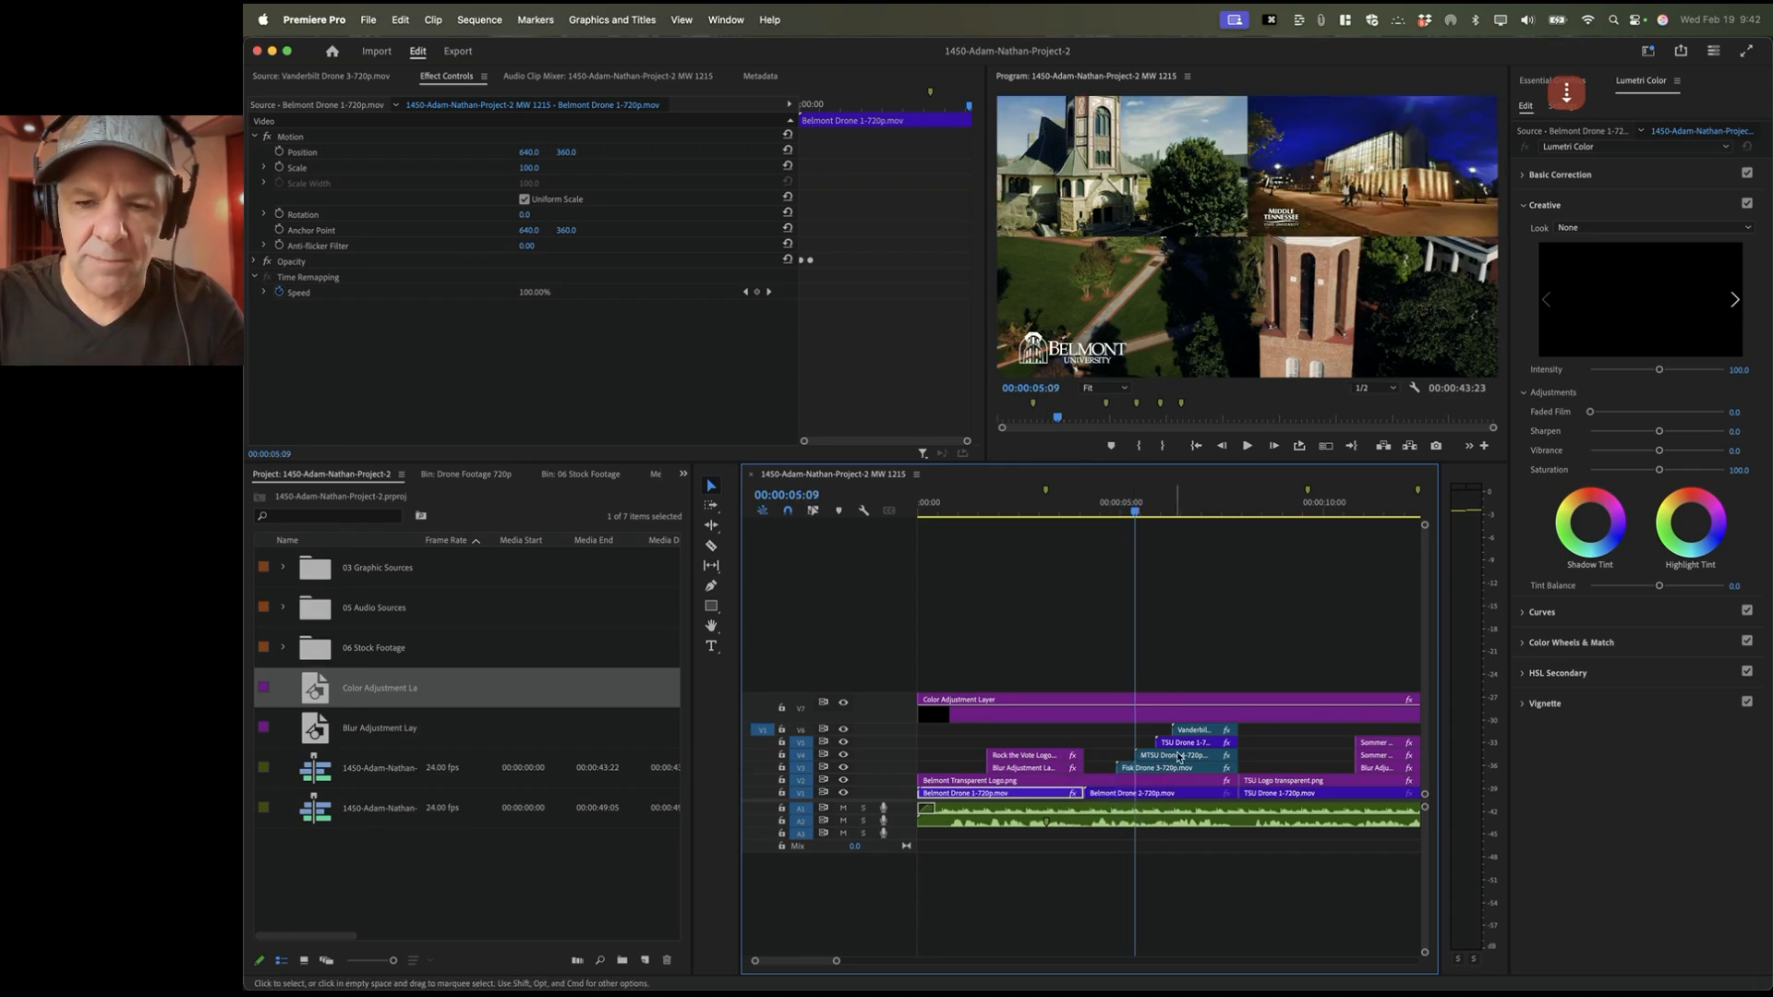
{"action": "key", "text": "Down"}
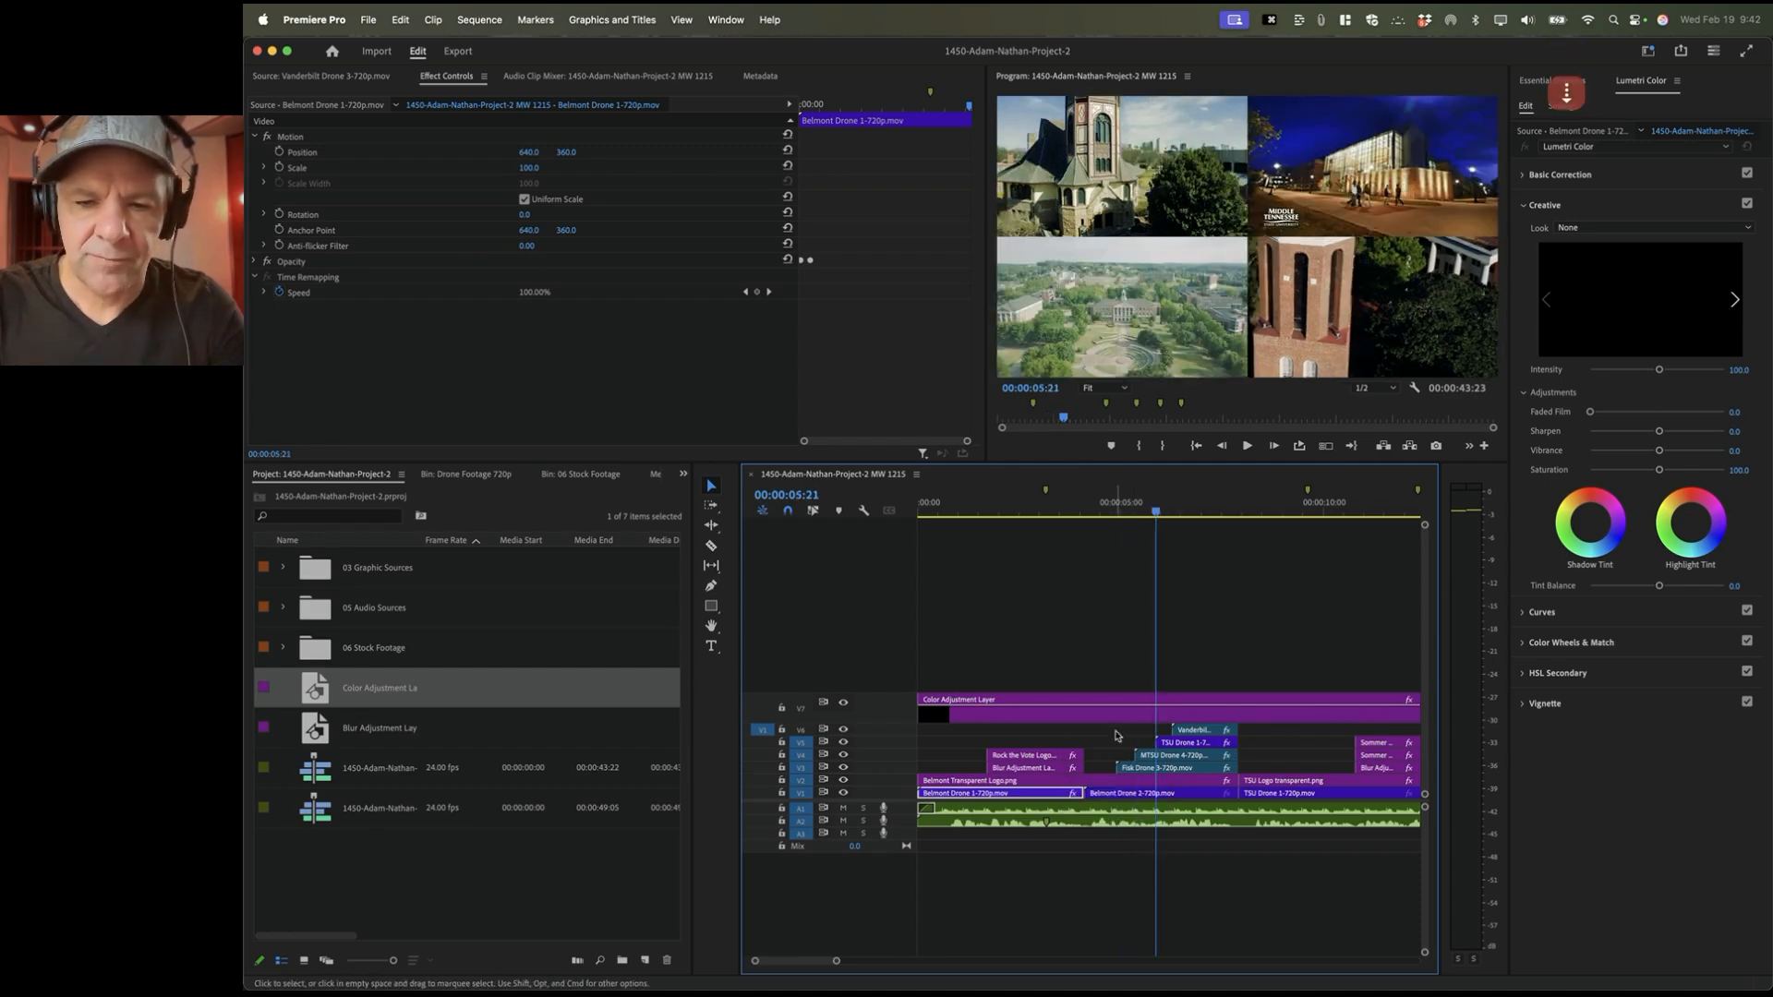
Step: Include V6 and V7 in edit navigation and step to the Vanderbilt, TSU and Sommer edits
{"action": "left_click", "coordinate": [800, 731]}
{"action": "left_click", "coordinate": [801, 708]}
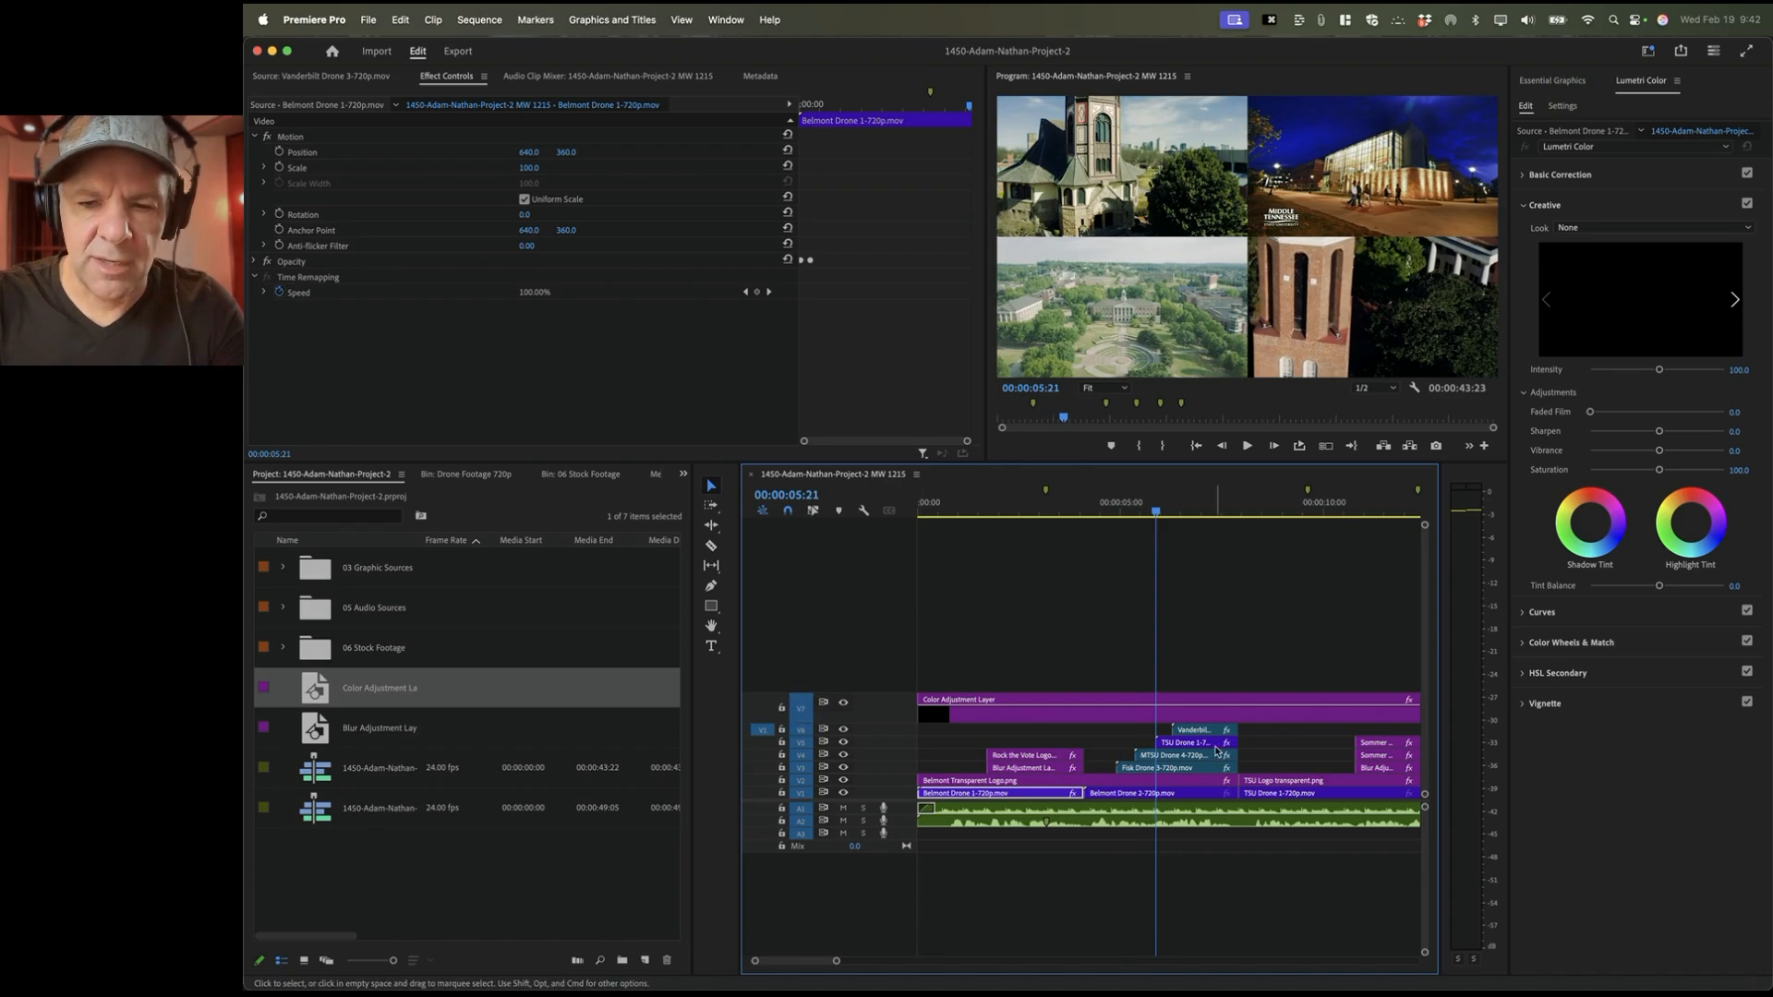
{"action": "key", "text": "Down"}
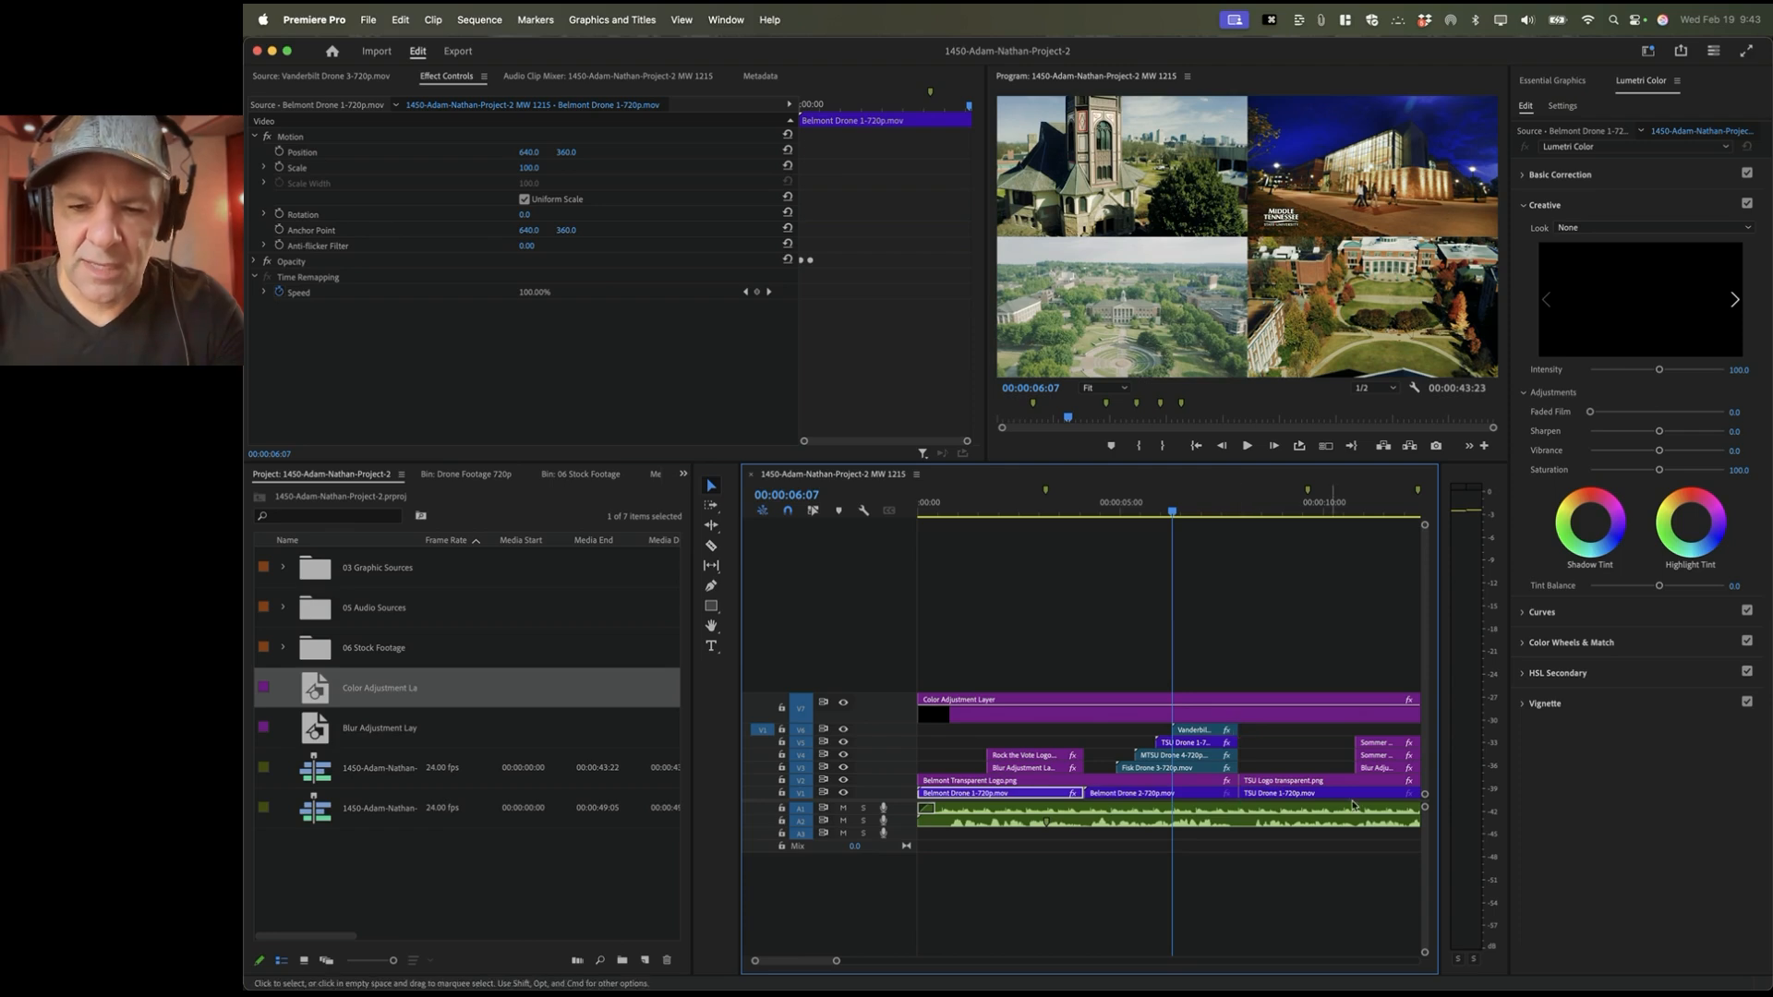
{"action": "key", "text": "Down"}
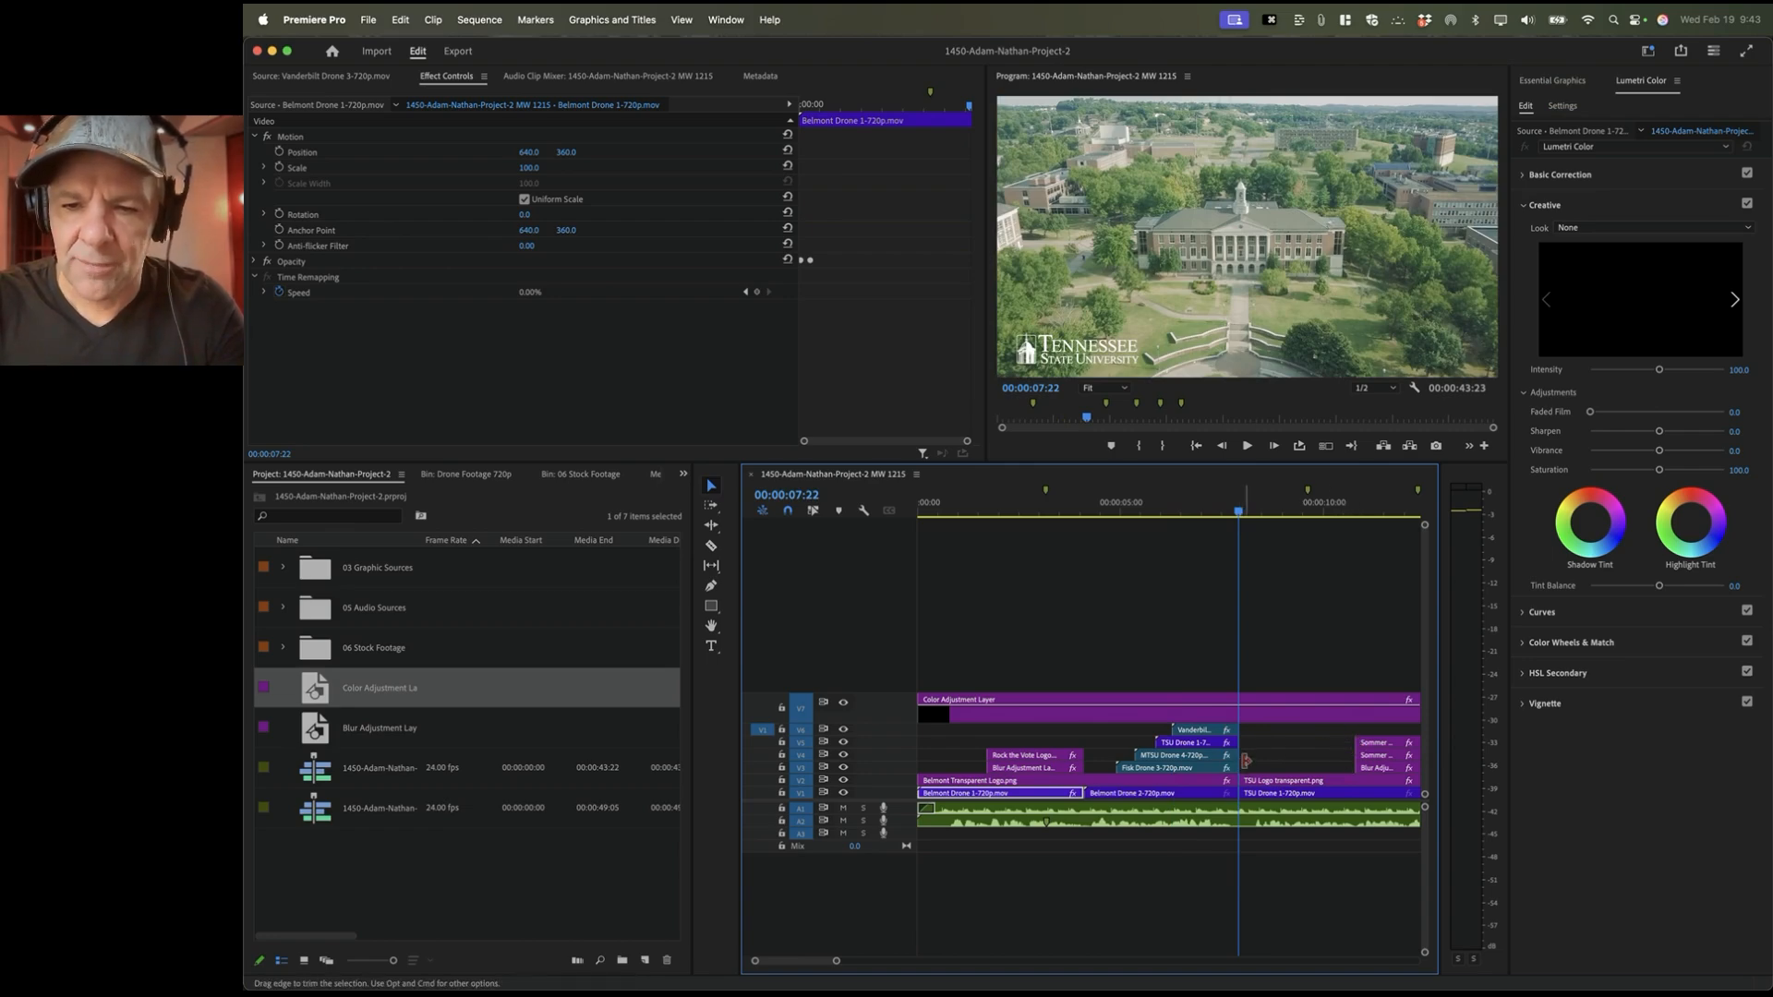
{"action": "key", "text": "Down"}
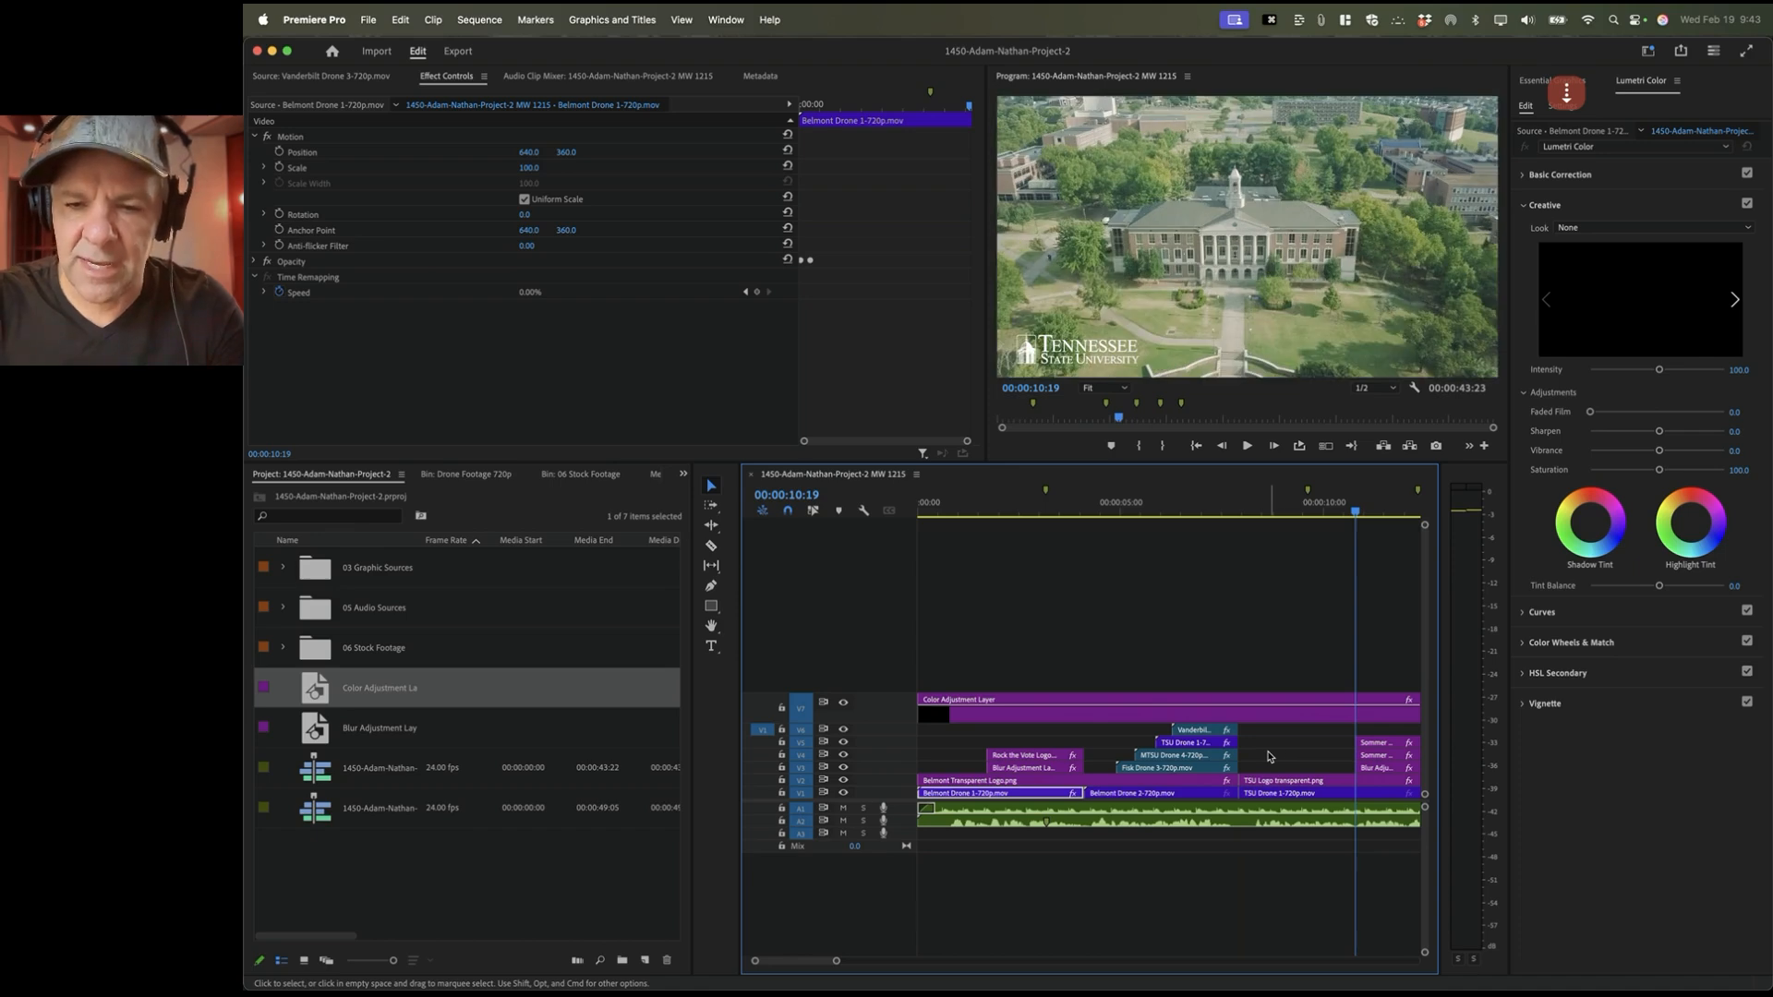
Step: Extend the TSU Drone 1 clip's end by 7 frames to a 00:00:02:08 duration, then recheck its edits
{"action": "left_click_drag", "start_coordinate": [1235, 742], "coordinate": [1243, 743]}
{"action": "left_click", "coordinate": [1191, 504]}
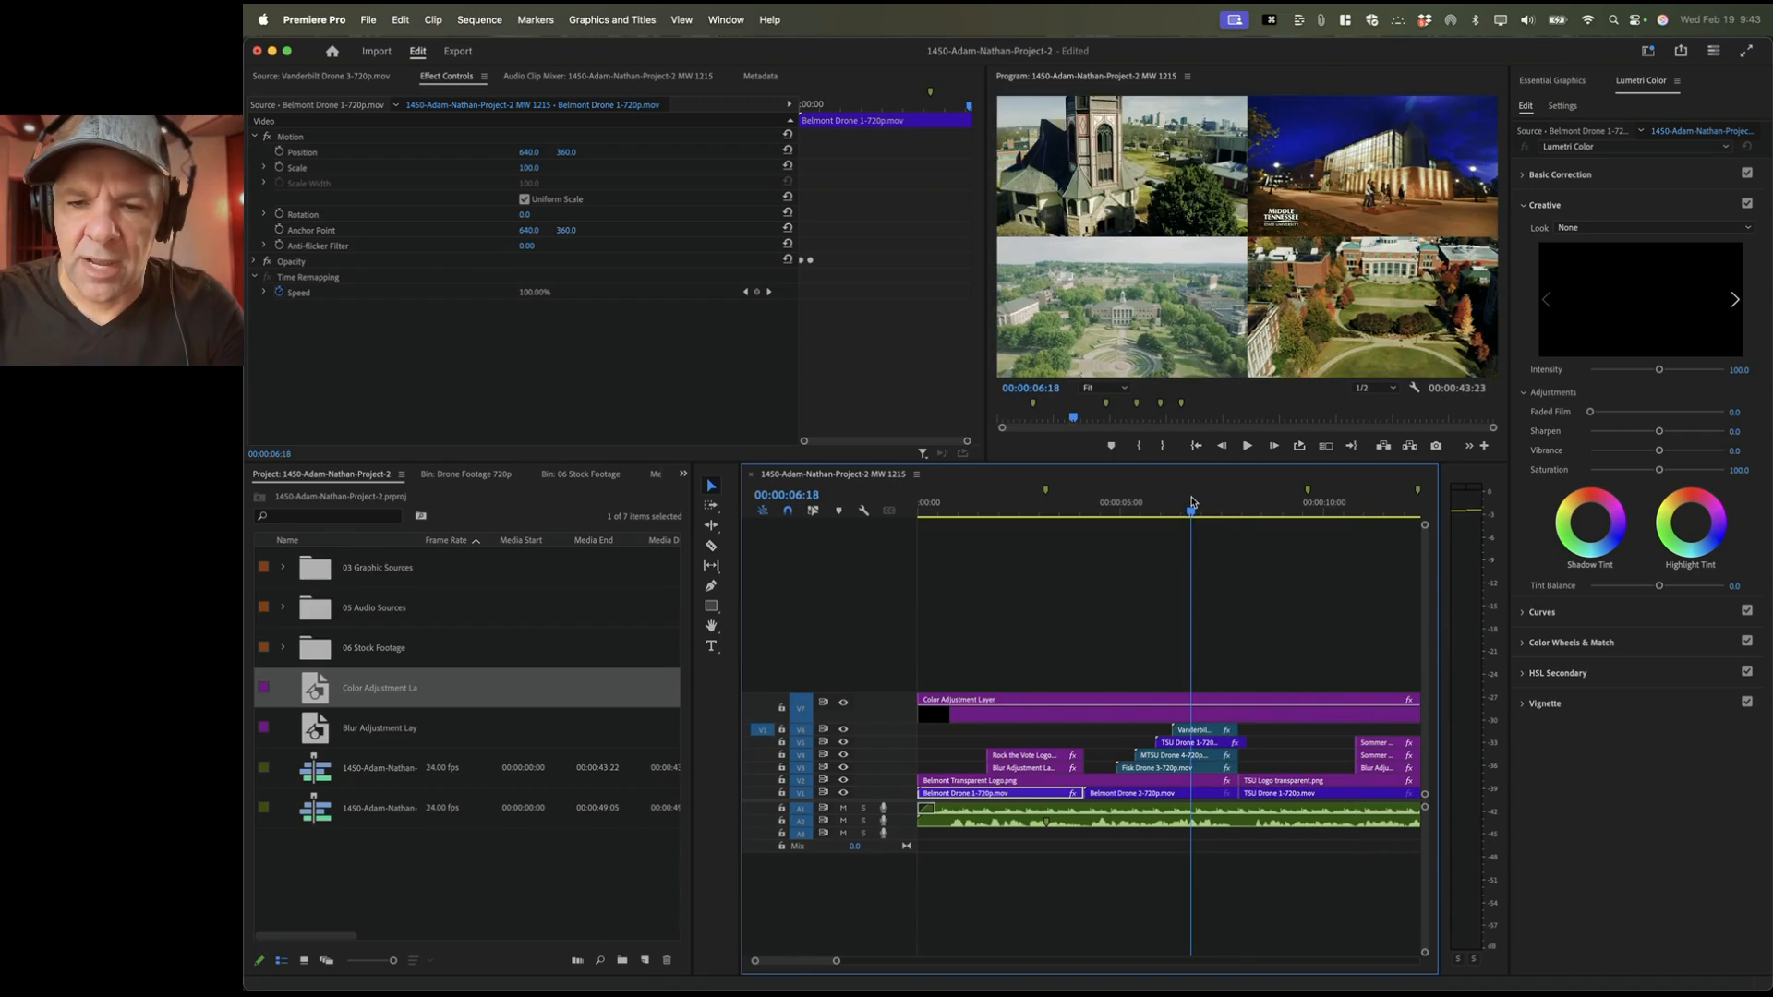
{"action": "key", "text": "Down"}
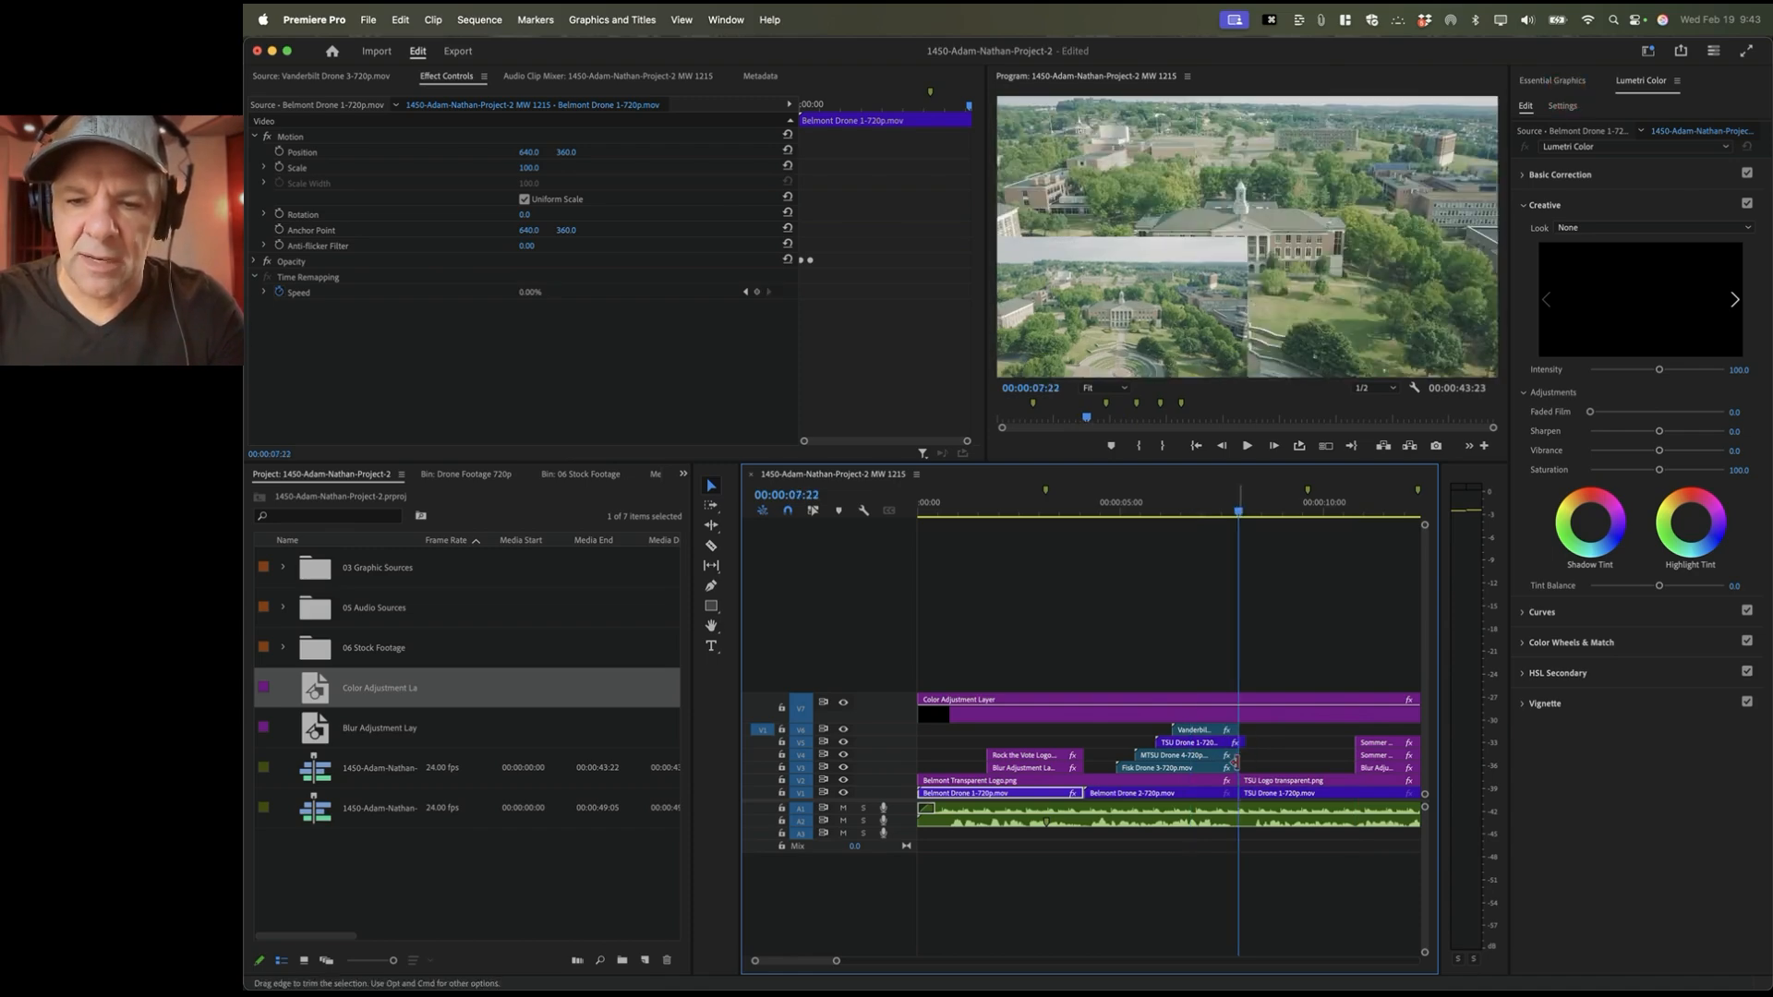
{"action": "key", "text": "Down"}
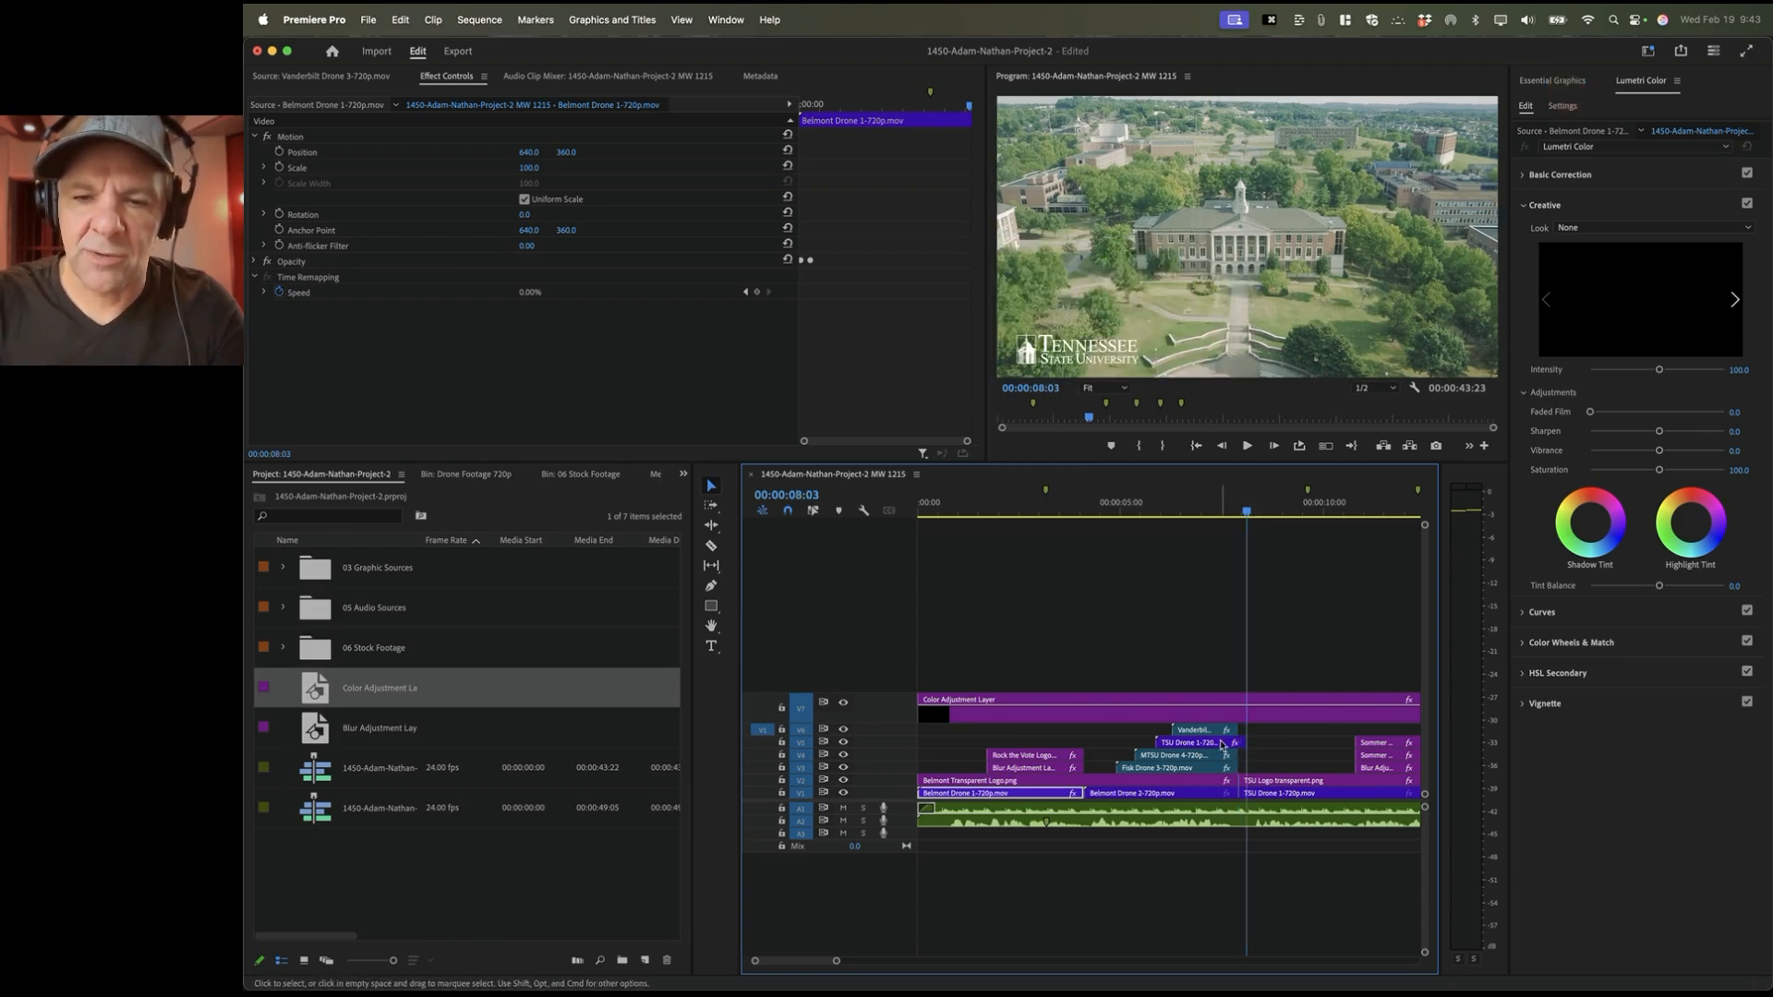
Step: Trim the TSU Drone clip's end back to line up with the other composite clips
{"action": "key", "text": "="}
{"action": "key", "text": "="}
{"action": "key", "text": "="}
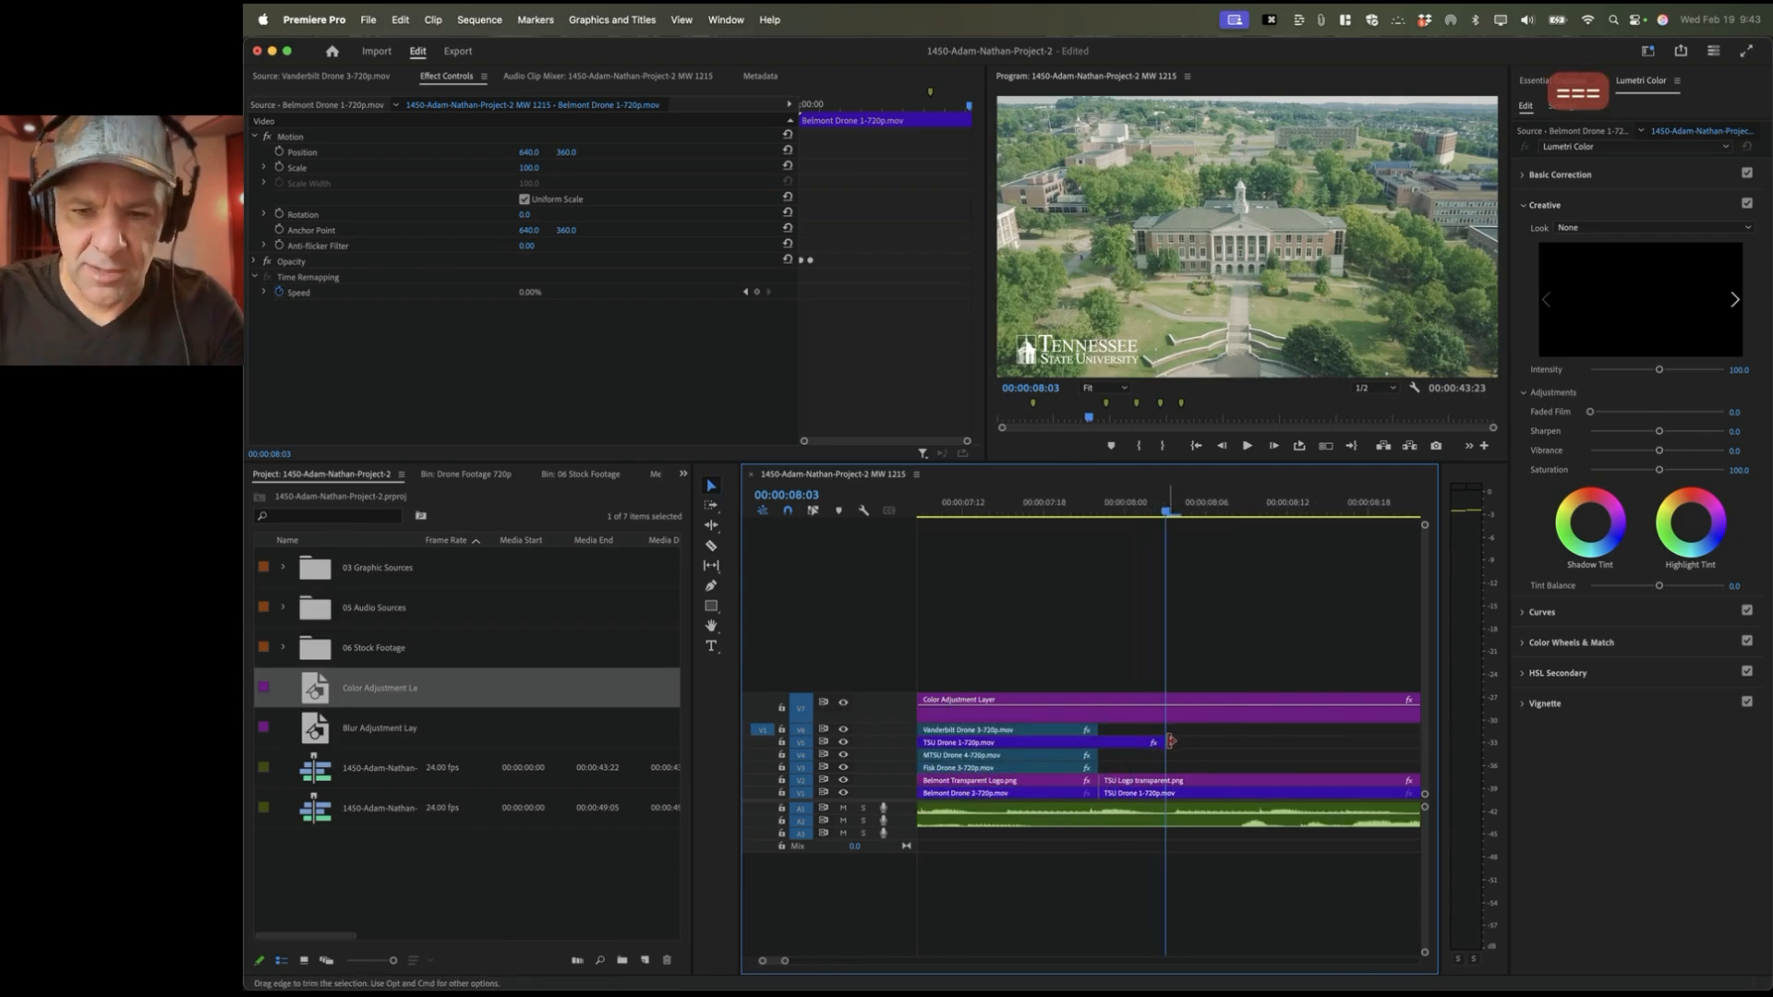
{"action": "left_click_drag", "start_coordinate": [1161, 743], "coordinate": [1097, 742]}
{"action": "left_click", "coordinate": [992, 502]}
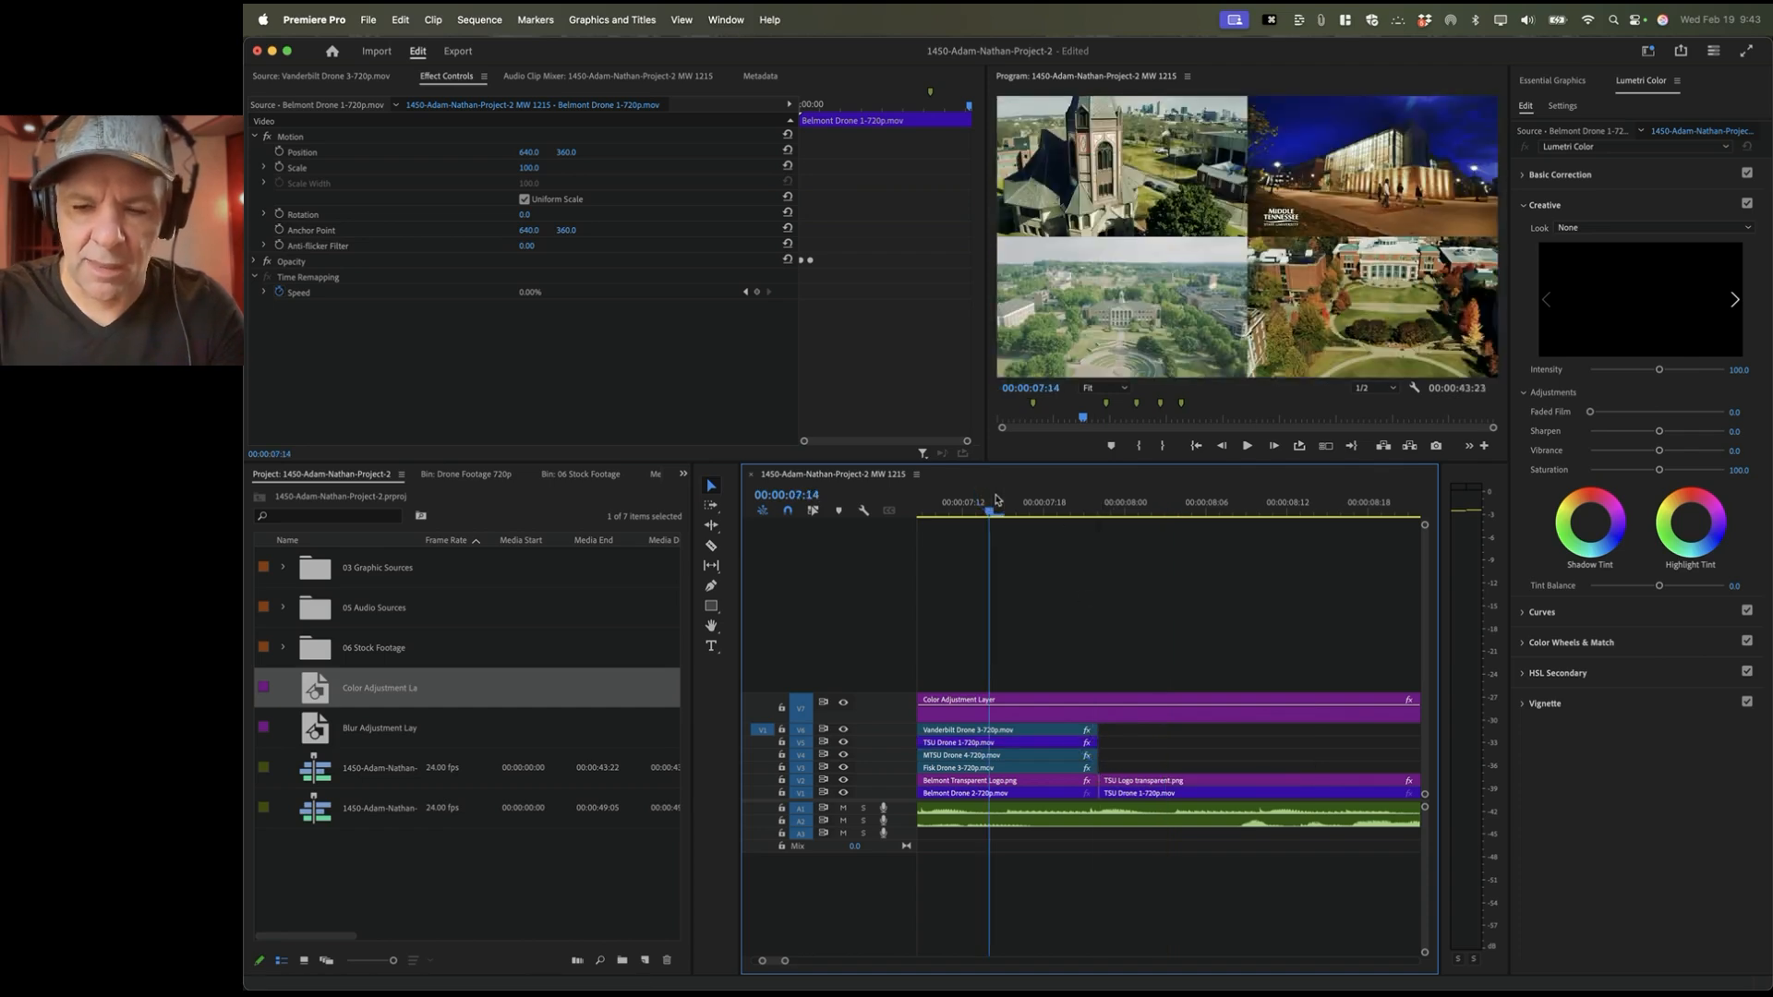
{"action": "key", "text": "minus"}
{"action": "key", "text": "minus"}
{"action": "key", "text": "minus"}
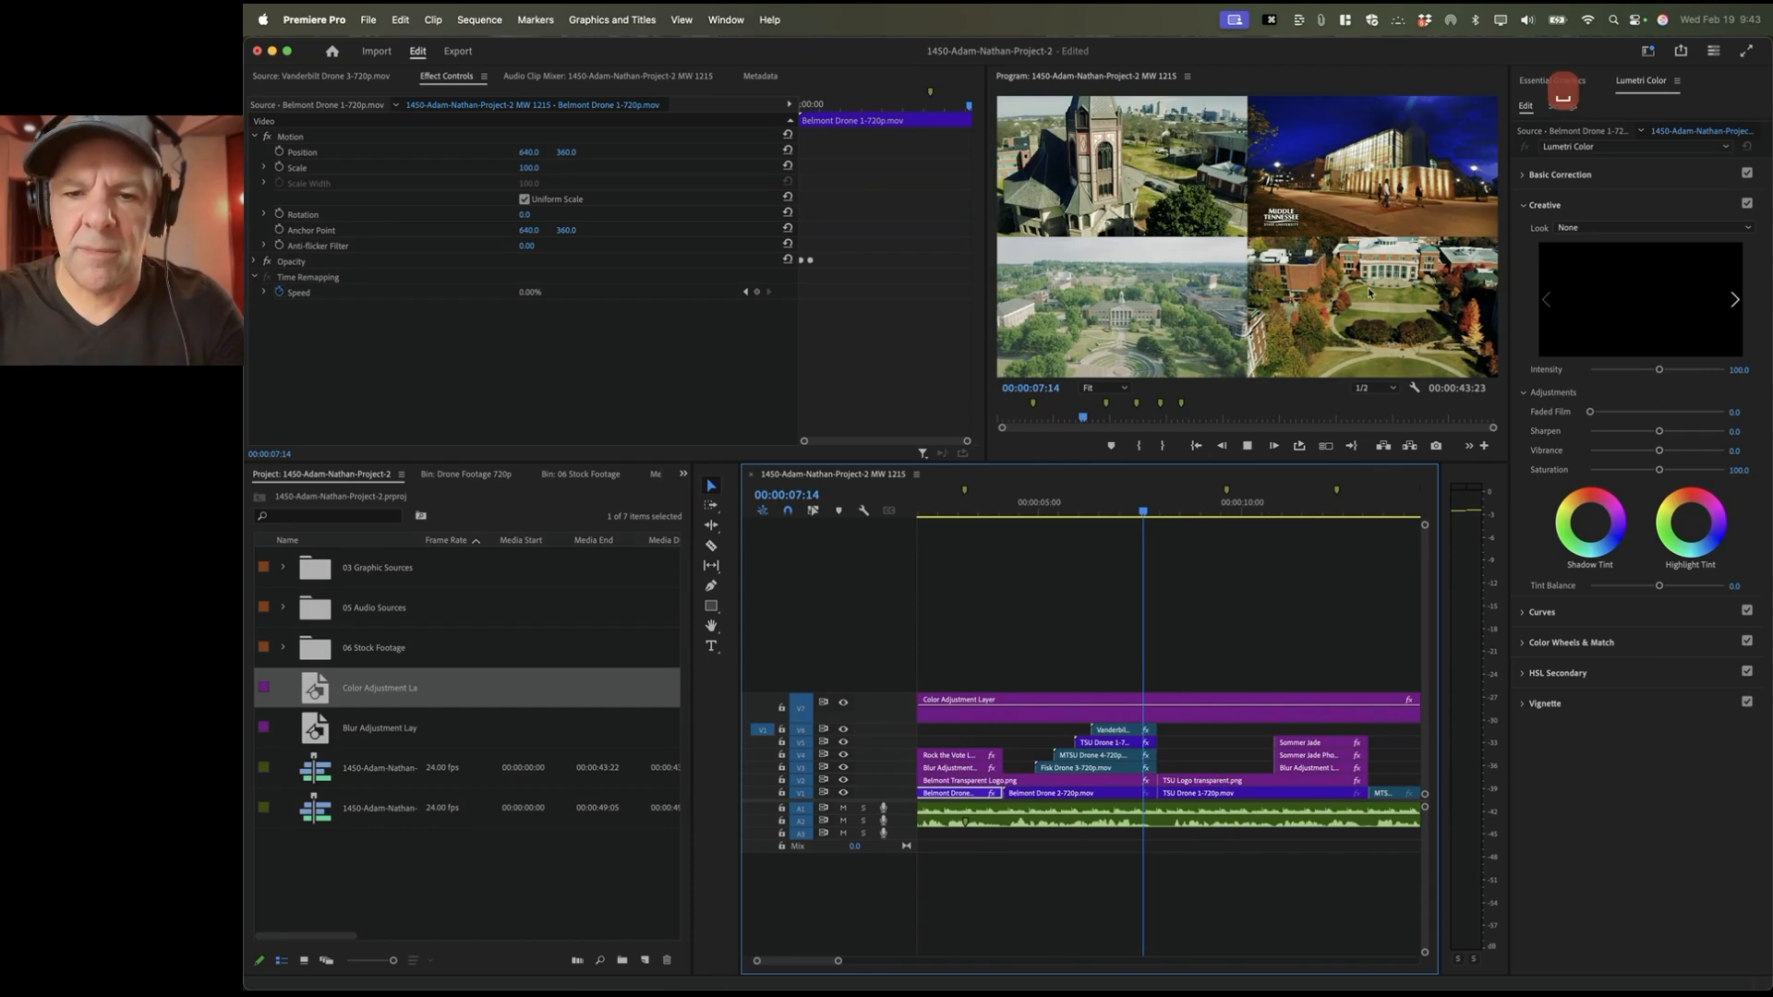
Step: Play the sequence from 00:00:07:14 past the Shelter Cove shot to review the result
{"action": "key", "text": "space"}
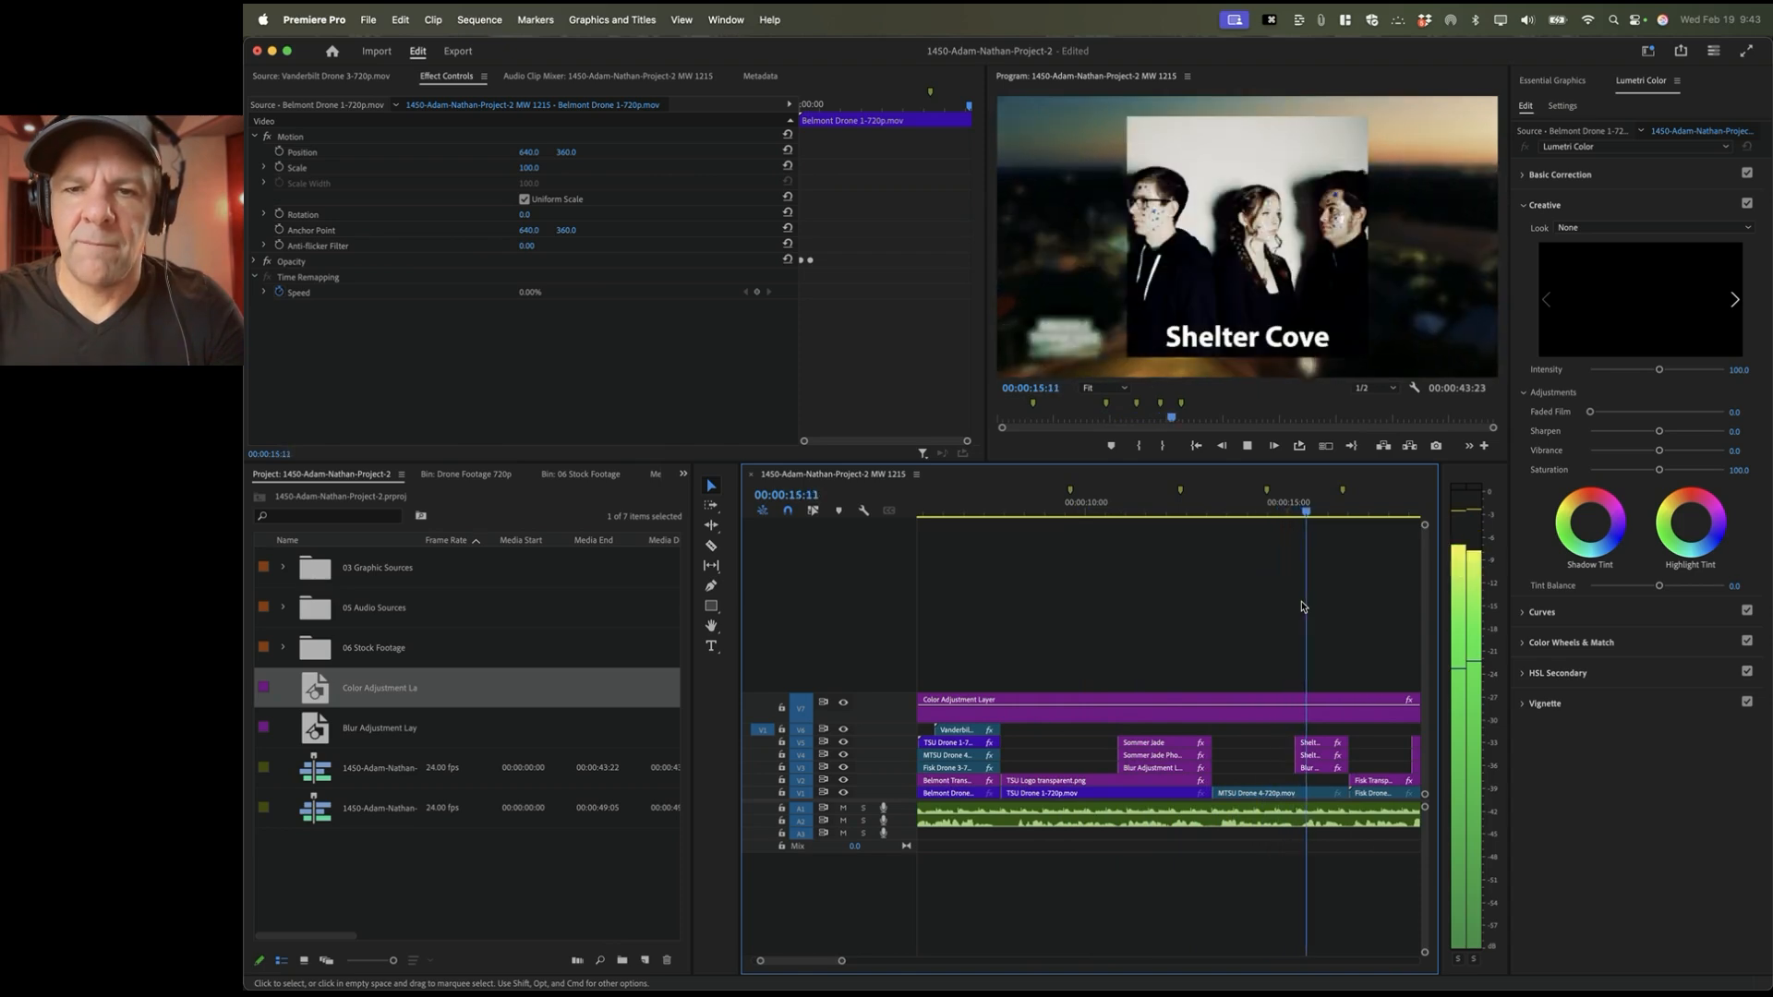
{"action": "key", "text": "space"}
{"action": "scroll", "coordinate": [1344, 605], "scroll_direction": "right", "scroll_amount": 1}
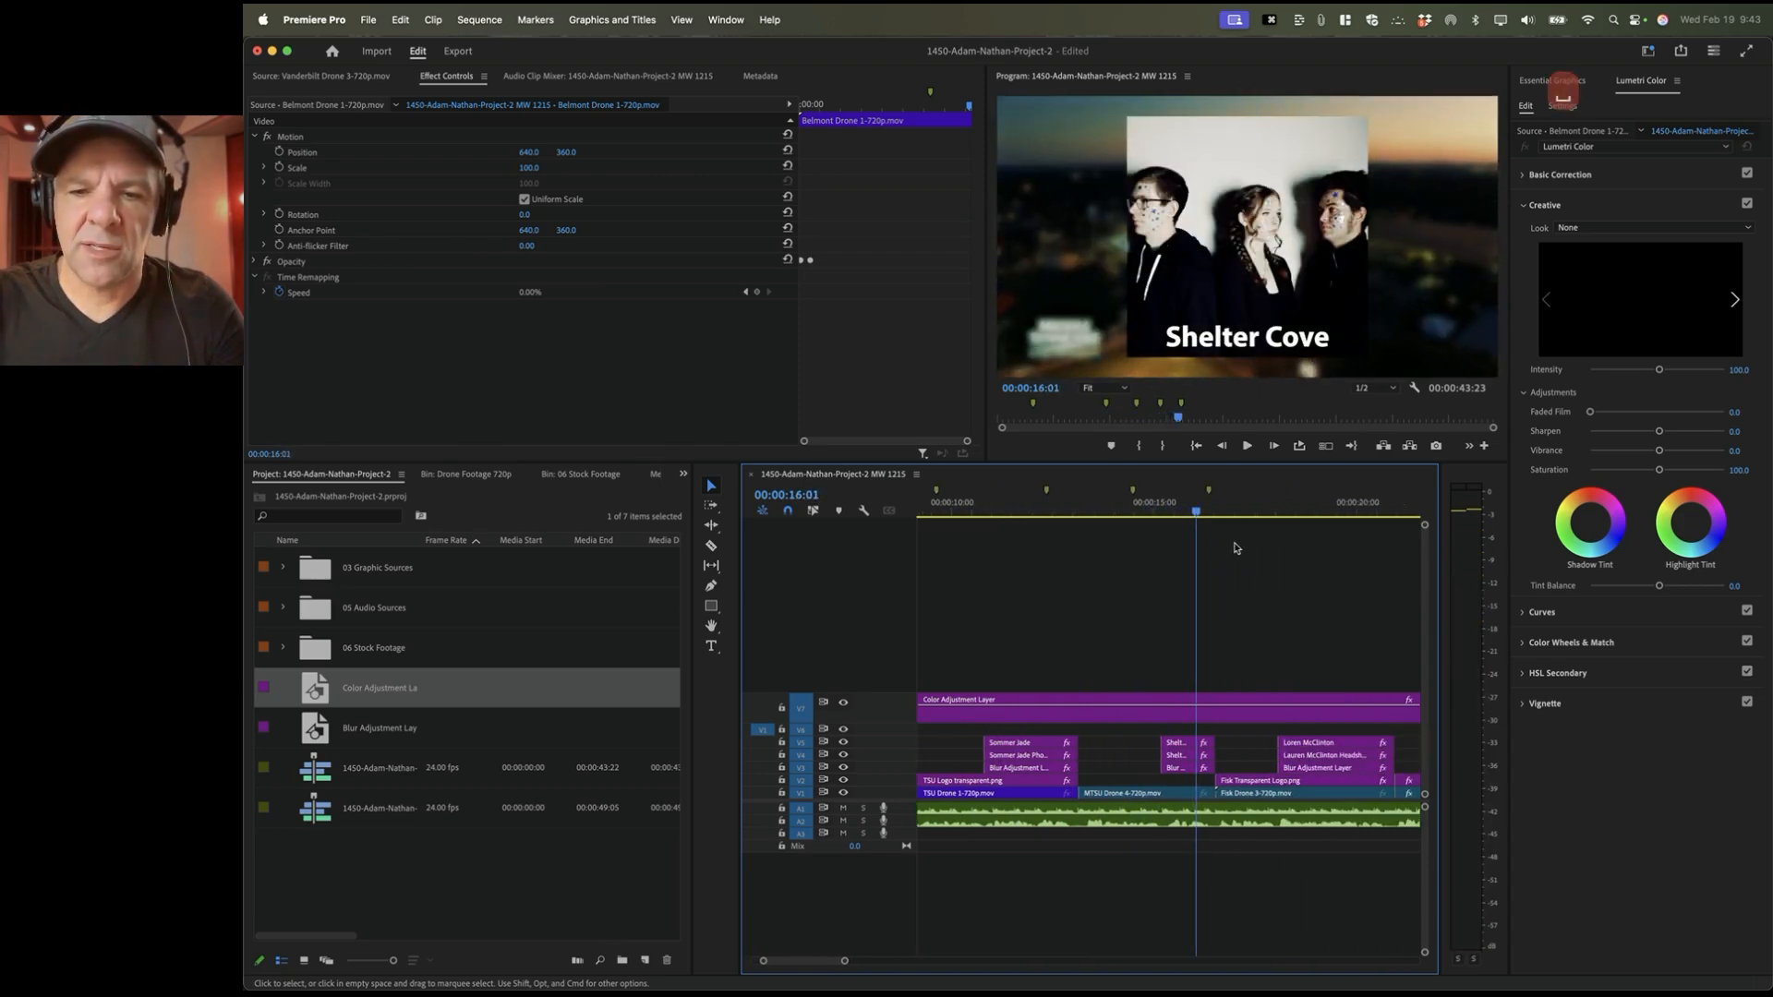
{"action": "key", "text": "space"}
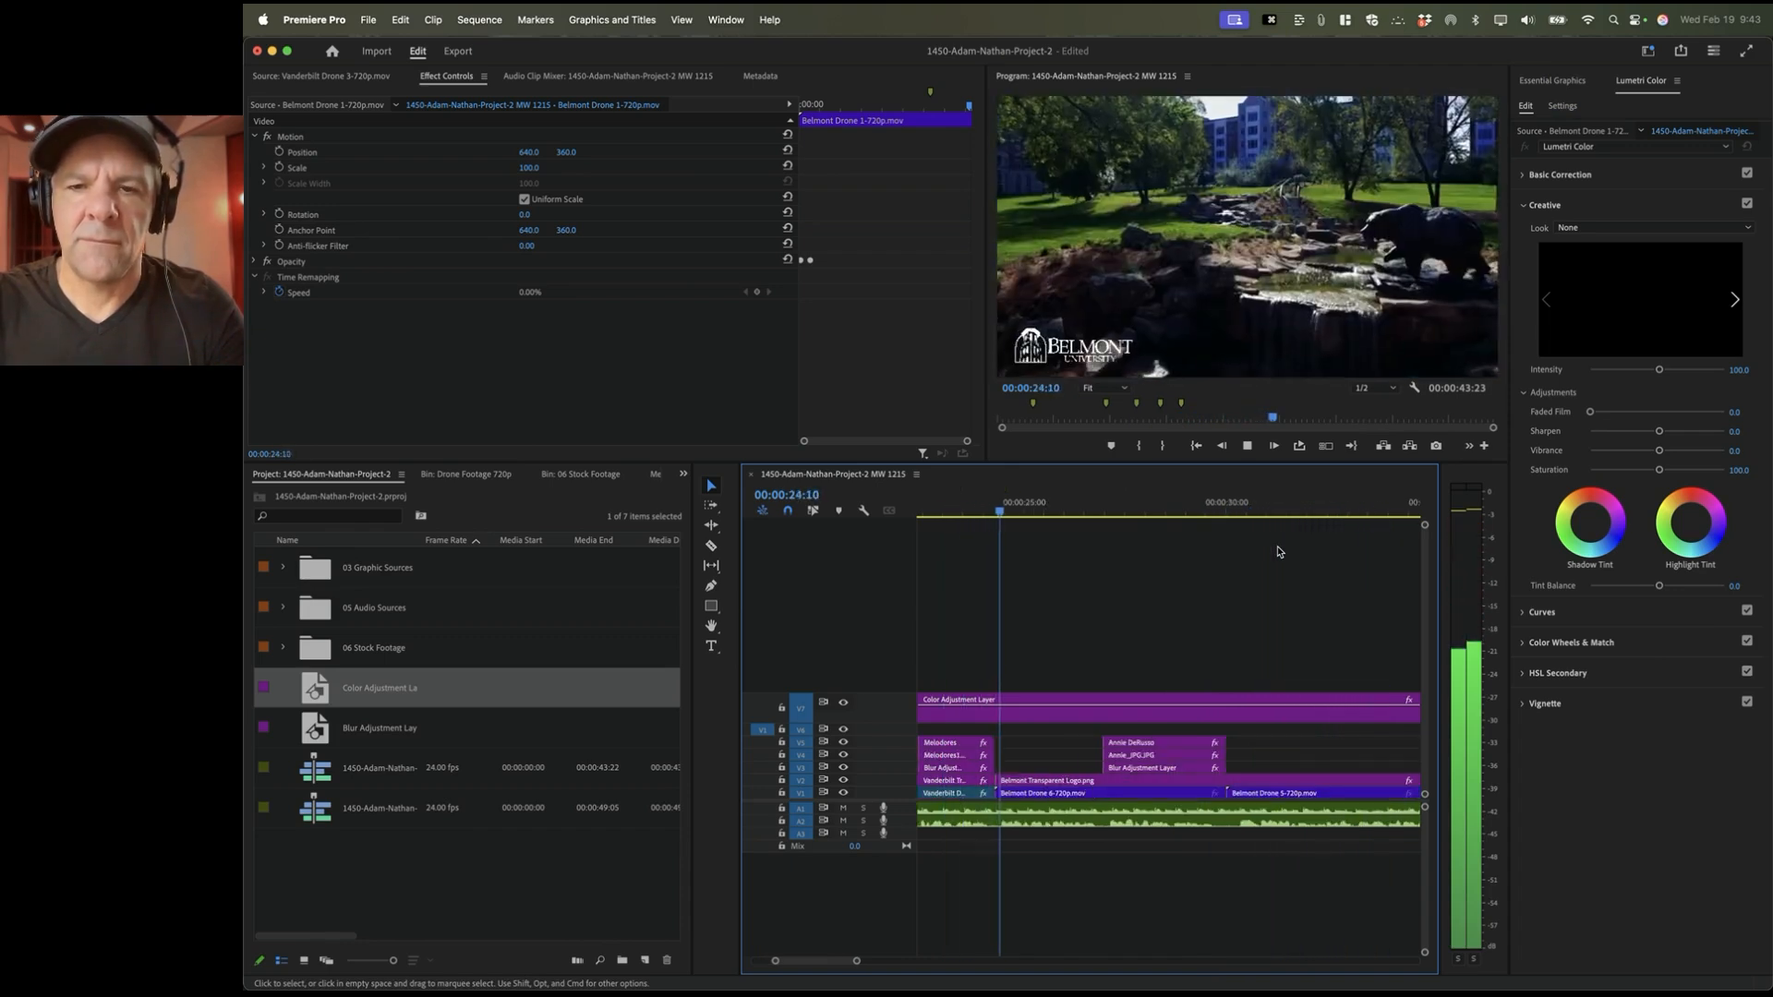
{"action": "key", "text": "space"}
{"action": "key", "text": "super+Tab"}
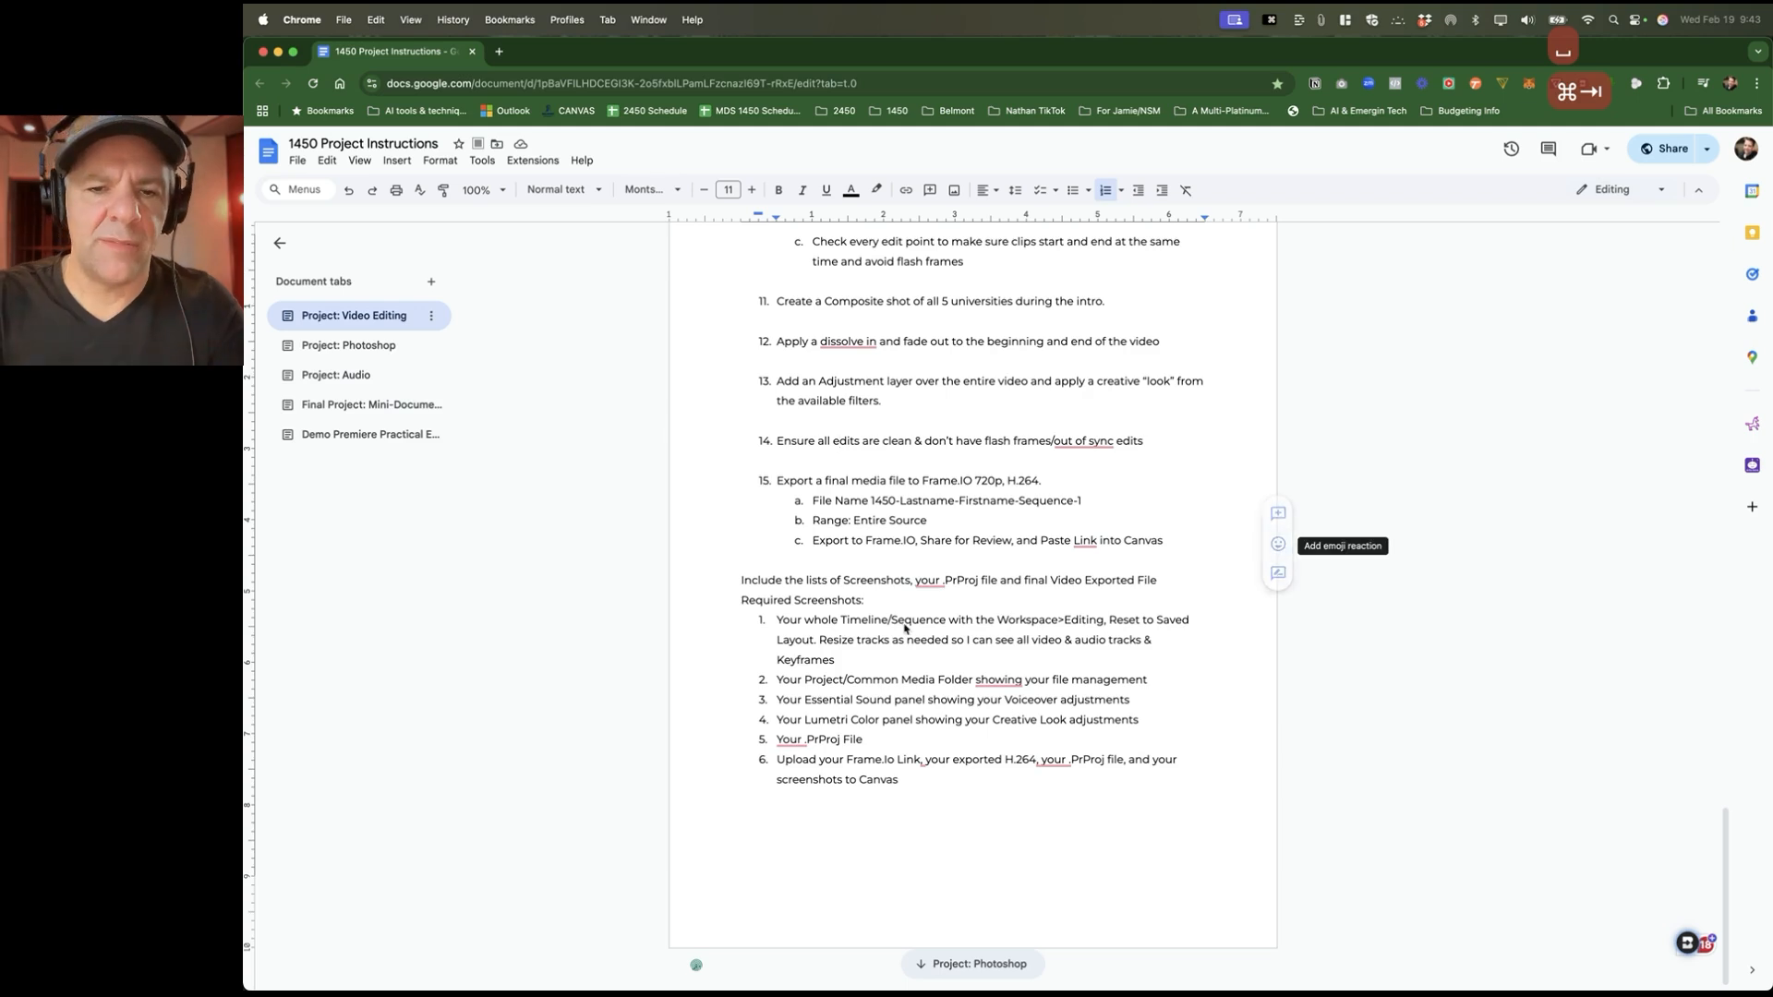
{"action": "double_click", "coordinate": [812, 489]}
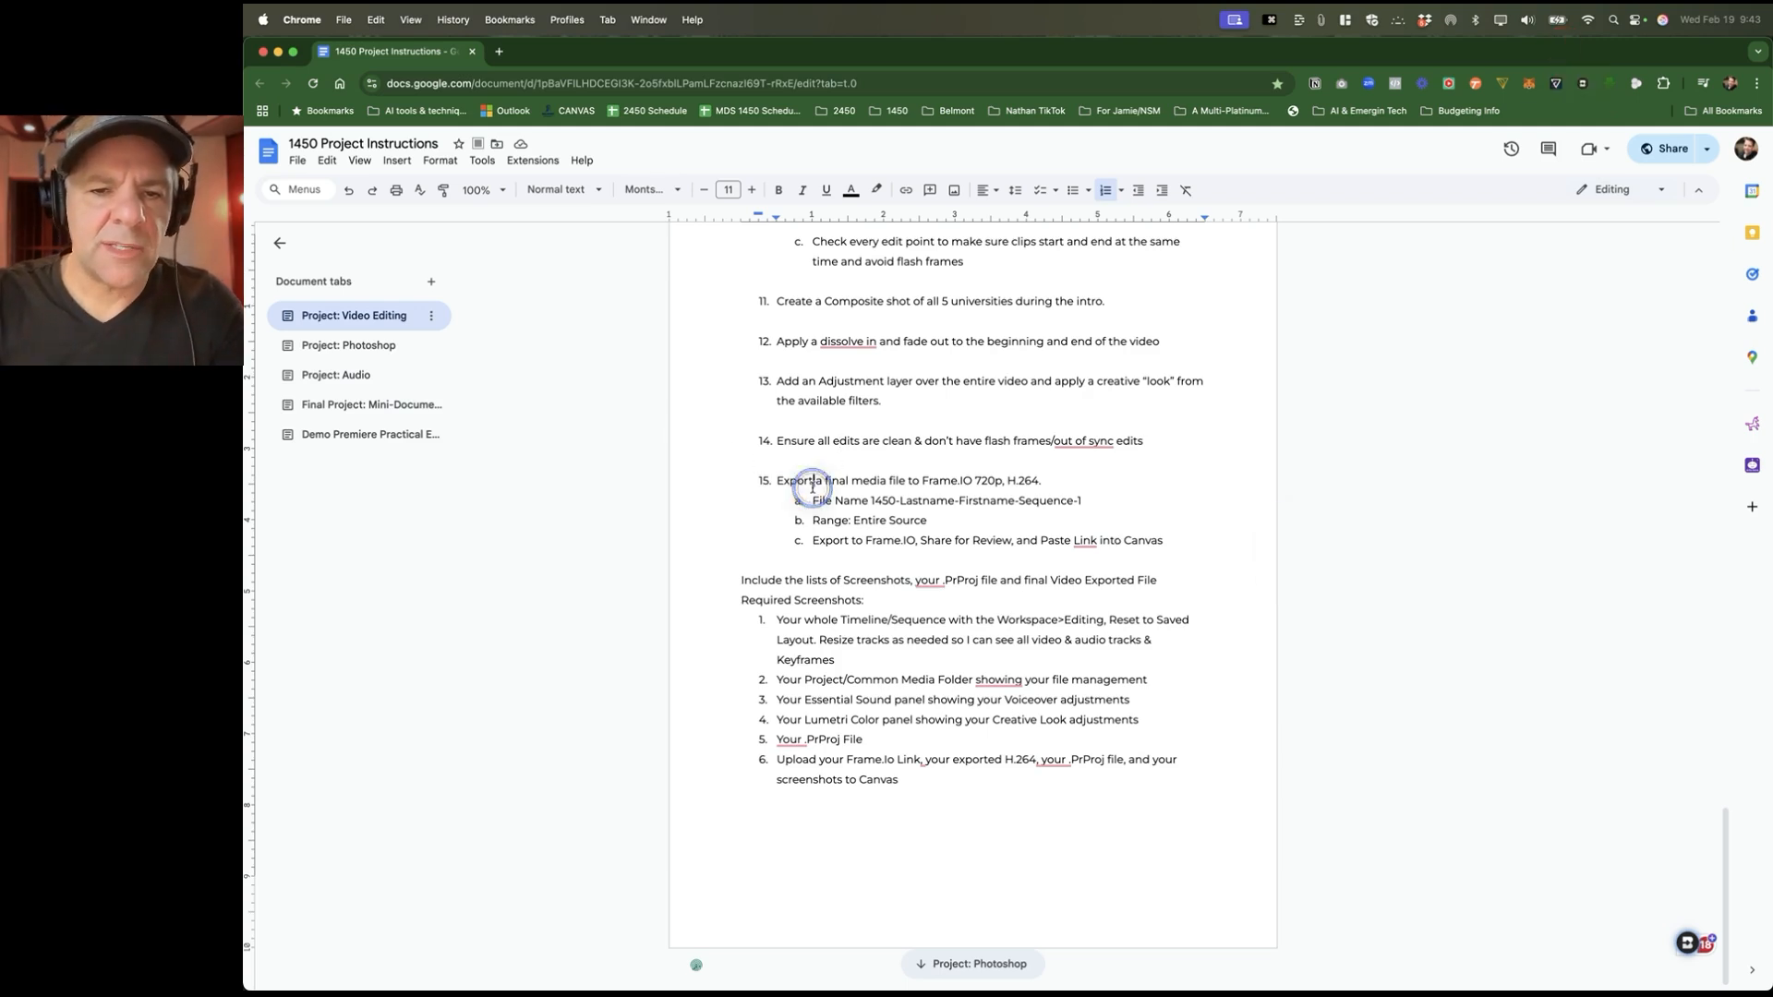
{"action": "left_click", "coordinate": [823, 485]}
{"action": "double_click", "coordinate": [796, 482]}
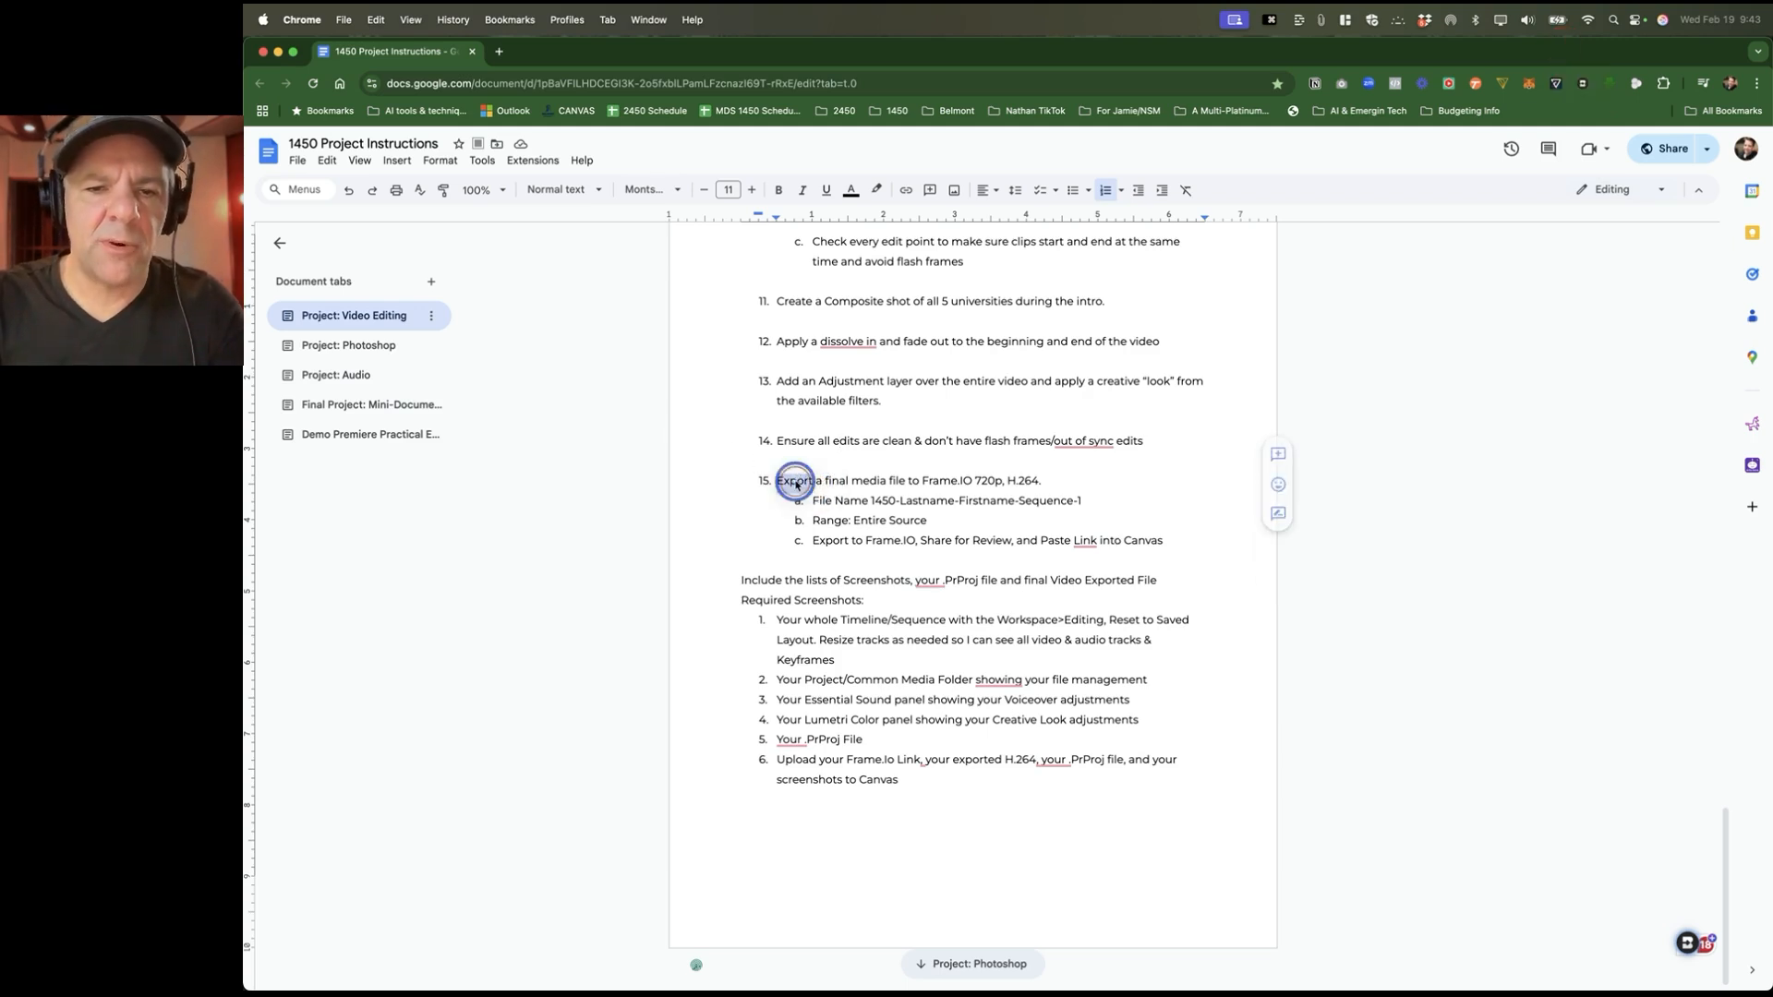
{"action": "left_click", "coordinate": [857, 482]}
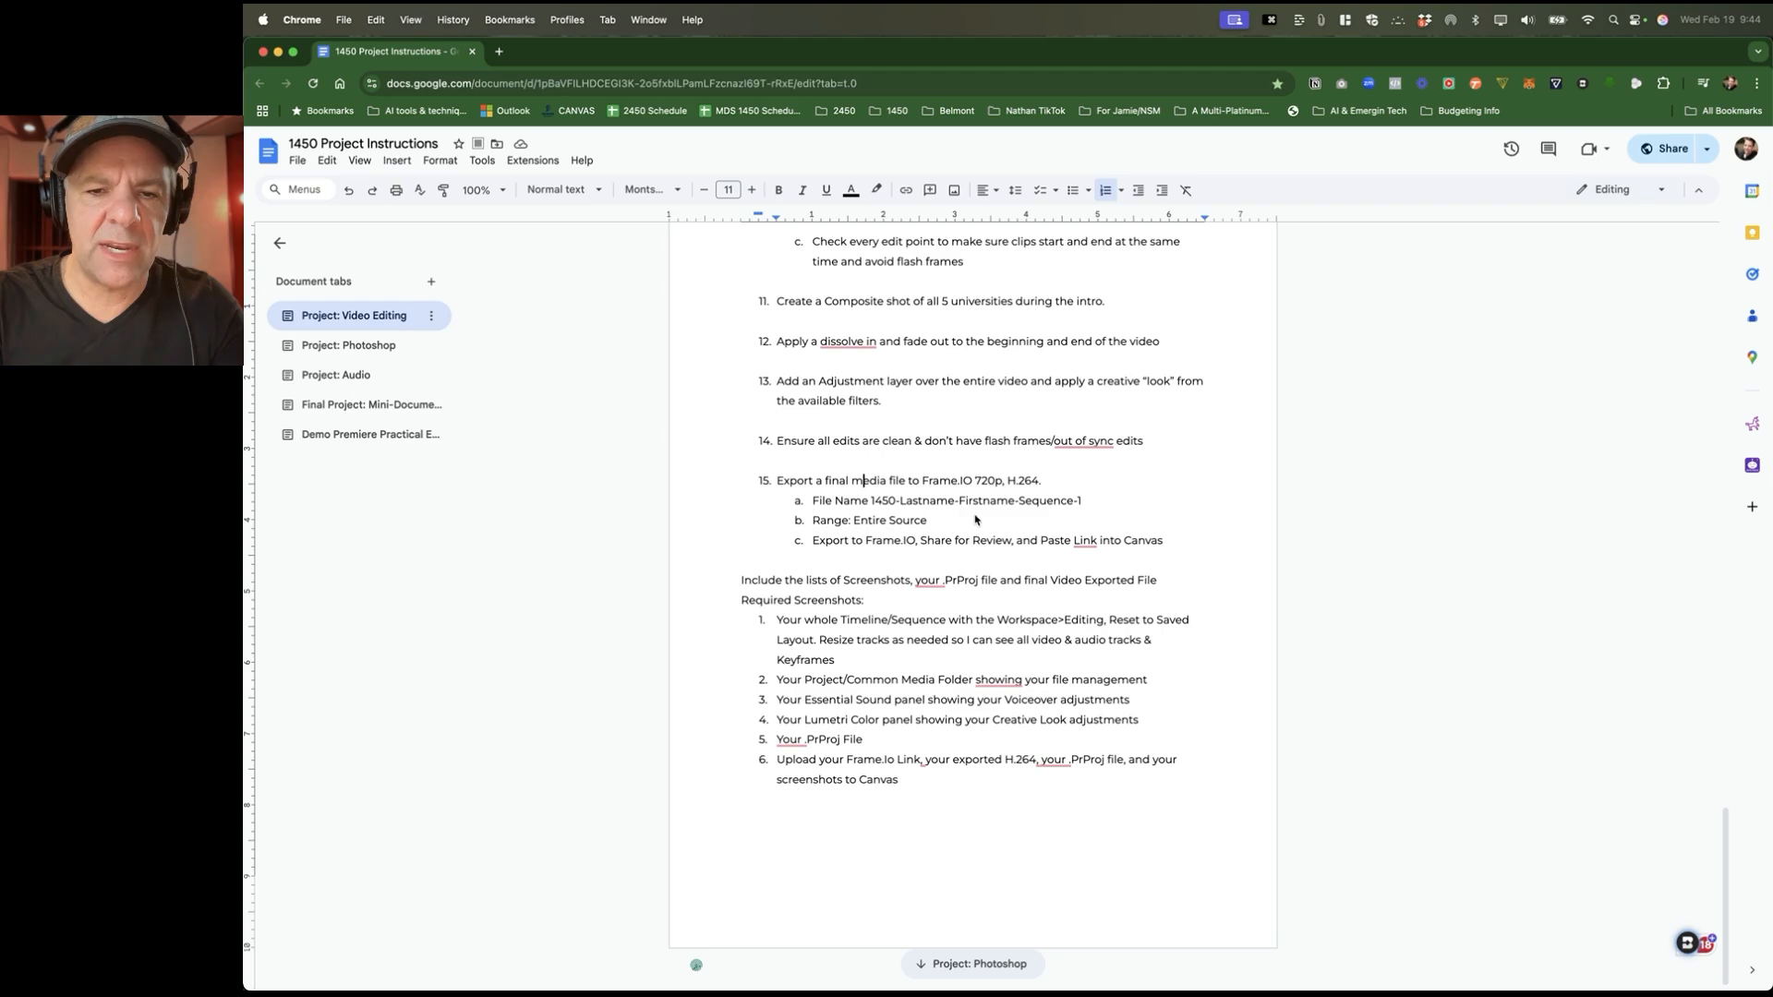
{"action": "key", "text": "super+Tab"}
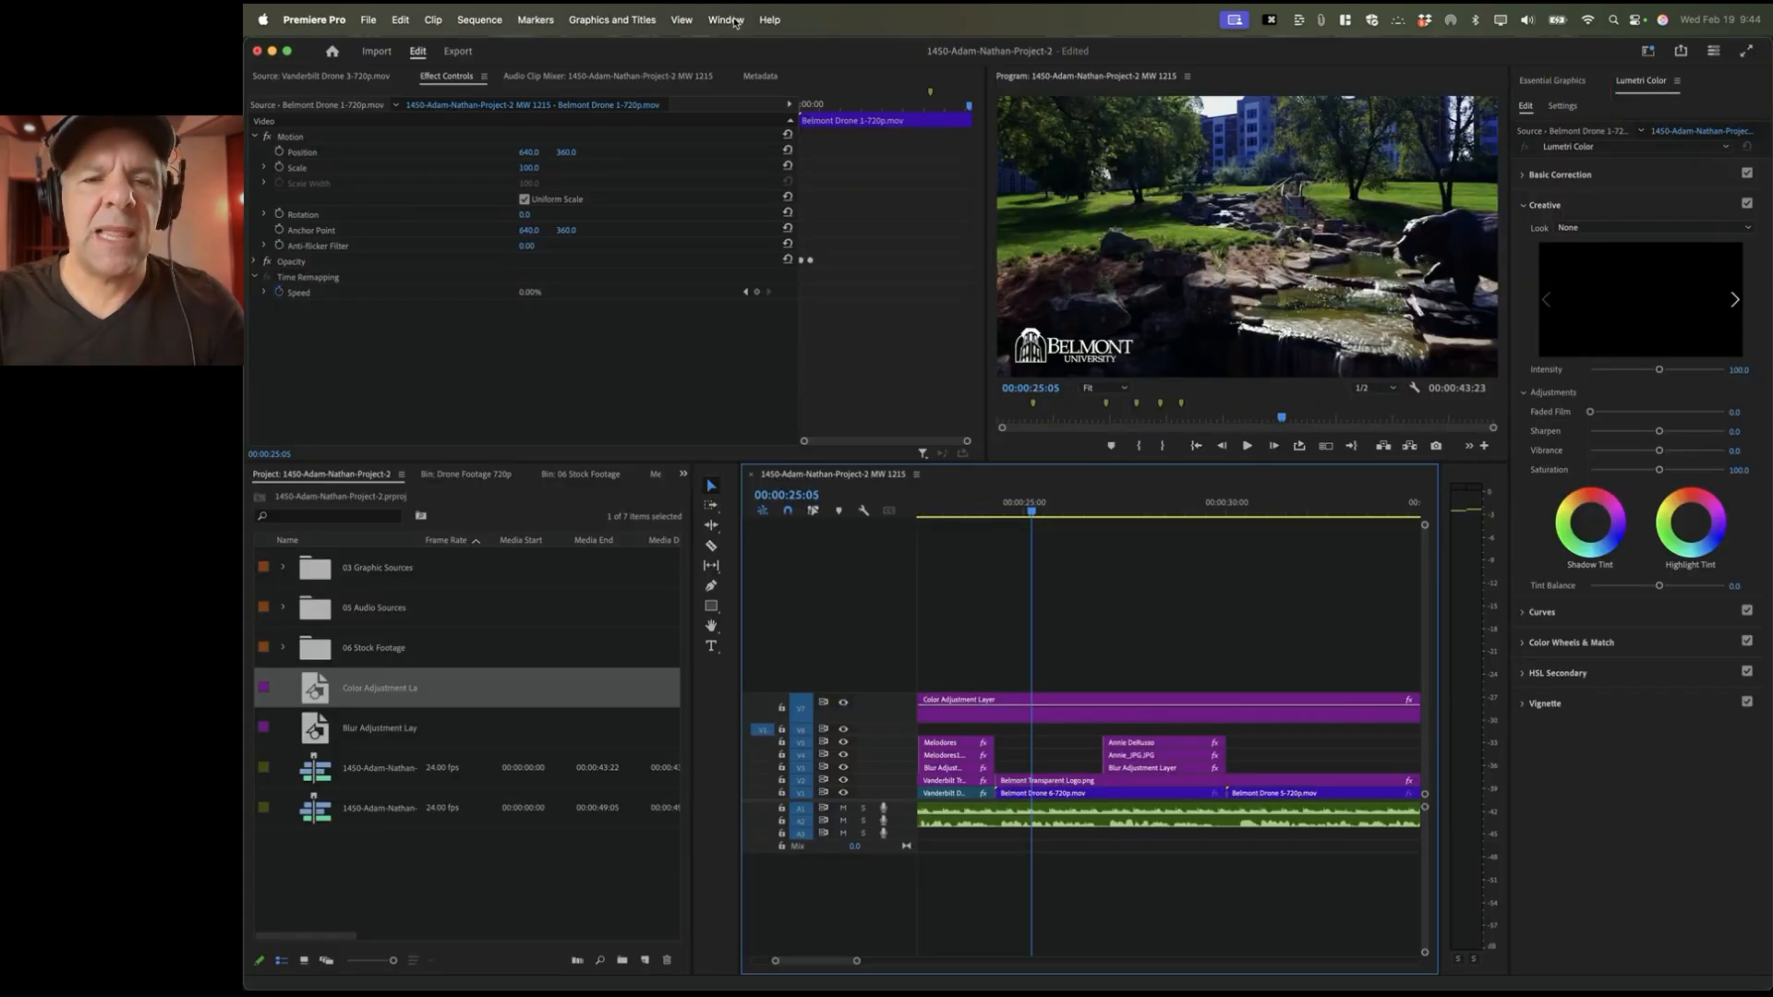
Step: Open the Frame.io panel, attempt the Adobe sign-in, and dismiss the error message
{"action": "left_click", "coordinate": [726, 19]}
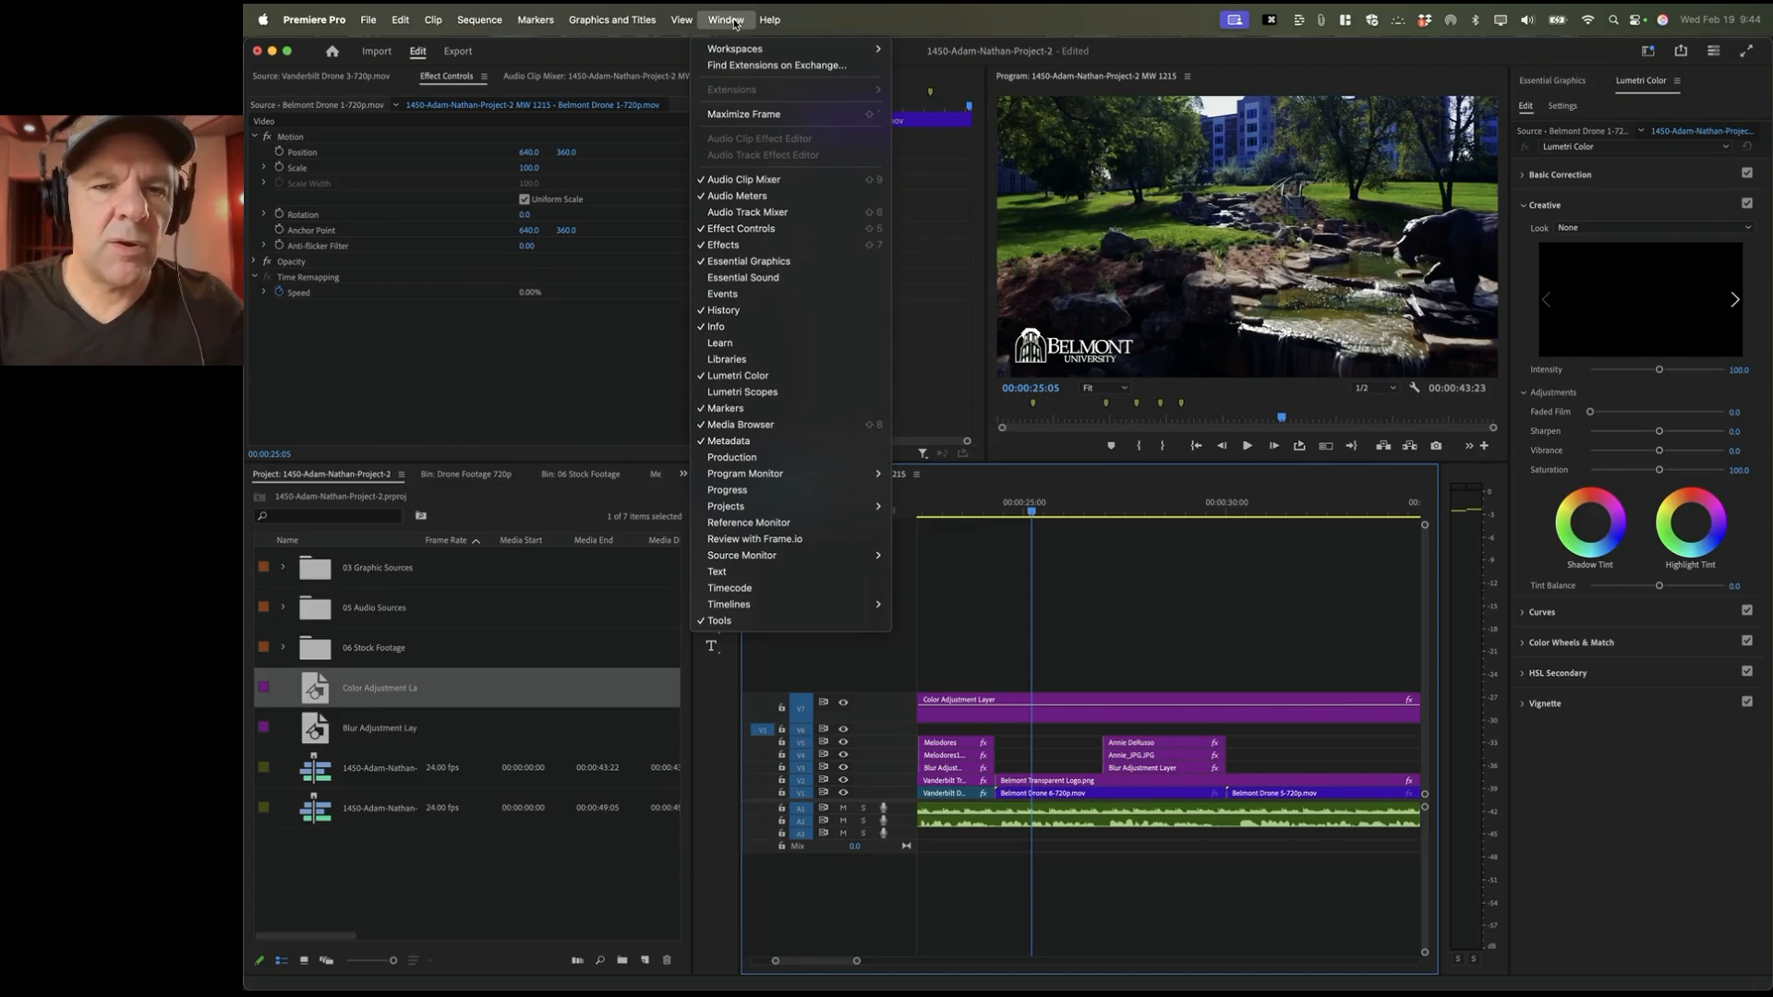
{"action": "left_click", "coordinate": [748, 540]}
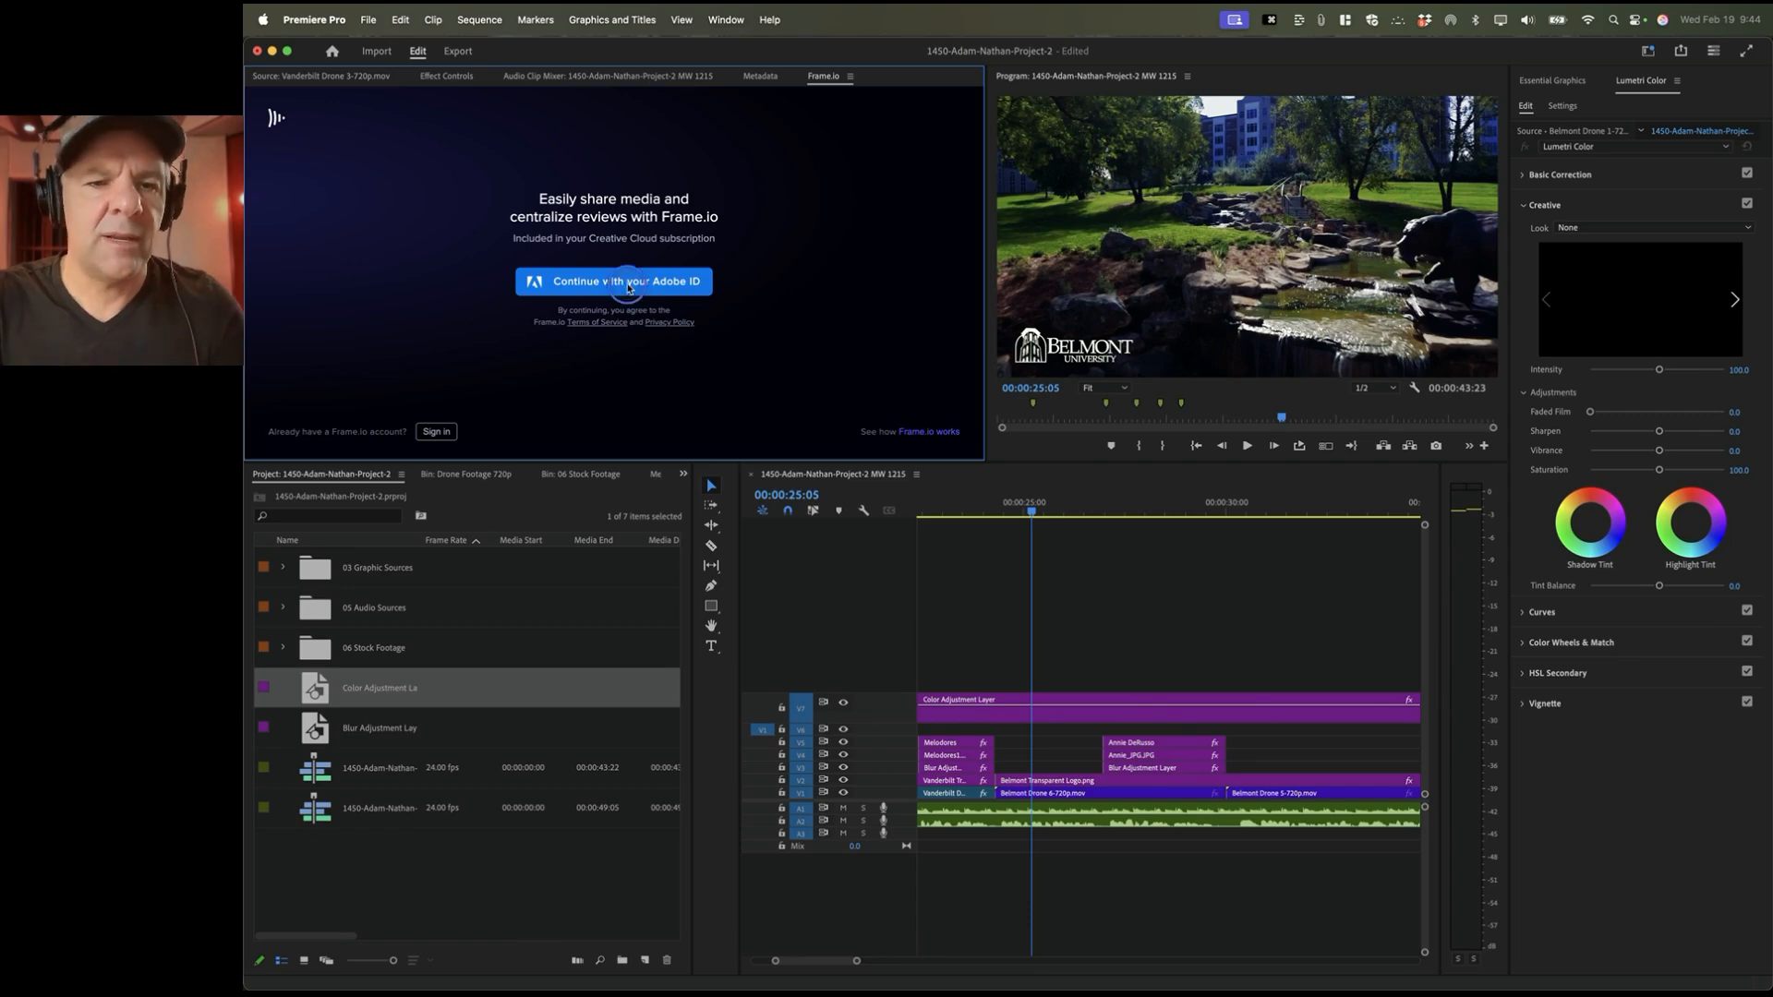
{"action": "left_click", "coordinate": [628, 288]}
{"action": "left_click", "coordinate": [724, 306]}
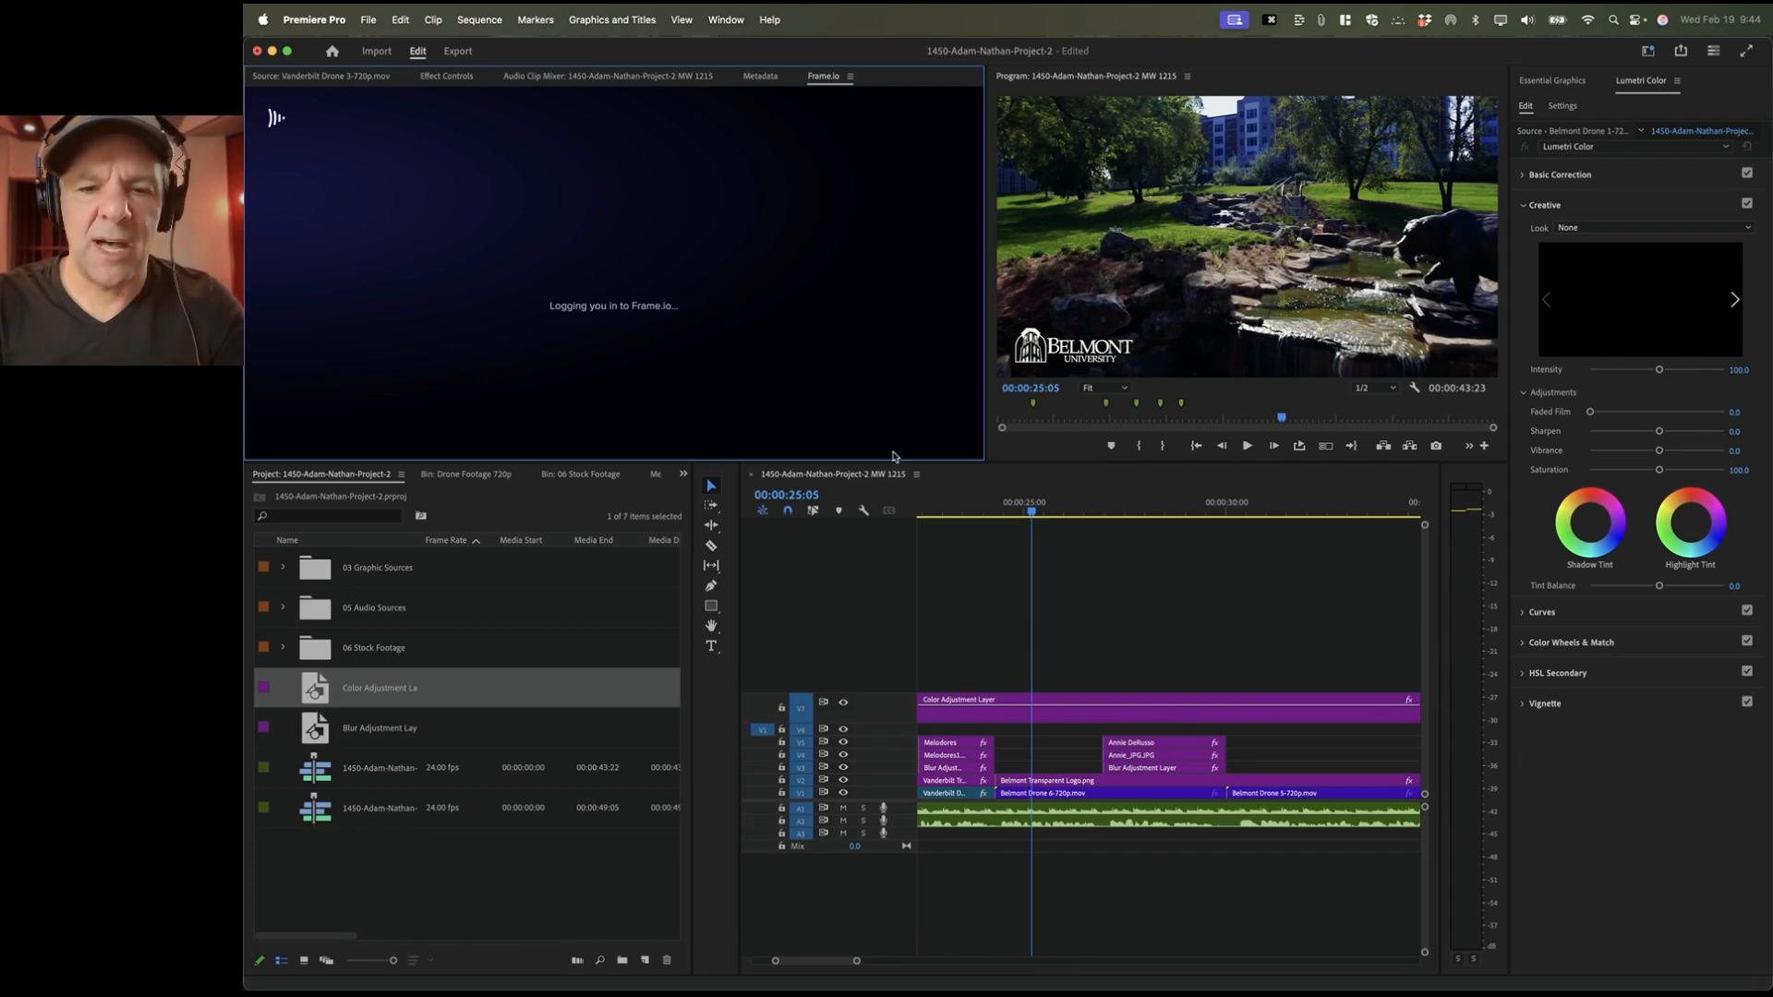
Step: Deselect all clips, fit the whole sequence in the timeline, and go near its start
{"action": "left_click", "coordinate": [1037, 602]}
{"action": "key", "text": "backslash"}
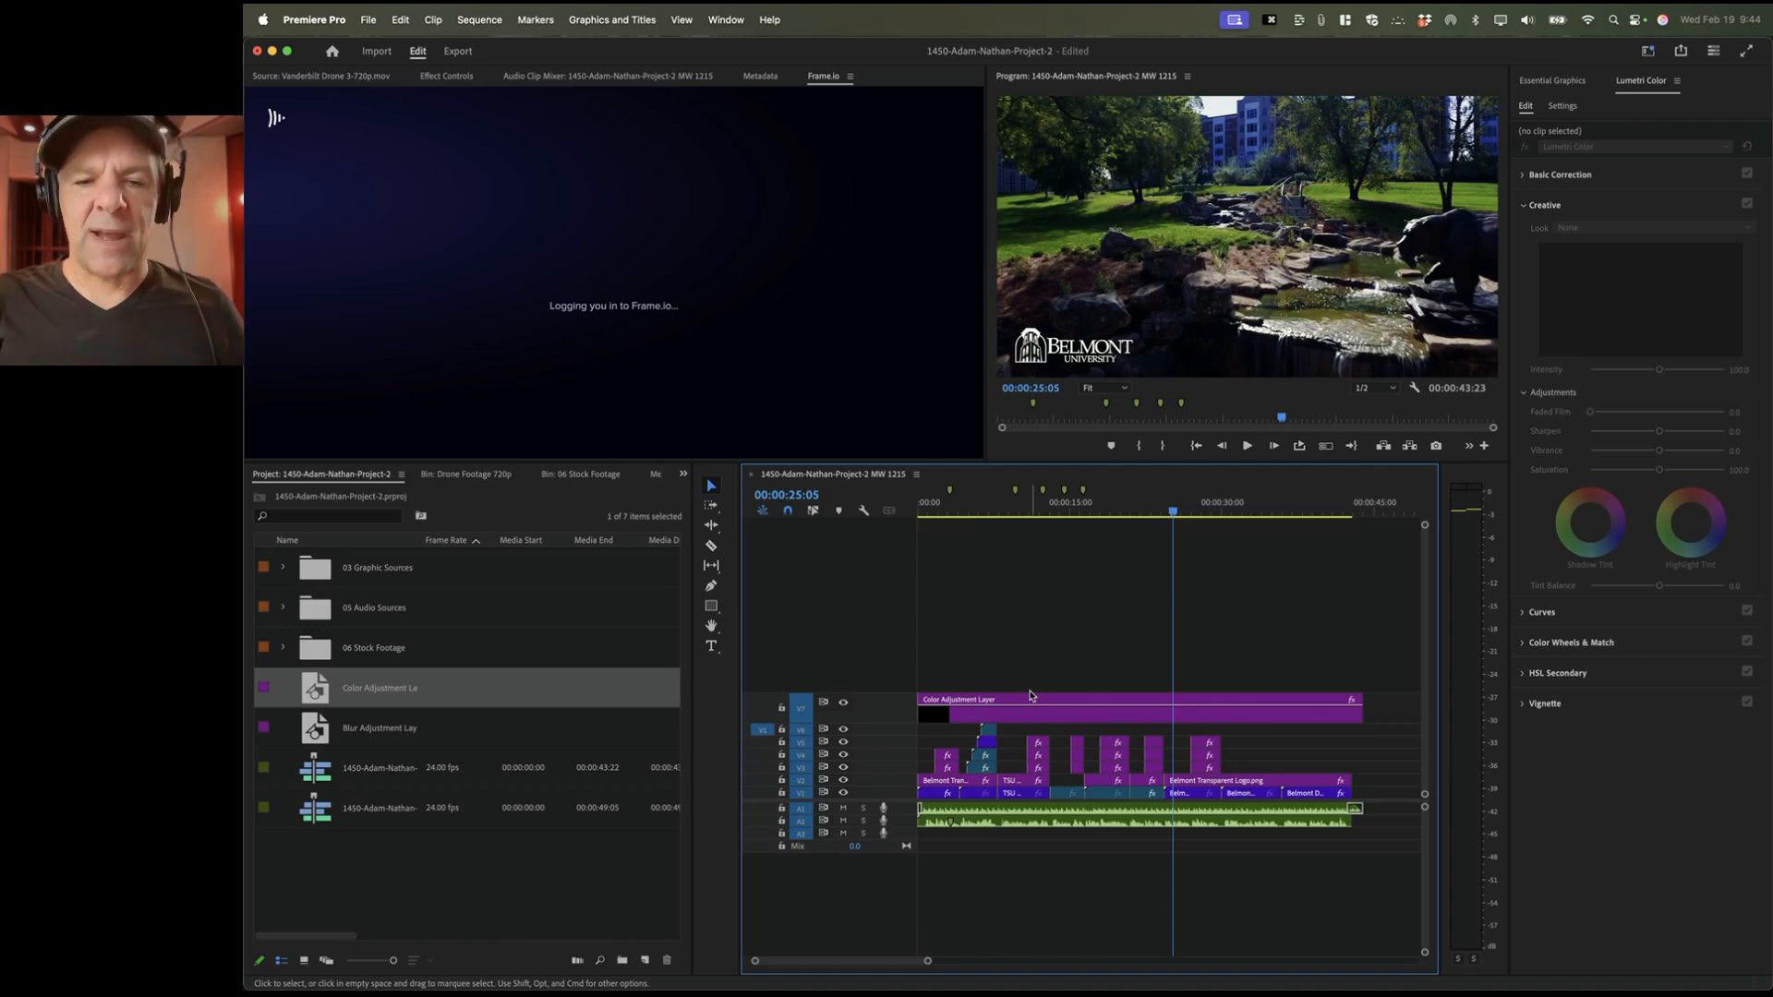
{"action": "left_click", "coordinate": [935, 513]}
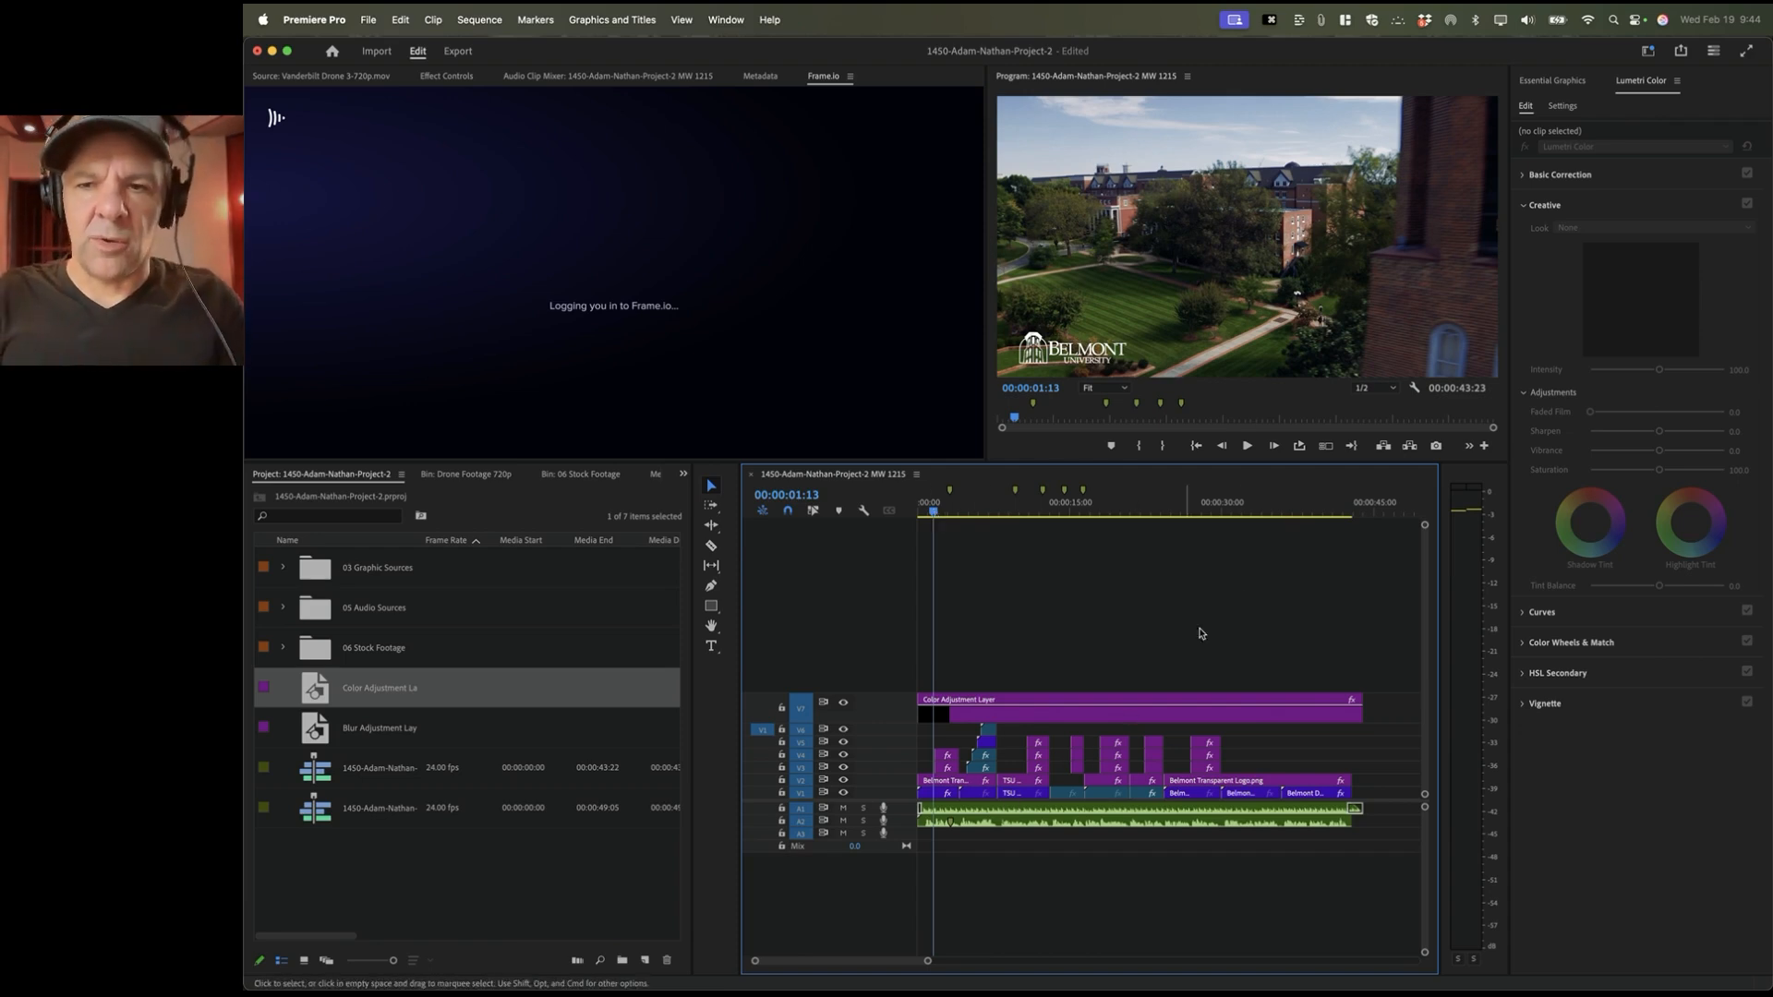
Step: Reset the workspace to its saved layout and fit the whole sequence in the timeline
{"action": "left_click", "coordinate": [727, 18]}
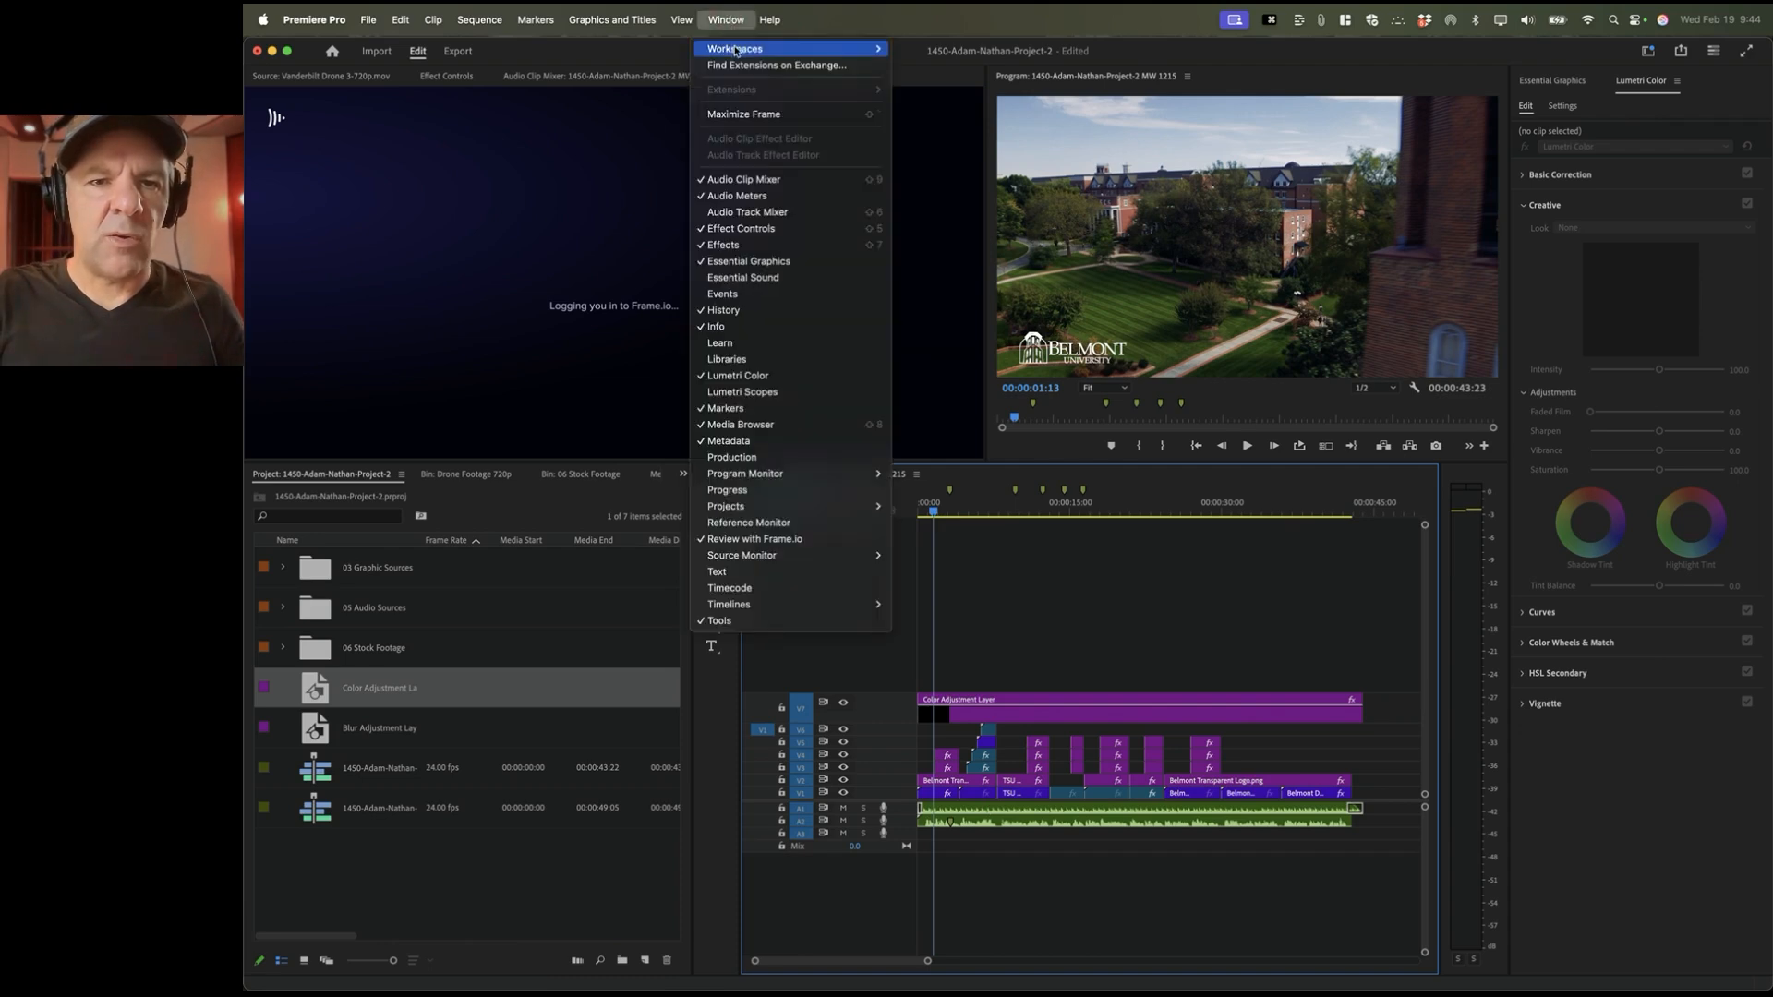
{"action": "mouse_move", "coordinate": [738, 52]}
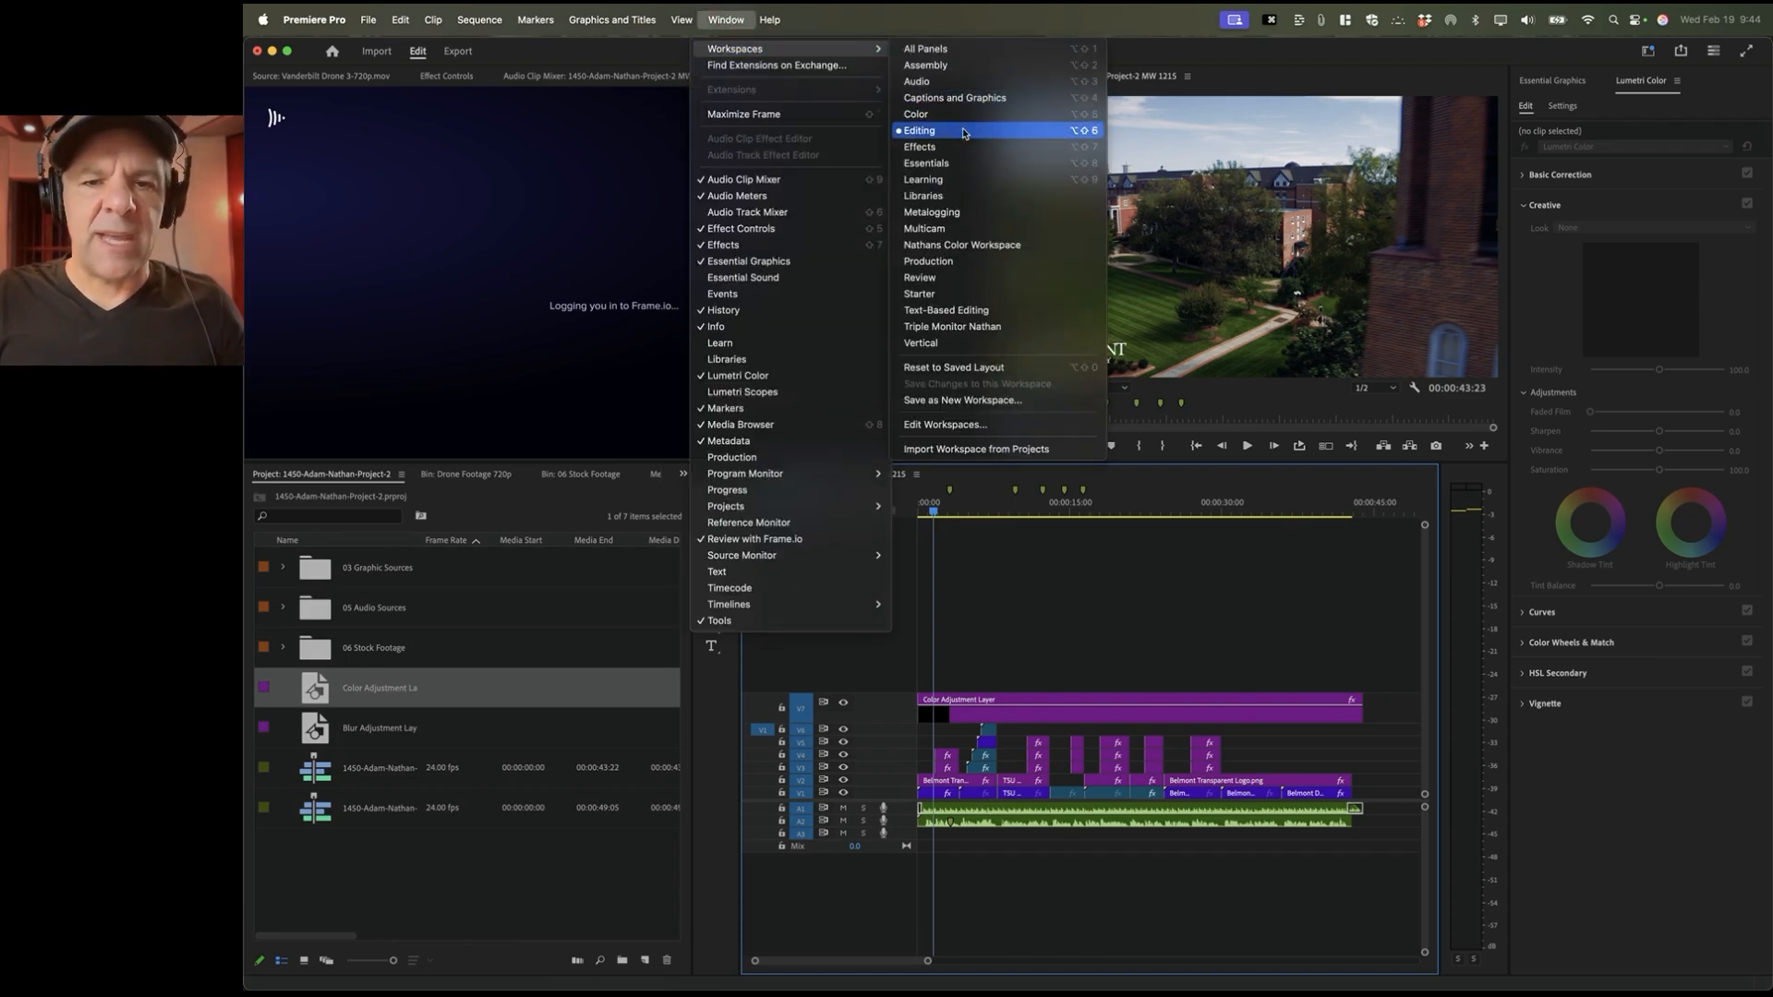
{"action": "left_click", "coordinate": [985, 368]}
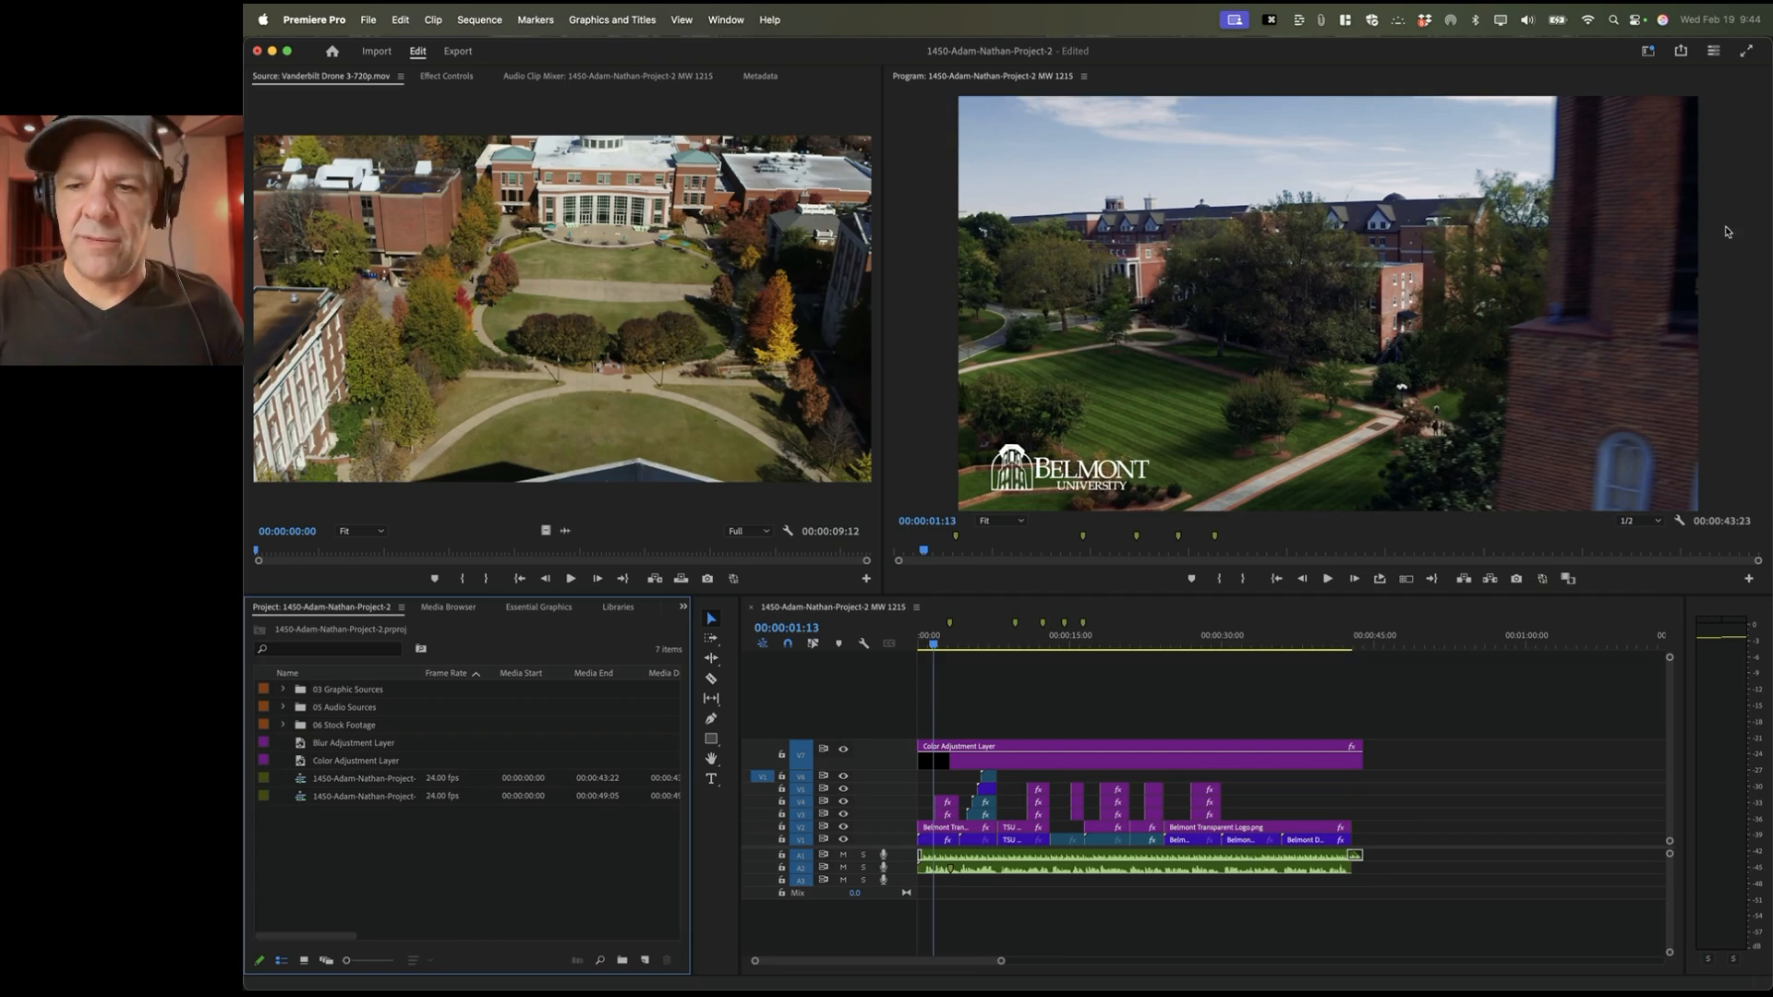
{"action": "left_click", "coordinate": [992, 681]}
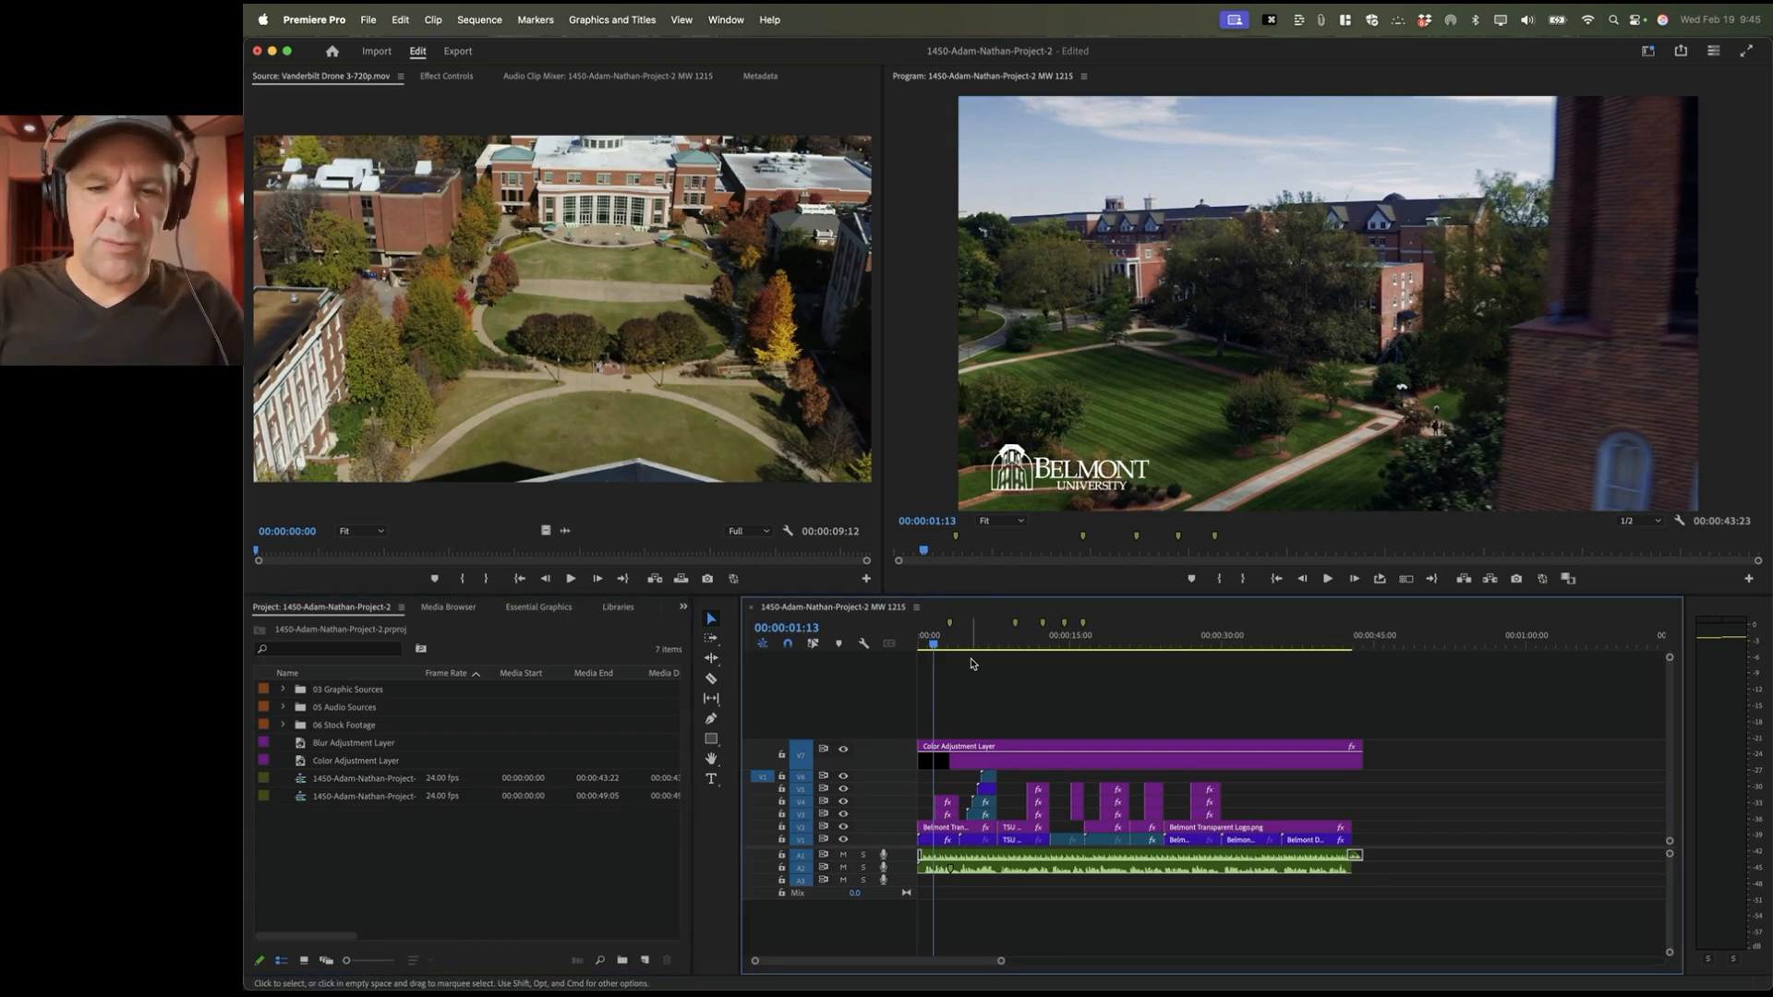
{"action": "key", "text": "backslash"}
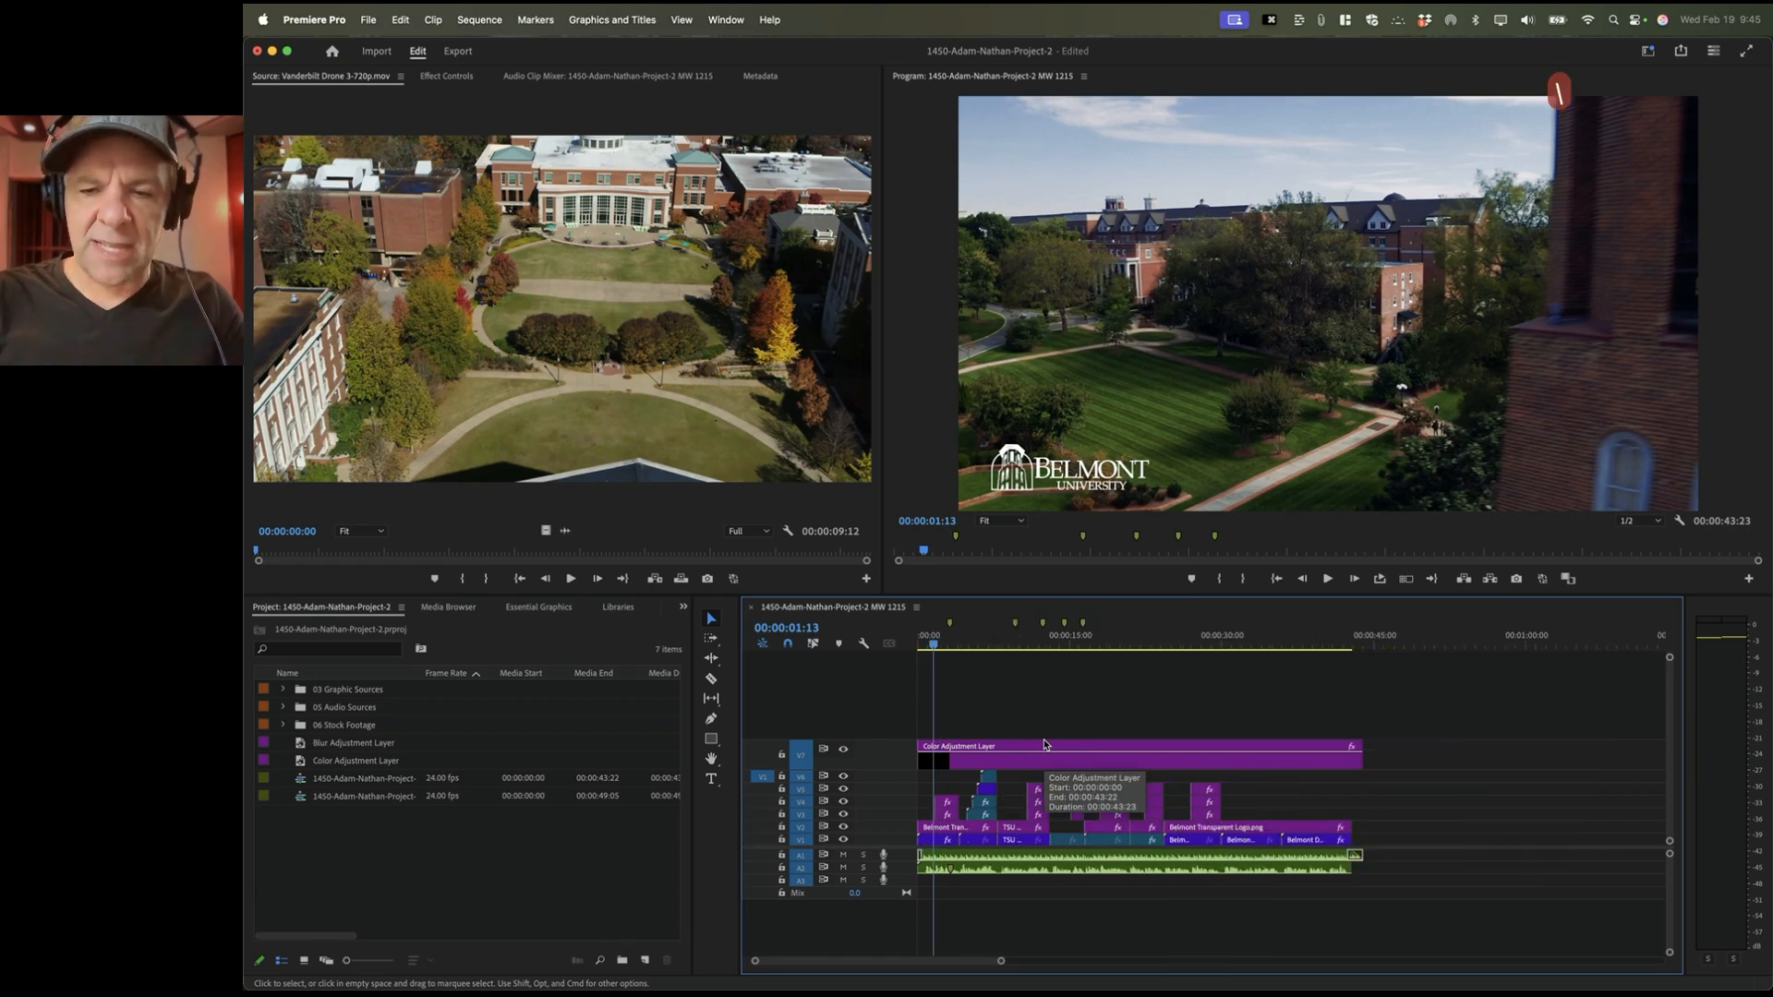
{"action": "key", "text": "backslash"}
{"action": "key", "text": "minus"}
{"action": "key", "text": "minus"}
{"action": "key", "text": "minus"}
{"action": "key", "text": "minus"}
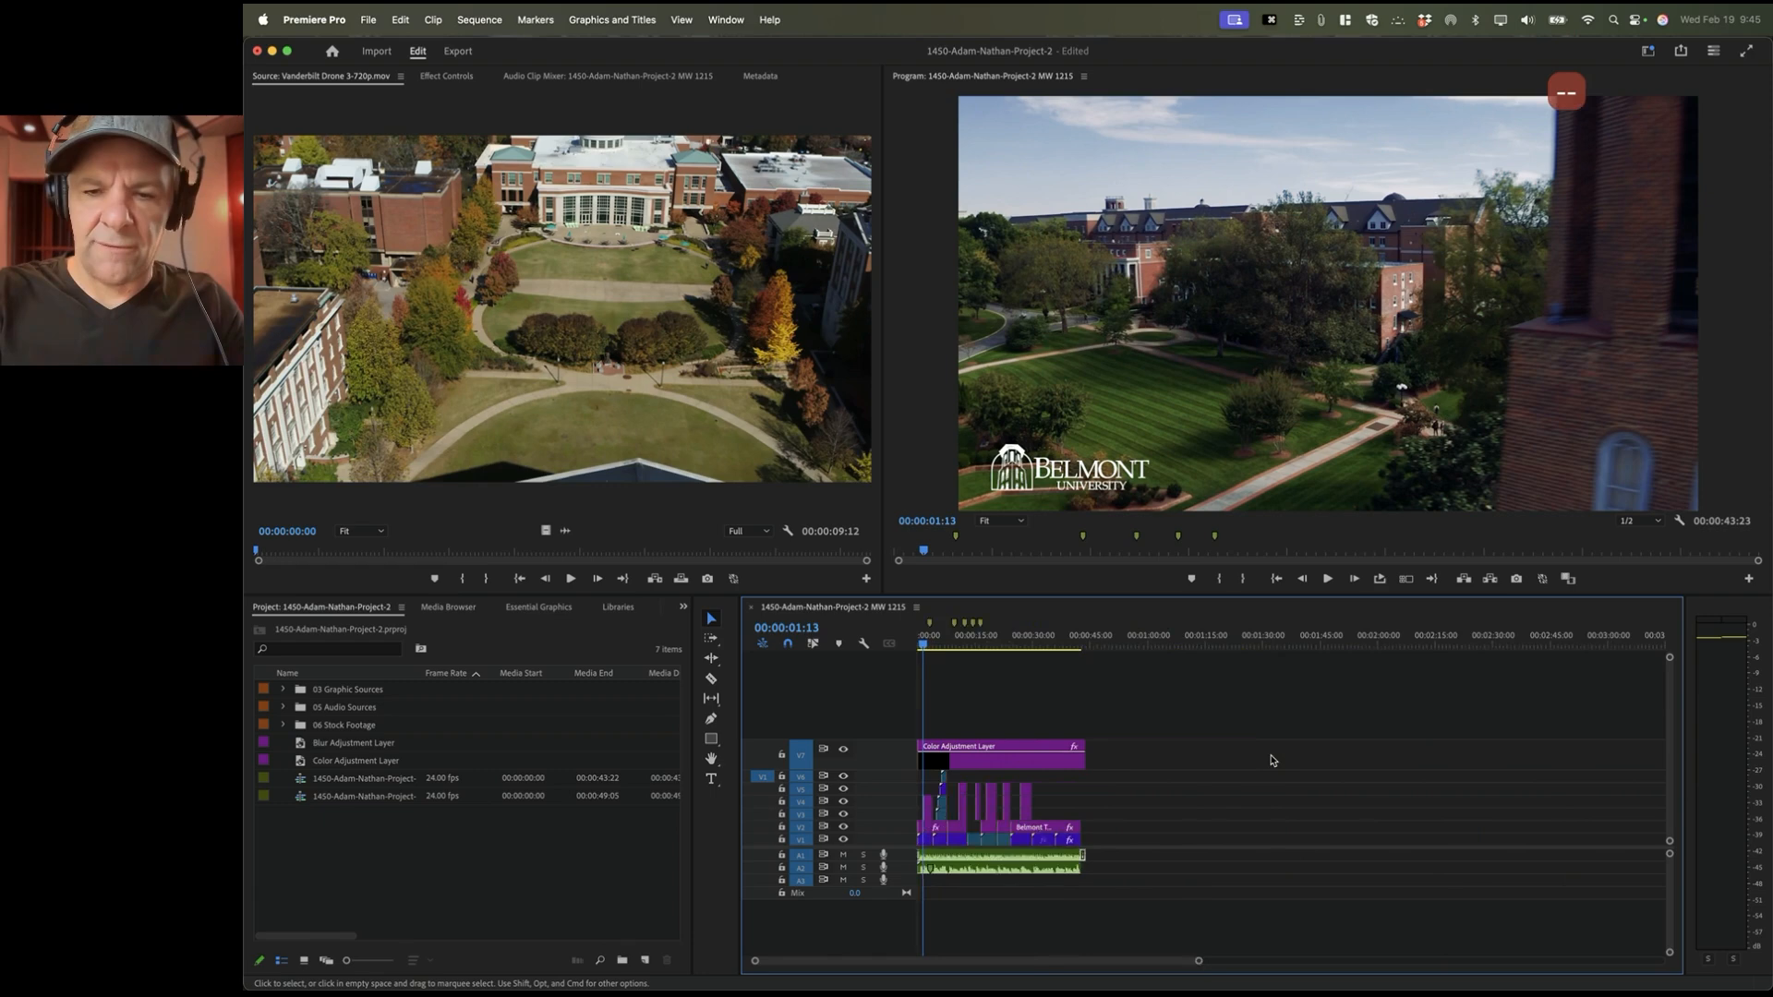
{"action": "key", "text": "equal"}
{"action": "key", "text": "equal"}
{"action": "key", "text": "equal"}
{"action": "key", "text": "equal"}
{"action": "key", "text": "equal"}
{"action": "key", "text": "equal"}
{"action": "key", "text": "equal"}
{"action": "key", "text": "equal"}
{"action": "key", "text": "equal"}
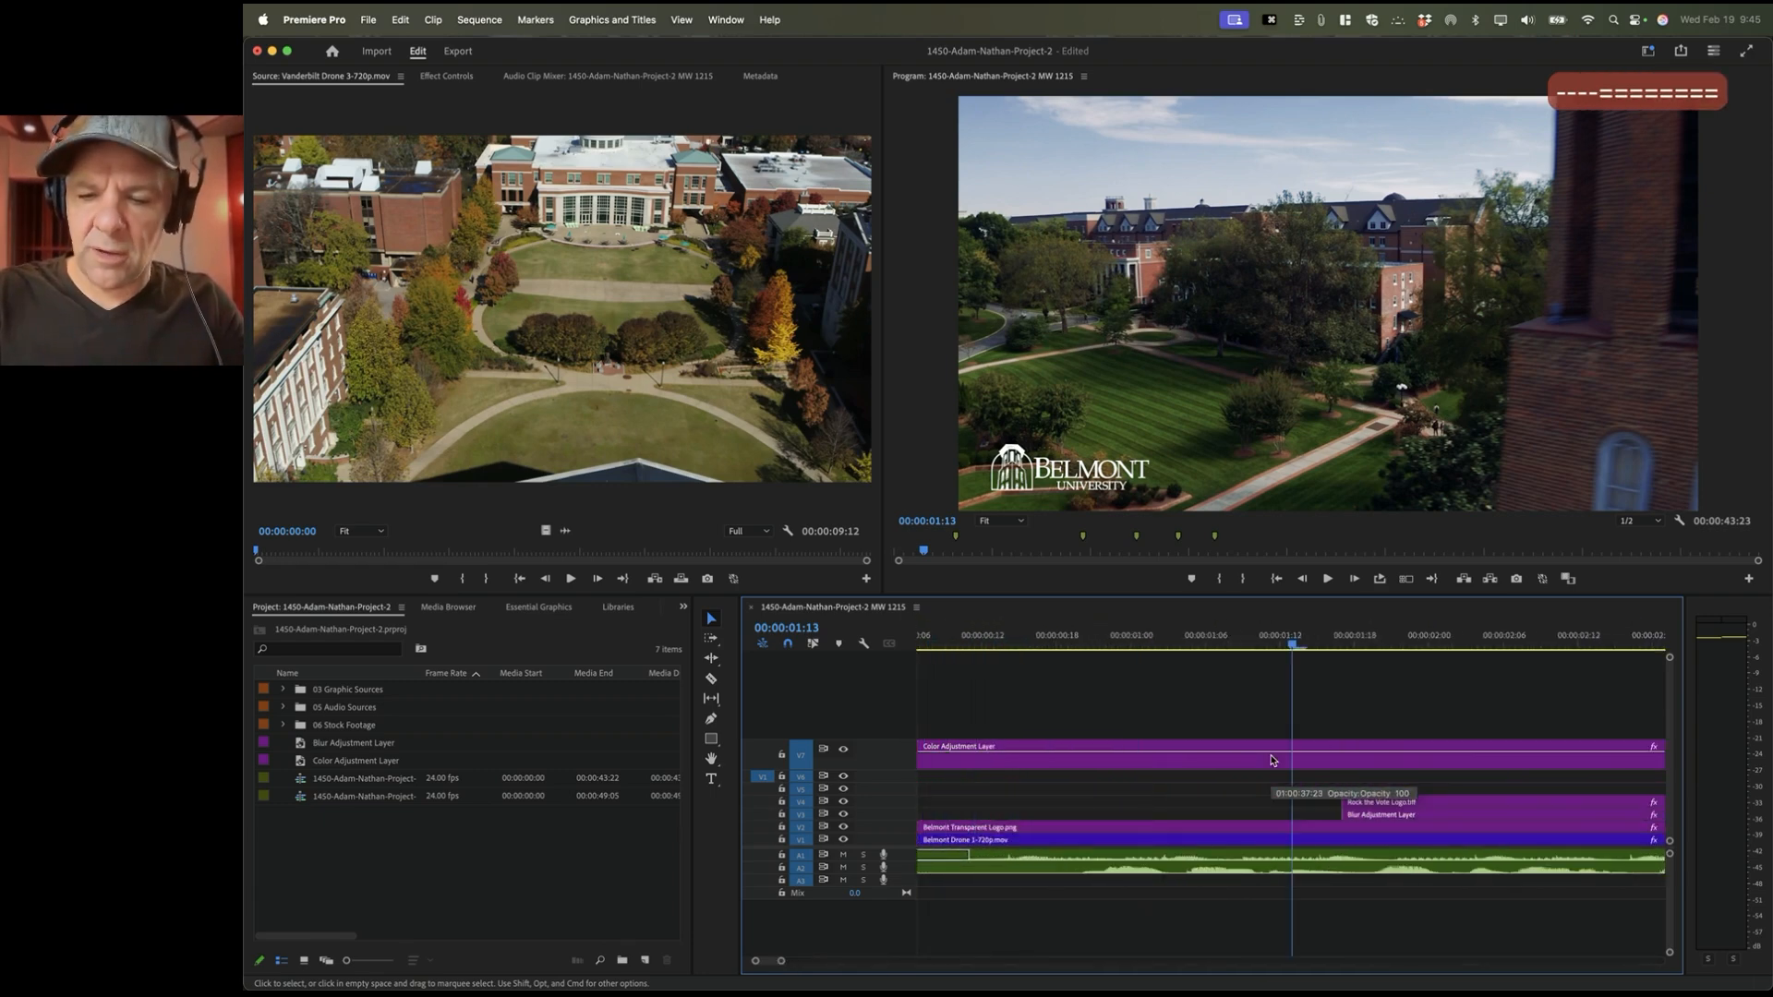
{"action": "key", "text": "backslash"}
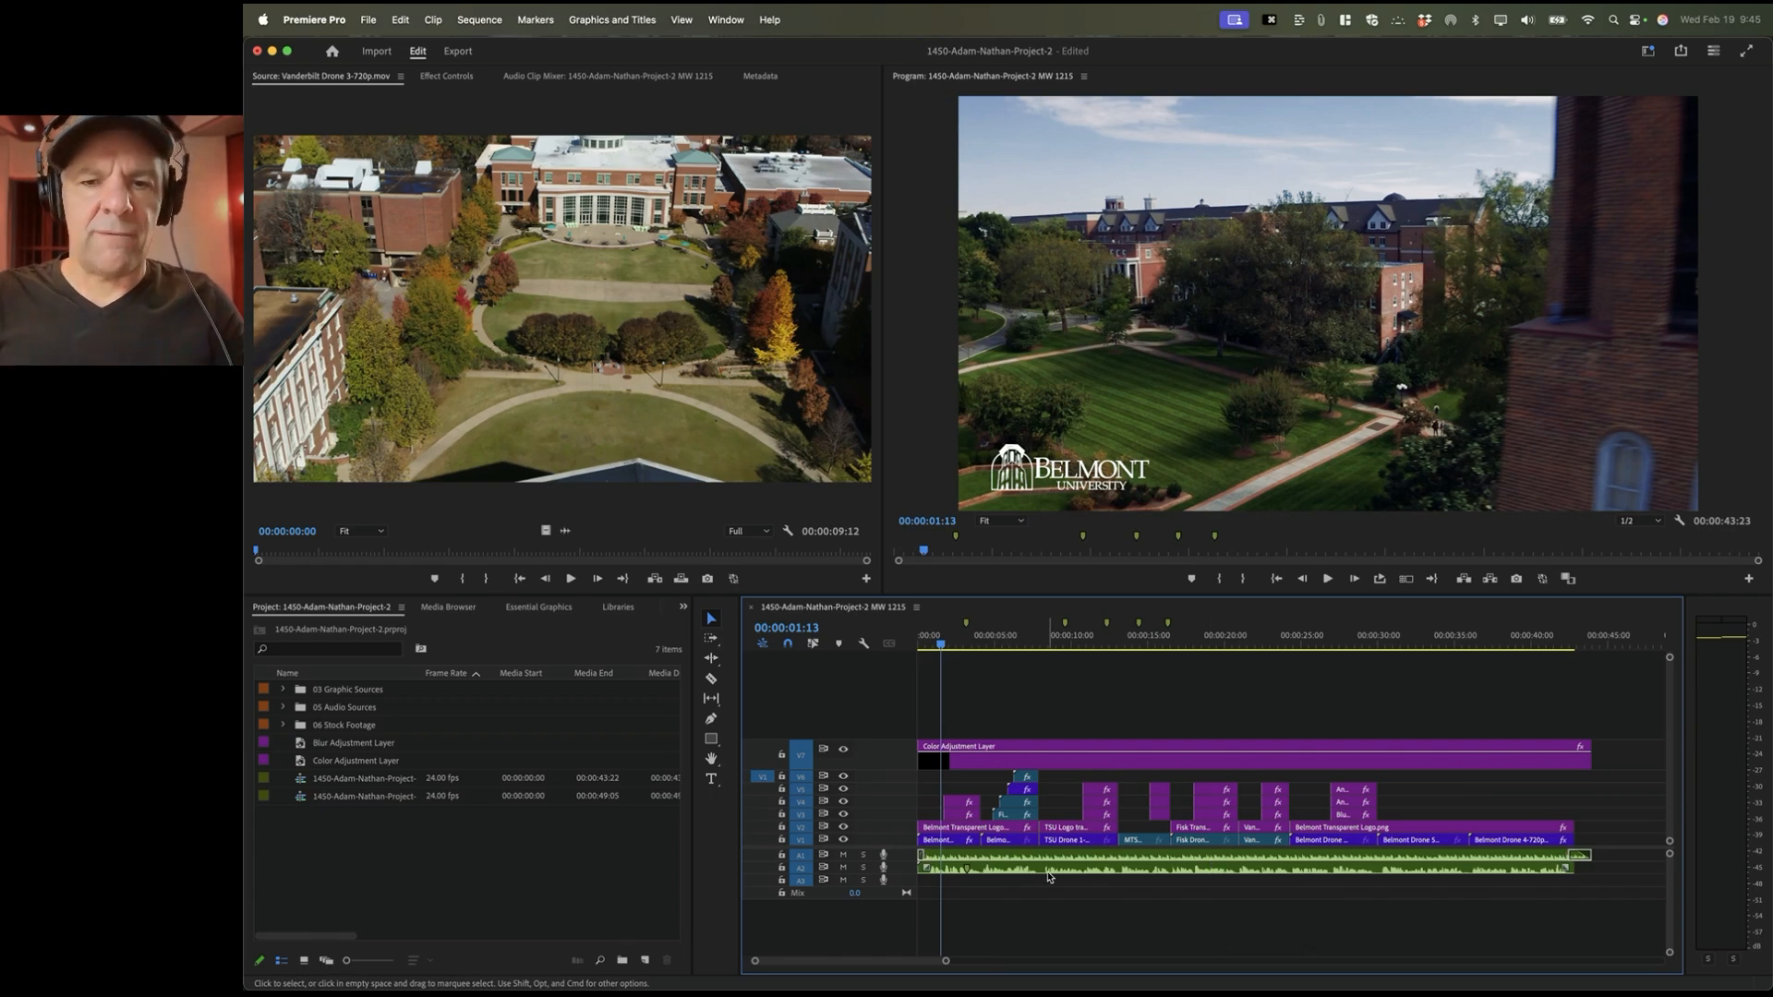
{"action": "left_click_drag", "start_coordinate": [946, 637], "coordinate": [919, 643]}
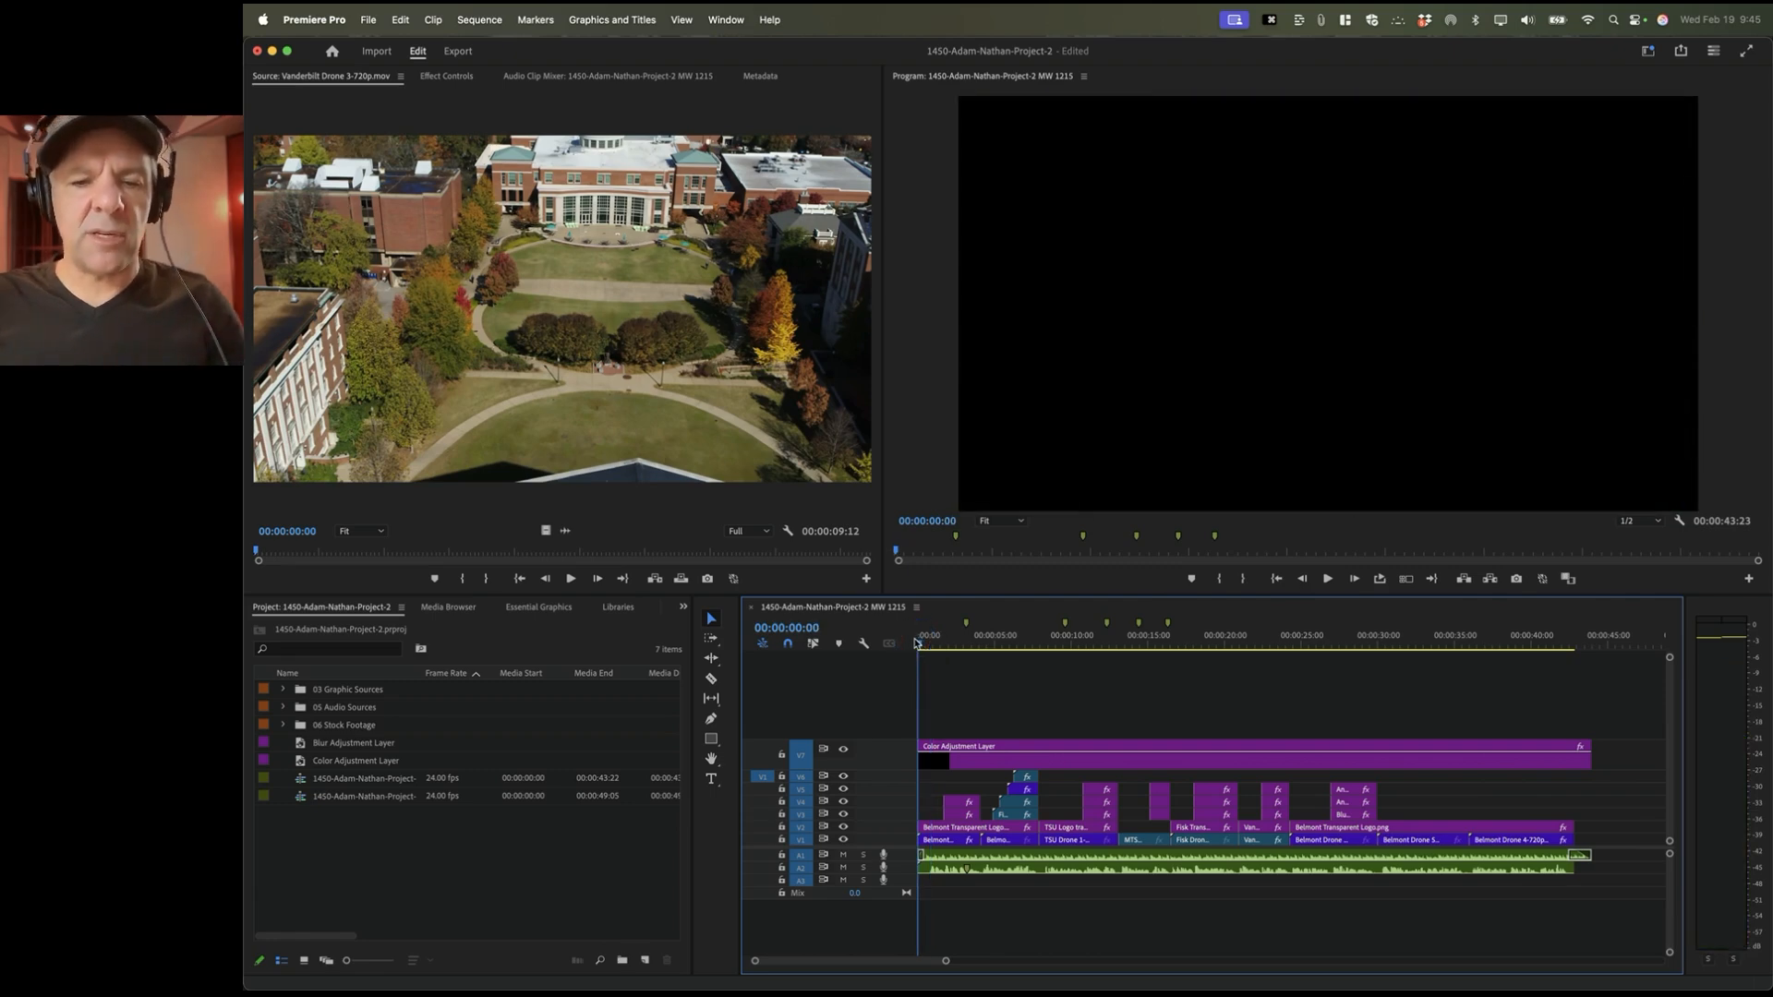
{"action": "left_click", "coordinate": [967, 643]}
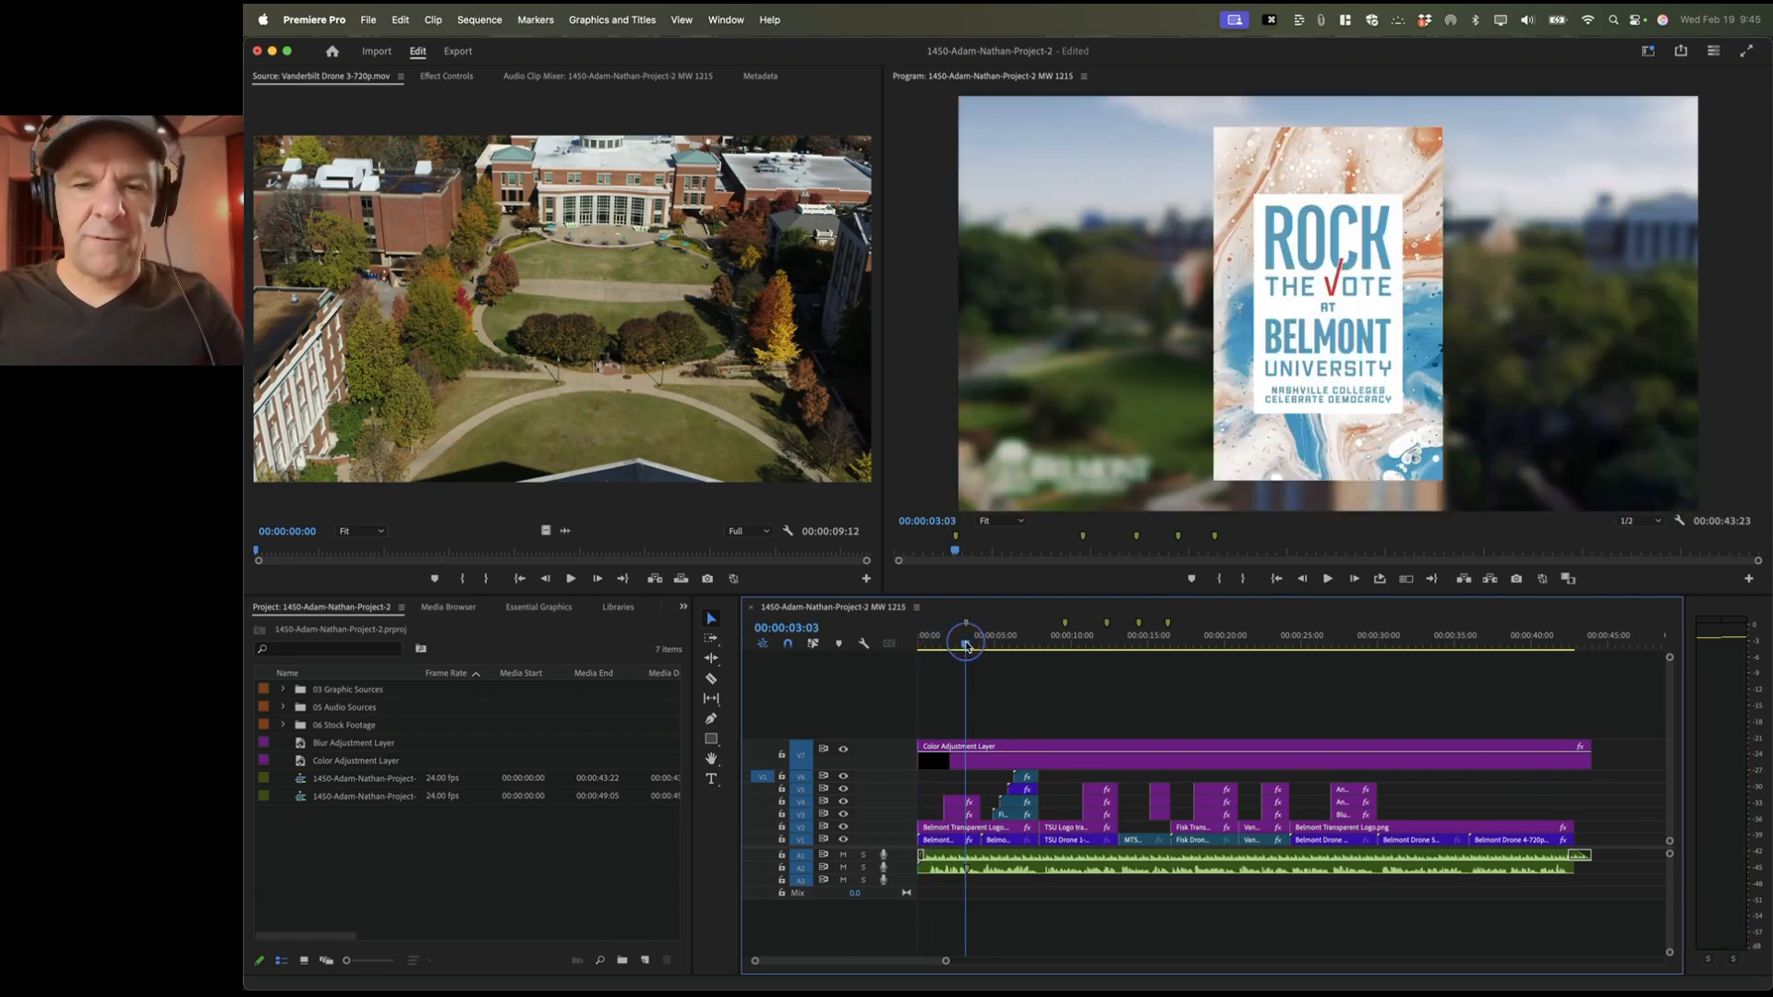
{"action": "left_click", "coordinate": [1099, 642]}
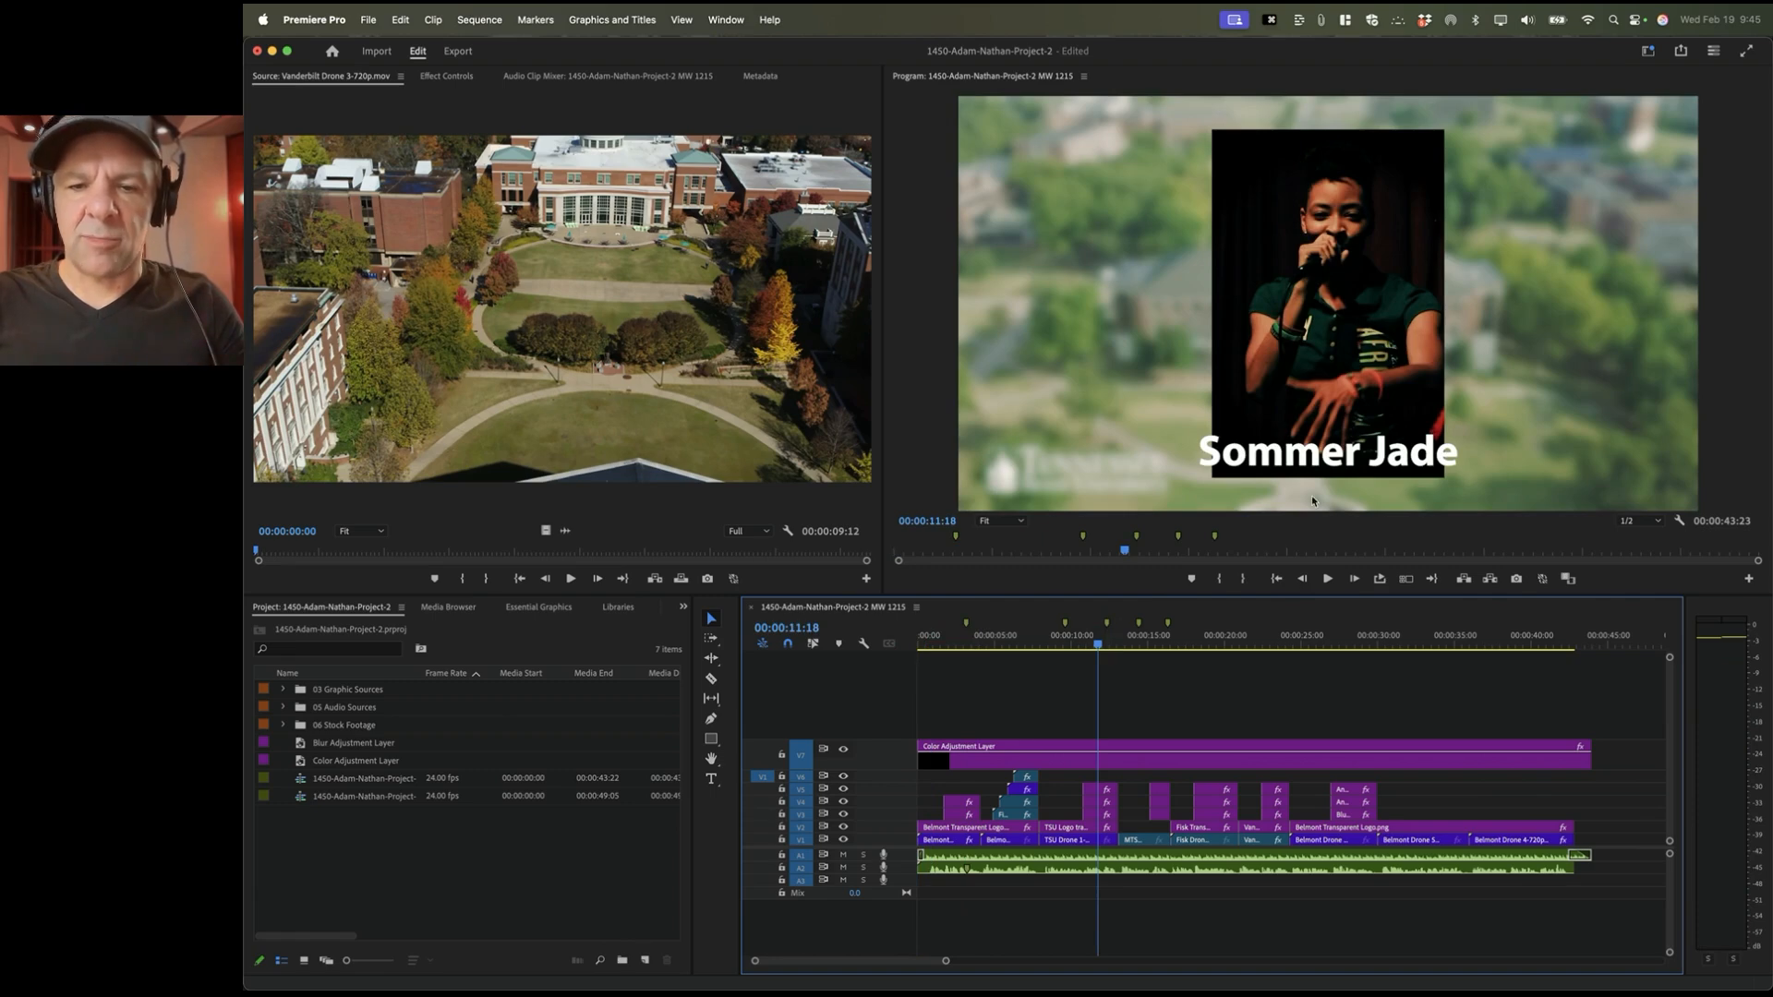
{"action": "left_click", "coordinate": [1099, 792]}
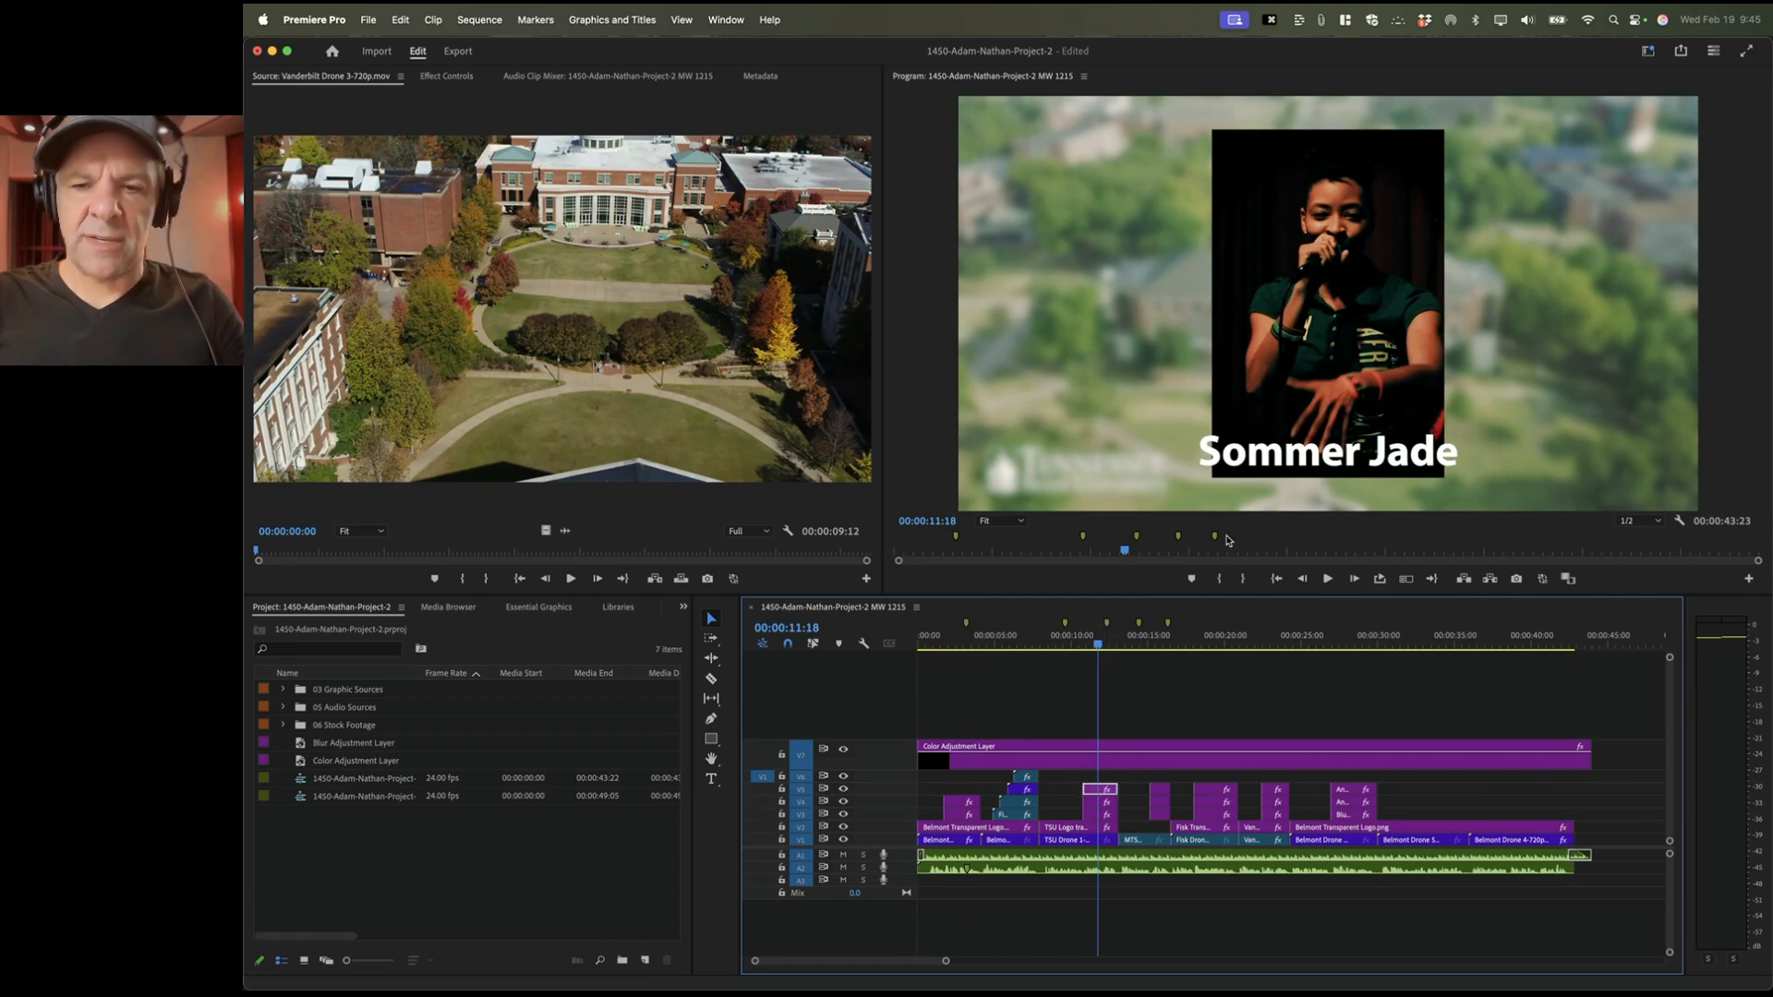
{"action": "left_click", "coordinate": [1303, 454]}
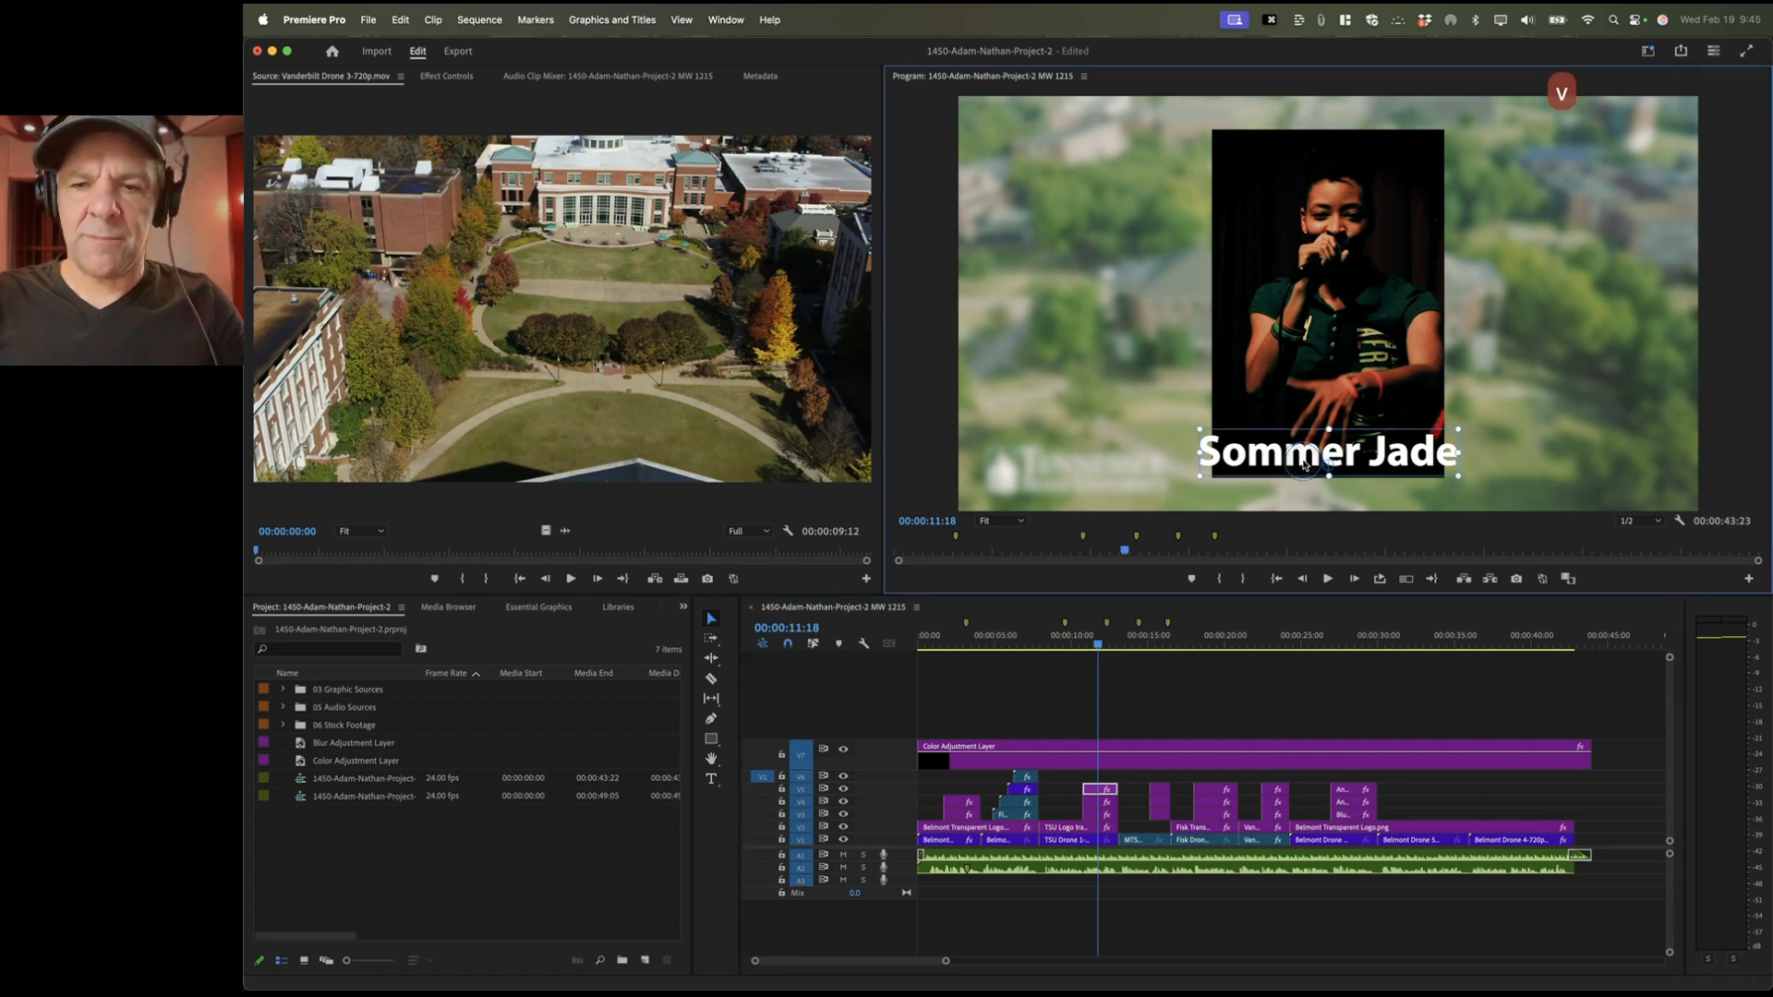
{"action": "left_click_drag", "start_coordinate": [1304, 454], "coordinate": [1503, 312]}
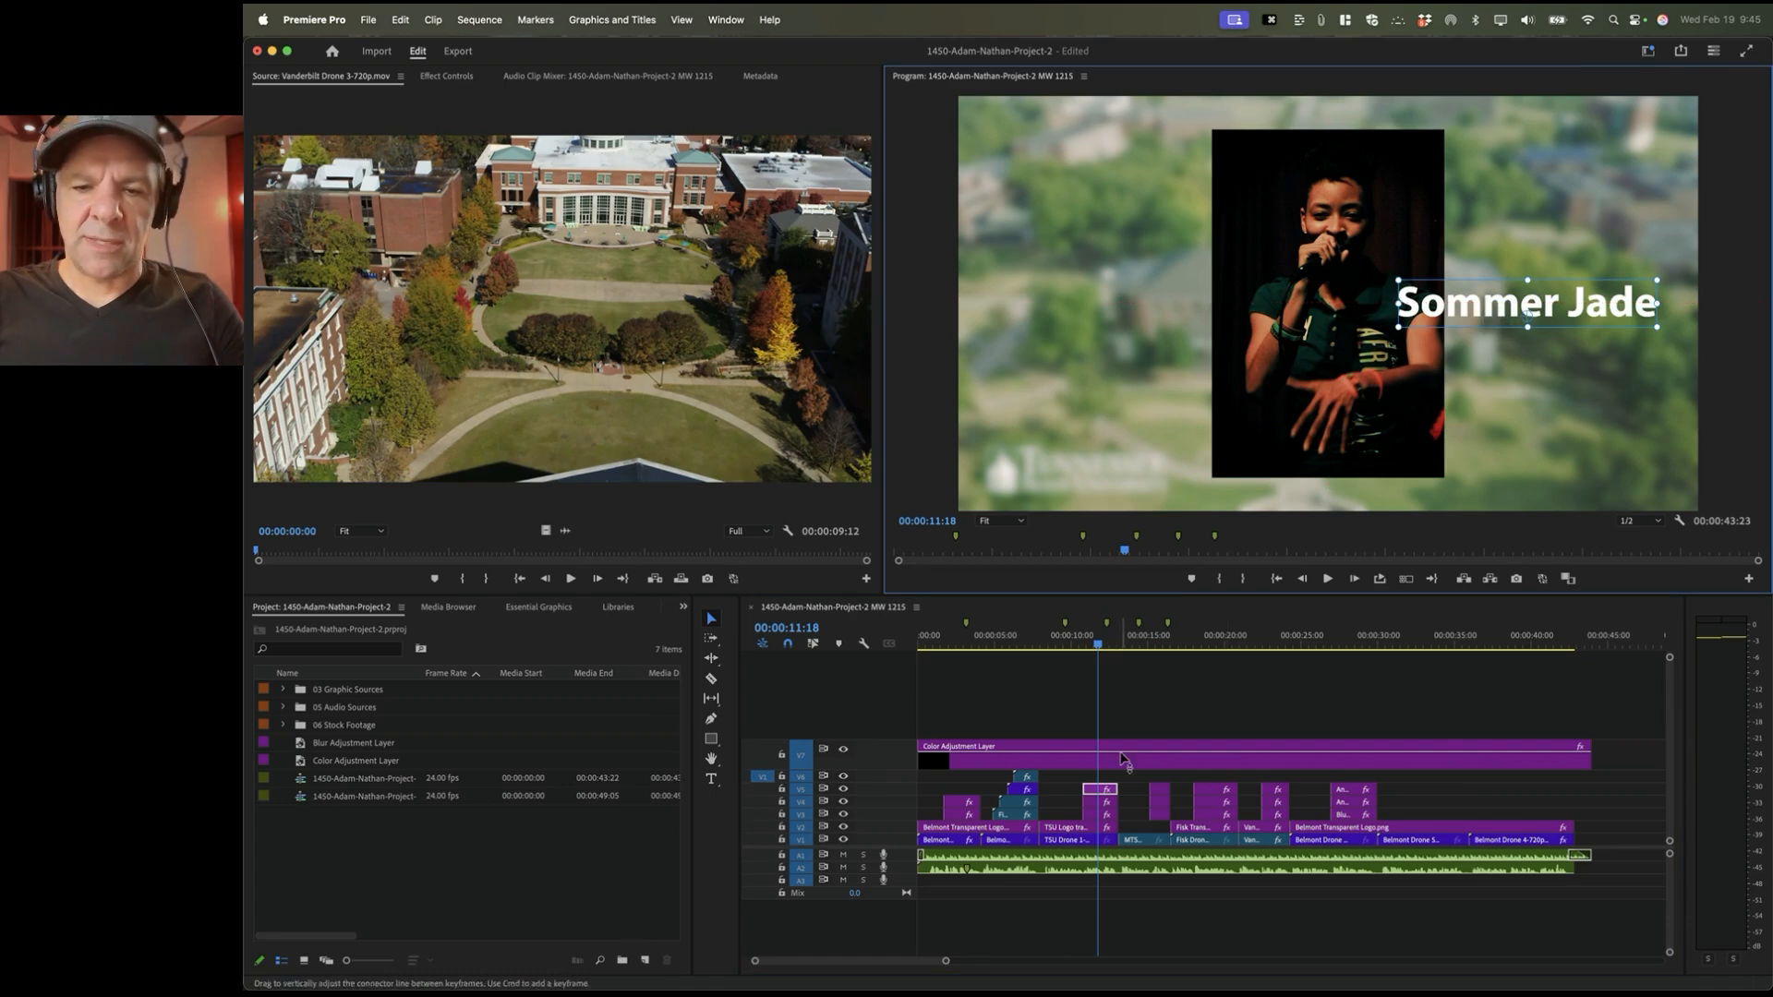
{"action": "left_click", "coordinate": [1099, 803]}
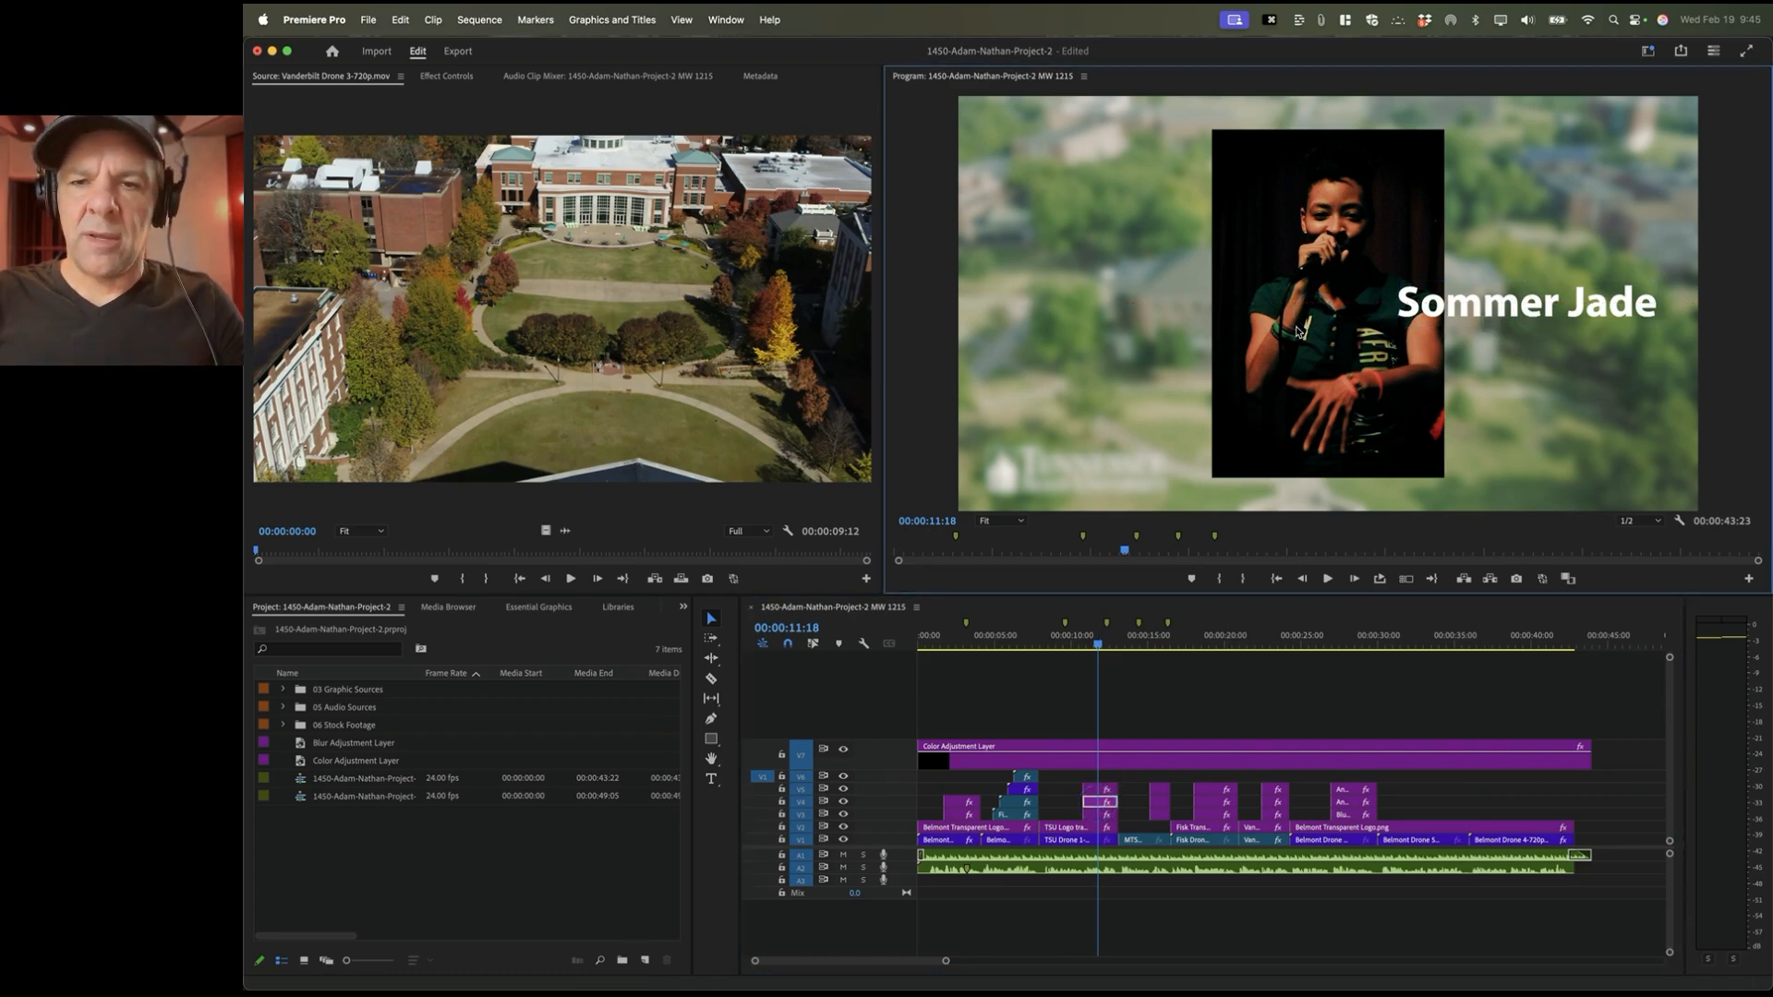
{"action": "left_click", "coordinate": [450, 78]}
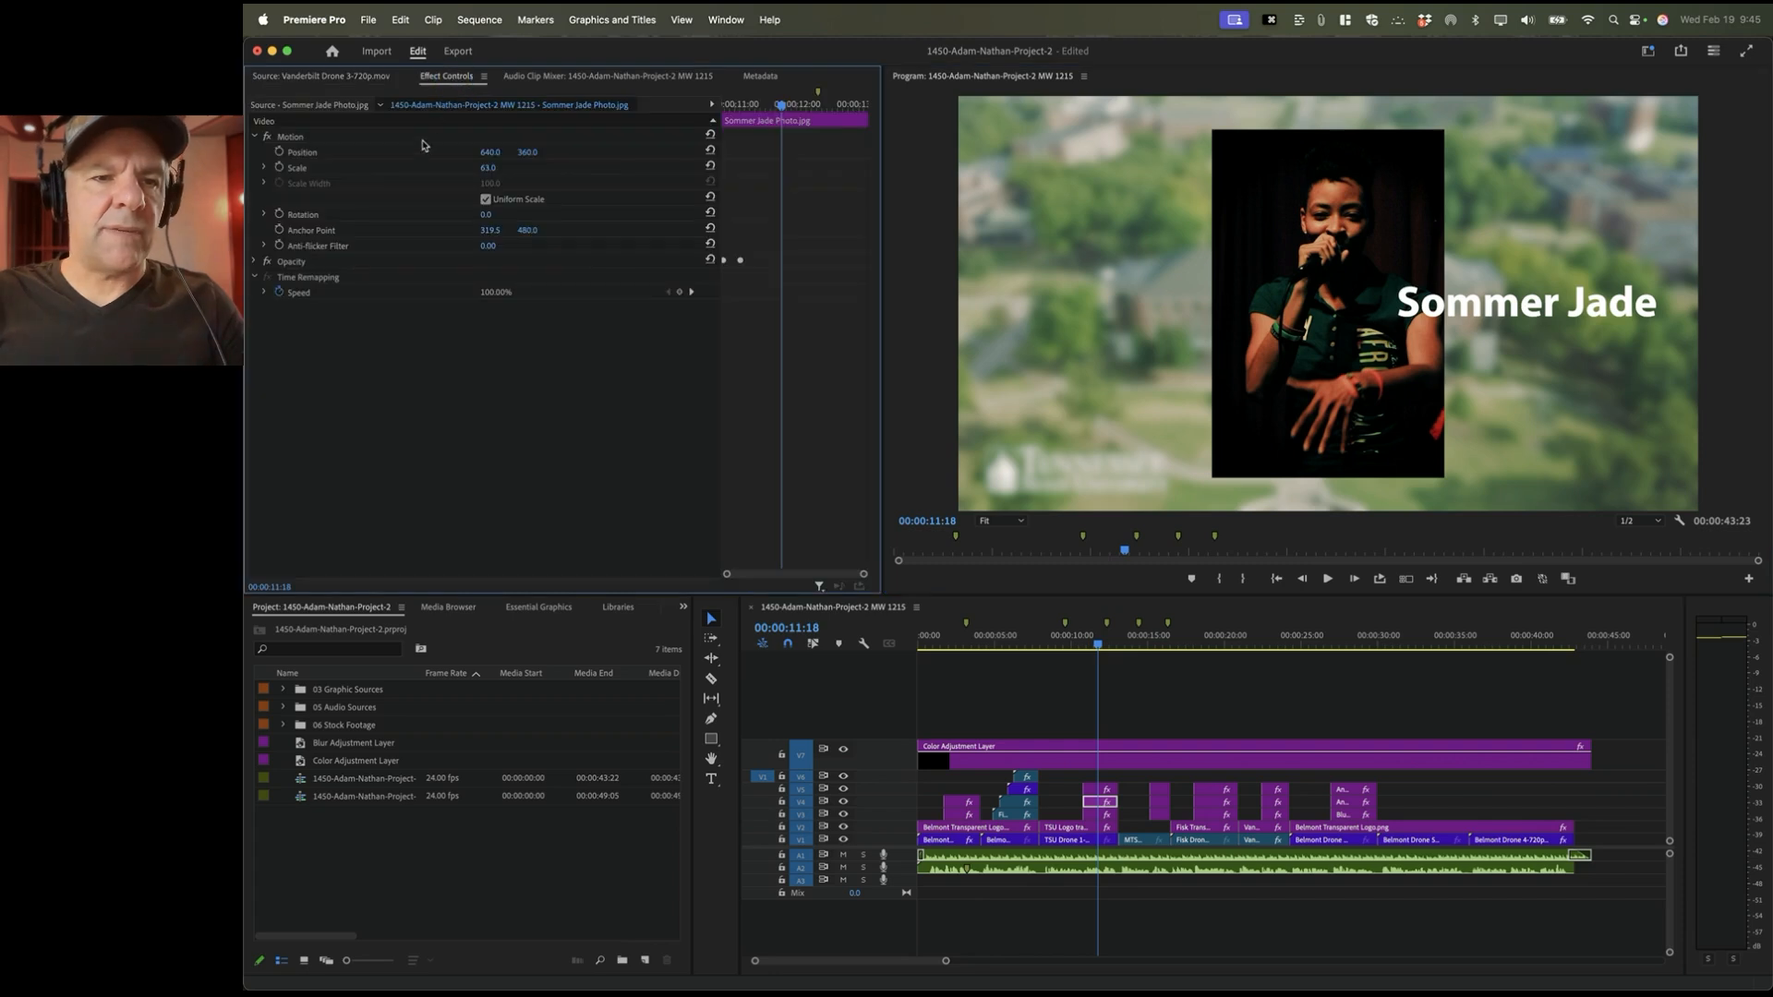
{"action": "left_click", "coordinate": [342, 153]}
{"action": "left_click_drag", "start_coordinate": [1383, 227], "coordinate": [1211, 227]}
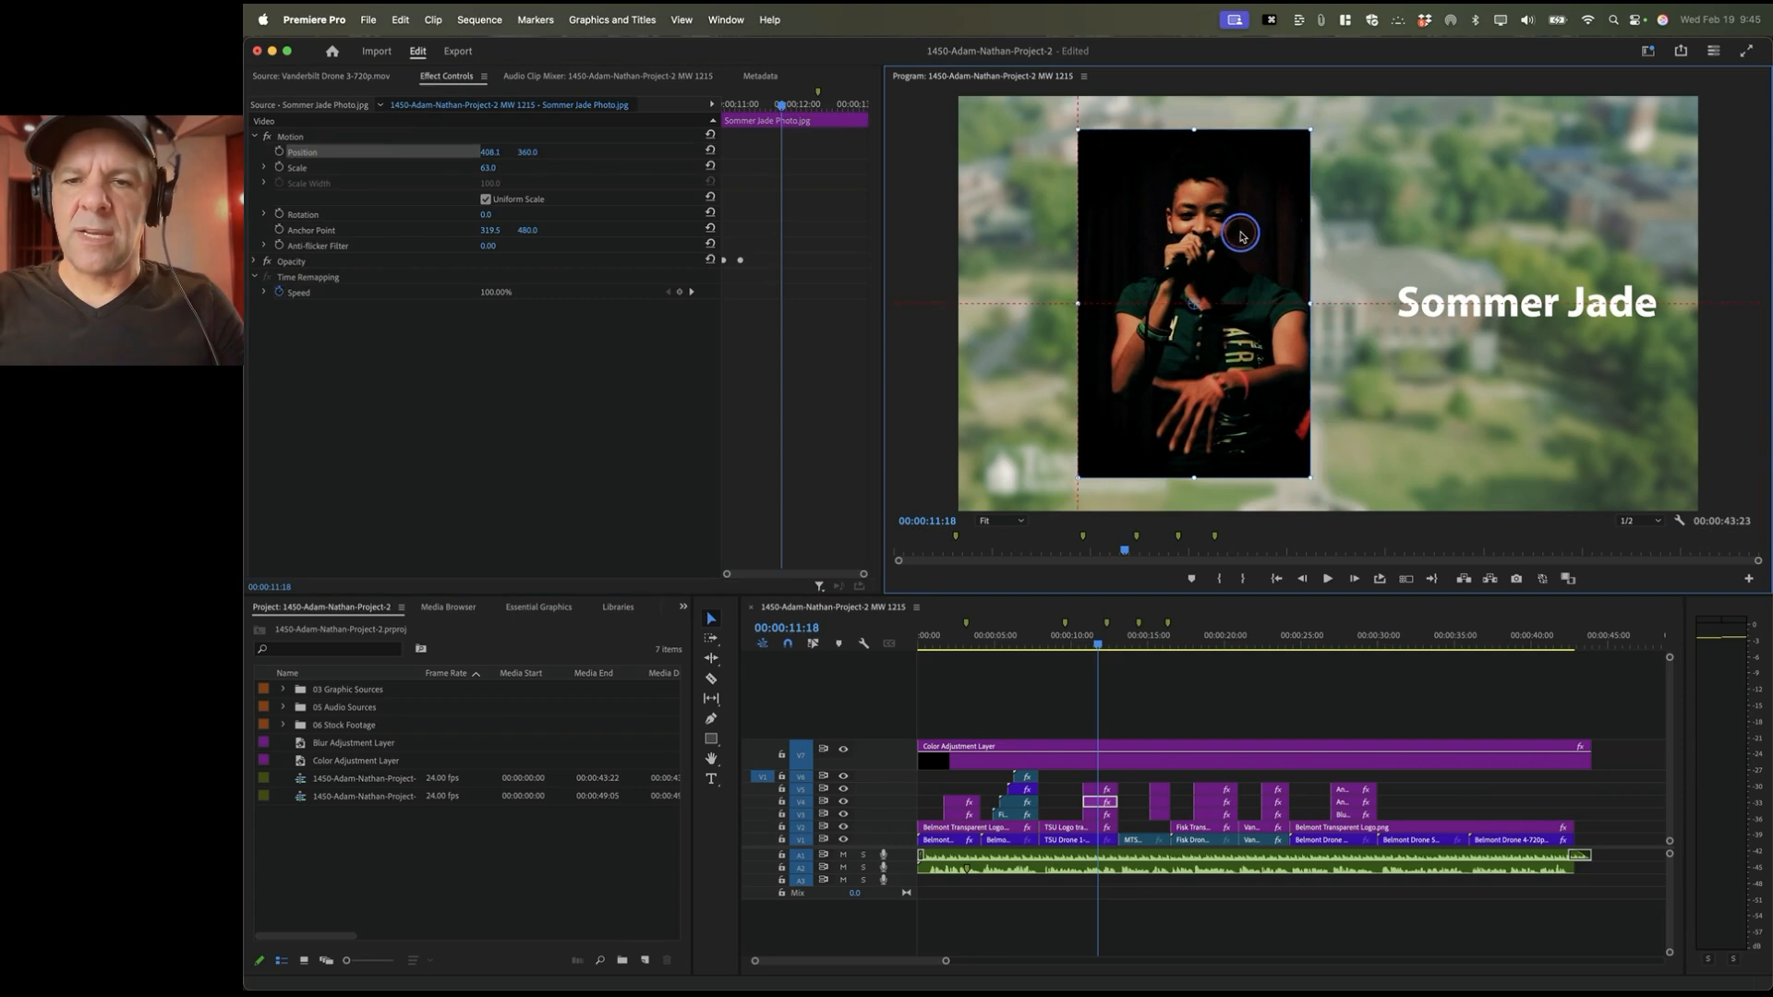
{"action": "left_click", "coordinate": [1493, 300]}
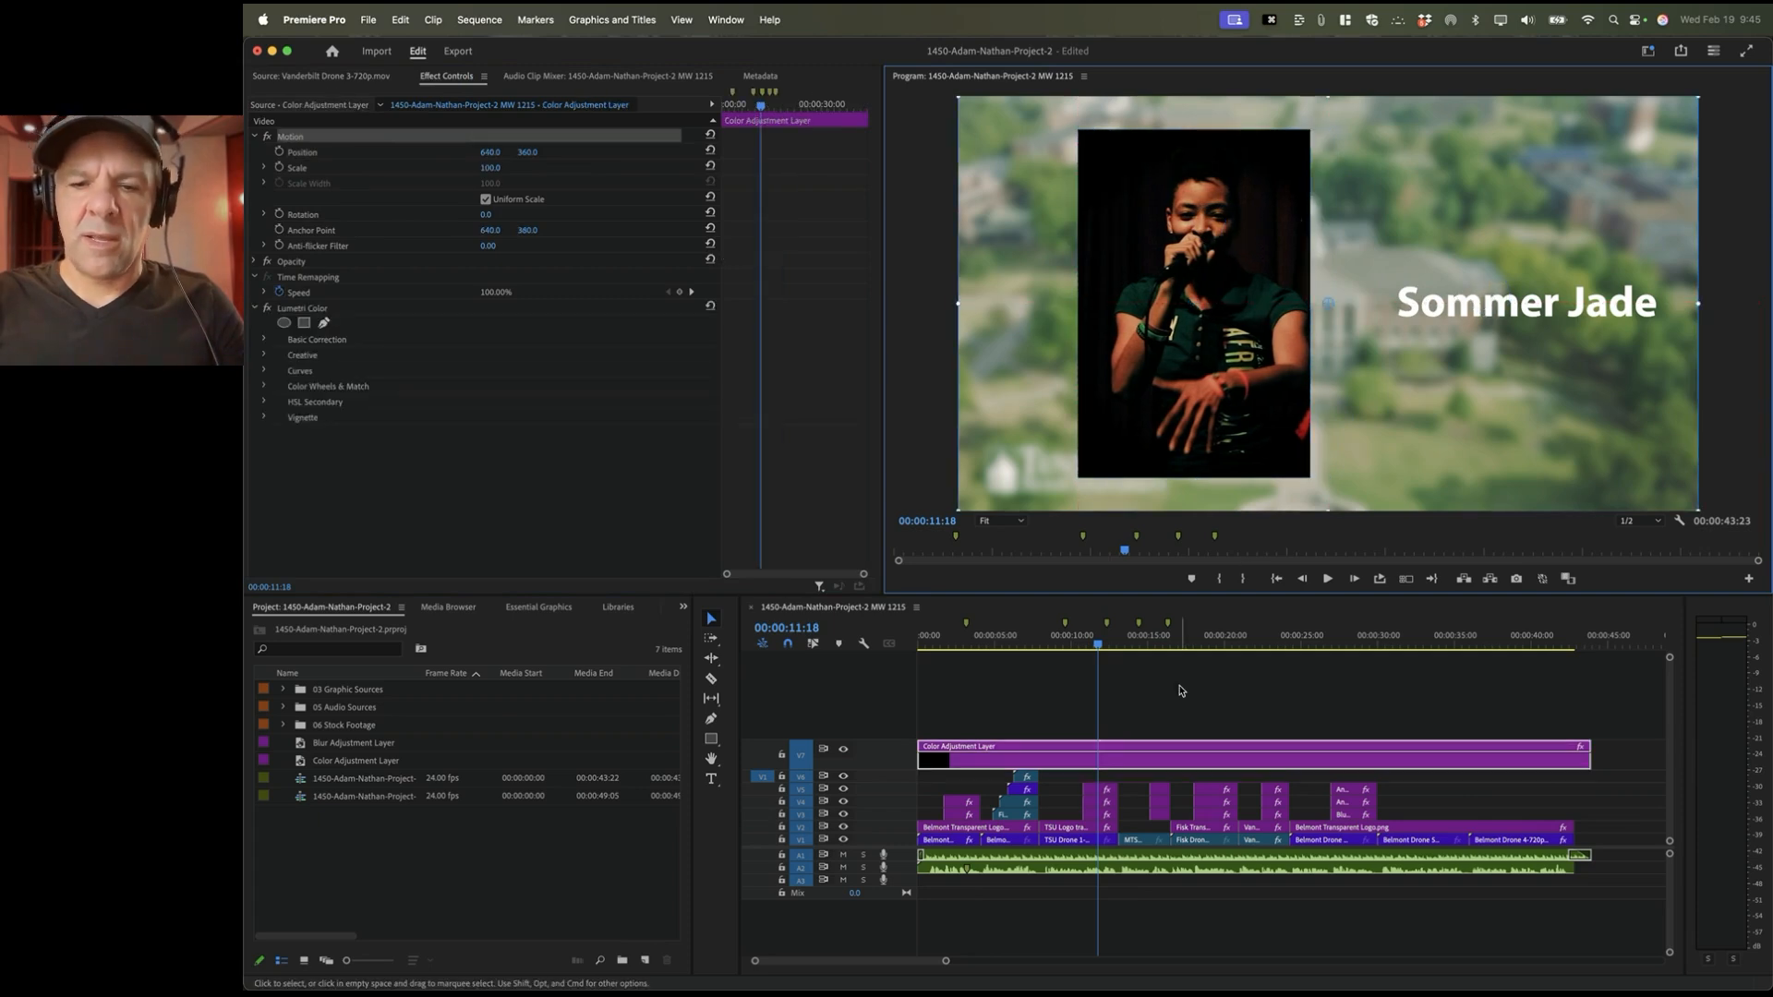
Step: Nudge the Sommer Jade title slightly left and play the section back from about 9 seconds
{"action": "left_click", "coordinate": [1106, 788]}
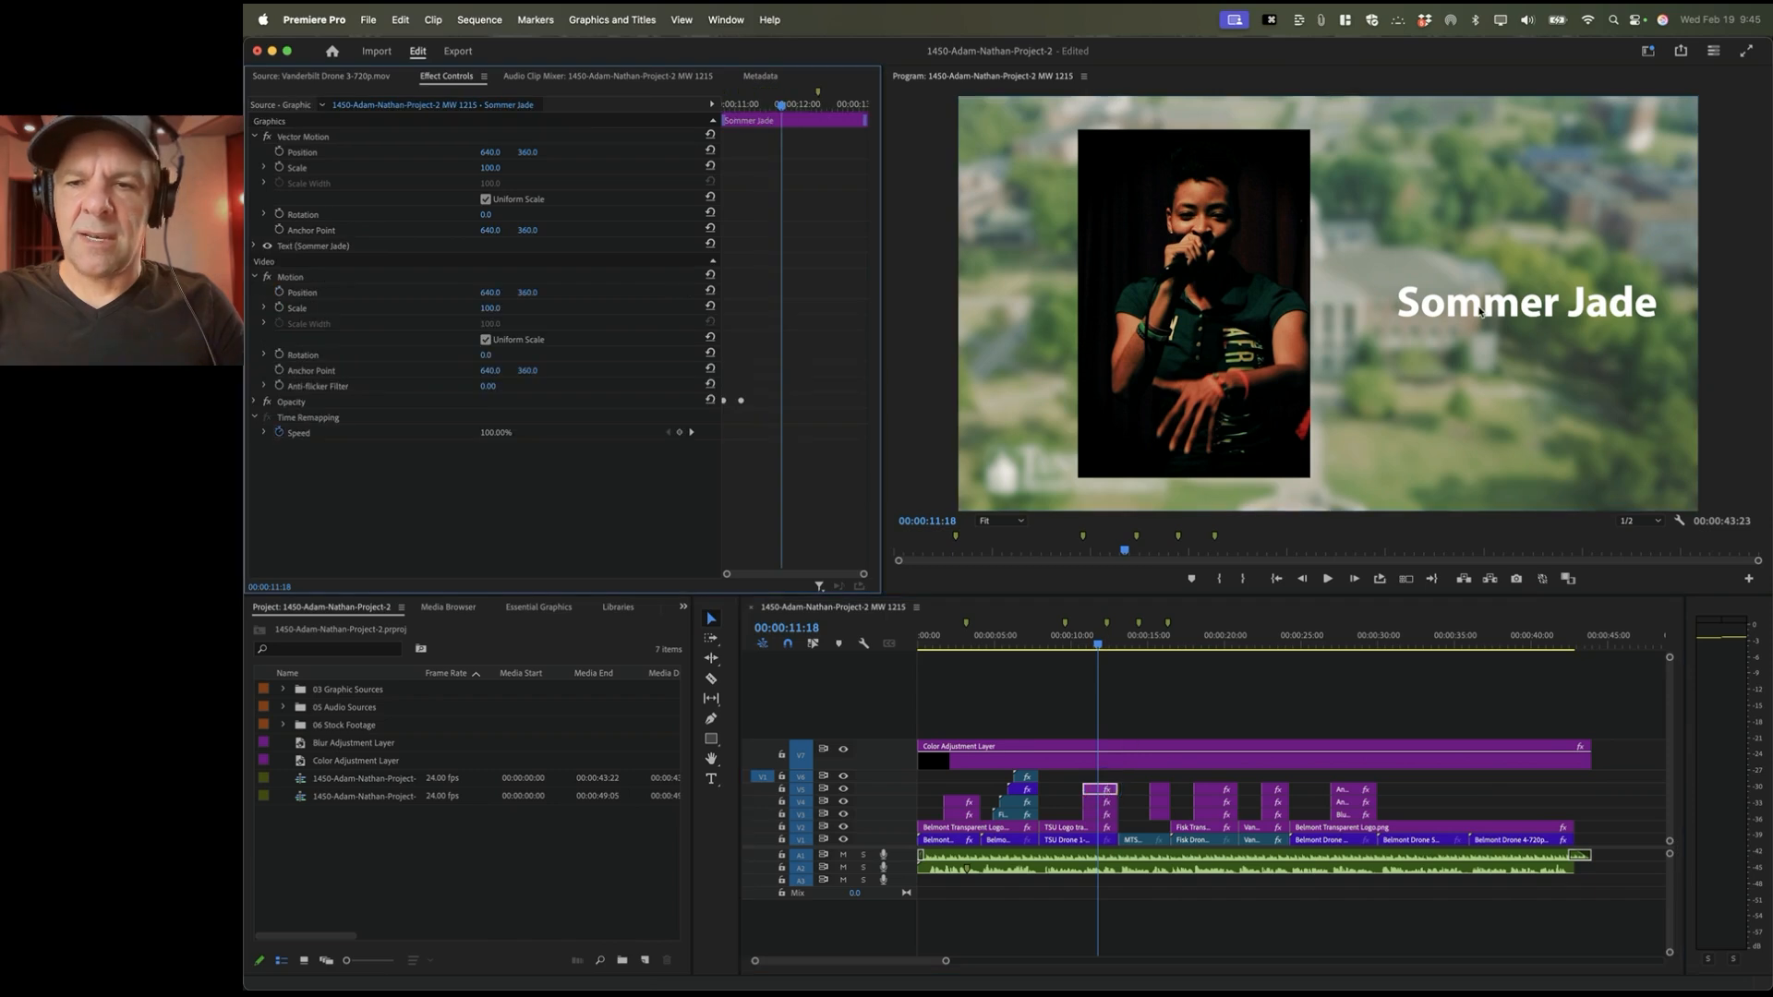
{"action": "left_click_drag", "start_coordinate": [1480, 312], "coordinate": [1451, 312]}
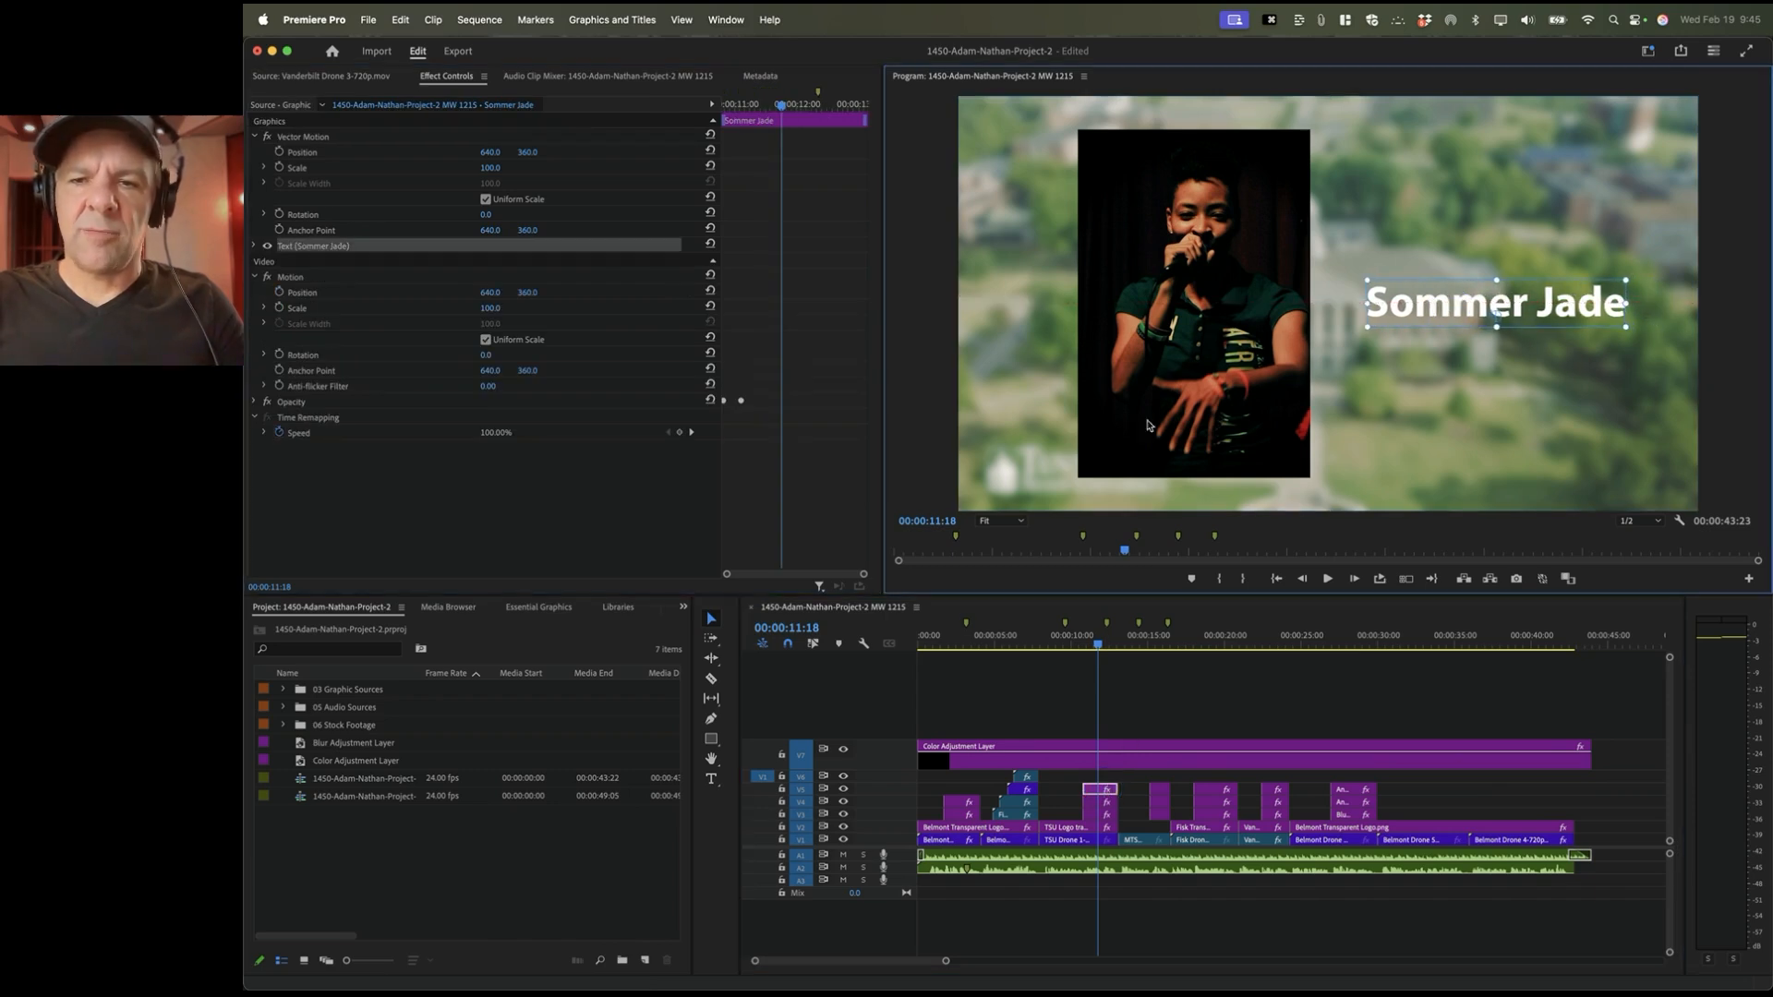
{"action": "left_click", "coordinate": [1062, 639]}
{"action": "key", "text": "space"}
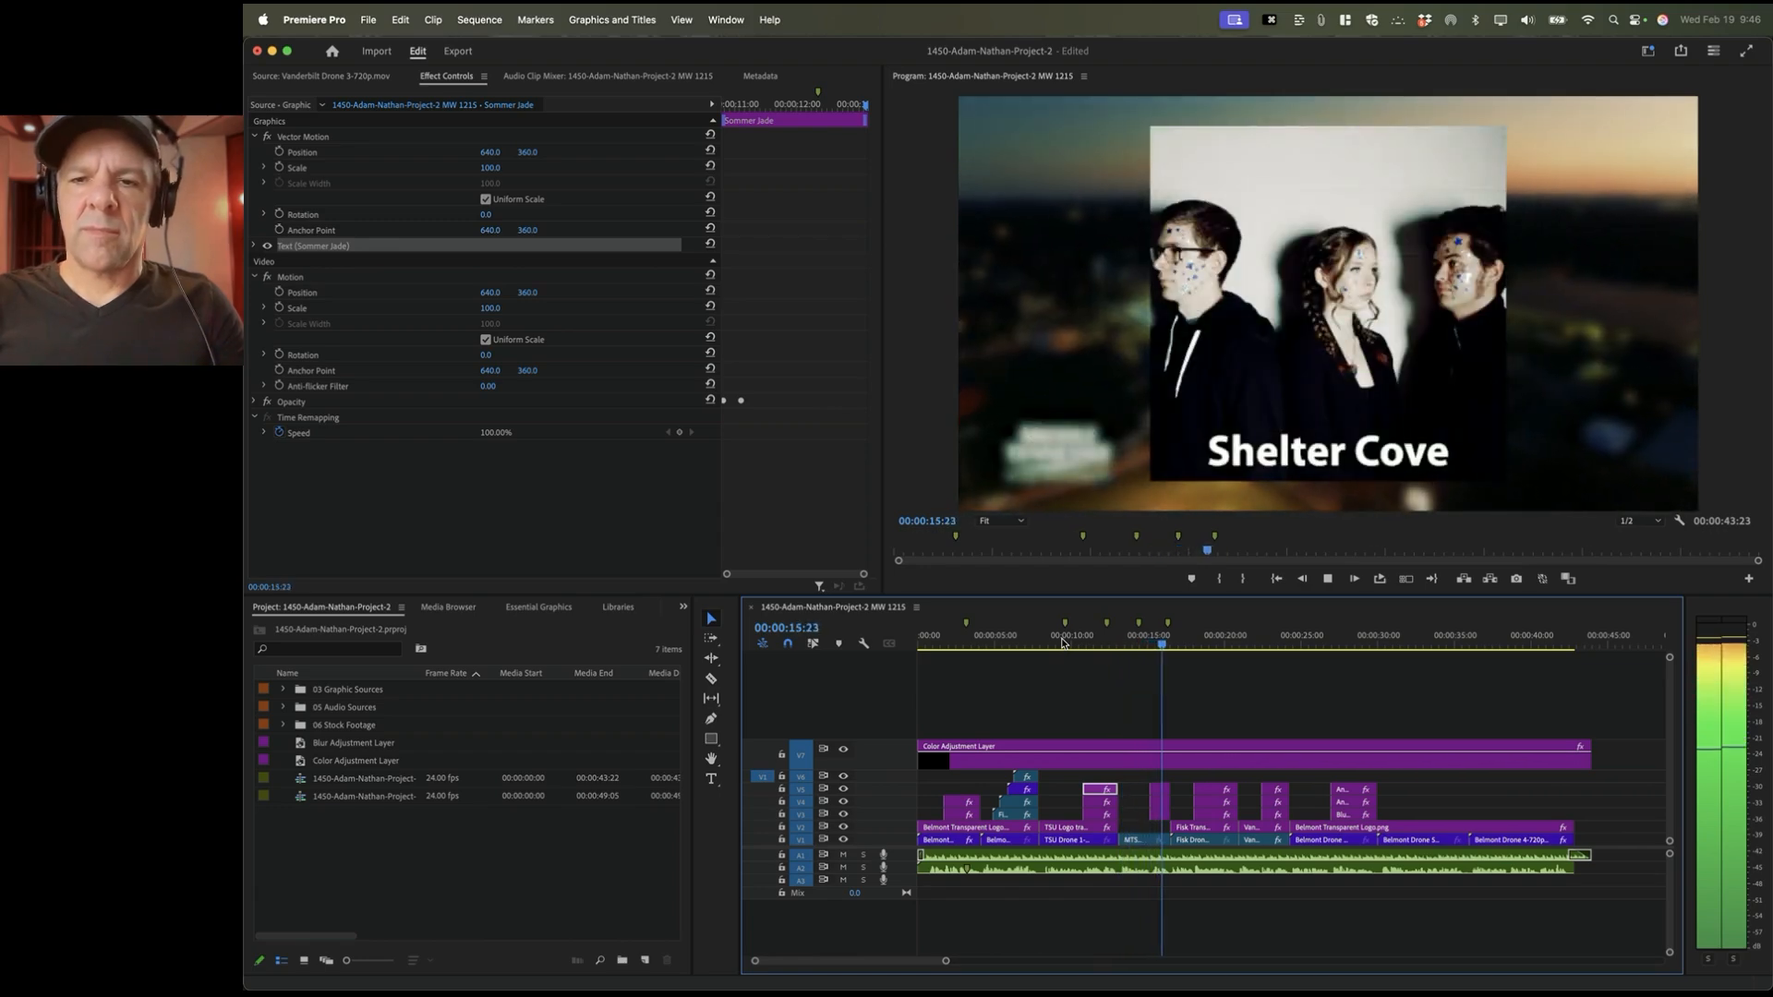
{"action": "key", "text": "space"}
{"action": "key", "text": "space"}
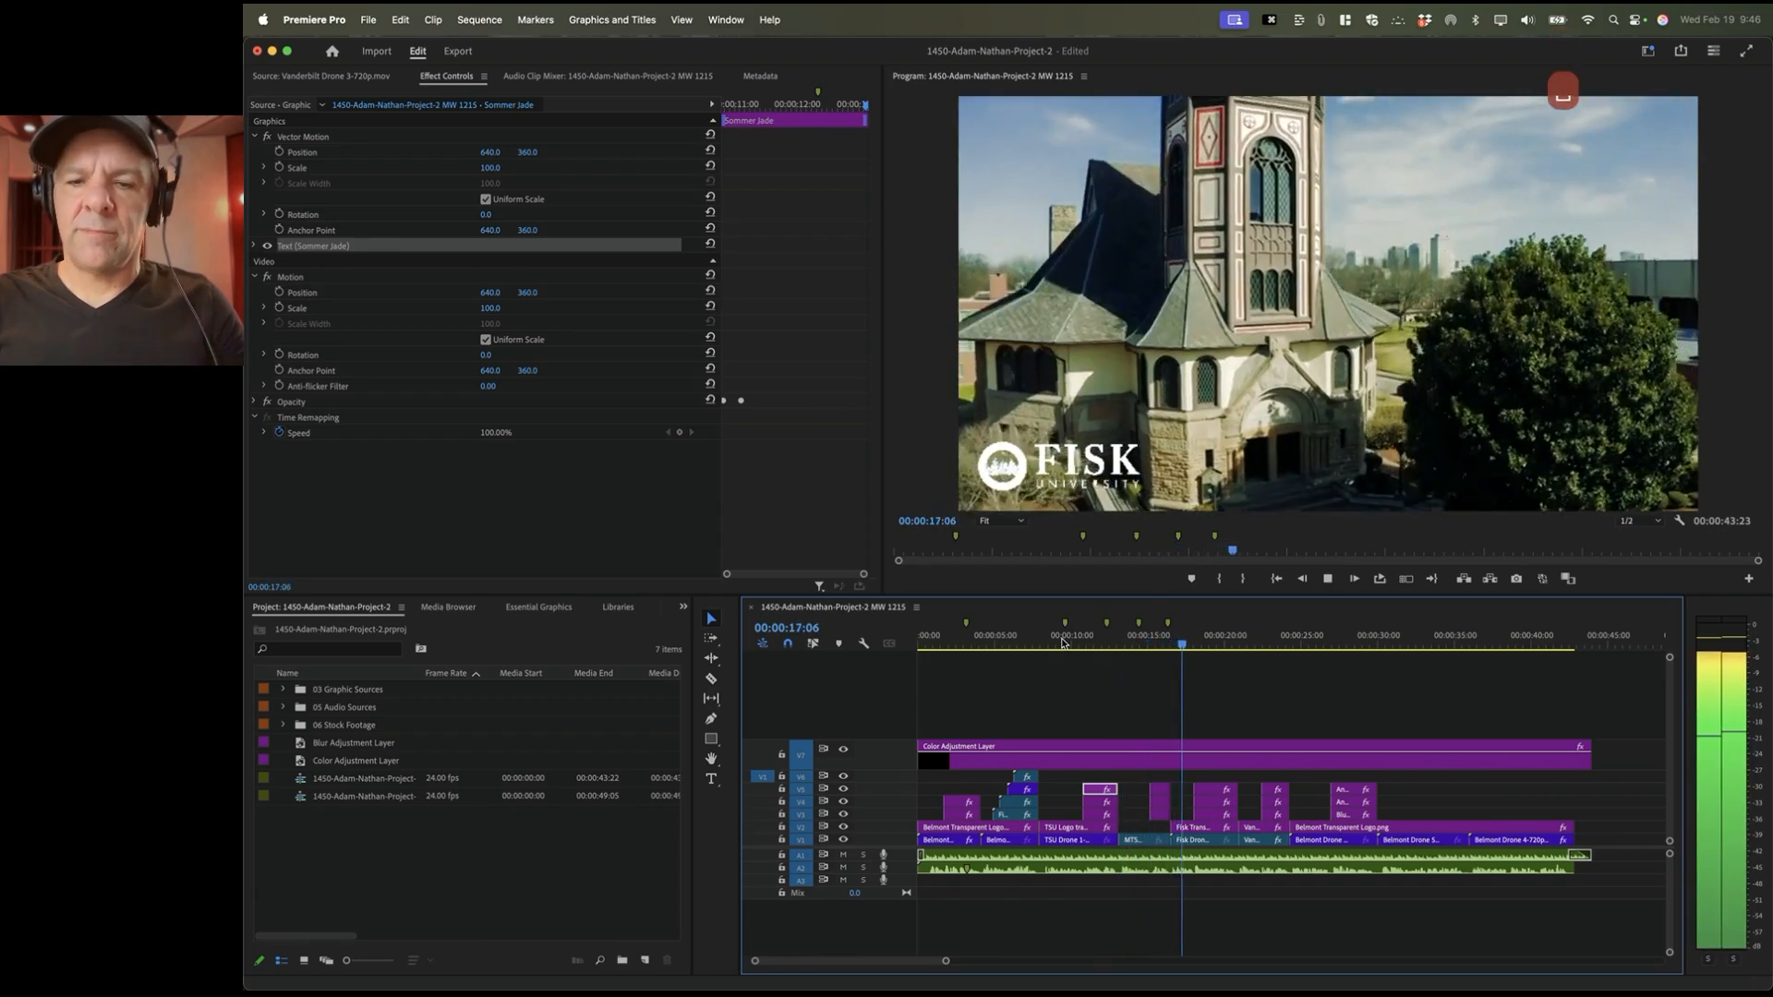
{"action": "key", "text": "space"}
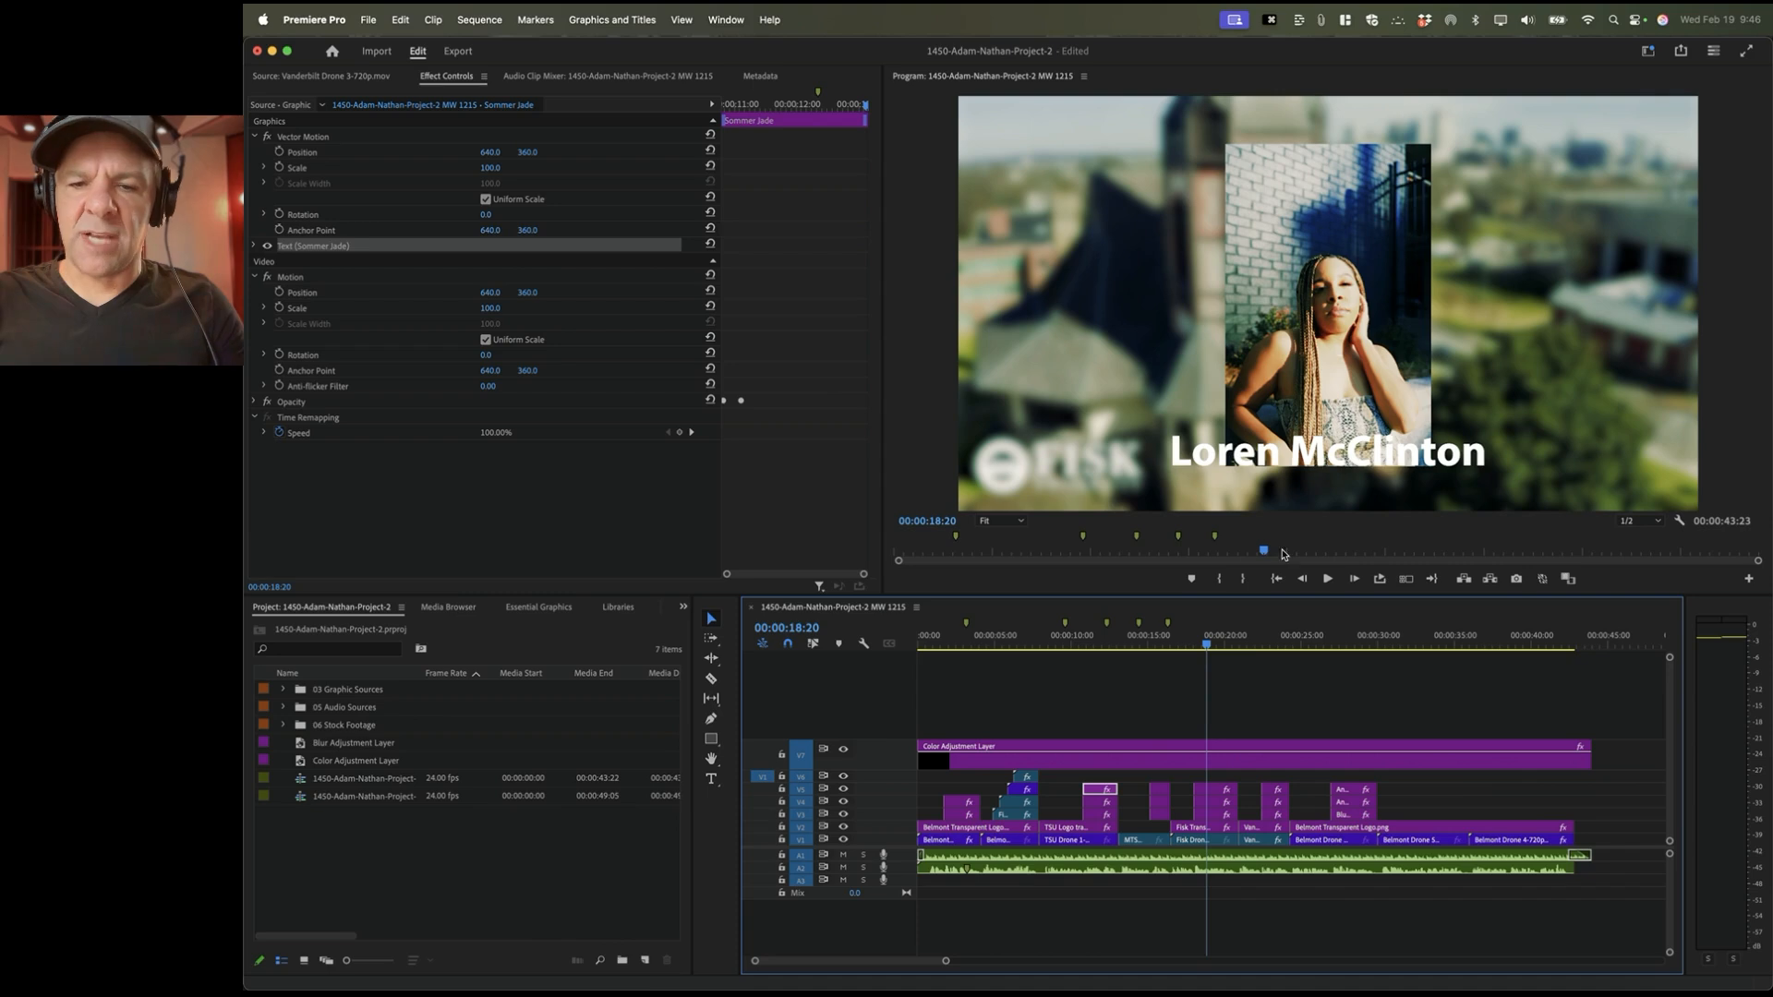
{"action": "left_click", "coordinate": [1307, 458]}
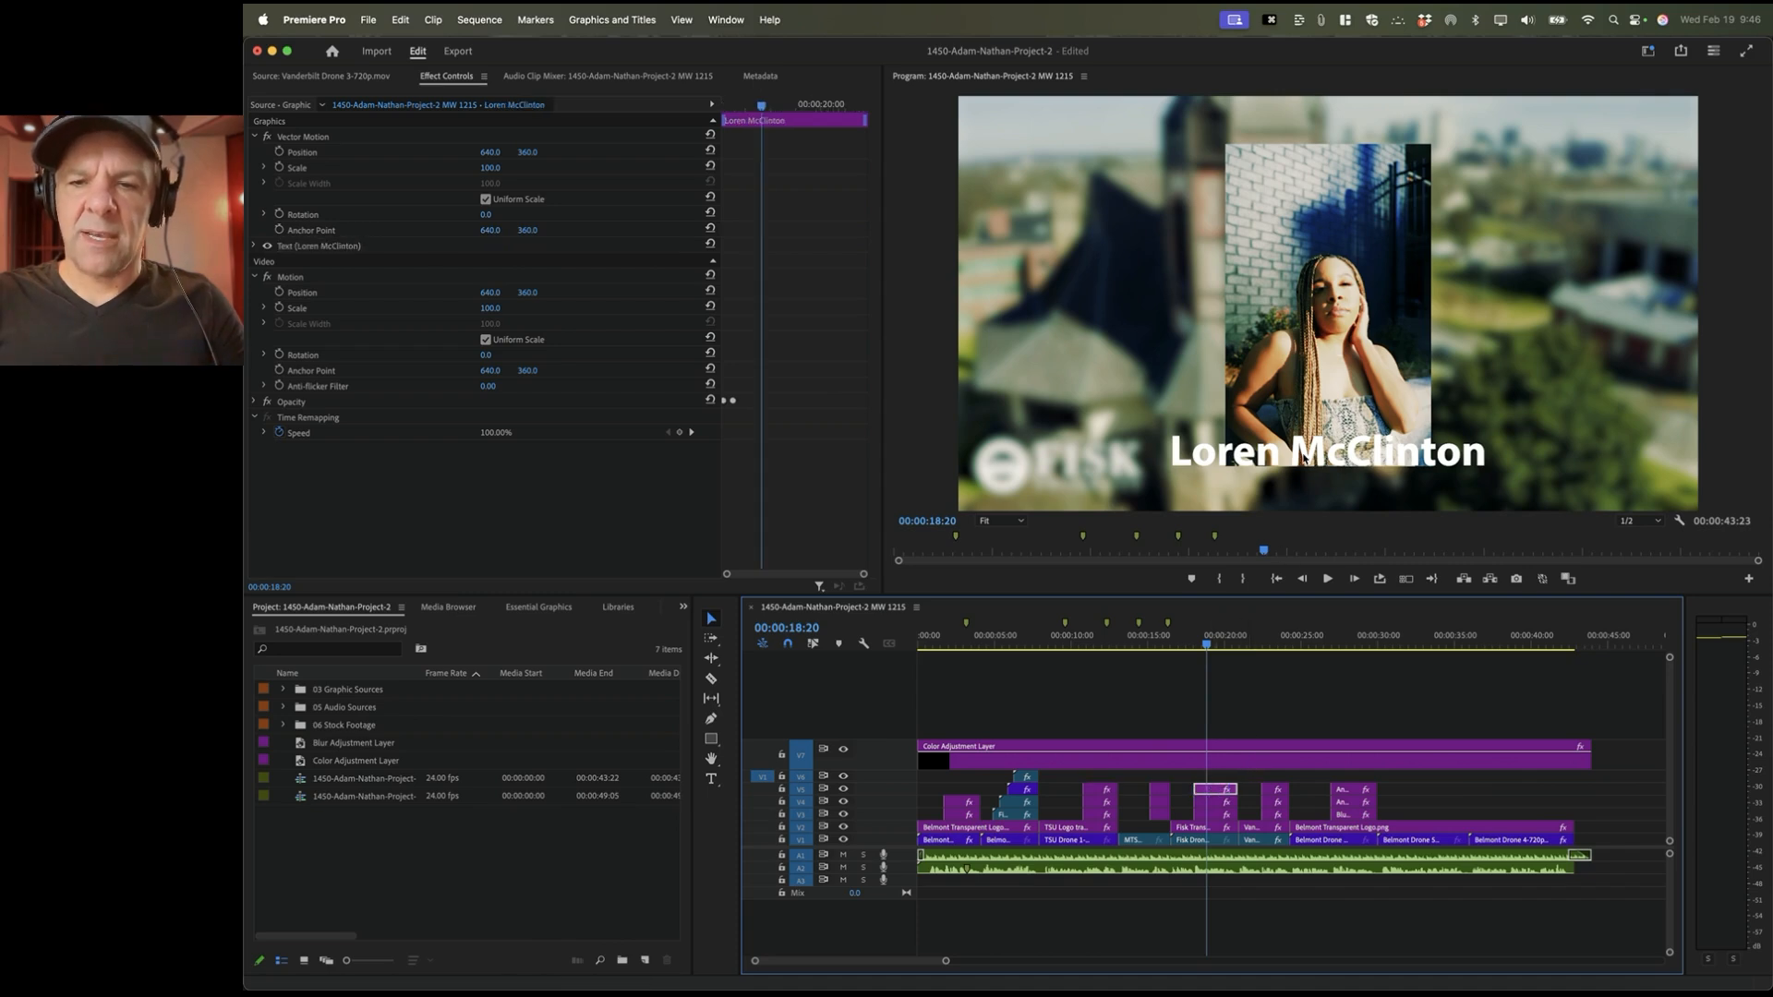
{"action": "left_click", "coordinate": [348, 169]}
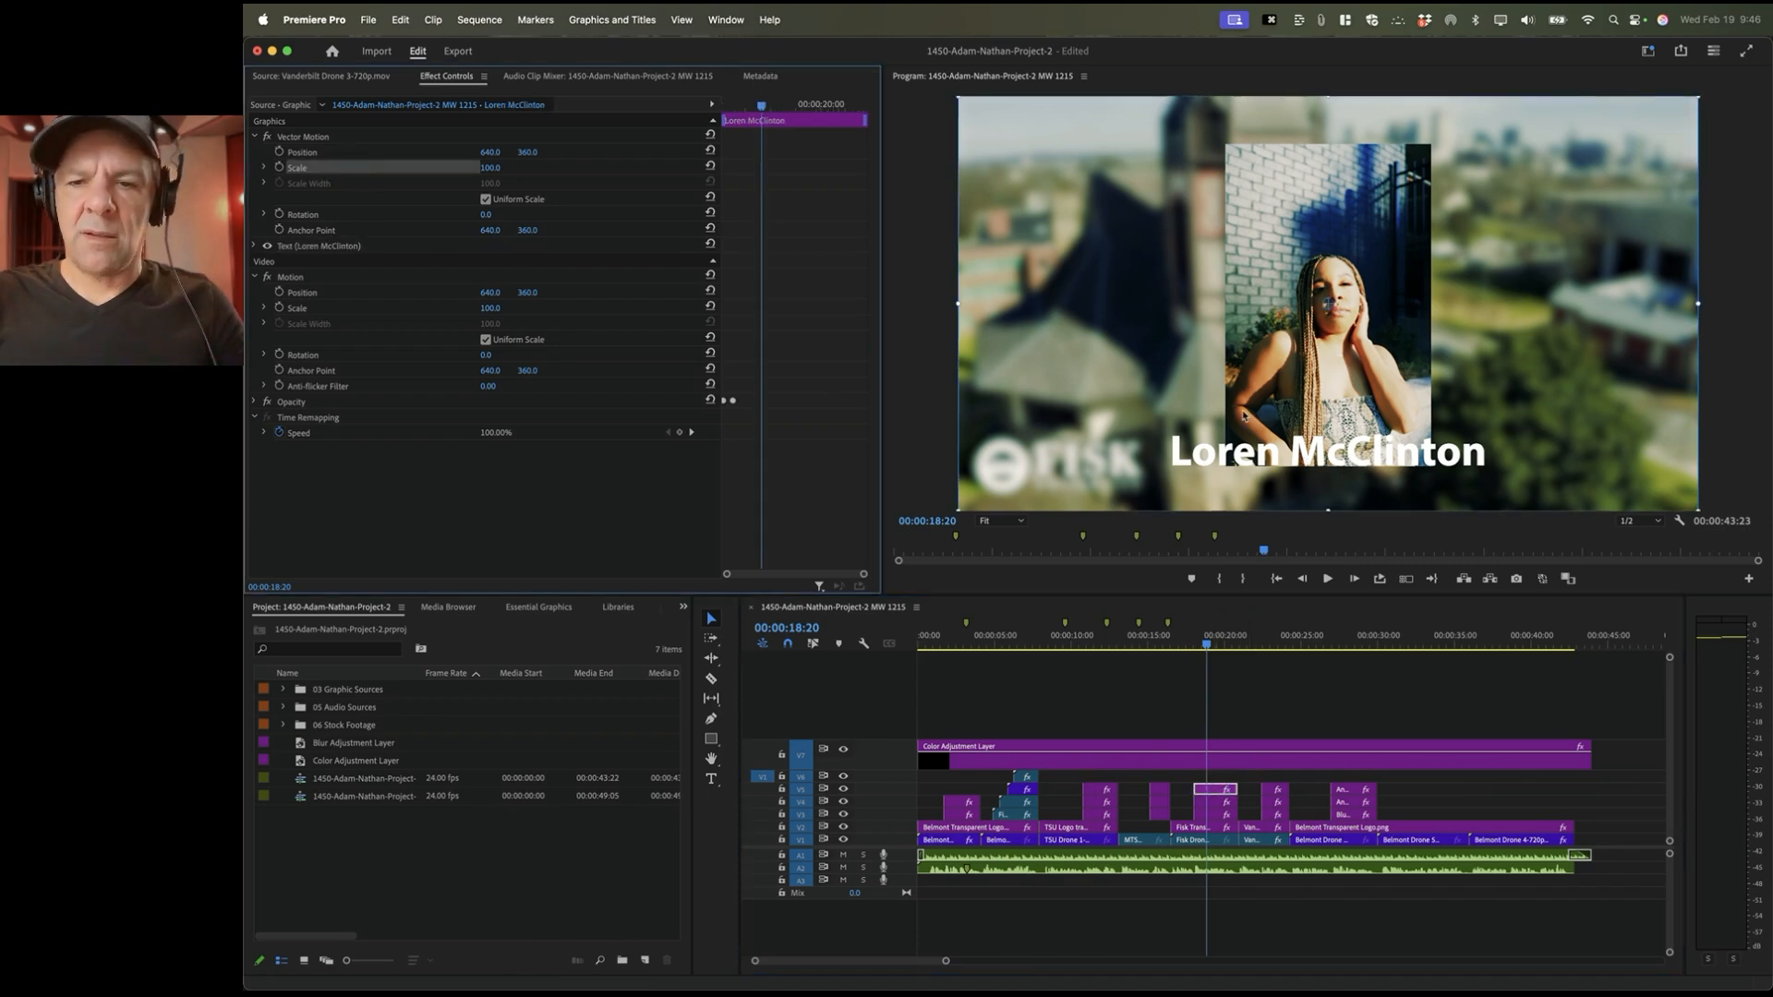
{"action": "left_click", "coordinate": [1222, 783]}
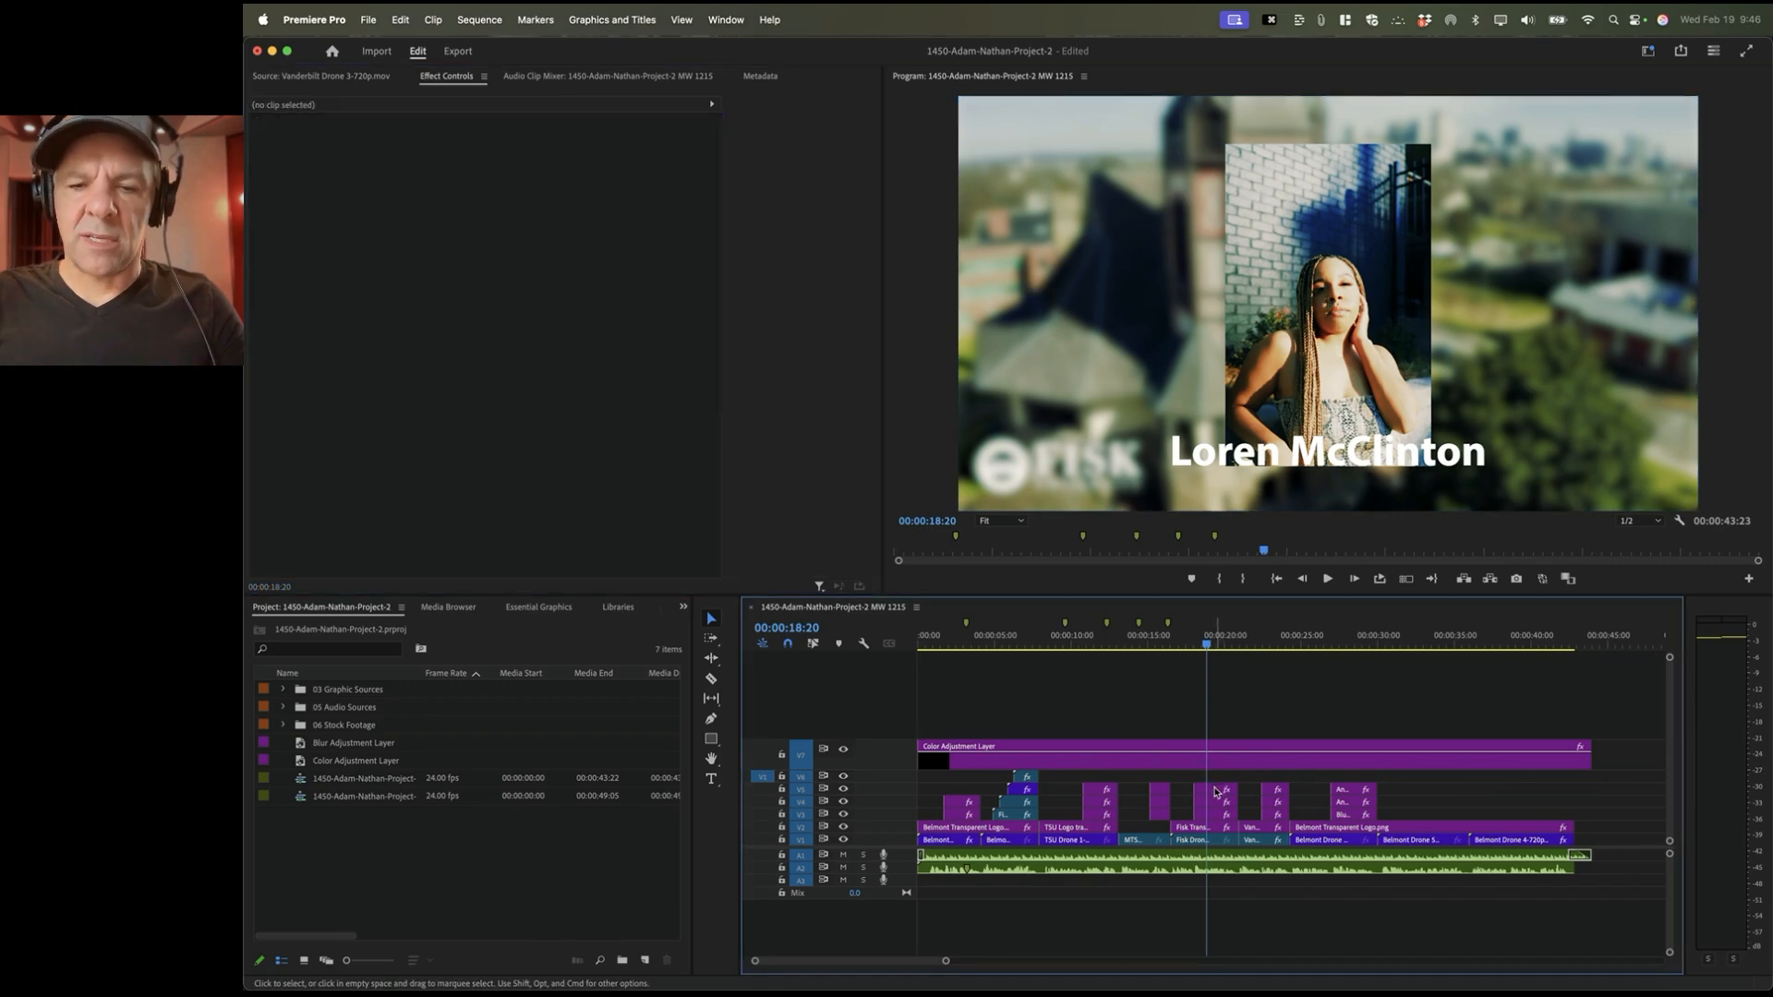
{"action": "left_click_drag", "start_coordinate": [1265, 462], "coordinate": [1111, 314]}
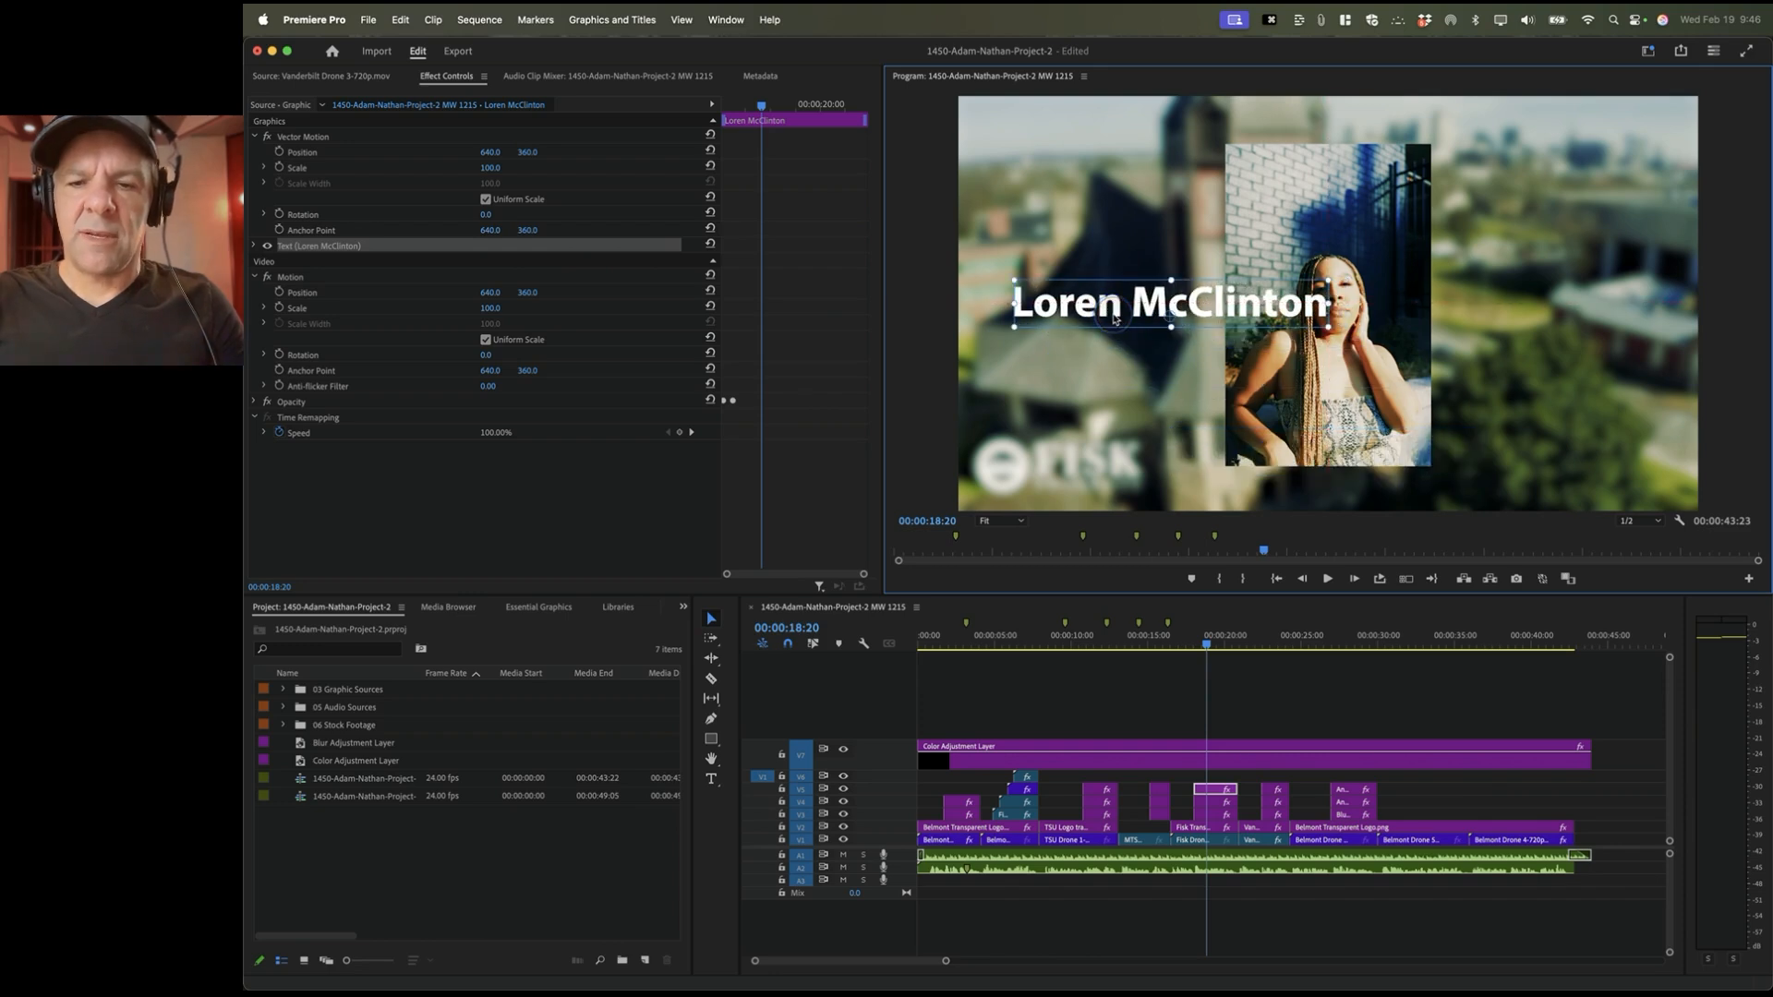
{"action": "left_click", "coordinate": [1213, 804]}
{"action": "key", "text": "shift+equal"}
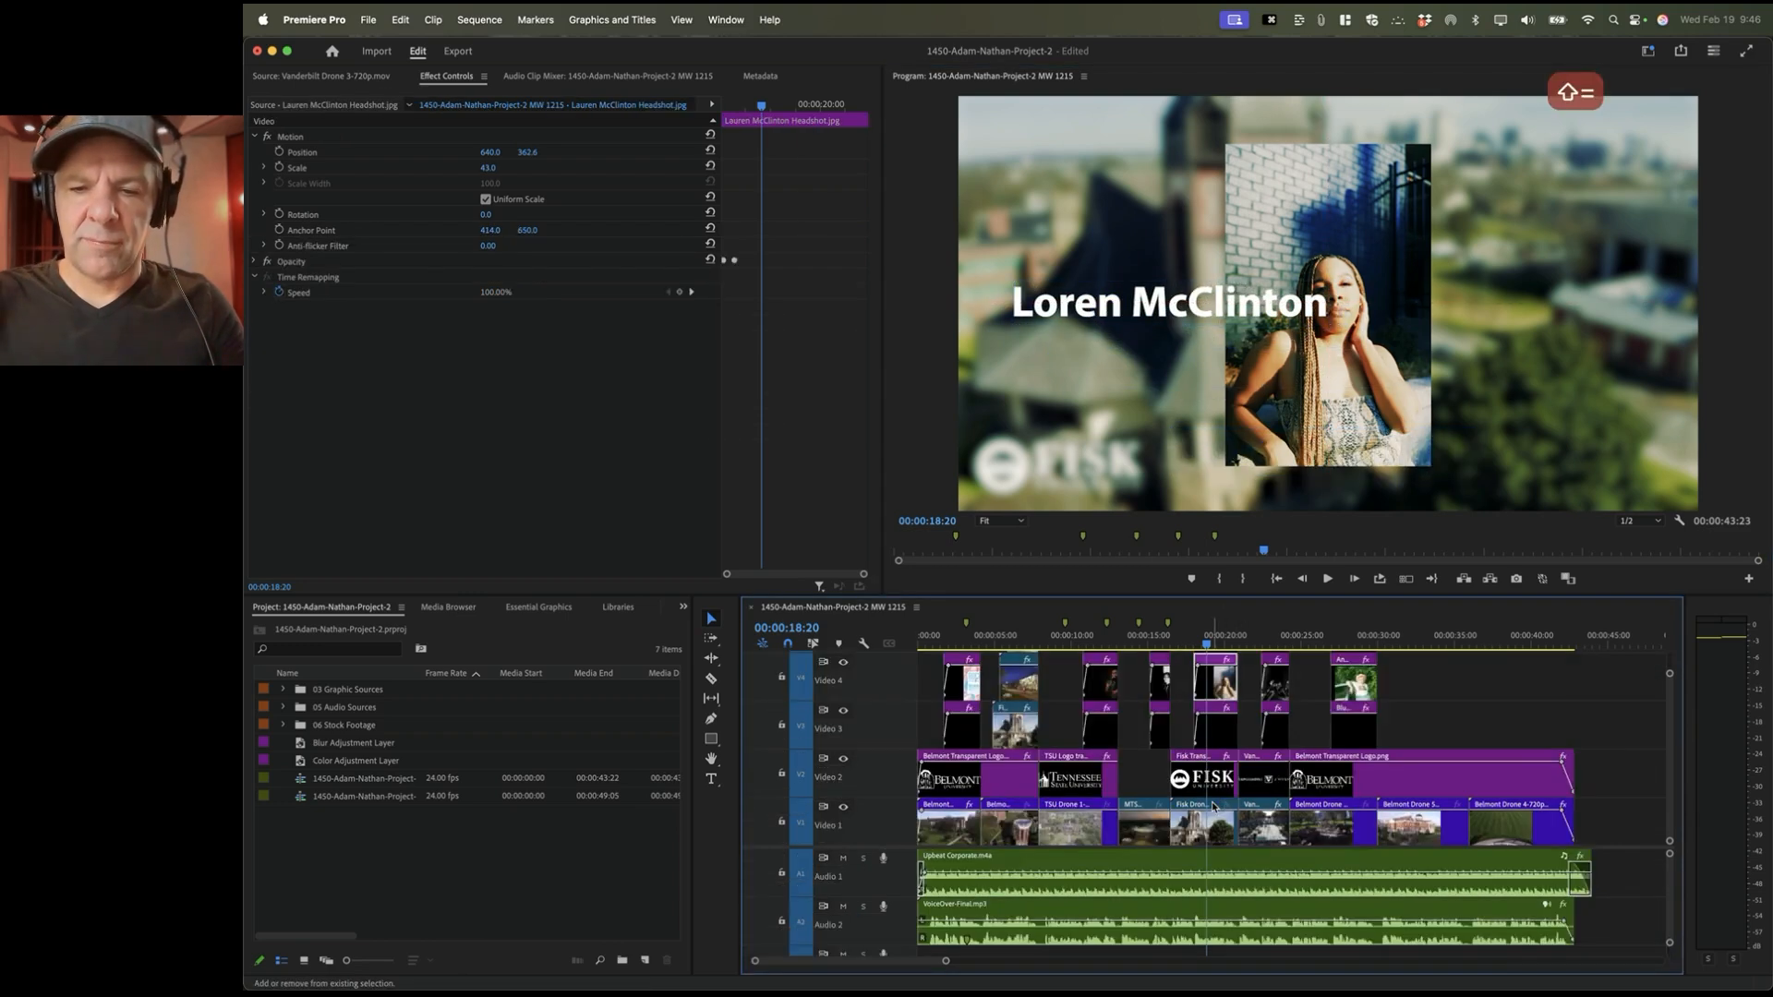
{"action": "scroll", "coordinate": [1213, 807], "scroll_direction": "up", "scroll_amount": 3}
{"action": "scroll", "coordinate": [1213, 808], "scroll_direction": "up", "scroll_amount": 2}
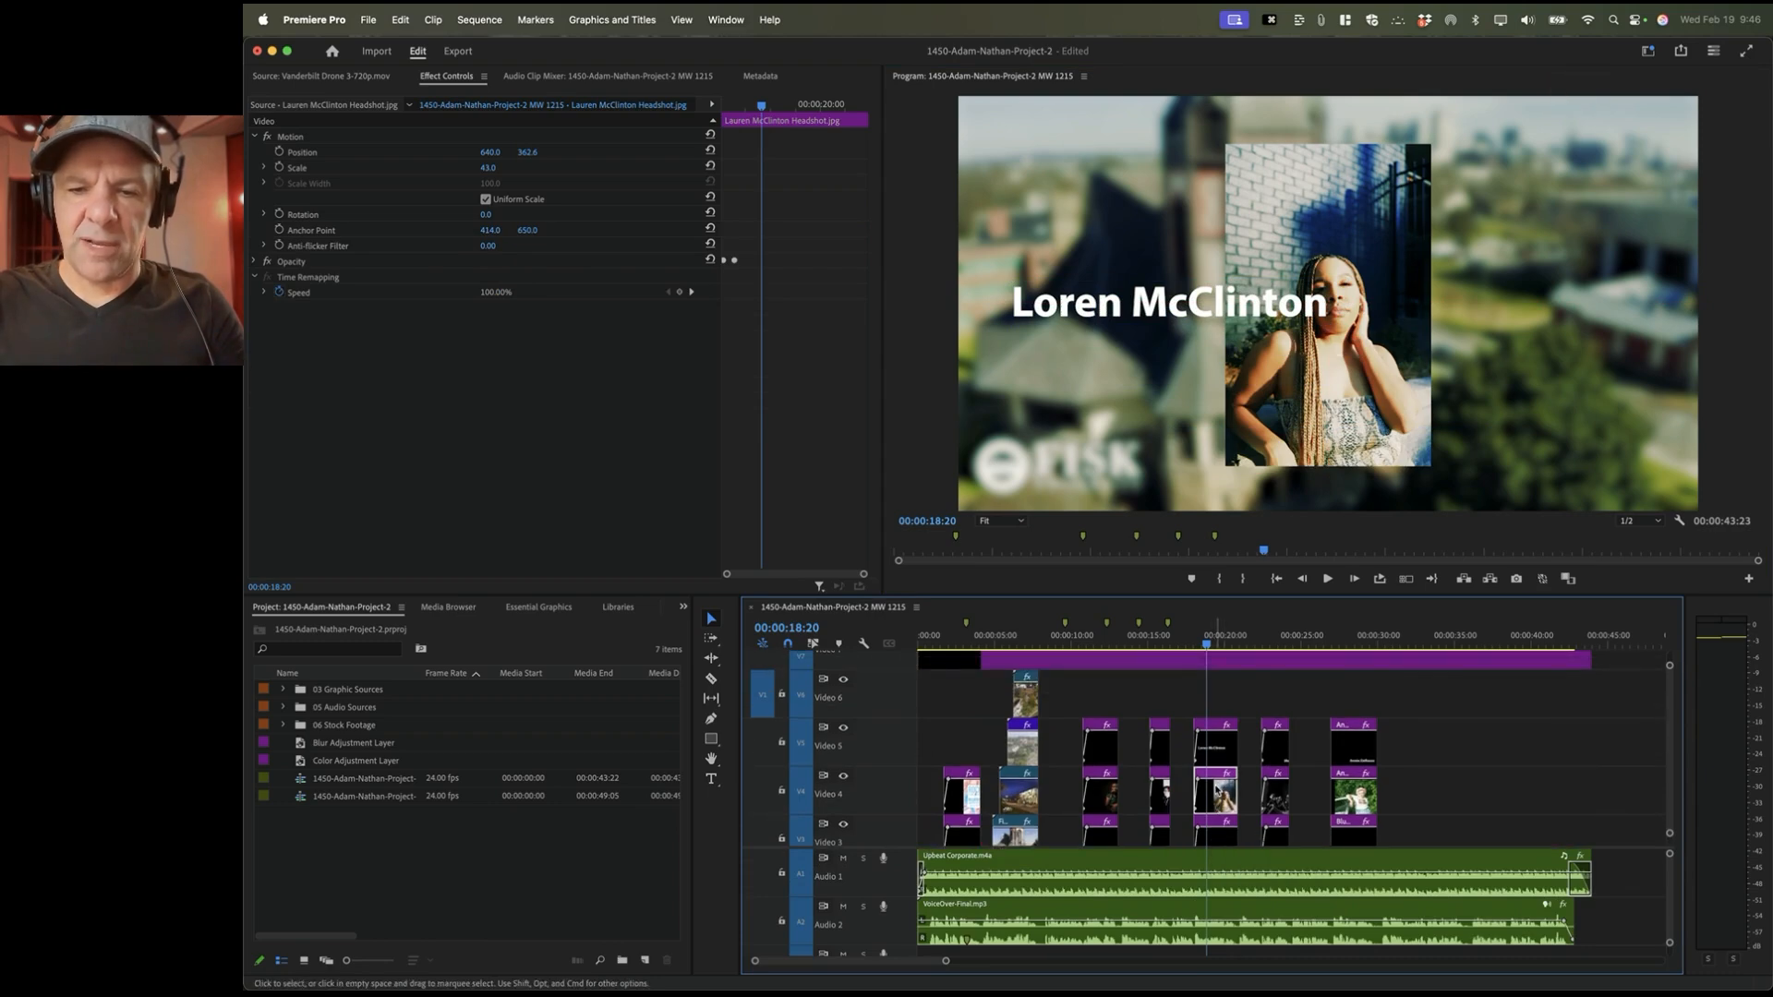
{"action": "left_click", "coordinate": [378, 151]}
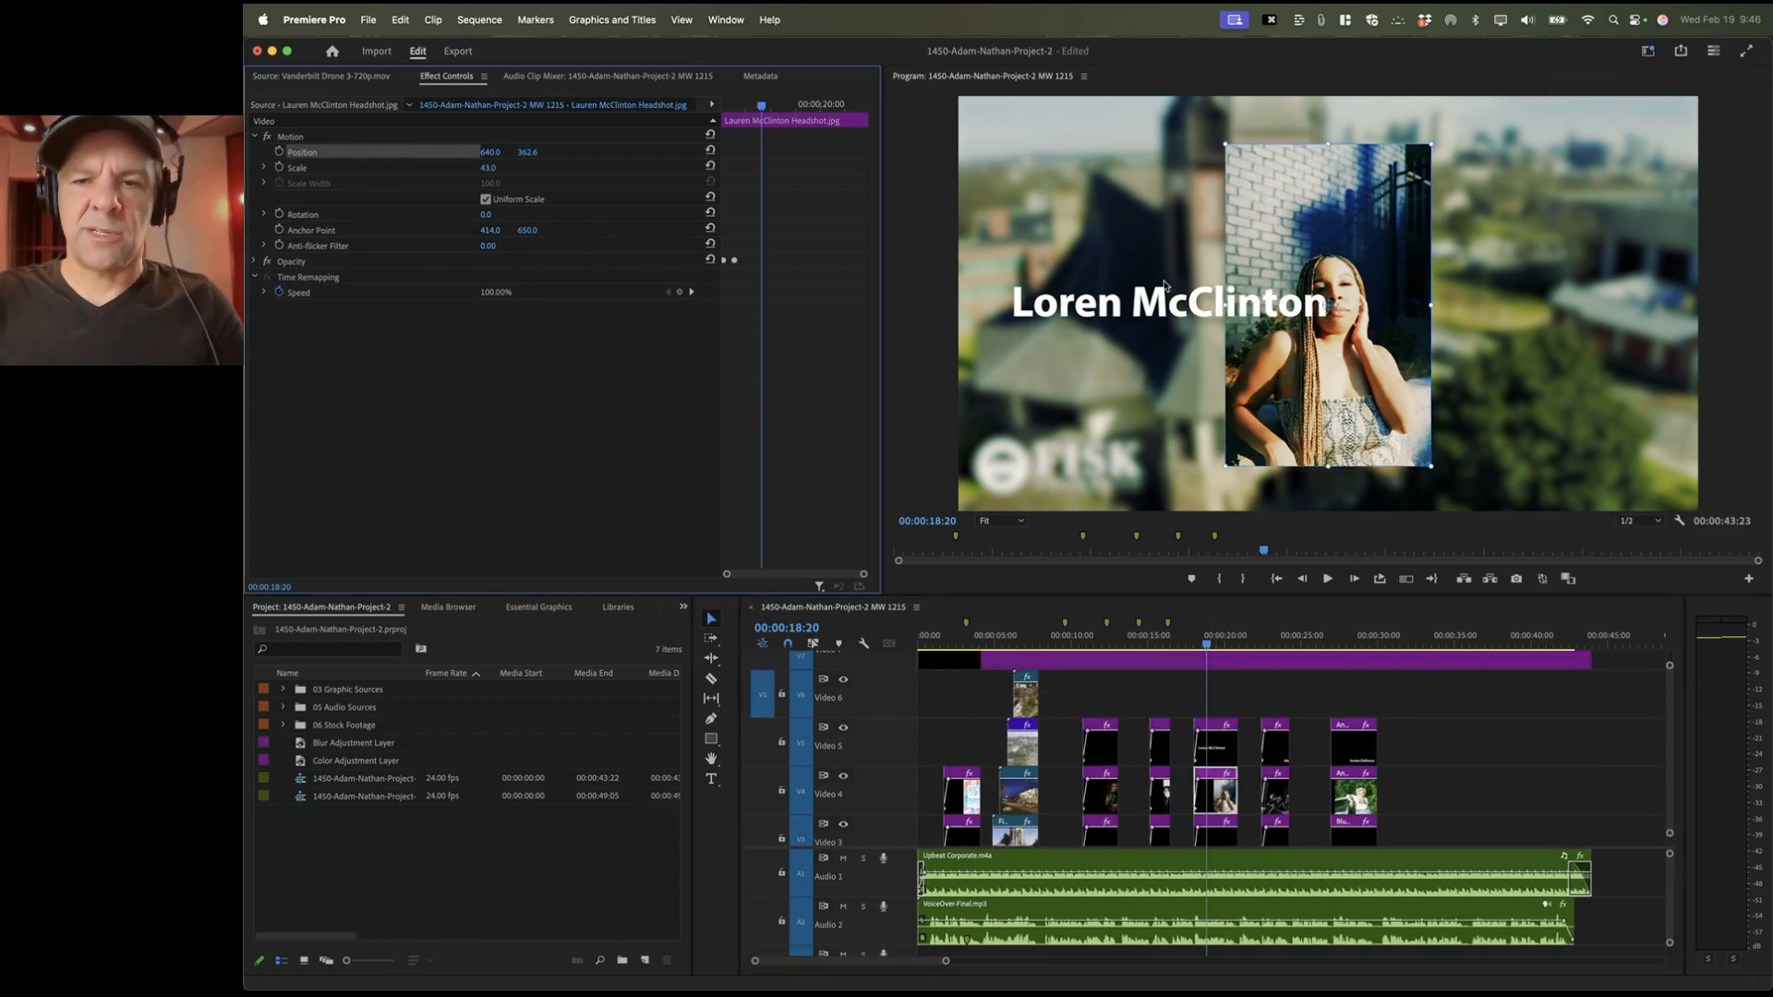
{"action": "left_click_drag", "start_coordinate": [1348, 241], "coordinate": [1498, 233]}
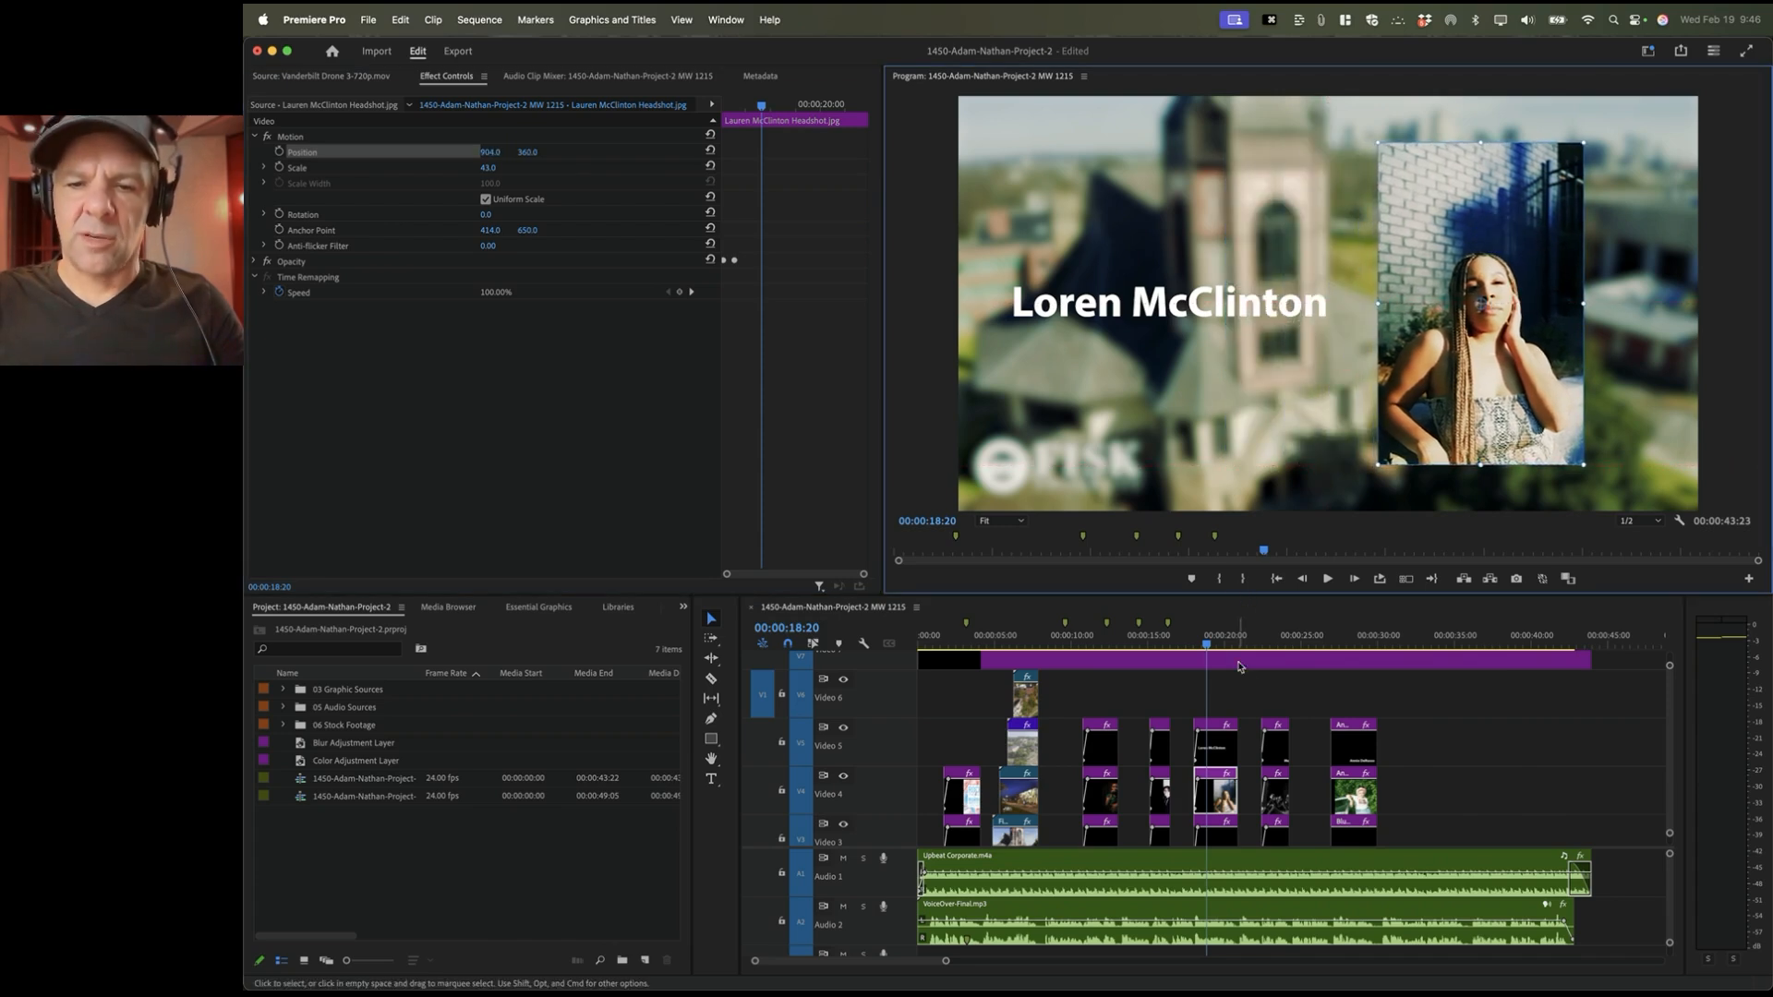
Step: Move the Melodores photo higher in the frame
{"action": "left_click", "coordinate": [1266, 636]}
{"action": "key", "text": "space"}
{"action": "key", "text": "space"}
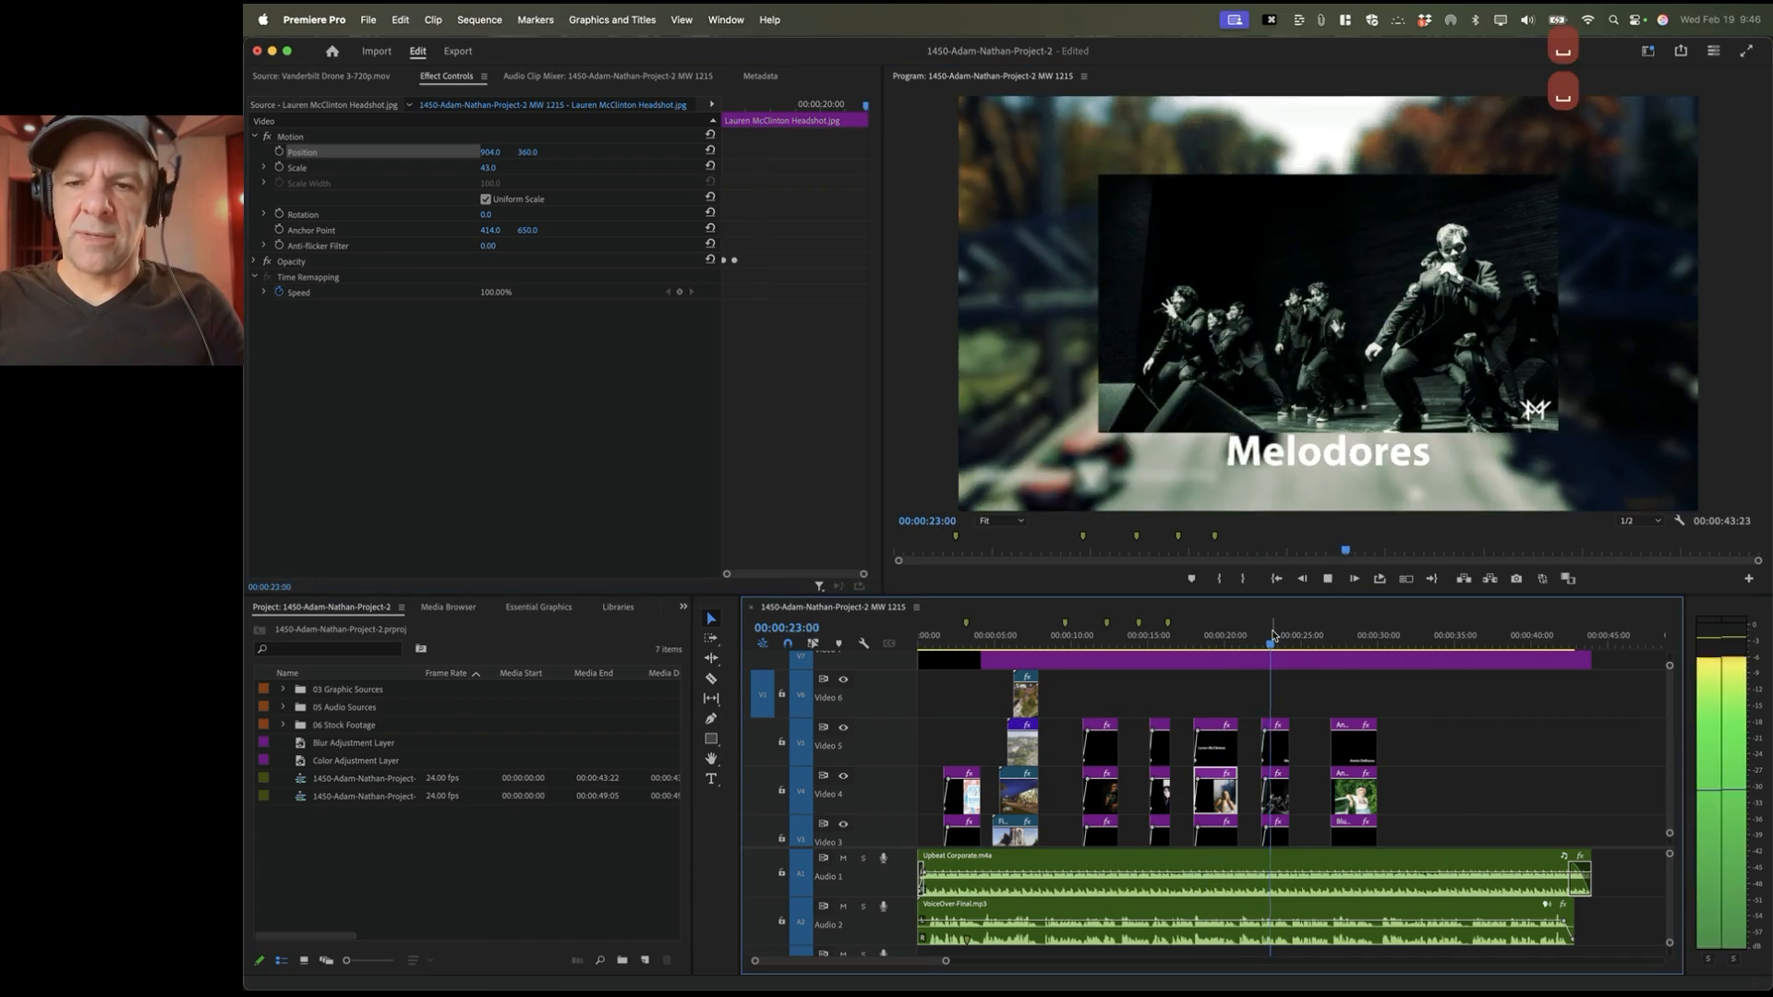
{"action": "left_click", "coordinate": [1275, 796]}
{"action": "left_click", "coordinate": [310, 153]}
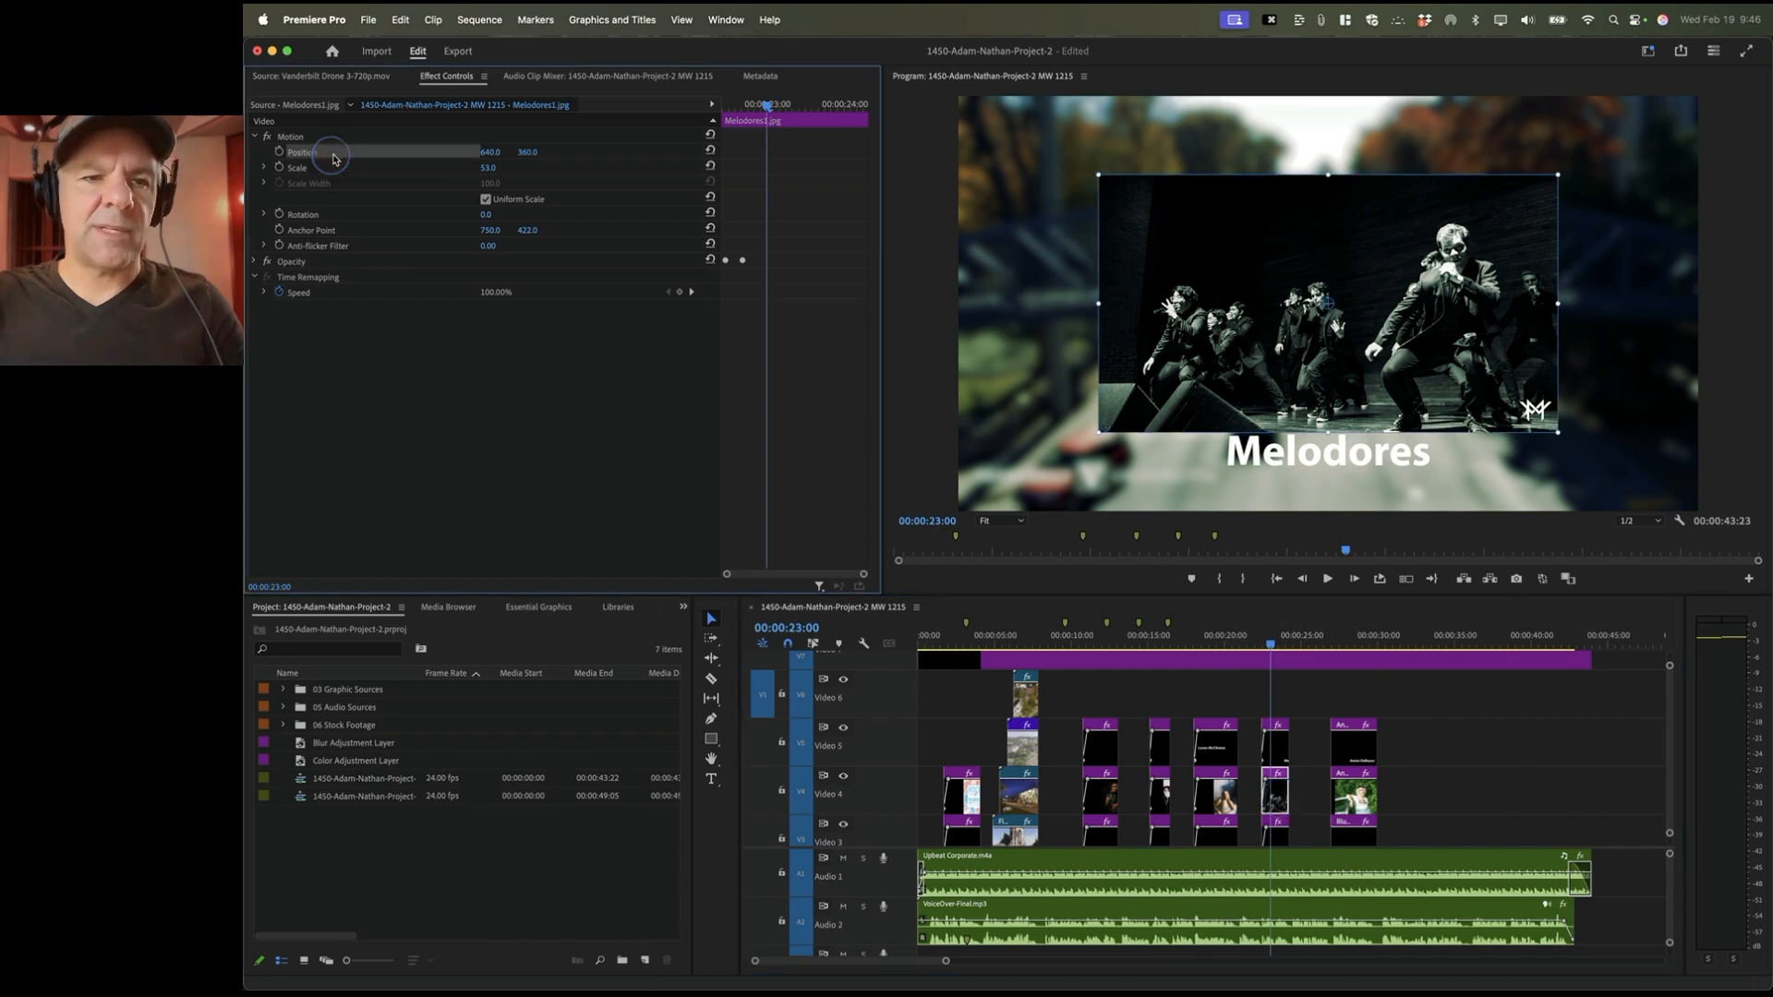
{"action": "left_click_drag", "start_coordinate": [1209, 276], "coordinate": [1209, 253]}
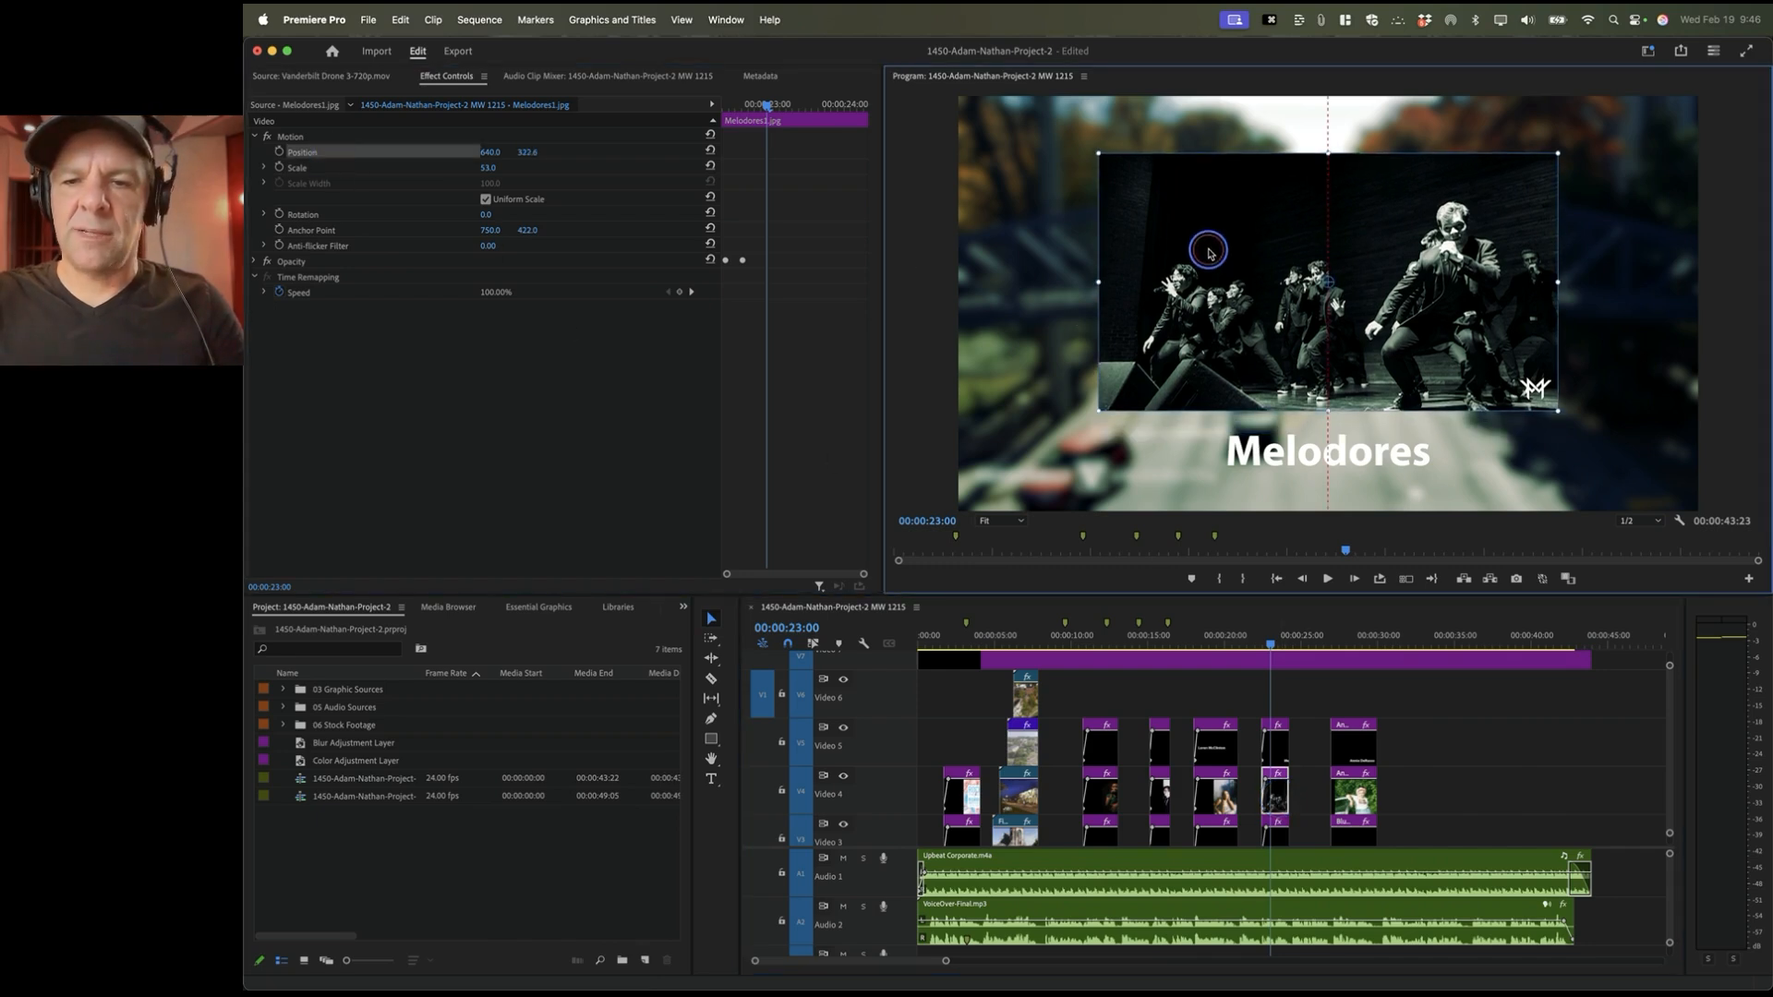
{"action": "left_click", "coordinate": [1346, 640]}
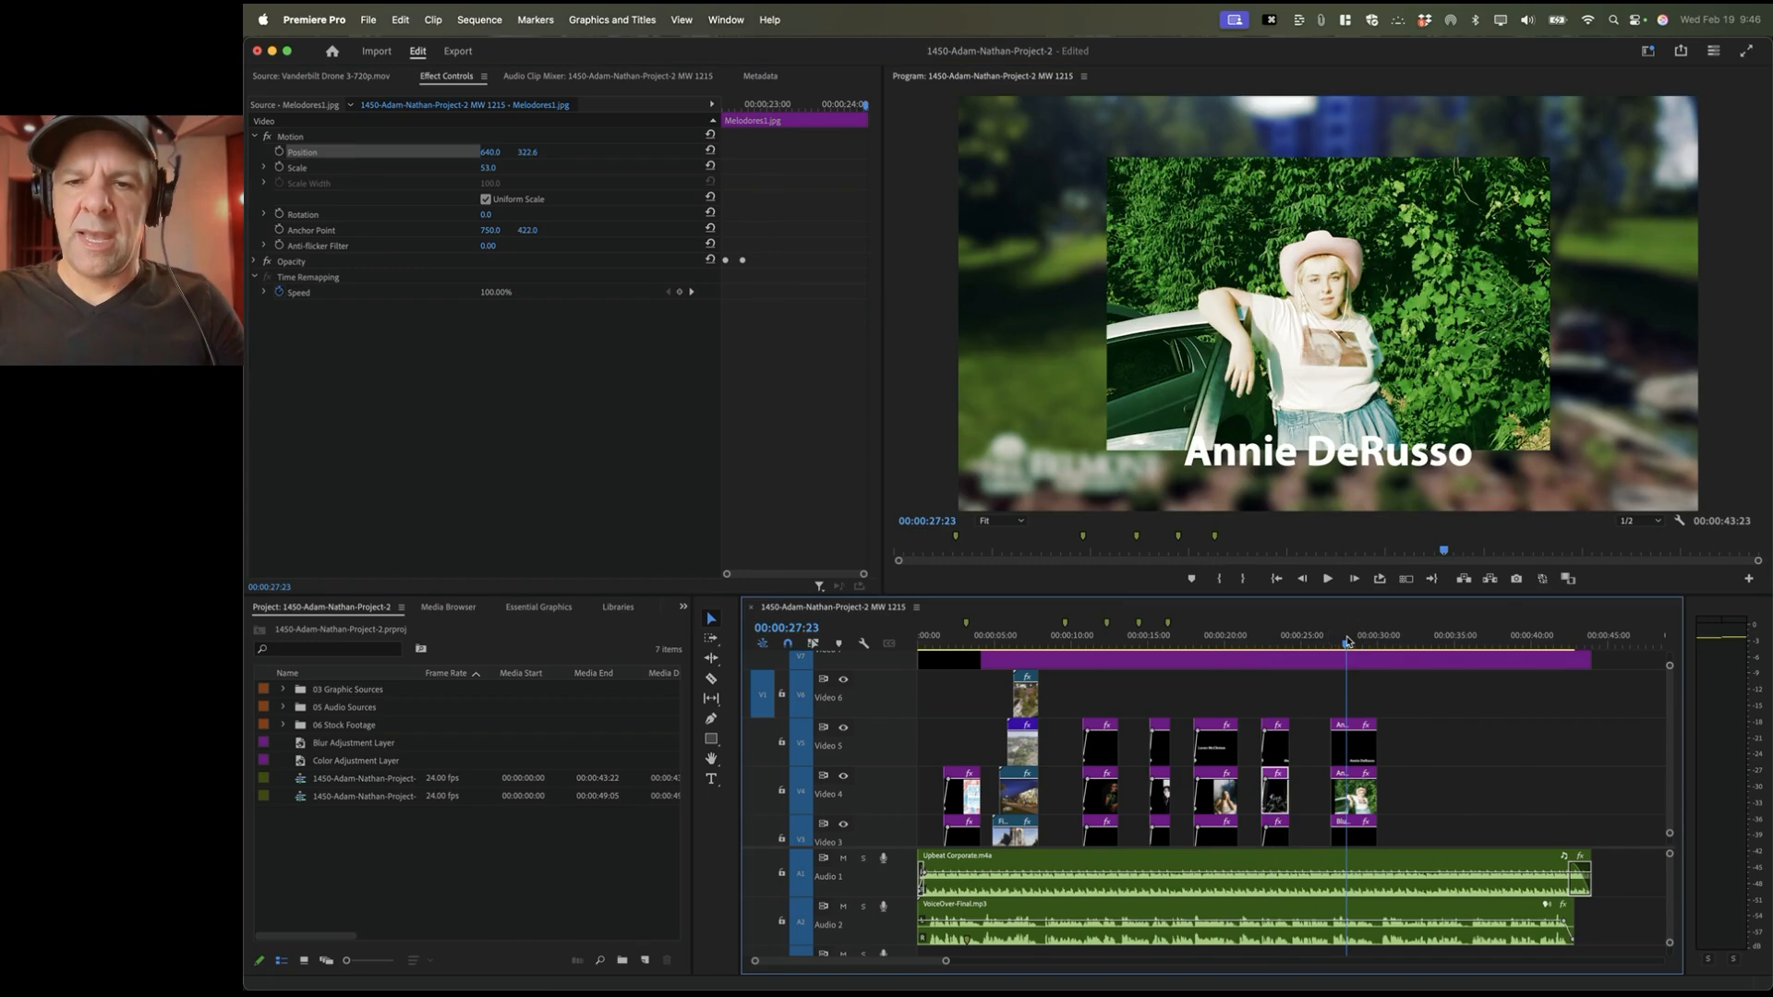
{"action": "left_click", "coordinate": [1353, 796]}
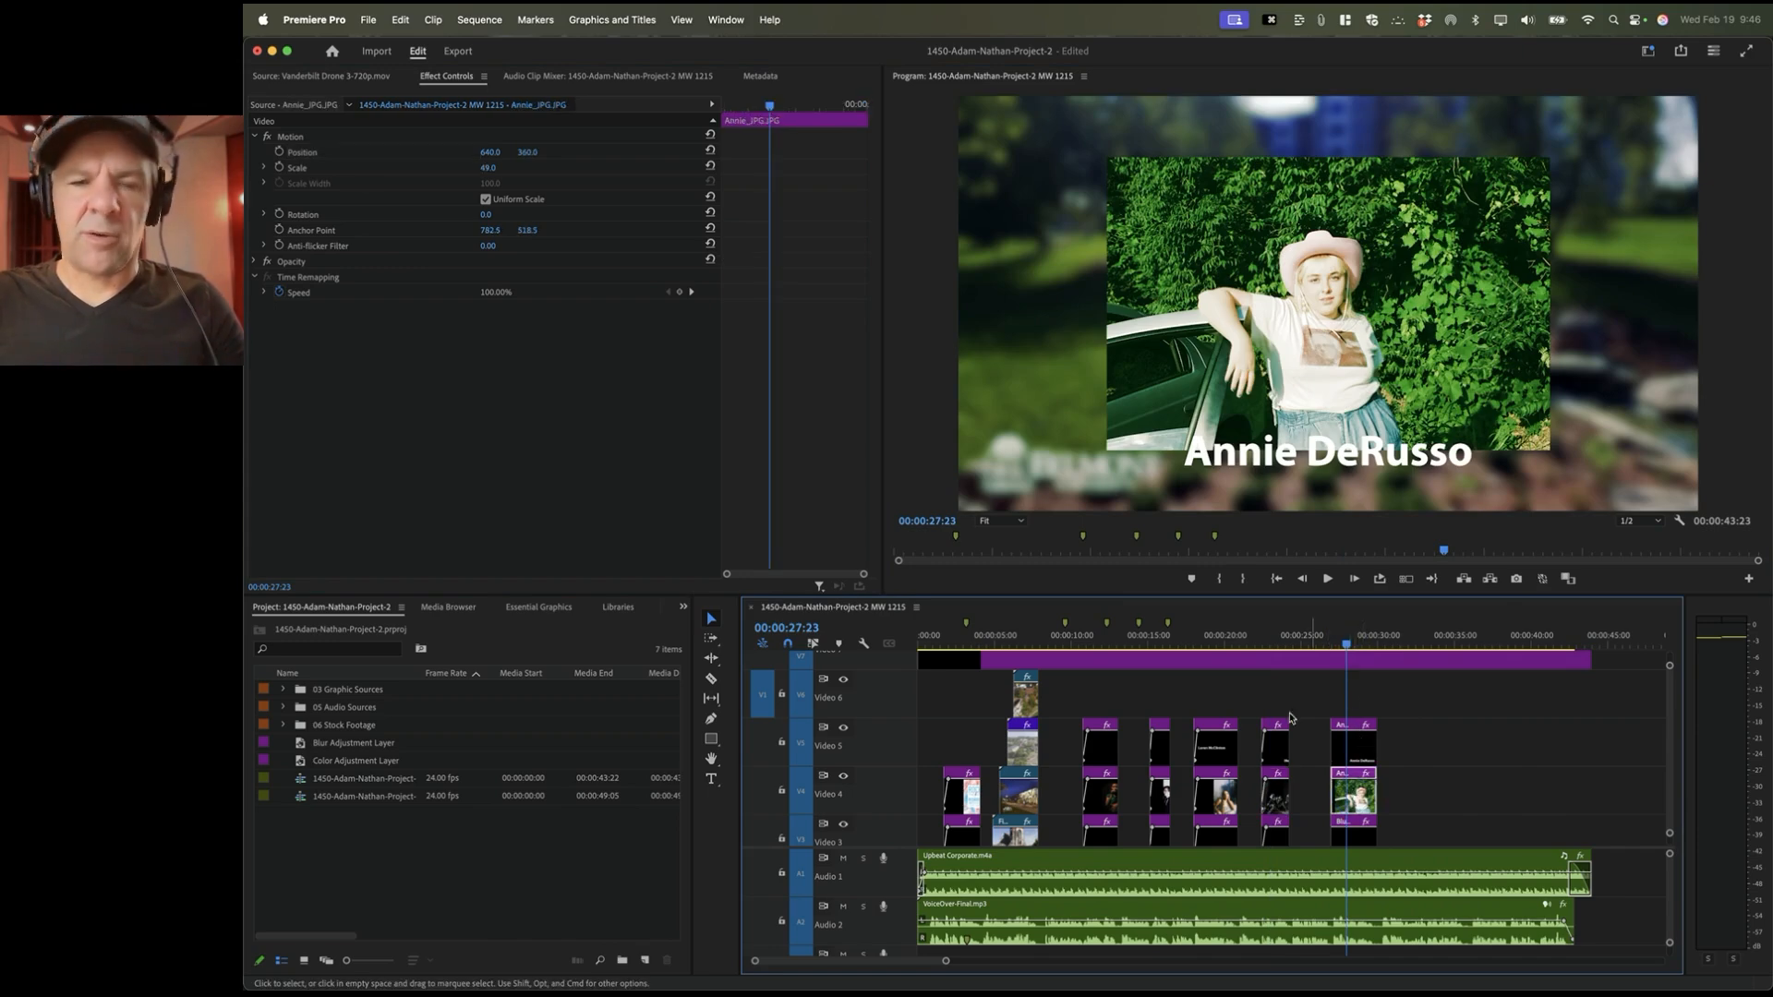
{"action": "left_click", "coordinate": [364, 168]}
{"action": "left_click_drag", "start_coordinate": [1173, 293], "coordinate": [1175, 260]}
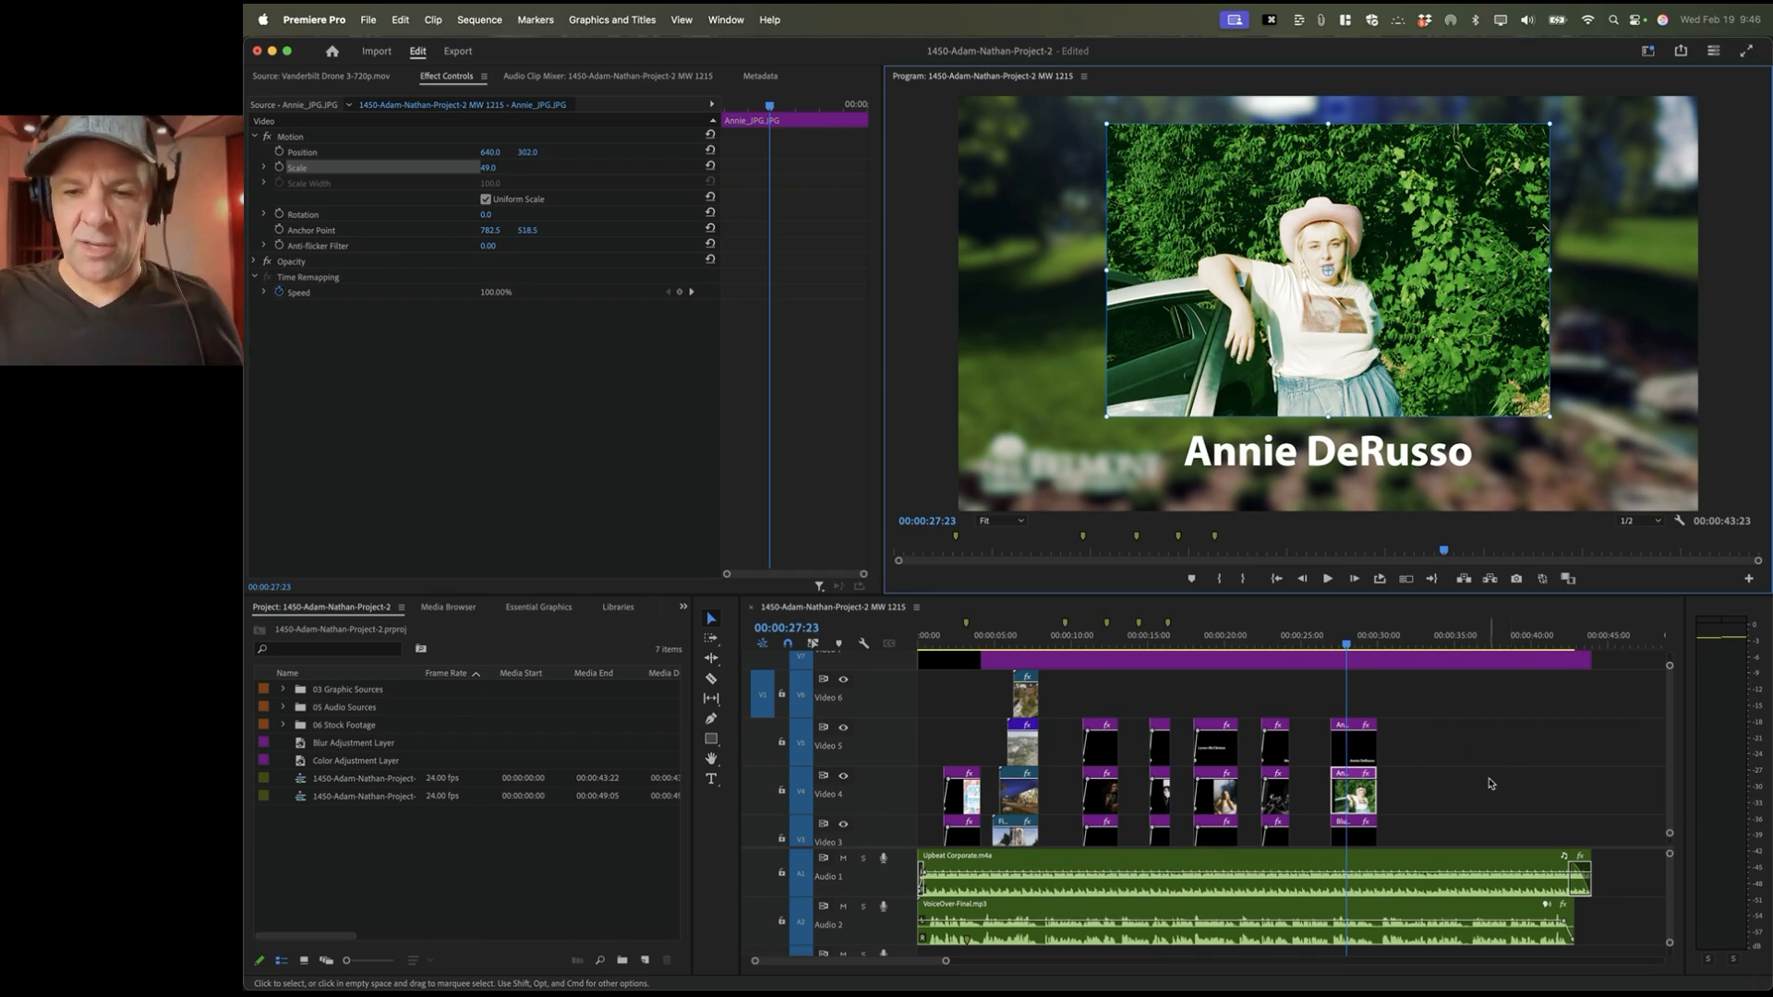
{"action": "key", "text": "space"}
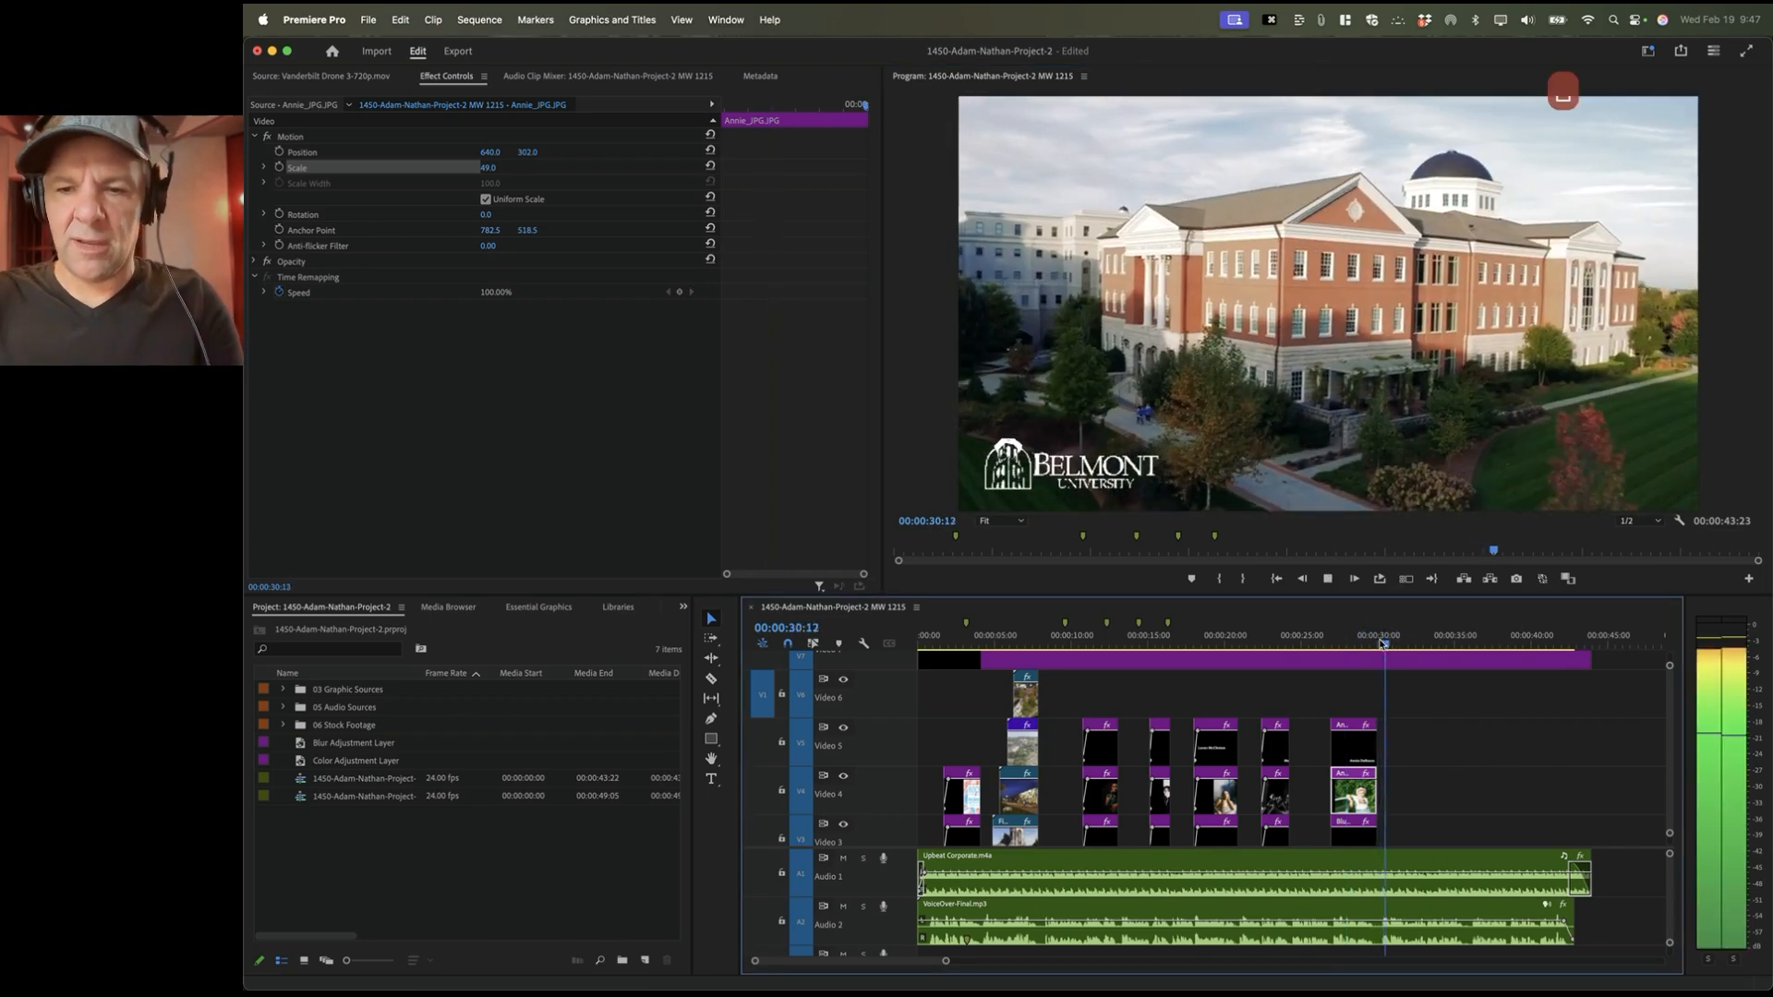
Step: Mark a timeline In at 33:04 and an Out at 35:22 for the next photo
{"action": "key", "text": "space"}
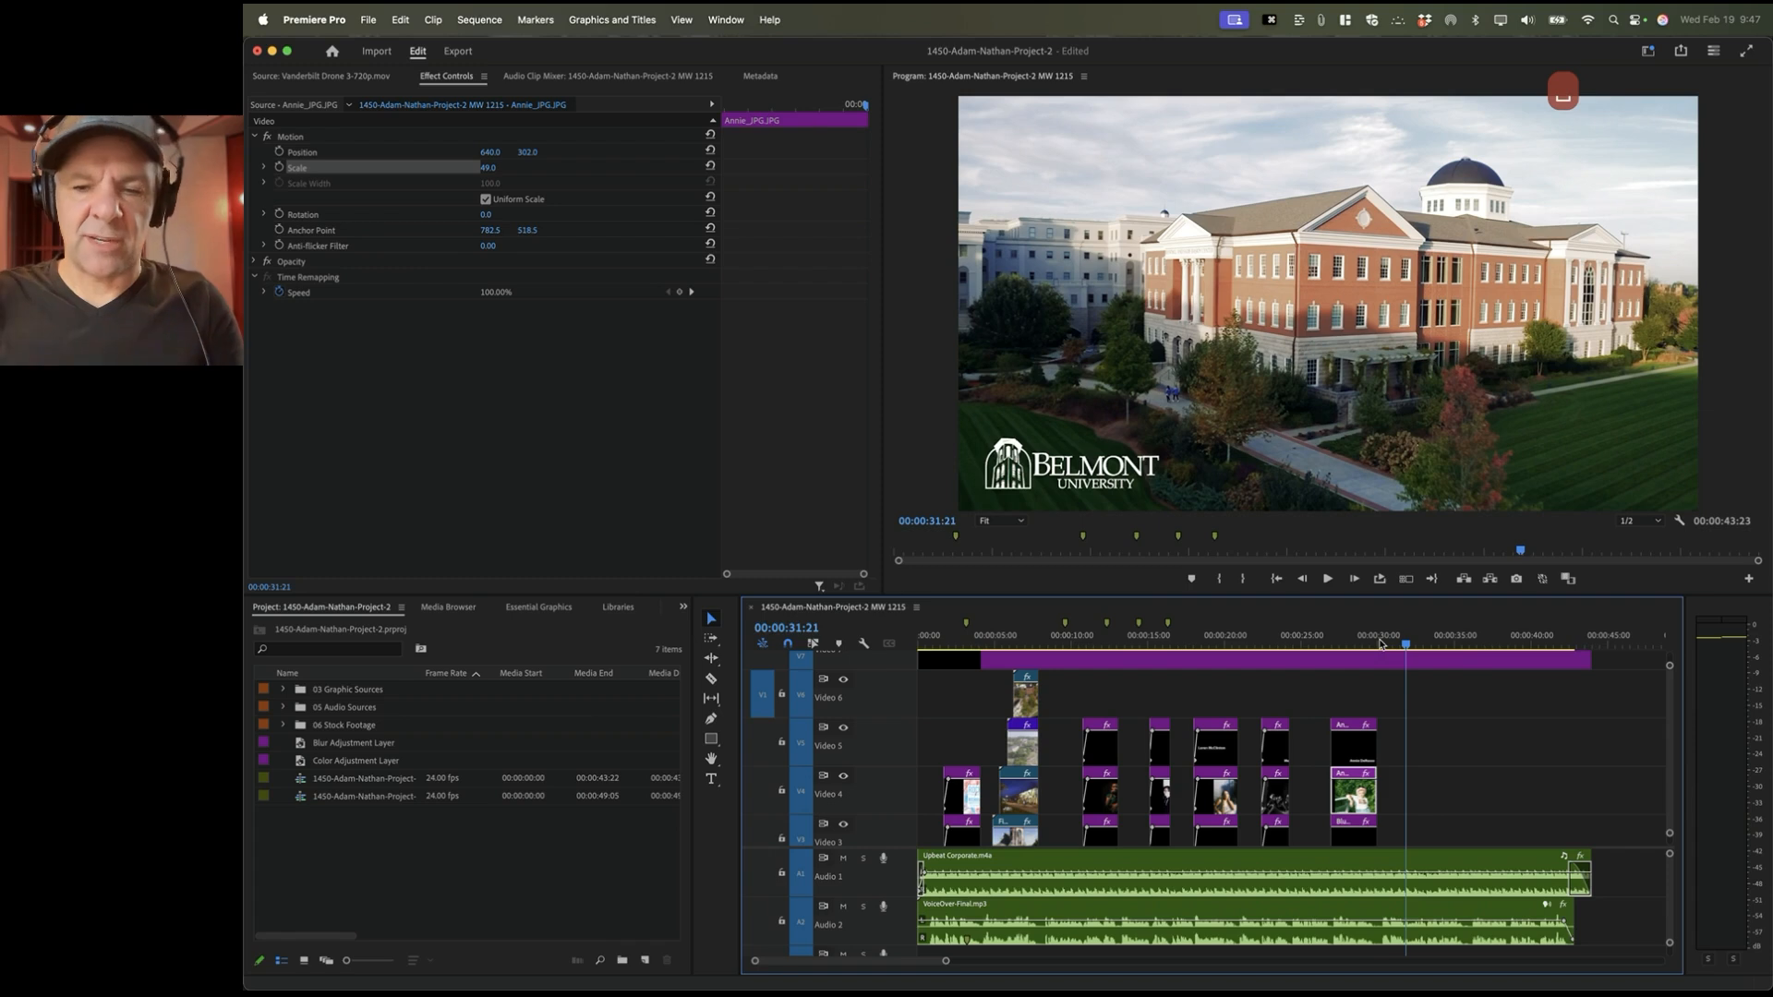
{"action": "key", "text": "="}
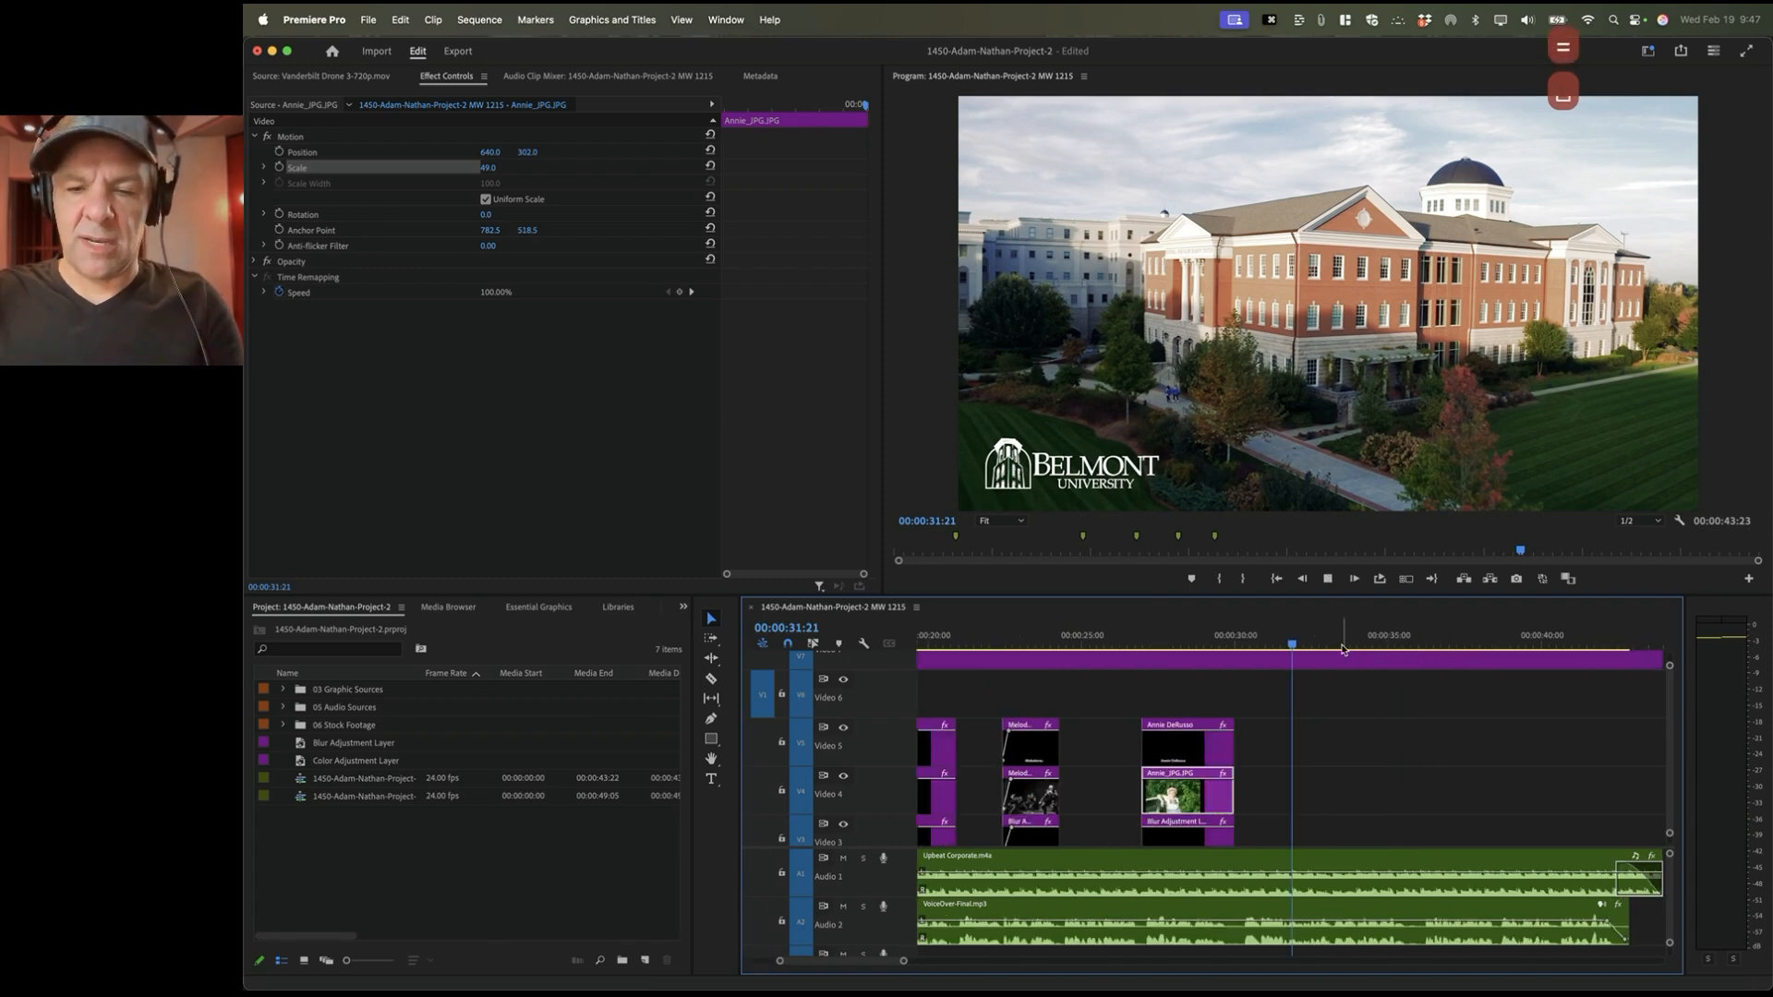
{"action": "key", "text": "space"}
{"action": "key", "text": "space"}
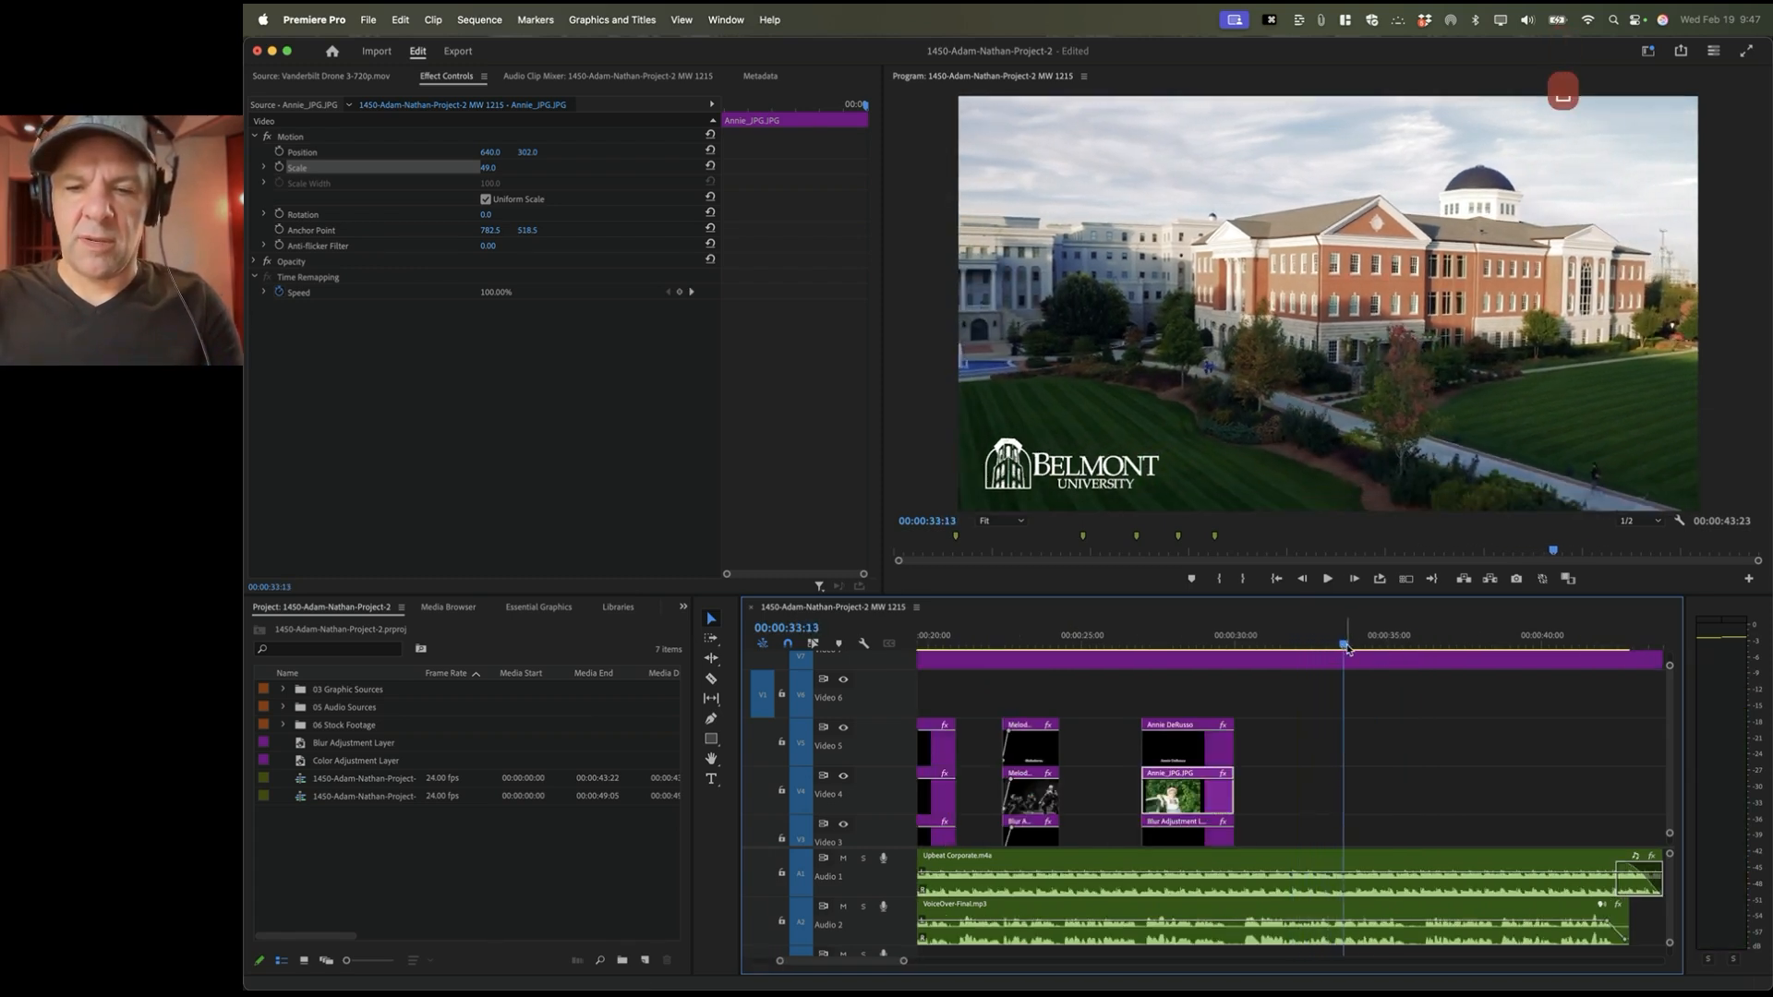
{"action": "left_click", "coordinate": [1333, 642]}
{"action": "key", "text": "i"}
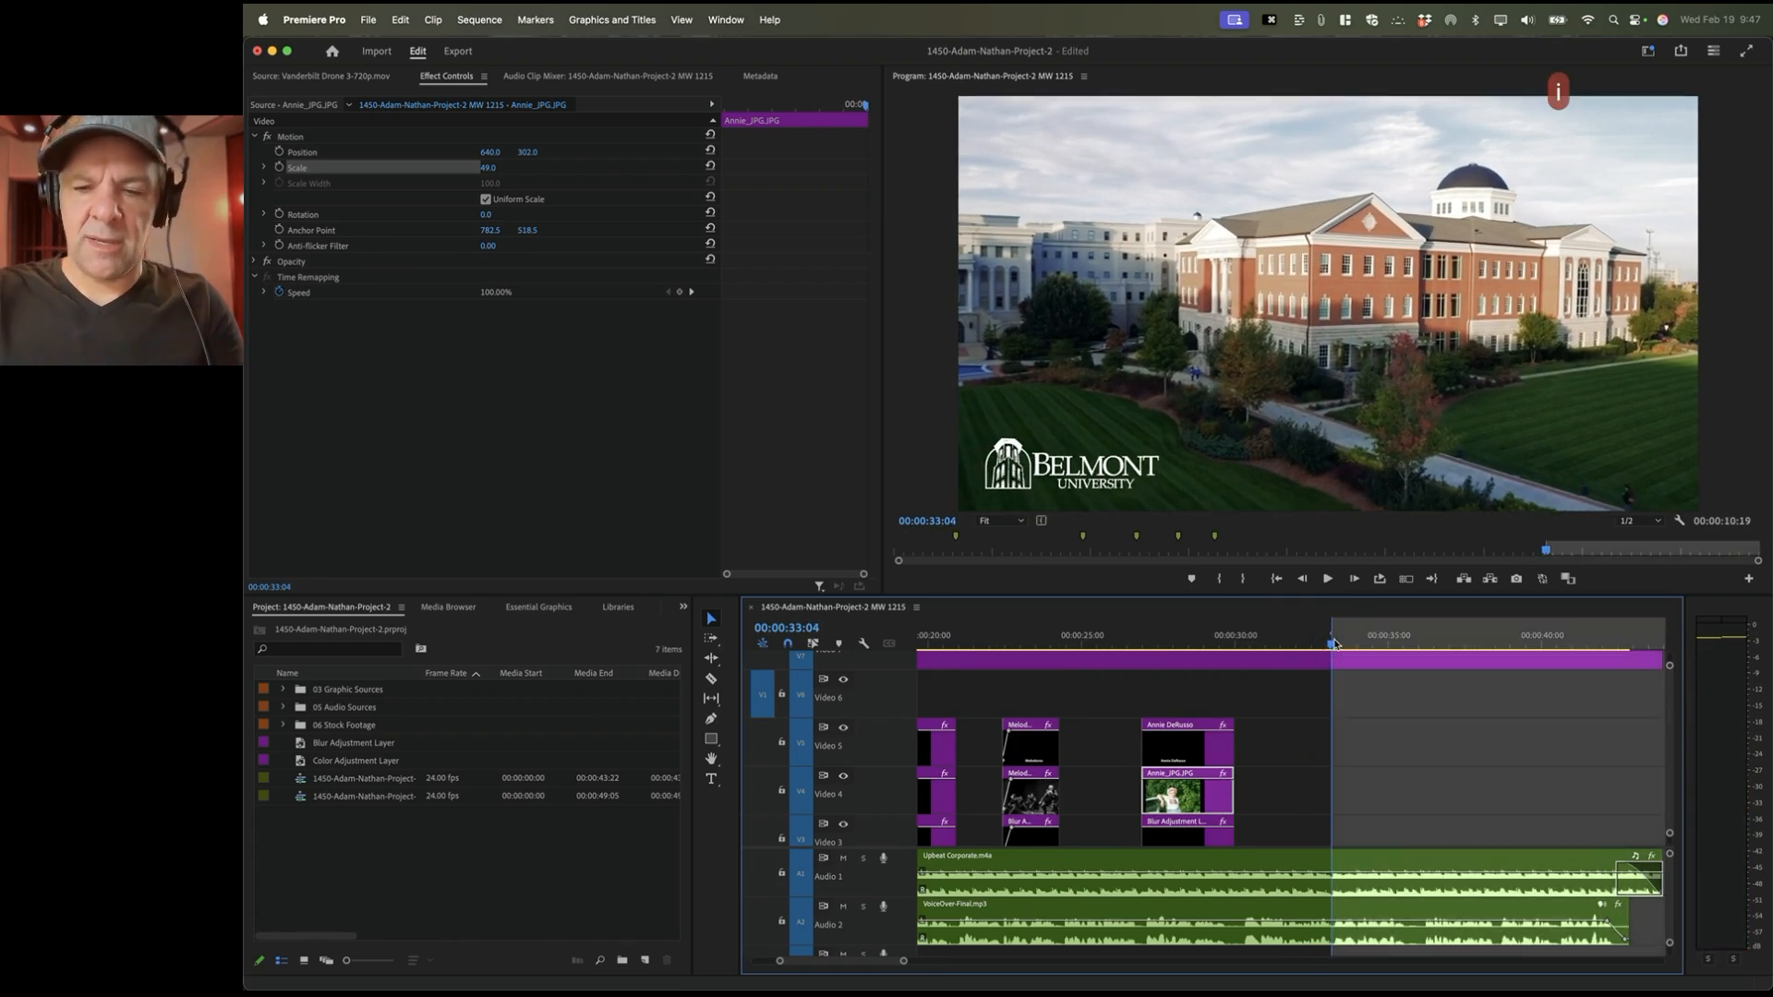
{"action": "key", "text": "space"}
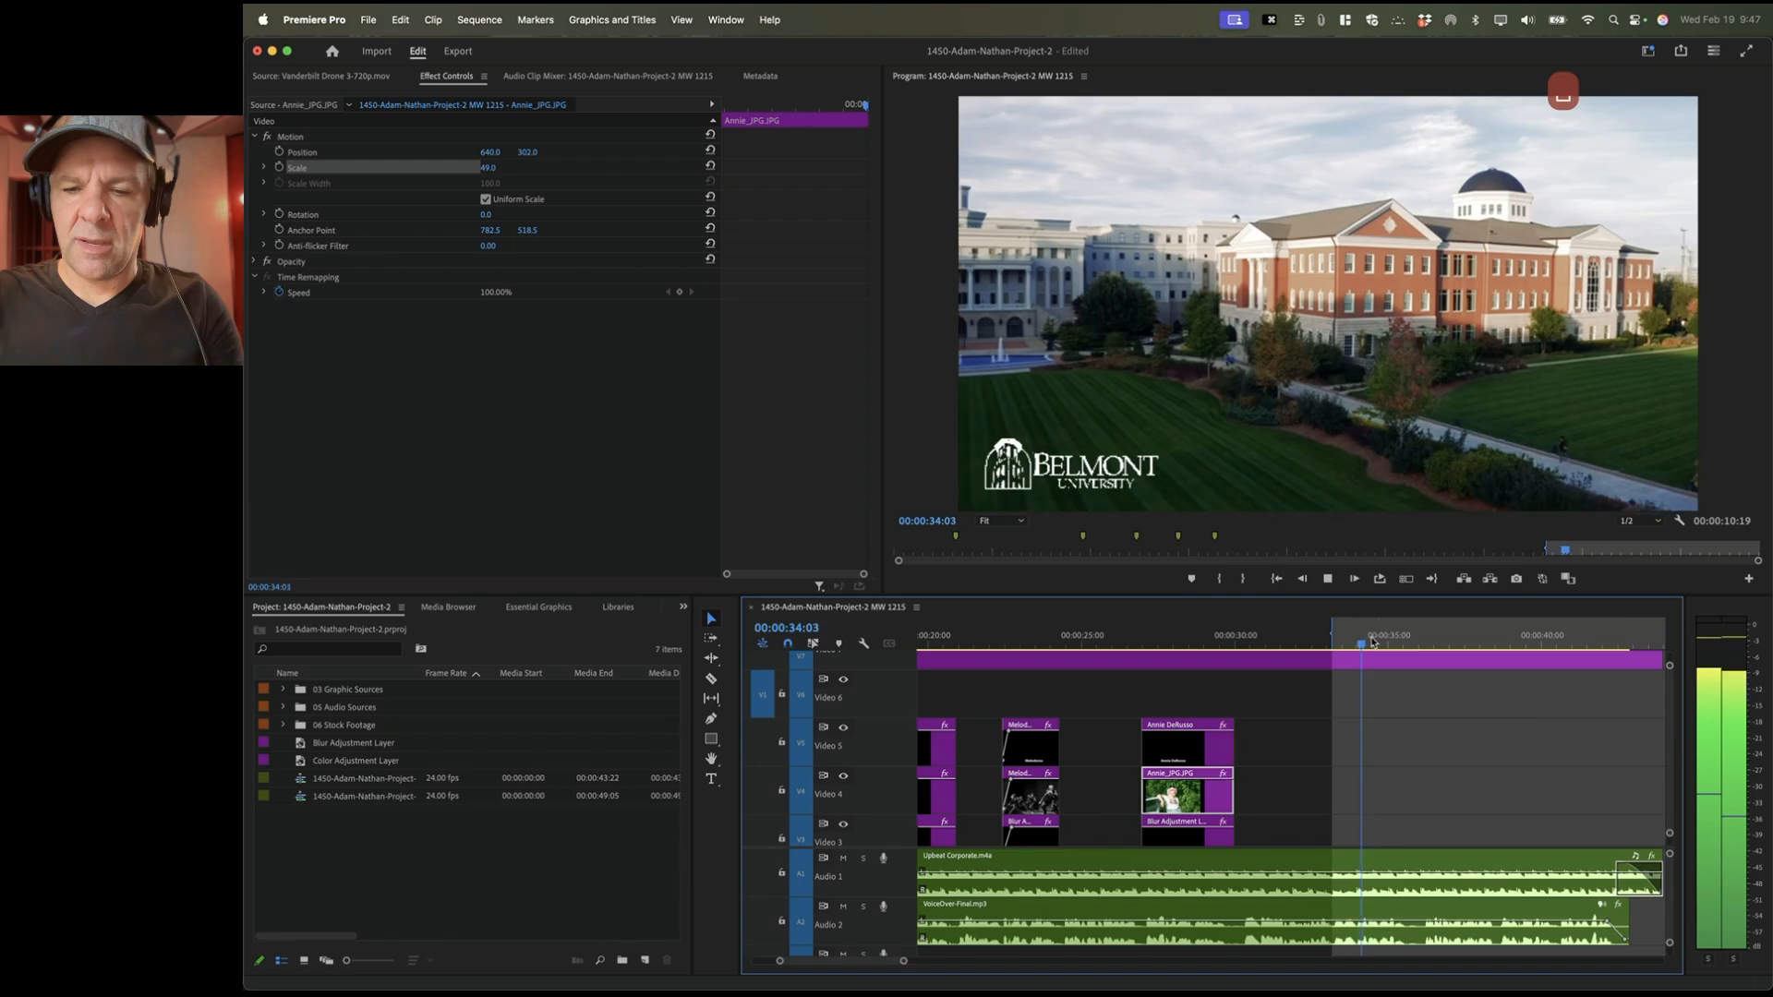
{"action": "key", "text": "space"}
{"action": "key", "text": "o"}
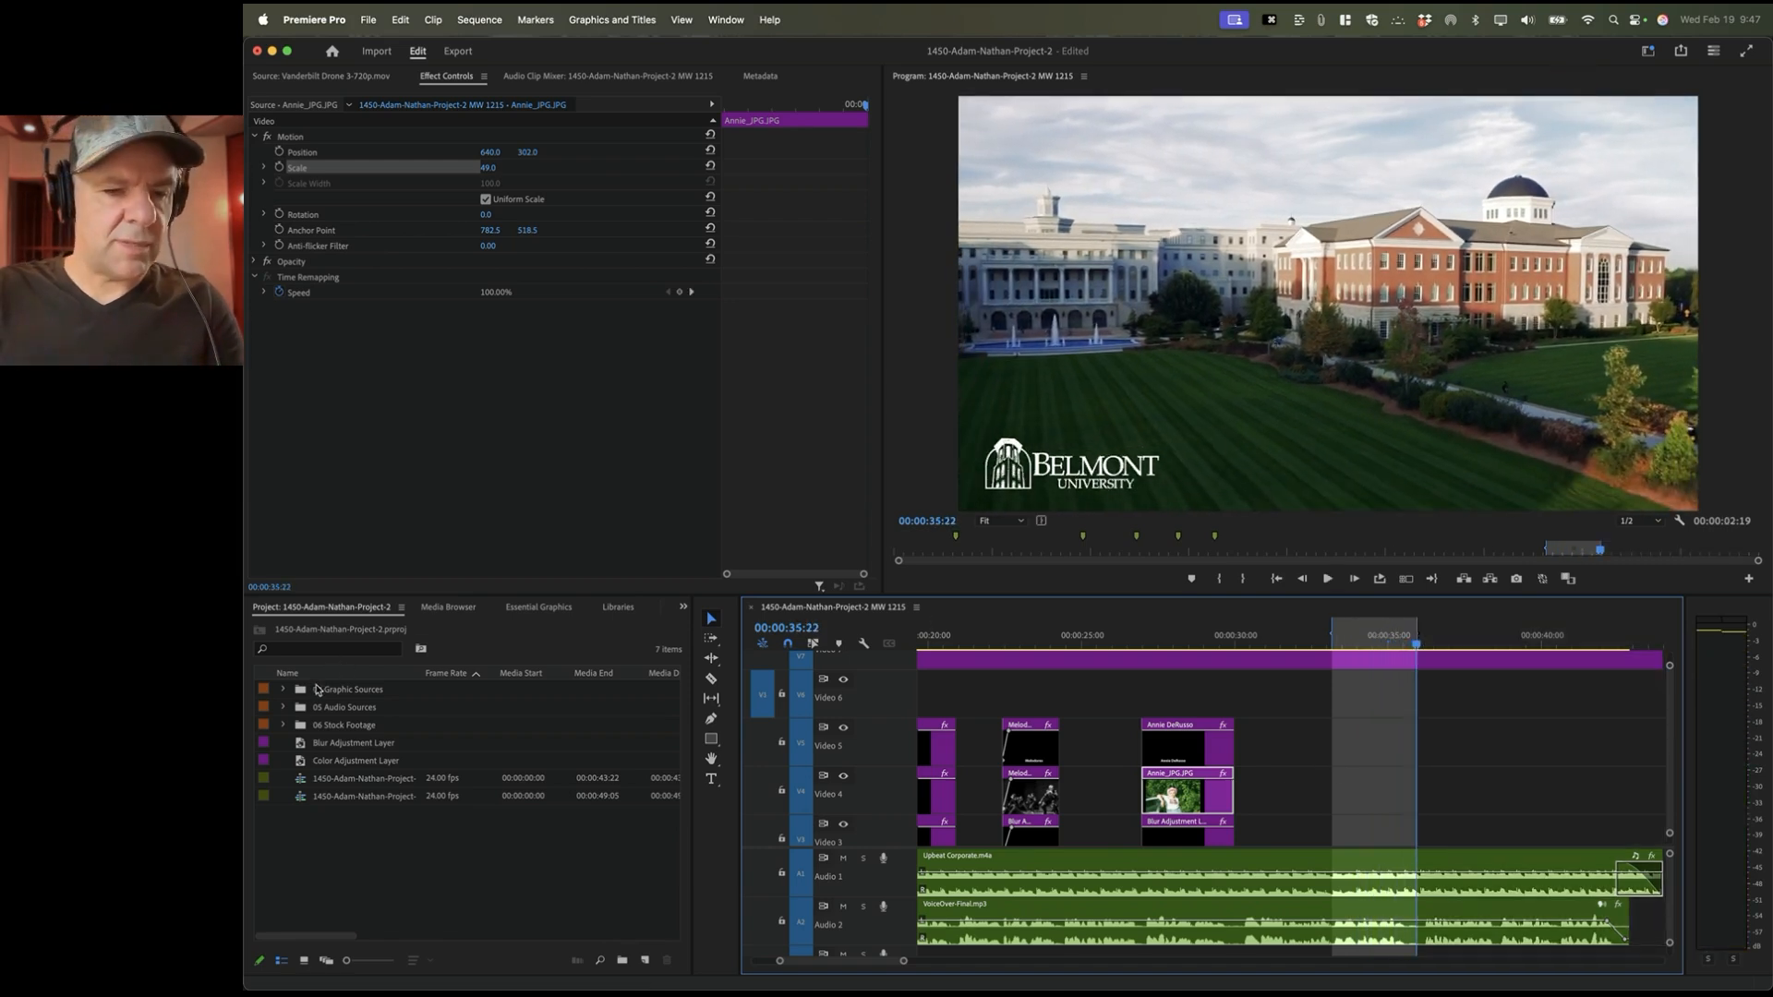
Step: Overwrite BJ_promo_2020.jpg from Artist Photos, with source In/Out cleared, onto Video 4 in that range
{"action": "left_click", "coordinate": [283, 692]}
{"action": "left_click", "coordinate": [298, 707]}
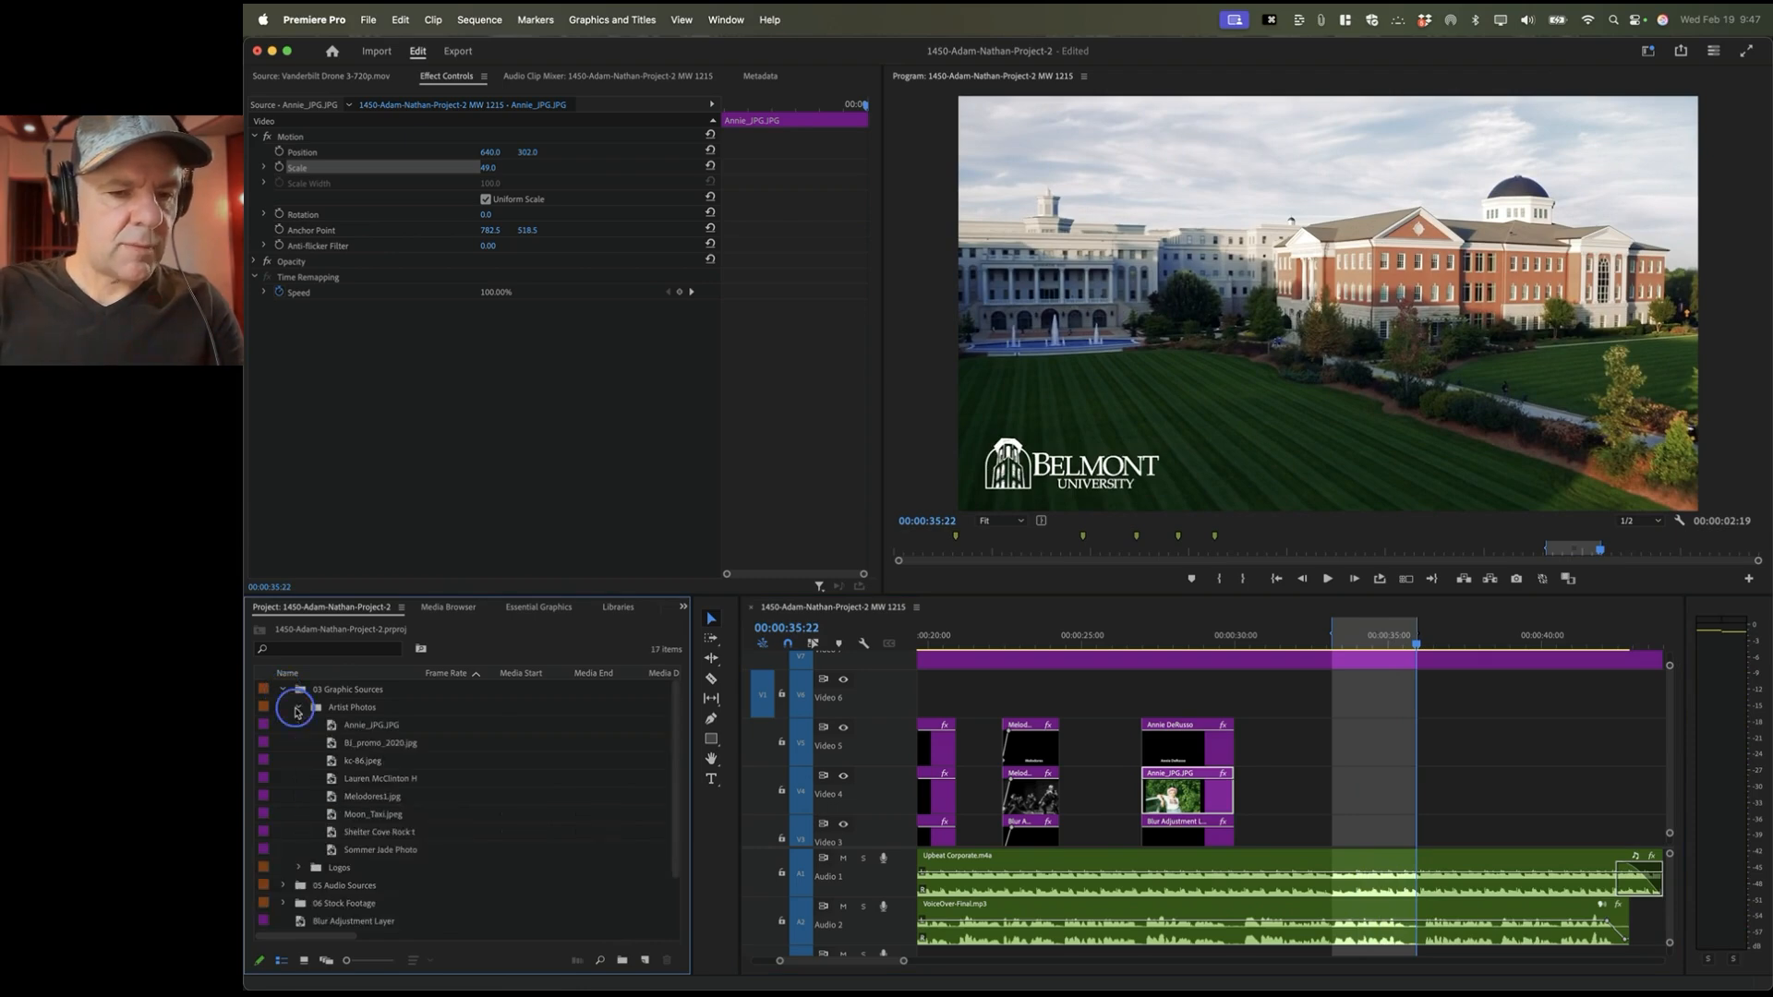
{"action": "double_click", "coordinate": [337, 746]}
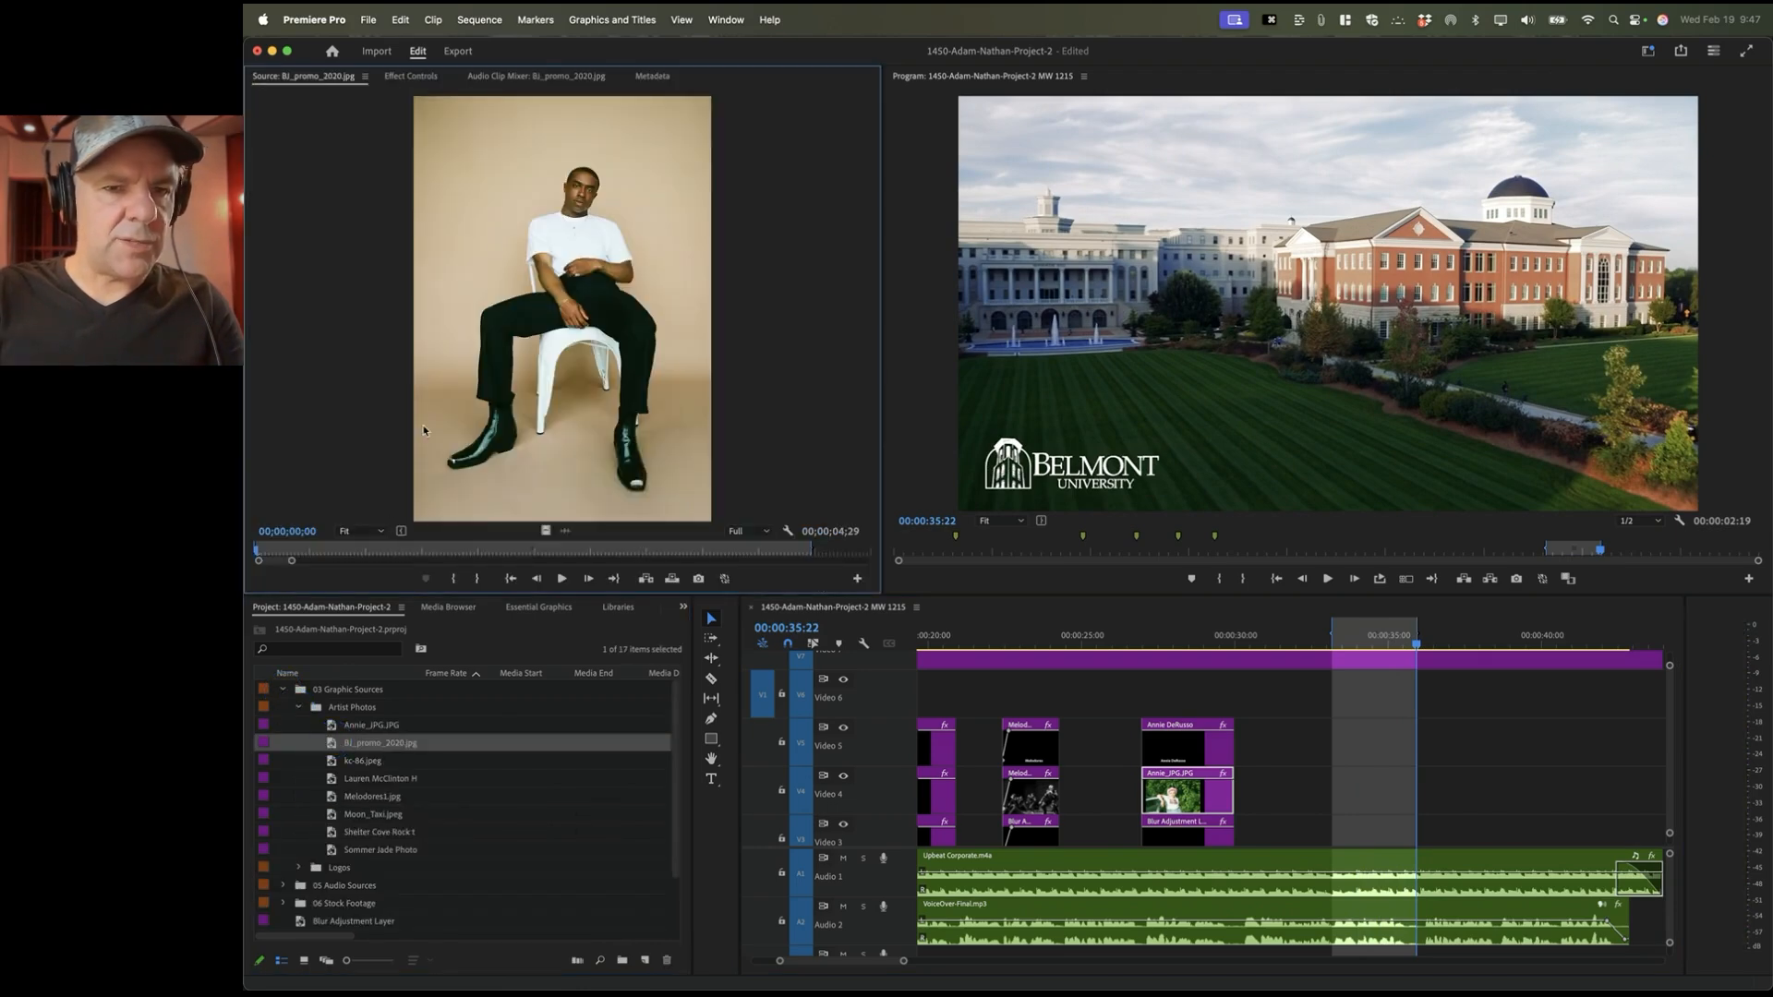
{"action": "right_click", "coordinate": [459, 555]}
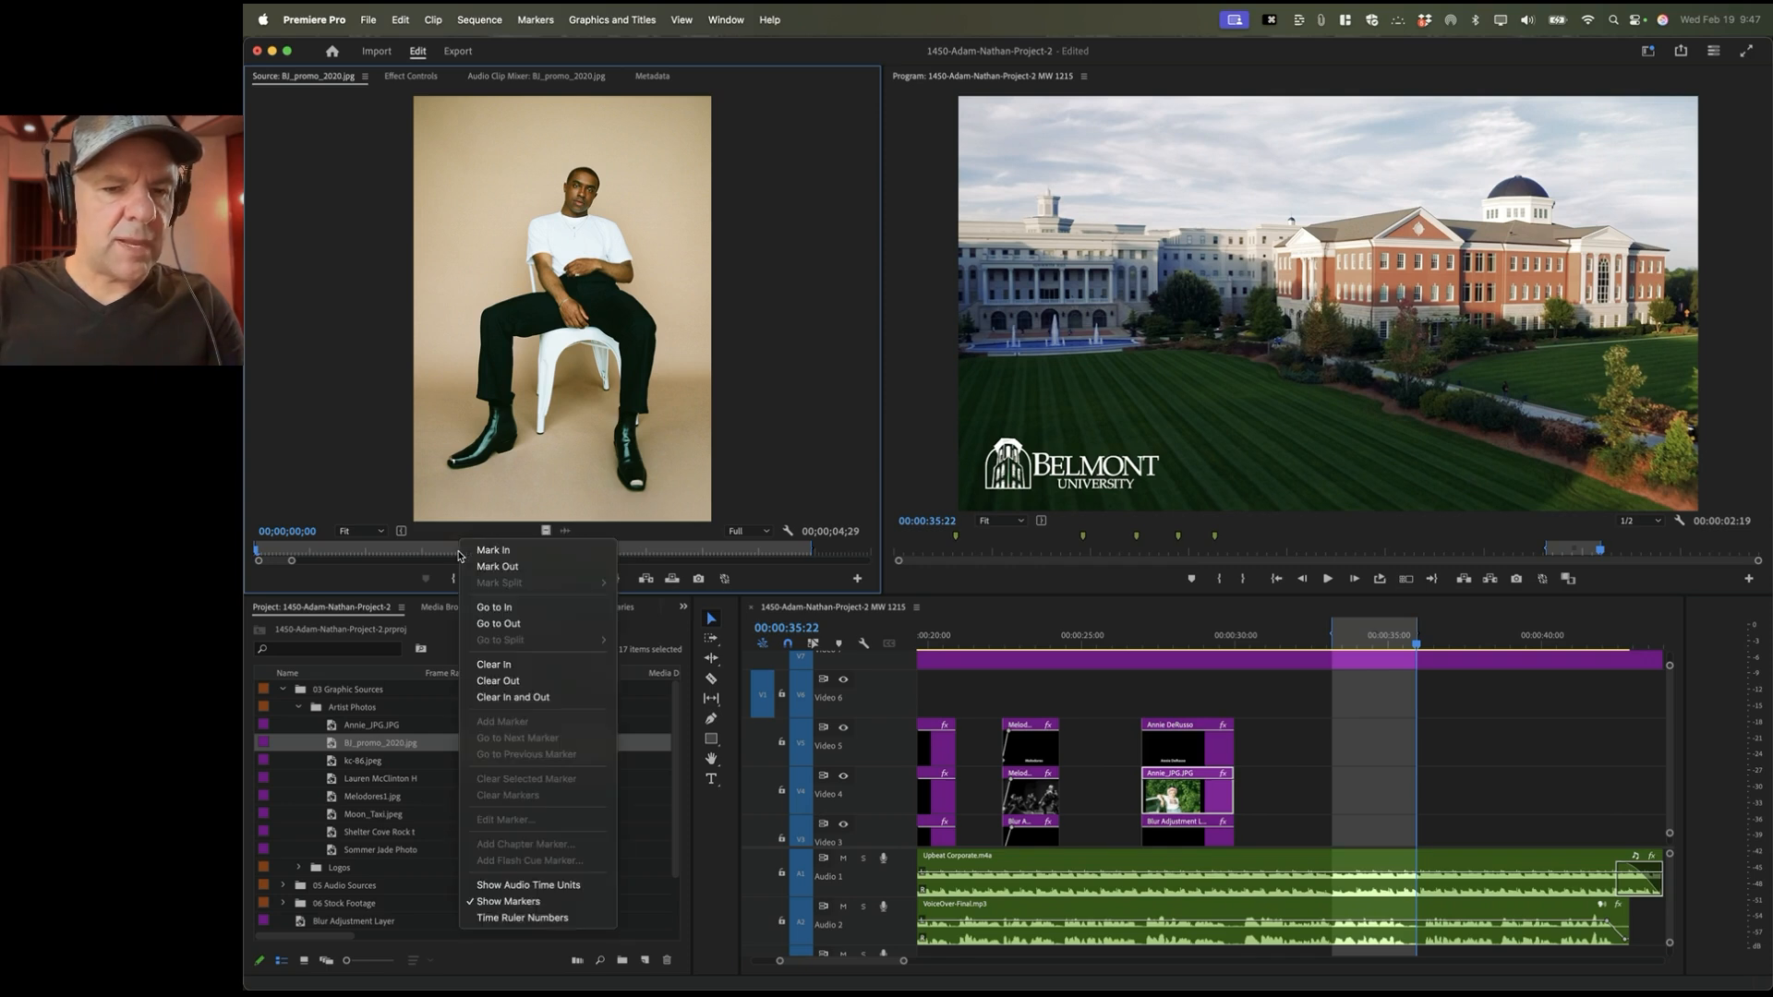
{"action": "left_click", "coordinate": [509, 698]}
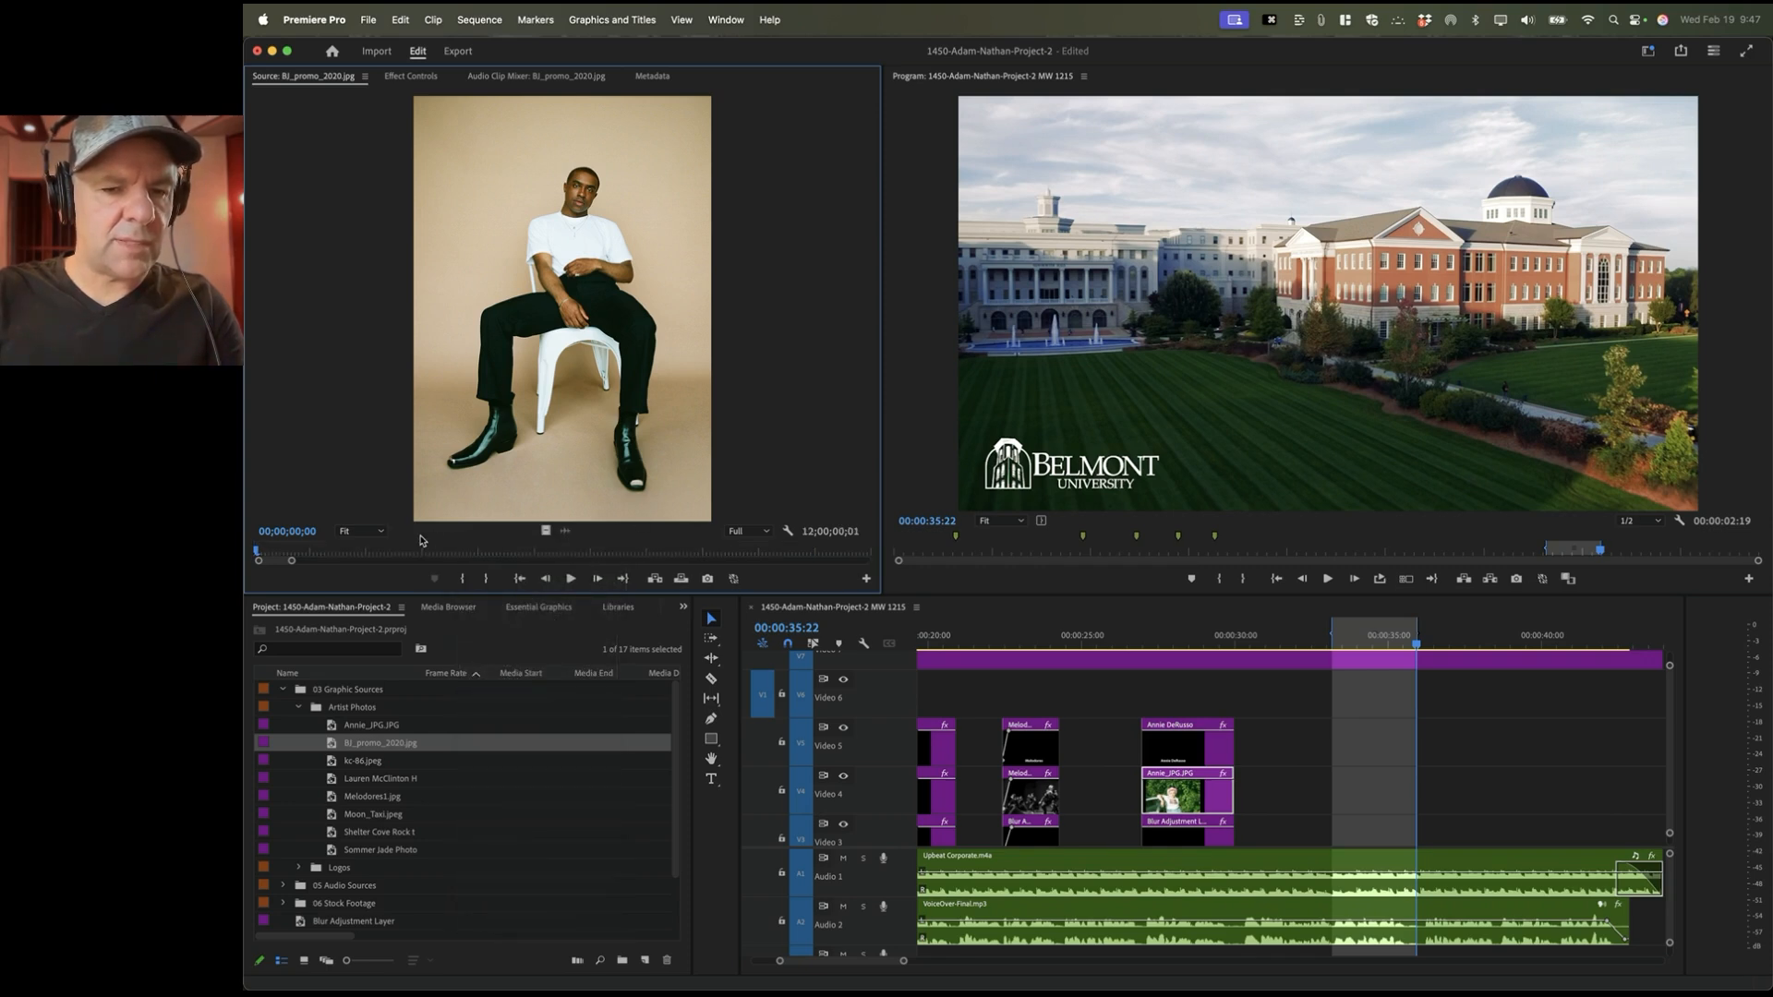
{"action": "left_click", "coordinate": [762, 793]}
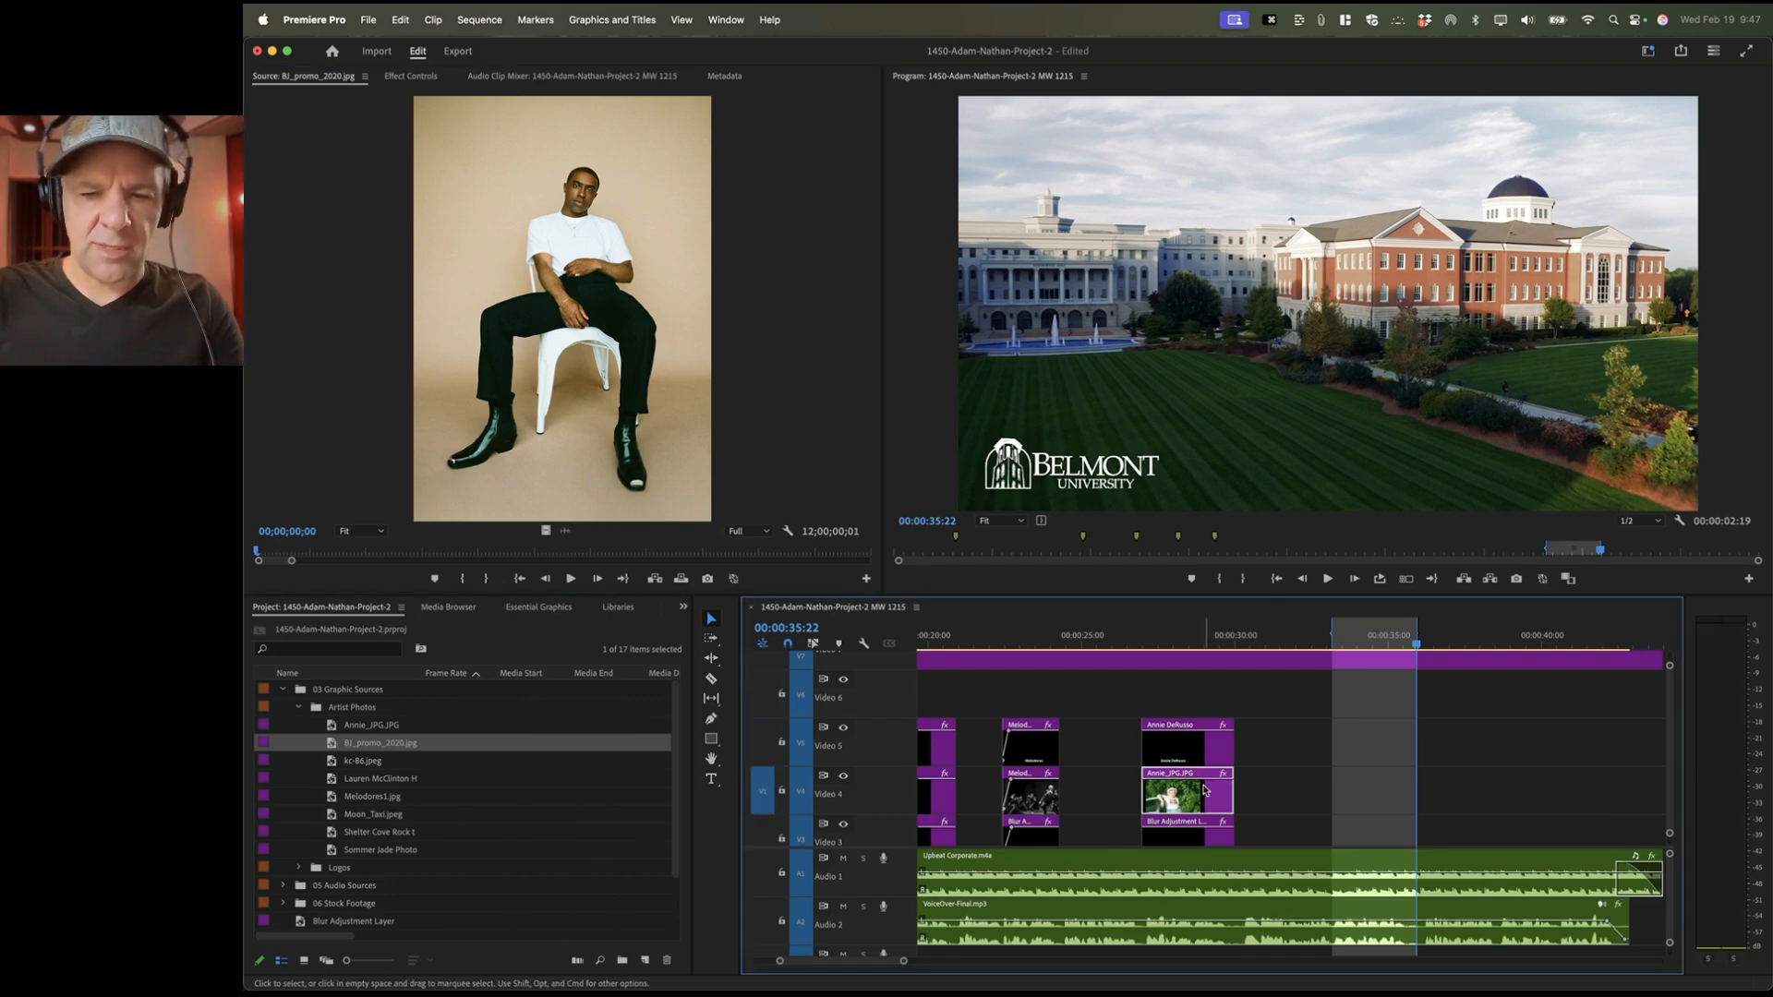
{"action": "key", "text": "."}
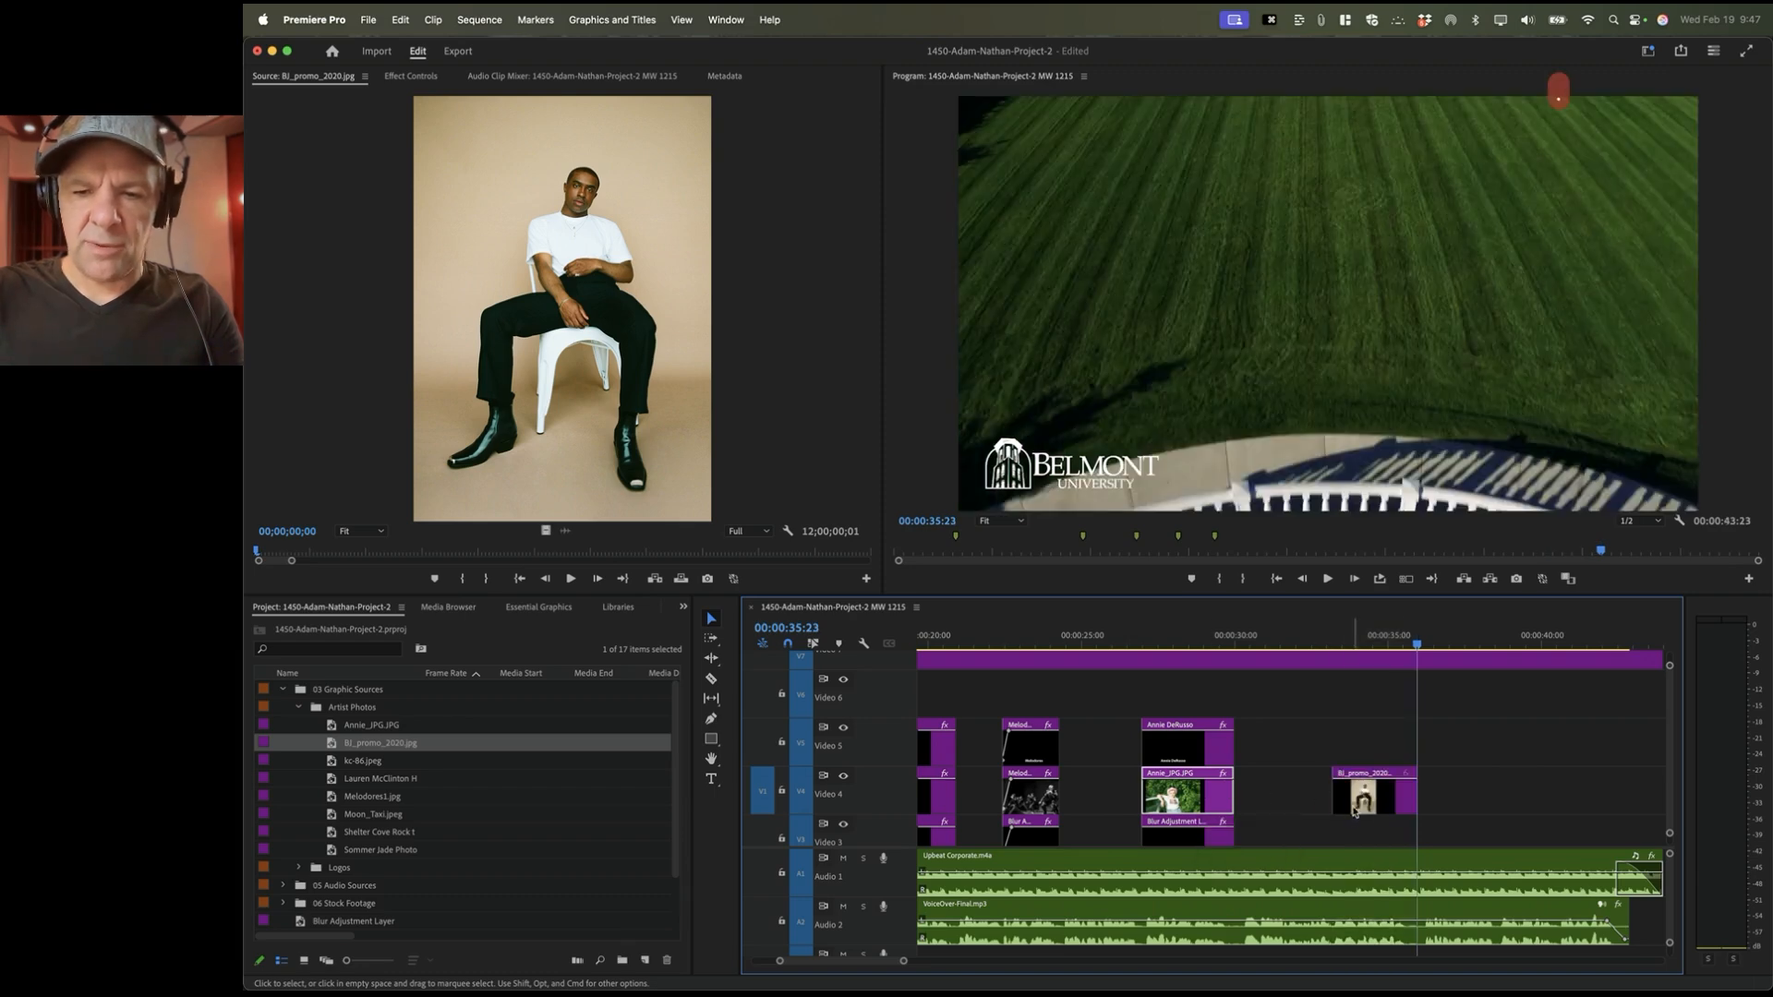
Step: Mark In/Out exactly around the BJ_promo_2020 clip, ending on its last frame at 35:22
{"action": "left_click", "coordinate": [1370, 646]}
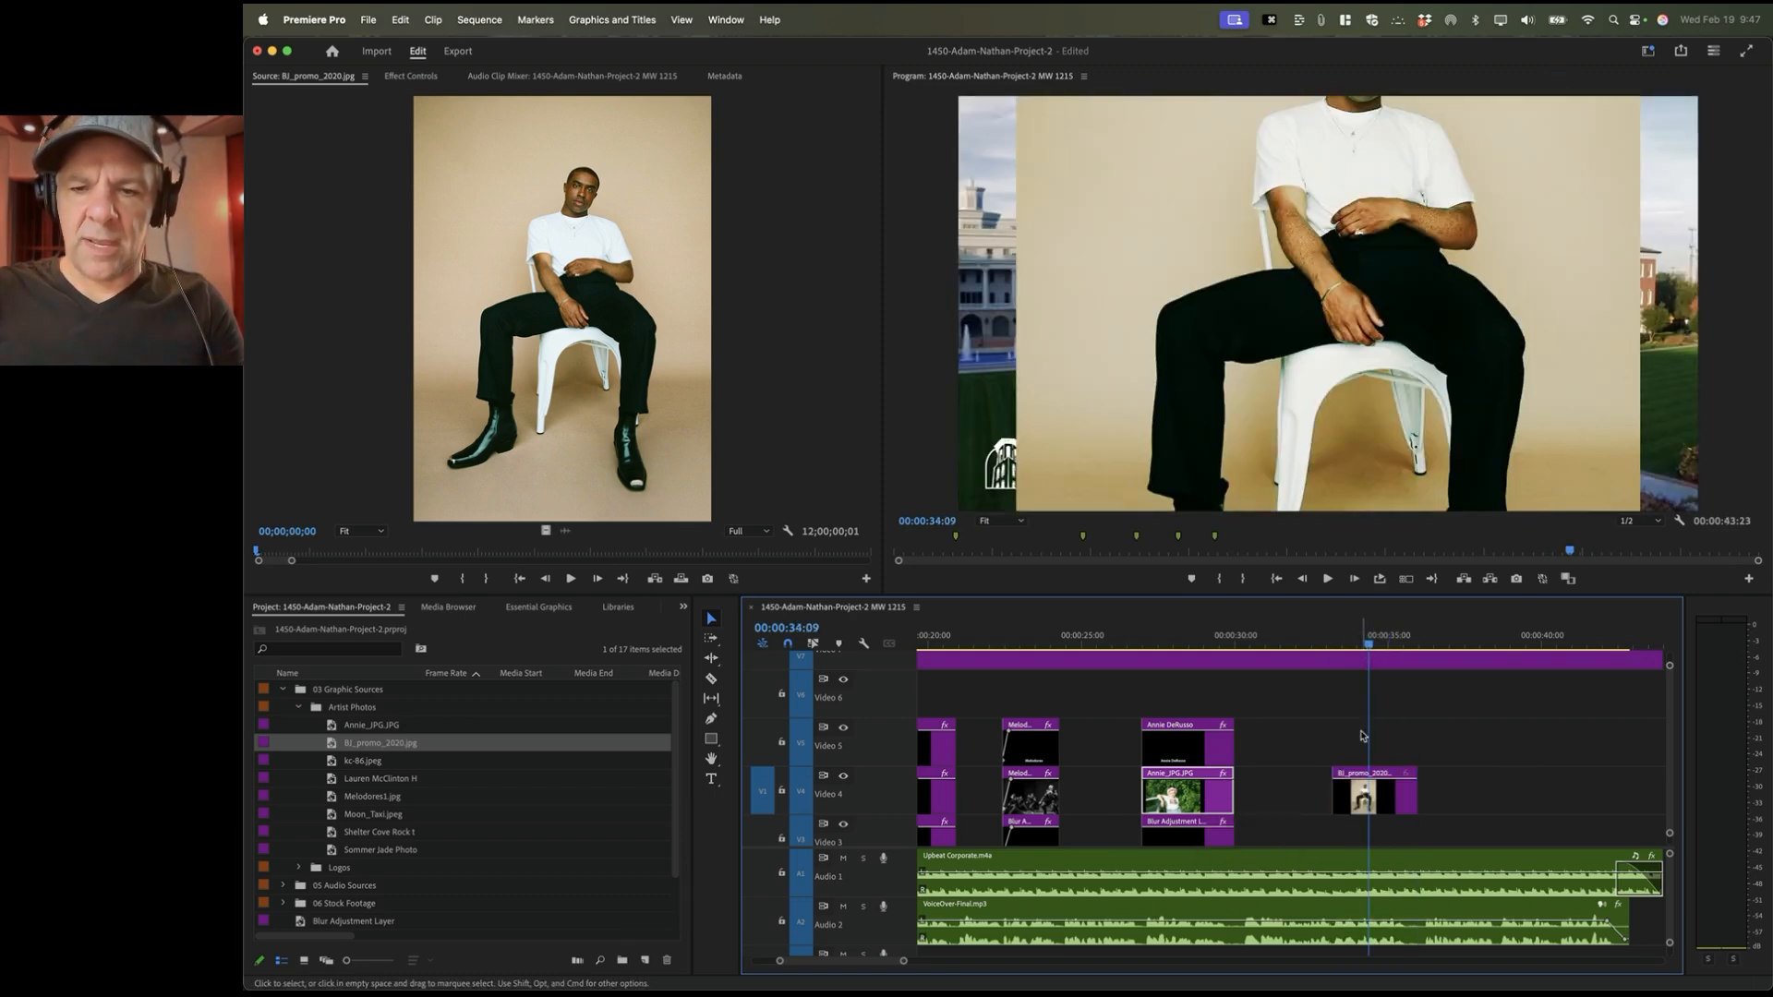
{"action": "left_click", "coordinate": [1372, 805]}
{"action": "key", "text": "Up"}
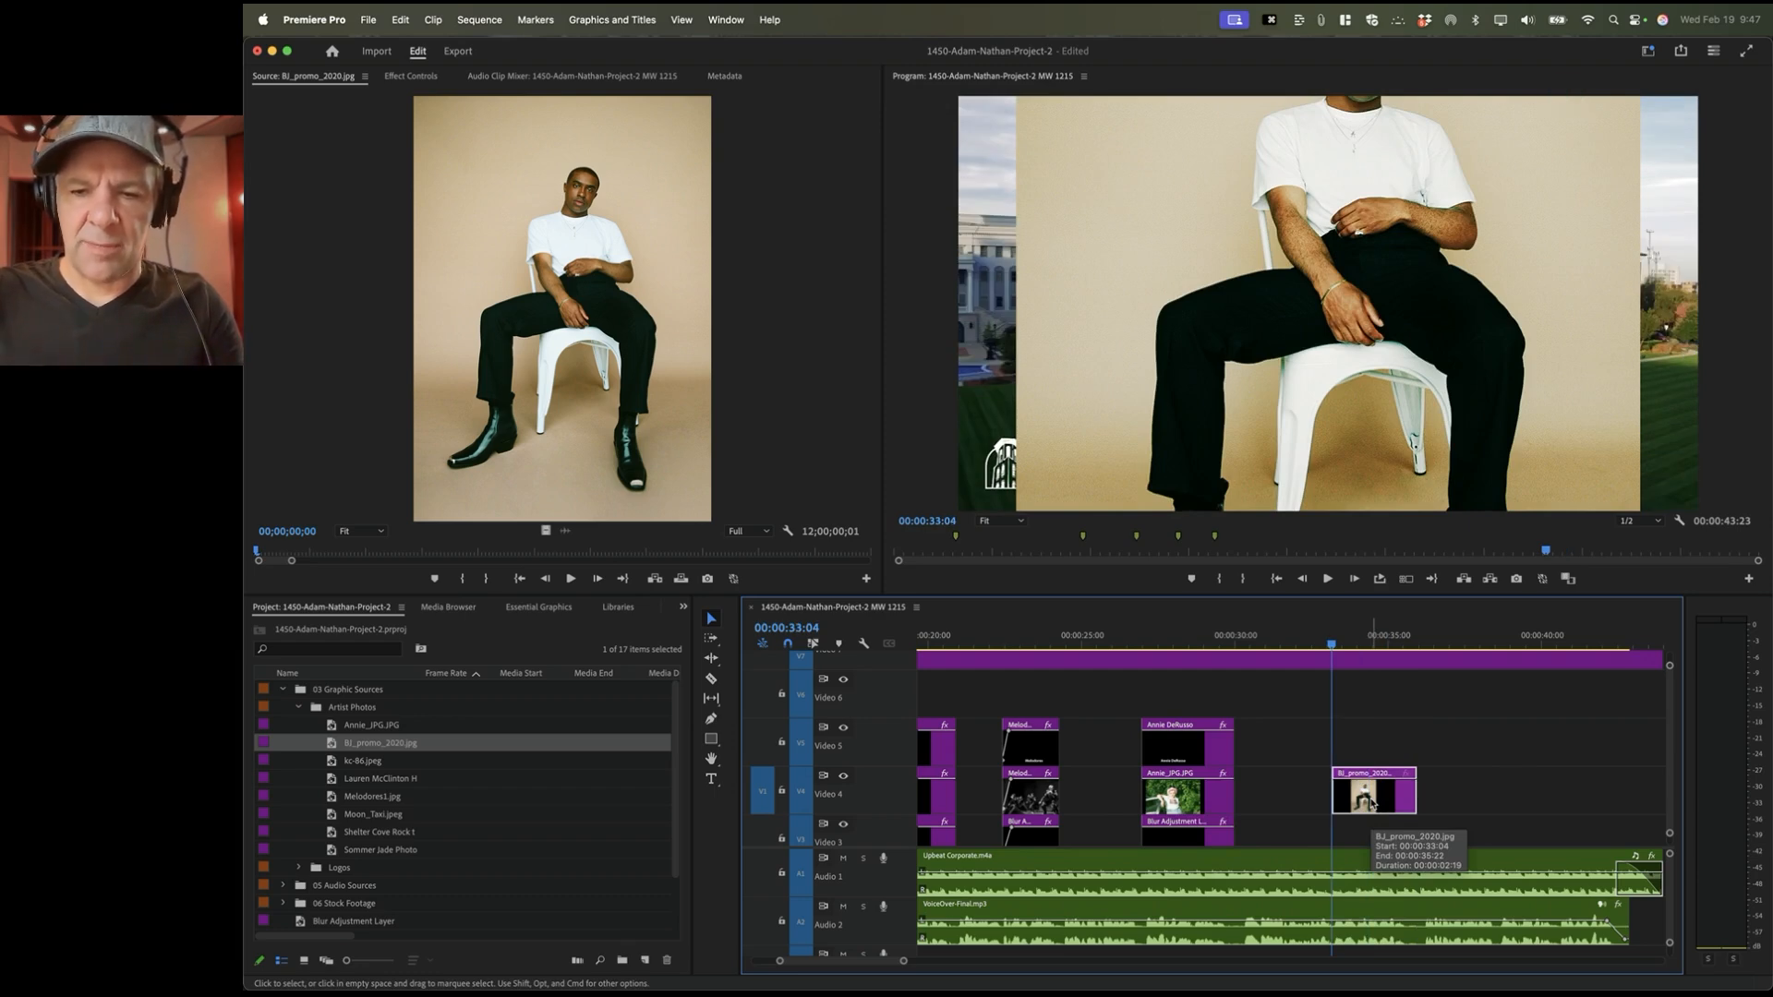
{"action": "key", "text": "i"}
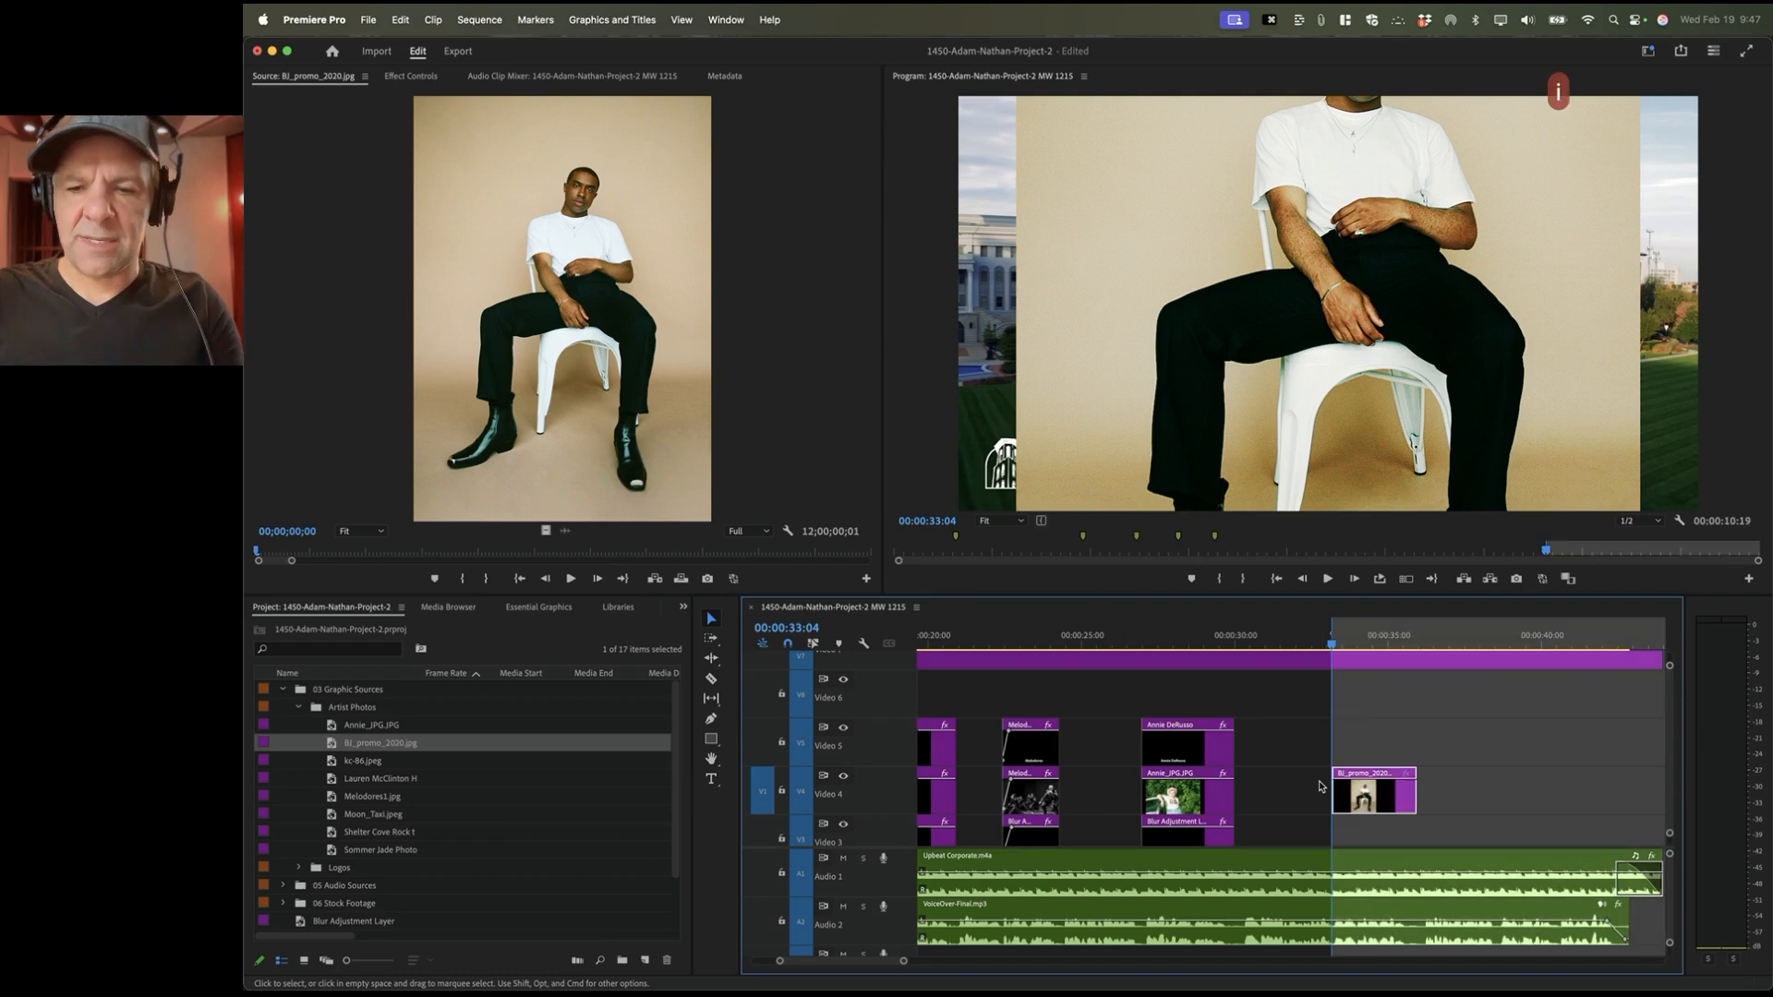
{"action": "key", "text": "Down"}
{"action": "key", "text": "Left"}
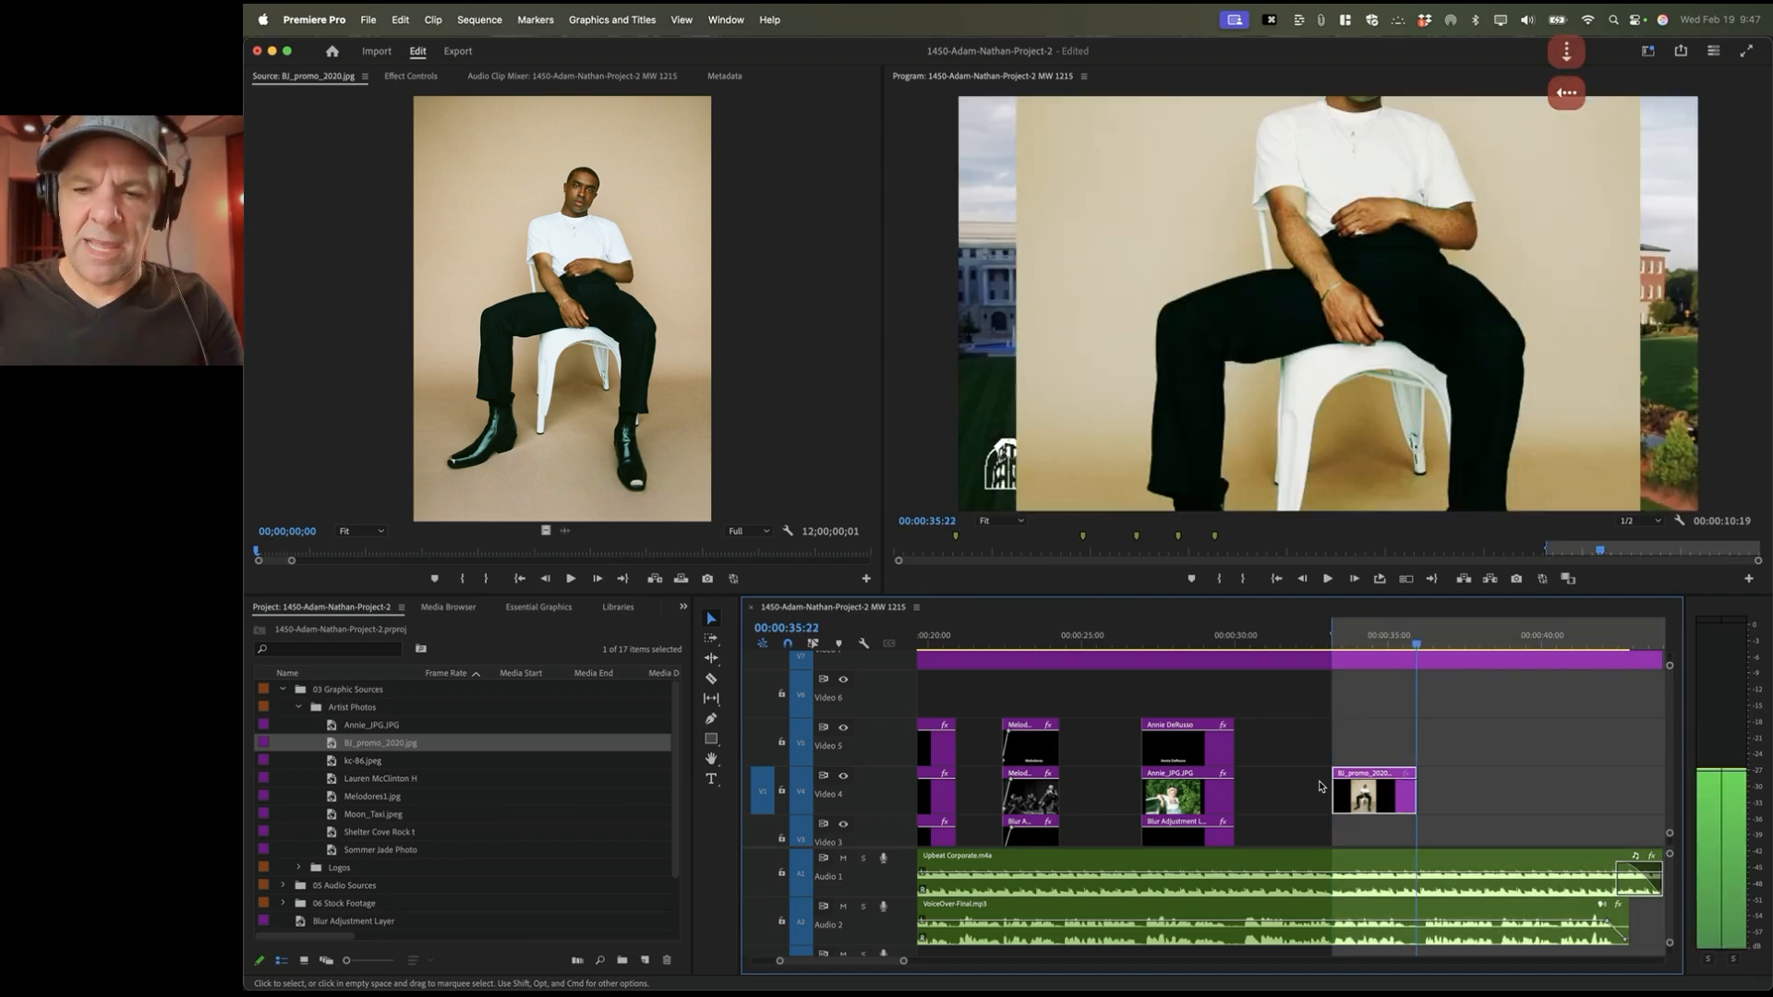
{"action": "key", "text": "equal"}
{"action": "key", "text": "equal"}
{"action": "key", "text": "equal"}
{"action": "key", "text": "o"}
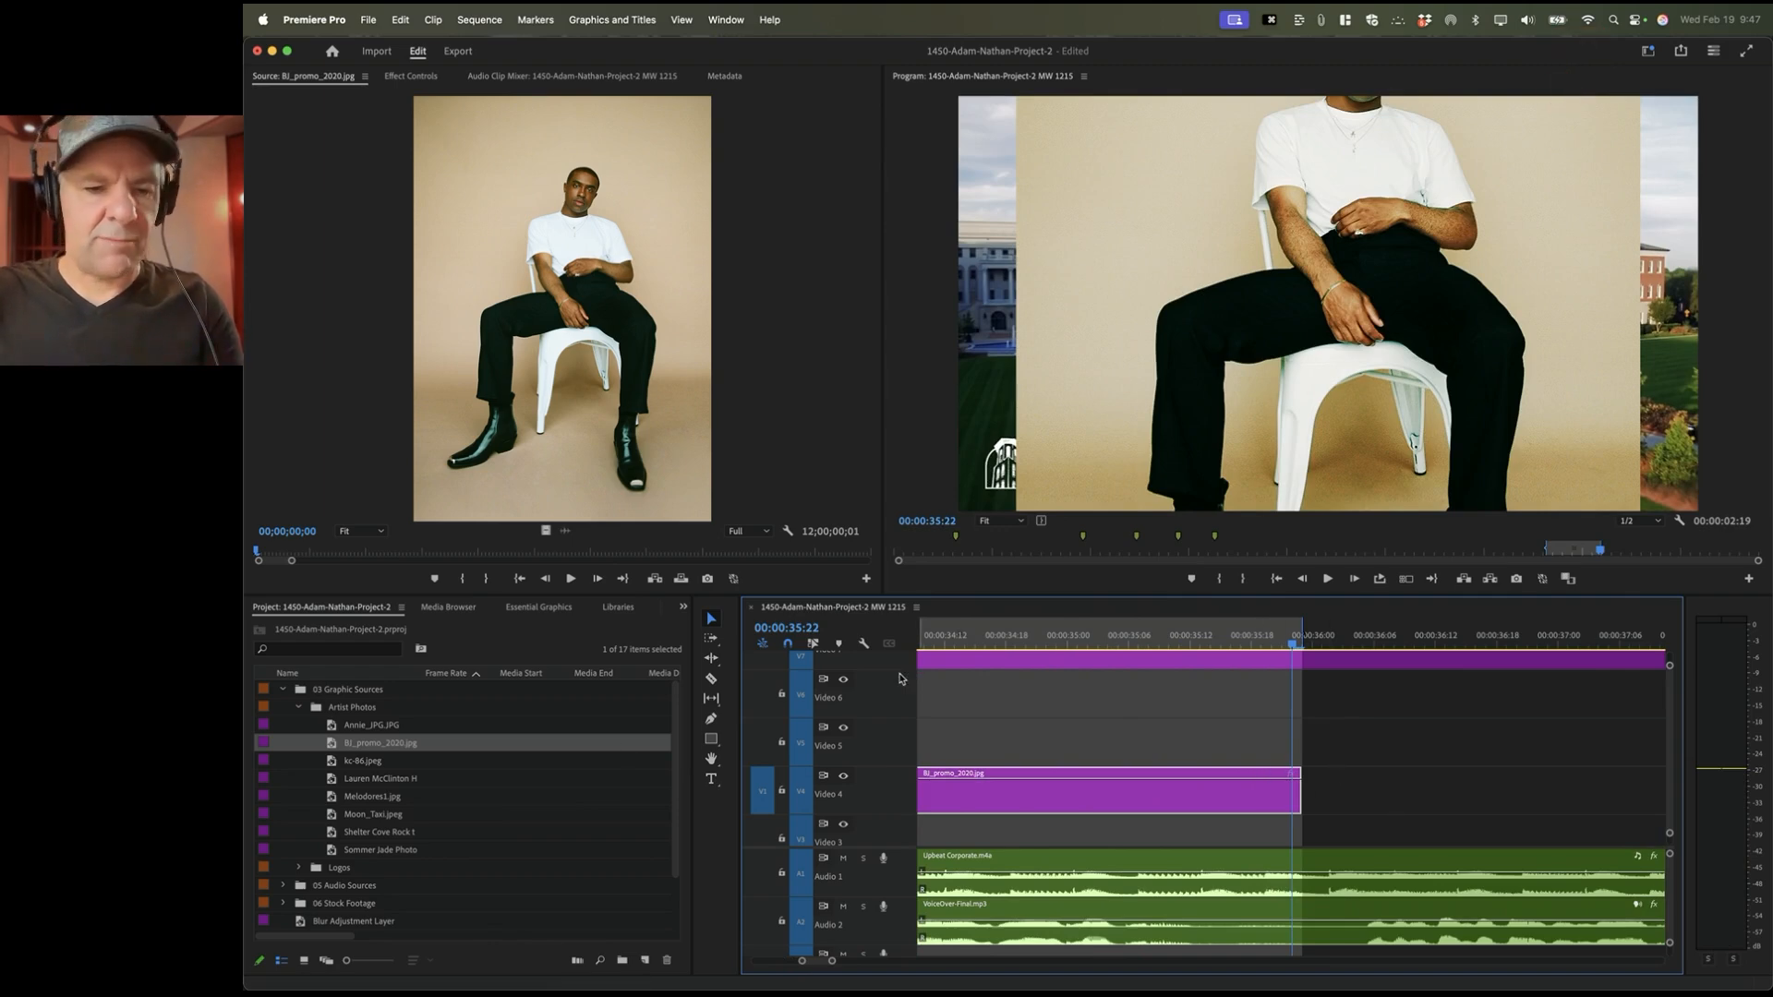
Step: Overwrite Moon_Taxi.jpeg, with source In/Out cleared, onto Video 5 over the same range and select it
{"action": "scroll", "coordinate": [424, 780], "scroll_direction": "down", "scroll_amount": 2}
{"action": "double_click", "coordinate": [358, 781]}
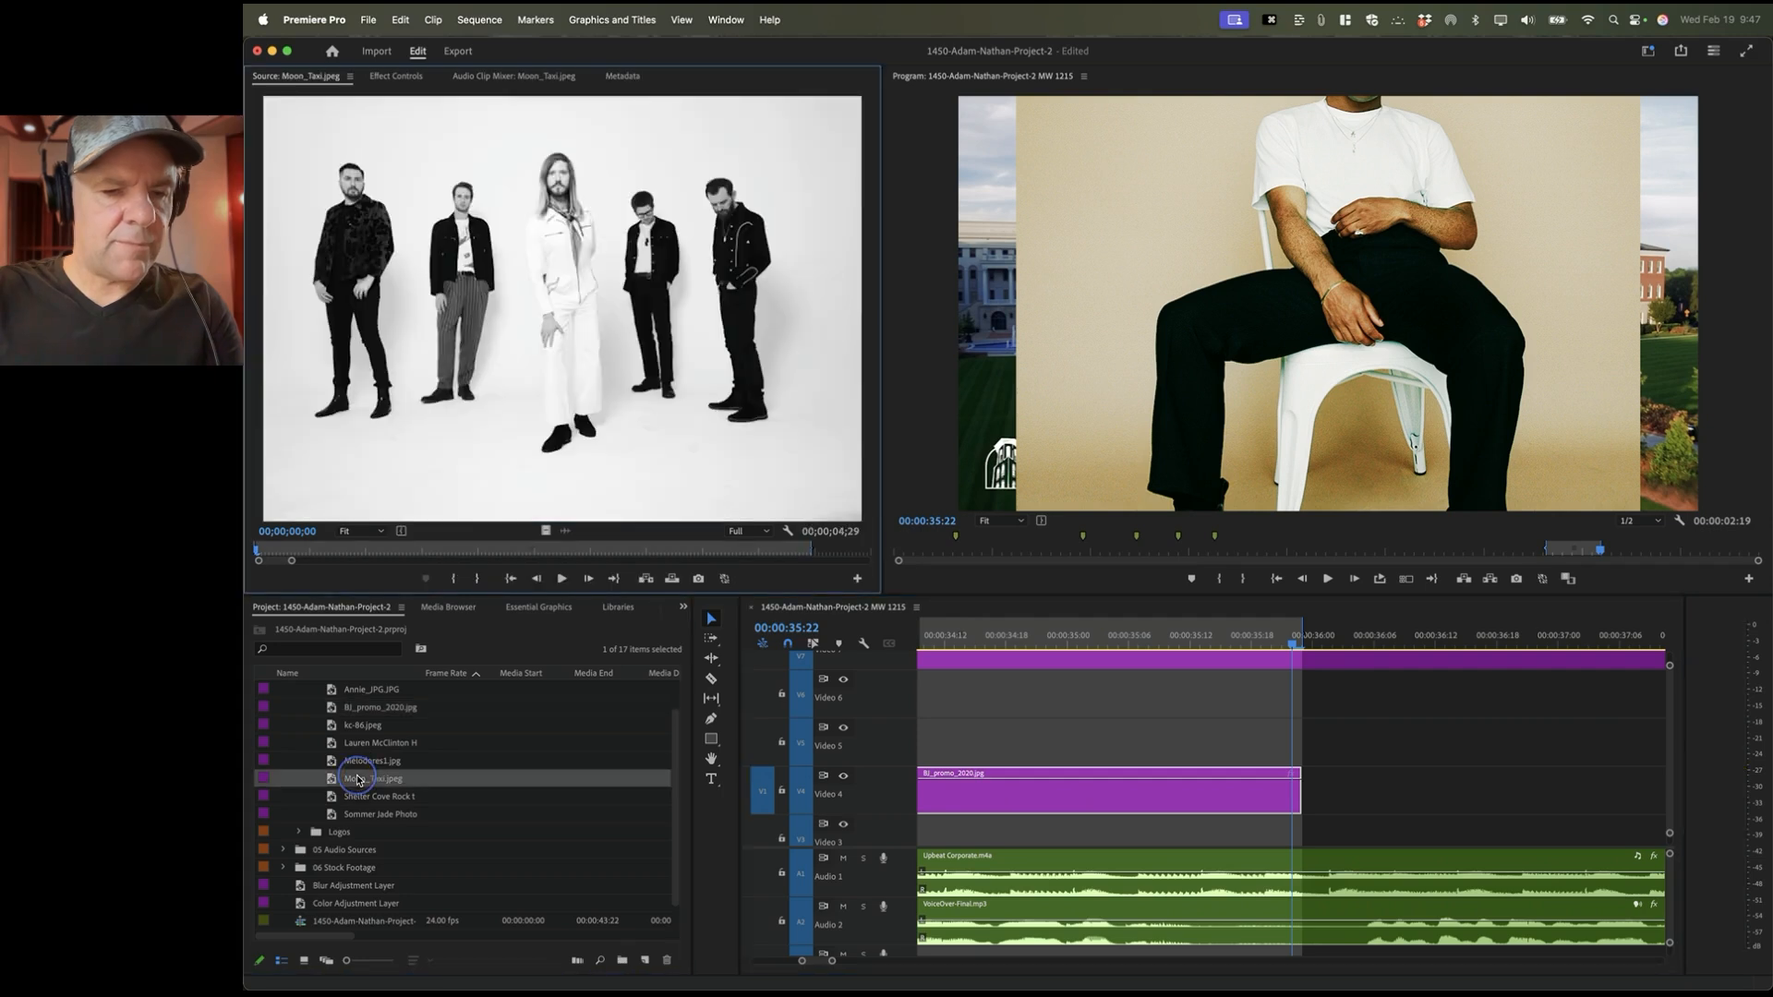
{"action": "right_click", "coordinate": [489, 550]}
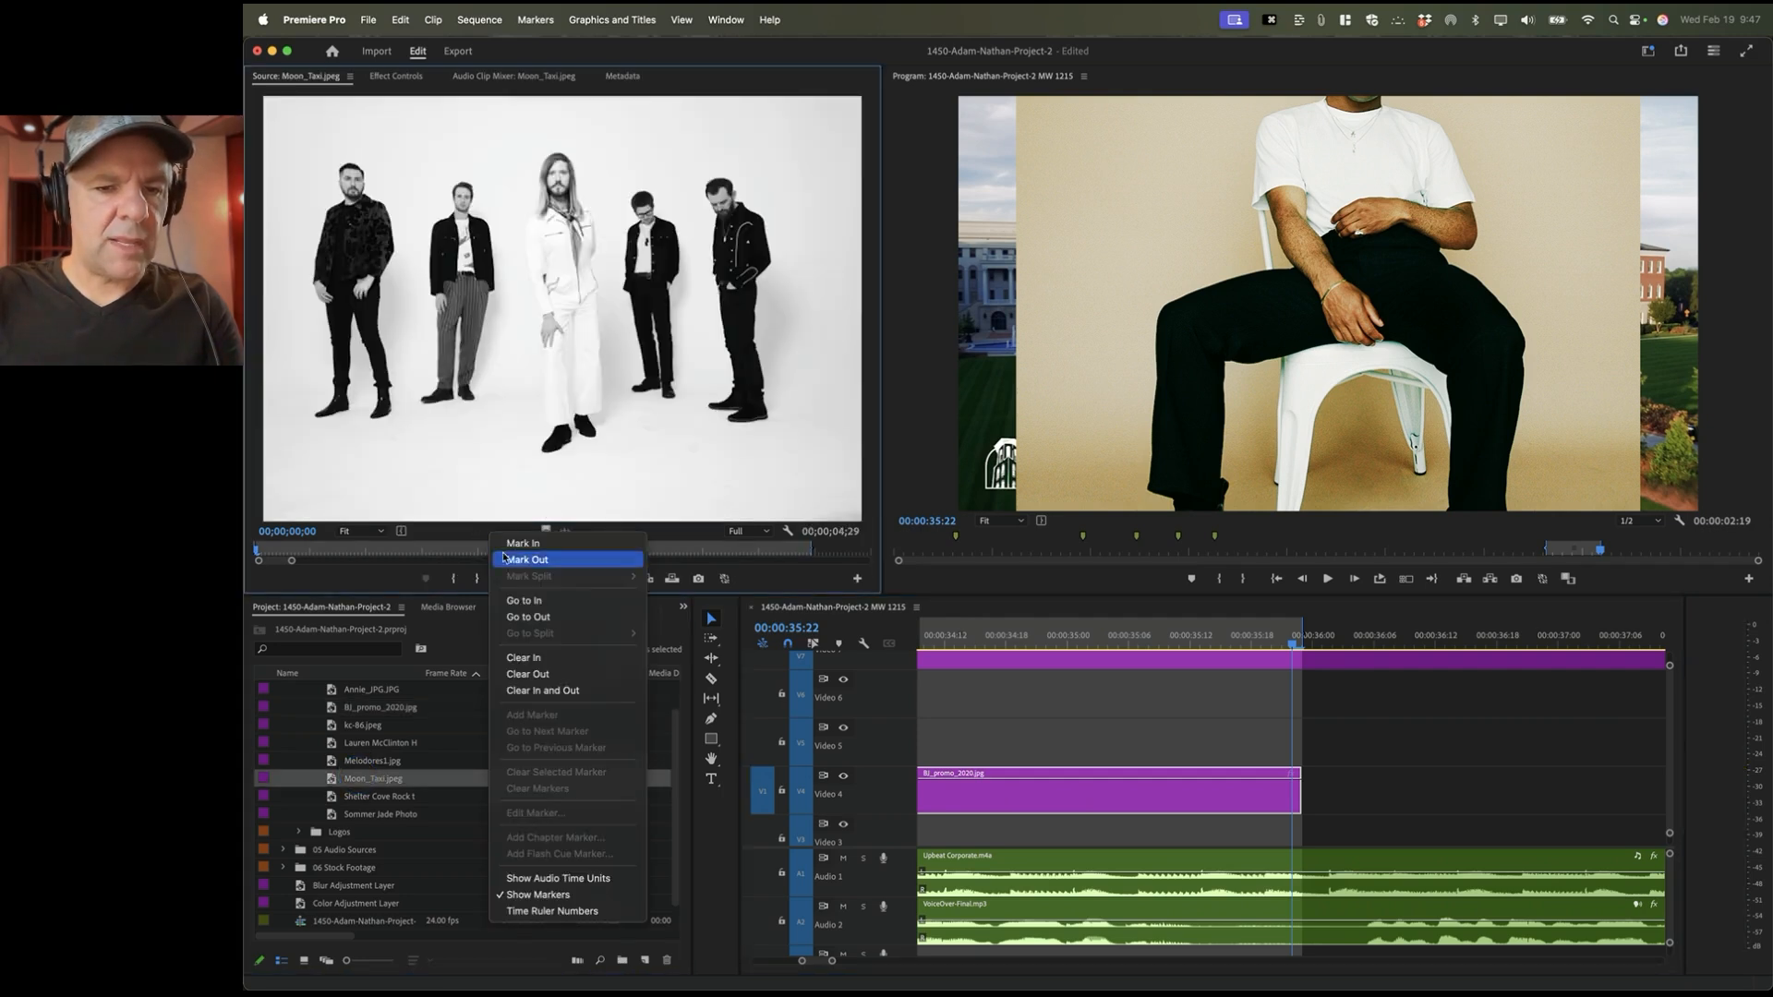
{"action": "left_click", "coordinate": [536, 694]}
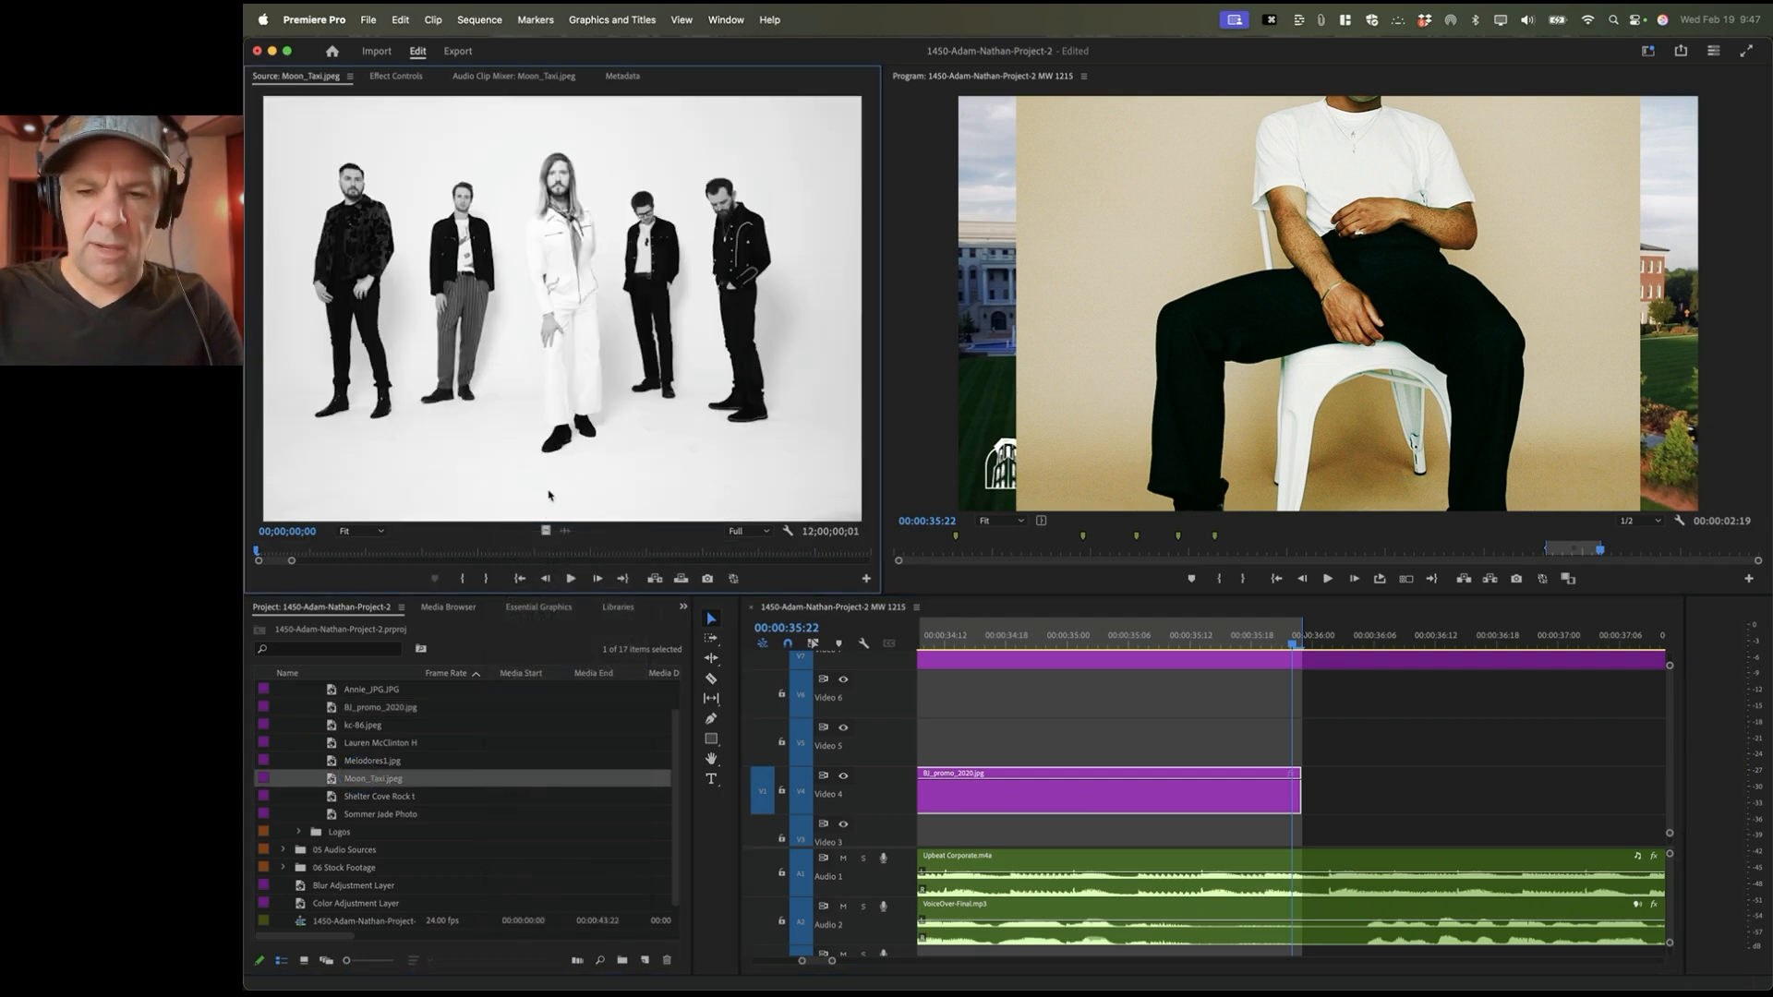
{"action": "scroll", "coordinate": [1018, 693], "scroll_direction": "down", "scroll_amount": 5}
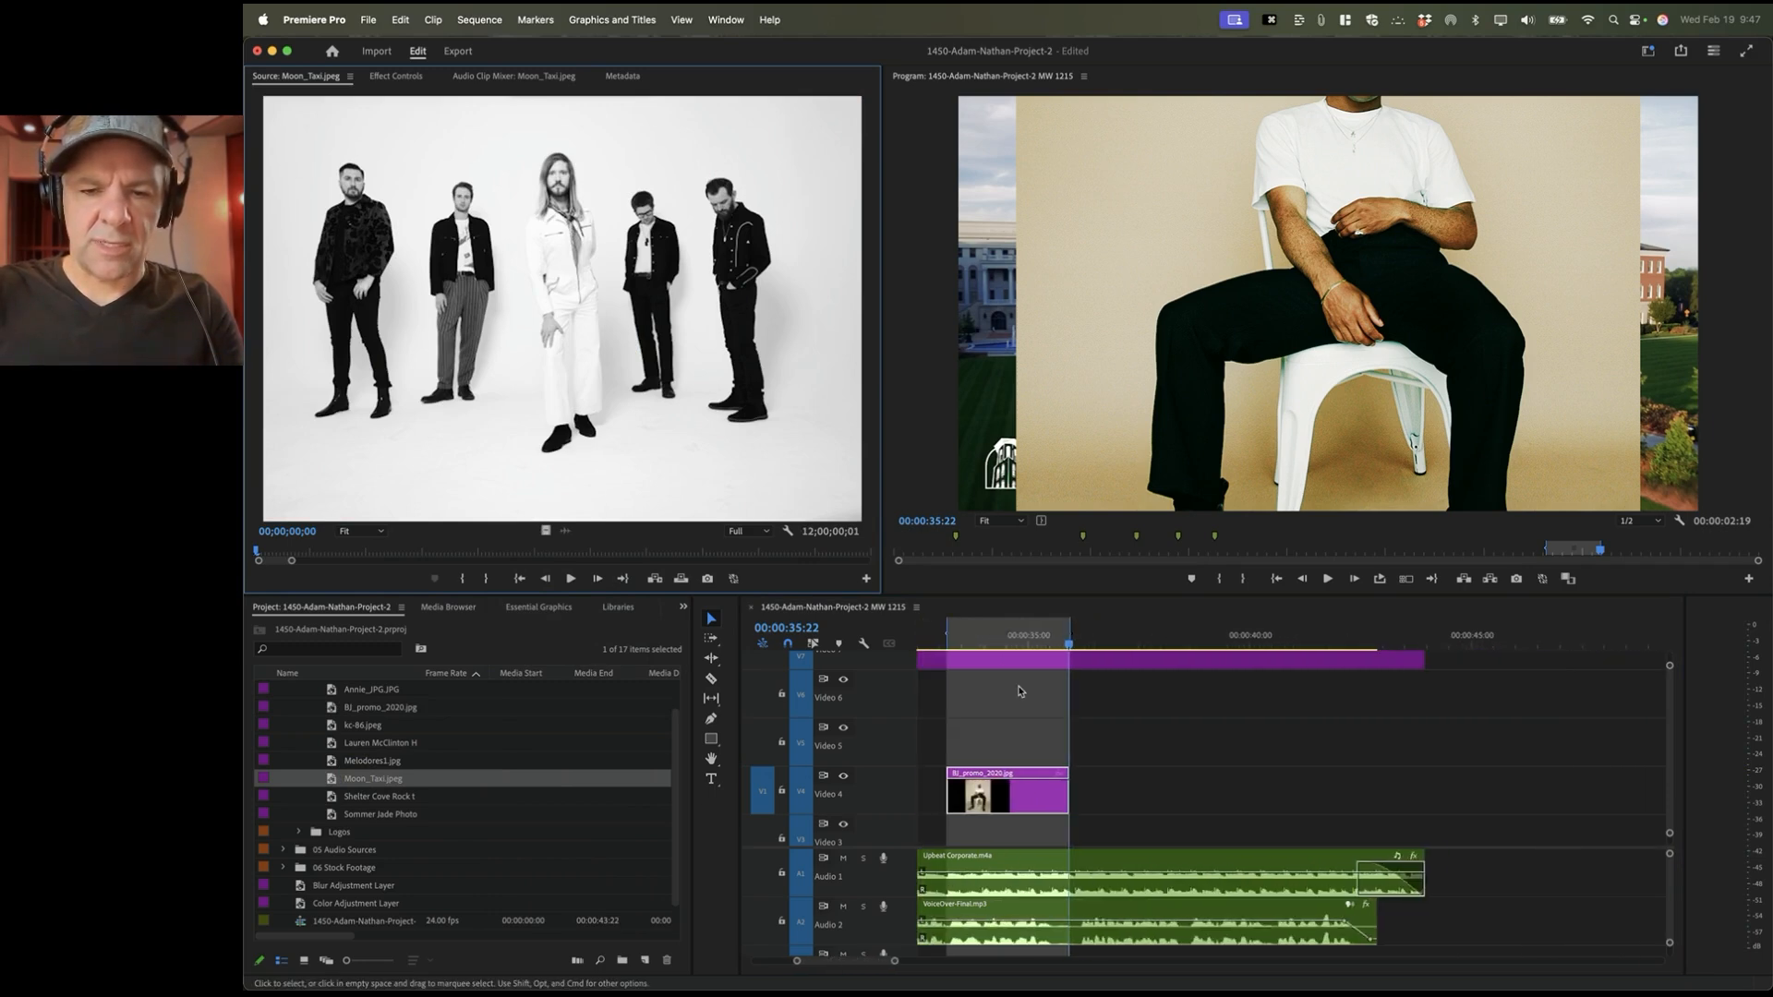
{"action": "scroll", "coordinate": [1018, 693], "scroll_direction": "left", "scroll_amount": 3}
{"action": "left_click", "coordinate": [756, 744]}
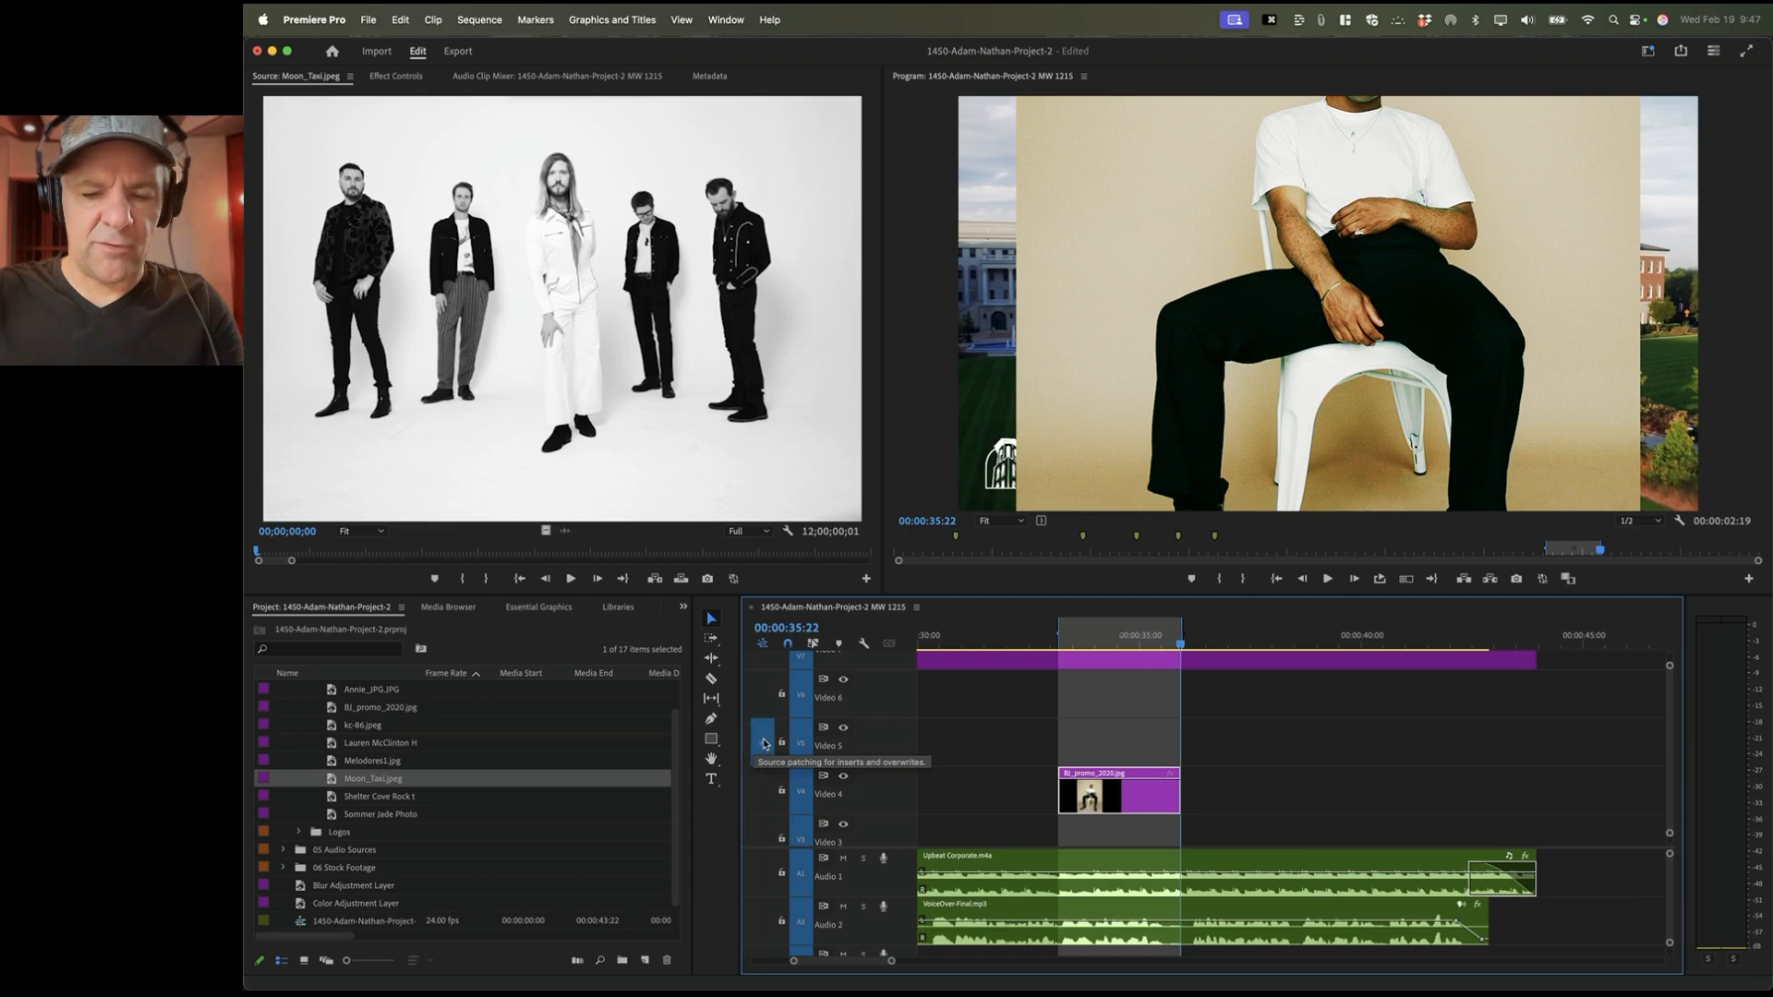
{"action": "key", "text": "."}
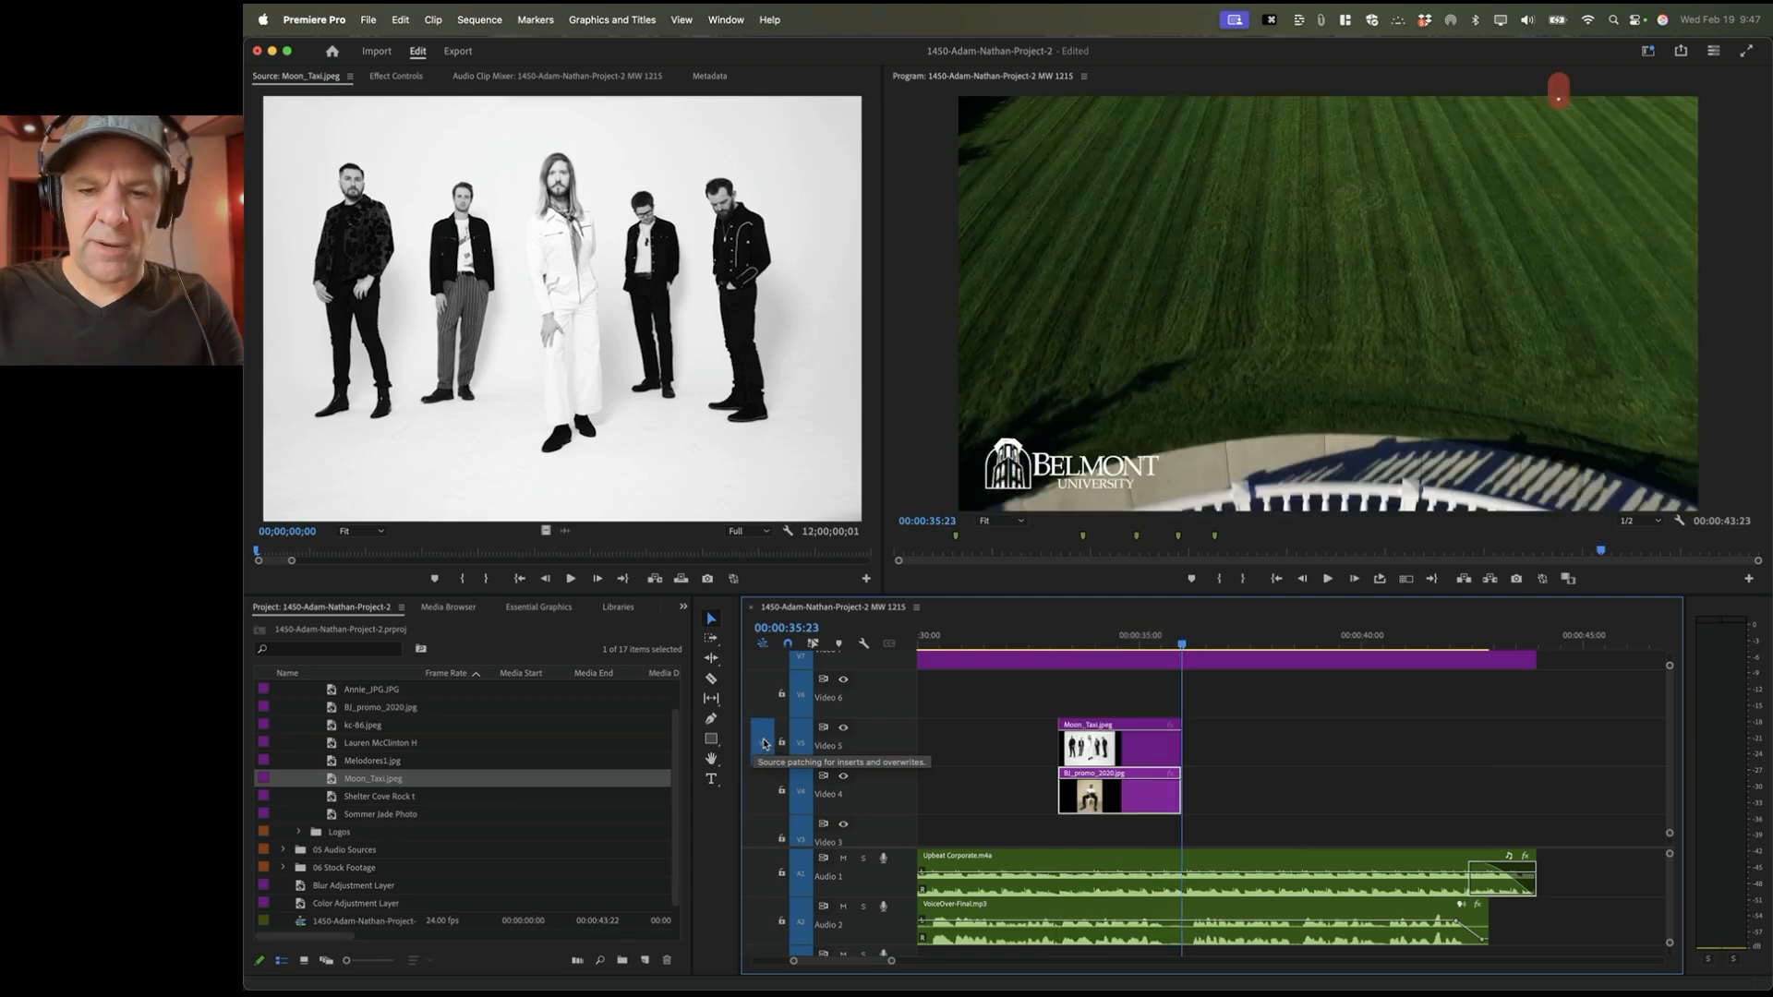
{"action": "left_click", "coordinate": [1109, 640]}
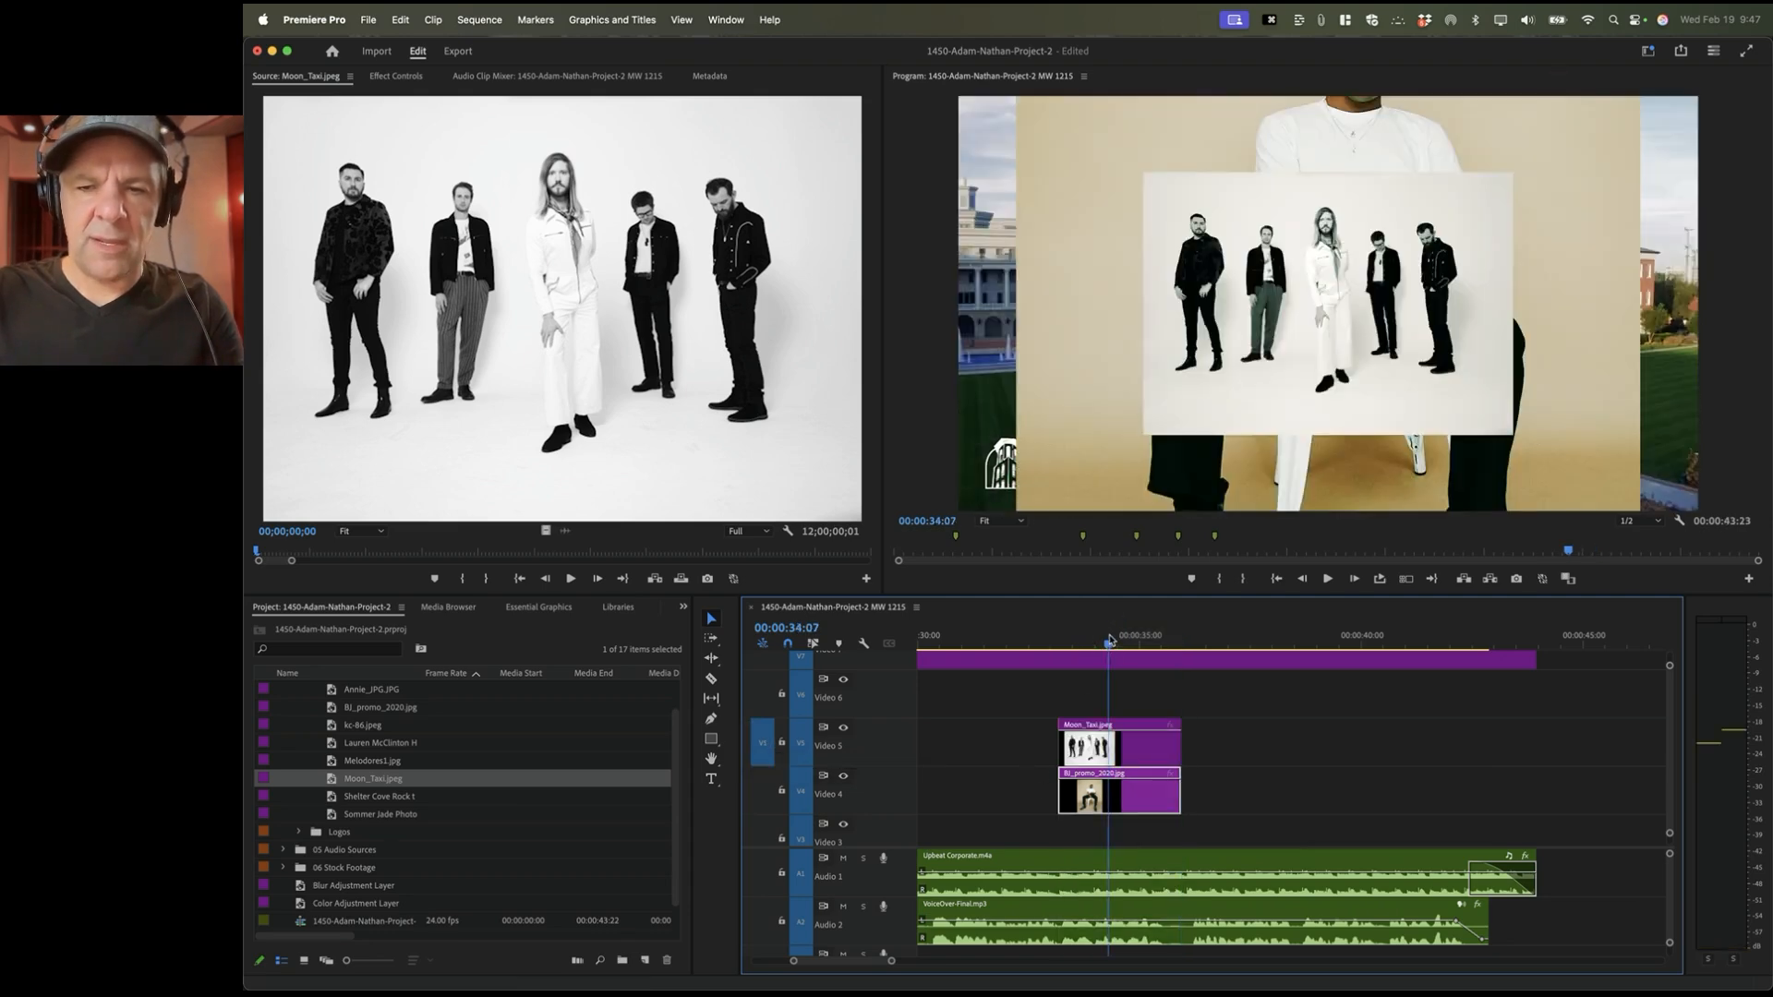
{"action": "left_click", "coordinate": [1124, 754]}
Step: Scale the Moon_Taxi band photo to 78.5 and move it to the upper right
{"action": "left_click", "coordinate": [396, 78]}
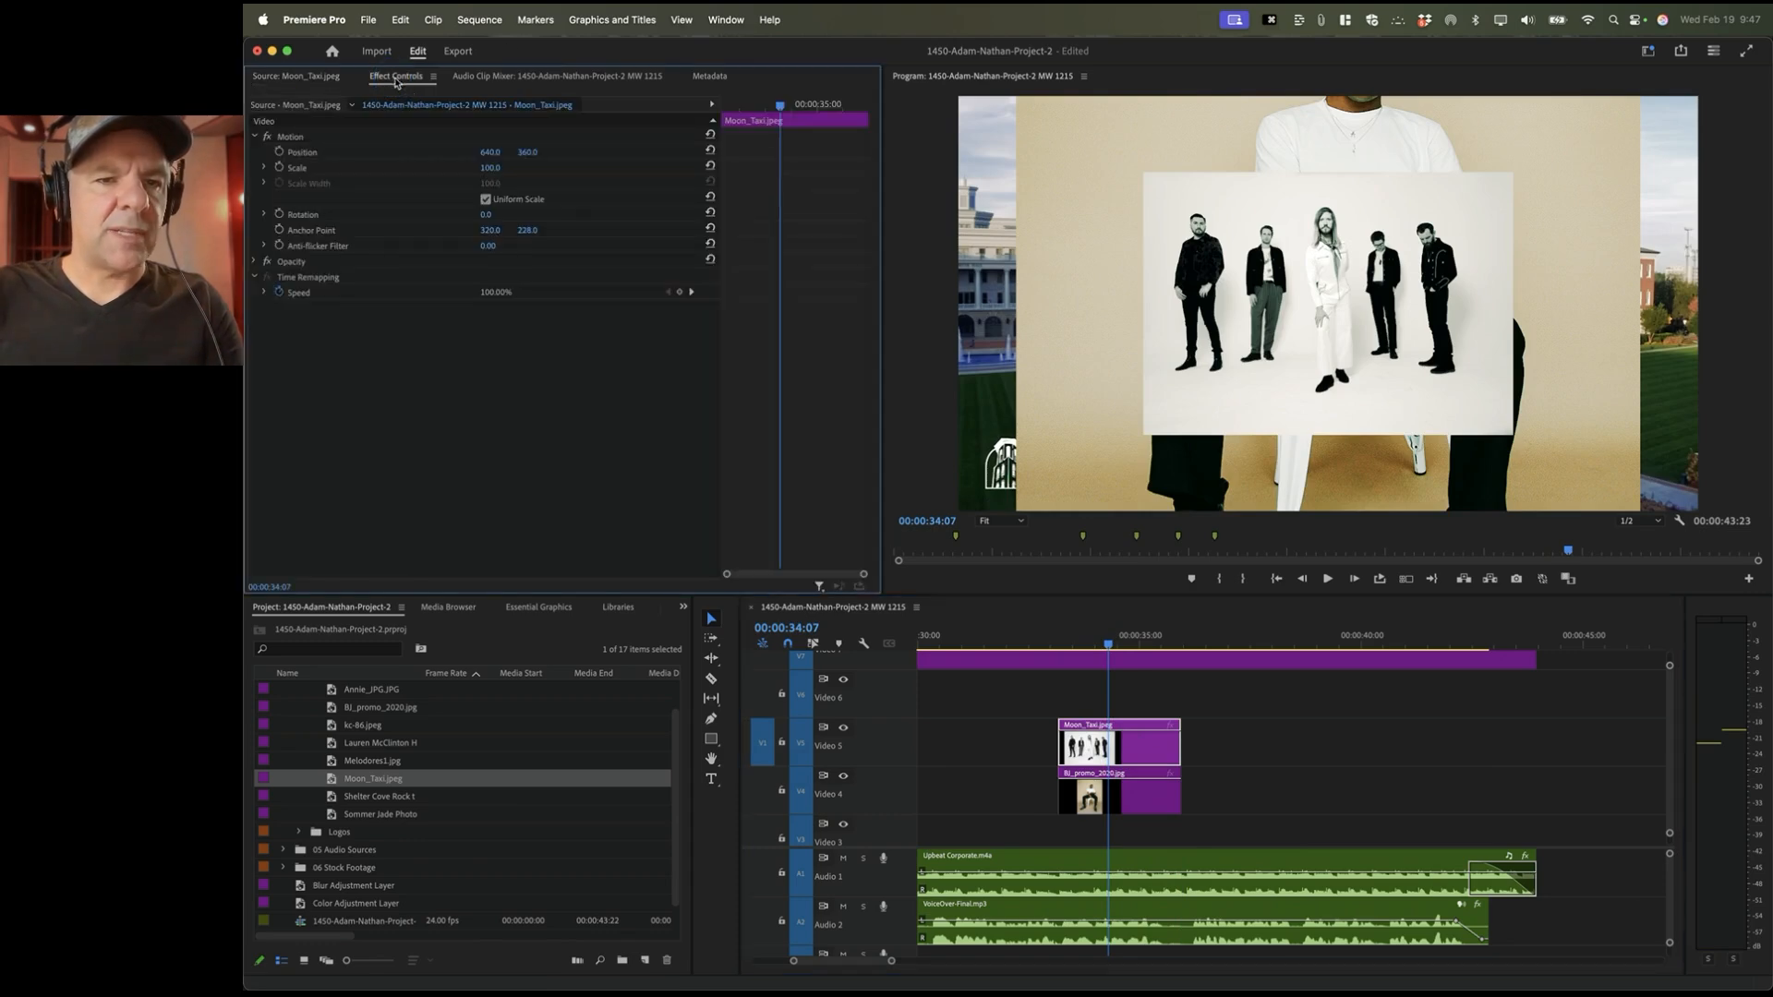
{"action": "left_click", "coordinate": [376, 154]}
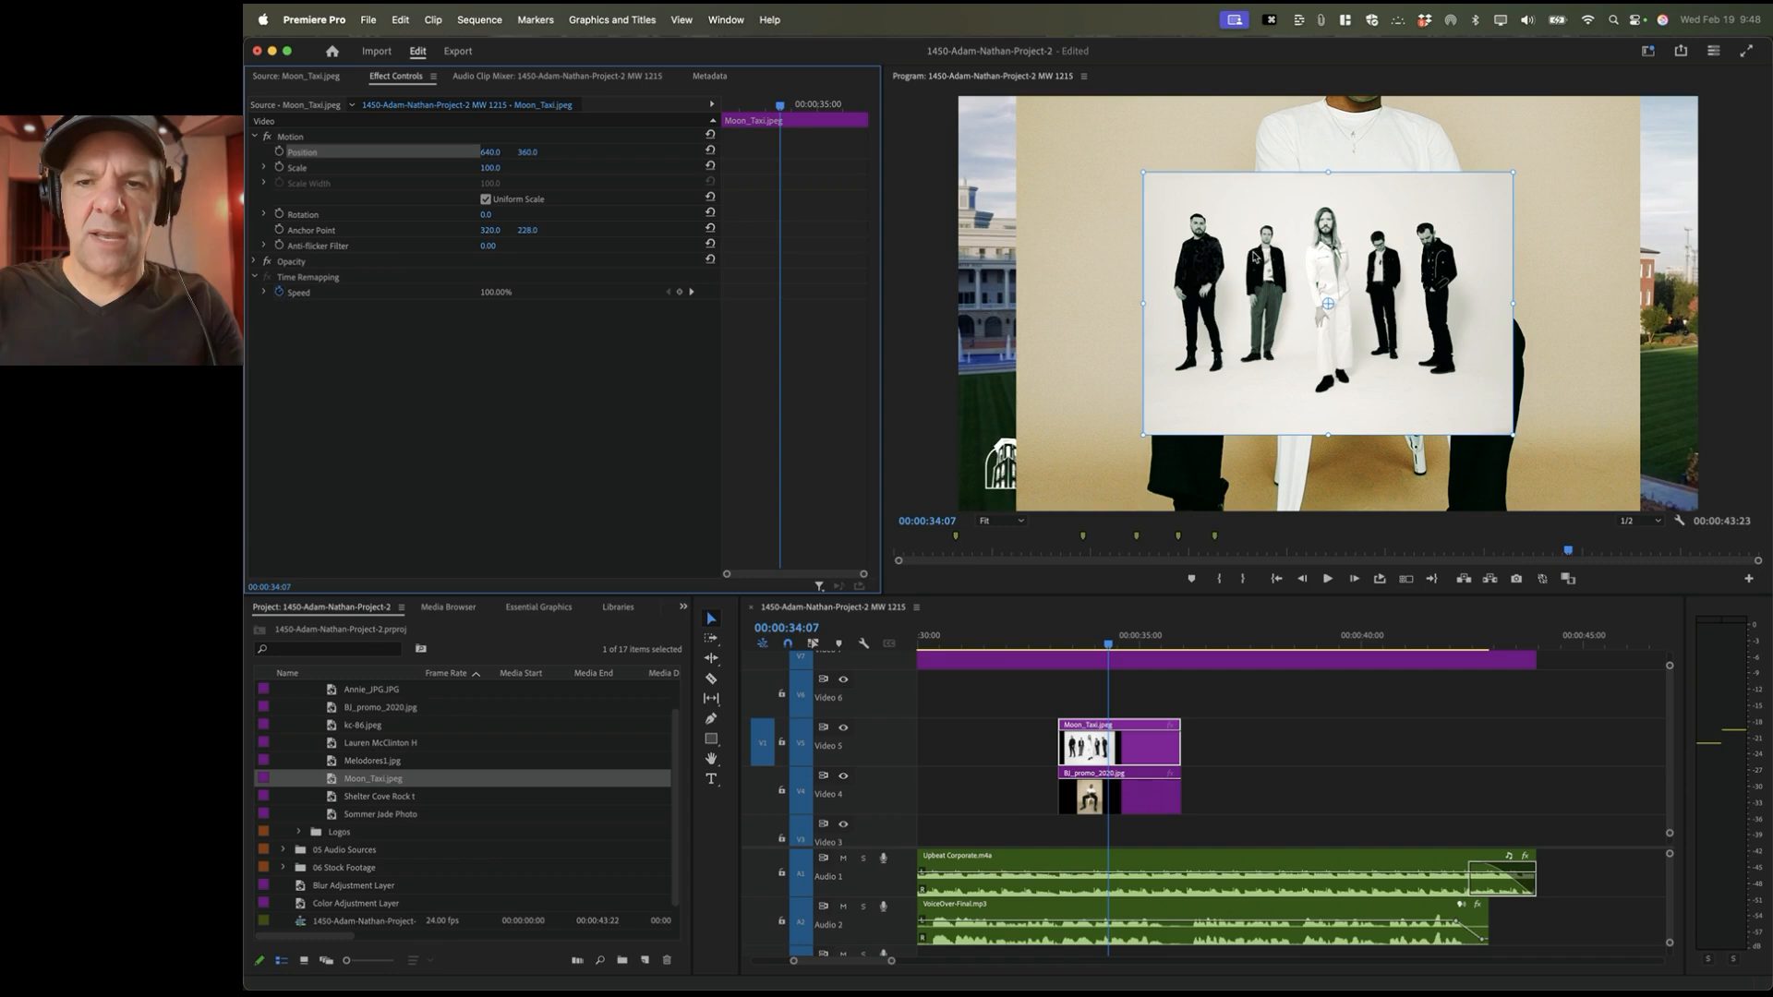
{"action": "left_click_drag", "start_coordinate": [1142, 169], "coordinate": [1463, 188]}
Step: Scale the BJ_promo_2020 portrait to 24.8 and place it at the upper left
{"action": "left_click", "coordinate": [1114, 802]}
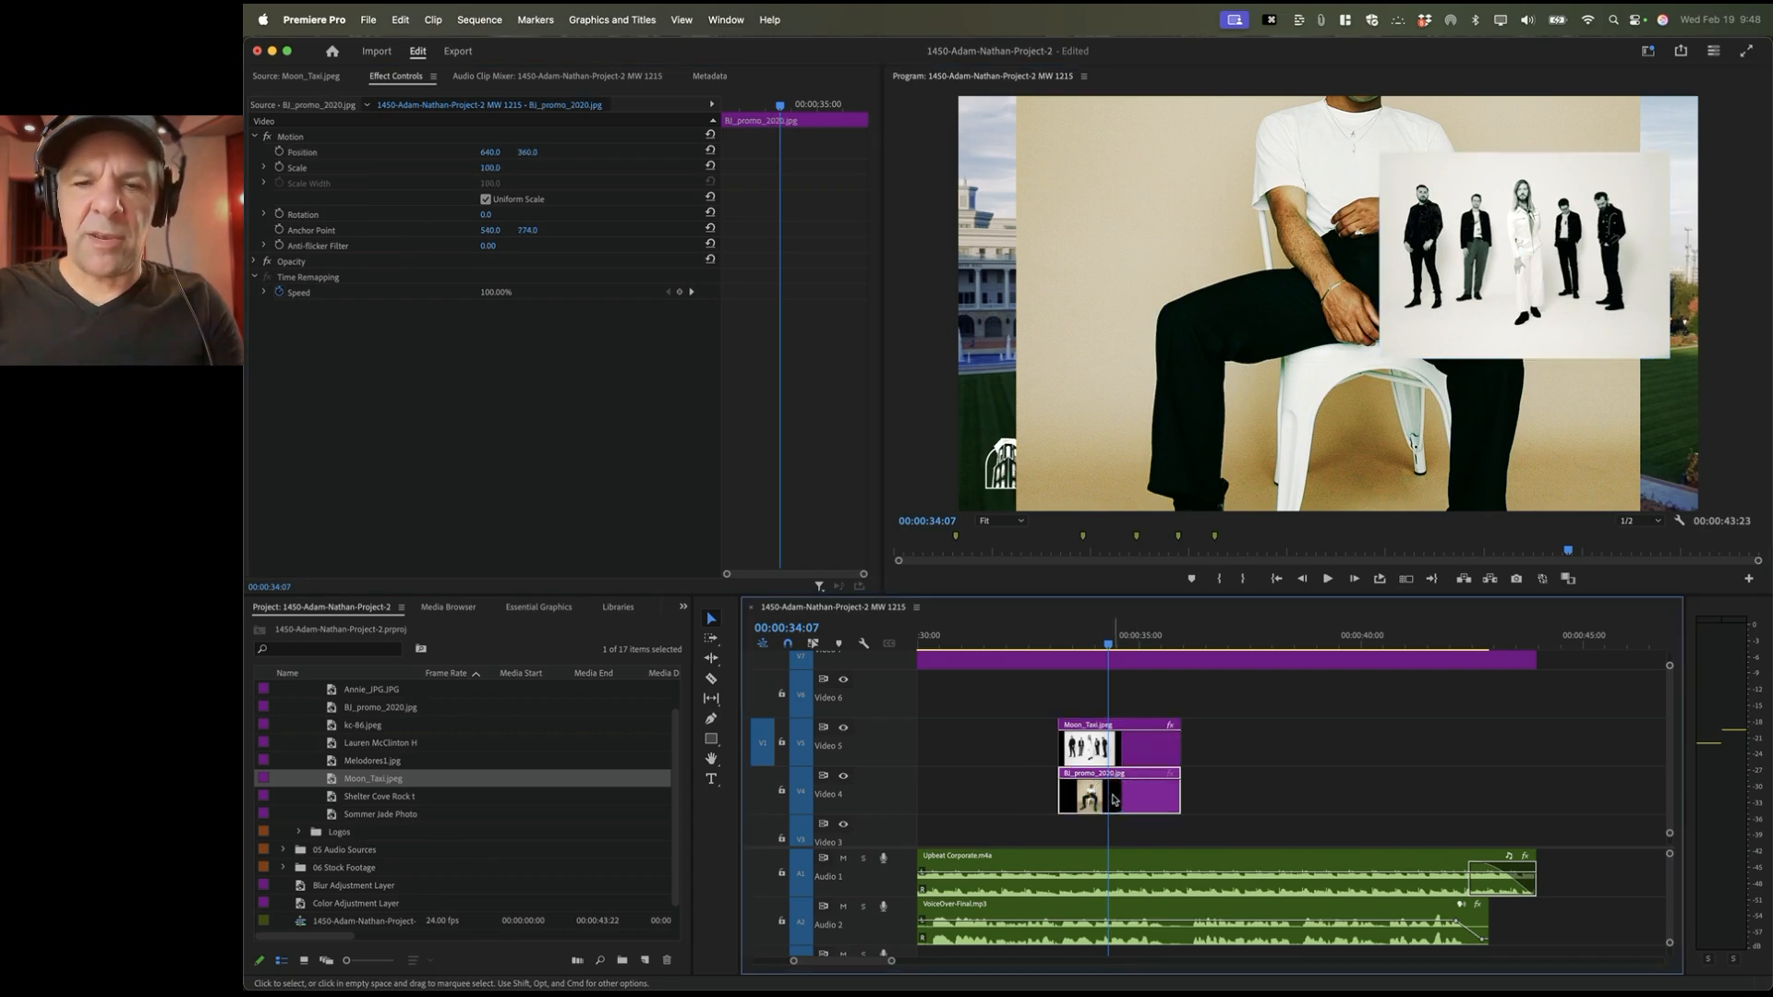
{"action": "left_click", "coordinate": [338, 169]}
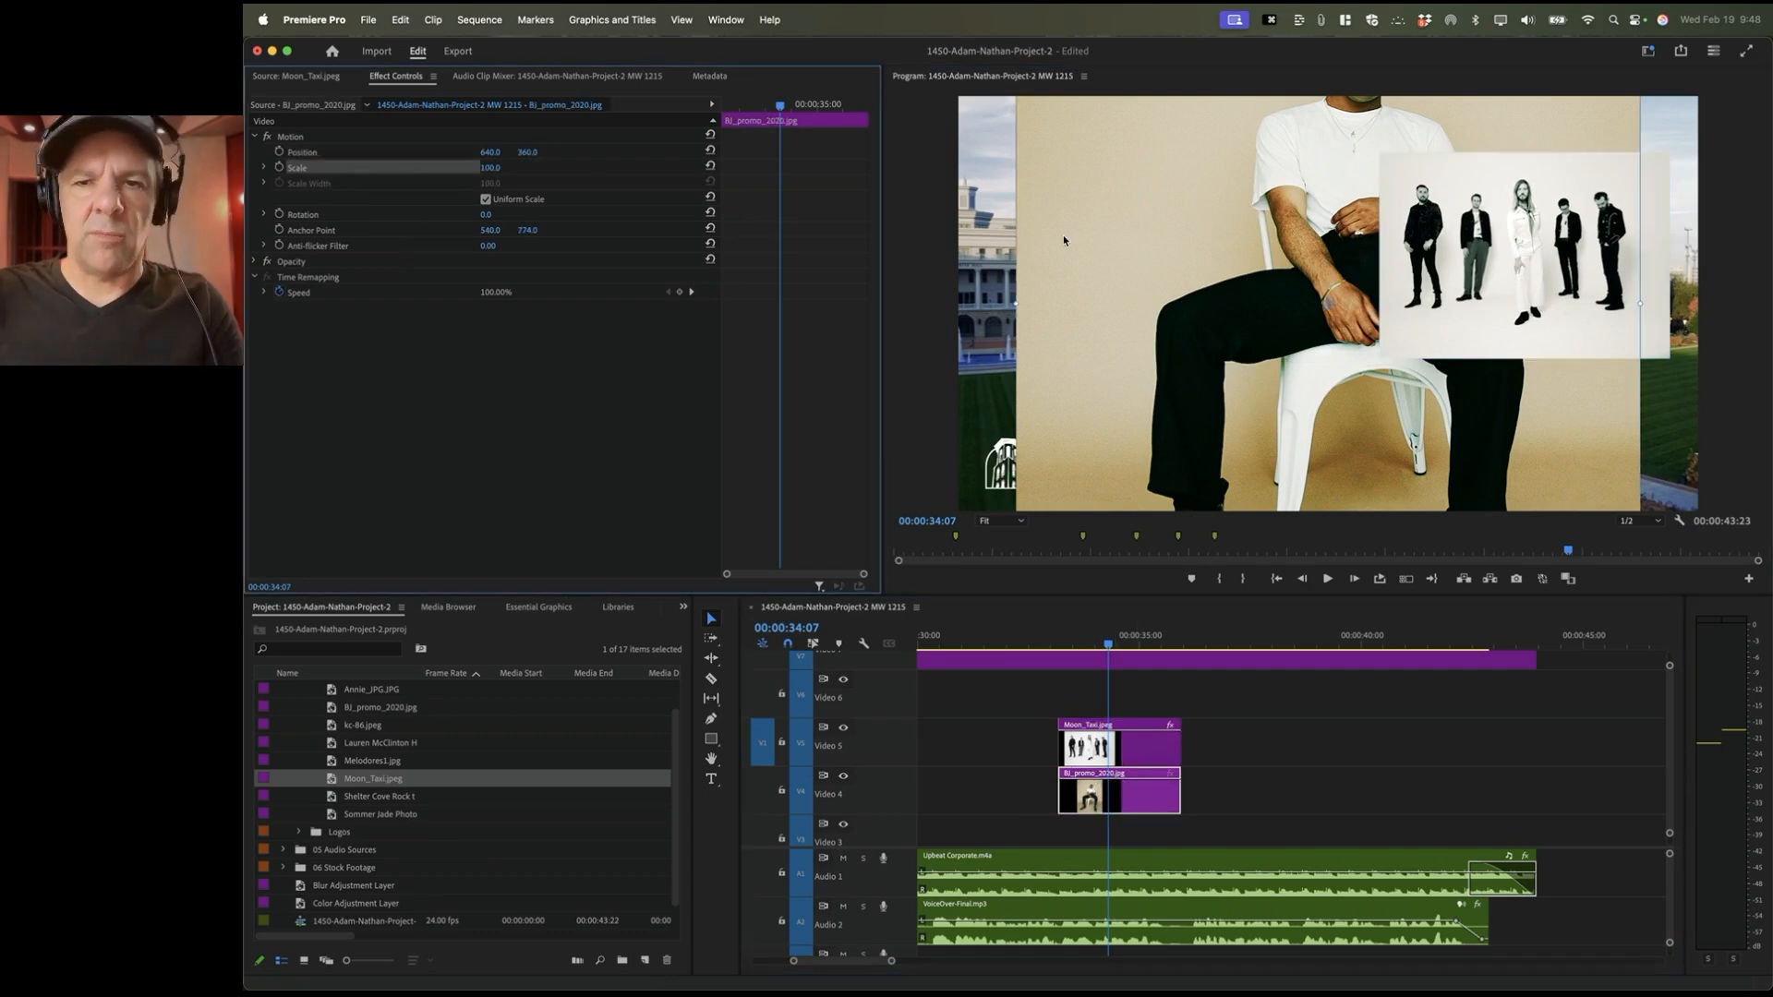
{"action": "left_click_drag", "start_coordinate": [1182, 242], "coordinate": [1230, 269]}
{"action": "left_click_drag", "start_coordinate": [1298, 200], "coordinate": [1255, 305]}
{"action": "left_click_drag", "start_coordinate": [1279, 231], "coordinate": [1183, 269]}
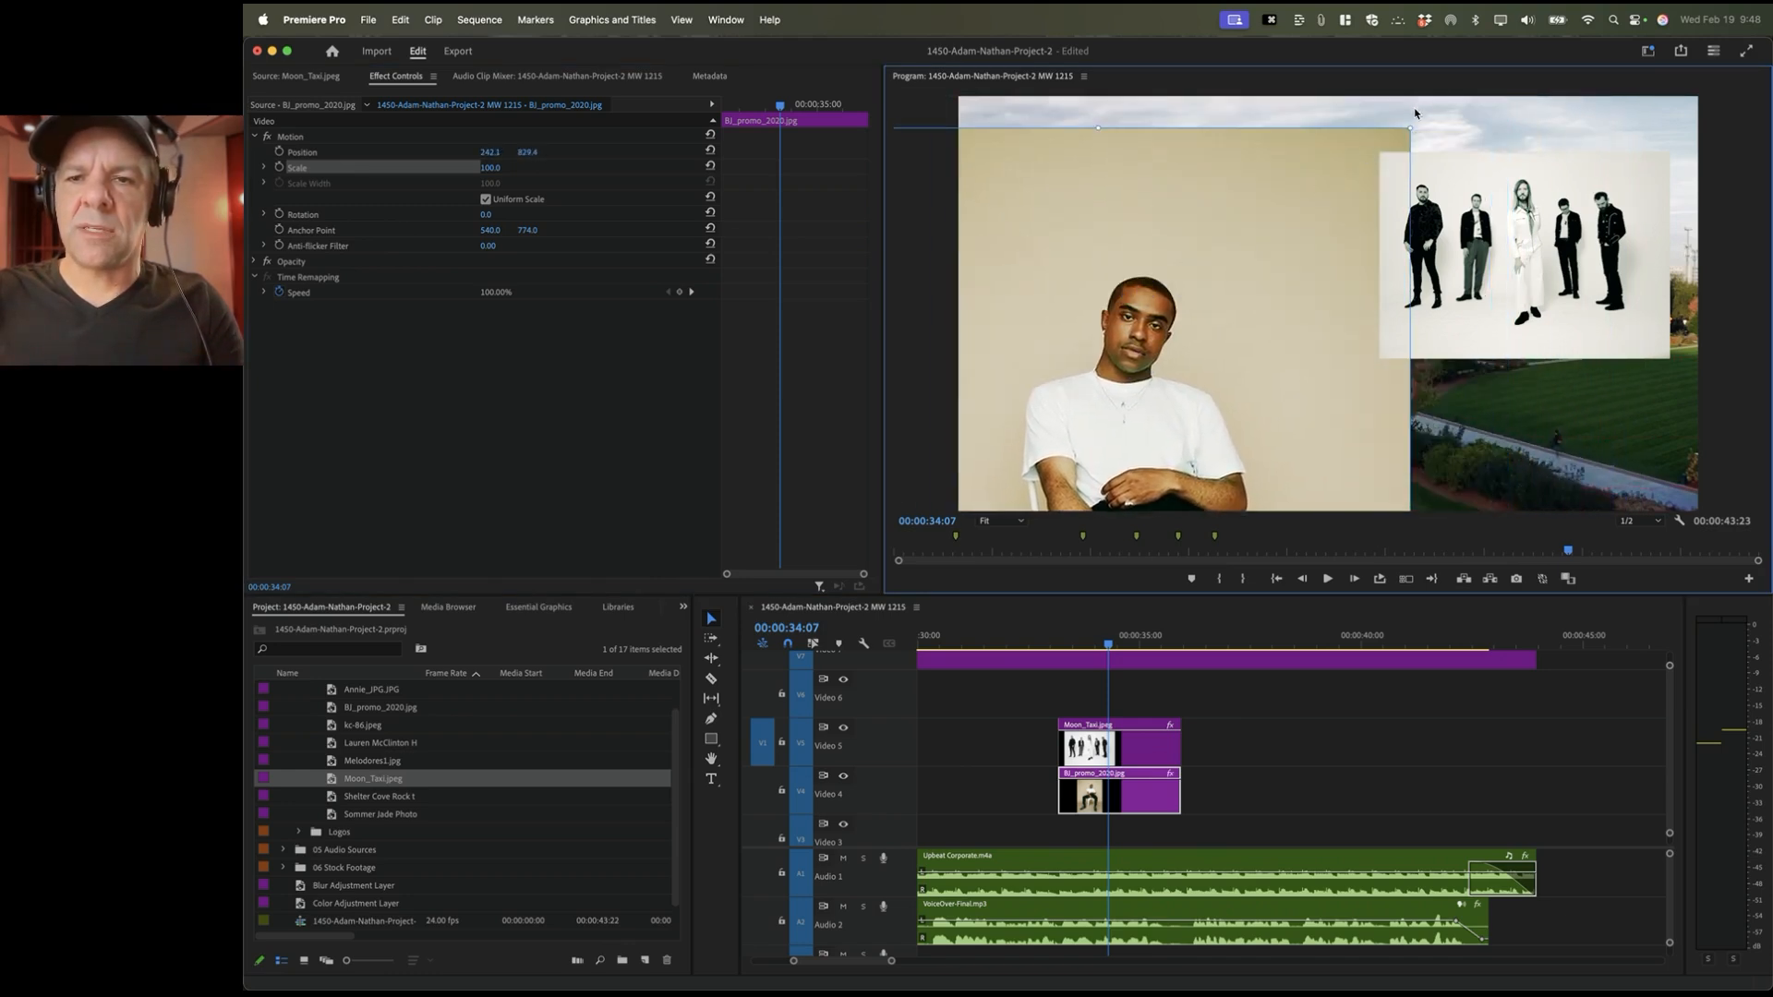
{"action": "left_click_drag", "start_coordinate": [1410, 129], "coordinate": [1209, 399]}
{"action": "left_click_drag", "start_coordinate": [1148, 462], "coordinate": [1222, 245]}
{"action": "left_click_drag", "start_coordinate": [1244, 198], "coordinate": [1244, 188]}
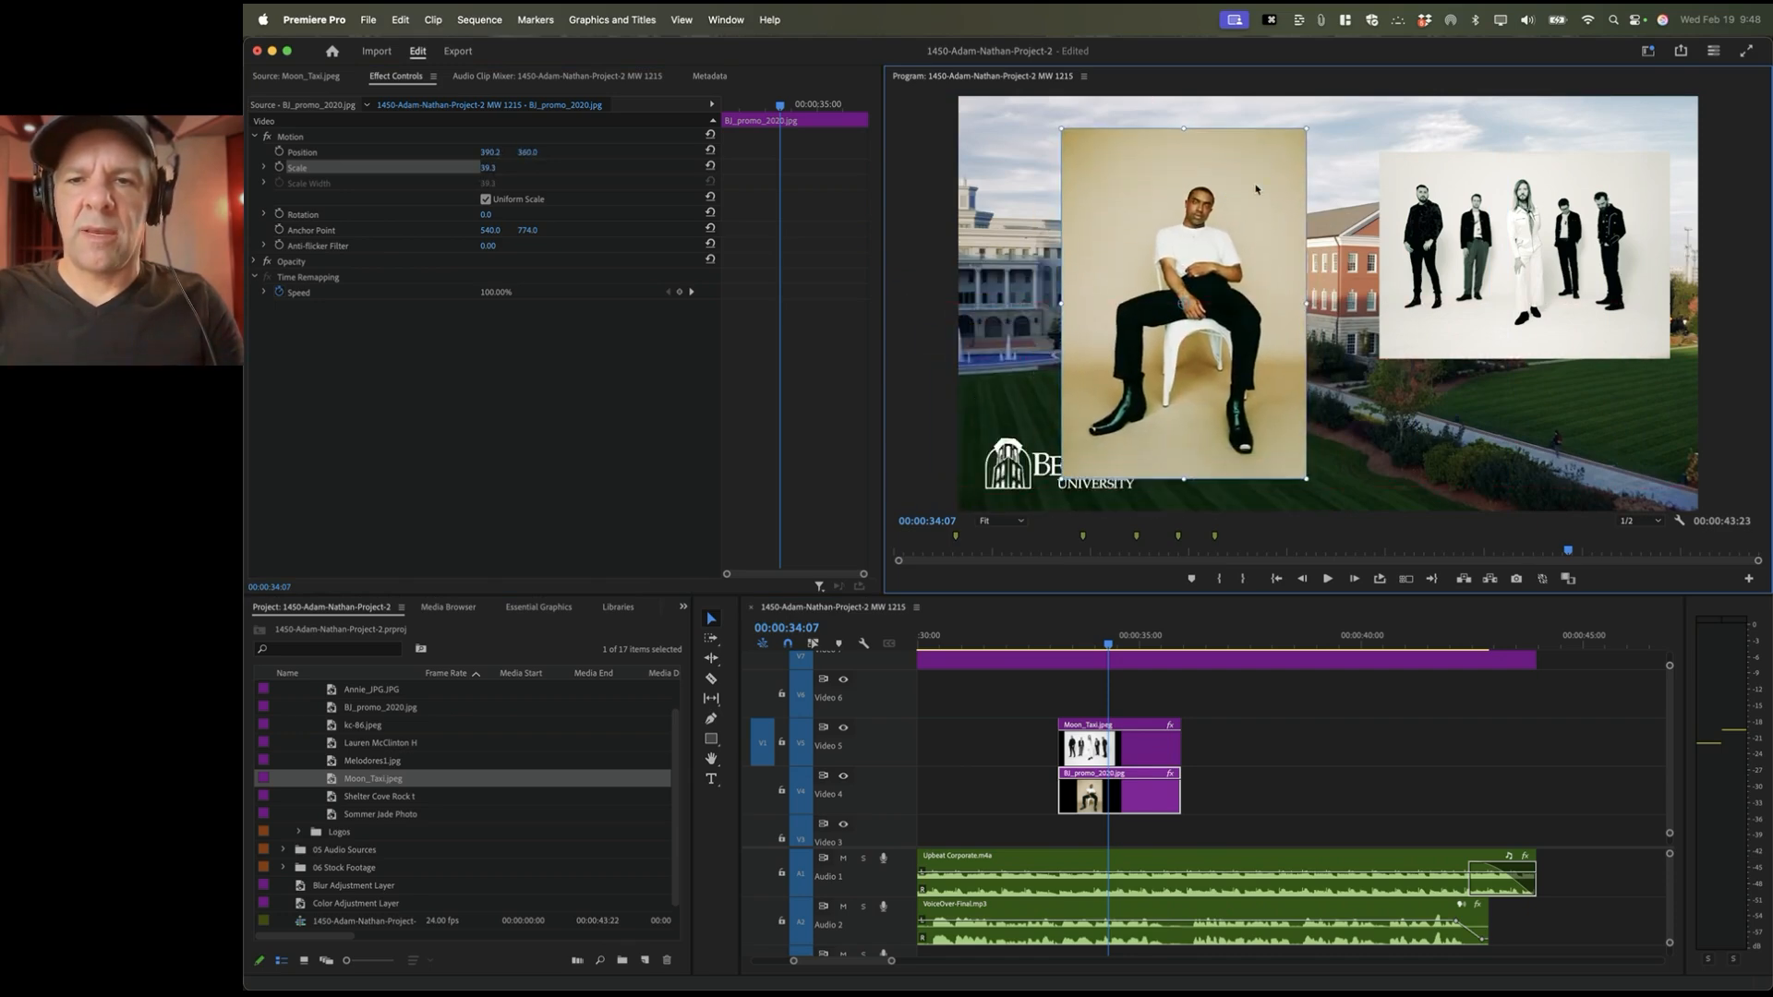
{"action": "left_click_drag", "start_coordinate": [1304, 131], "coordinate": [1260, 192]}
{"action": "left_click_drag", "start_coordinate": [1220, 261], "coordinate": [1167, 217]}
Step: Copy the Blur Adjustment Layer onto V3 beneath the Moon_Taxi and BJ_promo_2020 photos
{"action": "scroll", "coordinate": [1205, 842], "scroll_direction": "down", "scroll_amount": 3}
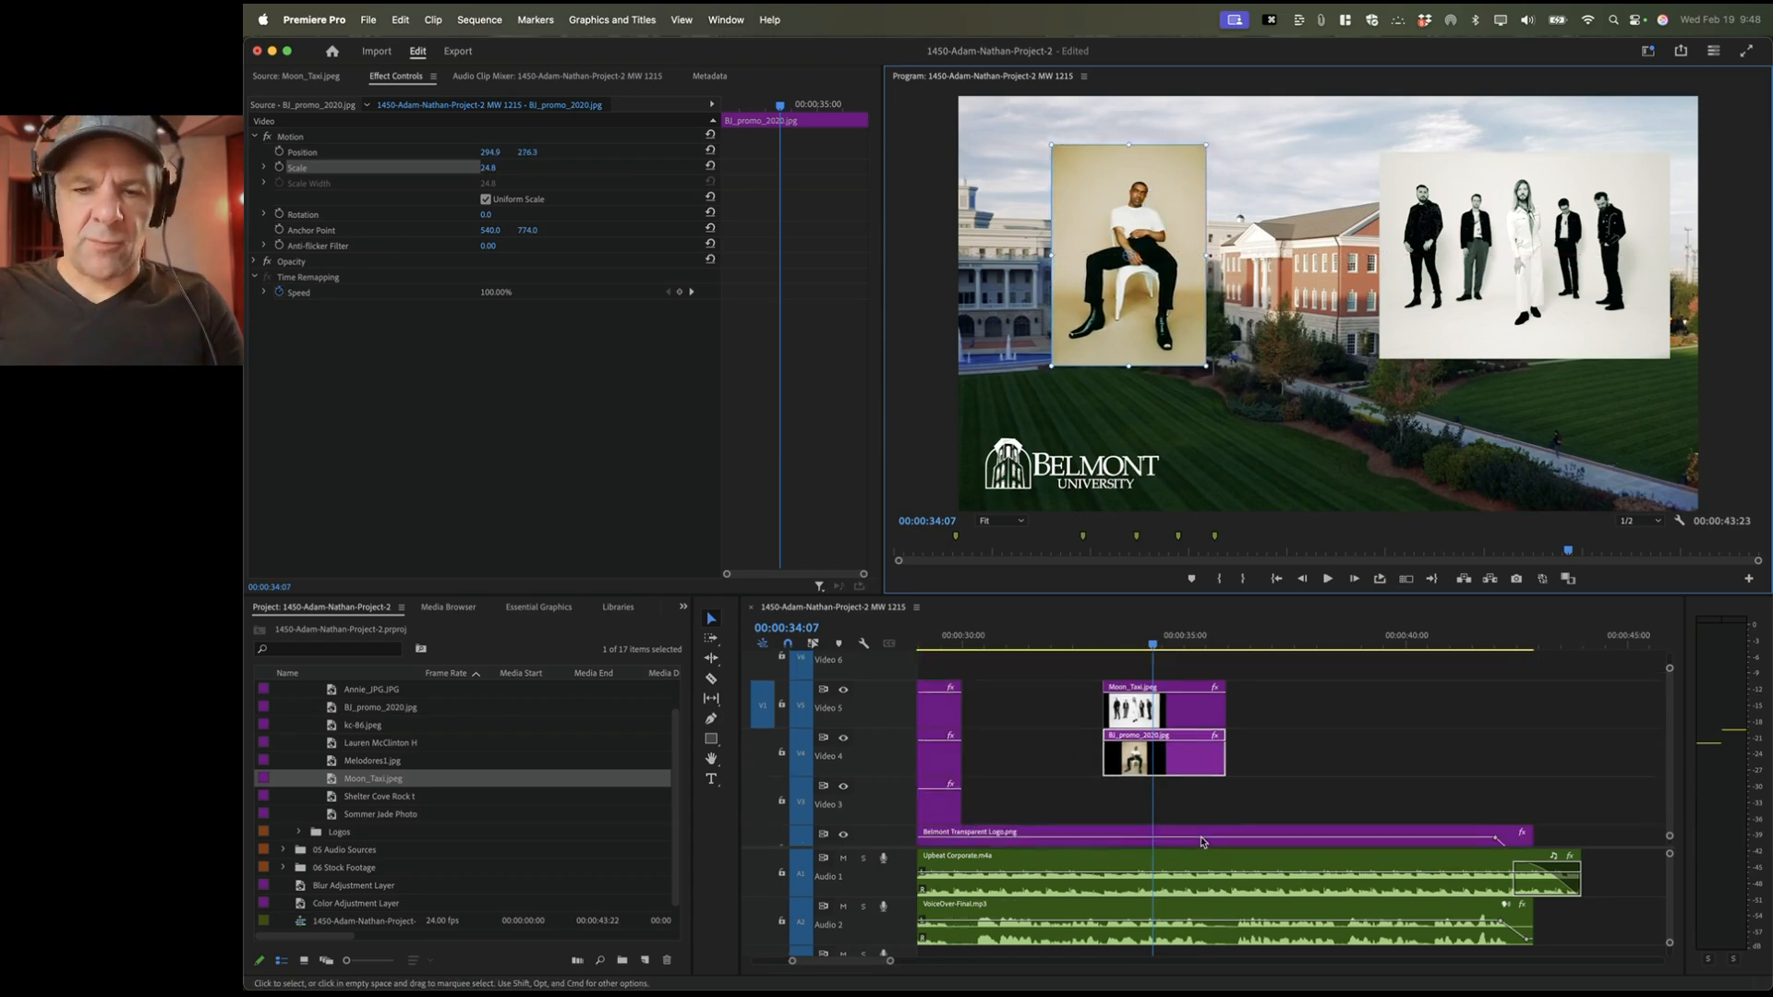
{"action": "scroll", "coordinate": [1110, 699], "scroll_direction": "left", "scroll_amount": 3}
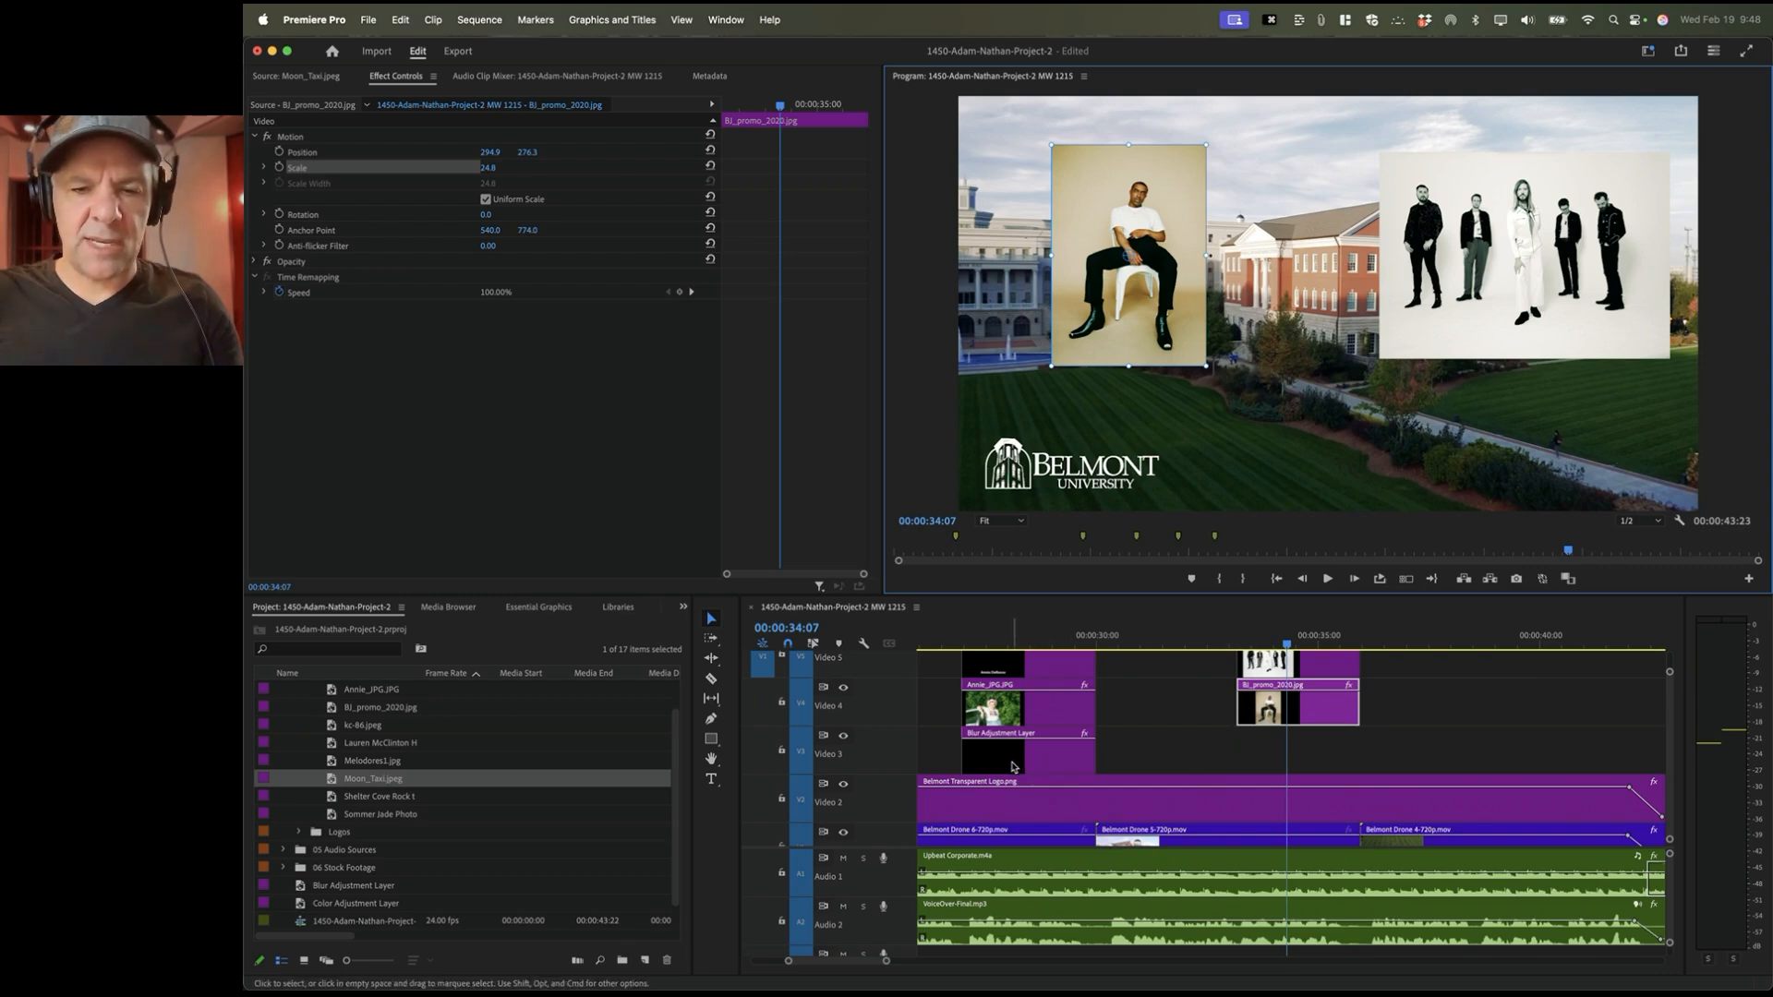
{"action": "left_click_drag", "start_coordinate": [1013, 766], "coordinate": [1238, 752]}
{"action": "scroll", "coordinate": [970, 746], "scroll_direction": "left", "scroll_amount": 3}
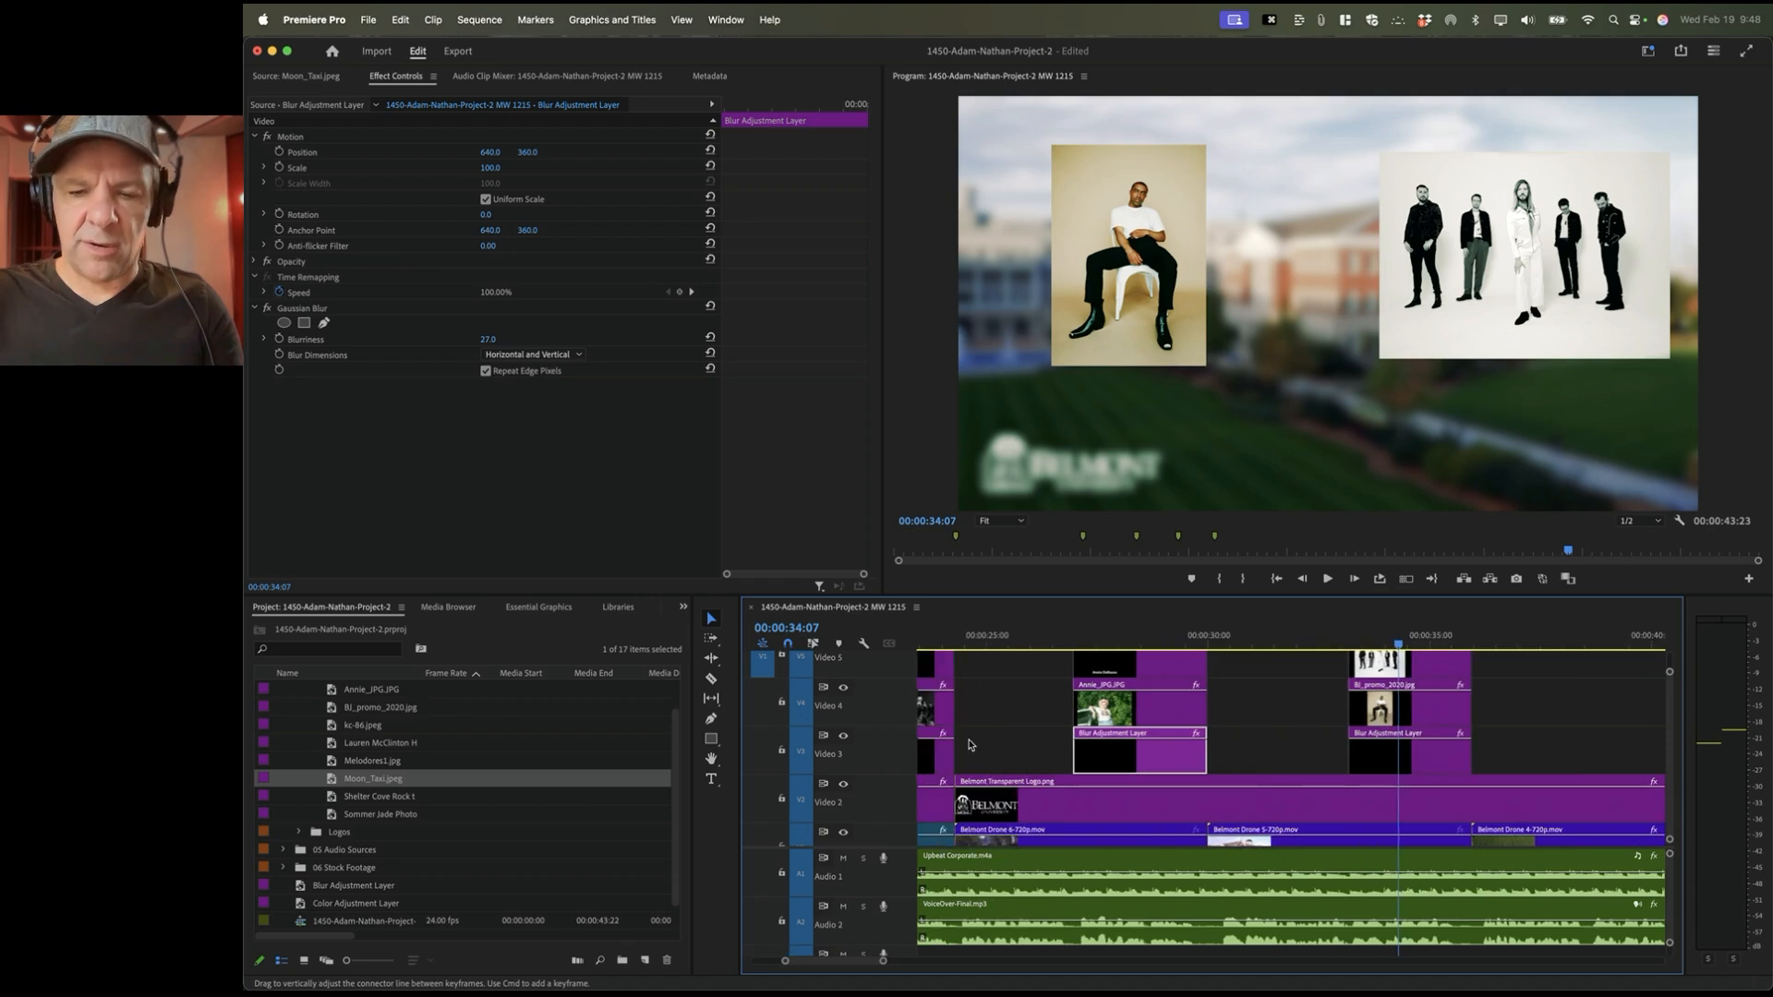
{"action": "key", "text": "="}
{"action": "scroll", "coordinate": [970, 746], "scroll_direction": "left", "scroll_amount": 10}
{"action": "scroll", "coordinate": [970, 745], "scroll_direction": "up", "scroll_amount": 3}
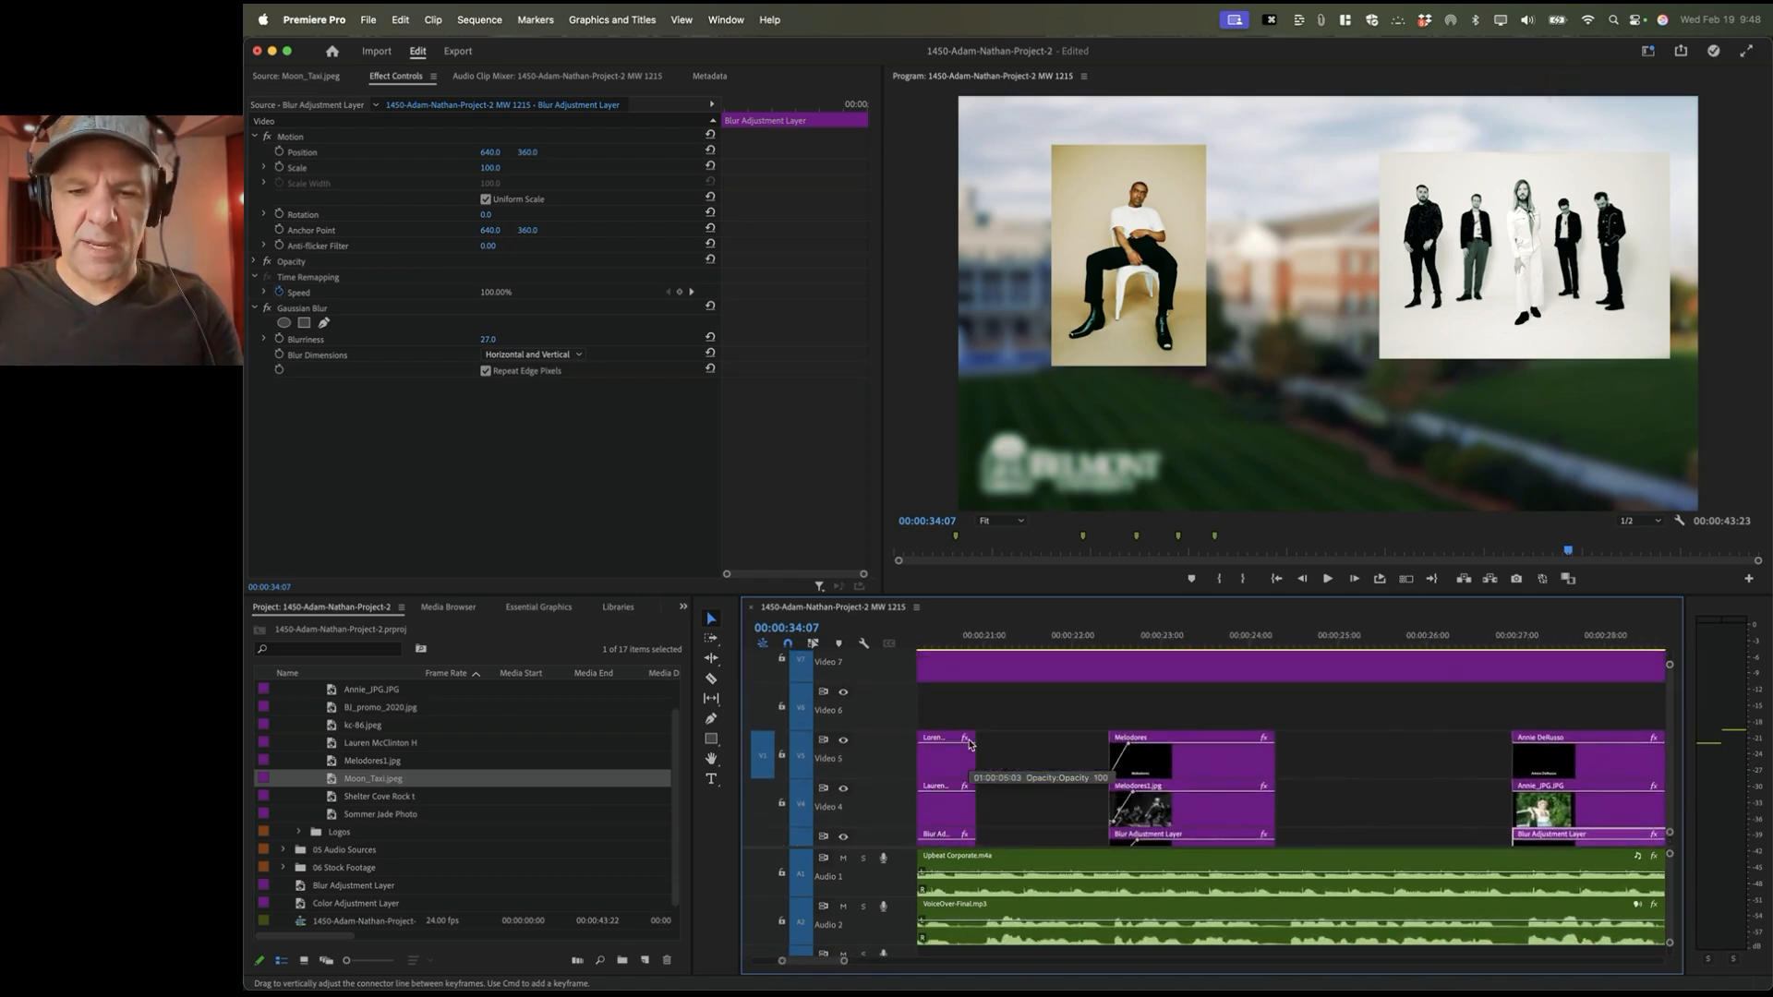
{"action": "scroll", "coordinate": [970, 745], "scroll_direction": "down", "scroll_amount": 2}
{"action": "scroll", "coordinate": [970, 744], "scroll_direction": "right", "scroll_amount": 6}
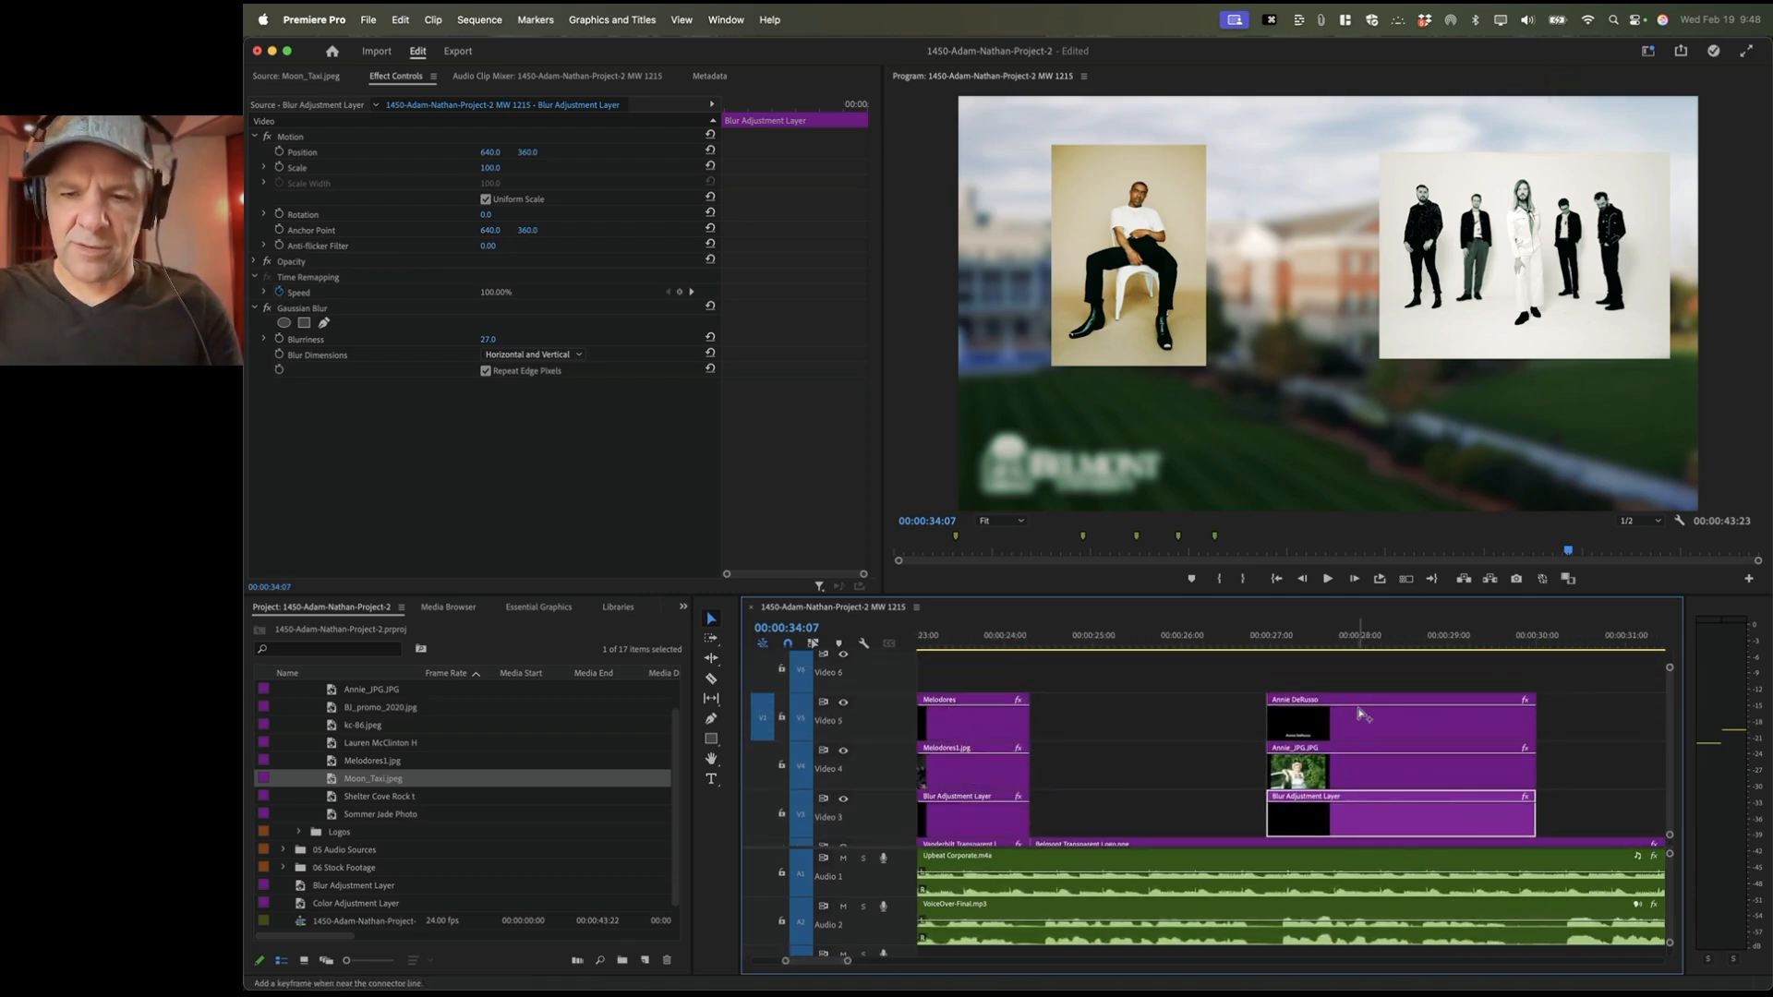
{"action": "left_click", "coordinate": [1291, 711]}
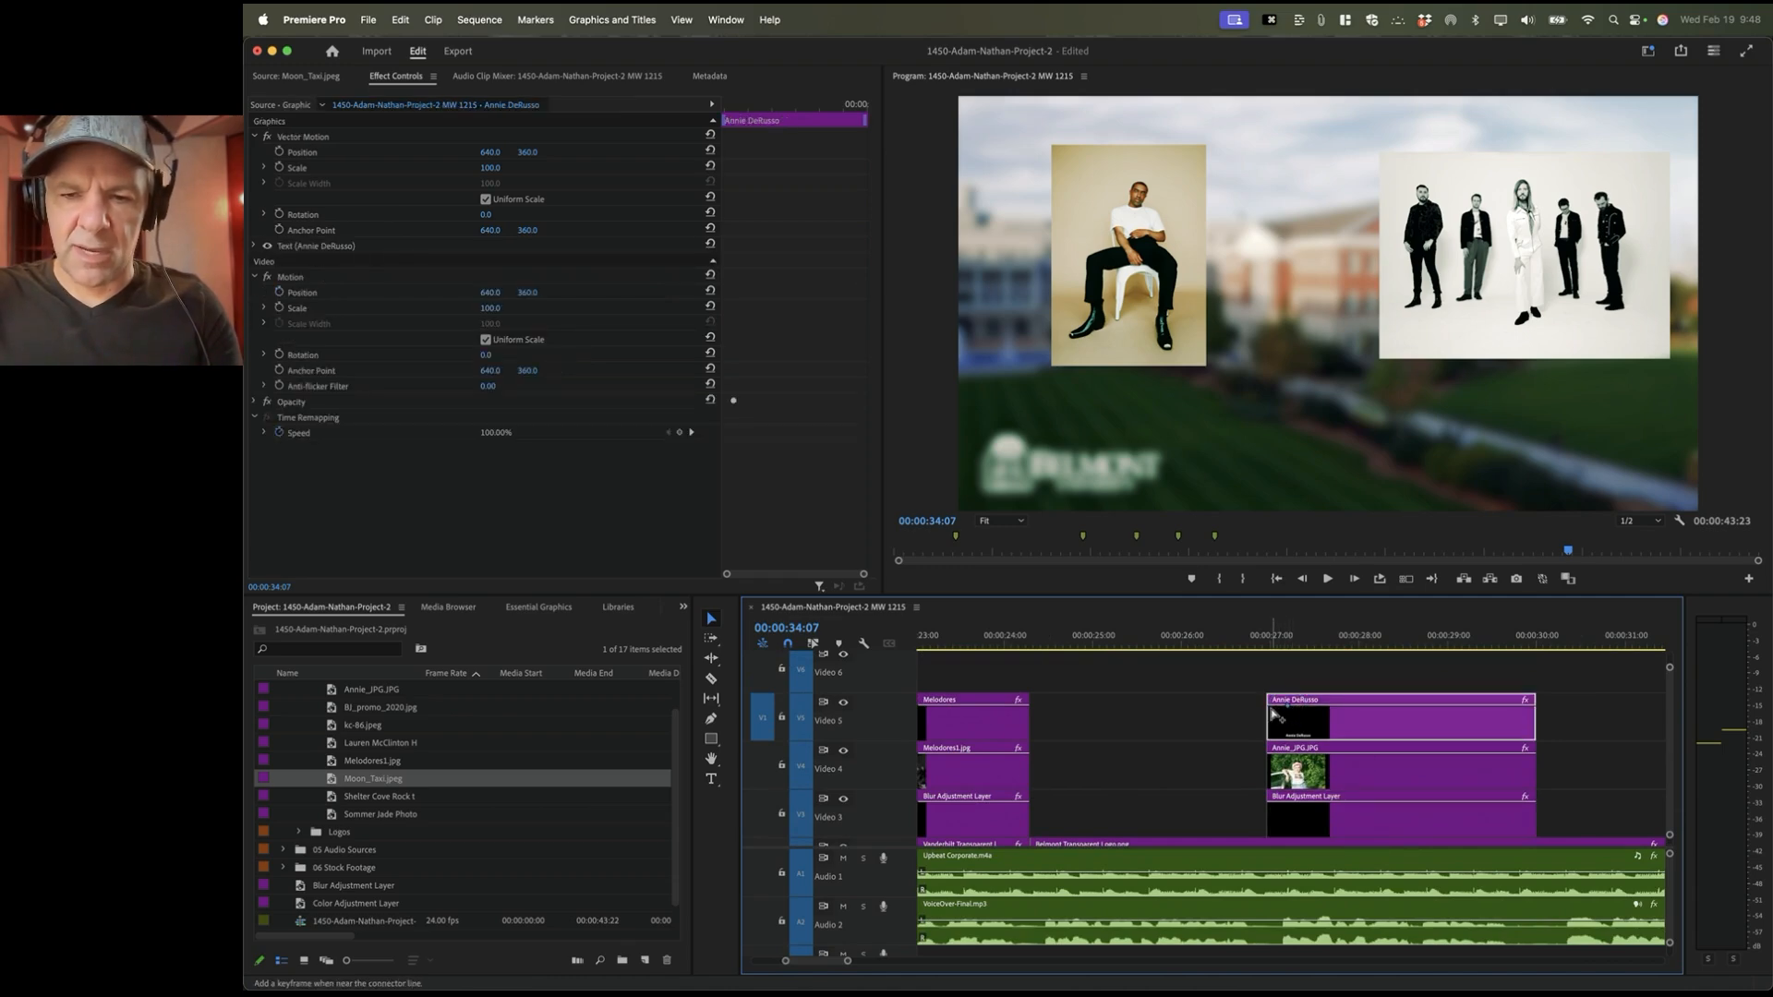
{"action": "left_click", "coordinate": [1272, 710], "text": "super"}
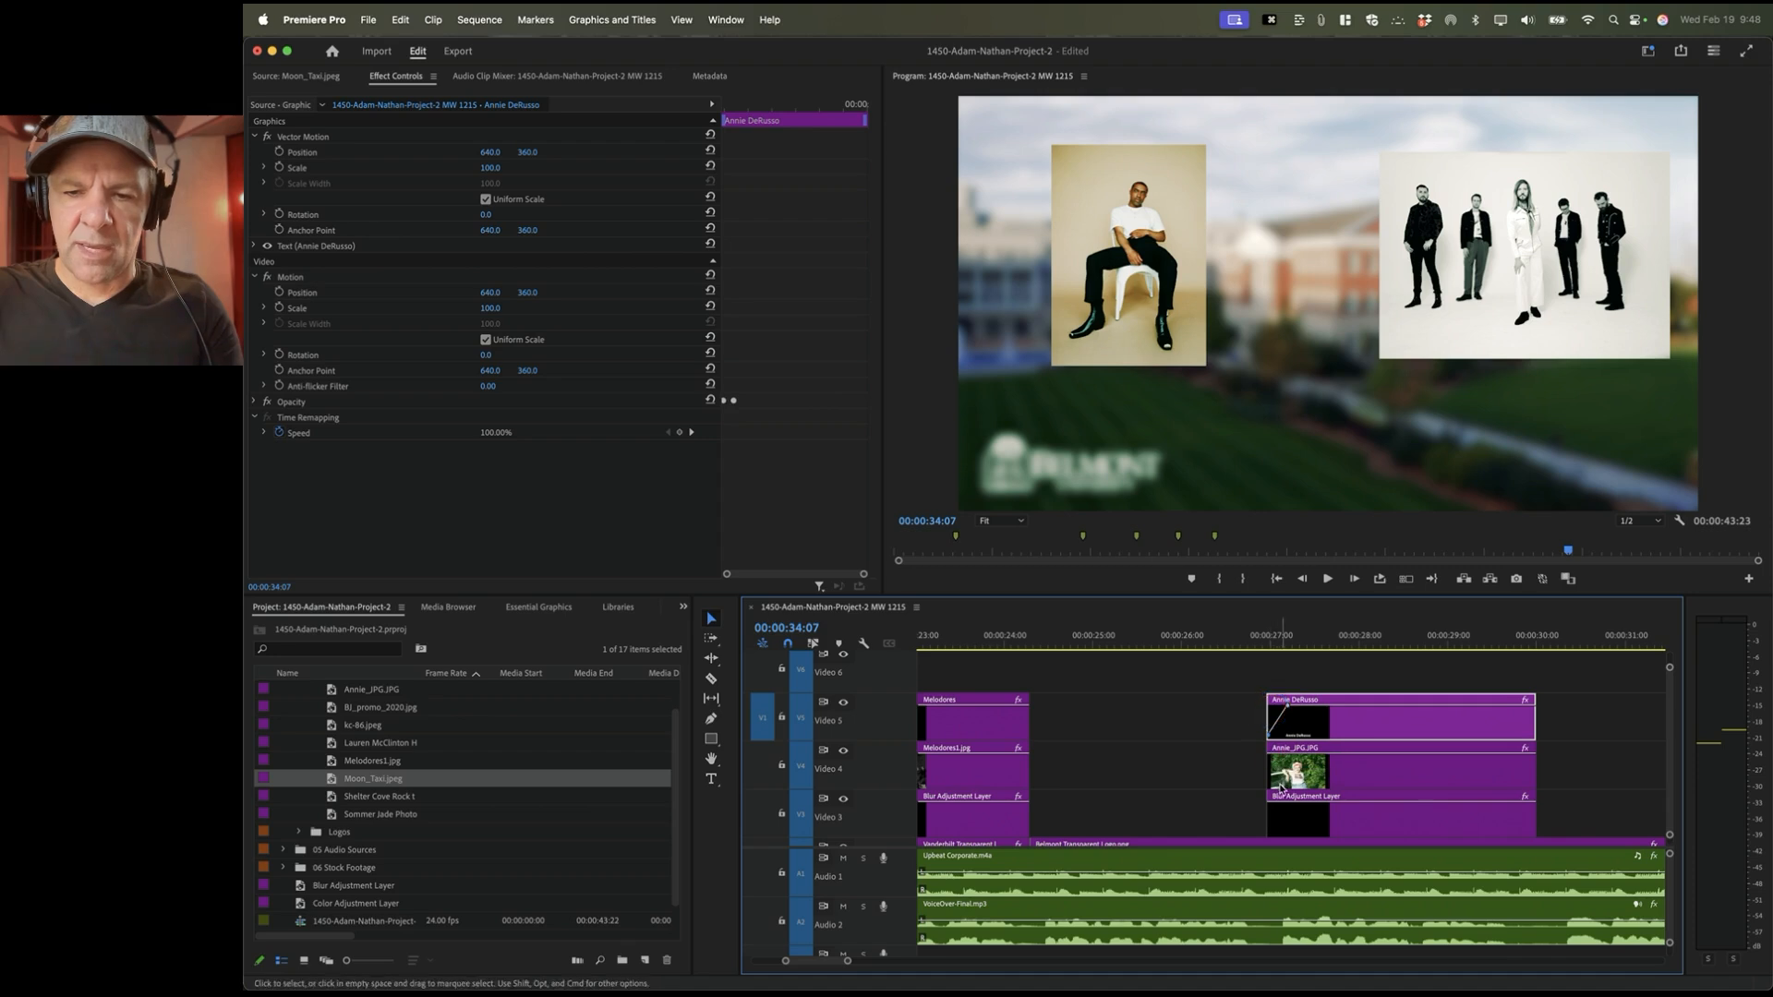
{"action": "left_click", "coordinate": [1282, 764]}
{"action": "left_click", "coordinate": [1271, 756], "text": "super"}
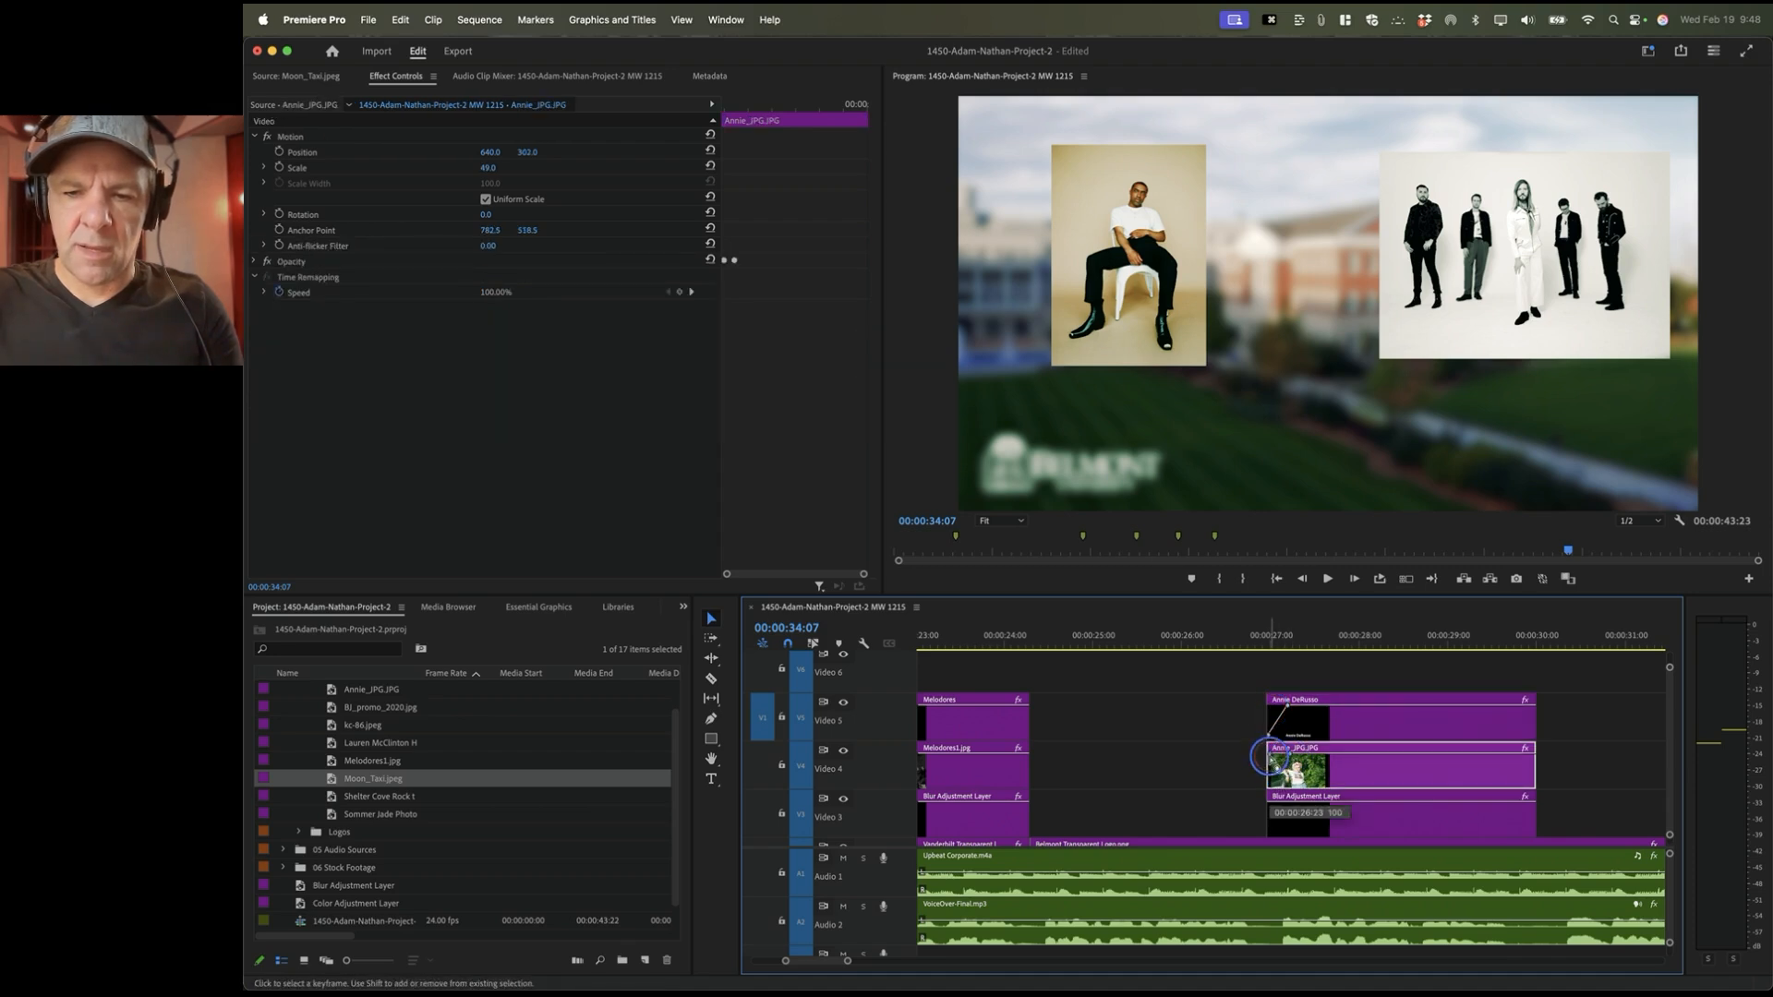
{"action": "left_click_drag", "start_coordinate": [1270, 756], "coordinate": [1269, 834]}
{"action": "left_click", "coordinate": [1289, 804], "text": "super"}
{"action": "left_click", "coordinate": [1270, 804], "text": "super"}
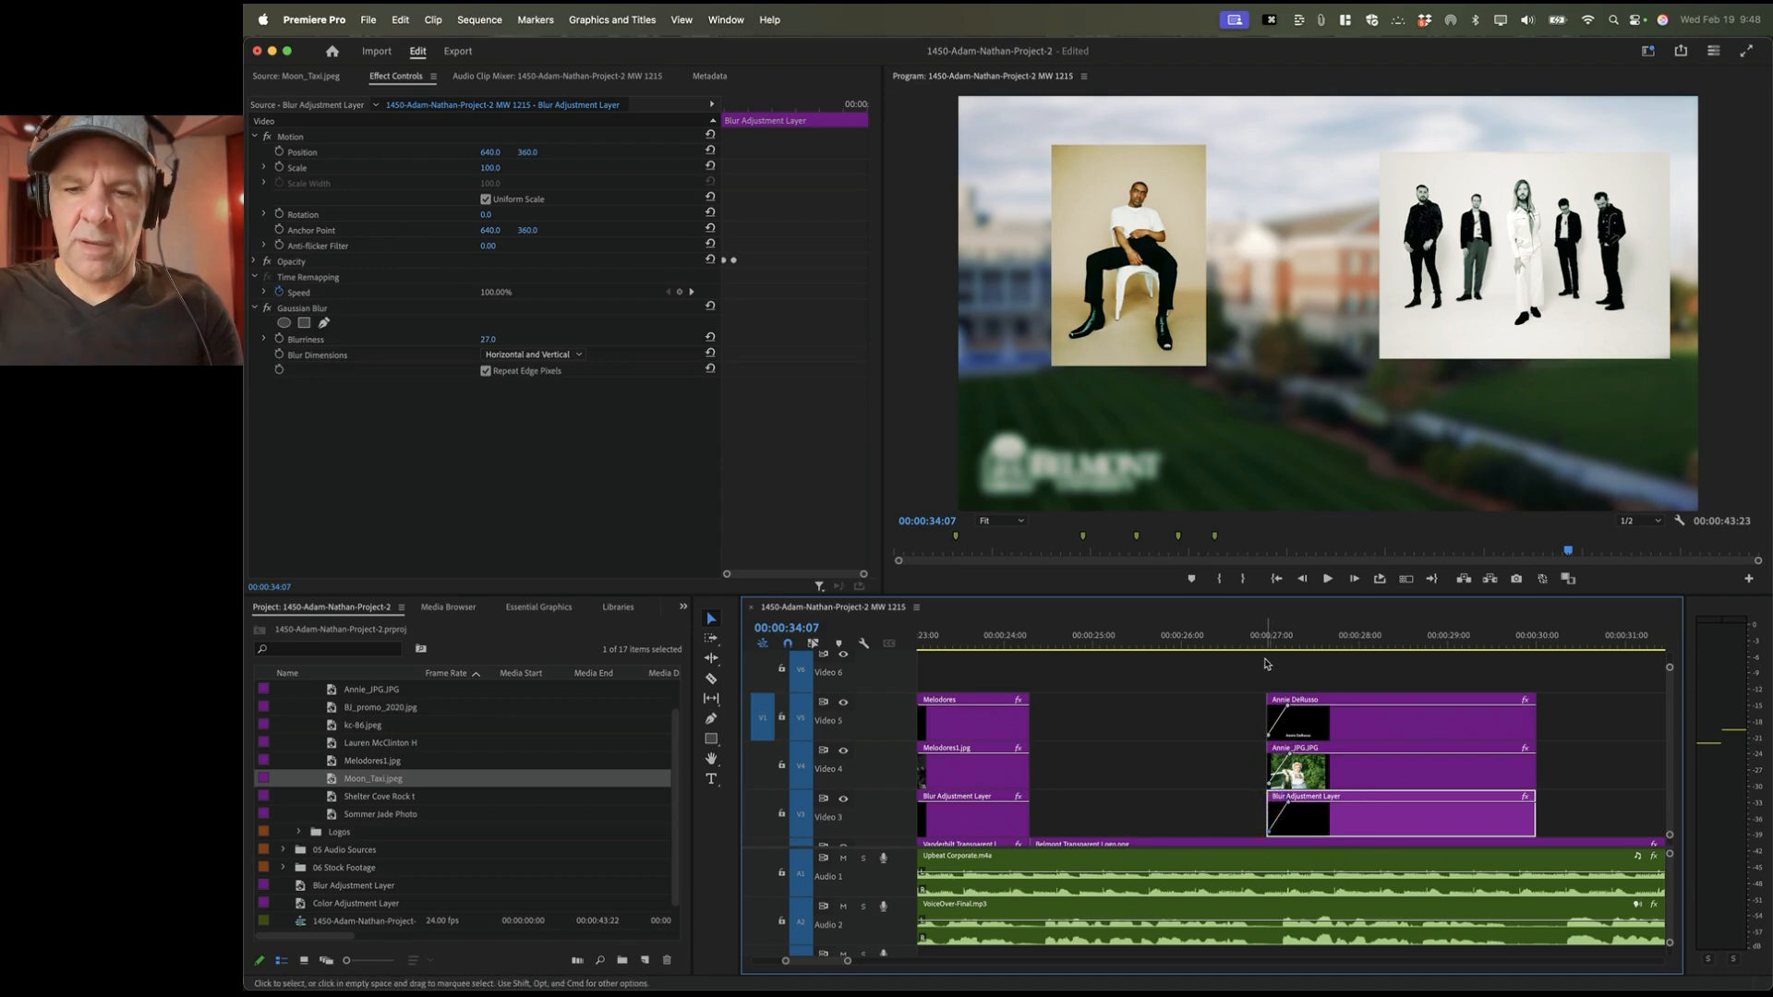
Step: Fade in the portrait photo and the blur layer beneath it by dropping their start keyframes to zero
{"action": "left_click_drag", "start_coordinate": [1249, 642], "coordinate": [1329, 646]}
{"action": "scroll", "coordinate": [1473, 717], "scroll_direction": "right", "scroll_amount": 5}
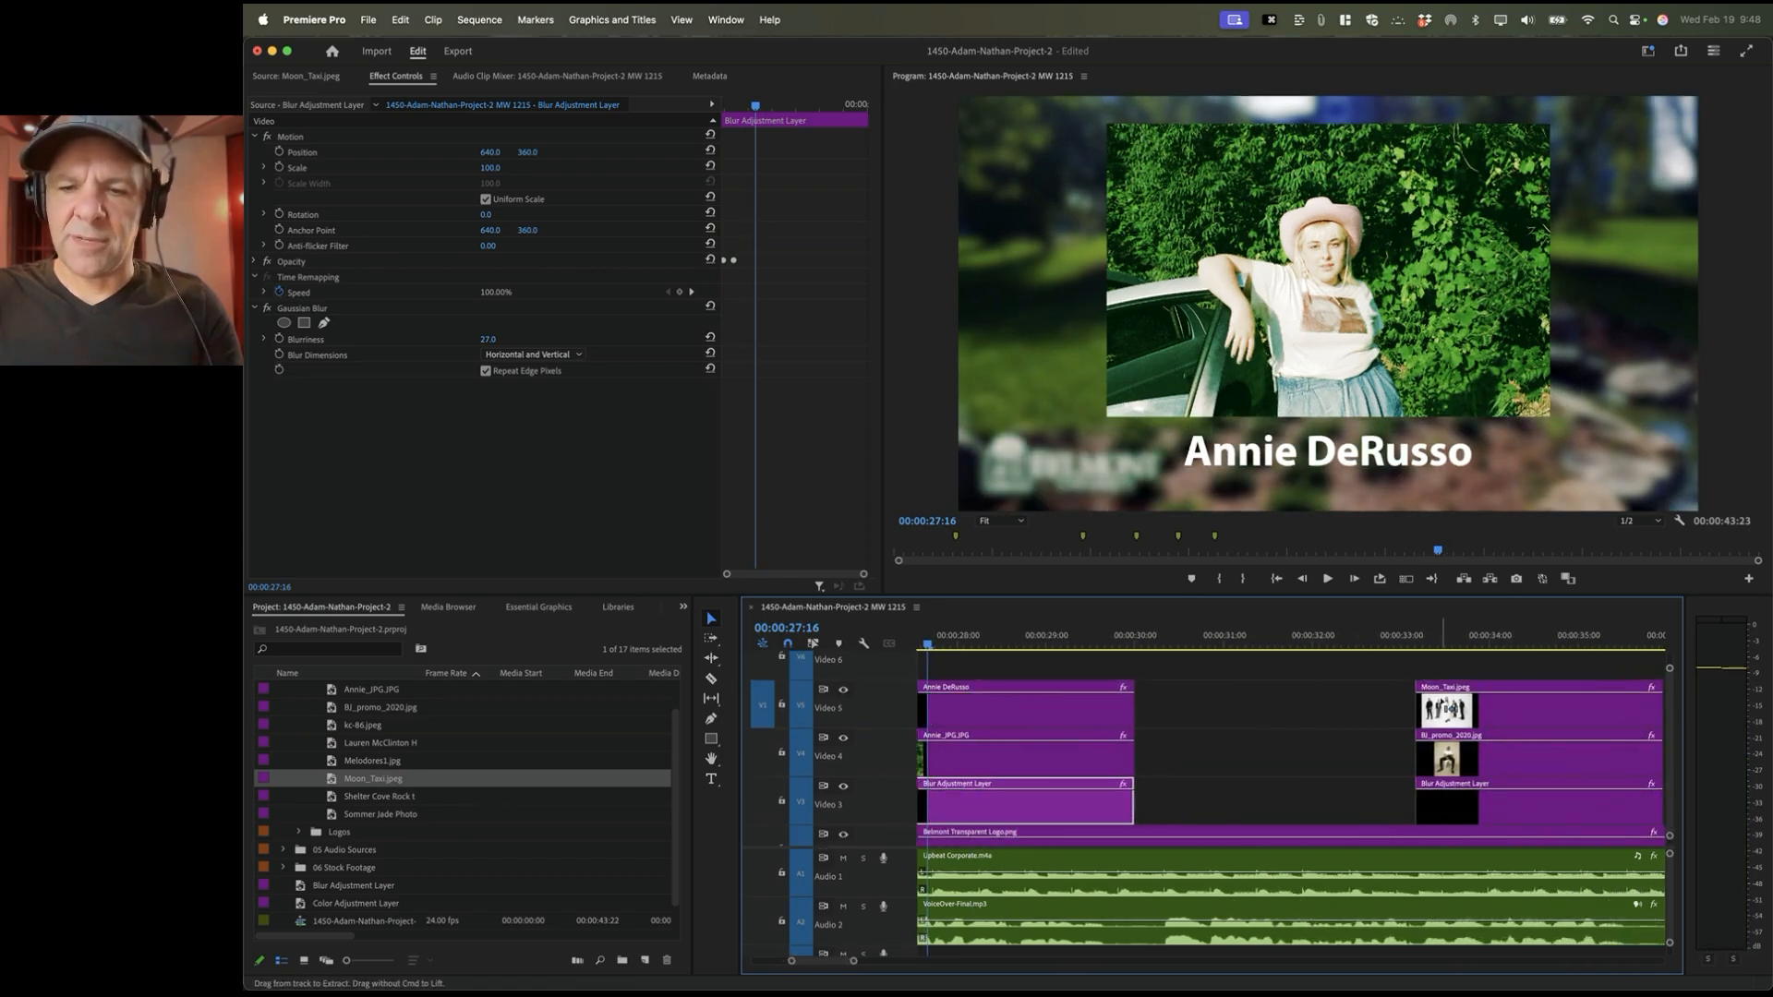
{"action": "left_click", "coordinate": [1441, 699]}
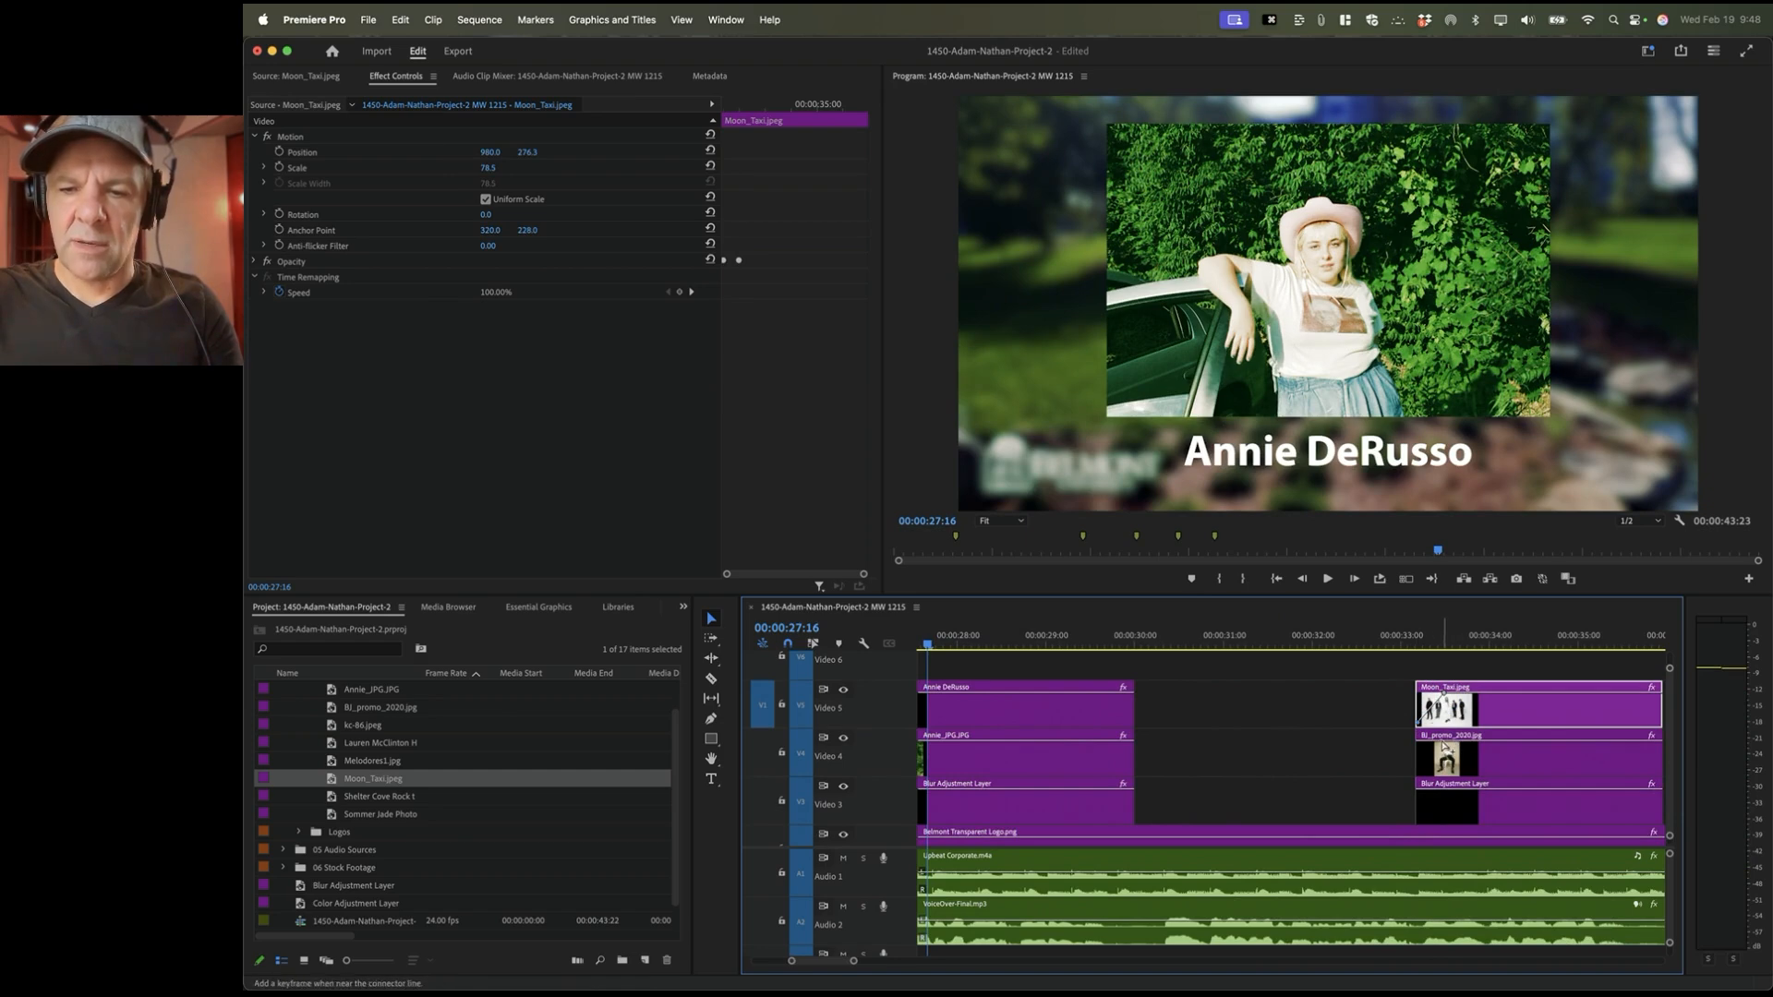
{"action": "left_click", "coordinate": [1444, 746]}
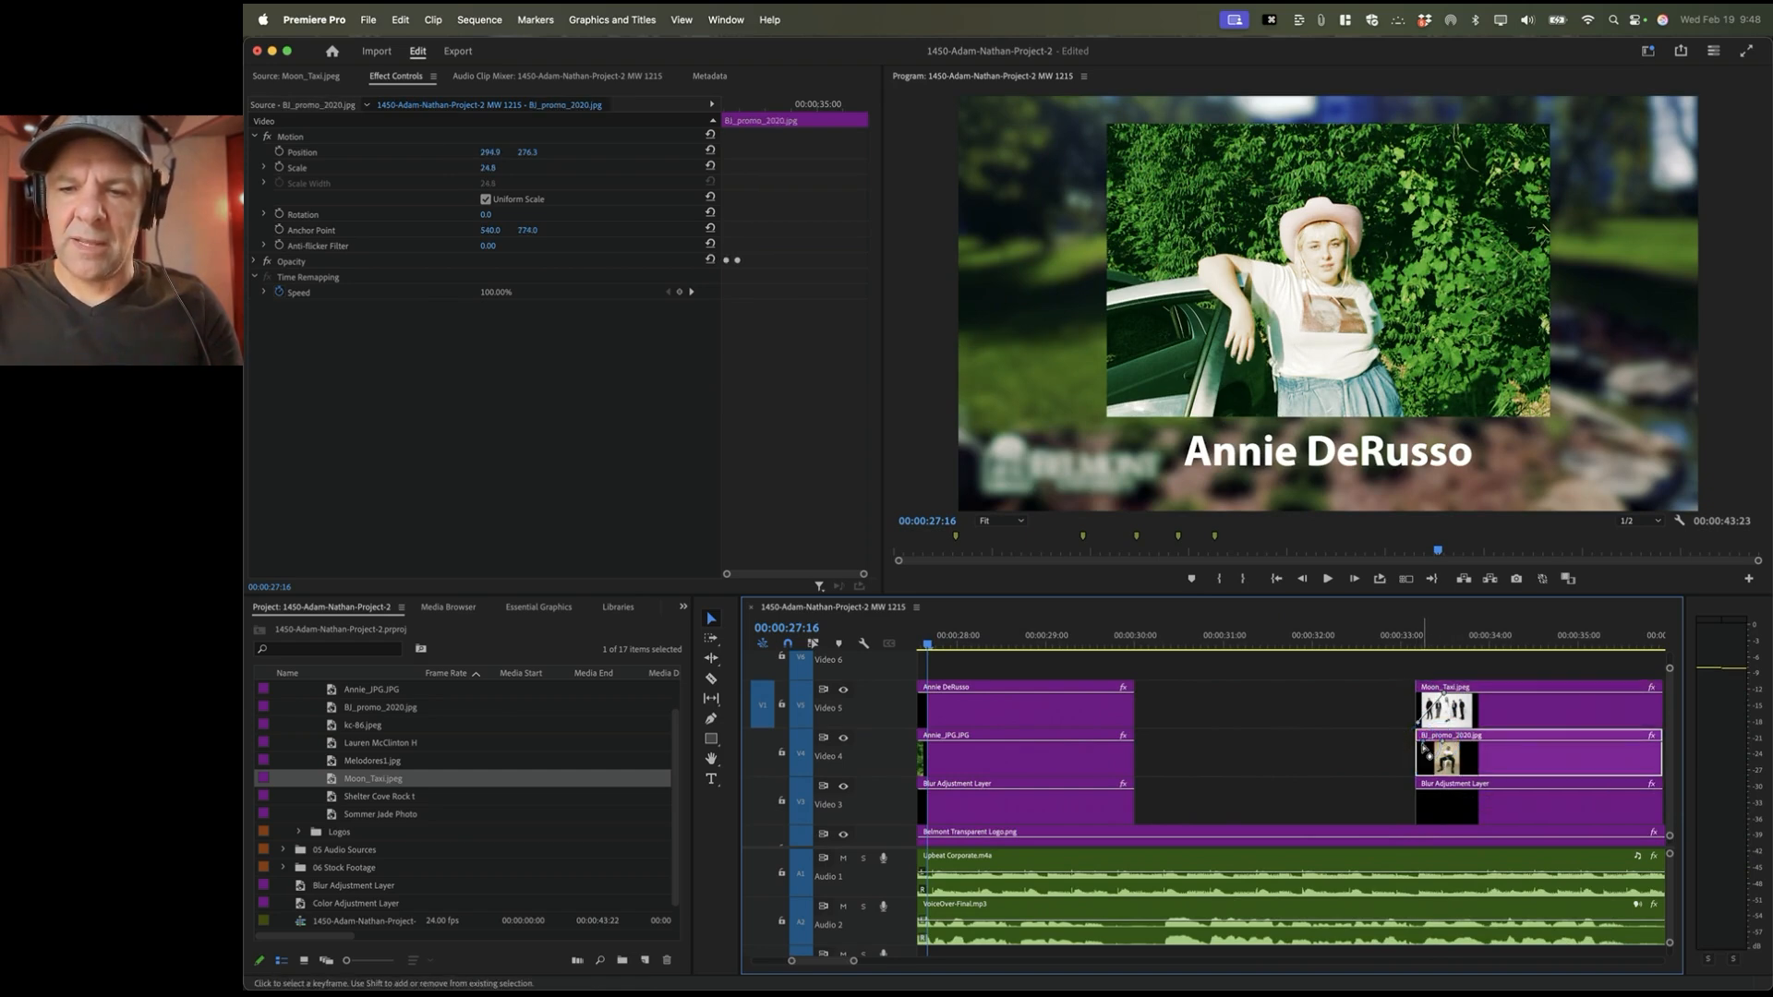
{"action": "left_click", "coordinate": [1422, 748], "text": "super"}
{"action": "left_click_drag", "start_coordinate": [1423, 748], "coordinate": [1420, 774]}
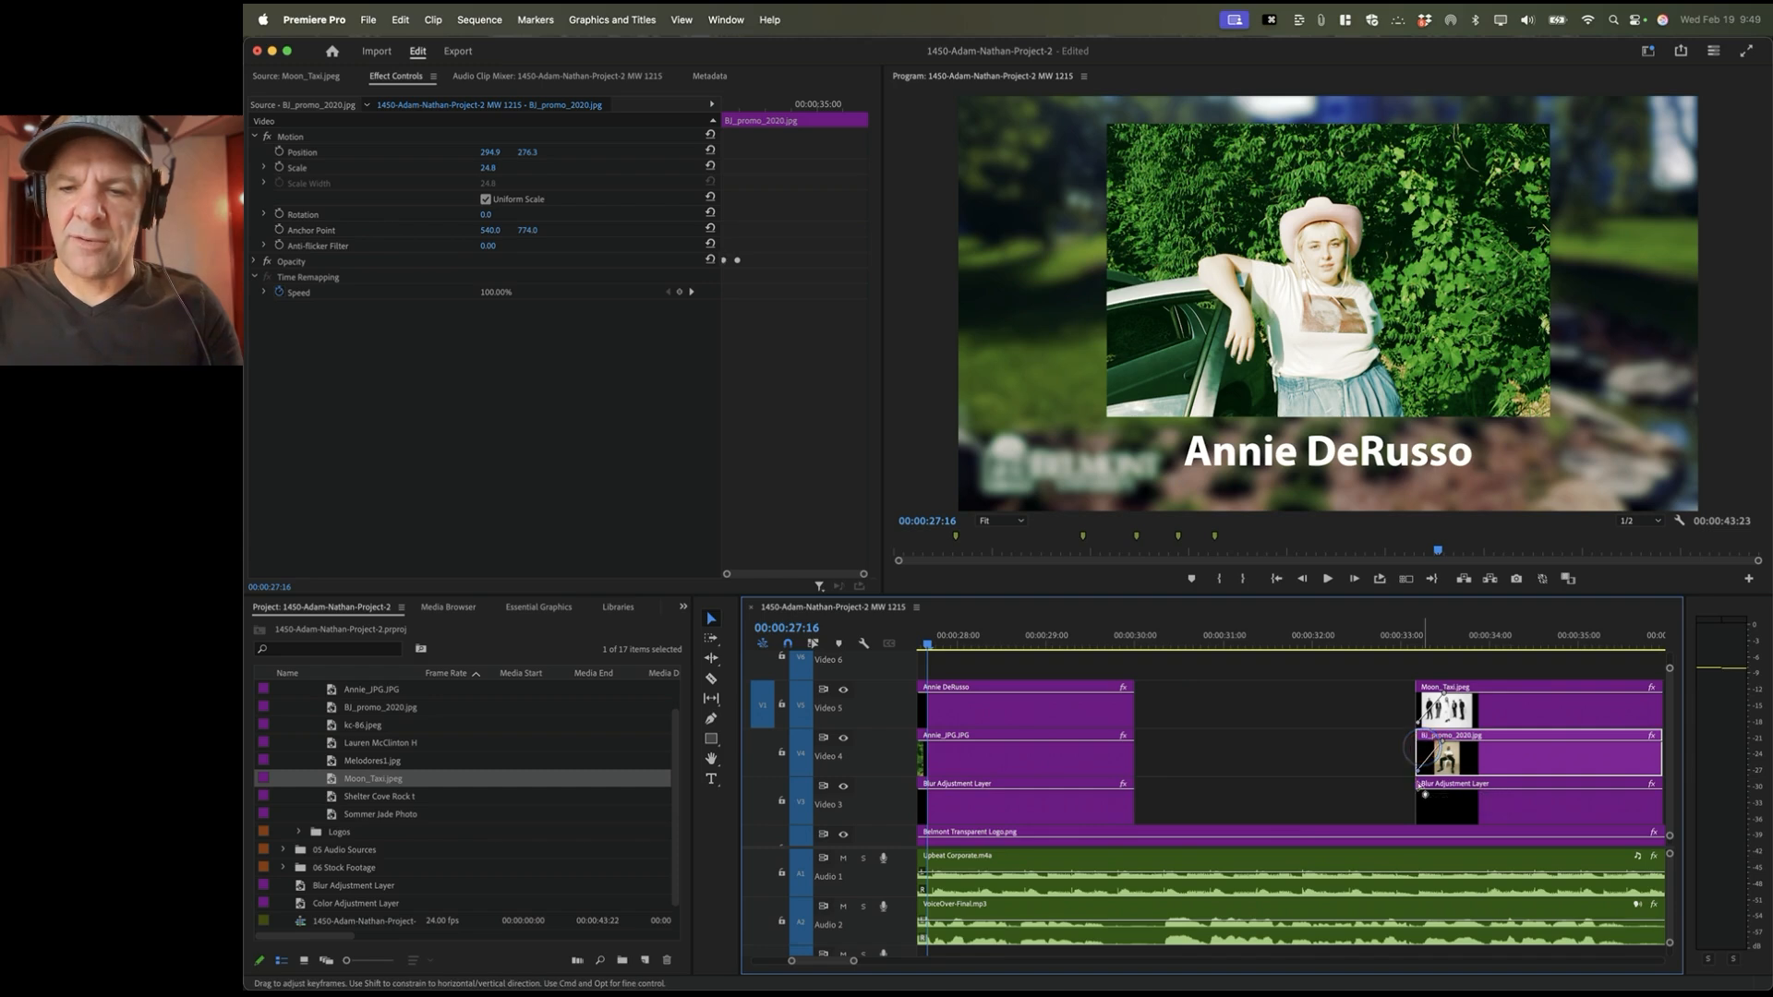
{"action": "left_click", "coordinate": [1447, 800]}
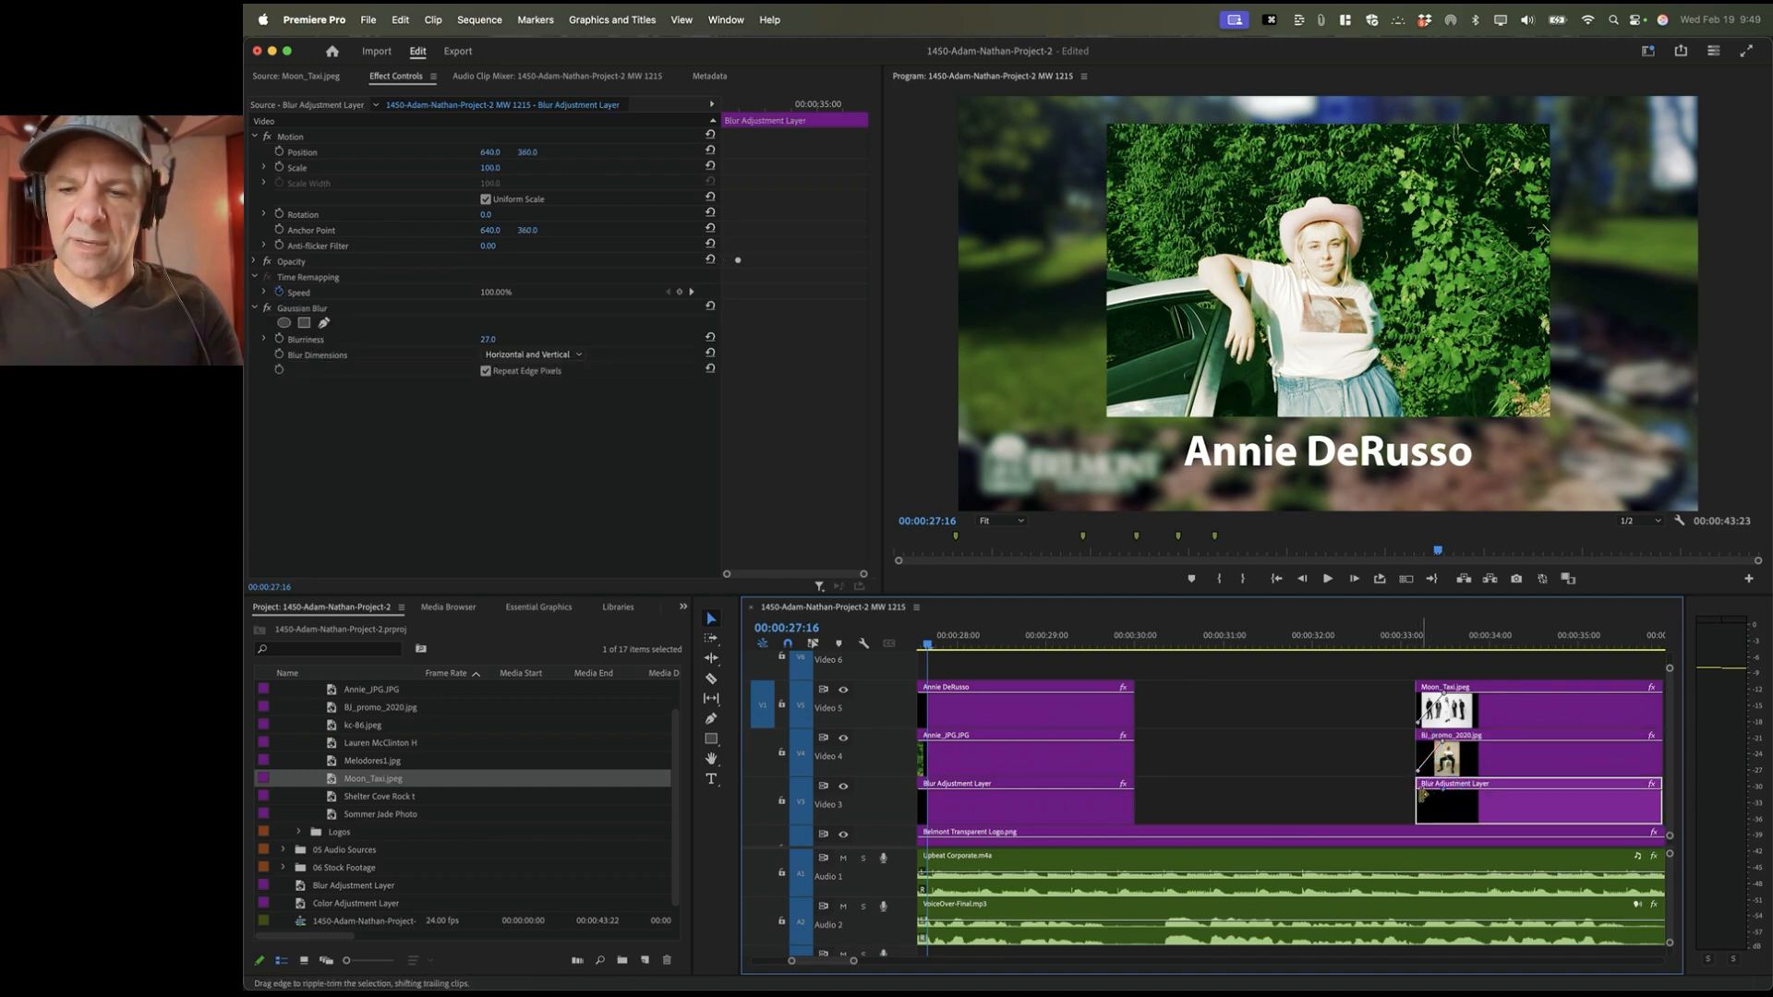
{"action": "left_click", "coordinate": [1425, 796], "text": "super"}
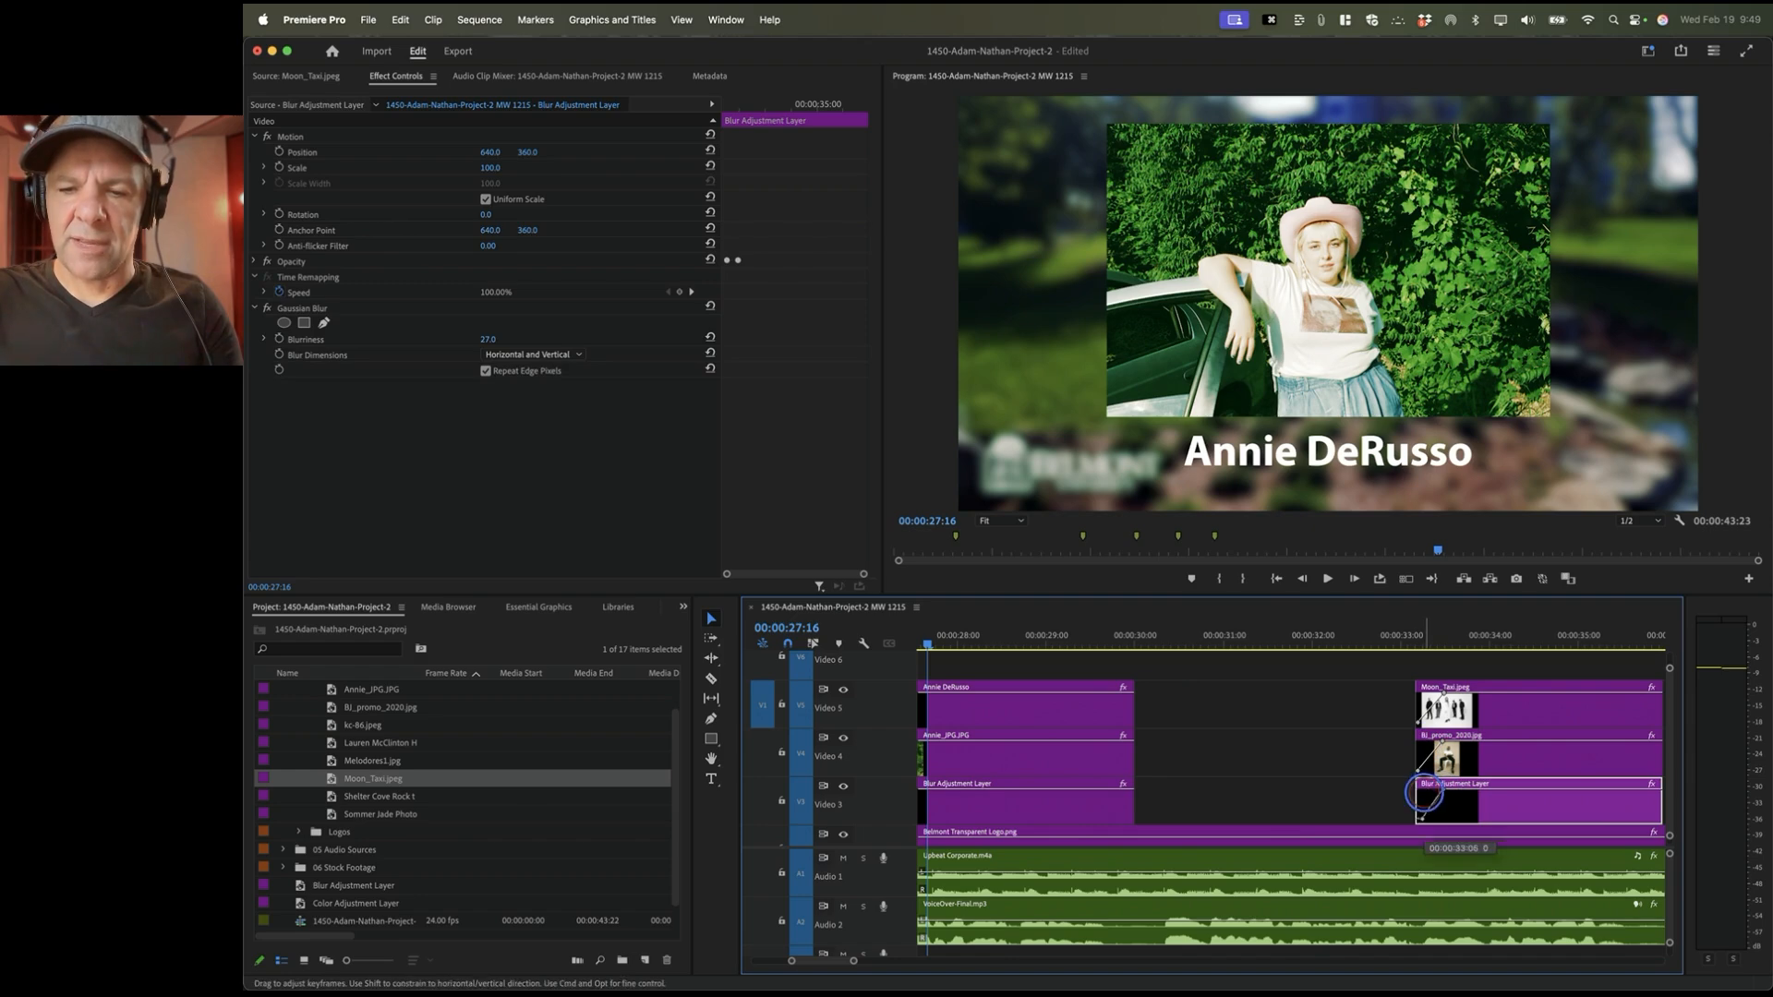
{"action": "left_click_drag", "start_coordinate": [1423, 794], "coordinate": [1419, 818]}
Step: Play back the new fade-ins, then zoom the timeline out back to the Annie DeRusso shot
{"action": "left_click", "coordinate": [1410, 646]}
{"action": "key", "text": "space"}
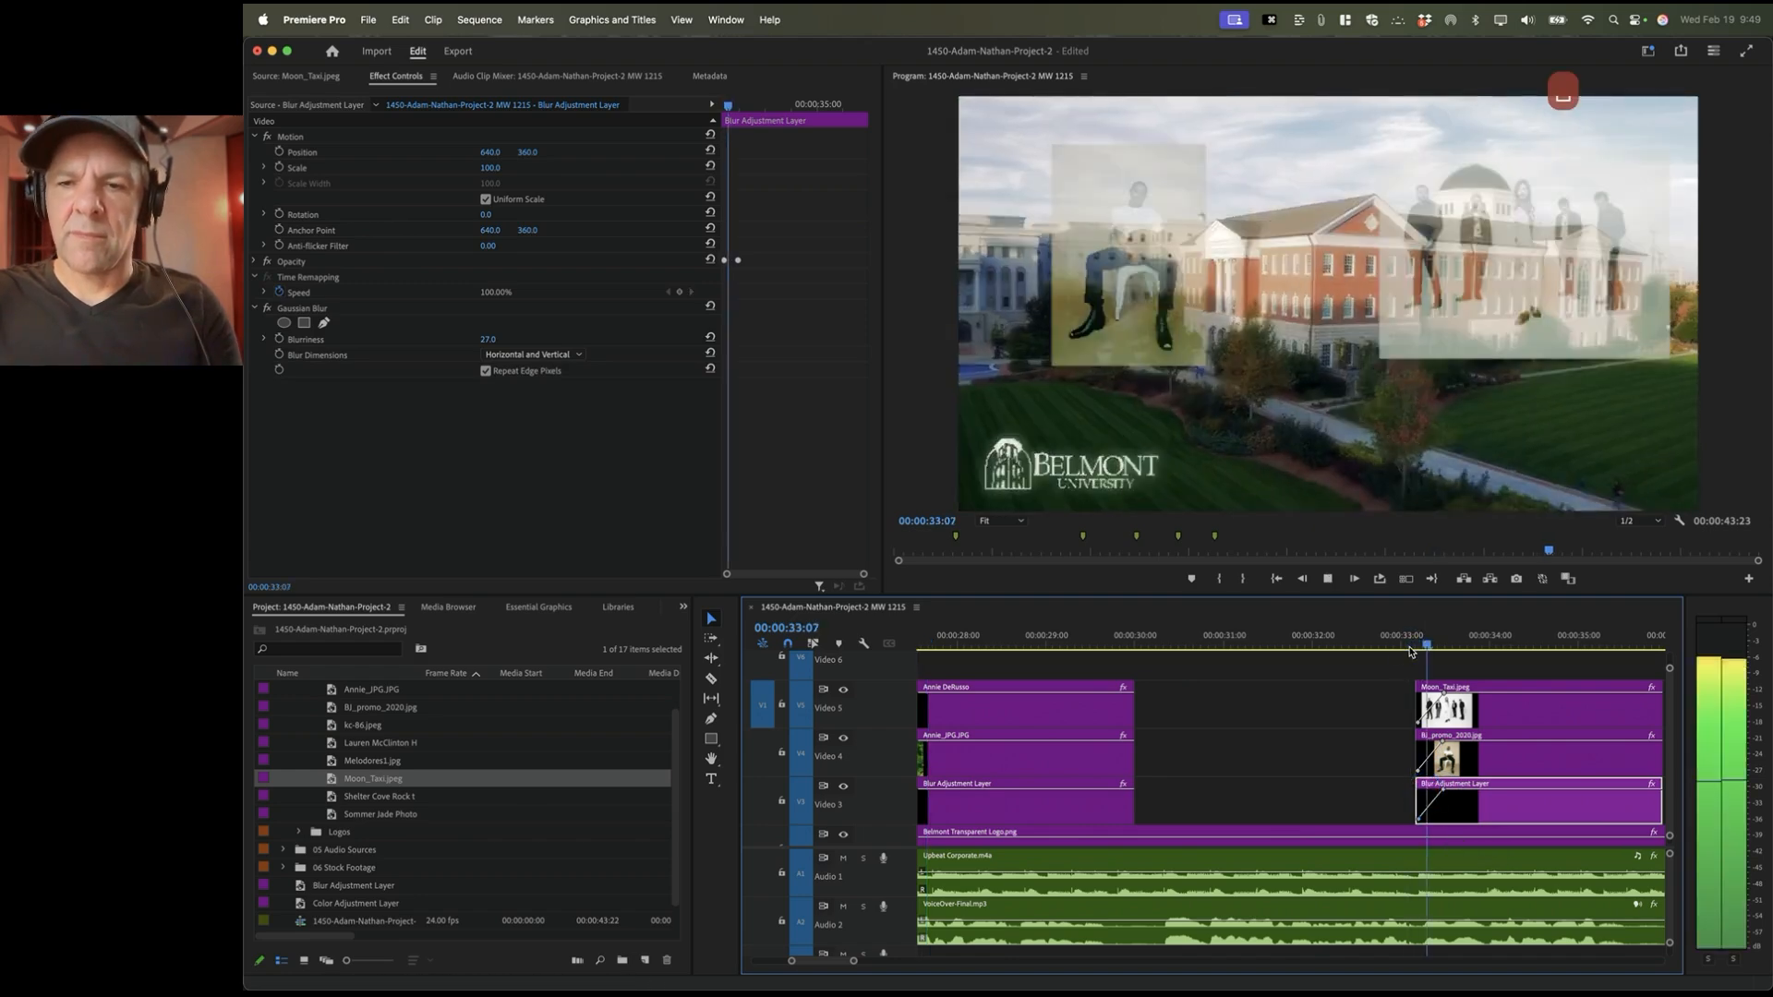
{"action": "key", "text": "space"}
{"action": "scroll", "coordinate": [1460, 749], "scroll_direction": "right", "scroll_amount": 1}
{"action": "scroll", "coordinate": [1460, 749], "scroll_direction": "up", "scroll_amount": 1}
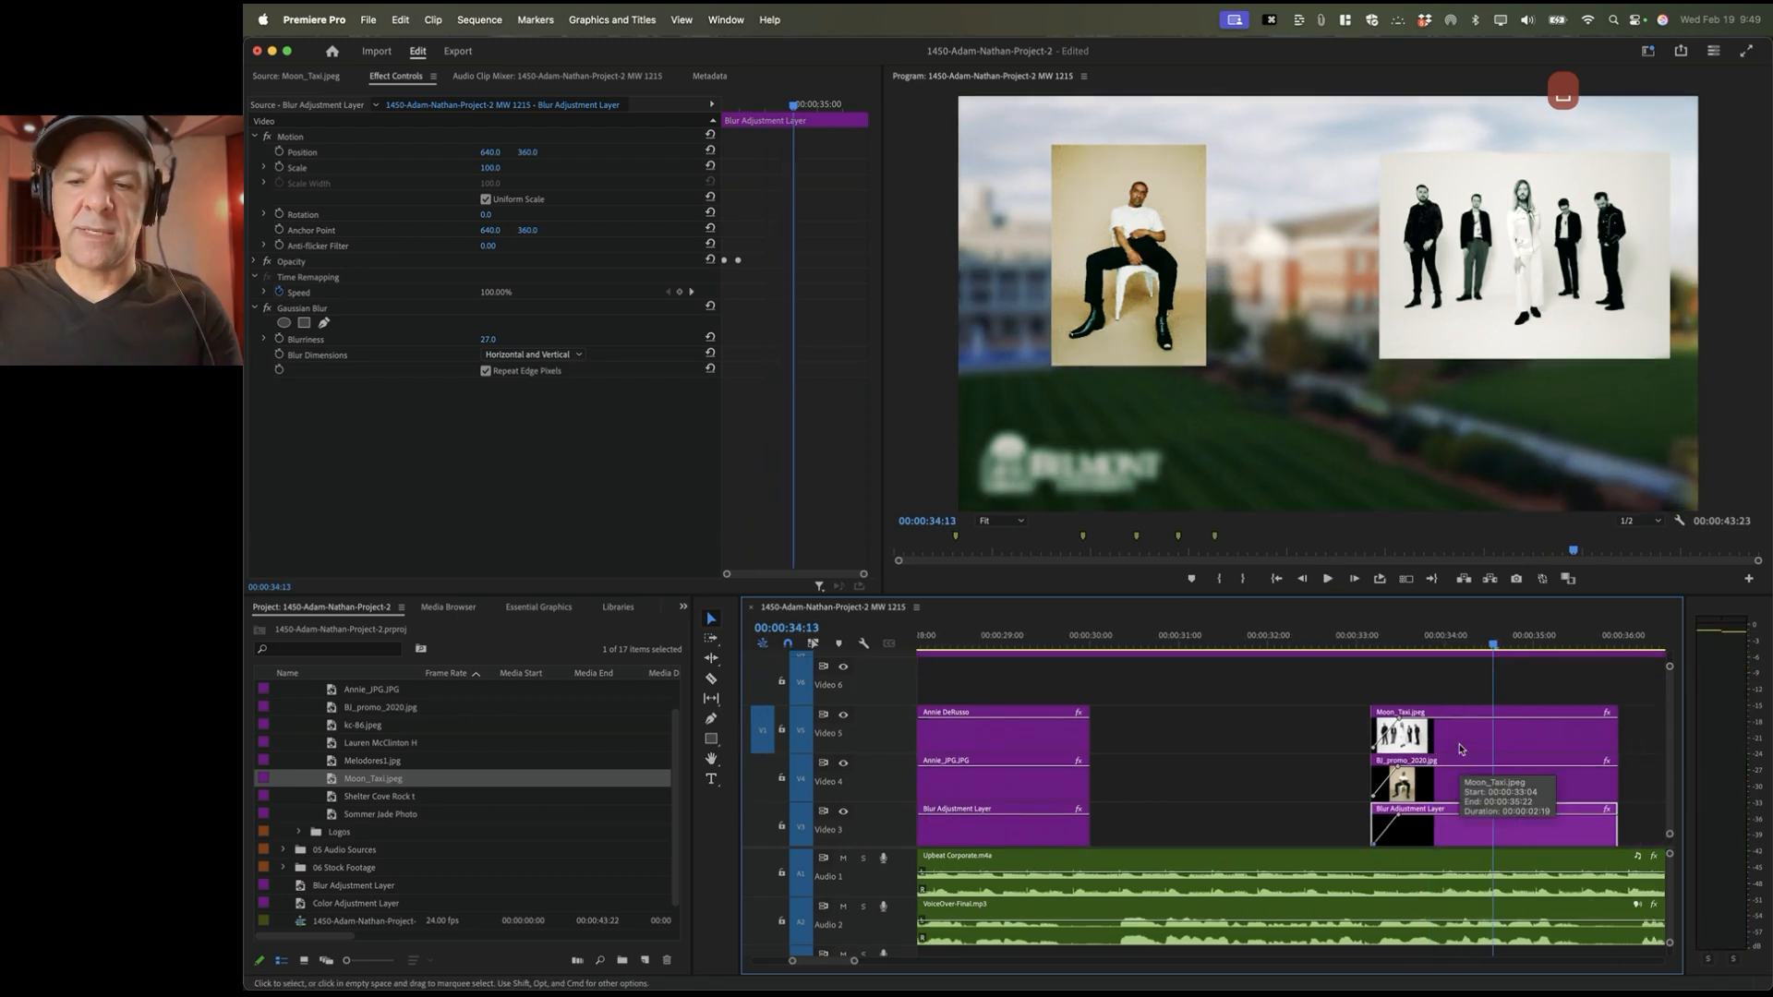
{"action": "key", "text": "minus"}
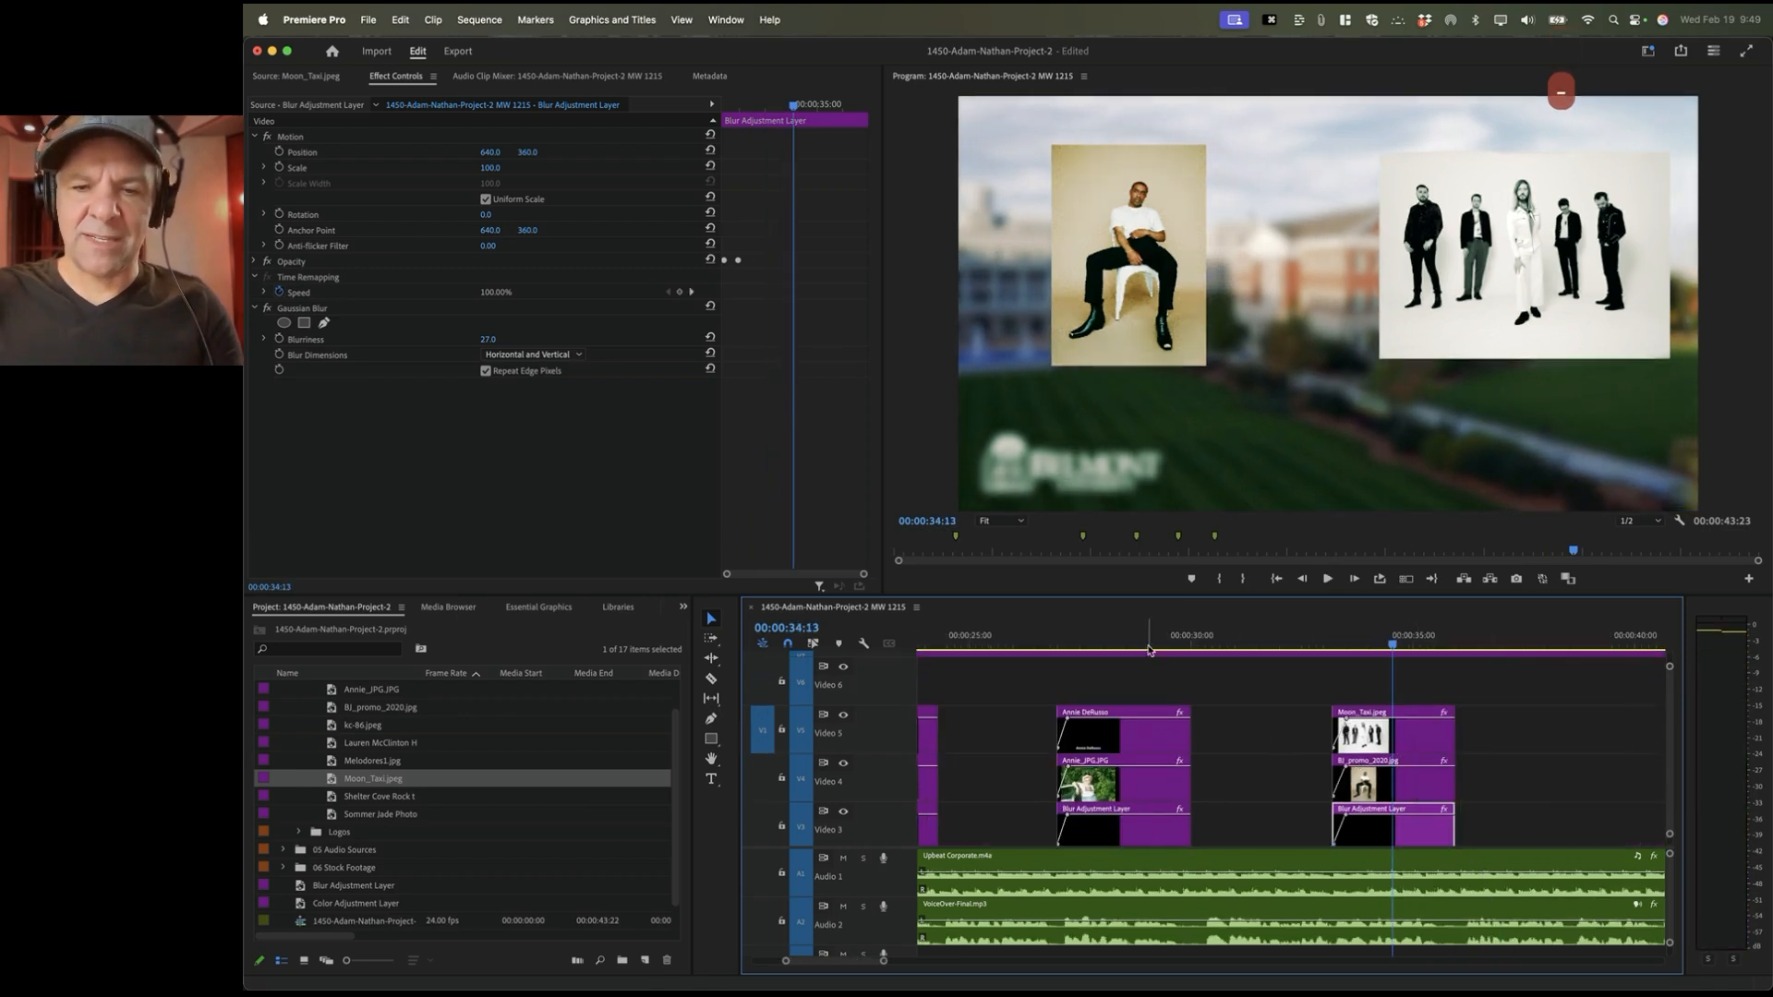
{"action": "left_click", "coordinate": [1116, 643]}
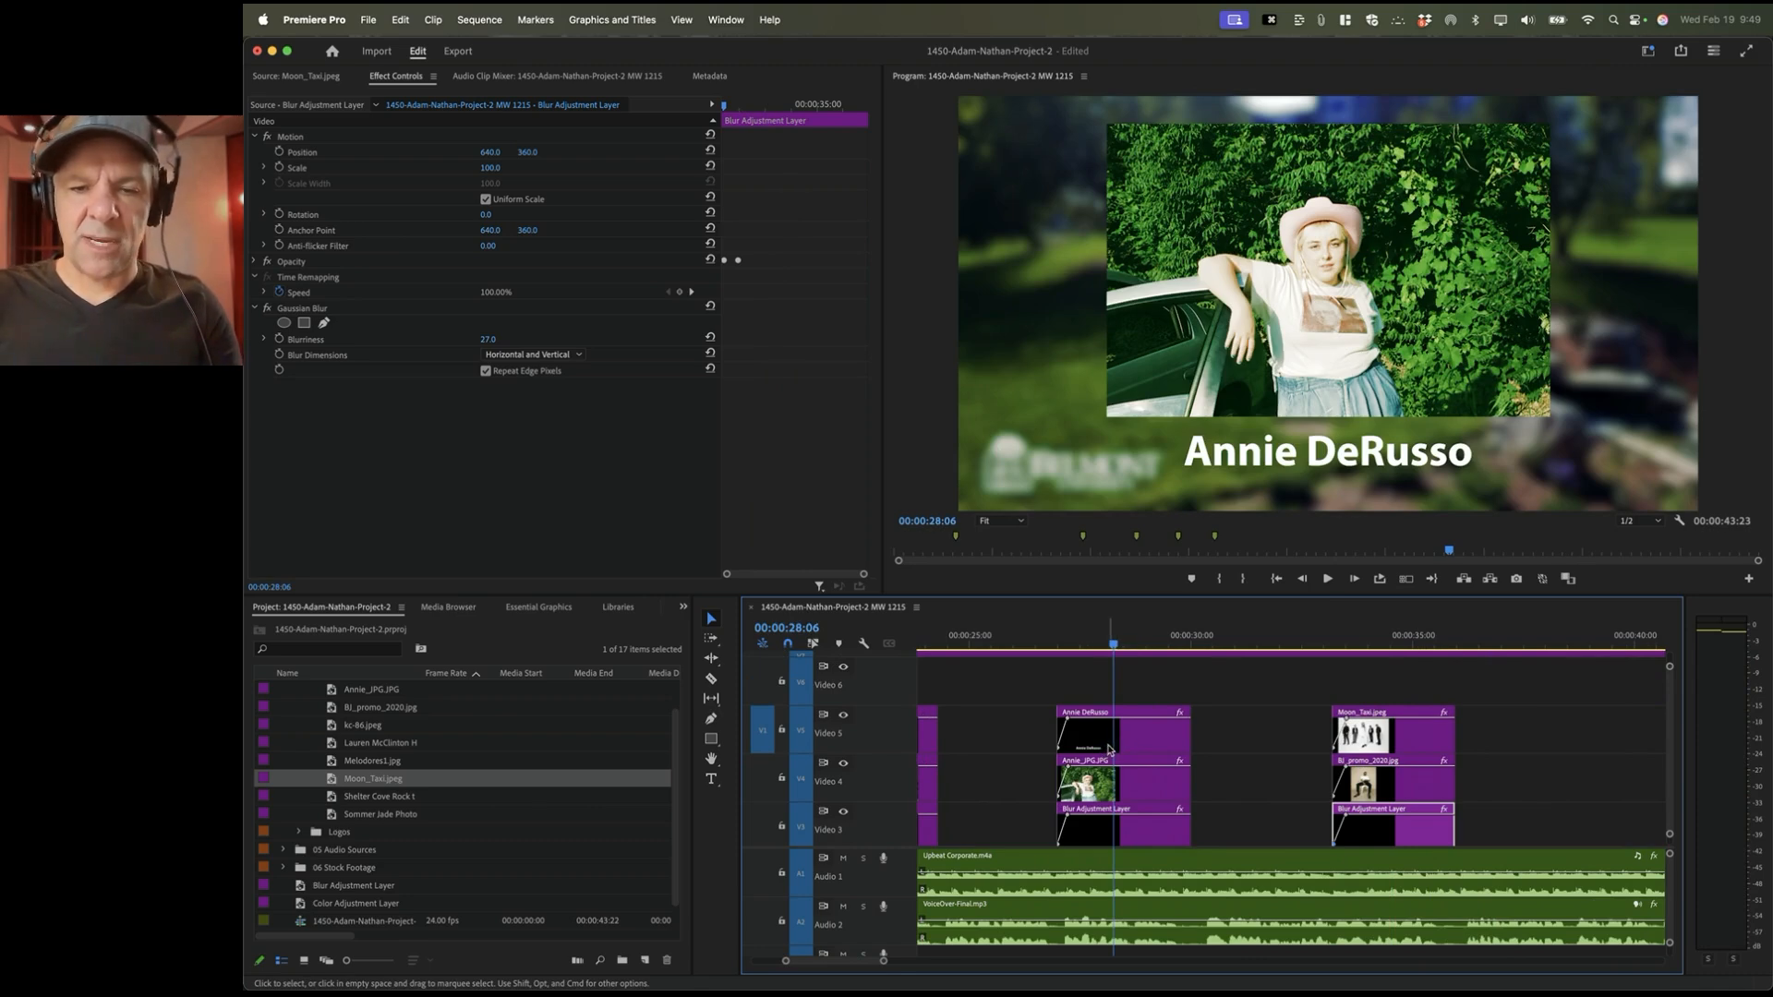
{"action": "left_click_drag", "start_coordinate": [1111, 750], "coordinate": [1454, 693]}
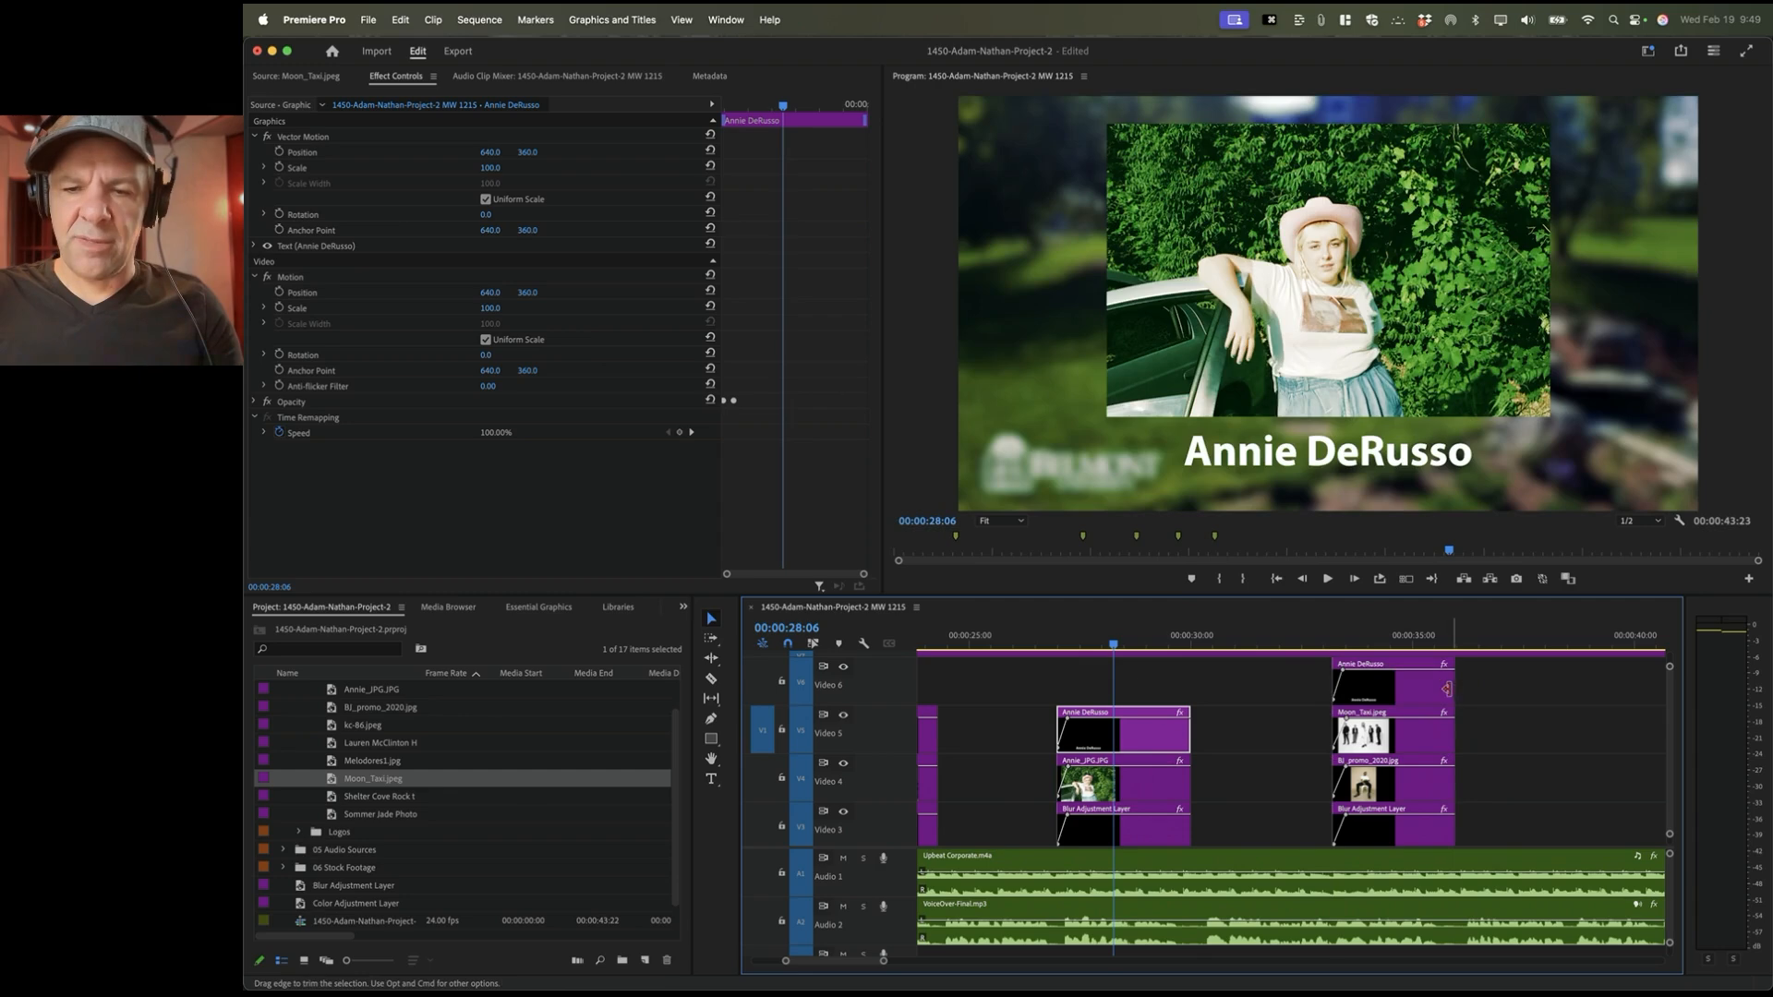
{"action": "scroll", "coordinate": [1406, 684], "scroll_direction": "up", "scroll_amount": 2}
{"action": "scroll", "coordinate": [1401, 693], "scroll_direction": "right", "scroll_amount": 3}
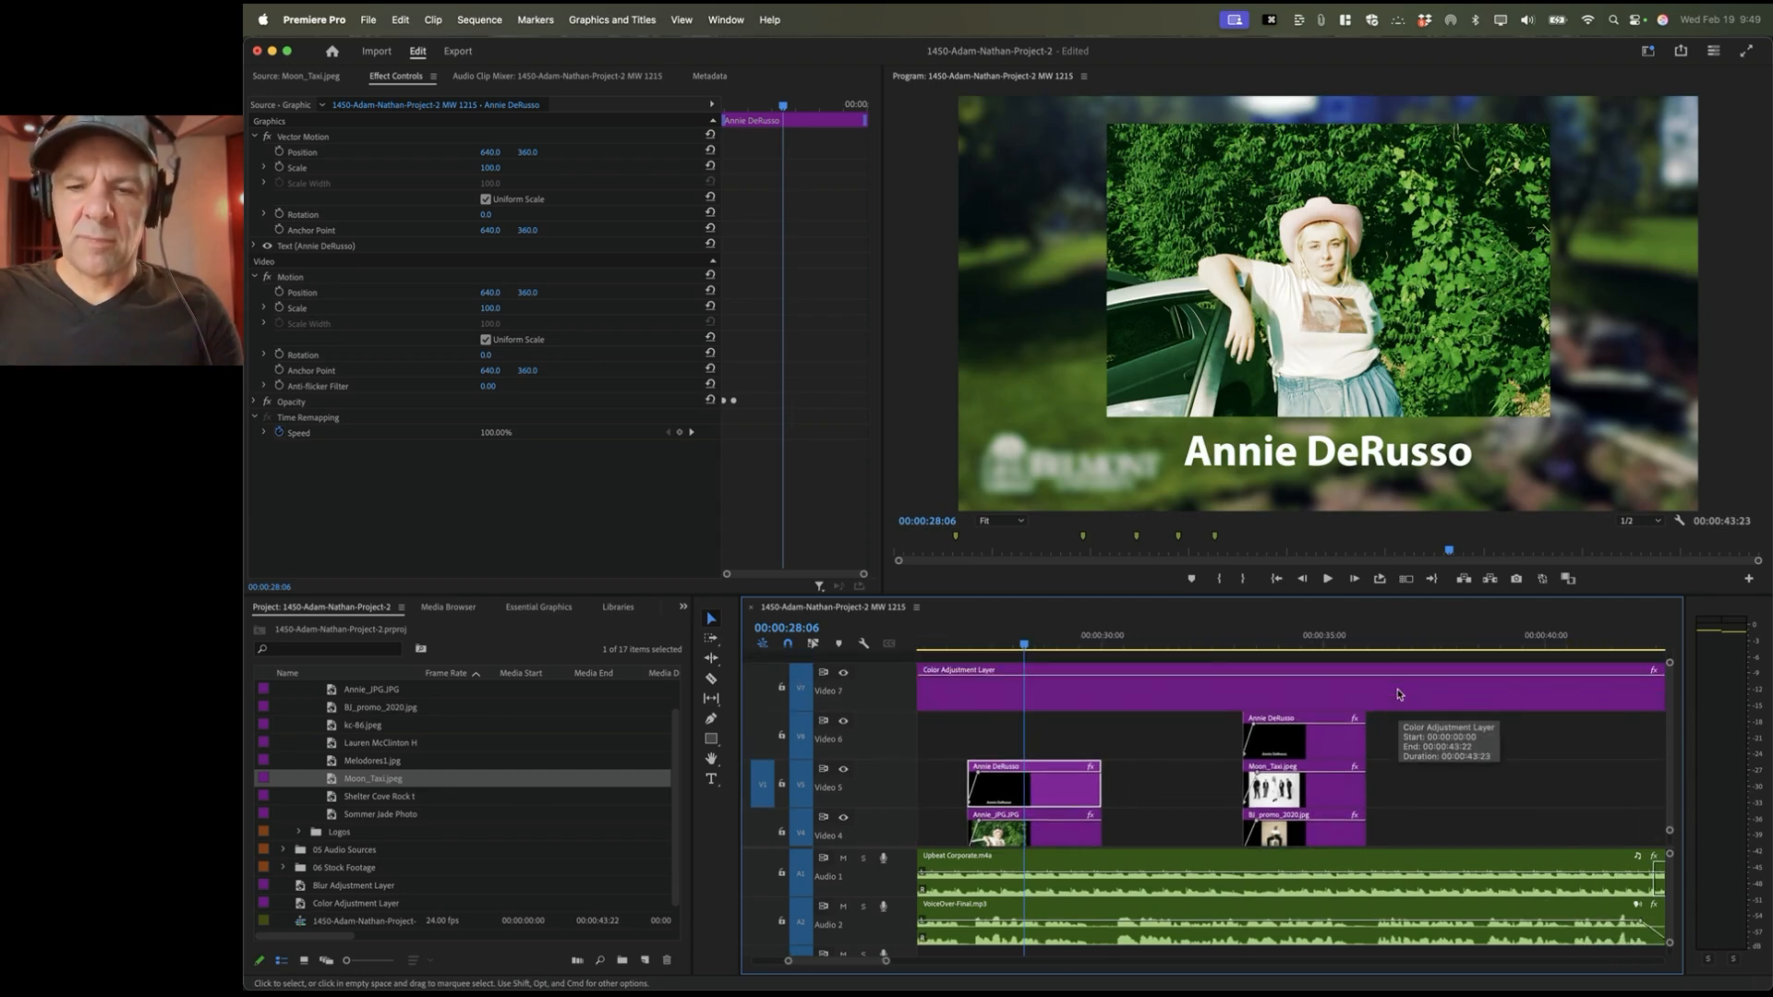
{"action": "key", "text": "grave"}
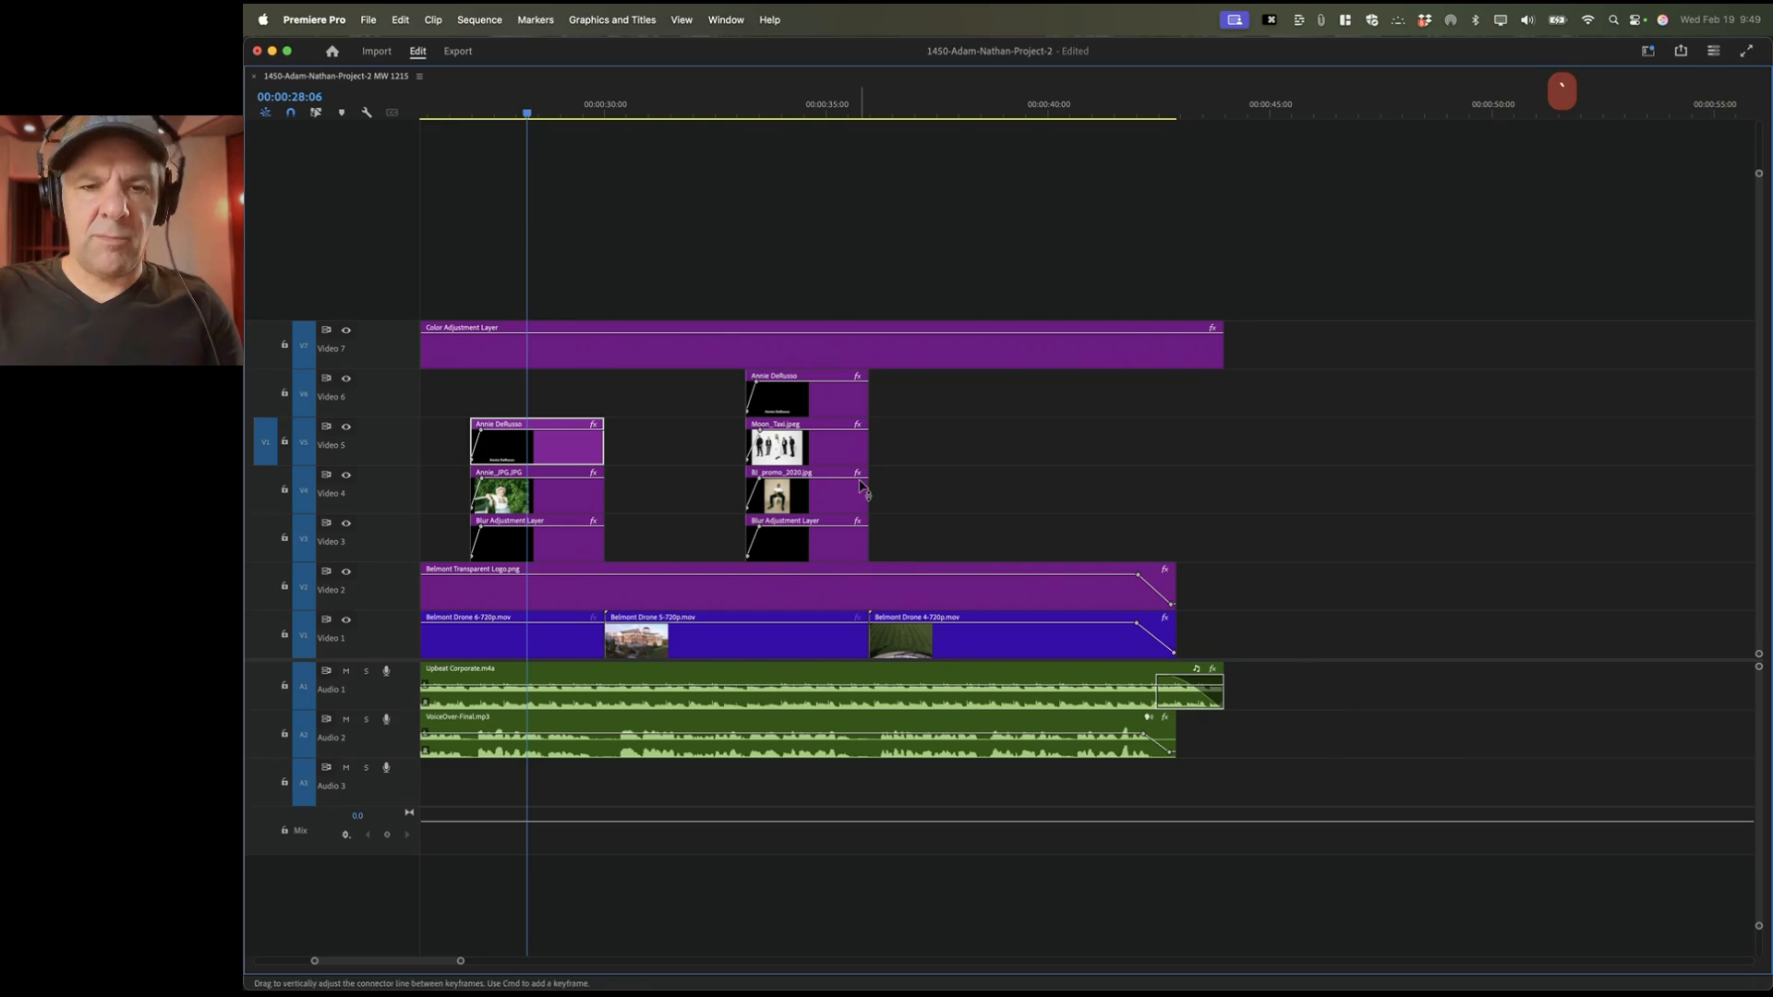
{"action": "key", "text": "minus"}
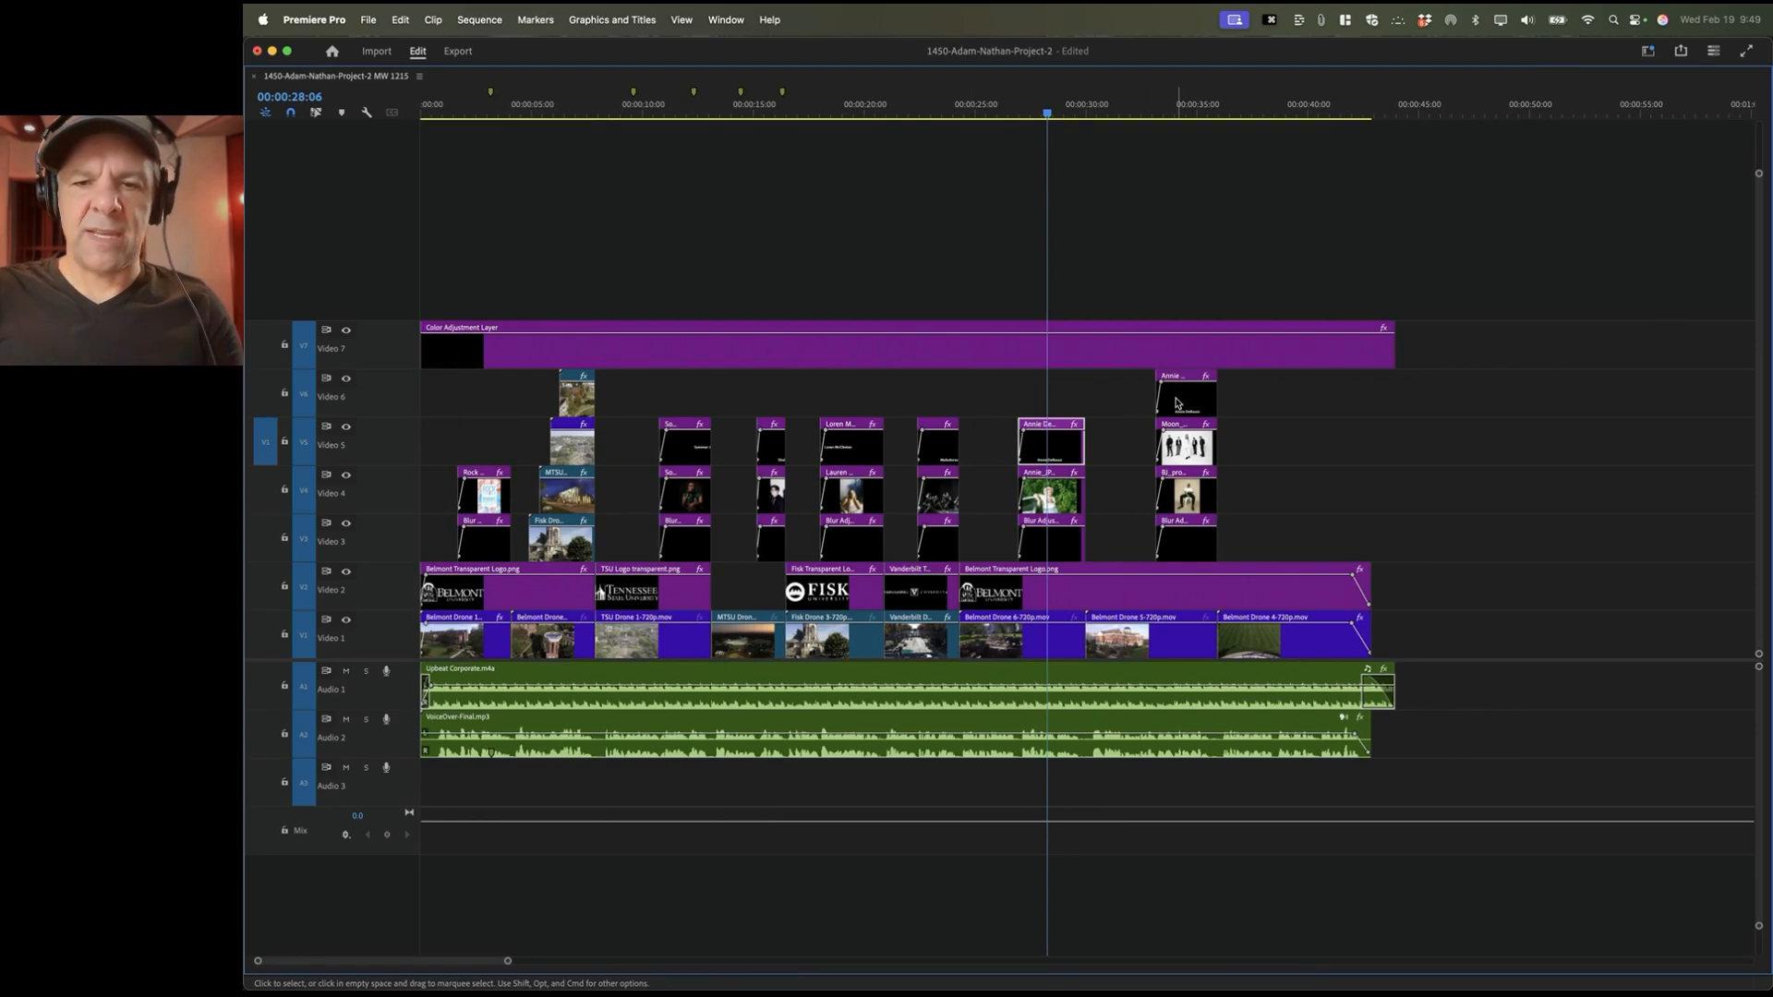
Step: Move the Color Adjustment Layer up to a new V8 and copy the title onto V7
{"action": "left_click", "coordinate": [1060, 360]}
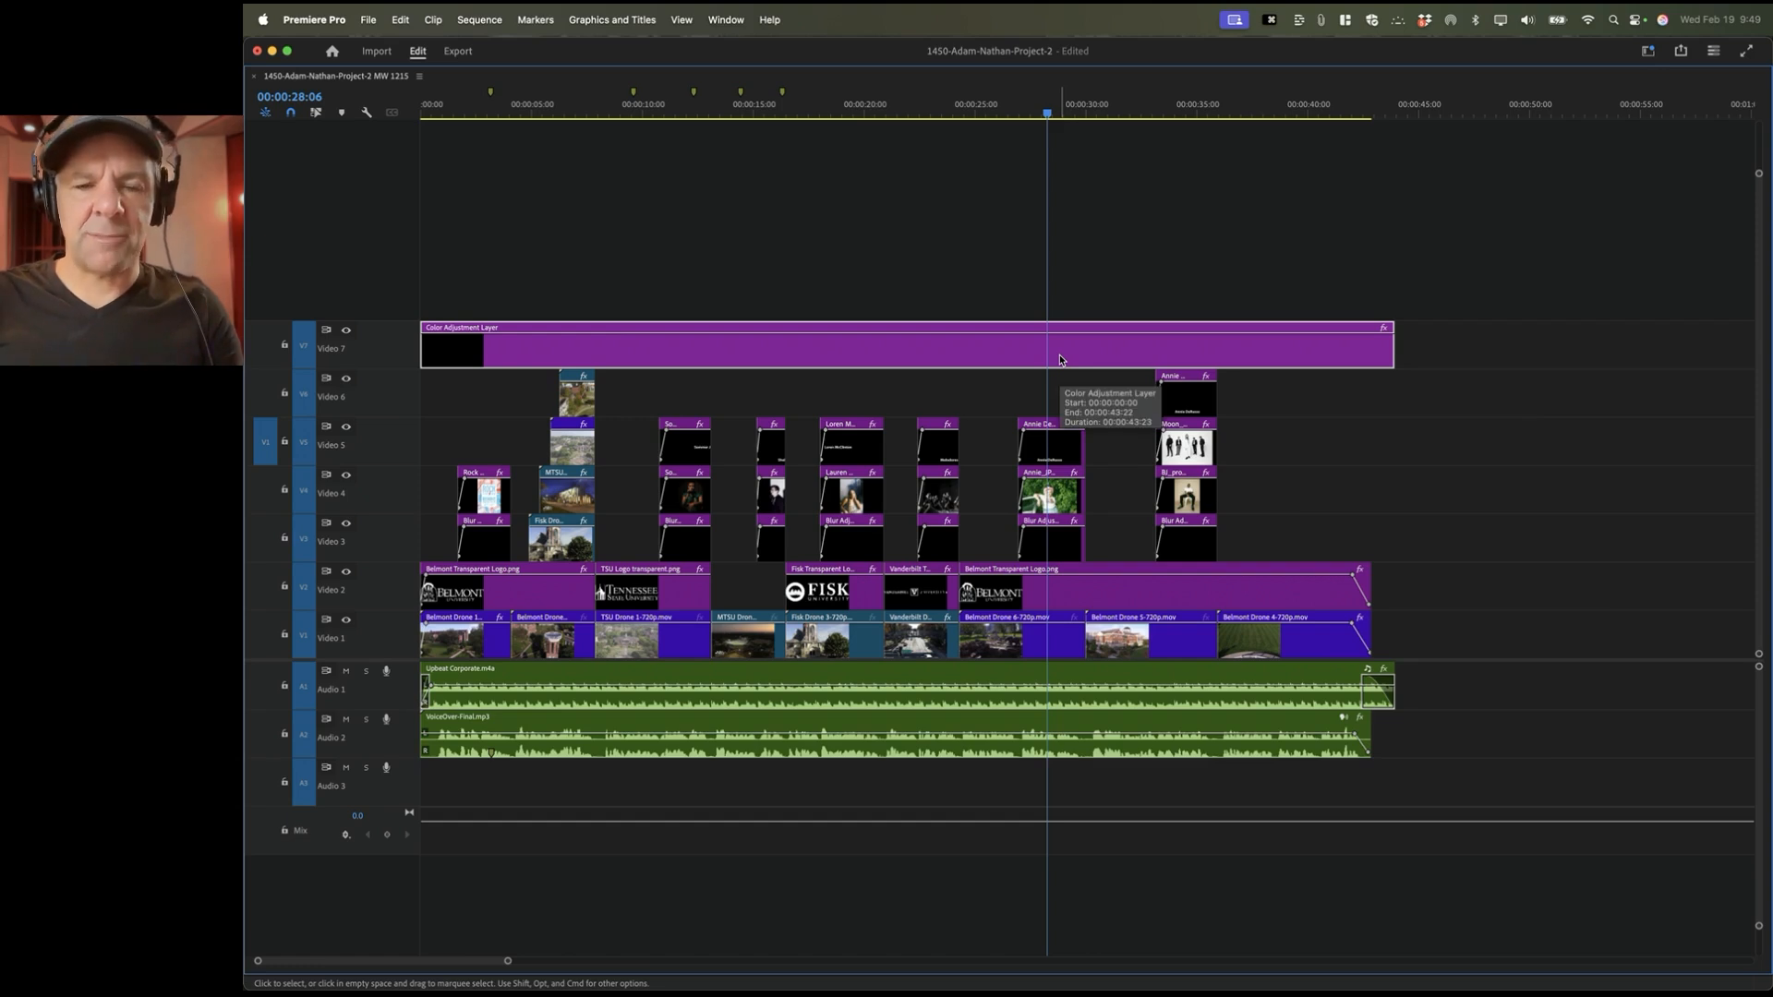
{"action": "key", "text": "alt+Up"}
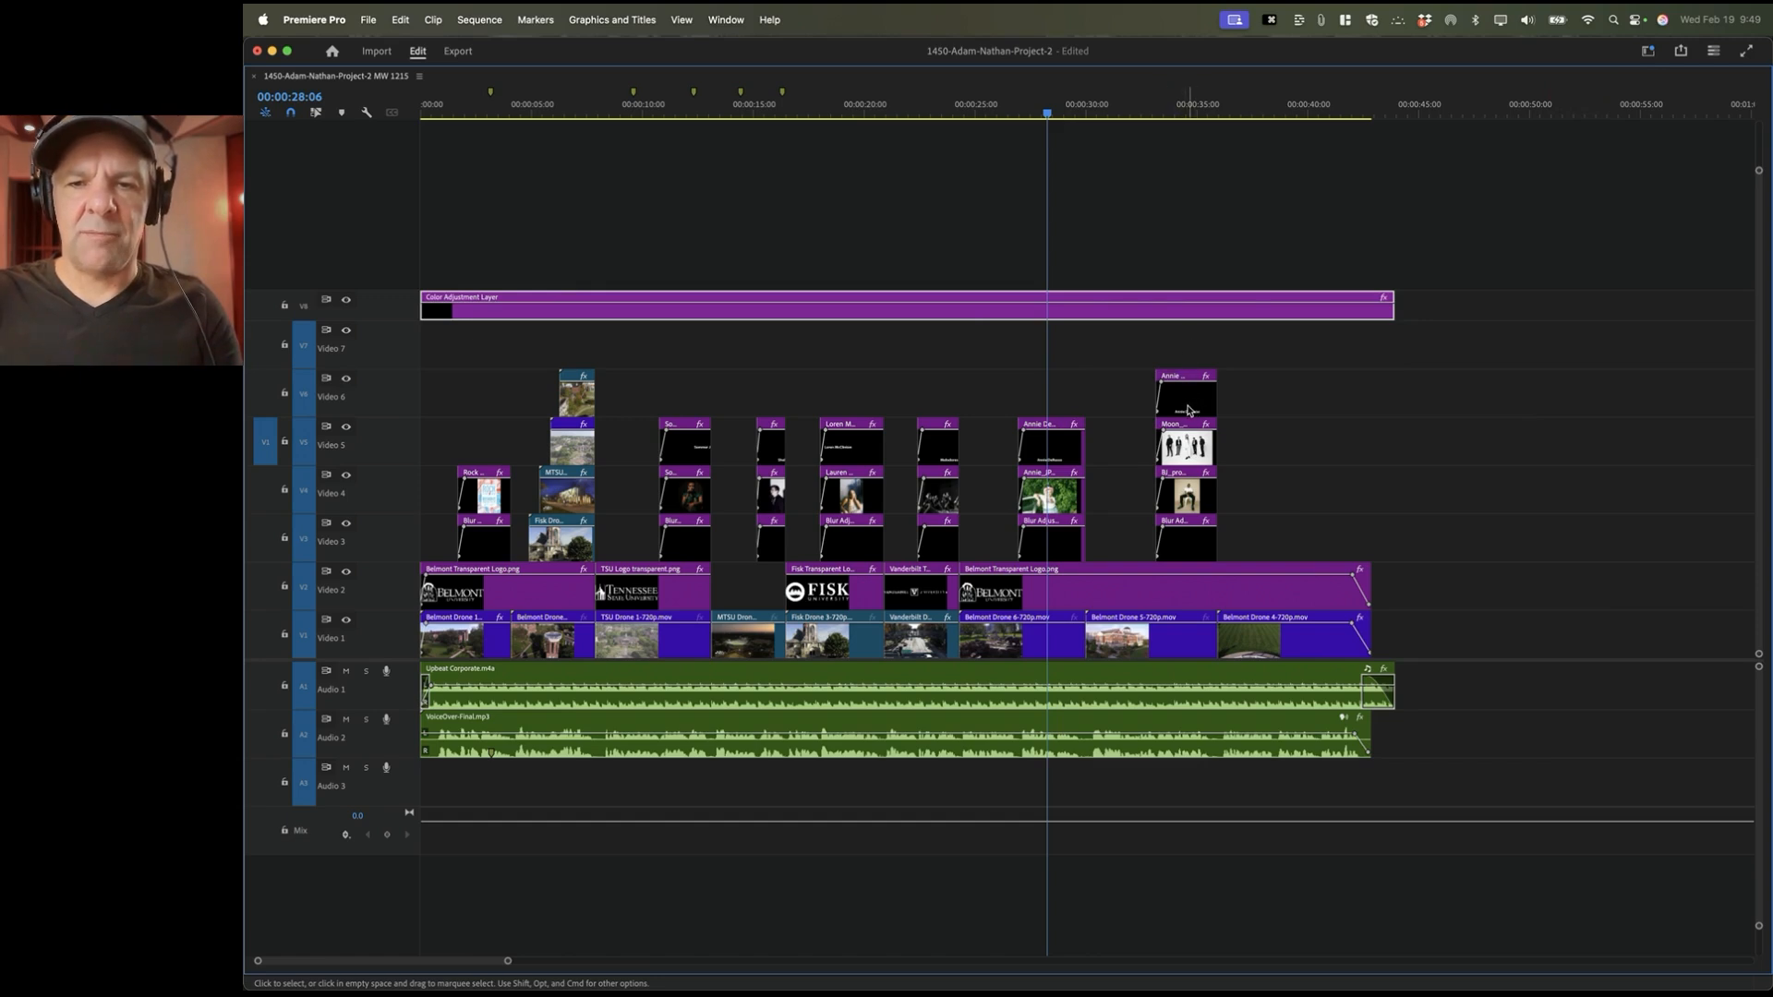
{"action": "left_click_drag", "start_coordinate": [1188, 410], "coordinate": [1189, 357]}
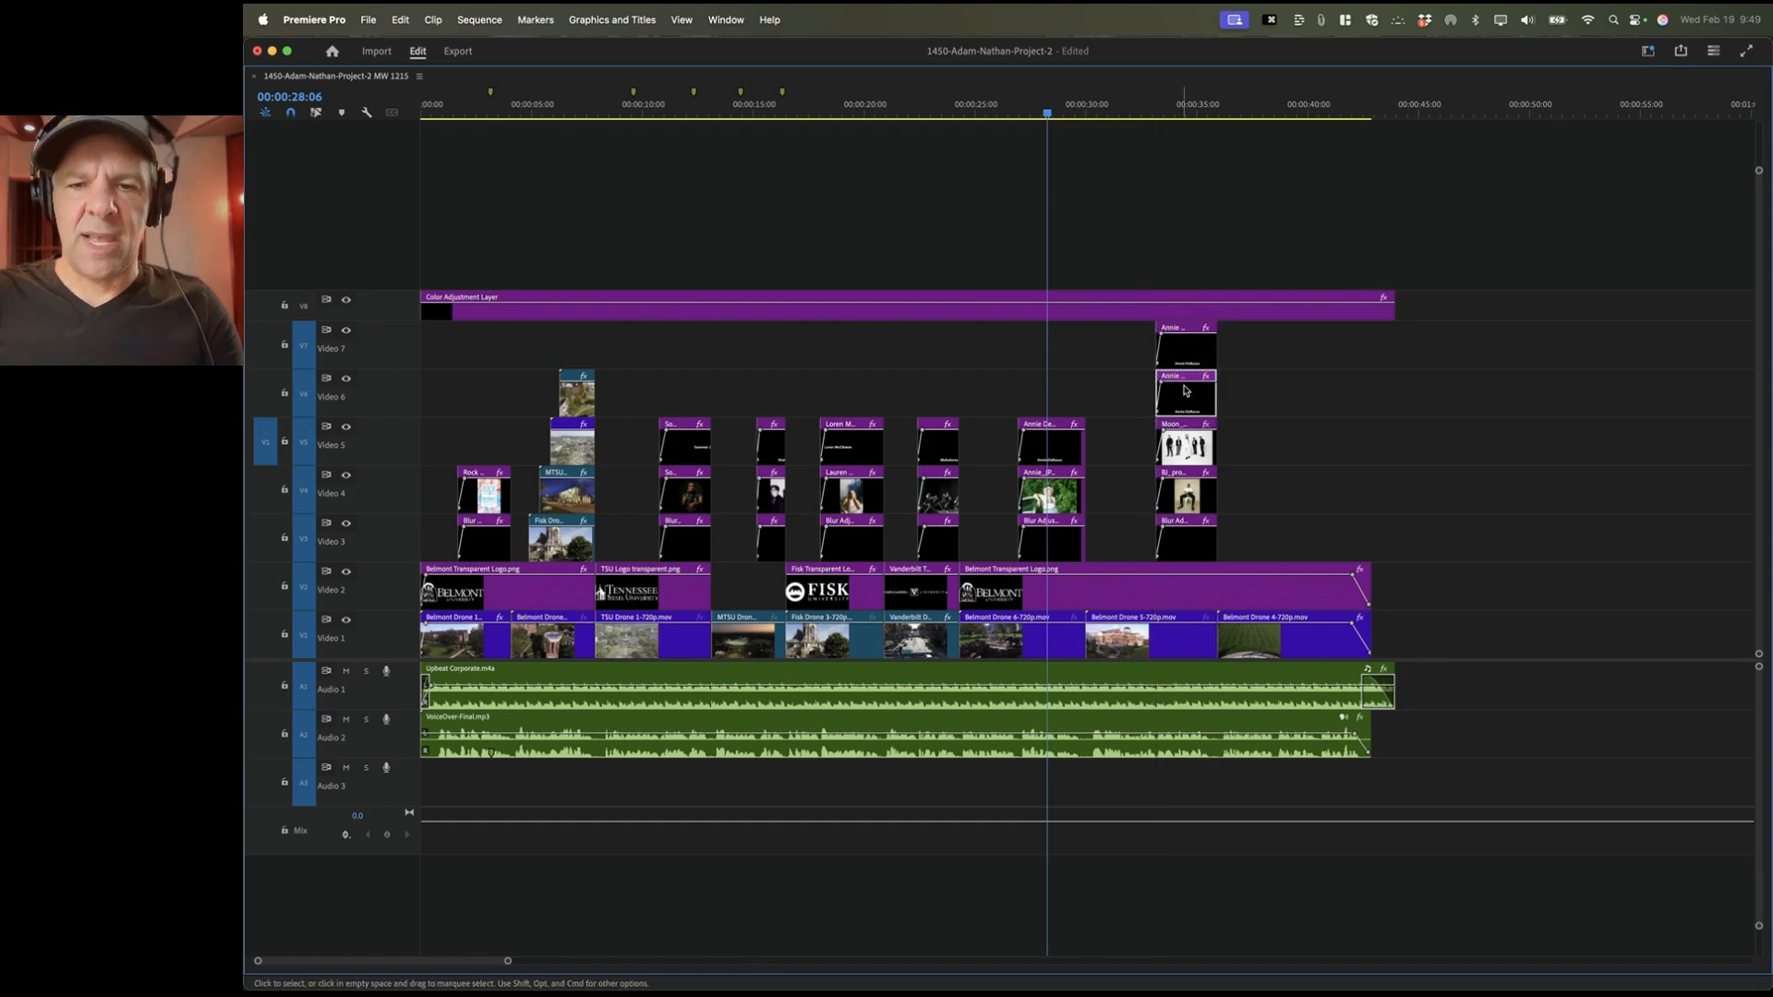
{"action": "key", "text": "equal"}
{"action": "key", "text": "equal"}
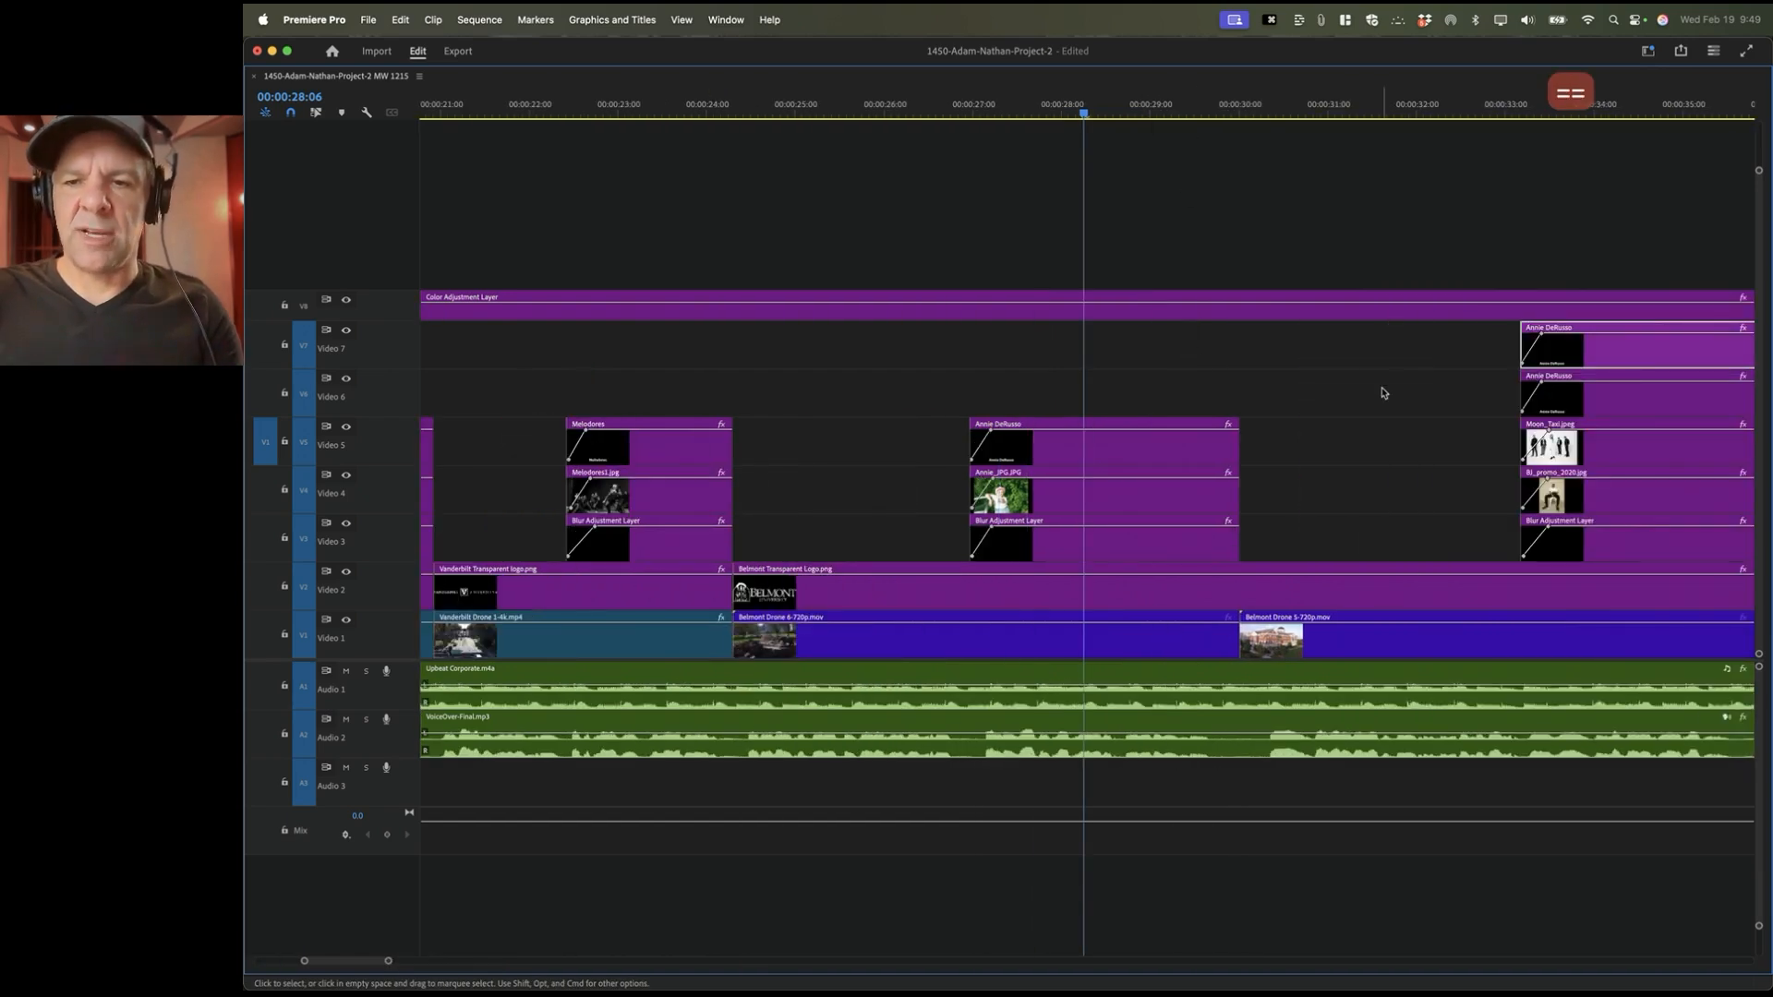
{"action": "scroll", "coordinate": [1383, 393], "scroll_direction": "right", "scroll_amount": 5}
{"action": "key", "text": "grave"}
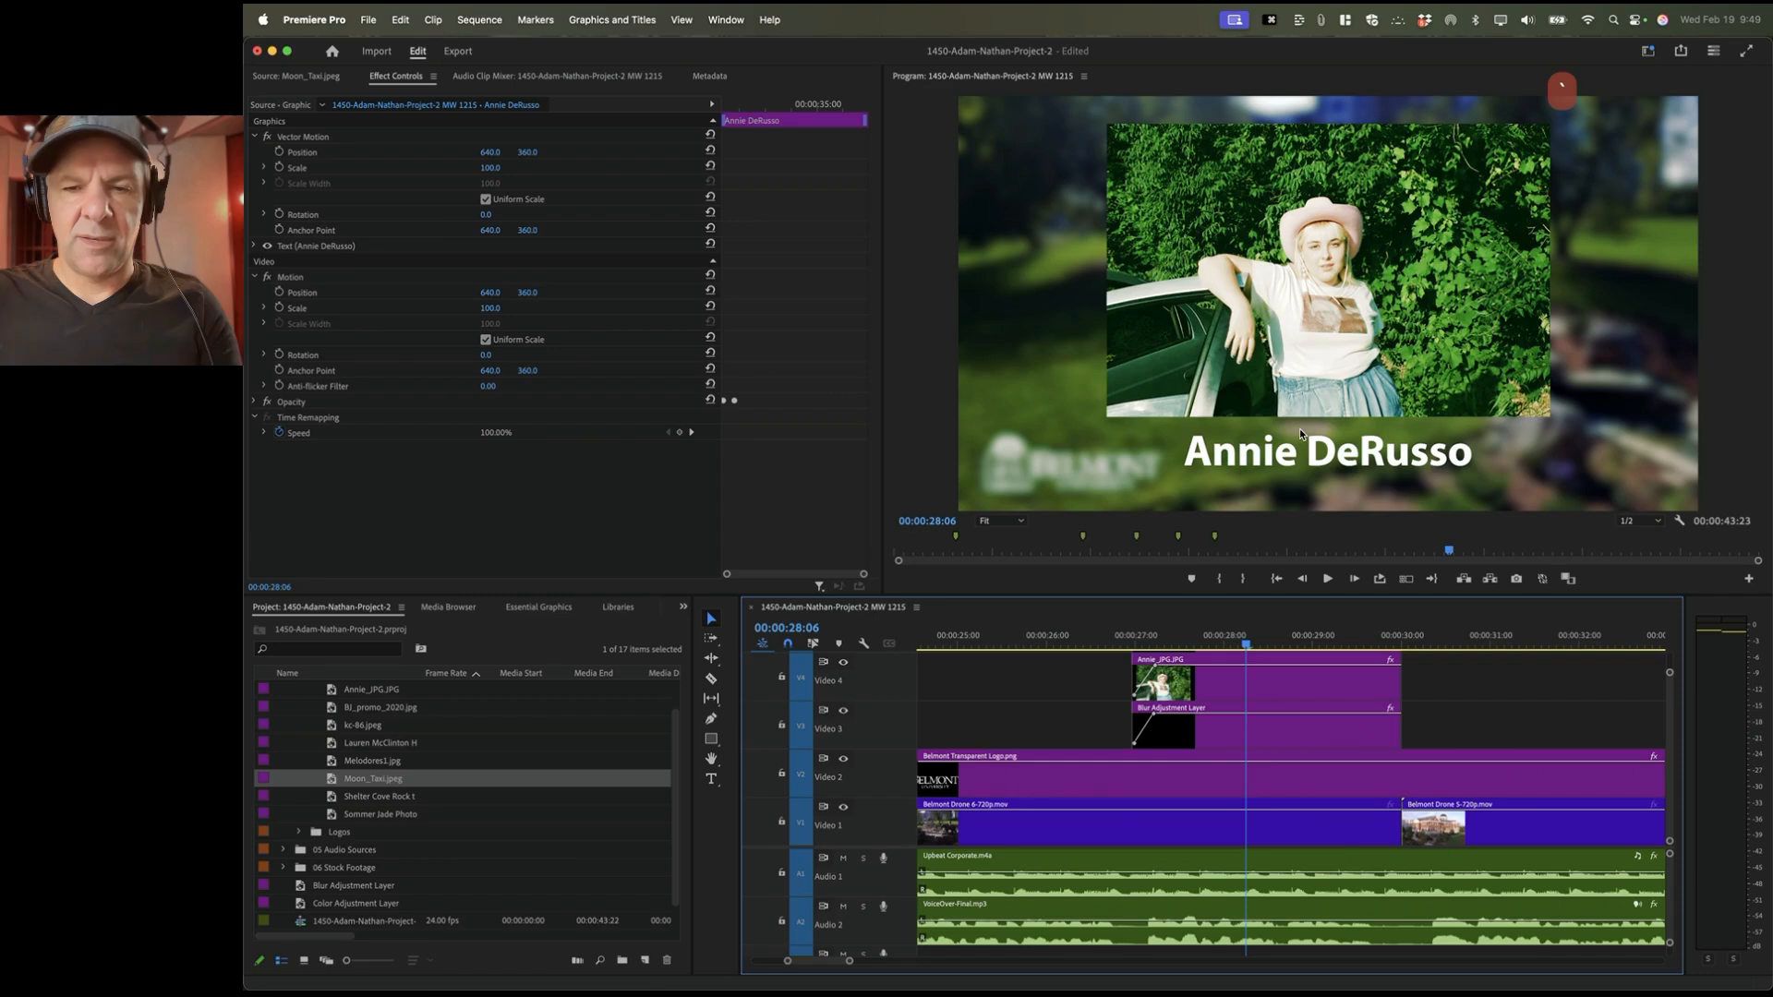
{"action": "scroll", "coordinate": [1296, 741], "scroll_direction": "right", "scroll_amount": 2}
{"action": "scroll", "coordinate": [1296, 741], "scroll_direction": "right", "scroll_amount": 8}
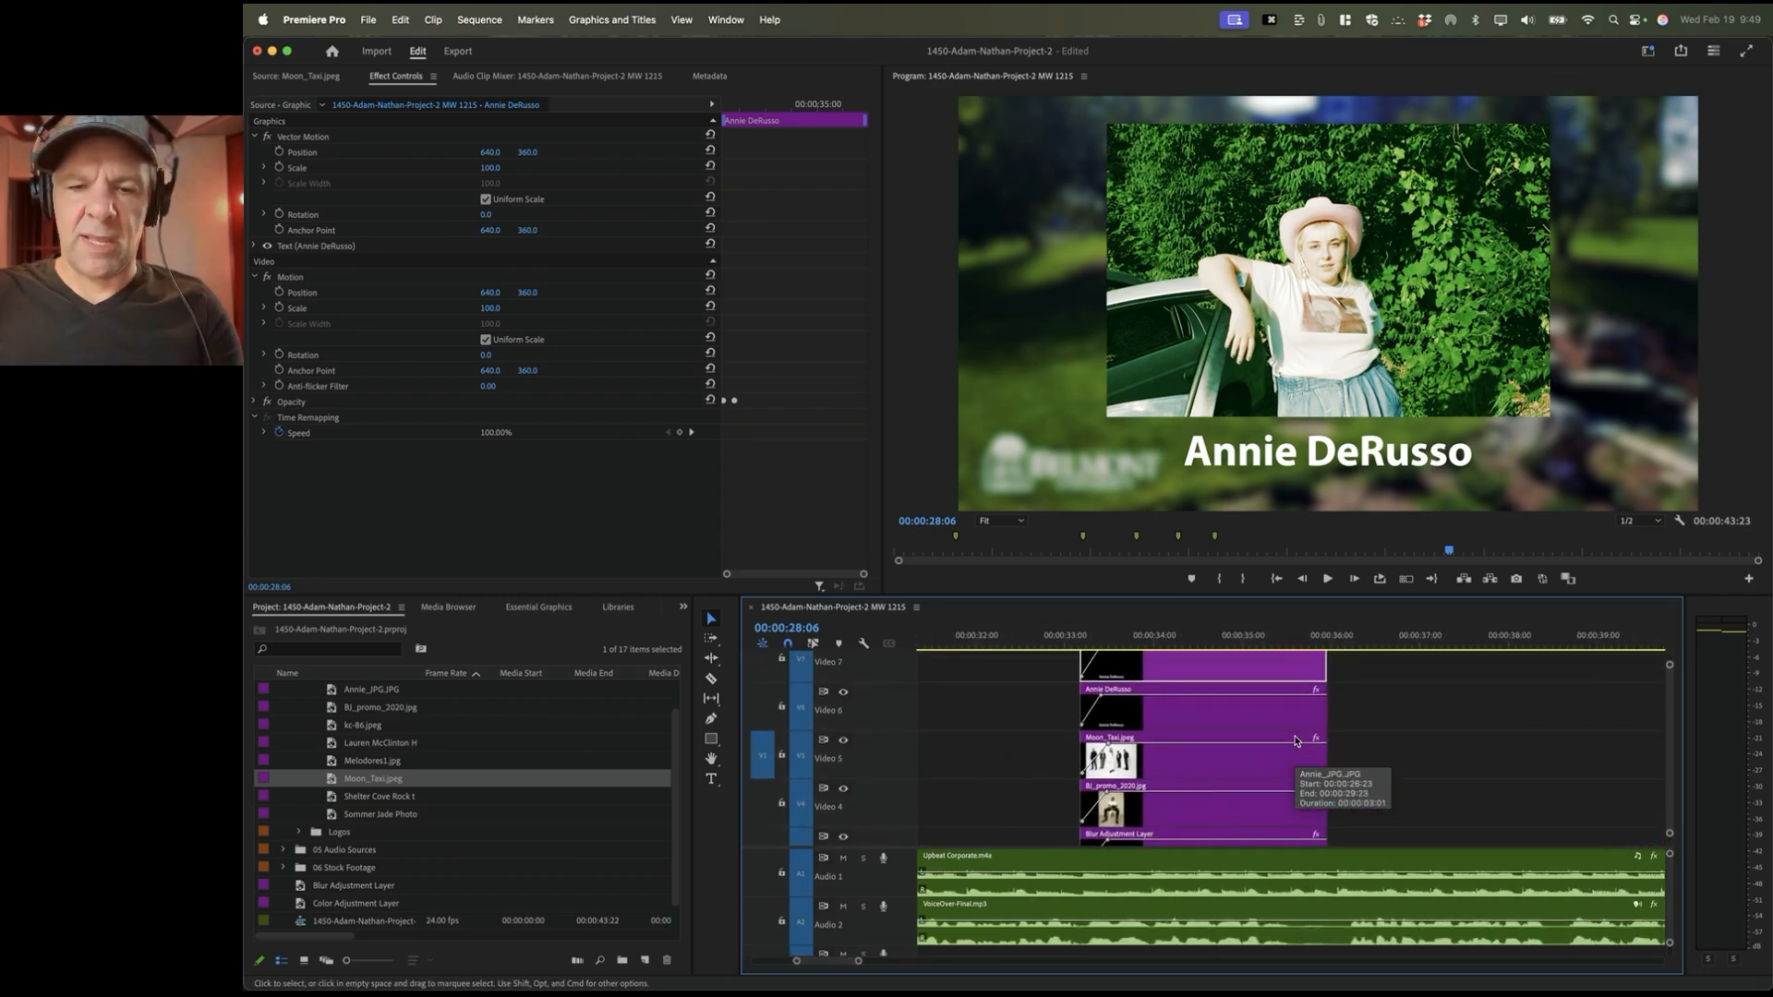
{"action": "left_click", "coordinate": [1171, 714]}
{"action": "scroll", "coordinate": [1174, 723], "scroll_direction": "up", "scroll_amount": 2}
{"action": "left_click", "coordinate": [1128, 635]}
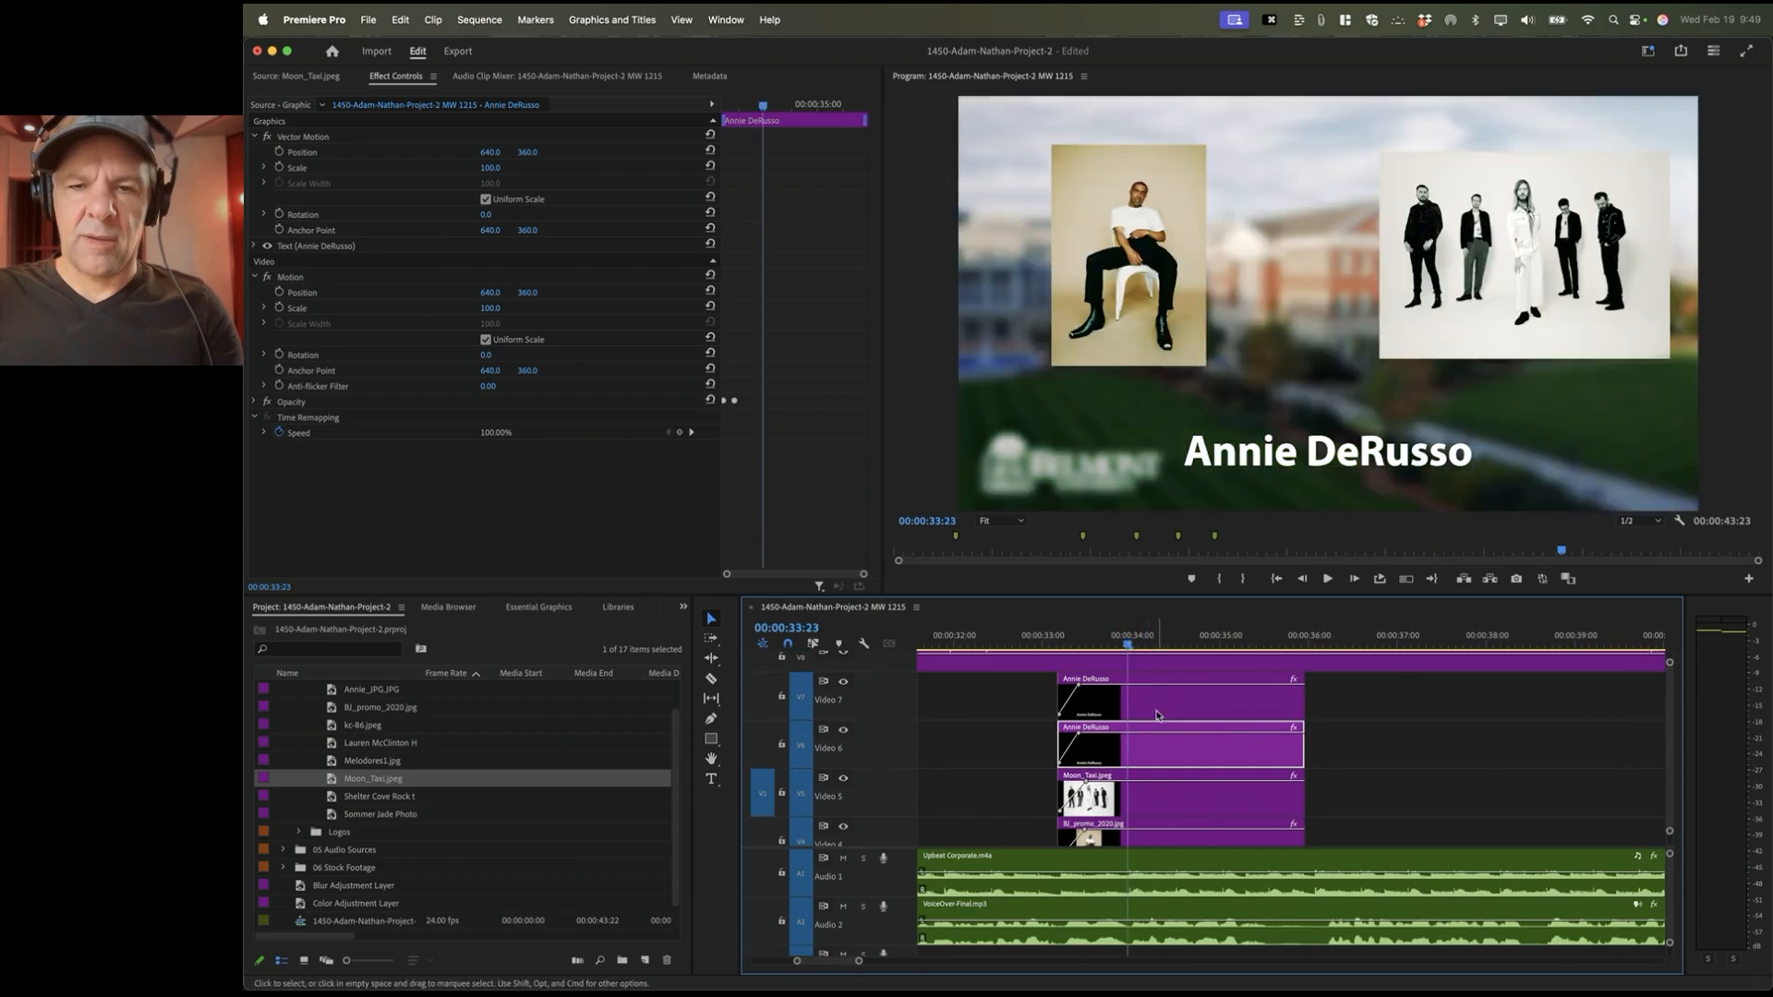
{"action": "left_click", "coordinate": [1159, 700]}
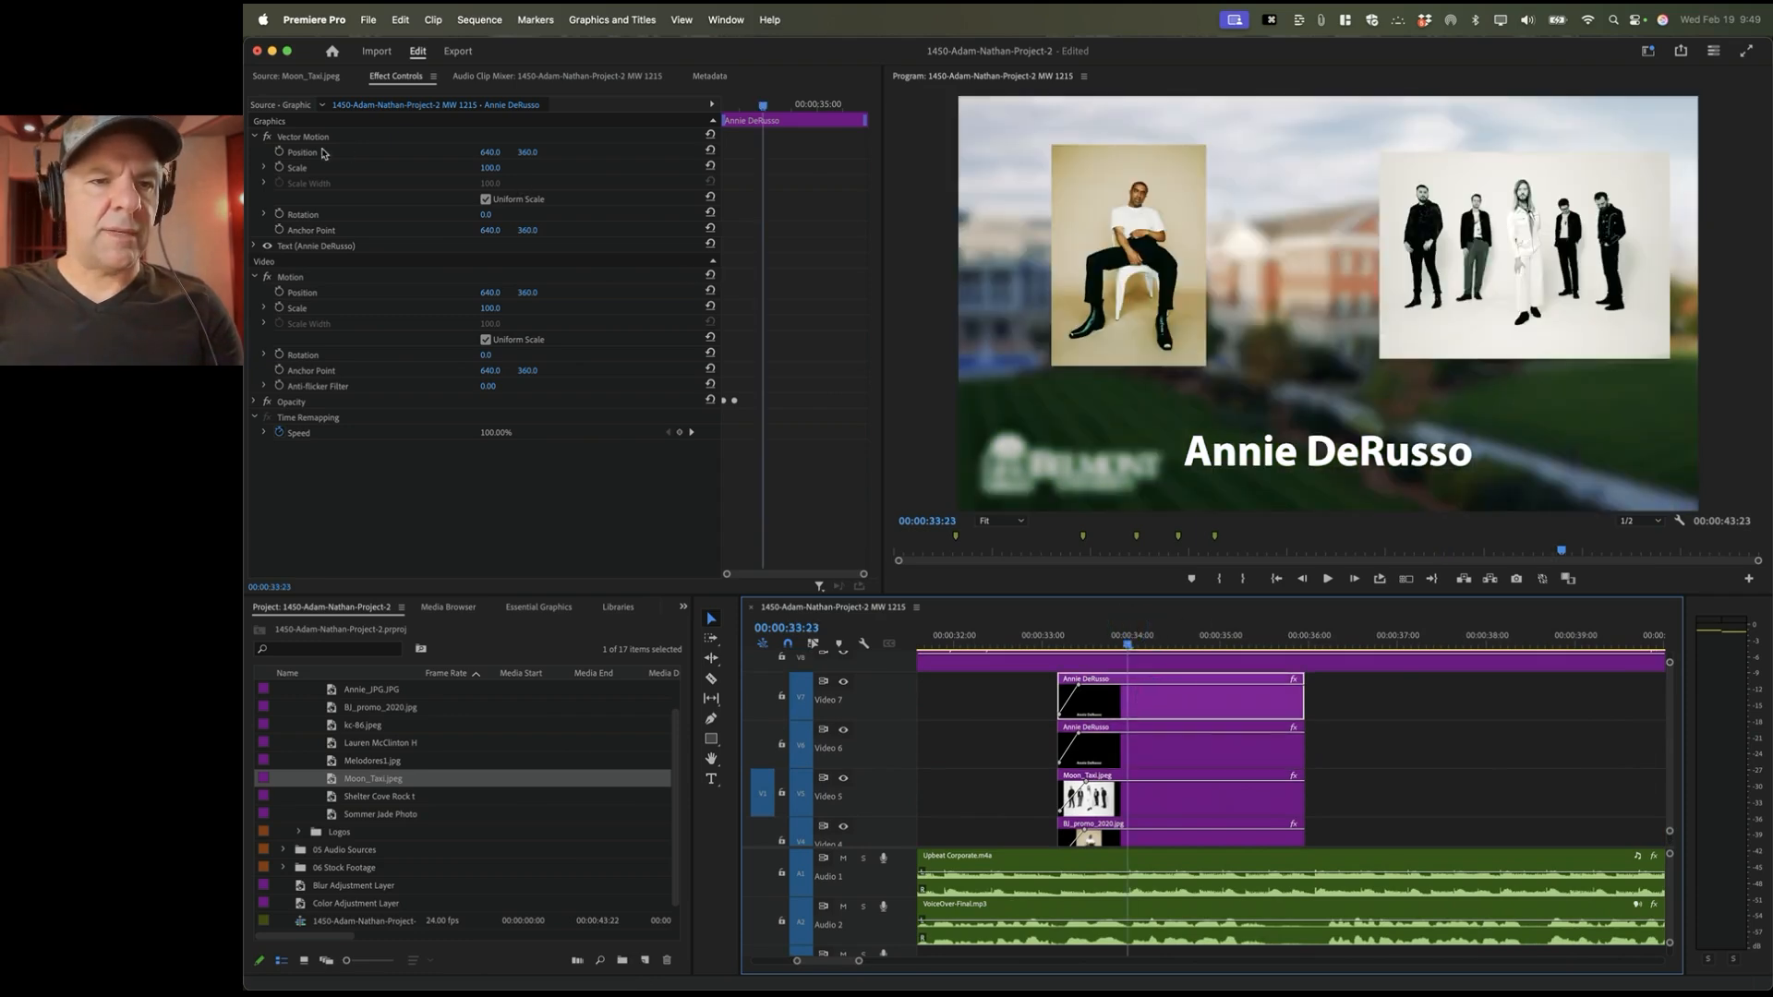
{"action": "left_click", "coordinate": [323, 153]}
{"action": "left_click", "coordinate": [1129, 700]}
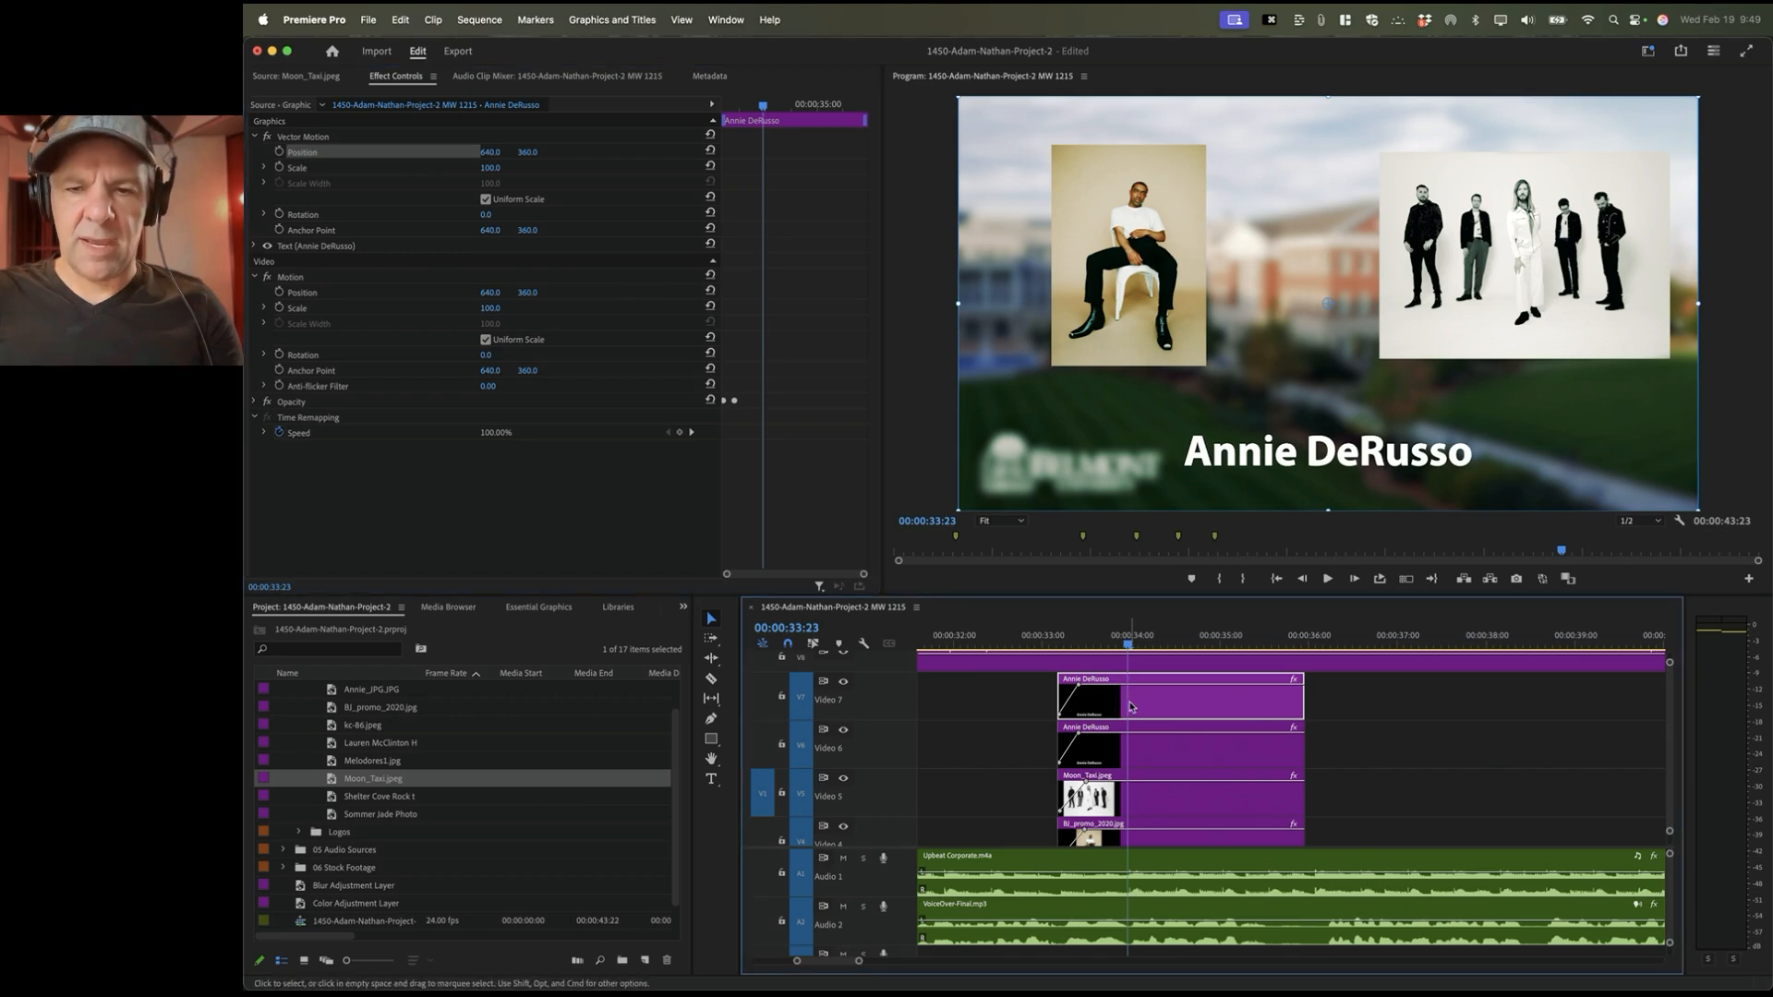
{"action": "double_click", "coordinate": [1131, 703]}
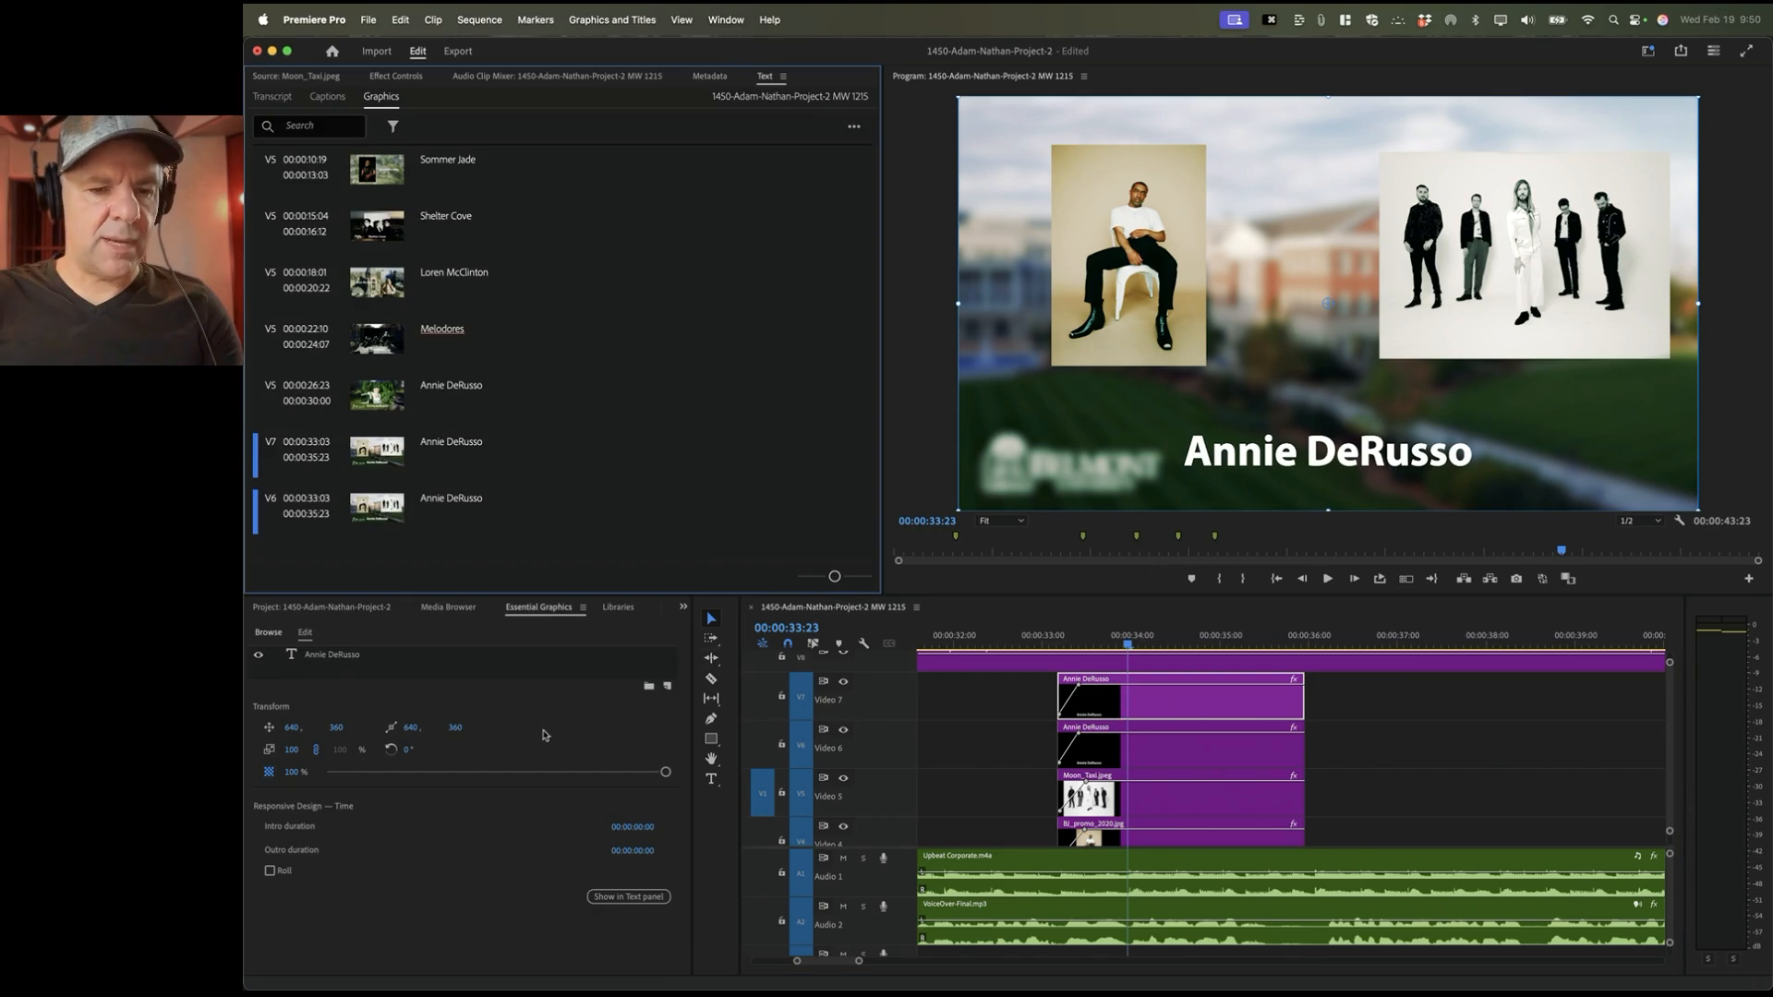
{"action": "left_click", "coordinate": [331, 656]}
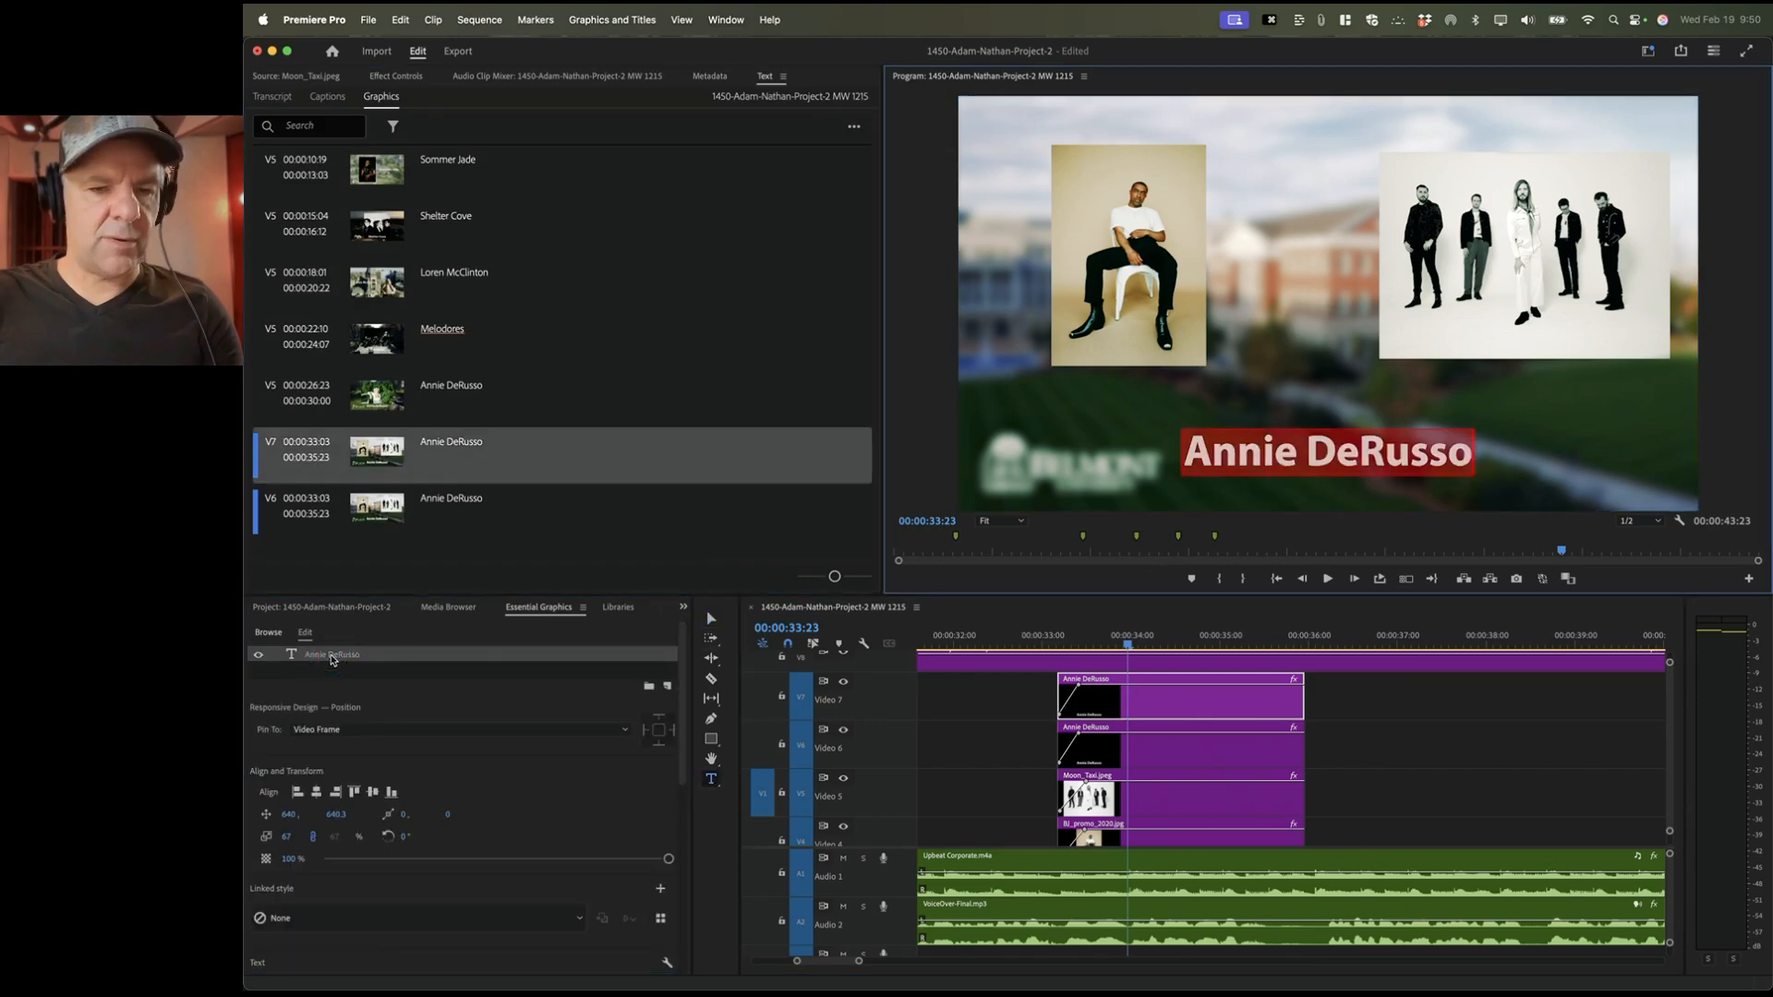
{"action": "type", "text": "Bryn Joy"}
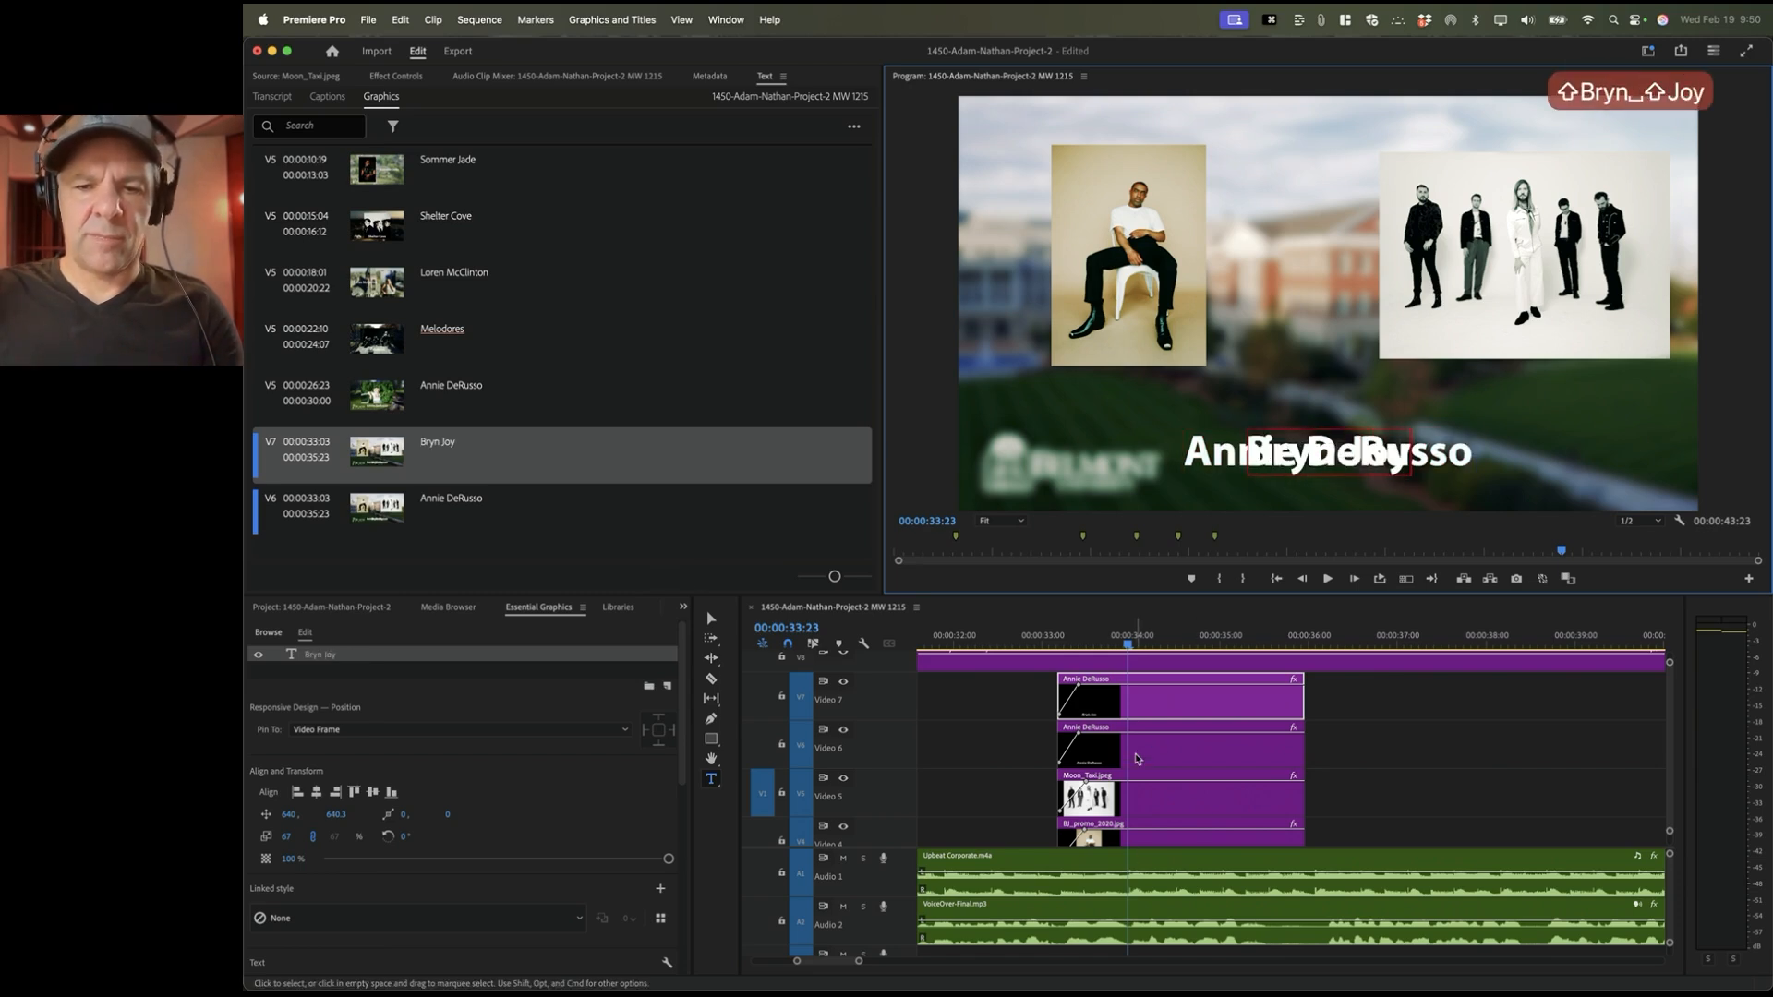
Step: Change the Video 6 title copy's text to 'MoonTaxi'
{"action": "left_click", "coordinate": [1150, 753]}
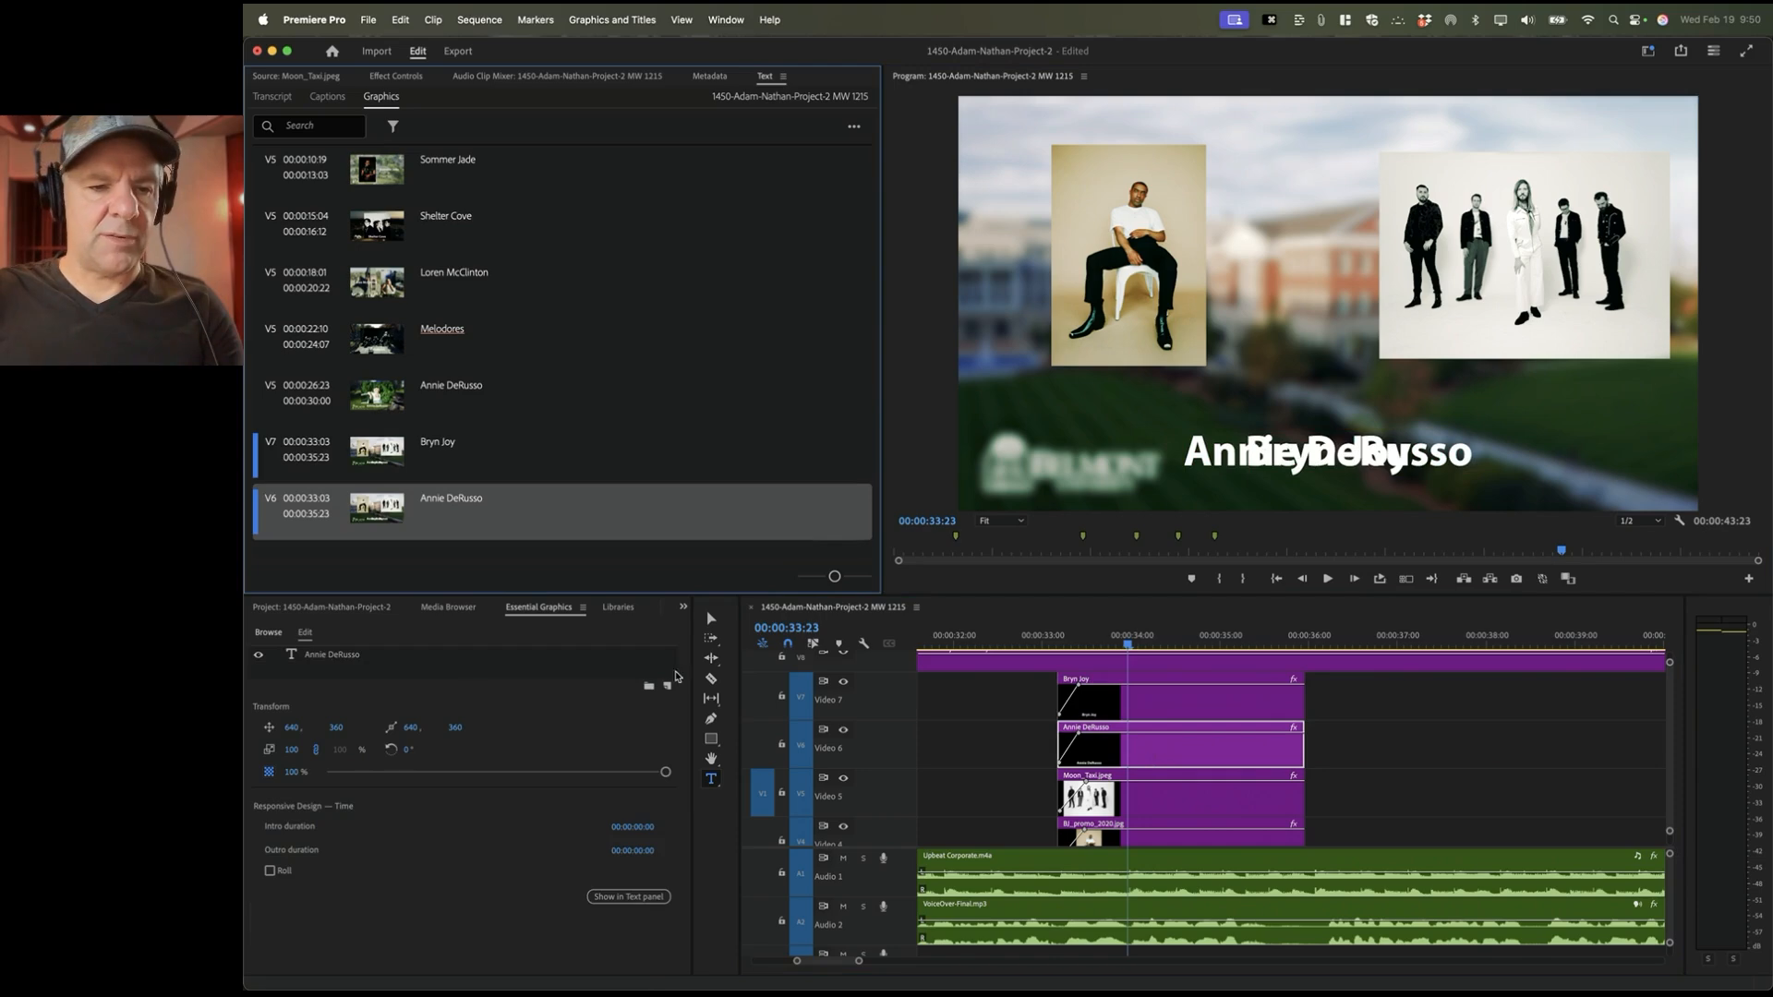
{"action": "left_click", "coordinate": [351, 656]}
{"action": "type", "text": "M"}
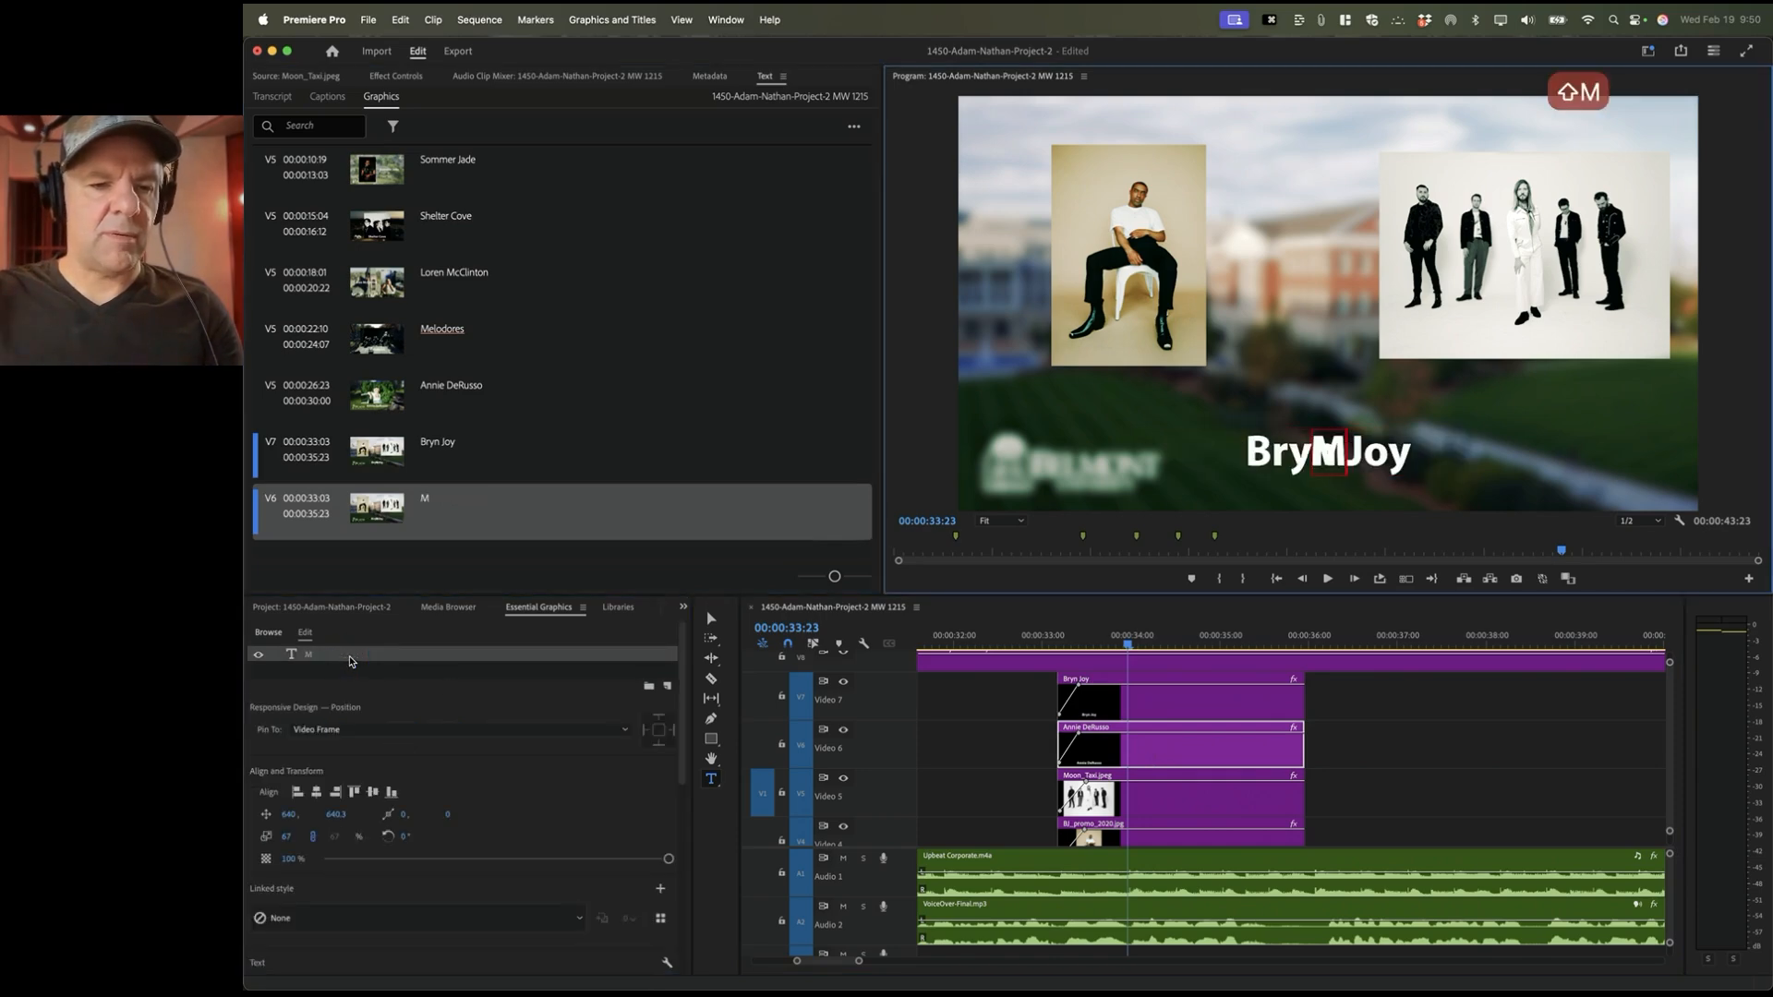
{"action": "type", "text": "oonTaxi"}
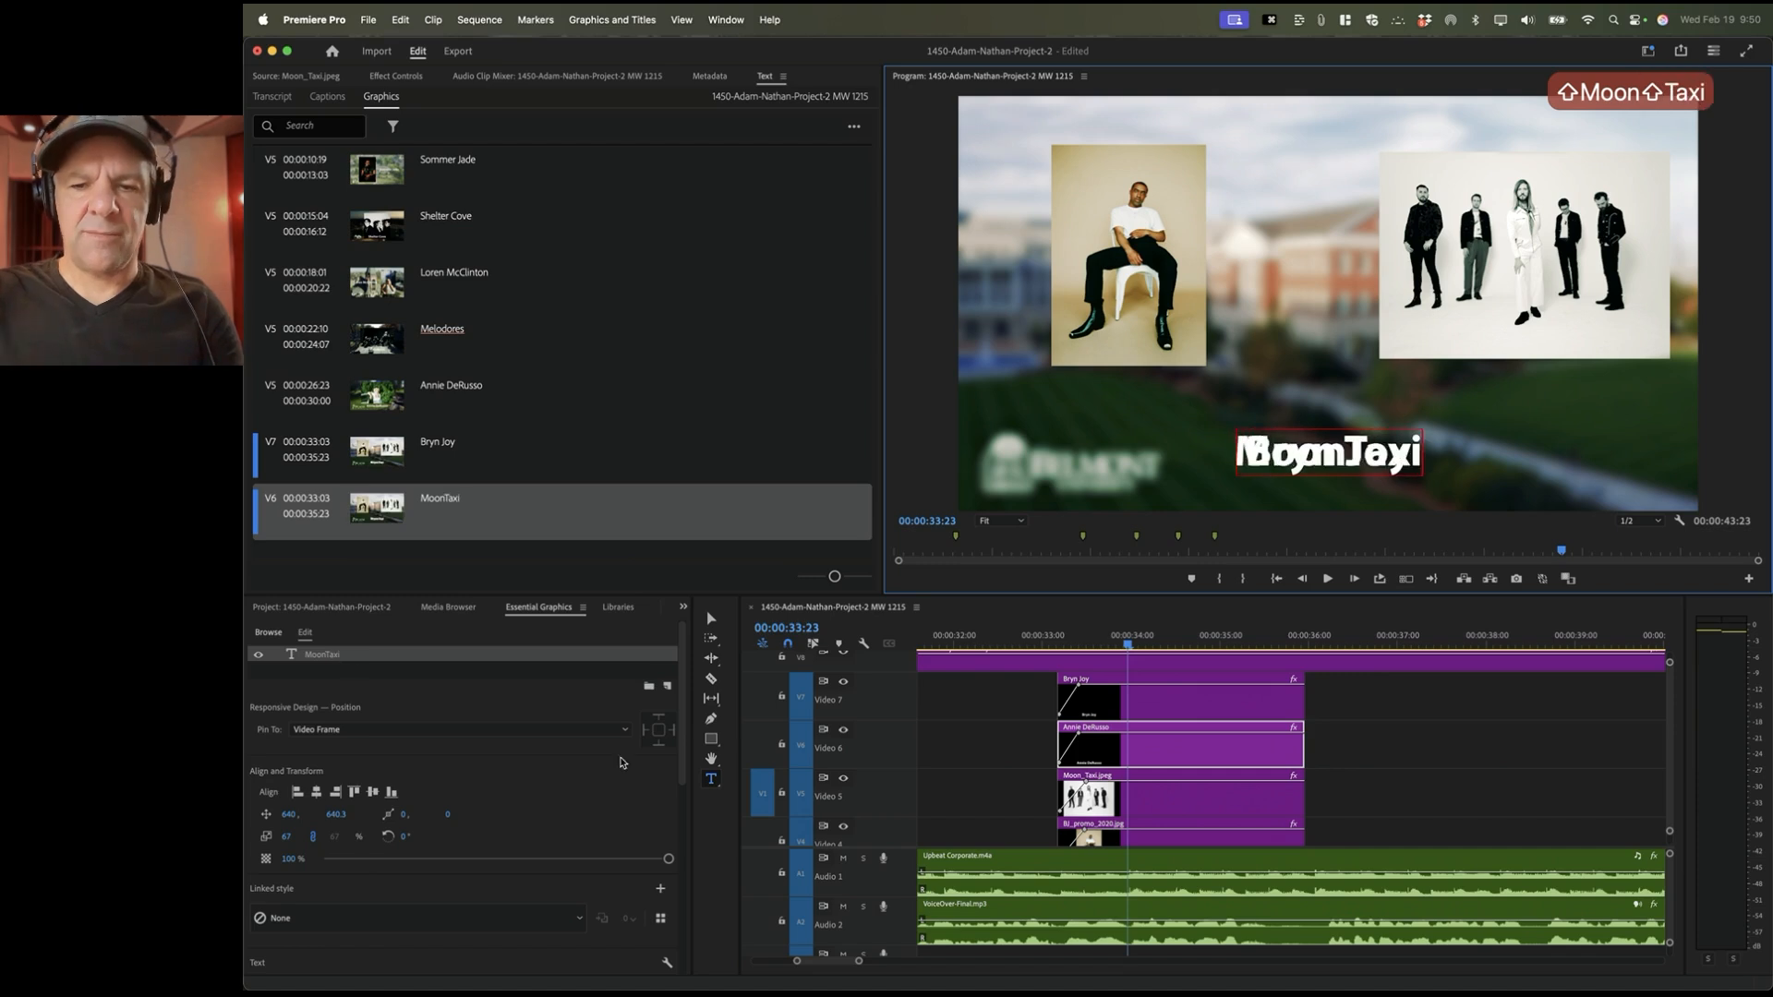
{"action": "left_click", "coordinate": [1330, 748]}
{"action": "left_click", "coordinate": [1200, 706]}
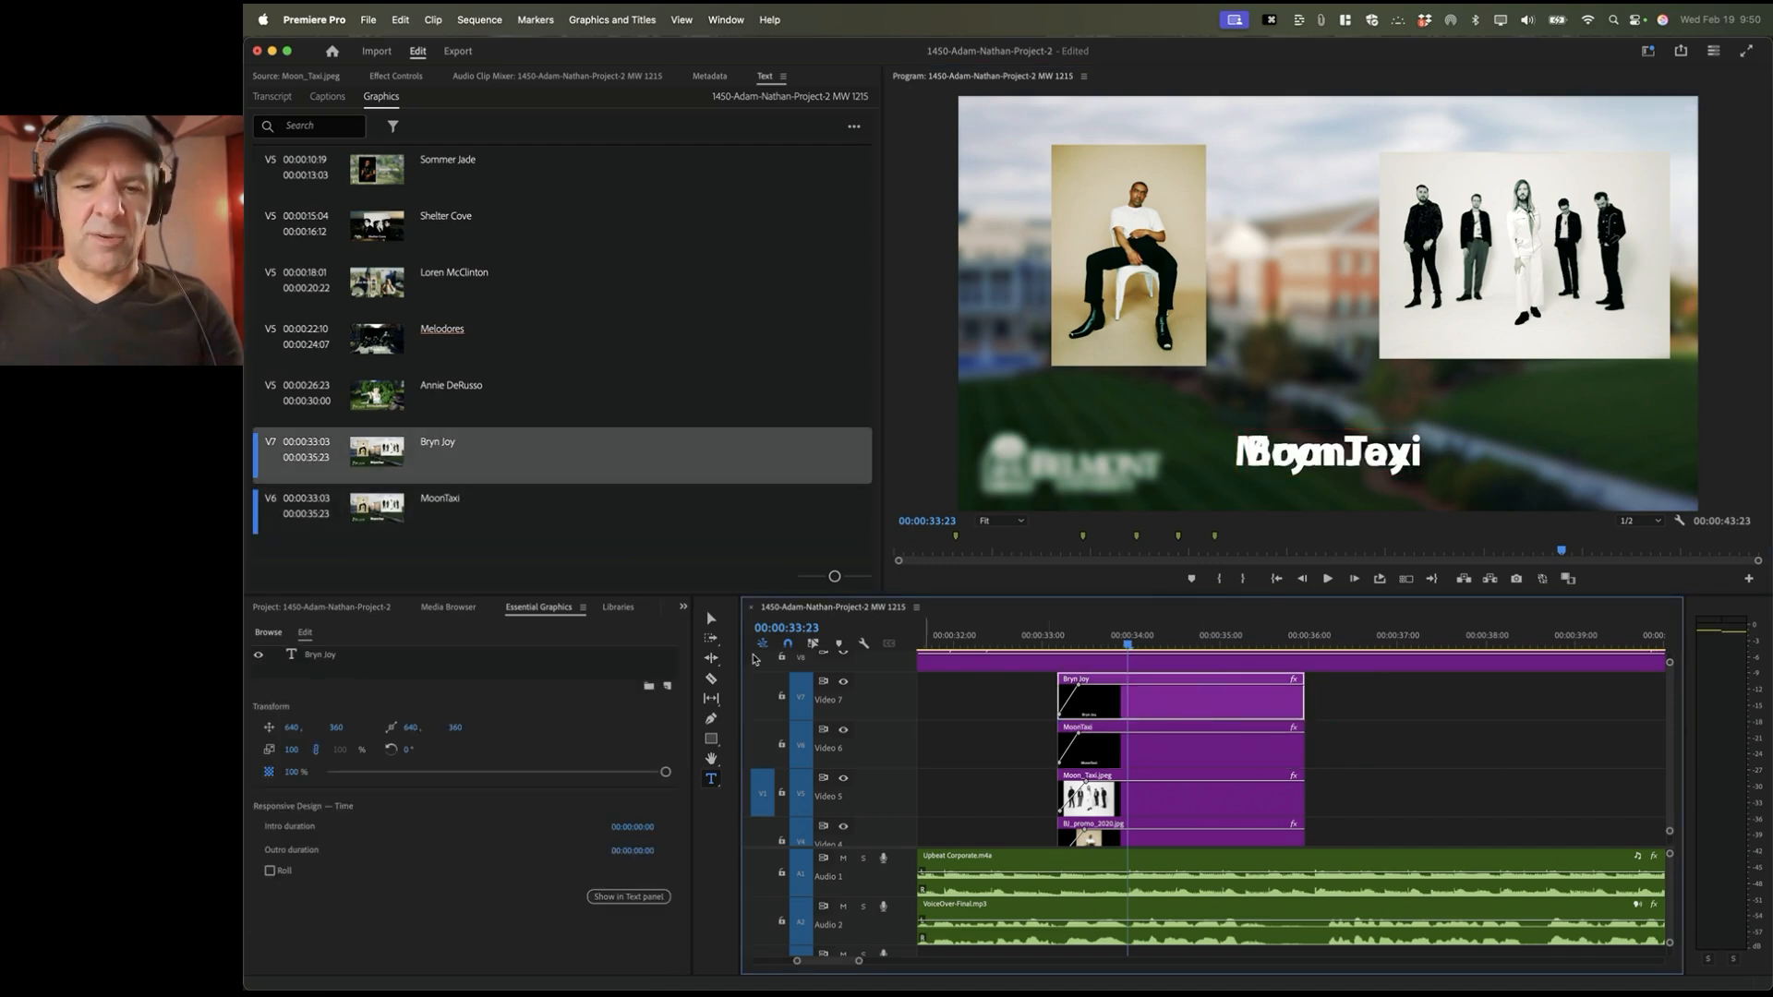
{"action": "left_click", "coordinate": [717, 625]}
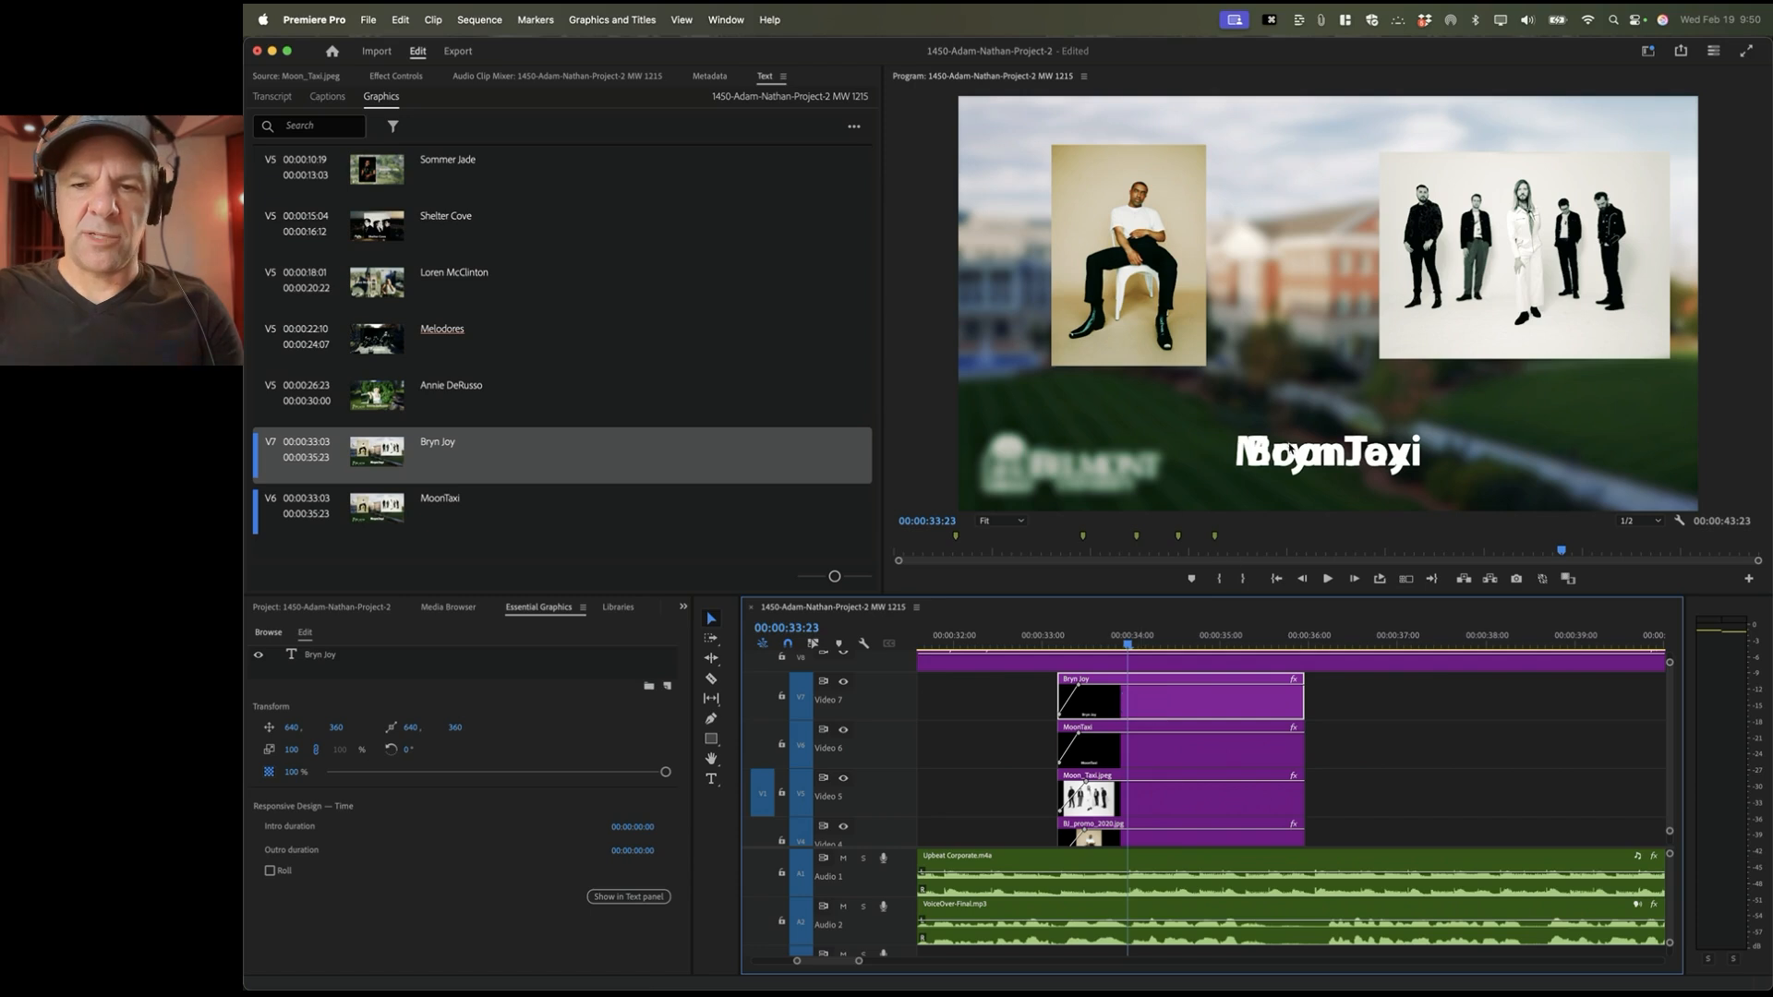
{"action": "left_click", "coordinate": [1291, 450]}
{"action": "left_click_drag", "start_coordinate": [1293, 455], "coordinate": [1096, 404]}
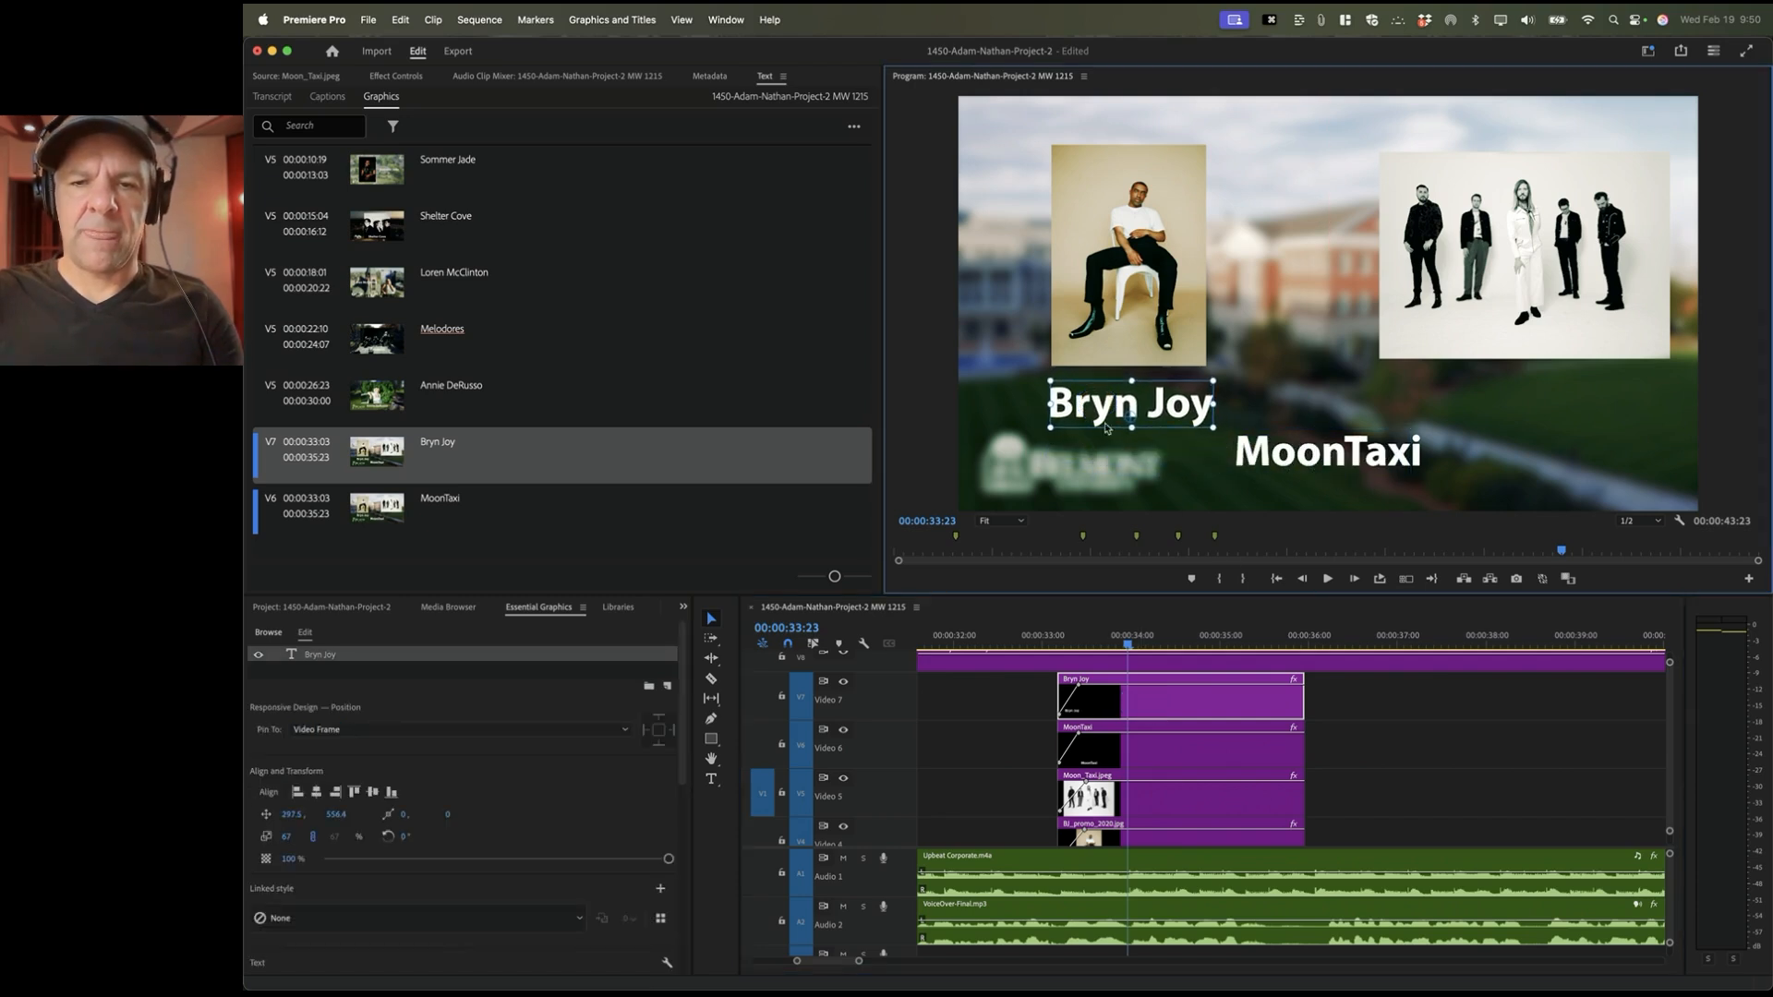
Step: Move the MoonTaxi title under the band photo on the right and play back both titles
{"action": "left_click", "coordinate": [1171, 784]}
{"action": "left_click", "coordinate": [1171, 765]}
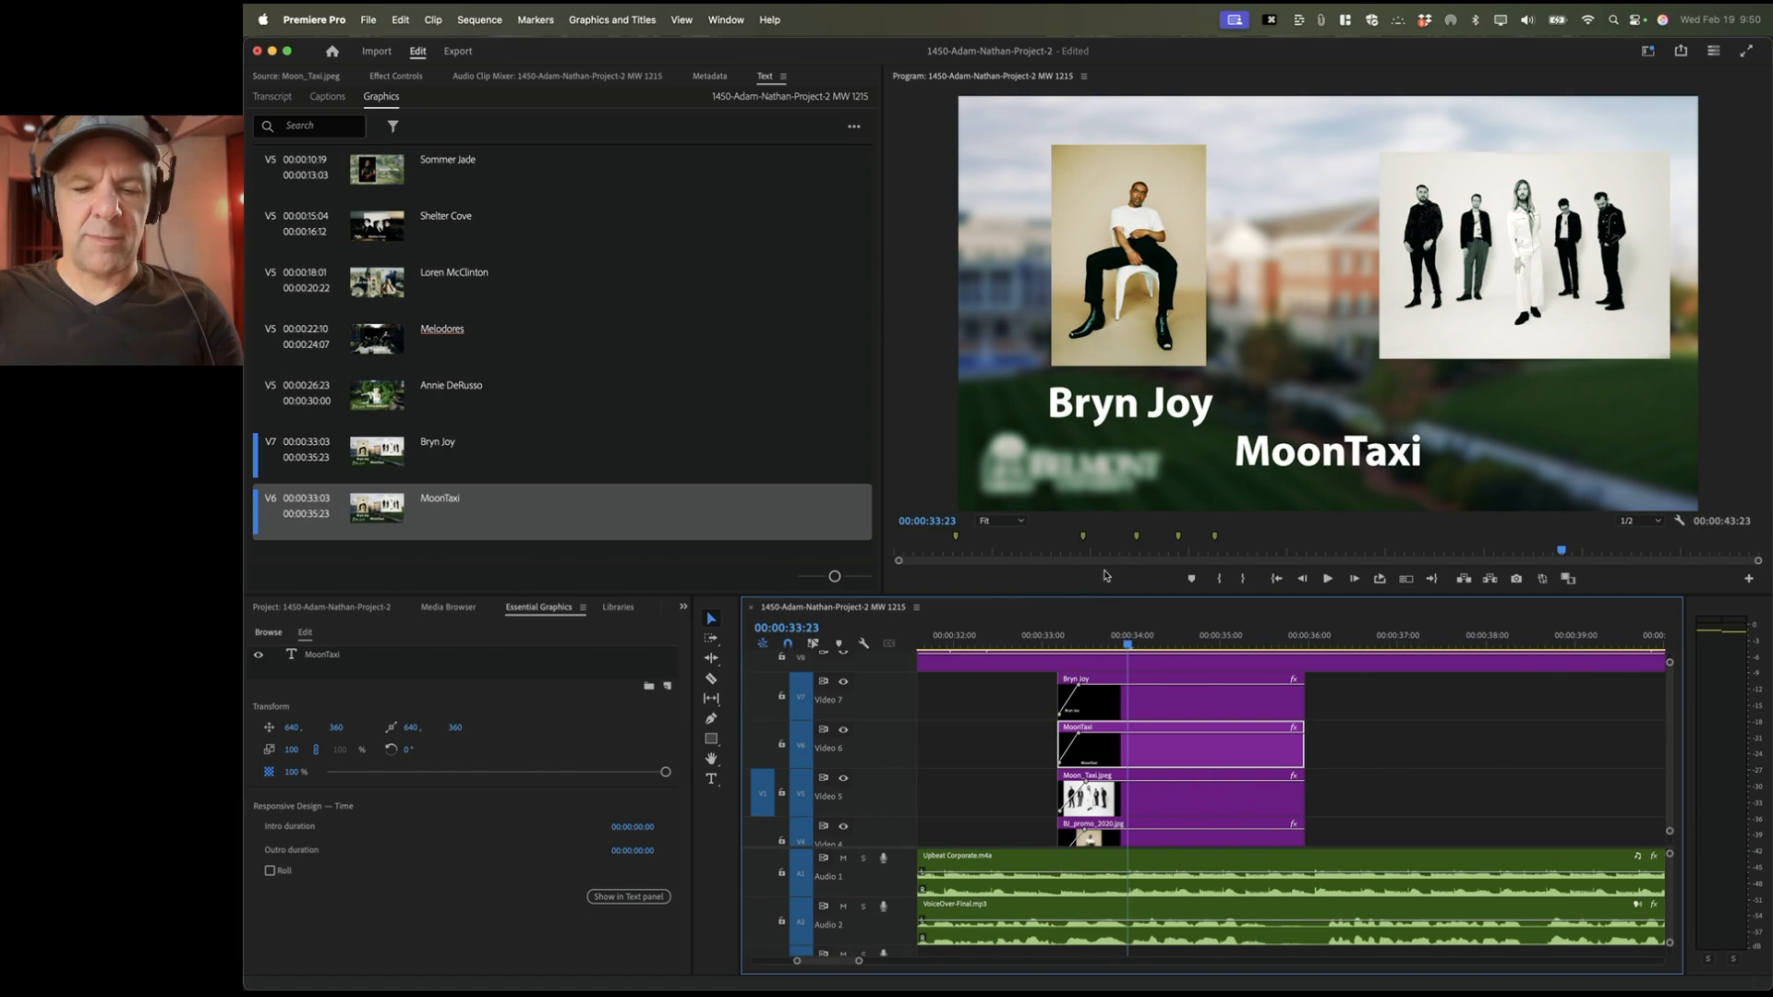
{"action": "left_click", "coordinate": [1308, 458]}
{"action": "left_click_drag", "start_coordinate": [1307, 458], "coordinate": [1499, 407]}
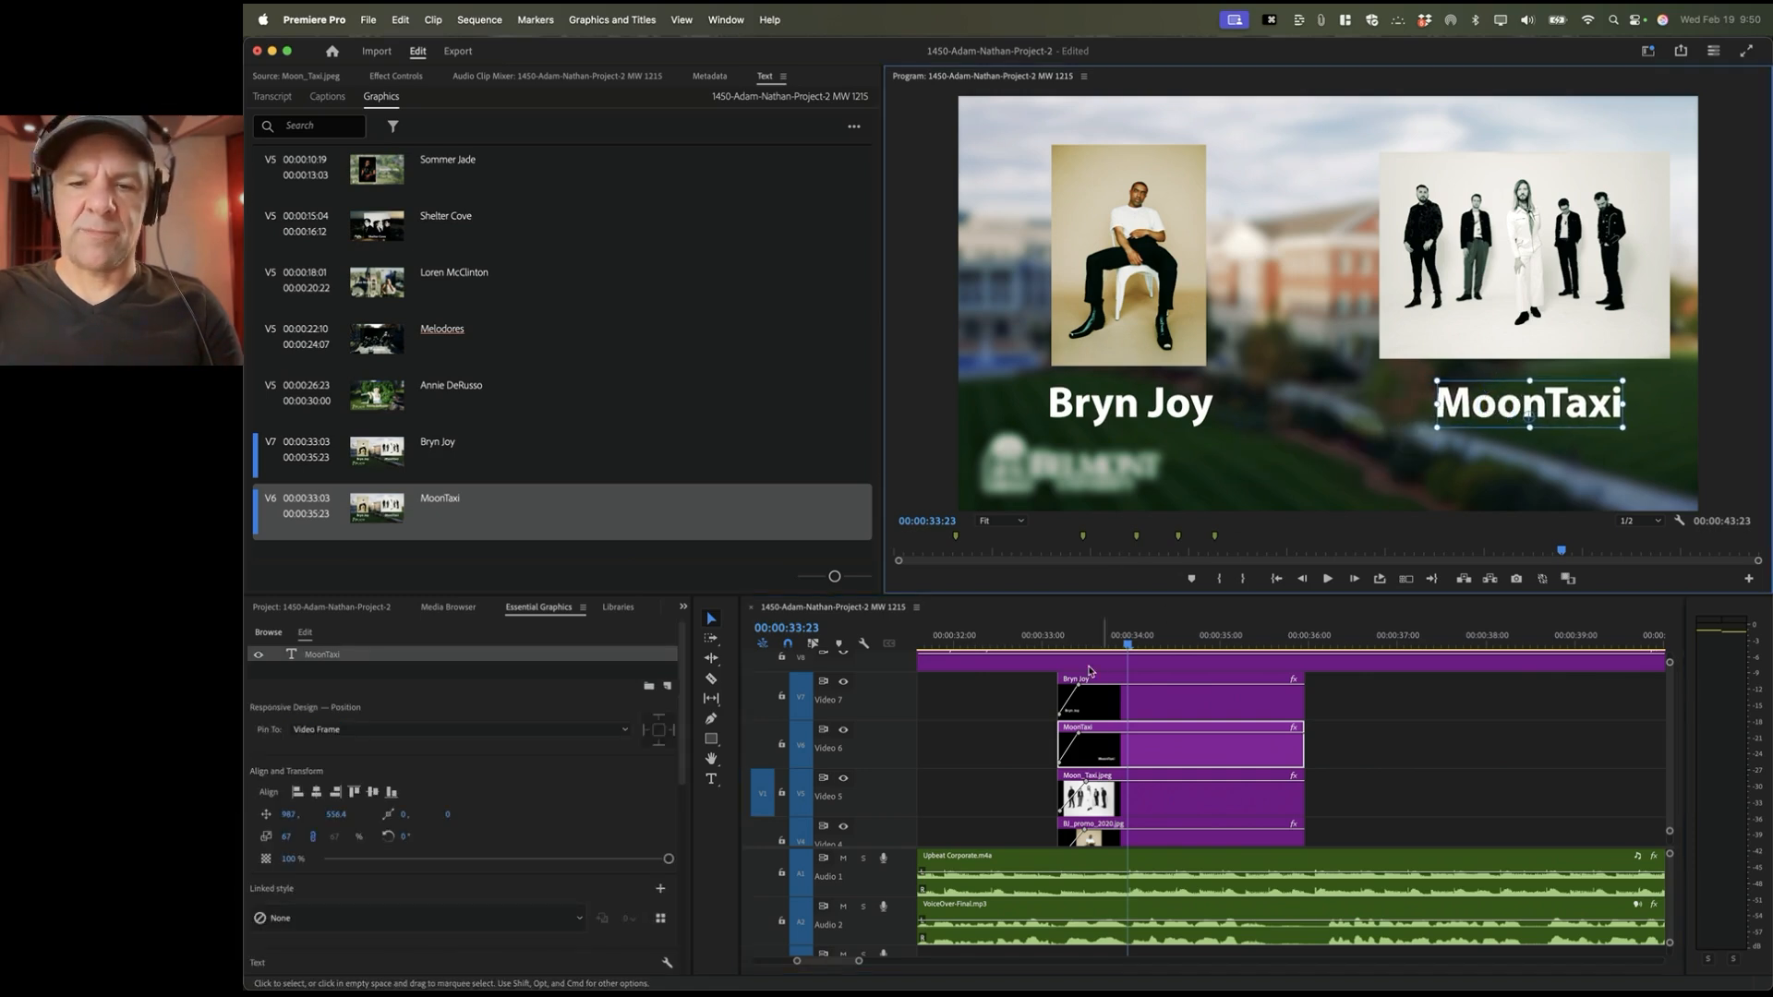
{"action": "left_click", "coordinate": [1033, 641]}
{"action": "key", "text": "space"}
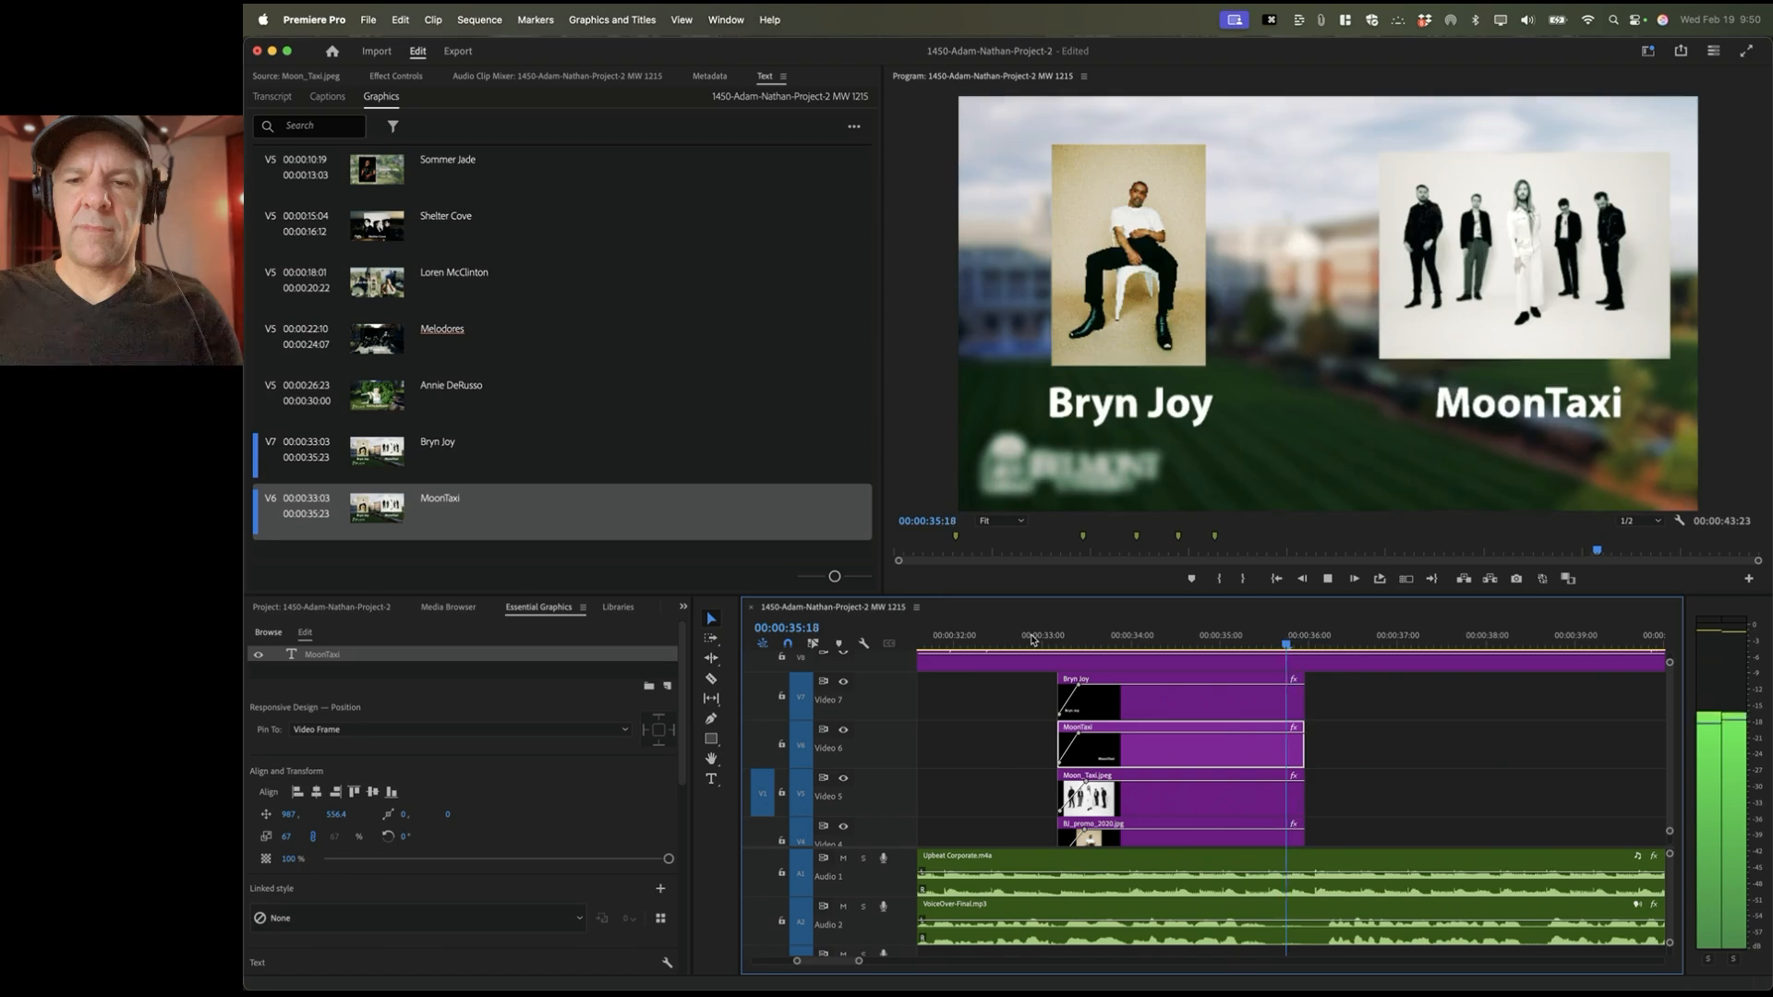
{"action": "key", "text": "space"}
{"action": "scroll", "coordinate": [1347, 784], "scroll_direction": "down", "scroll_amount": 5}
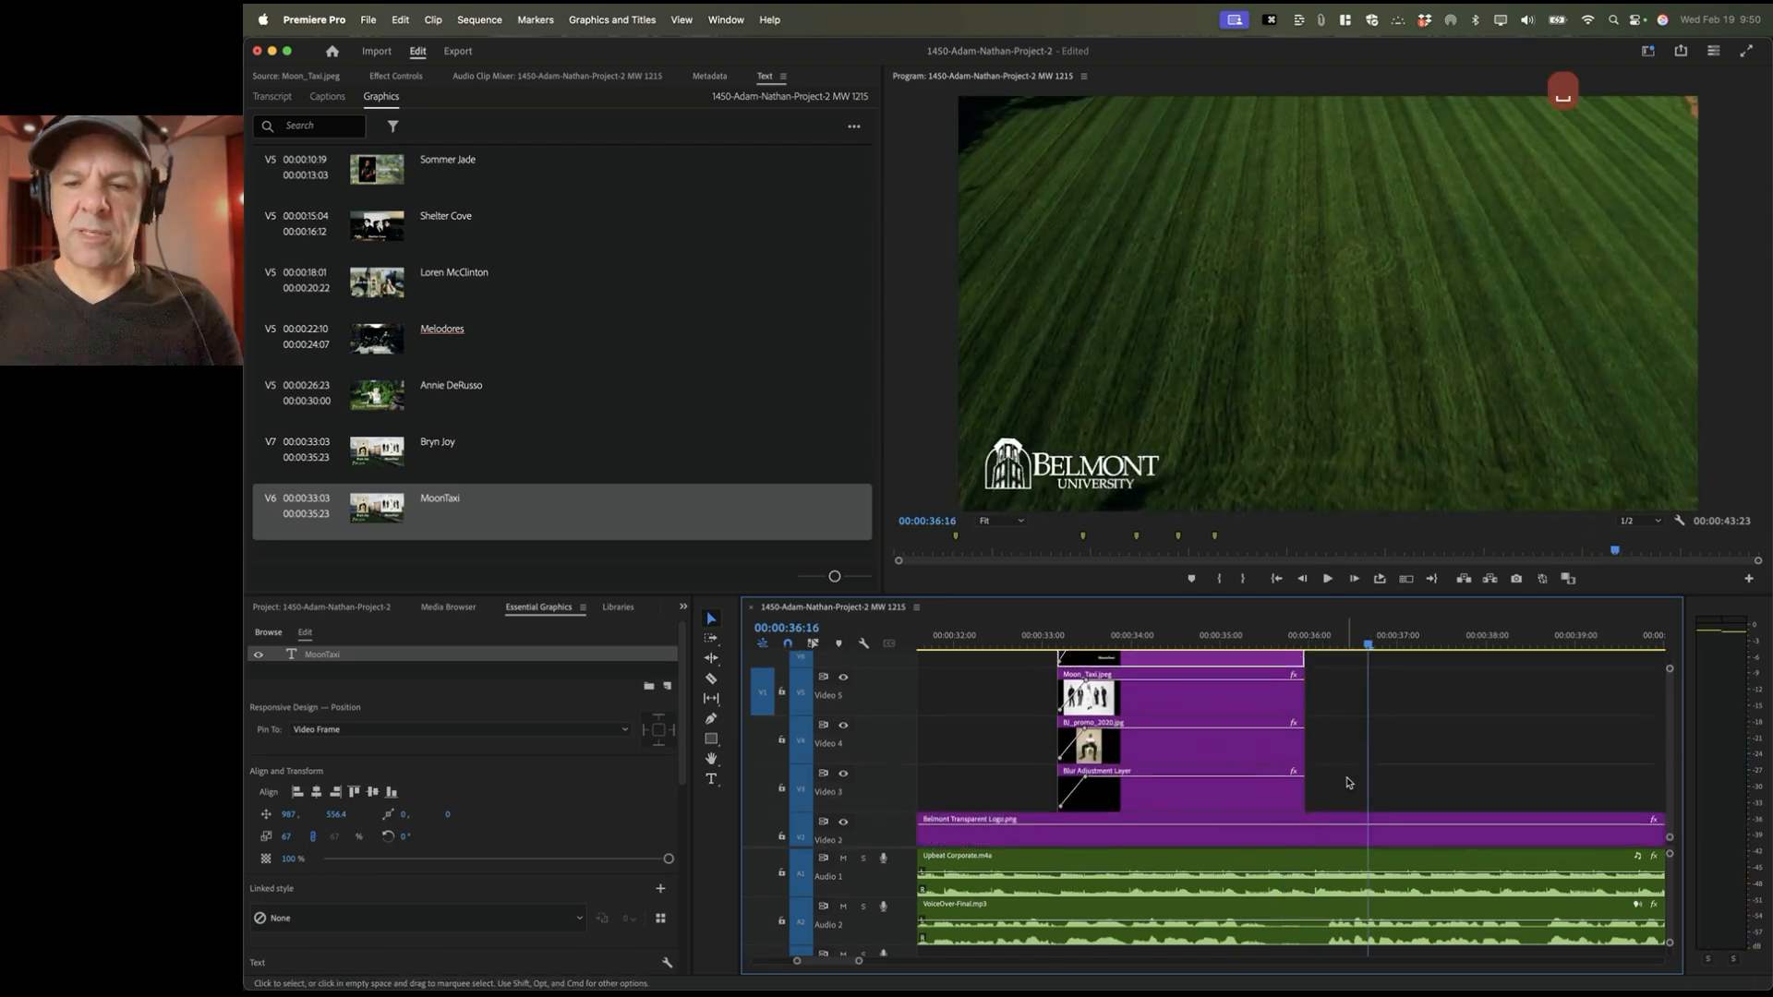
{"action": "left_click", "coordinate": [1294, 640]}
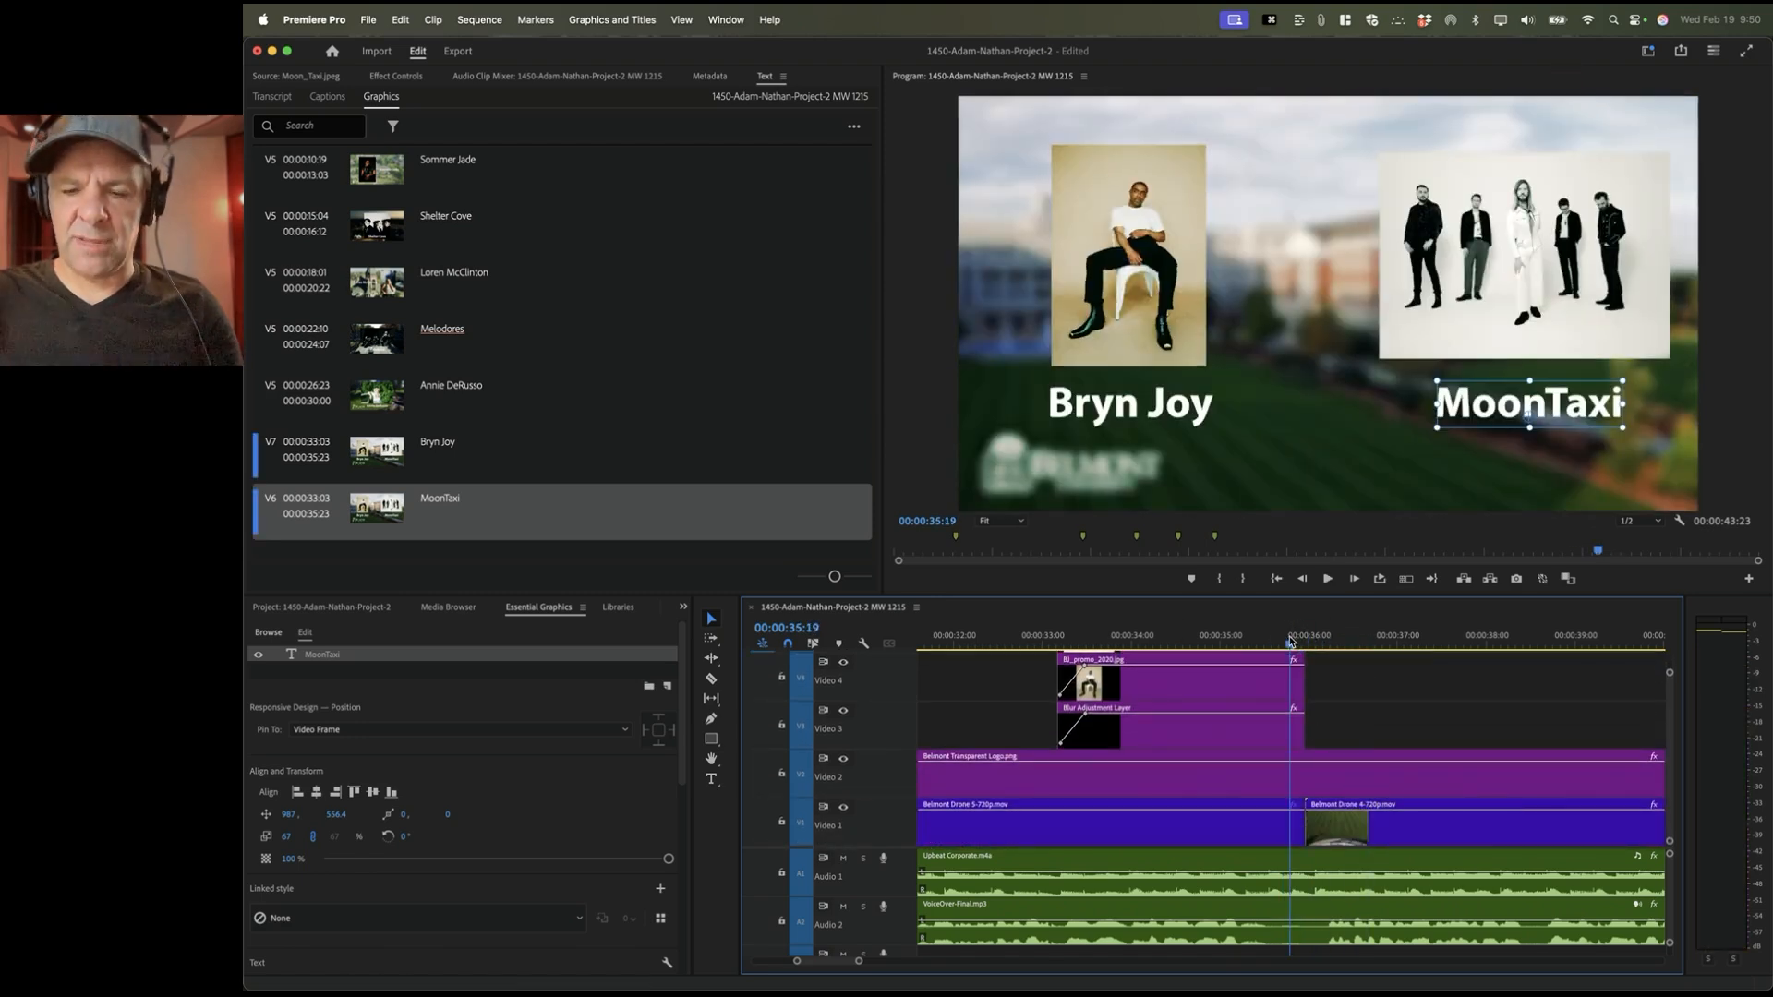
{"action": "key", "text": "equal"}
{"action": "key", "text": "equal"}
{"action": "key", "text": "equal"}
{"action": "key", "text": "equal"}
{"action": "scroll", "coordinate": [1417, 711], "scroll_direction": "up", "scroll_amount": 5}
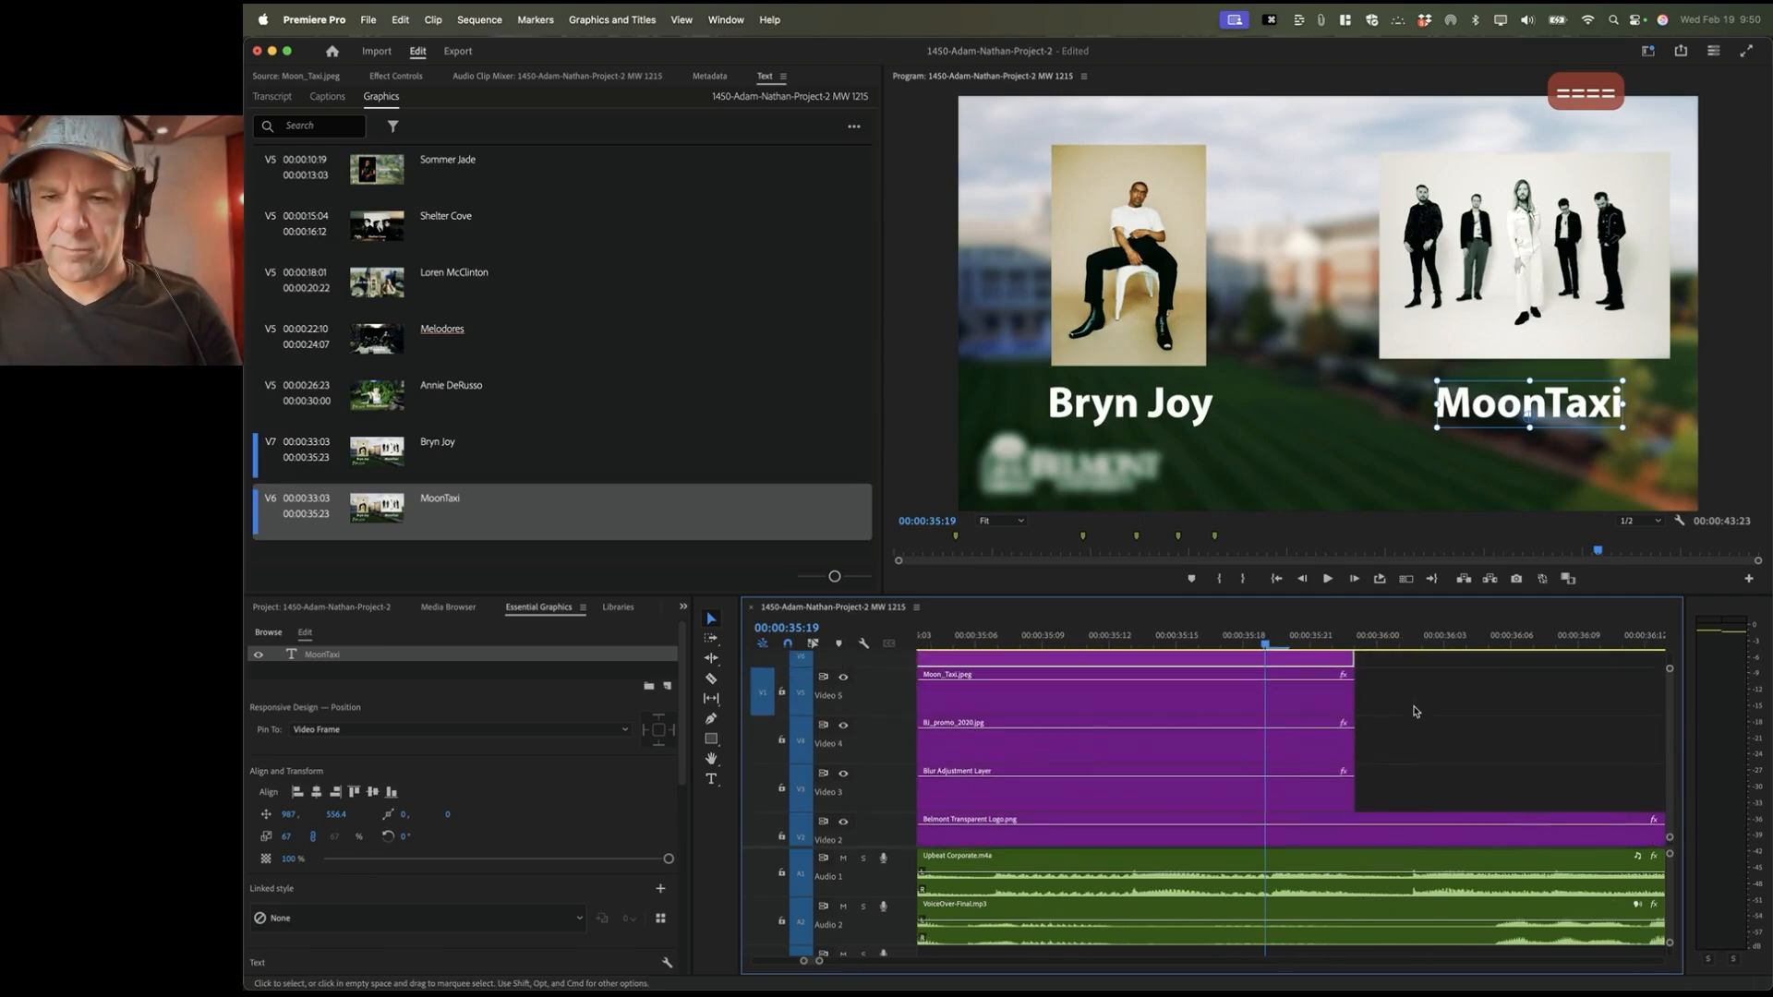
{"action": "left_click_drag", "start_coordinate": [1317, 637], "coordinate": [1377, 639]}
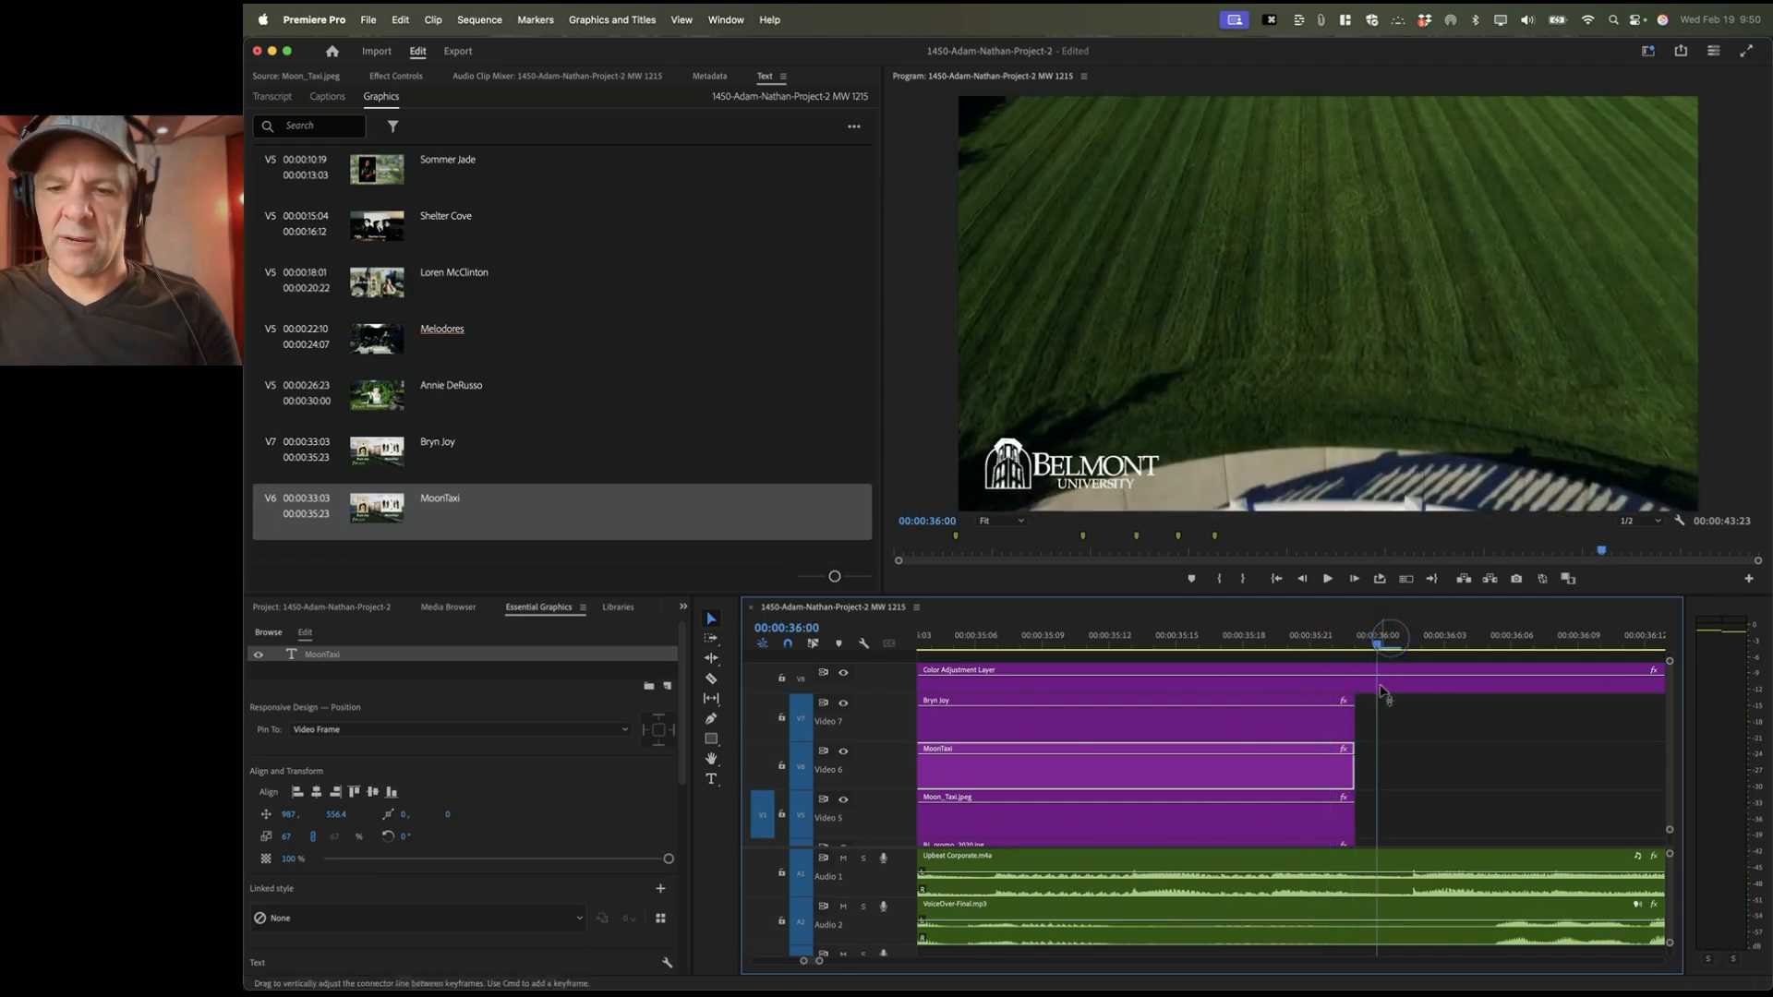
{"action": "scroll", "coordinate": [1385, 775], "scroll_direction": "down", "scroll_amount": 5}
{"action": "left_click", "coordinate": [1397, 833]}
{"action": "key", "text": "minus"}
{"action": "key", "text": "minus"}
{"action": "key", "text": "minus"}
{"action": "key", "text": "minus"}
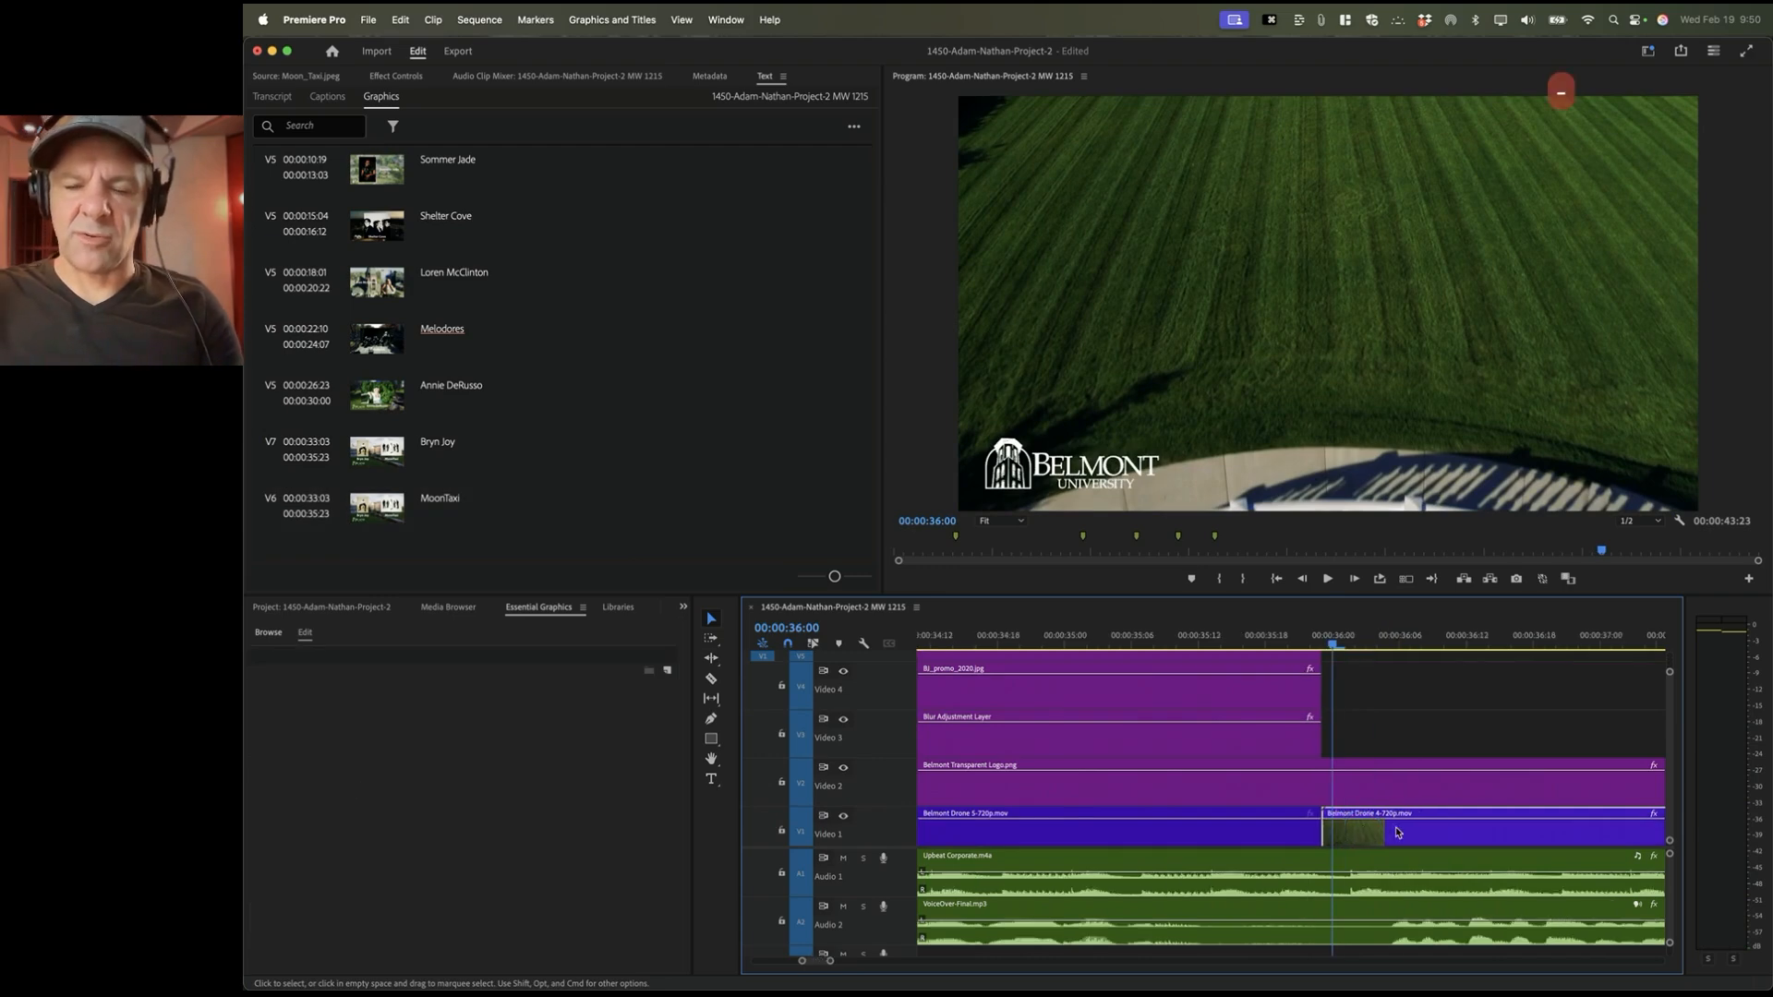
{"action": "scroll", "coordinate": [1396, 794], "scroll_direction": "up", "scroll_amount": 5}
{"action": "scroll", "coordinate": [1393, 772], "scroll_direction": "right", "scroll_amount": 2}
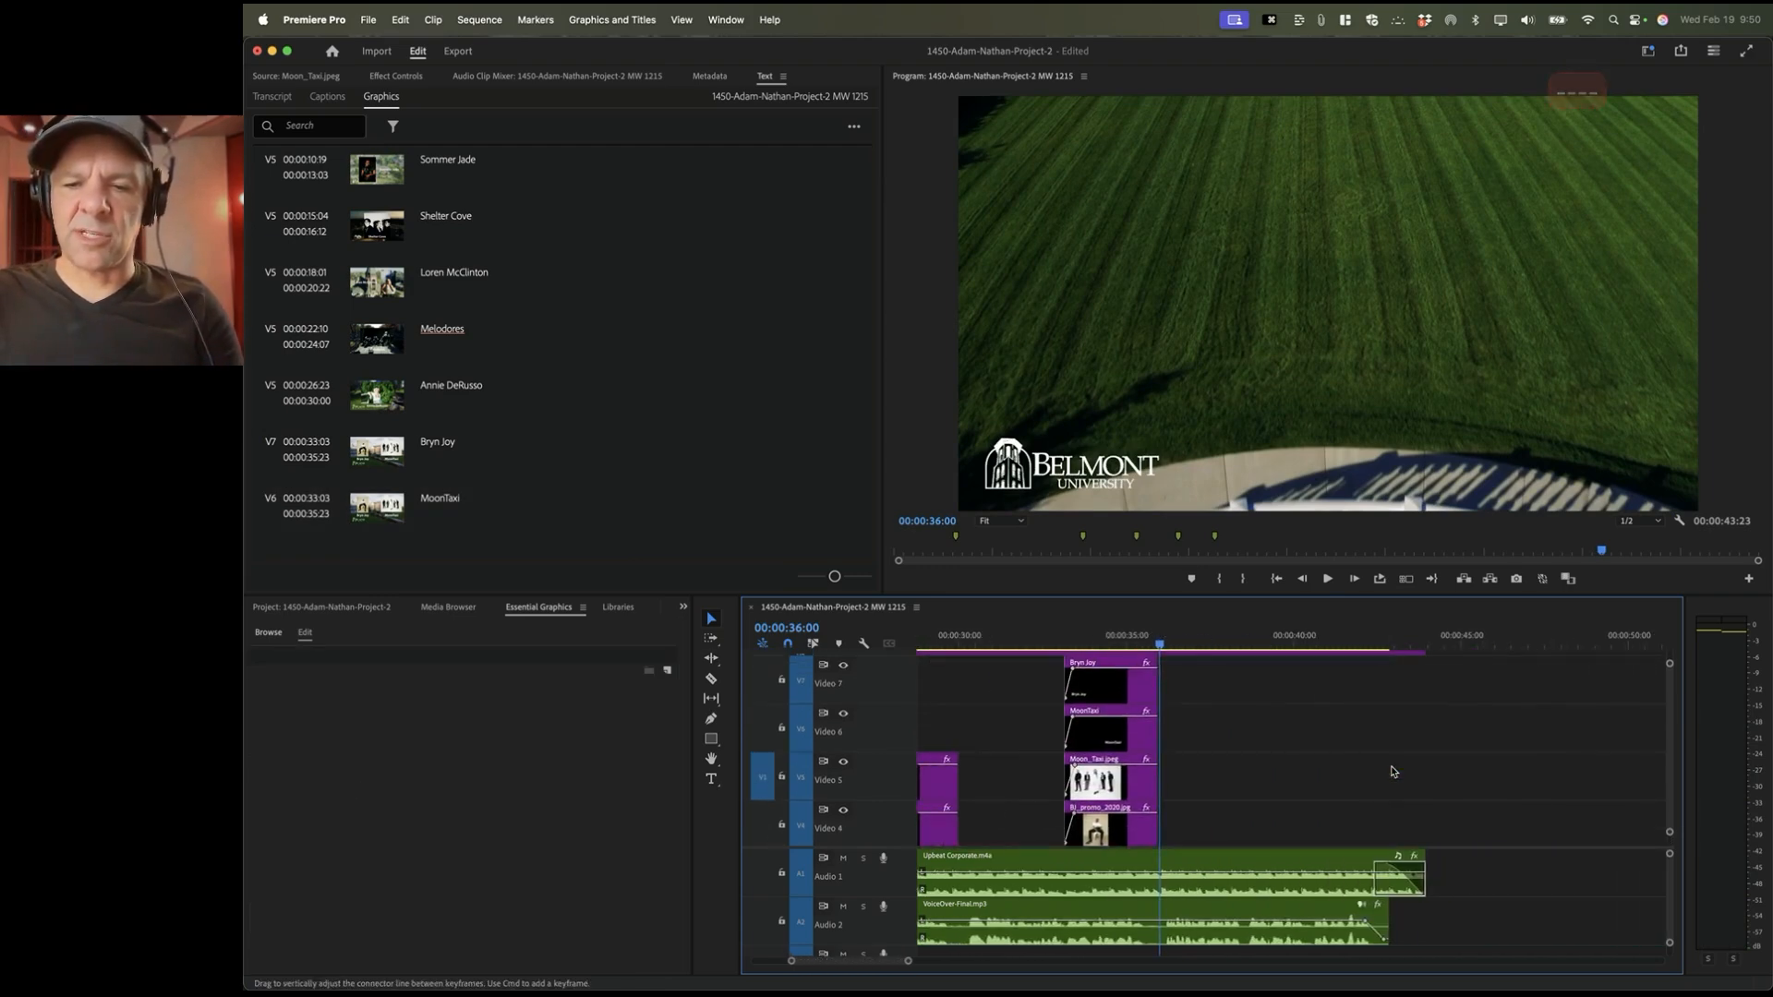
{"action": "key", "text": "space"}
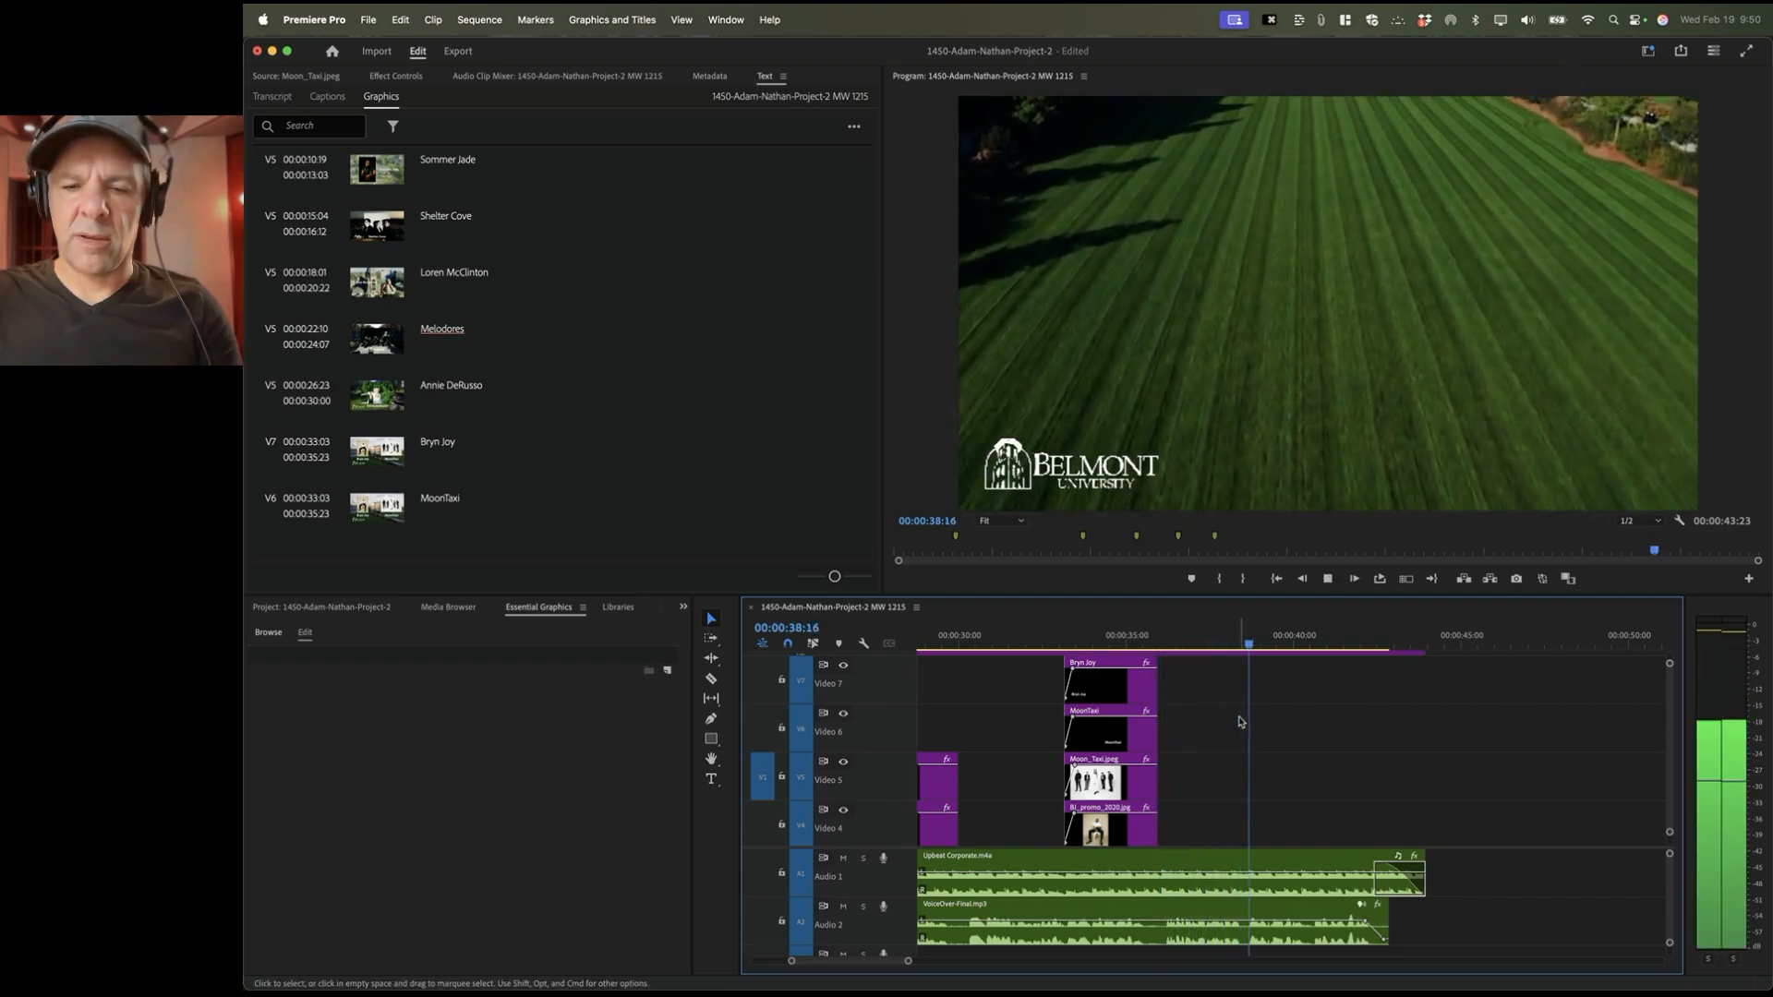
{"action": "left_click", "coordinate": [1247, 644]}
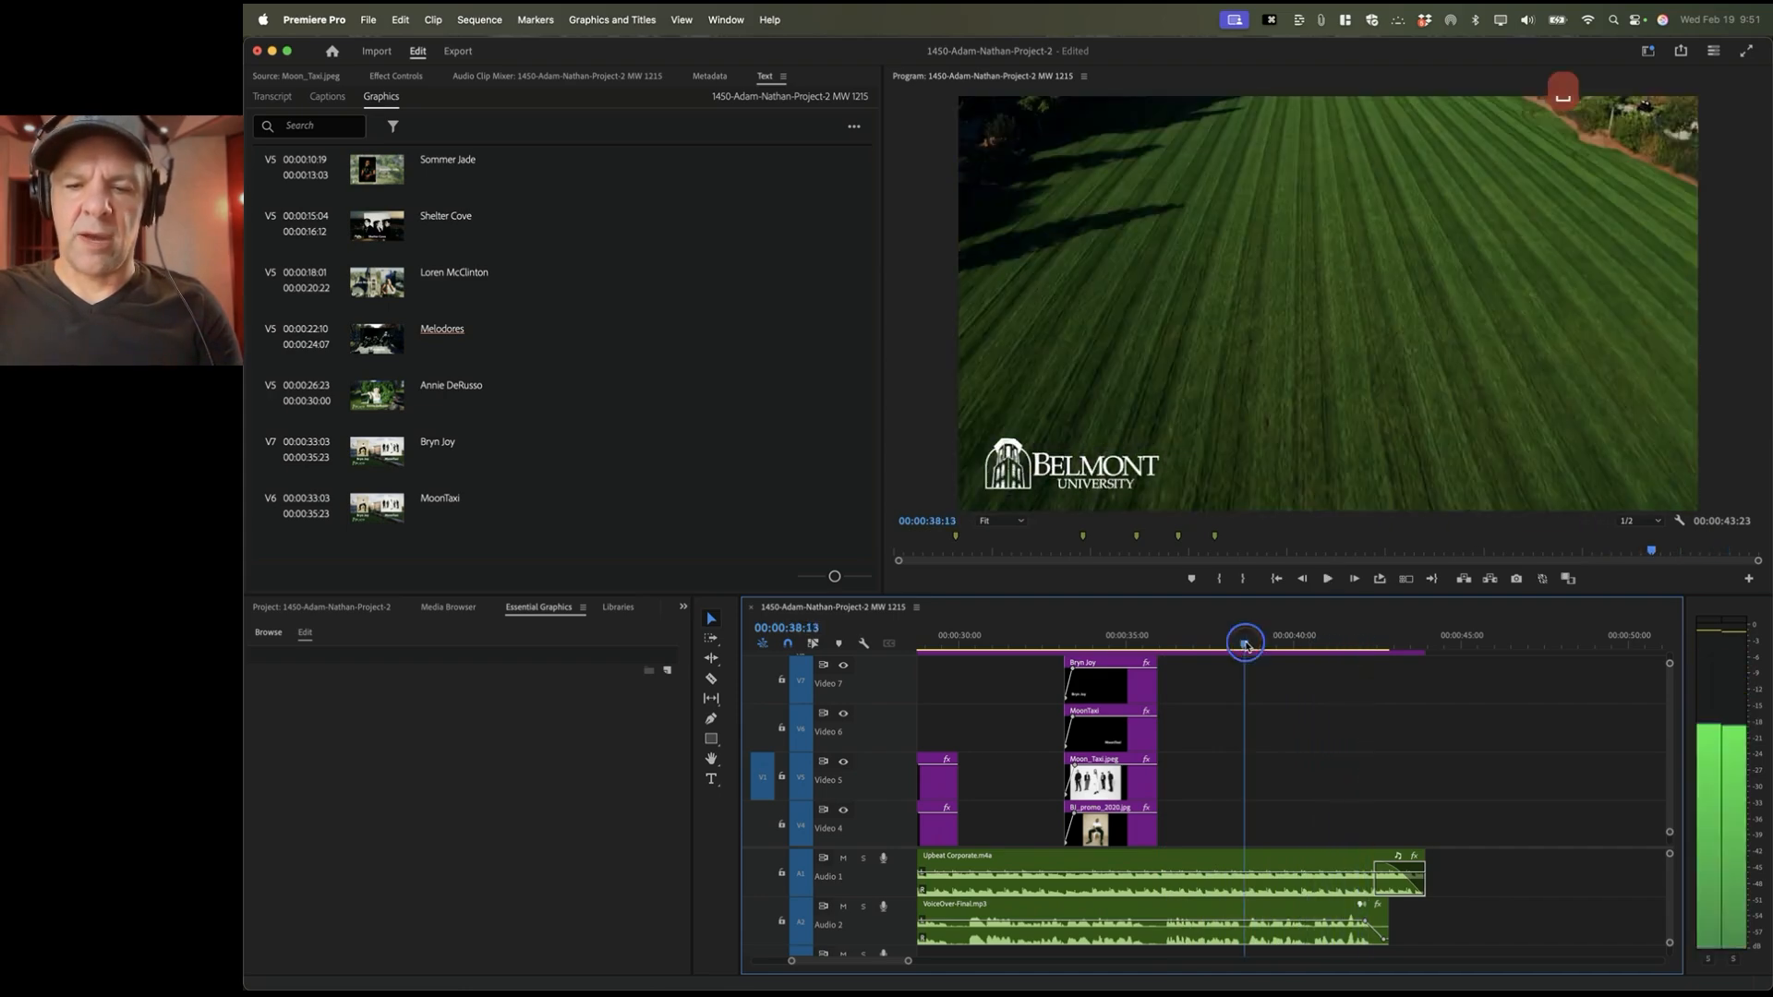
Step: Load the Ryman Hospitality logo from the Logos folder into the Source monitor with In/Out cleared
{"action": "key", "text": "shift+1"}
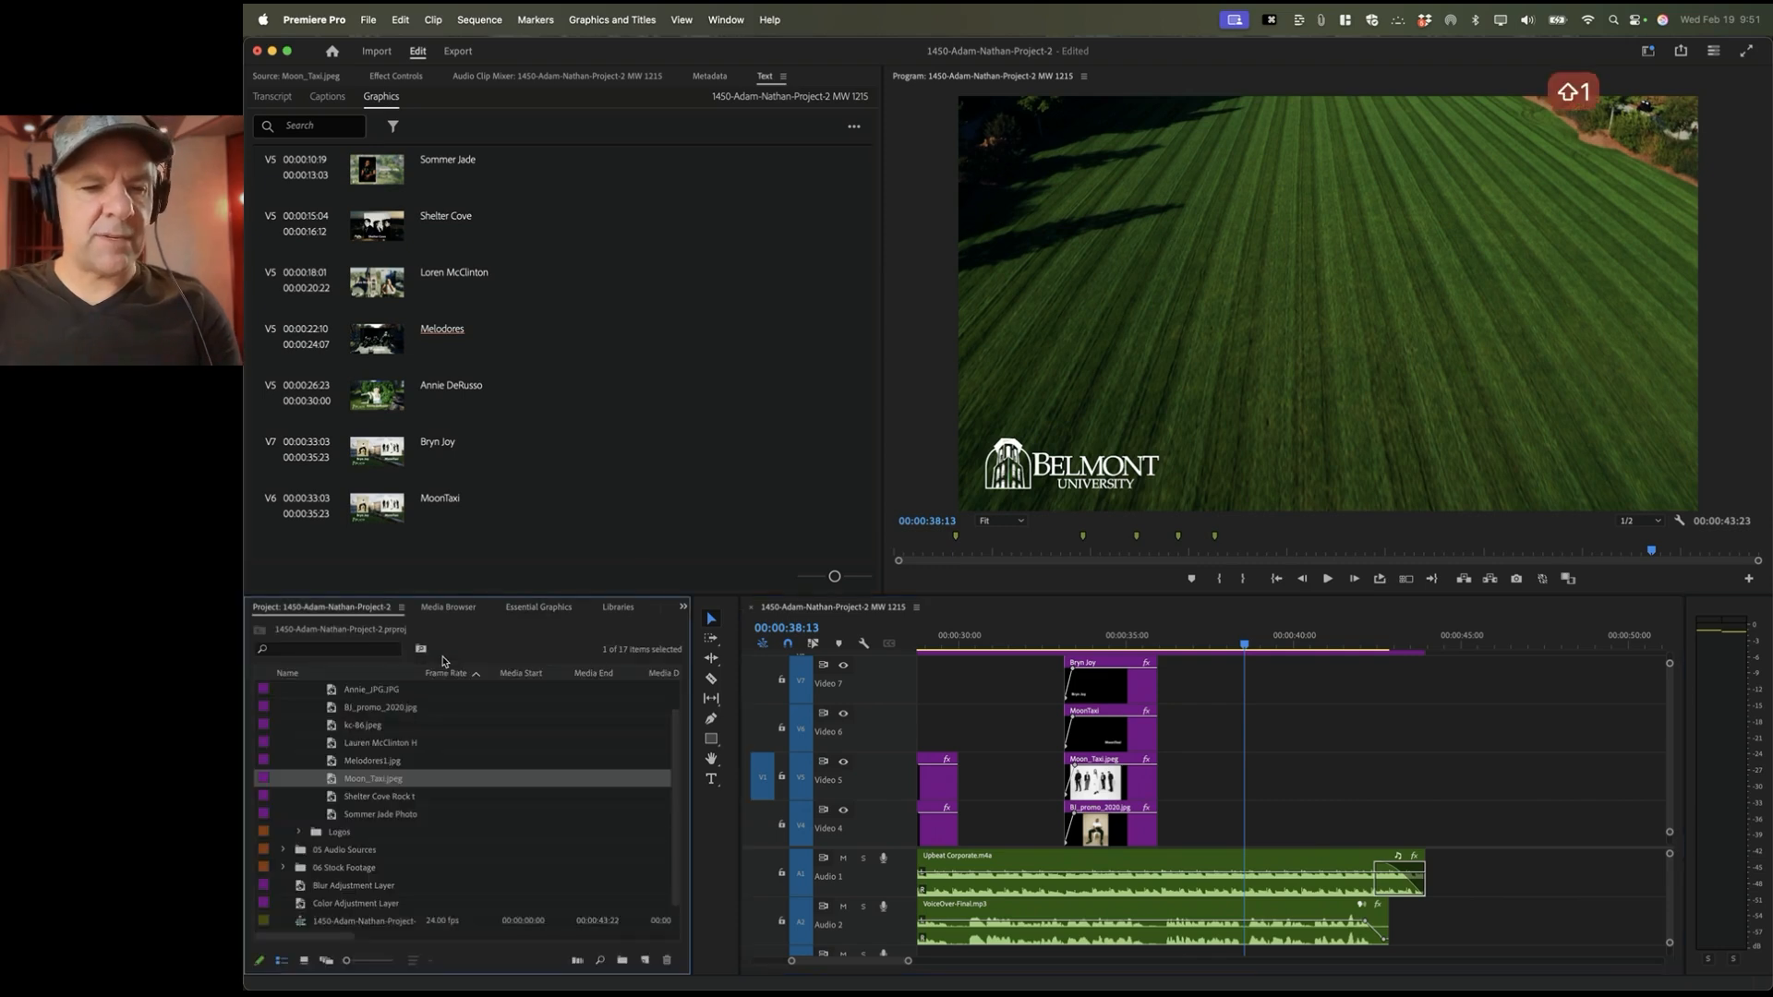
{"action": "scroll", "coordinate": [344, 748], "scroll_direction": "up", "scroll_amount": 2}
{"action": "left_click", "coordinate": [295, 708]}
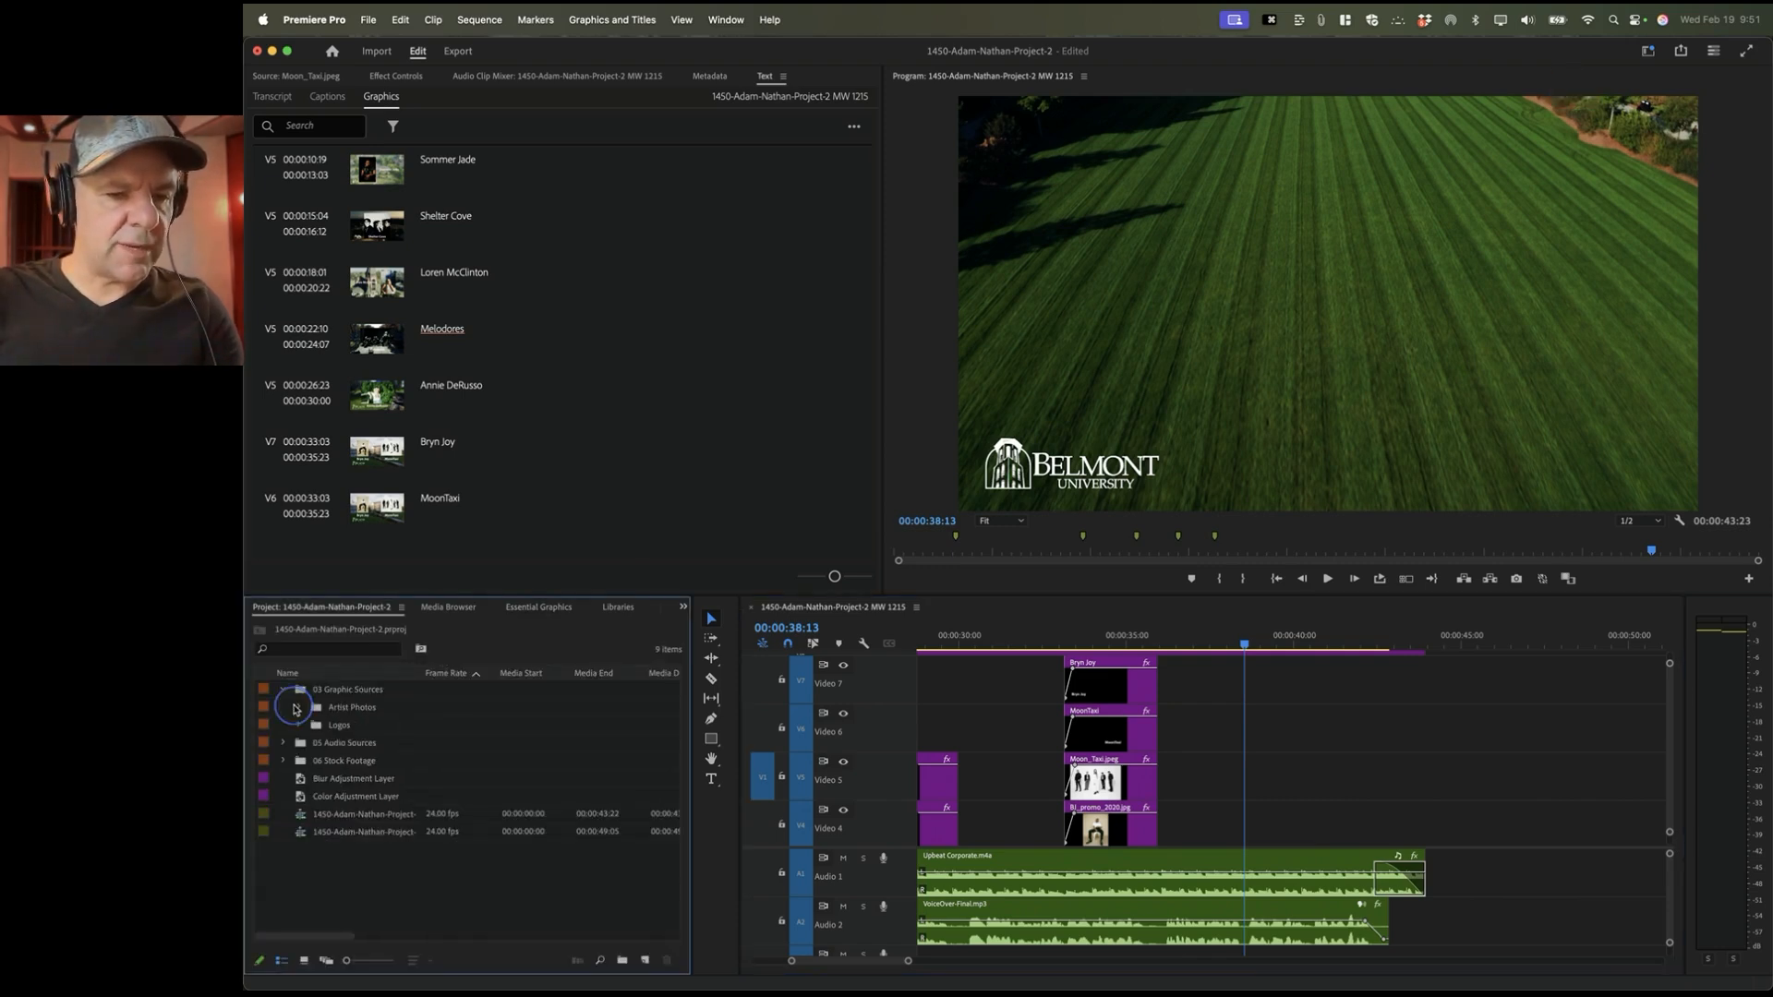
{"action": "left_click", "coordinate": [298, 726]}
{"action": "scroll", "coordinate": [319, 736], "scroll_direction": "down", "scroll_amount": 2}
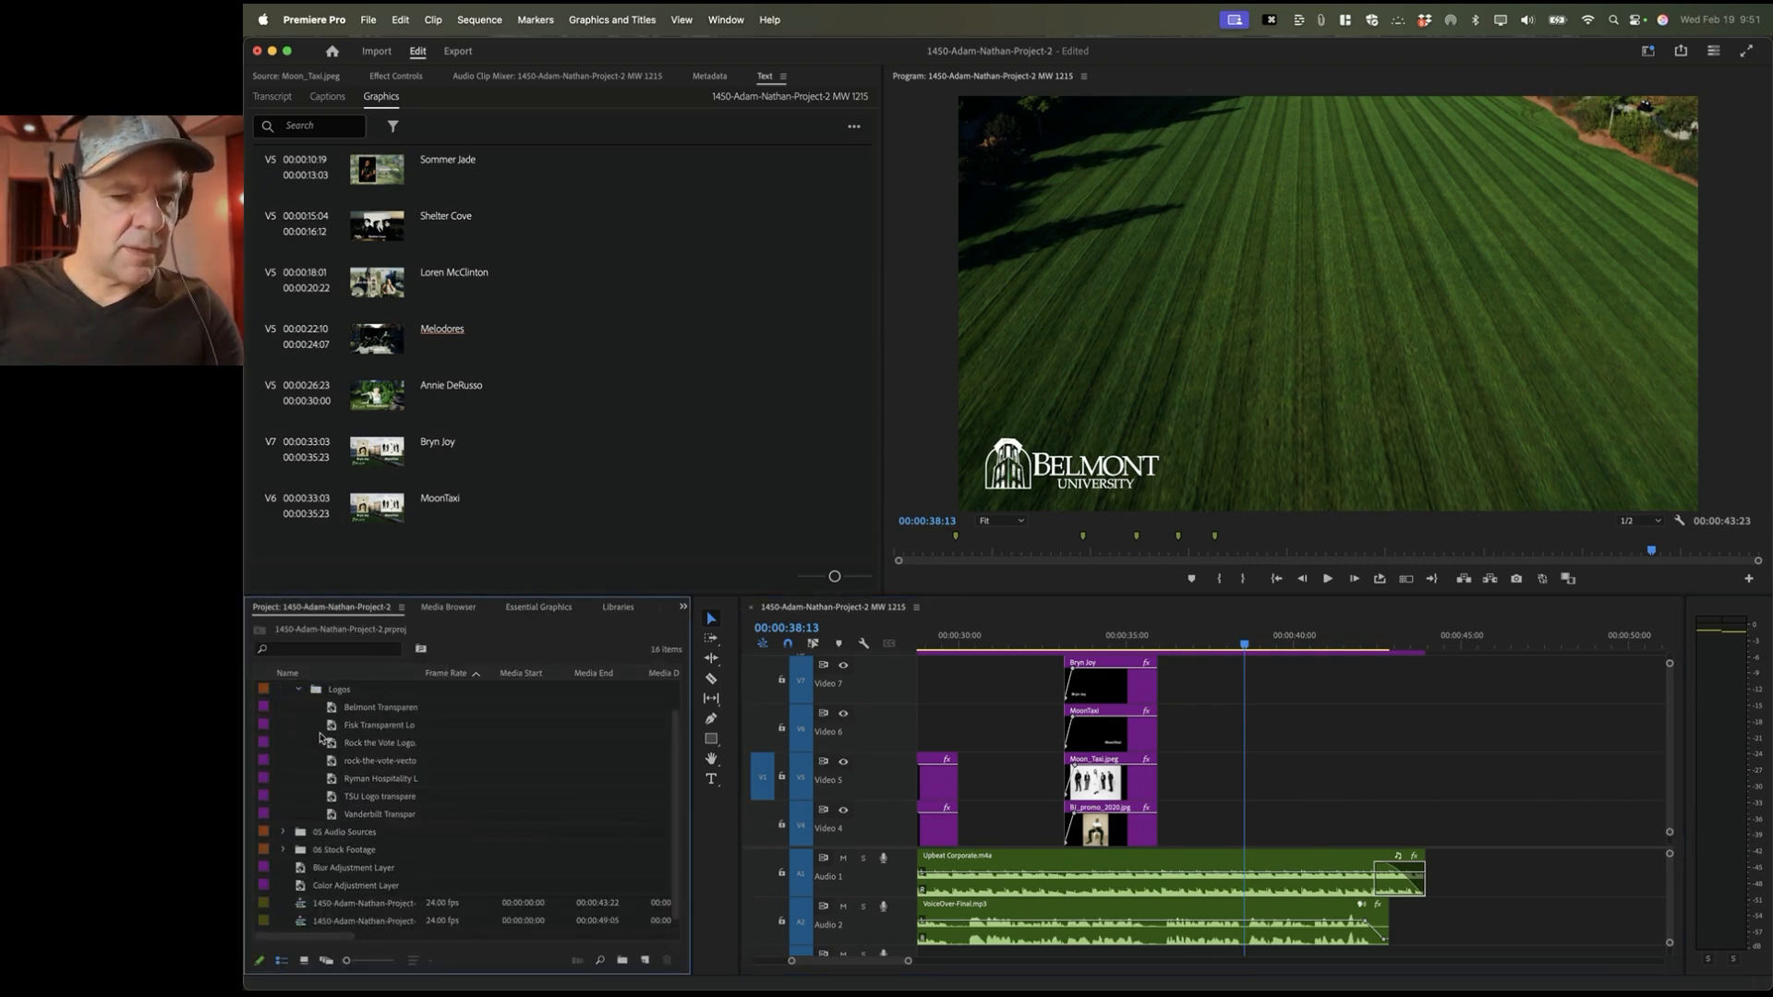
{"action": "double_click", "coordinate": [326, 778]}
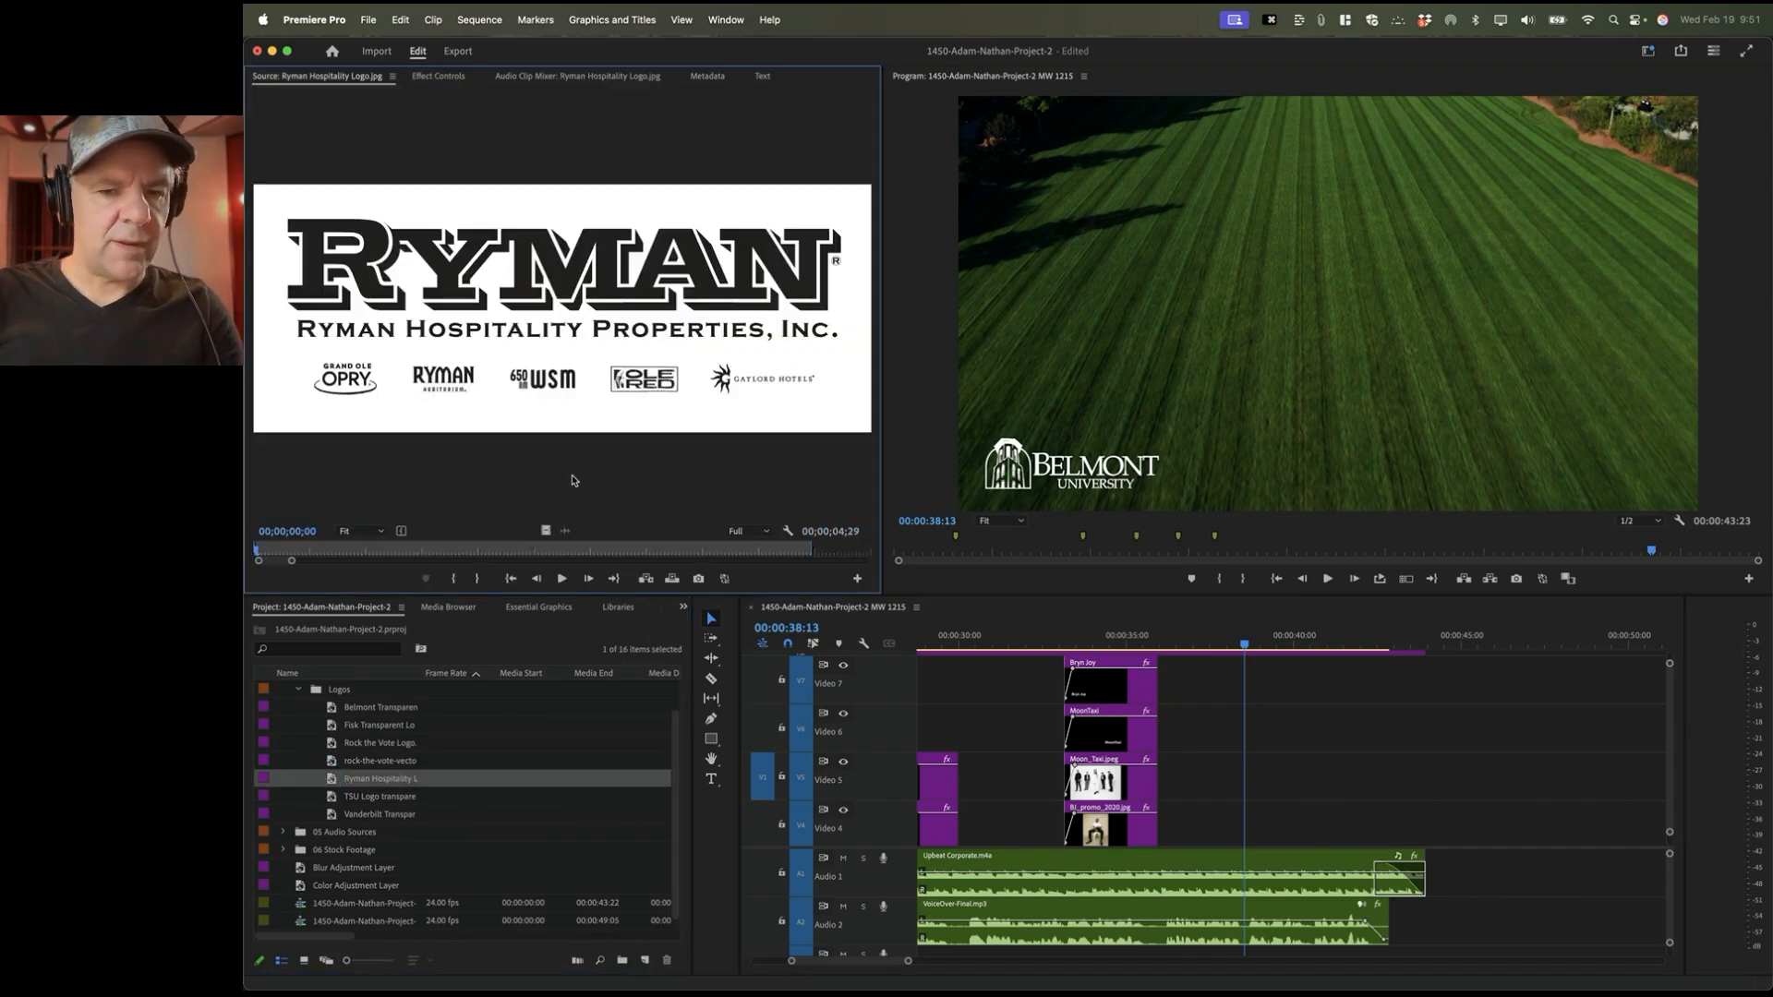
{"action": "right_click", "coordinate": [496, 551]}
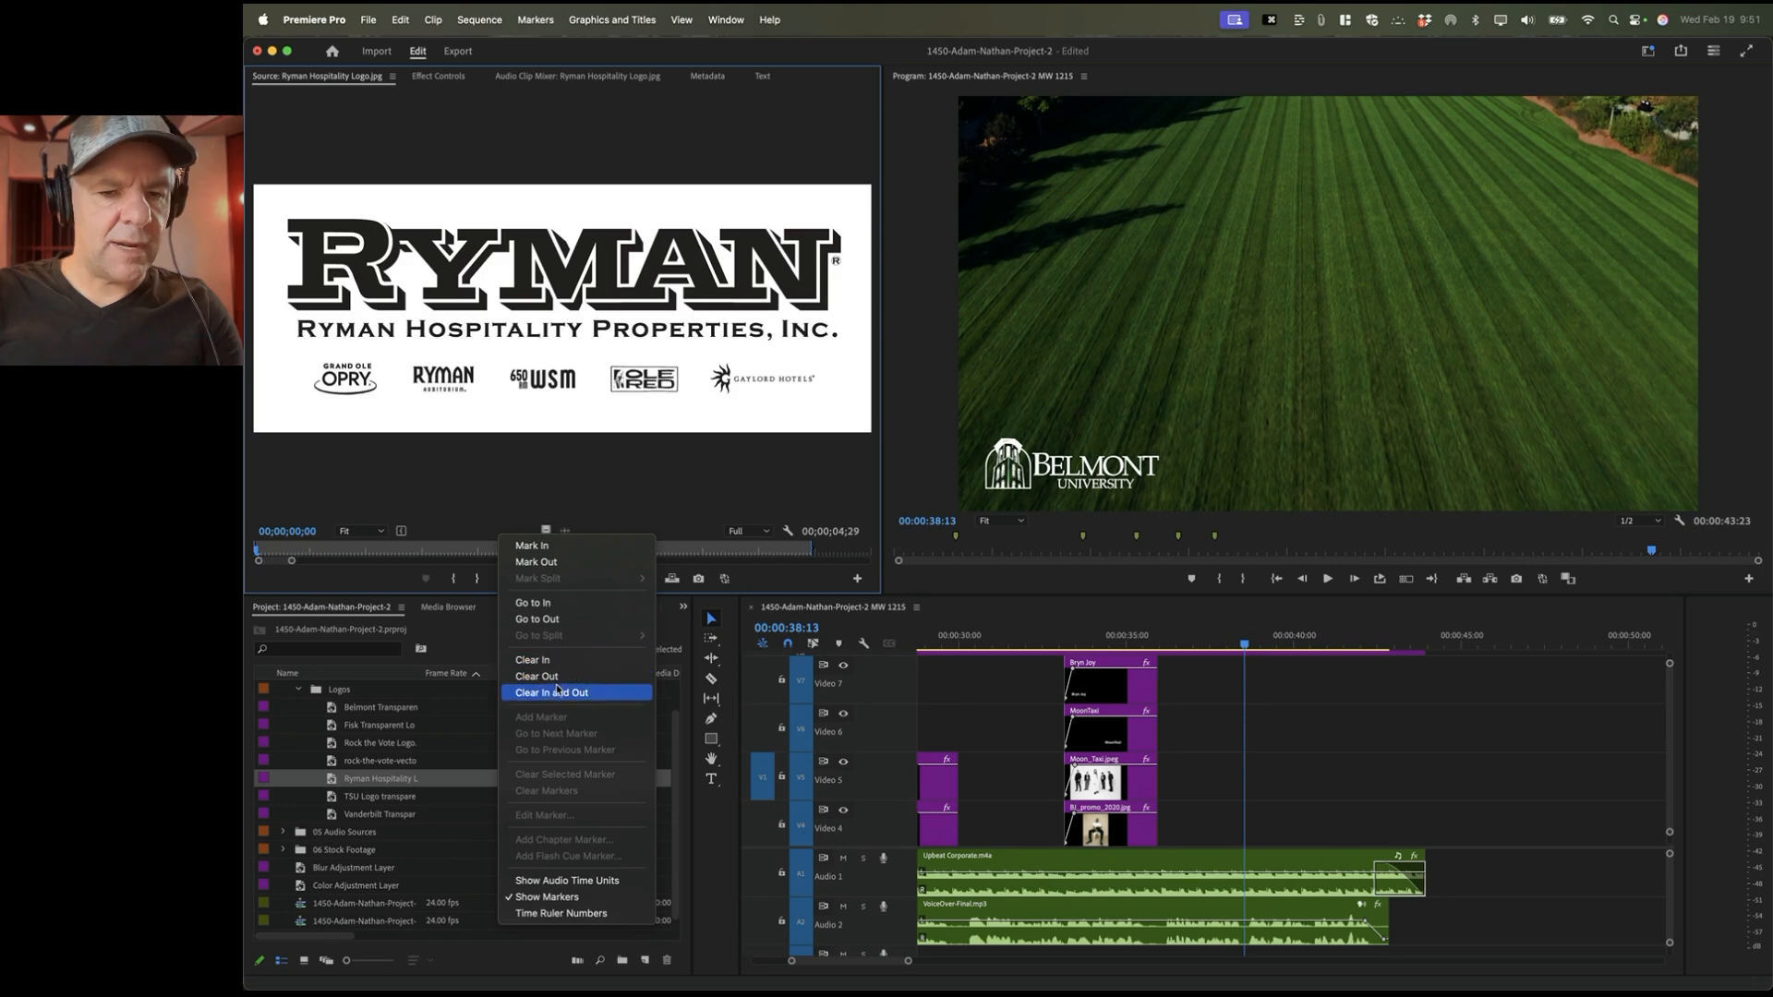
{"action": "left_click", "coordinate": [622, 686]}
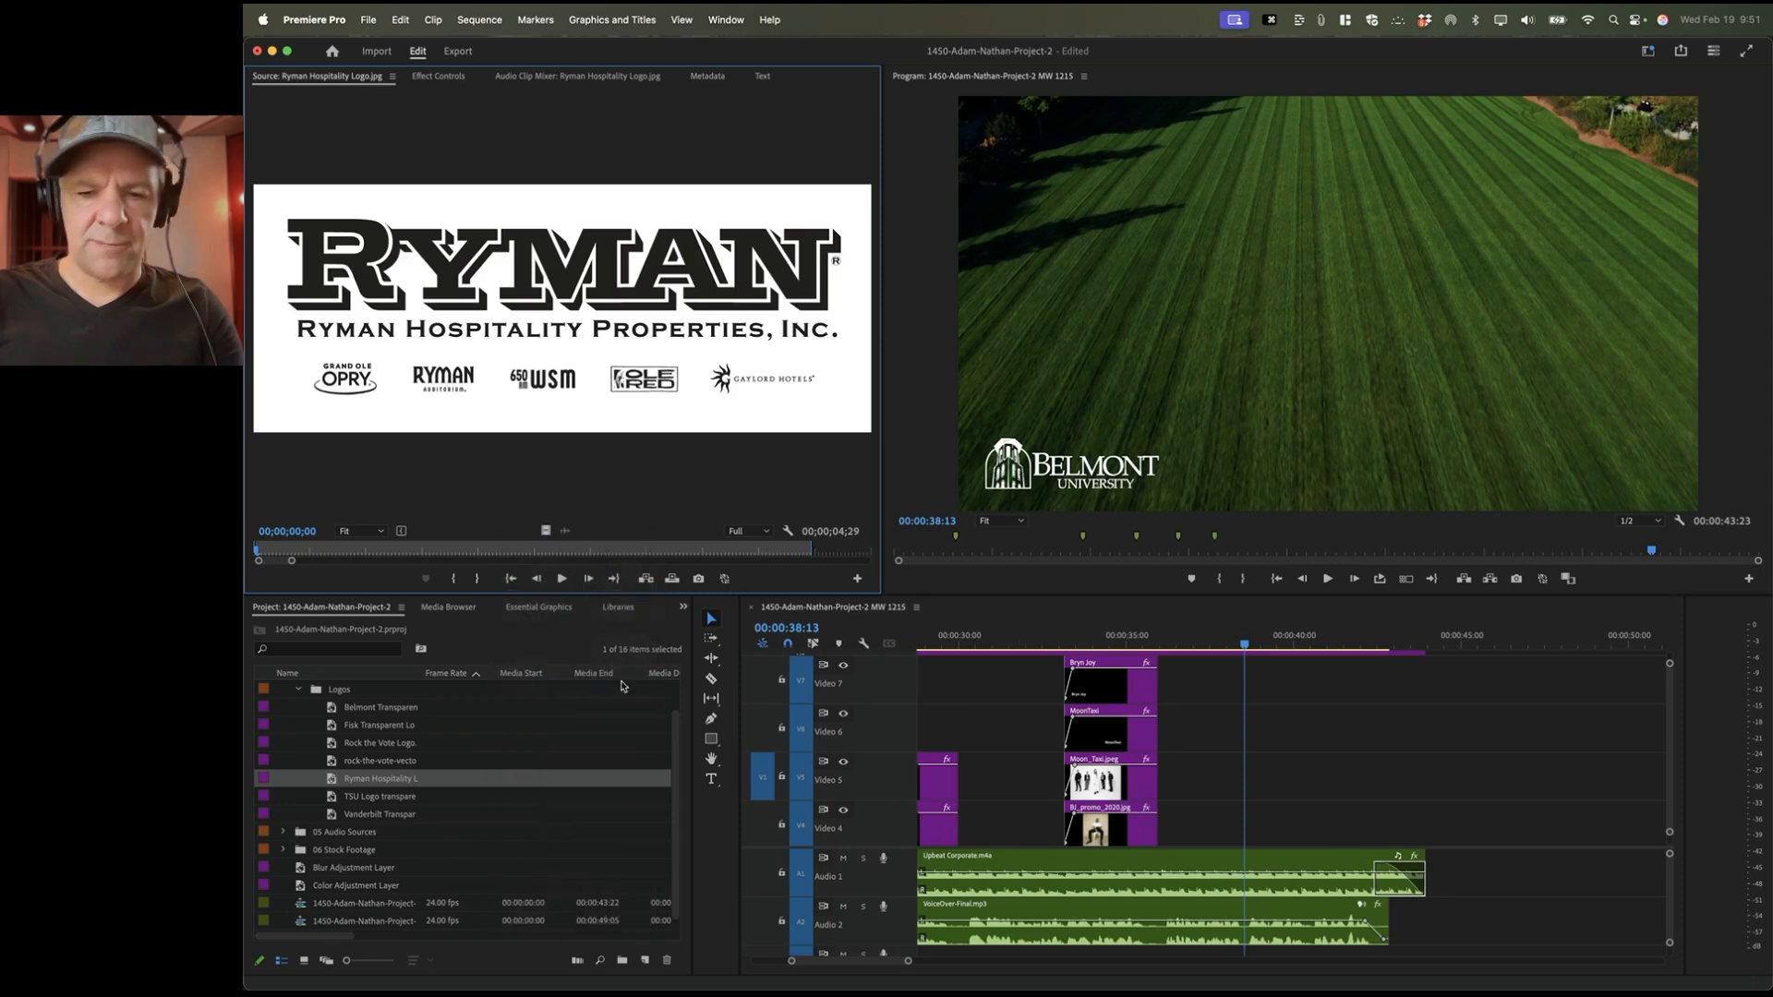
Step: Mark the range from 00:00:38:10 and overwrite the Ryman logo onto Video 5
{"action": "left_click", "coordinate": [1245, 645]}
{"action": "key", "text": "space"}
{"action": "key", "text": "space"}
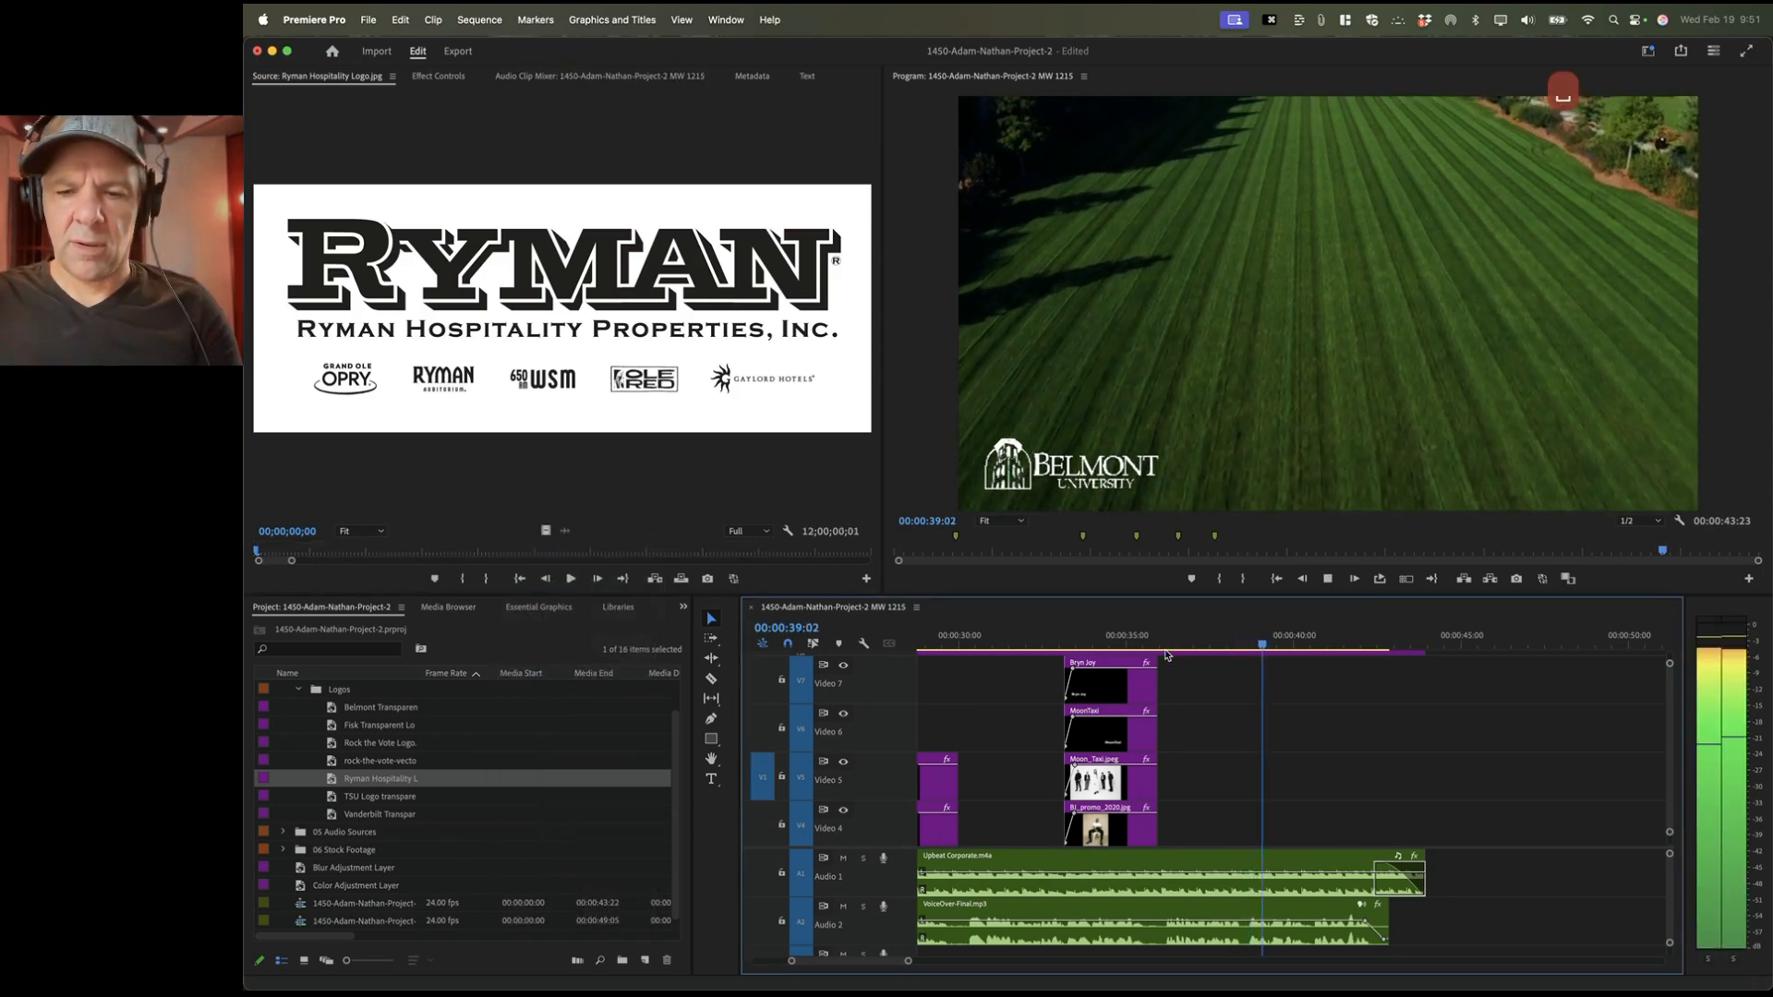
{"action": "left_click", "coordinate": [1239, 644]}
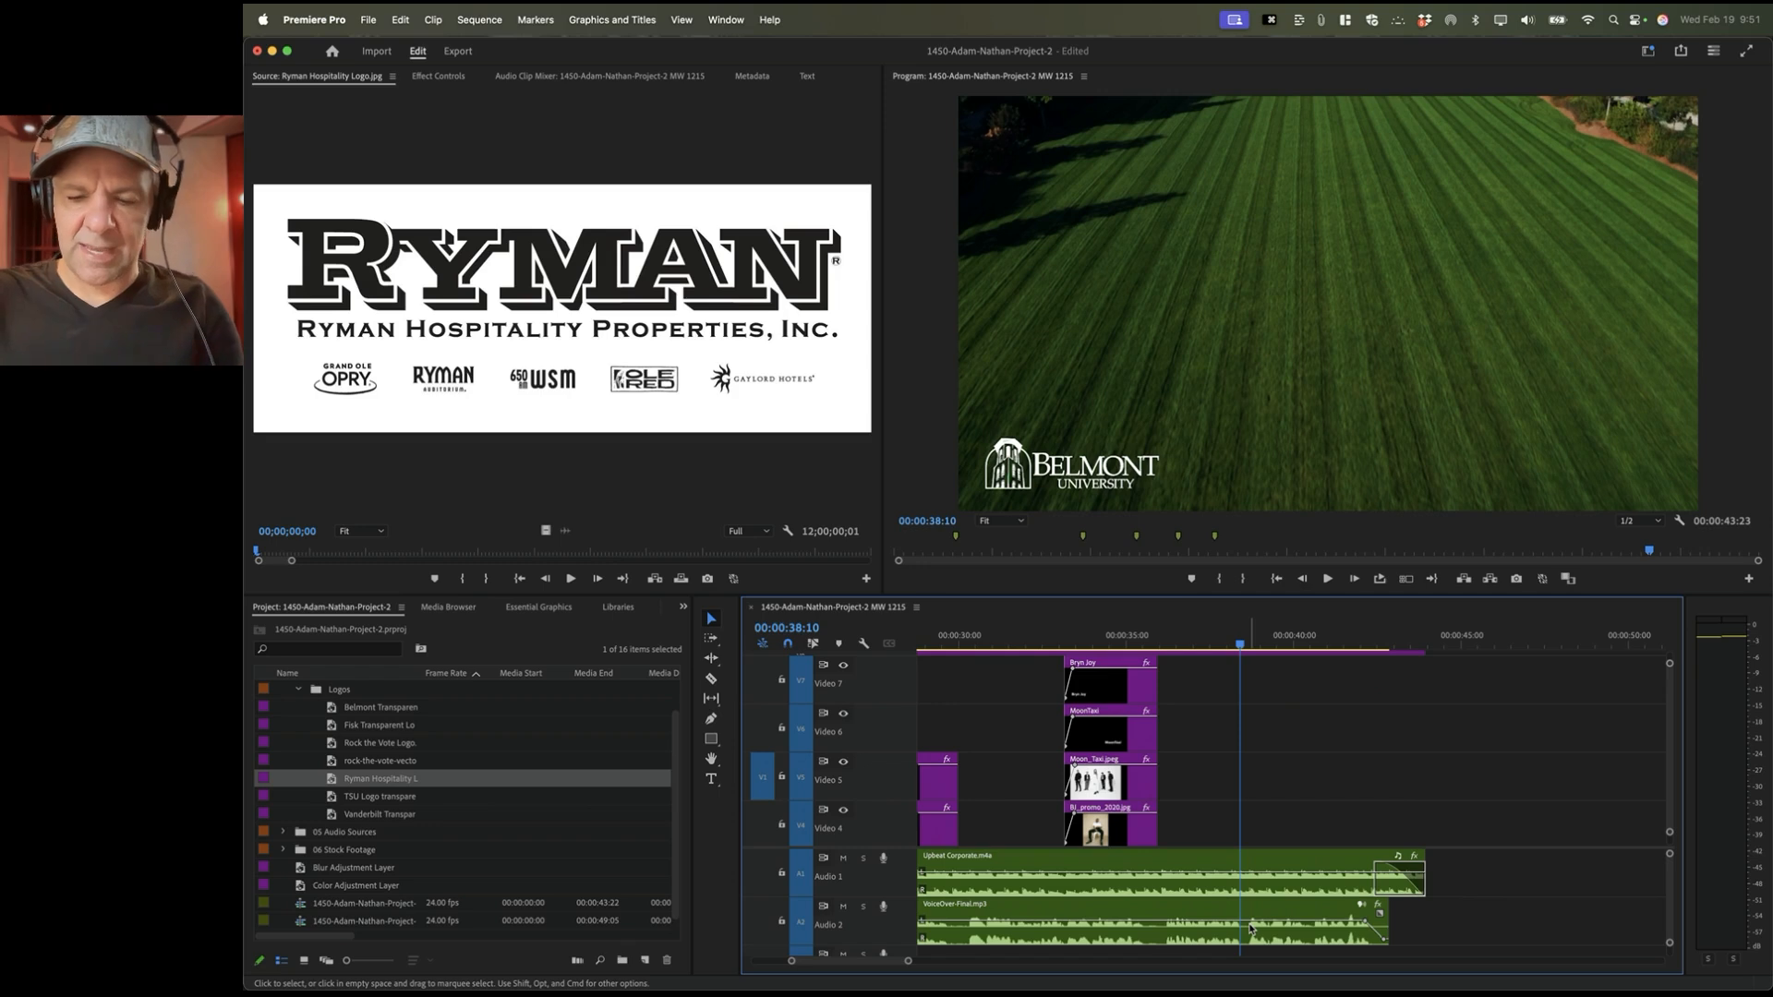
{"action": "key", "text": "space"}
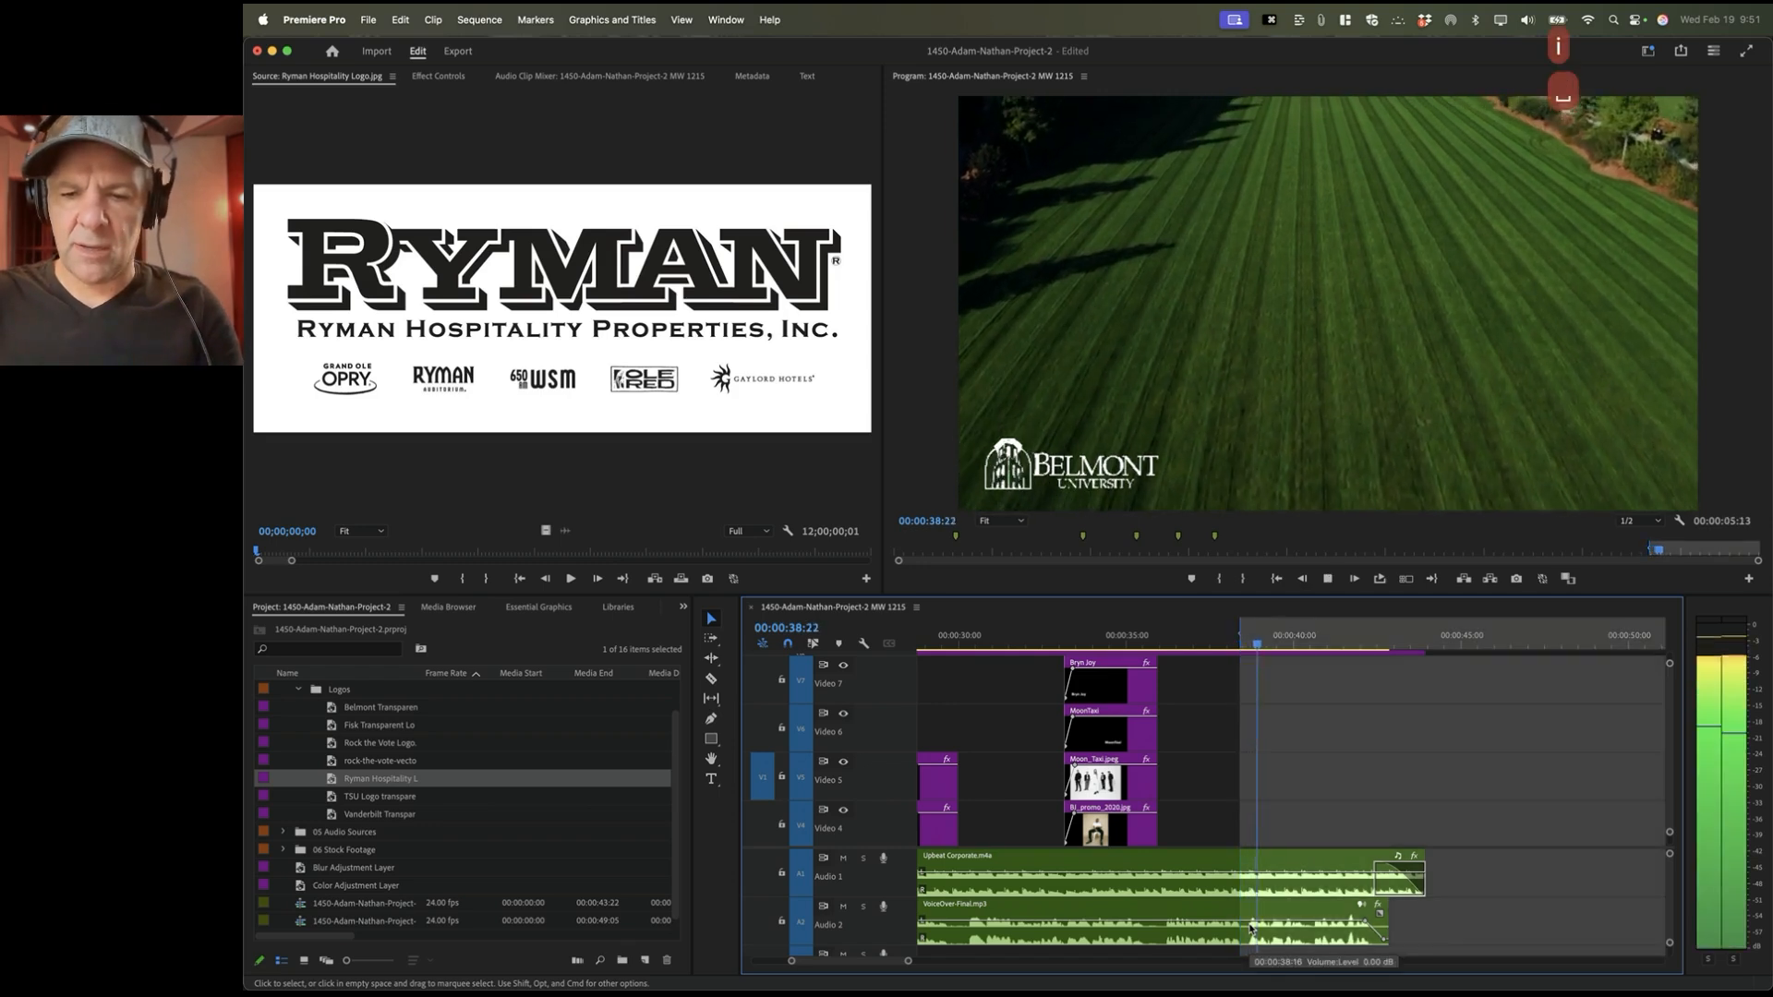
{"action": "key", "text": "space"}
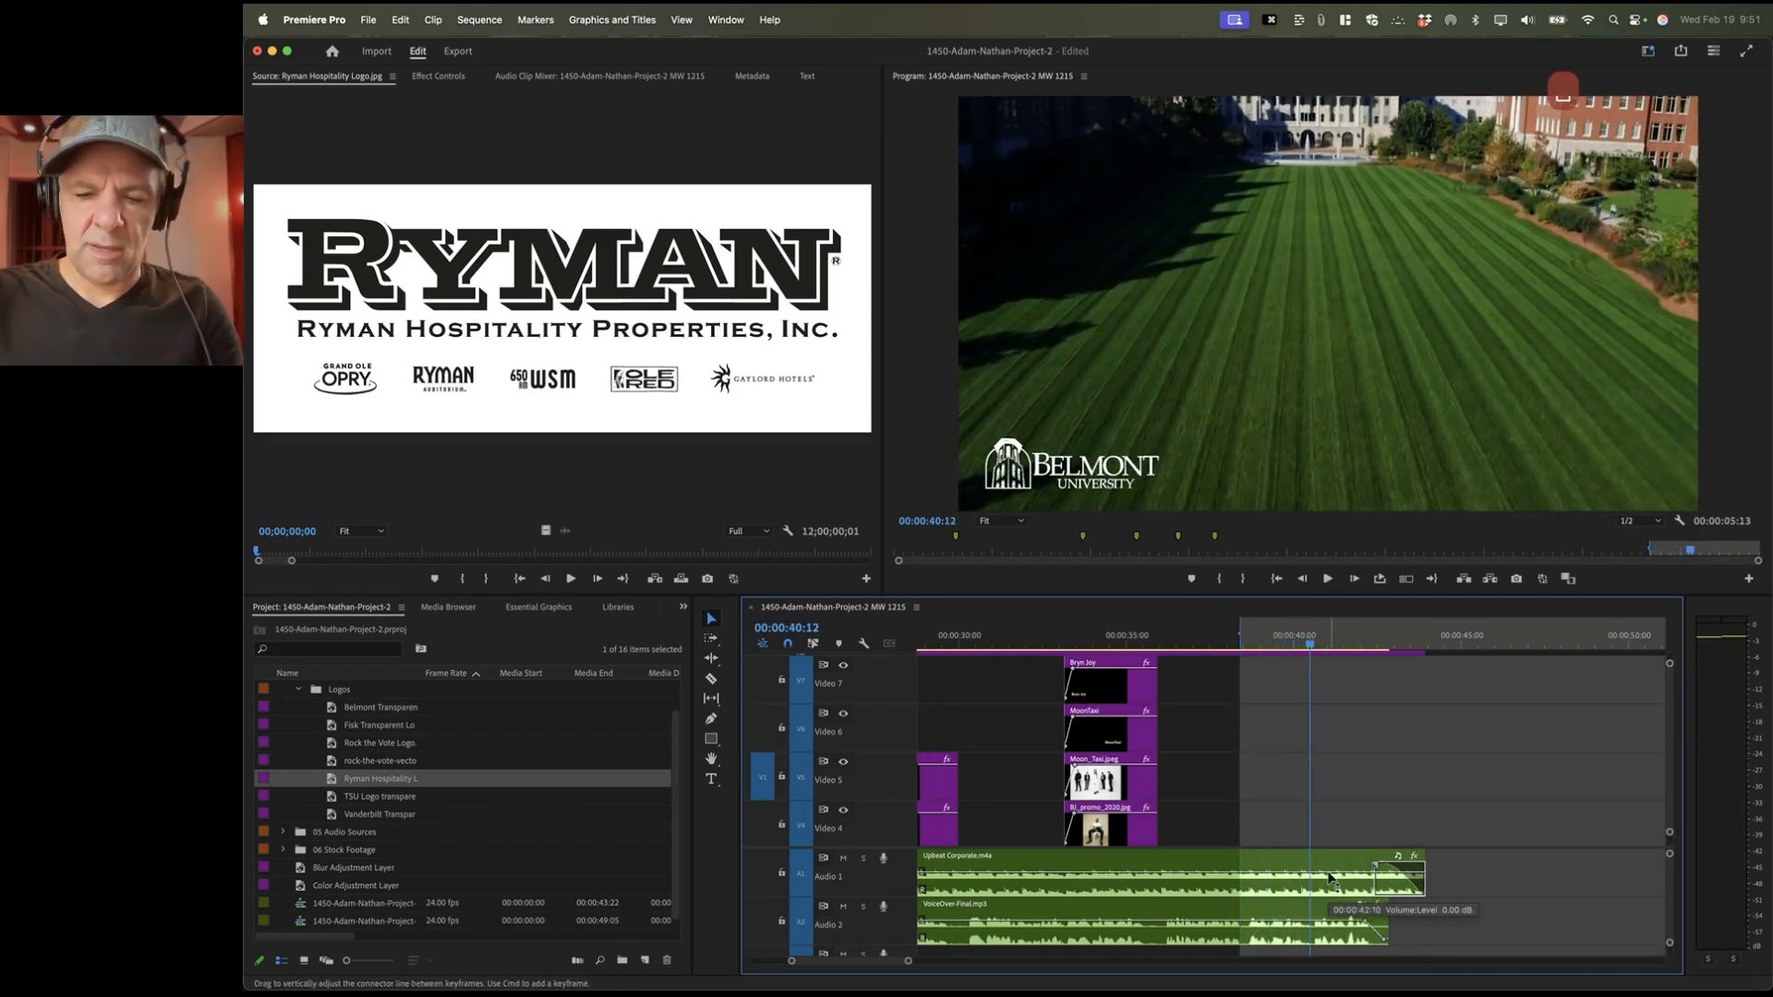
{"action": "key", "text": "o"}
{"action": "left_click", "coordinate": [554, 310]}
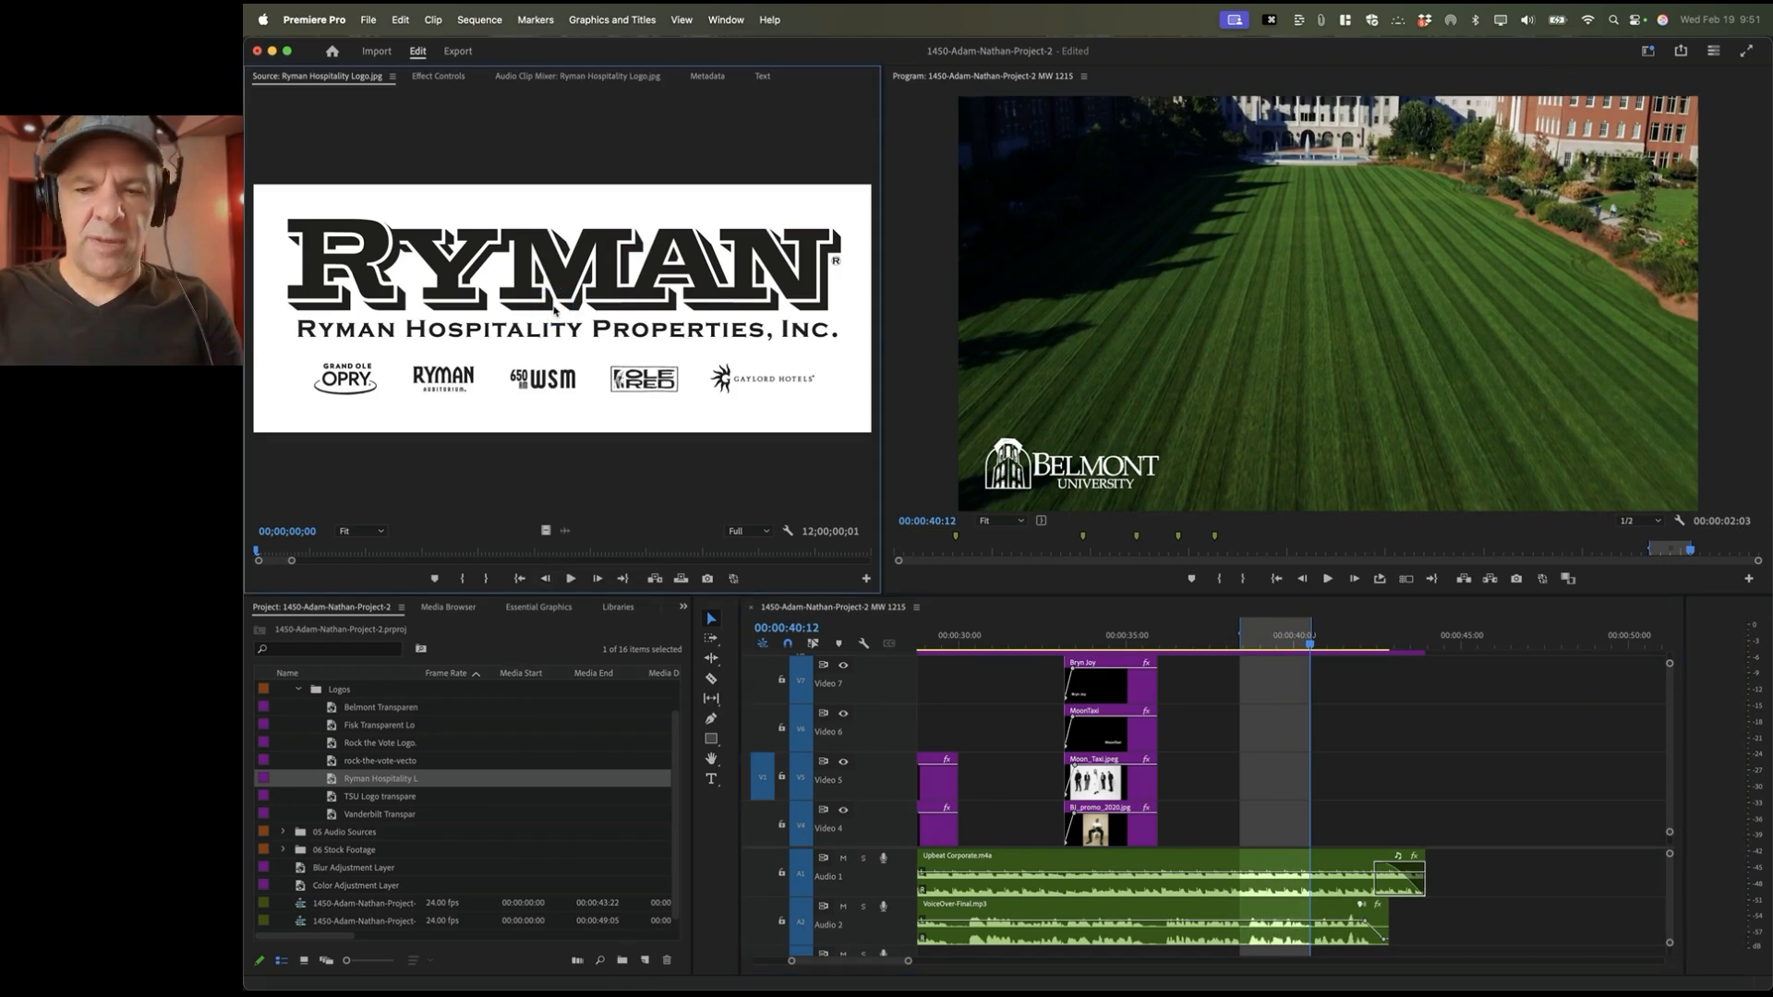
{"action": "key", "text": "period"}
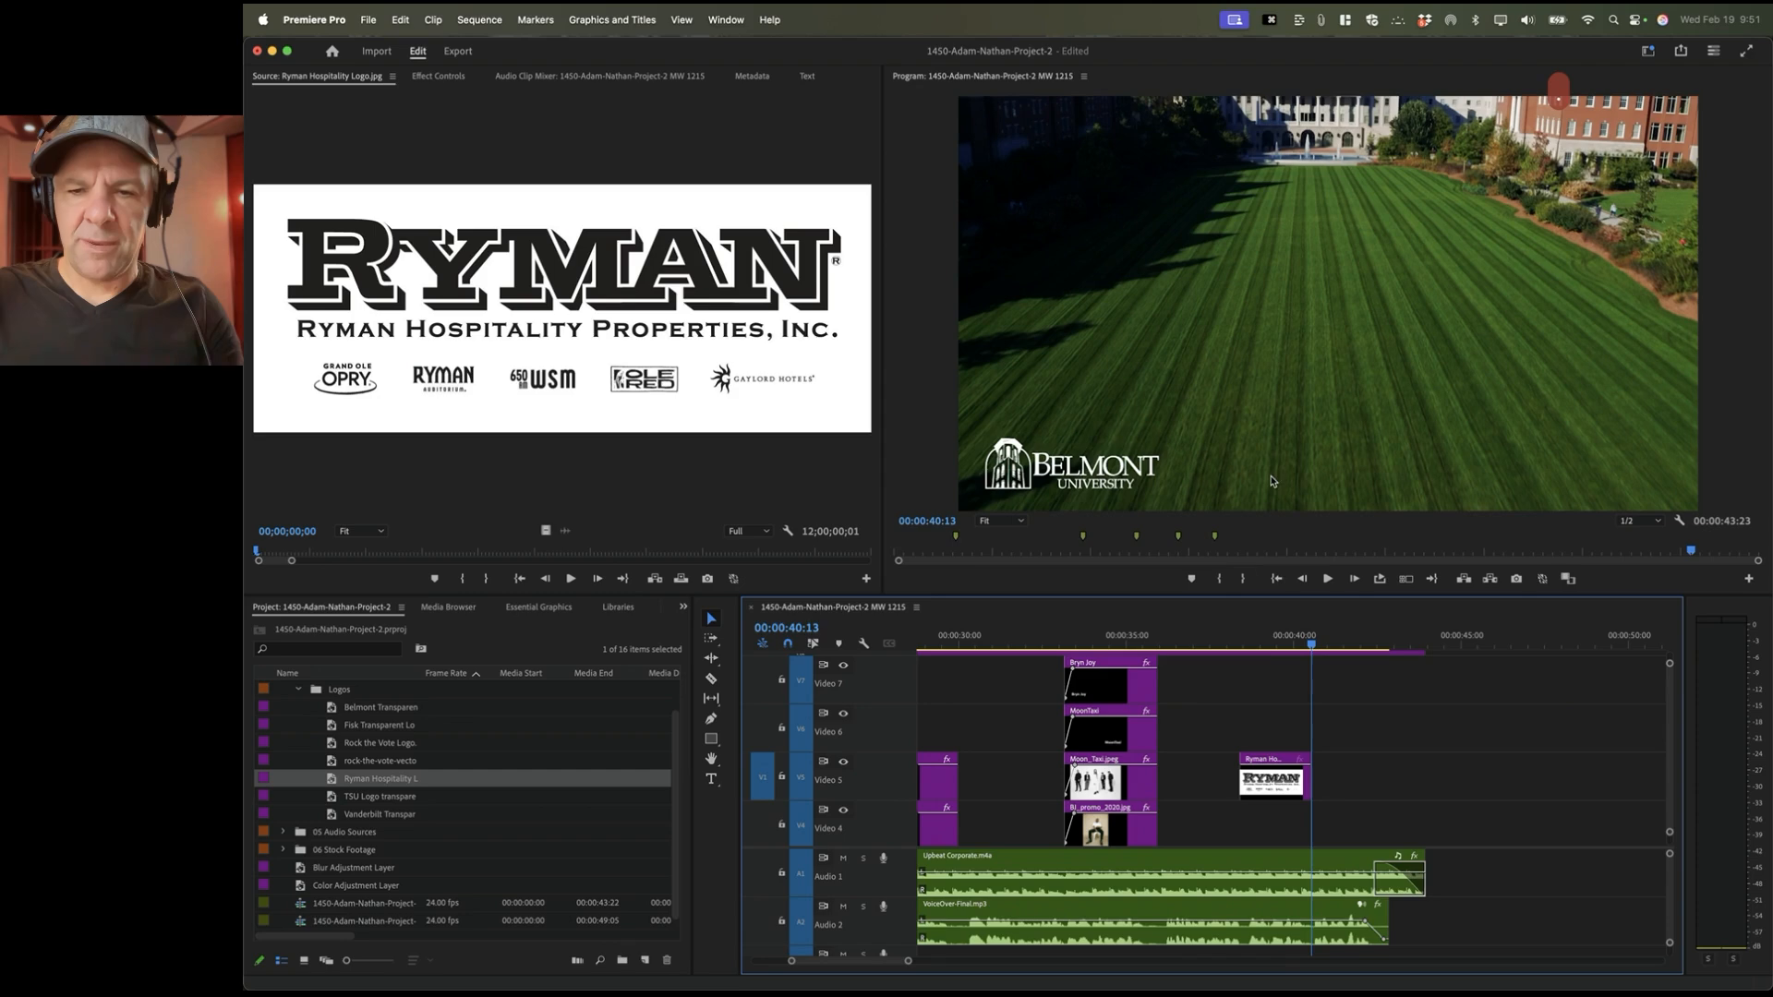
Step: Scale the Ryman logo clip down to 61% in Effect Controls
{"action": "left_click", "coordinate": [1270, 637]}
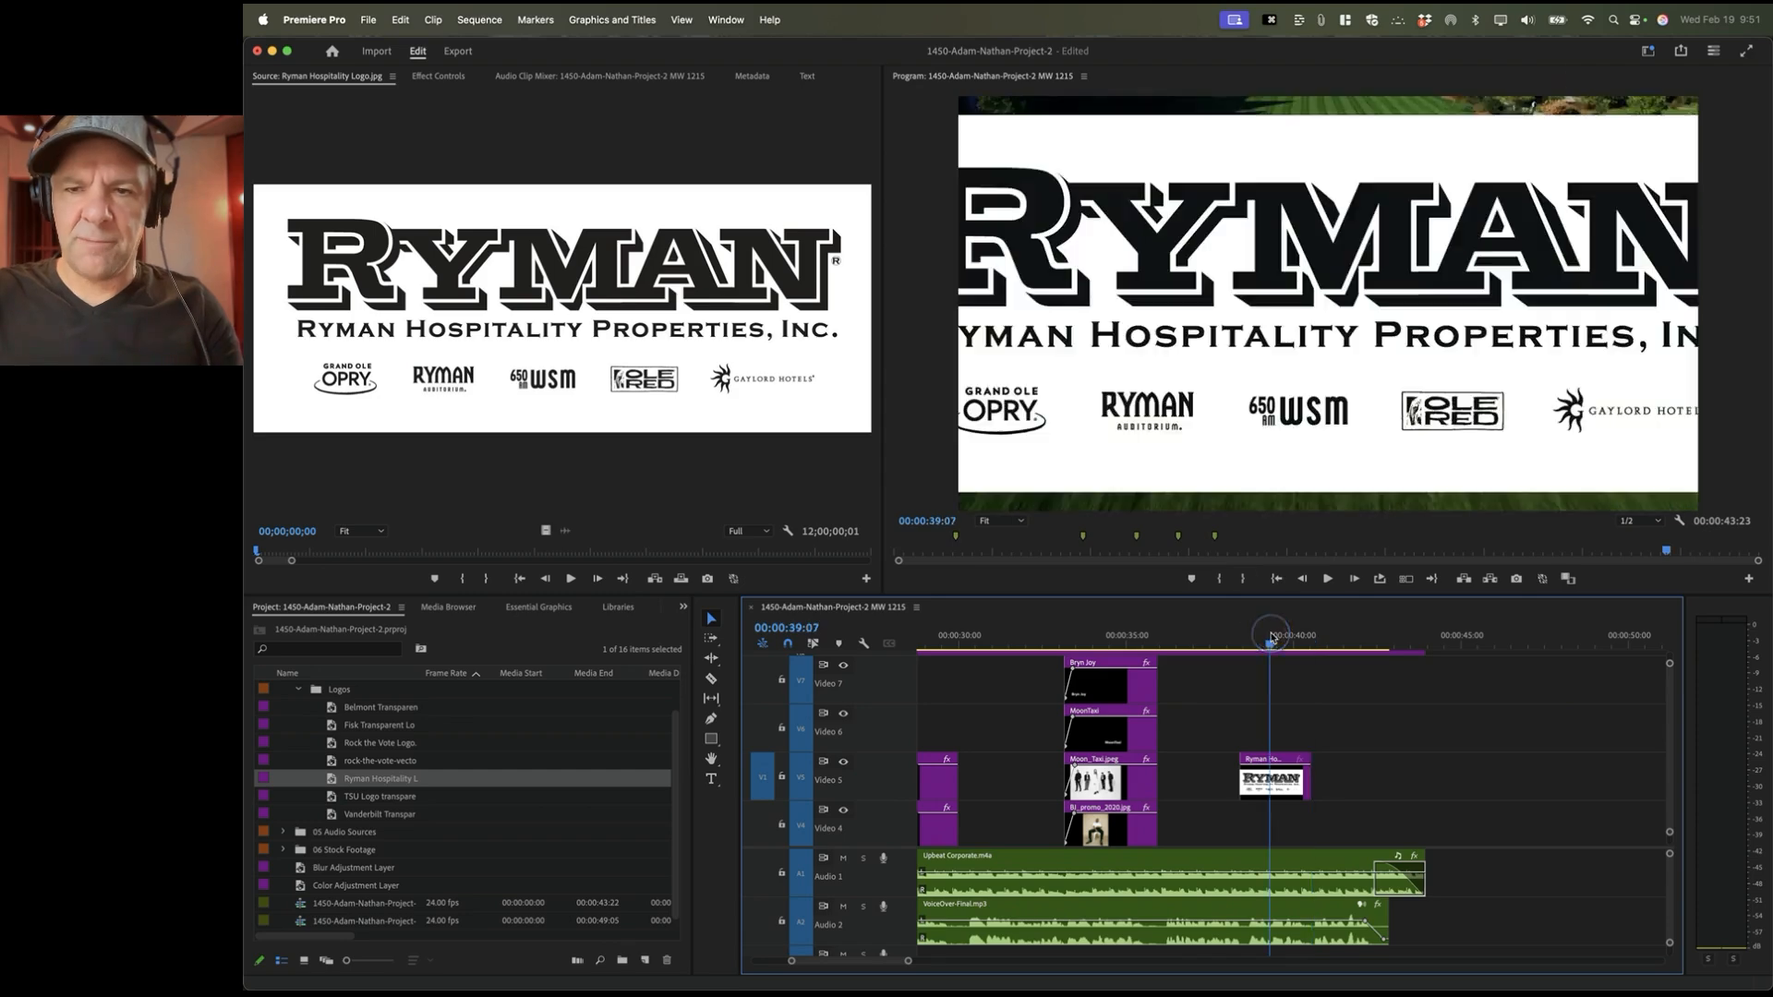
{"action": "left_click", "coordinate": [1265, 790]}
{"action": "left_click", "coordinate": [430, 77]}
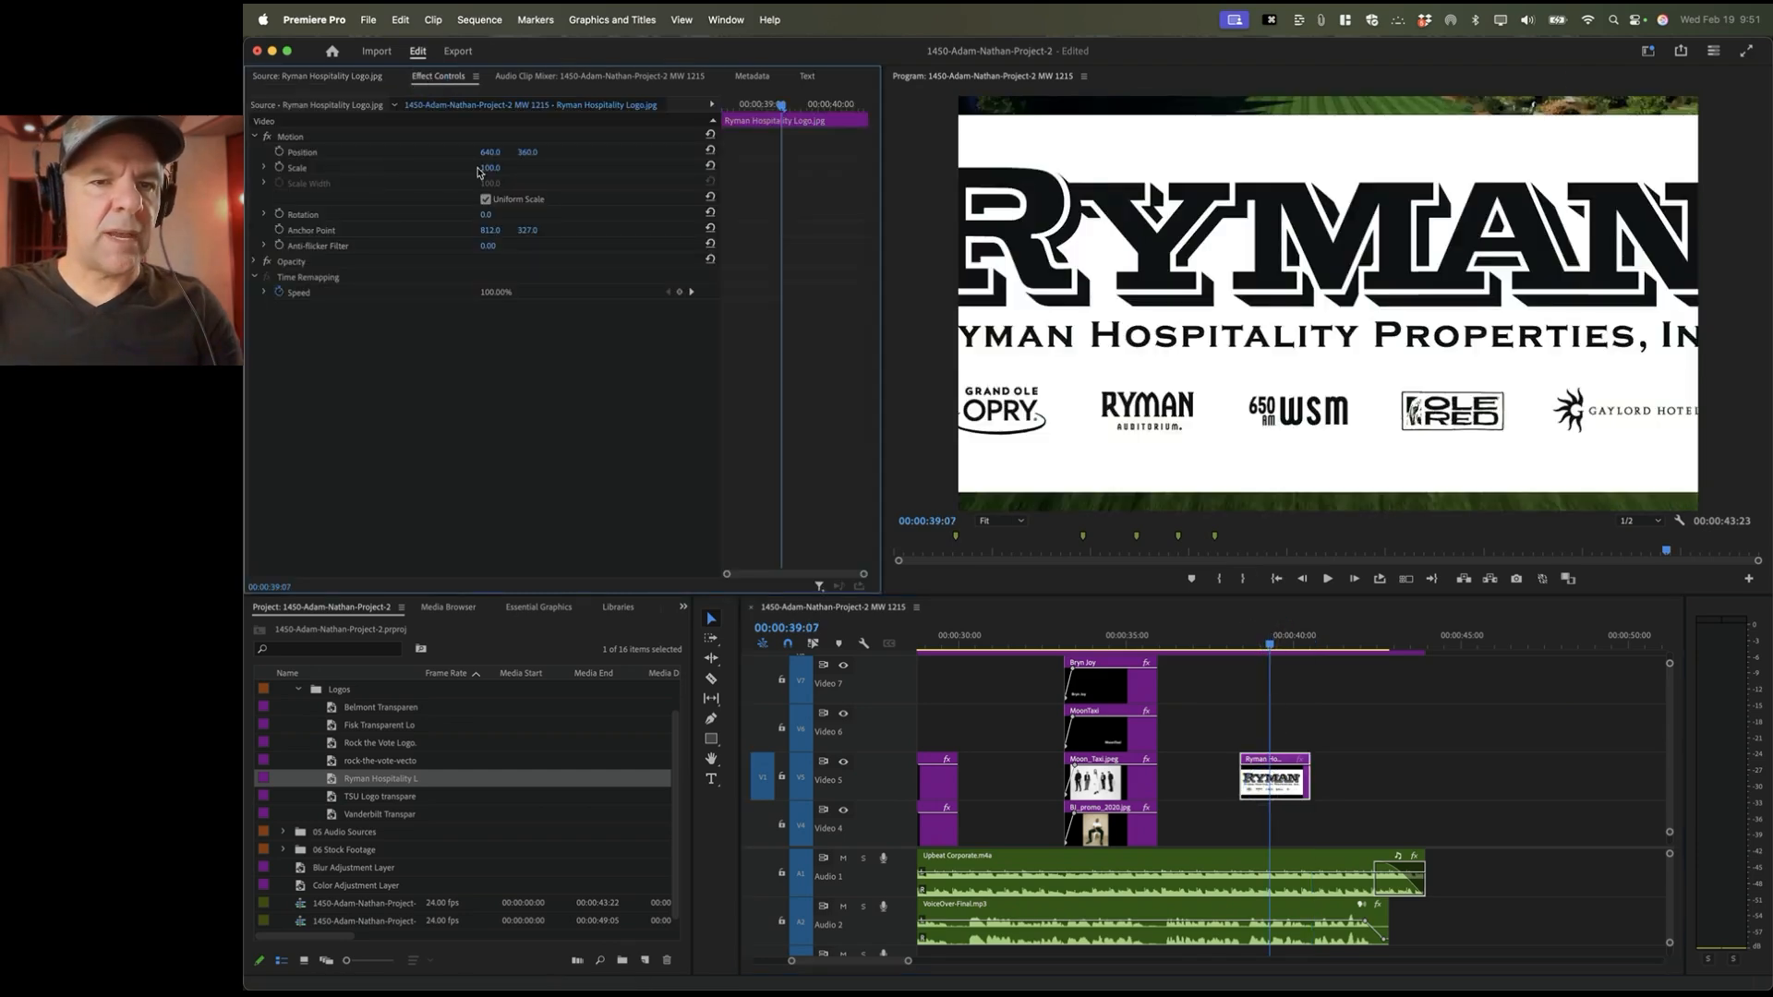
{"action": "left_click_drag", "start_coordinate": [478, 171], "coordinate": [442, 172]}
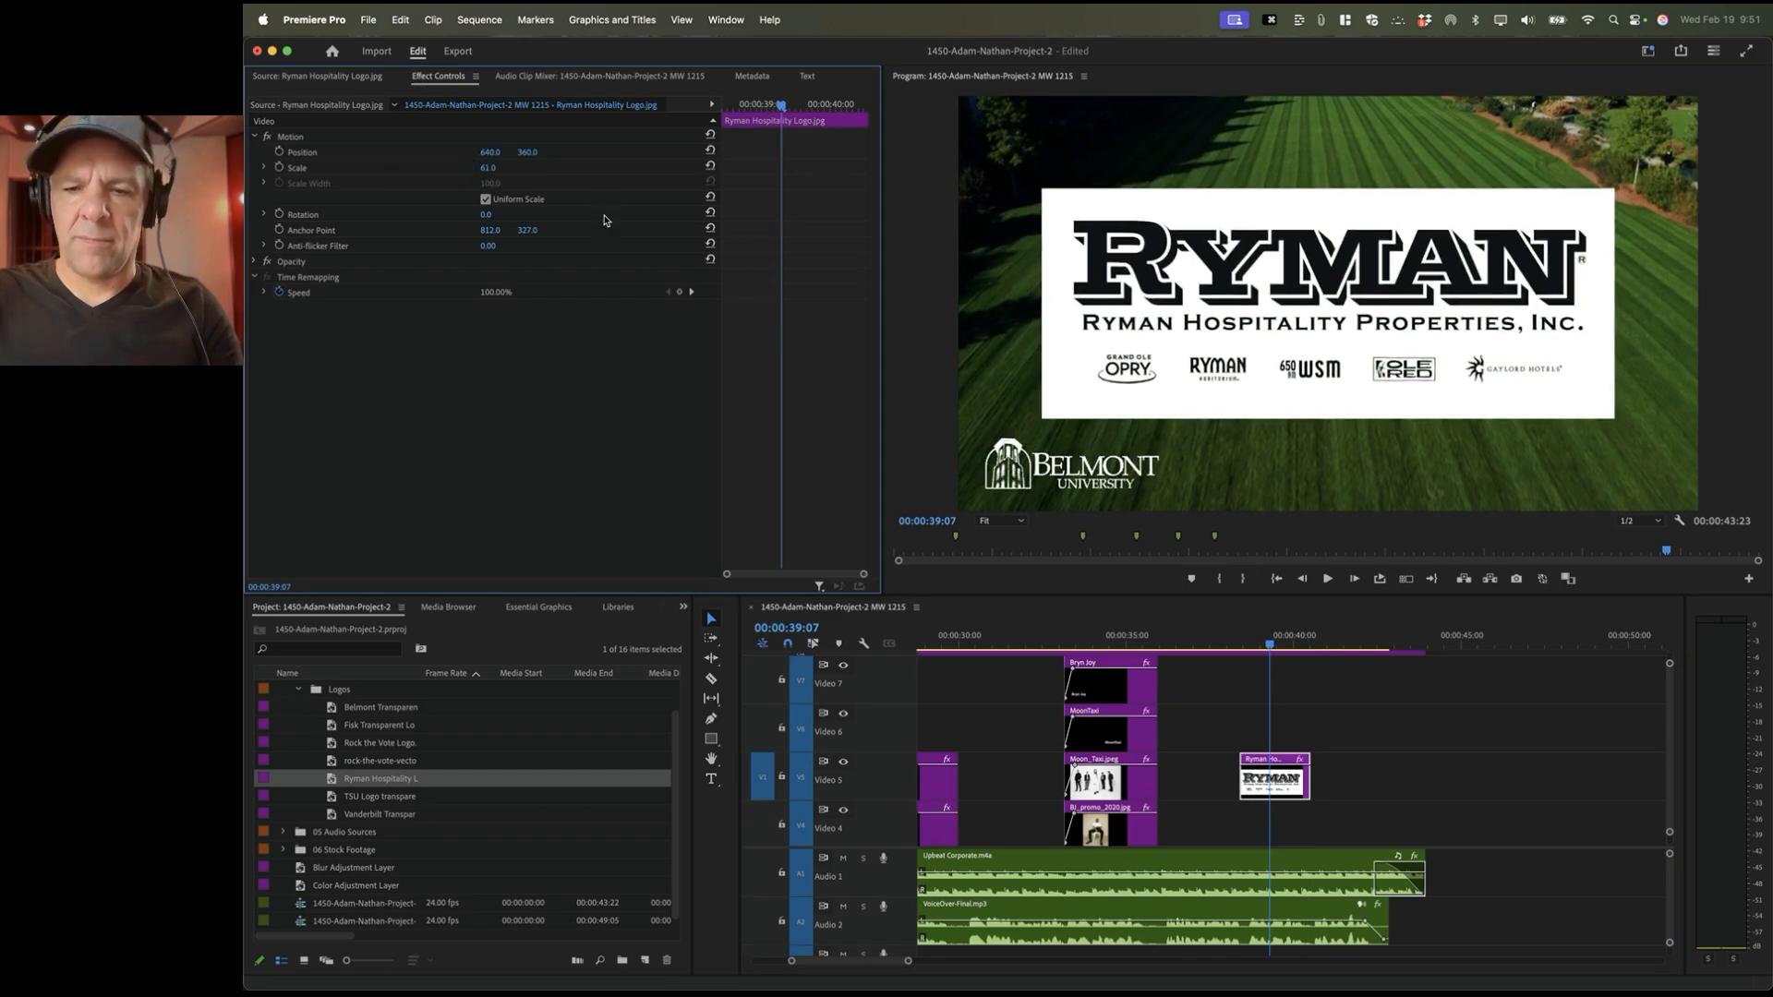
Step: Mark an In point at the Ryman clip's end and play up to 00:00:42:14
{"action": "left_click", "coordinate": [1299, 637]}
{"action": "key", "text": "Down"}
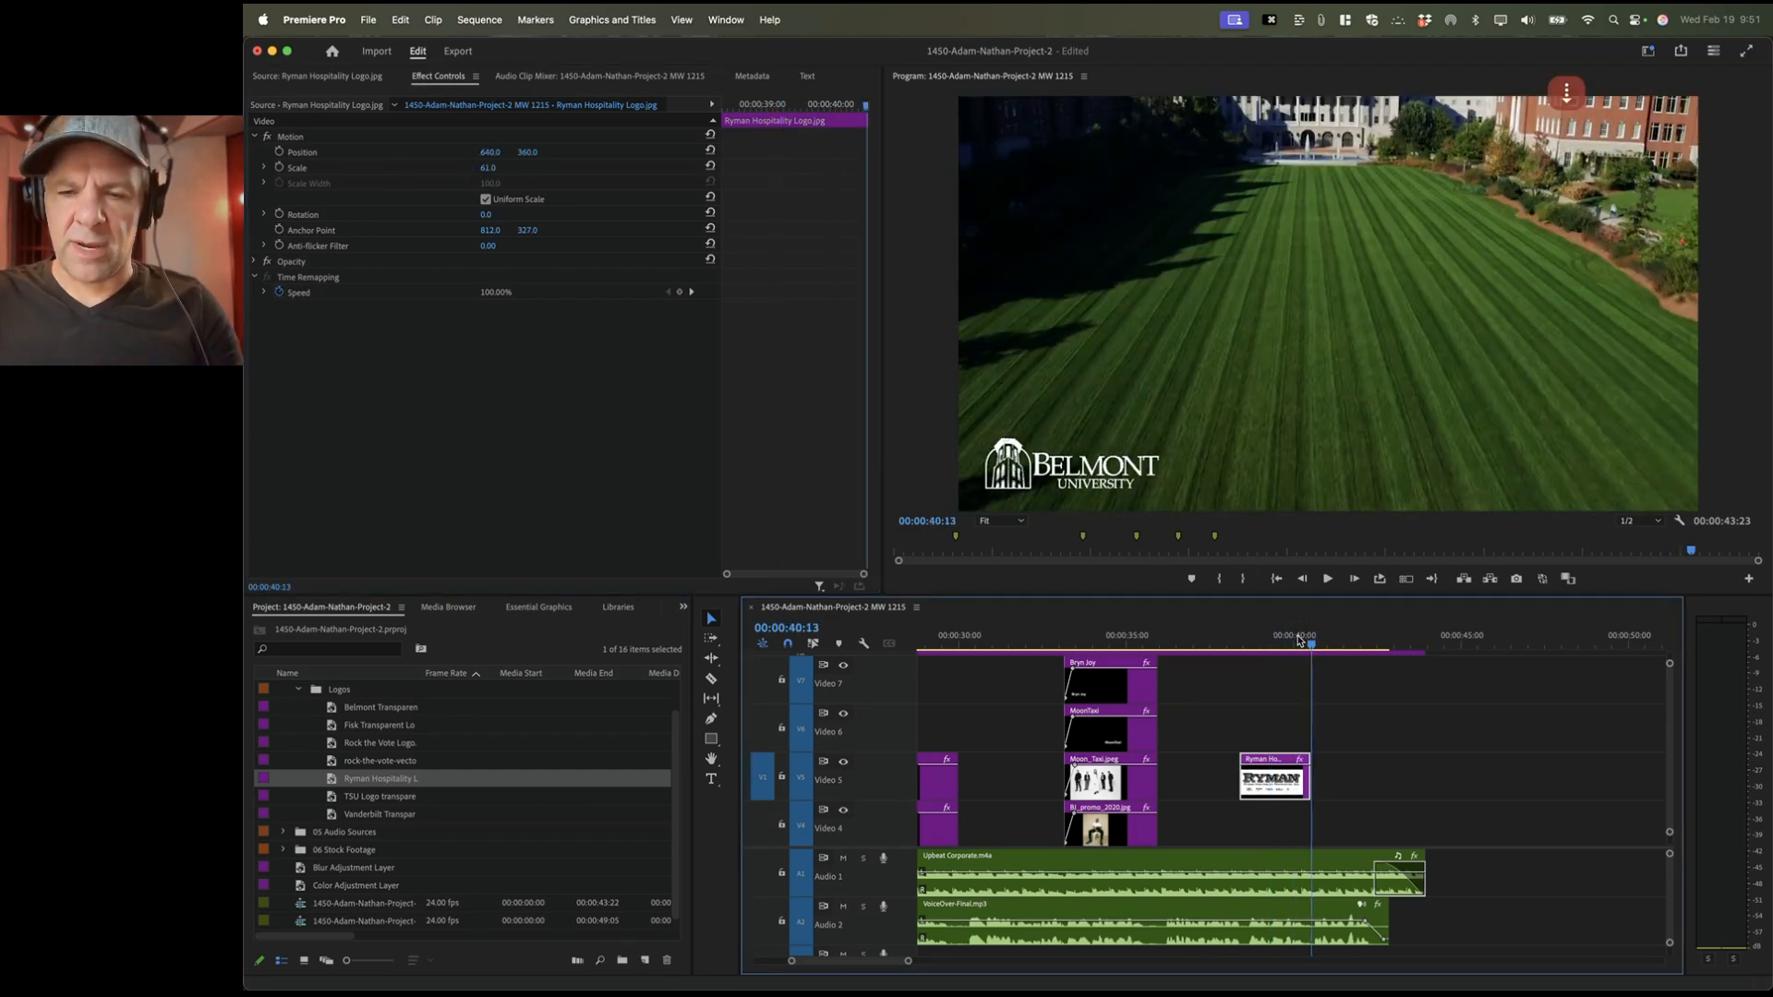
{"action": "key", "text": "i"}
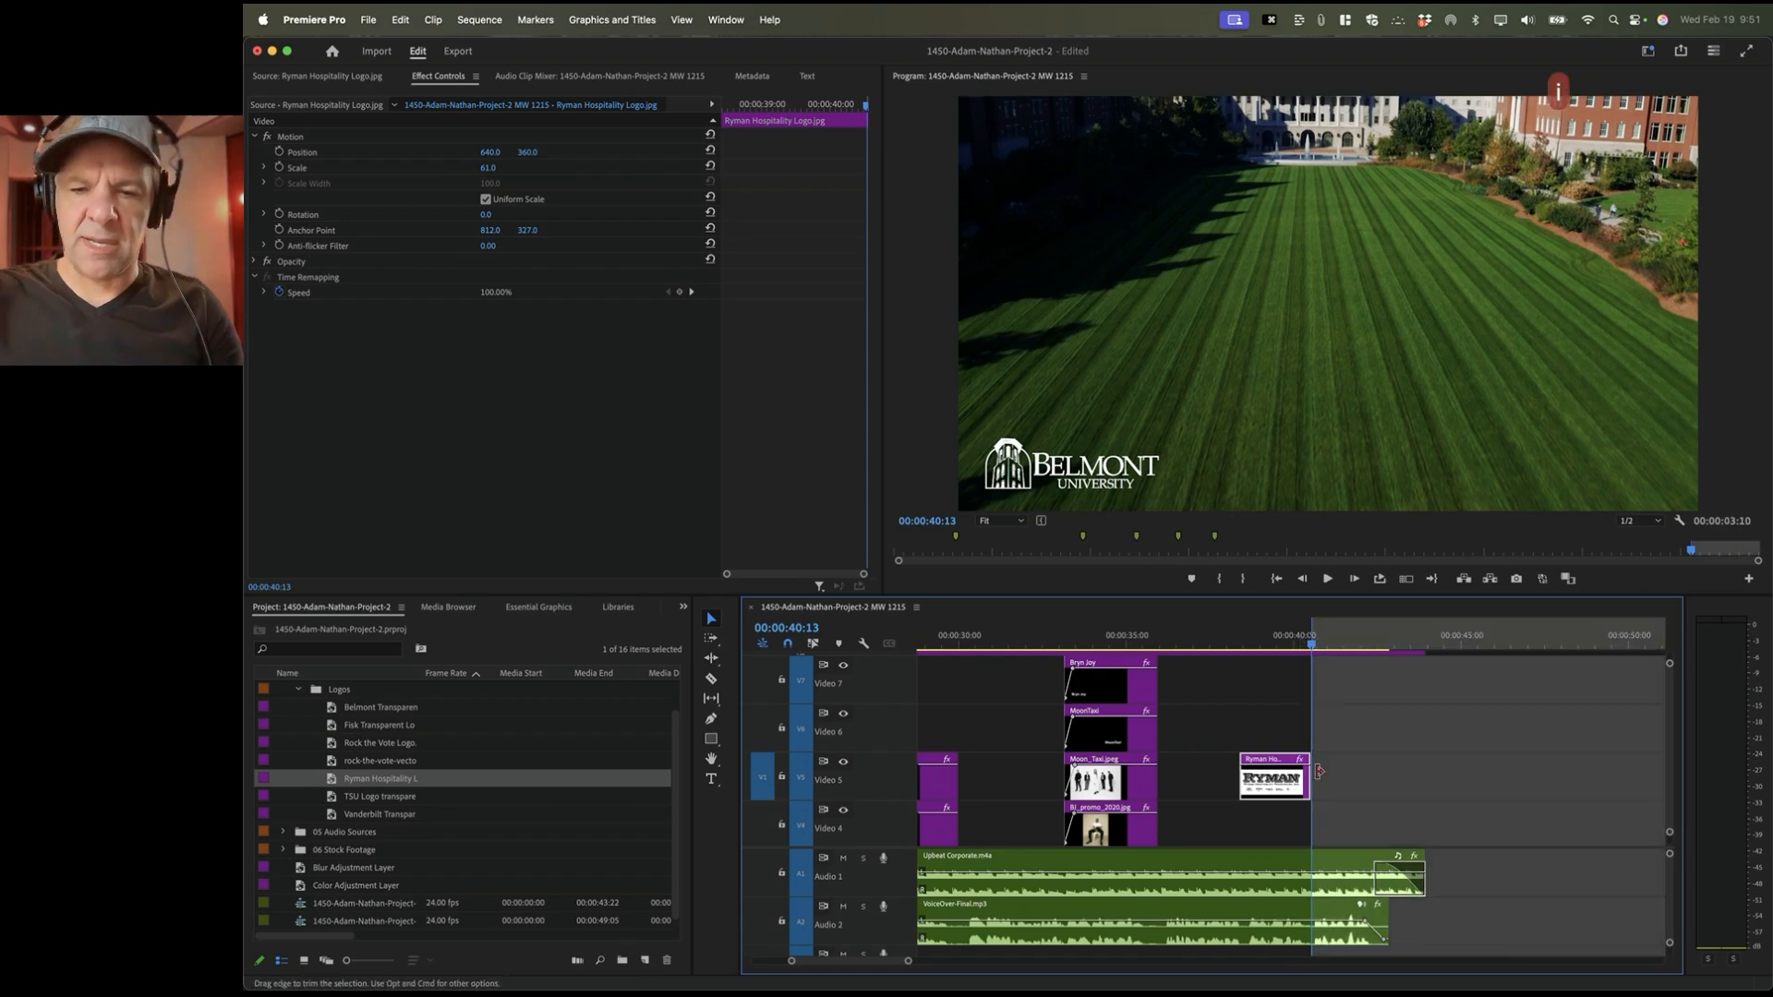
{"action": "key", "text": "space"}
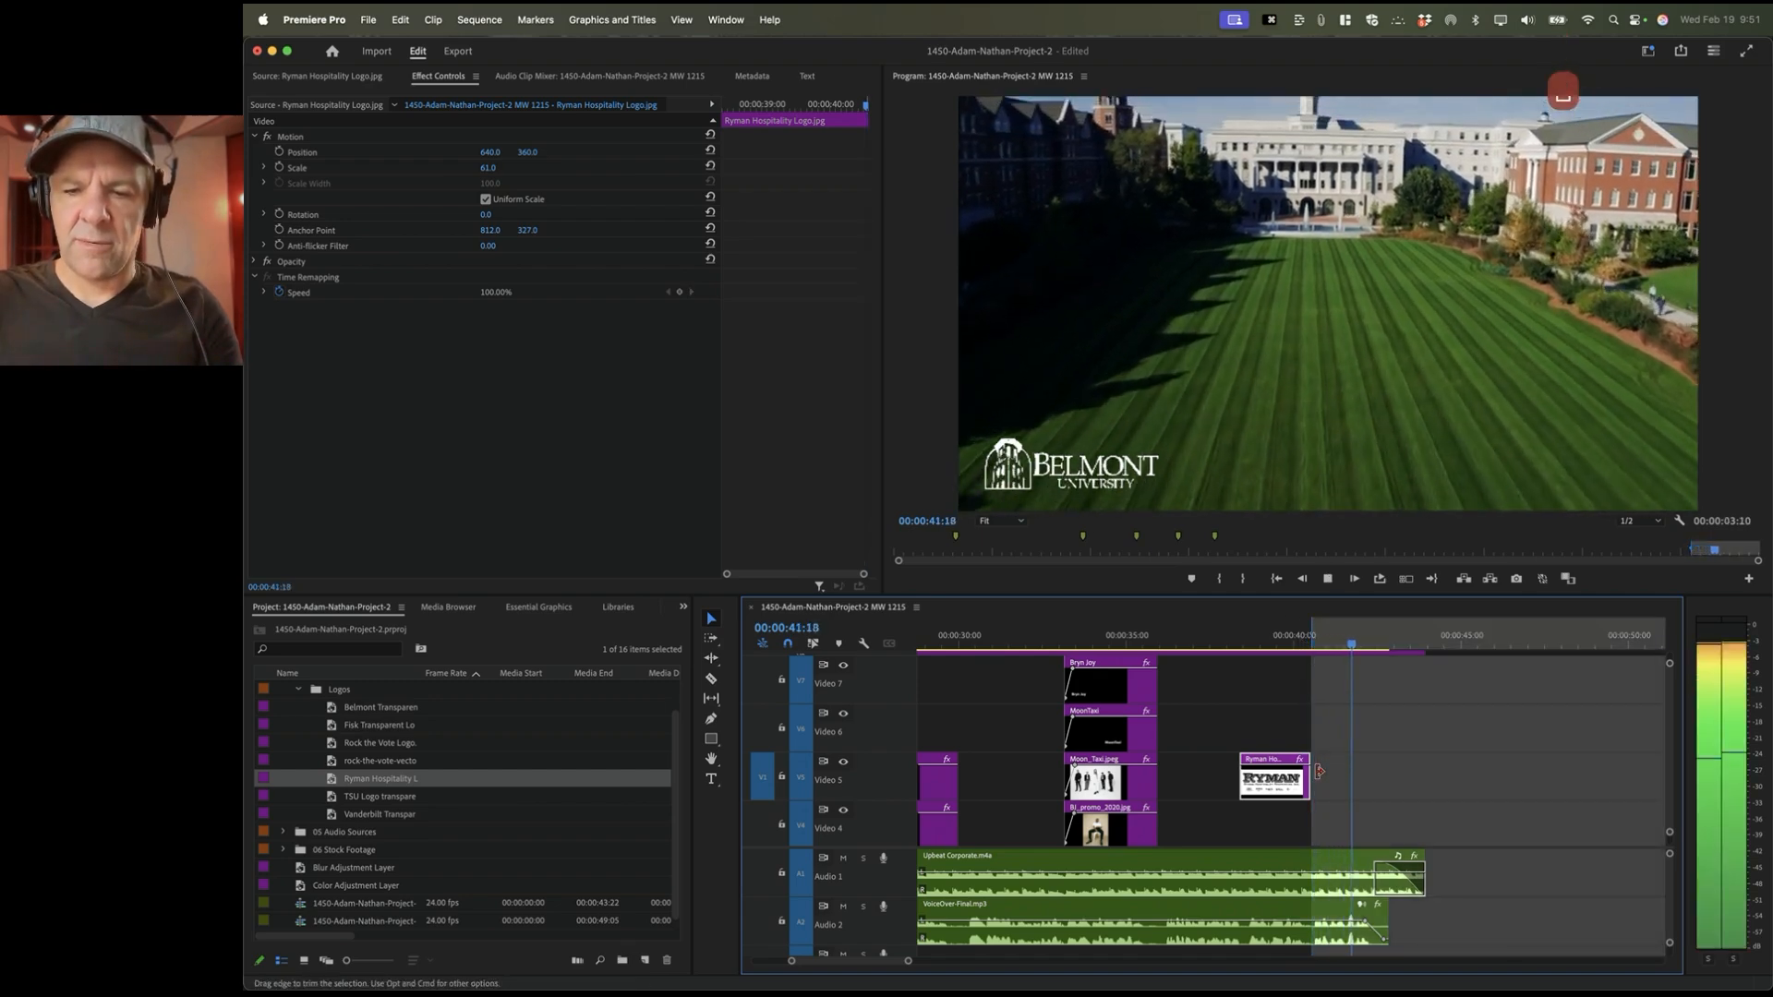
{"action": "key", "text": "space"}
Step: Mark the Out point at 00:00:42:14 and overwrite the Rock the Vote logo into the range
{"action": "key", "text": "o"}
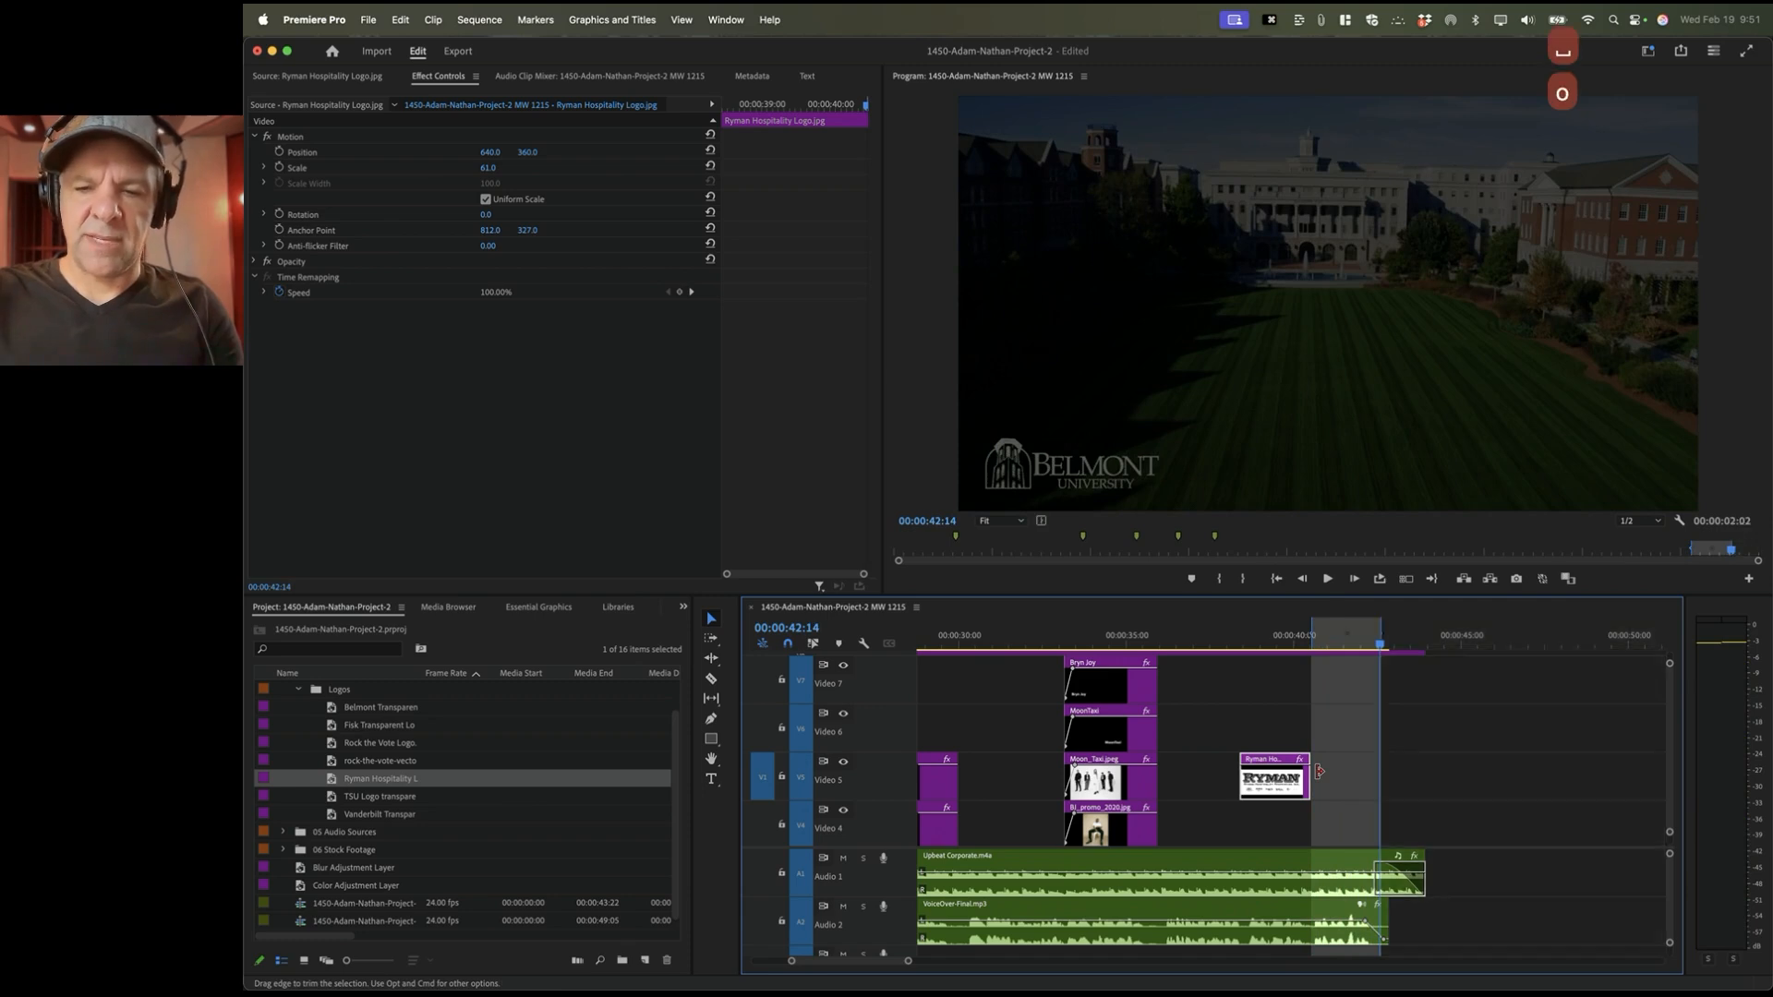
{"action": "double_click", "coordinate": [386, 766]}
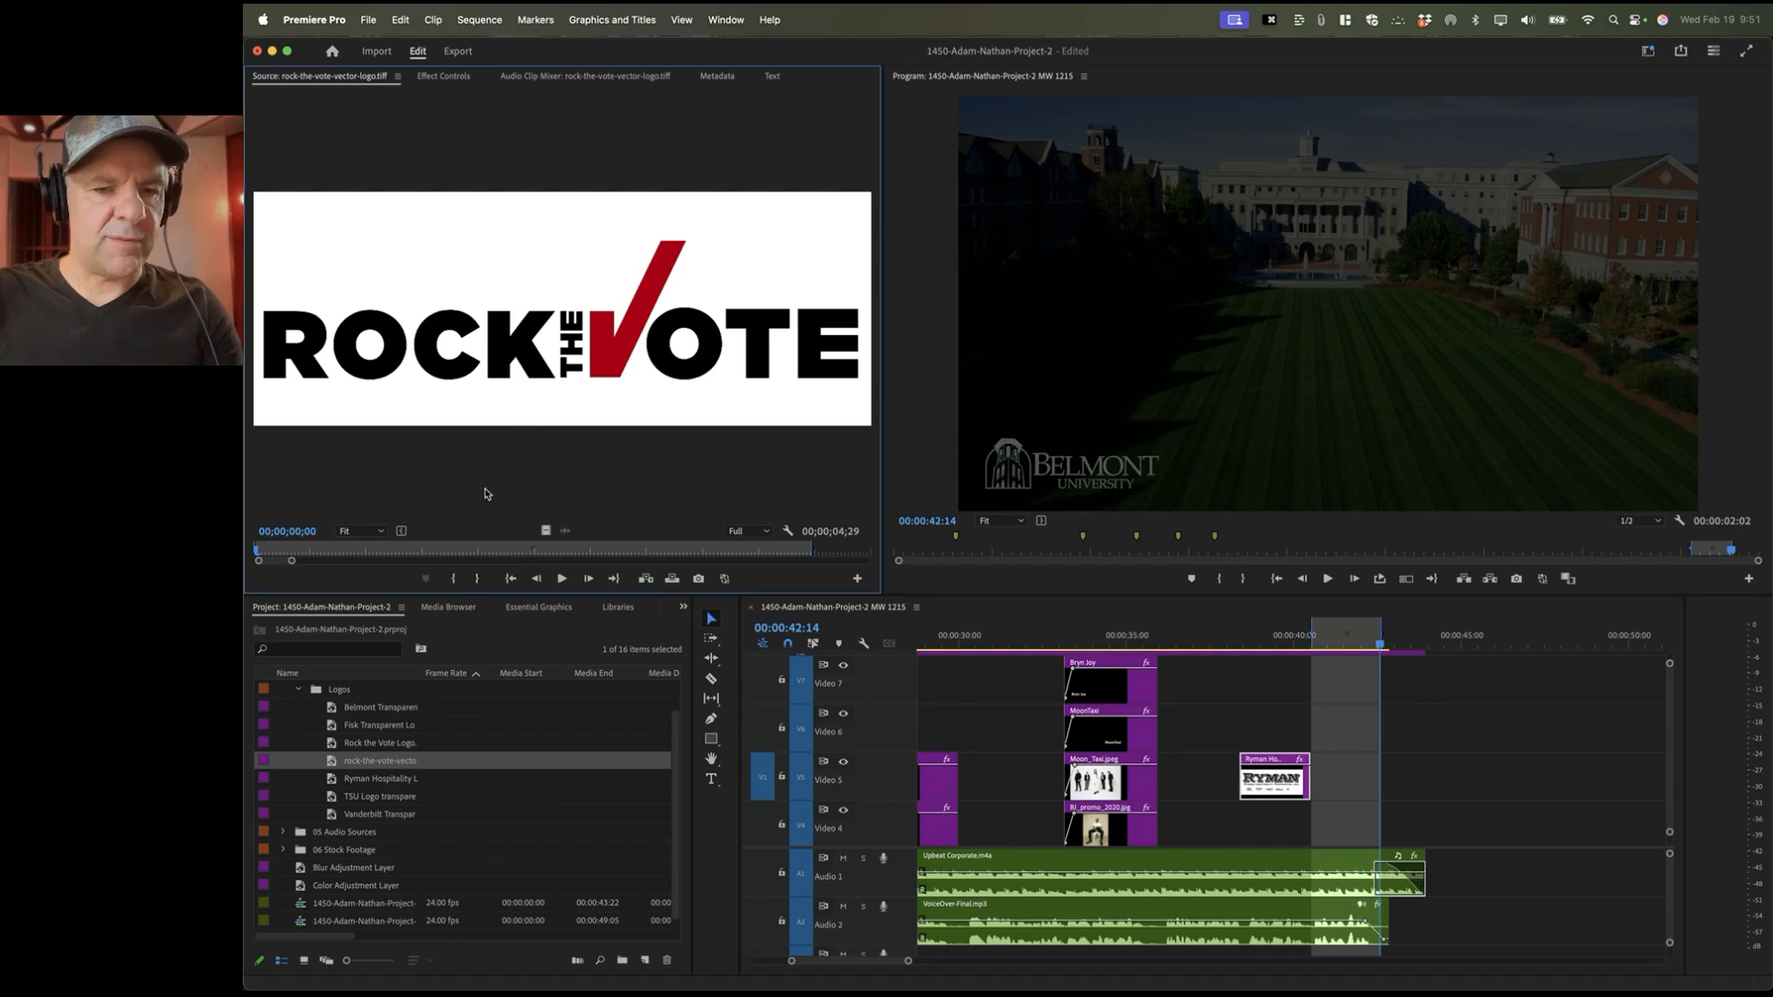
{"action": "right_click", "coordinate": [468, 554]}
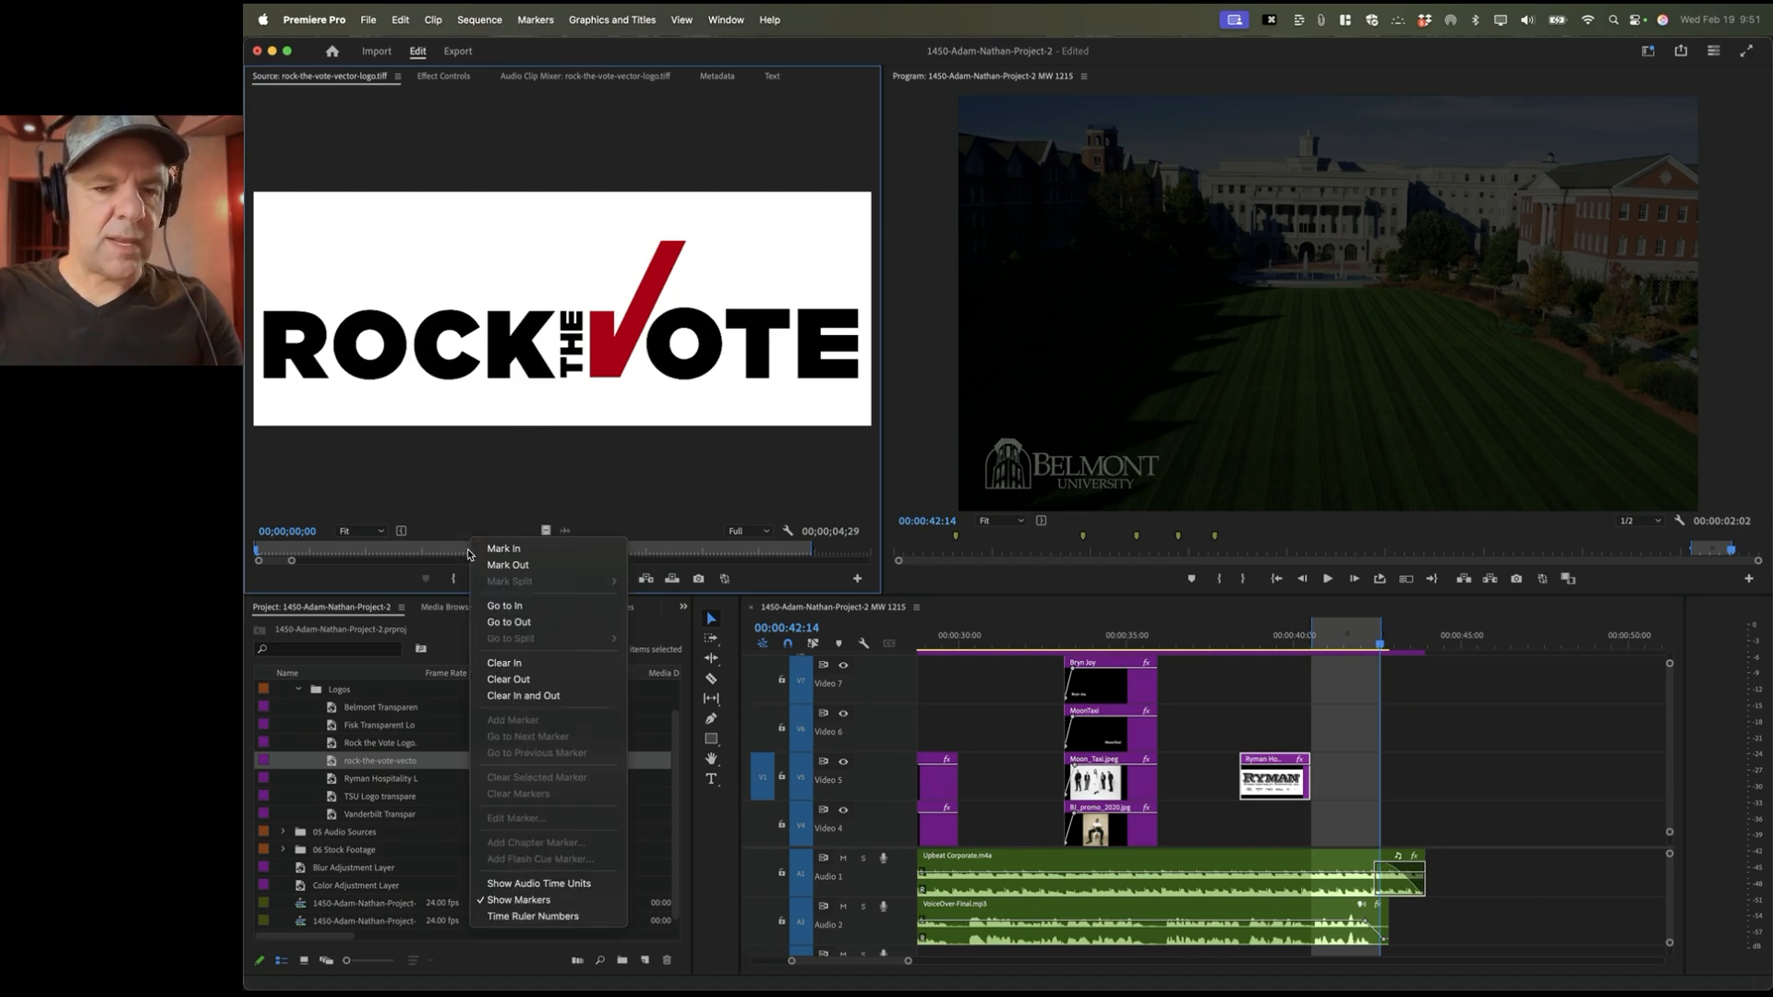
{"action": "left_click", "coordinate": [504, 697]}
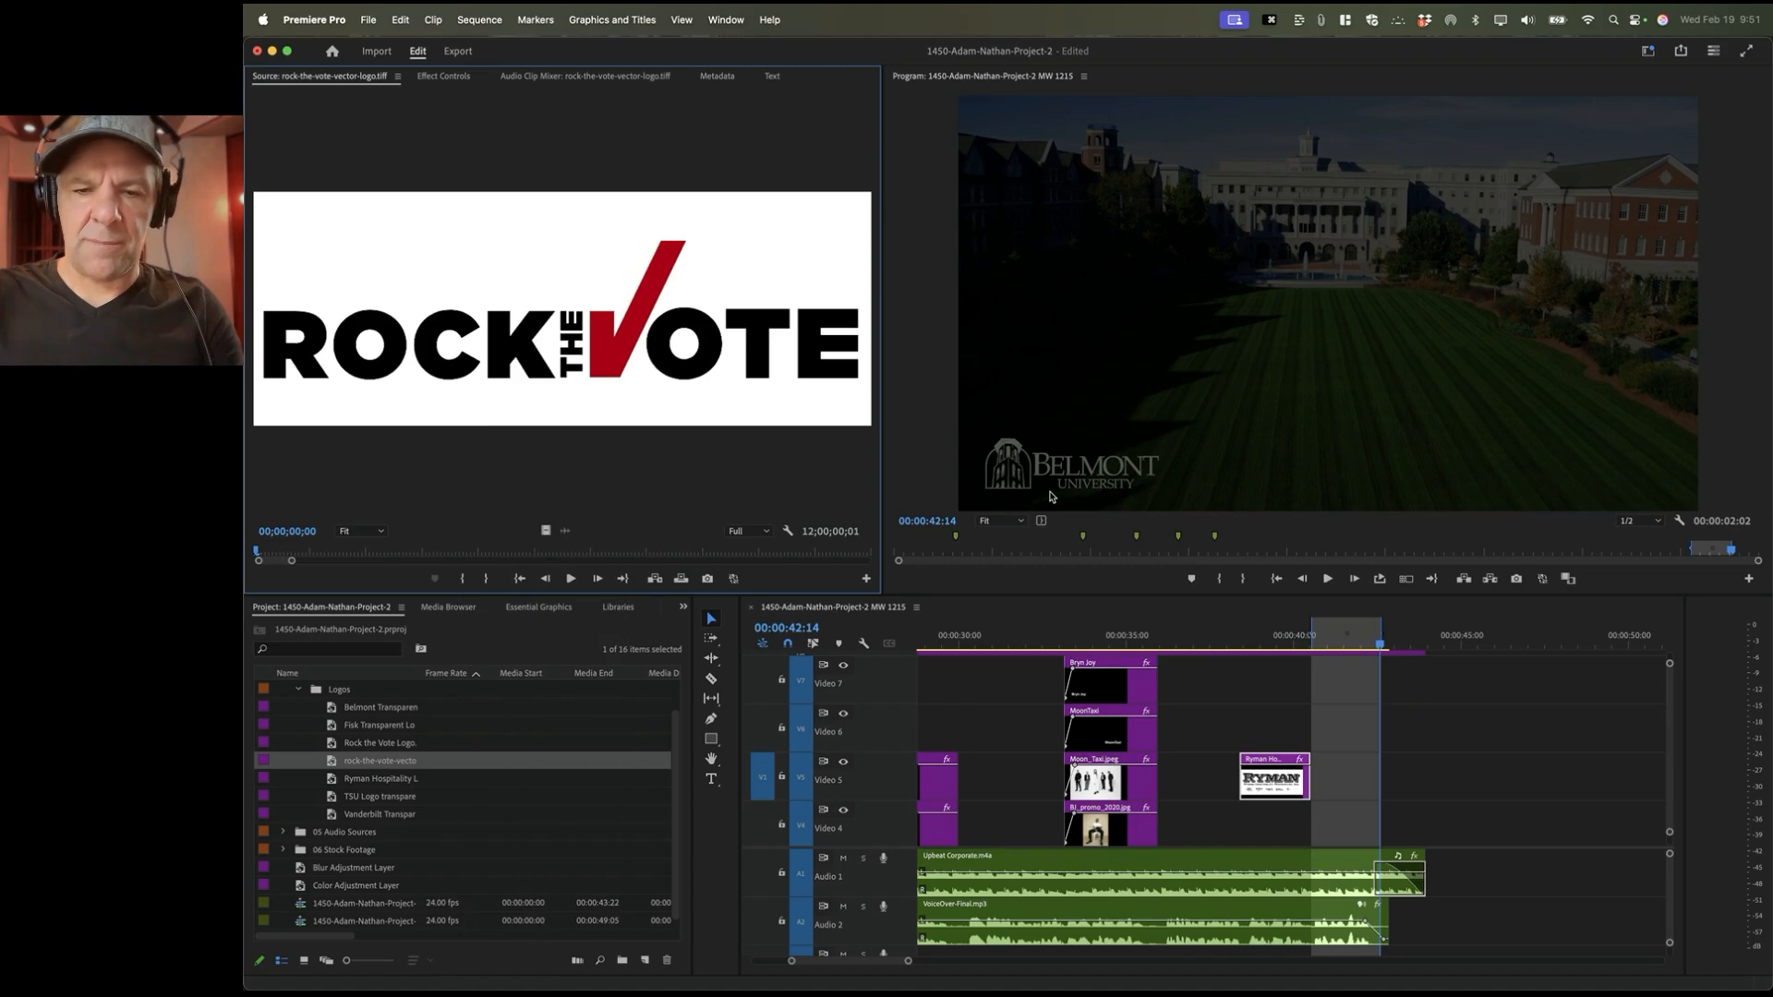
{"action": "key", "text": "."}
Step: Move both logos down to Video 4 and copy a Blur Adjustment Layer beneath them, extended to their end
{"action": "left_click", "coordinate": [1342, 644]}
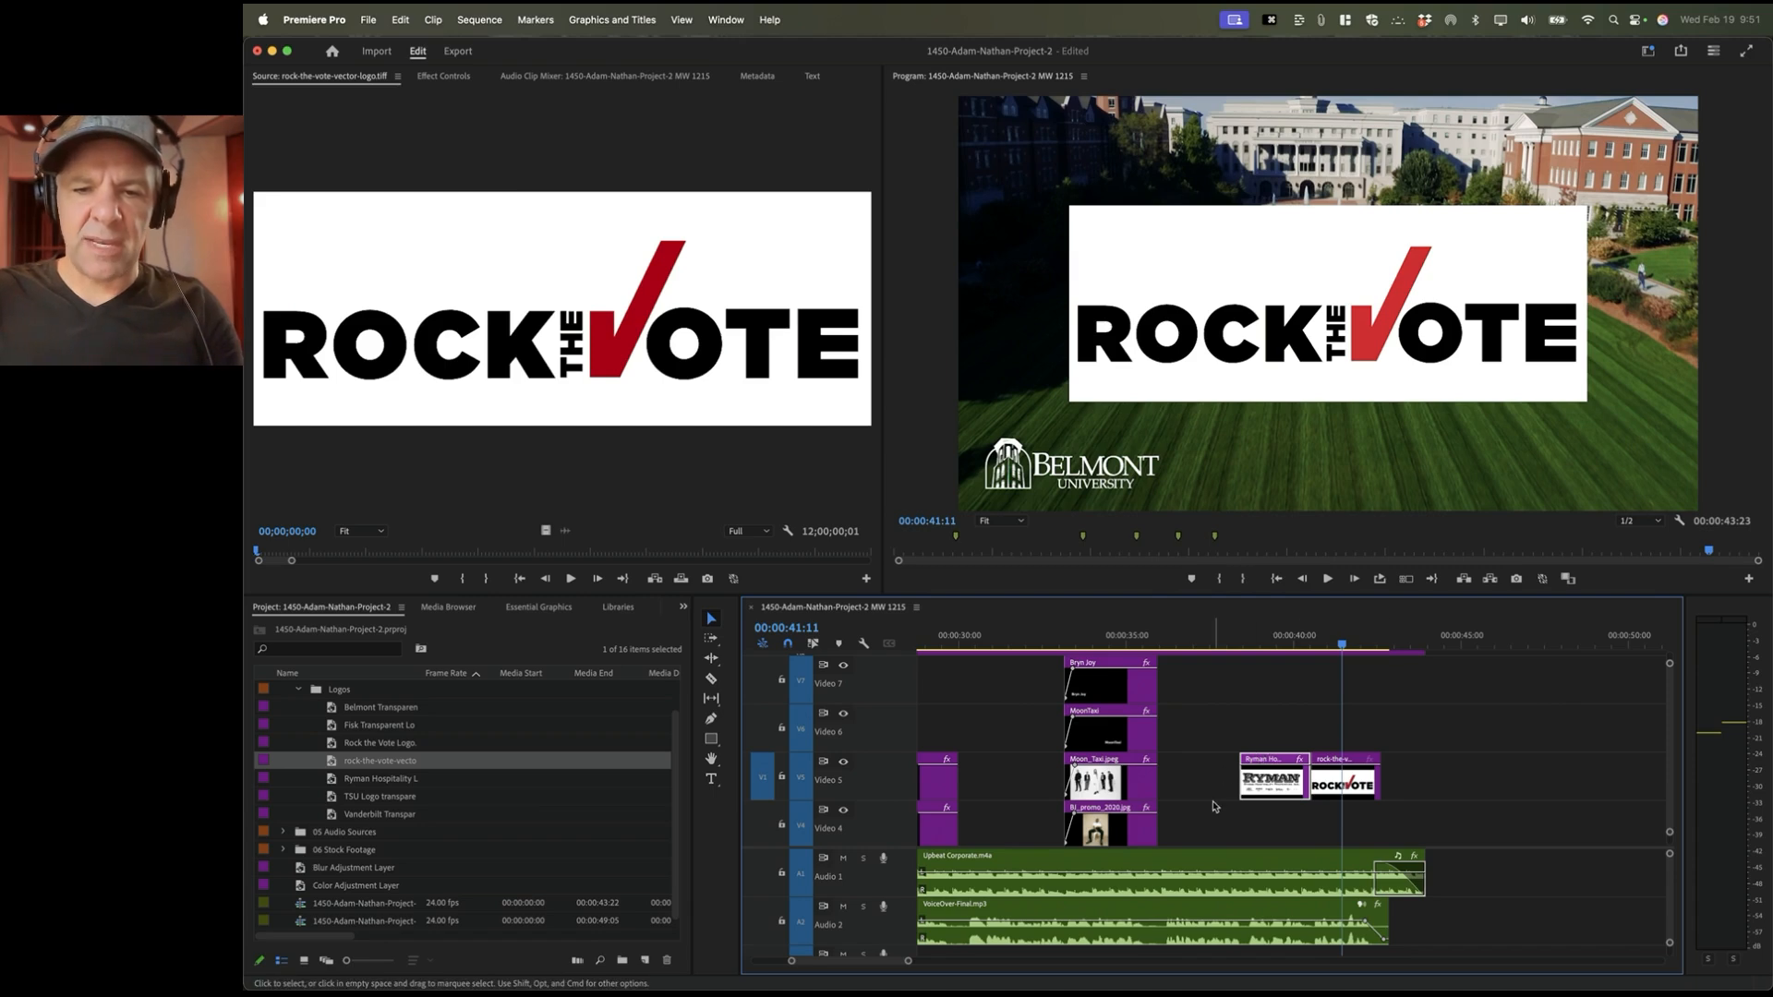
{"action": "scroll", "coordinate": [1213, 806], "scroll_direction": "down", "scroll_amount": 3}
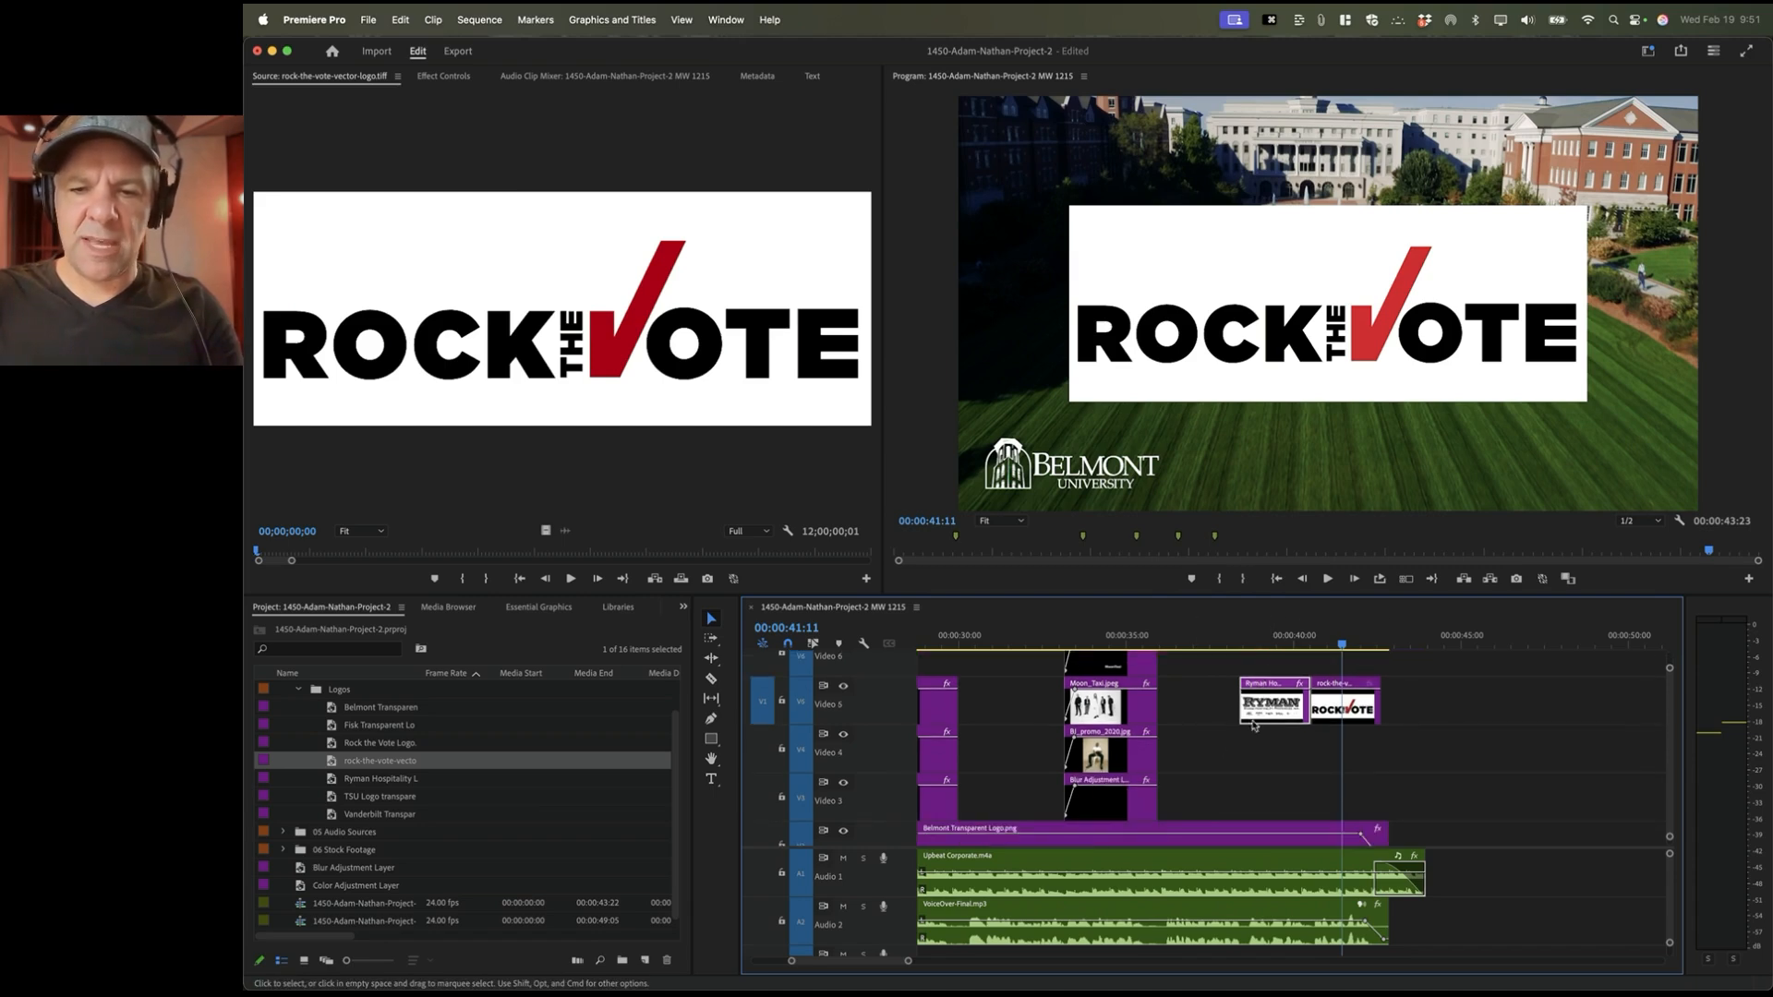
{"action": "left_click", "coordinate": [1341, 709]}
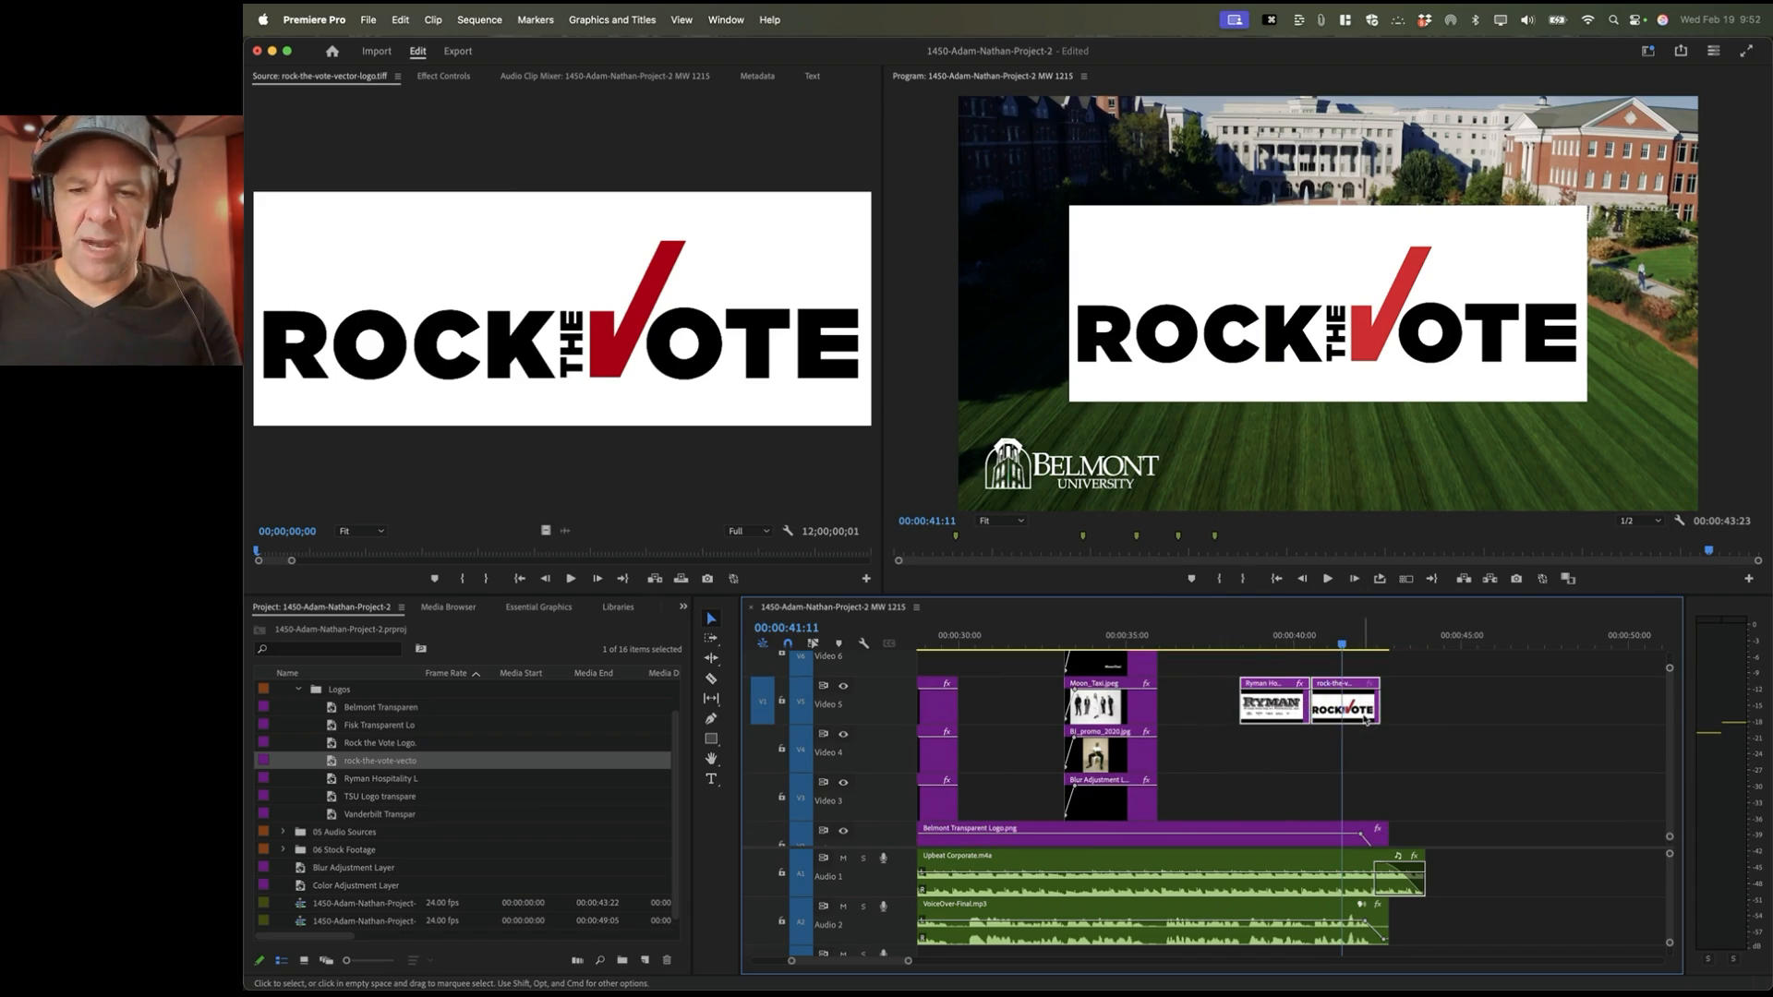
{"action": "key", "text": "alt+Down"}
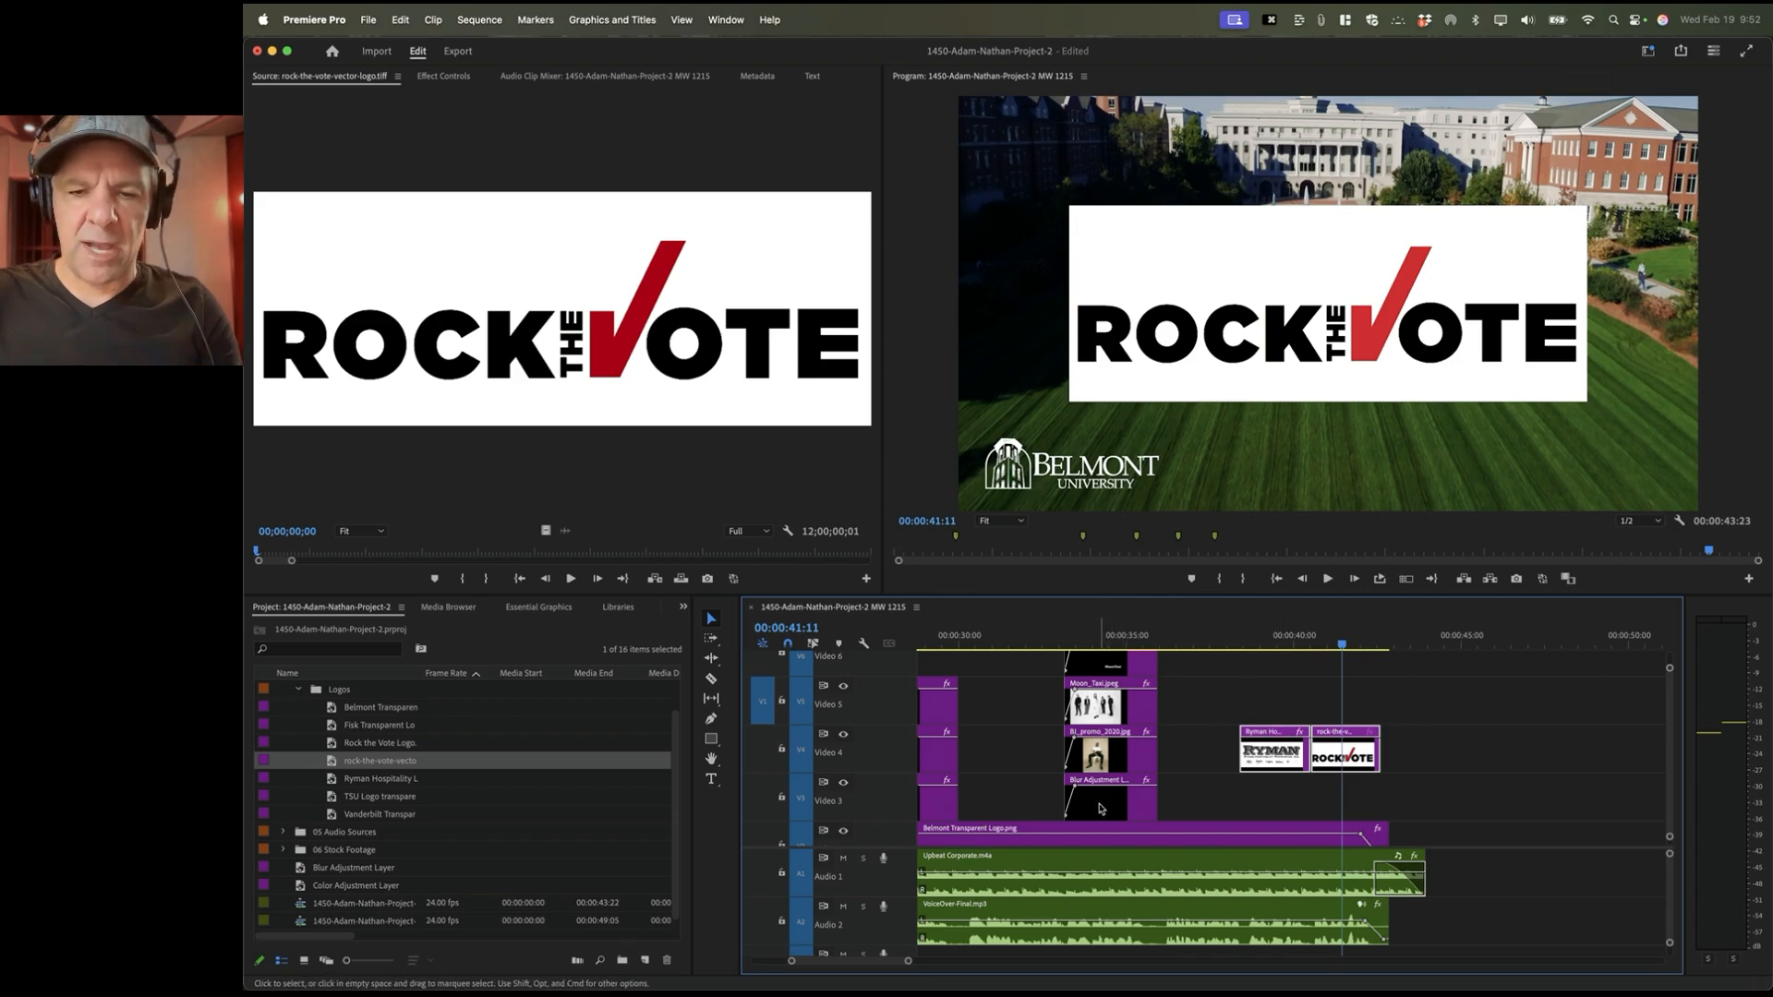
{"action": "left_click_drag", "start_coordinate": [1100, 809], "coordinate": [1381, 802]}
{"action": "scroll", "coordinate": [1381, 804], "scroll_direction": "down", "scroll_amount": 1}
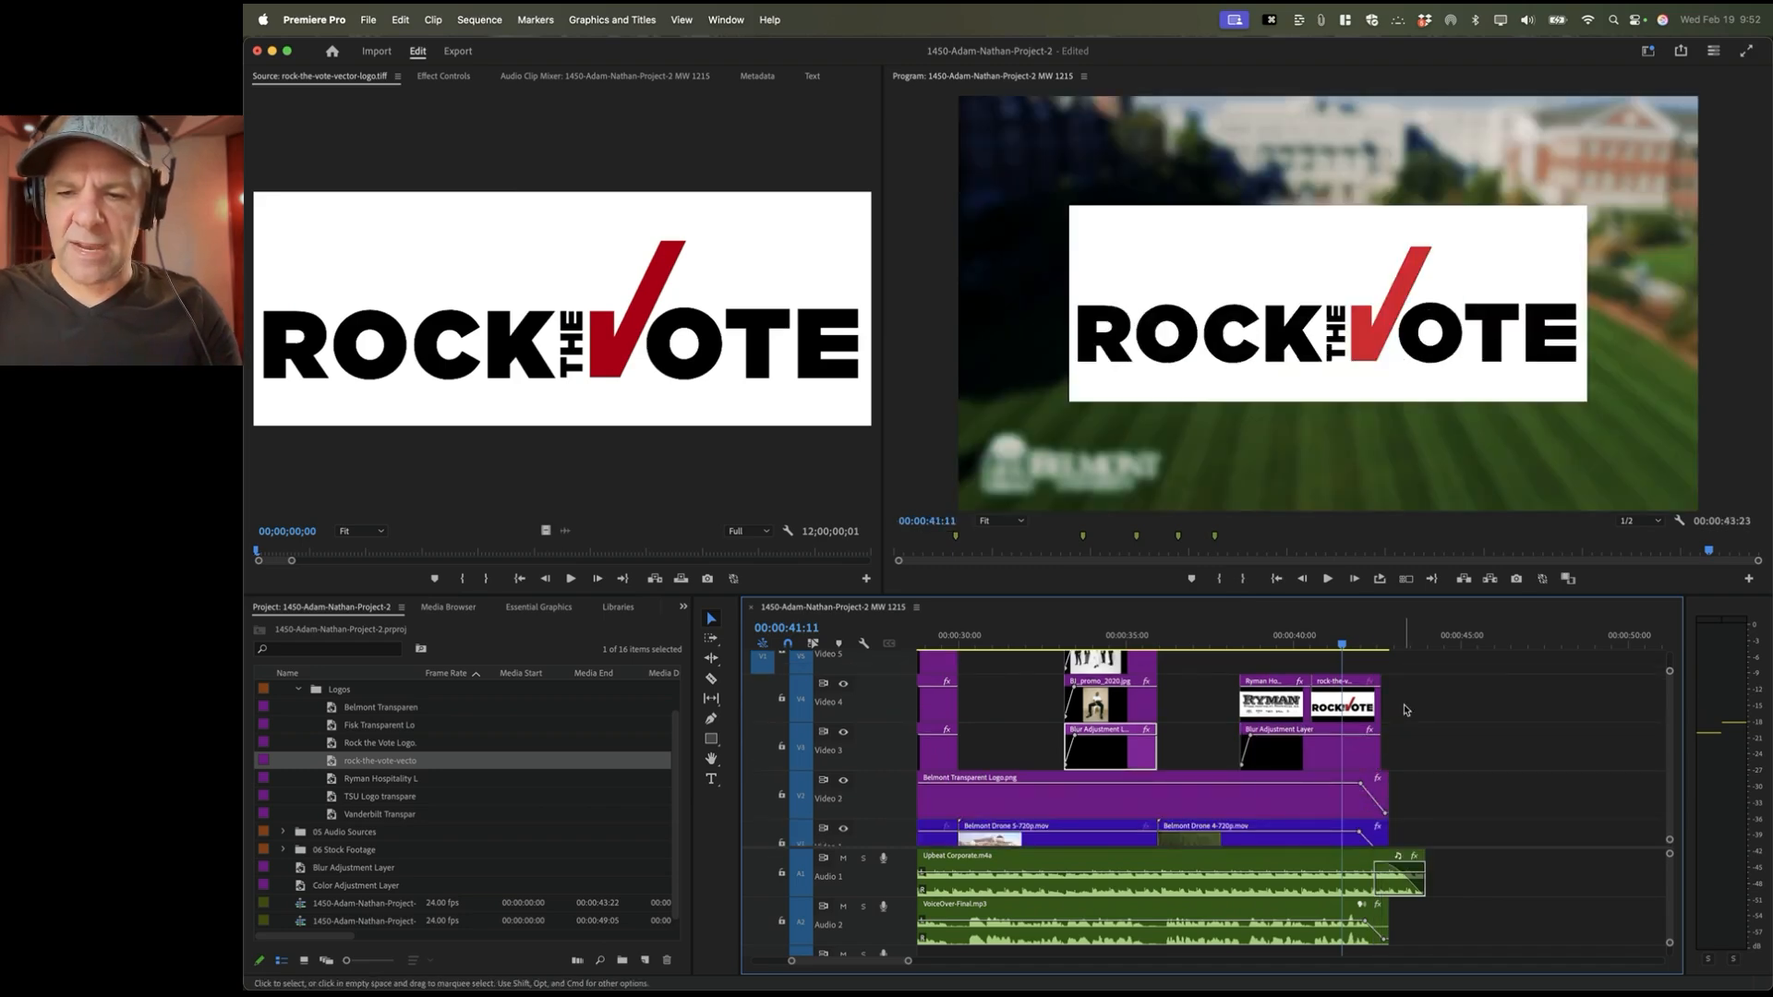
{"action": "left_click_drag", "start_coordinate": [1380, 751], "coordinate": [1386, 707]}
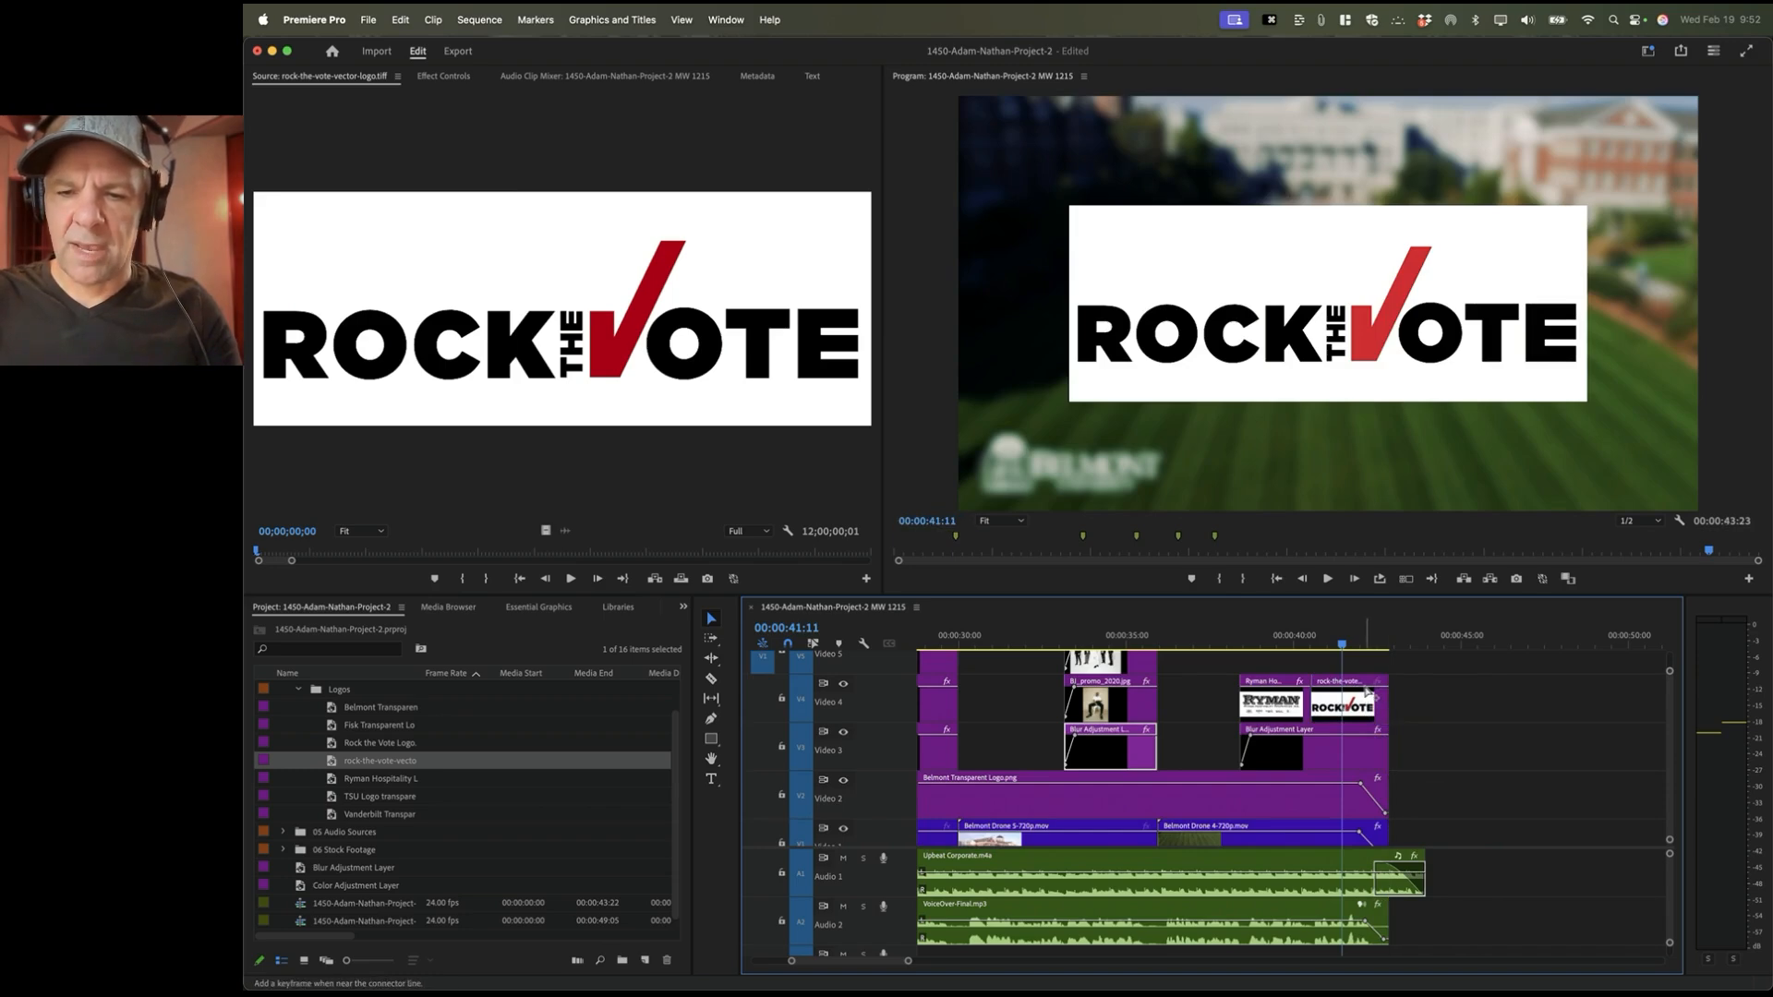
Step: Fade the Rock the Vote logo out at its end with an opacity keyframe
{"action": "left_click", "coordinate": [1368, 693]}
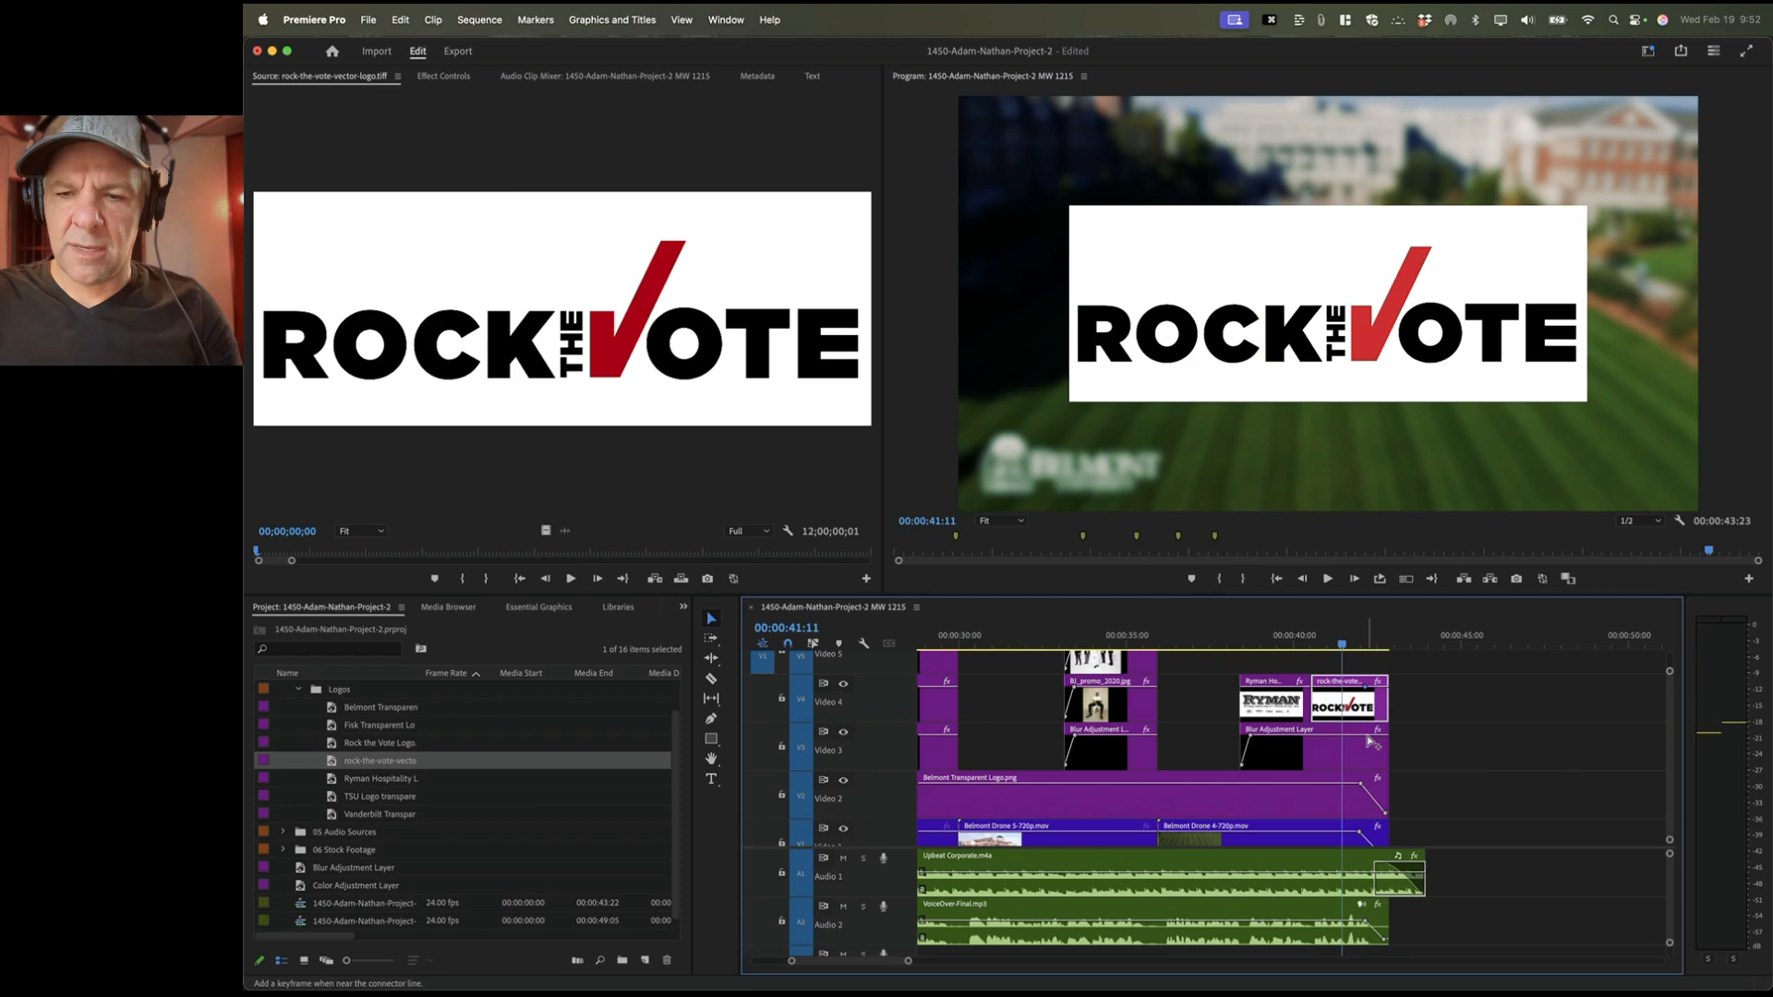
{"action": "left_click", "coordinate": [1371, 739]}
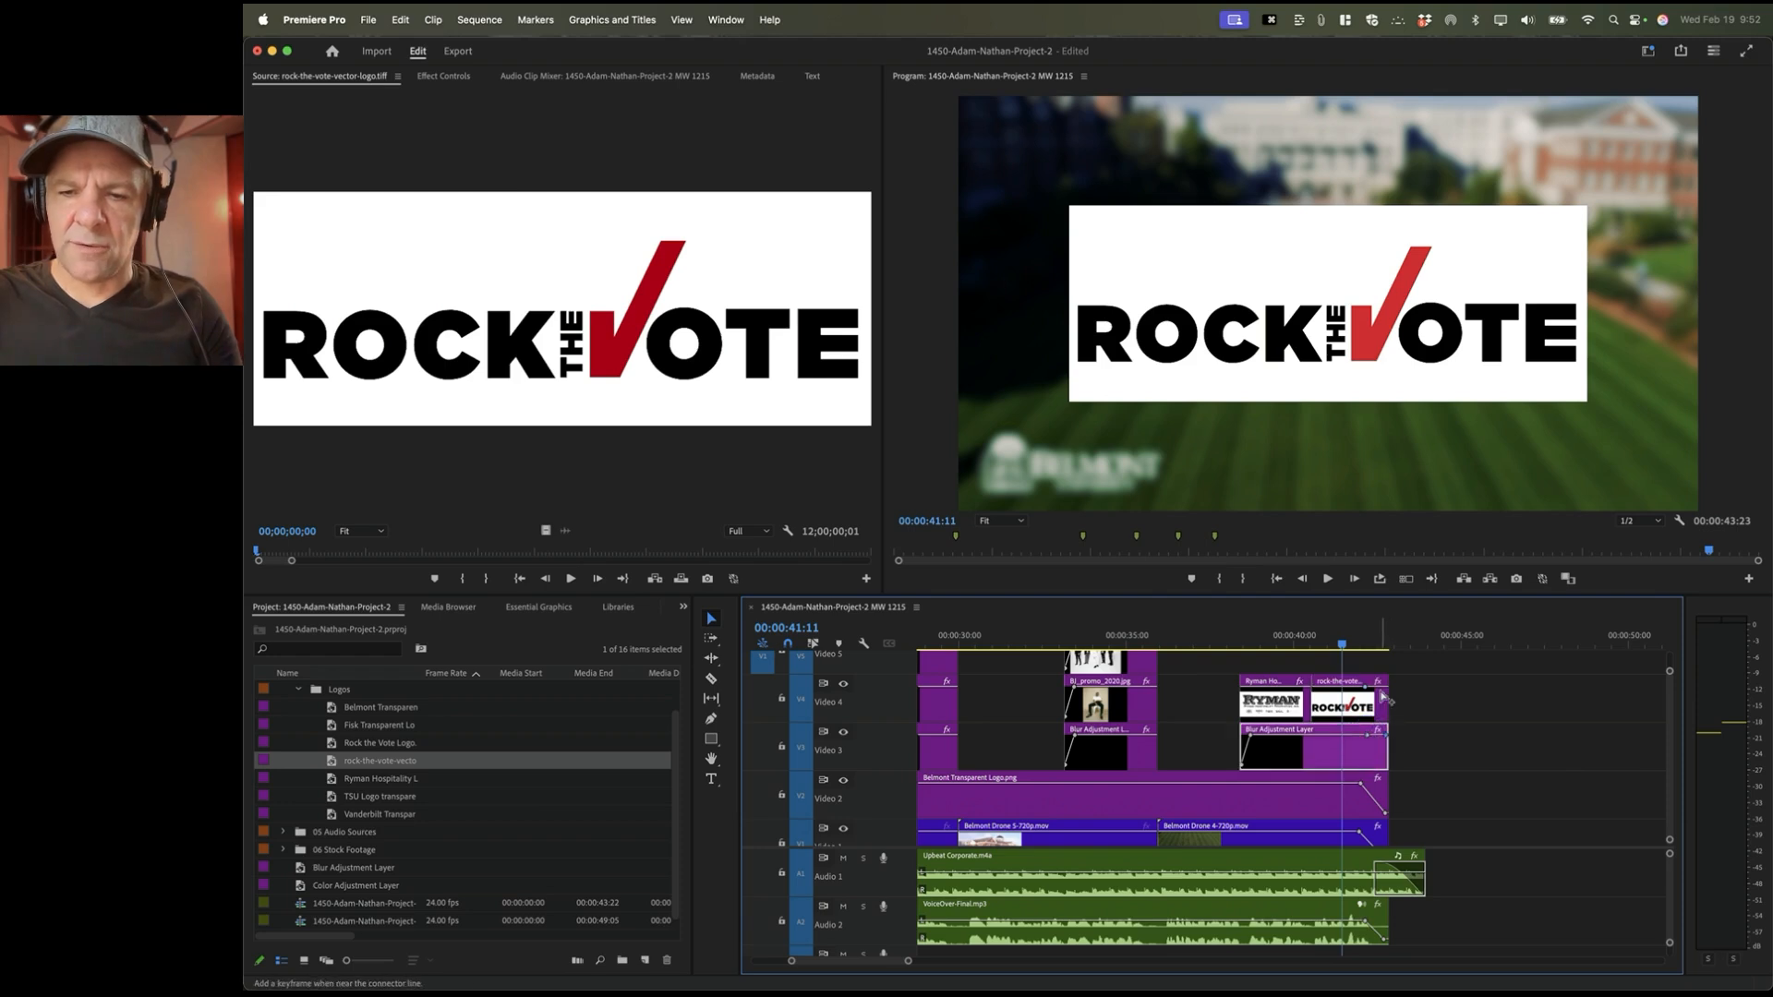
{"action": "left_click", "coordinate": [1385, 692]}
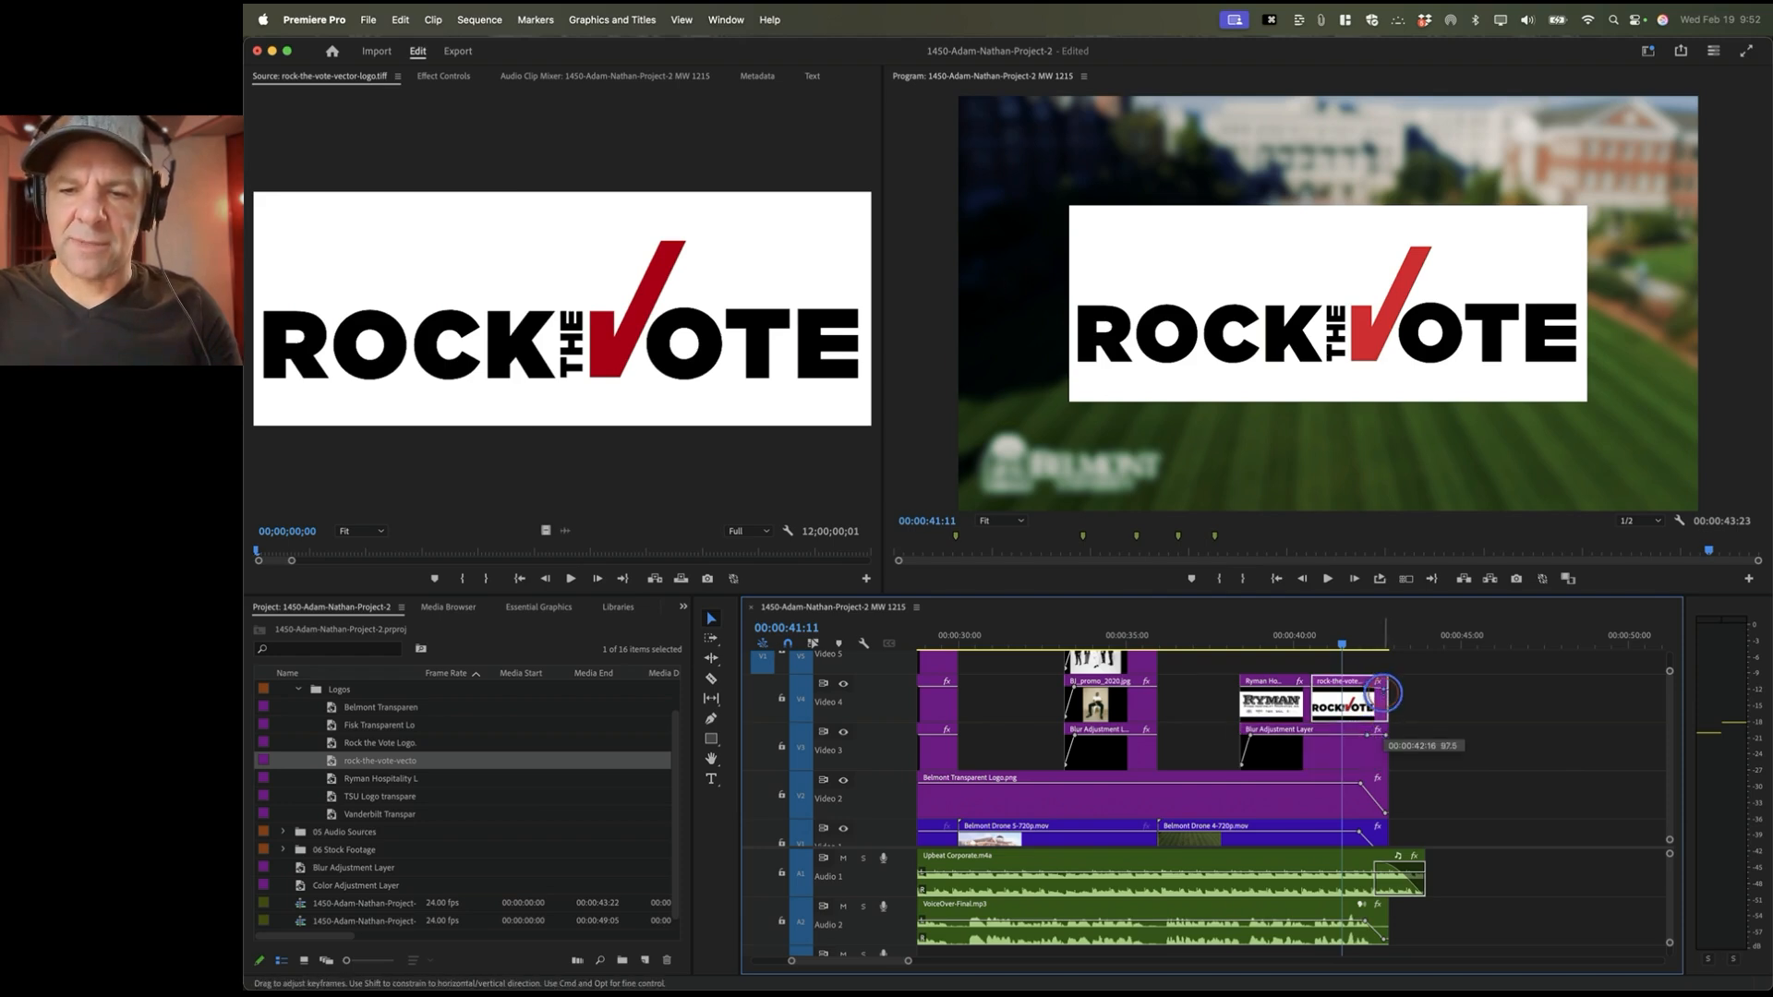
{"action": "left_click_drag", "start_coordinate": [1385, 694], "coordinate": [1385, 763]}
{"action": "left_click", "coordinate": [1382, 738]}
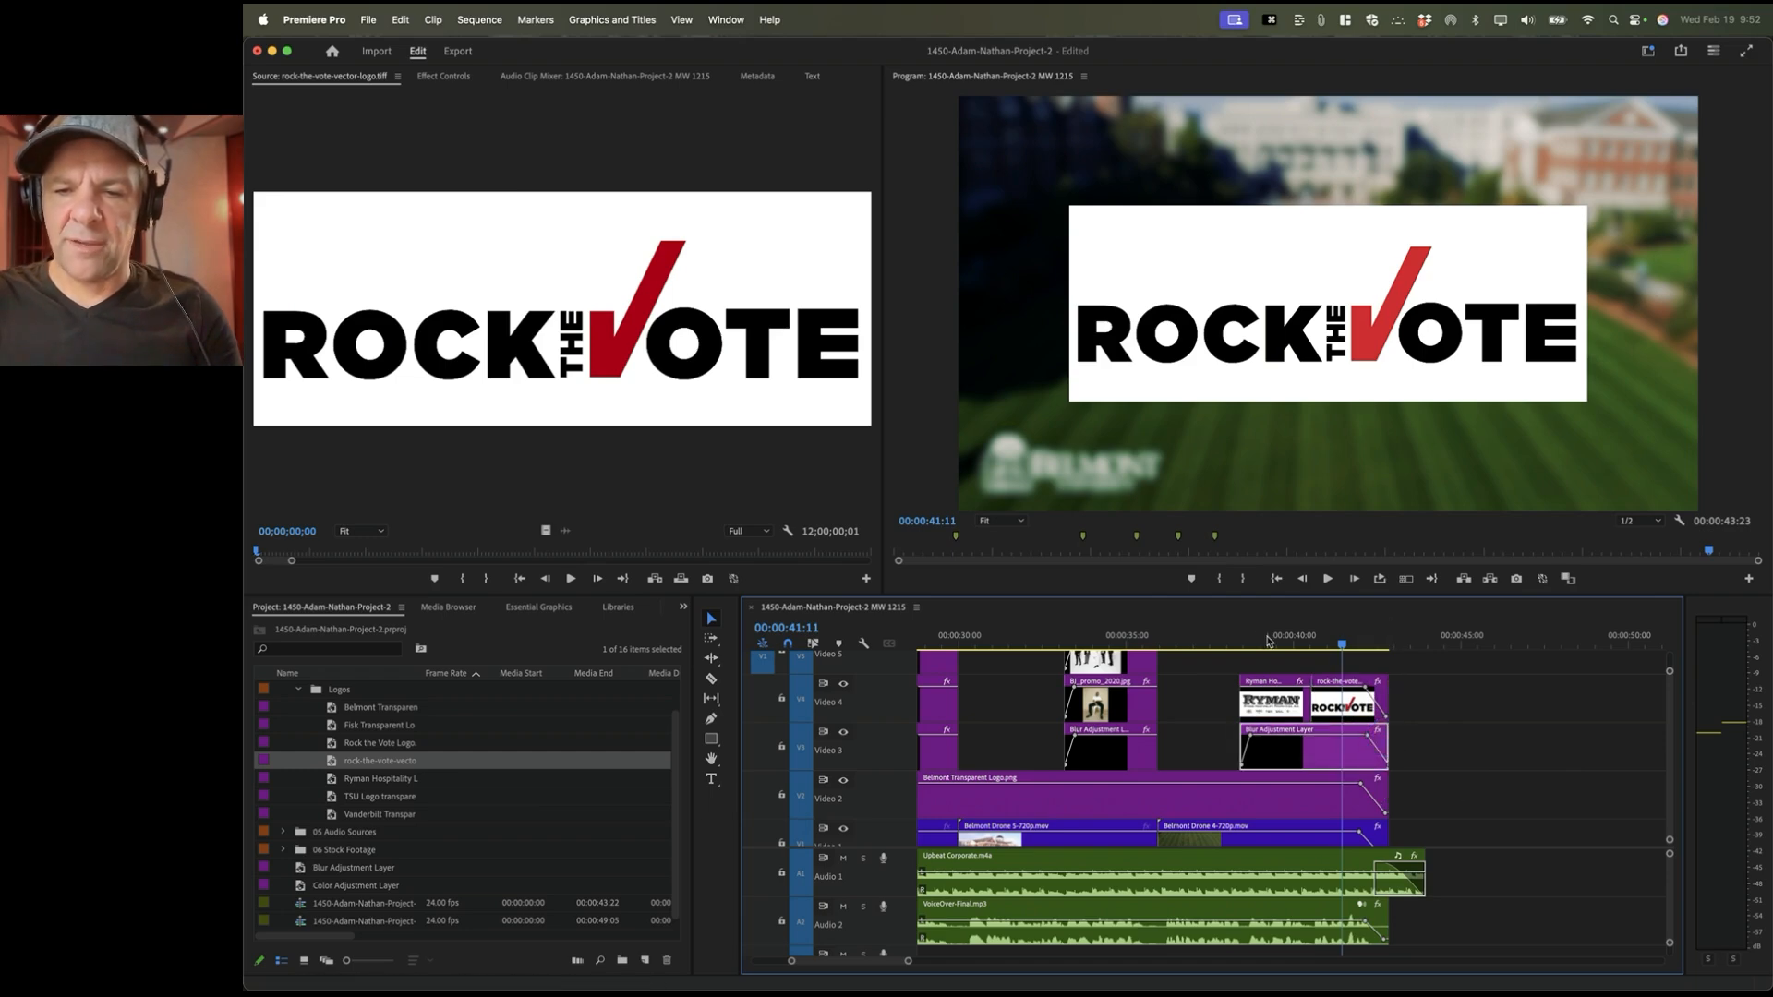